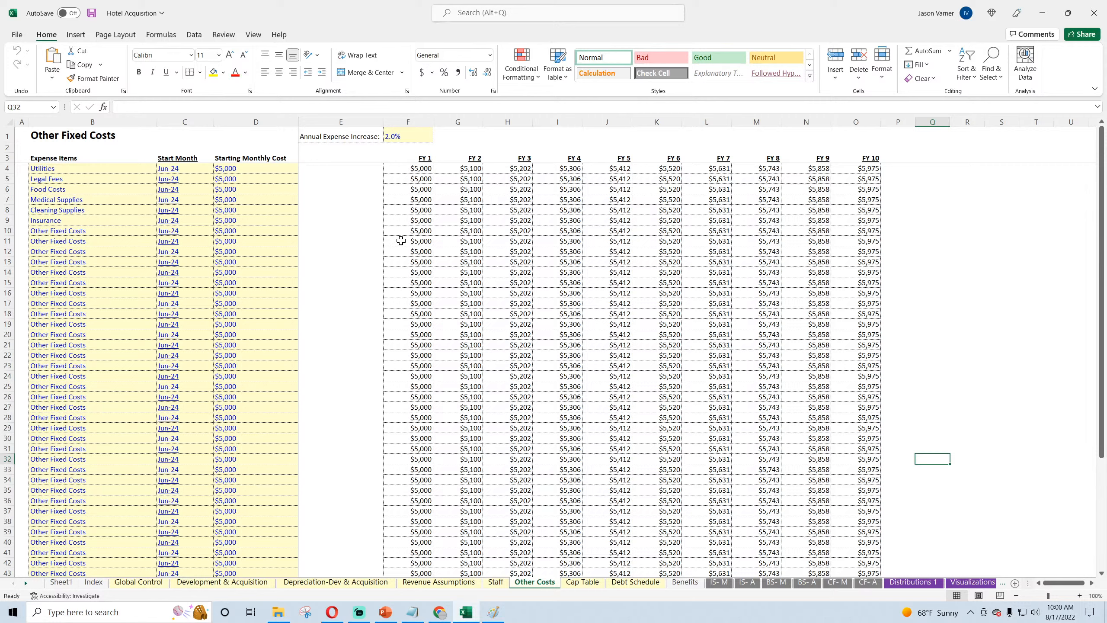
Step: Switch to Opera, open the live stream "Live Financial Modeling: Hotel Acquisition Financial Model - Part 4" from the refreshed YouTube channel page and copy its address
left_click(411, 170)
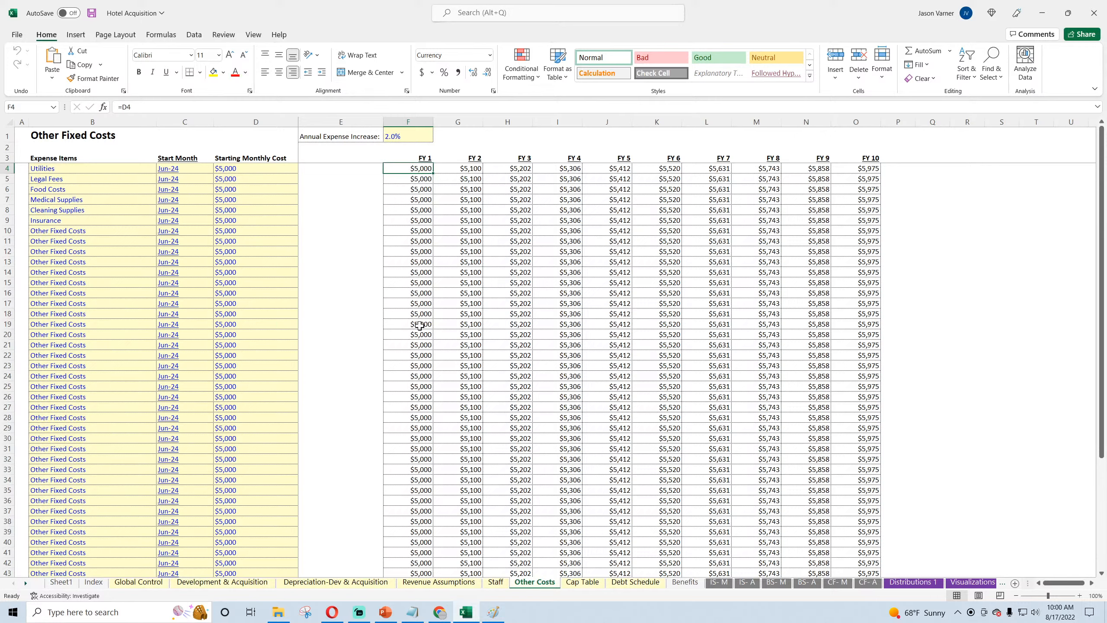
left_click(331, 612)
left_click(192, 9)
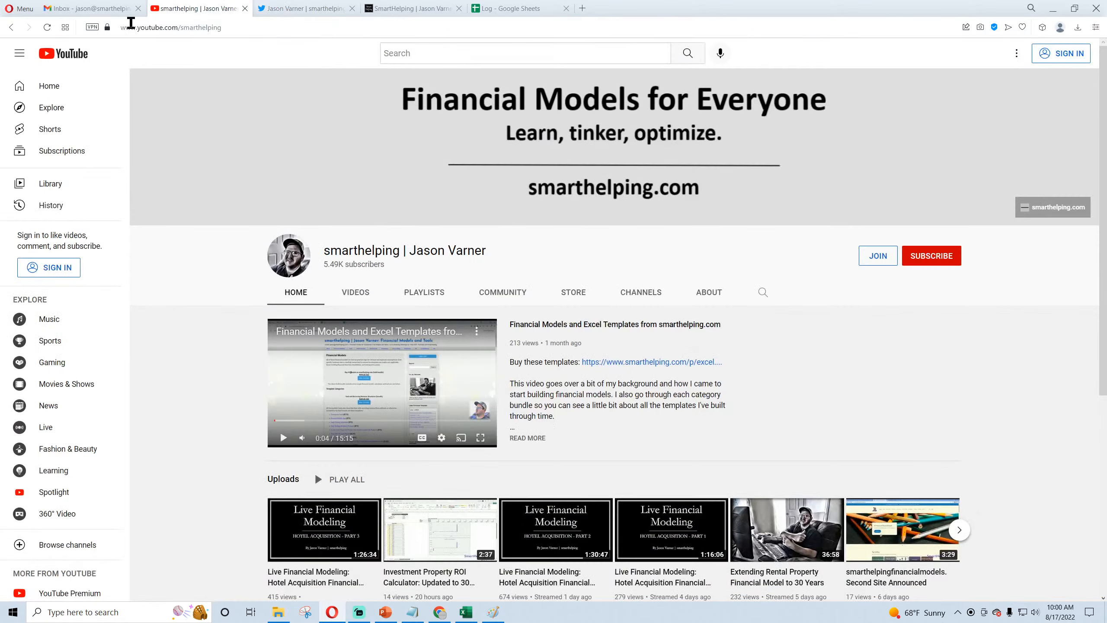
left_click(49, 28)
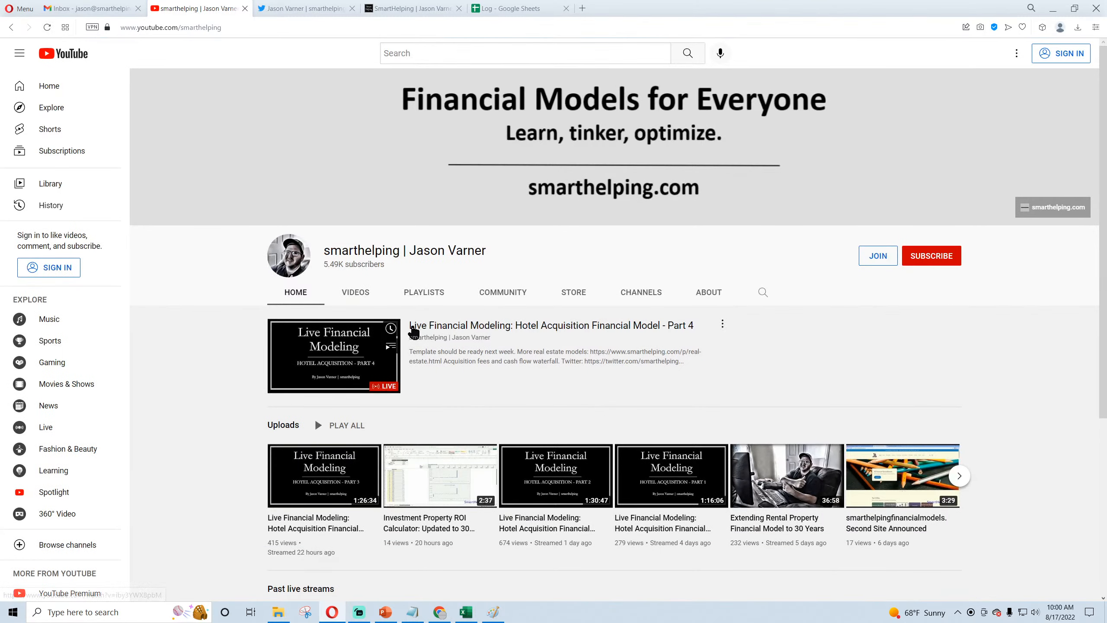
left_click(413, 332)
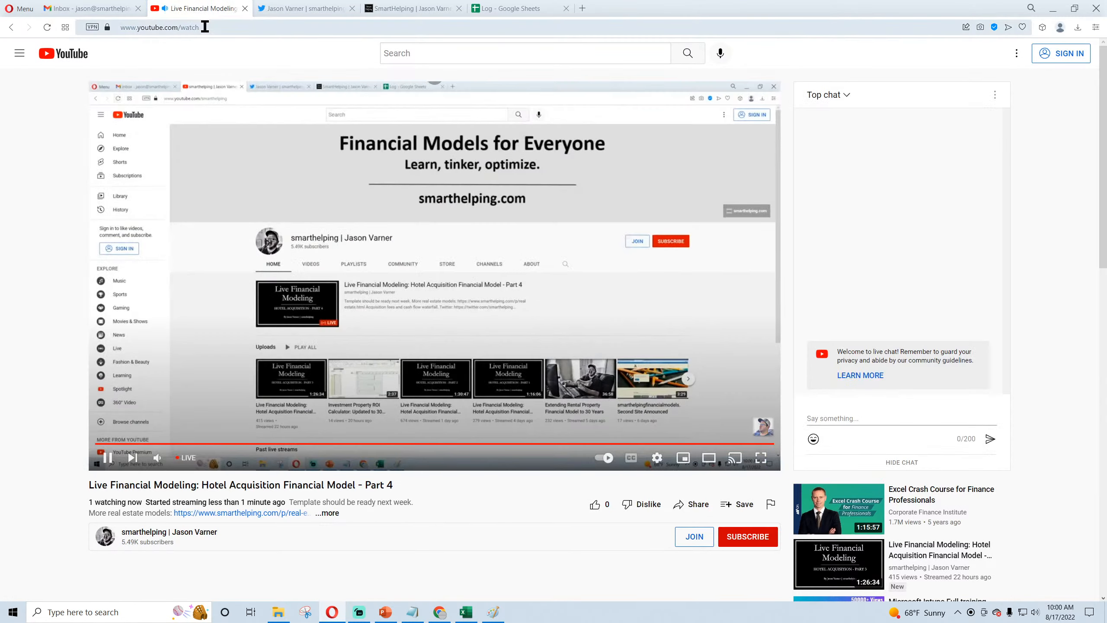
left_click(205, 28)
right_click(205, 27)
left_click(220, 70)
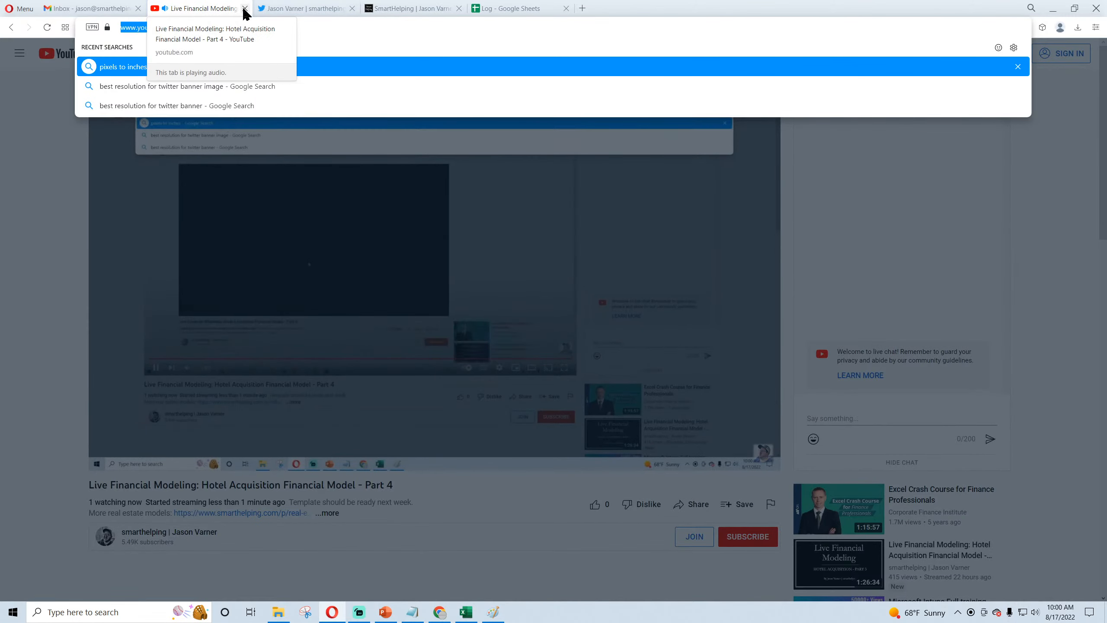
Step: Close the stream's page, add the copied stream link to the end of the drafted hotel acquisition tweet and publish it
left_click(245, 8)
left_click(596, 147)
key("ctrl+v")
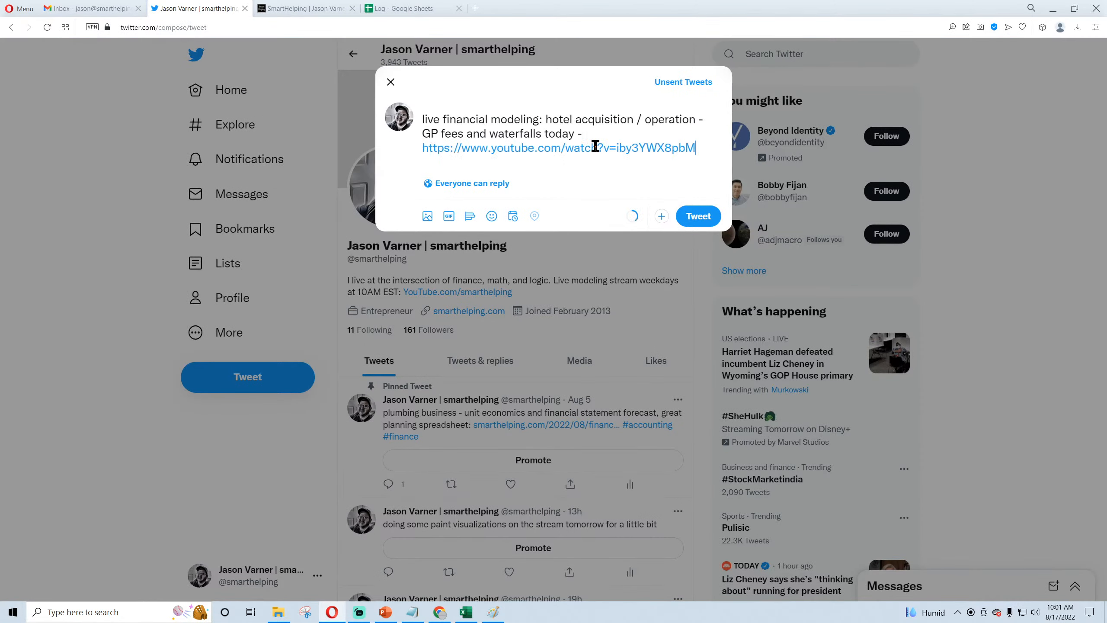
left_click(693, 217)
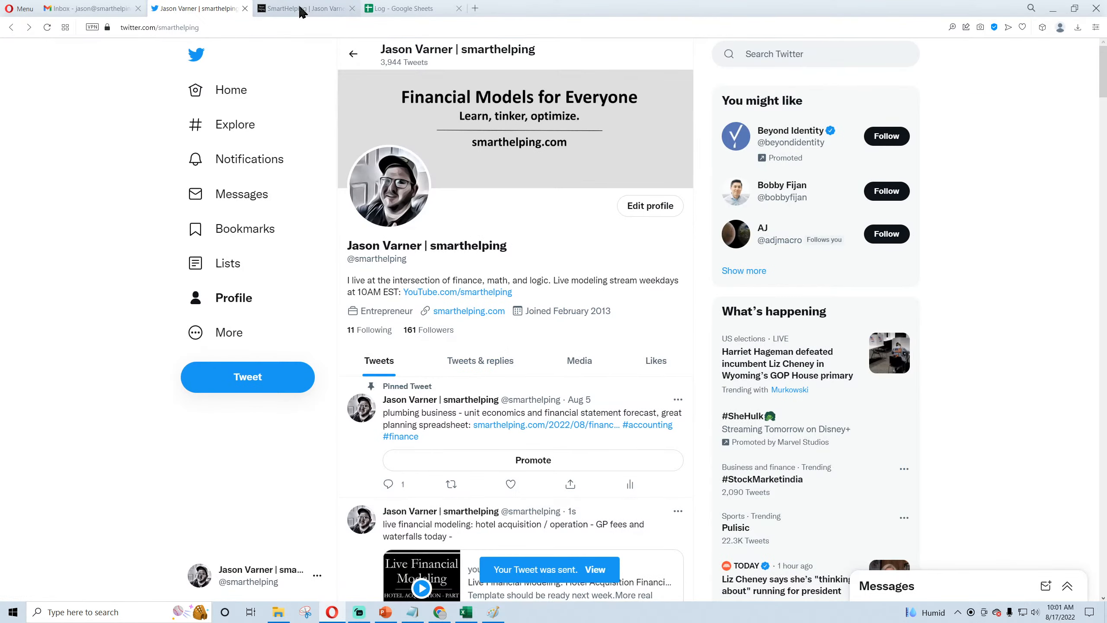
Step: Look through the list of real estate templates on the smarthelping.com Real Estate page
left_click(301, 9)
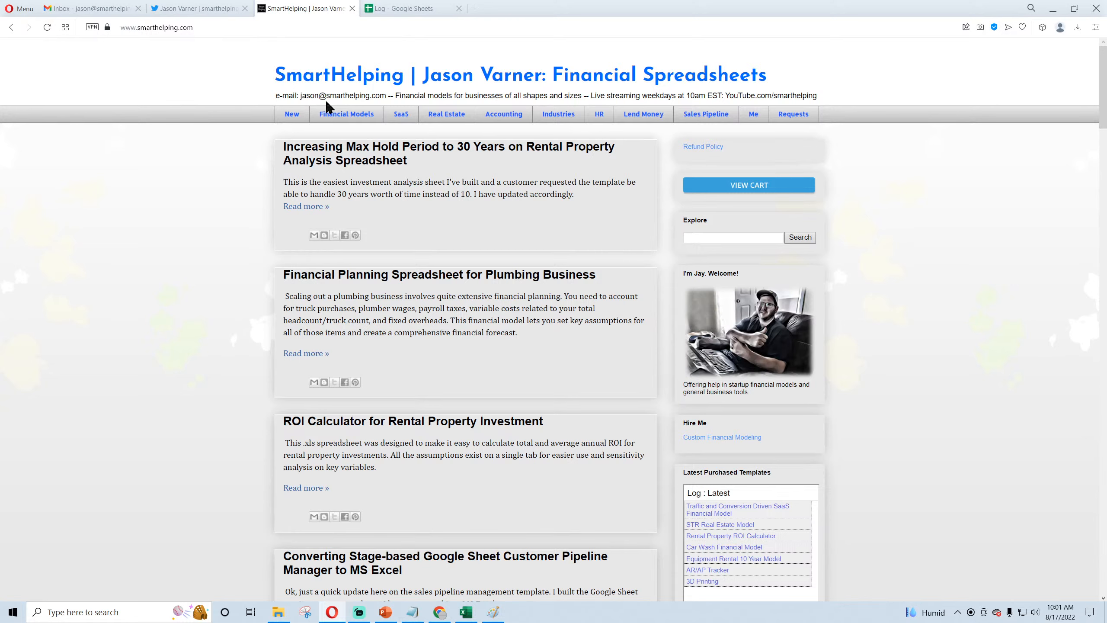
left_click(451, 120)
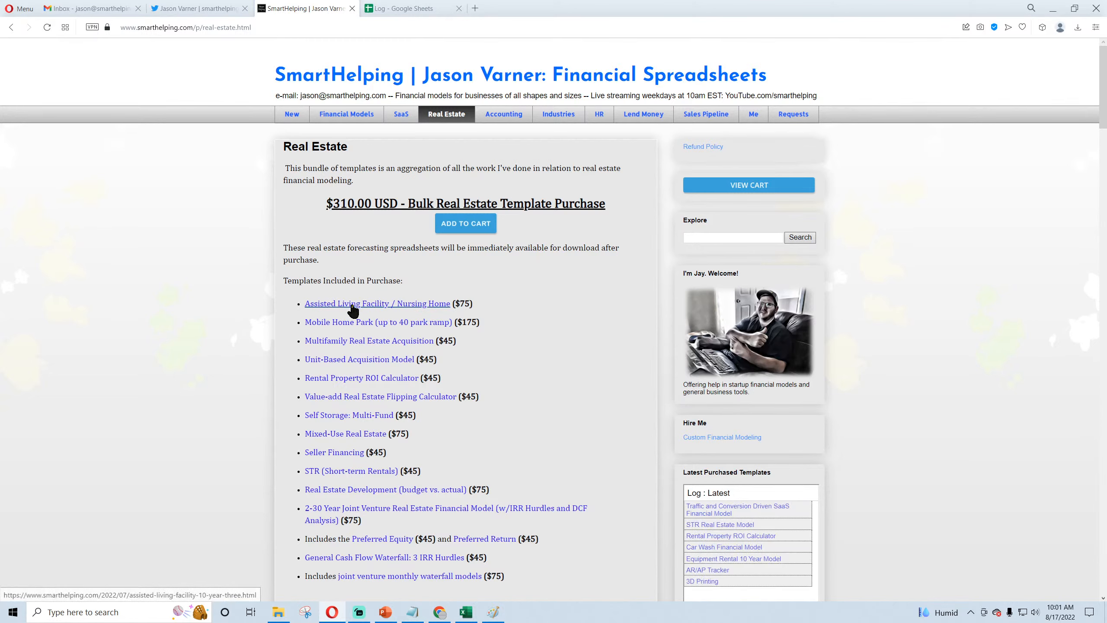
scroll(354, 314, "down", 3)
scroll(366, 327, "up", 3)
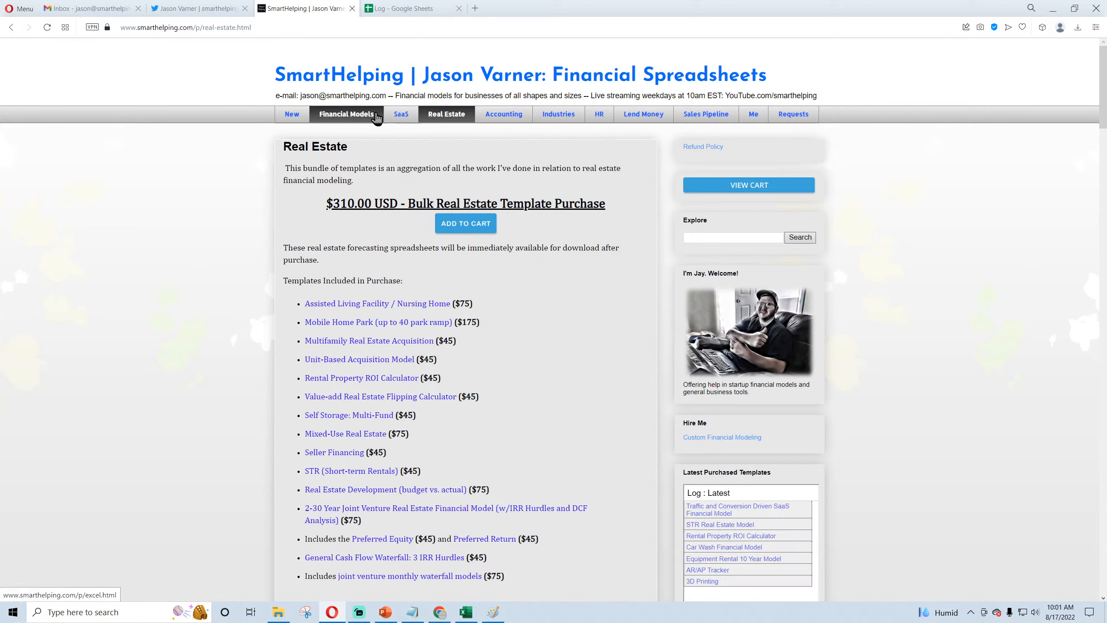
Step: Open the site's Refund Policy and read through its refund and exchange program terms
left_click(699, 150)
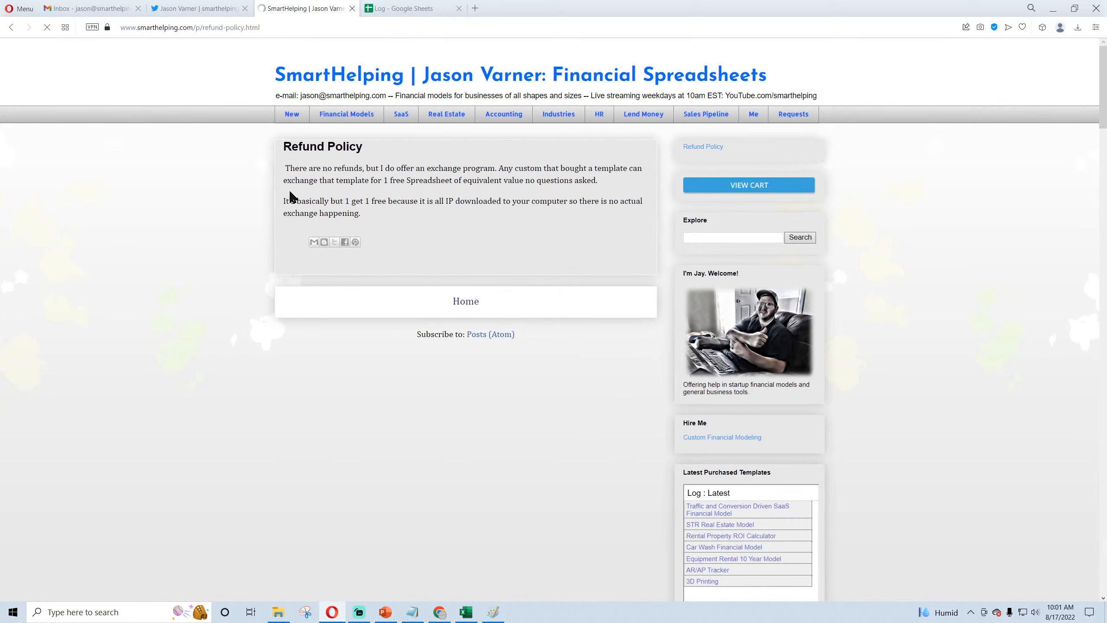
left_click_drag(290, 169, 496, 169)
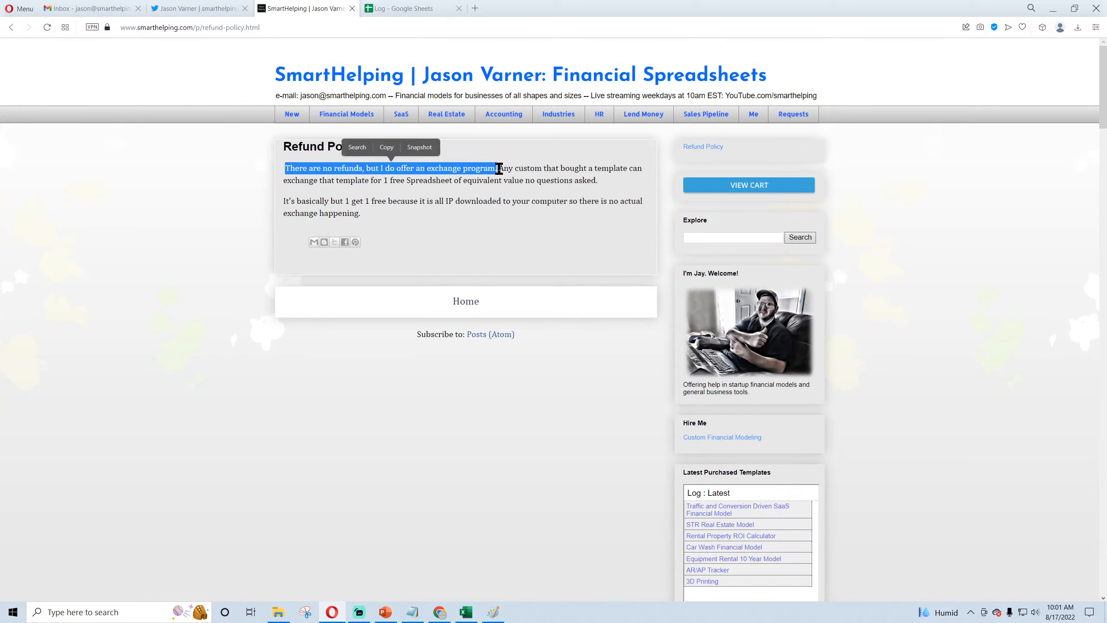
left_click(496, 169)
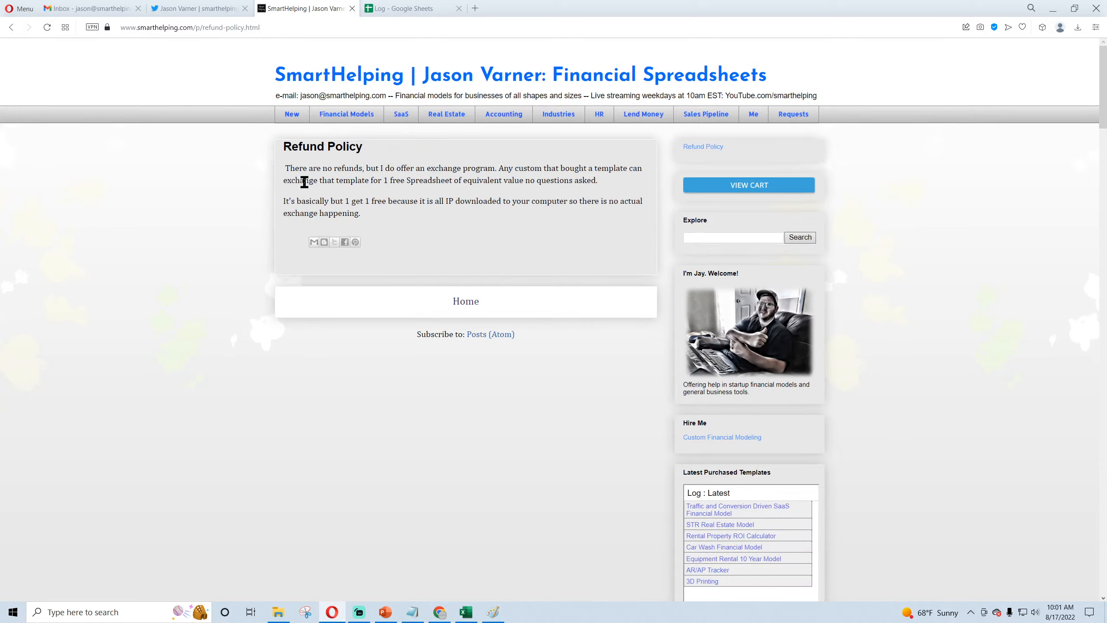
left_click_drag(304, 178, 476, 178)
left_click(477, 178)
left_click_drag(286, 201, 385, 203)
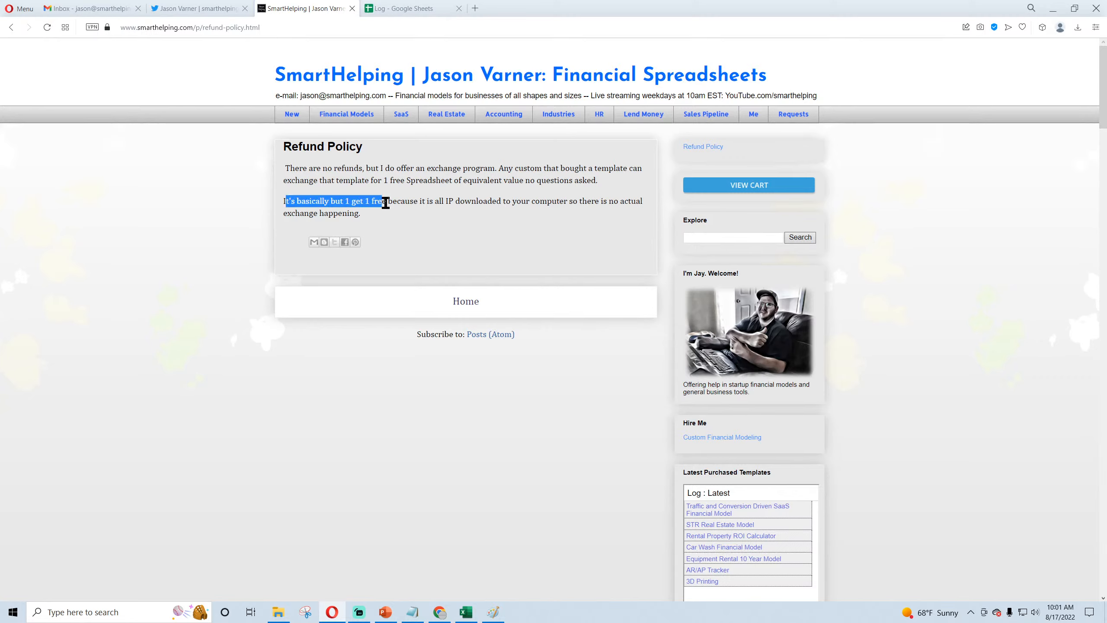
left_click(509, 246)
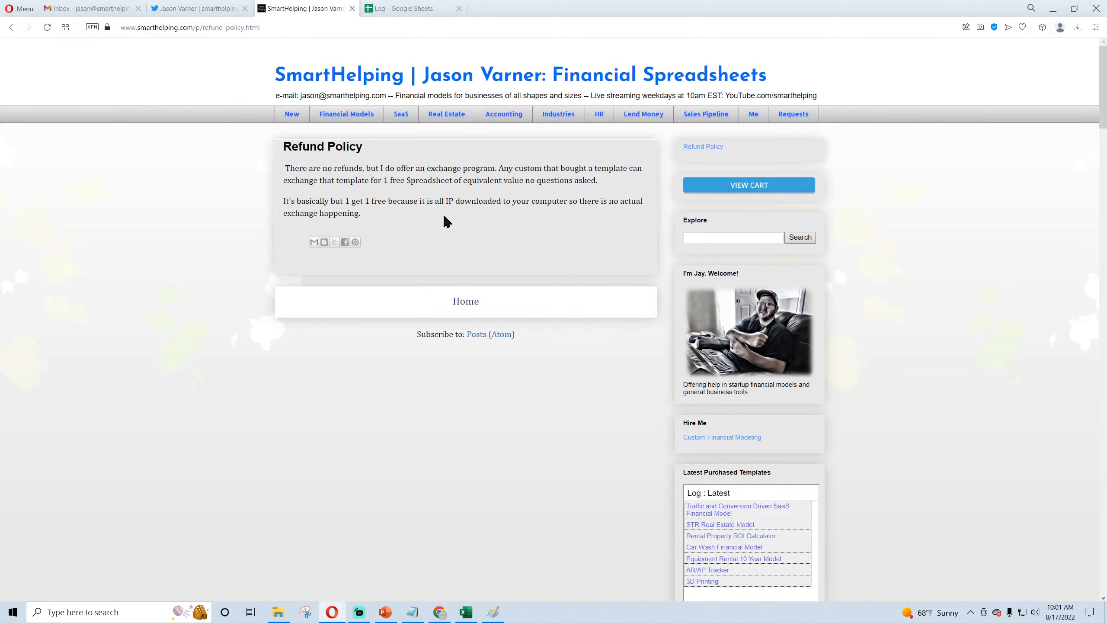
left_click_drag(361, 212, 282, 168)
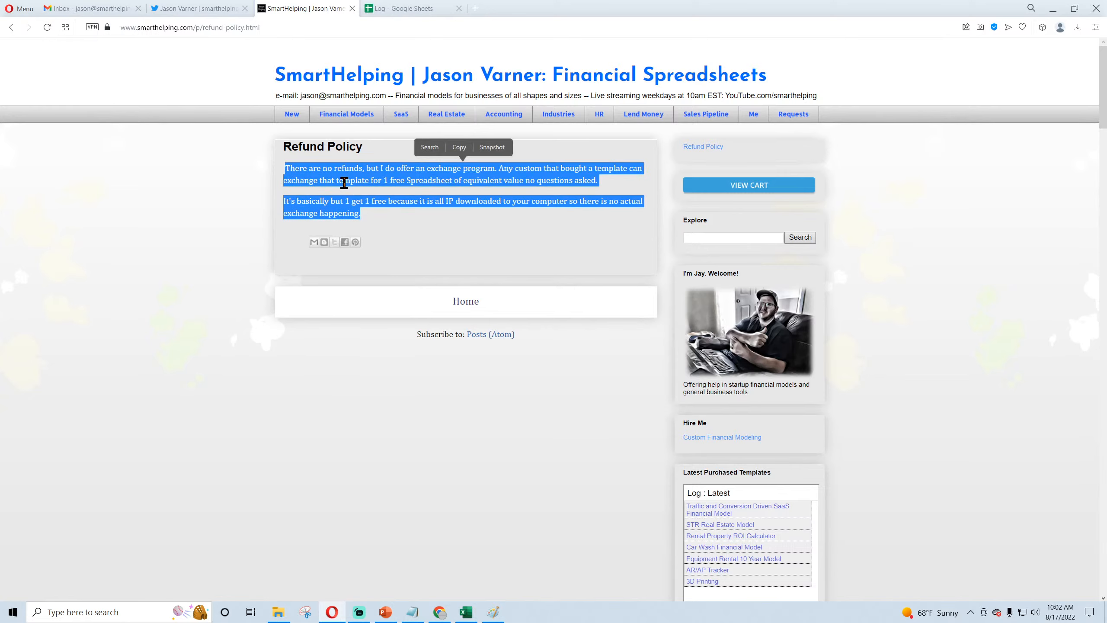
left_click(341, 179)
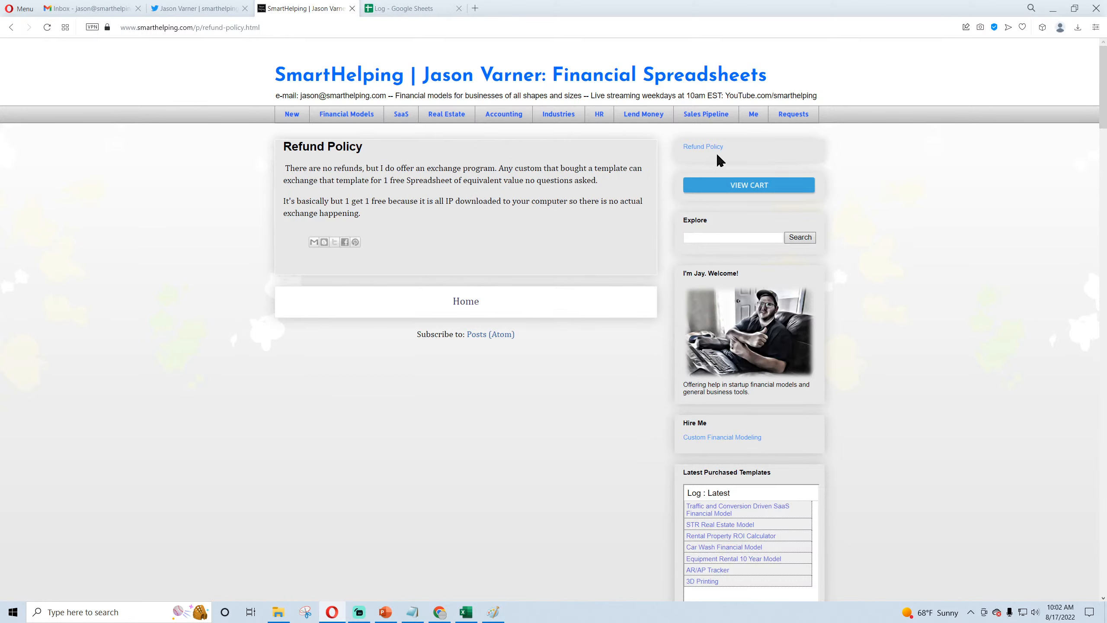
Step: Open the Financial Models page and examine the all-spreadsheets offer and the template bundles below it
left_click(356, 120)
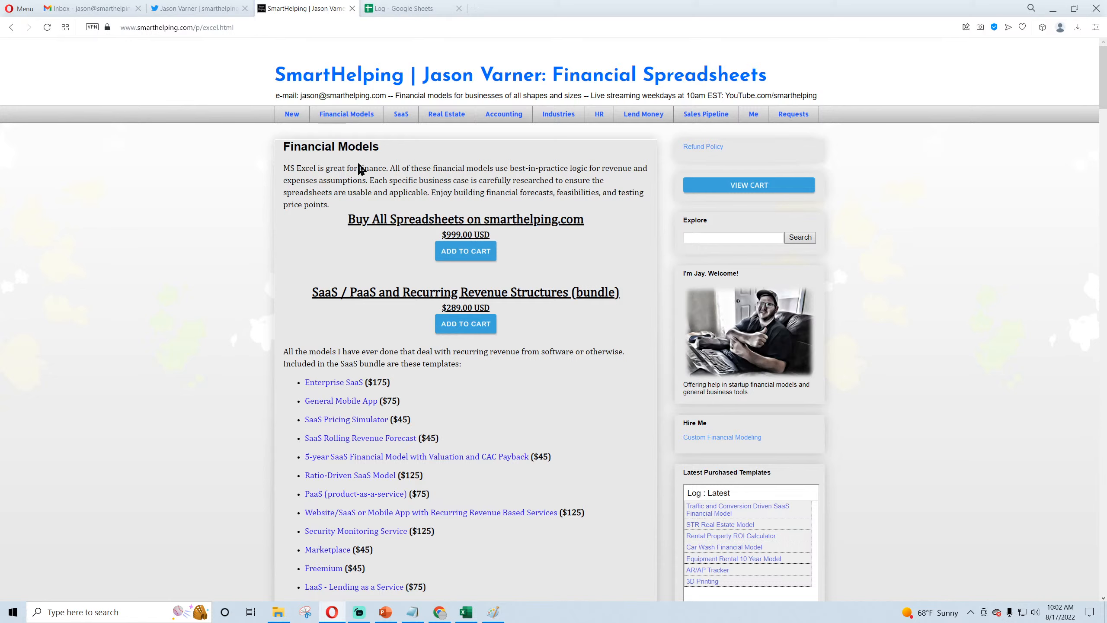
left_click_drag(349, 217, 498, 237)
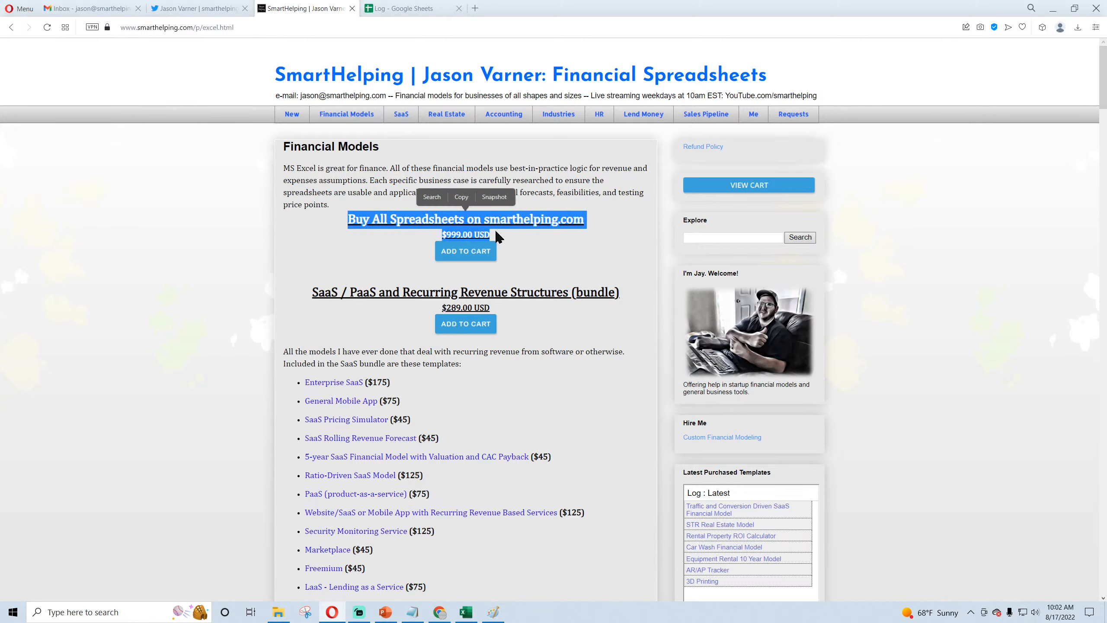
left_click(476, 232)
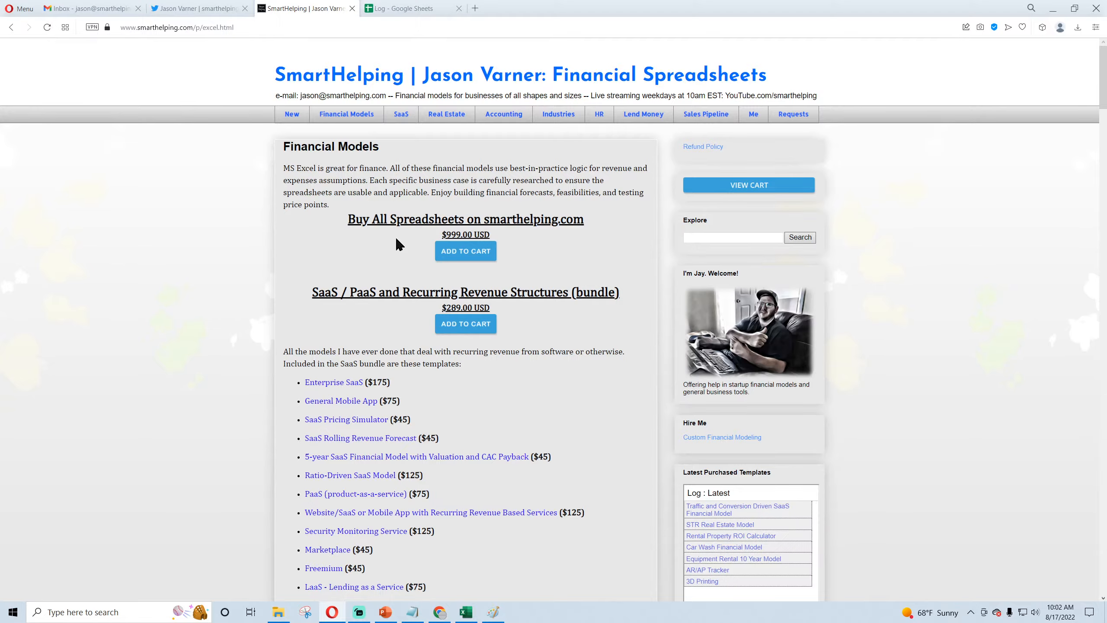
scroll(393, 244, "down", 20)
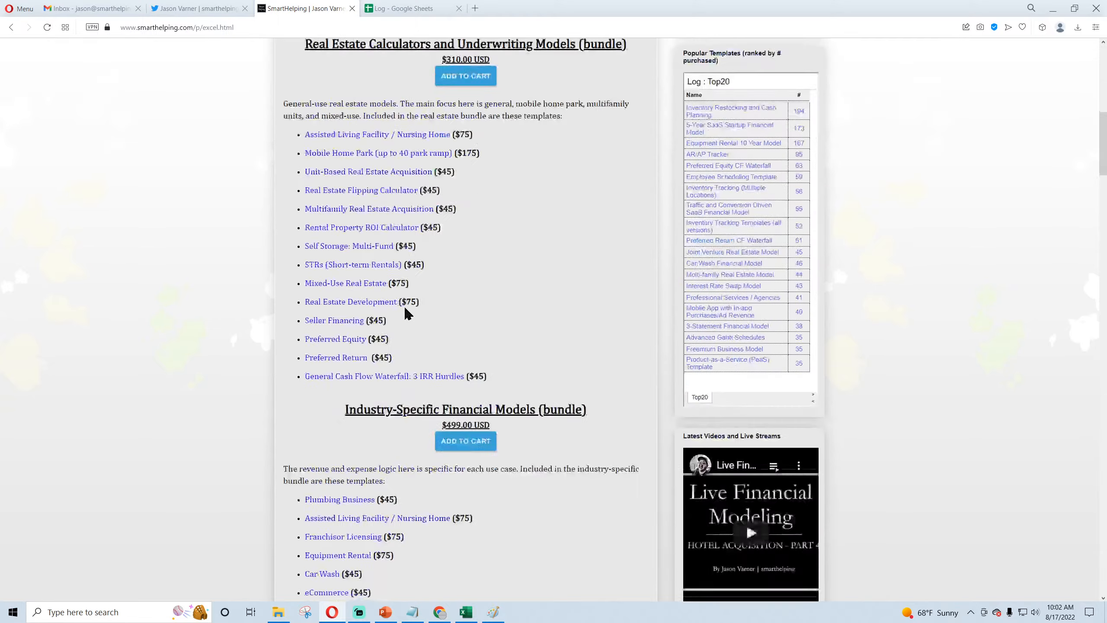
scroll(406, 313, "up", 20)
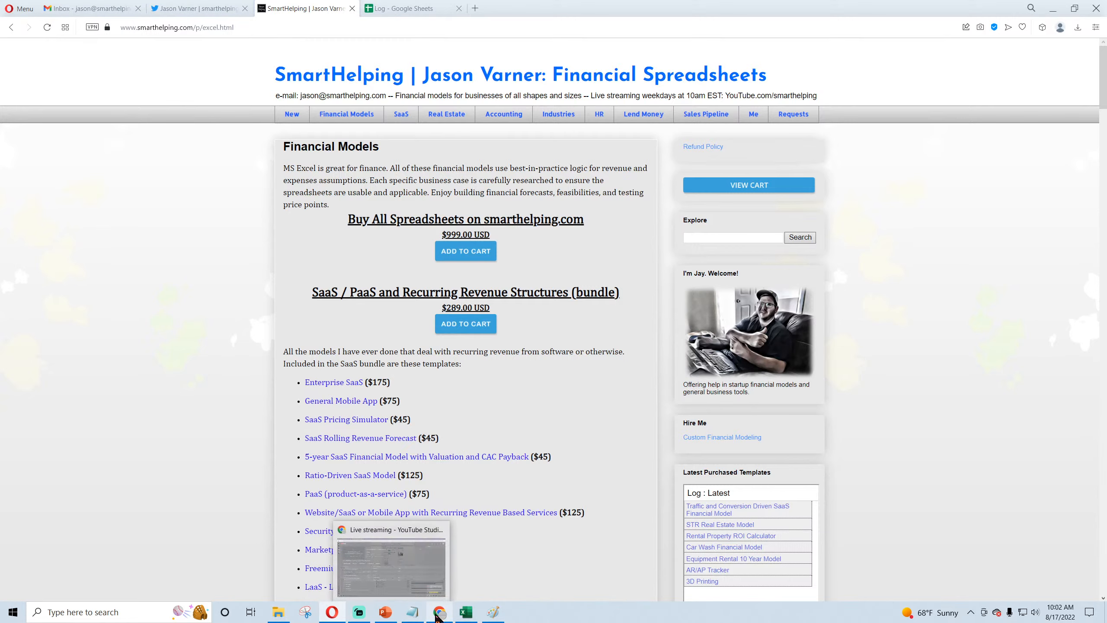
Step: Switch back to the Hotel Acquisition workbook in Excel and inspect the FY 1 and FY 2 cells on the Other Costs sheet
left_click(464, 612)
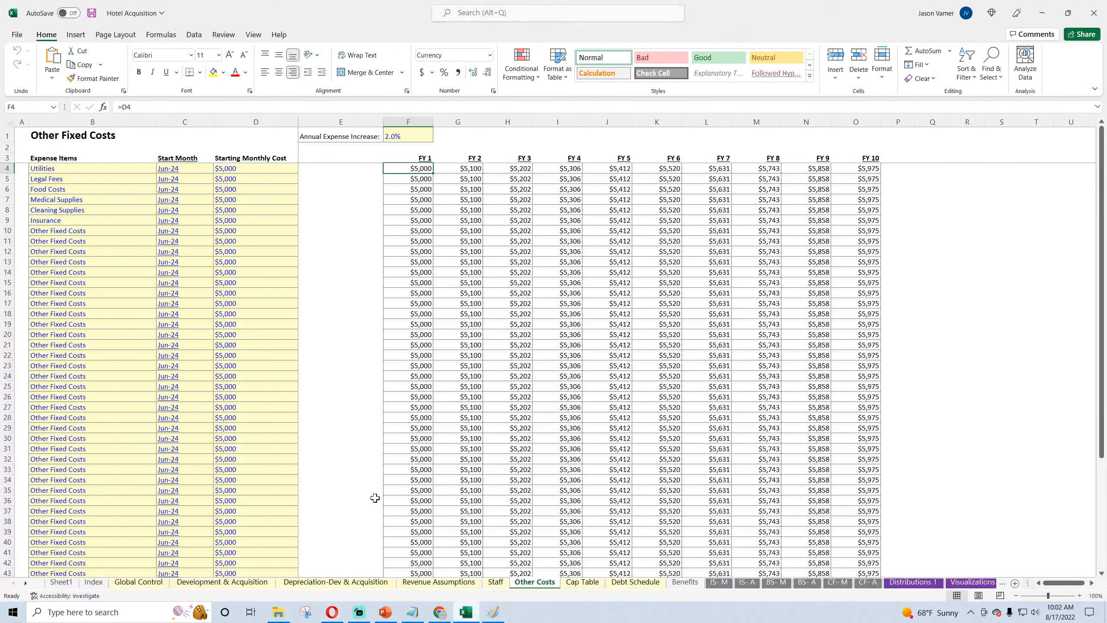
left_click(327, 446)
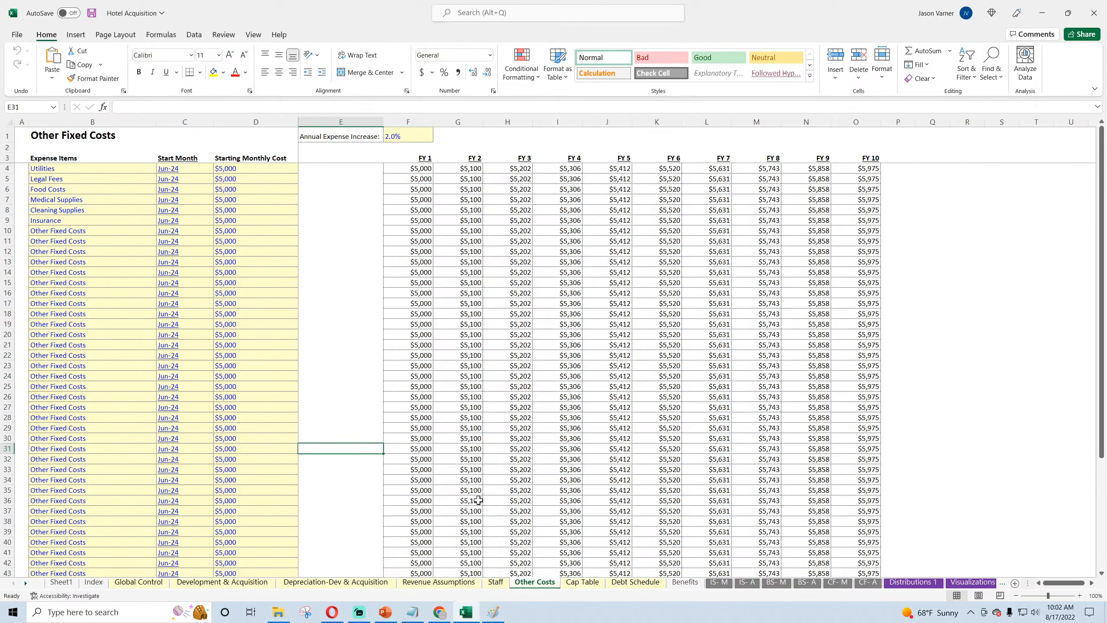
left_click(467, 487)
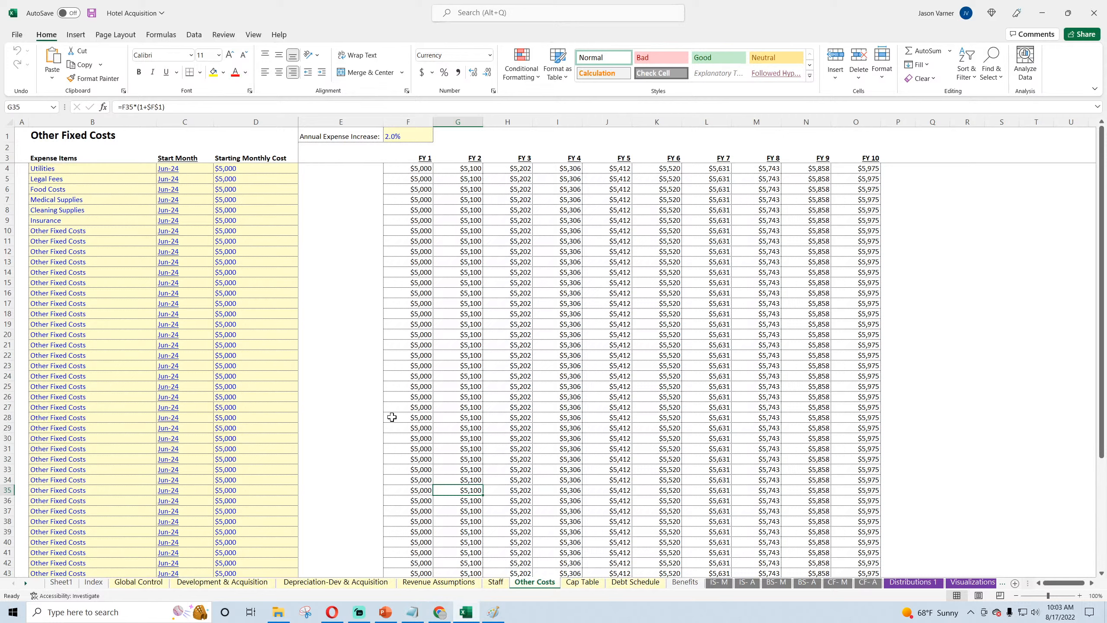
left_click(417, 170)
left_click(453, 182)
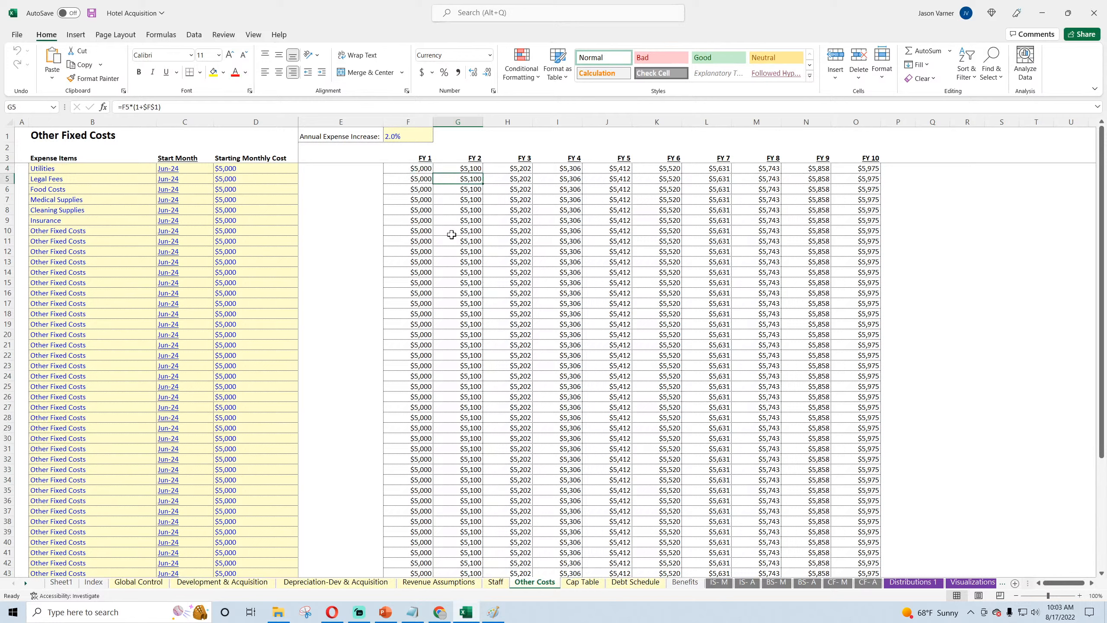
Step: Check the live stream's dashboard in YouTube Studio in Chrome, and return to the expense items on Excel's Other Costs sheet
mouse_move(443, 616)
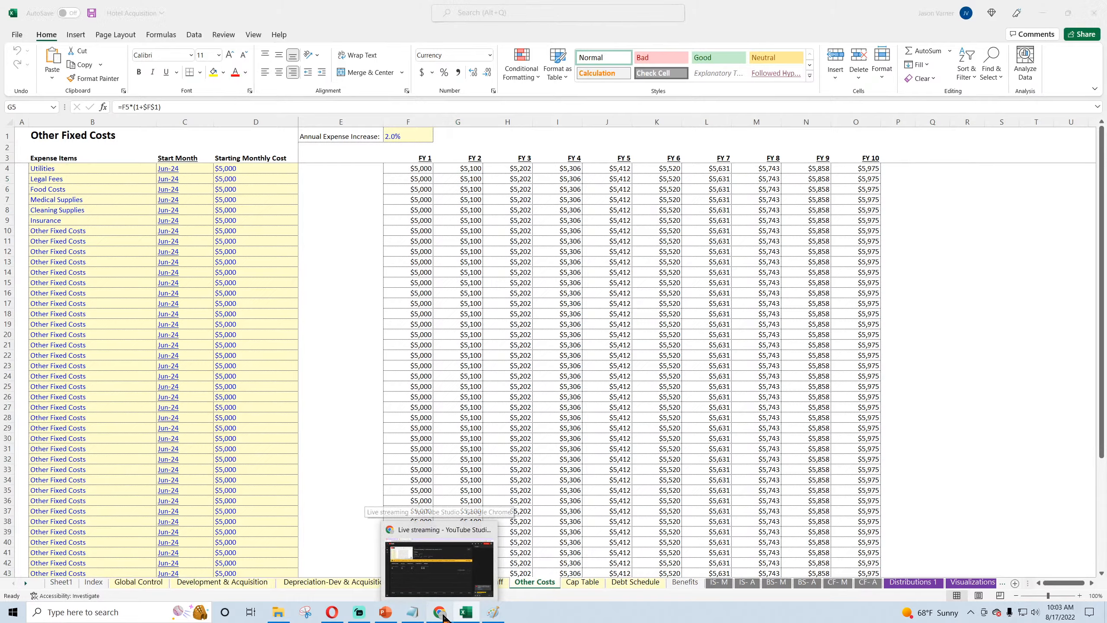
left_click(401, 568)
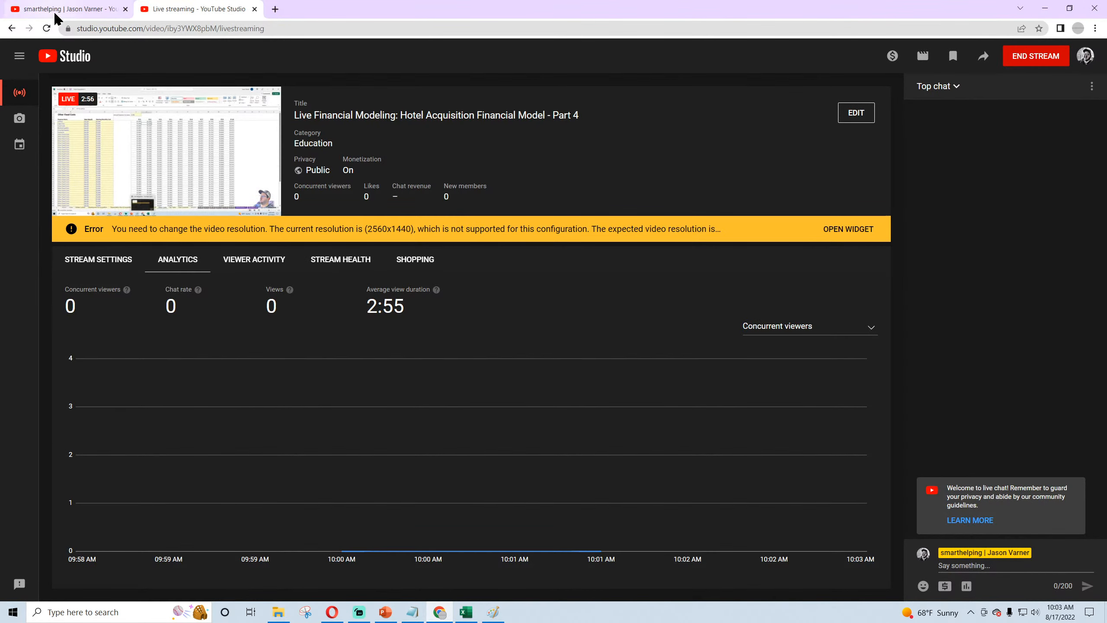
left_click(465, 613)
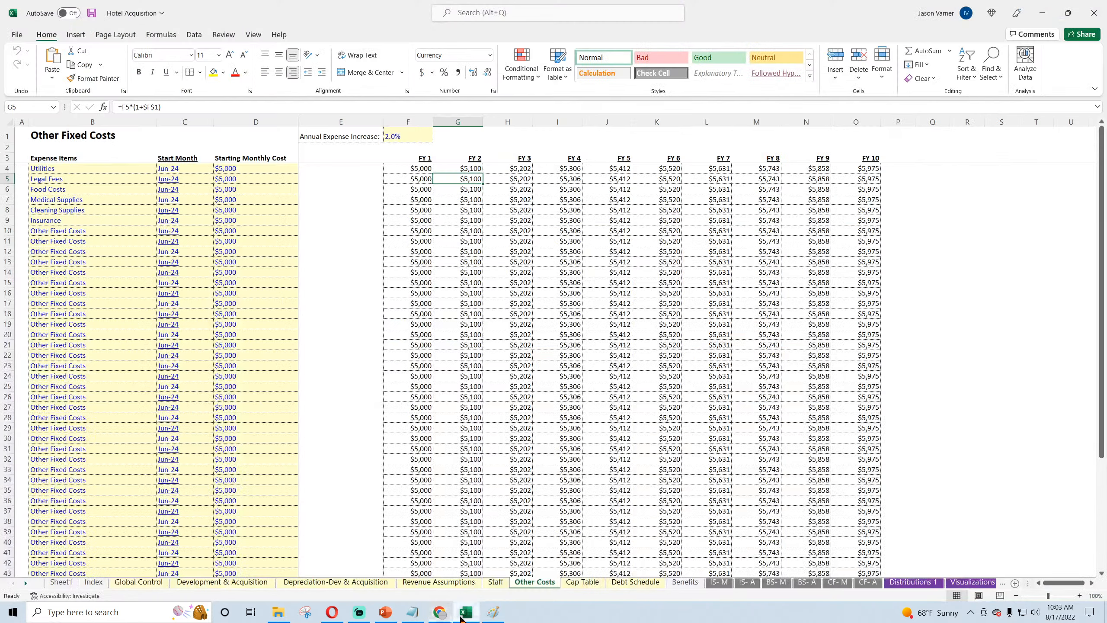
left_click(463, 354)
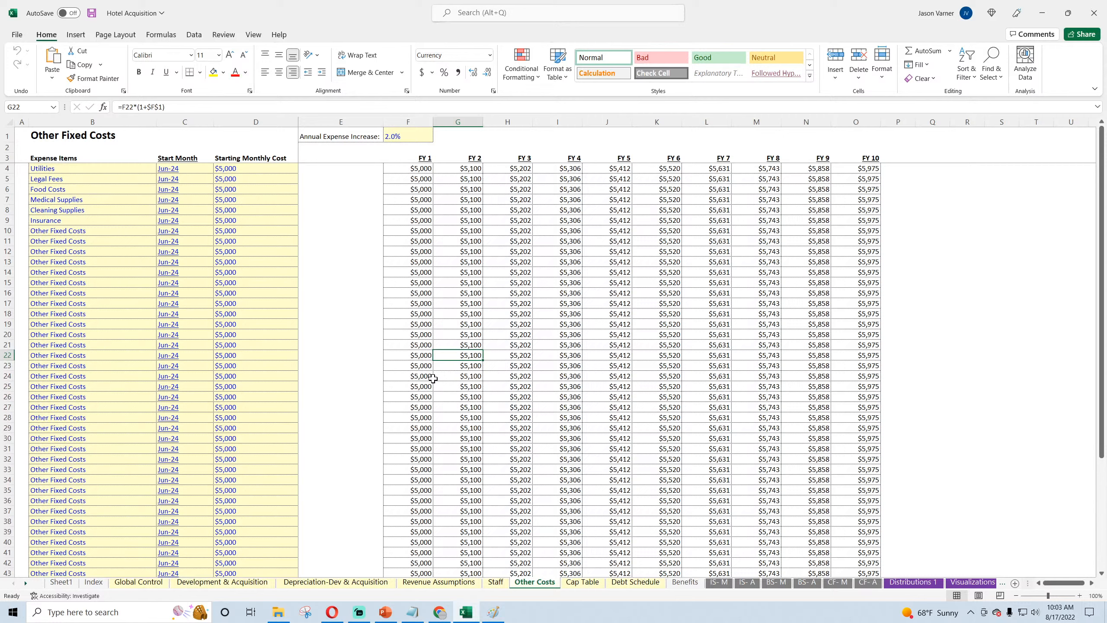
left_click(98, 168)
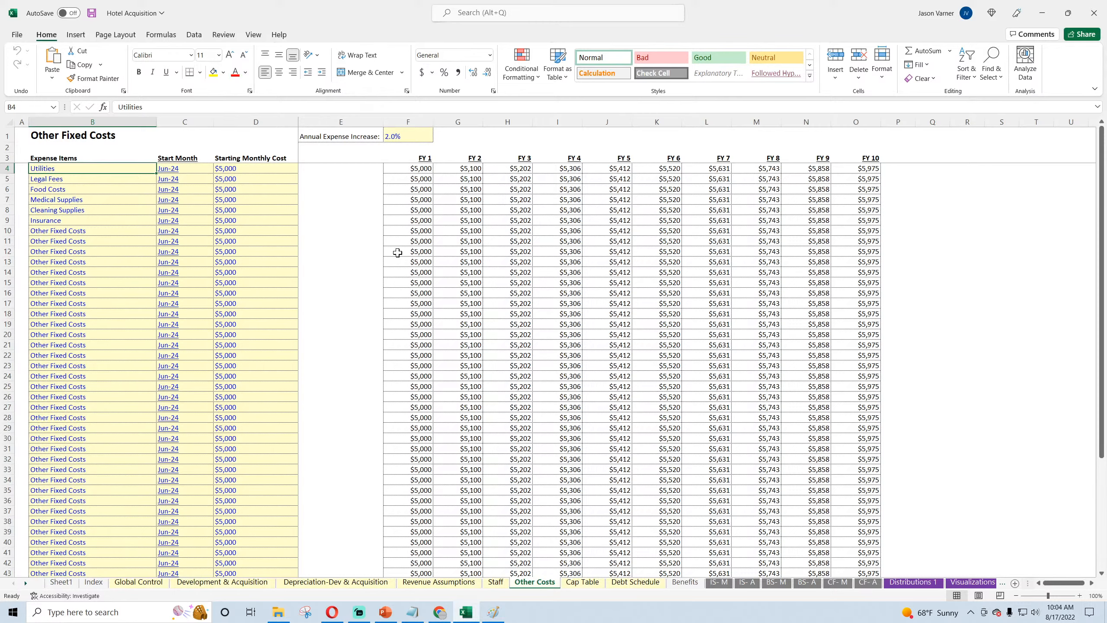
Step: Review the monthly income statement back to Jan-23, the annual income statement and the monthly balance sheet
left_click(719, 581)
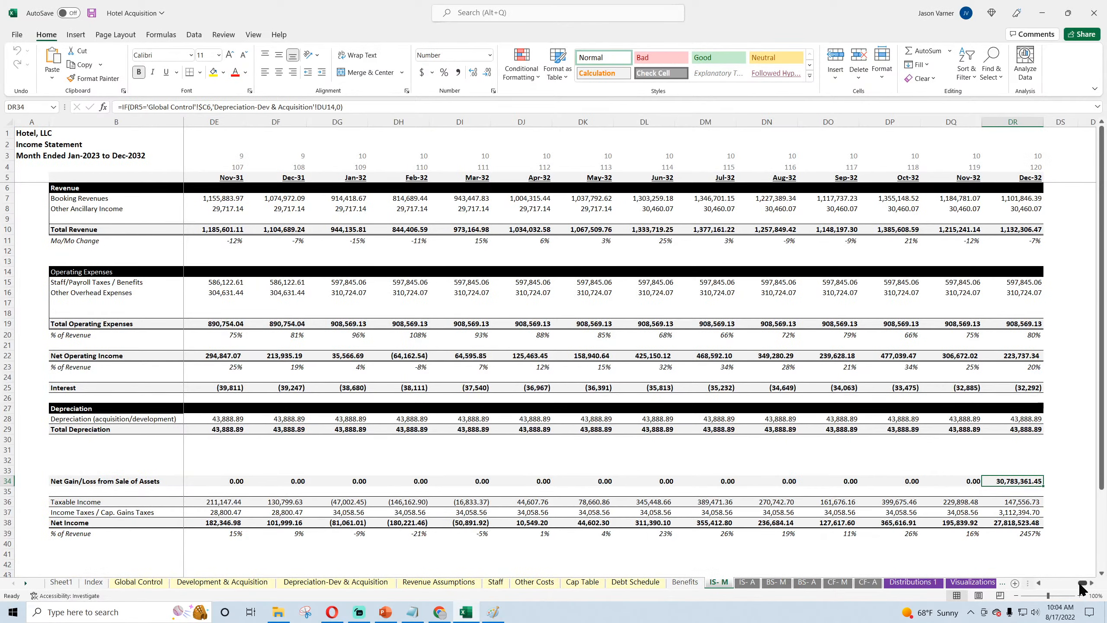
left_click_drag(1083, 583, 1047, 587)
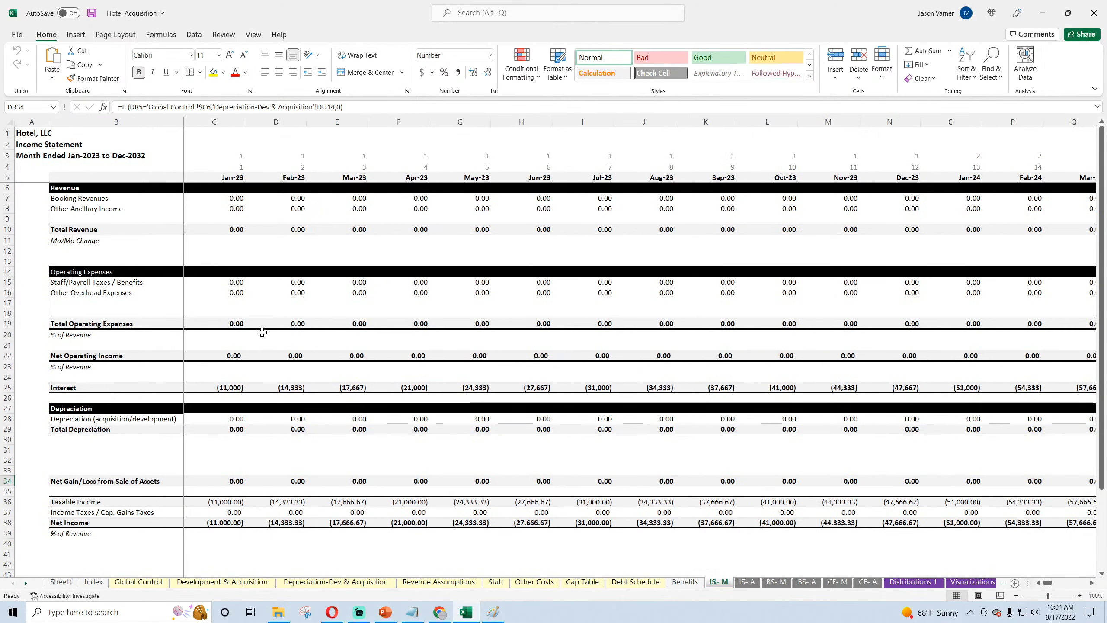
left_click(234, 480)
left_click(749, 582)
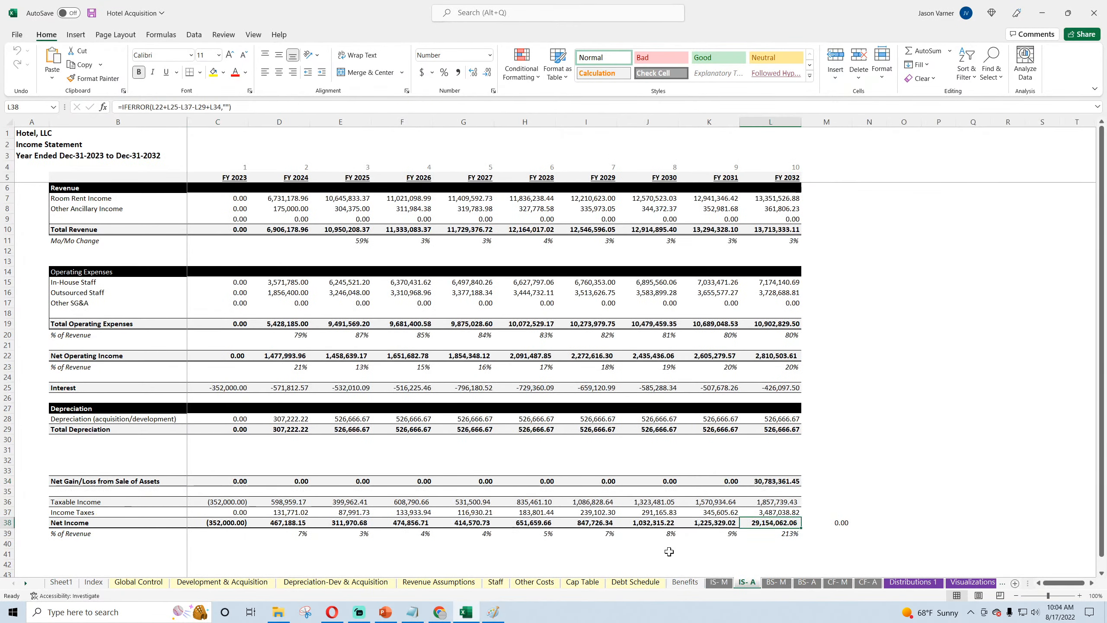
left_click(776, 582)
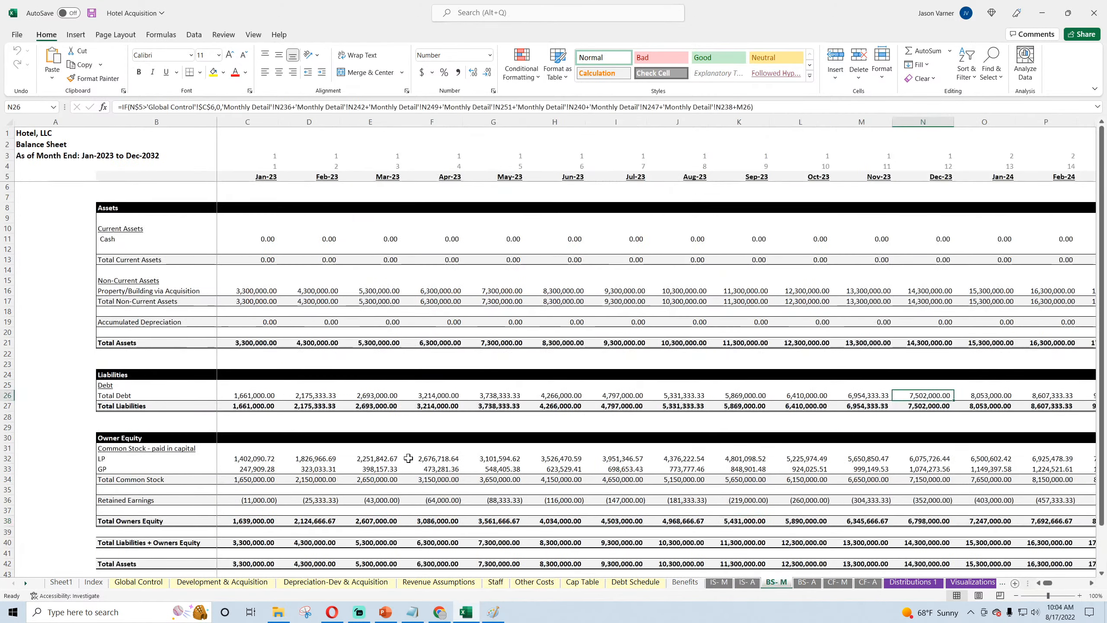
Step: Review the rest of the monthly balance sheet, the annual balance sheet, and the monthly and annual cash flow statements
scroll(396, 453, "down", 4)
scroll(397, 454, "up", 4)
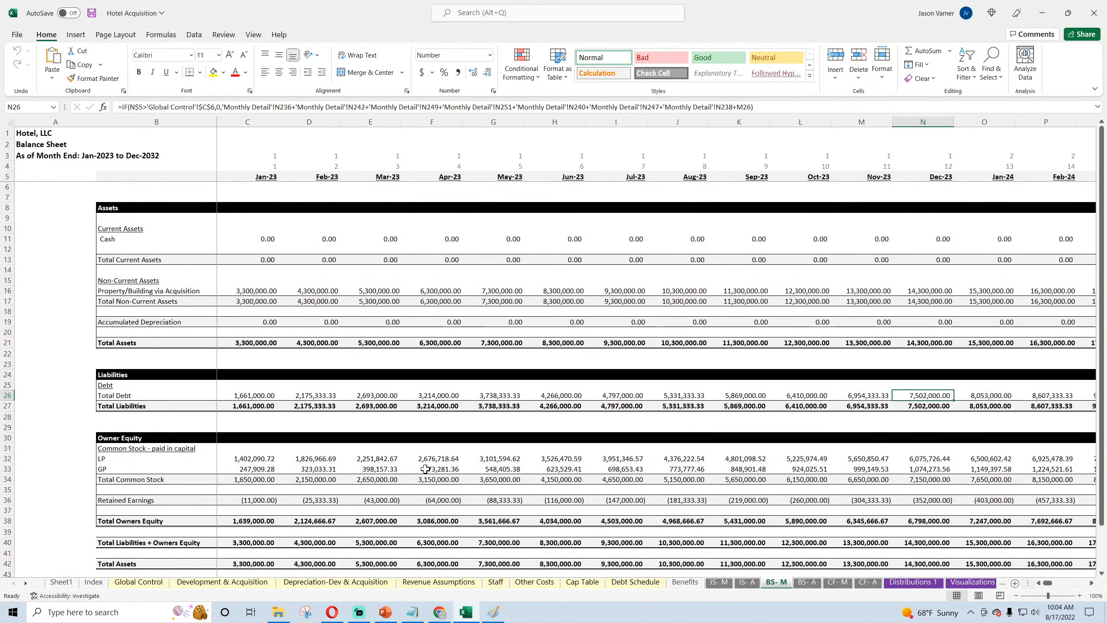
left_click(811, 583)
scroll(517, 478, "down", 7)
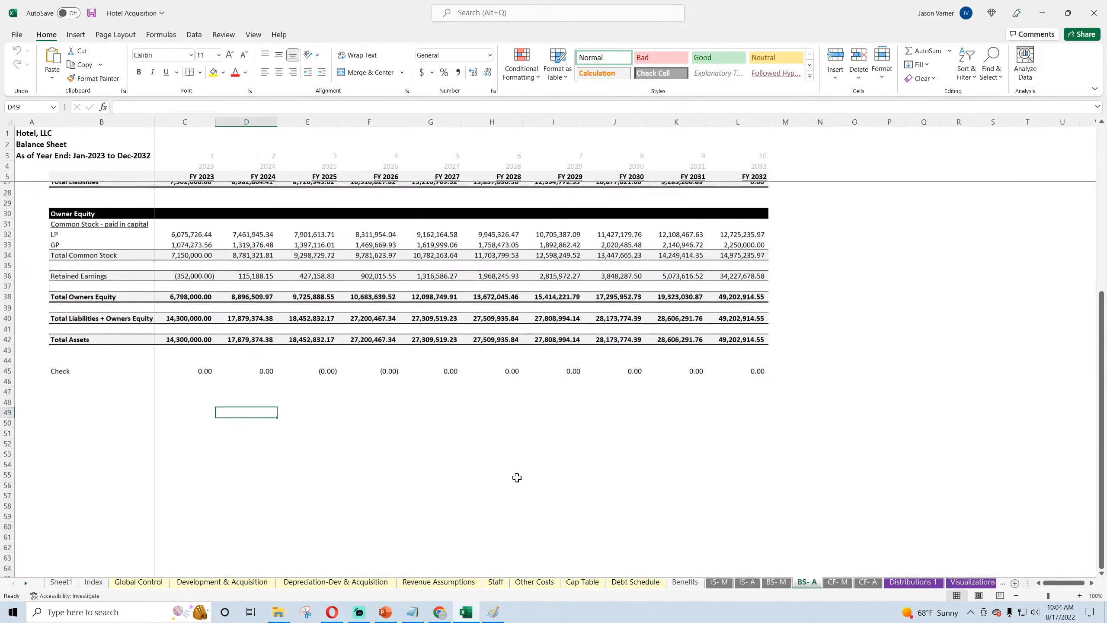
scroll(517, 478, "up", 7)
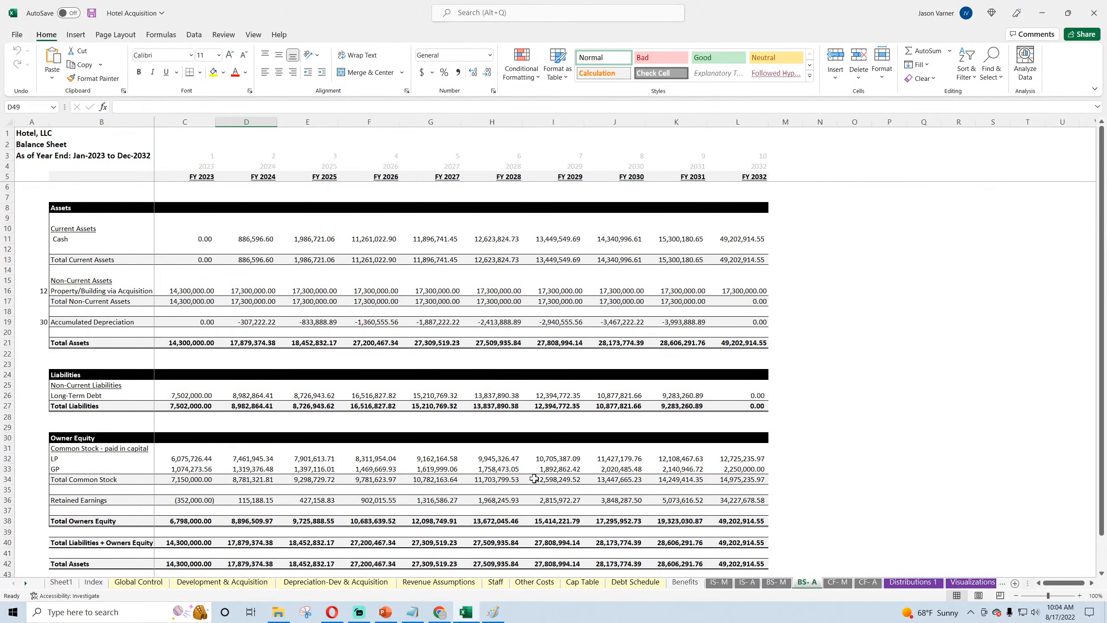
left_click(836, 584)
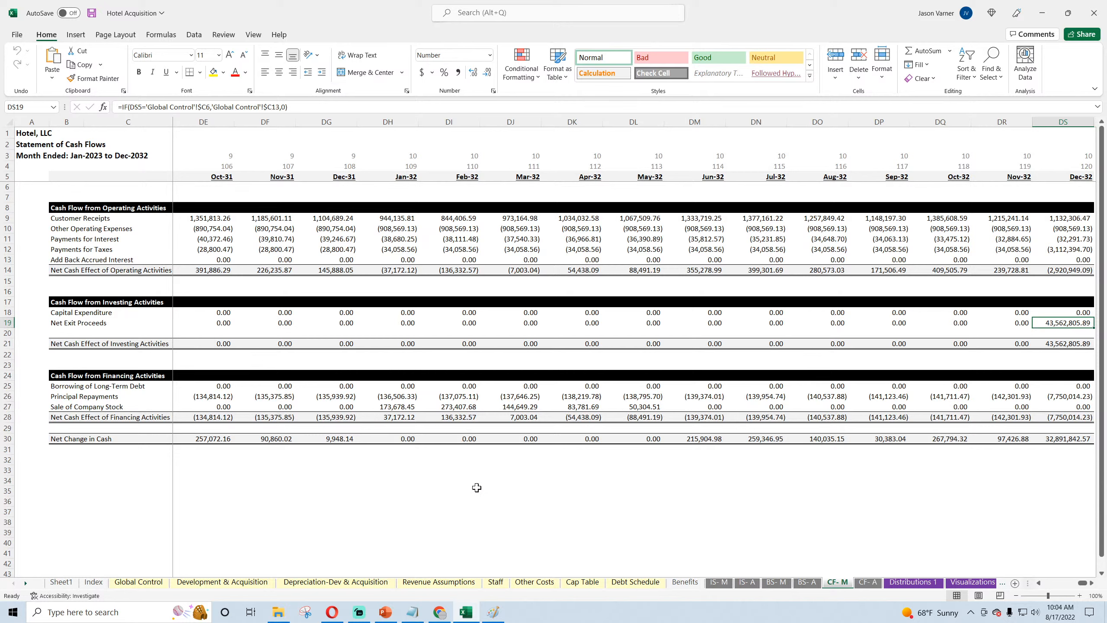
left_click(868, 583)
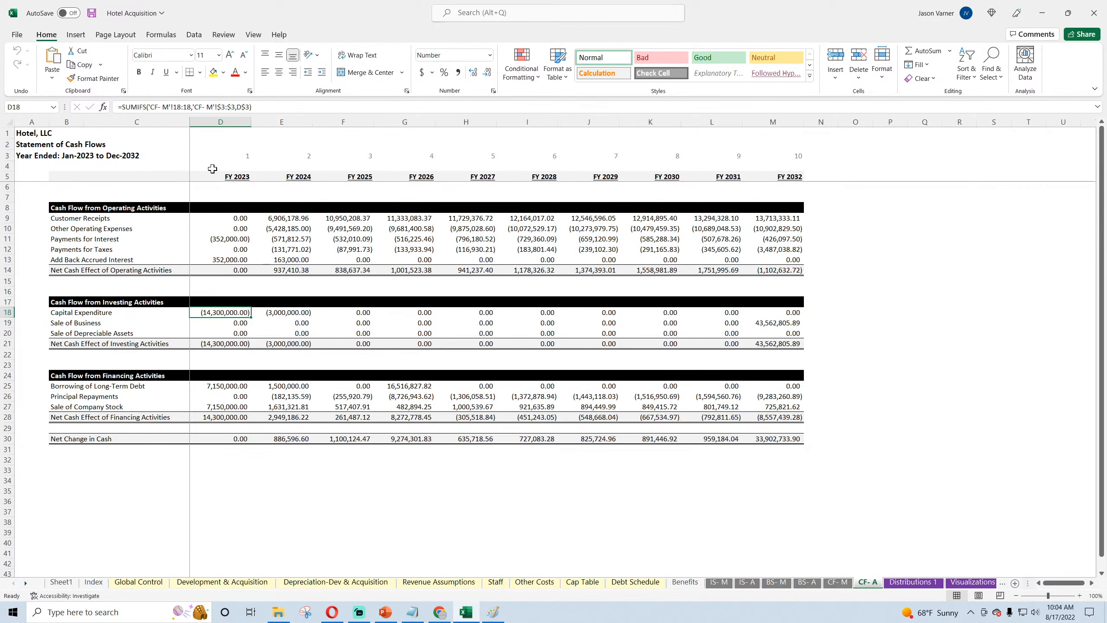
Step: Look over the Distributions 1 sheet and compare the investor's and owner's distribution rates in A15 and A23
left_click(896, 583)
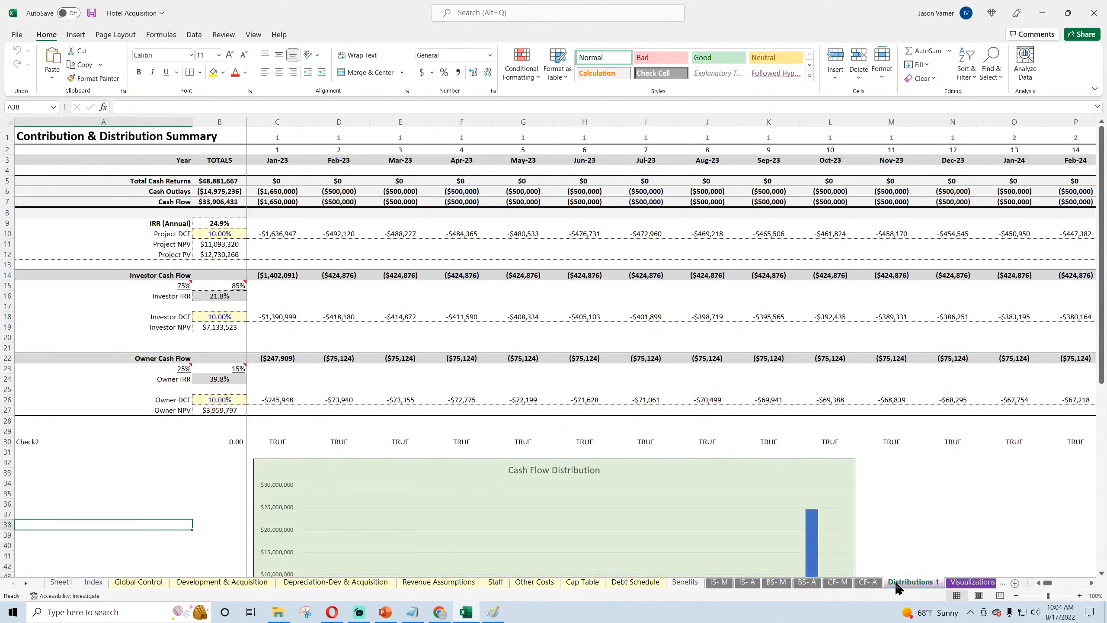
scroll(432, 399, "down", 6)
scroll(431, 401, "up", 6)
left_click(164, 287)
left_click(155, 368)
left_click(161, 287)
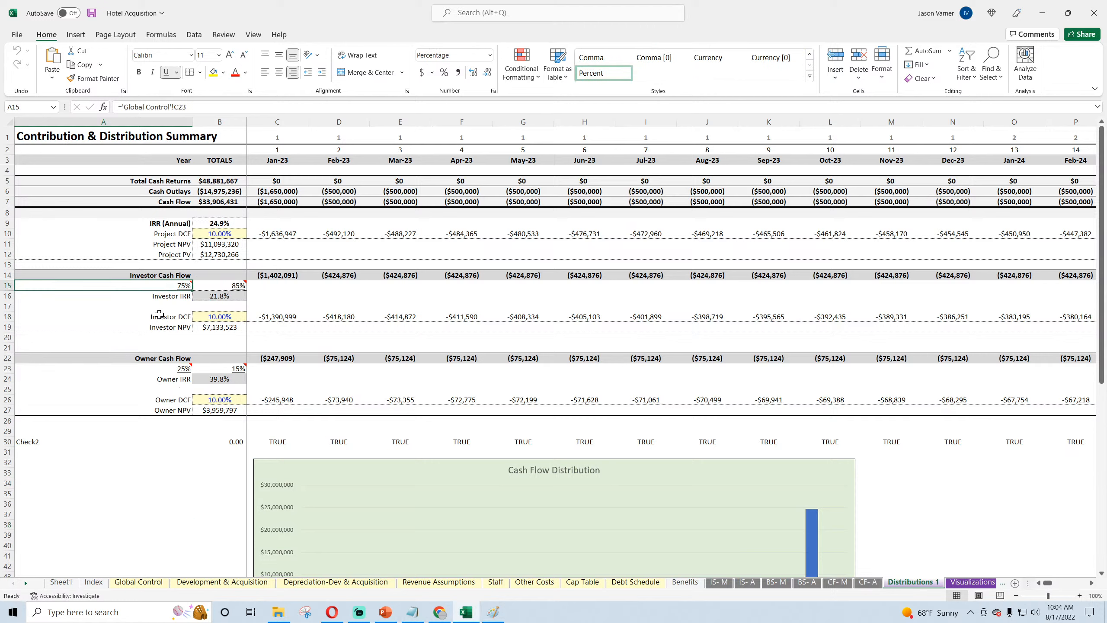
left_click(159, 368)
left_click(160, 284)
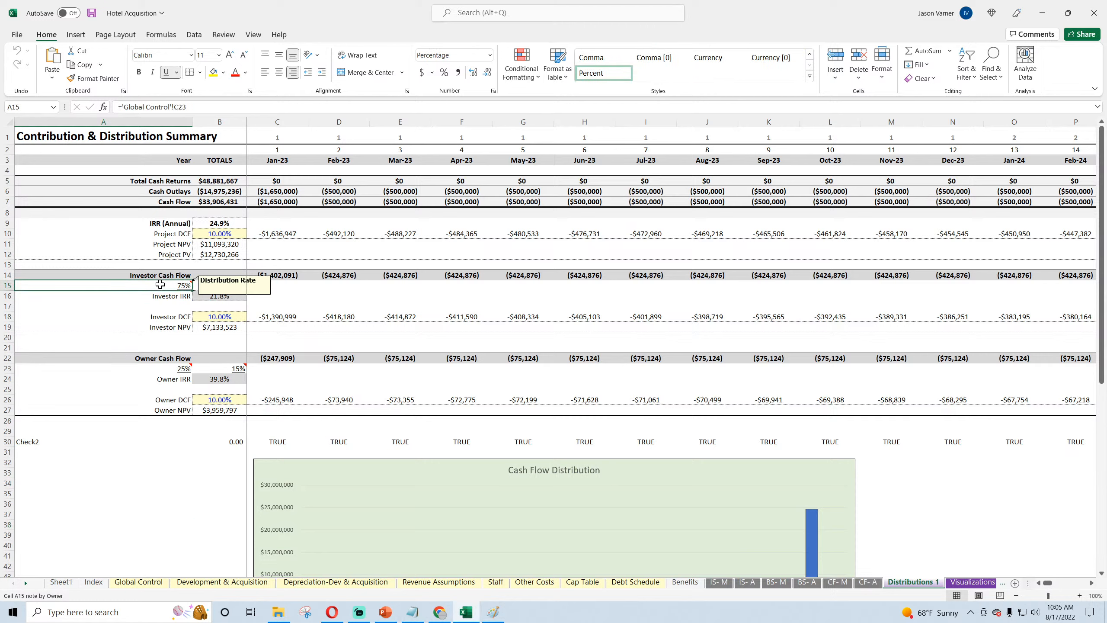
Step: Compare the investor's and owner's contribution rates in B15 and B23 on the Distributions 1 sheet
left_click(221, 284)
left_click(216, 368)
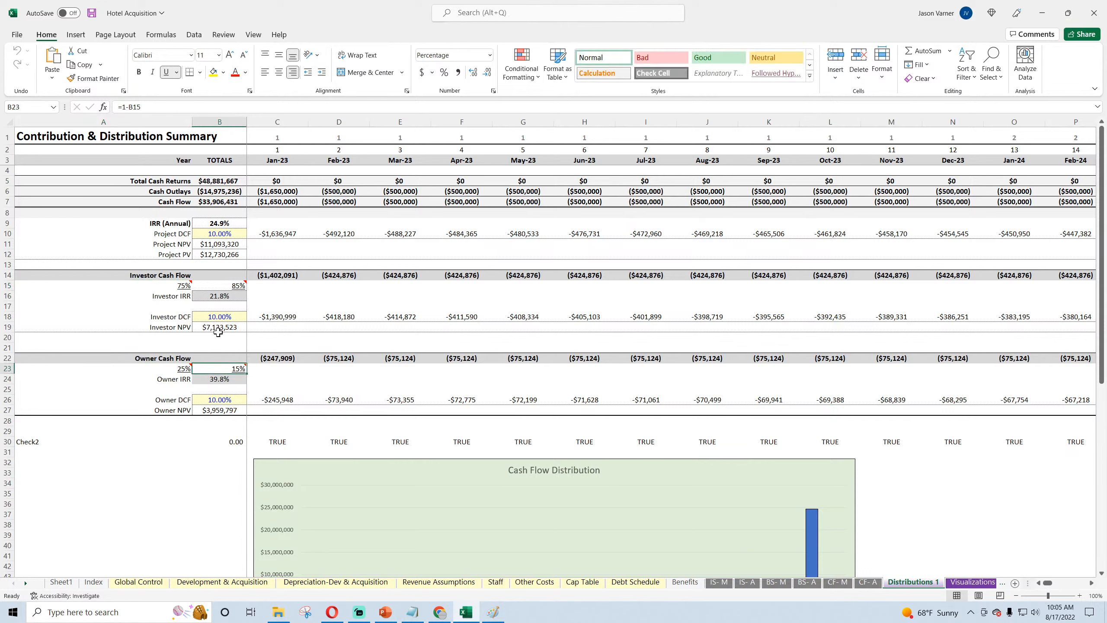
left_click(222, 284)
left_click(220, 368)
left_click(231, 287)
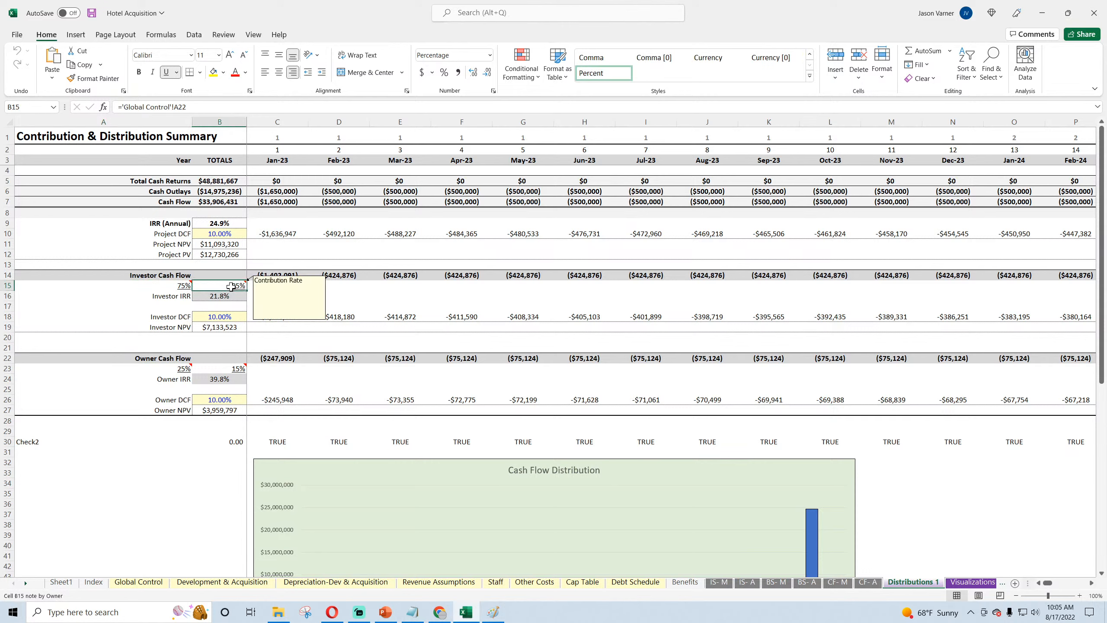
left_click(289, 289)
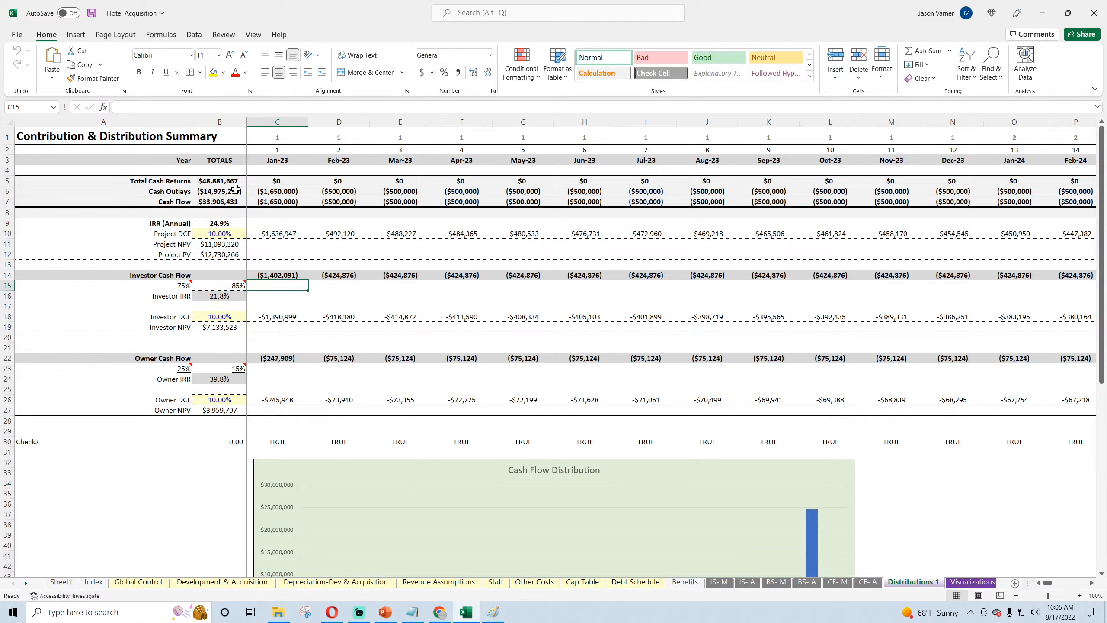
Step: Review the charts on the Visualizations sheet and the 10-year project summary on the Executive Summary sheet
left_click(964, 586)
scroll(801, 432, "down", 15)
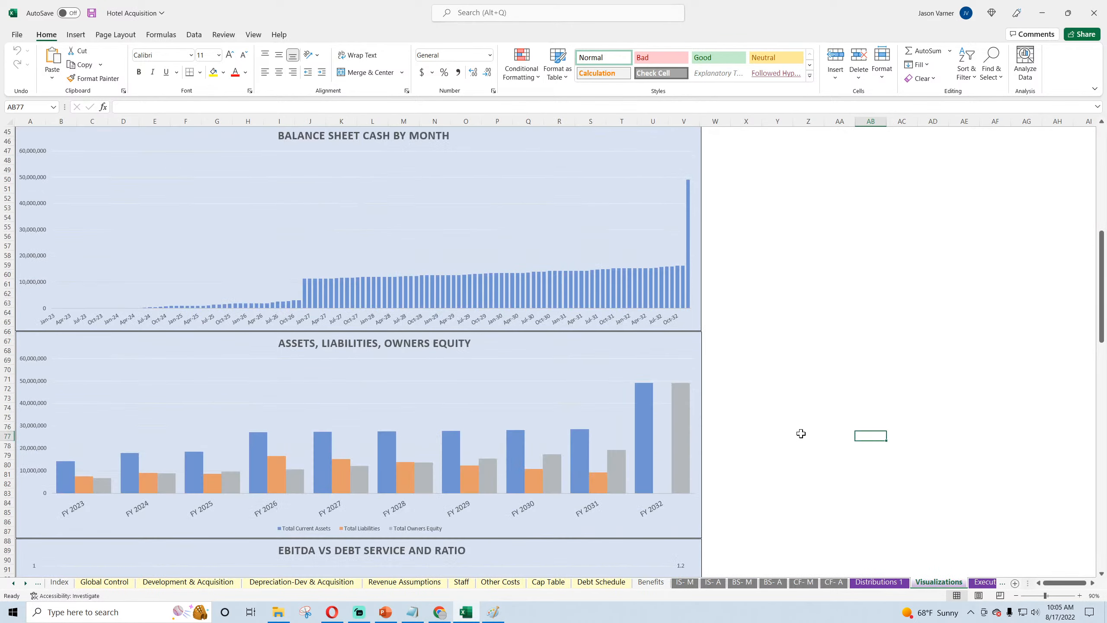
scroll(799, 433, "down", 10)
scroll(799, 433, "up", 20)
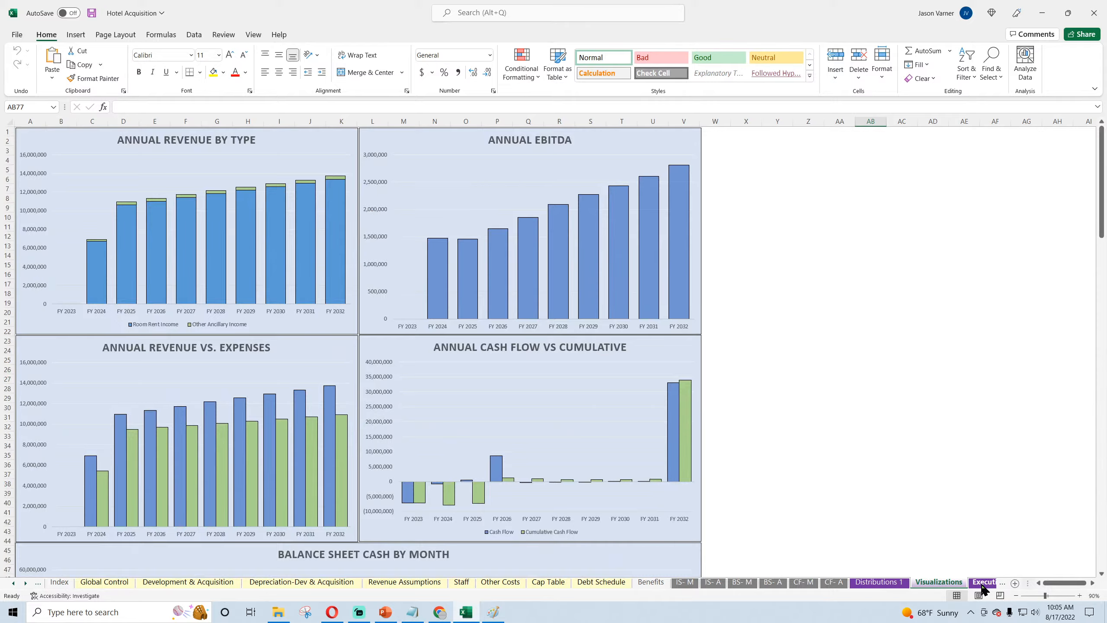
left_click(982, 585)
scroll(680, 477, "down", 3)
scroll(680, 478, "up", 3)
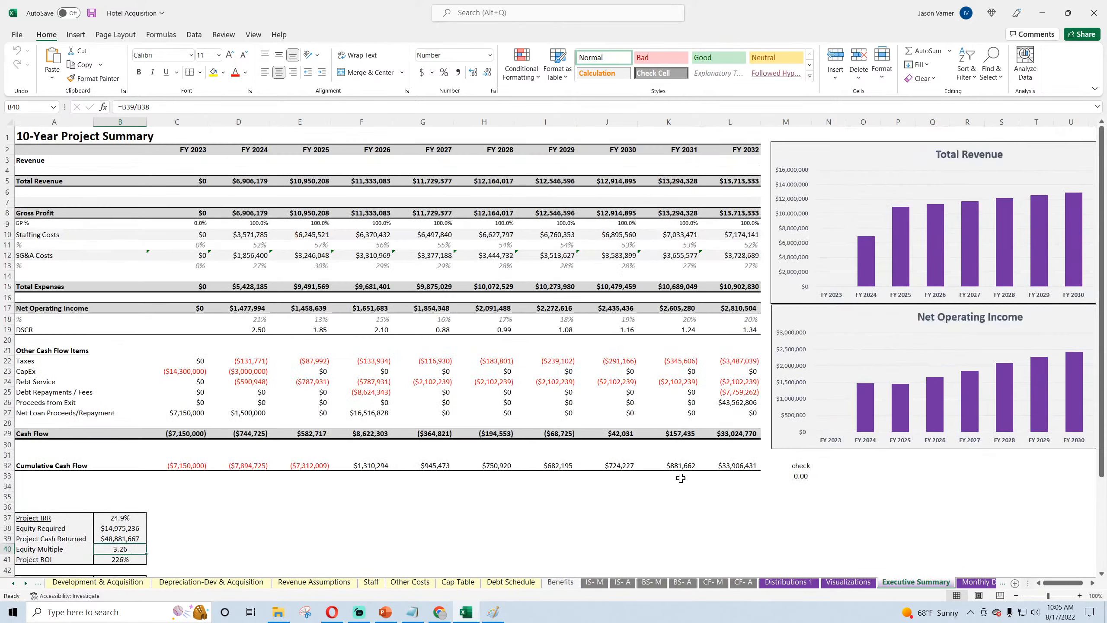
Step: Review the Monthly Detail sheet back to Jan-23 and the pro forma on the Annual Detail sheet
left_click(976, 583)
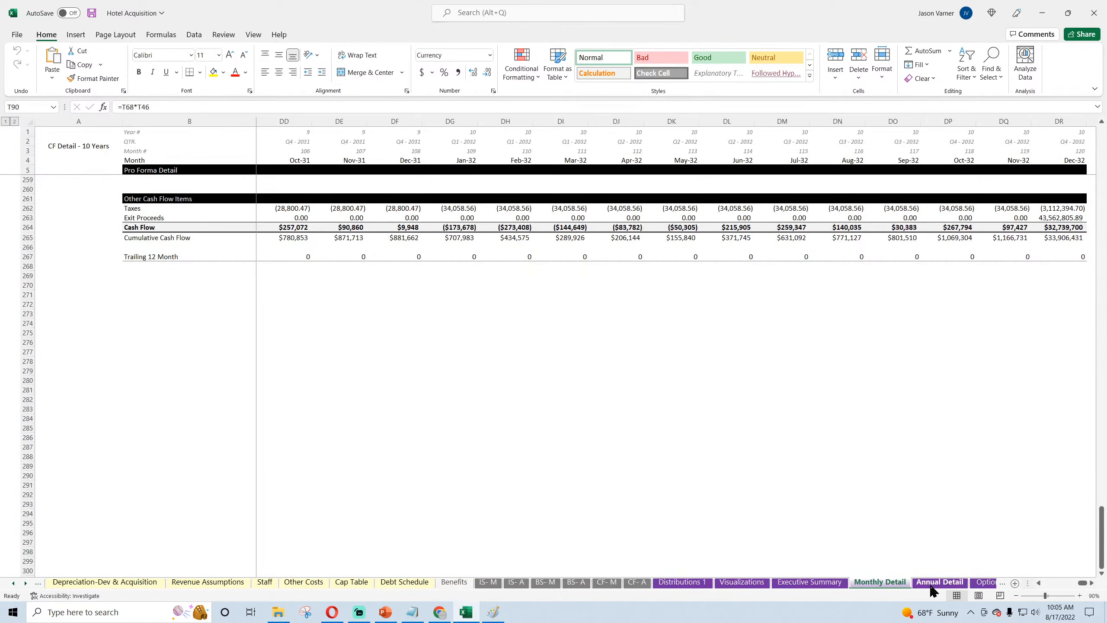
scroll(645, 480, "up", 20)
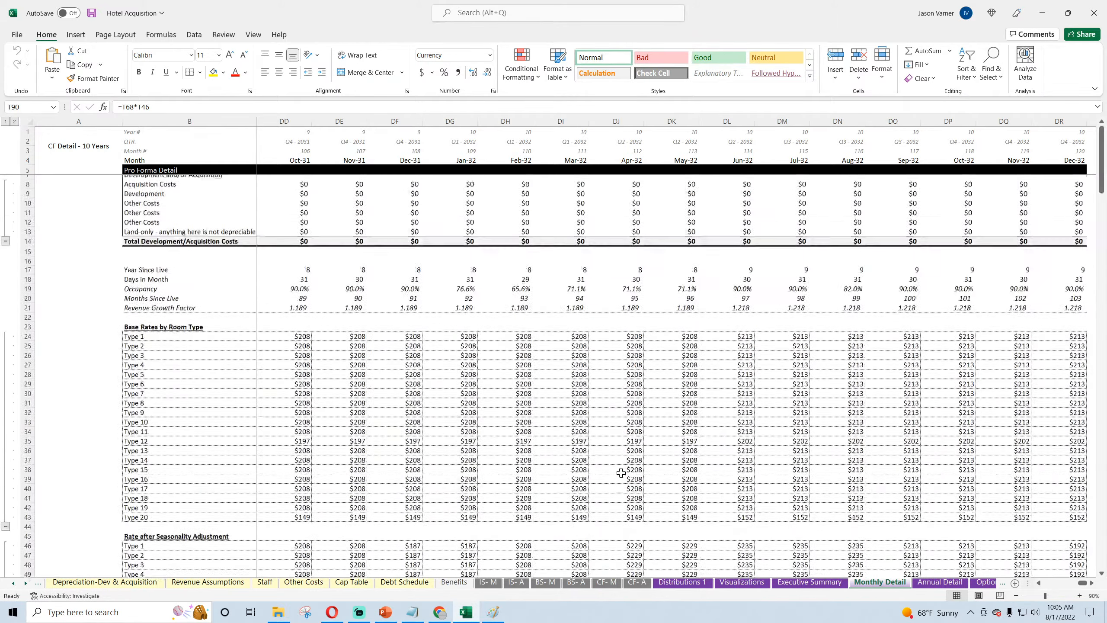
scroll(621, 473, "up", 1)
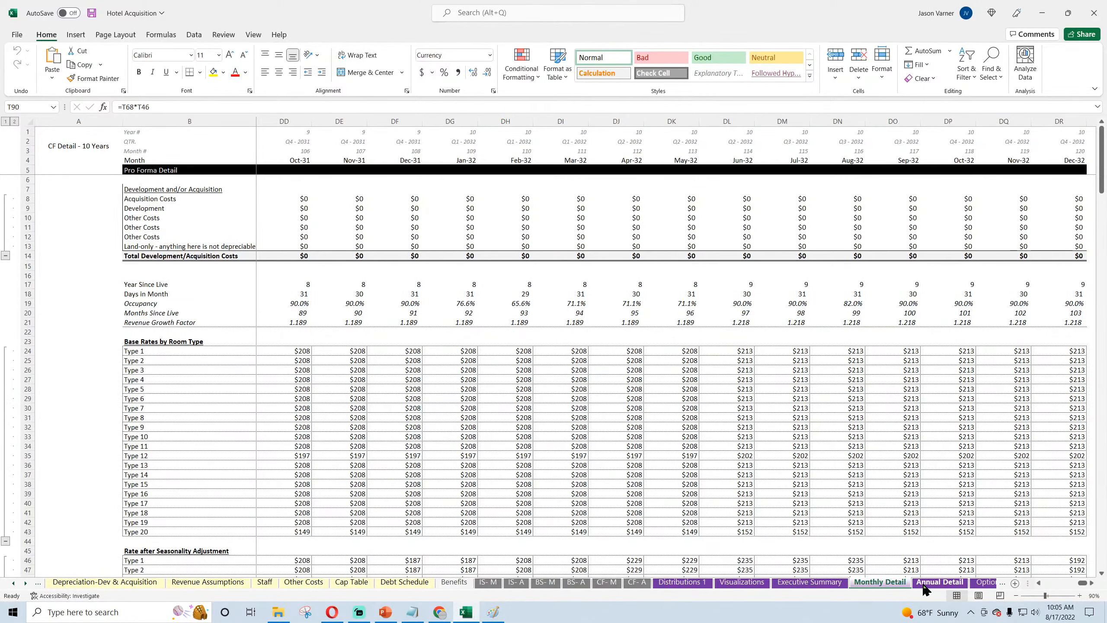
left_click_drag(1082, 582, 1047, 583)
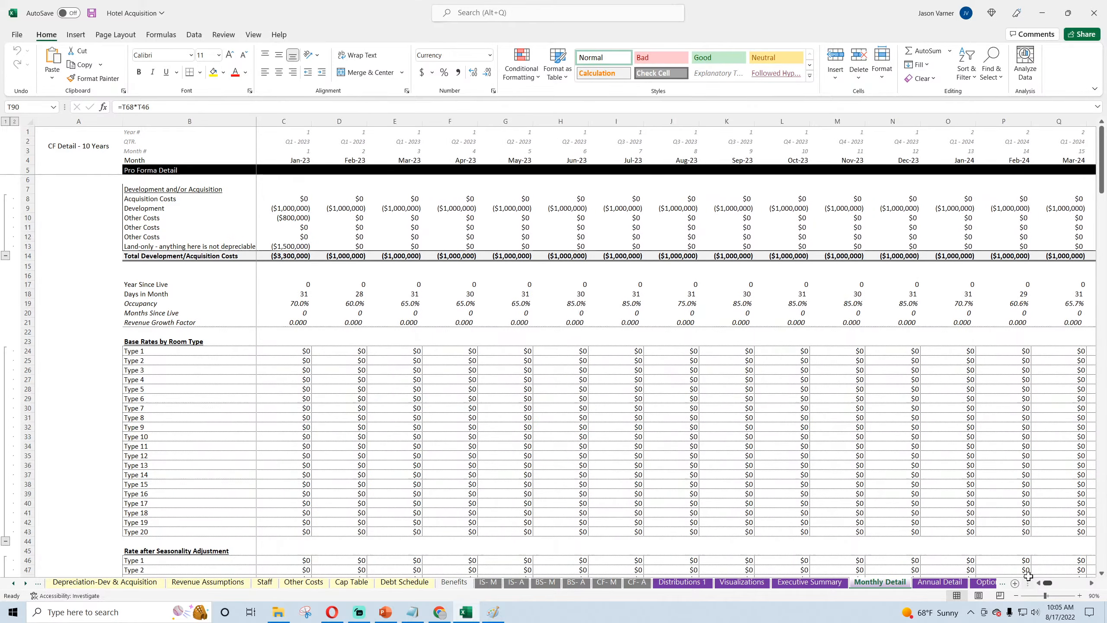
left_click(933, 585)
scroll(456, 454, "up", 15)
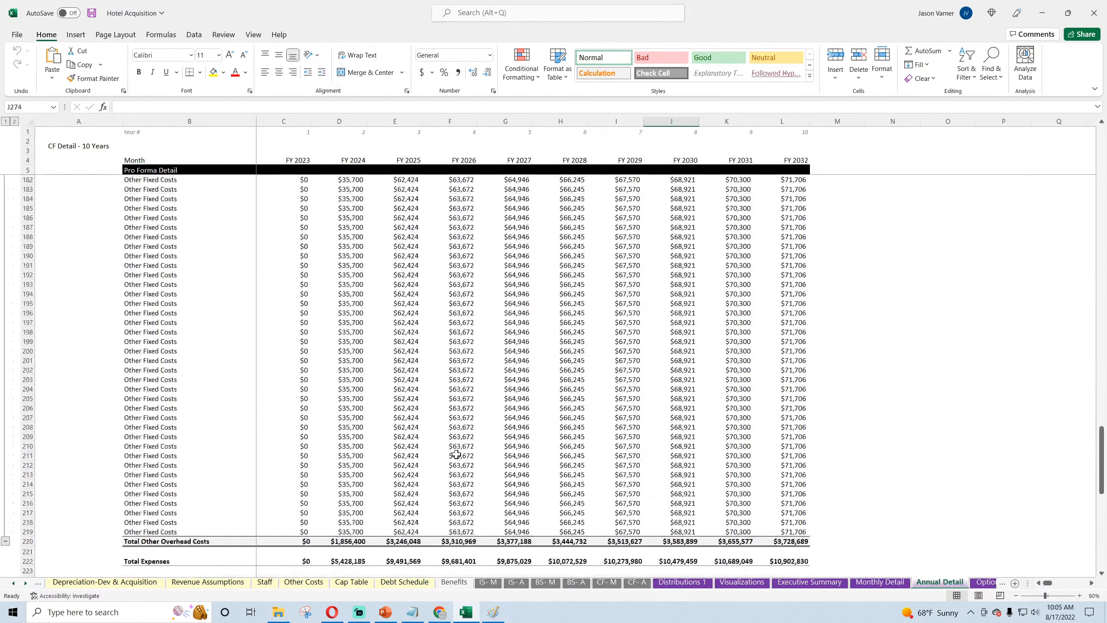
scroll(456, 454, "up", 20)
Step: Examine the Optional CF Waterfall sheet at 90% zoom, including the Tier 1 hurdle and the highlighted notes on planned additions
left_click(984, 583)
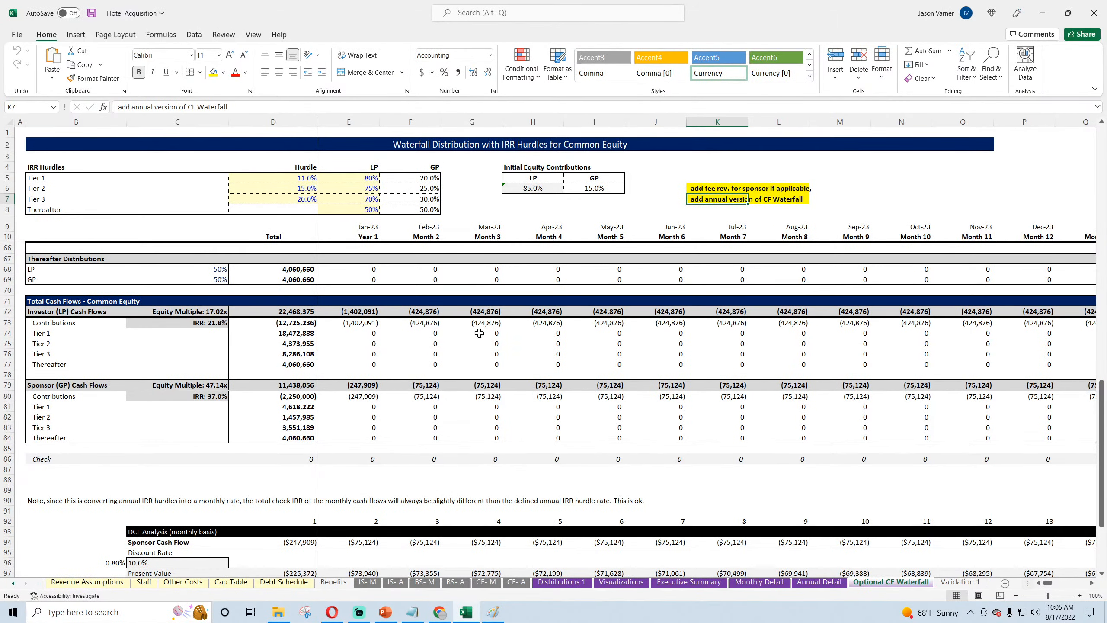
left_click(1016, 596)
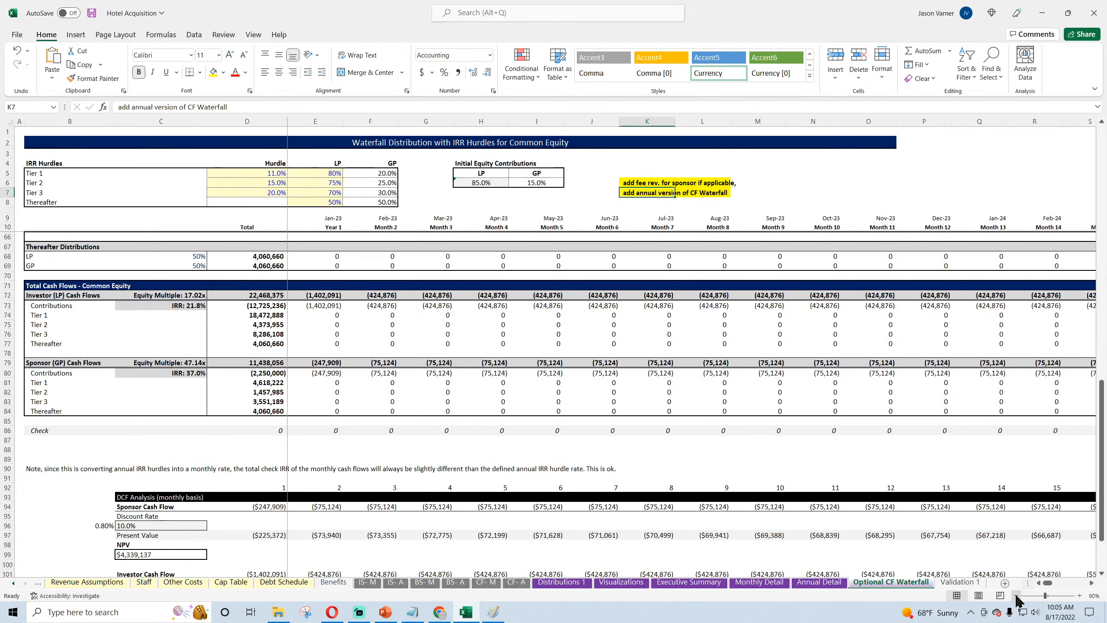
scroll(358, 426, "up", 18)
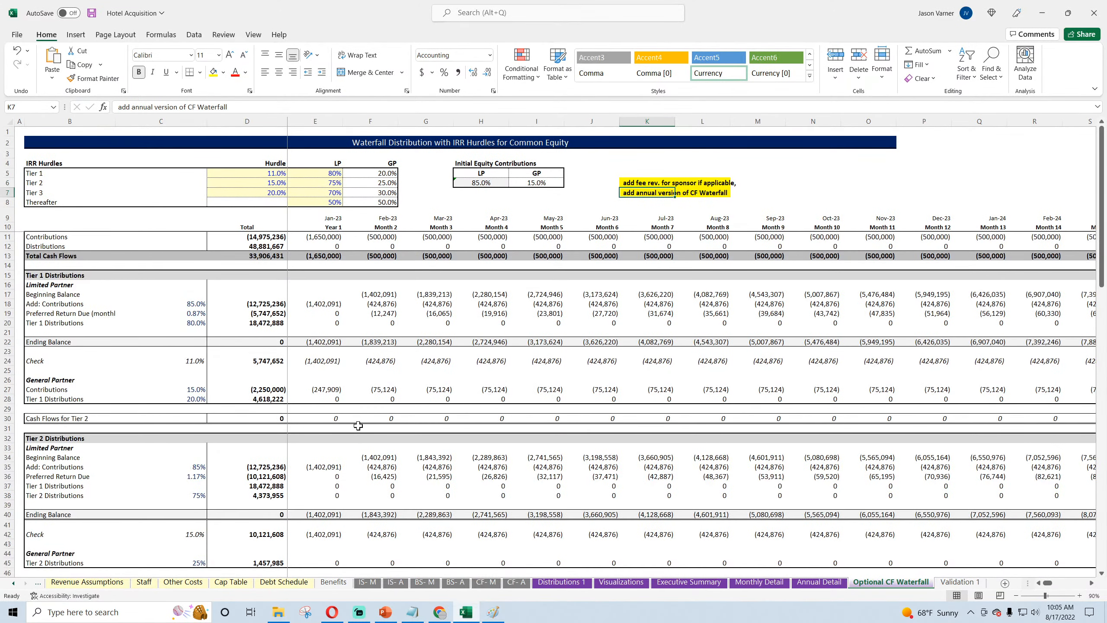
left_click(269, 175)
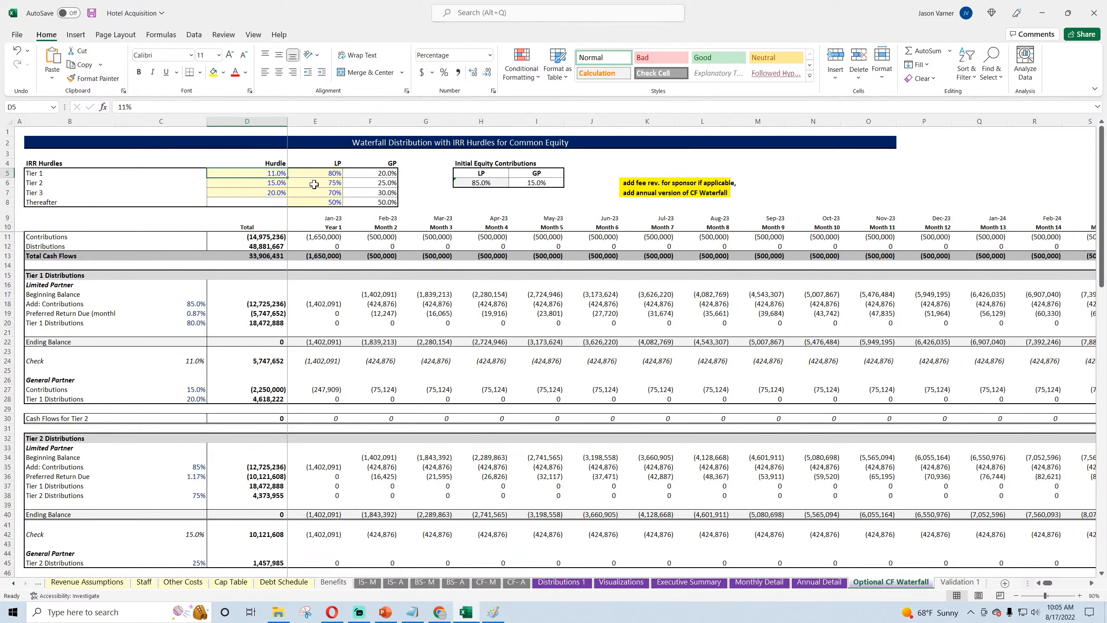
left_click(646, 183)
left_click(639, 192)
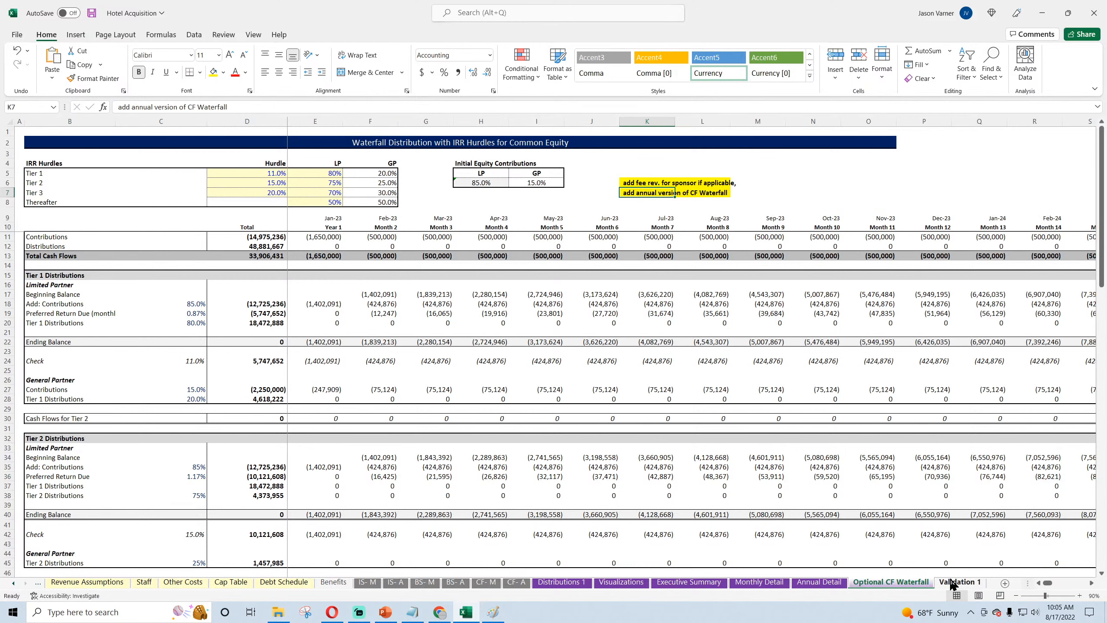
left_click(494, 614)
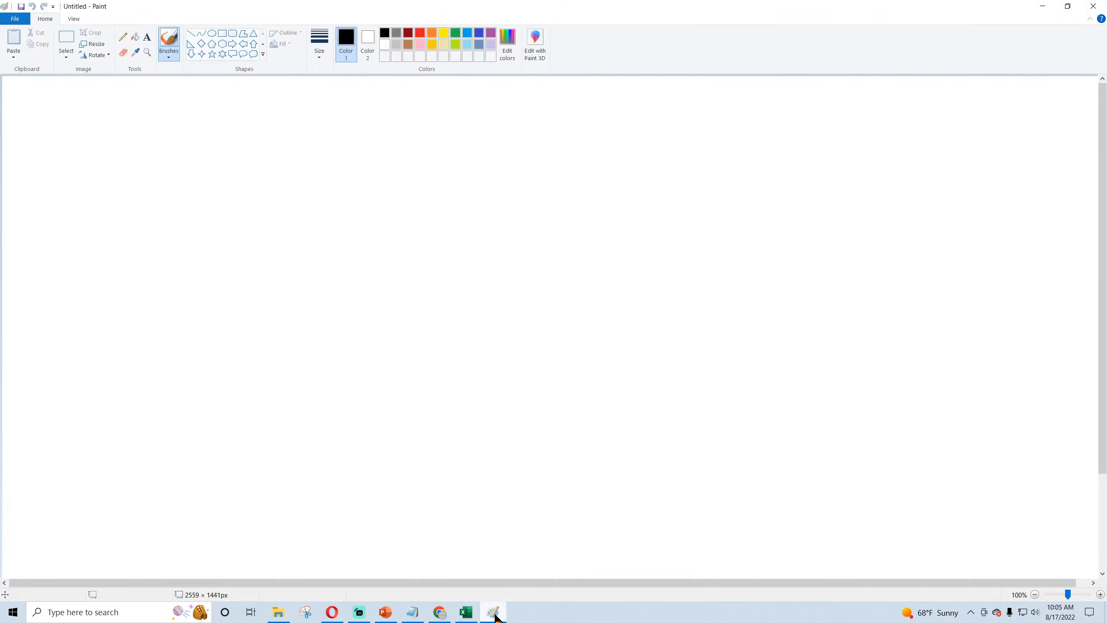
left_click(495, 614)
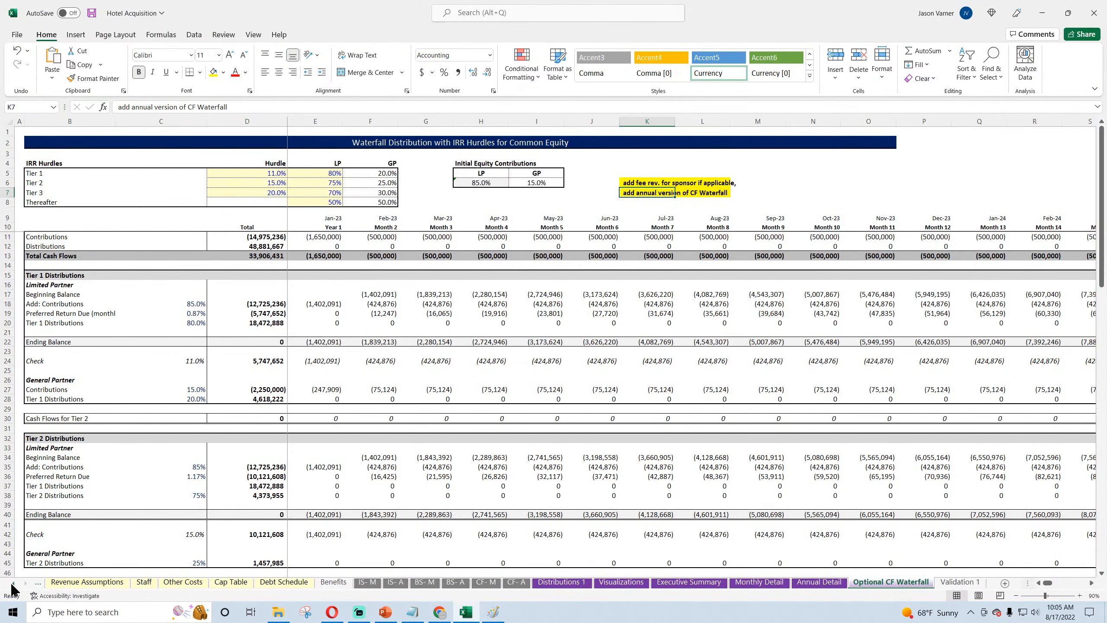
Step: Open the Development & Acquisition sheet and review its cost sections at 80% zoom down to the land-only block
left_click(12, 584)
left_click(12, 584)
left_click(12, 584)
left_click(12, 584)
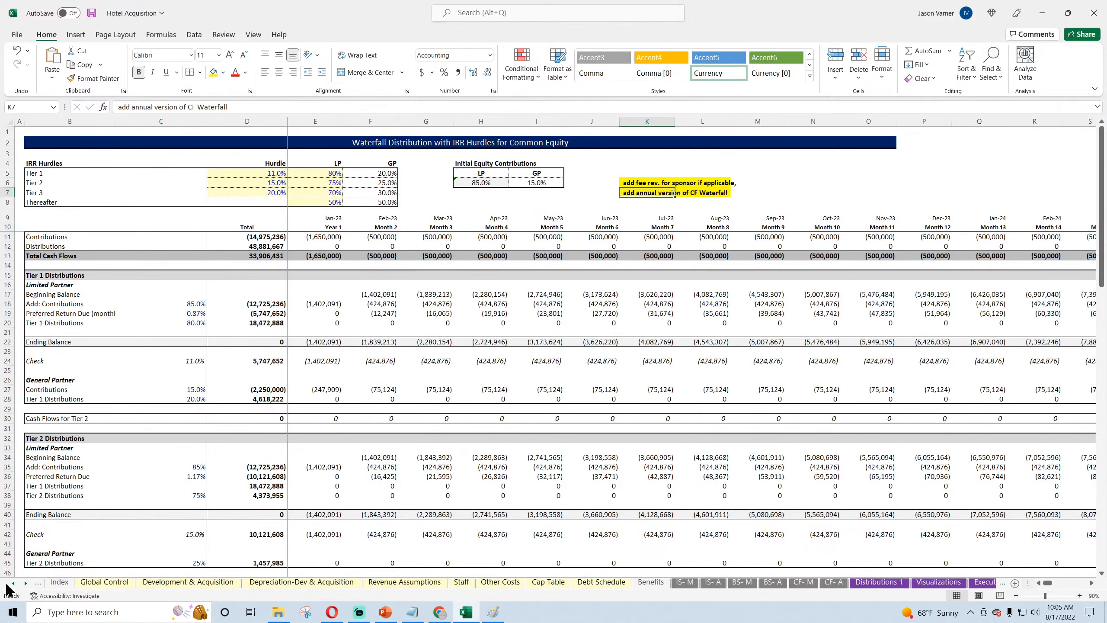
left_click(109, 585)
left_click(184, 586)
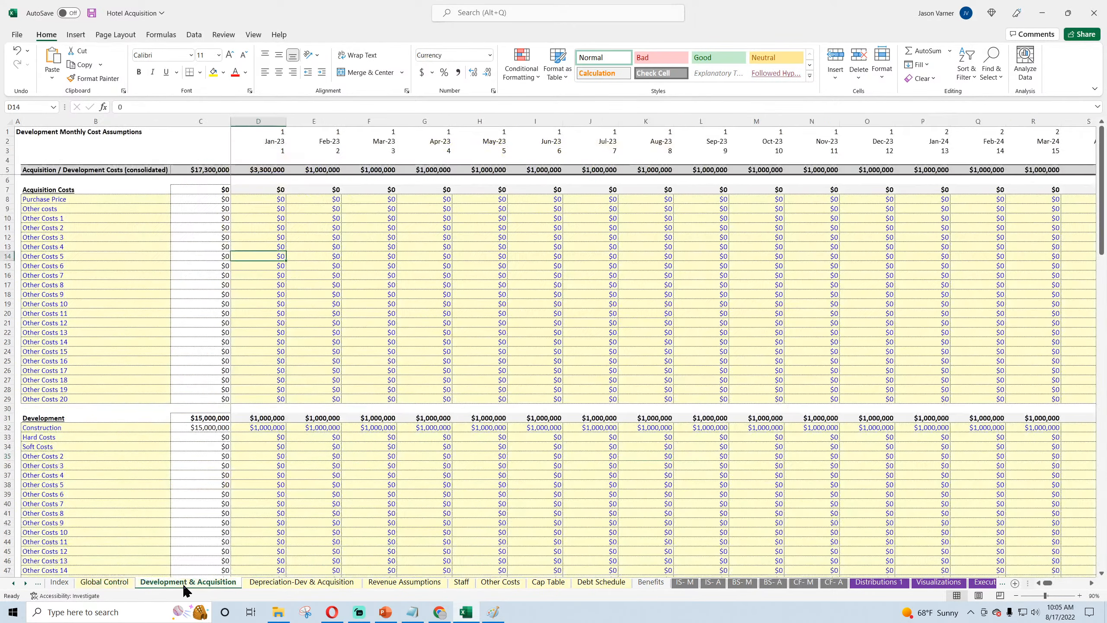
left_click(1016, 595)
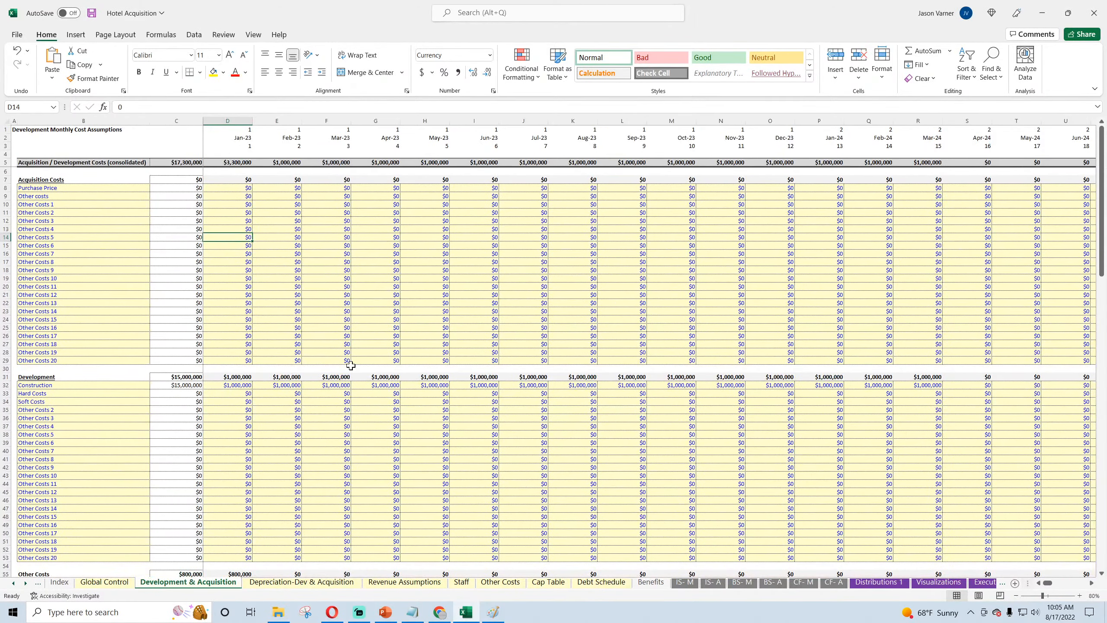
scroll(350, 404, "down", 20)
scroll(350, 403, "down", 15)
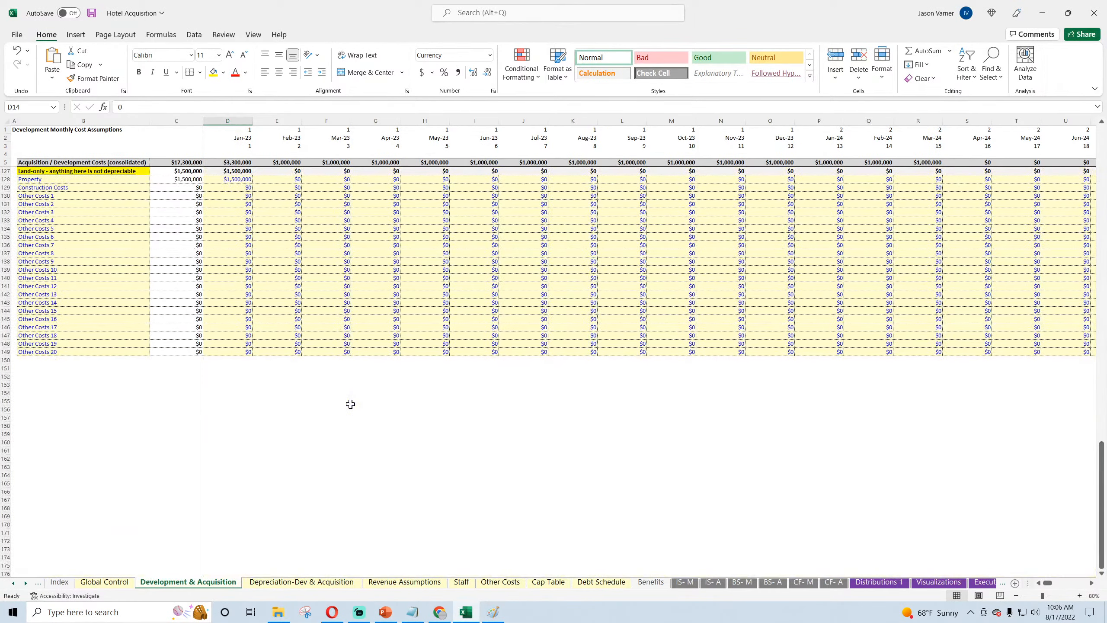
Step: Enter the label "Fees - (paid to GP by the LP)" in B152, below the land-only costs
left_click(44, 384)
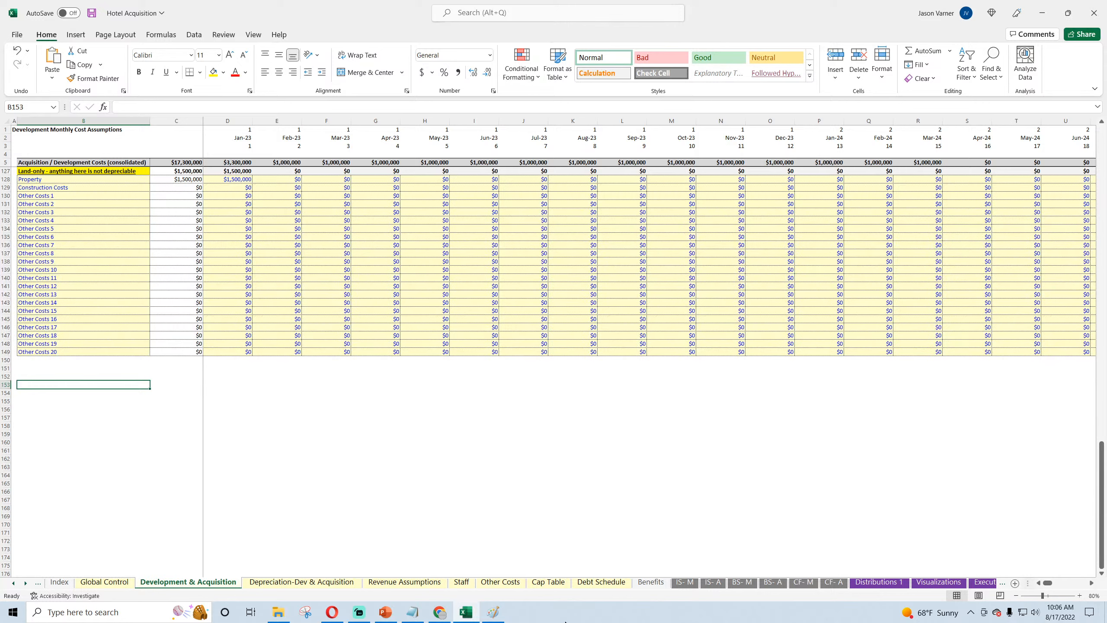
key("Up")
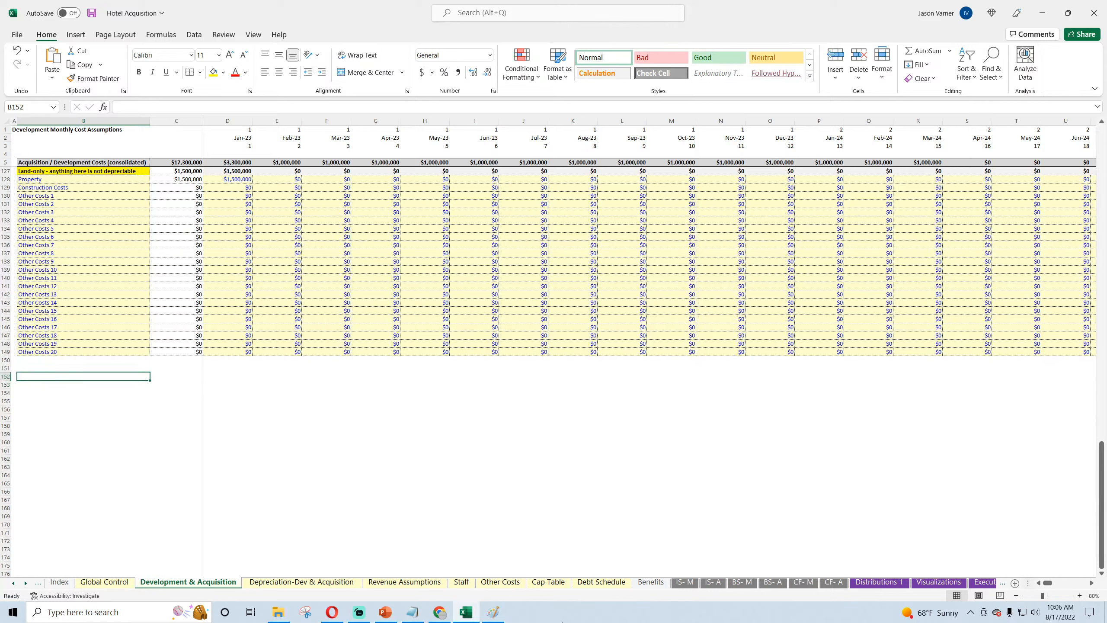
key("Down")
key("Up")
type("Fee")
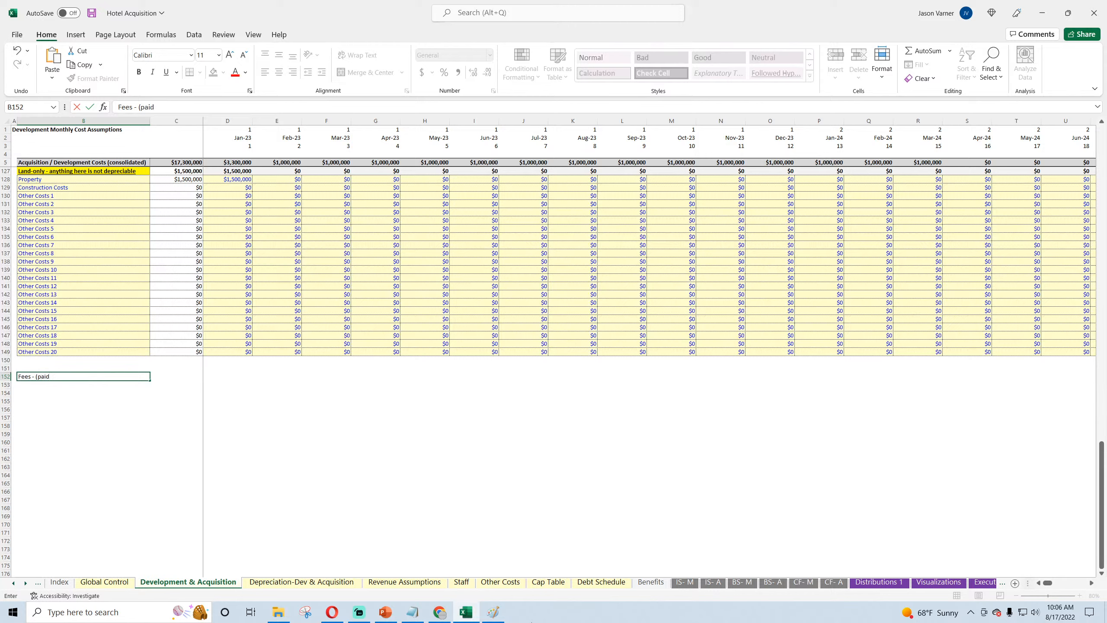
type("s - (paid to GP by the LP)")
key("Return")
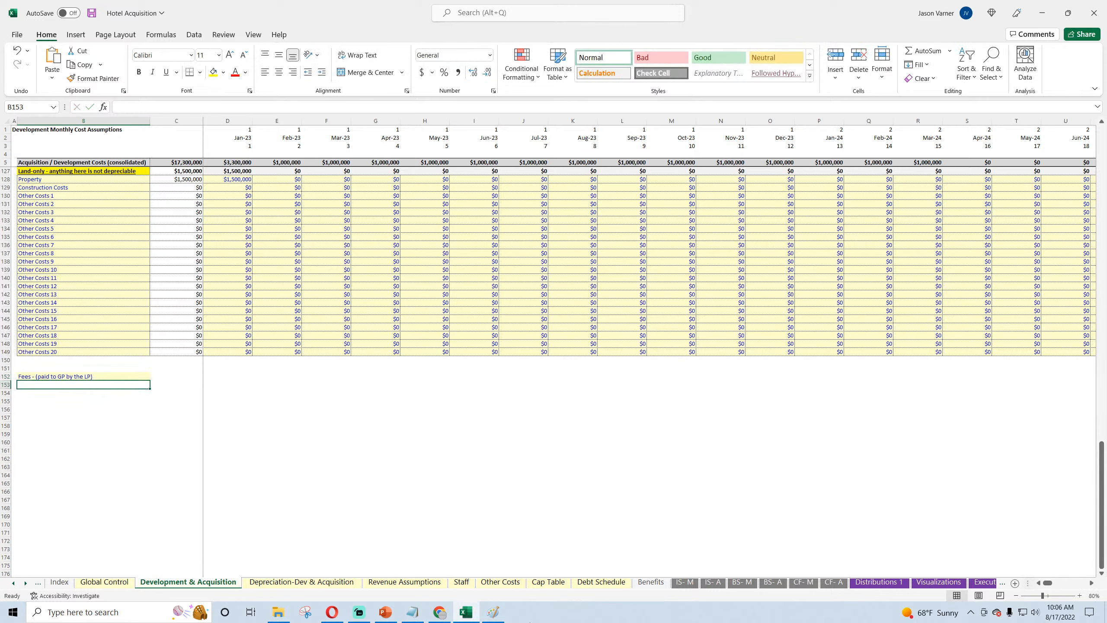
Step: Remove the fill from the "Fees - (paid to GP by the LP)" label in B152 and set its font color to black
left_click(77, 376)
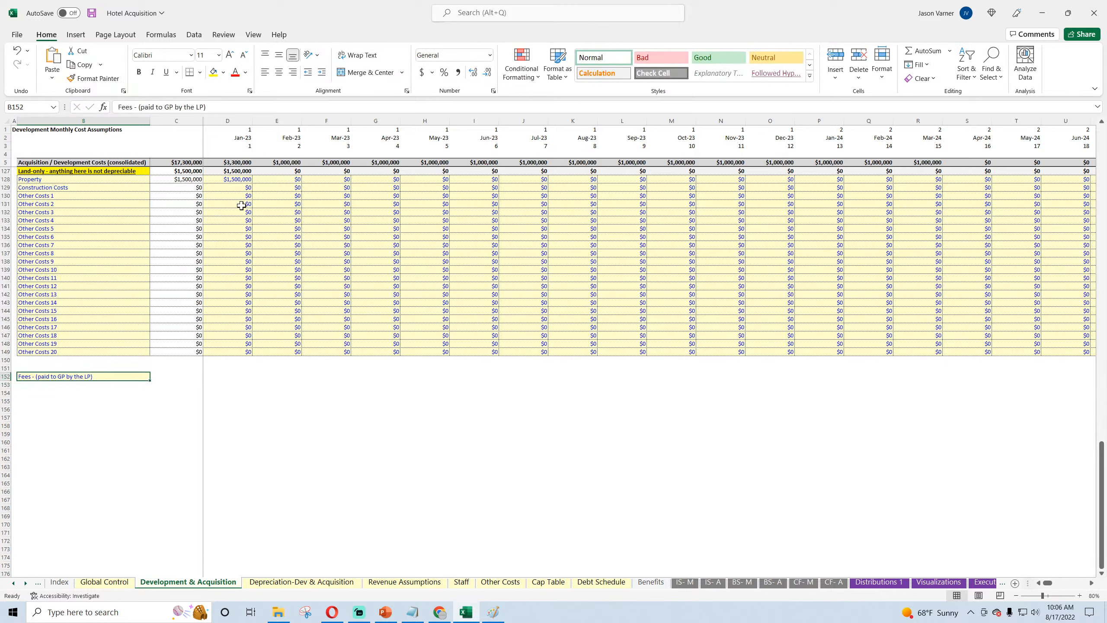
left_click(223, 72)
left_click(232, 222)
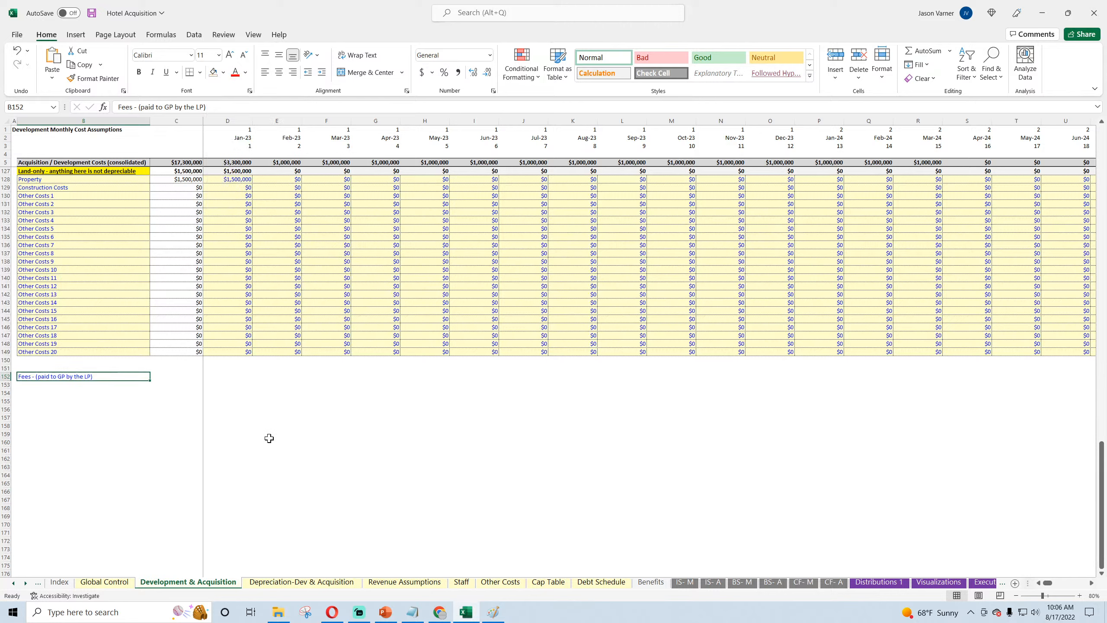
left_click(245, 72)
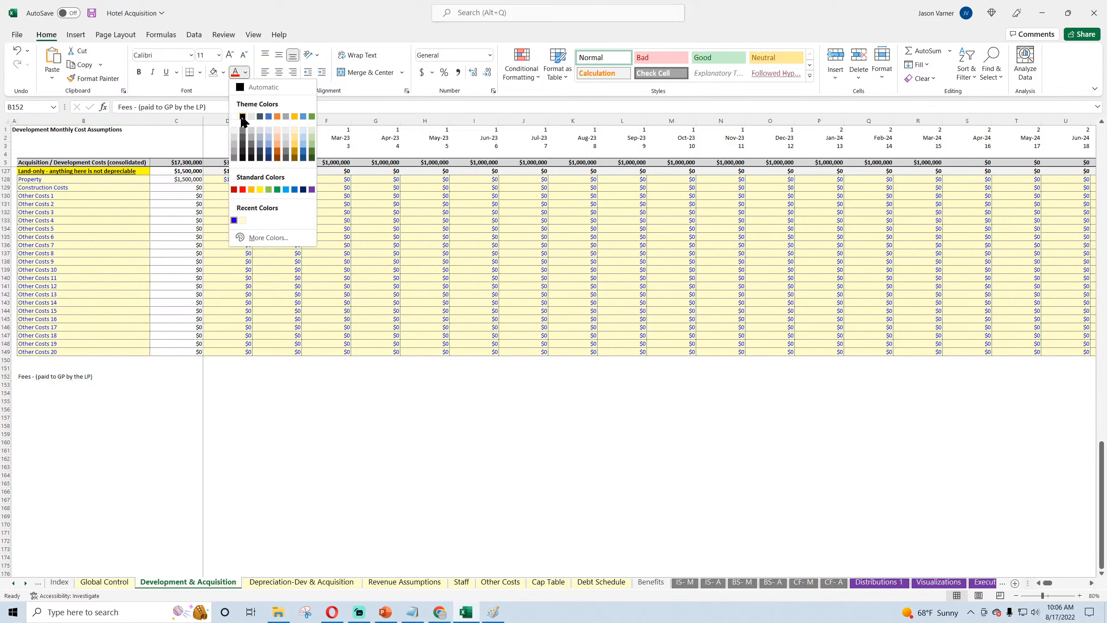
left_click(243, 118)
left_click(285, 427)
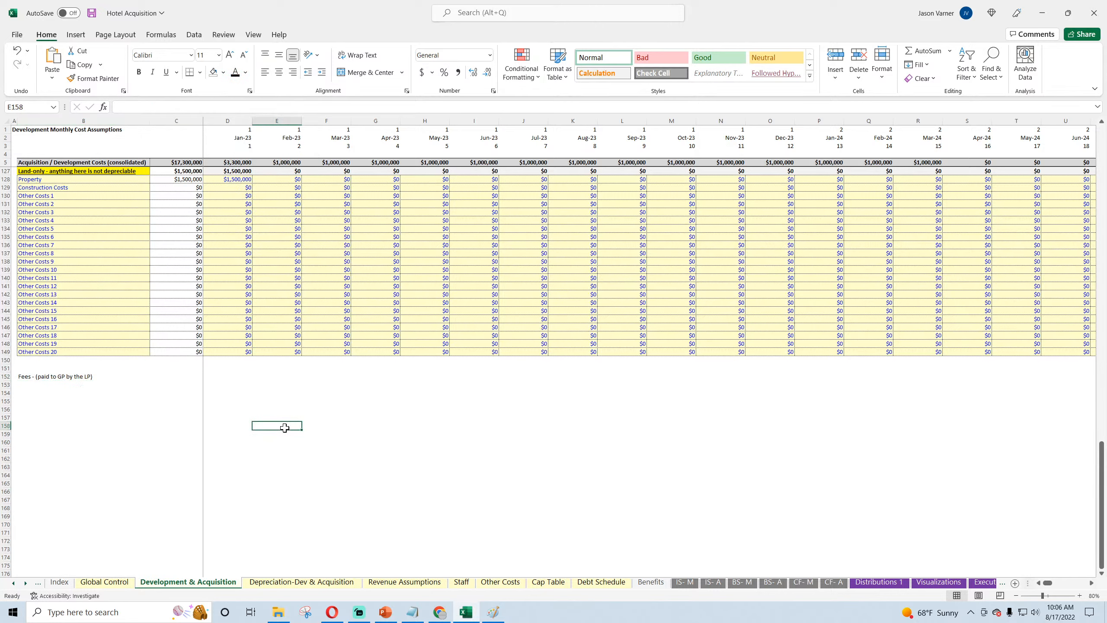
Step: Review the Acquisition Costs and Development section headers in the upper part of the Development & Acquisition sheet
left_click(71, 377)
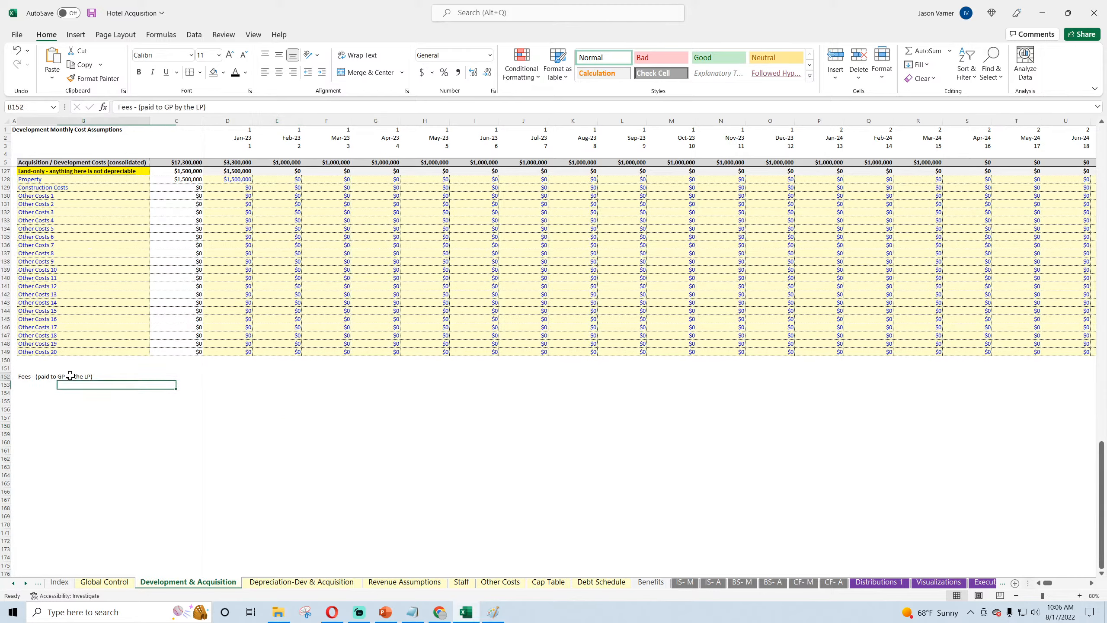
scroll(217, 309, "up", 20)
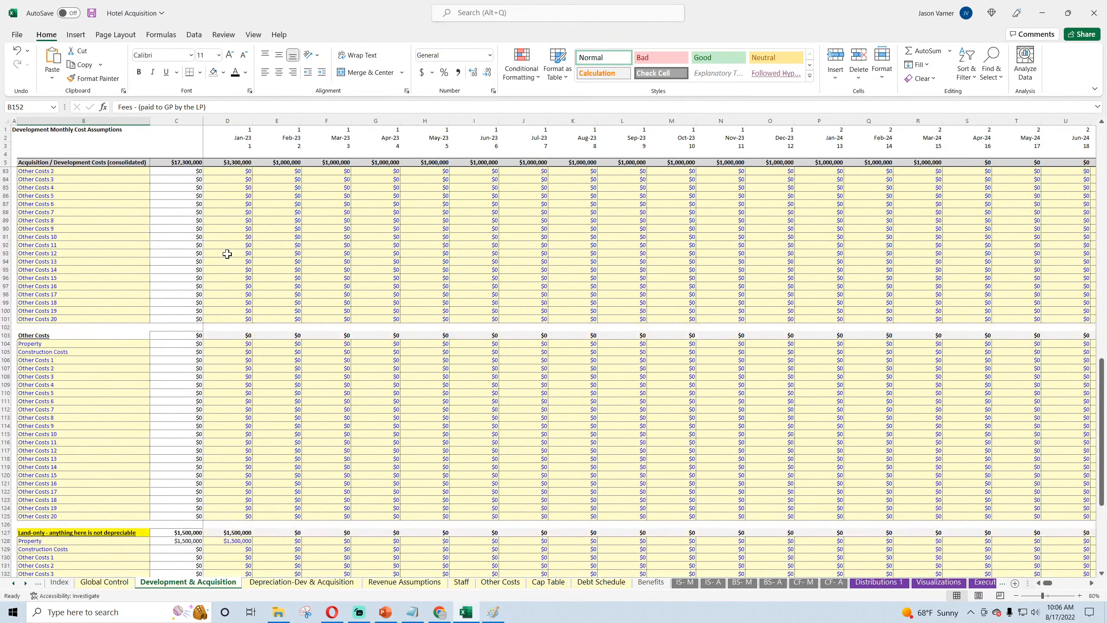
scroll(241, 256, "up", 7)
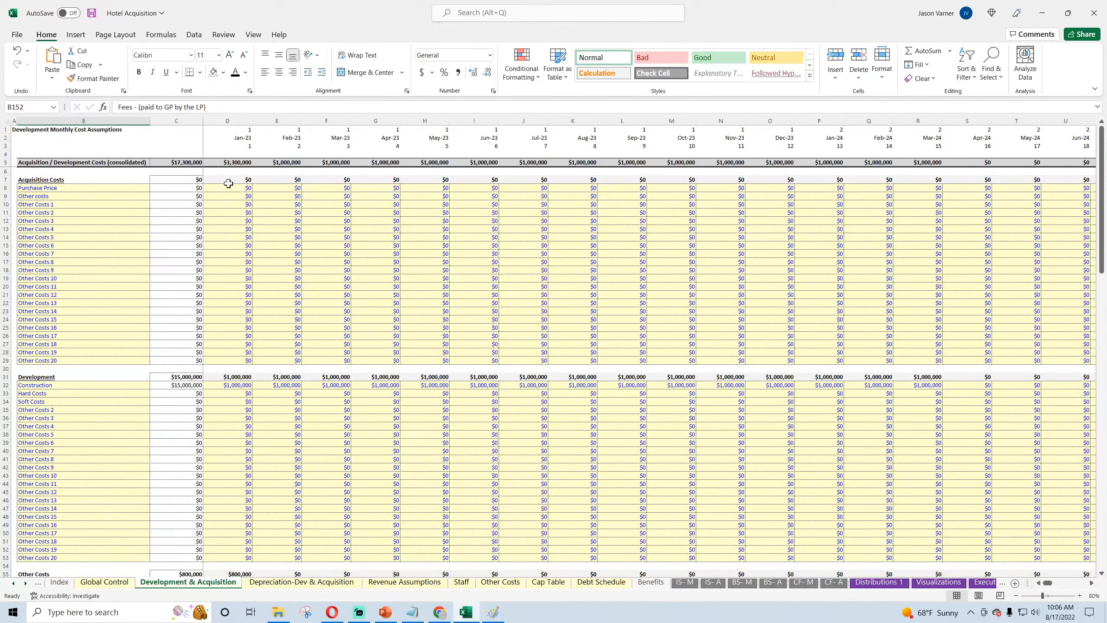
left_click(223, 270)
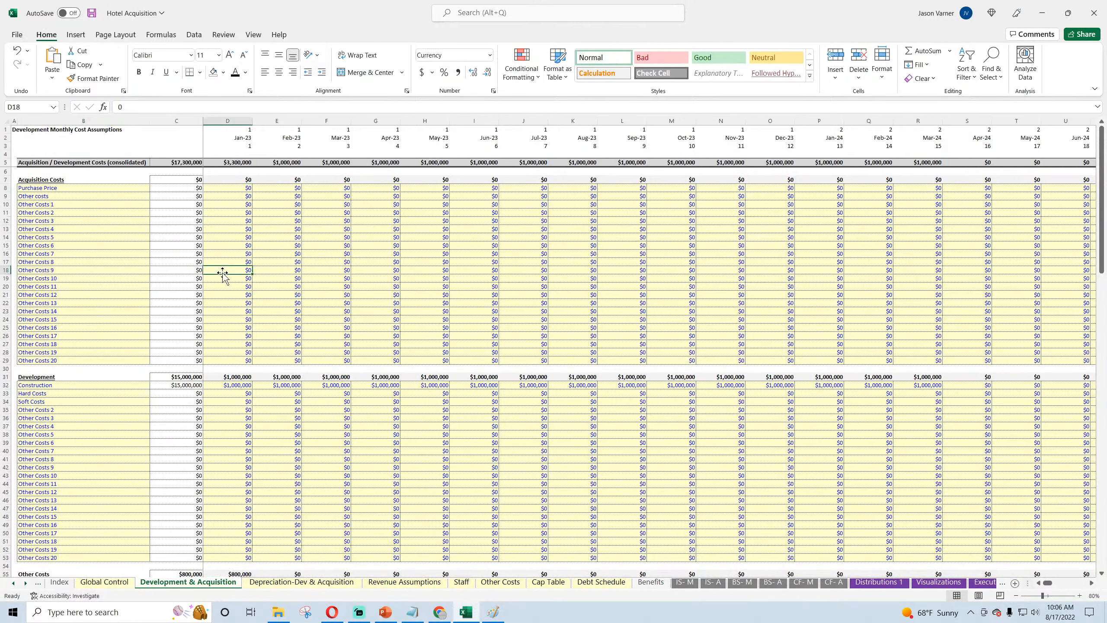
left_click_drag(69, 178, 244, 180)
left_click(38, 376)
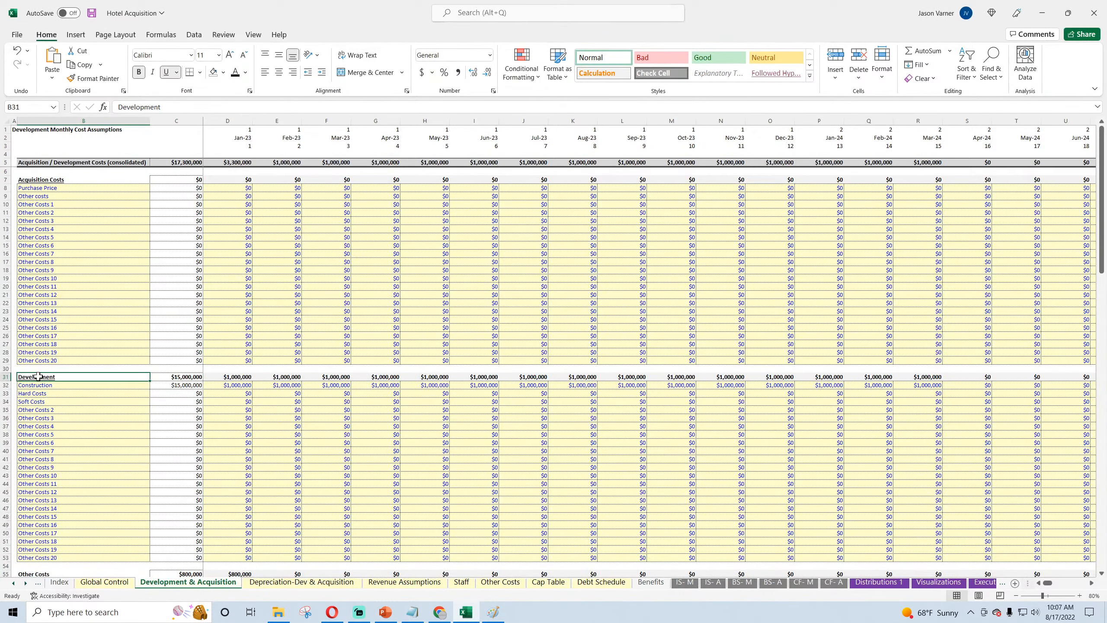
scroll(46, 376, "down", 7)
scroll(45, 375, "up", 7)
Step: Check the Jan-23 subtotals of the cost sections from Acquisition Costs down to the empty cells around the fees label
left_click(71, 179)
left_click(239, 178)
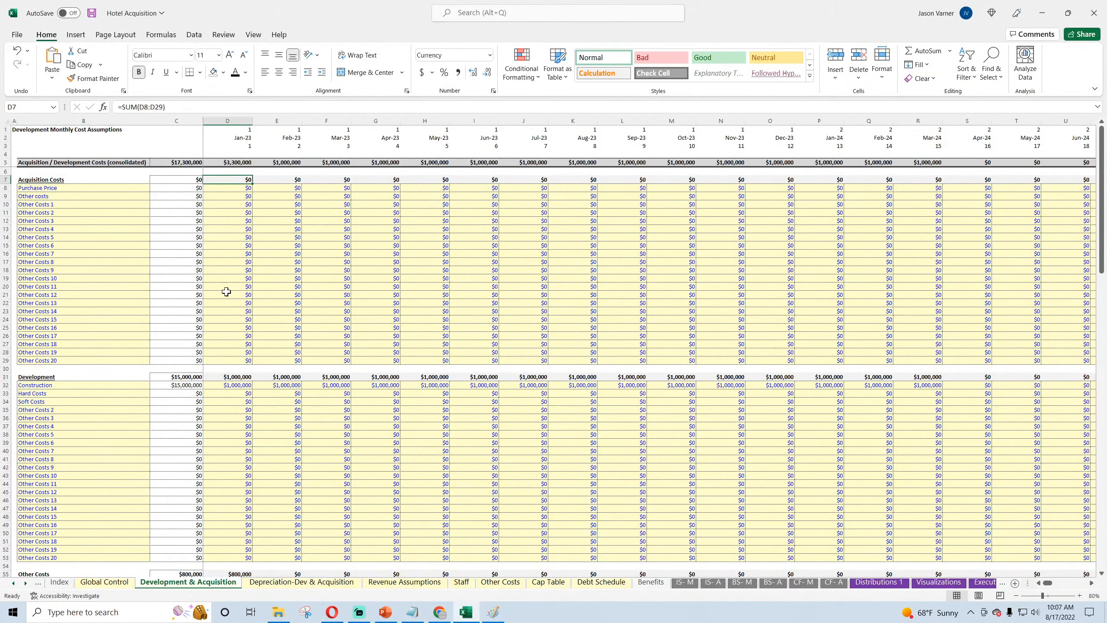
left_click(222, 376)
scroll(218, 392, "down", 11)
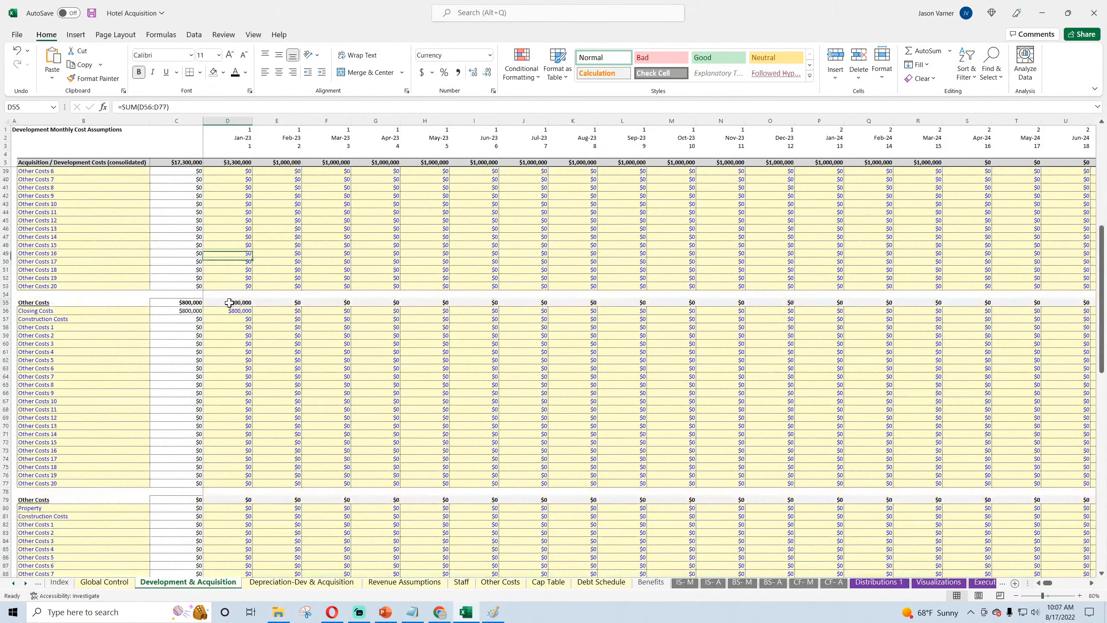
scroll(244, 374, "down", 7)
left_click(234, 321)
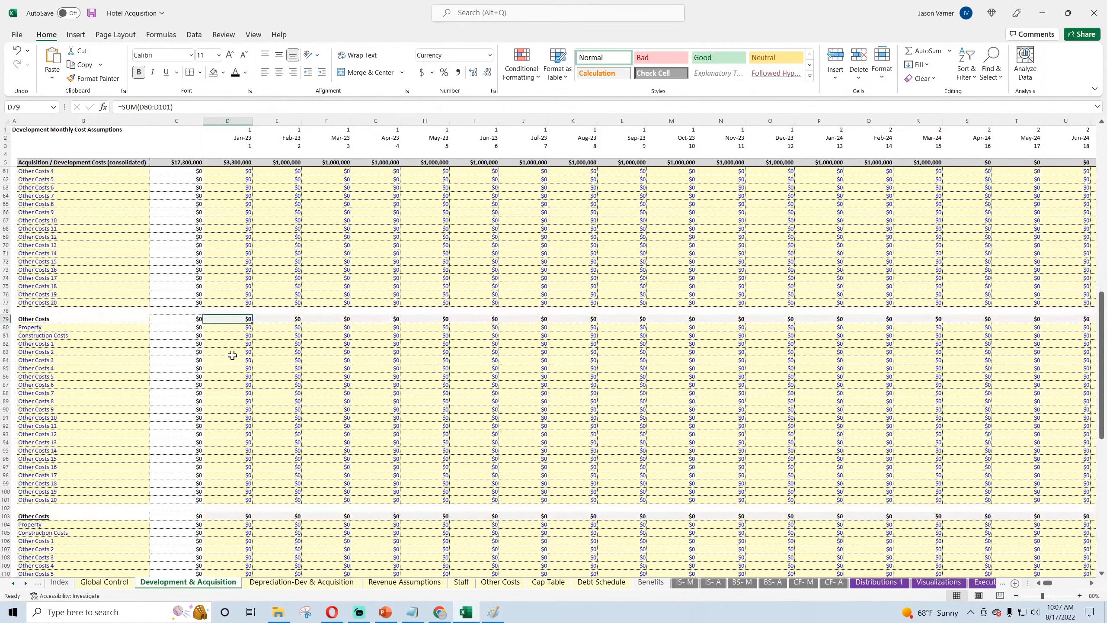
scroll(229, 371, "down", 7)
left_click(228, 334)
scroll(227, 401, "down", 4)
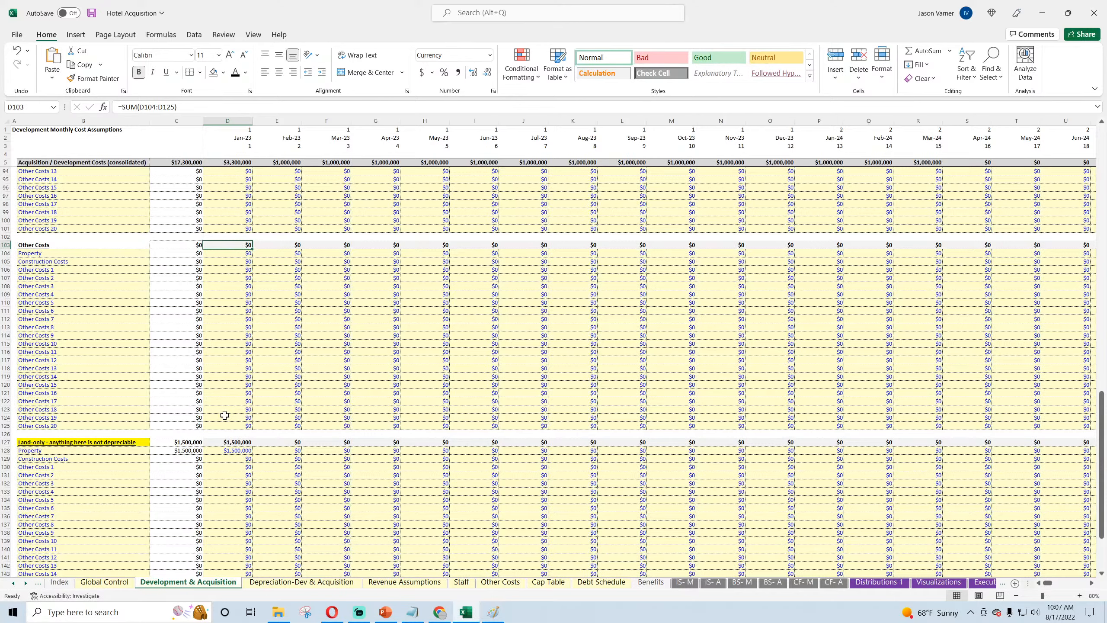
scroll(224, 415, "down", 7)
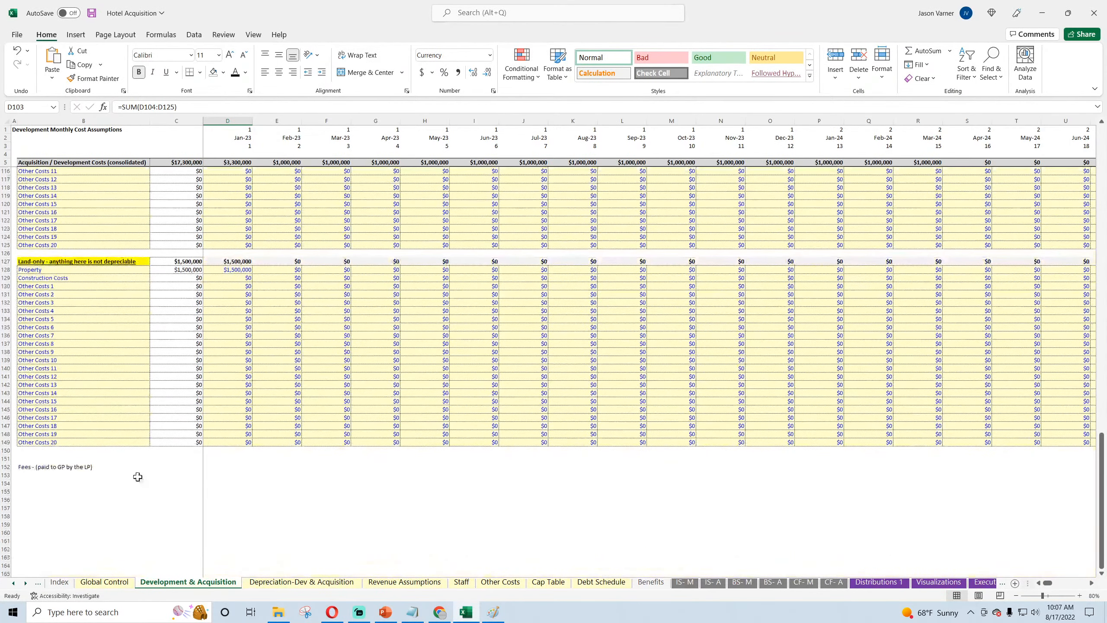
left_click(234, 474)
left_click(224, 497)
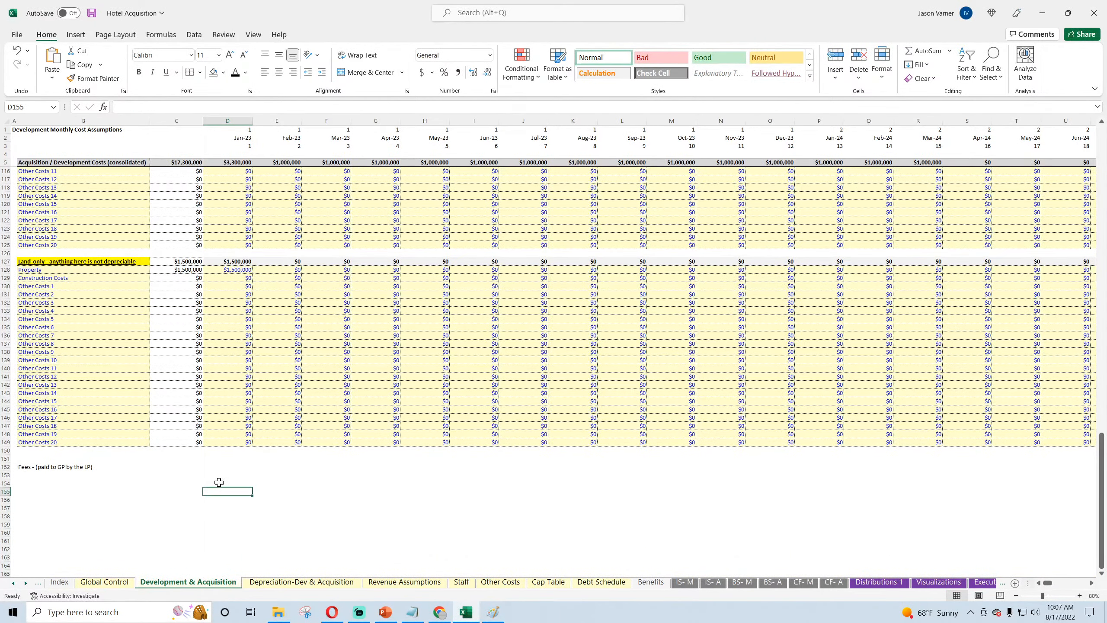
left_click(218, 483)
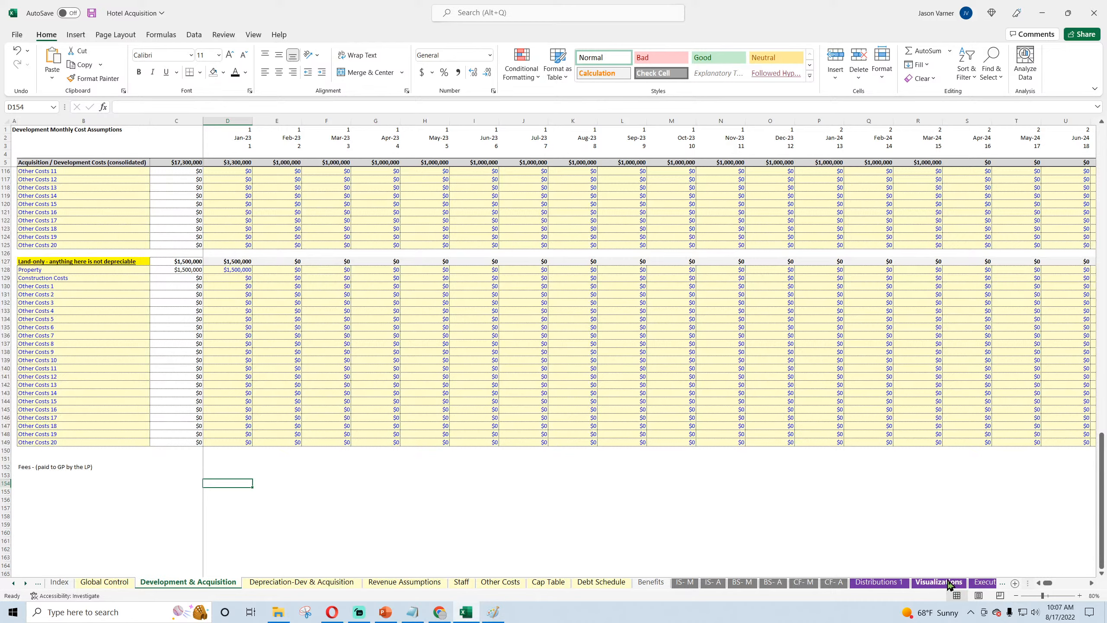
Step: Open the Optional CF Waterfall sheet and examine the Tier 1 hurdle with its LP and GP splits
left_click(983, 582)
left_click(979, 584)
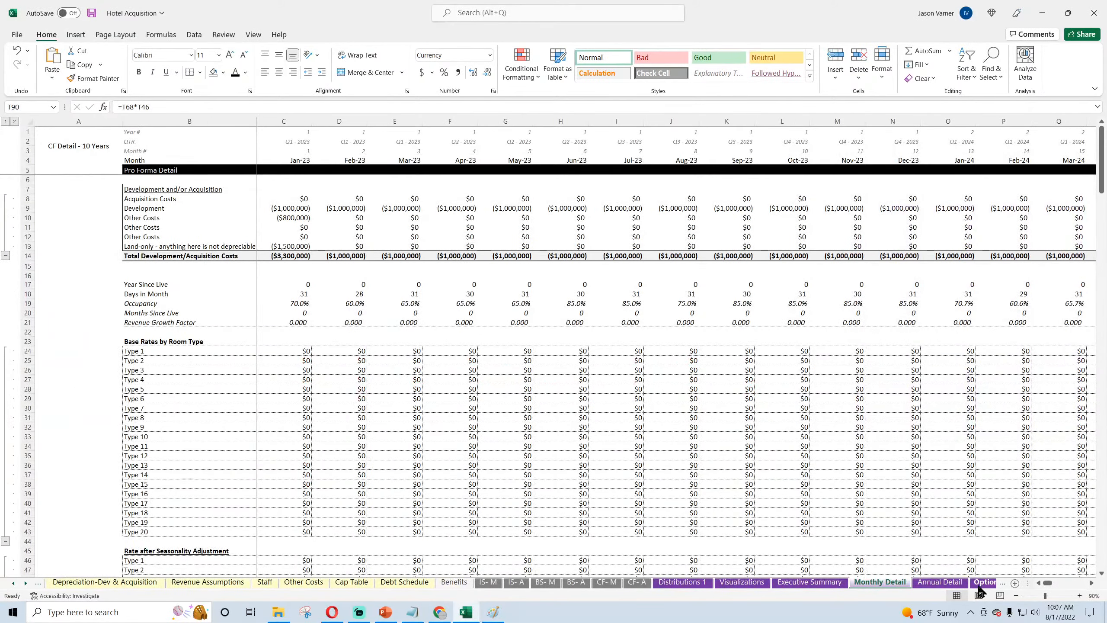
left_click(981, 582)
left_click(267, 174)
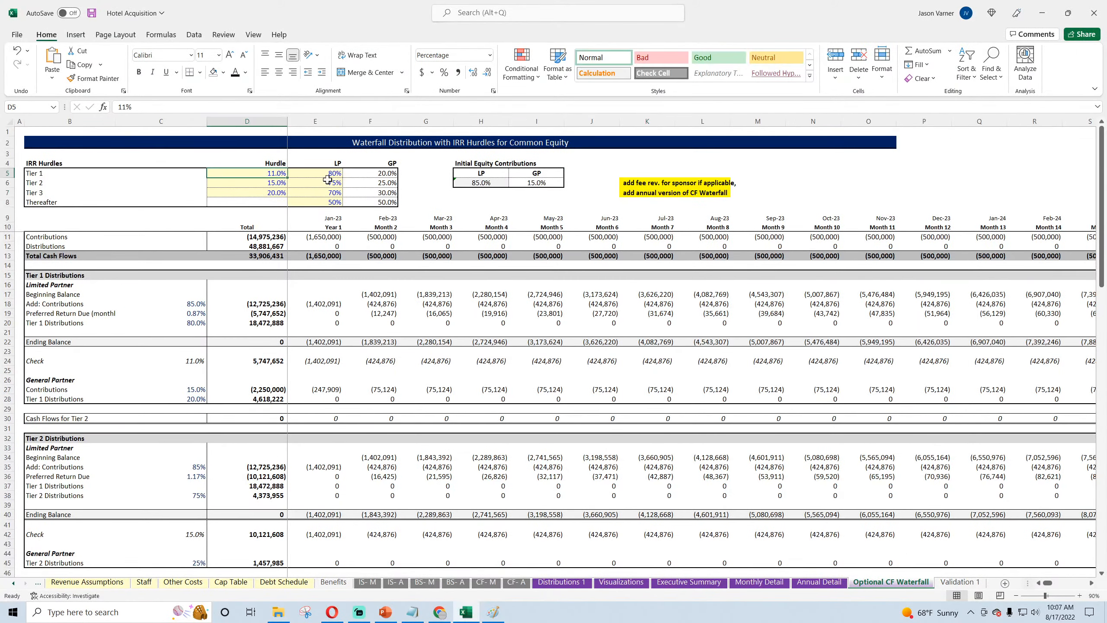
left_click_drag(329, 174, 366, 174)
Step: Inspect the LP and GP formulas under Initial Equity Contributions in H6 and I6
left_click_drag(475, 183, 521, 183)
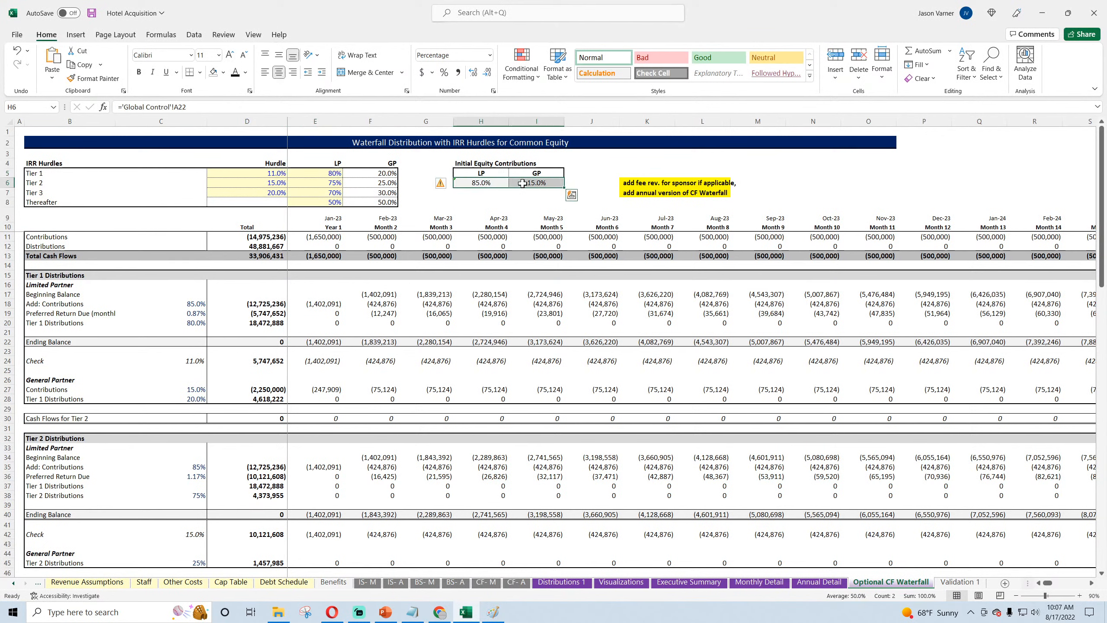
left_click(477, 182)
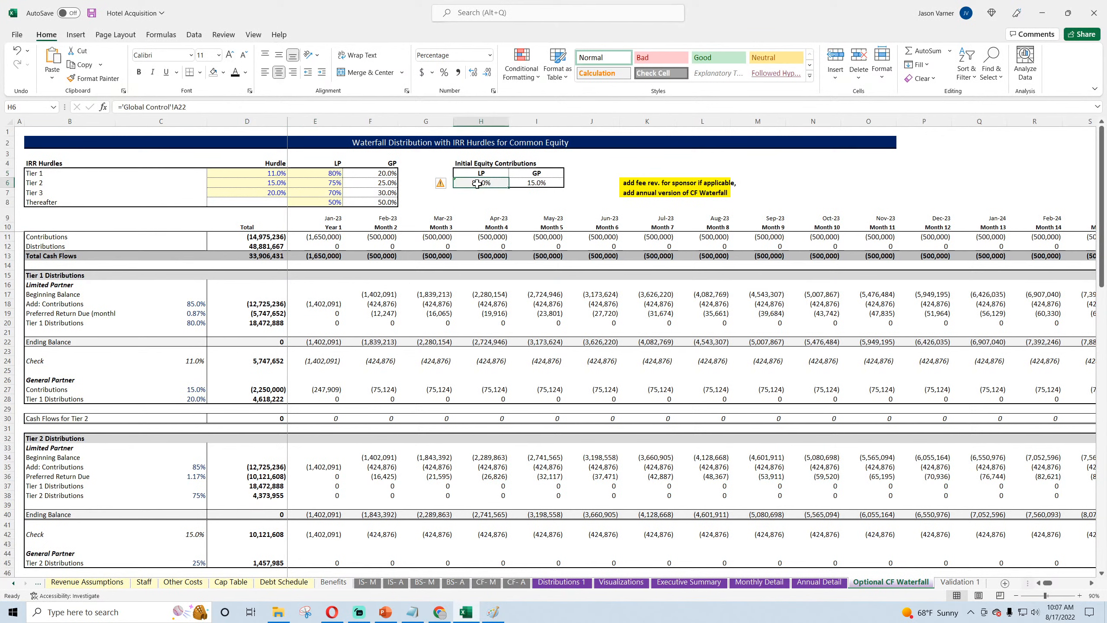
left_click(532, 184)
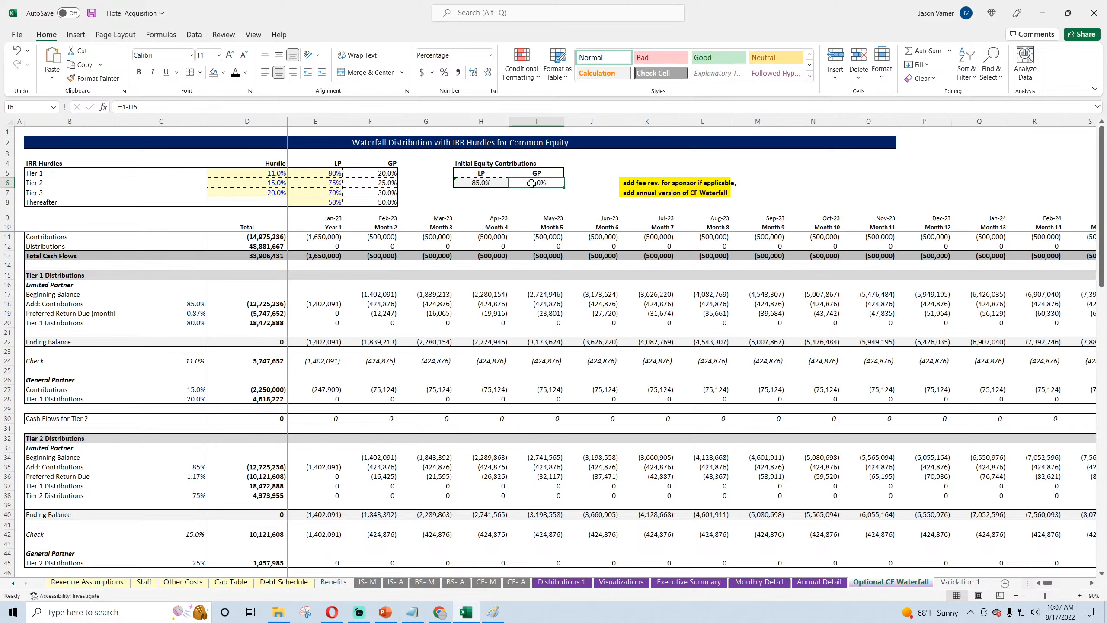
left_click(489, 180)
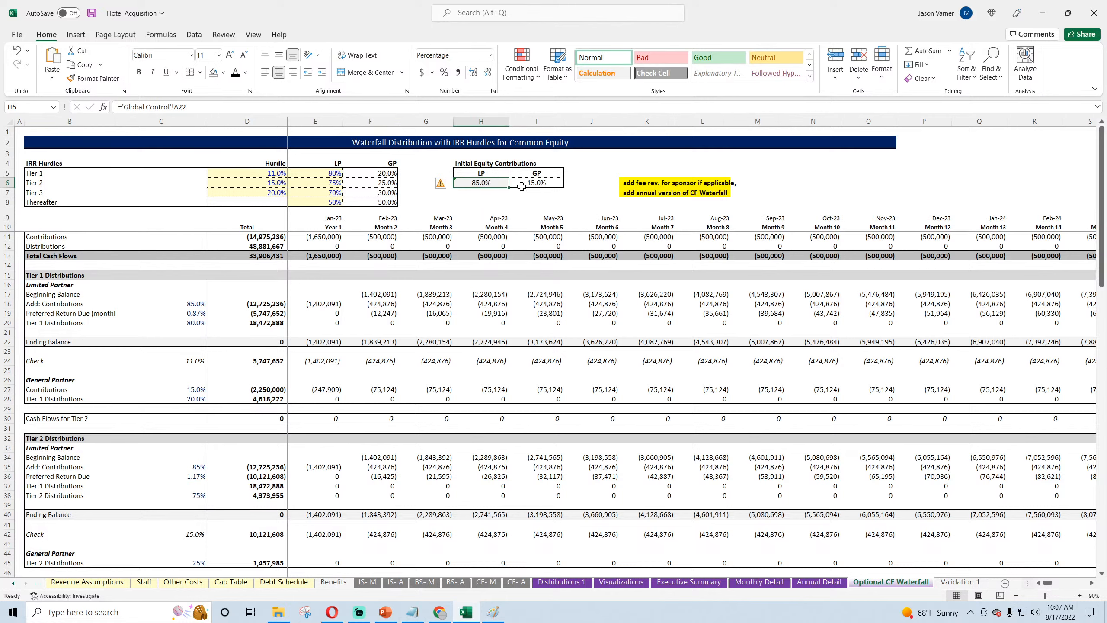
left_click(535, 183)
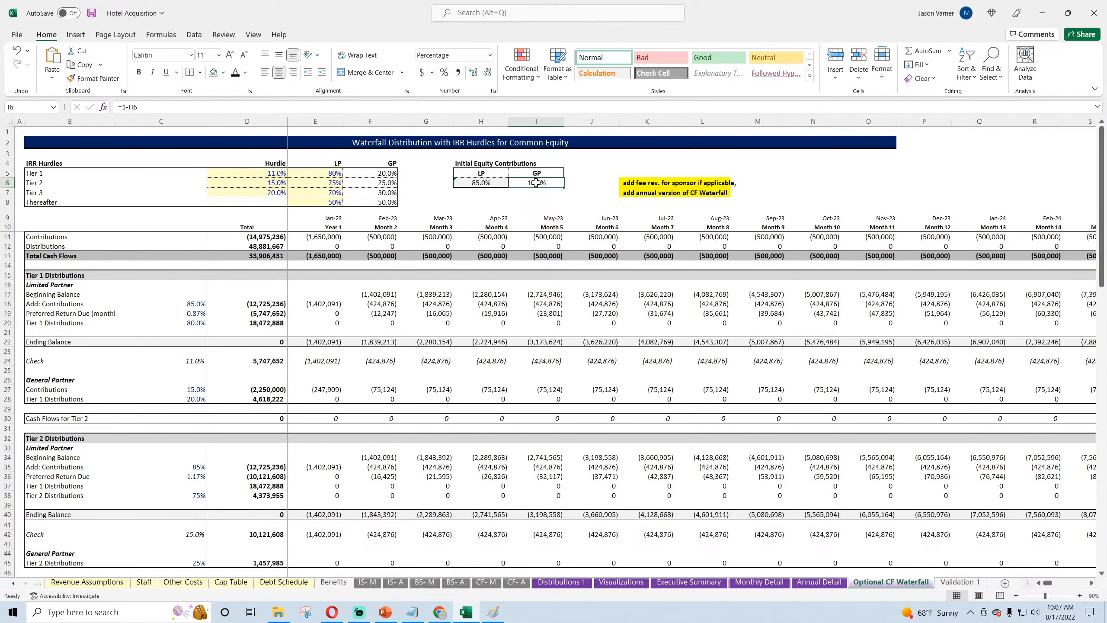
left_click(484, 183)
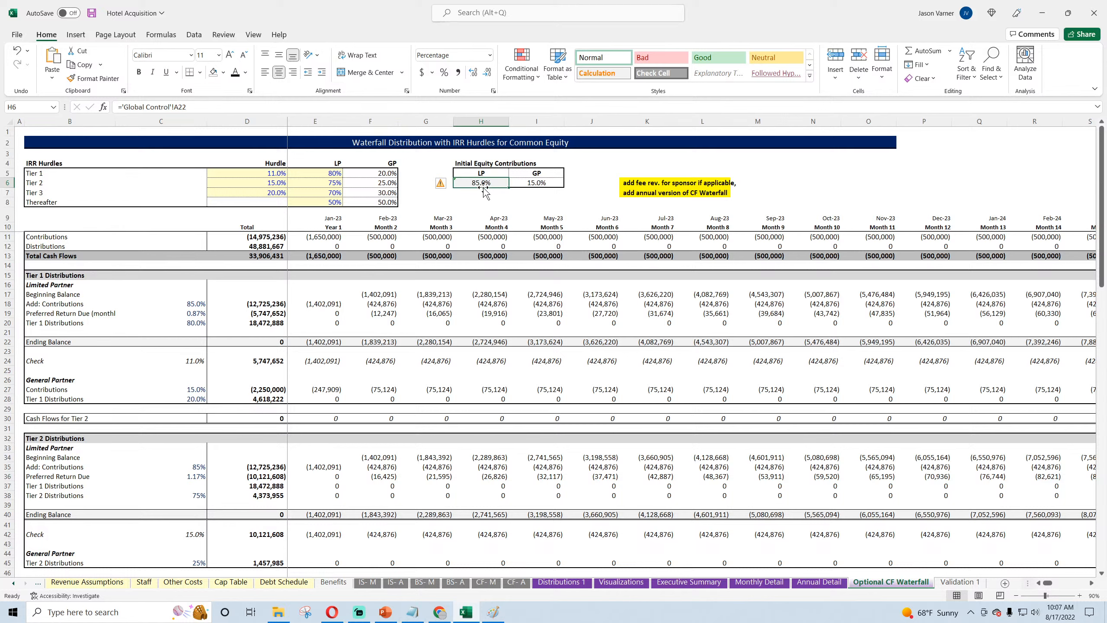
left_click(527, 183)
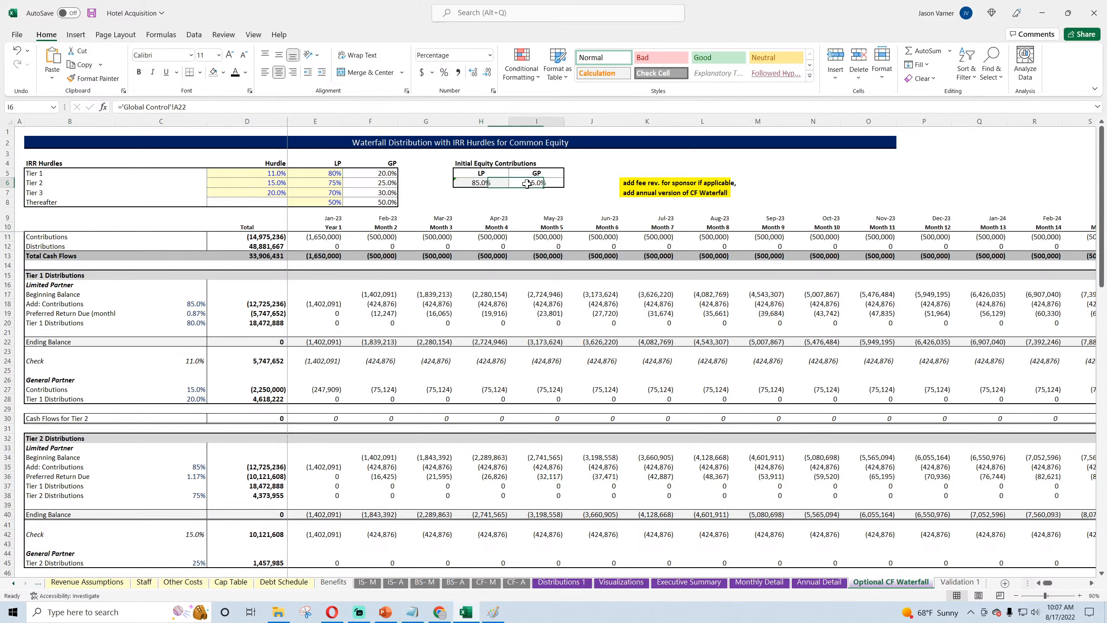
mouse_move(333, 618)
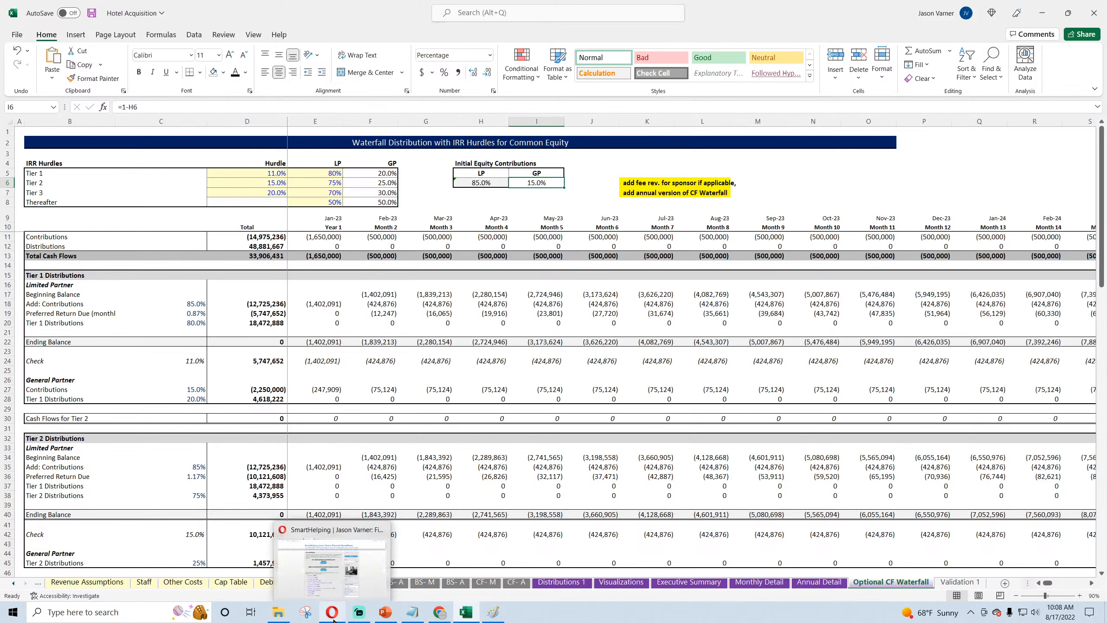
Step: Trace the LP contribution share in H6 to its source formula in cell A22 of the Global Control sheet
left_click(483, 181)
left_click(13, 583)
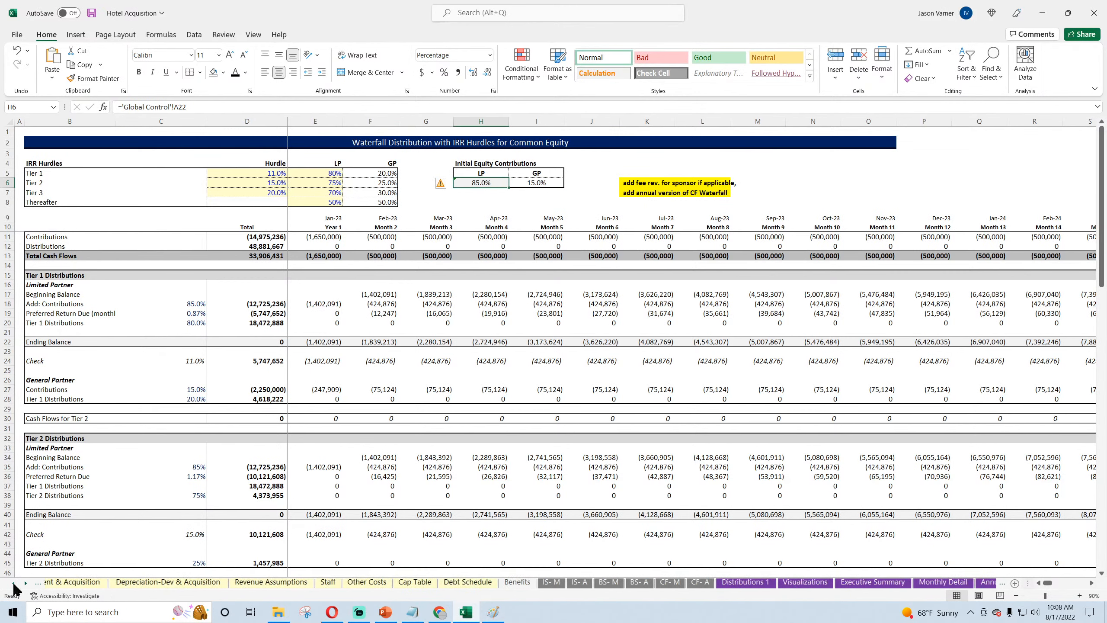
left_click(130, 583)
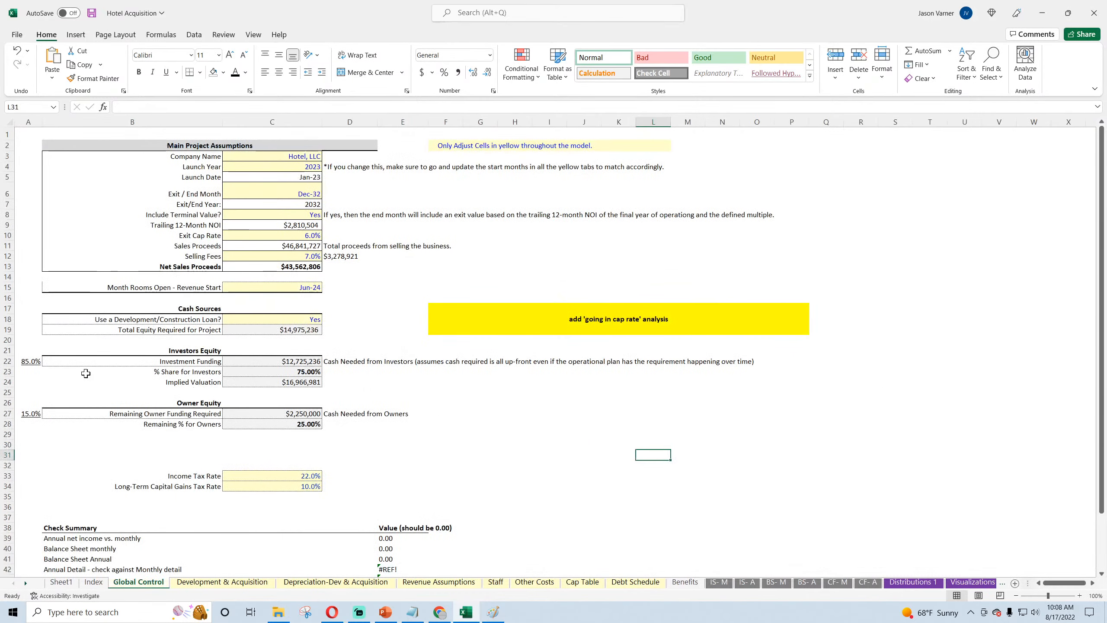
left_click(26, 359)
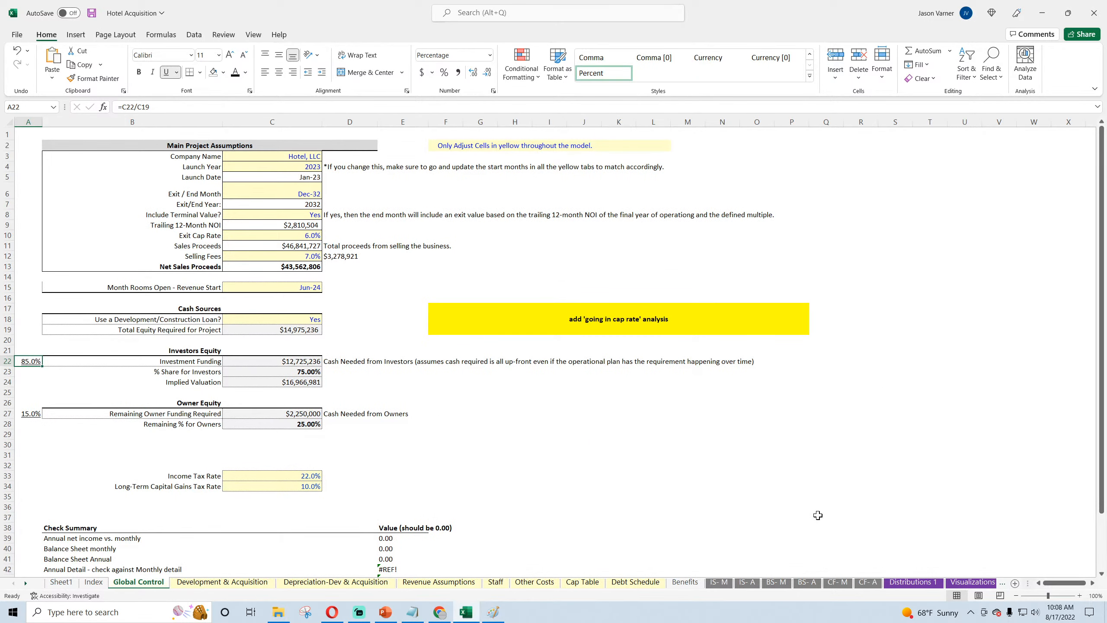
Step: Format the LP initial equity contribution in H6 of the Optional CF Waterfall sheet with the light yellow fill and blue font
left_click(971, 583)
left_click(972, 583)
left_click(970, 583)
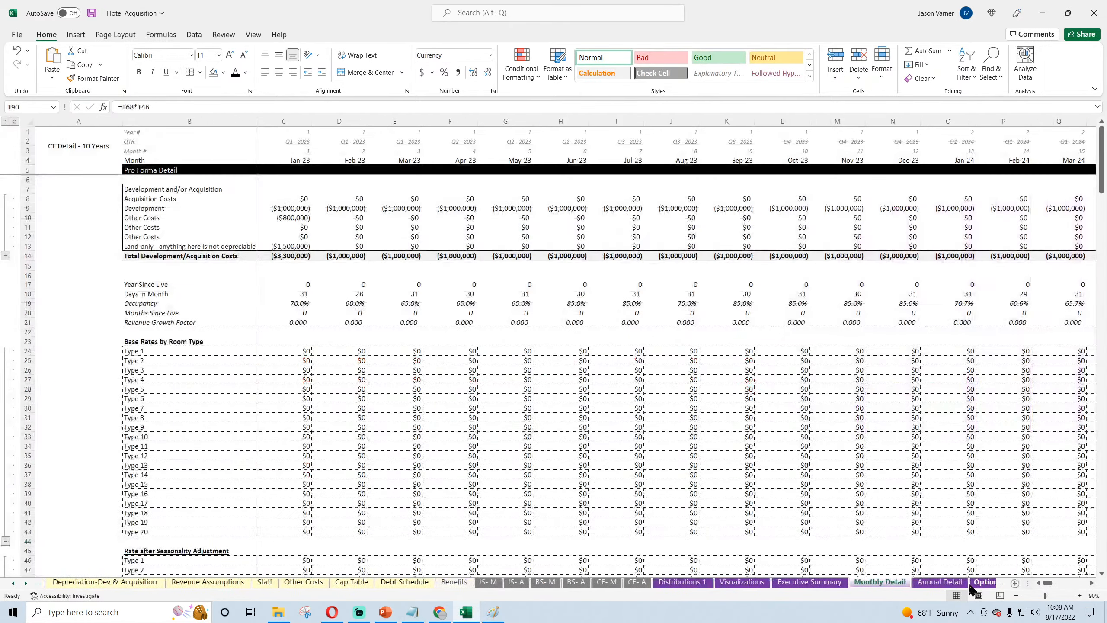
left_click(971, 585)
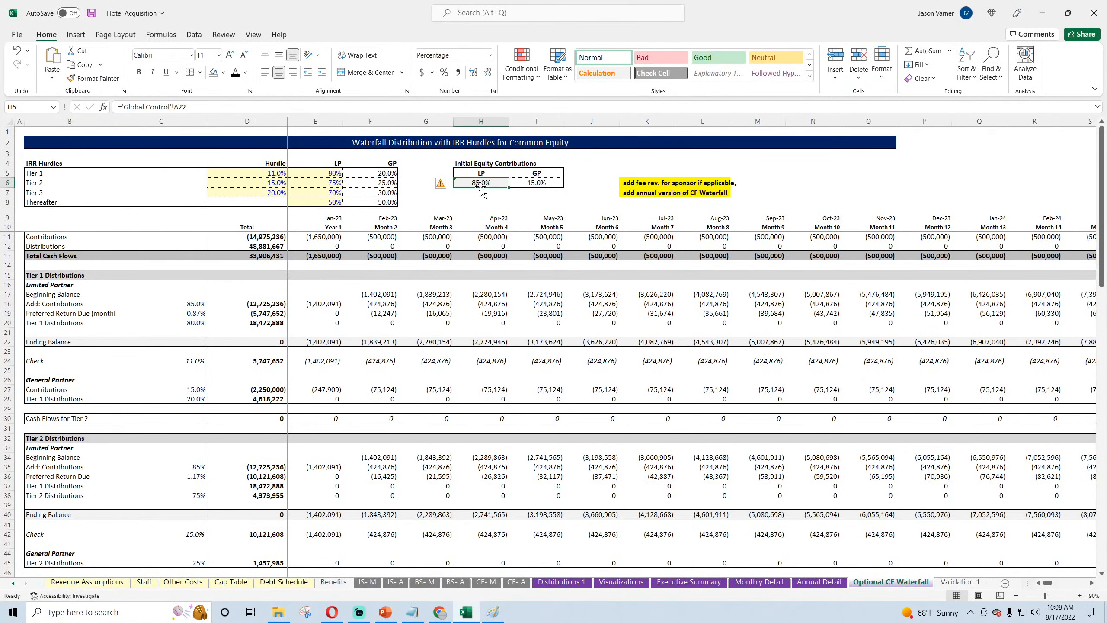
left_click(223, 73)
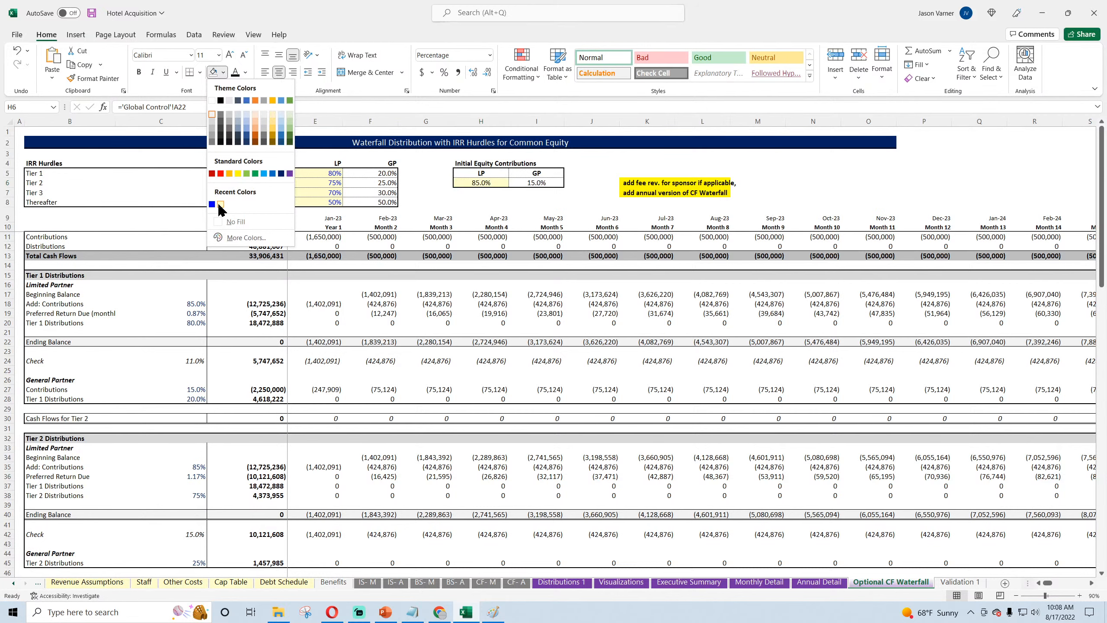
left_click(220, 204)
left_click(245, 72)
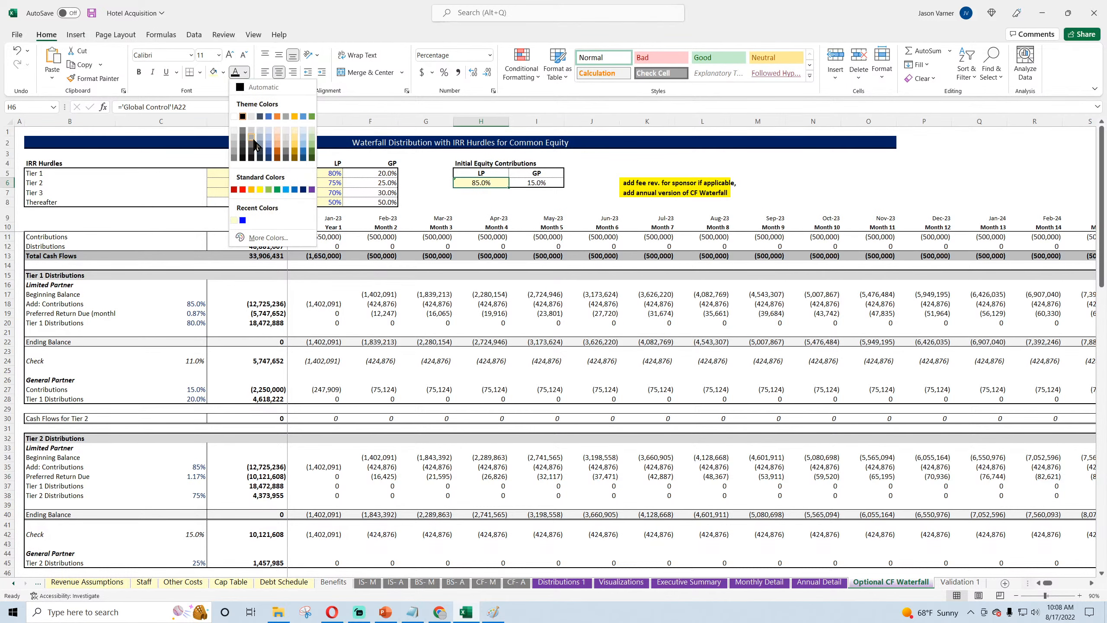
left_click(243, 220)
left_click(540, 200)
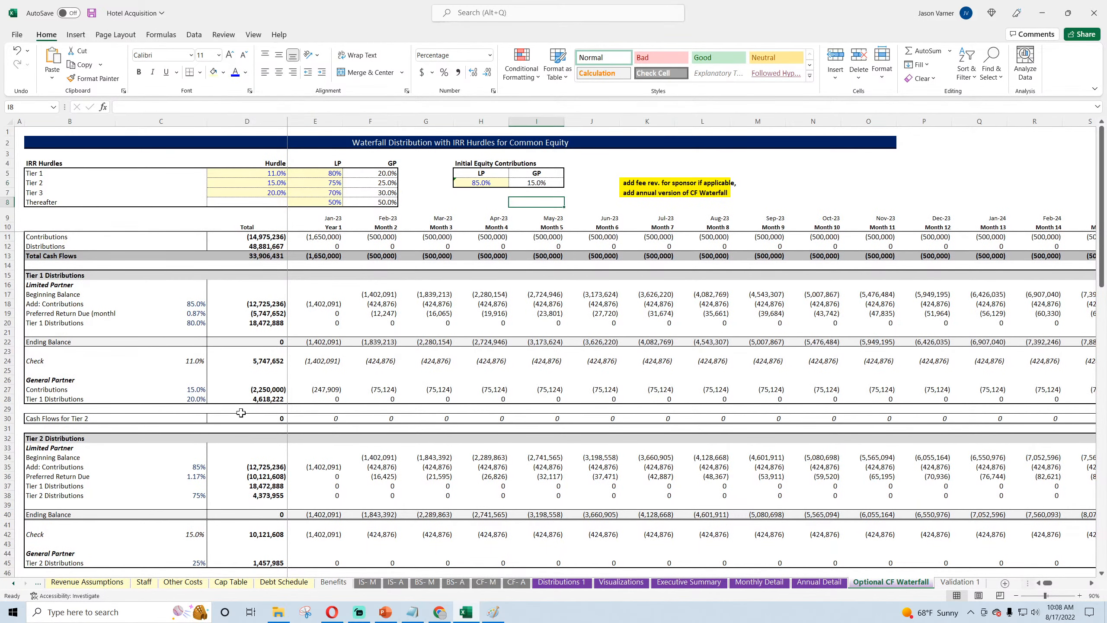
scroll(241, 412, "down", 10)
scroll(371, 339, "up", 10)
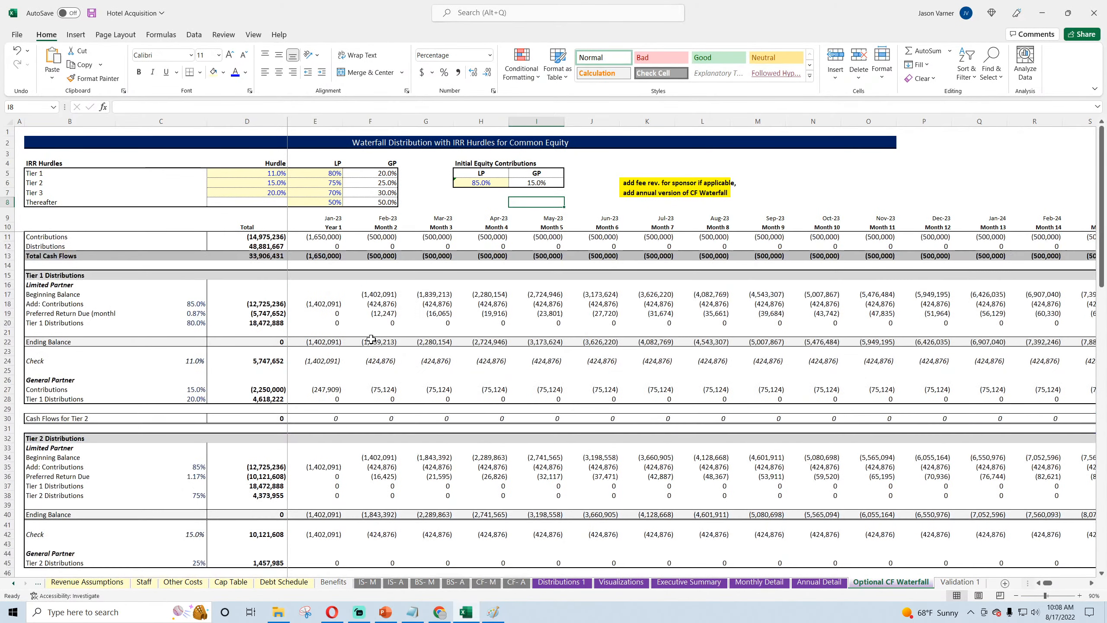
left_click(482, 182)
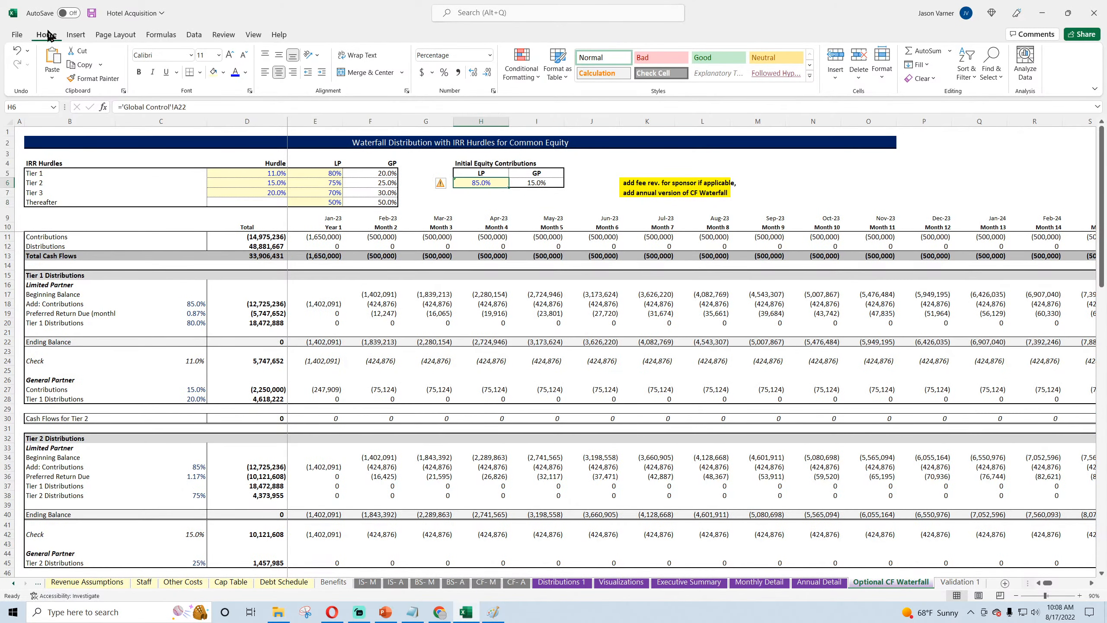
Step: Save the workbook and test the LP initial equity contribution in H6 at 80%, finally setting it to 100%
left_click(92, 13)
type("8")
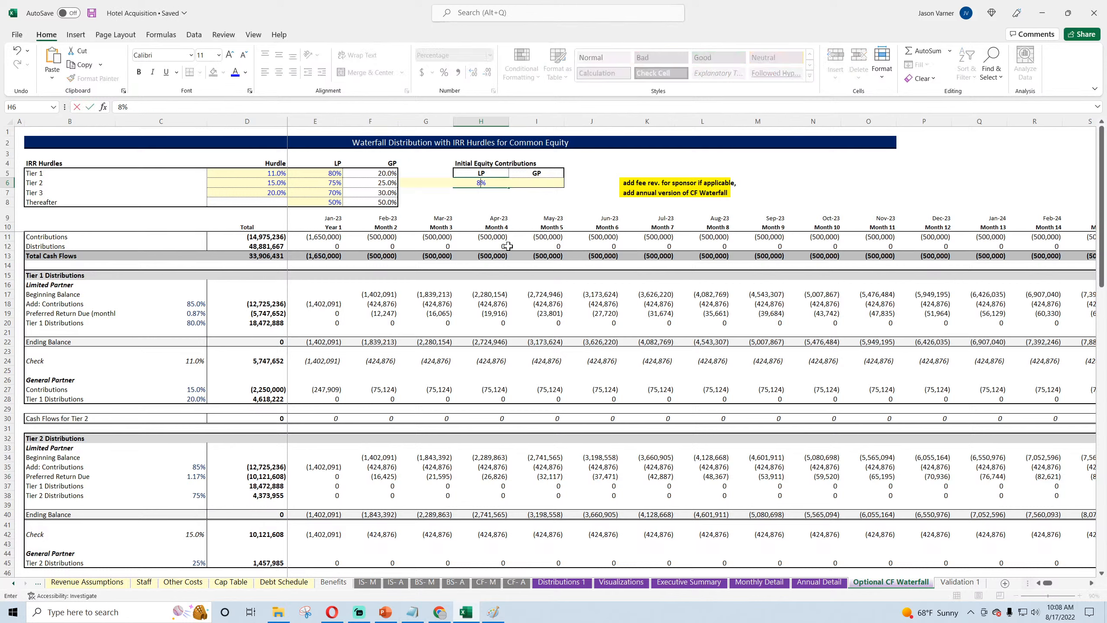
type("0")
key("Return")
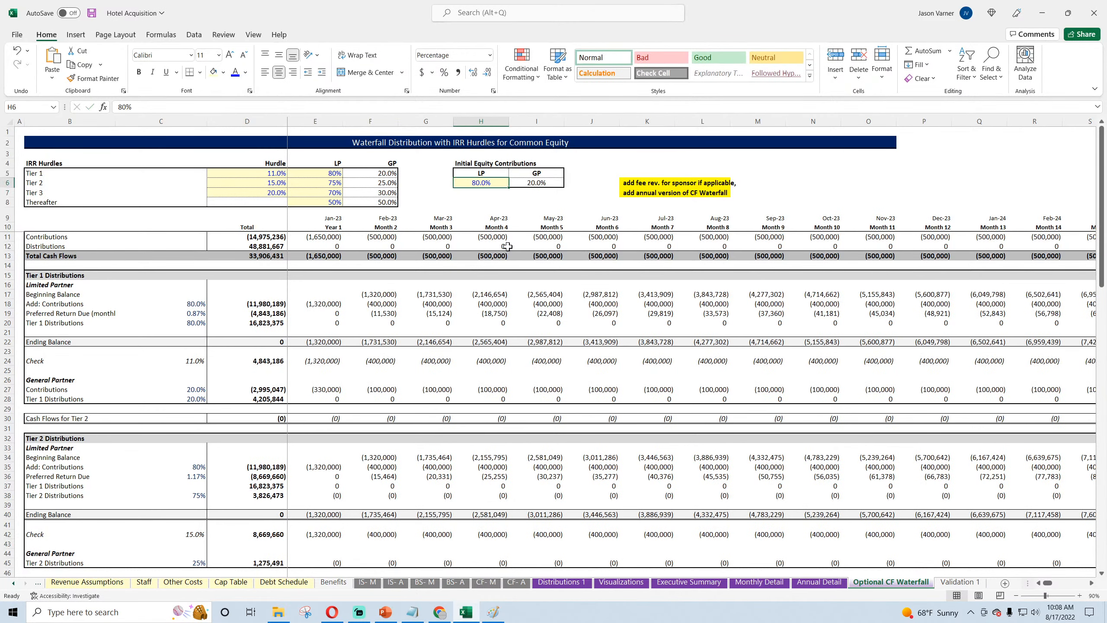
type("100")
key("Return")
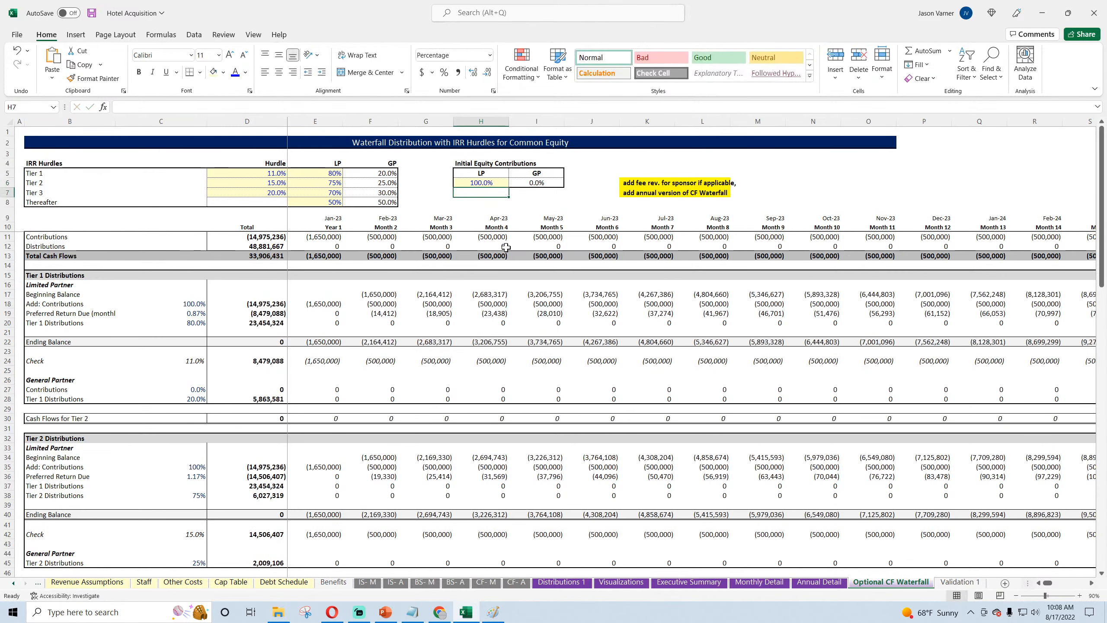
left_click(480, 180)
left_click(537, 183)
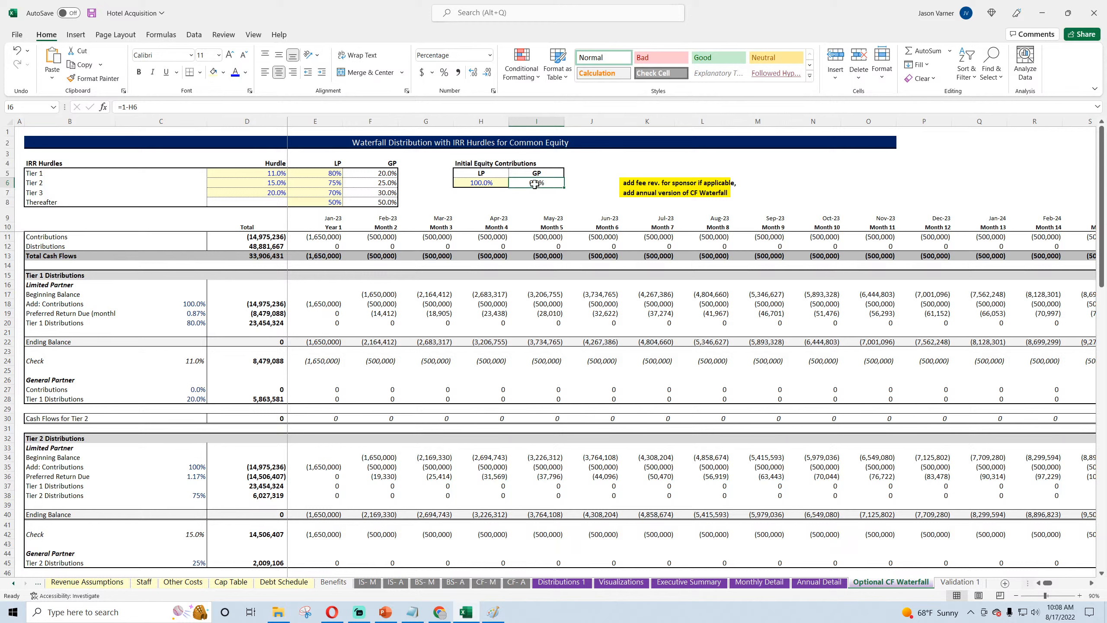
Step: Set the Tier 1 LP split in E5 to 100% and review the Tier 2 LP and GP splits
left_click(320, 174)
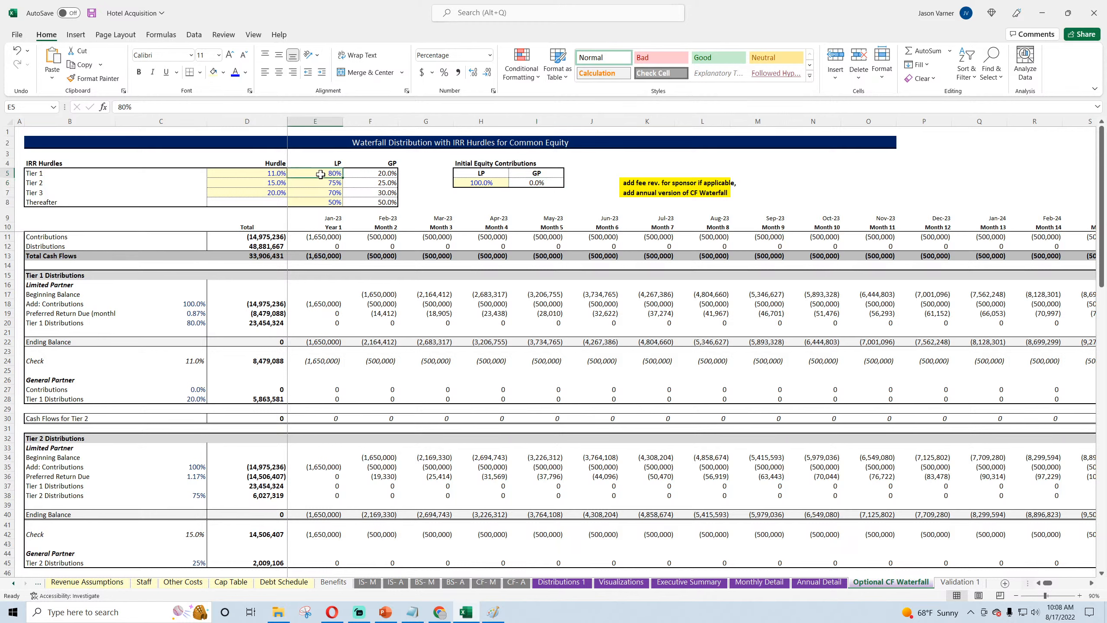
type("100")
key("Return")
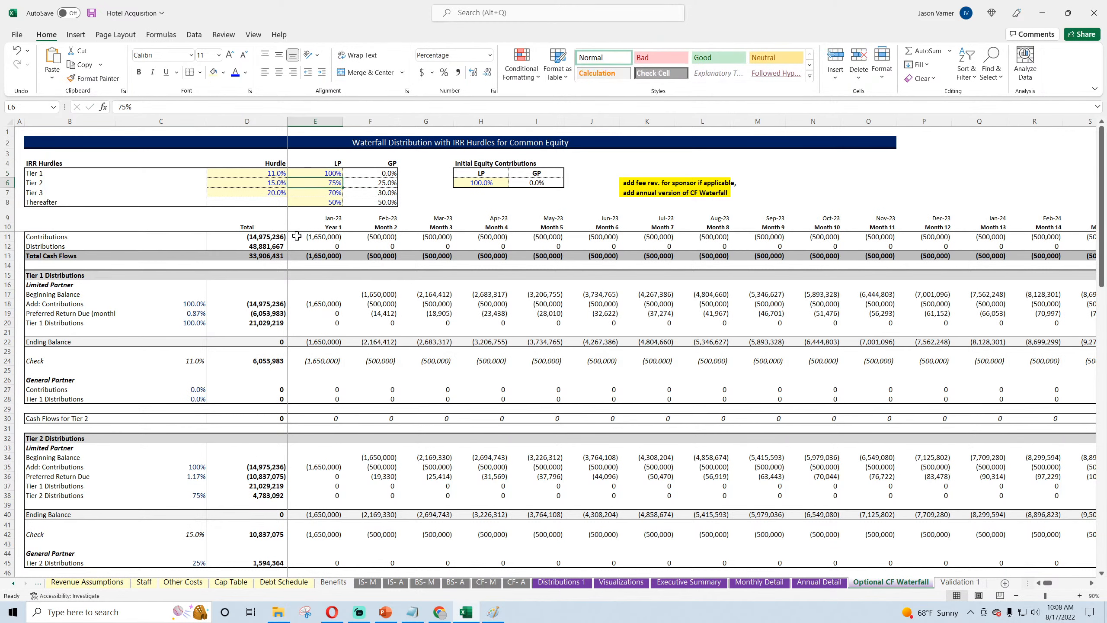
left_click(274, 175)
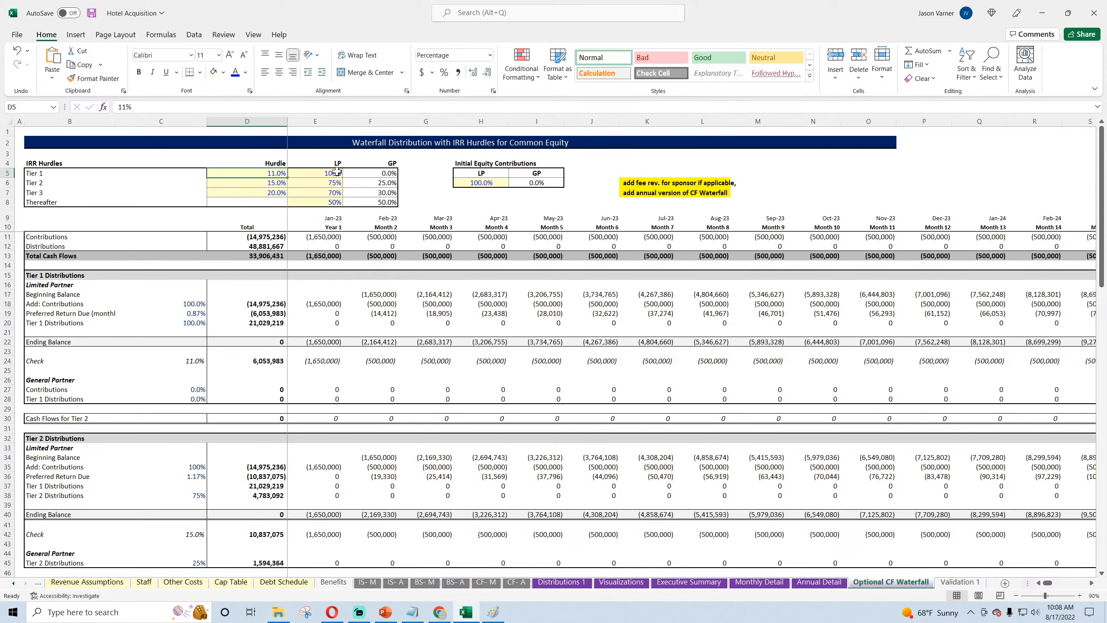
left_click(332, 184)
left_click(370, 185)
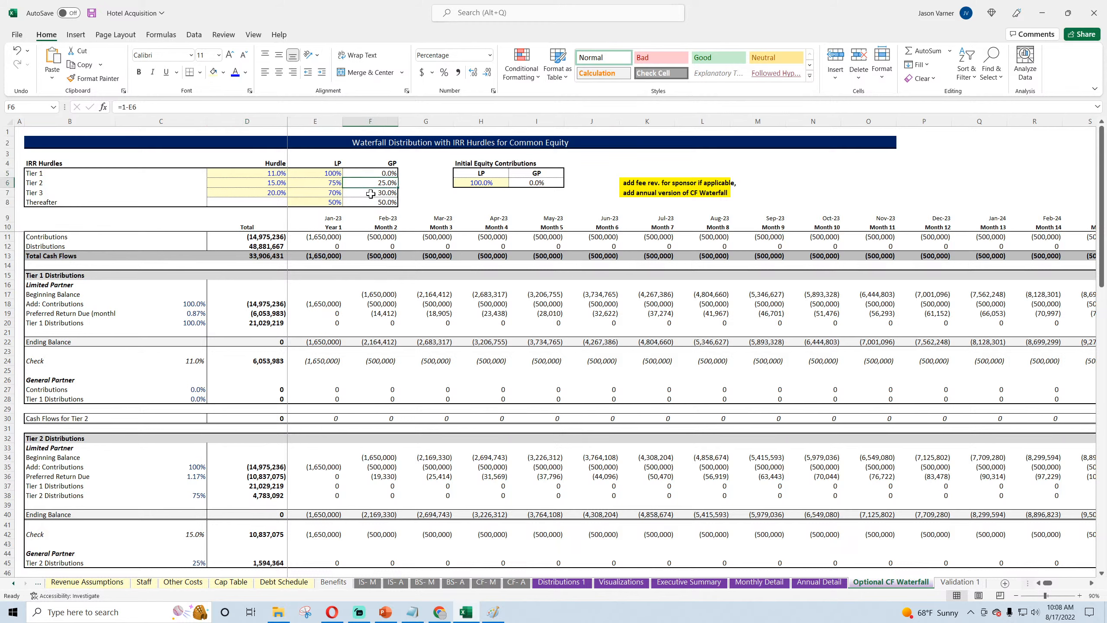
key("Left")
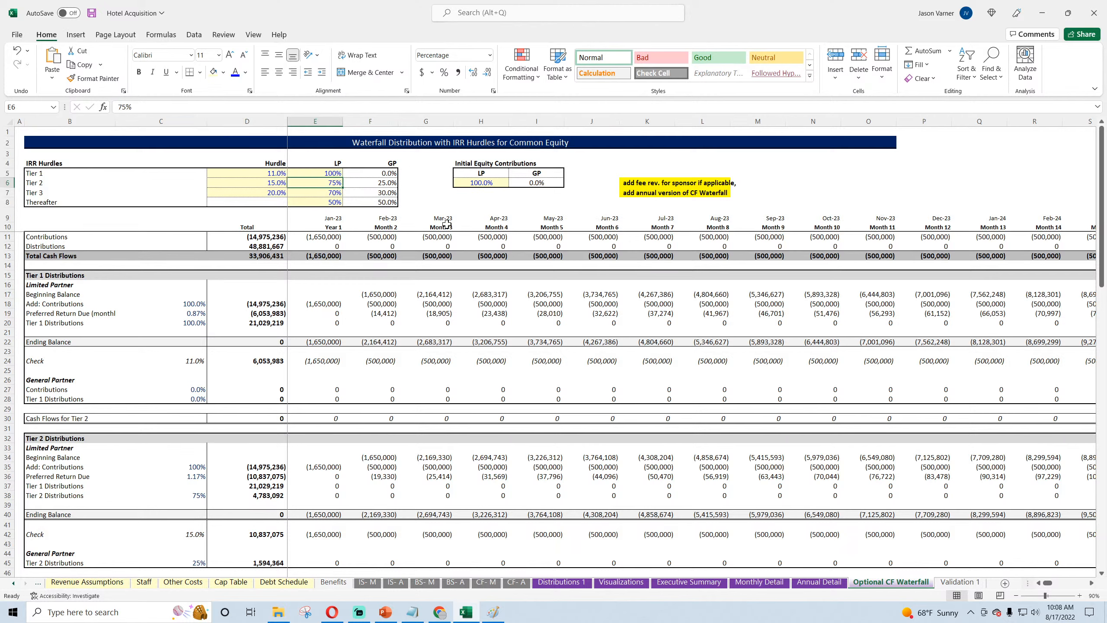
Step: Save the workbook and open the Development & Acquisition sheet
left_click(92, 13)
left_click(13, 584)
left_click(13, 584)
left_click(13, 584)
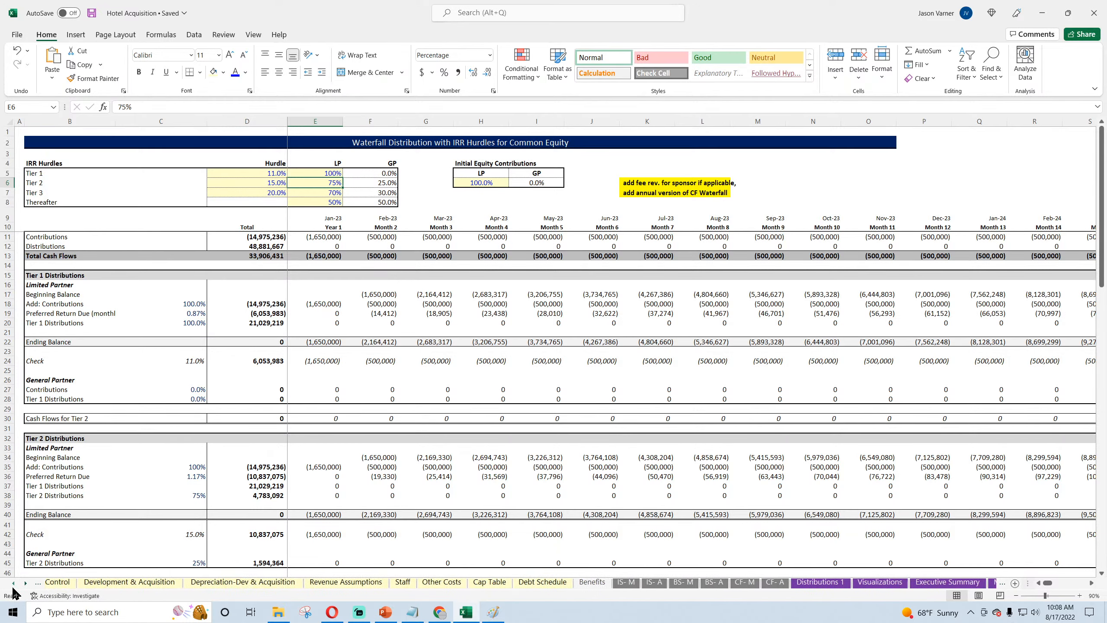
left_click(13, 583)
left_click(159, 582)
Step: Format the "Fees - (paid to GP by the LP)" heading row across B152:E152 with a black fill and white font
left_click(59, 467)
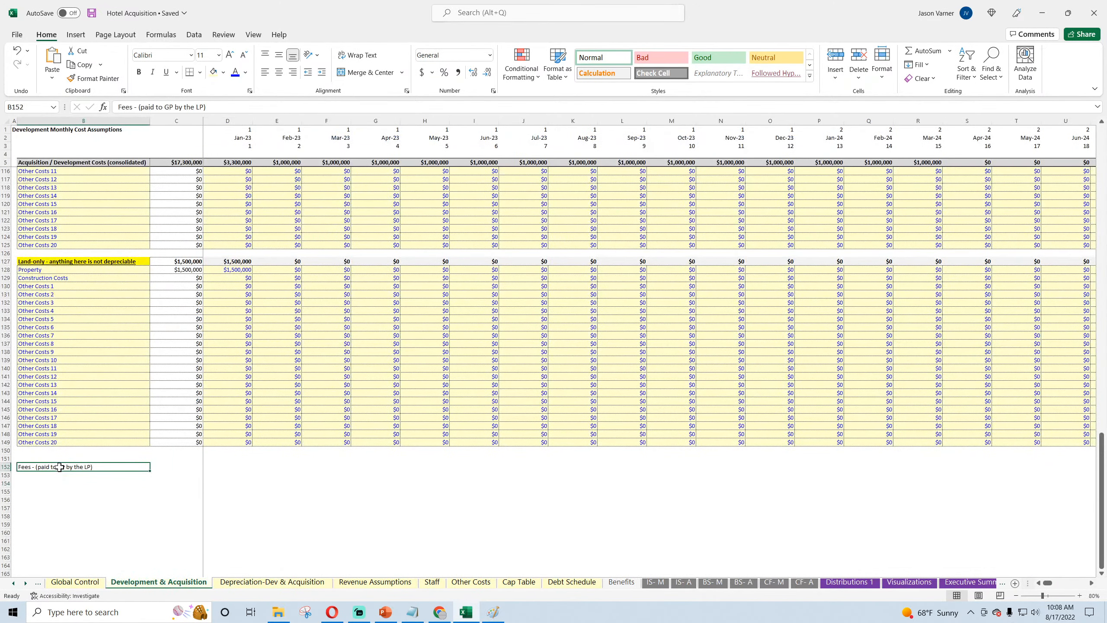
left_click_drag(60, 467, 272, 467)
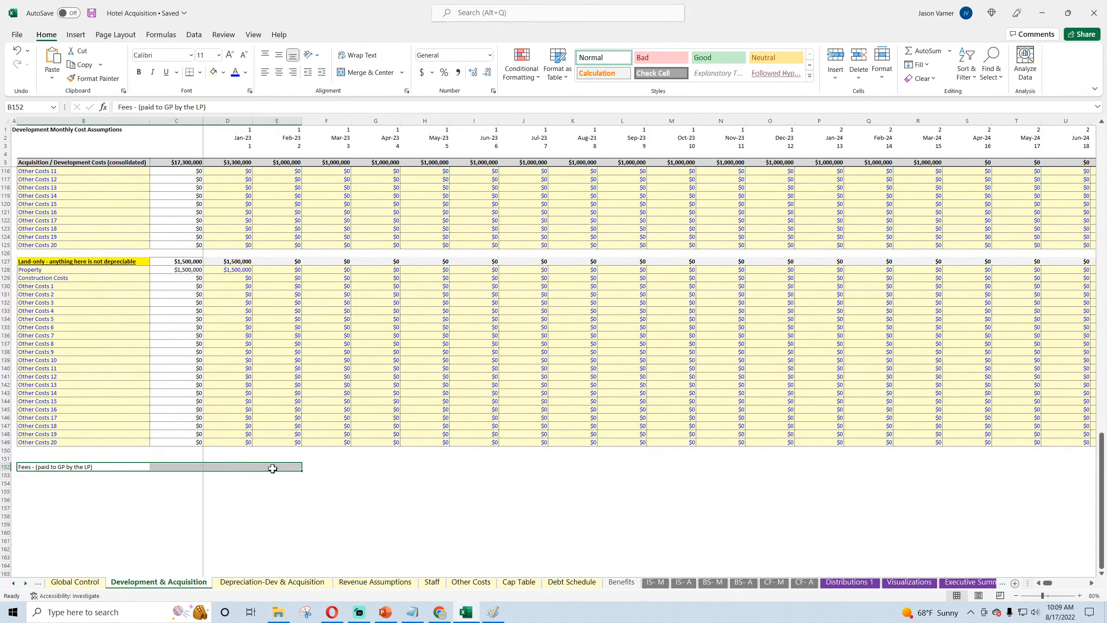
left_click(223, 72)
left_click(221, 101)
left_click(245, 73)
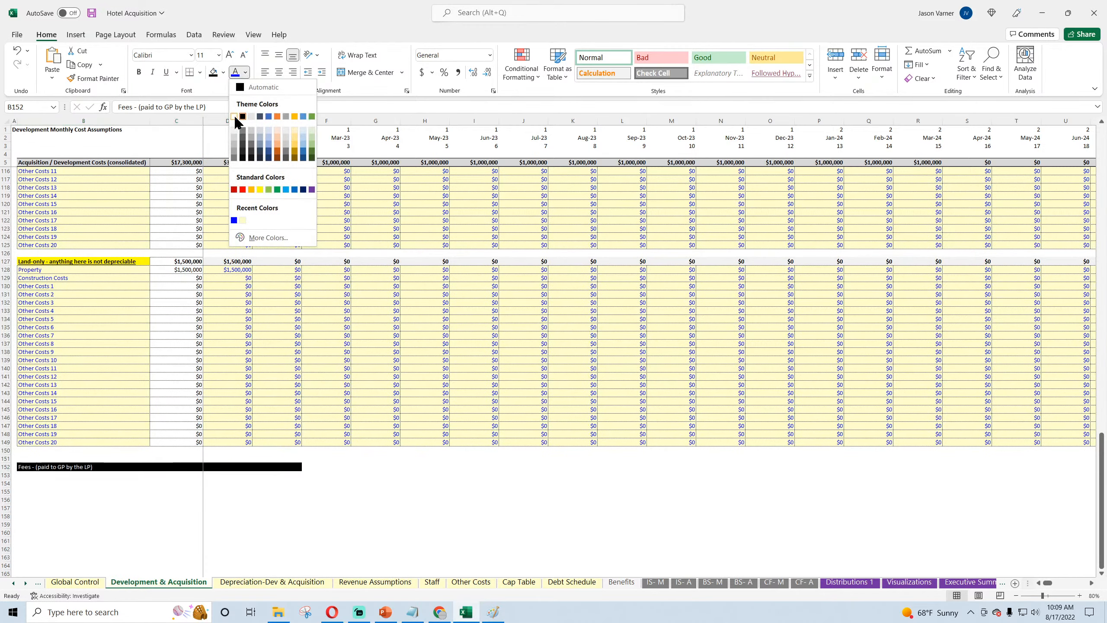
left_click(233, 116)
left_click(39, 490)
Step: Enter the label formula =B7&" "&"Management Fee" in B153, joining the Acquisition Costs heading with the fee text
left_click(41, 474)
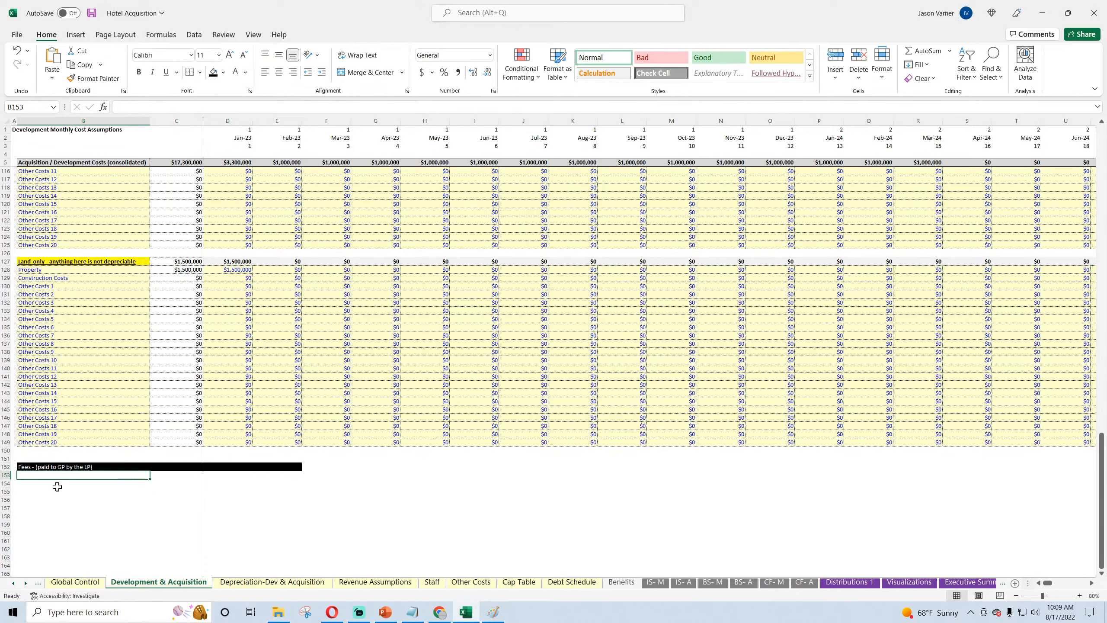
type("=")
scroll(113, 364, "up", 20)
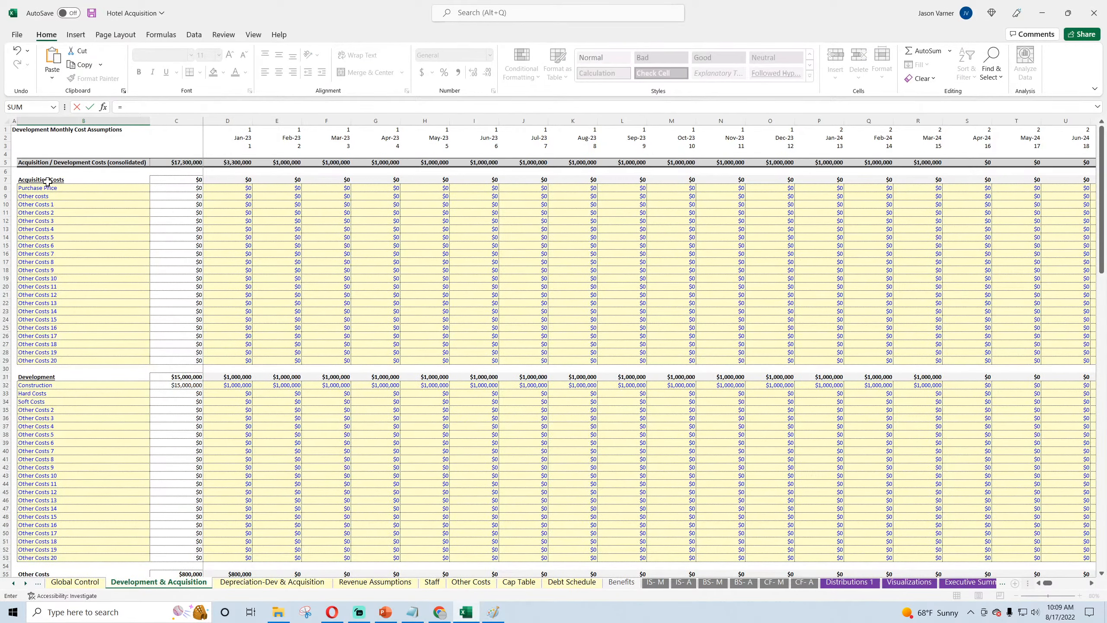
left_click(47, 179)
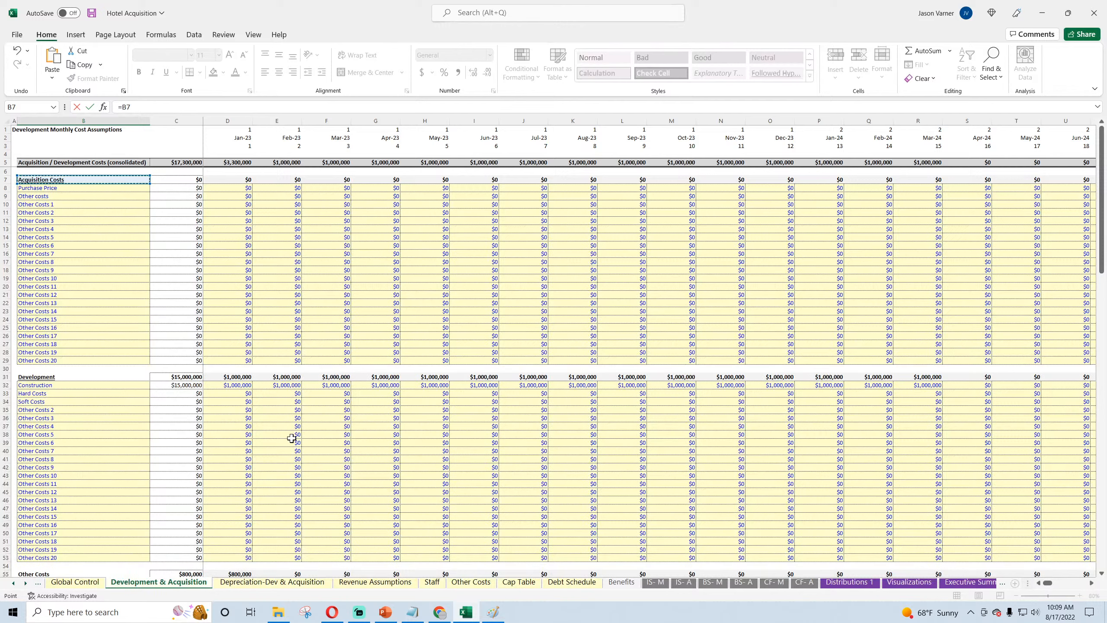
type("&\" \"&\"Management Fee")
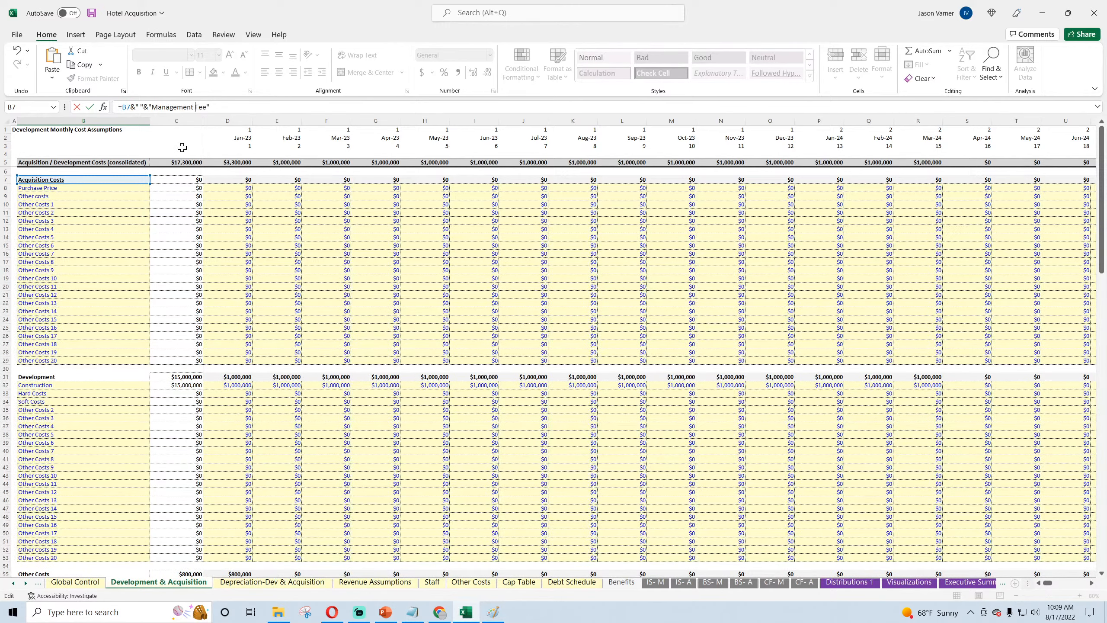
key("Return")
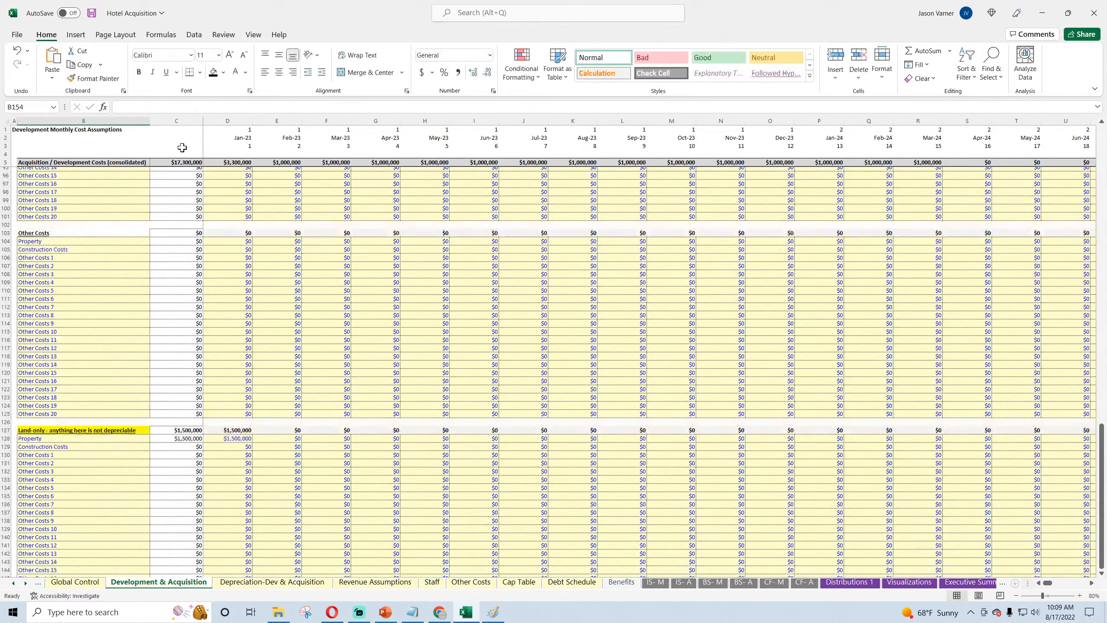
Step: Set the font size of the Fees heading in B152 to 14
scroll(262, 460, "down", 7)
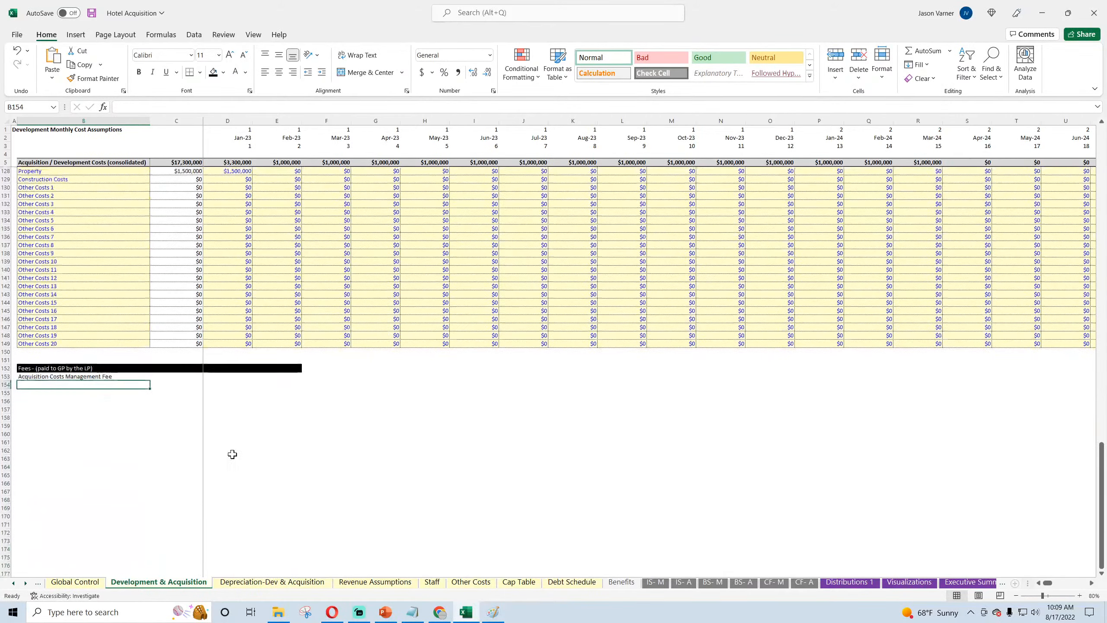
left_click(71, 369)
left_click(219, 54)
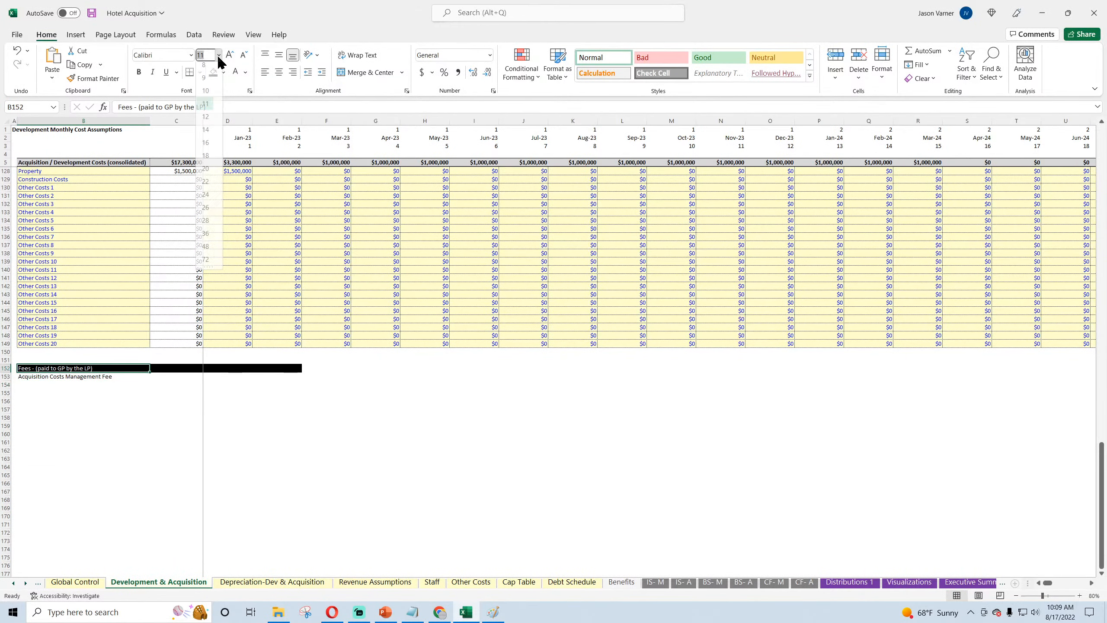
left_click(205, 134)
Step: Copy the B153 label formula down through B161 and locate the Development and Other Costs section headings
left_click(64, 378)
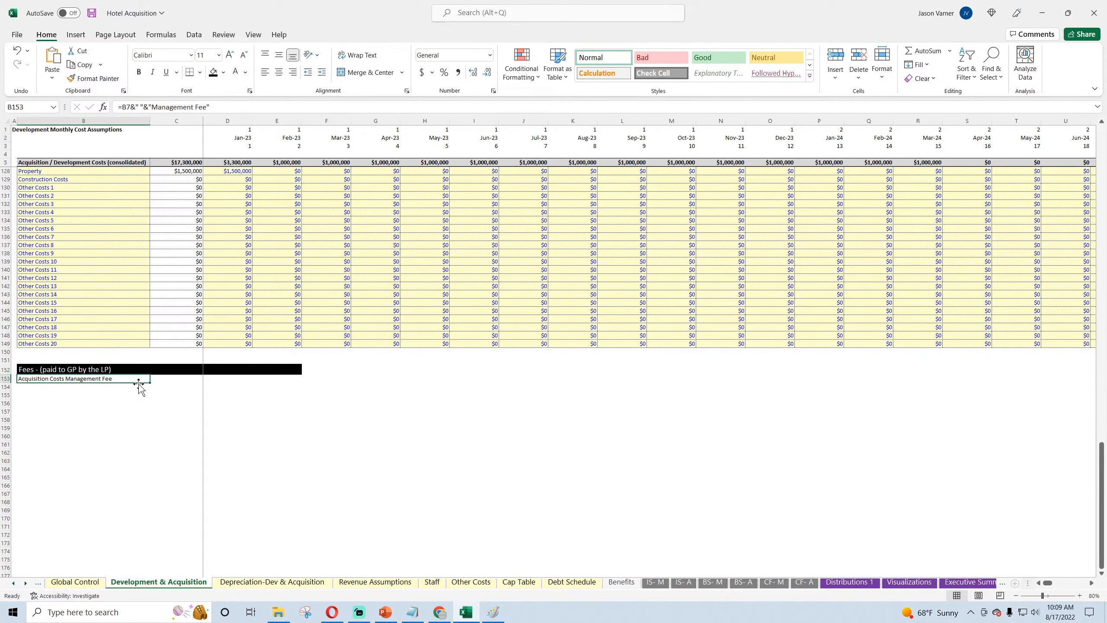
left_click_drag(151, 384, 141, 454)
scroll(107, 407, "up", 20)
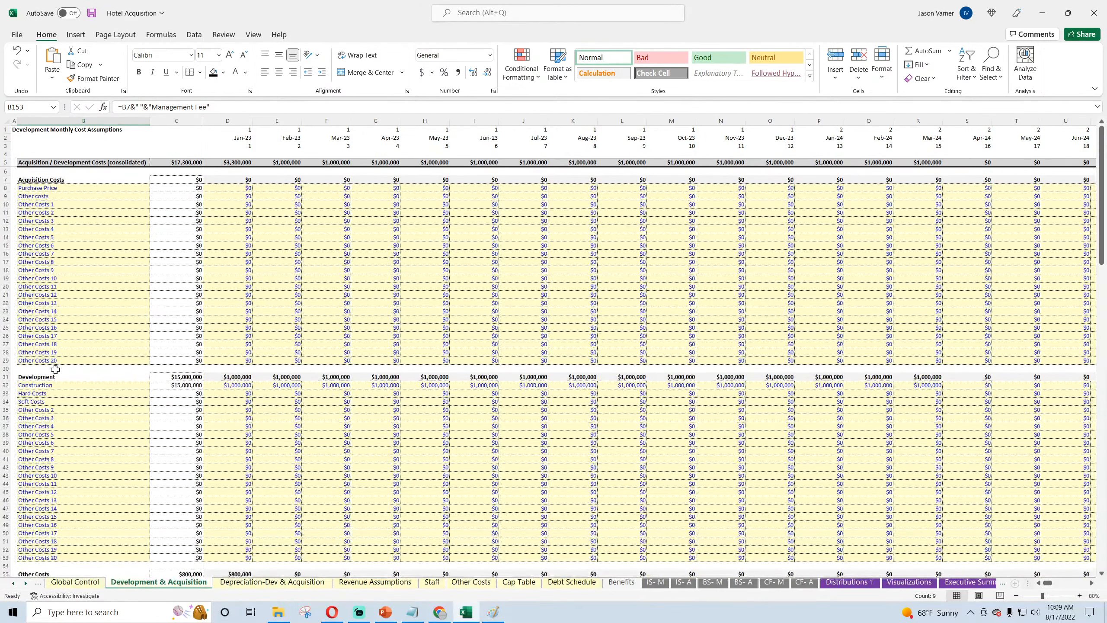
left_click(55, 376)
scroll(52, 370, "down", 7)
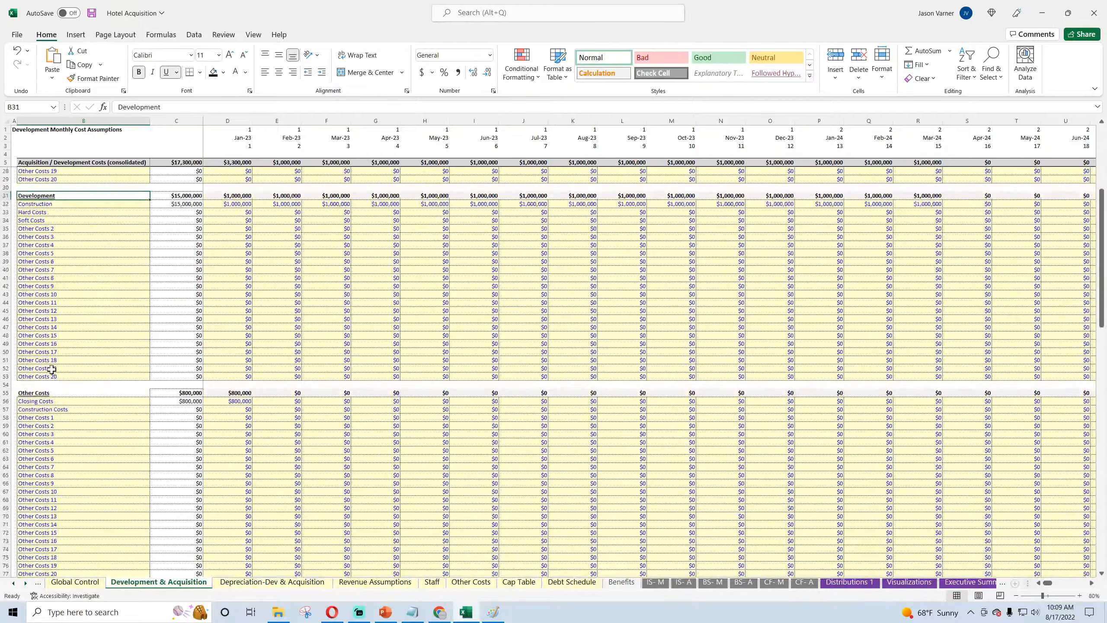
left_click(36, 394)
scroll(90, 413, "down", 5)
scroll(89, 413, "down", 20)
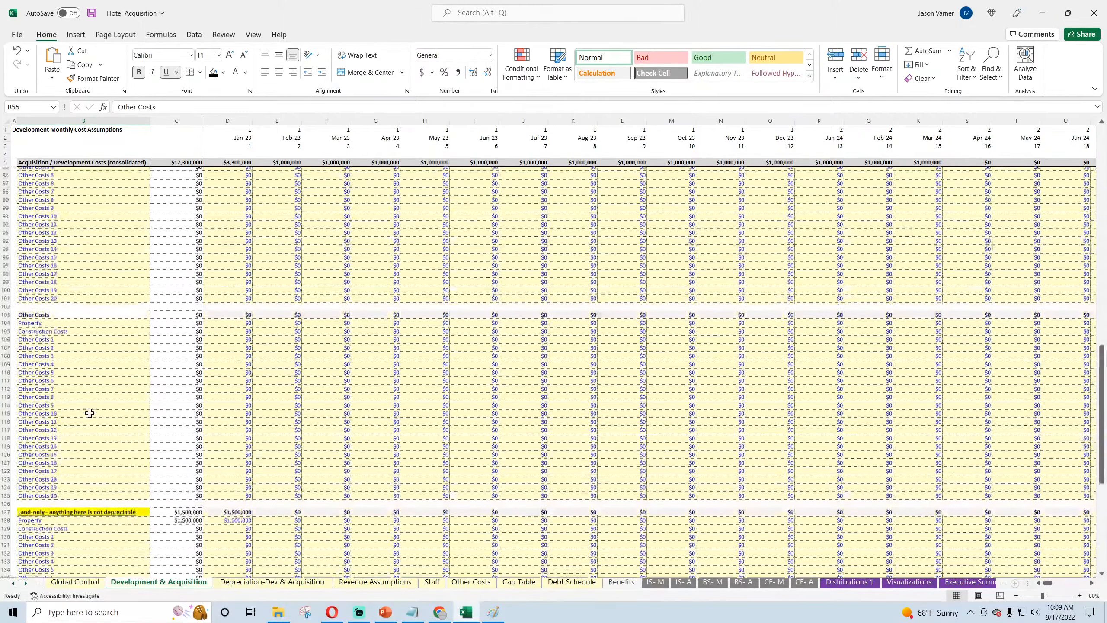
Step: Change the label formula in B154 to reference the Development heading in B31
left_click(55, 486)
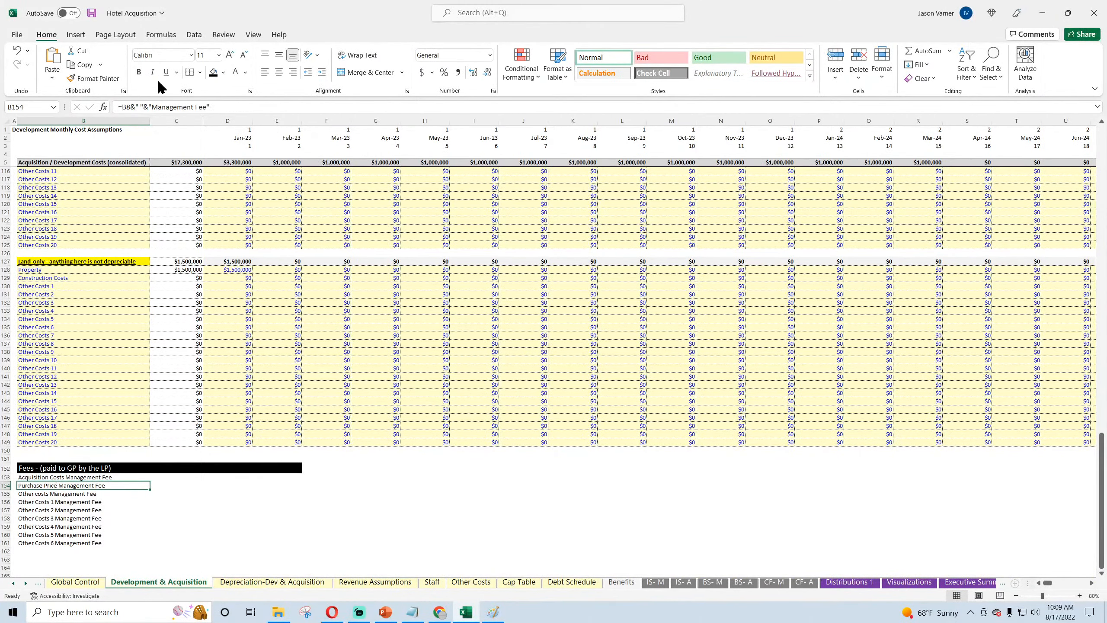
left_click(134, 106)
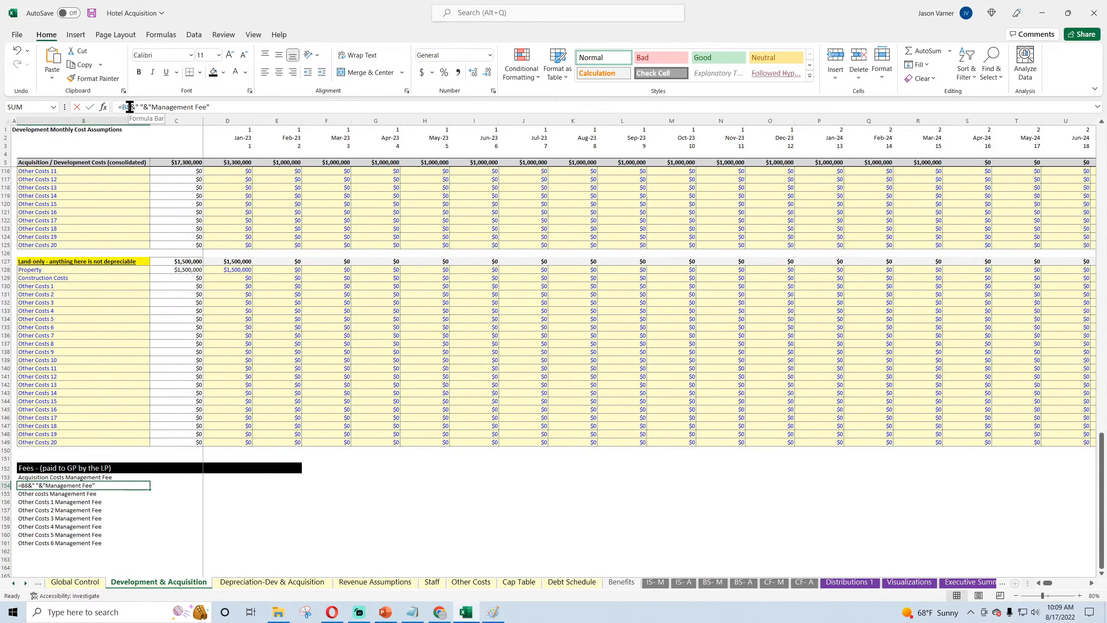
key("BackSpace")
key("BackSpace")
type("31")
key("Return")
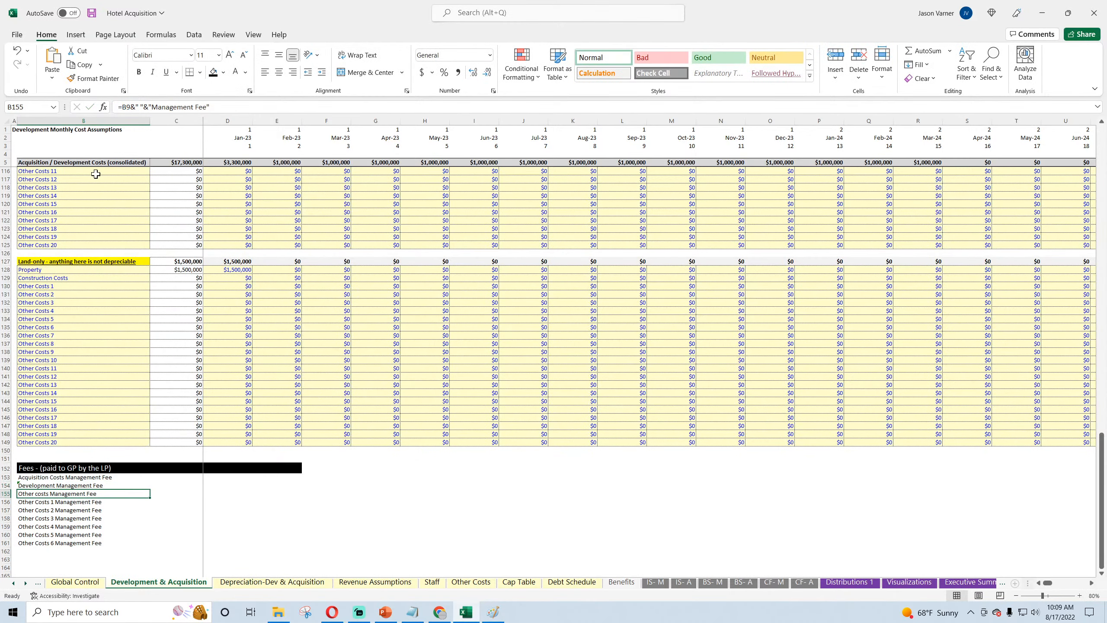
Step: Try to point the label formula in B155 at row 55, and undo the edit
left_click(126, 107)
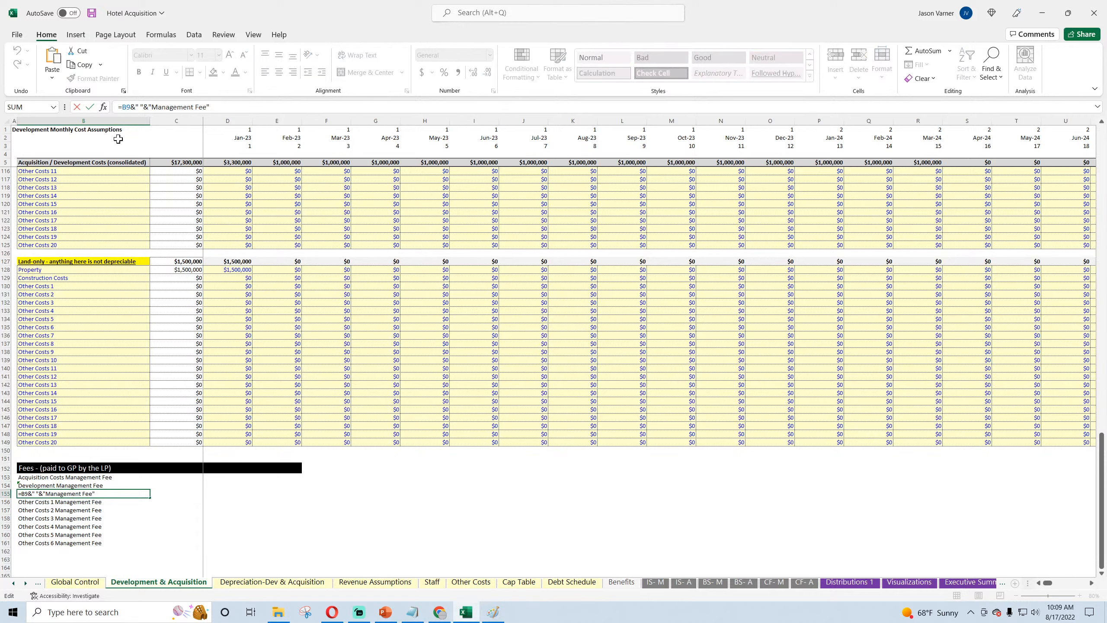
key("BackSpace")
type("55")
key("Return")
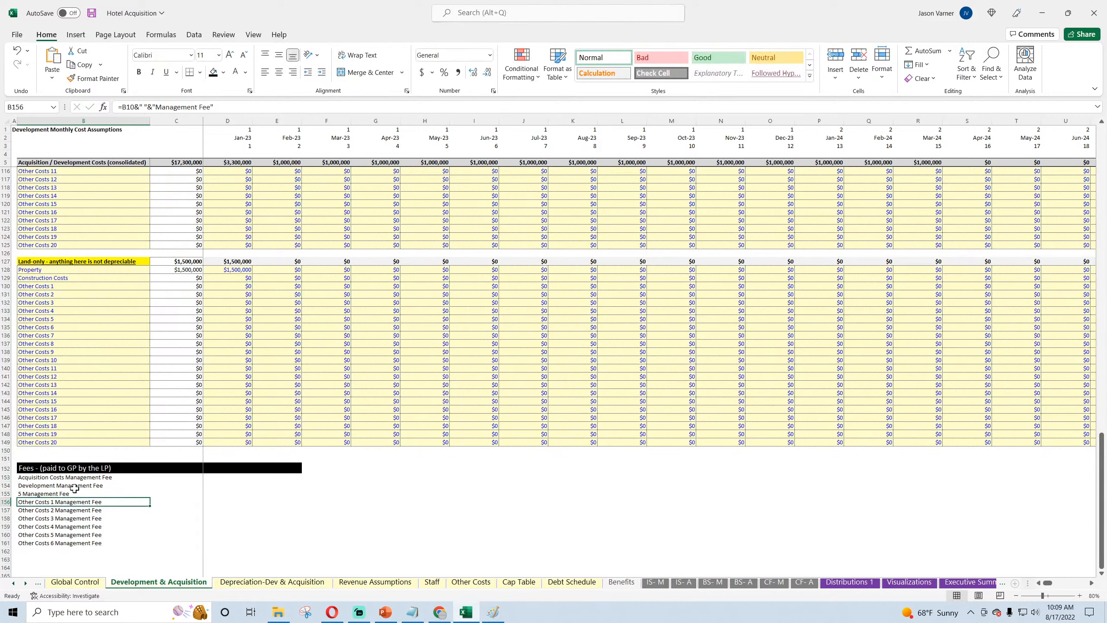
left_click(75, 493)
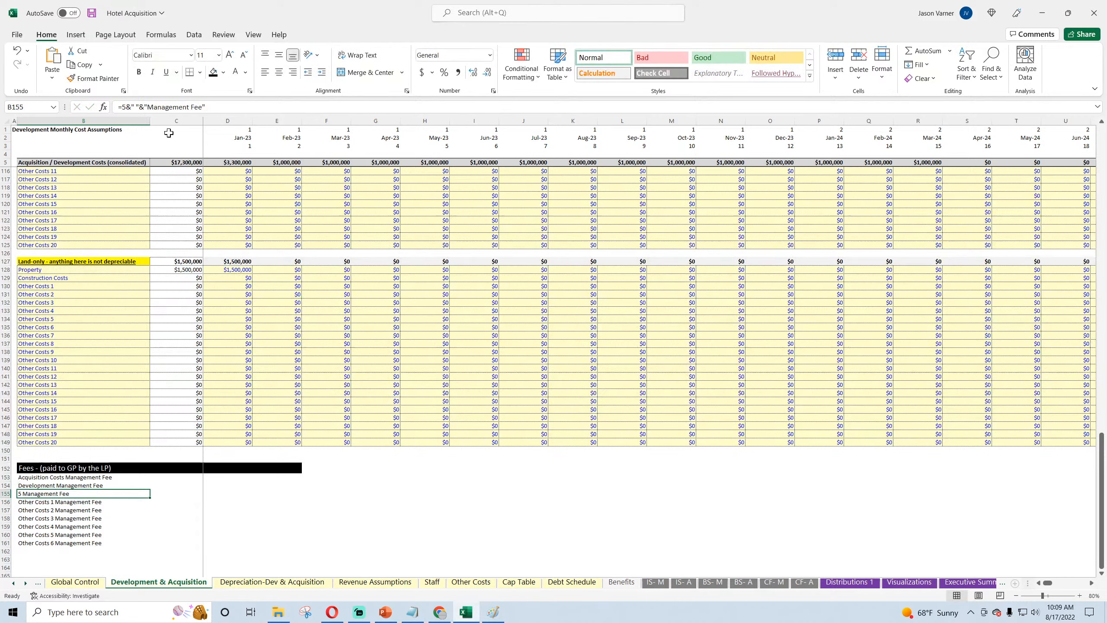
left_click(20, 55)
Step: Change the label formula in B155 to reference the Other Costs heading in B55
left_click(130, 107)
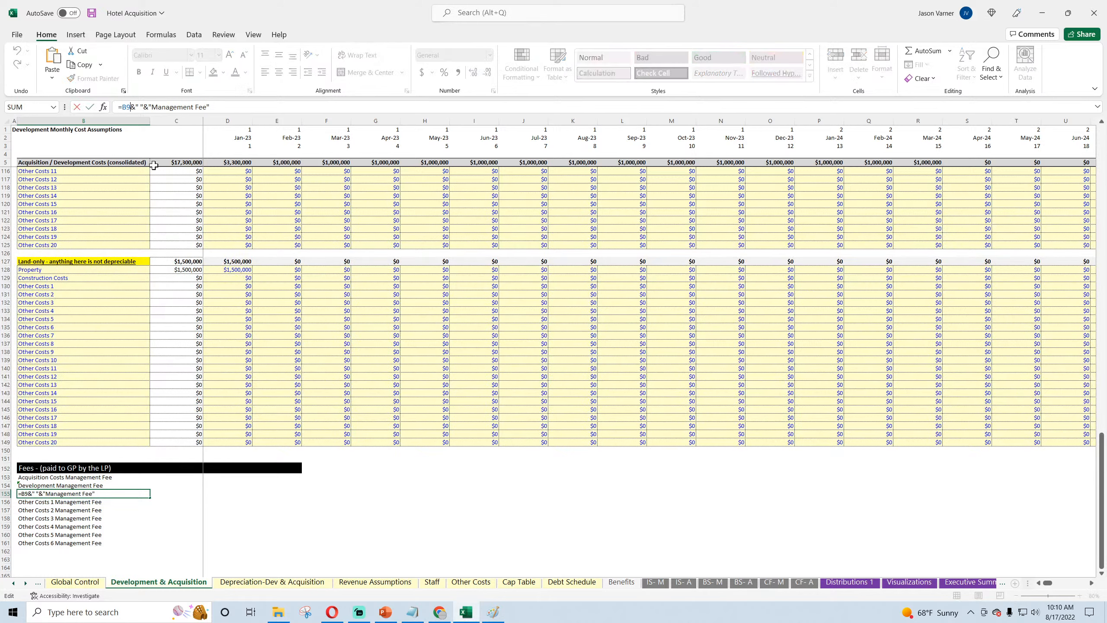
key("Return")
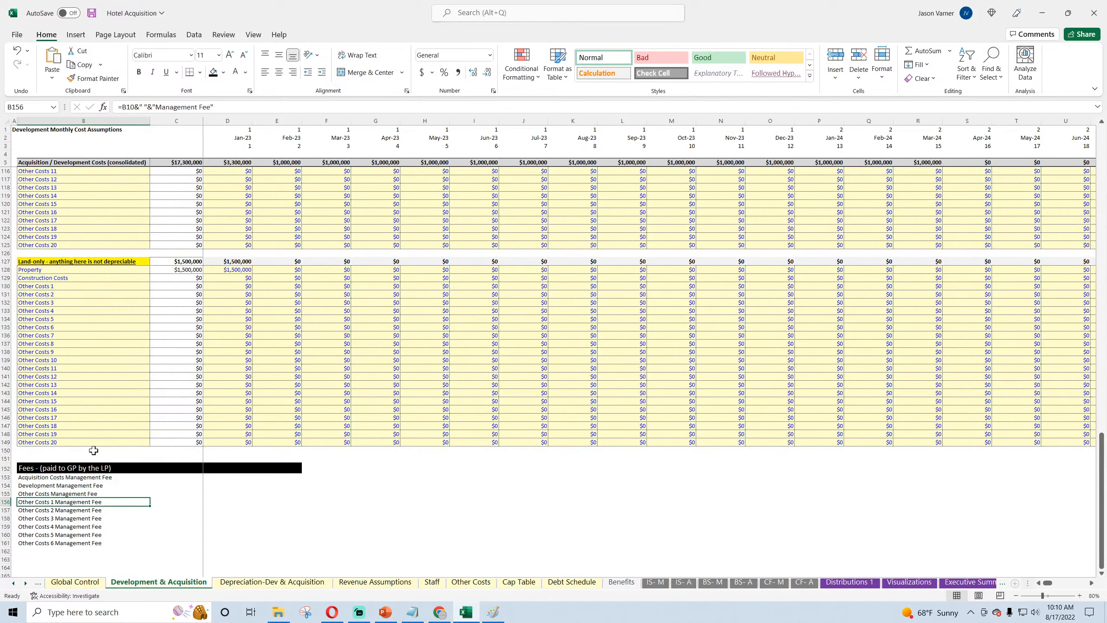
Step: Extend the black formatting of the Fees heading row from E152 across to L152
left_click(83, 477)
left_click(224, 478)
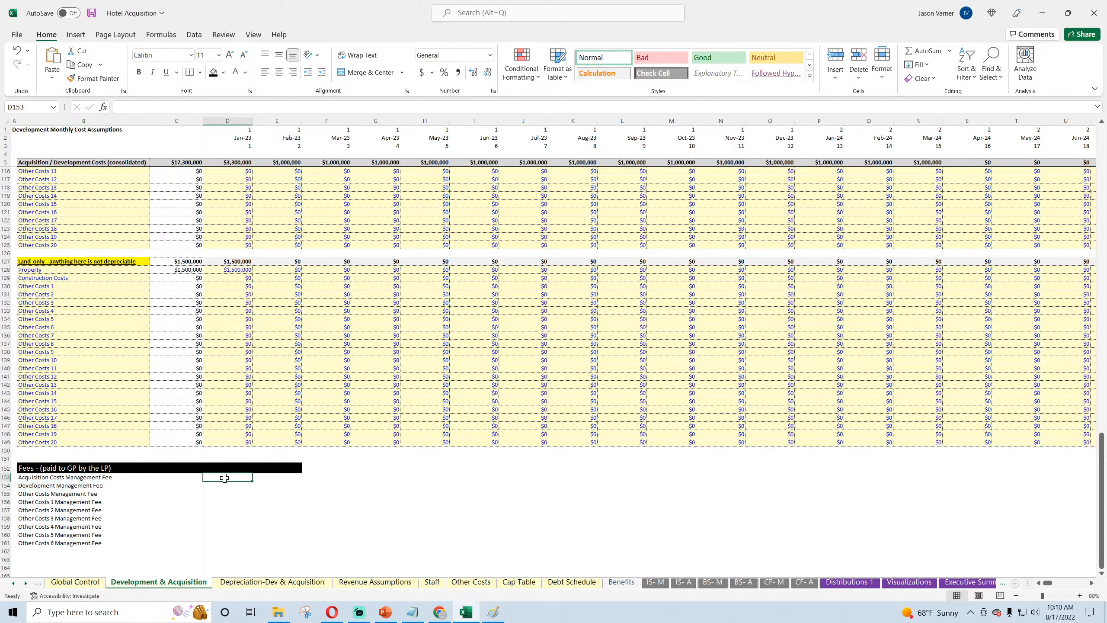
left_click(287, 468)
left_click_drag(302, 472, 645, 470)
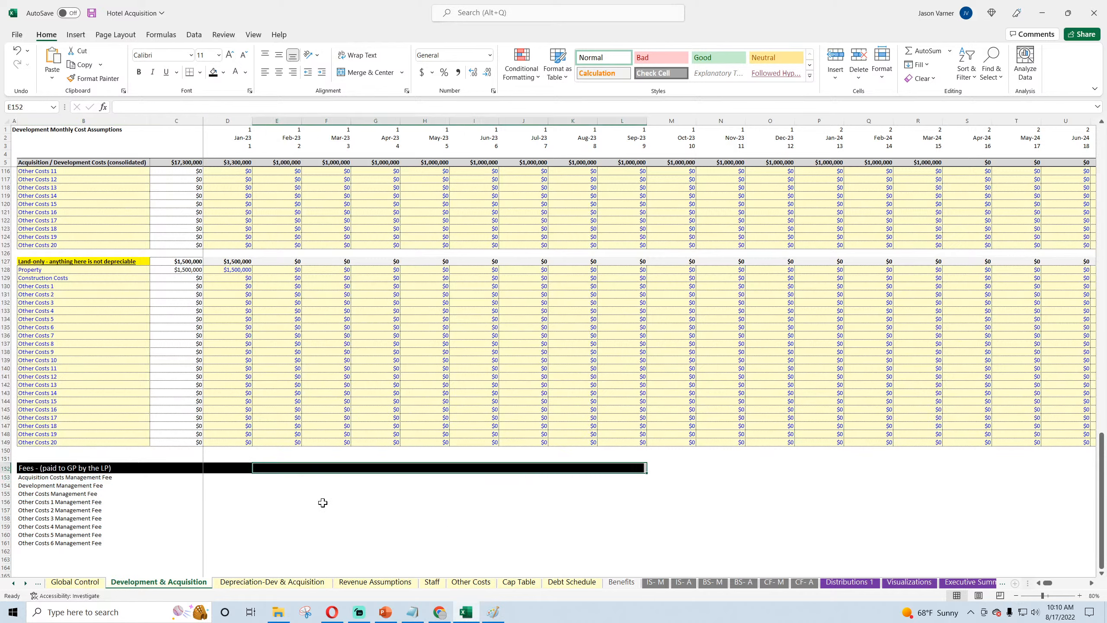
left_click(224, 478)
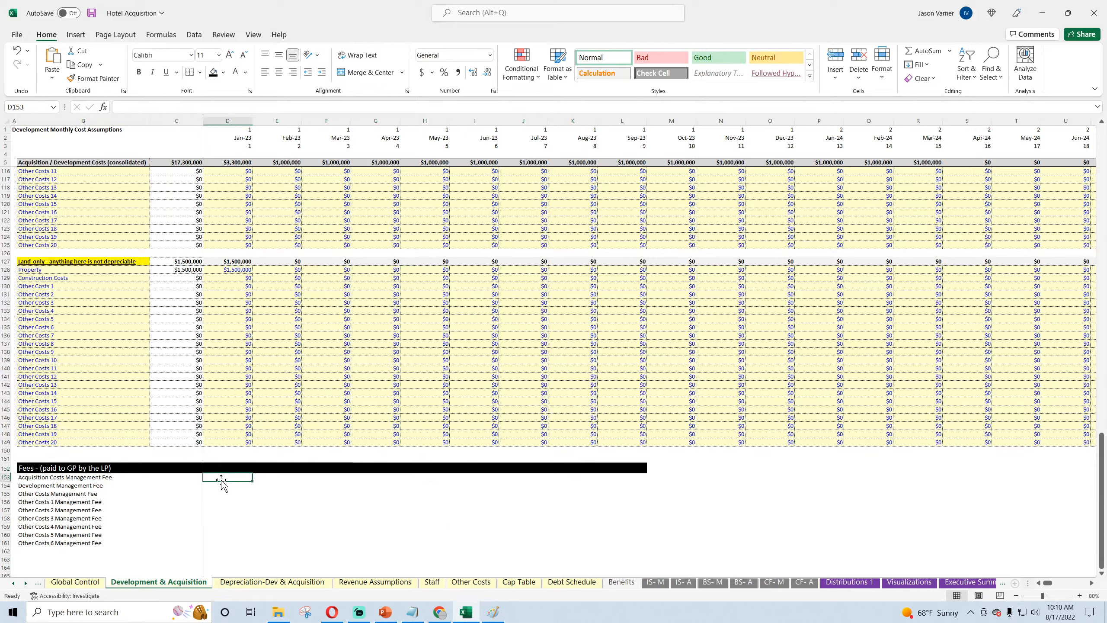
Step: Review the management fee rows 153 to 161 and their label formulas against the cost sections above them
left_click_drag(222, 479, 624, 477)
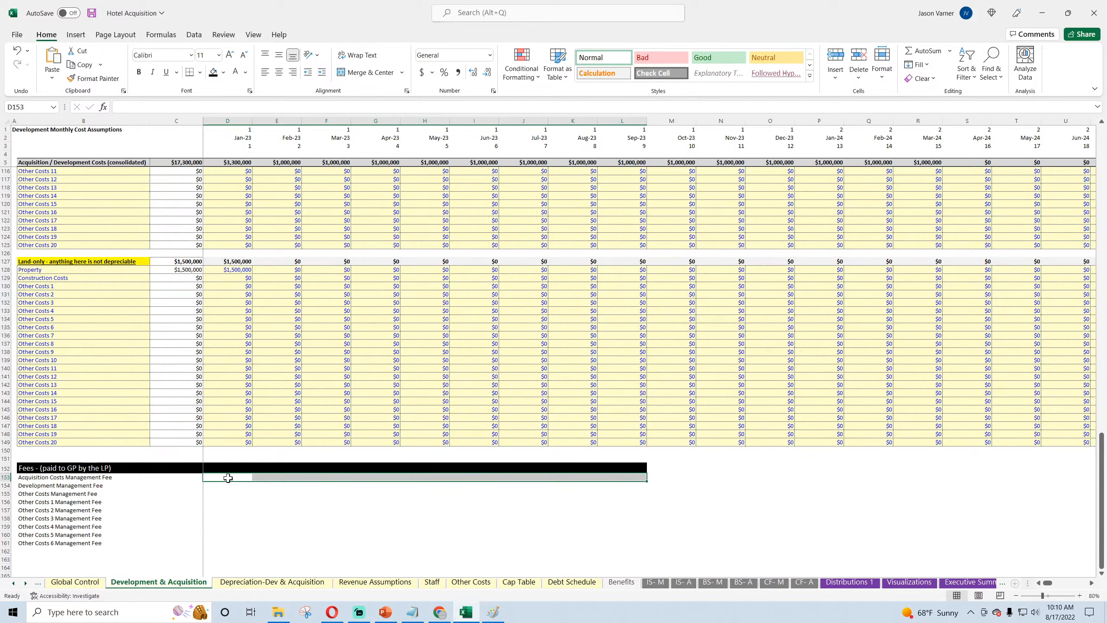
left_click_drag(228, 478, 609, 486)
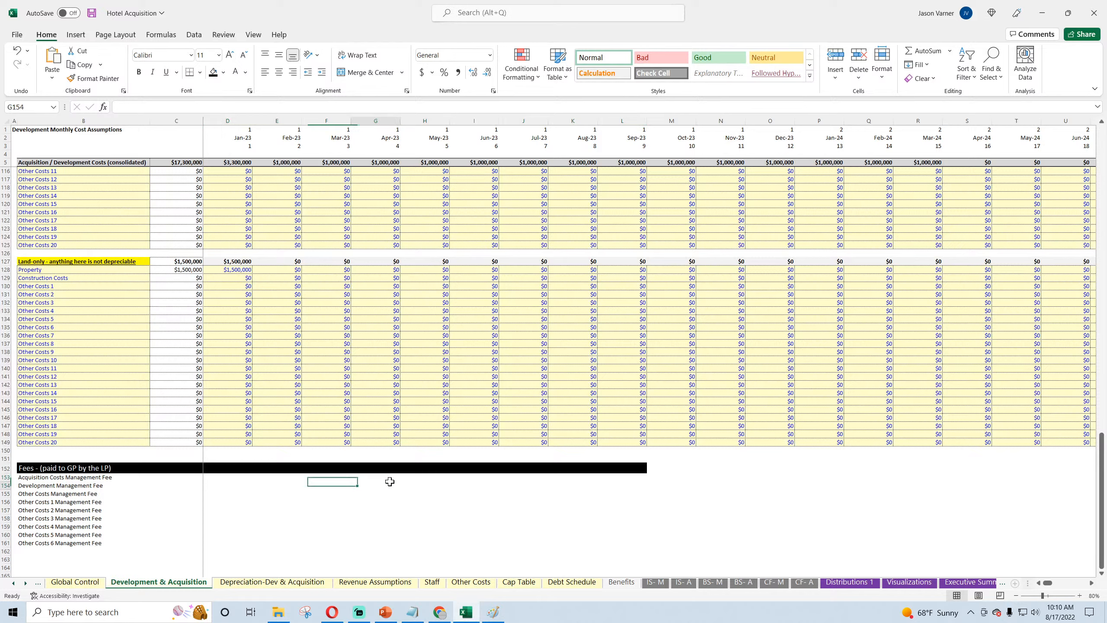
left_click(376, 485)
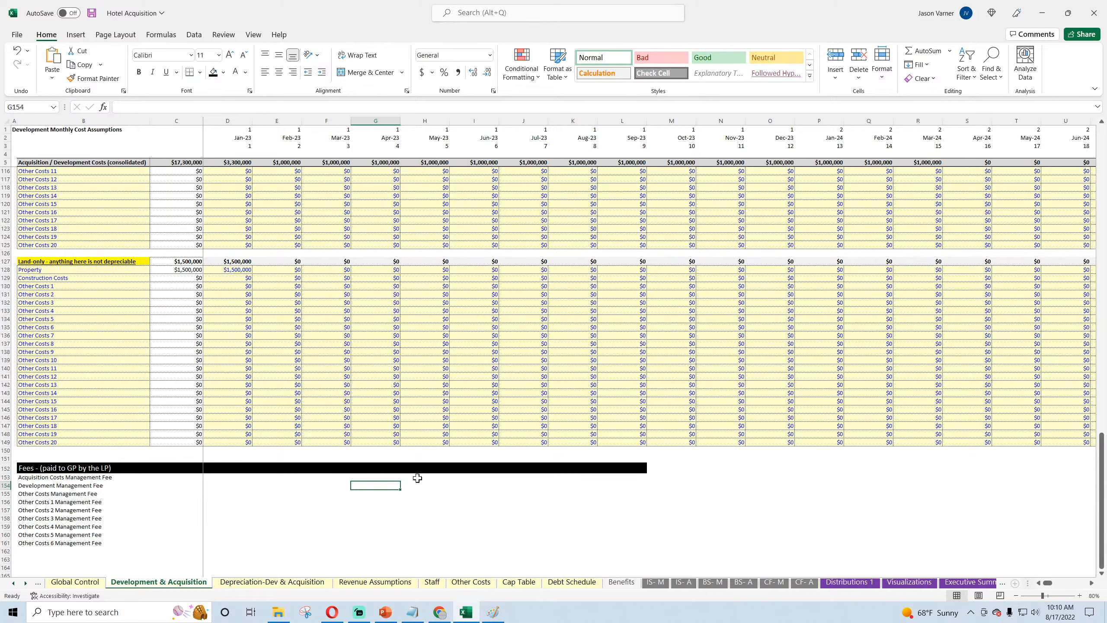
left_click(52, 477)
left_click(55, 486)
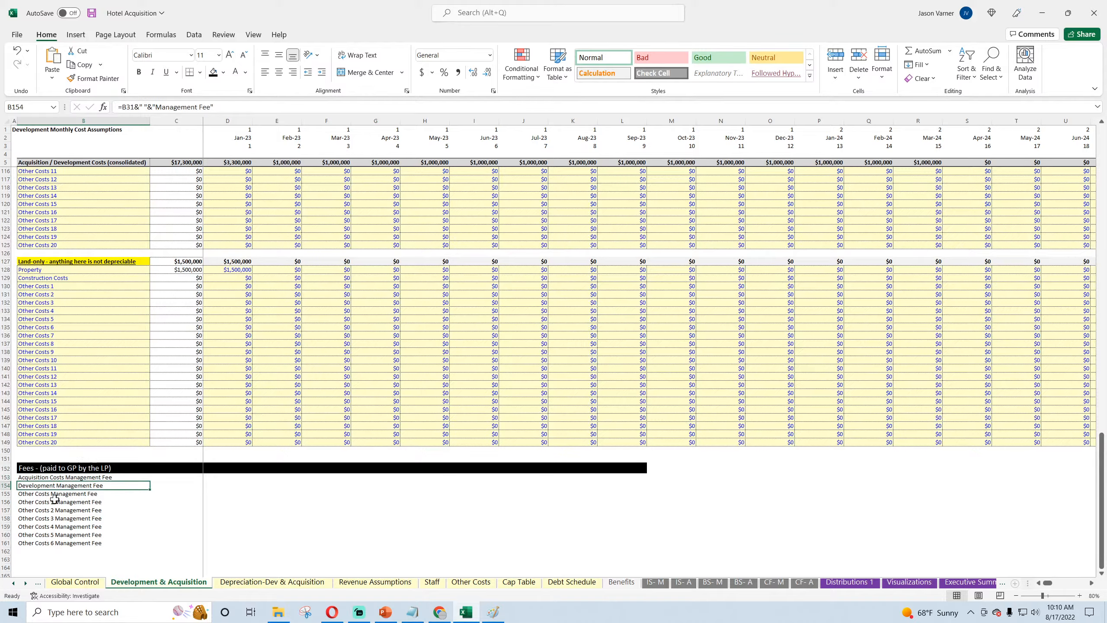
scroll(198, 509, "up", 20)
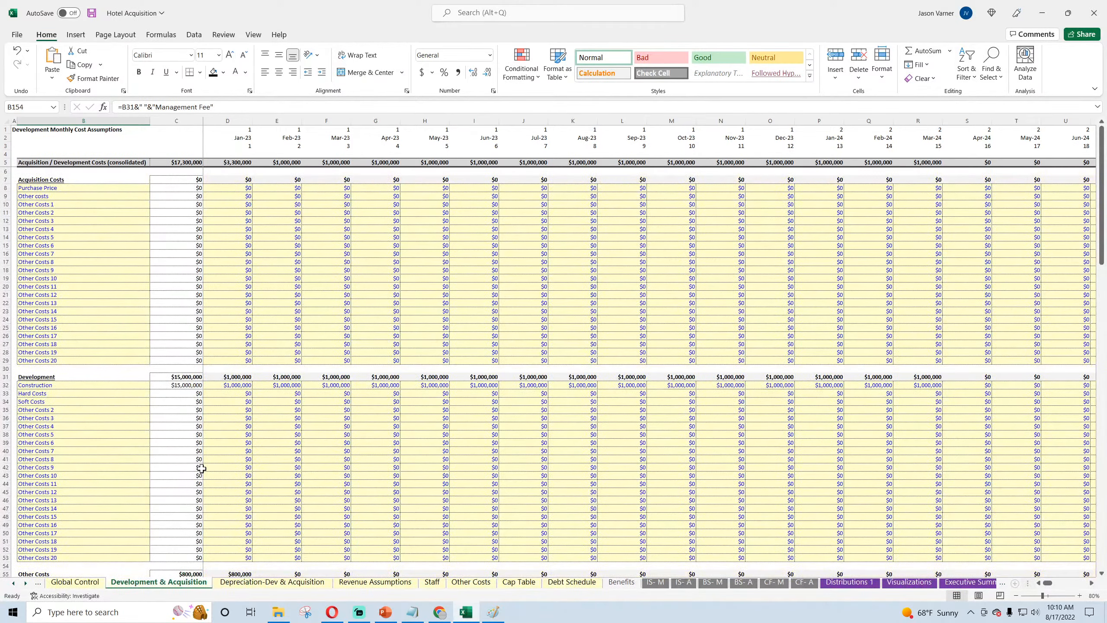
scroll(202, 469, "down", 20)
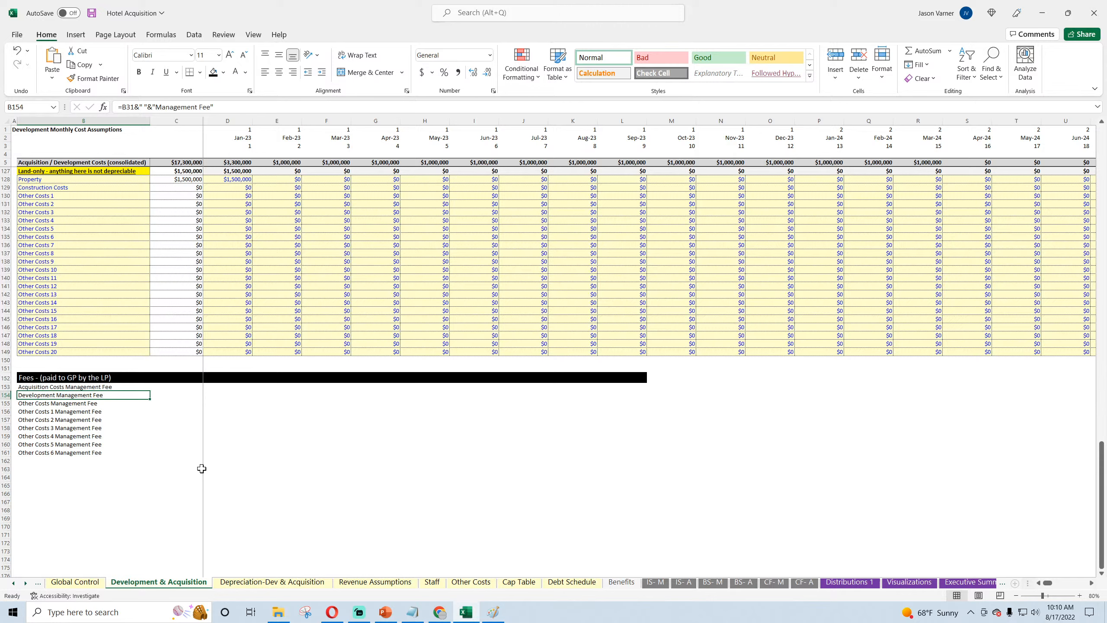
left_click(591, 493)
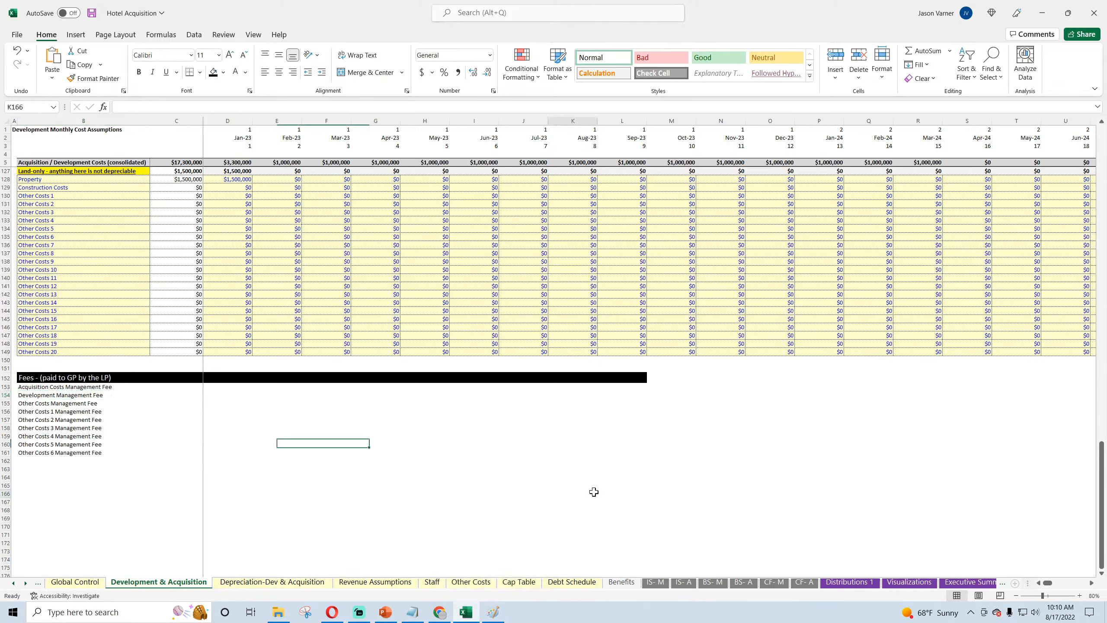
left_click(42, 395)
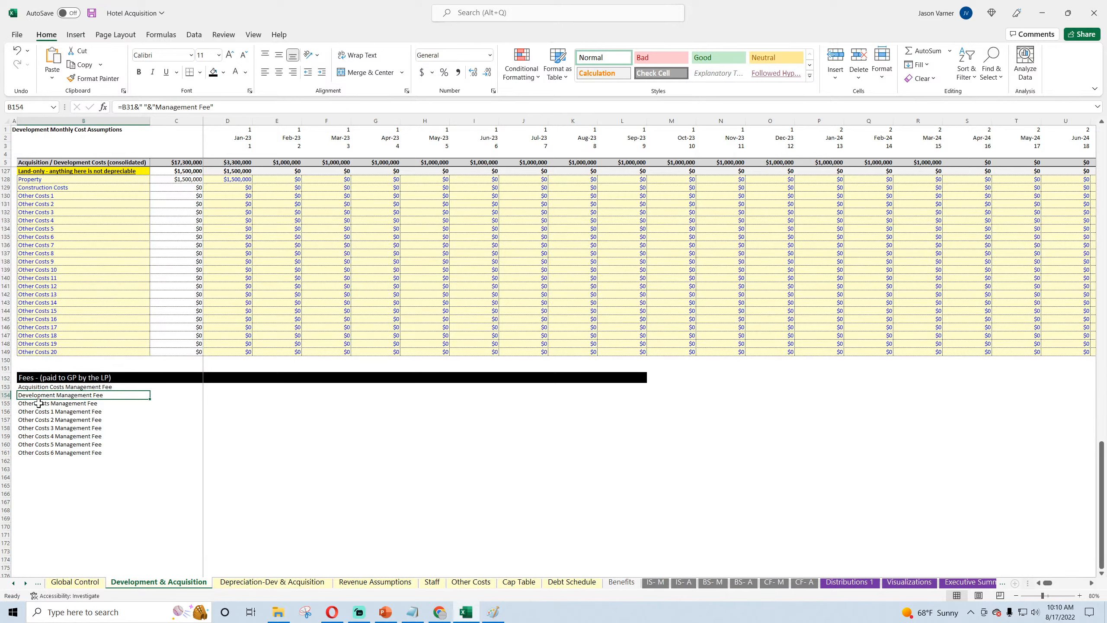
Step: On the IS- M sheet, examine the monthly Net Operating Income, Total Revenue and Interest rows
left_click(26, 584)
left_click(26, 583)
left_click(25, 584)
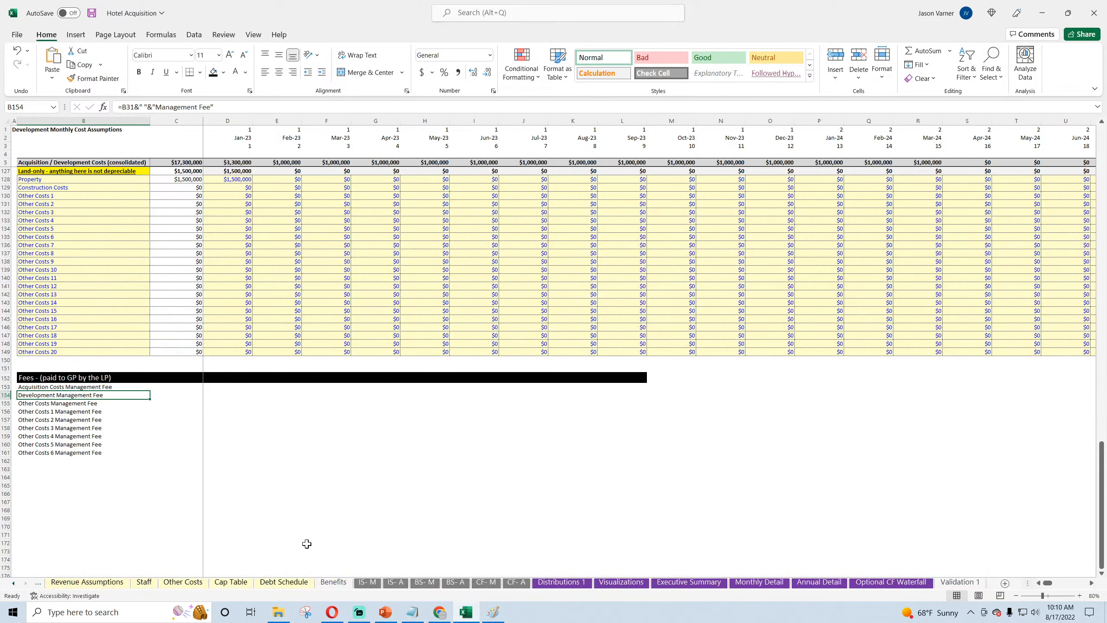
left_click(774, 584)
left_click(367, 582)
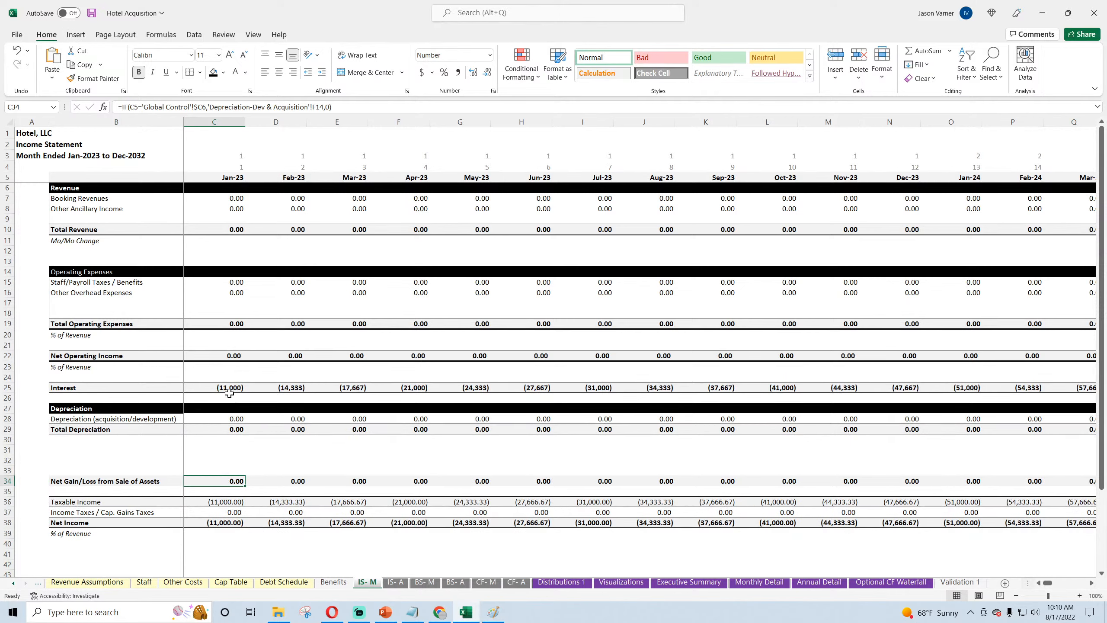
left_click_drag(230, 356, 288, 355)
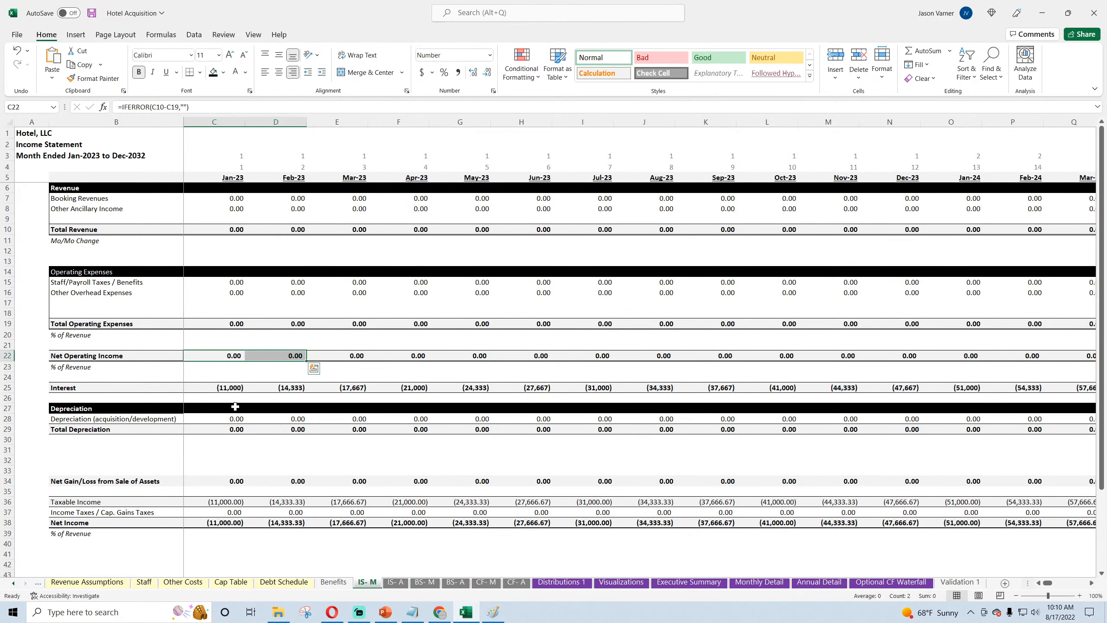
left_click_drag(230, 229, 364, 239)
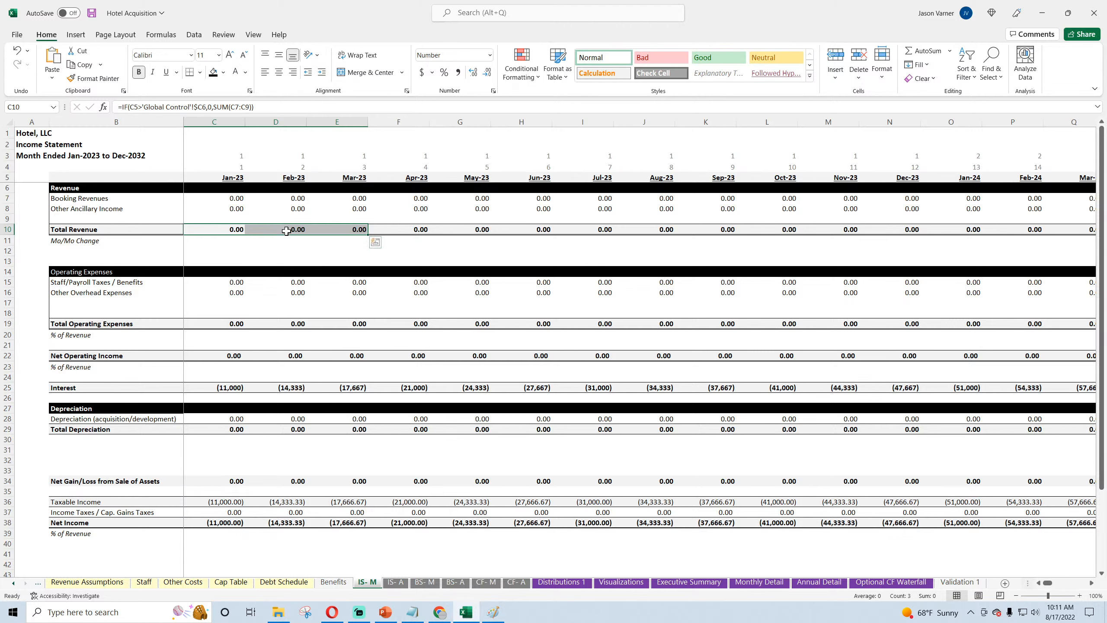
left_click(295, 388)
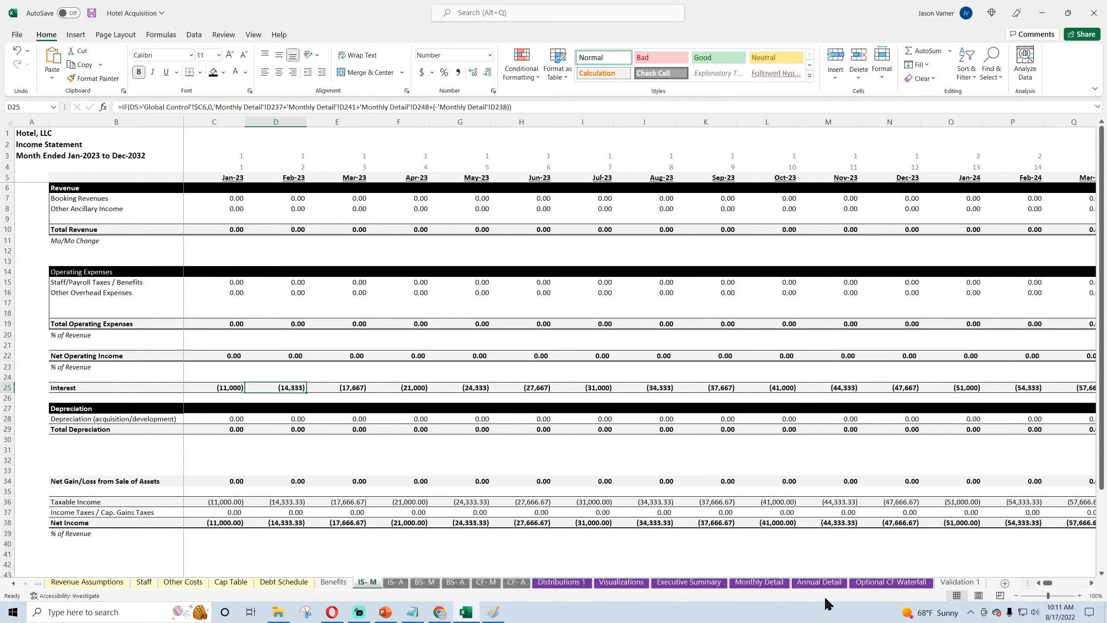
Step: Open the Optional CF Waterfall sheet and inspect the contribution formulas for Jan-23 and Feb-23
left_click(761, 584)
left_click(874, 583)
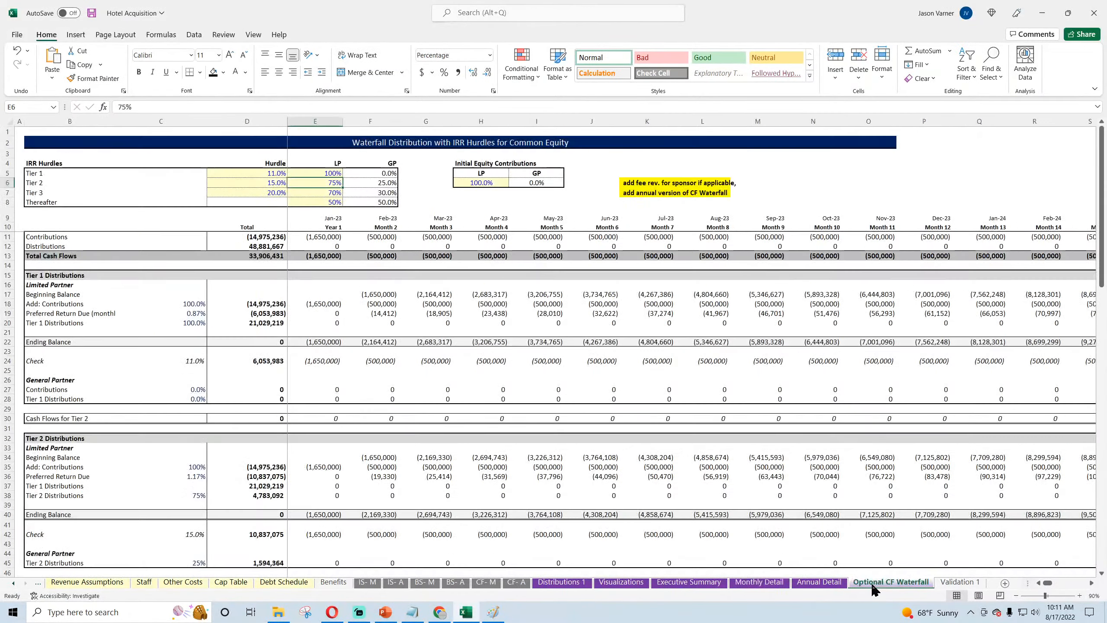
left_click(325, 237)
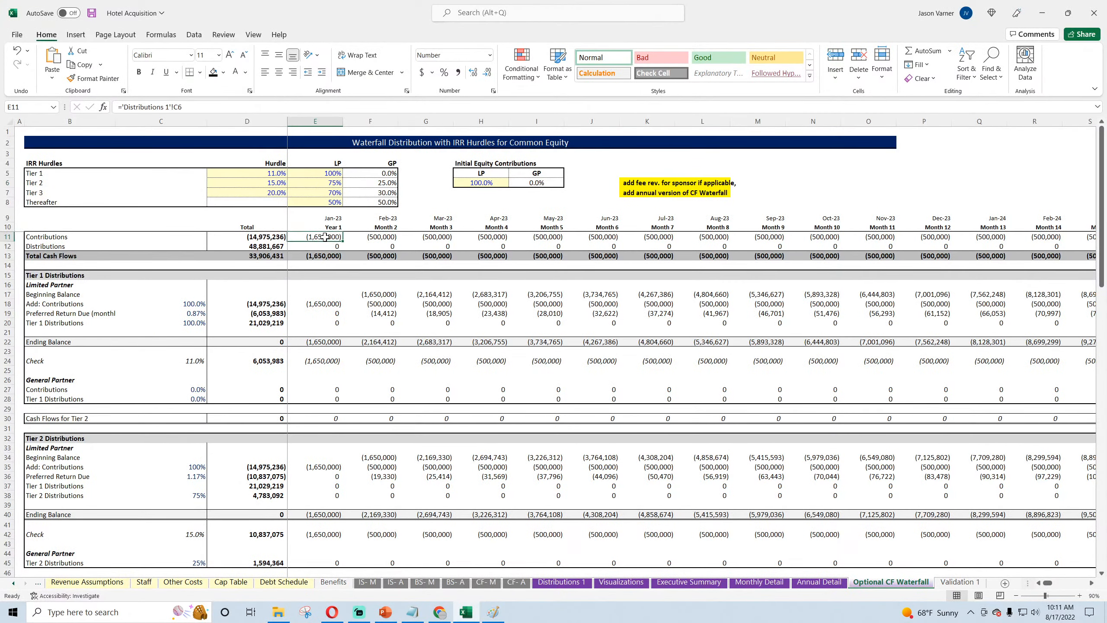
left_click(375, 239)
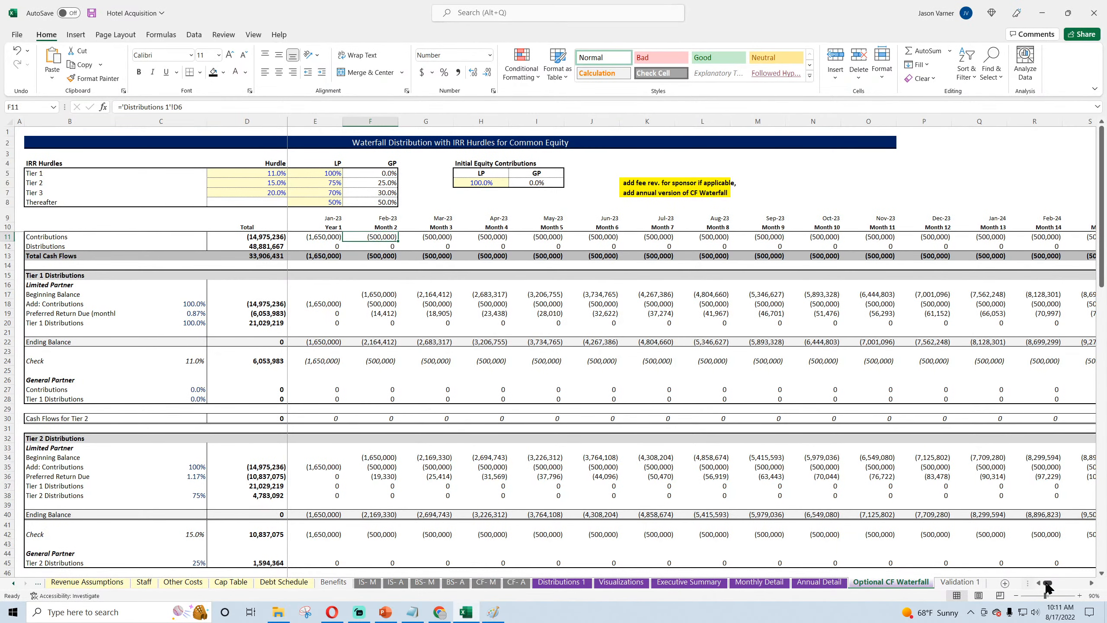
Step: Examine the 2029 monthly contributions and distributions in rows 11 and 12 of the waterfall
left_click_drag(1047, 583, 1072, 583)
left_click(663, 237)
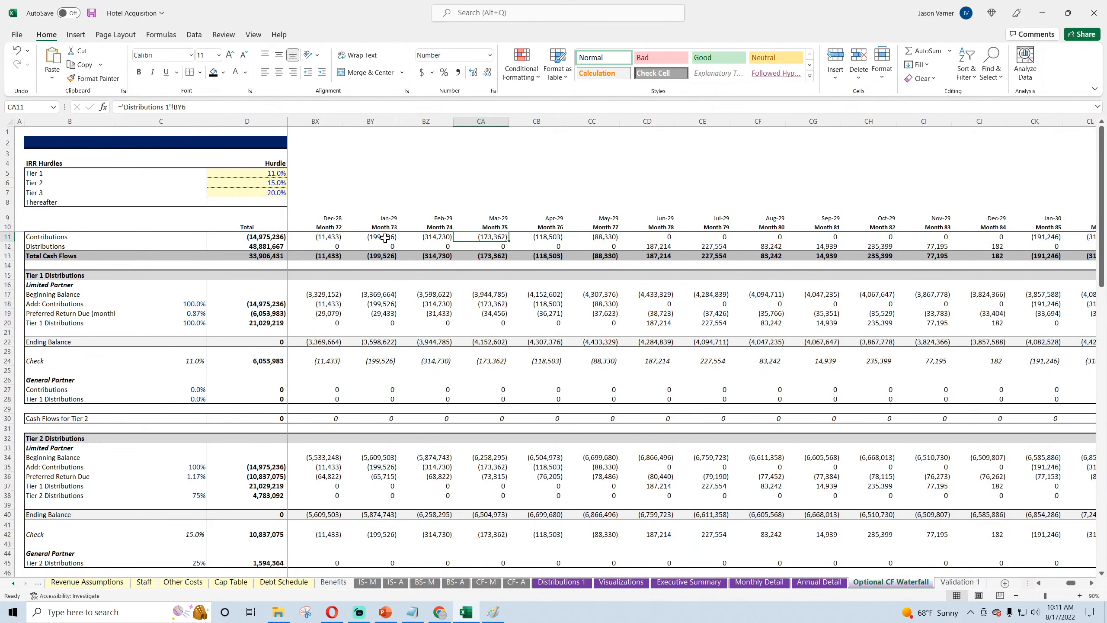
left_click_drag(385, 237, 964, 246)
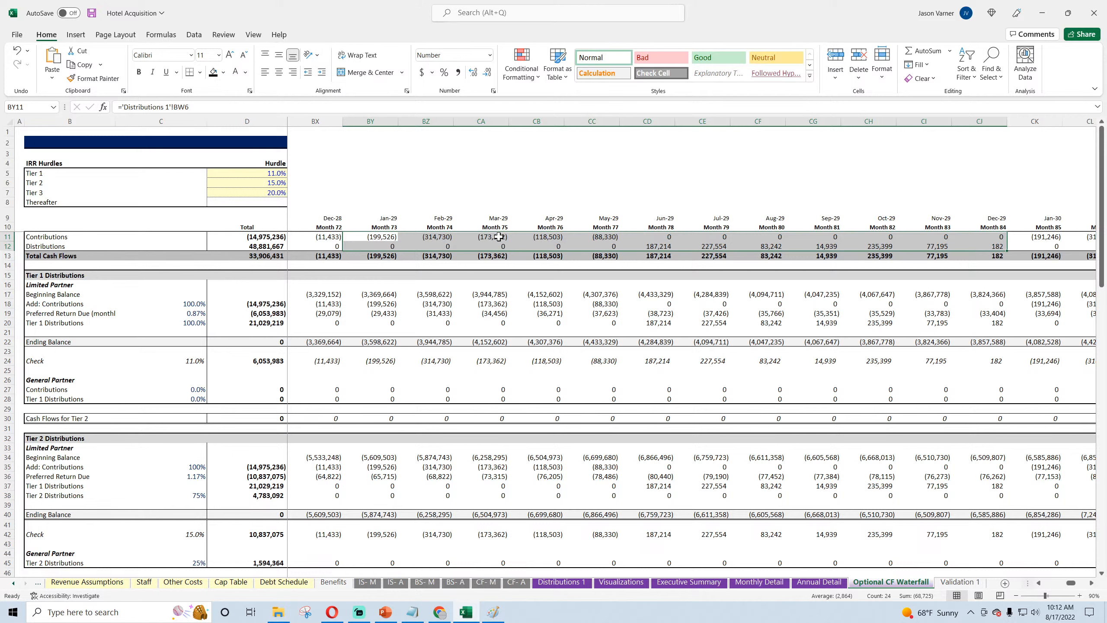
left_click_drag(537, 237, 906, 249)
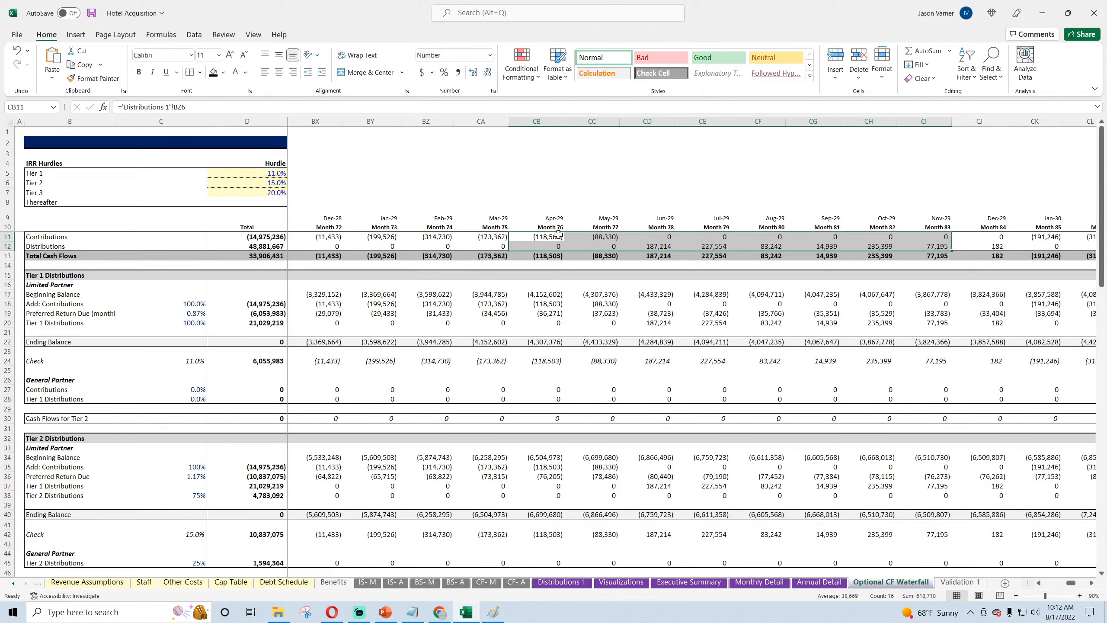
left_click(589, 236)
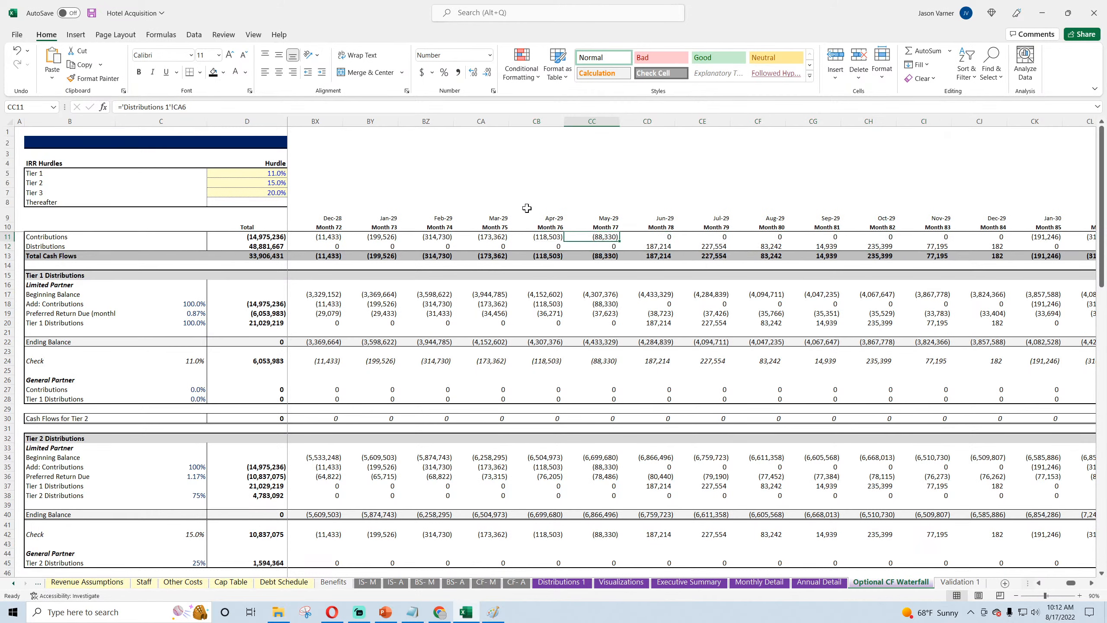
left_click(554, 237)
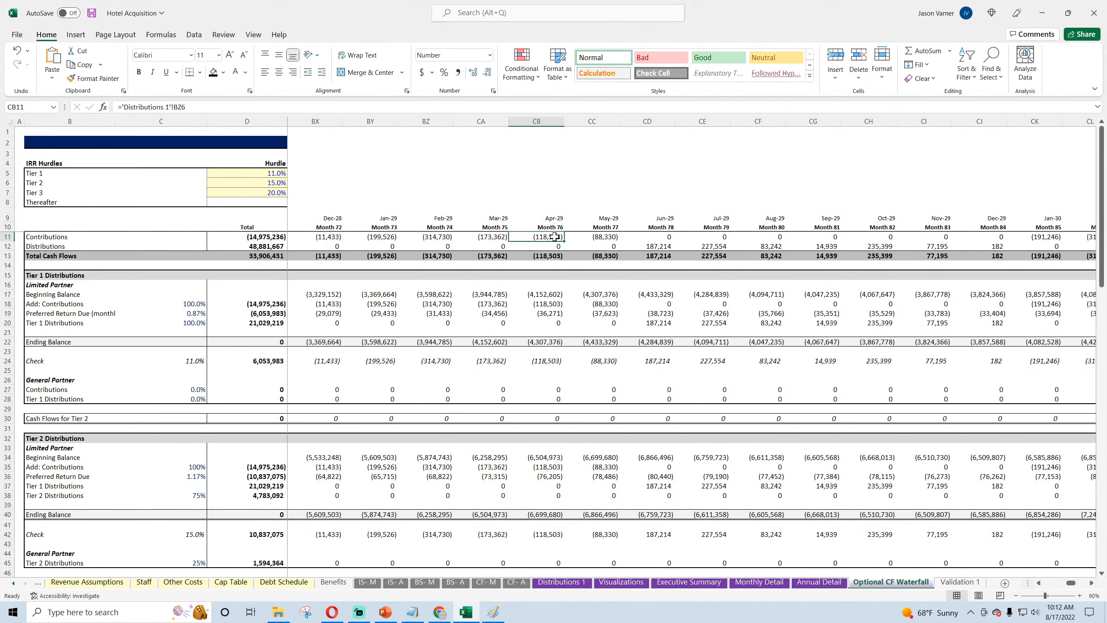
left_click(656, 248)
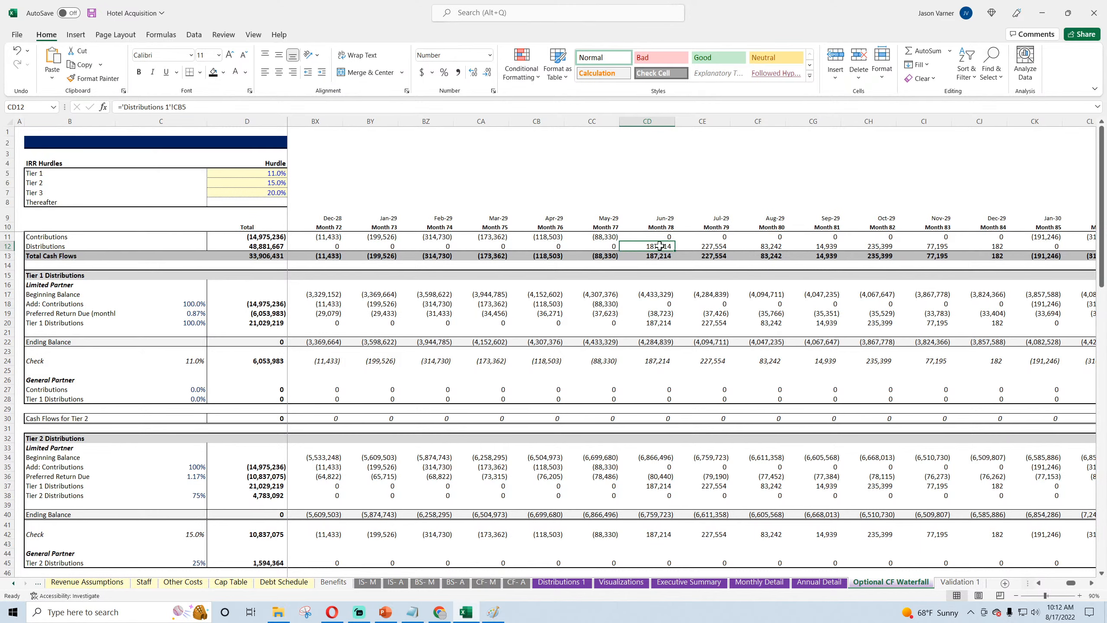
left_click_drag(1072, 584, 1046, 584)
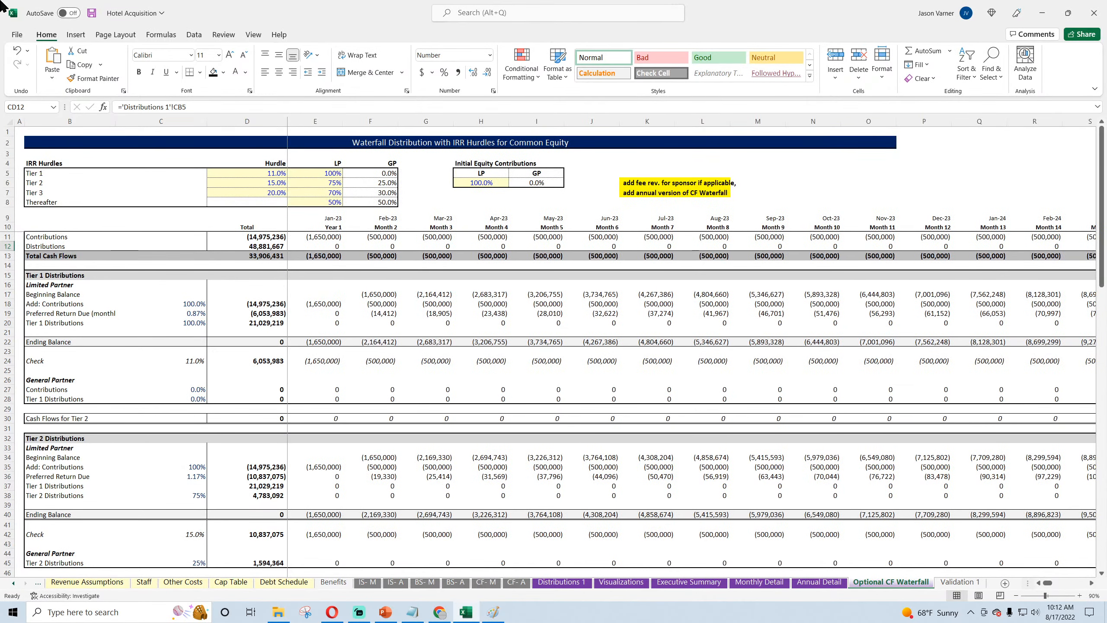
Step: Save the workbook and check the live stream page in YouTube Studio
left_click(92, 13)
left_click(322, 234)
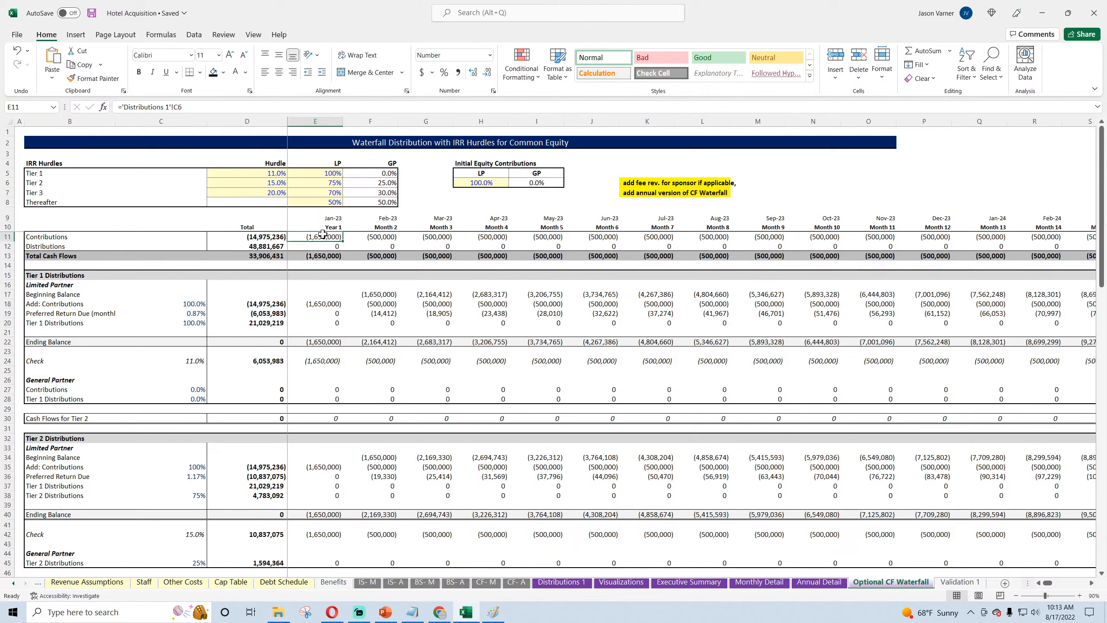
left_click(435, 617)
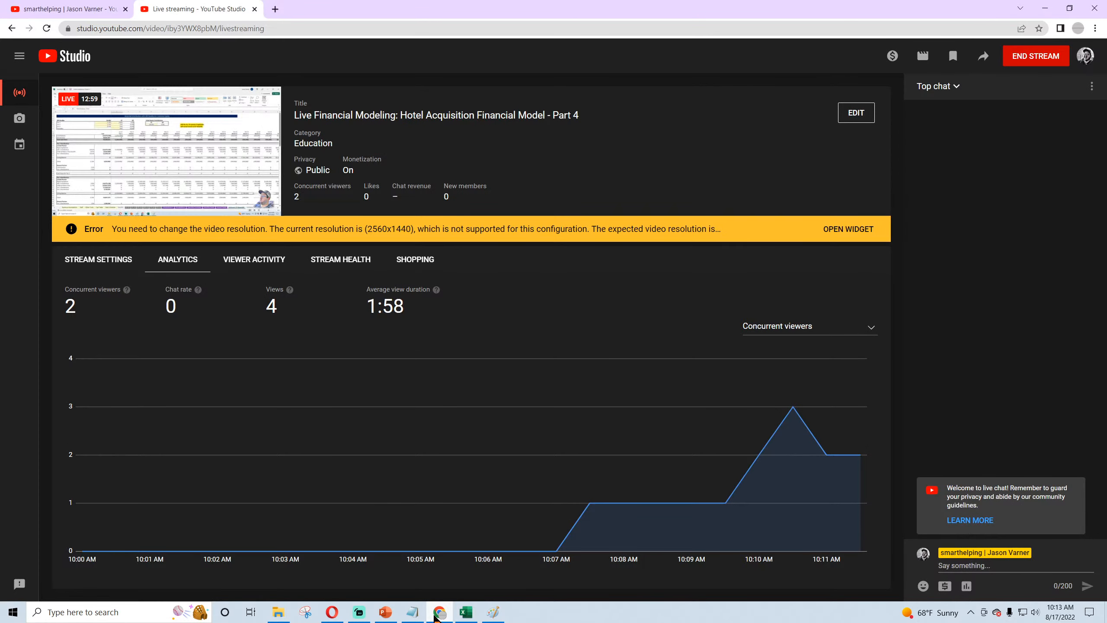
left_click(435, 616)
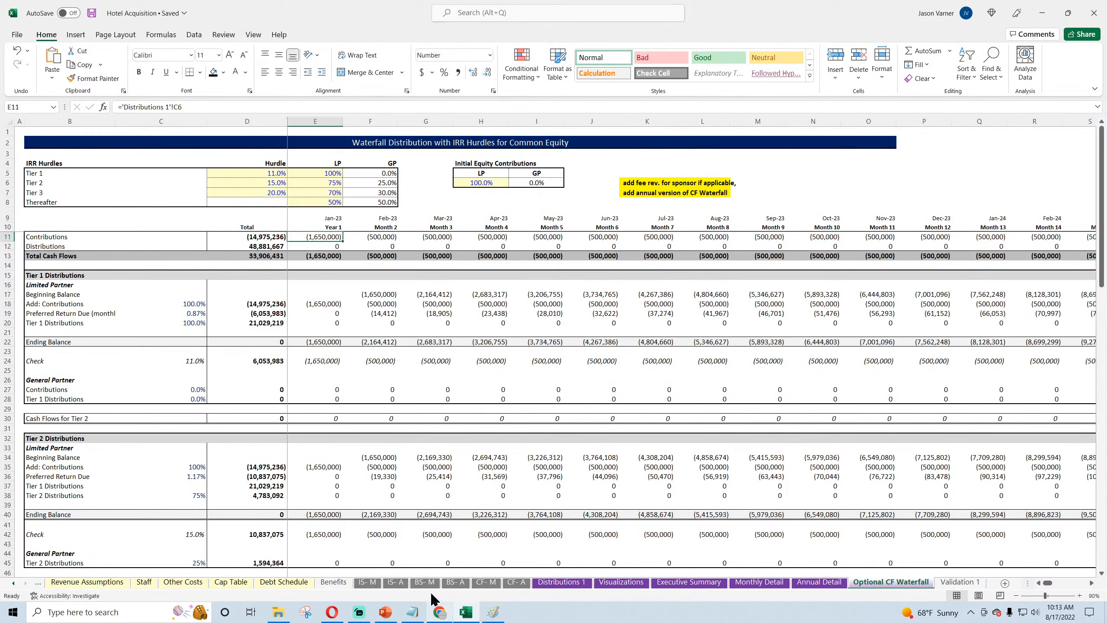
left_click(91, 13)
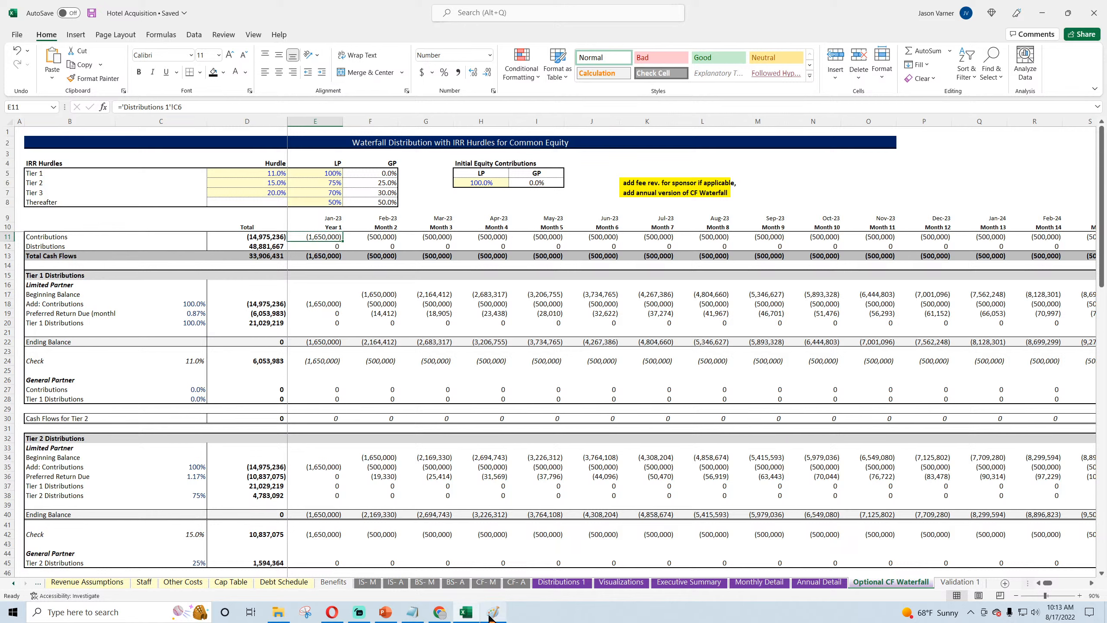
Step: Inspect the waterfall's Jan-23 to Mar-23 contributions and distributions and the total contributions formula in D11
mouse_move(491, 618)
left_click_drag(322, 237, 434, 245)
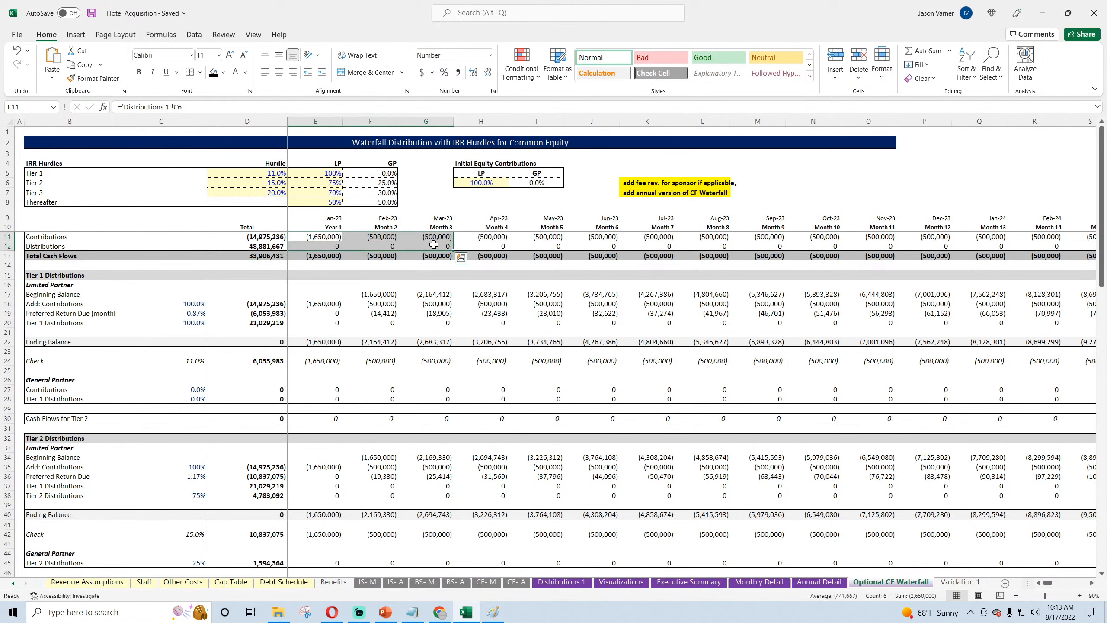
left_click(263, 237)
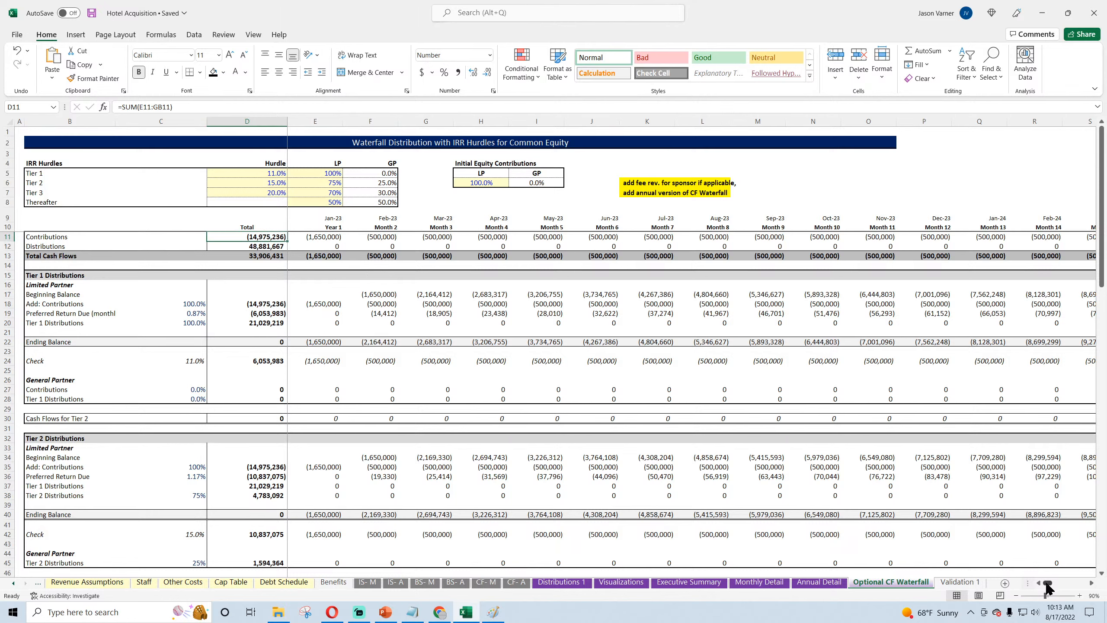
left_click_drag(1048, 587, 1048, 587)
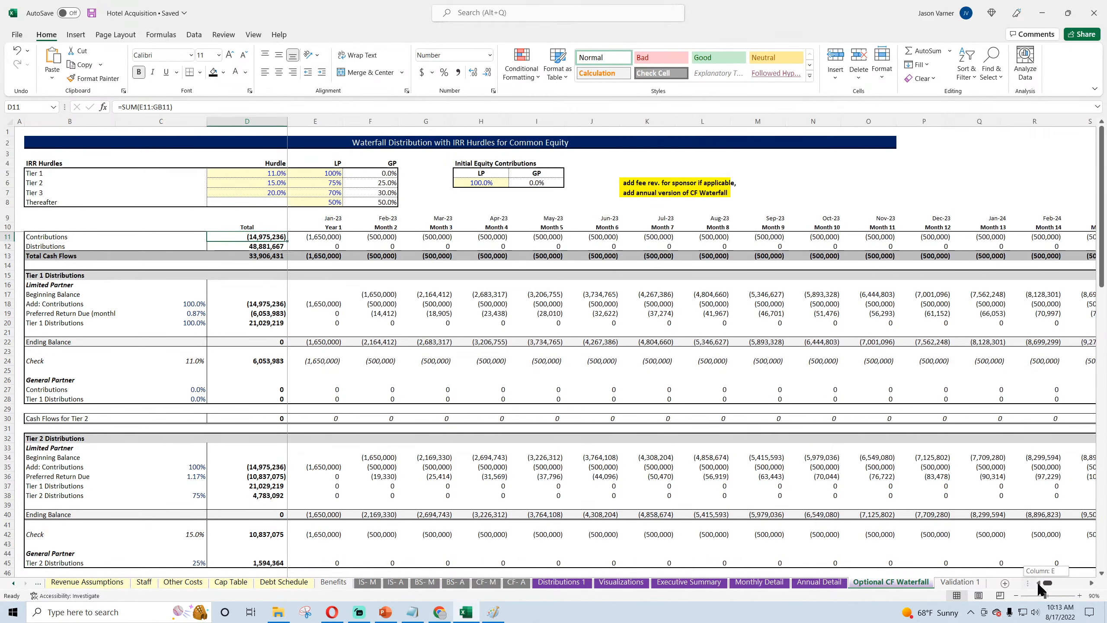
Step: On the Revenue Assumptions sheet, set the Base Daily Rate to $250 for room types Type 1 through Type 20
left_click(13, 583)
left_click(294, 586)
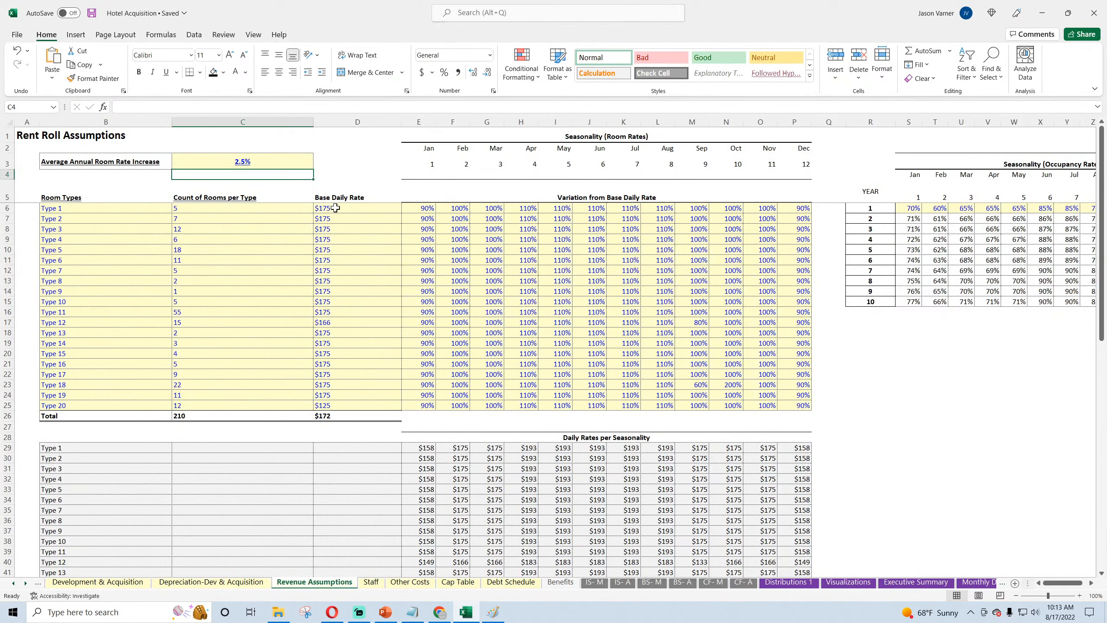
left_click(213, 208)
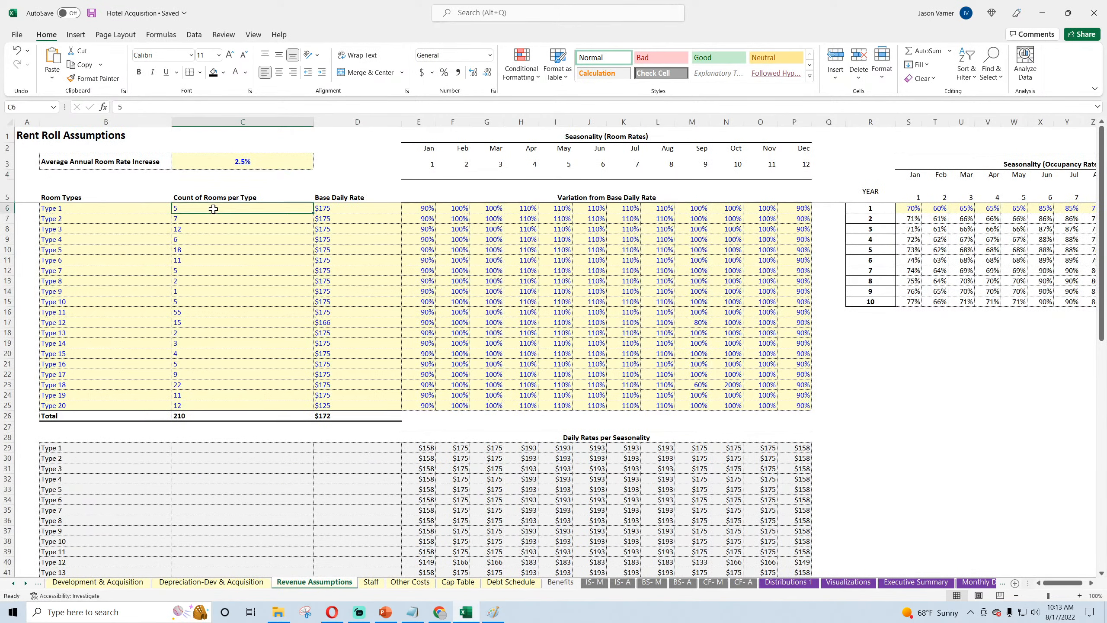
left_click(333, 210)
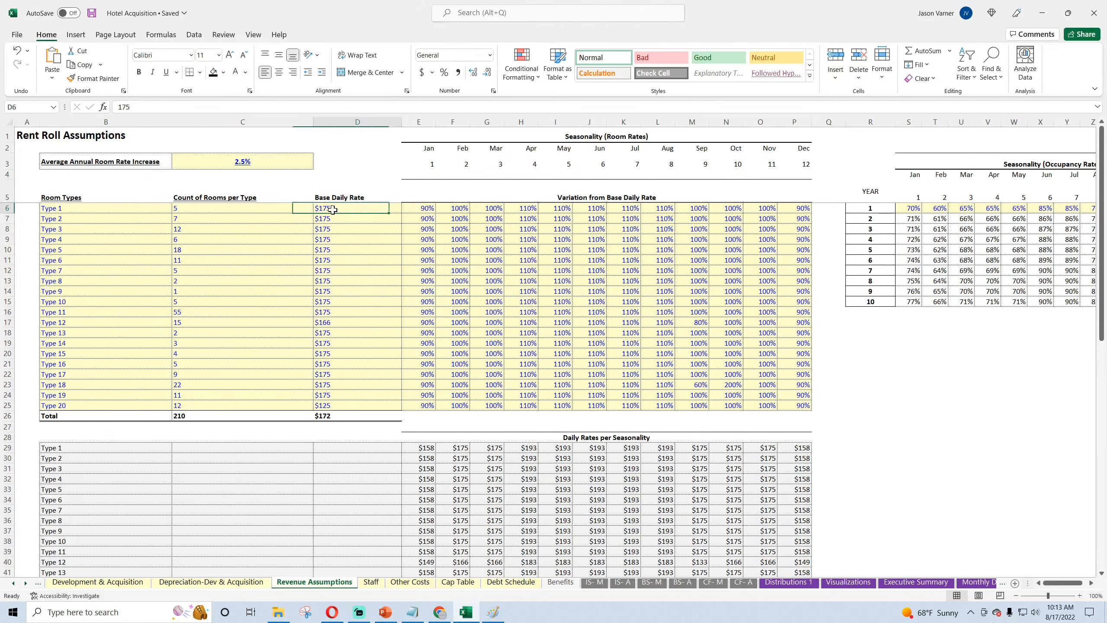
type("250")
key("ctrl+Return")
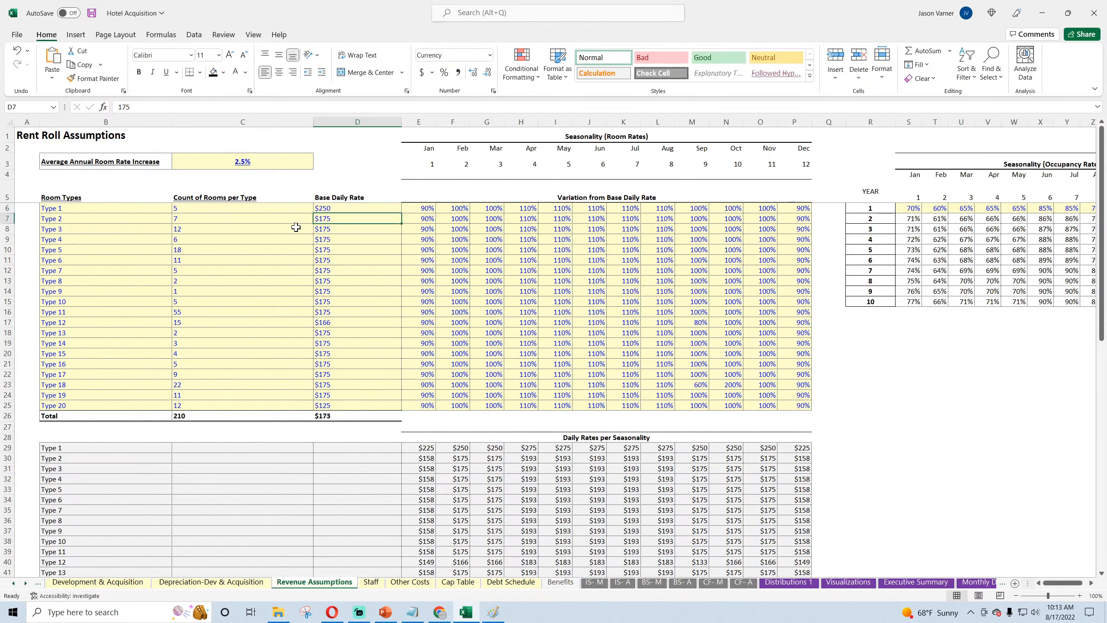
left_click_drag(401, 213, 400, 407)
left_click(344, 290)
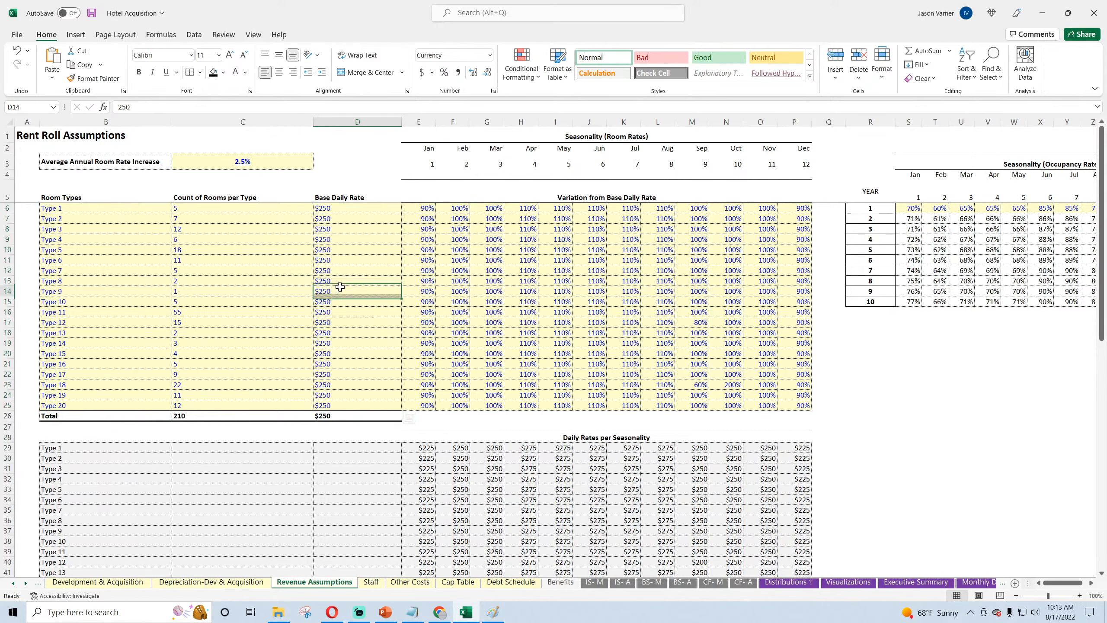
Step: Return to the Optional CF Waterfall sheet to check total contributions and distributions with the new room rates
left_click(979, 582)
left_click(971, 583)
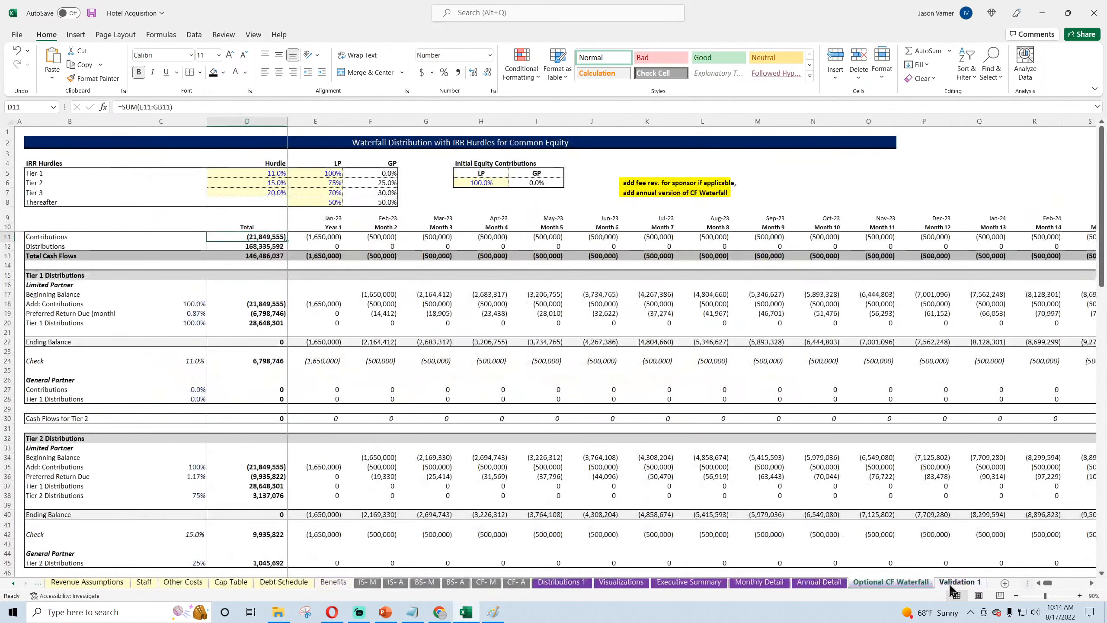
Step: Examine the waterfall's contributions and distributions for Nov-27 and for Jan-28 through Dec-28
left_click_drag(1045, 583, 1064, 583)
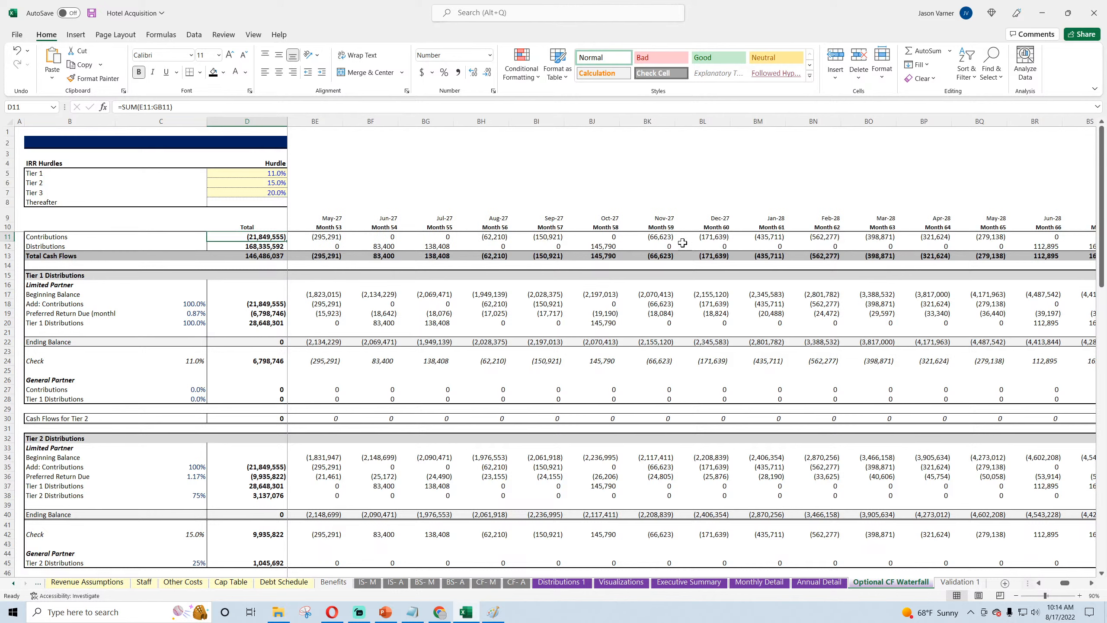
left_click(658, 237)
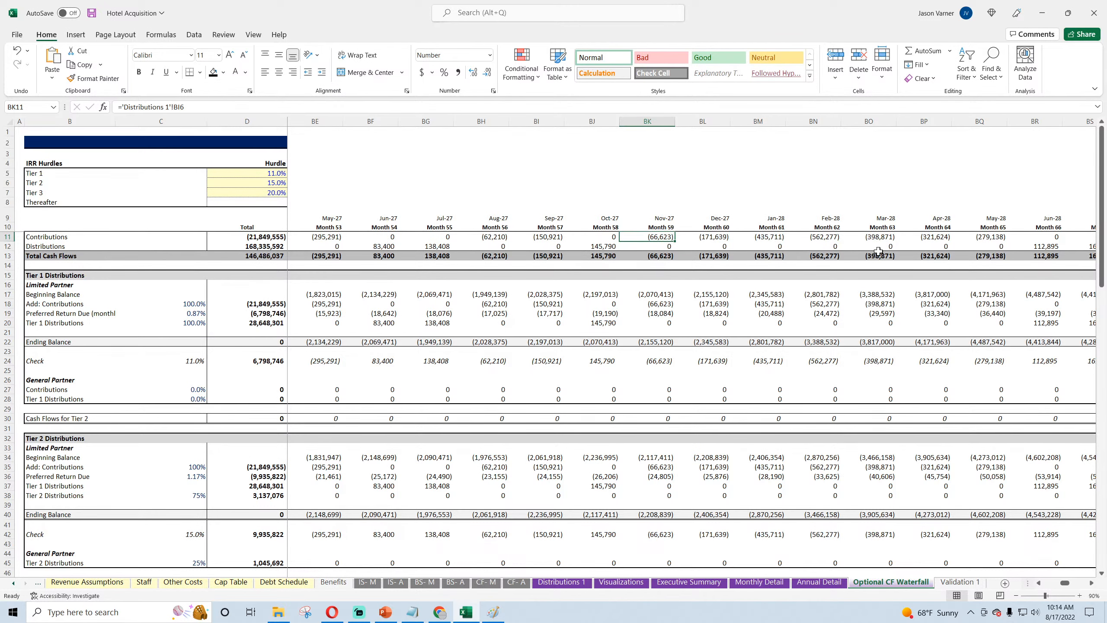
left_click_drag(769, 237, 1020, 244)
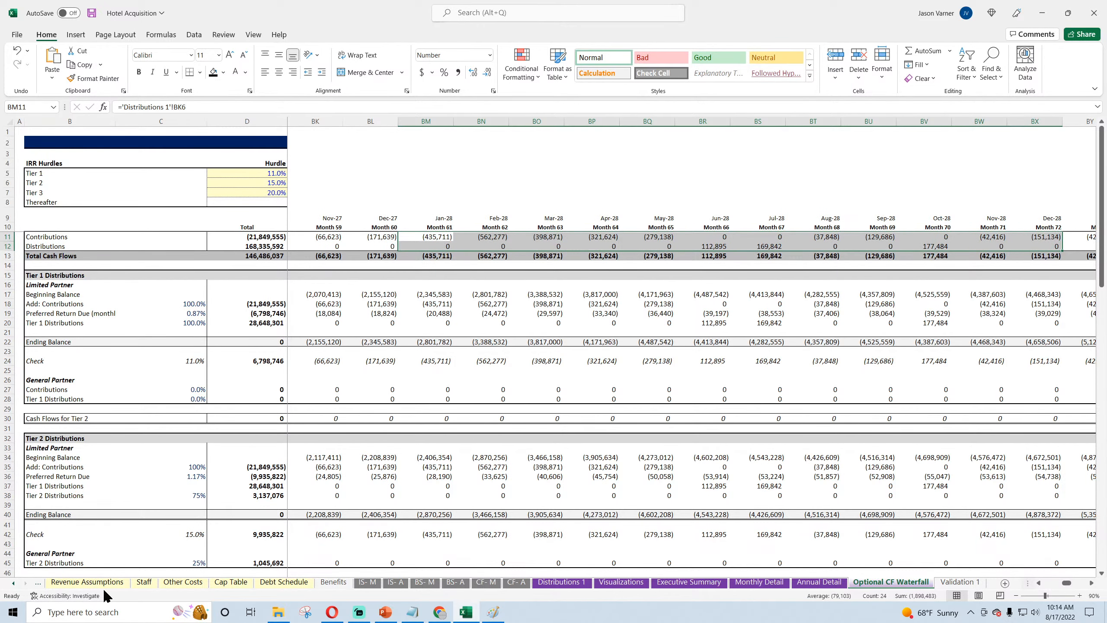
Step: On the Revenue Assumptions sheet, set year 1 occupancy to 80% for Jan, 85% Feb, 80% Mar, 80% Apr and 95% May
left_click(87, 581)
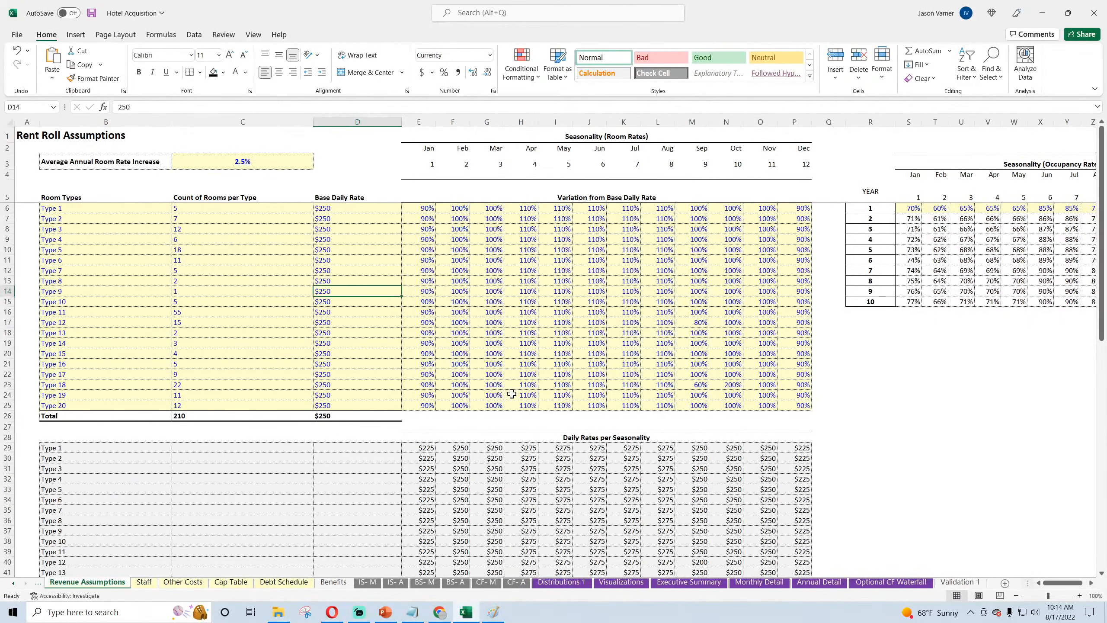
left_click_drag(1057, 583, 1062, 587)
left_click(693, 208)
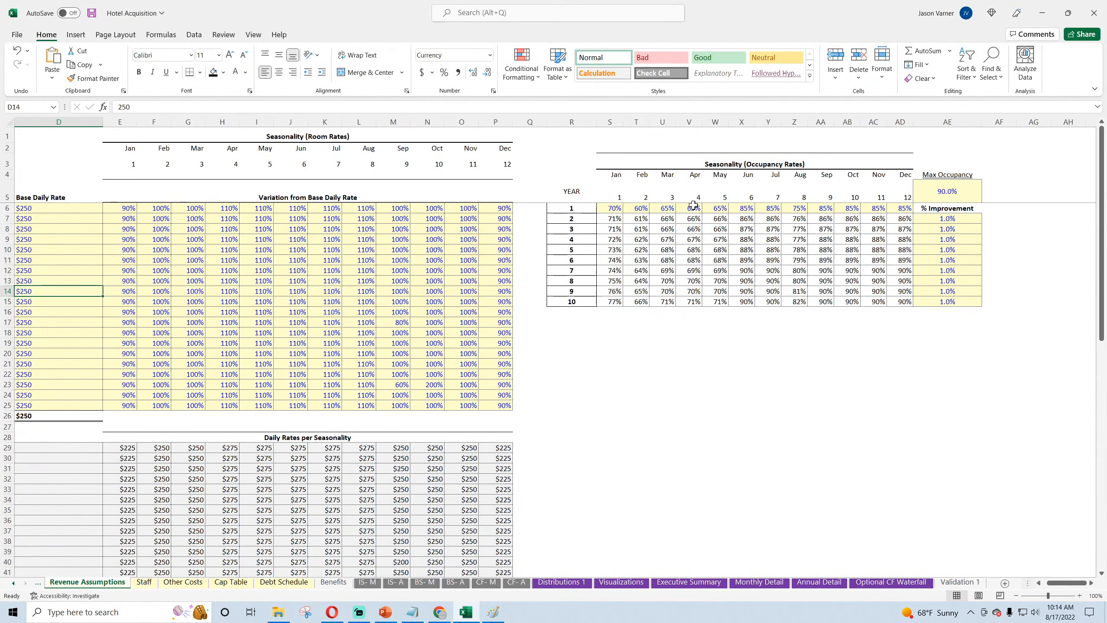
left_click(606, 212)
type("80")
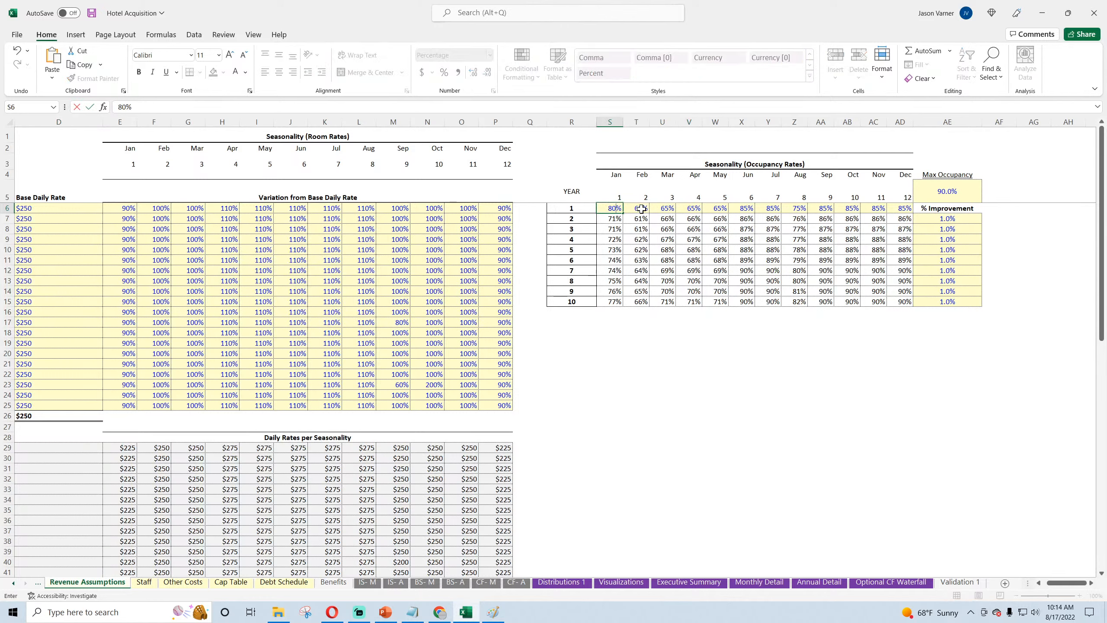
left_click(639, 212)
type("85")
left_click(662, 212)
type("80")
left_click(692, 211)
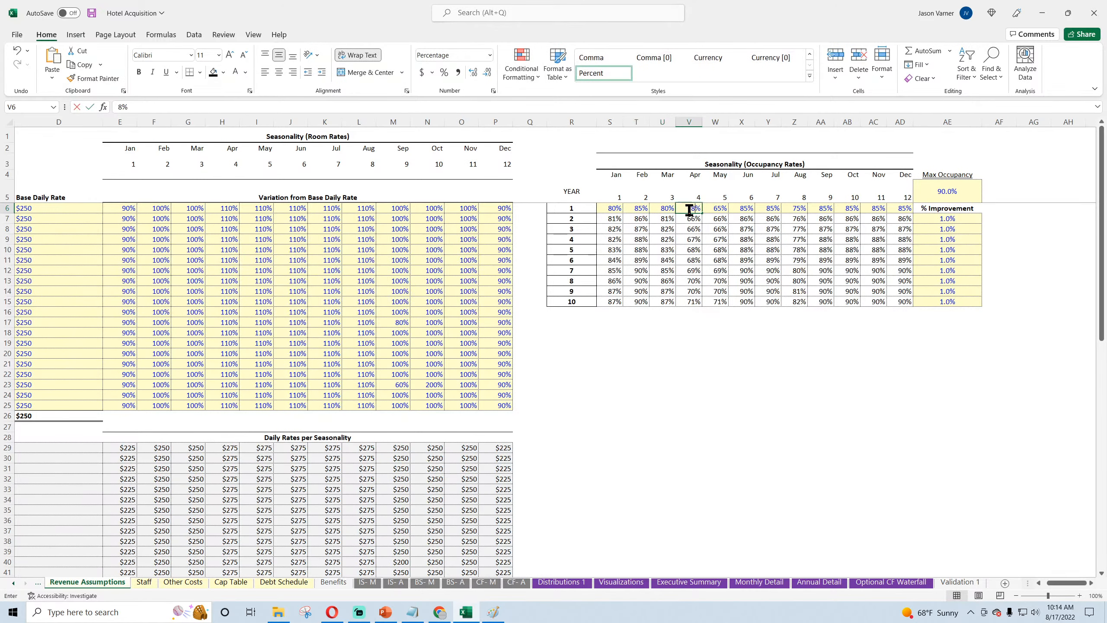
type("80")
left_click(717, 209)
type("95")
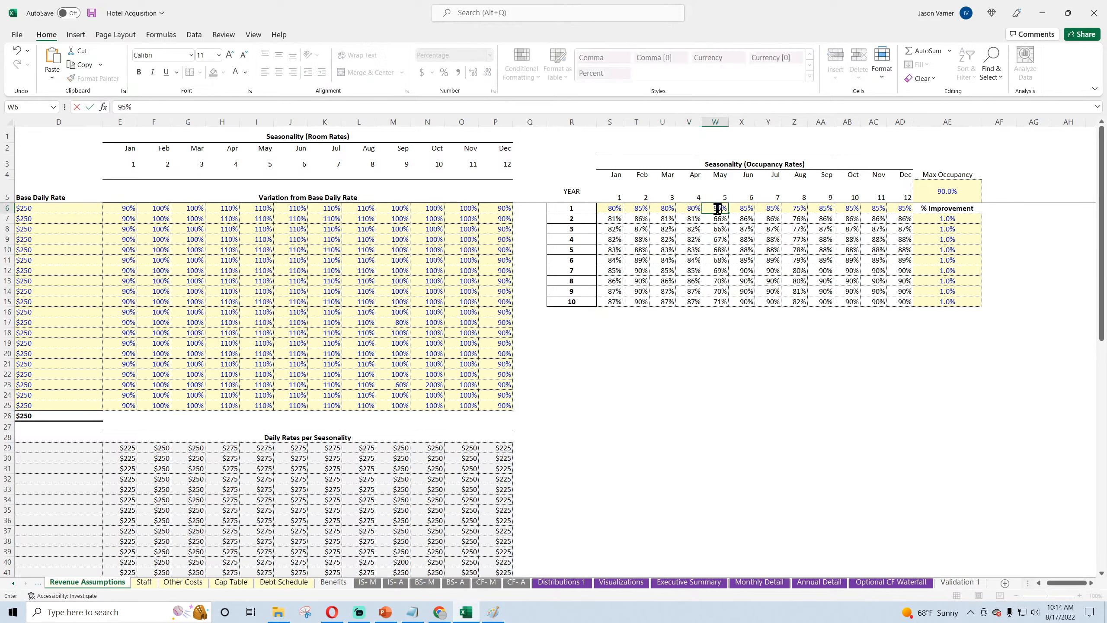
Step: Set year 1 occupancy to 90% for Jun, Jul and Aug, 85% for Sep and 70% for Oct
left_click(749, 209)
type("90")
left_click(772, 208)
type("8590")
left_click(796, 210)
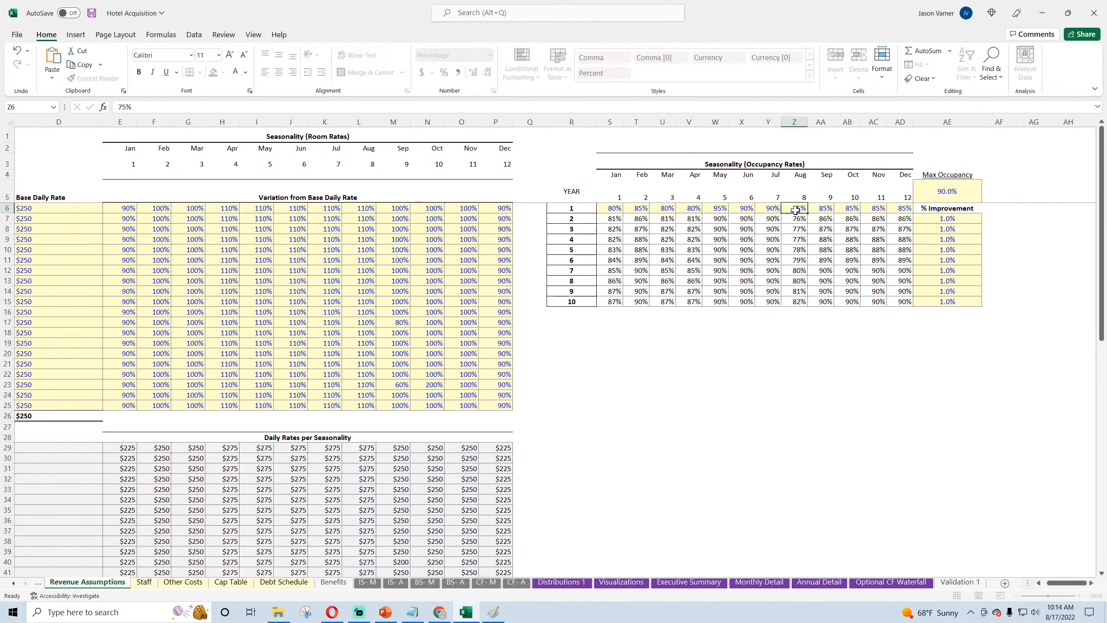
type("90")
left_click(821, 208)
type("85")
left_click(845, 208)
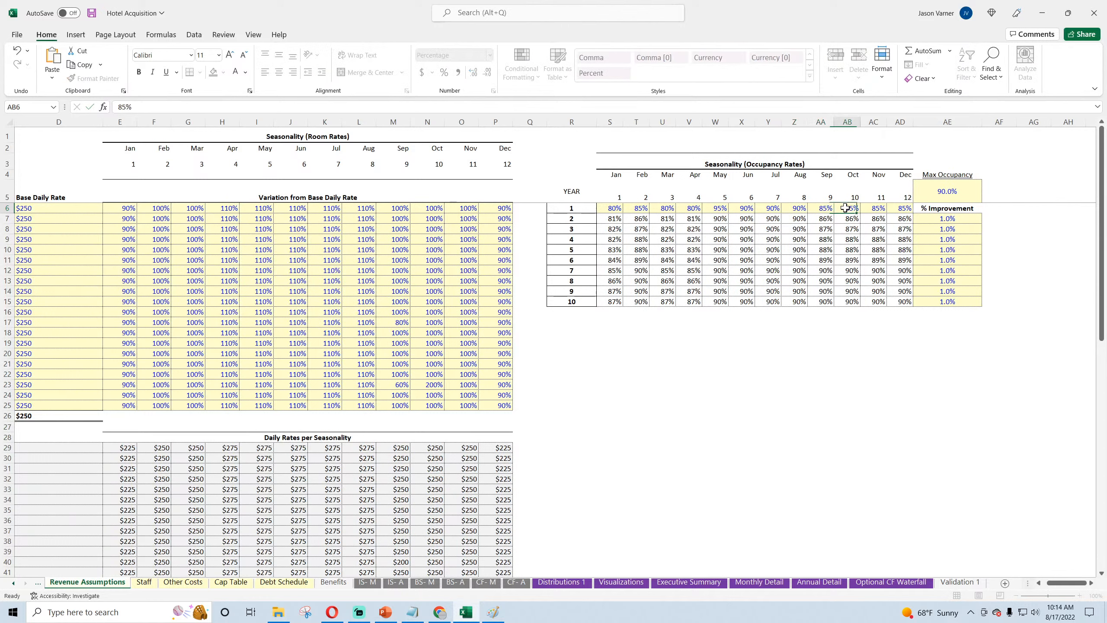
type("70")
left_click(876, 209)
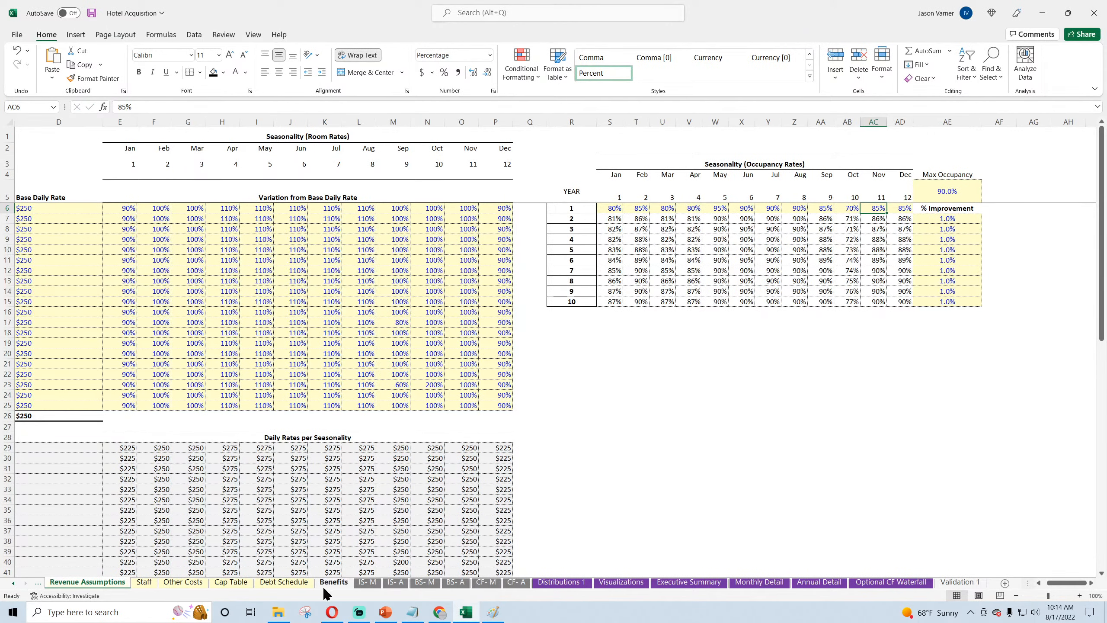
Step: Save the workbook and review the starting monthly salaries on the Staff sheet
left_click(146, 581)
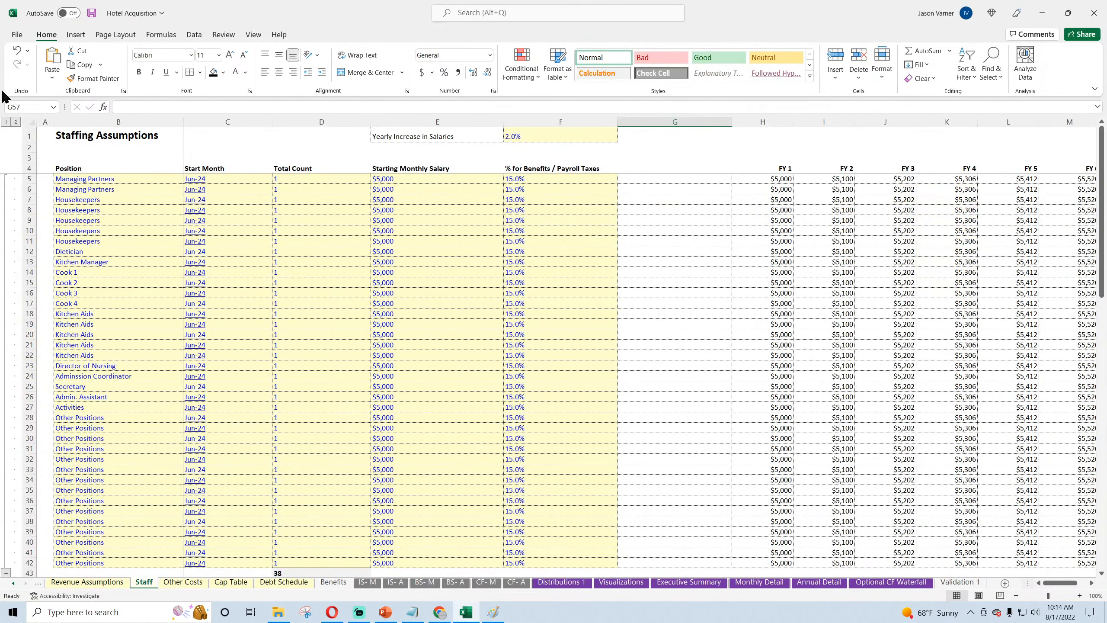
left_click(91, 13)
left_click(406, 181)
left_click(408, 221)
scroll(429, 315, "down", 11)
scroll(429, 315, "up", 7)
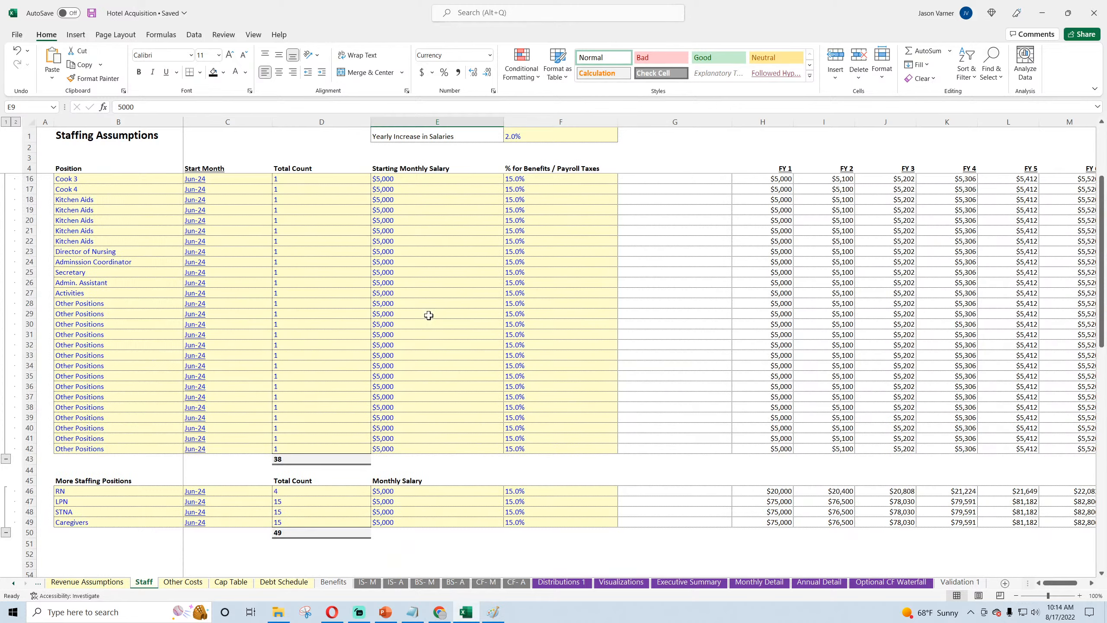
scroll(429, 315, "up", 4)
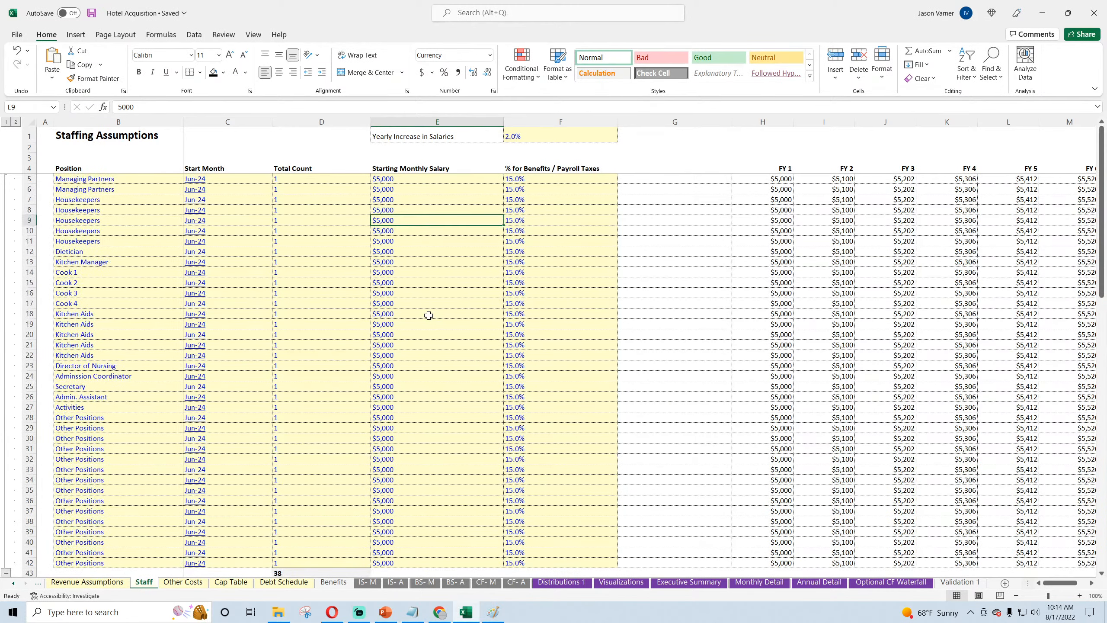
Step: Set the Starting Monthly Salary to $0 from Cook 1 down through the last Other Positions row, and save the workbook
left_click(74, 272)
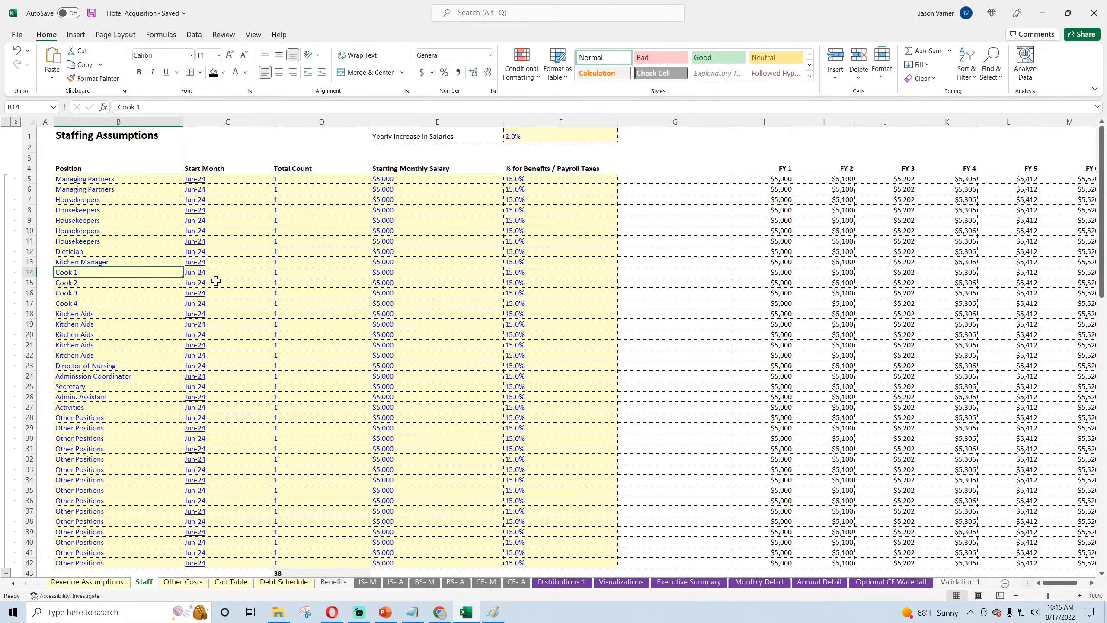
left_click(382, 273)
type("0")
key("ctrl+Return")
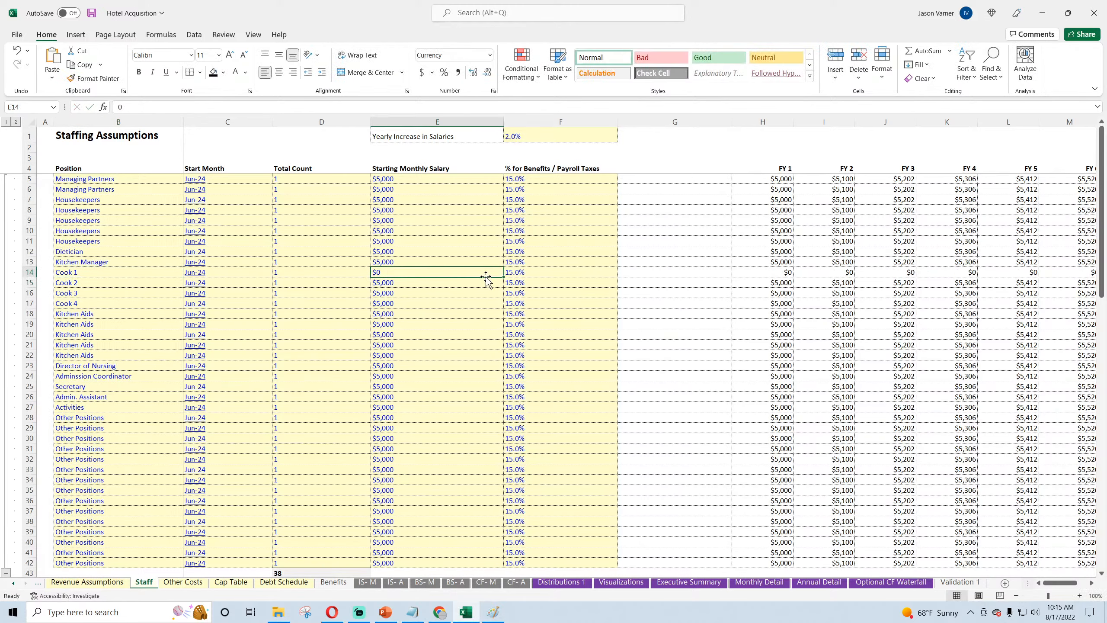
left_click_drag(505, 277, 467, 520)
scroll(440, 451, "up", 1)
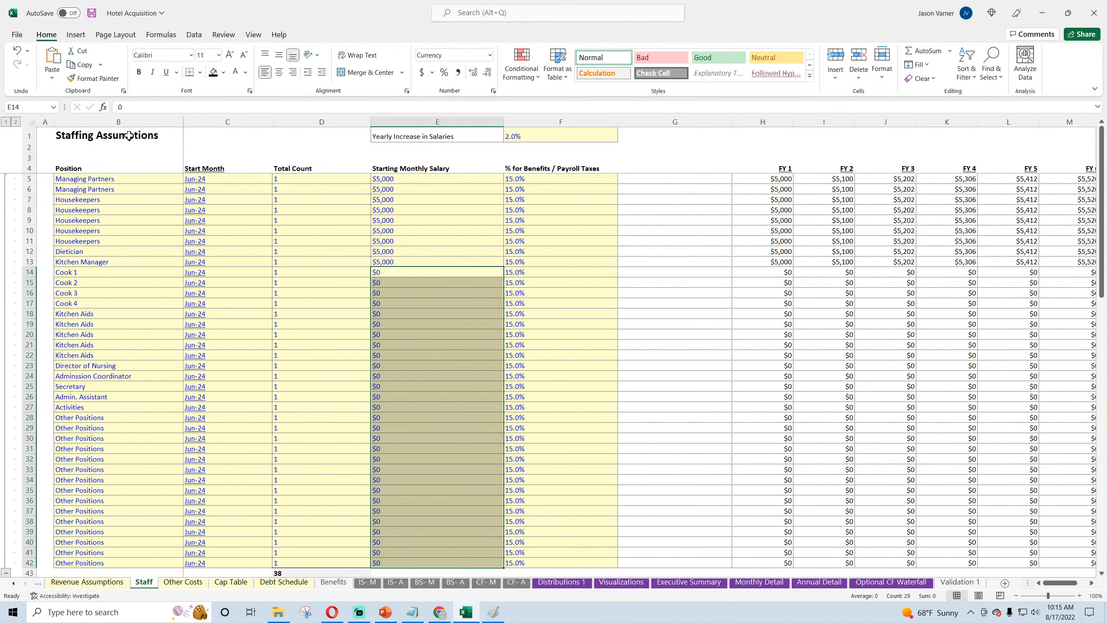
left_click(93, 13)
Step: Rename the four entries under More Staffing Positions as Other Staff 1 through Other Staff 4
scroll(149, 492, "down", 4)
left_click(409, 489)
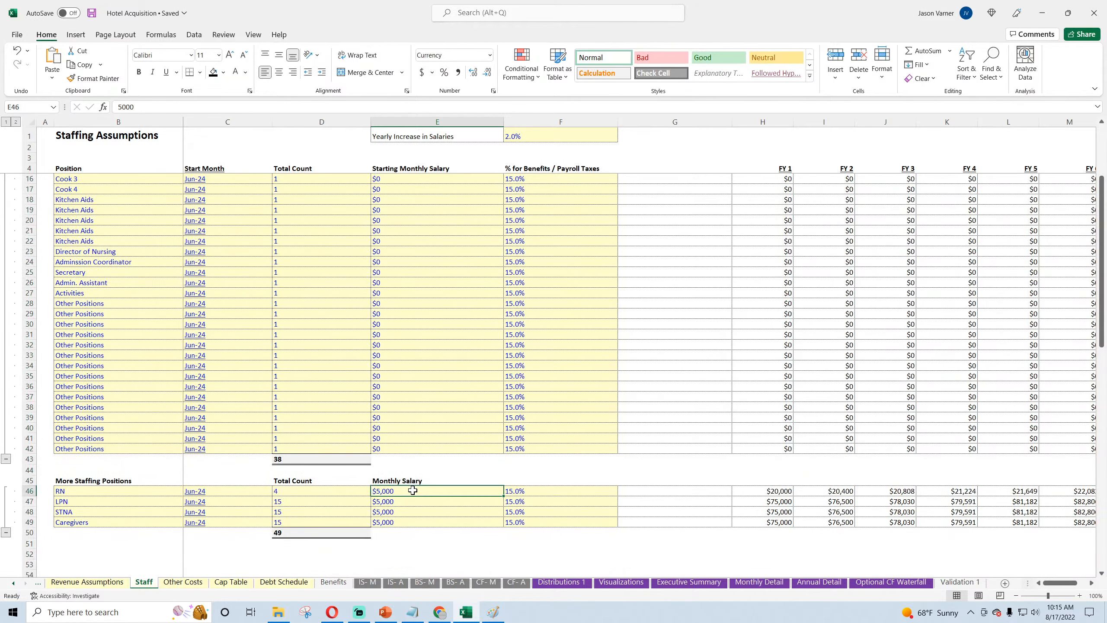
left_click(292, 535)
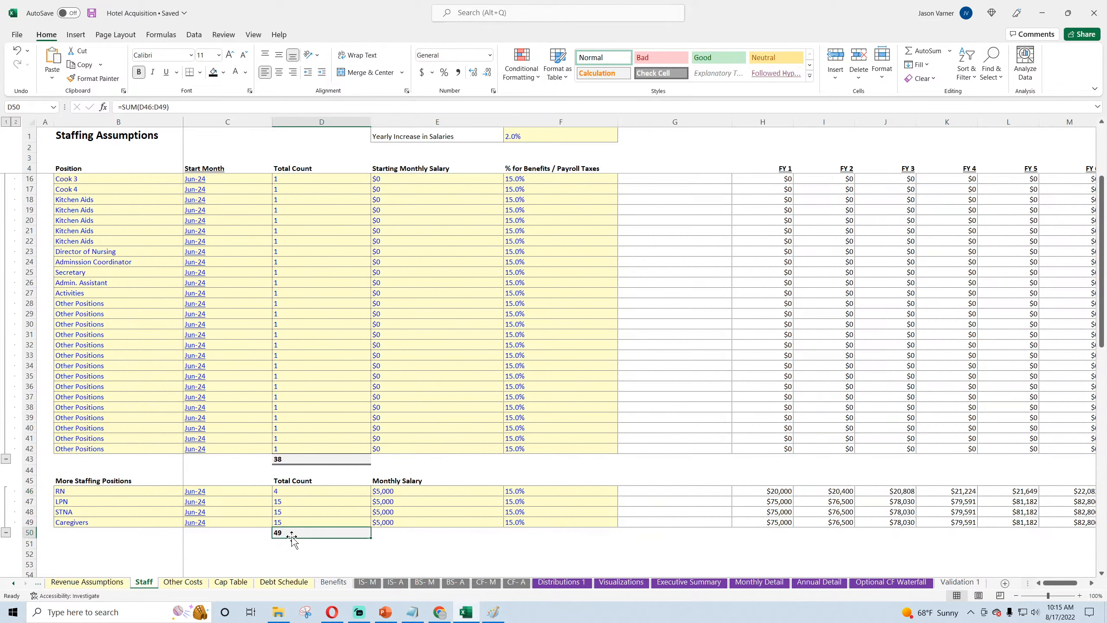
left_click(292, 493)
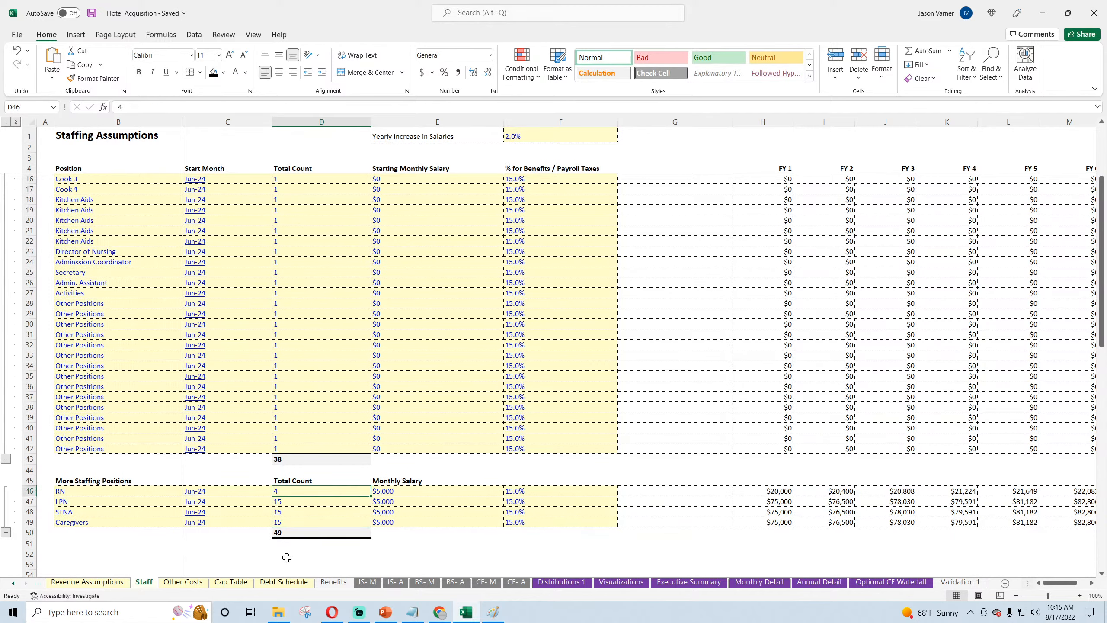
left_click(104, 491)
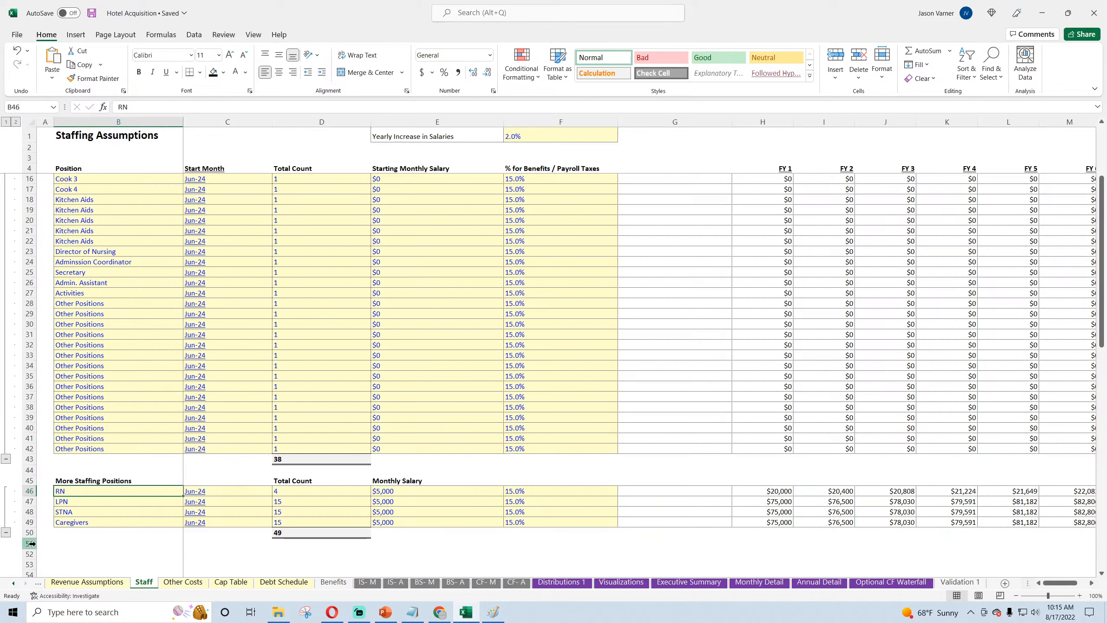
type("Other")
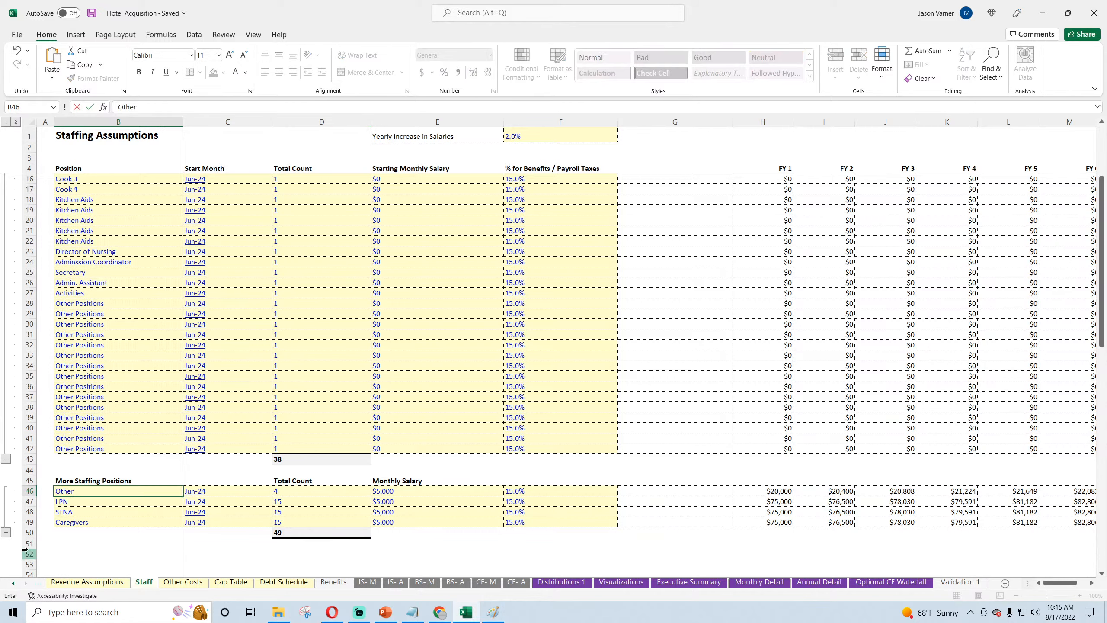
type(" Staff 1")
key("Return")
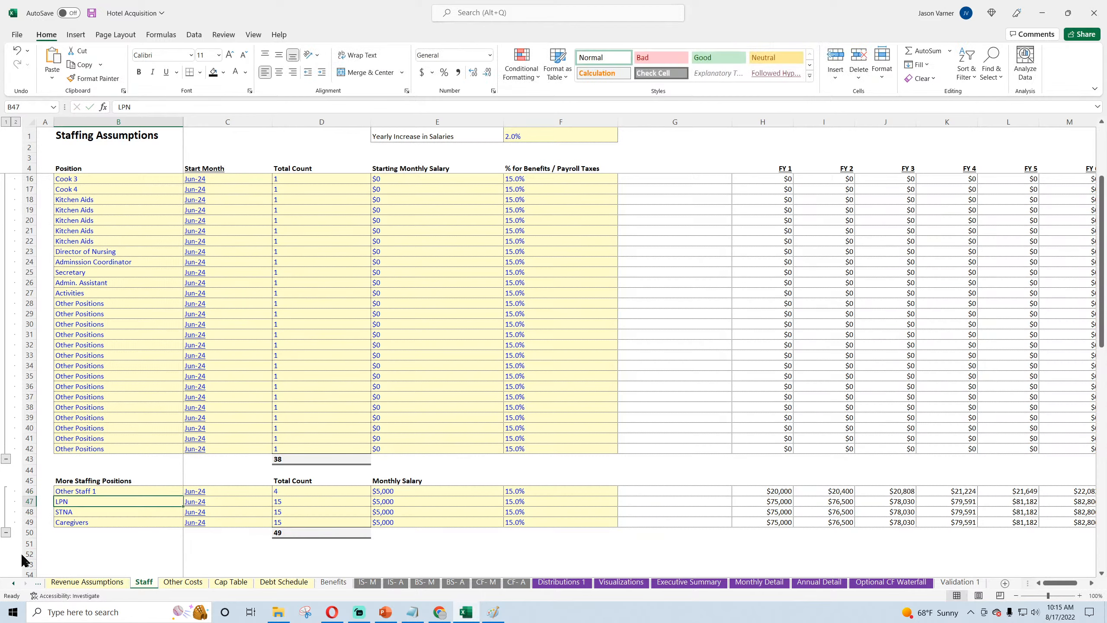
left_click(128, 488)
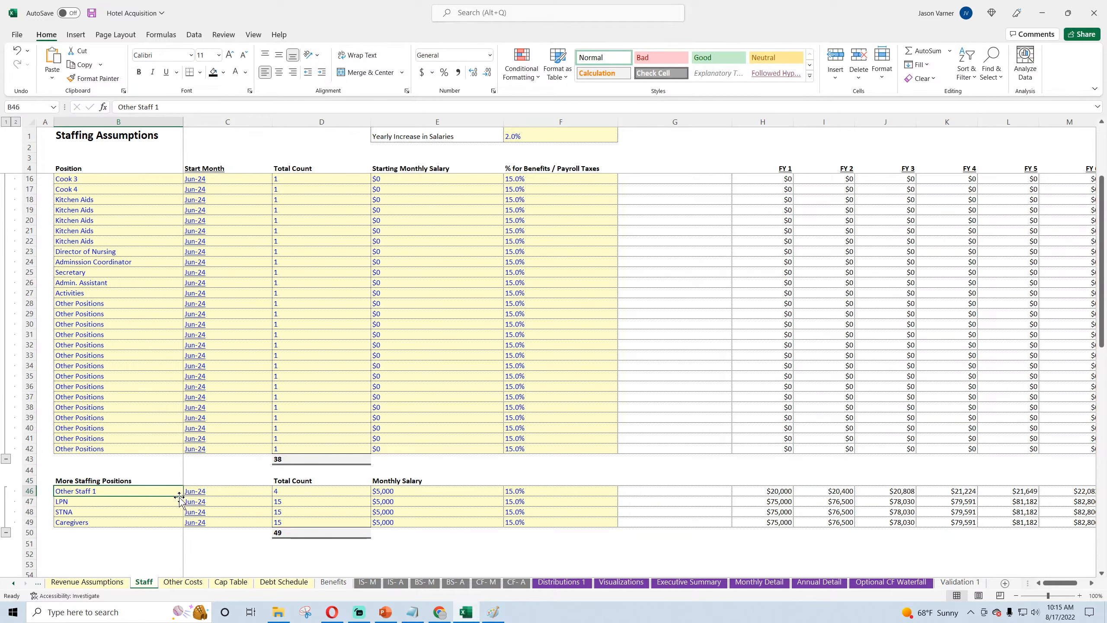
left_click_drag(182, 498, 183, 524)
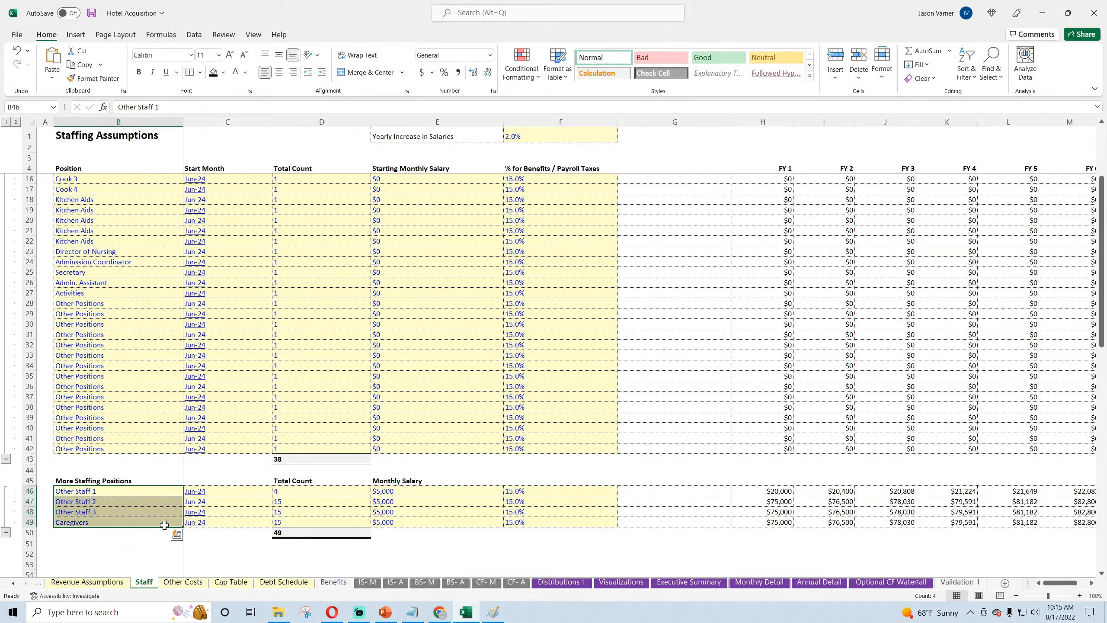
Step: Set the Total Count to 2 for Other Staff 2 and 1 each for Other Staff 3 and 4, and save the workbook
left_click(298, 503)
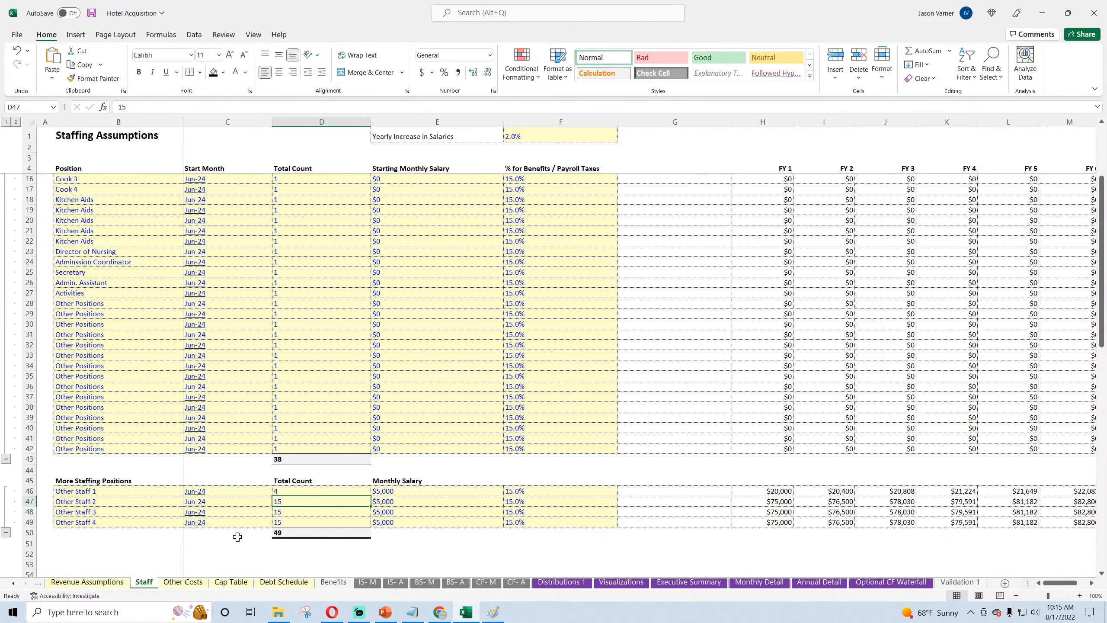
type("2")
key("Return")
type("1")
key("Return")
type("1")
key("Return")
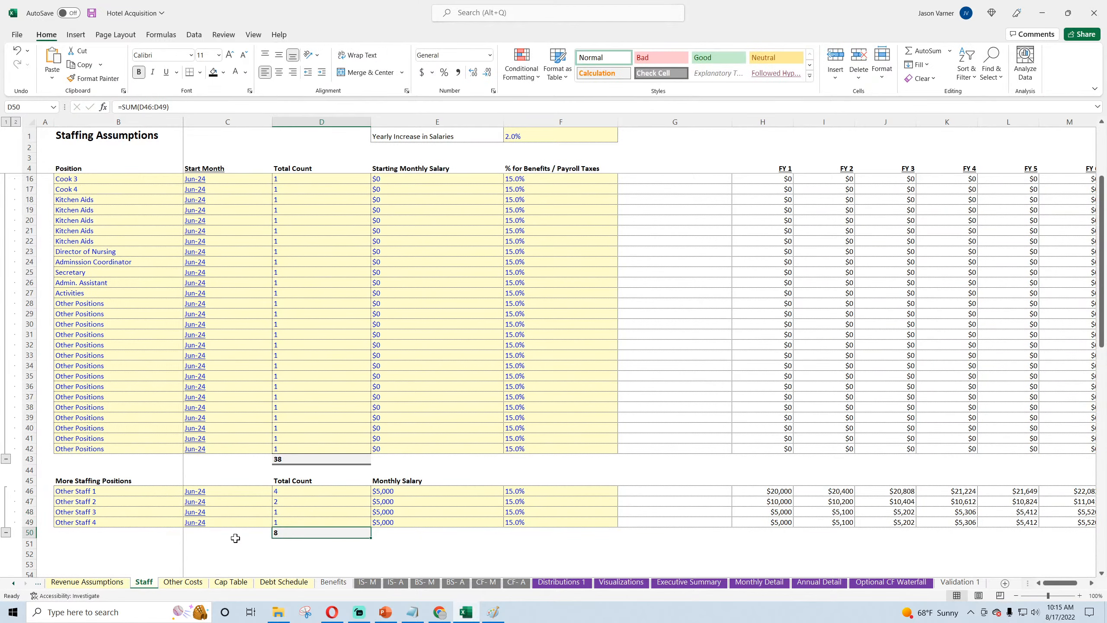
scroll(301, 417, "up", 4)
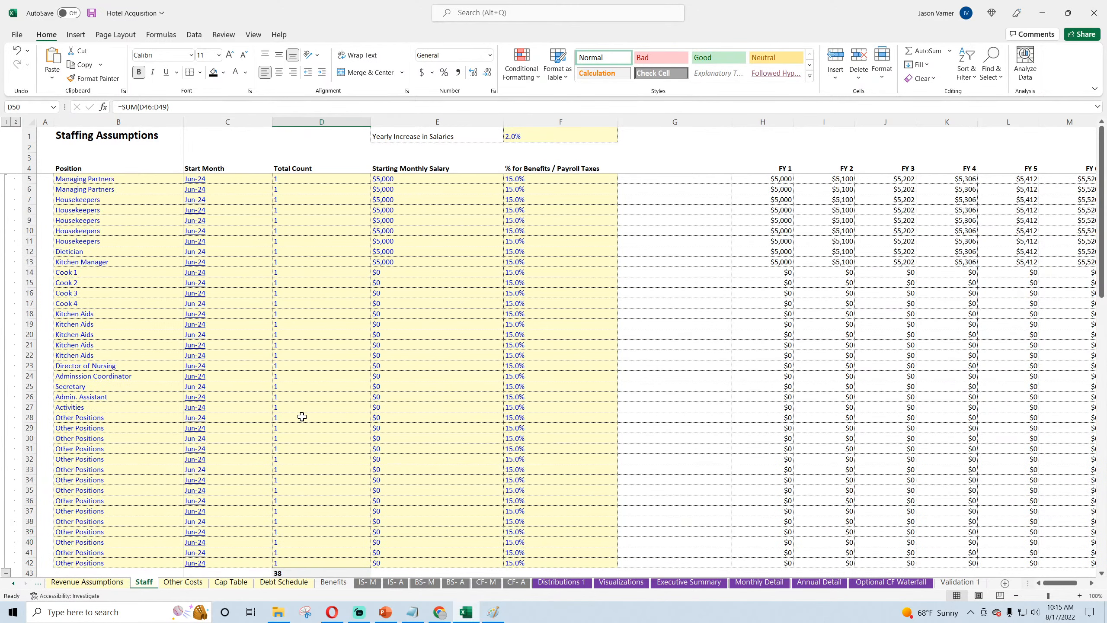
left_click(91, 13)
Step: Recheck the Optional CF Waterfall's contributions and distributions for Jan-28 to Nov-28, and view the Other Costs sheet
left_click(875, 583)
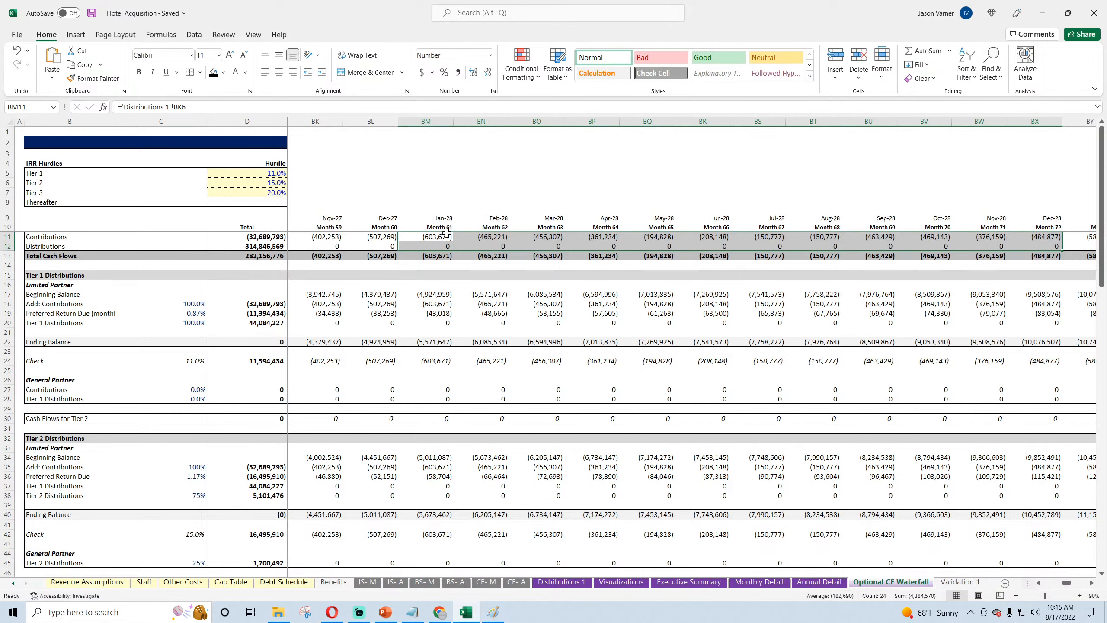
left_click_drag(441, 238, 979, 246)
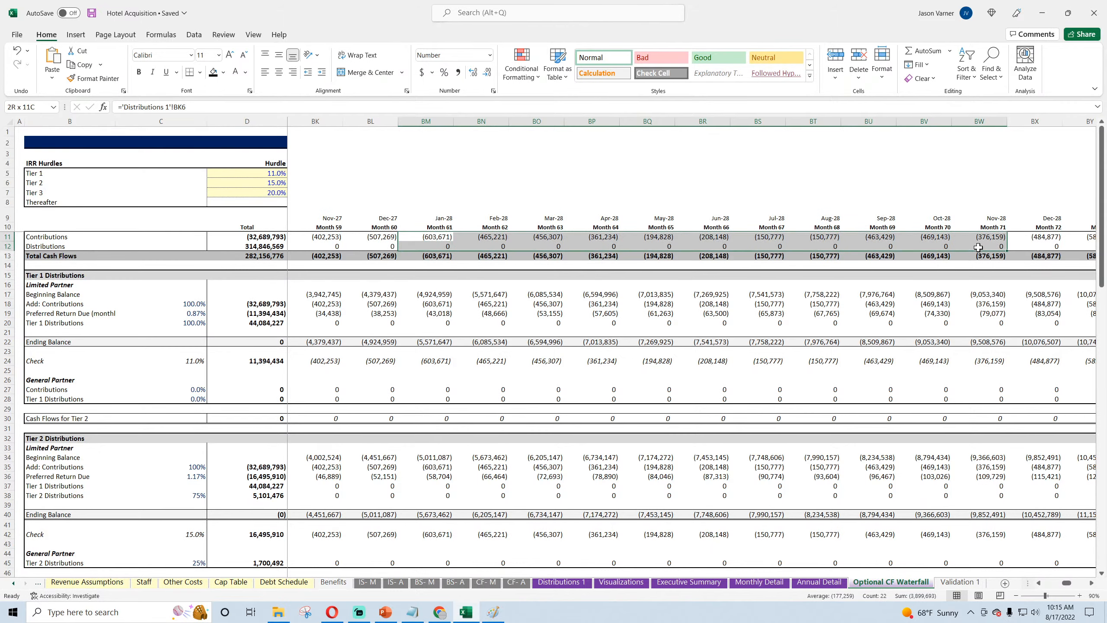
left_click(183, 583)
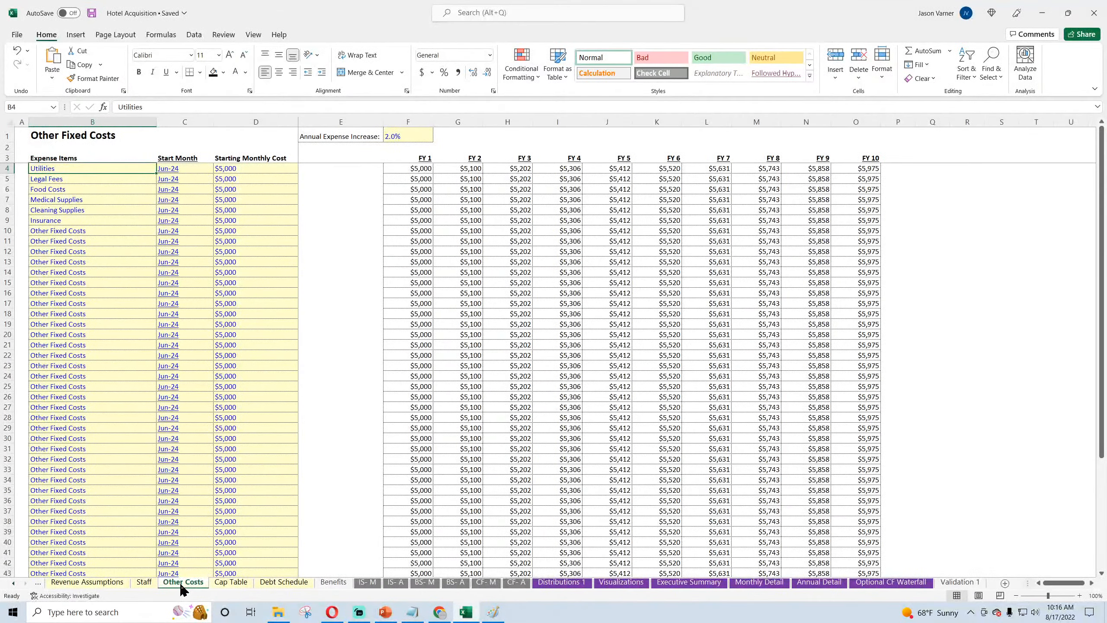
Step: Examine the debt service and cash flow rows on the Monthly Detail sheet, including the May-23 Cash Flow after Debt Service formula
left_click(758, 583)
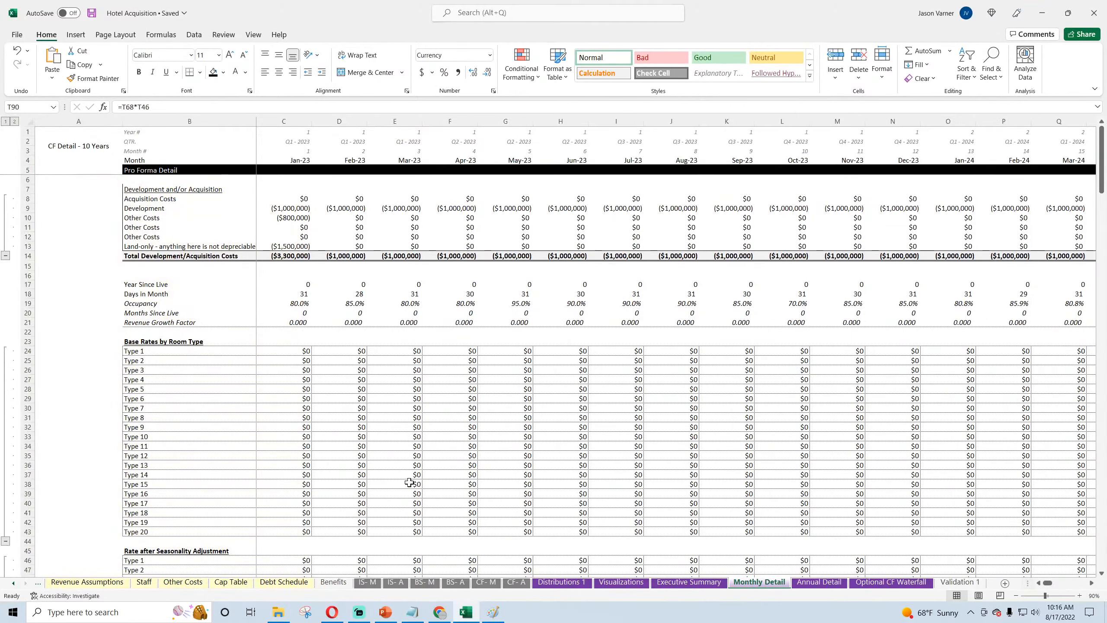
scroll(409, 482, "down", 20)
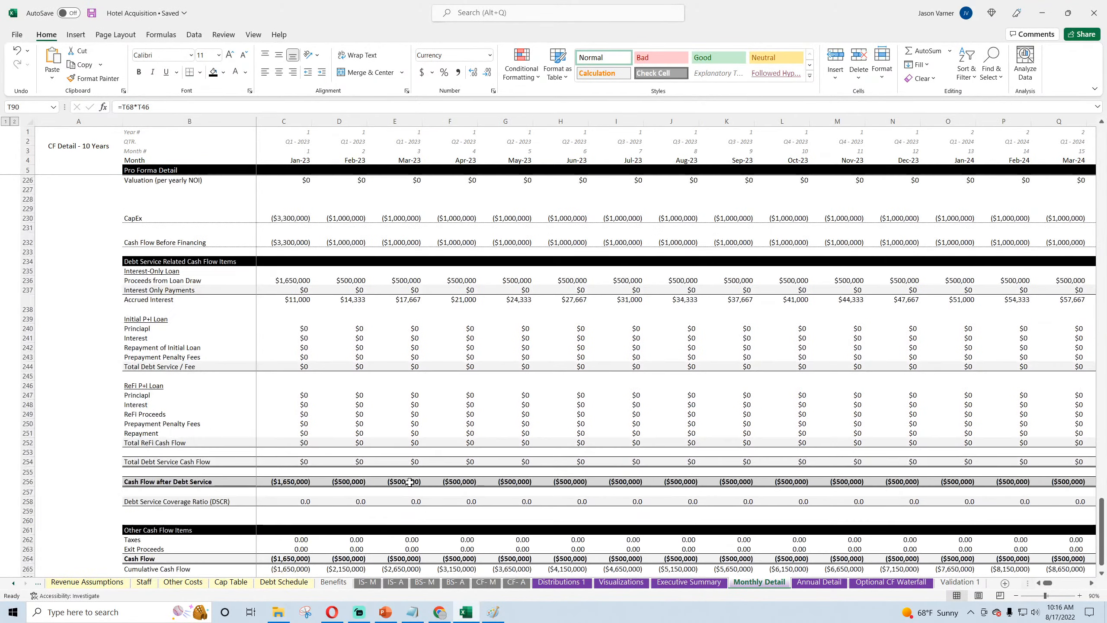
scroll(409, 481, "down", 12)
scroll(410, 482, "up", 8)
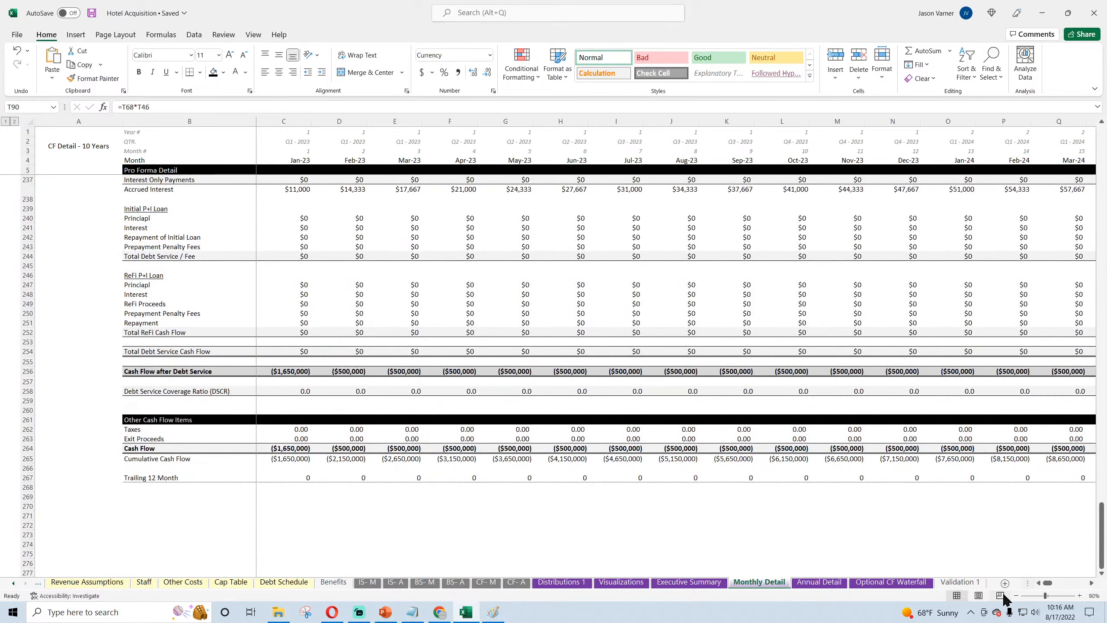
left_click_drag(1048, 583, 1046, 584)
left_click(516, 370)
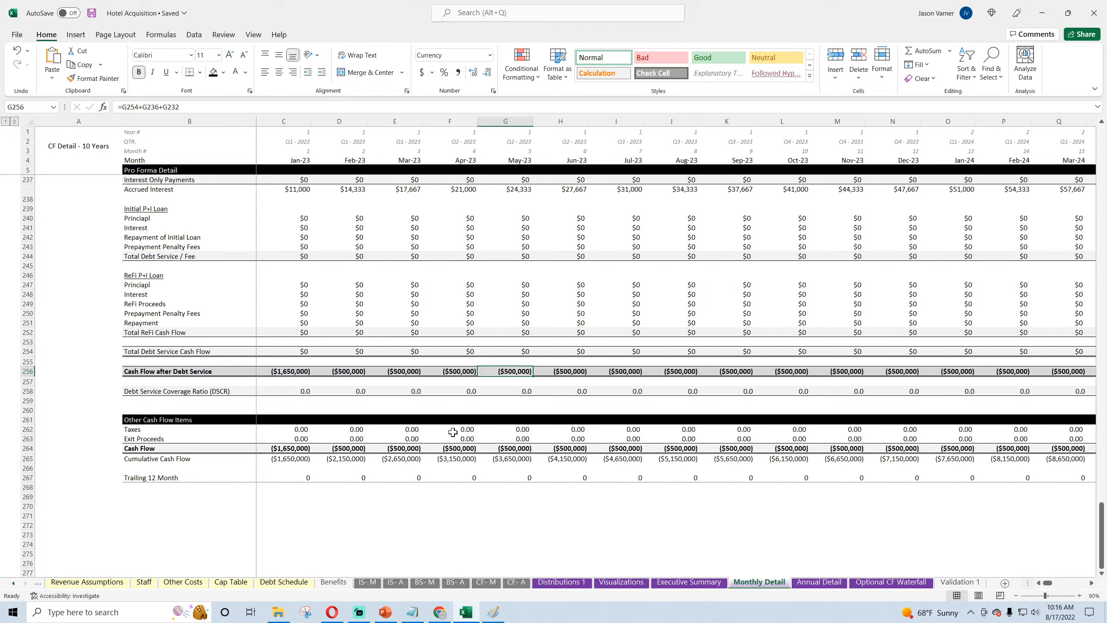
Step: Check the Apr-23 Cash Flow formula on Monthly Detail and the Jan-23 Contributions and Distributions formulas on the Optional CF Waterfall
left_click(430, 448)
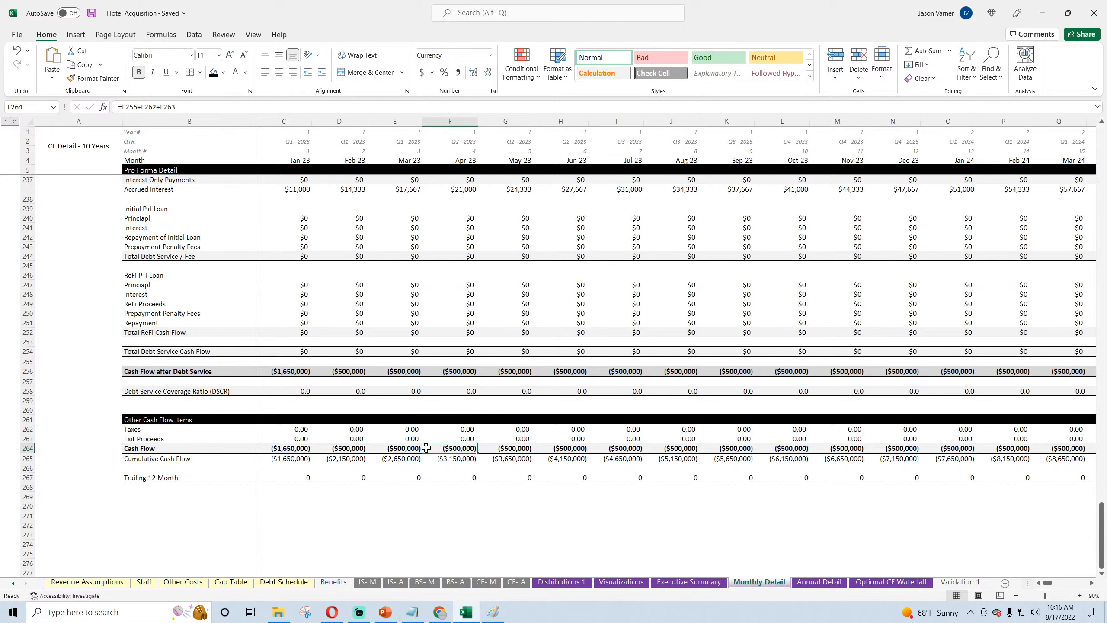
left_click_drag(1048, 583, 1052, 583)
left_click(891, 582)
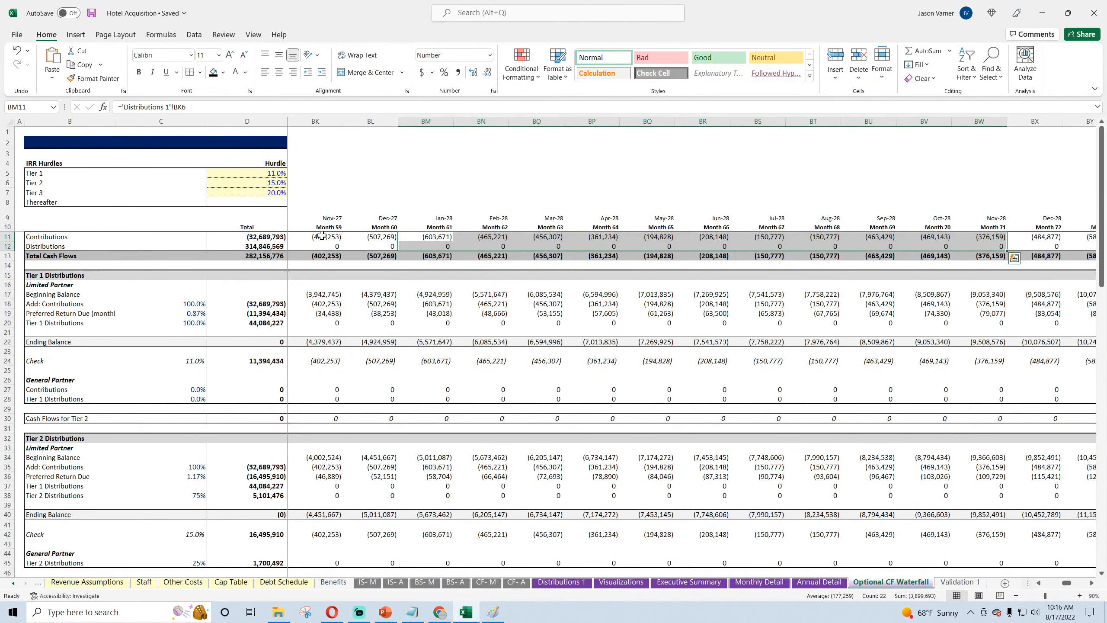
left_click_drag(1070, 584, 1048, 584)
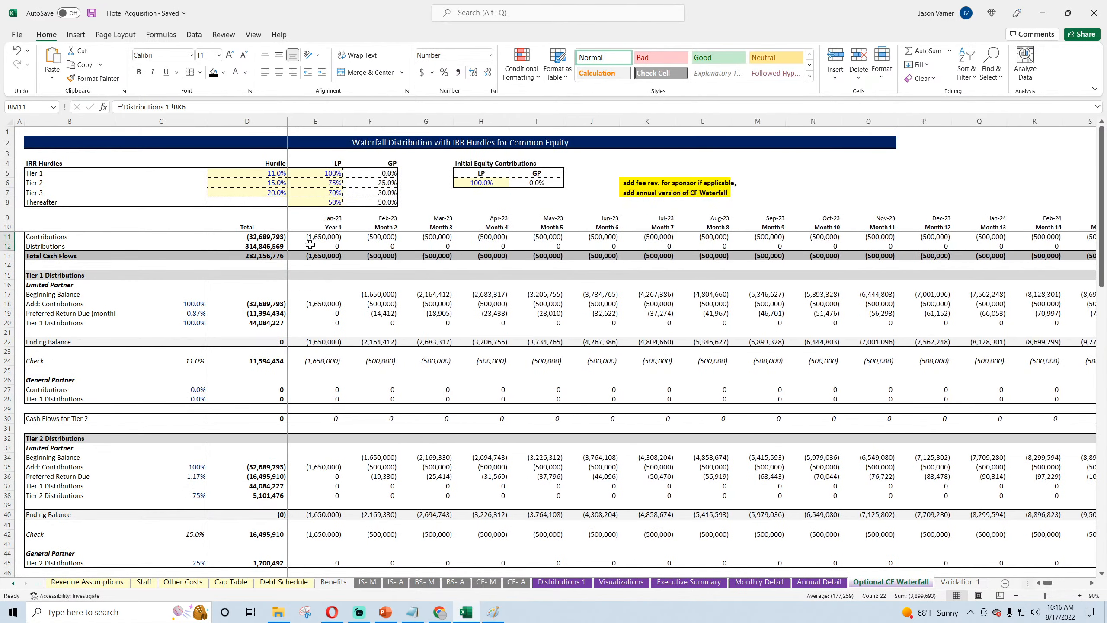
left_click(324, 238)
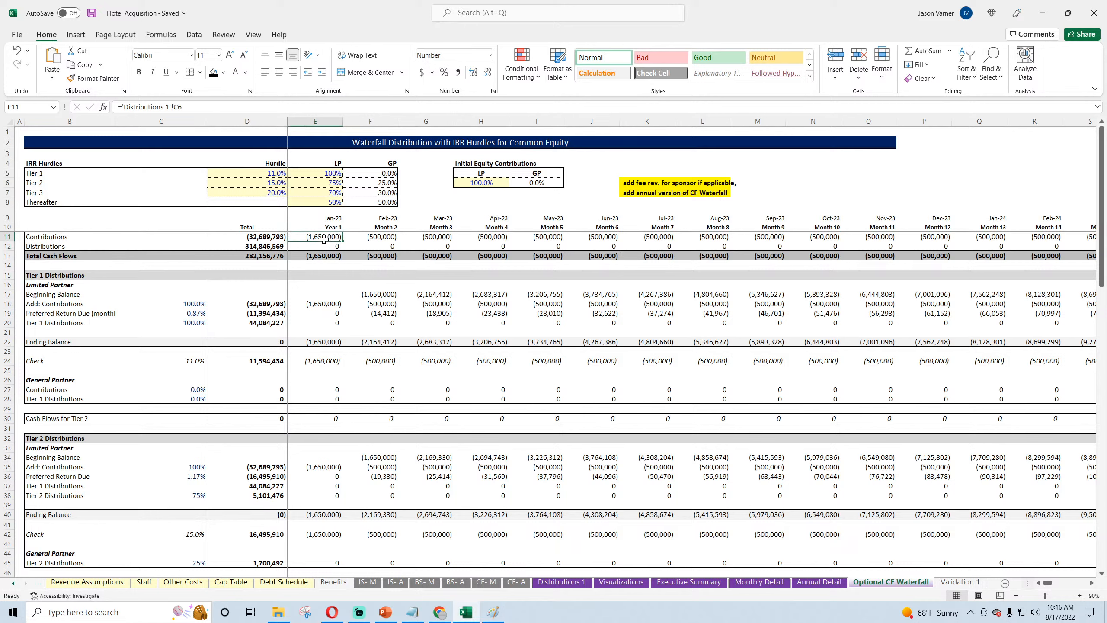
left_click(321, 246)
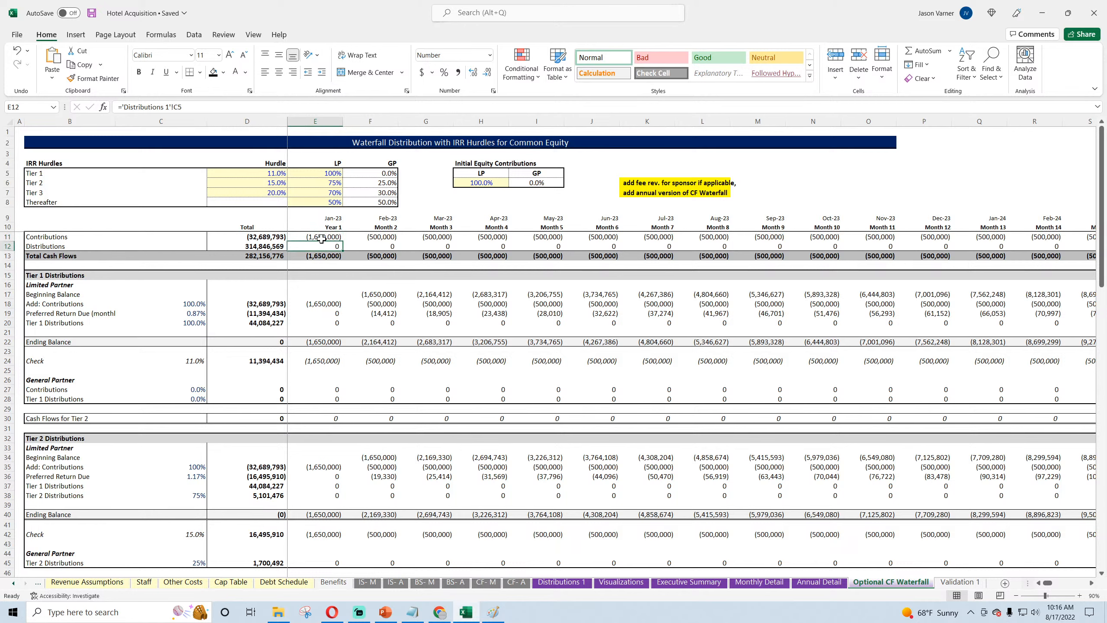
left_click(322, 237)
left_click(320, 245)
Step: Inspect the Jan-23 Total Cash Returns and Cash Outlays formulas on the Distributions 1 sheet
left_click(562, 582)
left_click(283, 182)
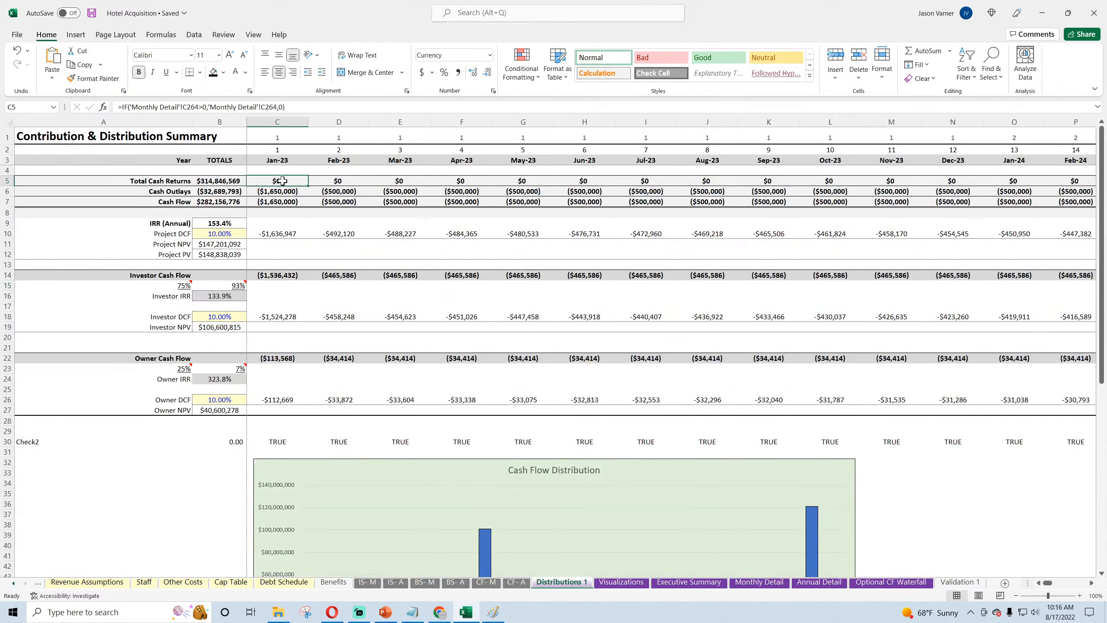
double_click(280, 191)
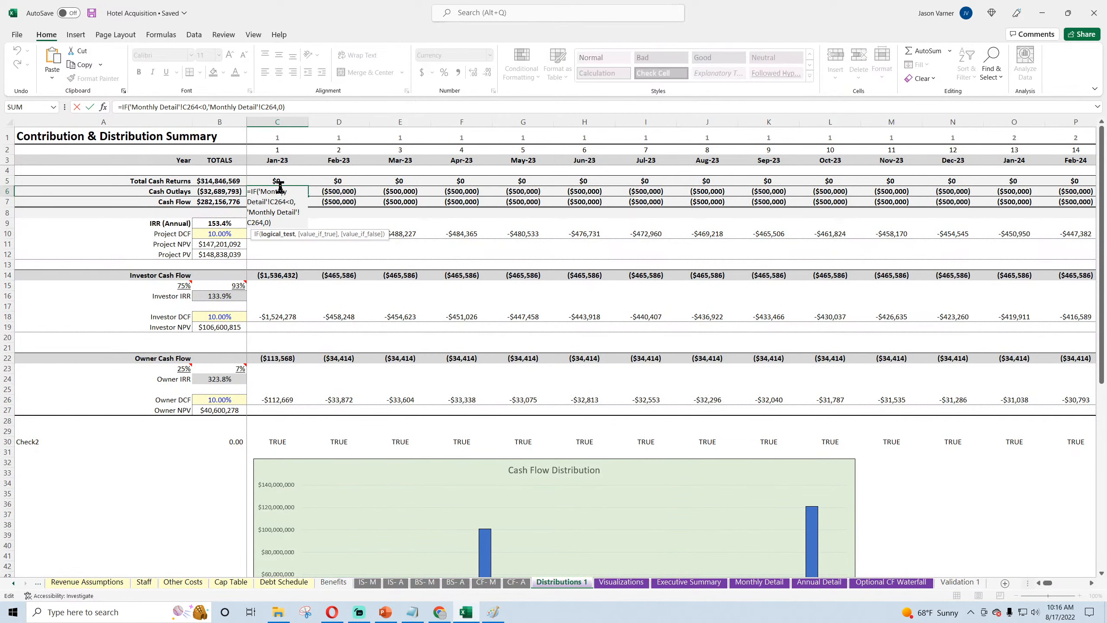
key("Escape")
Step: Examine the Dec-26 Cash Flow, ReFi Proceeds, Total Debt Service / Fee and Valuation formulas on the Monthly Detail sheet
left_click(760, 582)
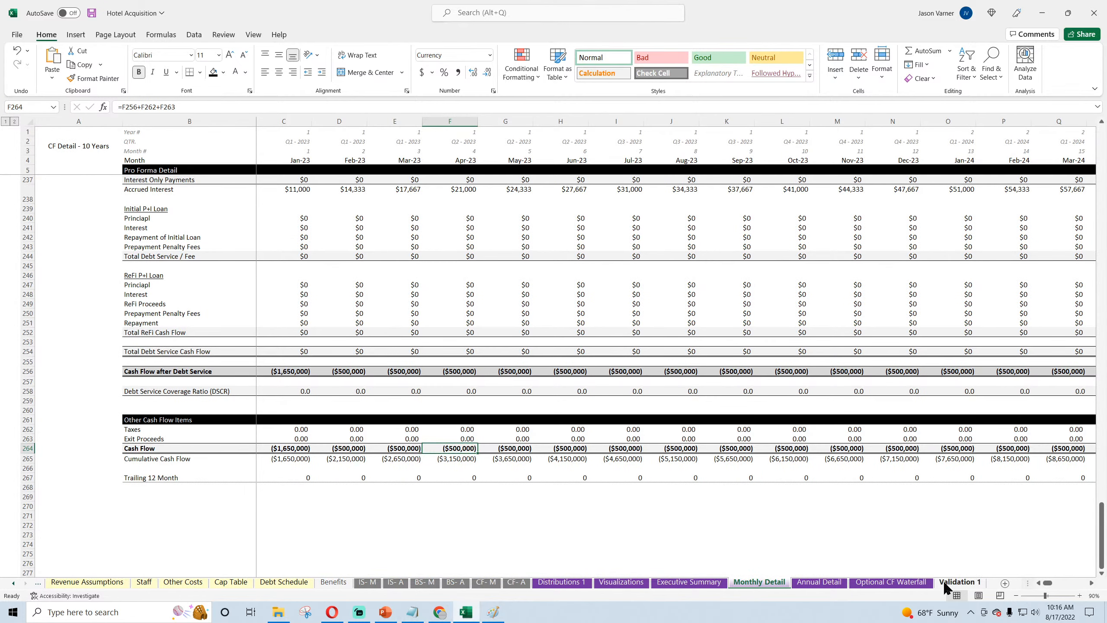
left_click_drag(1046, 583, 1059, 585)
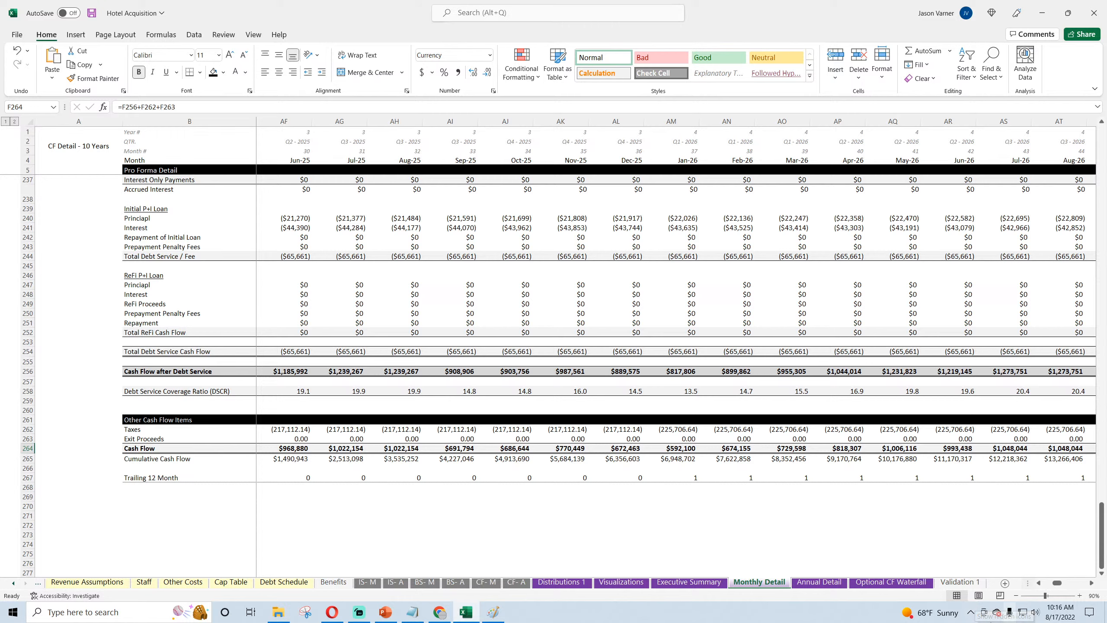
left_click_drag(1058, 584, 1062, 585)
left_click(512, 448)
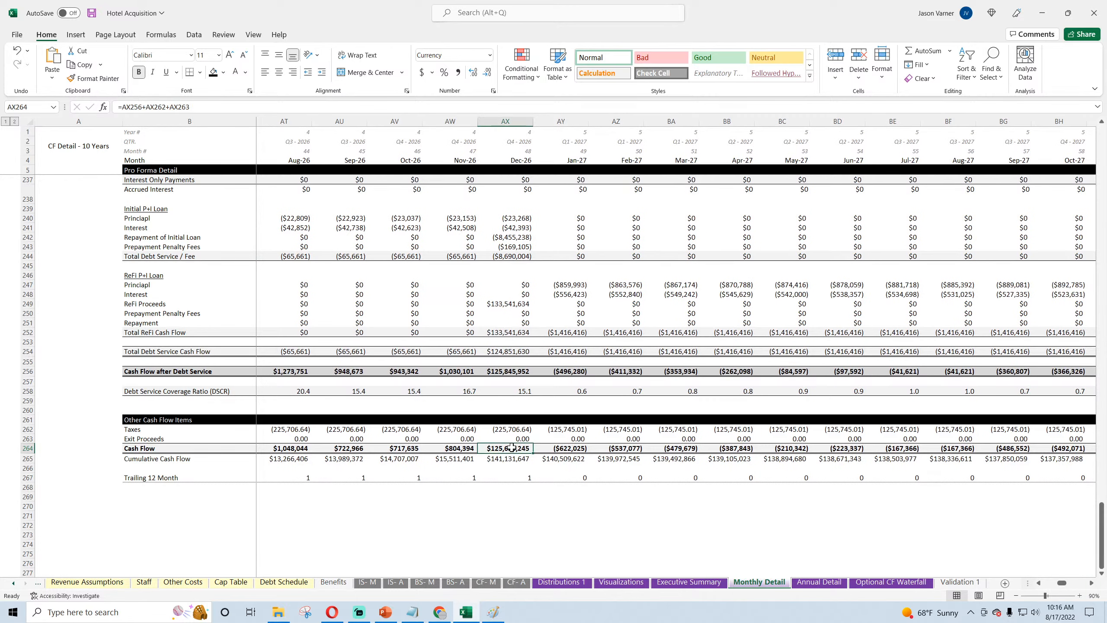
left_click(516, 305)
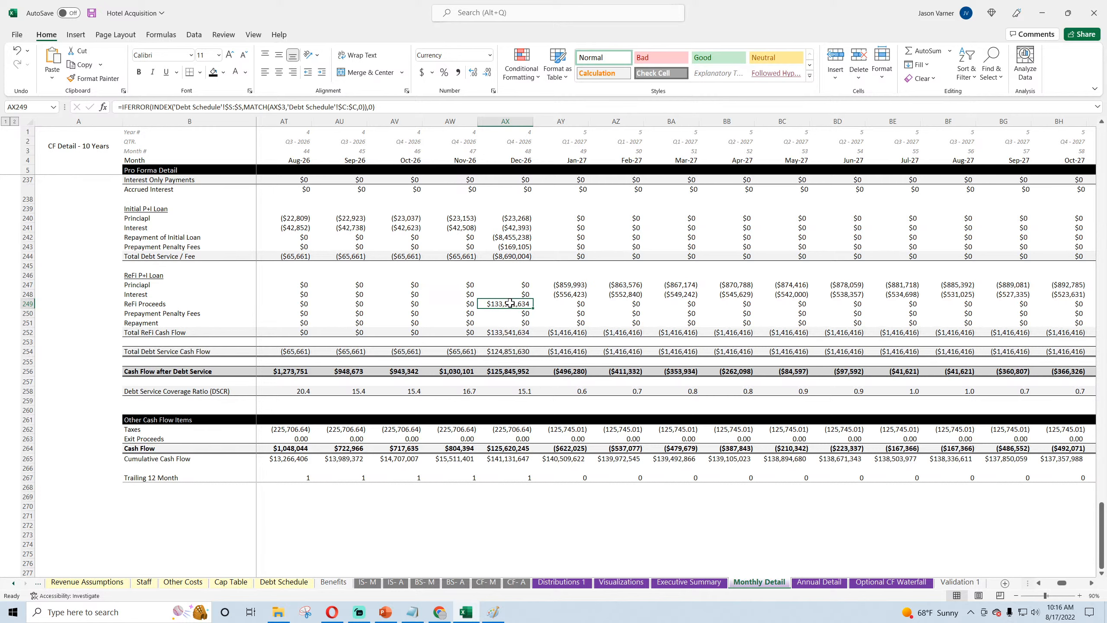
left_click(518, 258)
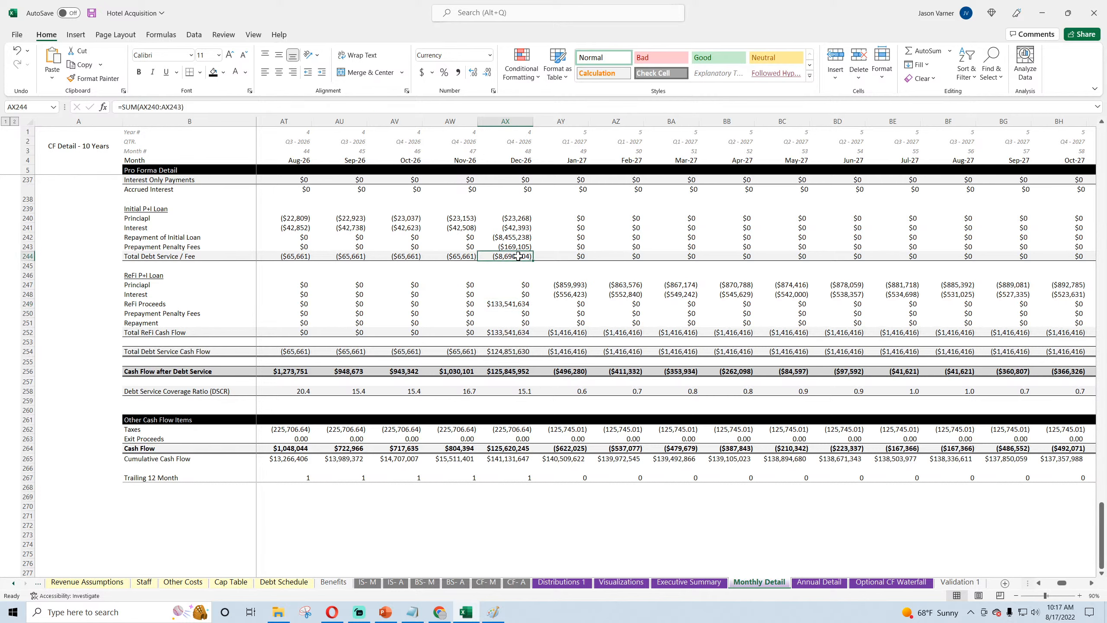
scroll(530, 306, "up", 7)
scroll(530, 306, "up", 1)
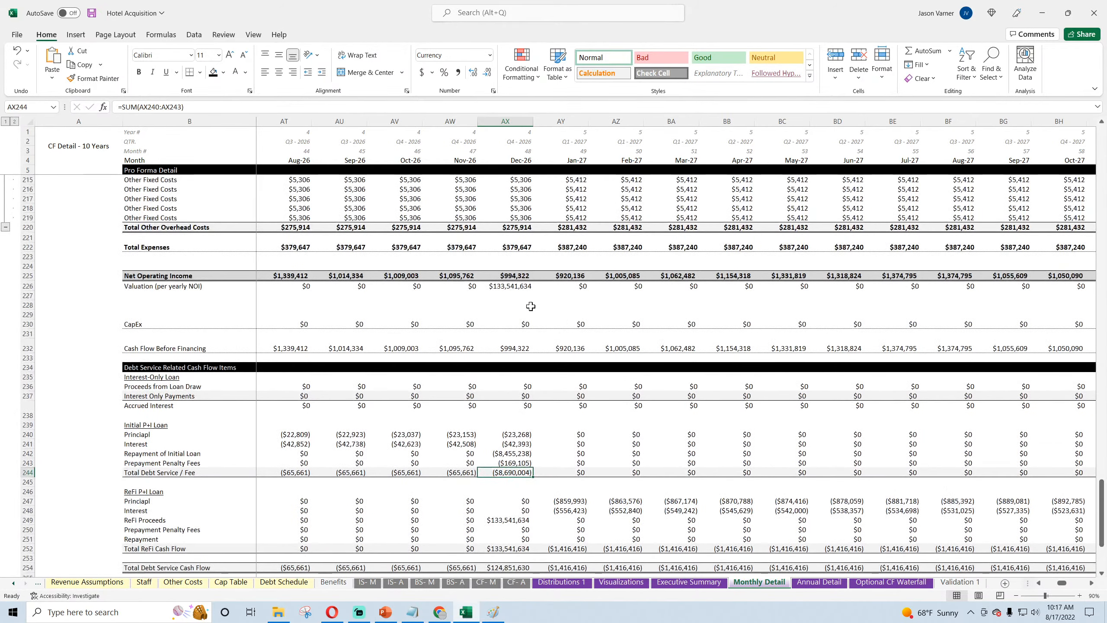
left_click(512, 287)
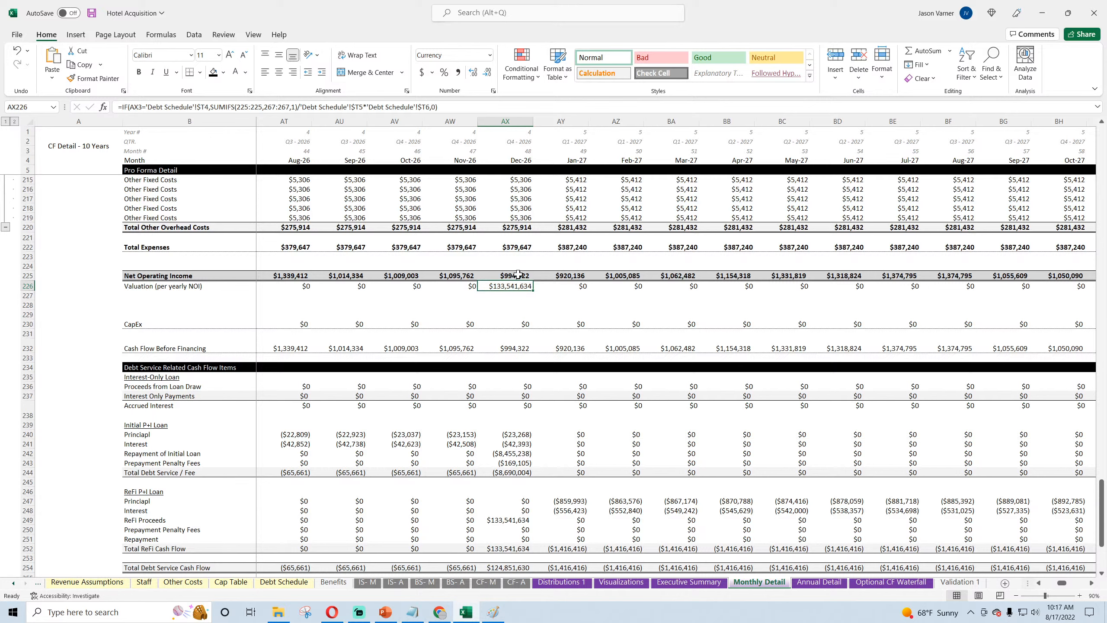
left_click(514, 297)
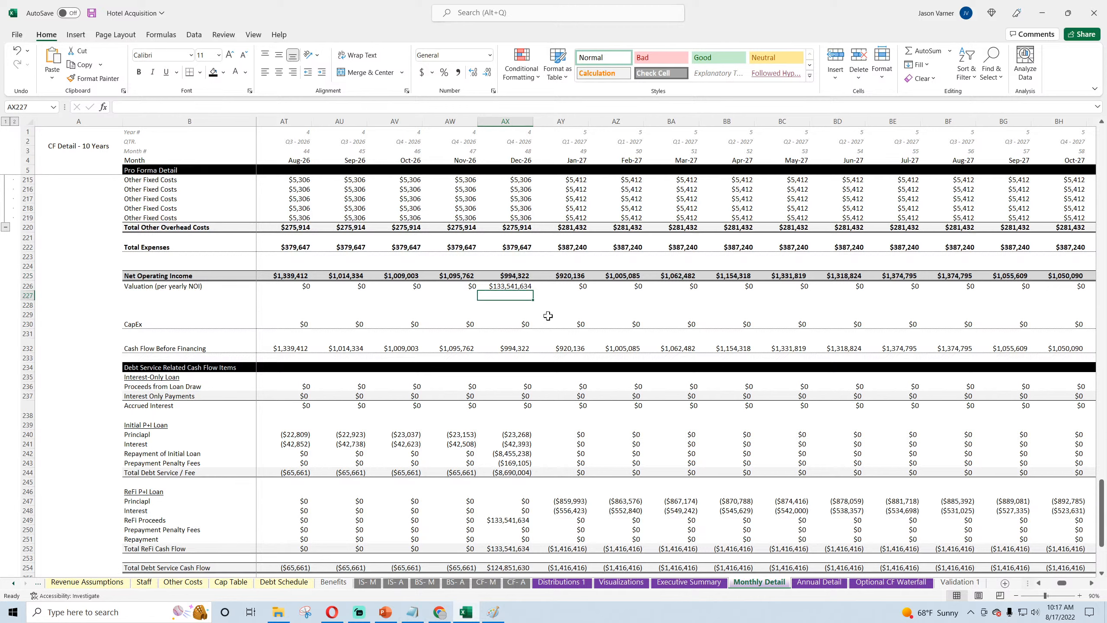
type("=12")
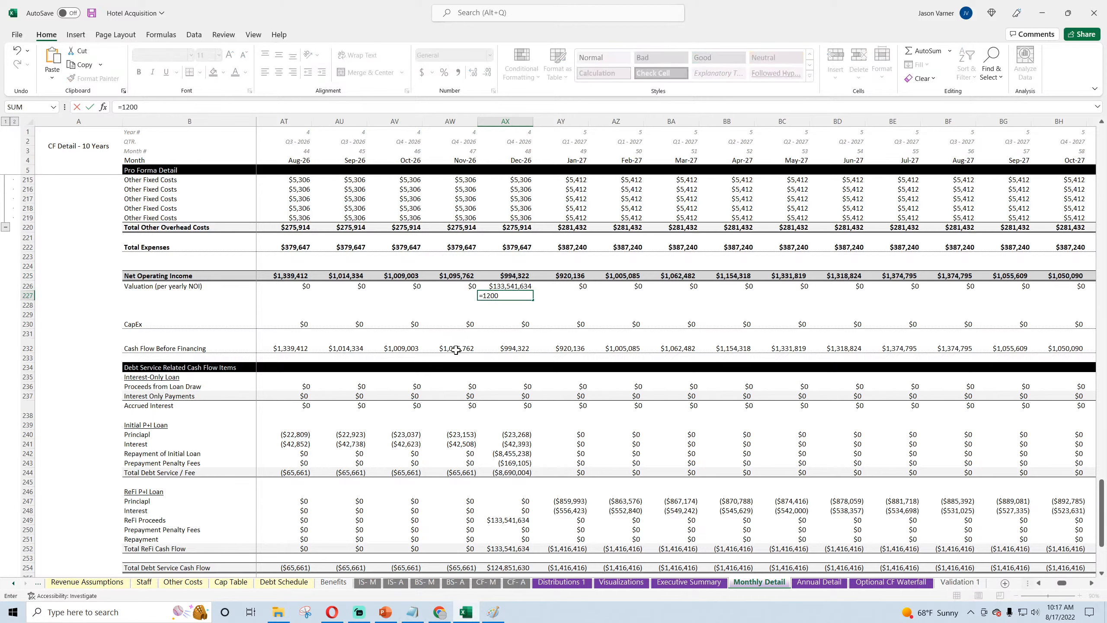
type("00")
key("Escape")
left_click(518, 304)
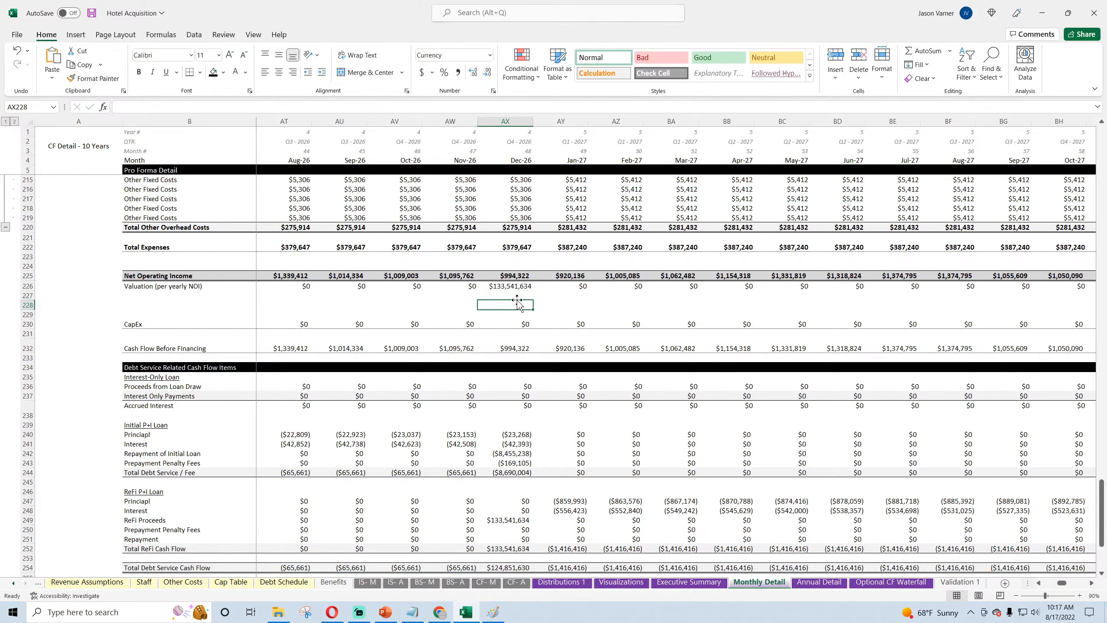
Step: Set the ReFi LTV Basis on the Debt Schedule sheet to 10% and save the workbook
left_click(516, 286)
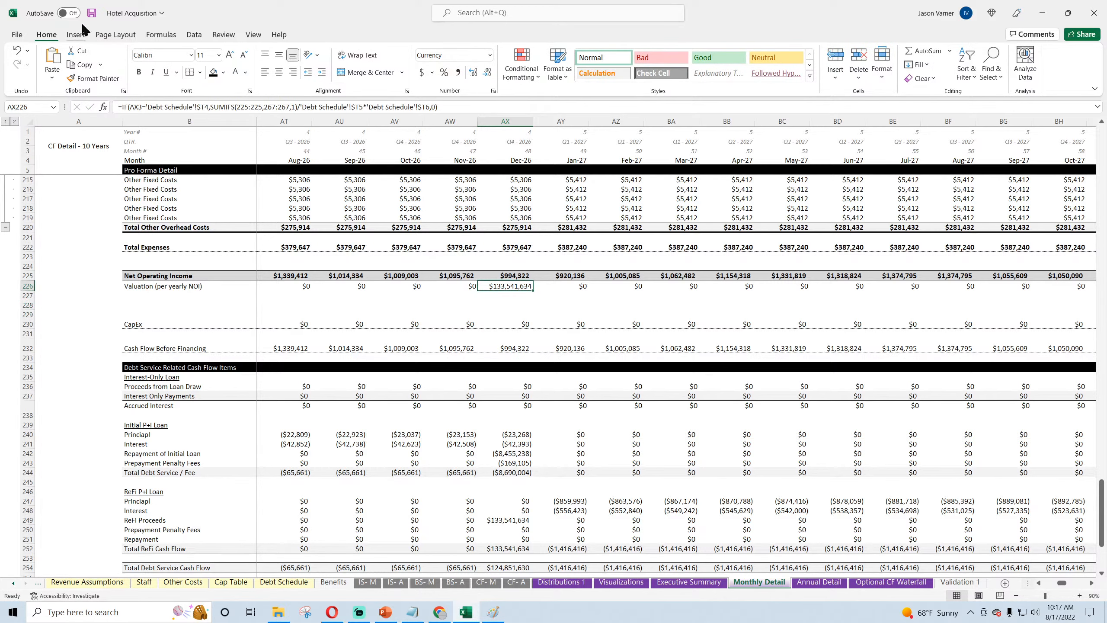
left_click(92, 13)
left_click(271, 583)
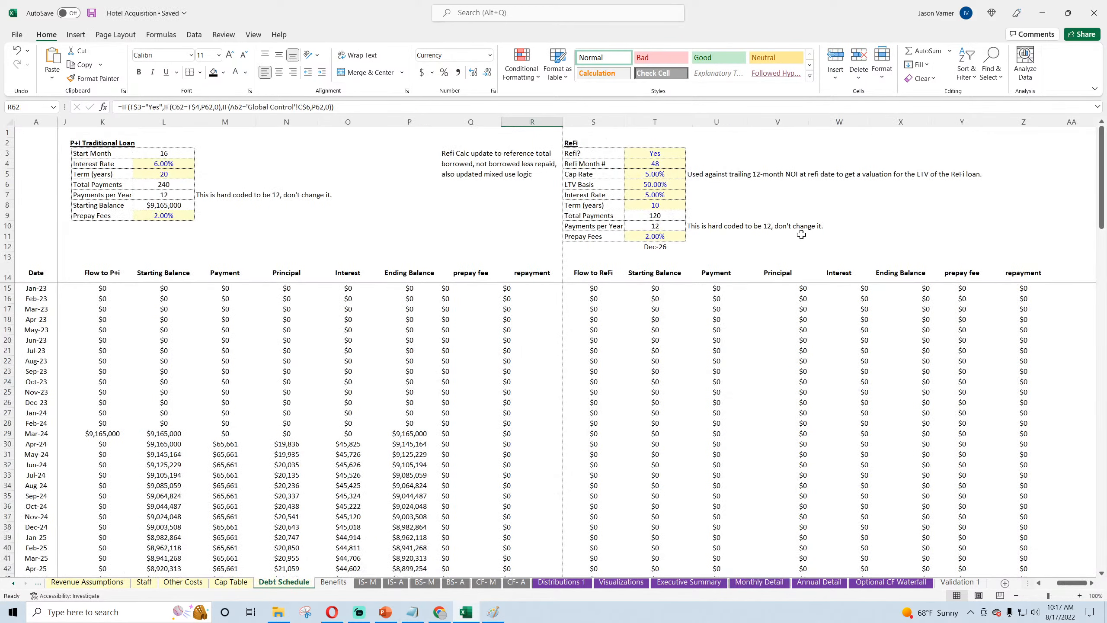
left_click(654, 183)
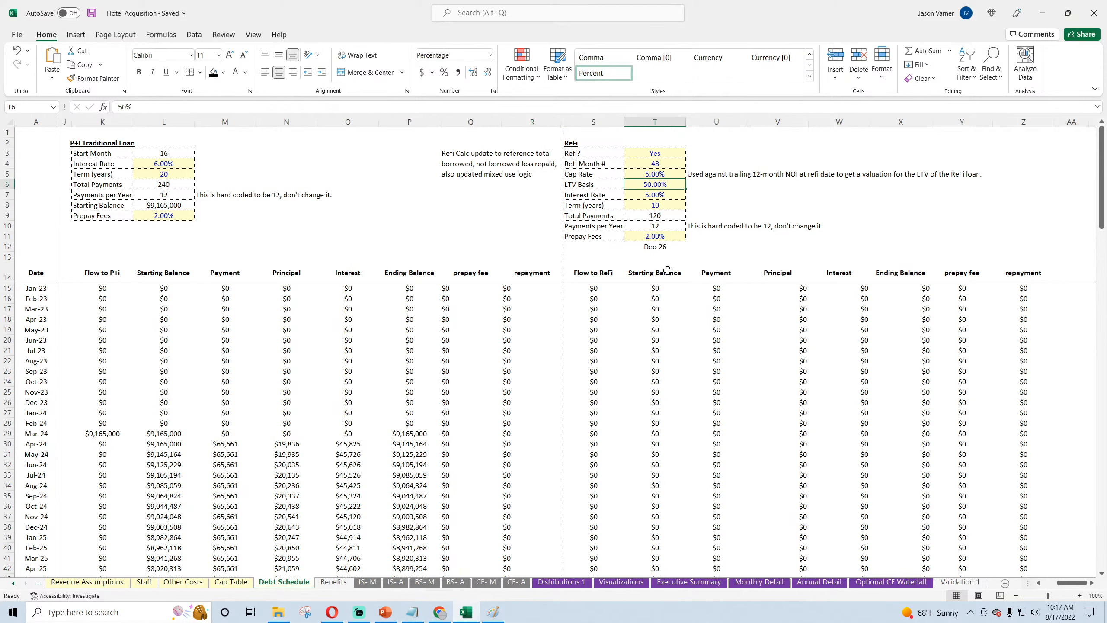
type("10")
key("Return")
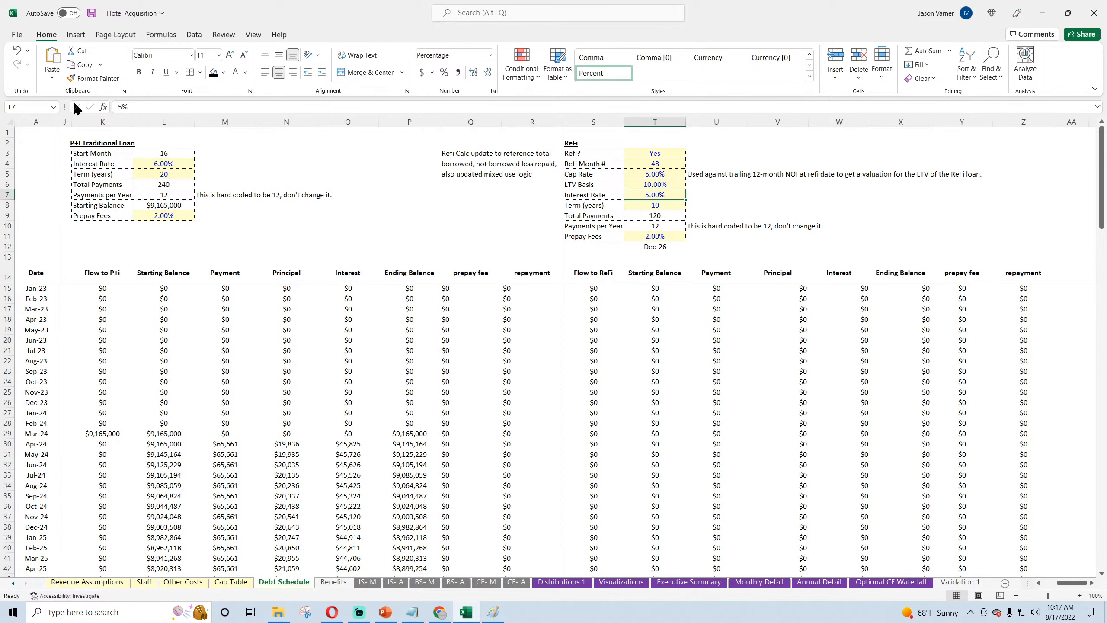
left_click(92, 13)
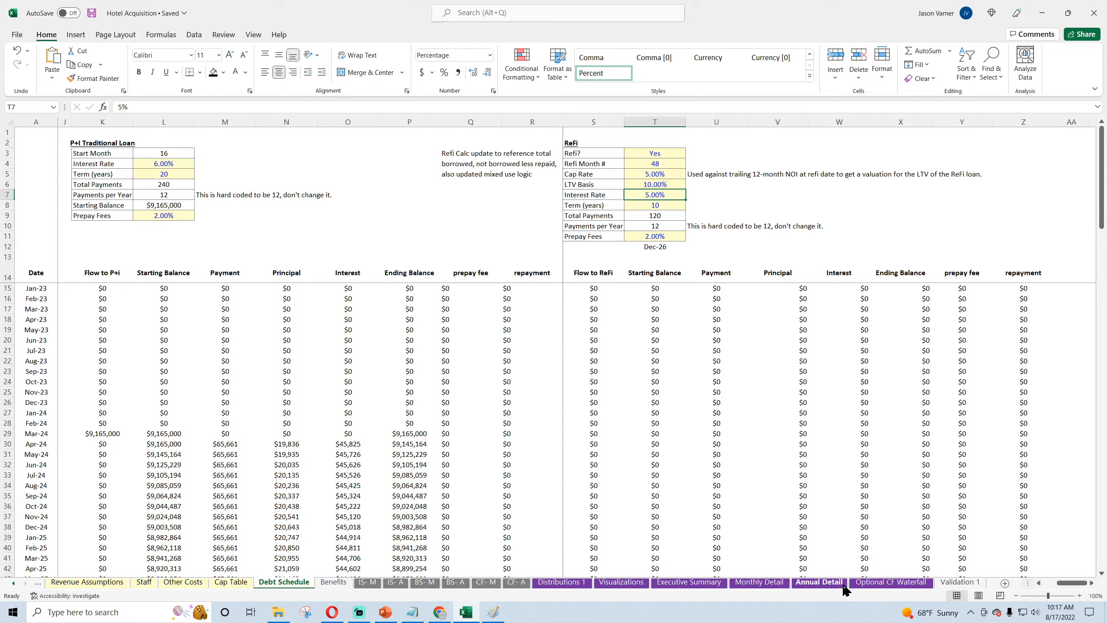
Step: Check the Dec-26 ReFi Proceeds formula and the debt service rows on the Monthly Detail sheet
left_click(870, 584)
left_click(751, 584)
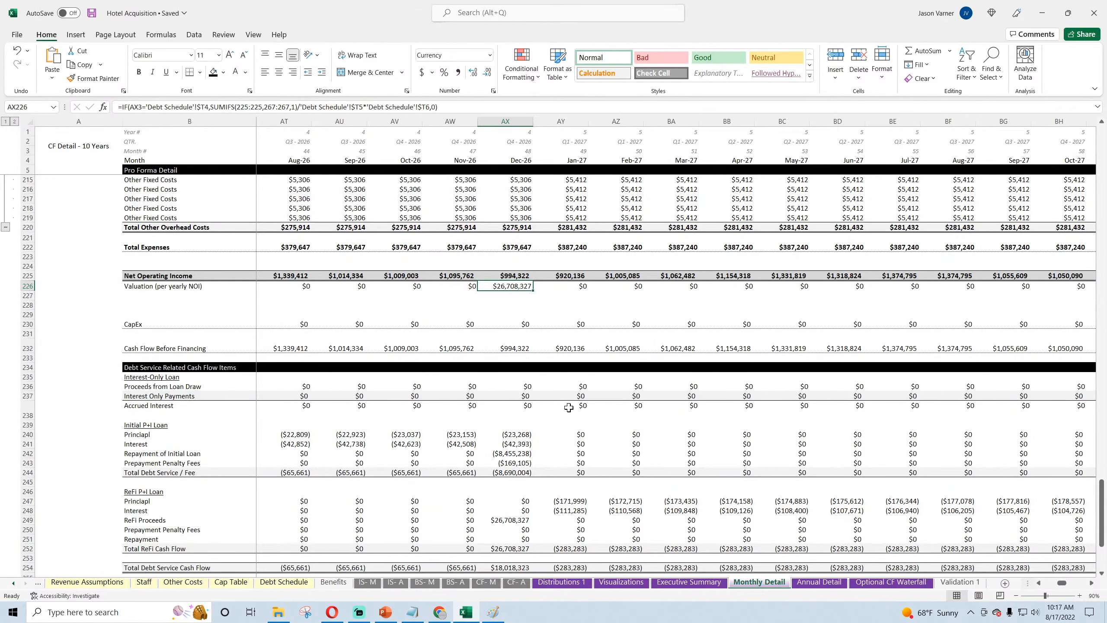
scroll(569, 407, "down", 4)
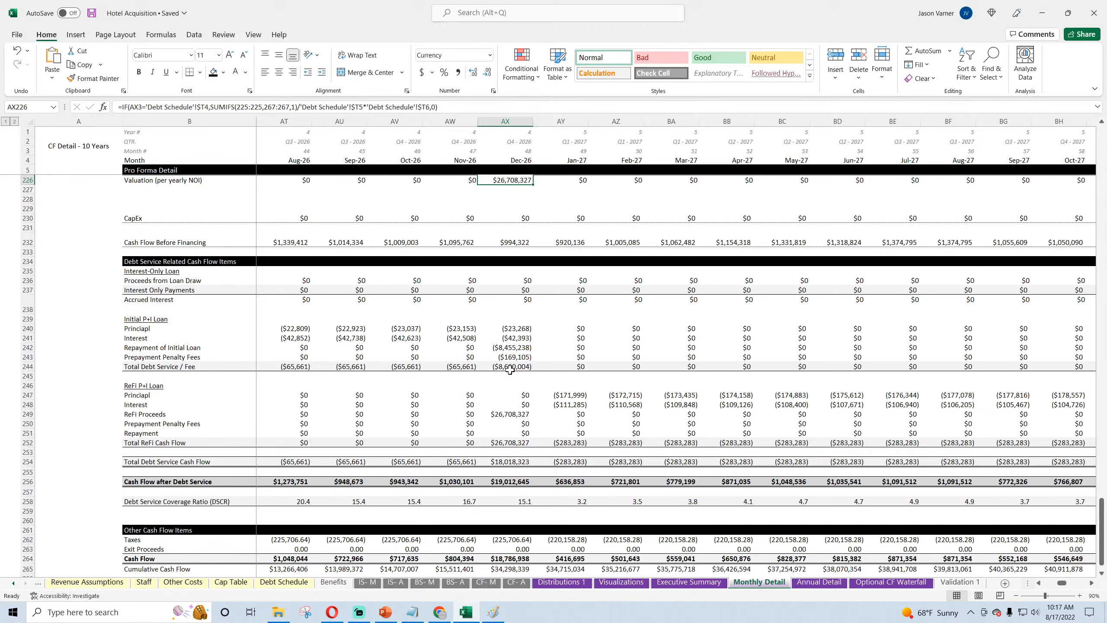
left_click(512, 416)
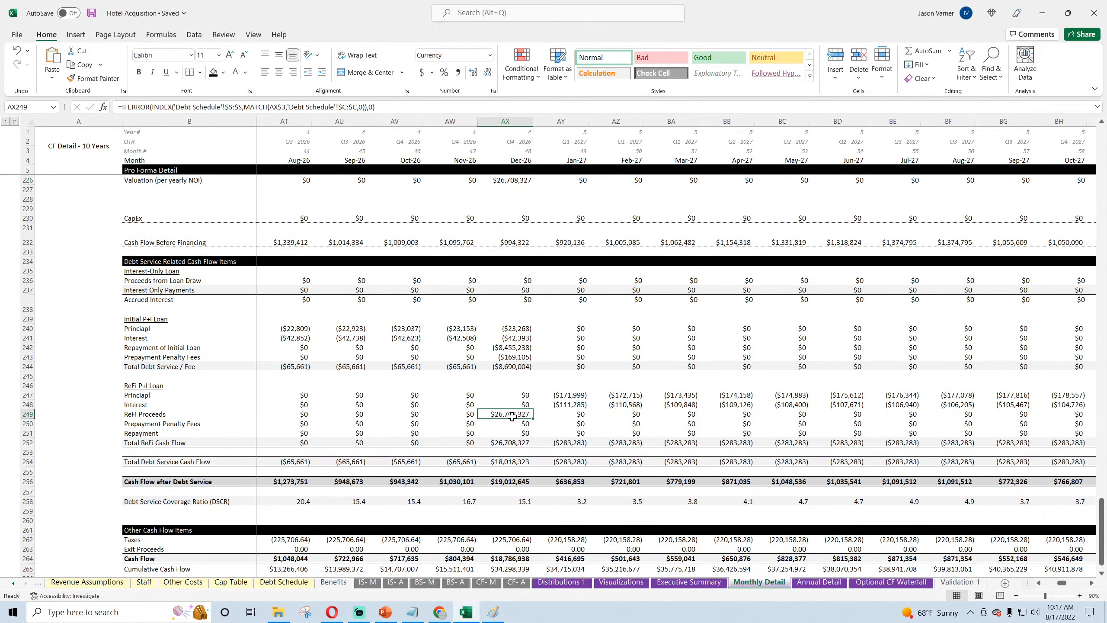
scroll(512, 417, "down", 2)
Step: Review the monthly Contributions and Distributions and the total Contributions formula on the Optional CF Waterfall sheet
left_click(891, 581)
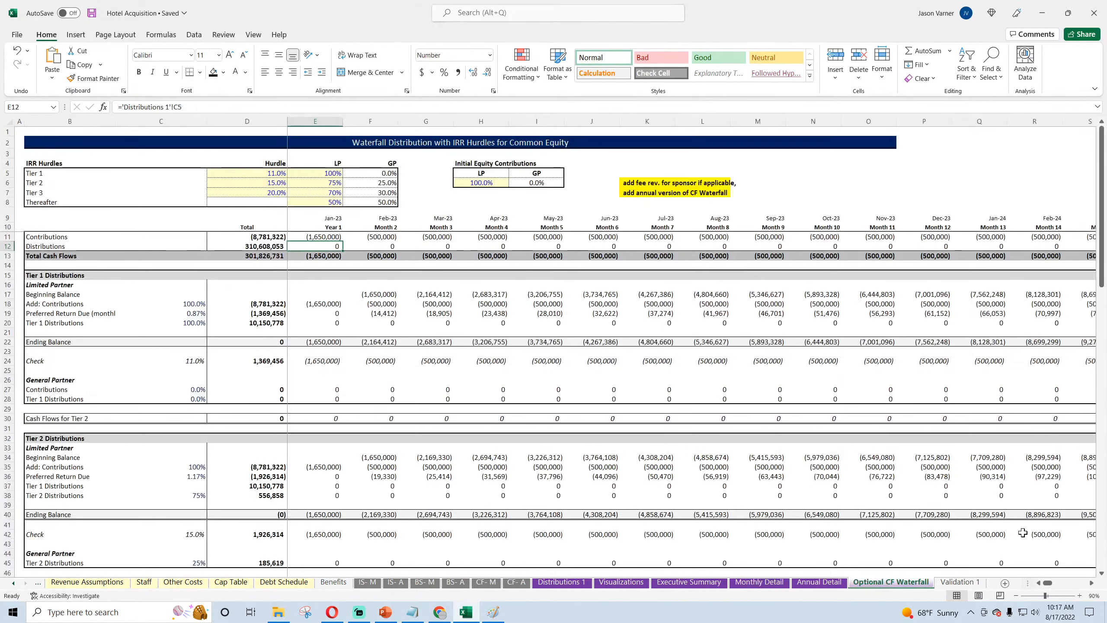
mouse_move(1049, 583)
left_mouse_down()
mouse_move(1086, 584)
mouse_move(1048, 584)
left_mouse_up()
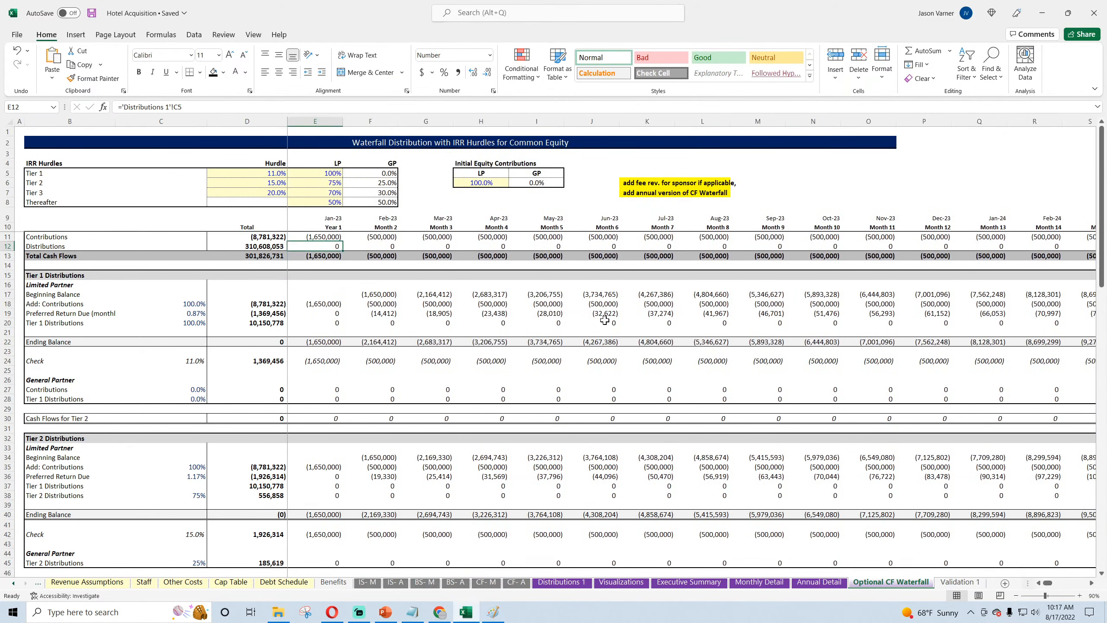
left_click_drag(318, 236, 758, 247)
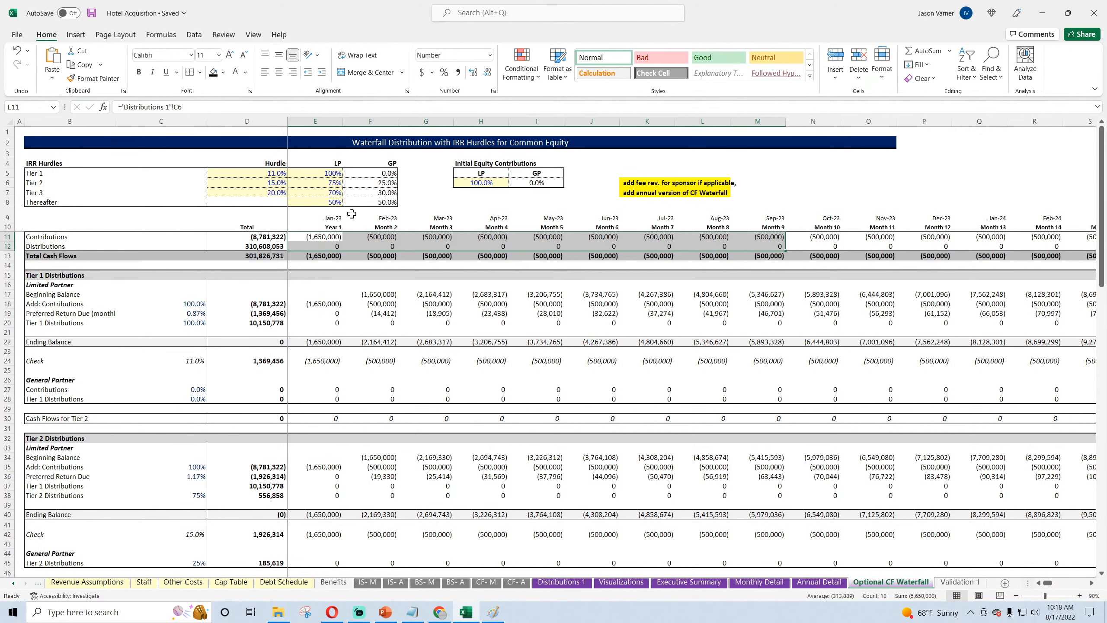
left_click(253, 237)
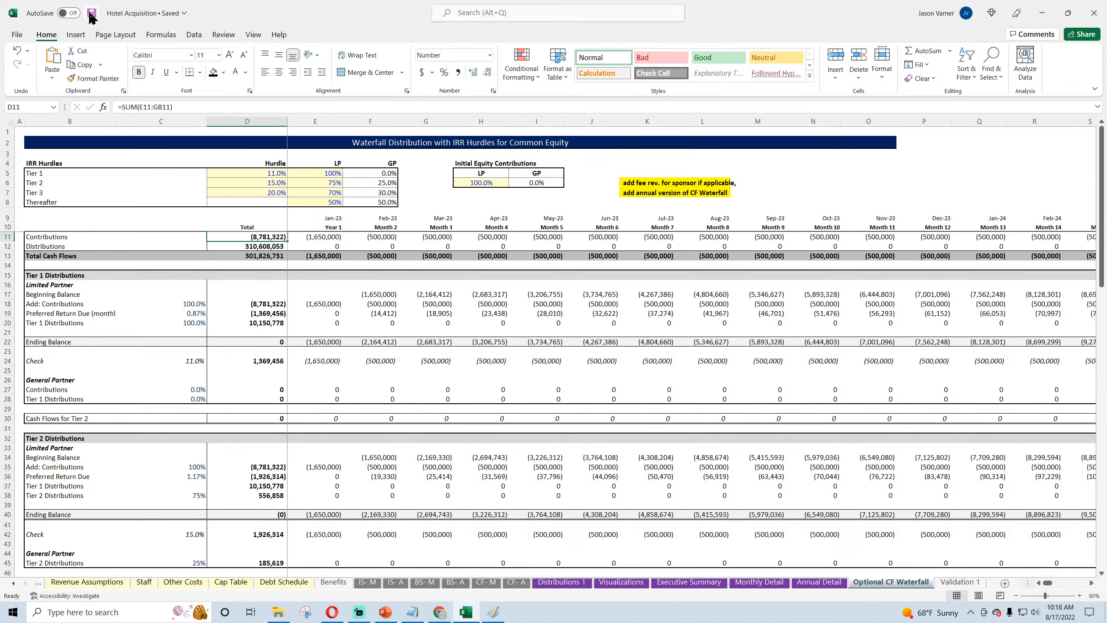
Step: Inspect the Acquisition Costs Management Fee label formula on the Development & Acquisition sheet and the Acquisition Costs and Development headings above
left_click(13, 585)
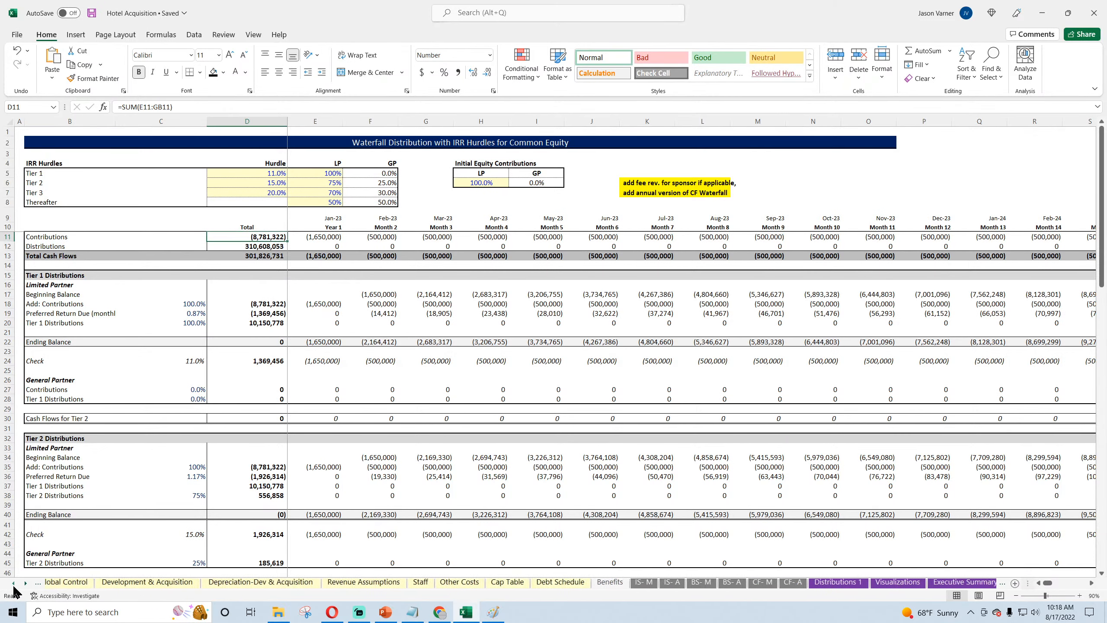
left_click(14, 584)
left_click(189, 584)
left_click(79, 387)
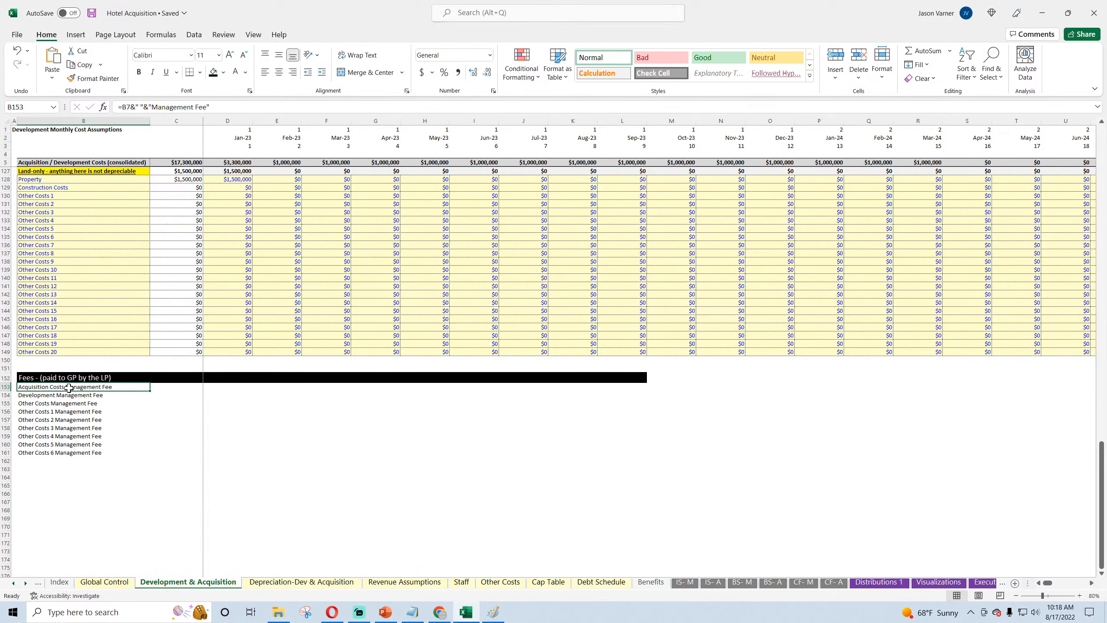
double_click(71, 386)
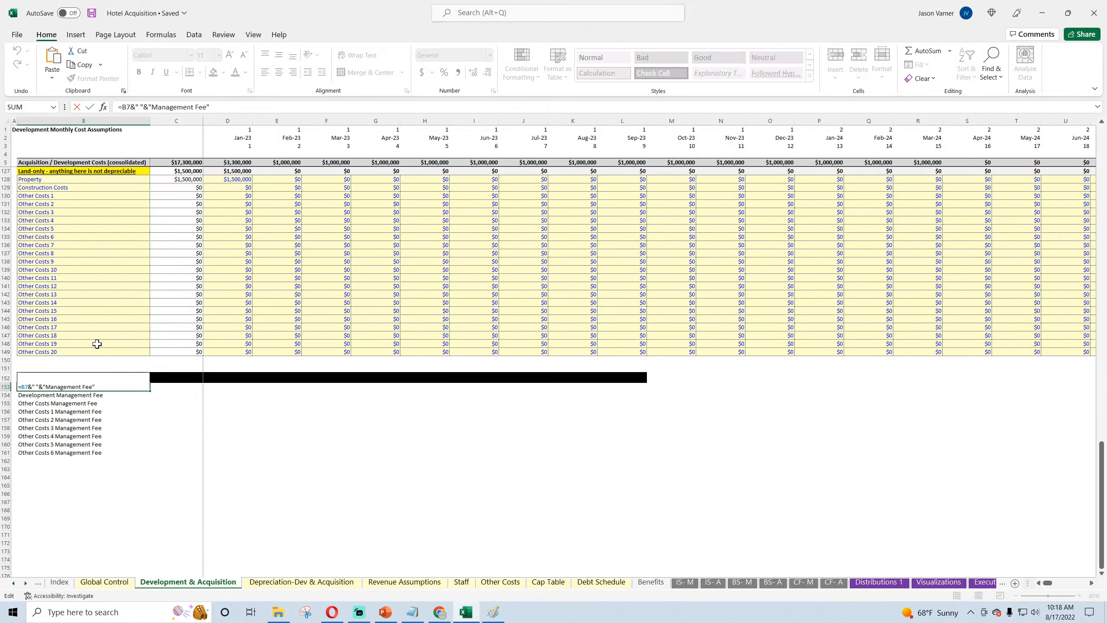
key("Return")
scroll(96, 316, "up", 20)
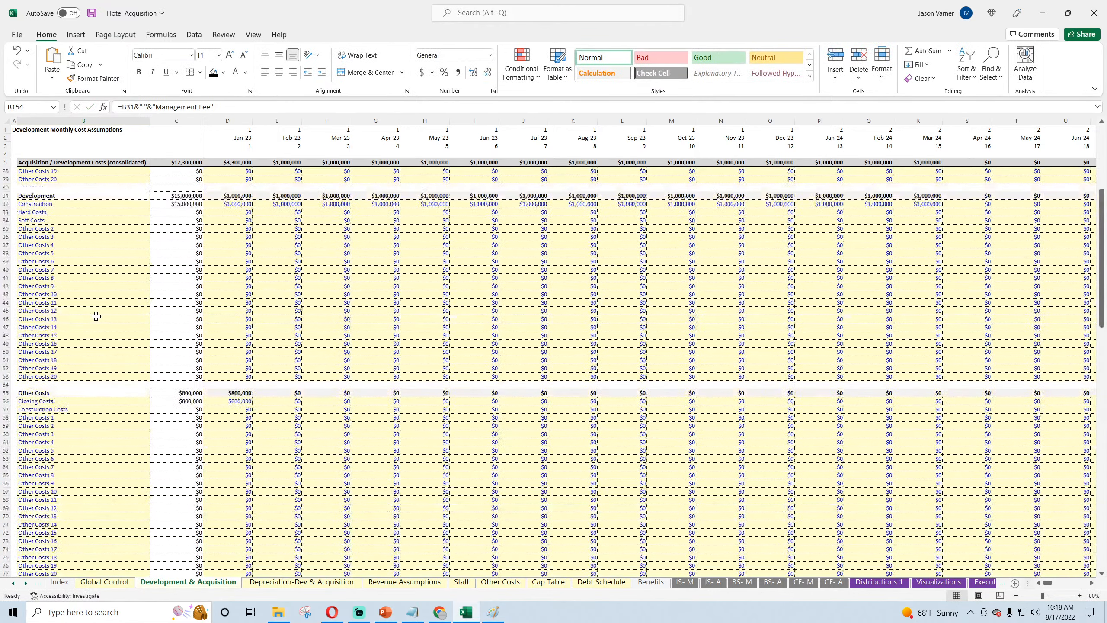
left_click(69, 180)
left_click(54, 377)
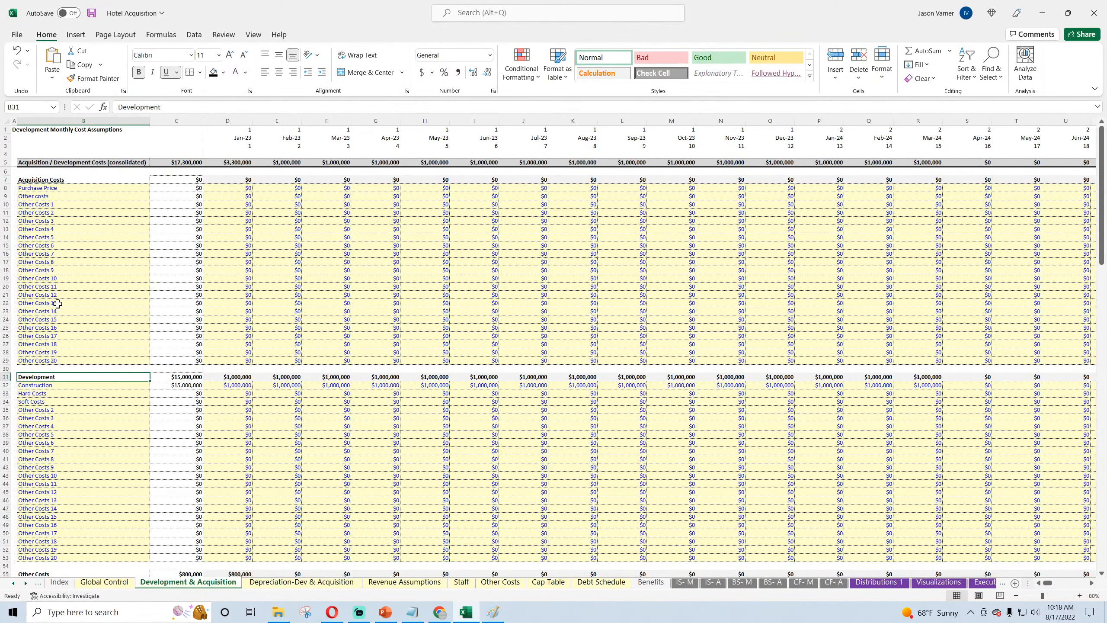
left_click(66, 183)
scroll(59, 378, "down", 20)
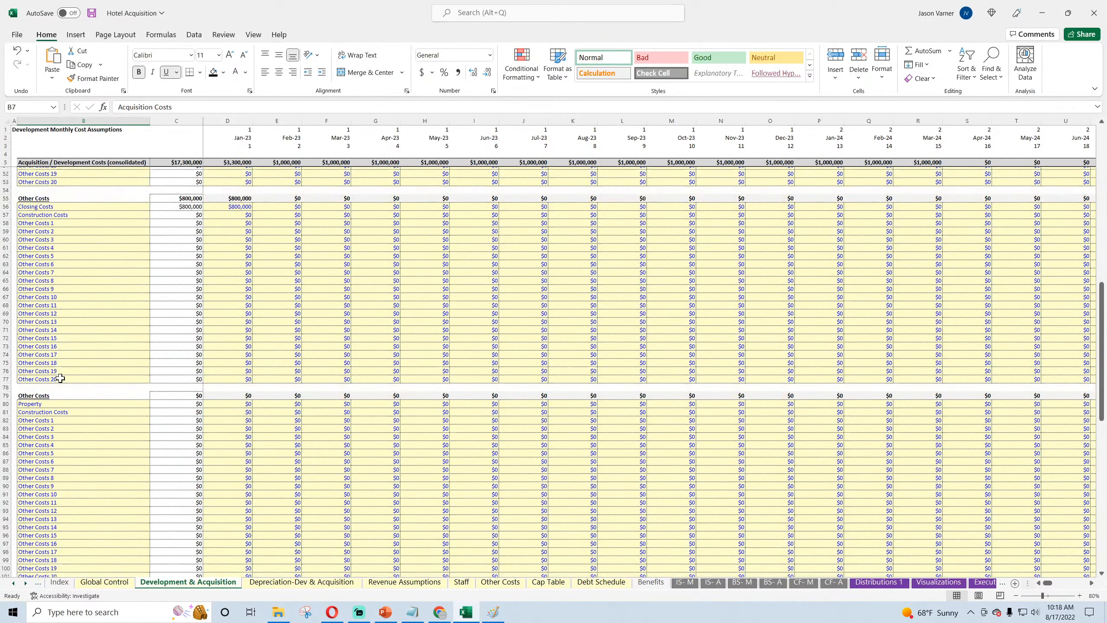
left_click(101, 387)
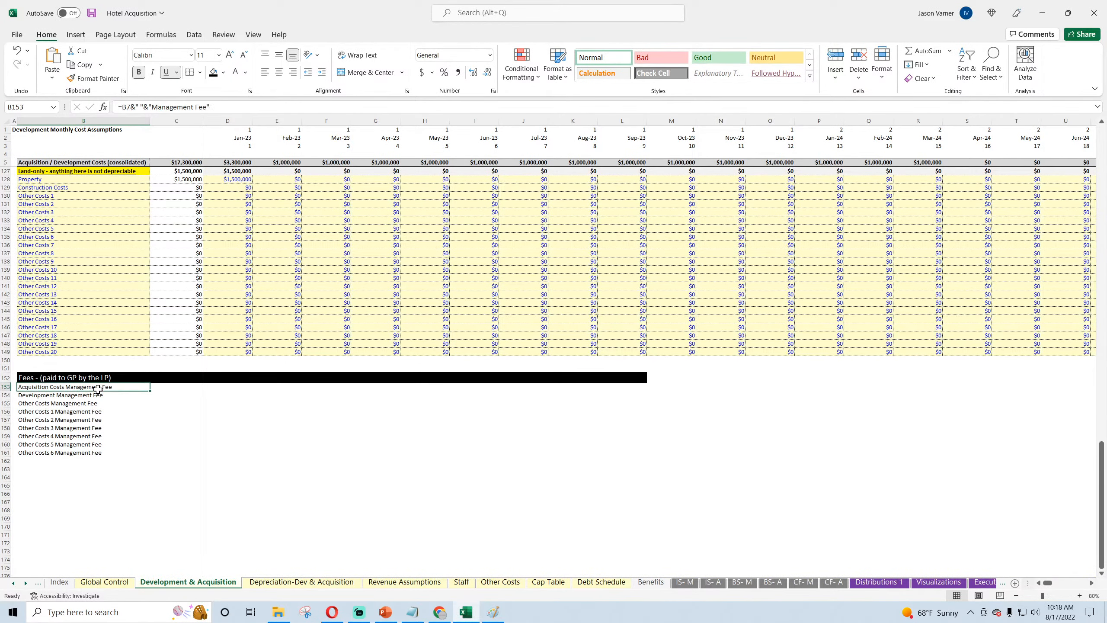
Step: Copy the Jan-23 input cell of the Other Costs 14 row into C153, beside Acquisition Costs Management Fee
left_click_drag(170, 386, 181, 442)
left_click(231, 304)
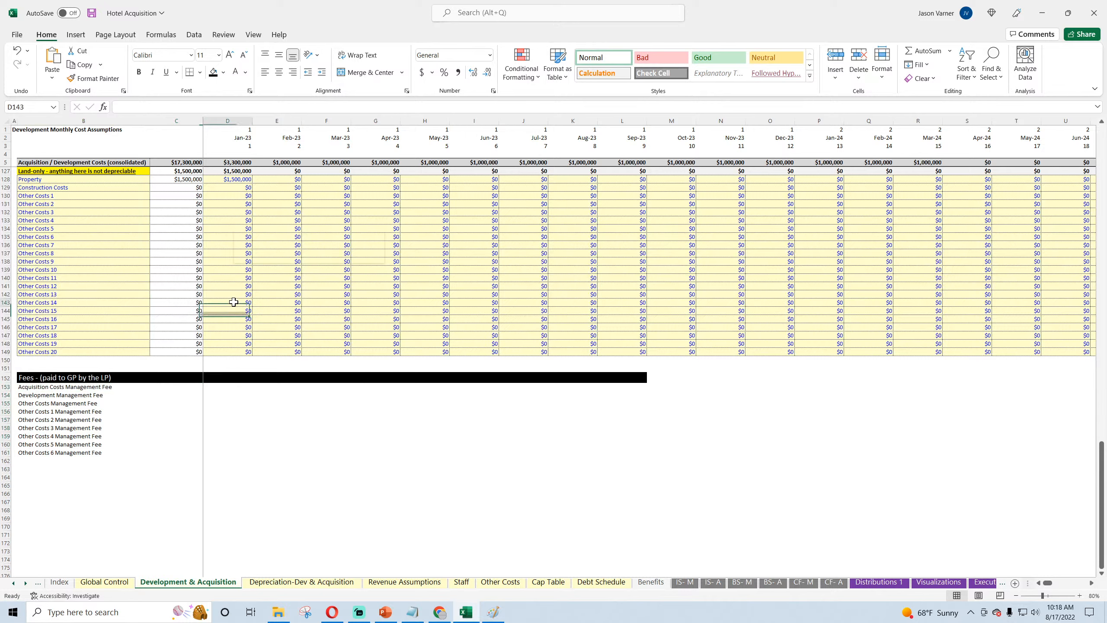
right_click(231, 304)
left_click(251, 323)
left_click(95, 386)
right_click(172, 388)
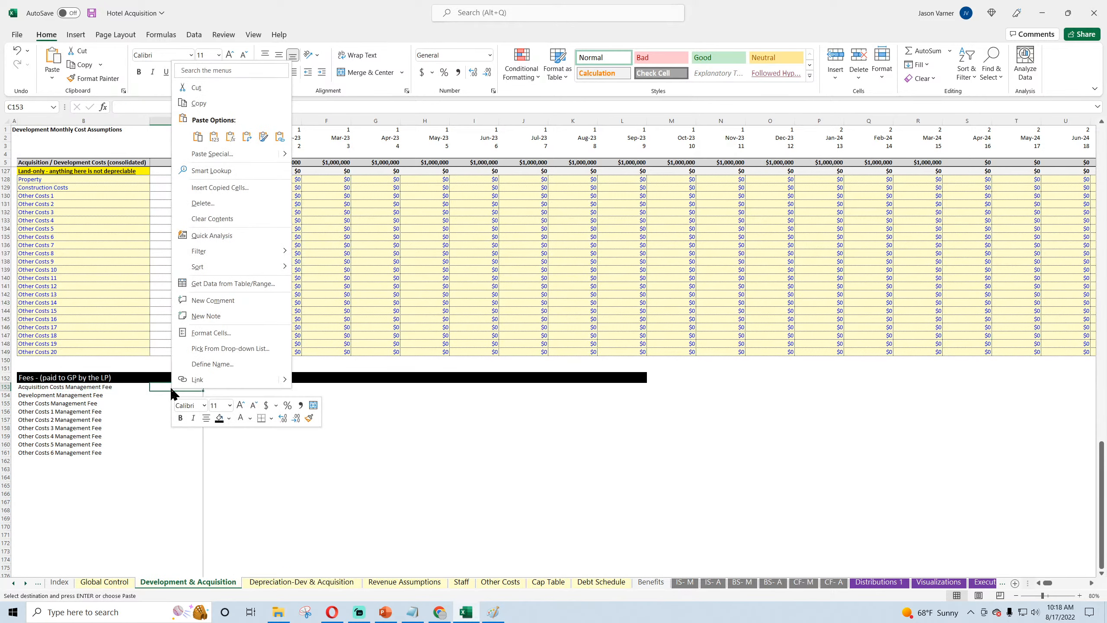
left_click(199, 137)
Step: Give C153, the Acquisition Costs Management Fee cell, the recently used light yellow fill and blue font colour
left_click(246, 72)
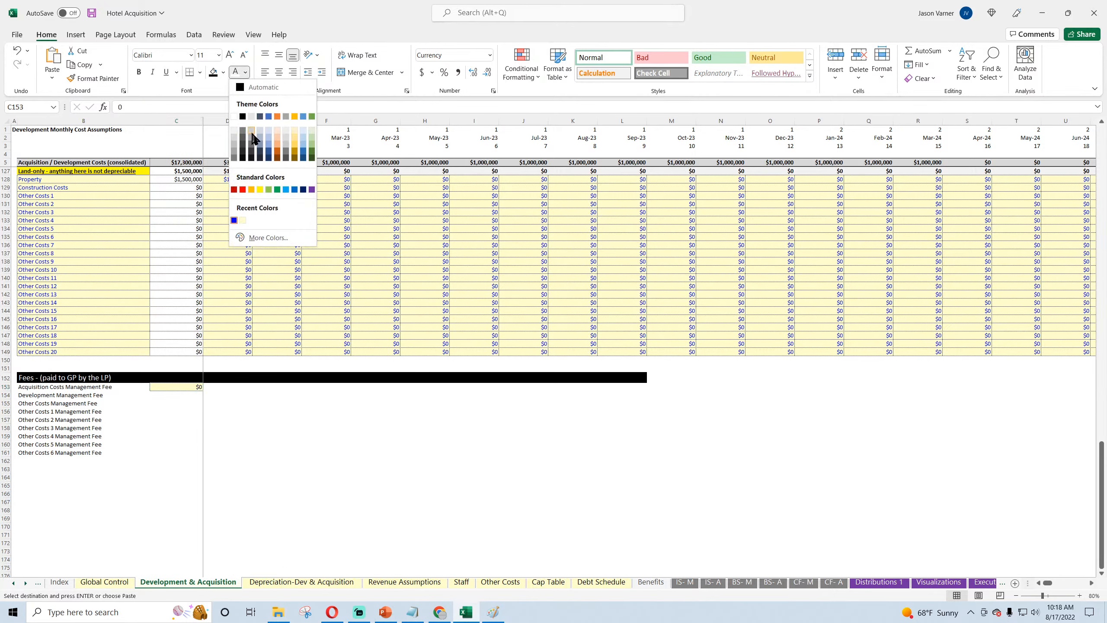
left_click(243, 220)
left_click(224, 73)
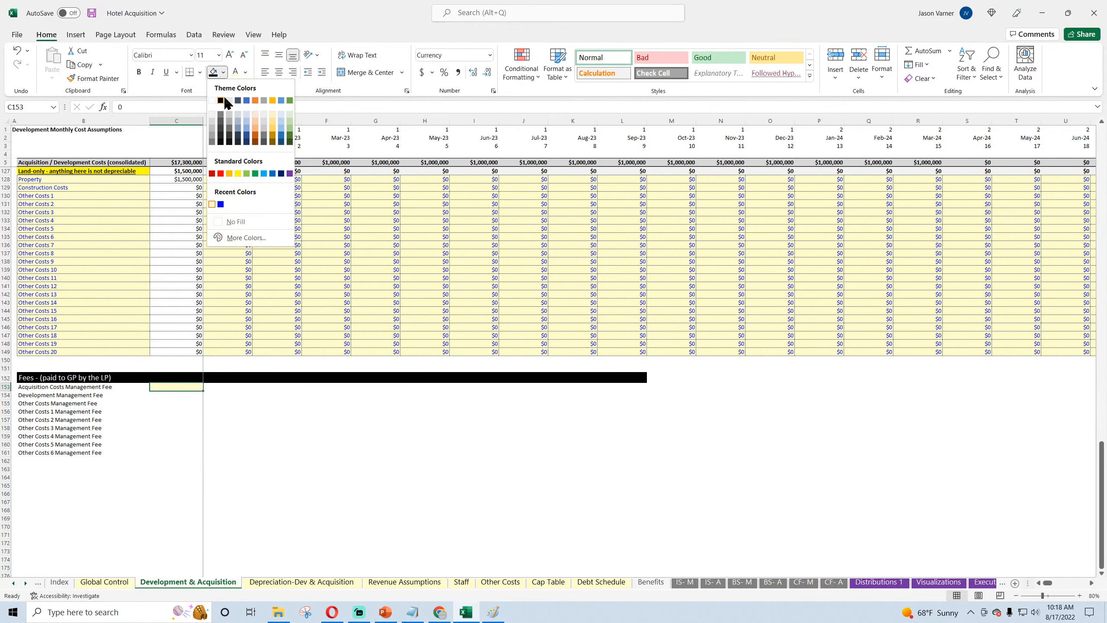
left_click(212, 205)
left_click(245, 72)
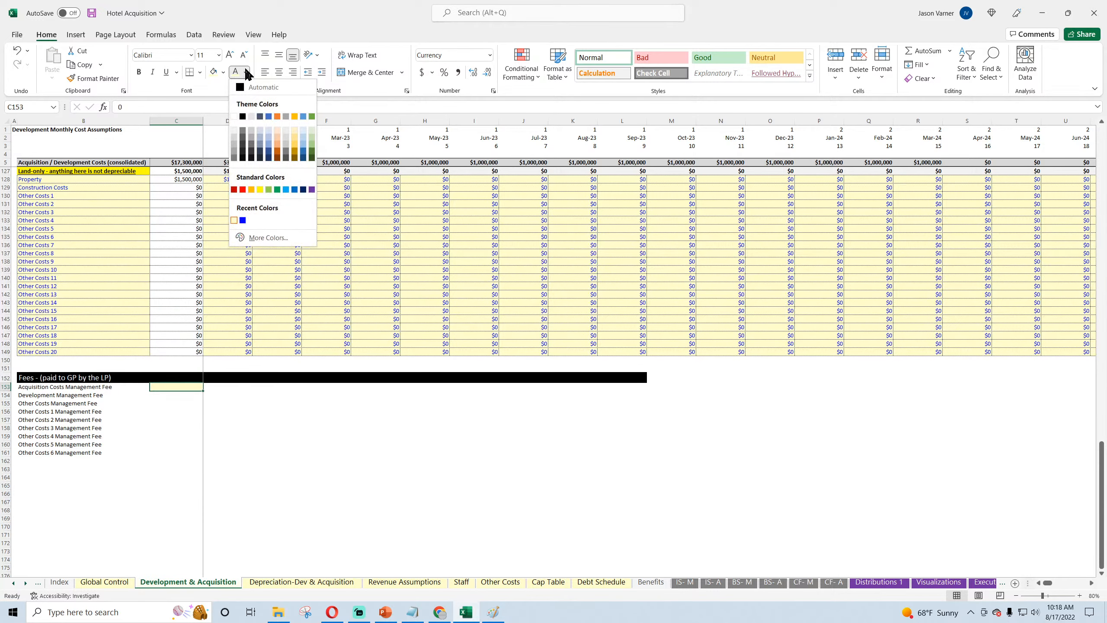
left_click(242, 220)
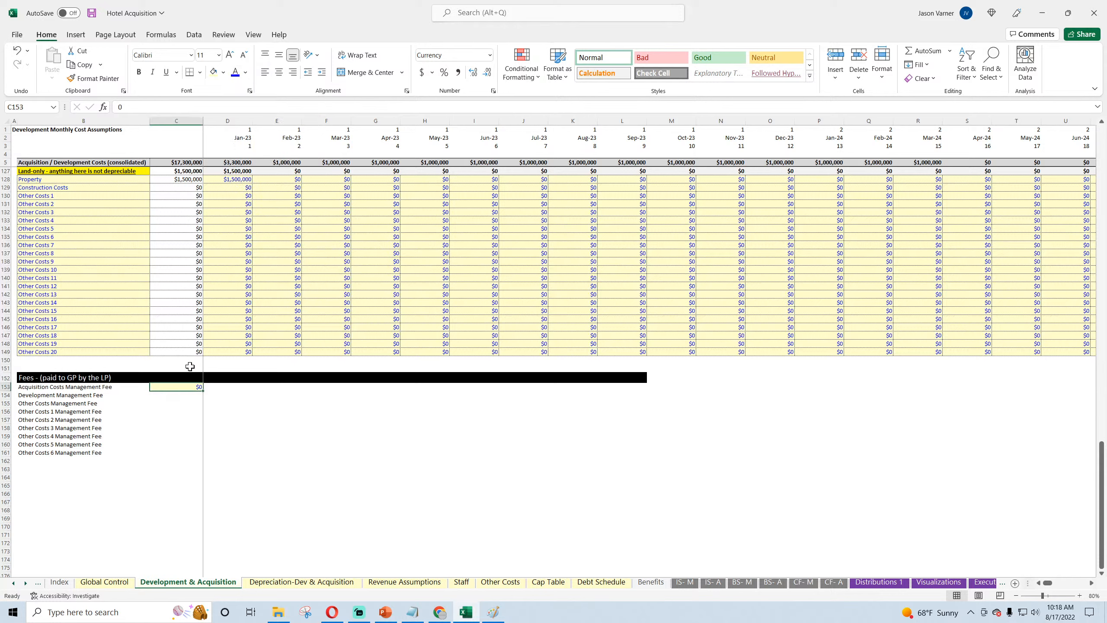
Step: Format the Acquisition Costs Management Fee cell as a percentage and set it to 5%
left_click(444, 72)
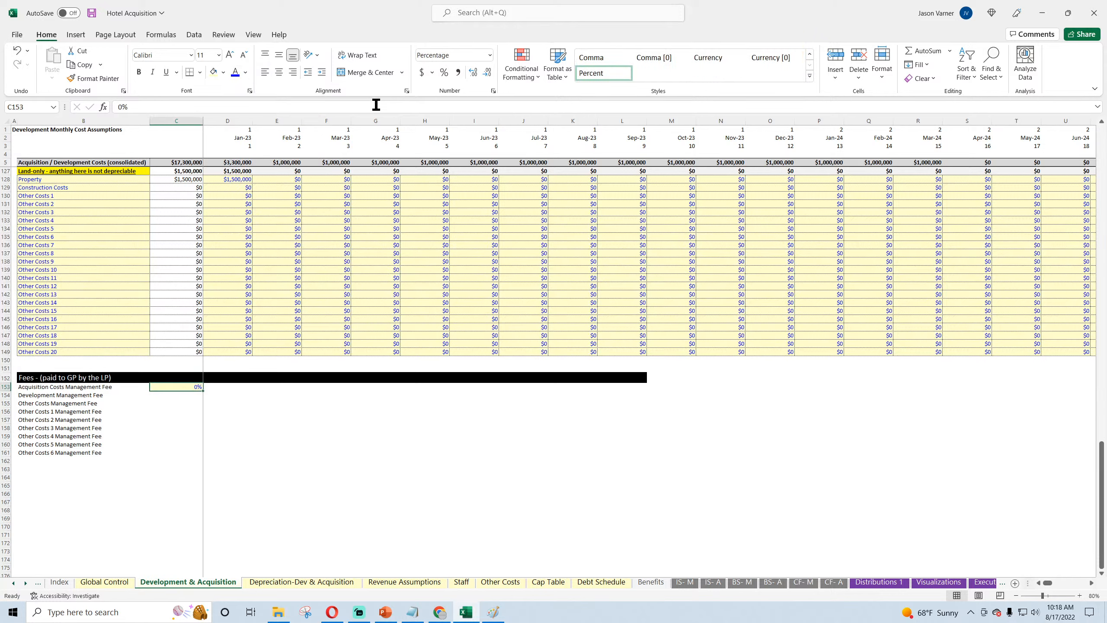
type("5")
key("Return")
Step: Show the fee percentage with two decimal places and fill it down through the Other Costs 6 Management Fee row
left_click(177, 387)
left_click(493, 91)
left_click(311, 329)
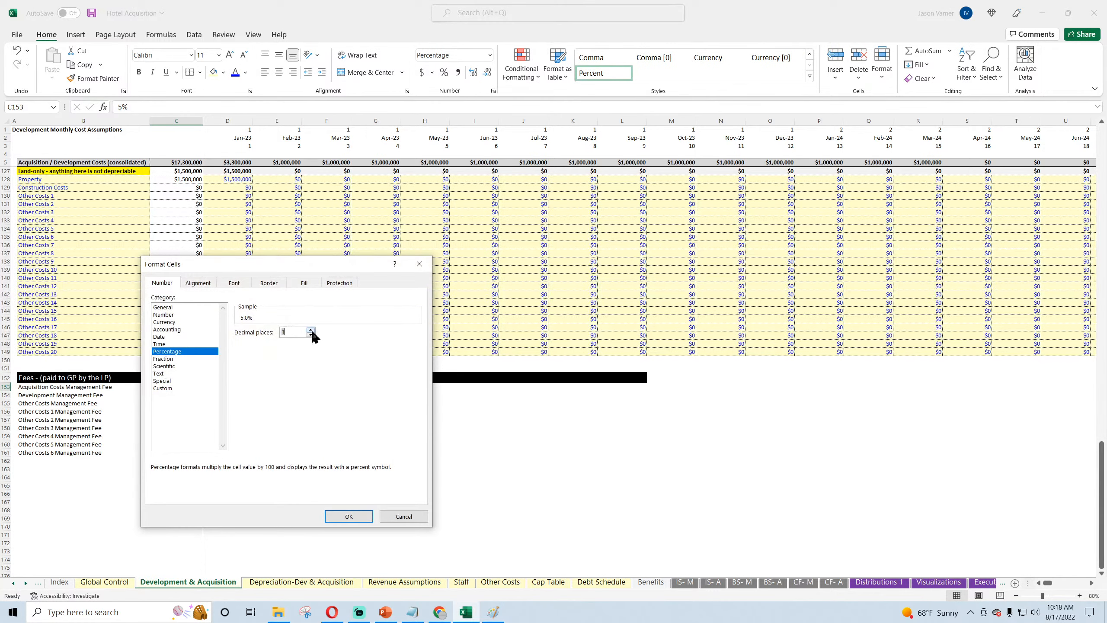
left_click(348, 515)
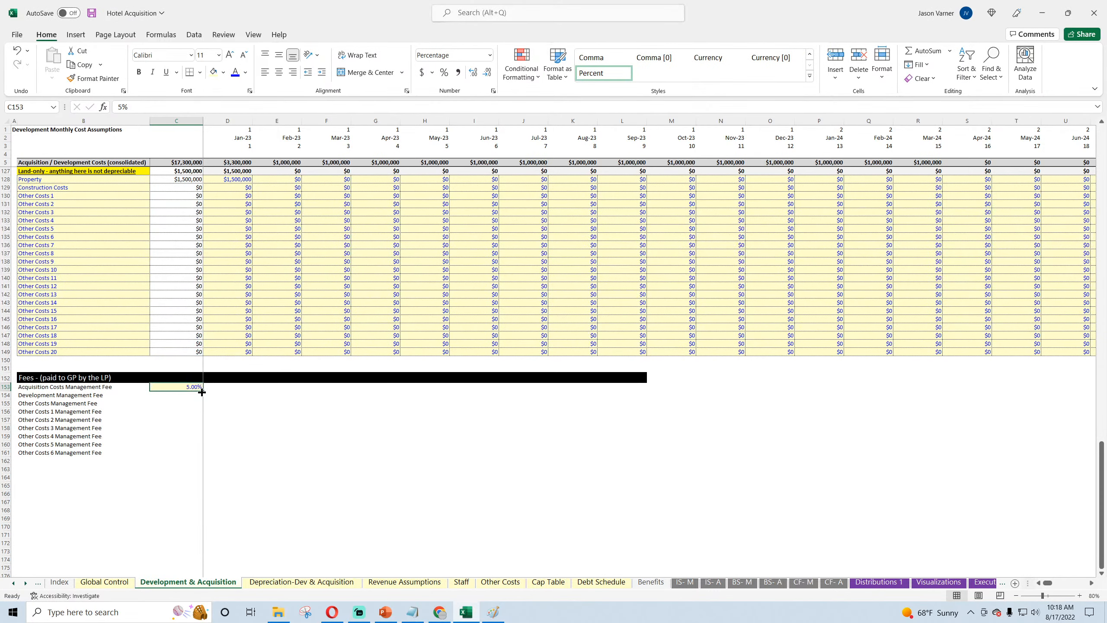
left_click_drag(202, 392, 203, 454)
Step: Apply all borders in the fine dotted line style to the fee table B153:H161 and save the workbook
left_click_drag(74, 387, 413, 453)
left_click(200, 73)
left_click(210, 183)
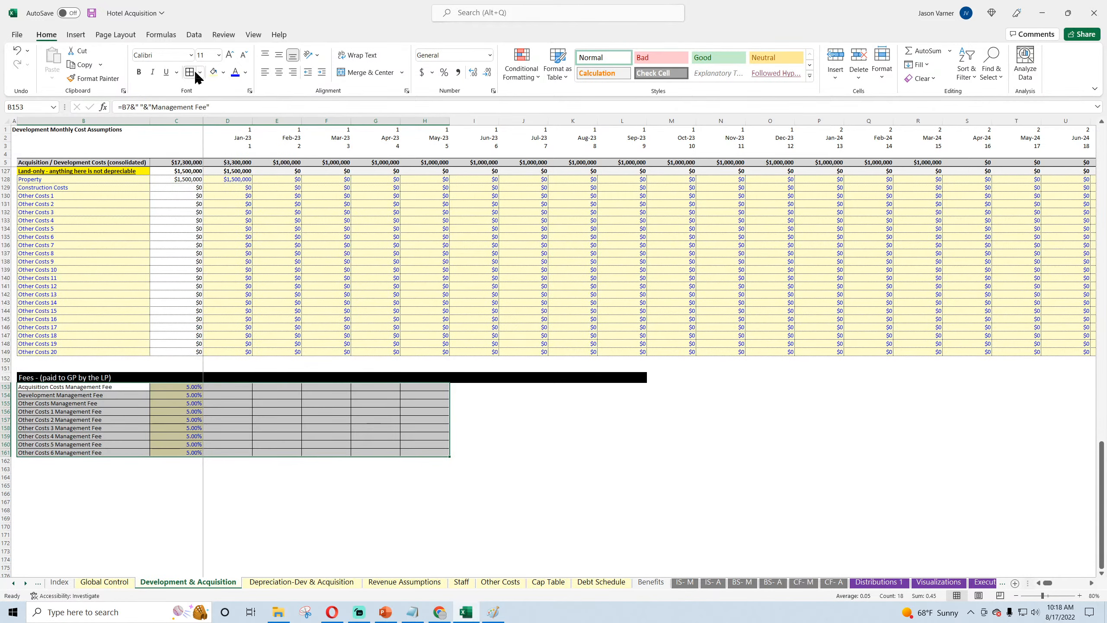
left_click(200, 73)
mouse_move(237, 387)
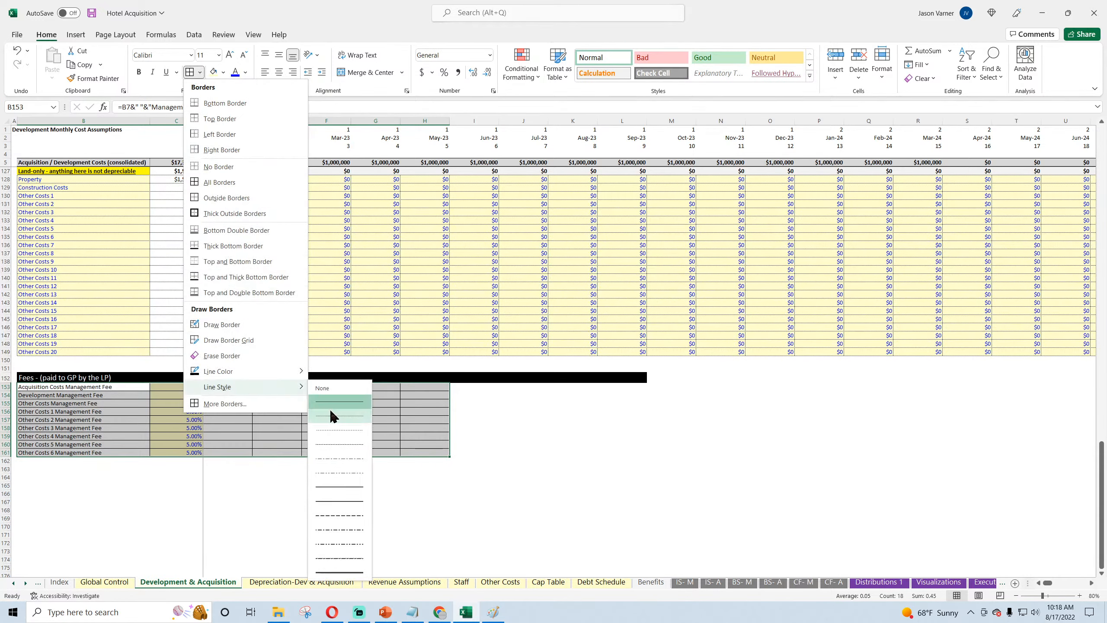
left_click(332, 416)
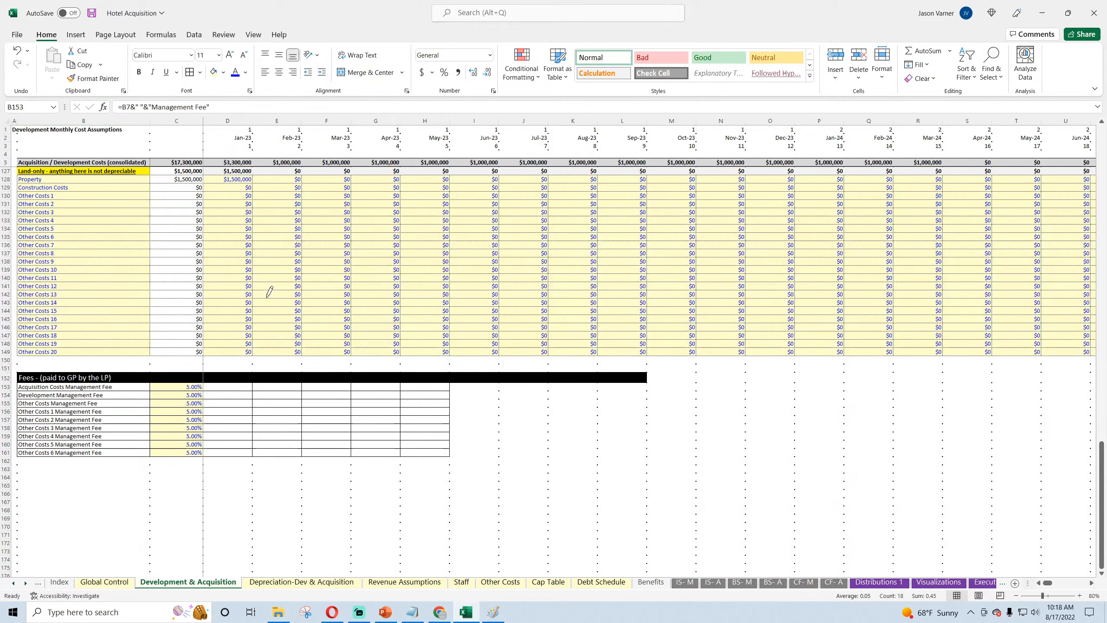
left_click(190, 73)
left_click_drag(210, 404, 210, 412)
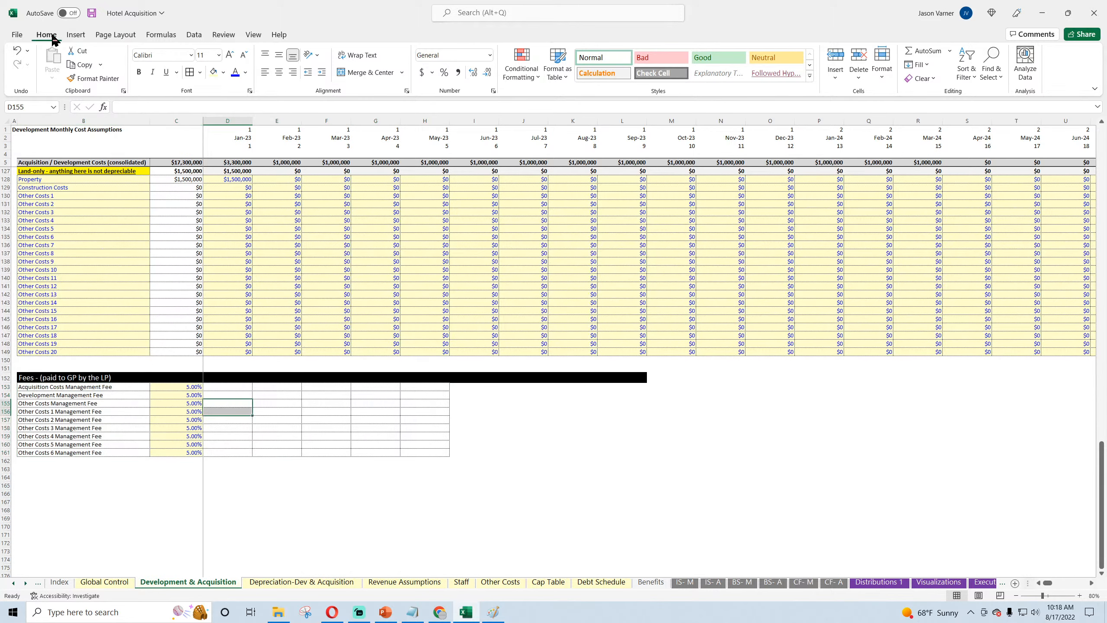
left_click(93, 13)
left_click(273, 428)
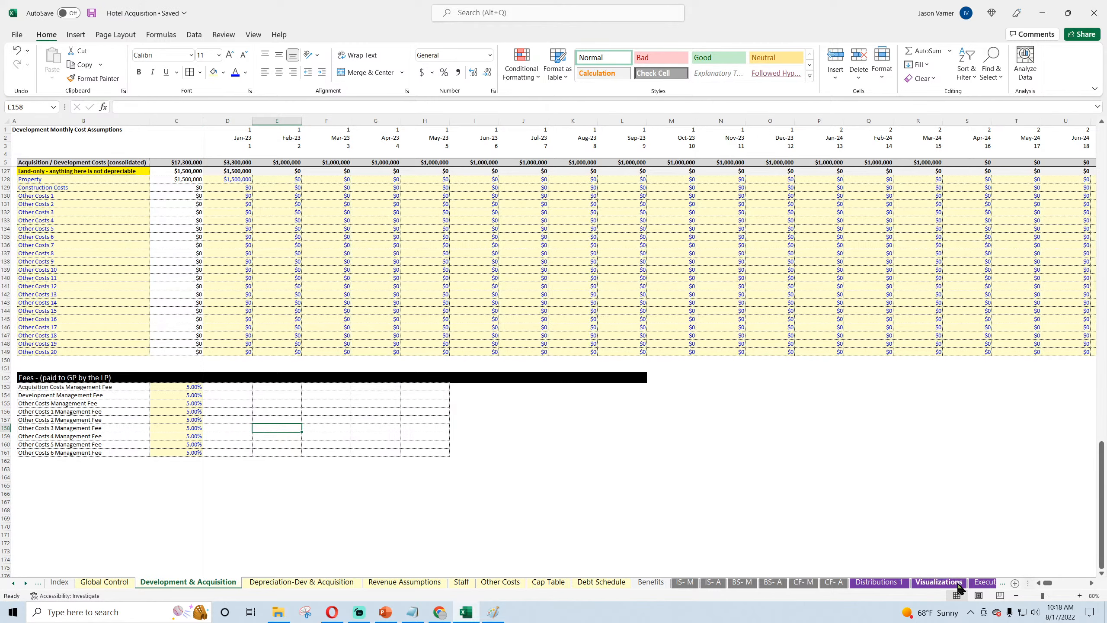
Step: Review the Monthly Detail sheet from Net Operating Income through Other Cash Flow Items, around empty row 260, and save the workbook
left_click(985, 582)
left_click(979, 584)
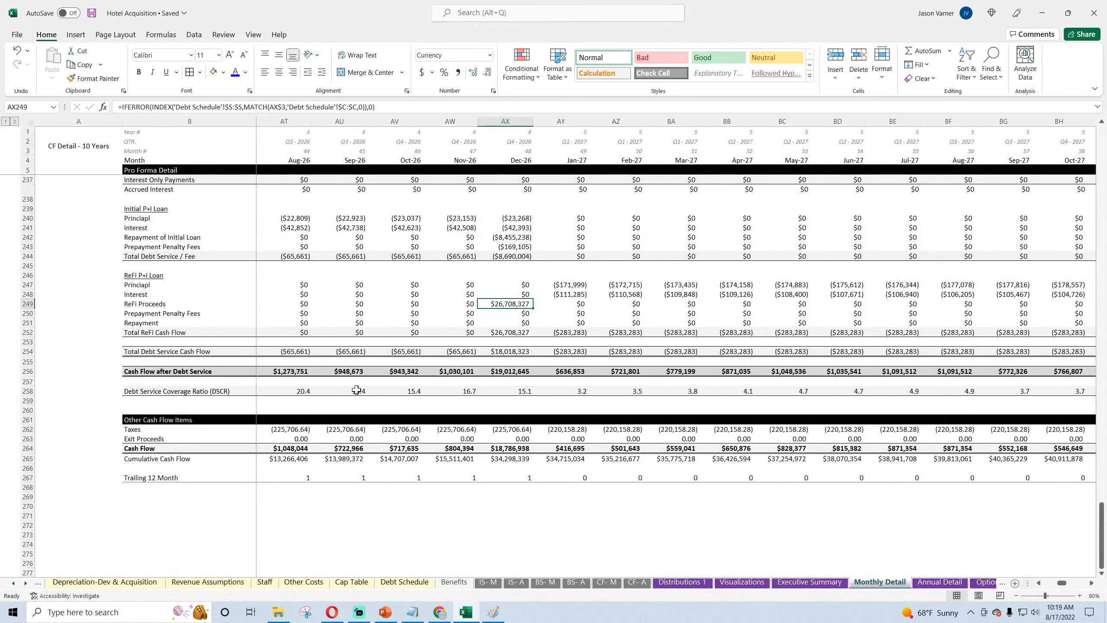
left_click(131, 408)
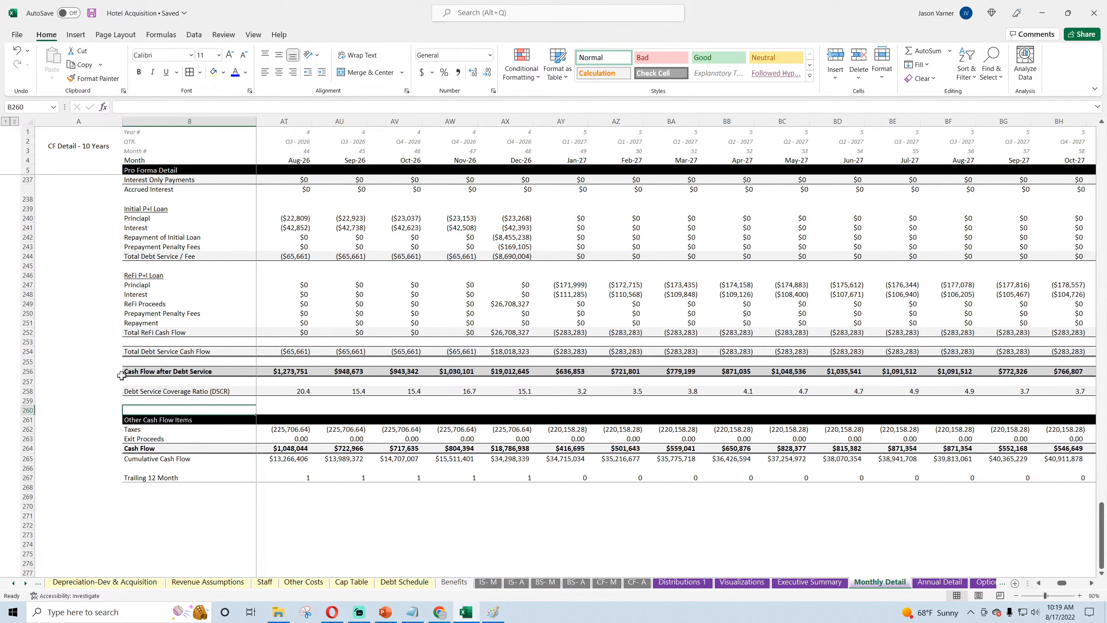
scroll(101, 368, "up", 11)
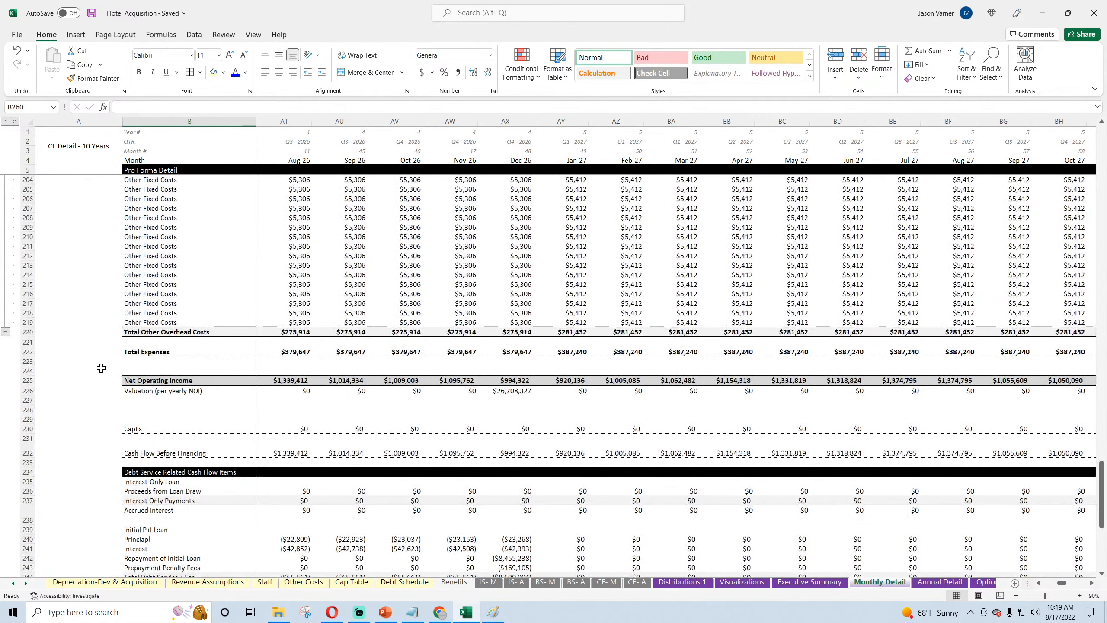
scroll(101, 368, "down", 11)
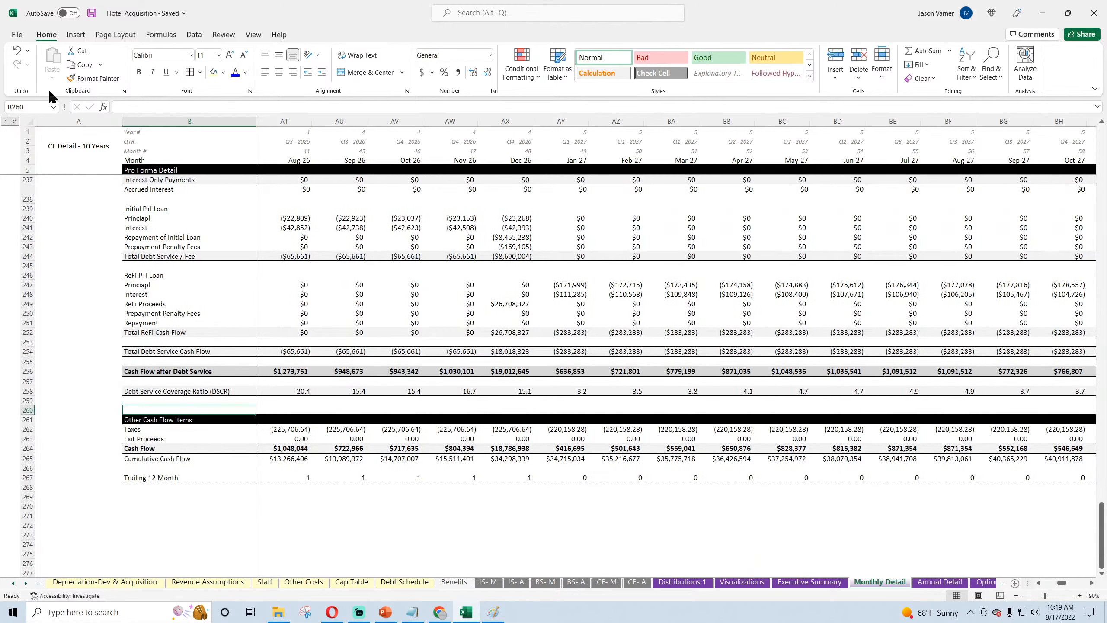
left_click(93, 16)
Step: Look at the Depreciation-Dev & Acquisition sheet and recheck the Acquisition Costs Management Fee label formula on Development & Acquisition
left_click(110, 583)
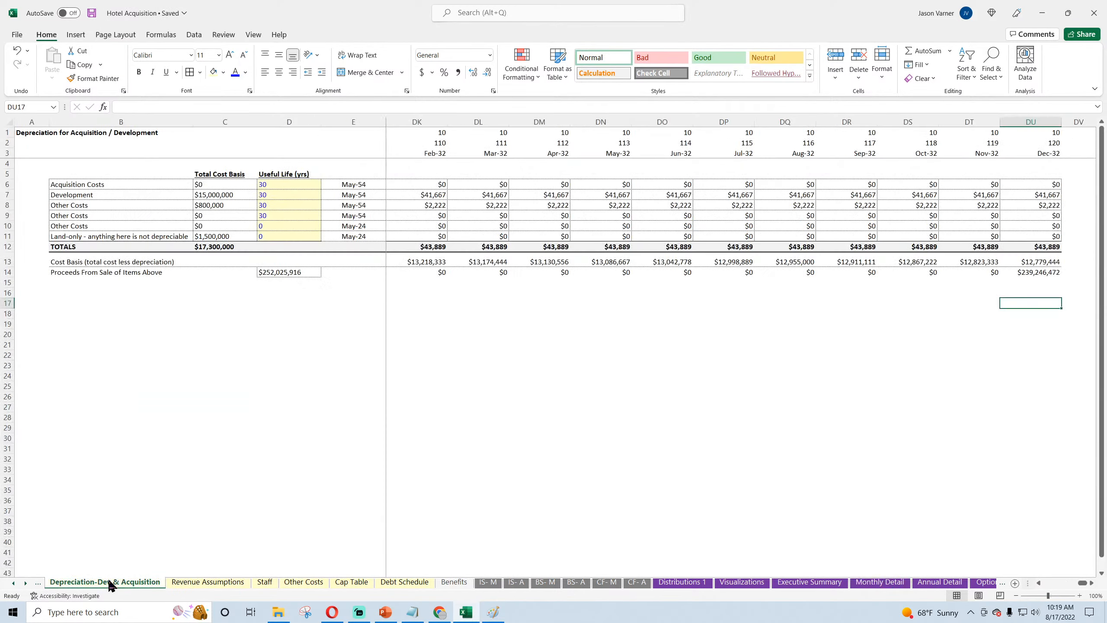
left_click(14, 583)
left_click(13, 583)
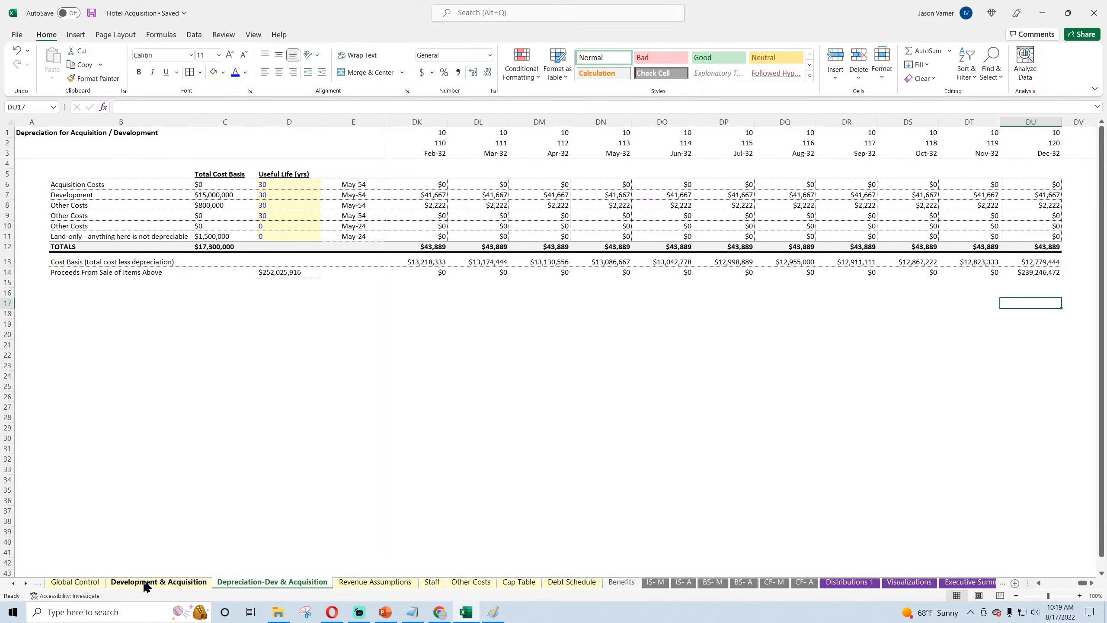
left_click(148, 582)
left_click(87, 388)
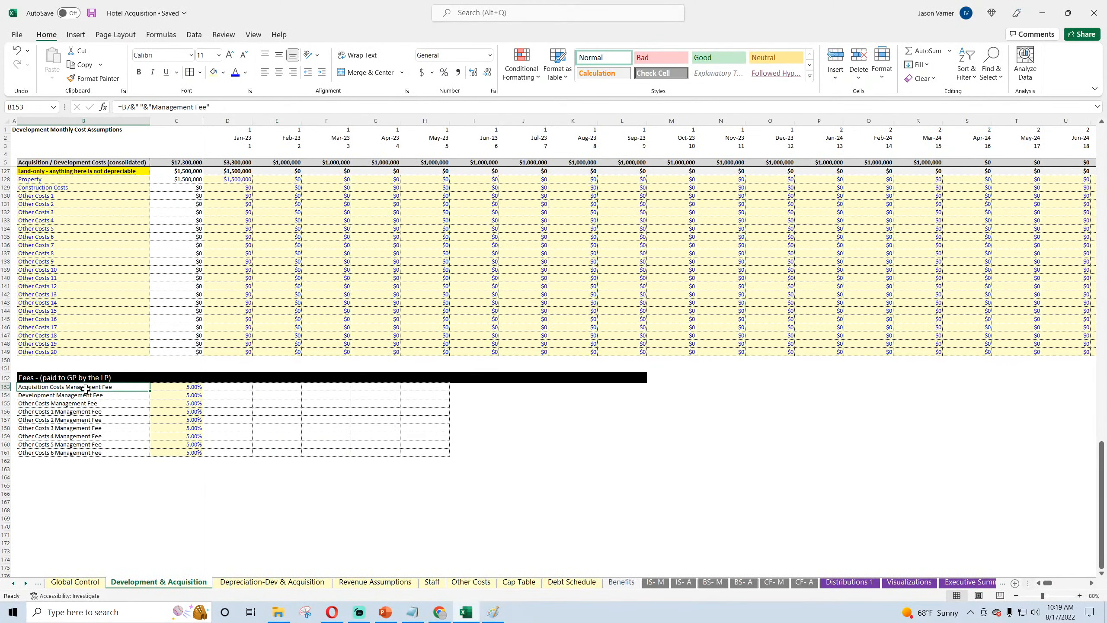
Step: Check the label formulas of the Acquisition, Development and first Other Costs management fees against their section headings higher up the sheet
left_click(86, 395)
left_click(87, 388)
left_click(88, 395)
left_click(89, 388)
left_click(88, 395)
scroll(89, 396, "up", 20)
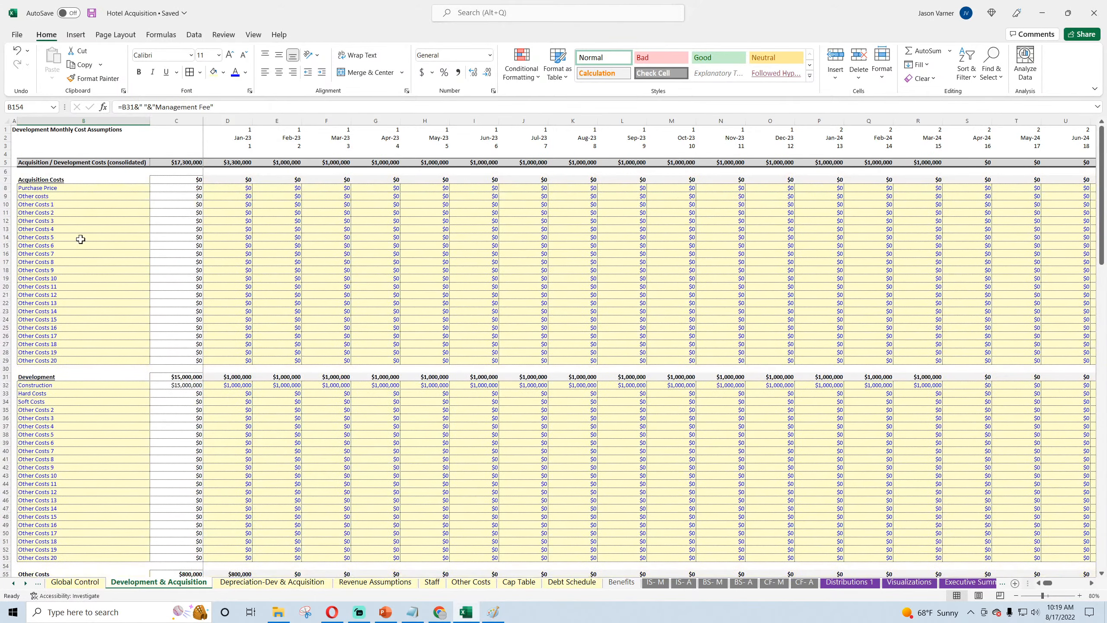
left_click(38, 374)
scroll(38, 374, "down", 11)
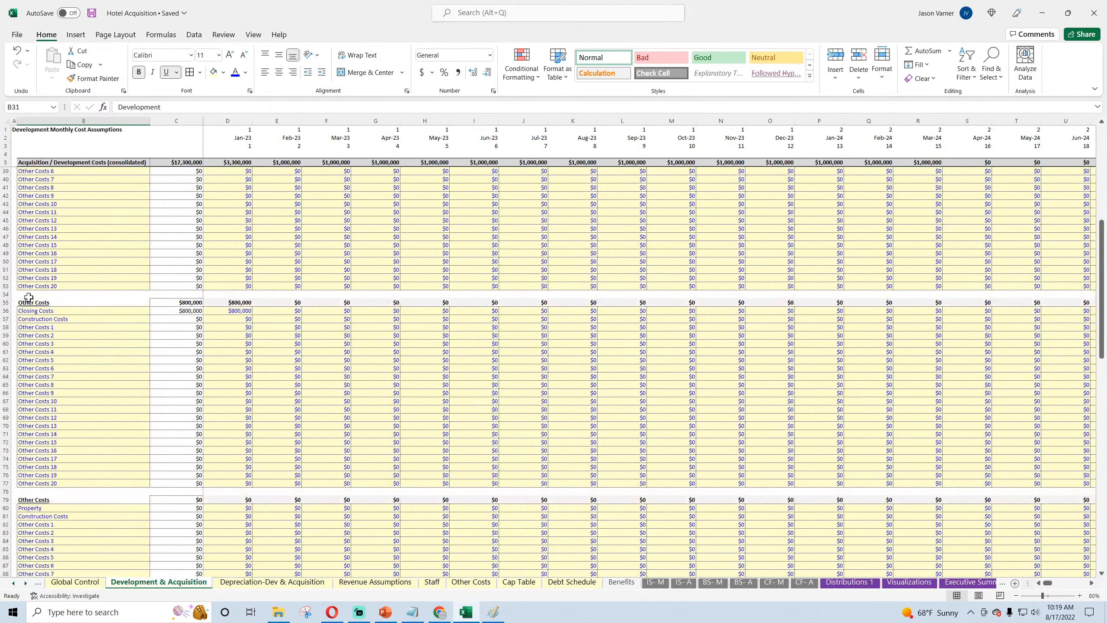
left_click(29, 310)
scroll(28, 493, "down", 8)
scroll(28, 495, "down", 20)
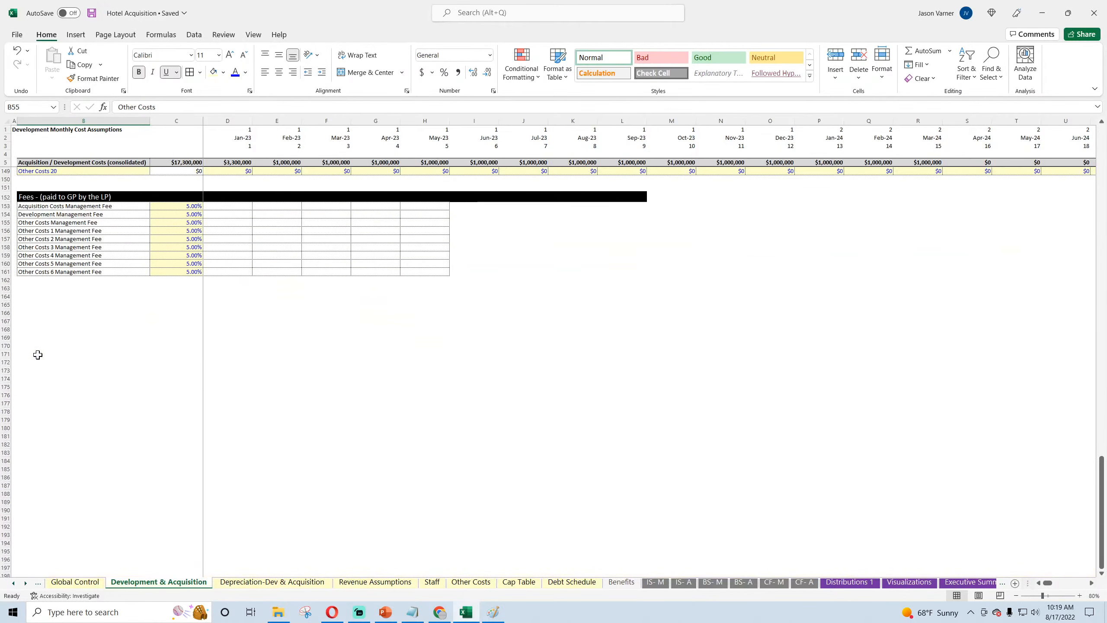
left_click(42, 221)
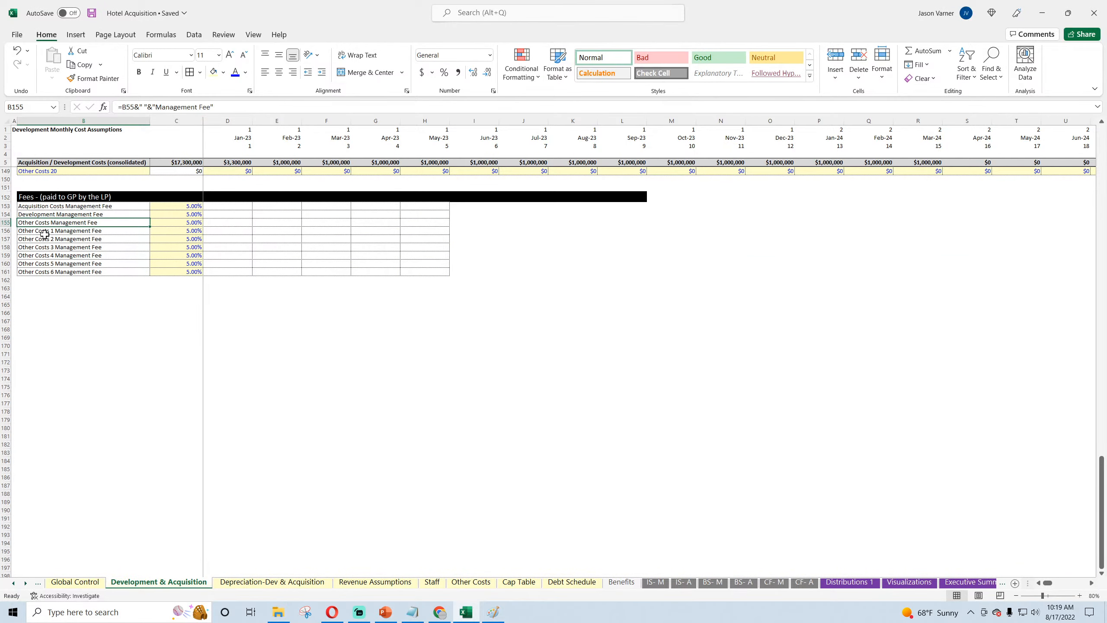
Step: Change the fee label formula in B156 to reference the Other Costs heading in B79
left_click(47, 230)
left_click(137, 107)
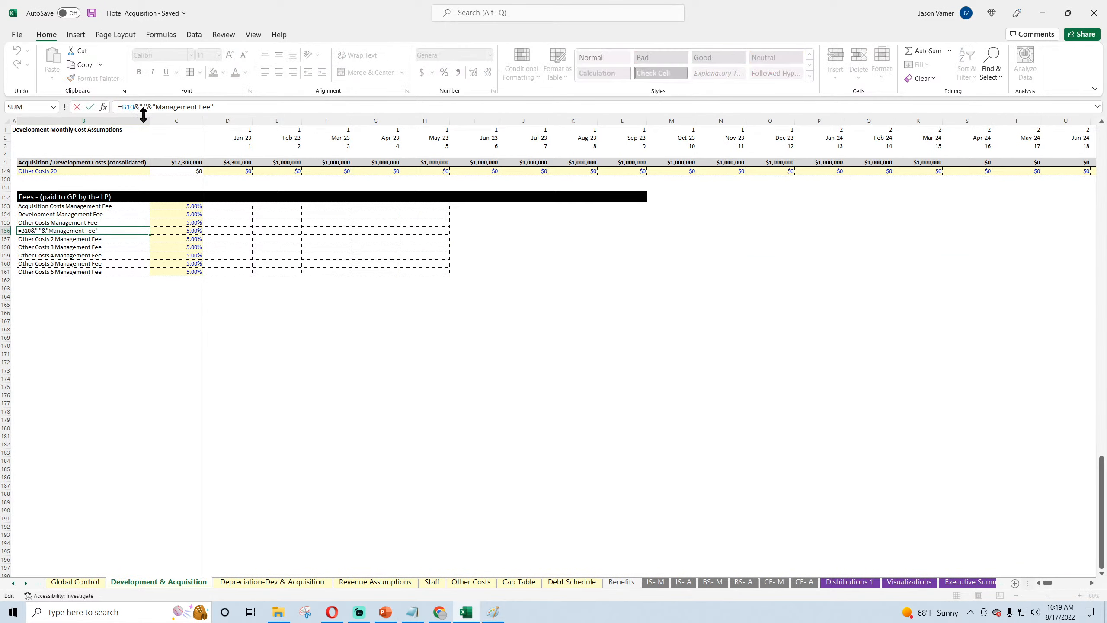
key("BackSpace")
key("BackSpace")
type("7")
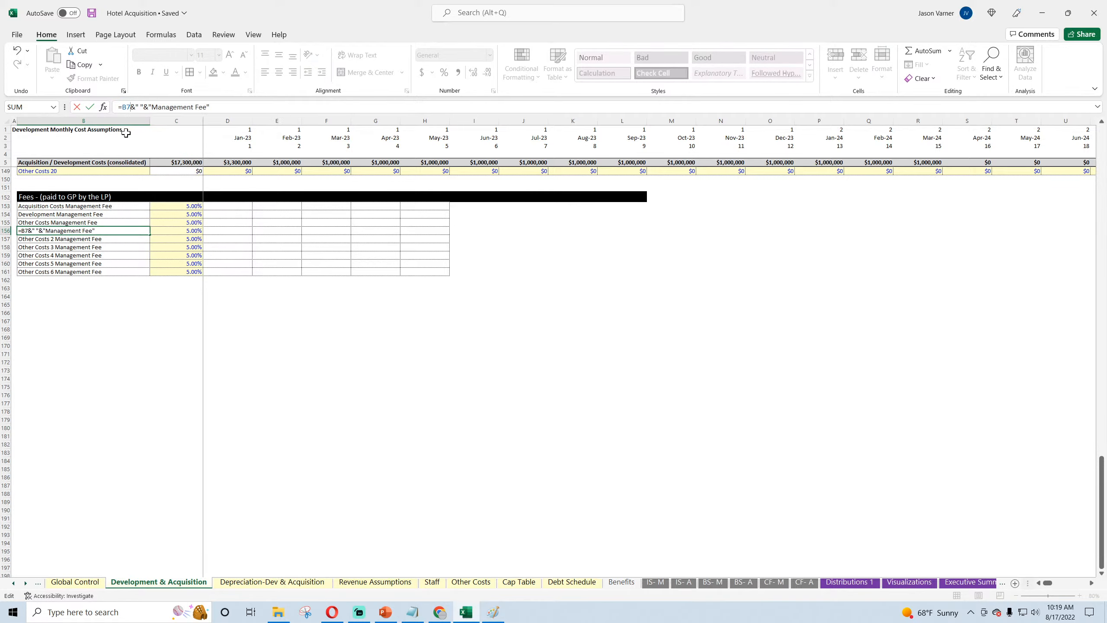
key("Return")
Step: Find the last Other Costs section heading and change the fee label formula in B157 to reference B103
scroll(130, 329, "up", 4)
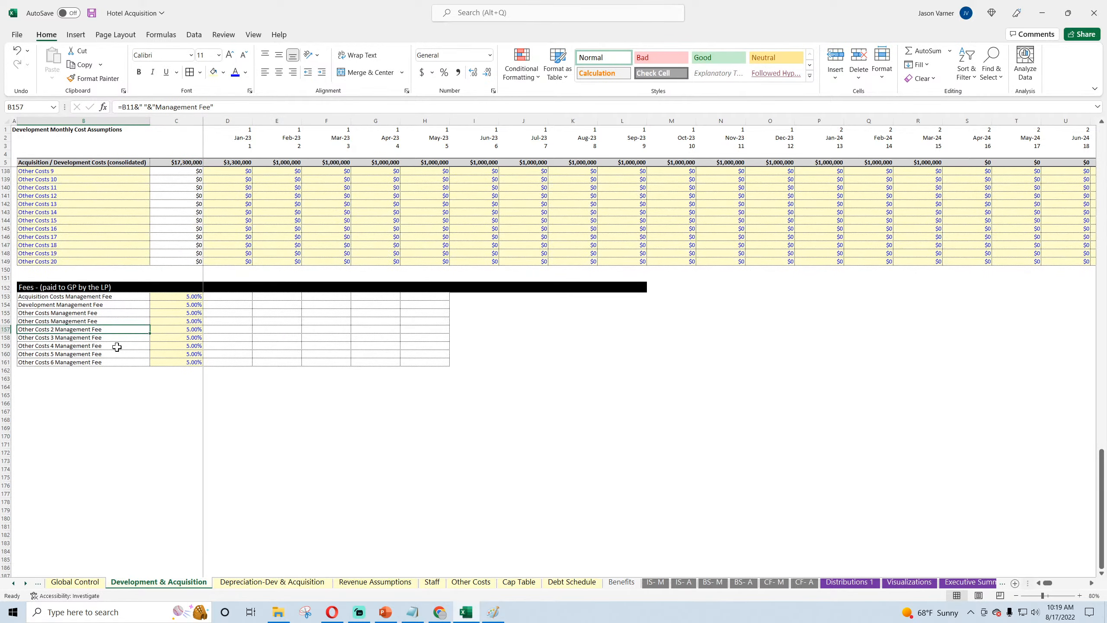
scroll(117, 347, "up", 20)
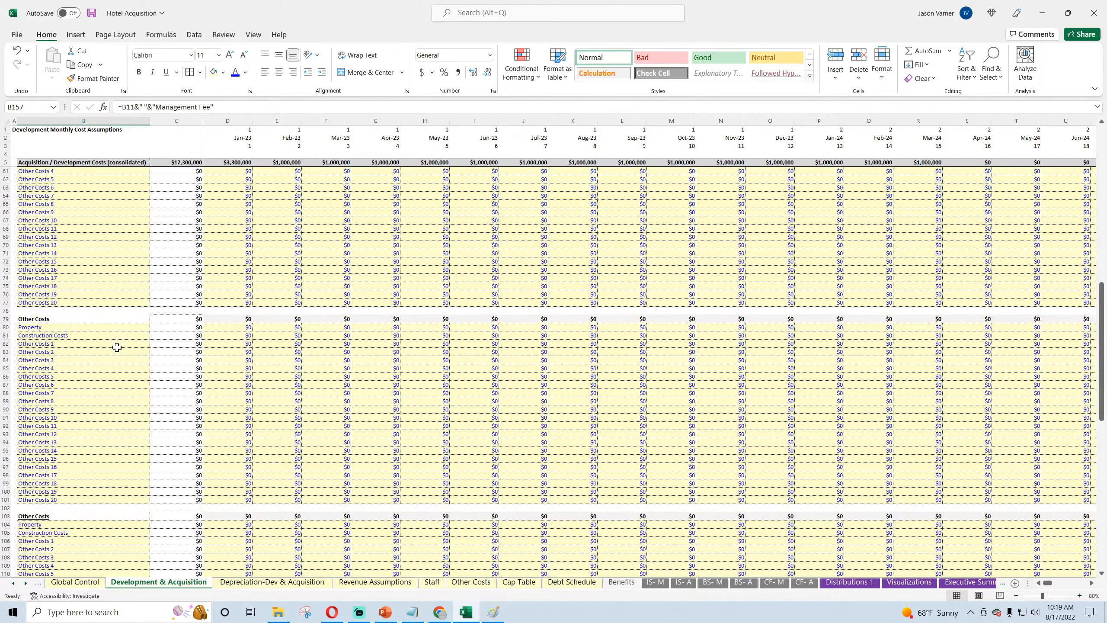
scroll(57, 315, "down", 11)
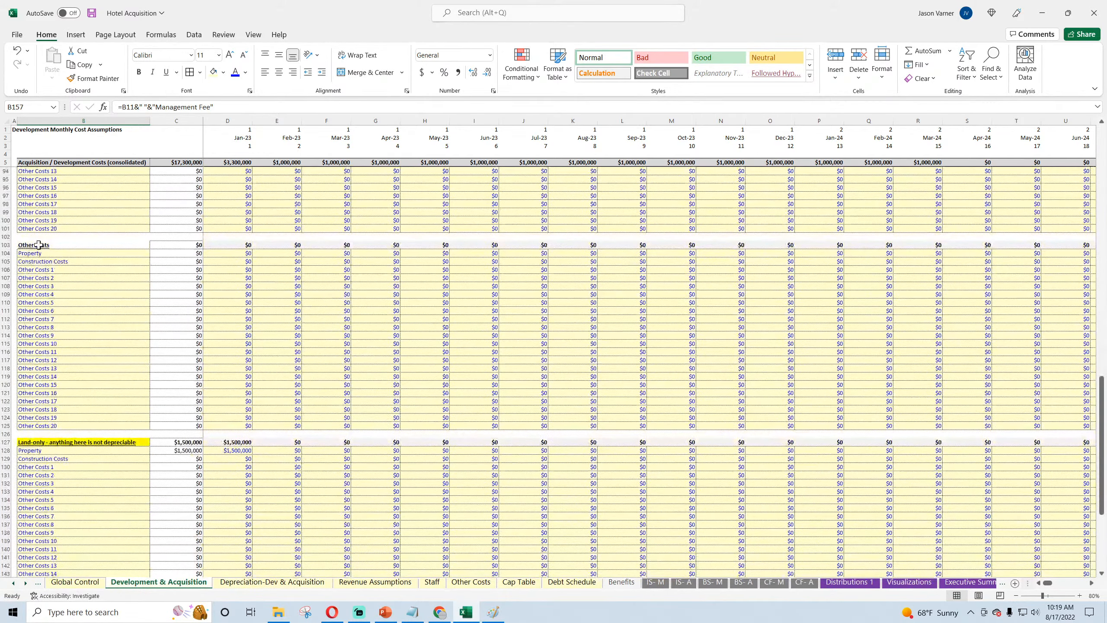
scroll(42, 368, "down", 11)
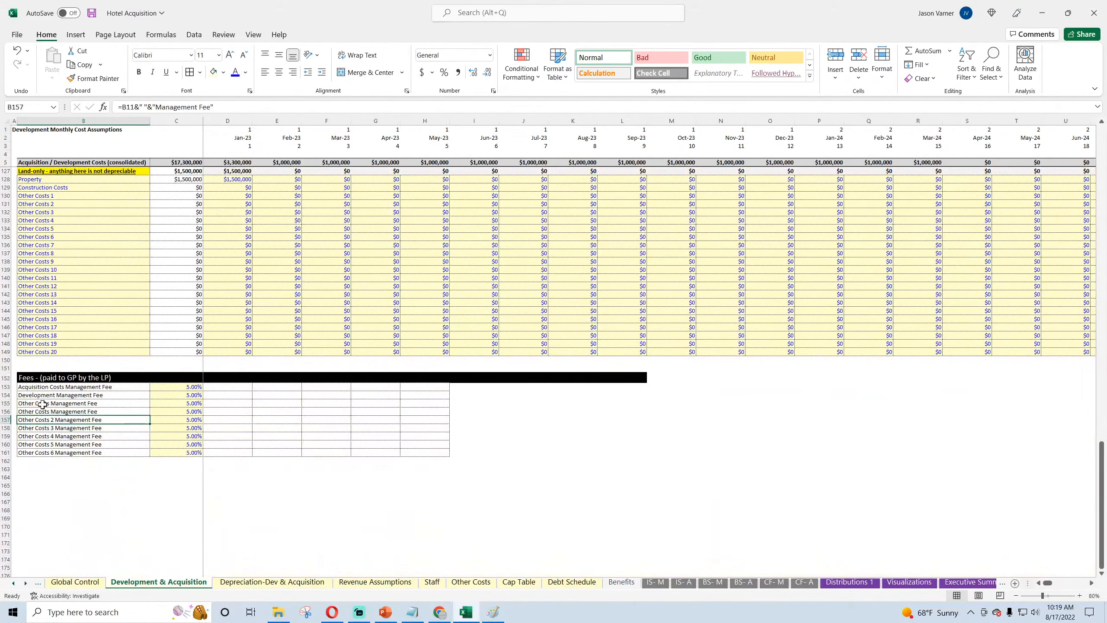
left_click(41, 412)
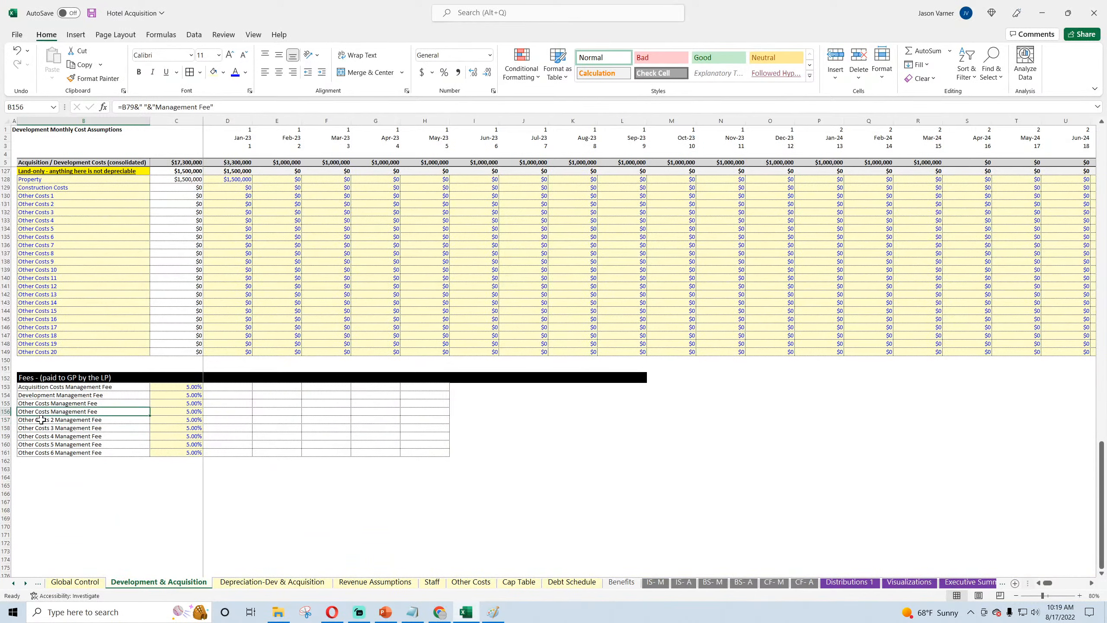
left_click(41, 420)
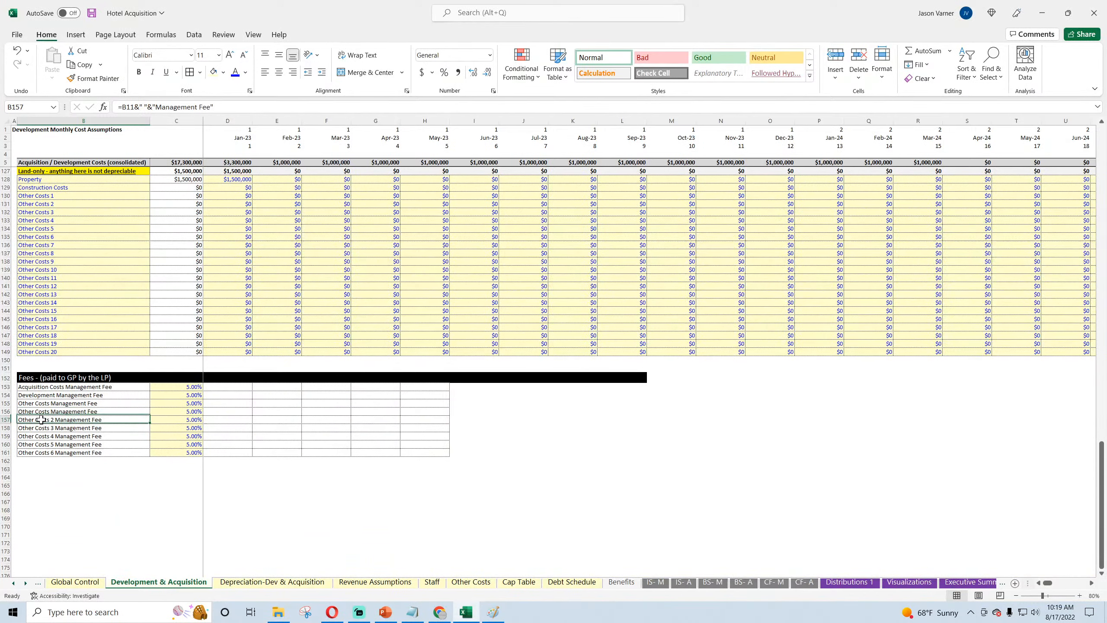
left_click(134, 106)
key("BackSpace")
type("03")
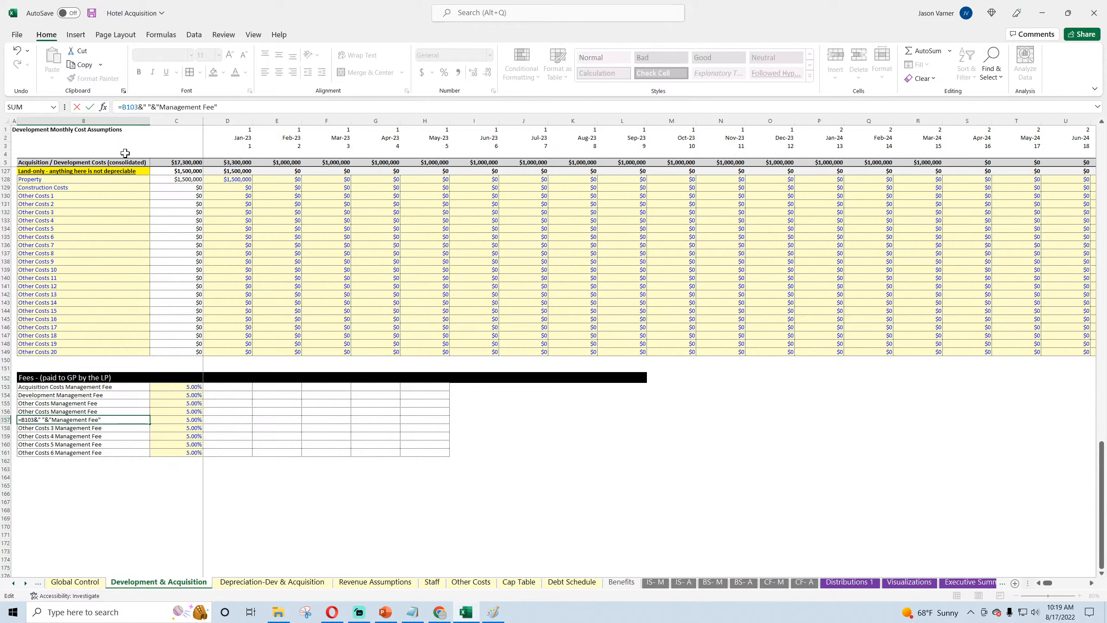
key("Return")
Step: Change the fee label formula in B158 to reference the land-only heading B127, and clear the labels in B159:B161
left_click(134, 107)
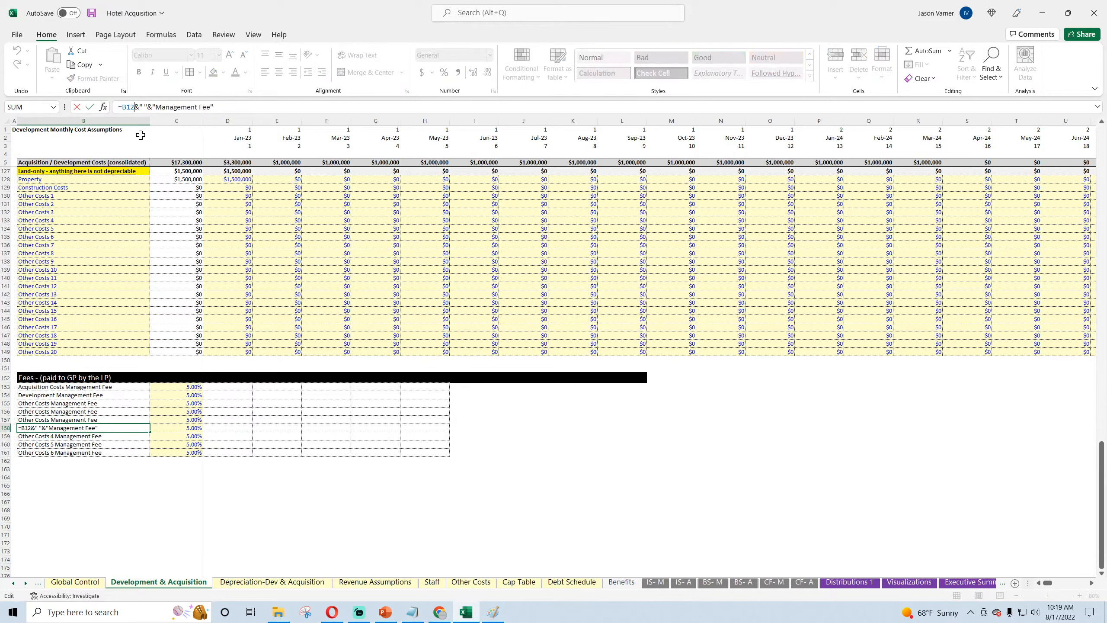
type("7")
key("Return")
key("BackSpace")
key("Return")
key("BackSpace")
key("Return")
key("BackSpace")
key("Return")
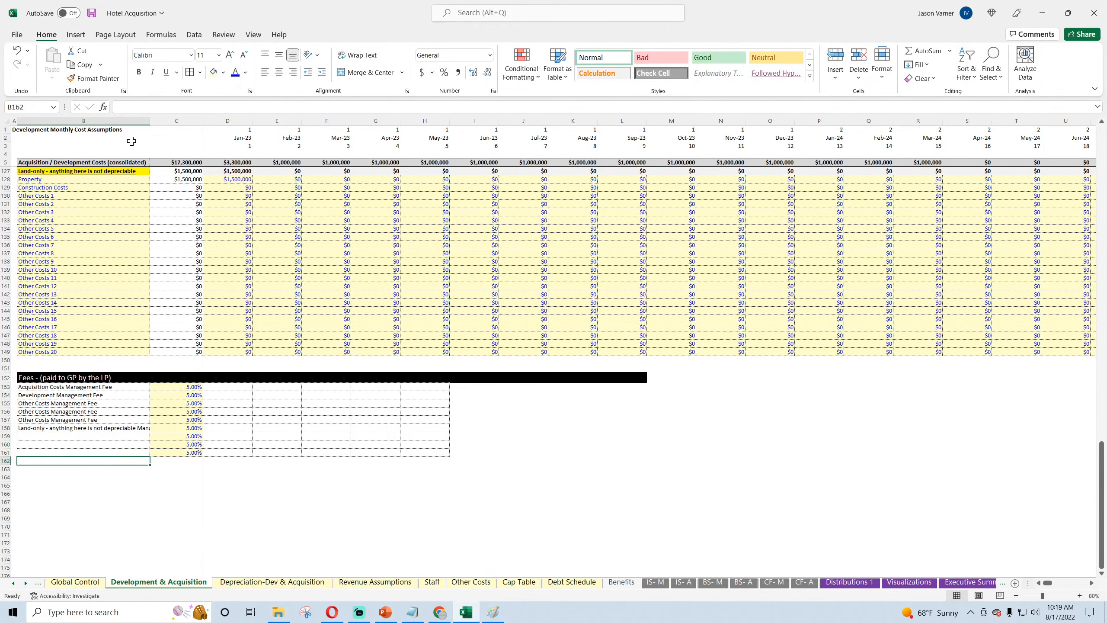
Step: Remove the leftover percentages and formatting from fee table rows 159 to 161 and save the workbook
left_click_drag(15, 433, 529, 473)
left_click(375, 542)
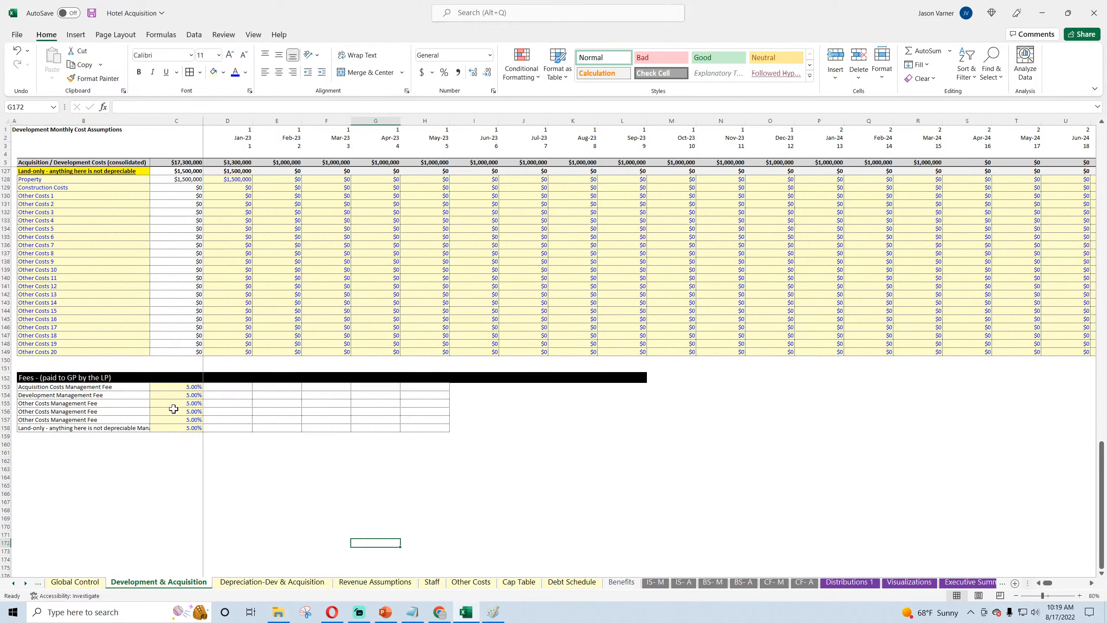
left_click(93, 13)
Step: Enter the formula =C153*D$7 in D153, multiplying the acquisition fee percentage by the Jan-23 Acquisition Costs total
scroll(154, 344, "up", 20)
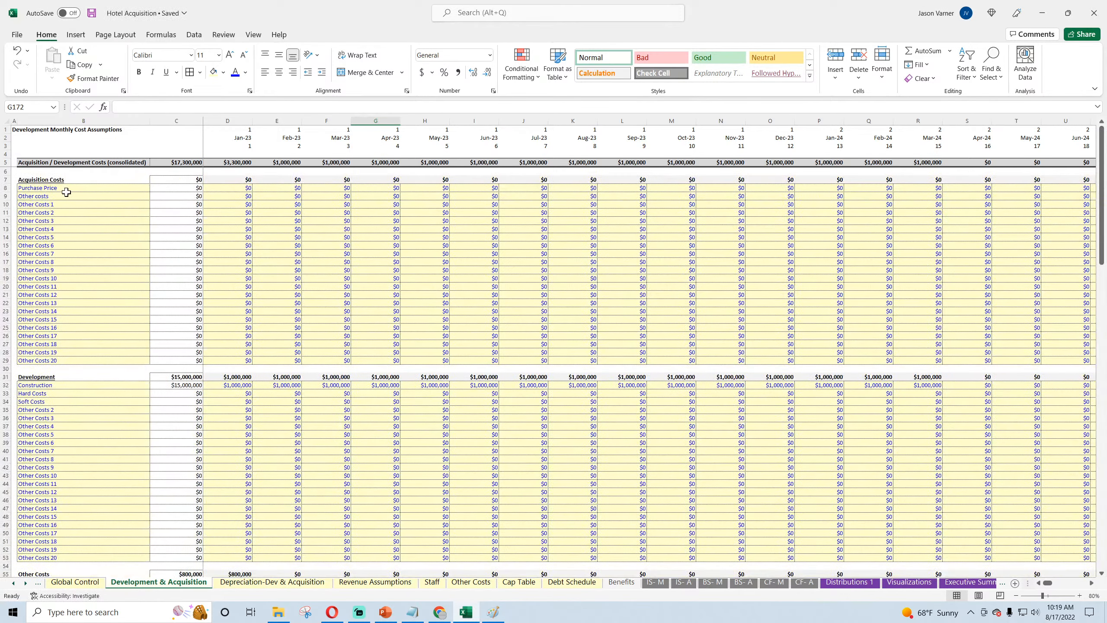
left_click(65, 179)
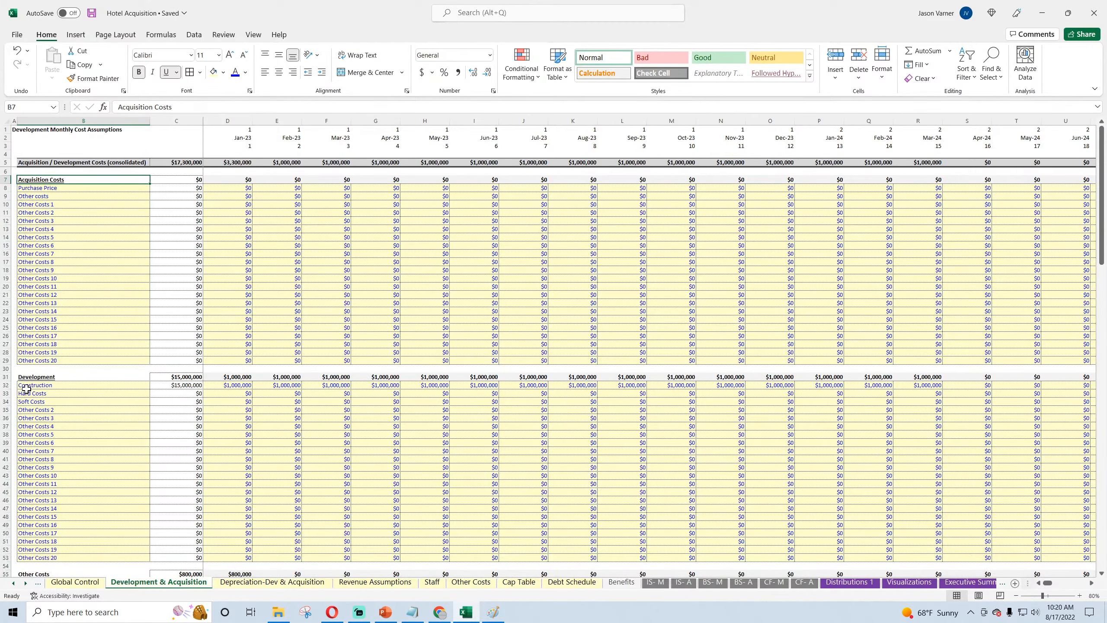
scroll(68, 434, "down", 7)
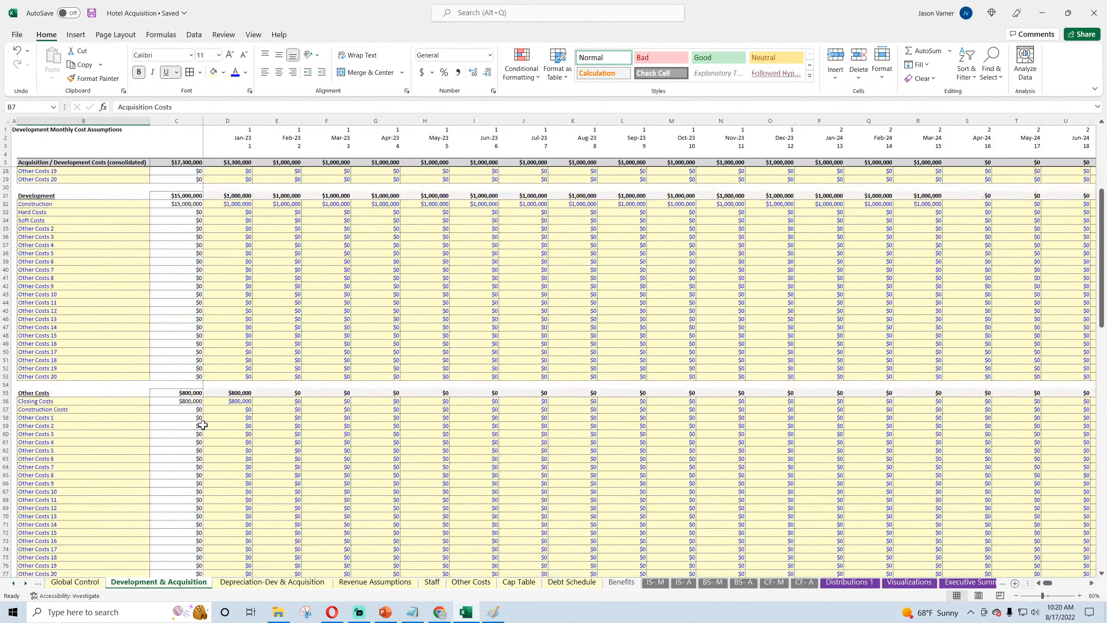
scroll(201, 420, "up", 7)
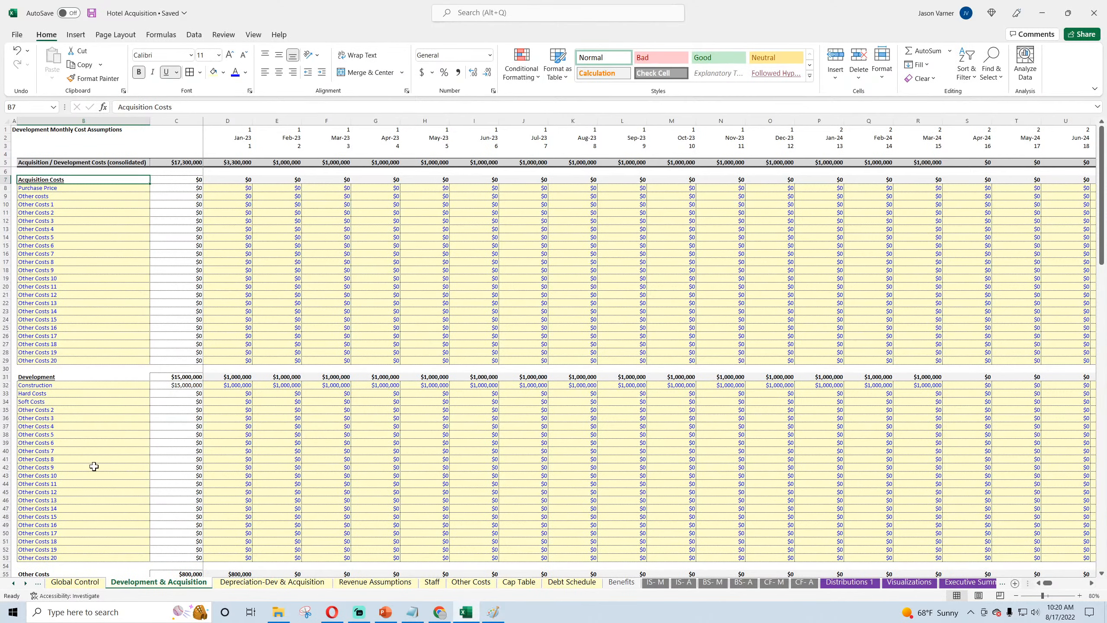
scroll(94, 467, "down", 20)
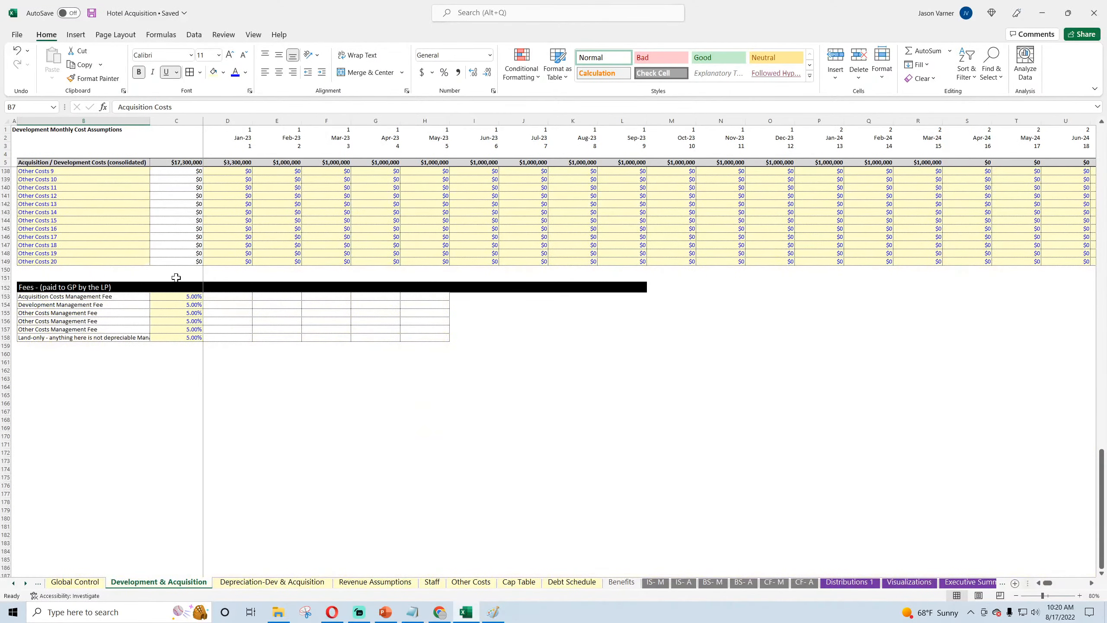
left_click(176, 298)
left_click(234, 298)
type("=")
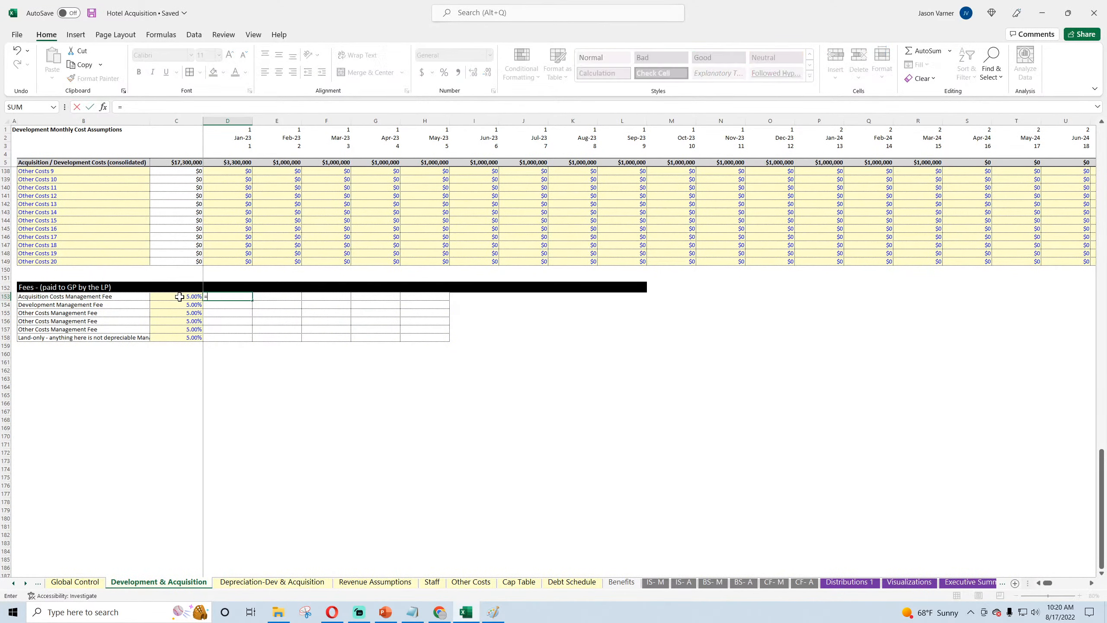
left_click(170, 297)
type("*")
scroll(231, 378, "up", 20)
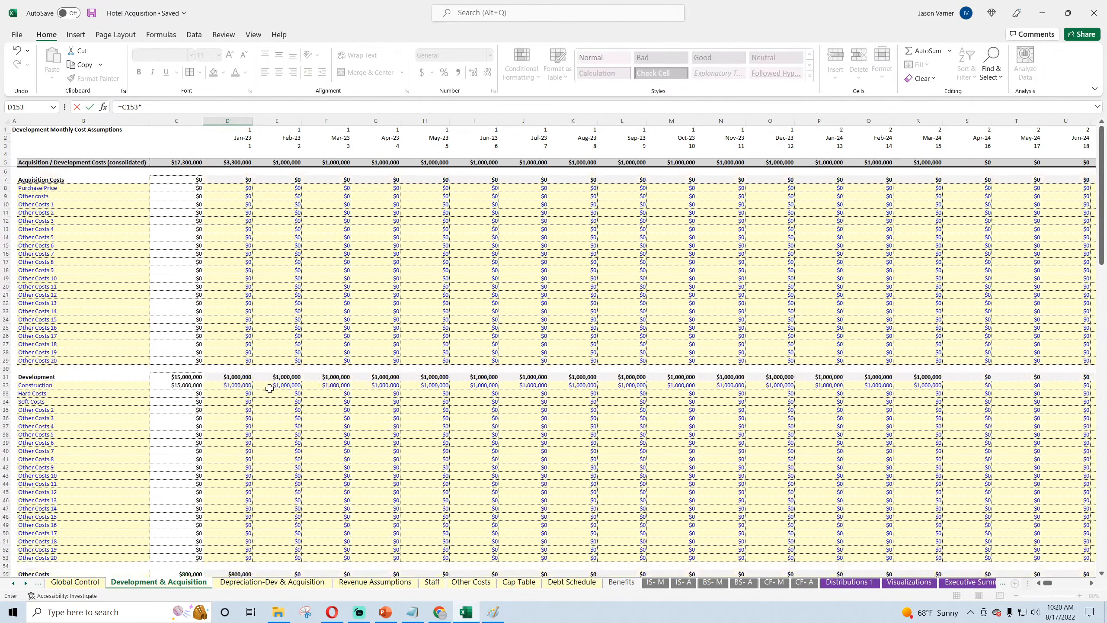
left_click(232, 178)
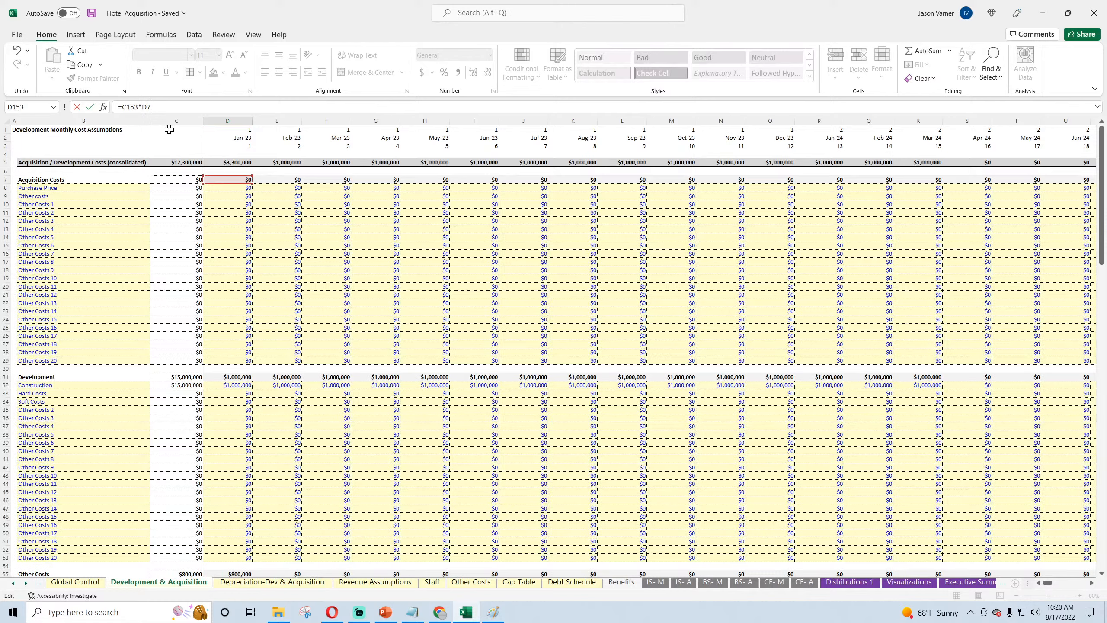
key("ctrl+Return")
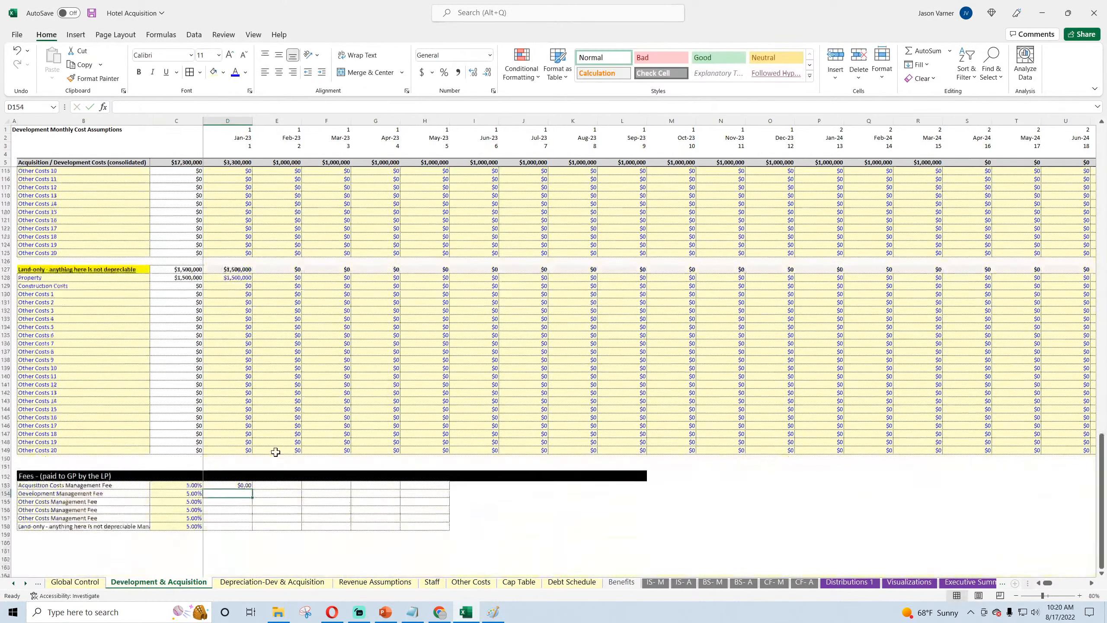
Step: Lock the percentage column in the D153 fee formula so it reads =$C153*D$7
left_click(127, 108)
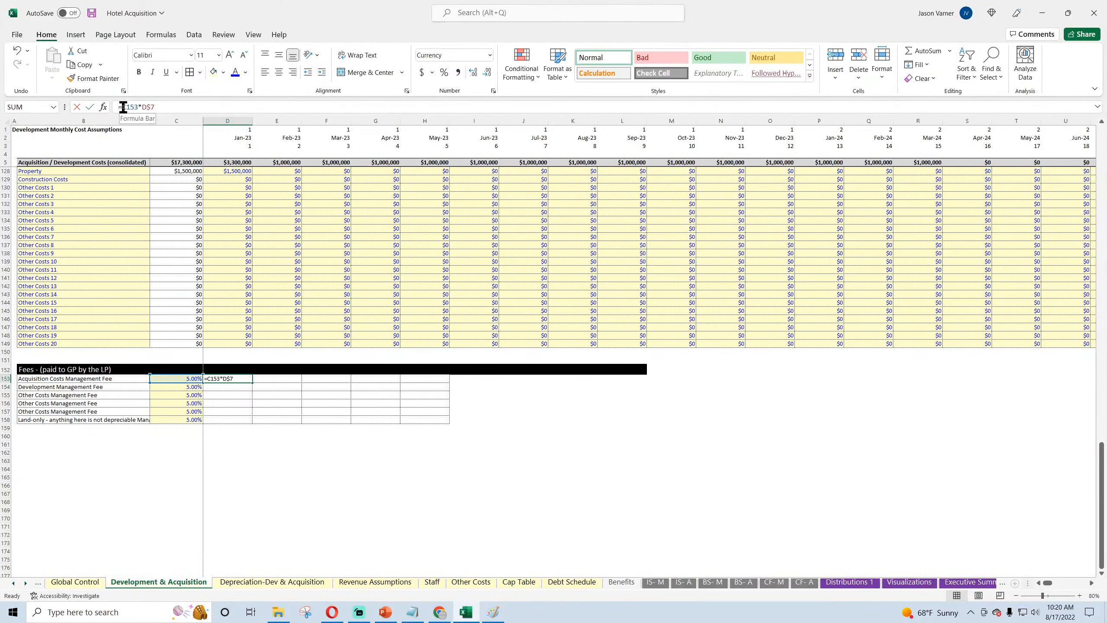
type("$")
key("ctrl+Return")
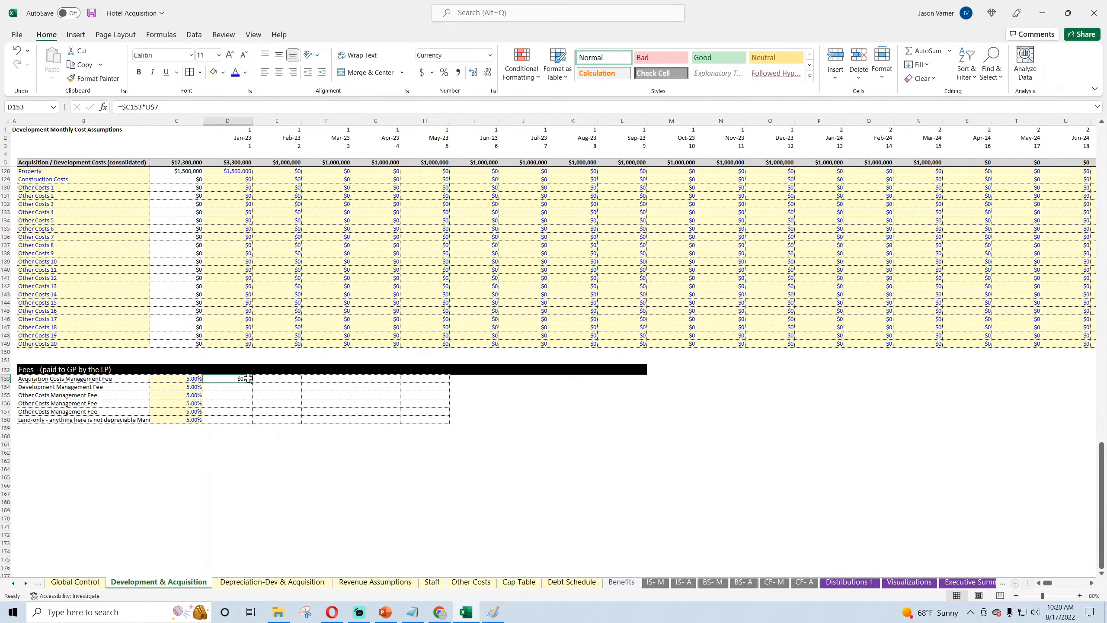
Step: Format D153 as currency with 0 decimal places and fill its formula down through D158
left_click(493, 92)
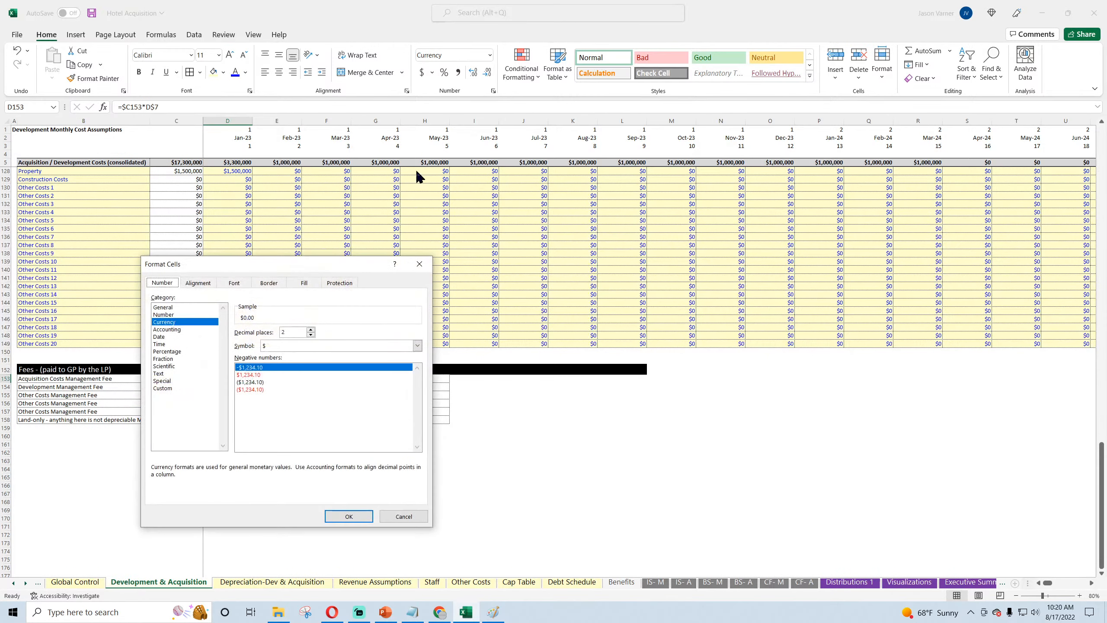
left_click(177, 315)
left_click(176, 322)
double_click(311, 335)
left_click(349, 518)
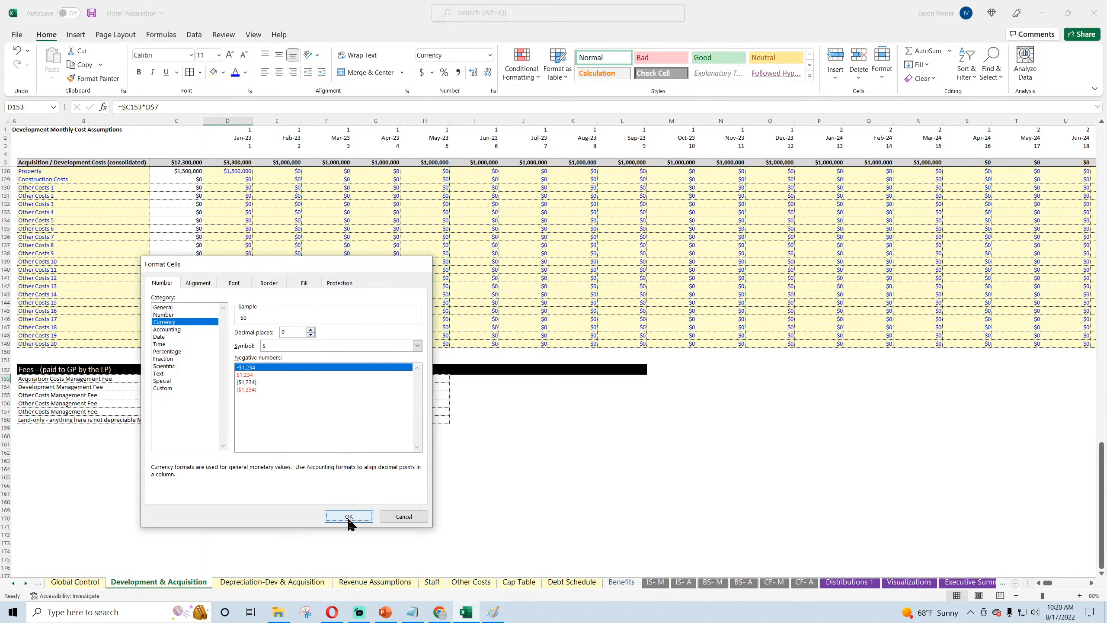
double_click(253, 382)
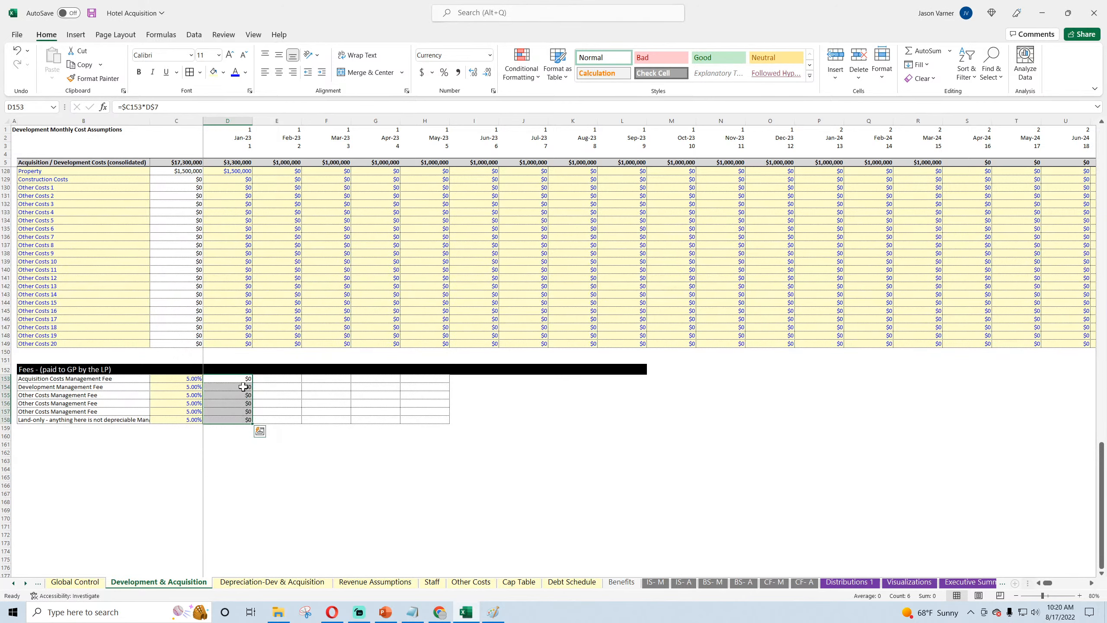
Step: Point the Jan-23 Development Management Fee formula in D154 to the Development total in row 31
left_click(119, 387)
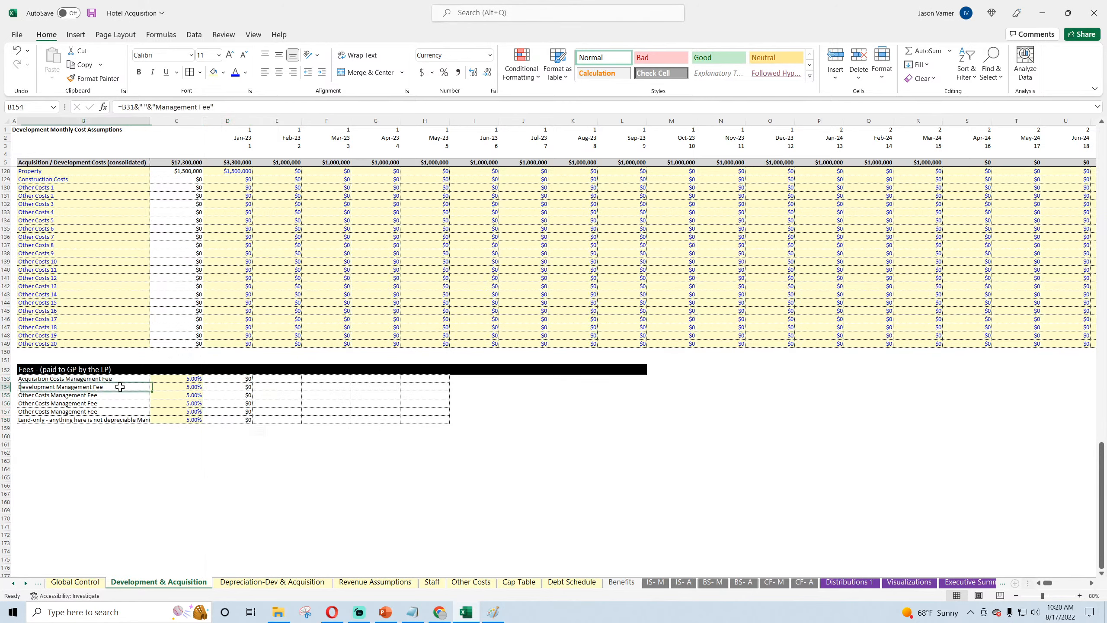
left_click(218, 387)
left_click(153, 107)
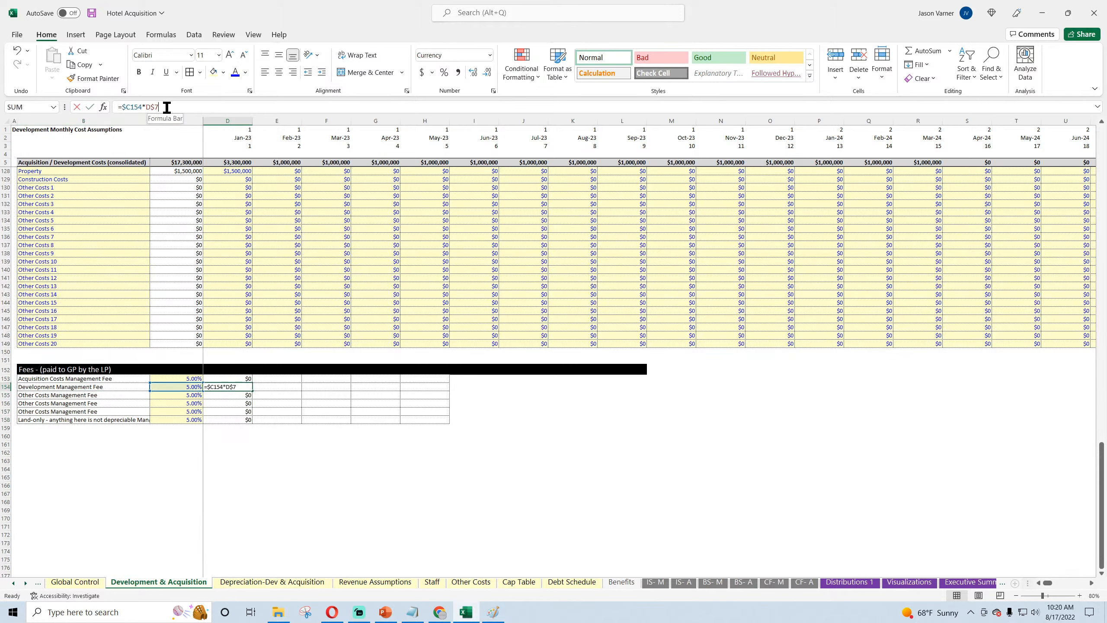
key("Return")
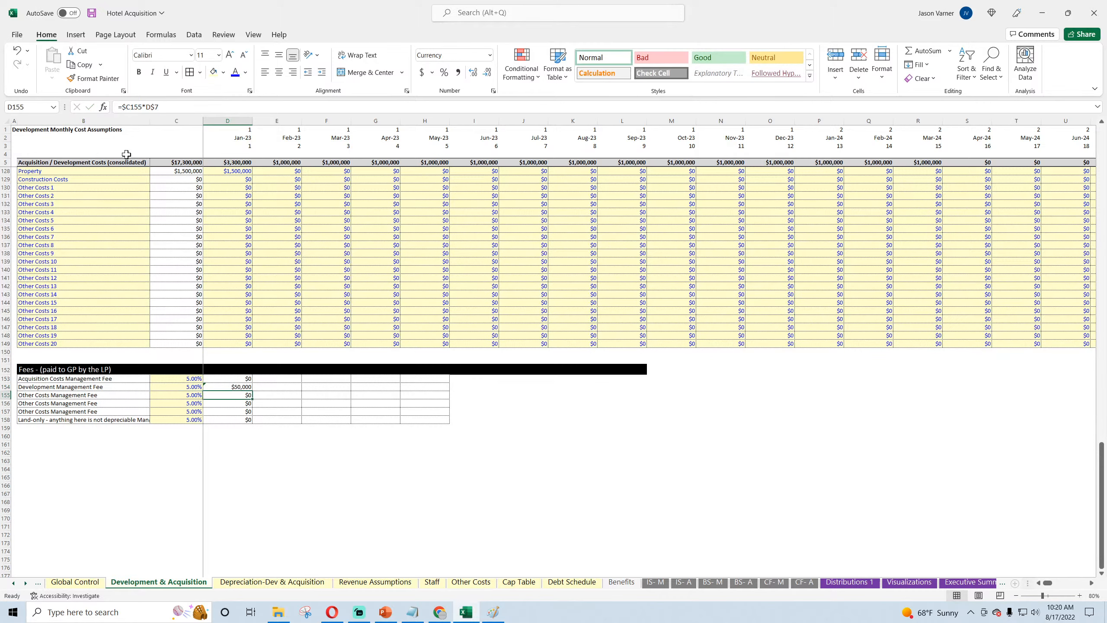
Step: Point the Jan-23 Other Costs Management Fee formula in D155 to the Other Costs total in row 55
left_click(130, 395)
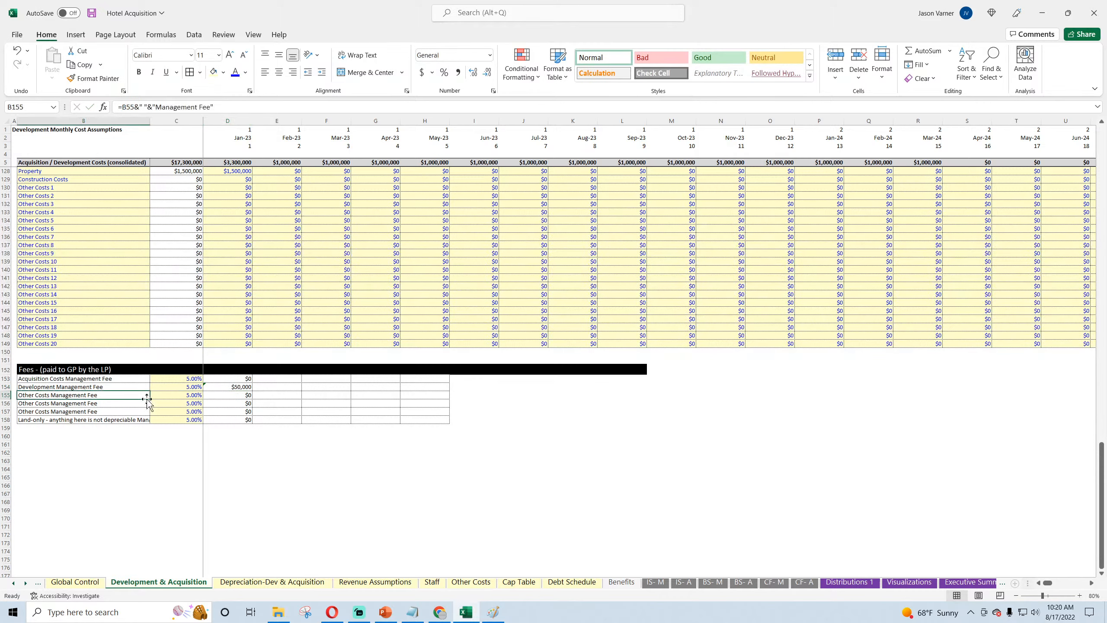
left_click(234, 395)
left_click(153, 107)
key("Return")
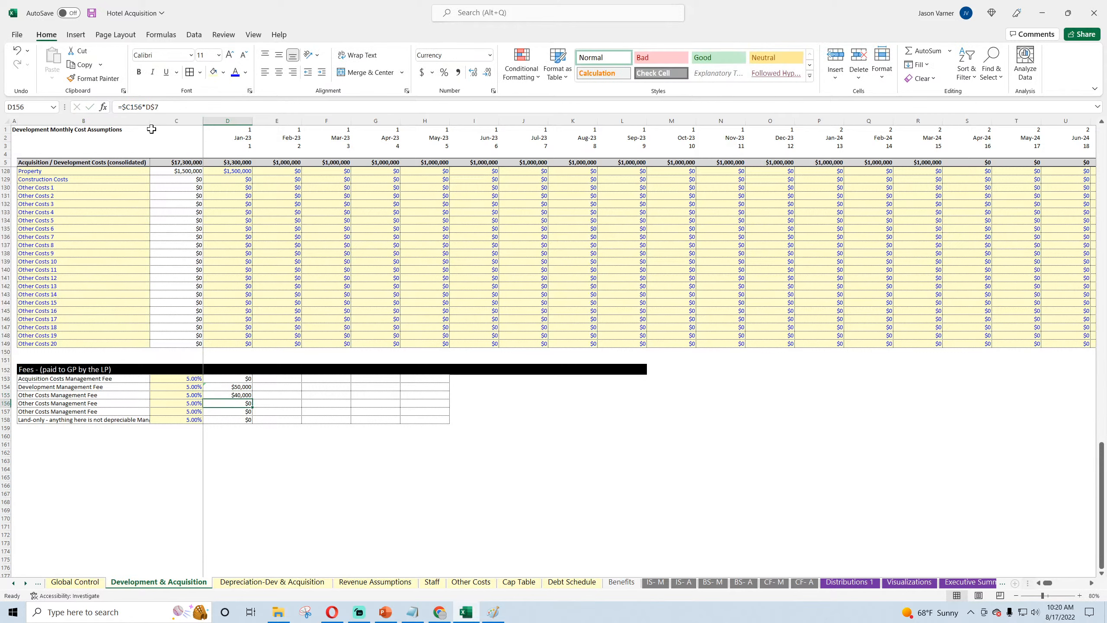
Step: Point the Jan-23 fee formula in D156 to the Other Costs total in row 79, as =$C156*D$79
left_click(95, 402)
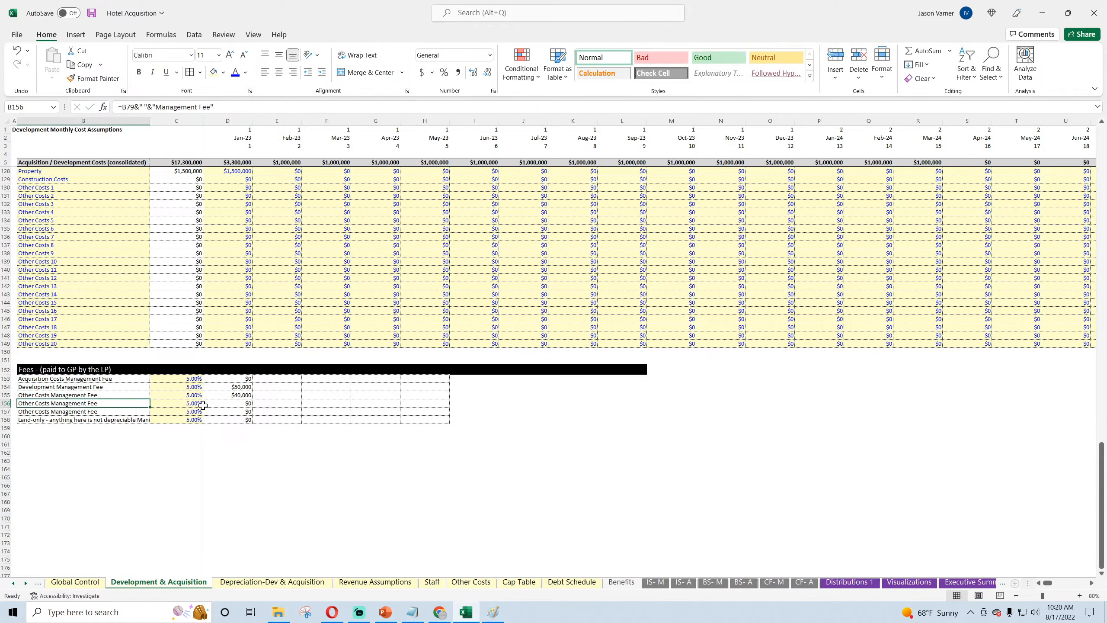
left_click(224, 405)
left_click(173, 107)
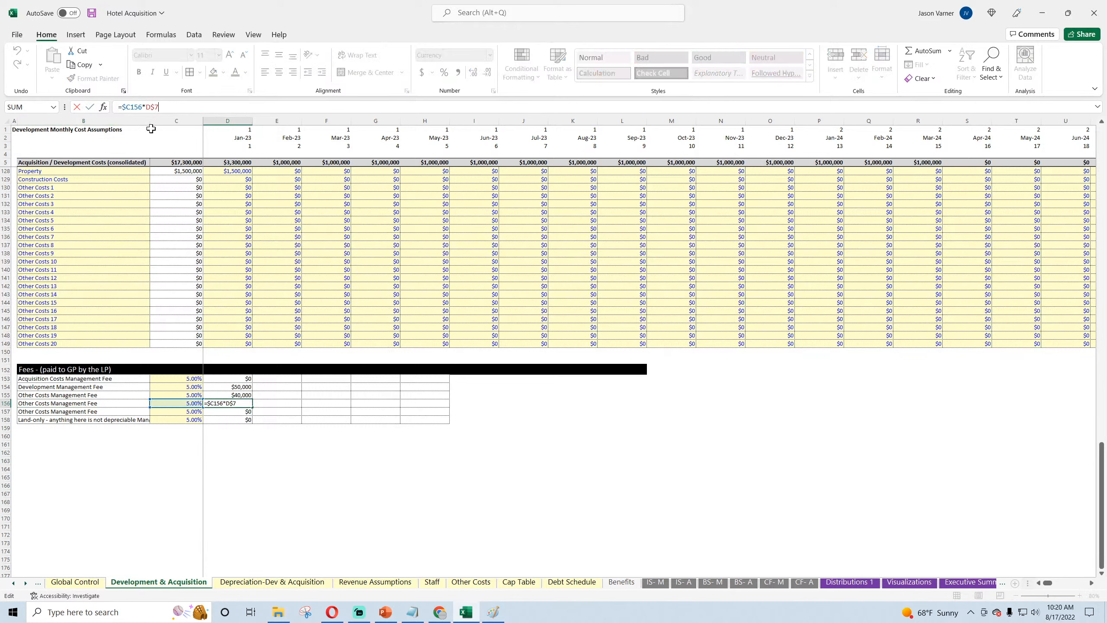
key("Return")
Step: Point the Jan-23 fee formula in D157 to the Other Costs total in row 103, as =$C157*D$103
left_click(78, 411)
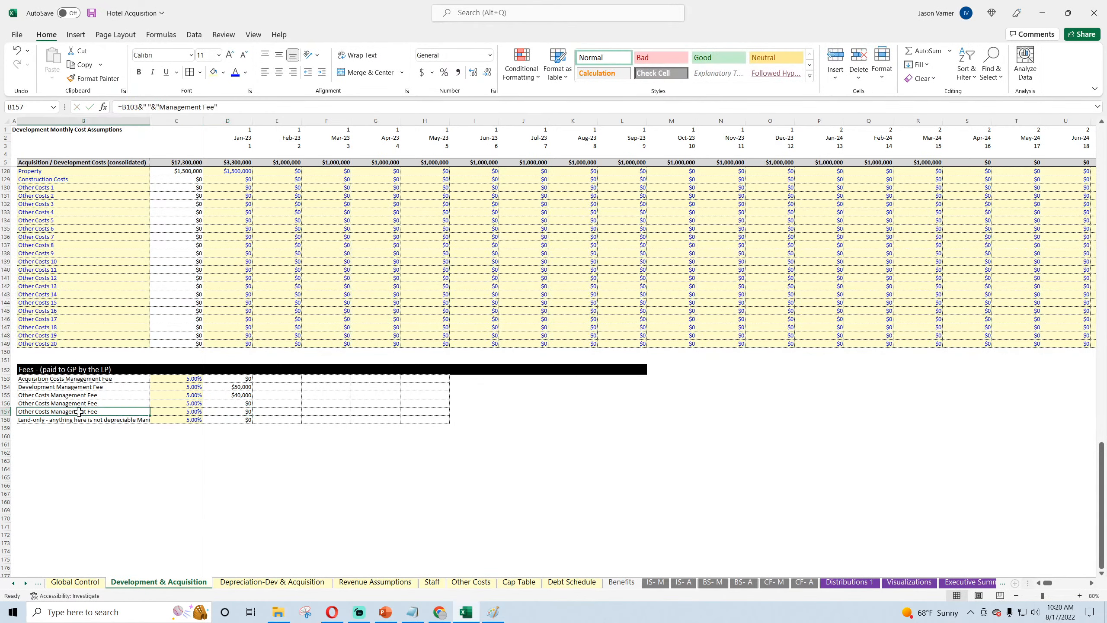
left_click(236, 413)
left_click(174, 107)
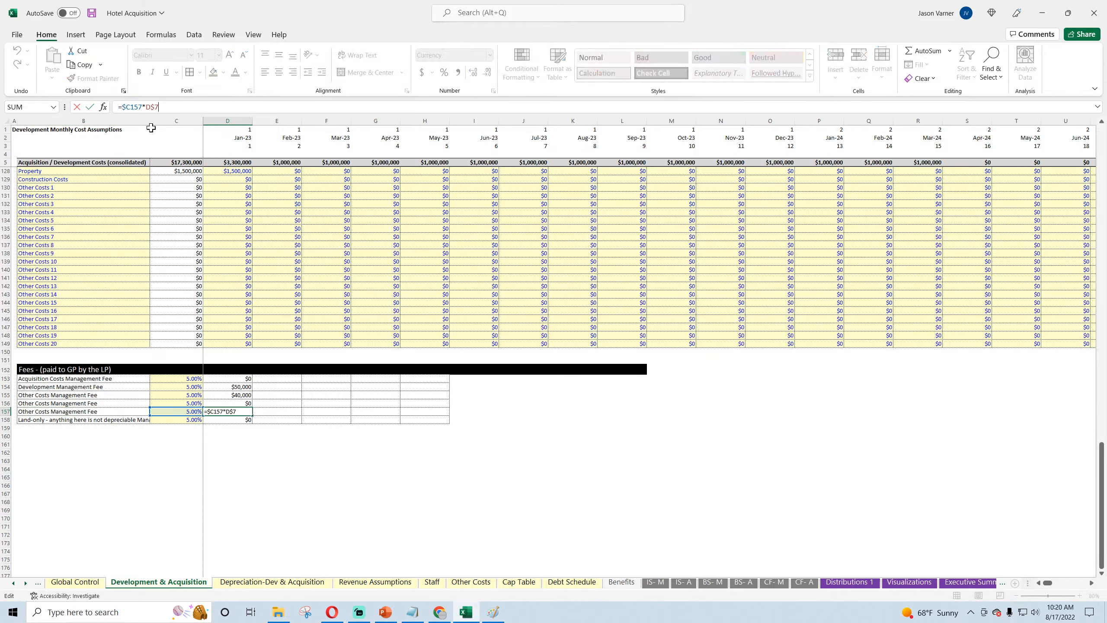
key("Return")
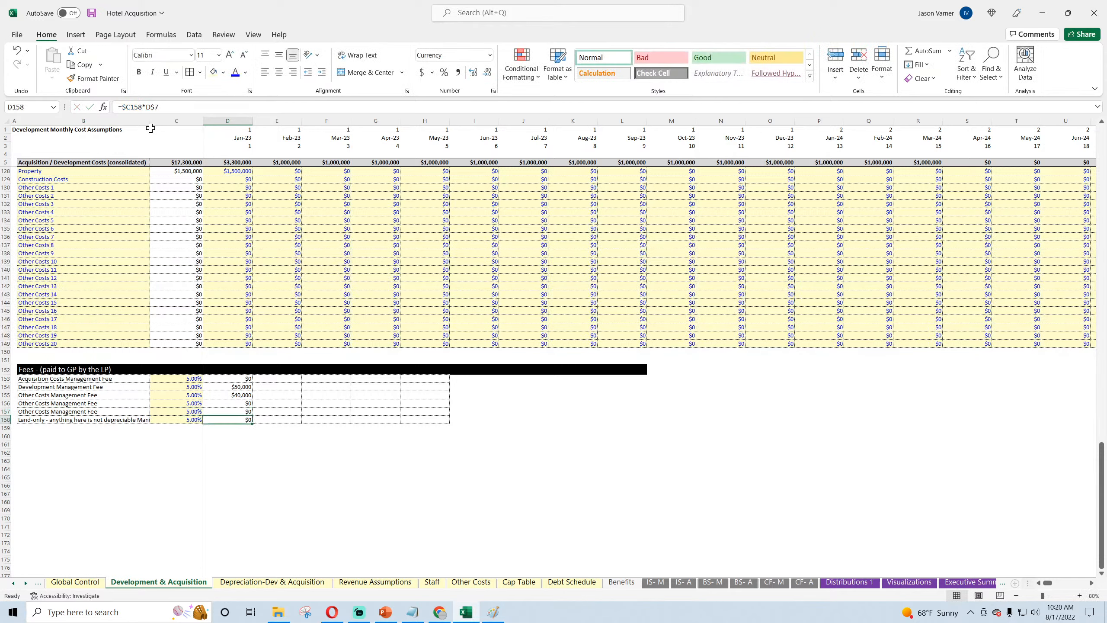
Step: Point the Jan-23 Land-only management fee formula in D158 to the Land-only total in row 127, as =$C158*D$127
left_click(127, 417)
left_click(242, 422)
left_click(168, 107)
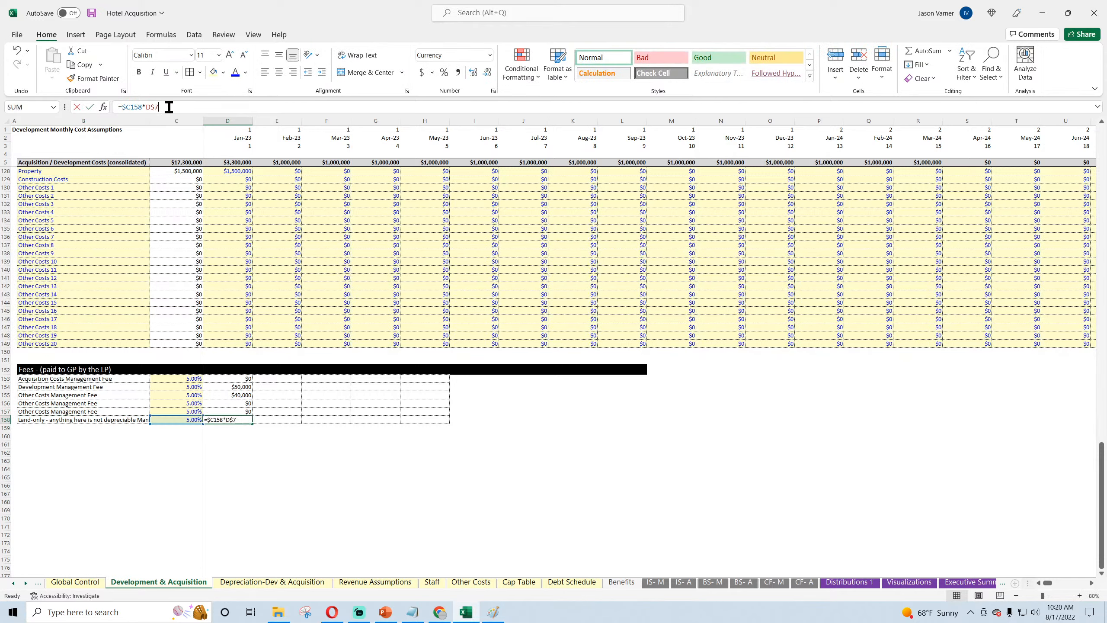
key("Return")
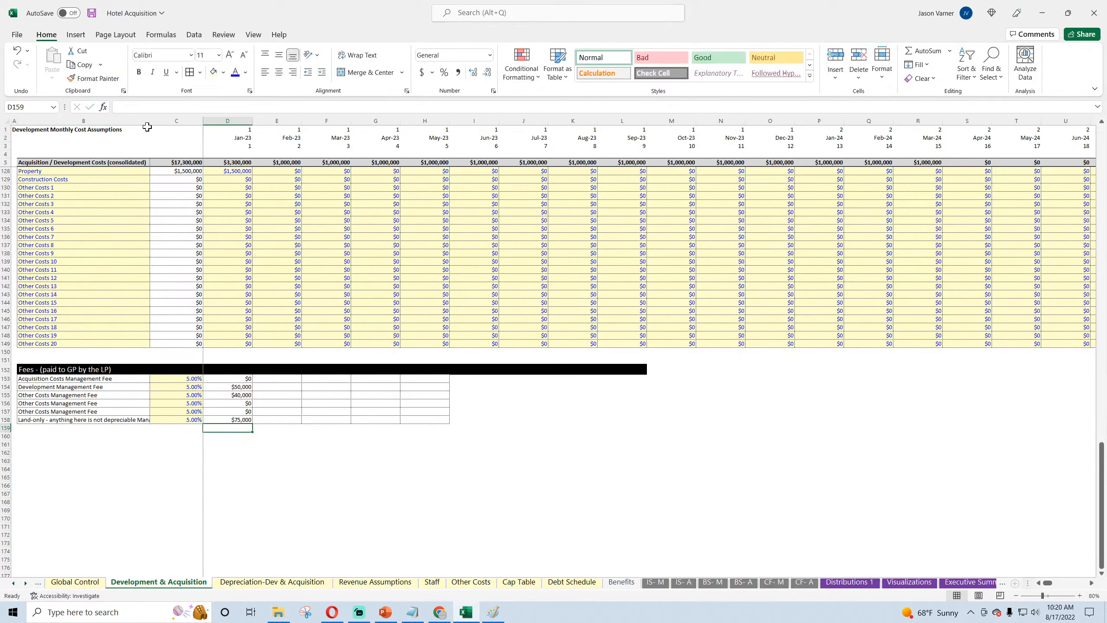
Step: Check which cost section totals the Jan-23 fee formulas in D155 through D158 refer to
double_click(230, 420)
scroll(381, 432, "up", 4)
key("Return")
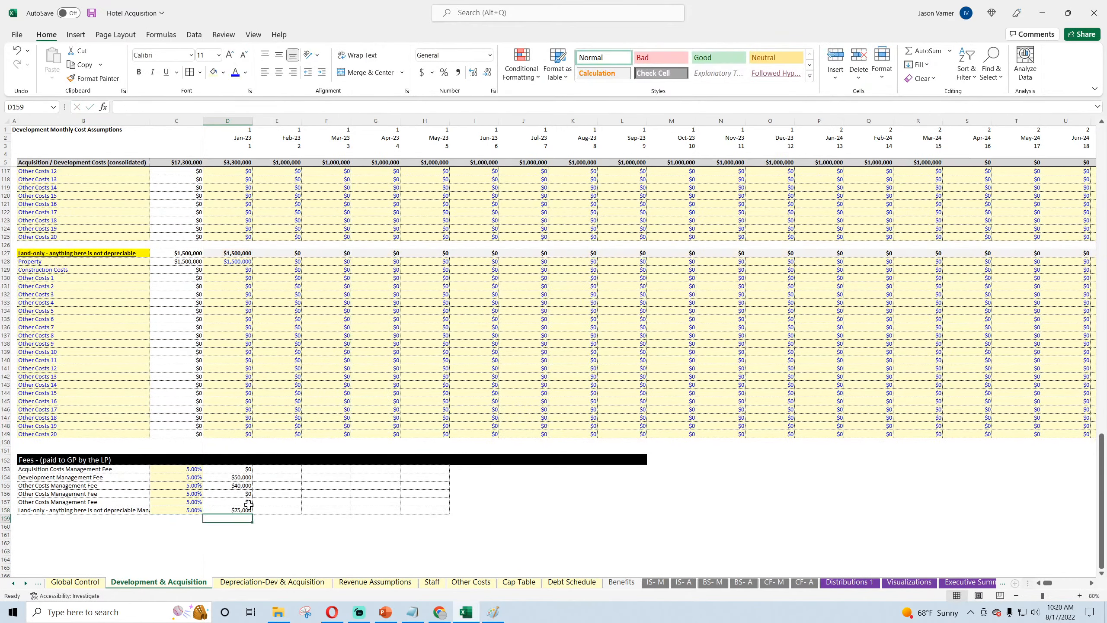
double_click(249, 499)
scroll(303, 425, "up", 6)
scroll(304, 425, "down", 4)
key("Return")
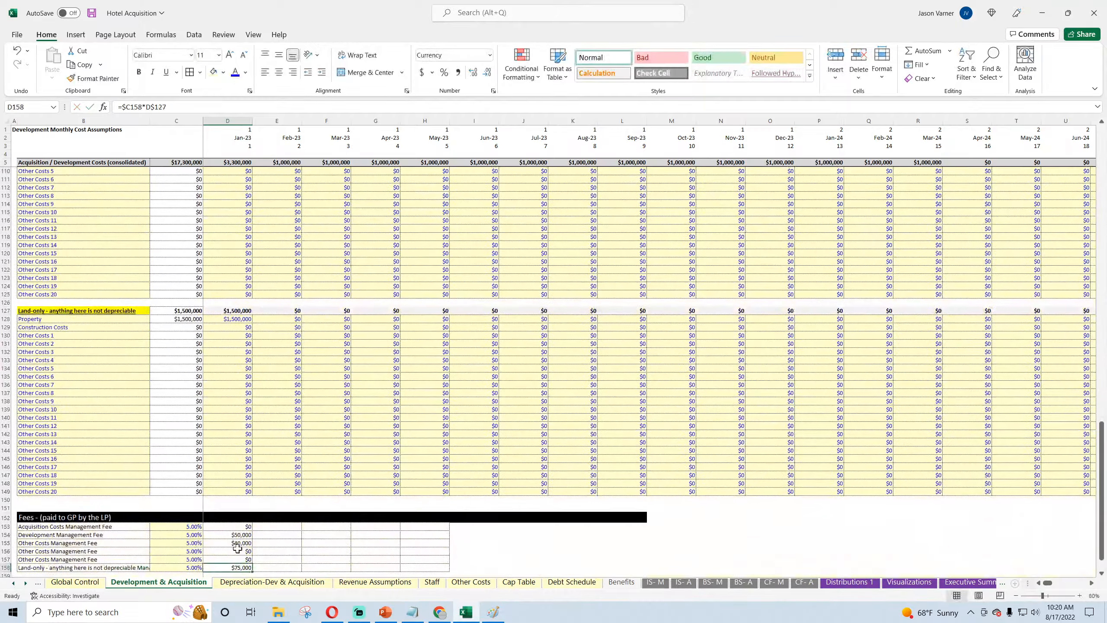
double_click(237, 551)
scroll(238, 551, "up", 10)
scroll(279, 470, "down", 10)
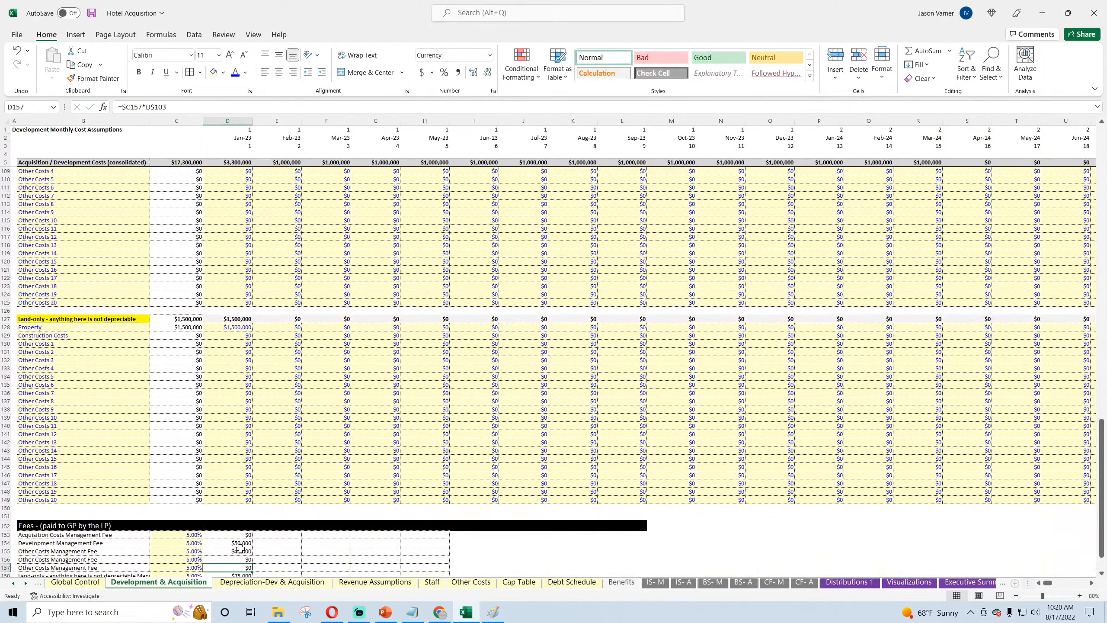
key("Return")
double_click(238, 551)
scroll(330, 431, "up", 20)
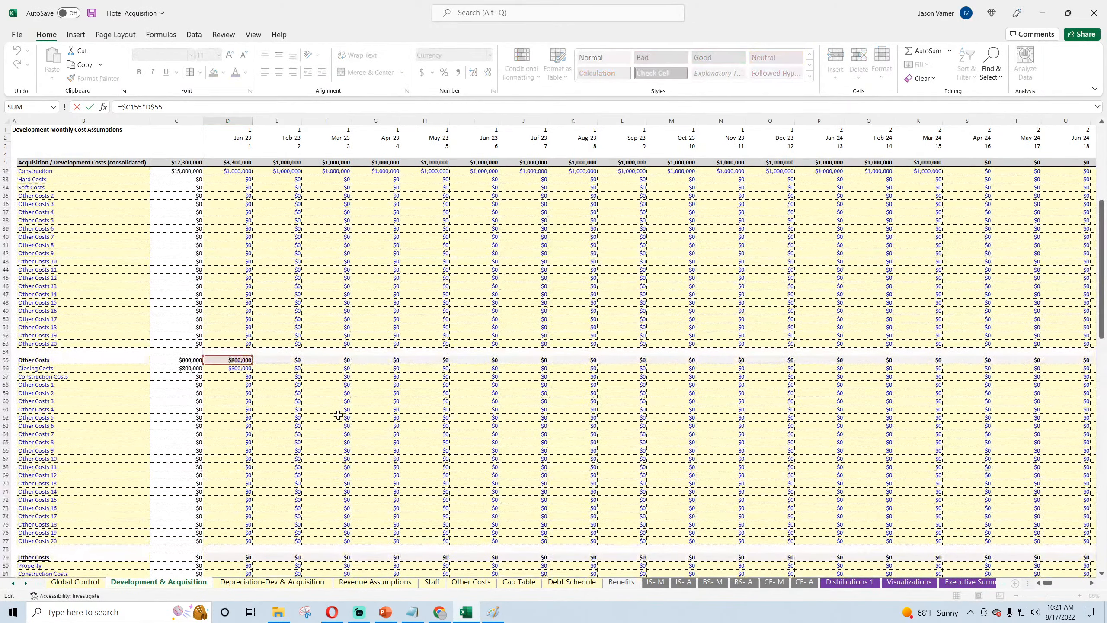
key("Return")
scroll(338, 415, "up", 9)
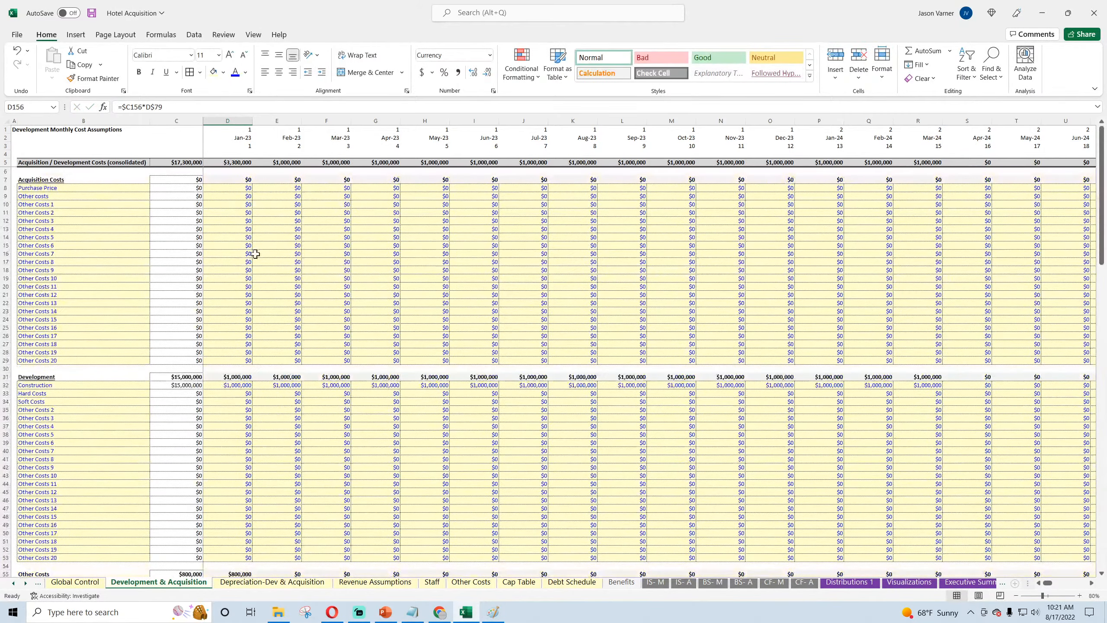
Step: Look down the Jan-23 column through the cost sections to compare their amounts with the fee rows
left_click(251, 252)
left_click(232, 427)
scroll(232, 426, "down", 11)
left_click(232, 378)
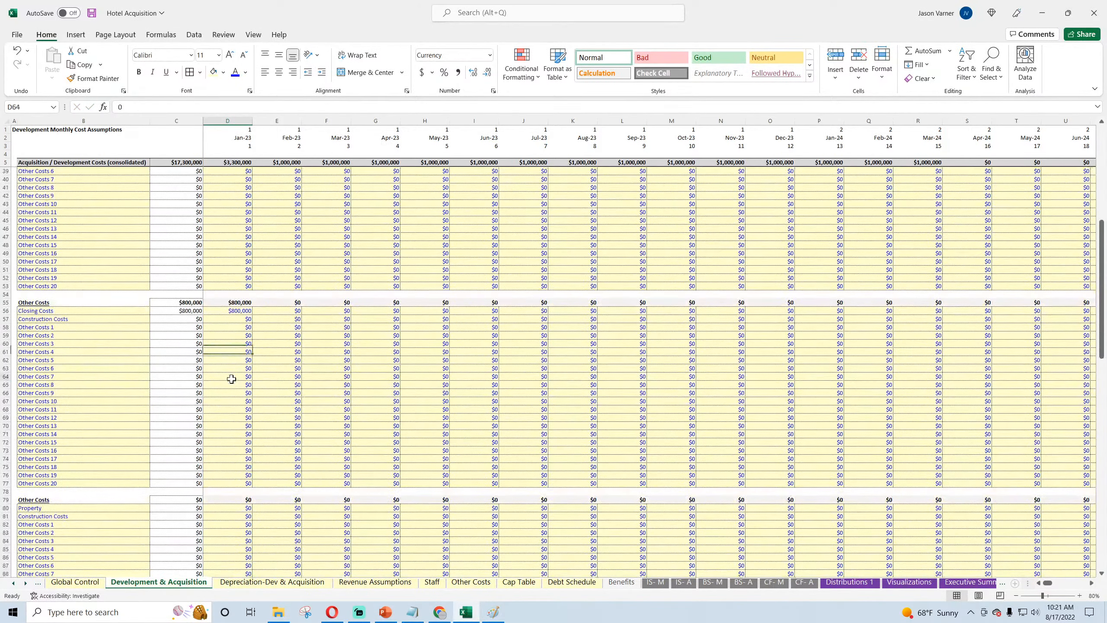
scroll(231, 378, "down", 11)
left_click(232, 301)
scroll(232, 301, "down", 7)
left_click(232, 302)
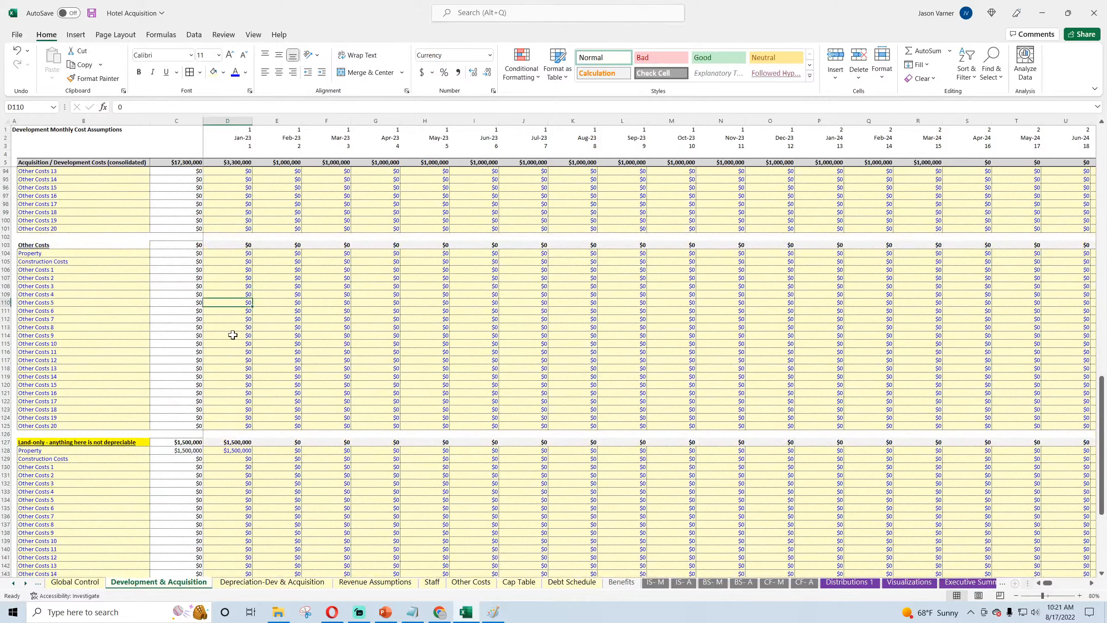
scroll(232, 349, "down", 7)
left_click(232, 371)
Step: Fill the Jan-23 fee formulas in D153:D158 across through the Nov-23 column
left_click_drag(191, 477, 192, 503)
left_click_drag(242, 477, 725, 511)
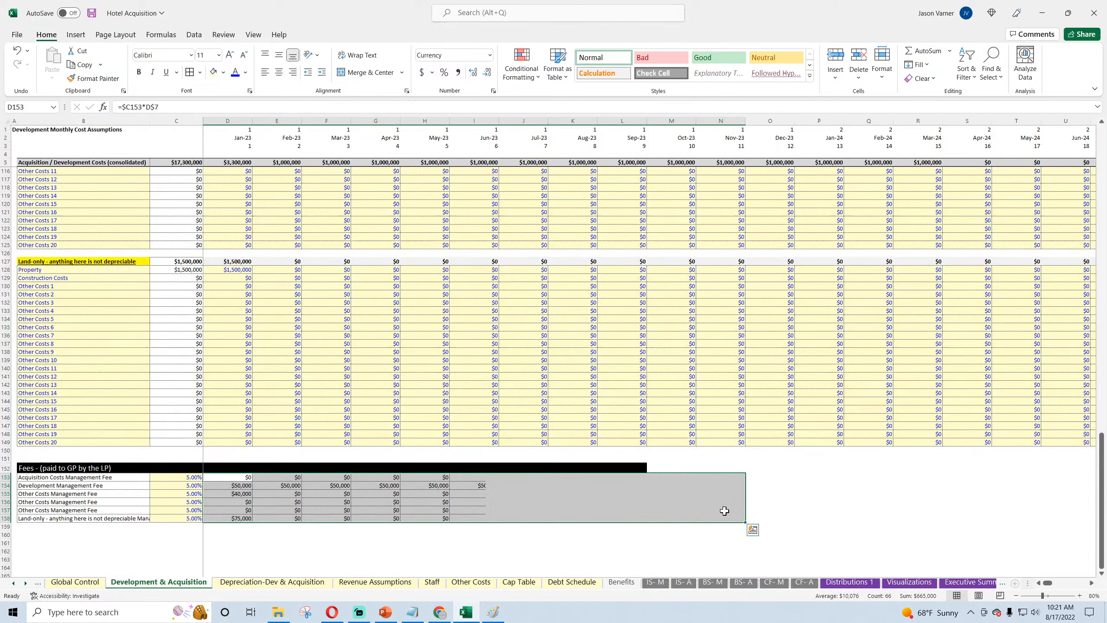
left_click(32, 527)
type("0")
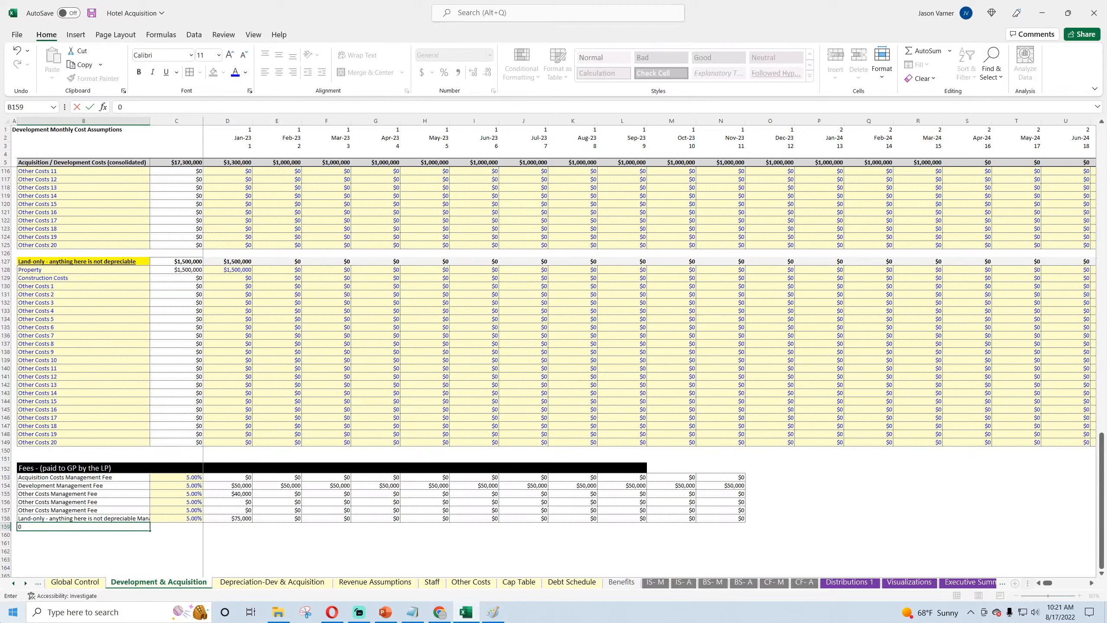
key("Return")
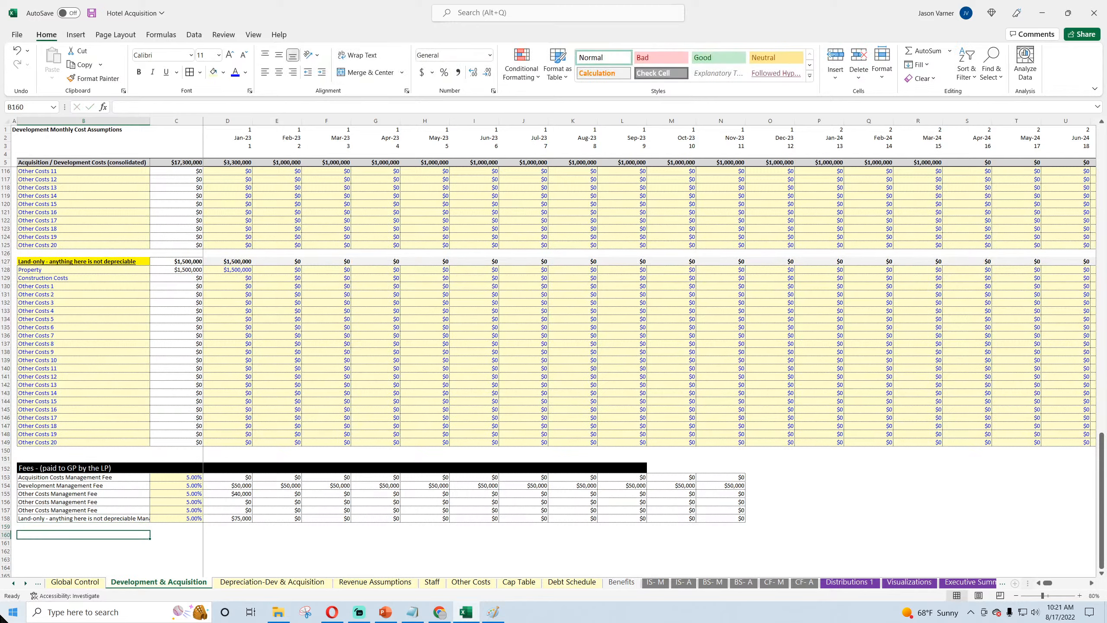
Step: Review the Jan-23 fees against the Purchase Price, Construction and Closing Costs lines they are based on
left_click_drag(235, 478, 381, 520)
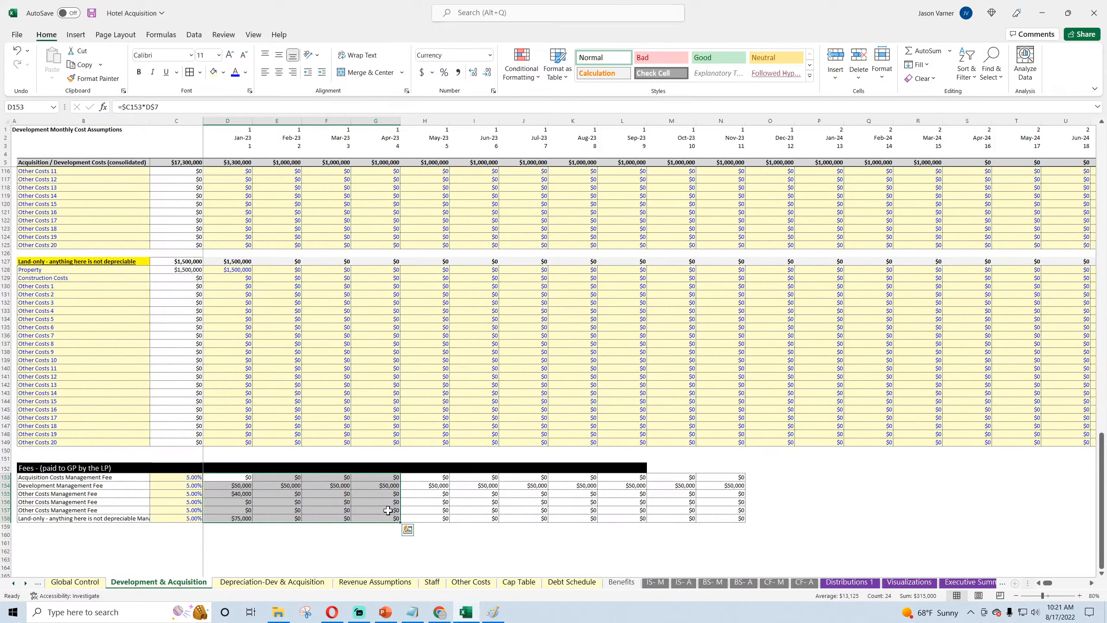
left_click_drag(236, 477, 237, 518)
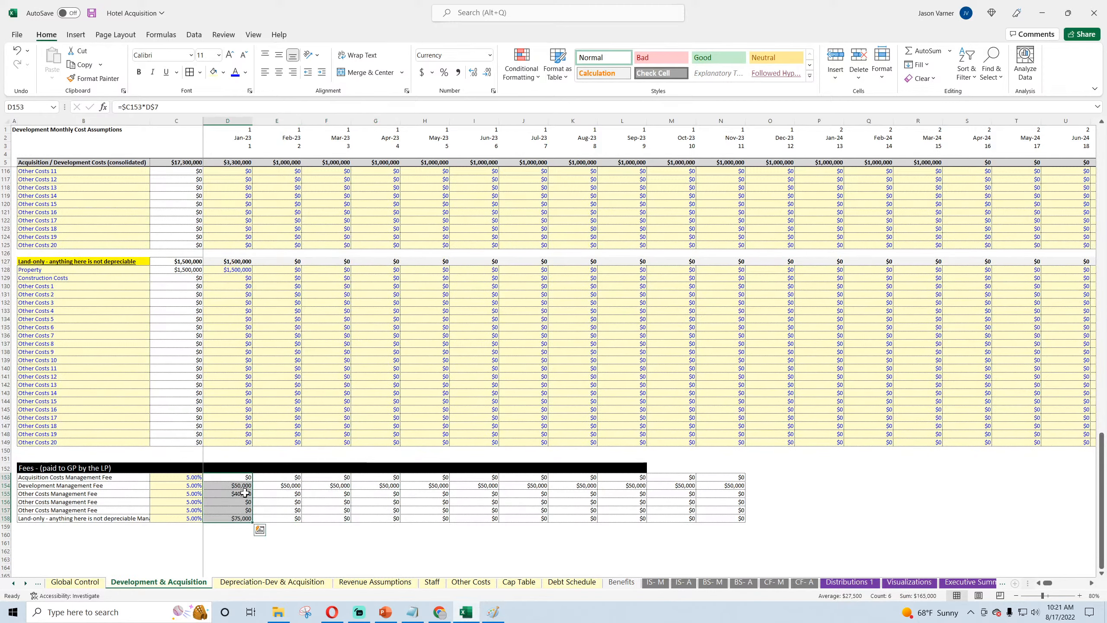
scroll(245, 492, "up", 20)
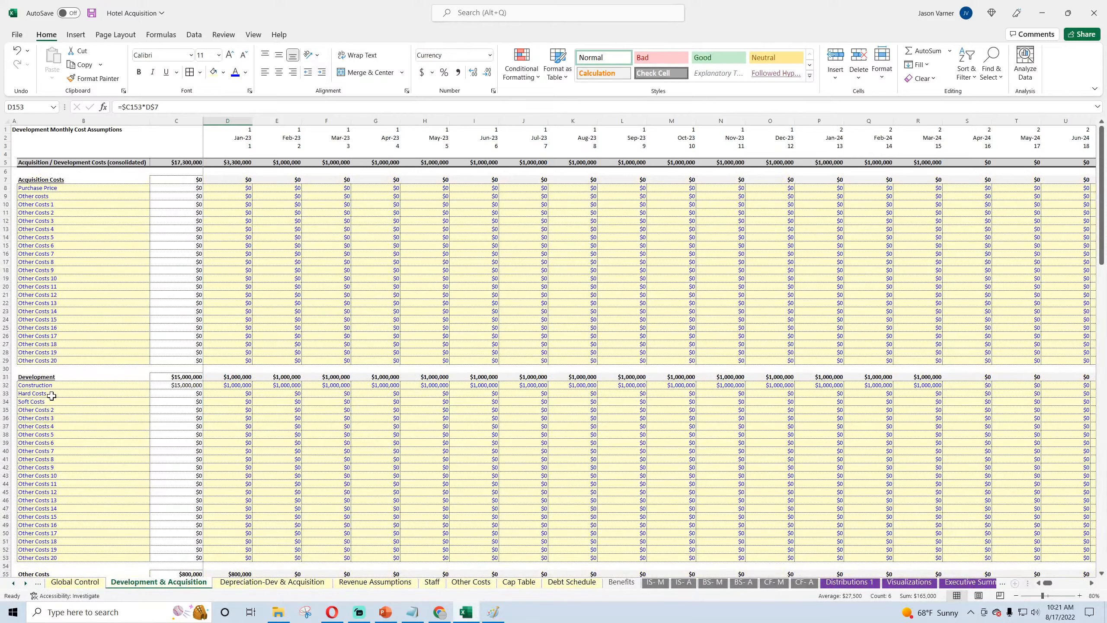
left_click(50, 385)
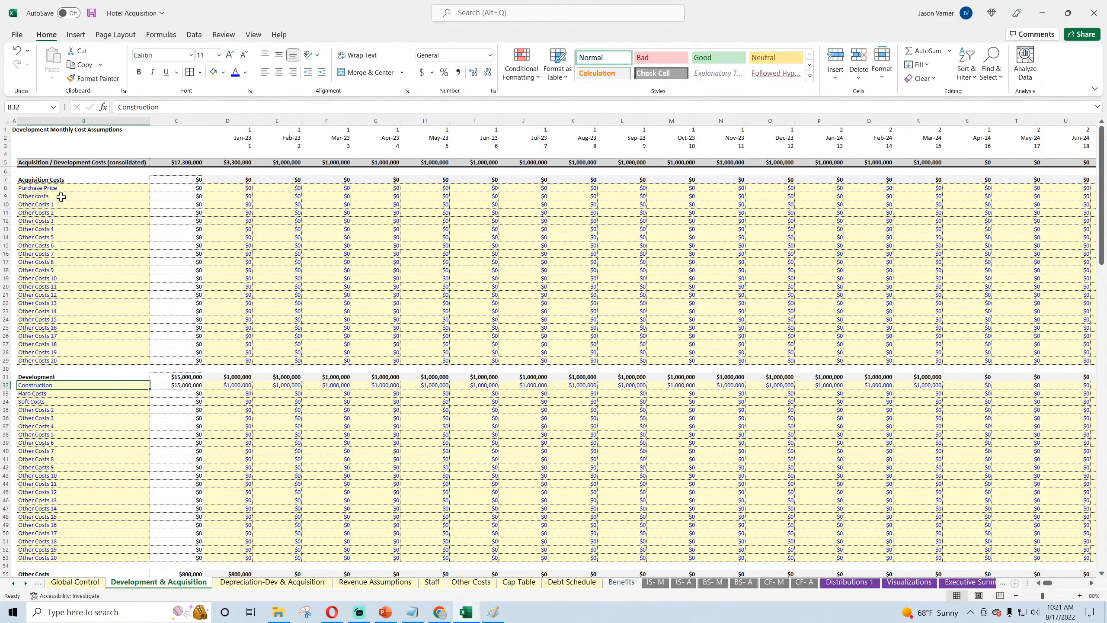
scroll(82, 361, "down", 4)
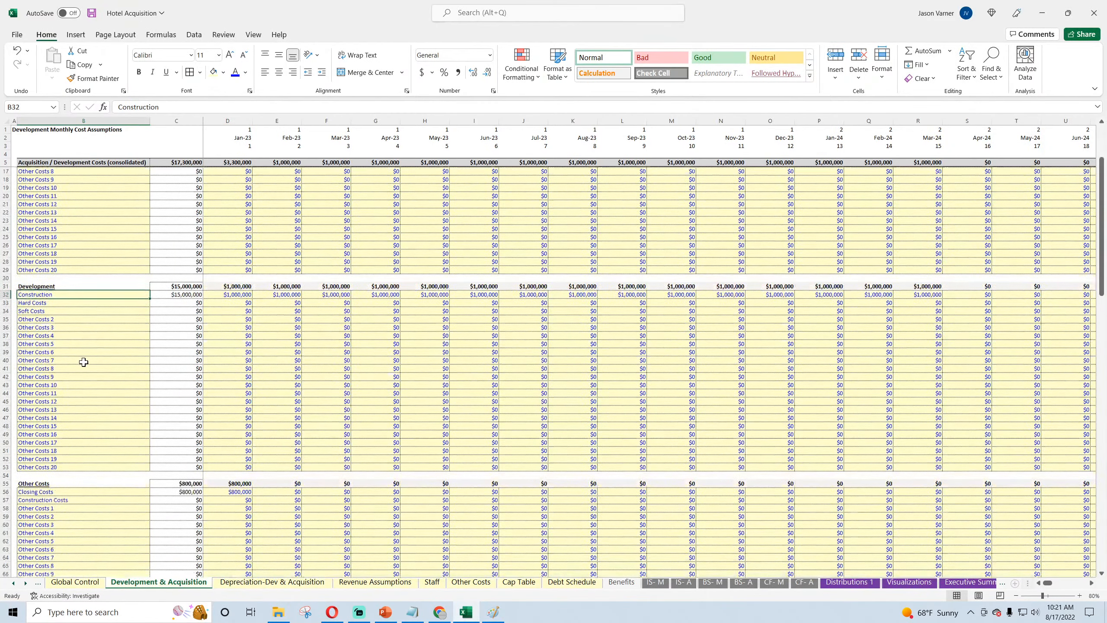
left_click(52, 487)
scroll(122, 392, "down", 8)
left_click(239, 311)
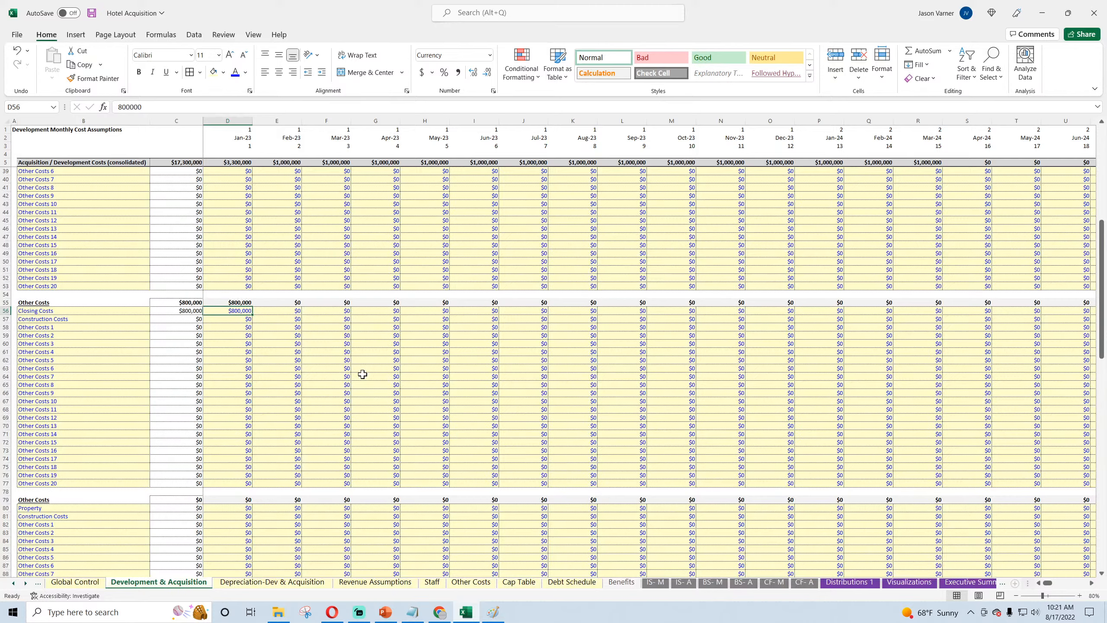
scroll(90, 420, "up", 11)
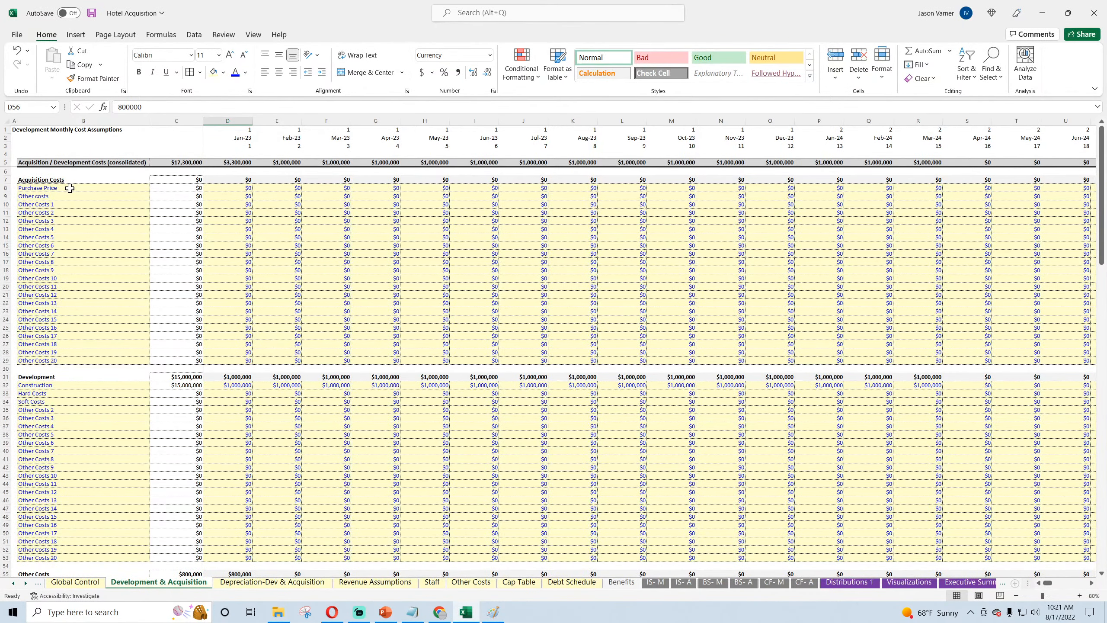
scroll(104, 325, "down", 15)
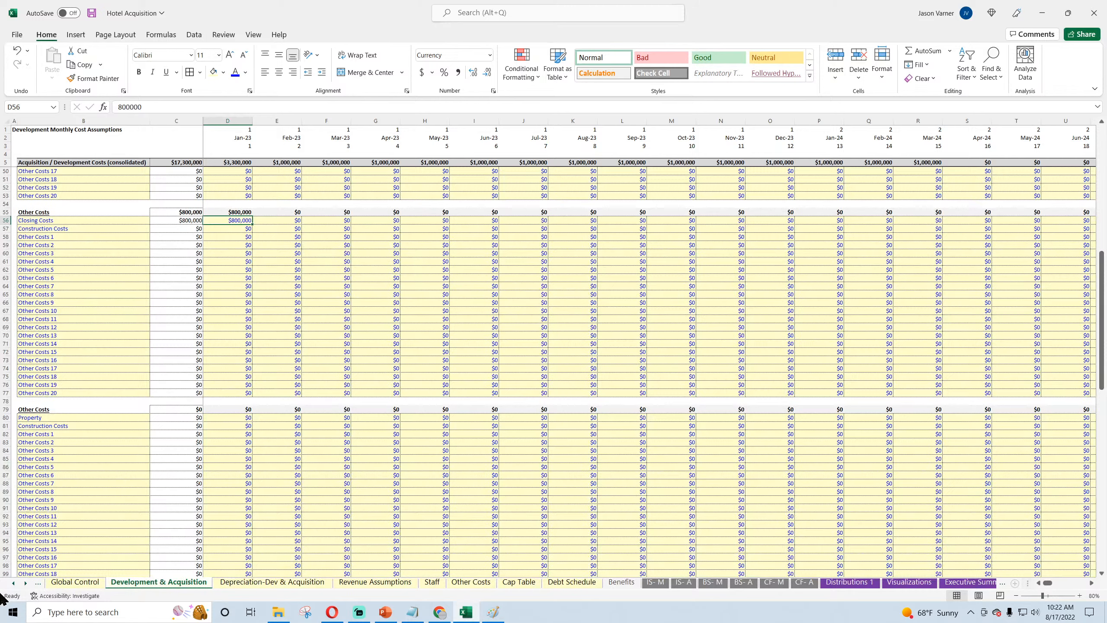
scroll(183, 346, "down", 20)
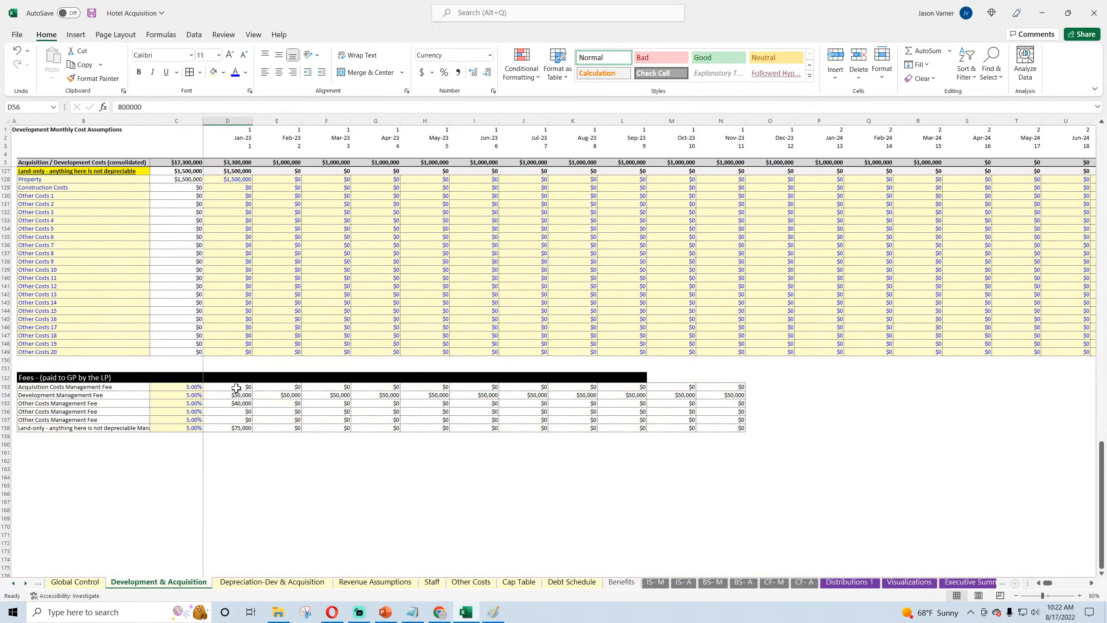
Step: Extend the black Fees header band and the fee formulas in rows 152 to 158 across through Dec-32 in column DS
left_click(238, 387)
left_click_drag(254, 375, 1105, 493)
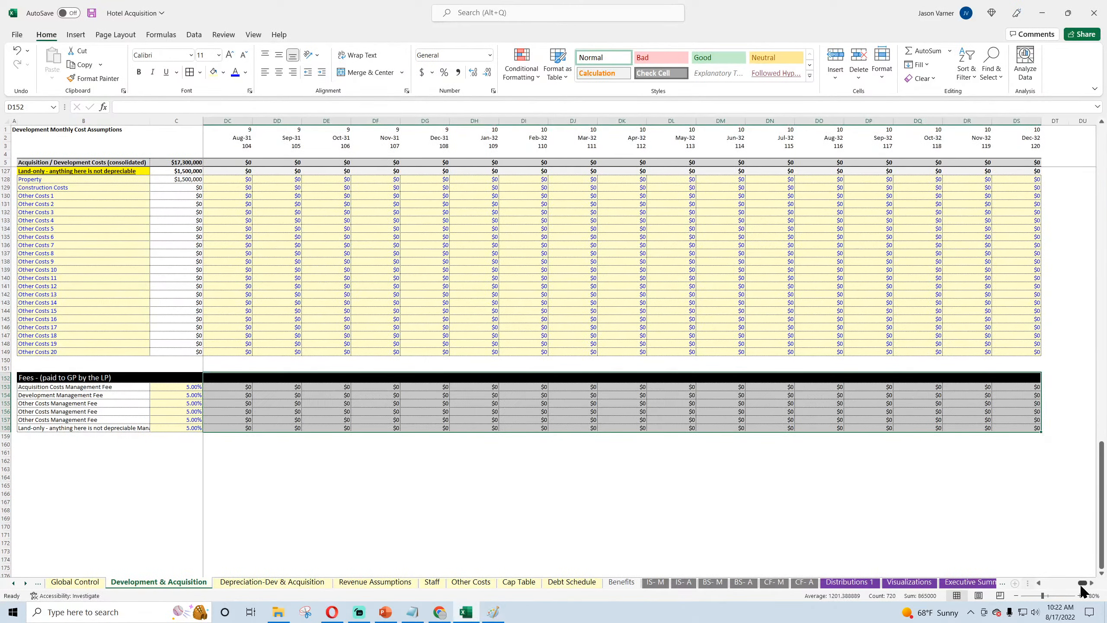
left_click_drag(1083, 583, 1051, 583)
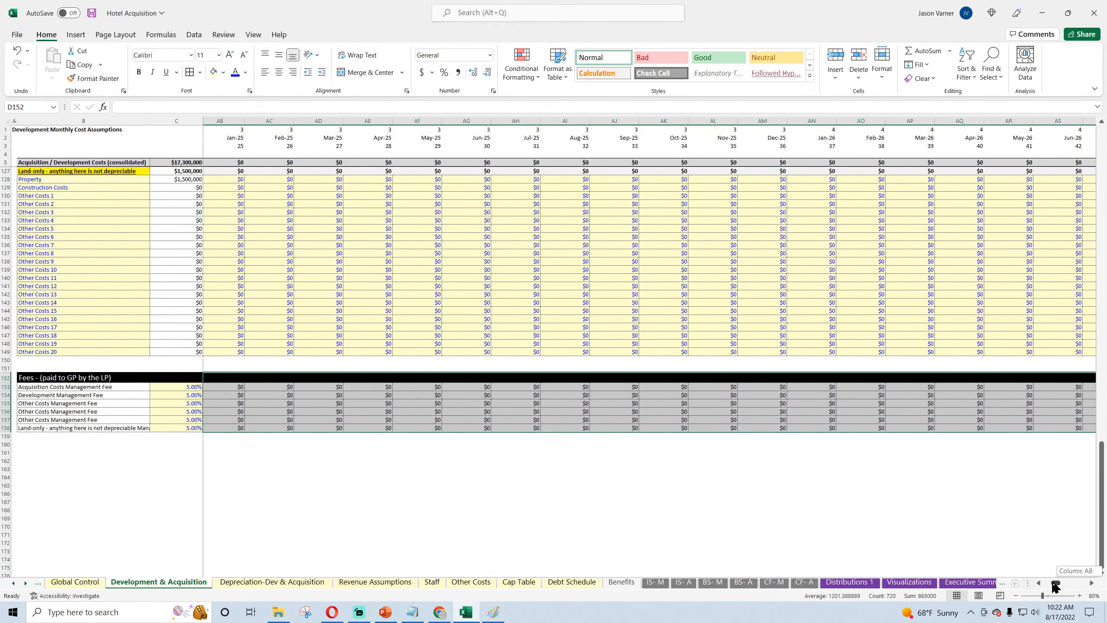
left_click(719, 510)
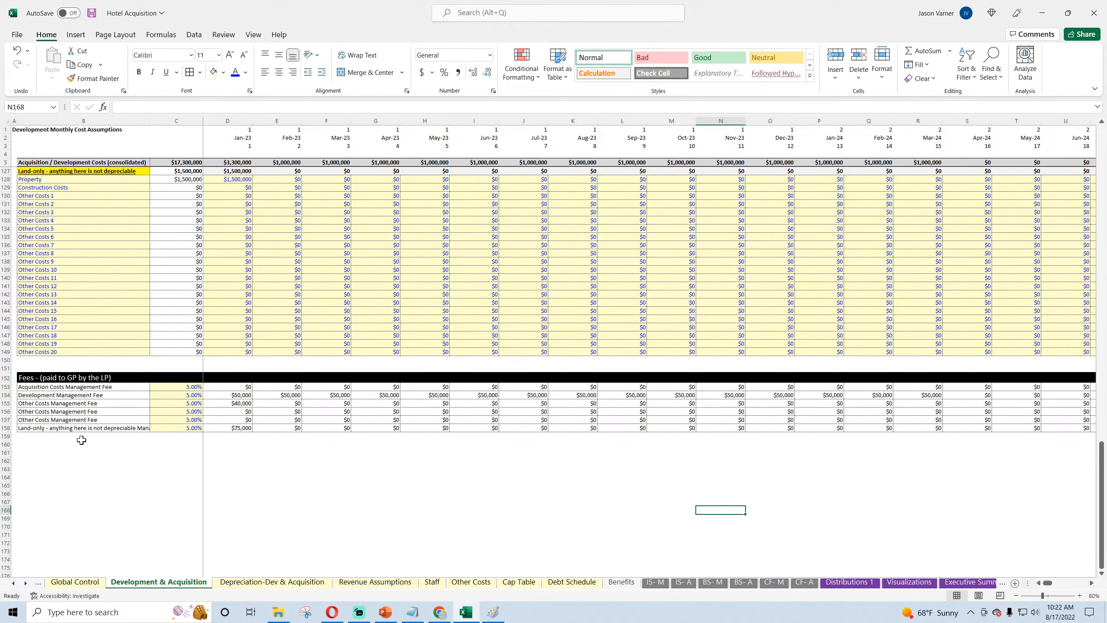
Step: Label cell B159 below the fee rows as "Total Fees for GP"
left_click(63, 438)
type("Total Fees for GP")
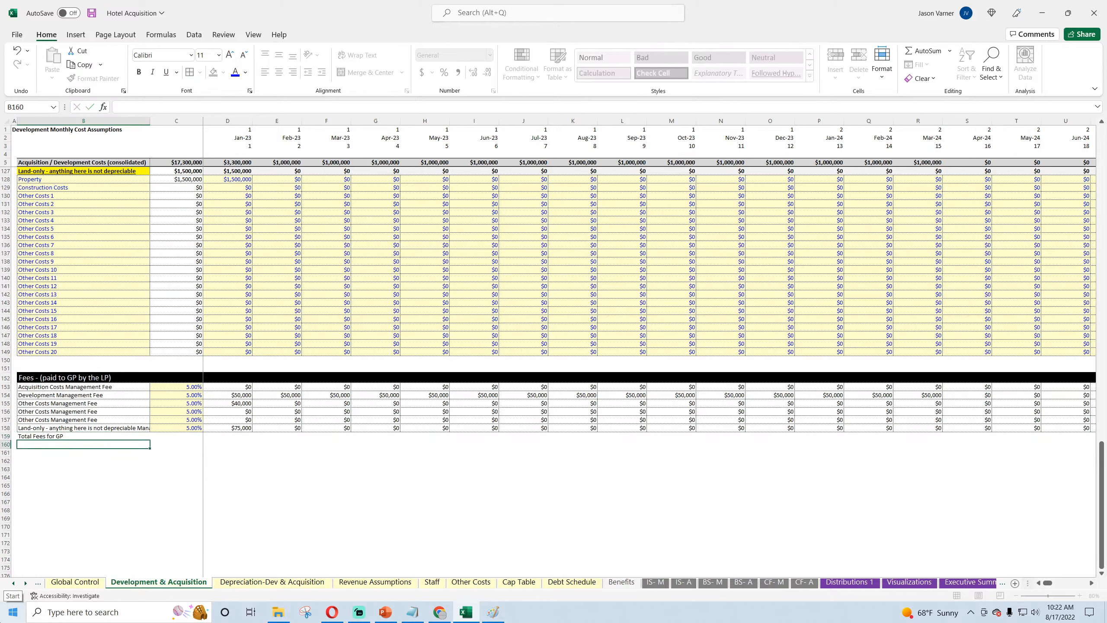
key("ctrl+Return")
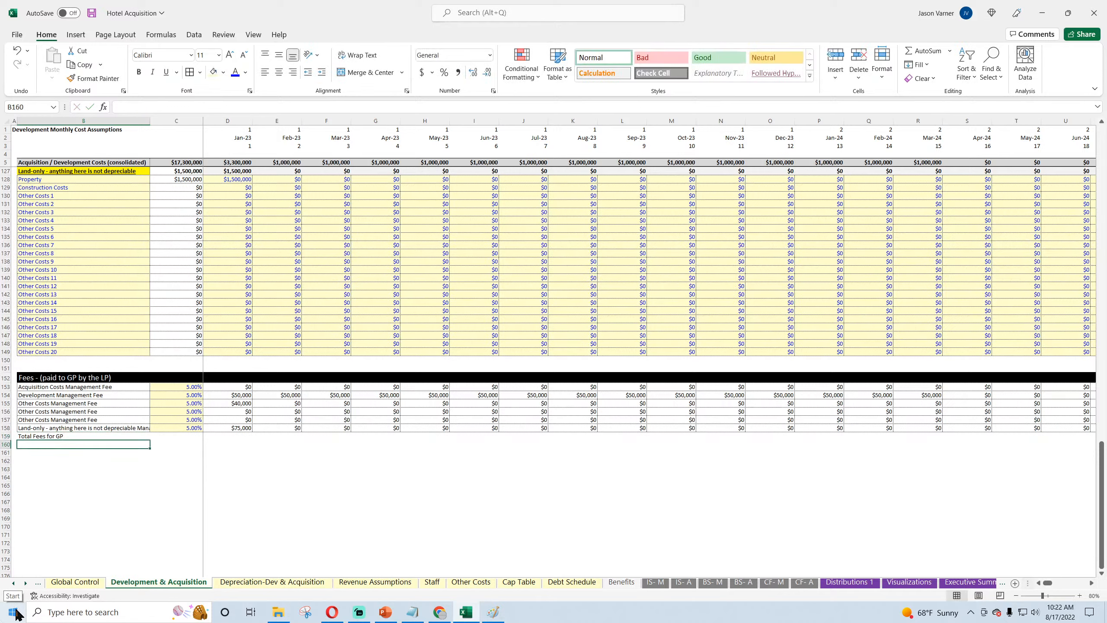
Step: Format B159:E159 of the total fees row with a border, bold text and a light grey fill
left_click_drag(88, 436, 283, 435)
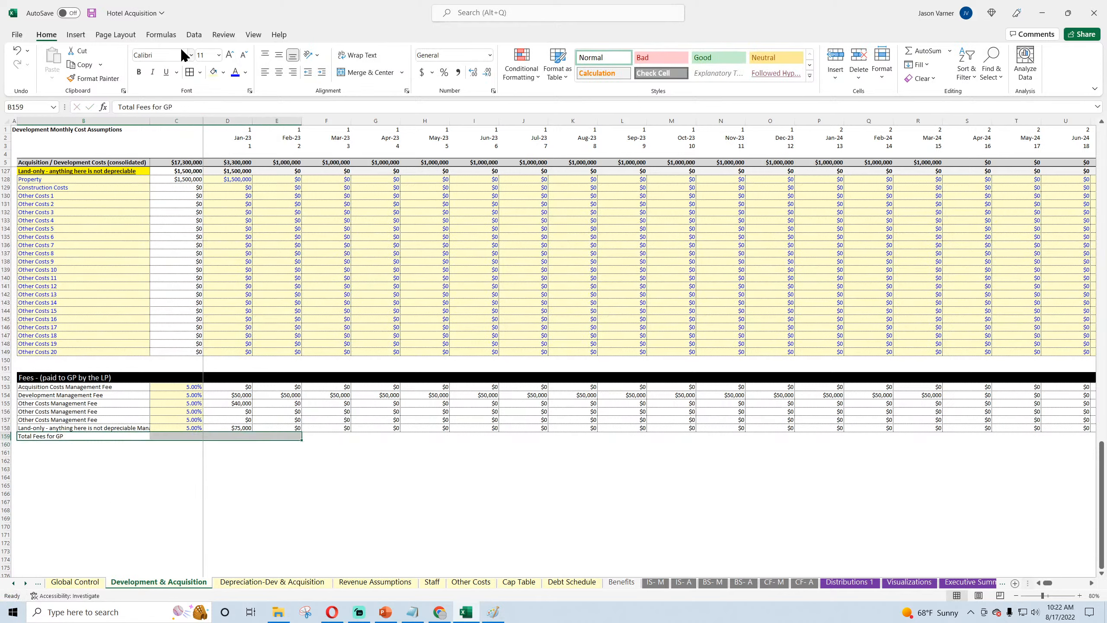
left_click(201, 72)
left_click(244, 295)
left_click(139, 72)
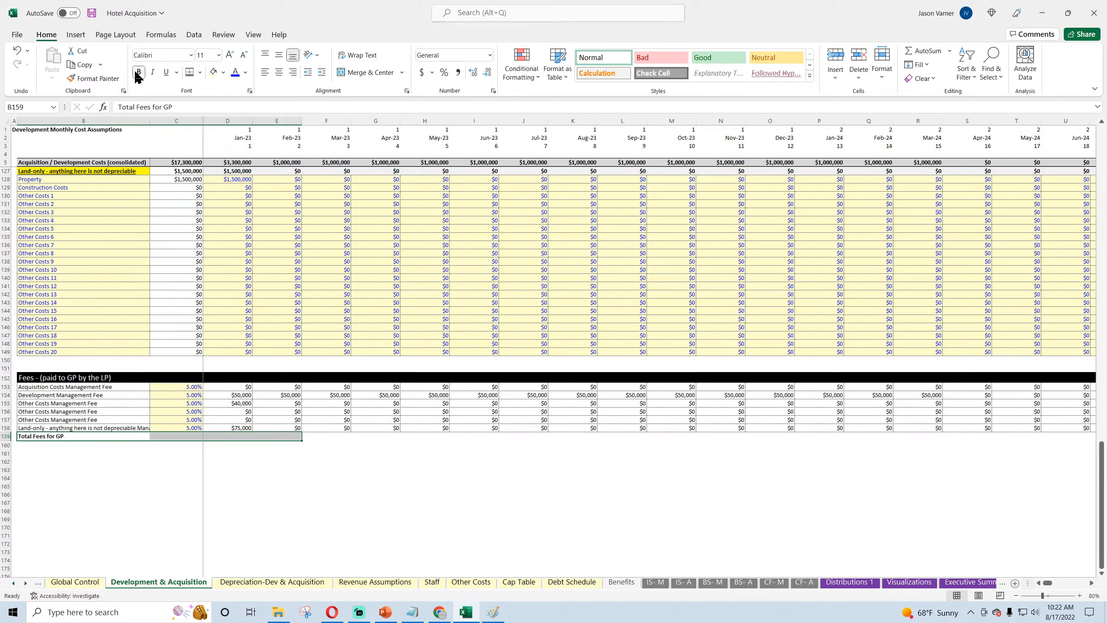
left_click(223, 72)
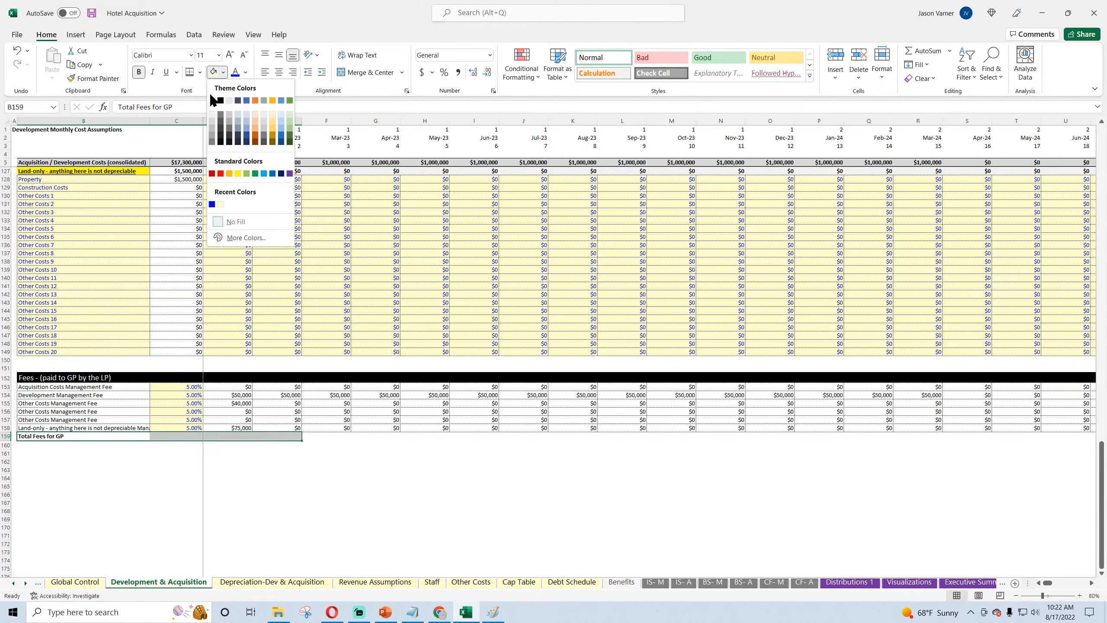
left_click(212, 115)
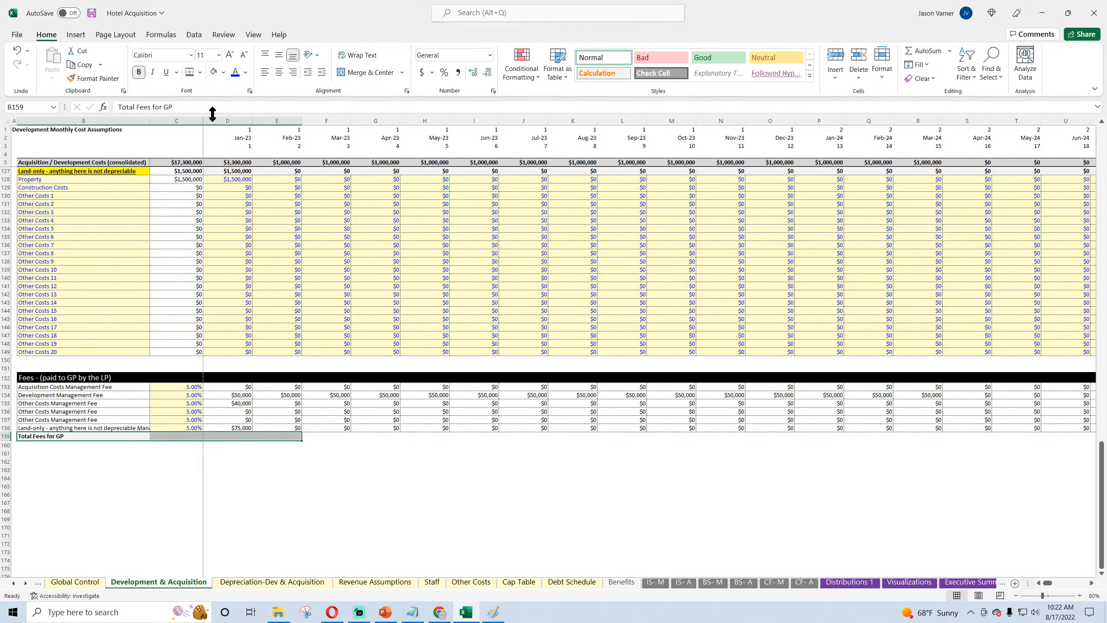
Step: Total the Jan-23 management fees in cell D159 with AutoSum
left_click(222, 435)
left_click(922, 52)
key("Return")
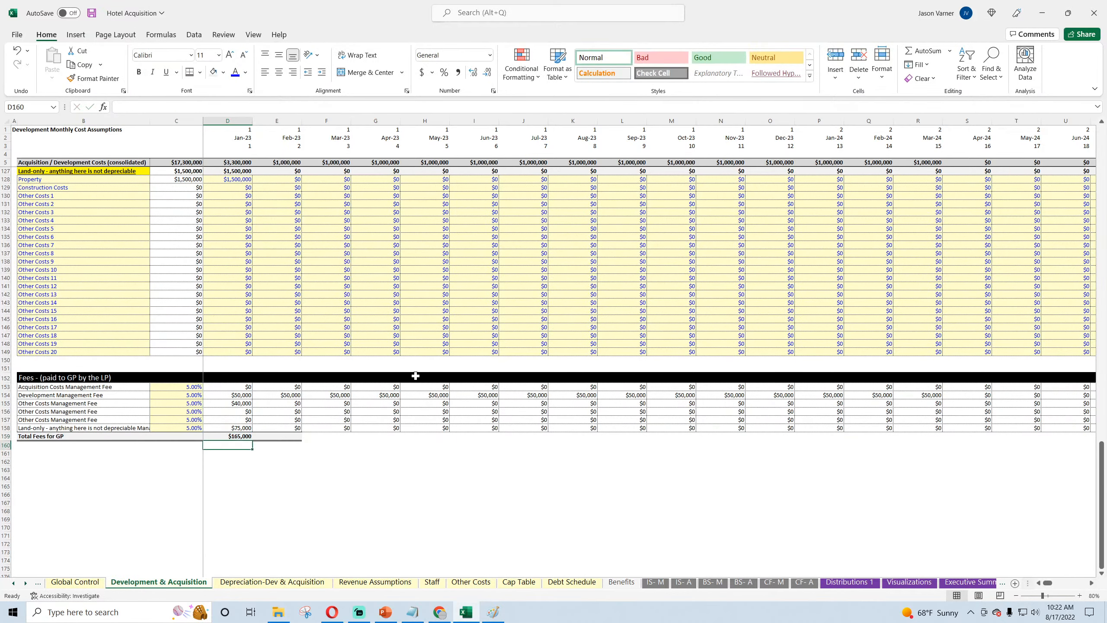
Step: Extend the formatted total fees formula from D159 across through Dec-32 in column DS and save the workbook
left_click(248, 435)
left_click_drag(253, 441, 1033, 438)
left_click(1022, 502)
left_click_drag(1082, 583, 1031, 580)
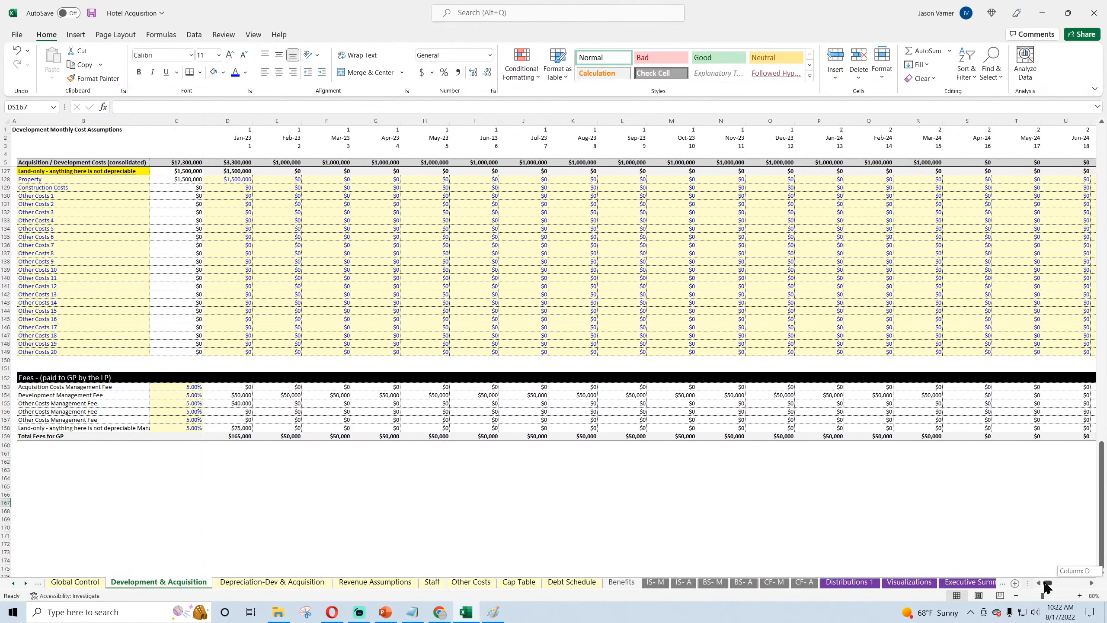
left_click(91, 14)
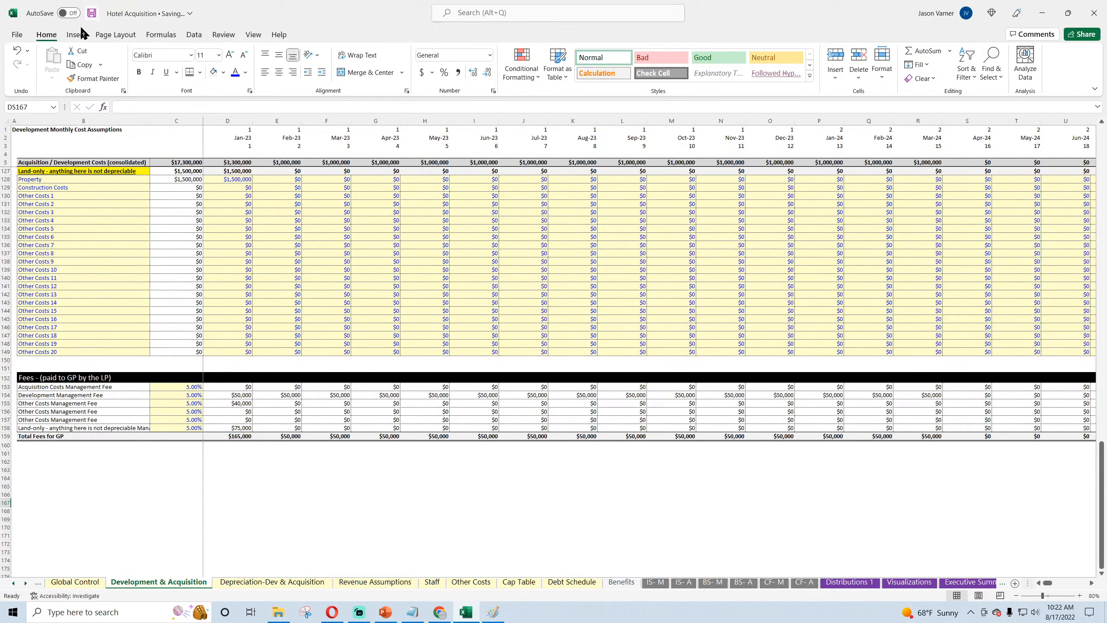
Step: Check the live stream's viewer analytics in Chrome, returning to the Hotel Acquisition workbook to save it again
left_click(435, 616)
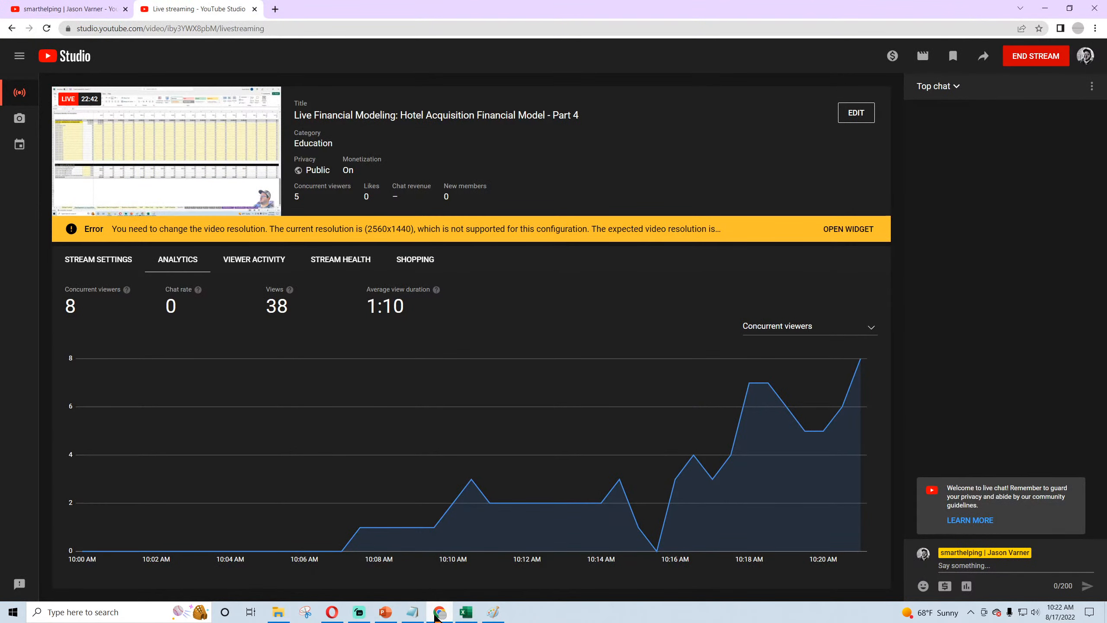
left_click(437, 615)
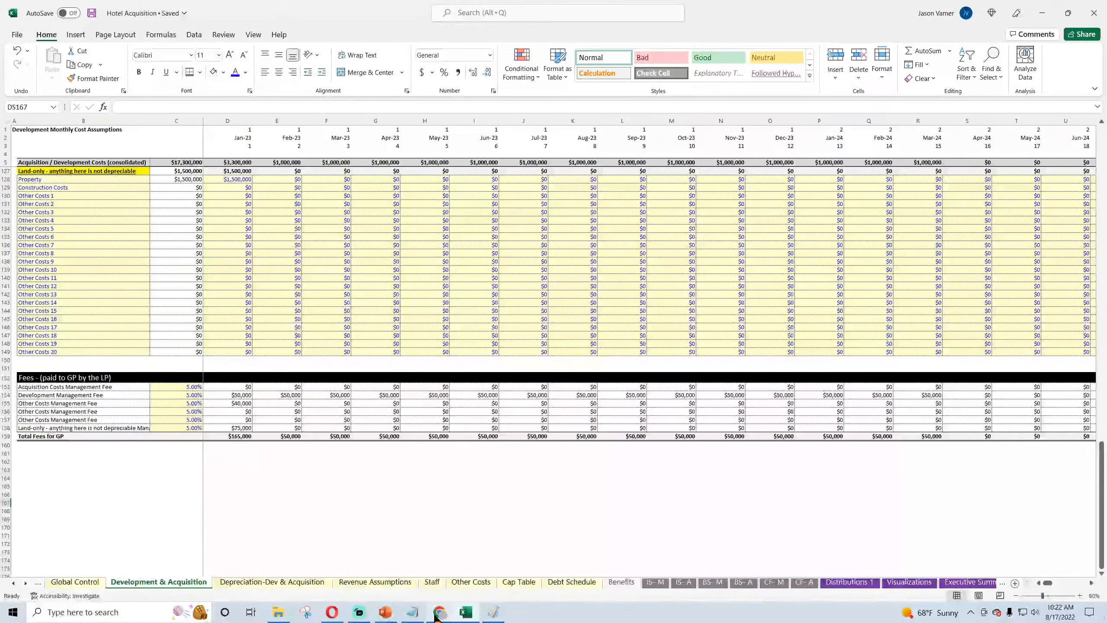
left_click(91, 13)
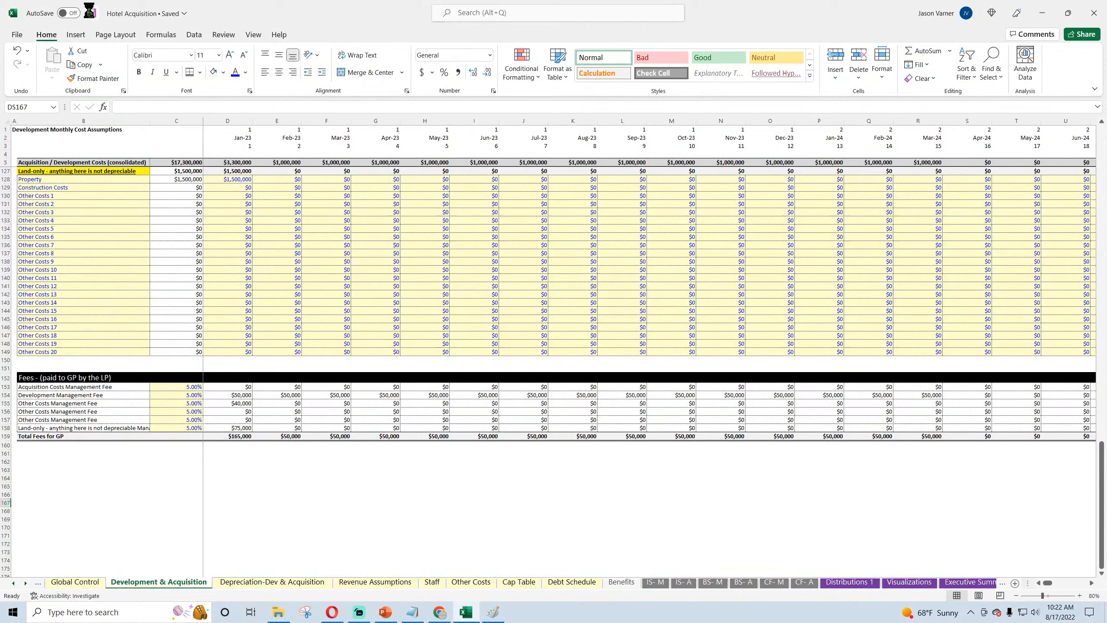
left_click(255, 469)
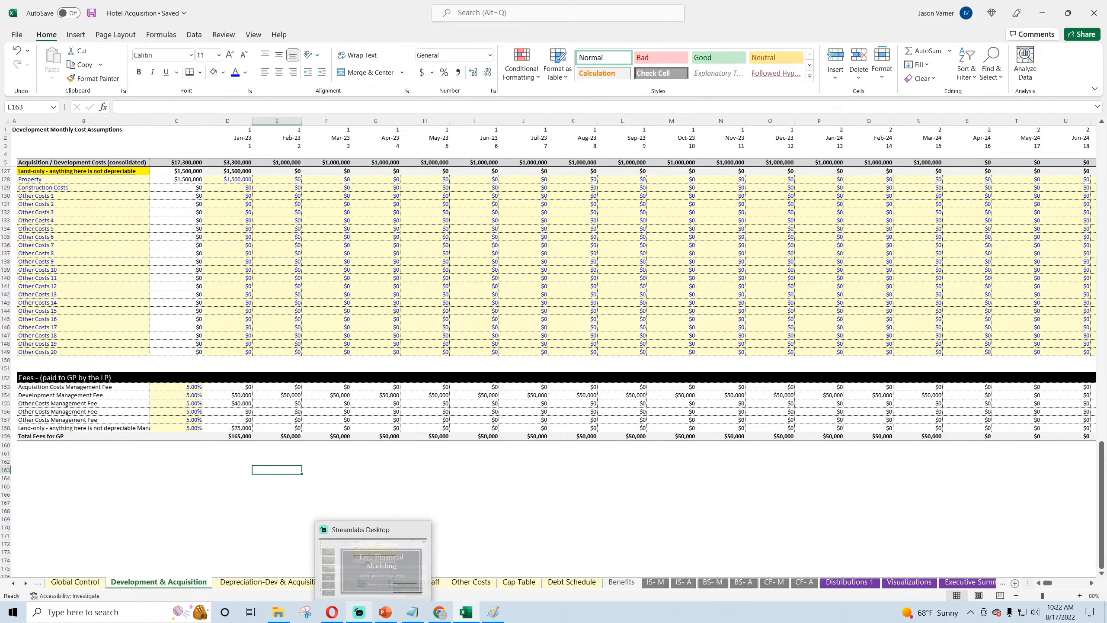
Step: Switch to the blank canvas in Paint
left_click(493, 612)
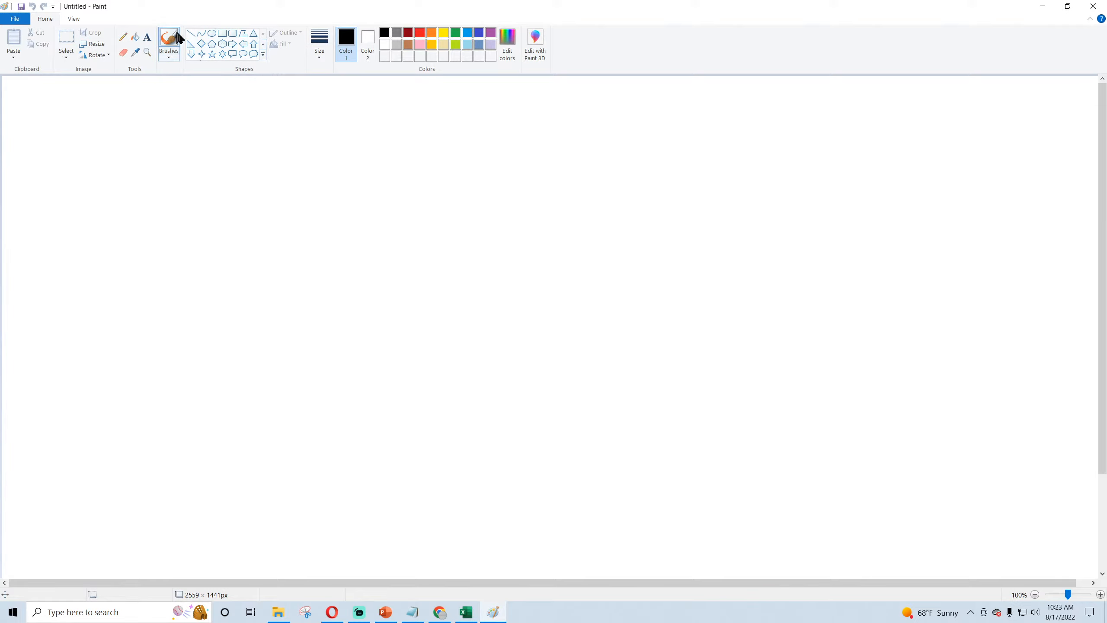
left_click(123, 37)
mouse_move(100, 112)
left_mouse_down()
mouse_move(233, 216)
mouse_move(123, 95)
mouse_move(82, 119)
left_mouse_up()
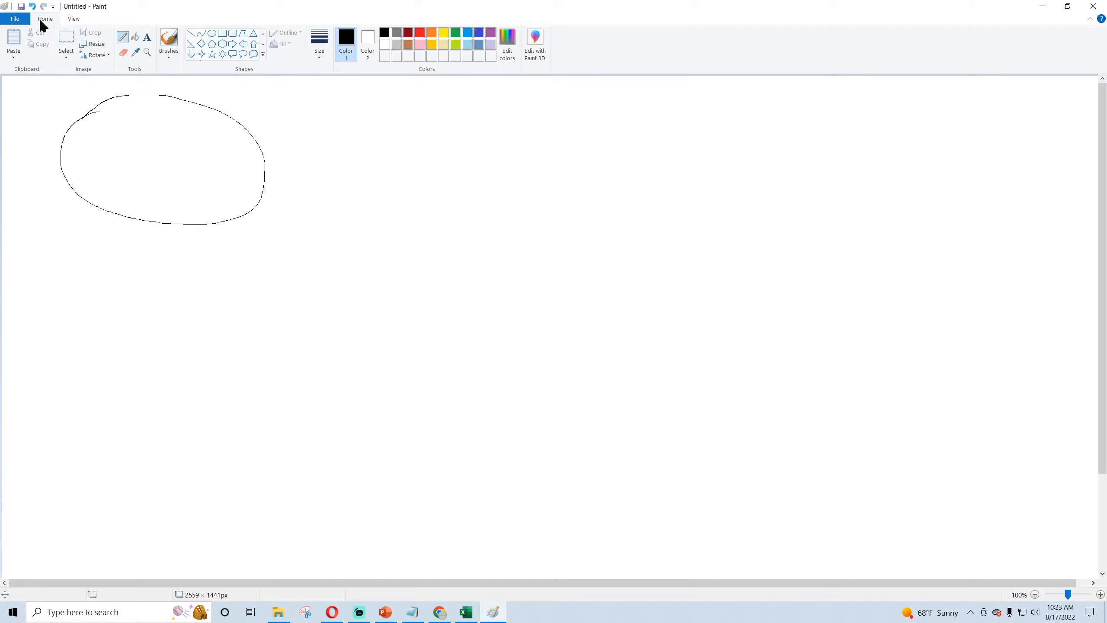
left_click(32, 6)
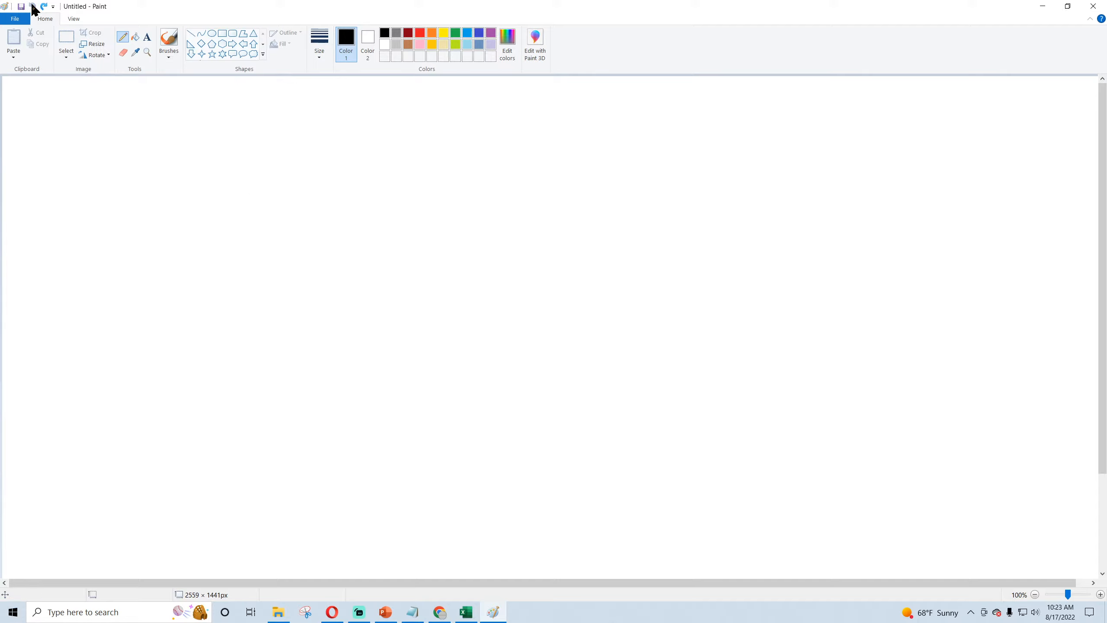
Step: Draw a wide black ellipse about 1112 × 246 px in the canvas's upper part and handwrite "Deal" inside it with the Pencil
left_click(212, 34)
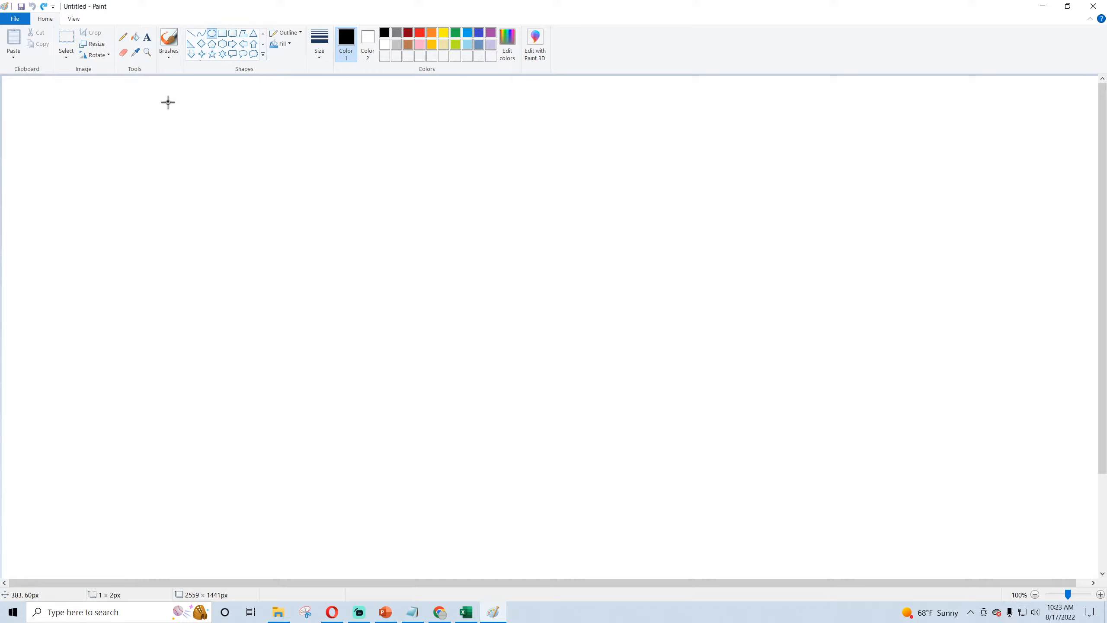
mouse_move(168, 102)
left_mouse_down()
mouse_move(574, 176)
mouse_move(649, 207)
left_mouse_up()
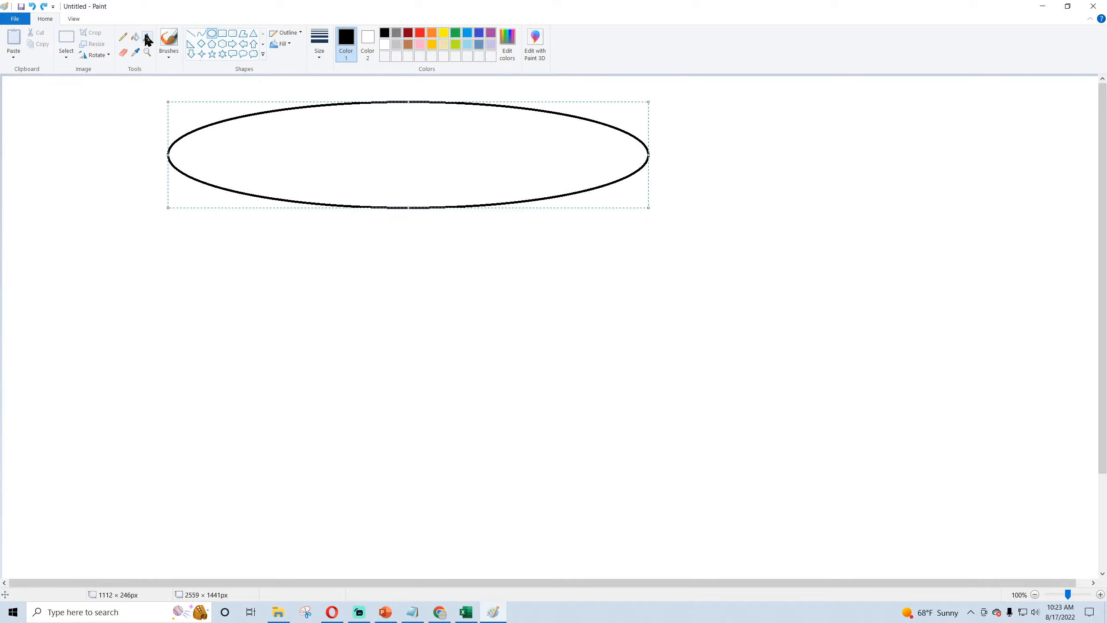
left_click(122, 38)
mouse_move(296, 172)
left_mouse_down()
mouse_move(355, 142)
mouse_move(354, 181)
left_mouse_up()
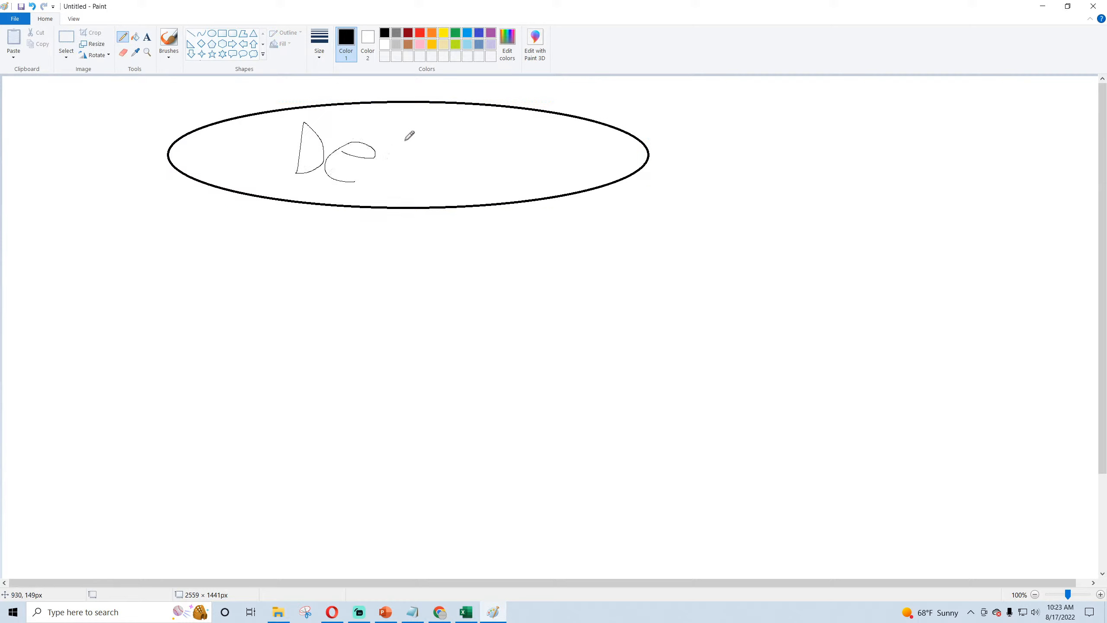
mouse_move(397, 143)
left_mouse_down()
mouse_move(395, 131)
mouse_move(497, 189)
left_mouse_up()
left_click_drag(419, 157, 427, 187)
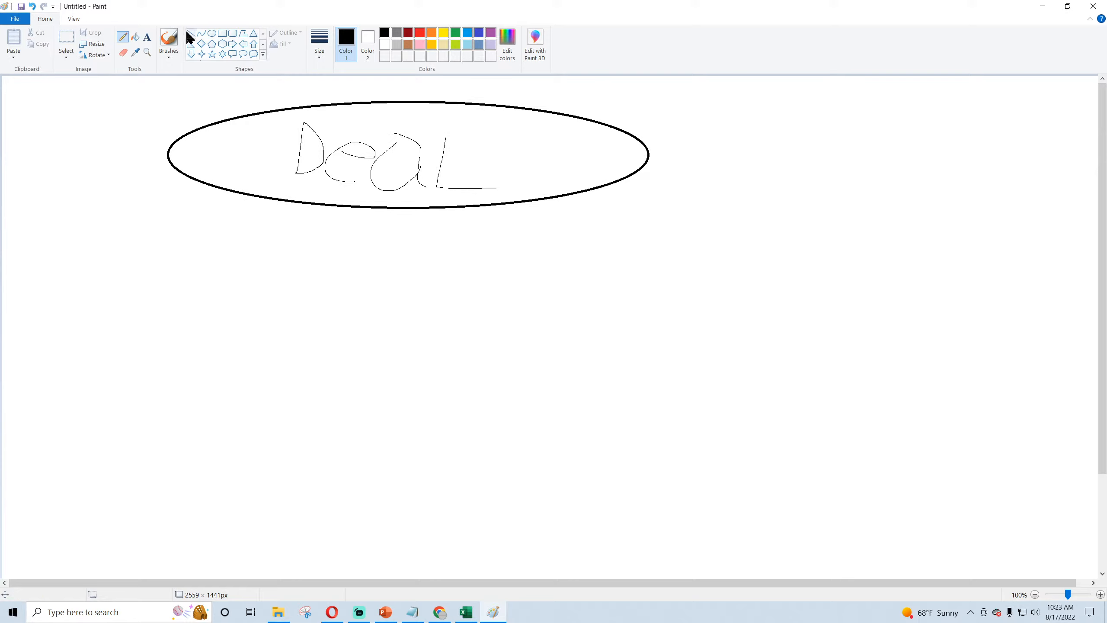
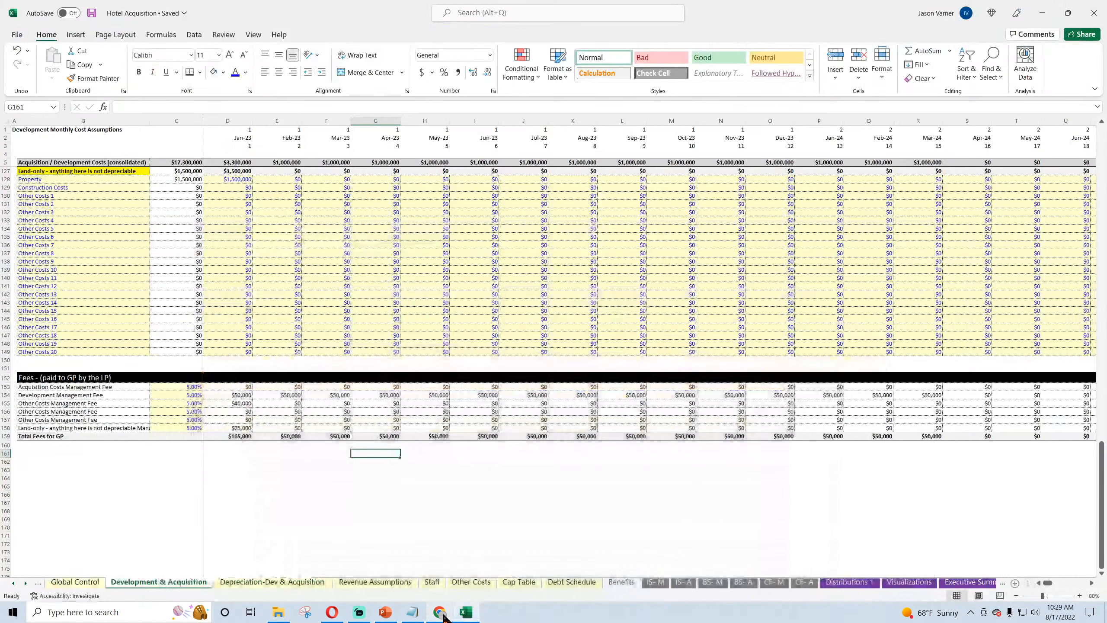
Step: Examine the Monthly Detail sheet from the overhead costs down to Trailing 12 Month for a suitable fee row, saving the workbook
left_click(435, 503)
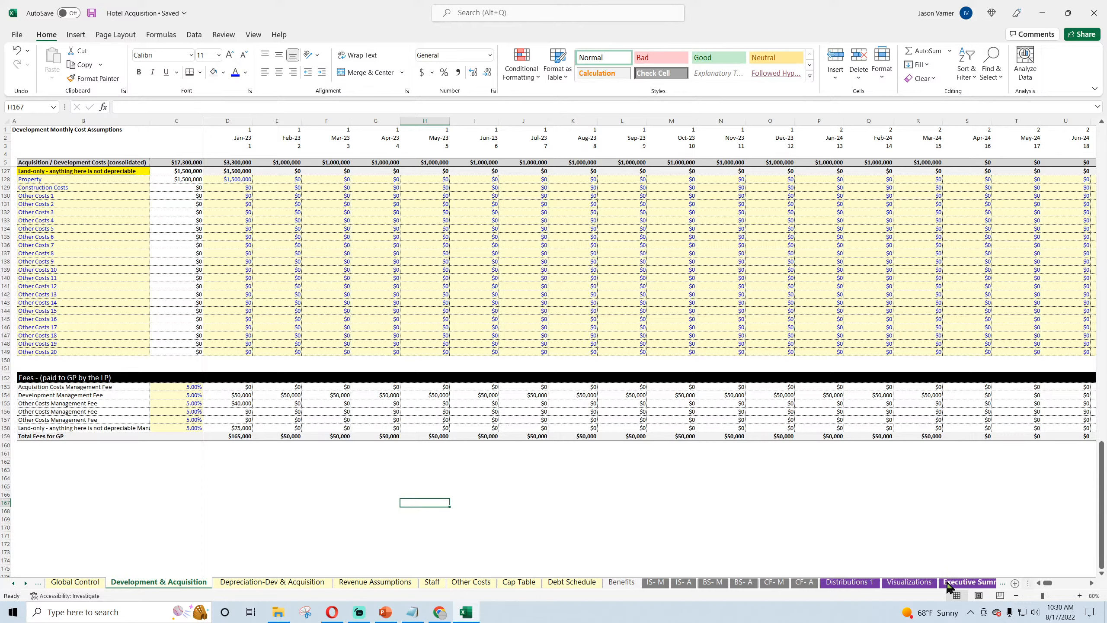
left_click(968, 584)
left_click(982, 584)
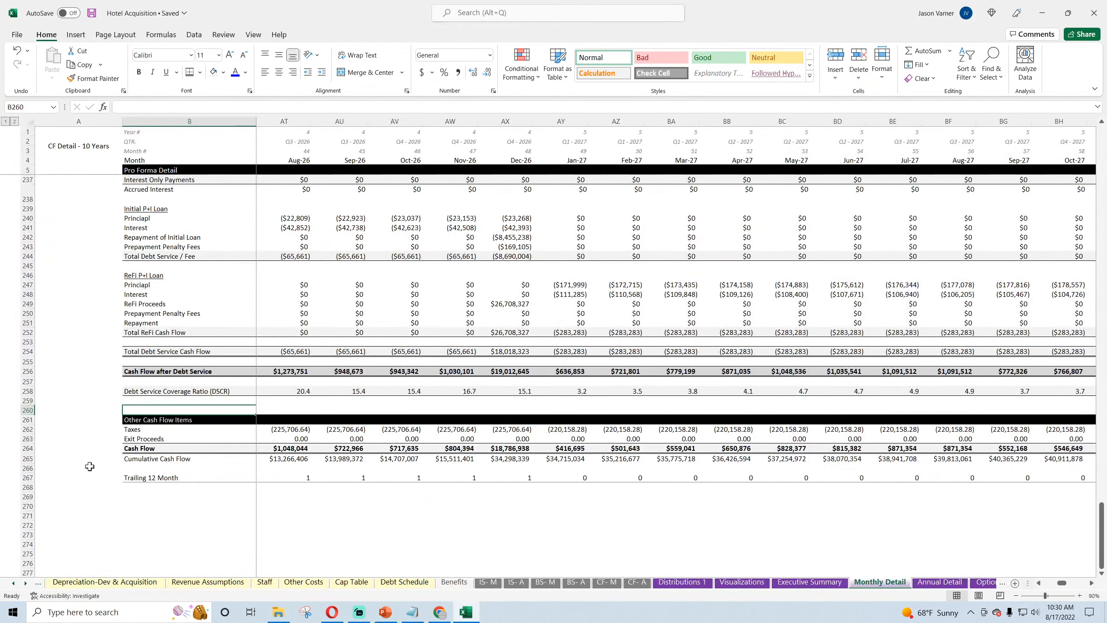
scroll(102, 465, "up", 18)
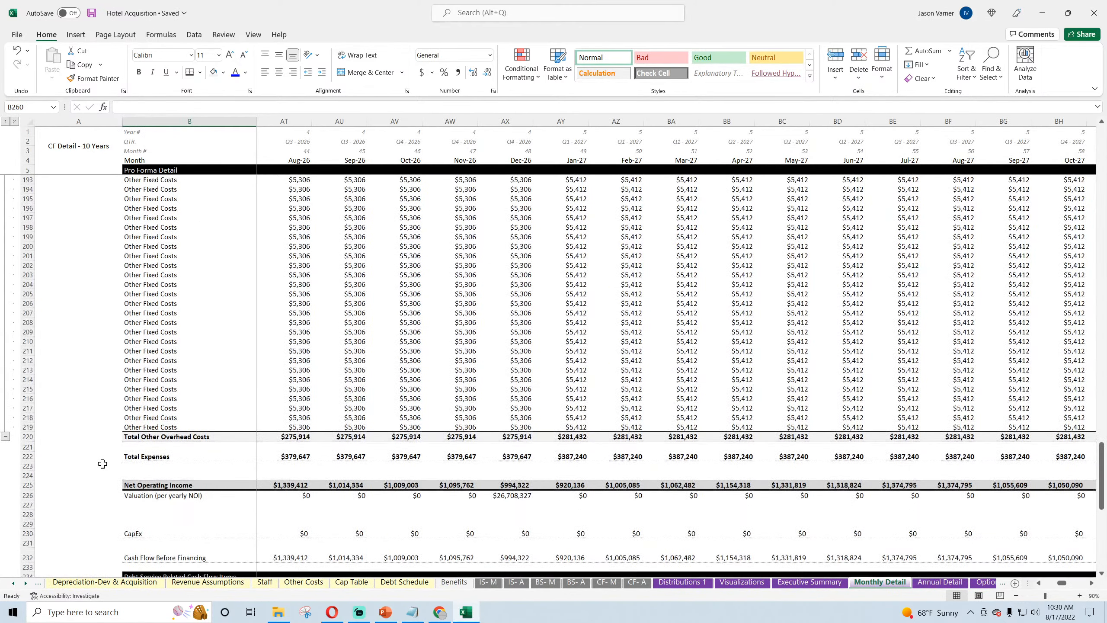
scroll(102, 464, "down", 7)
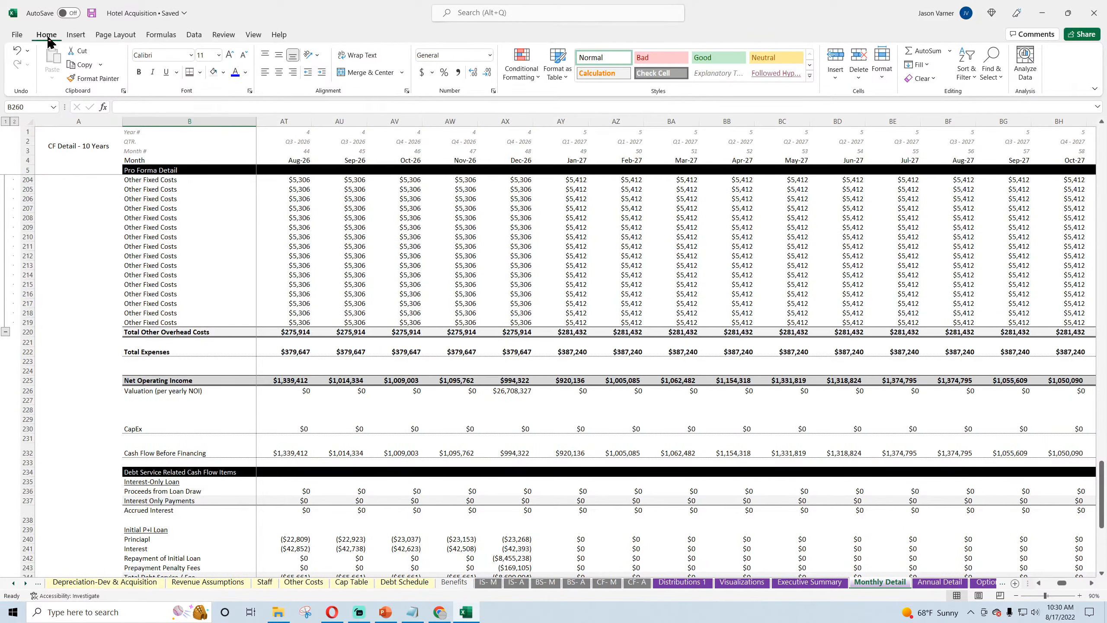
left_click(92, 13)
scroll(174, 479, "up", 11)
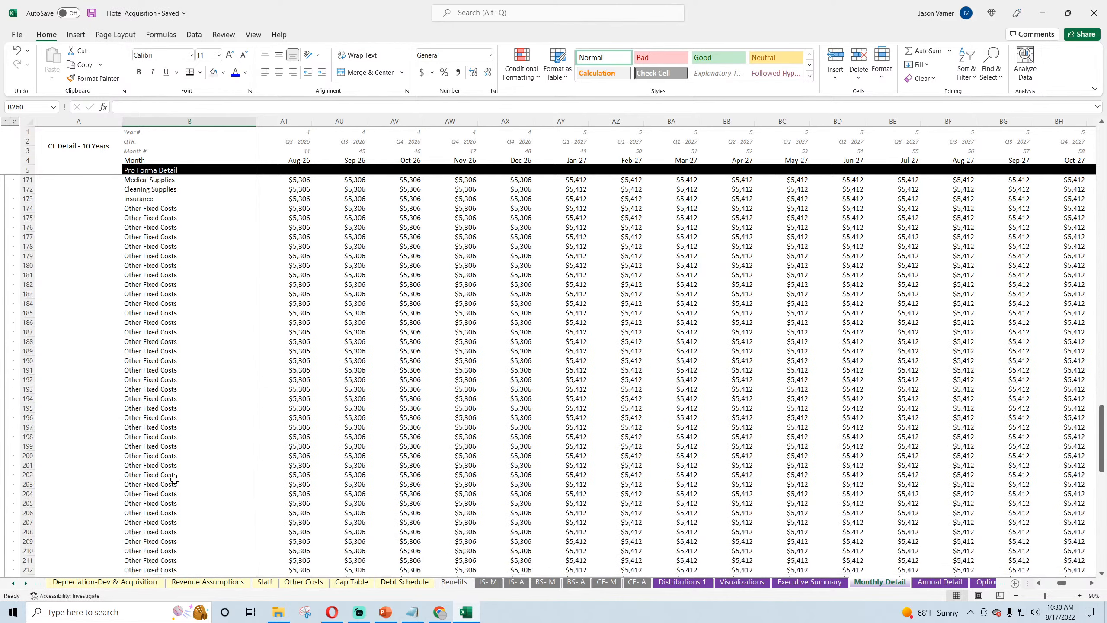
scroll(174, 479, "up", 20)
scroll(174, 479, "down", 16)
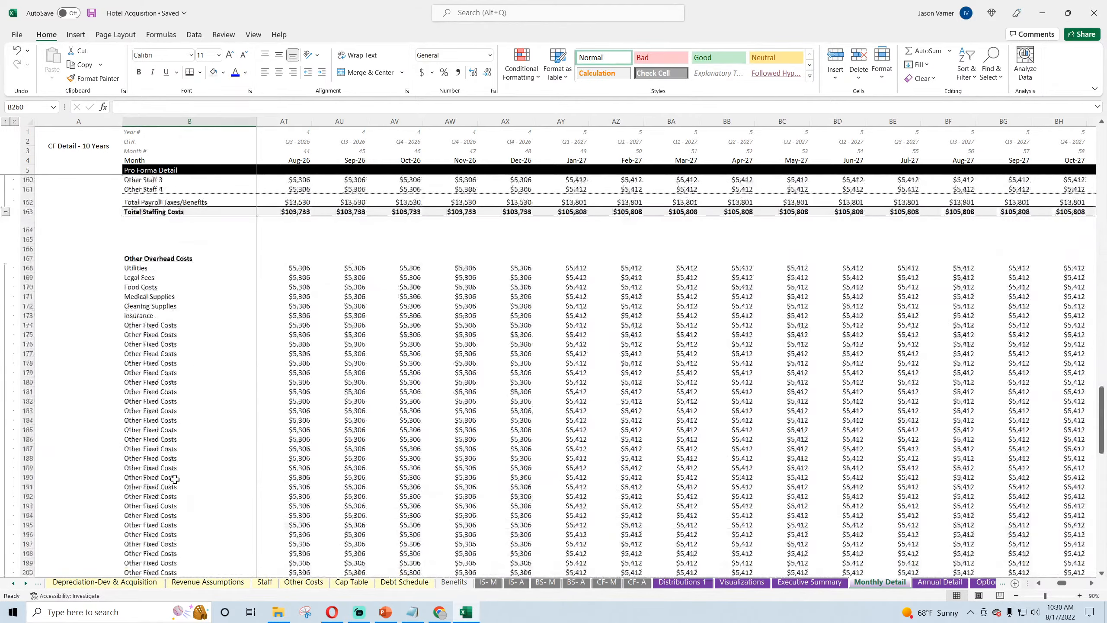
scroll(175, 479, "down", 18)
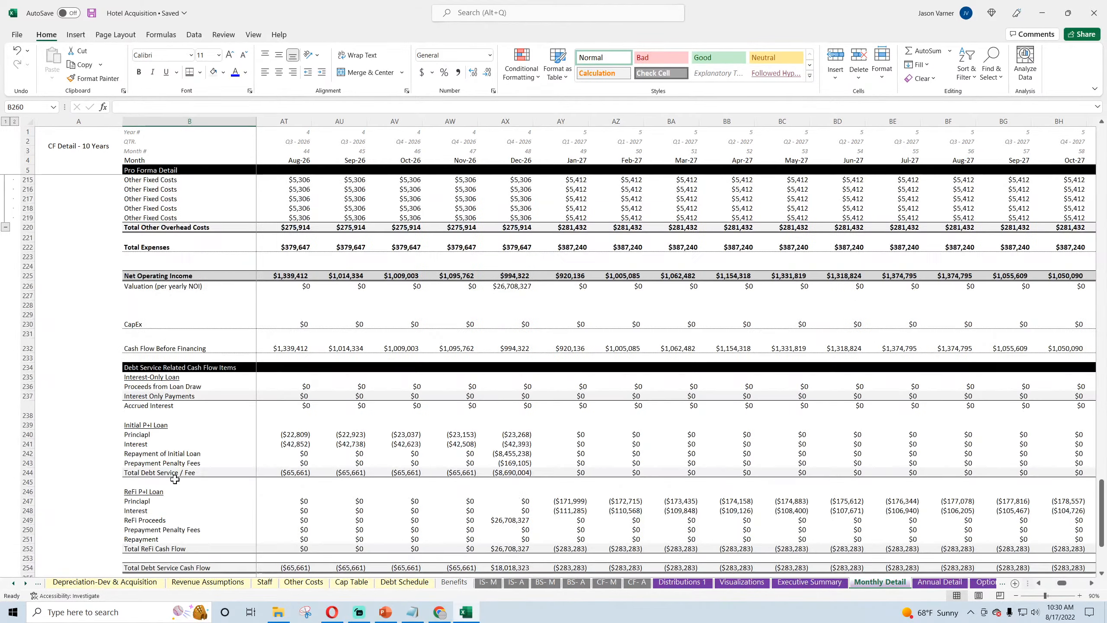
left_click(143, 314)
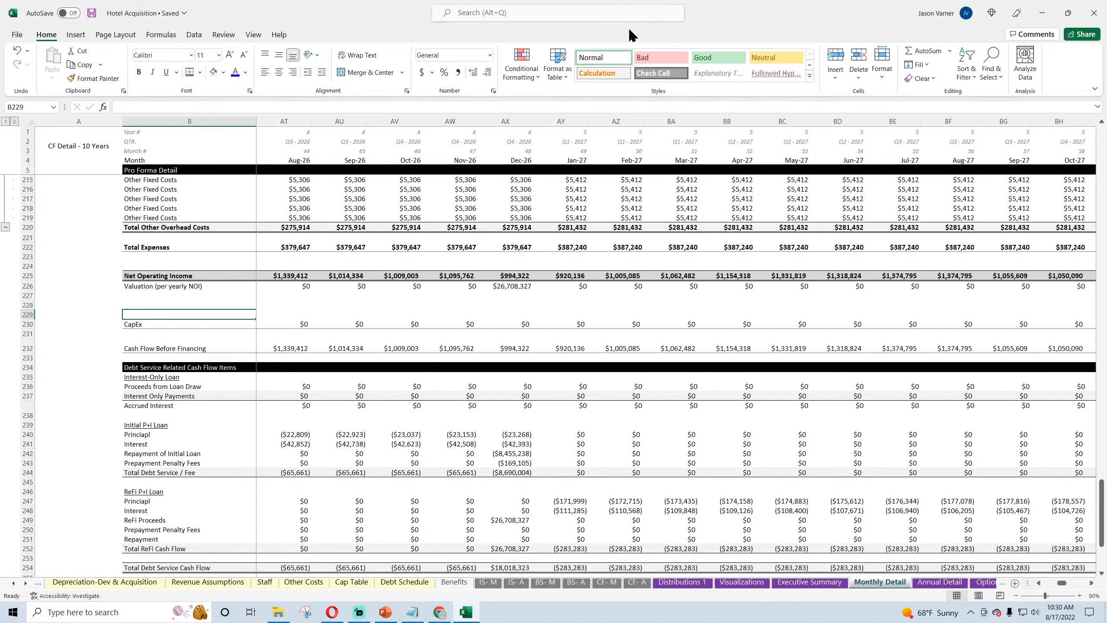
Step: Review the IS- M income statement's blank rows around Interest and Depreciation and the Jan-23 Taxable Income formula, and save the workbook
left_click(488, 581)
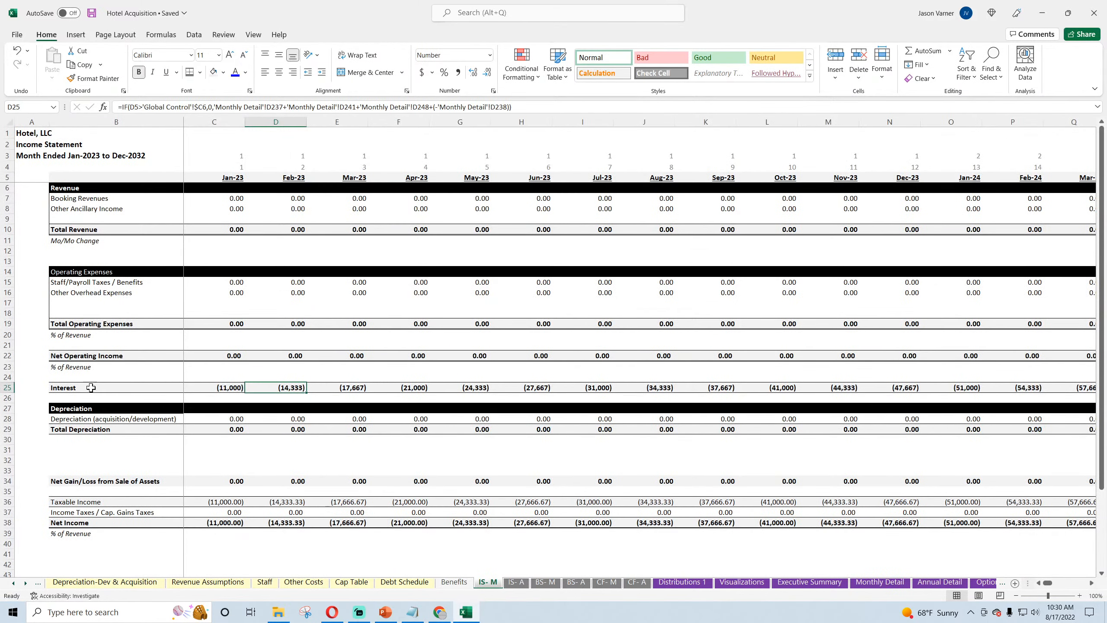
left_click(83, 376)
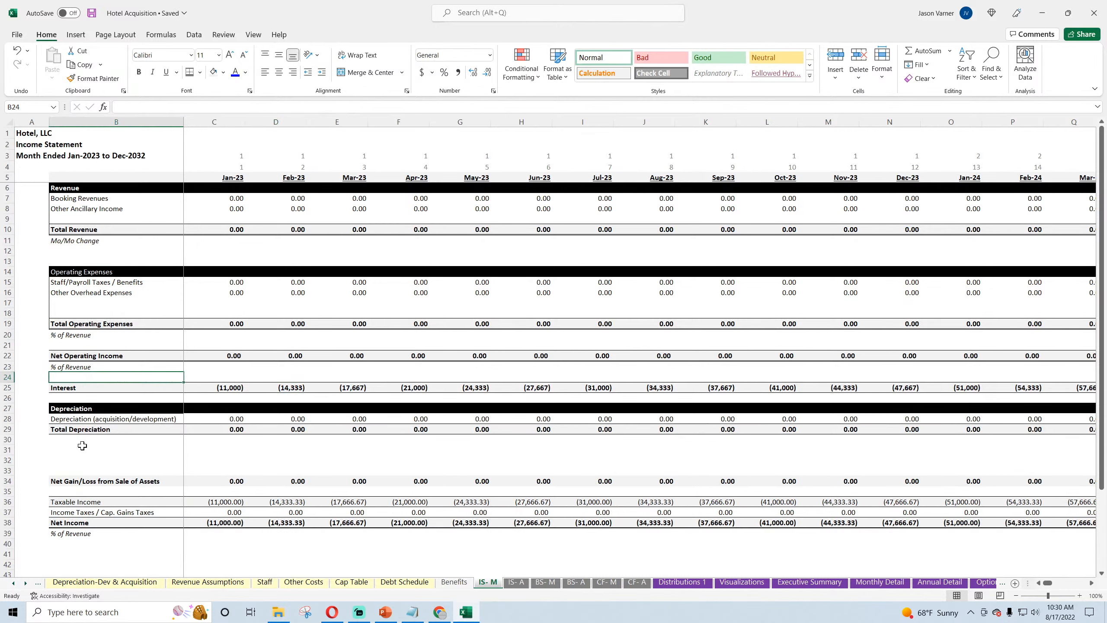
left_click_drag(82, 446, 280, 454)
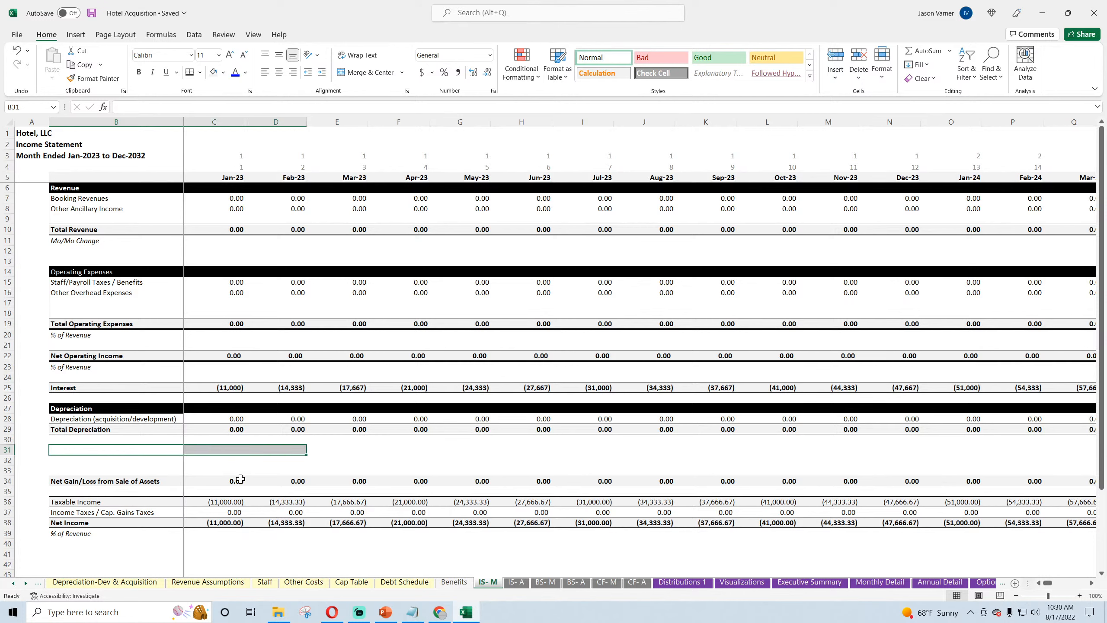
left_click(225, 502)
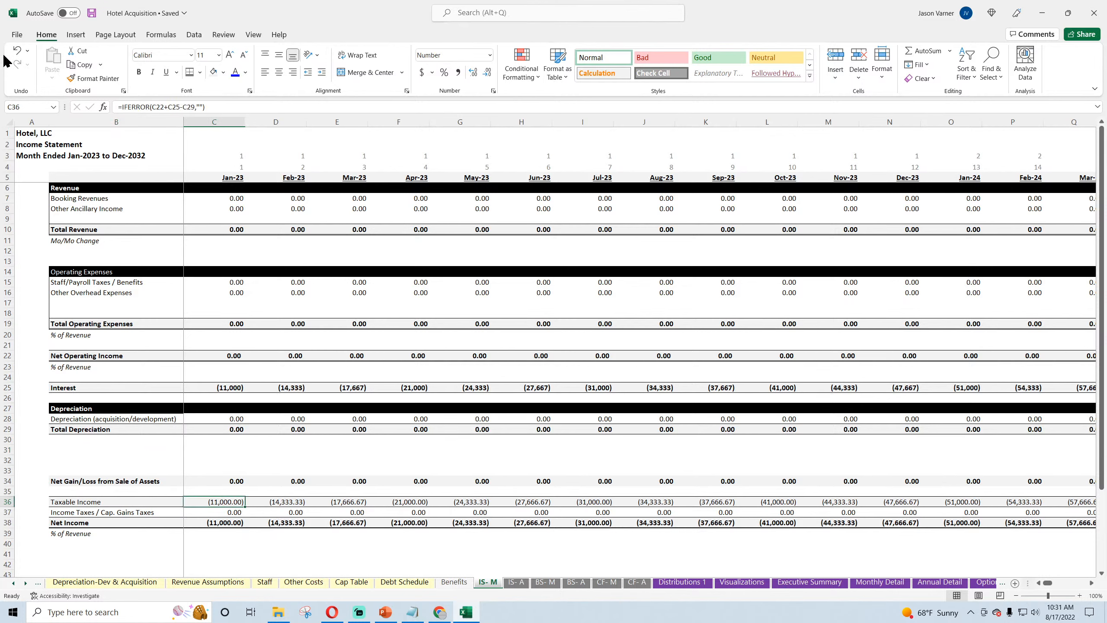
left_click(92, 13)
Step: Trace the Optional CF Waterfall's Jan-23 contribution to the Cash Outlays on Distributions 1, save, and recheck blank rows 30 to 32 on IS- M
left_click(979, 585)
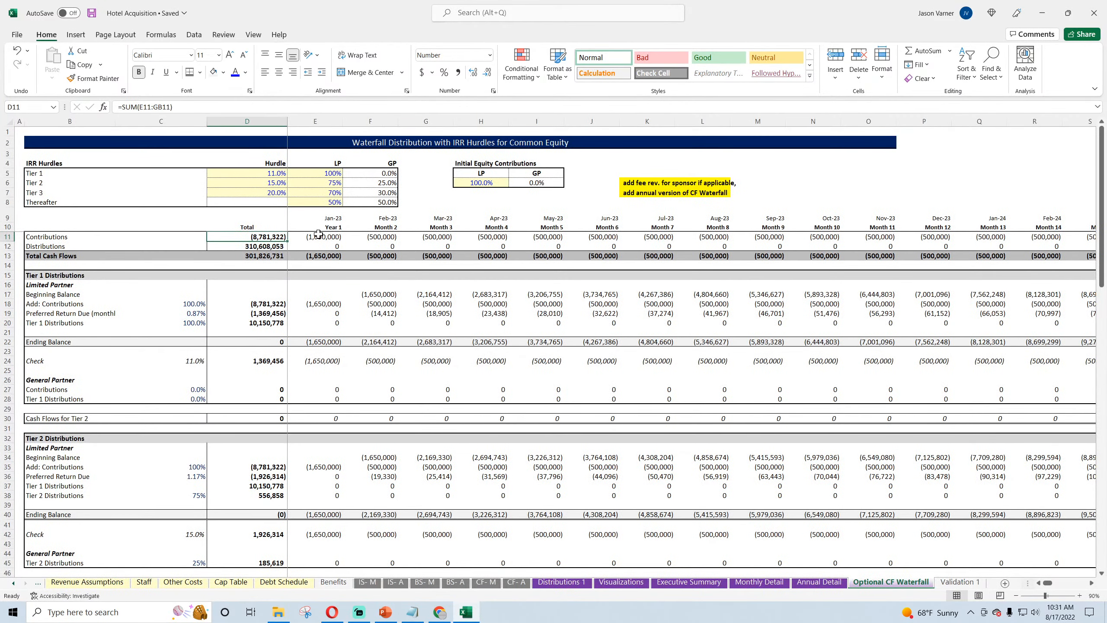
left_click(318, 234)
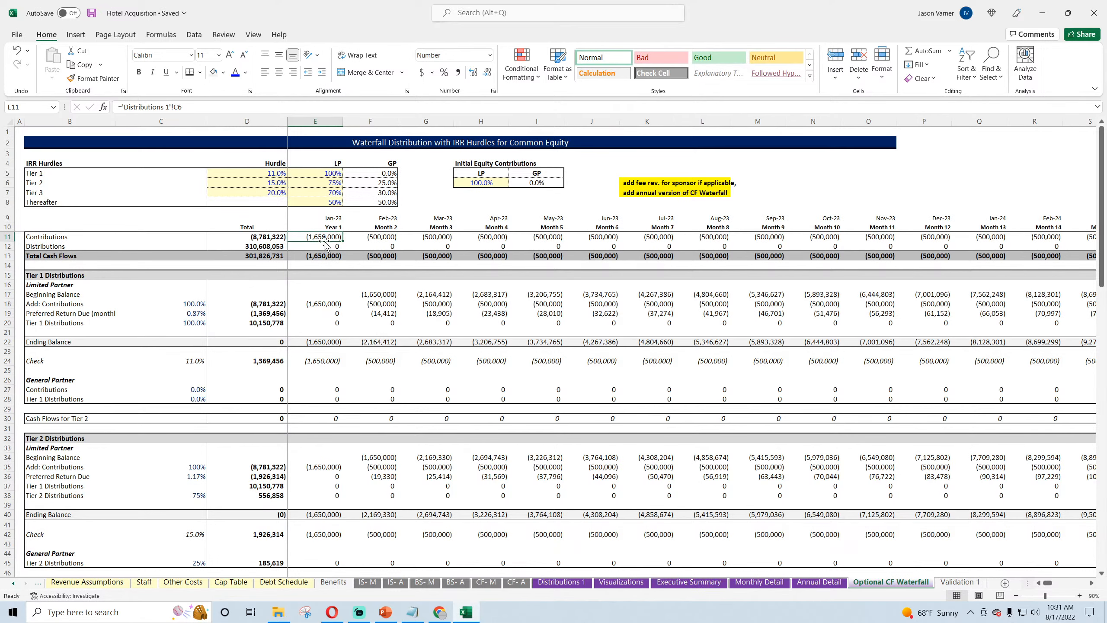
left_click(562, 582)
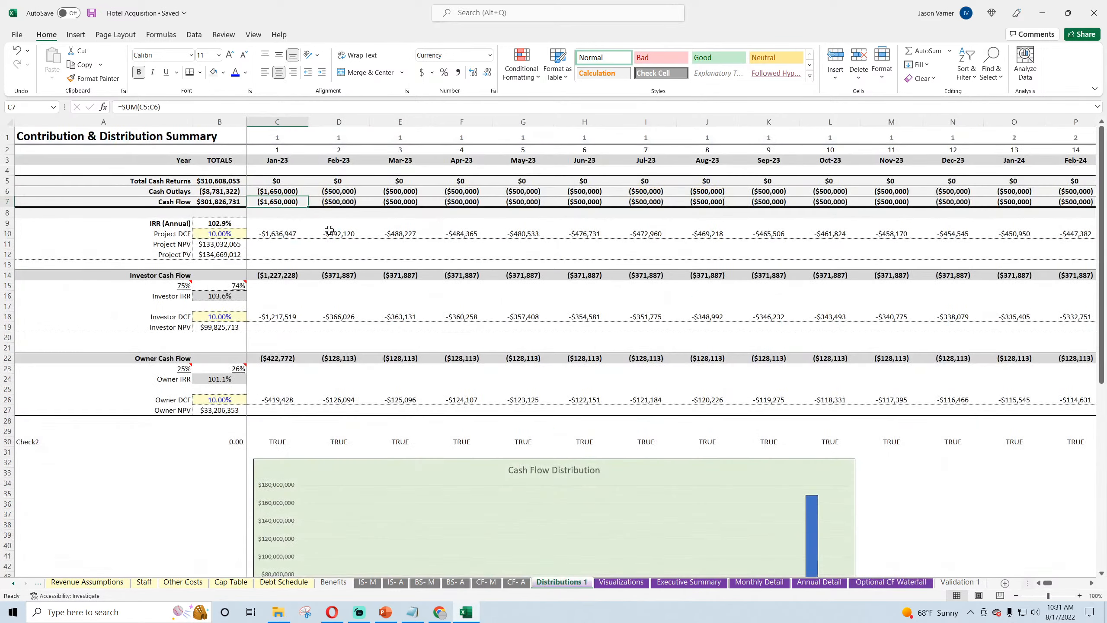
left_click(340, 191)
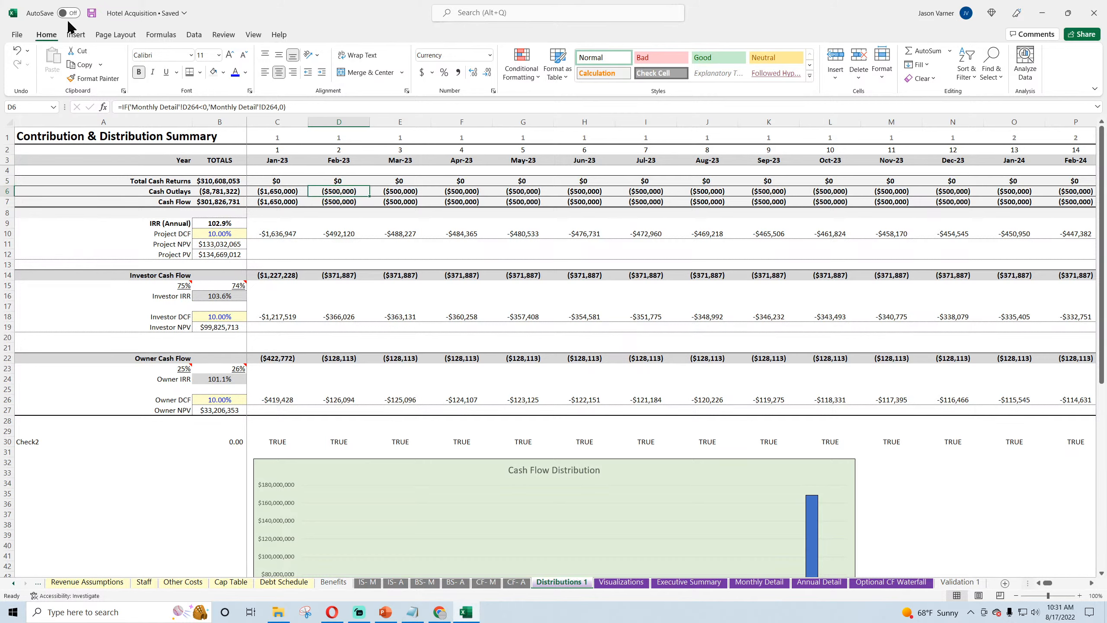
left_click(92, 14)
left_click(92, 14)
left_click(92, 13)
left_click(367, 582)
left_click_drag(71, 446, 283, 461)
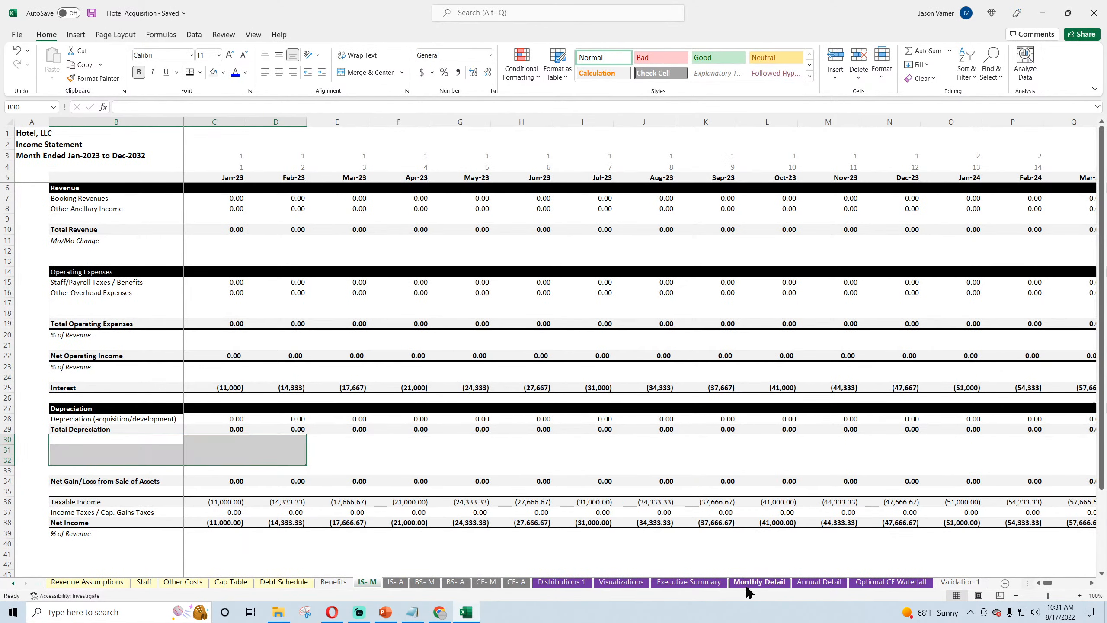
Step: Label cell B228 on the Monthly Detail sheet "GP Acquisition / Reno / Other Fees"
left_click(758, 581)
left_click(144, 306)
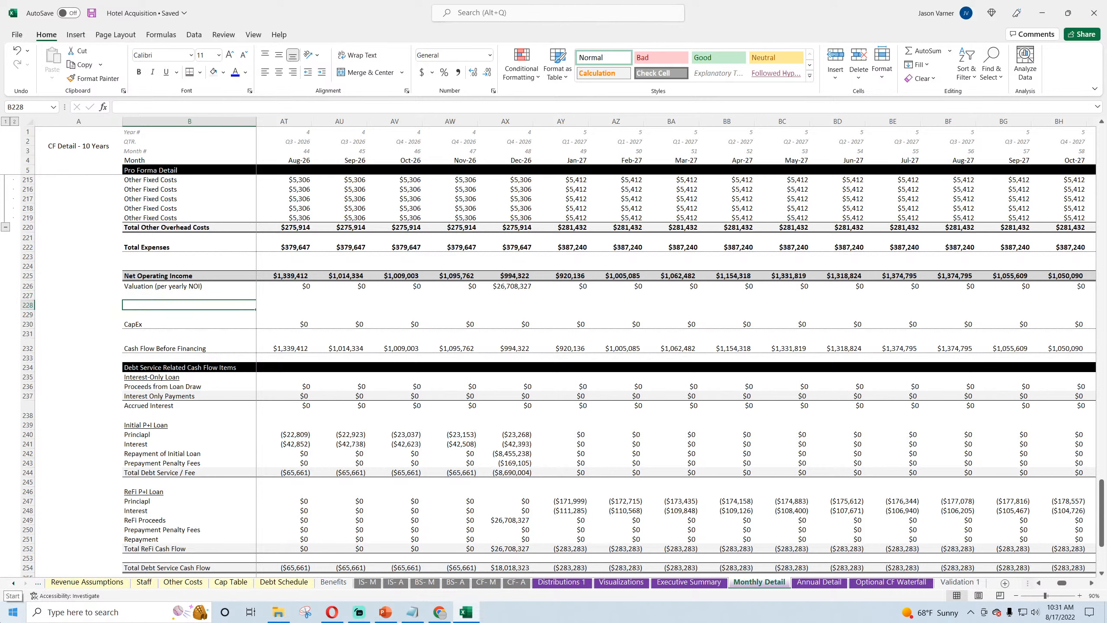
type("GP")
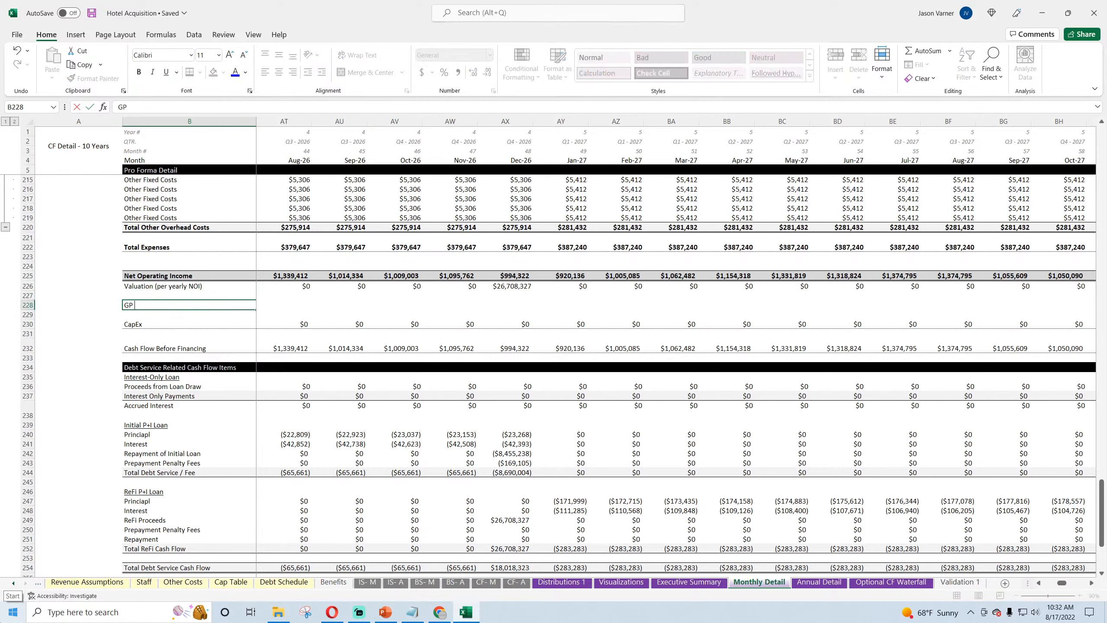
type(" Acquisition / REno")
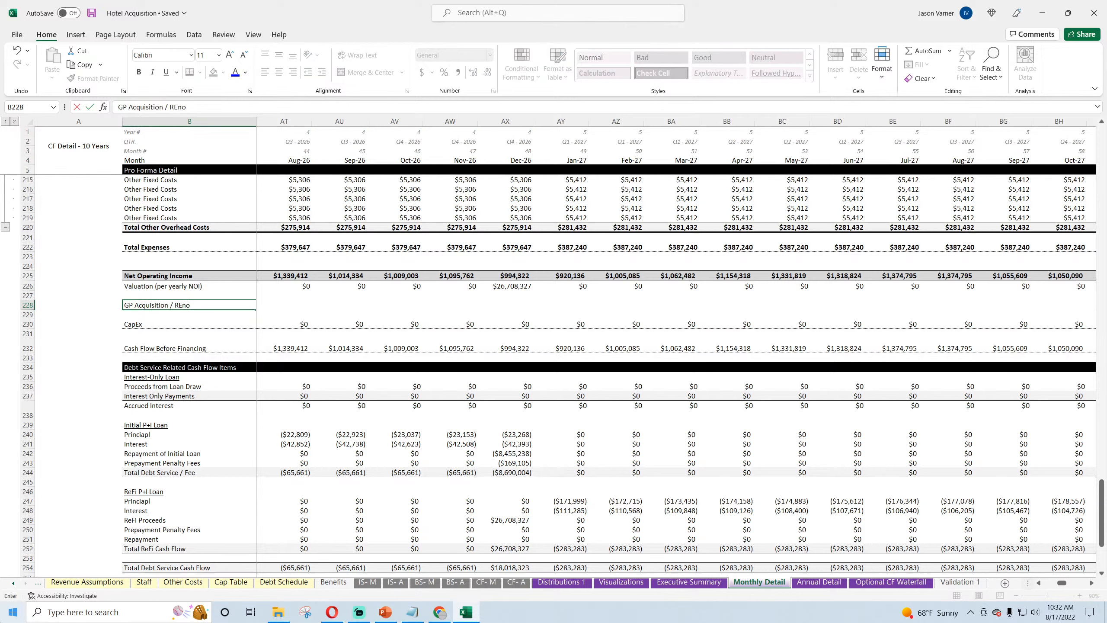
type(" /")
key("BackSpace")
key("BackSpace")
type("Other Fees")
key("Return")
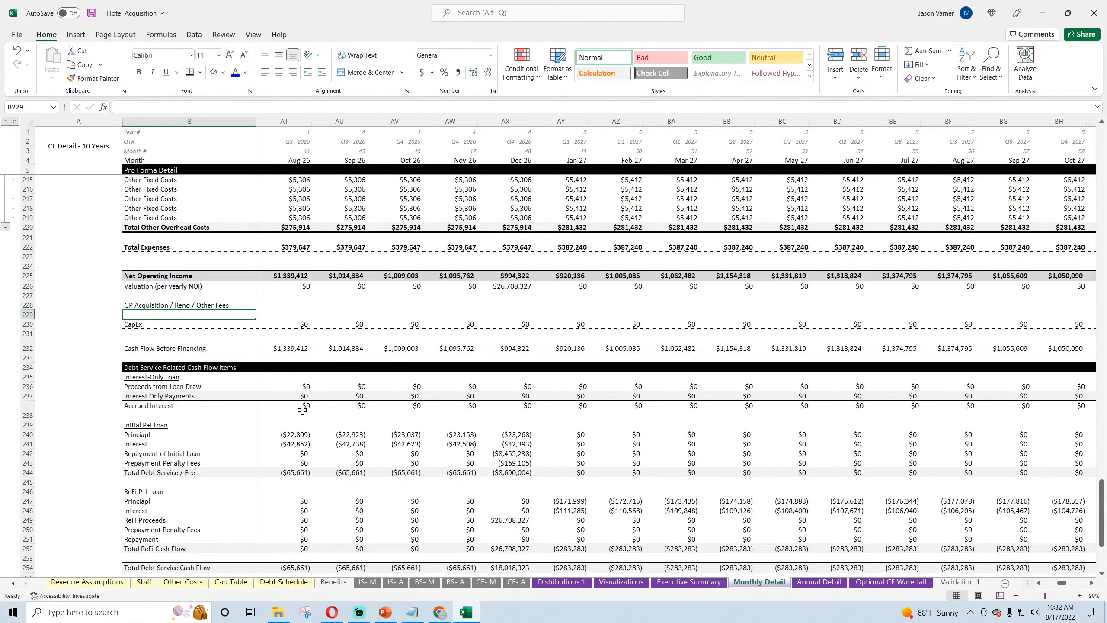
Step: Add a bottom border to B228:F228 on the new fees row
left_click_drag(205, 305, 444, 305)
left_click(201, 72)
left_click(209, 103)
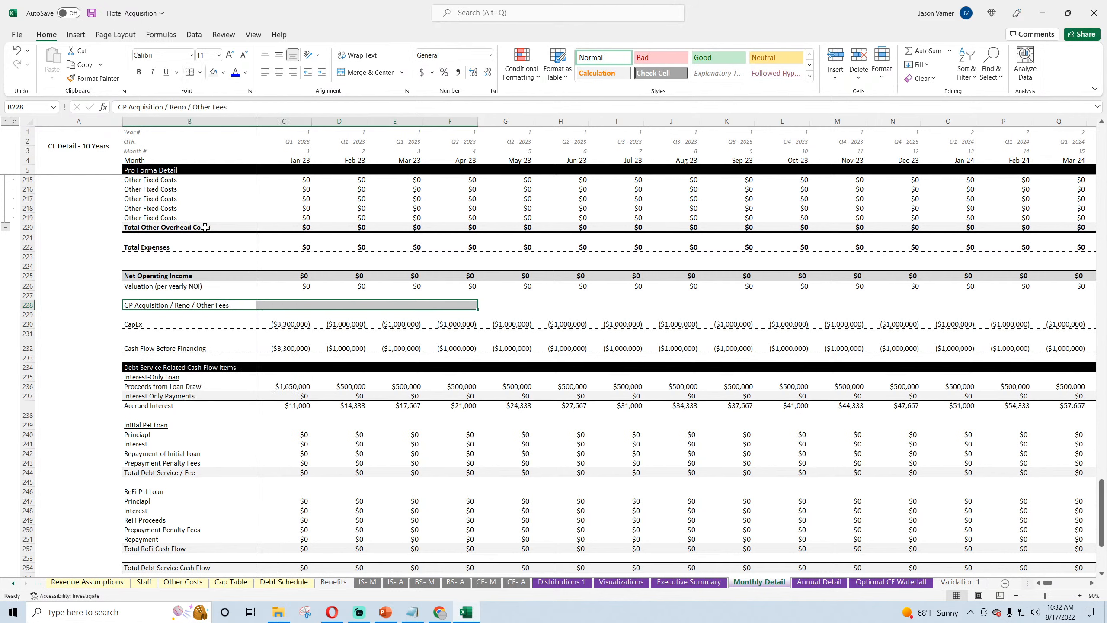
left_click(204, 237)
left_click(179, 306)
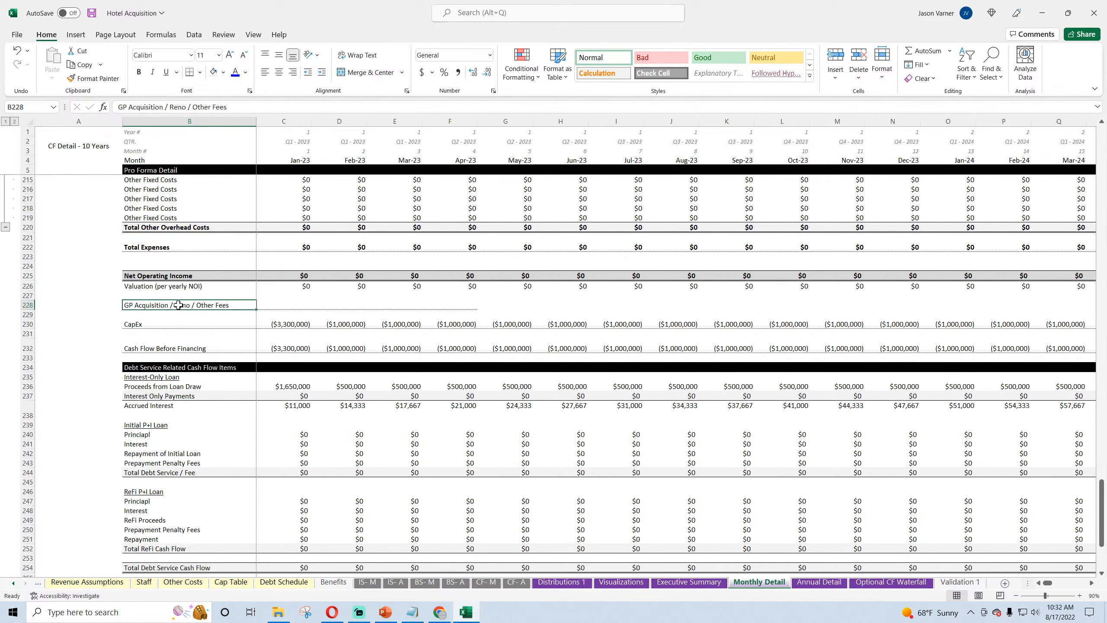
Step: Link the fees row's Jan-23 cell C228 to the negated total GP fees with =-'Development & Acquisition'!D159
left_click(271, 305)
type("=")
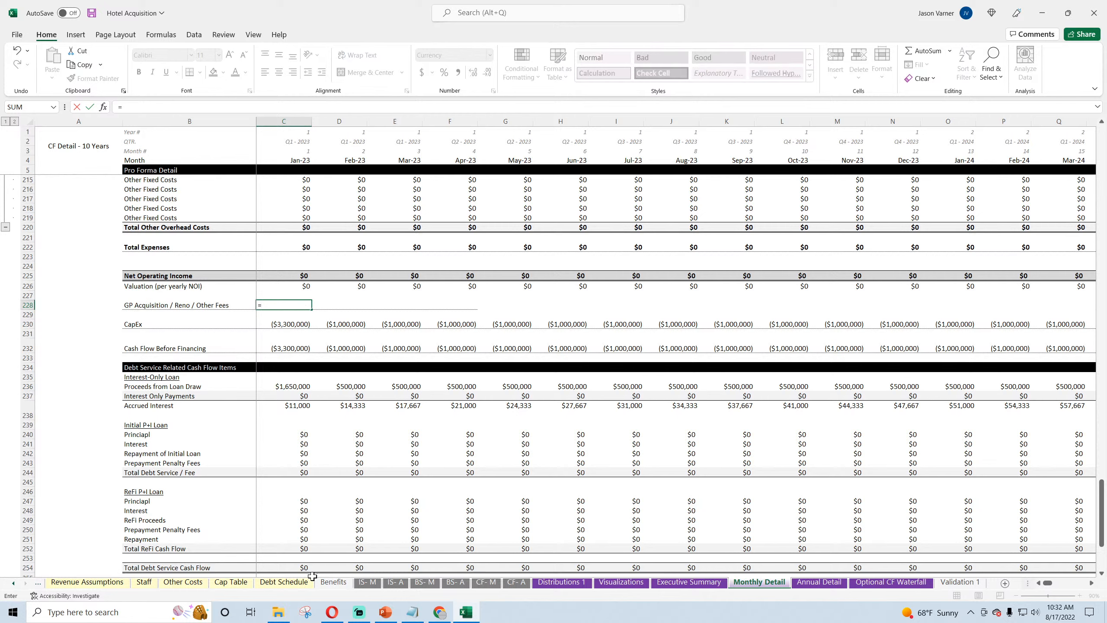
left_click(14, 583)
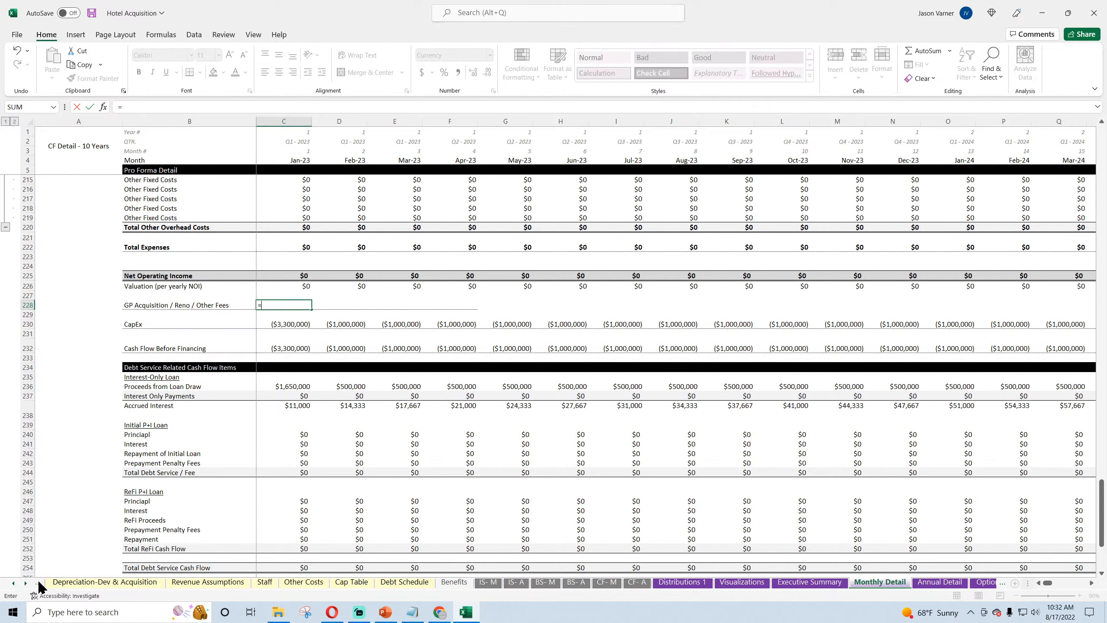
left_click(14, 583)
left_click(88, 584)
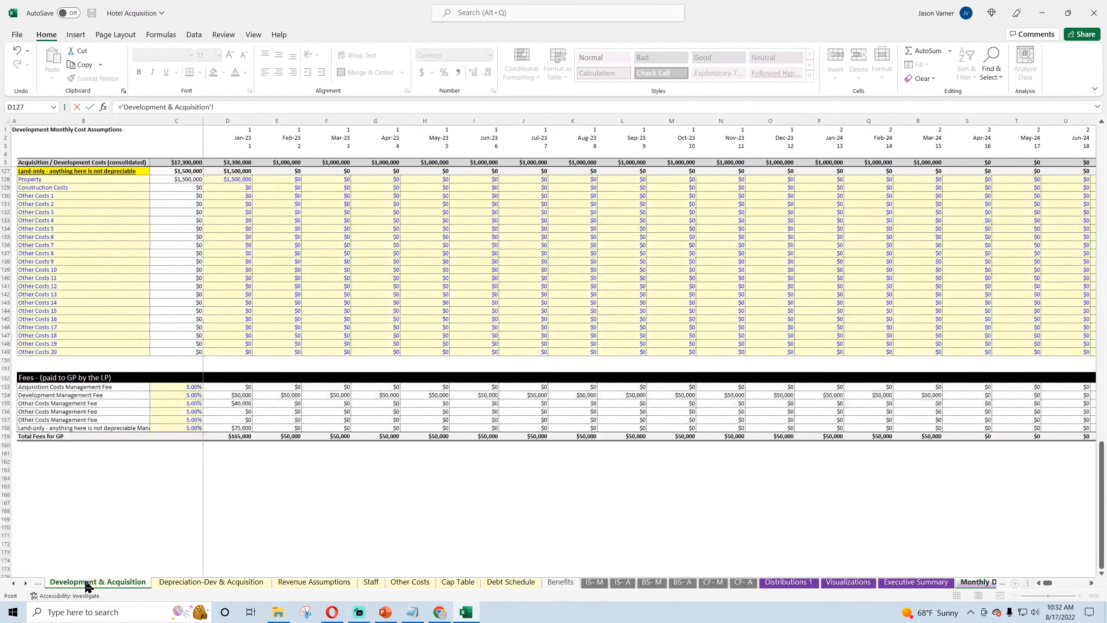
left_click(233, 436)
key("Return")
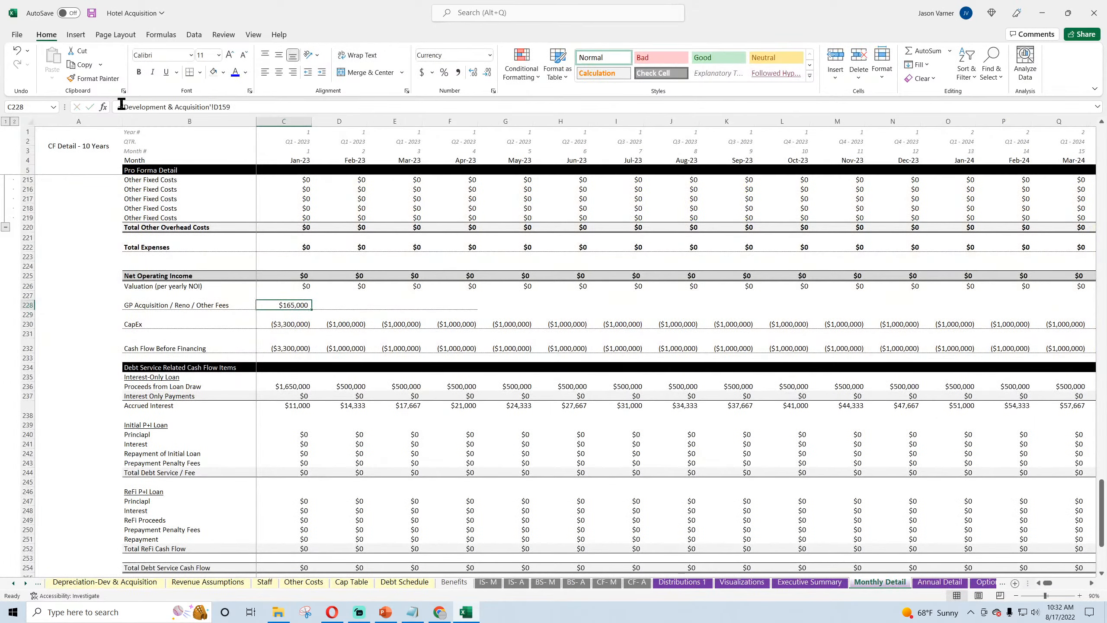
left_click(121, 107)
type("-")
key("Return")
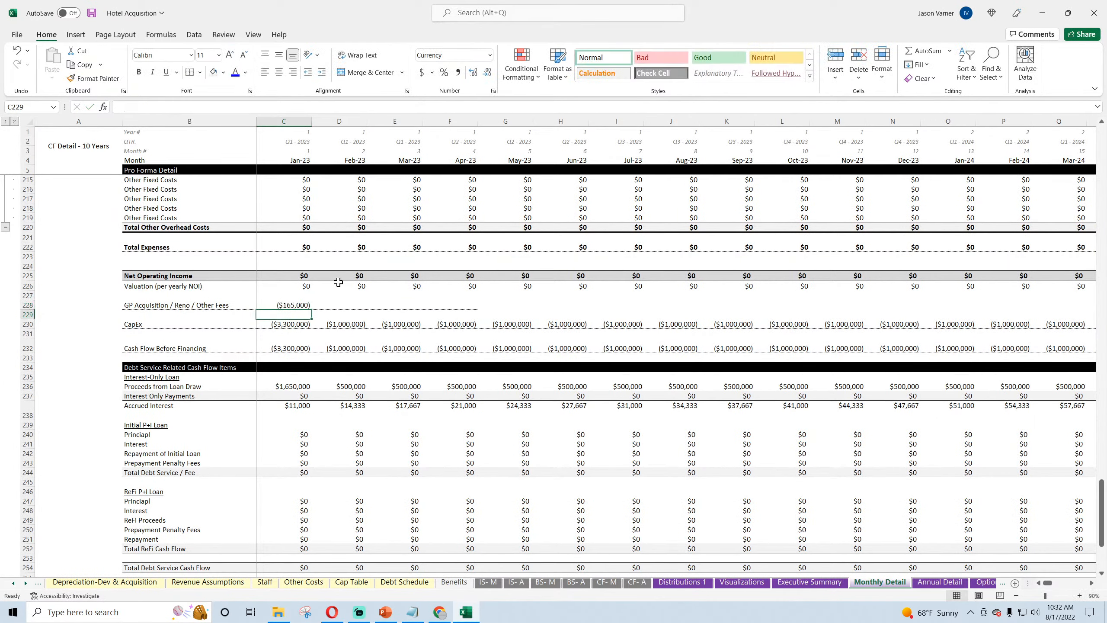
Step: Extend the C228 fee formula across row 228 through Dec-32 in column DR and save the workbook
left_click(299, 305)
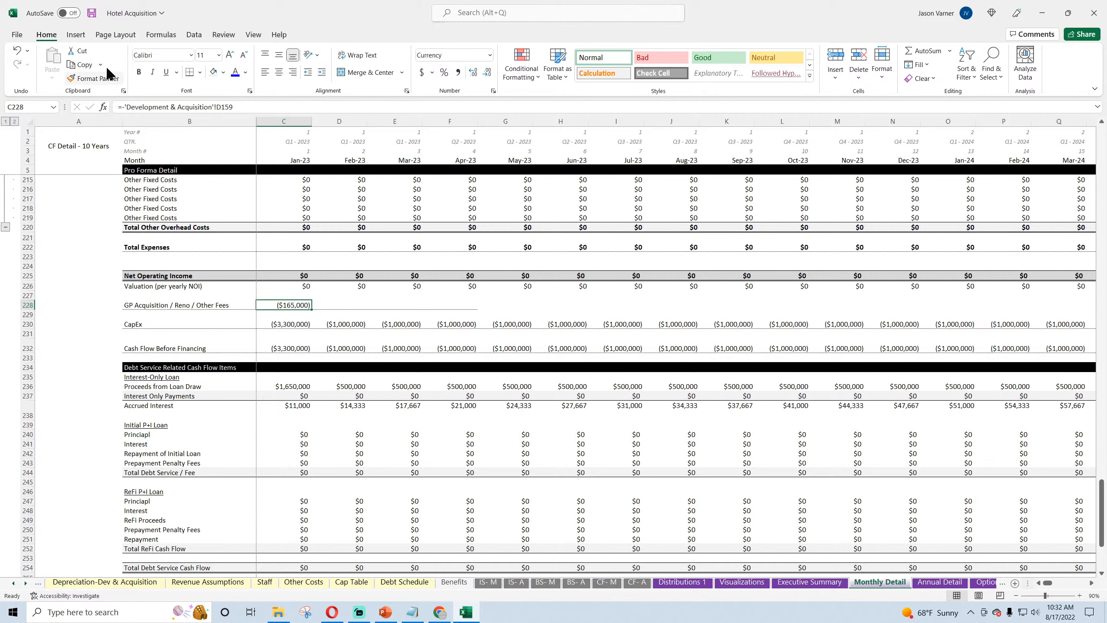
left_click(92, 13)
left_click_drag(312, 311, 1029, 306)
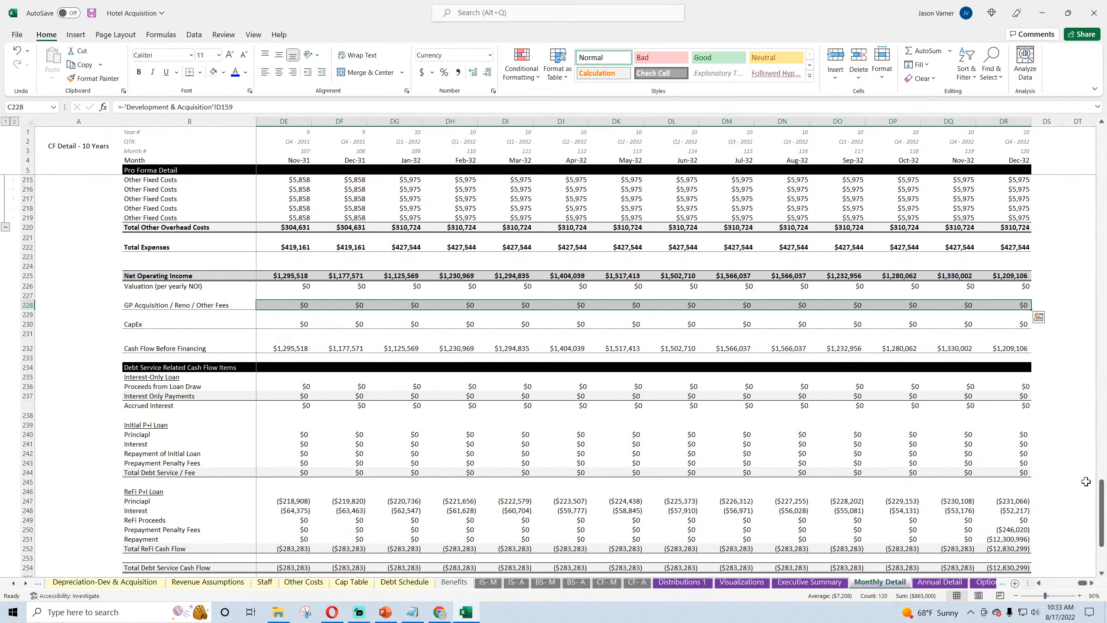
left_click_drag(1083, 583, 1037, 584)
left_click(92, 13)
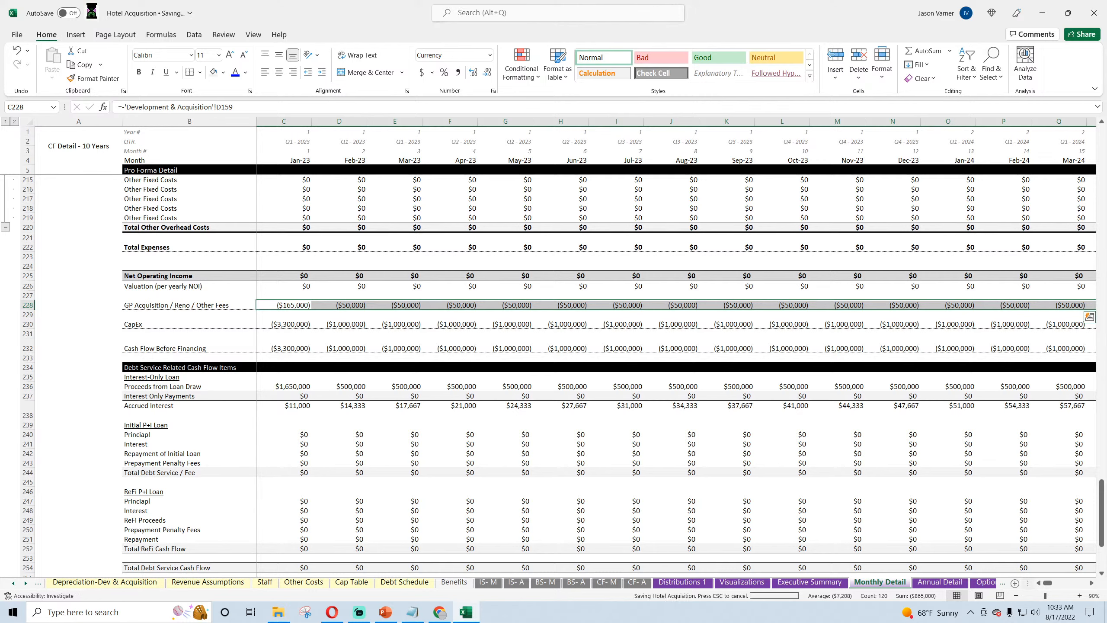
Step: Move the entire GP Acquisition / Reno / Other Fees row from row 228 to row 260, directly above Other Cash Flow Items
left_click(290, 306)
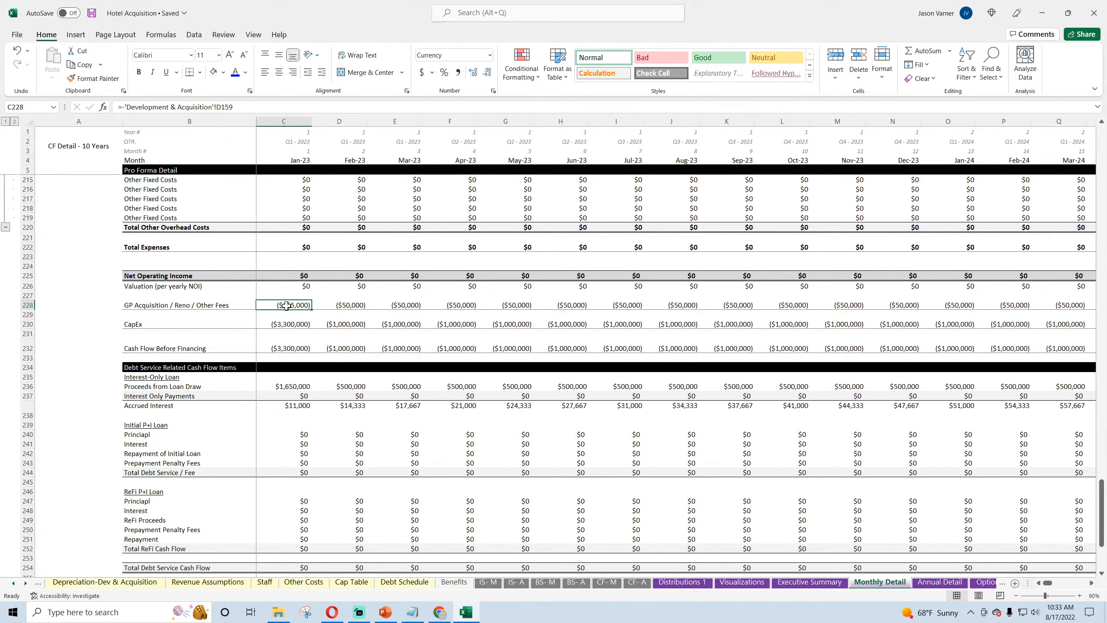
left_click(21, 305)
scroll(79, 271, "down", 4)
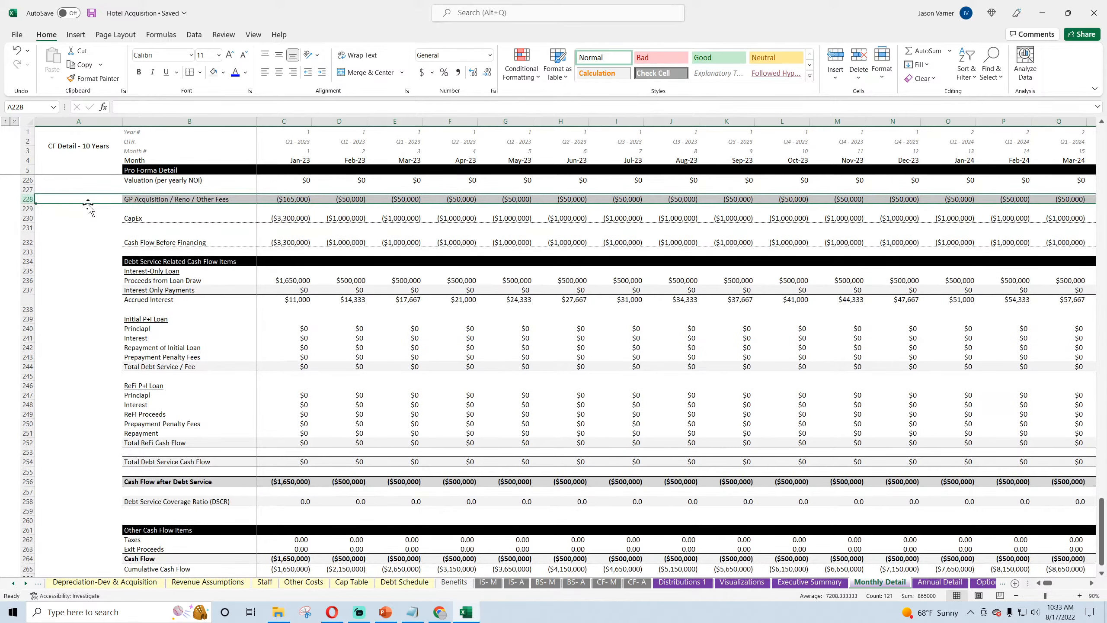
left_click_drag(88, 205, 72, 520)
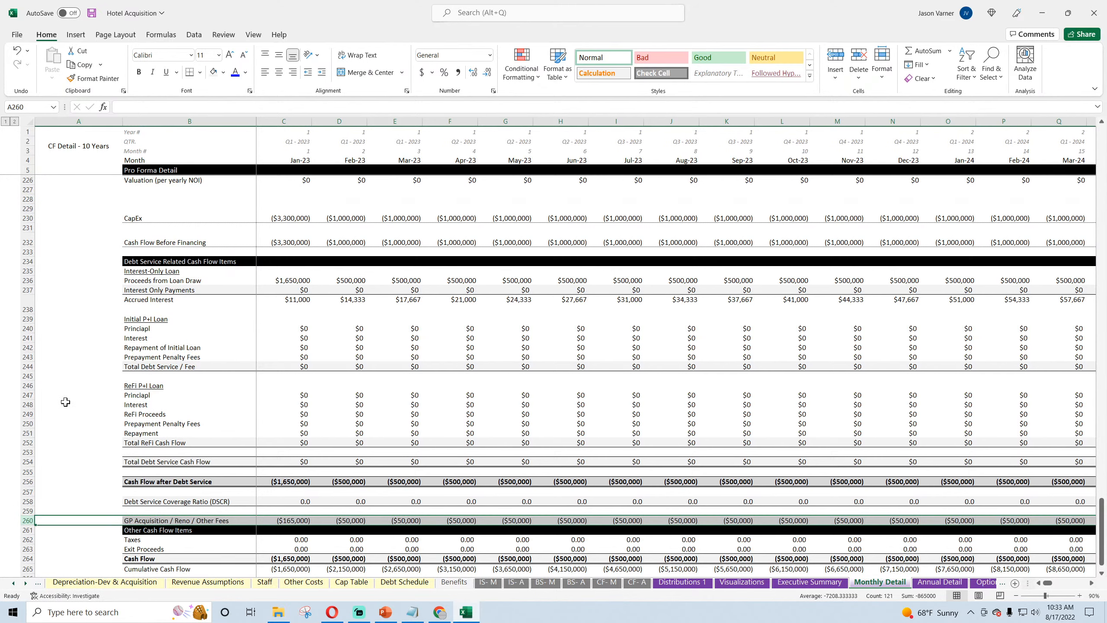
scroll(65, 402, "down", 4)
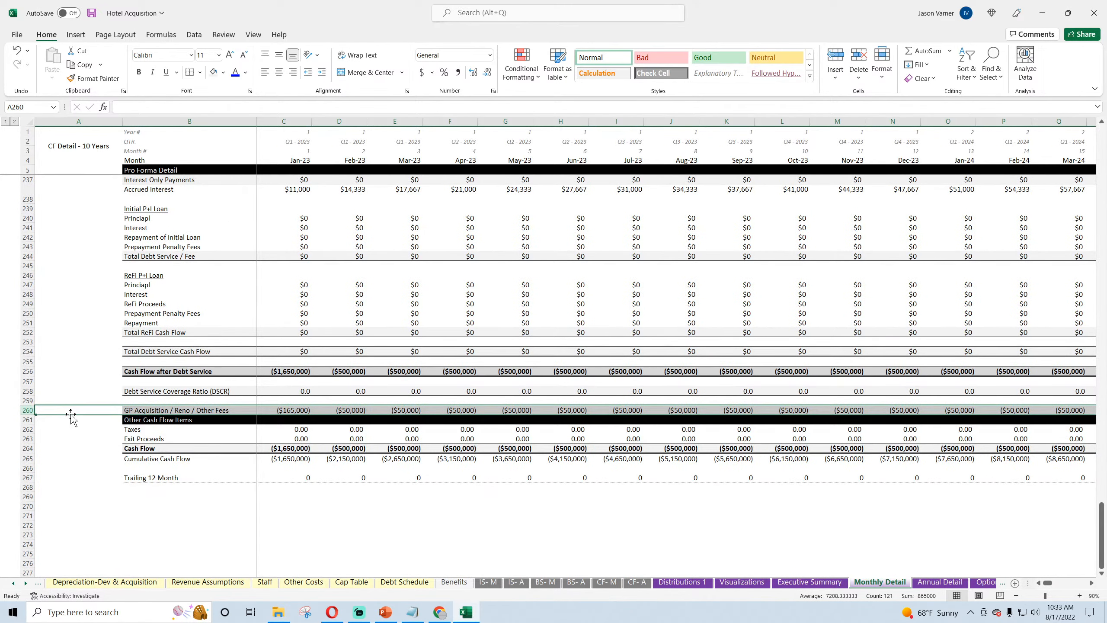
Step: Move the GP Acquisition / Reno / Other Fees row from row 260 to row 270 and enter "flows to cash flow row" in A270
left_click_drag(71, 414, 62, 507)
left_click(121, 536)
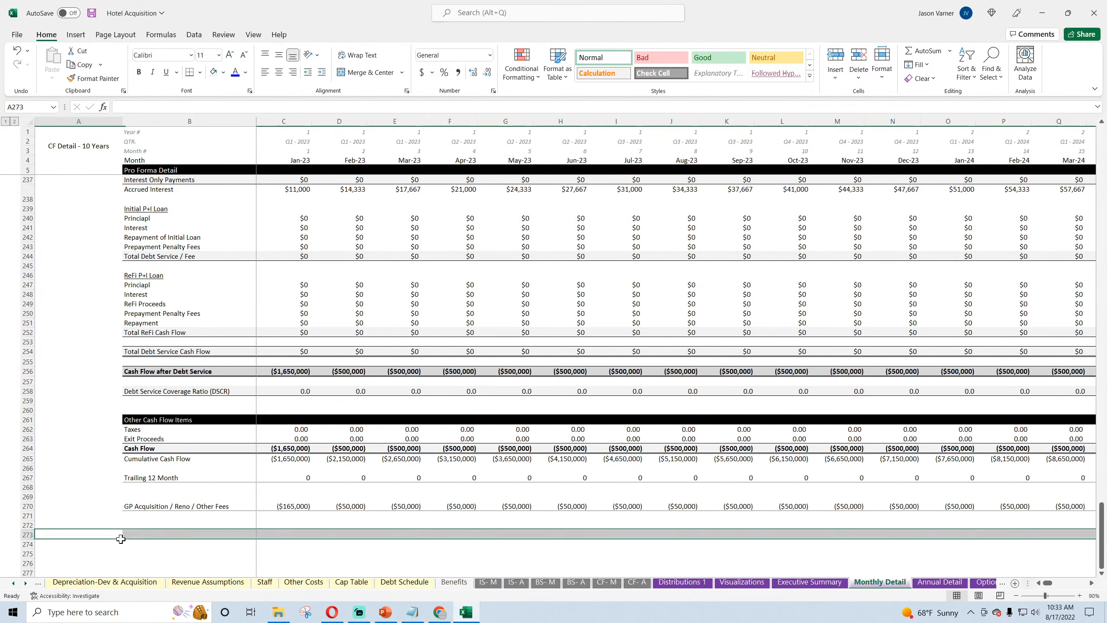
left_click(114, 505)
type("flows to cash fl")
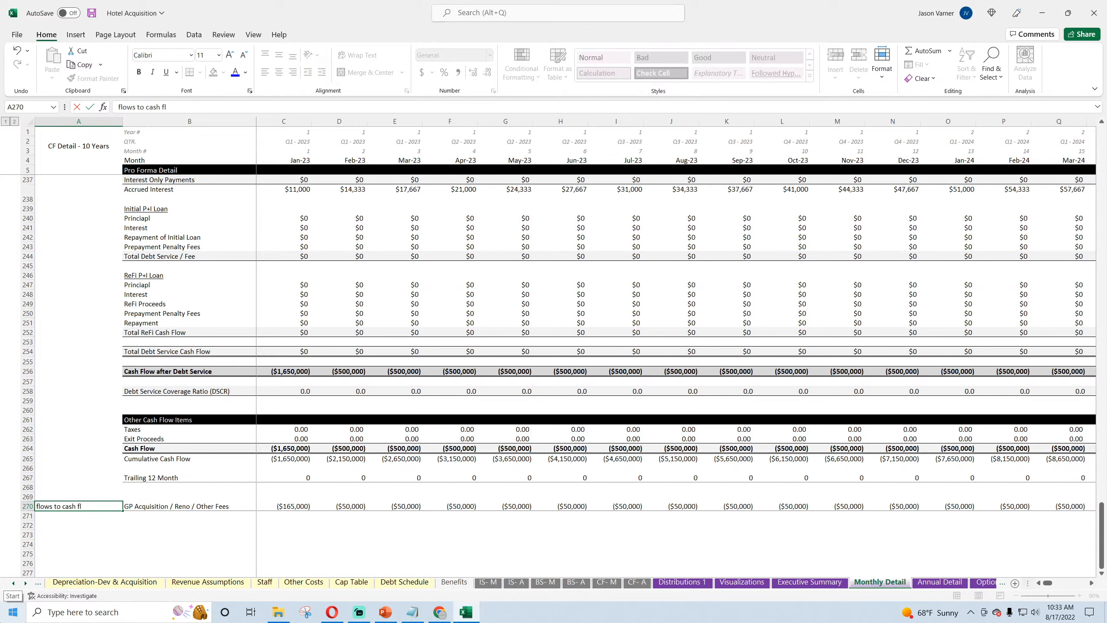
type("ow row")
key("Return")
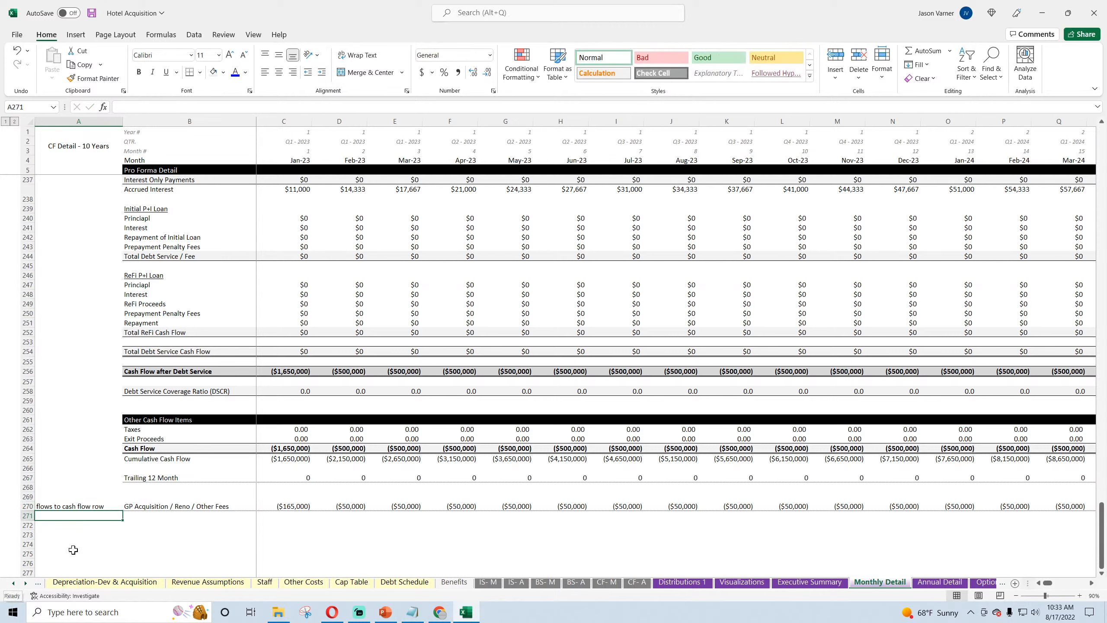
Step: Add the GP fees cell to the Jan-23 Cash Flow formula in C264, making it =C256+C262+C263+C270
left_click(140, 450)
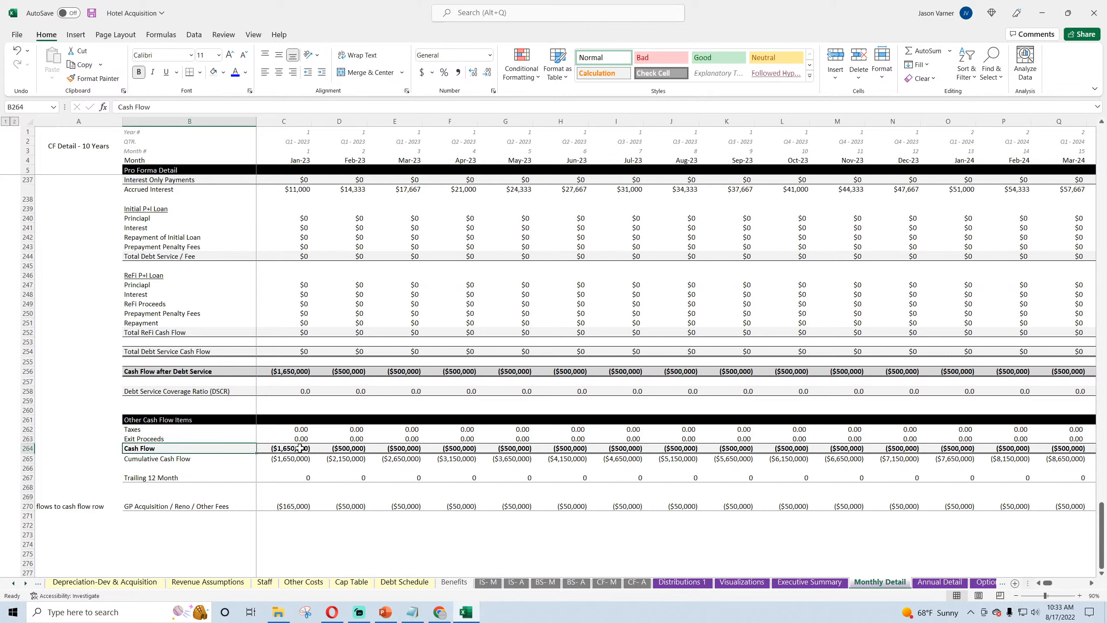
left_click_drag(287, 449, 252, 449)
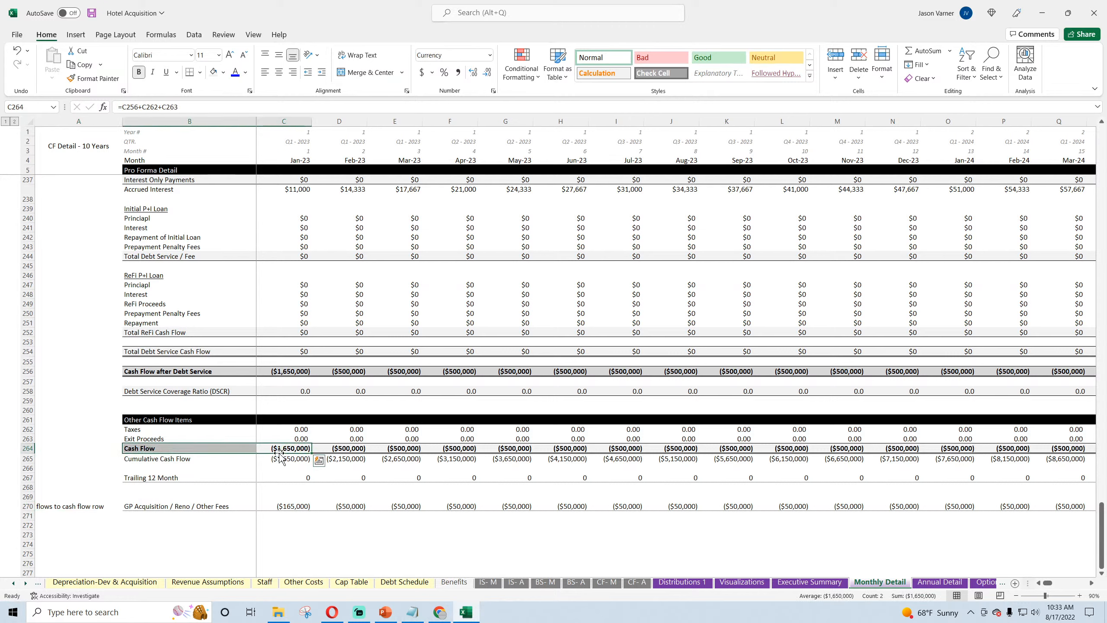
left_click(206, 107)
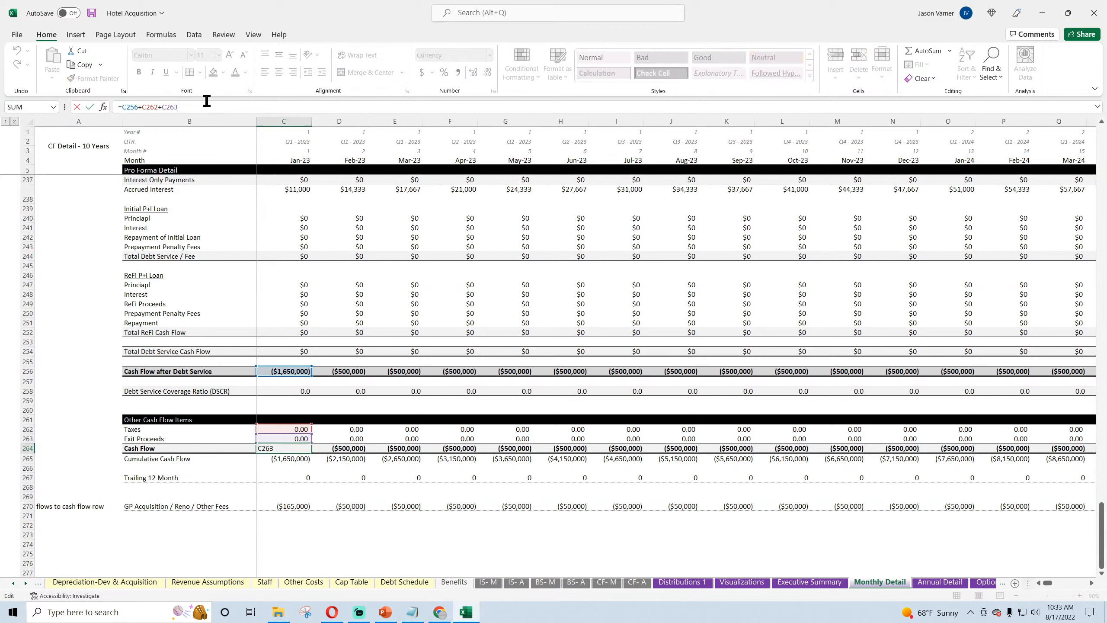
left_click(289, 505)
key("Return")
Step: Extend the C264 Cash Flow formula across row 264 through Dec-32 in column DR
left_click(300, 449)
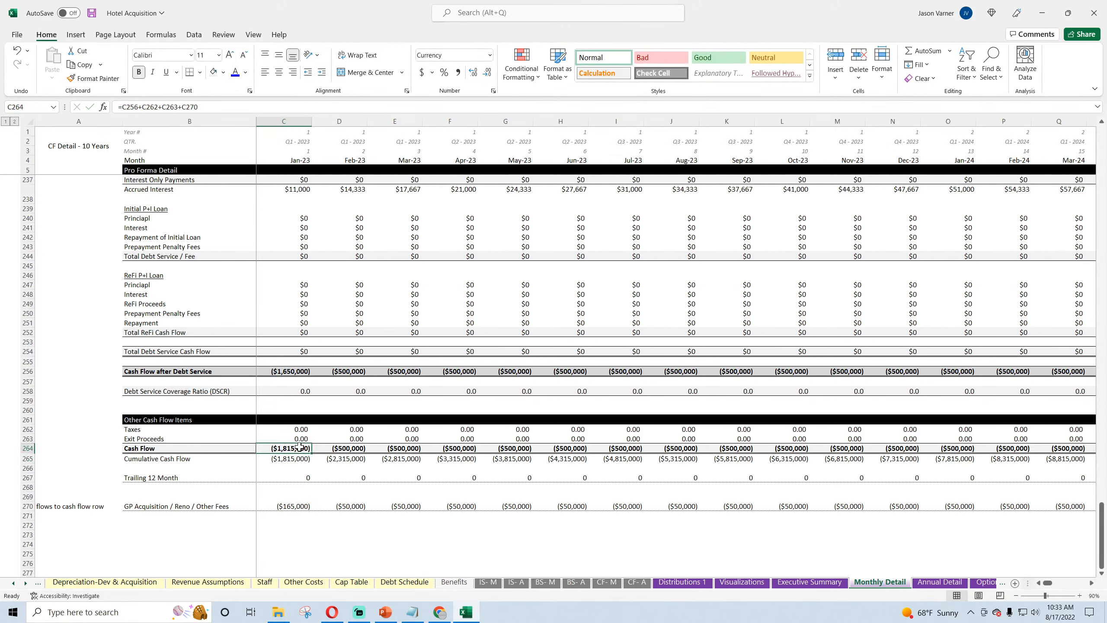
left_click_drag(312, 453, 1050, 450)
left_click_drag(1106, 512, 1105, 514)
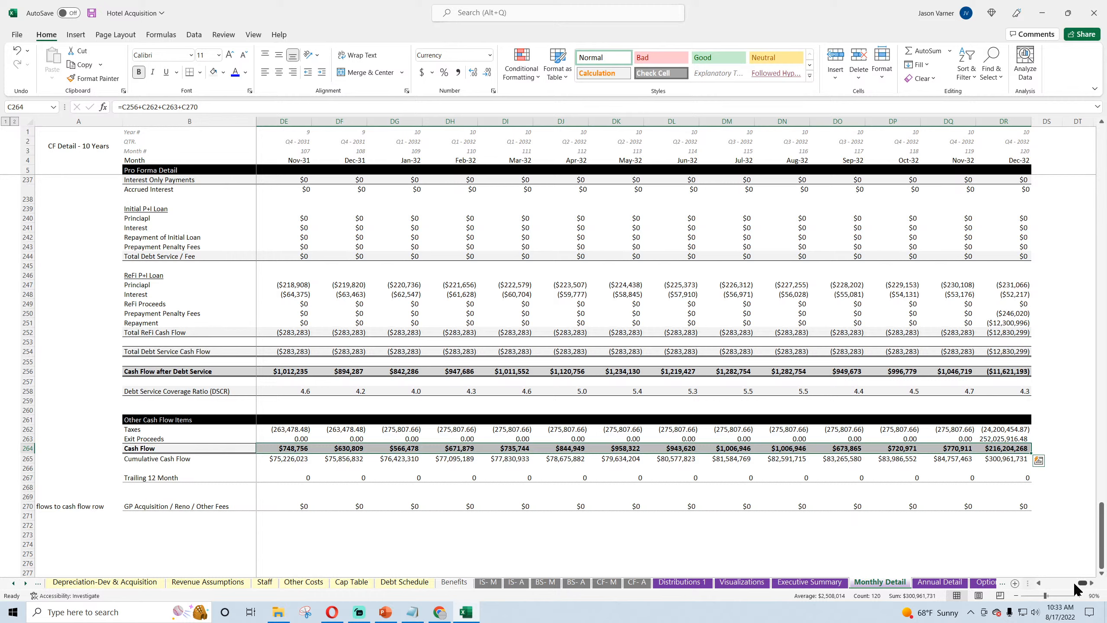
left_click_drag(1080, 583, 1037, 581)
Step: Set the LP initial equity contribution in H6 of the Optional CF Waterfall sheet to 95%
left_click(984, 583)
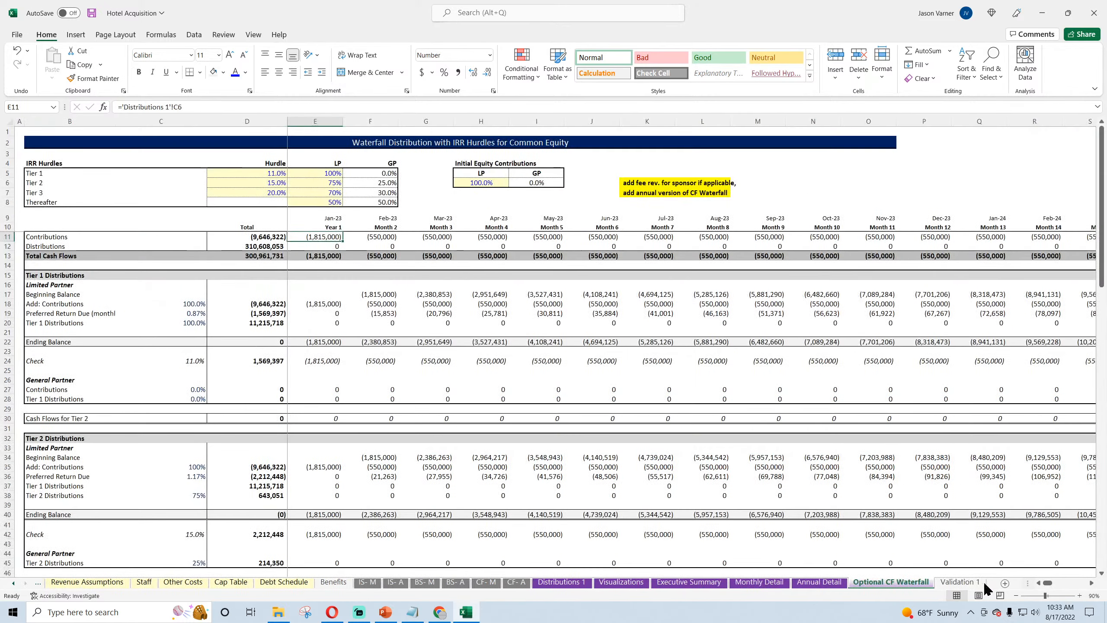
left_click(473, 183)
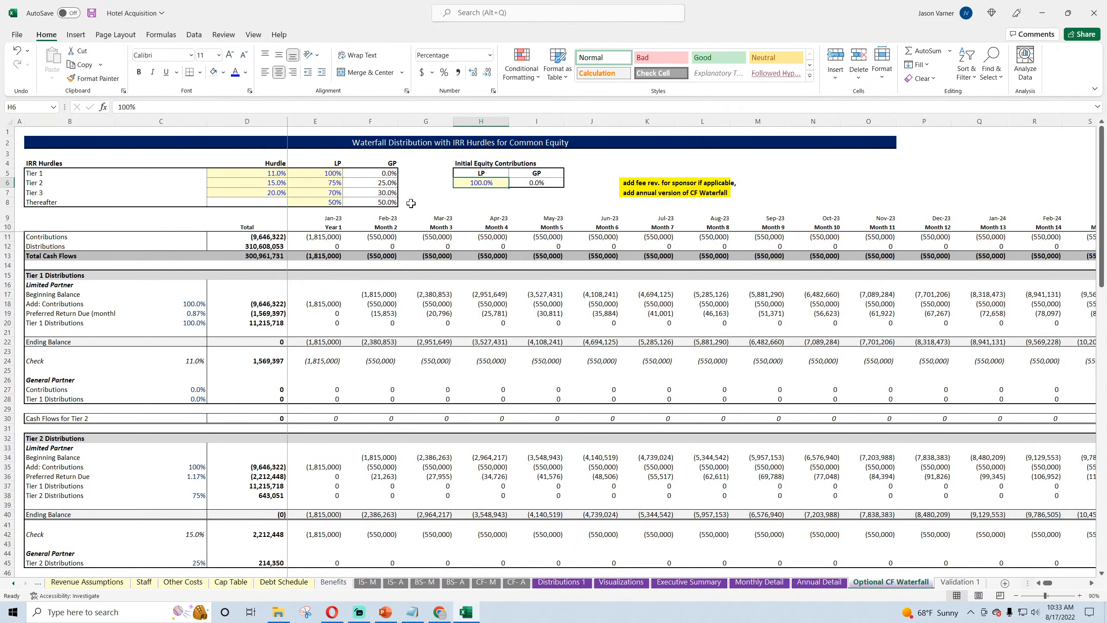
type("95")
key("Return")
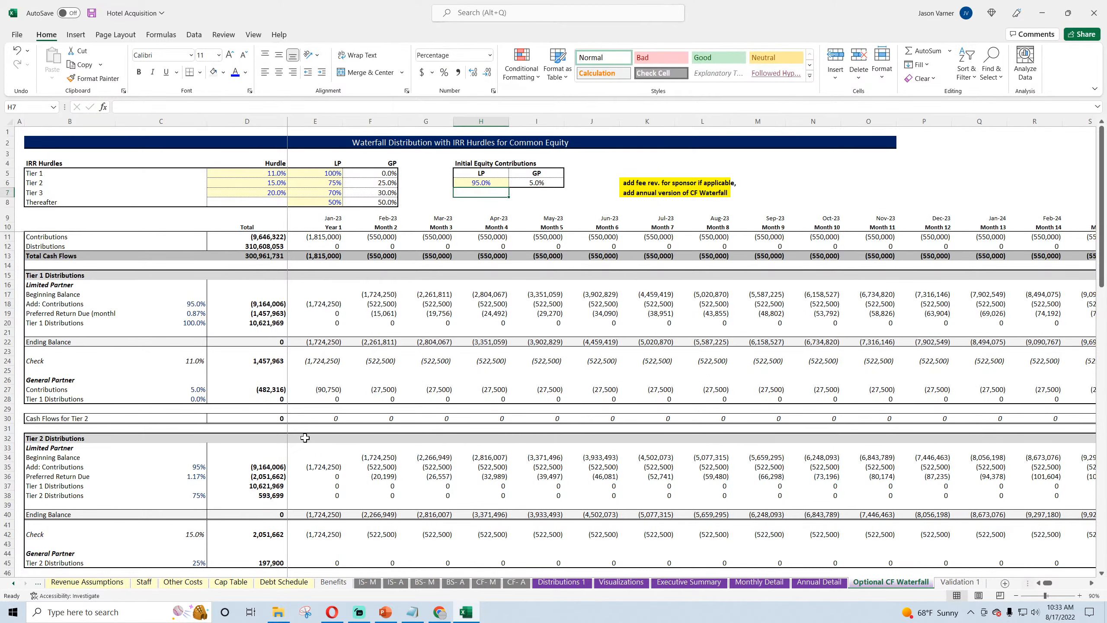
Step: Review the waterfall's tier distributions and total equity cash flows, checking the monthly Sponsor (GP) Cash Flows in row 79
scroll(305, 438, "down", 7)
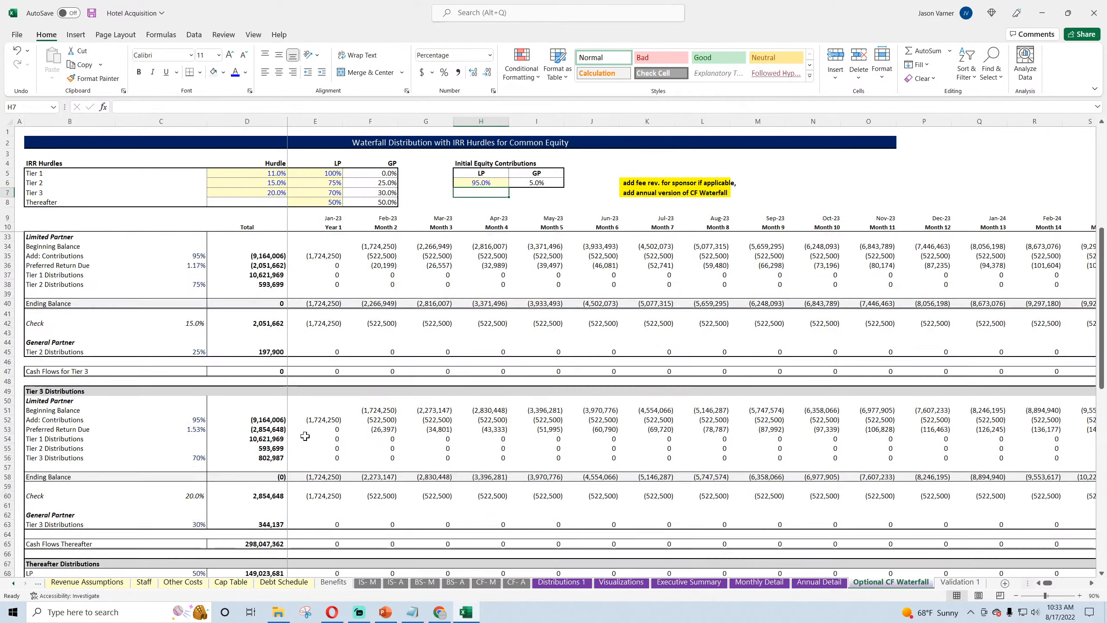
scroll(305, 435, "down", 15)
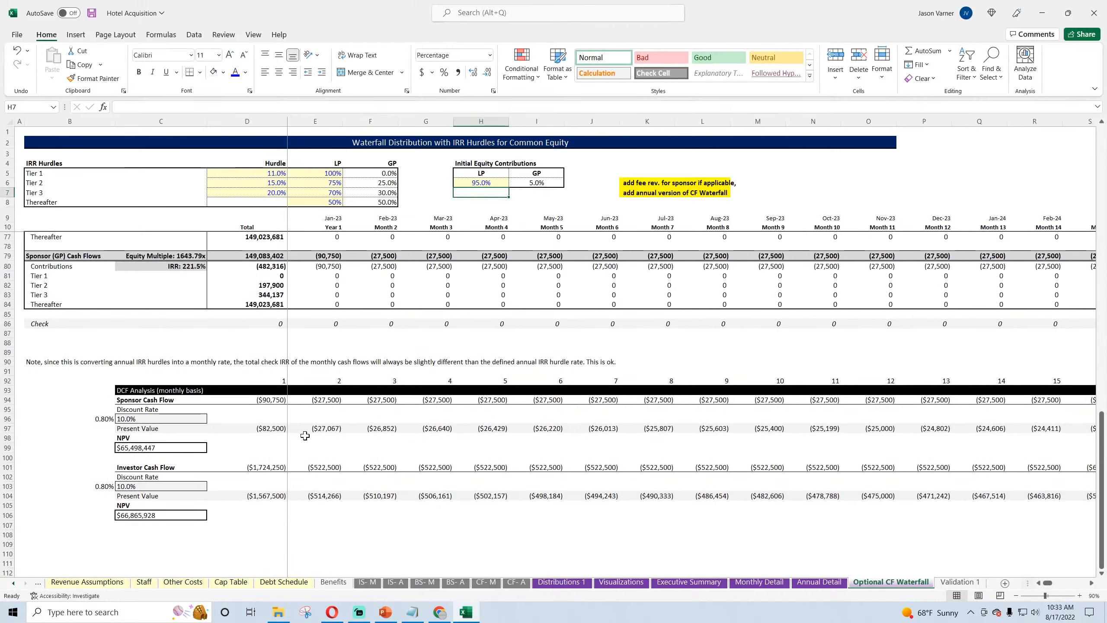
scroll(330, 258, "up", 4)
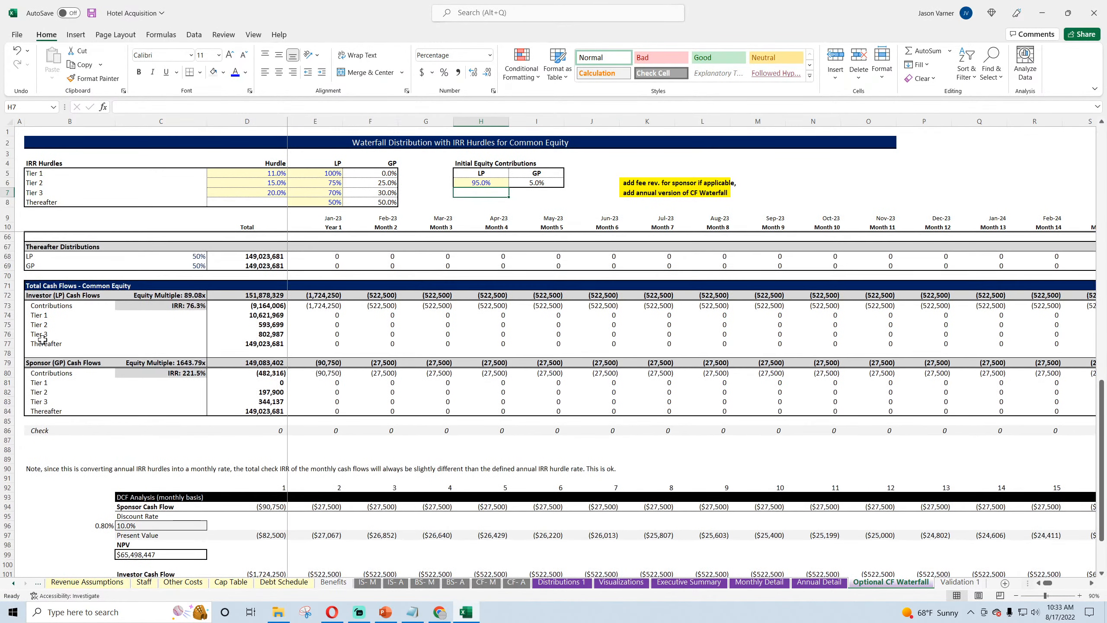
left_click(323, 363)
left_click(394, 363)
left_click(438, 362)
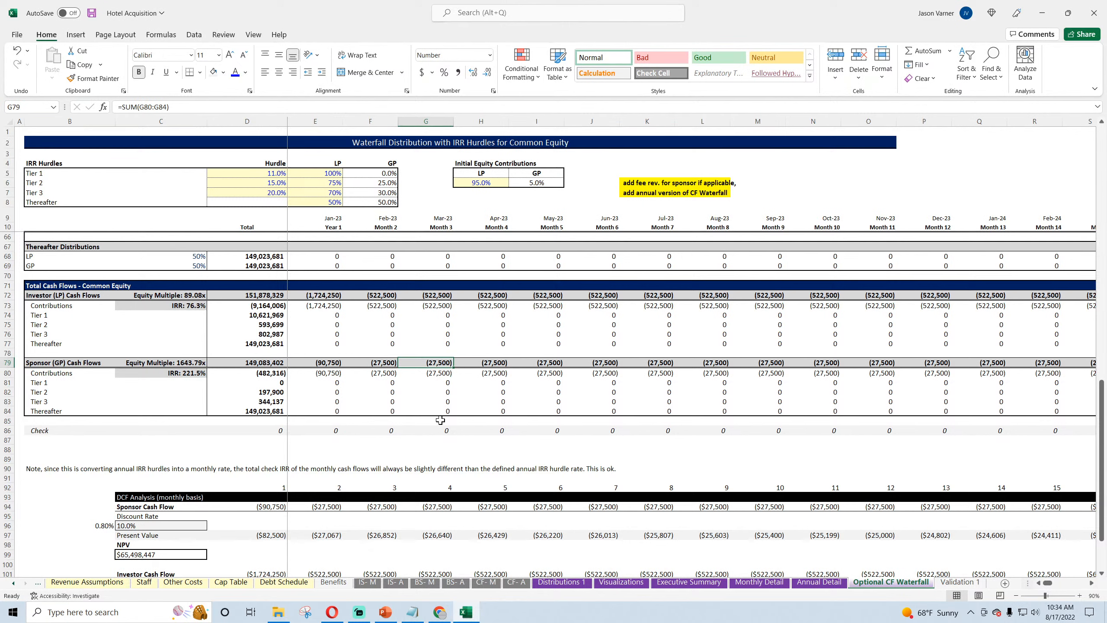
left_click(325, 364)
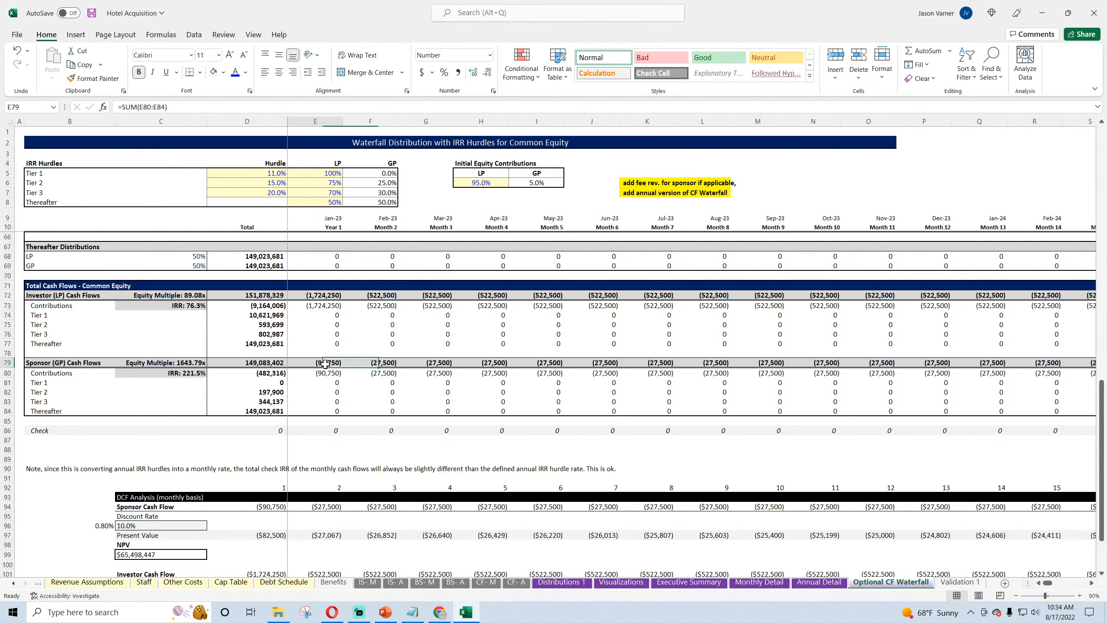
Step: Review the monthly Total Fees for GP in row 159 of the Development & Acquisition sheet and save the workbook
left_click(83, 581)
left_click(38, 585)
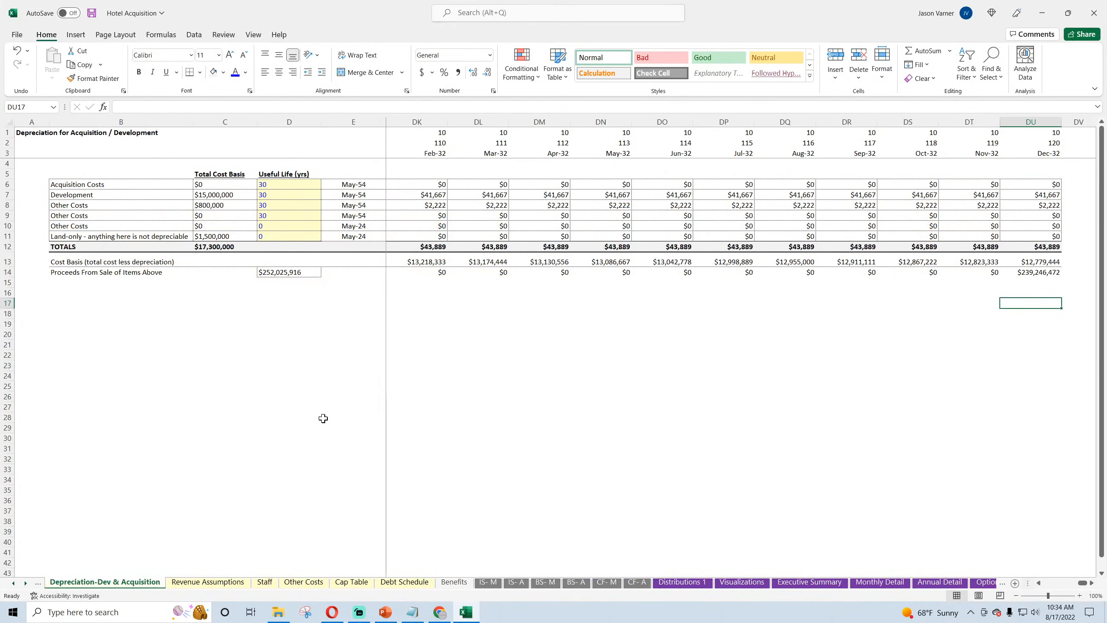
left_click(38, 583)
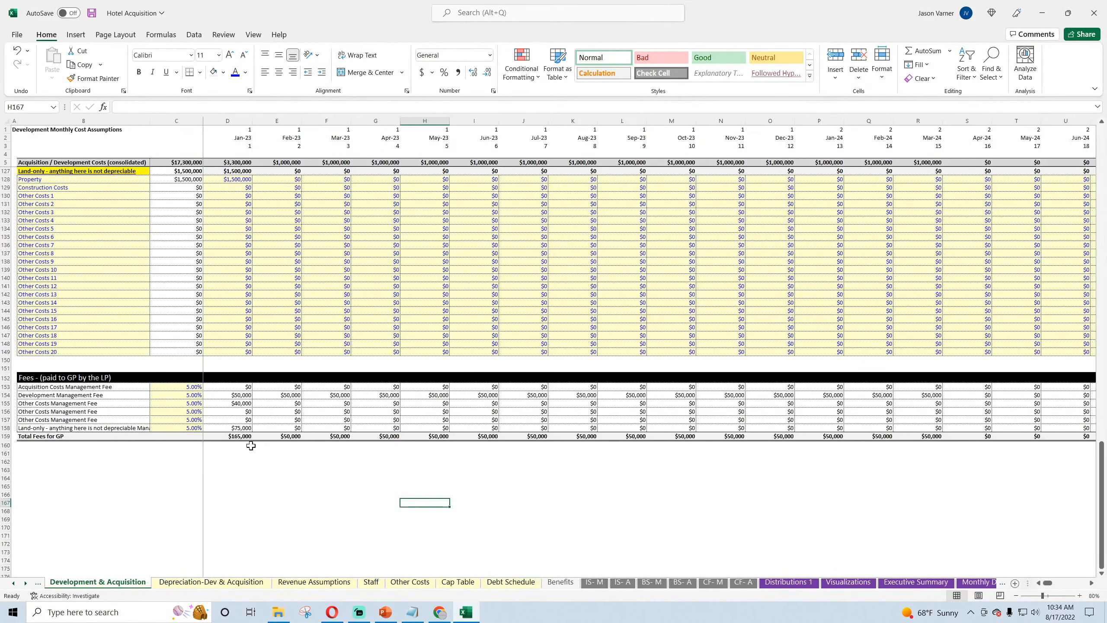
left_click(239, 436)
left_click(288, 436)
left_click(336, 436)
left_click(380, 437)
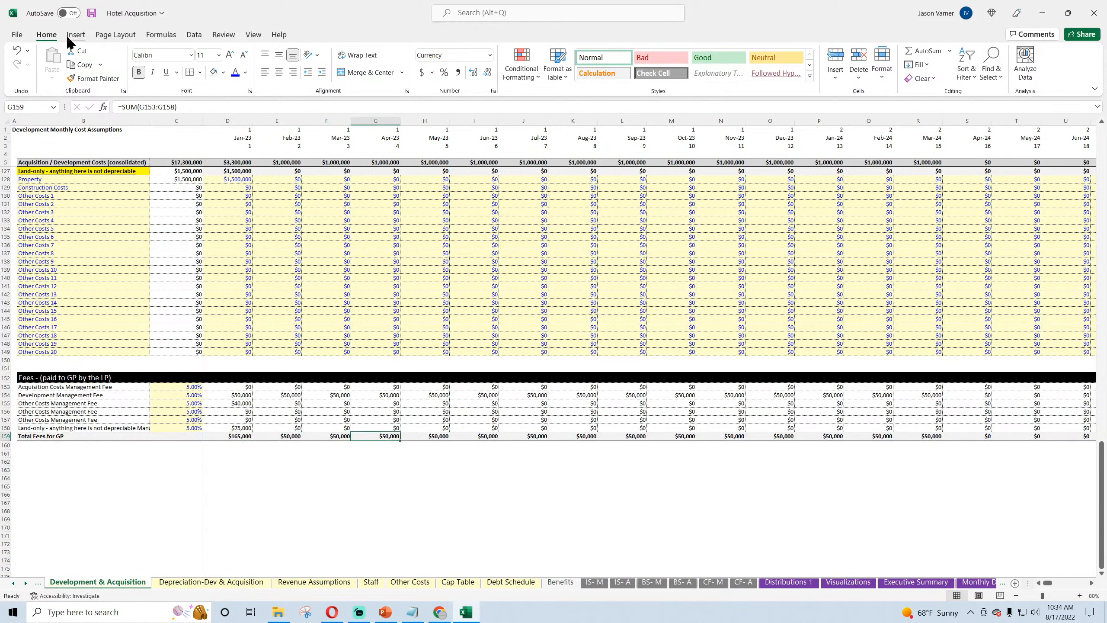
left_click(93, 15)
left_click(278, 494)
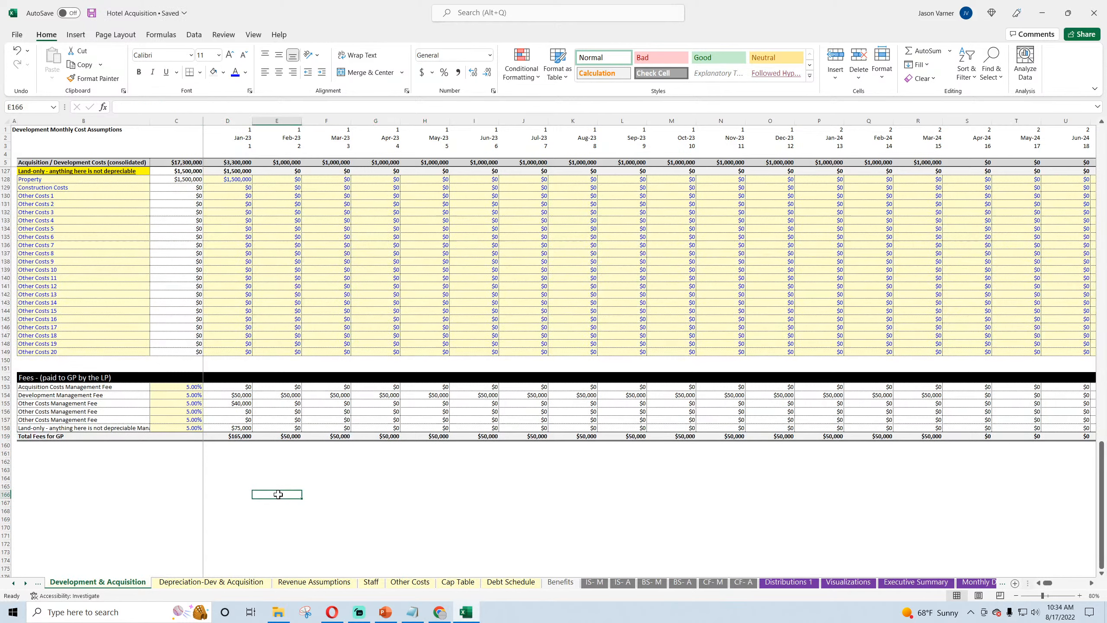
left_click(76, 491)
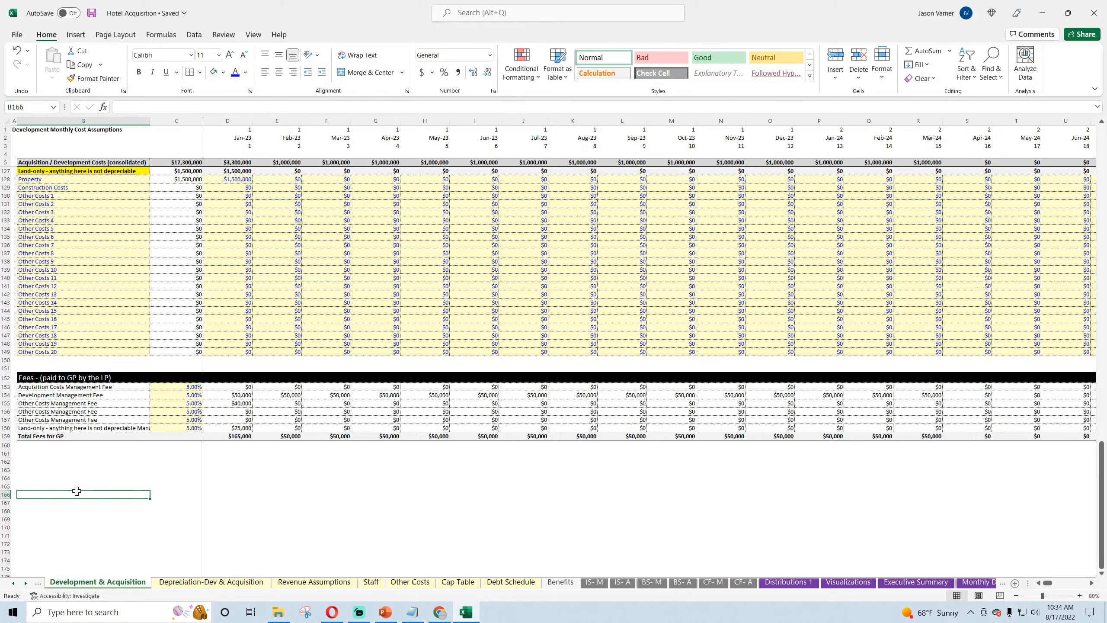
left_click_drag(77, 490, 343, 527)
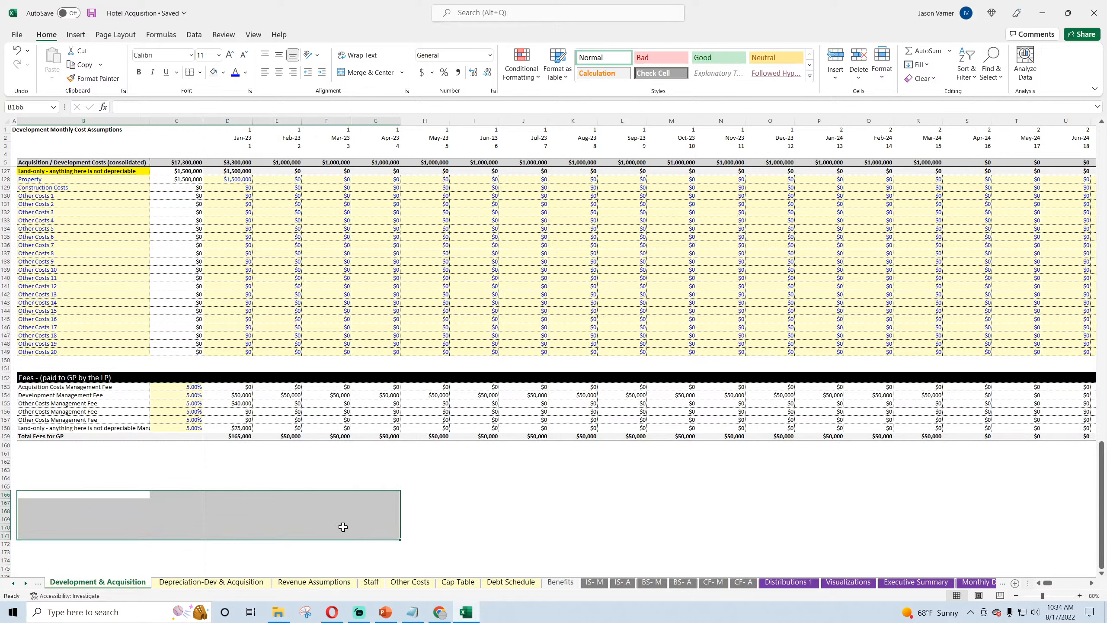
left_click(66, 497)
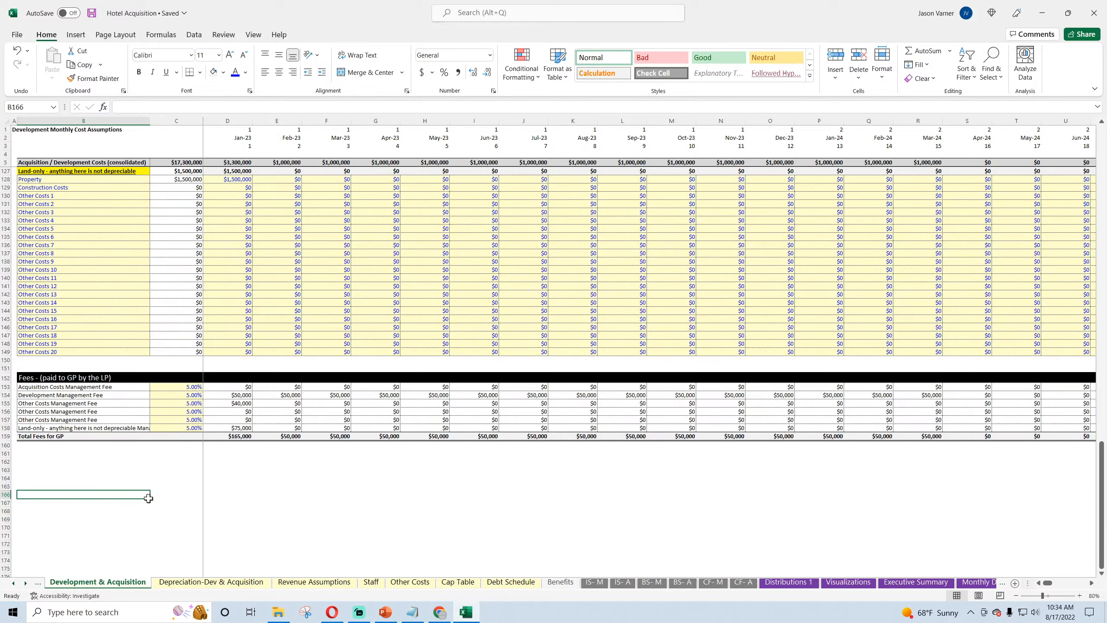
left_click_drag(149, 498, 371, 505)
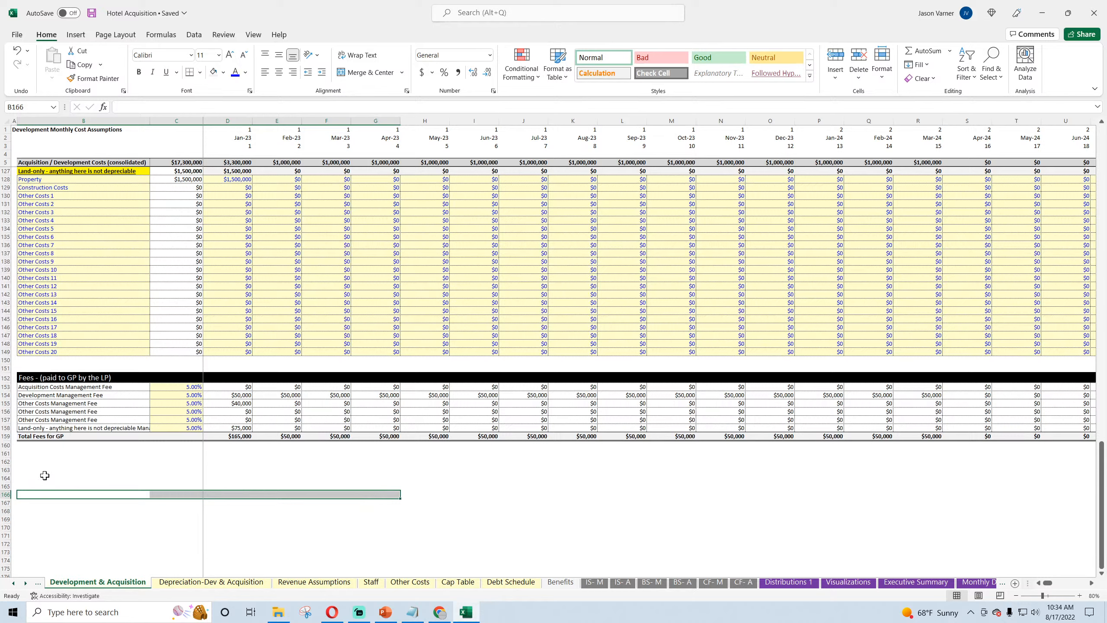
left_click_drag(50, 463, 328, 460)
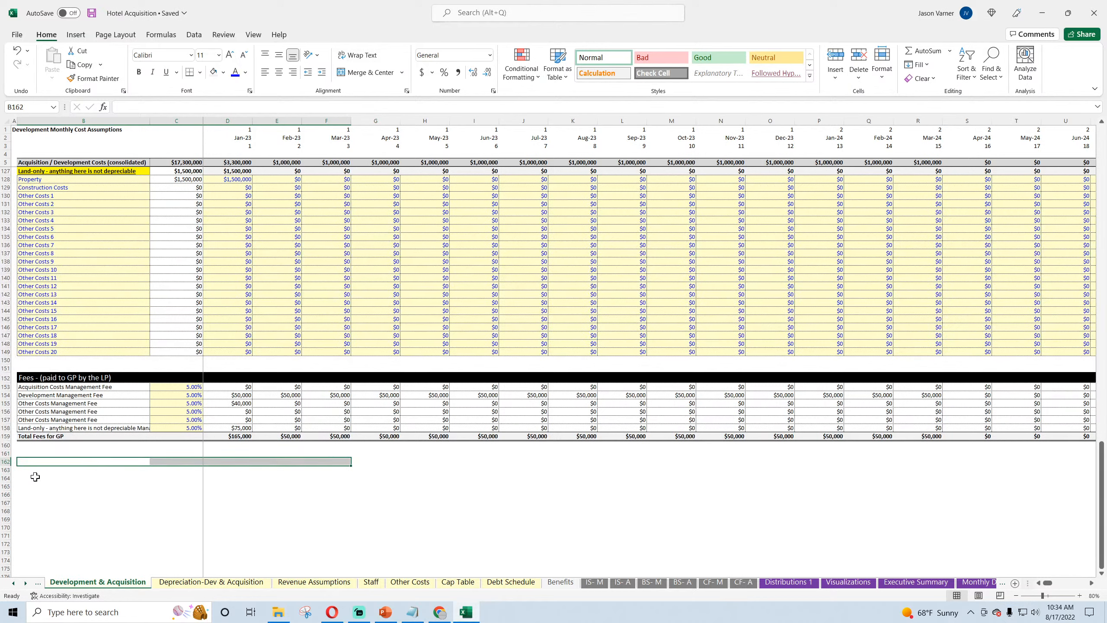
left_click_drag(44, 462, 329, 462)
left_click_drag(31, 478, 299, 479)
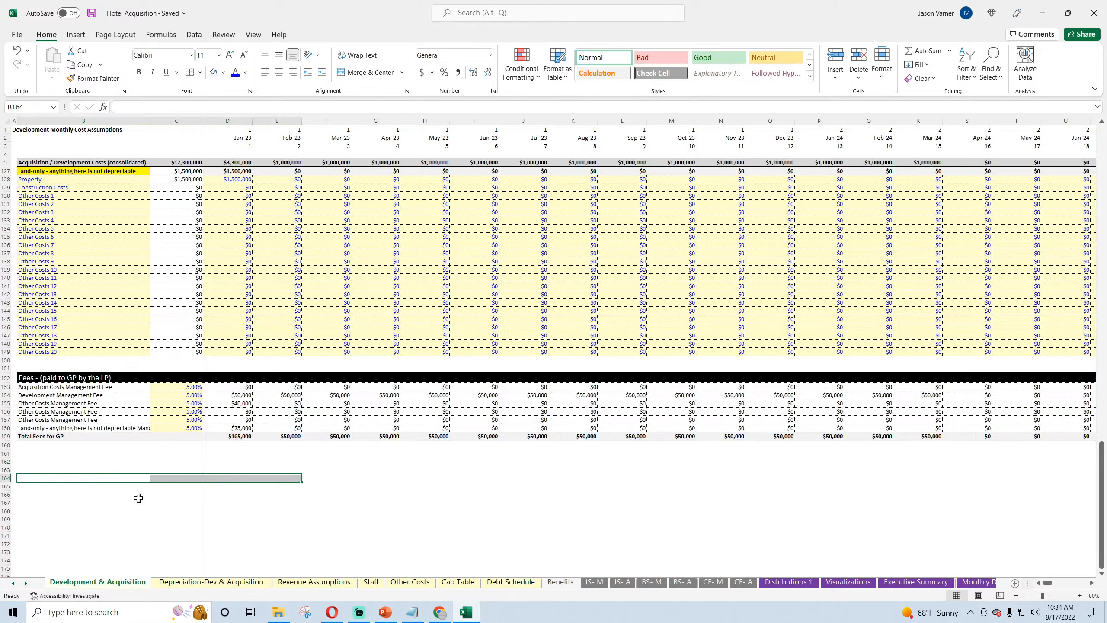
left_click_drag(45, 499, 318, 495)
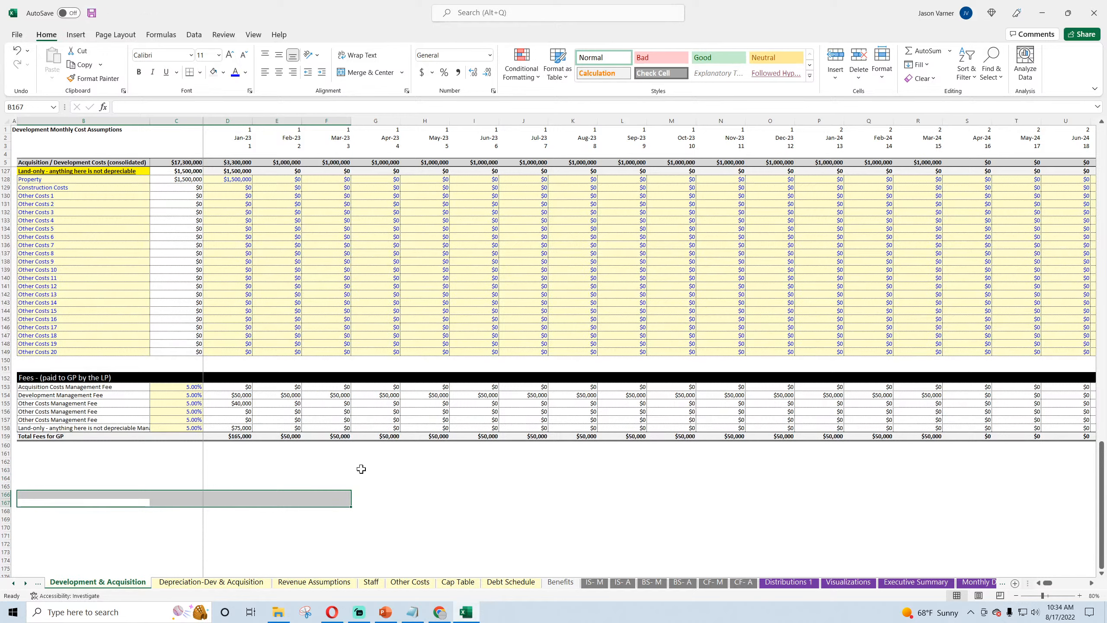
left_click(402, 502)
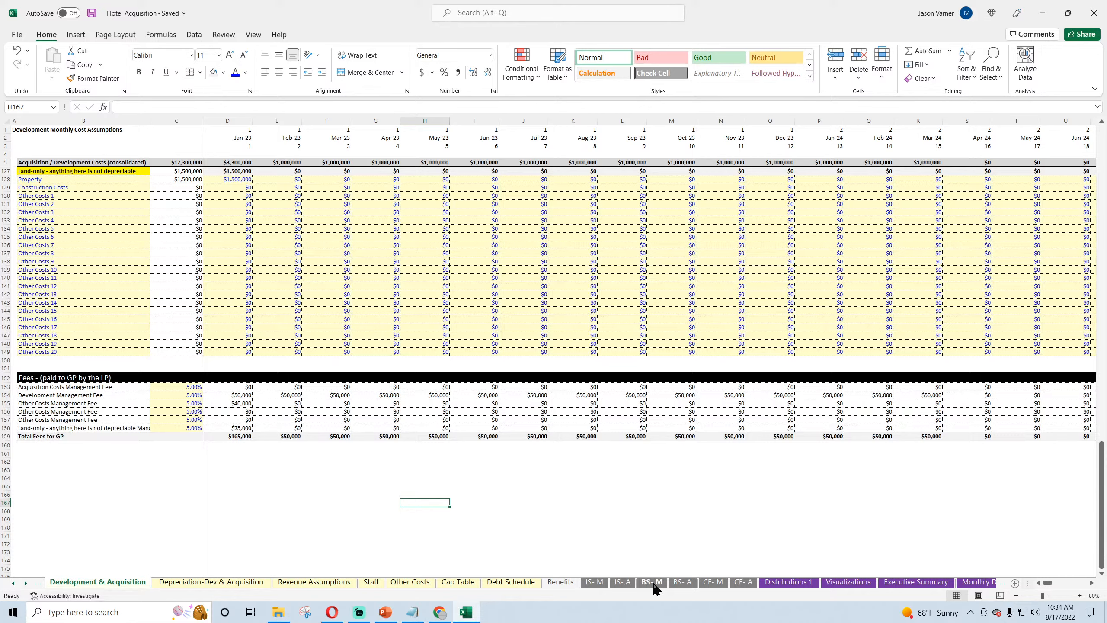
Step: Copy the fees row cells A270:D270 from Monthly Detail and paste them into the Annual Detail sheet starting at B270
left_click(978, 582)
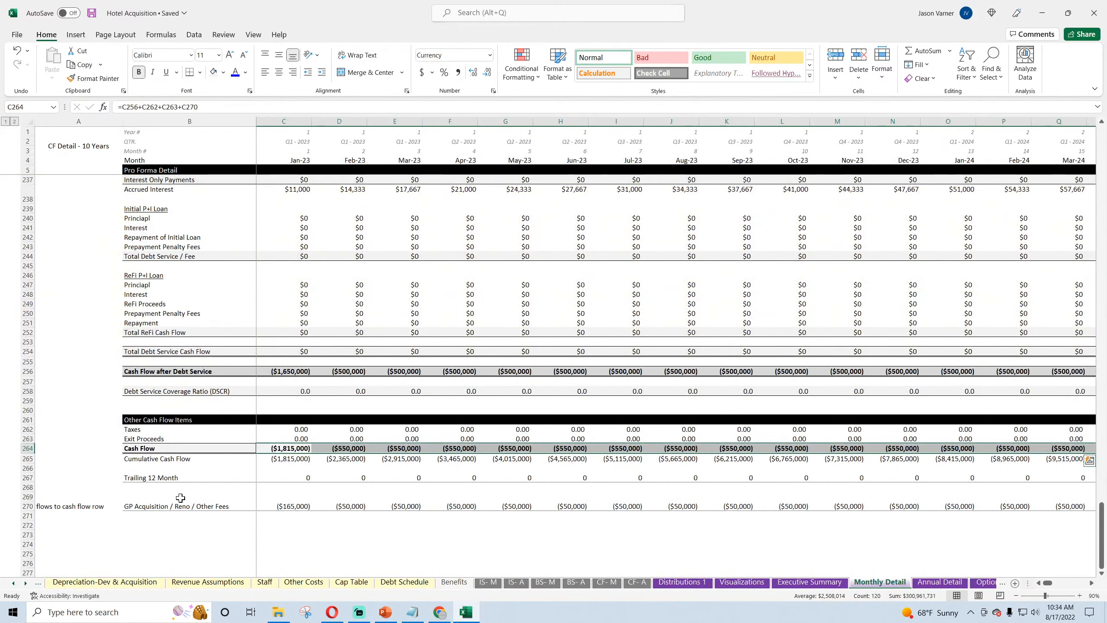
left_click_drag(65, 507, 356, 508)
right_click(356, 509)
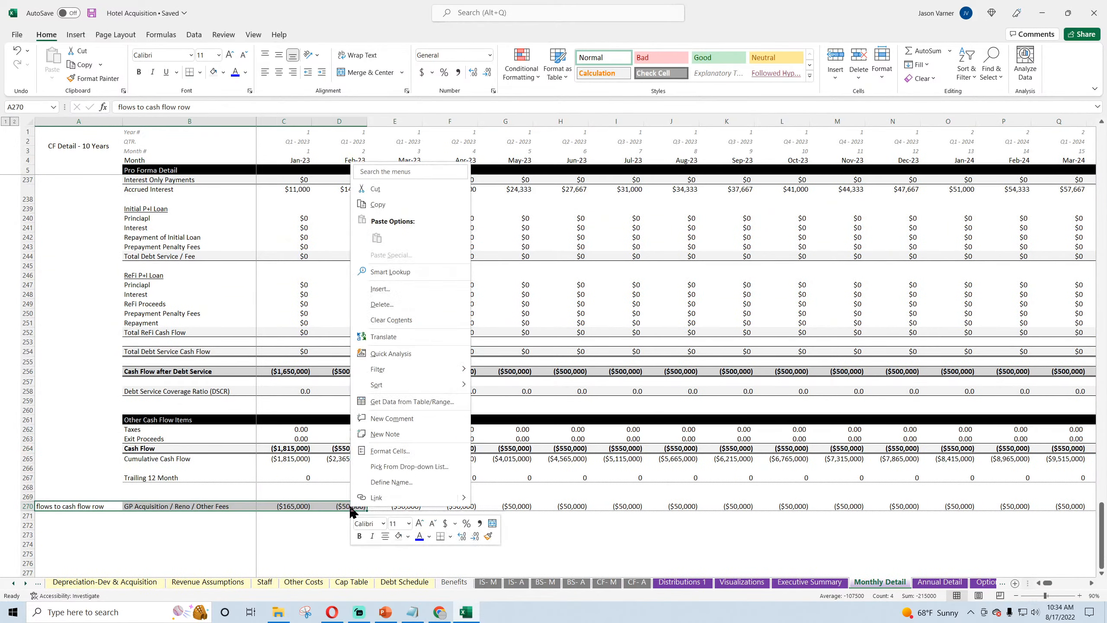
left_click(390, 205)
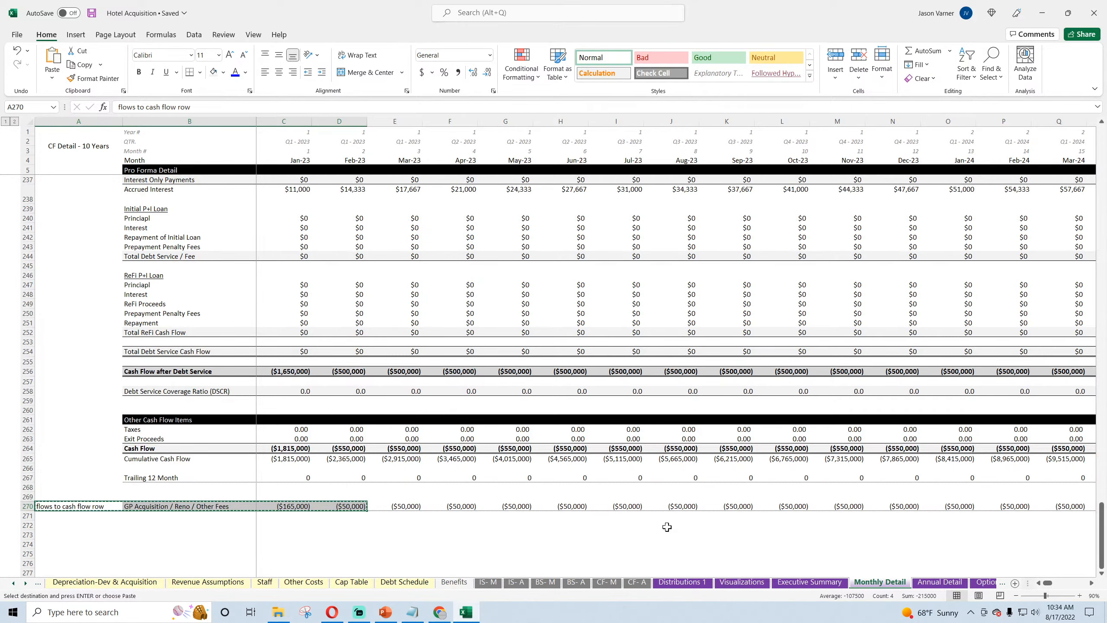
key("ctrl+Page_Down")
scroll(97, 453, "down", 20)
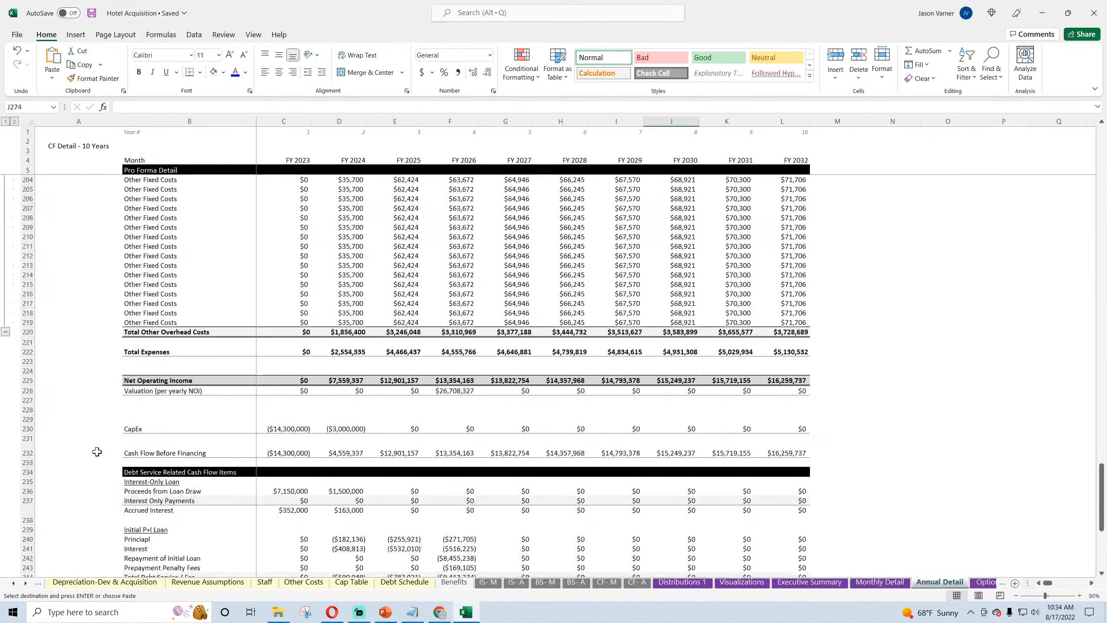
scroll(97, 452, "up", 4)
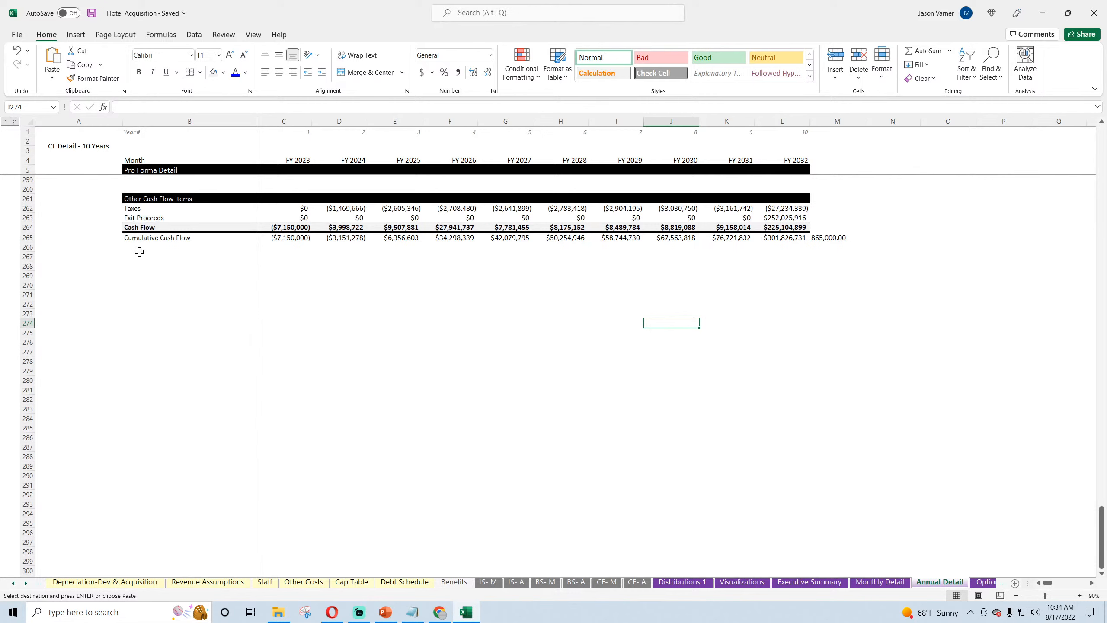
left_click(139, 251)
left_click(136, 274)
left_click(137, 284)
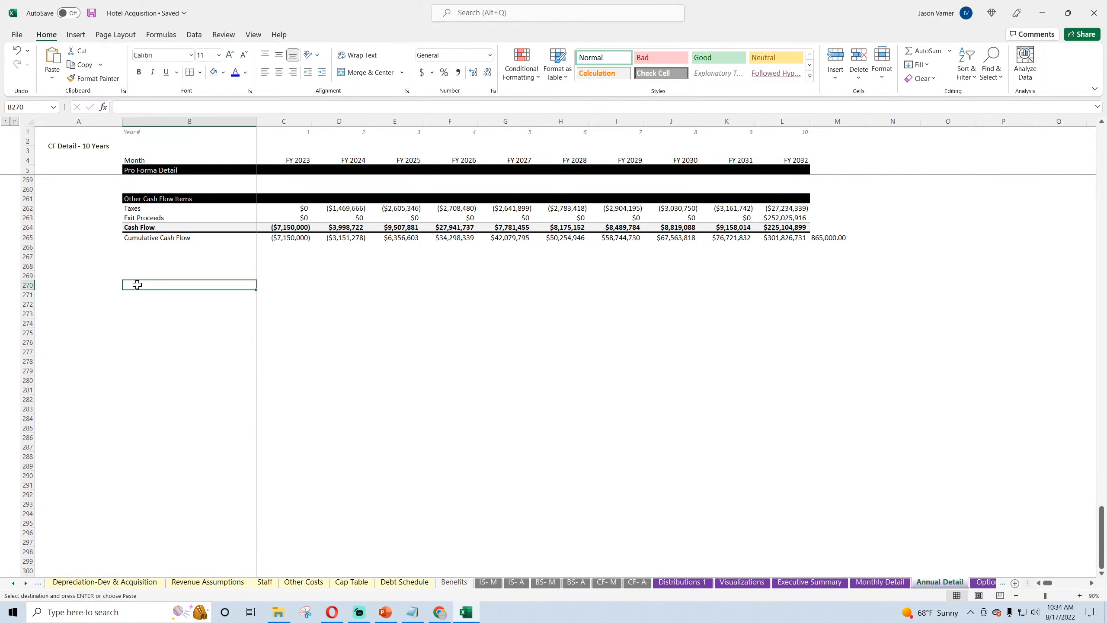
right_click(137, 284)
left_click(163, 347)
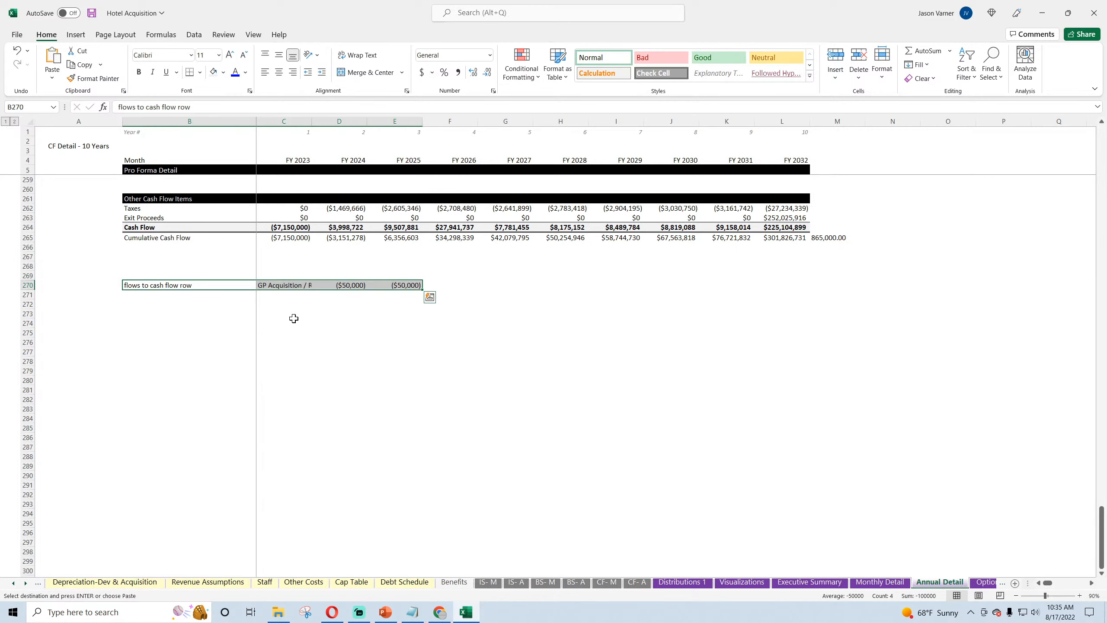
Step: Undo the misplaced paste and paste the copied GP fees row into Annual Detail starting at A270
left_click(16, 50)
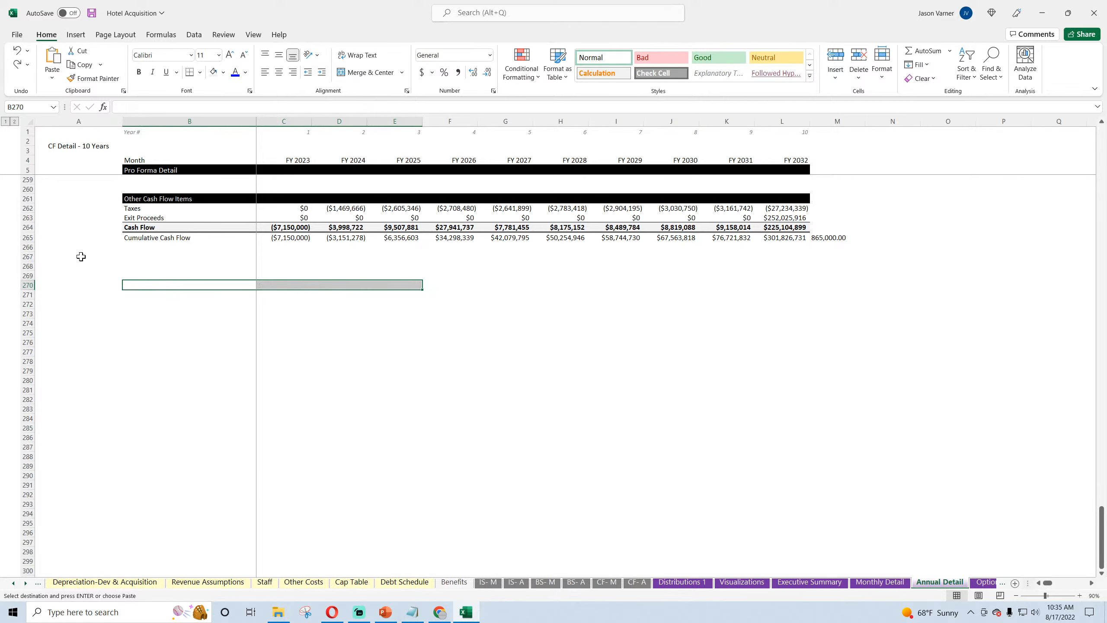
right_click(100, 288)
left_click(126, 348)
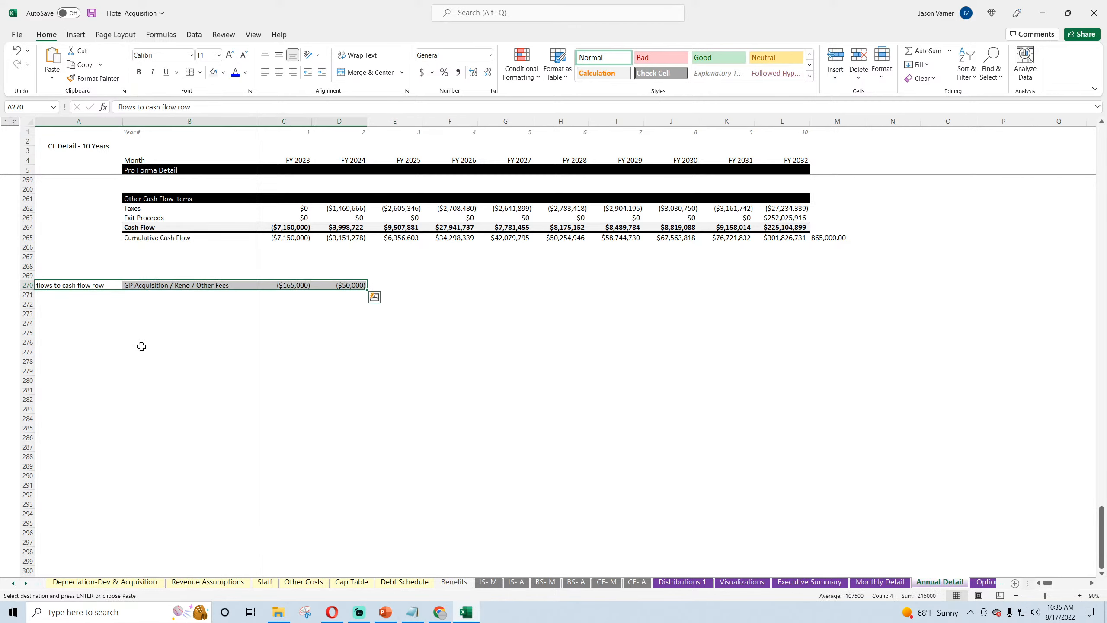
Step: Copy the SUMIFS formula from C247 into C270 so it sums row 270 of Monthly Detail by year
left_click(141, 352)
scroll(311, 278, "up", 7)
scroll(310, 277, "up", 1)
right_click(291, 284)
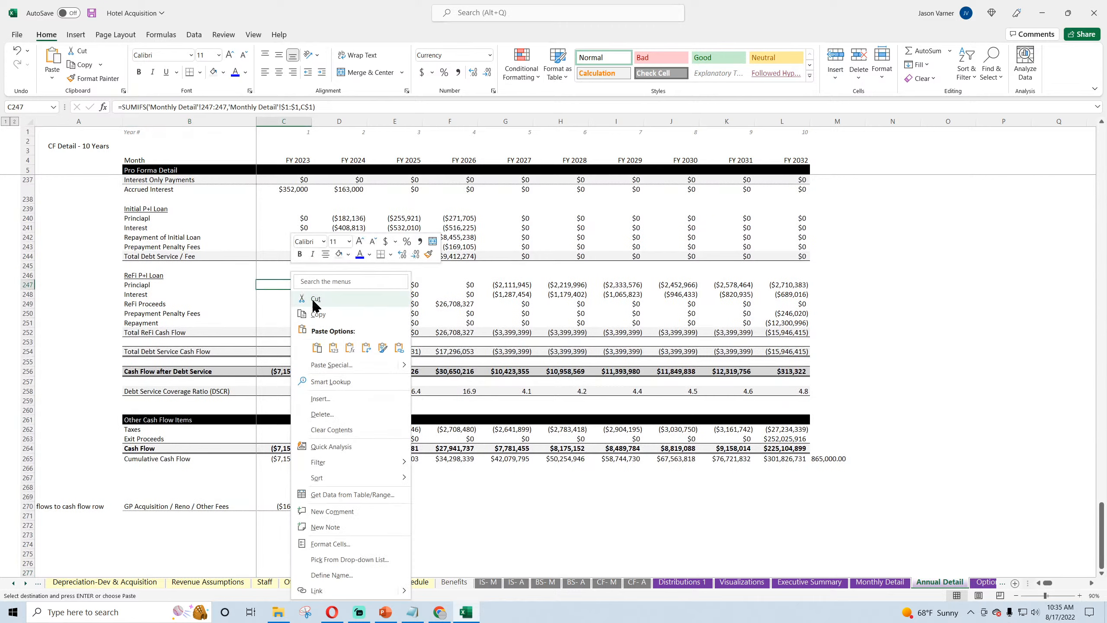
left_click(323, 318)
scroll(304, 317, "down", 4)
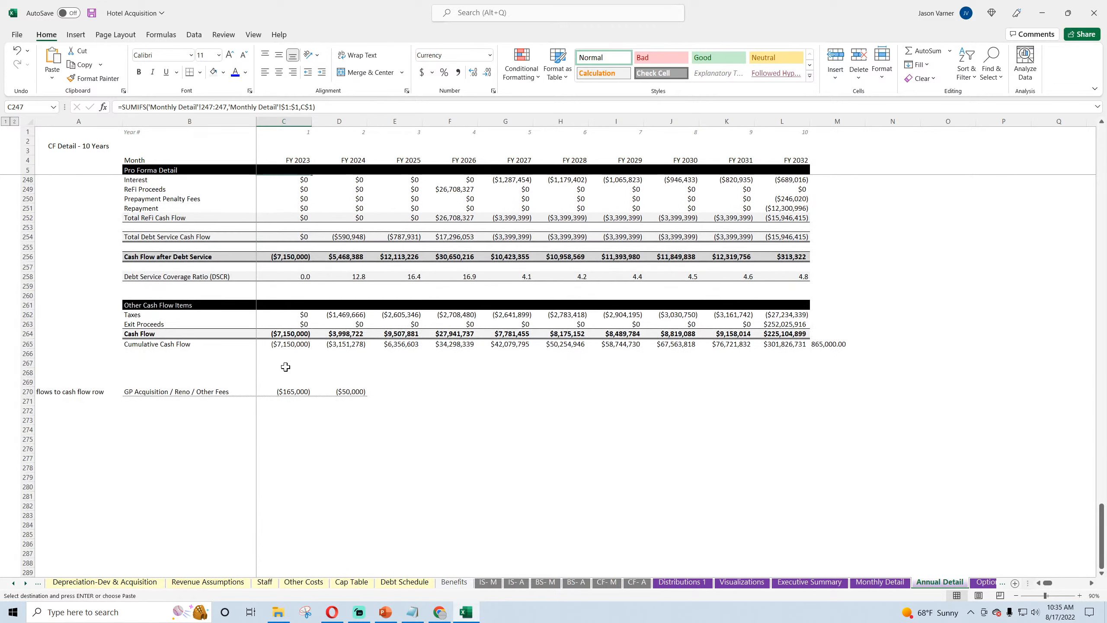
right_click(284, 391)
left_click(310, 136)
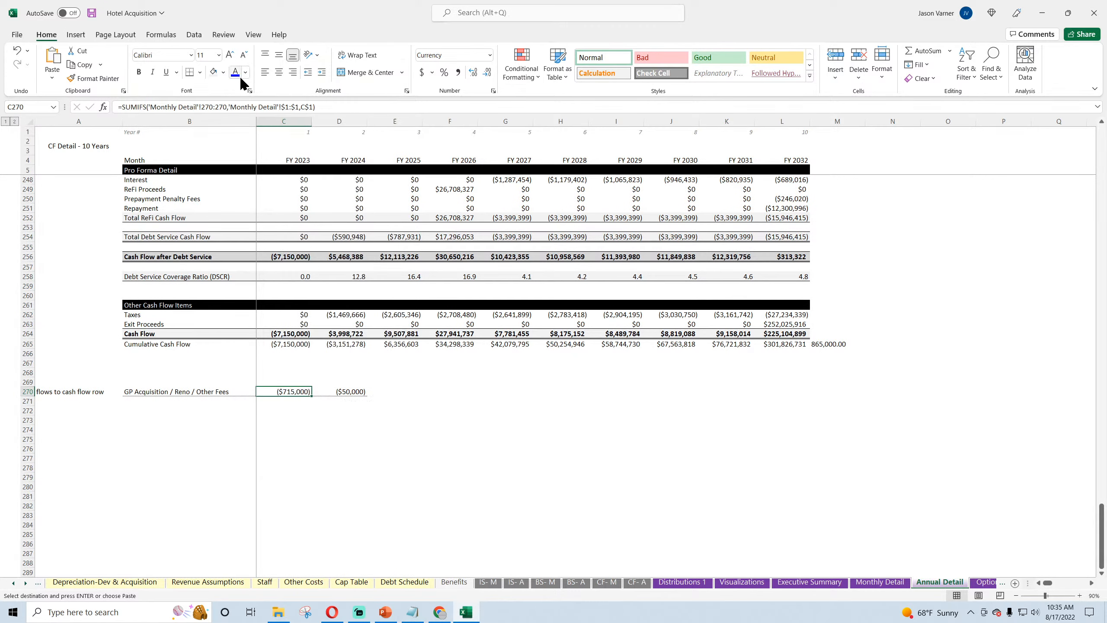
Step: Apply a bottom border to C270, fill its formula across to L270, and check the resulting fees against M265
left_click(201, 72)
left_click(206, 104)
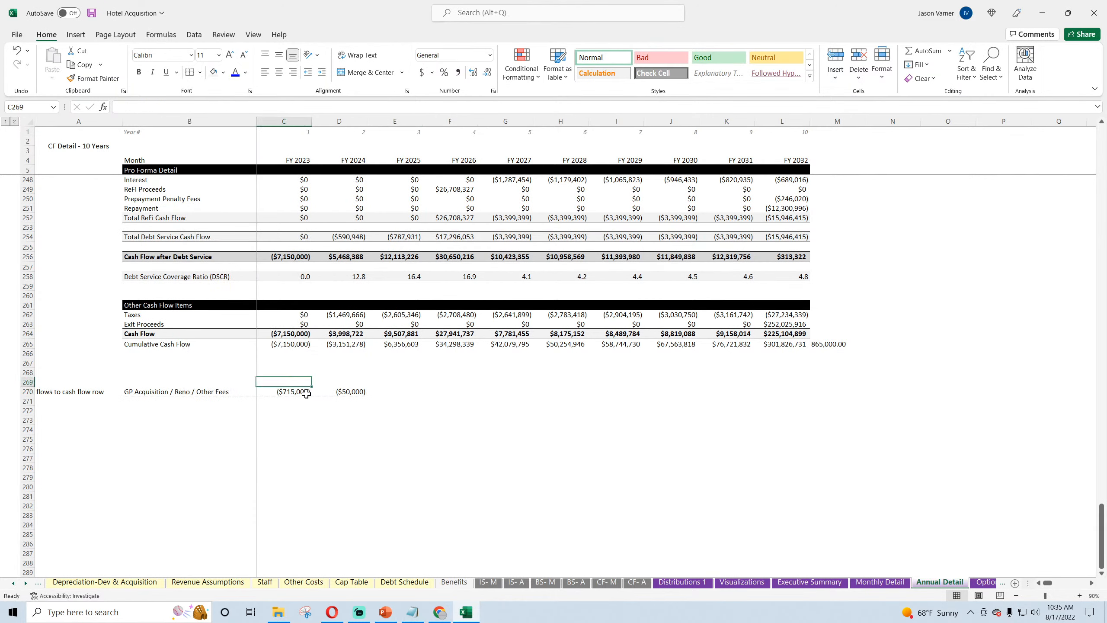
left_click_drag(311, 397, 791, 408)
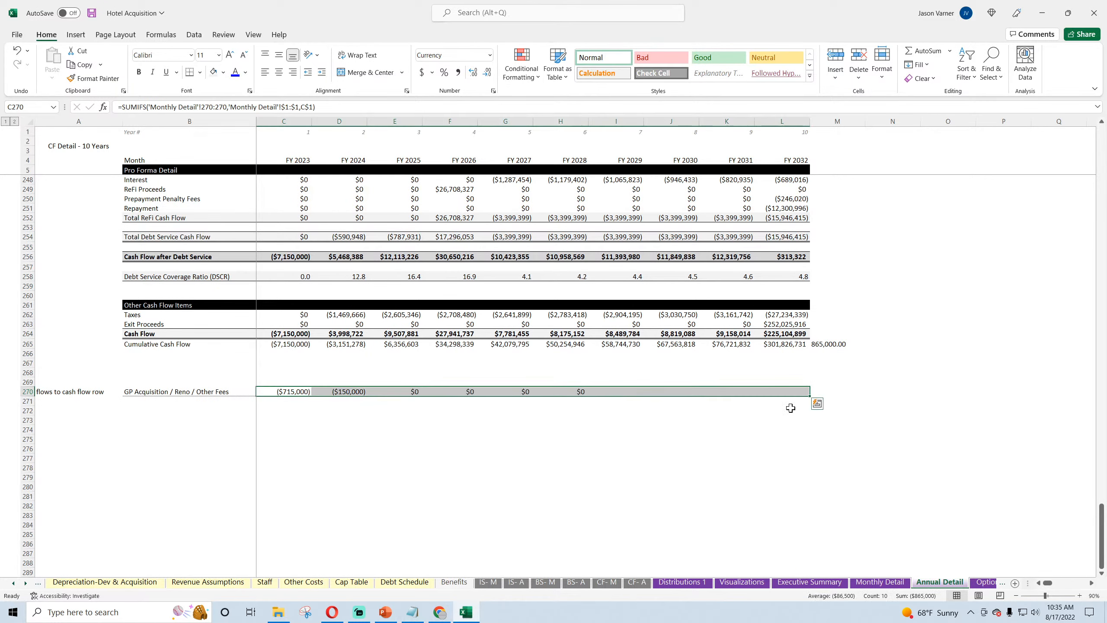
left_click(820, 345)
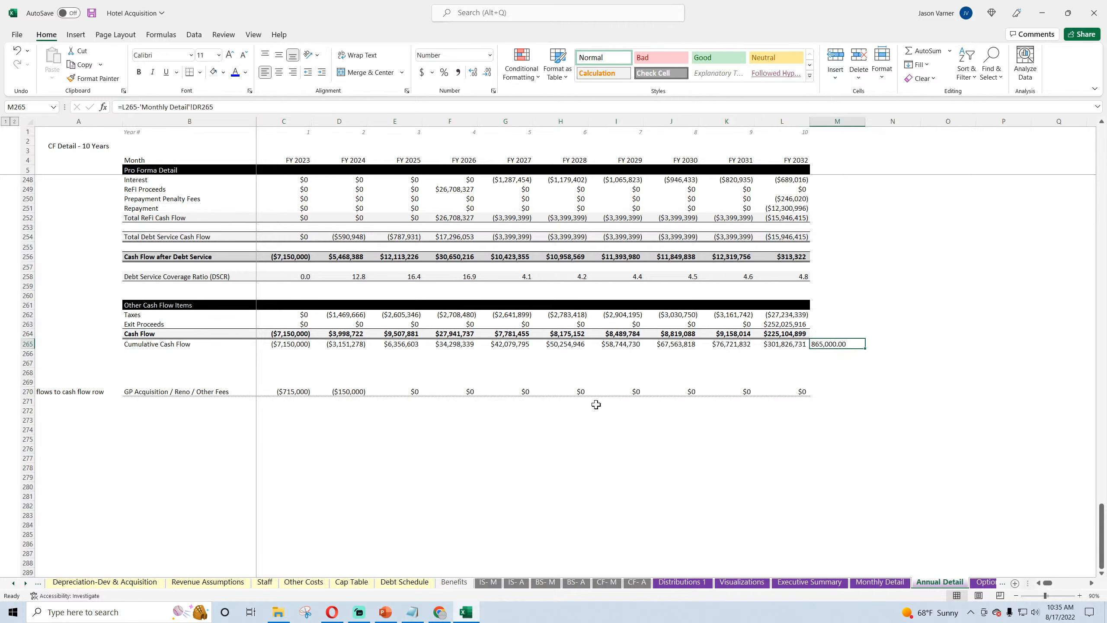
left_click_drag(293, 390, 322, 388)
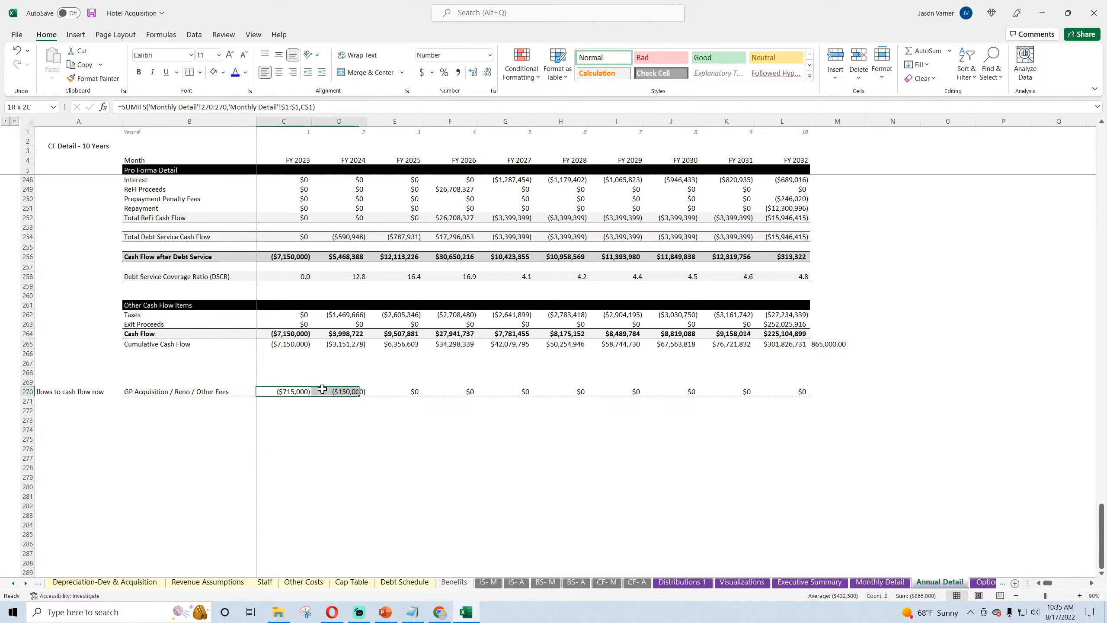
Step: Add C270 to the Cash Flow formula in C264, fill it across to L264, and save the workbook
left_click(290, 333)
left_click(200, 103)
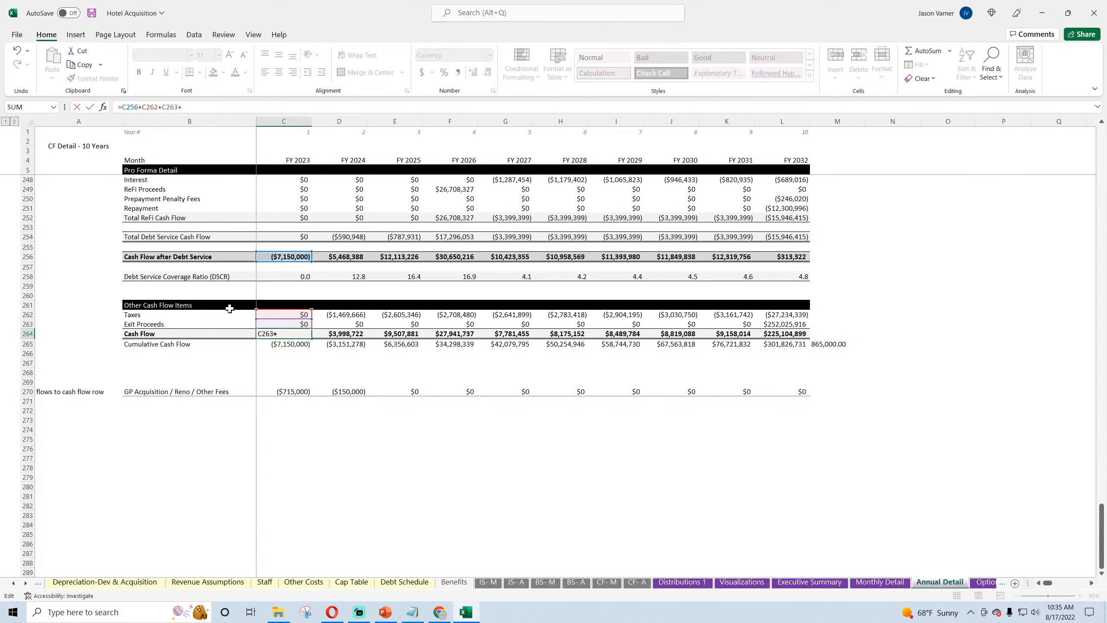
left_click(292, 392)
key("Return")
left_click(305, 335)
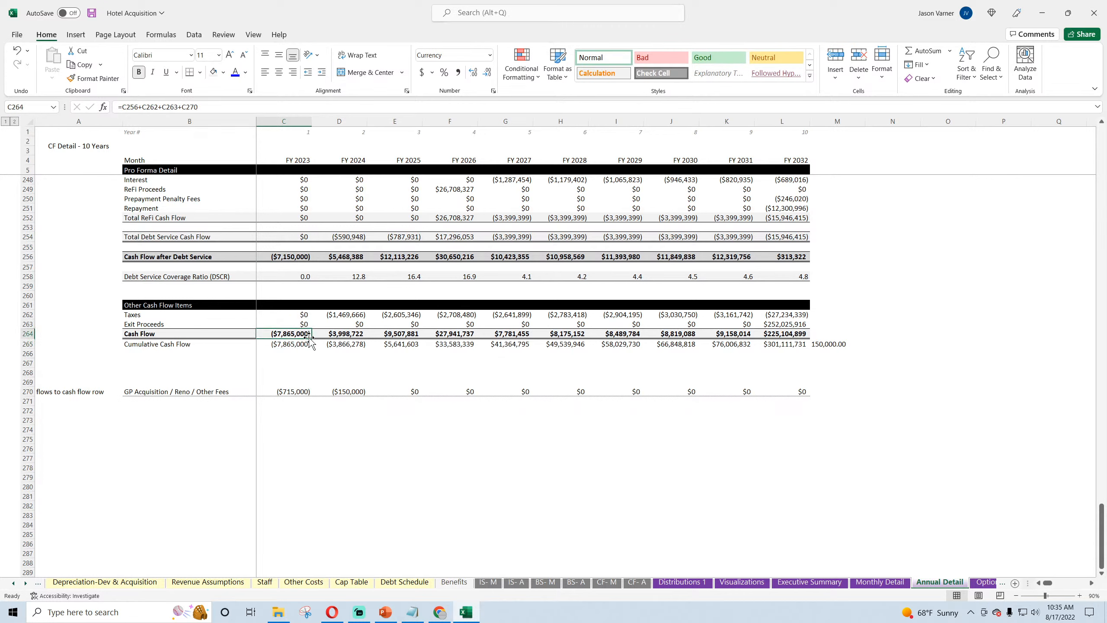
left_click_drag(309, 336, 805, 360)
left_click(677, 448)
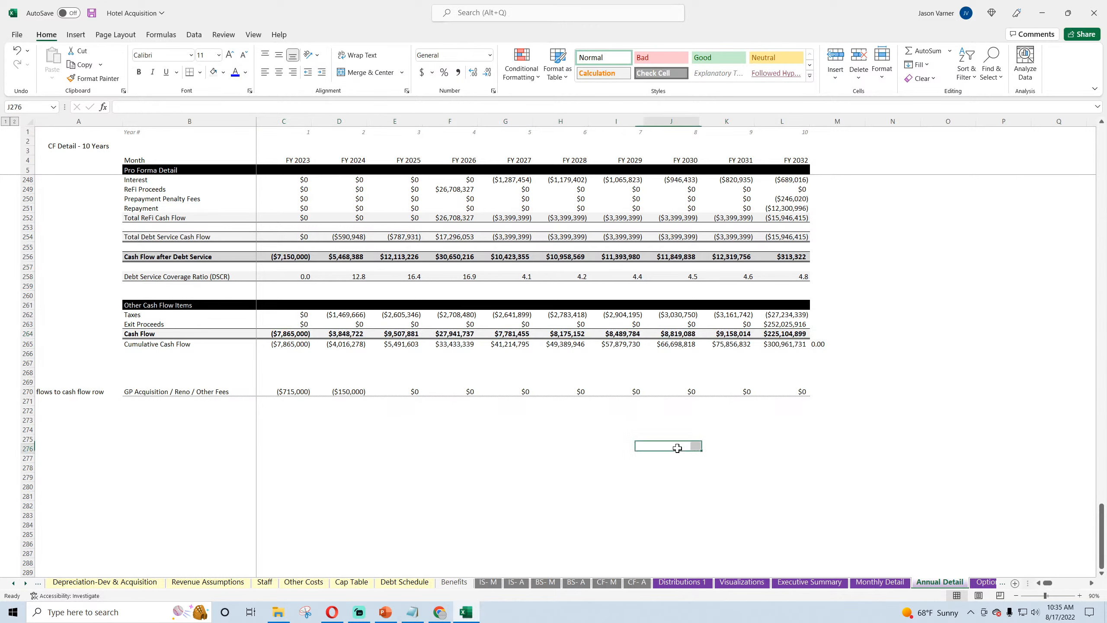
left_click(91, 14)
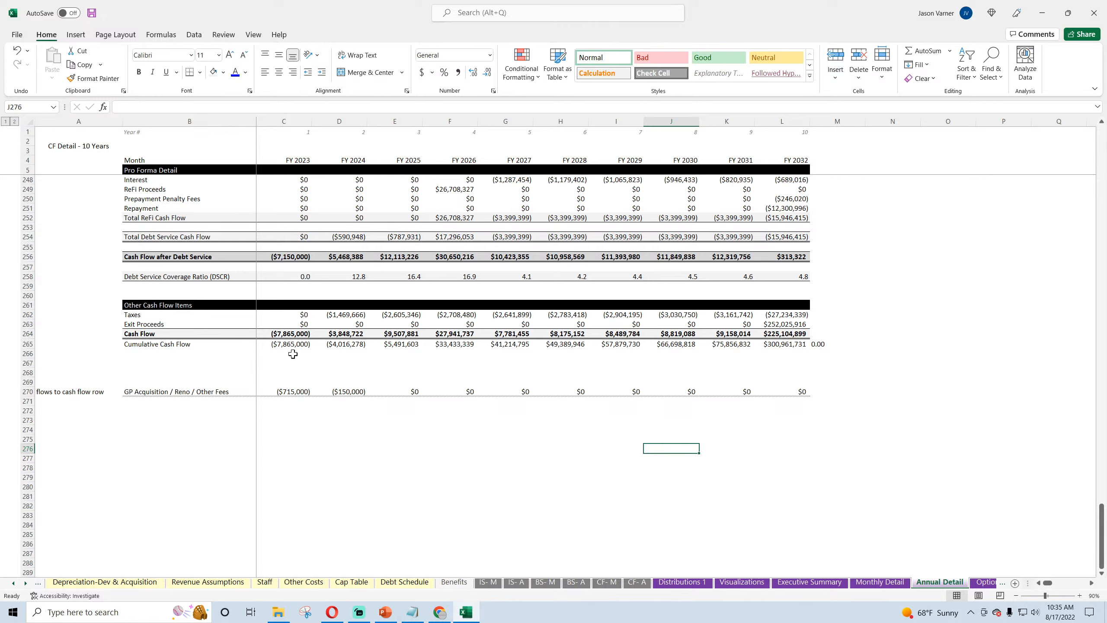
Step: Review the annual GP fees in row 270 of Annual Detail and the total contributions in D11 of Optional CF Waterfall
left_click_drag(293, 391, 345, 391)
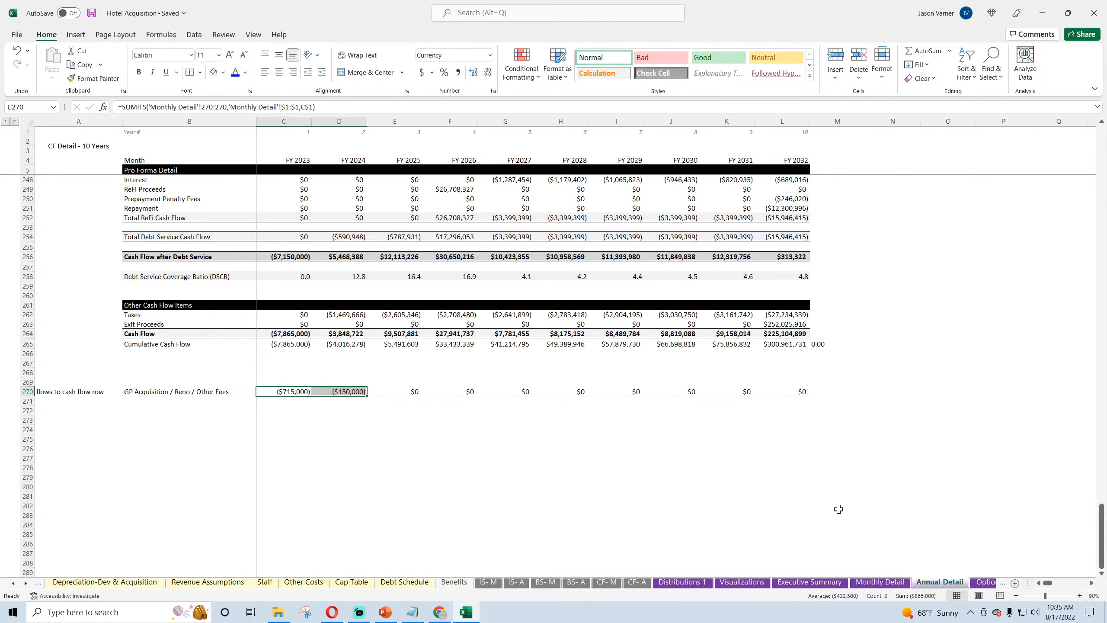
left_click(984, 582)
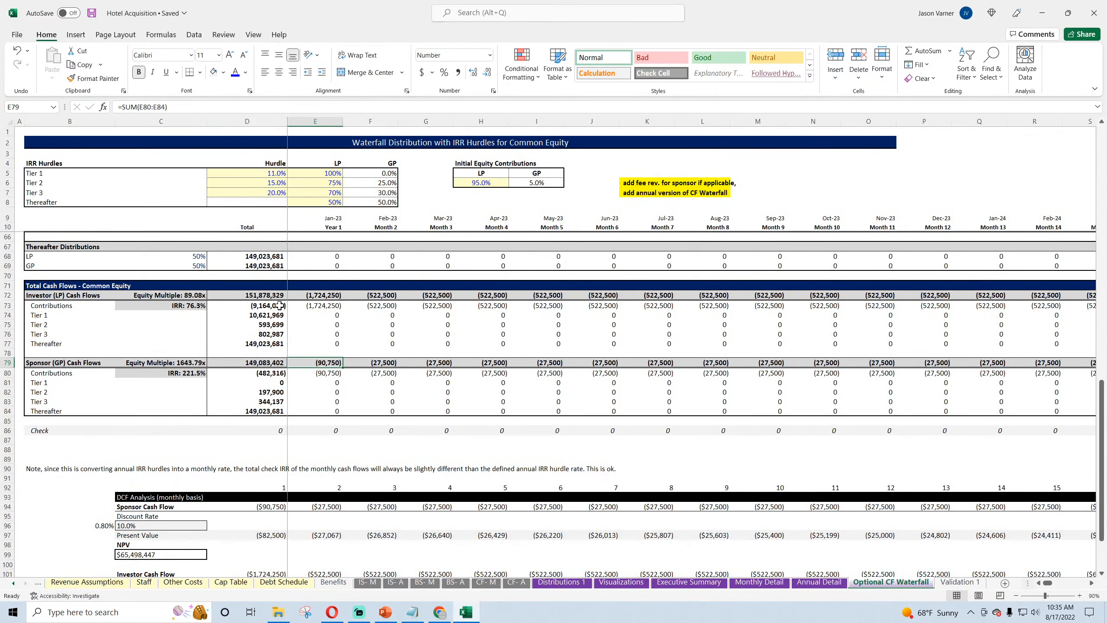
left_click(267, 235)
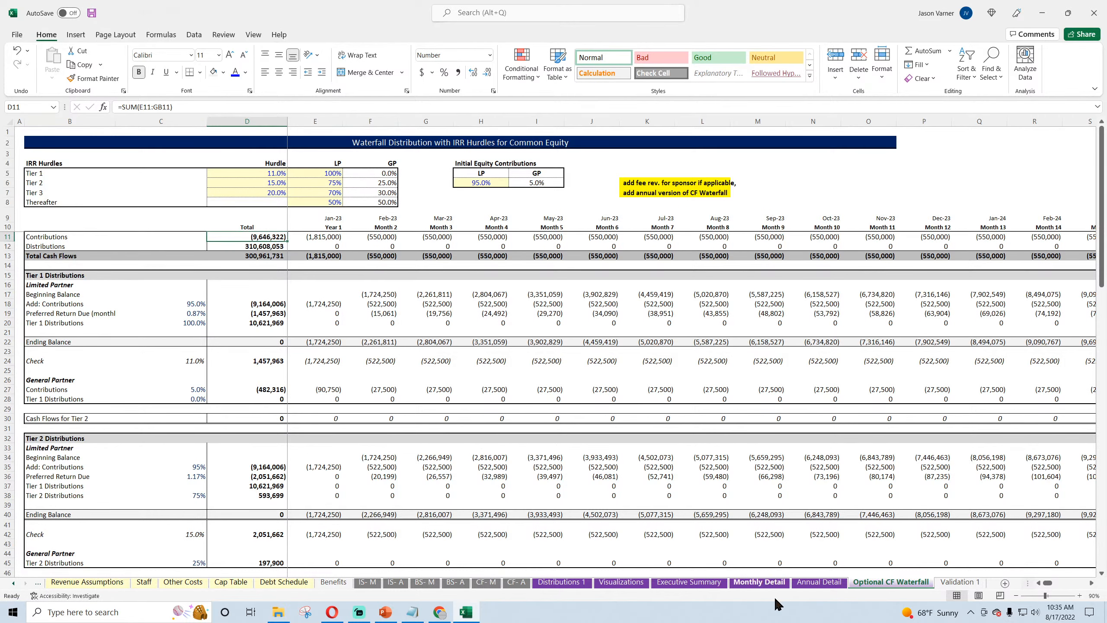
key("ctrl+Page_Up")
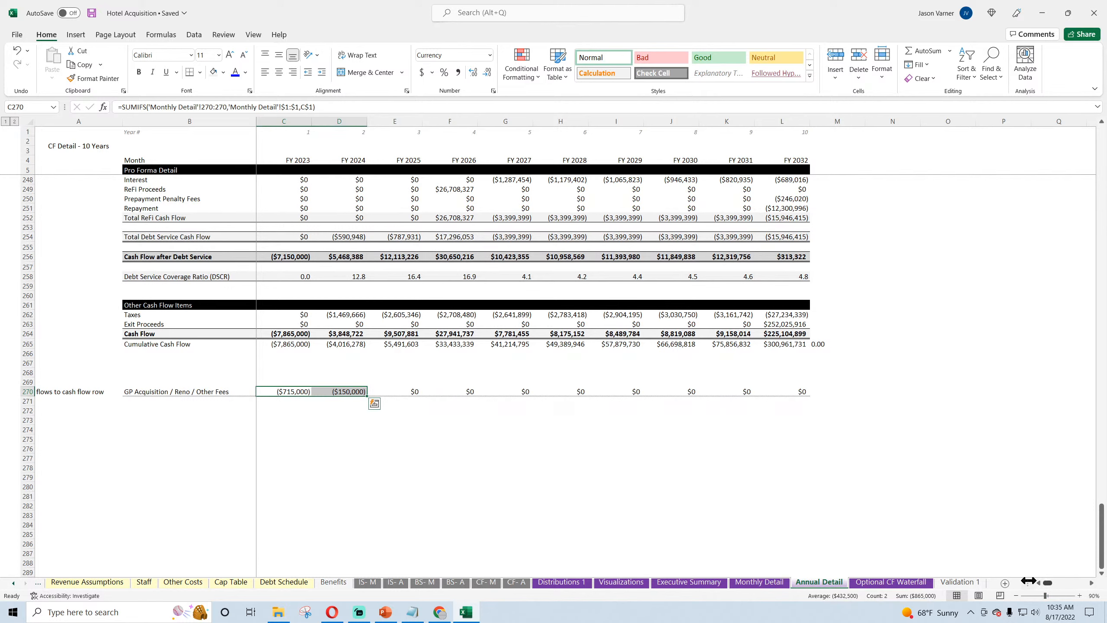
left_click(293, 439)
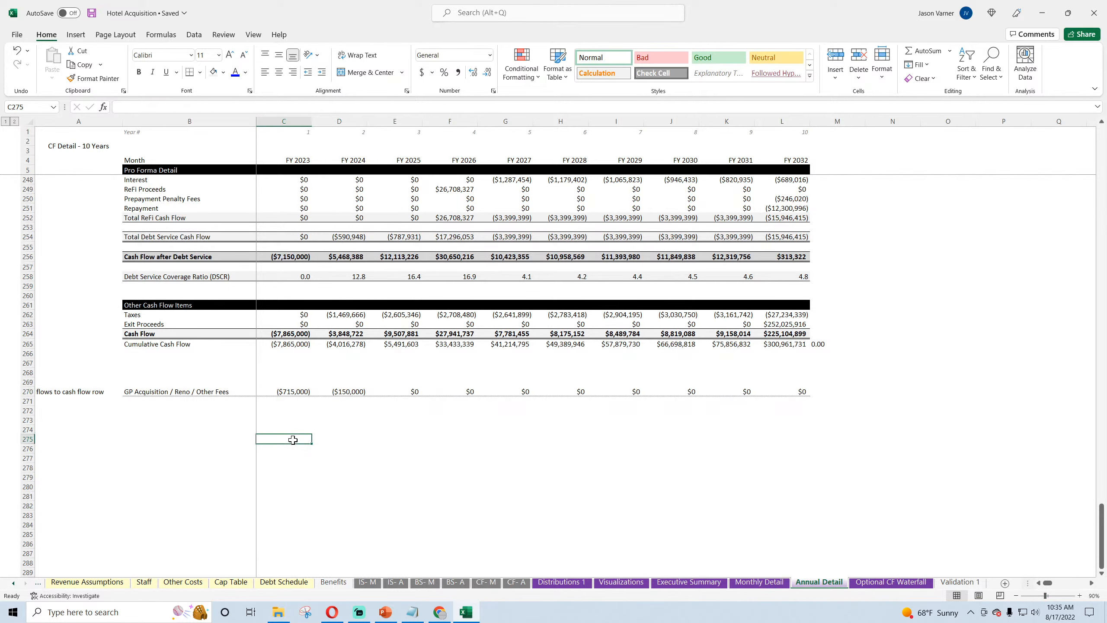
left_click(171, 392)
left_click(298, 392)
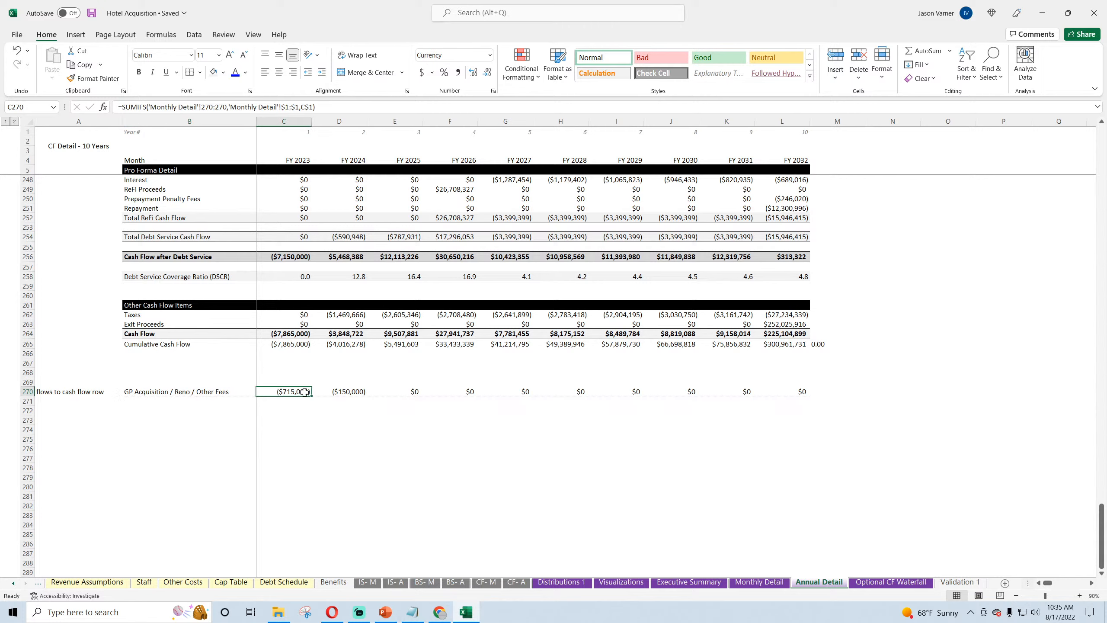
left_click(344, 392)
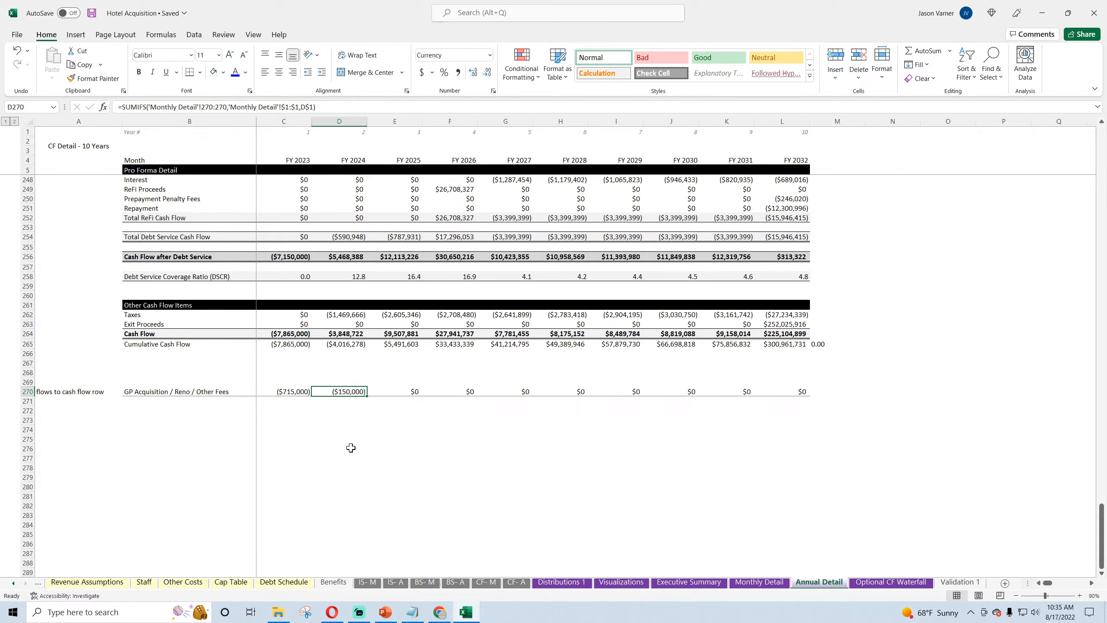
scroll(351, 448, "up", 20)
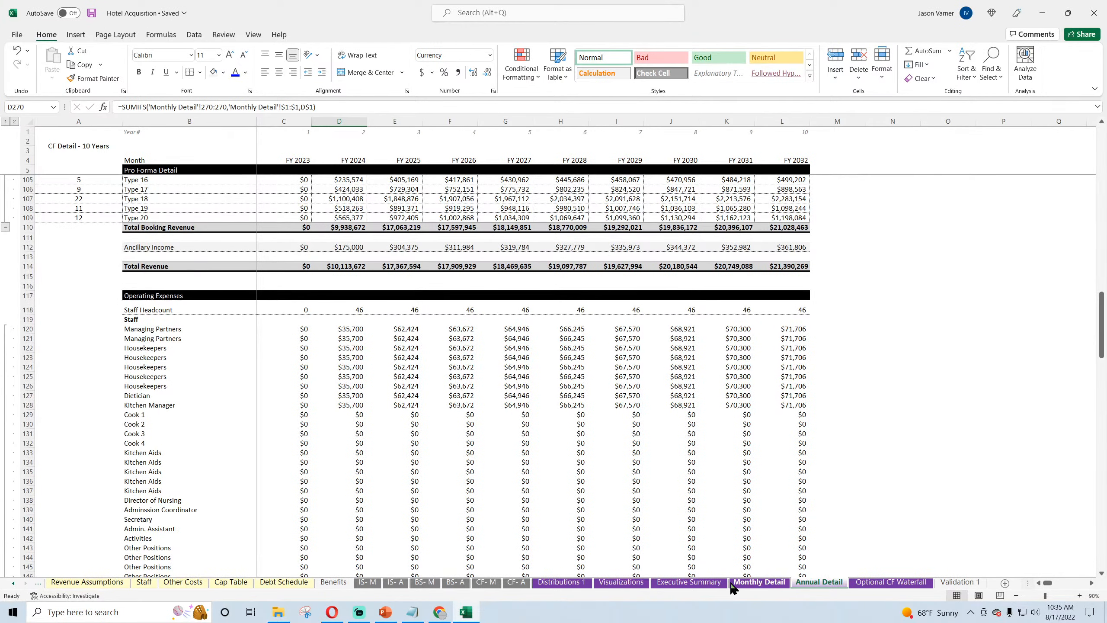
Step: Check the formula in M33 of the Executive Summary sheet and label A28 "GP Acq. / Reno Mgmt. Fees"
left_click(689, 582)
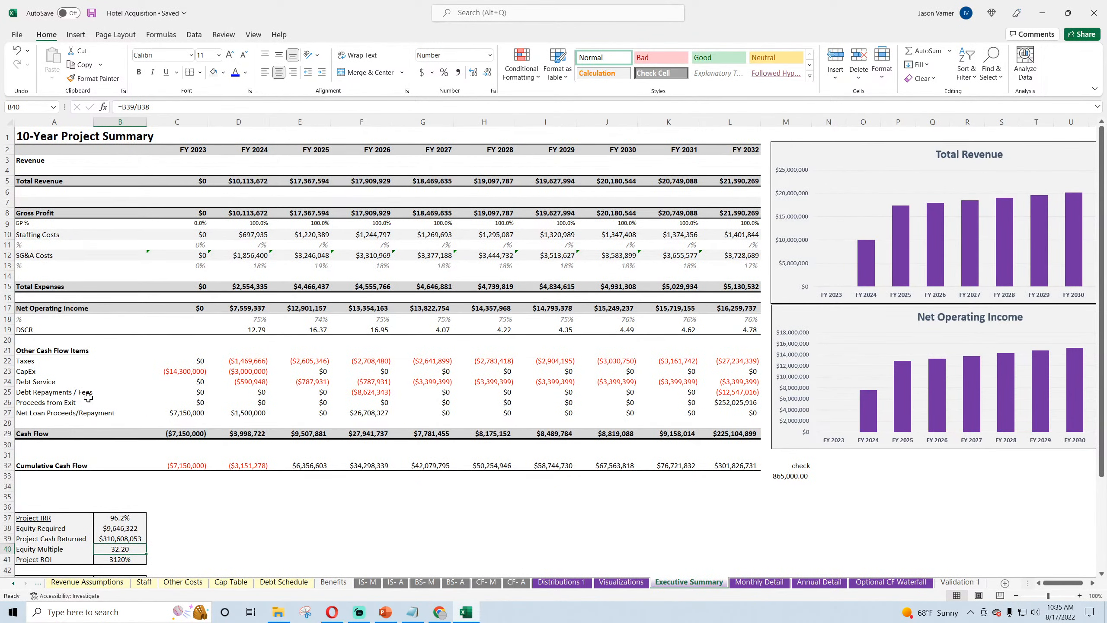
left_click(794, 476)
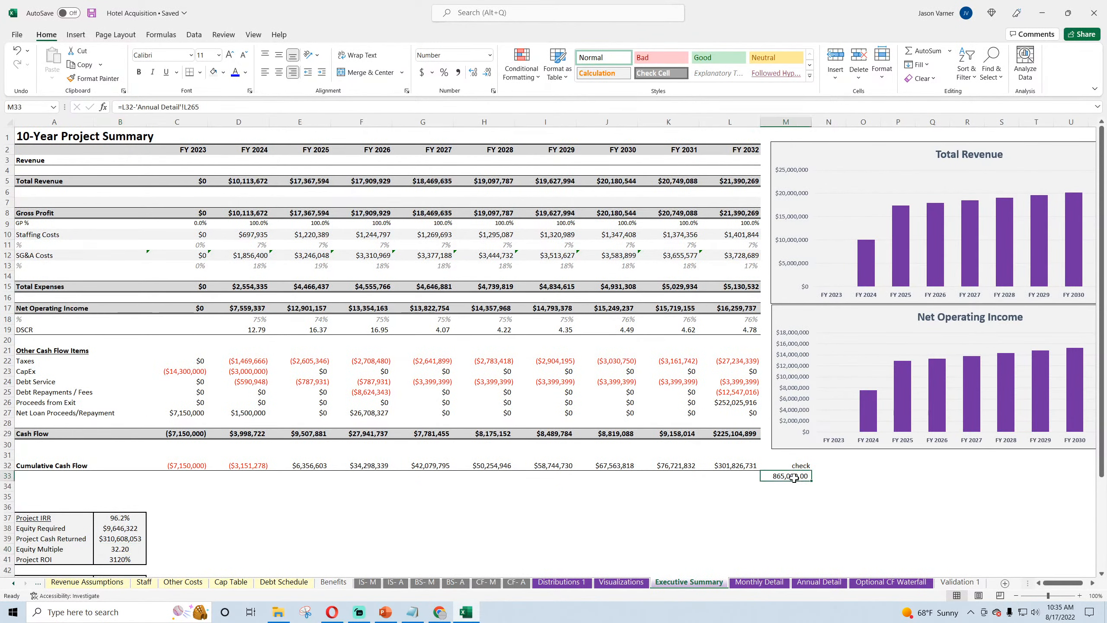
left_click(23, 422)
type("Gp")
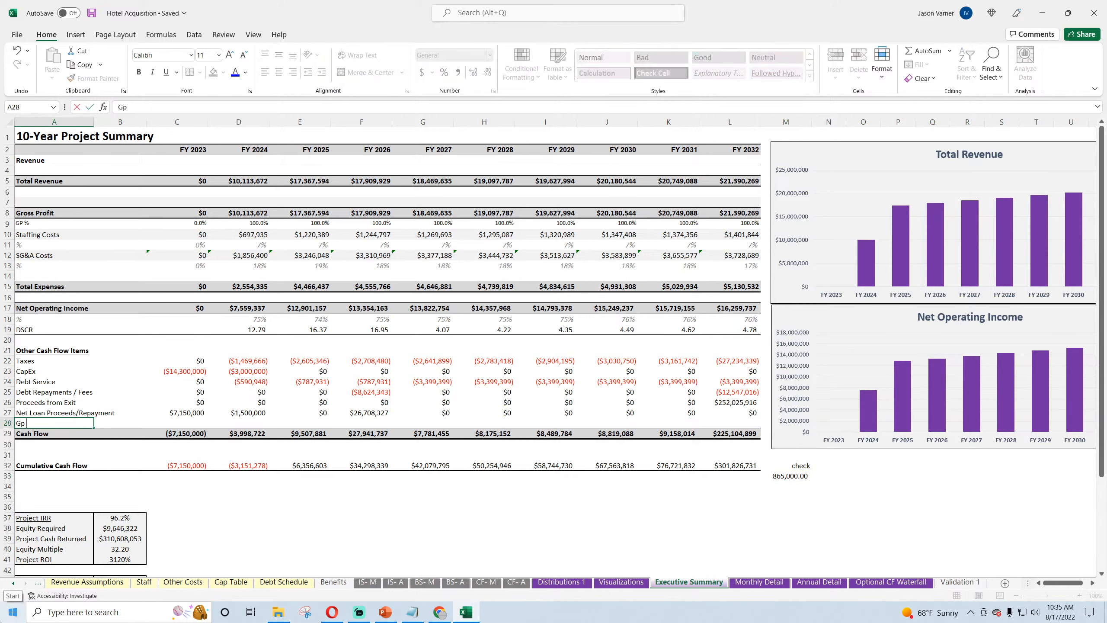
type(" Acq")
type(". / Reno ")
type("Man")
type("t.")
type("s")
key("Tab")
key("Tab")
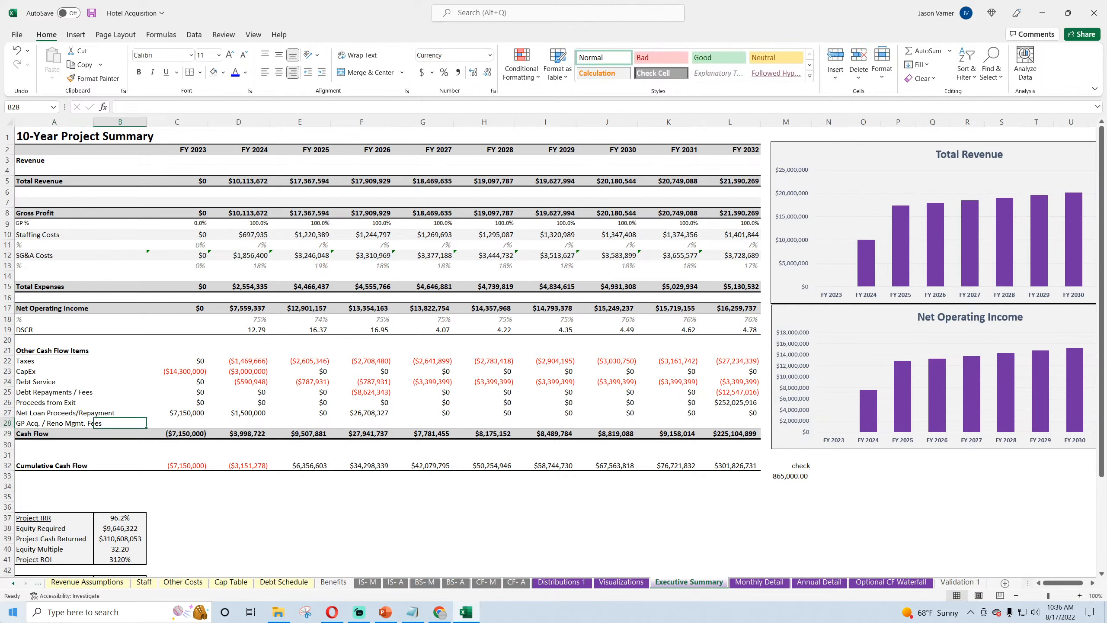
Step: Link C28 of the Executive Summary to C270 of Annual Detail and fill the formula across to L28
type("=")
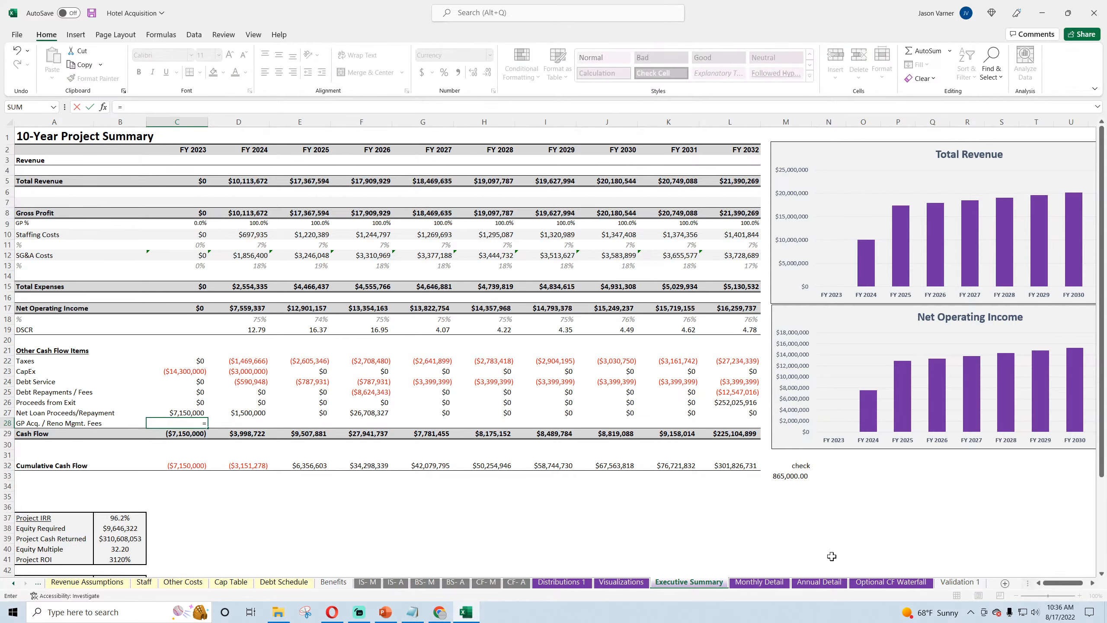
left_click(830, 581)
scroll(267, 425, "down", 20)
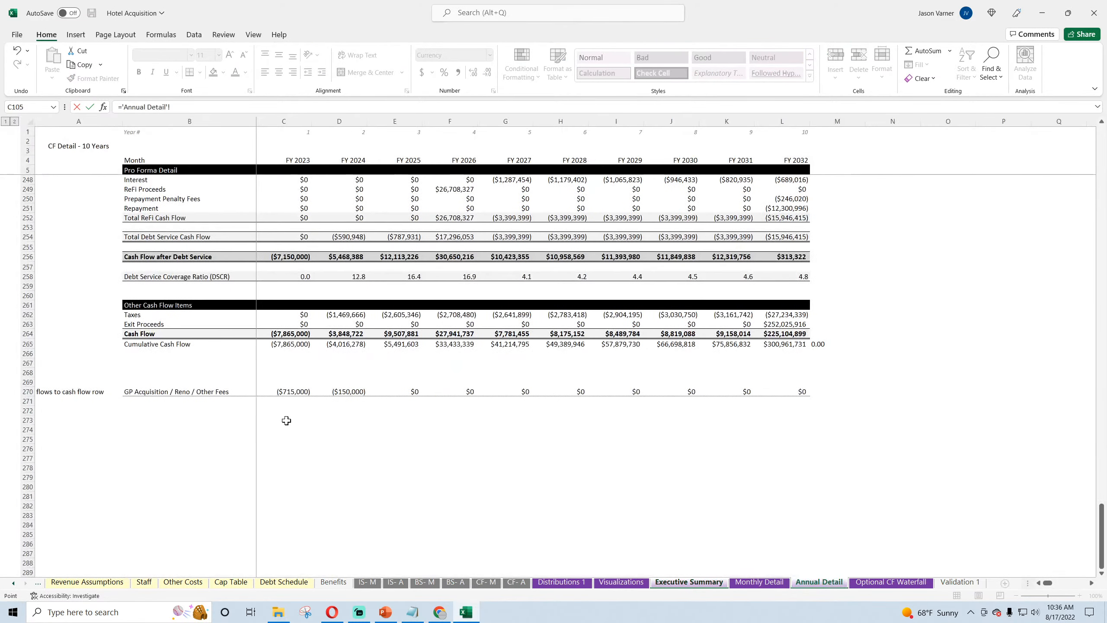
left_click(293, 391)
key("Return")
left_click(176, 423)
left_click_drag(208, 427, 752, 432)
Step: Add C28 to the Cash Flow formula in C29, fill it across to L29, and save the workbook
left_click(198, 434)
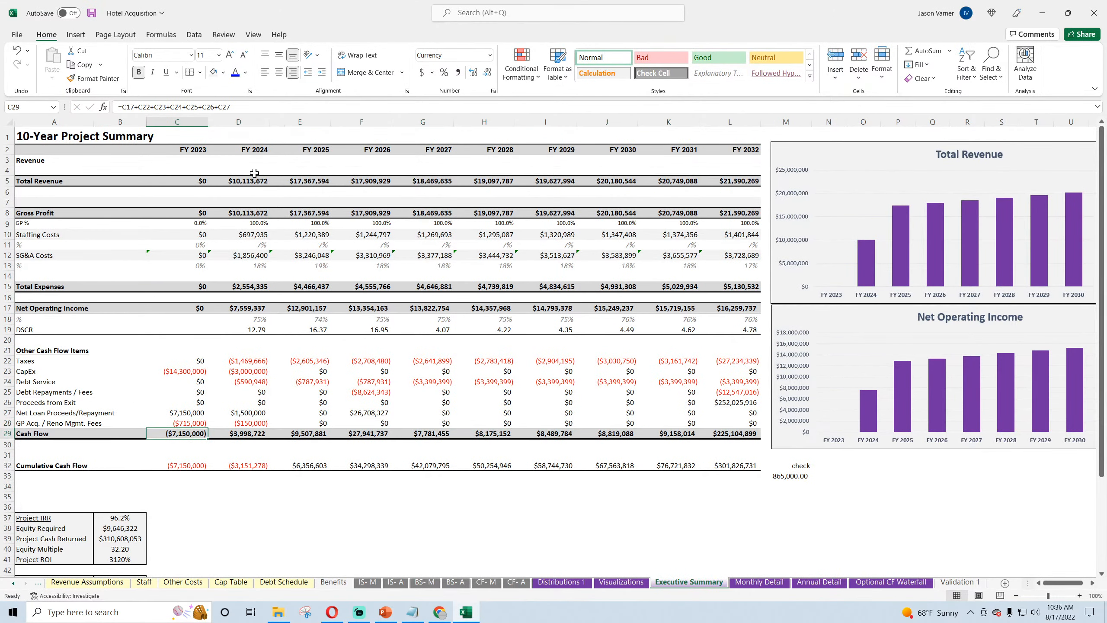
left_click(255, 107)
type("+")
left_click(187, 423)
key("Return")
left_click(203, 435)
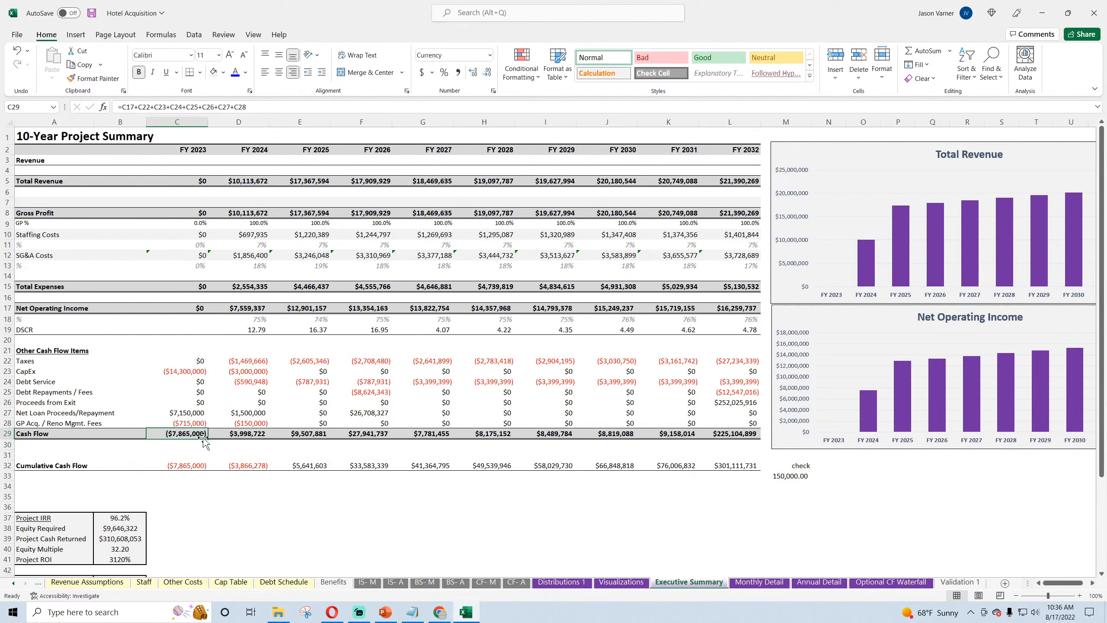
left_click_drag(206, 438, 757, 435)
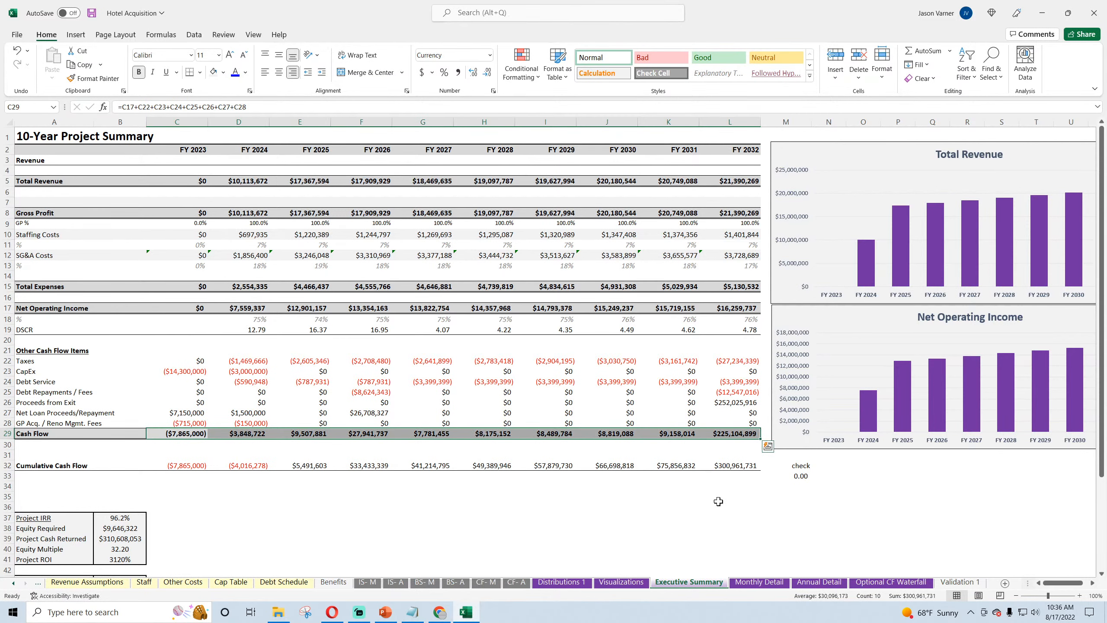
left_click(707, 519)
key("ctrl+s")
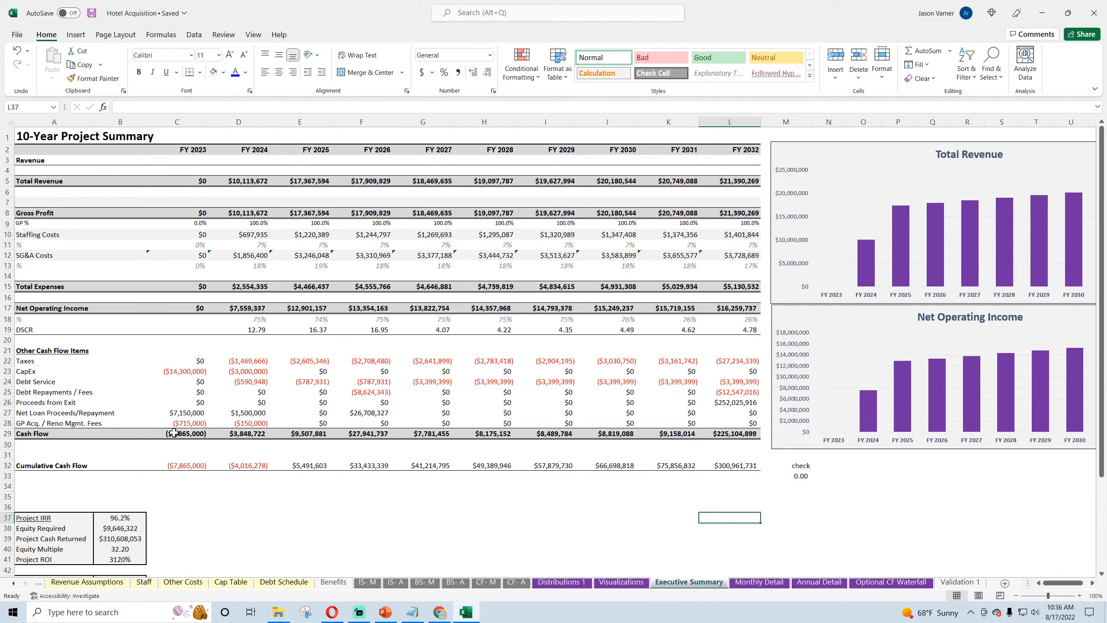
Step: Review the new fees label in A28, and examine the empty row 17 under Operating Expenses on the IS- M sheet
left_click(77, 424)
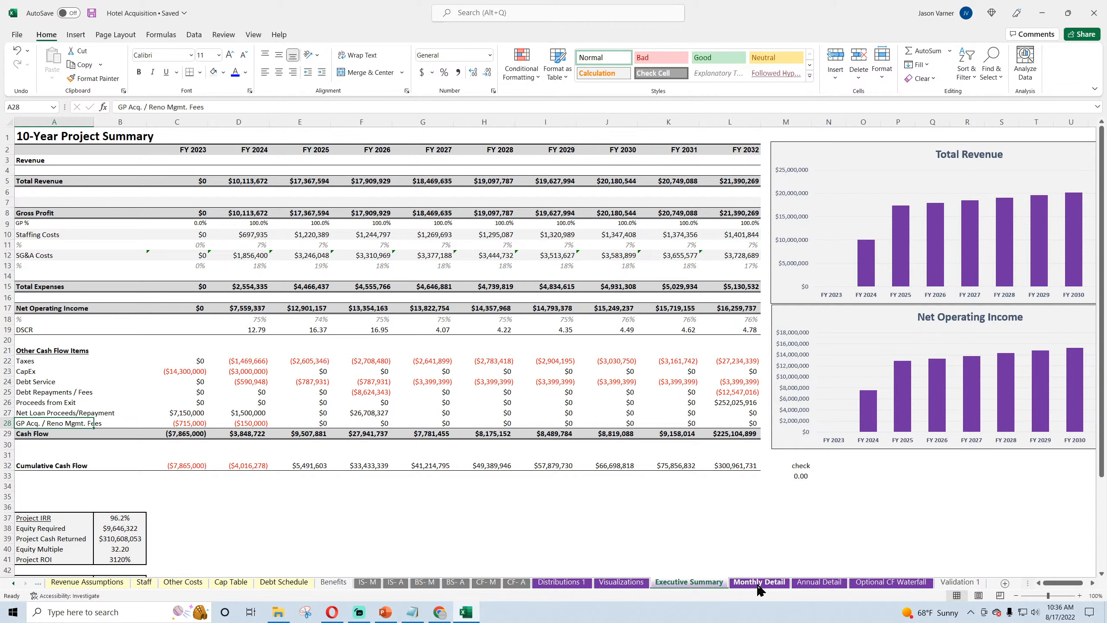
left_click(374, 583)
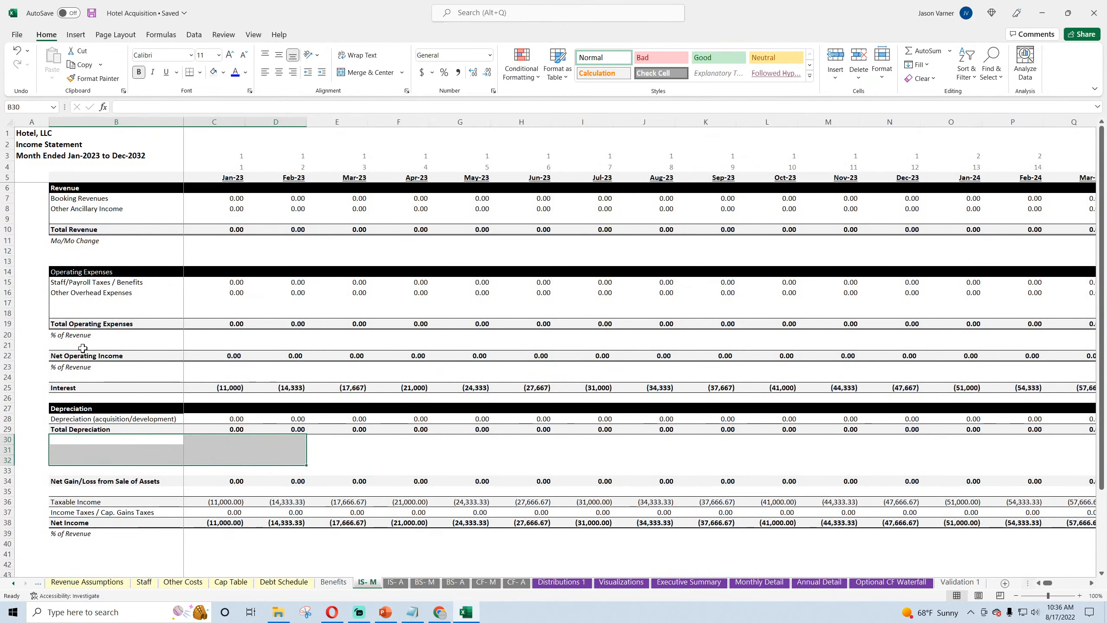
left_click(80, 303)
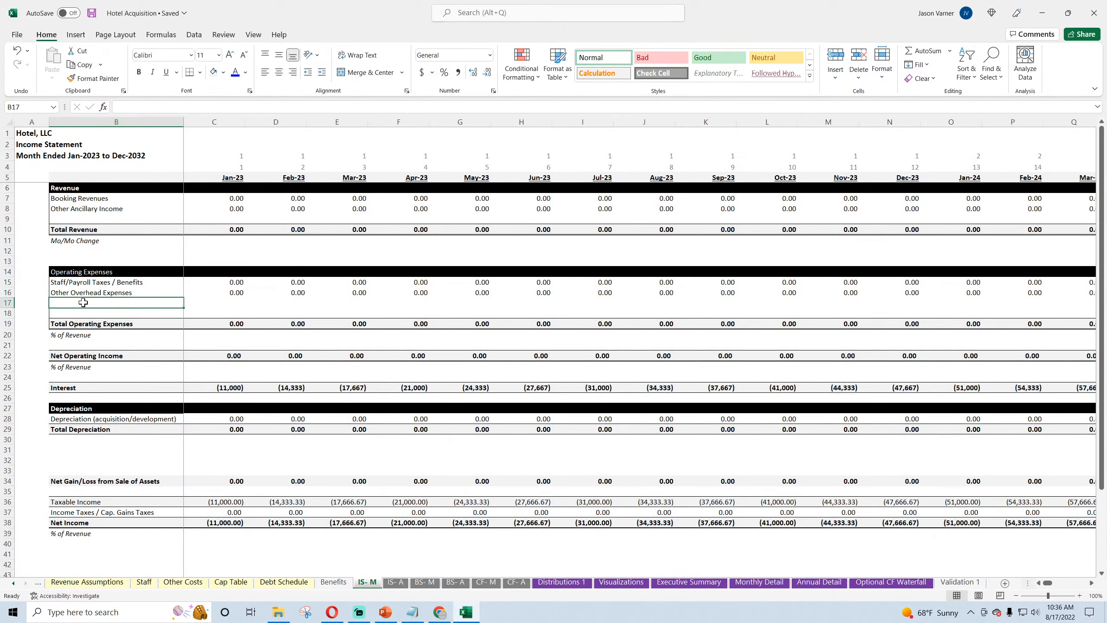
left_click_drag(84, 303, 255, 304)
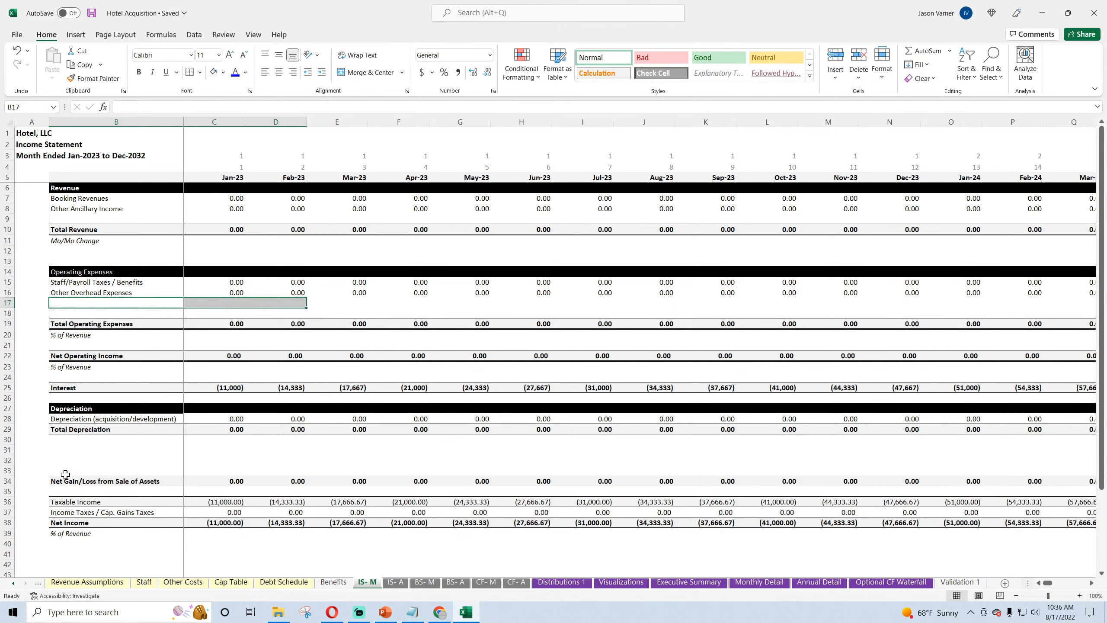
Step: Check the Net Operating Income formulas in C22 and D22 of the IS- M sheet
left_click(64, 461)
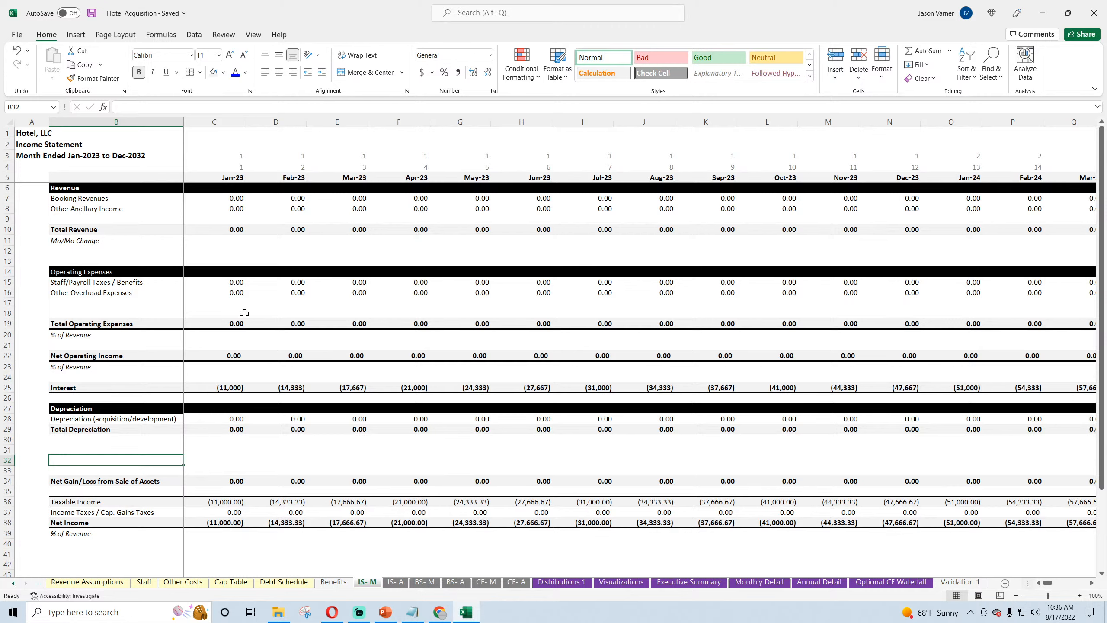
left_click(94, 301)
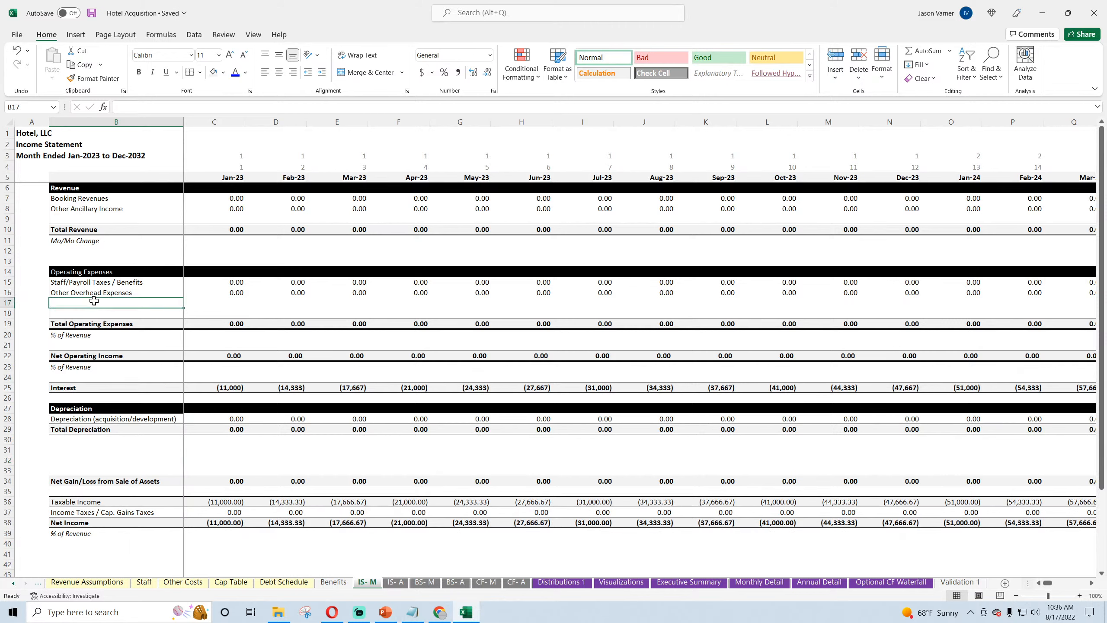
left_click(223, 356)
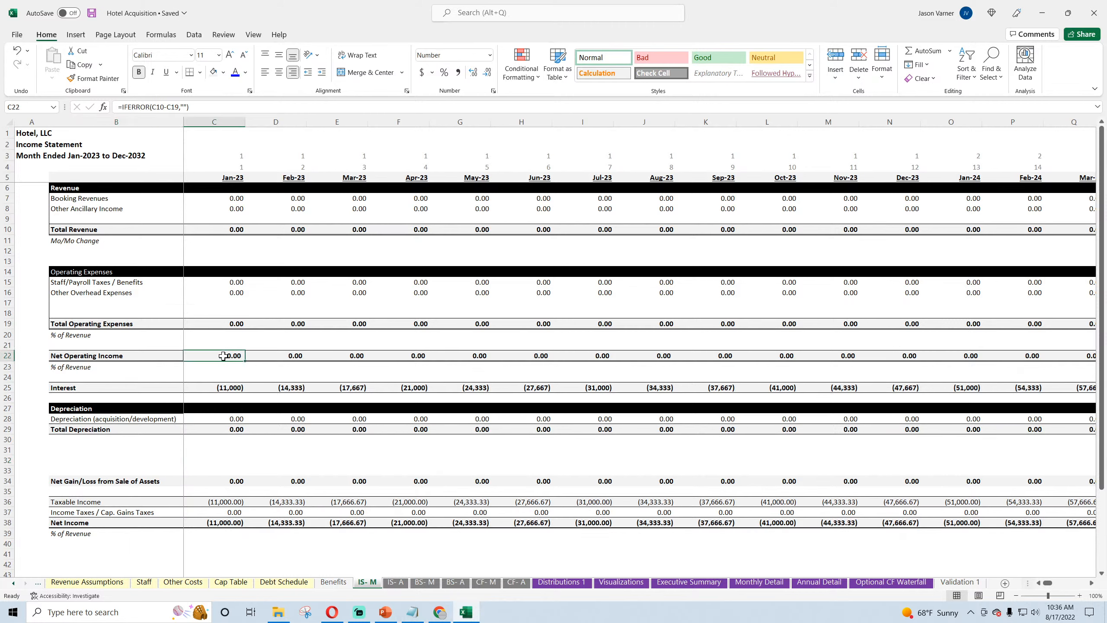
left_click(283, 358)
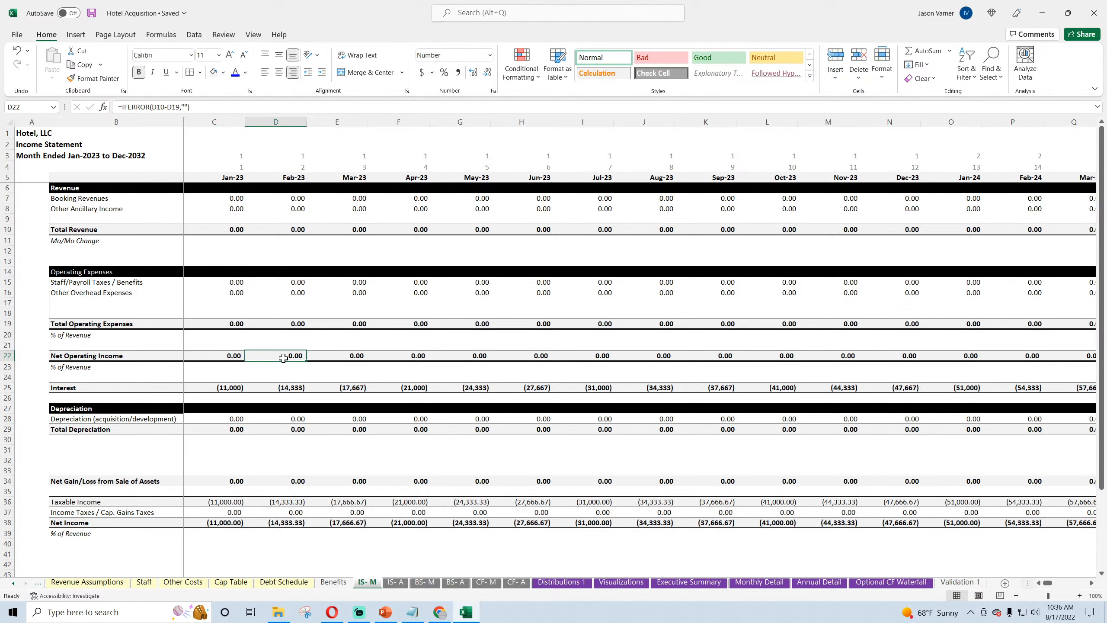
Step: Label B17 under Operating Expenses on the IS- M sheet "Acq. / Reno / Other Initital GP Fees"
left_click(75, 297)
left_click(86, 303)
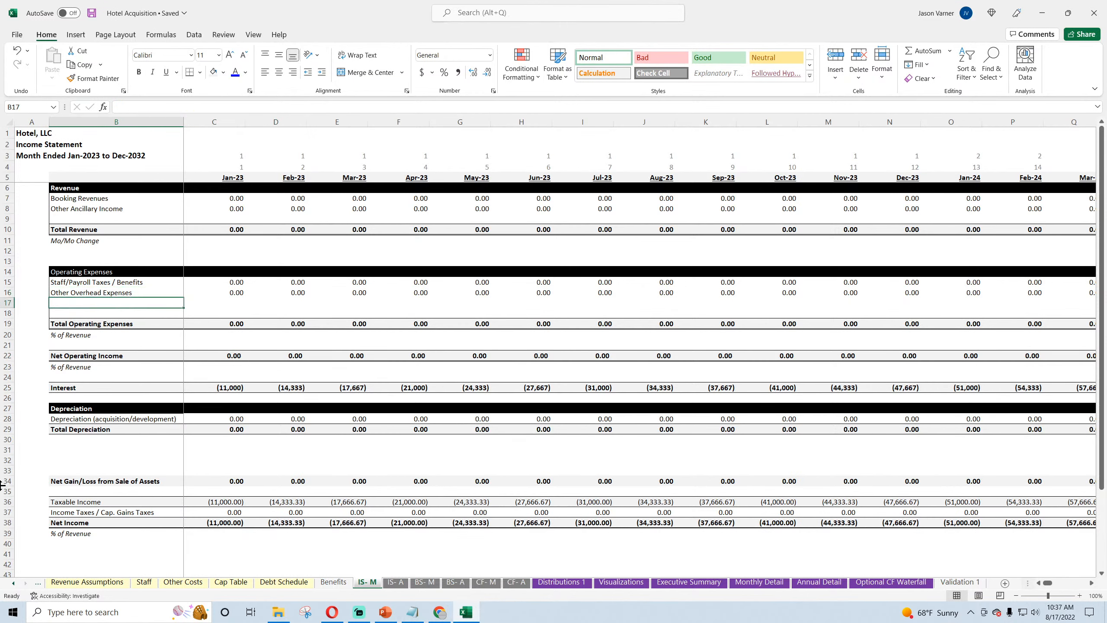
type("Acq.")
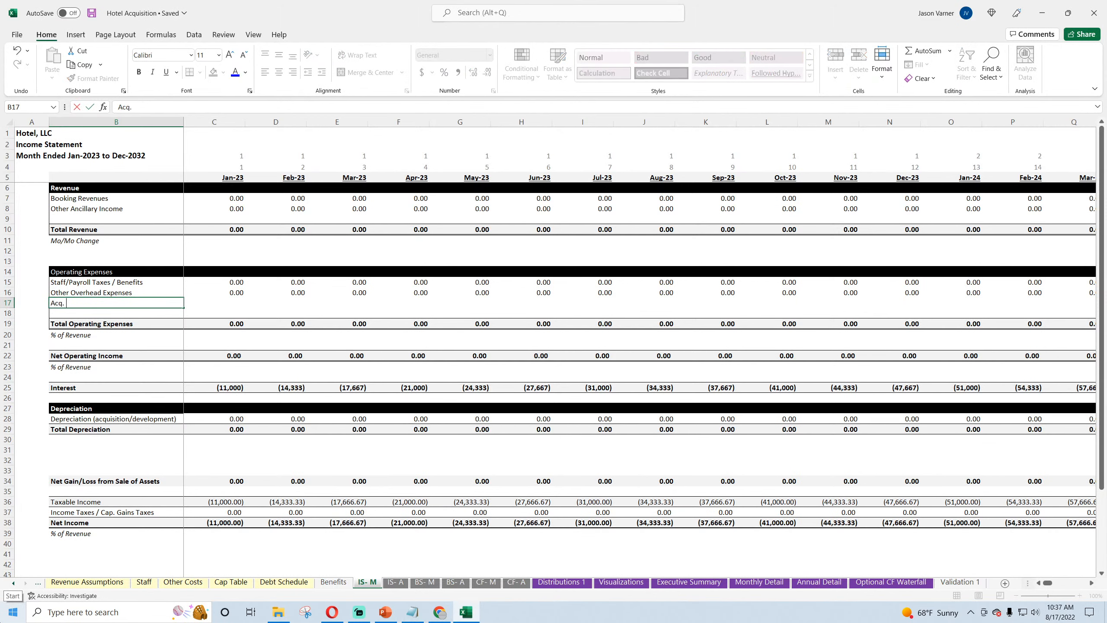
type(" / Reno / Other Initital GP")
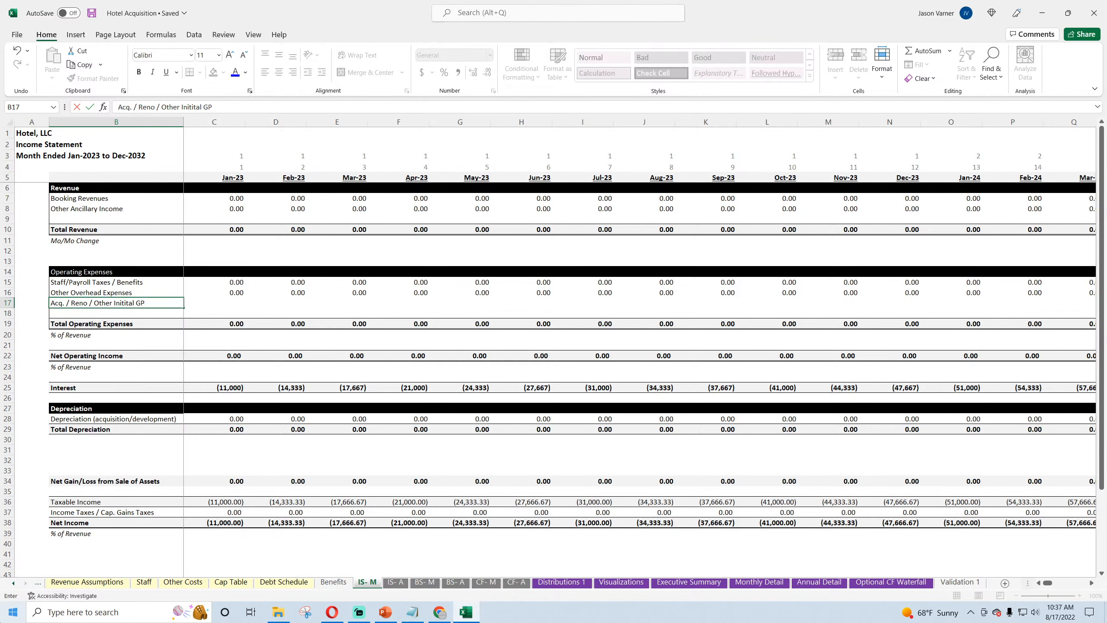
type(" Fees")
key("Return")
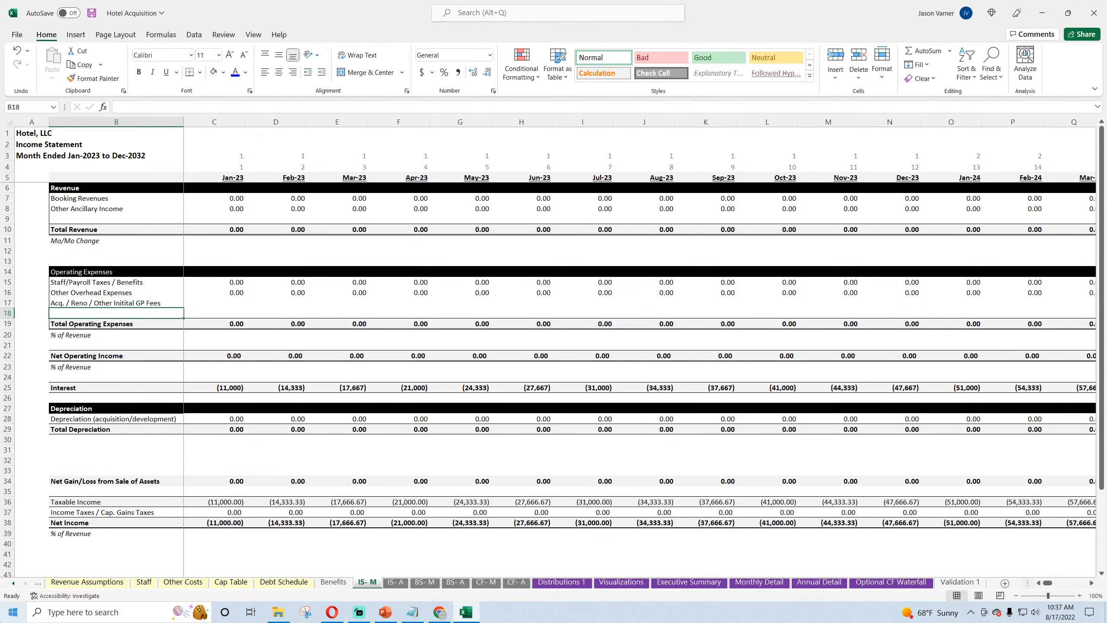
Step: Label B18 of the IS- M sheet "Genreral On-Going Management Fee"
type("Genre")
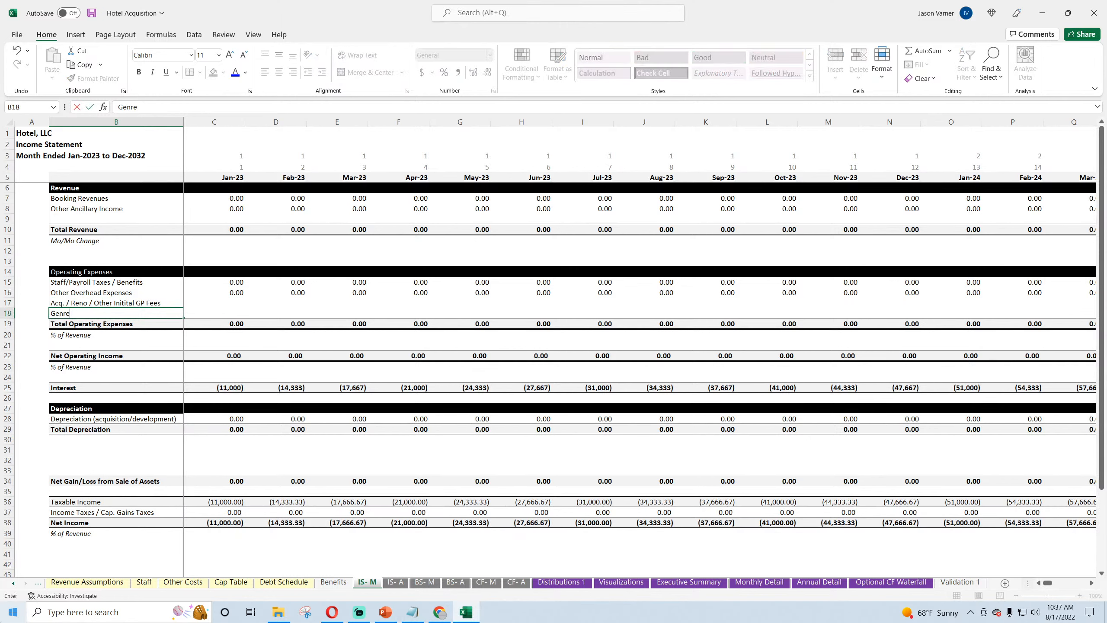
type("eral On-going")
key("BackSpace")
key("BackSpace")
key("BackSpace")
key("BackSpace")
key("BackSpace")
type("Going Mang")
type("ge")
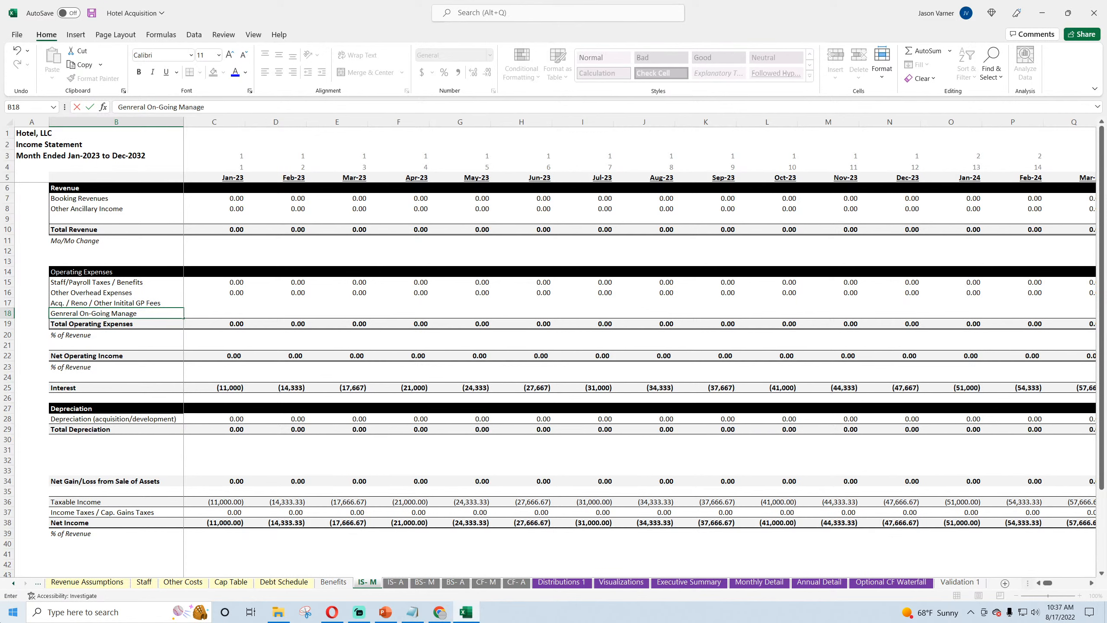
type("ment Fee")
key("Tab")
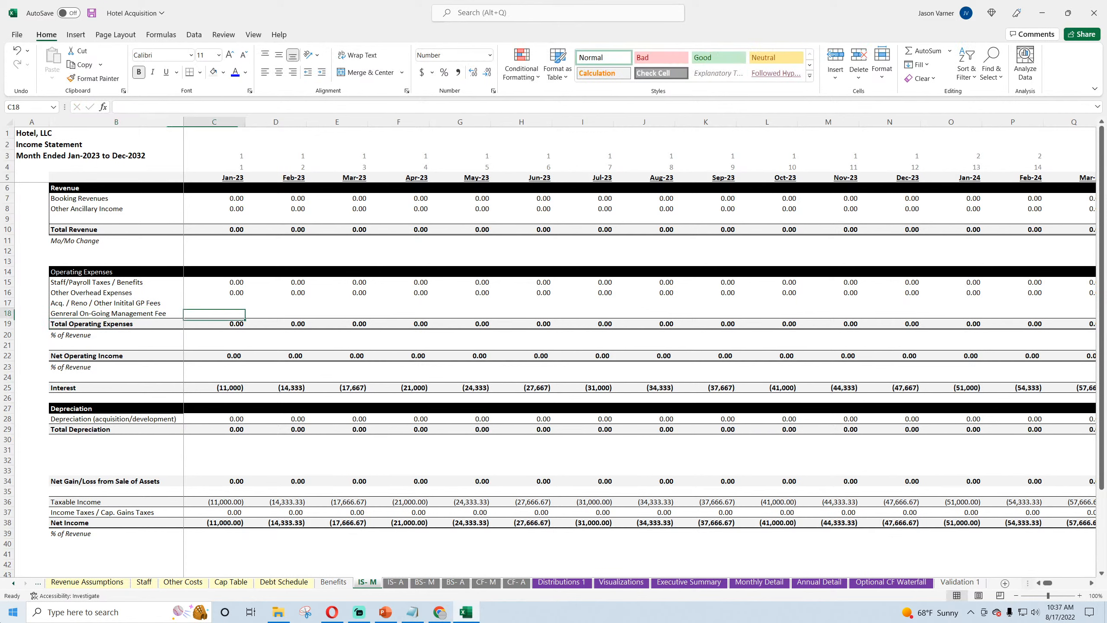
Step: Link C17 of the IS- M sheet to the January Total Fees for GP in D159 of Development & Acquisition
key("Up")
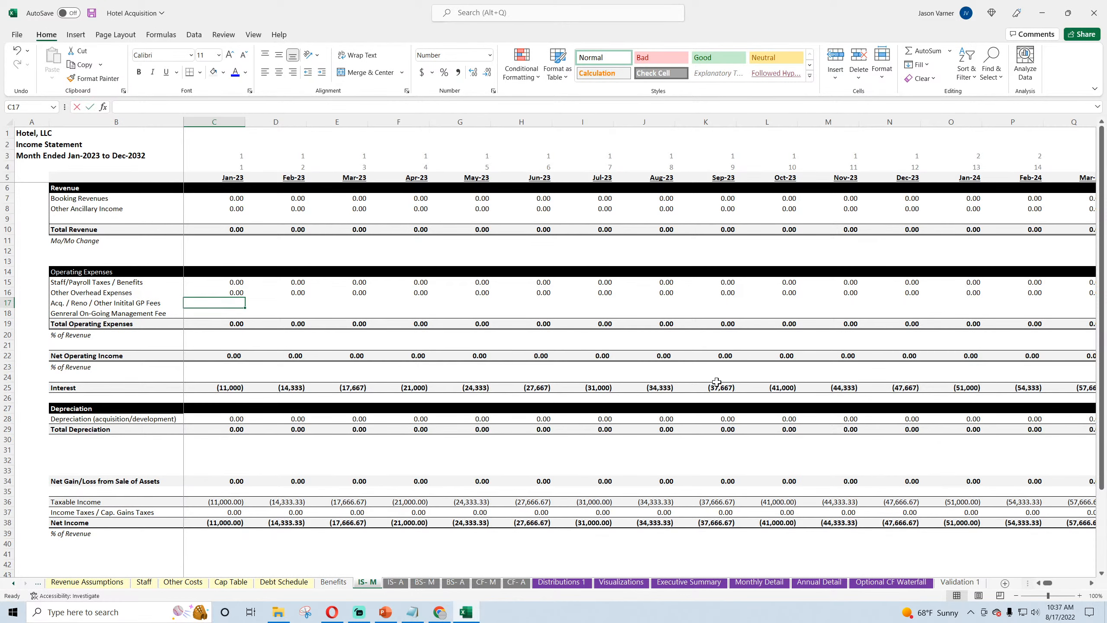
type("=")
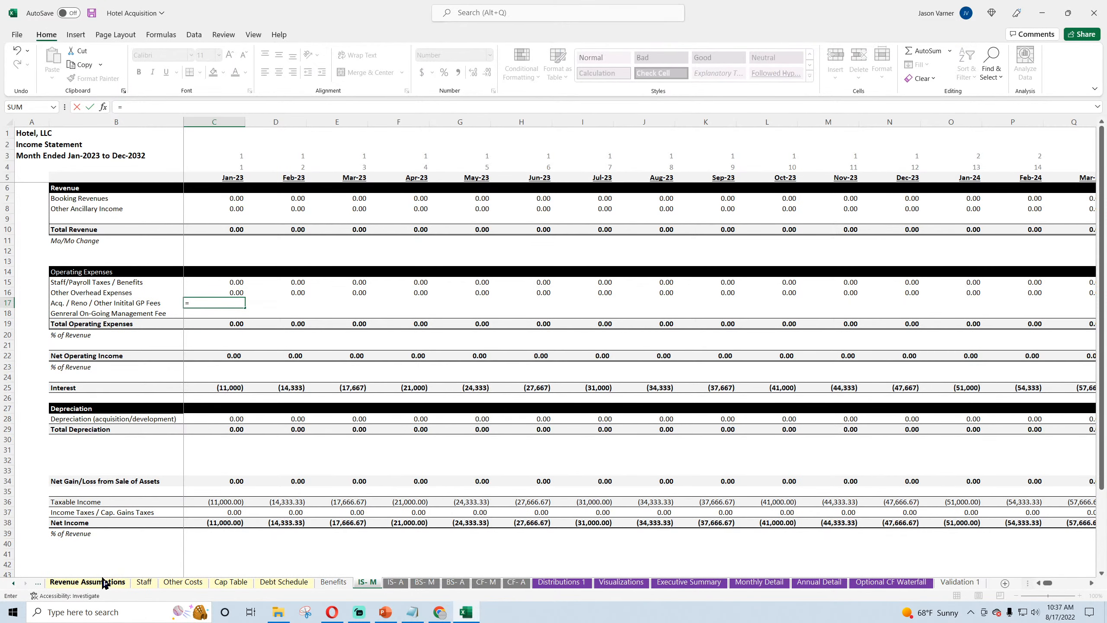
left_click(69, 582)
left_click(38, 583)
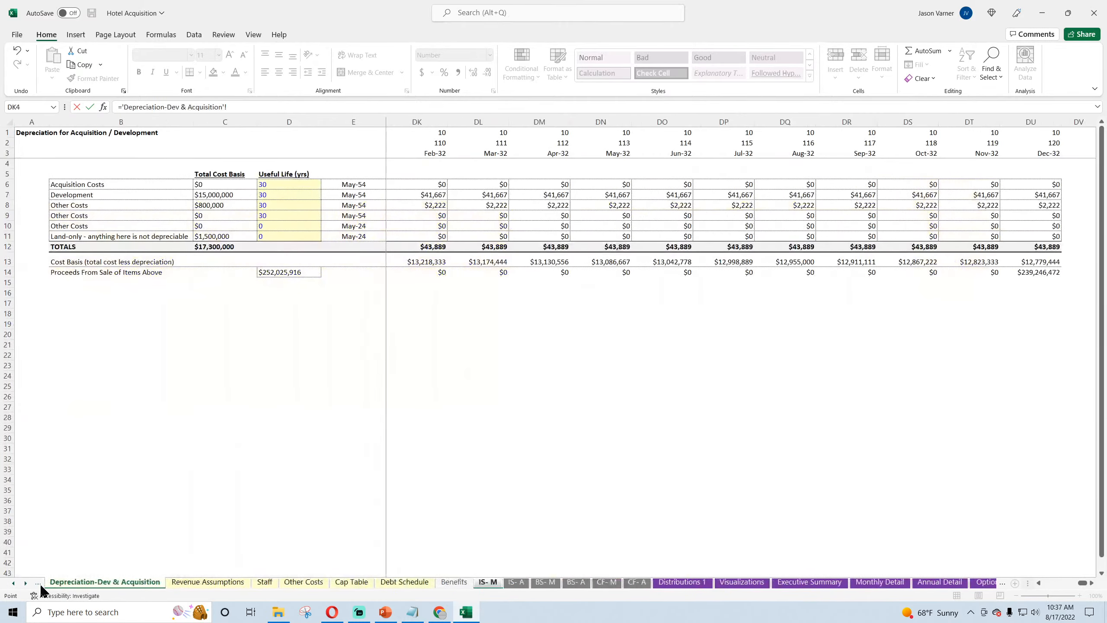
left_click(38, 583)
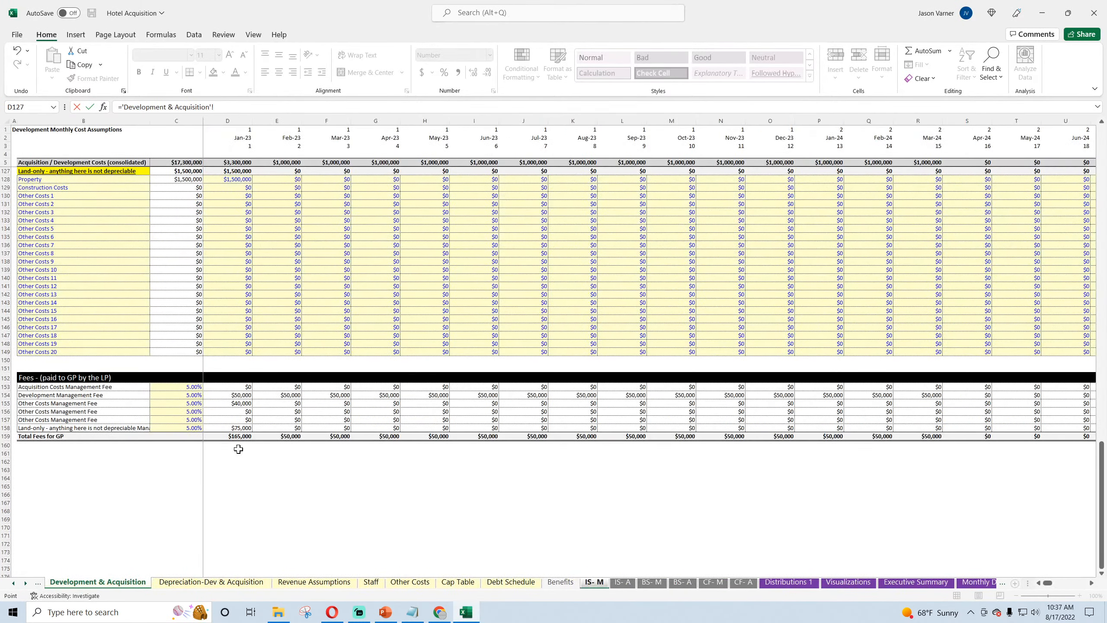
key("Return")
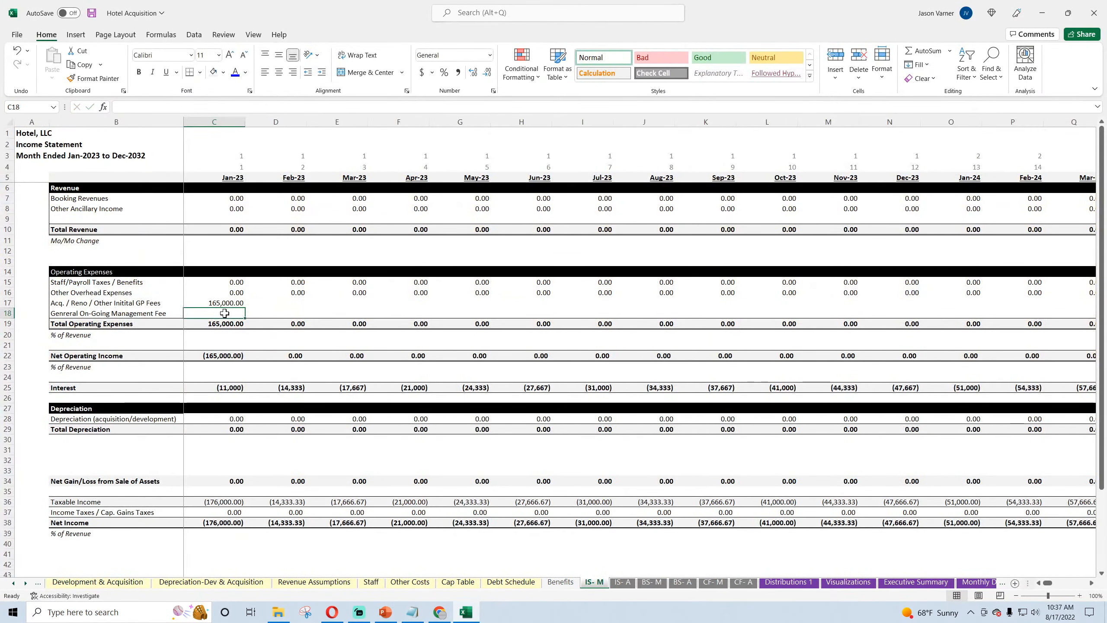
left_click(92, 13)
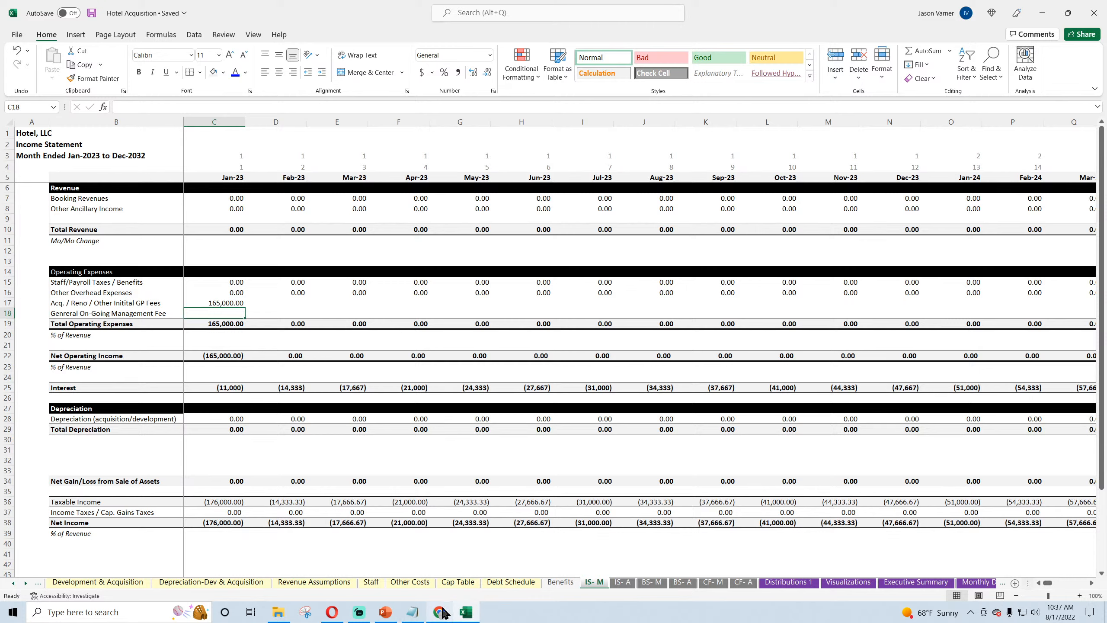
Step: Check the live stream's analytics in YouTube Studio in Chrome, and return to the Excel workbook
mouse_move(444, 612)
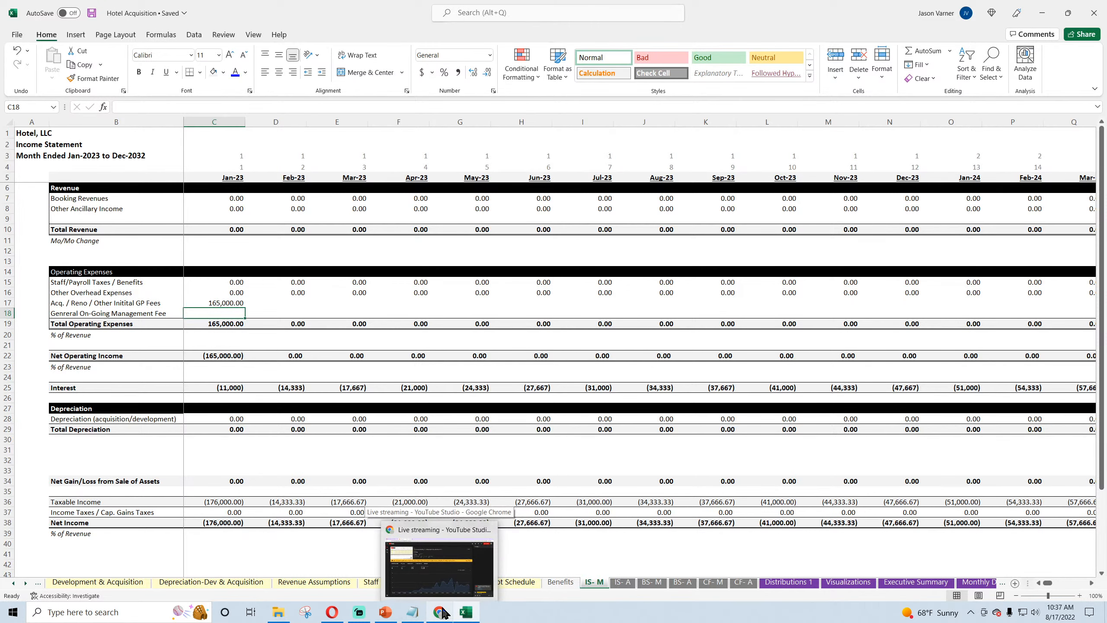
left_click(443, 613)
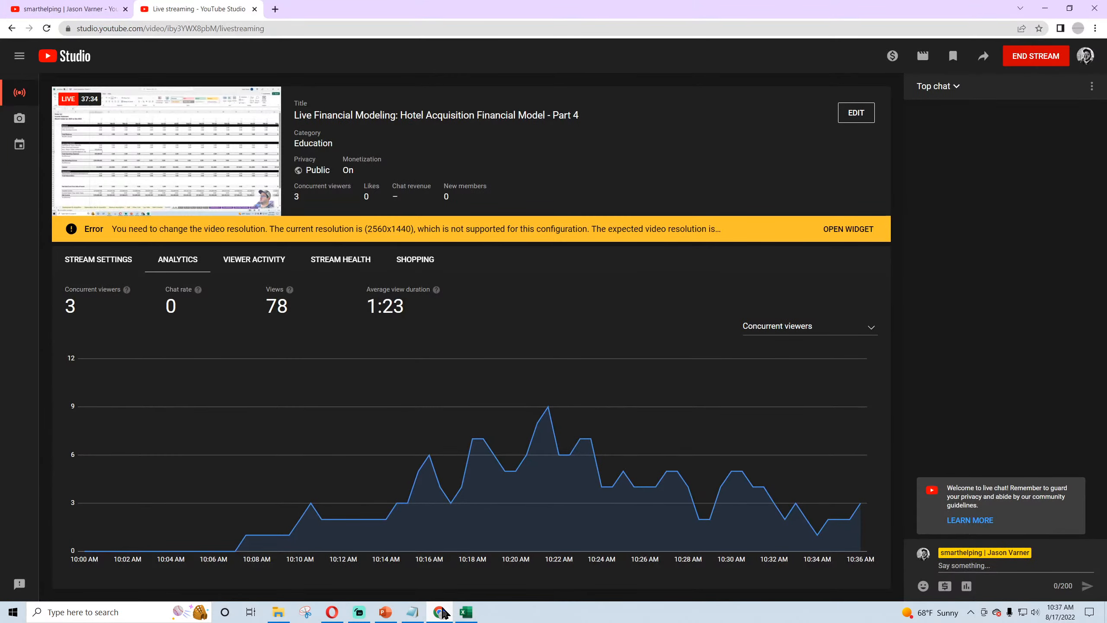
left_click(466, 612)
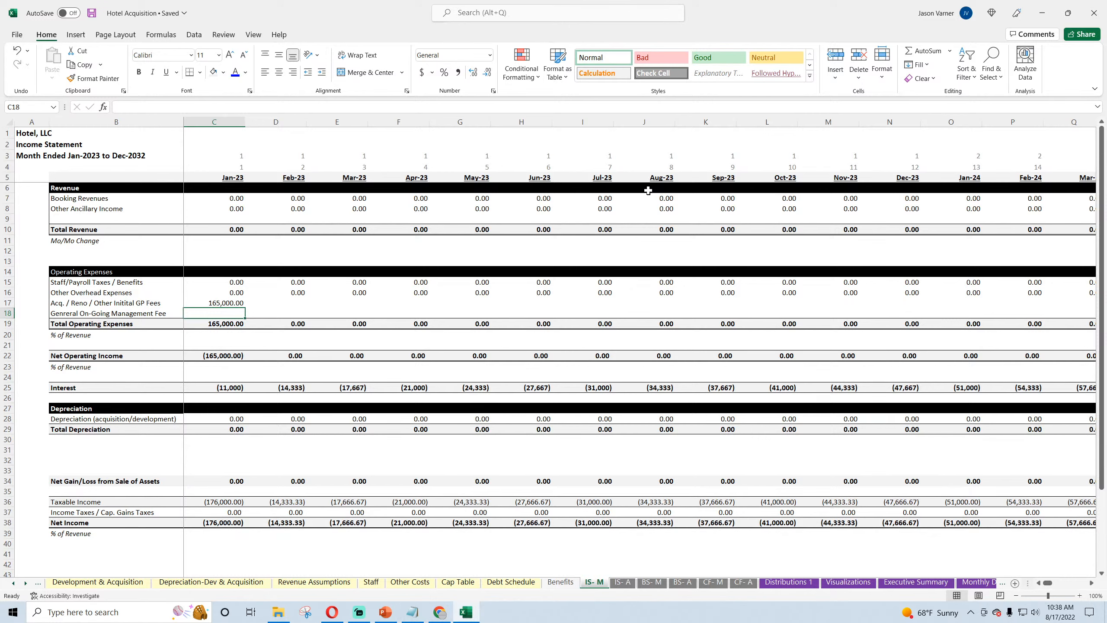
Step: Label B161, below the GP fees on the Development & Acquisition sheet, "Other On-going Management Fees"
left_click(230, 357)
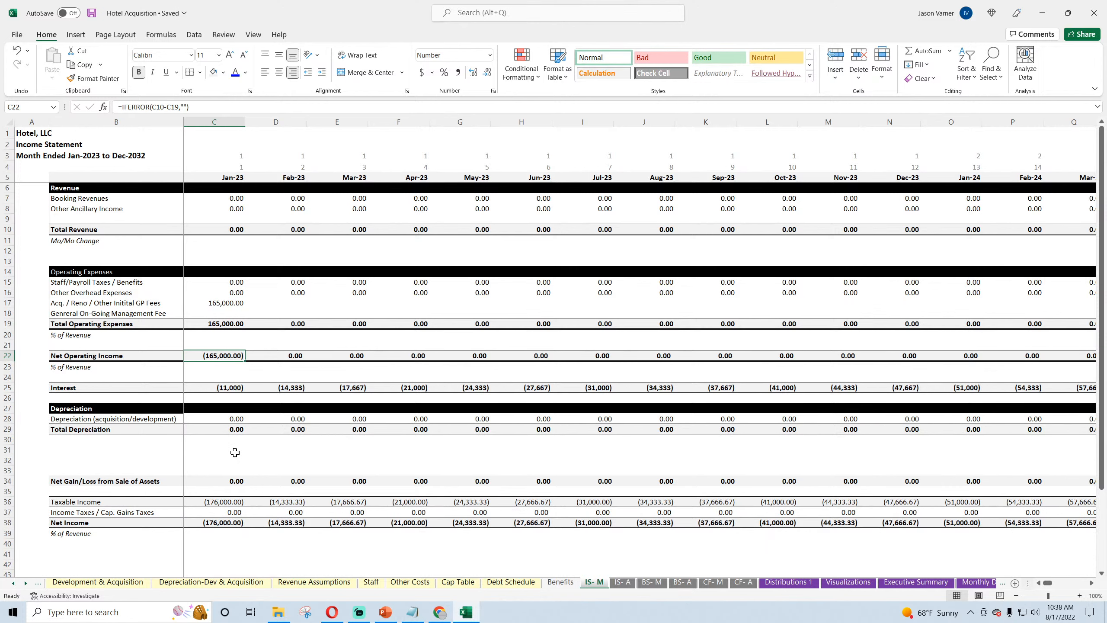
left_click(224, 314)
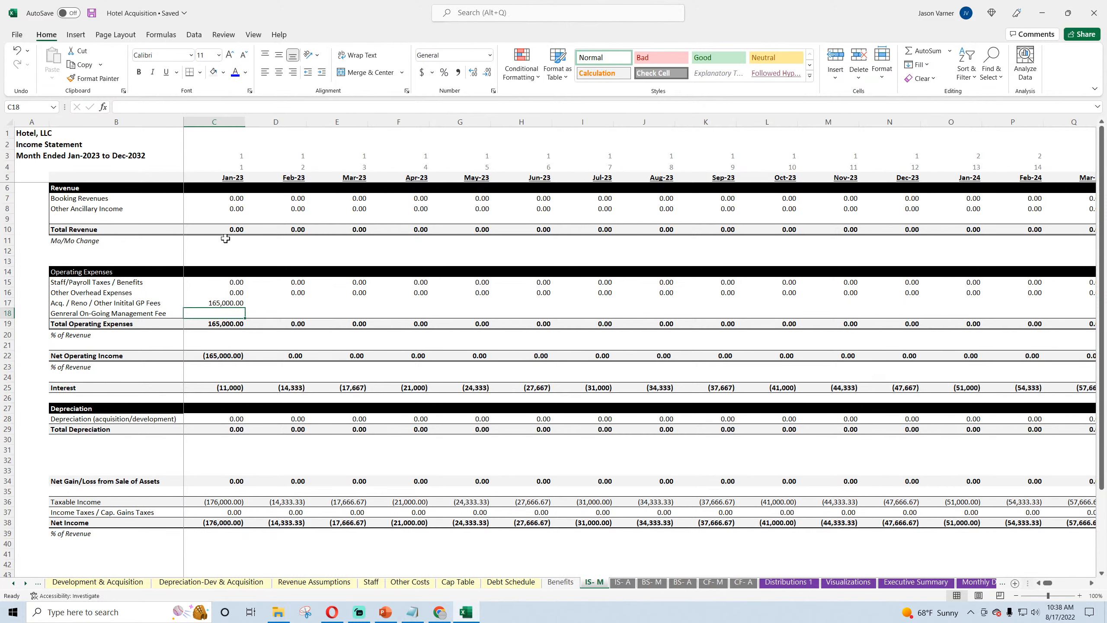
left_click(13, 583)
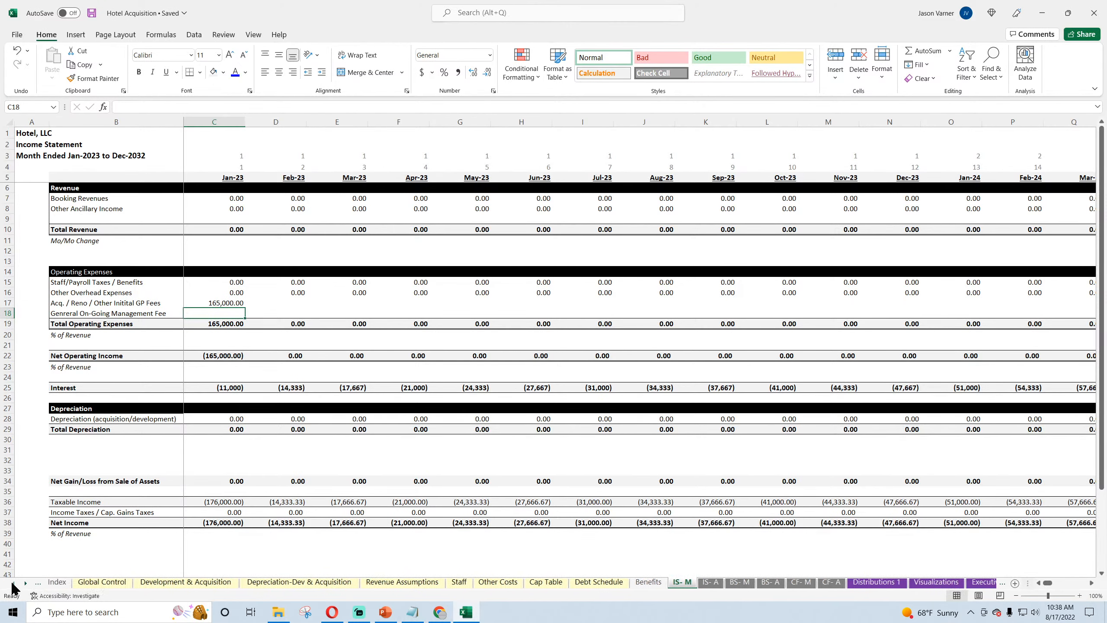
left_click(185, 582)
left_click(62, 454)
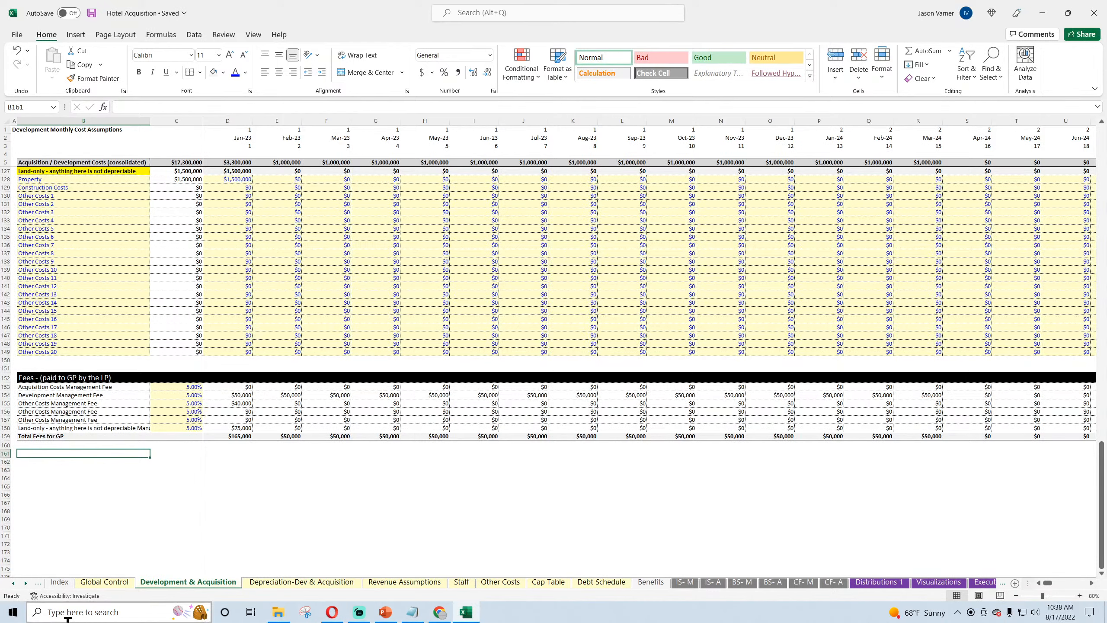
type("Other On-going Management Fees")
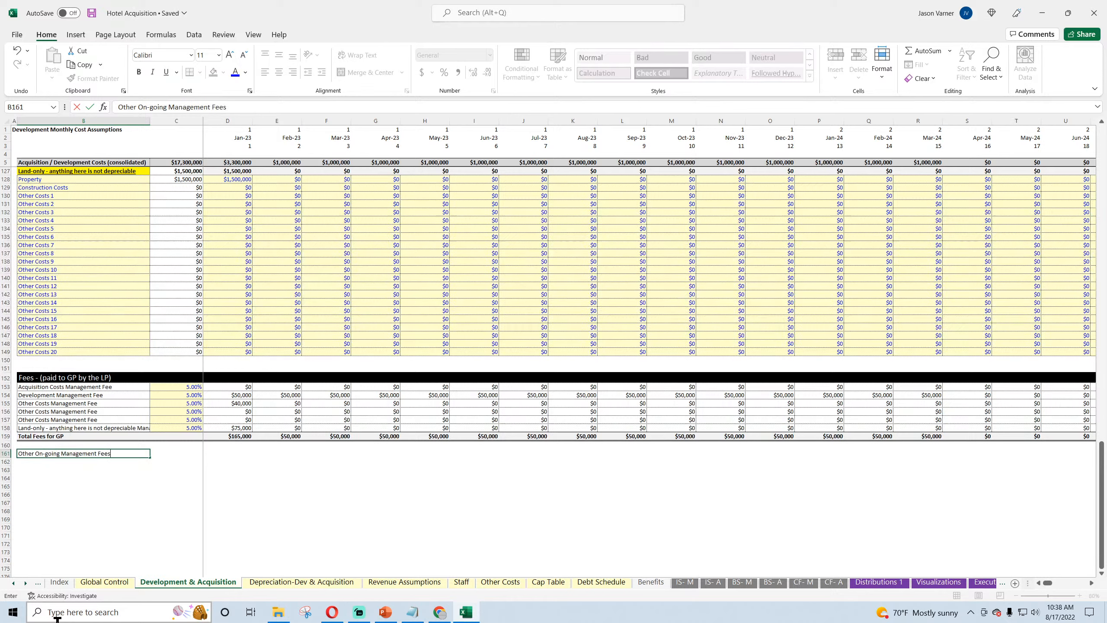
key("Return")
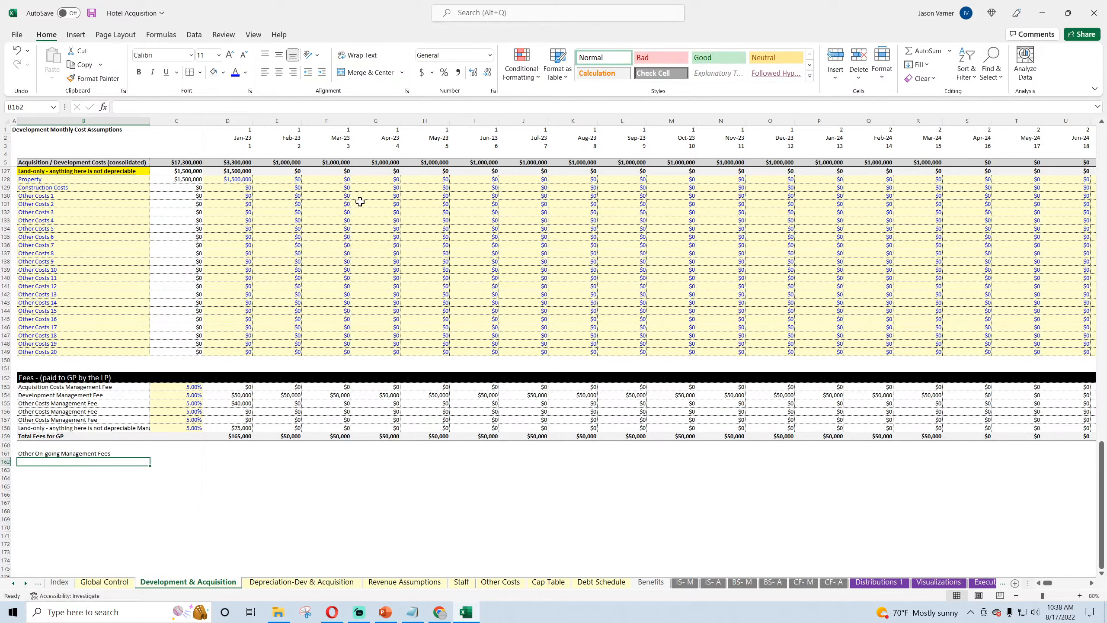
Step: Copy the fee rate cell C153 to C161 and set the on-going management fee rate to 2%
left_click(191, 388)
key("ctrl+c")
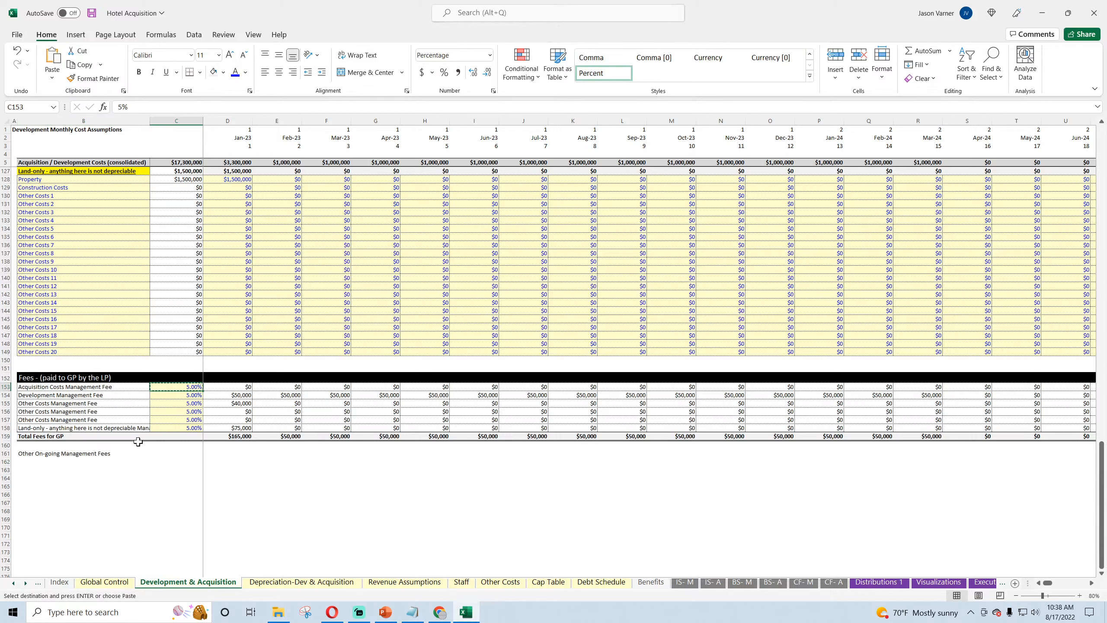
left_click(169, 454)
key("ctrl+v")
left_click(211, 454)
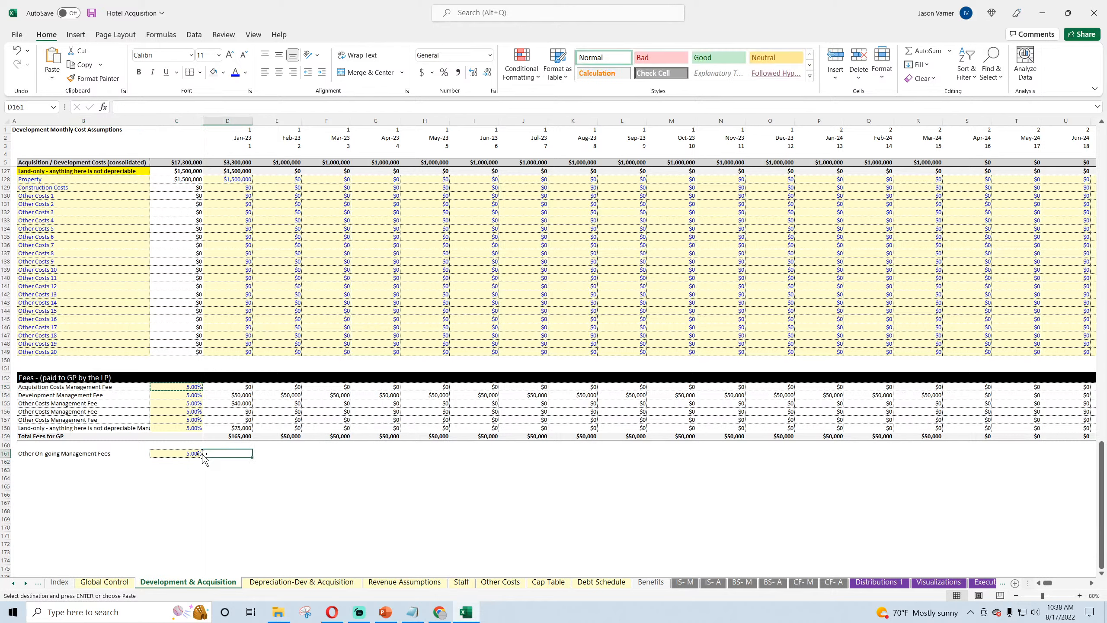
left_click(196, 455)
type("2")
key("Return")
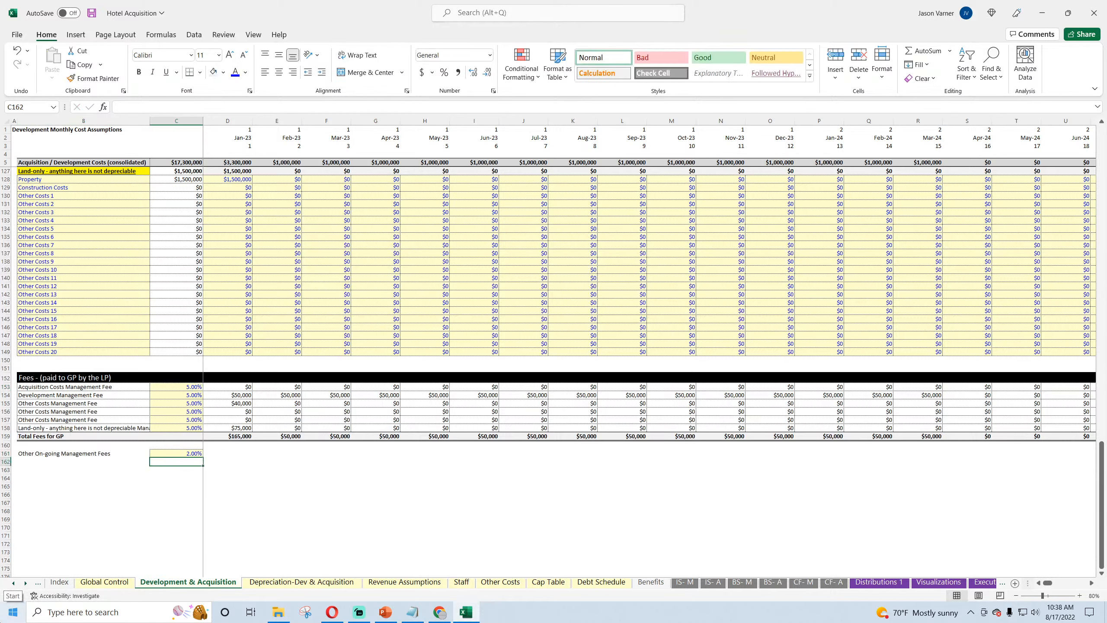
Step: Calculate the January on-going management fee in D161 as C161 times Total Revenue in C10 of the IS- M sheet
left_click(228, 451)
type("=")
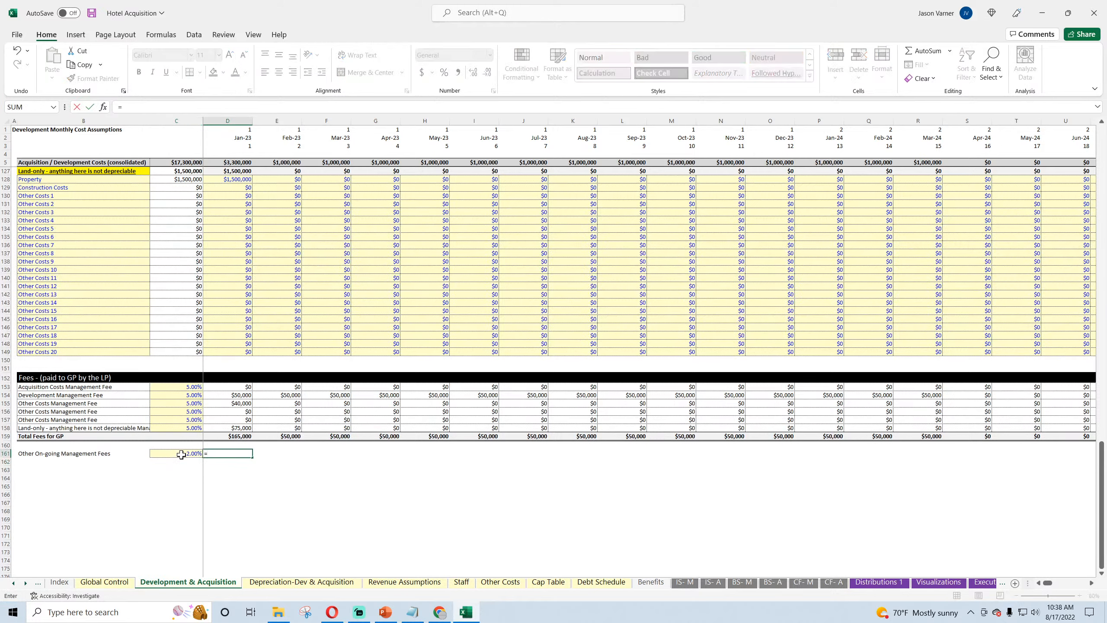
left_click(181, 454)
type("*")
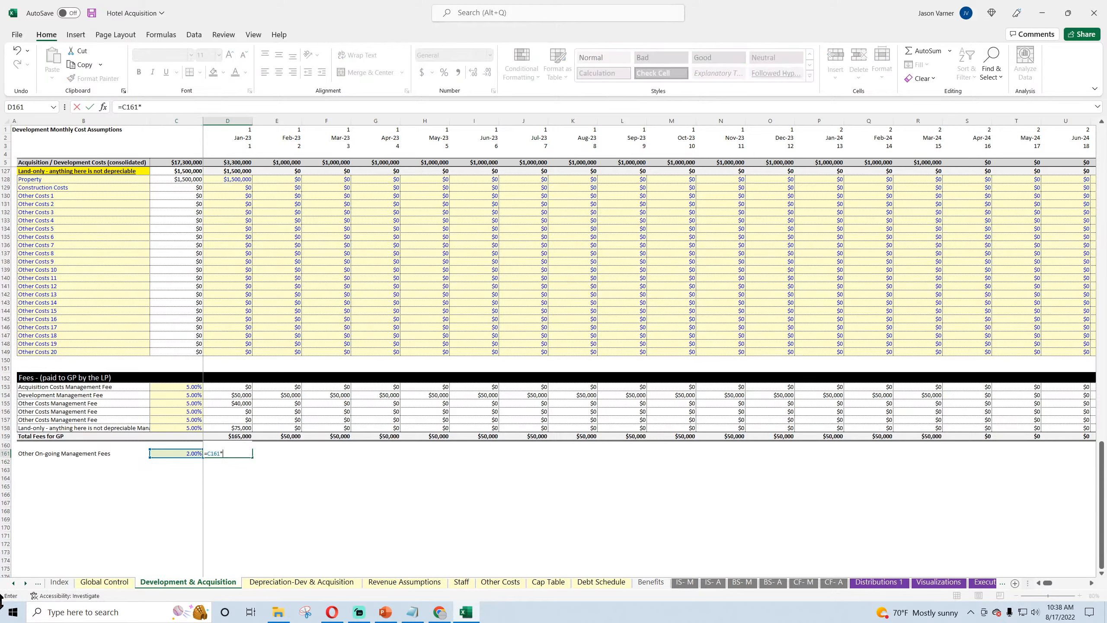
left_click(686, 591)
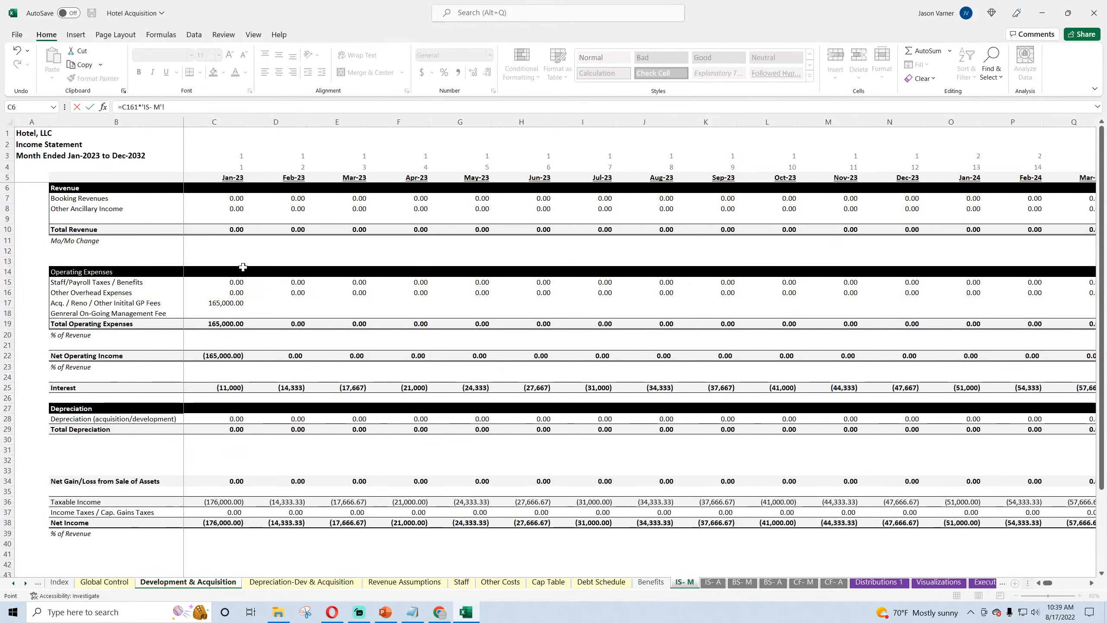
left_click(225, 228)
key("Return")
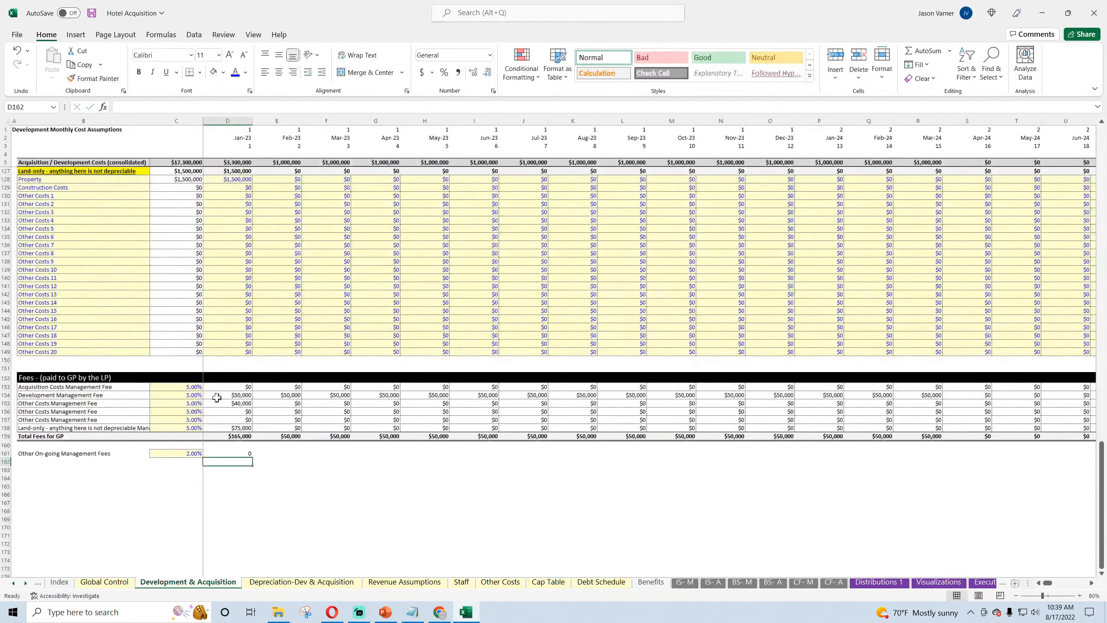
Step: Fill the on-going management fee formula from D161 across to AF161, and reselect D161 to review its formula
left_click(238, 455)
left_click_drag(253, 457, 1042, 457)
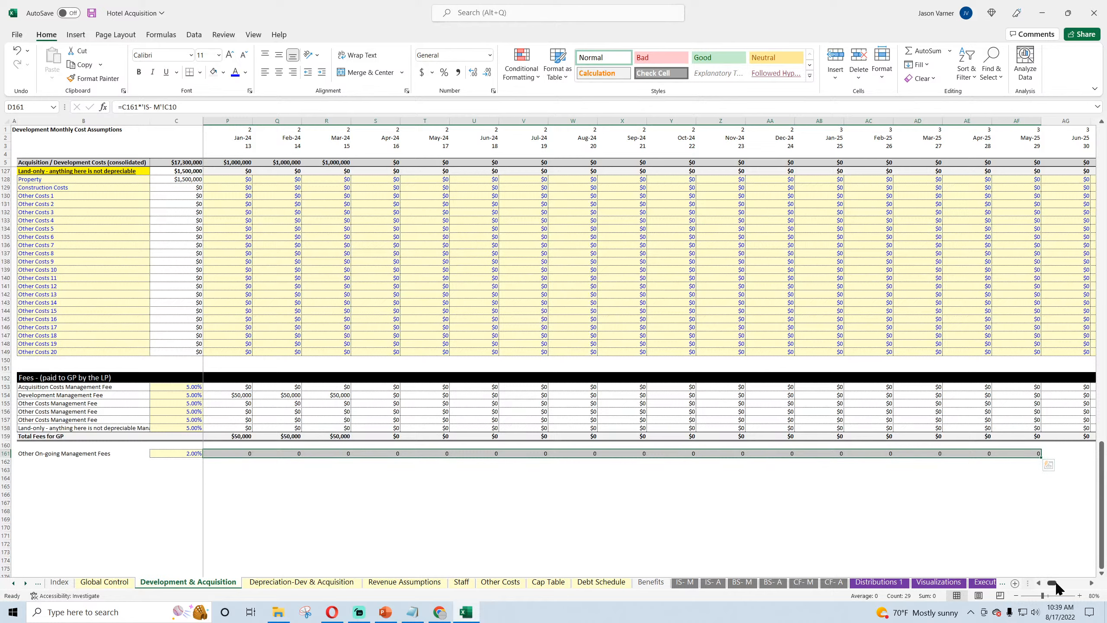
left_click_drag(1054, 583, 1044, 583)
left_click(240, 453)
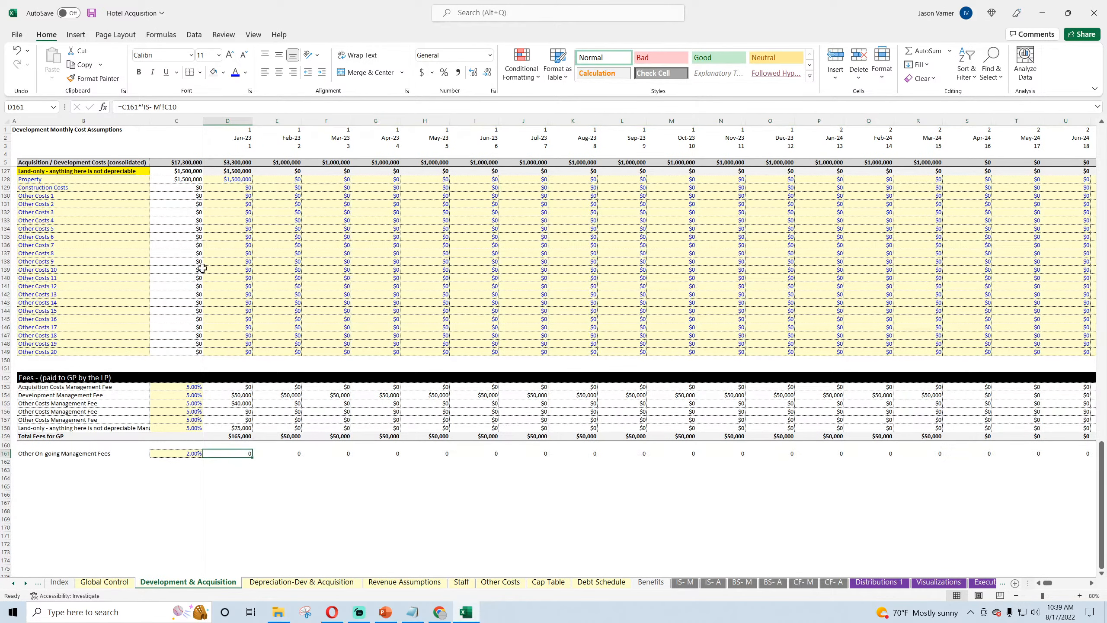
Step: Anchor the column of the IS- M revenue reference in D161's fee formula as $C10
left_click(165, 107)
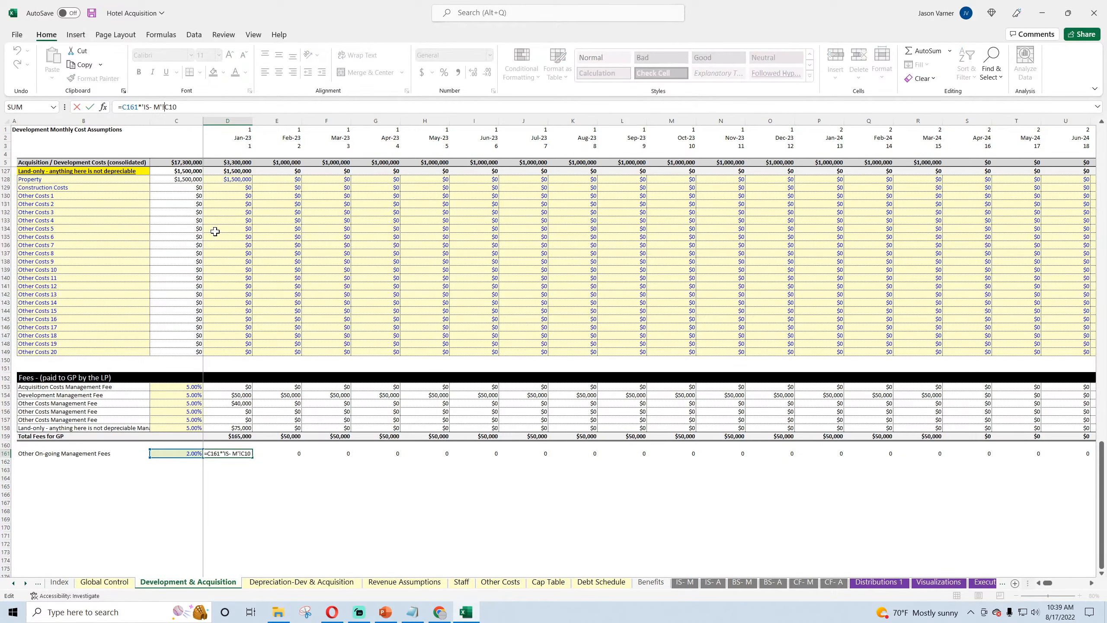
key("Return")
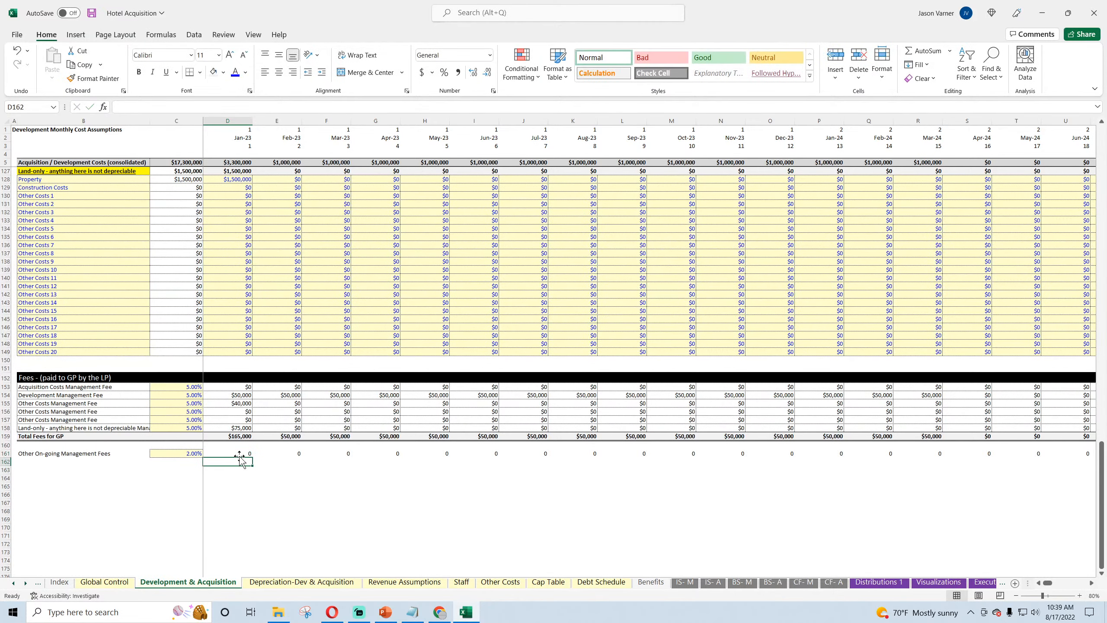
key("Up")
Step: Format D161 as currency with the $ symbol and no decimals, and fill it across to DS161
left_click(493, 91)
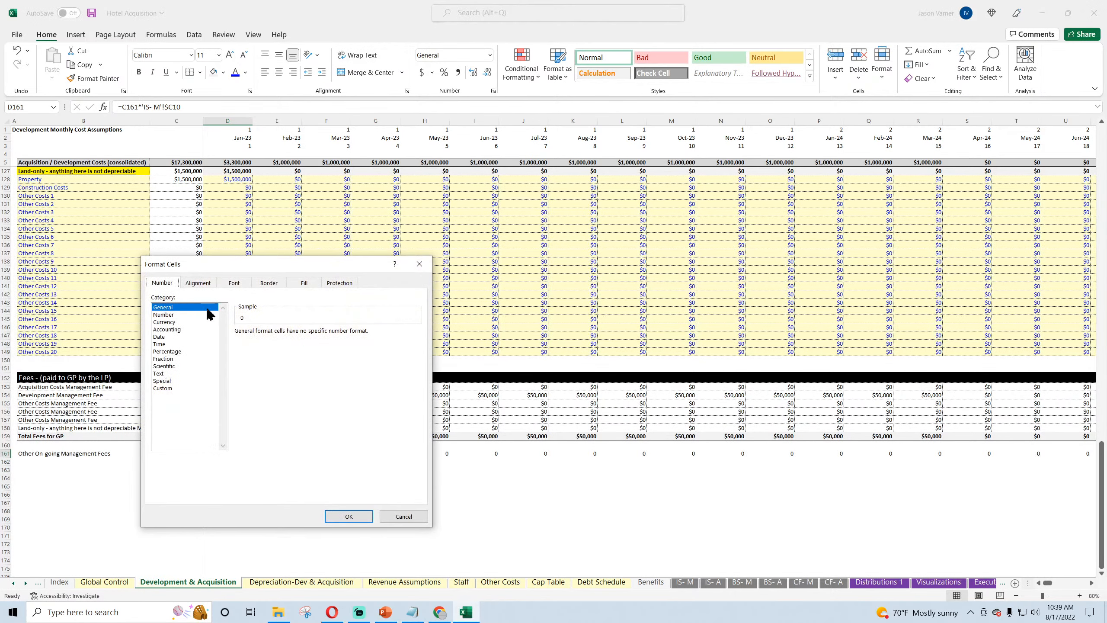
left_click(175, 322)
left_click(311, 334)
left_click(311, 334)
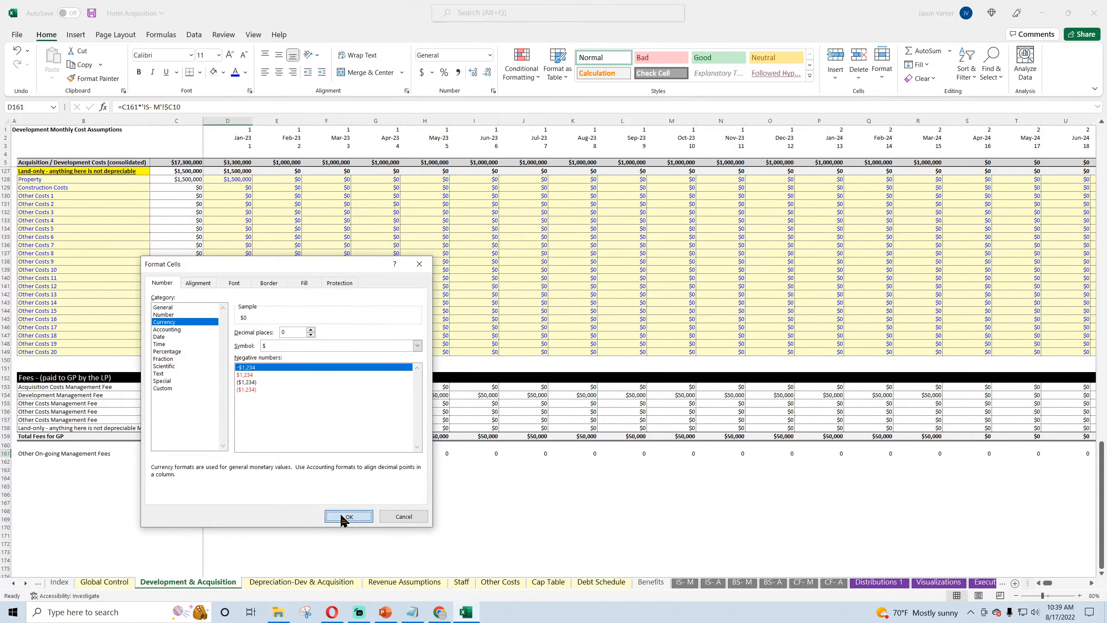
left_click(348, 516)
left_click_drag(253, 459, 1044, 454)
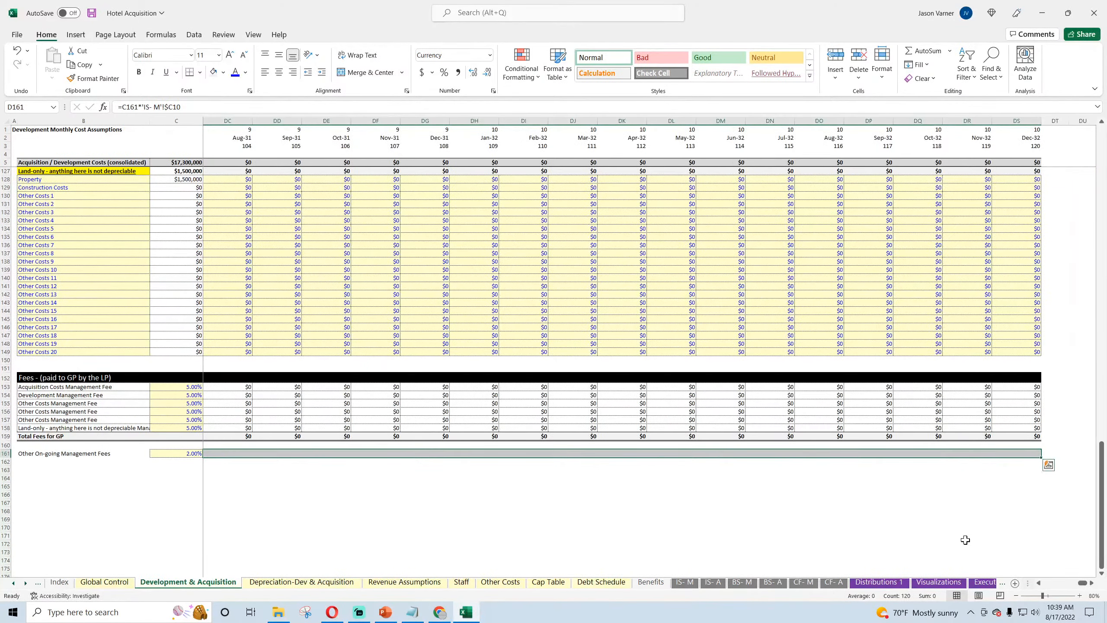
left_click(961, 519)
left_click_drag(1085, 585, 1036, 576)
left_click(259, 449)
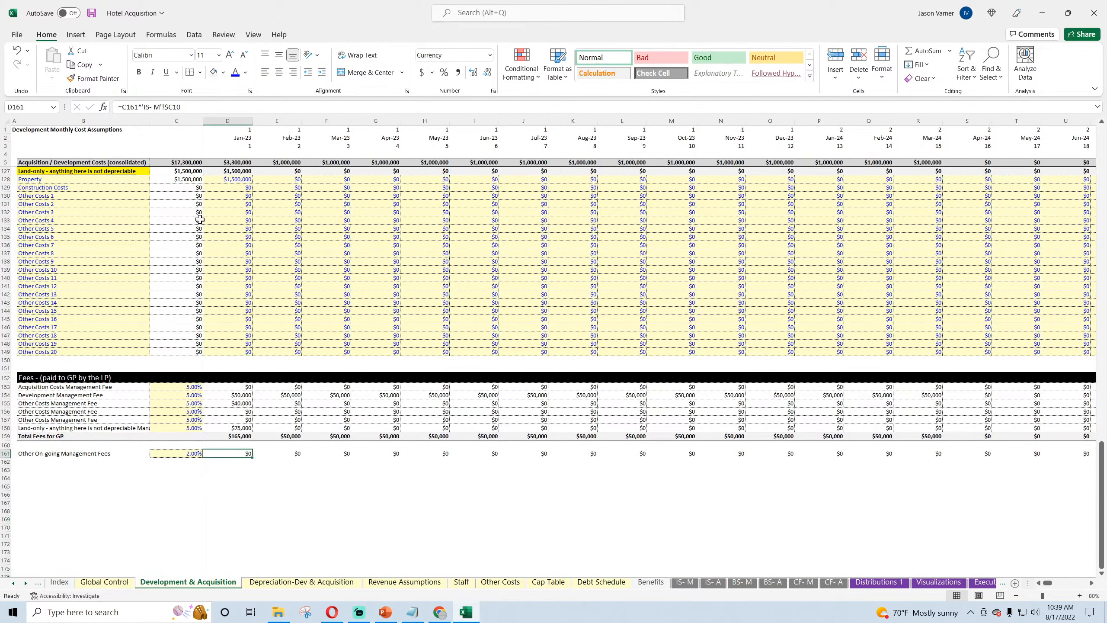
Step: Correct the on-going management fee formula in D161 to =$C161*'IS- M'!C10
left_click(163, 107)
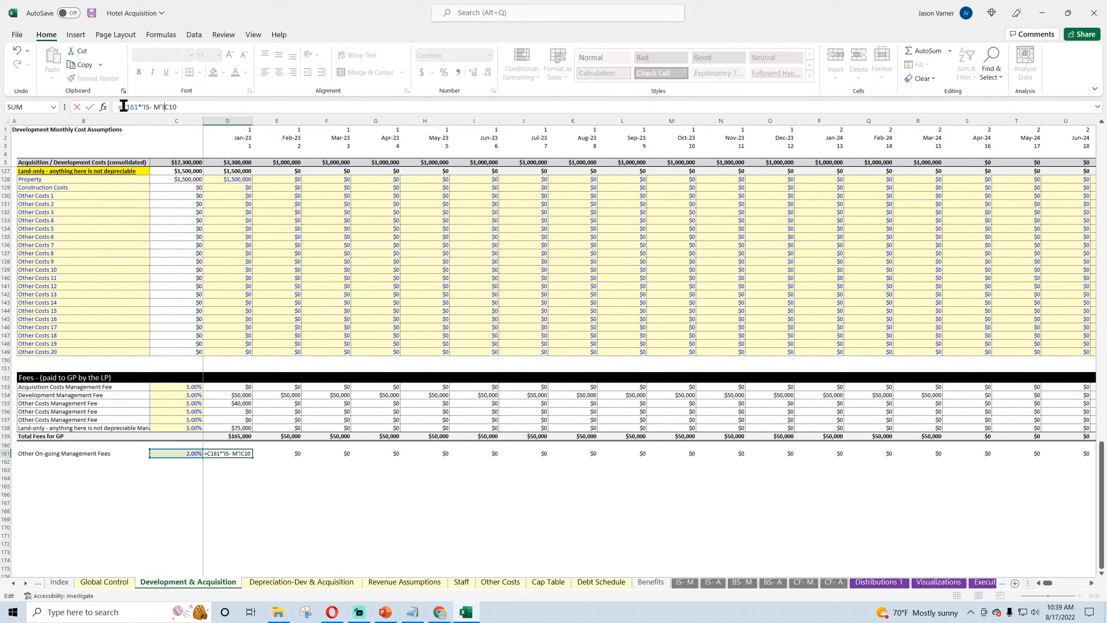
type("$")
key("Return")
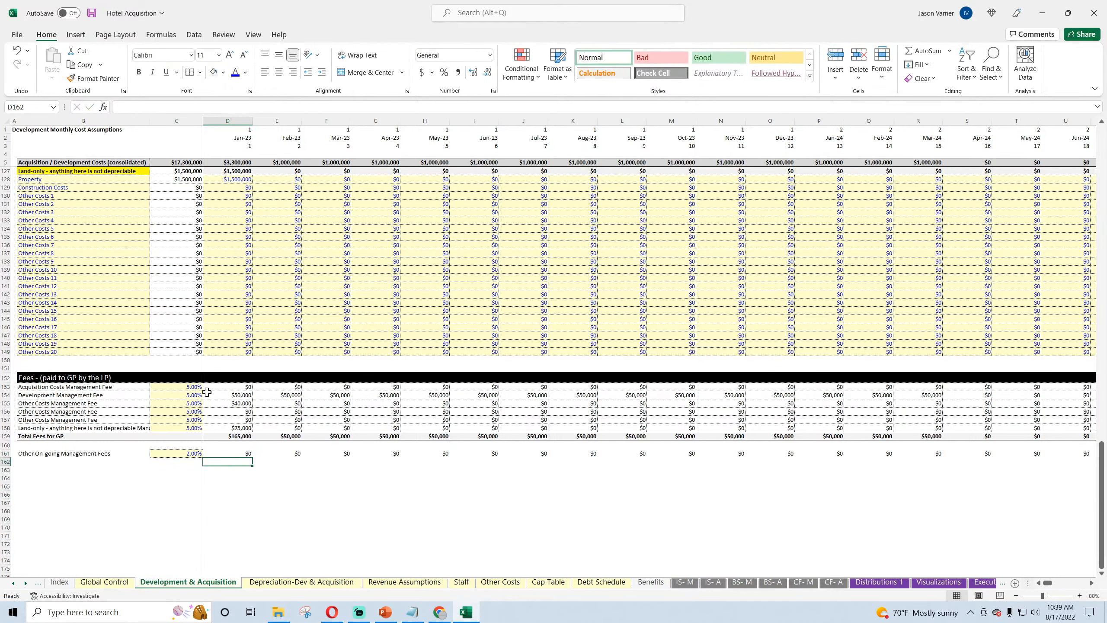
Step: Fill the fee formula from D161 across to DS161 and save the workbook
left_click(245, 453)
left_click_drag(252, 461, 1029, 506)
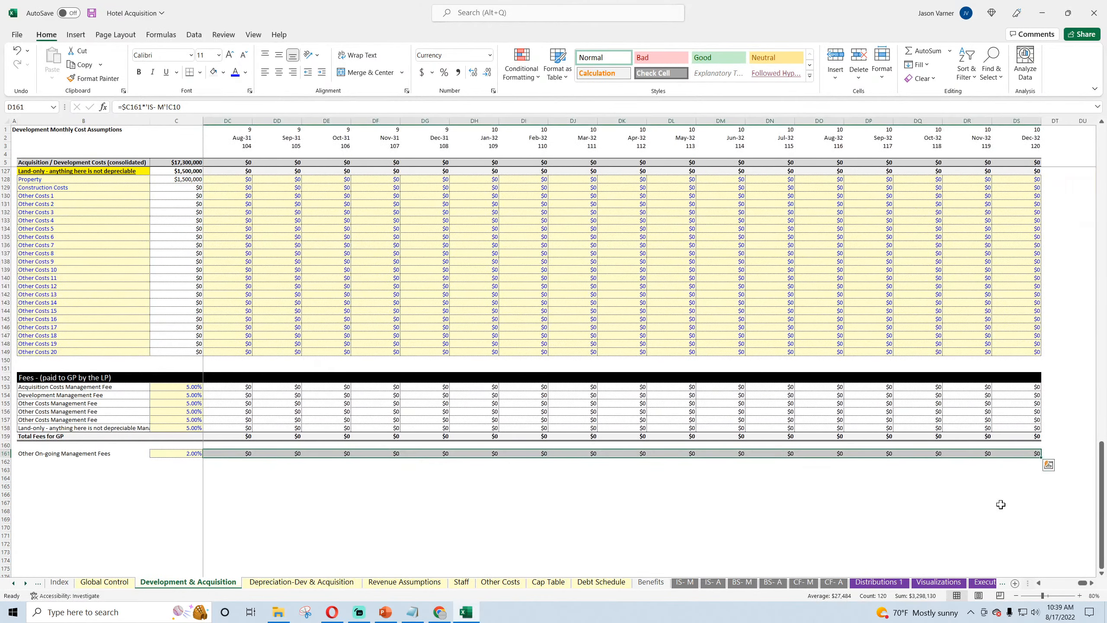
left_click(961, 508)
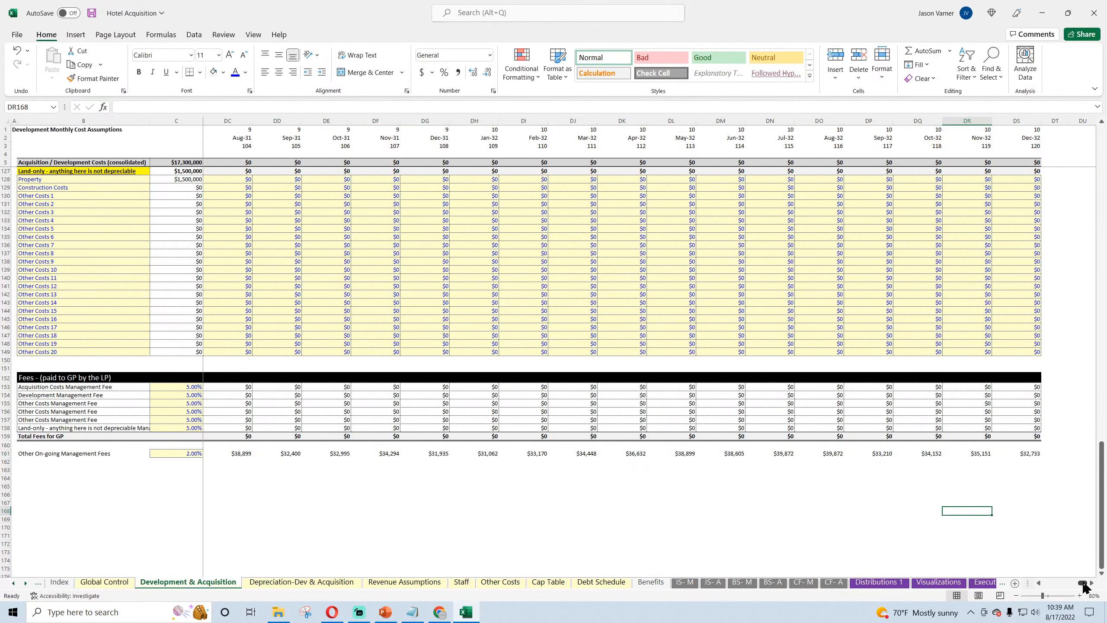
left_click_drag(1084, 586, 1044, 586)
left_click(671, 494)
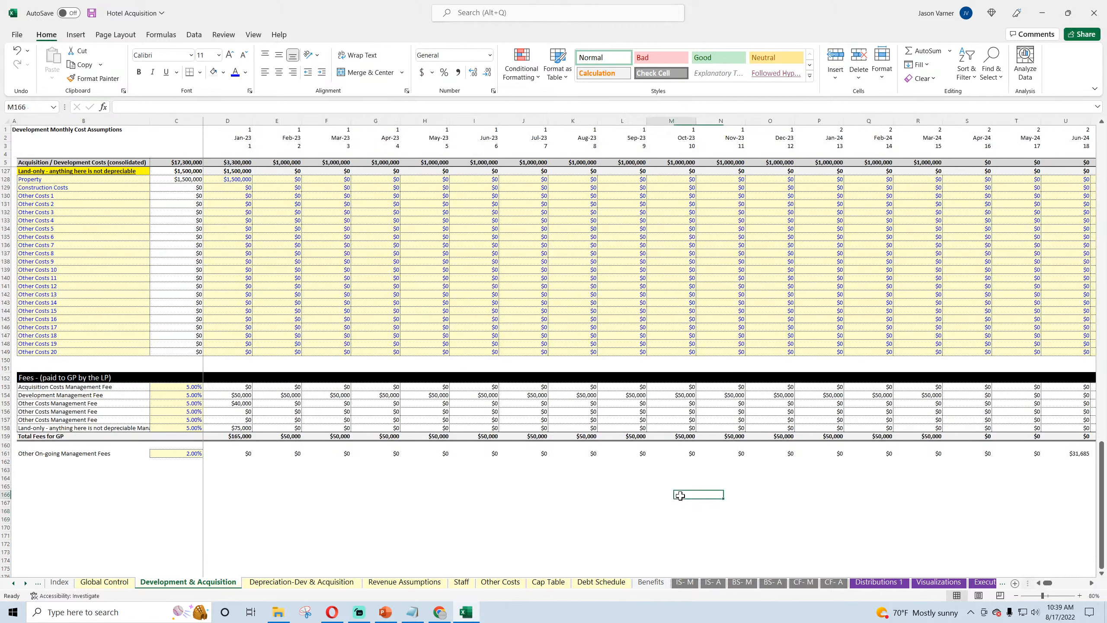
left_click(91, 13)
Step: Add a border to the on-going management fees row from B161 to DS161
left_click(45, 454)
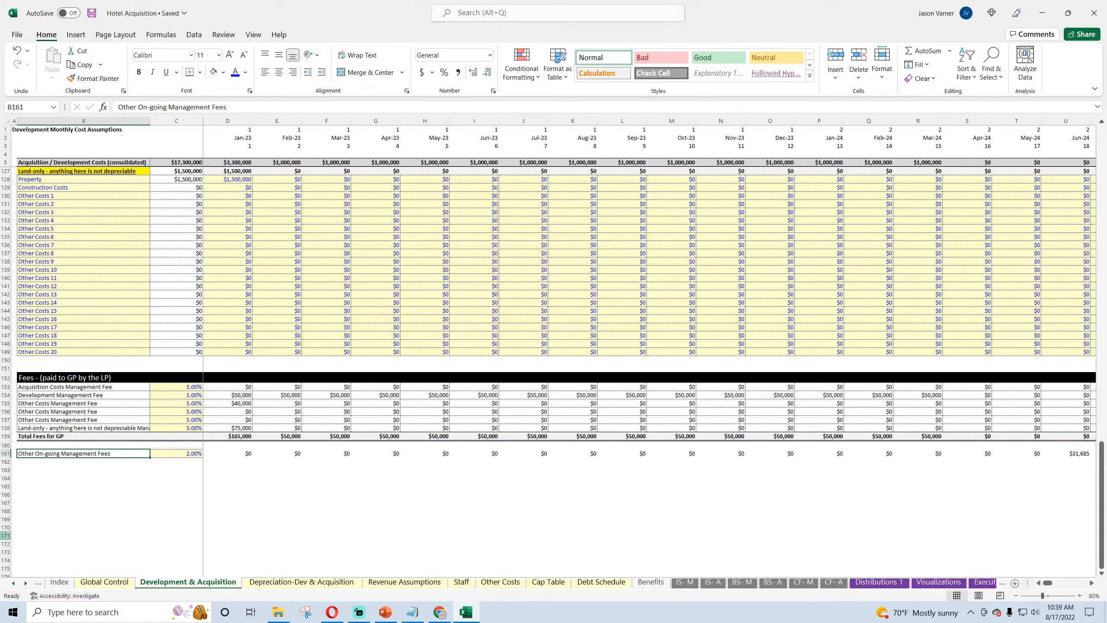
left_click(241, 454)
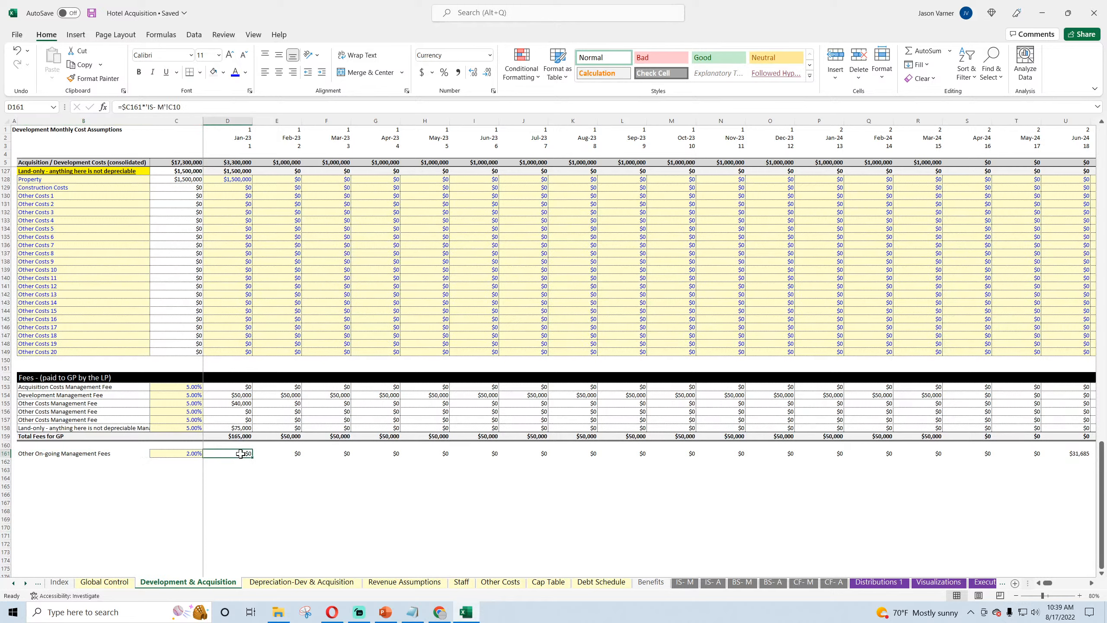
left_click_drag(54, 453, 285, 452)
left_click_drag(1104, 516, 1106, 520)
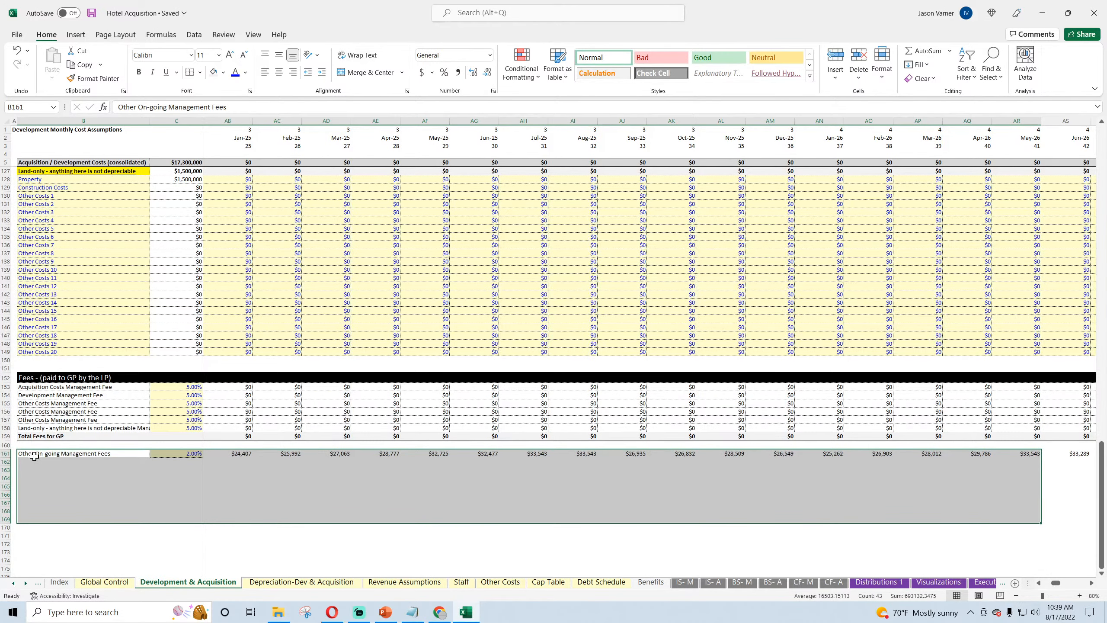
left_click_drag(30, 451, 1035, 454)
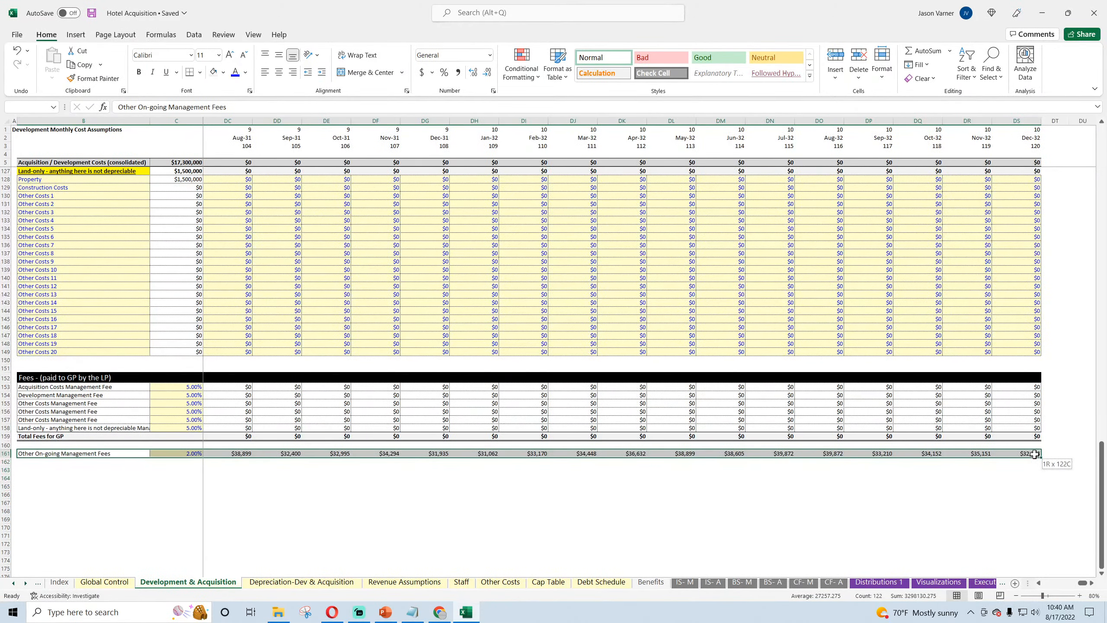
left_click(200, 73)
left_click(216, 102)
left_click(265, 238)
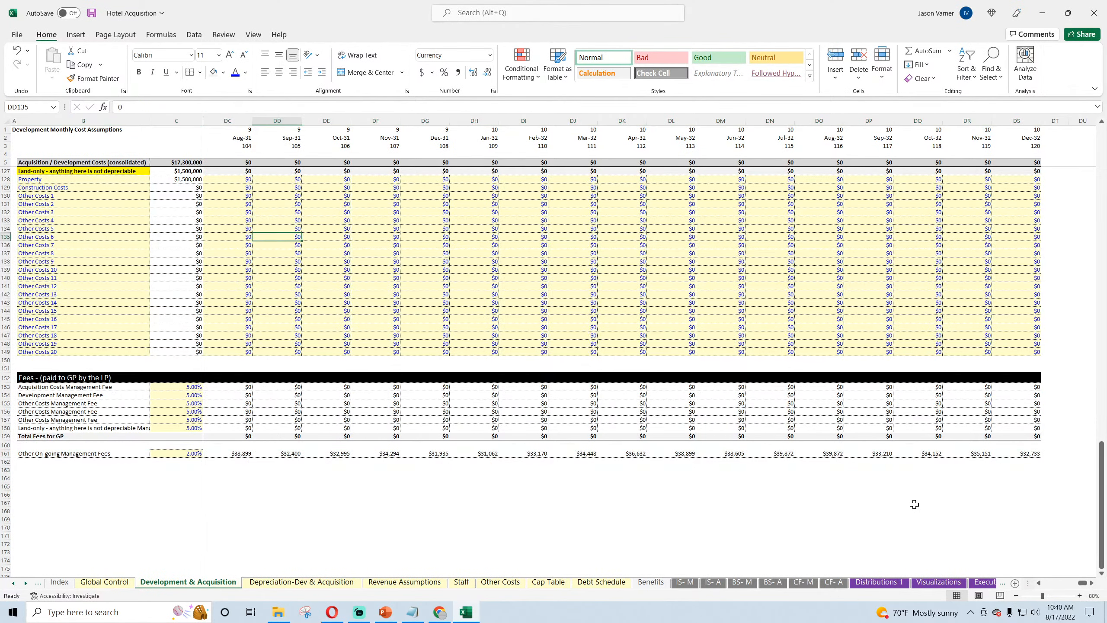
Step: Extend the label in B161 to read "Other On-going Management Fees to GP"
left_click_drag(1083, 584, 1052, 585)
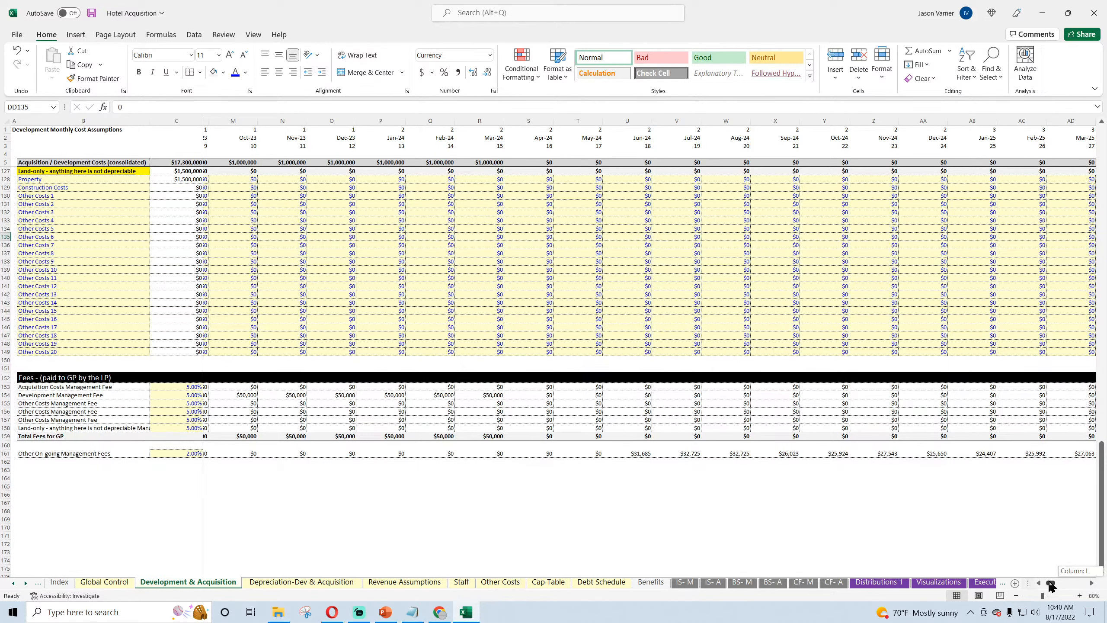
left_click_drag(1051, 586, 1044, 584)
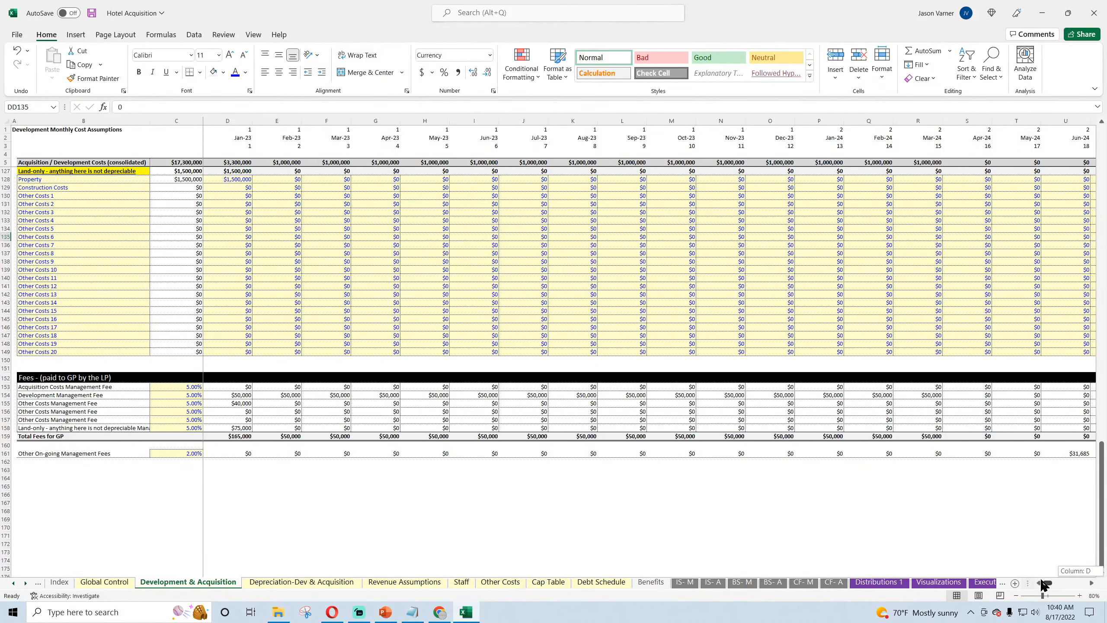
double_click(38, 456)
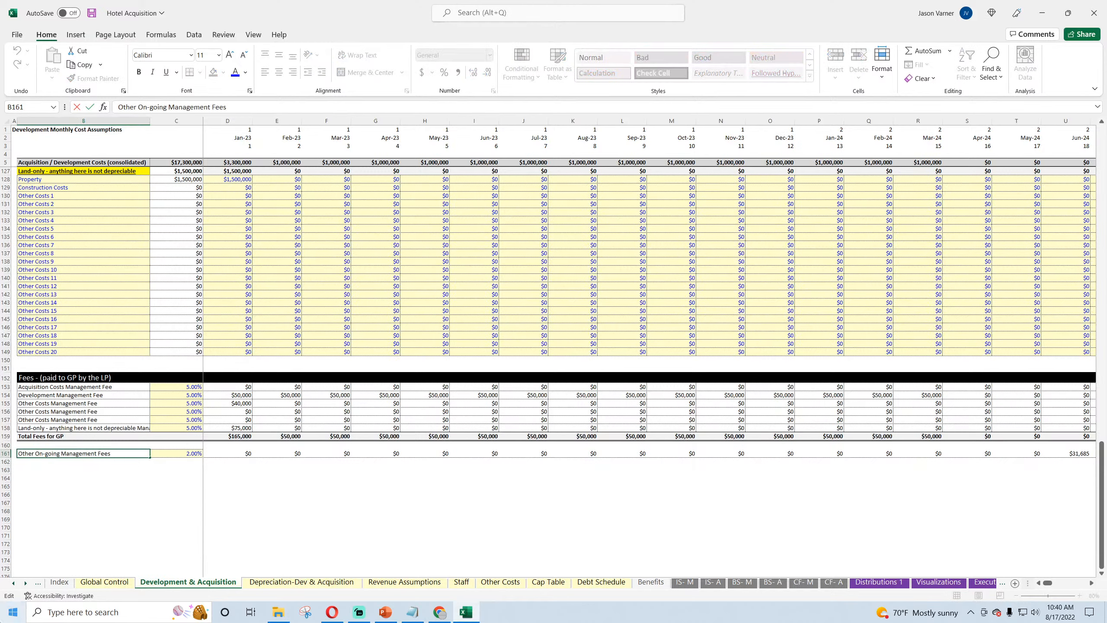
key("Return")
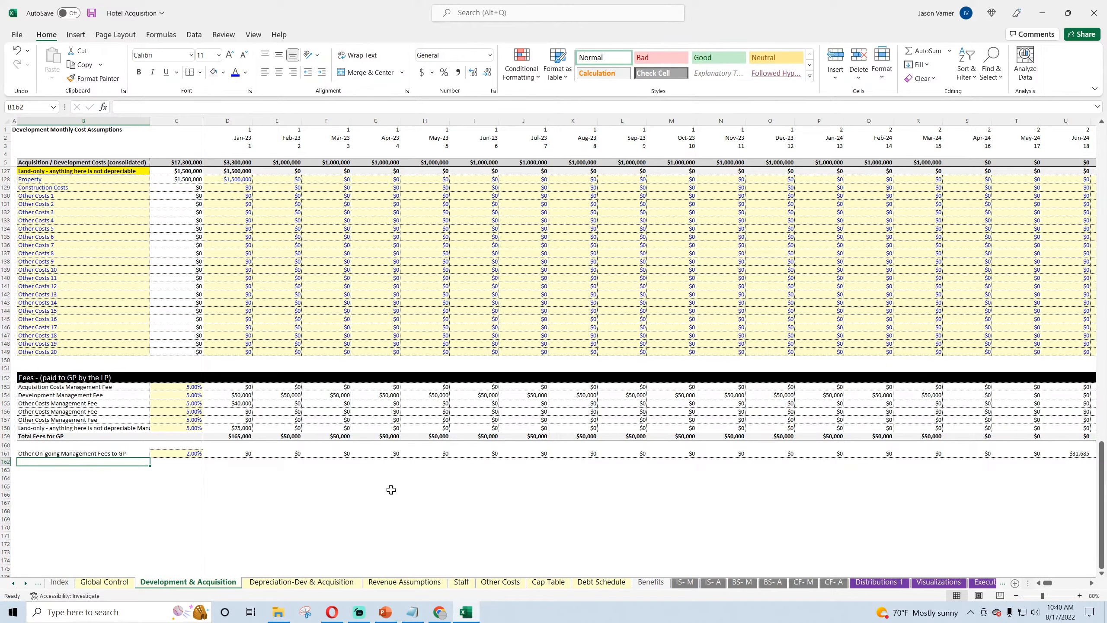
Step: On the IS- M sheet, link the on-going management fee in C18 to D161 of Development & Acquisition and fill it across to I18
left_click(682, 582)
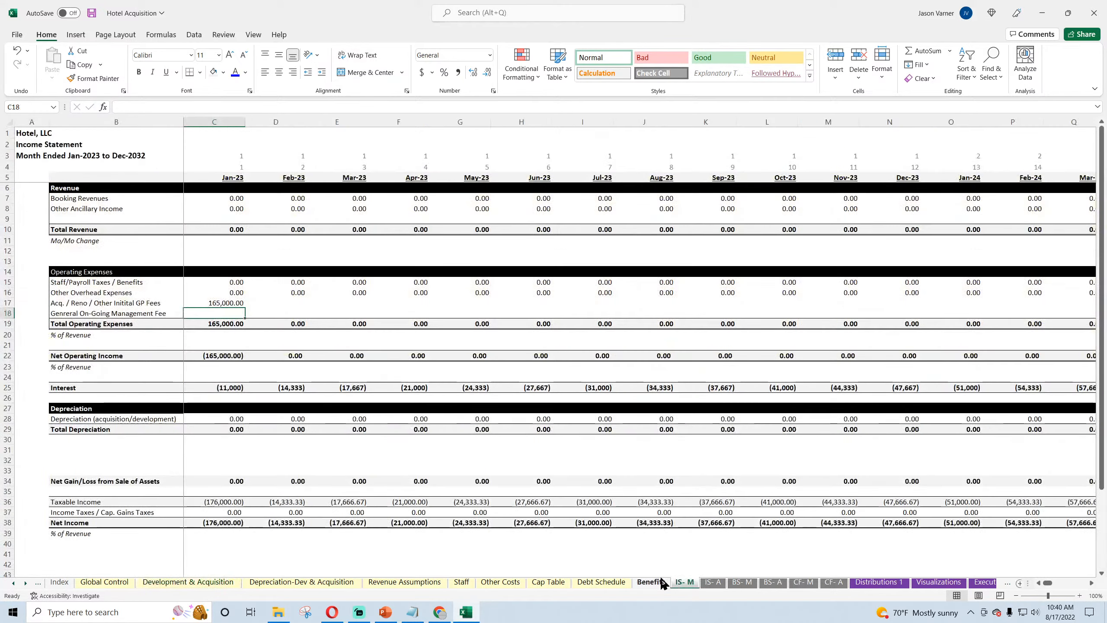
type("=")
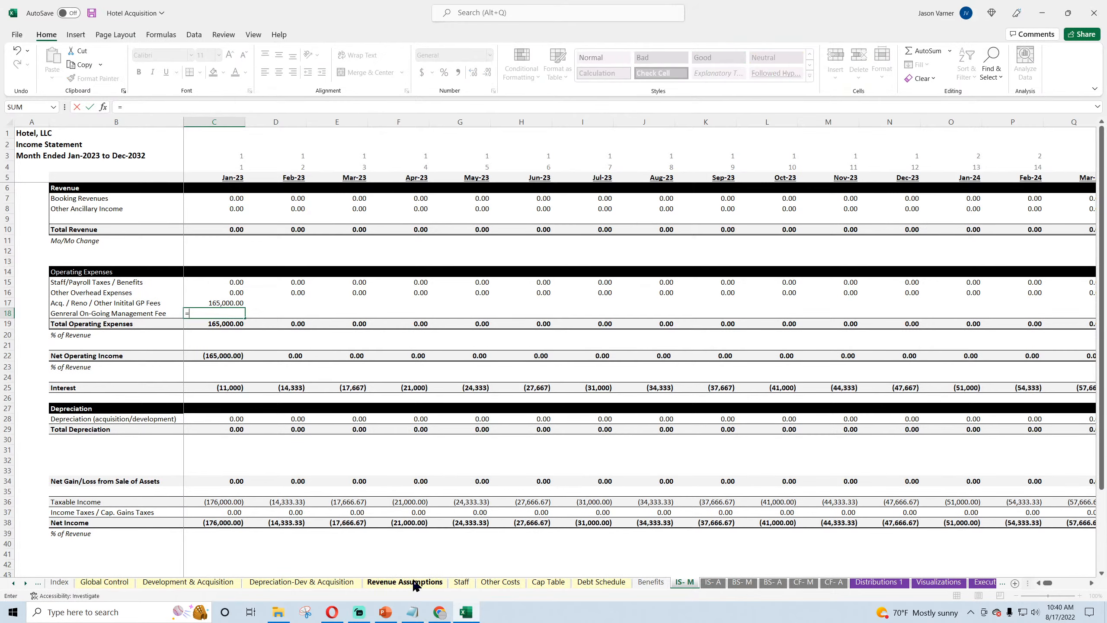
left_click(179, 582)
key("Return")
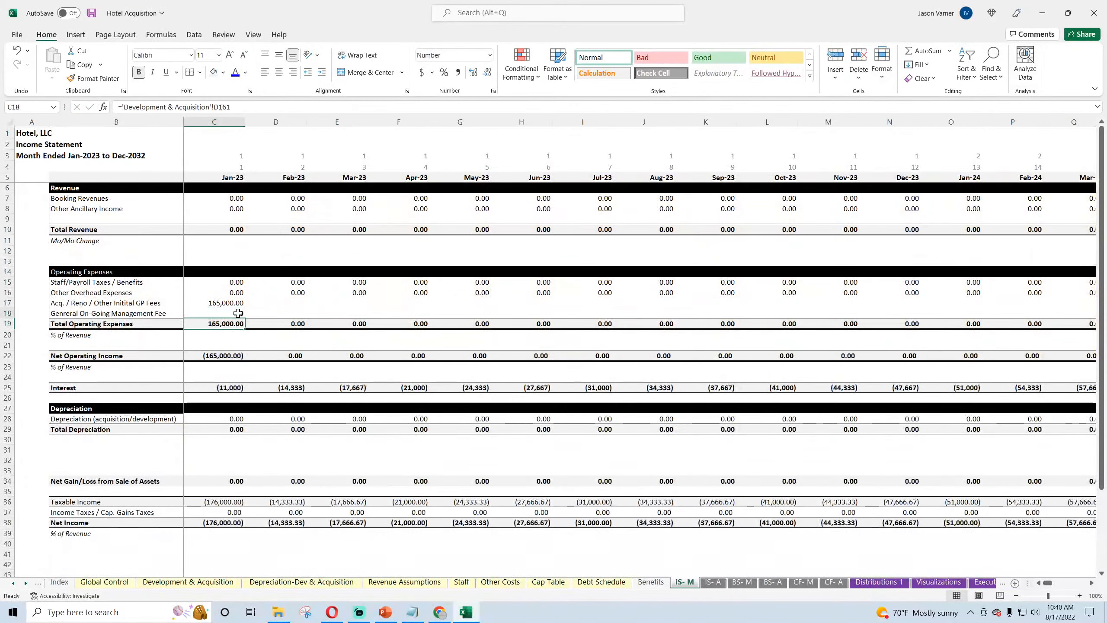
left_click_drag(243, 317, 585, 322)
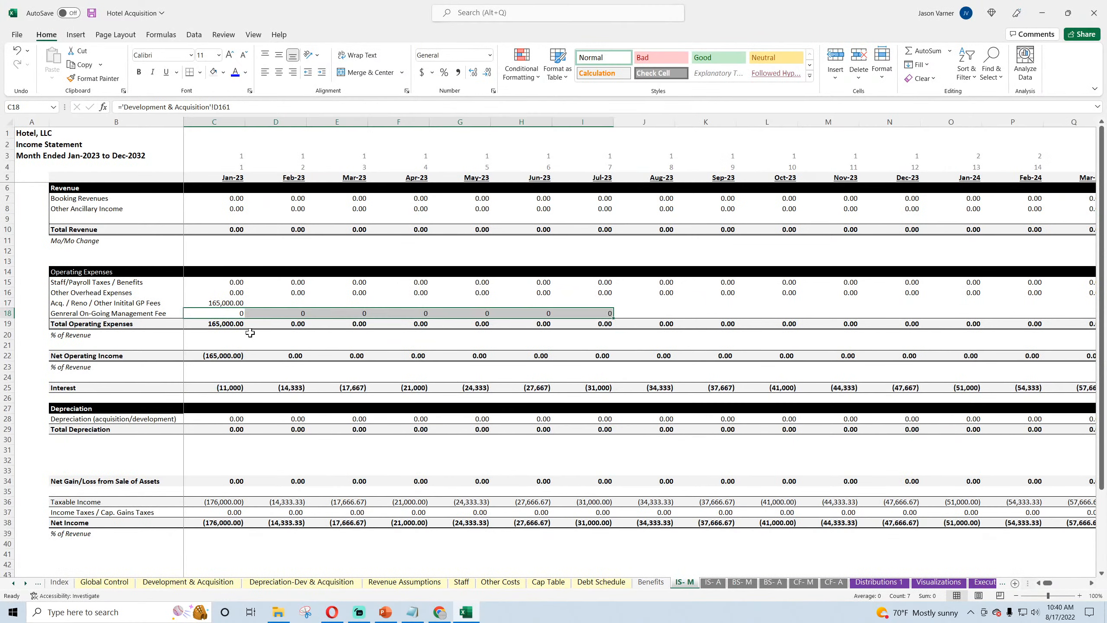
Step: Inspect the Total Operating Expenses formulas in C19 and D19 for the rows they sum
double_click(232, 325)
key("Return")
left_click(231, 325)
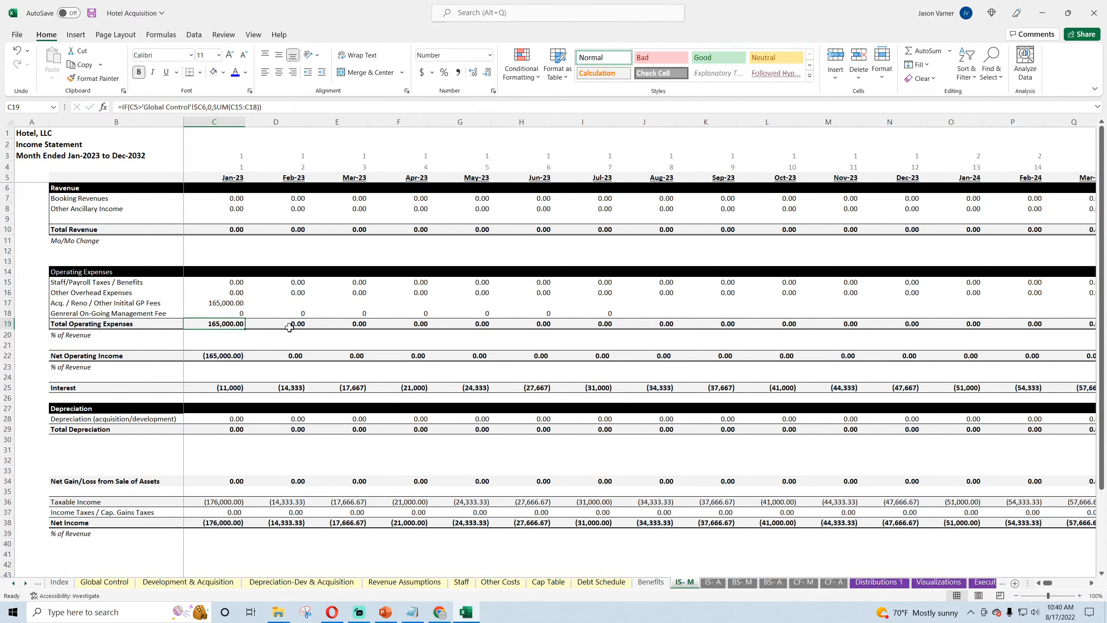
left_click(289, 326)
double_click(290, 320)
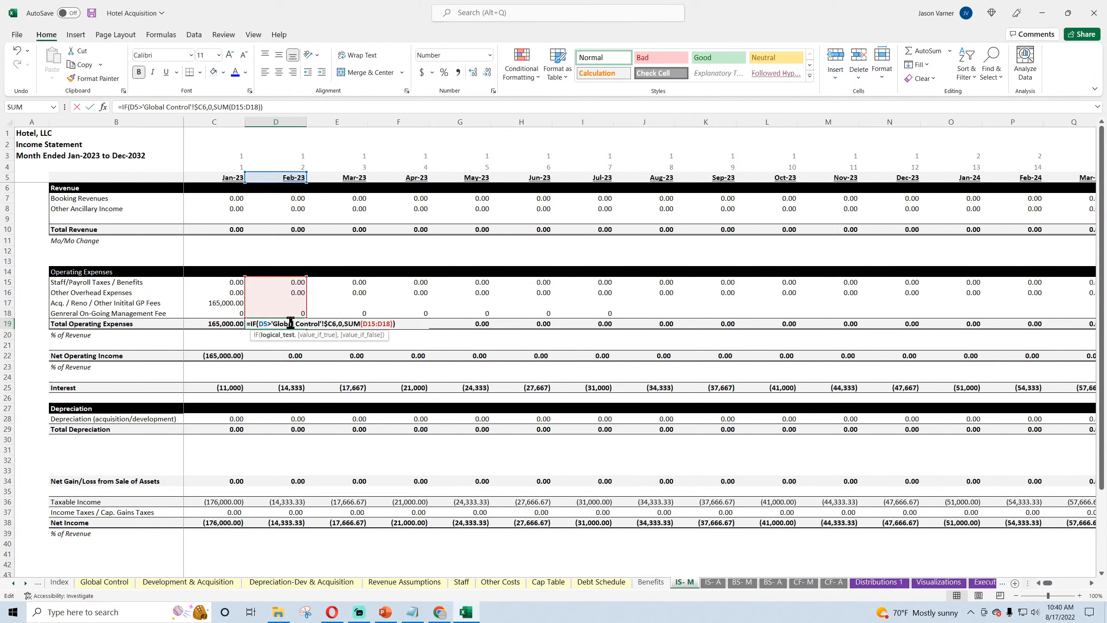
key("Escape")
Step: Fill the initial GP fees from C17 across row 17 and extend both GP fee rows, 17 and 18, to column DR
left_click(231, 303)
left_click_drag(244, 308, 409, 311)
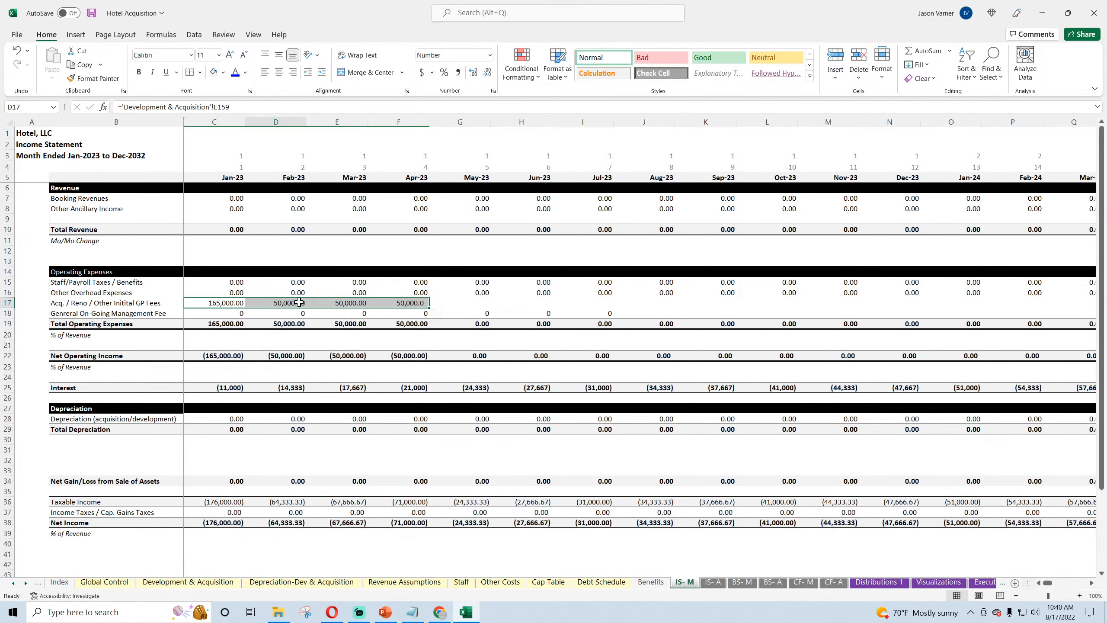
left_click_drag(279, 303, 610, 322)
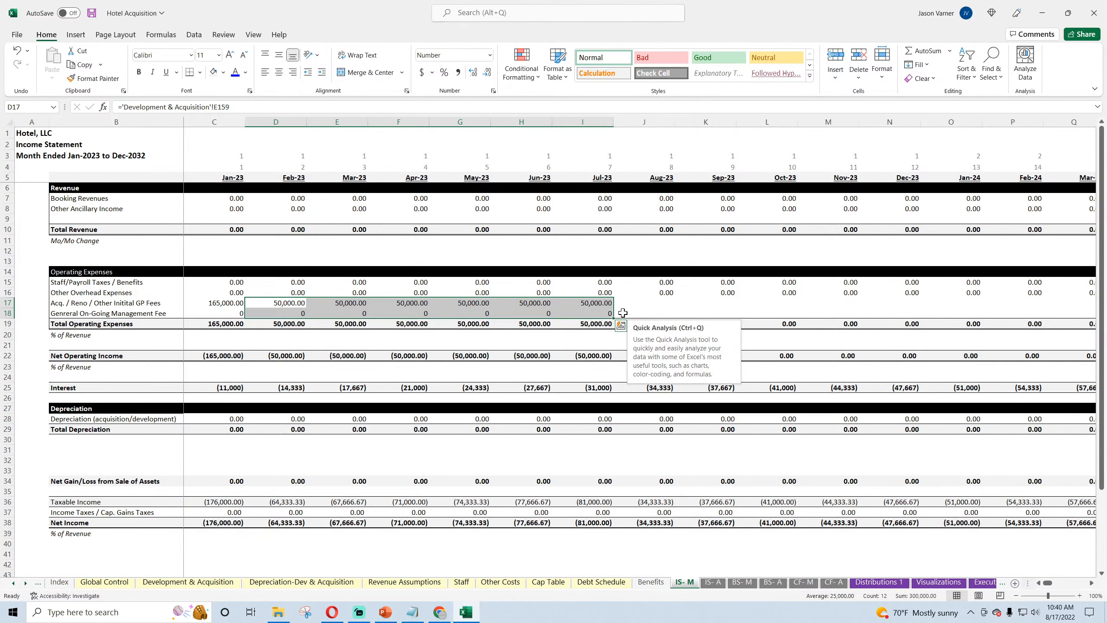
left_click_drag(598, 303, 1049, 314)
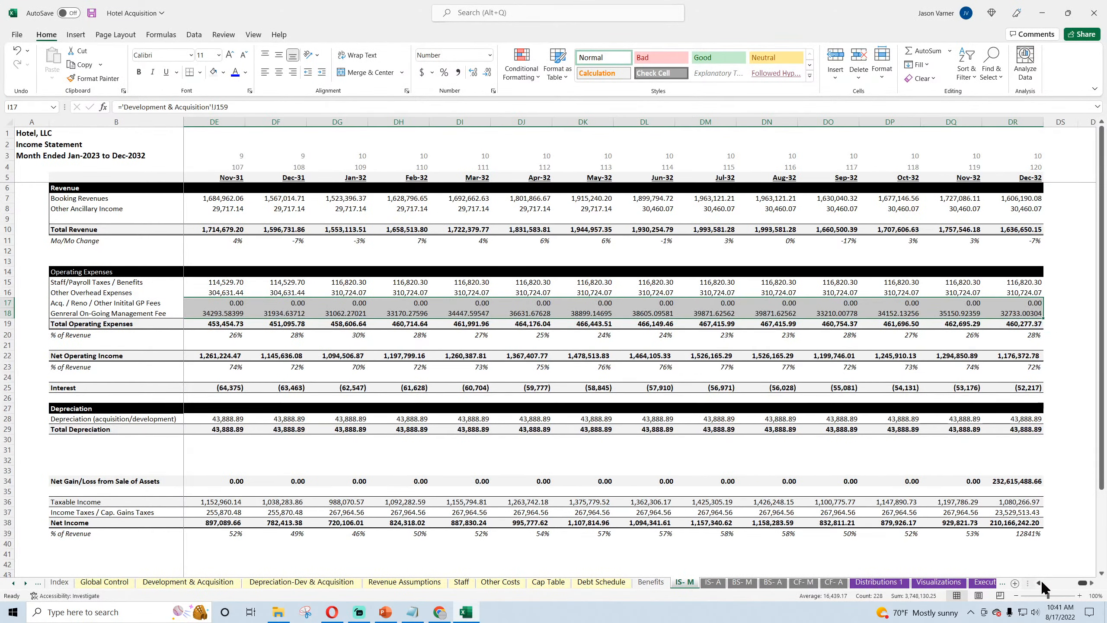
Step: Format I17:DR18 as numbers with two decimals, a thousands separator and negatives in parentheses, and save the workbook
left_click(493, 91)
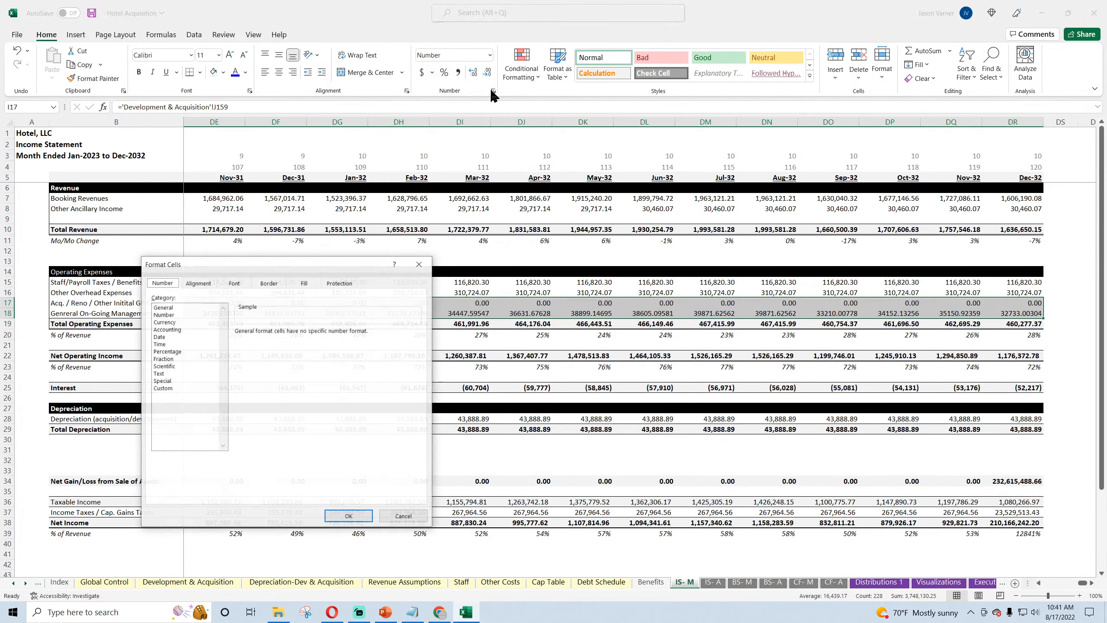
left_click(165, 314)
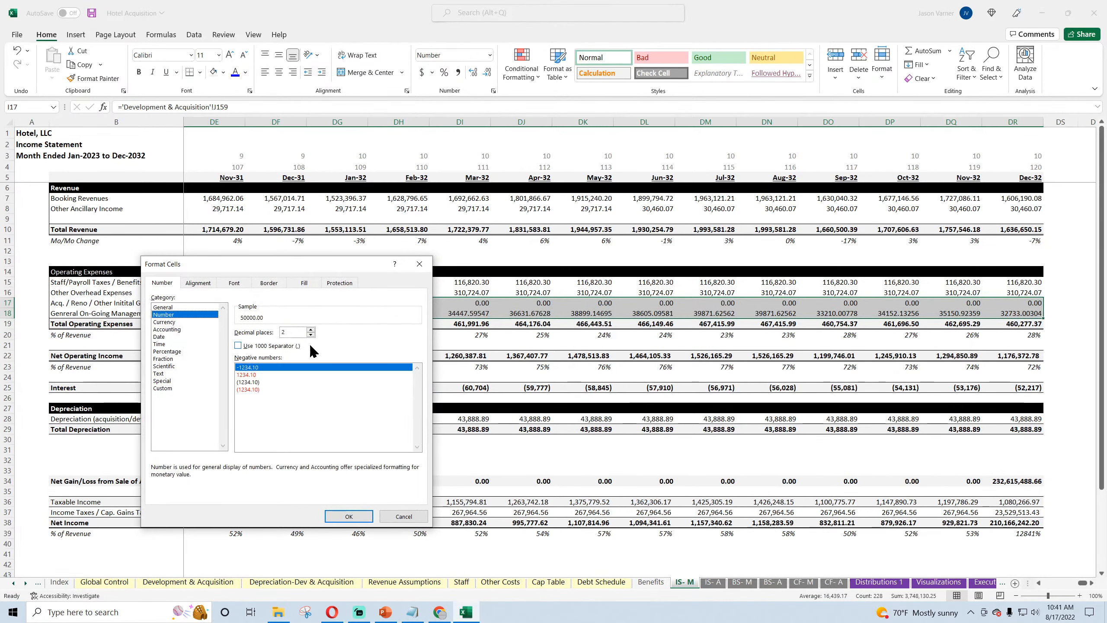
left_click(251, 383)
left_click(349, 516)
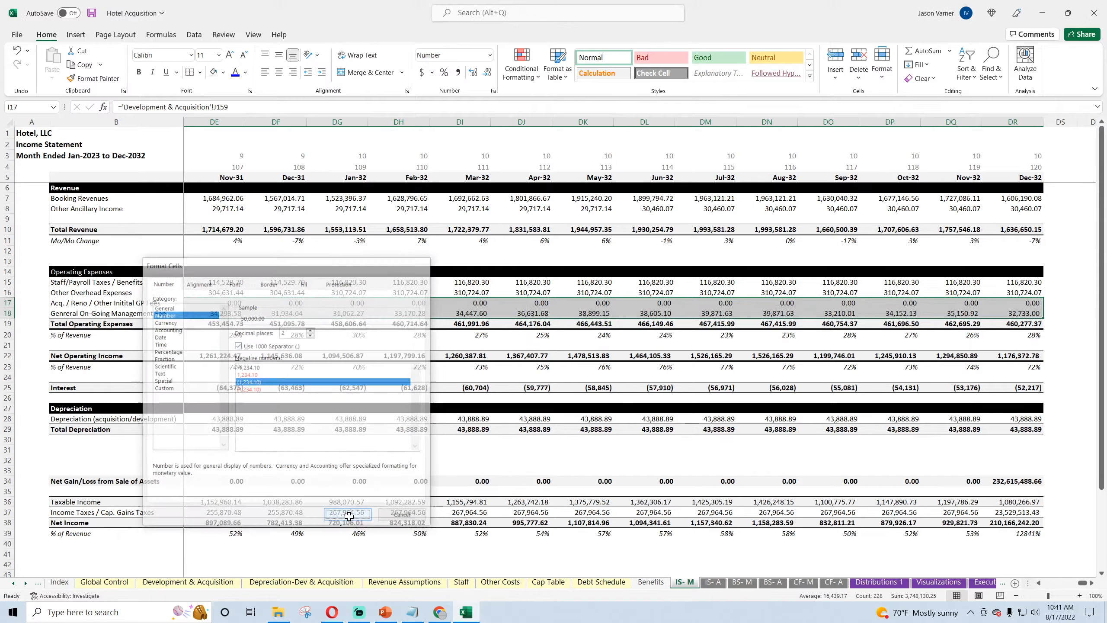
left_click(521, 429)
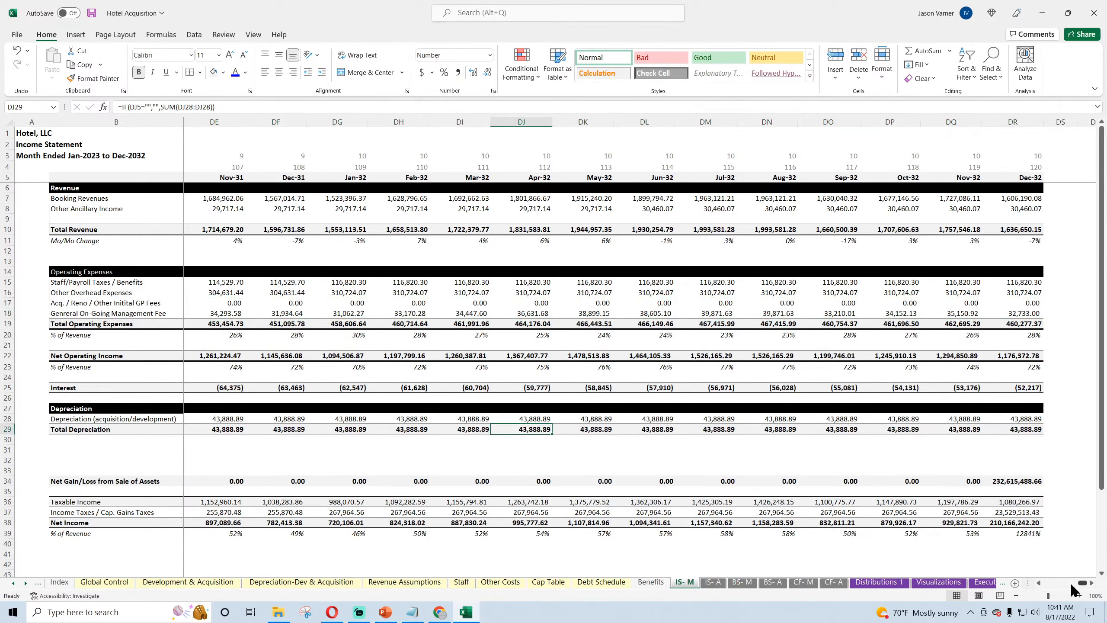
left_click_drag(1072, 584, 1044, 584)
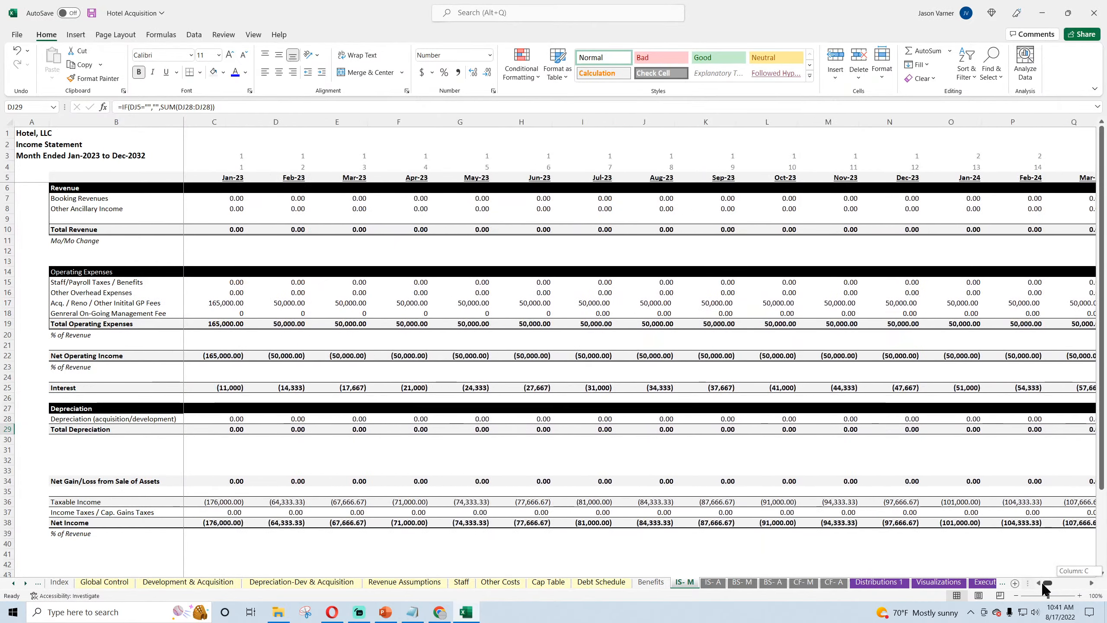
left_click(92, 14)
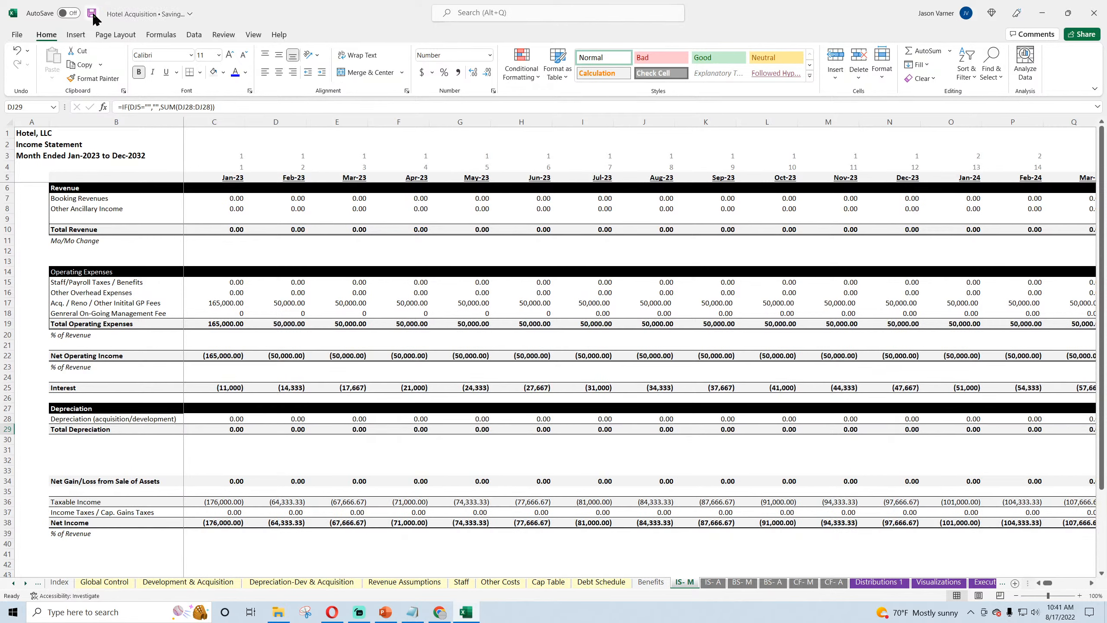
Step: Inspect the December 2023 links for both GP fee rows, N18 and N17, on the IS- M sheet
left_click(905, 312)
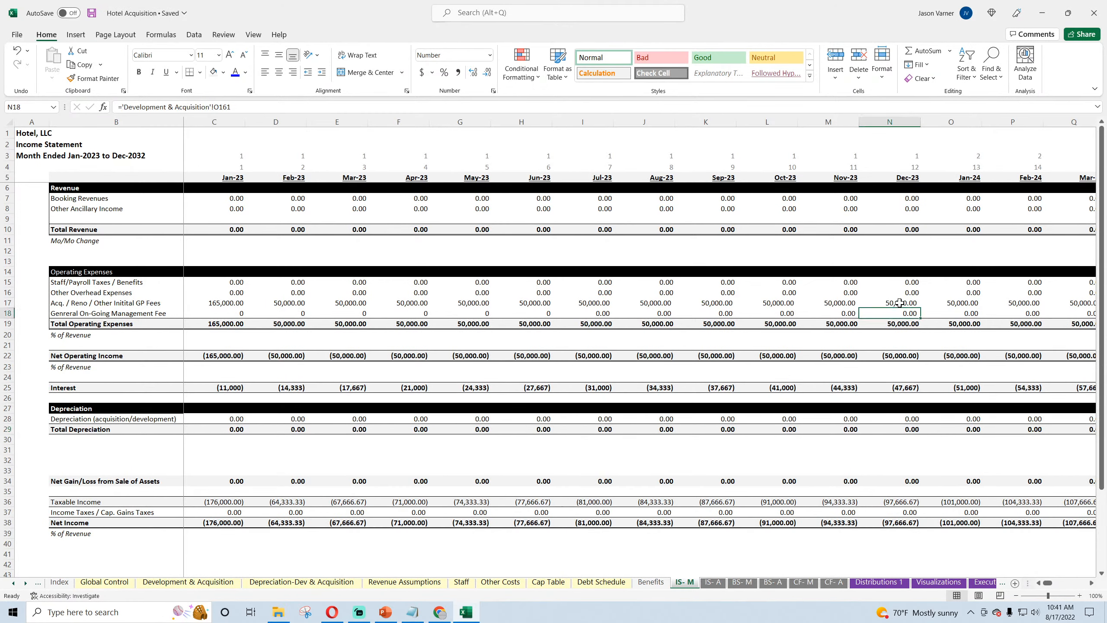
left_click(900, 302)
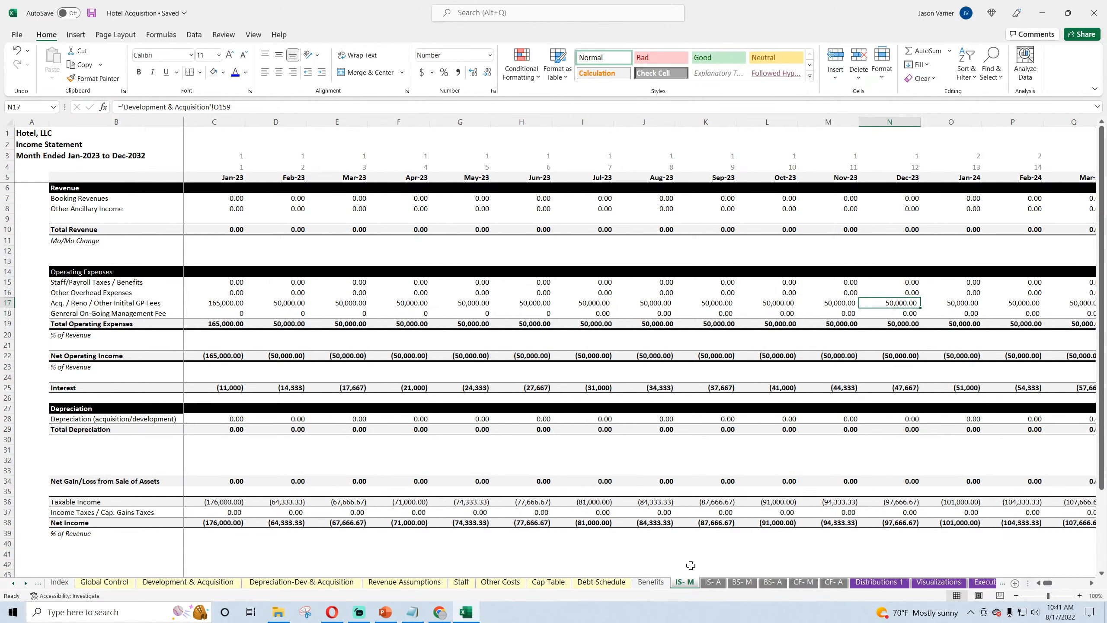
Step: On the Monthly Detail sheet, increase the height of row 222, Total Expenses, to leave space below row 221
left_click(977, 582)
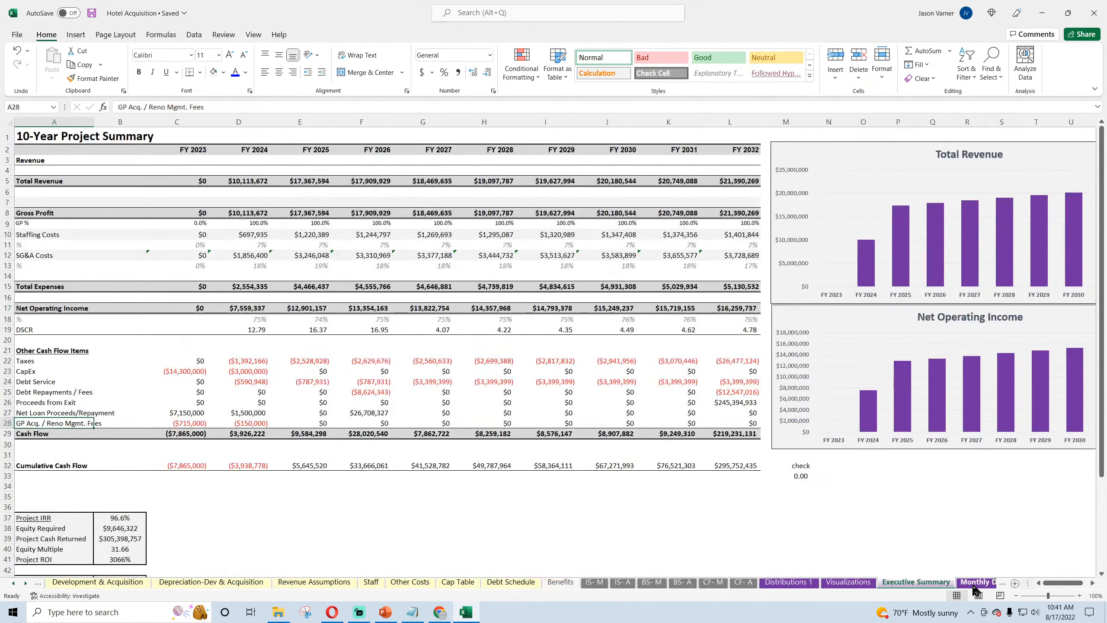
left_click(974, 583)
scroll(225, 396, "up", 11)
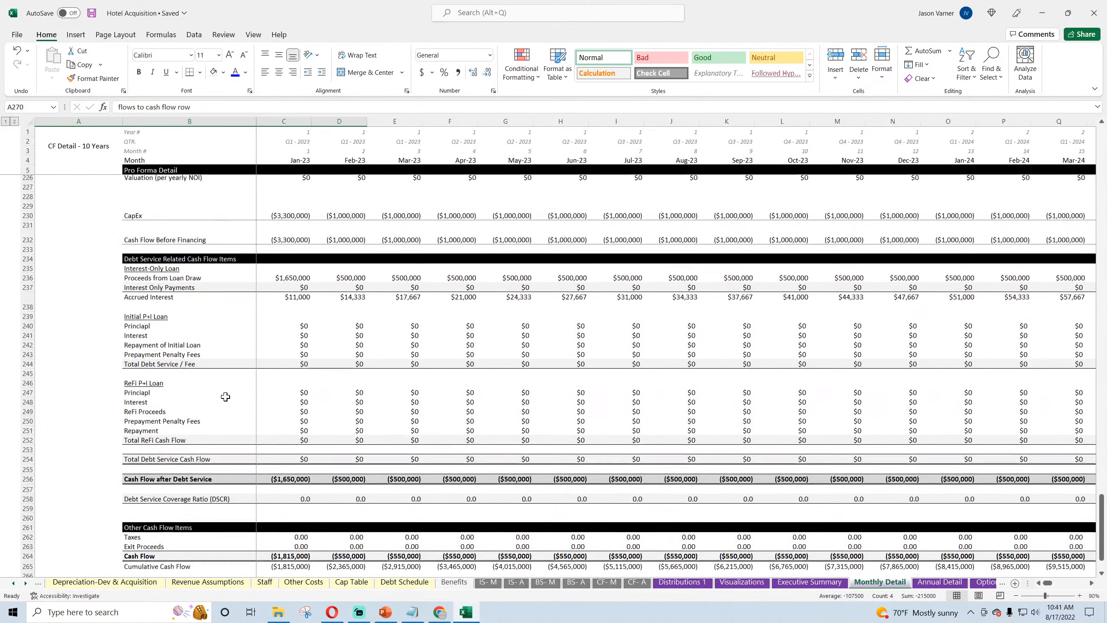
scroll(225, 396, "up", 3)
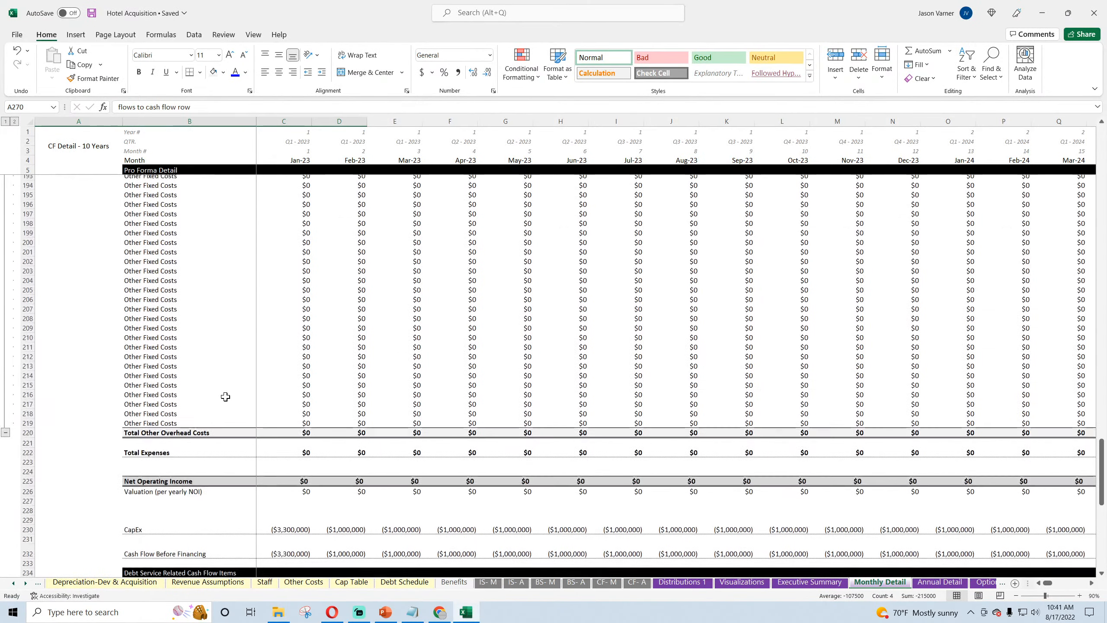
scroll(225, 397, "down", 3)
left_click(145, 362)
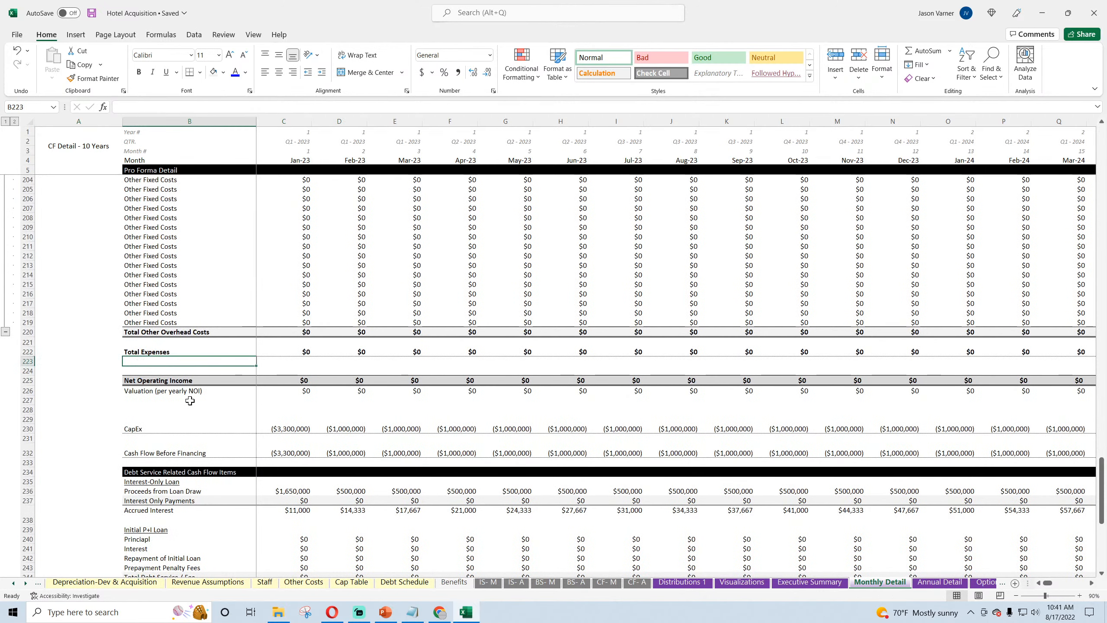
left_click(151, 369)
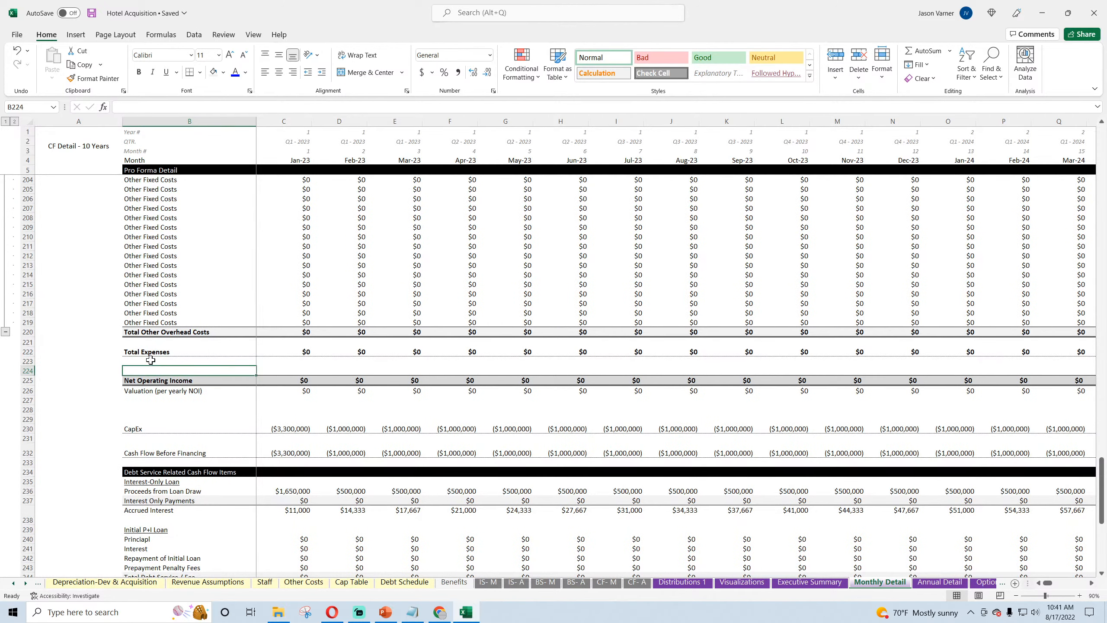
left_click(150, 342)
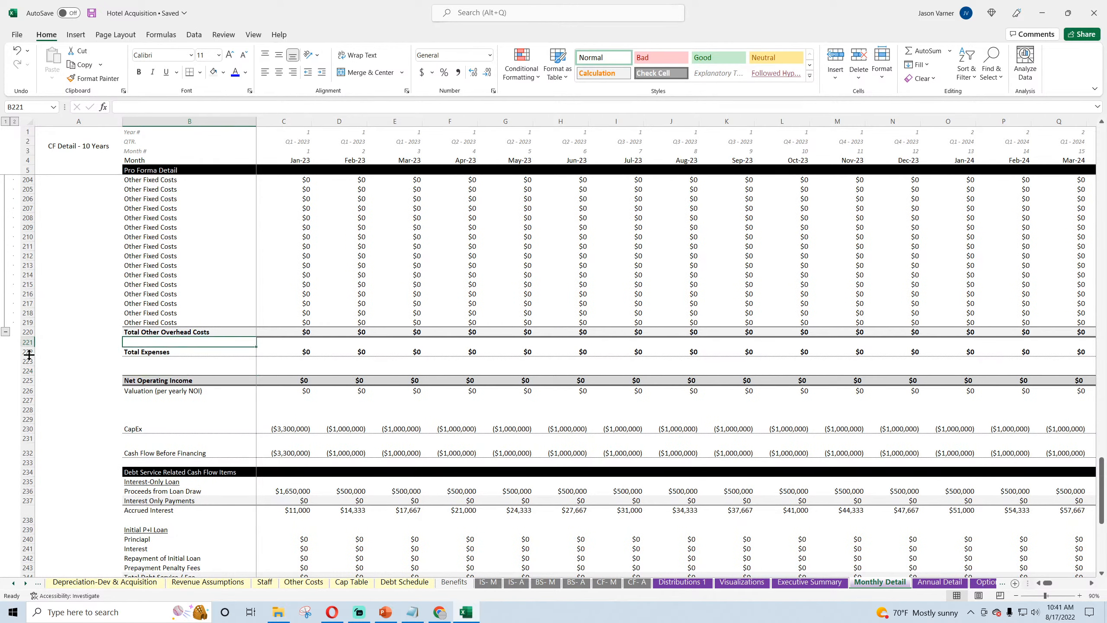
left_click_drag(29, 354, 29, 365)
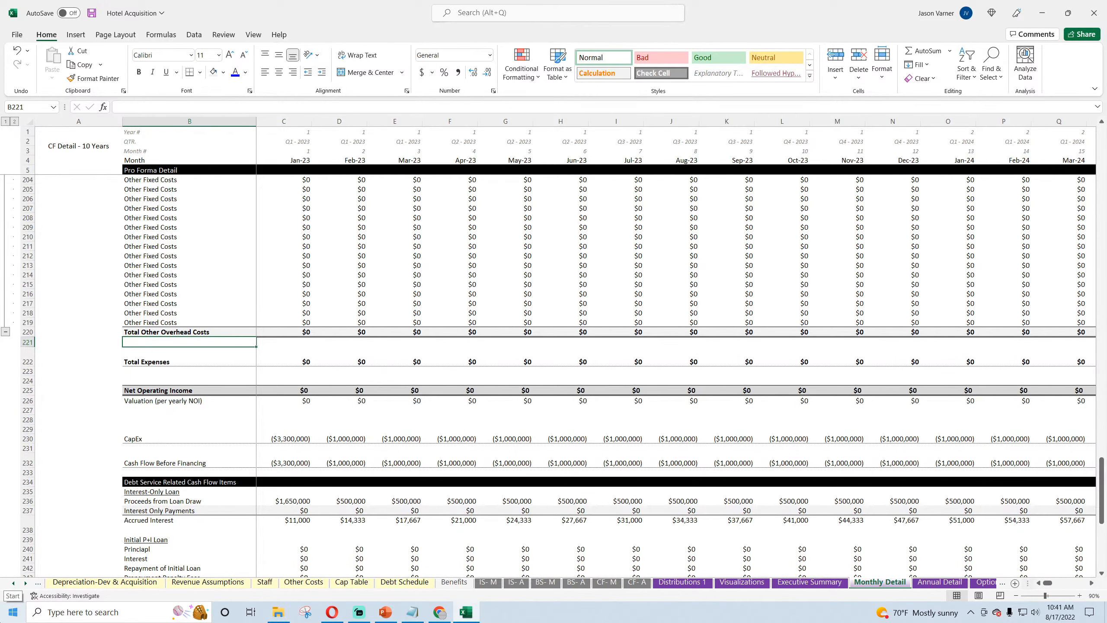
Step: Label B221 "Other Management Fees" and link C221 to D161 of the Development & Acquisition sheet
type("Other Manage")
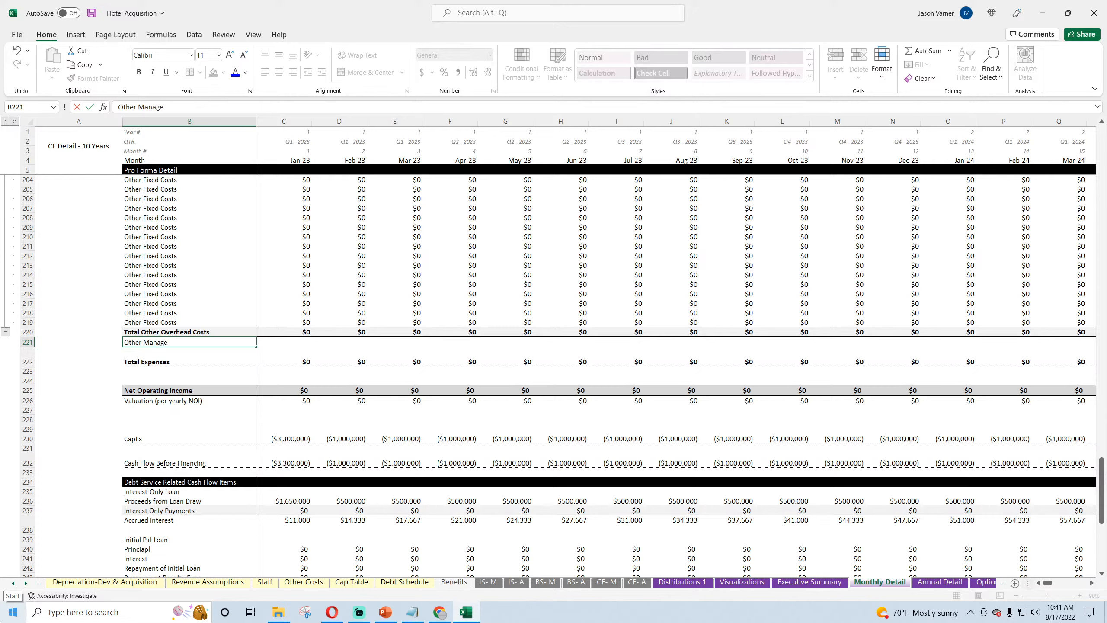
type("ment Fees")
key("Tab")
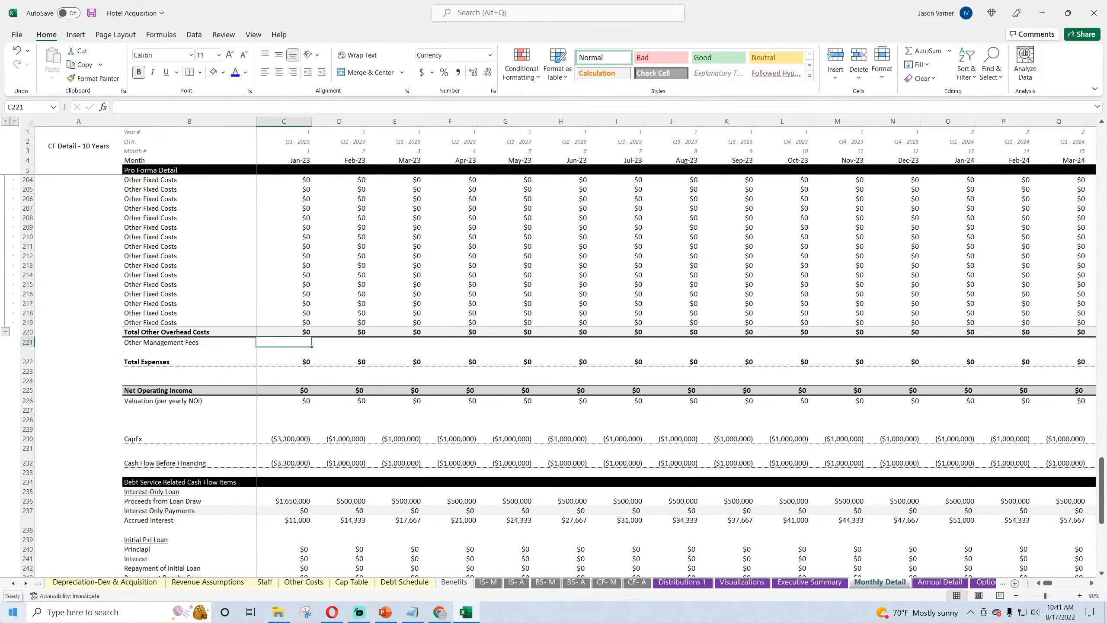
type("=")
left_click(131, 584)
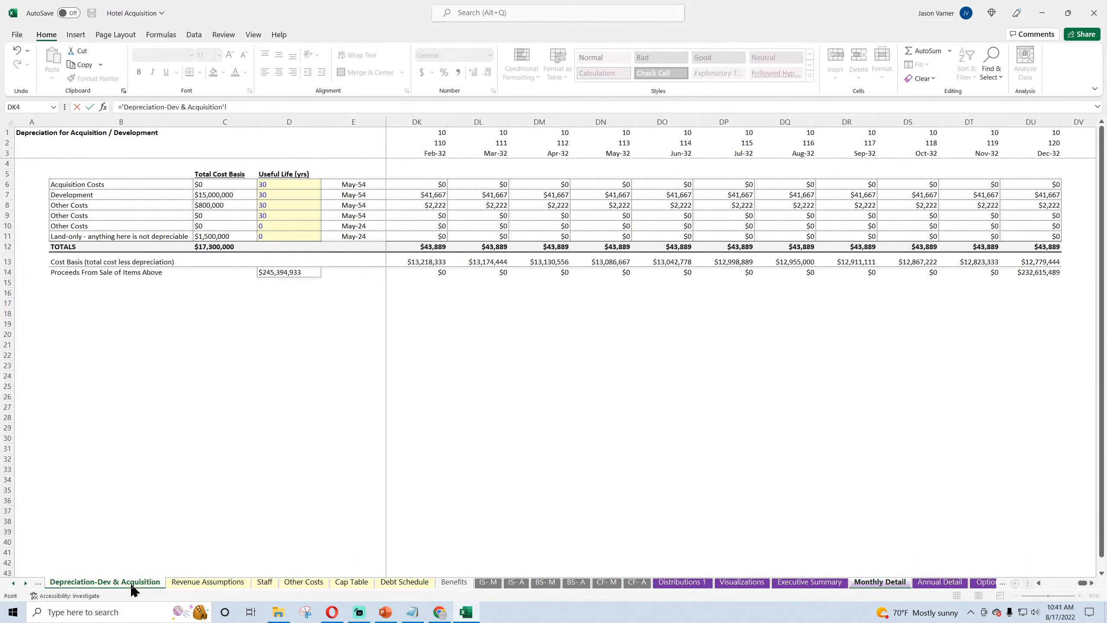
left_click(39, 584)
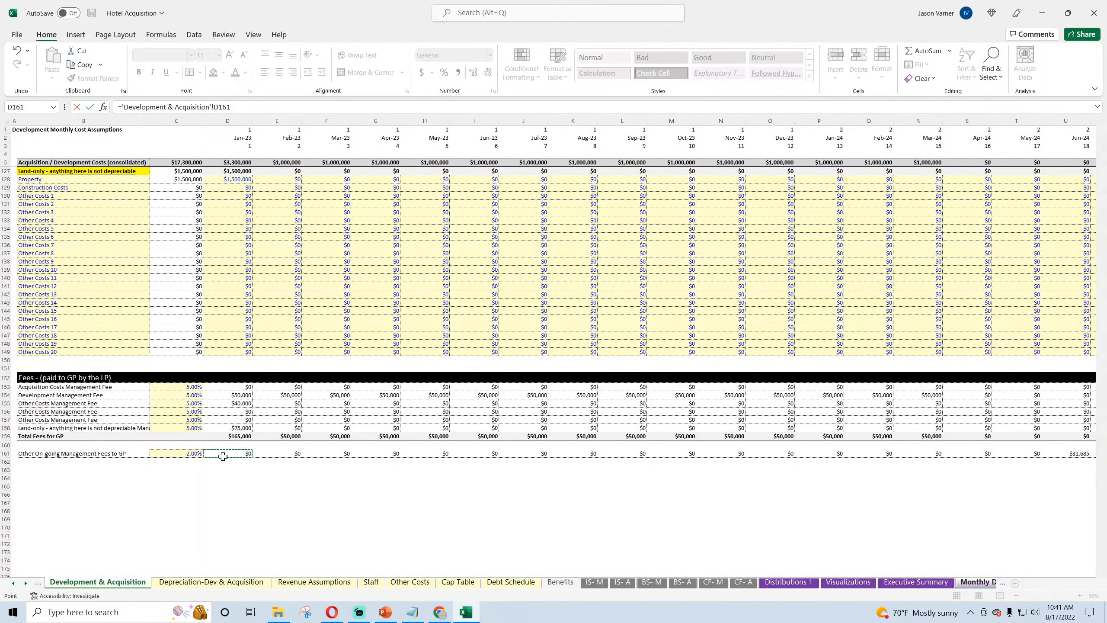
key("Return")
left_click(299, 343)
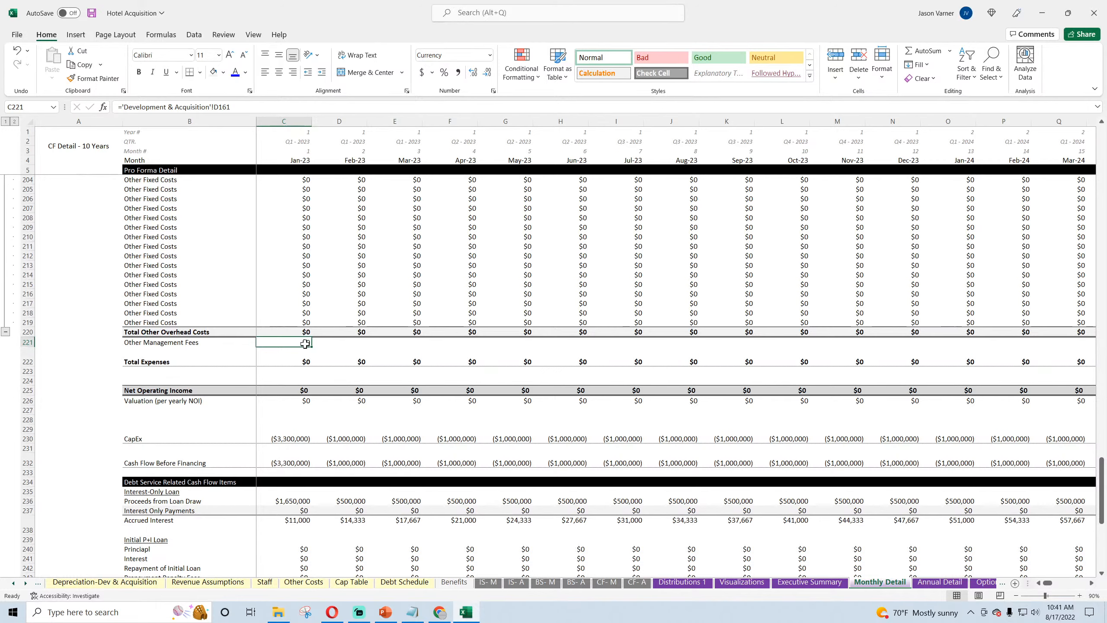
Step: Inspect the on-going management fee percentage and the monthly formula in C161:D161 of Development & Acquisition
left_click(105, 583)
left_click(38, 584)
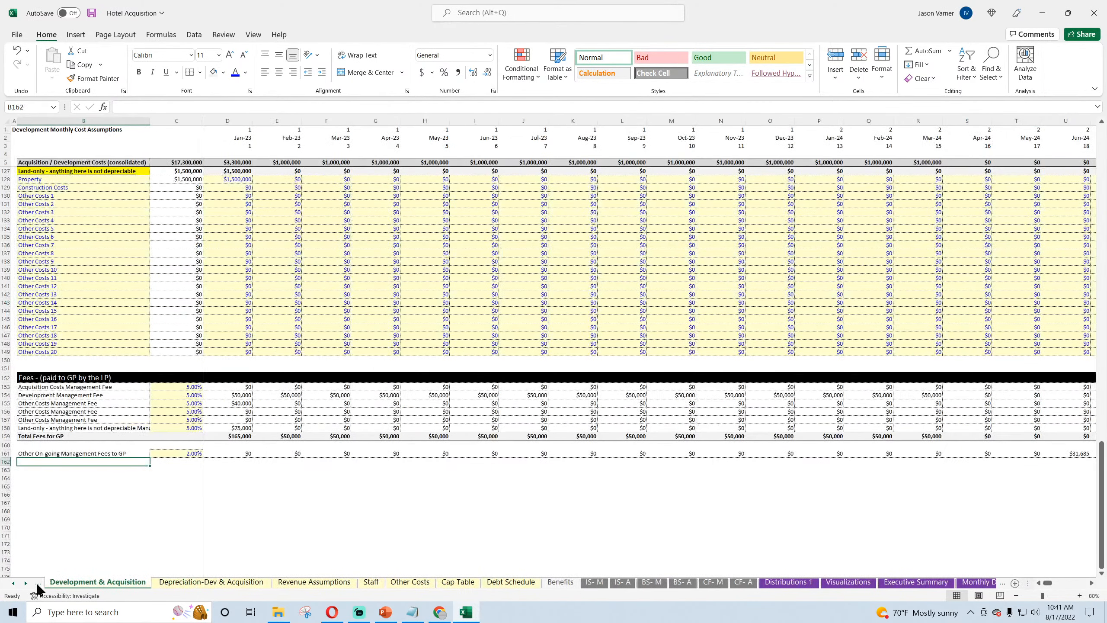
left_click_drag(236, 454, 189, 453)
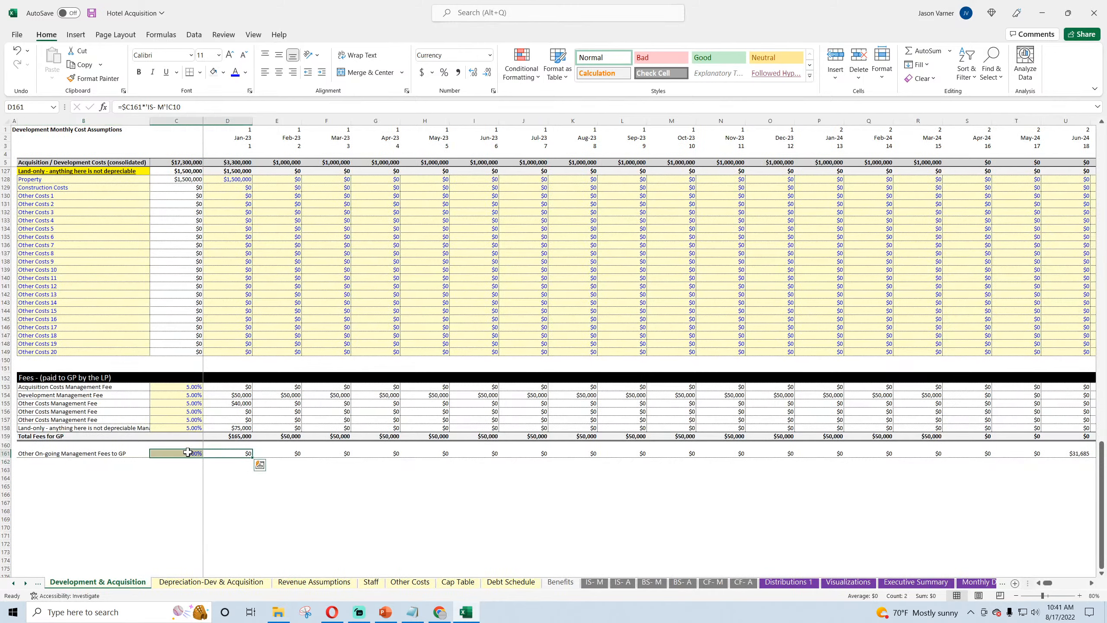
left_click(219, 455)
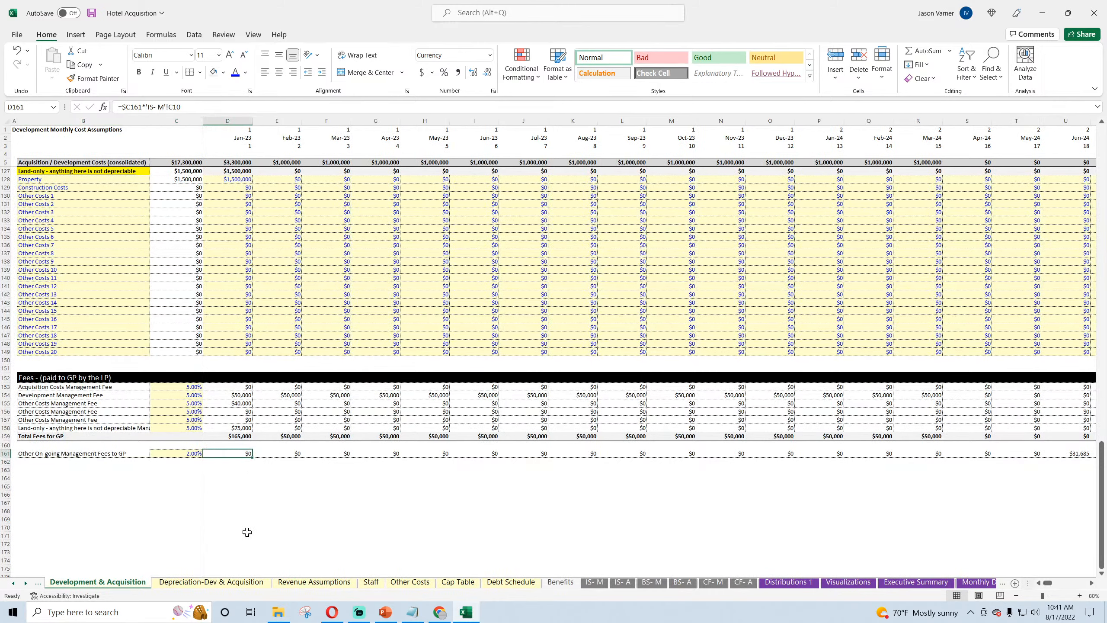
left_click(273, 511)
Step: On Monthly Detail, fill the Other Management Fees link from C221 across the row to column DR
left_click(979, 581)
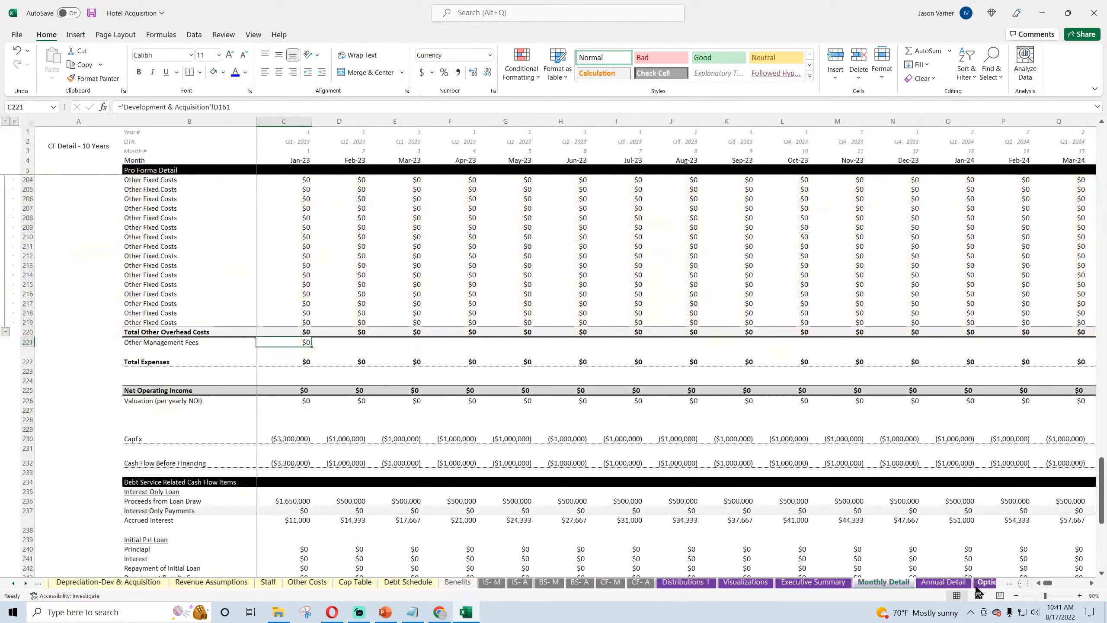
left_click_drag(312, 347, 1015, 345)
left_click(786, 343)
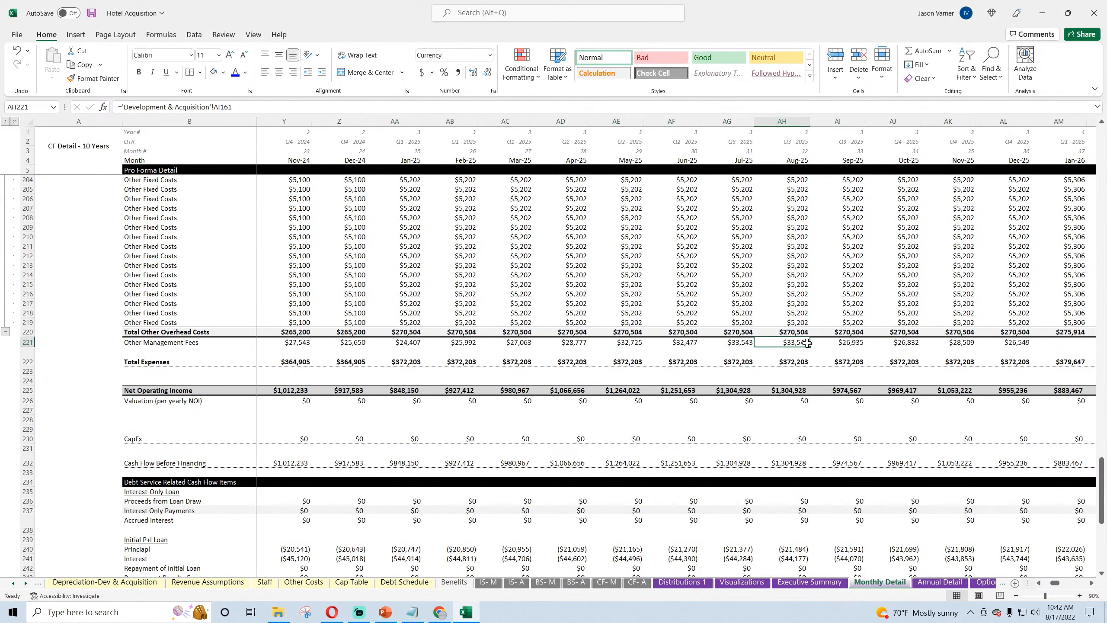
left_click_drag(810, 347, 1015, 345)
left_click_drag(1084, 589, 1048, 589)
Step: Add C221 to the Total Expenses formula in C222 of Monthly Detail and fill it across to DR222
left_click(284, 363)
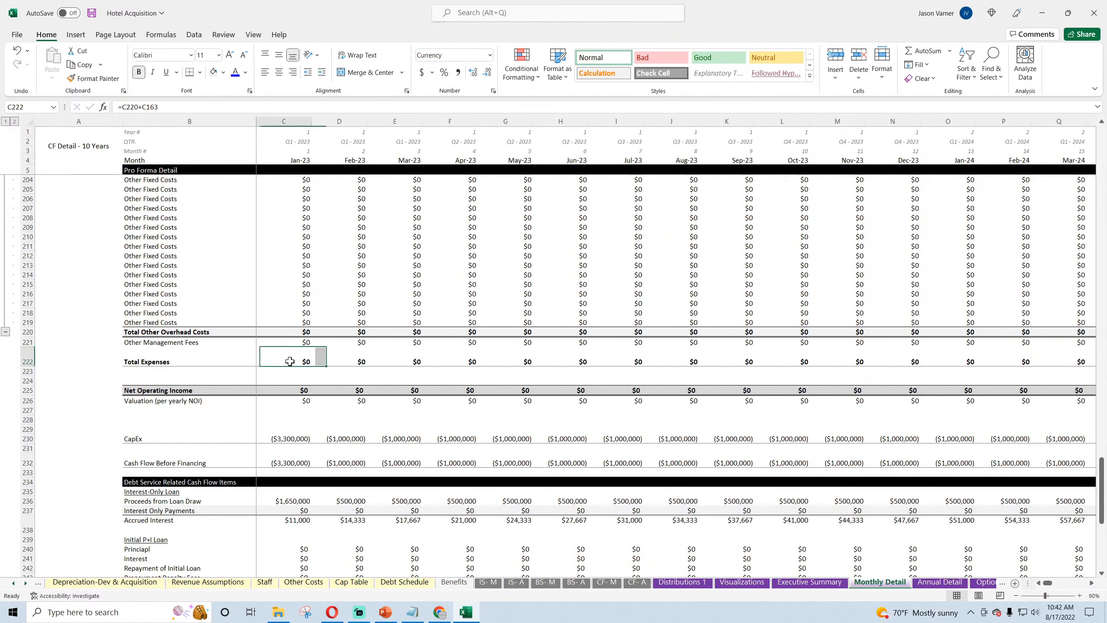
left_click(189, 107)
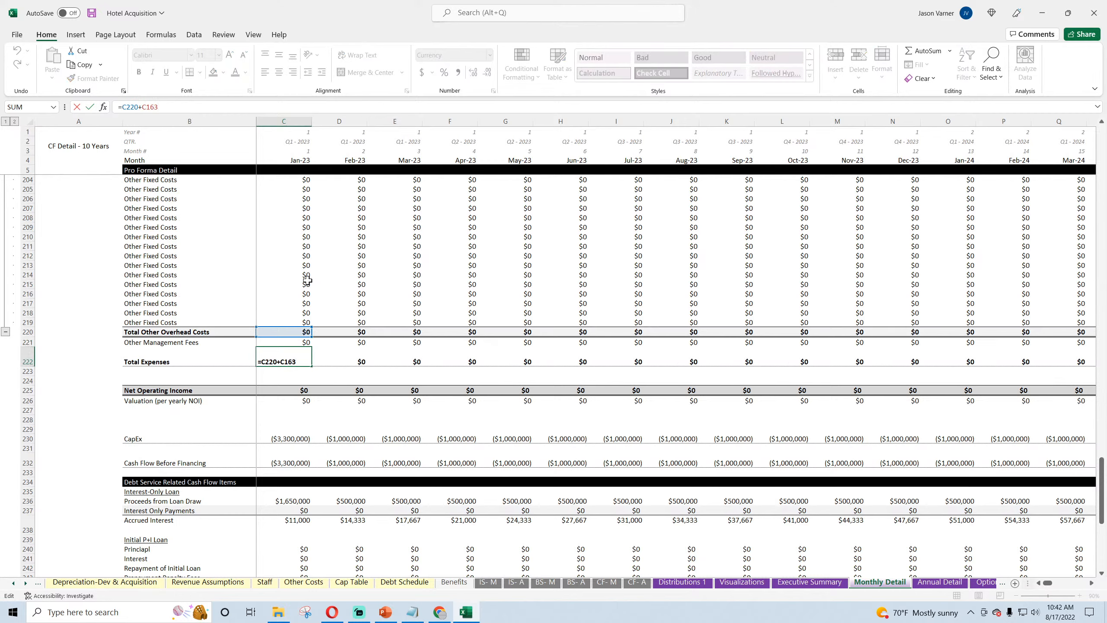
left_click(300, 342)
key("Return")
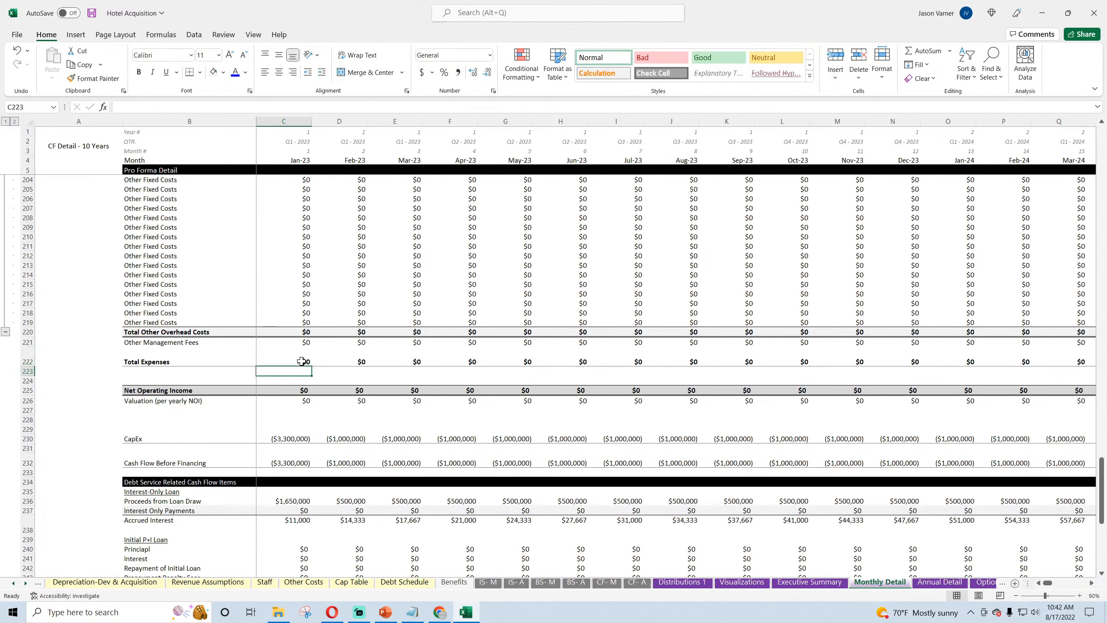
left_click(301, 361)
left_click_drag(311, 366, 1106, 472)
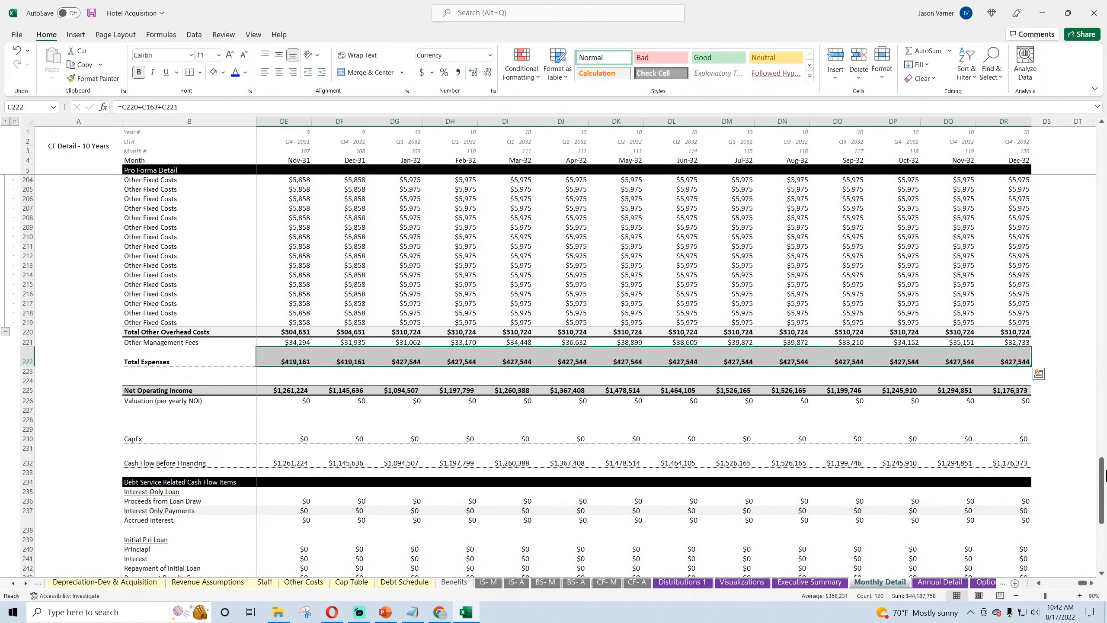
left_click_drag(1083, 584, 1046, 584)
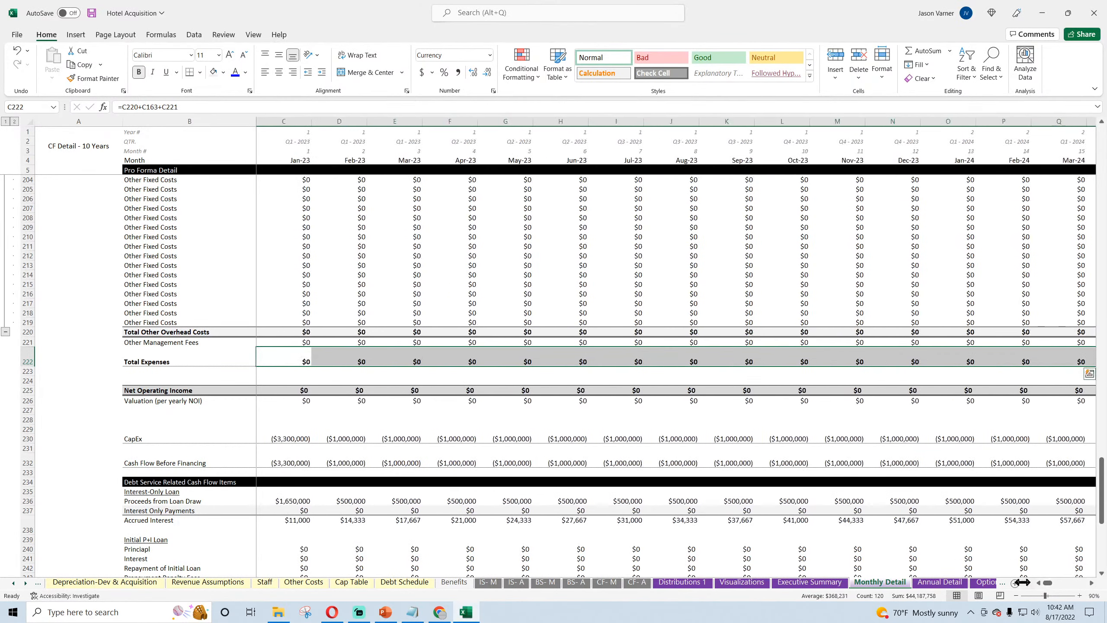
Step: Copy the Other Management Fees cells B221:D221 to the same row of Annual Detail and increase the height of row 222 there
left_click_drag(148, 343, 332, 343)
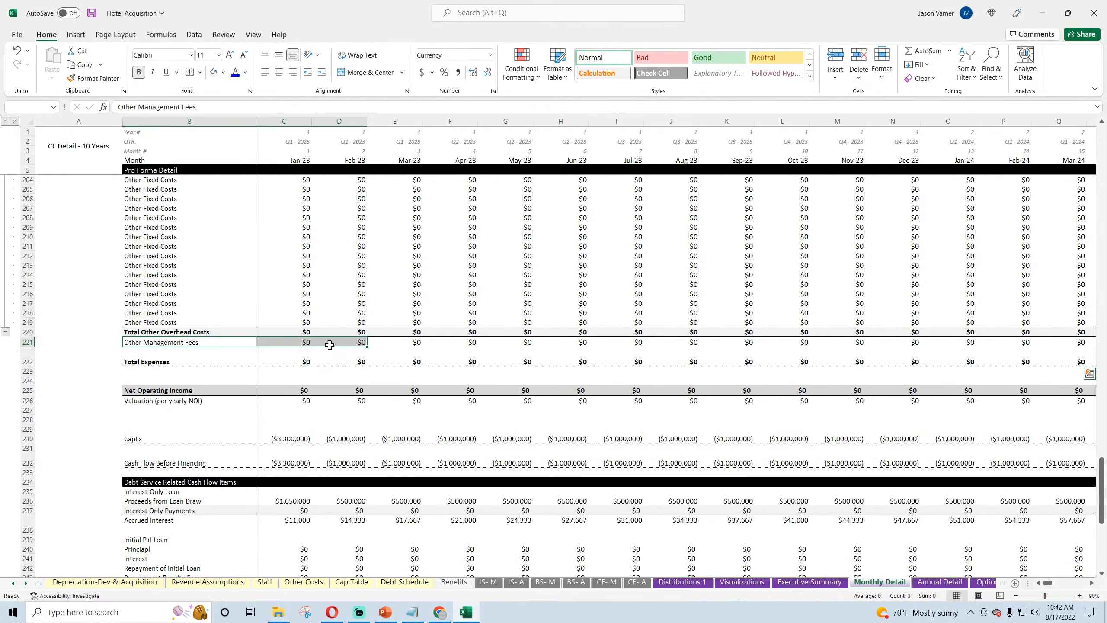
right_click(331, 342)
left_click(372, 297)
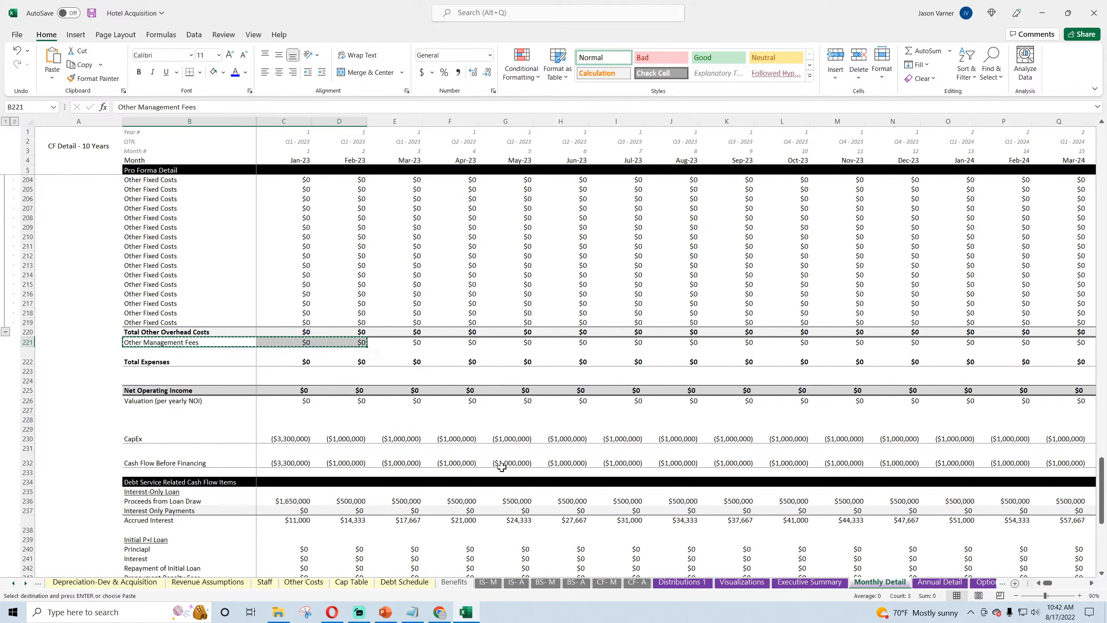
left_click(940, 581)
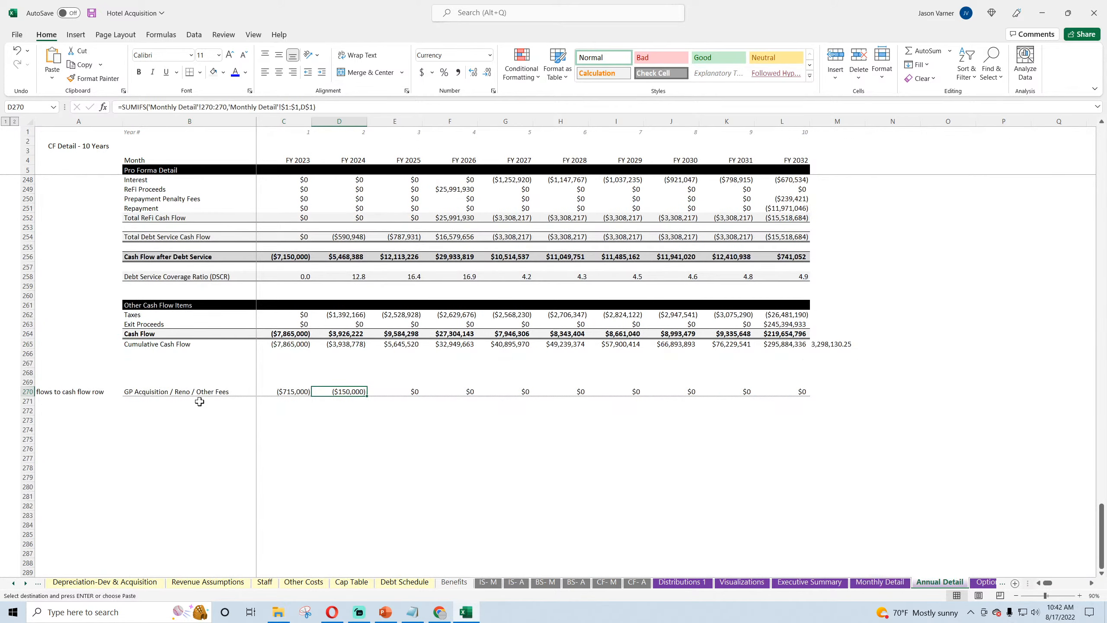
left_click(833, 344)
scroll(427, 450, "up", 11)
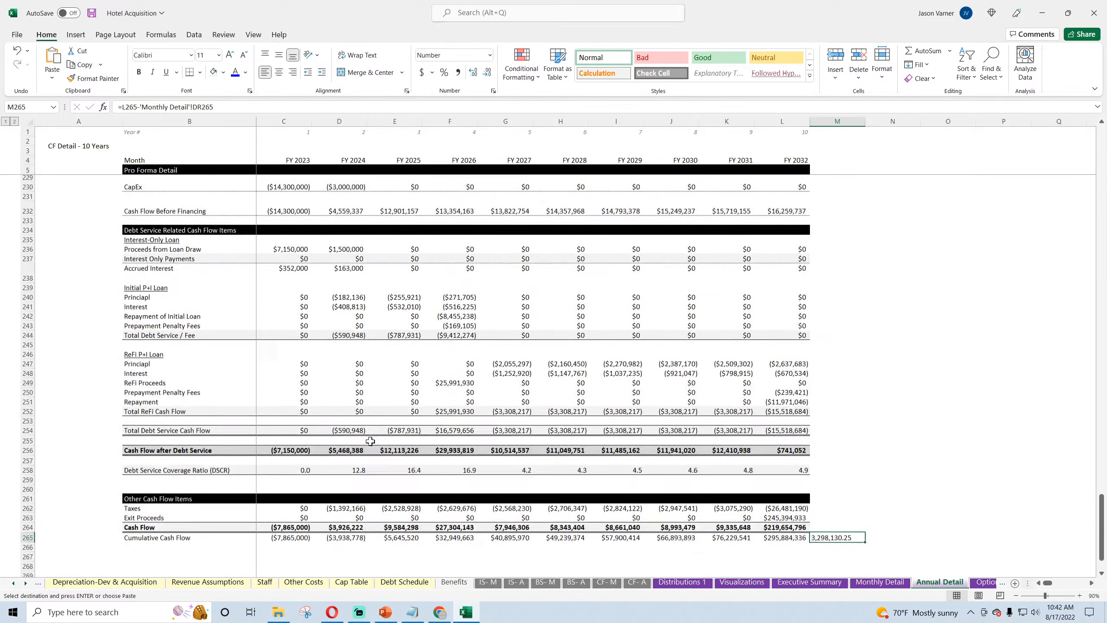
right_click(151, 238)
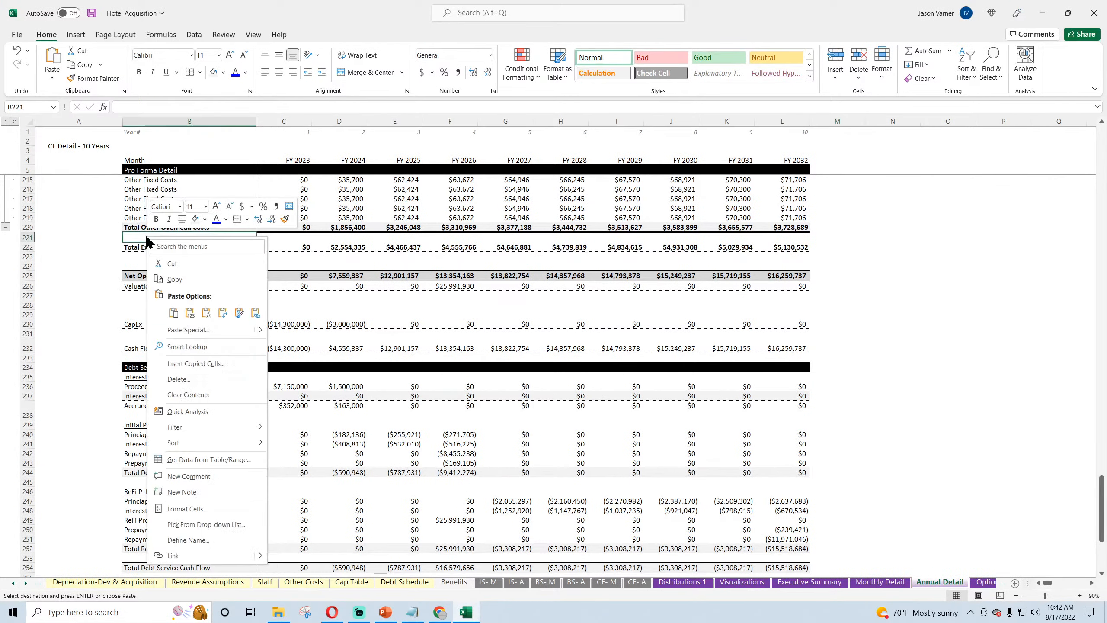
left_click(172, 308)
left_click_drag(32, 253, 32, 261)
Step: Copy the SUMIFS formula from C217 into C221 on Annual Detail and fill it across to L221
left_click(305, 199)
right_click(305, 199)
left_click(326, 246)
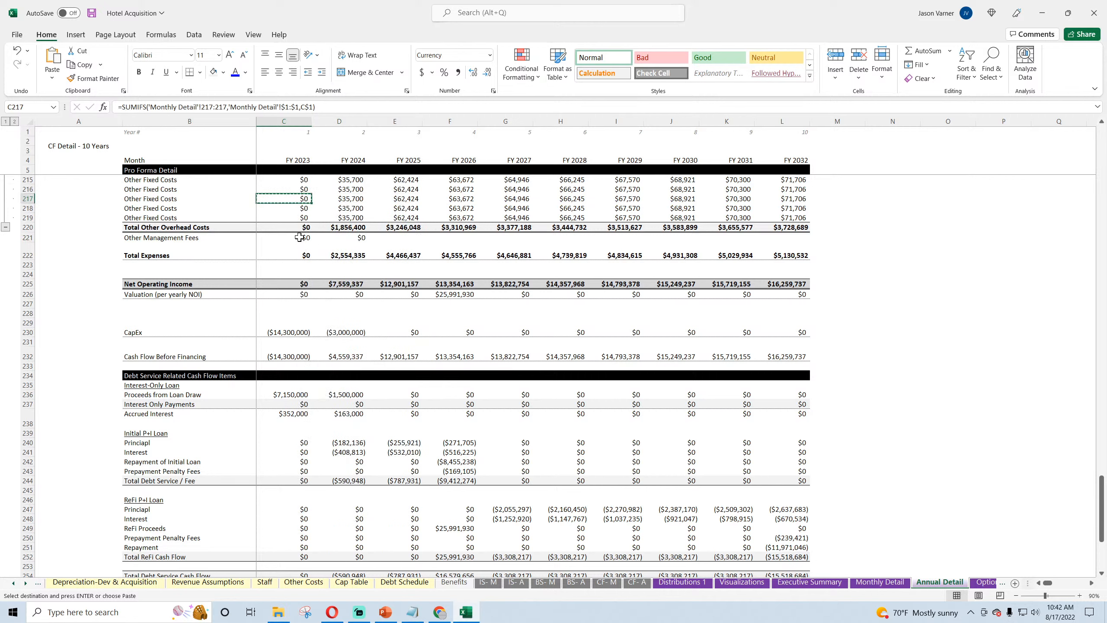
right_click(305, 238)
left_click(325, 317)
left_click_drag(311, 242, 793, 240)
Step: Add C221 to the Total Expenses formula in C222 of Annual Detail and fill it across to L222
left_click(299, 257)
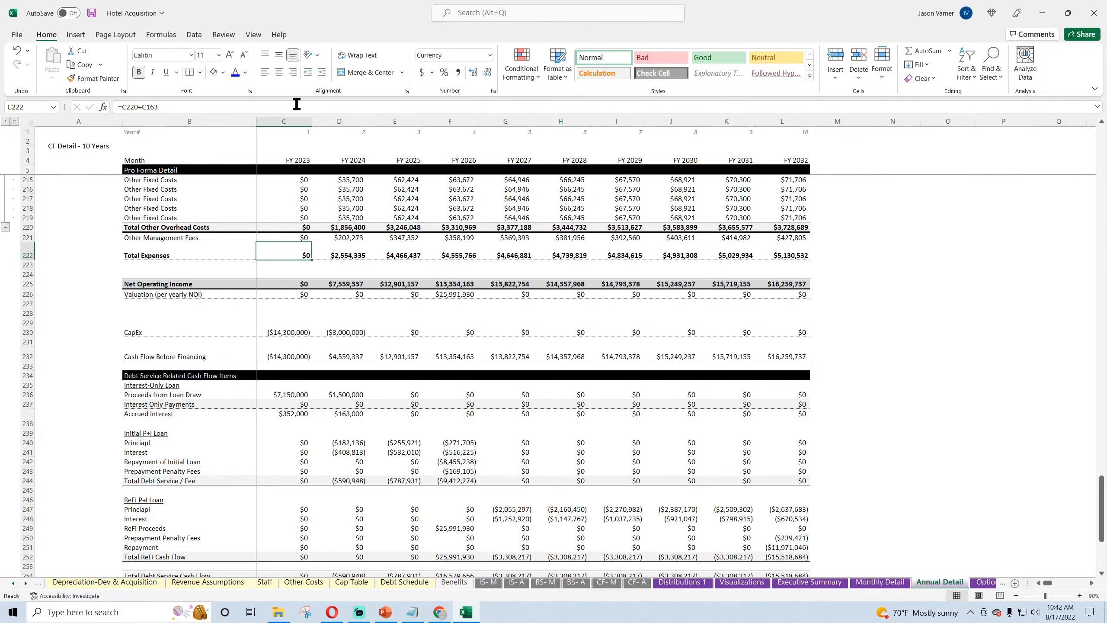
left_click(288, 106)
type("+")
left_click(302, 237)
key("Return")
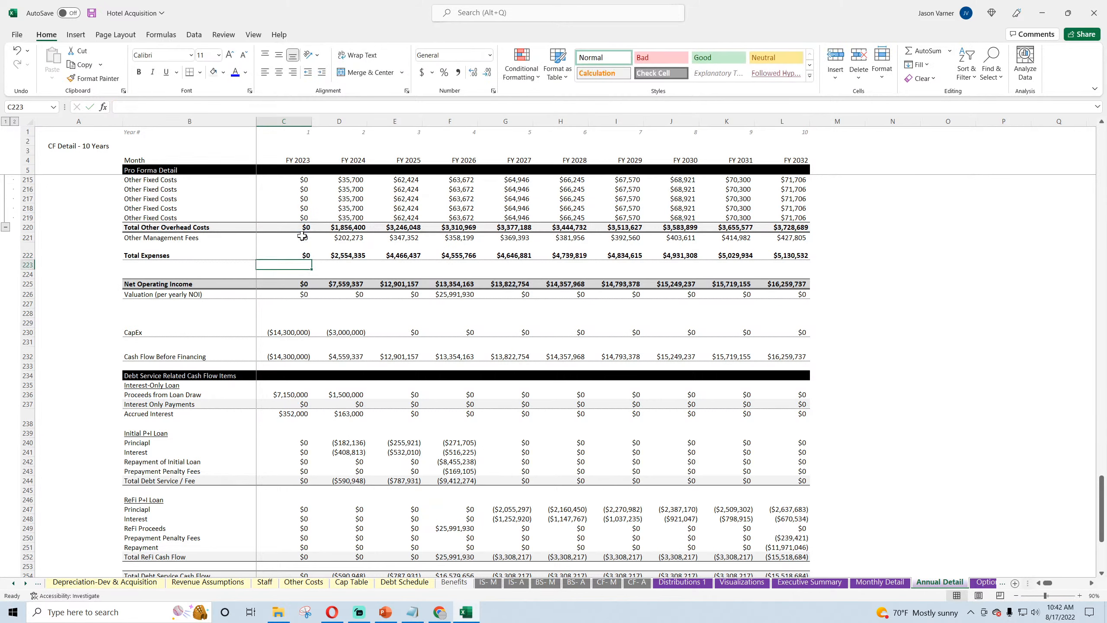
left_click(301, 250)
left_click_drag(311, 259, 784, 273)
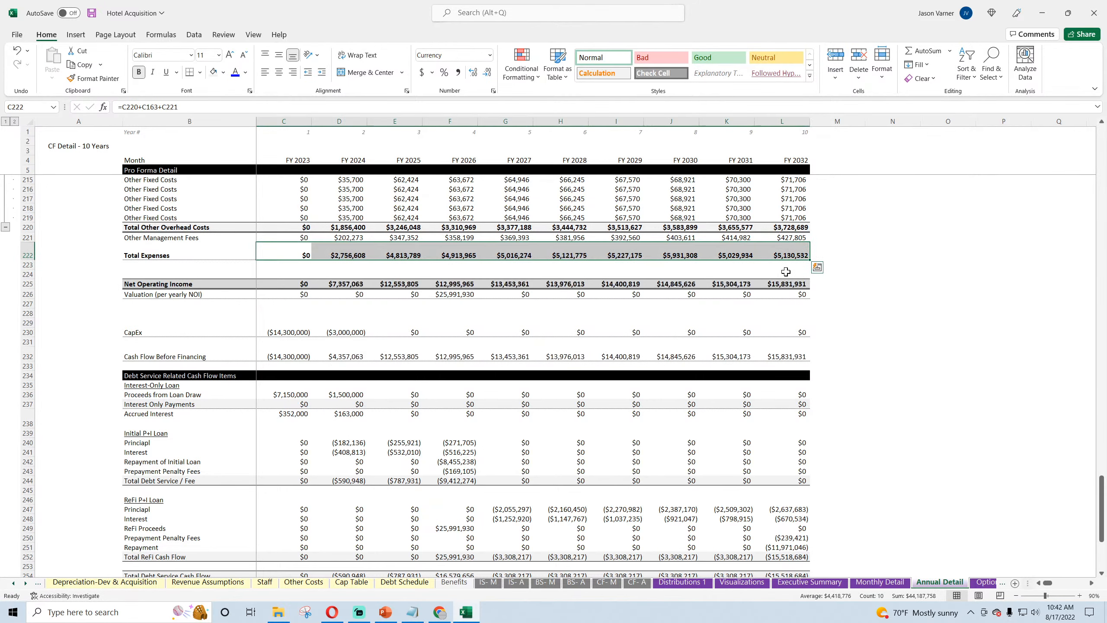
Step: Save the workbook and review the annual Total Expenses formula in G222 and the cumulative cash flow check in M265
left_click(93, 16)
left_click(503, 251)
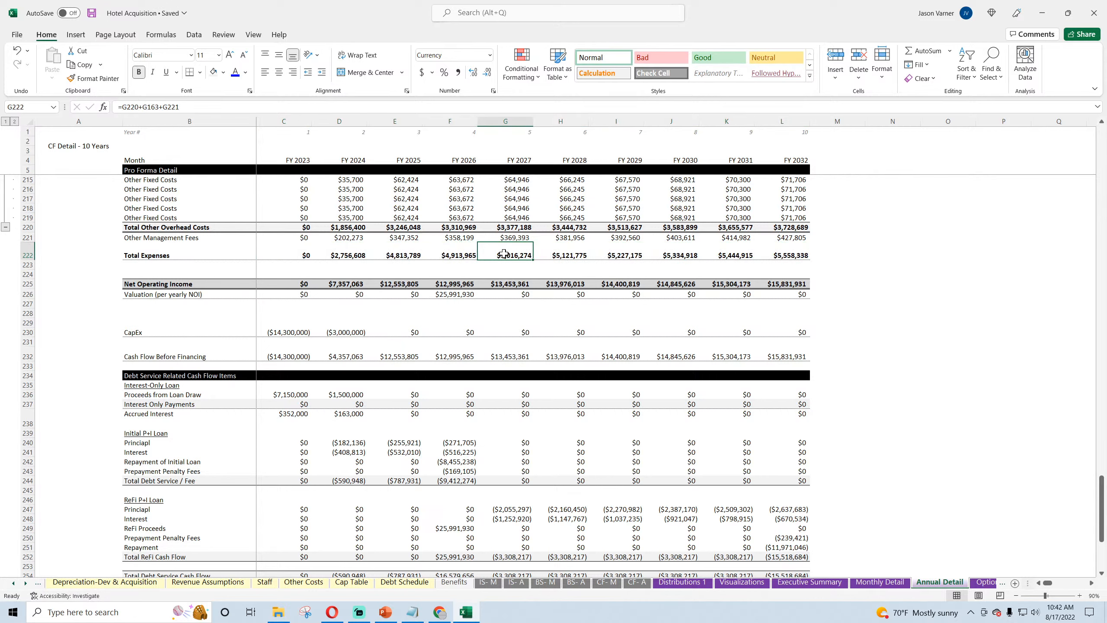
scroll(968, 428, "down", 7)
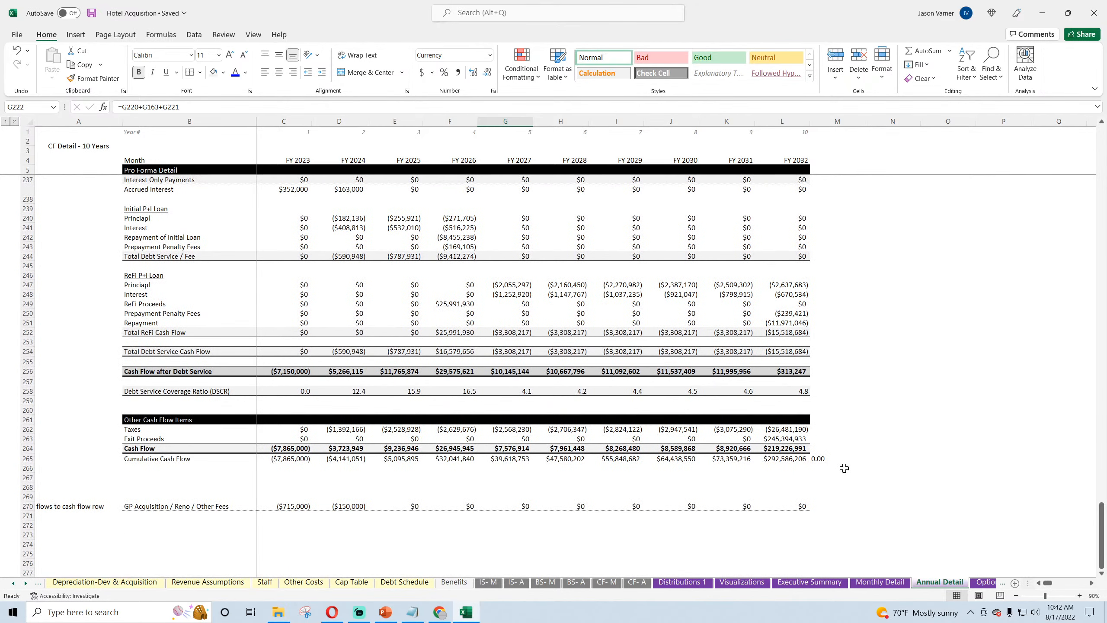
Step: Save the workbook and examine the cumulative cash flow check formula in M265 of Annual Detail
left_click(94, 13)
left_click(815, 458)
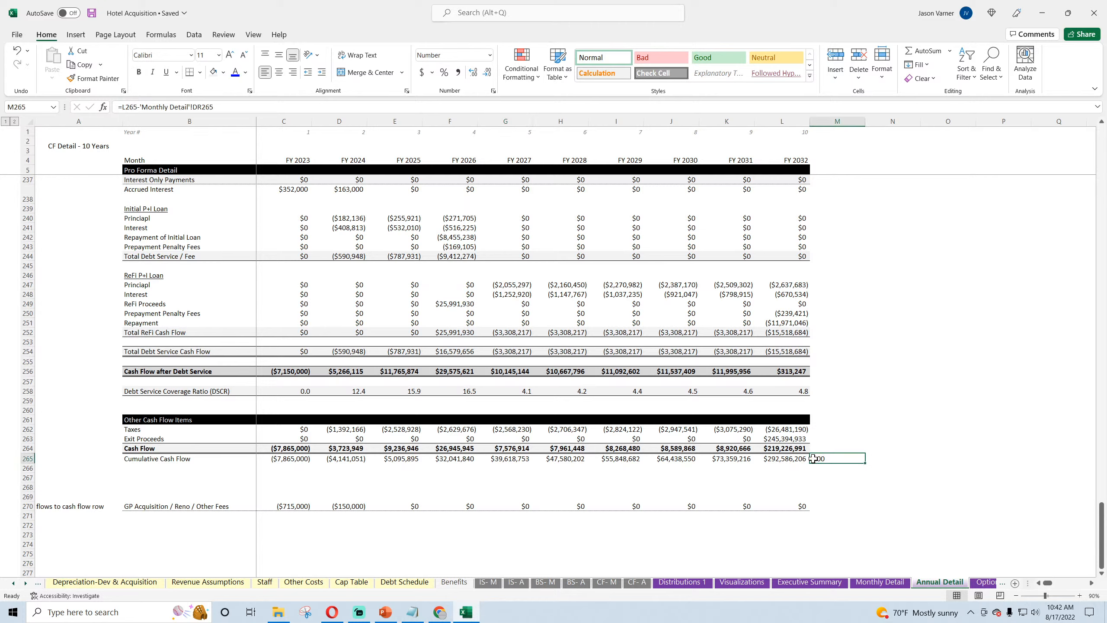
Step: Link the In-House Staff label in B15 of IS- A to the Staff/Payroll Taxes / Benefits label in B15 of IS- M
left_click(488, 582)
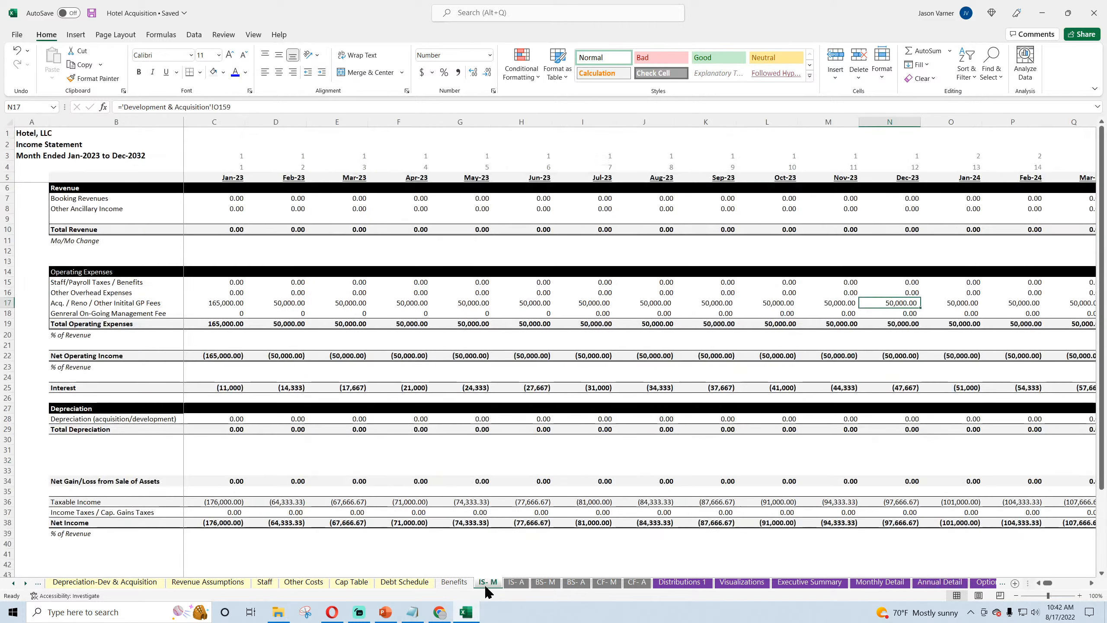
left_click(514, 582)
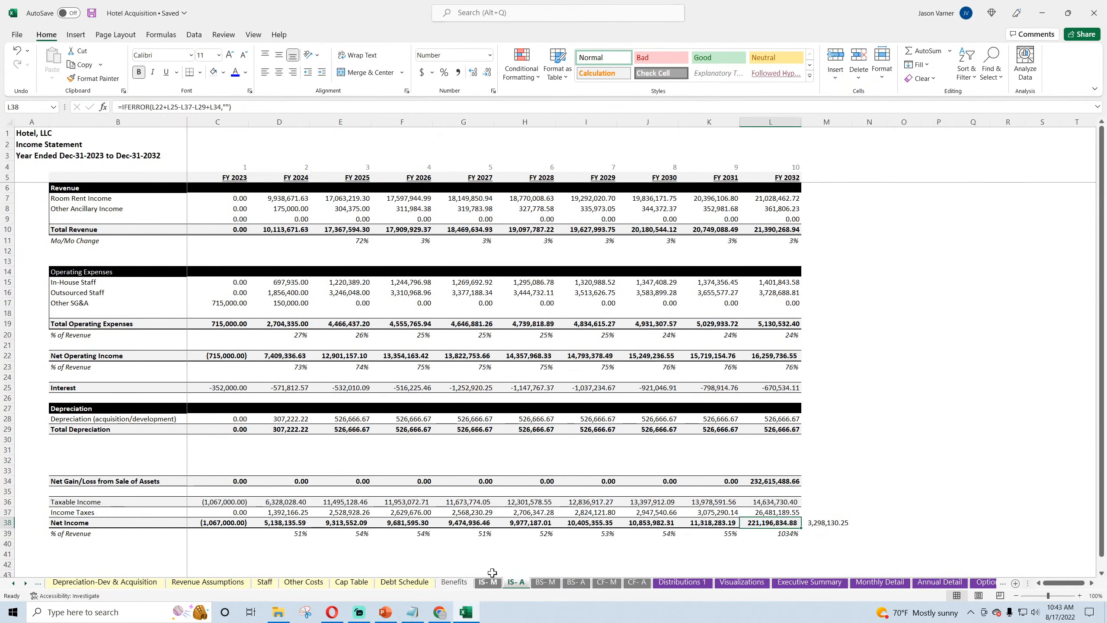
left_click(88, 305)
left_click(84, 278)
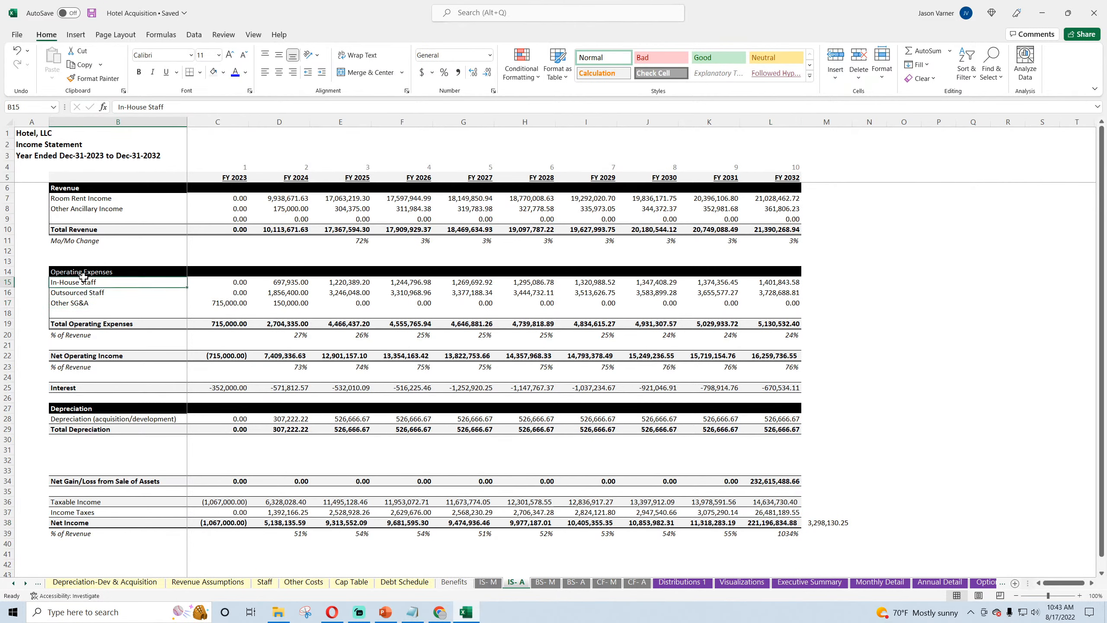
type("=")
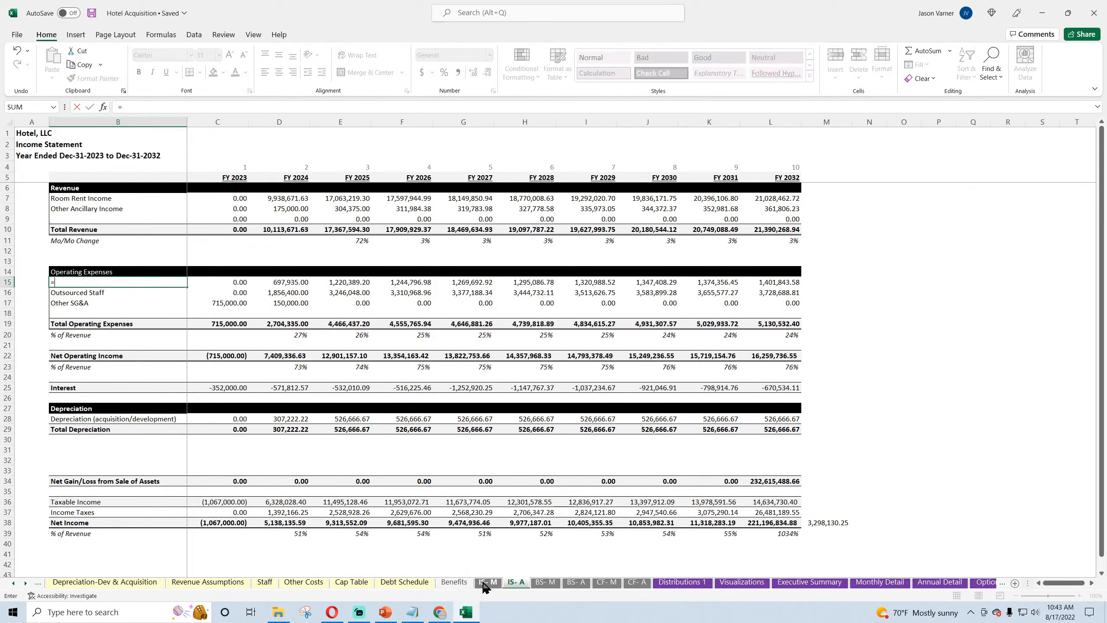
left_click(486, 582)
left_click(88, 282)
key("Return")
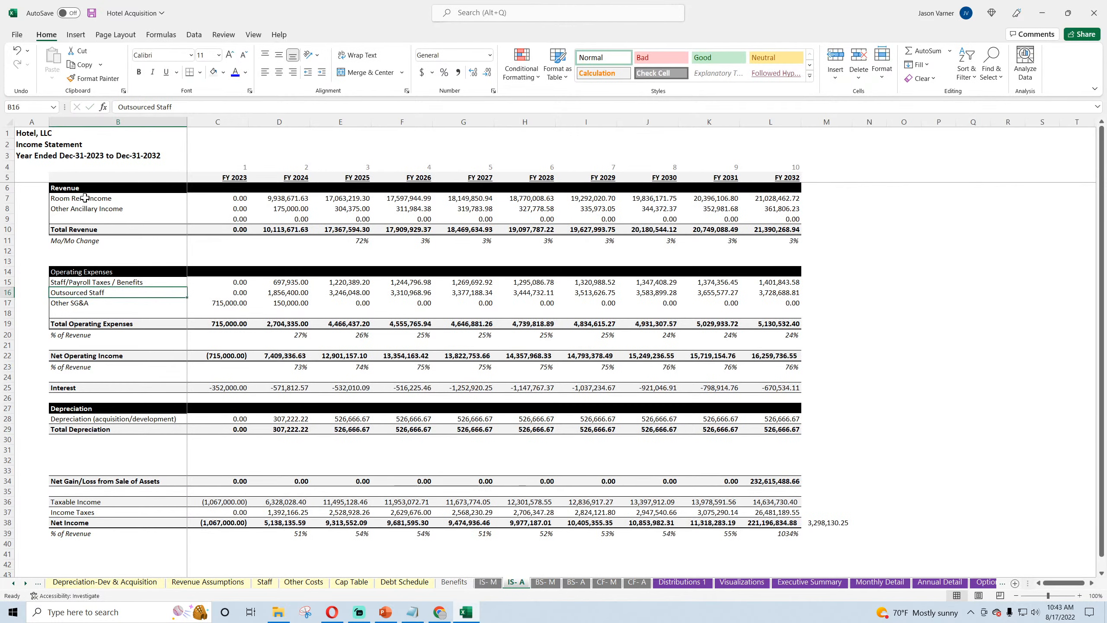
right_click(98, 122)
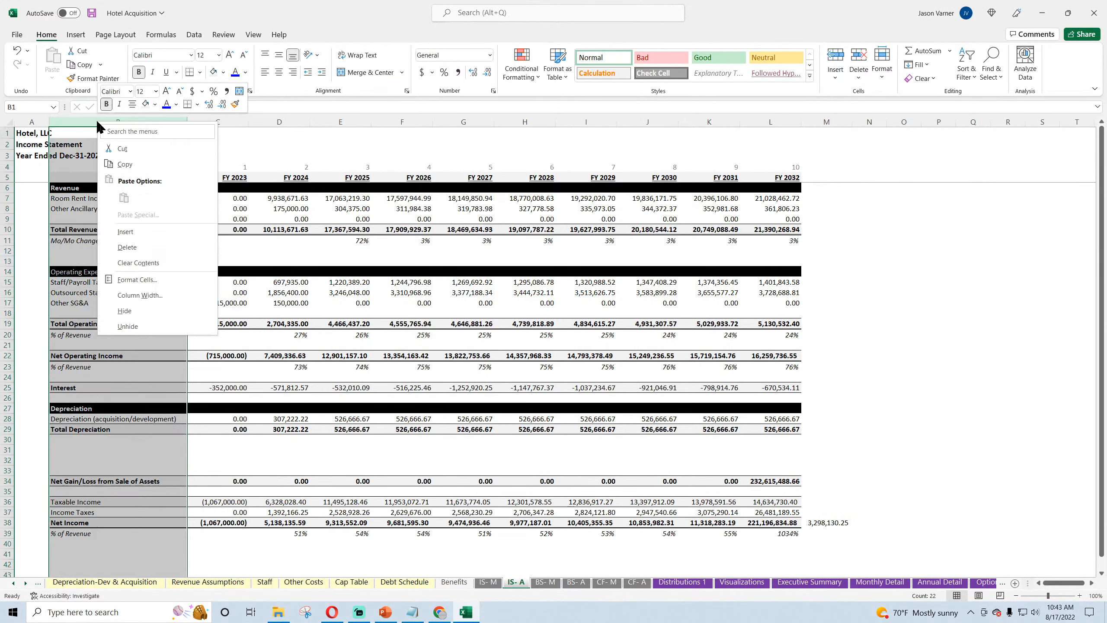
left_click(124, 164)
scroll(301, 511, "down", 4)
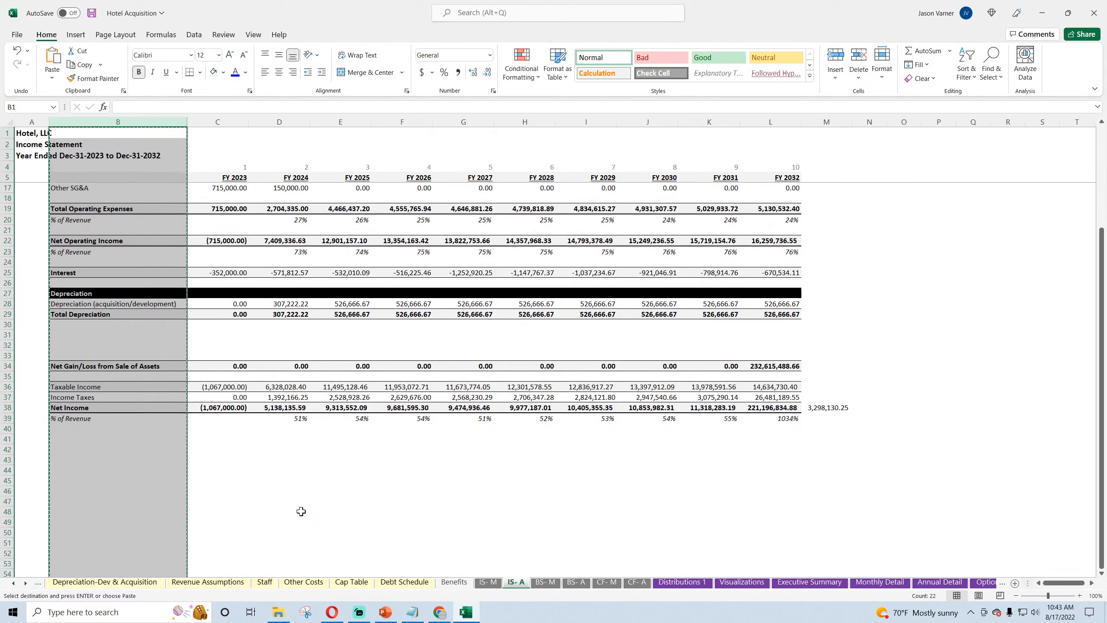
scroll(301, 512, "up", 4)
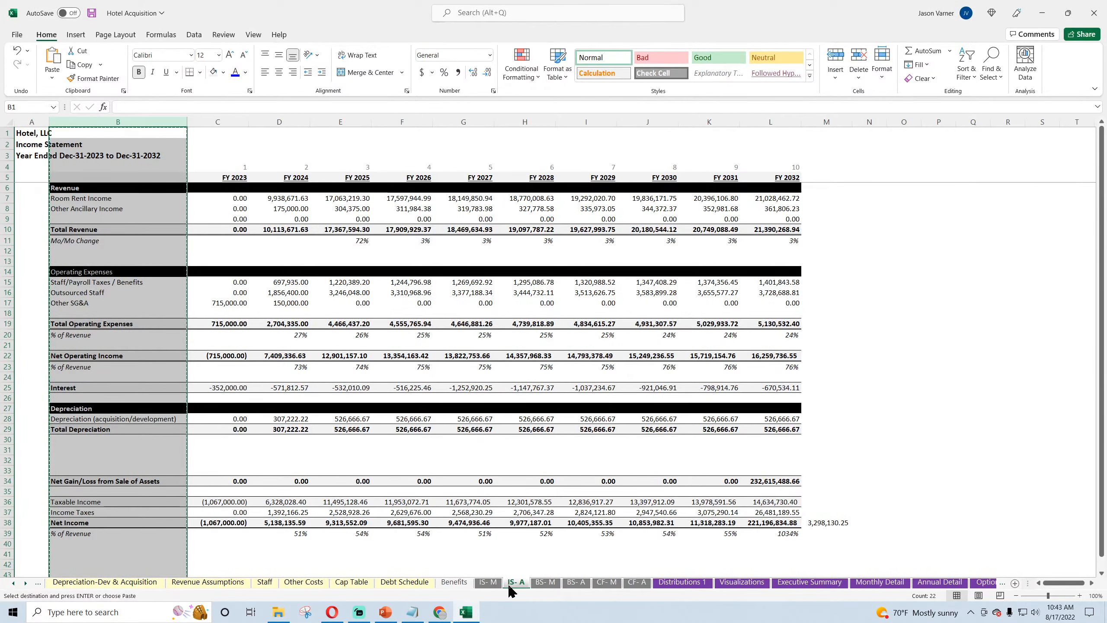
Step: Copy the whole label column B of IS- M and paste it over column B of IS- A
left_click(488, 582)
right_click(108, 122)
left_click(130, 159)
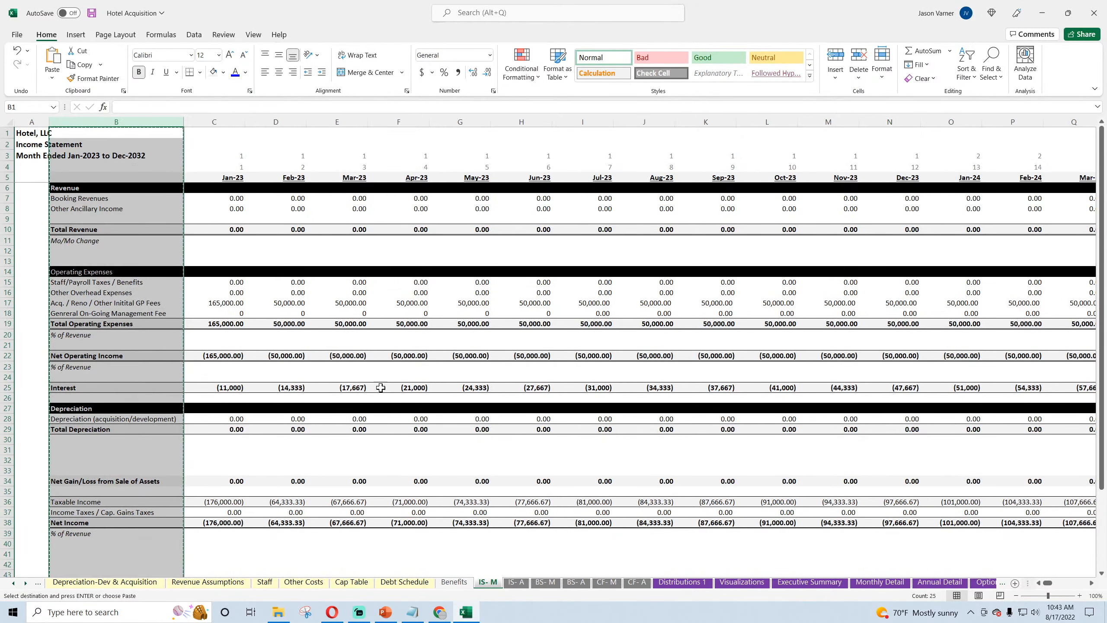
key("ctrl+Page_Down")
right_click(103, 118)
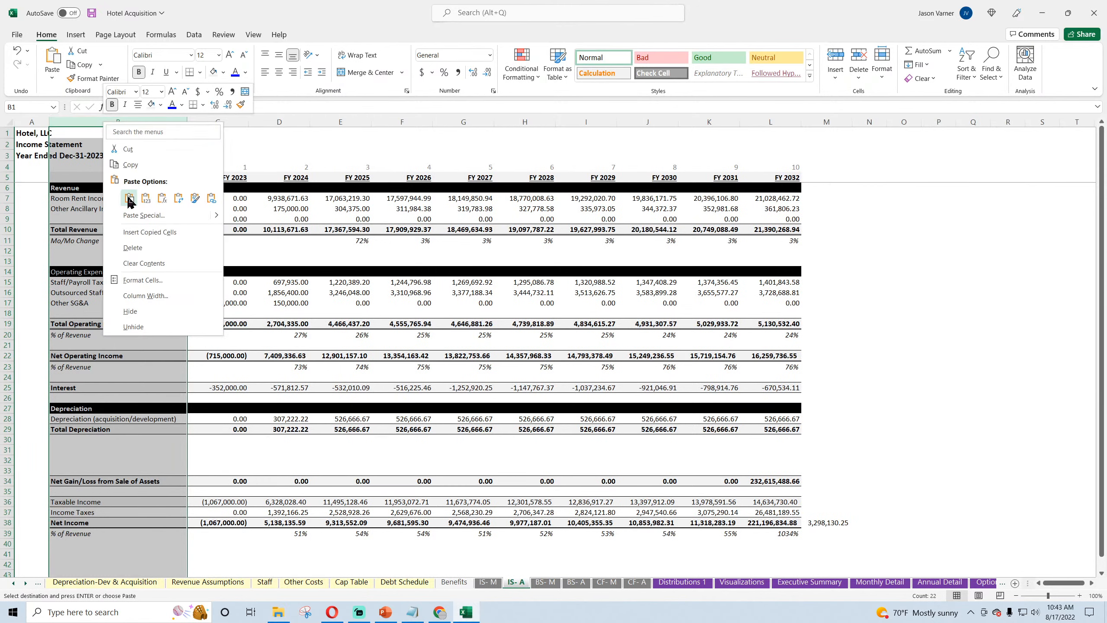
left_click(129, 199)
Step: Fill the SUMIFS formula from C16 of IS- A through L18 and inspect the Total Operating Expenses formula in L19
left_click(231, 293)
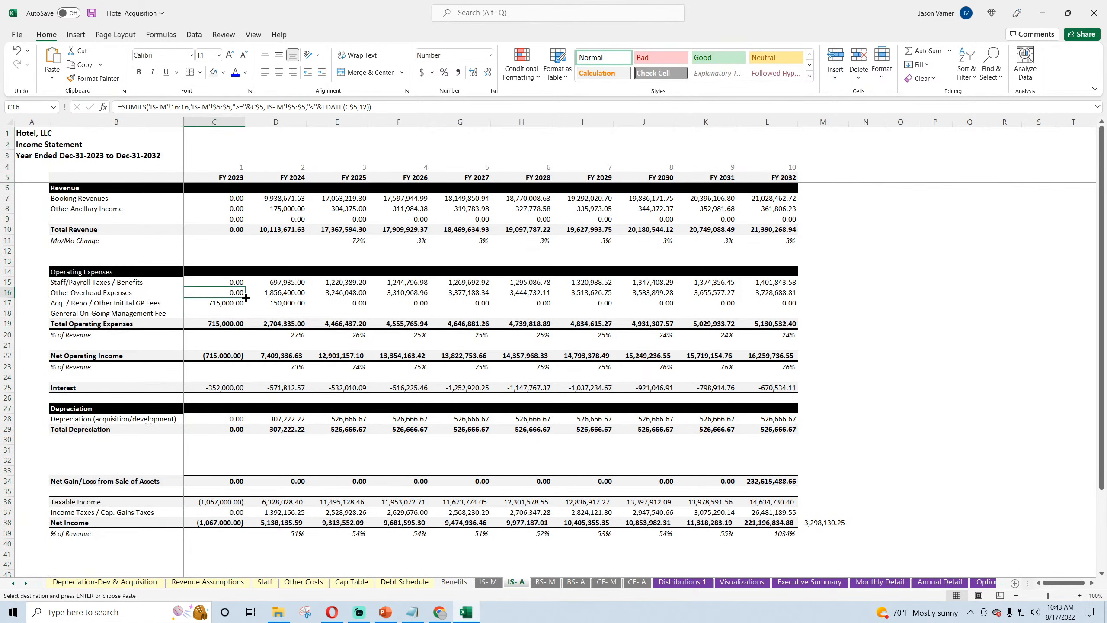
left_click_drag(245, 297, 781, 325)
left_click(781, 325)
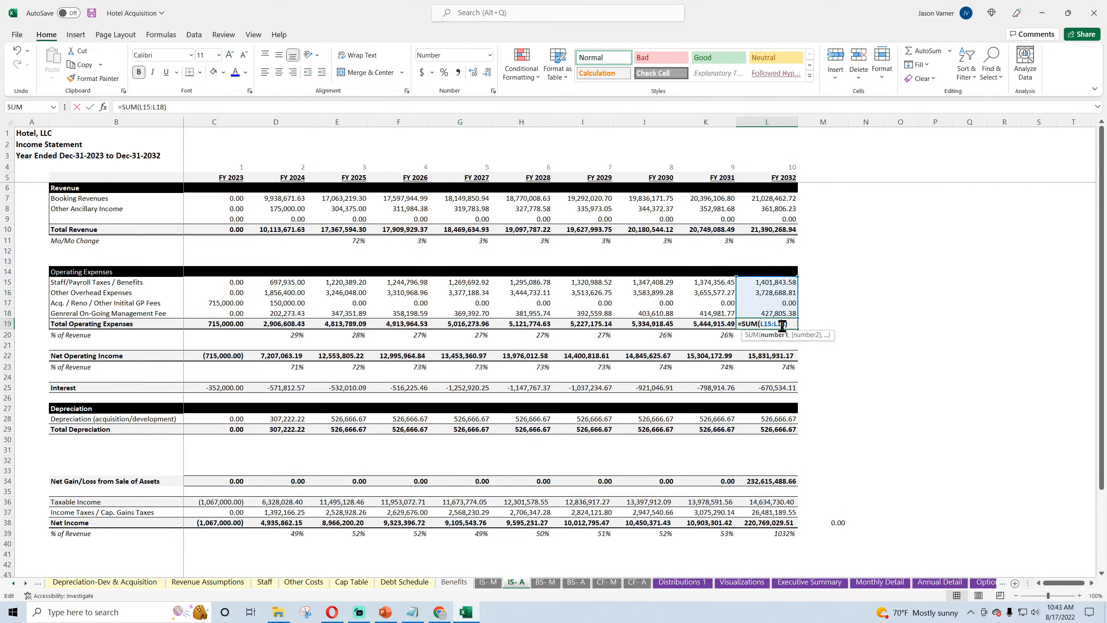
Step: Examine the net income check formula in M38 of IS- A and save the workbook
left_click(839, 522)
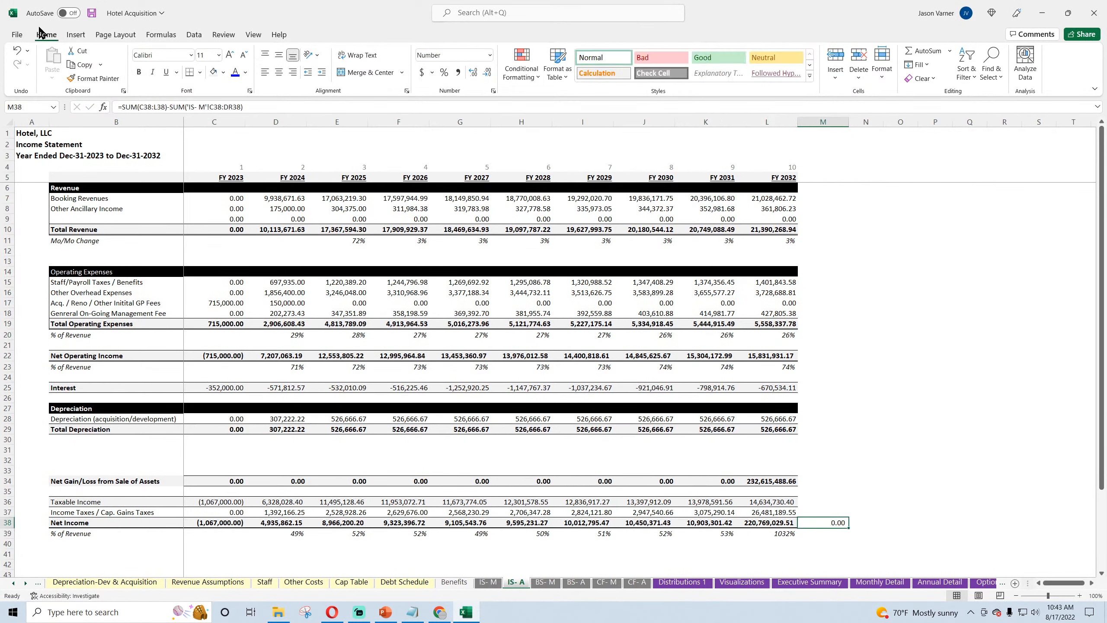
key("ctrl+s")
Step: Examine the check row on BS- M and the Customer Receipts and Other Operating Expenses formulas in DE9 and DE10 of CF- M
left_click(608, 584)
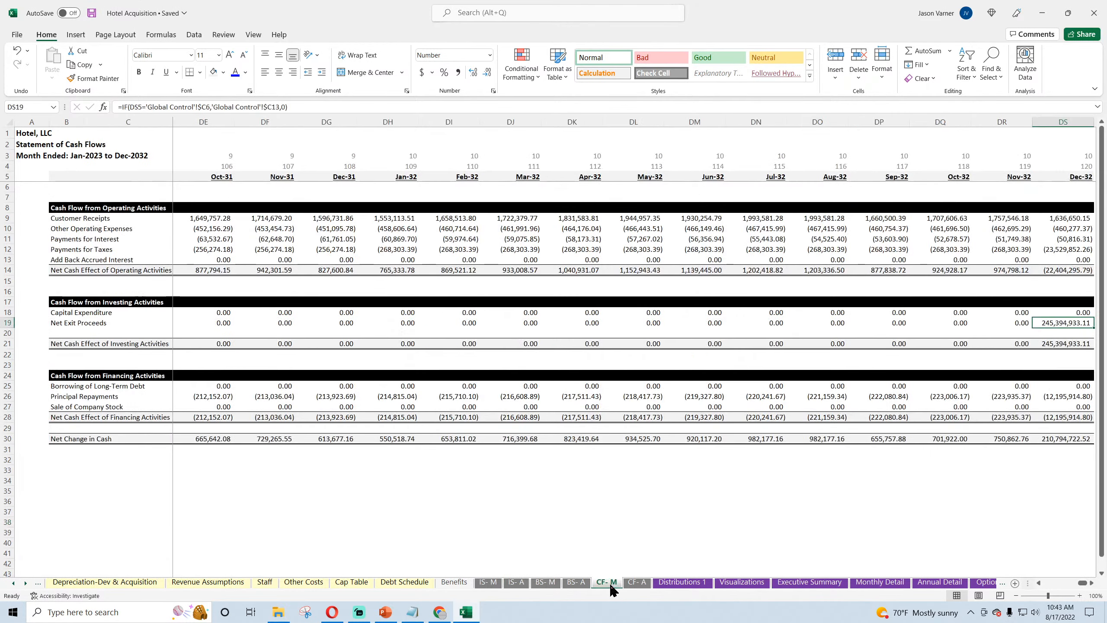
left_click(545, 583)
scroll(530, 491, "down", 3)
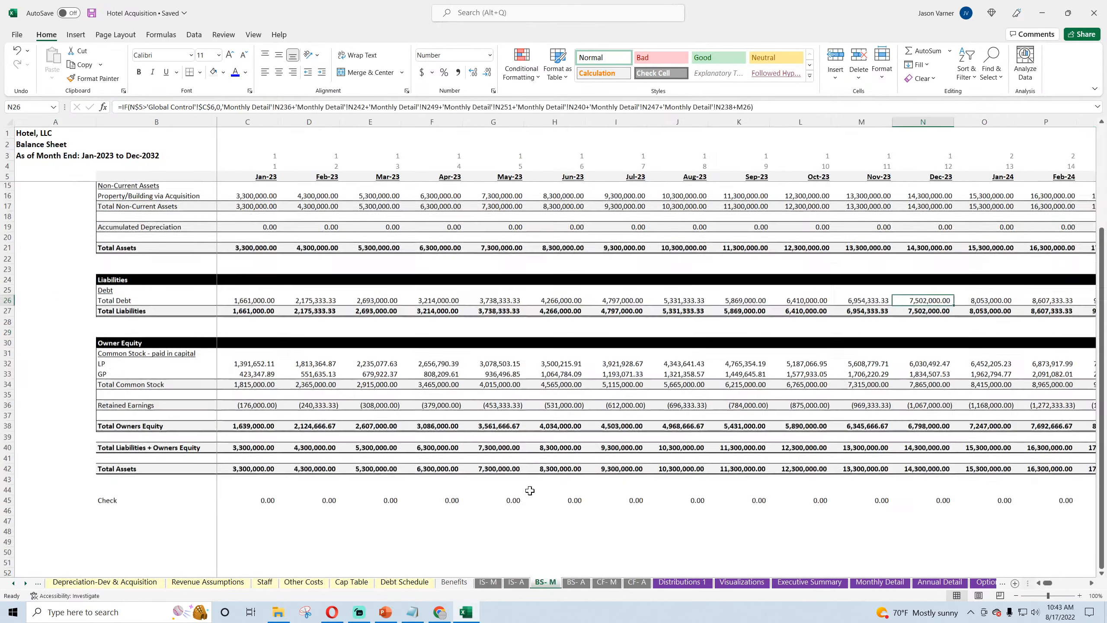
scroll(530, 490, "down", 1)
left_click_drag(1049, 583, 1087, 590)
left_click(604, 584)
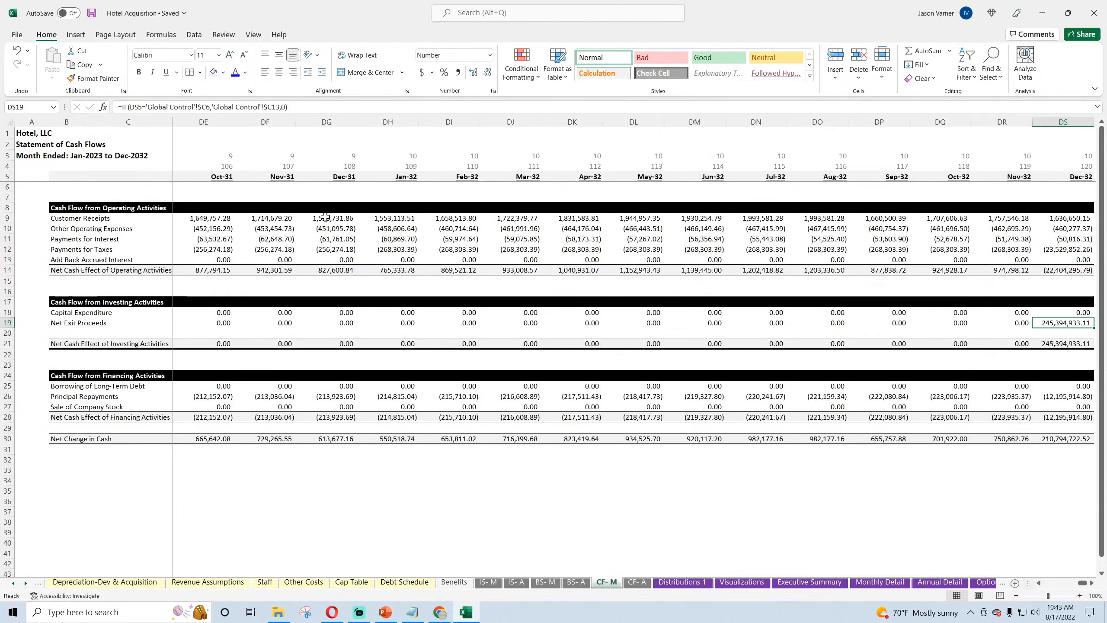
left_click(211, 218)
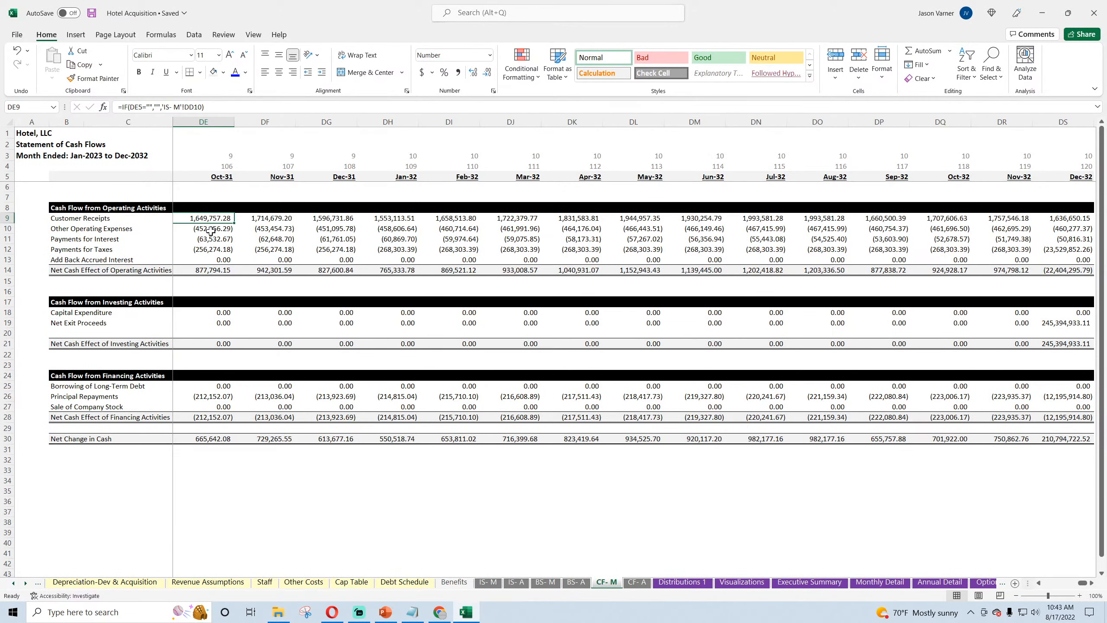
left_click(211, 229)
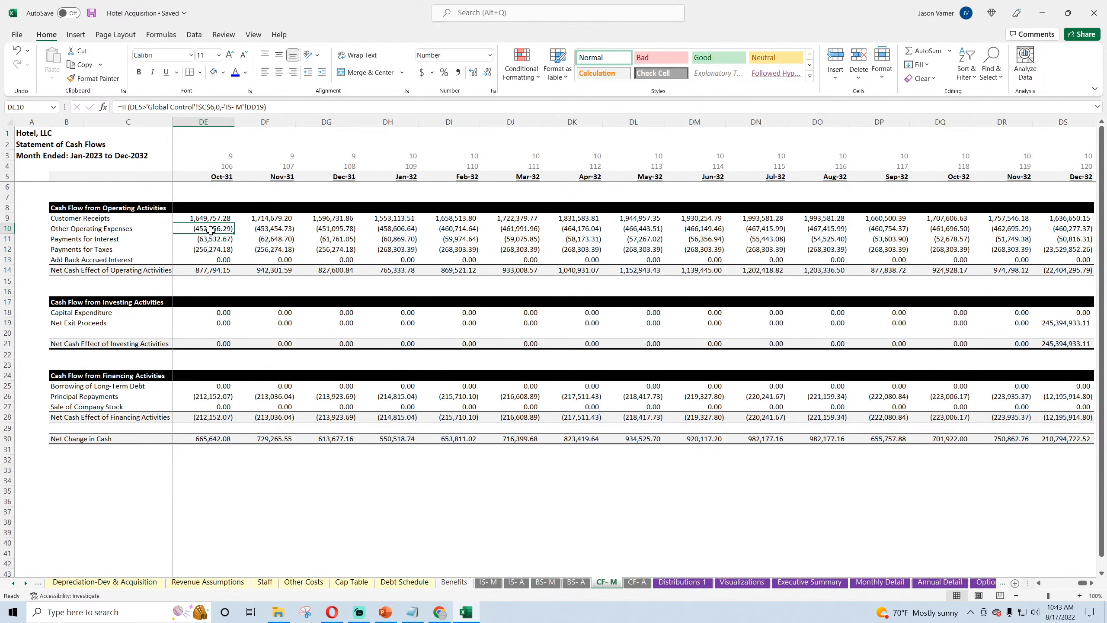
Step: Examine the initial GP fee formula in C17 and the on-going management fee formulas in C18 and D18 of IS- M
left_click(487, 583)
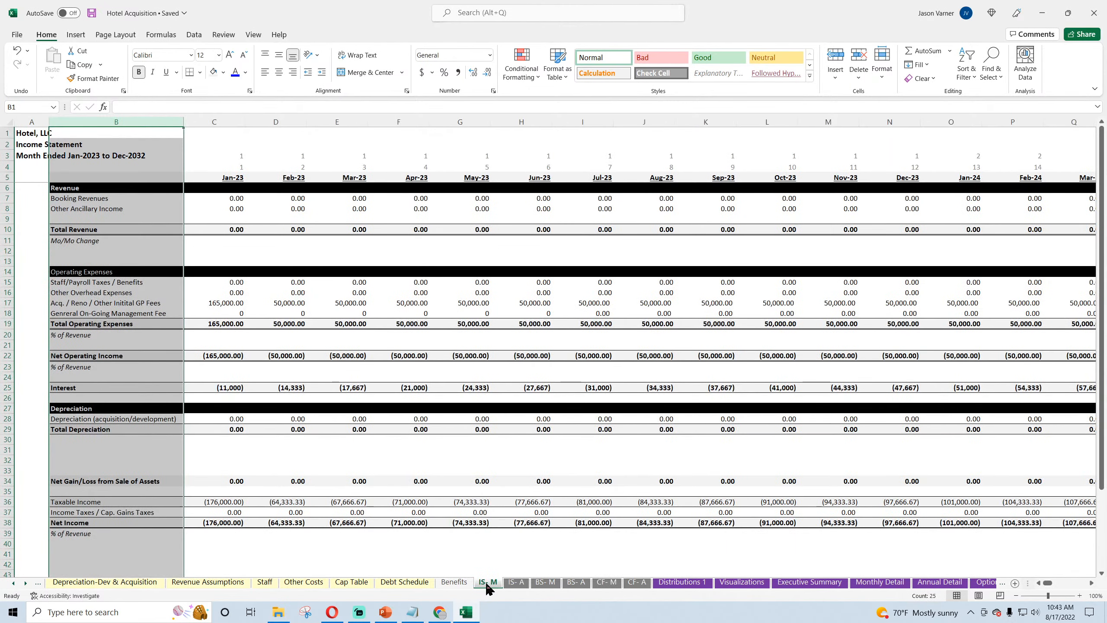
left_click(224, 303)
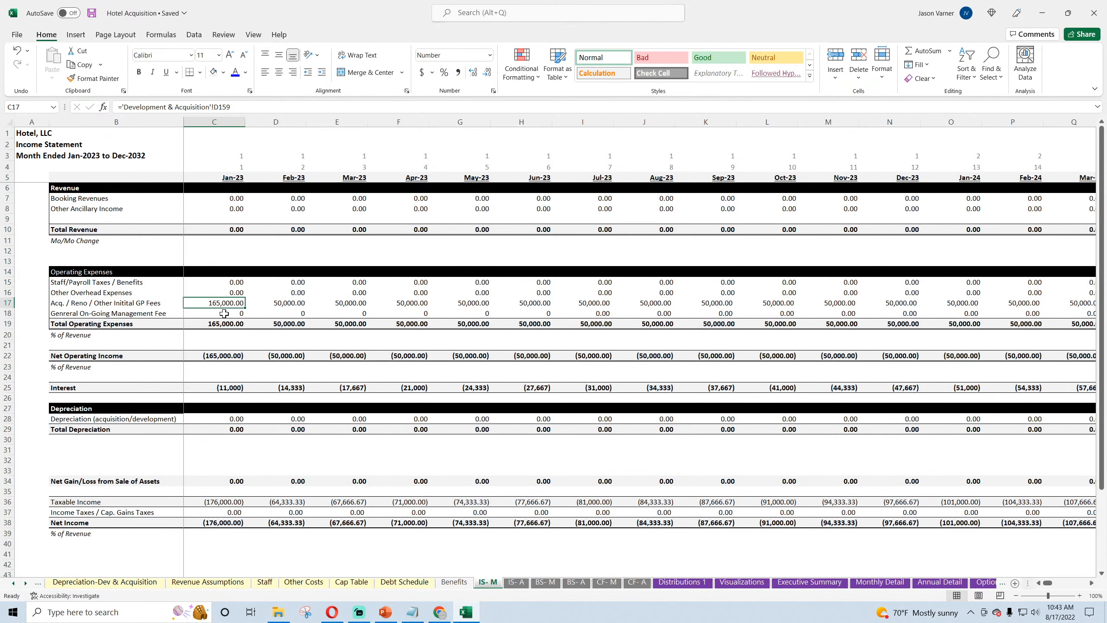
left_click(224, 314)
left_click(266, 313)
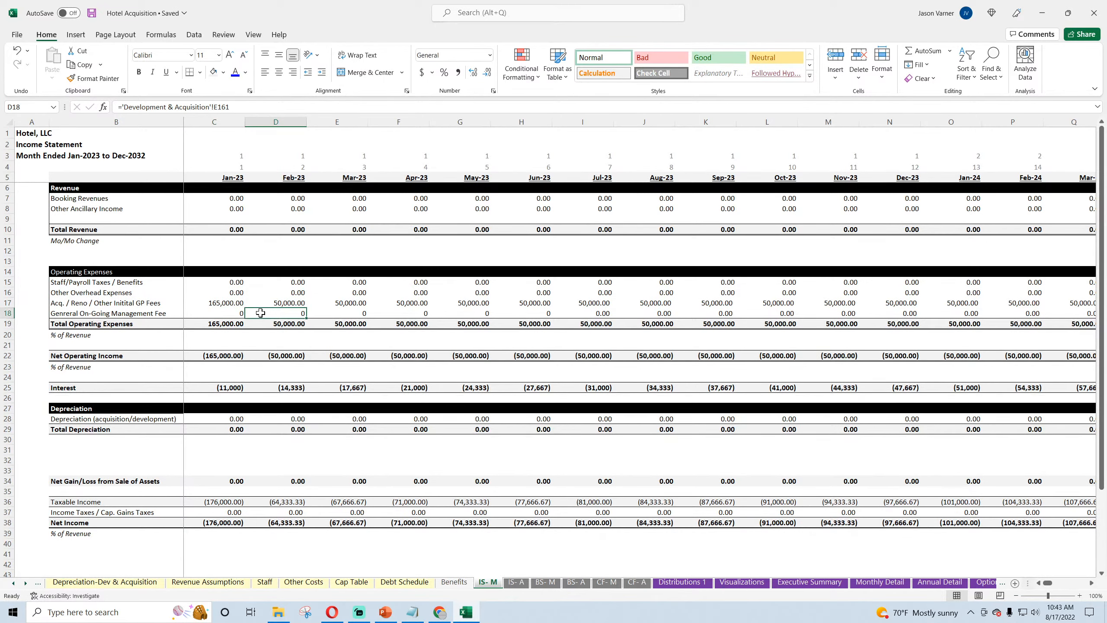
left_click_drag(1048, 584, 1047, 585)
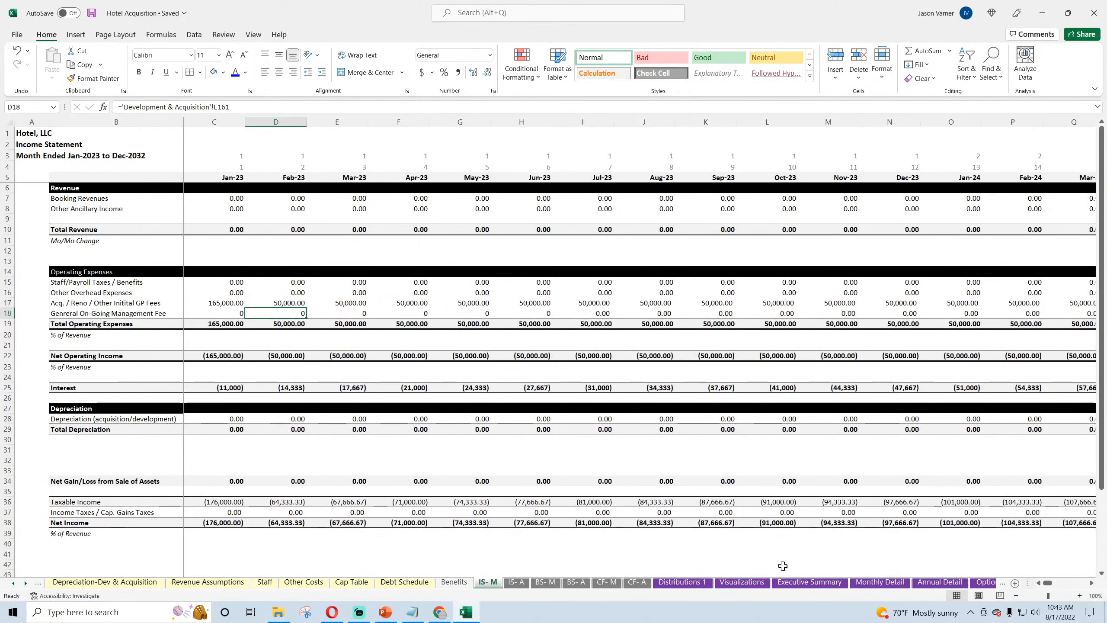
left_click(522, 586)
Step: Look over Monthly Detail and inspect the cash flow check in M33 of Executive Summary
left_click(882, 585)
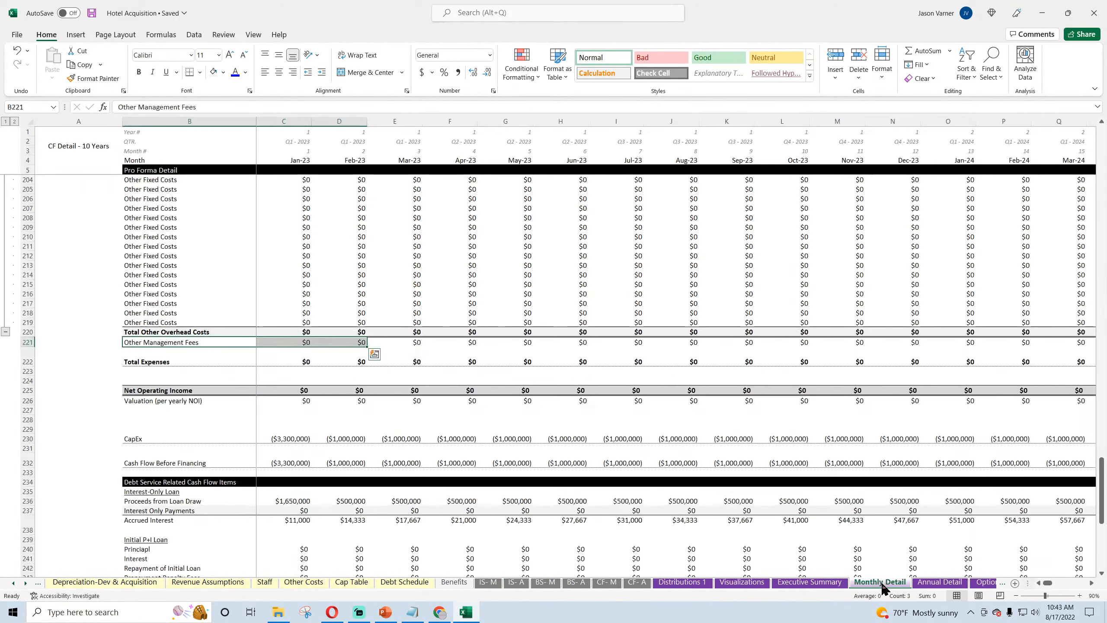
left_click(810, 582)
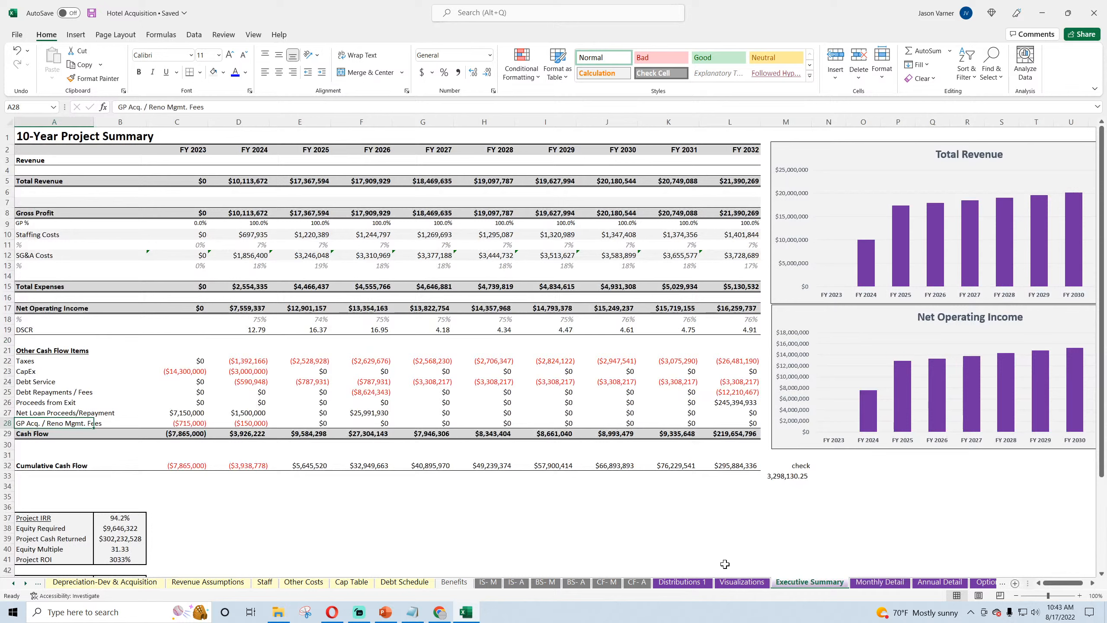
left_click(778, 477)
left_click(43, 352)
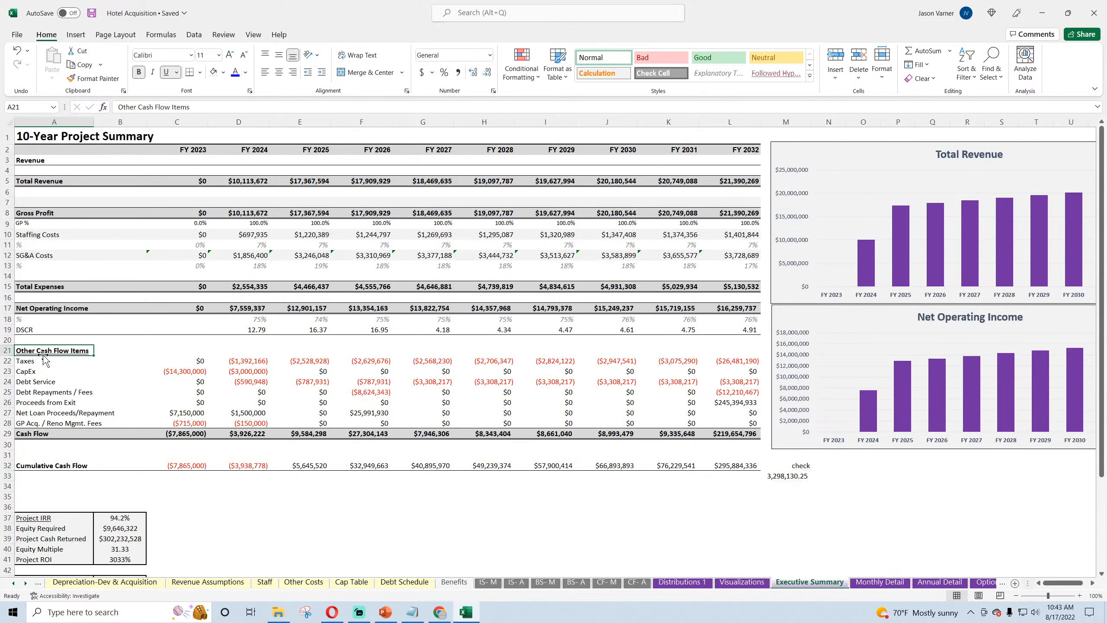
left_click_drag(42, 356, 41, 345)
left_click(38, 359)
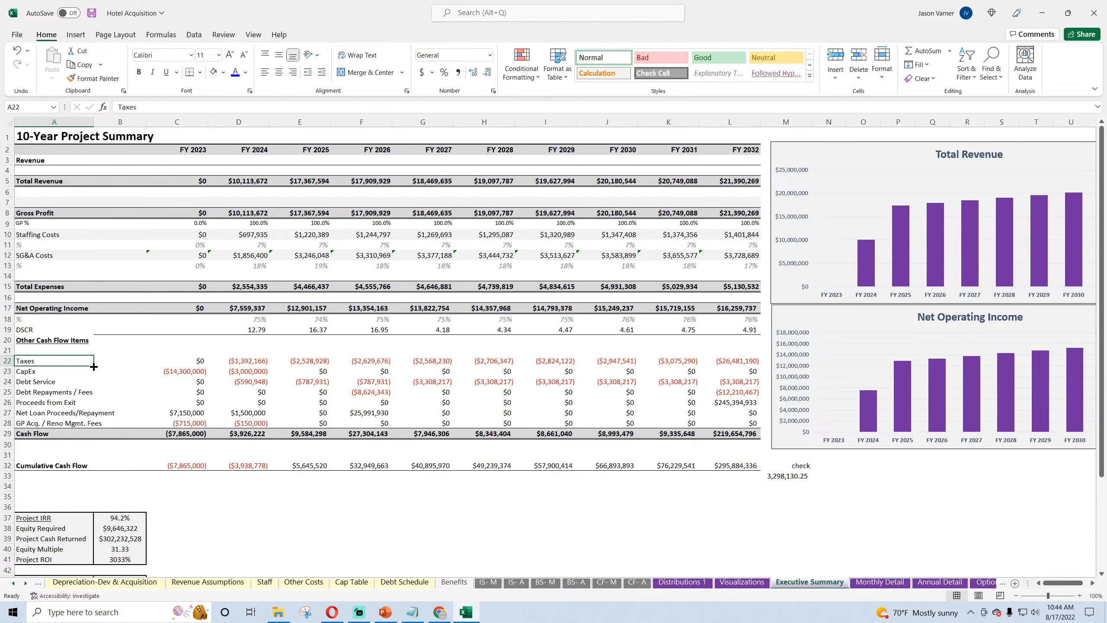
left_click(18, 51)
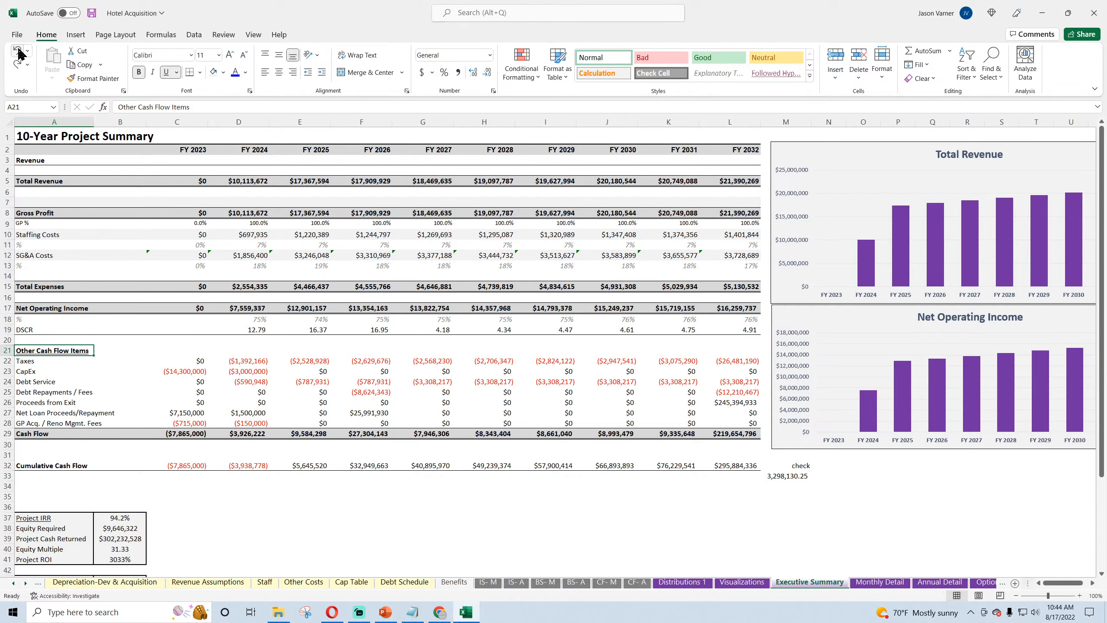
Step: Rename the SG&A Costs label in A12 of Executive Summary as "SG&A Costs / Mgmt. Fees"
left_click(38, 254)
double_click(67, 255)
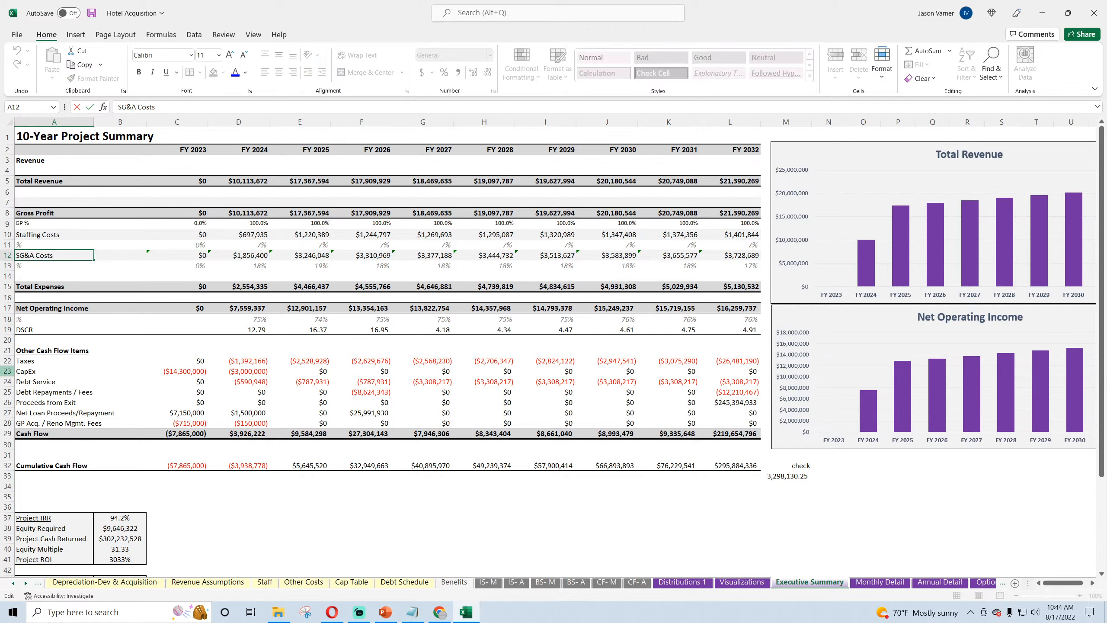
type("/ M")
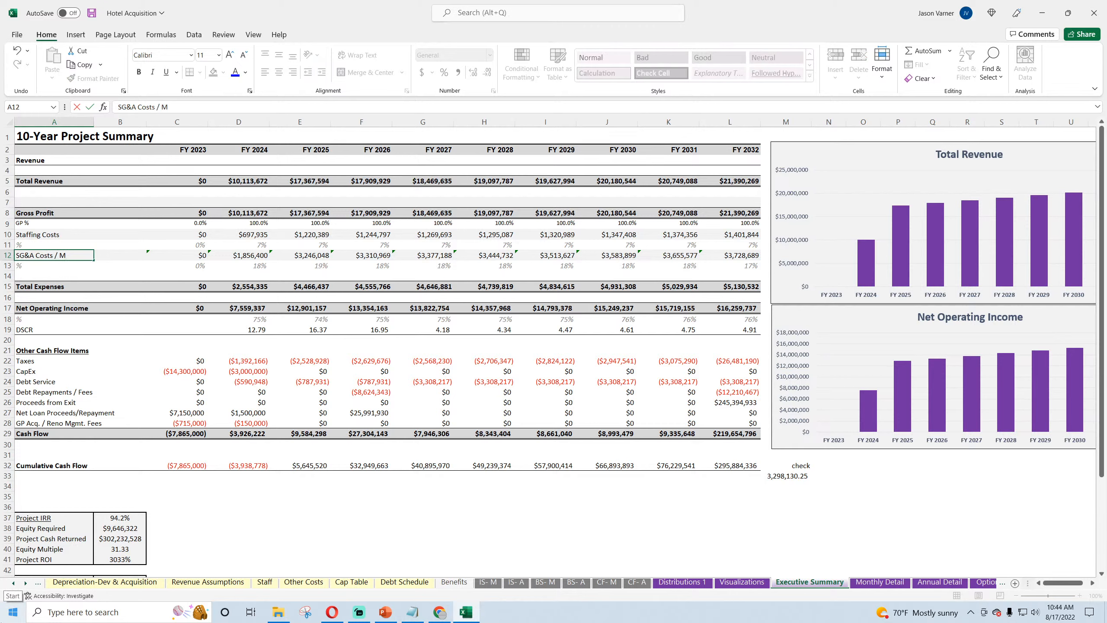
type("gmt. Fees")
key("Return")
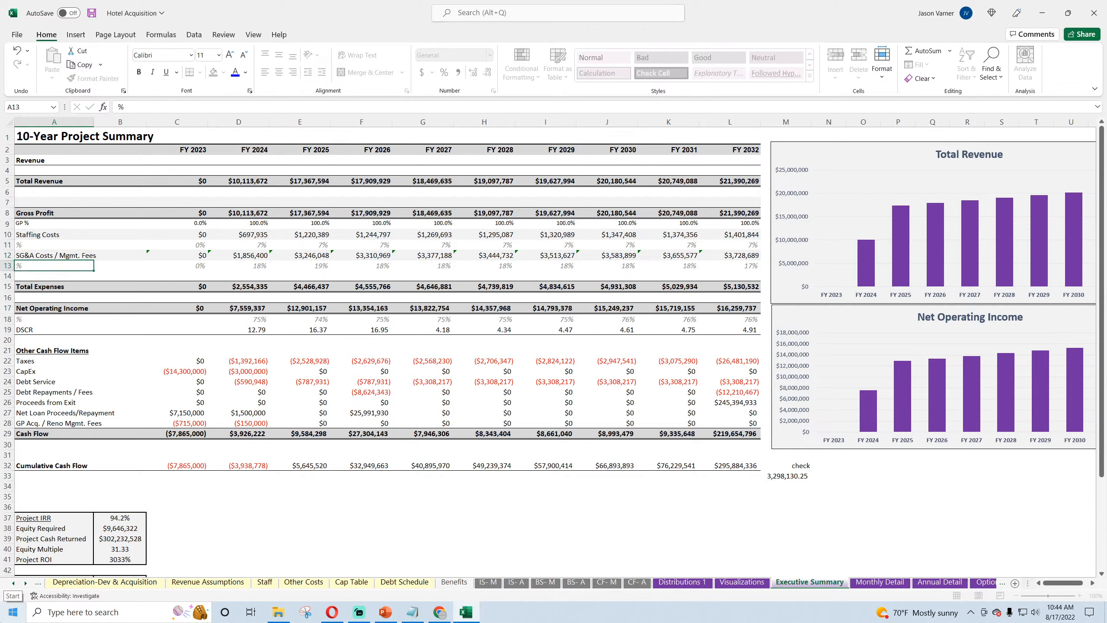
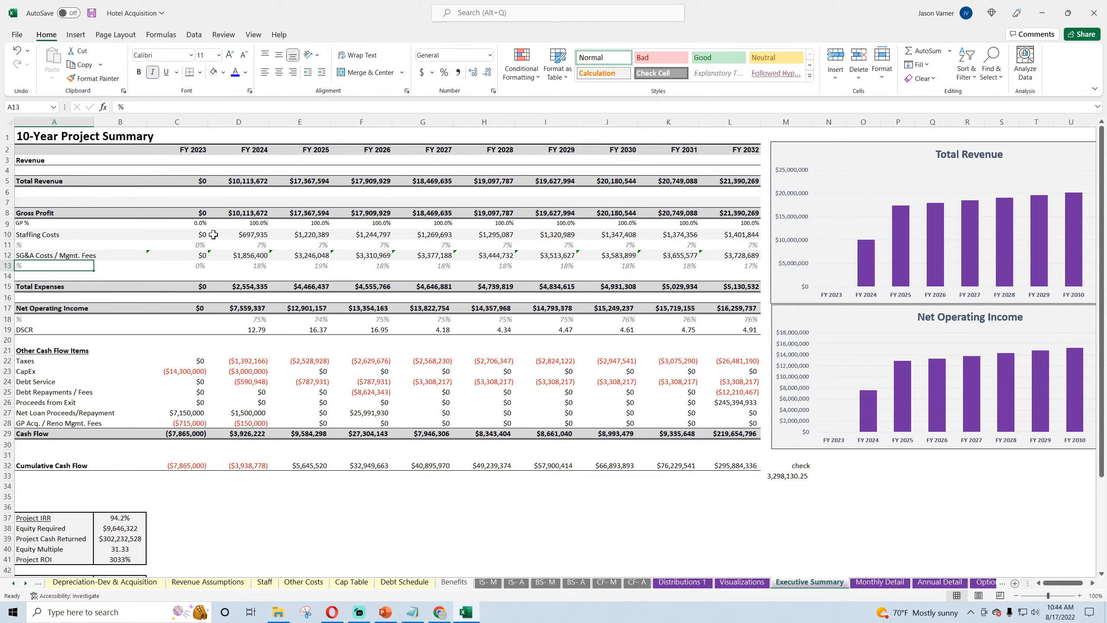
Step: Extend the SG&A Costs / Mgmt. Fees formula in C12 to add the Other Management Fees from C221 of Annual Detail
left_click(194, 254)
left_click(211, 104)
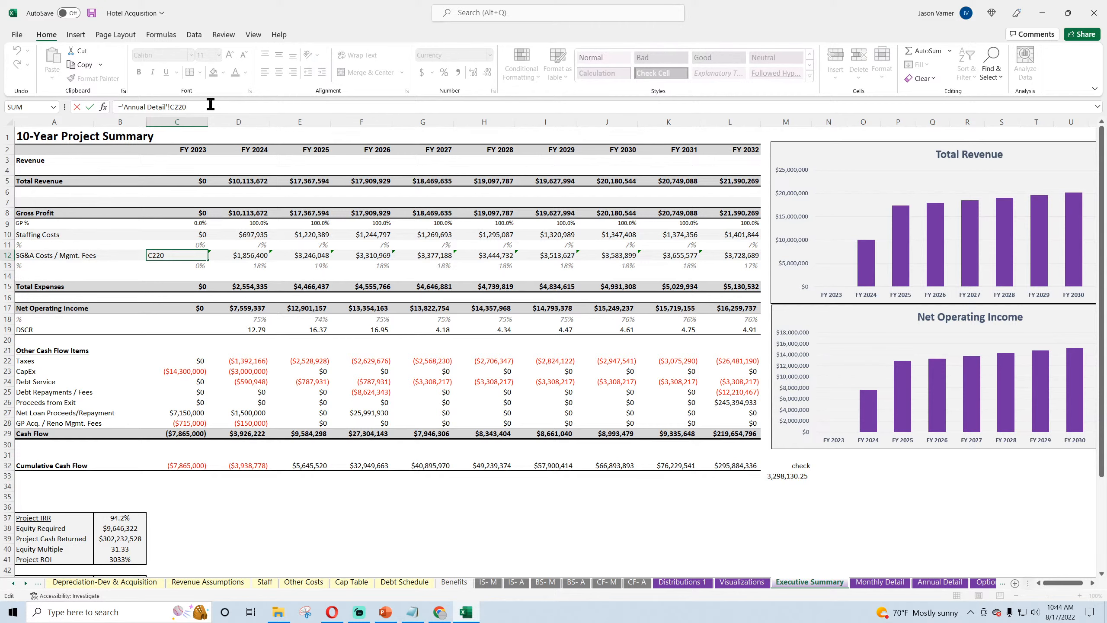
type("+")
left_click(940, 585)
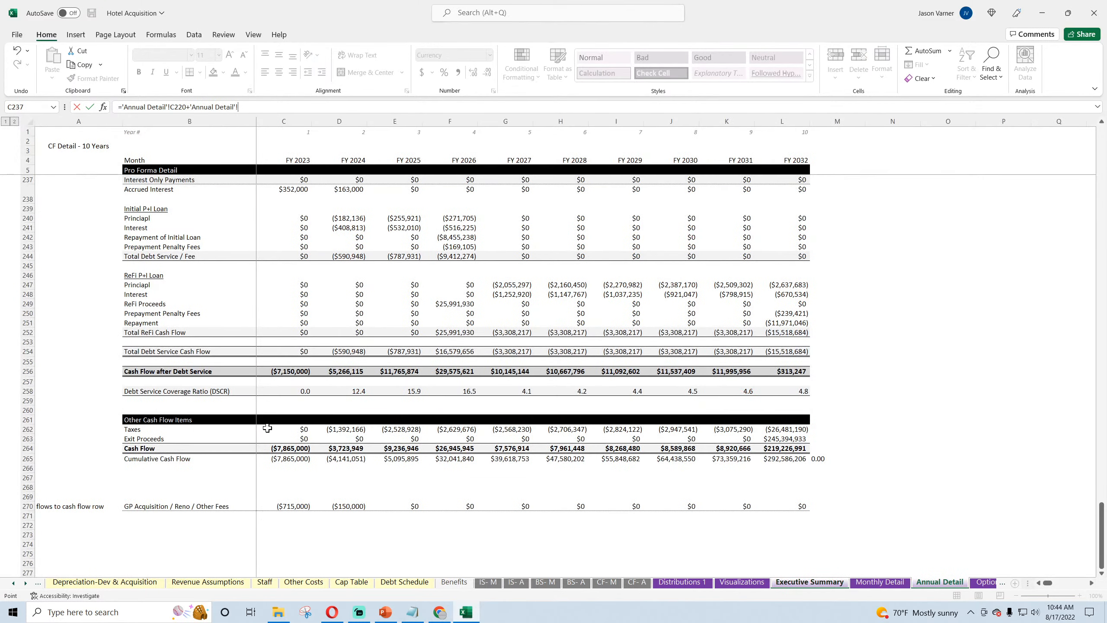
scroll(267, 429, "up", 4)
scroll(260, 408, "up", 4)
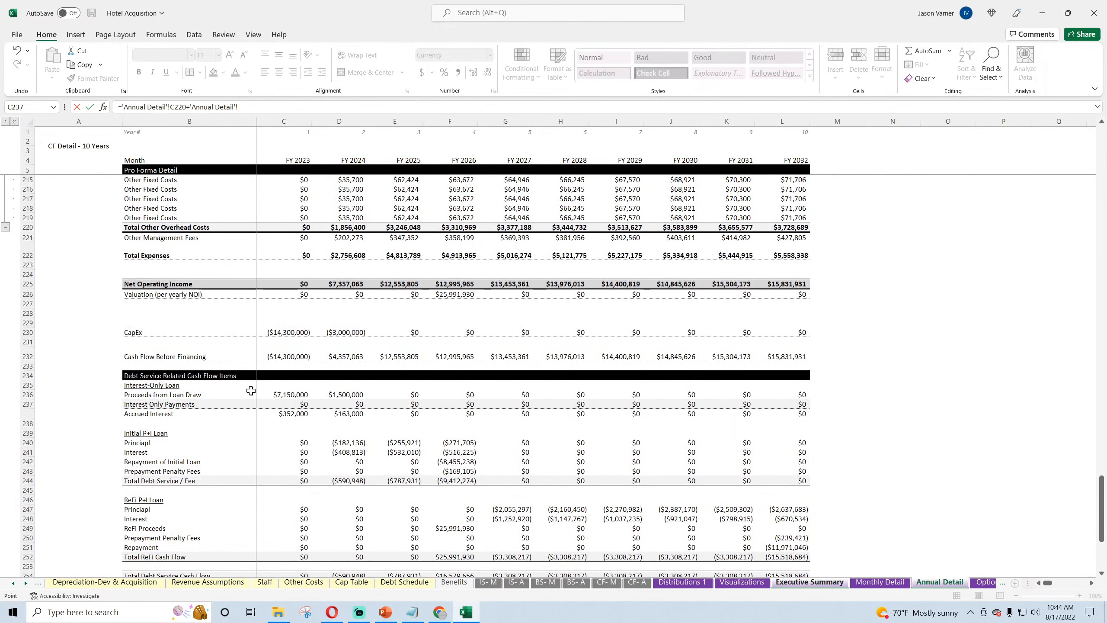
left_click(298, 236)
key("Return")
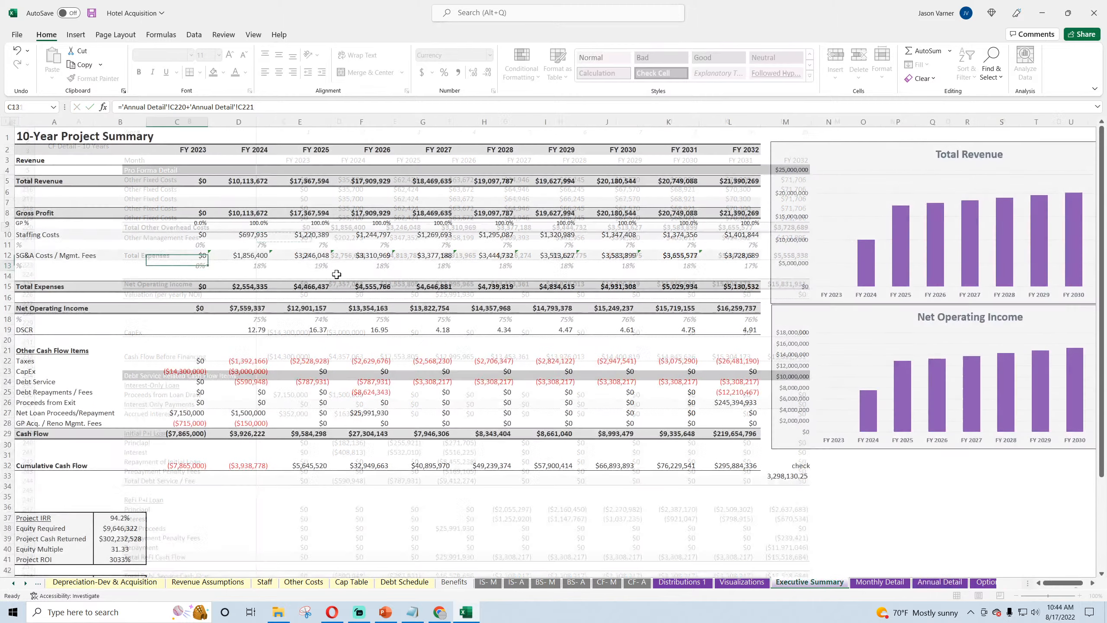
Step: Fill the C12 formula across row 12 through FY 2032
left_click(204, 257)
left_click_drag(210, 260, 741, 259)
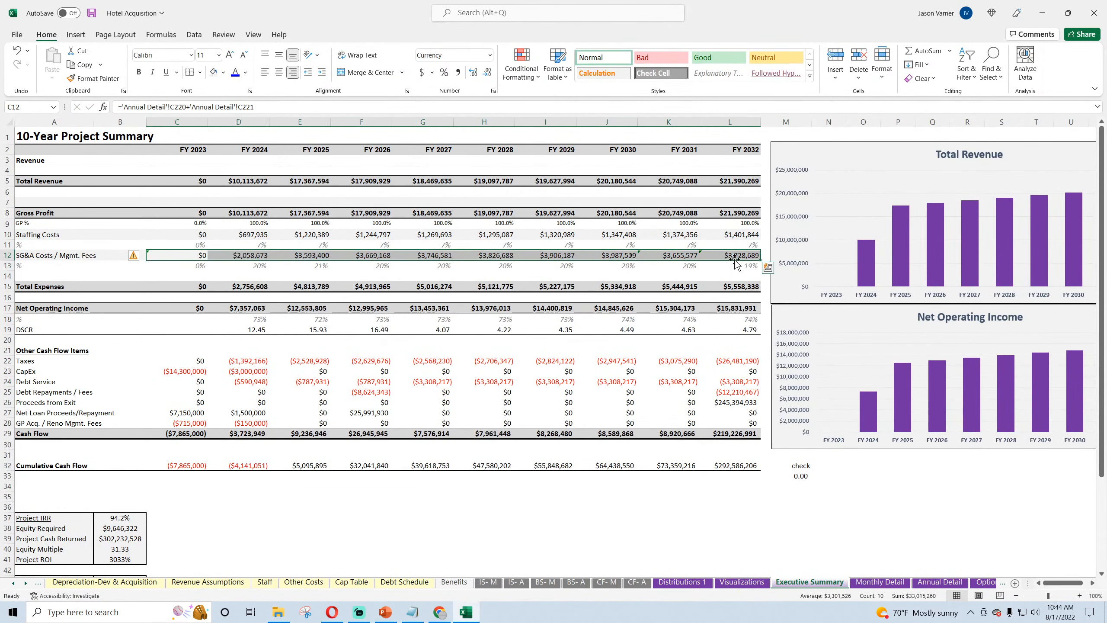
left_click(721, 530)
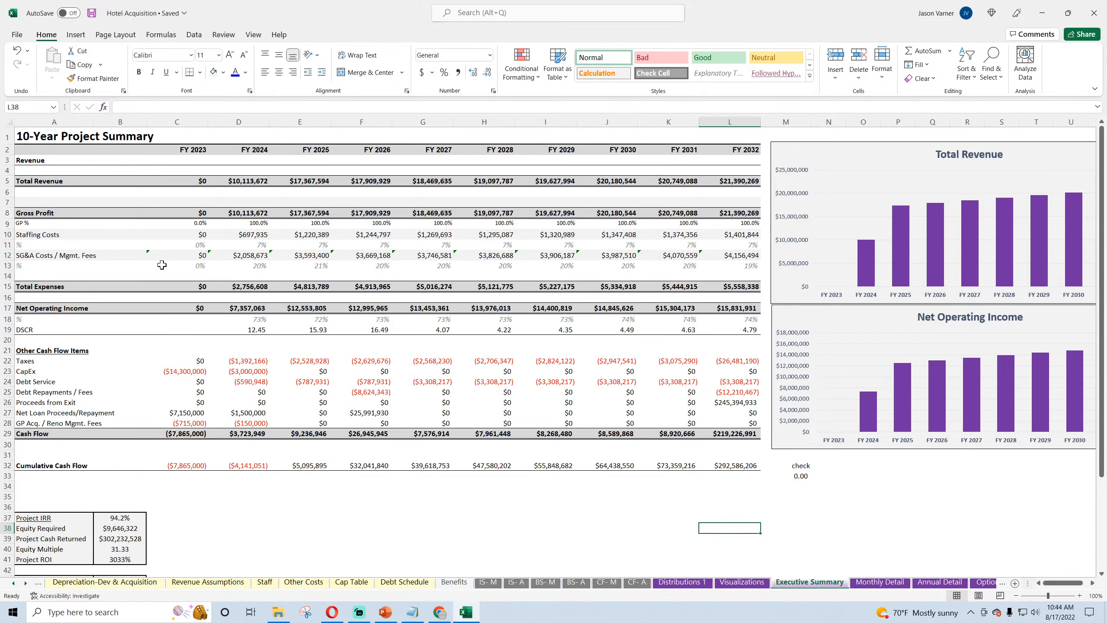
Step: Save the workbook and clear all content and formatting of the highlighted sponsor fee note in K5:L7 of Optional CF Waterfall
left_click(880, 582)
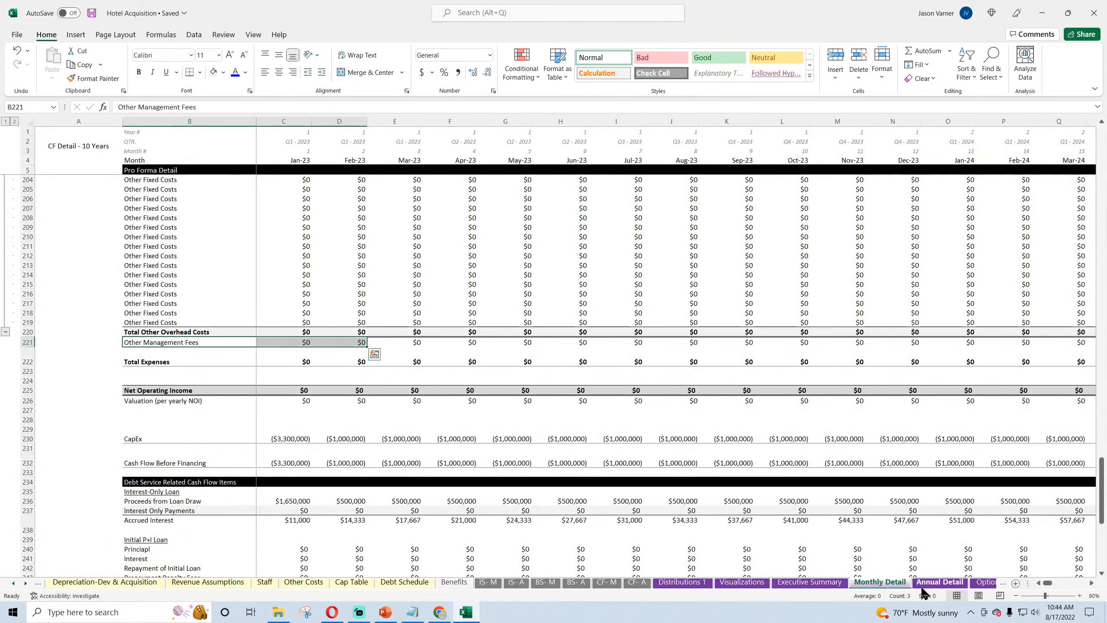
left_click(981, 582)
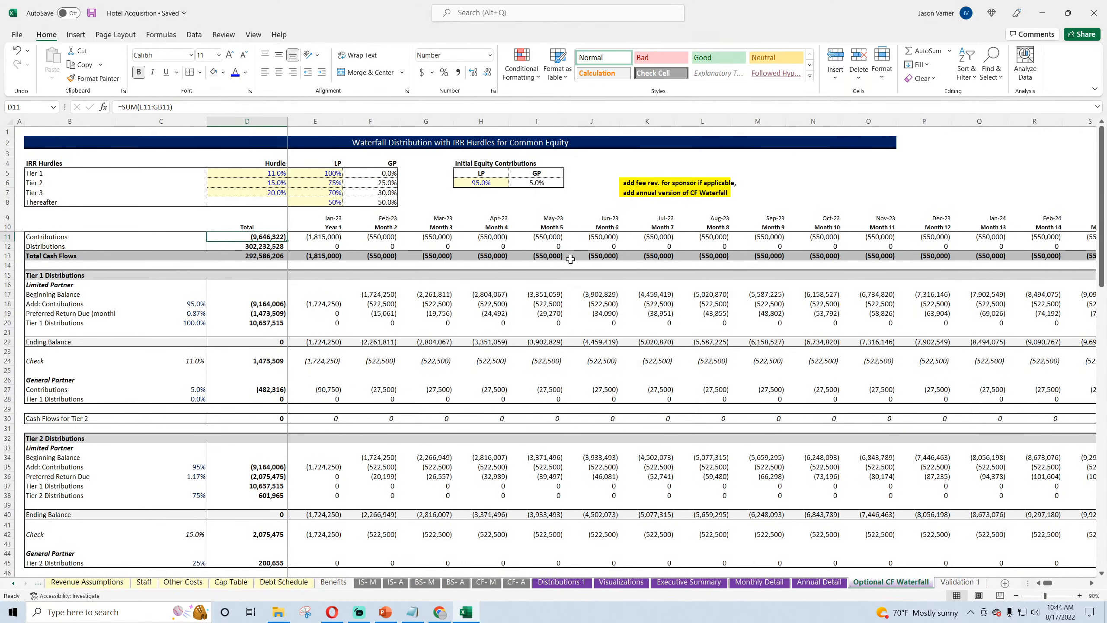
left_click(92, 13)
left_click_drag(634, 177, 719, 194)
left_click(920, 79)
left_click(931, 97)
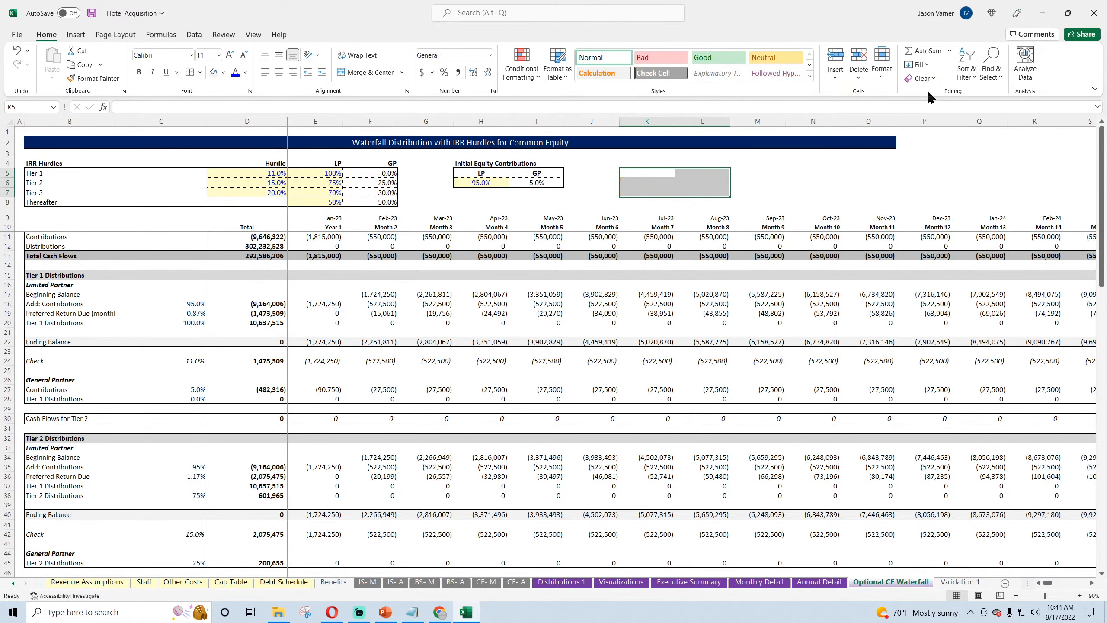
left_click(811, 192)
Step: Insert a blank row above the Thereafter row in the Sponsor (GP) Cash Flows block
scroll(234, 317, "down", 18)
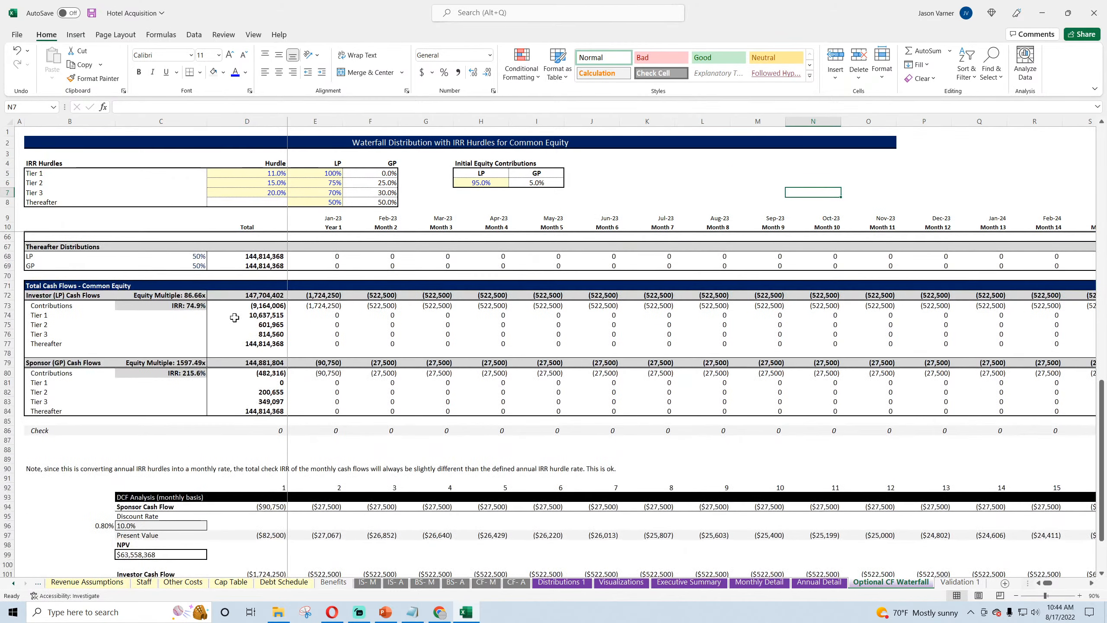
scroll(234, 317, "down", 4)
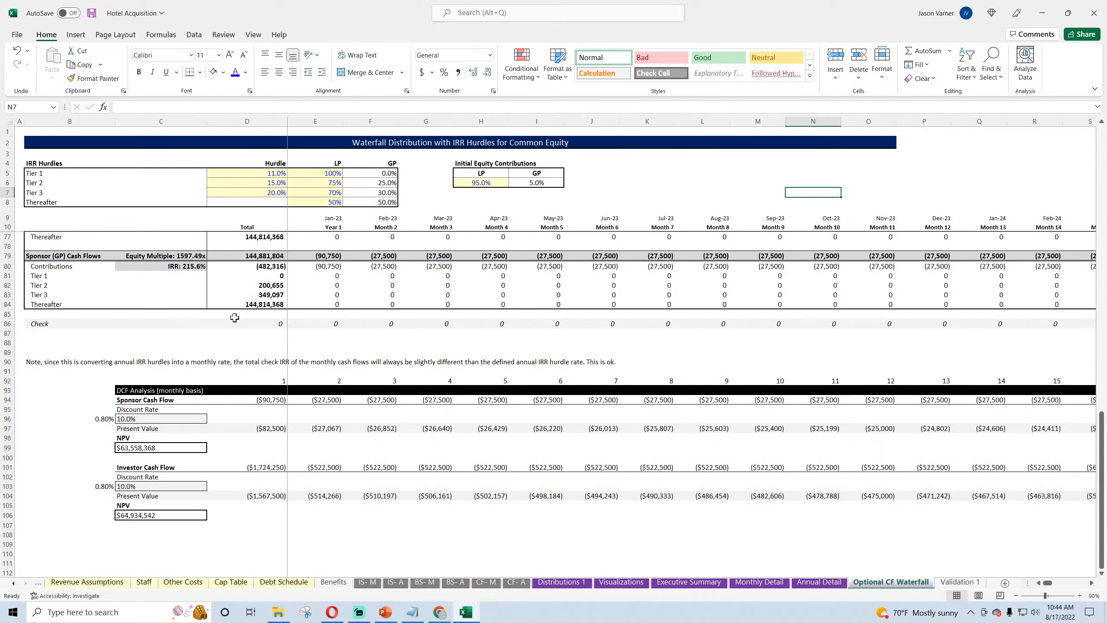
scroll(234, 318, "up", 4)
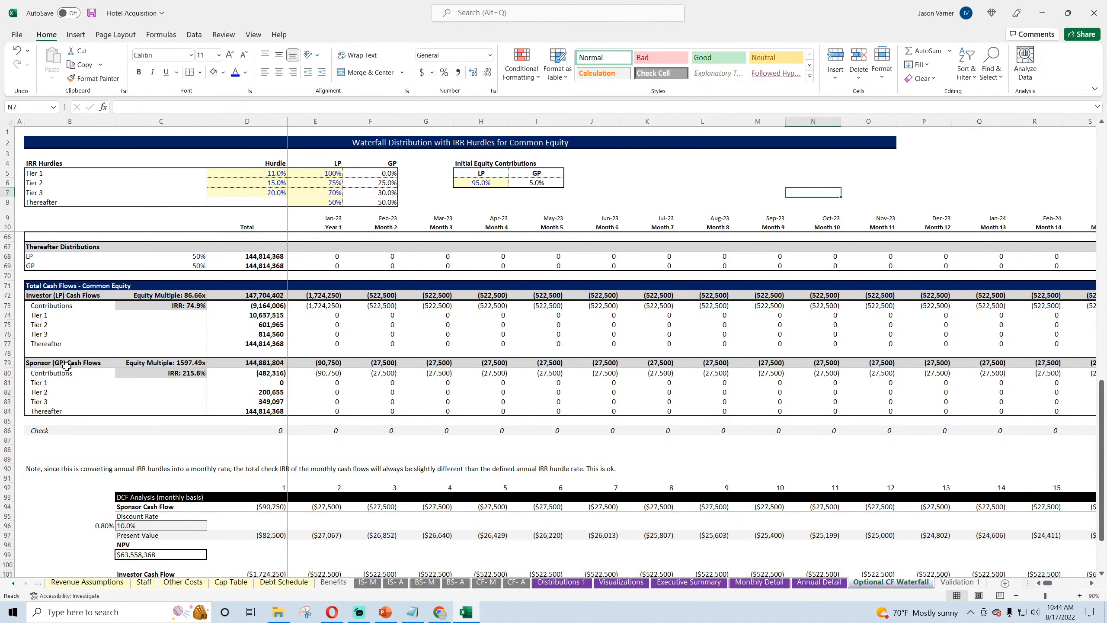
left_click(38, 411)
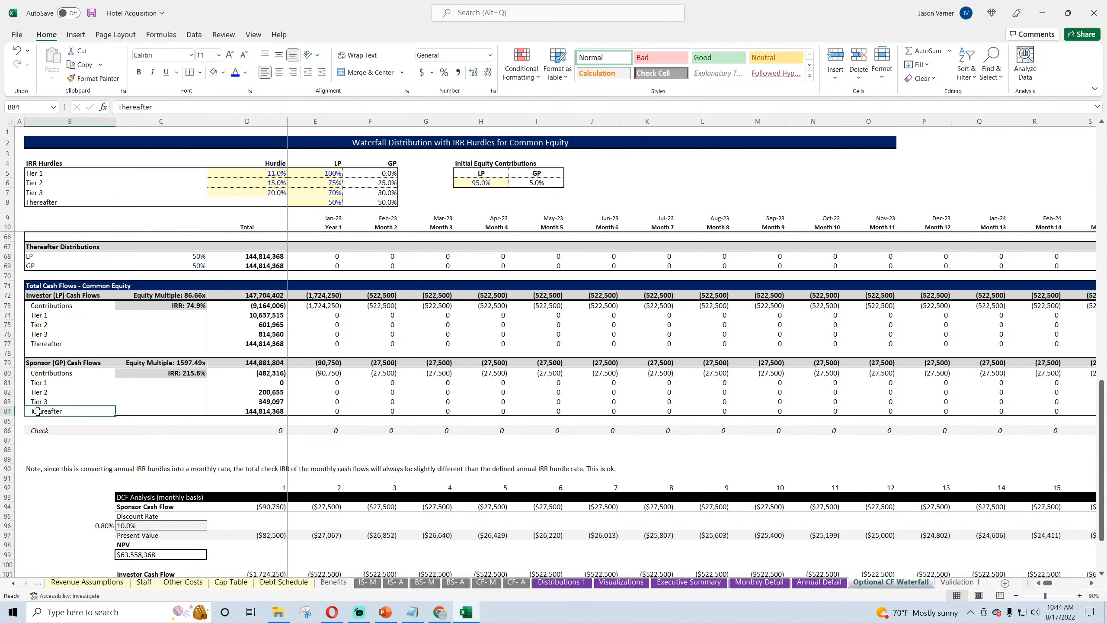
right_click(2, 411)
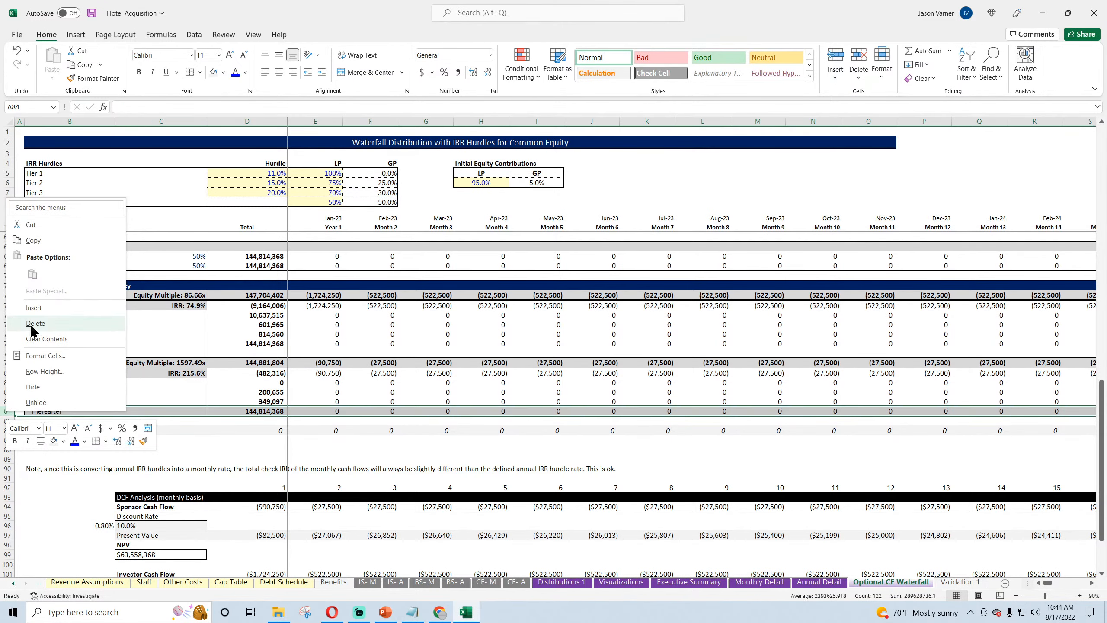
left_click(31, 326)
Step: Move the sponsor's Thereafter row up into the blank row 84
left_click(6, 420)
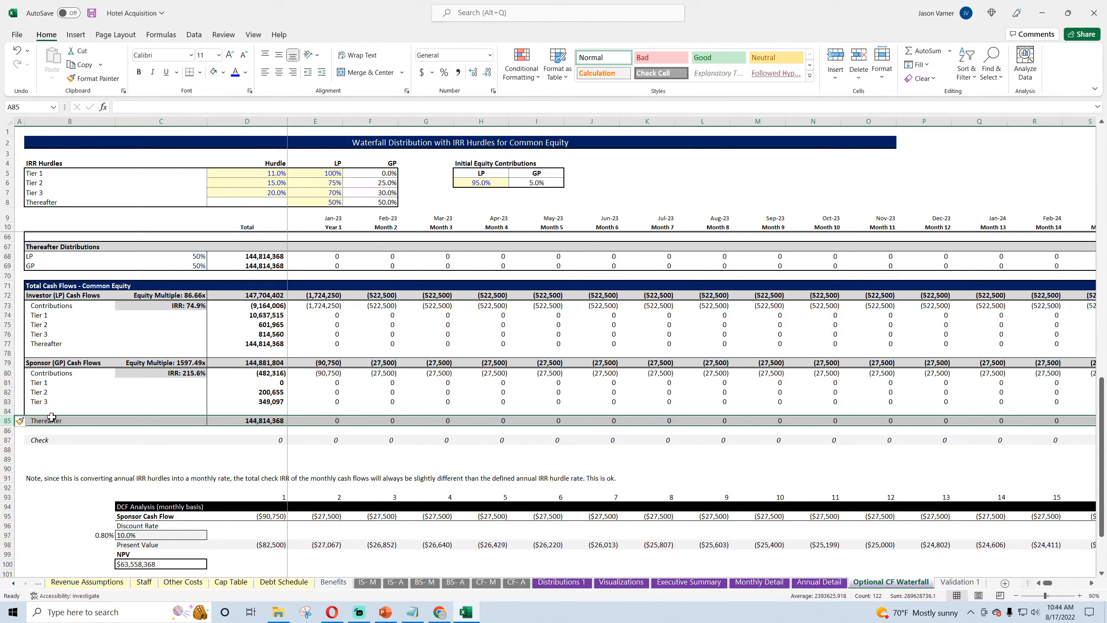
left_click_drag(52, 417, 69, 409)
left_click(575, 335)
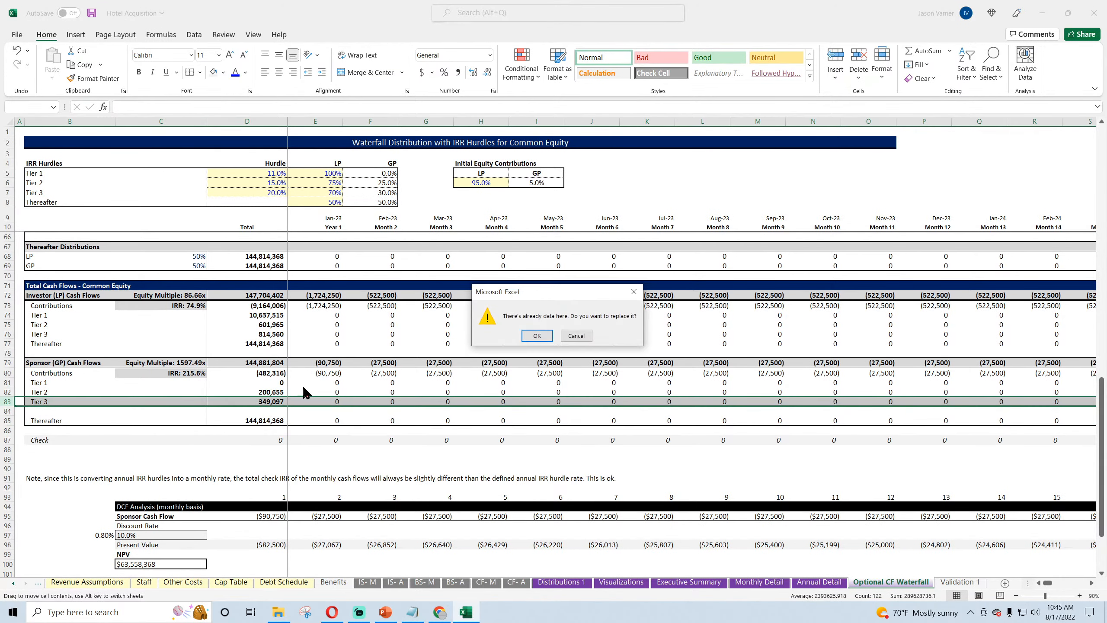
left_click(575, 335)
left_click_drag(161, 417, 159, 410)
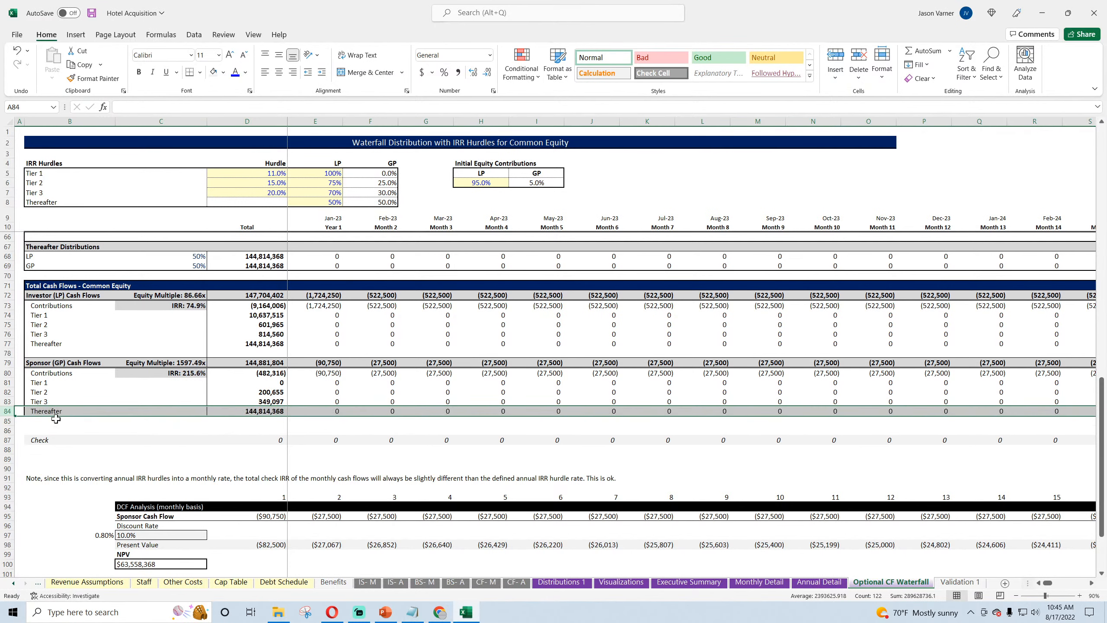
Step: Undo the move of the sponsor's Thereafter row
left_click(52, 422)
left_click(2, 410)
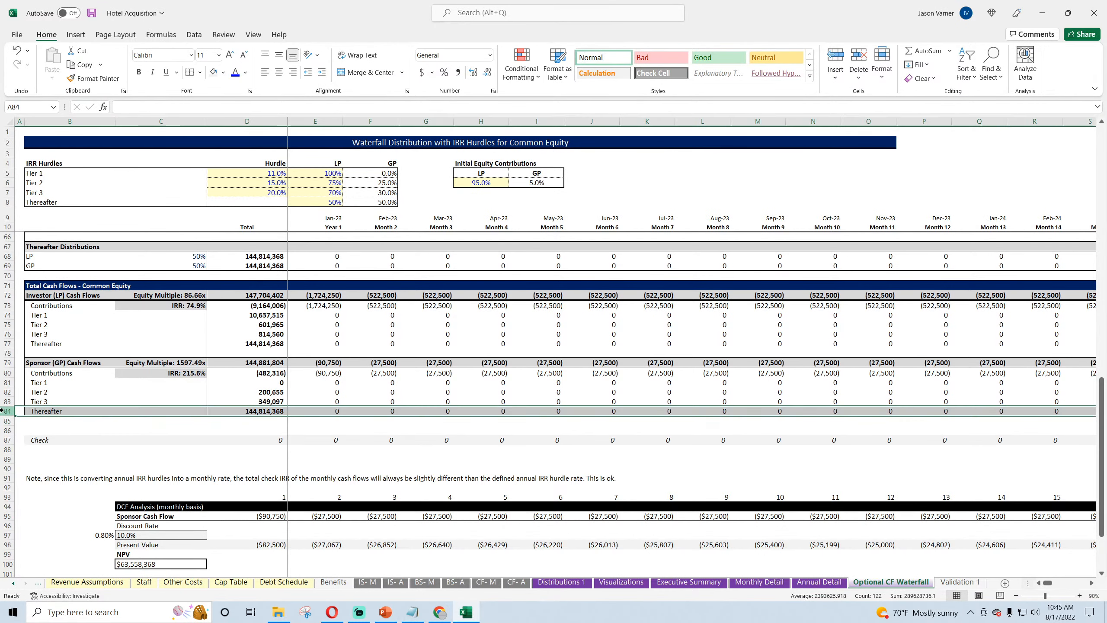
left_click(200, 72)
left_click(18, 51)
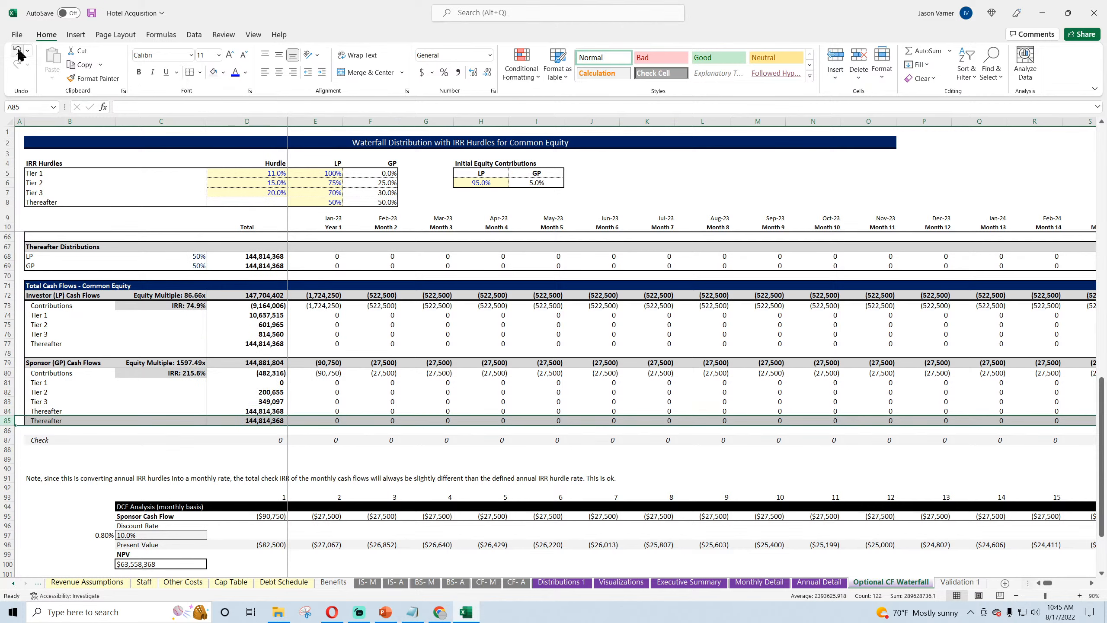
left_click(18, 52)
left_click(51, 370)
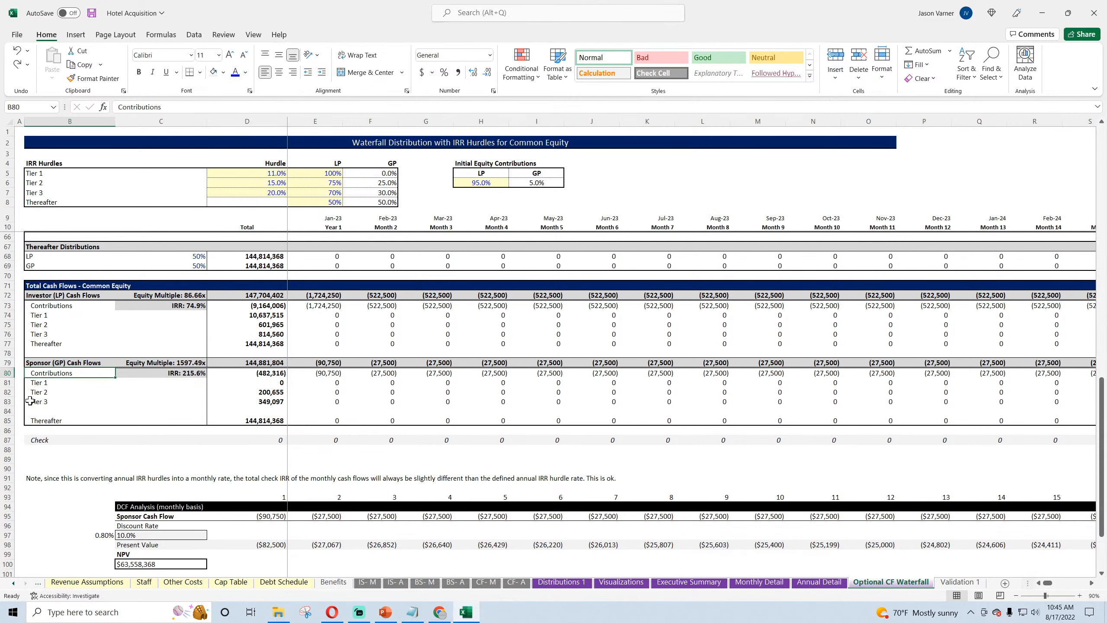
Step: Remove all borders from the sponsor's Thereafter row 85 and move the row up into row 84
left_click(7, 421)
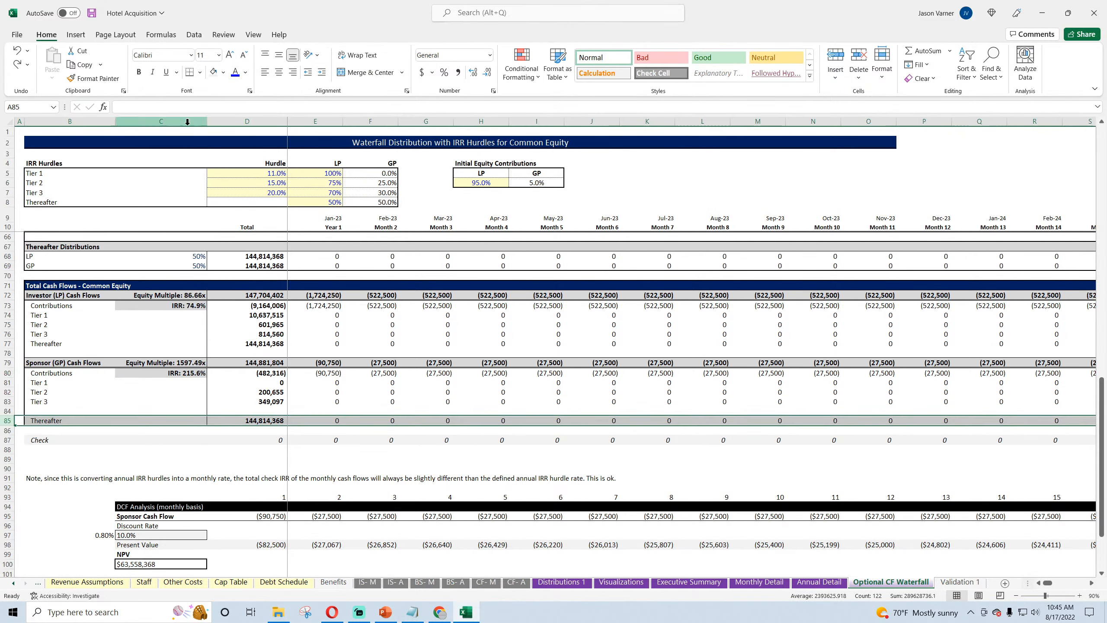
left_click(201, 72)
left_click(219, 182)
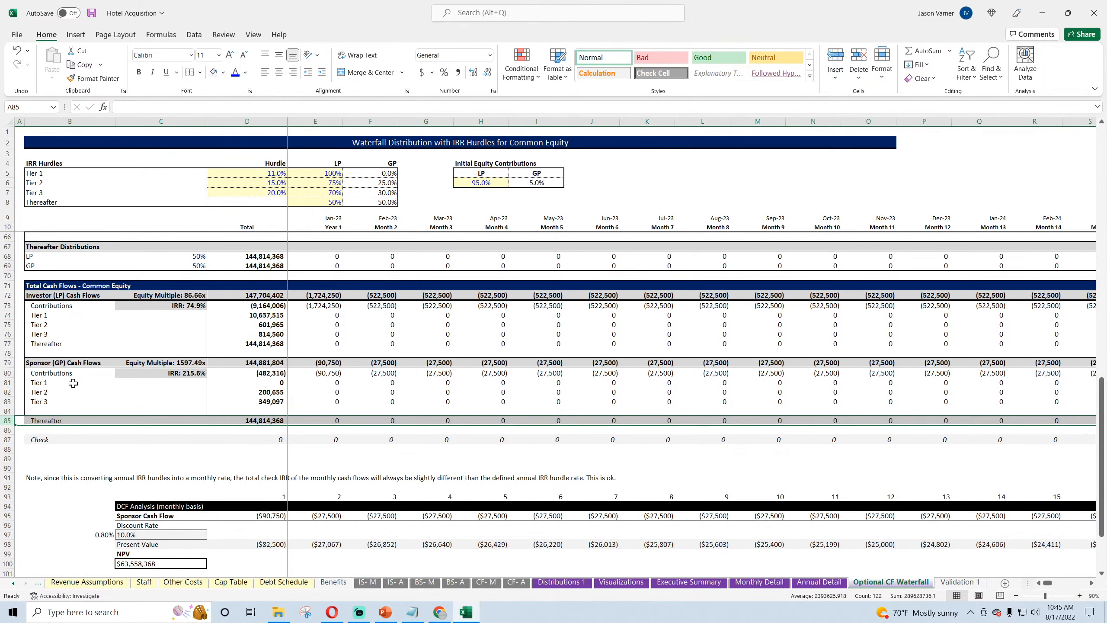
left_click_drag(58, 425, 59, 412)
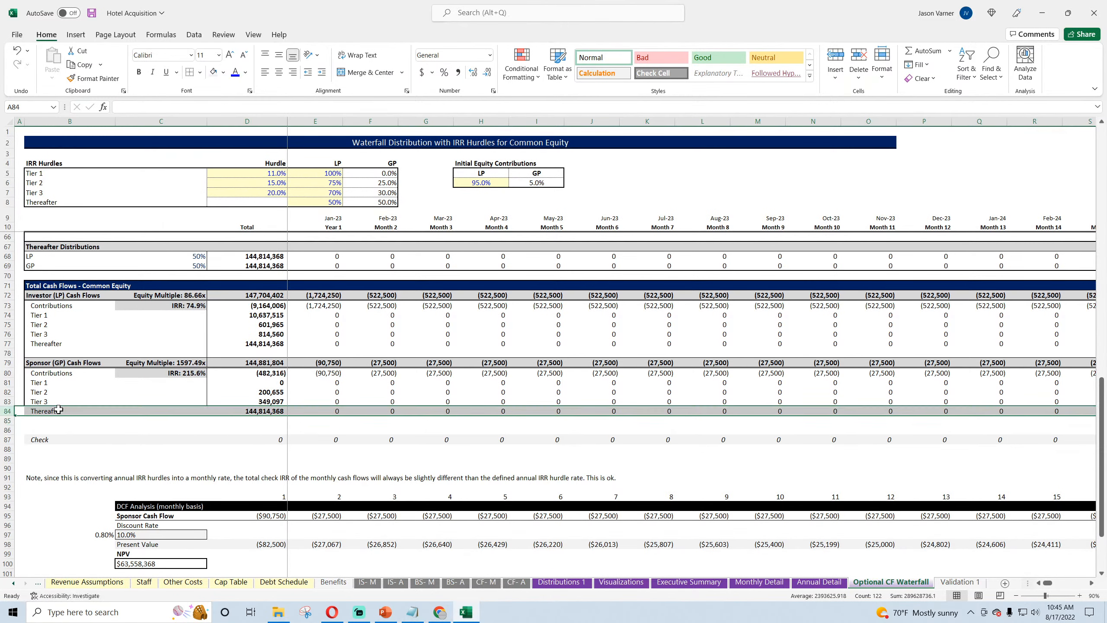
Step: Copy the Thereafter total formula in D84 down into D85
left_click(80, 412)
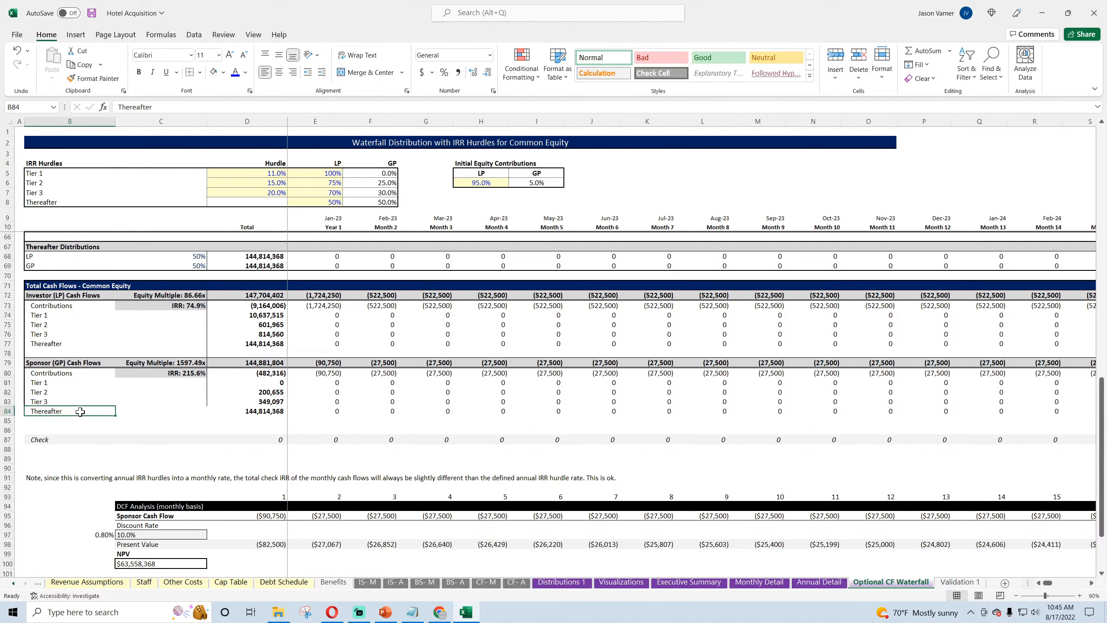
left_click(275, 411)
left_click_drag(287, 415, 286, 423)
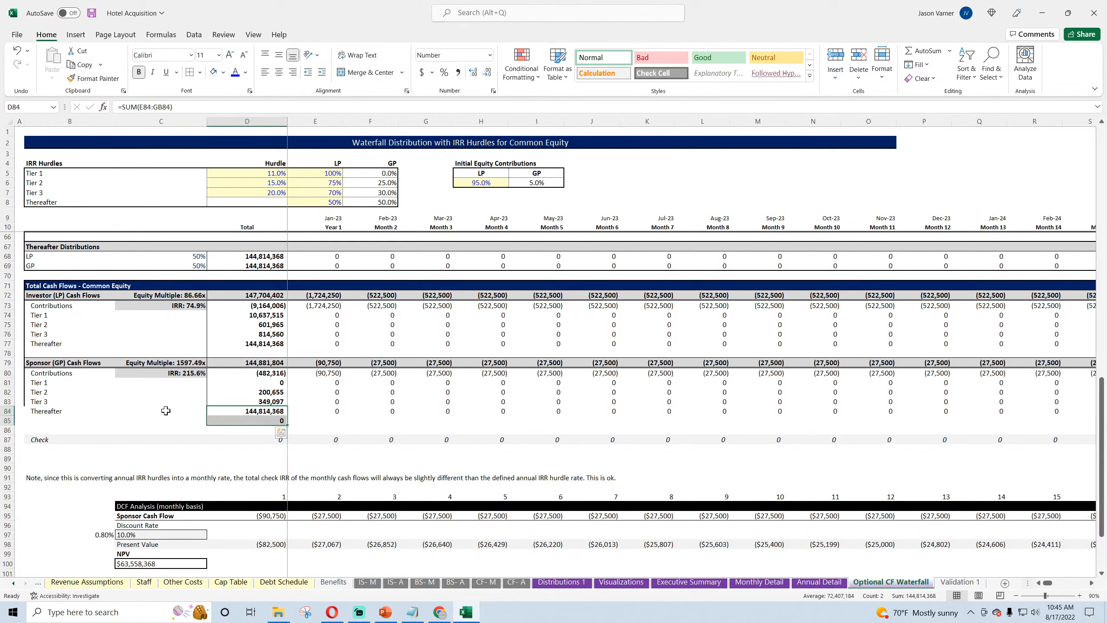
Step: Label B85 beneath the sponsor's Thereafter row as "Other Acq. / Mgmt Fee Income"
left_click(64, 410)
left_click(59, 422)
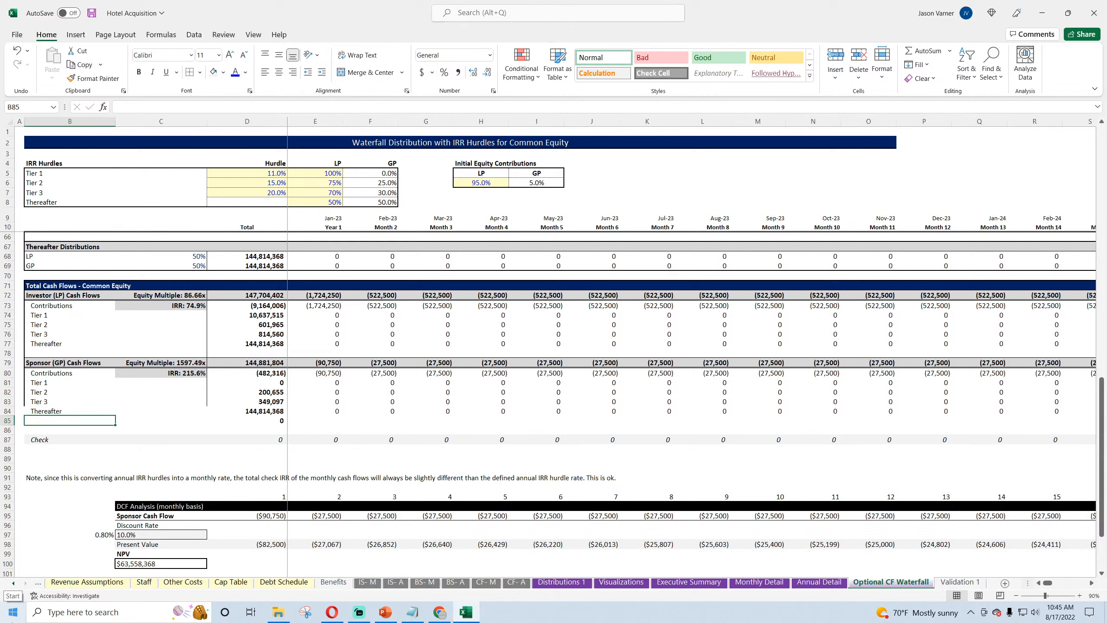
type("Other")
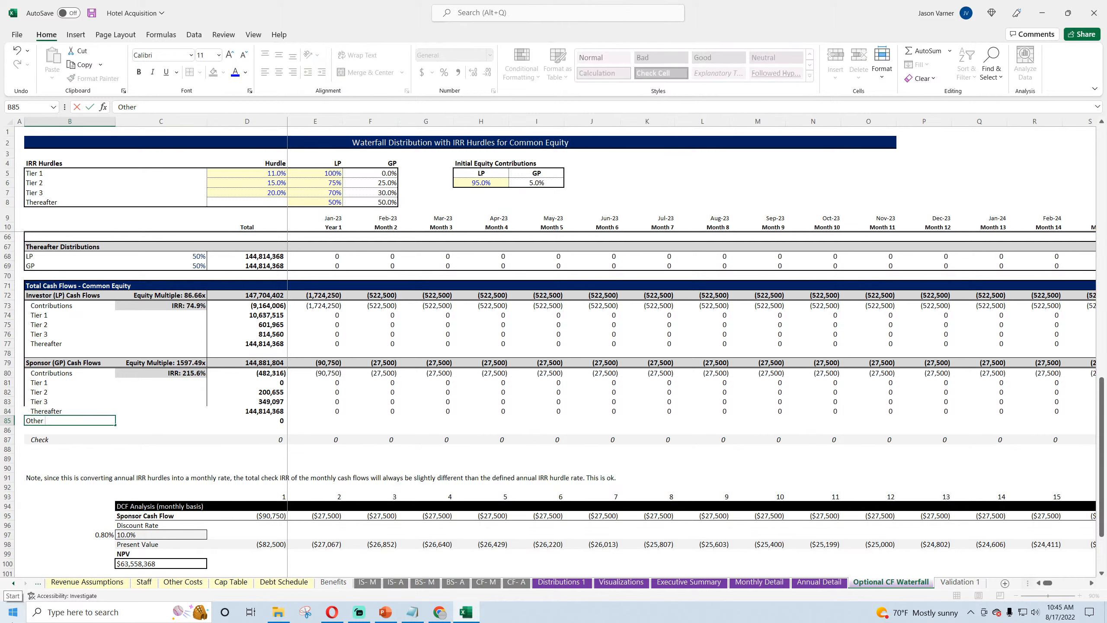
type(" Acq. / Mgmt Fe")
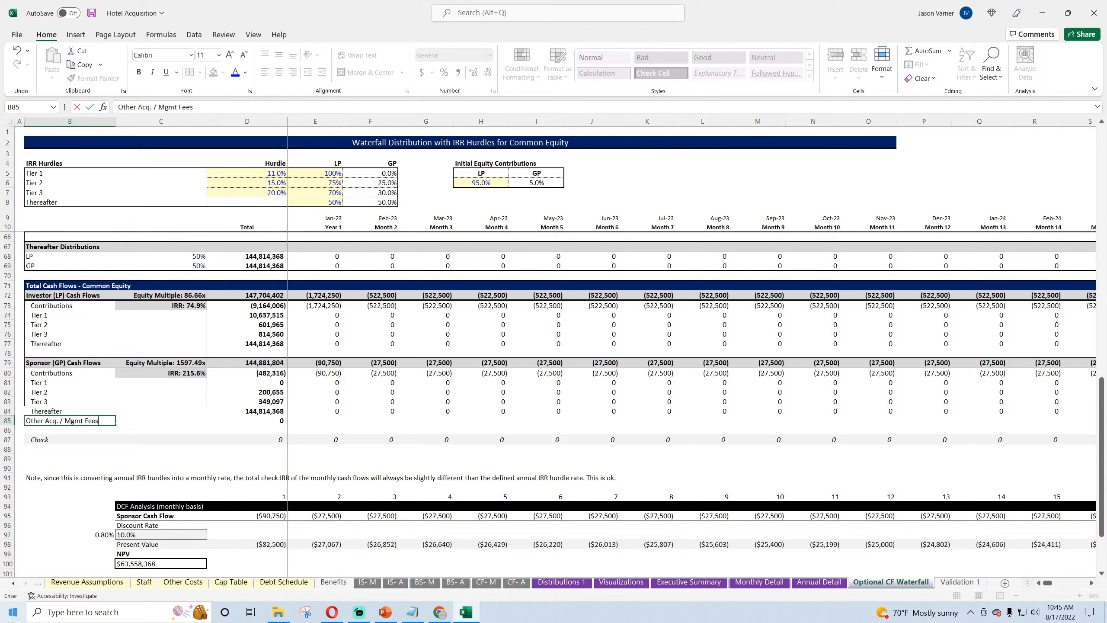
type("es")
key("BackSpace")
type("Income")
key("Tab")
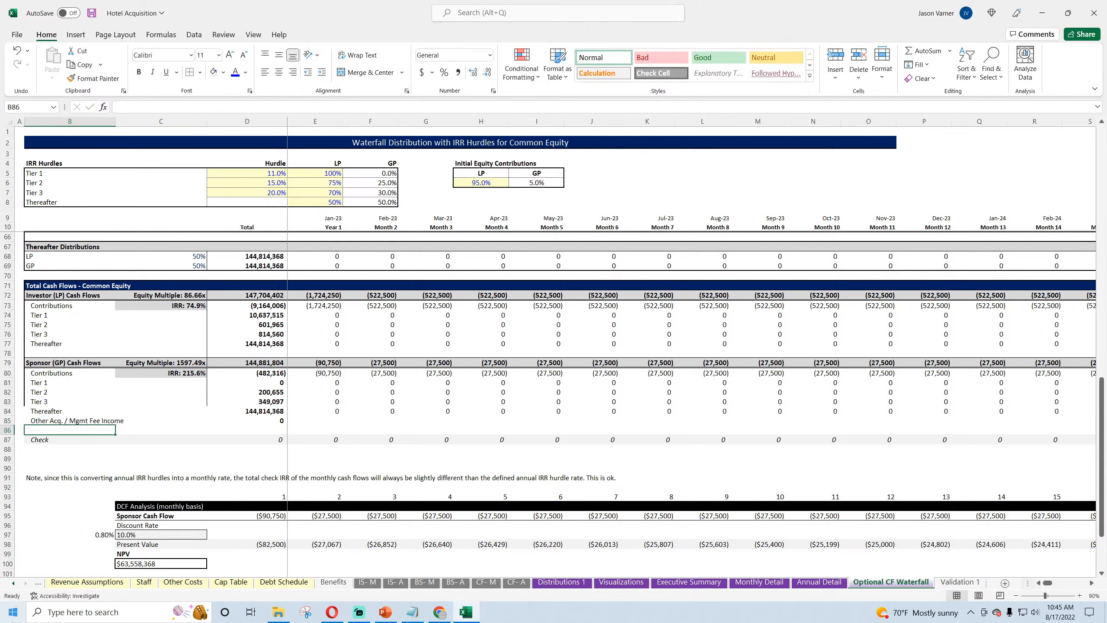
Step: Set E85 to the sum of Total Fees for GP (D159) and Other On-going Management Fees to GP (D161) from Development & Acquisition
key("Tab")
key("Tab")
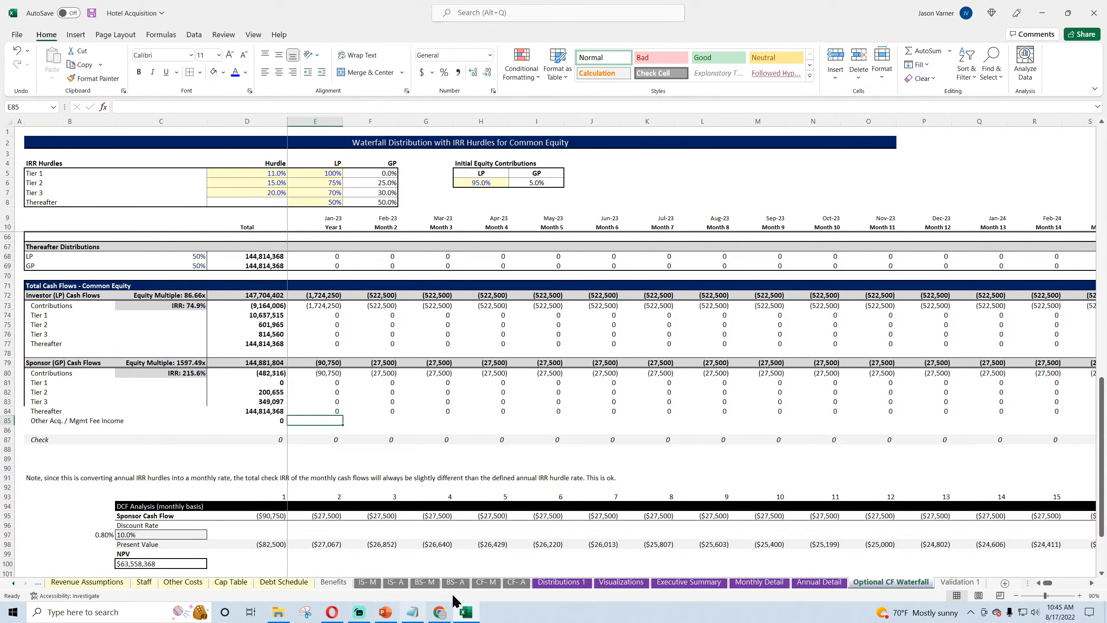
type("=")
left_click(74, 584)
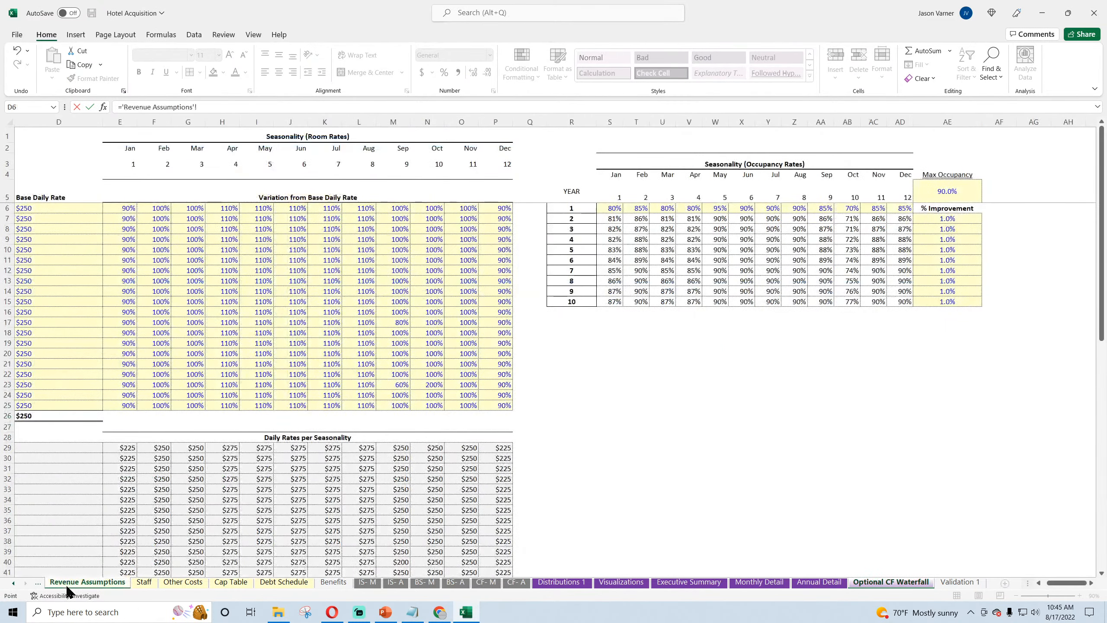
left_click(39, 584)
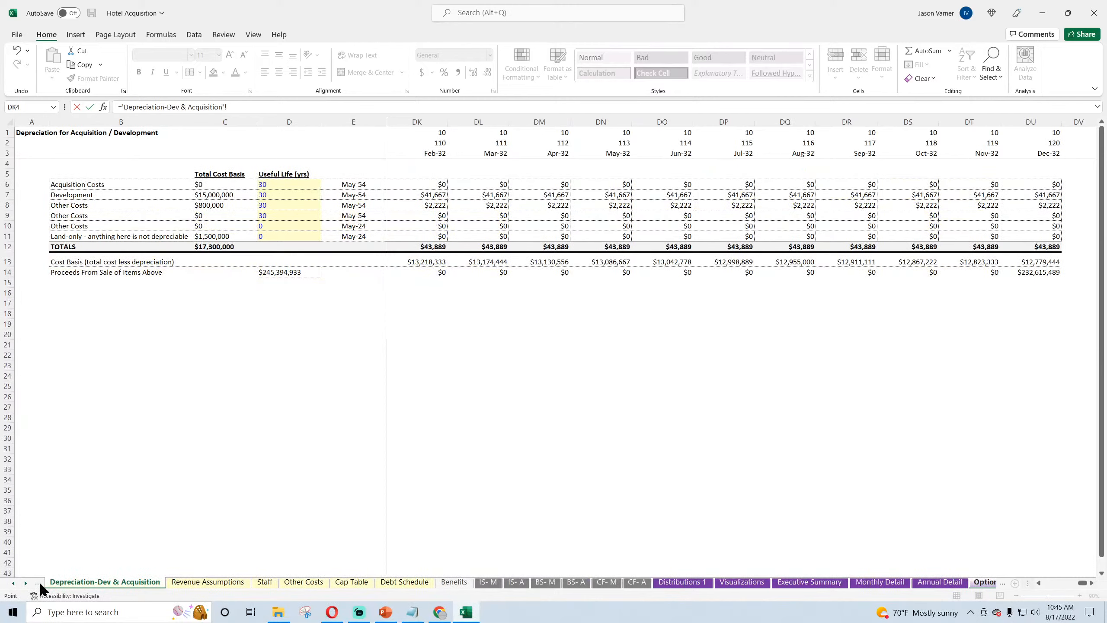
left_click(39, 584)
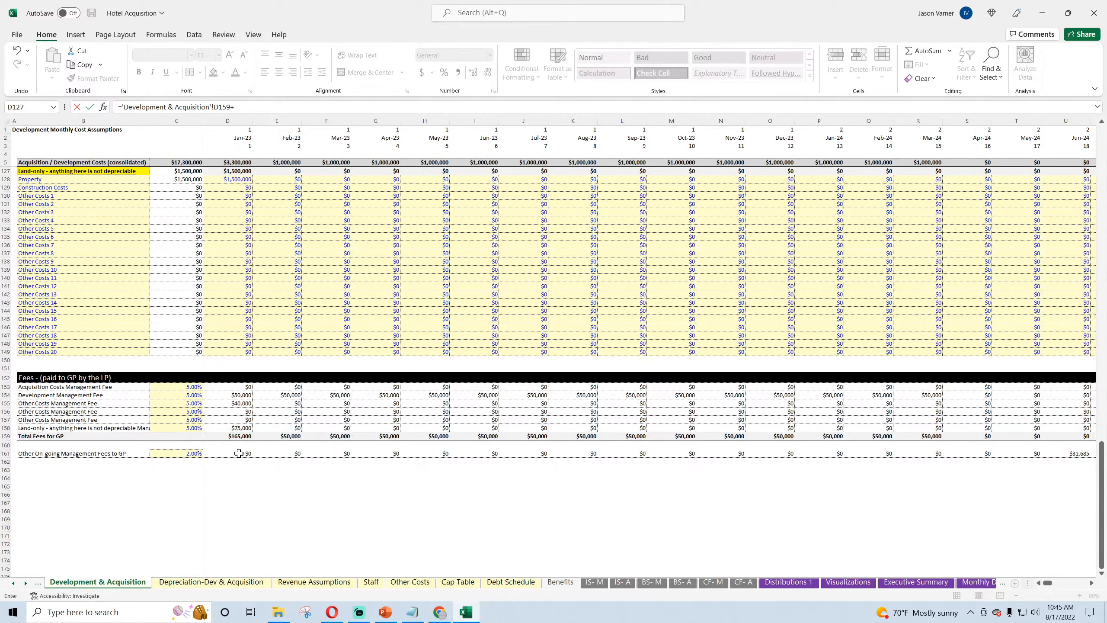
left_click(239, 454)
key("Return")
Step: Format the sponsor's fee income cell E85 as $ currency with 0 decimal places and negatives in black parentheses
left_click(328, 422)
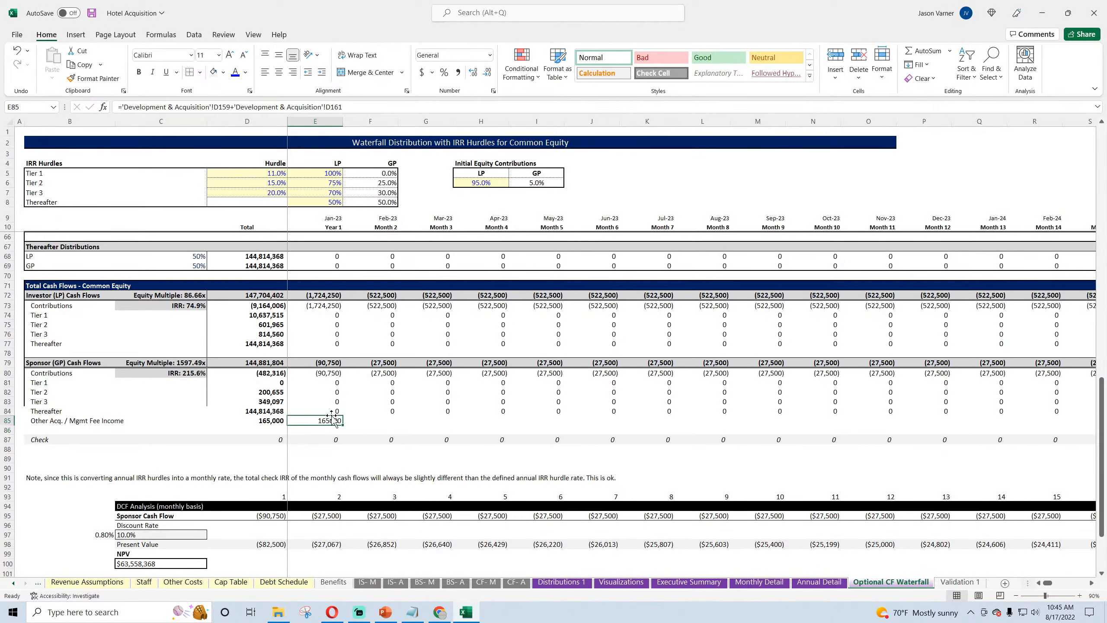
key("ctrl+1")
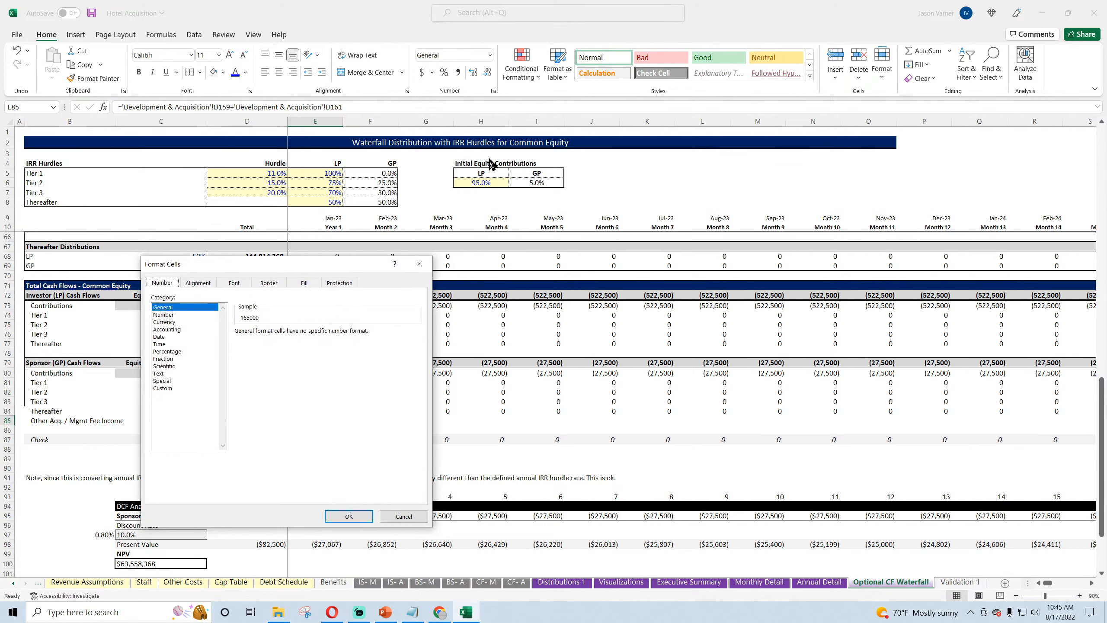
left_click(169, 322)
left_click(310, 334)
left_click(310, 335)
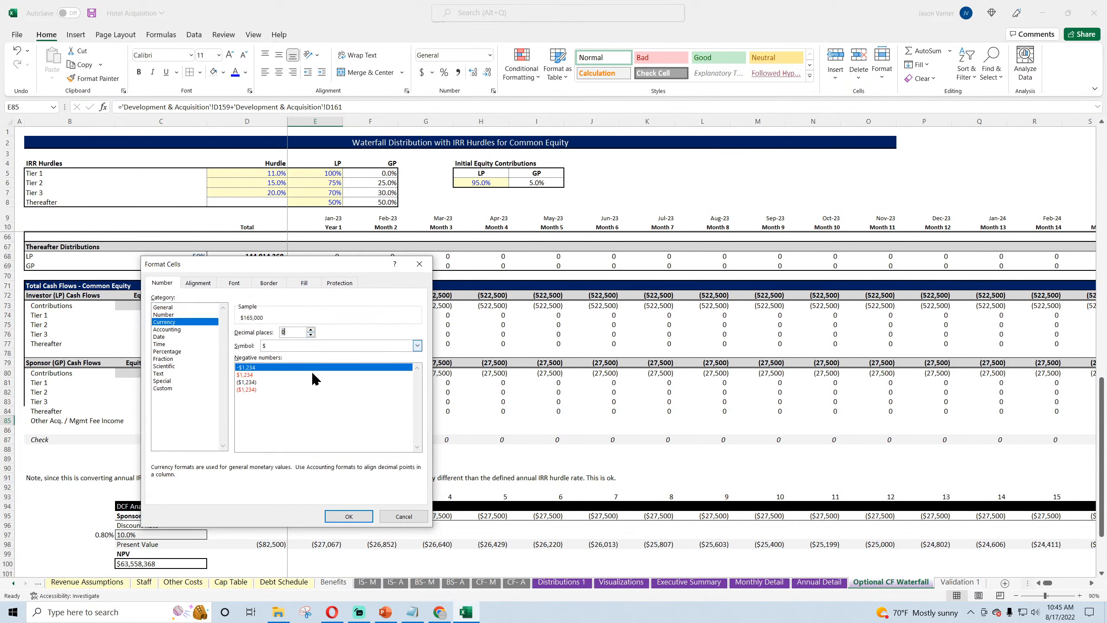
left_click(261, 382)
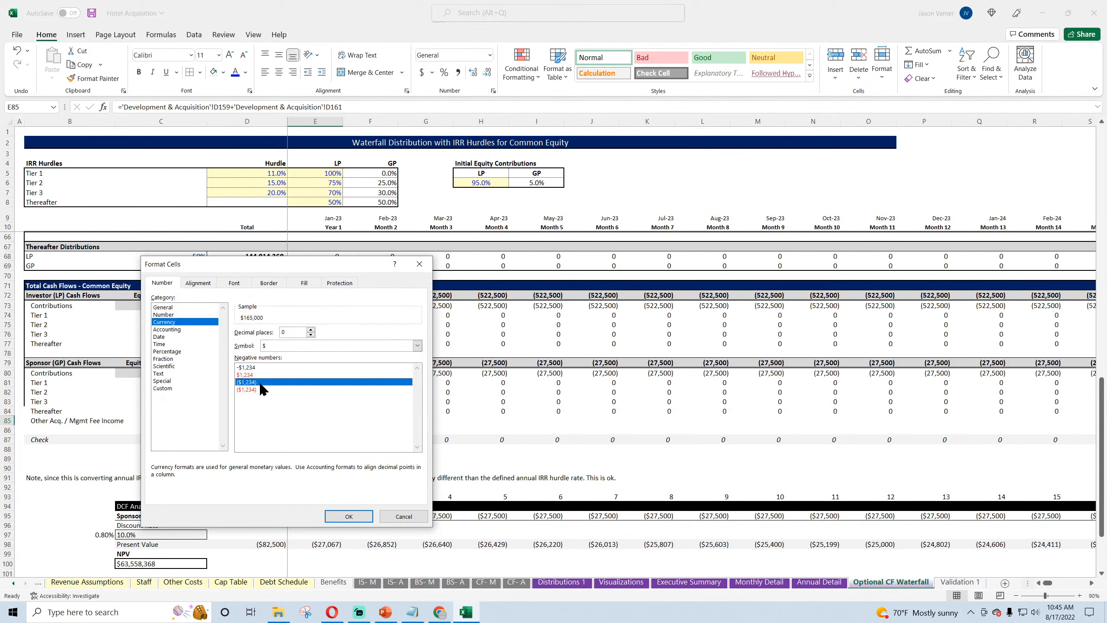
left_click(342, 516)
Step: Copy the fee income formula in E85 across row 85 to J85
left_click(500, 183)
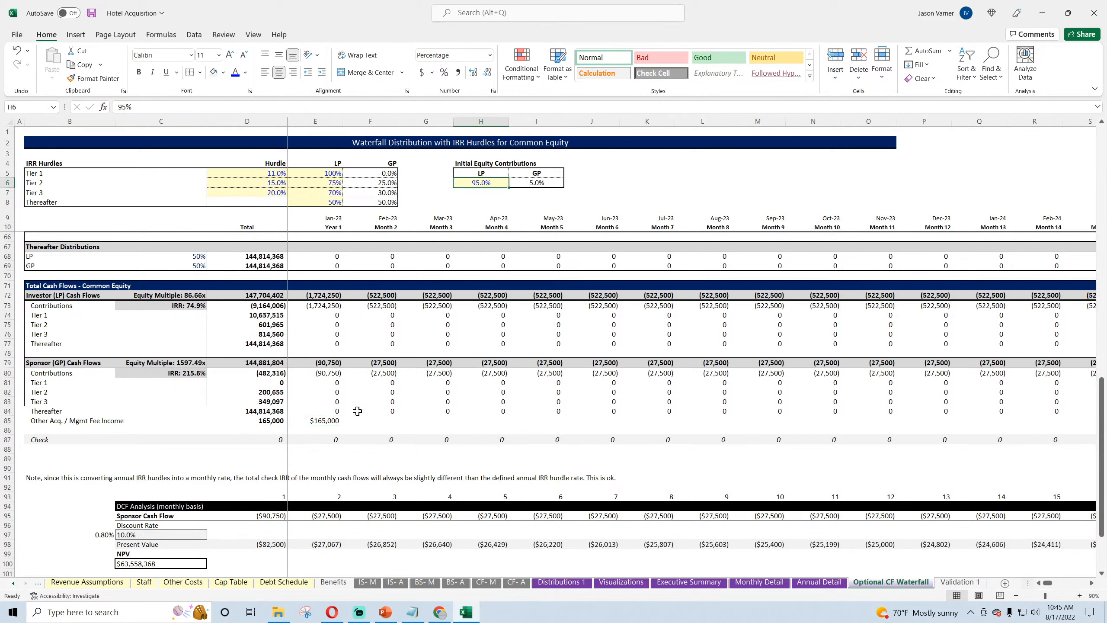
left_click(329, 420)
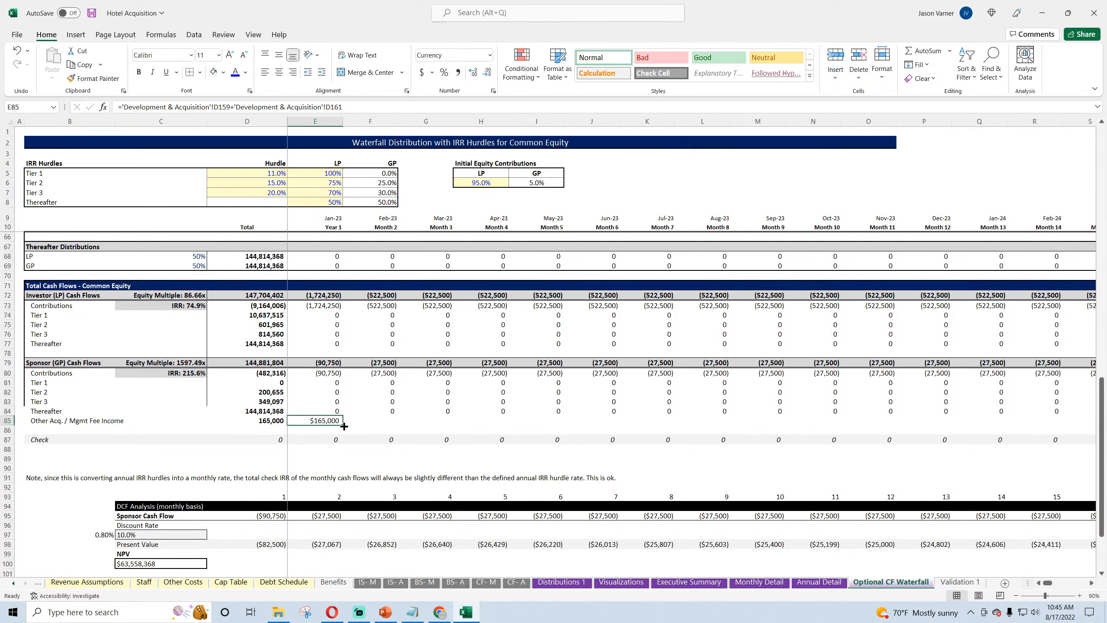
left_click_drag(345, 426, 607, 421)
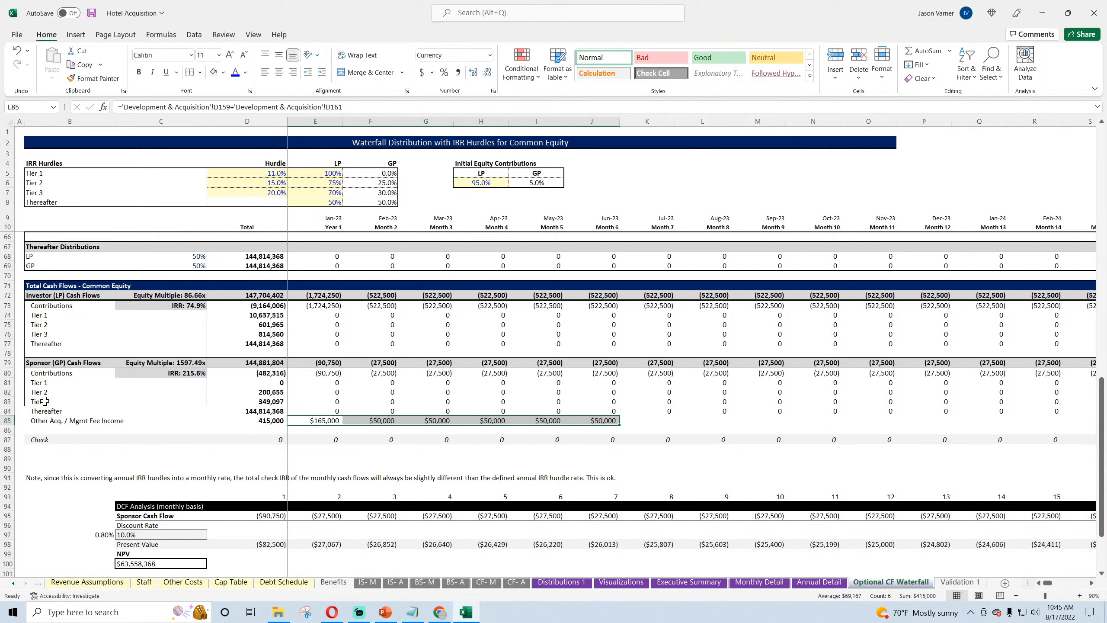
Step: Apply a medium solid left border to B83:B85, from Tier 3 through Other Acq. / Mgmt Fee Income
left_click_drag(45, 401, 46, 421)
left_click(199, 71)
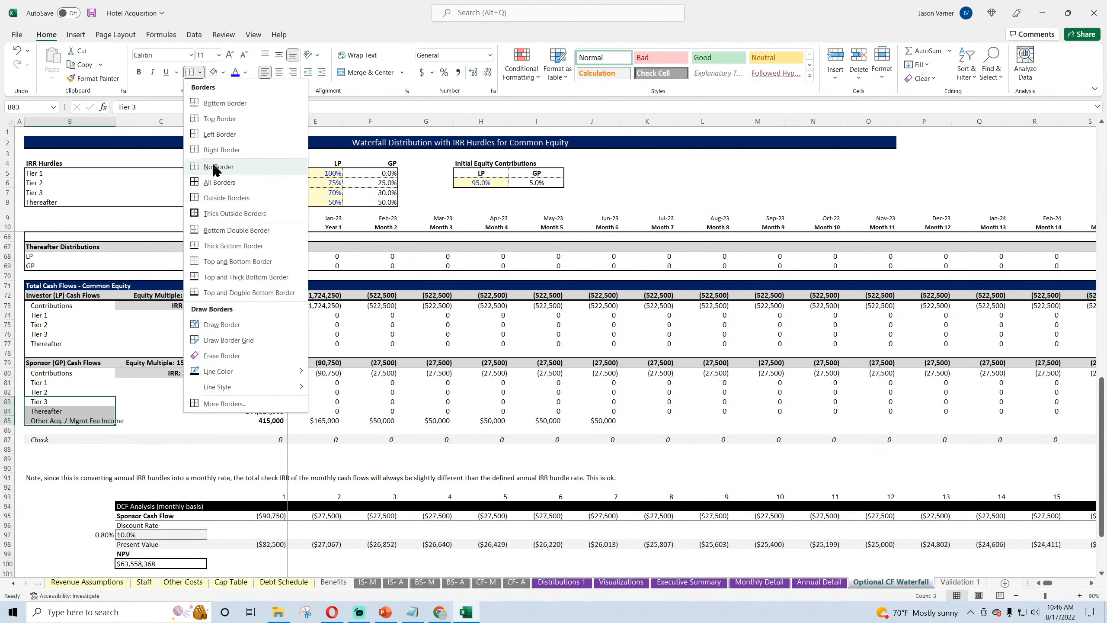
mouse_move(234, 370)
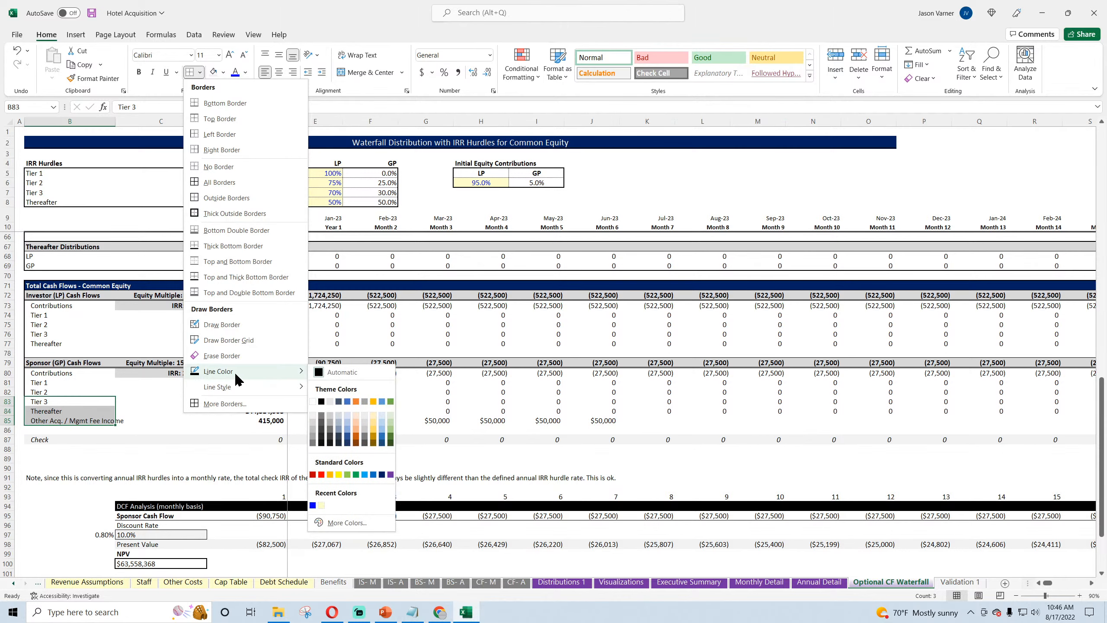
left_click(331, 507)
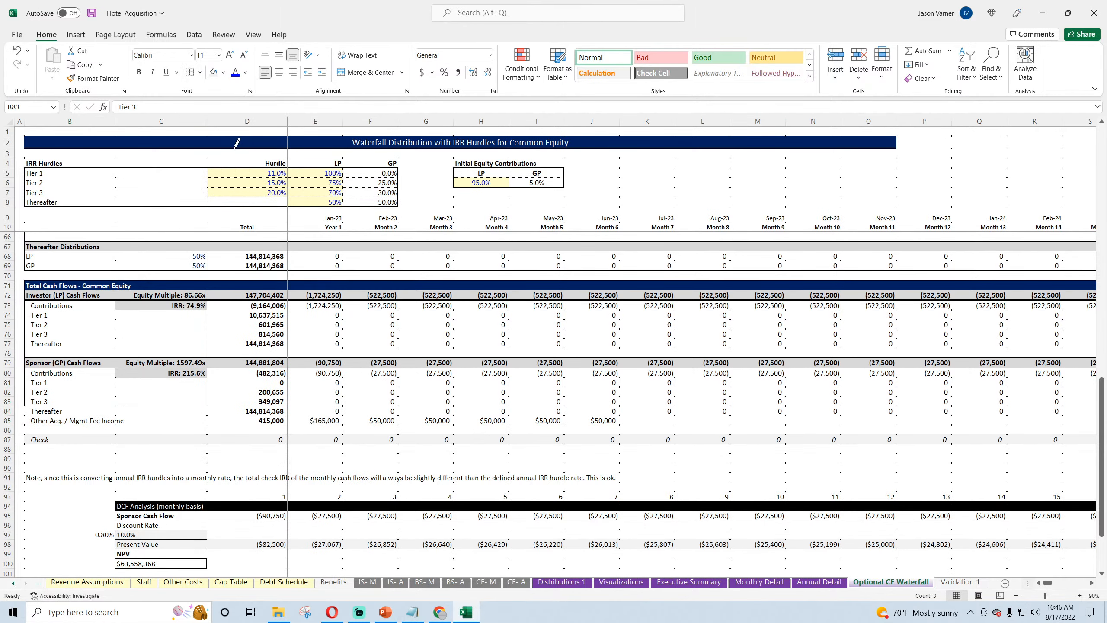
left_click(198, 72)
left_click(211, 130)
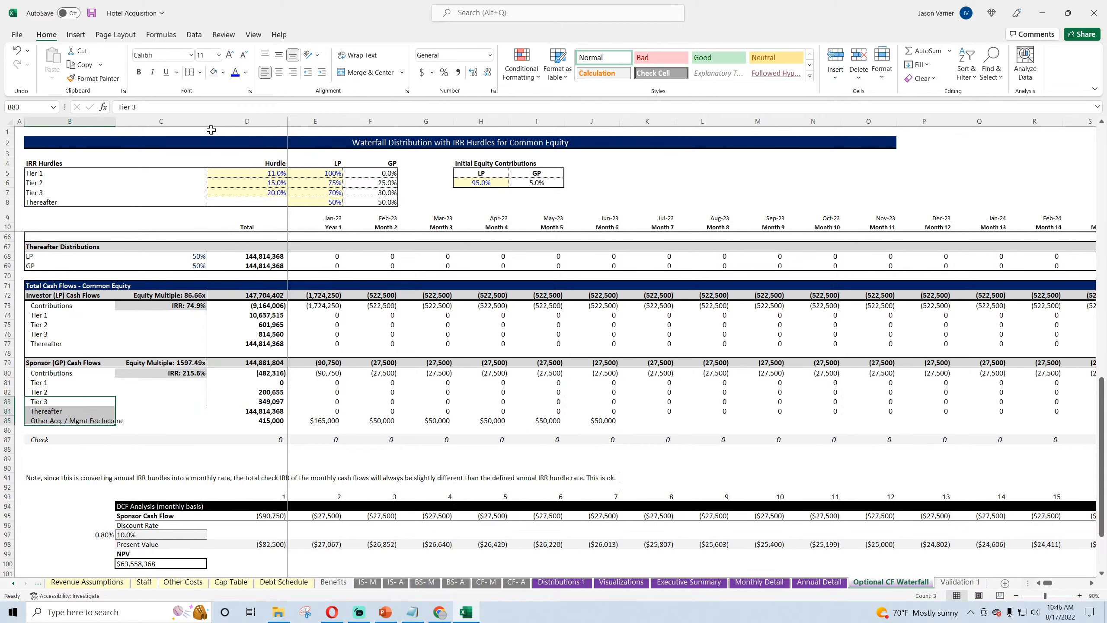
Step: Apply a thin solid right border to C83:C85 in the sponsor cash flow section
left_click(136, 360)
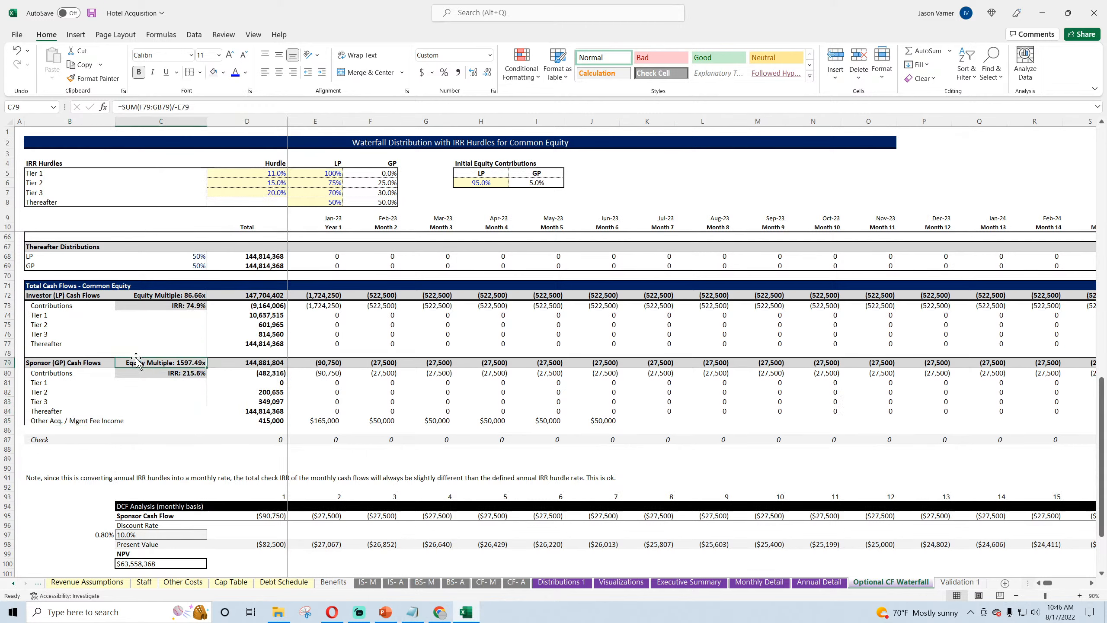
left_click(190, 404)
left_click_drag(190, 404, 189, 421)
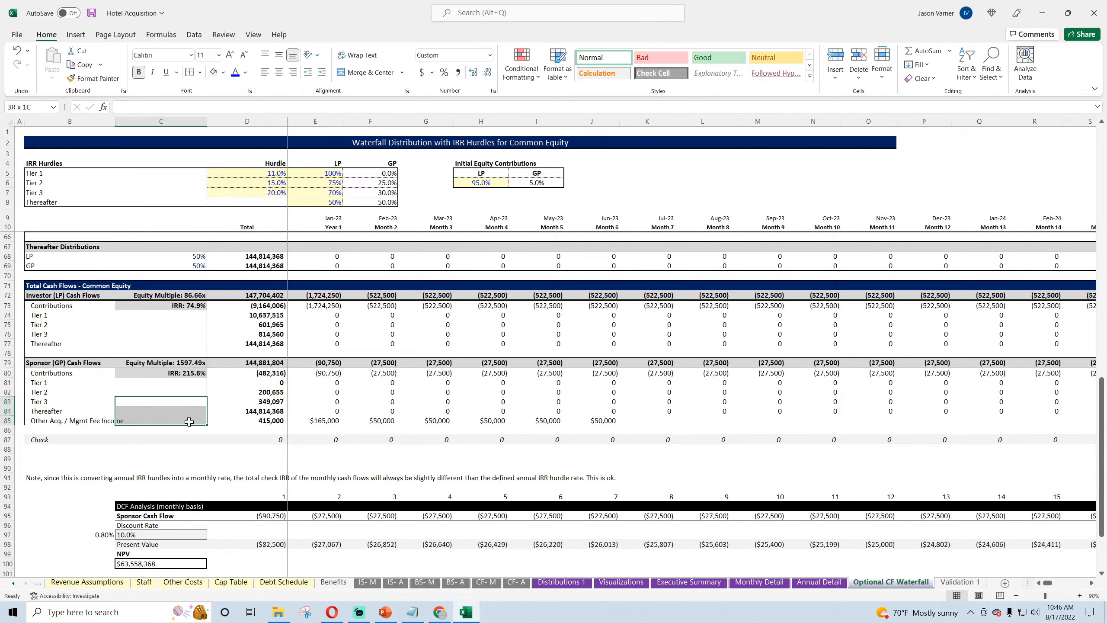
left_click(201, 73)
mouse_move(243, 386)
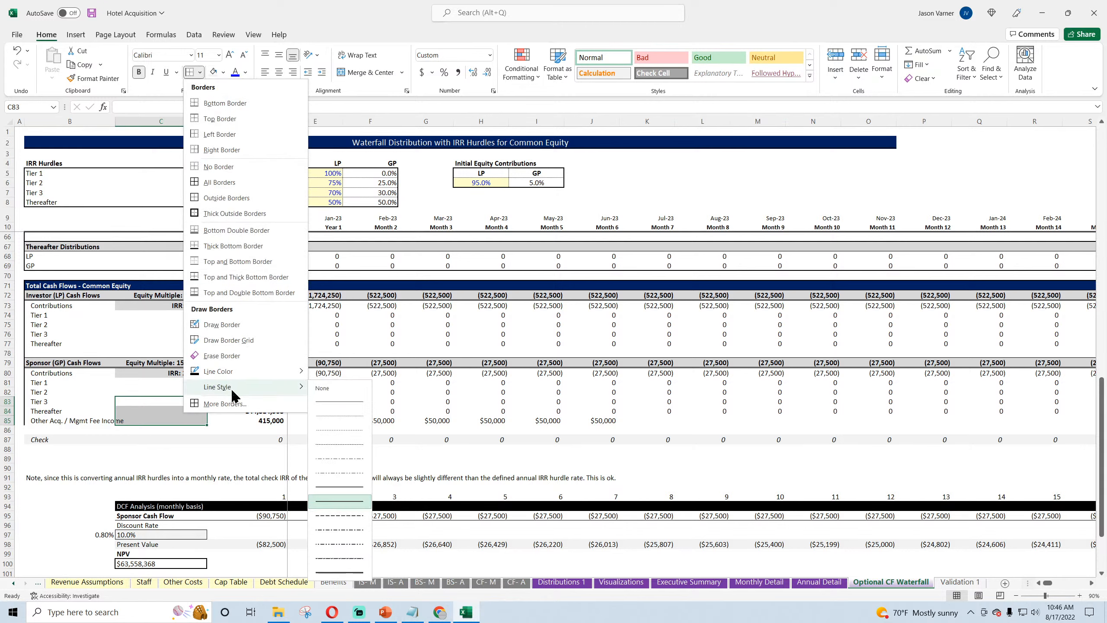
left_click(333, 404)
left_click(199, 73)
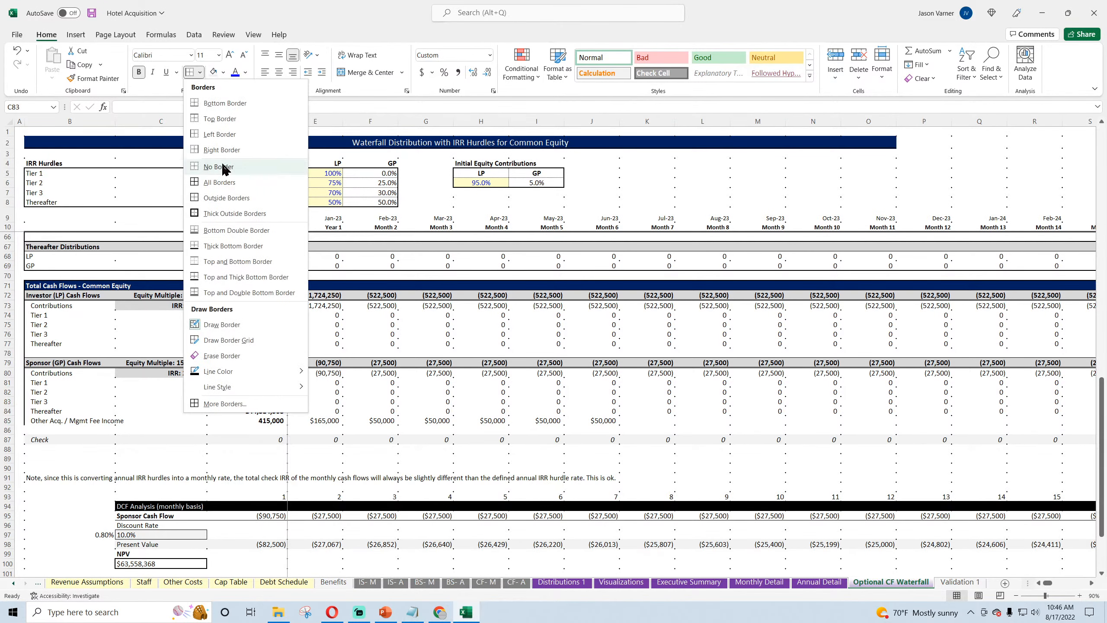
left_click(224, 151)
left_click(167, 334)
Step: Apply a thick bottom border to the fee income row from B85 through L85
left_click_drag(40, 421, 724, 422)
left_click(201, 72)
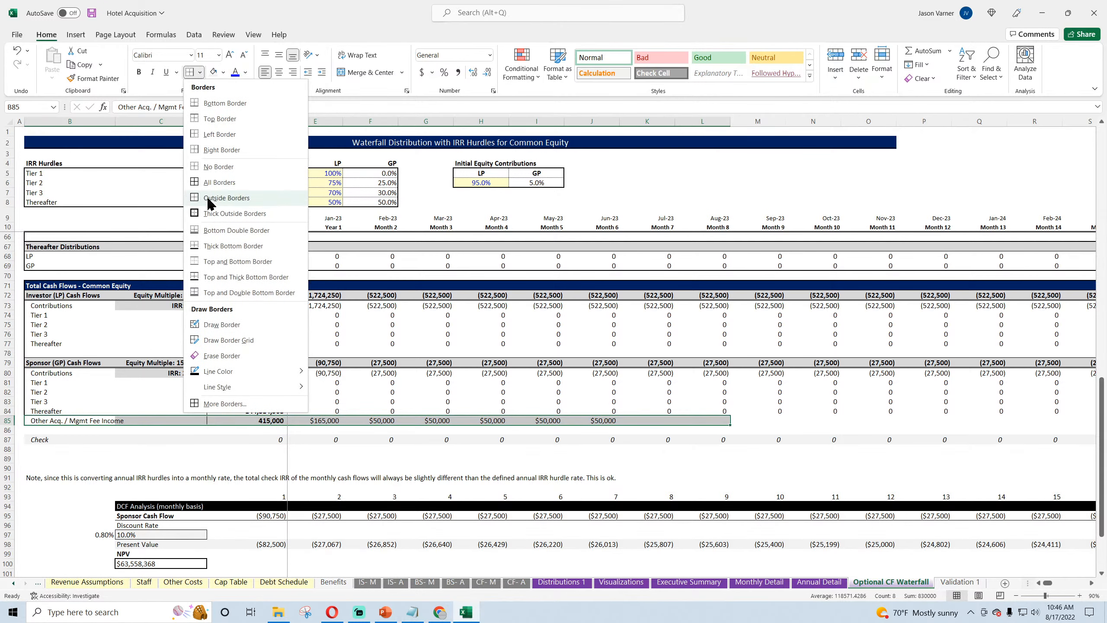
left_click(219, 246)
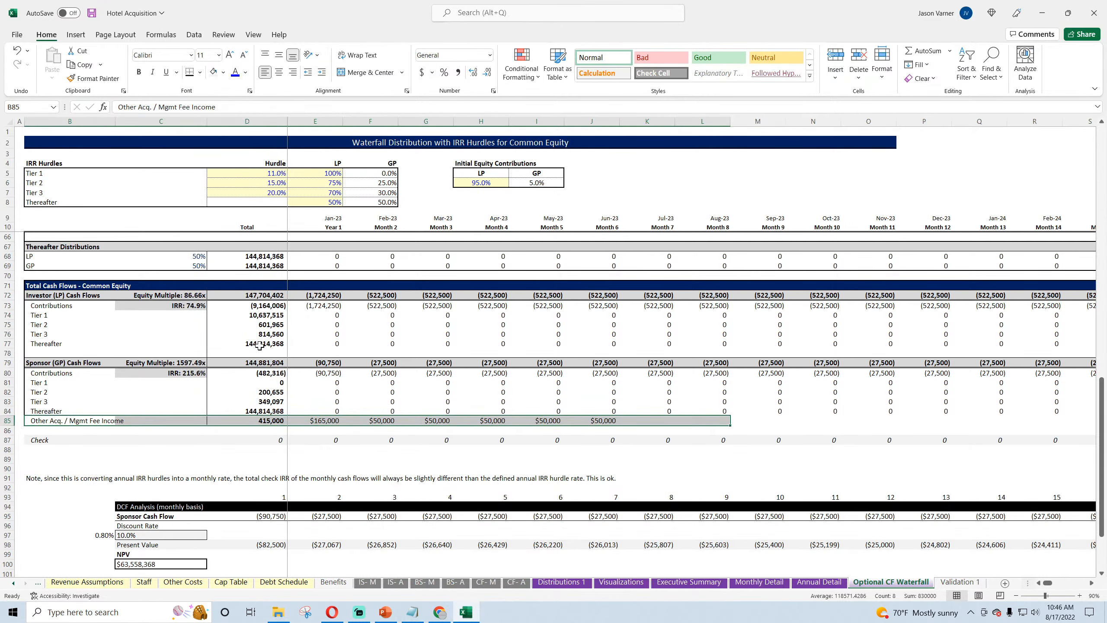
left_click(318, 391)
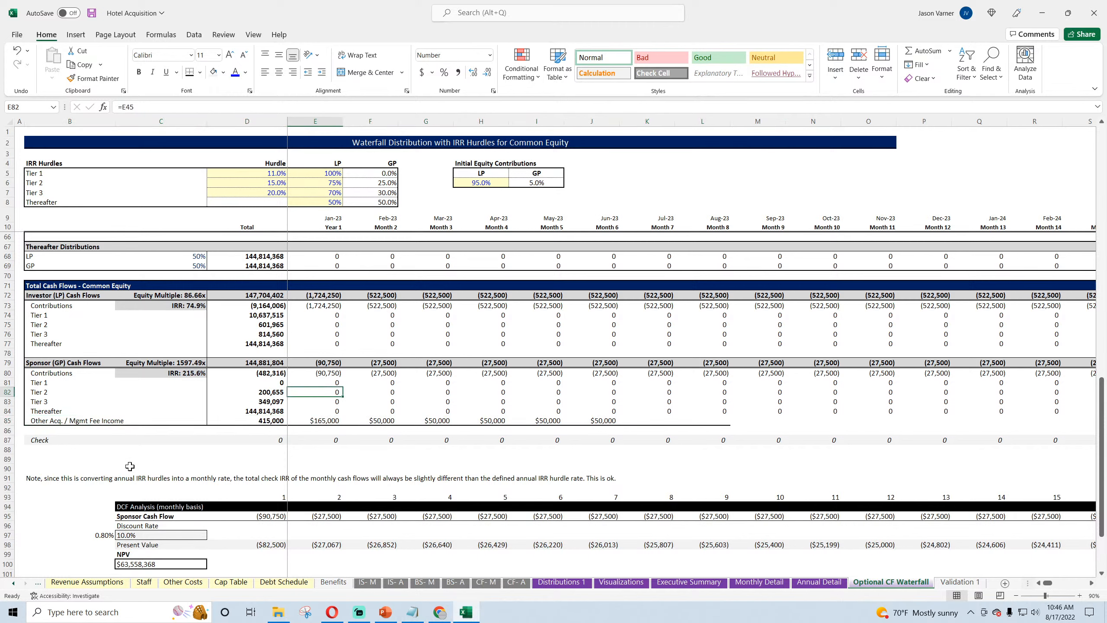
Step: Try a lighter bottom border on blank cell B90 and clear it by filling over it from blank C90
left_click(105, 468)
left_click(200, 73)
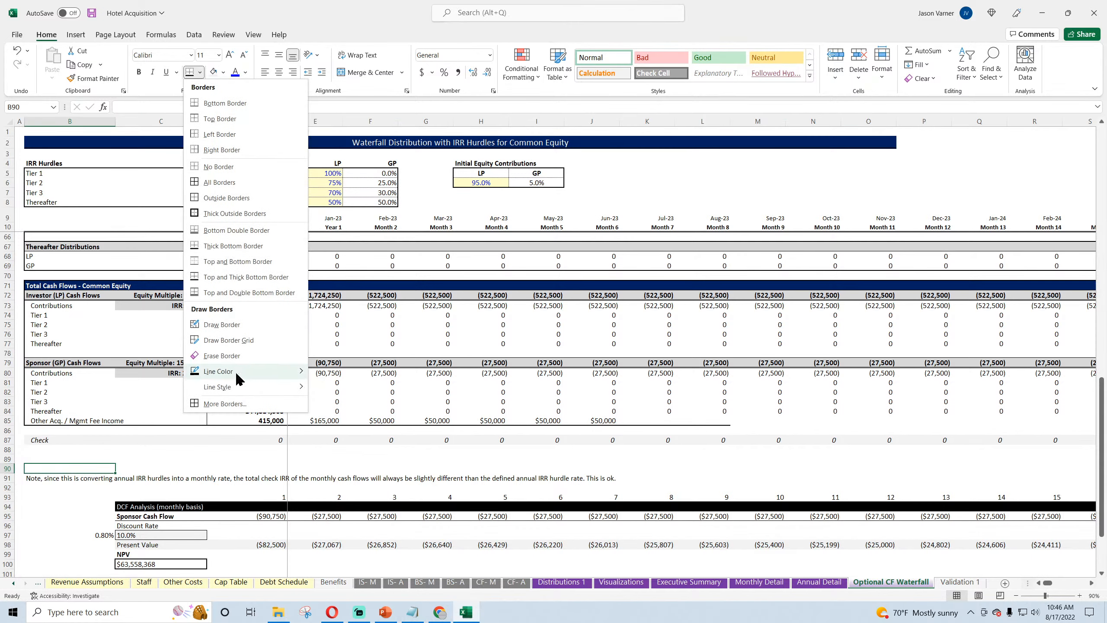
mouse_move(235, 387)
left_click(340, 416)
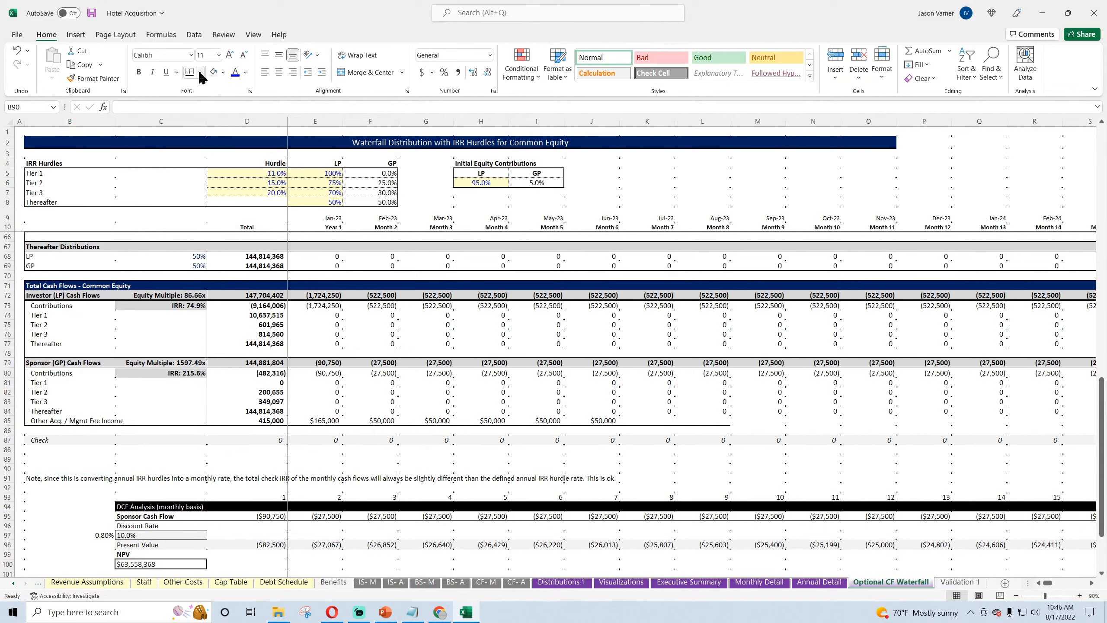
left_click(199, 73)
left_click(214, 102)
left_click(112, 344)
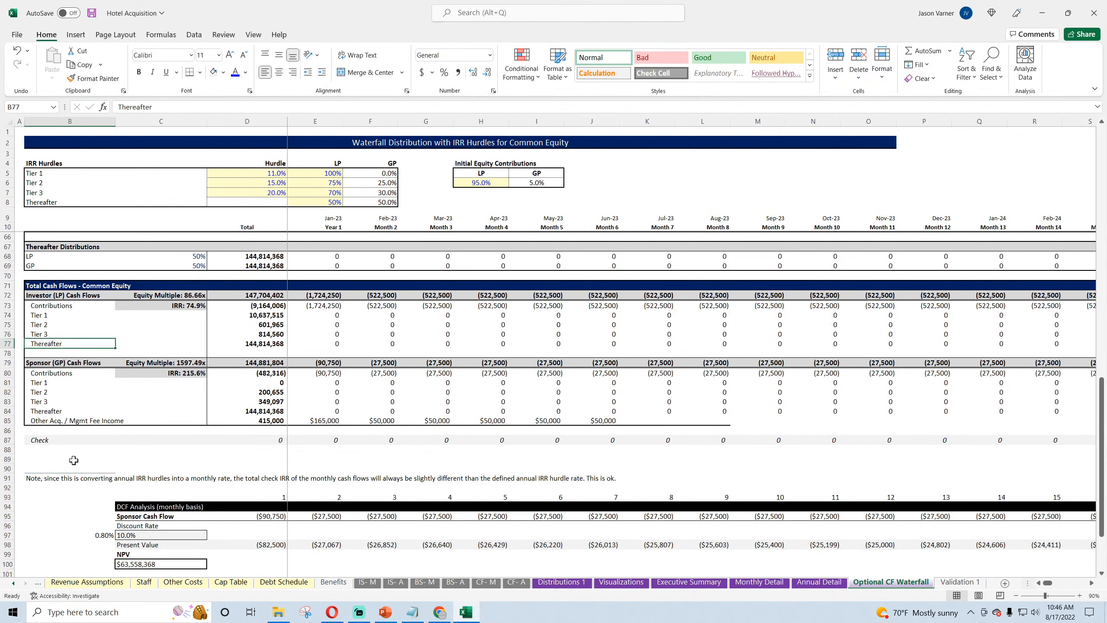
left_click(157, 469)
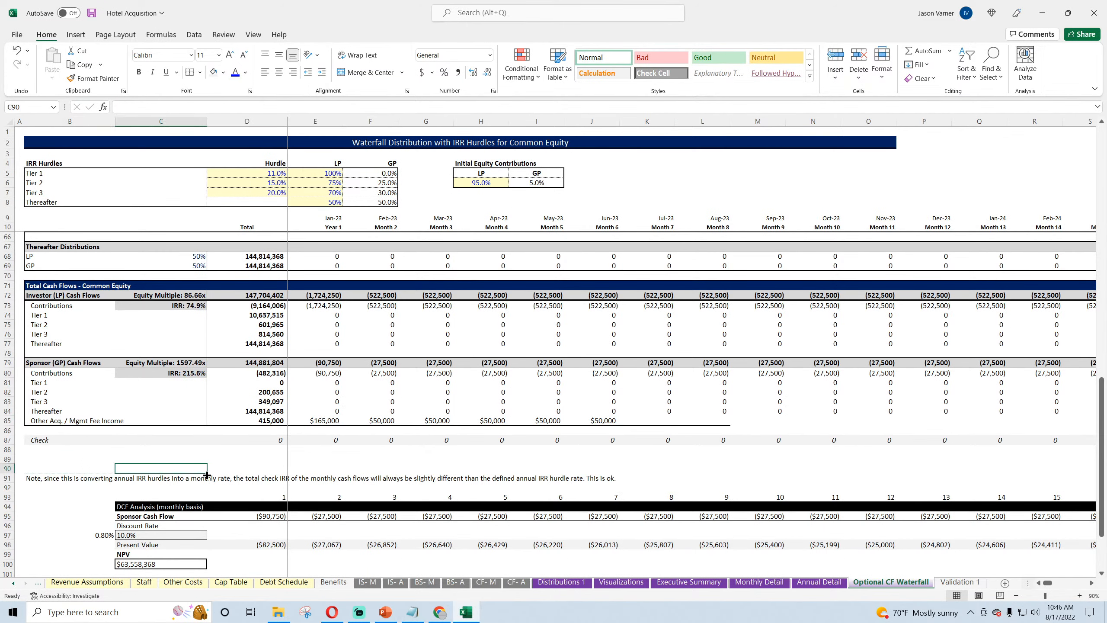
left_click_drag(207, 474, 88, 470)
left_click(88, 451)
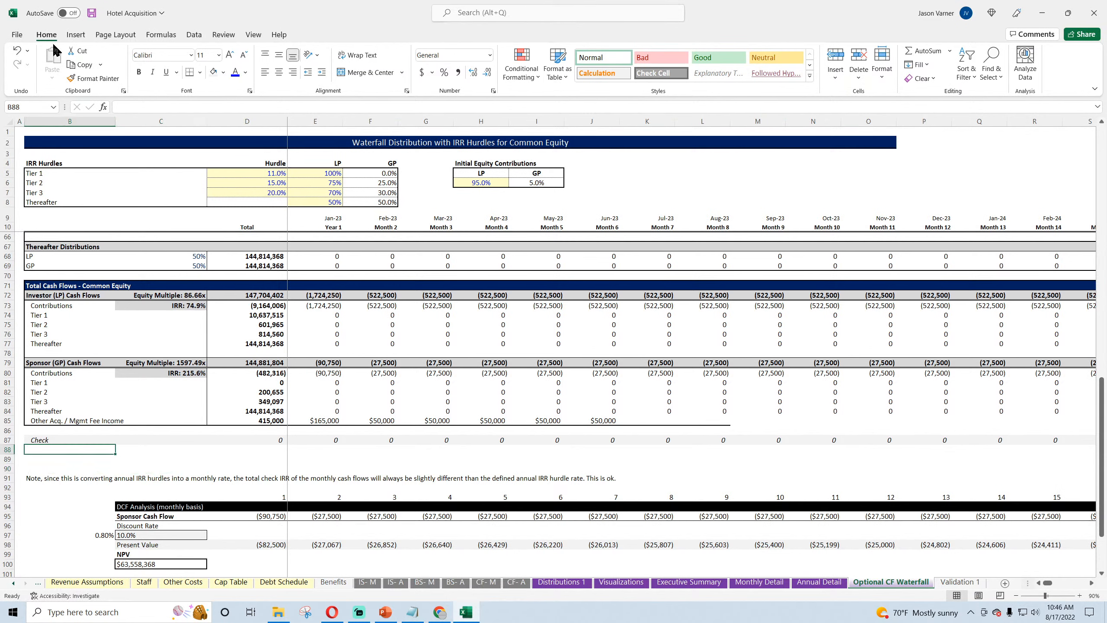
Step: Save the workbook and extend the Sponsor (GP) Cash Flows sum in E79 to cover E80:E85
left_click(91, 13)
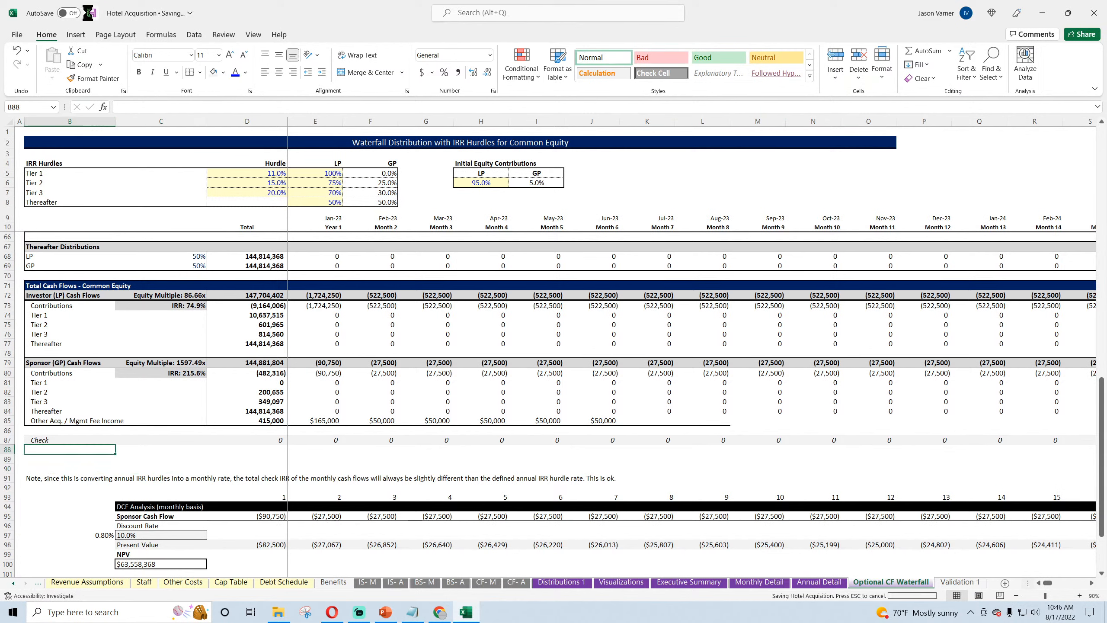
left_click(328, 361)
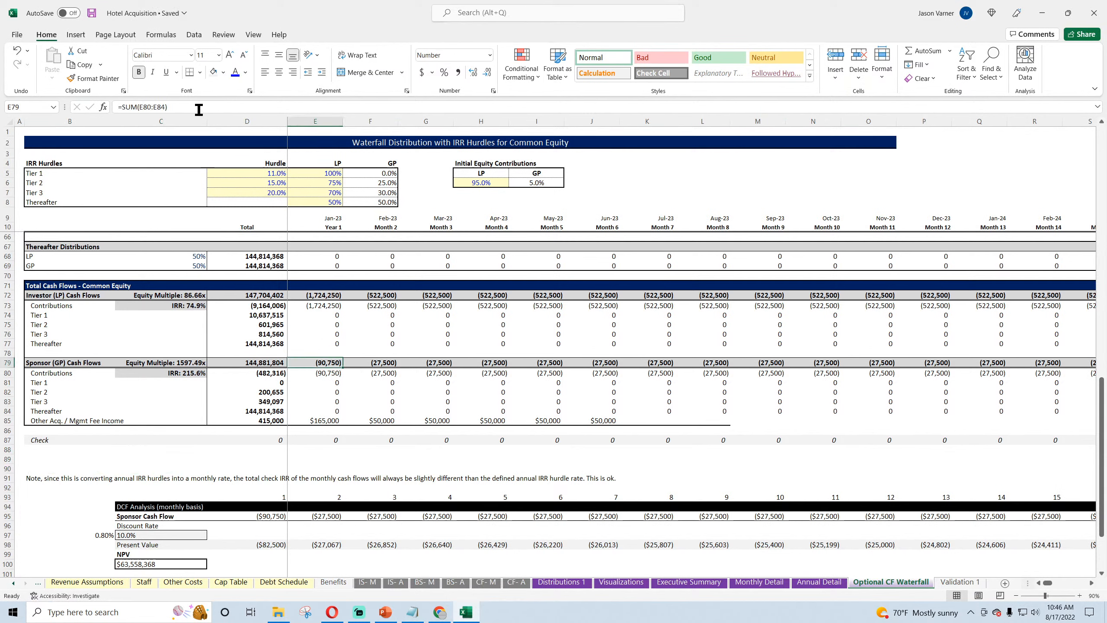
double_click(317, 362)
left_click_drag(342, 412, 343, 425)
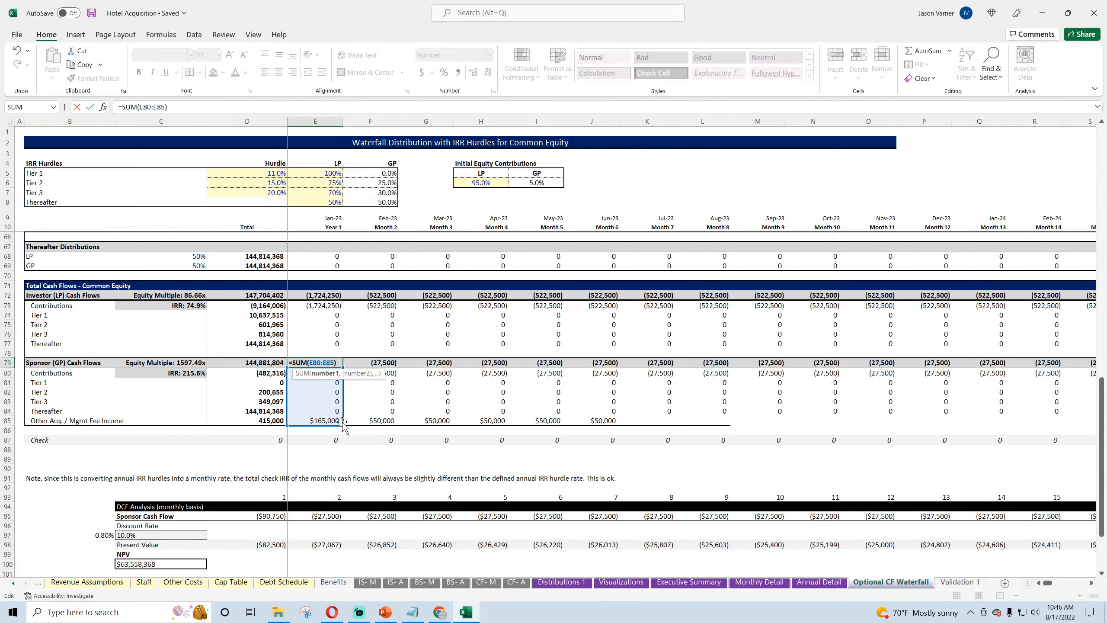
key("Return")
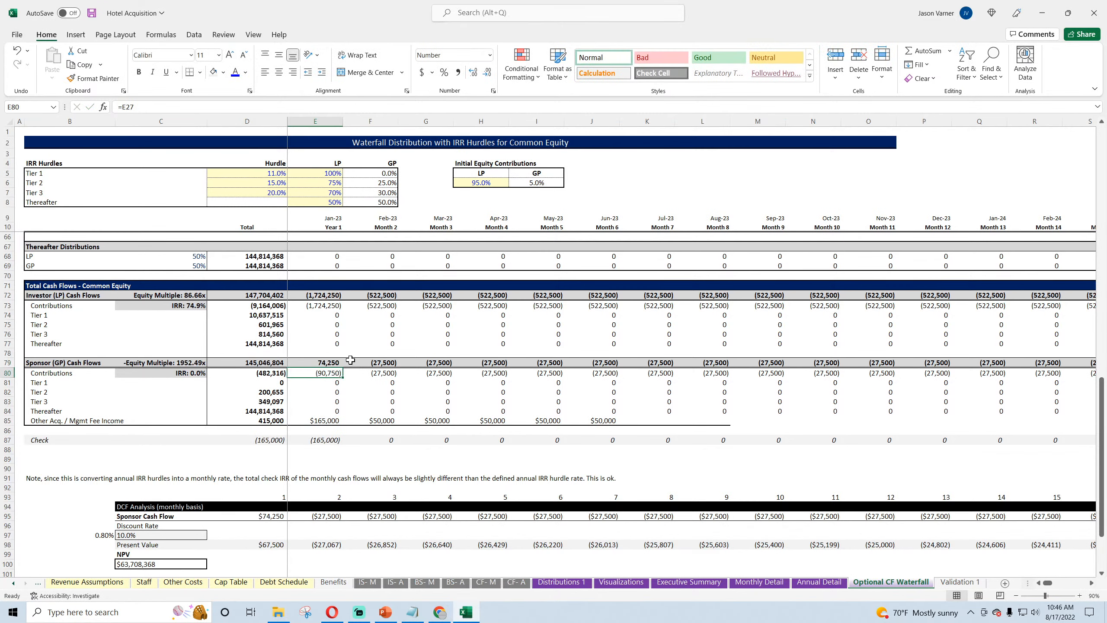
Step: Fill the E79 sum across to O79 and J79:J87 across to Month 120 in column DT, and save the workbook
left_click(329, 362)
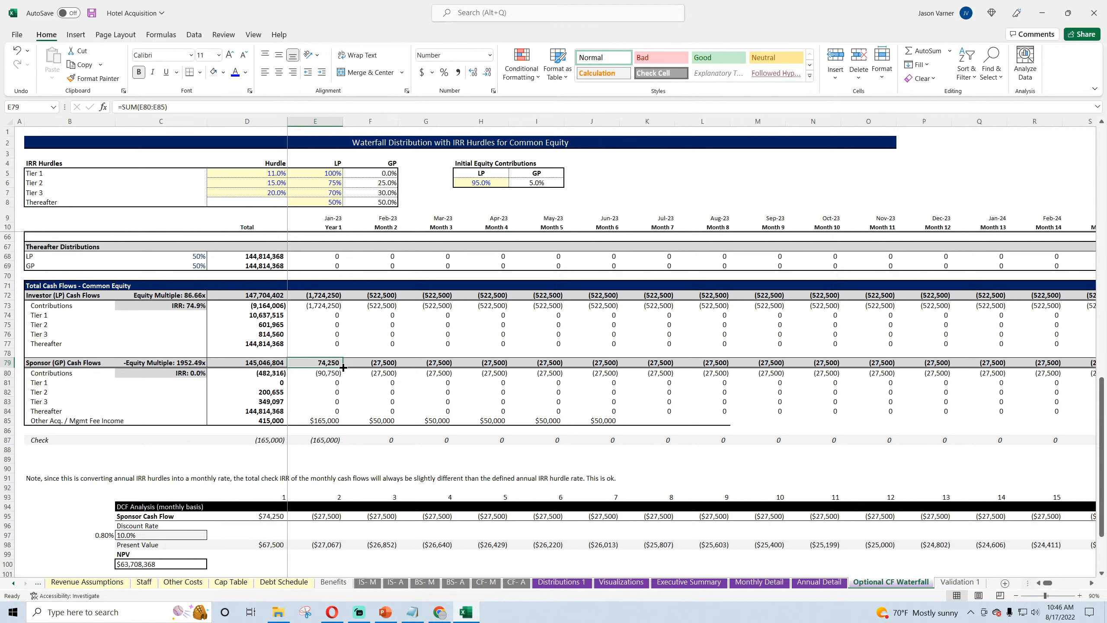
left_click_drag(344, 368, 871, 373)
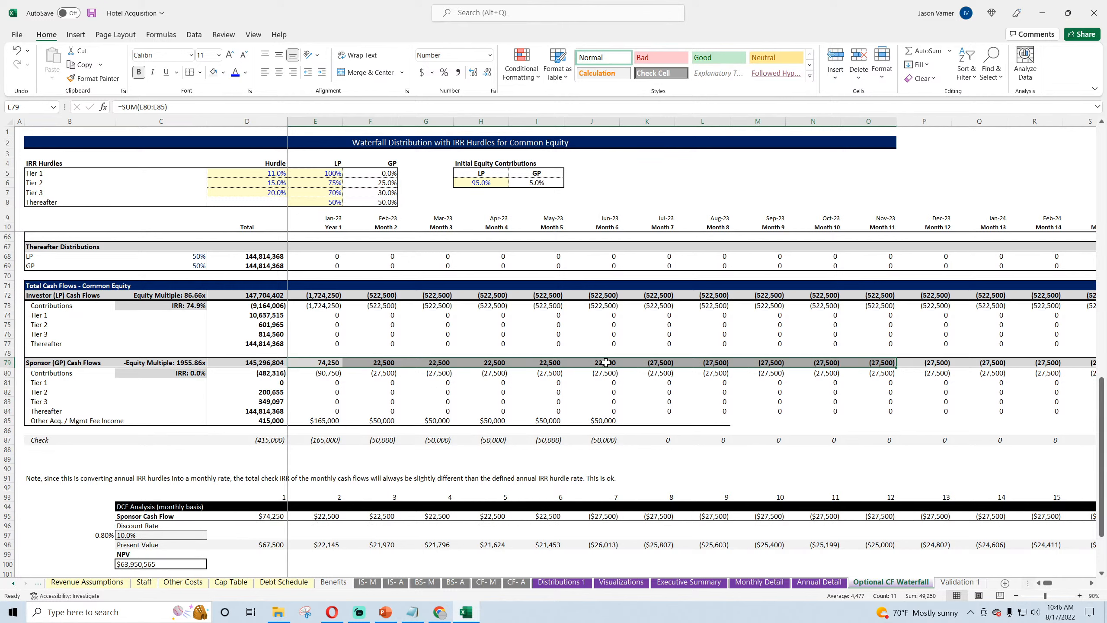
mouse_move(604, 363)
left_mouse_down()
mouse_move(594, 433)
mouse_move(608, 379)
left_mouse_up()
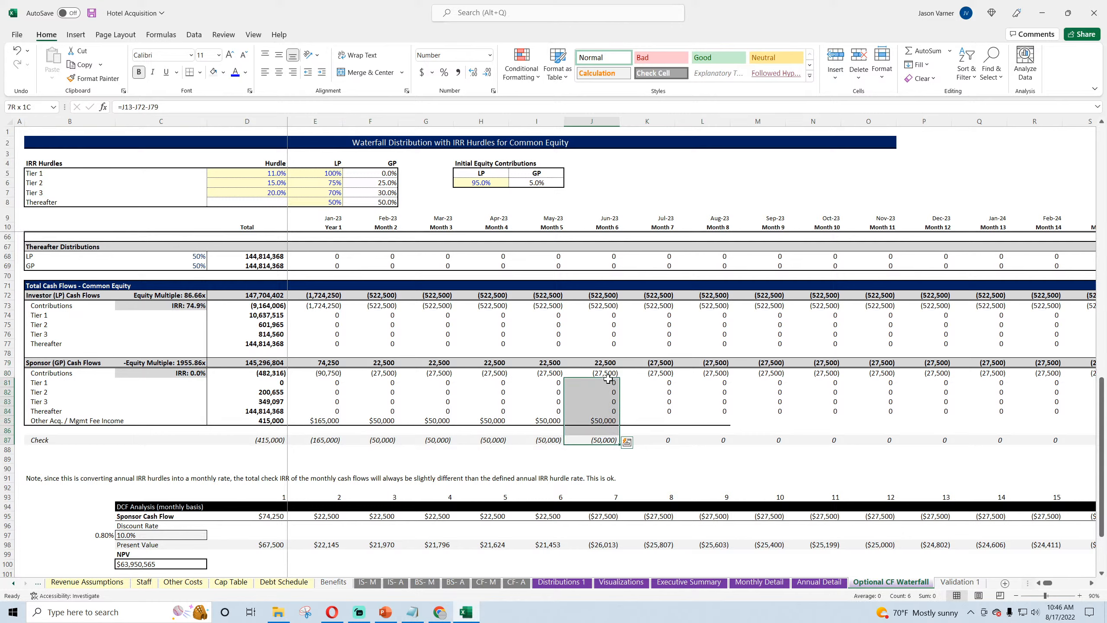
left_click_drag(619, 444, 1105, 447)
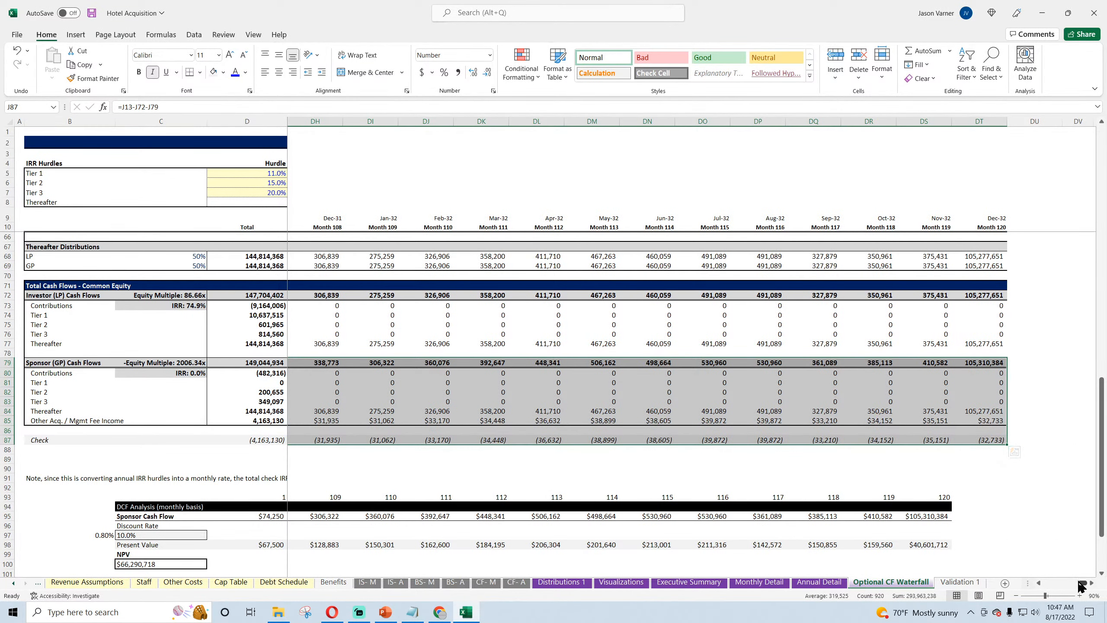
left_click_drag(1083, 583, 1047, 584)
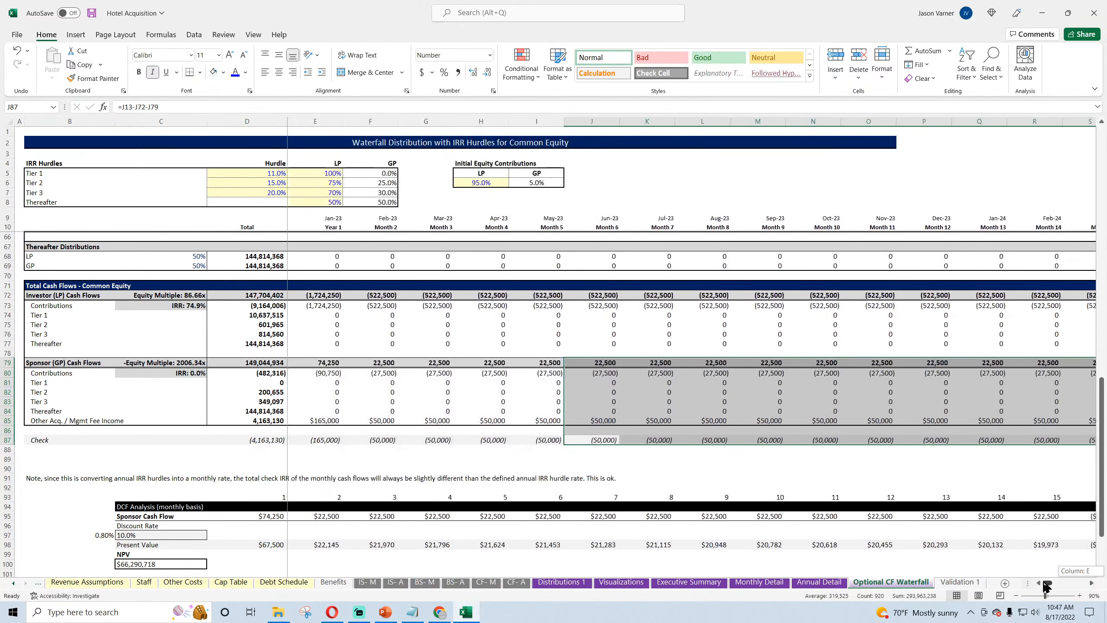
left_click(92, 14)
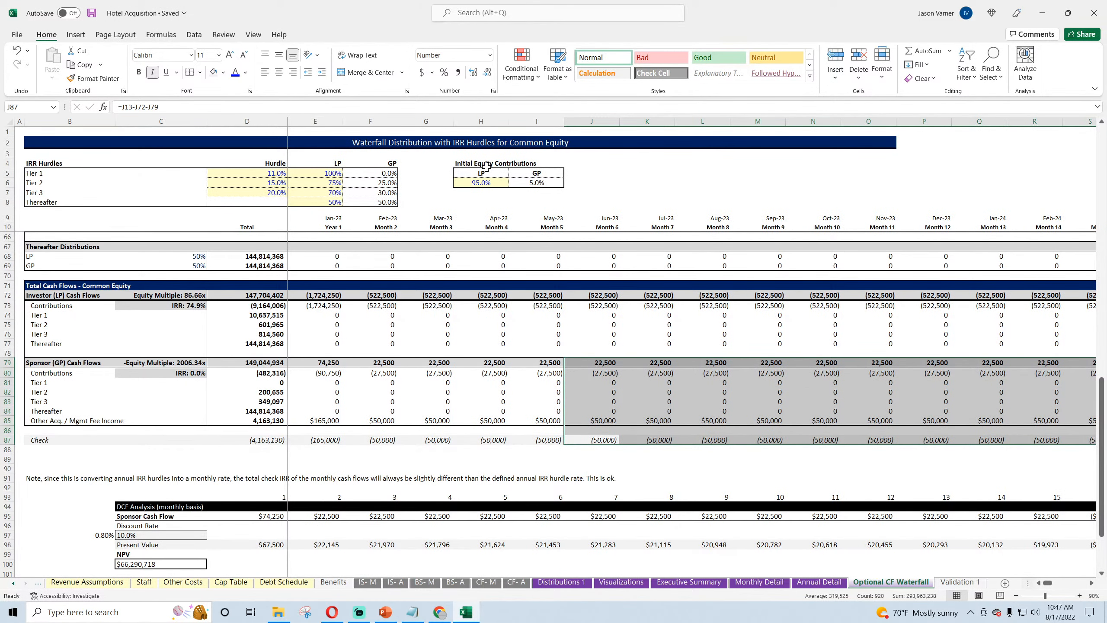
Step: Set the LP initial equity contribution in H6 to 80%
left_click(483, 184)
type("8%")
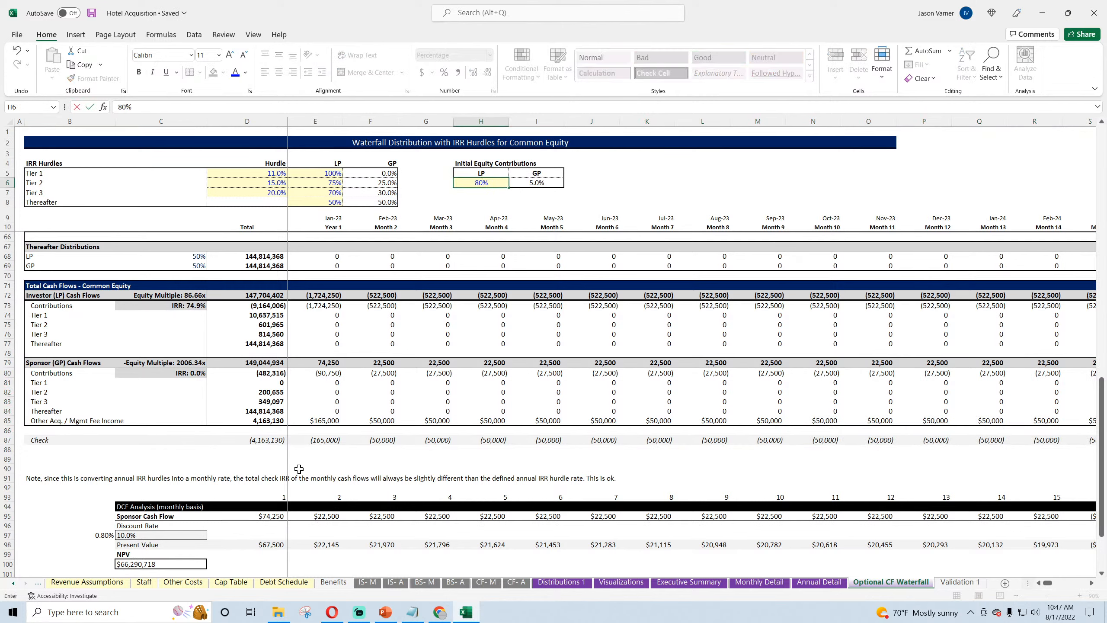
key("Return")
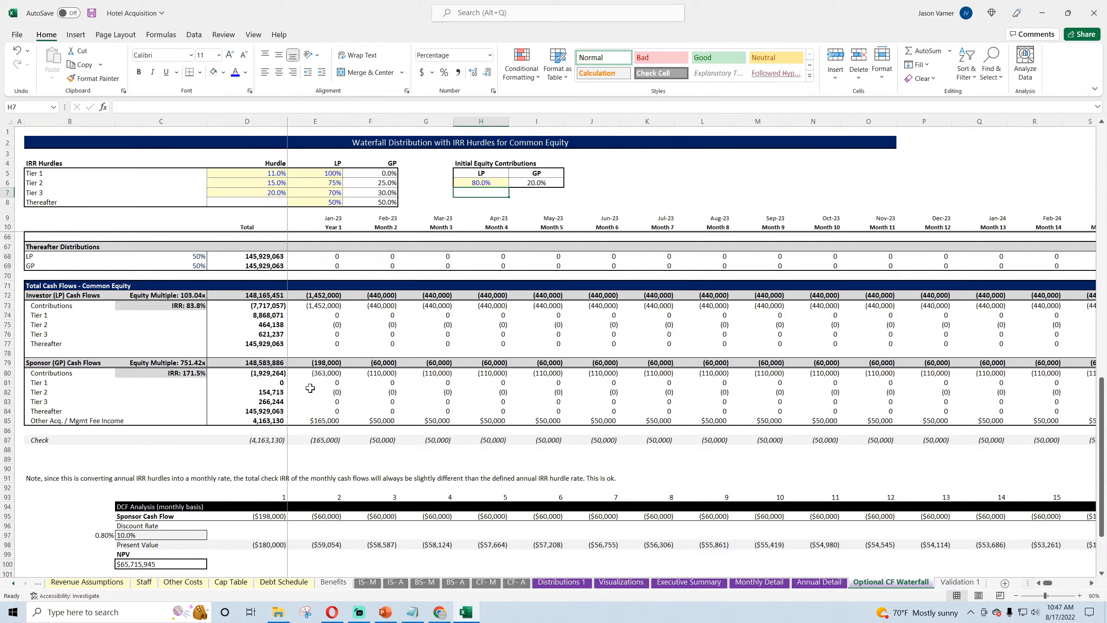
left_click(481, 183)
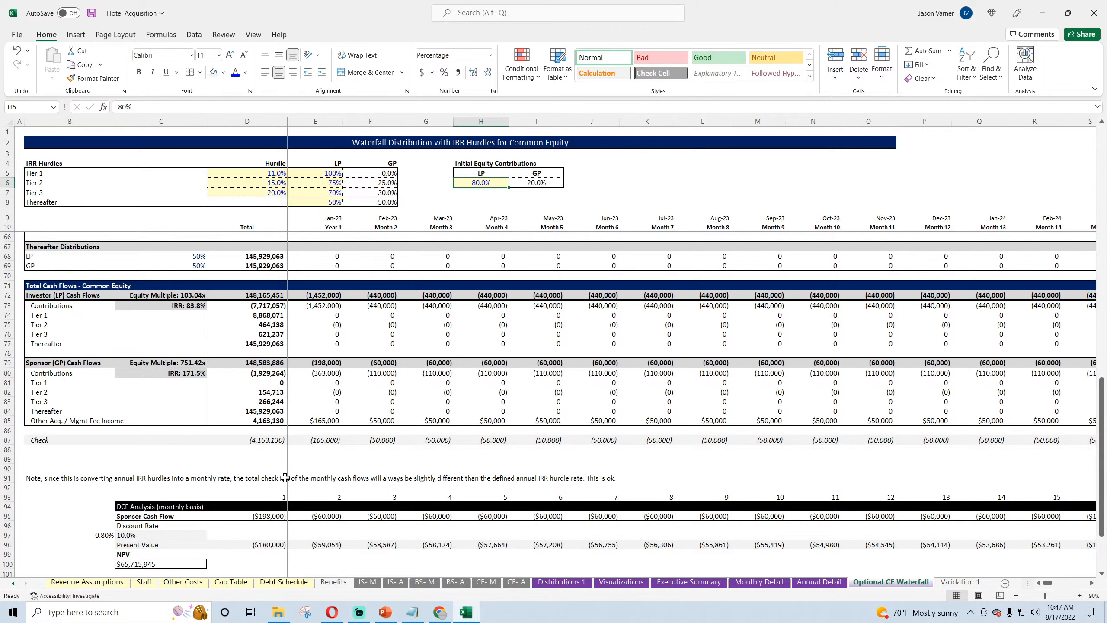
Step: Set the LP initial equity contribution in H6 to 95%
type("95")
key("Return")
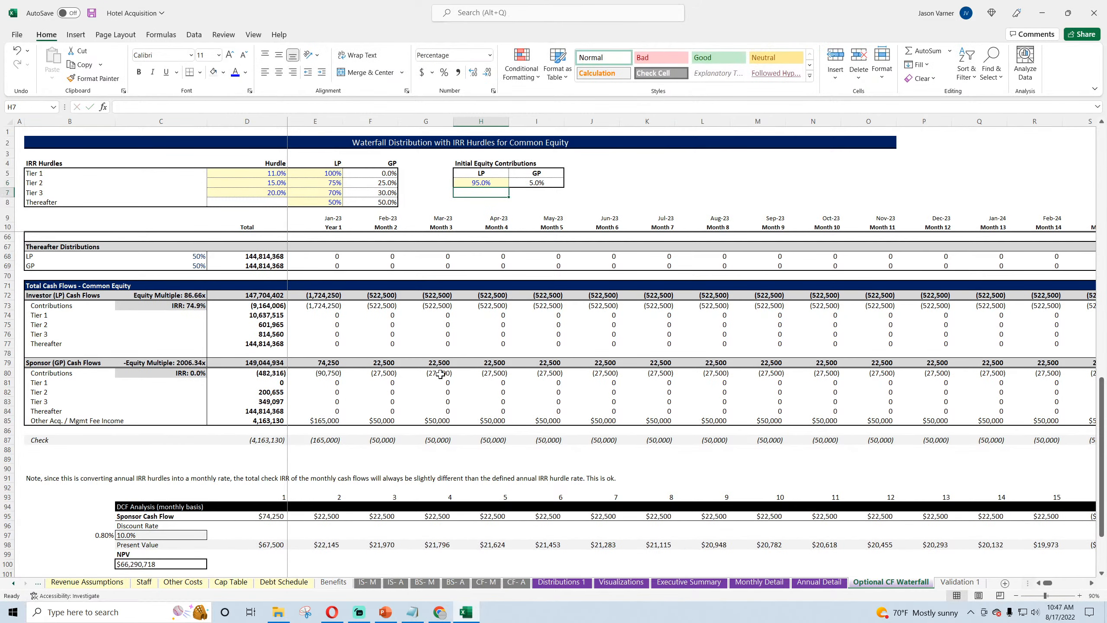
Step: On the Debt Schedule sheet, set the development loan's % of Acquisition / Development Financed in E8 to 75%
left_click(277, 583)
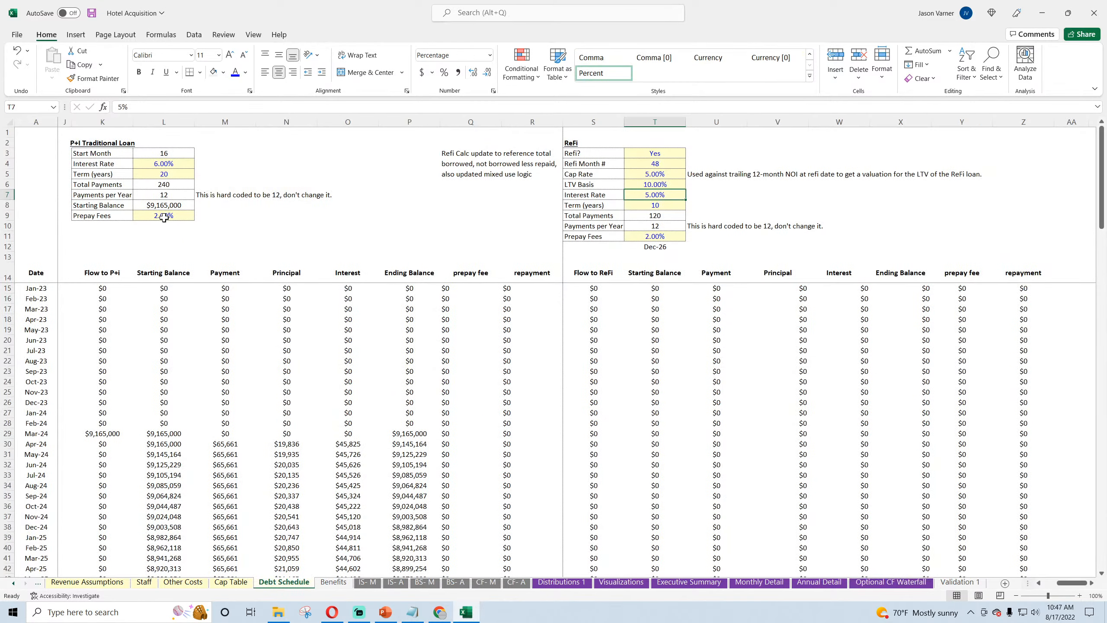
left_click_drag(1066, 583, 1055, 583)
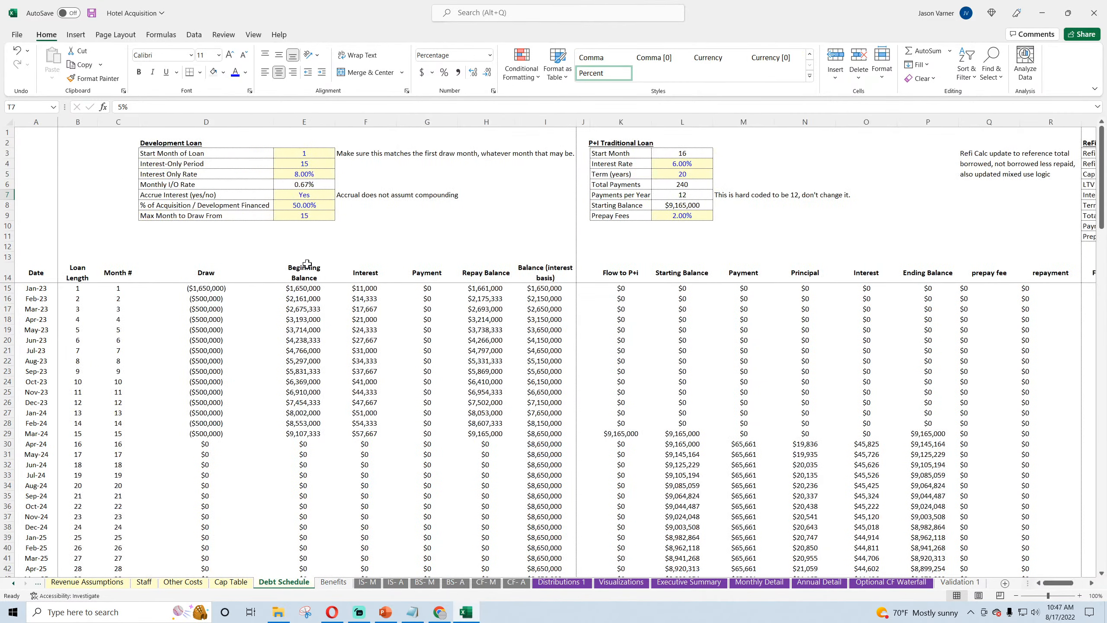
left_click(309, 205)
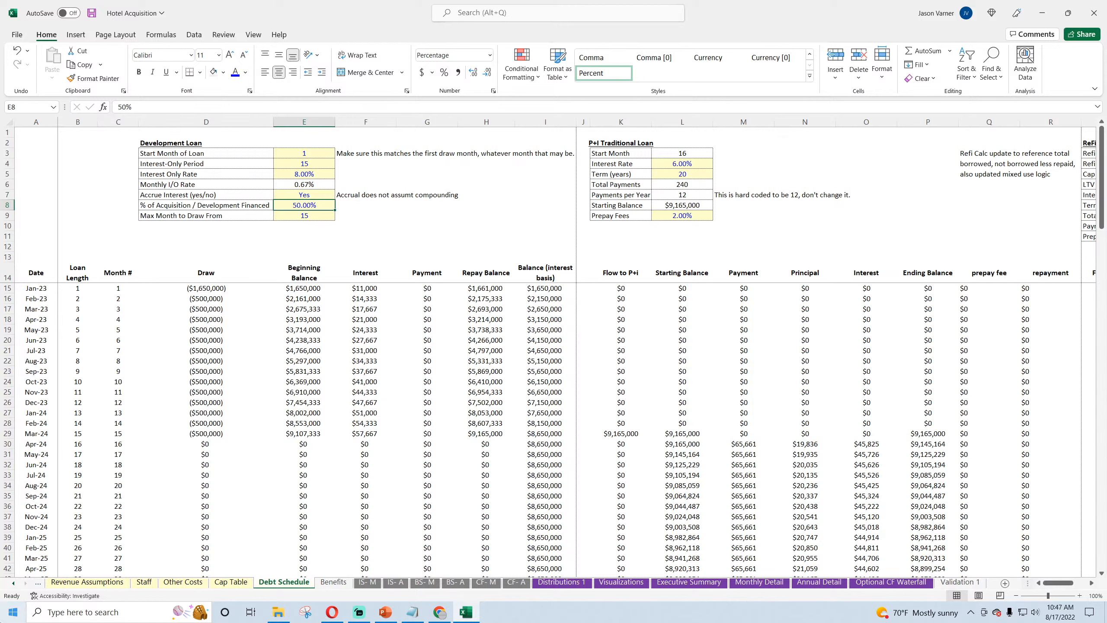
type("75")
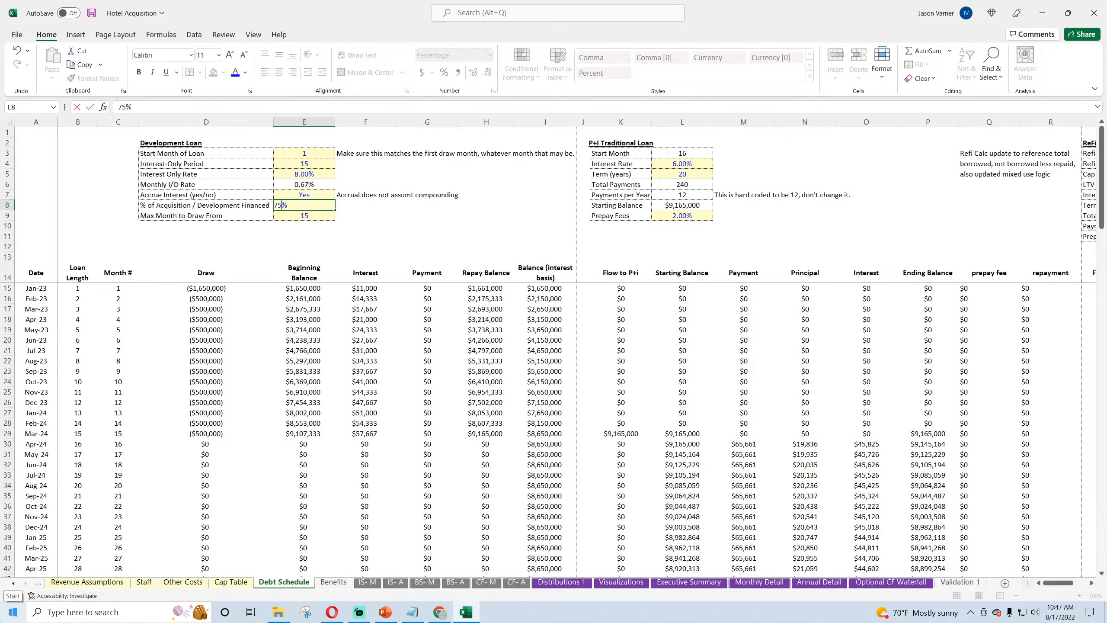
key("Return")
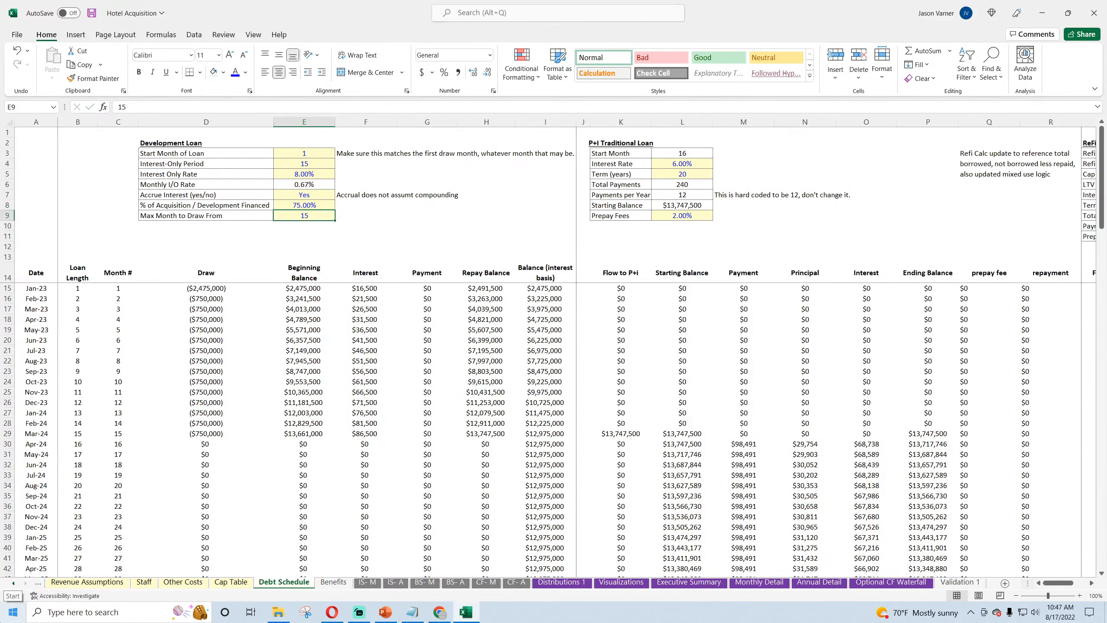
Step: On the Optional CF Waterfall sheet, try LP initial equity contributions of 90% and 85% in H6
left_click(892, 581)
left_click(324, 362)
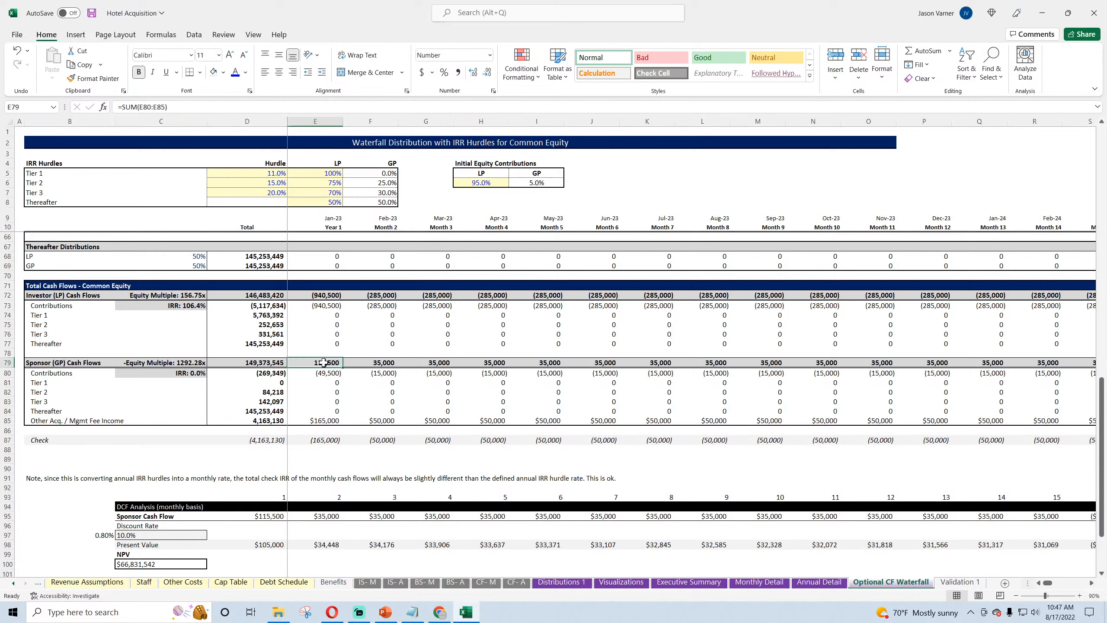
left_click(487, 179)
type("90")
key("Return")
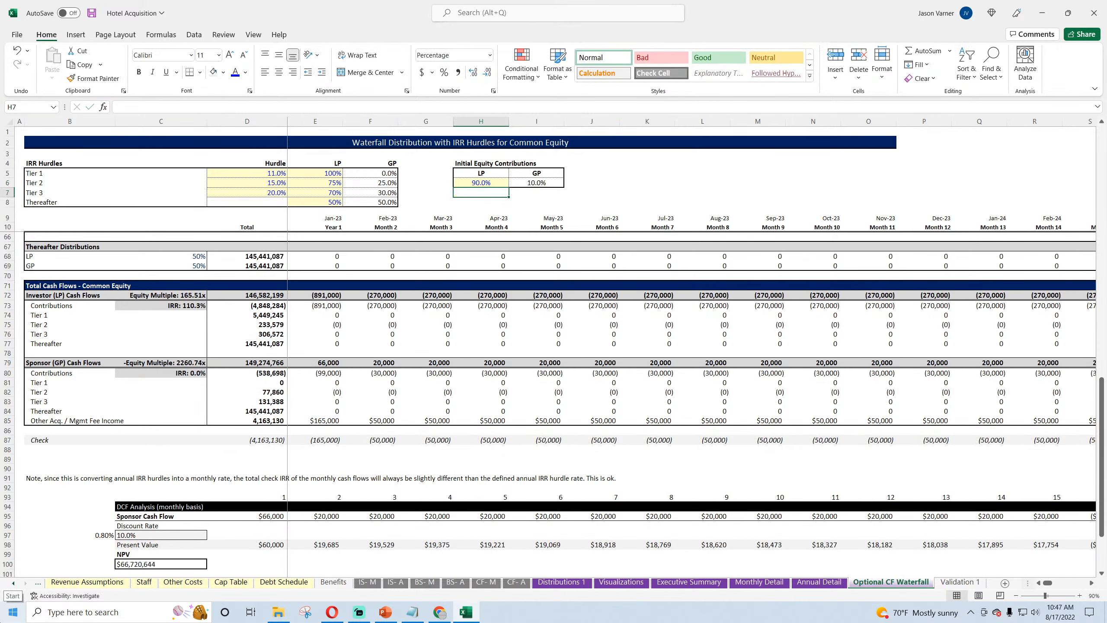
key("Up")
type("85")
key("Return")
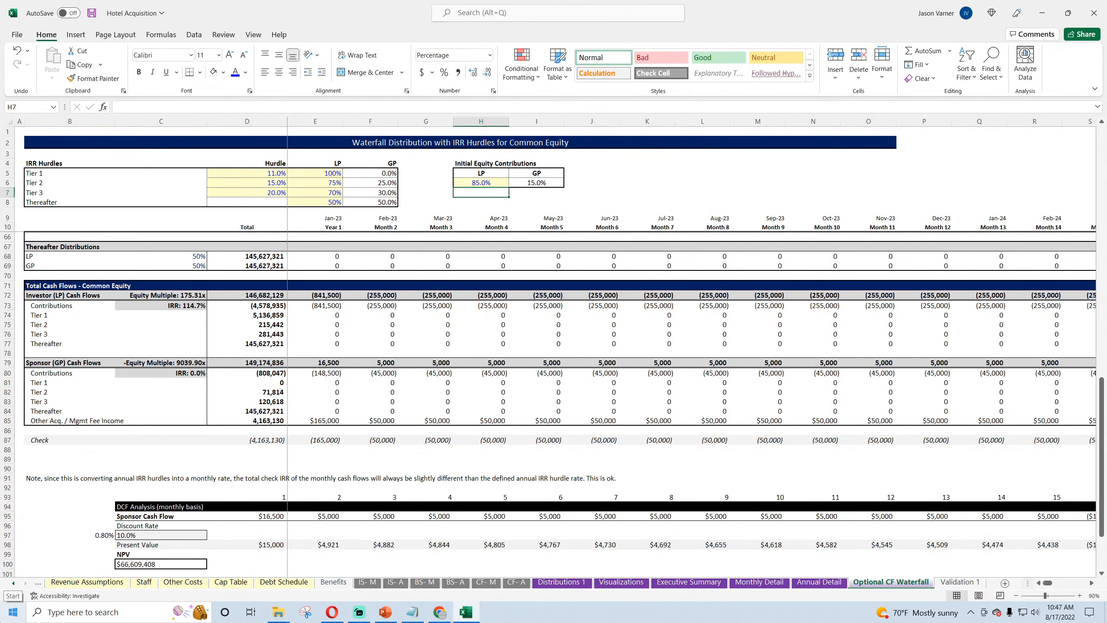
Step: Set the LP initial equity contribution in H6 to 80% and save the workbook
key("Up")
type("80")
key("Return")
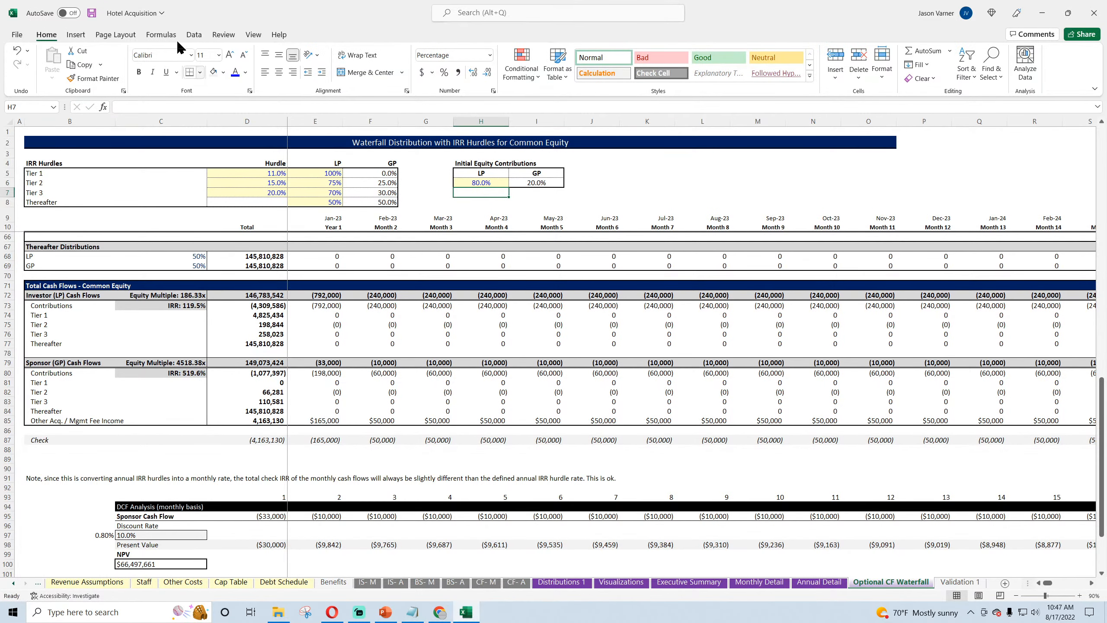
left_click(91, 14)
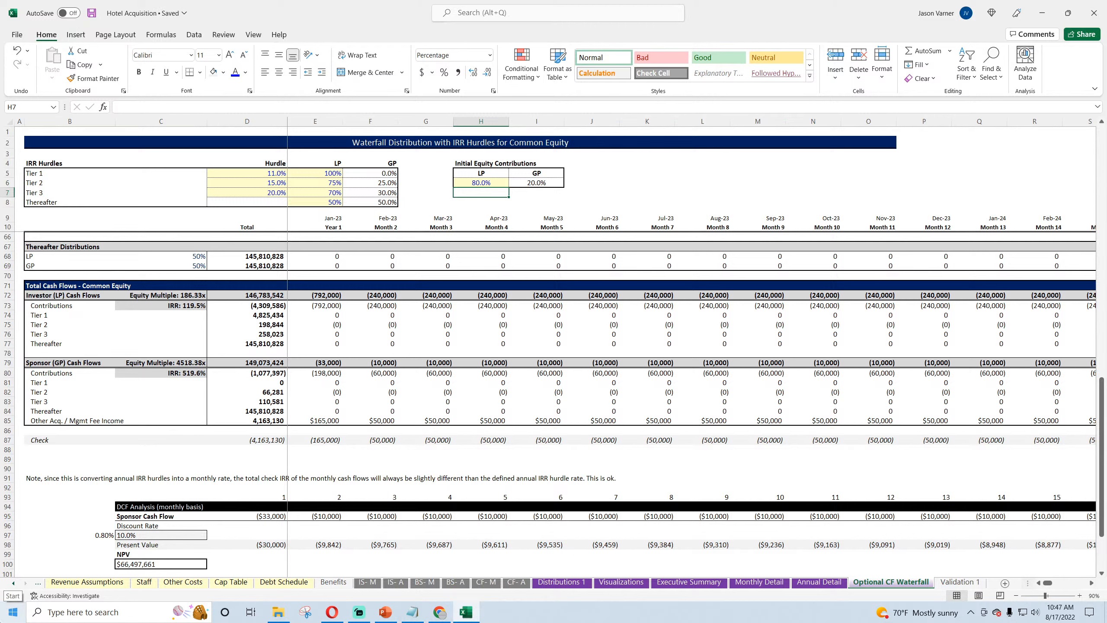
Step: Examine the sponsor's fee income, contributions and net cash flow formulas in rows 85, 80 and 79 for the first months
left_click(321, 421)
left_click(377, 420)
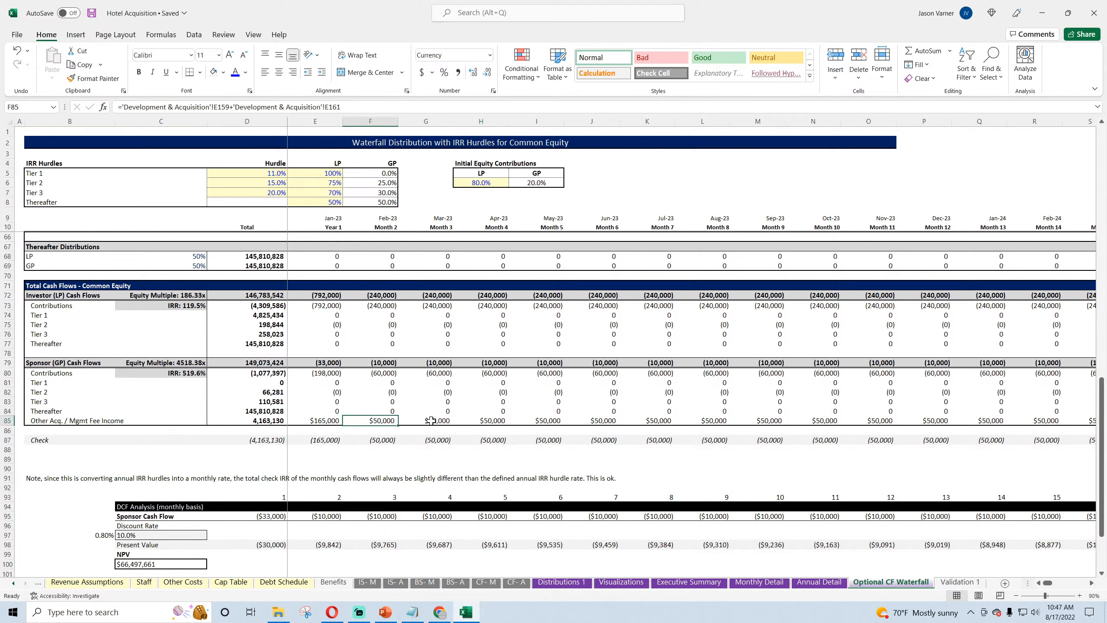
left_click(430, 420)
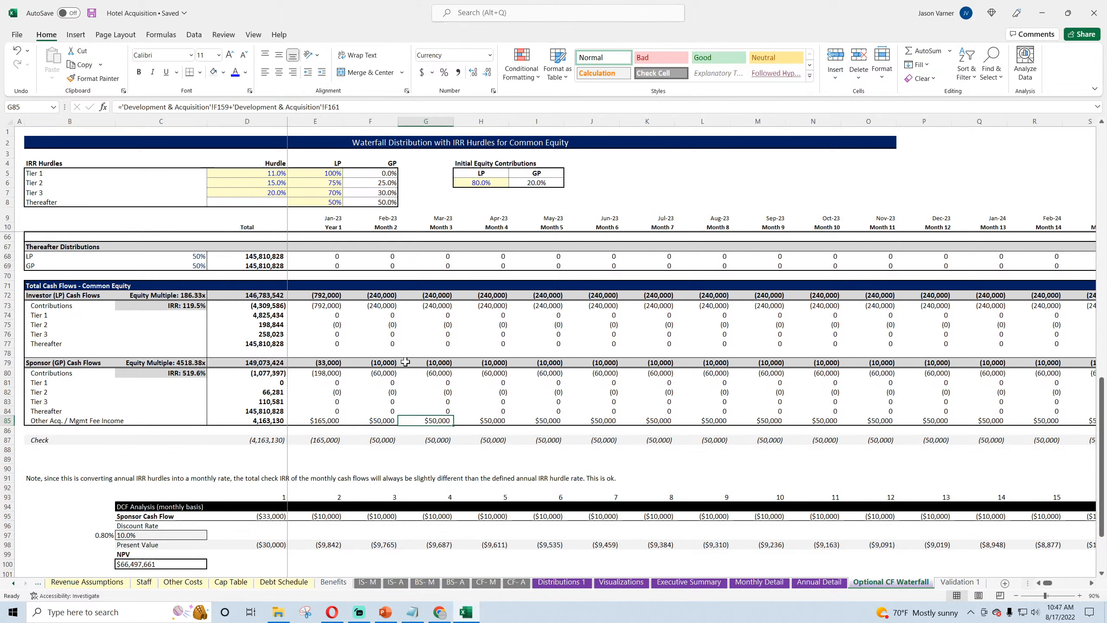
left_click(92, 15)
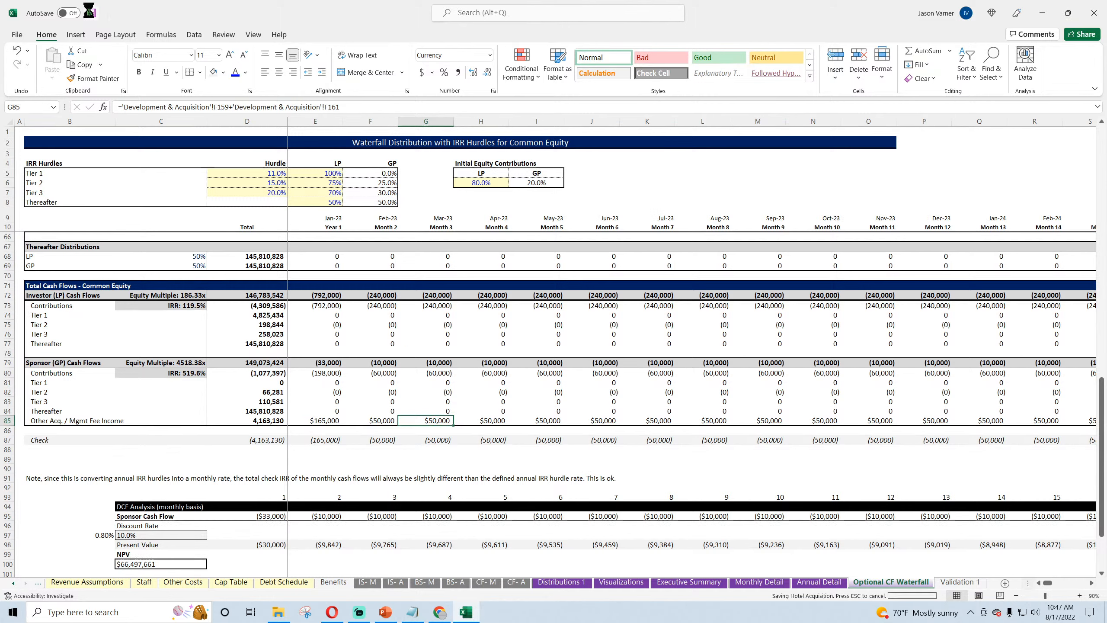
left_click(329, 373)
left_click(370, 374)
left_click(436, 371)
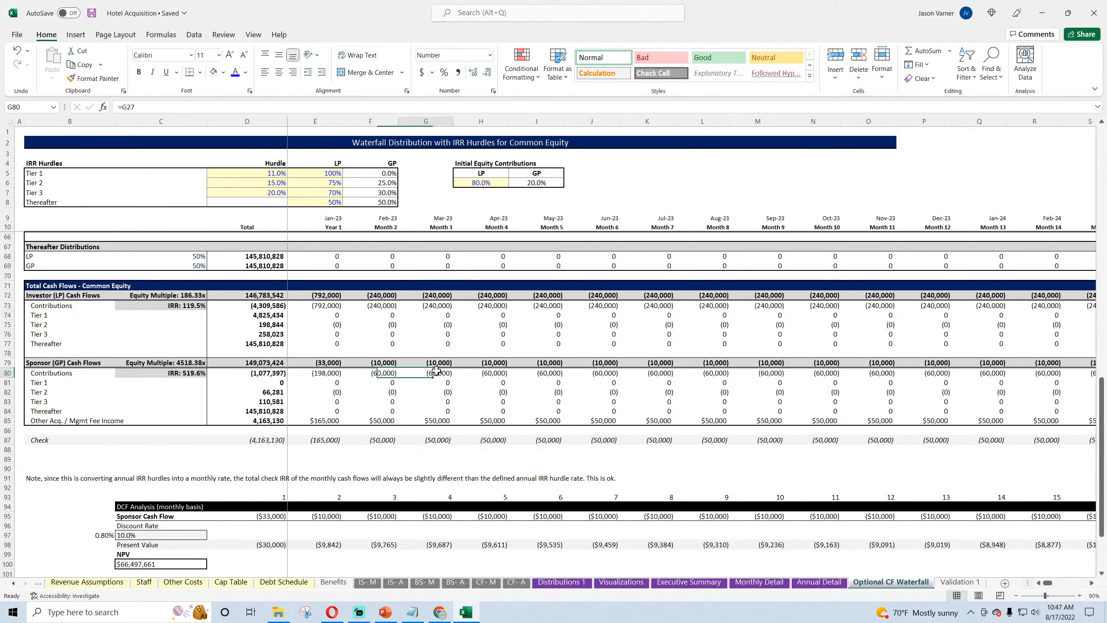
left_click(486, 371)
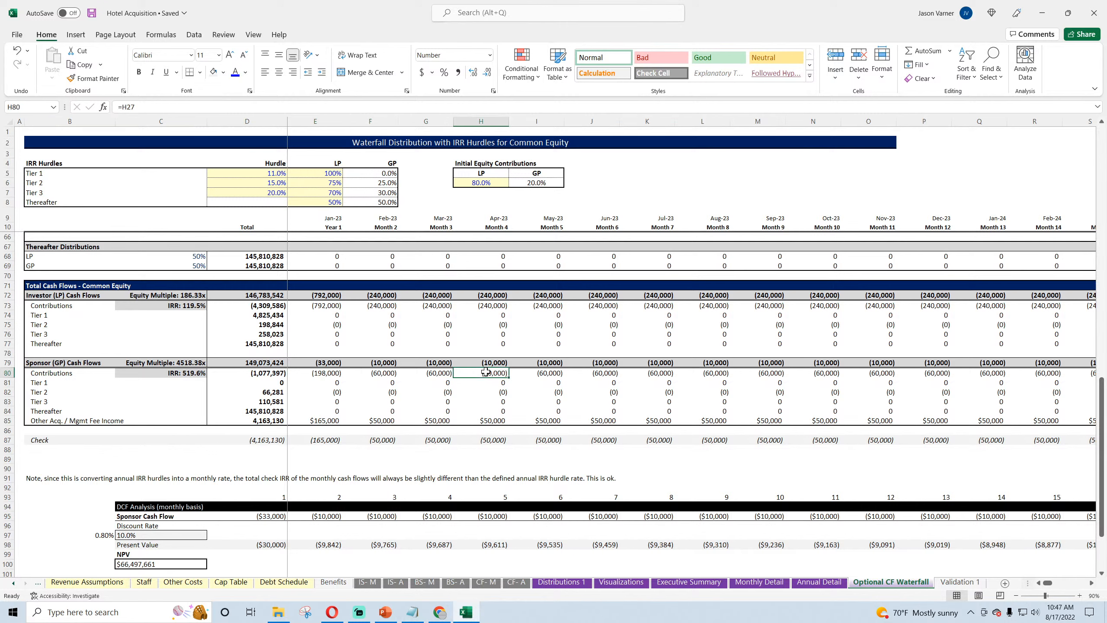
left_click(329, 372)
left_click(329, 363)
left_click(391, 361)
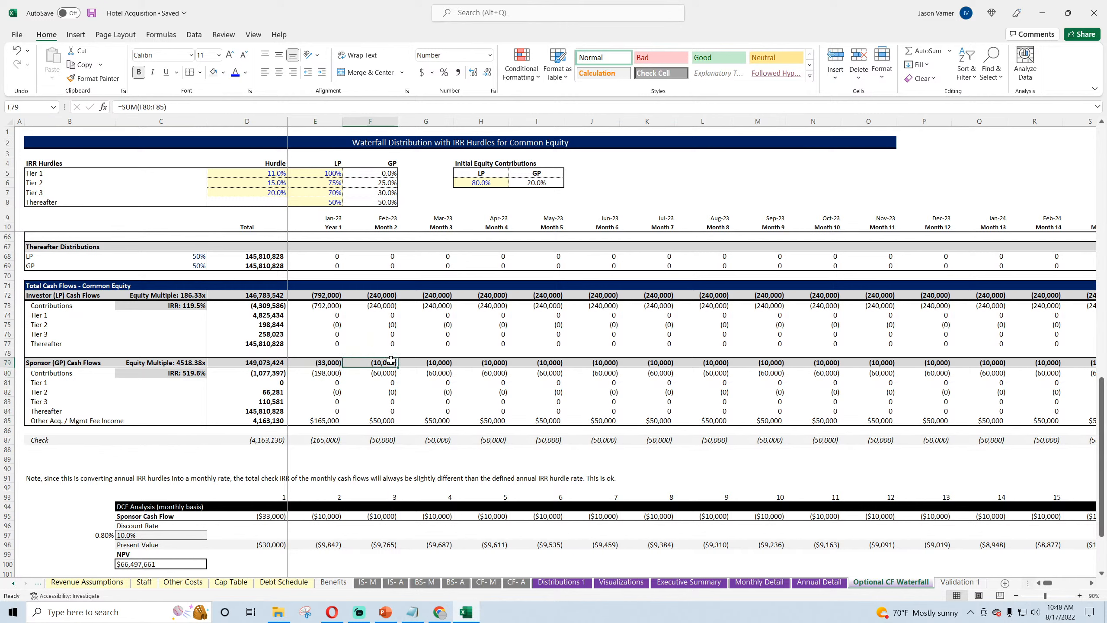
left_click(435, 361)
left_click(485, 362)
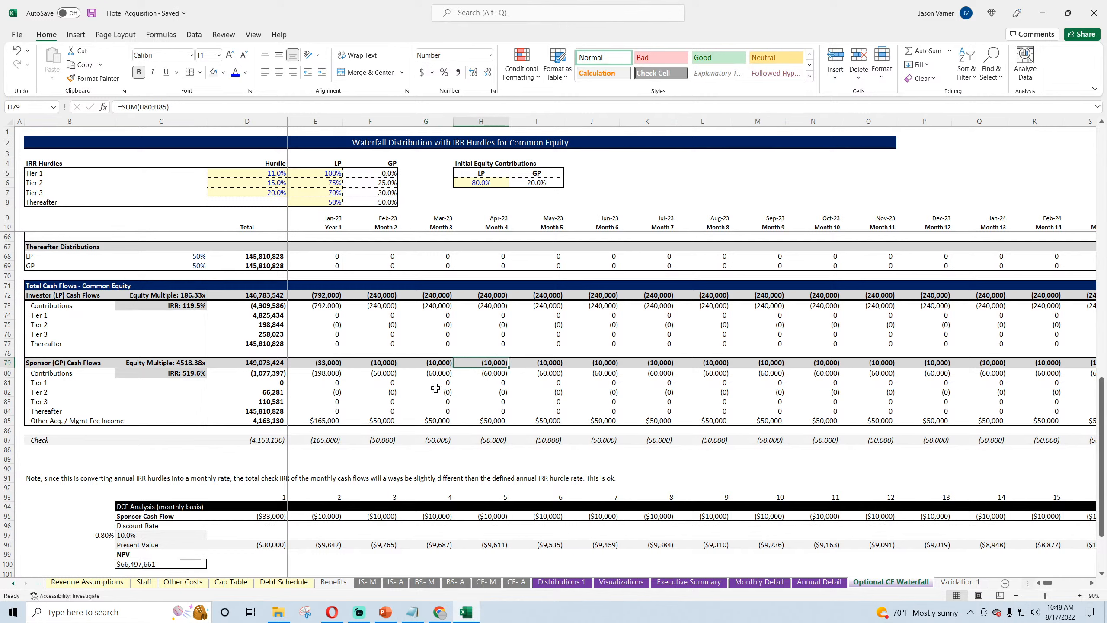
Step: Examine the Check formulas in row 87 and the source Contributions and Distributions in E11 and E12
left_click(277, 444)
mouse_move(275, 448)
left_mouse_down()
mouse_move(386, 440)
mouse_move(271, 439)
left_mouse_up()
left_click(325, 440)
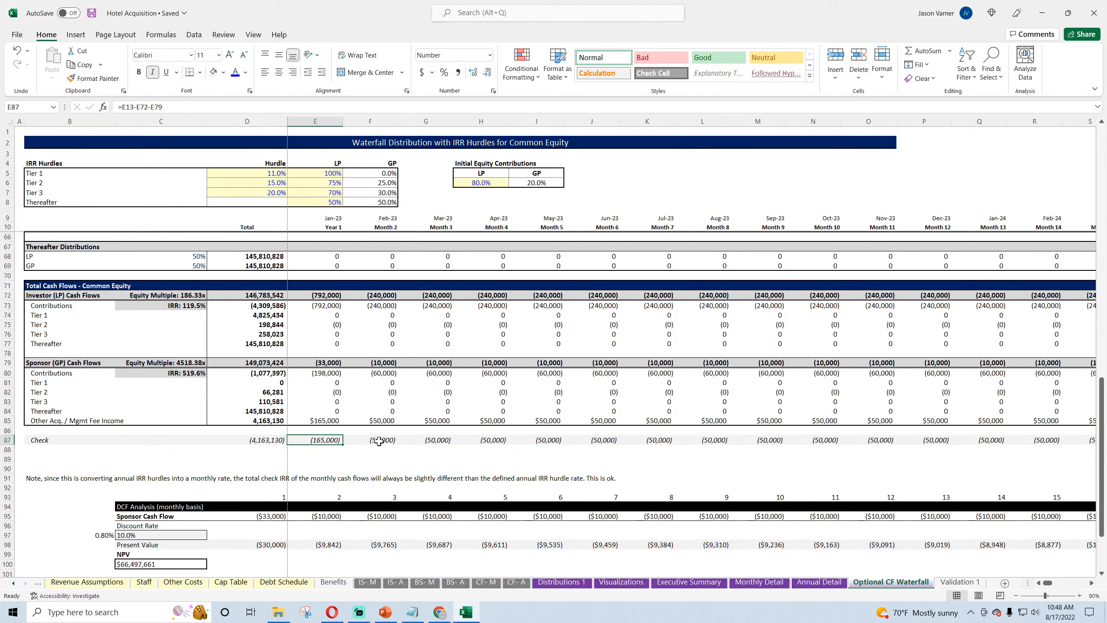
left_click(387, 442)
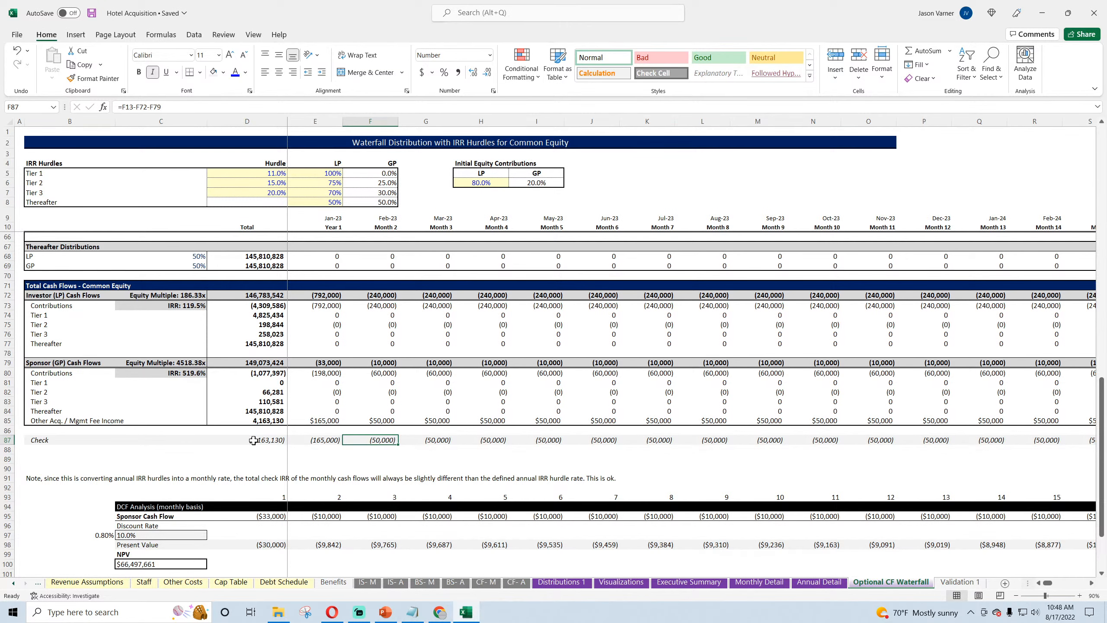
scroll(319, 424, "up", 18)
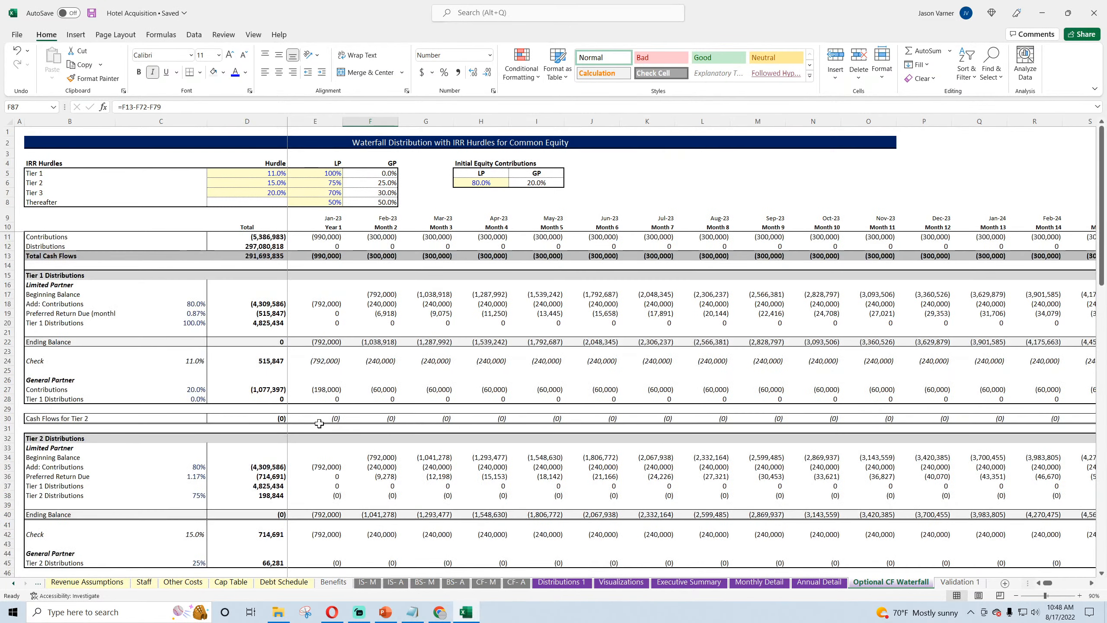
left_click(324, 236)
left_click(322, 245)
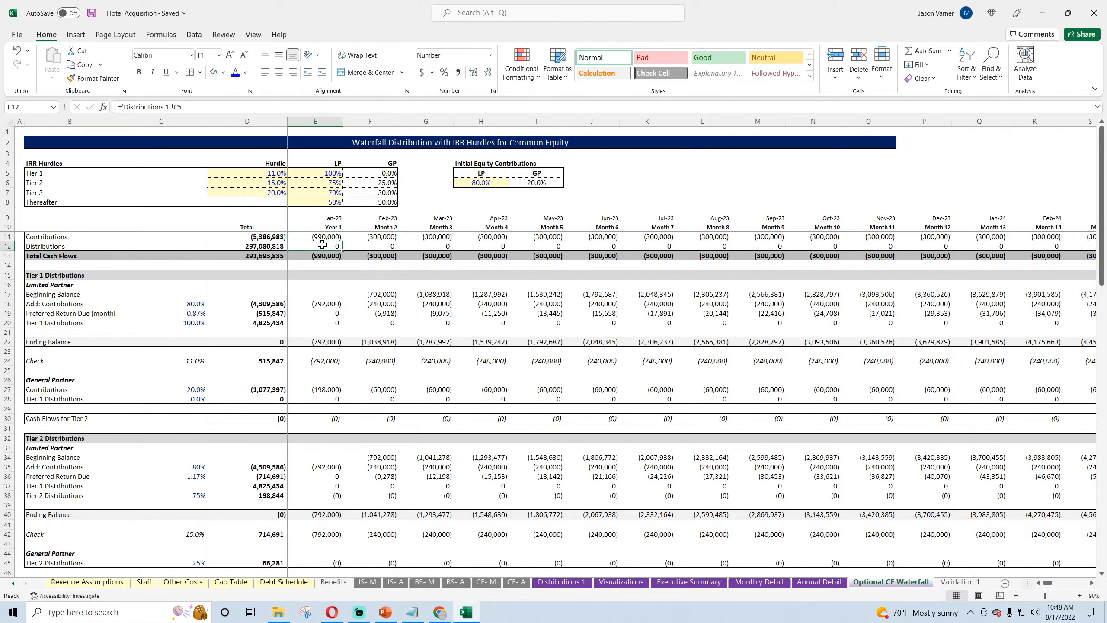
left_click(310, 236)
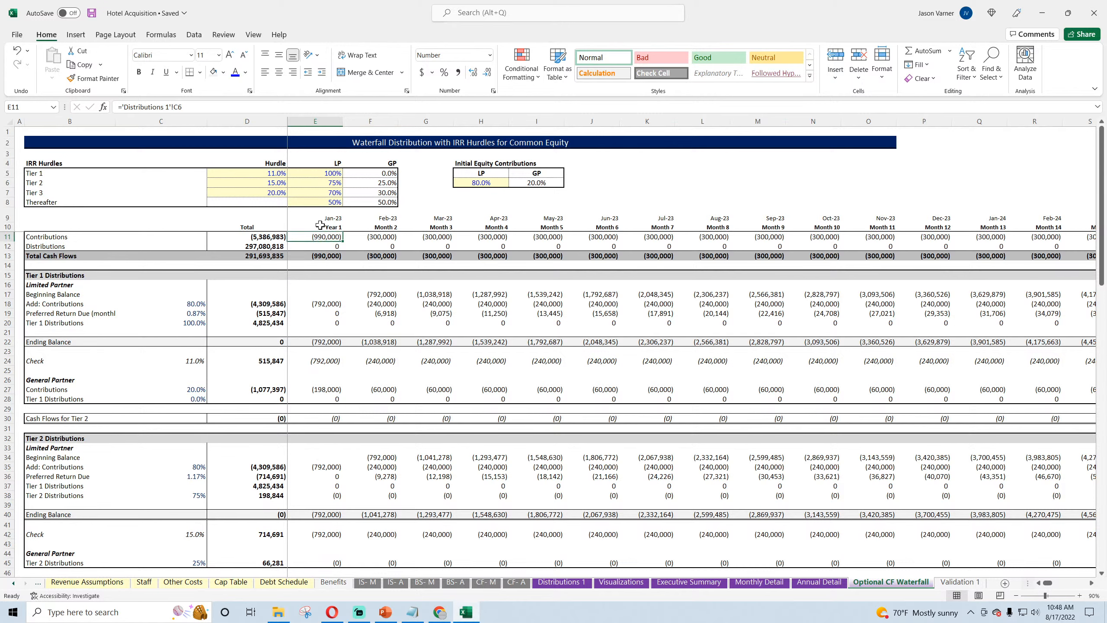
scroll(314, 458, "down", 20)
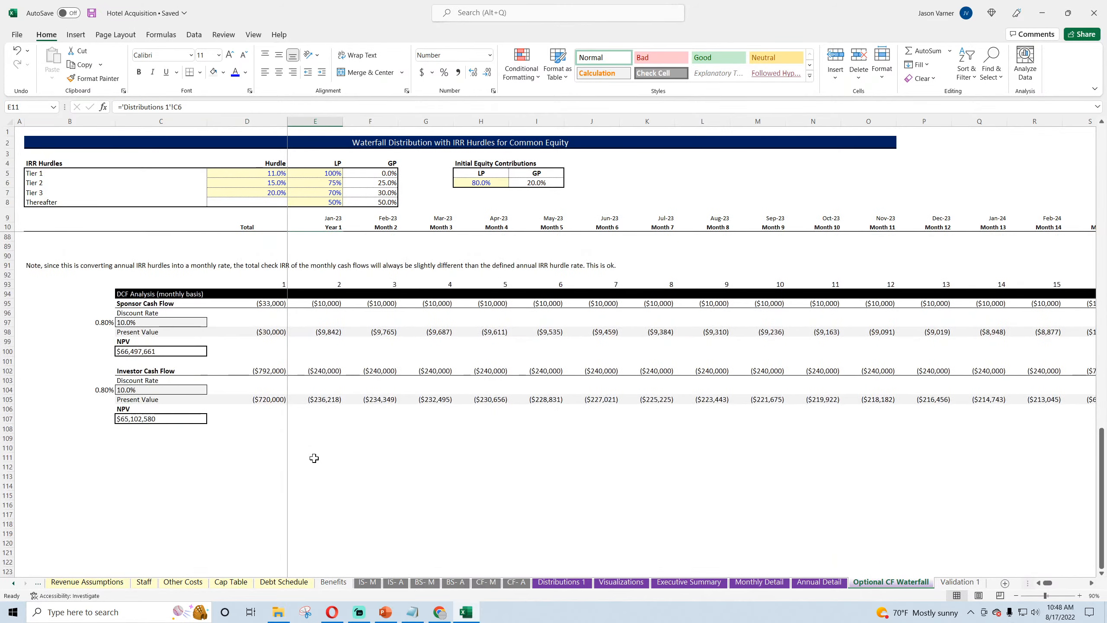
scroll(314, 458, "up", 4)
Step: Add the Other Acq. / Mgmt Fee Income total to the Check formula in D87, making it =D13-D72-D79+D85
left_click(262, 332)
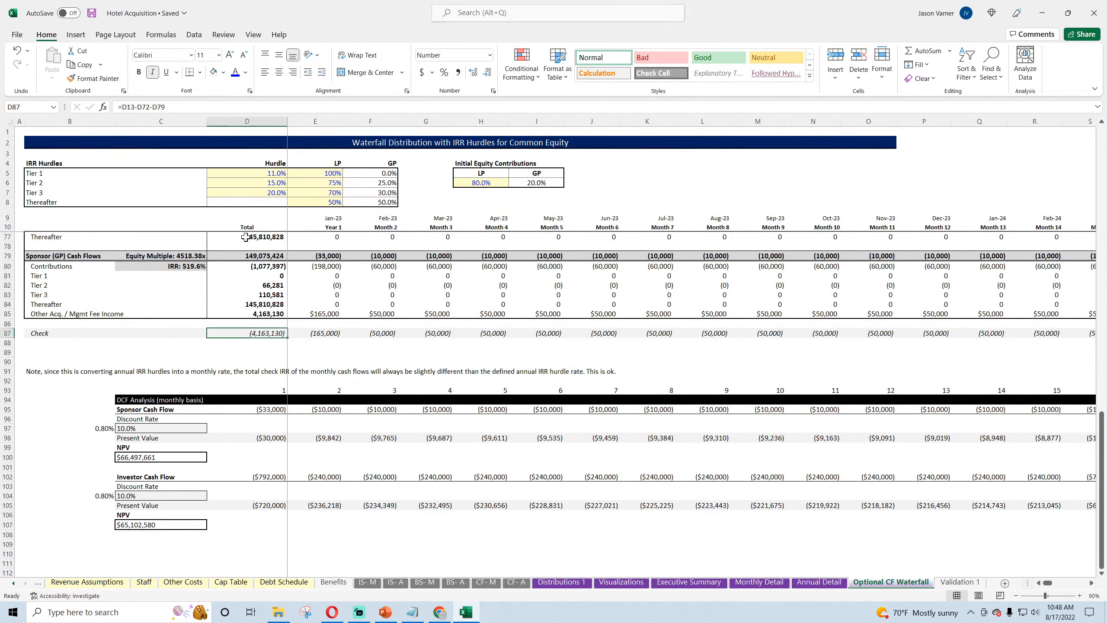
left_click(205, 106)
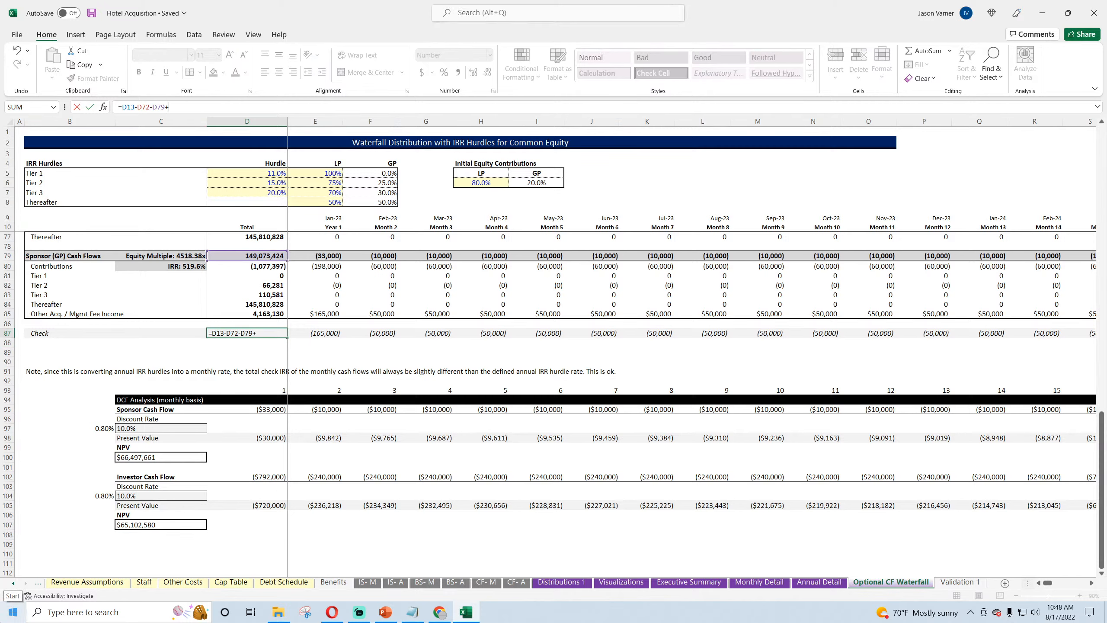
type("+")
left_click(245, 315)
key("Return")
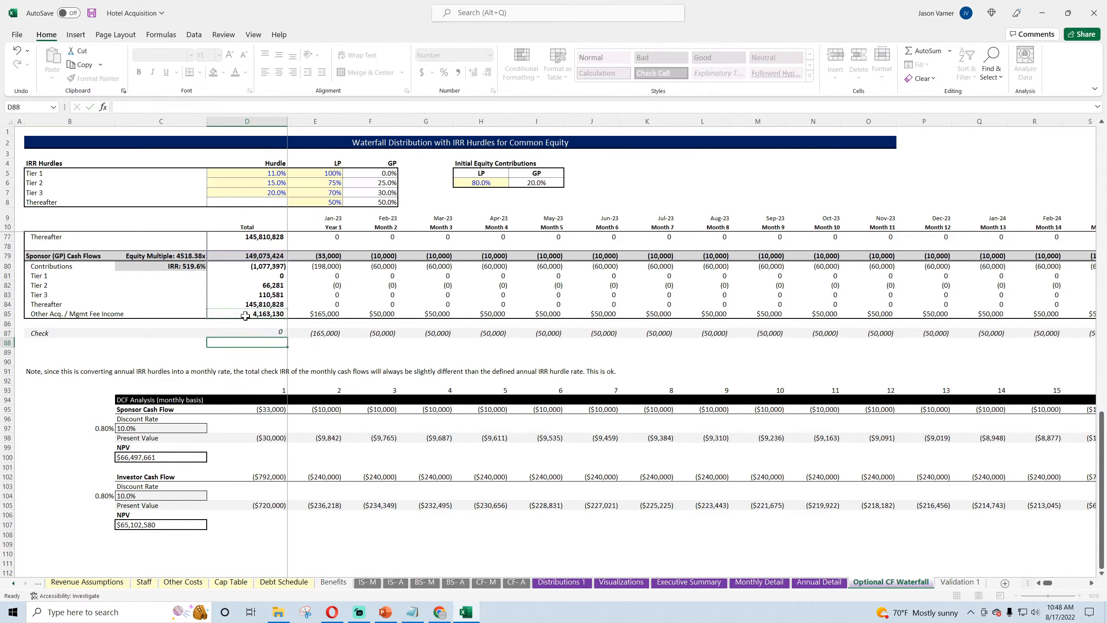
Step: Fill the D87 Check formula across row 87 to Month 120 in column DT
left_click(285, 336)
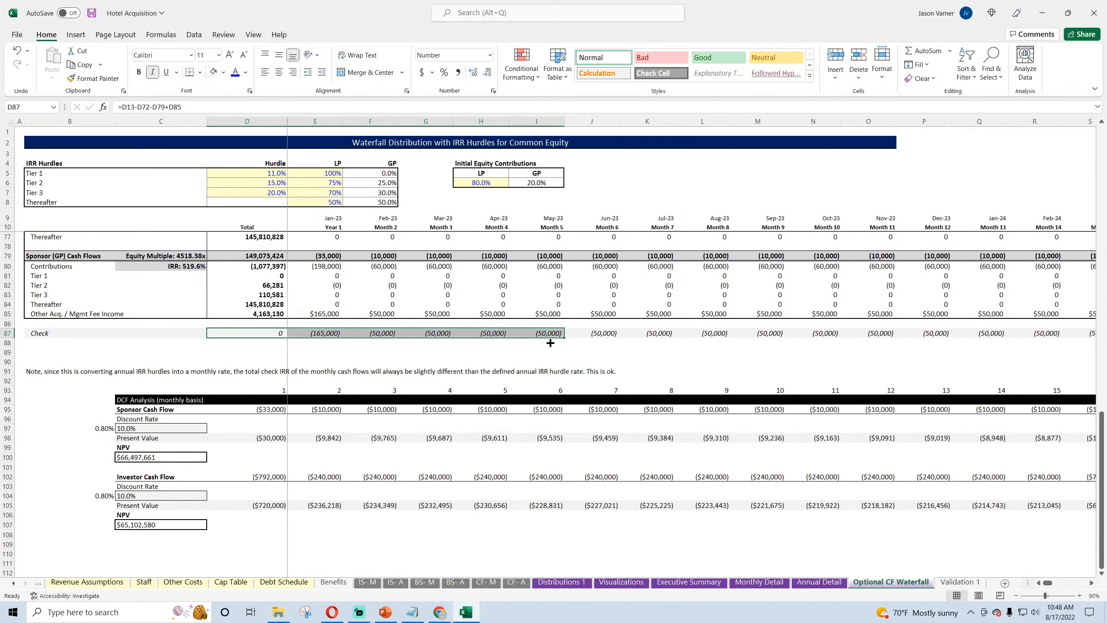
left_click_drag(288, 338, 565, 338)
left_click(397, 337)
left_click_drag(397, 337, 998, 338)
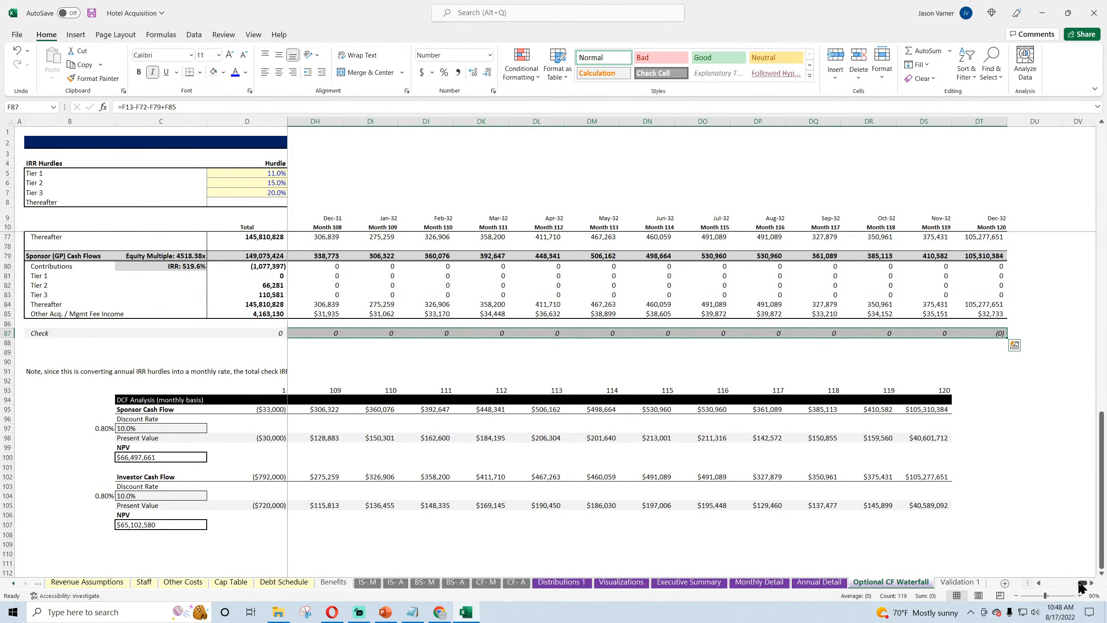
left_click_drag(1082, 584, 1047, 583)
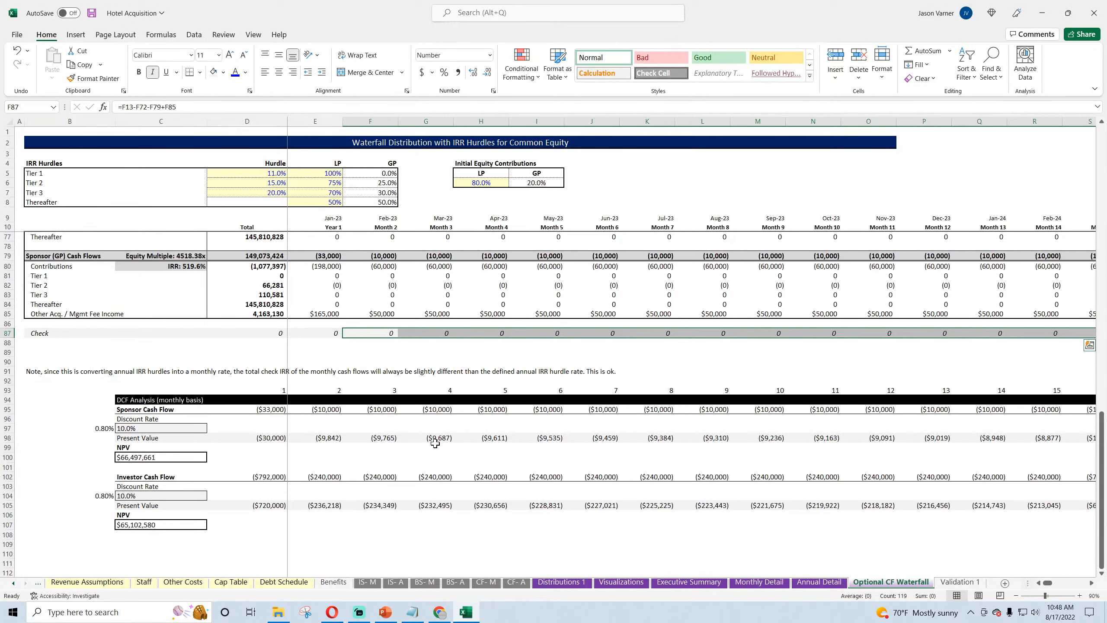
Step: Inspect the DCF's sponsor Present Value formula in G98 and Sponsor Cash Flow reference in G95, and save the workbook
double_click(436, 439)
key("Return")
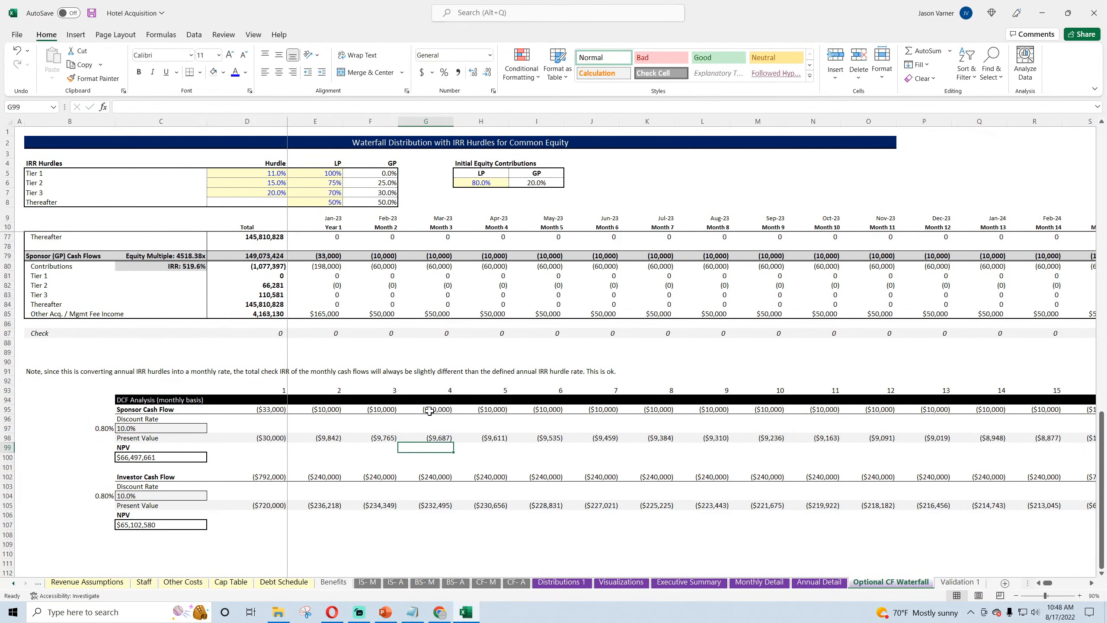
double_click(429, 411)
scroll(308, 380, "up", 3)
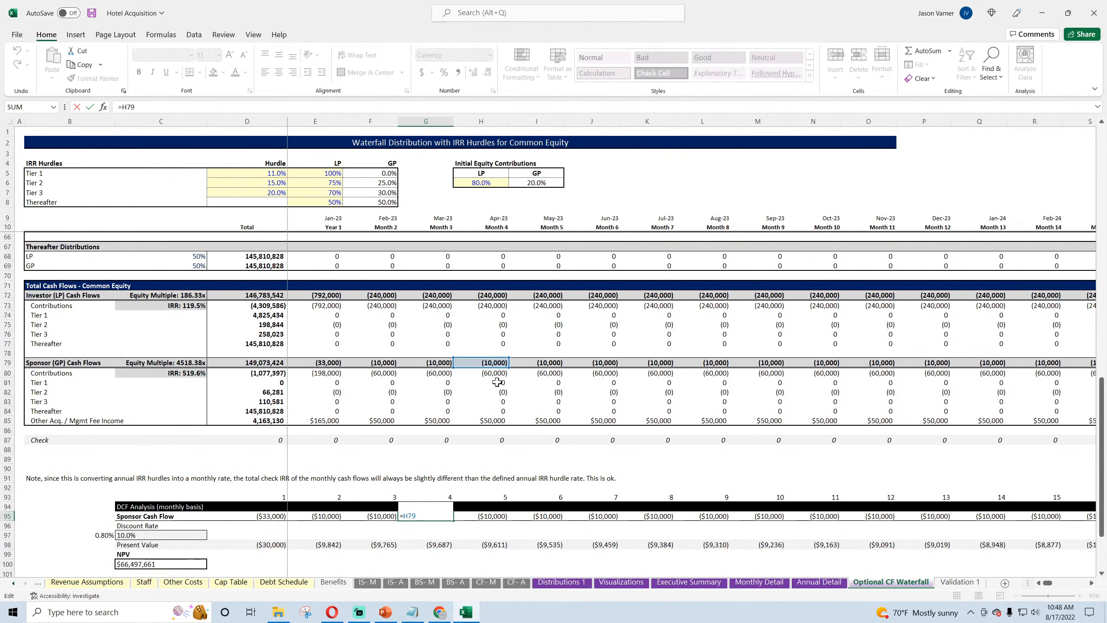
key("Return")
scroll(426, 509, "down", 1)
scroll(427, 509, "up", 1)
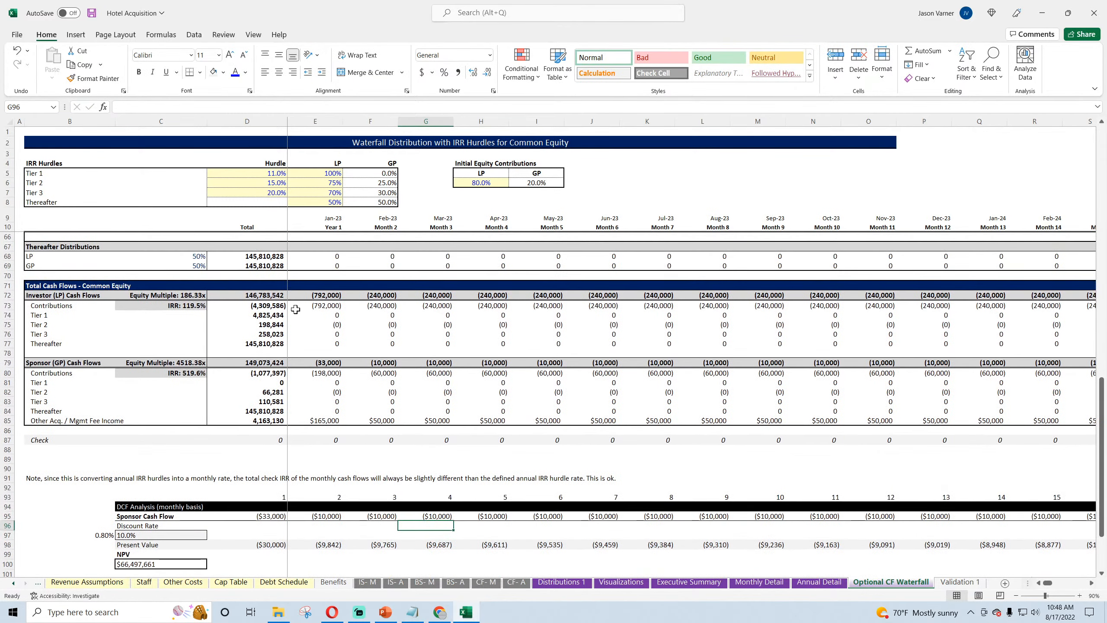
left_click(92, 13)
Step: Review the Visualizations charts and the Sponsor (GP) Cash Flows in E79:G79 on the Optional CF Waterfall sheet
left_click(621, 582)
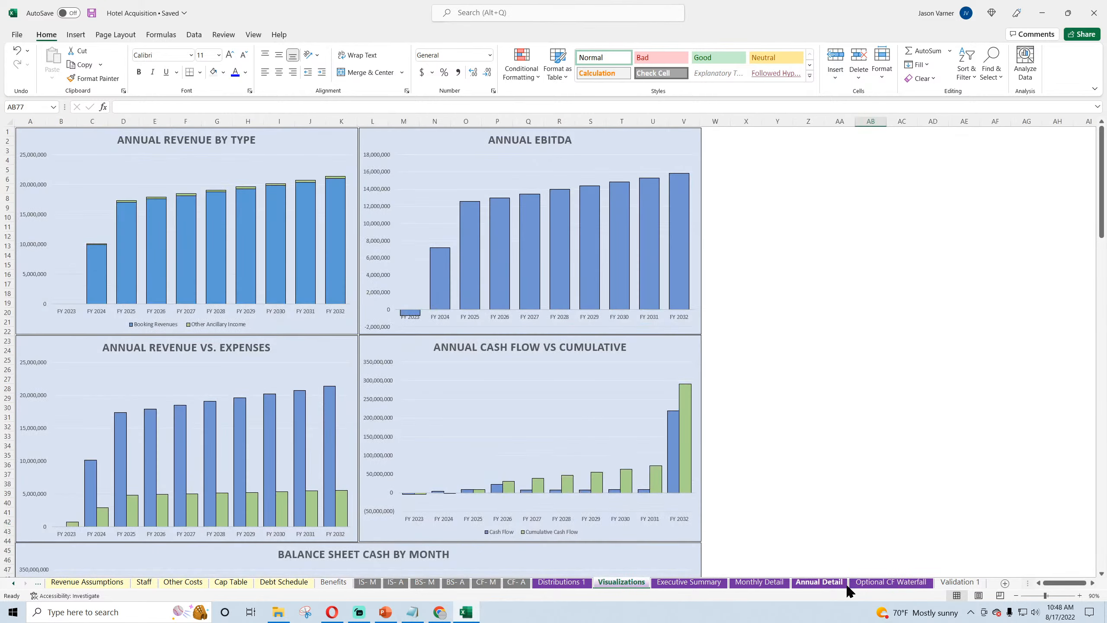
left_click(890, 584)
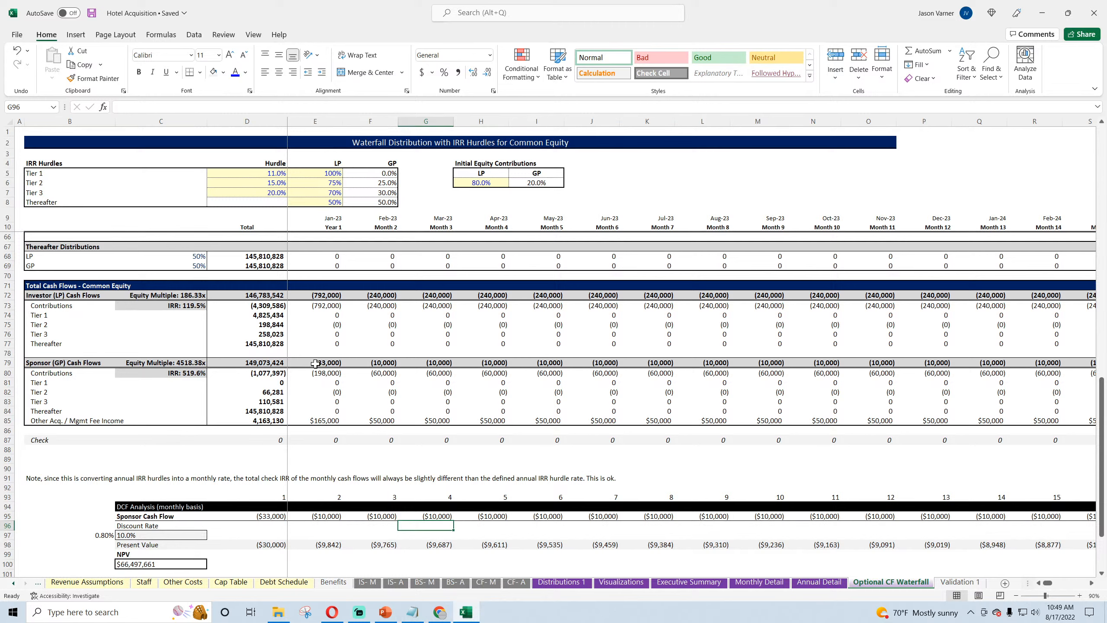
left_click_drag(315, 364, 430, 361)
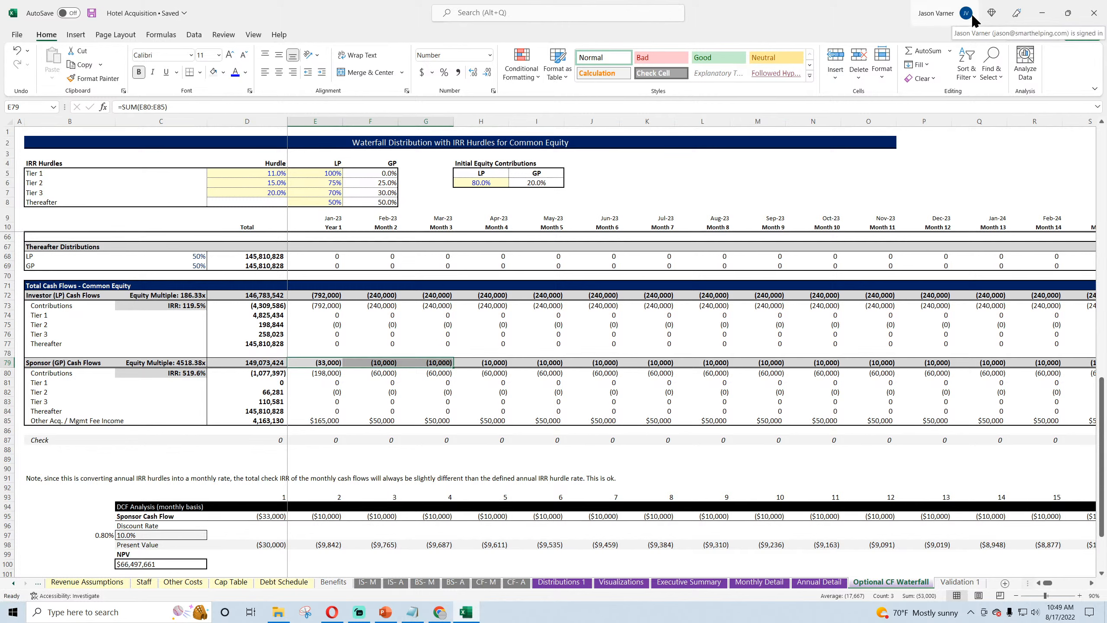
Step: Review the waterfall's tier sections and LP/GP cash flows, inspecting the Distributions and Contributions references in K12 and L11 and the D11 total formula
scroll(561, 295, "up", 6)
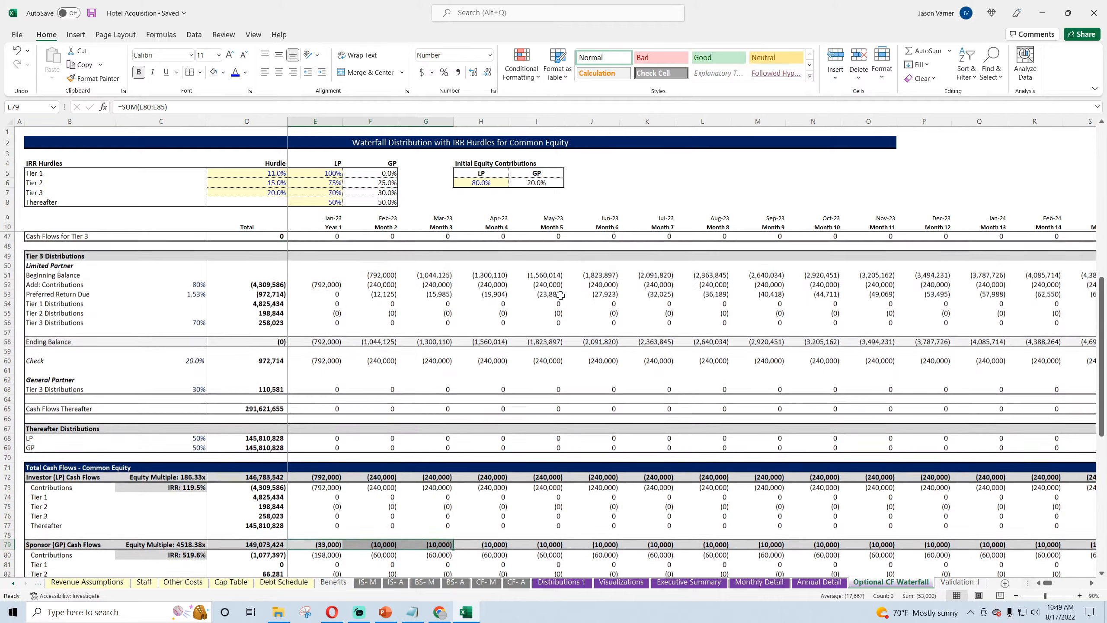
scroll(560, 296, "up", 12)
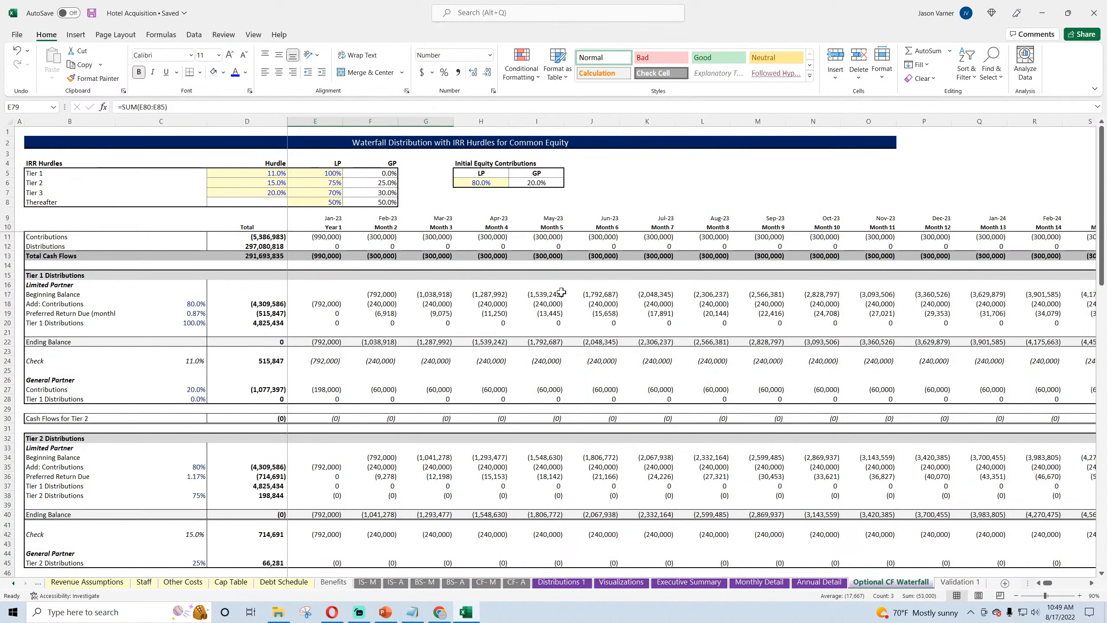
scroll(561, 292, "down", 5)
scroll(563, 290, "up", 5)
mouse_move(1048, 583)
left_mouse_down()
mouse_move(1066, 580)
mouse_move(1047, 584)
left_mouse_up()
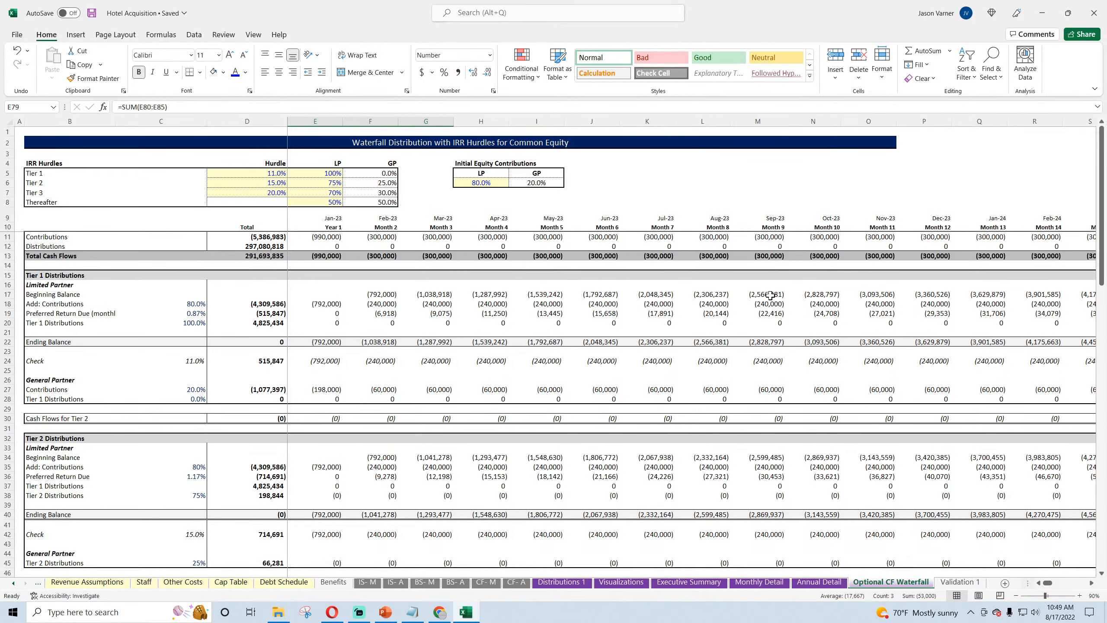
left_click(663, 247)
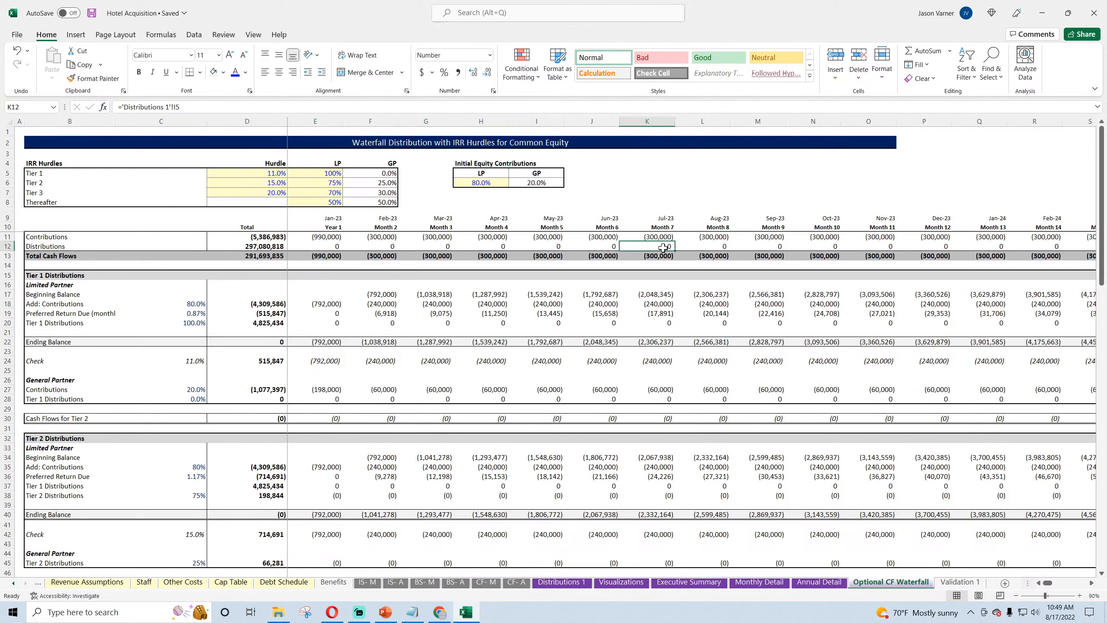
key("Up")
key("Right")
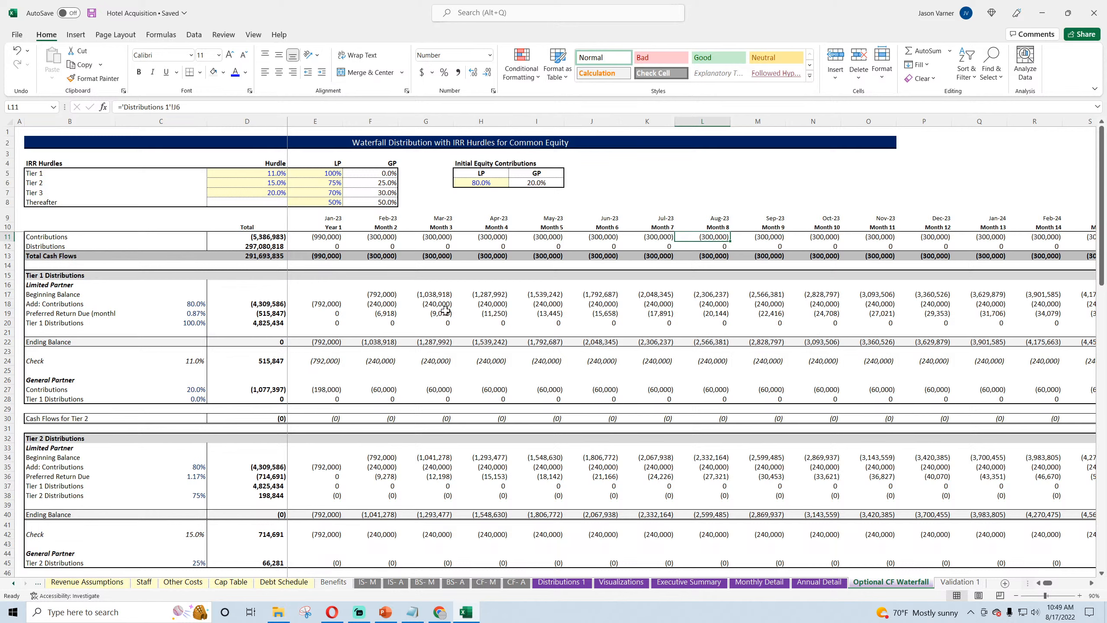
left_click(267, 239)
scroll(339, 366, "down", 18)
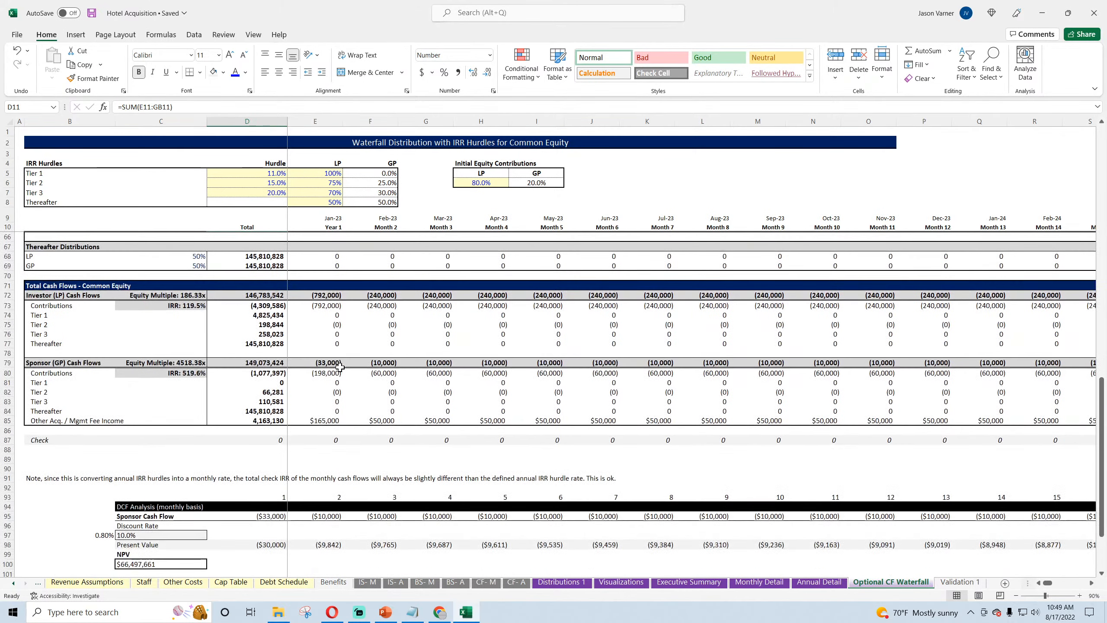
scroll(339, 366, "up", 4)
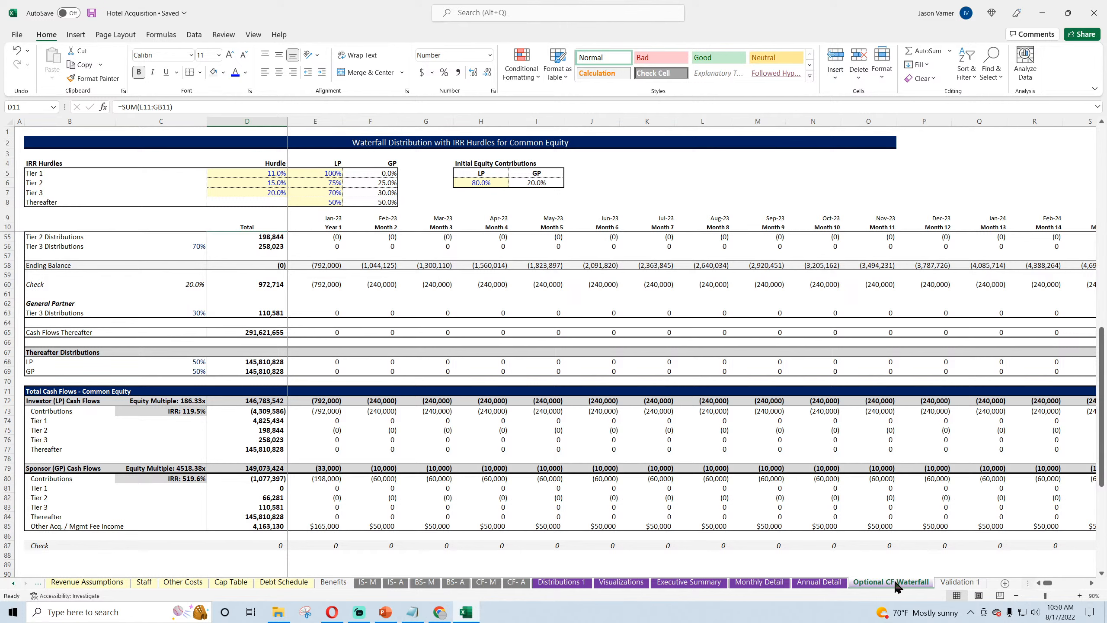
Step: Add a worksheet after Optional CF Waterfall and name it Annual GP&LP Summary
left_click(1004, 583)
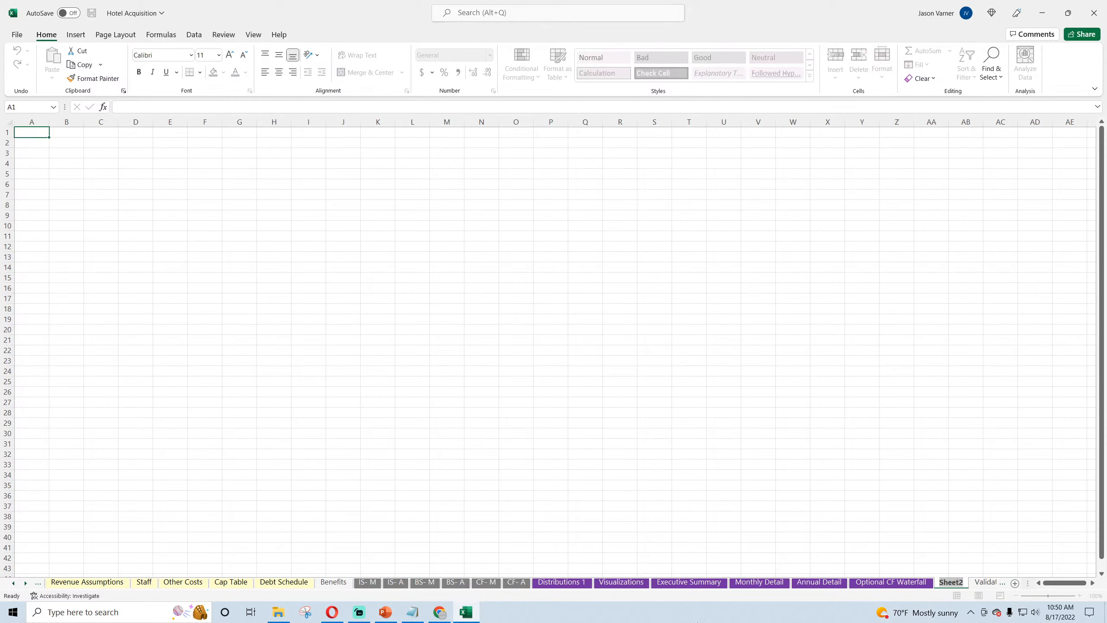
type("Annual GP&LP")
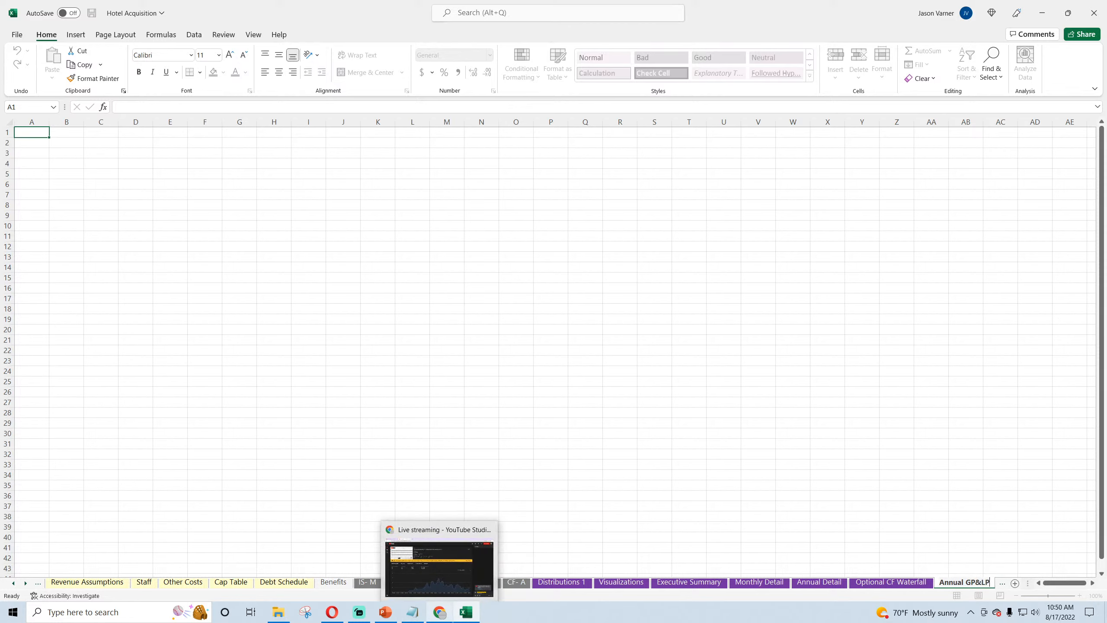
type(" Summary")
key("Return")
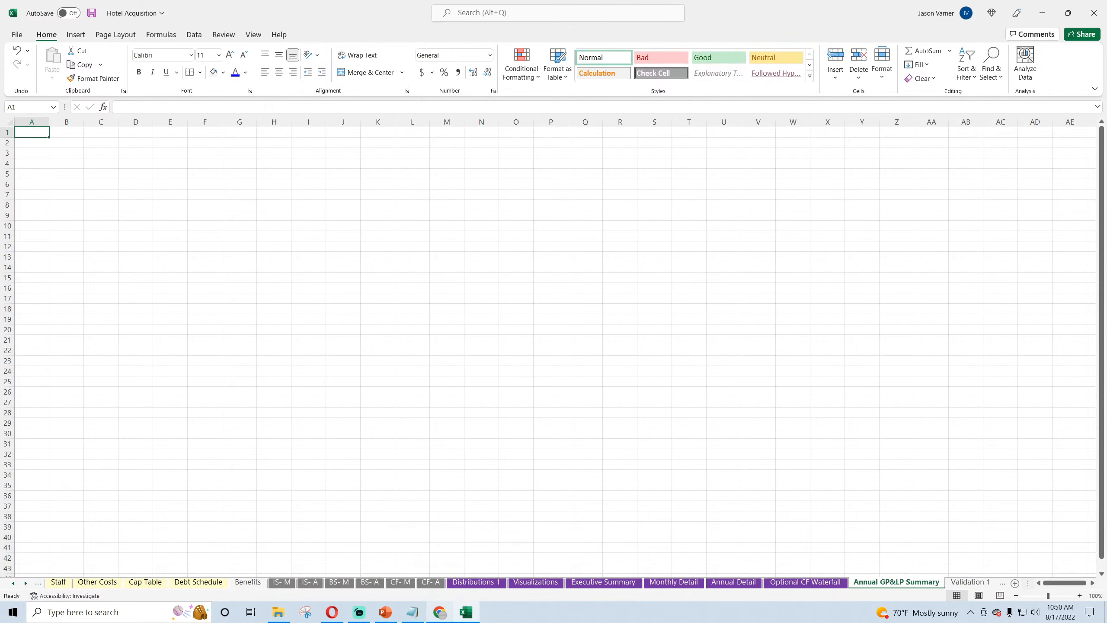
Step: Start a year counter in row 3 with 1 in D3 and the formula =D3+1 in E3
left_click(139, 154)
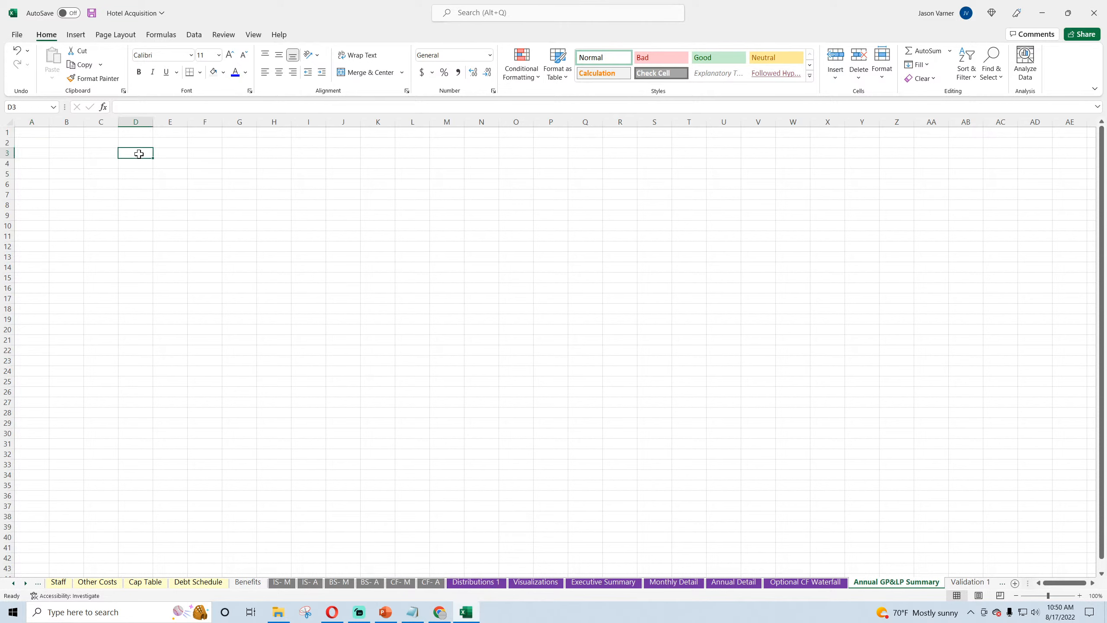
type("1")
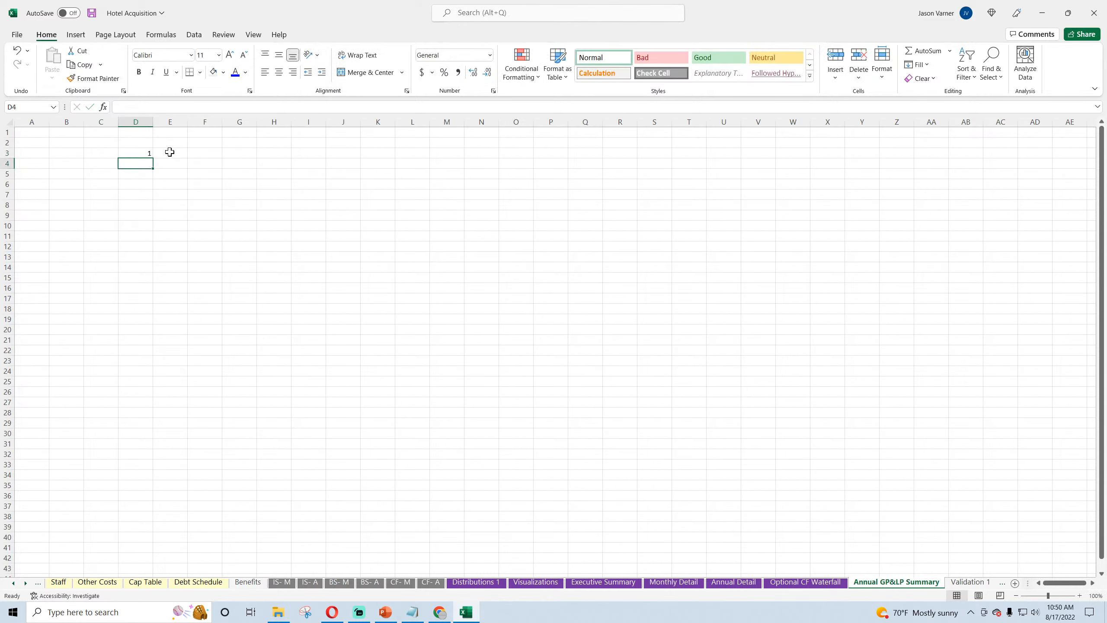
left_click(168, 151)
type("=D3+1")
key("Return")
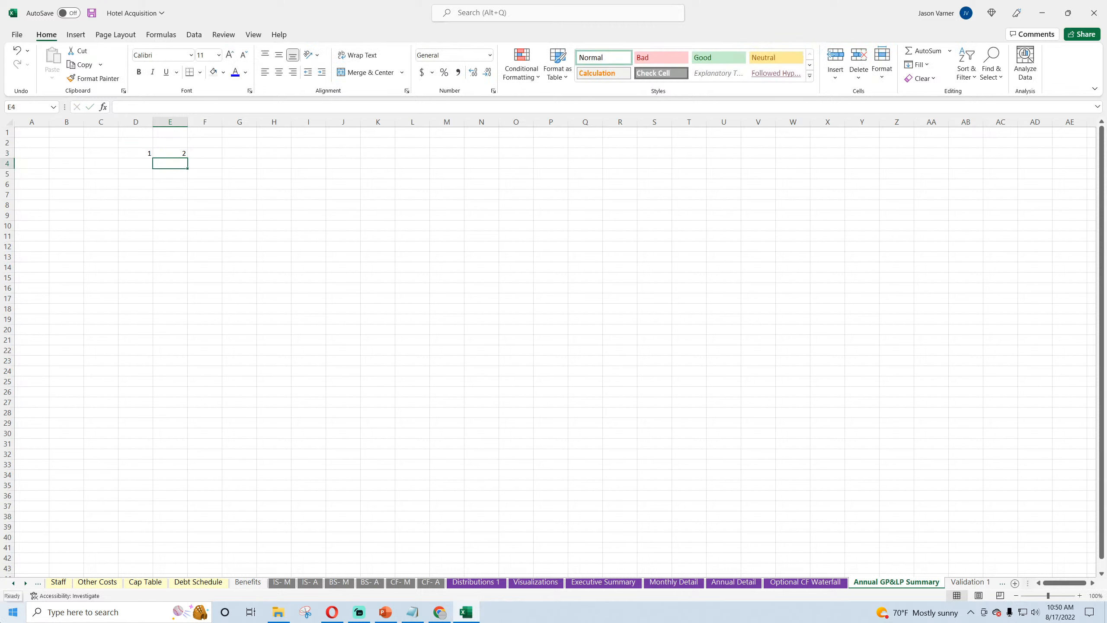
Step: Apply a custom number format to D3:E3 that puts the text "FY" before each year number
left_click_drag(139, 154, 179, 154)
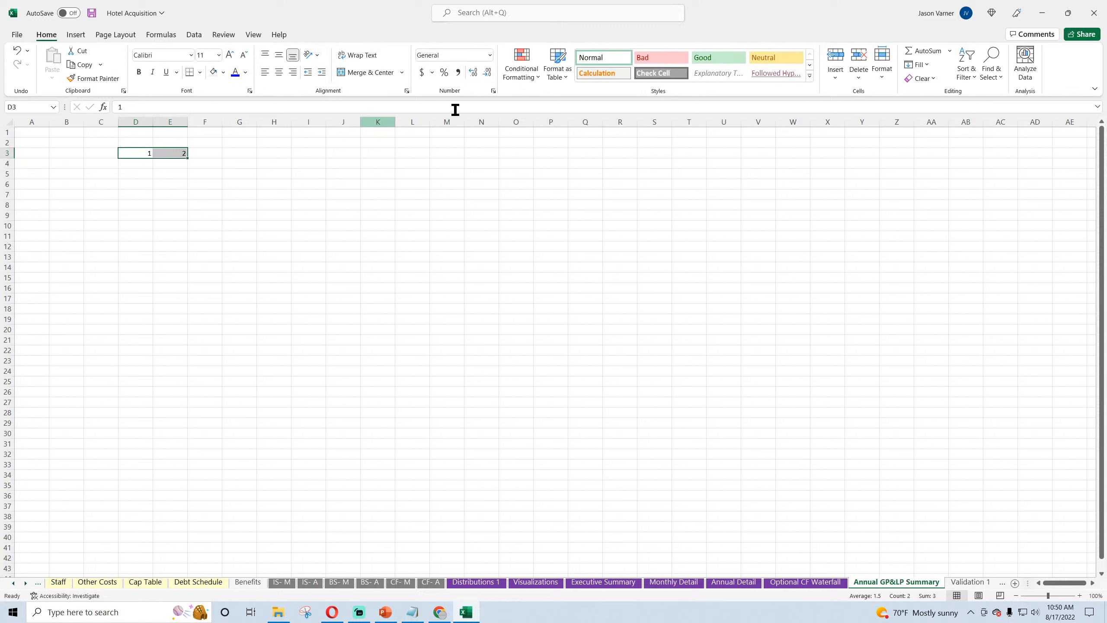
left_click(493, 91)
left_click(168, 387)
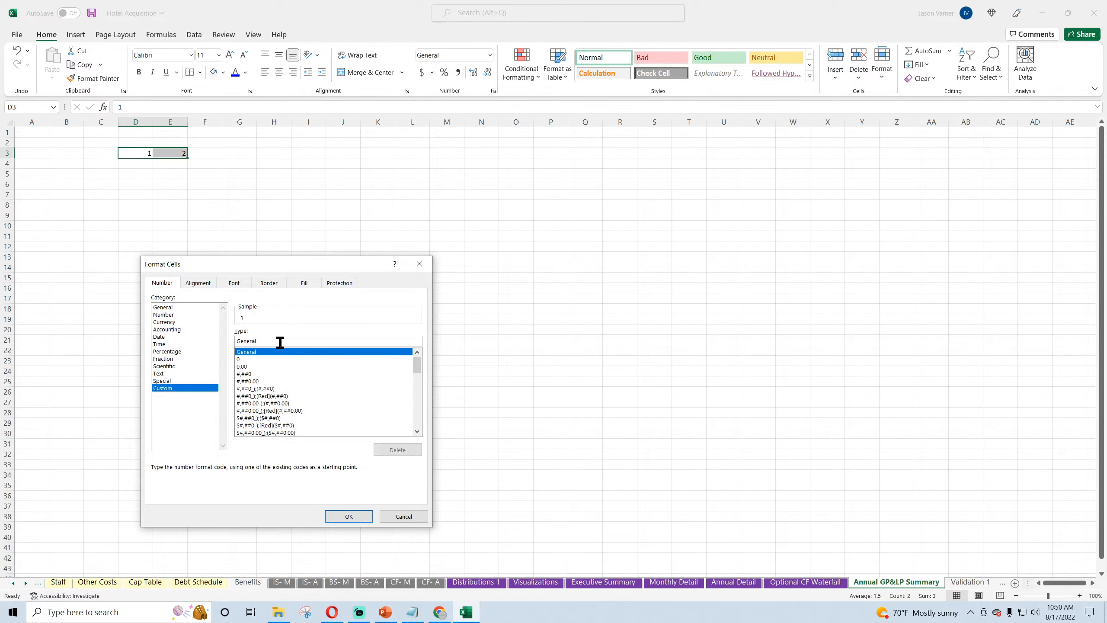
type("\"FY\" #")
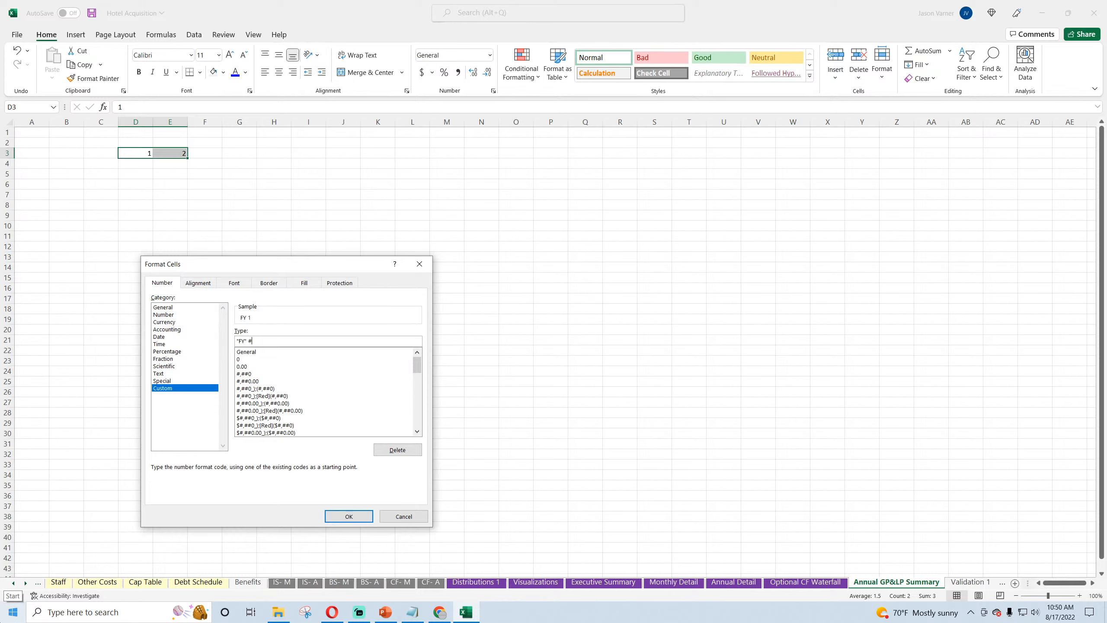
key("Return")
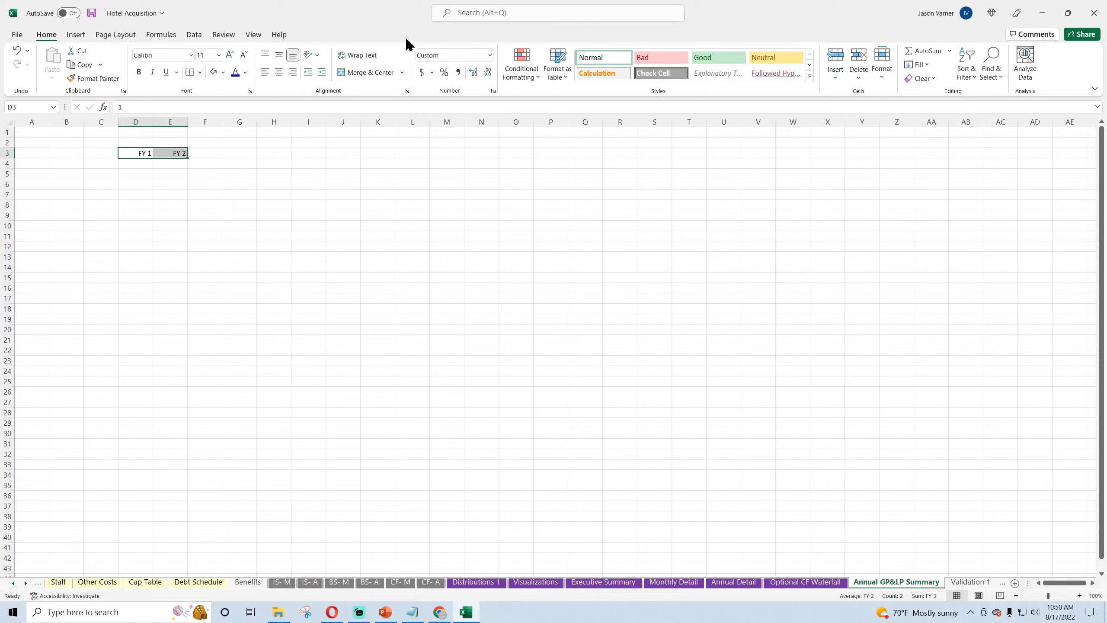
Step: Fill the E3 year formula across to FY 10 in M3 and set the width of columns D:M to 15
left_click(175, 151)
left_click_drag(187, 157, 143, 121)
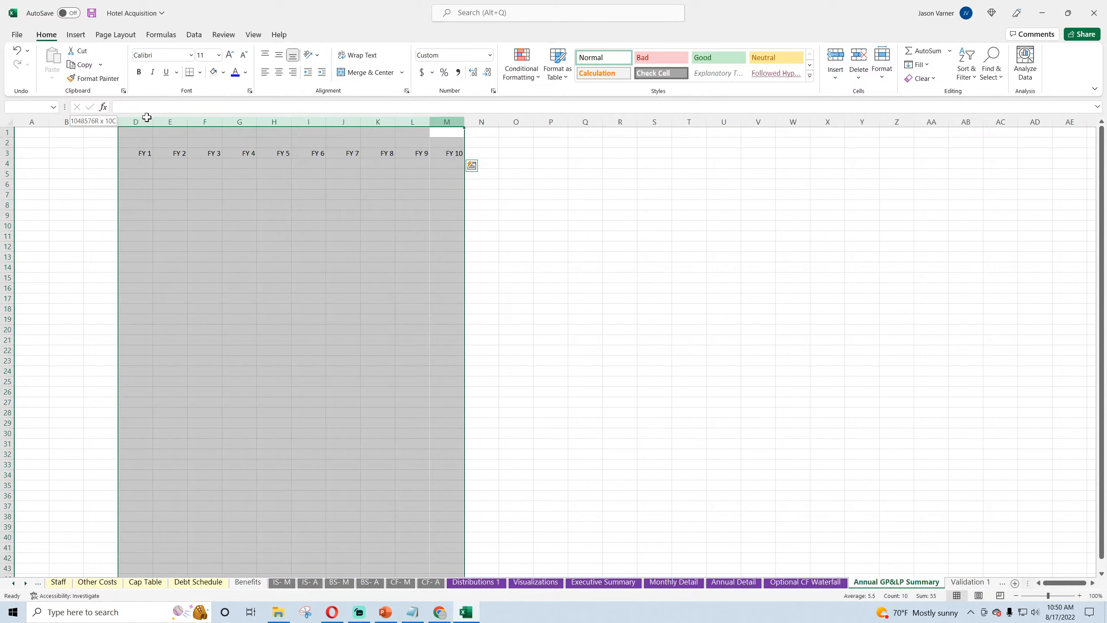
right_click(165, 122)
left_click(200, 294)
type("15")
key("Return")
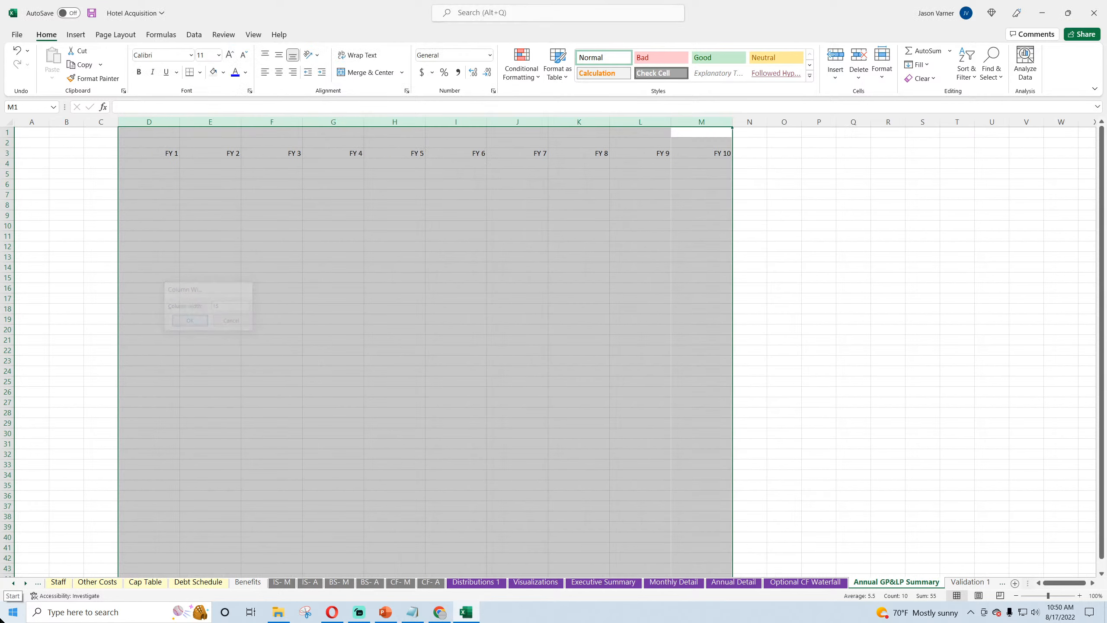
Step: Turn off the gridlines on the Annual GP&LP Summary sheet
left_click(254, 35)
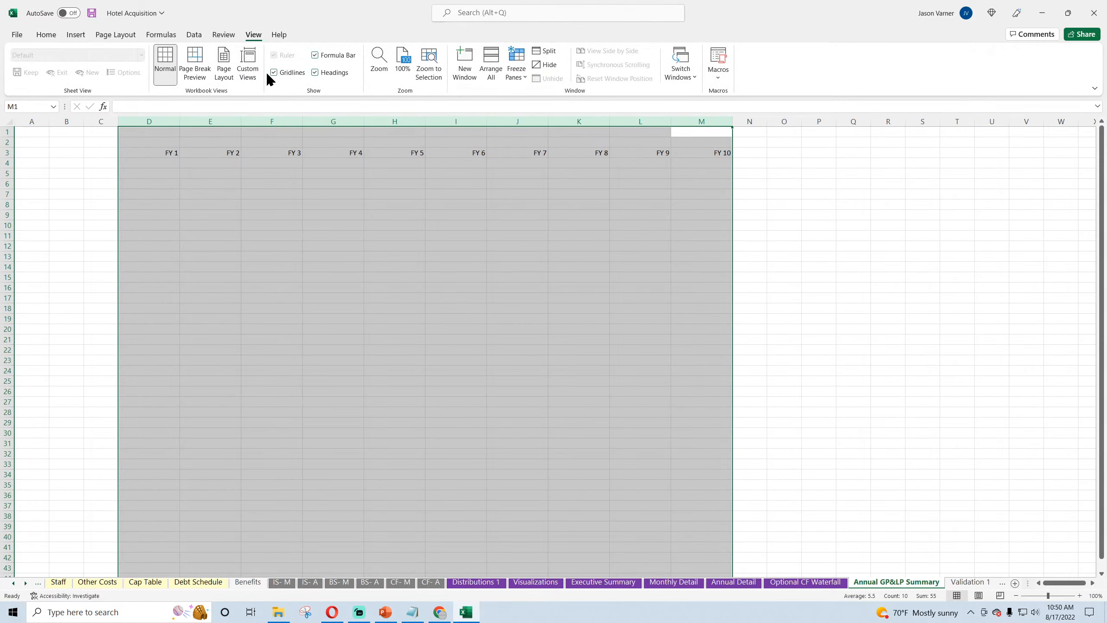
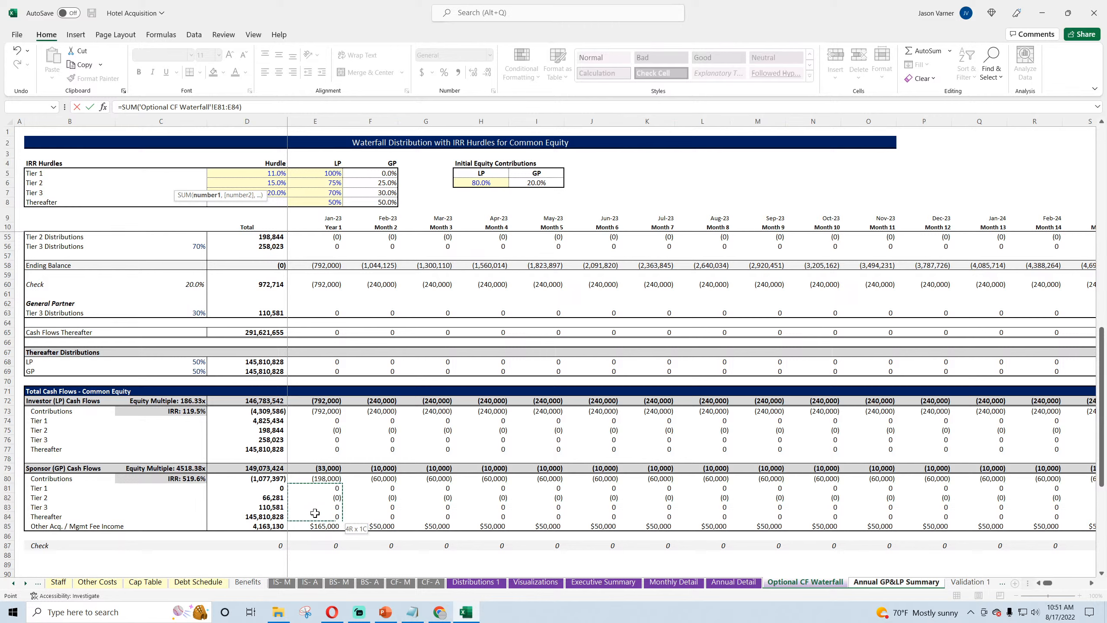
Step: Enter =SUM('Optional CF Waterfall'!E81:E84) as the FY 1 Distributions in D6 and fill it across to FY 10 in M6
key("Return")
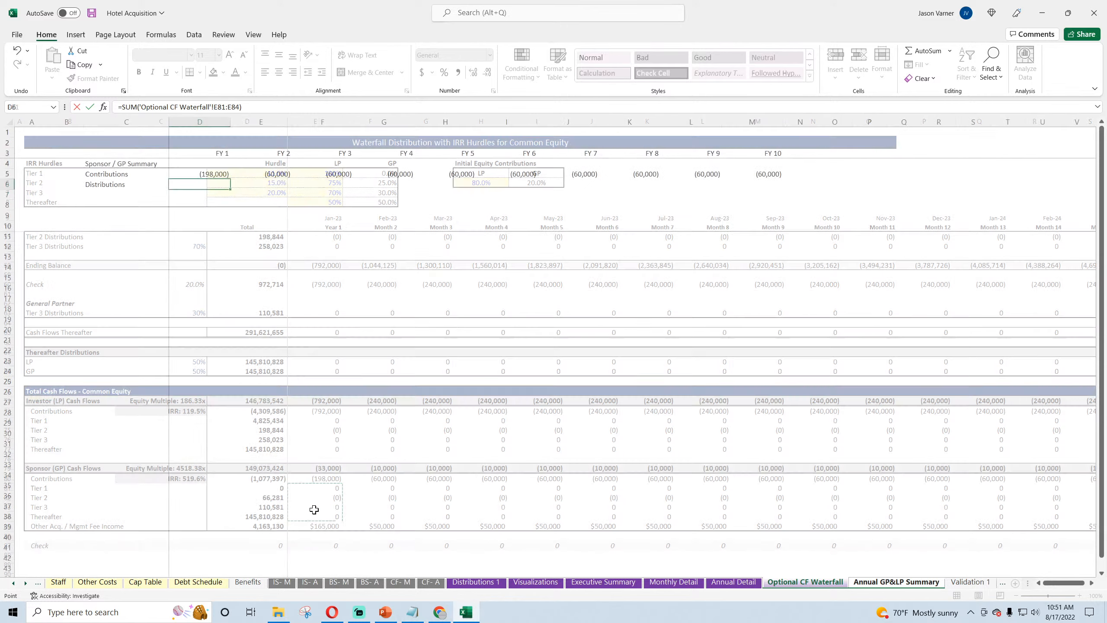
left_click(222, 185)
left_click_drag(231, 190, 763, 197)
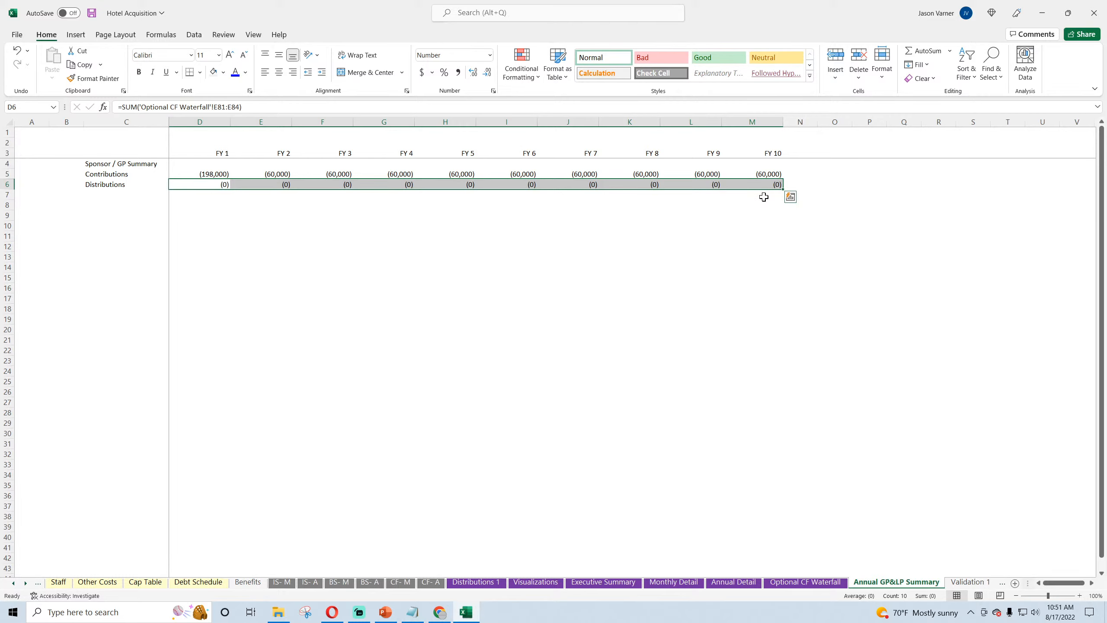
Step: Save the workbook and return to the Sponsor (GP) tier rows on the Optional CF Waterfall sheet
left_click(805, 582)
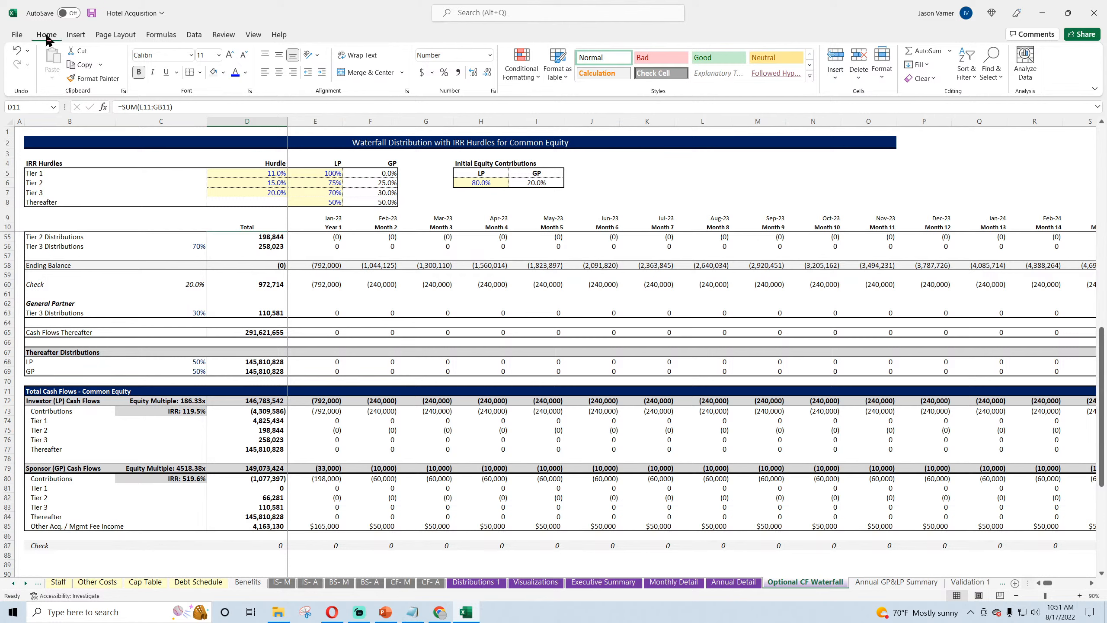
left_click(91, 12)
left_click(316, 498)
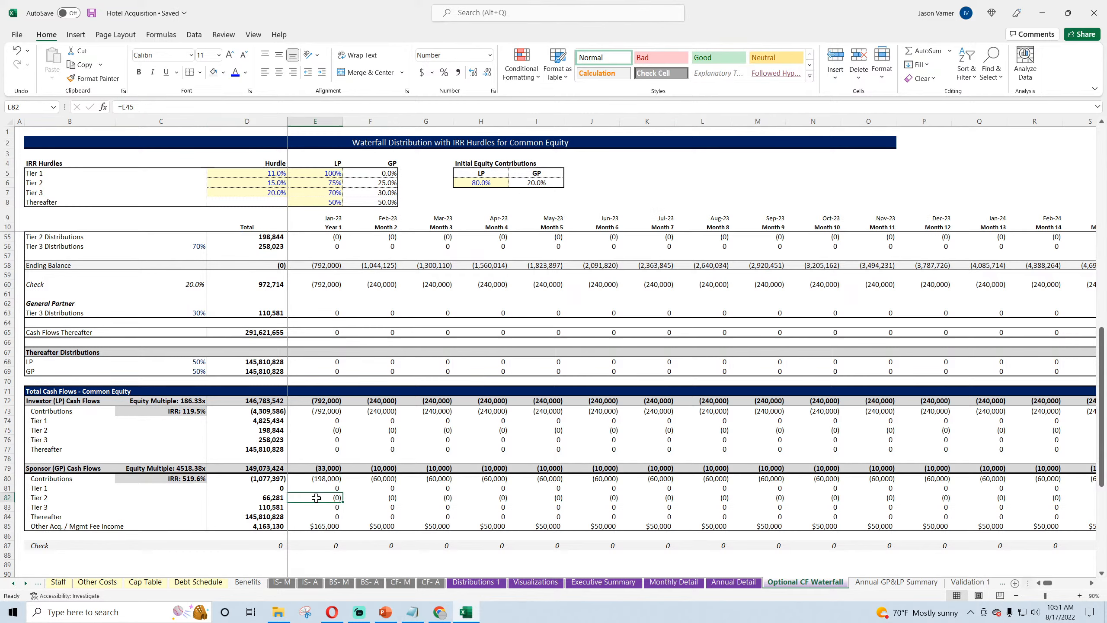
Step: Try a gray tab color on the Annual GP&LP Summary sheet
right_click(884, 583)
mouse_move(931, 530)
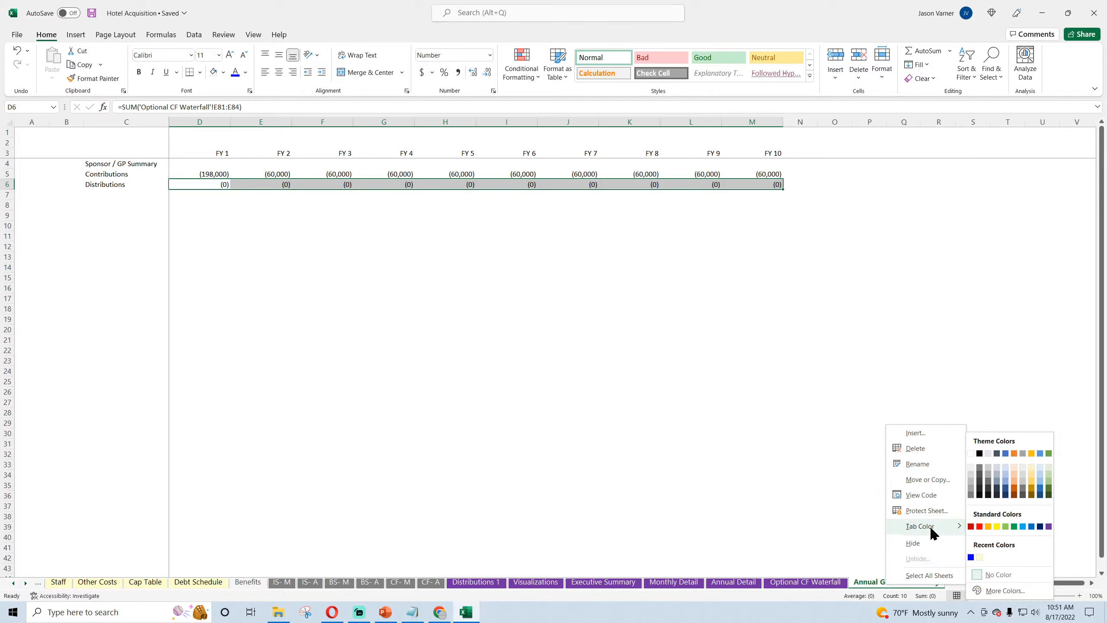
left_click(991, 491)
left_click(829, 583)
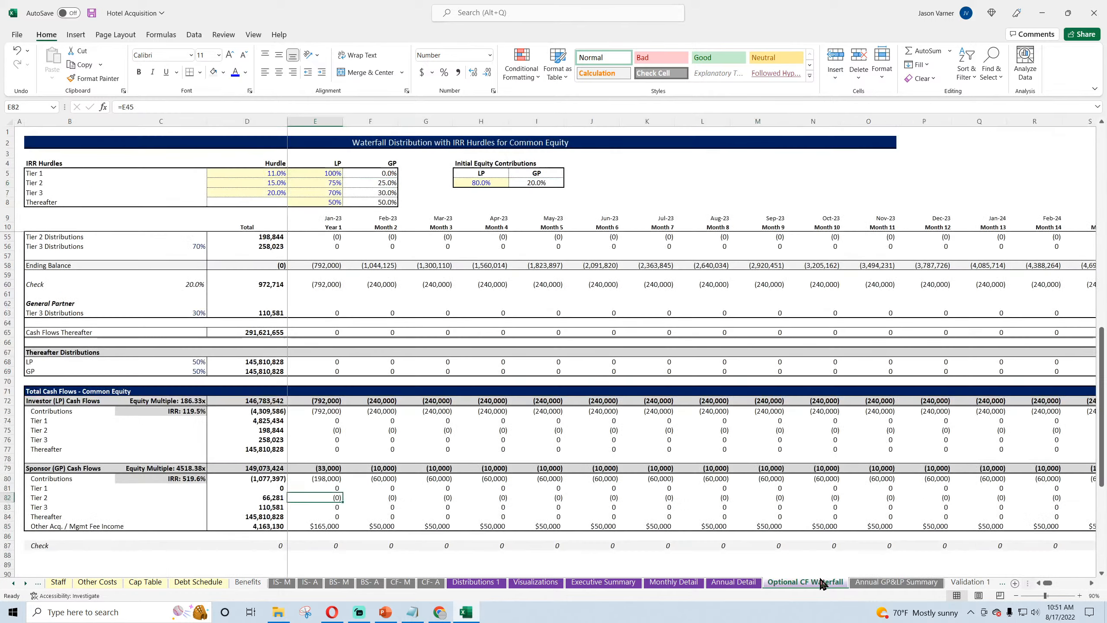
Step: Recolor the Annual GP&LP Summary sheet tab with a near-black theme shade
right_click(875, 576)
mouse_move(923, 528)
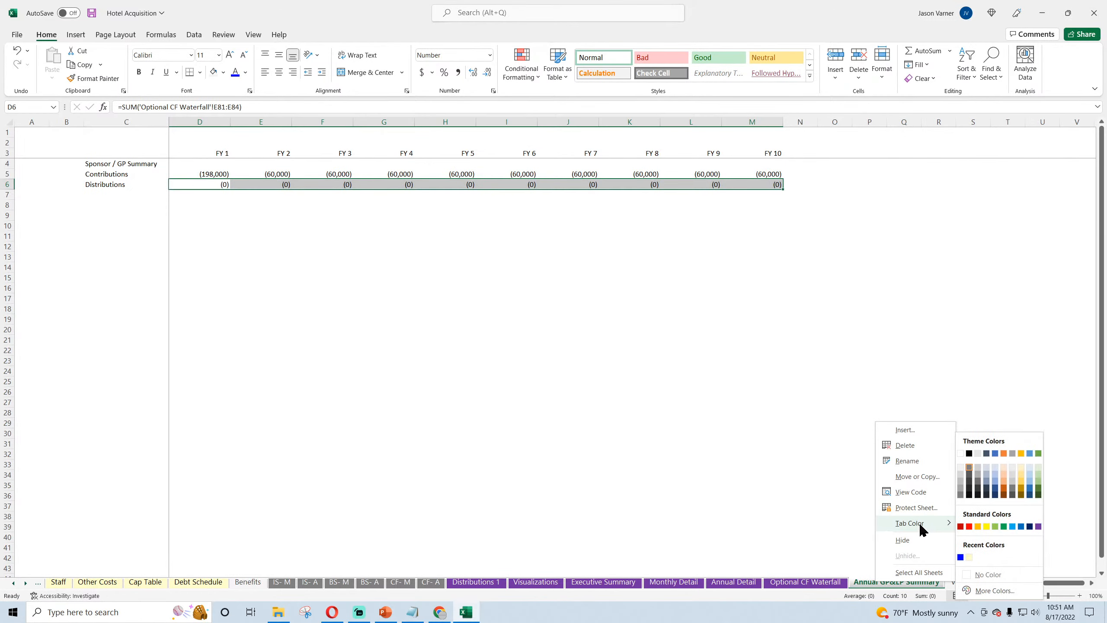
left_click(969, 481)
left_click(629, 329)
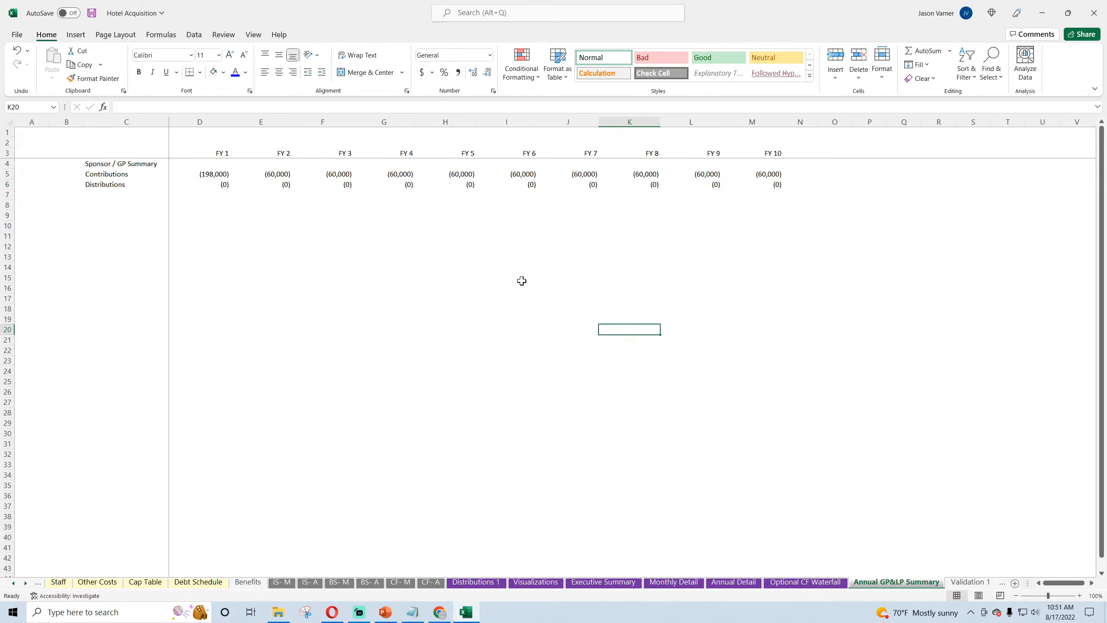
left_click(213, 173)
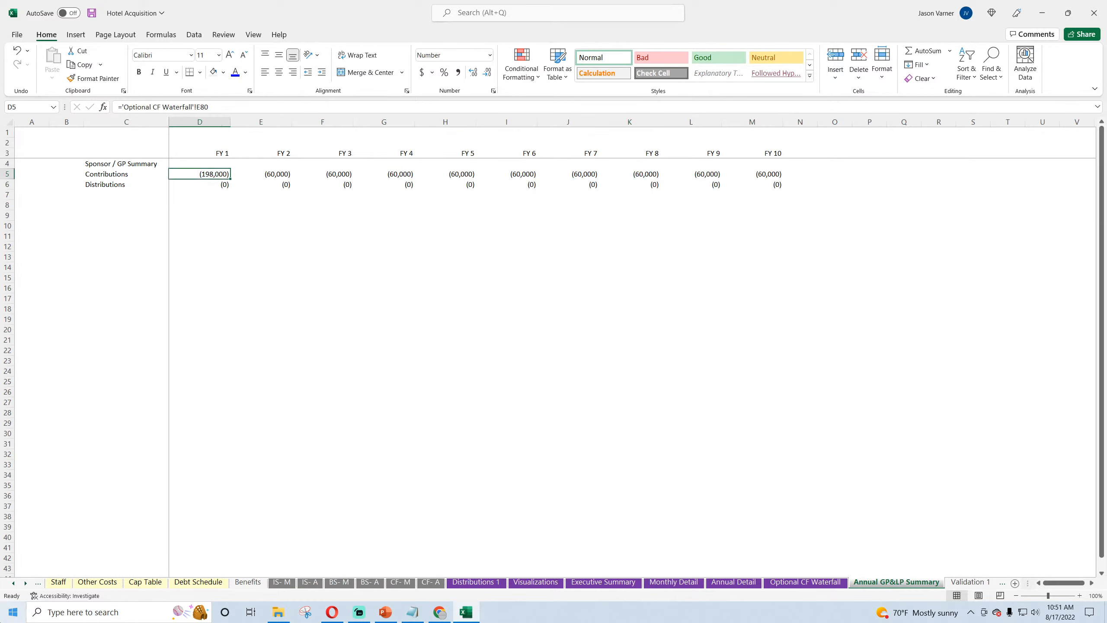
key("Up")
key("Up")
key("Up")
key("Down")
key("Down")
key("Down")
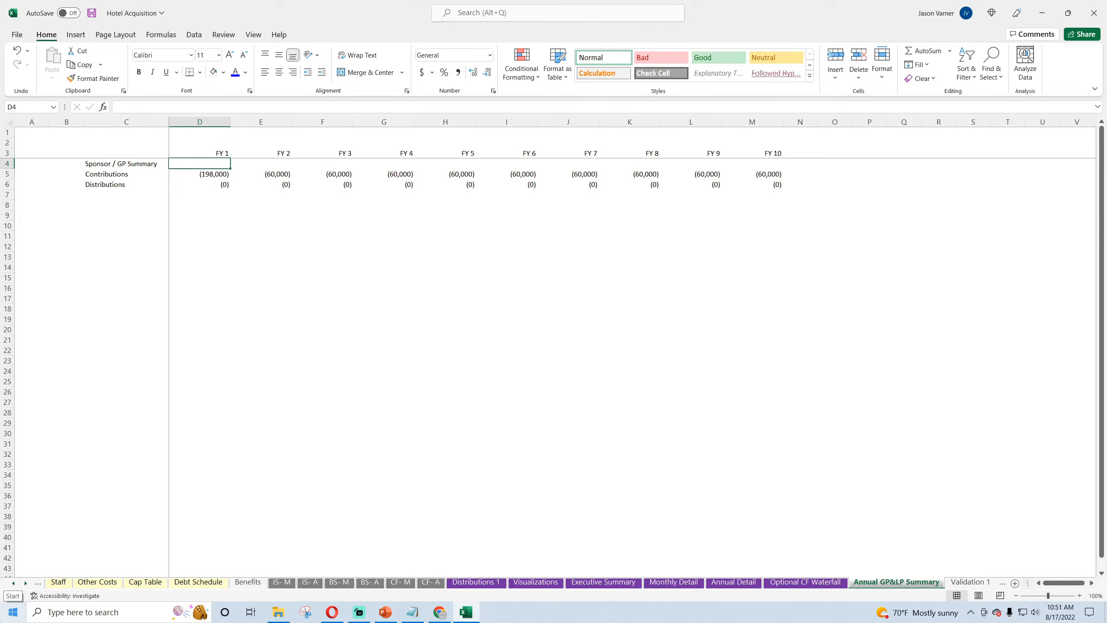
Step: Apply the number format of F10 to E10 on the Optional CF Waterfall sheet so the first period header reads Month 1
left_click(801, 582)
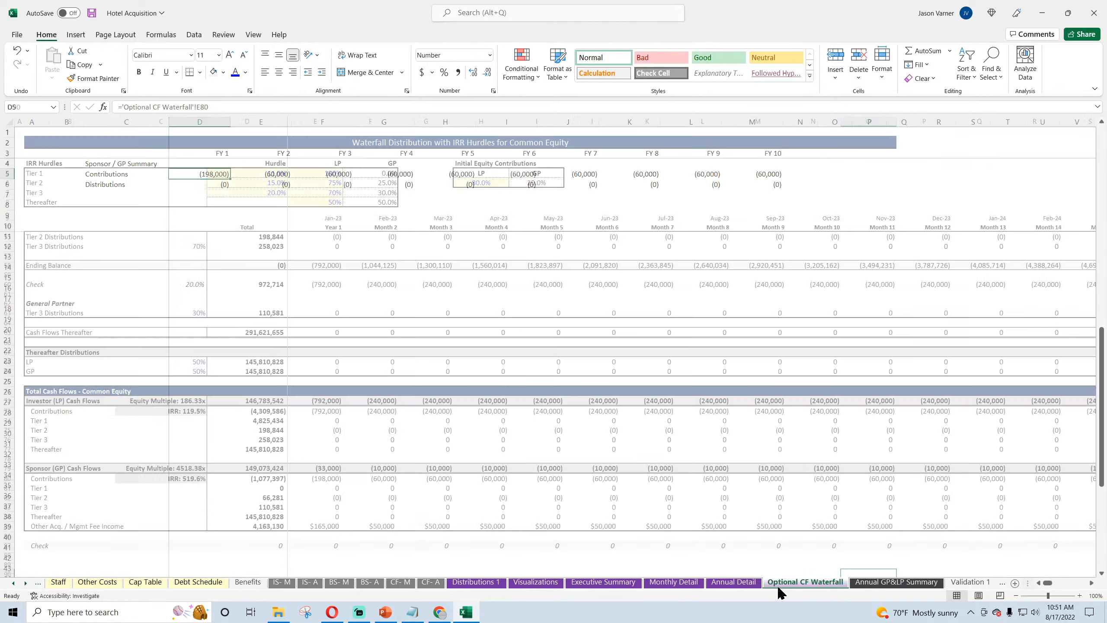
left_click(329, 227)
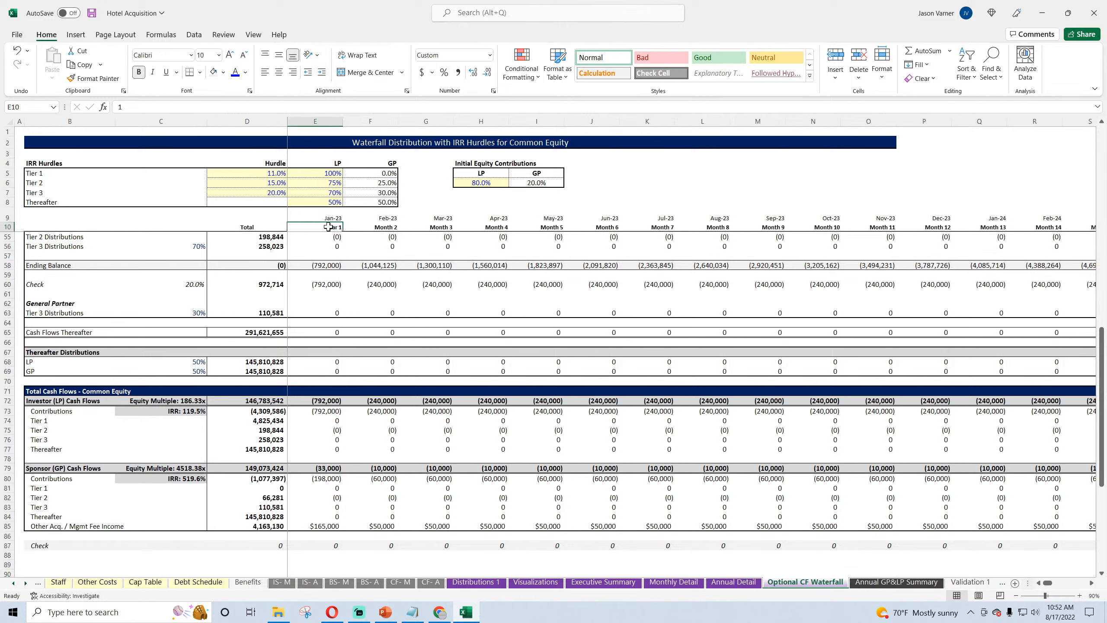
left_click(394, 228)
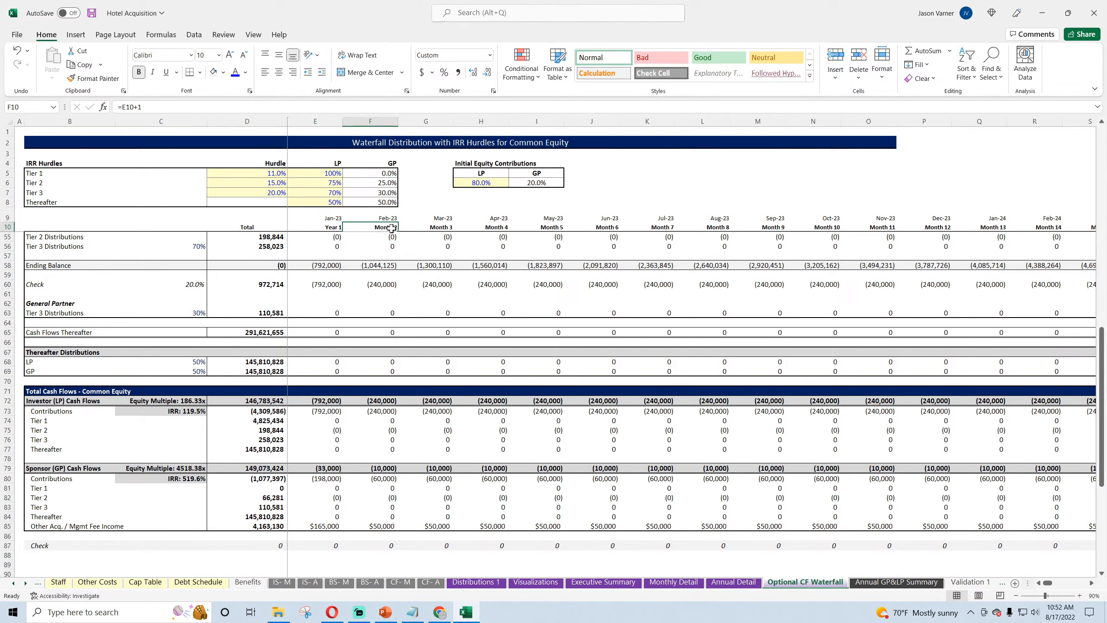
left_click_drag(398, 231, 323, 223)
key("ctrl+Home")
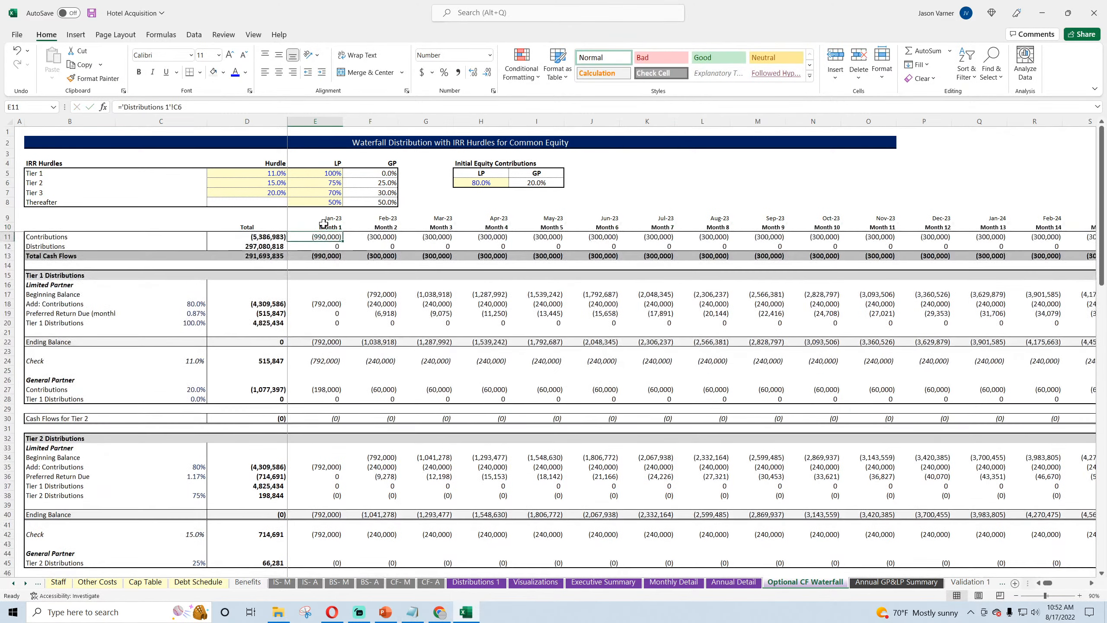
Step: Add a year index in E1 of the Optional CF Waterfall sheet with the formula =ROUNDUP(E10/12,0)
left_click(325, 132)
type("=")
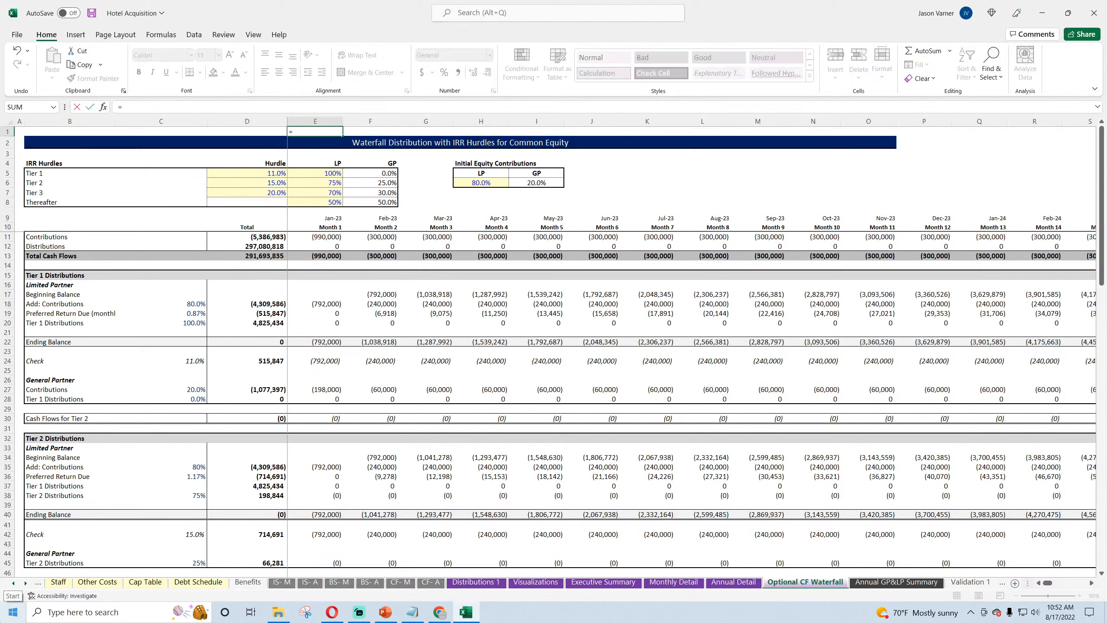
type("rouindup")
key("BackSpace")
type("ndup(")
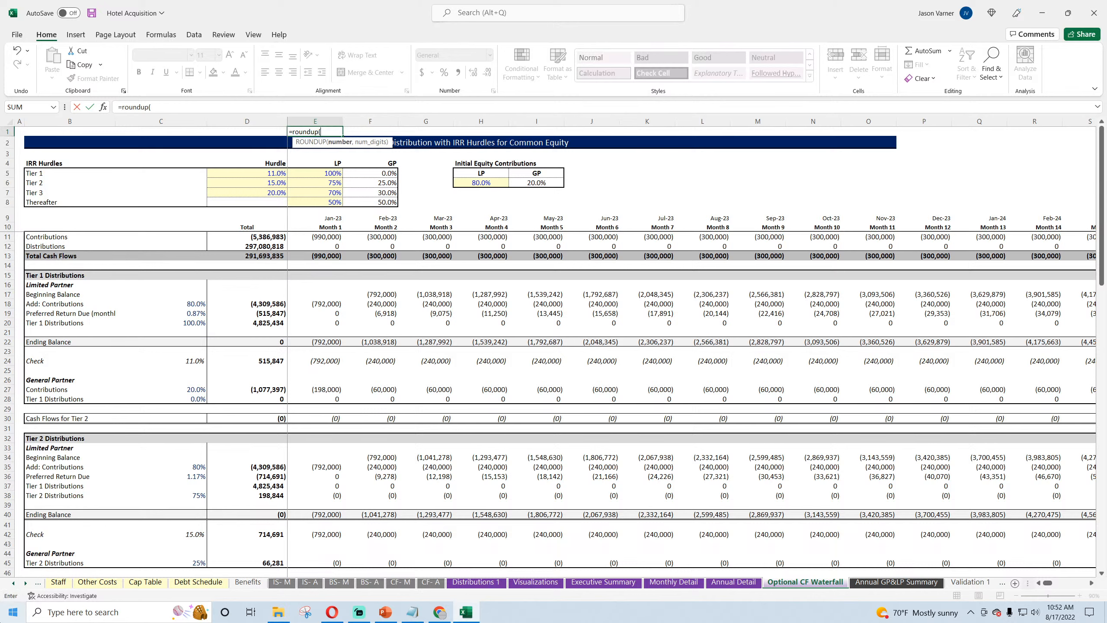
type("e10/1")
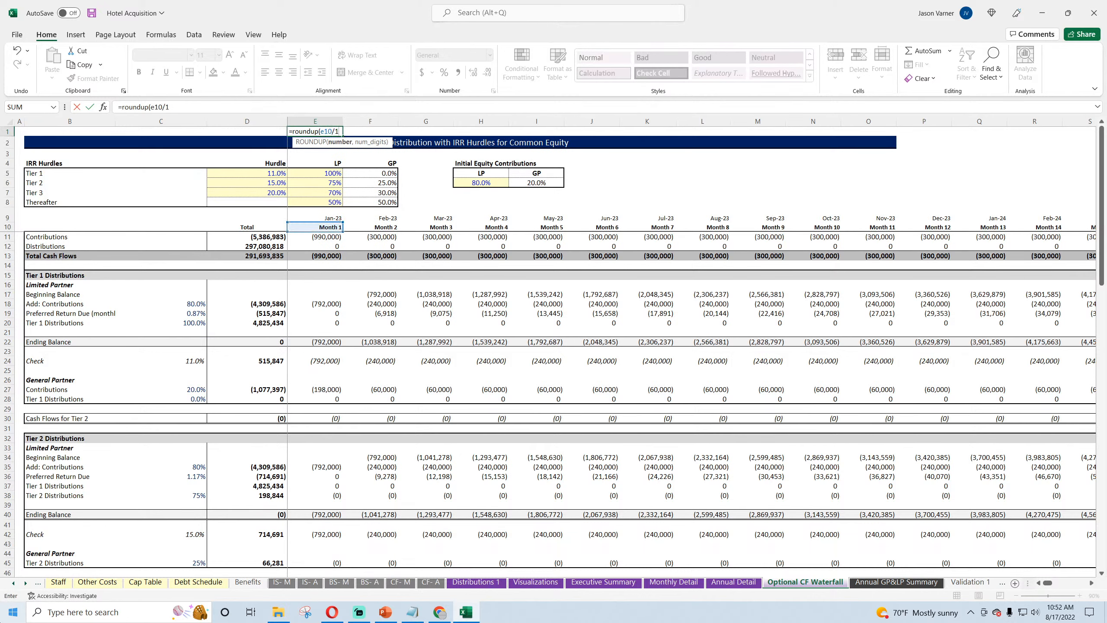
type("2,0")
key("Return")
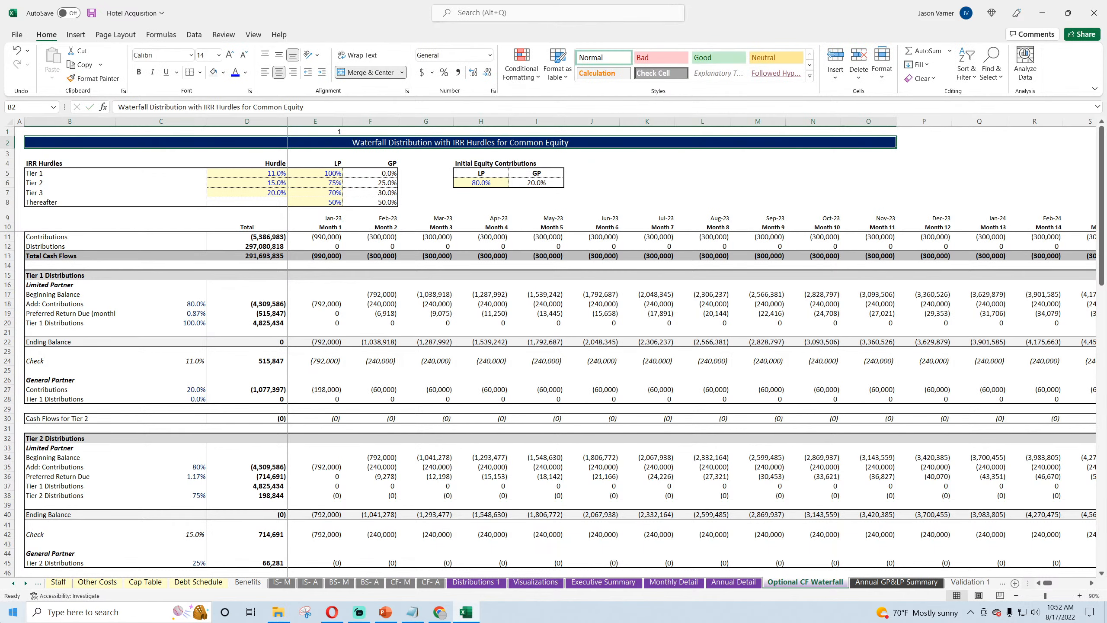
Step: Fill the E1 year index formula across row 1 through Month 120 in DT1
left_click(315, 132)
left_click_drag(343, 136, 1003, 136)
left_click(664, 132)
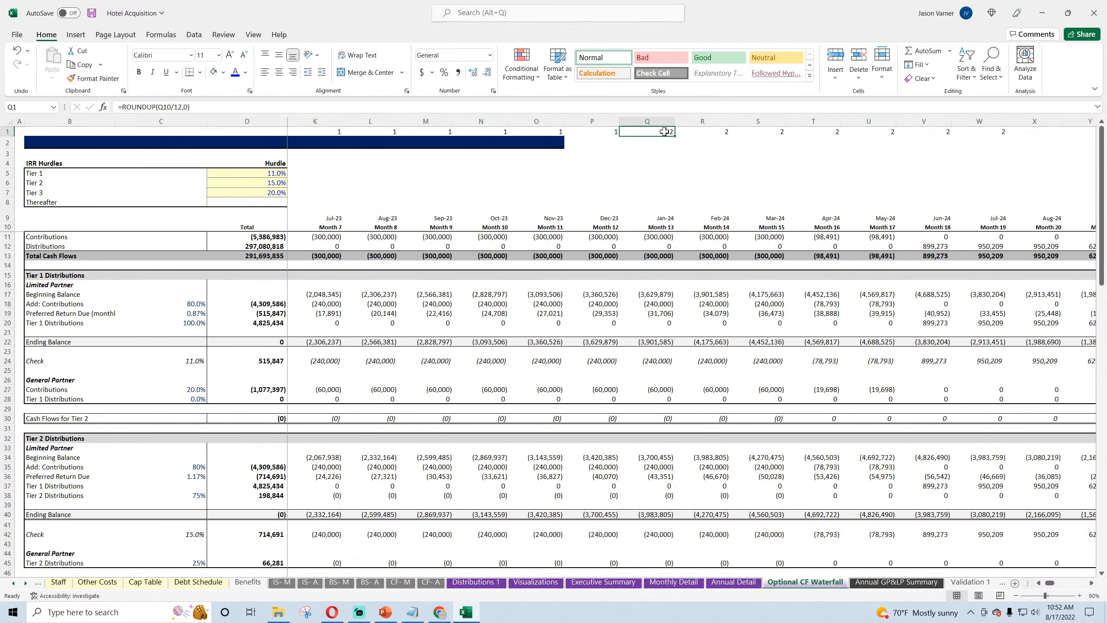
left_click_drag(675, 136, 1002, 133)
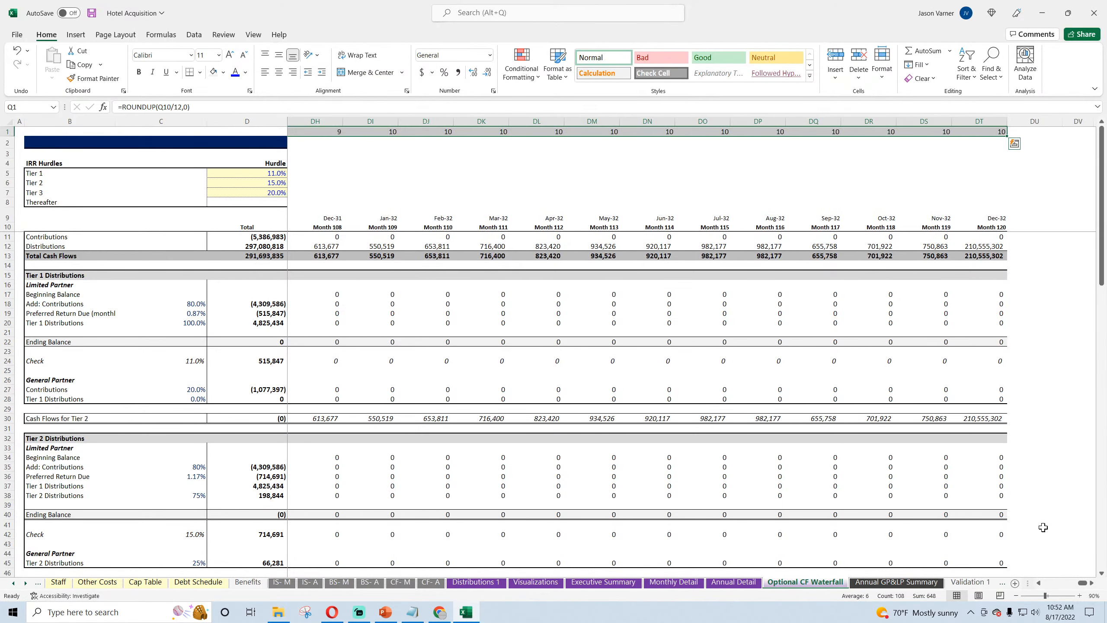
left_click_drag(1082, 582, 719, 584)
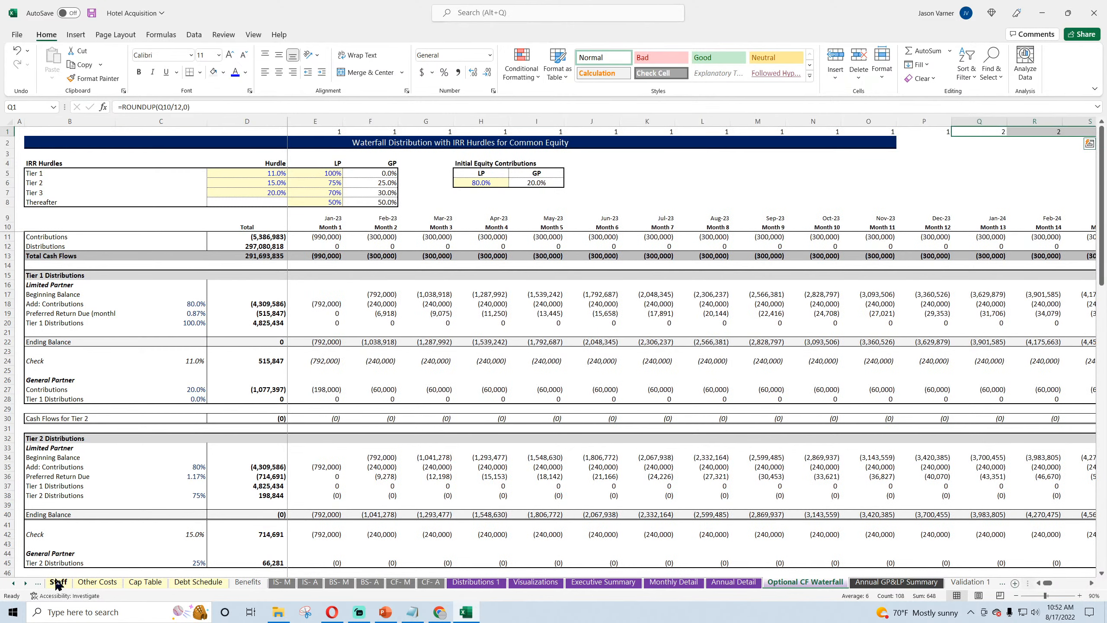
Step: Set the Exit Cap Rate on the Global Control sheet to 8%
left_click(13, 583)
left_click(14, 583)
left_click(14, 583)
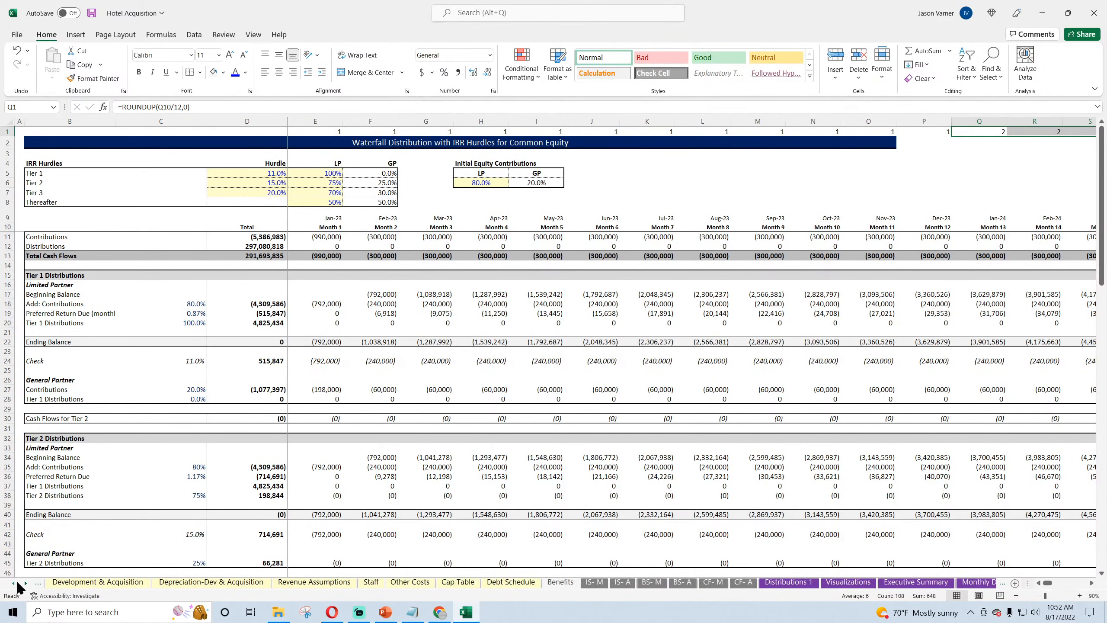
left_click(14, 583)
left_click(14, 583)
left_click(104, 581)
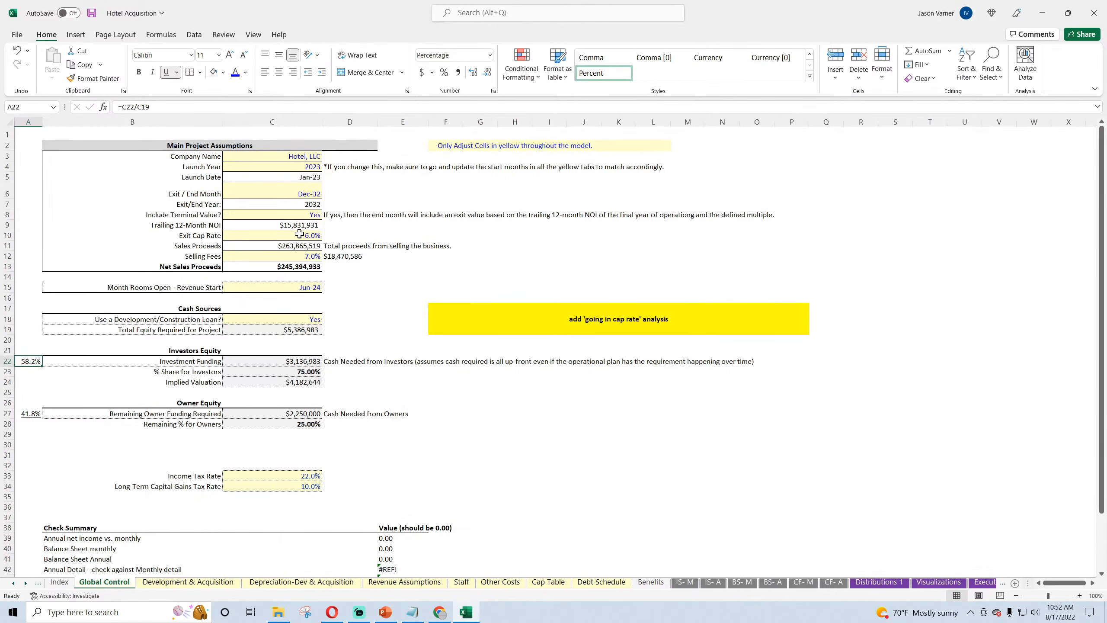
left_click(295, 235)
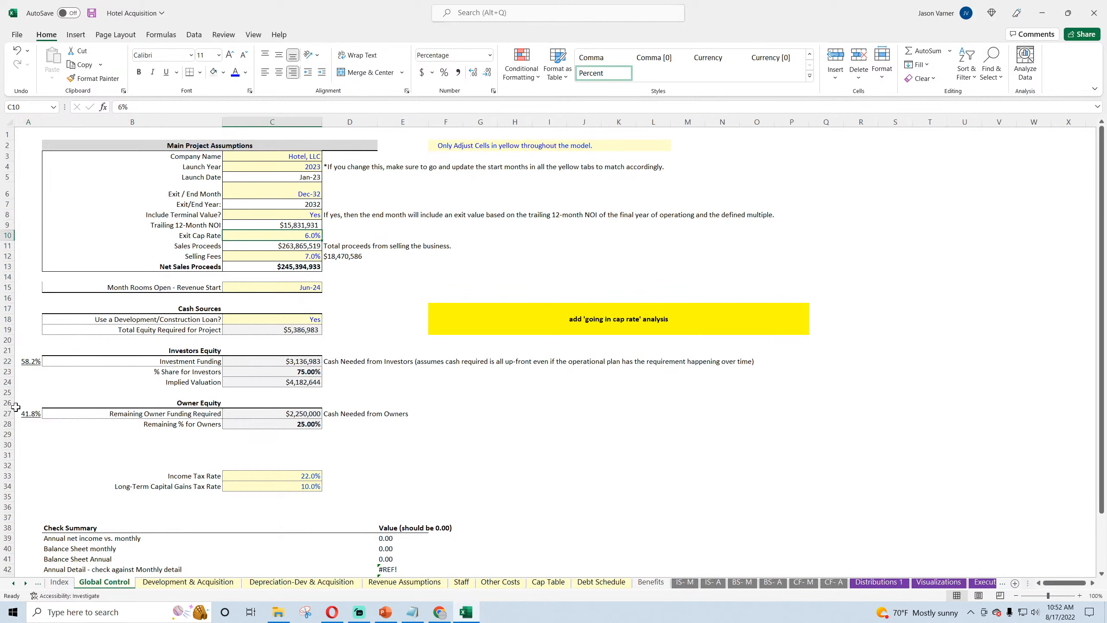
type("8")
key("Return")
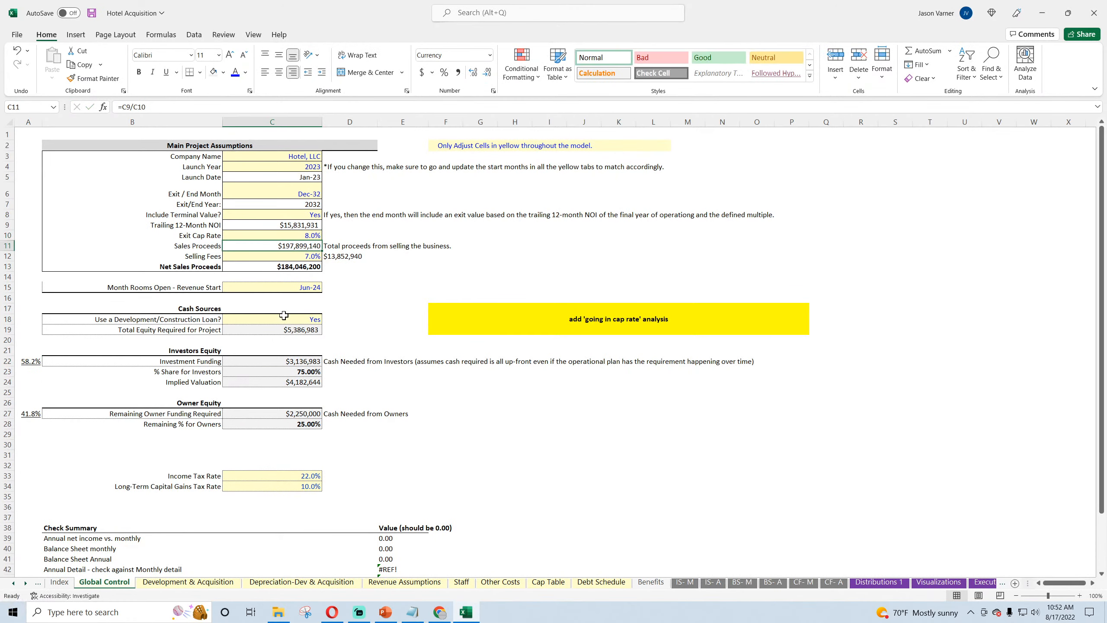
Step: Check the Selling Fees input, save the workbook, and inspect the Net Sales Proceeds formula on Global Control
left_click(296, 255)
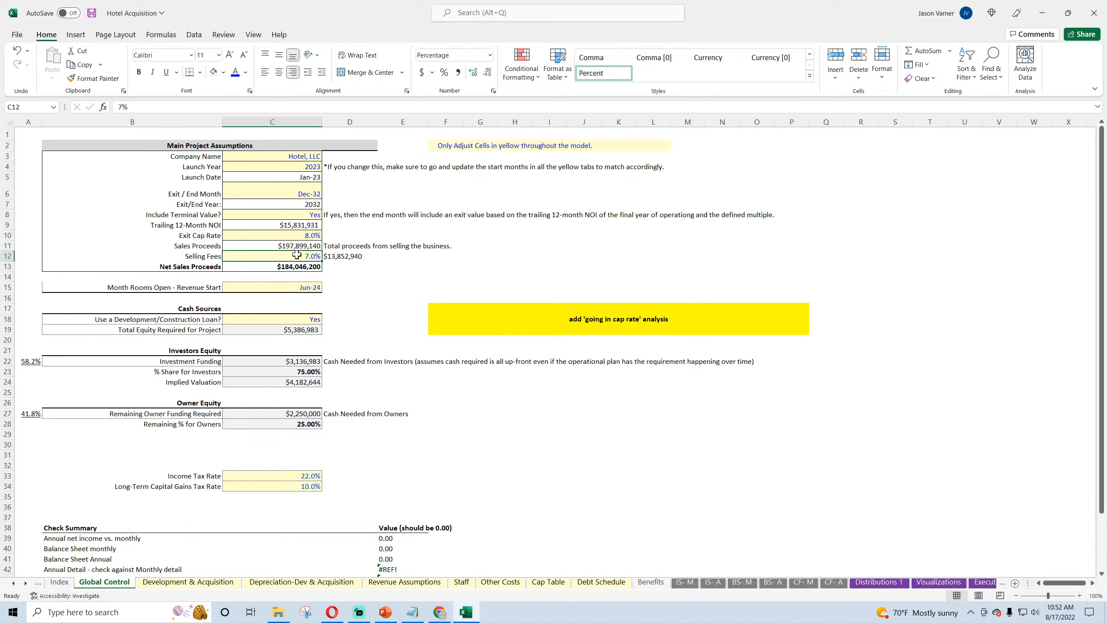
left_click(92, 15)
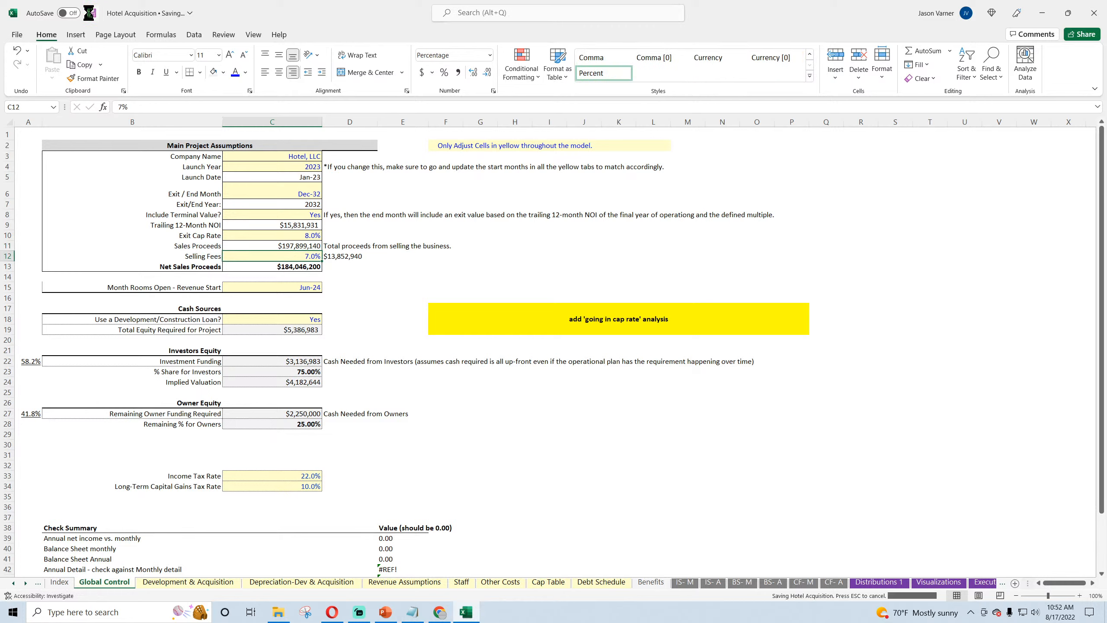
left_click(303, 267)
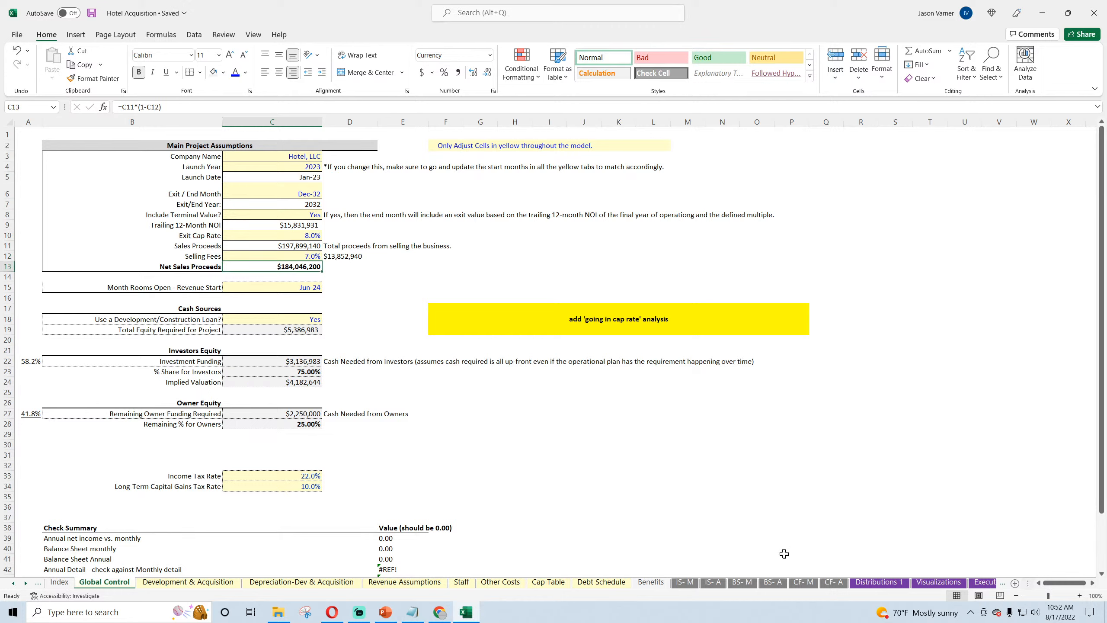
Step: Start a SUMIFS formula in D5 of the Annual GP&LP Summary sheet, using row 80 of Optional CF Waterfall as the sum range
left_click(980, 584)
left_click(981, 584)
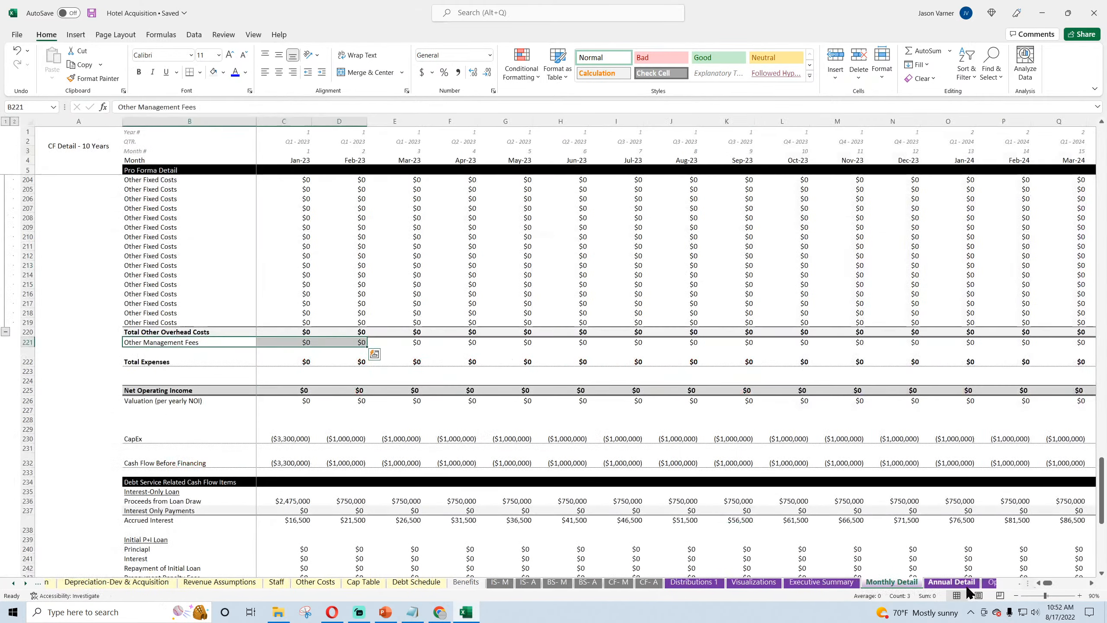
left_click(959, 584)
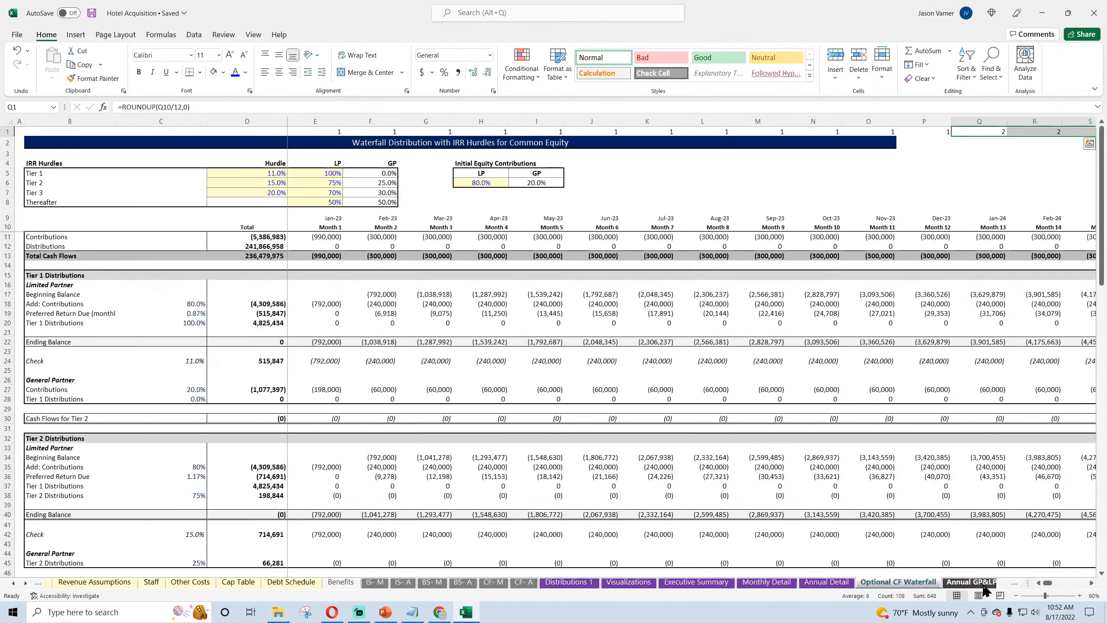
left_click(950, 586)
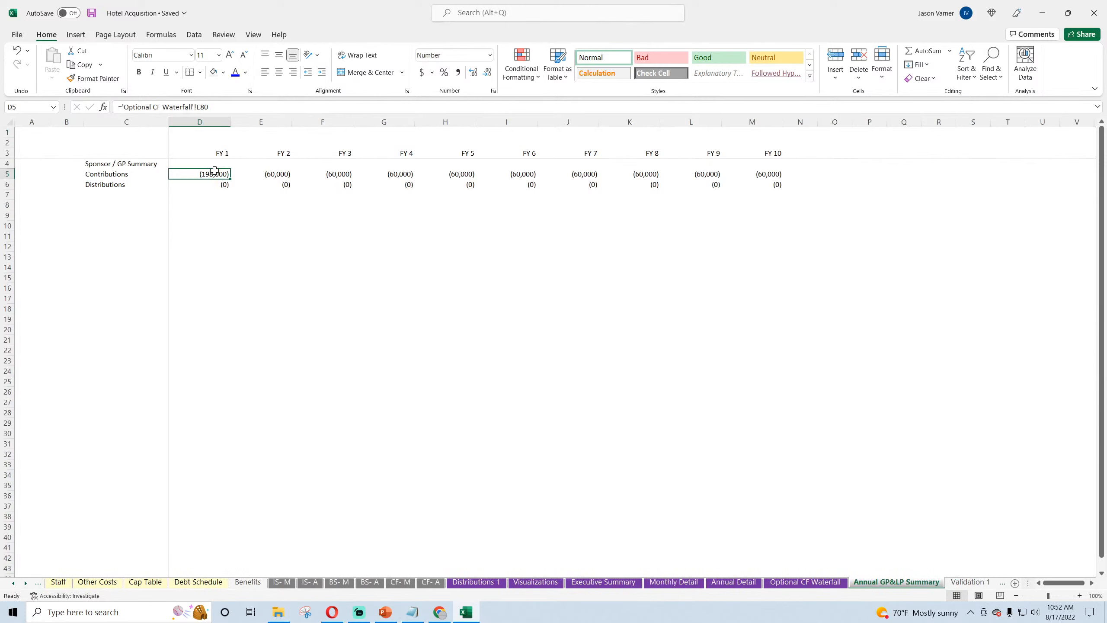
type("=sumifs(")
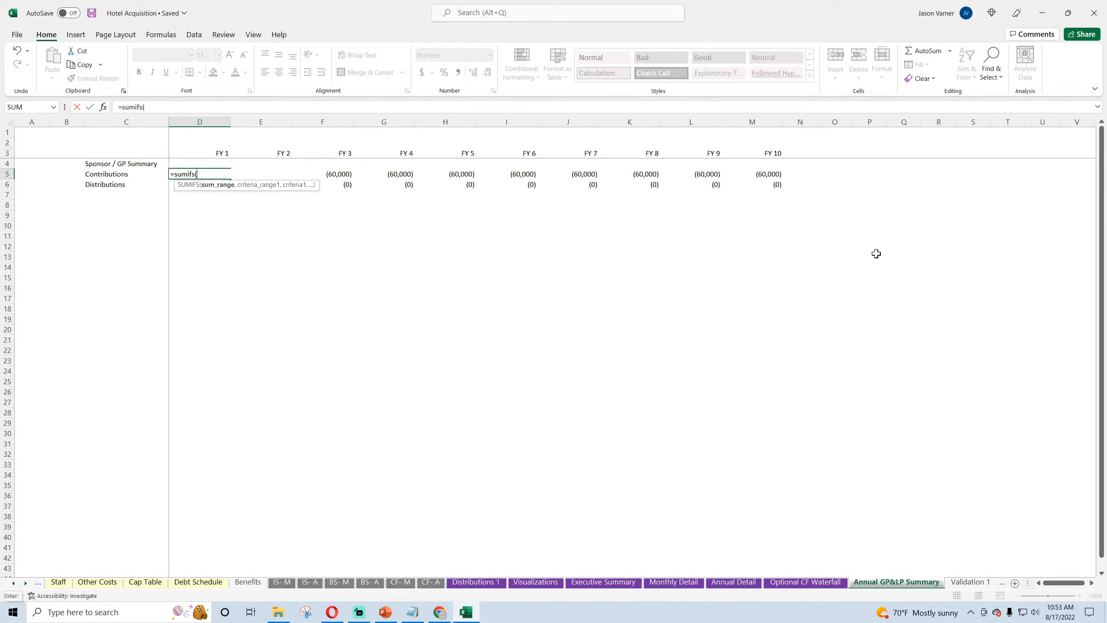
left_click(805, 581)
scroll(262, 419, "down", 15)
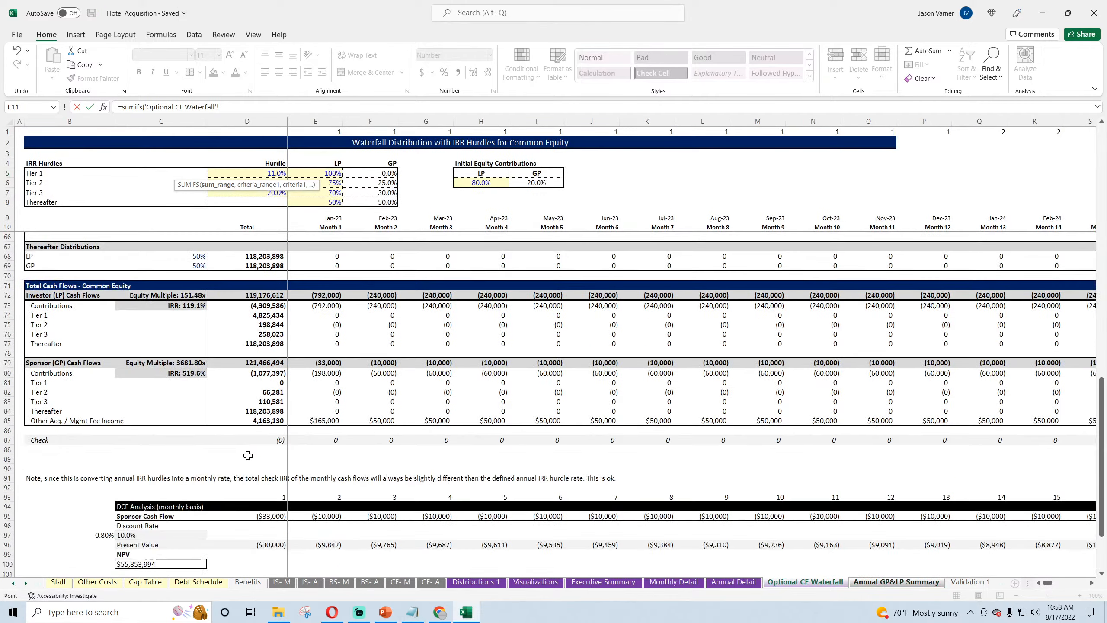
left_click(7, 373)
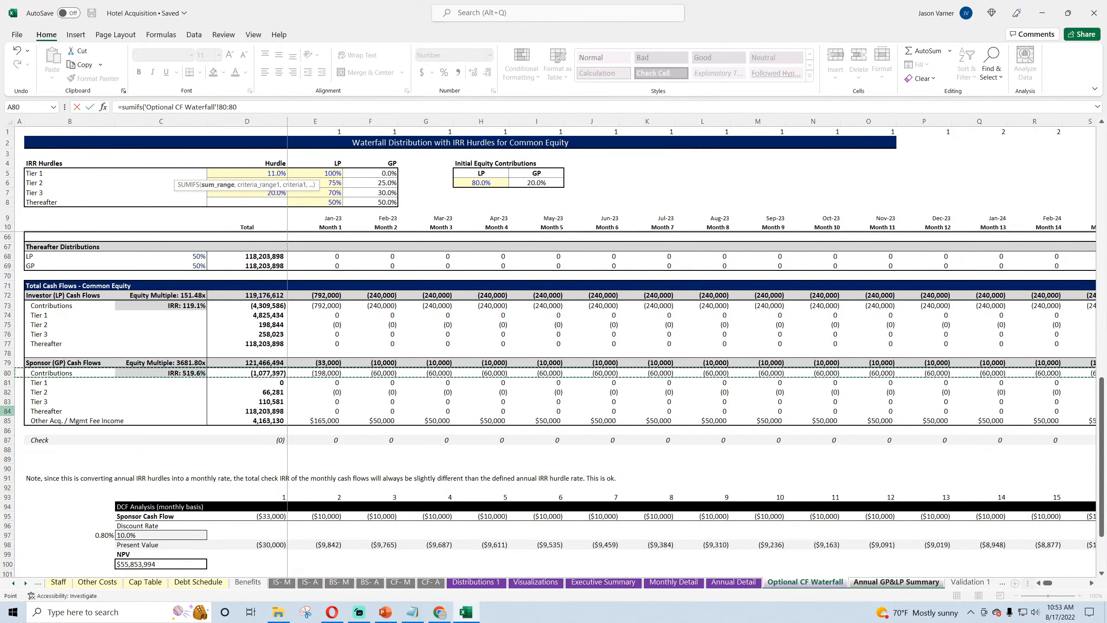
Step: Complete the SUMIFS with Optional CF Waterfall row 1 as criteria range and D3 as criterion, and fill it across Contributions through FY 10
type(",")
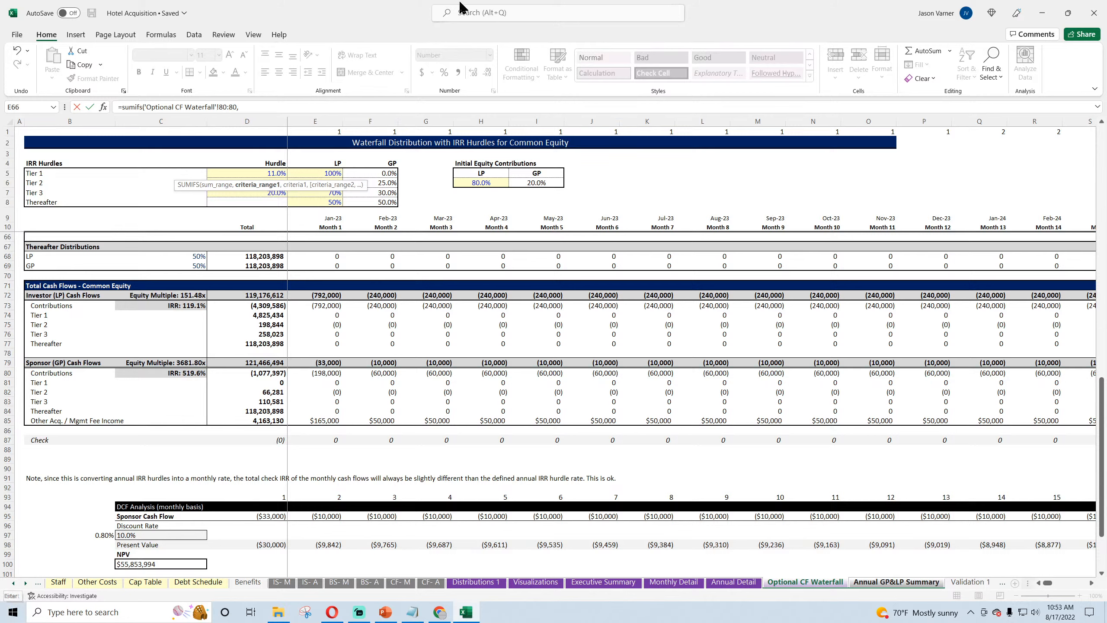
left_click(7, 131)
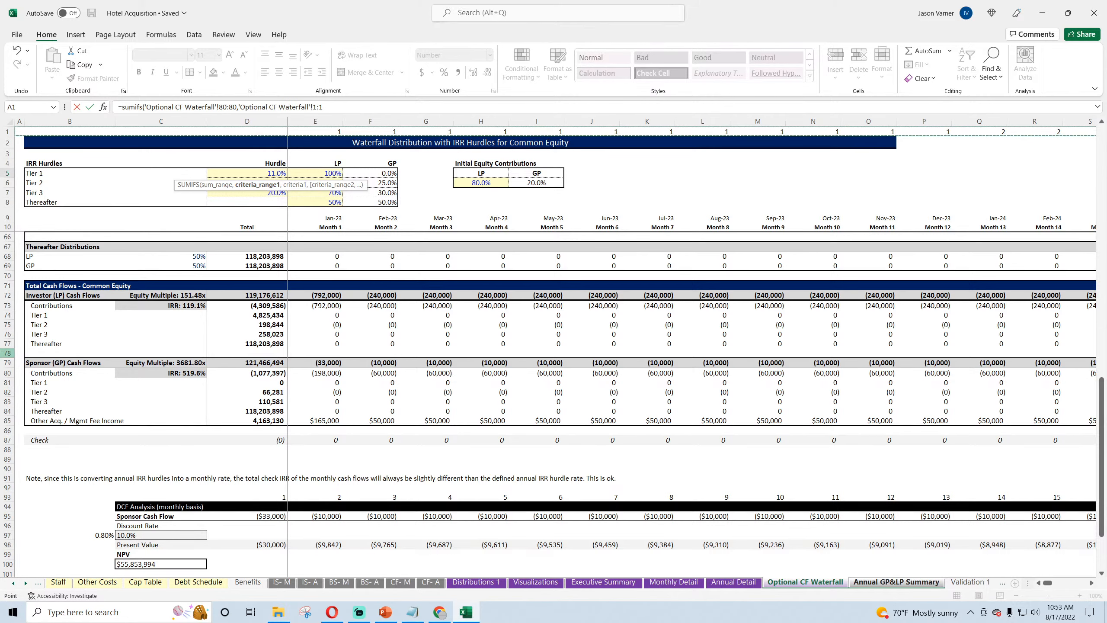
type(",")
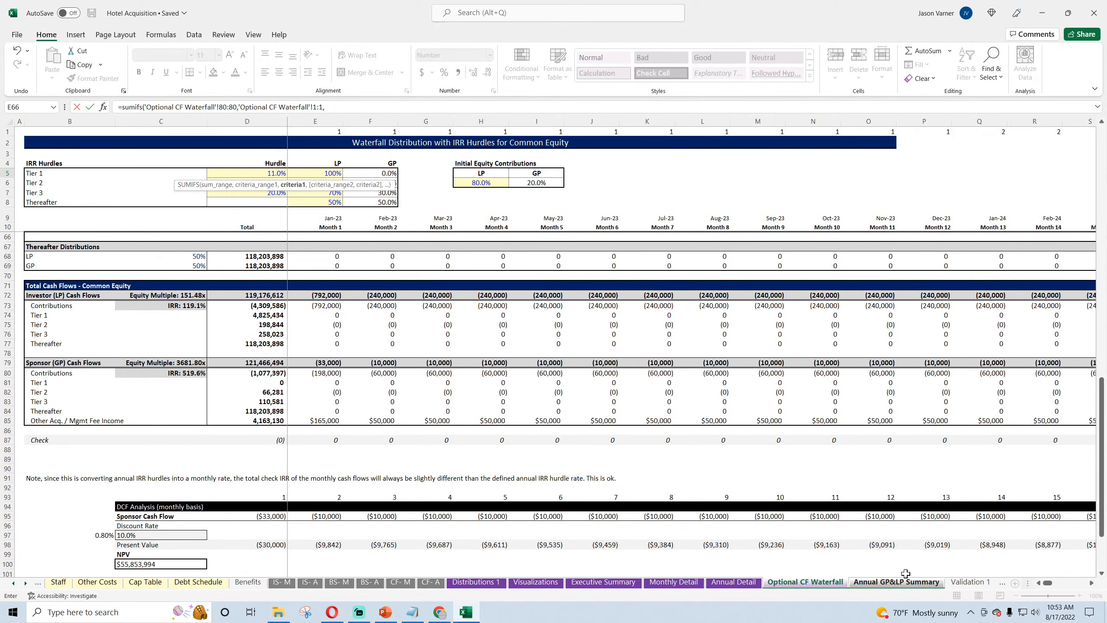
left_click(898, 583)
left_click(218, 155)
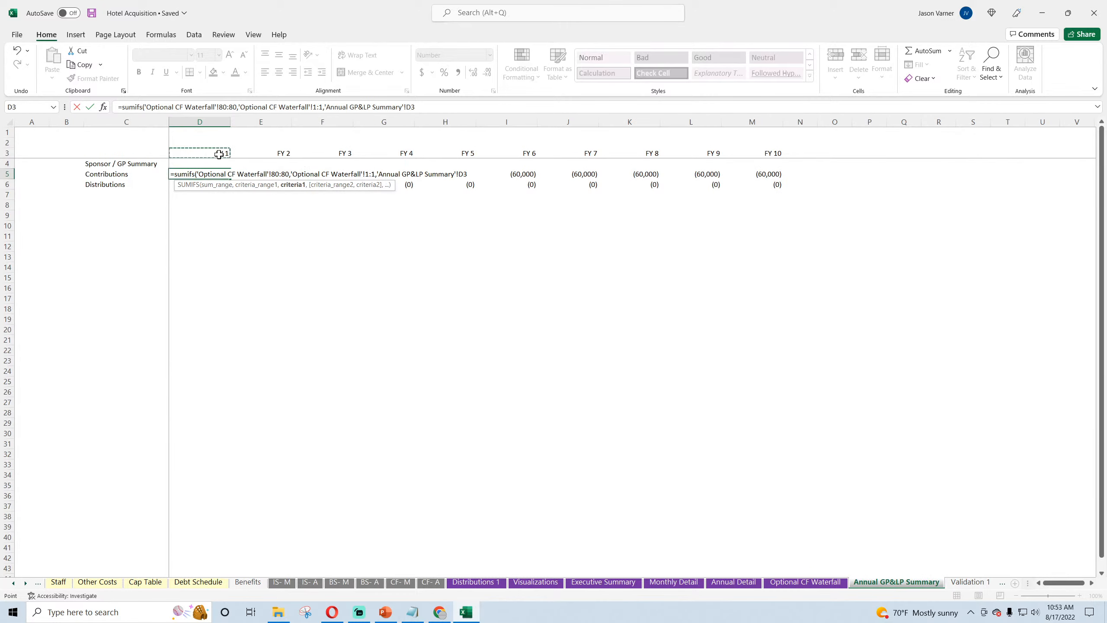
type(")")
key("ctrl+Return")
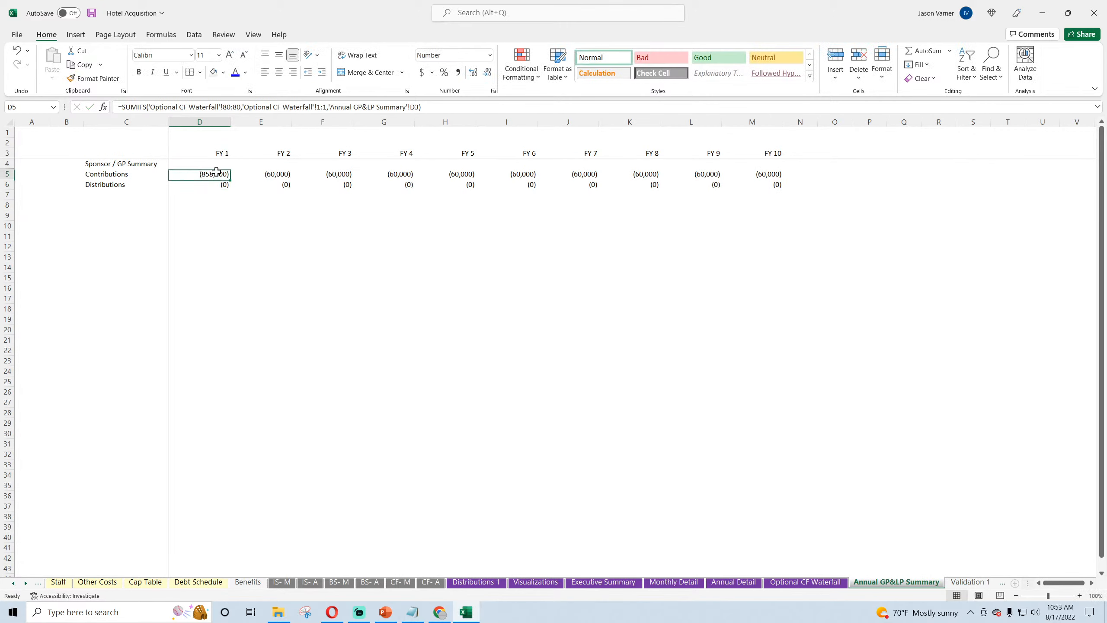
left_click_drag(231, 179, 756, 187)
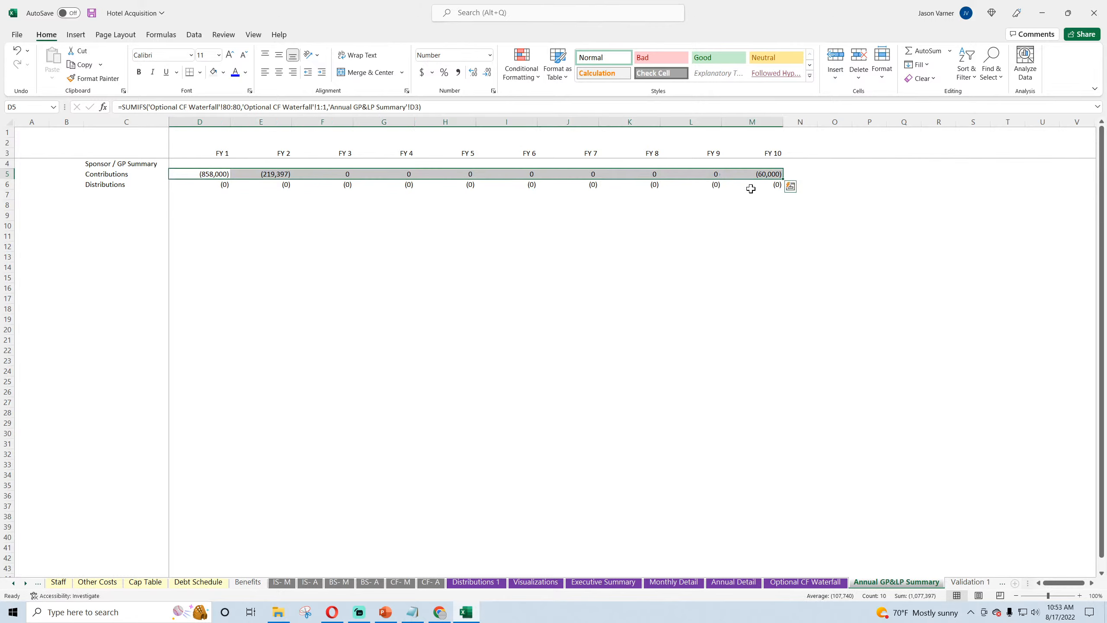
Step: Try 90% for the LP initial equity contribution on Optional CF Waterfall, settle on 95%, and save the workbook
left_click(783, 585)
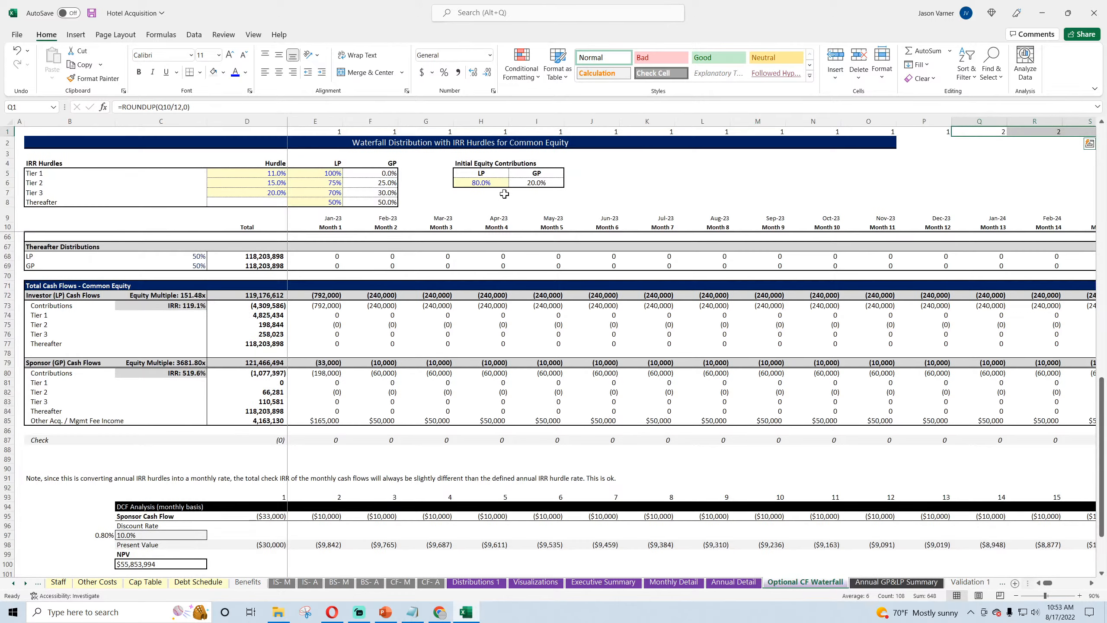
type("90")
key("ctrl+Return")
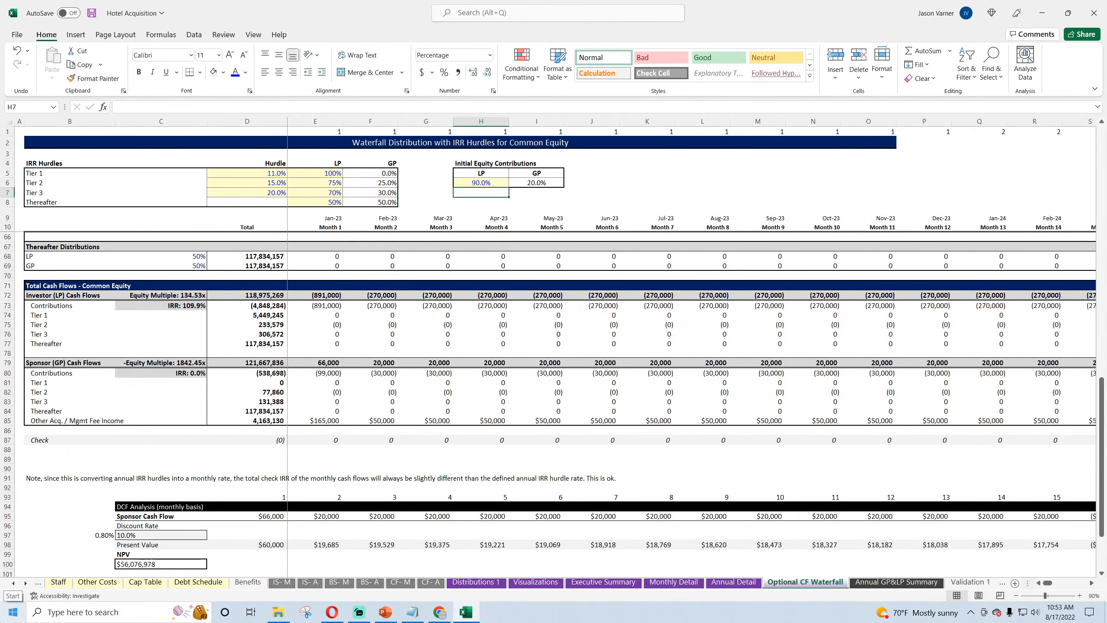
type("95")
key("Return")
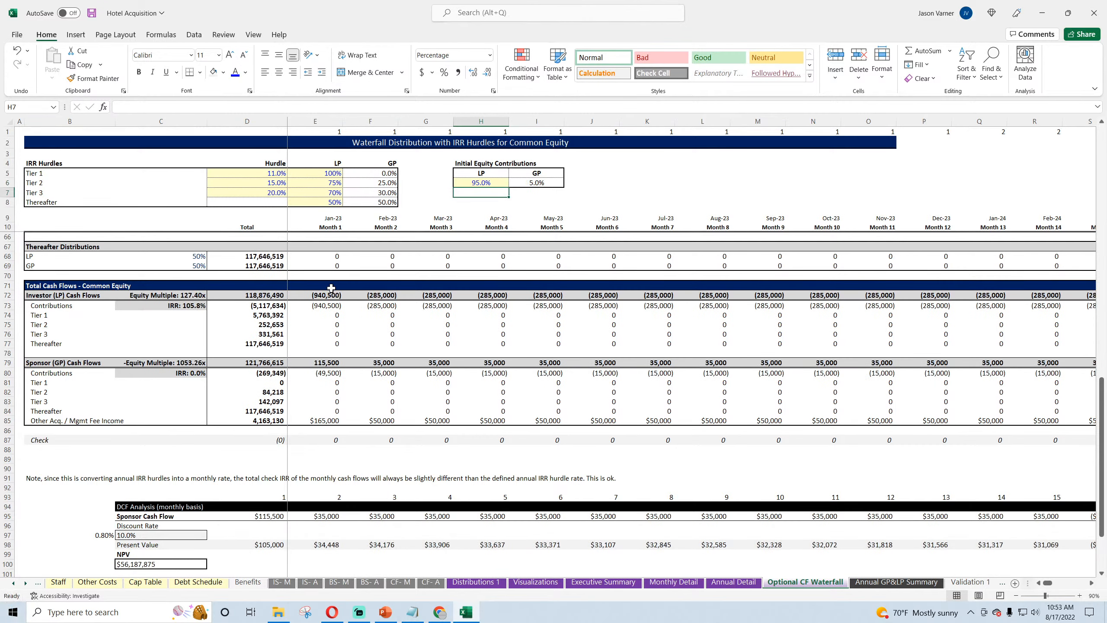
left_click(90, 16)
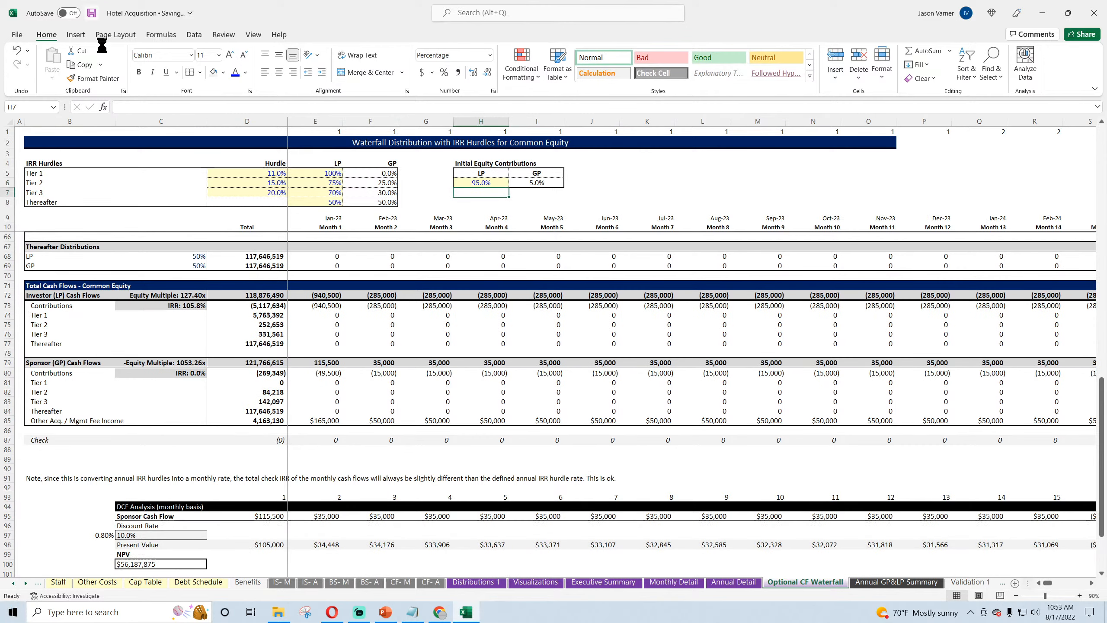
Step: Format the Sponsor / GP Summary header row C4:M4 on the Annual GP&LP Summary sheet with bold white text on black fill
left_click(895, 583)
left_click(337, 243)
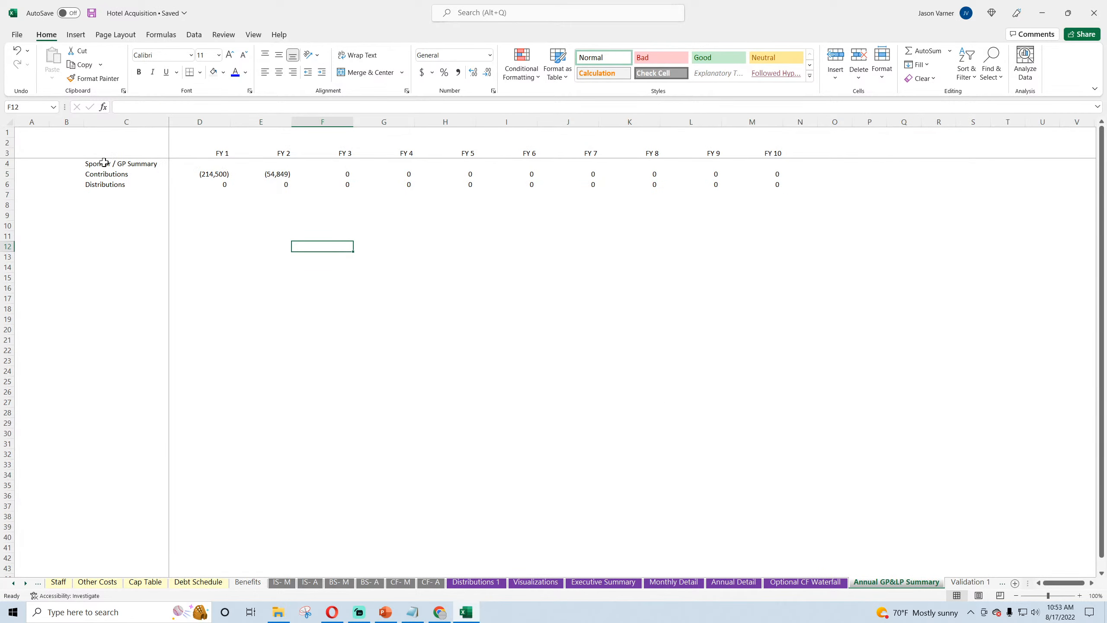
left_click_drag(104, 162, 759, 163)
left_click(200, 73)
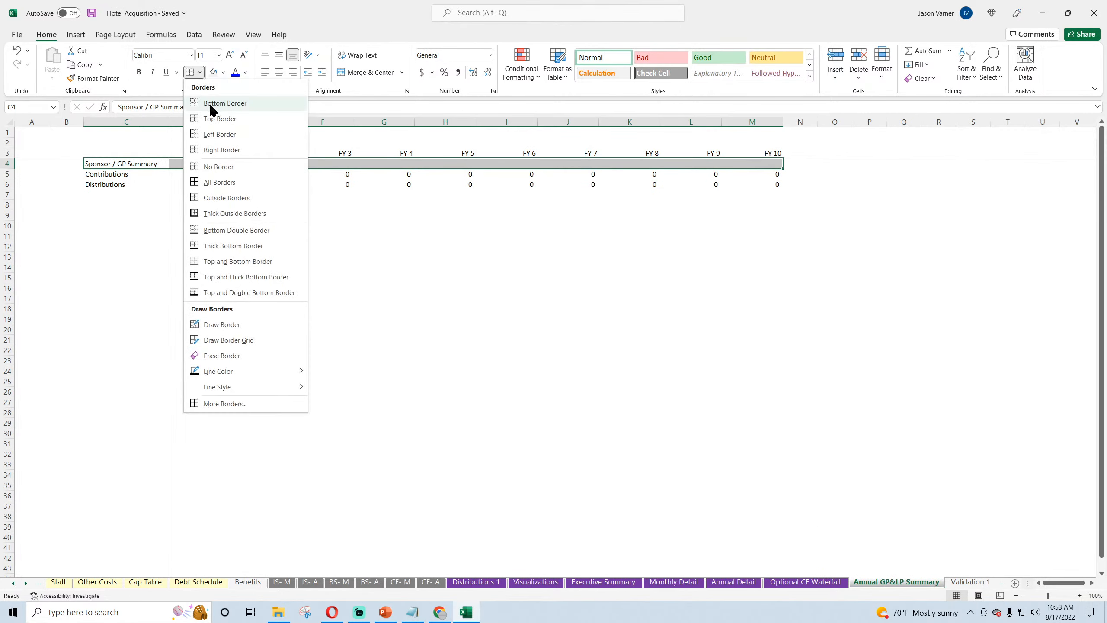
key("Escape")
key("ctrl+b")
left_click(223, 72)
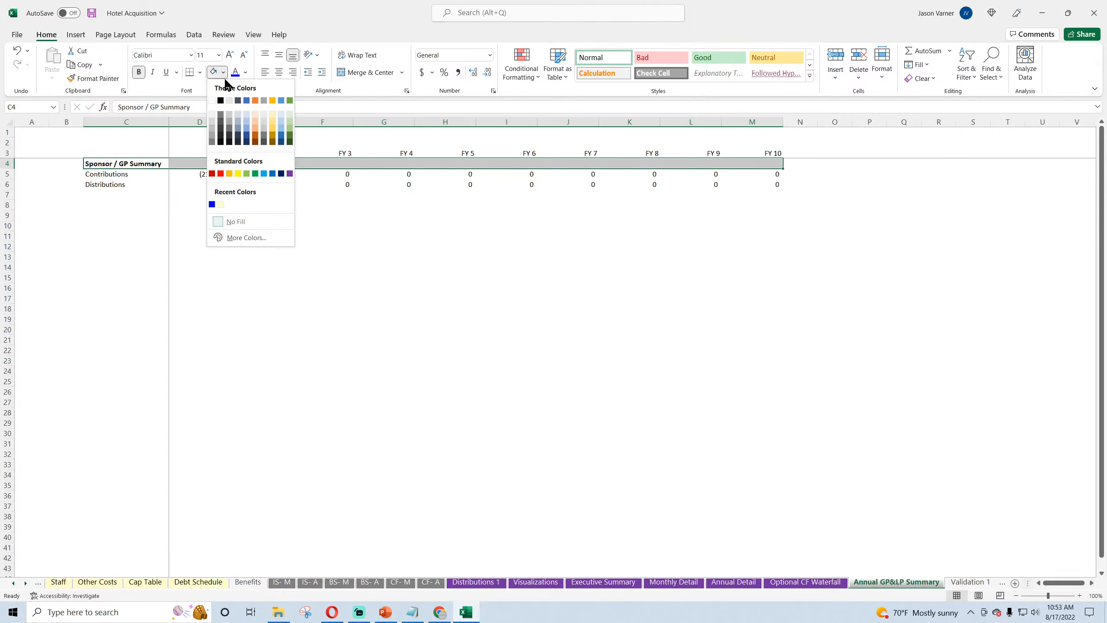
left_click(219, 97)
left_click(245, 72)
left_click(234, 116)
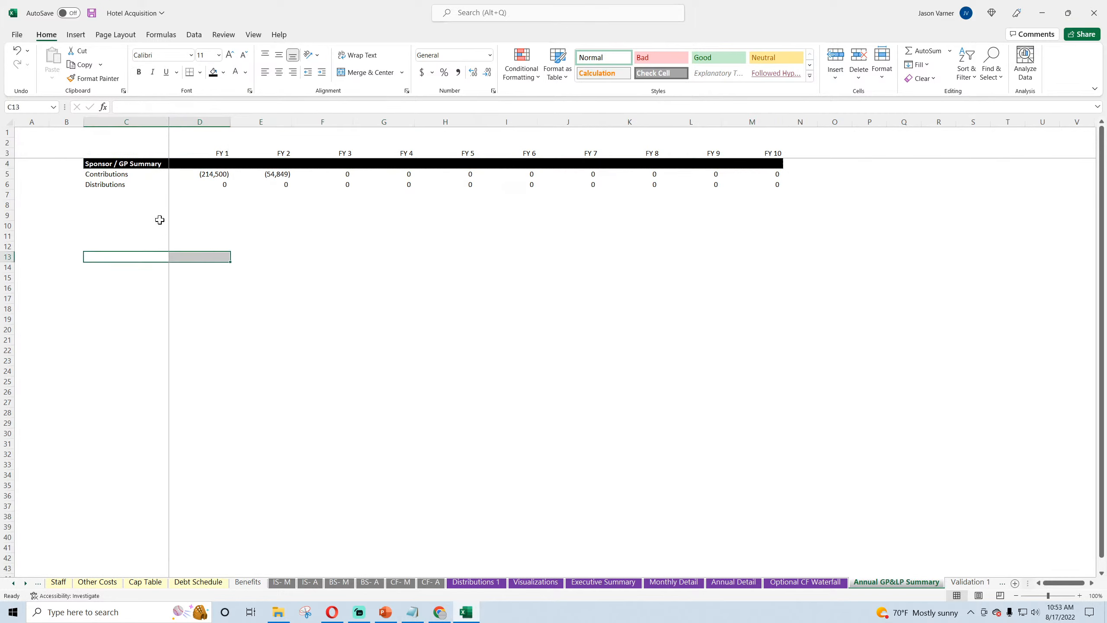
Step: Change D5 to =SUMIFS('Optional CF Waterfall'!80:80,'Optional CF Waterfall'!$1:$1,D$3) and fill it down to the Distributions cell D6
left_click(203, 173)
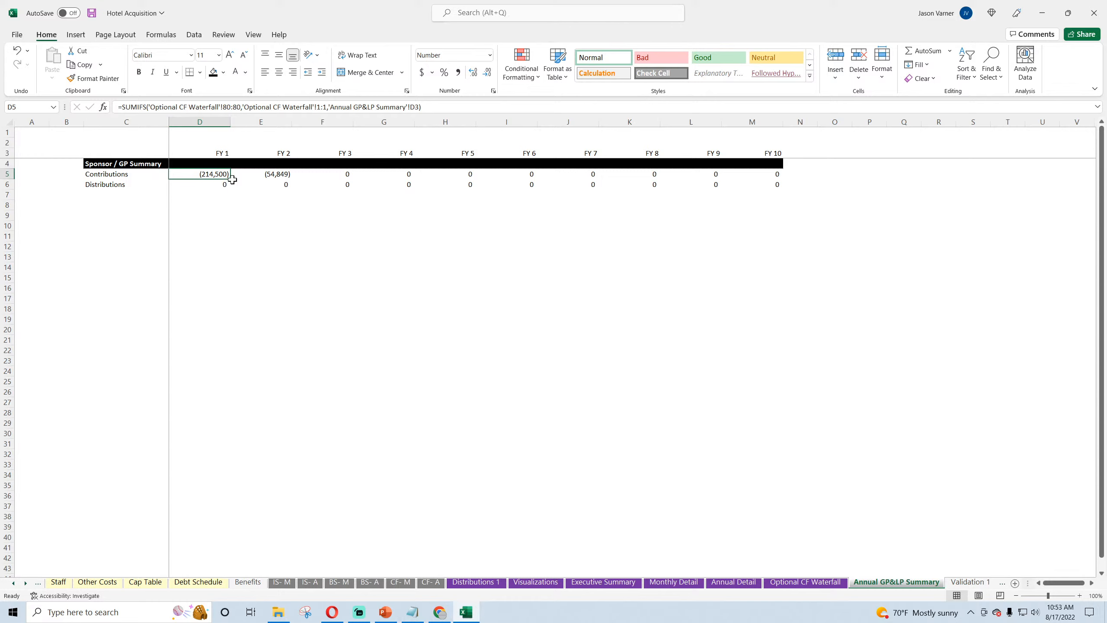
left_click(318, 105)
type("$")
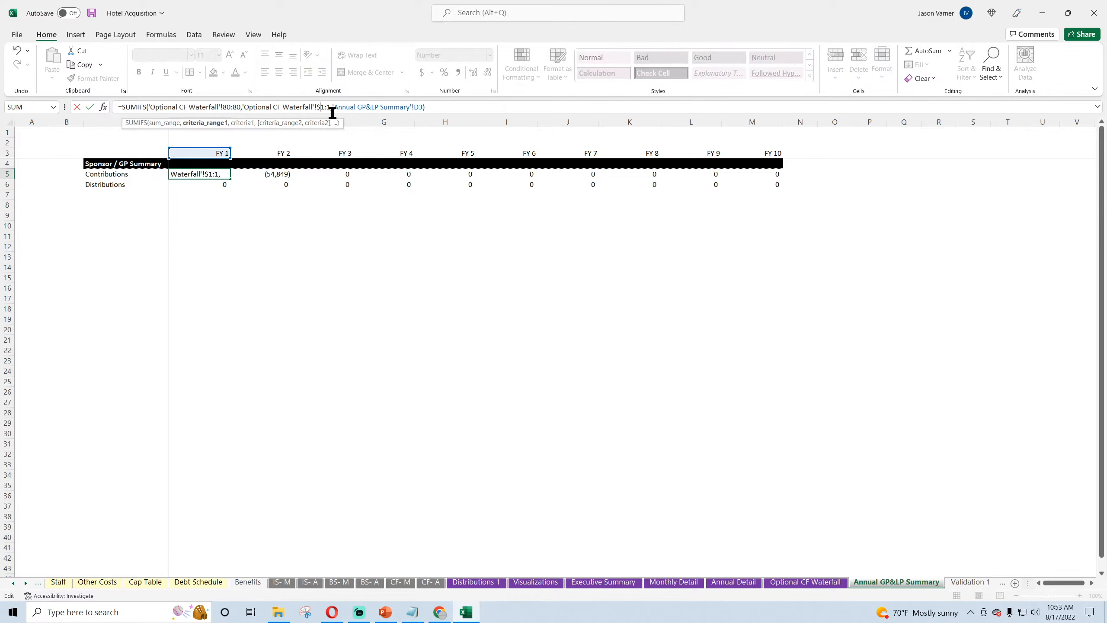
left_click(328, 107)
type("$")
left_click(428, 107)
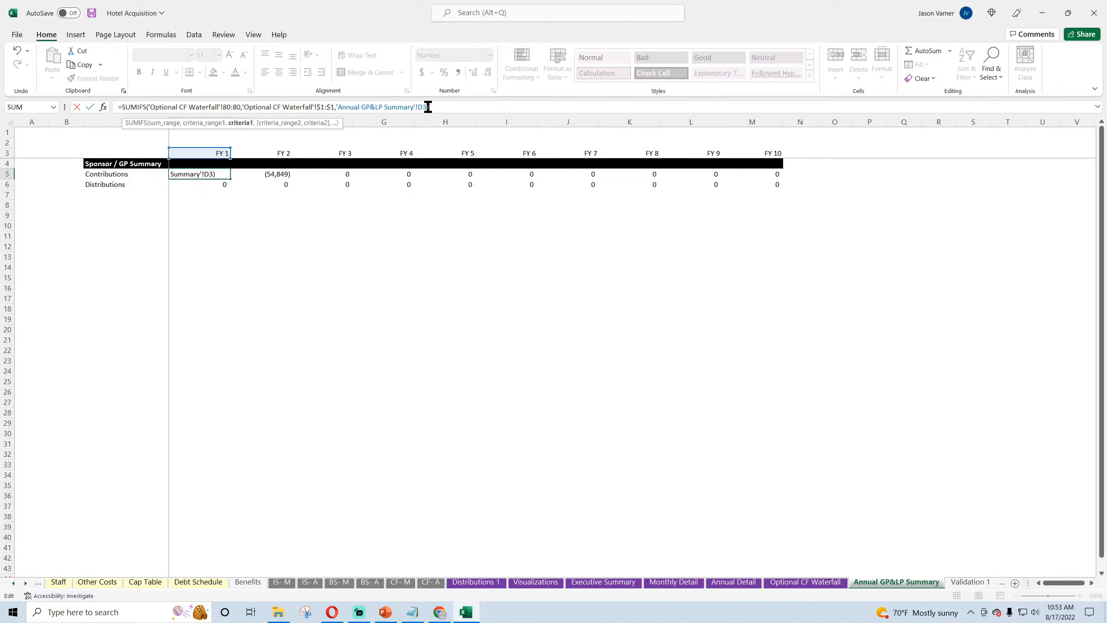
key("BackSpace")
key("BackSpace")
key("BackSpace")
key("BackSpace")
key("BackSpace")
key("BackSpace")
key("BackSpace")
key("BackSpace")
key("BackSpace")
key("BackSpace")
key("BackSpace")
key("BackSpace")
key("BackSpace")
key("BackSpace")
key("BackSpace")
key("BackSpace")
key("BackSpace")
key("BackSpace")
key("BackSpace")
key("BackSpace")
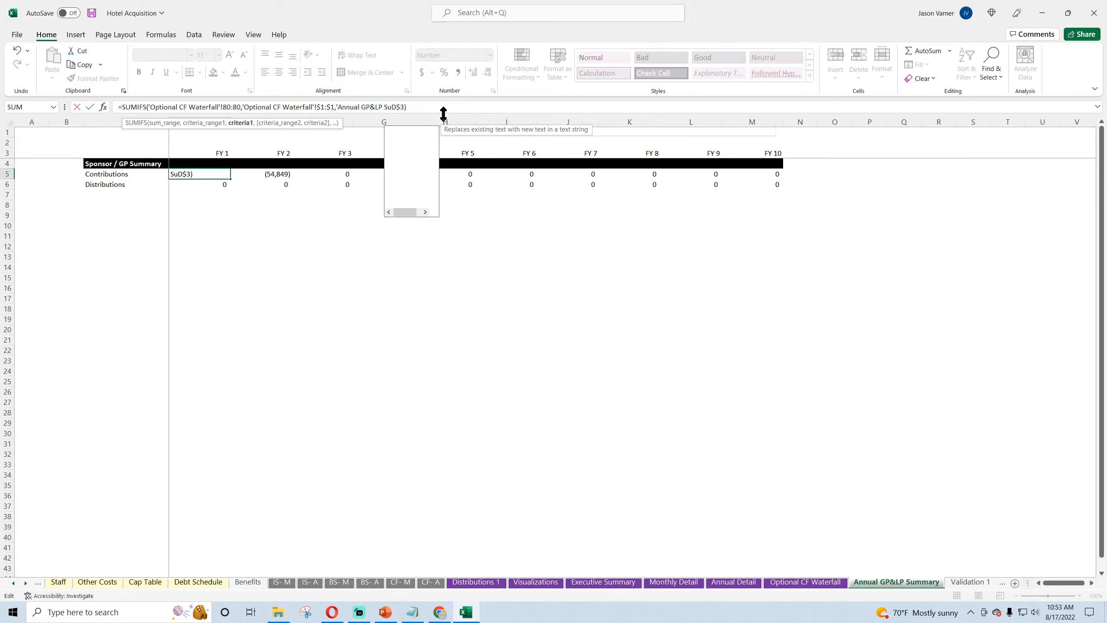
key("BackSpace")
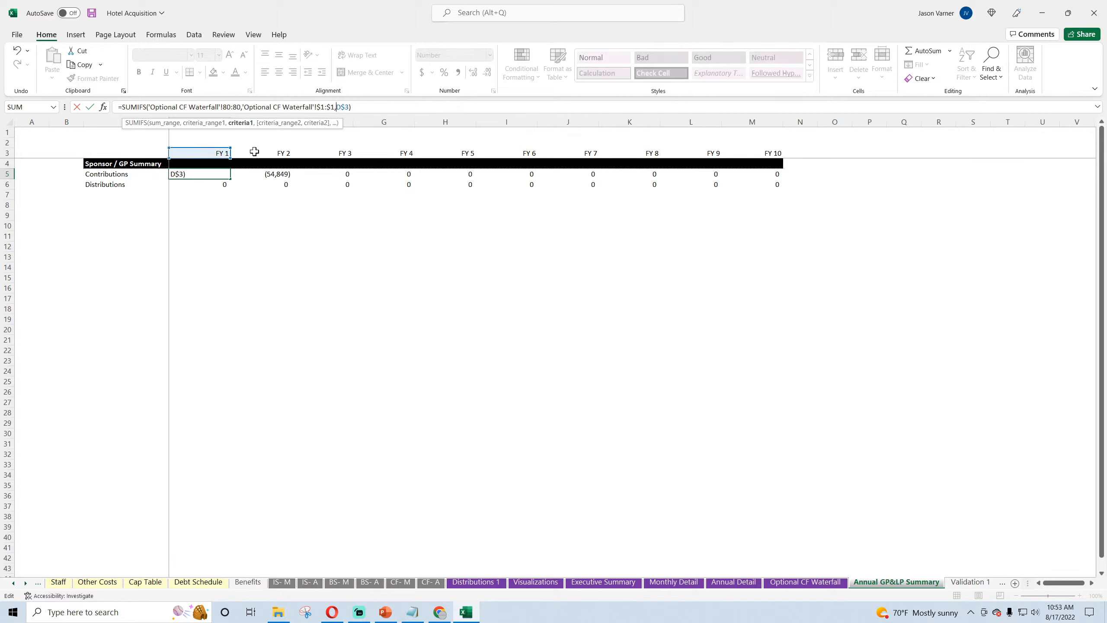
key("Return")
left_click_drag(226, 174, 228, 191)
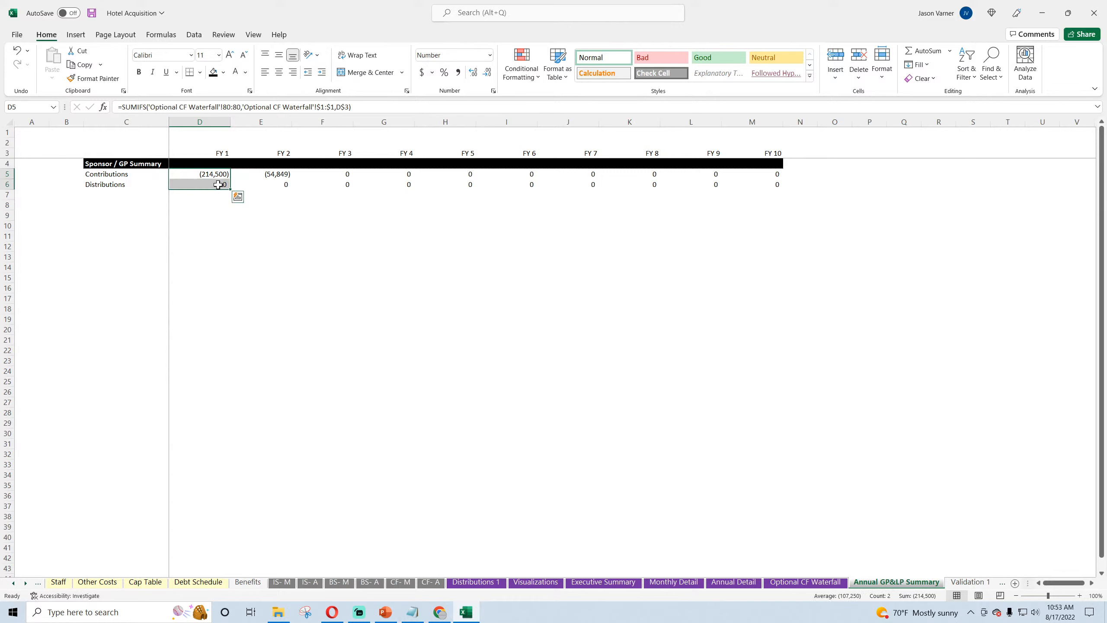
left_click(218, 184)
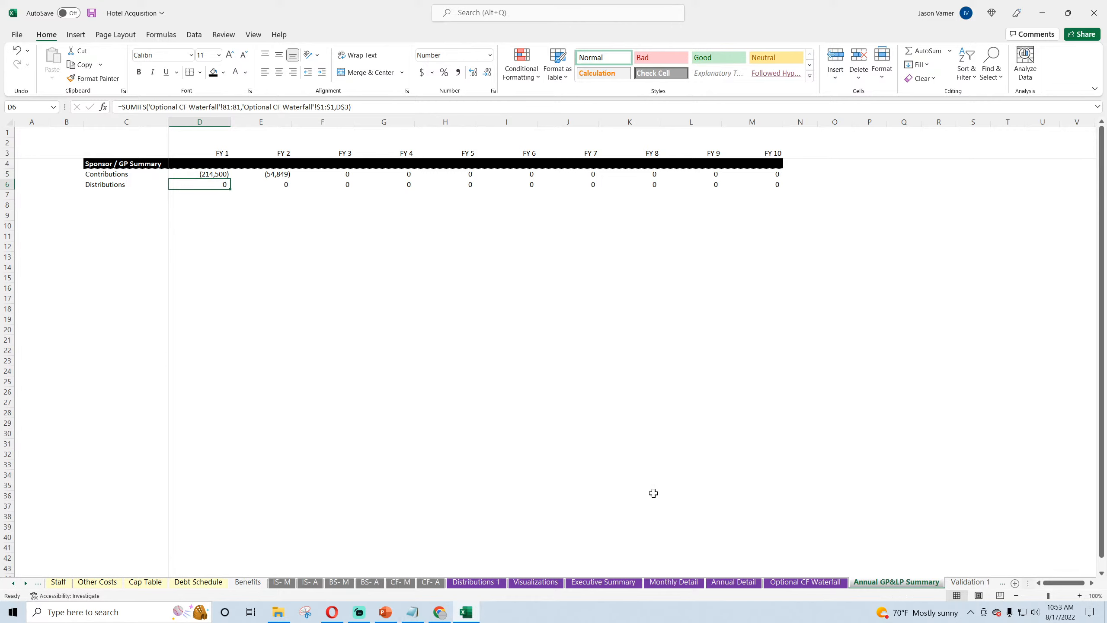
Step: Total the Month 1 sponsor tier distributions on Optional CF Waterfall by entering =SUM(E81:E84) in E86
left_click(780, 584)
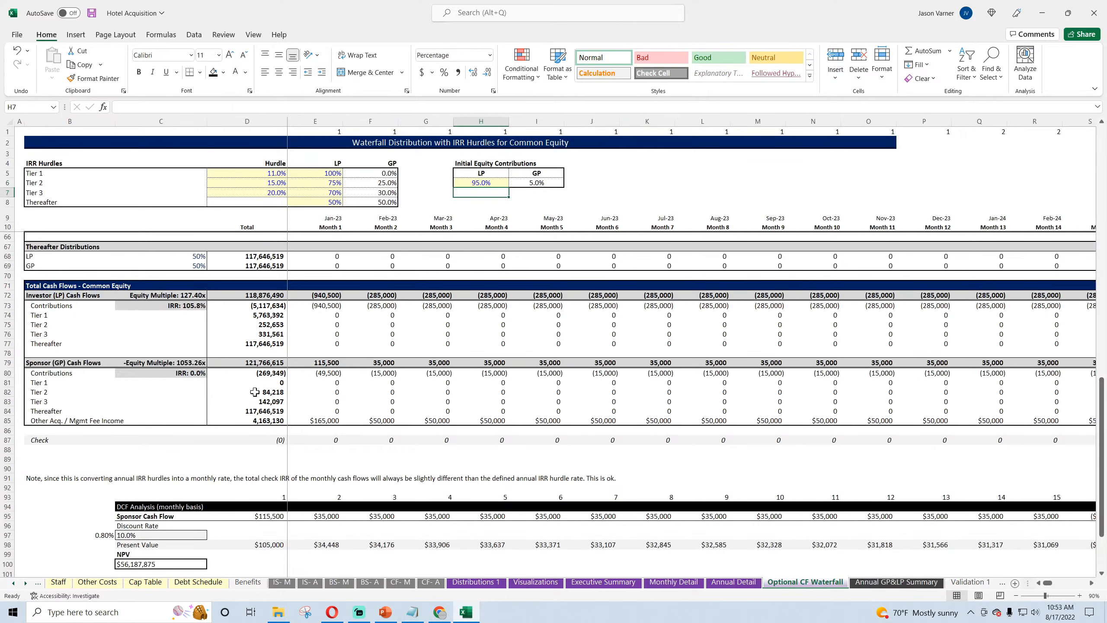
left_click_drag(326, 384, 622, 410)
left_click_drag(316, 382, 526, 416)
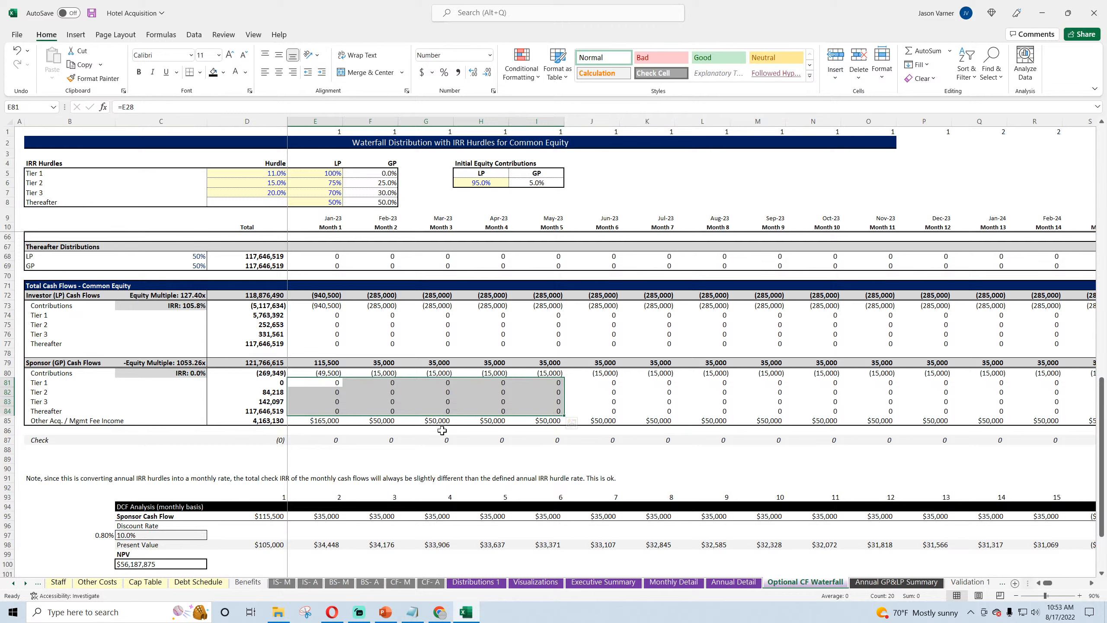
left_click(321, 429)
left_click(923, 51)
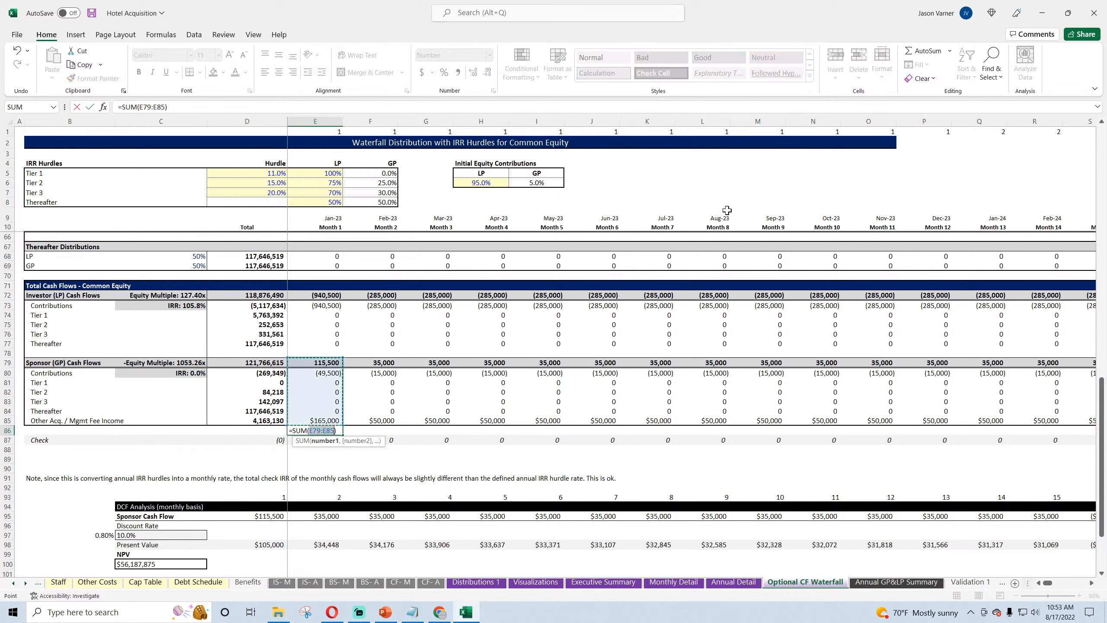
left_click_drag(318, 382, 318, 409)
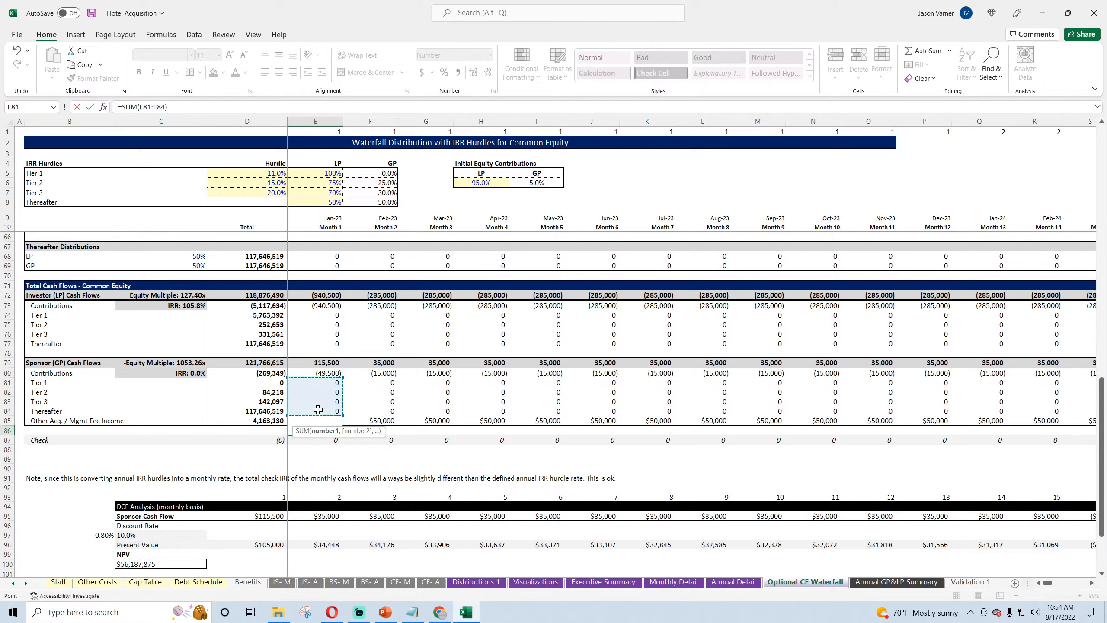
key("Return")
Step: Fill the E86 sponsor distribution total across row 86 through Month 120
left_click(337, 431)
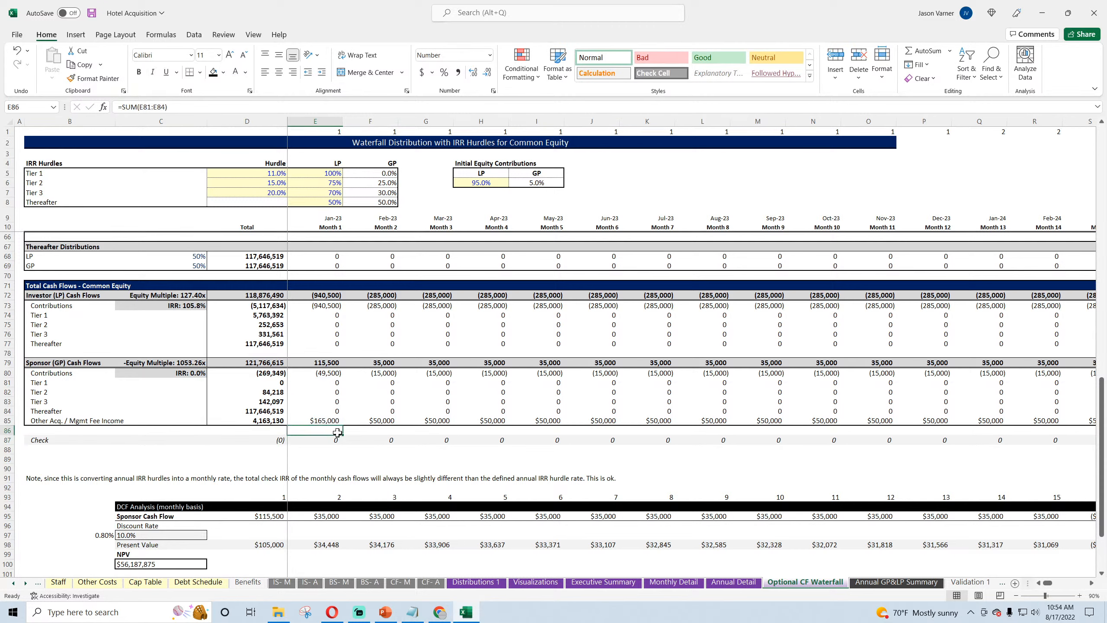
left_click_drag(343, 435, 1029, 435)
left_click_drag(1083, 583, 1047, 583)
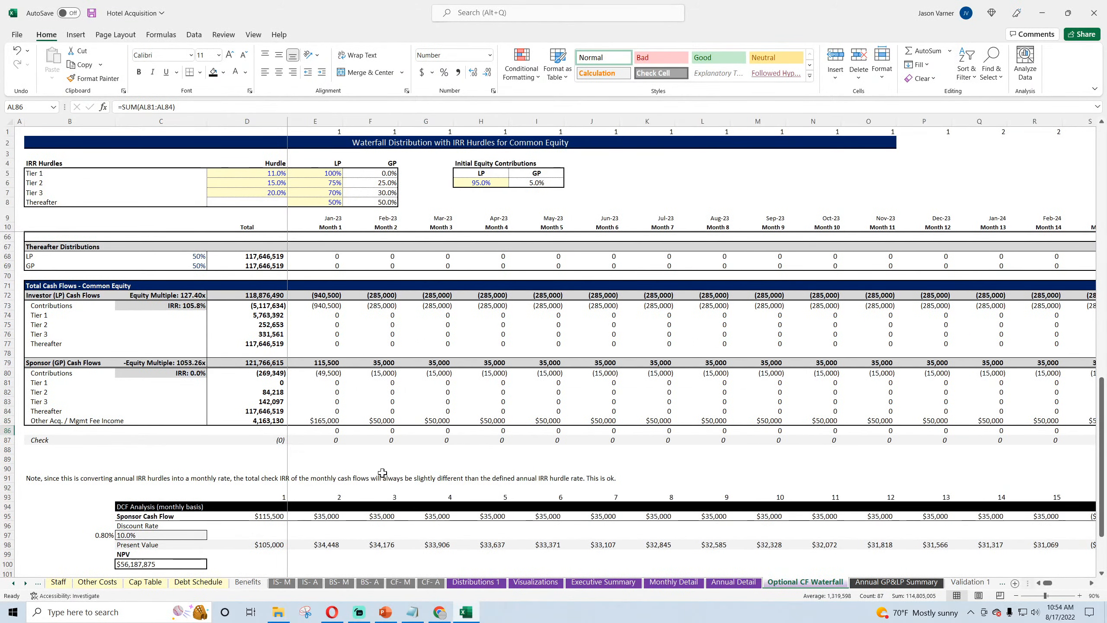
Step: Make row 86 of the waterfall slightly taller and format its distribution totals in gray italic text
left_click_drag(5, 435, 5, 439)
left_click(6, 433)
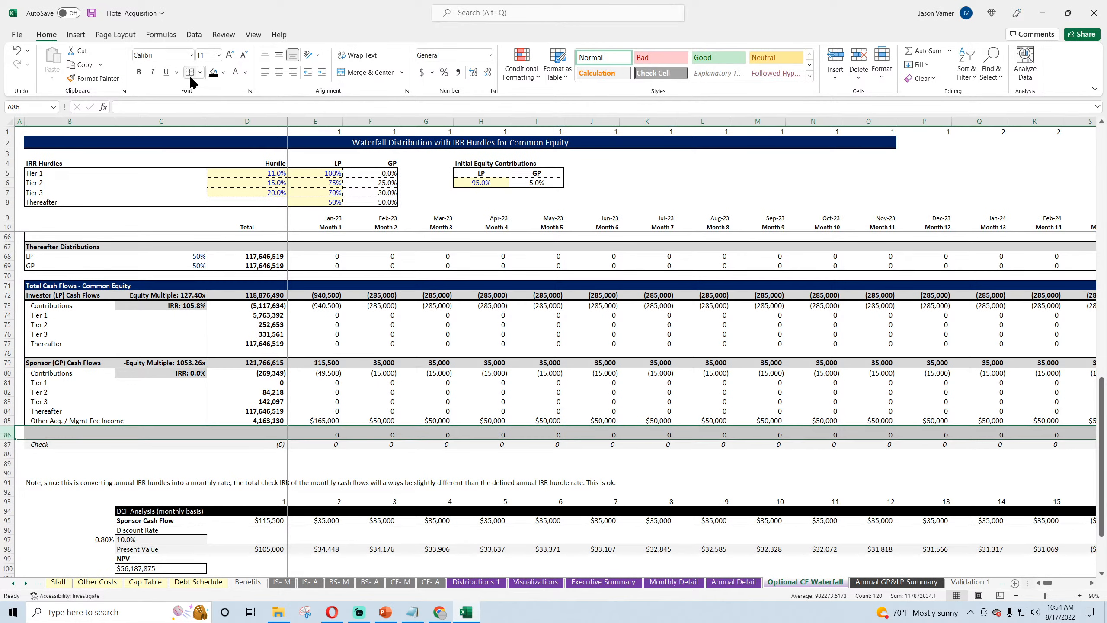
left_click(245, 72)
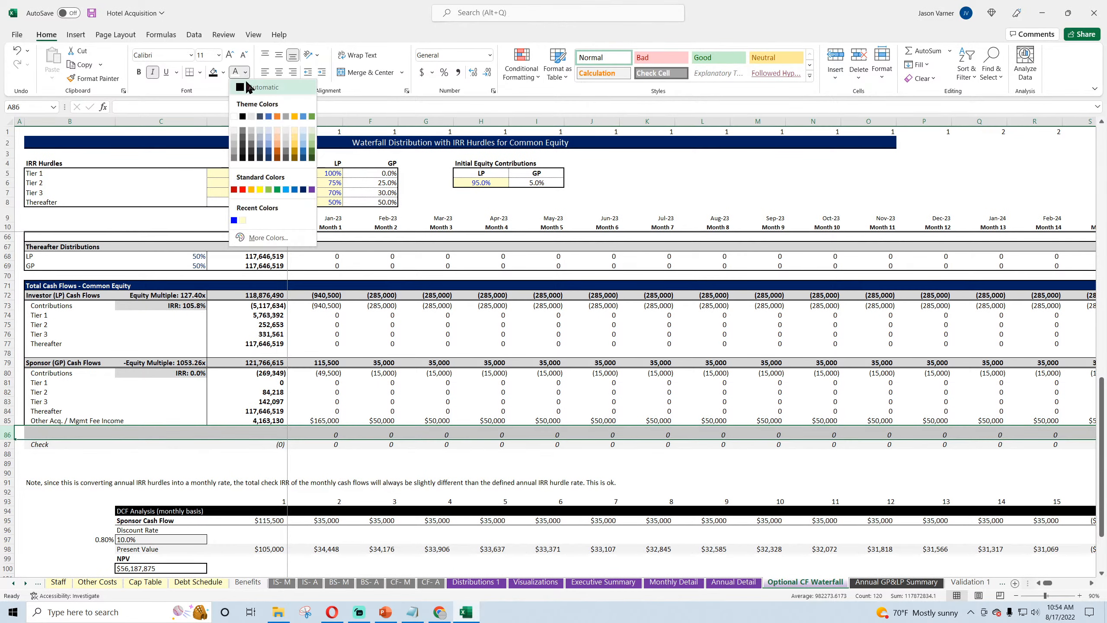
left_click(248, 136)
left_click(750, 435)
left_click(479, 435)
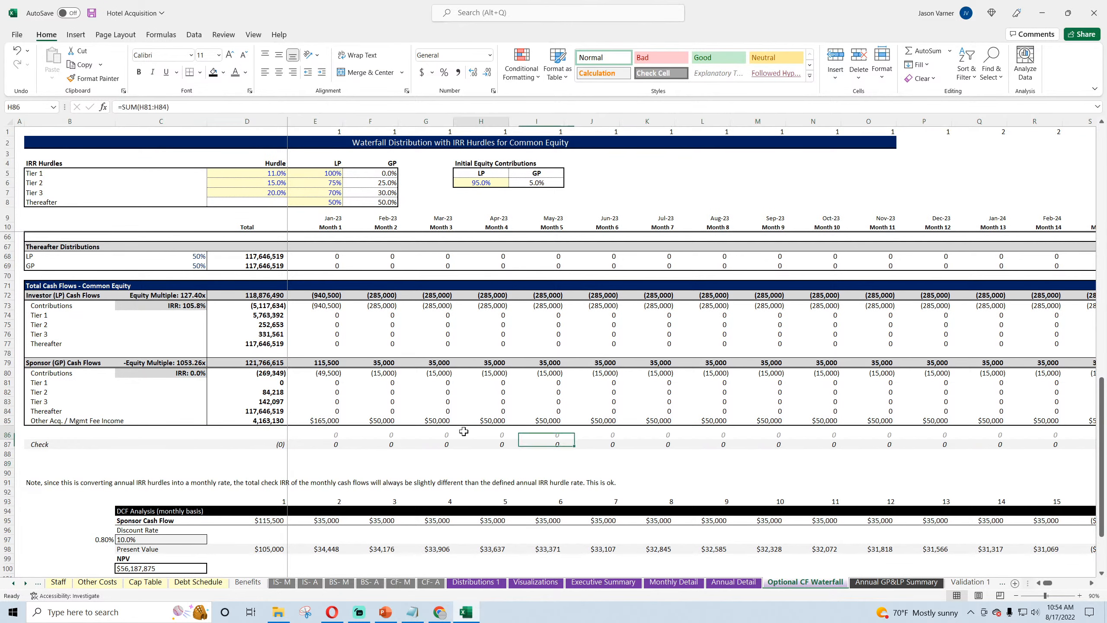
Step: Change the sum range in D6 of Annual GP&LP Summary to waterfall row 86 and fill the formula across to FY 10
left_click(879, 584)
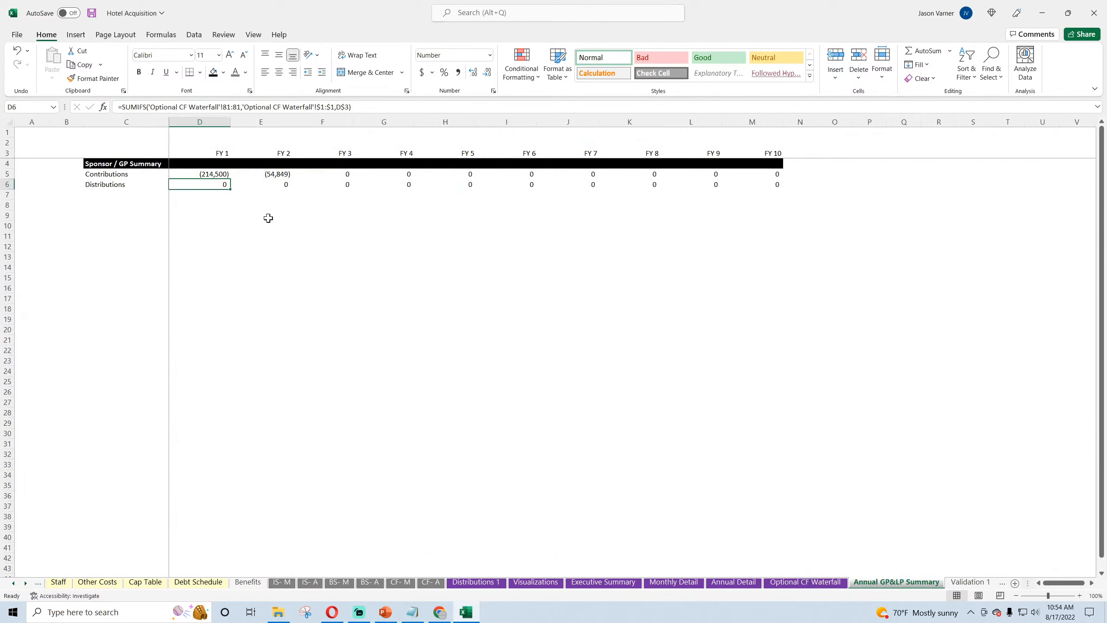
left_click(232, 107)
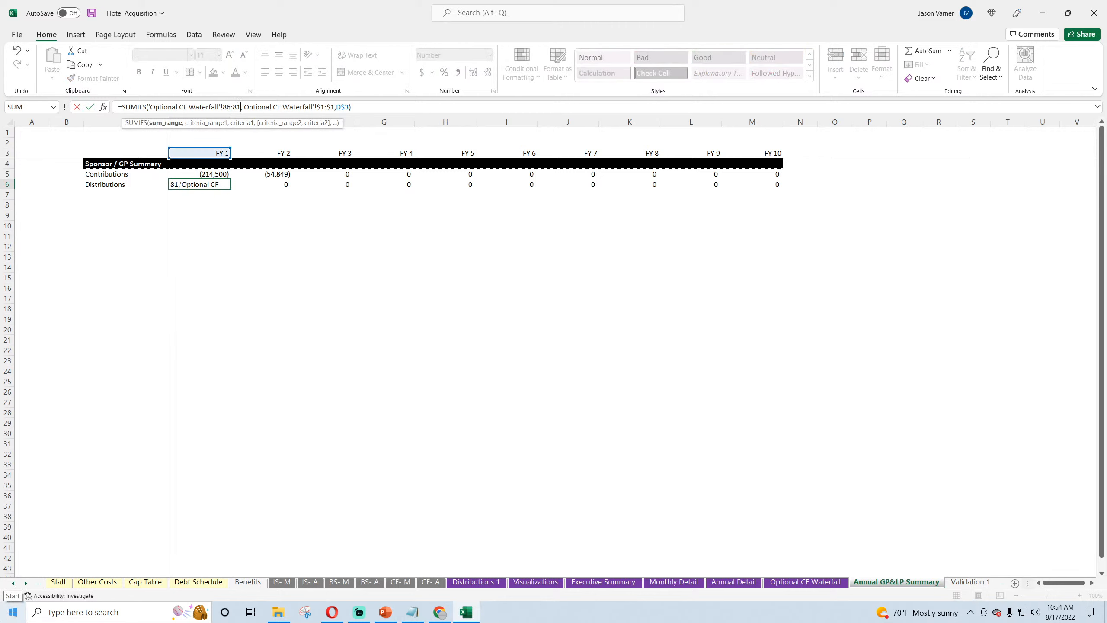
key("Return")
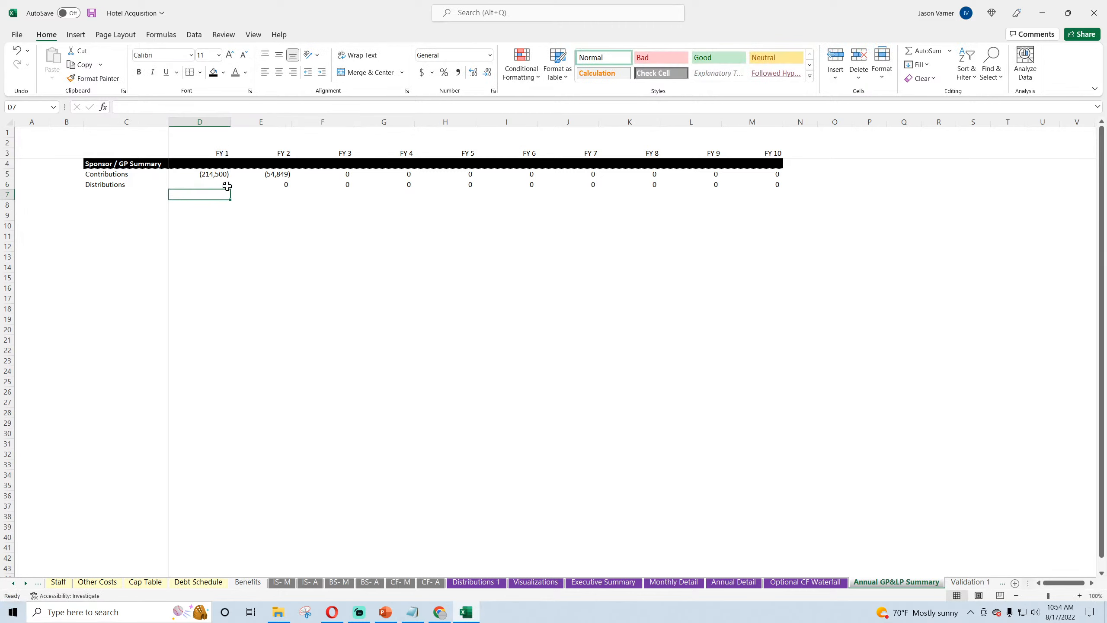
left_click(227, 186)
left_click_drag(228, 190, 766, 207)
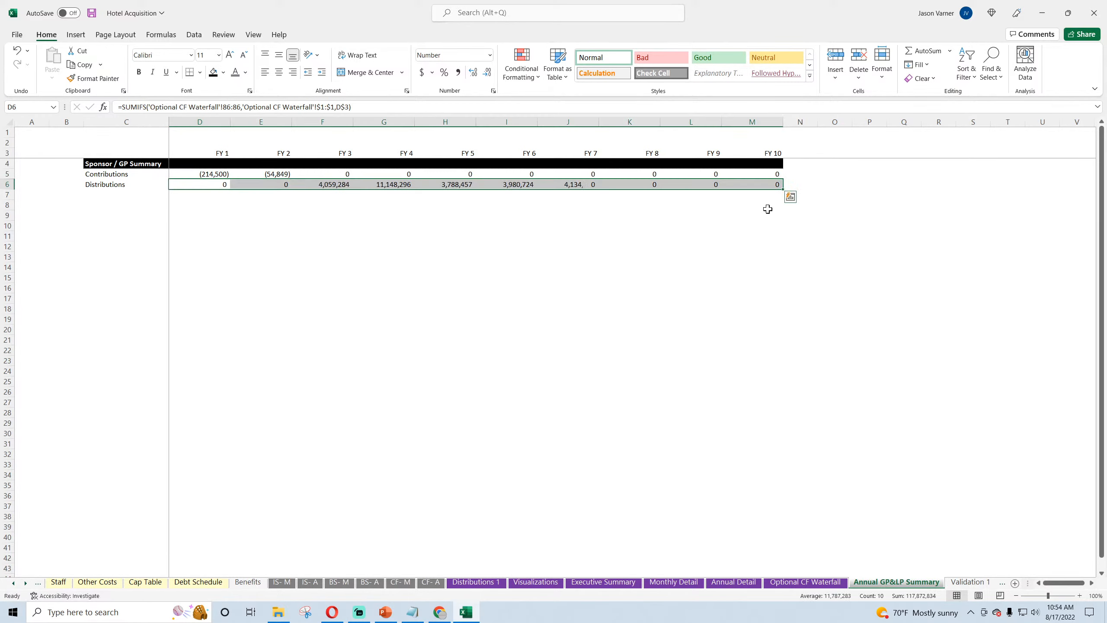
left_click(213, 174)
left_click(270, 171)
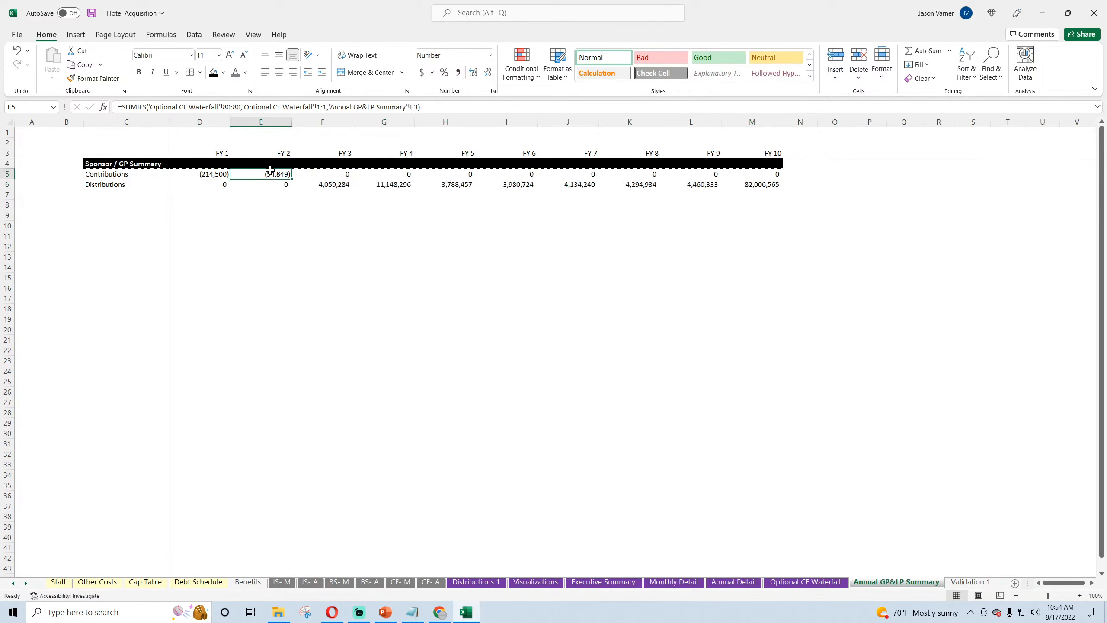
left_click(330, 184)
left_click(382, 184)
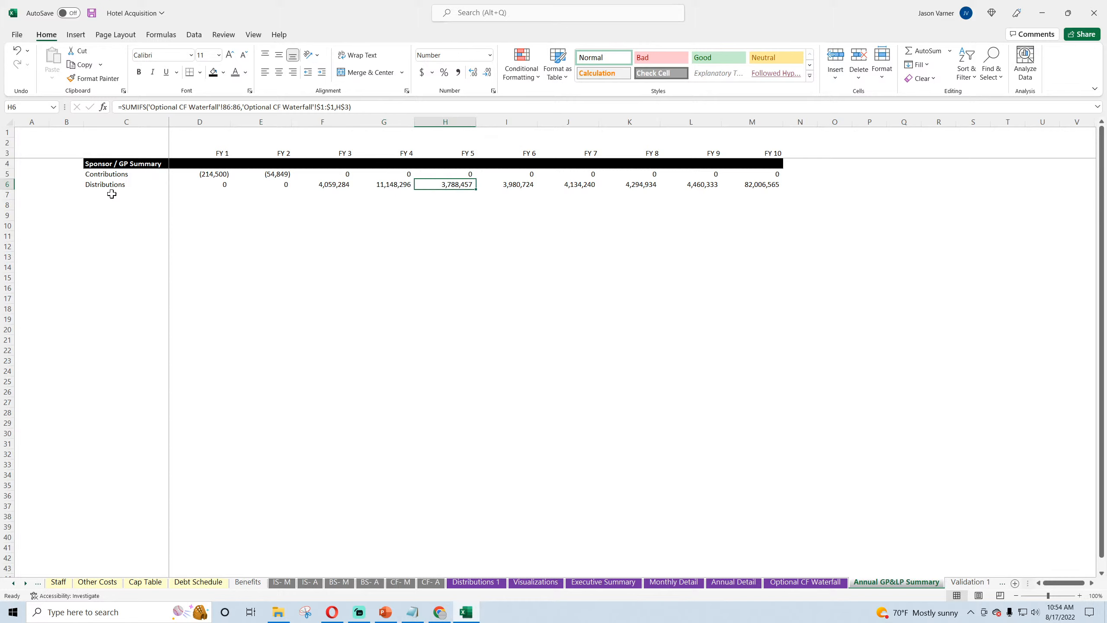
Step: Label C7 "Acq. / Reno / Other Initial Fee Income" and C8 "On-going Mgmt. Fee Income", and widen column C to fit them
left_click(96, 186)
left_click(99, 194)
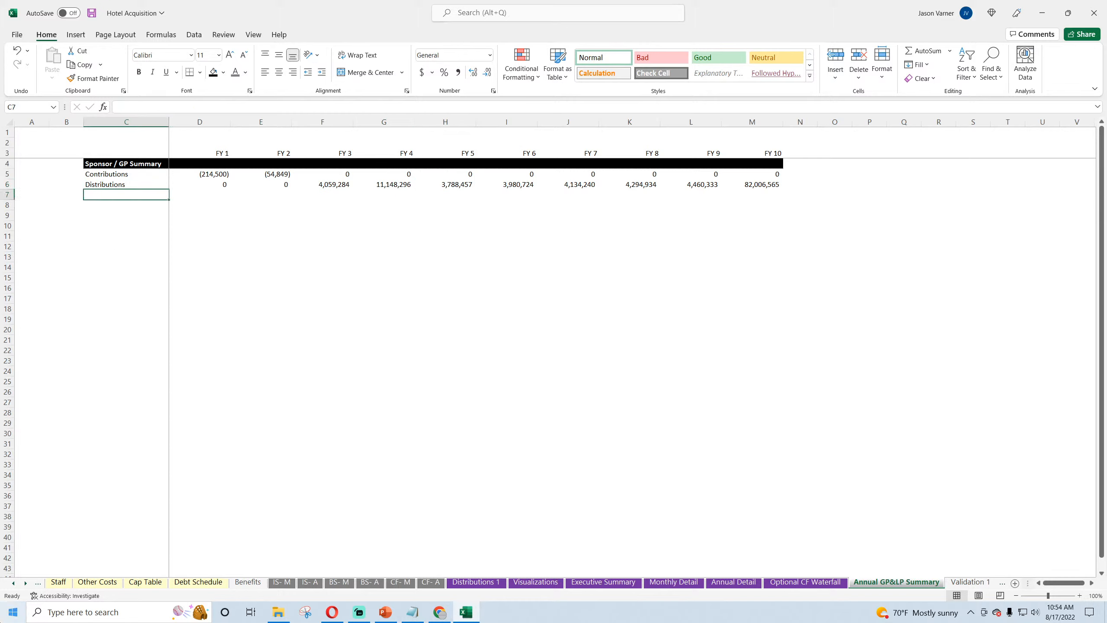
type("Acq. / Reno / Other In")
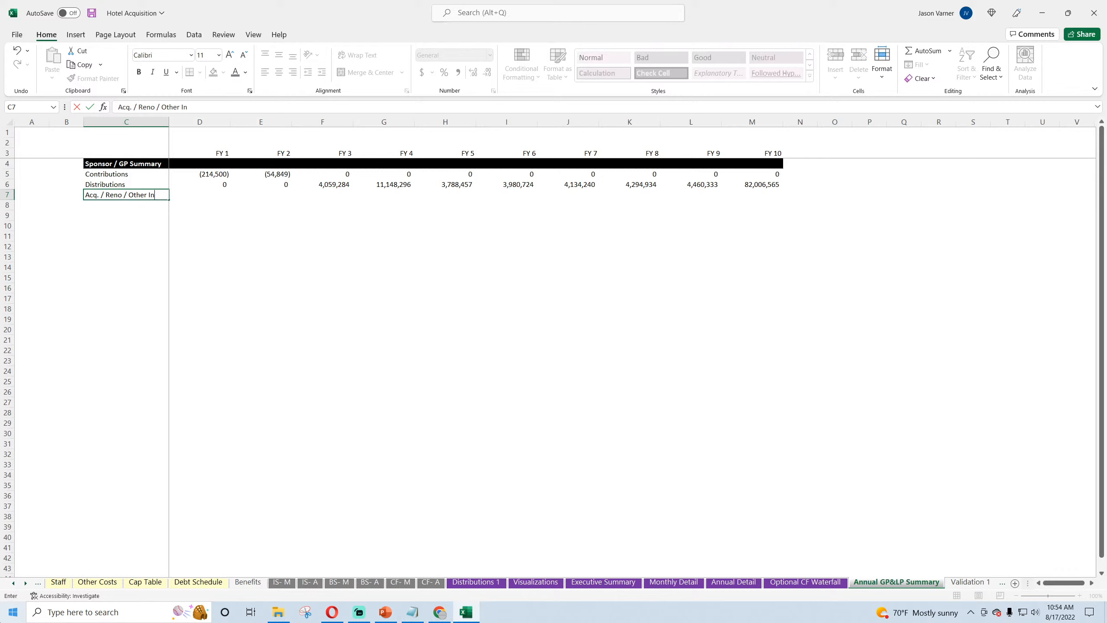
type("Fe")
type("e Income")
key("Return")
type("On-going Mgmt. Fee")
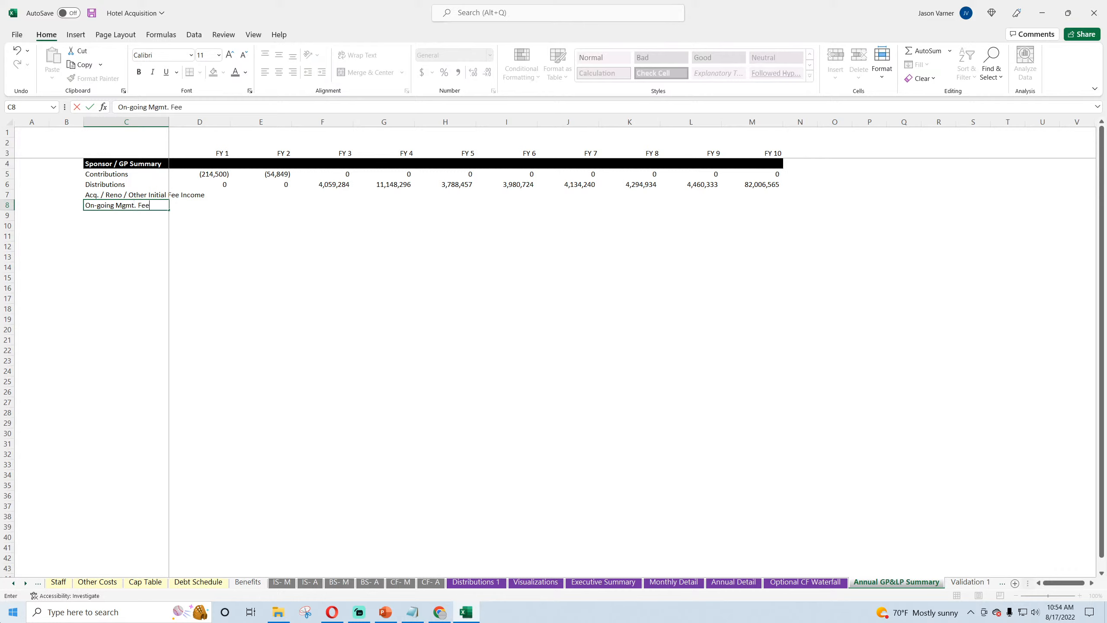
type(" Income")
key("Return")
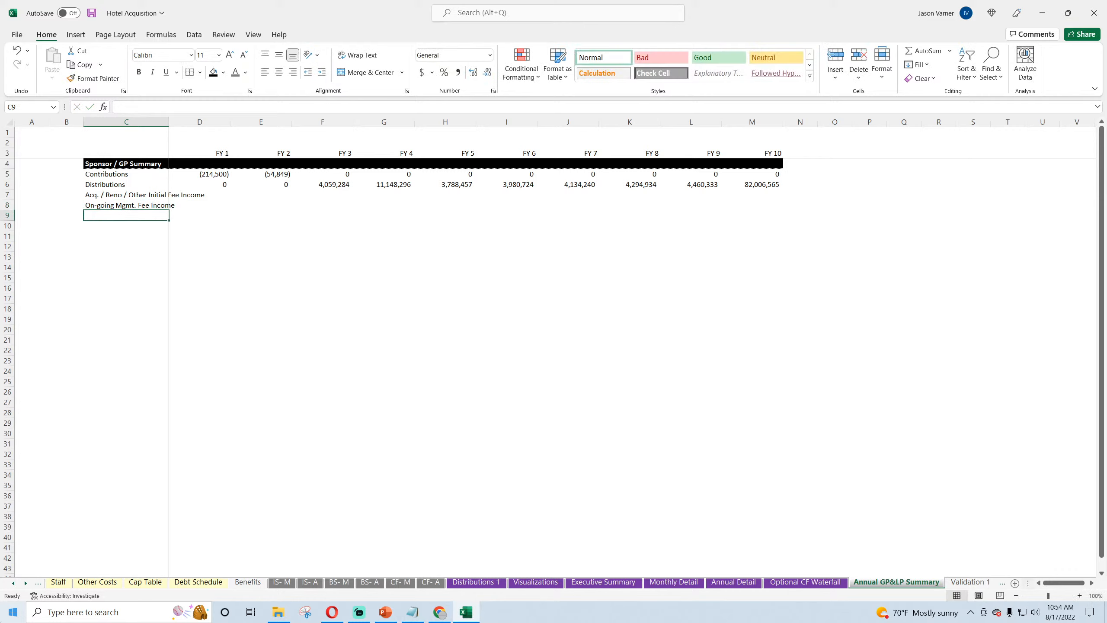
left_click_drag(169, 122, 227, 123)
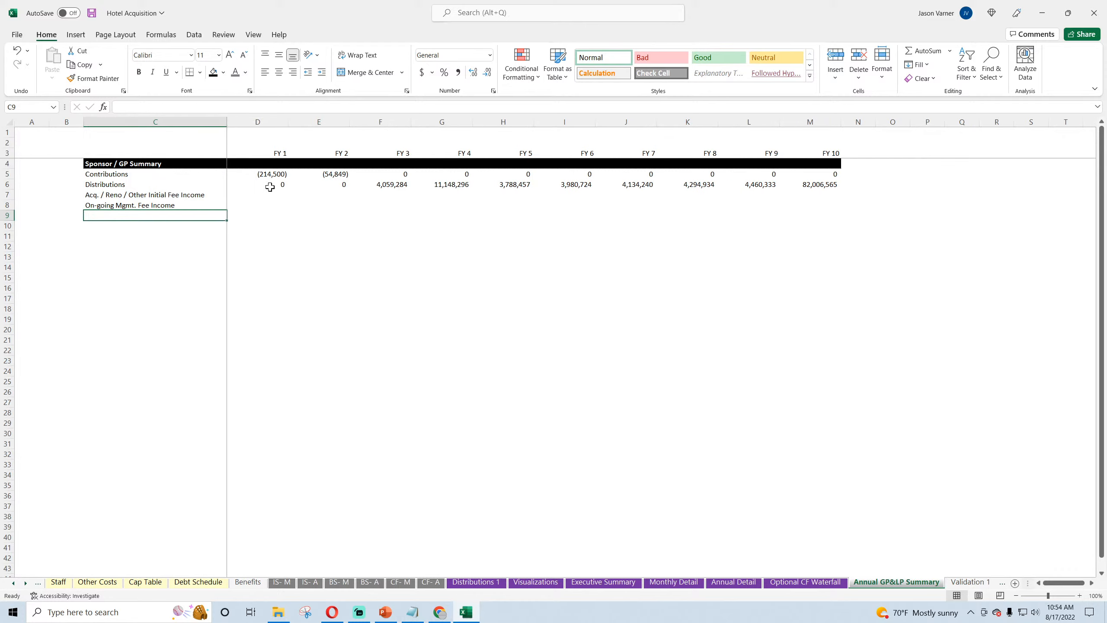
Step: Examine the year index, Total Fees for GP and on-going management fee rows on Development & Acquisition, and return to the annual summary
left_click(269, 187)
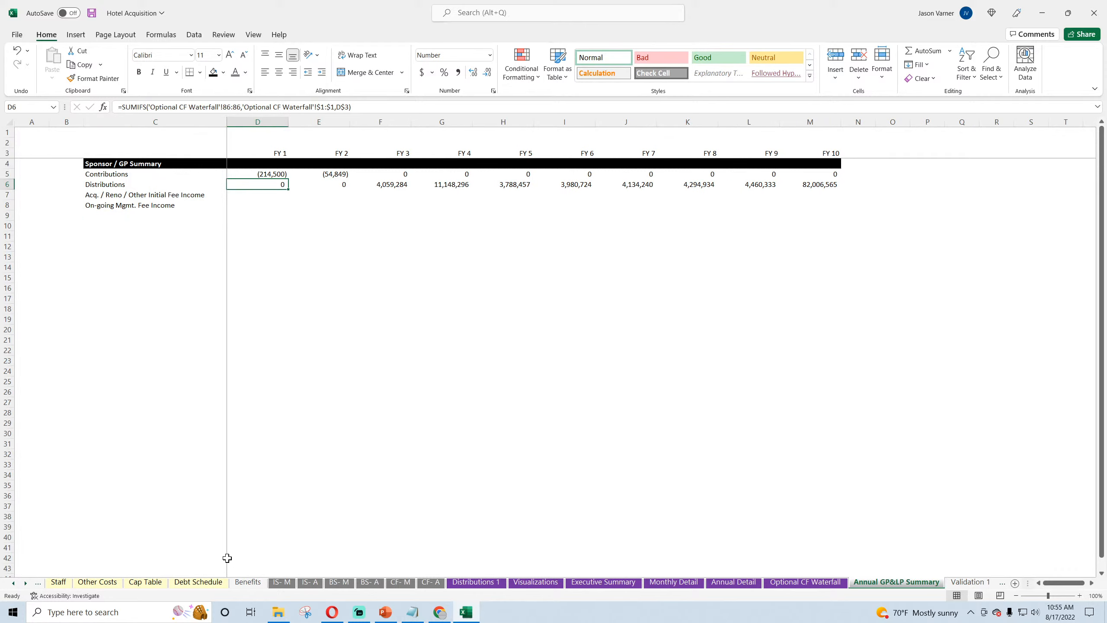
left_click(15, 584)
left_click(15, 584)
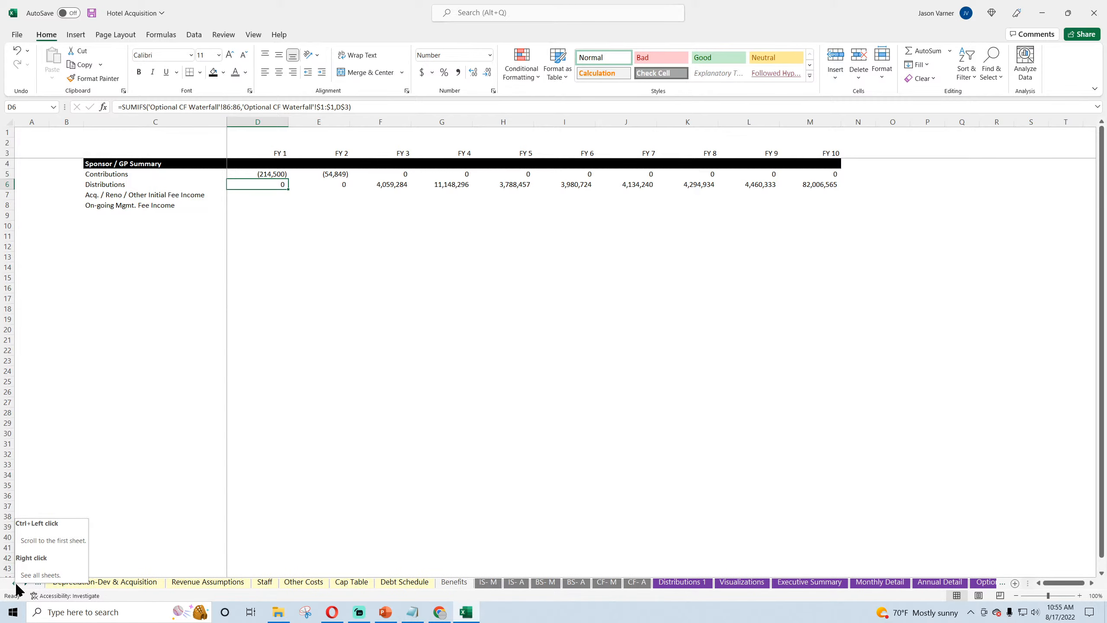
left_click(211, 583)
left_click(131, 584)
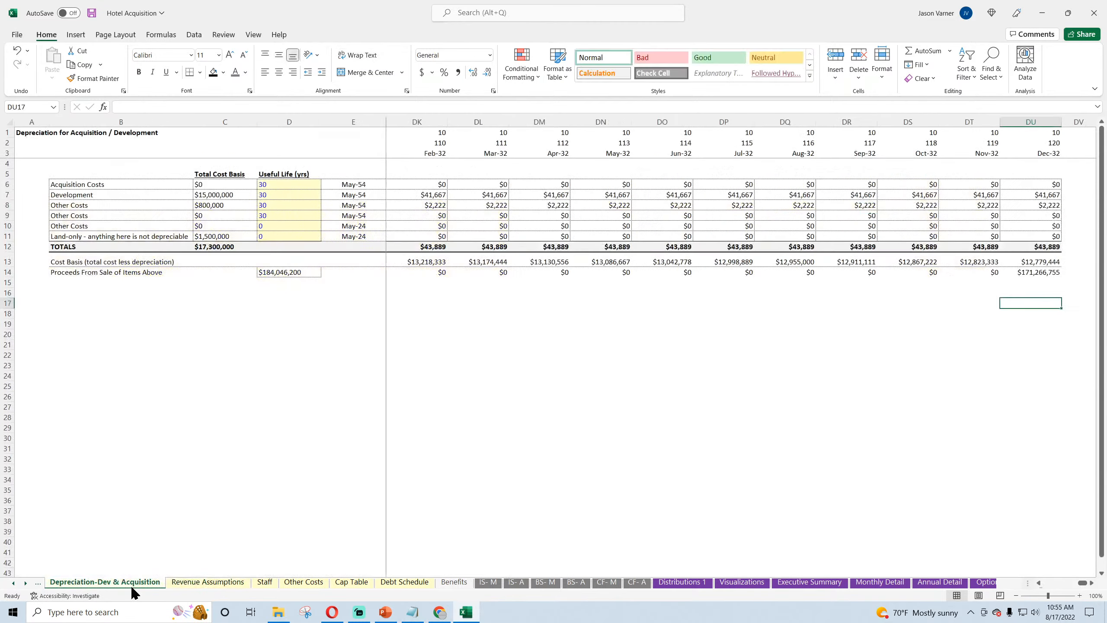
left_click(39, 583)
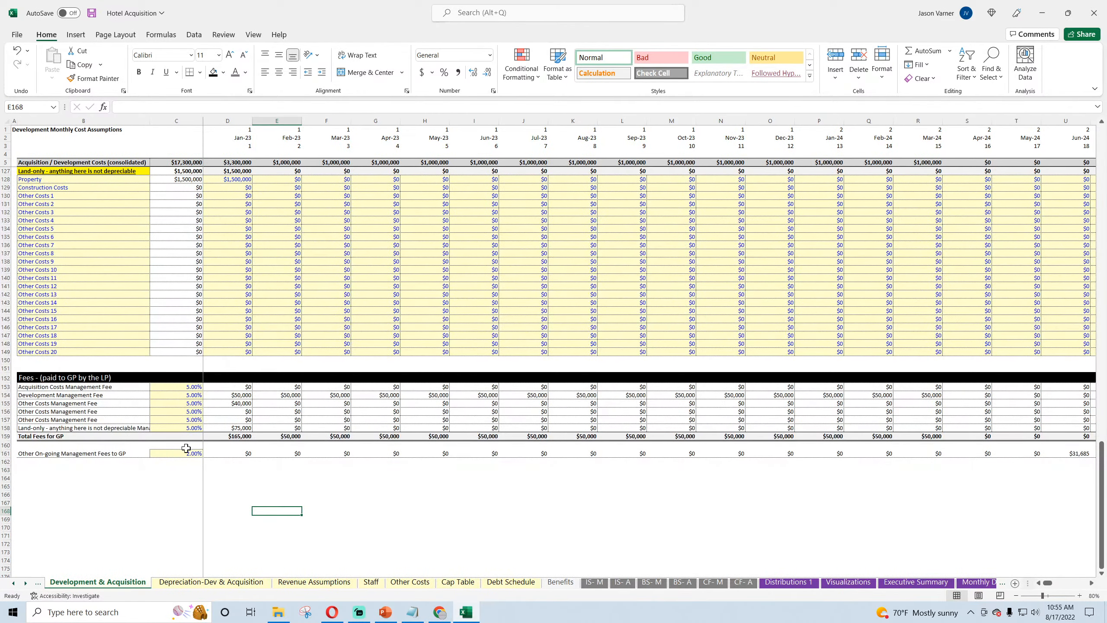
left_click(226, 489)
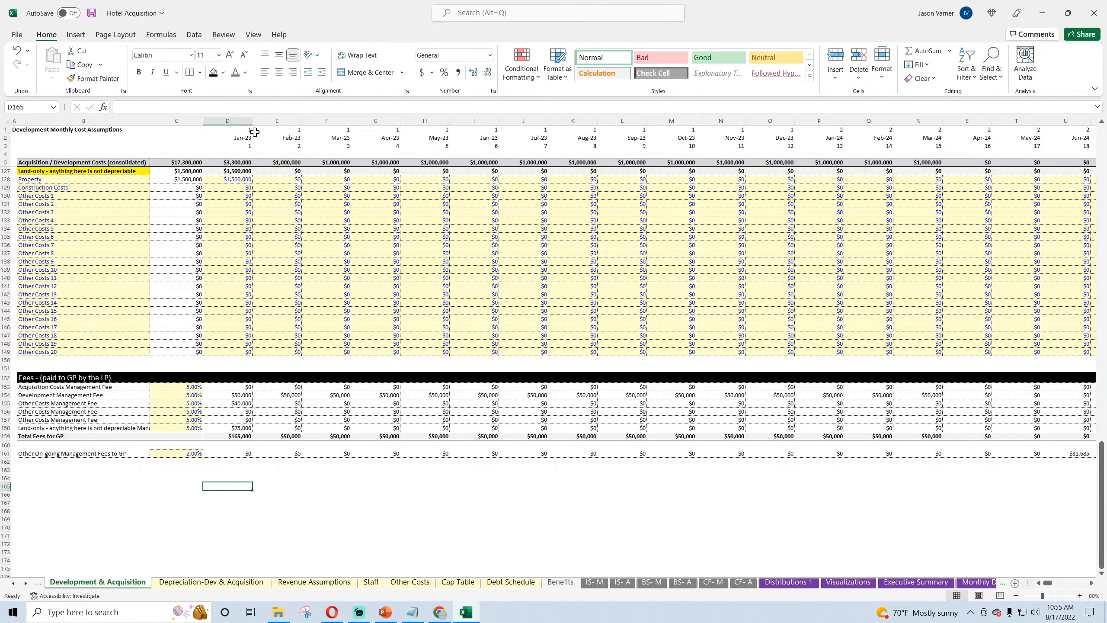
left_click(231, 128)
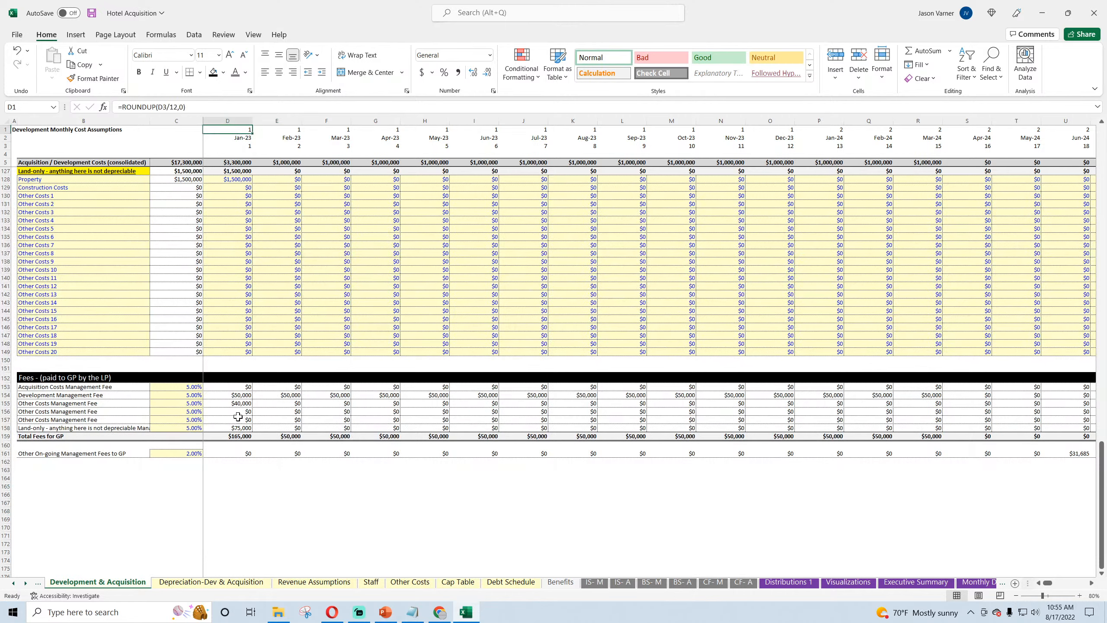
left_click(239, 434)
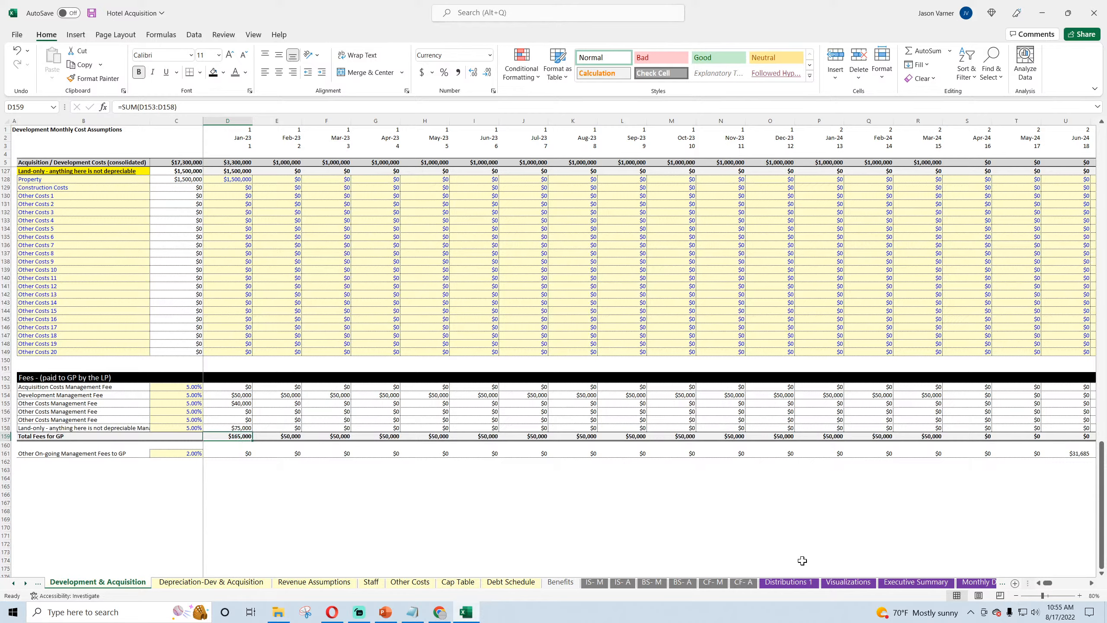
left_click(232, 454)
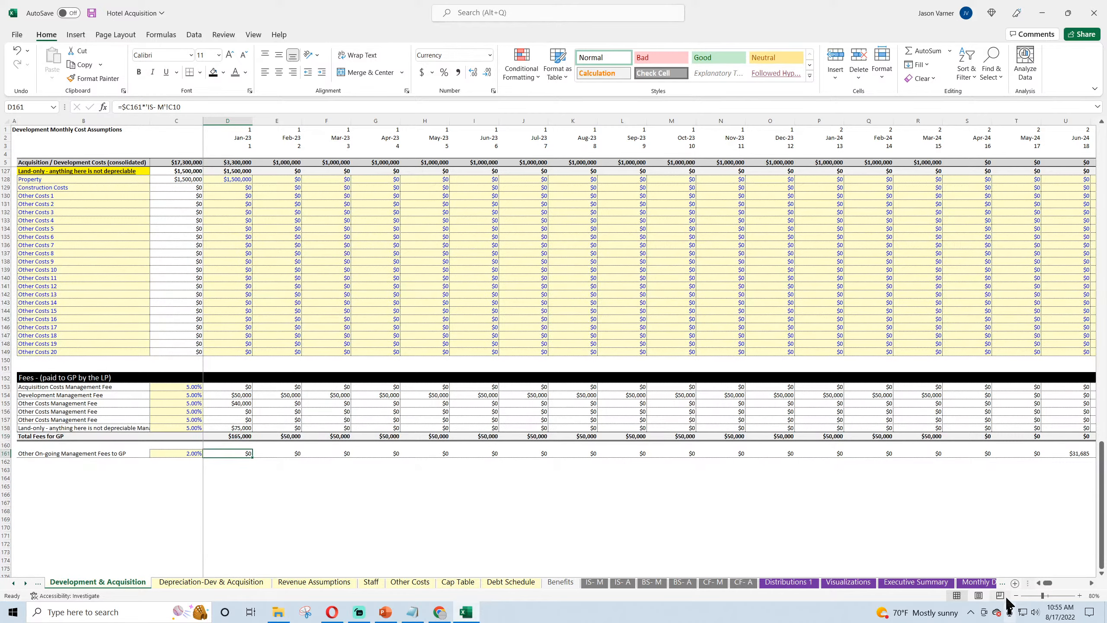
left_click(974, 583)
left_click(988, 582)
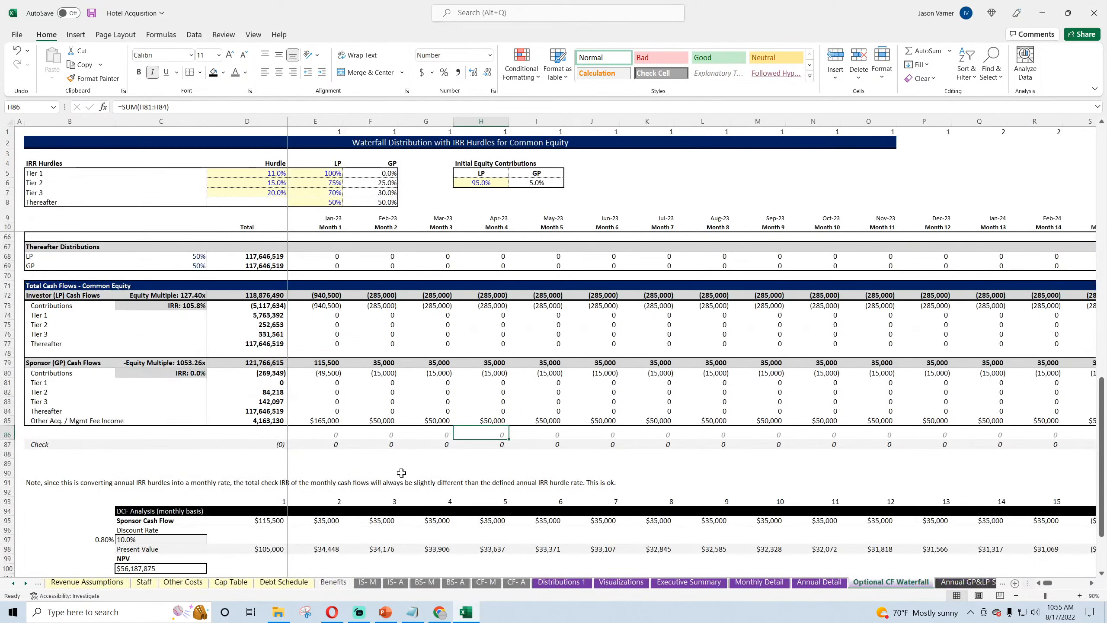
left_click(967, 582)
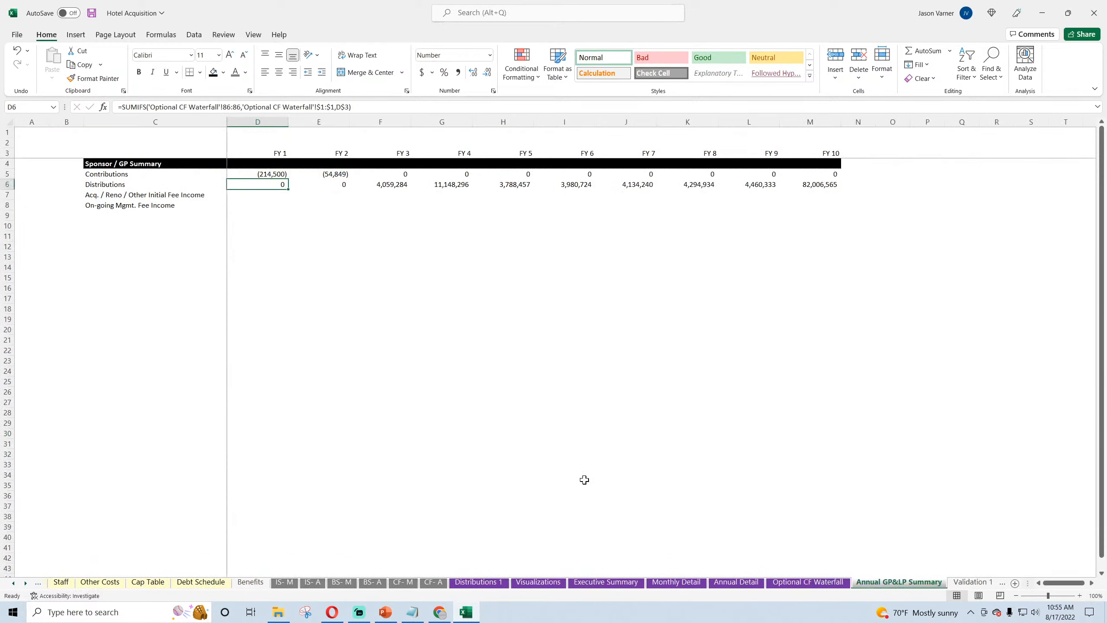
Step: Start a SUMIFS formula in D7 with 'Development & Acquisition'!159:159 as its sum range
left_click(281, 195)
type("=sumifs(")
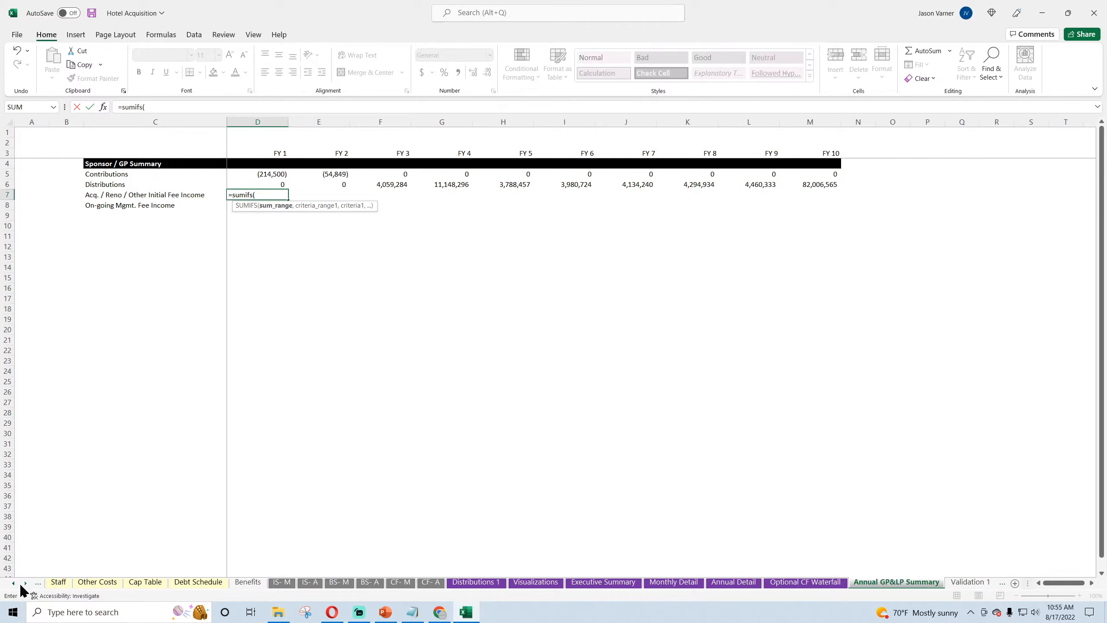
left_click(12, 583)
left_click(13, 583)
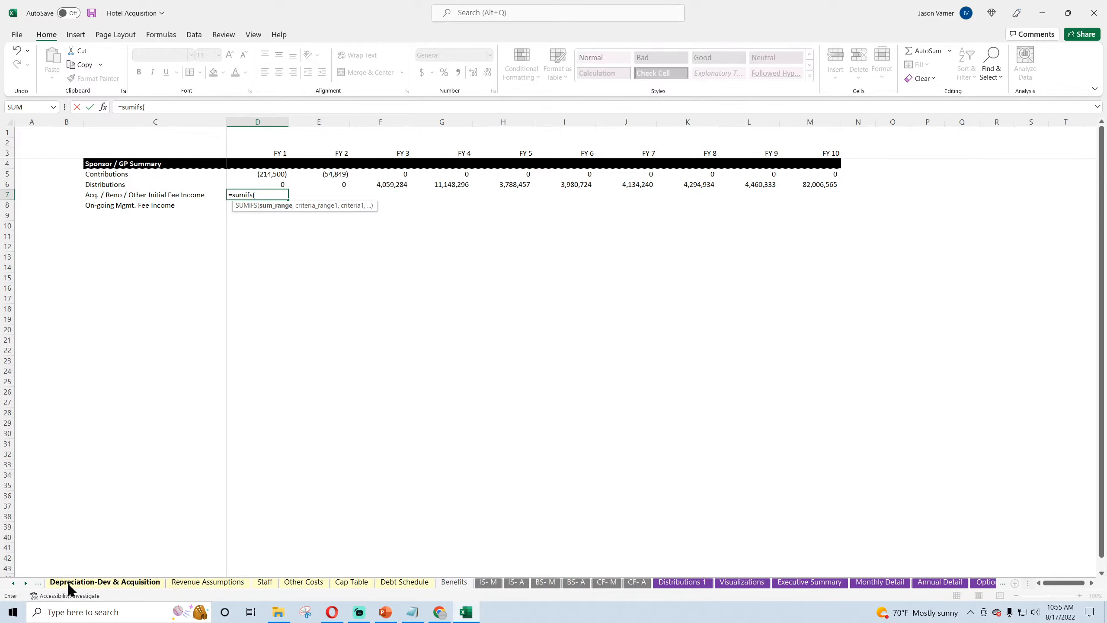
left_click(40, 583)
left_click(100, 582)
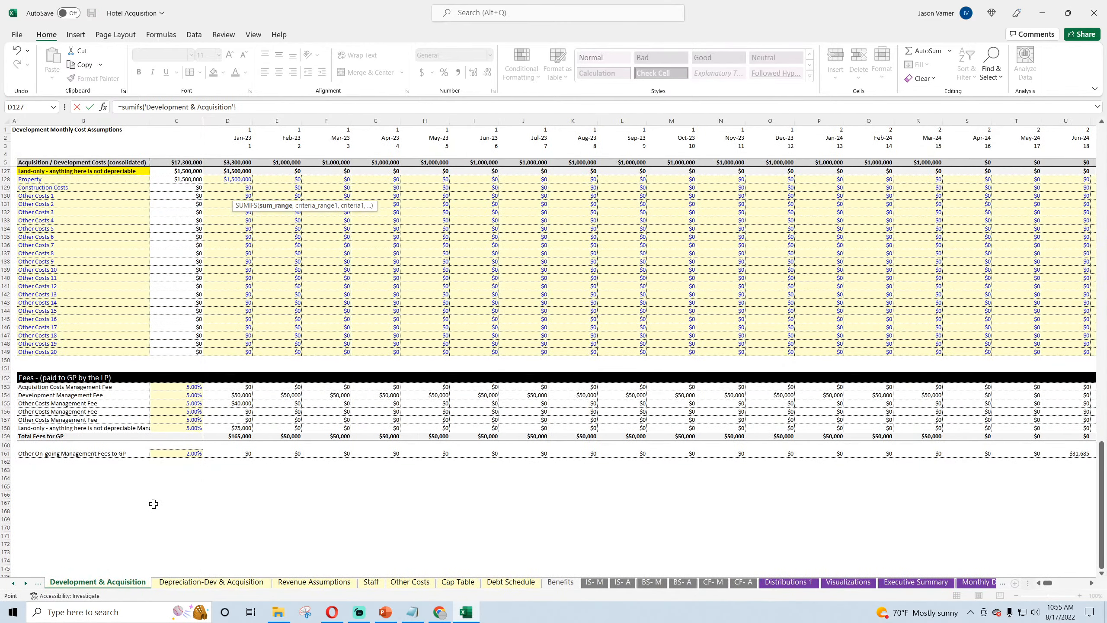
left_click(6, 436)
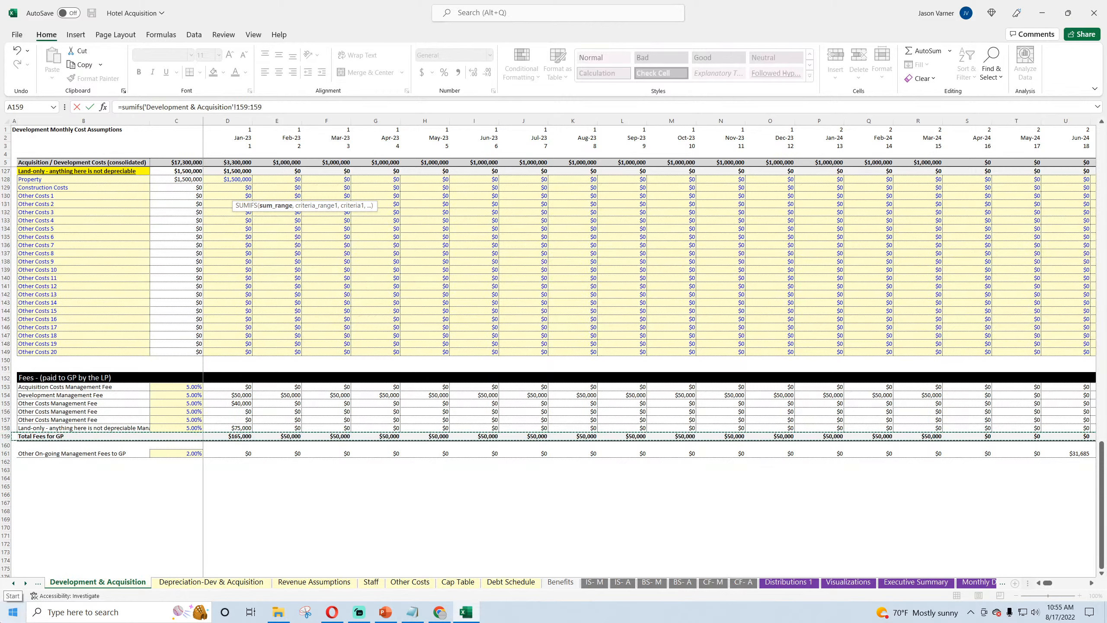
Step: Complete D7 with 'Development & Acquisition'!1:1 as criteria range and the summary's D3 as criterion, and fill it across to FY 10
type(",")
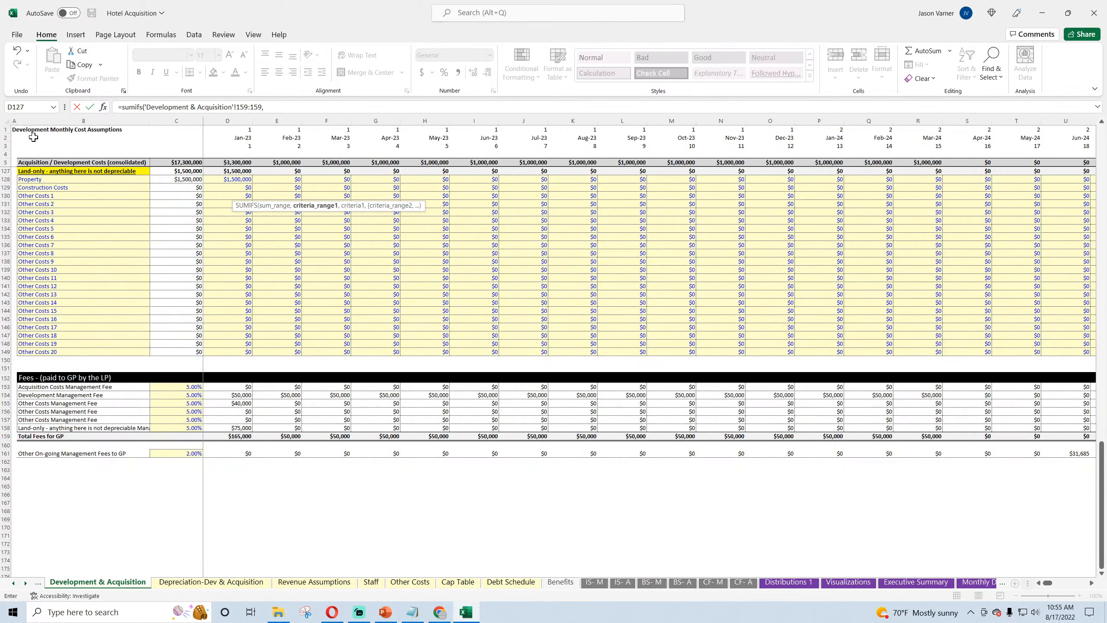
left_click(3, 129)
type(",")
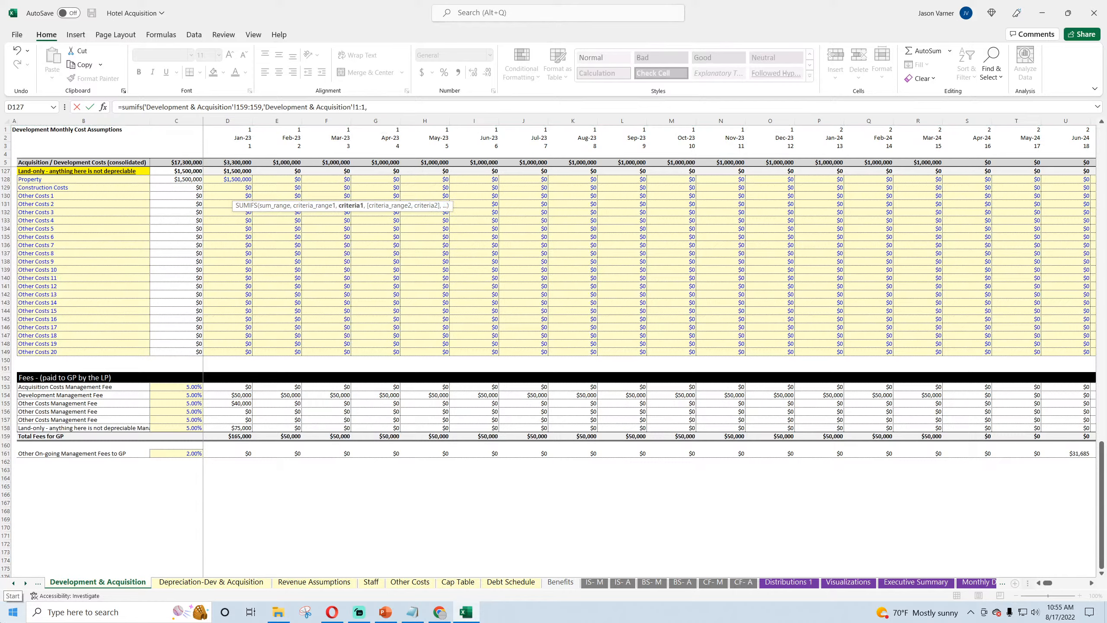
left_click(975, 582)
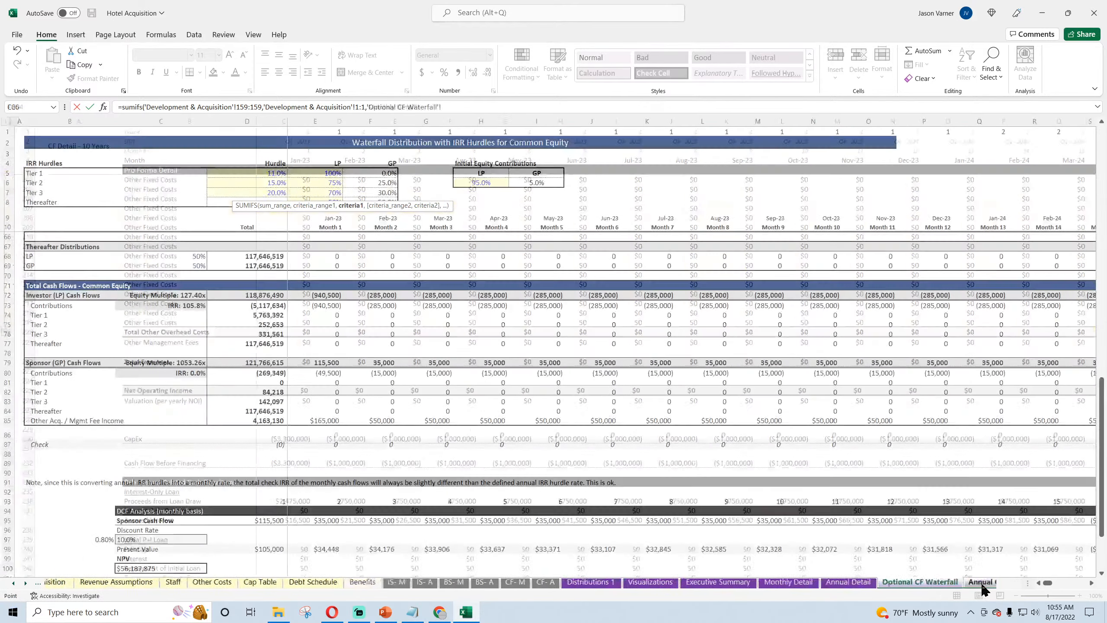
left_click(257, 152)
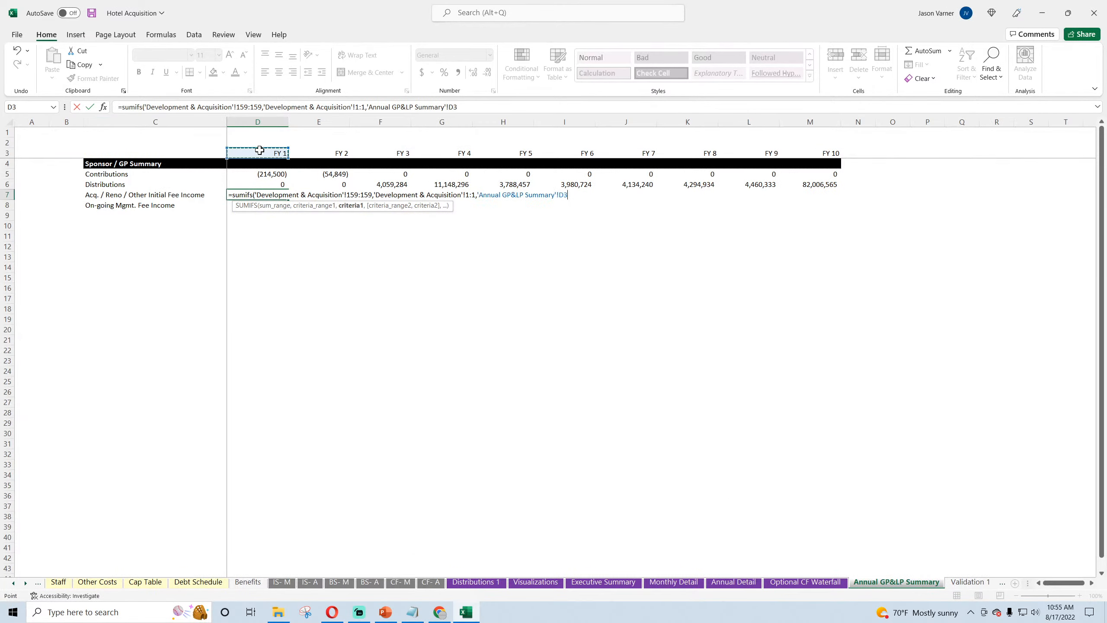
key("Return")
left_click(267, 195)
left_click_drag(288, 201, 839, 202)
Step: Copy the D7 SUMIFS formula text unchanged into the On-going Mgmt. Fee Income cell D8
left_click(254, 195)
left_click_drag(462, 107, 118, 107)
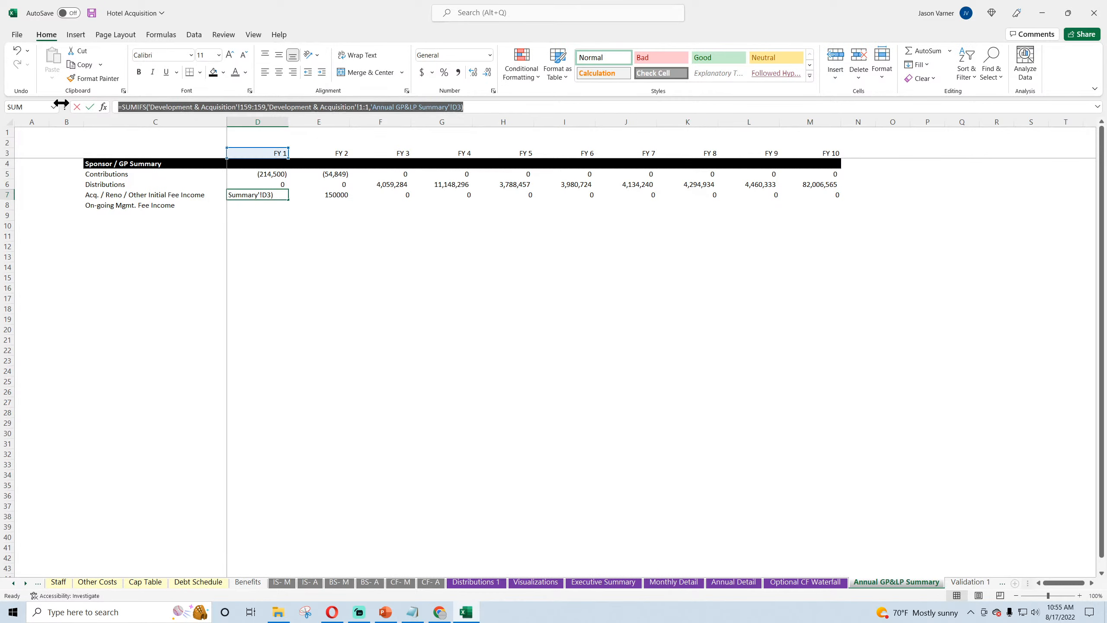
right_click(153, 107)
left_click(176, 129)
key("Return")
left_click(267, 106)
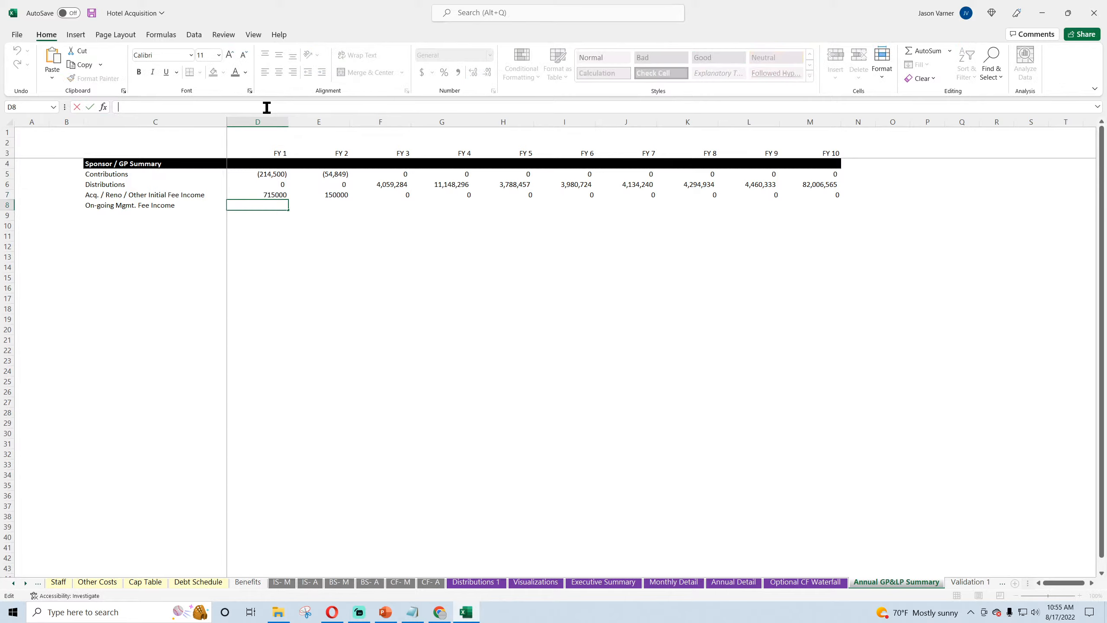
right_click(267, 107)
left_click(297, 168)
key("Return")
Step: Look up the Other On-going Management Fees to GP row on Development & Acquisition and return to the annual summary
left_click(39, 583)
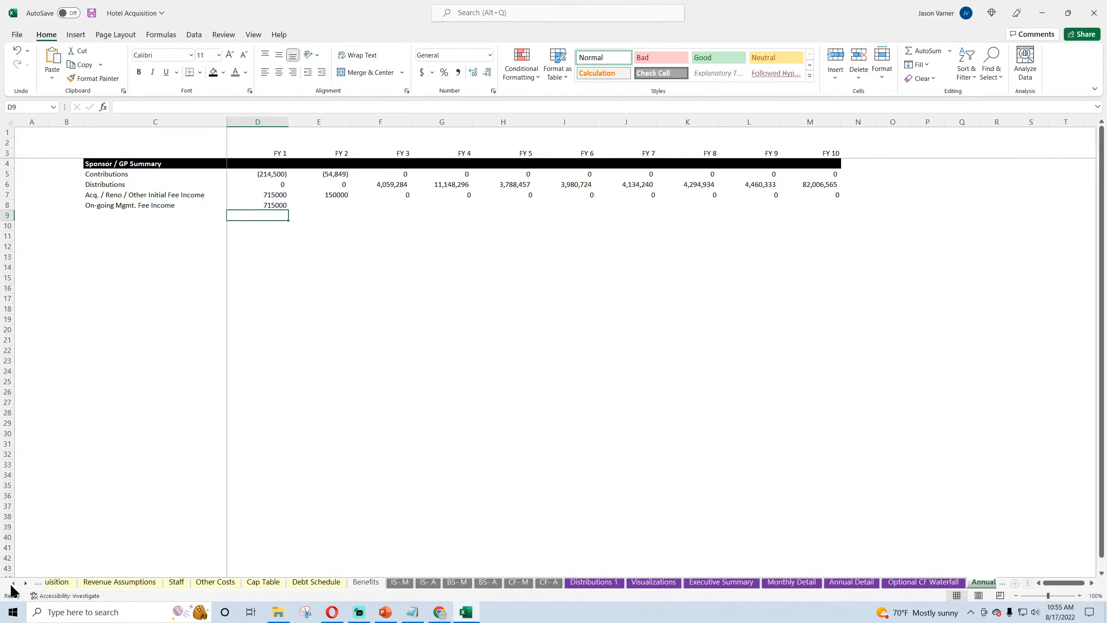
left_click(38, 583)
left_click(158, 581)
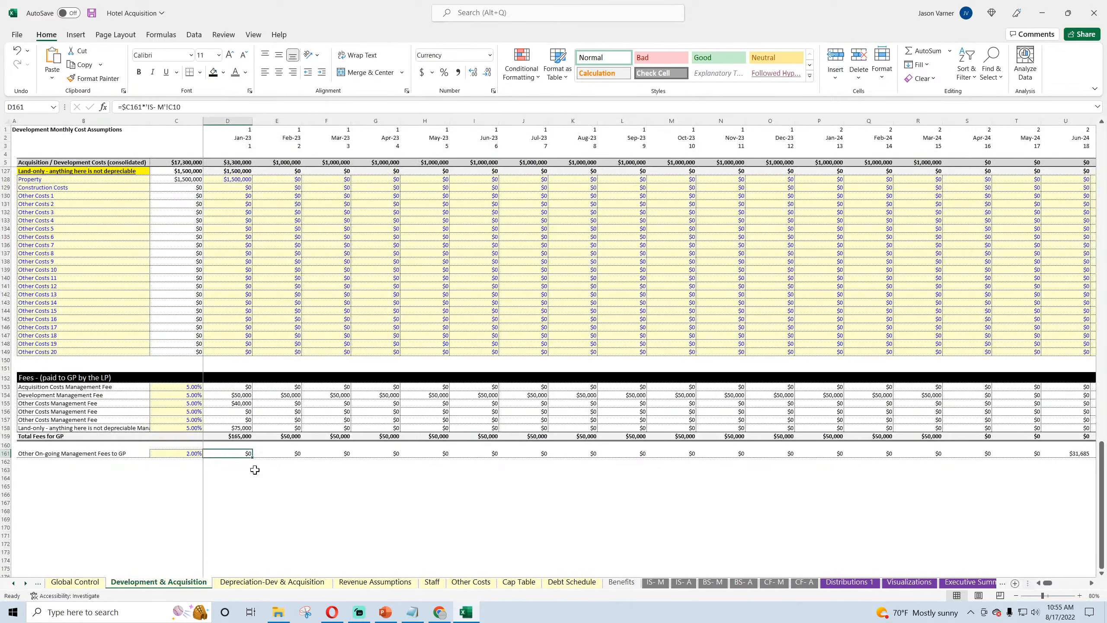
left_click(977, 583)
left_click(977, 583)
left_click(983, 583)
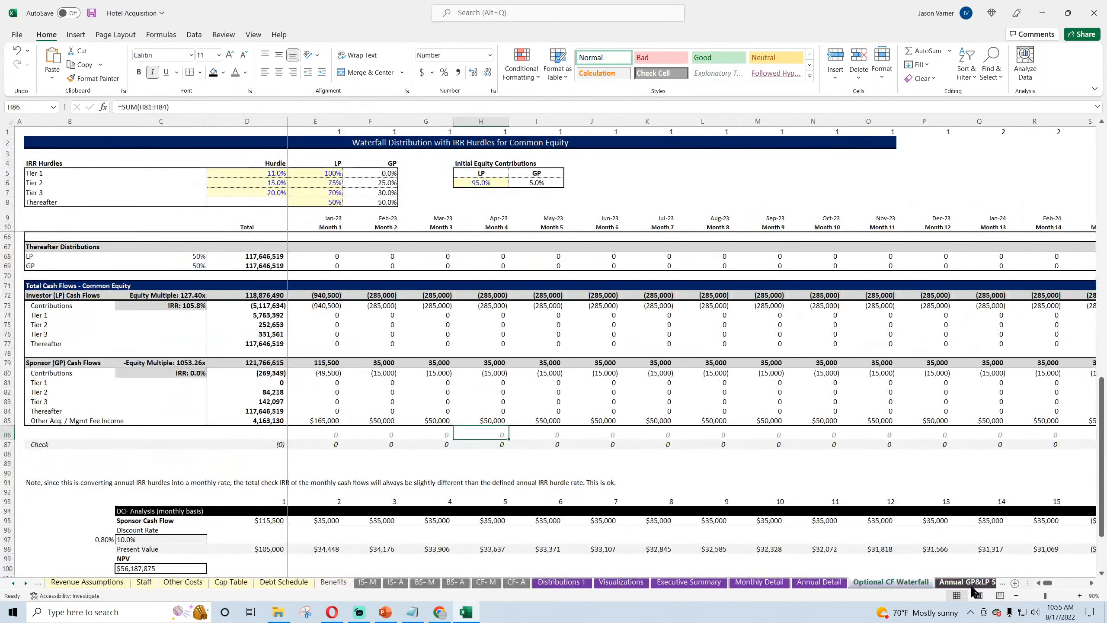
left_click(979, 583)
Step: Change the SUMIFS sum range in D8 to 'Development & Acquisition'!161:161
left_click(278, 206)
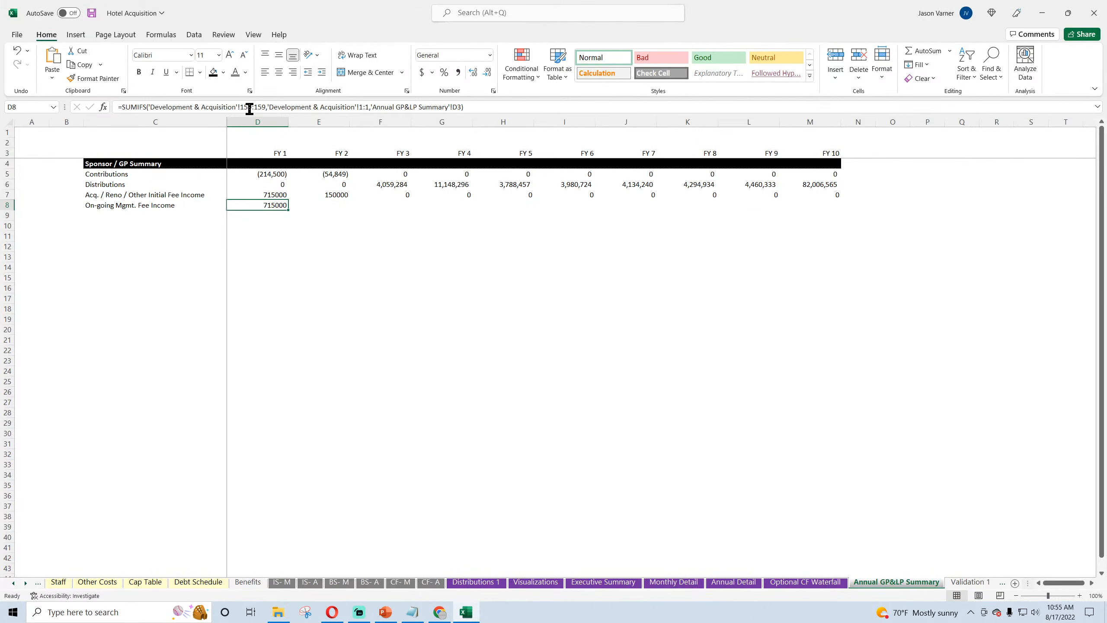
left_click(251, 108)
key("BackSpace")
key("BackSpace")
type("61")
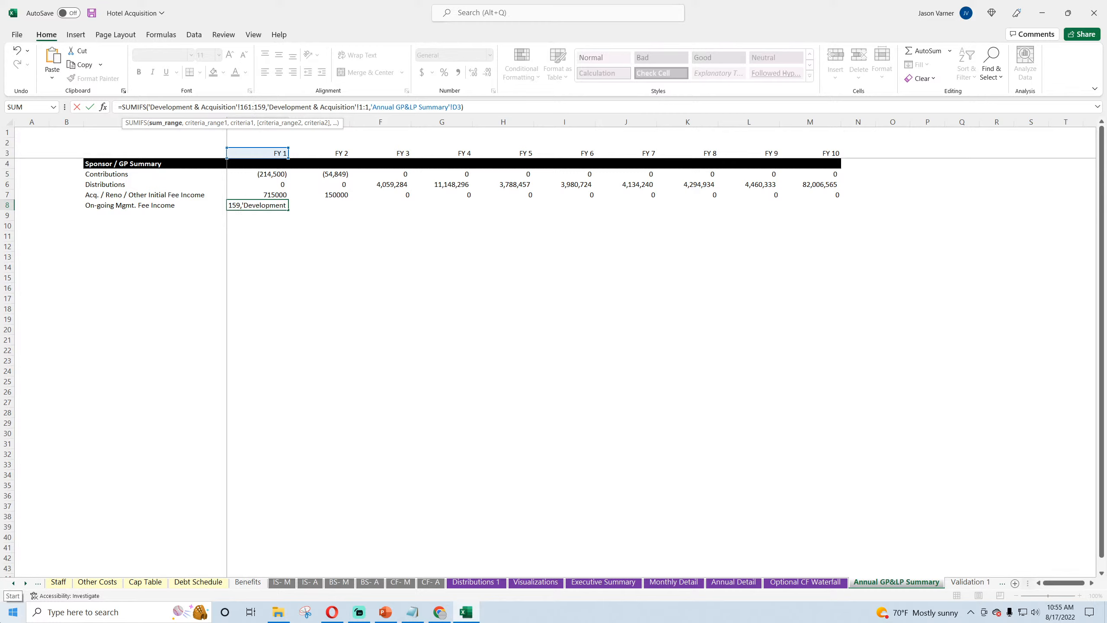
key("Right")
key("BackSpace")
key("BackSpace")
type("61")
key("Return")
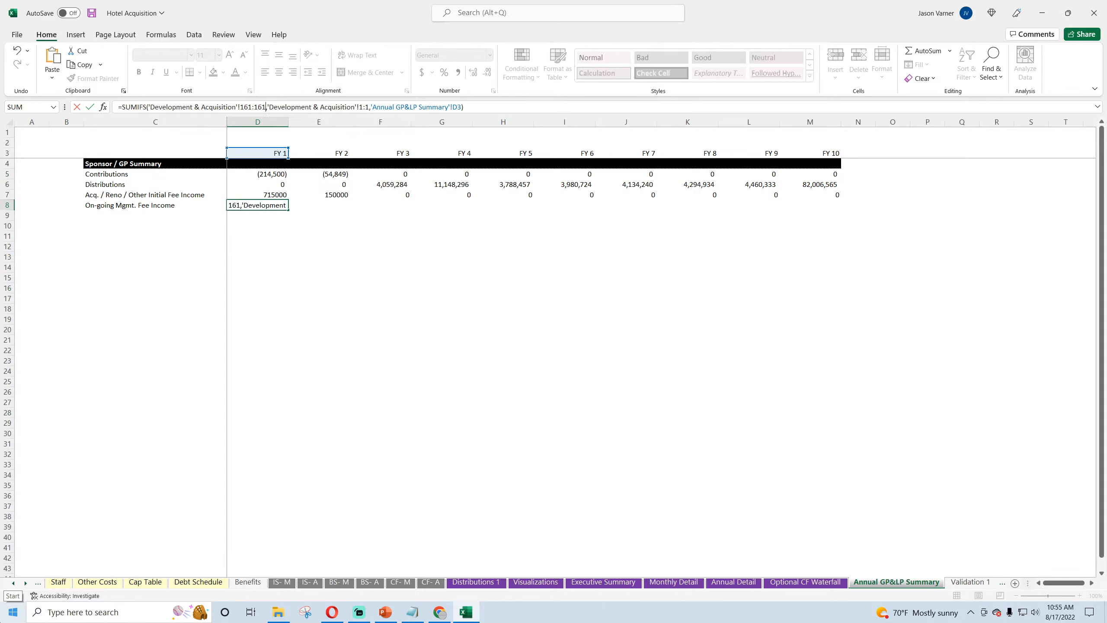
Step: Format D7:E8 as Number with 0 decimal places and the thousands separator
left_click_drag(273, 195, 325, 206)
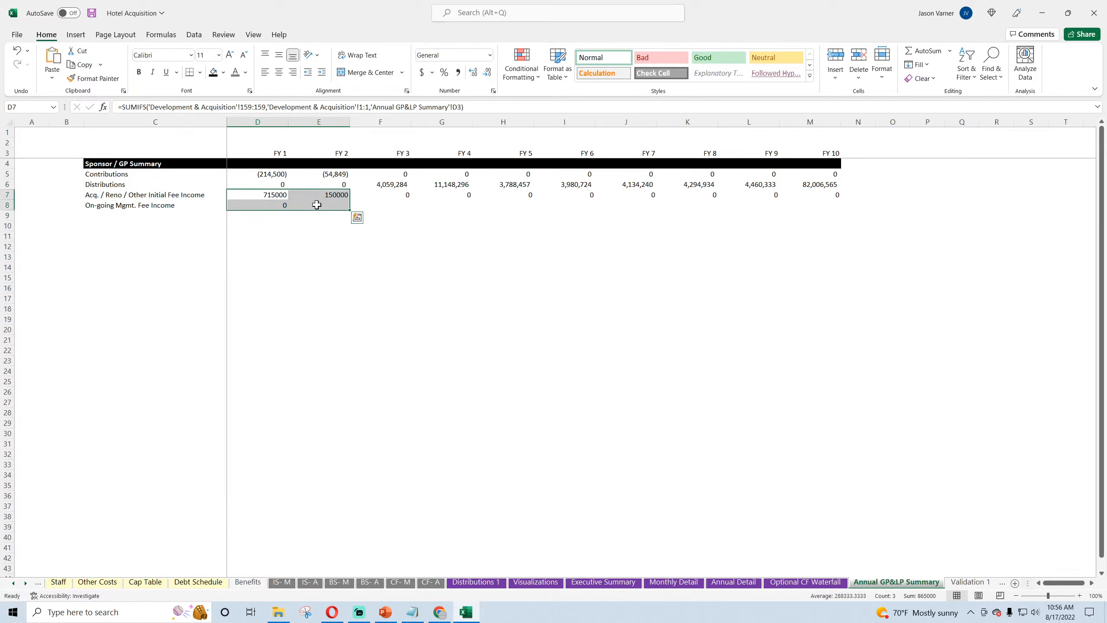
left_click(493, 91)
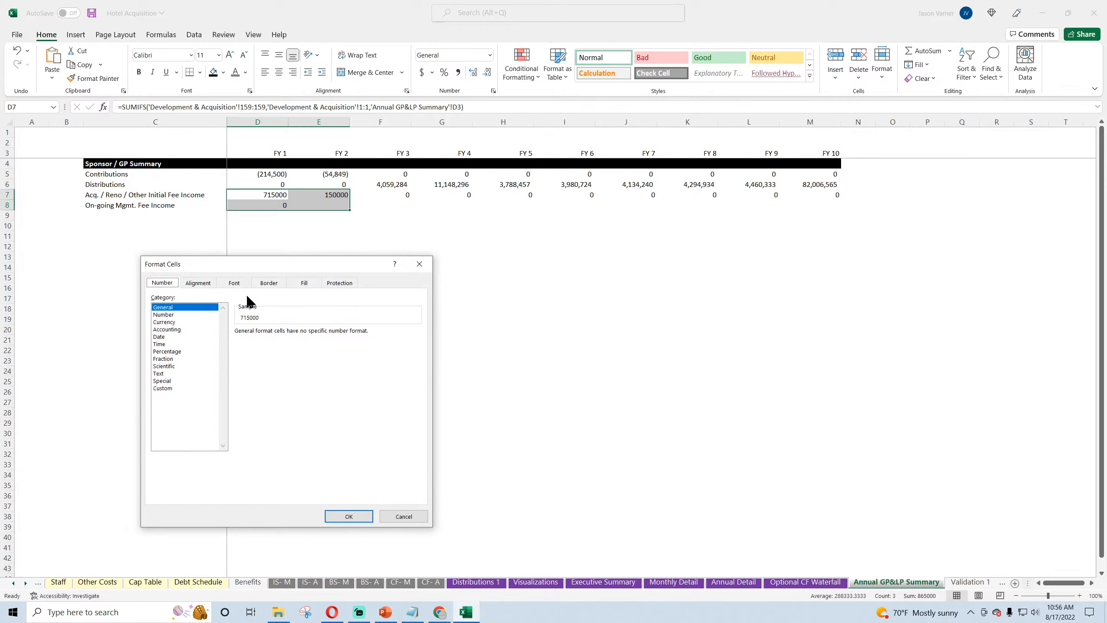
left_click(165, 315)
left_click(238, 345)
left_click(311, 334)
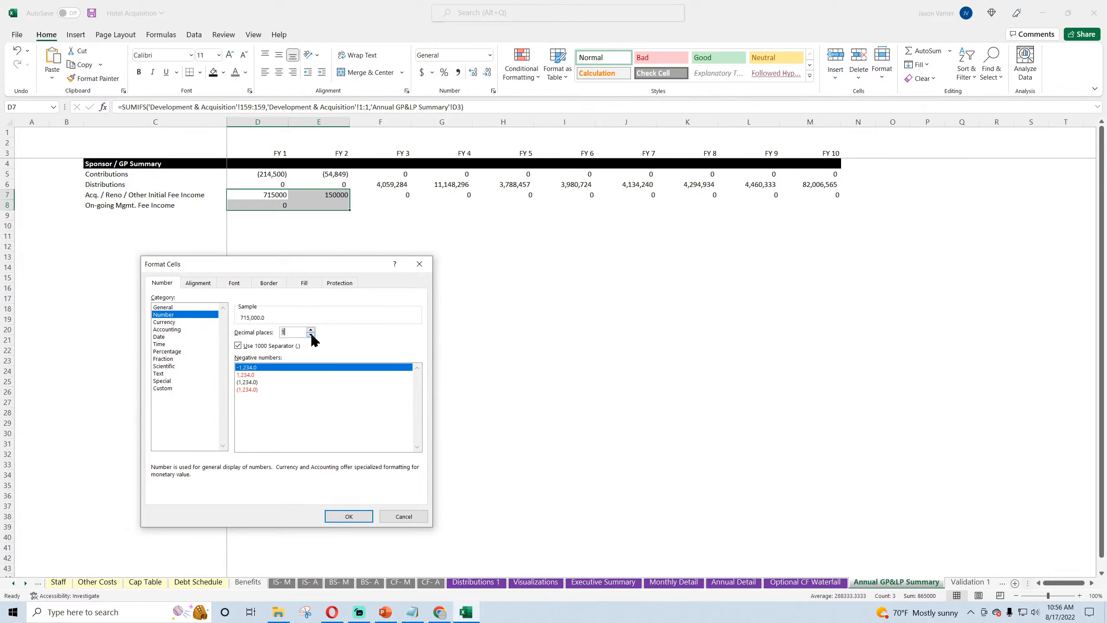
left_click(337, 512)
Step: Fill the On-going Mgmt. Fee Income formula from D8 across to FY 10
left_click(281, 205)
left_click_drag(288, 210, 824, 210)
left_click(416, 329)
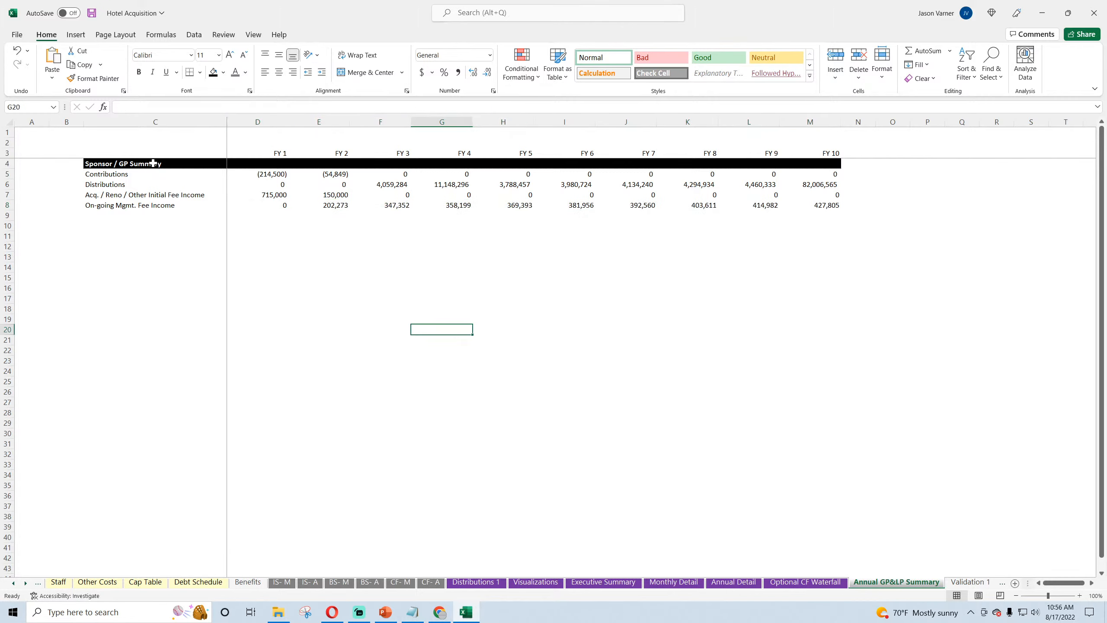
Step: Add a bottom border beneath the Sponsor / GP Summary lines in C5:M8
left_click_drag(101, 176, 829, 206)
left_click(199, 71)
left_click(217, 106)
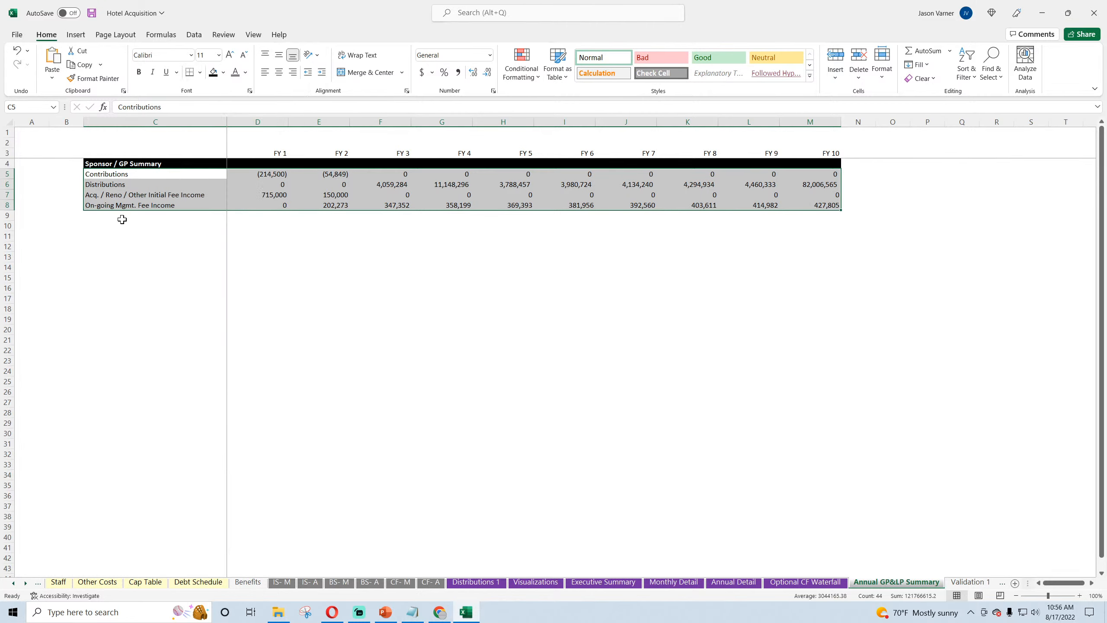
Step: Add a Totals row in row 9 that sums the four lines above for each year, FY 1 through FY 10
left_click(122, 216)
type("Total")
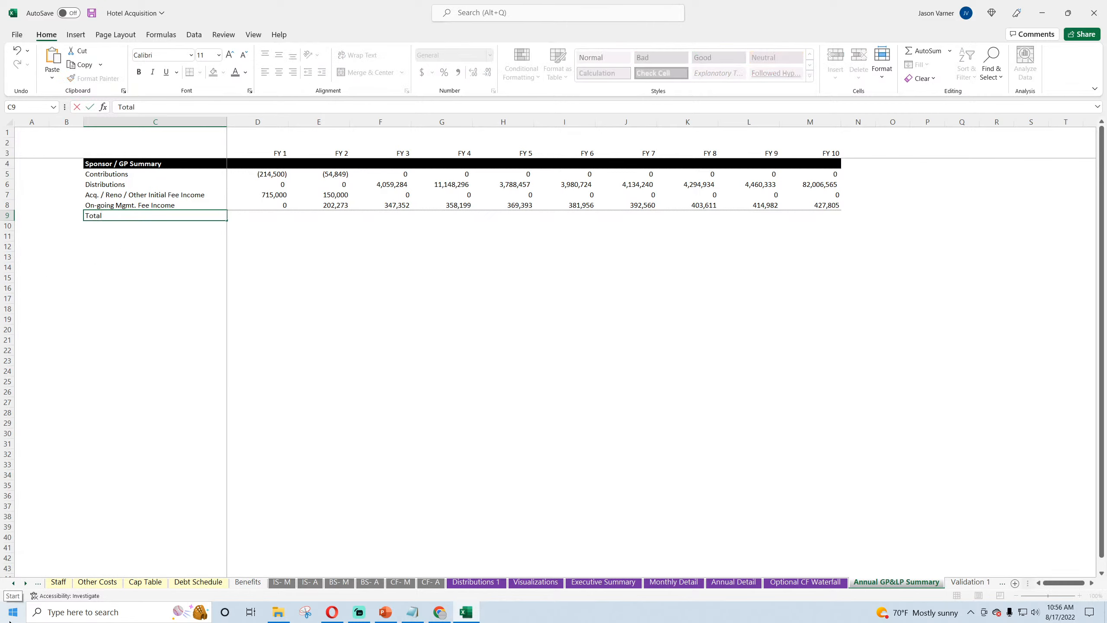
type("s")
key("Tab")
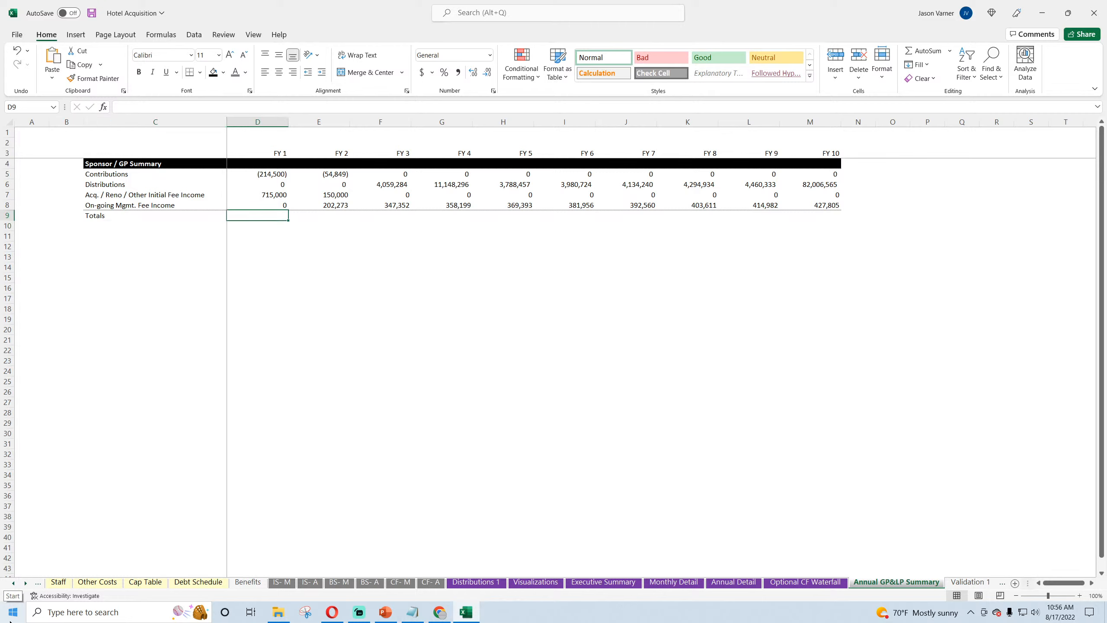
left_click(921, 50)
key("Return")
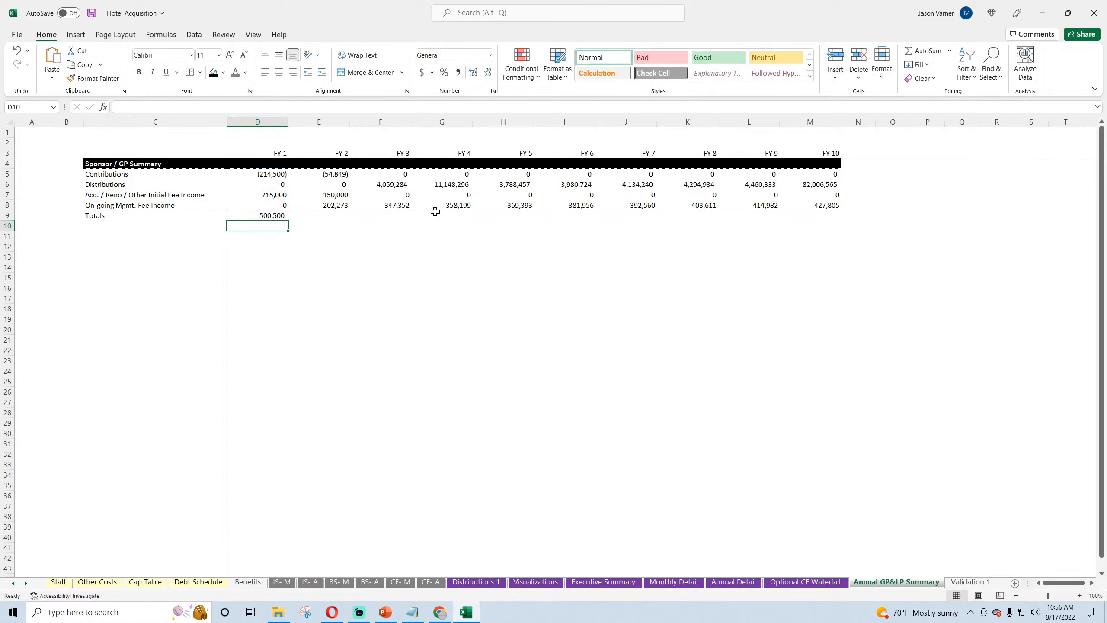
left_click(257, 212)
left_click_drag(288, 220, 836, 221)
Step: Build a check in N9 as =SUM(D9:M9)-'Optional CF Waterfall'!D79
left_click(879, 217)
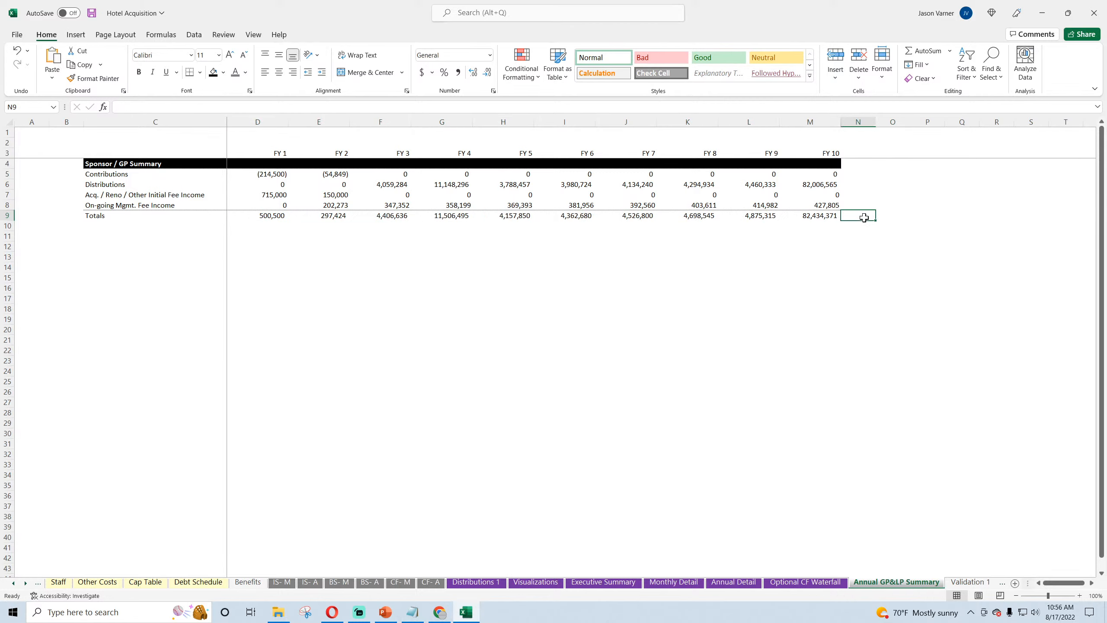
left_click(922, 51)
key("Return")
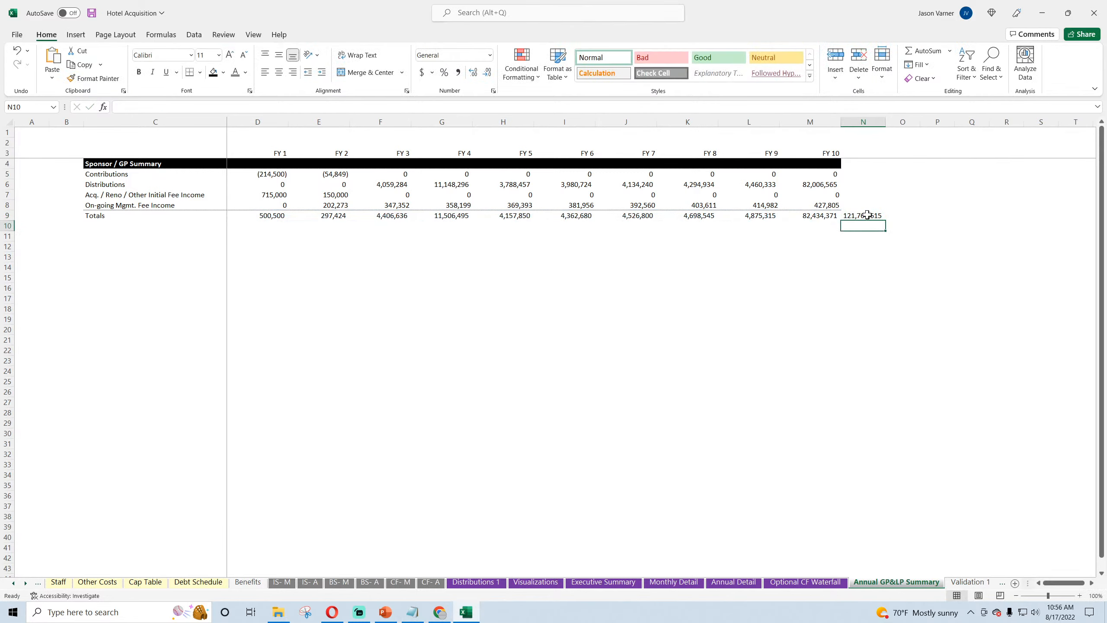
left_click(868, 215)
left_click(302, 104)
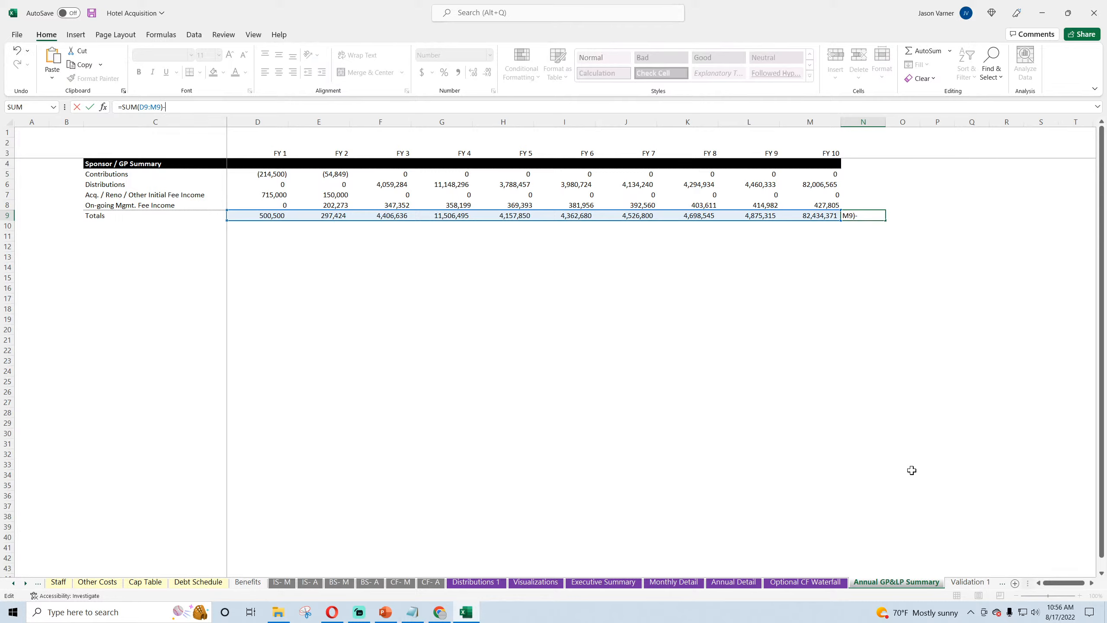
type("-")
left_click(805, 582)
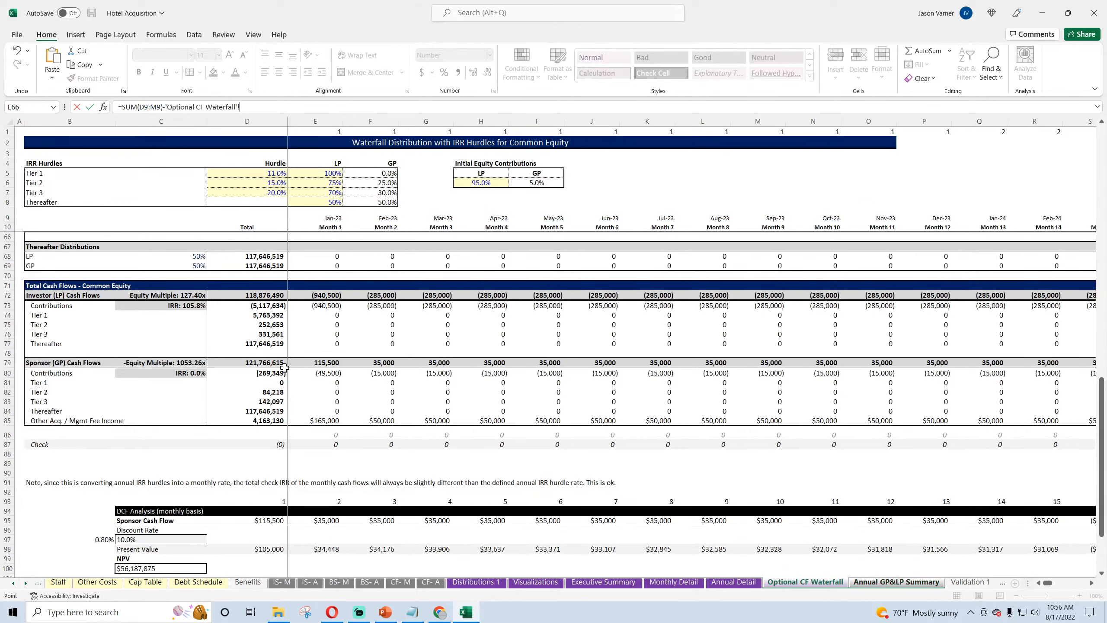
left_click(263, 363)
key("Return")
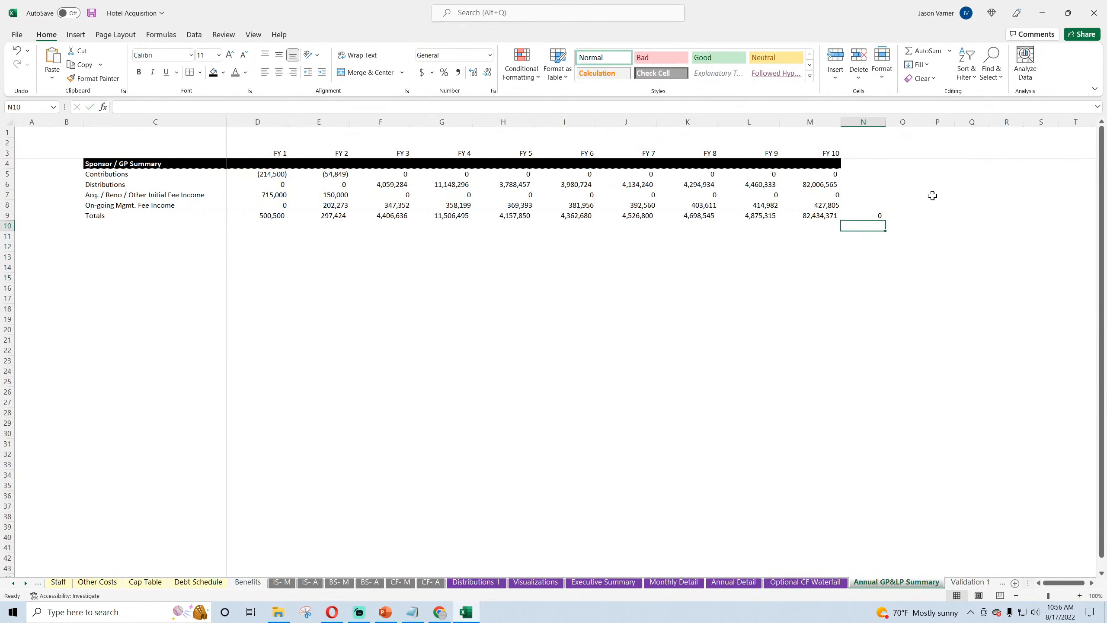
Step: Show N9 with two decimal places and label it "check" in O9
left_click(875, 213)
left_click(493, 91)
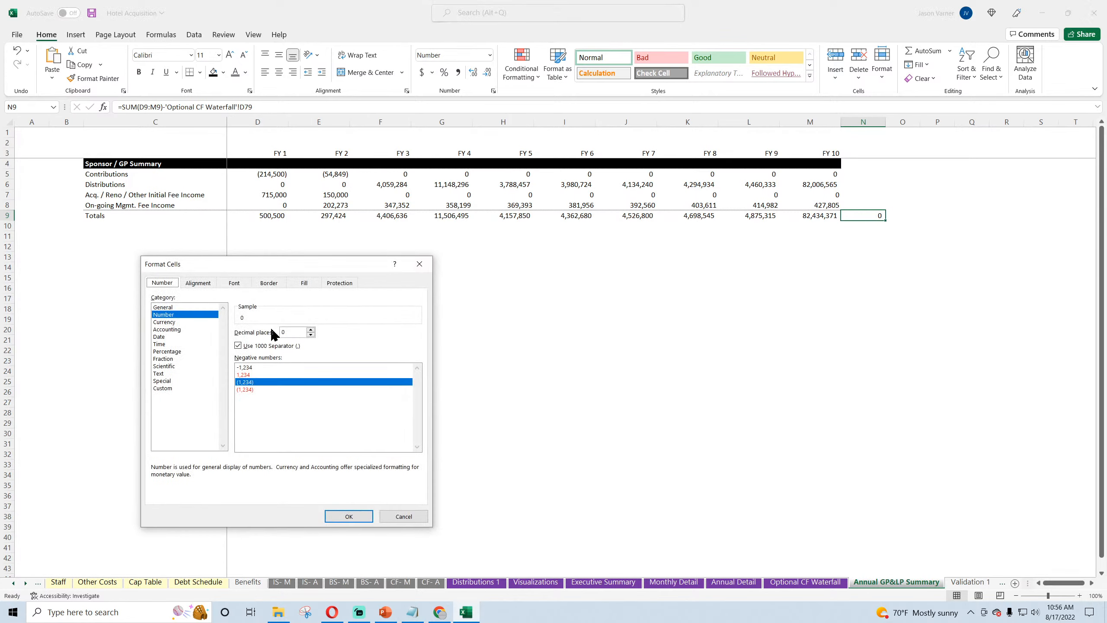
left_click(311, 329)
left_click(311, 329)
left_click(349, 516)
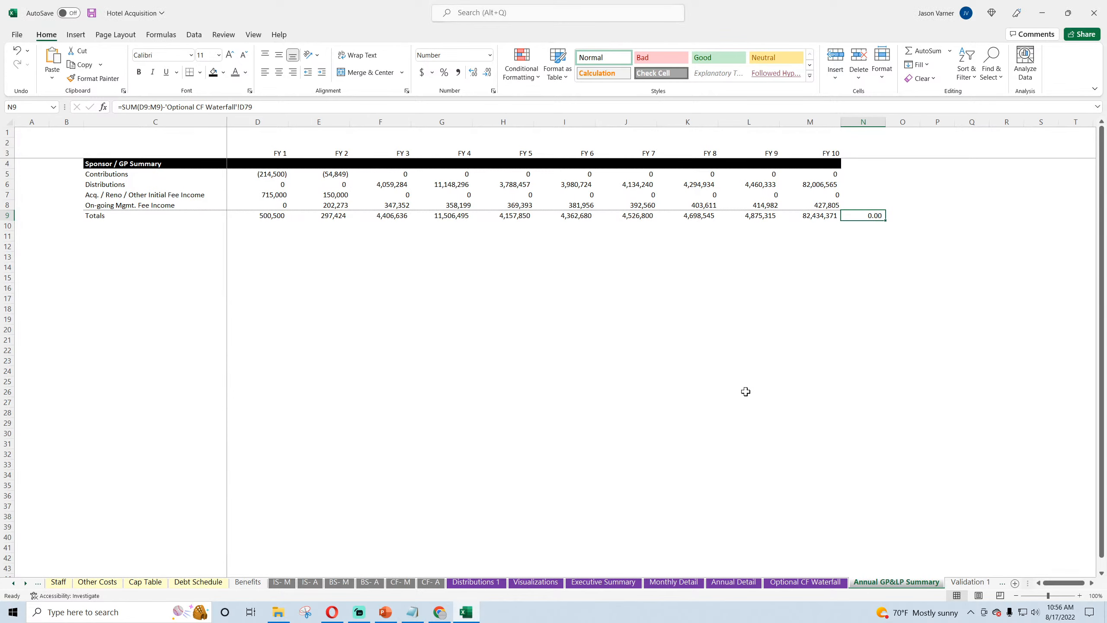
left_click(884, 213)
type("ch")
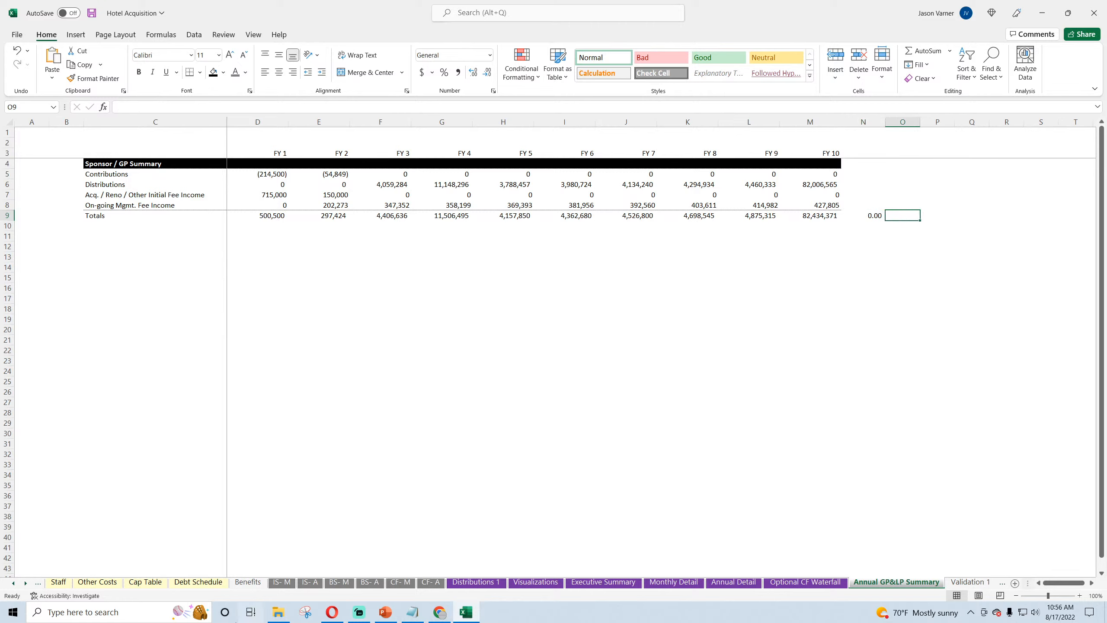
type("eck")
key("Return")
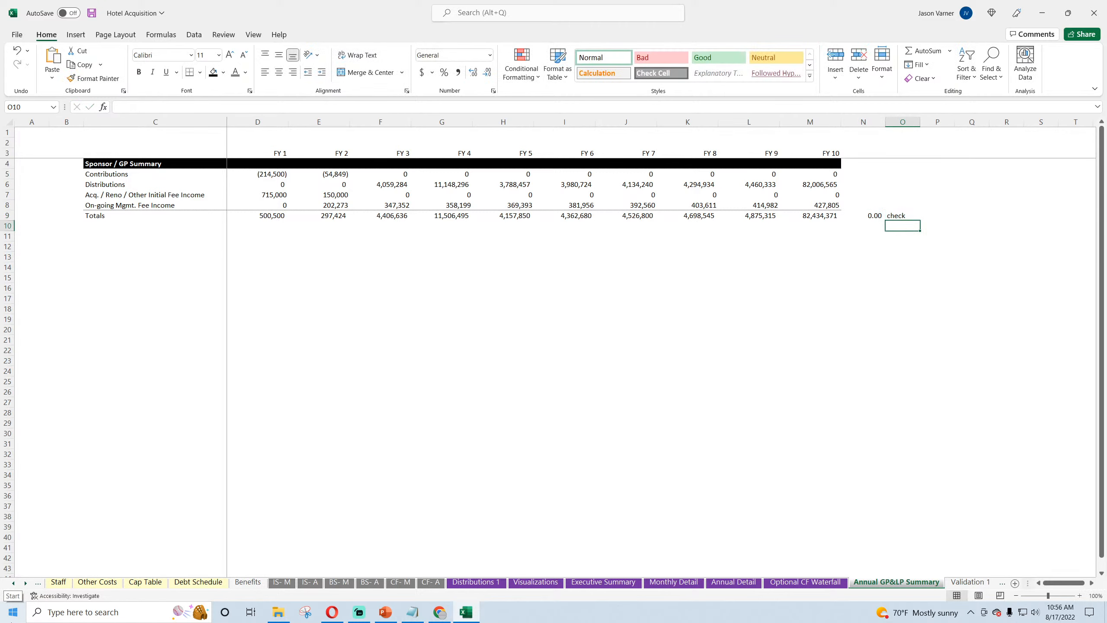
Step: Compare the Totals row with the Sponsor (GP) Cash Flows formulas in D79 and E79 of Optional CF Waterfall
left_click_drag(819, 215, 279, 214)
left_click(811, 582)
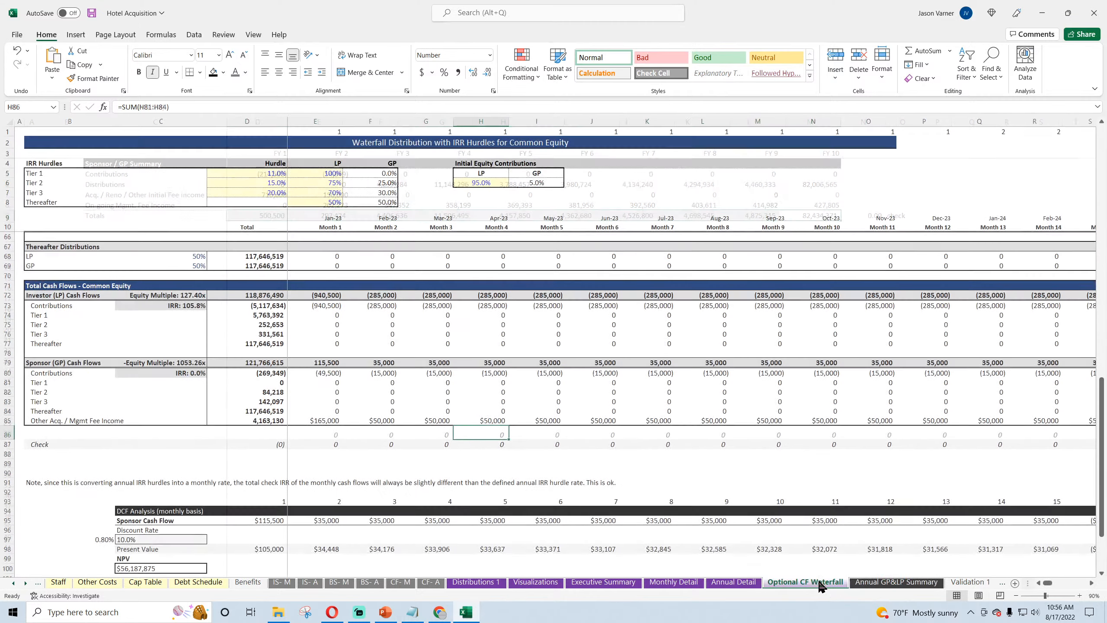
double_click(248, 362)
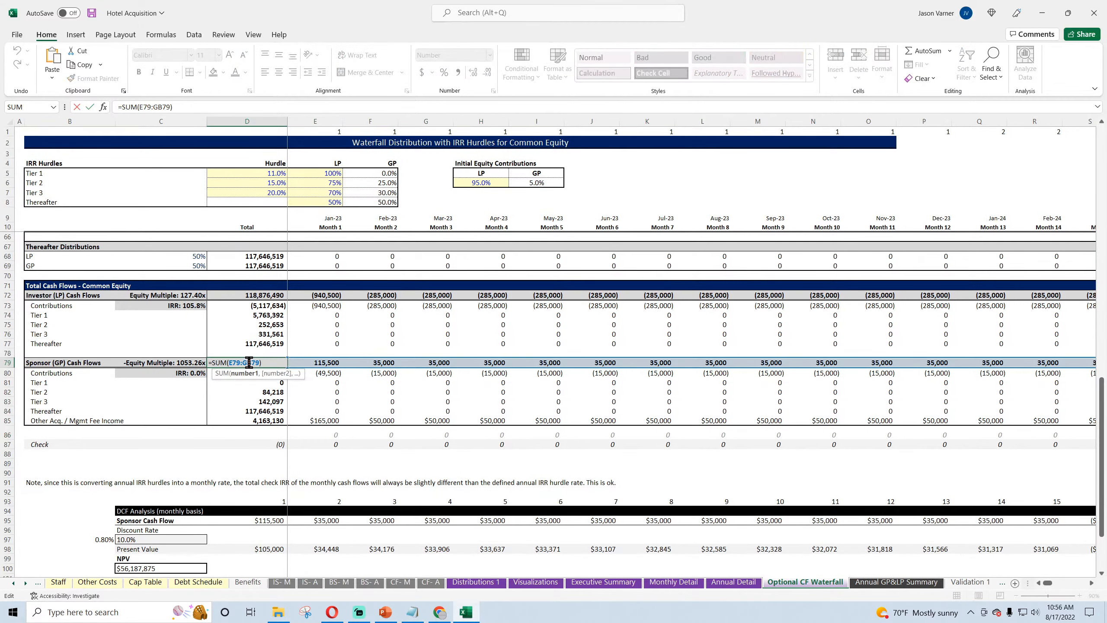
key("Return")
double_click(309, 362)
key("Return")
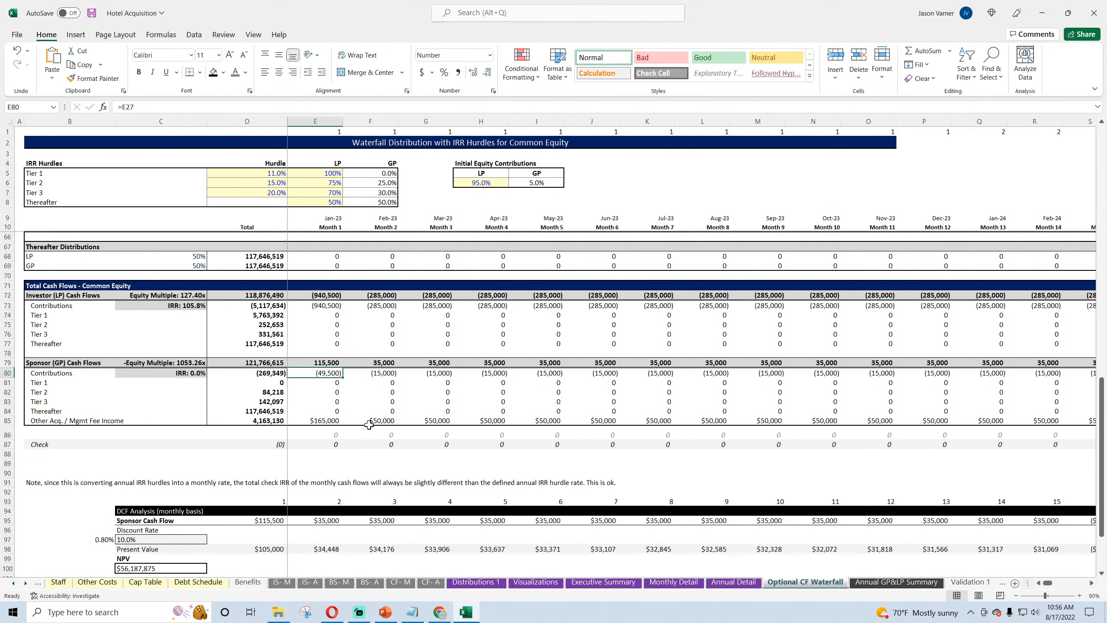
Step: Save the workbook and bold the Totals row C9:M9 on the annual summary
left_click(89, 15)
left_click(913, 585)
left_click(423, 289)
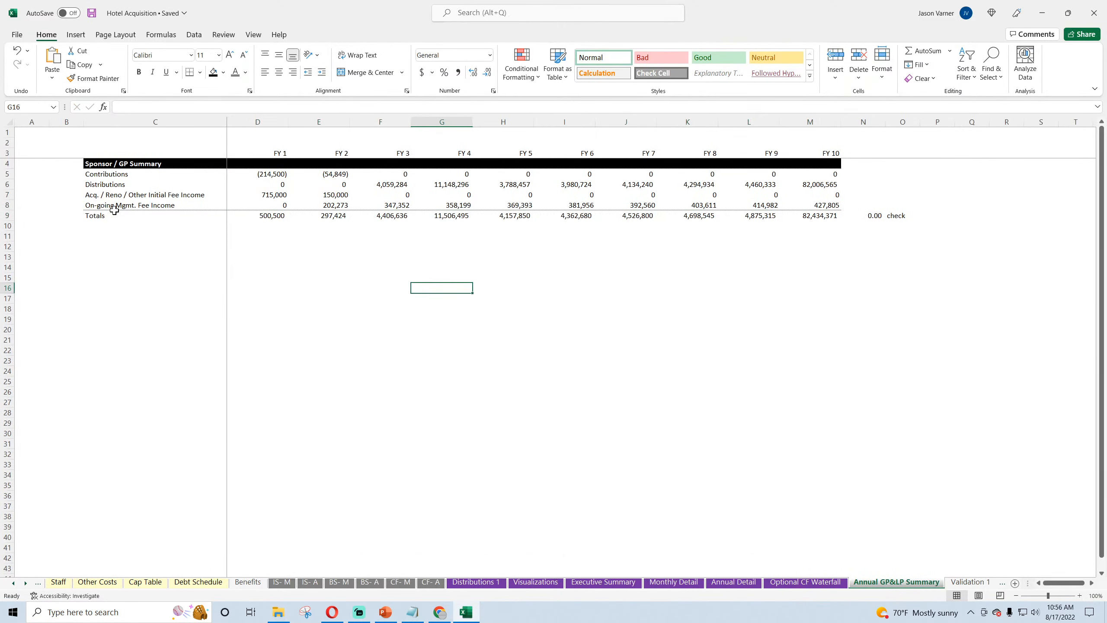
left_click_drag(112, 215, 788, 216)
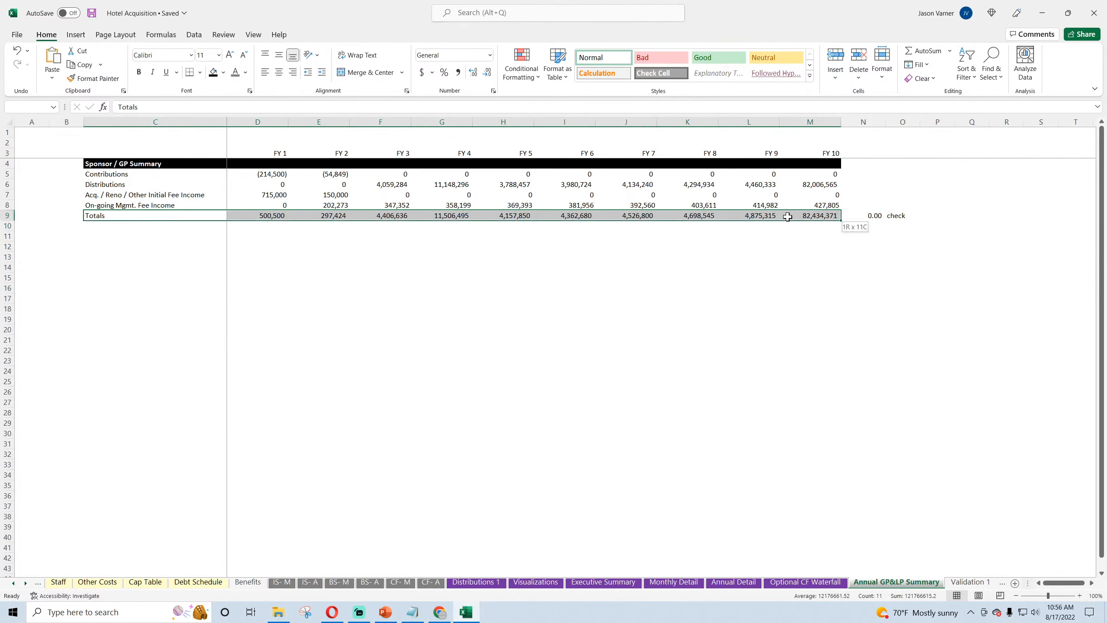
left_click(139, 71)
Step: Label C10 "Cumulative CF" and set its FY 1 cell D10 to =D9
left_click(97, 225)
type("cudmu")
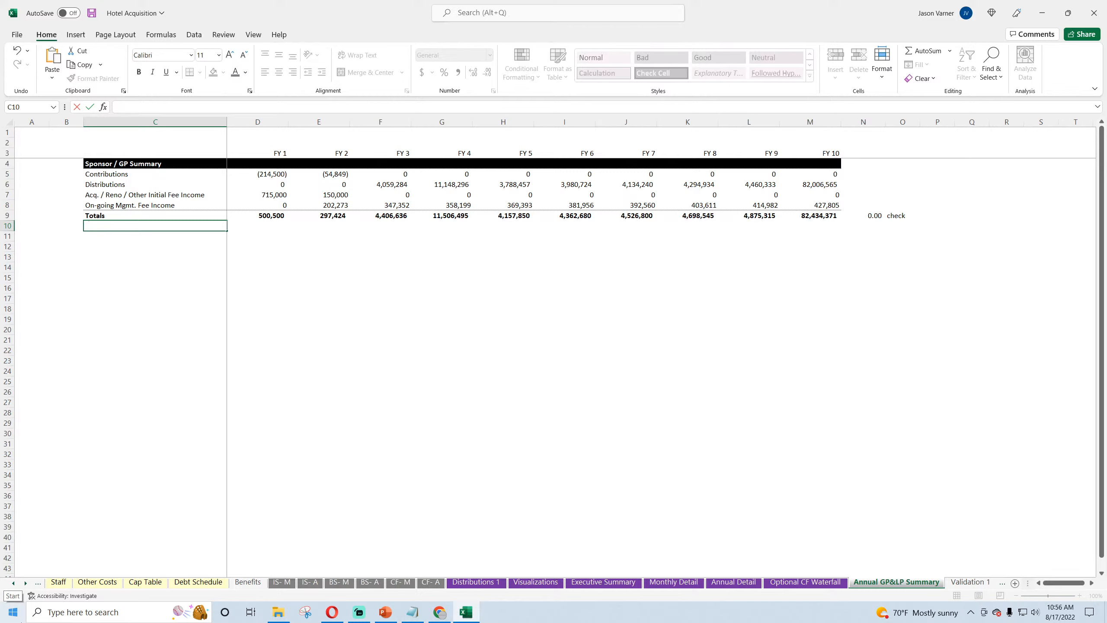
type("Cumulative CF")
key("Tab")
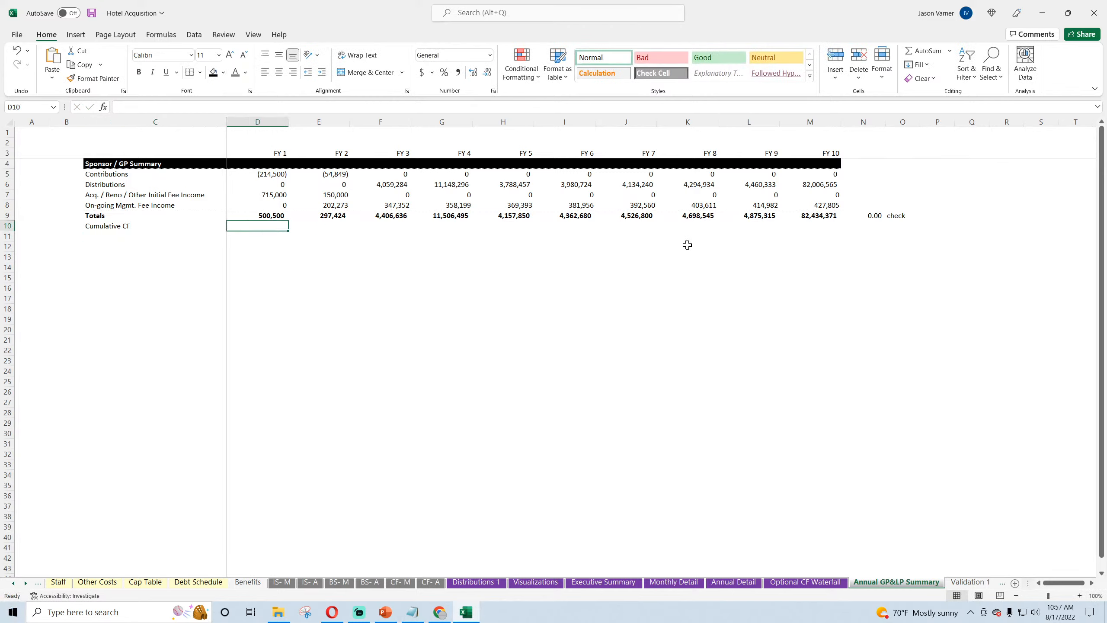
type("=")
left_click(273, 213)
key("ctrl+Return")
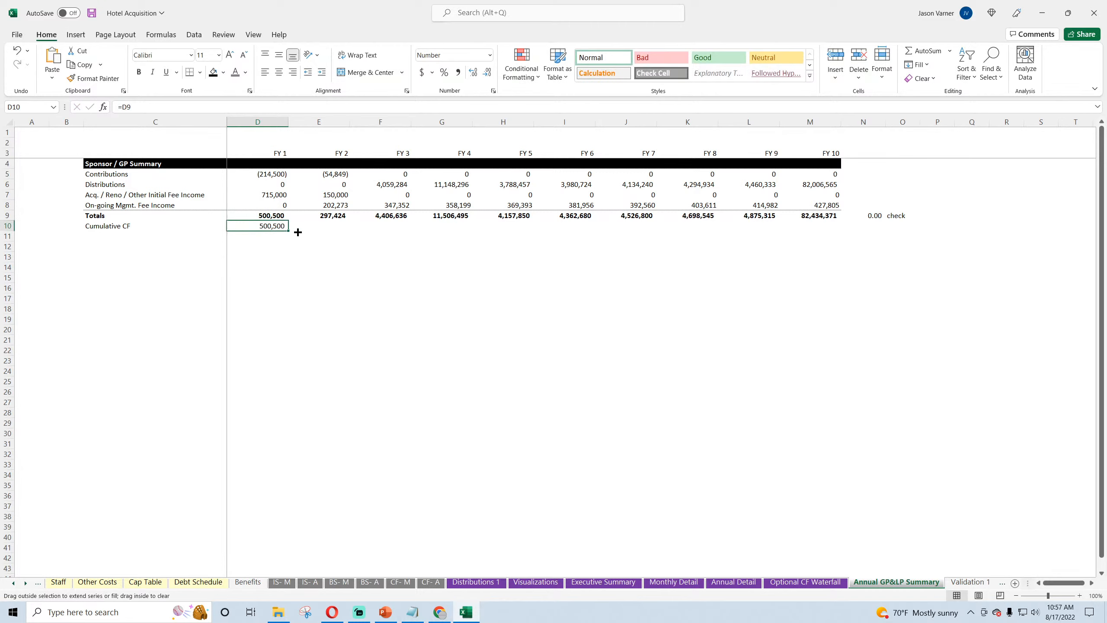
Step: Enter =E9+D10 in E10 and fill the cumulative formula across to FY 10
left_click(331, 225)
type("=")
key("Up")
type("+")
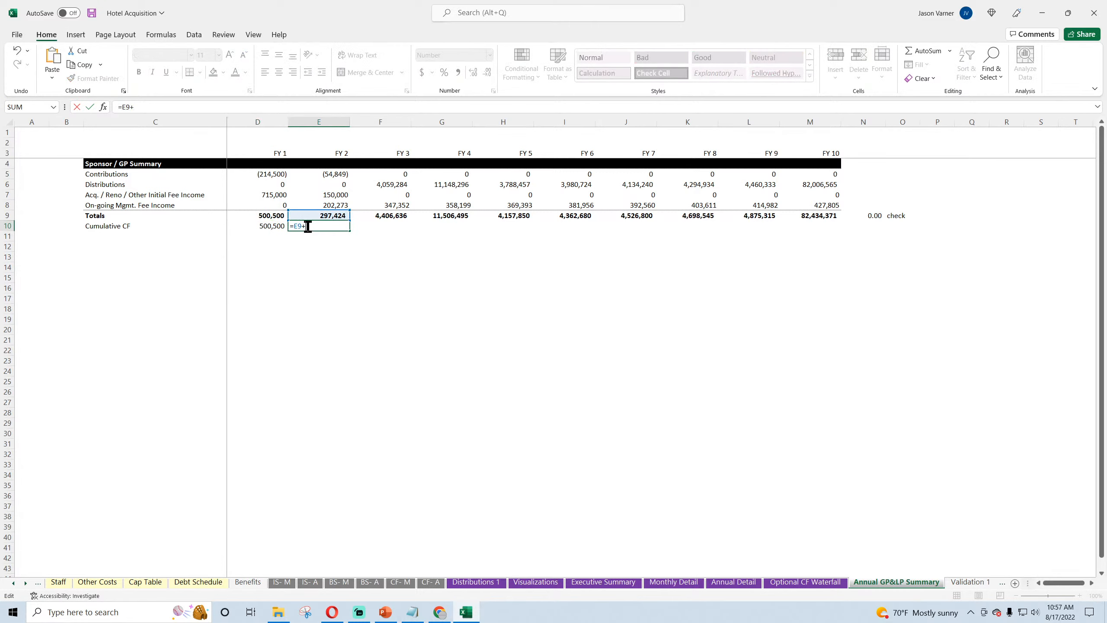
left_click(273, 225)
key("ctrl+Return")
left_click_drag(349, 231, 183, 226)
Step: Italicize the Cumulative CF row from its label through FY 10
left_click(833, 306)
left_click(152, 72)
left_click(279, 339)
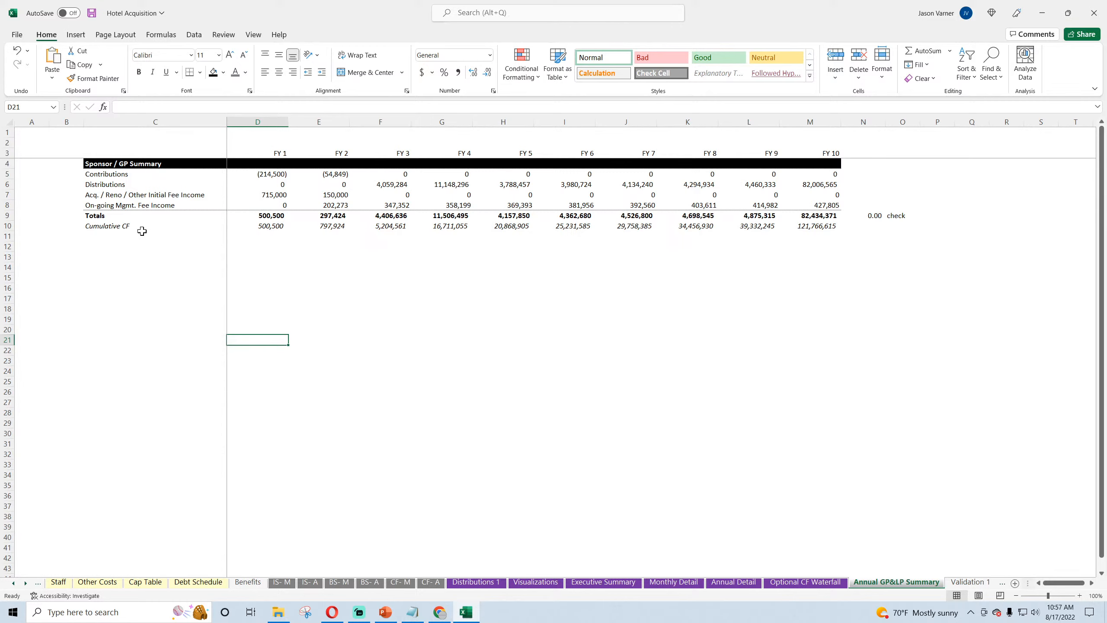
Step: Add a thick bottom border to the Totals row C9:M9 and save the workbook
left_click_drag(112, 215, 834, 217)
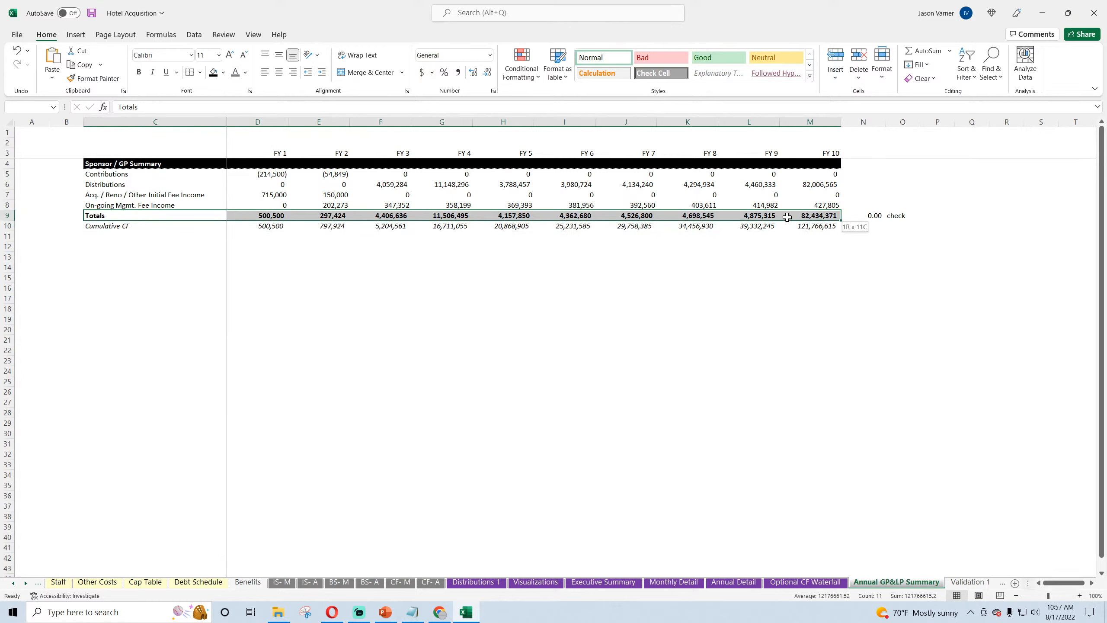
left_click(200, 72)
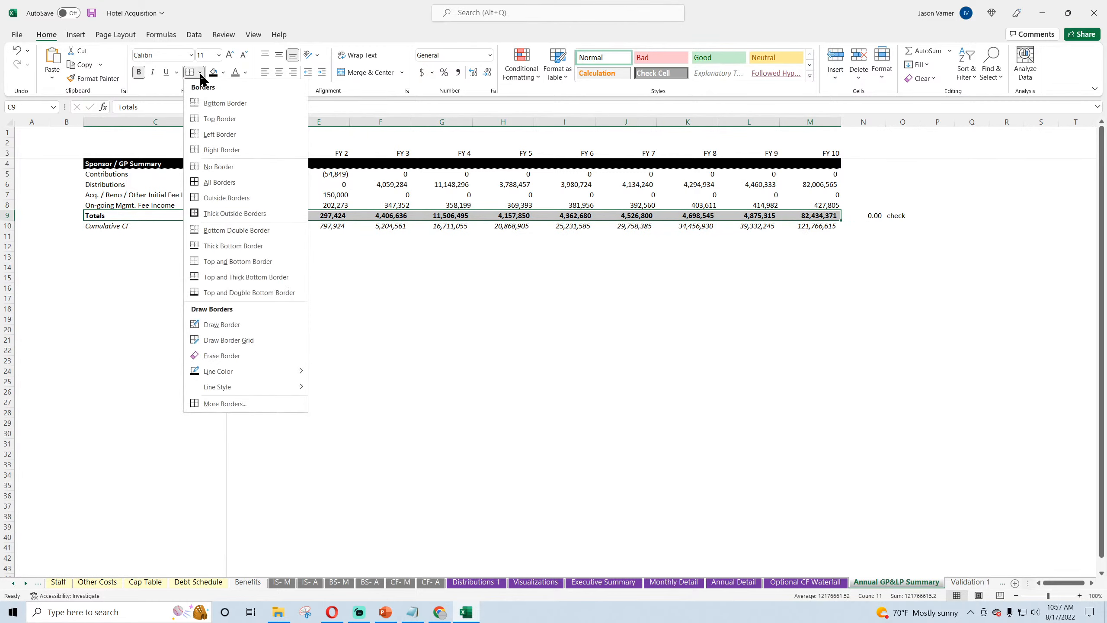
left_click(227, 246)
left_click(311, 318)
left_click(91, 13)
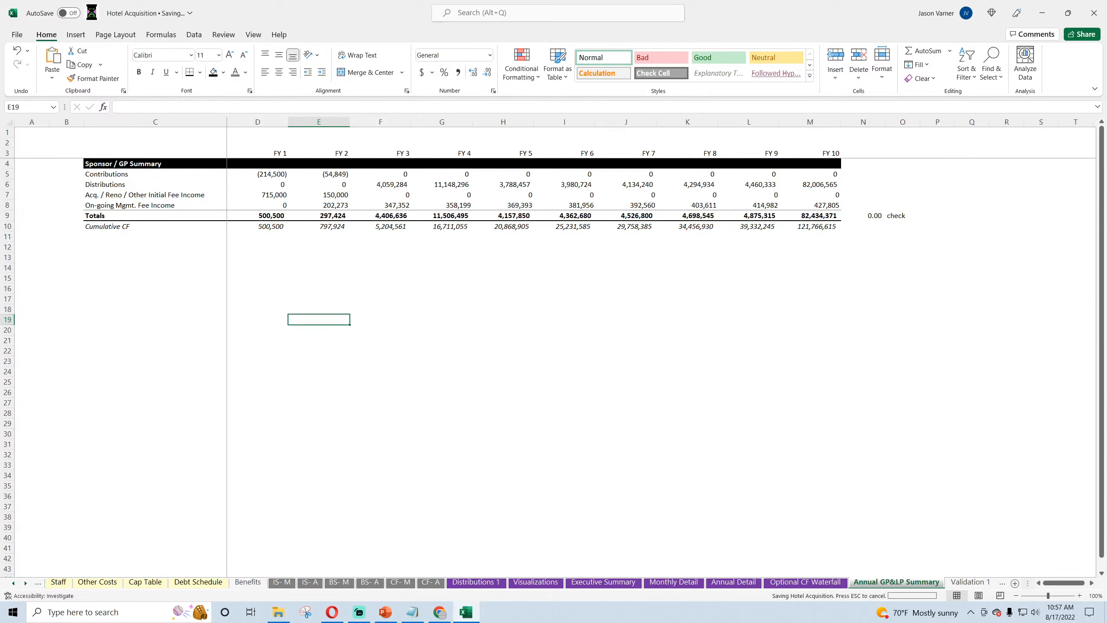
Step: Review the Sponsor / GP Summary's fee income, distribution, contribution and FY 1 total formulas
left_click(112, 164)
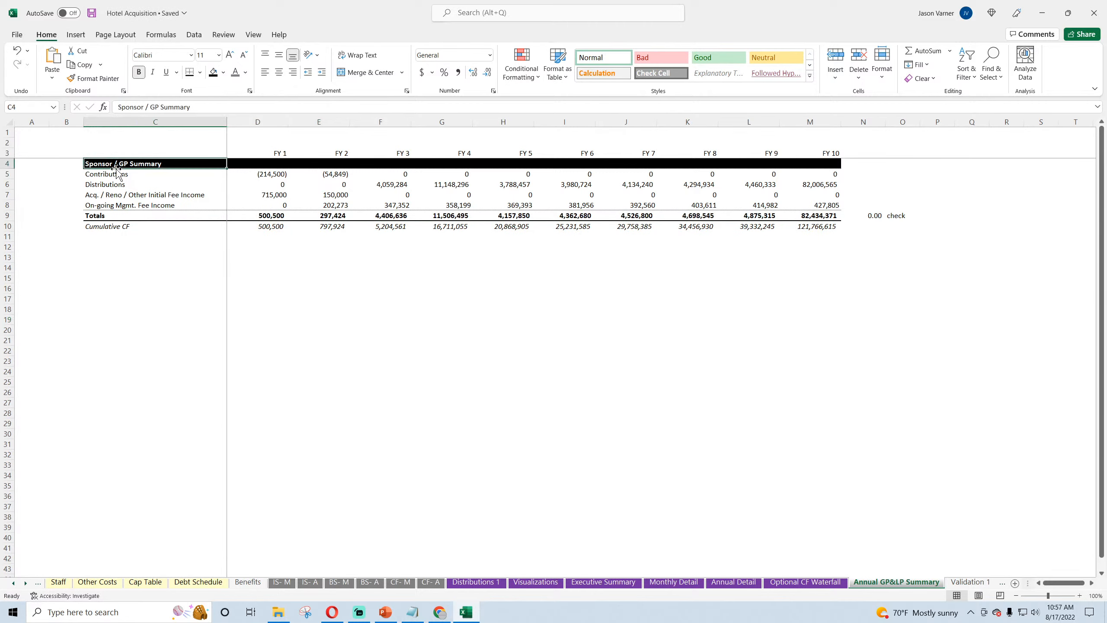
left_click(262, 196)
left_click(323, 197)
left_click(389, 203)
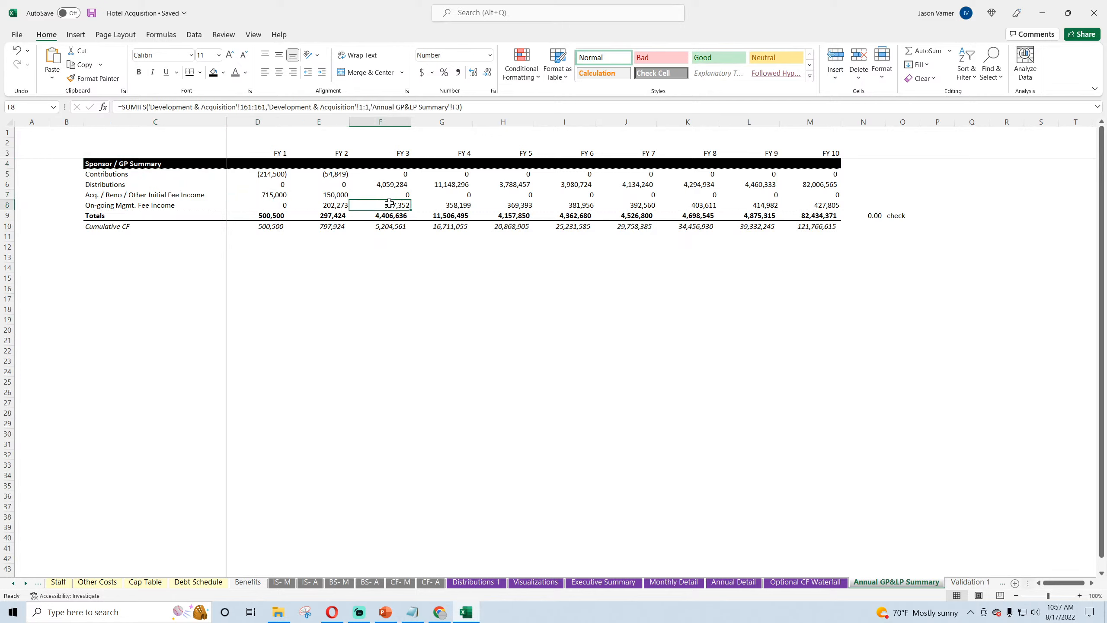
left_click(280, 185)
left_click(393, 184)
left_click(453, 184)
left_click(514, 185)
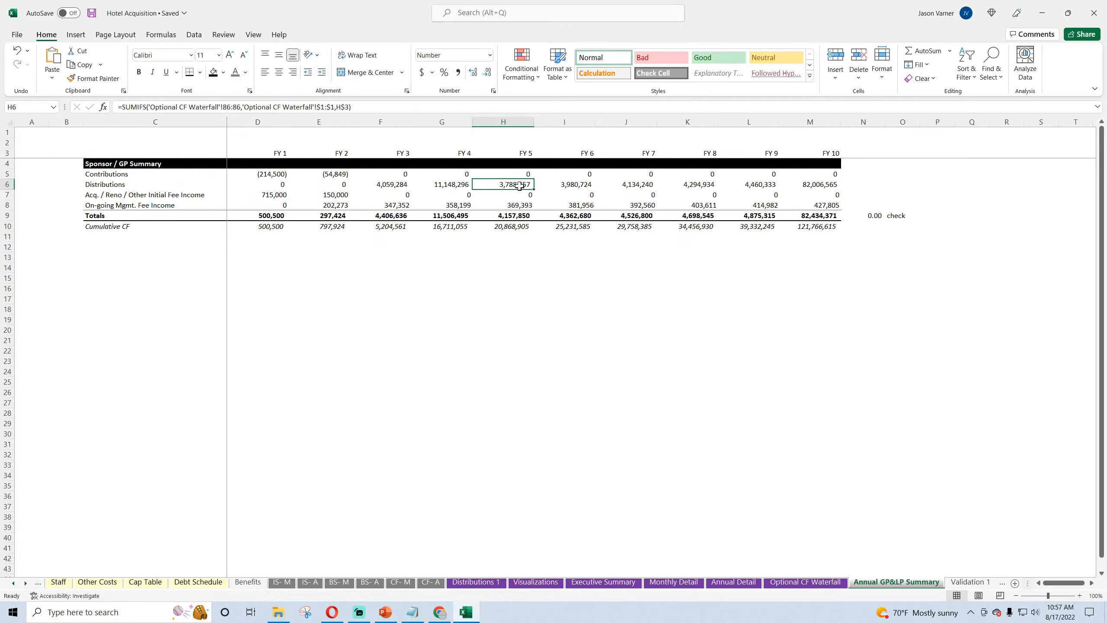
left_click(573, 186)
left_click(274, 176)
left_click(325, 173)
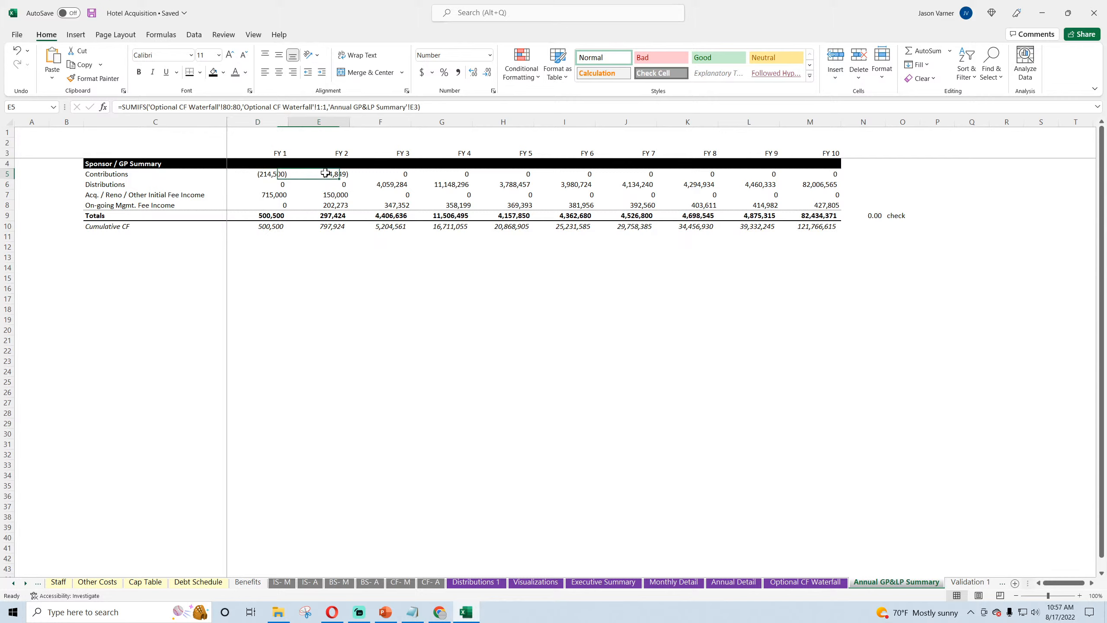
left_click(269, 174)
left_click(268, 214)
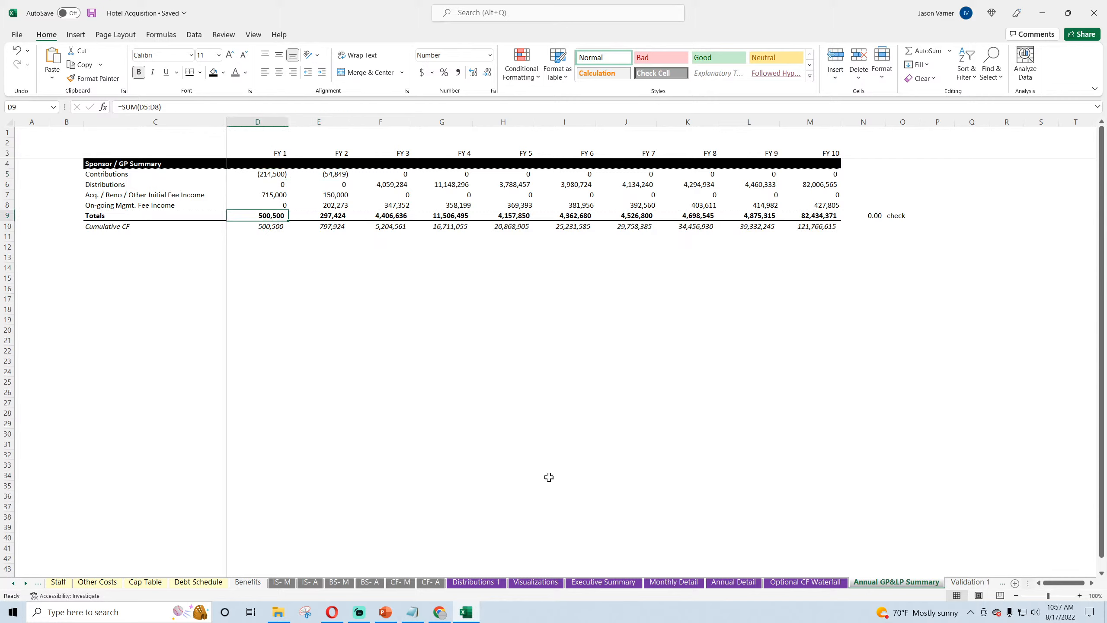
Step: On the Optional CF Waterfall sheet, set the LP initial equity contribution in H6 to 80%
left_click(476, 581)
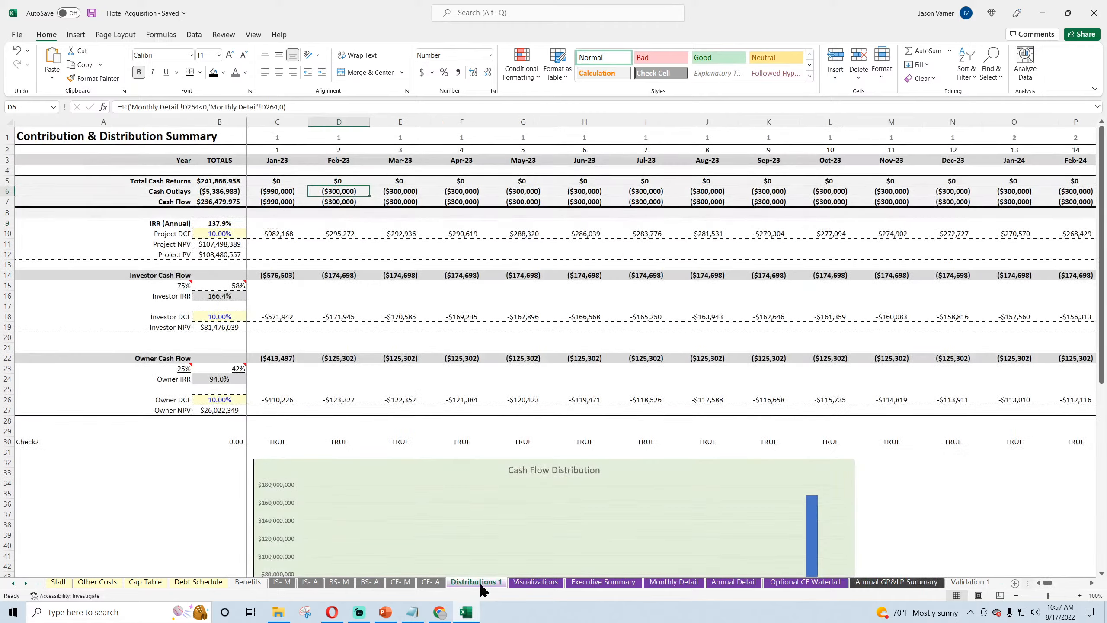
left_click(815, 582)
left_click(482, 183)
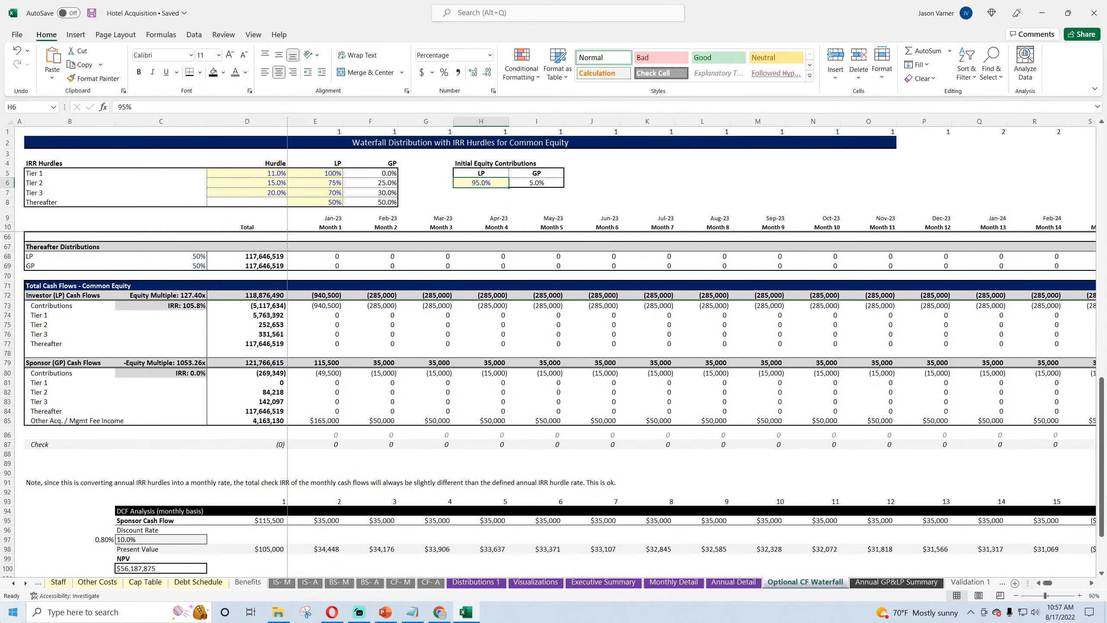
type("80")
key("Return")
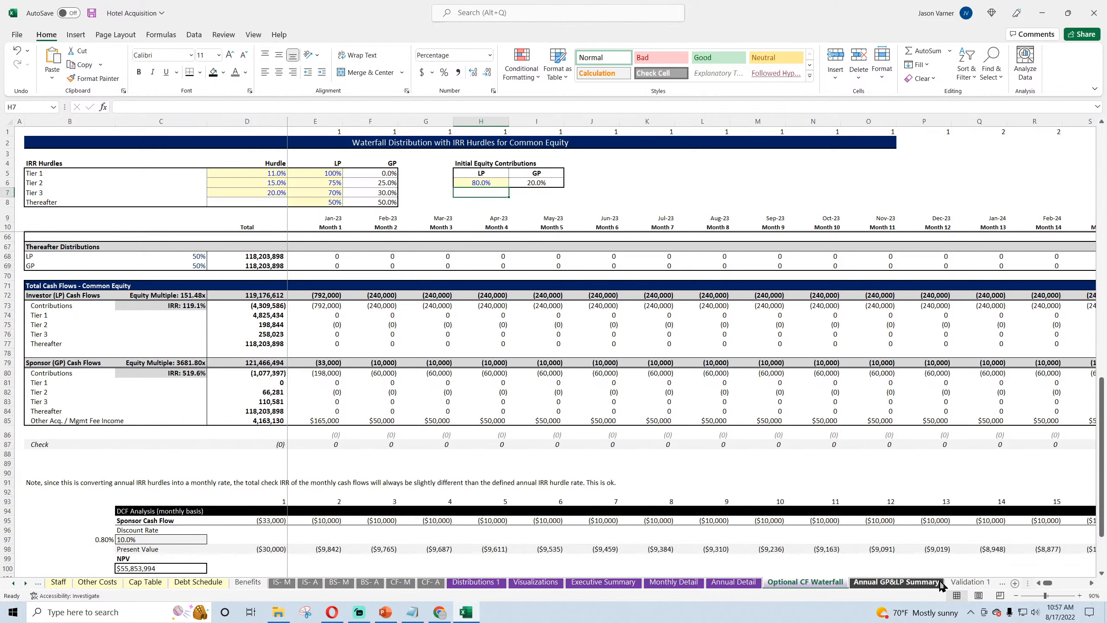
Step: On the Annual GP&LP Summary sheet, examine how the new equity split affects FY 1 and FY 2 contributions, totals and cumulative cash flow
left_click(924, 582)
left_click(441, 353)
left_click(284, 226)
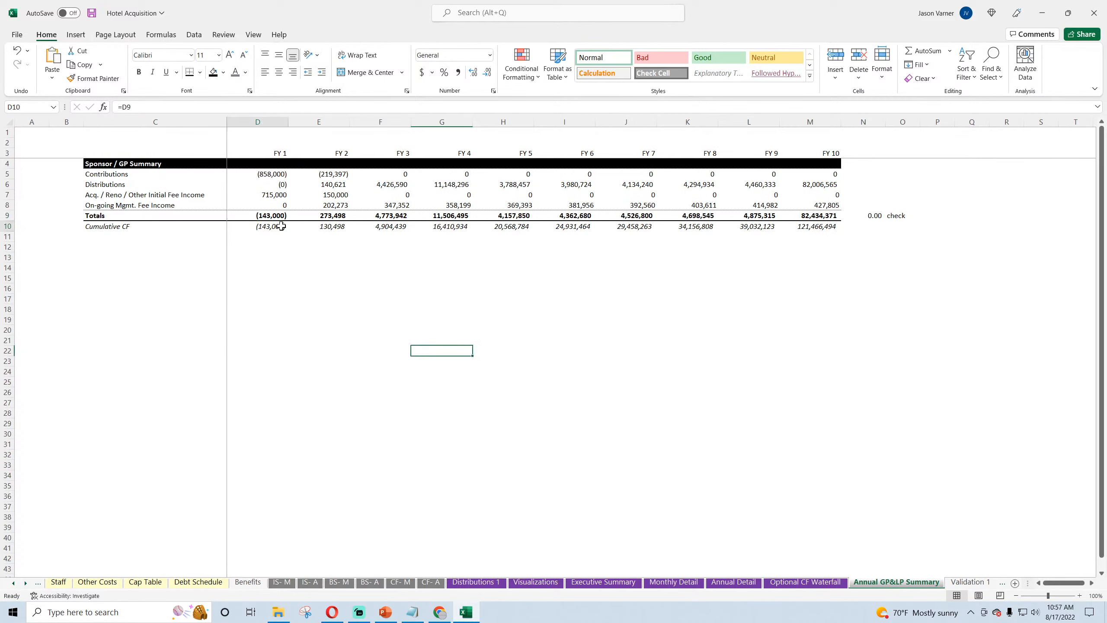
left_click(275, 175)
left_click(270, 197)
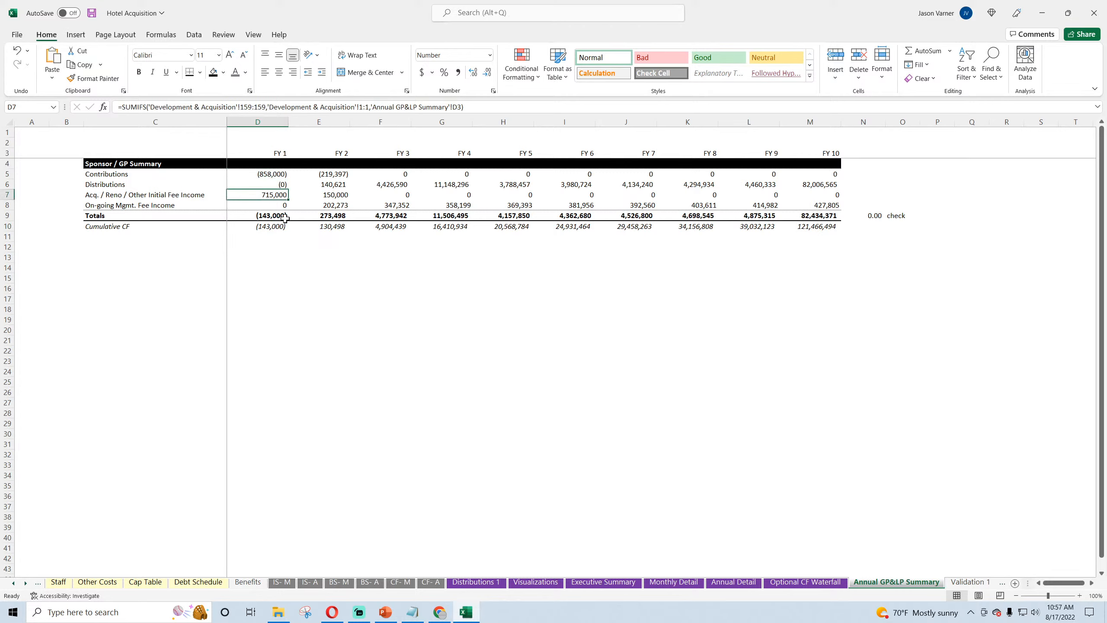
left_click(279, 215)
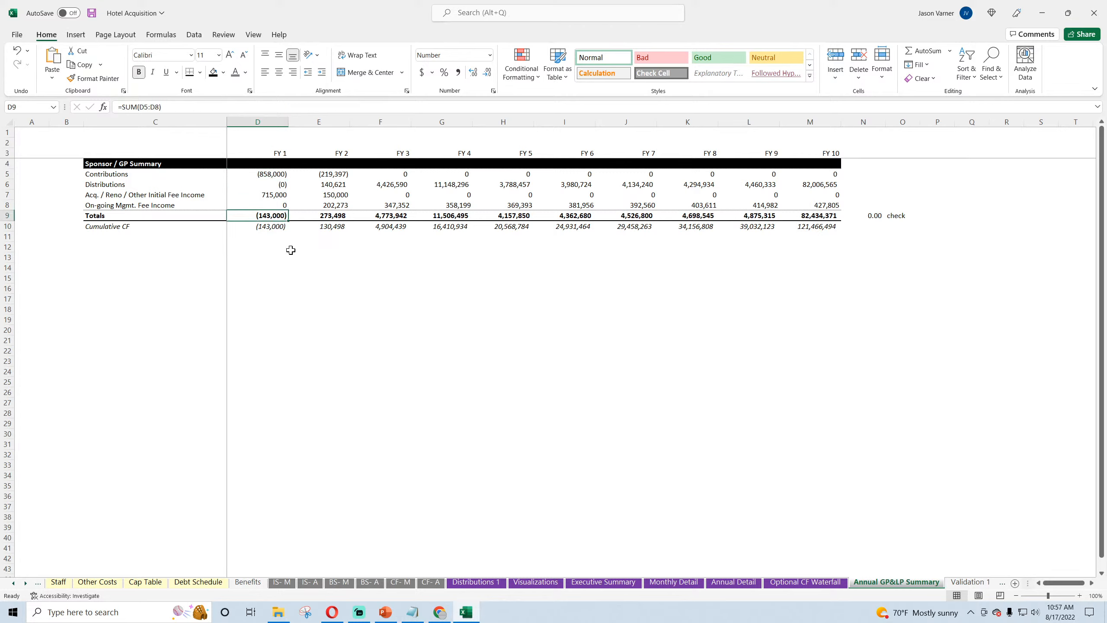
left_click(339, 174)
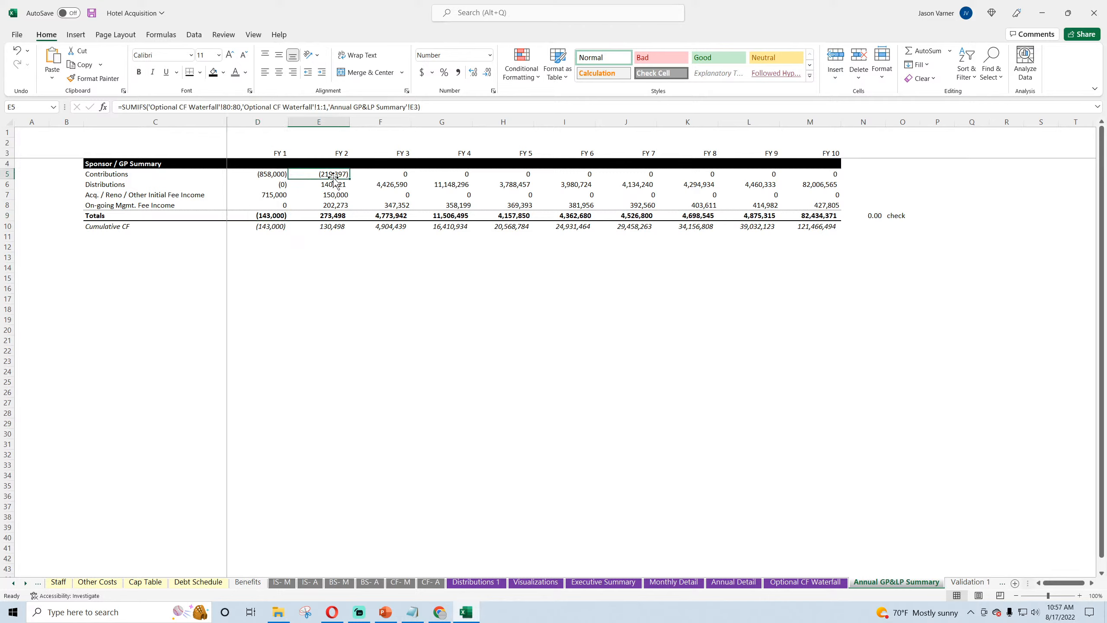
left_click(335, 185)
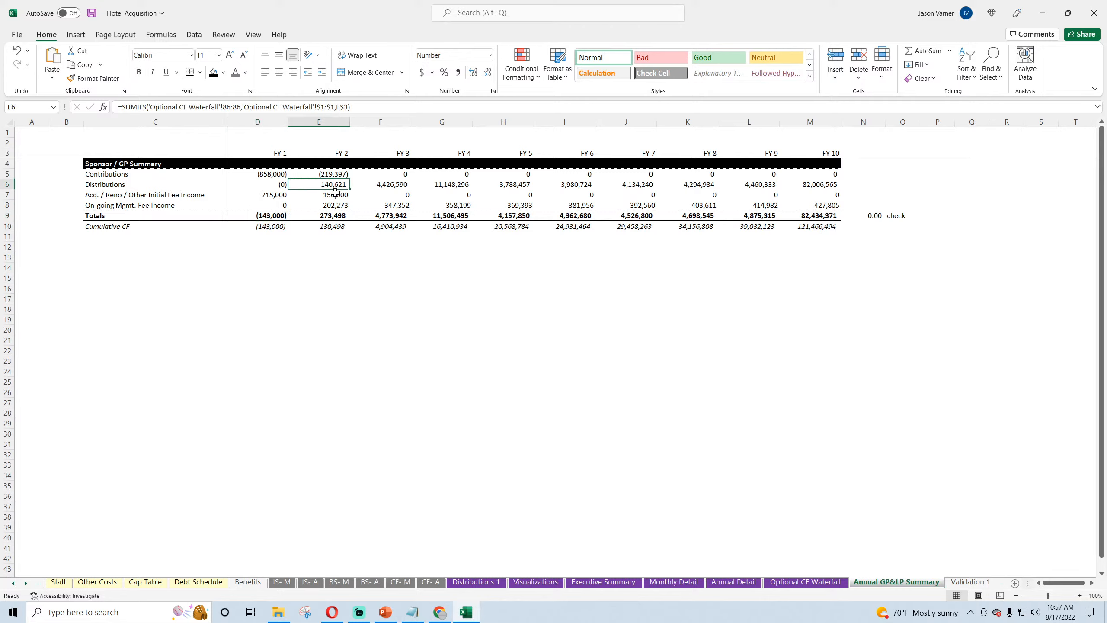
left_click(334, 193)
left_click(334, 216)
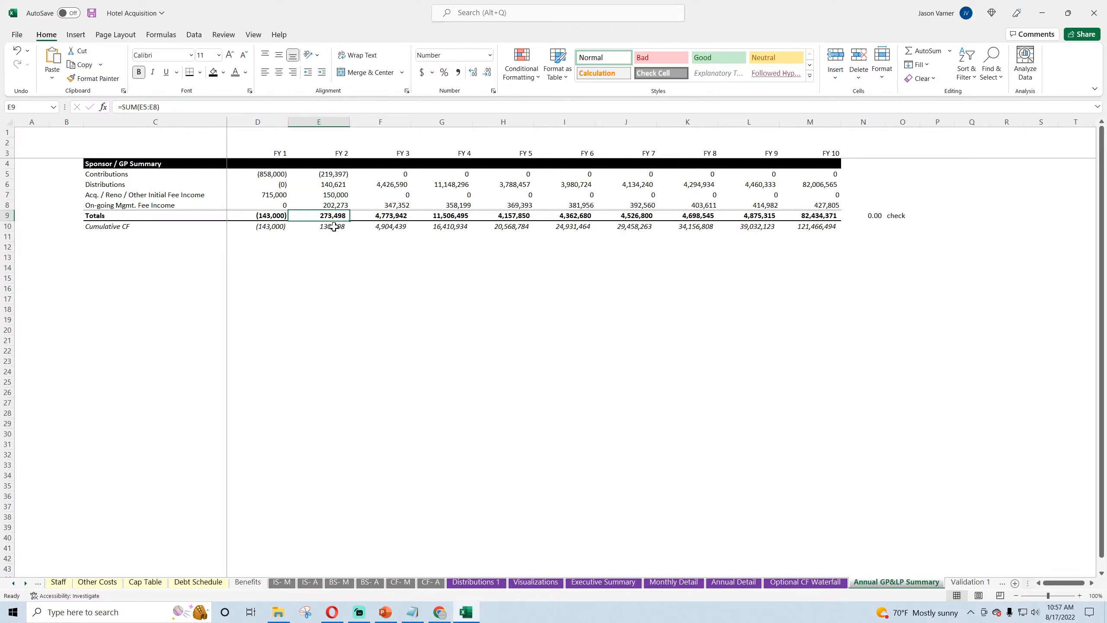
left_click(334, 226)
left_click(380, 226)
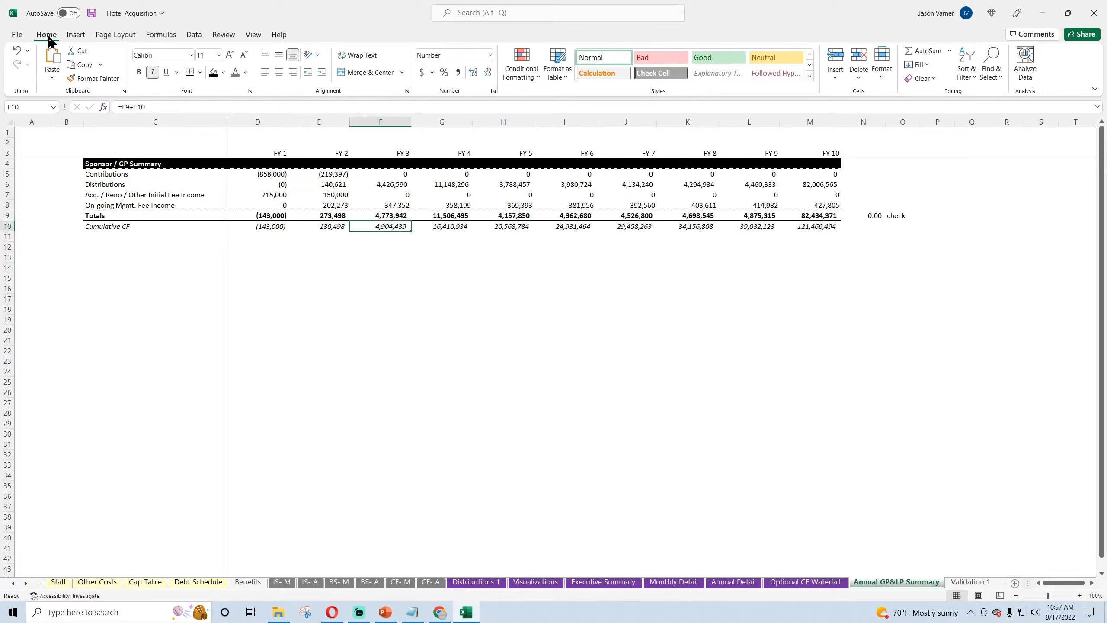
Step: Save the workbook and delete the empty column B from the annual summary
left_click(91, 13)
right_click(69, 122)
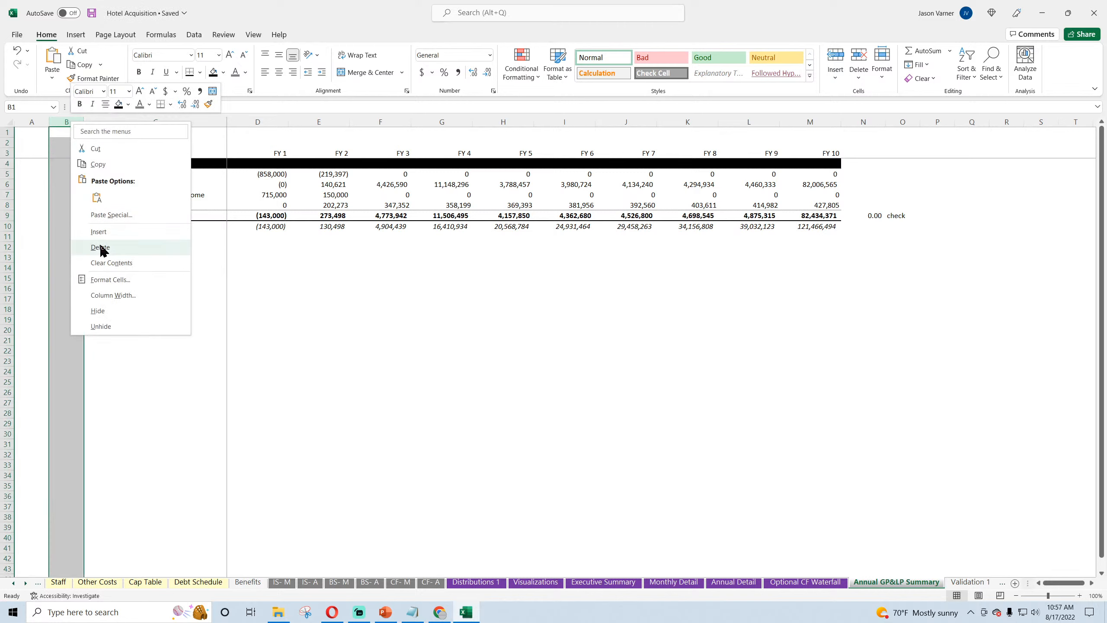
left_click(100, 247)
left_click(318, 351)
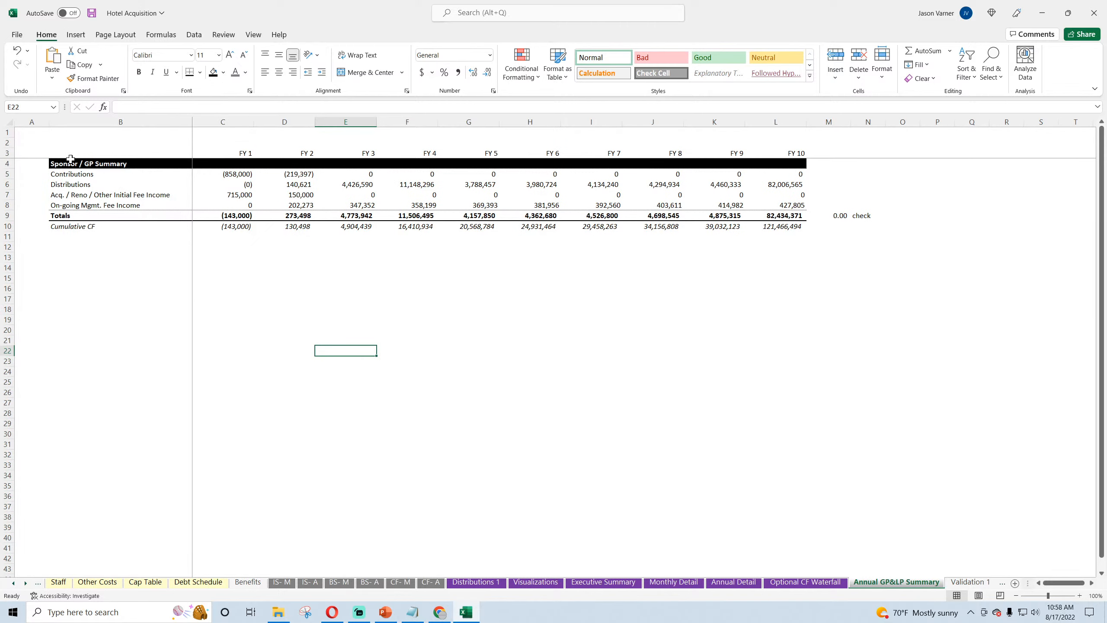
Step: Copy the Sponsor / GP Summary block B4:N10, including its check, and paste it starting at B13
left_click_drag(69, 161, 810, 222)
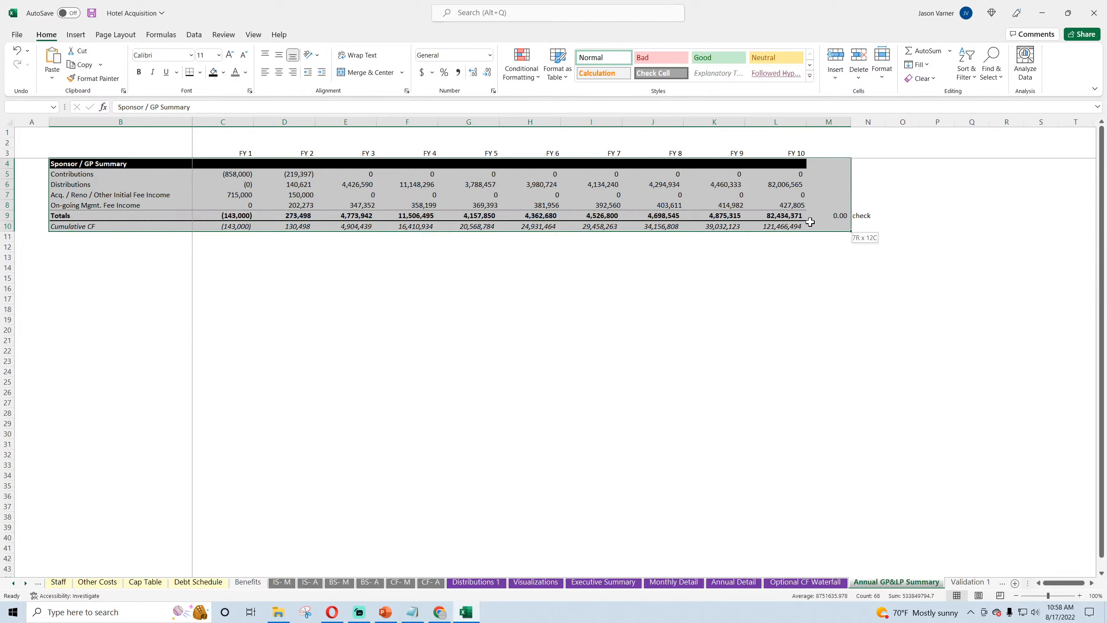
left_click_drag(850, 220, 882, 228)
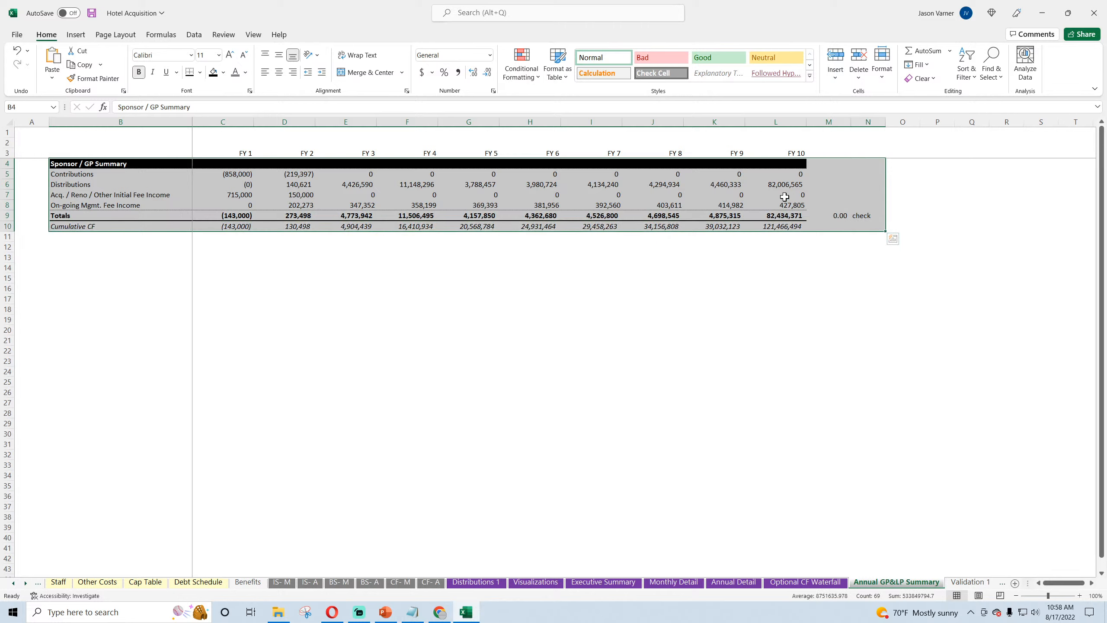
right_click(776, 194)
left_click(801, 233)
left_click(66, 237)
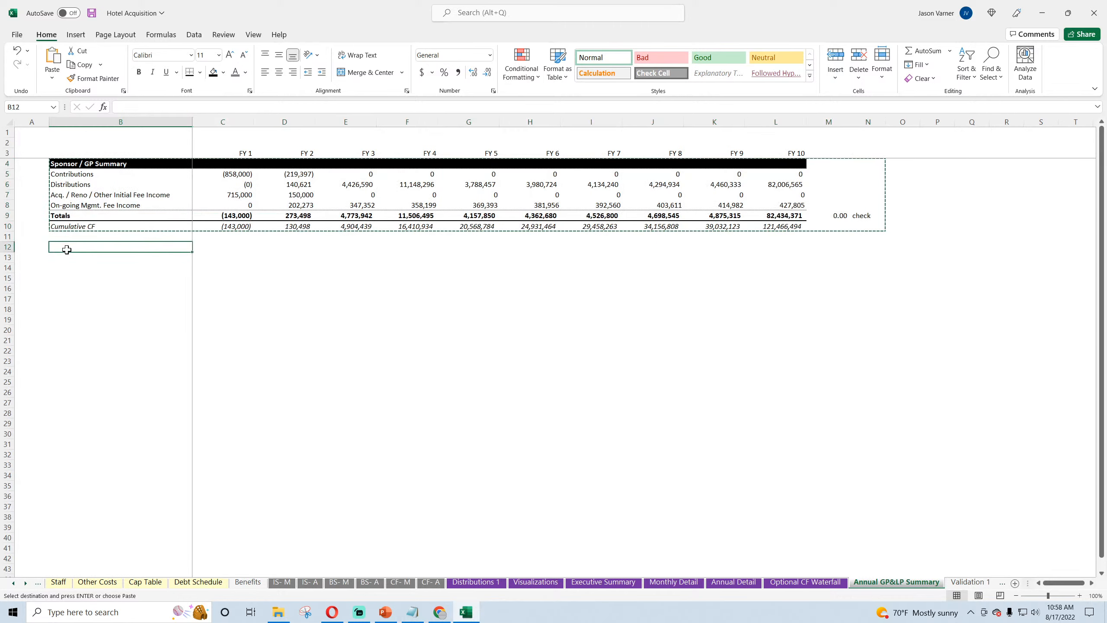
right_click(64, 258)
left_click(86, 336)
Step: Retitle the copied block's header in B13 "Investor / LP Summary" and save the workbook
left_click(84, 258)
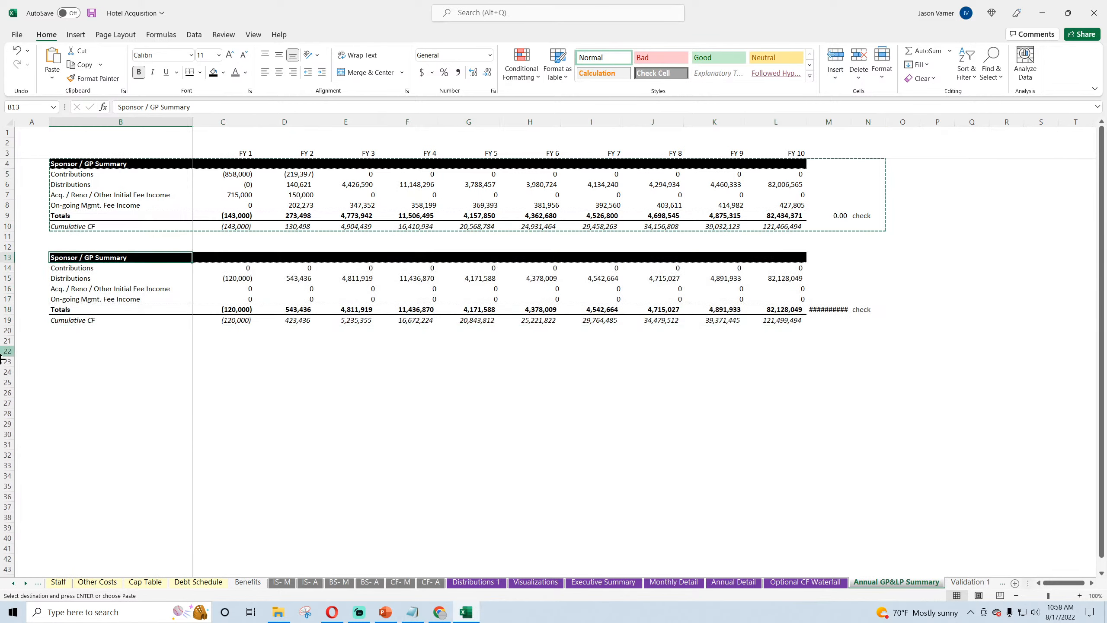
type("Invest")
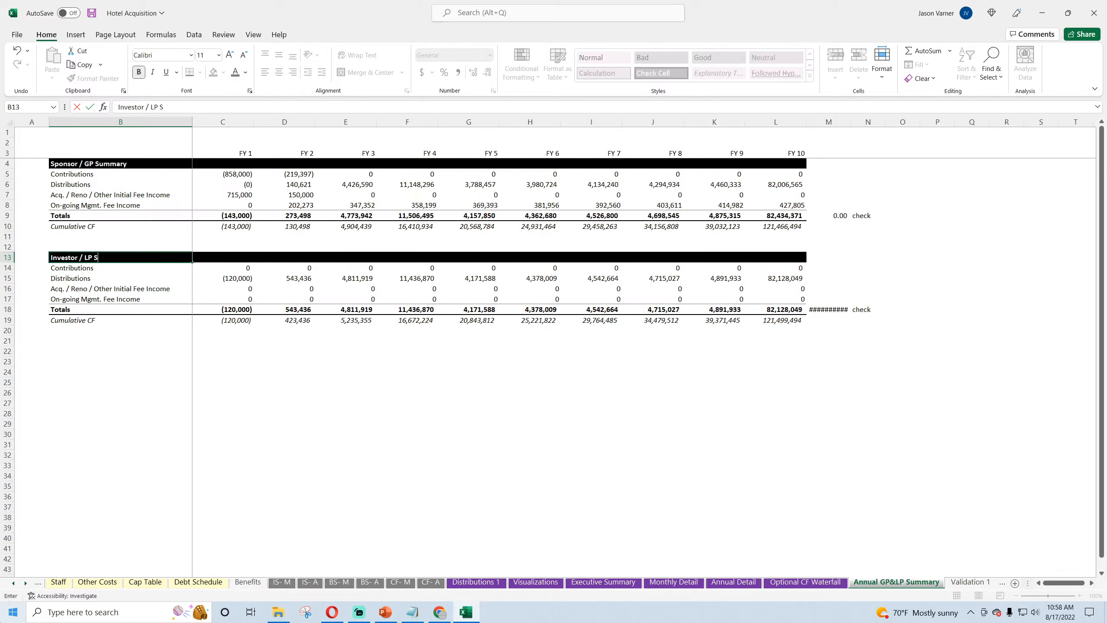
type("or / LP Summary")
key("Return")
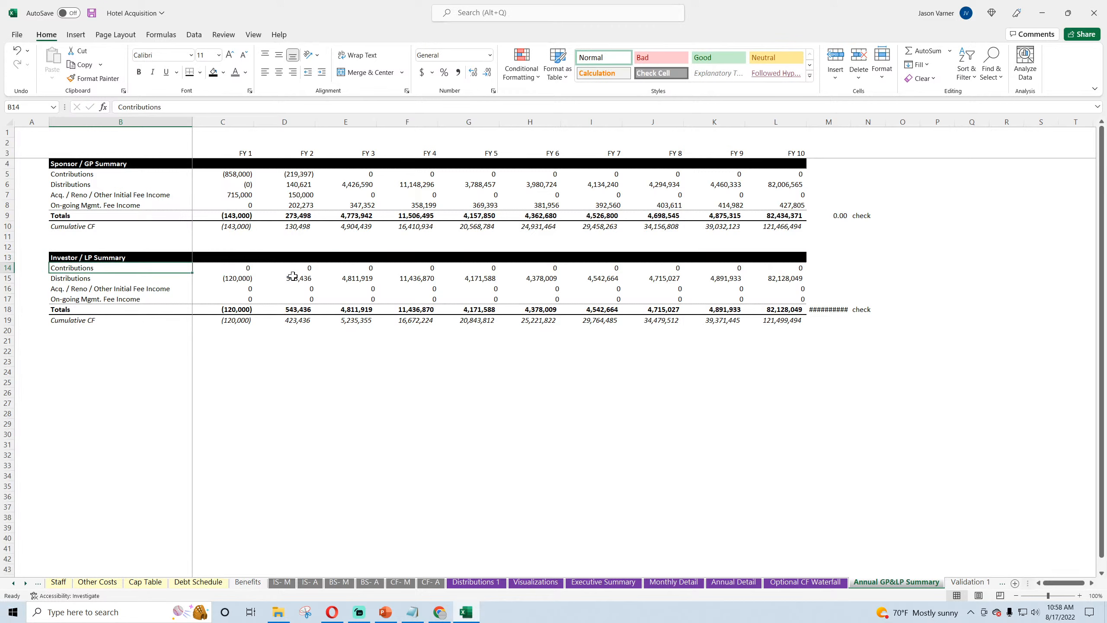
left_click(92, 13)
Step: On the Optional CF Waterfall sheet, label B89 "LP Total Distributions" below the Check row
left_click(805, 582)
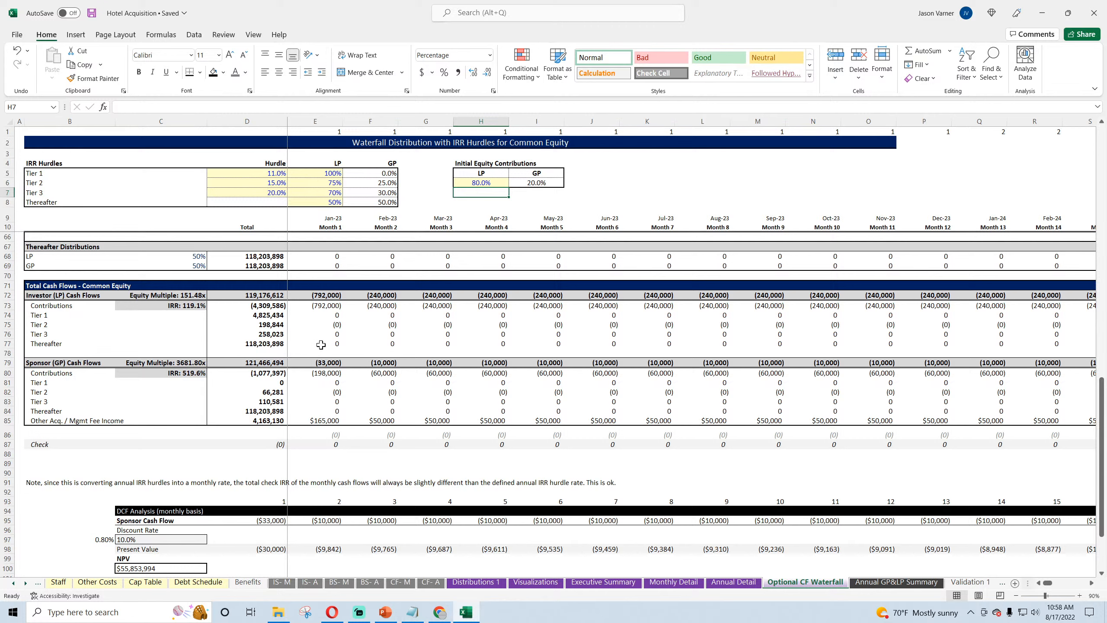
double_click(326, 434)
key("Escape")
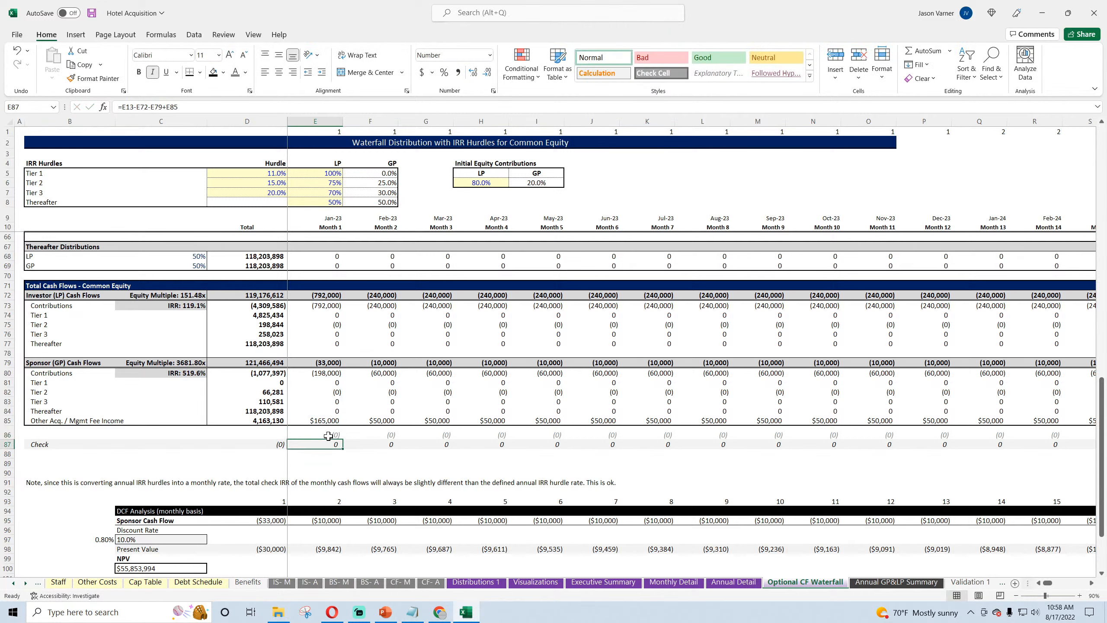
left_click(39, 465)
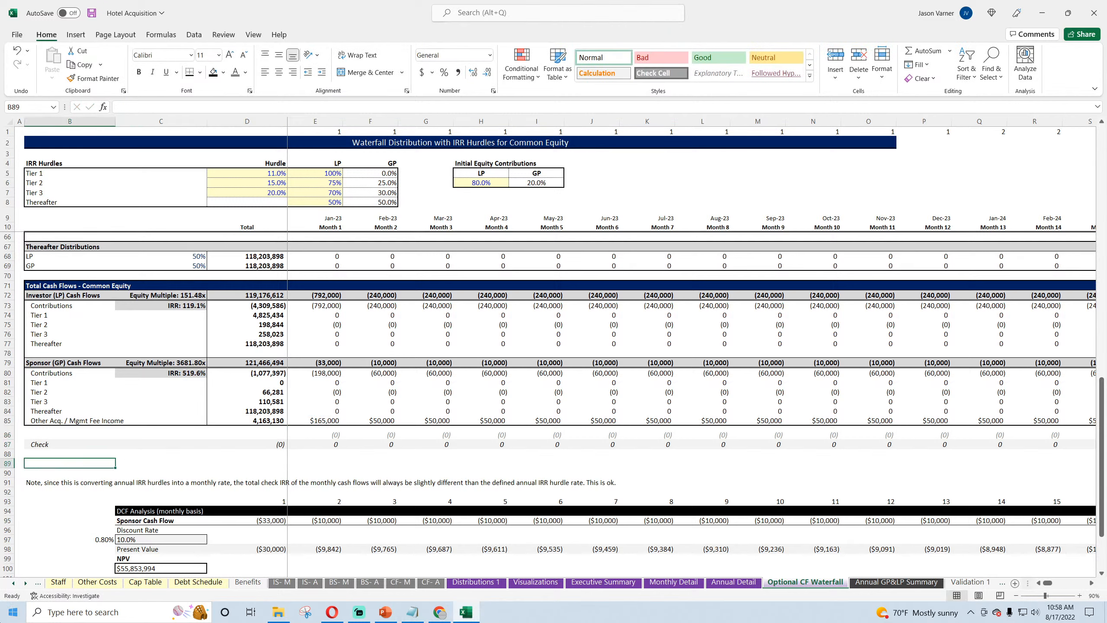
type("LP Total")
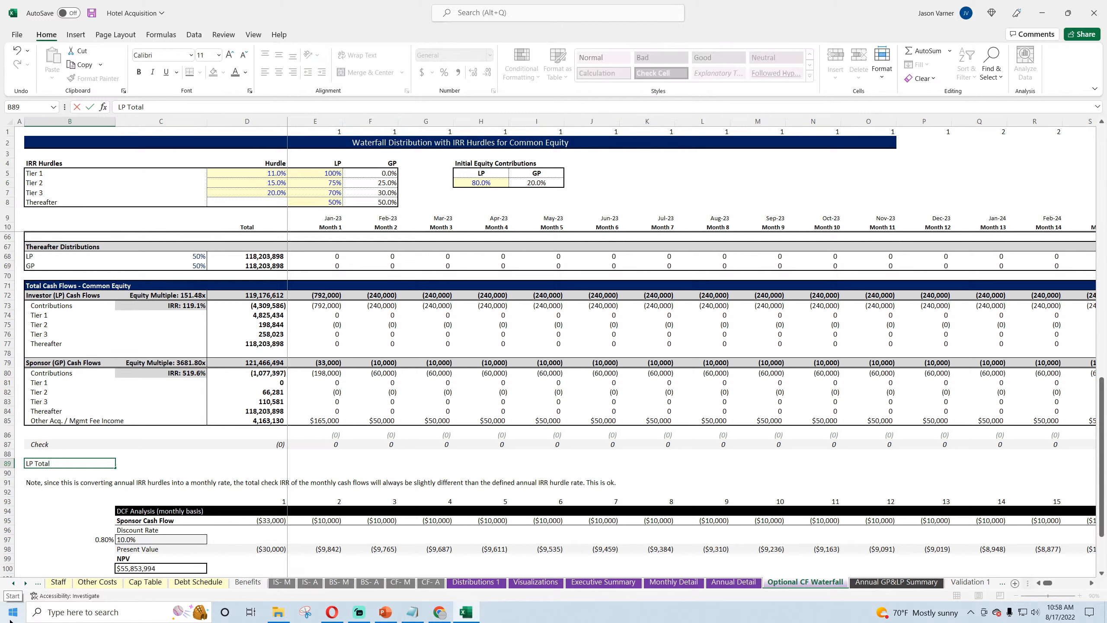
type(" Distributions")
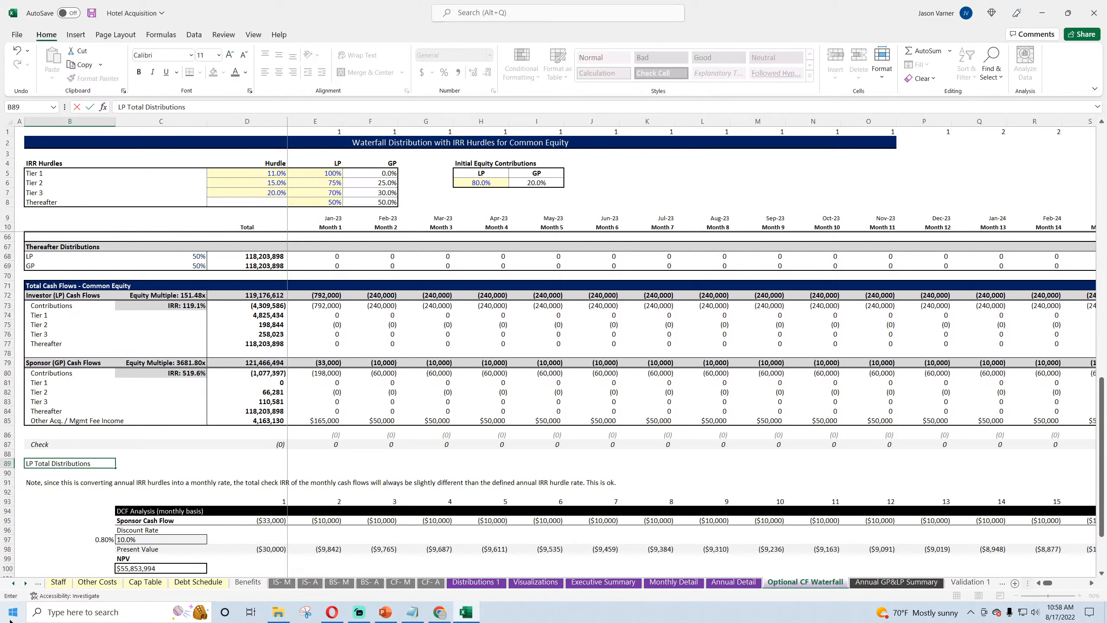
key("Tab")
key("Tab")
key("Tab")
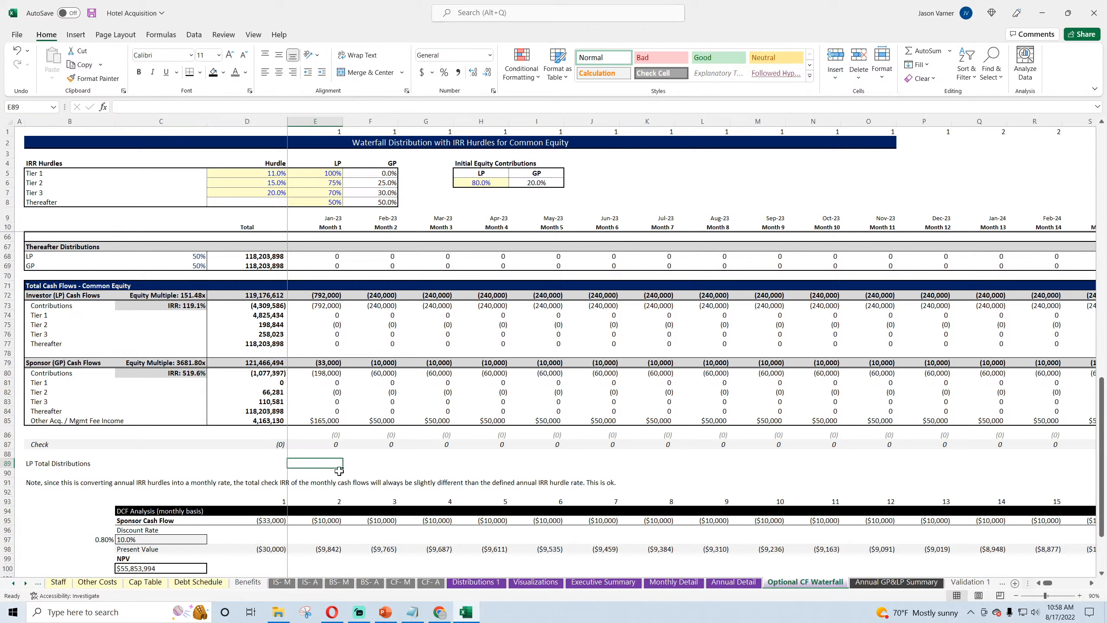
Step: Enter =SUM(E74:E77) in E89 to total the Month 1 LP tier distributions
left_click(918, 51)
left_click(332, 315)
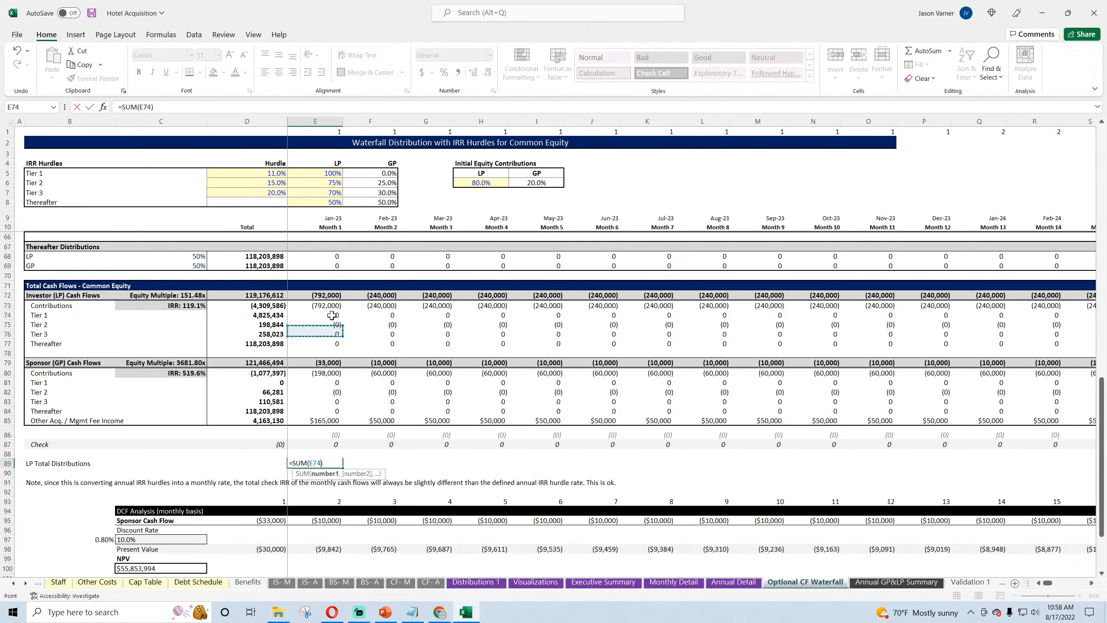
left_click_drag(332, 315, 314, 344)
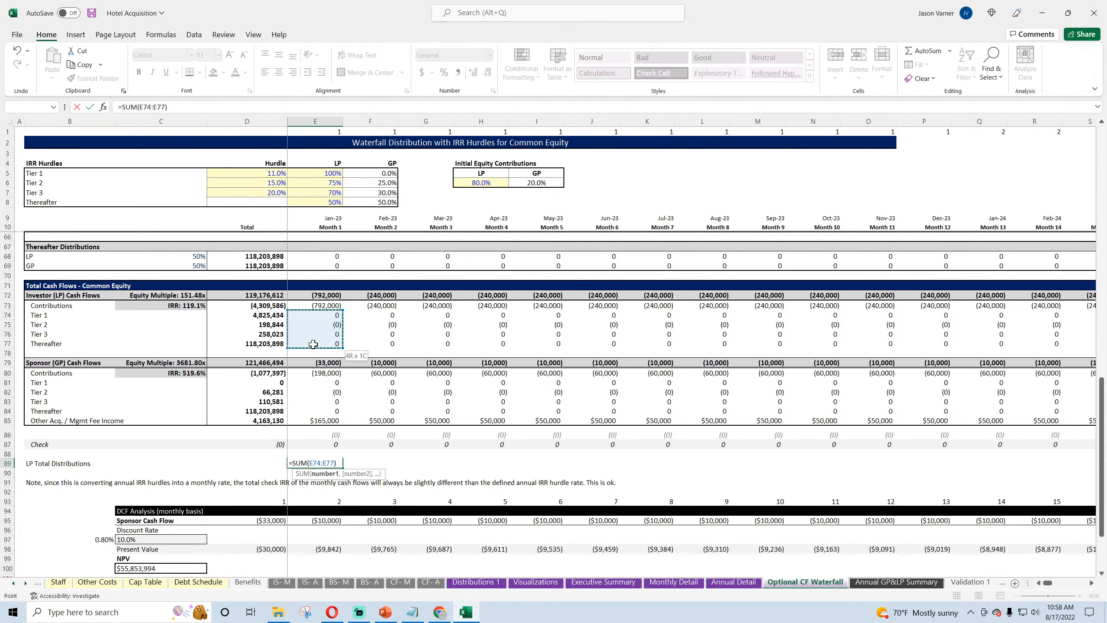
key("Return")
left_click(338, 463)
left_click(344, 466)
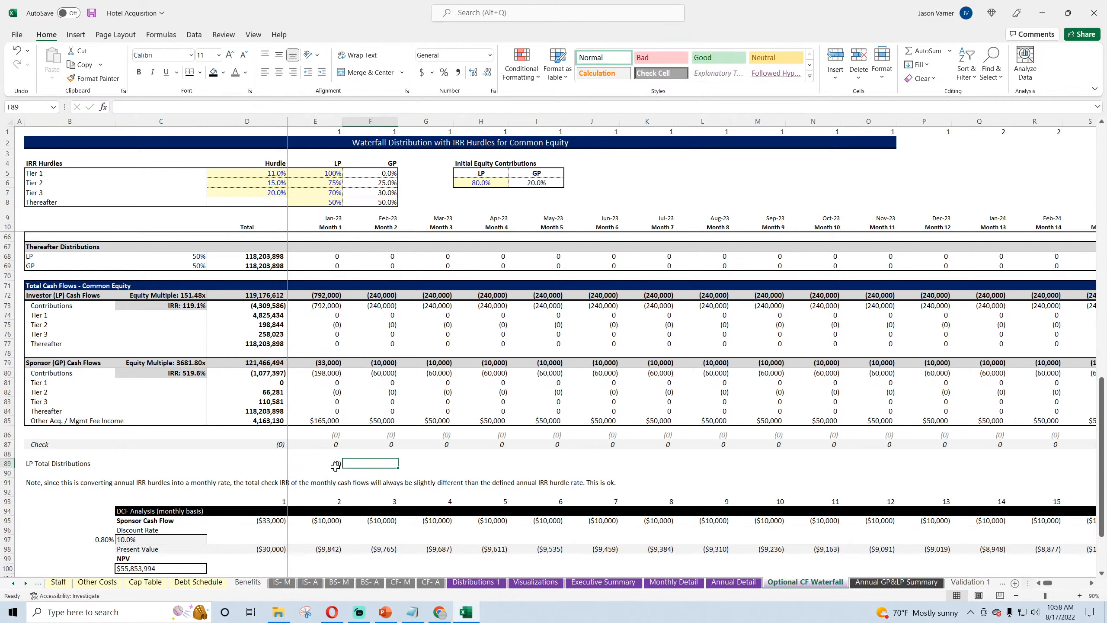
Step: Fill the LP Total Distributions formula in E89 across the row to Month 120 in column DT
left_click(335, 466)
left_click_drag(342, 468, 1002, 464)
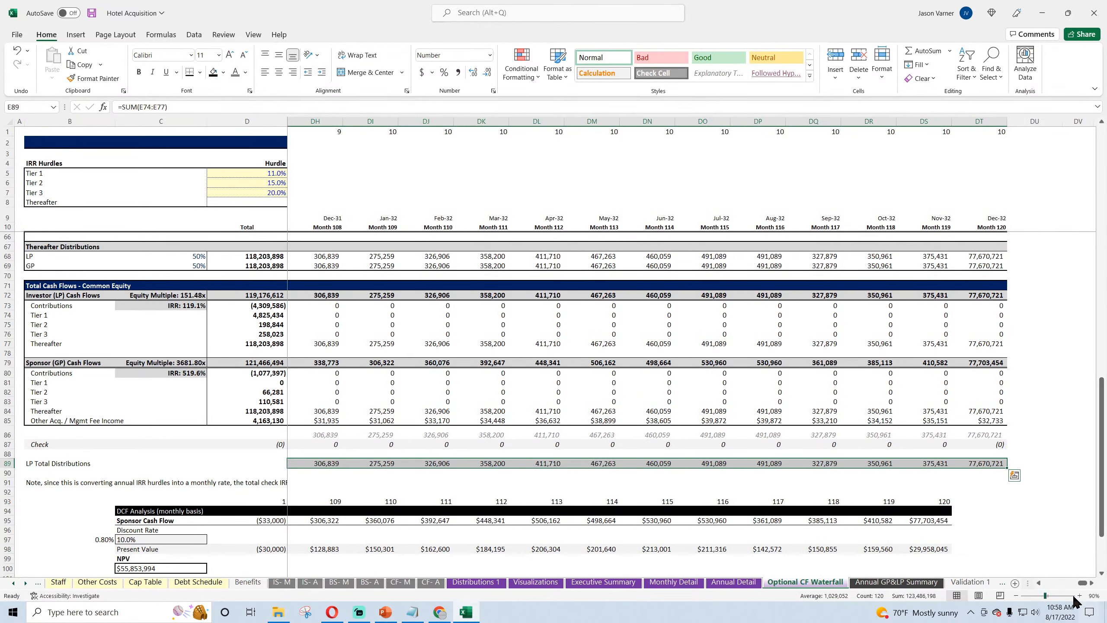
left_click_drag(1083, 584, 1046, 584)
left_click_drag(74, 464, 403, 462)
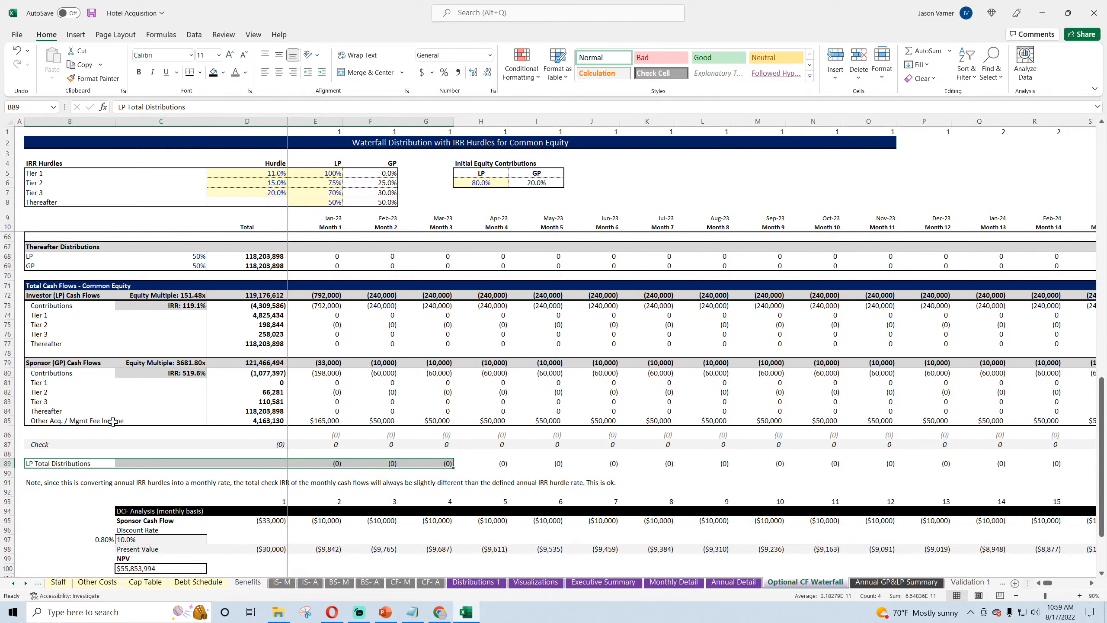
Step: Label the total row in B86, directly above Check, "GP Total Distributions"
left_click(52, 434)
type("GP")
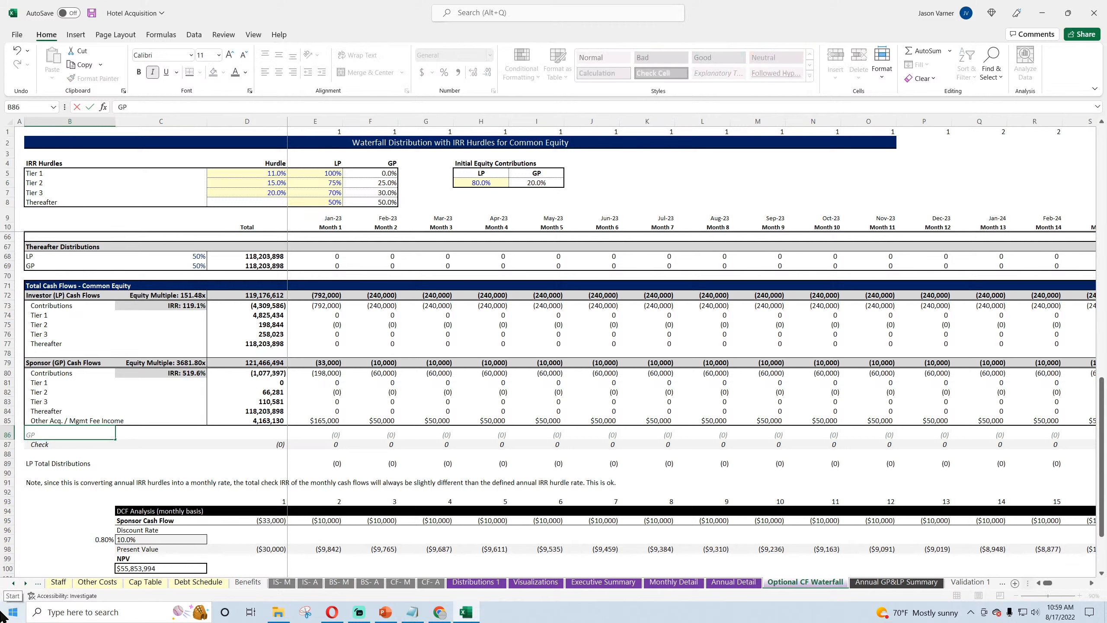
type(" Total Distributions")
key("Return")
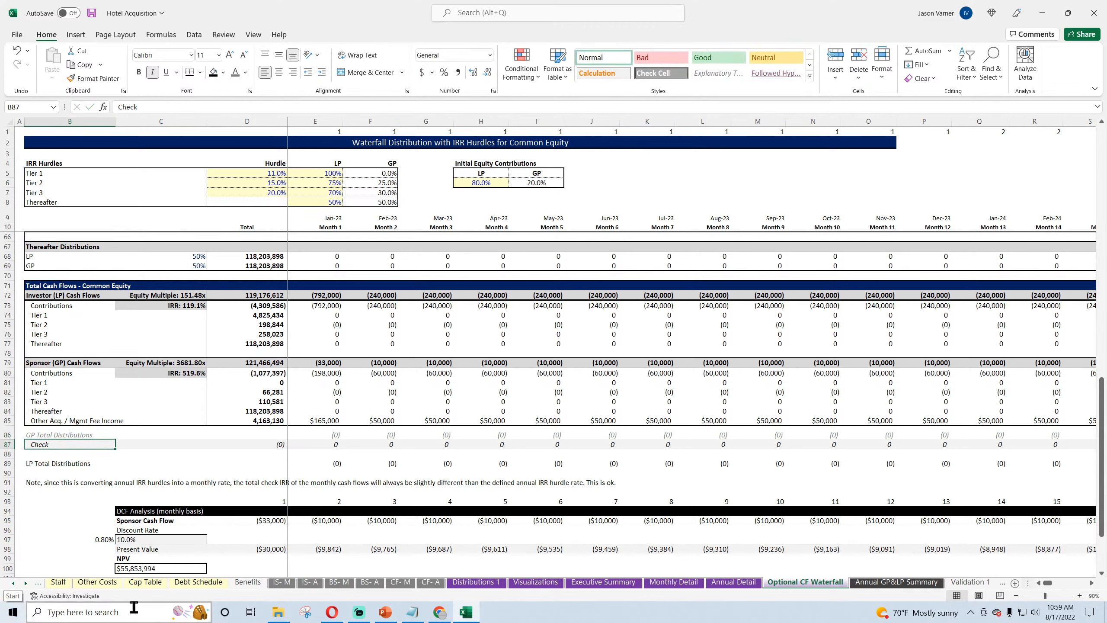
Step: Format the whole LP Total Distributions row 89 in italics with a grey font, matching the GP total row
left_click(6, 465)
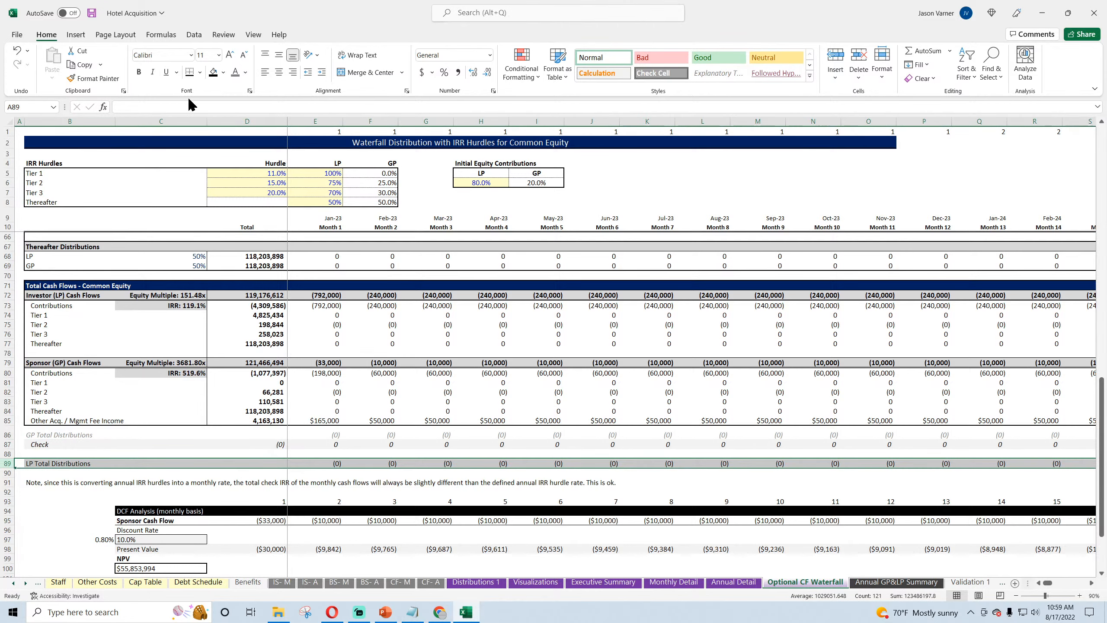
left_click(152, 72)
left_click(236, 73)
left_click(199, 304)
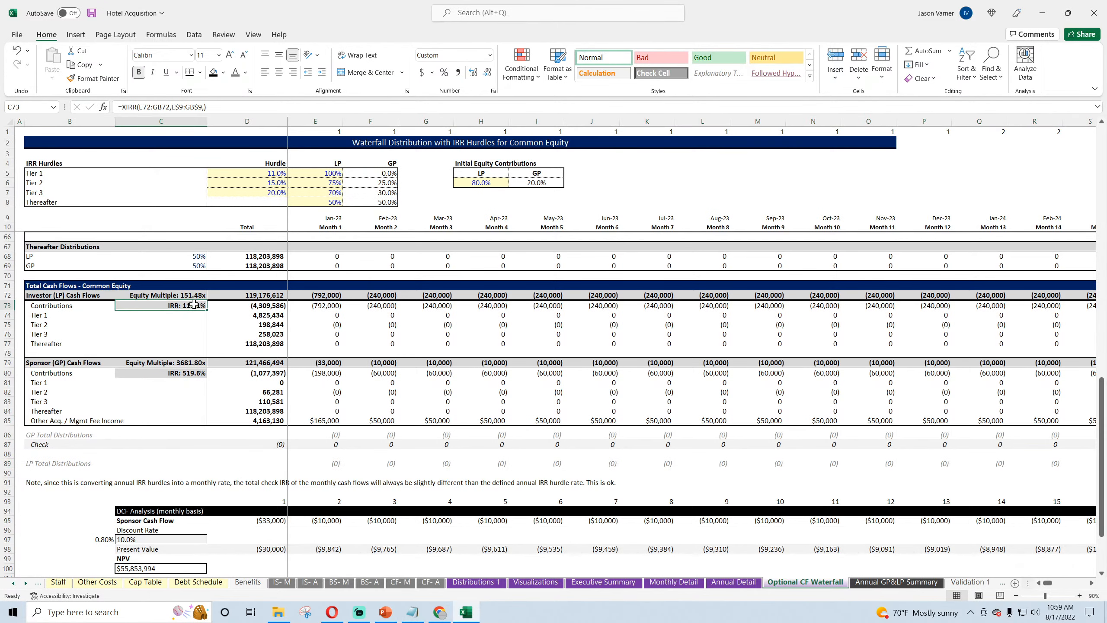
left_click(332, 464)
Step: On the Annual GP&LP Summary sheet, point the LP Distributions SUMIFS in C15 at Optional CF Waterfall row 89:89 and fill it across to FY 10
left_click(893, 582)
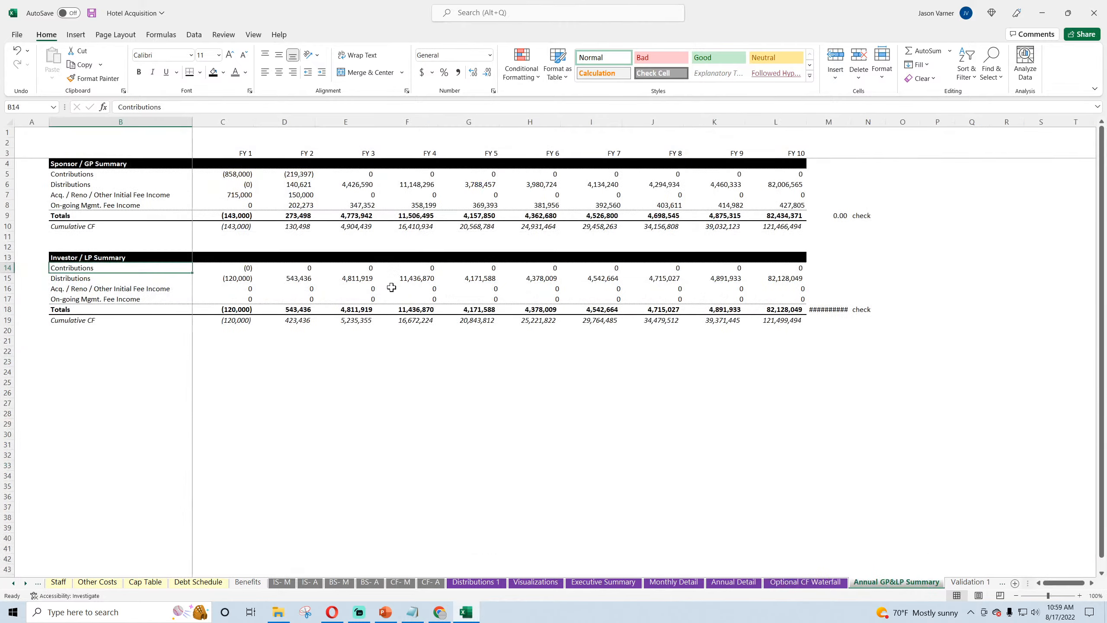
left_click(234, 267)
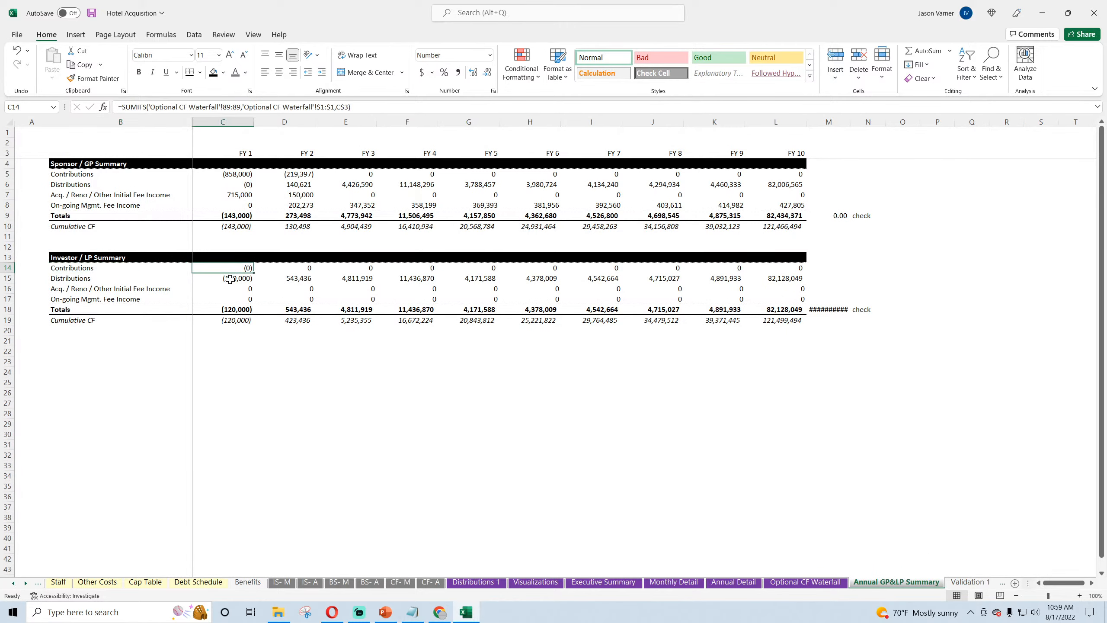
left_click(229, 279)
left_click(228, 109)
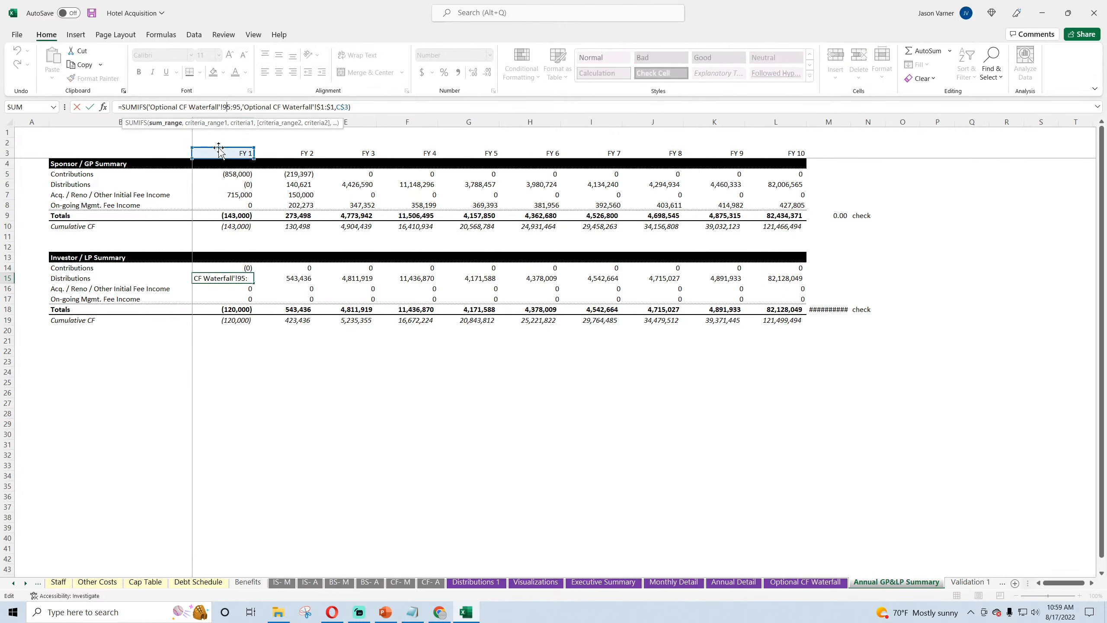
left_click(231, 108)
key("BackSpace")
key("BackSpace")
type("89")
key("Right")
key("Right")
key("Right")
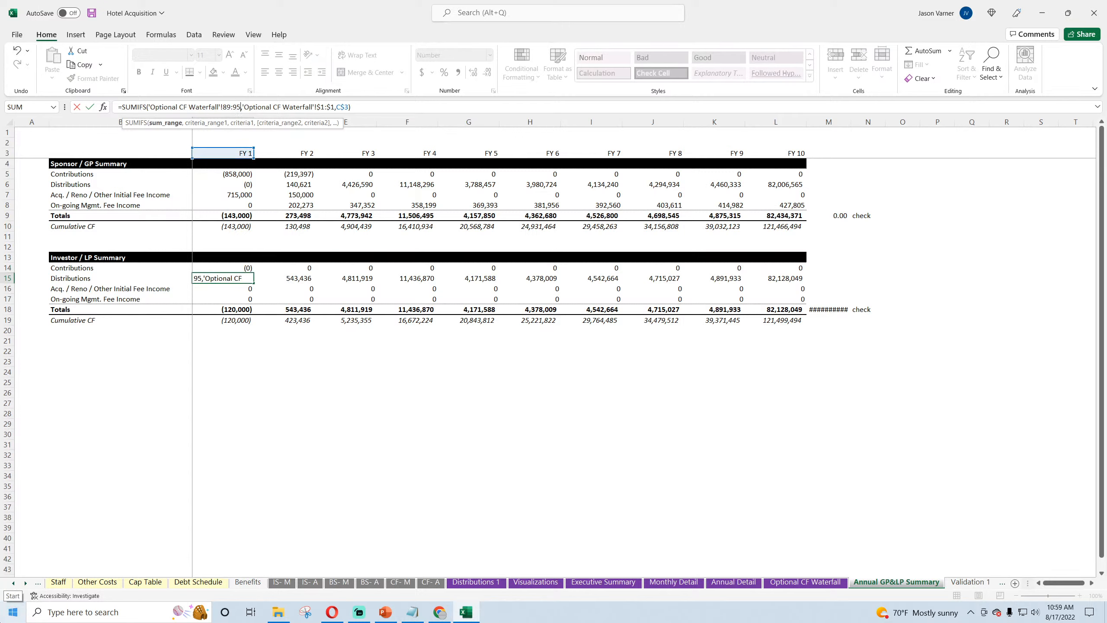
key("BackSpace")
key("BackSpace")
type("89")
key("Return")
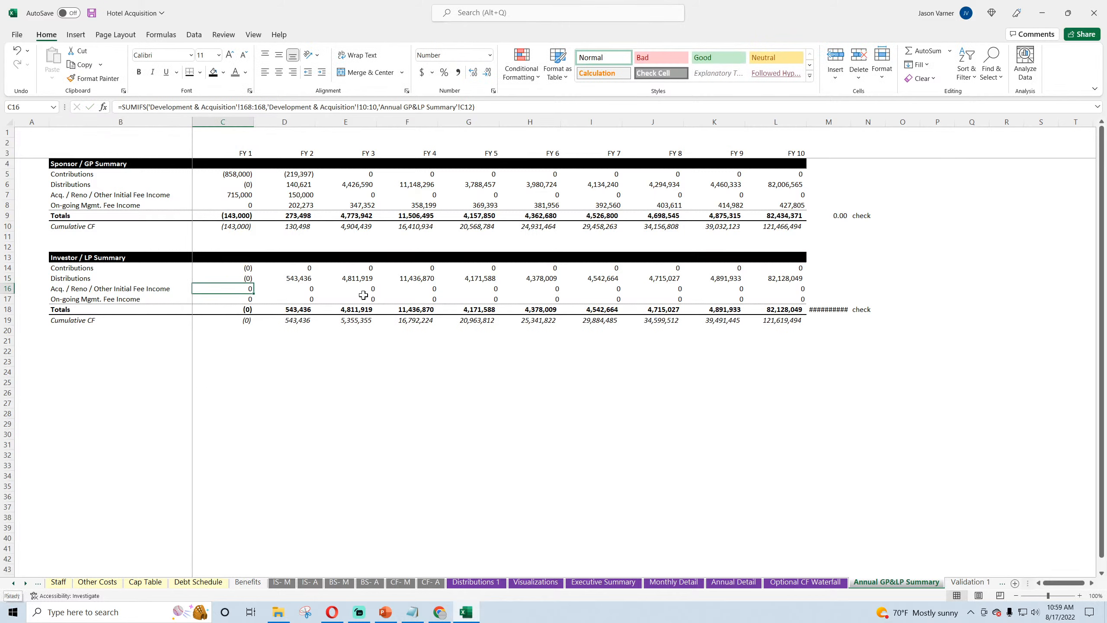
left_click(250, 277)
left_click_drag(254, 283, 804, 288)
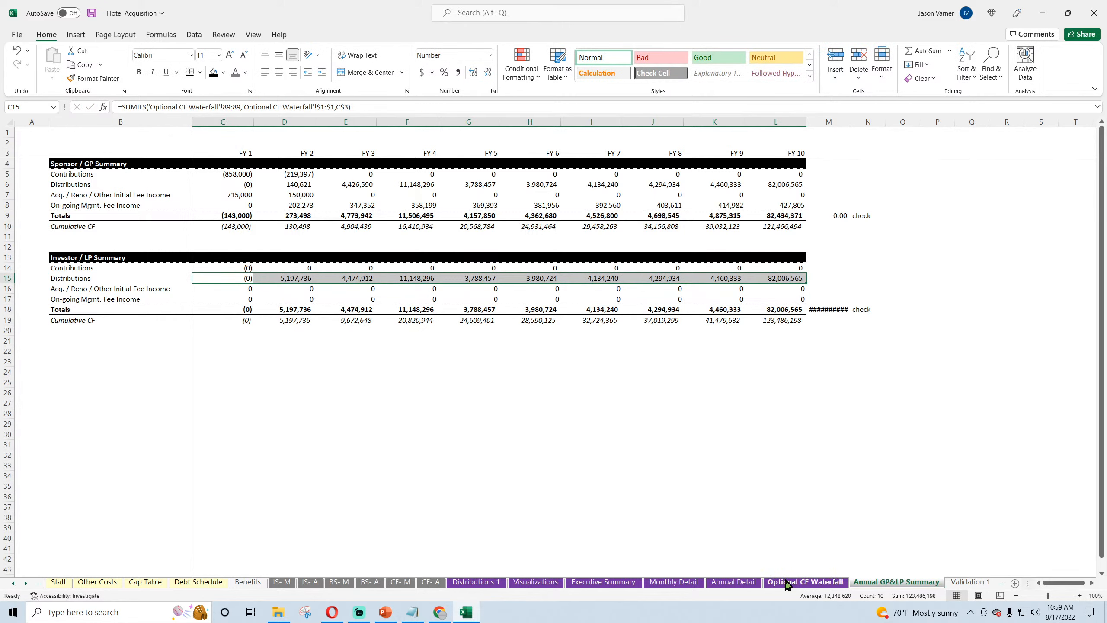
Step: Set the SUMIFS sum range in the LP Contributions cell C14 to Optional CF Waterfall row 80:80 and fill it across to FY 10
left_click(805, 581)
left_click(325, 373)
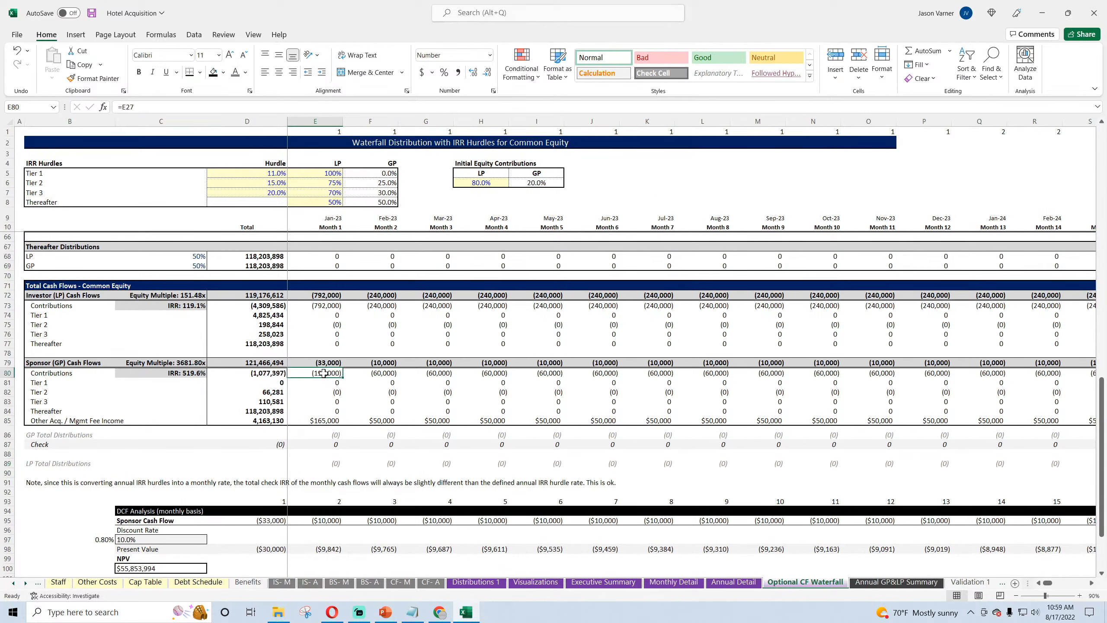
left_click(897, 582)
left_click(244, 278)
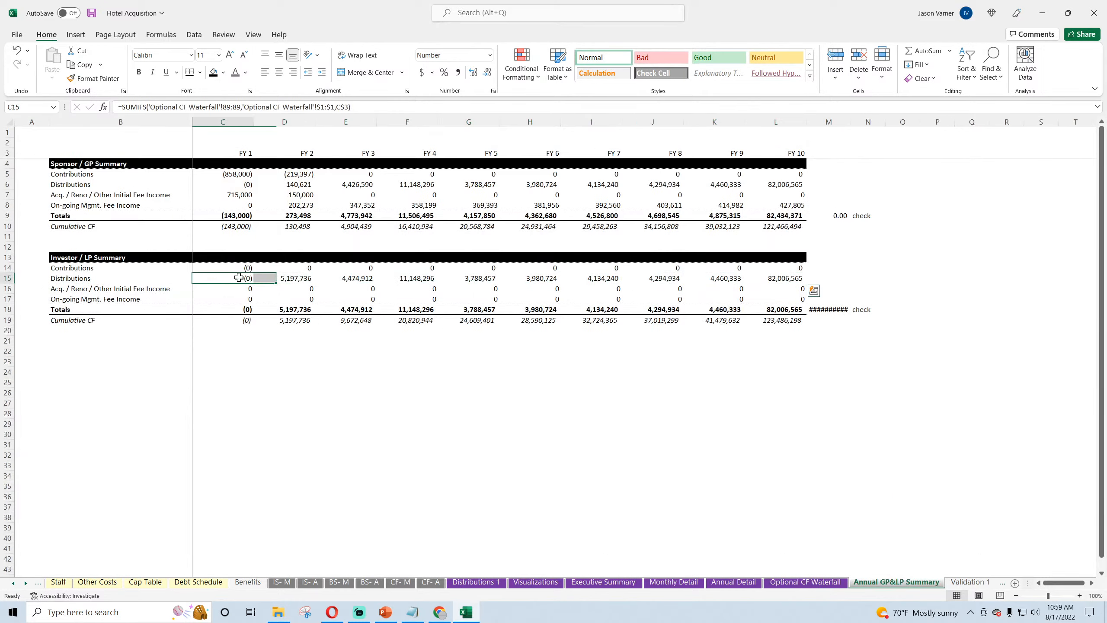
left_click(252, 268)
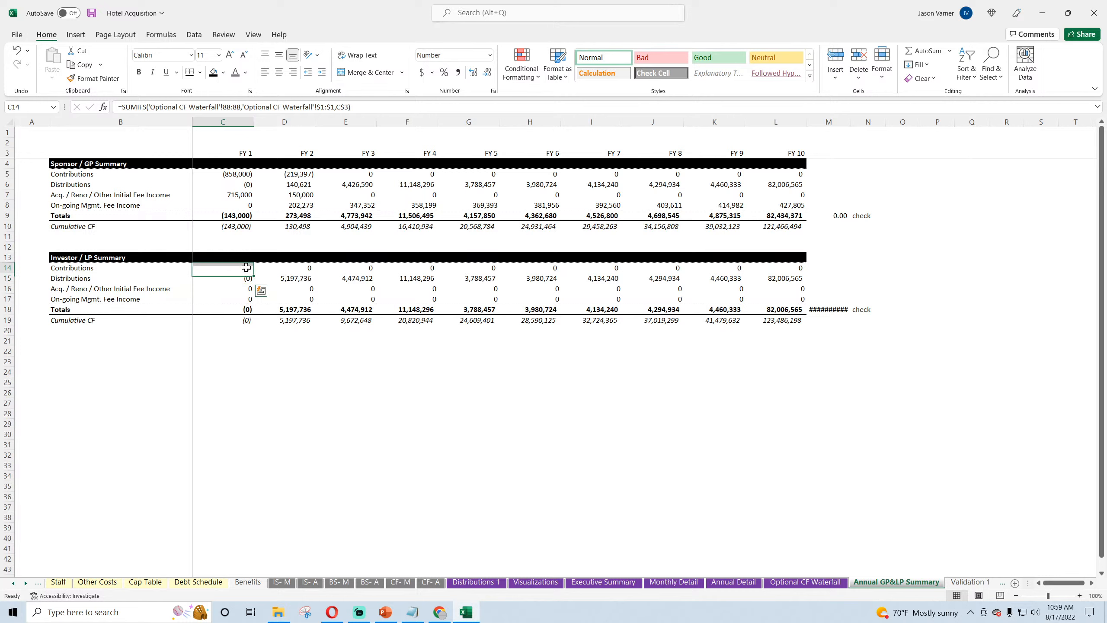
left_click(223, 107)
key("BackSpace")
type("0")
key("Right")
key("Right")
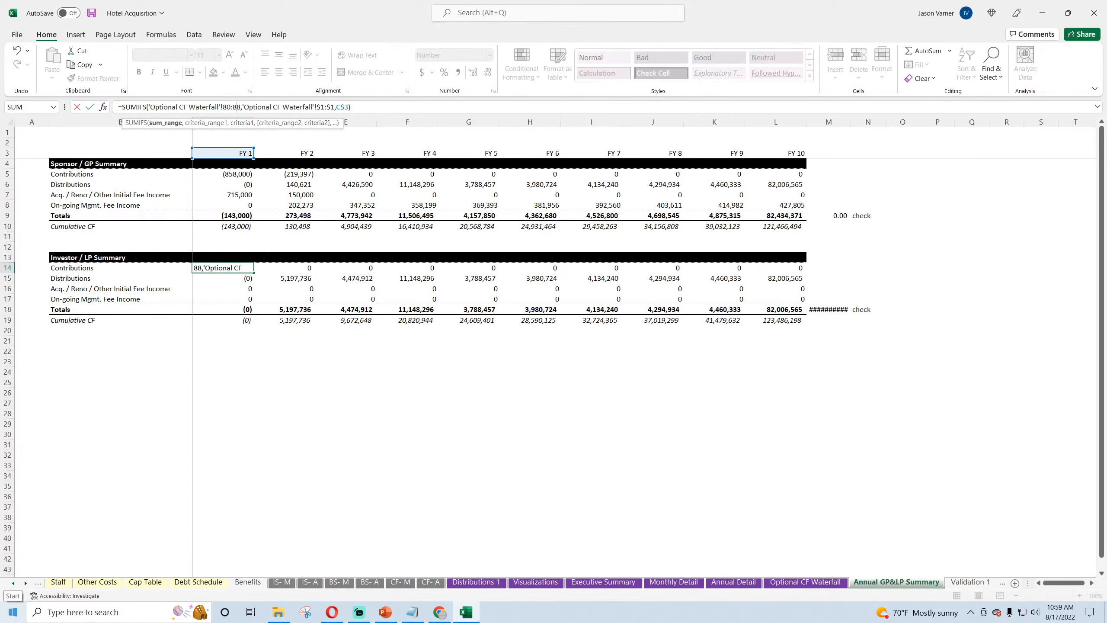
key("BackSpace")
type("0")
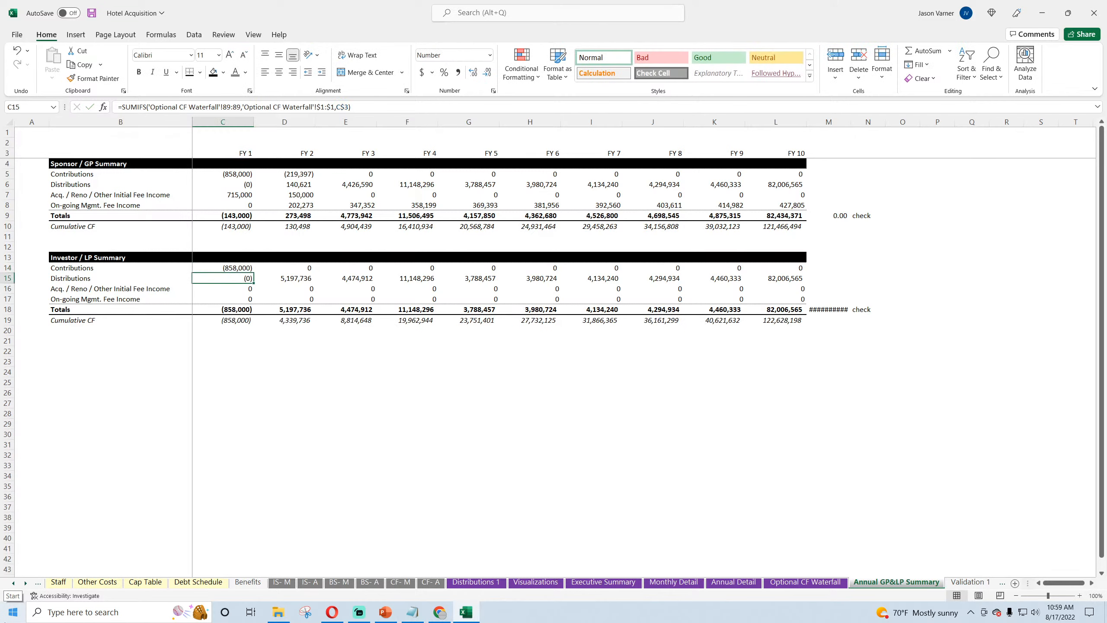
key("Return")
left_click(244, 268)
left_click_drag(253, 273, 790, 317)
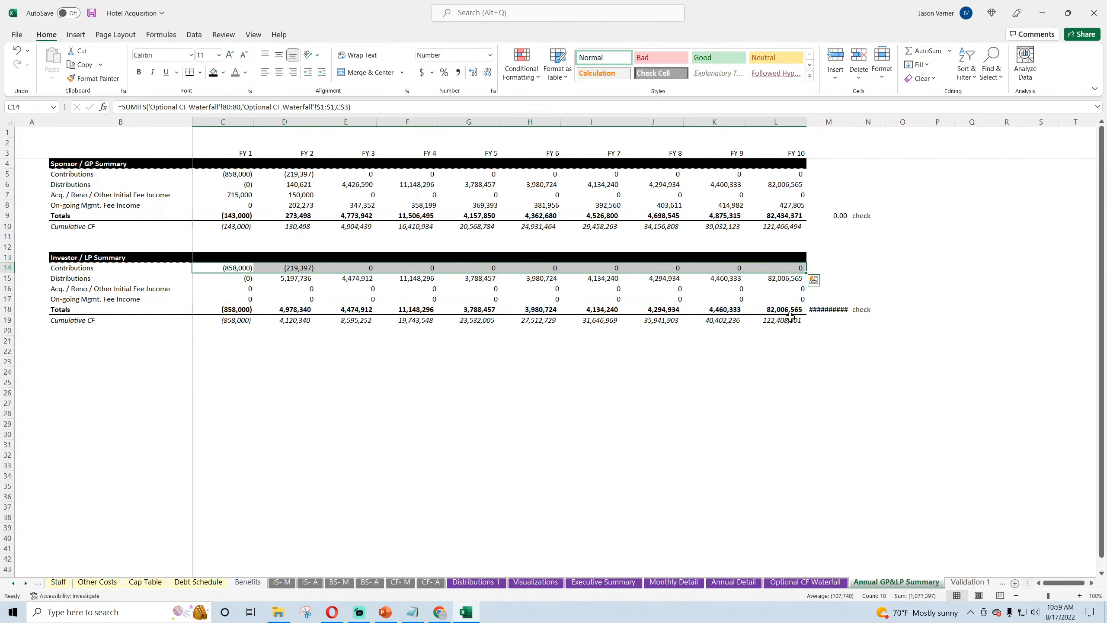
Step: Check the LP contributions row in the waterfall, set the C14 SUMIFS sum range to 73:73, and fill it across to FY 10
left_click(230, 267)
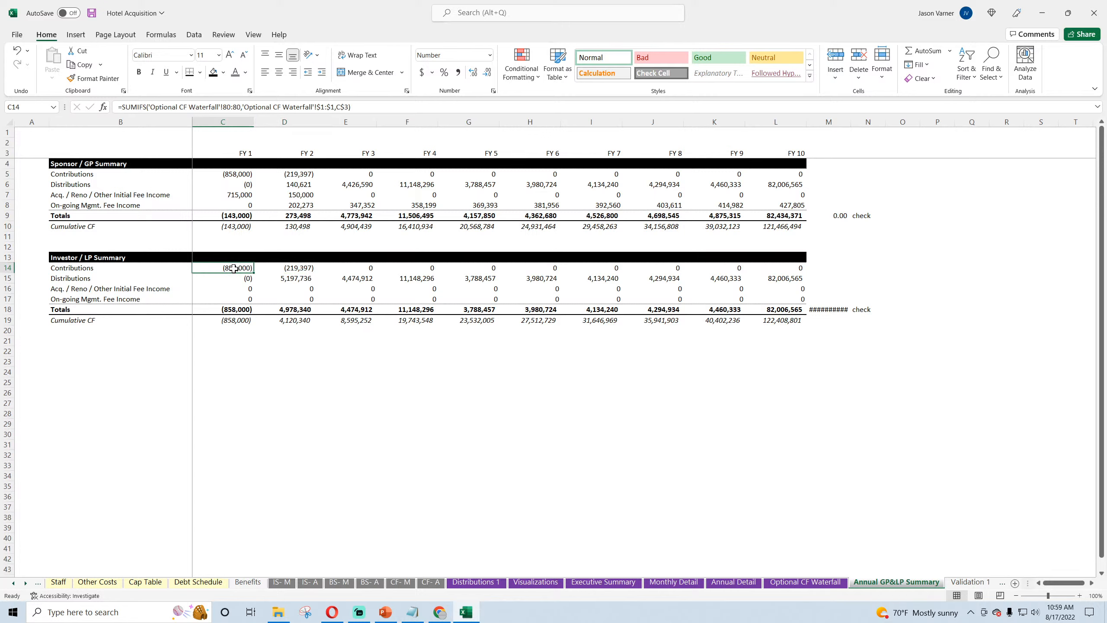
left_click(242, 175)
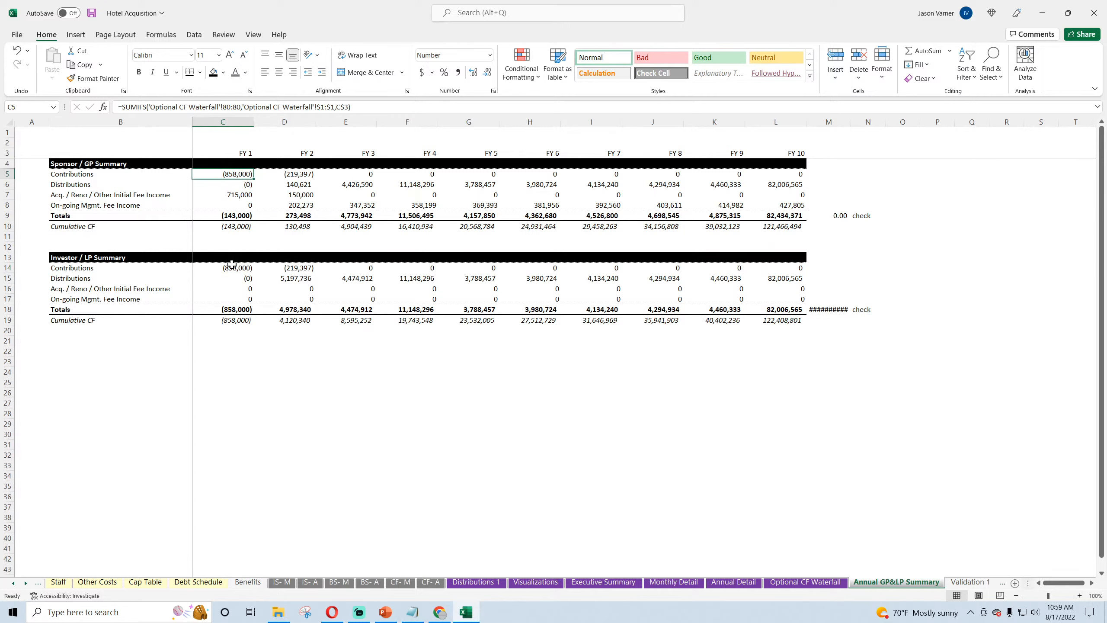
left_click(789, 581)
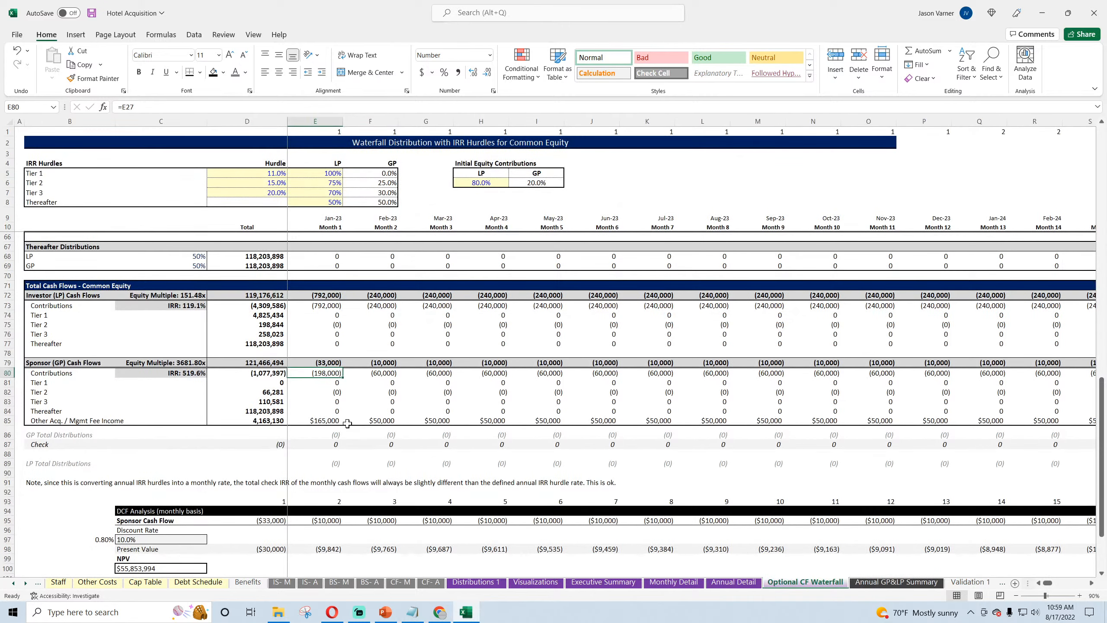
left_click(325, 306)
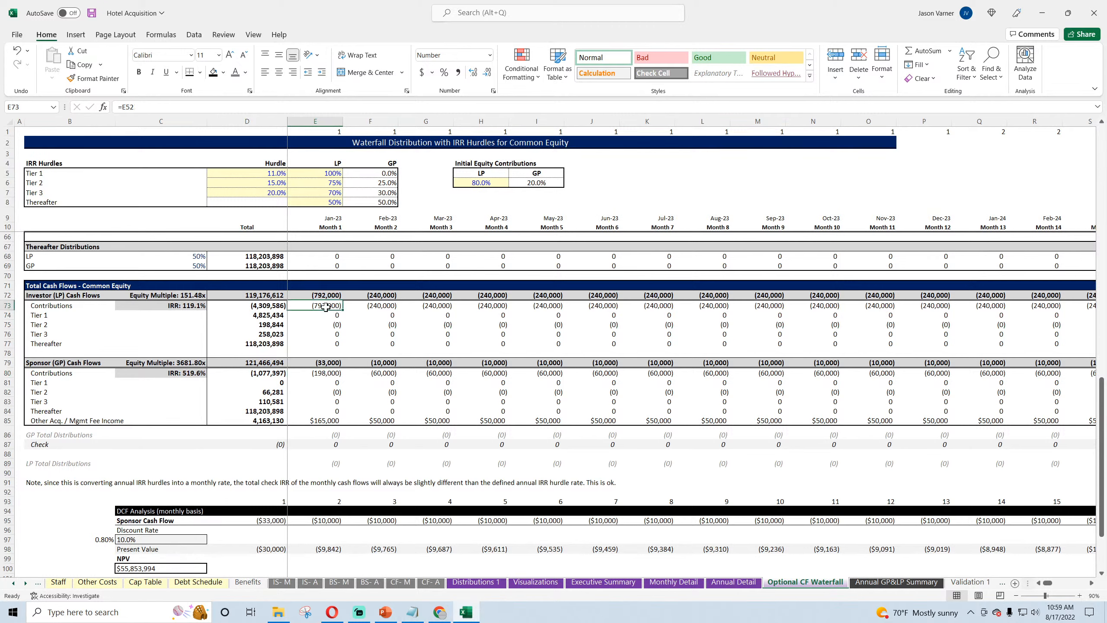
double_click(330, 463)
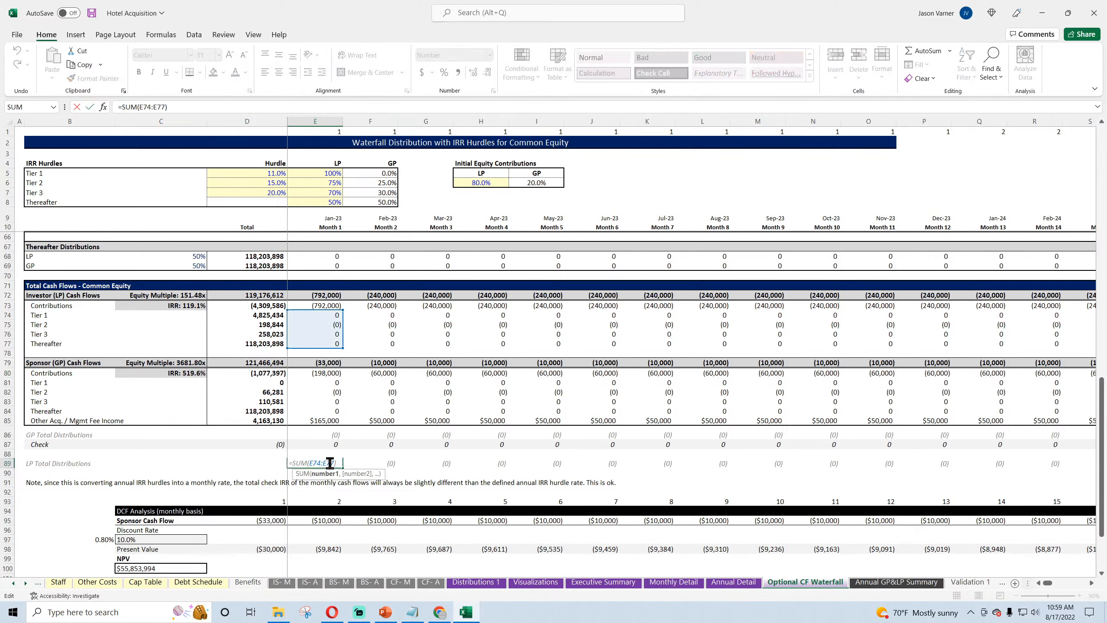
key("Return")
left_click(879, 582)
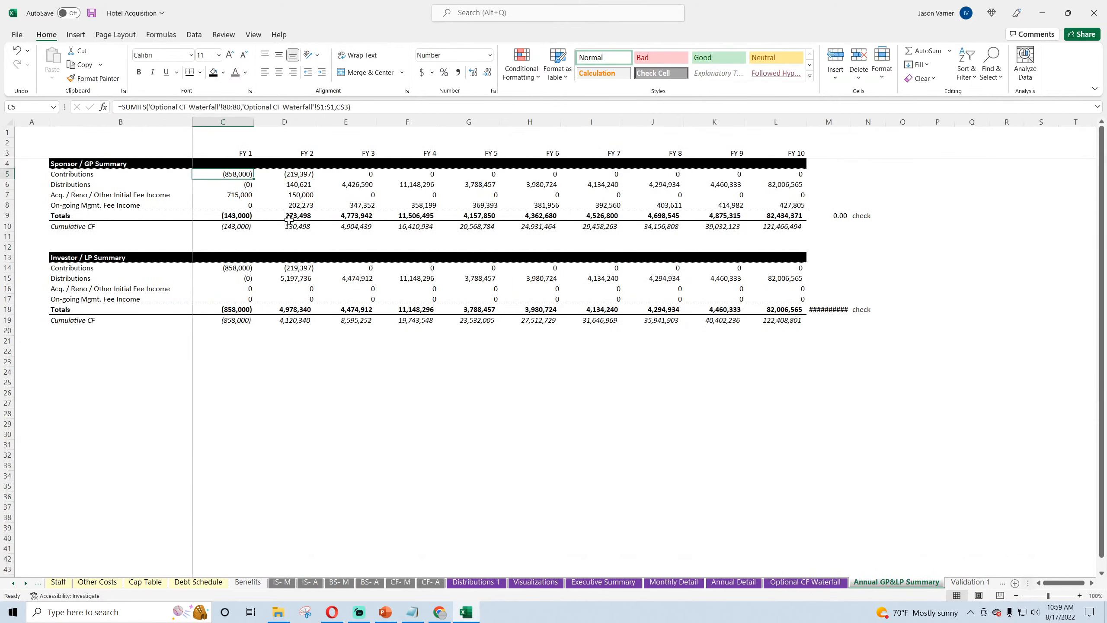
left_click(228, 269)
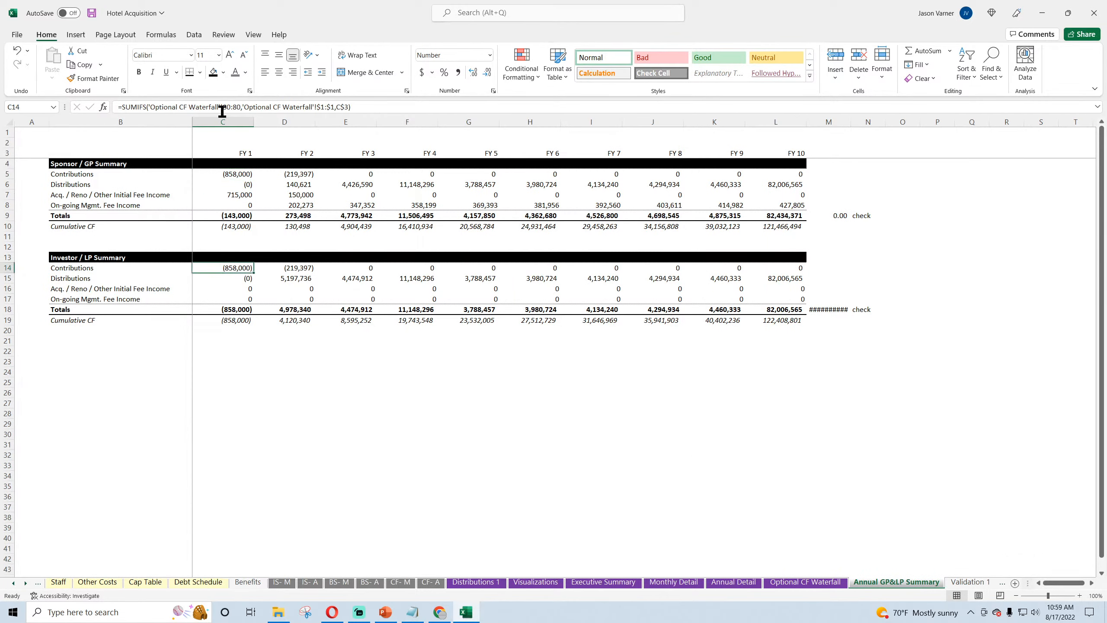
double_click(230, 106)
type("73")
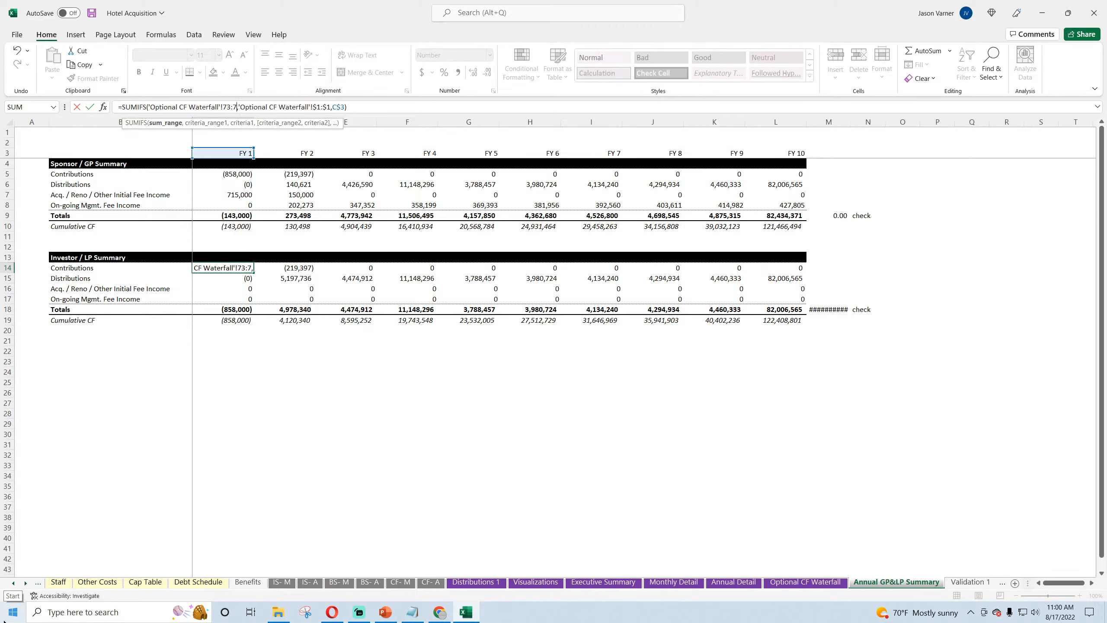
key("Return")
left_click(240, 269)
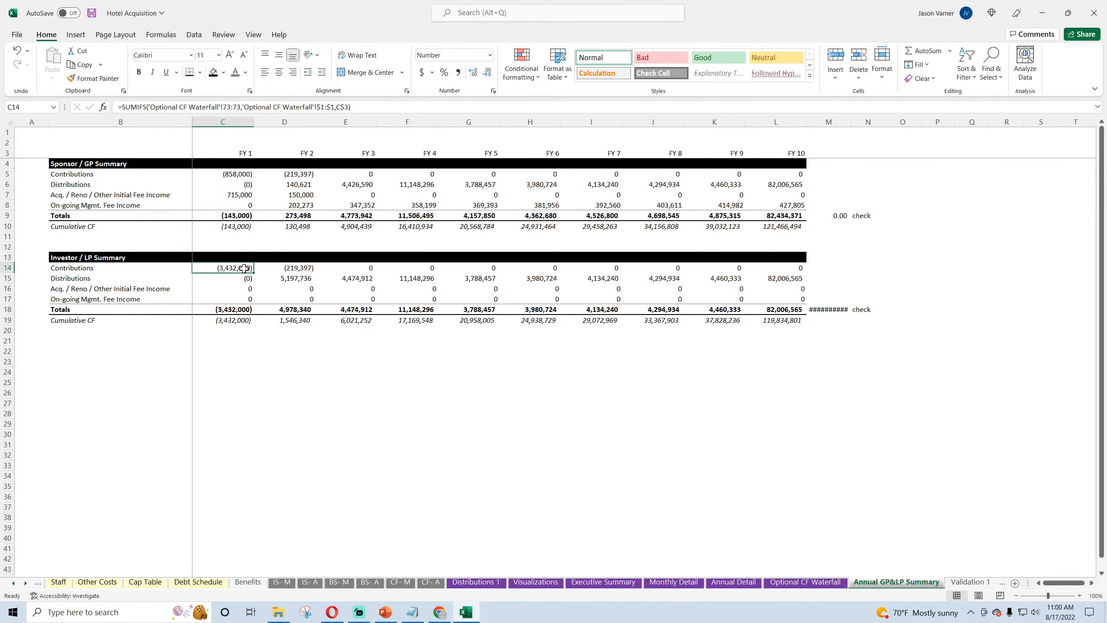
left_click_drag(253, 273, 810, 293)
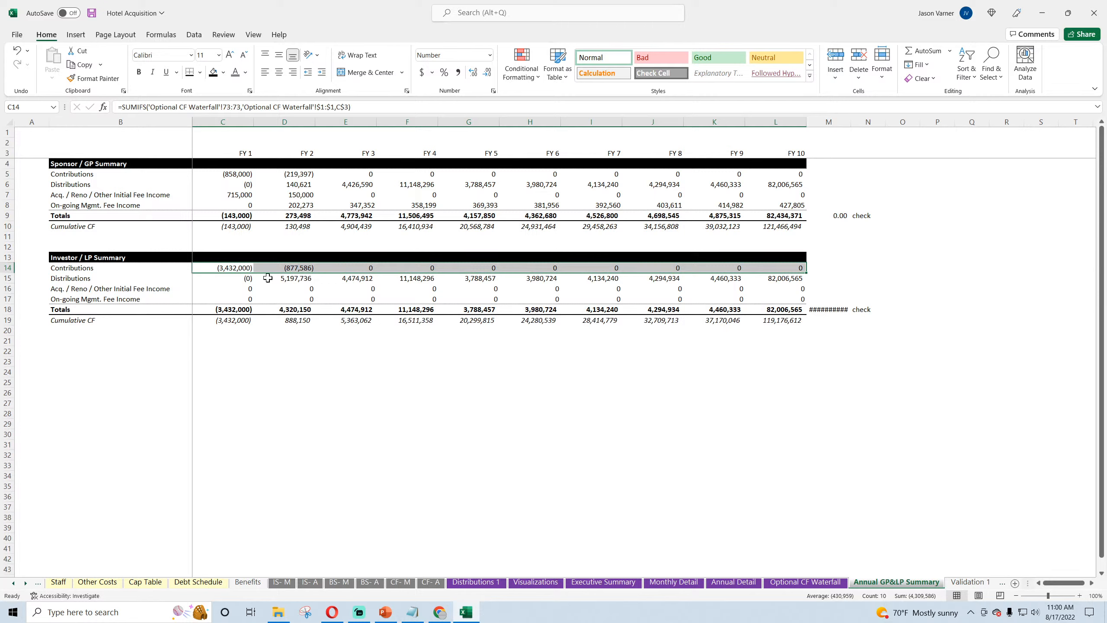
Step: Clear the two fee income rows 16 and 17 from the Investor / LP Summary and save the workbook
left_click_drag(231, 278, 301, 278)
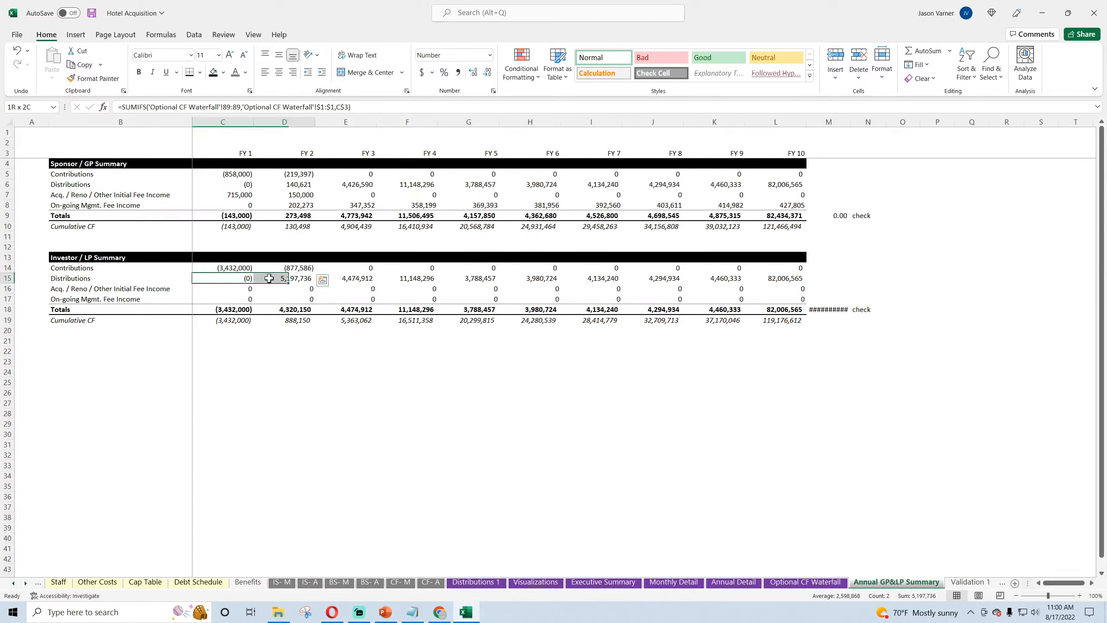
left_click_drag(7, 288, 7, 299)
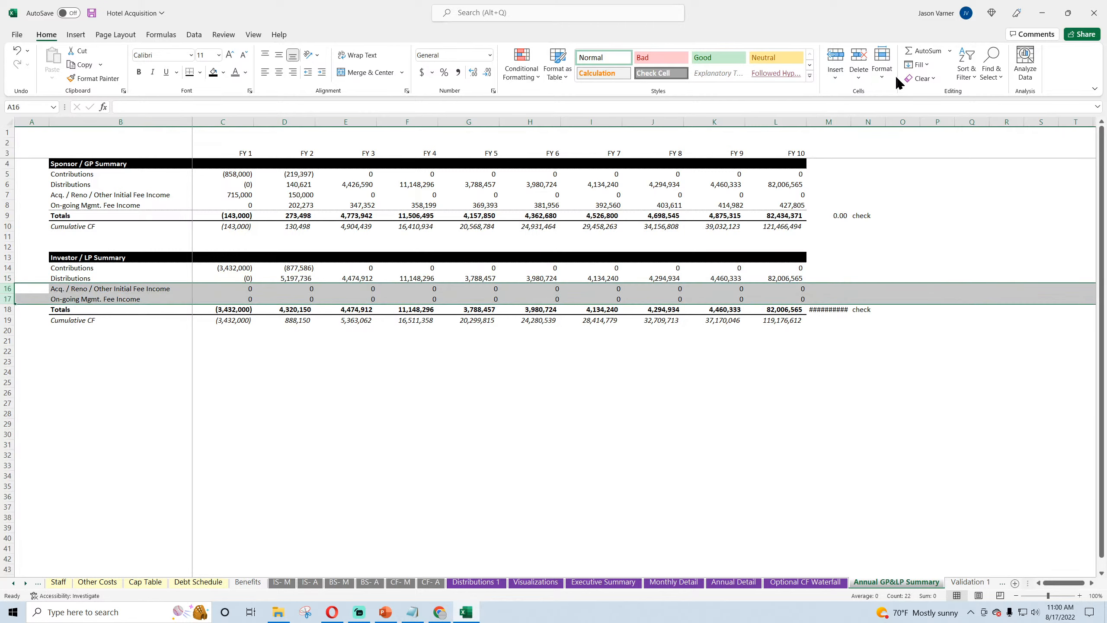
left_click(919, 78)
left_click(958, 140)
left_click(504, 421)
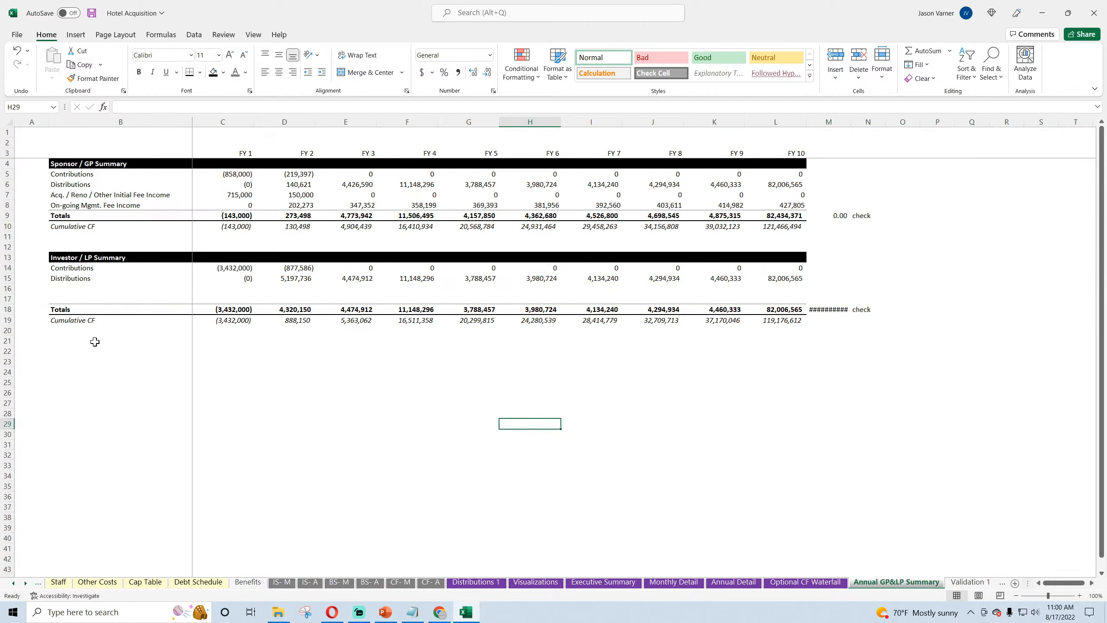
left_click(218, 267)
left_click(296, 267)
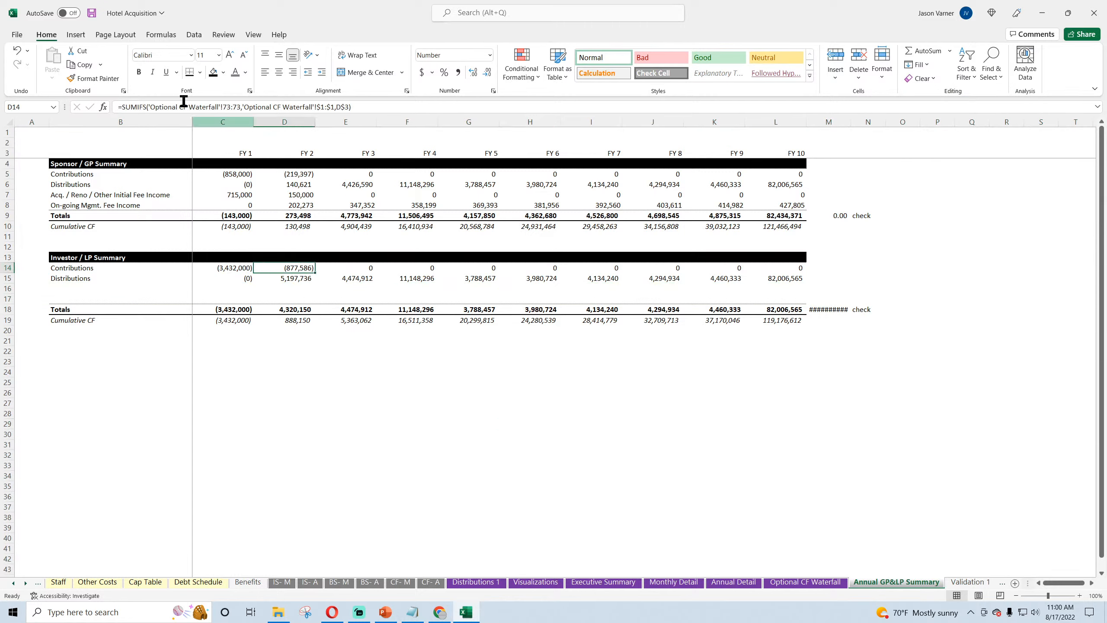
left_click(91, 14)
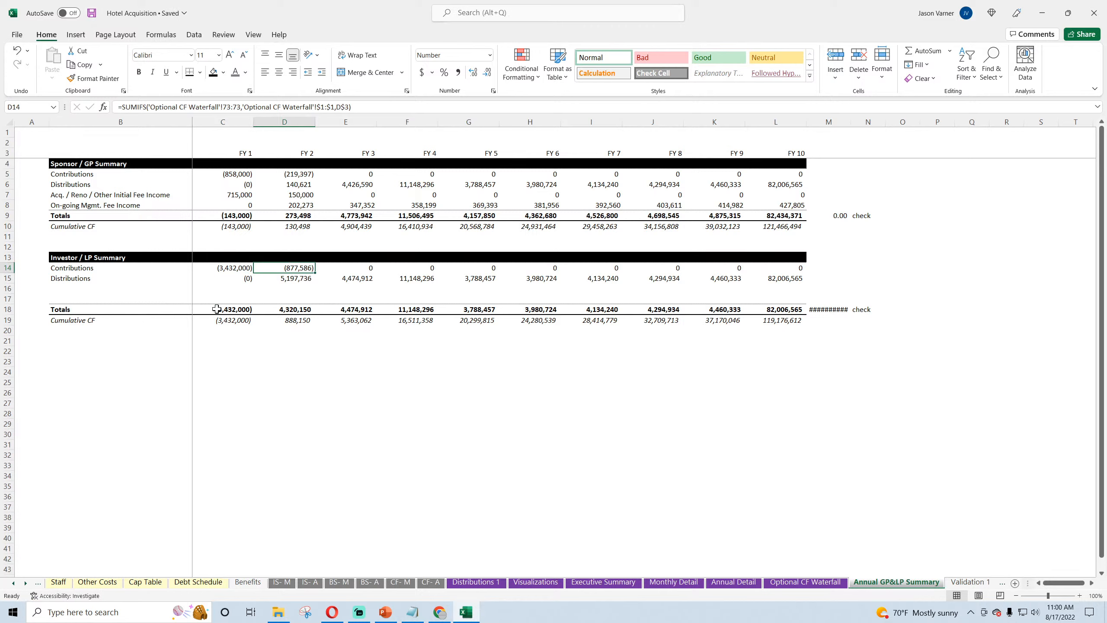
Step: Delete the two empty rows 16 and 17 from the Investor / LP Summary block
left_click(226, 320)
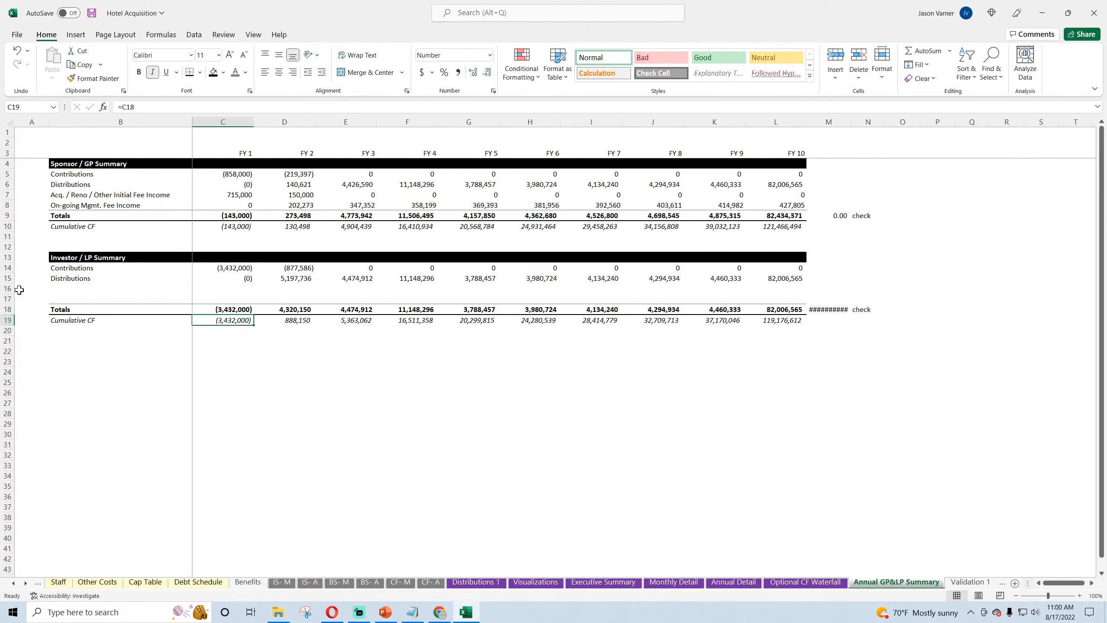
left_click_drag(19, 289, 11, 299)
right_click(9, 290)
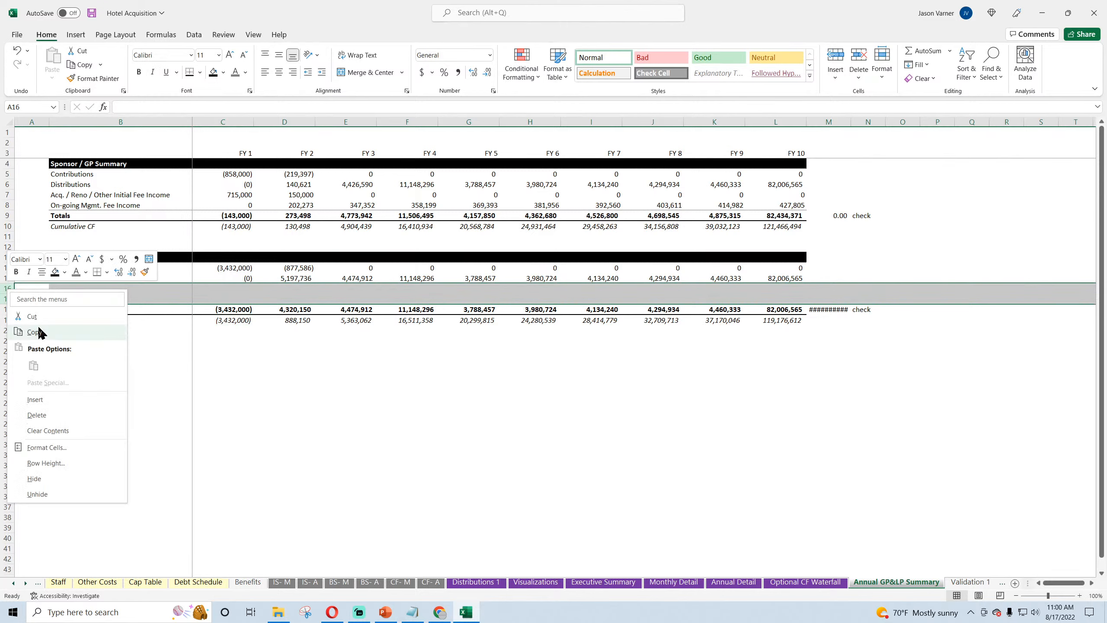
left_click(37, 414)
left_click(301, 423)
Step: Change the LP check formula in M16 to subtract Optional CF Waterfall D72 from the sum of C16:L16, and save the workbook
left_click(832, 289)
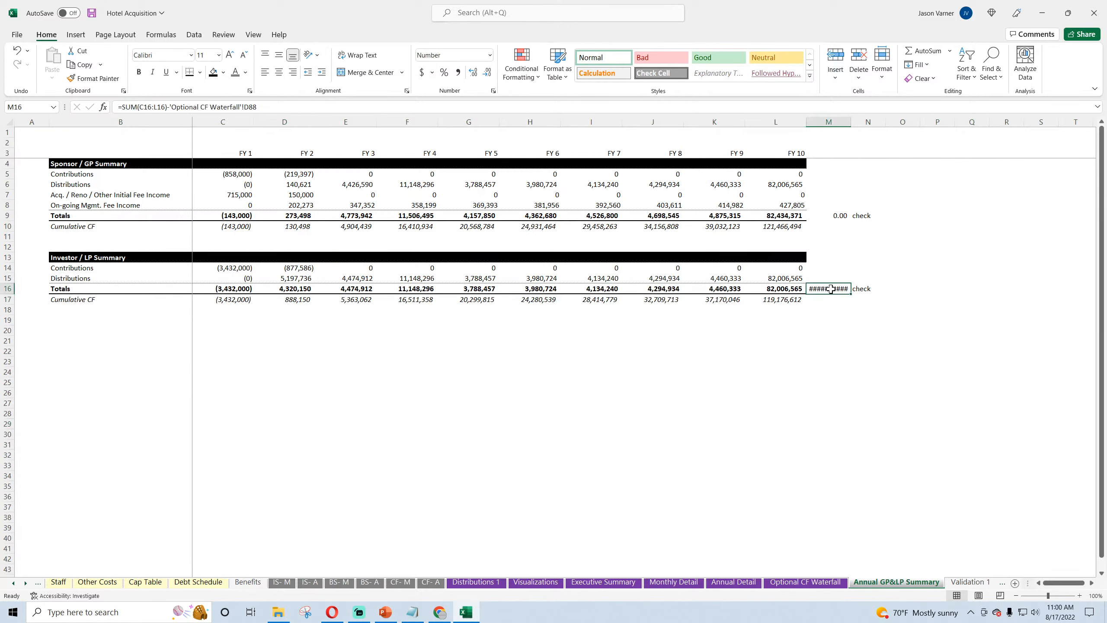
left_click_drag(174, 106, 257, 106)
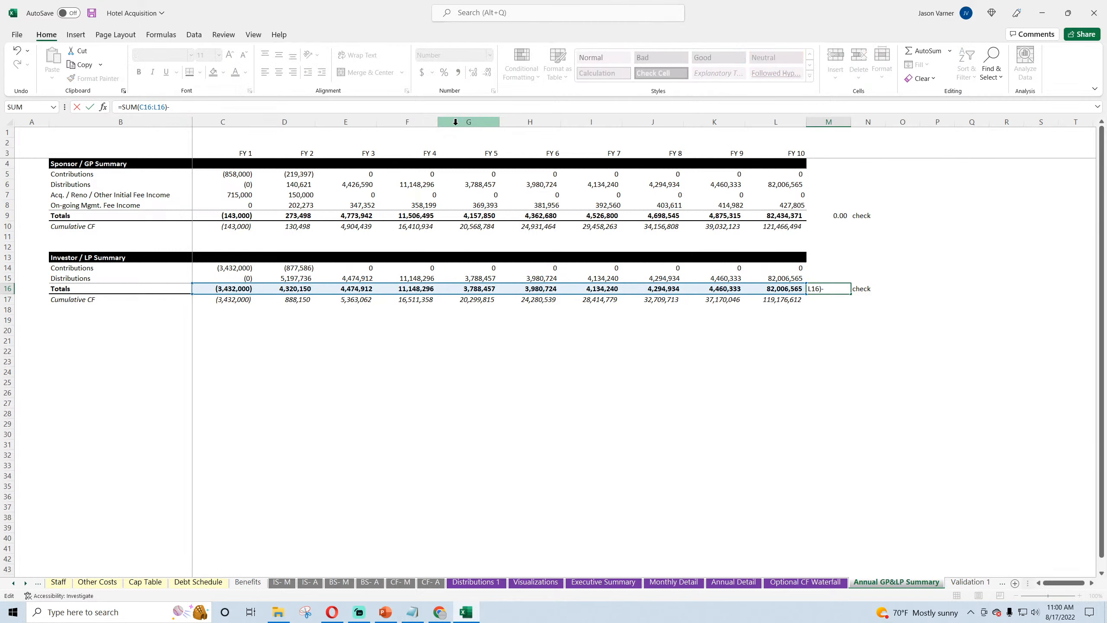
left_click(793, 583)
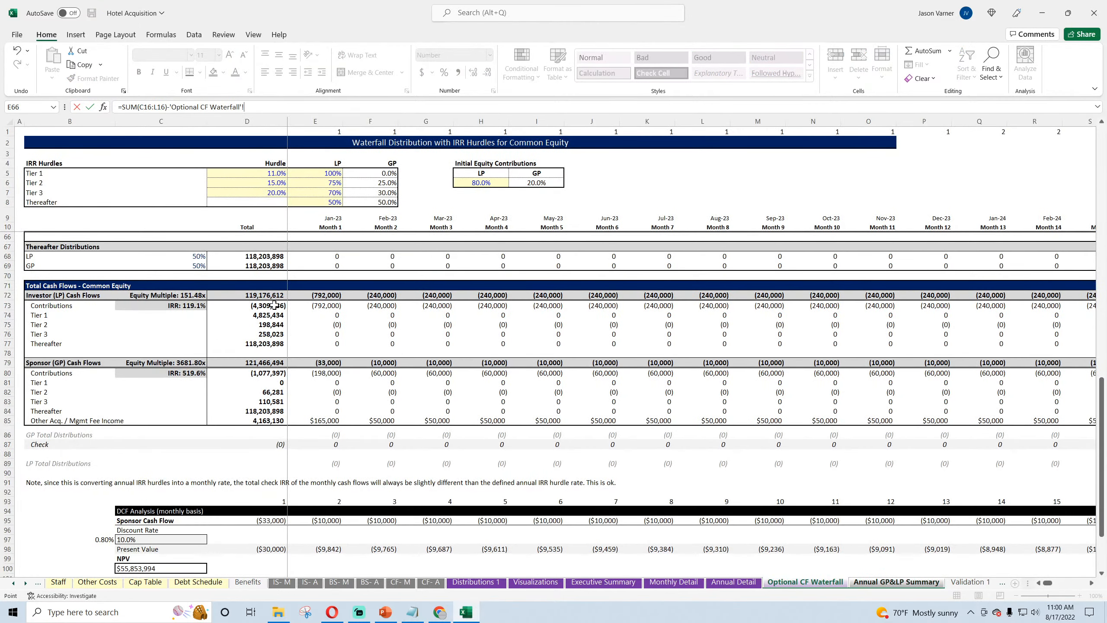
left_click(263, 296)
key("Return")
left_click(830, 284)
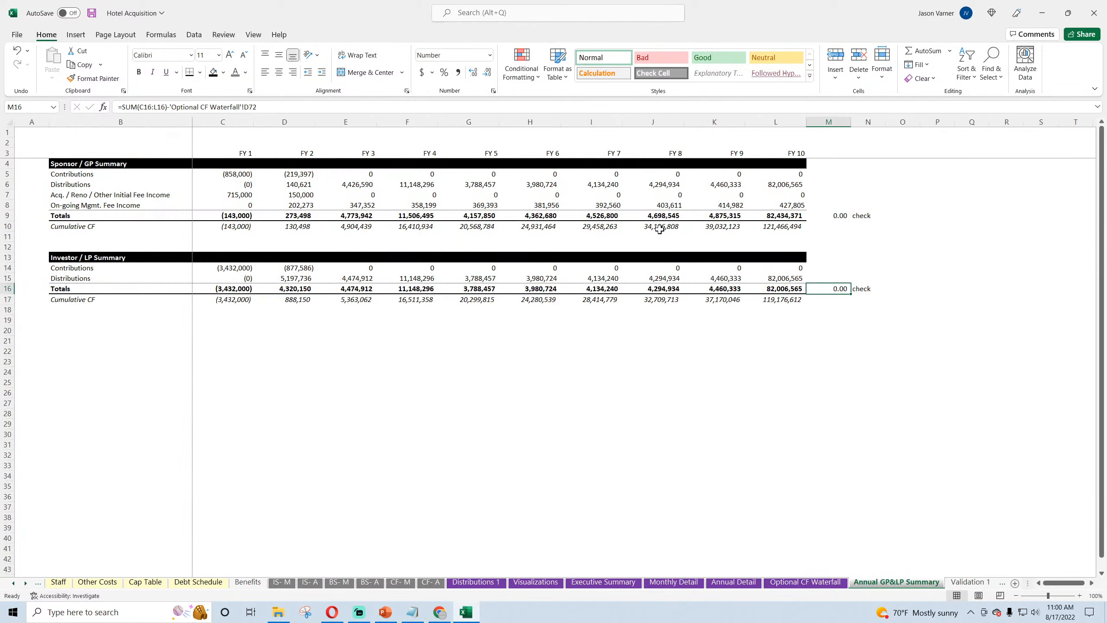
left_click(92, 13)
Step: Review the contributions, distributions and check rows on Optional CF Waterfall and the Sponsor / GP line items on the Annual GP&LP Summary
left_click(792, 583)
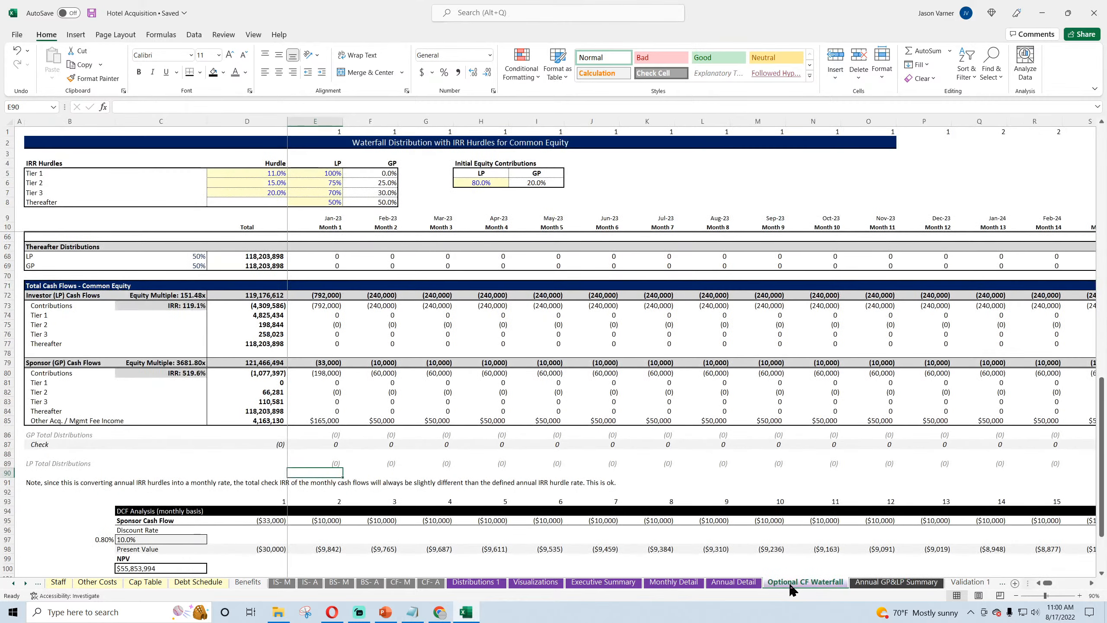
scroll(362, 450, "up", 18)
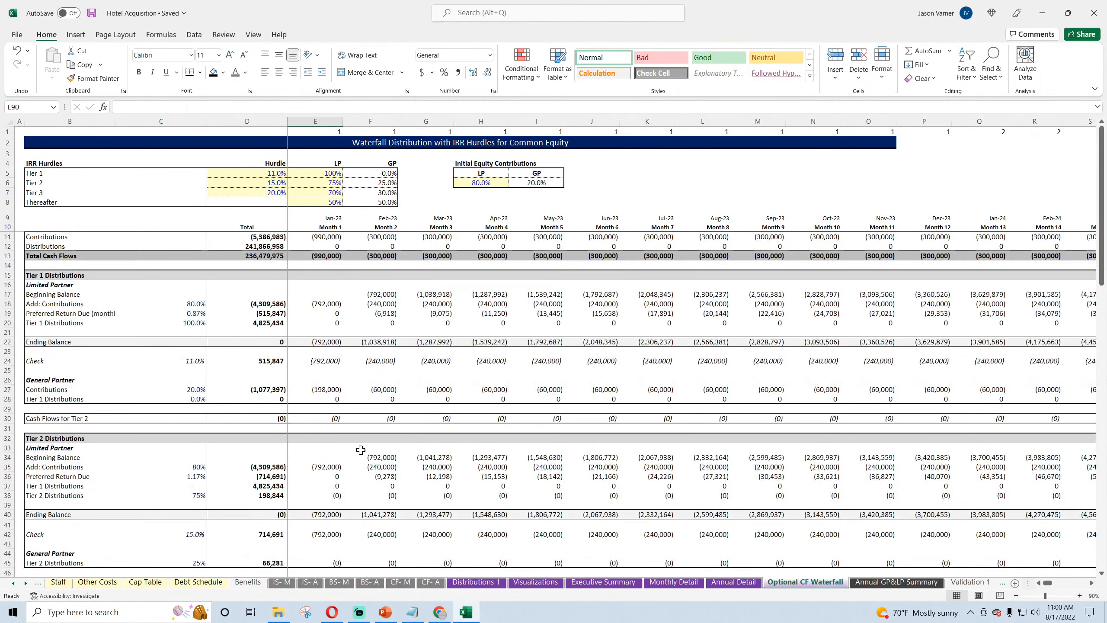
left_click(322, 236)
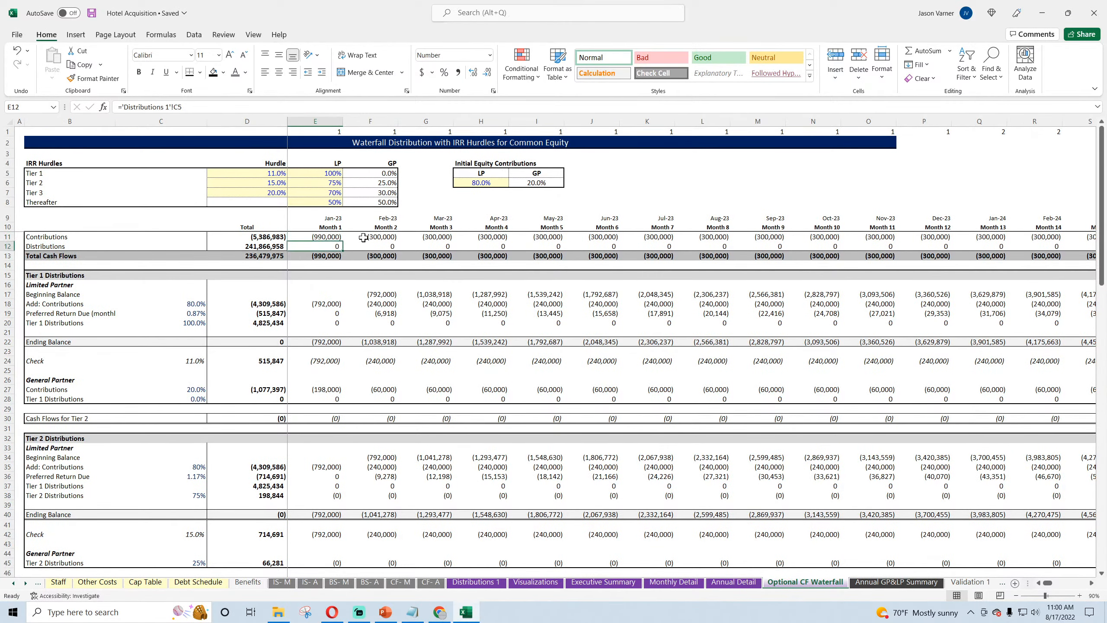
left_click(366, 238)
scroll(381, 397, "down", 16)
scroll(381, 397, "down", 6)
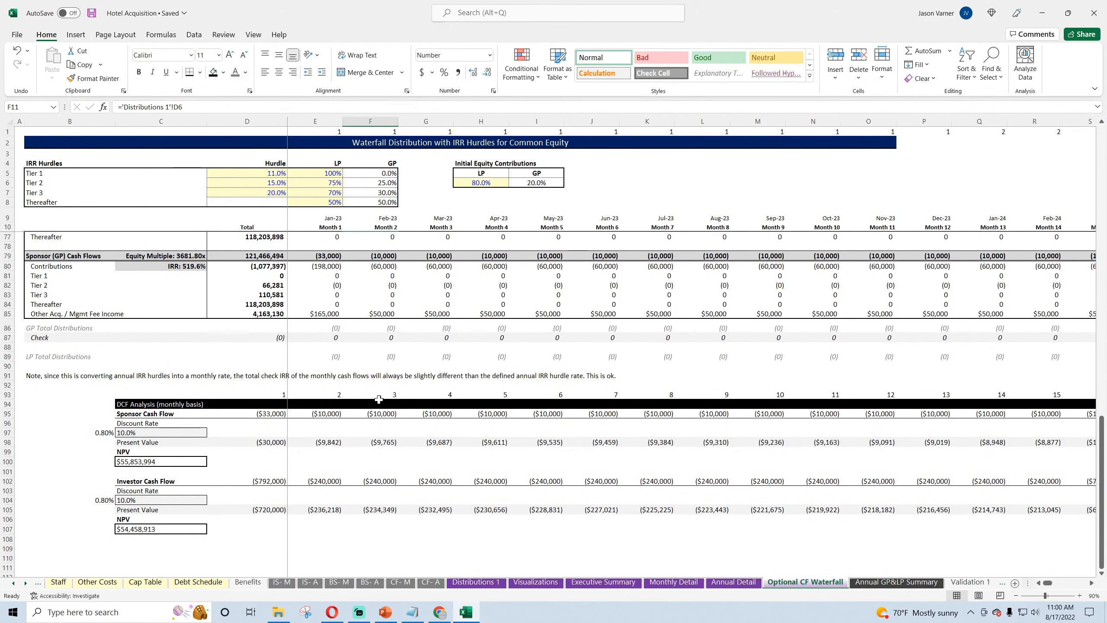
left_click(279, 336)
left_click(392, 337)
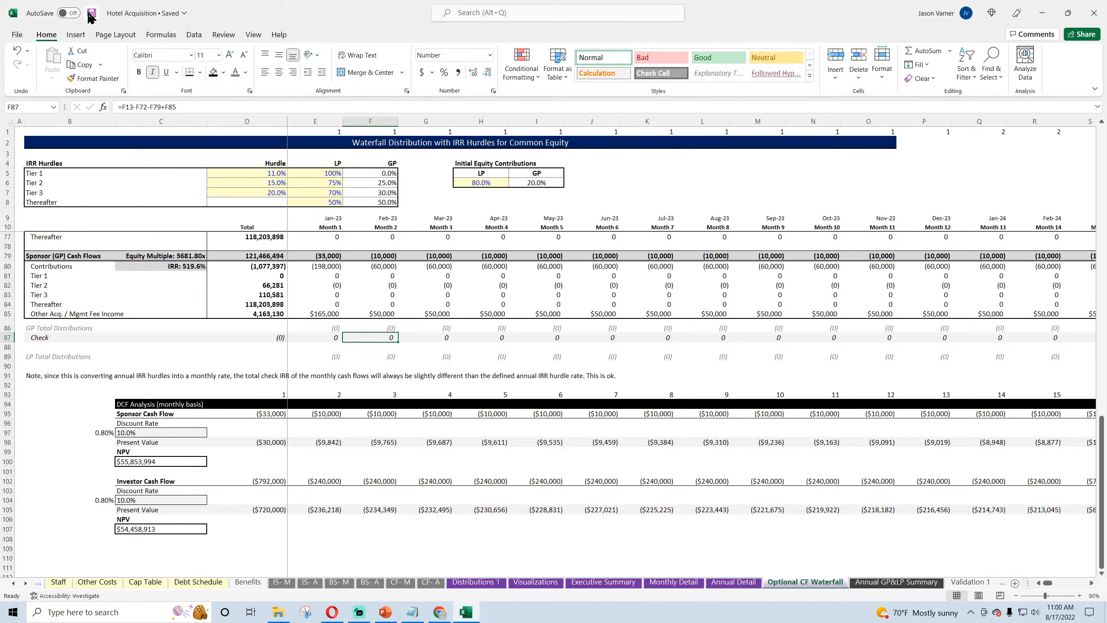
left_click(859, 584)
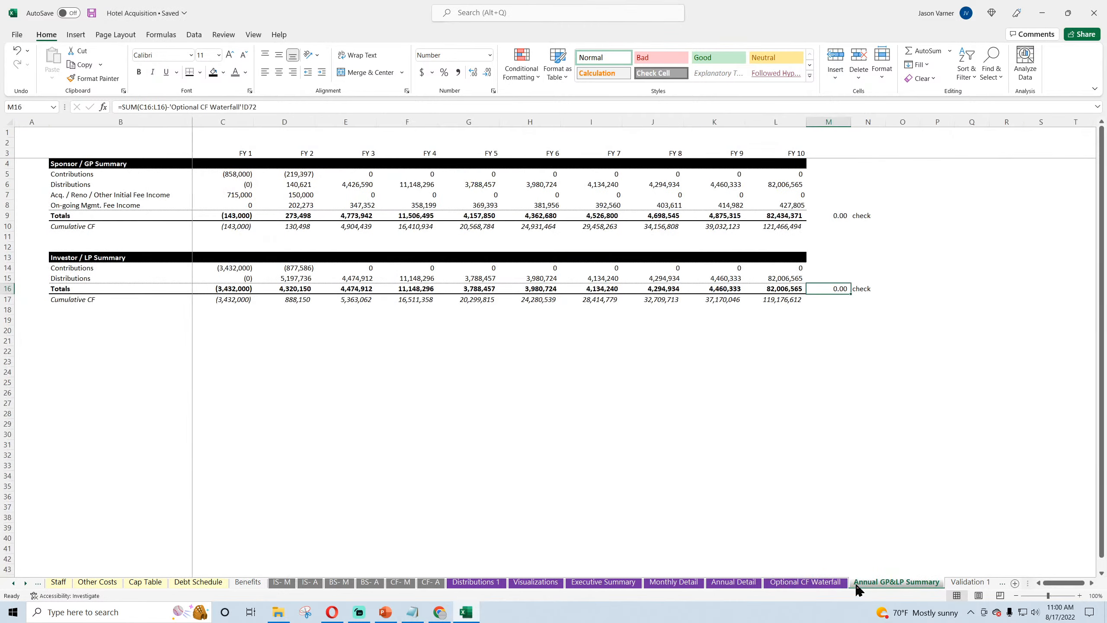
left_click(453, 434)
left_click(85, 174)
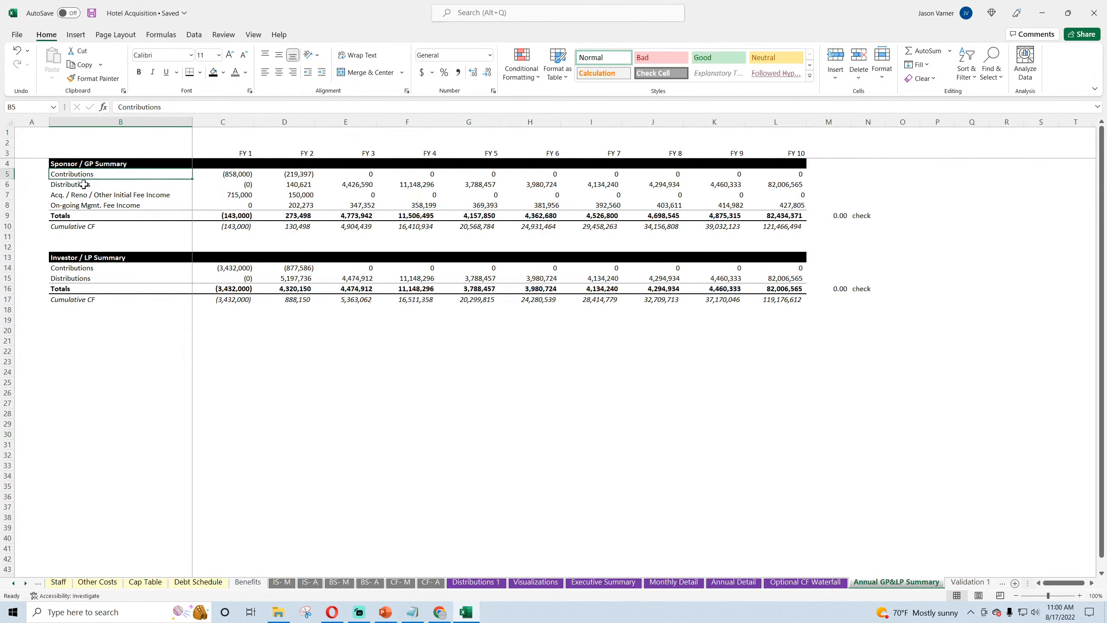
left_click(84, 184)
left_click(83, 195)
left_click(81, 205)
Step: Shade the GP and LP Totals rows, B9:L9 and B16:L16, with a light grey fill
left_click_drag(81, 216, 784, 216)
left_click(224, 72)
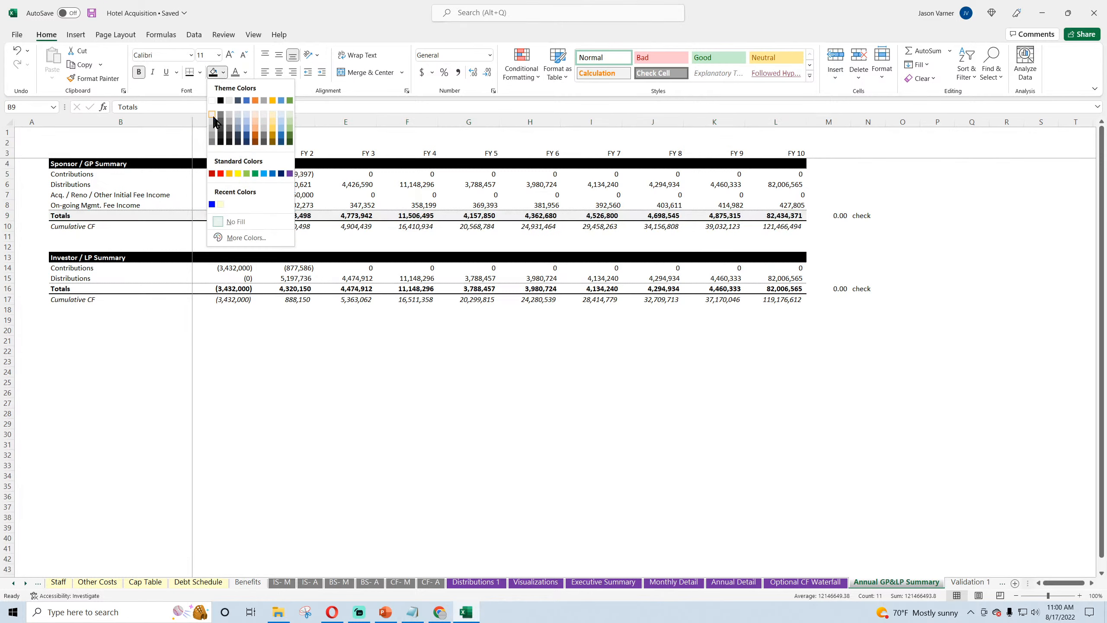
left_click(216, 124)
left_click_drag(59, 292, 804, 290)
left_click(214, 72)
left_click(279, 372)
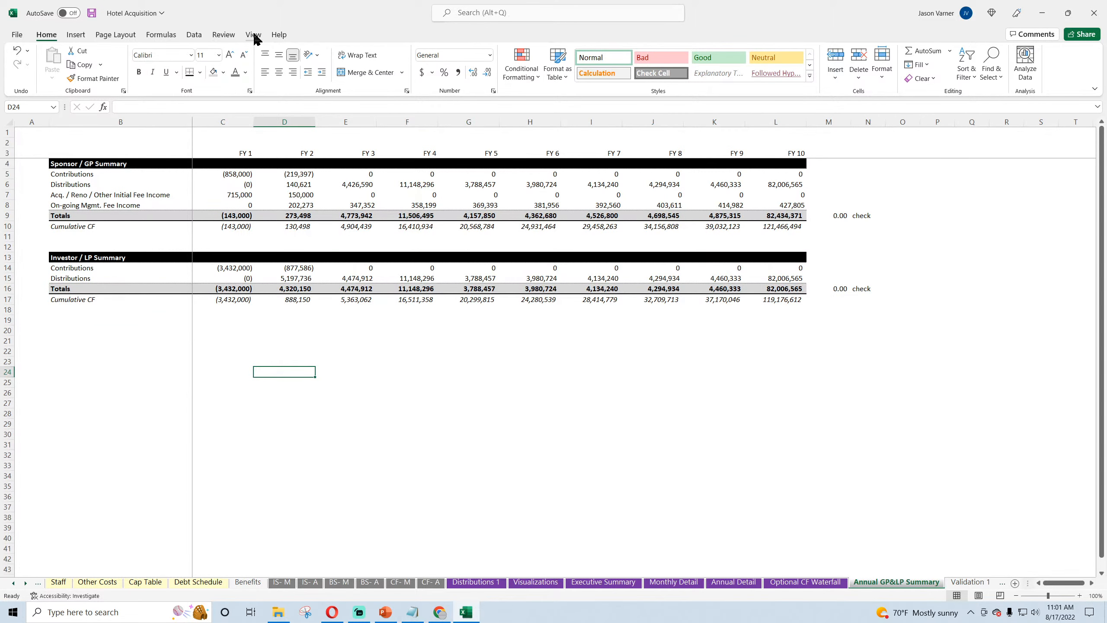
Step: Insert an empty column chart below the LP summary, size it to span about C20 to L41, and save the workbook
left_click(86, 34)
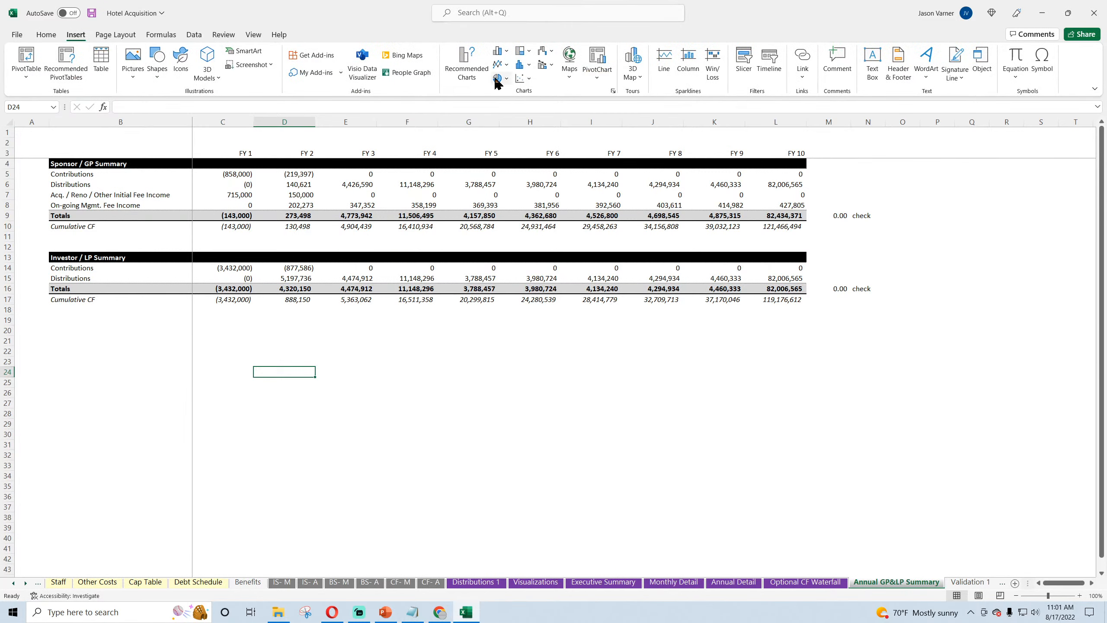
left_click(500, 50)
left_click(505, 90)
left_click_drag(544, 308, 250, 354)
left_click_drag(463, 413, 800, 407)
left_click_drag(502, 490, 495, 551)
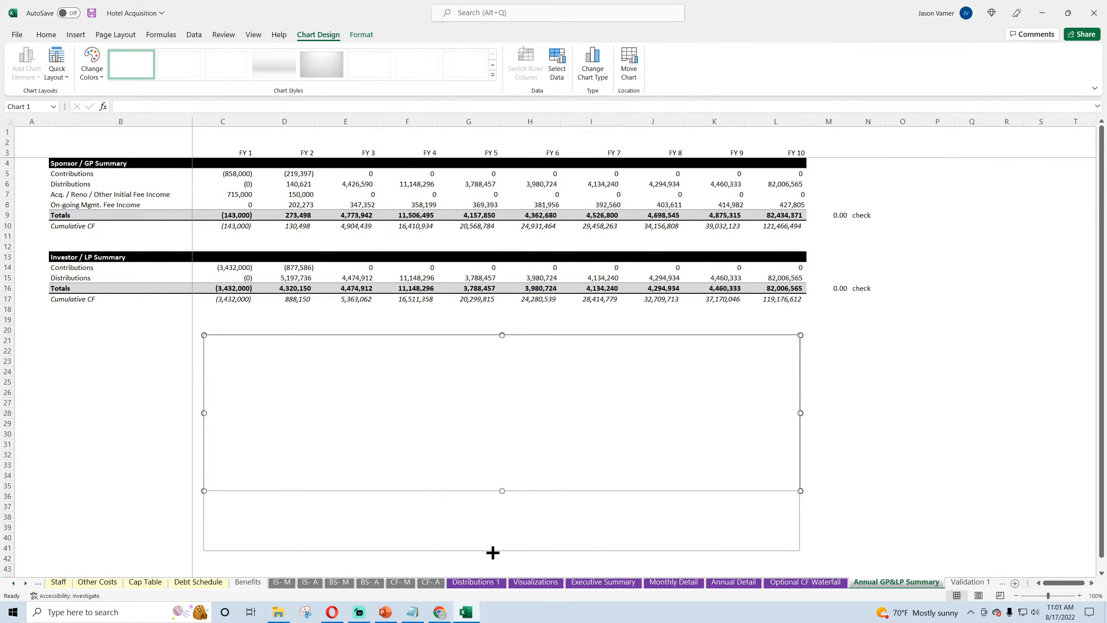
left_click(349, 376)
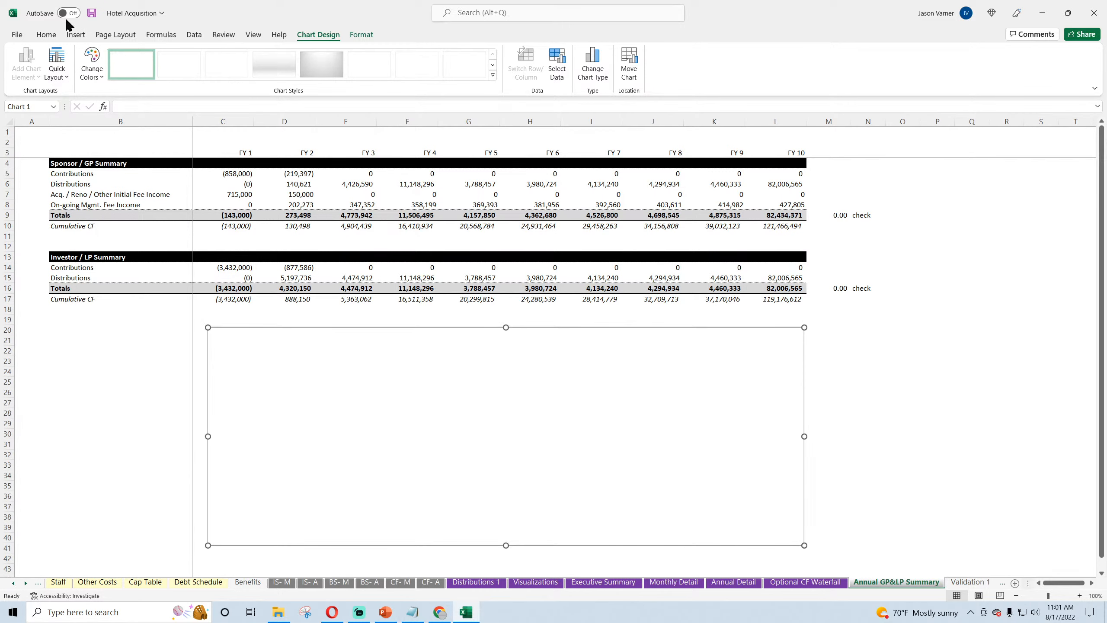
left_click(46, 35)
left_click(92, 13)
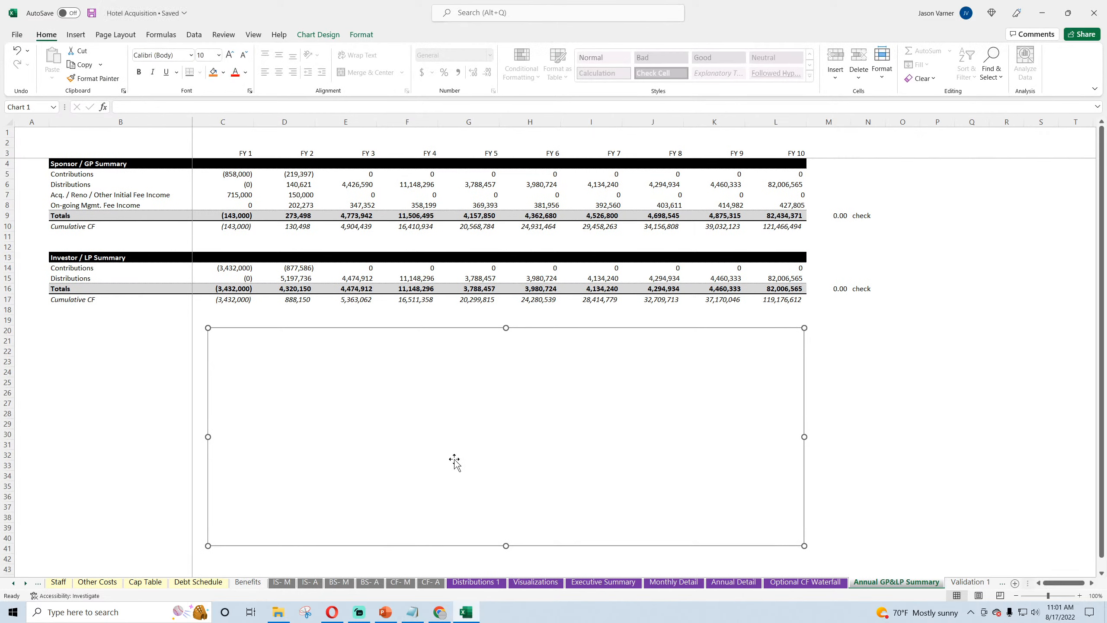
Step: On the Revenue Assumptions sheet, examine the monthly room rate variation percentages for the room types
left_click(12, 582)
left_click(12, 582)
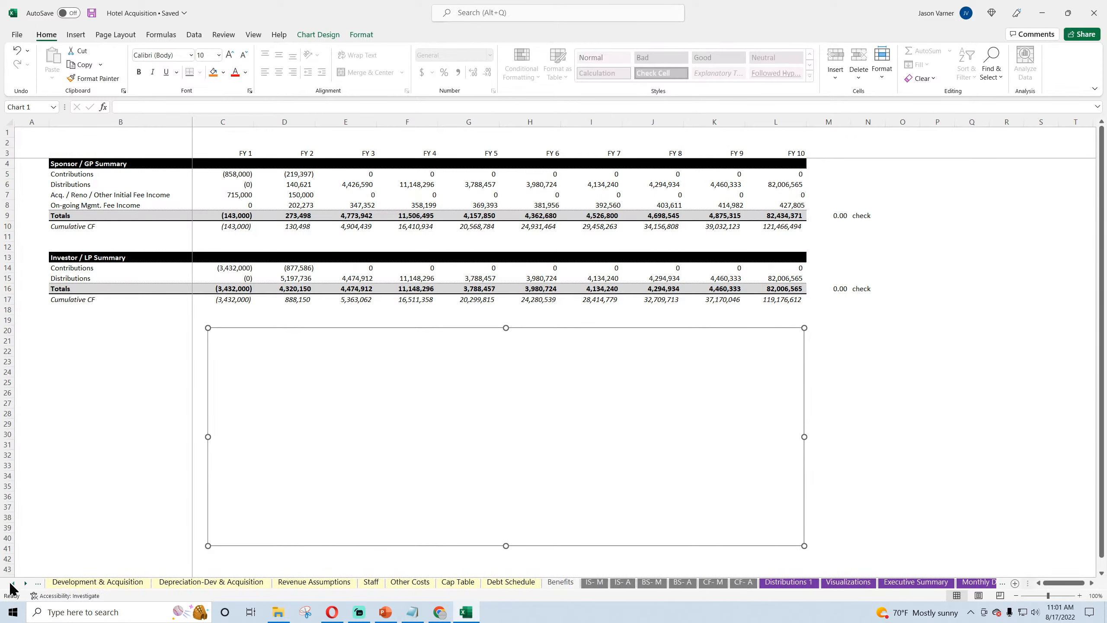
left_click(306, 582)
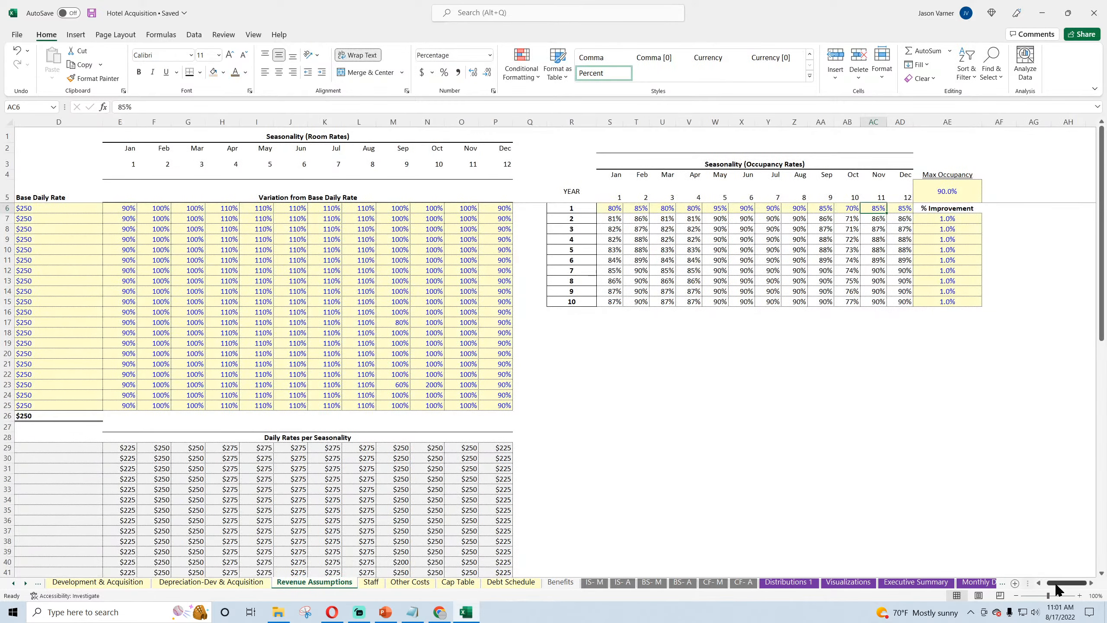
left_click_drag(1057, 583, 1040, 583)
left_click(417, 211)
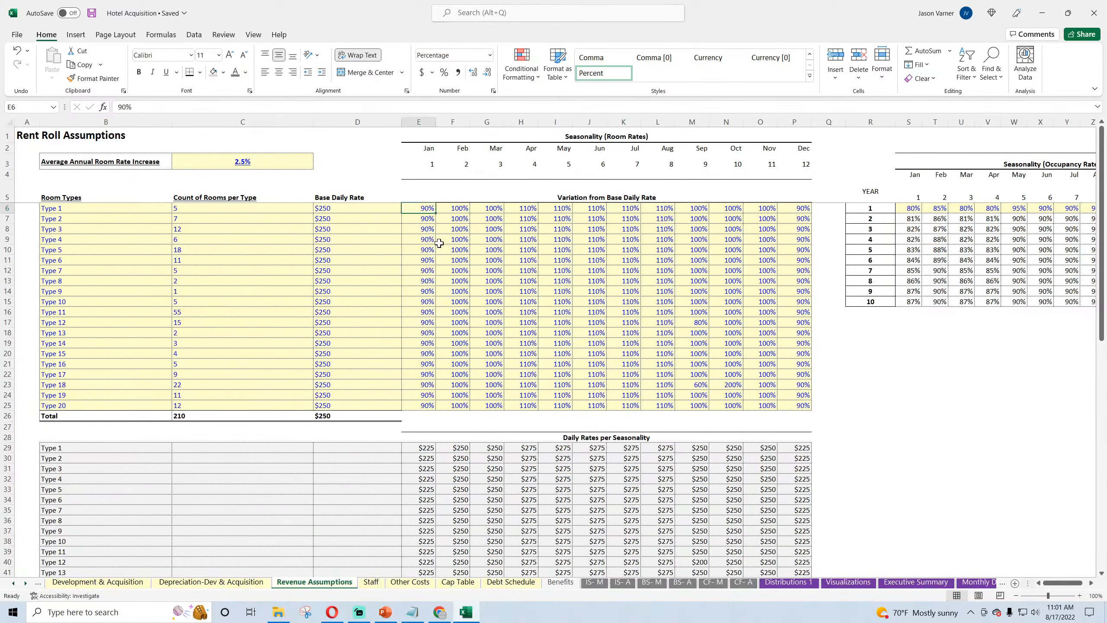
left_click(448, 249)
left_click(486, 271)
left_click(563, 301)
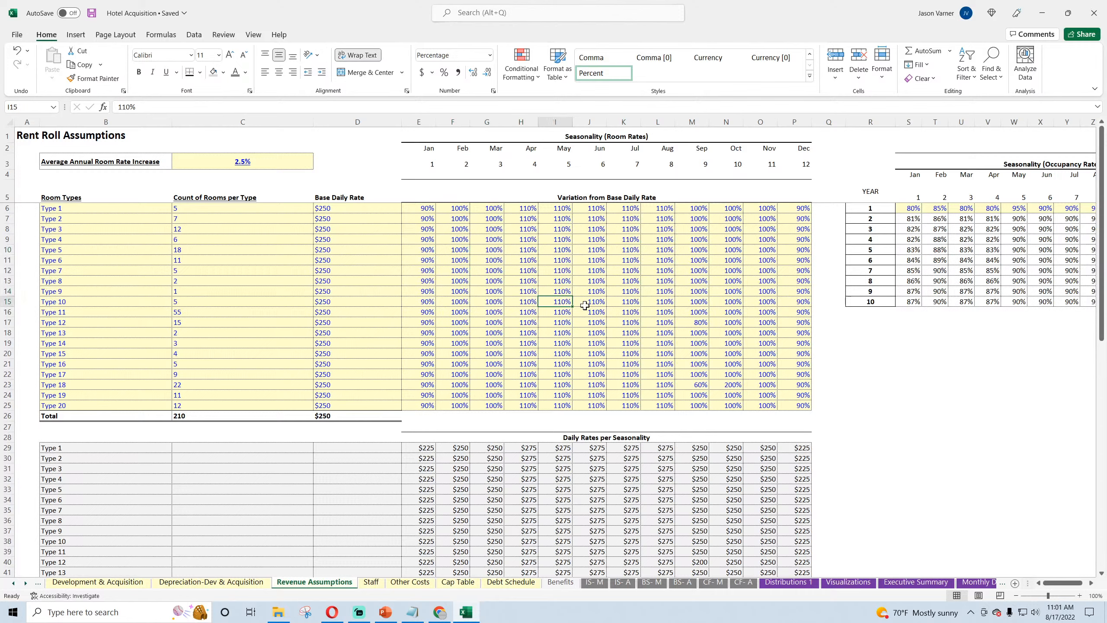
left_click(586, 304)
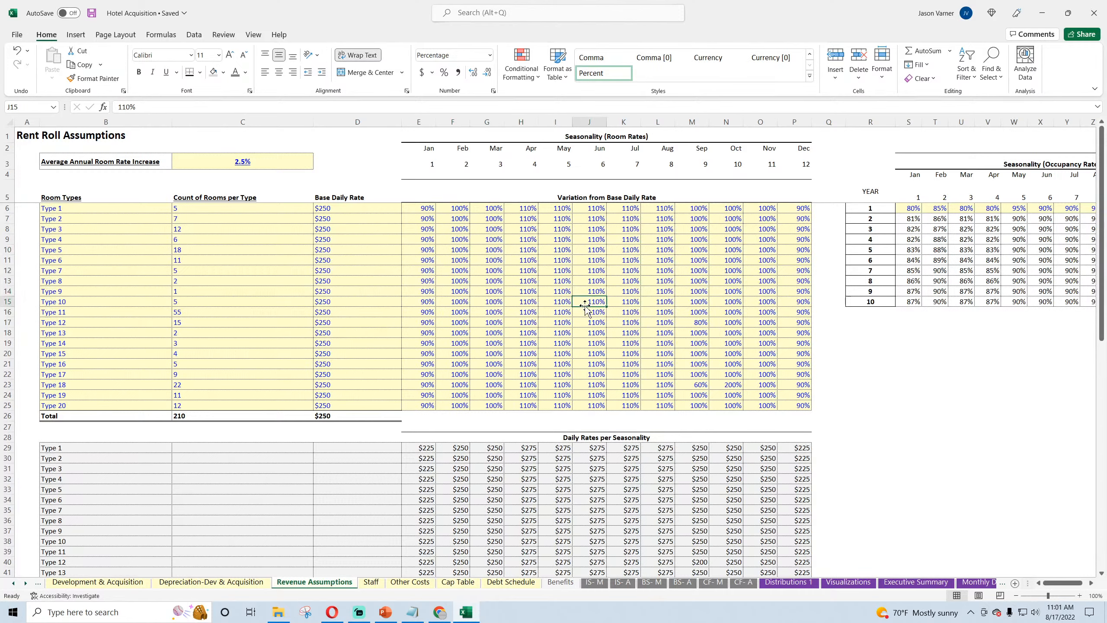
left_click(427, 210)
left_click(425, 231)
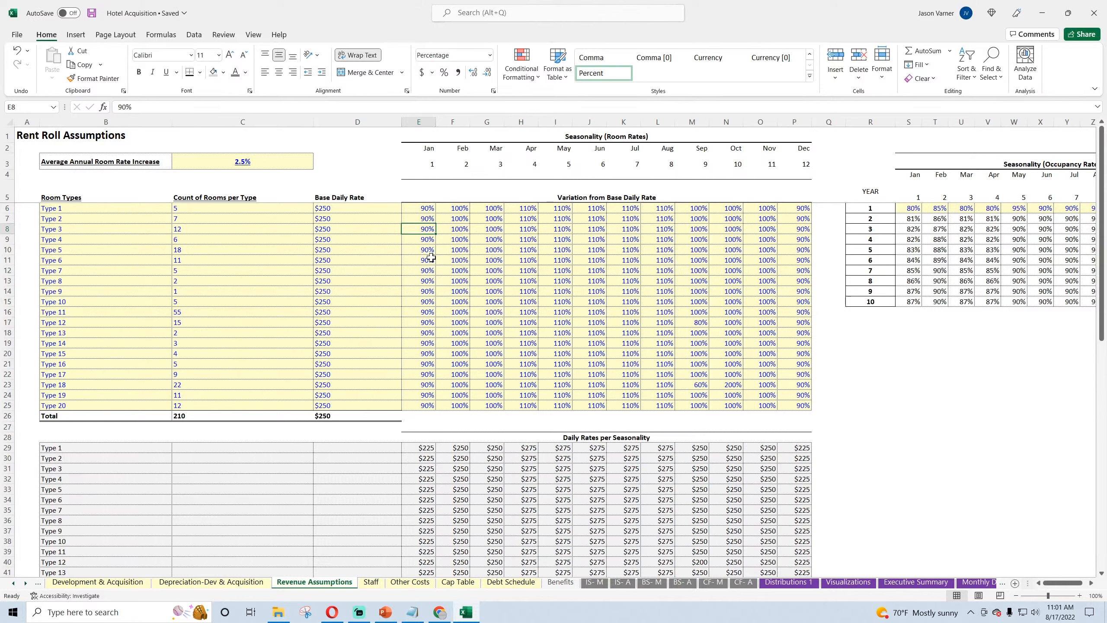
Step: Examine the room counts and base daily rates per room type in the Rent Roll Assumptions
left_click(193, 212)
left_click(195, 247)
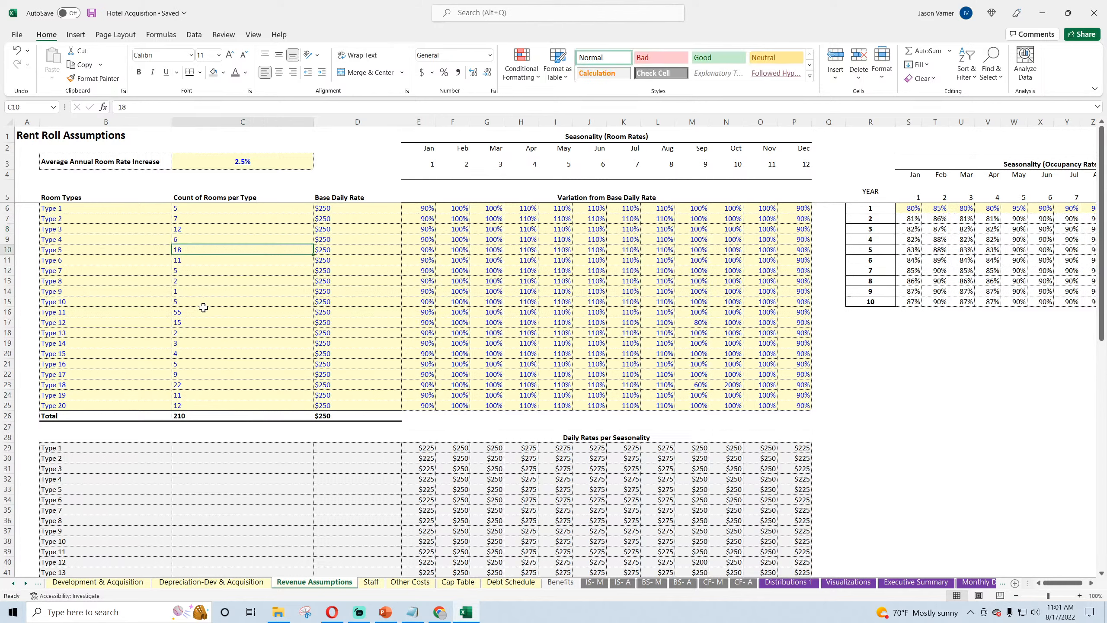
left_click(204, 309)
left_click(325, 210)
left_click(334, 239)
left_click(340, 208)
left_click(338, 263)
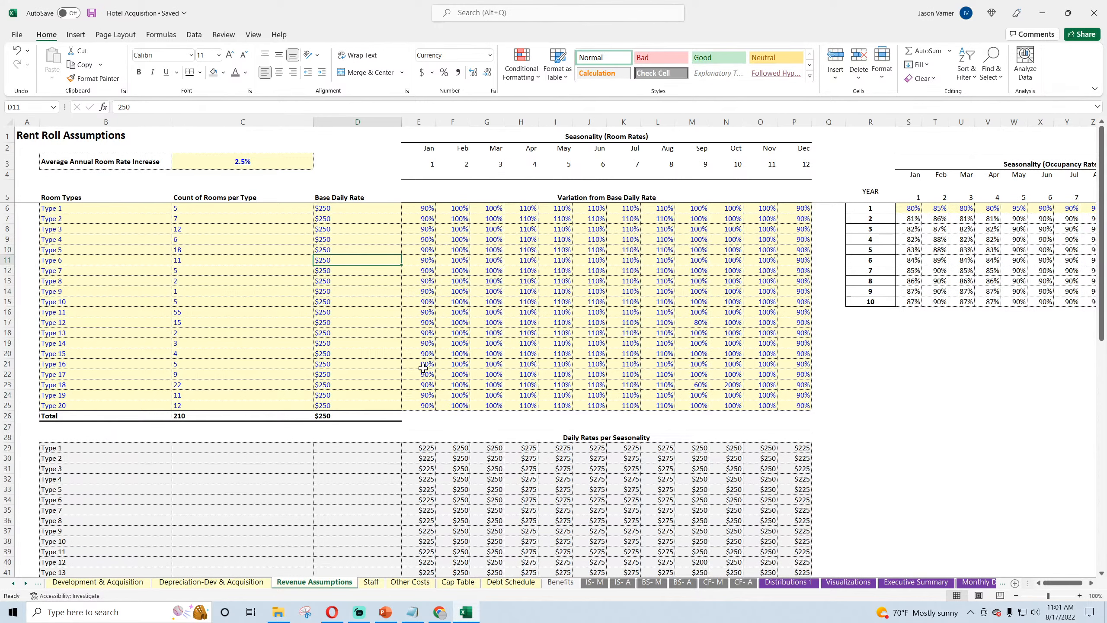
Step: Save the workbook and open the Annual GP&LP Summary sheet
scroll(423, 368, "down", 8)
scroll(422, 366, "up", 8)
left_click(907, 586)
left_click(976, 586)
left_click(979, 586)
left_click(980, 587)
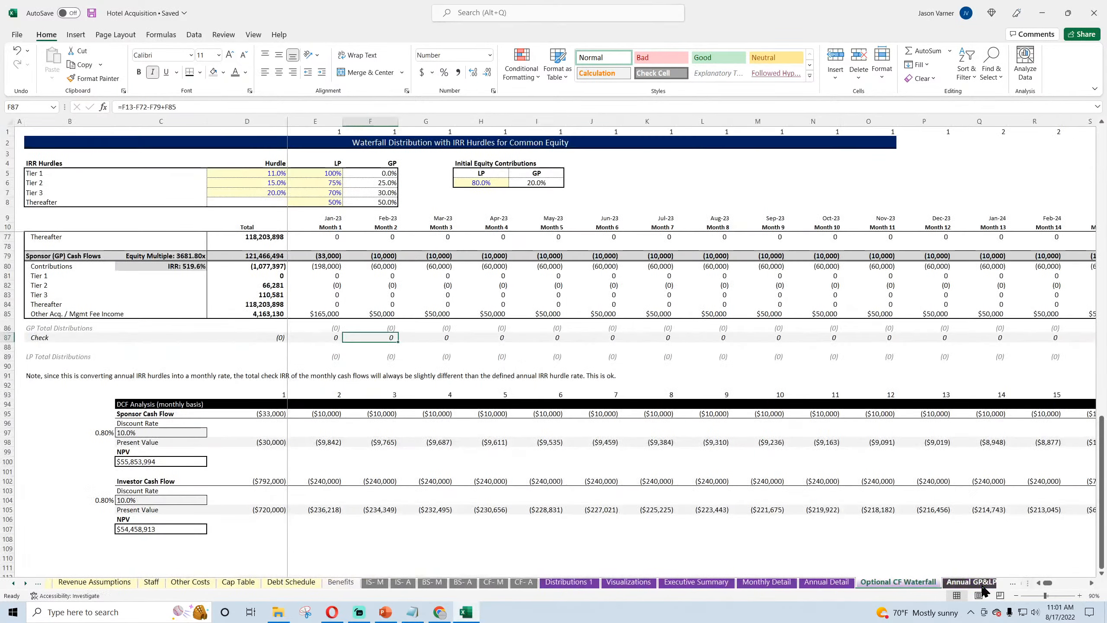
left_click(91, 13)
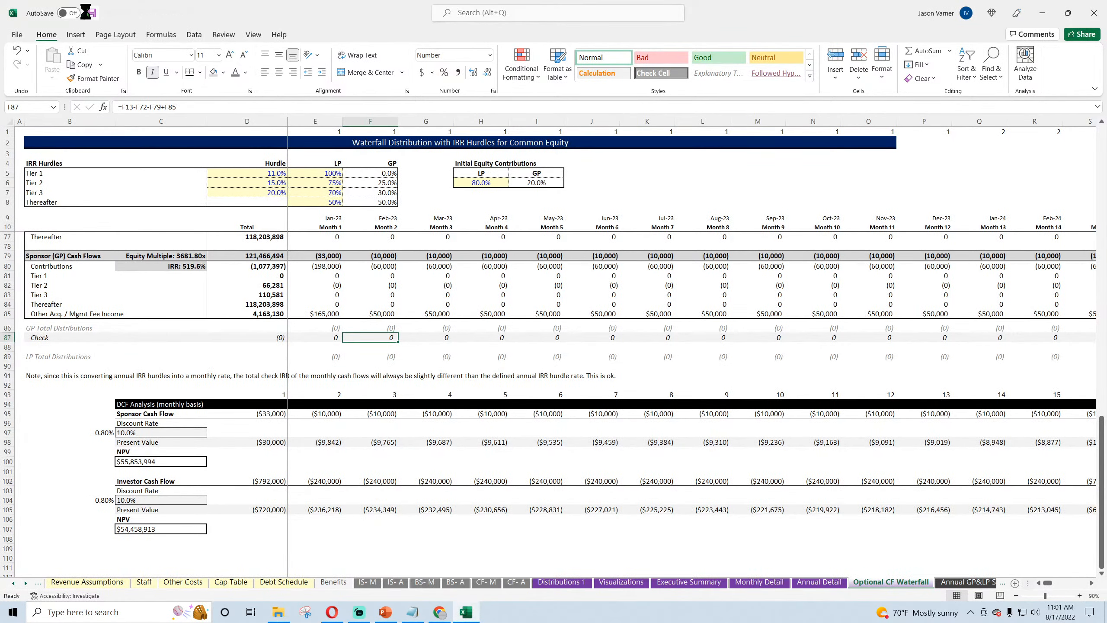
left_click(962, 583)
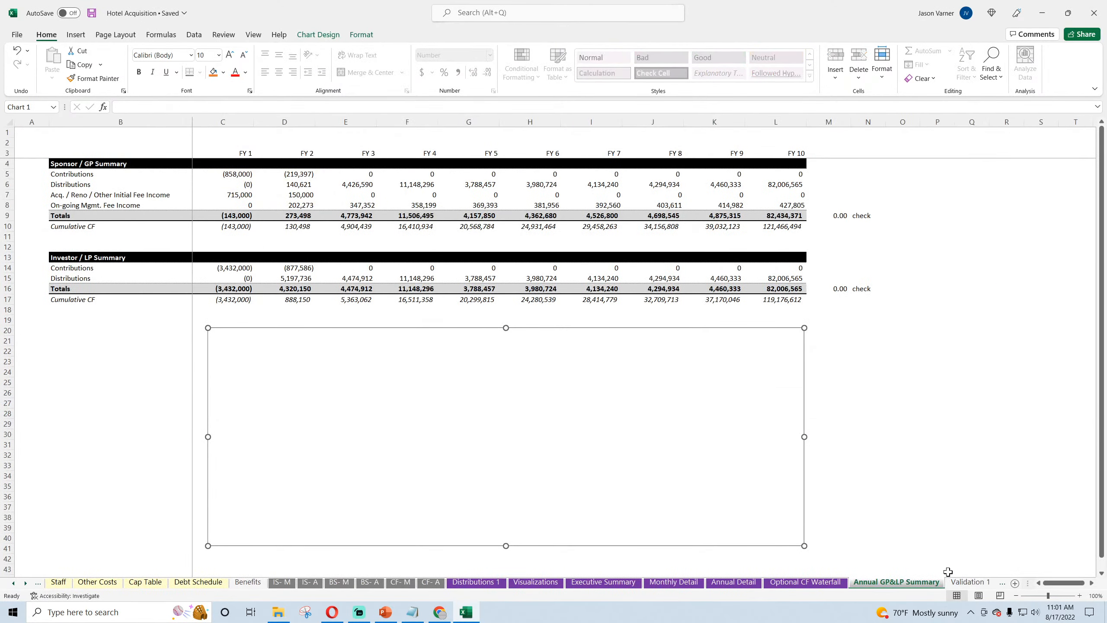
right_click(543, 406)
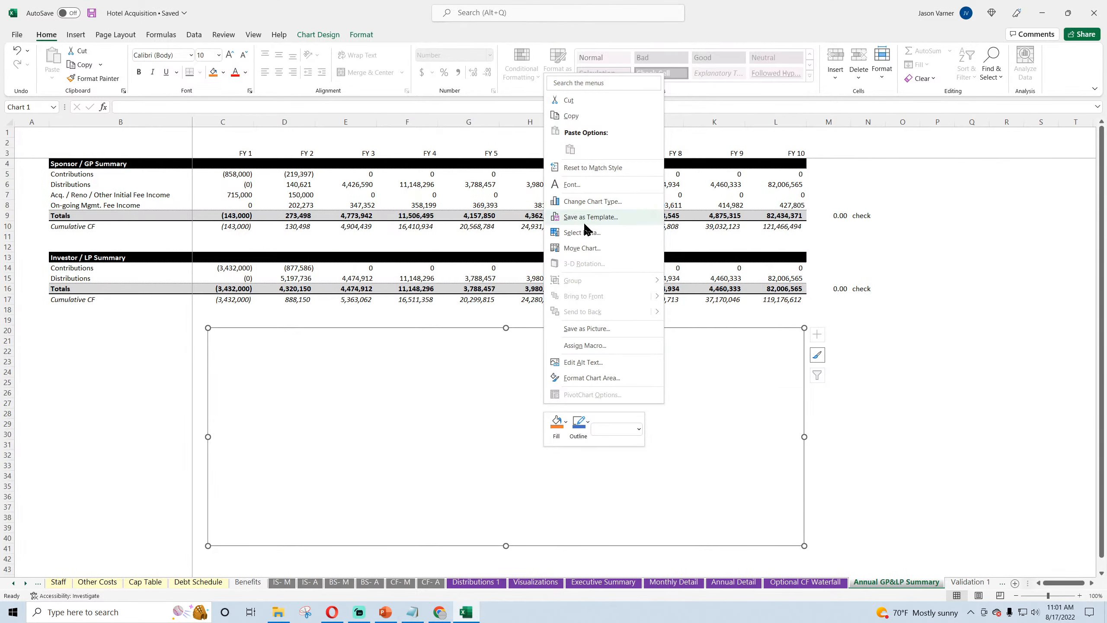
left_click(584, 202)
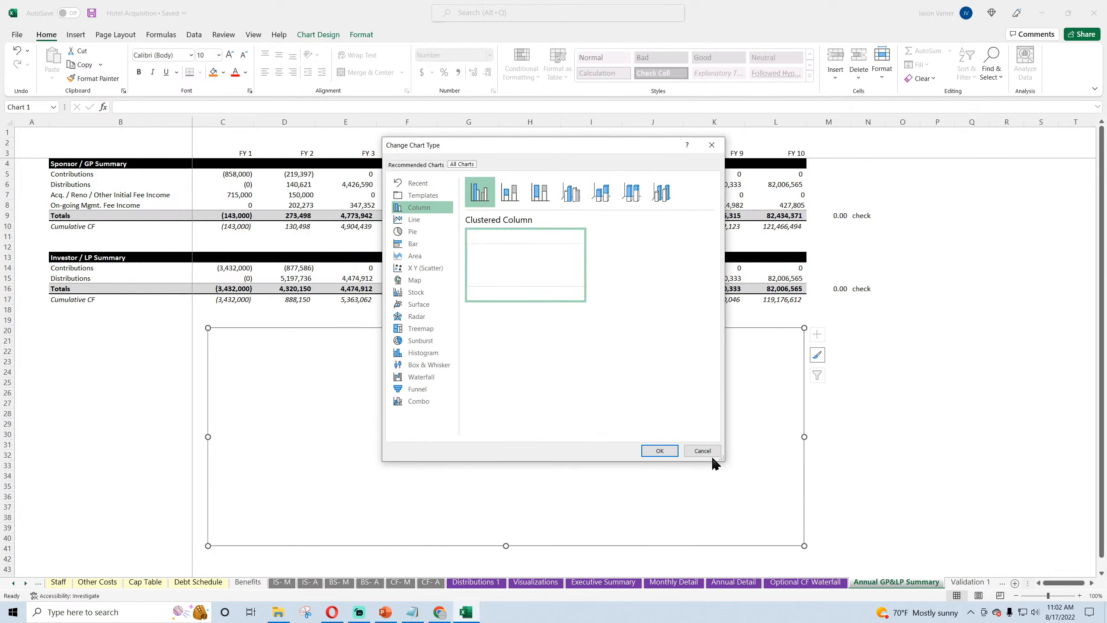
left_click(702, 452)
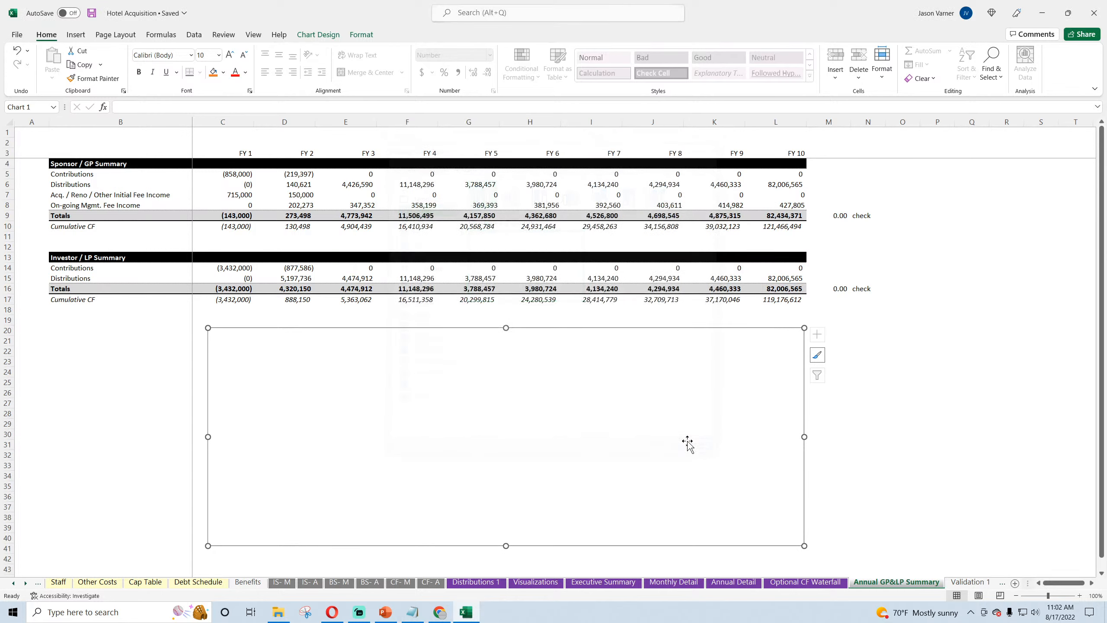
Step: Add a data series to the empty chart, named from B9 with the sponsor totals C9:L9 as values
right_click(427, 395)
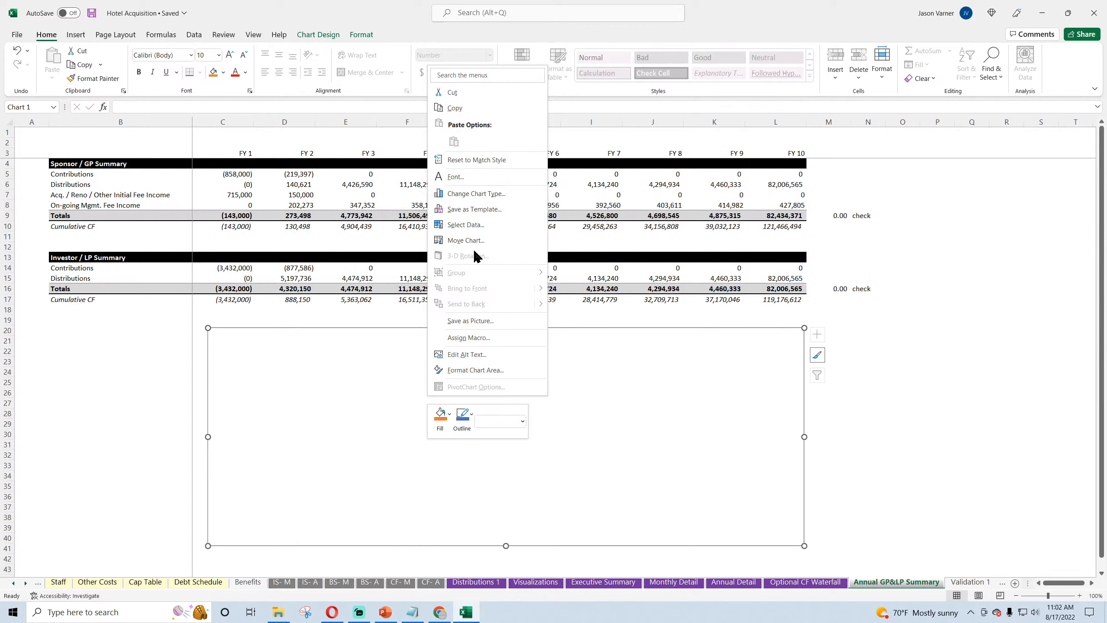
left_click(470, 225)
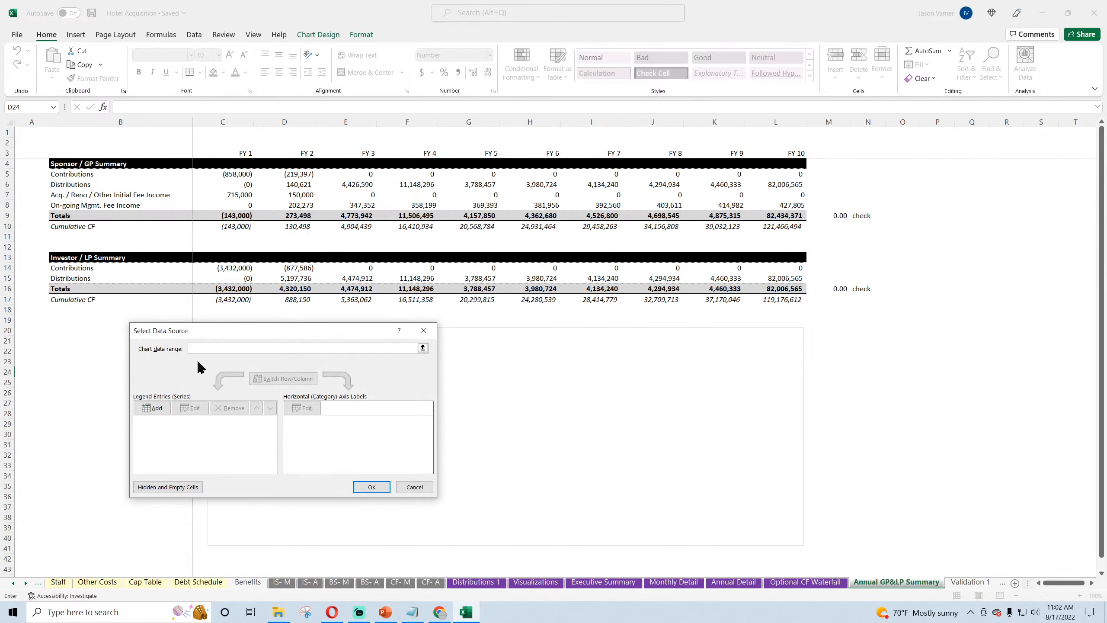
left_click(154, 410)
left_click(69, 215)
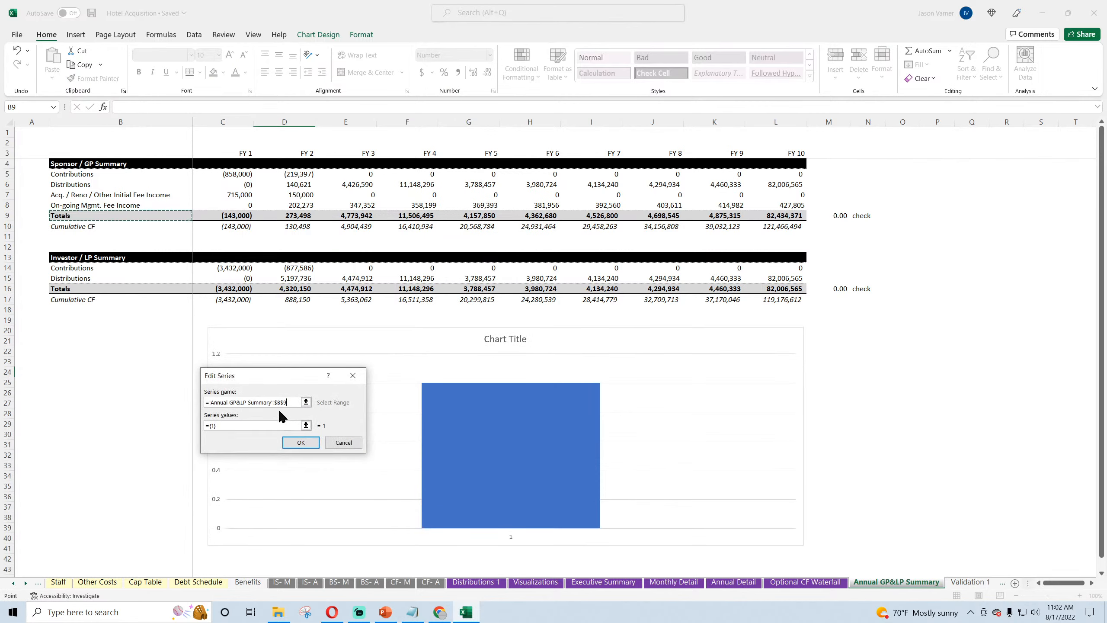
left_click(210, 425)
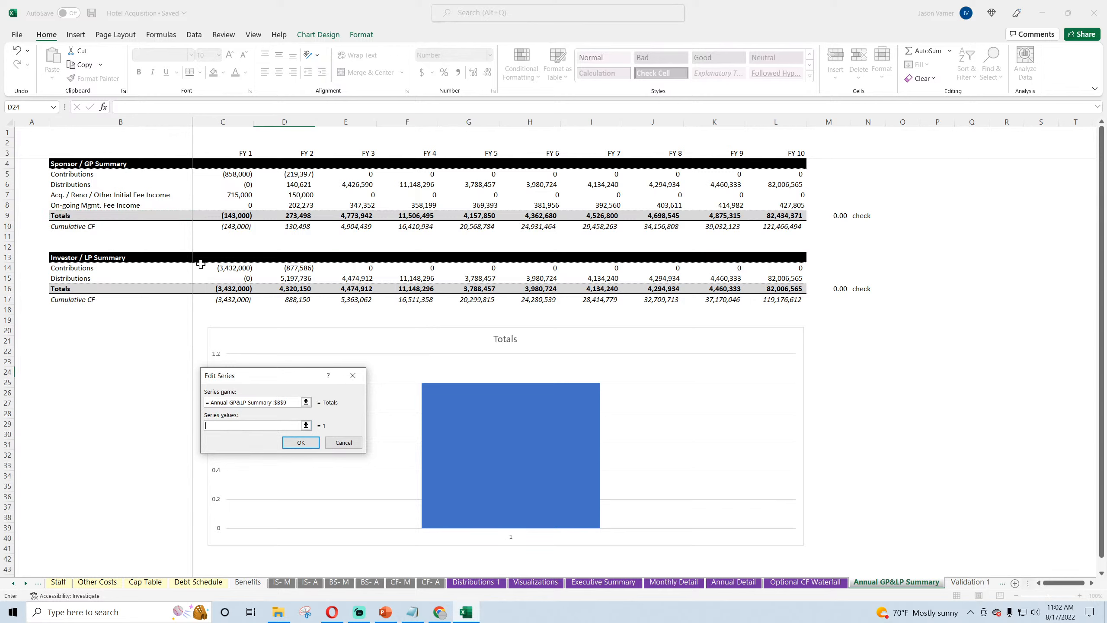
left_click_drag(227, 215, 778, 220)
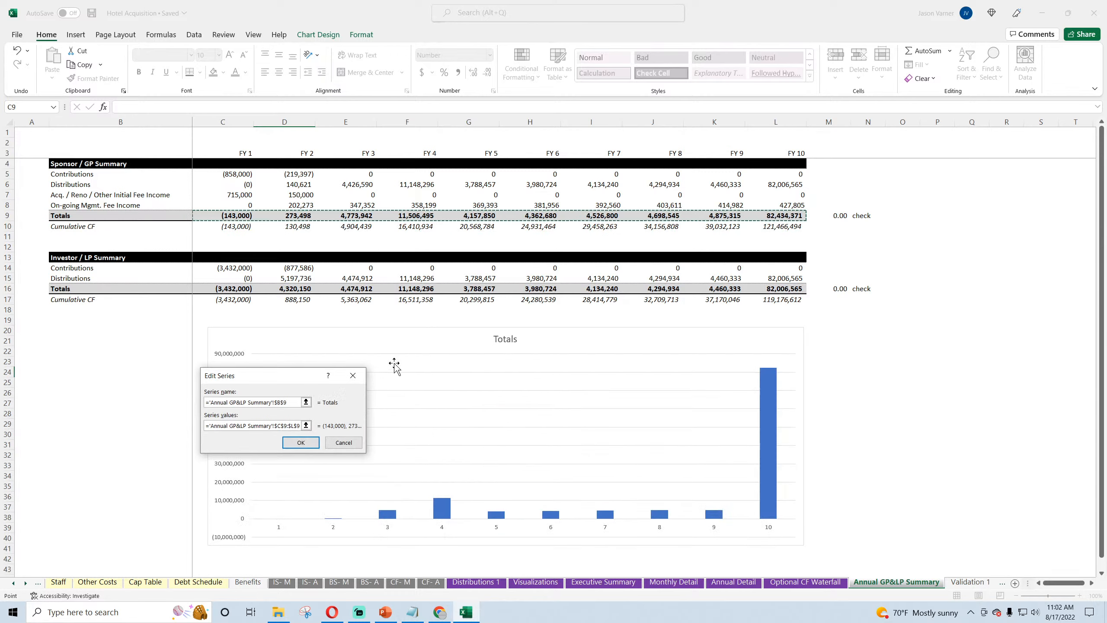
left_click(301, 443)
Step: Add a second chart series for the investor totals, named from B16 with values from C16:L16
left_click(154, 408)
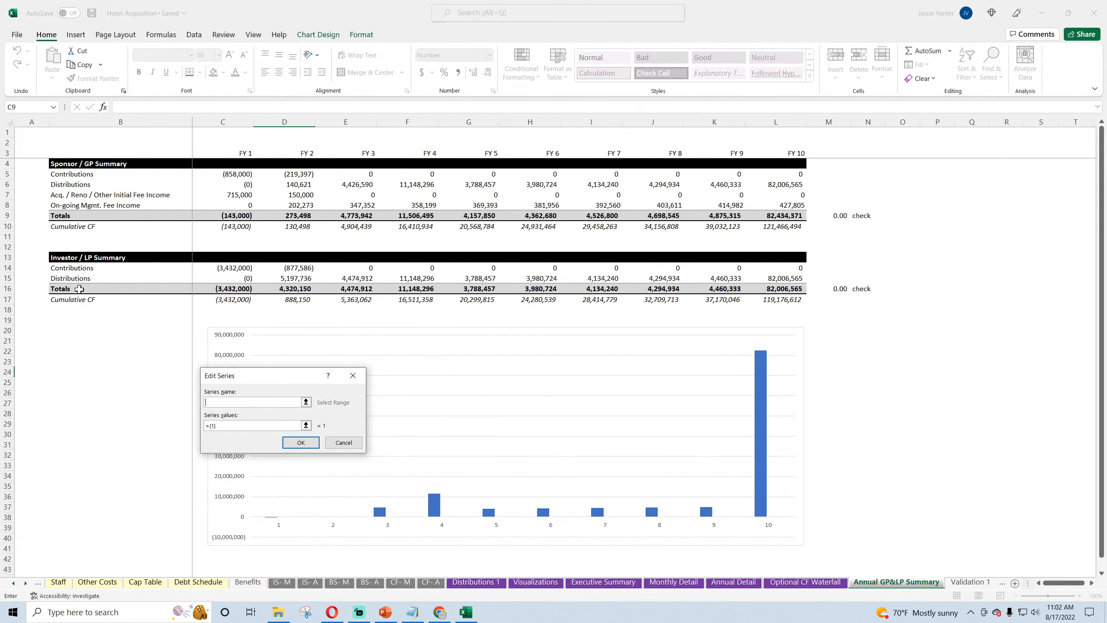
left_click(79, 289)
left_click(223, 425)
left_click_drag(226, 289, 776, 291)
left_click(293, 446)
Step: Use the fiscal year headings in C3:L3 as the chart's horizontal axis labels and apply the data source
left_click(305, 408)
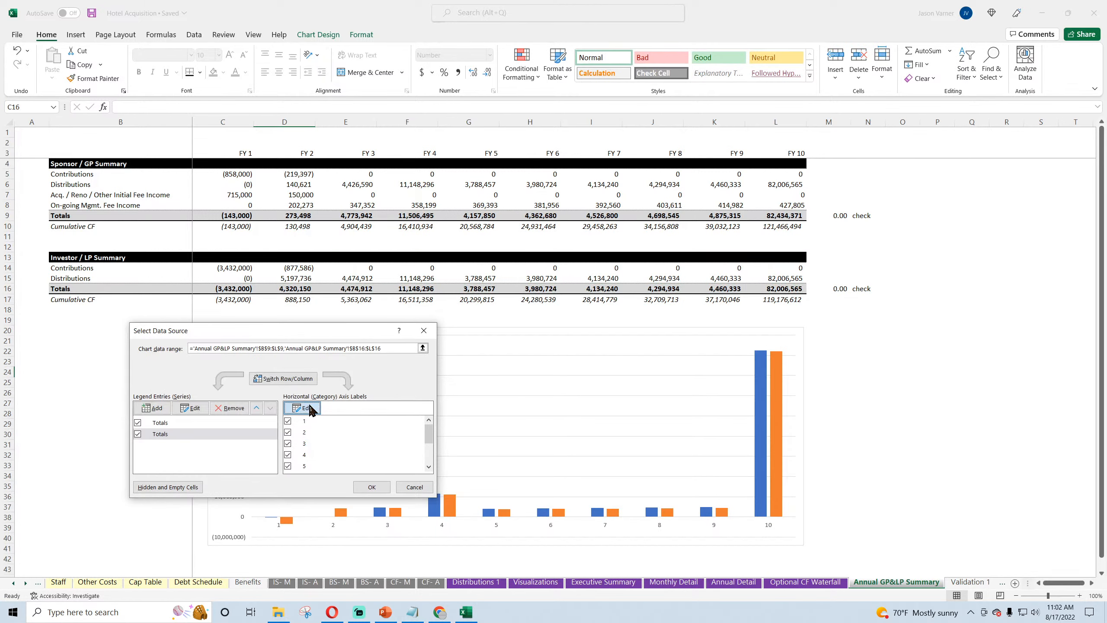
left_click_drag(232, 156, 791, 154)
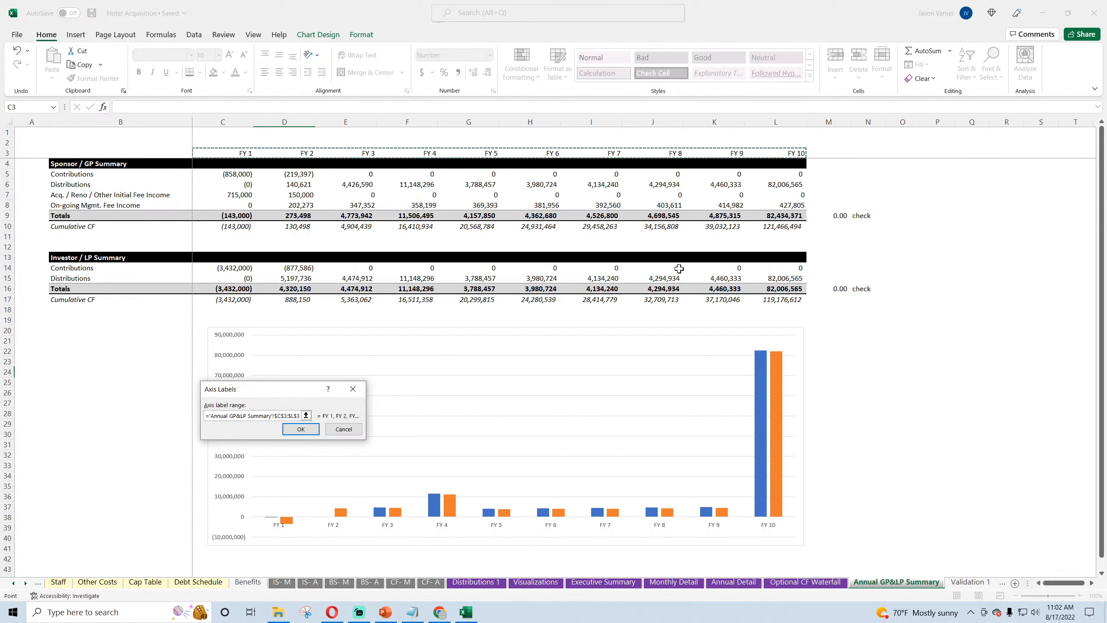
left_click(300, 428)
left_click(372, 485)
Step: Rename the sponsor summary's Totals label in B9 as "Total Sponsor Cash Flow"
left_click(93, 217)
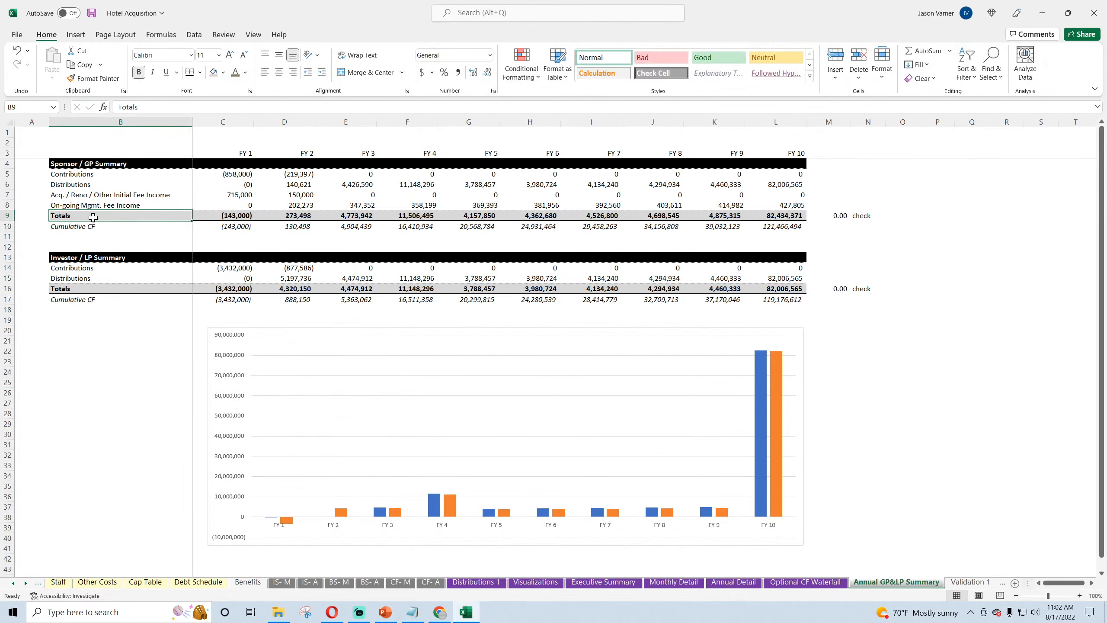
type("Total Sponsor")
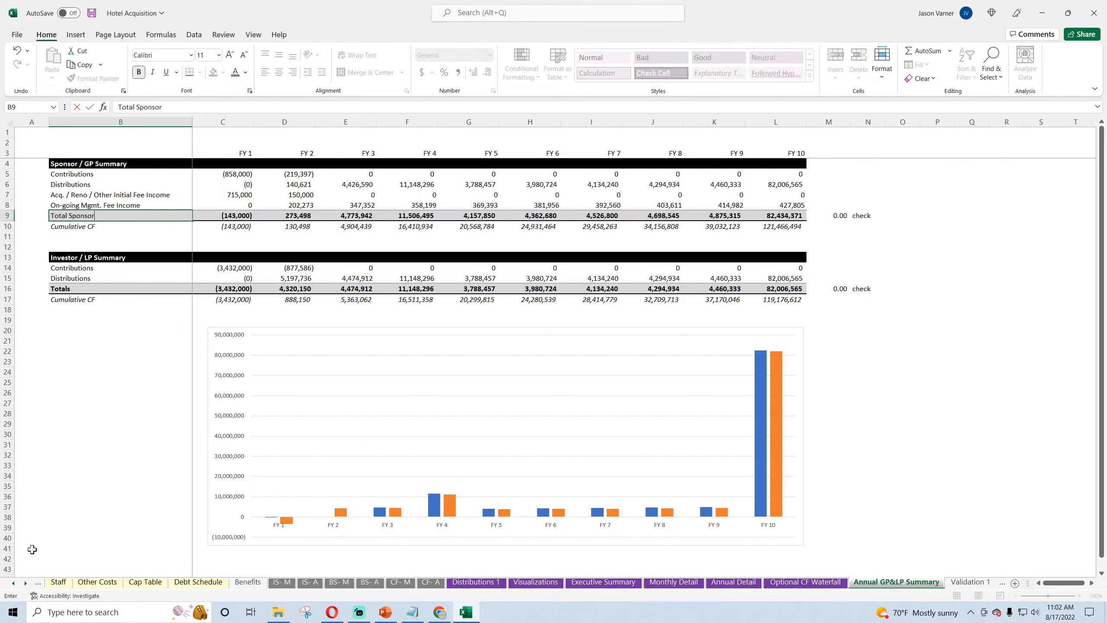
type(" Cash Flow")
key("Return")
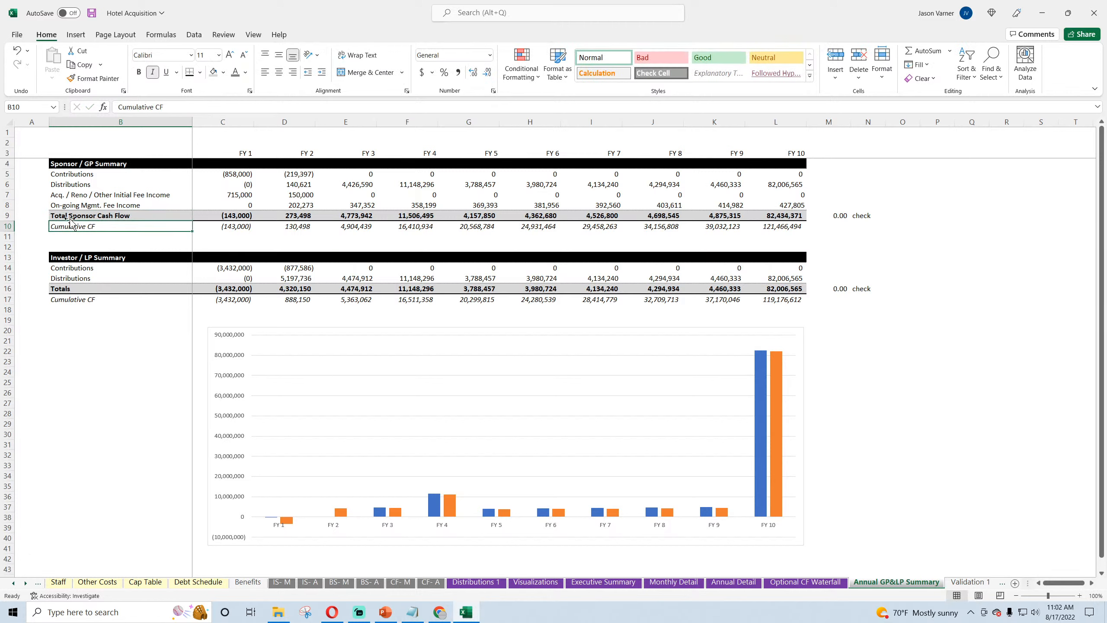
Step: Copy the sponsor total label from B9 over the Totals label of the investor summary in B16
left_click(69, 217)
key("ctrl+c")
left_click(69, 286)
key("ctrl+v")
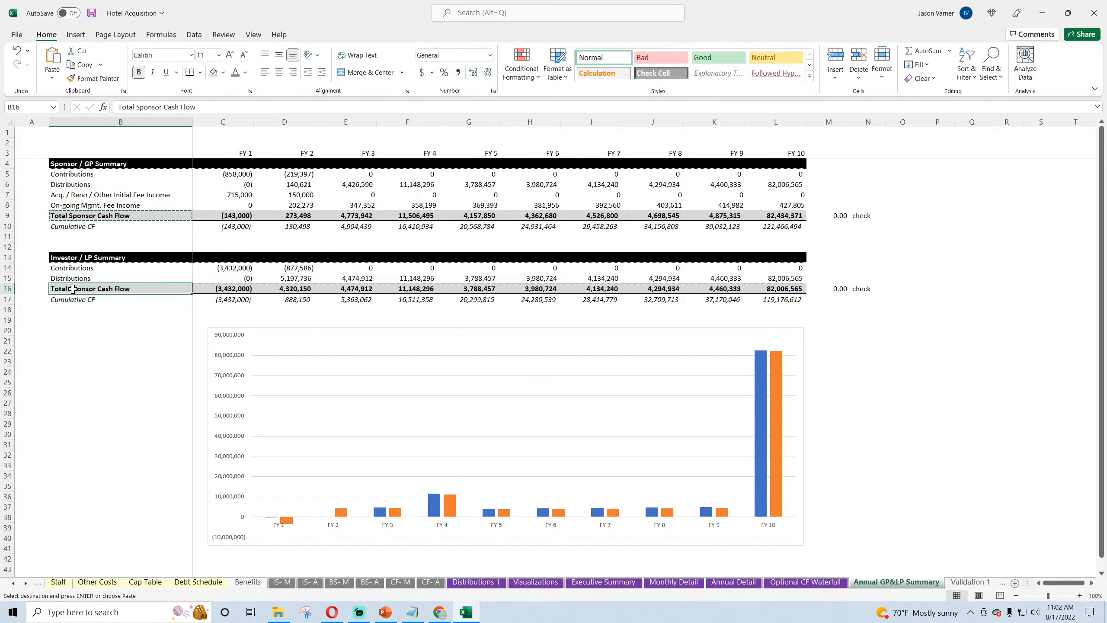
key("Escape")
Step: Edit the pasted label in B16 so that it reads "Total Investor Cash Flow"
double_click(94, 288)
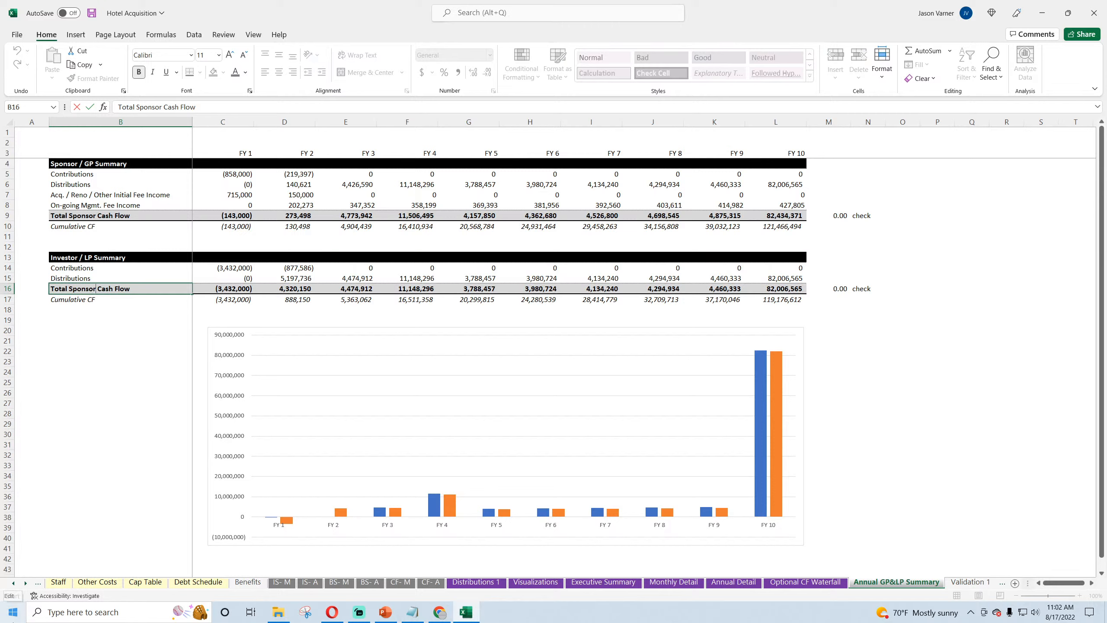
key("BackSpace")
key("BackSpace")
key("BackSpace")
key("BackSpace")
key("BackSpace")
key("BackSpace")
key("BackSpace")
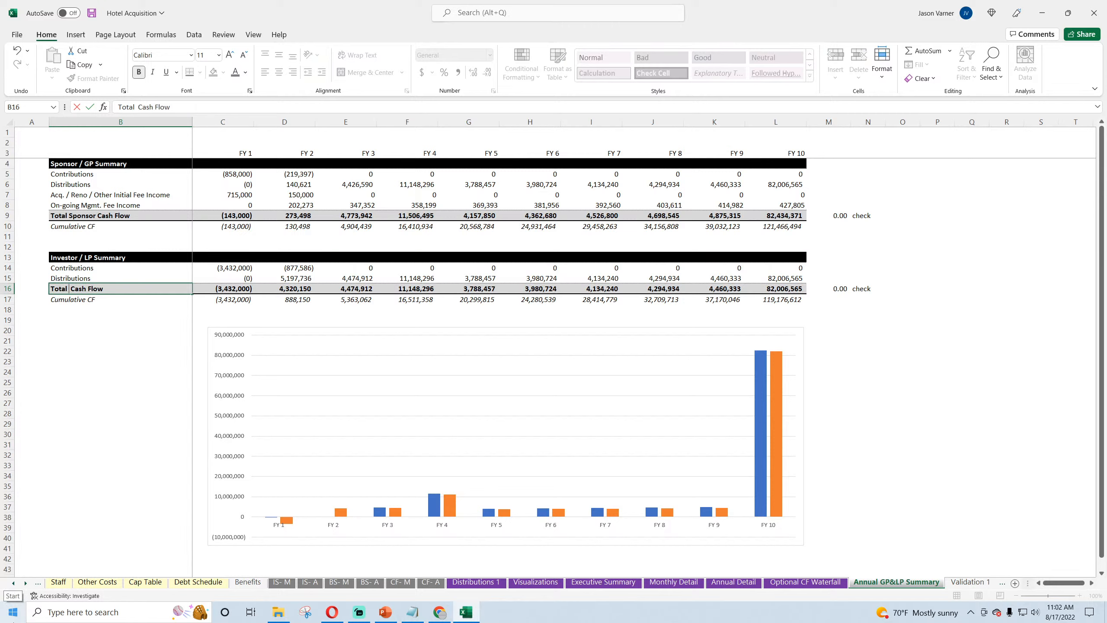
type("Investor /")
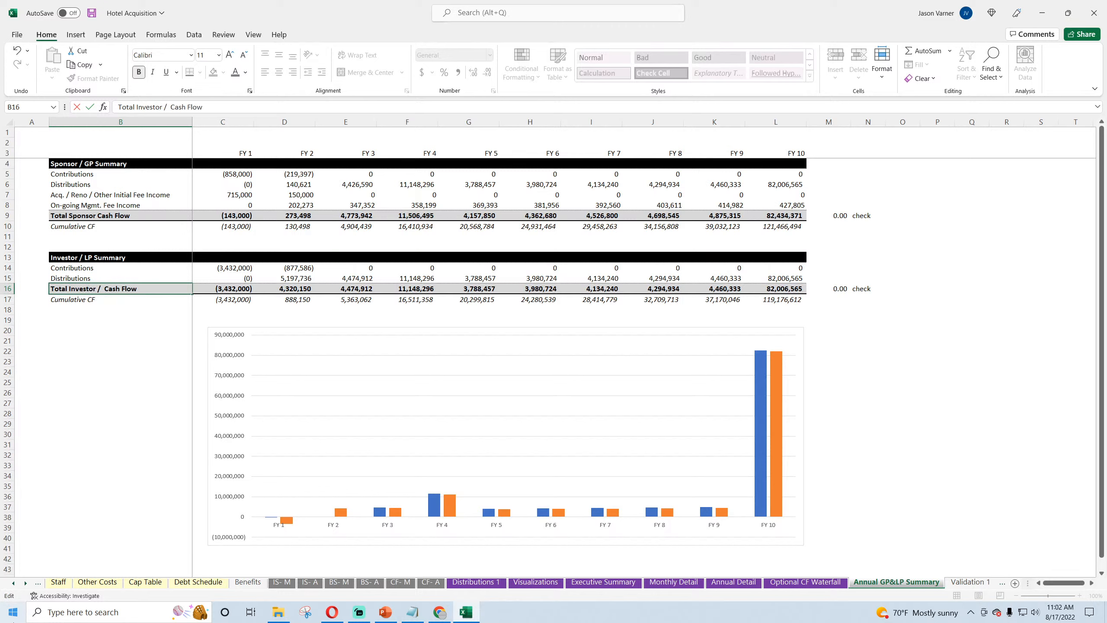
key("BackSpace")
key("BackSpace")
key("Return")
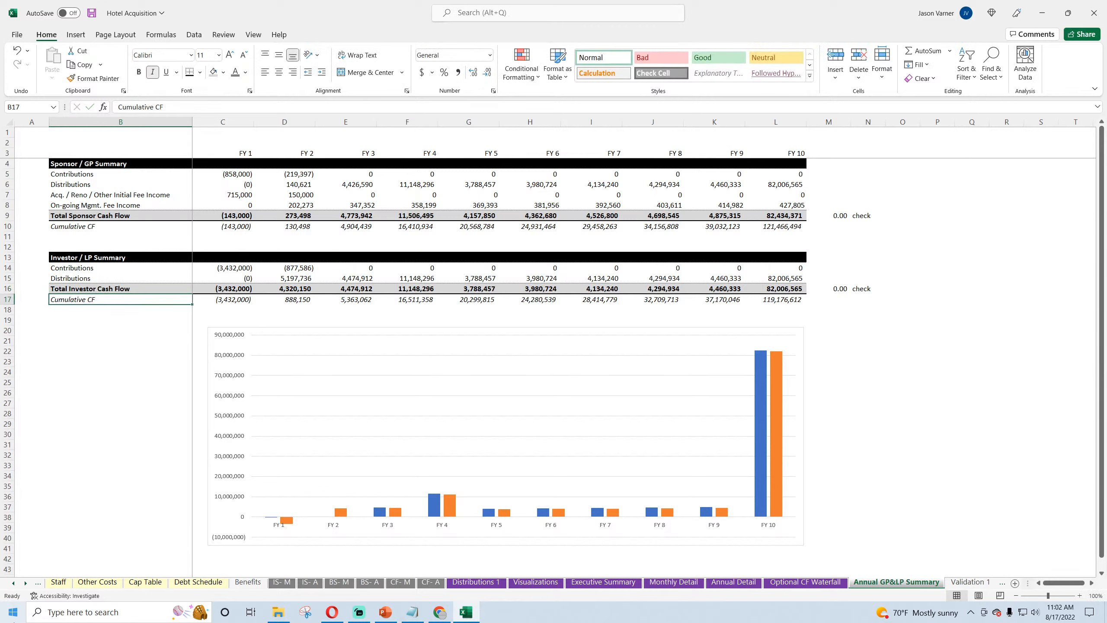
Step: Add a legend to the cash flow chart and set its position to Bottom
left_click(795, 343)
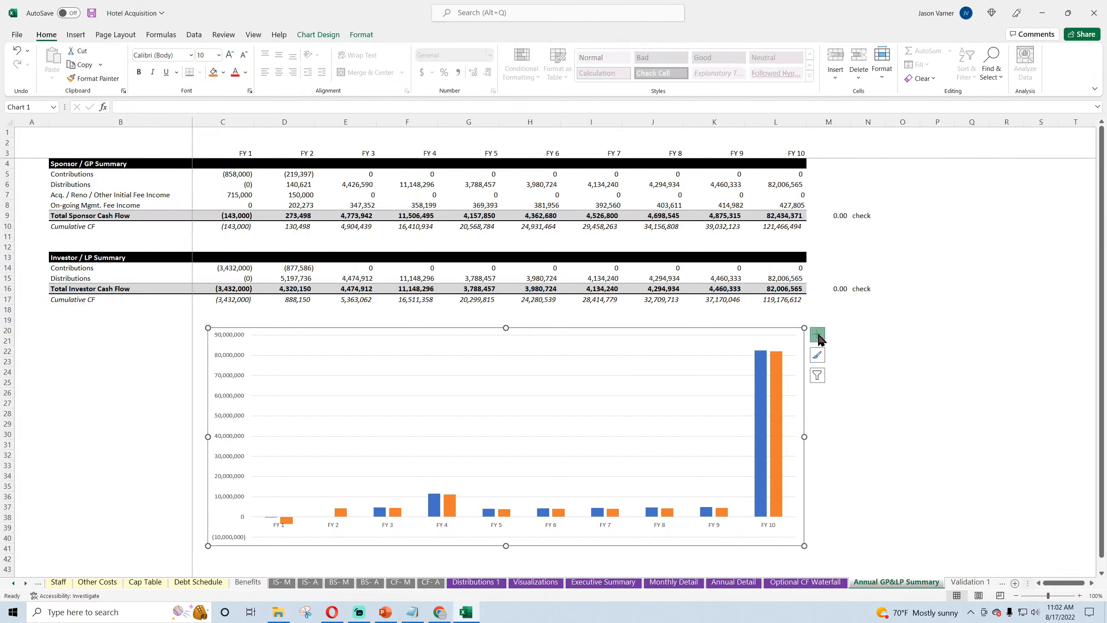
left_click(817, 334)
left_click(867, 422)
mouse_move(866, 425)
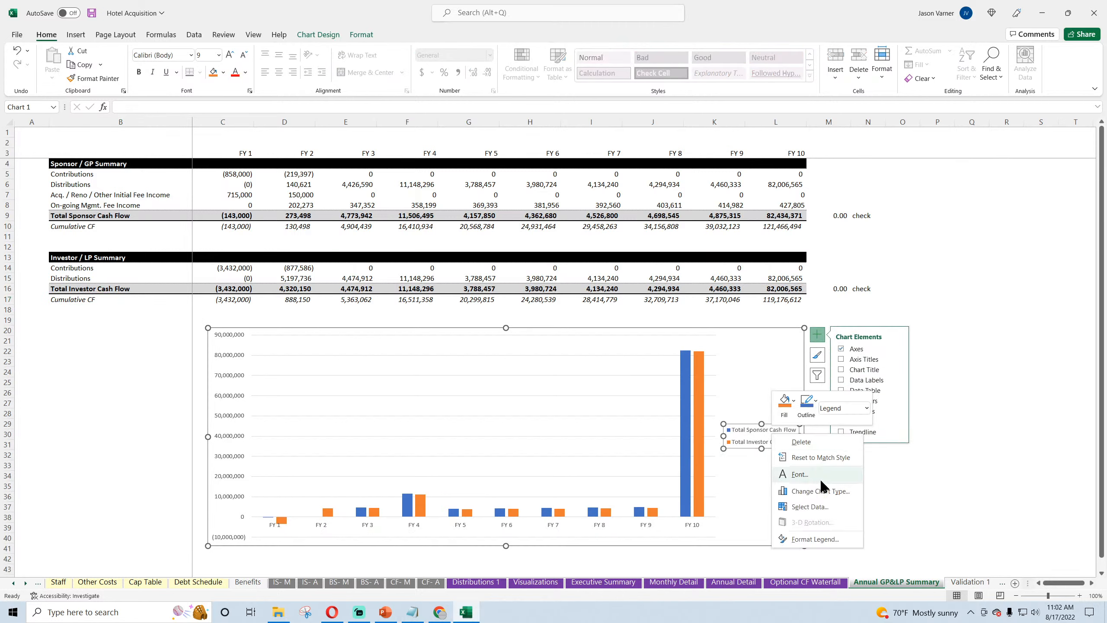
left_click(793, 540)
left_click(996, 230)
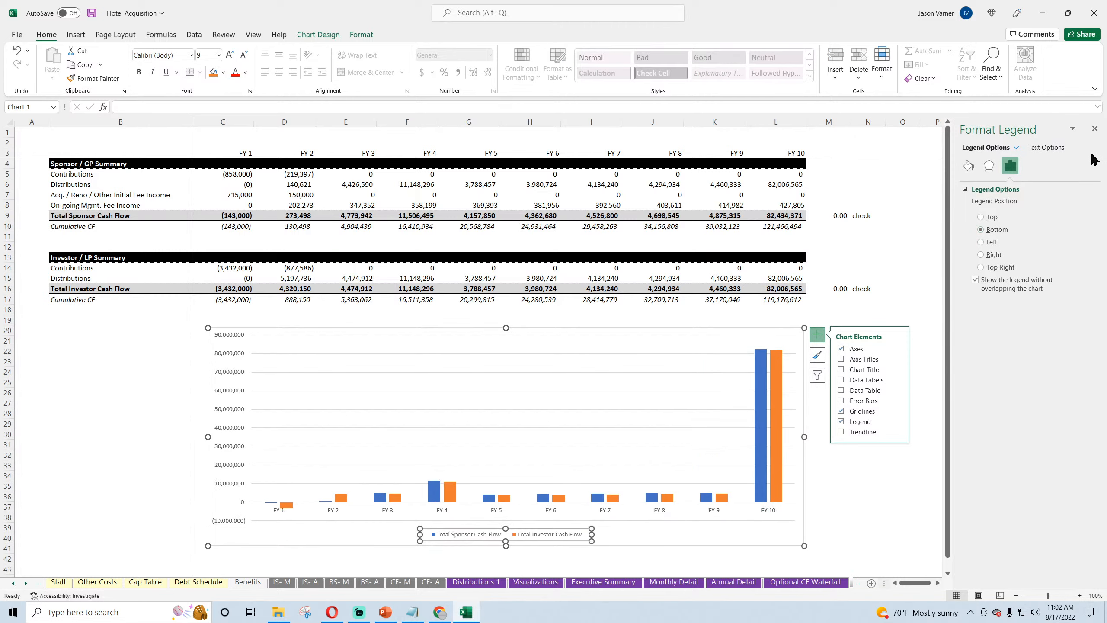
left_click(1094, 129)
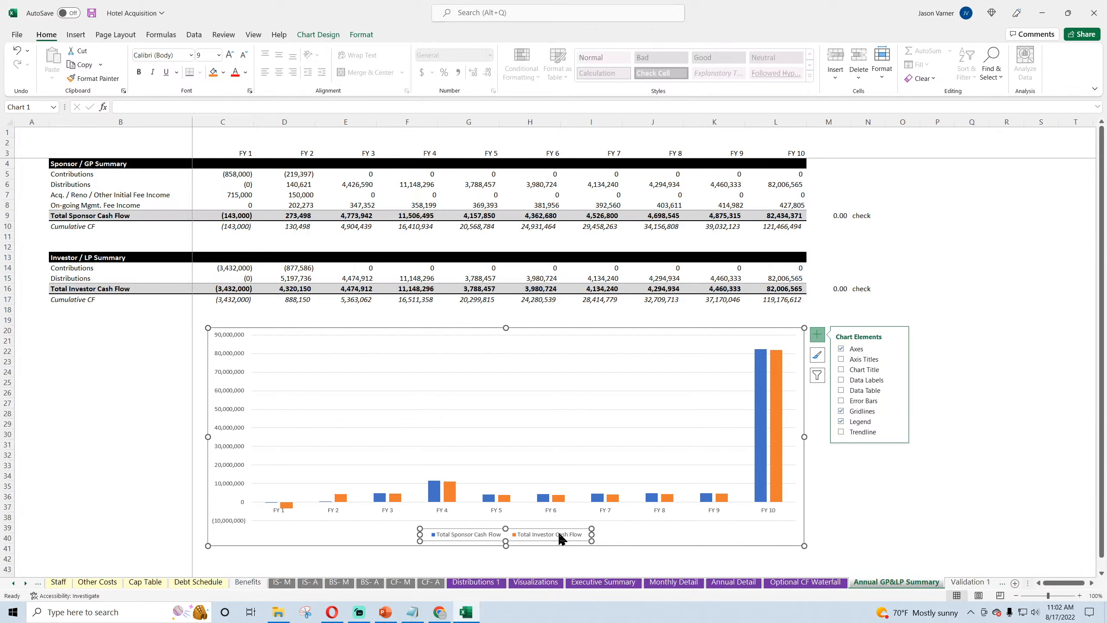
Step: Set the label position of the chart's horizontal axis to Low
right_click(556, 516)
left_click(619, 510)
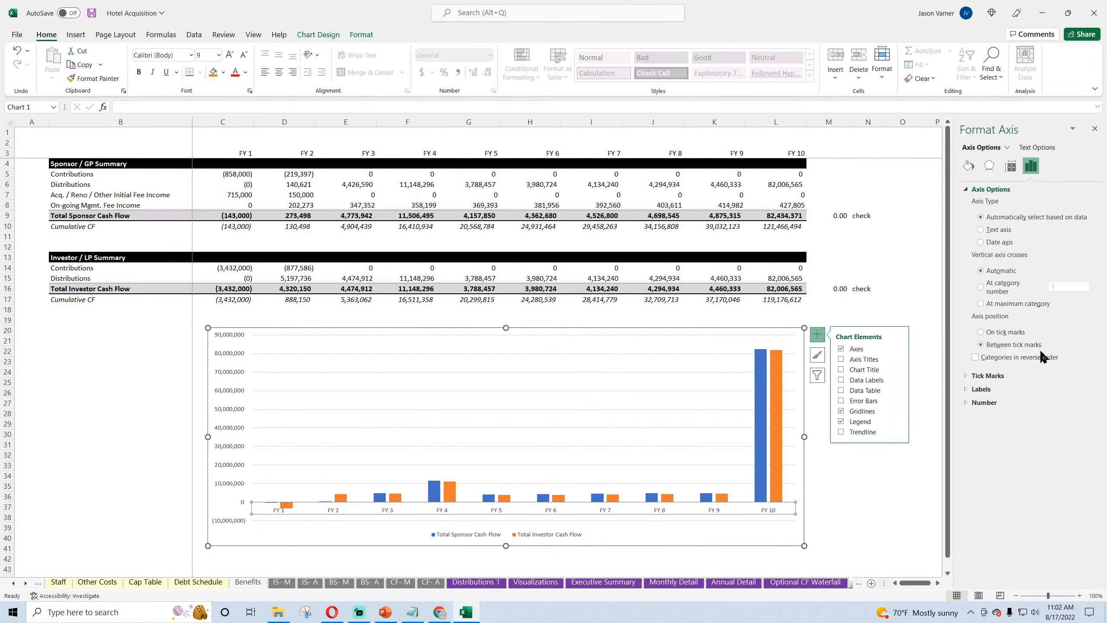
left_click(980, 393)
left_click(984, 482)
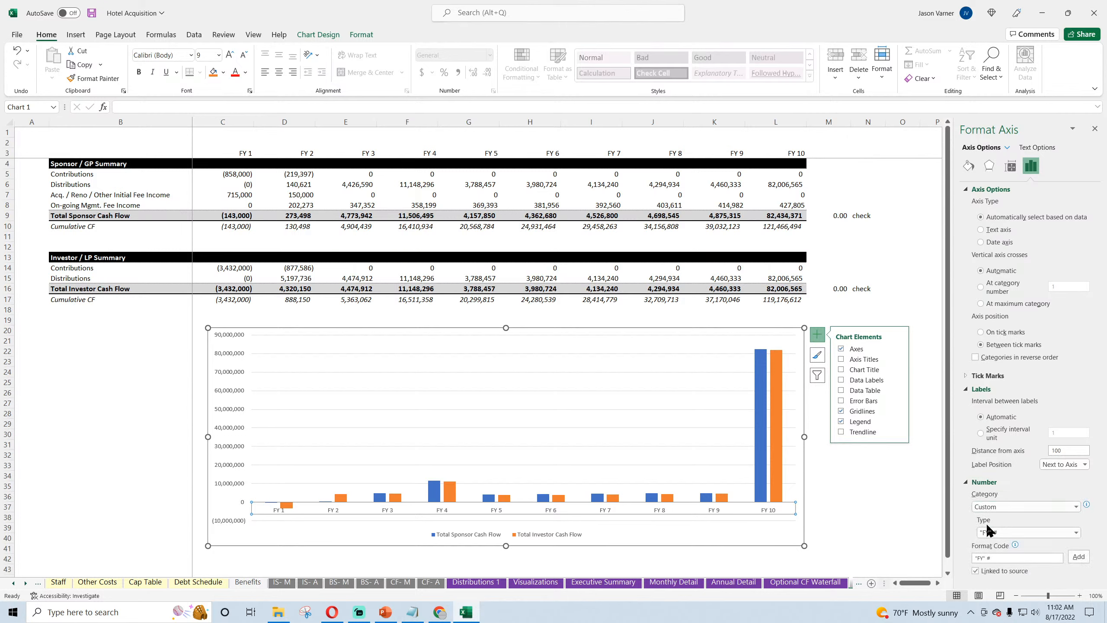
left_click(988, 375)
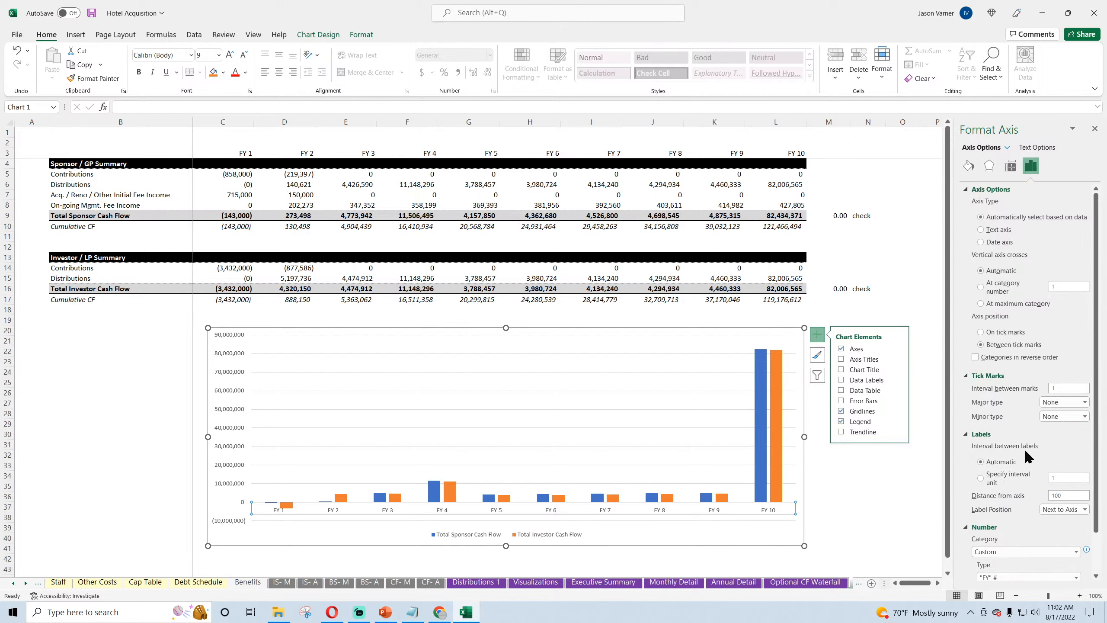
left_click(1060, 509)
left_click(1054, 538)
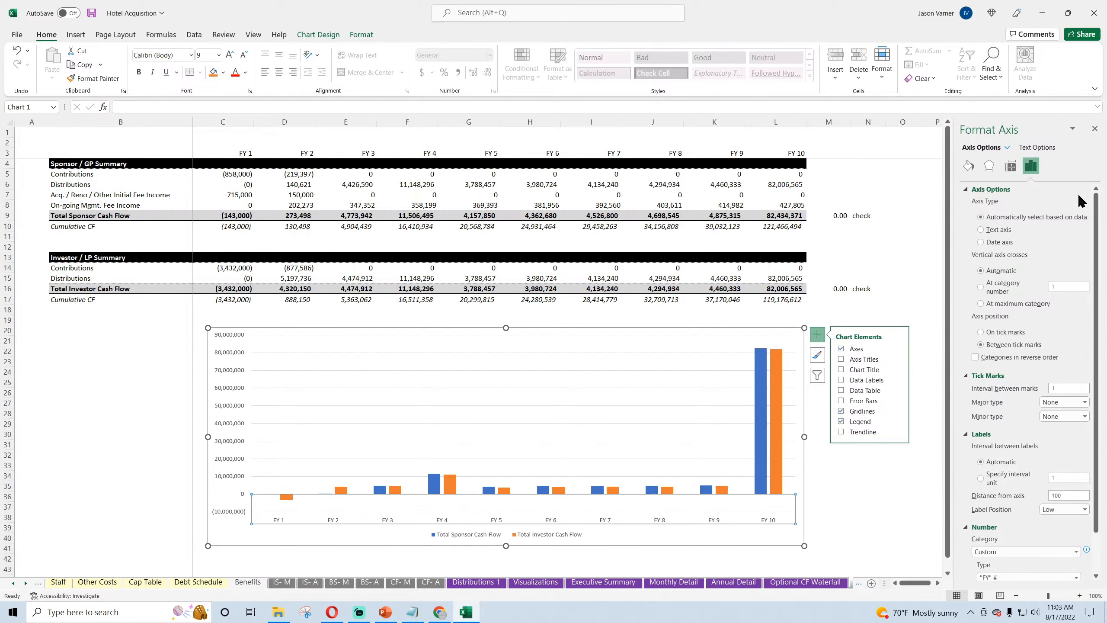
left_click(1095, 130)
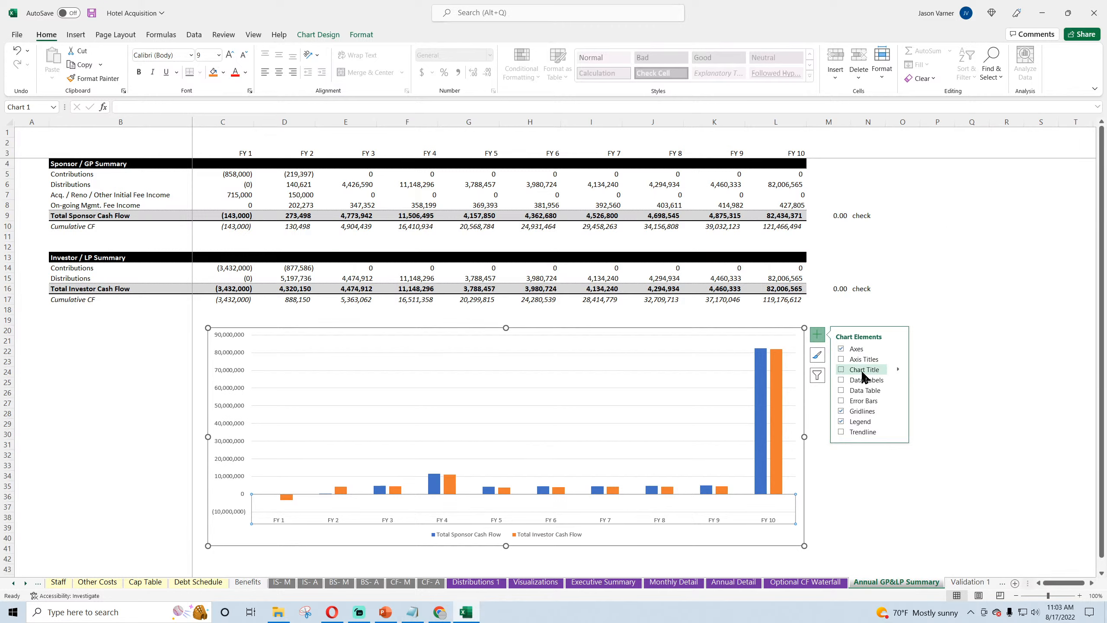
Step: Add a title to the cash flow chart reading "Sponsor vs. Investor Cash Flow"
left_click(840, 369)
left_click_drag(485, 340, 530, 339)
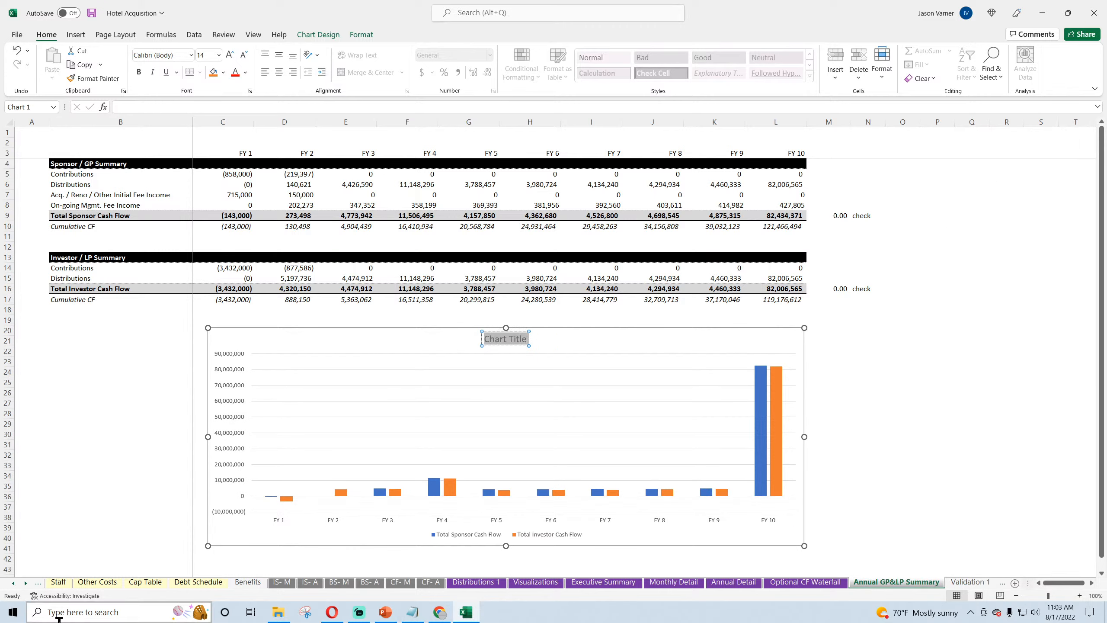
type("G")
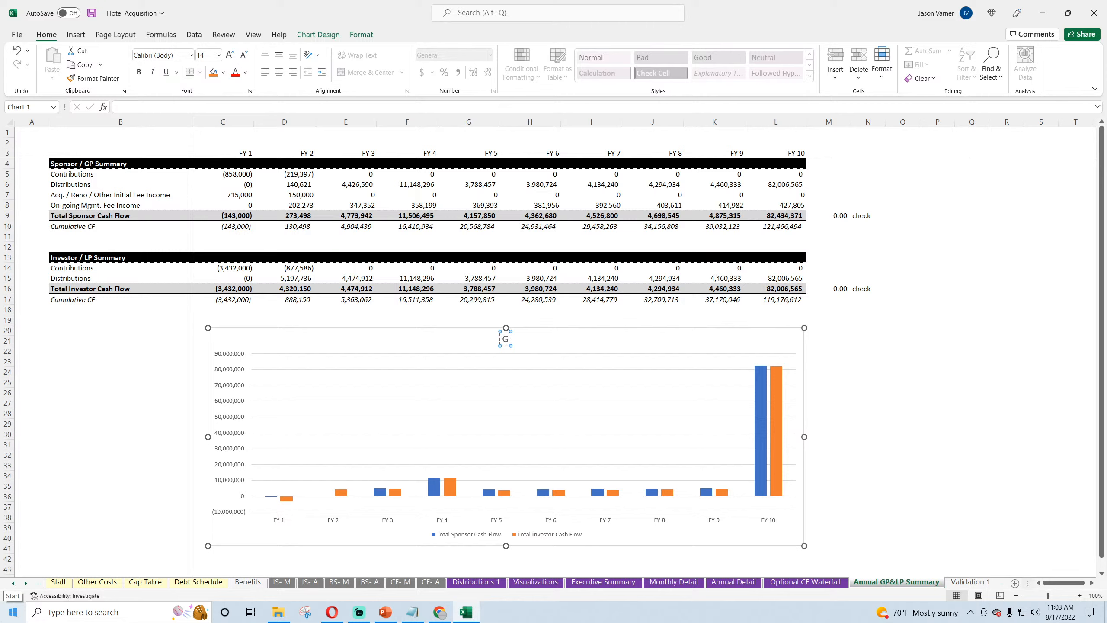
type("Sponsor vs. Investo")
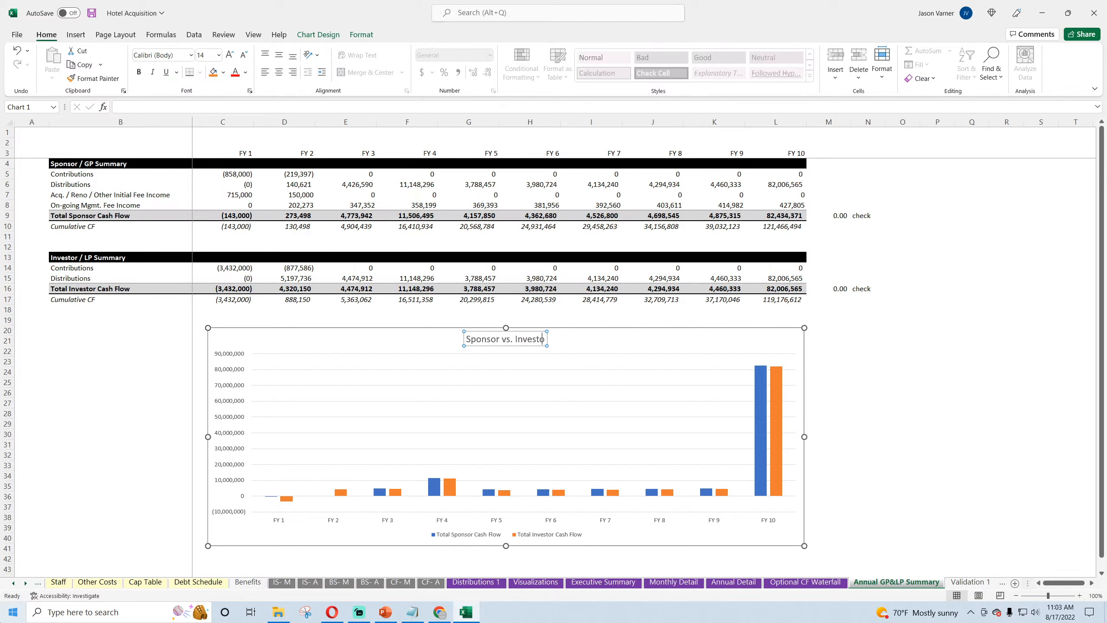
type("r Cash FLo")
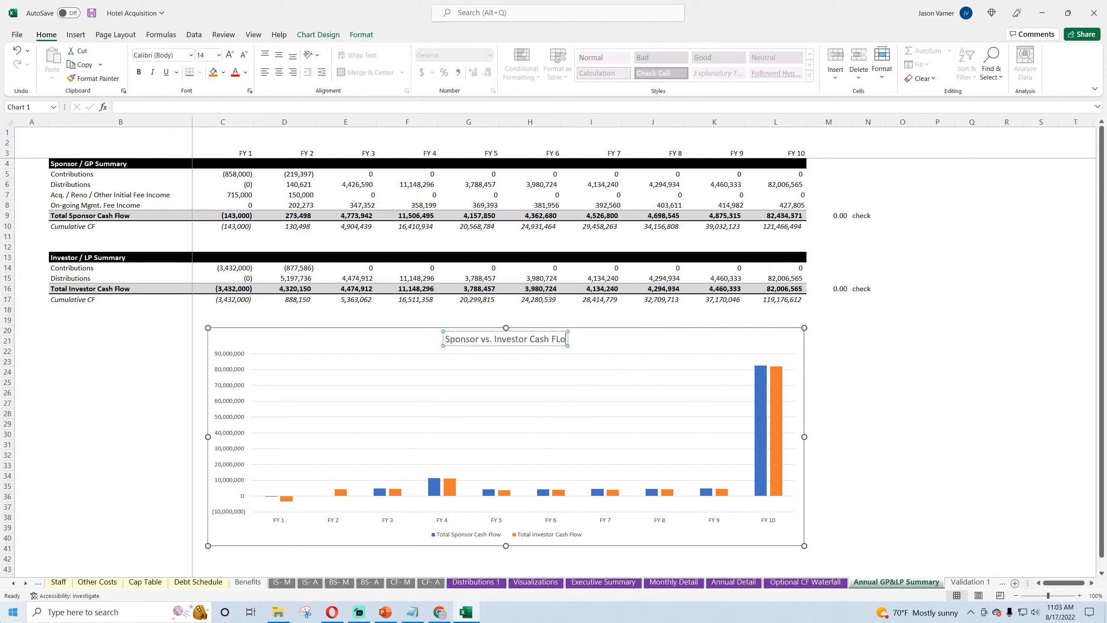
key("BackSpace")
key("BackSpace")
type("low")
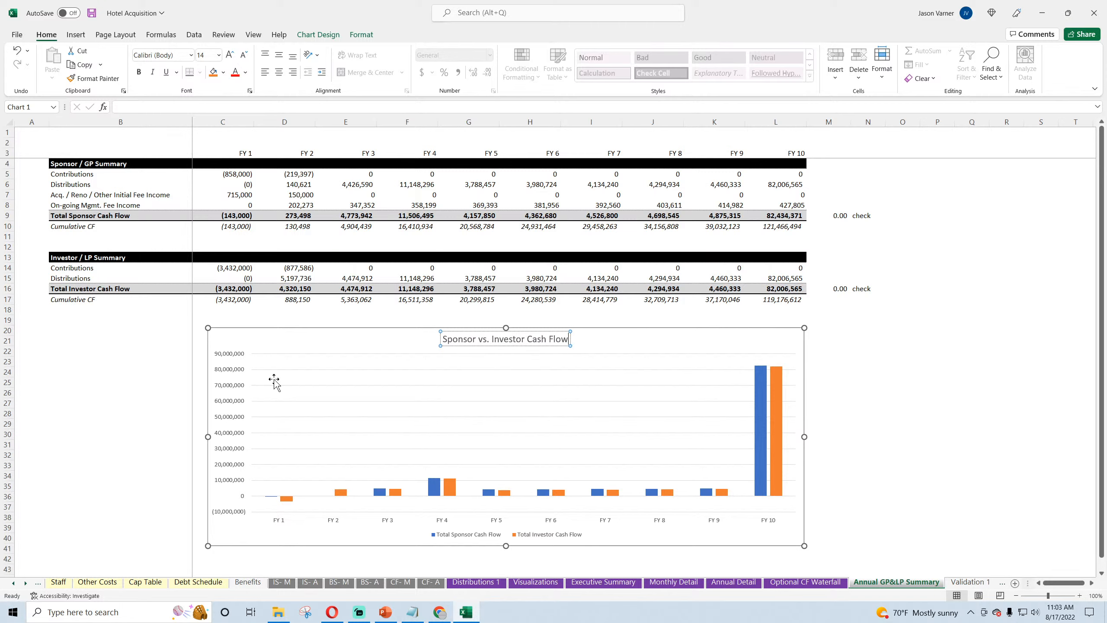
Step: Fill the chart area with light grey and give it a black outline
right_click(386, 344)
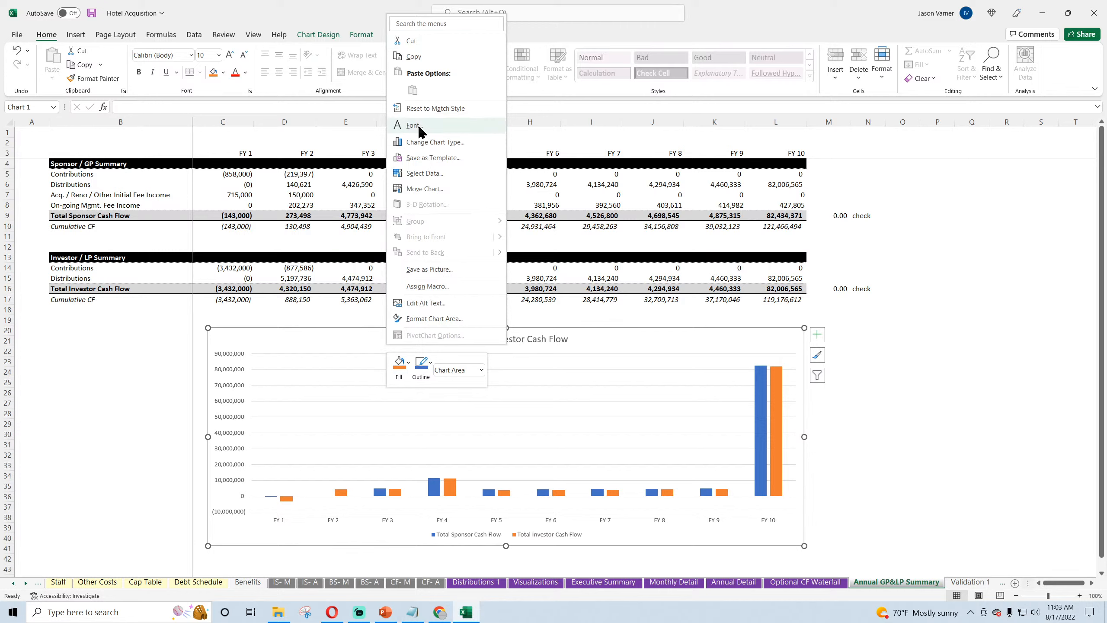
left_click(400, 378)
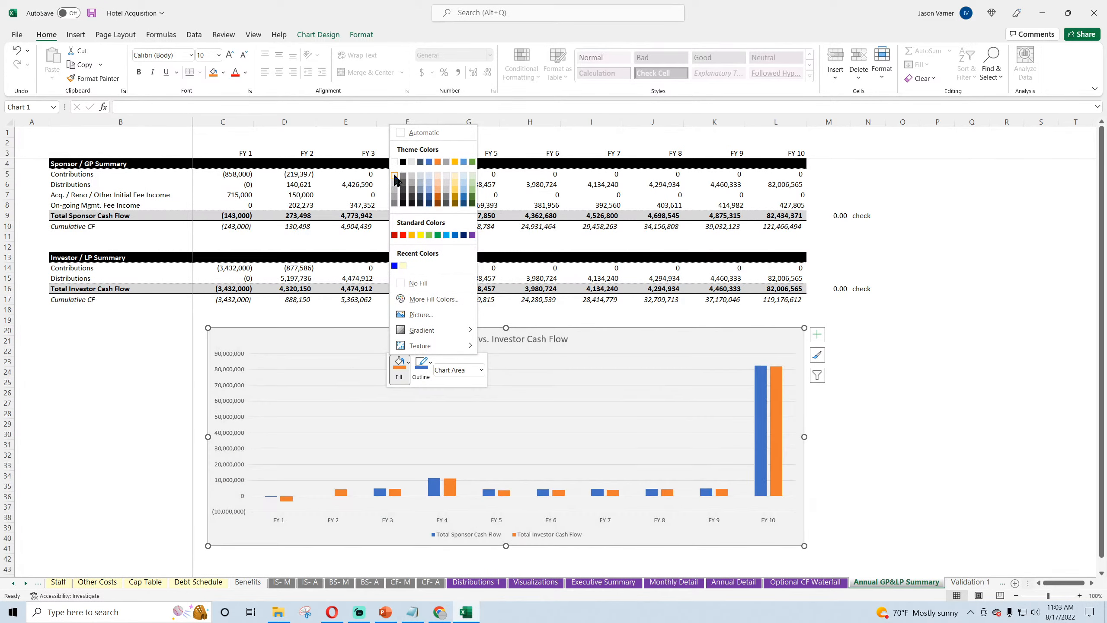
left_click(394, 174)
left_click(421, 381)
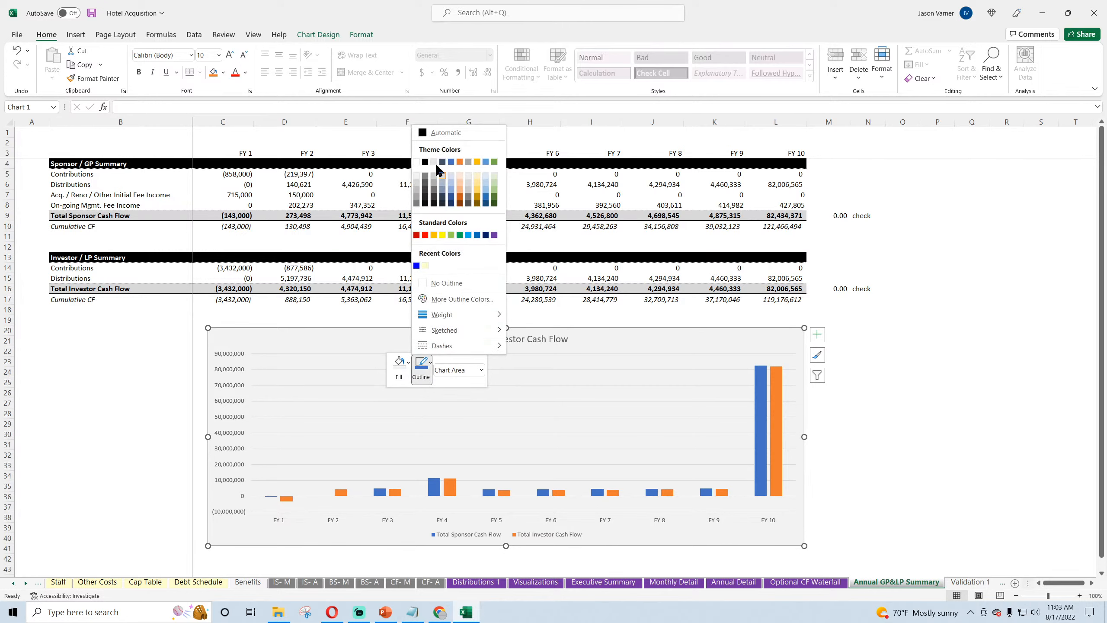
left_click(426, 164)
Step: Format the Total Investor Cash Flow columns with a light green fill and a black outline
right_click(779, 389)
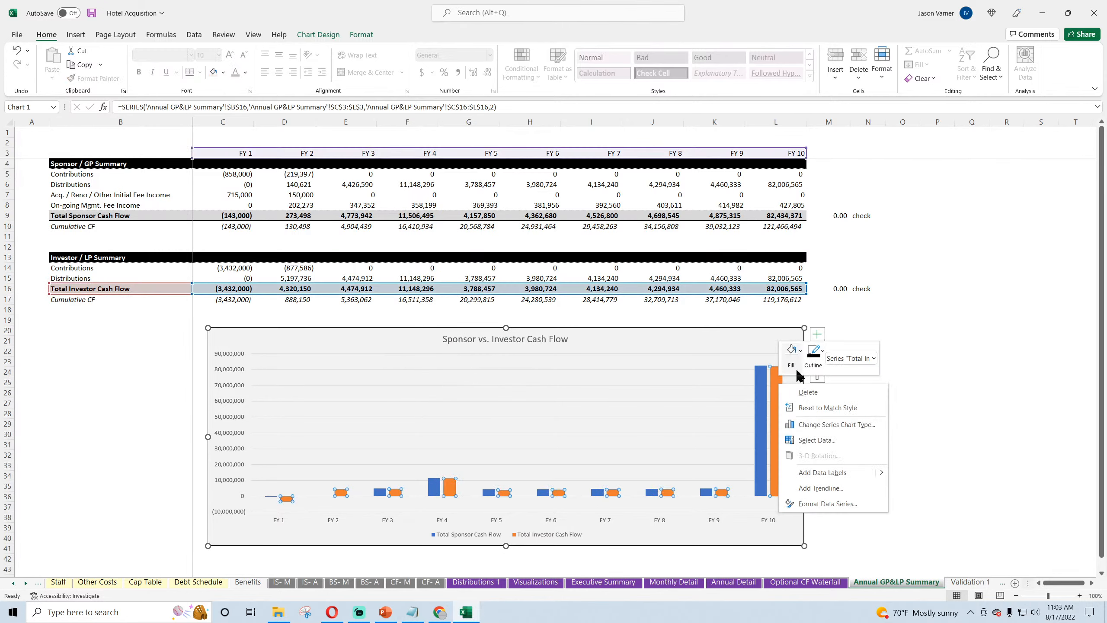
left_click(791, 353)
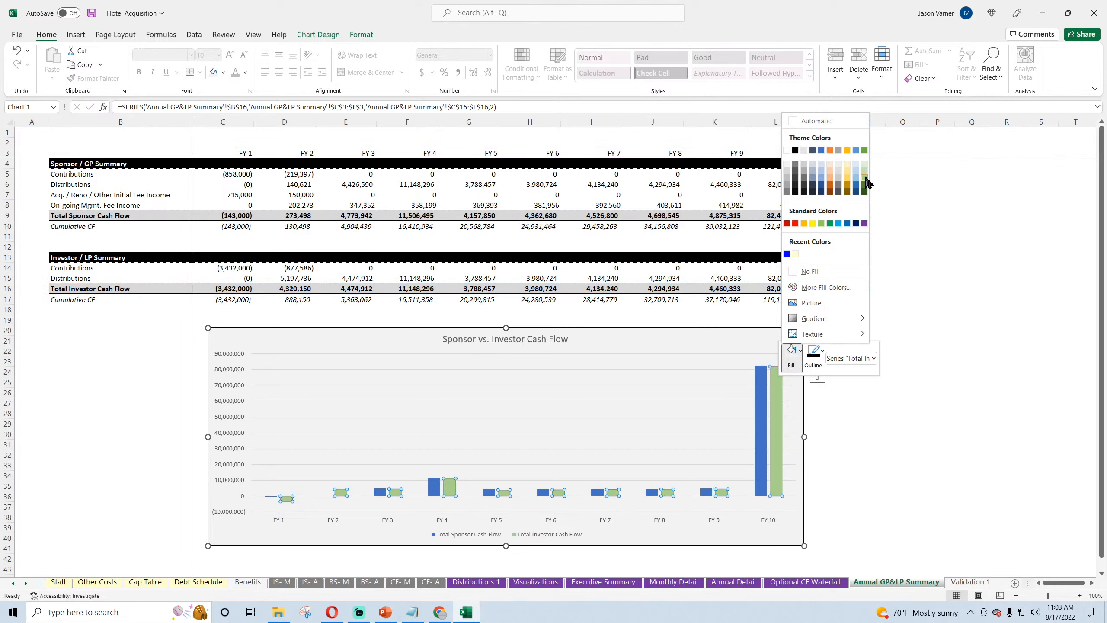
left_click(866, 182)
left_click(814, 353)
left_click(818, 151)
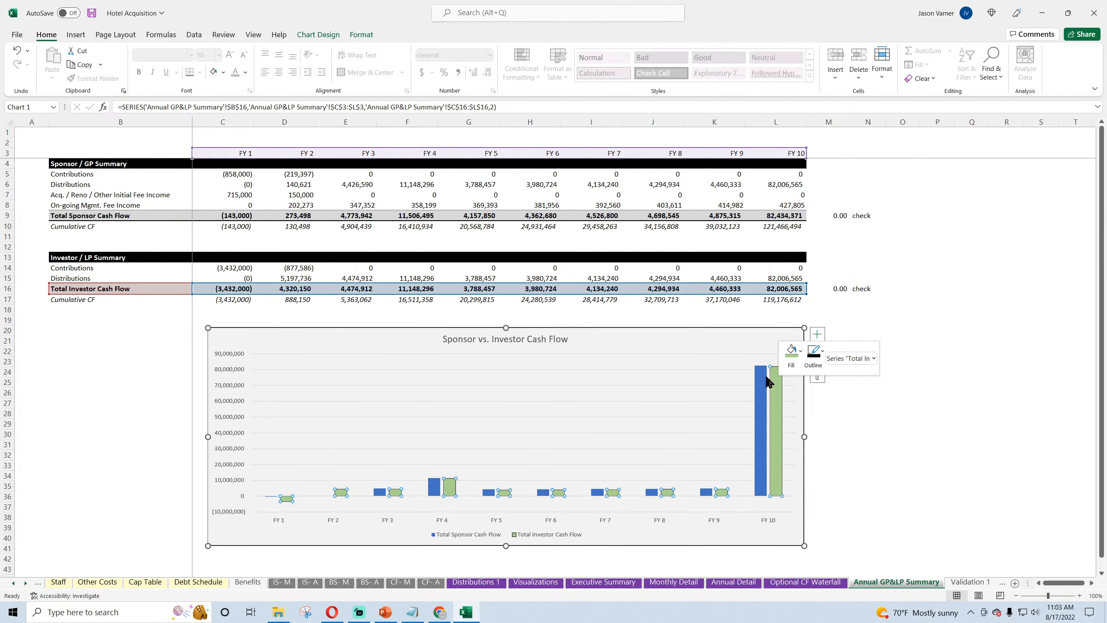
Step: Give the Total Sponsor Cash Flow columns a black outline
right_click(761, 414)
left_click(792, 378)
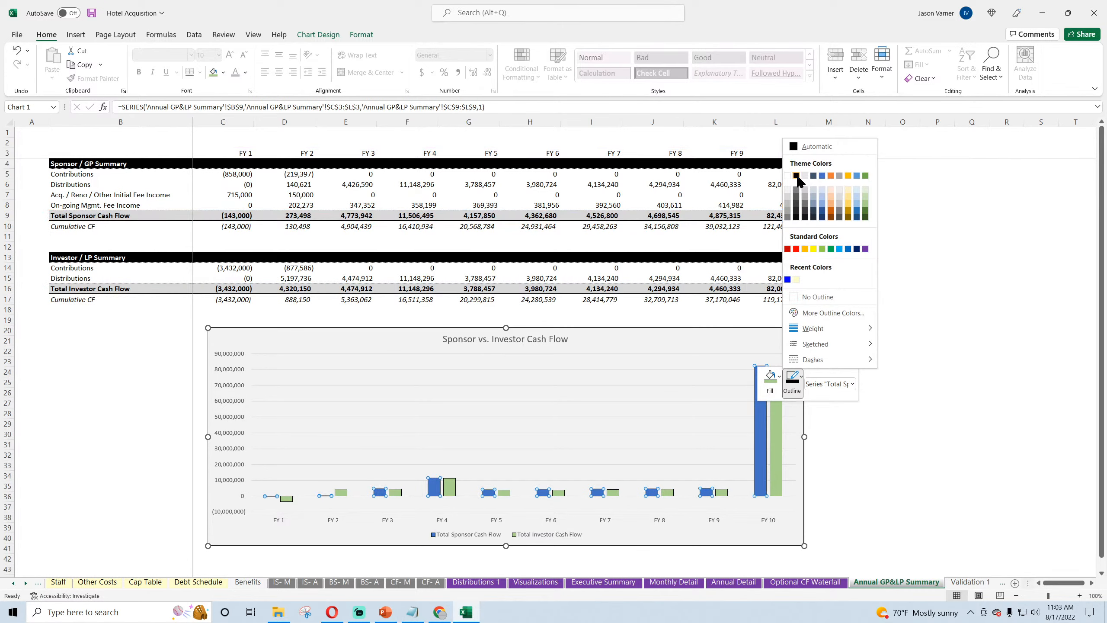
left_click(797, 176)
left_click(930, 341)
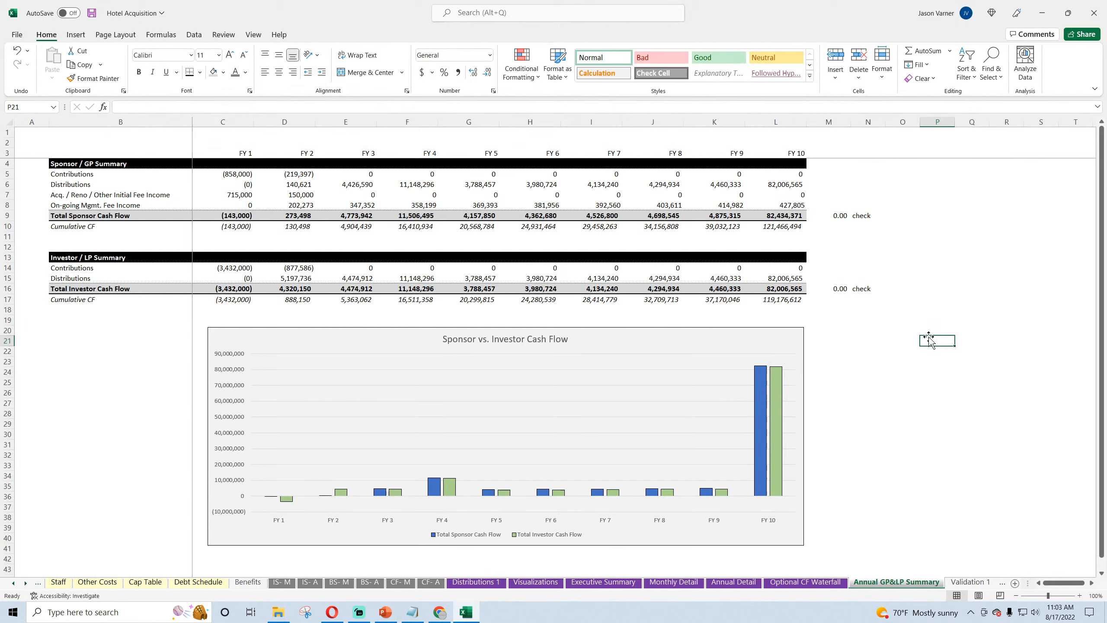
Step: Make the chart title bold and set its font size to 24
left_click(562, 342)
left_click(562, 342)
left_click(139, 71)
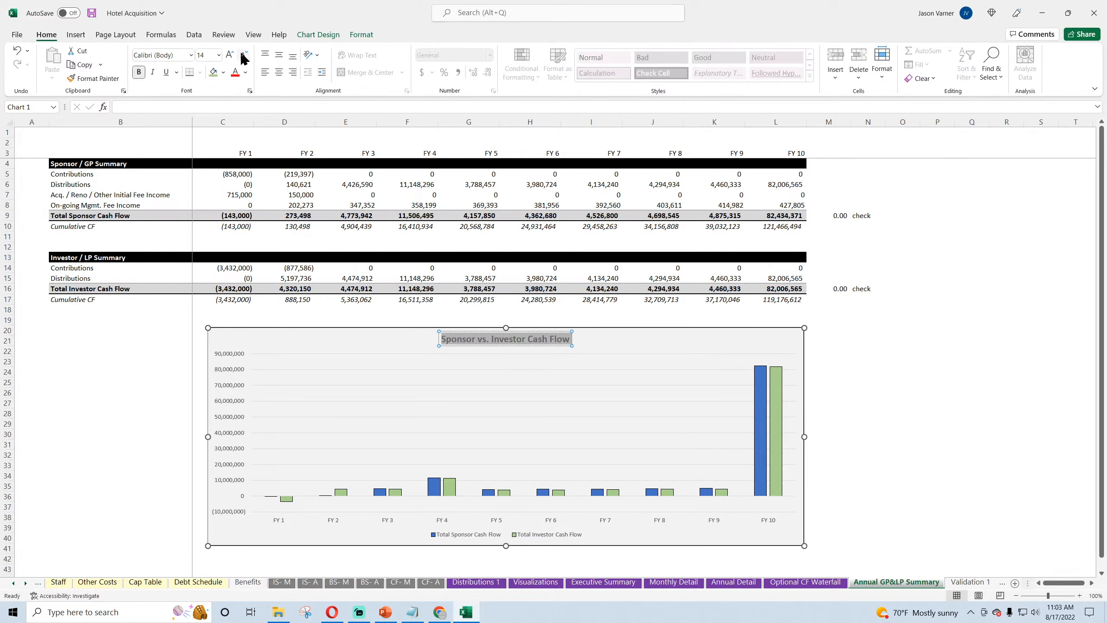
left_click(219, 54)
left_click(210, 202)
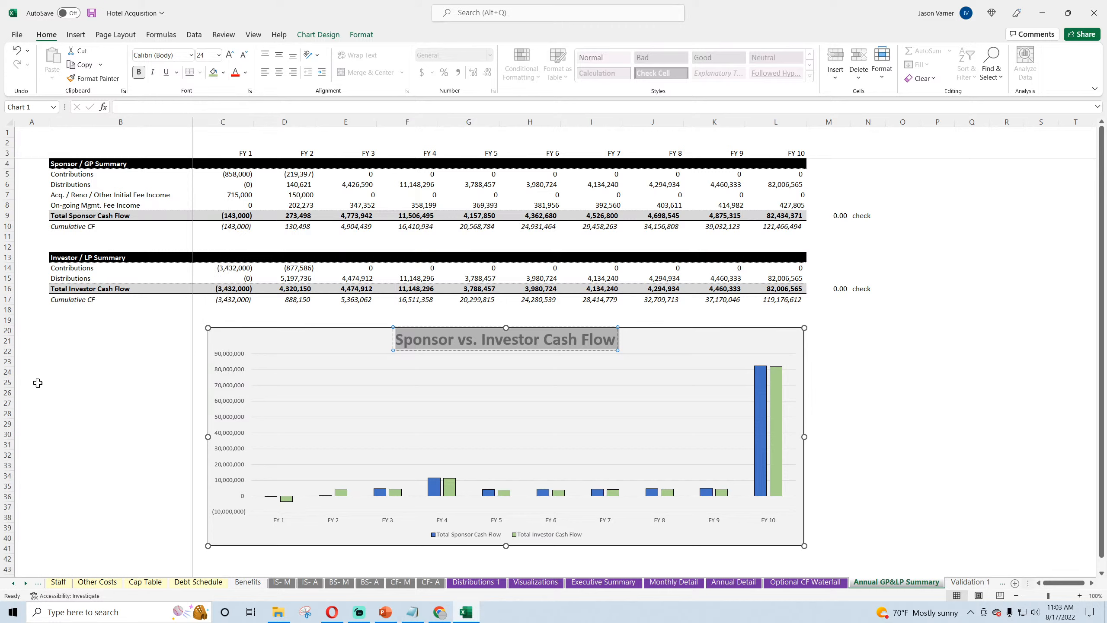
left_click(38, 383)
Step: Shift the chart slightly up and left, extend its lower edge to about row 41, and save the workbook
left_click_drag(244, 335, 233, 327)
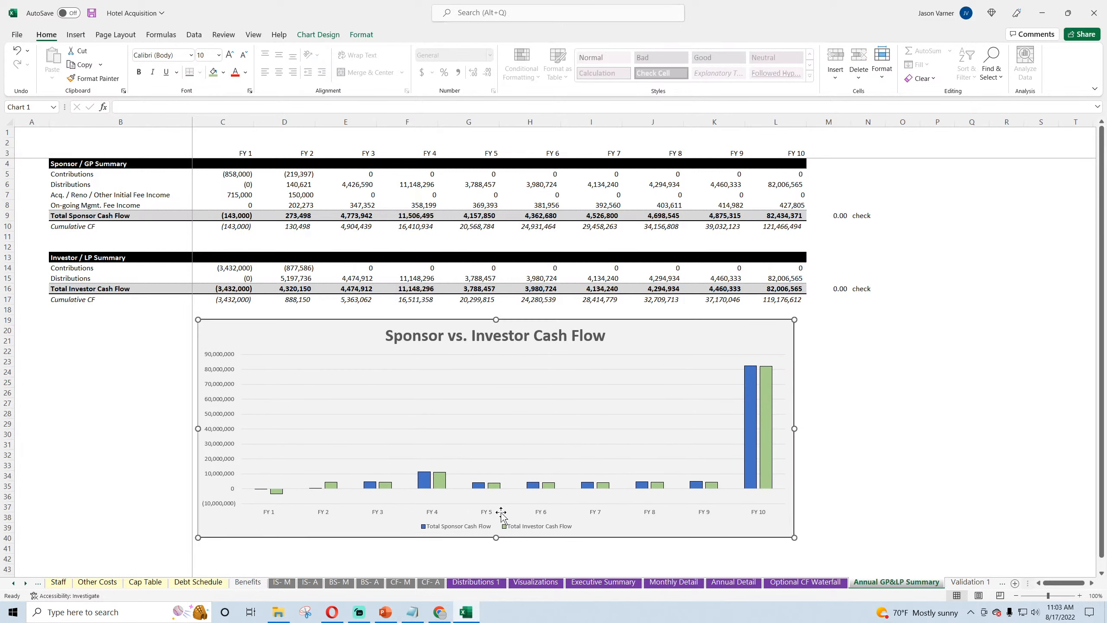
left_click_drag(497, 534, 496, 555)
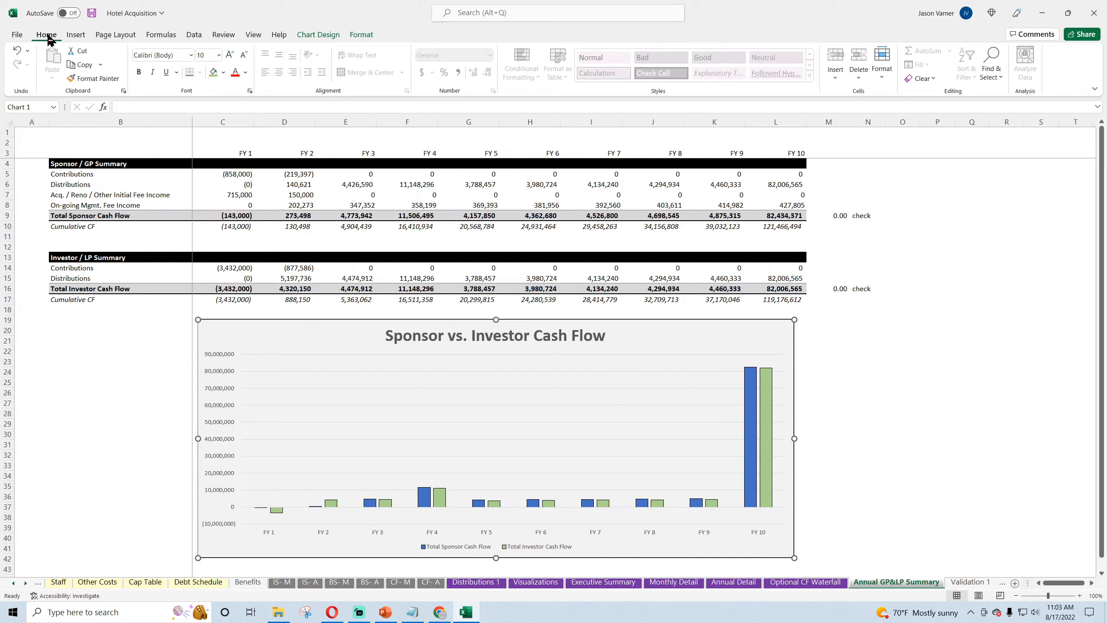
left_click(92, 13)
left_click(81, 379)
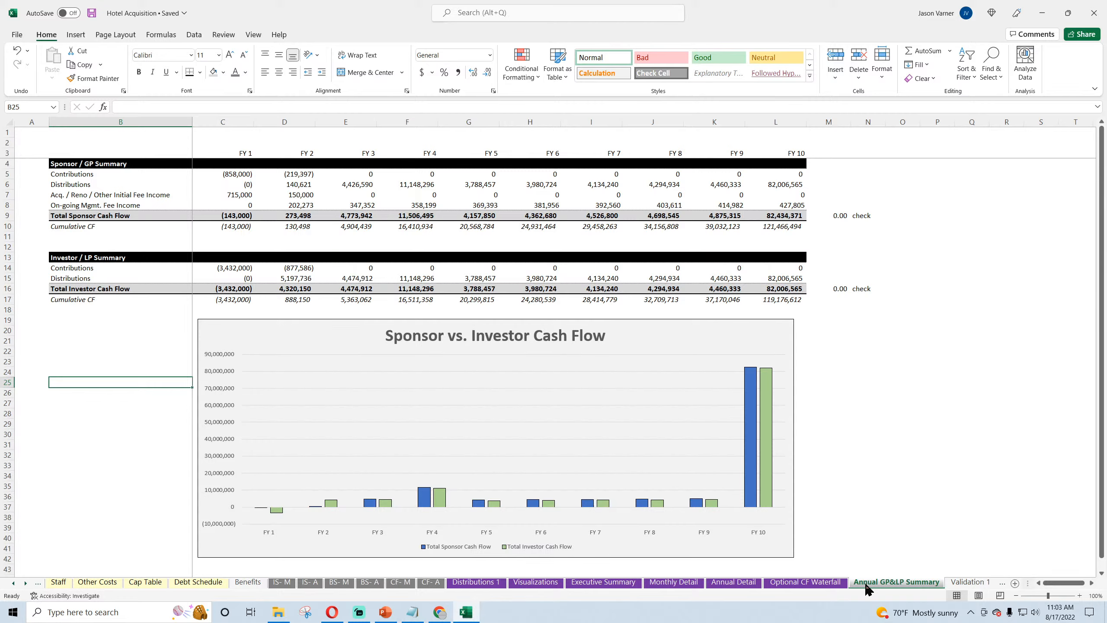
Step: Examine the investor and sponsor IRR and equity multiple cells on the Optional CF Waterfall sheet
left_click(805, 582)
scroll(273, 390, "down", 5)
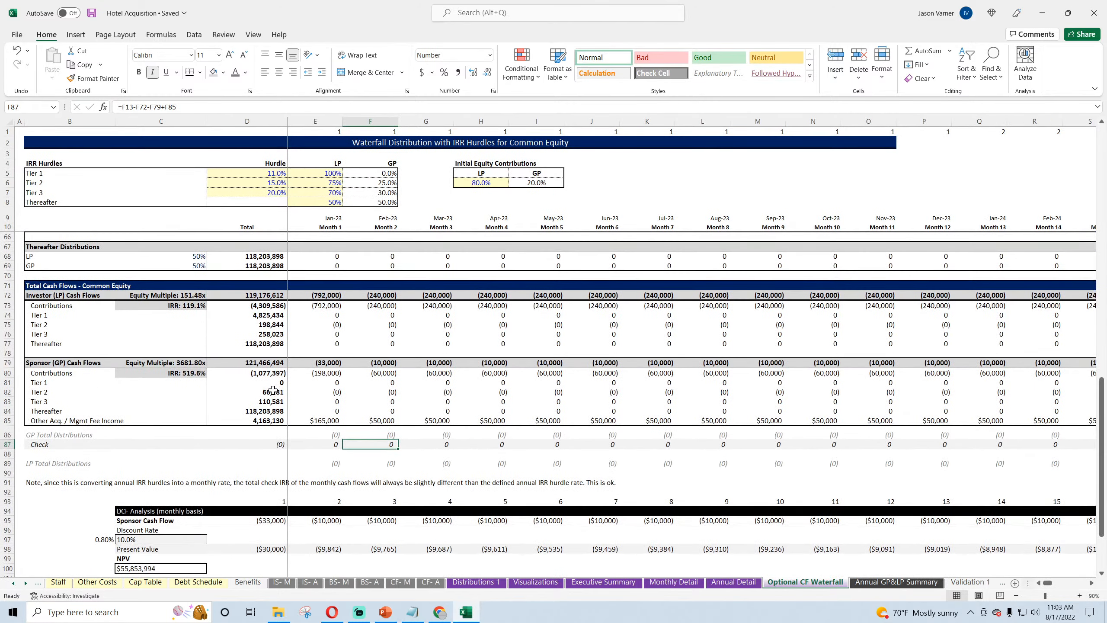
scroll(273, 389, "up", 4)
left_click(181, 410)
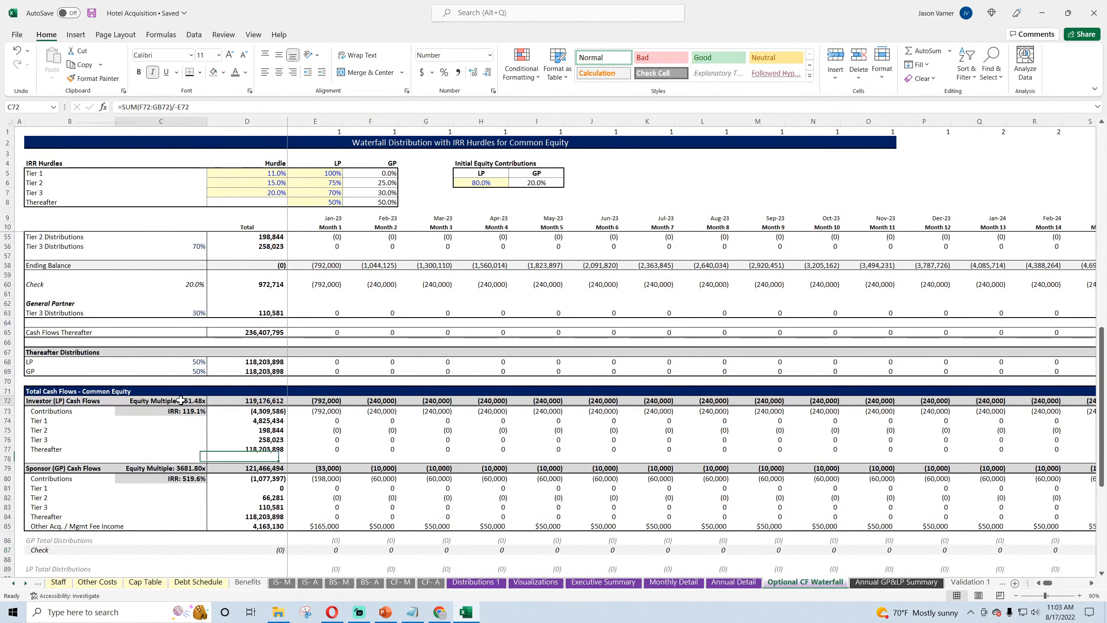
left_click(182, 464)
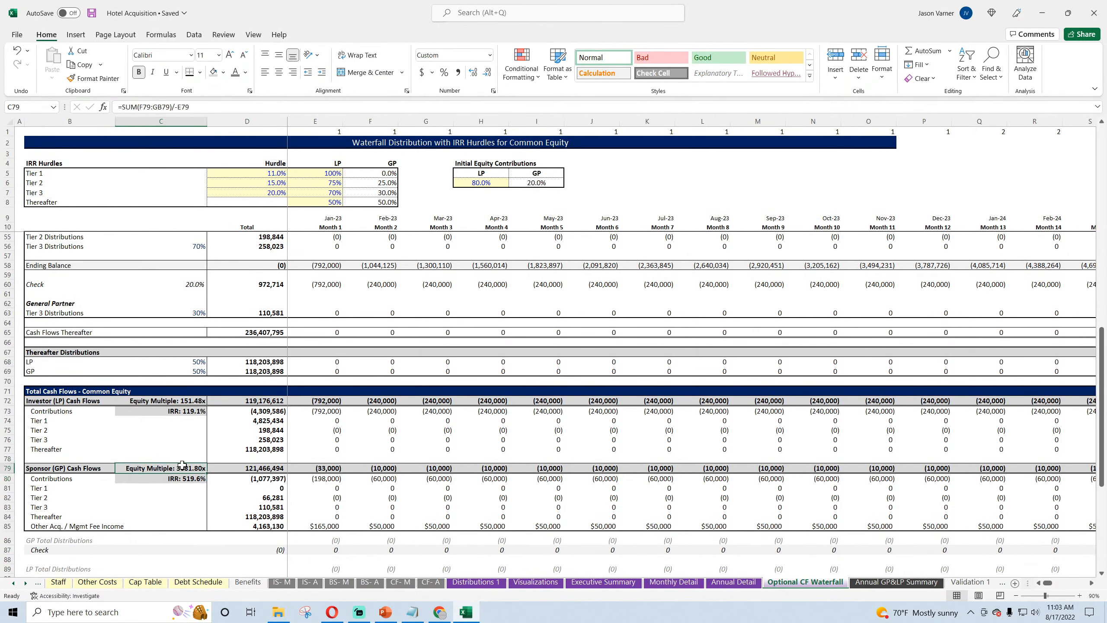
left_click(187, 411)
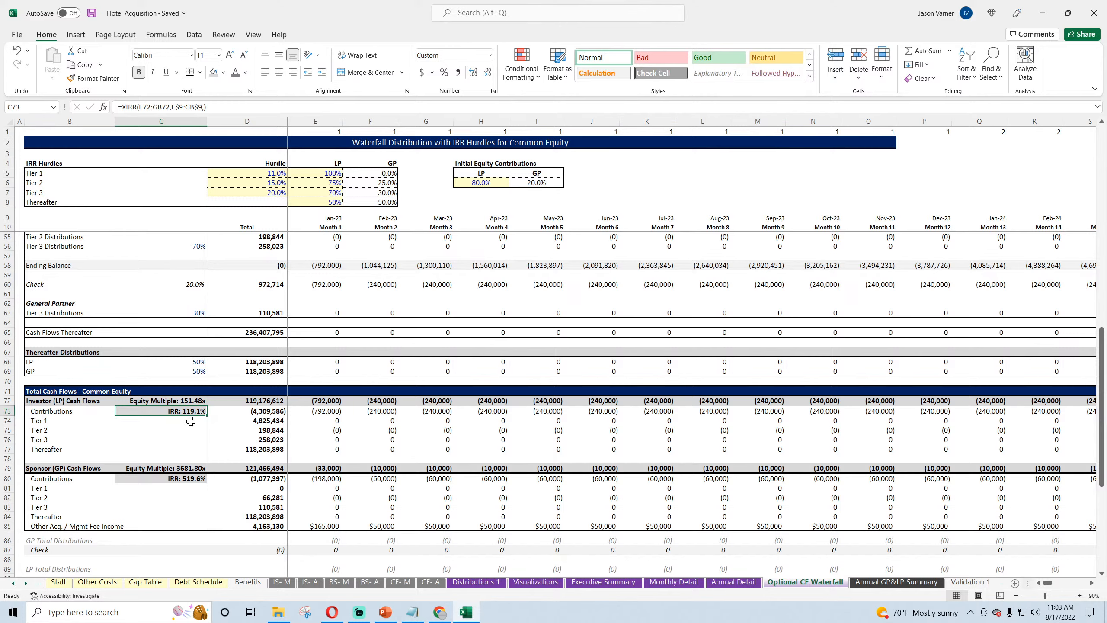
scroll(399, 458, "down", 4)
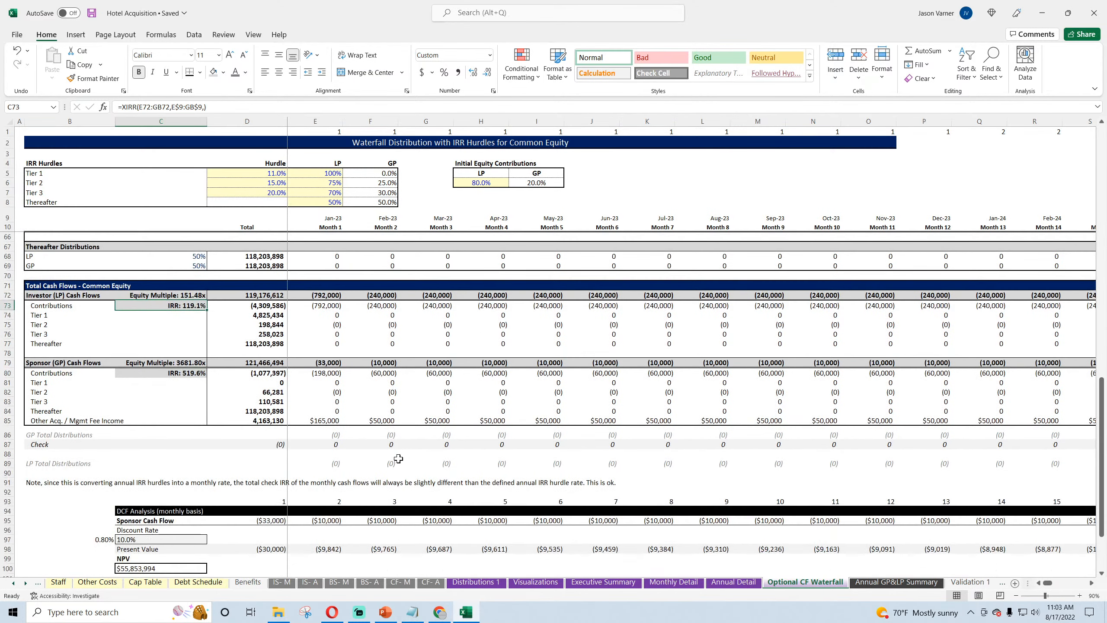
Step: Return to the Annual GP&LP Summary sheet and save the workbook
left_click(887, 583)
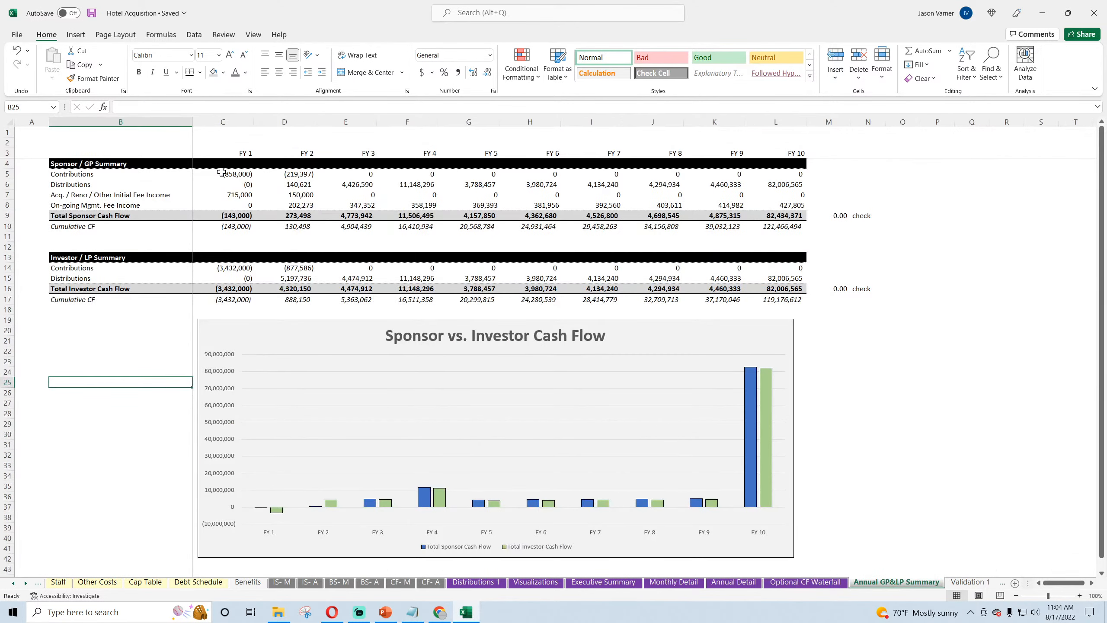
left_click(92, 14)
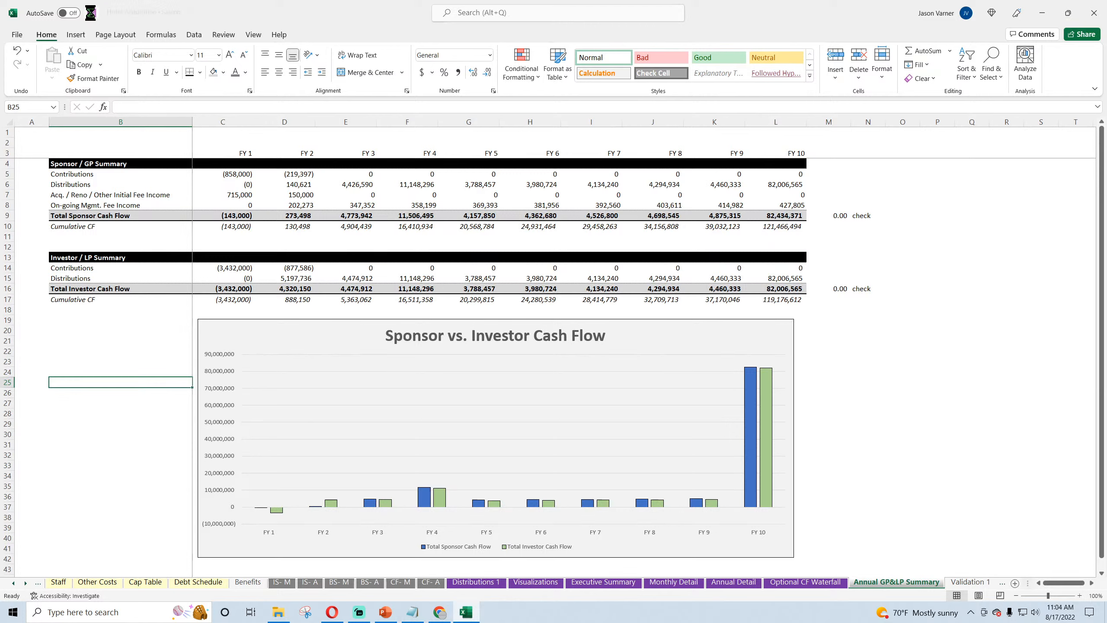
left_click(439, 614)
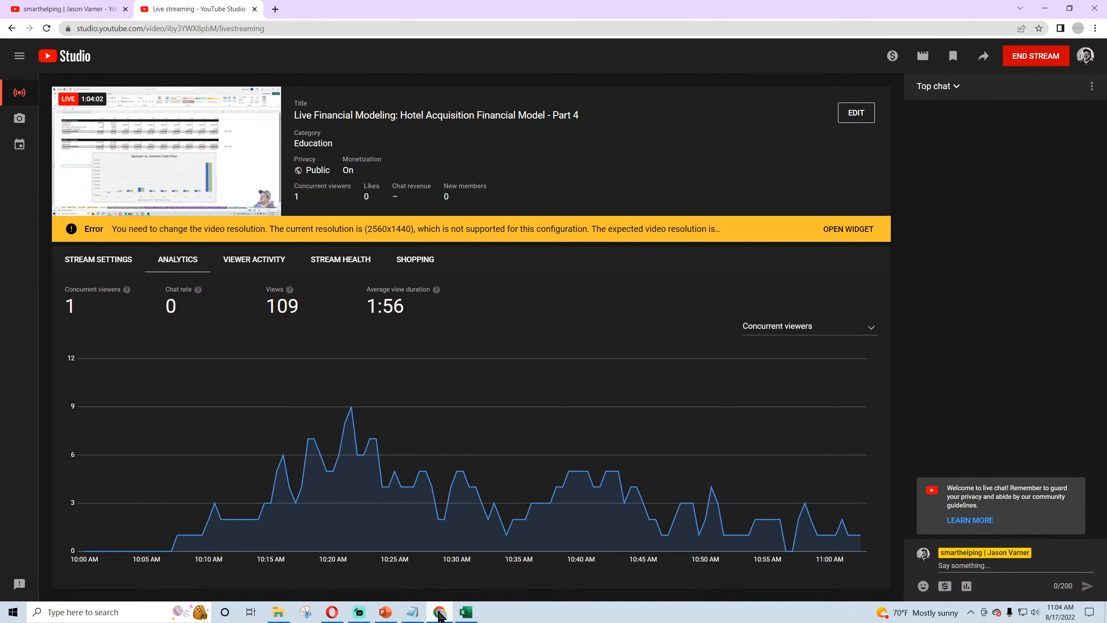
left_click(439, 612)
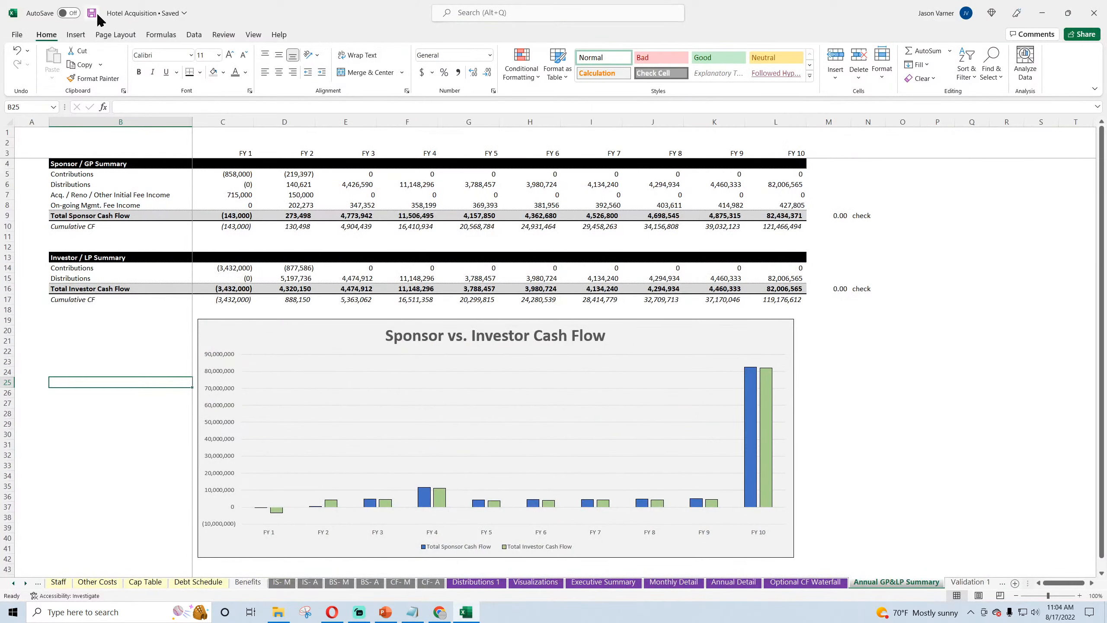
left_click(100, 442)
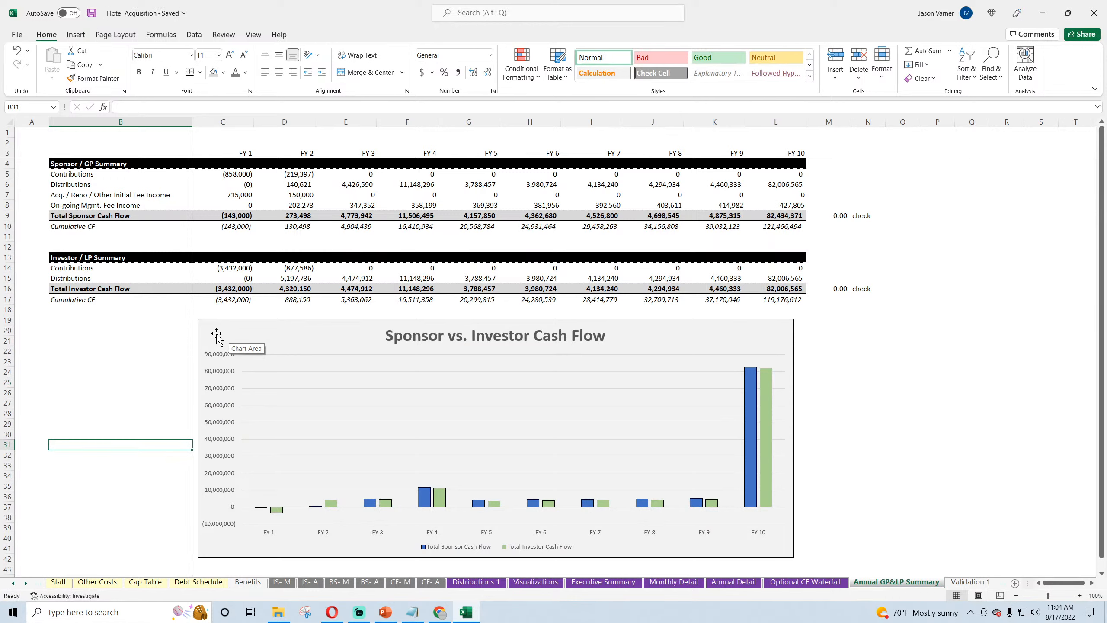
Step: Widen the cash flow chart so its right edge nearly reaches the end of column L, and save the workbook
left_click(795, 444)
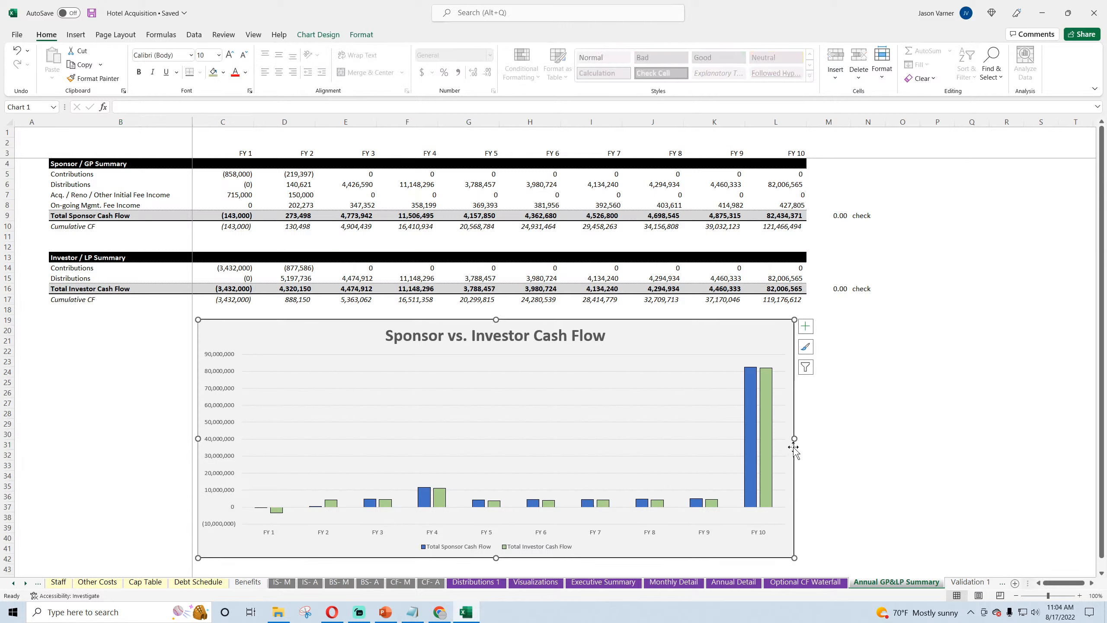
left_click_drag(794, 438, 802, 438)
left_click(868, 434)
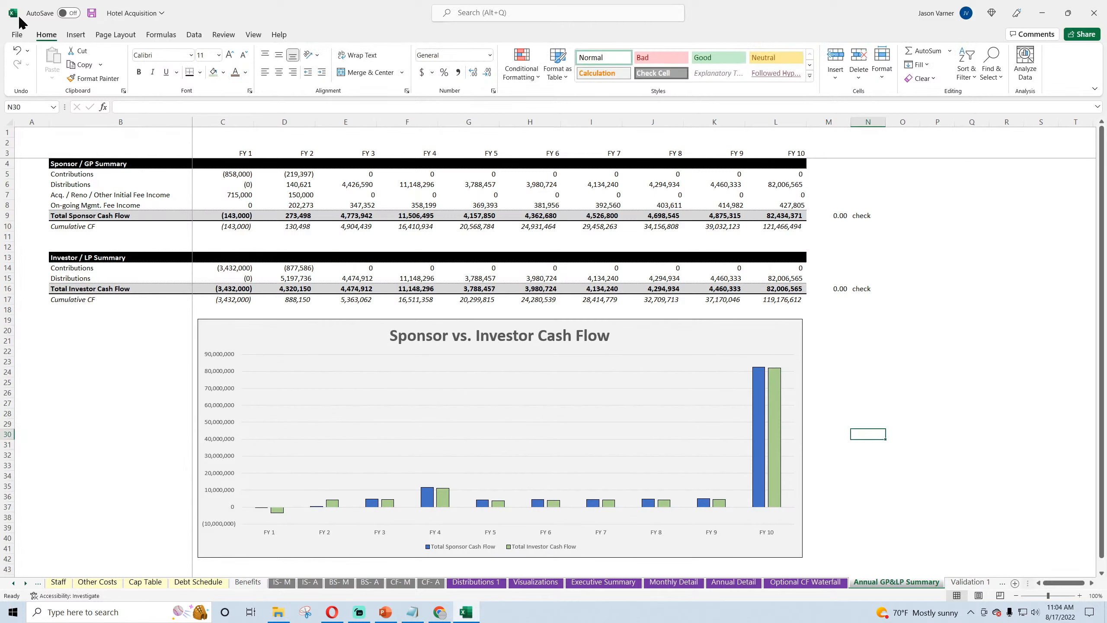
left_click(92, 13)
Step: Review the EBITDA and cumulative cash flow charts on the Visualizations sheet and the Net Operating Income on the Executive Summary sheet
left_click(547, 583)
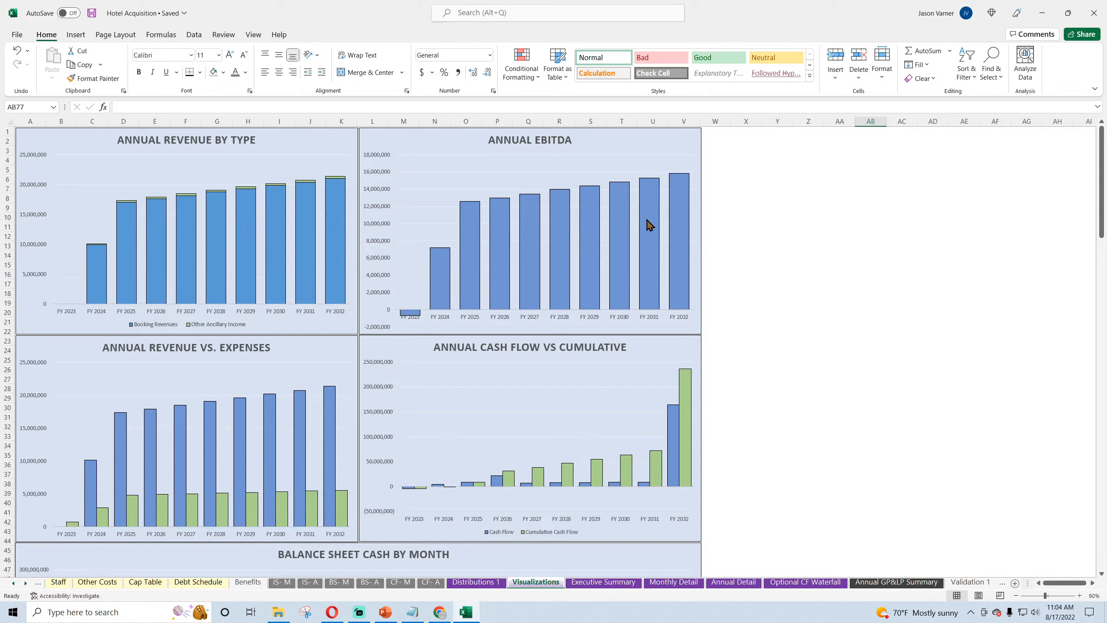
mouse_move(670, 192)
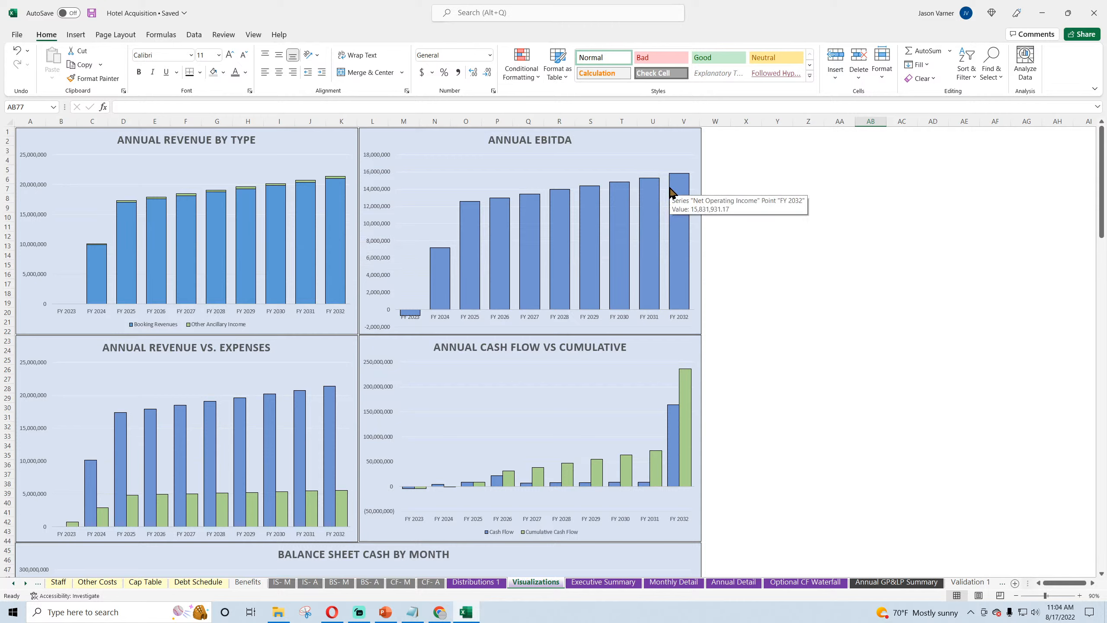
left_click(606, 581)
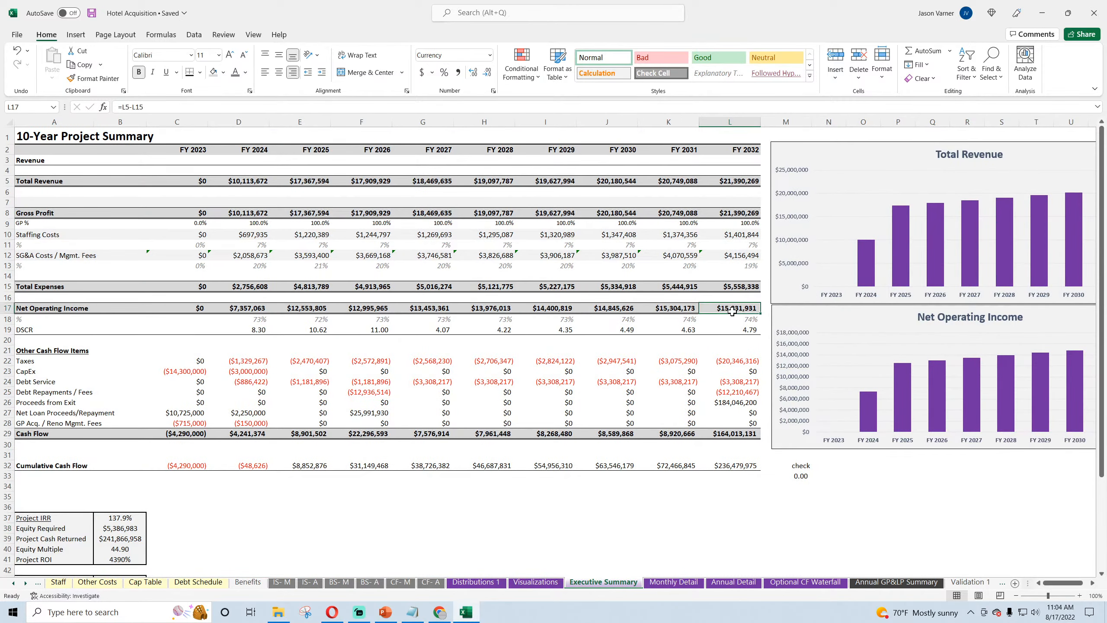
left_click(535, 582)
scroll(446, 355, "down", 2)
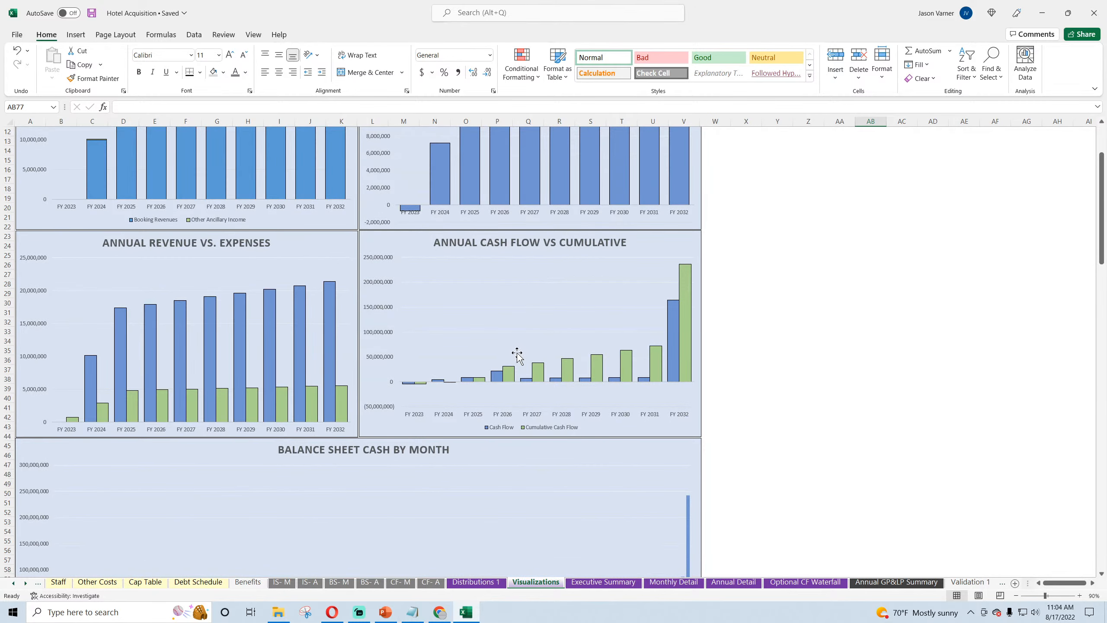
mouse_move(689, 288)
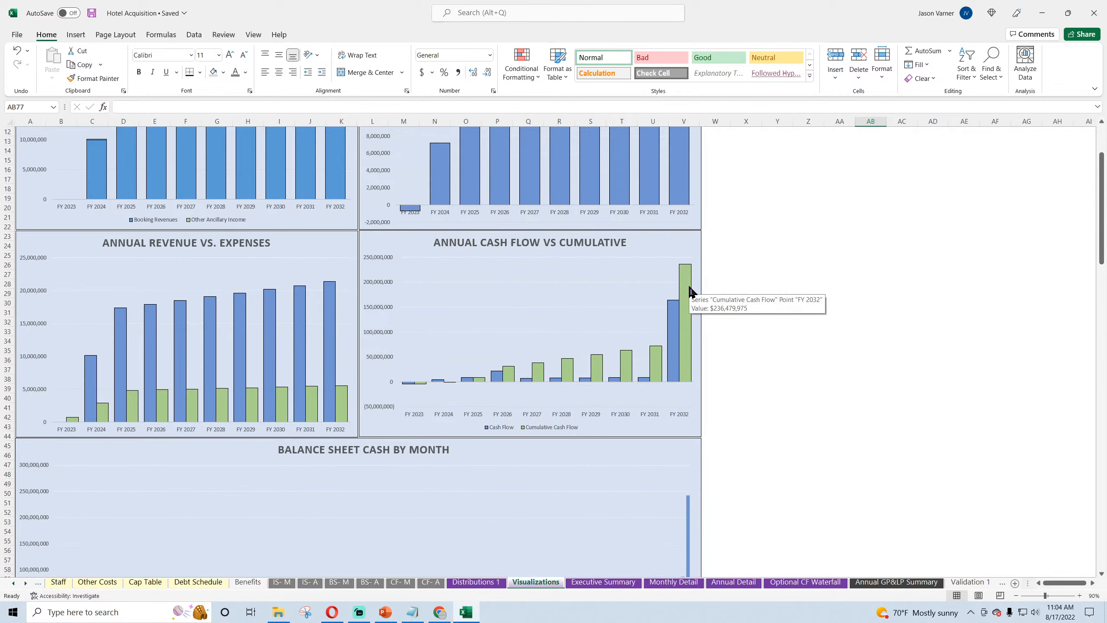
Step: Compare the FY 2032 bars of the Annual Cash Flow vs Cumulative chart with the Executive Summary's Cumulative Cash Flow row
mouse_move(677, 326)
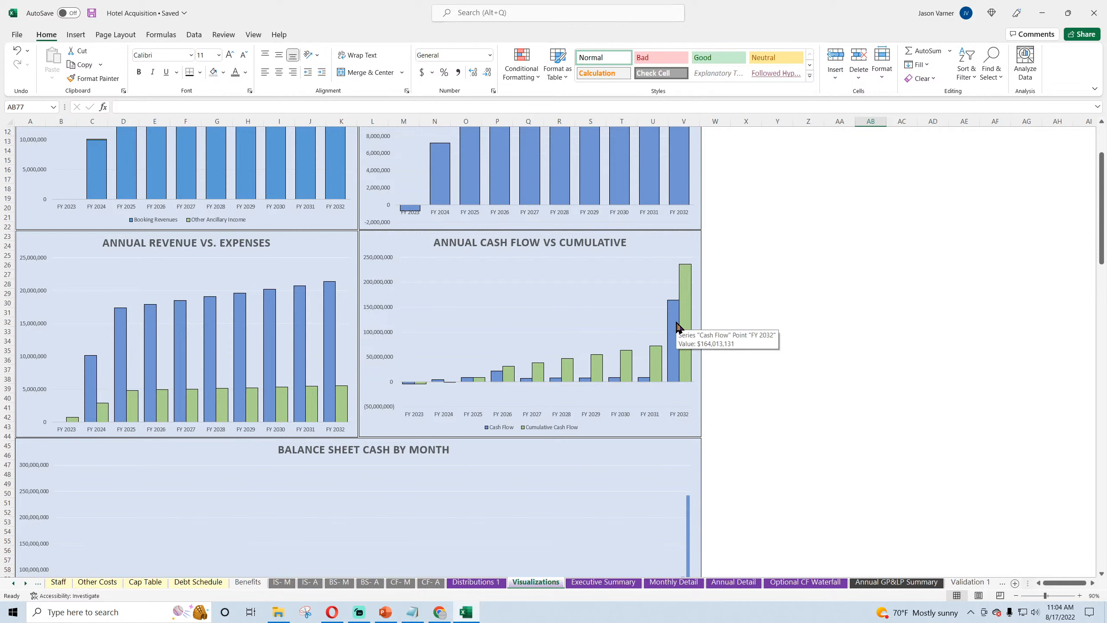
left_click(608, 583)
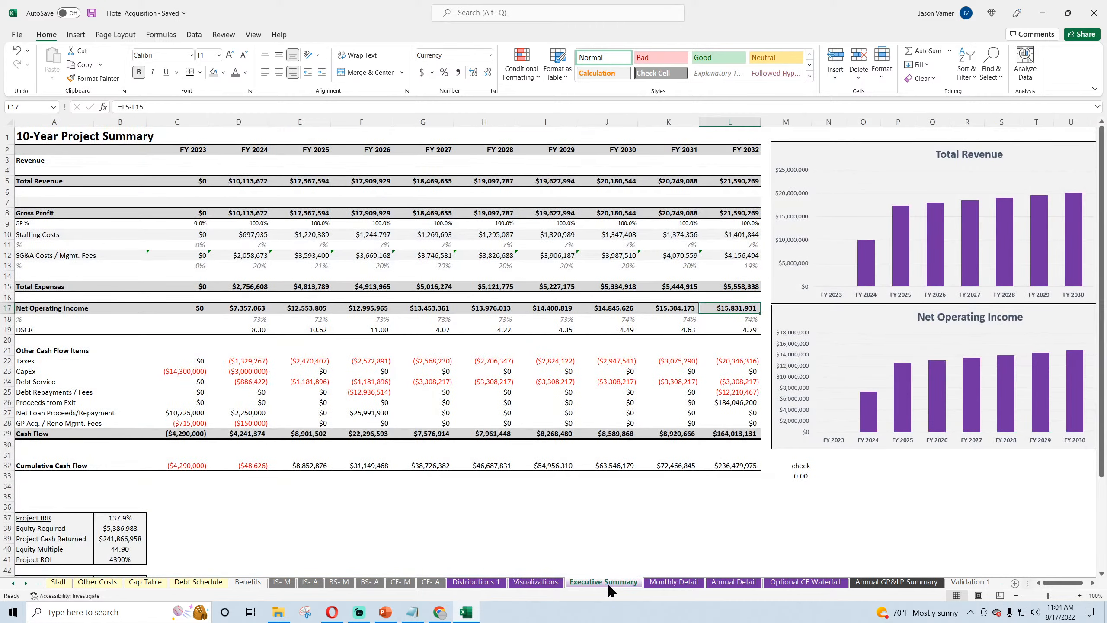
left_click(730, 466)
left_click(535, 582)
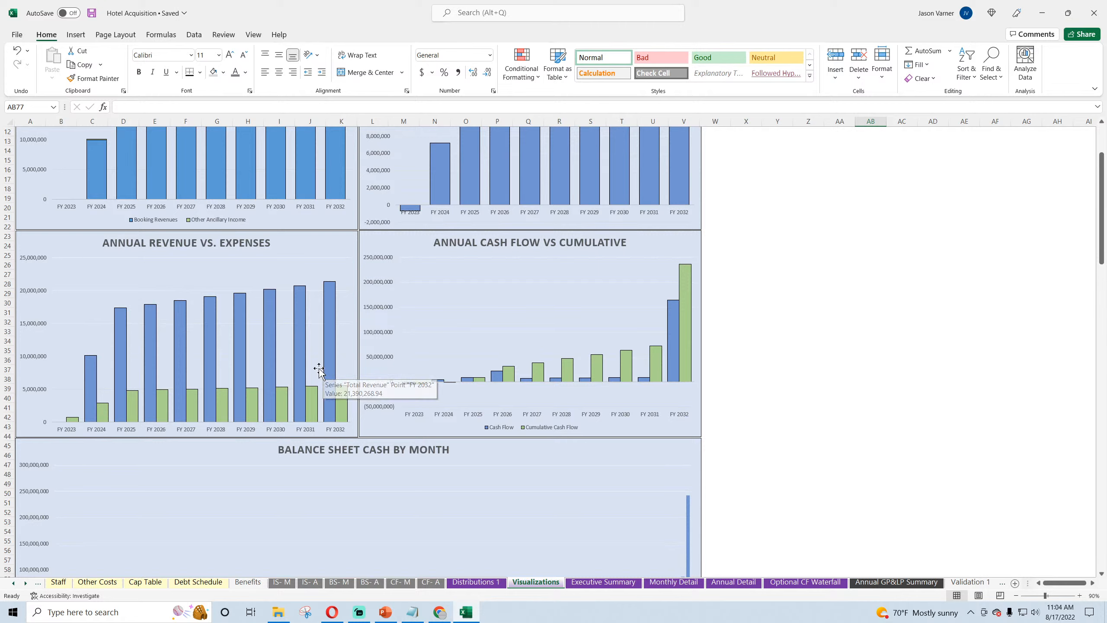
Step: Add a legend at the bottom of the Annual Revenue vs. Expenses chart and save the workbook
left_click(335, 238)
left_click(371, 239)
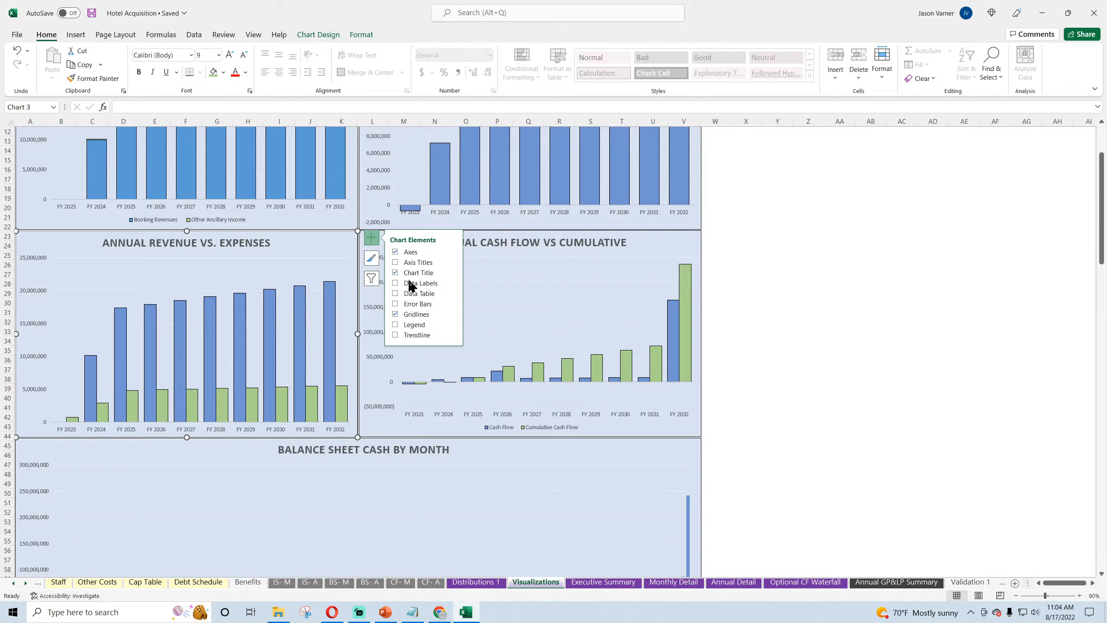
left_click(421, 325)
right_click(325, 351)
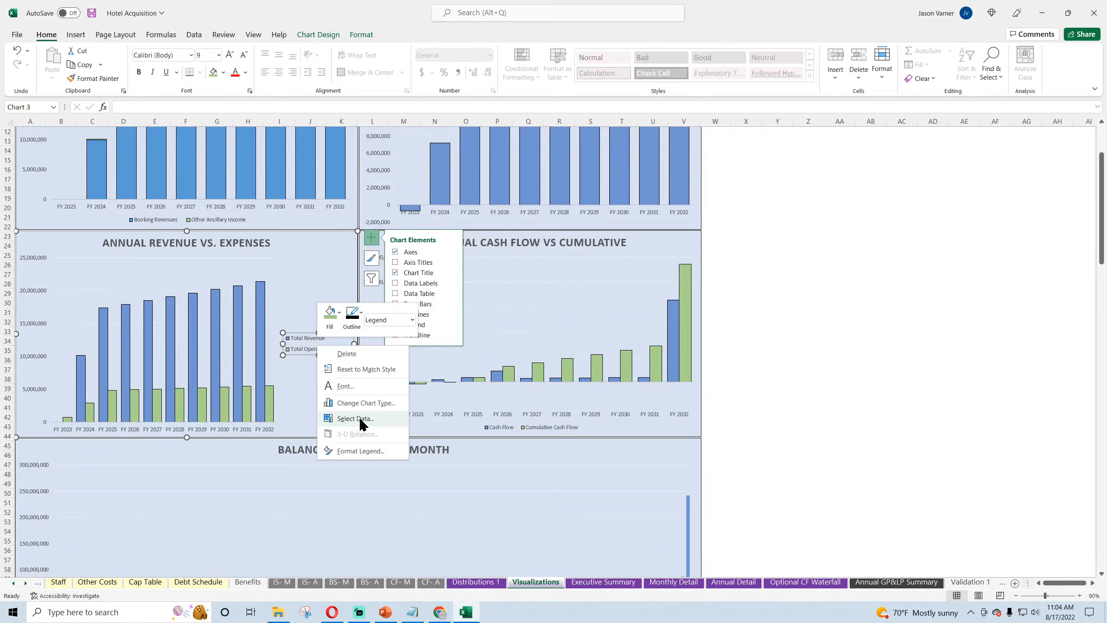
left_click(357, 452)
left_click(980, 229)
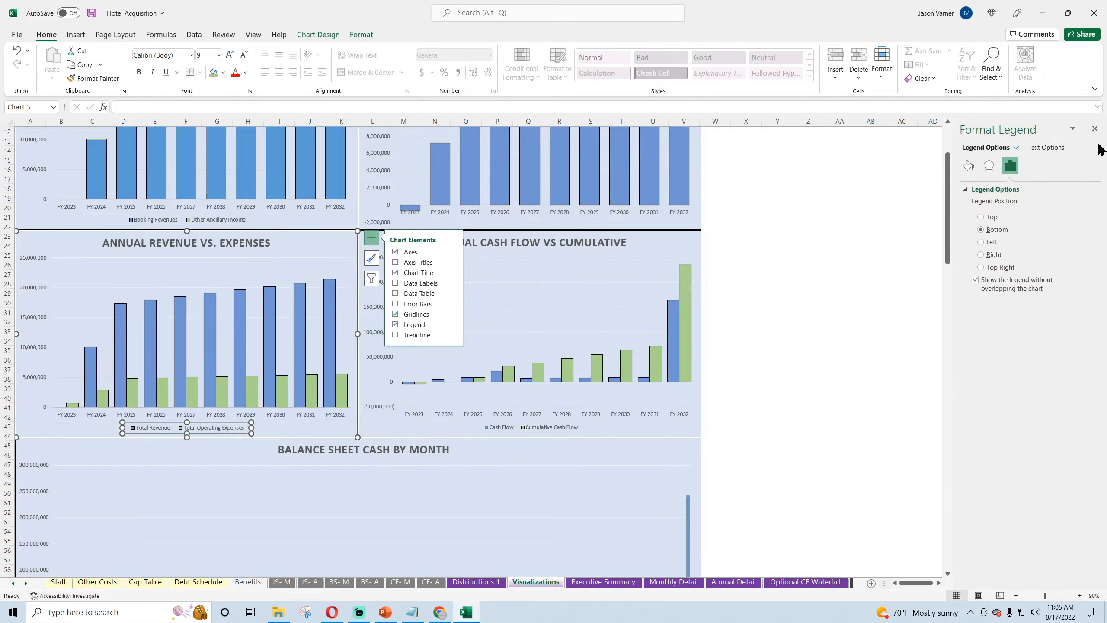
left_click(1095, 128)
left_click(901, 281)
scroll(569, 375, "down", 3)
scroll(568, 375, "down", 1)
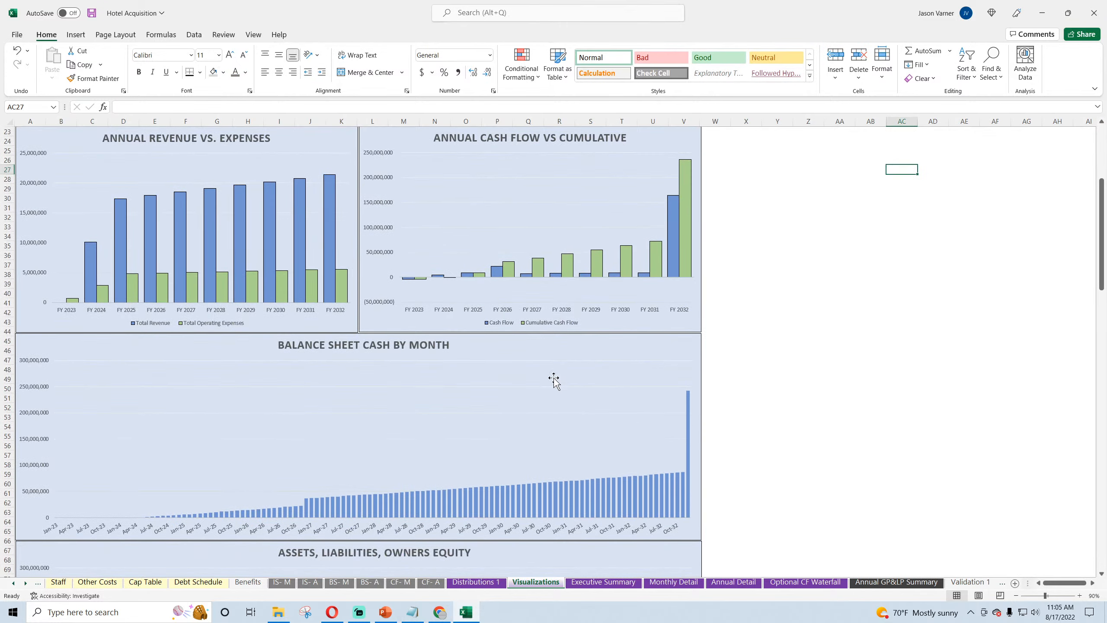
left_click(91, 14)
Step: Replace the placeholder series in the EBITDA vs Debt Service and Ratio chart with Net Operating Income from Executive Summary A17 and C17:L17
scroll(410, 318, "down", 4)
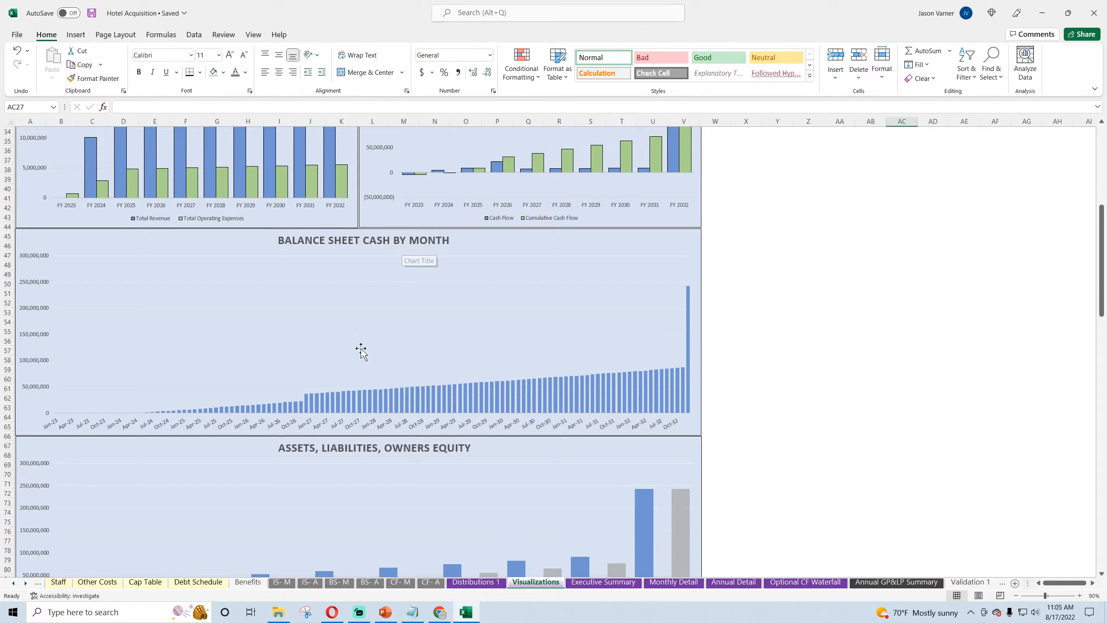
scroll(554, 401, "down", 7)
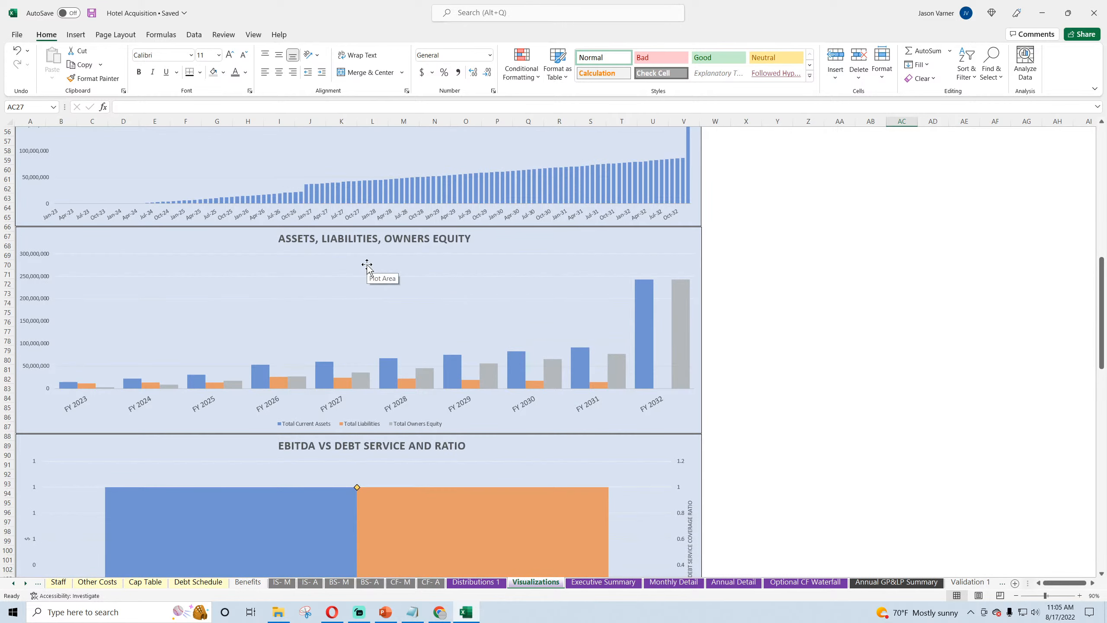
scroll(367, 265, "down", 7)
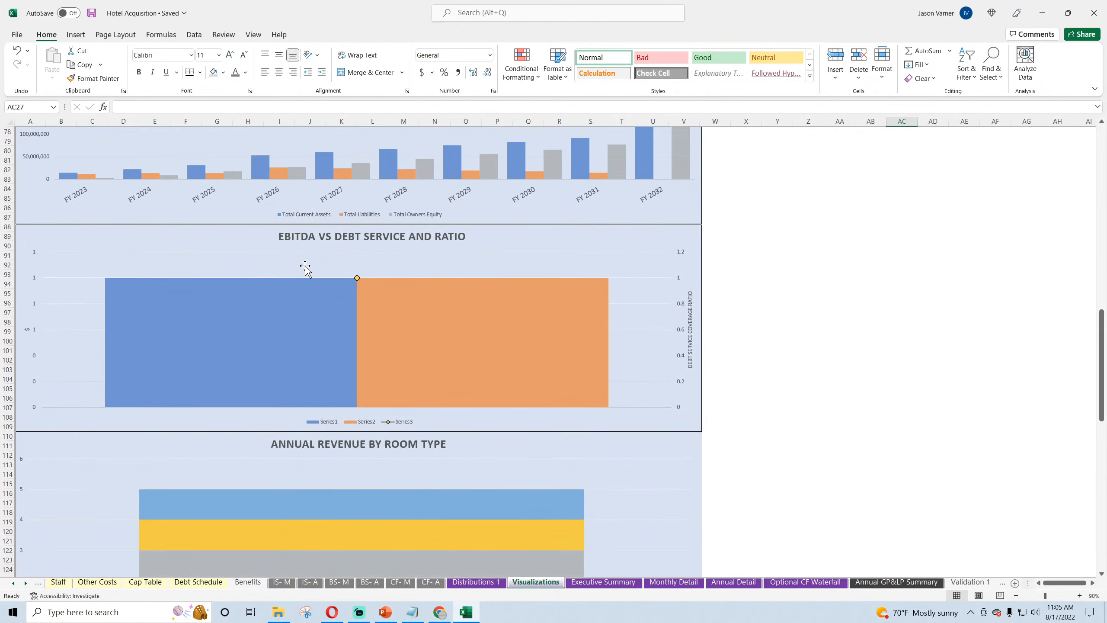
right_click(488, 260)
left_click(529, 333)
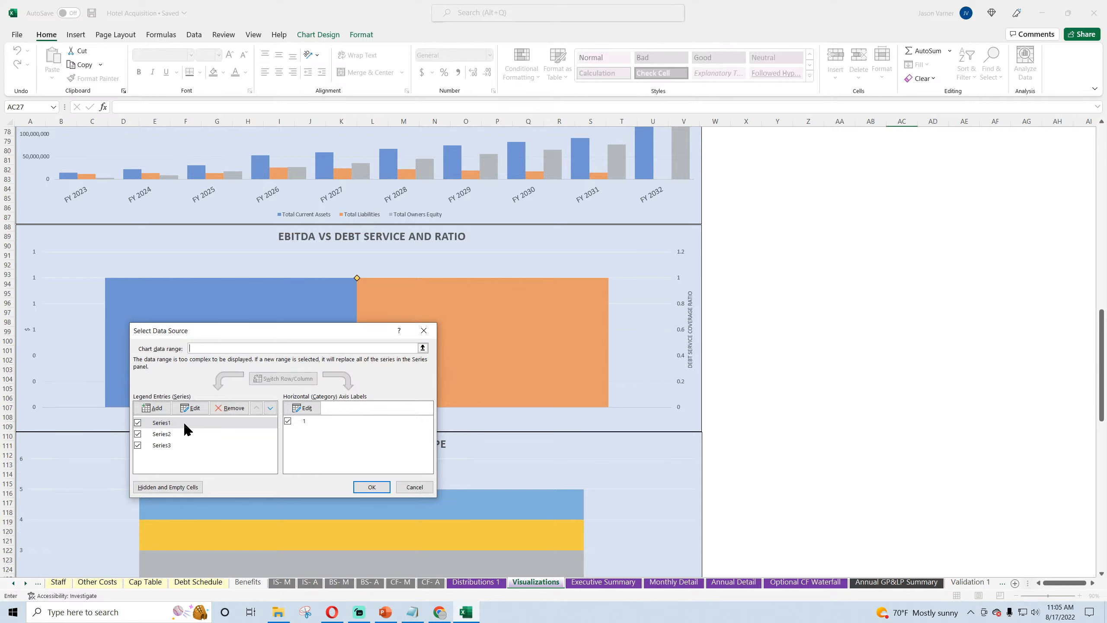
left_click(230, 407)
left_click(230, 408)
left_click(230, 407)
left_click(152, 408)
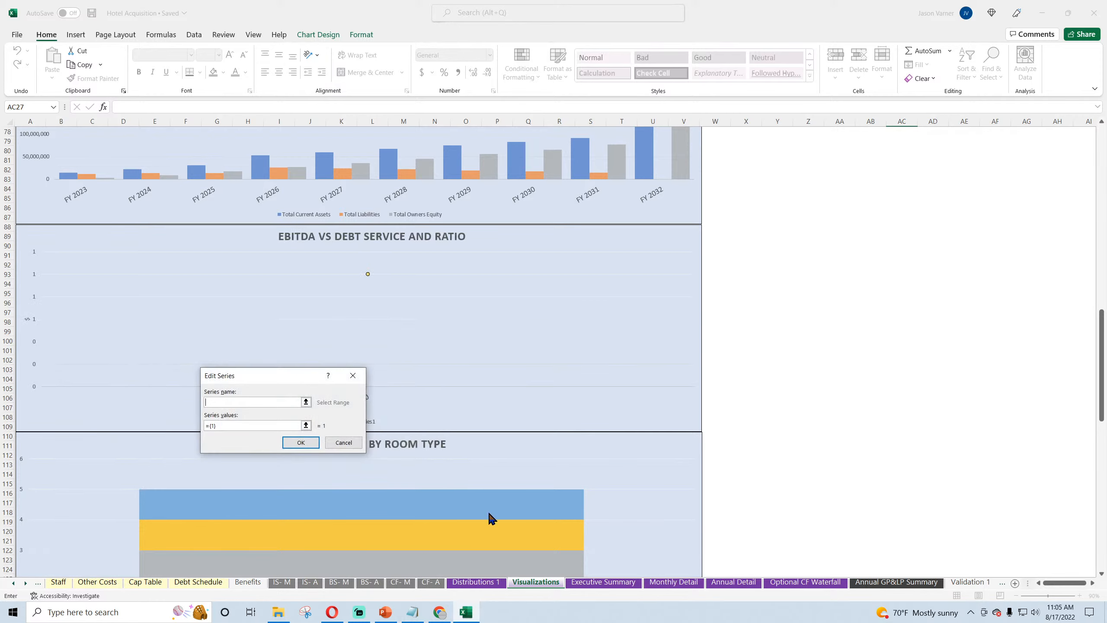
left_click(584, 583)
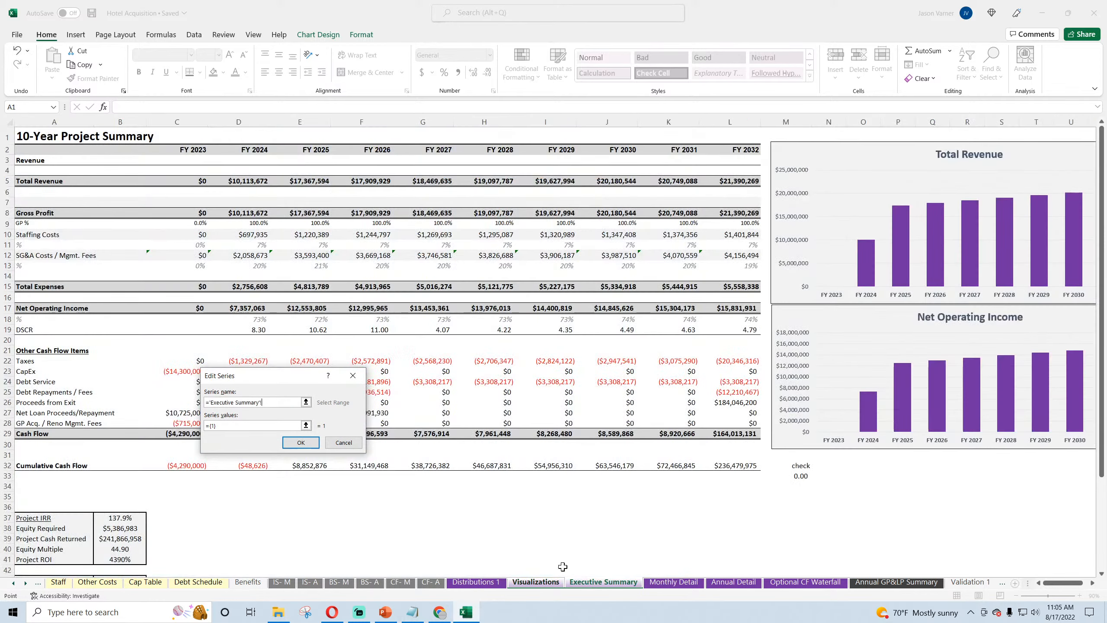
left_click(93, 311)
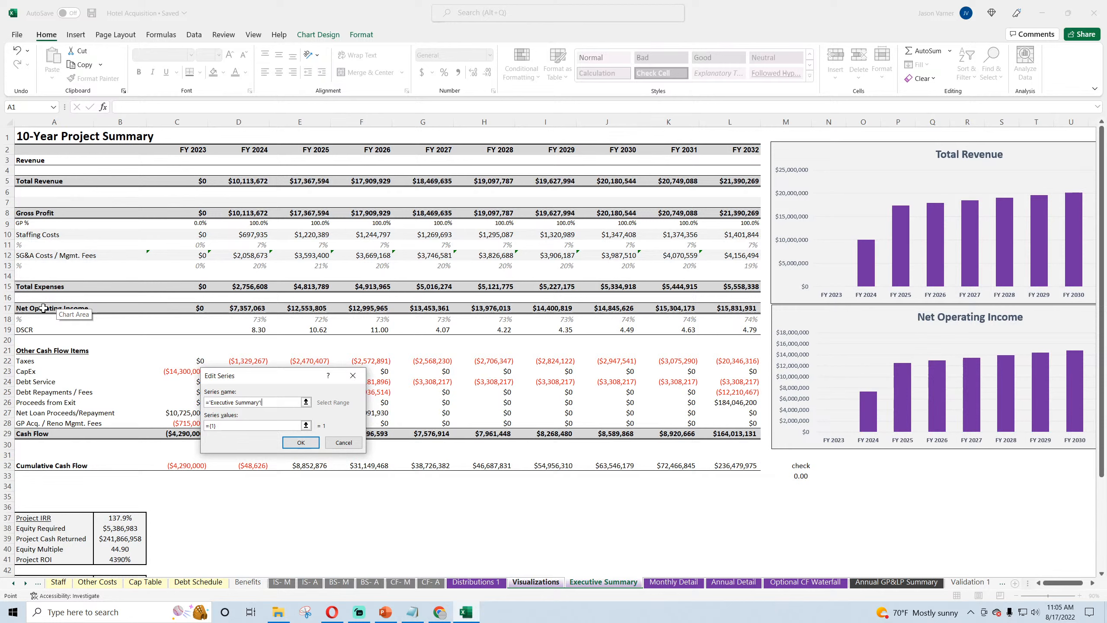
left_click(251, 425)
left_click_drag(191, 308, 737, 309)
left_click(306, 450)
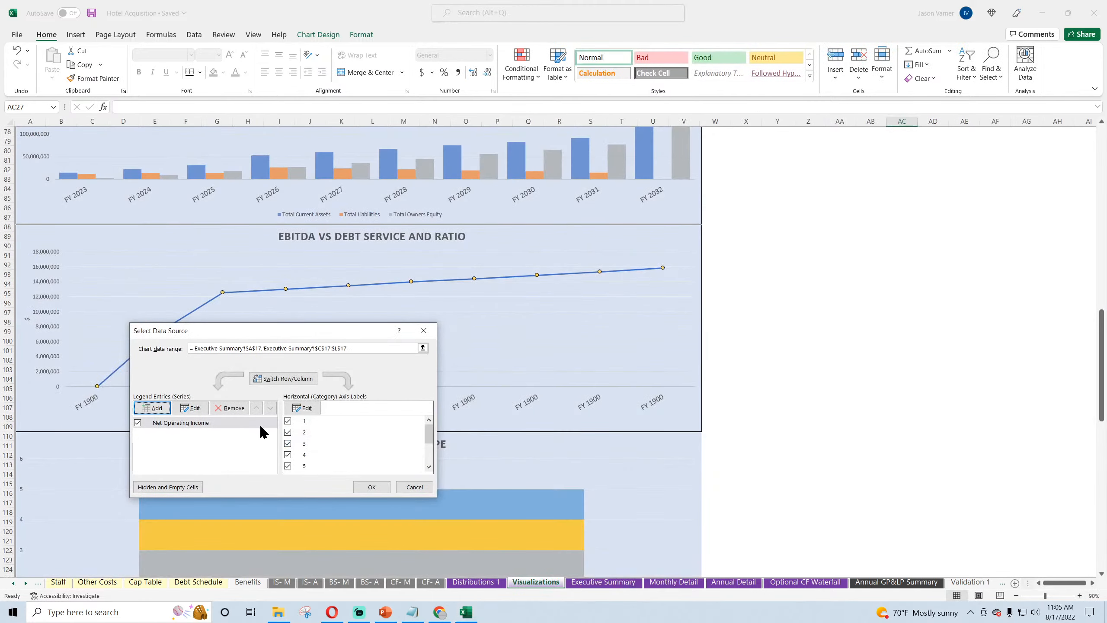
Step: Add a Debt Service series to the chart, using Executive Summary A24 as its name and C24:L24 as its values
left_click(152, 408)
left_click(603, 582)
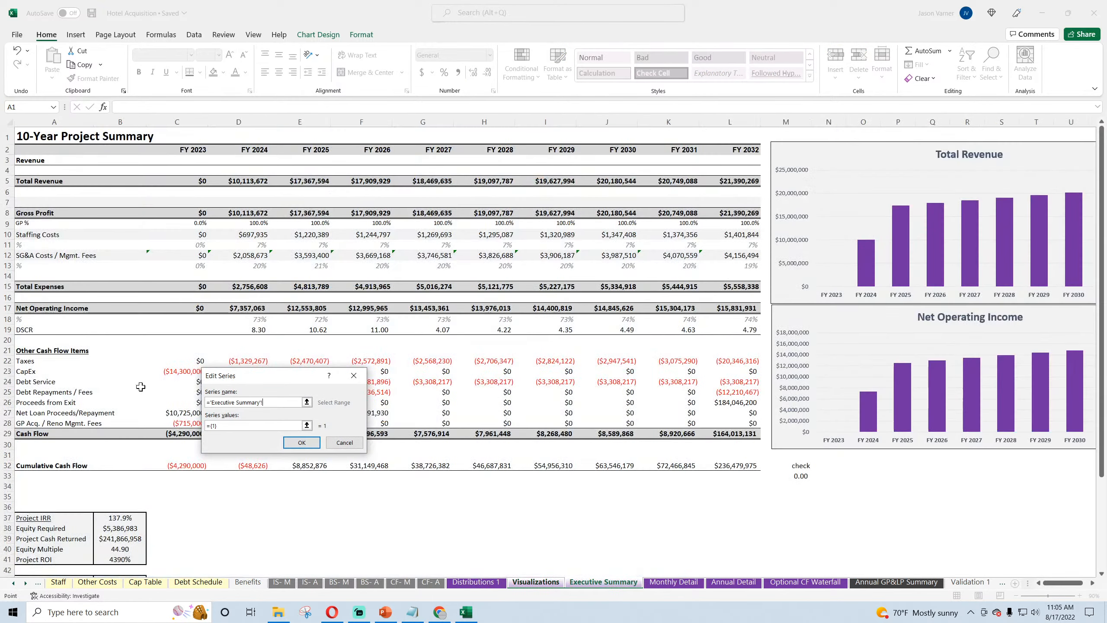
left_click(37, 382)
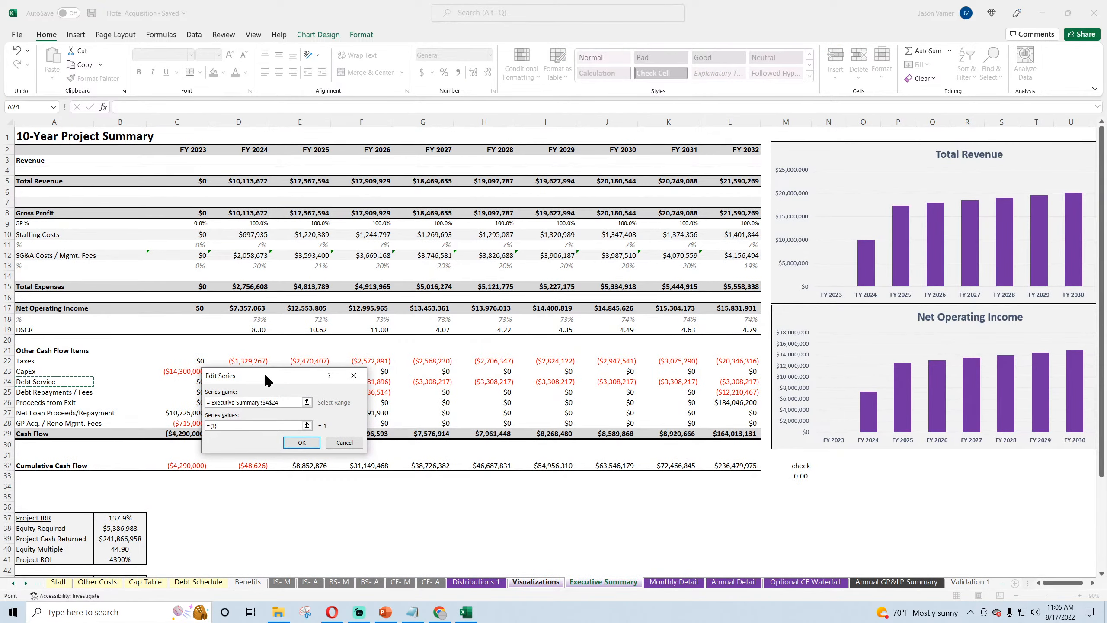
left_click_drag(266, 379, 252, 422)
triple_click(197, 467)
key("BackSpace")
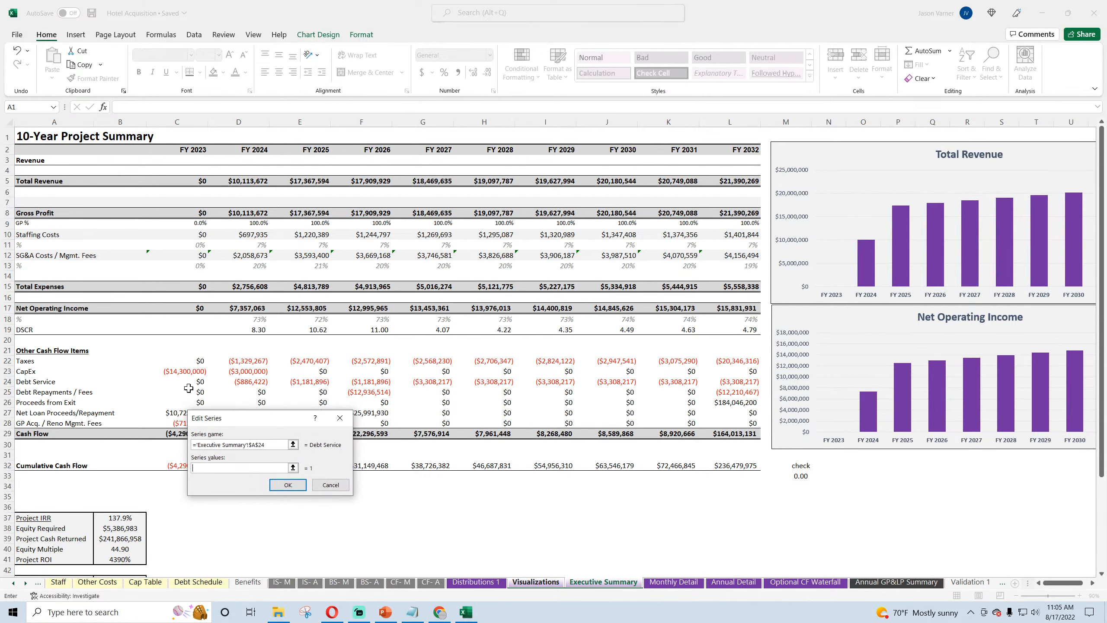
left_click_drag(188, 382, 715, 386)
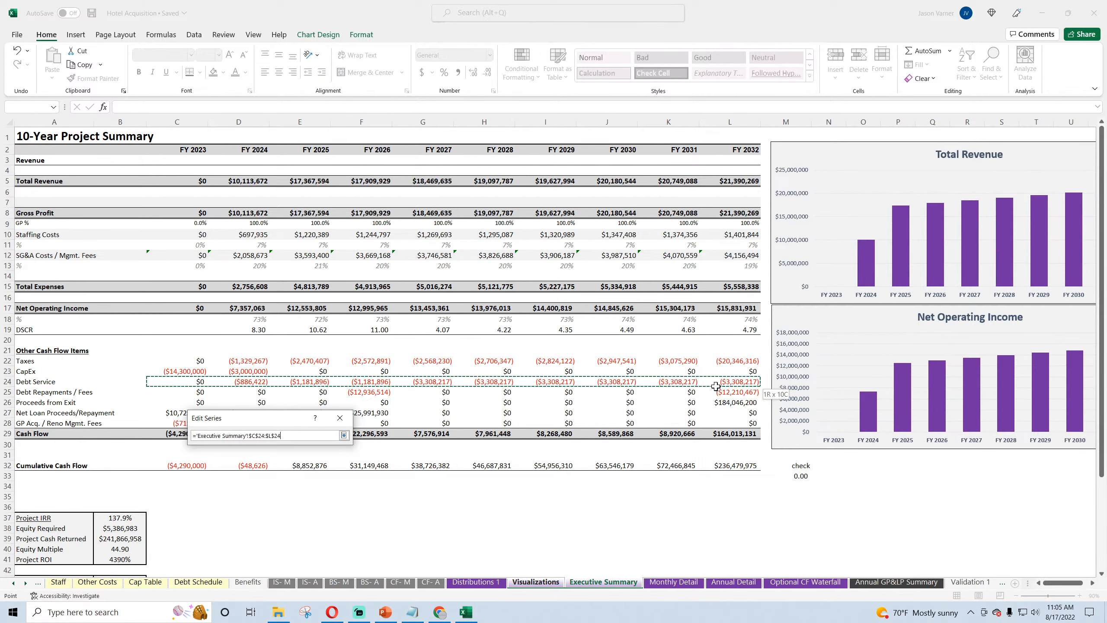
left_click(281, 484)
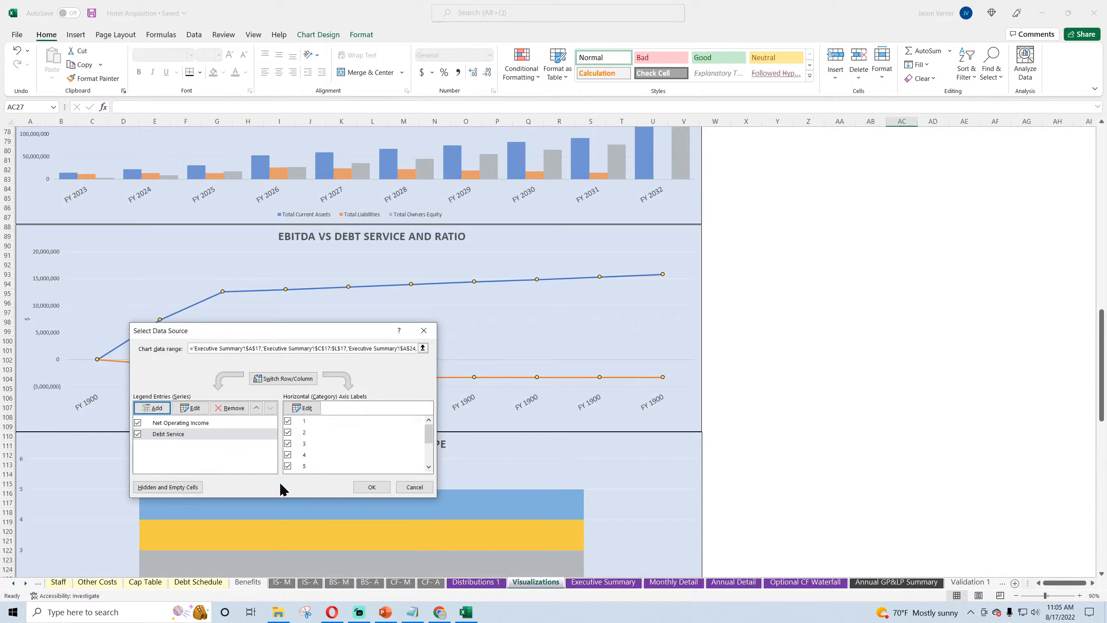
Step: Set the chart's horizontal axis labels to the fiscal years in Executive Summary C2:L2 and apply the data source
left_click(304, 408)
left_click(603, 582)
left_click_drag(241, 151, 258, 153)
left_click_drag(187, 151, 746, 151)
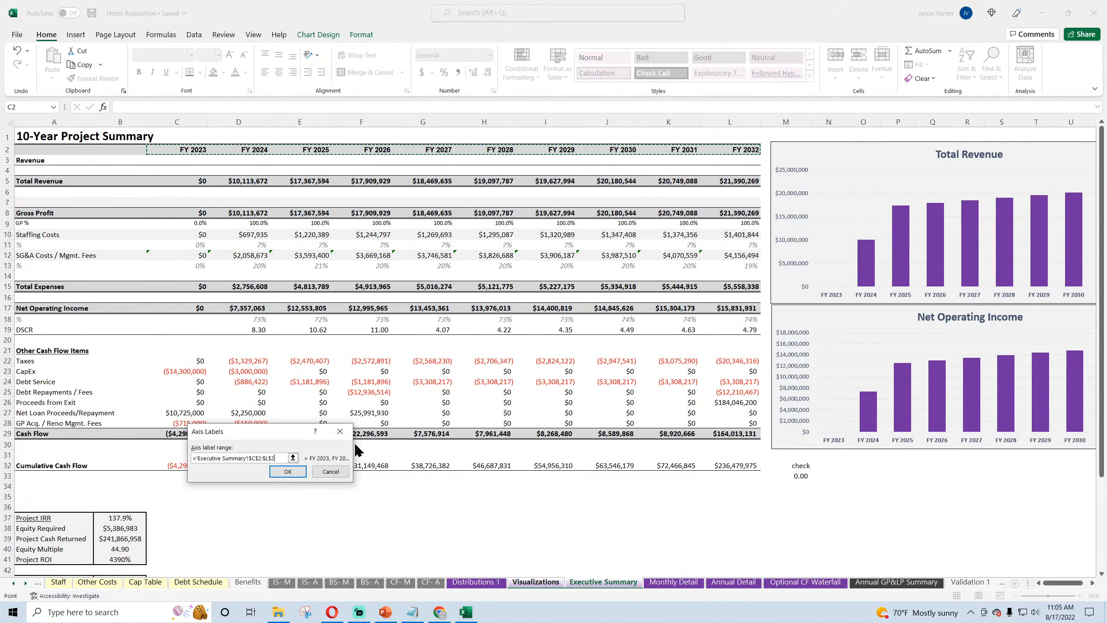
left_click(288, 471)
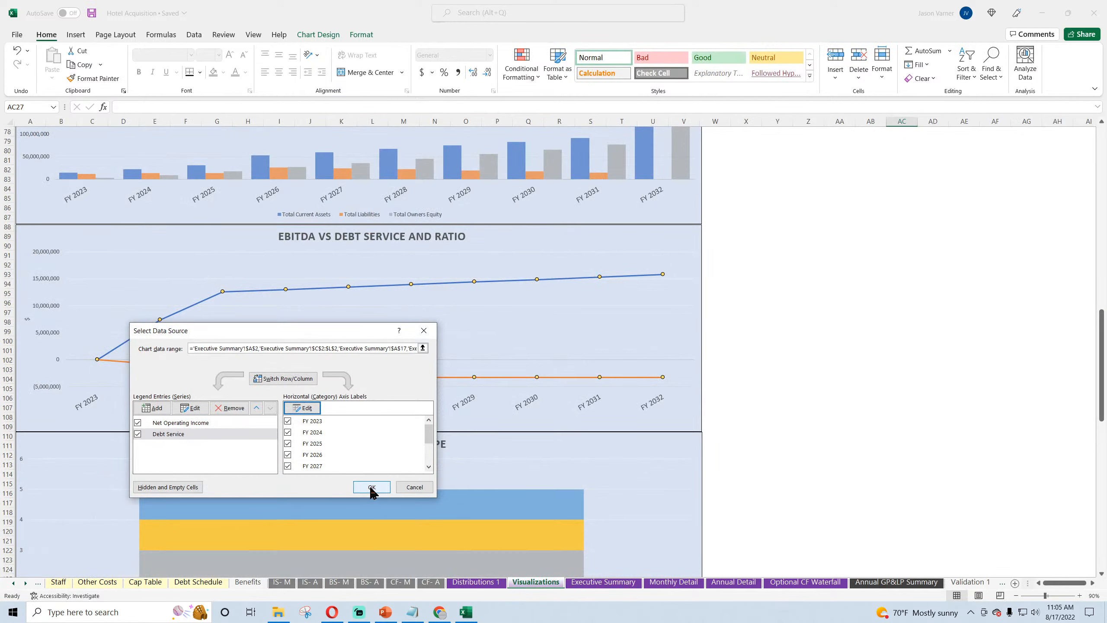
left_click(372, 487)
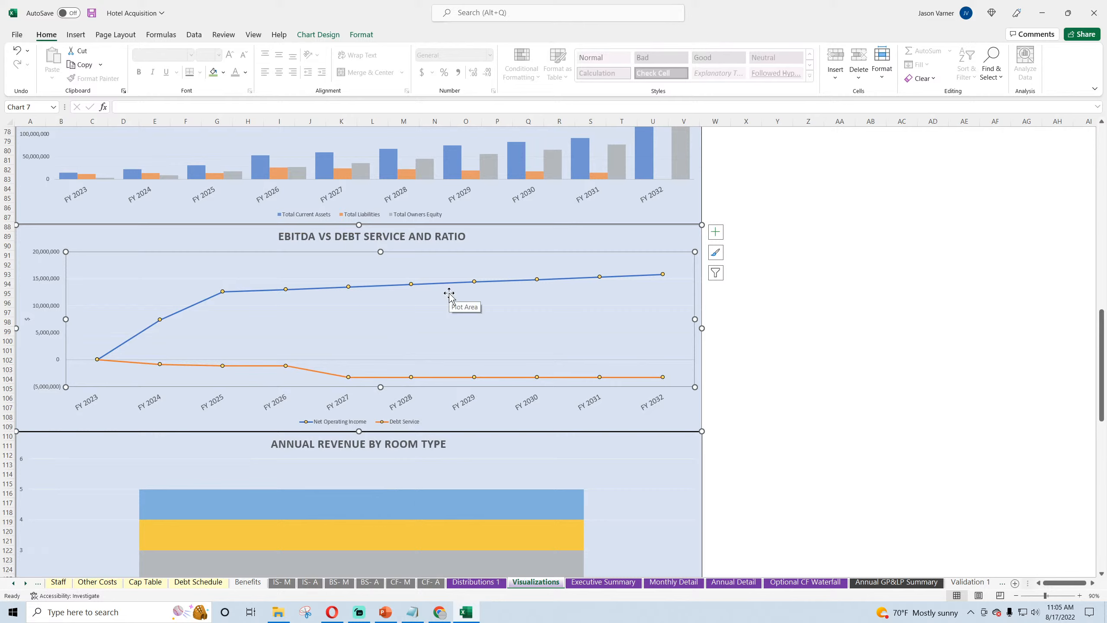
Step: Add a DSCR series to the same chart, using Executive Summary A19 as its name and C19:L19 as its values
right_click(512, 314)
left_click(541, 383)
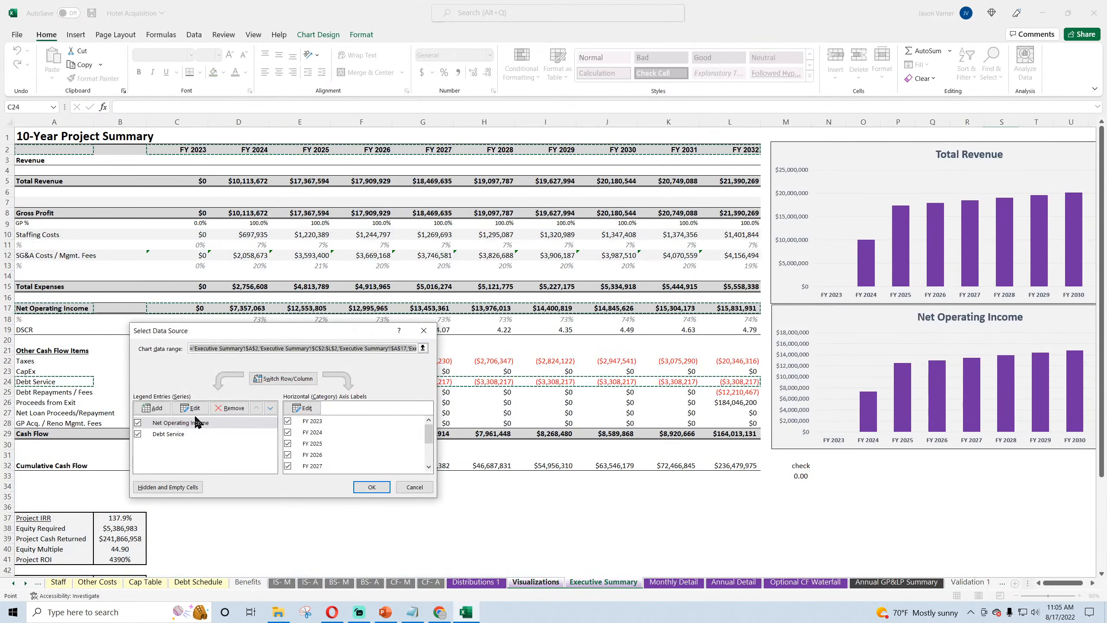
left_click(156, 407)
left_click(604, 582)
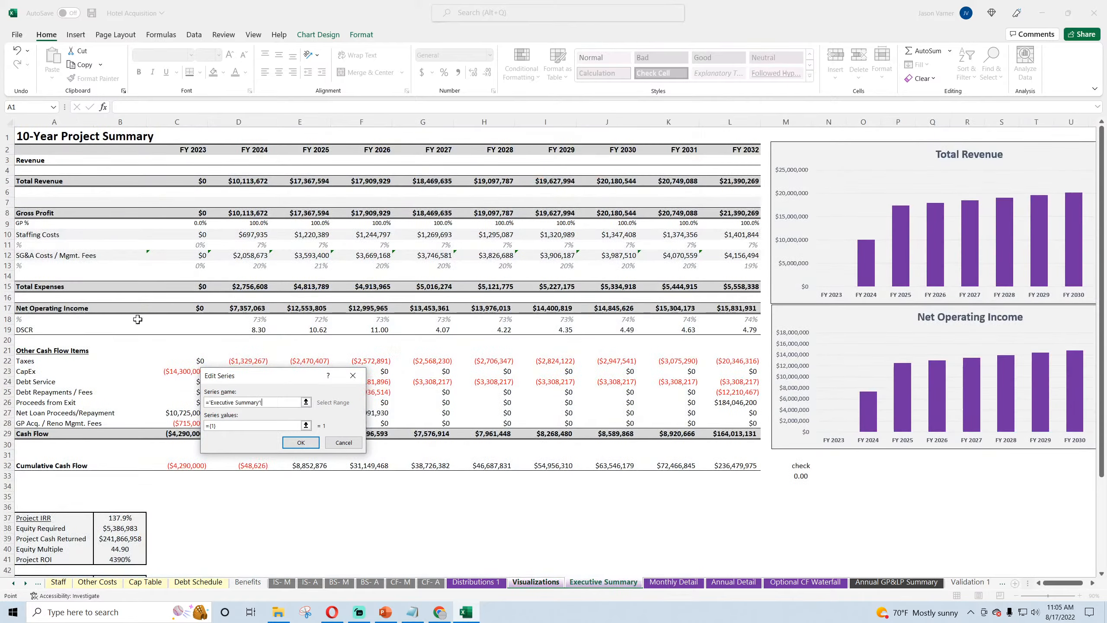
left_click(35, 333)
left_click_drag(223, 427, 189, 431)
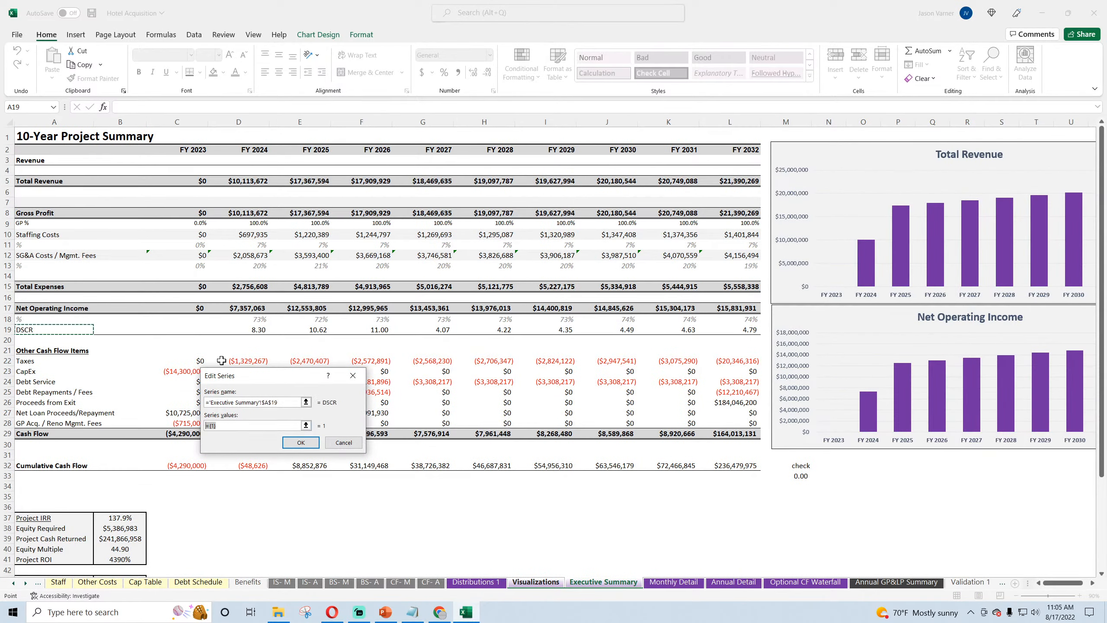
key("BackSpace")
left_click_drag(215, 330, 748, 331)
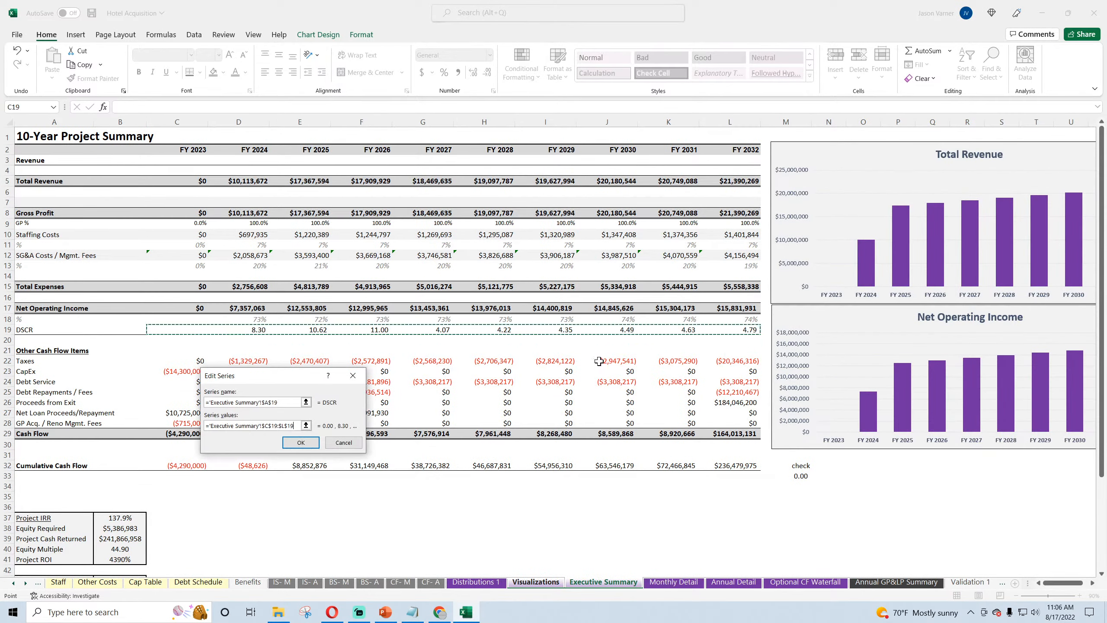
left_click(306, 443)
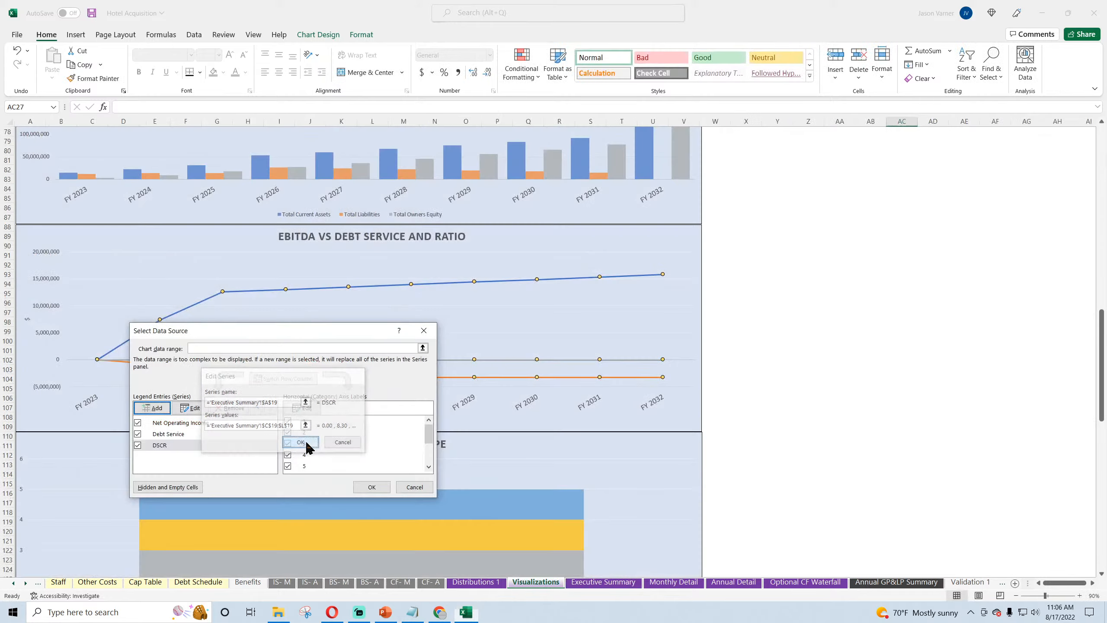
left_click(369, 487)
Step: Replace EBITDA with NOI in the debt service chart's title and save the workbook
left_click(331, 238)
double_click(287, 236)
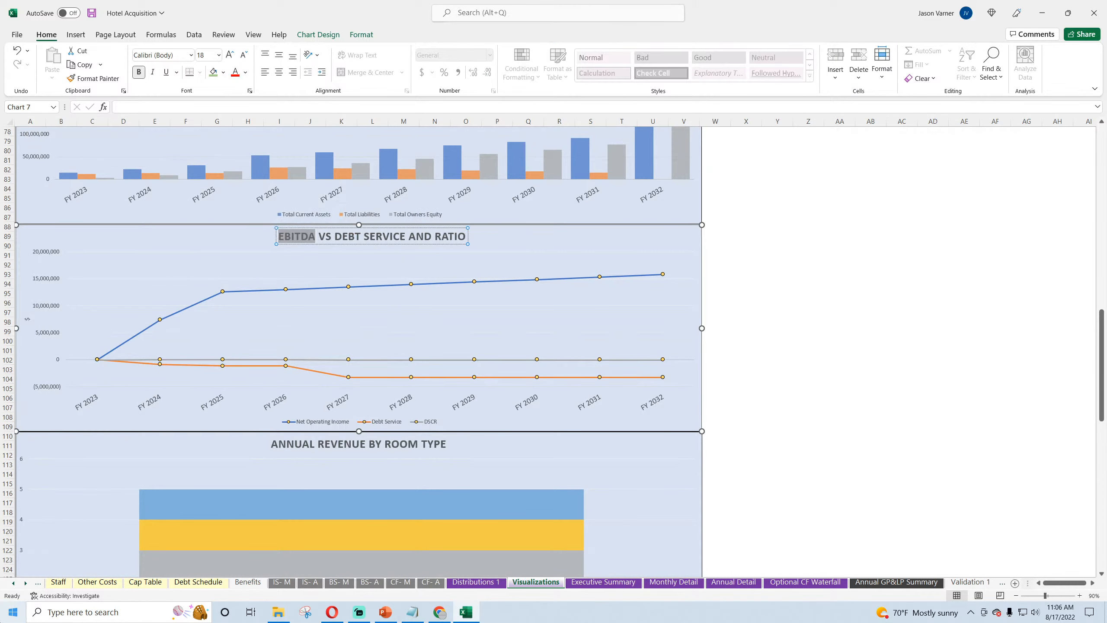
type("NOI")
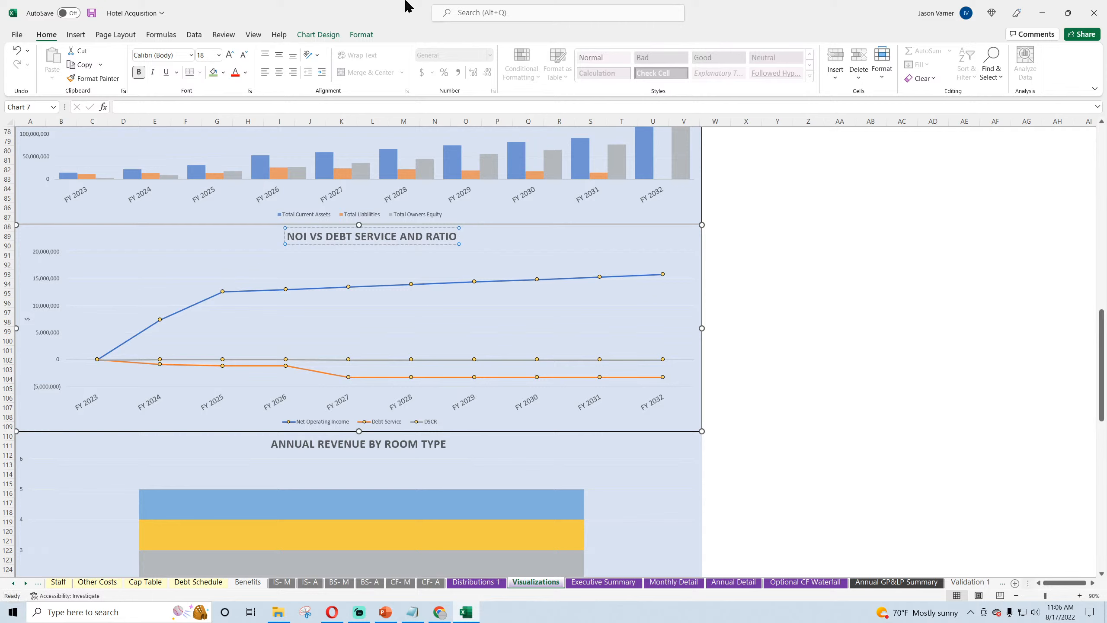
left_click(92, 14)
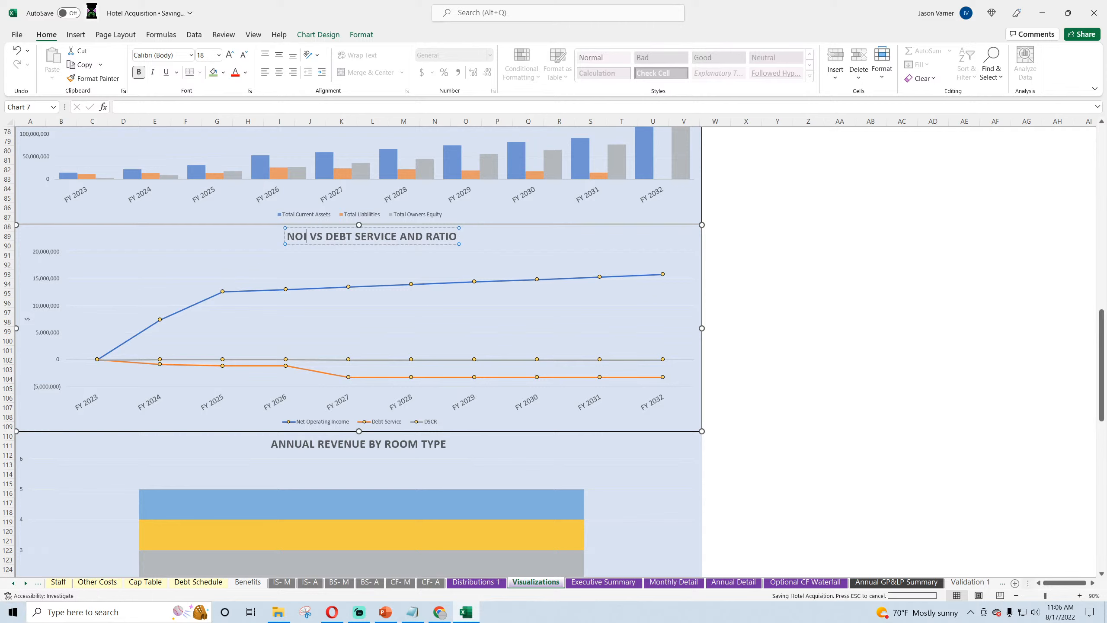
left_click(932, 273)
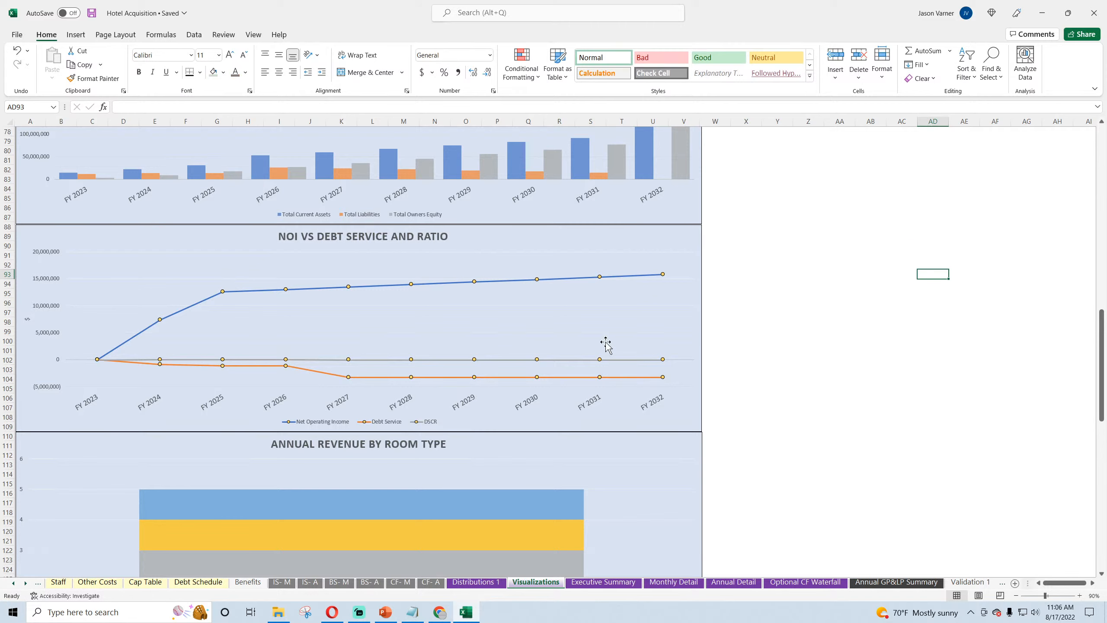
Step: Change the NOI vs Debt Service chart to a combo with clustered columns and DSCR as Line with Markers on the secondary axis
right_click(457, 420)
left_click(495, 345)
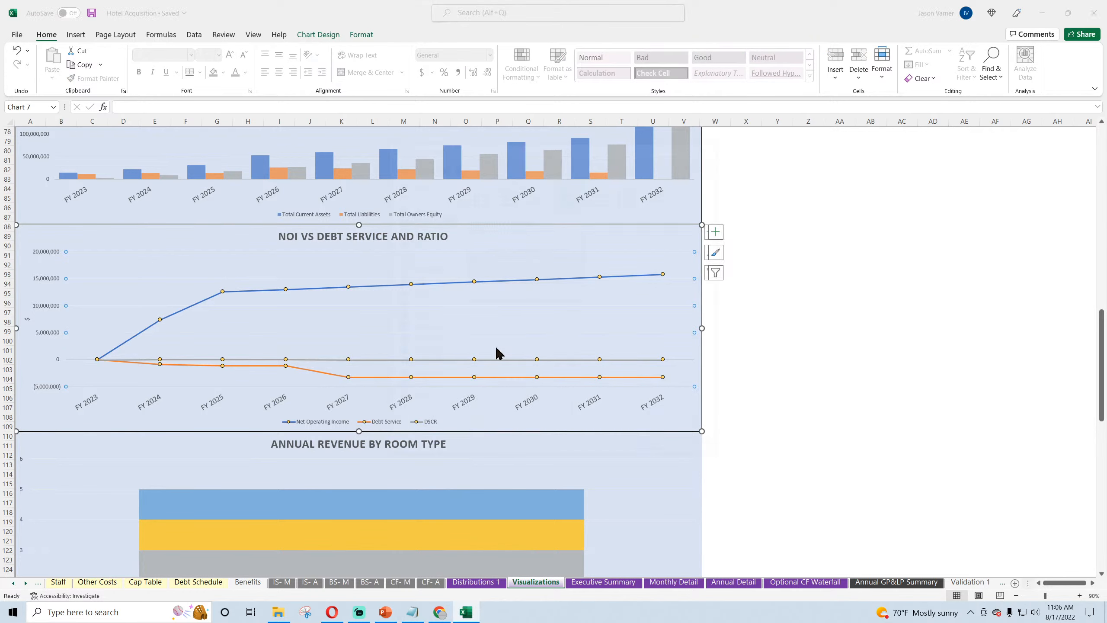
left_click(419, 401)
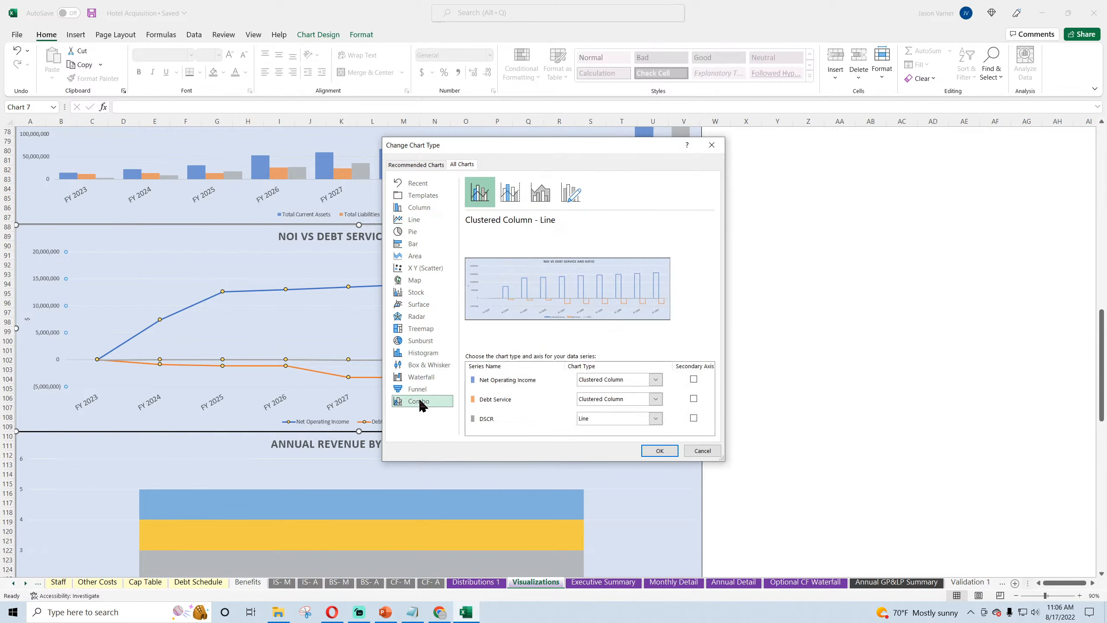
left_click(599, 419)
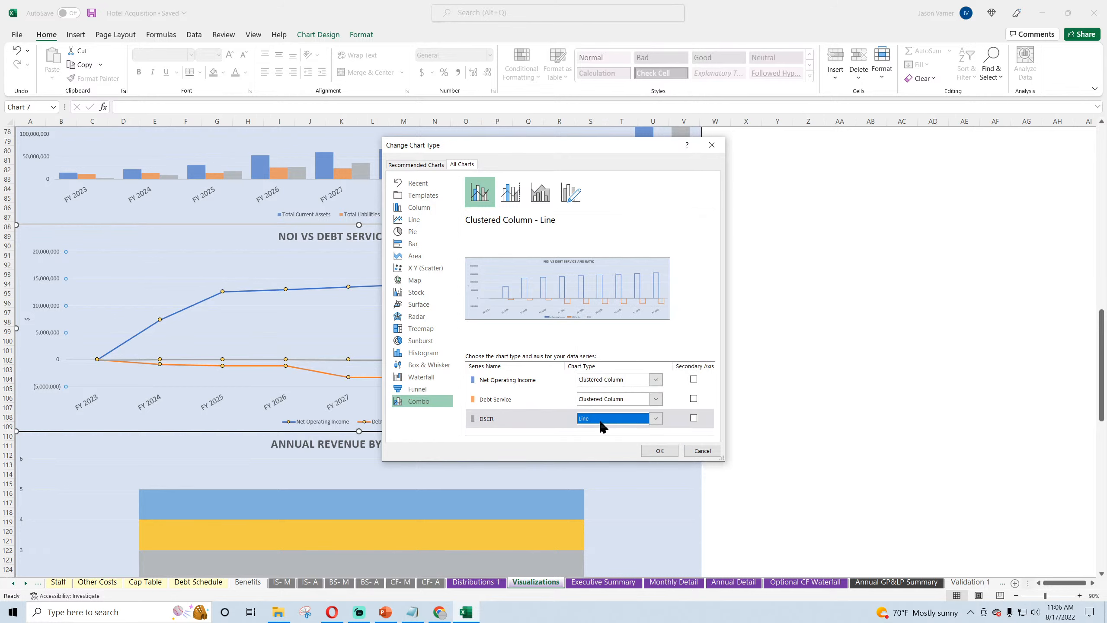
left_click(693, 419)
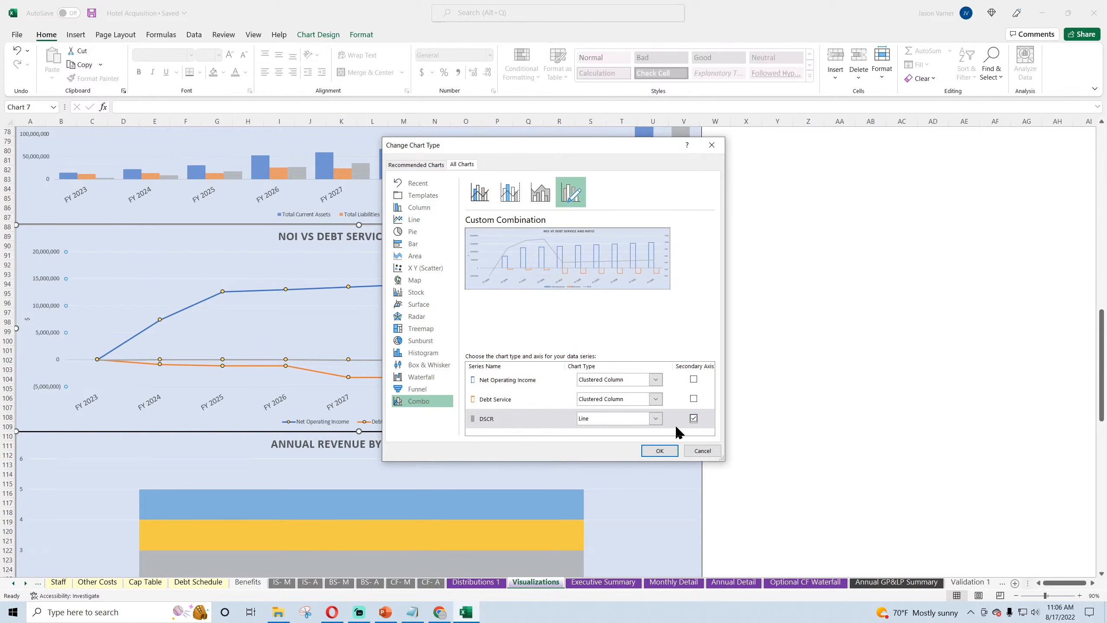
left_click(632, 419)
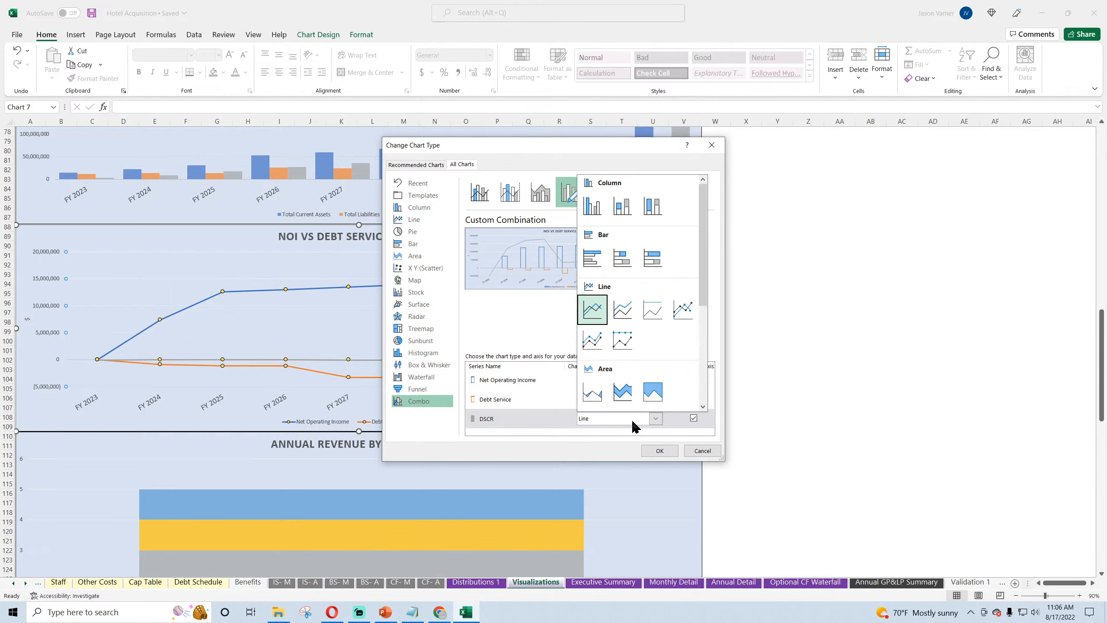
left_click(682, 310)
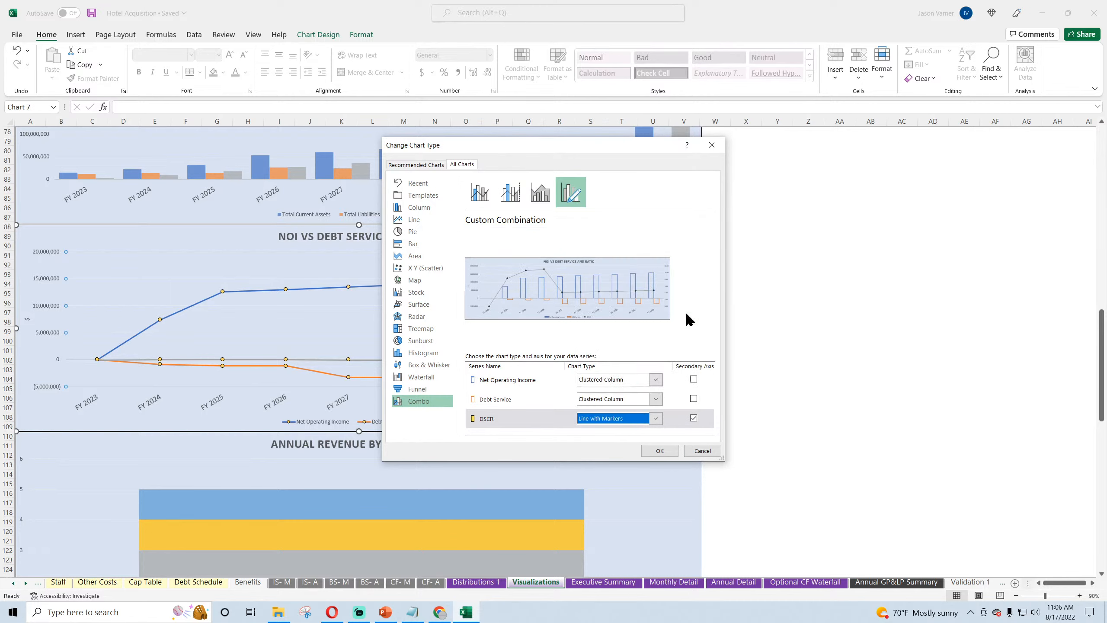
left_click(658, 451)
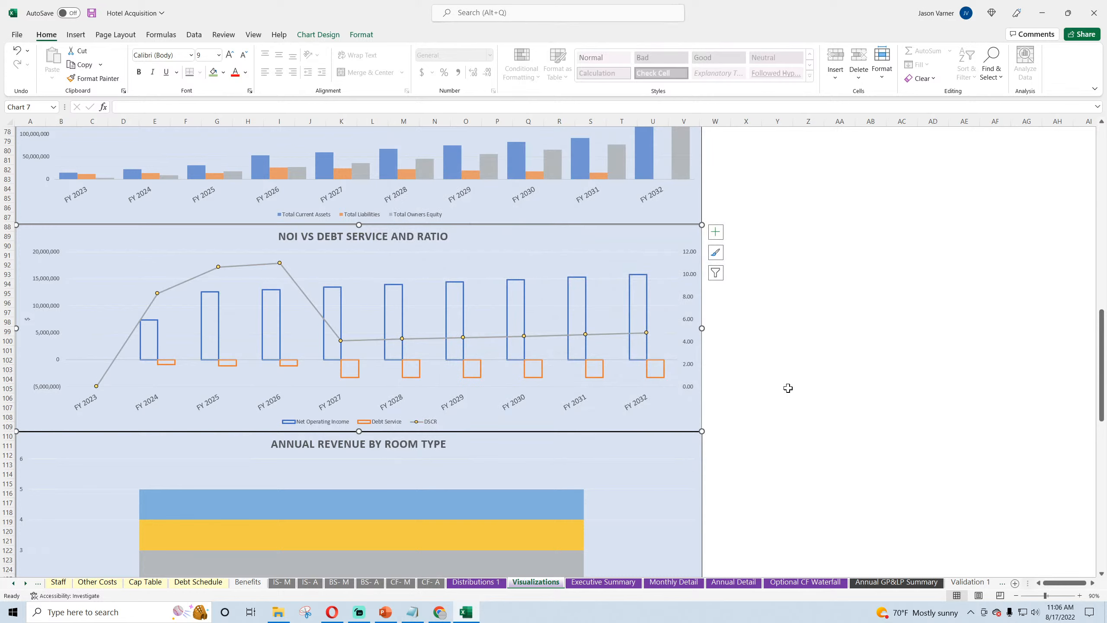
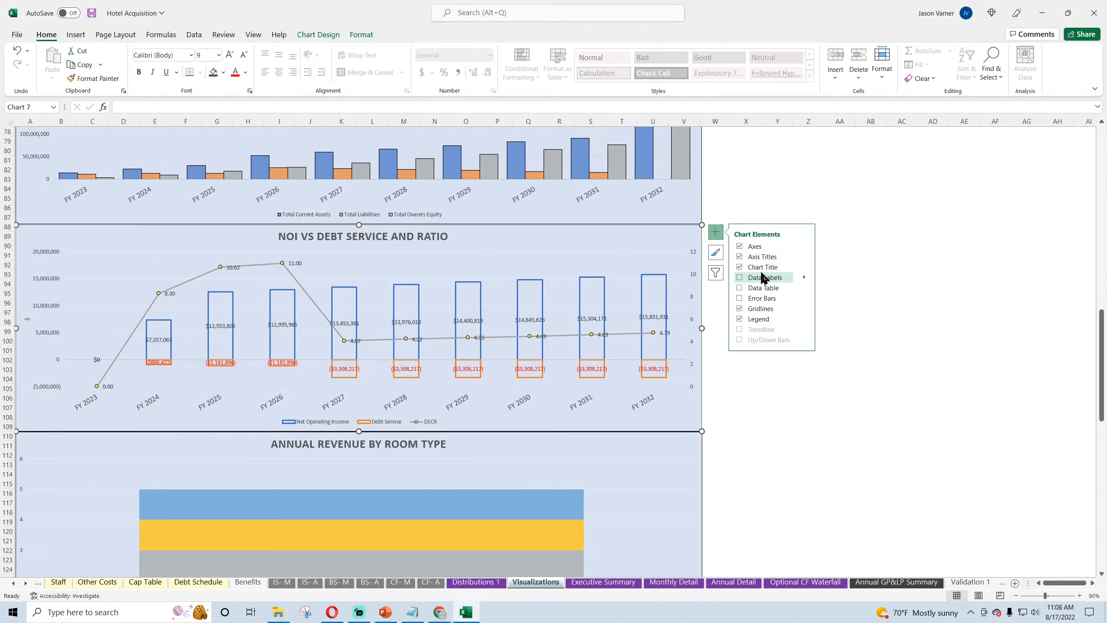
Step: Add axis titles to the NOI vs Debt Service and Ratio chart and name the secondary vertical axis DSCR
left_click(761, 258)
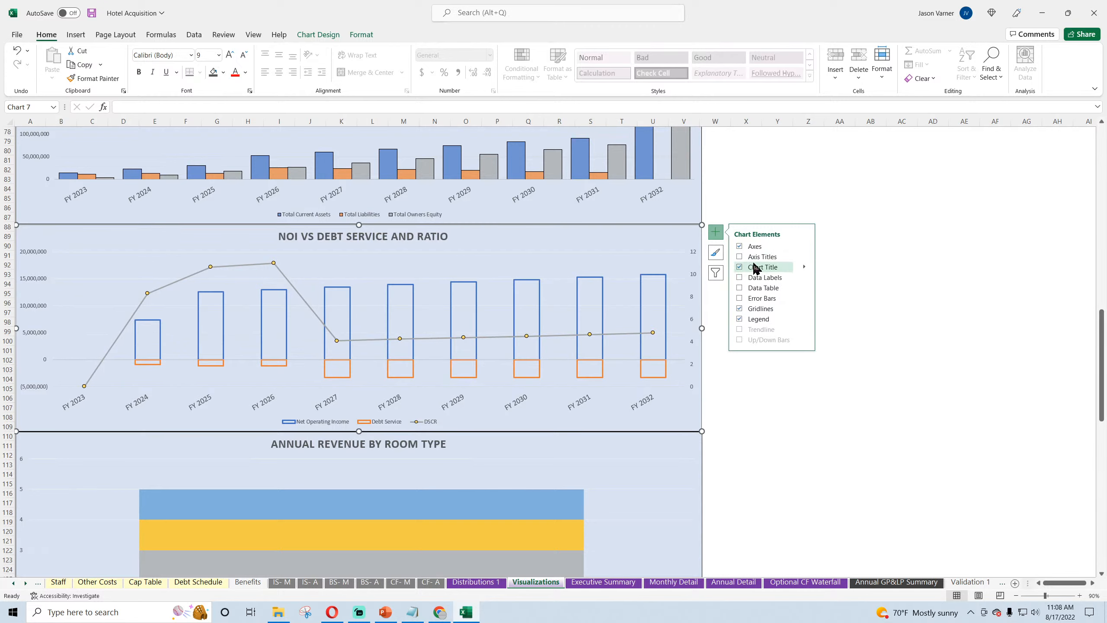
left_click(758, 261)
left_click(748, 261)
left_click(746, 261)
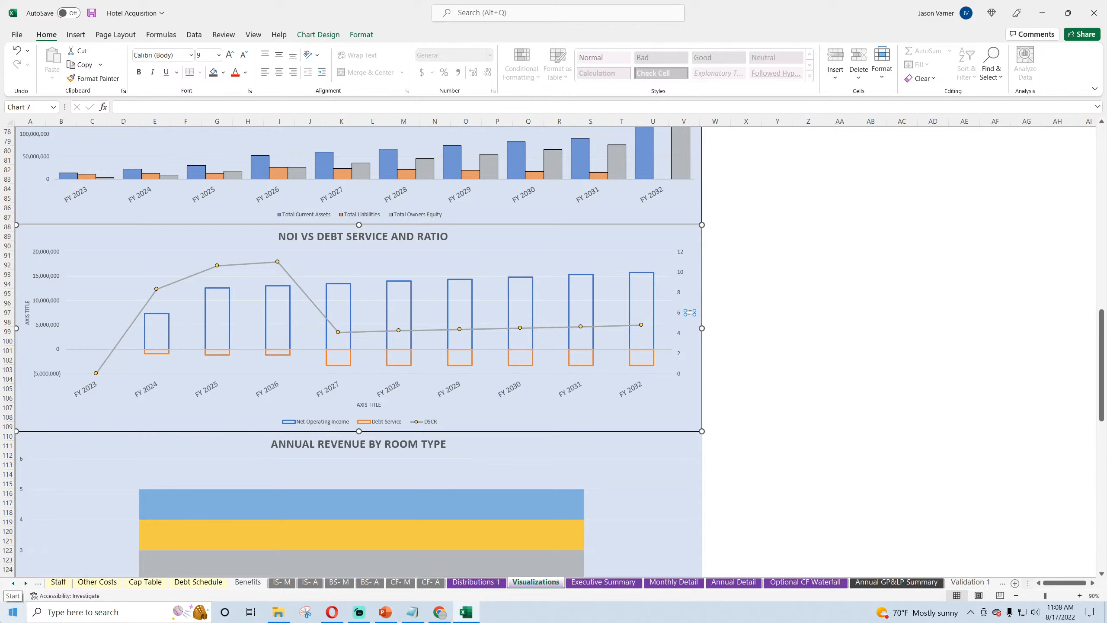
type("R")
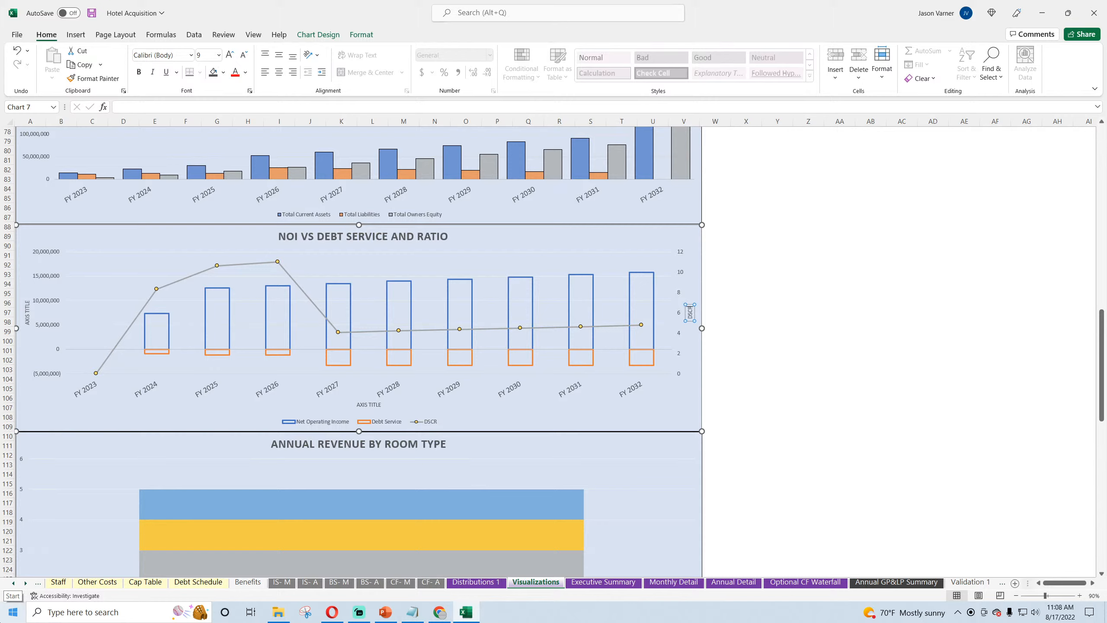
Step: Set the chart's primary vertical axis title to NOI/DEBT SERVICE and save the workbook
left_click(27, 312)
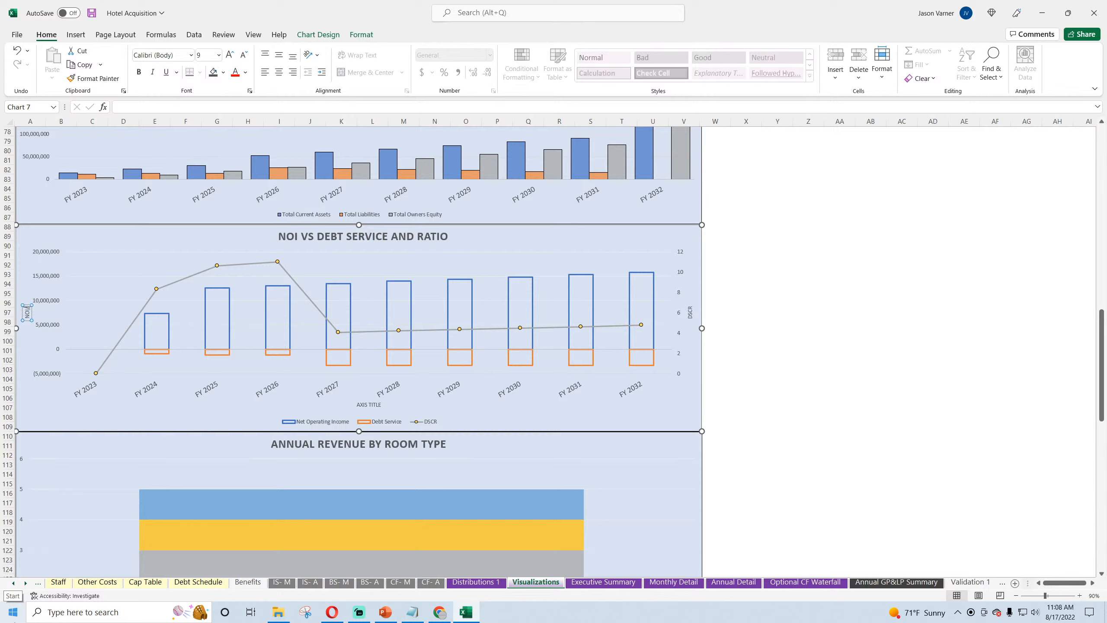
type("NOI/DEBT SERVICE")
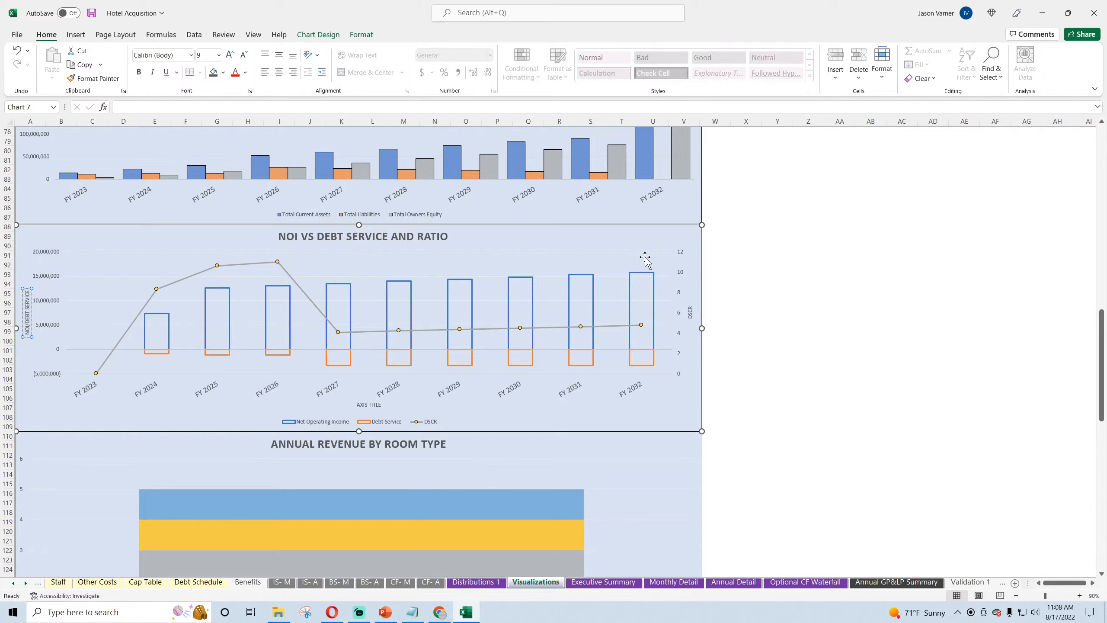
left_click(794, 349)
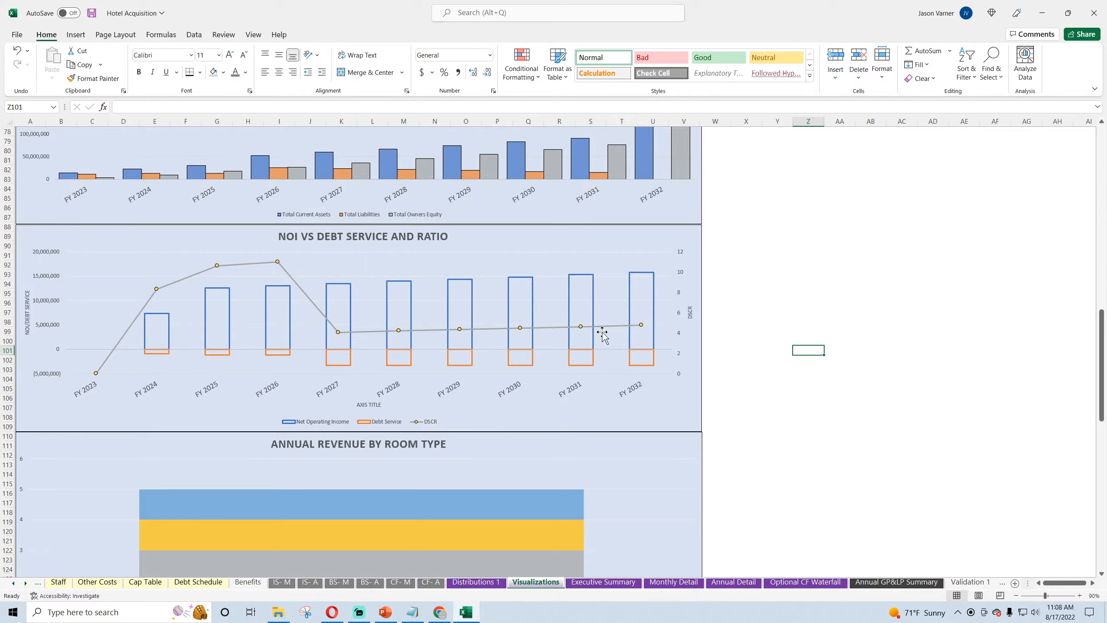
left_click(827, 294)
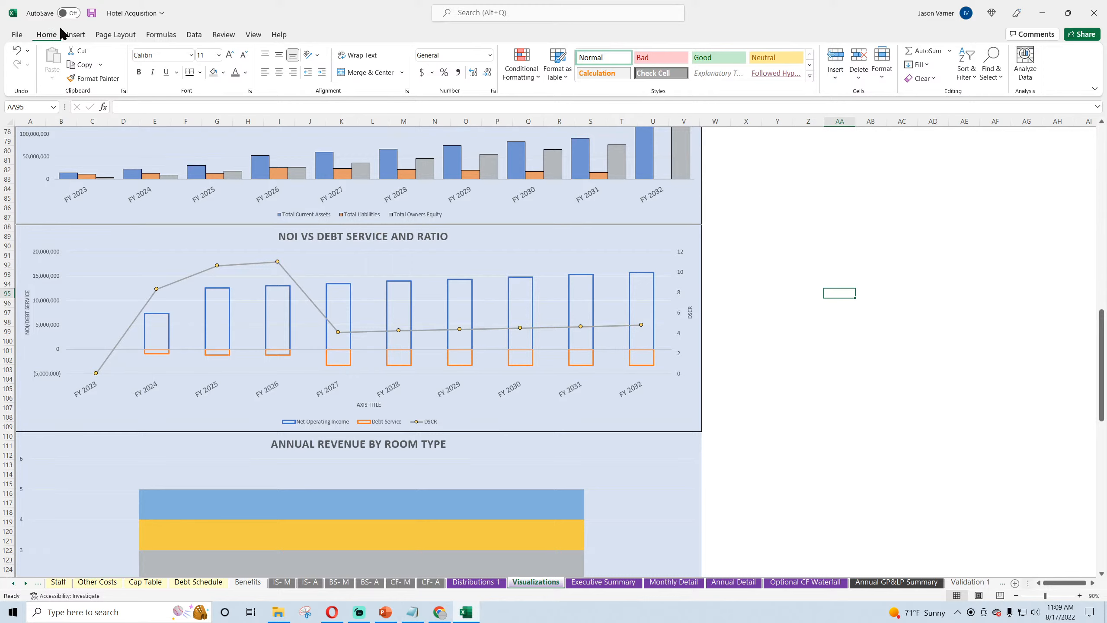
left_click(93, 16)
Step: Examine the yearly revenue per room type block in Annual Detail B89:L109 as a source for the room type revenue chart
scroll(356, 279, "down", 7)
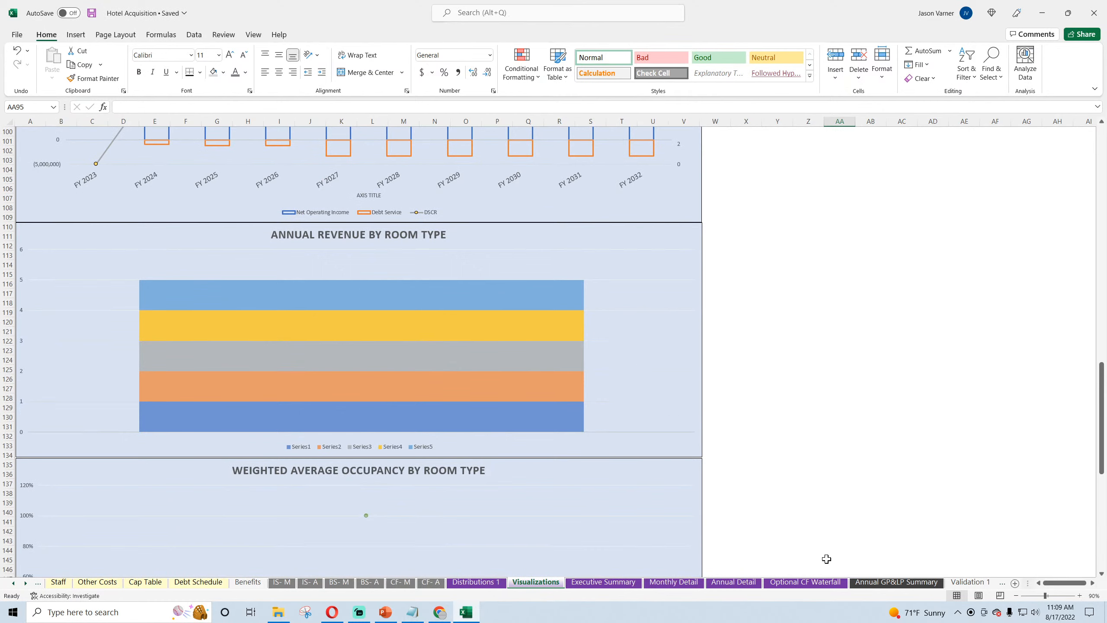
left_click(734, 584)
scroll(189, 379, "up", 20)
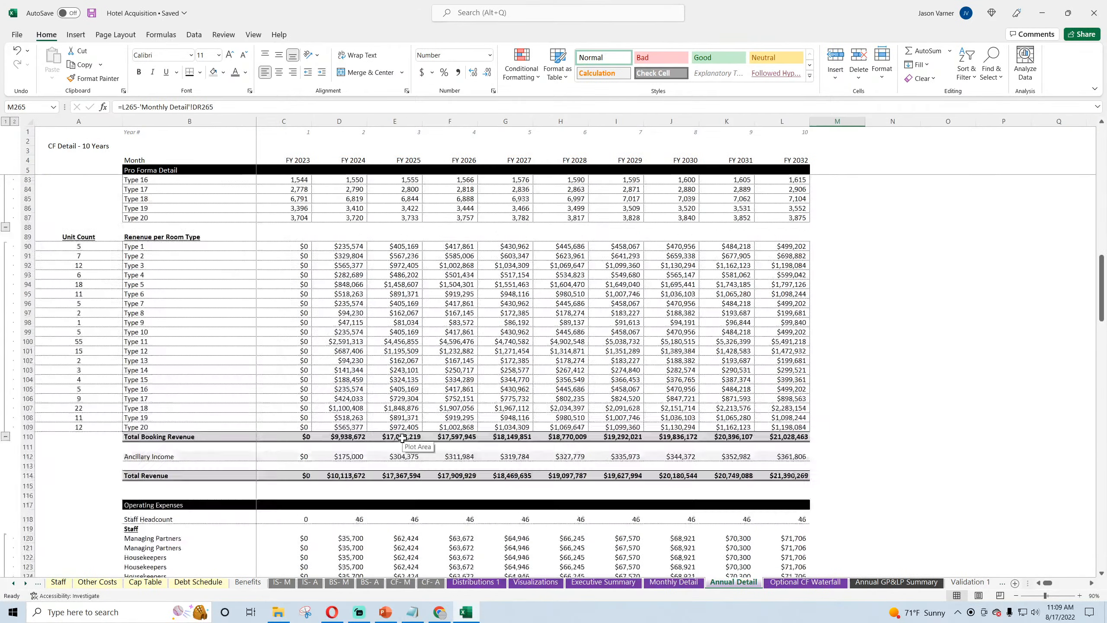
scroll(142, 346, "down", 18)
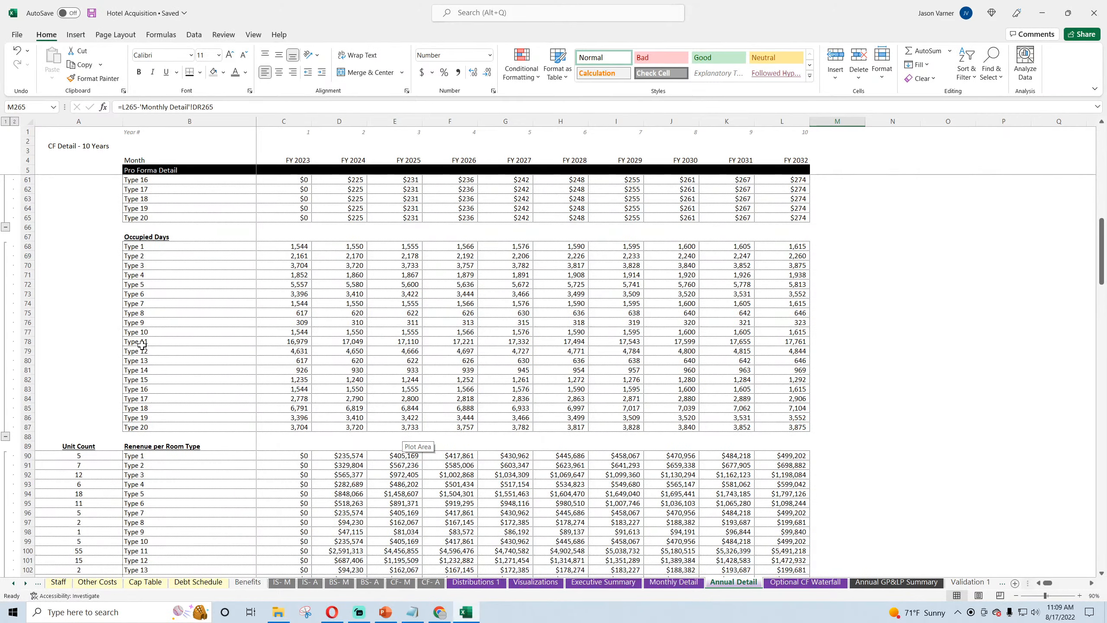
scroll(142, 345, "down", 4)
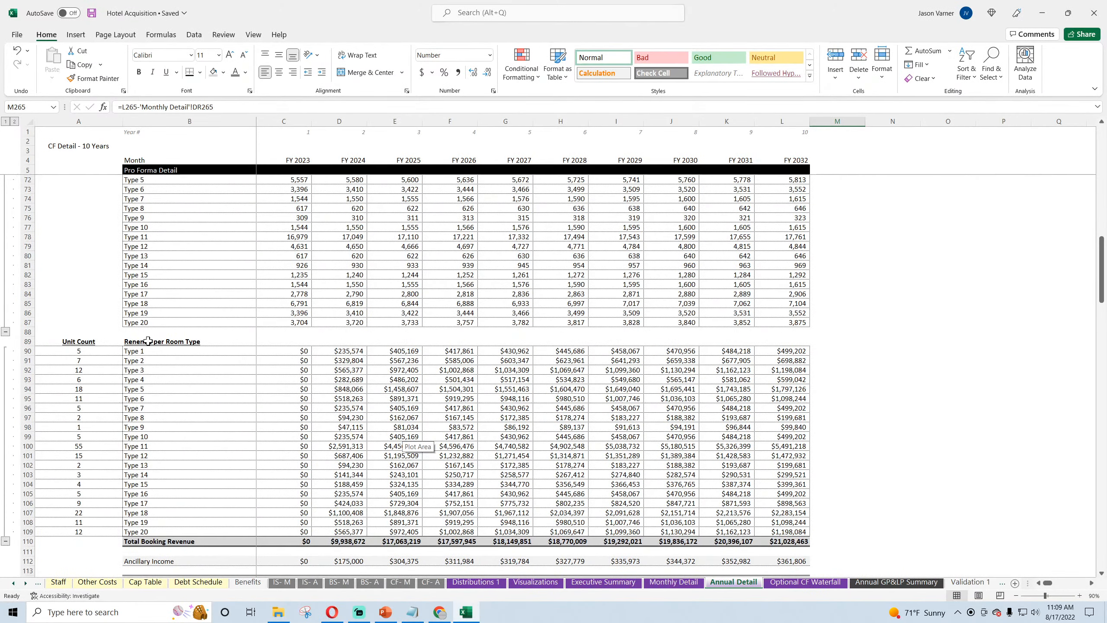
left_click(148, 341)
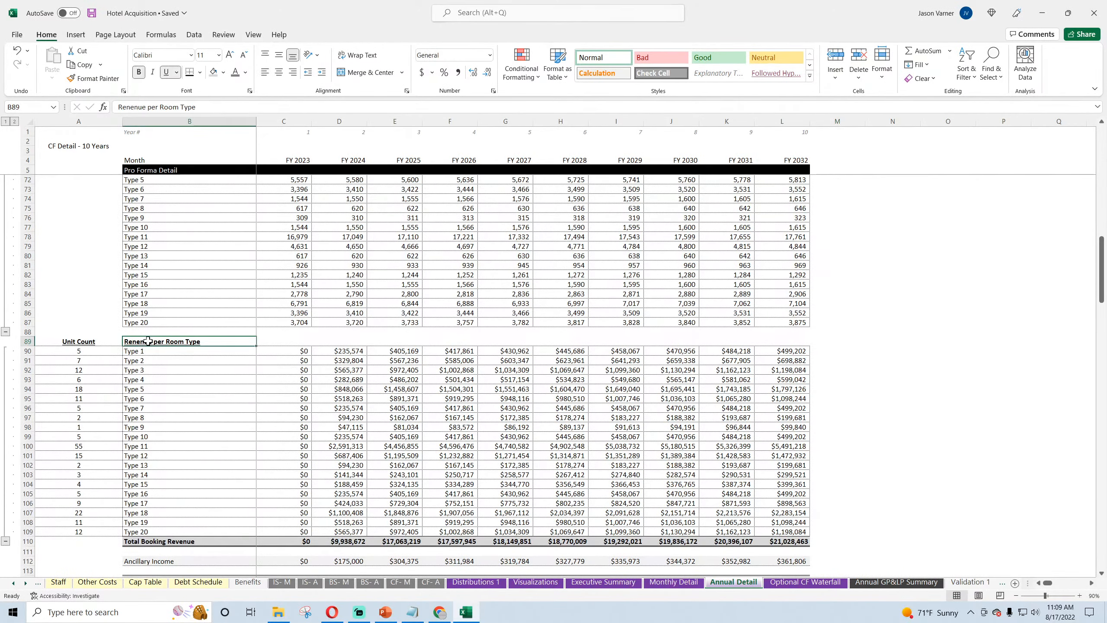
scroll(148, 341, "down", 4)
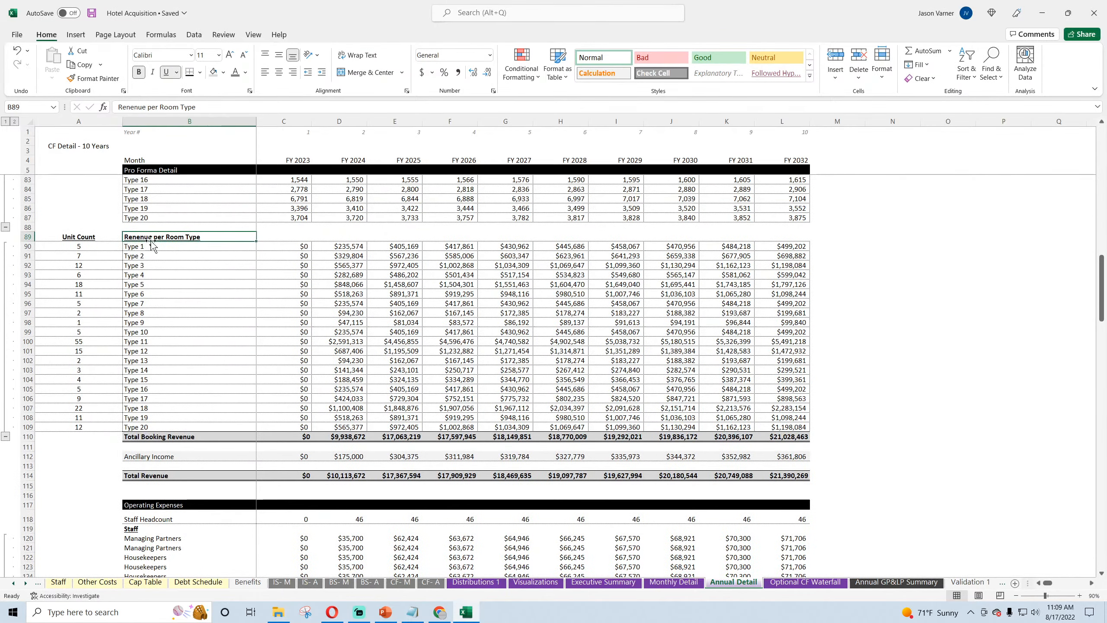
left_click_drag(146, 236, 788, 434)
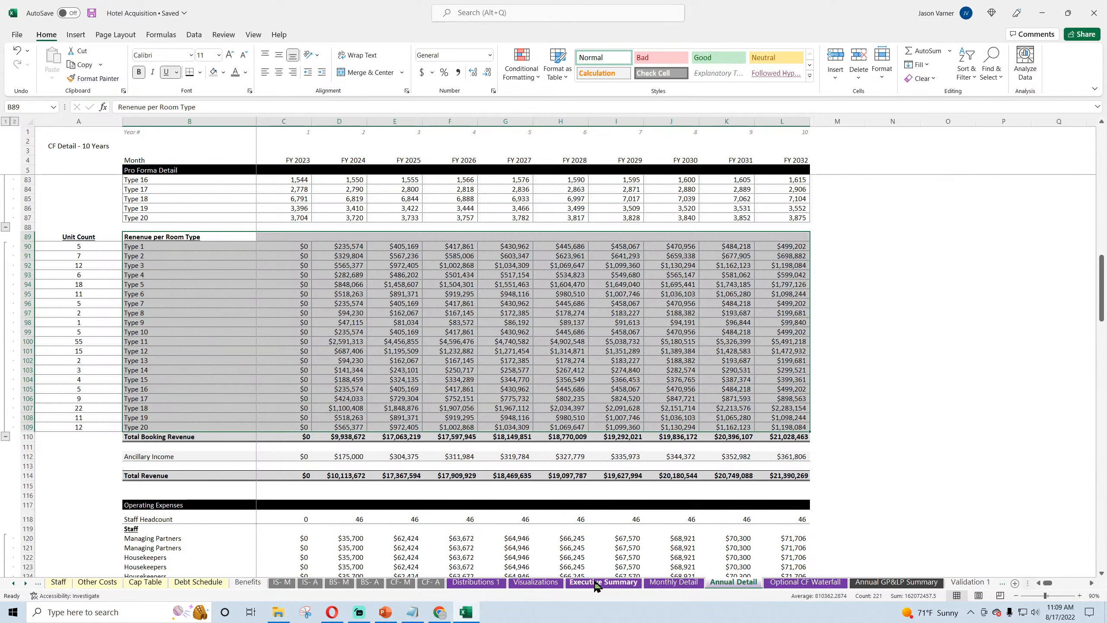
Step: Remove all existing series from the Annual Revenue by Room Type chart's data source on the Visualizations sheet
left_click(535, 582)
right_click(394, 262)
left_click(438, 339)
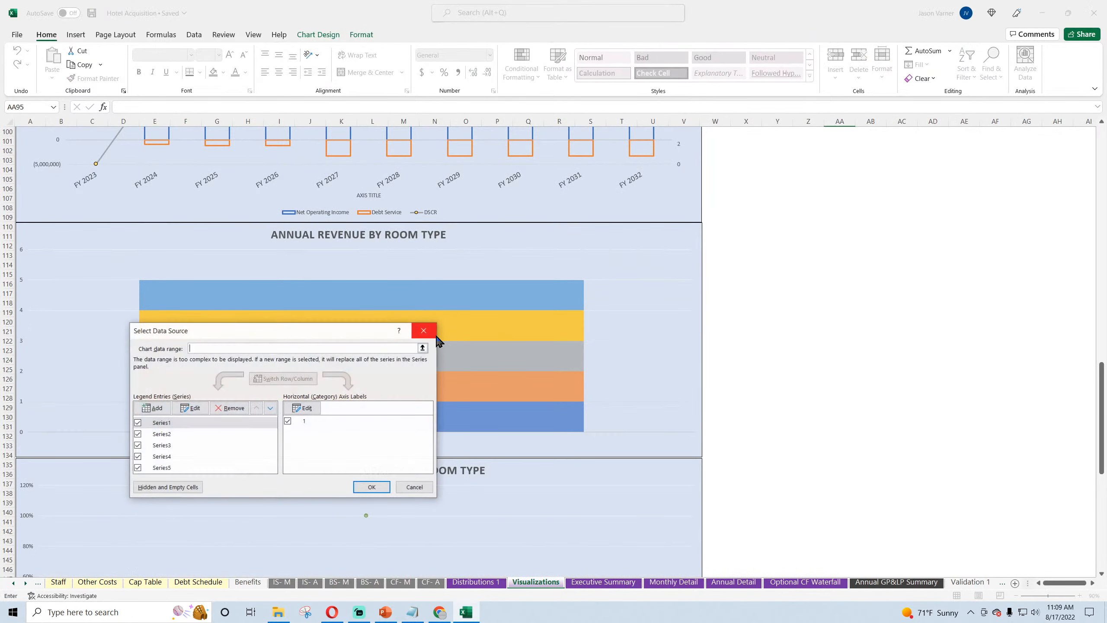
left_click(231, 408)
left_click(231, 408)
left_click(231, 408)
left_click(233, 410)
left_click(233, 410)
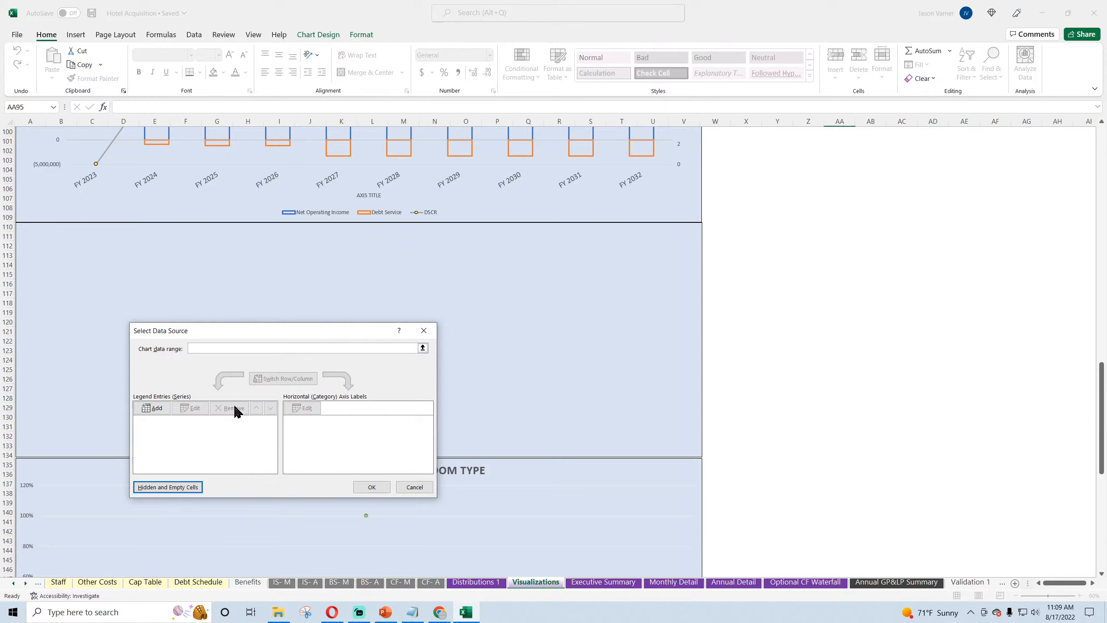
Step: Set the chart's data range to Annual Detail B90:L109 and switch its rows and columns so the room types become the series
left_click(226, 349)
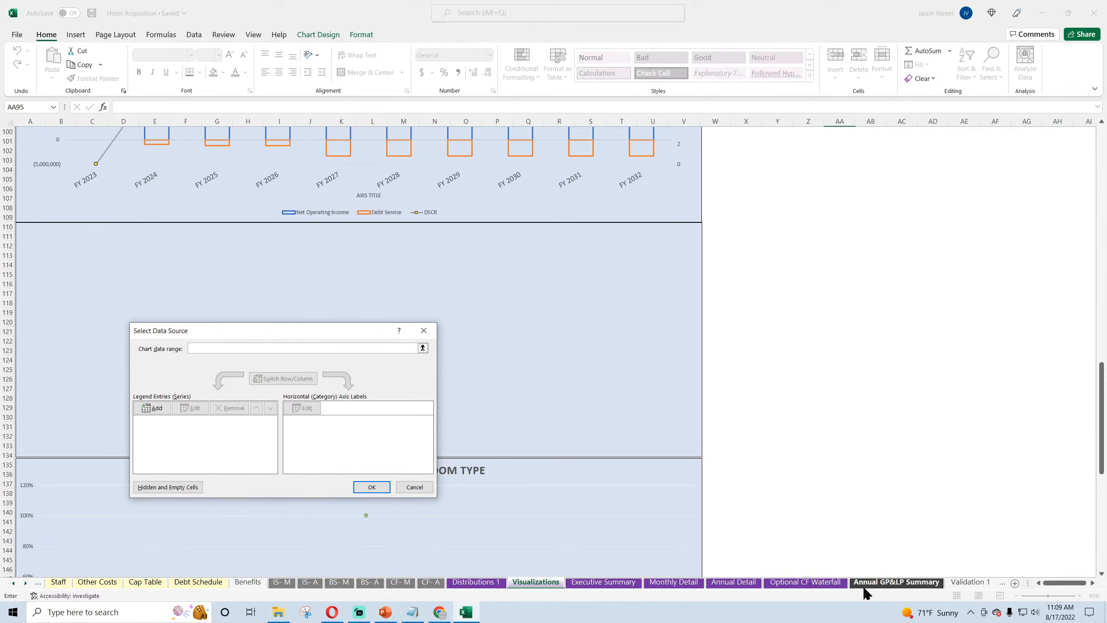
left_click(734, 582)
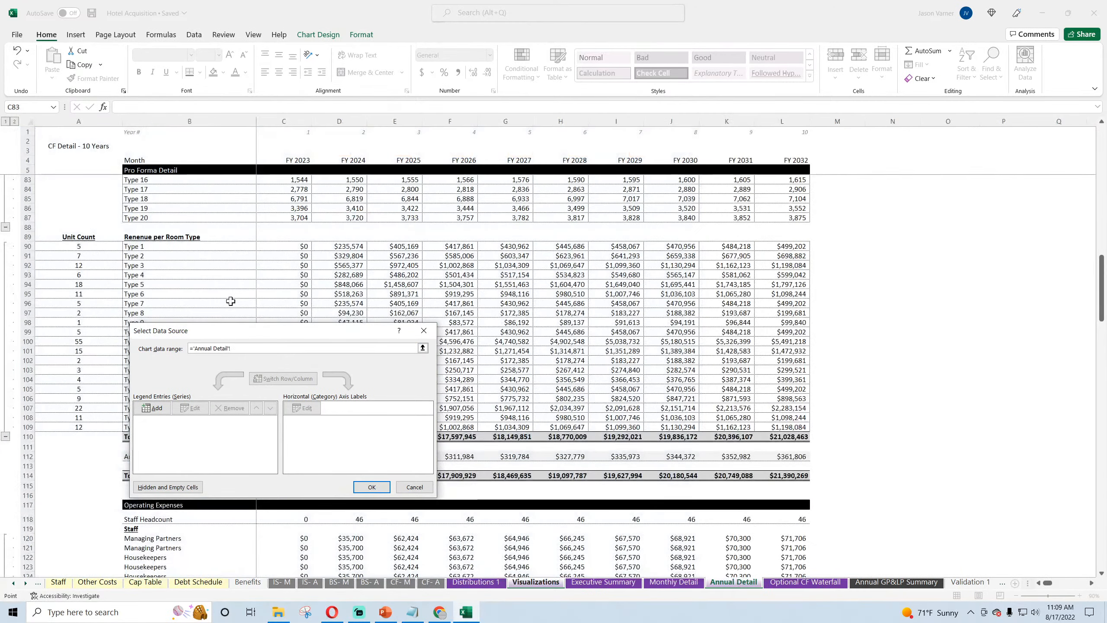
left_click_drag(140, 246, 772, 425)
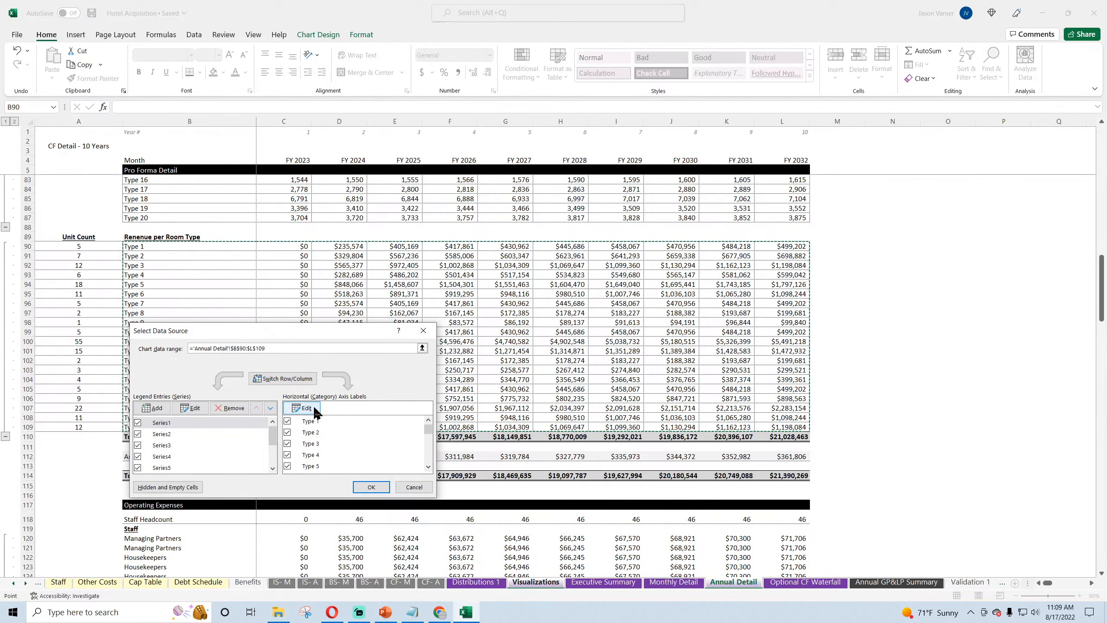
left_click(295, 379)
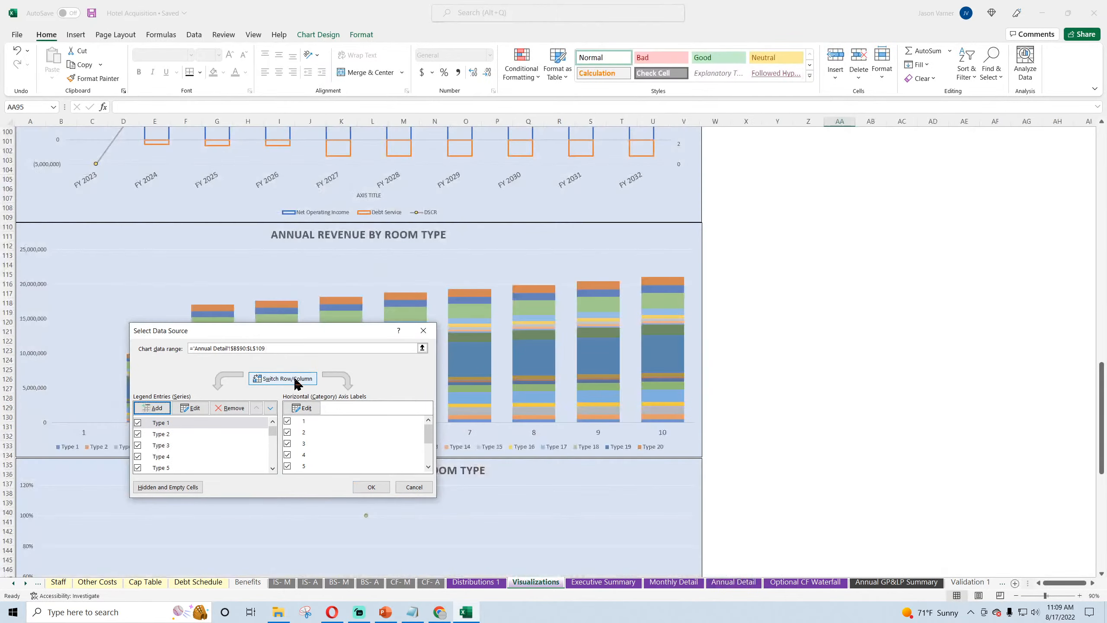
Step: Set the room type revenue chart's horizontal axis labels to the fiscal years in Annual Detail C4:L4 and apply the data source
left_click(301, 408)
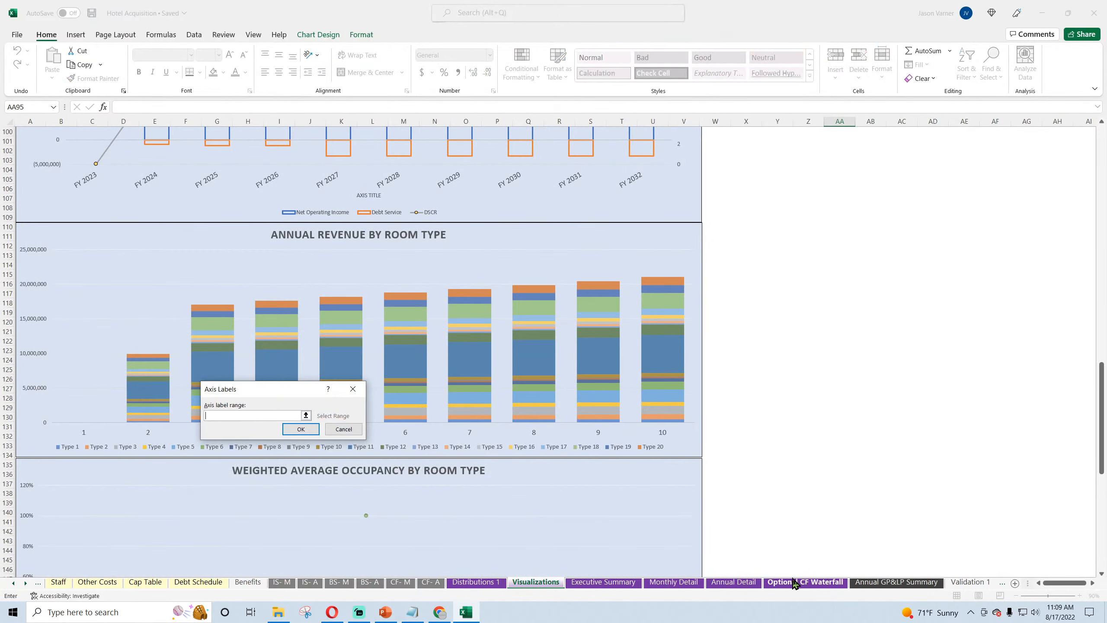
left_click(734, 582)
left_click_drag(798, 160, 285, 169)
left_click(304, 429)
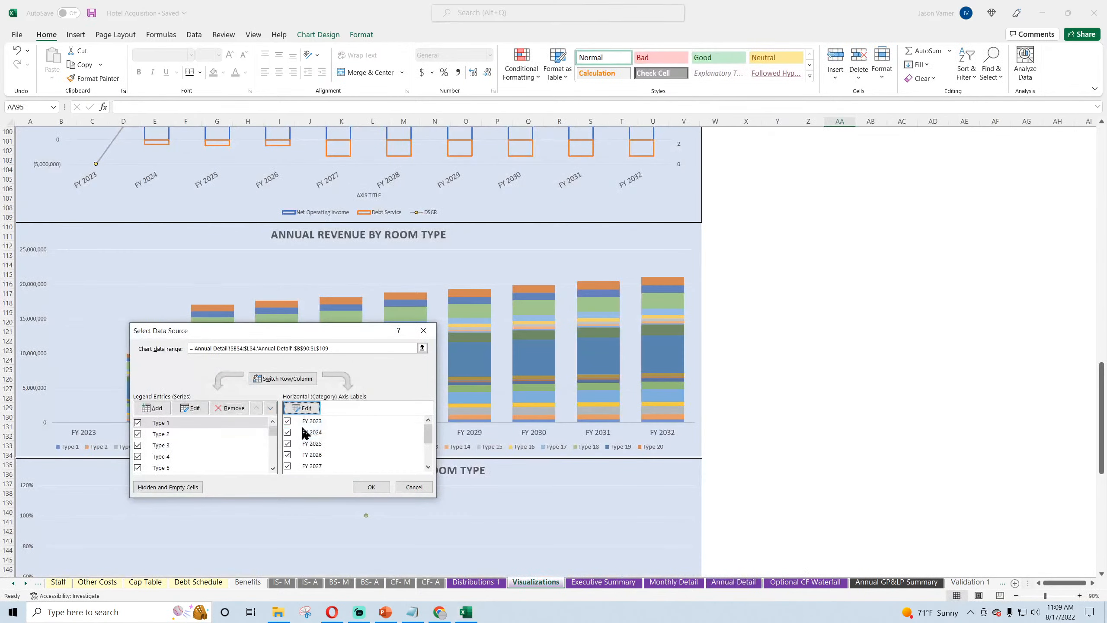
left_click(381, 486)
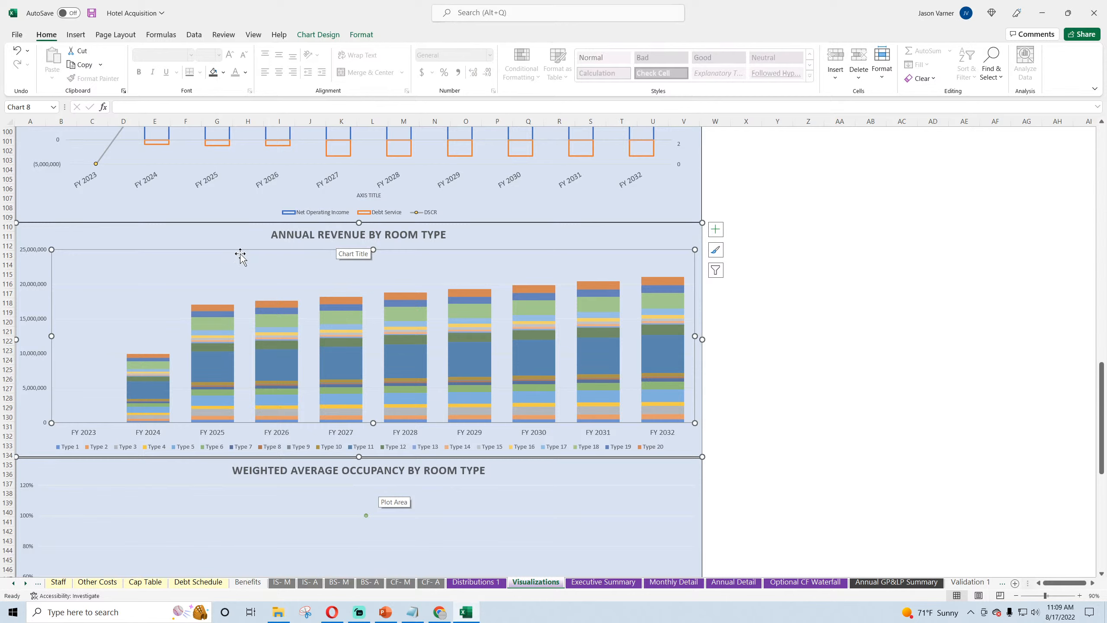
Step: Compare the Annual Revenue by Type chart with the Annual Revenue by Room Type chart and save the workbook
scroll(622, 329, "up", 20)
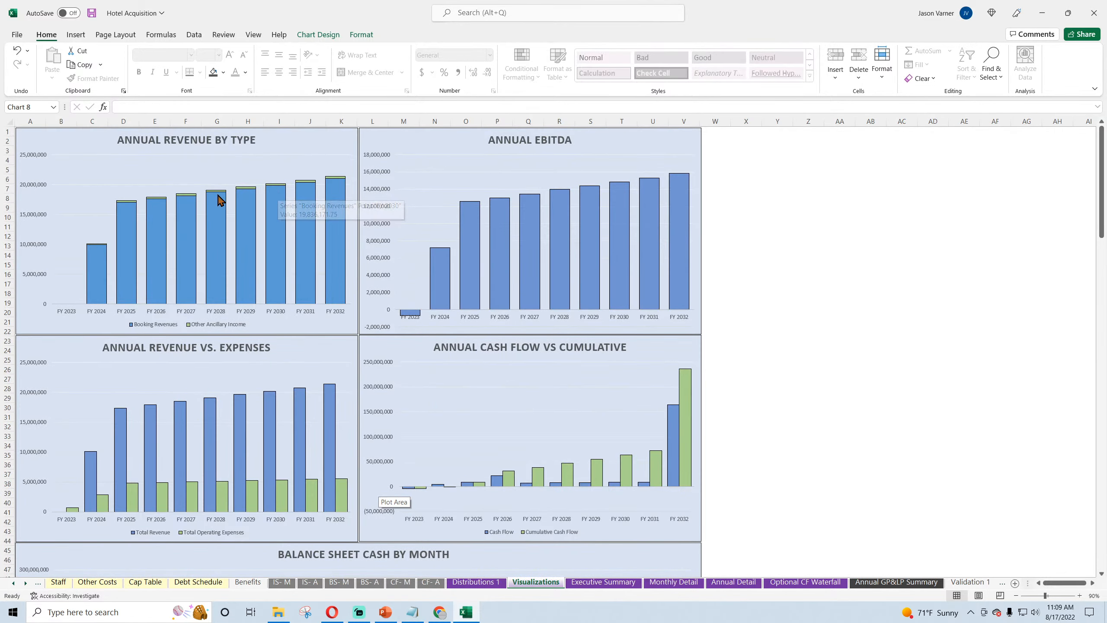
mouse_move(215, 215)
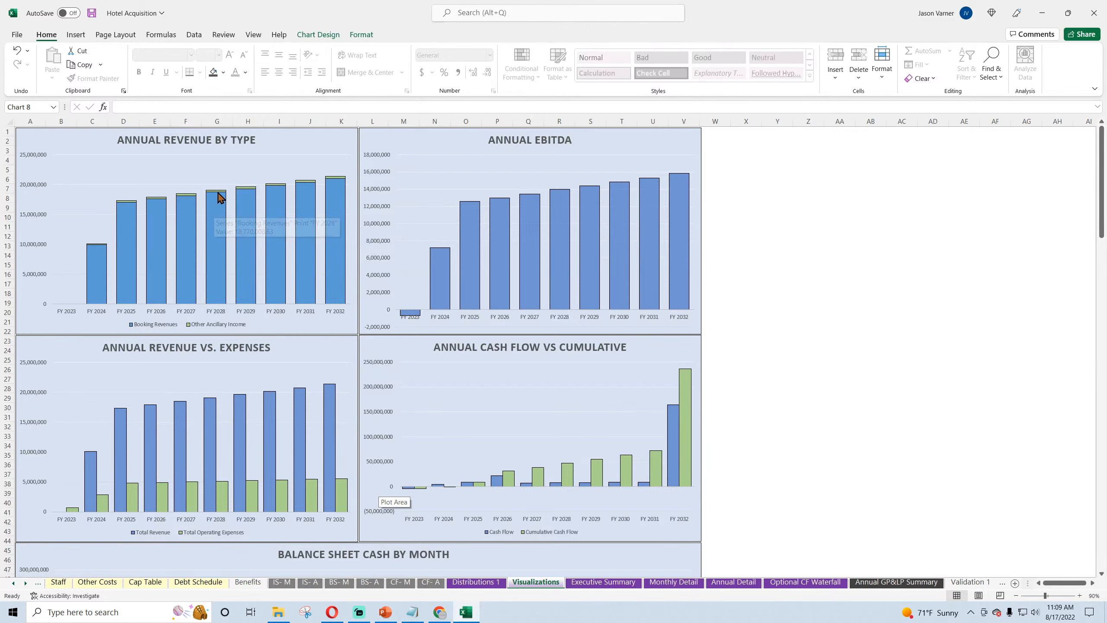
scroll(218, 215, "down", 20)
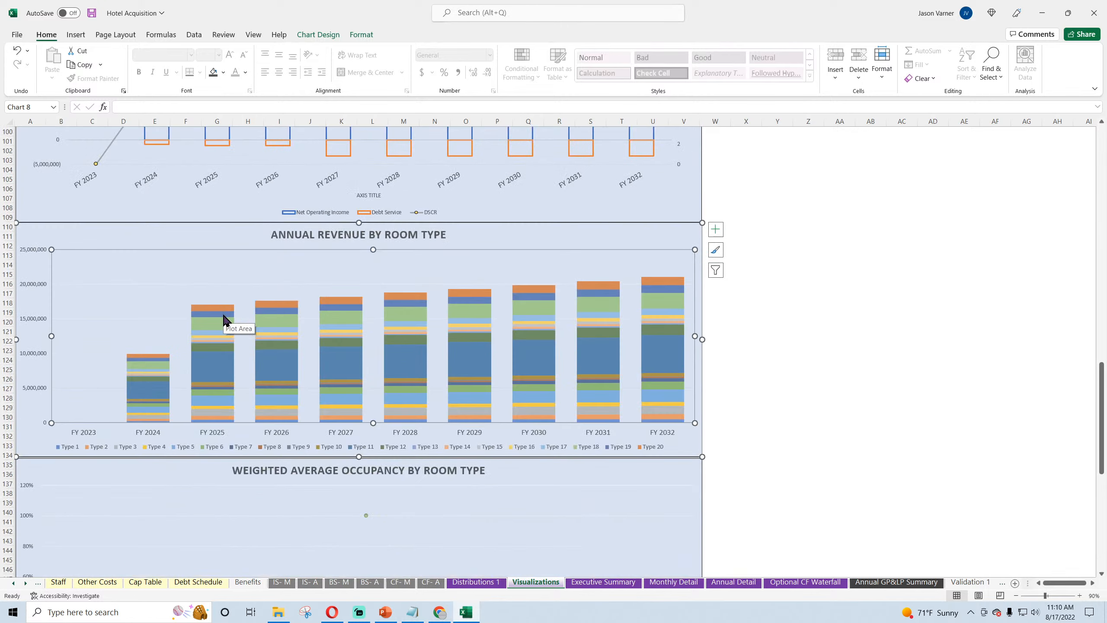
scroll(224, 320, "up", 4)
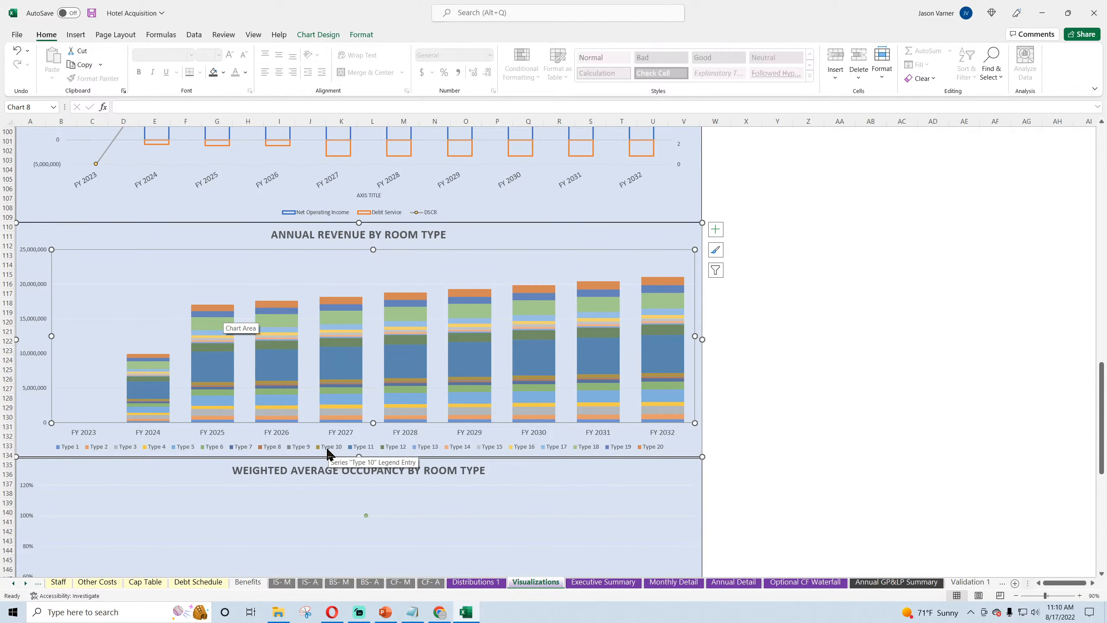
left_click(779, 391)
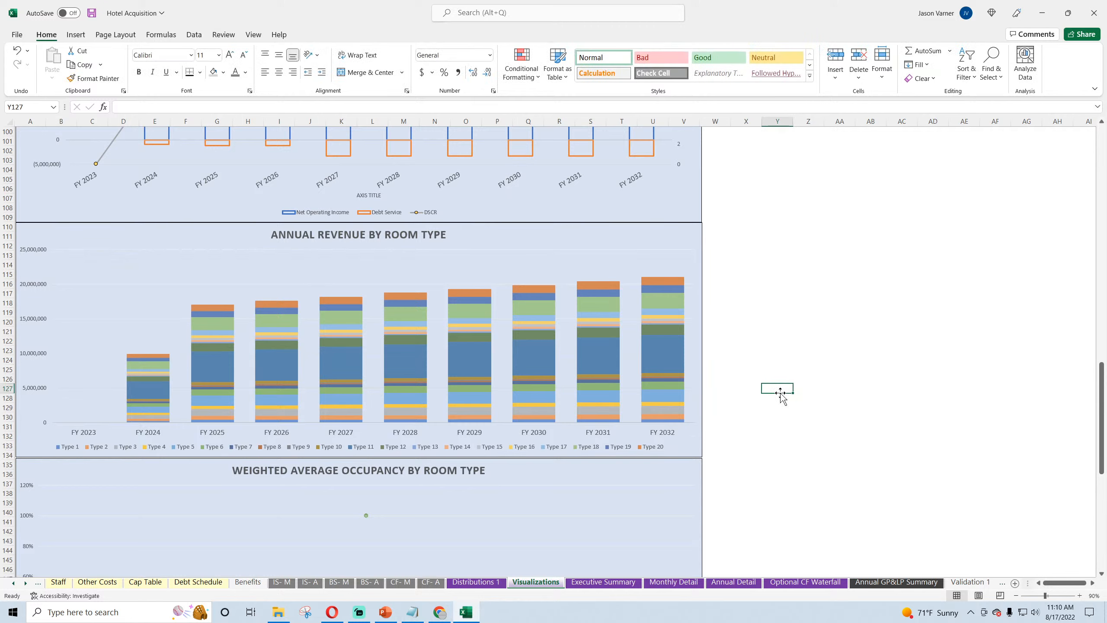
left_click(92, 14)
Step: Review the Weighted Average Occupancy by Room Type chart and locate the Occupancy row on the Annual Detail sheet
scroll(875, 321, "down", 4)
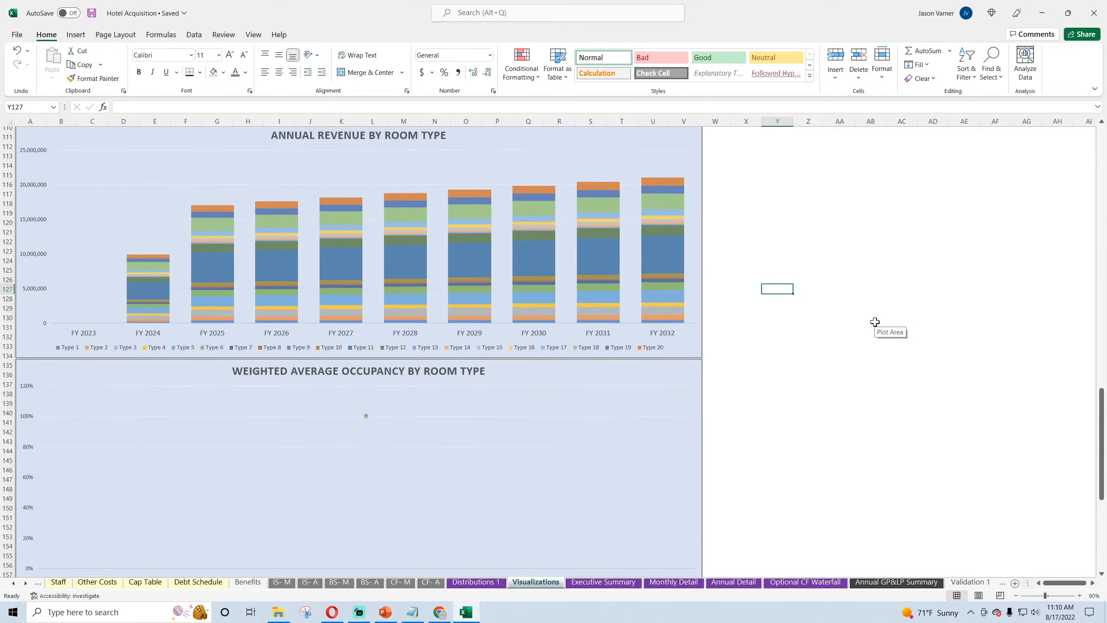
scroll(873, 326, "down", 4)
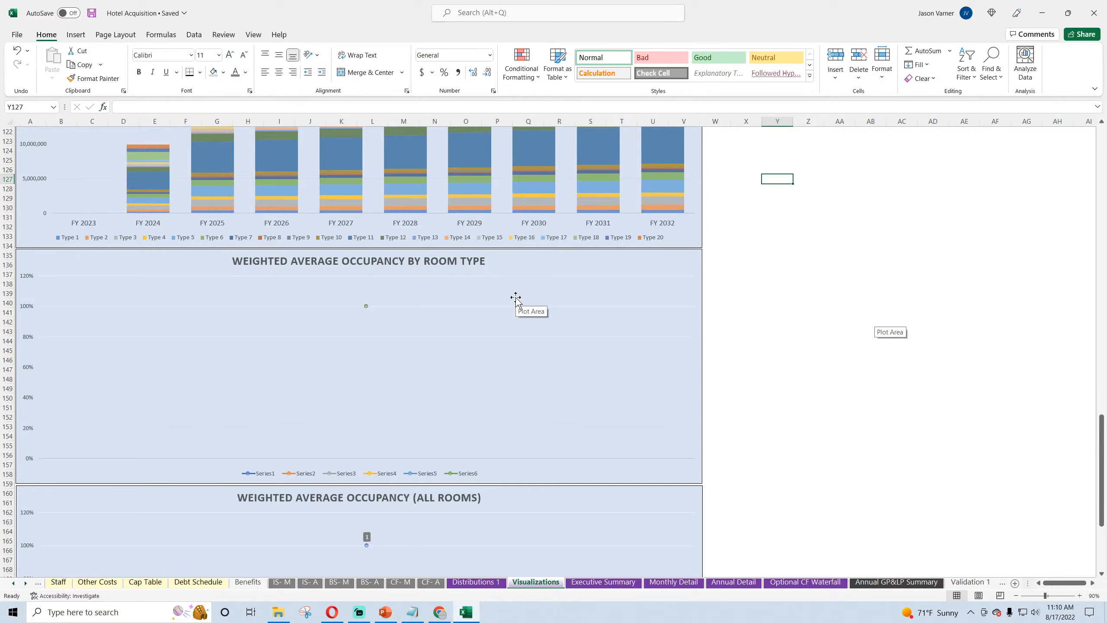
left_click(741, 582)
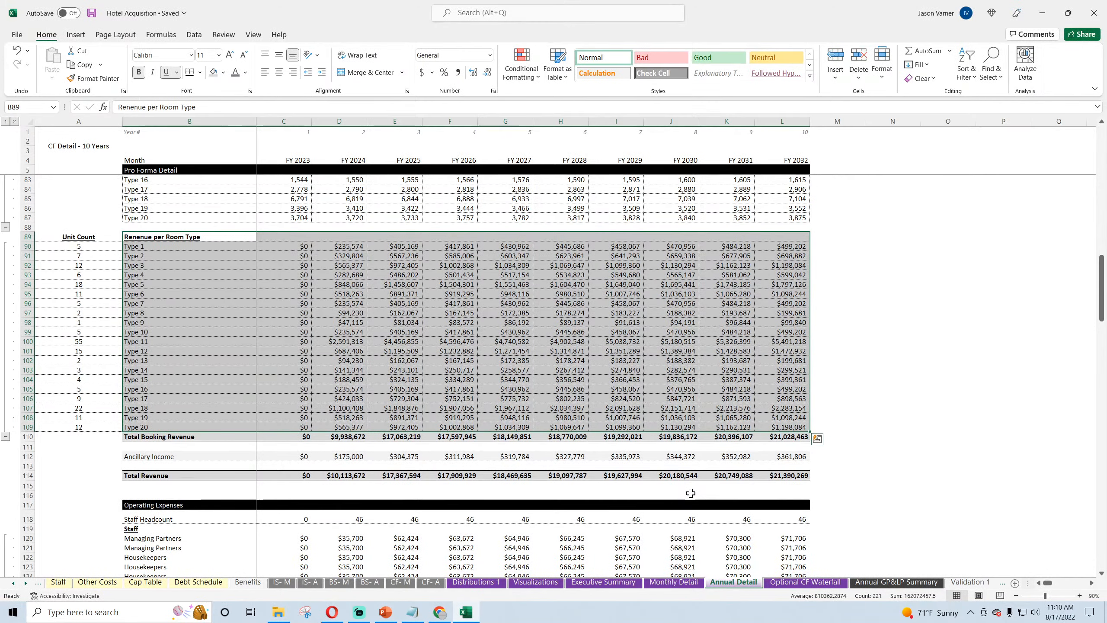
scroll(691, 493, "up", 20)
left_click(297, 303)
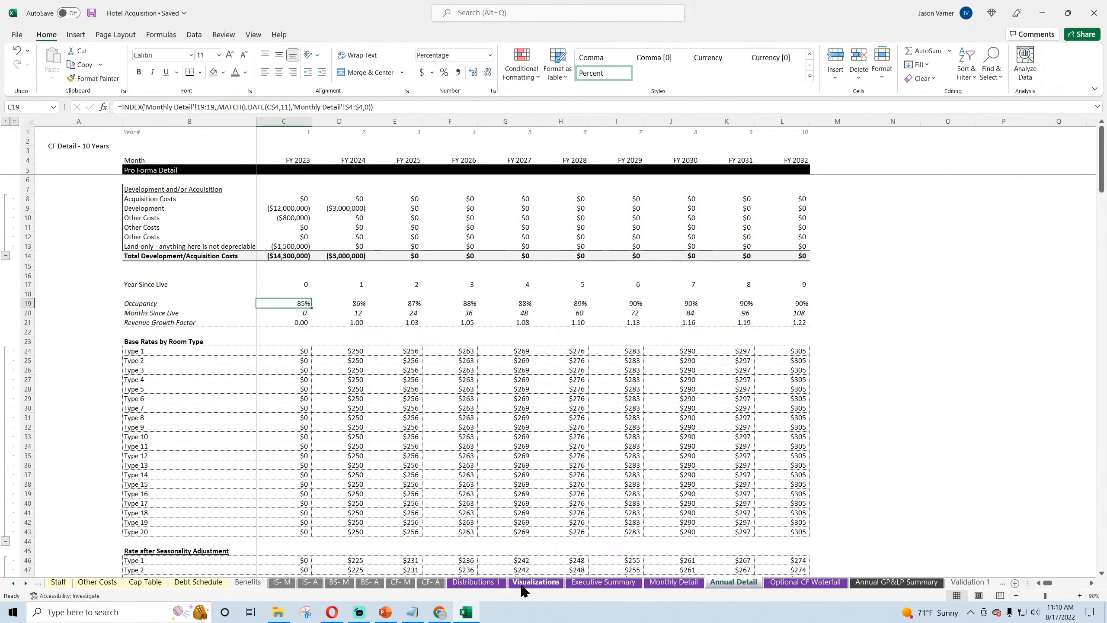
Step: Remove the existing series from the Weighted Average Occupancy by Room Type chart's data source
left_click(522, 584)
right_click(382, 336)
left_click(414, 410)
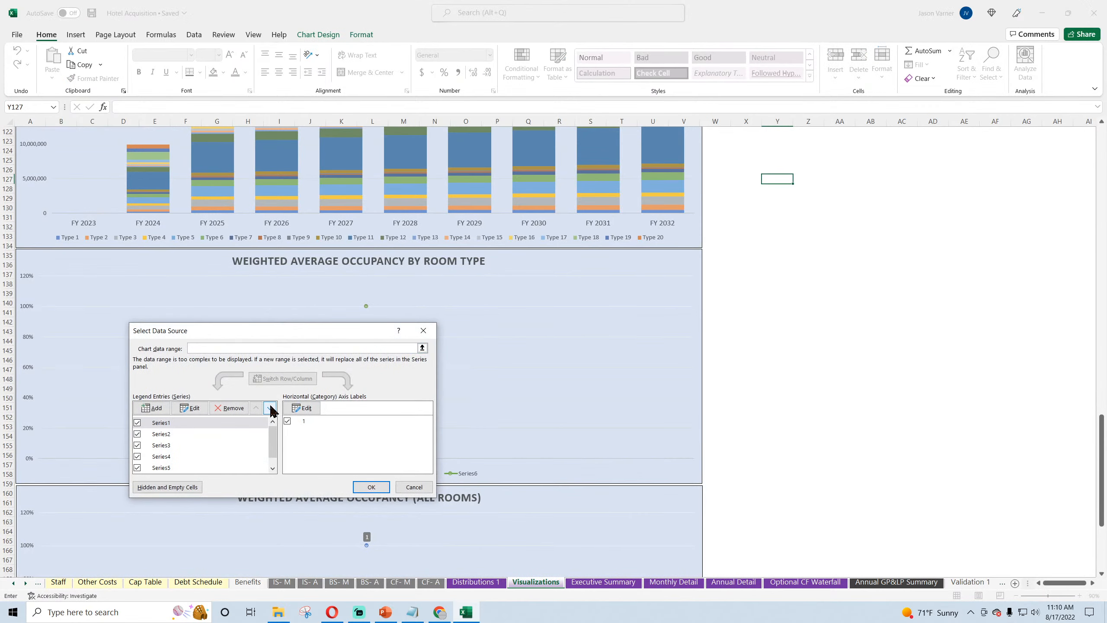
left_click(231, 408)
left_click(230, 408)
left_click(231, 408)
left_click(231, 408)
left_click(230, 408)
left_click(230, 407)
Step: Add a series to the Weighted Average Occupancy by Room Type chart with Annual Detail B19 as its name and C19:L19 as its values
left_click(152, 408)
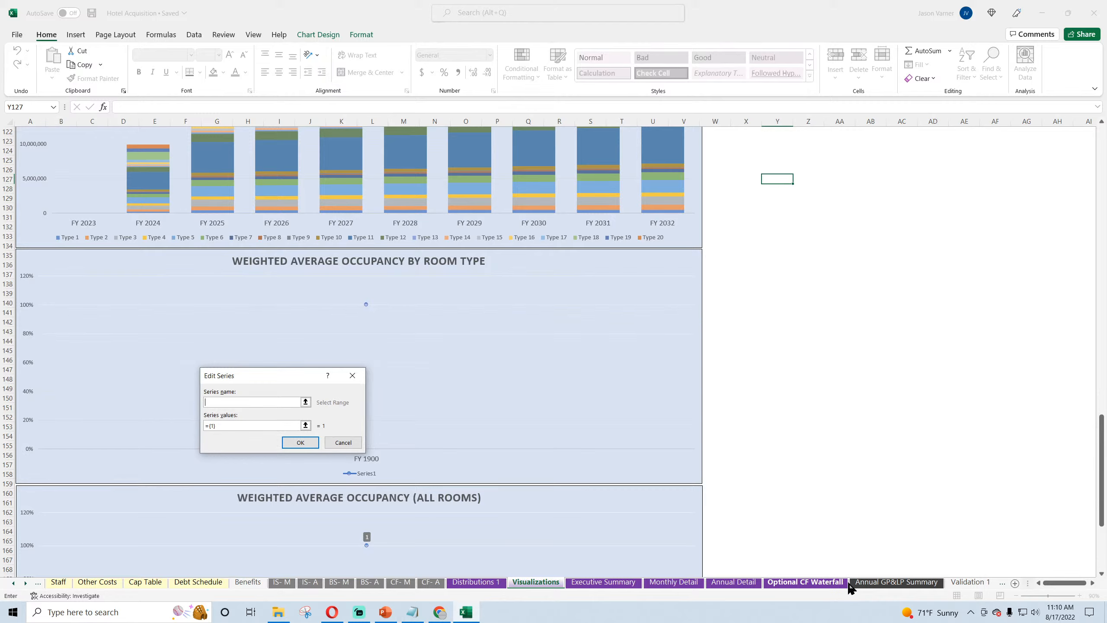
left_click(733, 582)
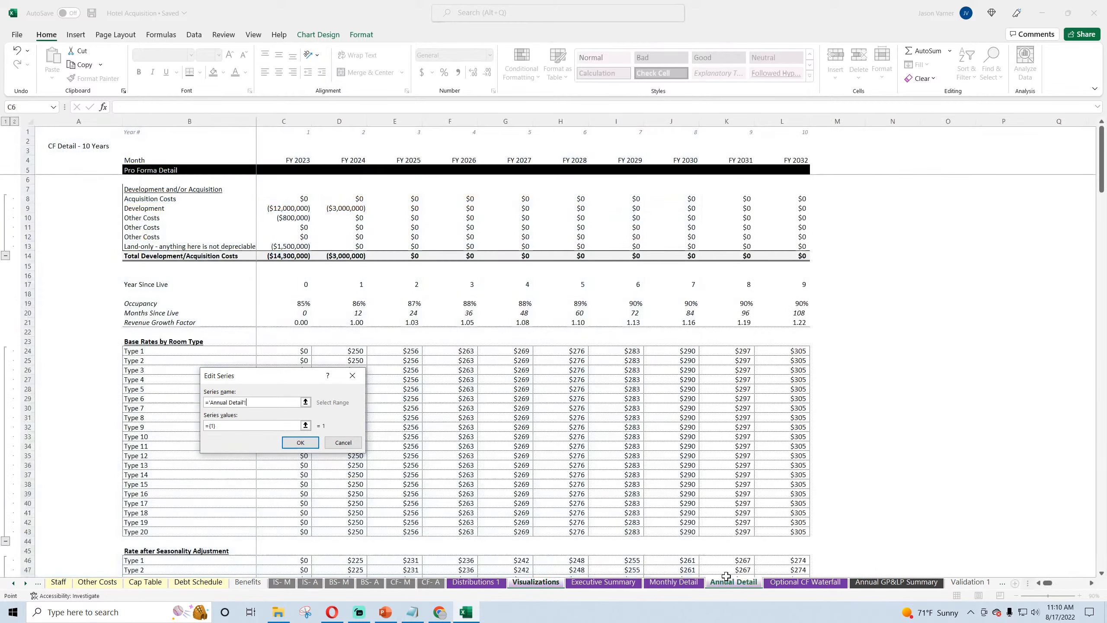
left_click(150, 304)
left_click(231, 425)
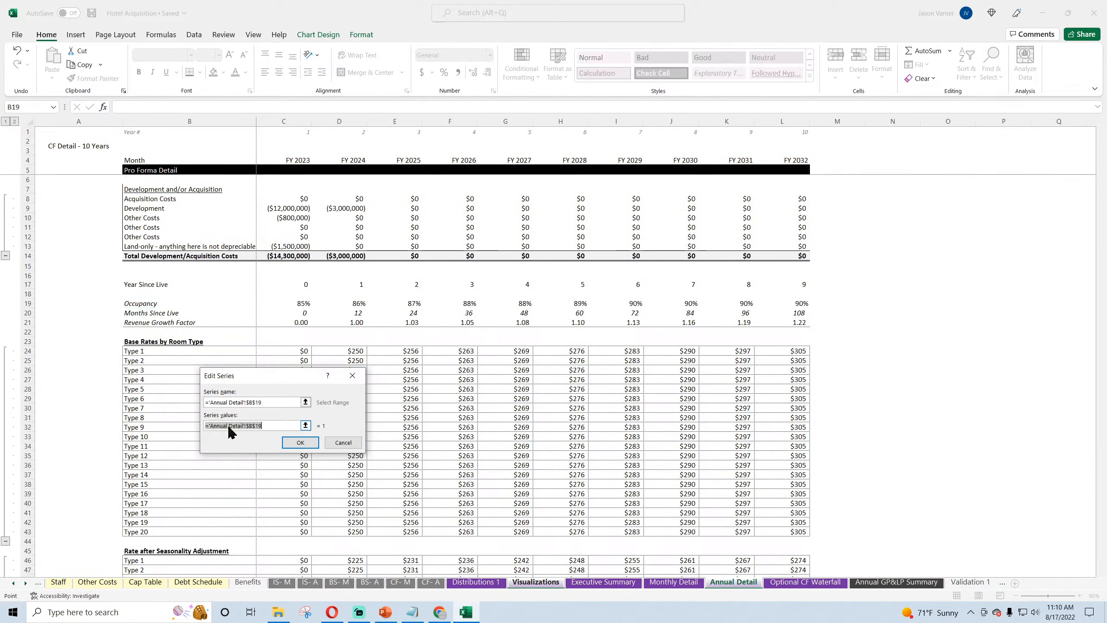
left_click(286, 303)
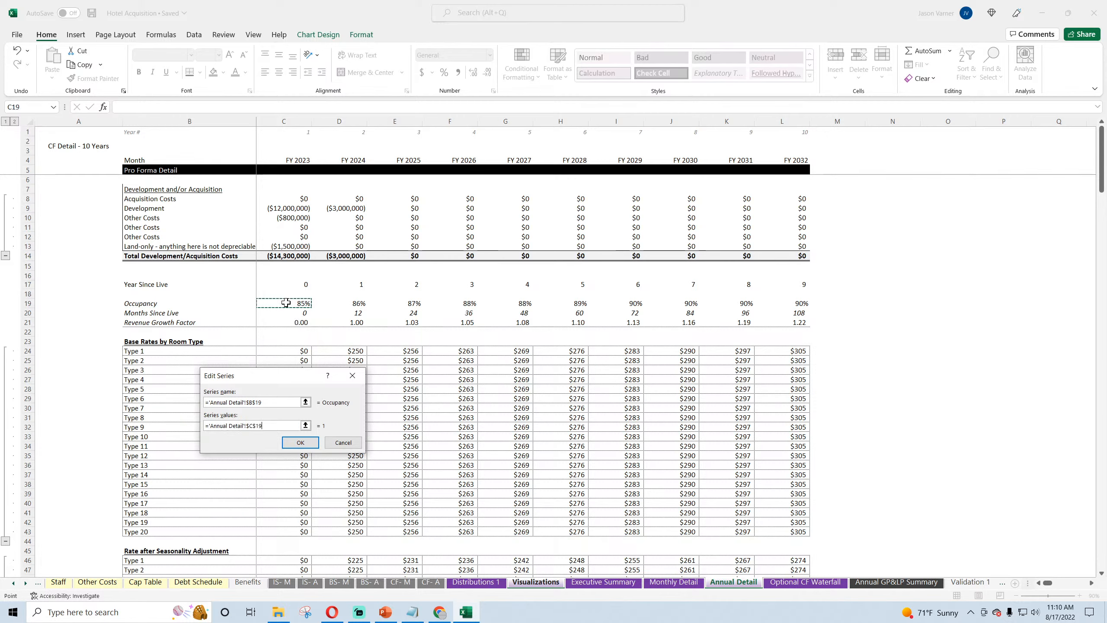
left_click_drag(285, 303, 797, 304)
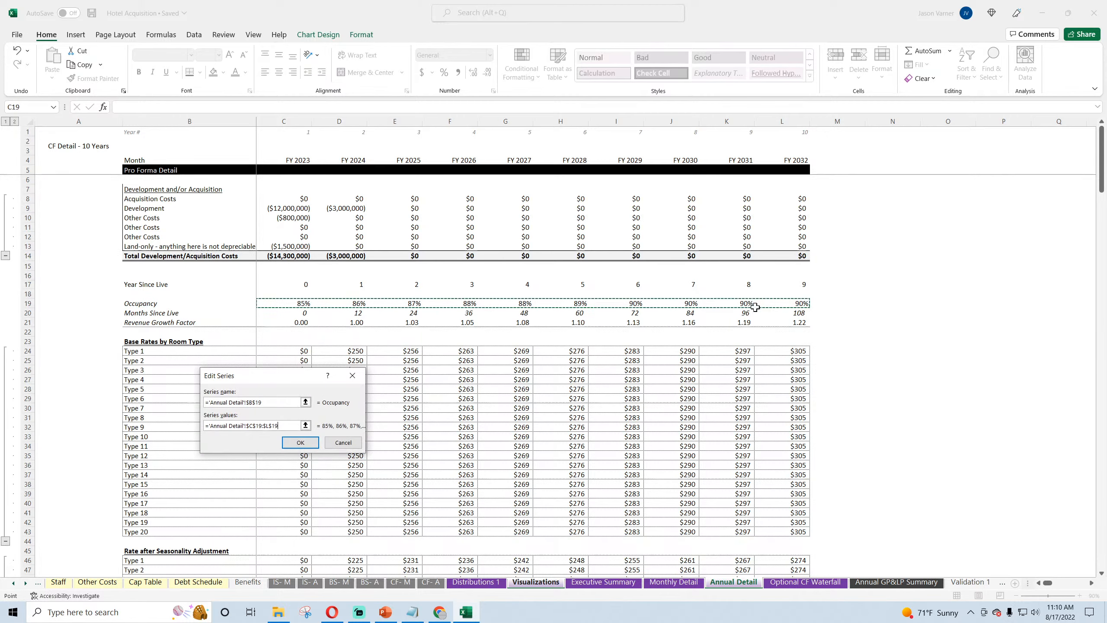
left_click(300, 443)
Step: Set the occupancy chart's horizontal axis labels to the fiscal years on the Executive Summary sheet and apply the data source
left_click(301, 408)
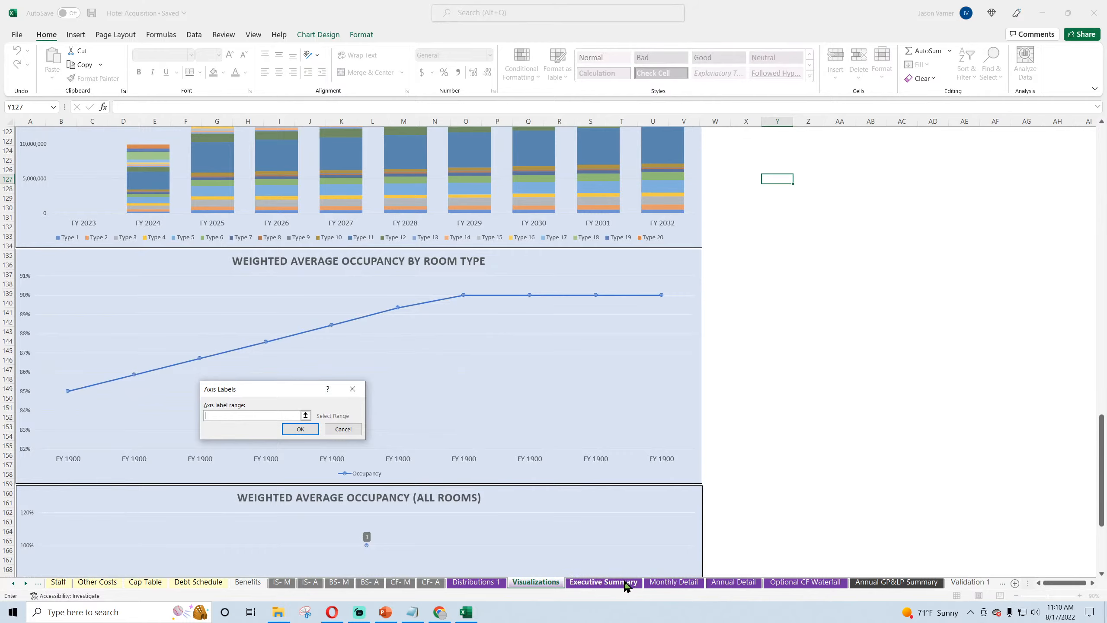
left_click(626, 586)
left_click_drag(205, 150, 728, 156)
left_click(309, 428)
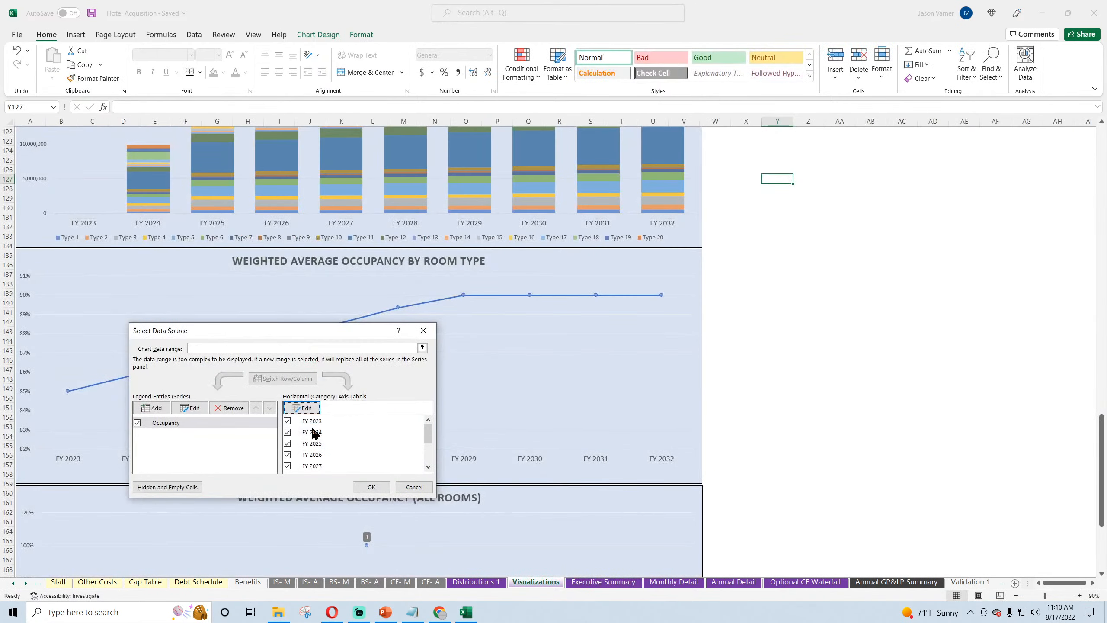
left_click(371, 486)
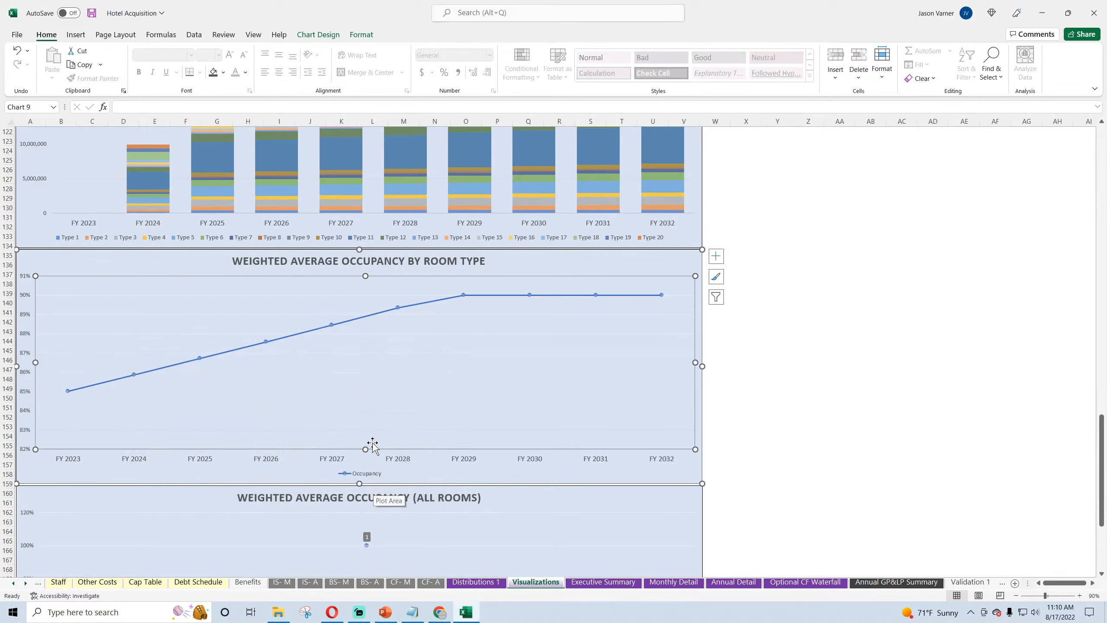
Step: Shorten the occupancy by room type chart's title to "AVERAGE OCCUPANCY"
left_click(333, 261)
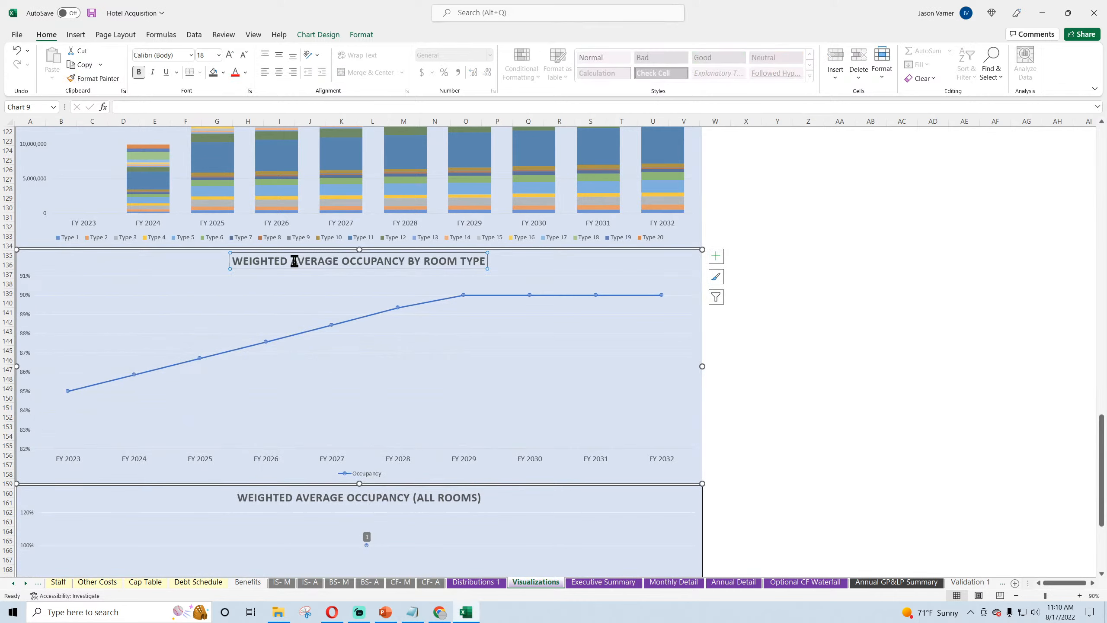
left_click_drag(294, 261, 233, 262)
key("BackSpace")
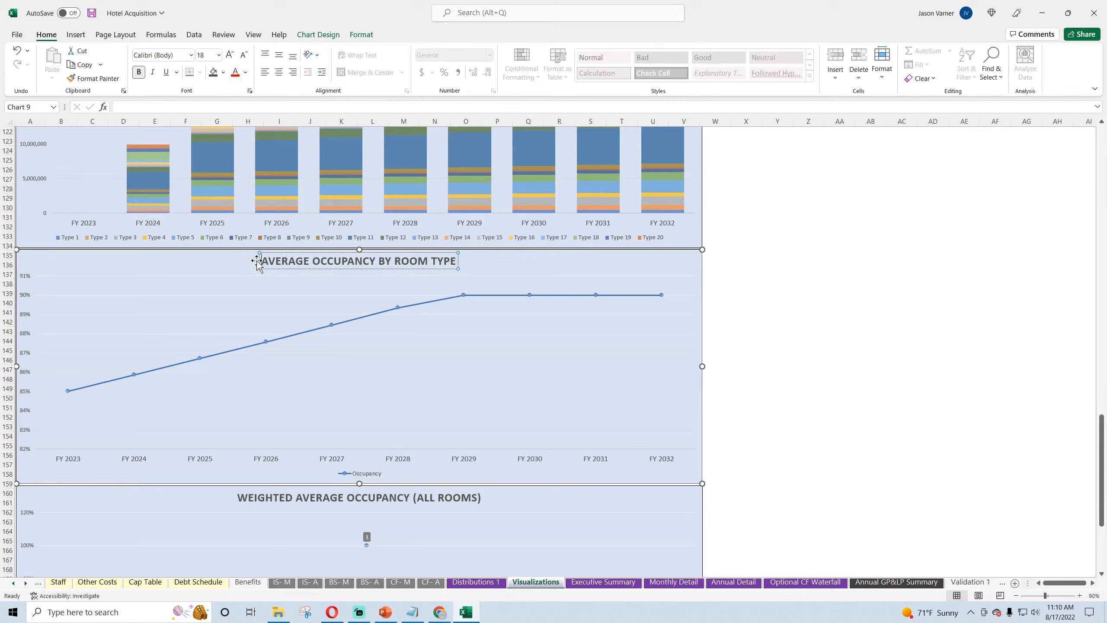
left_click_drag(377, 261, 488, 267)
key("BackSpace")
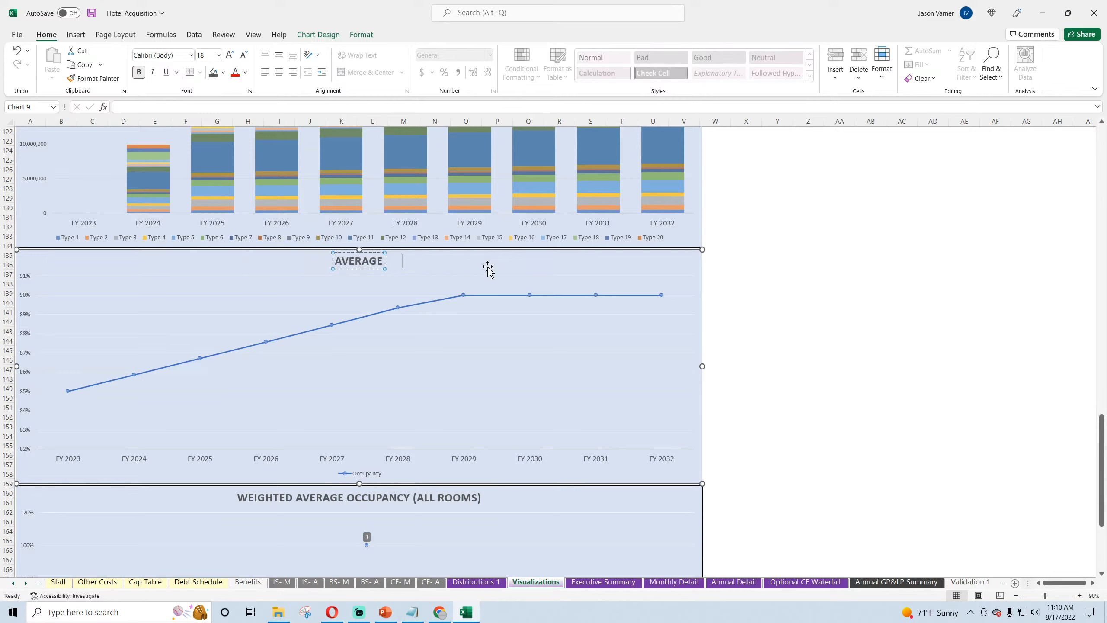
left_click(15, 50)
left_click(418, 260)
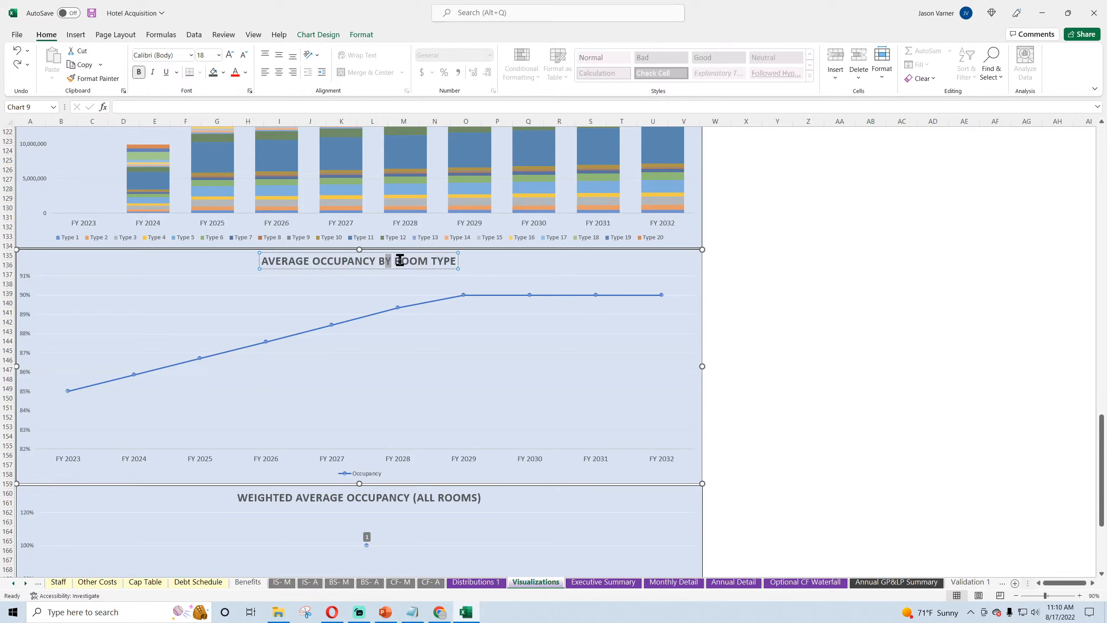
left_click_drag(400, 260, 440, 260)
key("BackSpace")
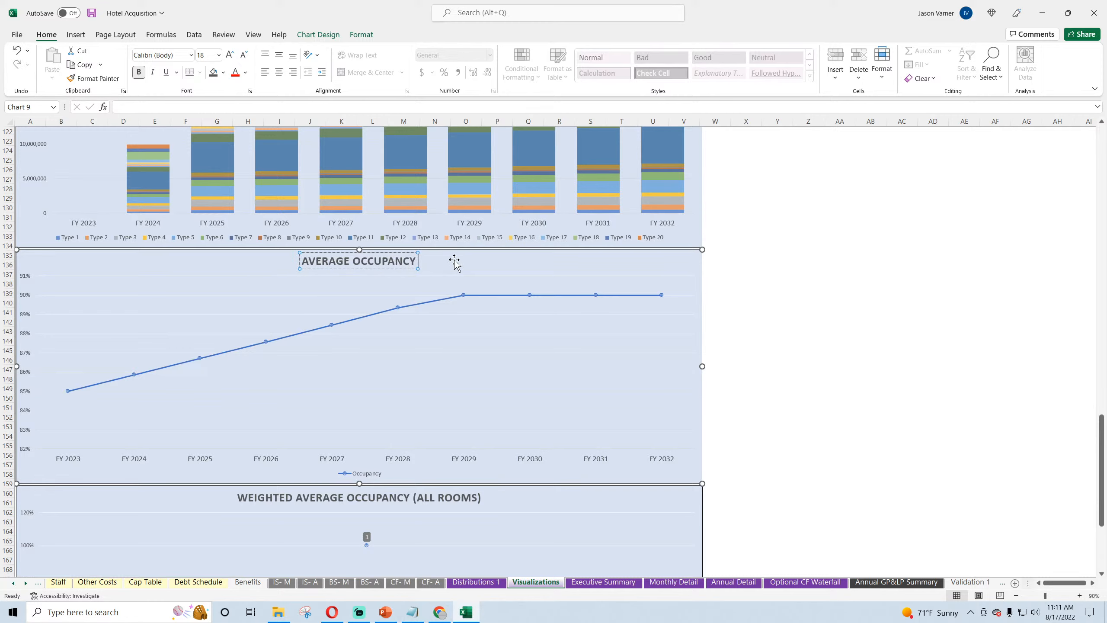
left_click(857, 339)
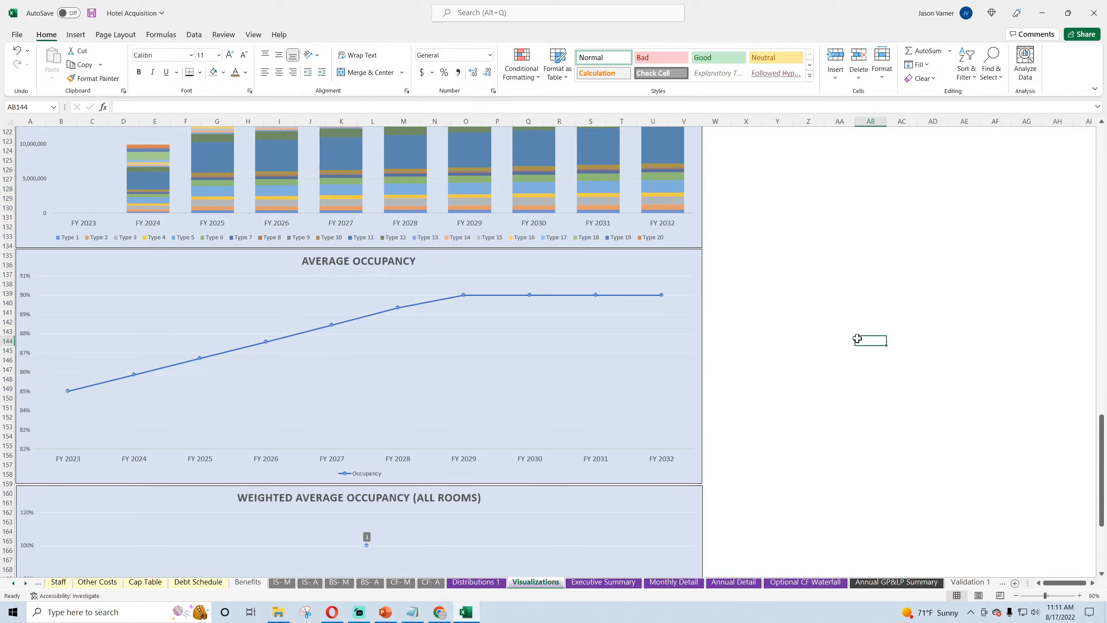
Step: Delete the legend from the Average Occupancy chart and save the workbook
right_click(363, 480)
left_click(392, 483)
left_click(815, 387)
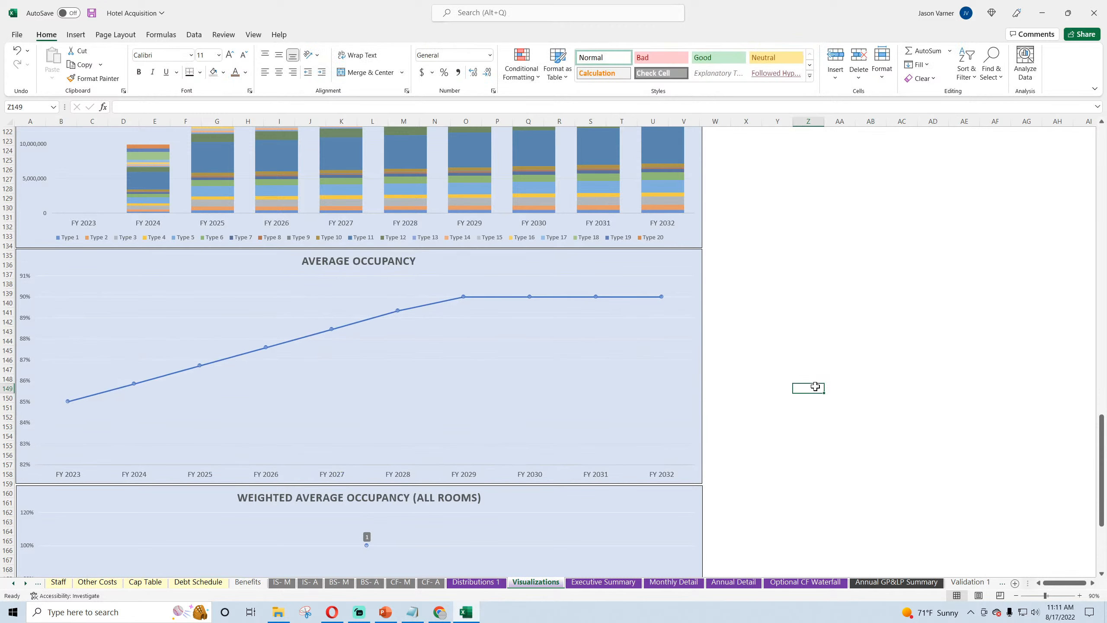
left_click(91, 14)
Step: Remove the Weighted Average Occupancy (All Rooms) chart from the Visualizations sheet and save the workbook
scroll(752, 364, "down", 4)
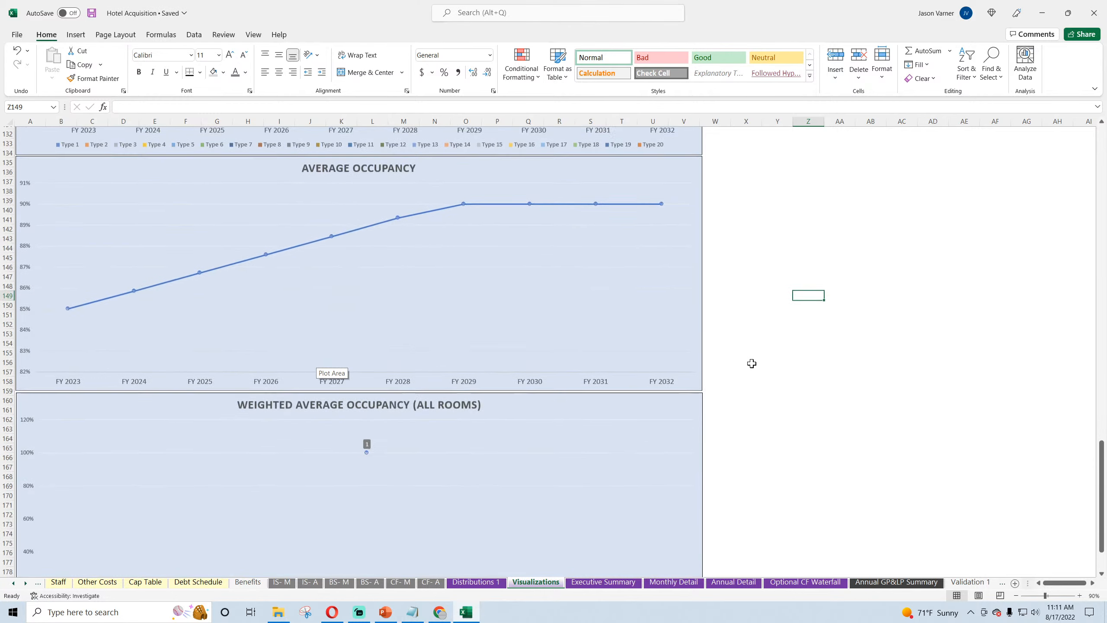
scroll(752, 363, "down", 8)
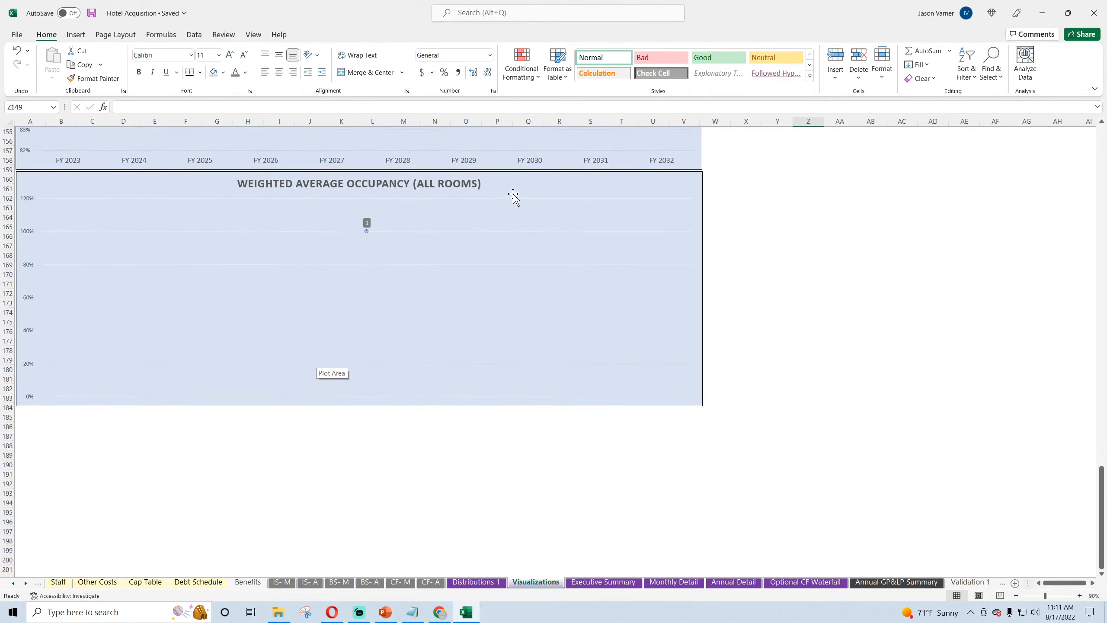
right_click(509, 181)
left_click(527, 208)
left_click(416, 379)
scroll(418, 383, "up", 11)
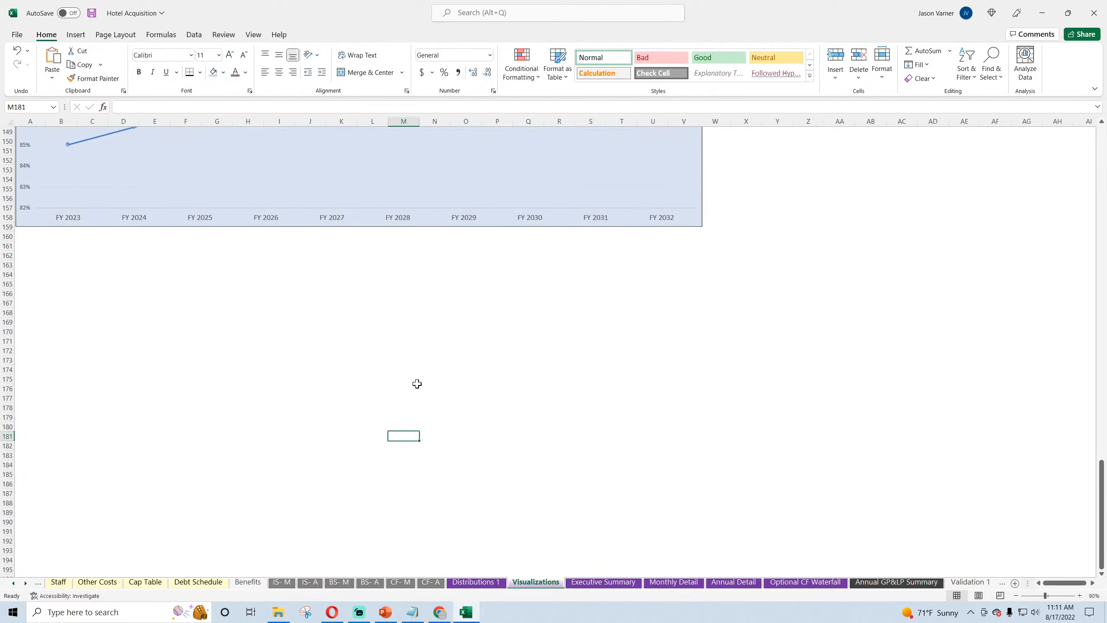
left_click(91, 14)
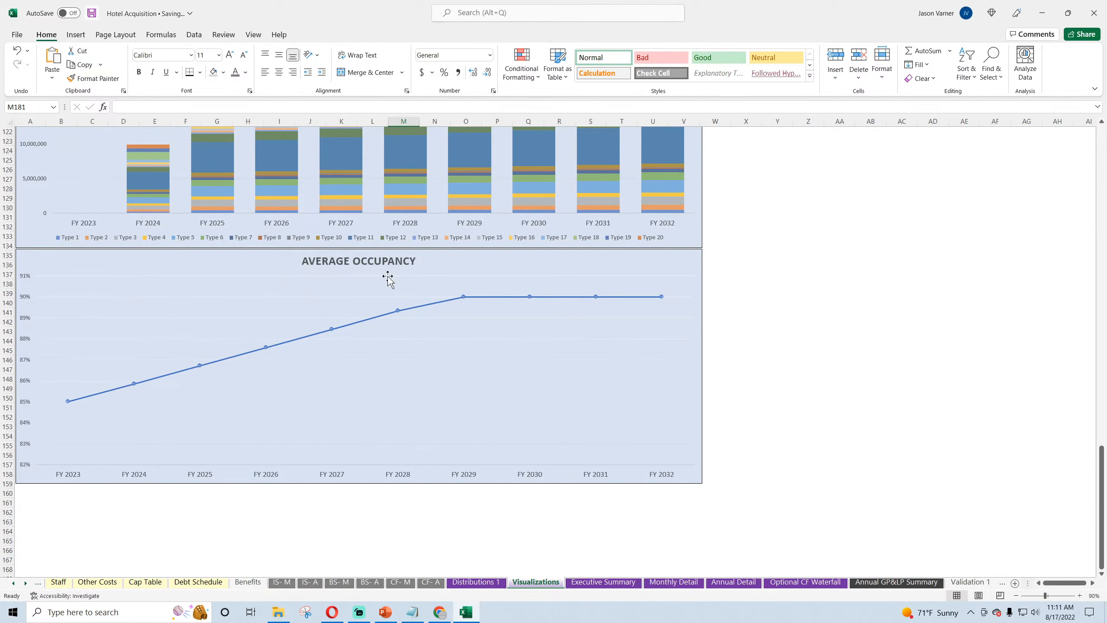
Step: Look through the Visualizations charts and examine the Occupied Days rows by room type on the Annual Detail sheet
scroll(384, 306, "up", 20)
scroll(381, 338, "down", 20)
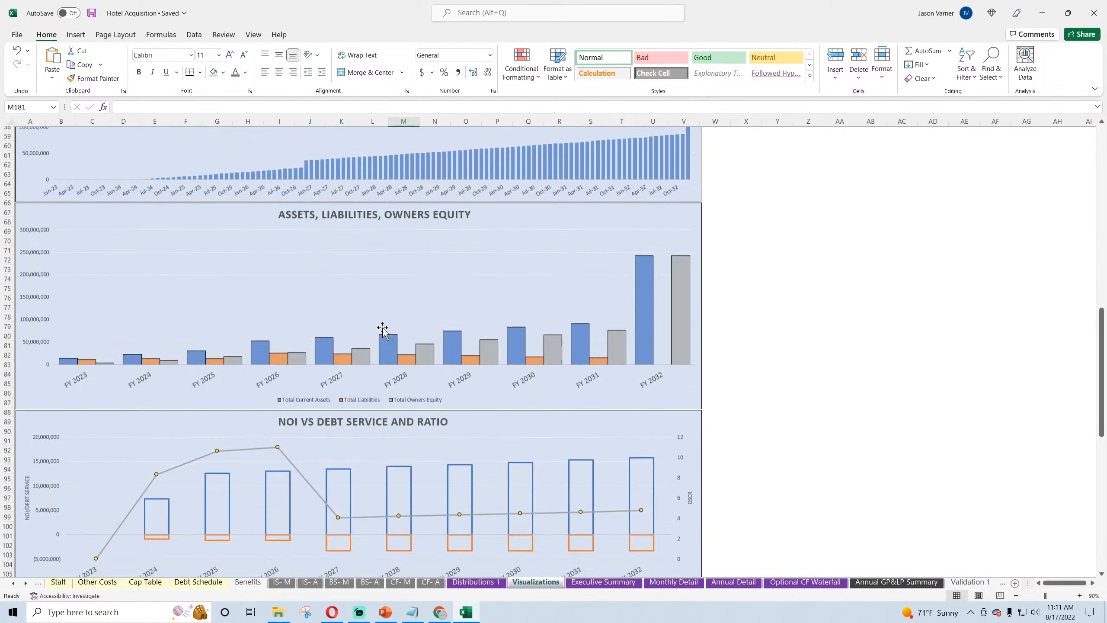
left_click(734, 582)
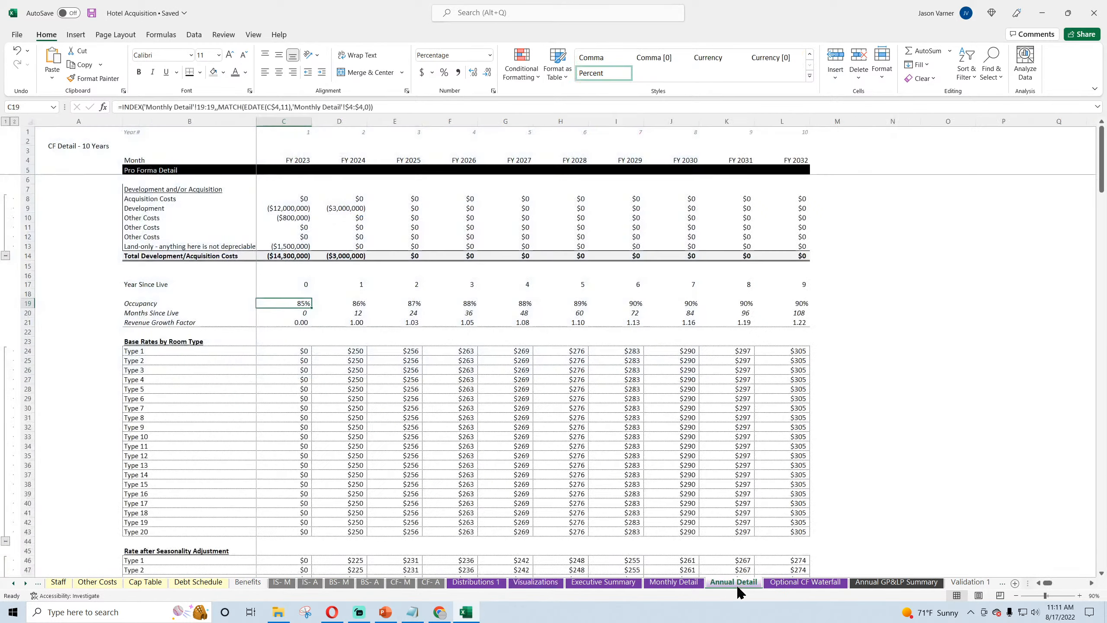
scroll(335, 421, "down", 15)
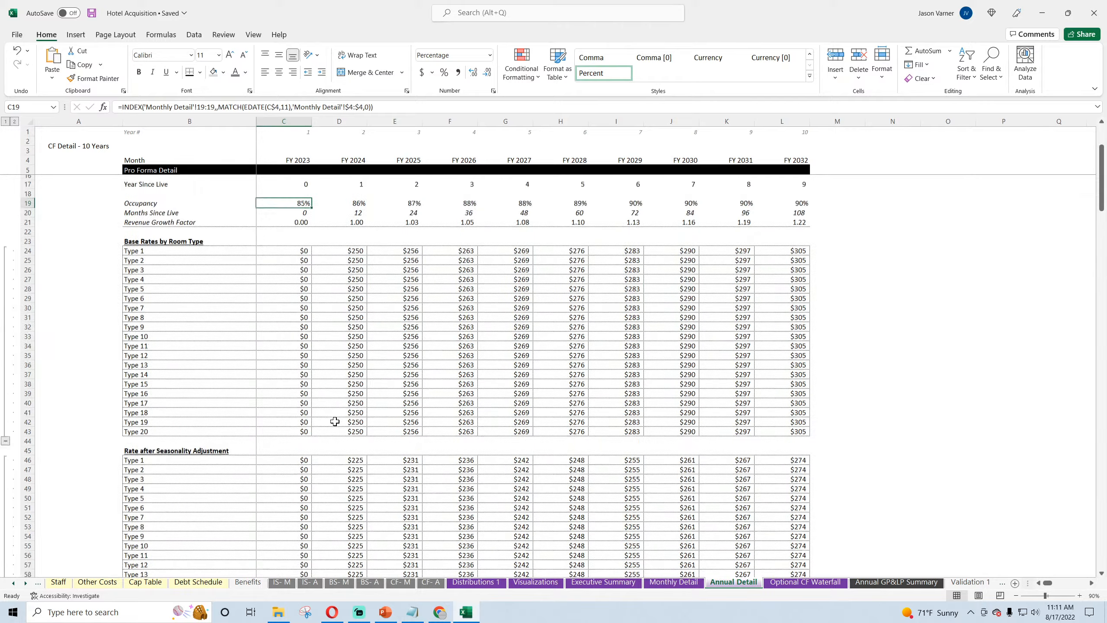
scroll(335, 420, "down", 4)
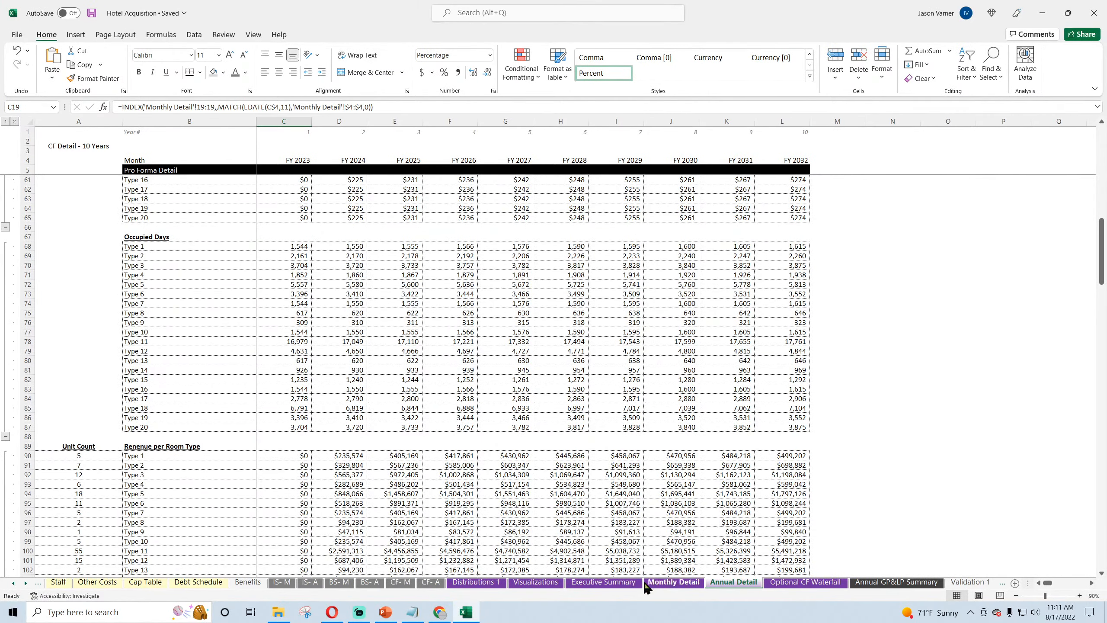
left_click(156, 247)
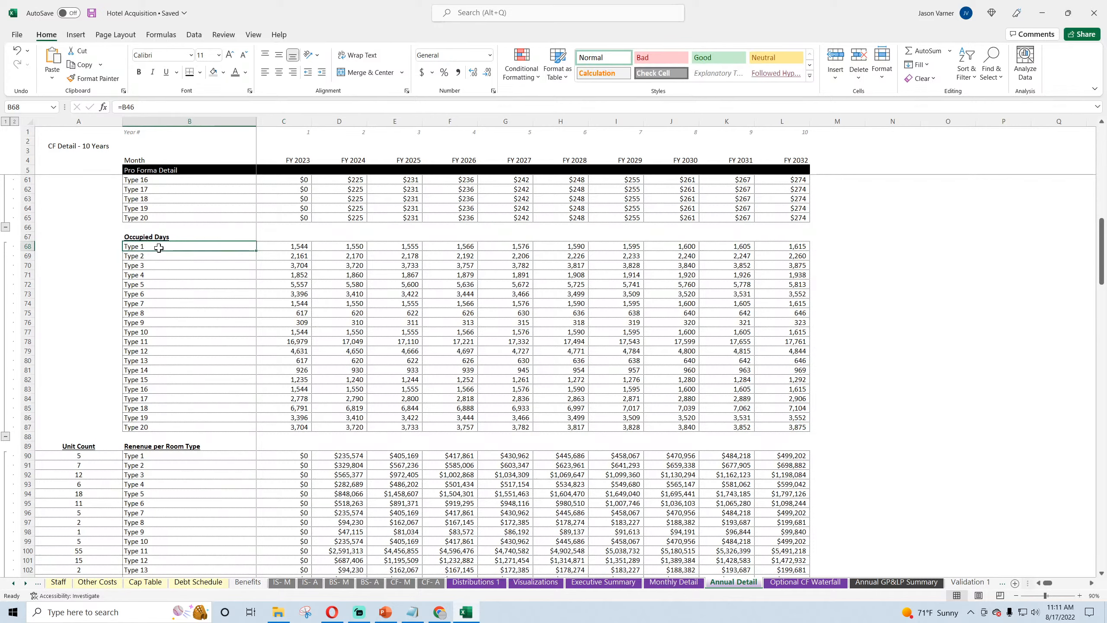
left_click(294, 248)
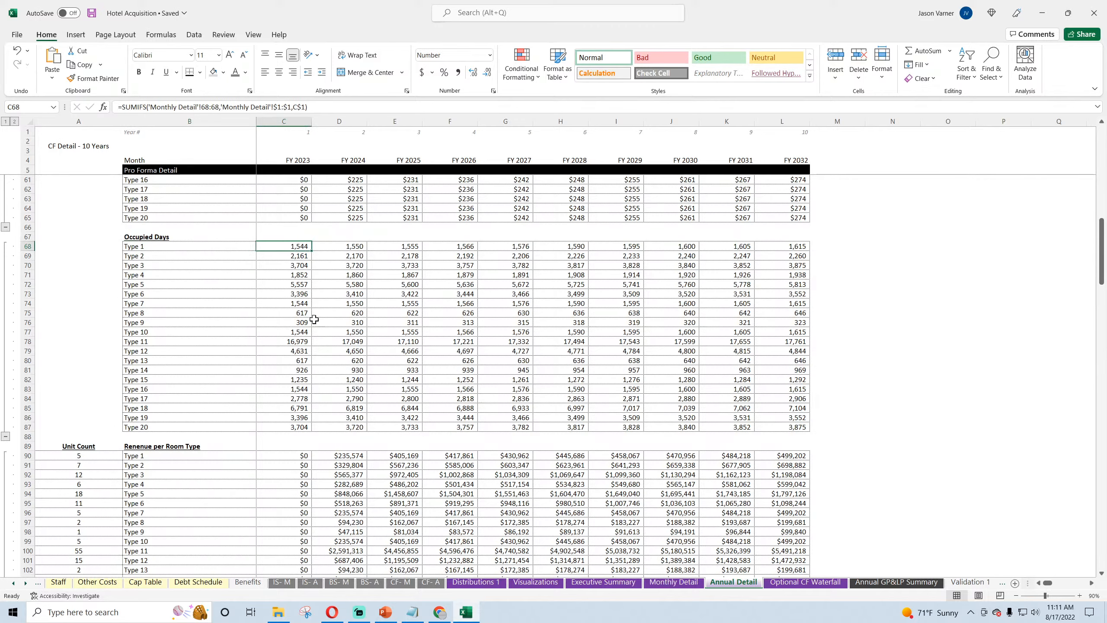
Step: Duplicate the Annual Revenue by Room Type chart and place the copy directly below the Average Occupancy chart, aligned with its edges
left_click(536, 582)
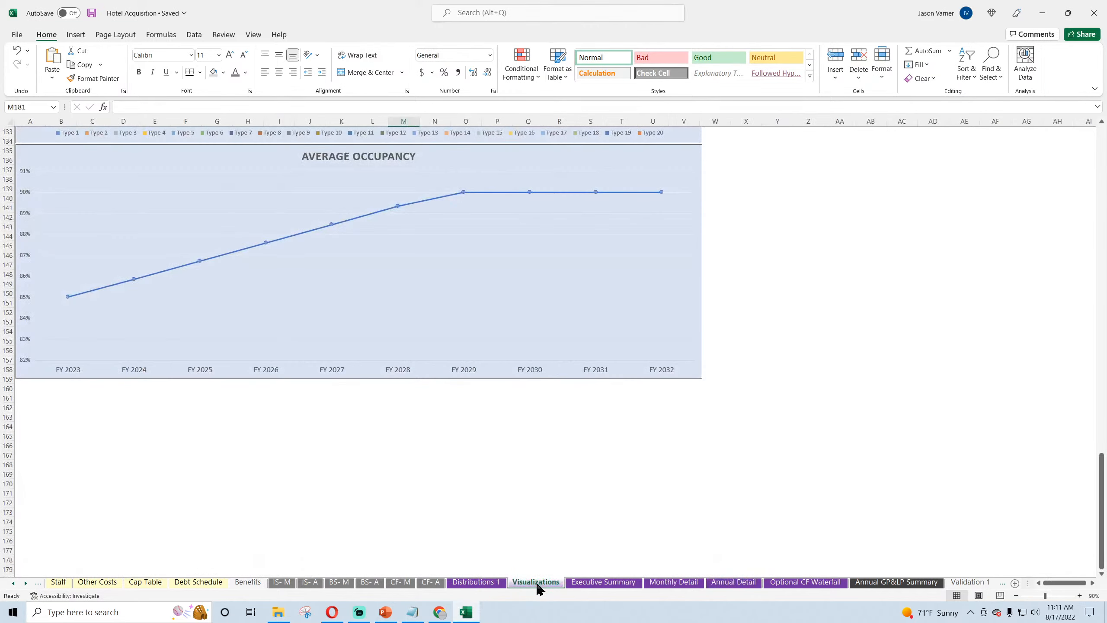
scroll(343, 466, "up", 11)
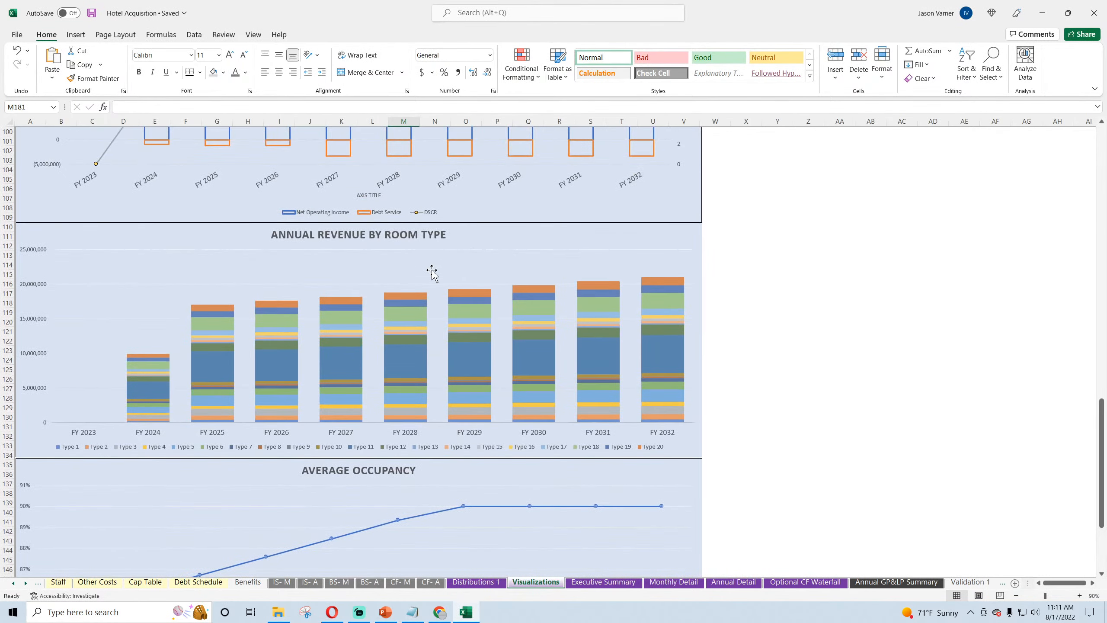
left_click(506, 229)
right_click(497, 242)
left_click(520, 284)
scroll(215, 435, "down", 11)
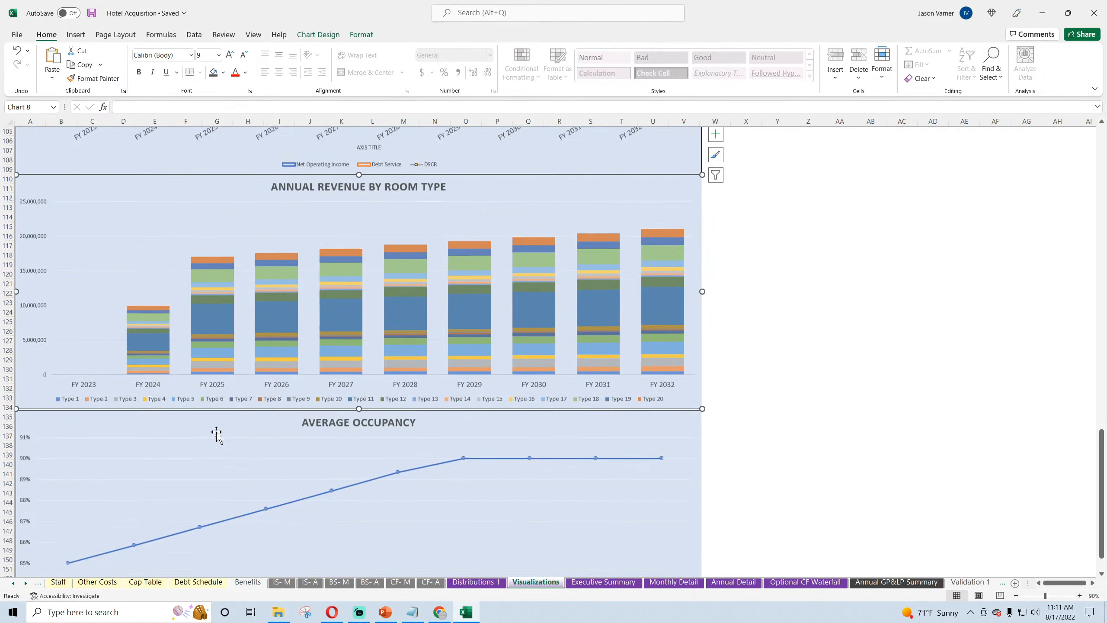
right_click(185, 435)
left_click(215, 183)
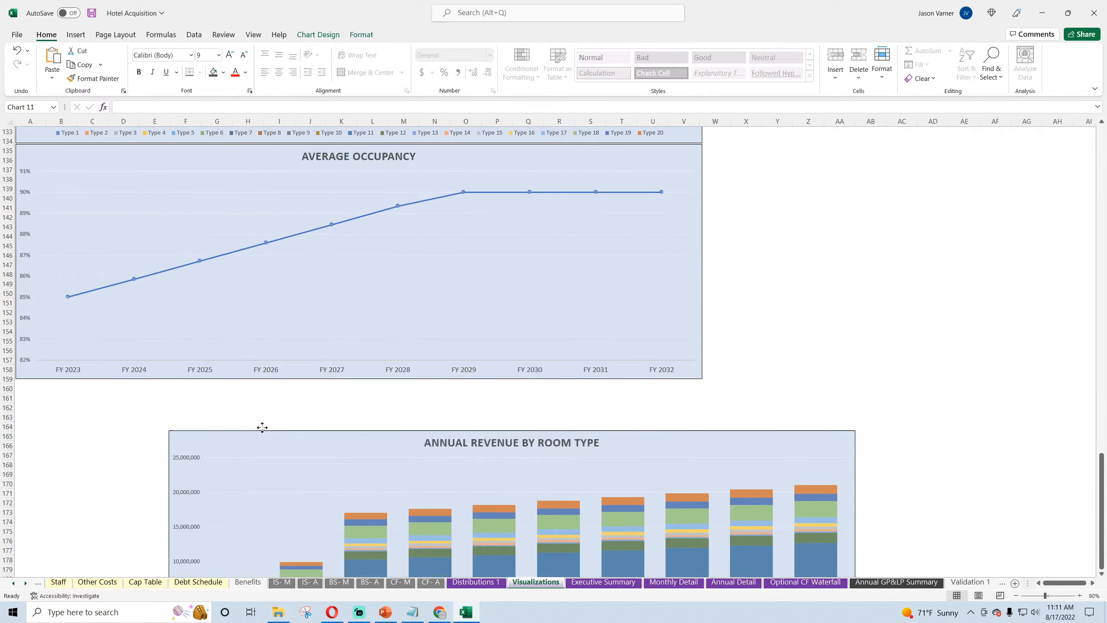
left_click_drag(290, 440, 131, 392)
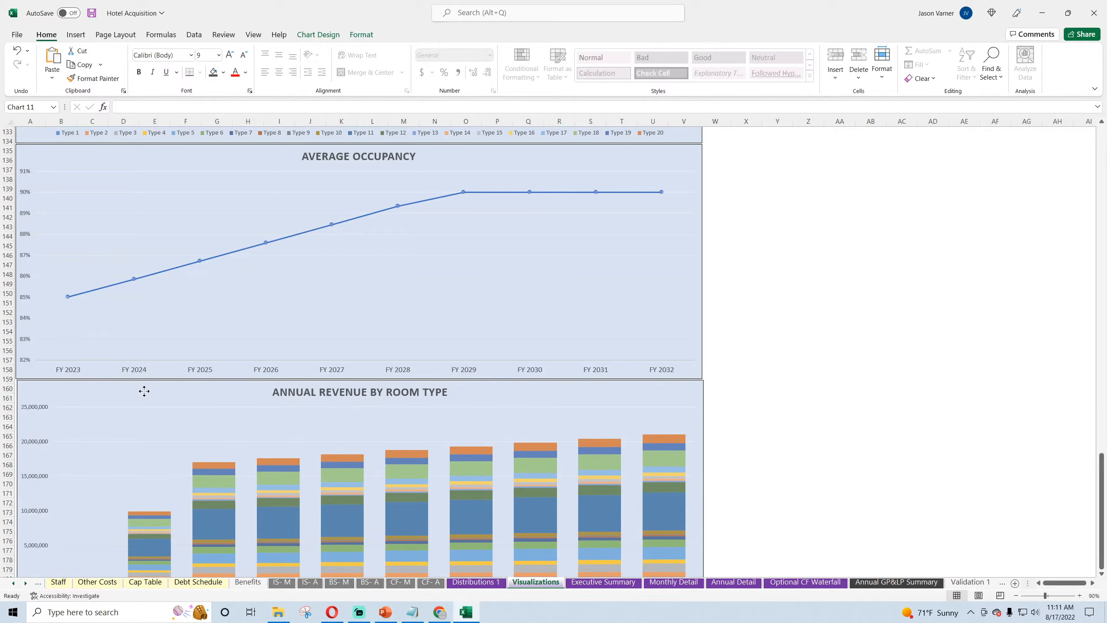
Step: Remove all room type series, Type 1 through Type 20, from the copied revenue chart's data source
right_click(291, 441)
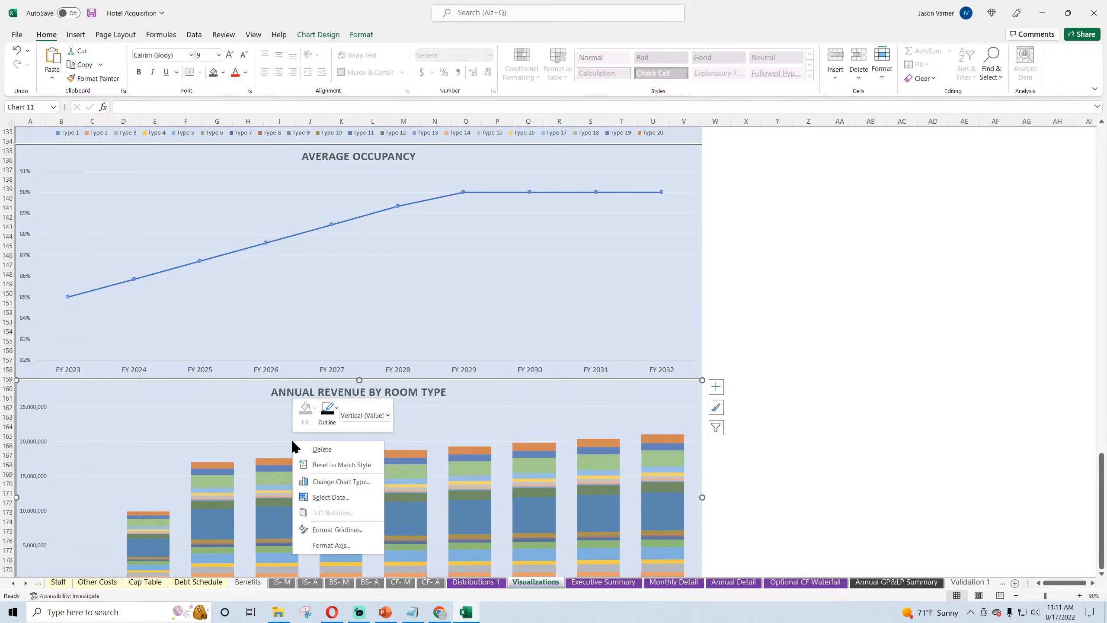
left_click(322, 497)
left_click(234, 409)
left_click(229, 408)
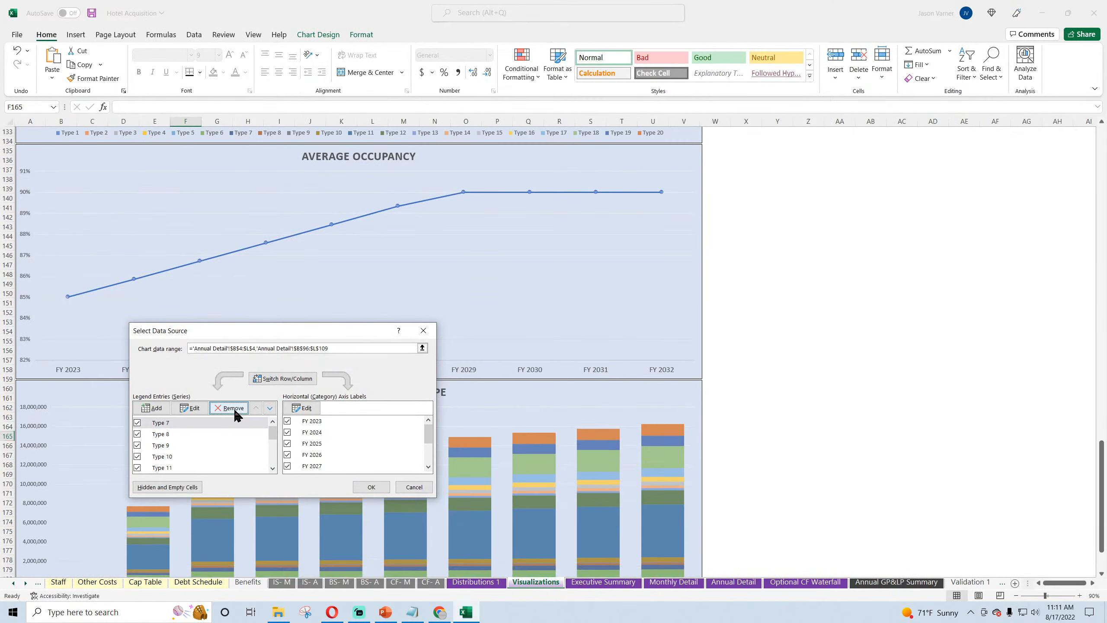
left_click(230, 408)
left_click(230, 408)
left_click(230, 408)
left_click(235, 410)
left_click(234, 410)
left_click(235, 410)
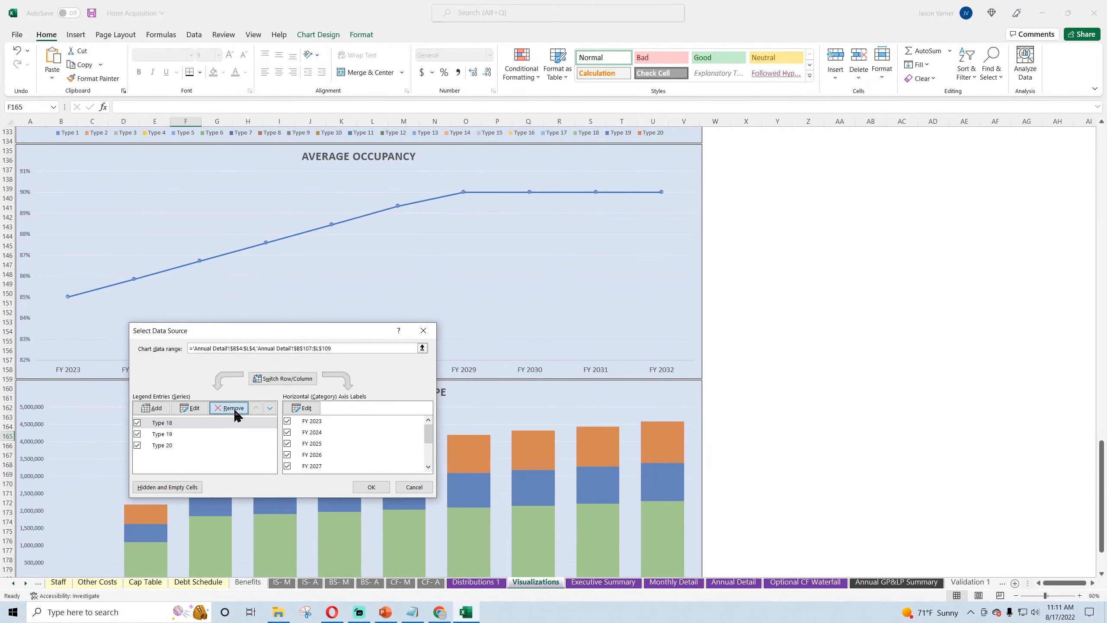
left_click(234, 410)
left_click(235, 410)
left_click(235, 410)
Step: Set the copied chart's data range to the Occupied Days rows for Type 1 through Type 20, 'Annual Detail'!B68:L87, plotting each room type as a series
left_click(234, 351)
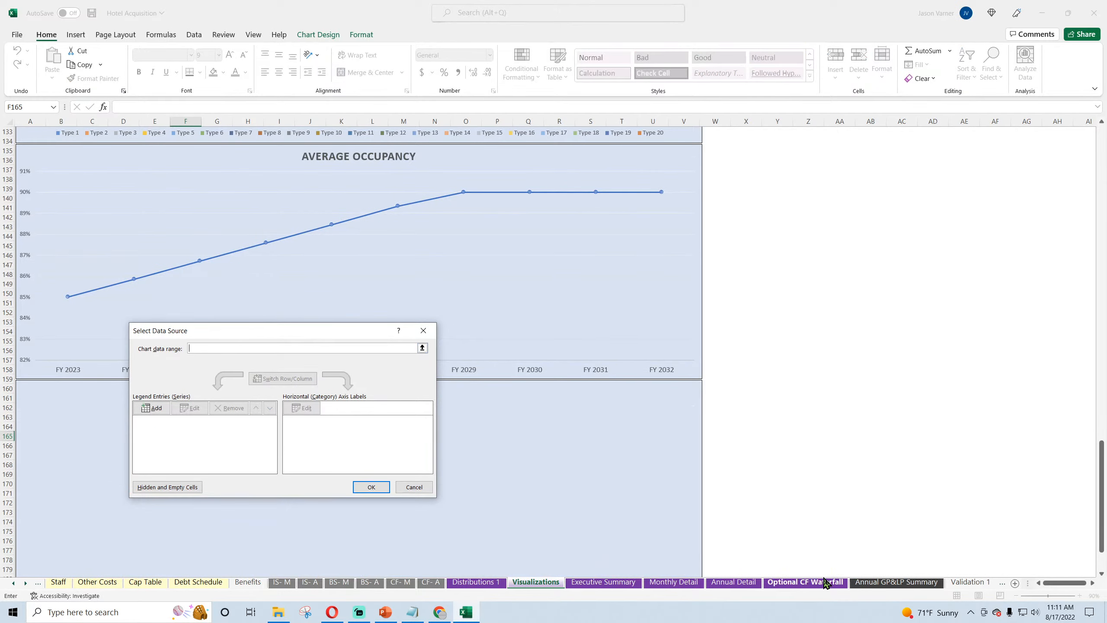
left_click(733, 583)
scroll(322, 228, "down", 7)
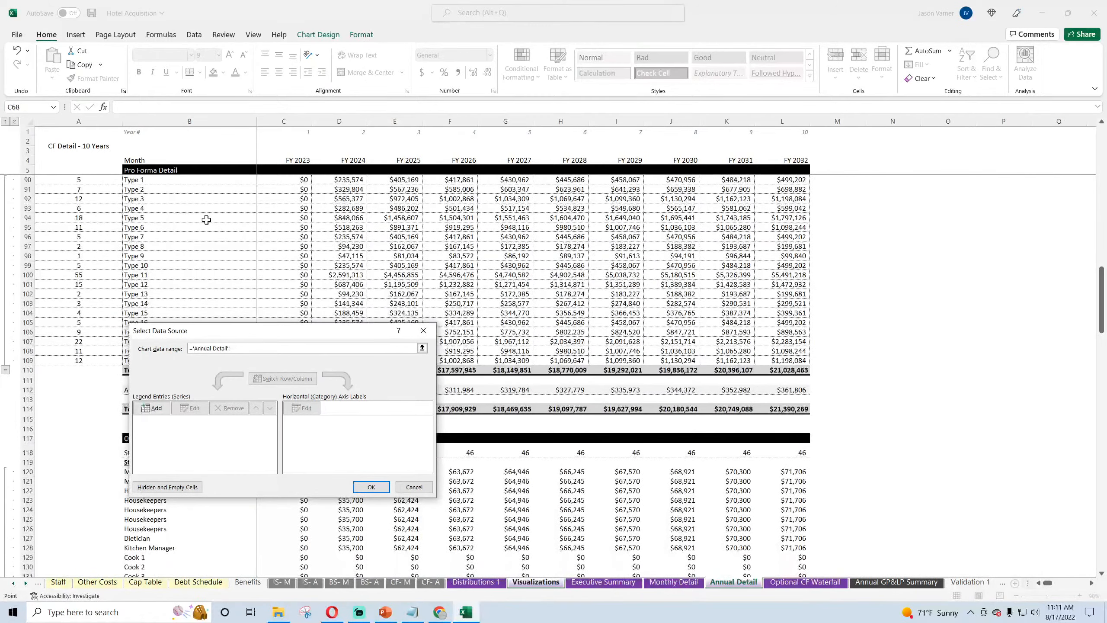
left_click_drag(260, 332, 961, 334)
scroll(521, 396, "up", 7)
scroll(520, 396, "up", 4)
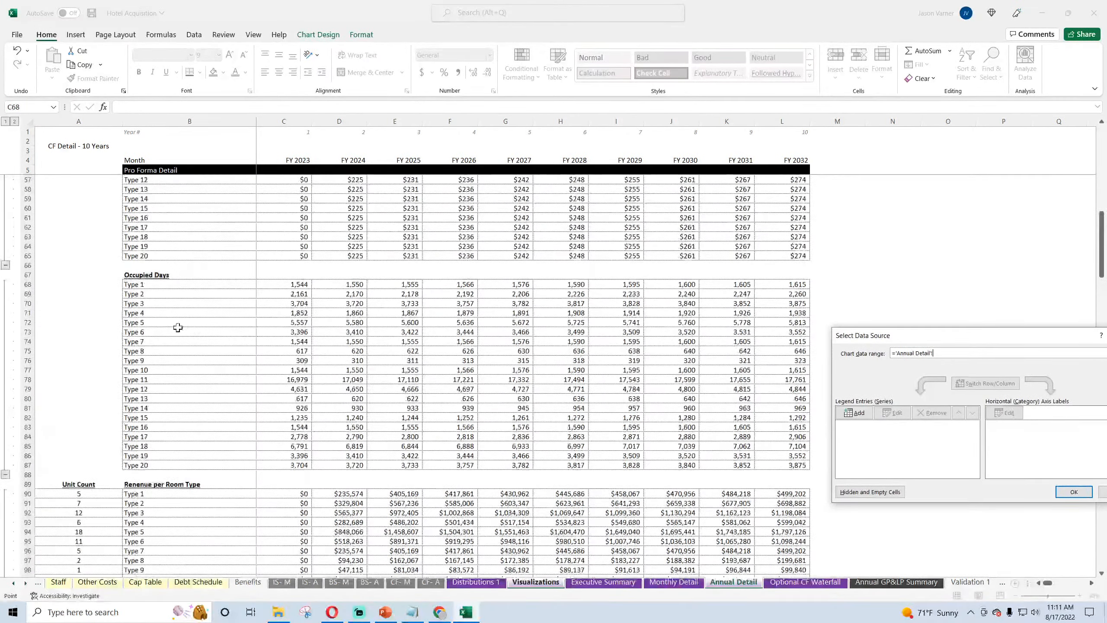
left_click_drag(152, 285, 770, 466)
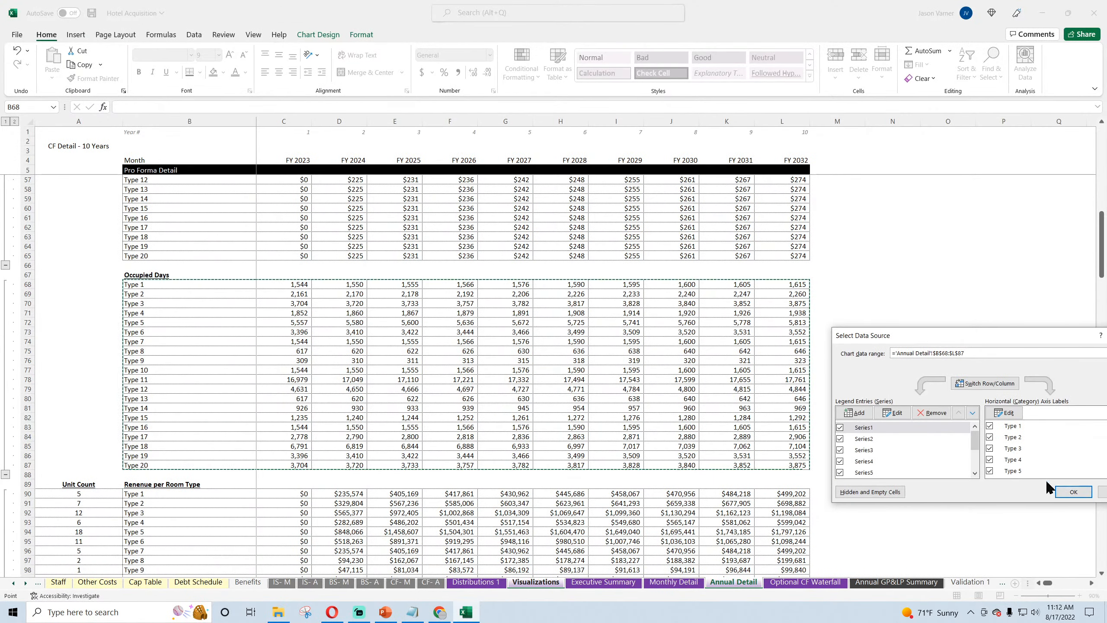
left_click(998, 385)
Step: Set the chart's horizontal axis labels to the fiscal years FY 2023 to FY 2032 in 'Annual Detail'!C4:L4 and apply the data source
left_click(1005, 412)
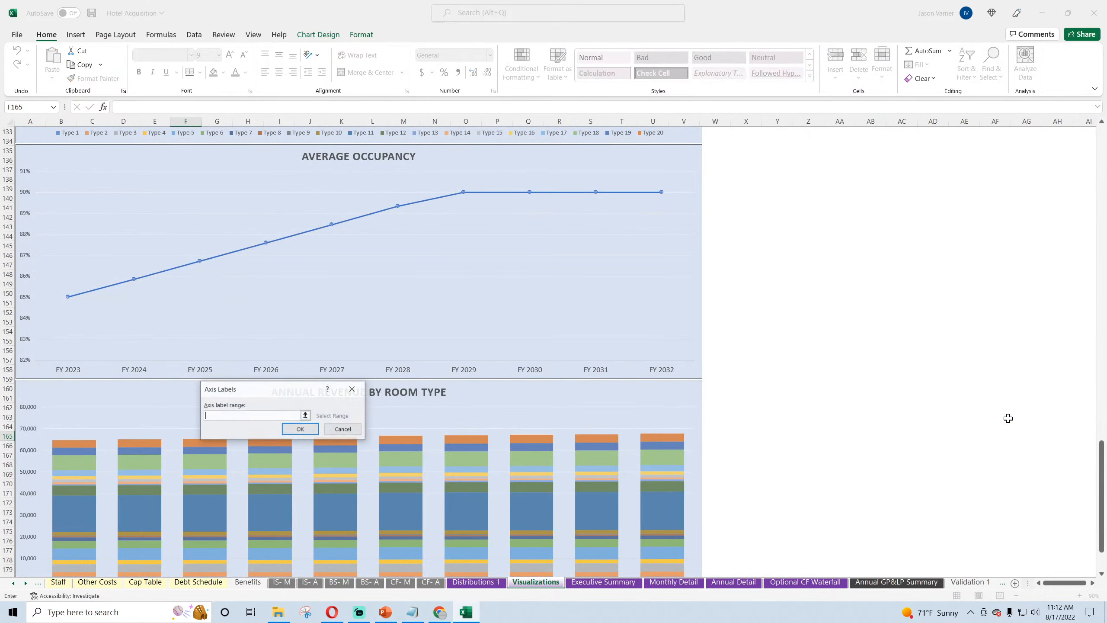
left_click(734, 582)
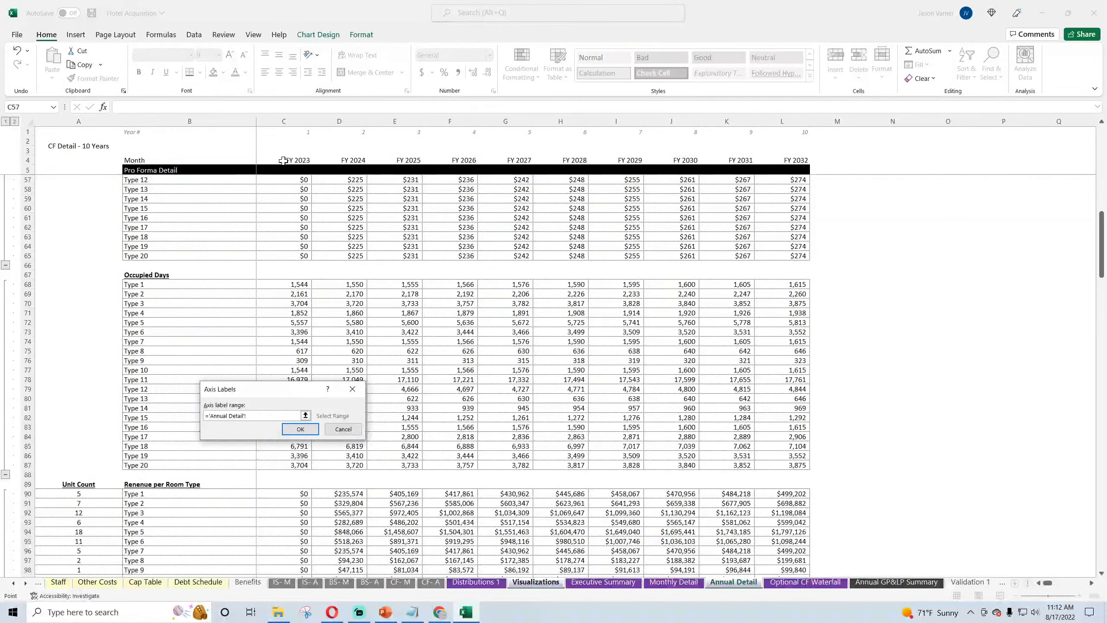
scroll(283, 161, "up", 17)
left_click_drag(284, 161, 793, 161)
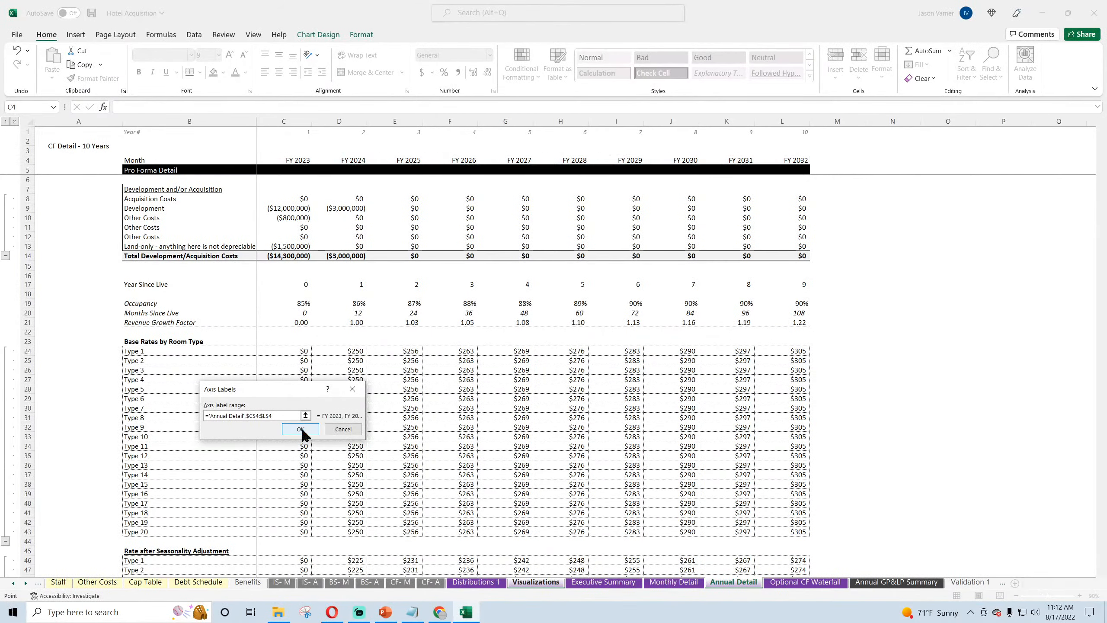
left_click(301, 429)
left_click(1073, 492)
Step: Retitle the copied chart "TOTAL OCCUPIED NIGHTS BOOKED BY ROOM TYPE" and save the workbook
scroll(832, 443, "down", 7)
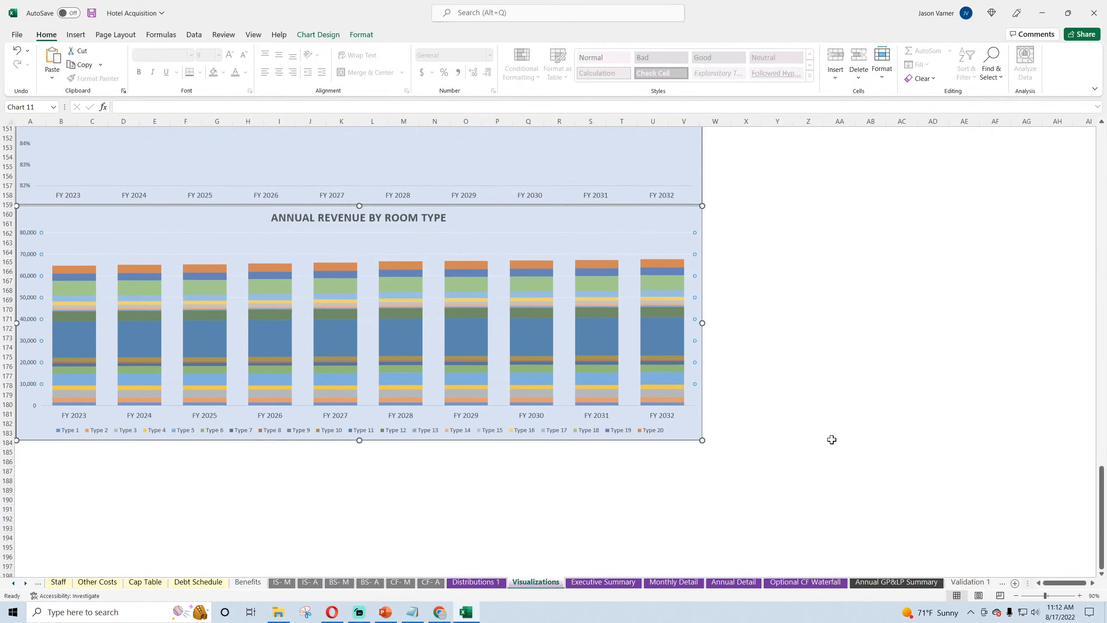
left_click(351, 181)
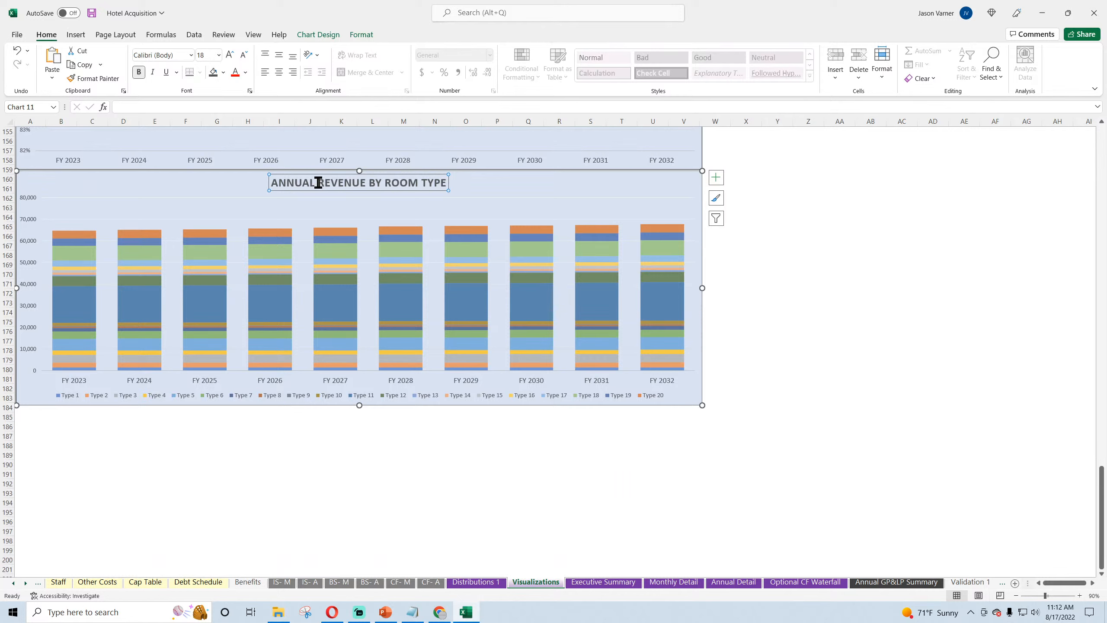
left_click_drag(394, 187, 2, 499)
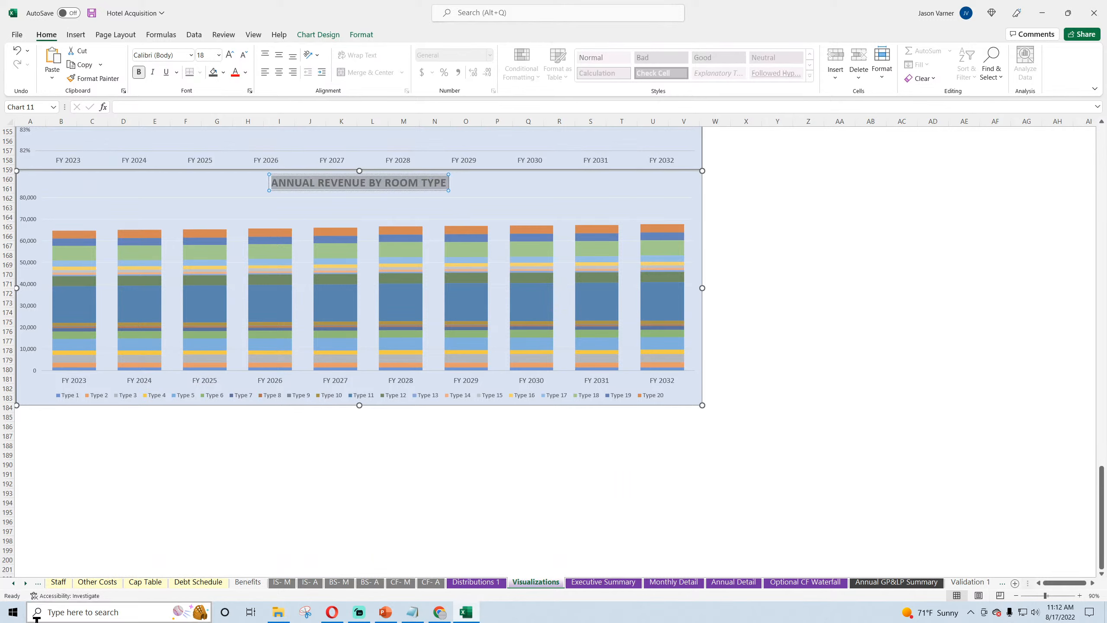
type("TOTAL OCCUPIED NIG")
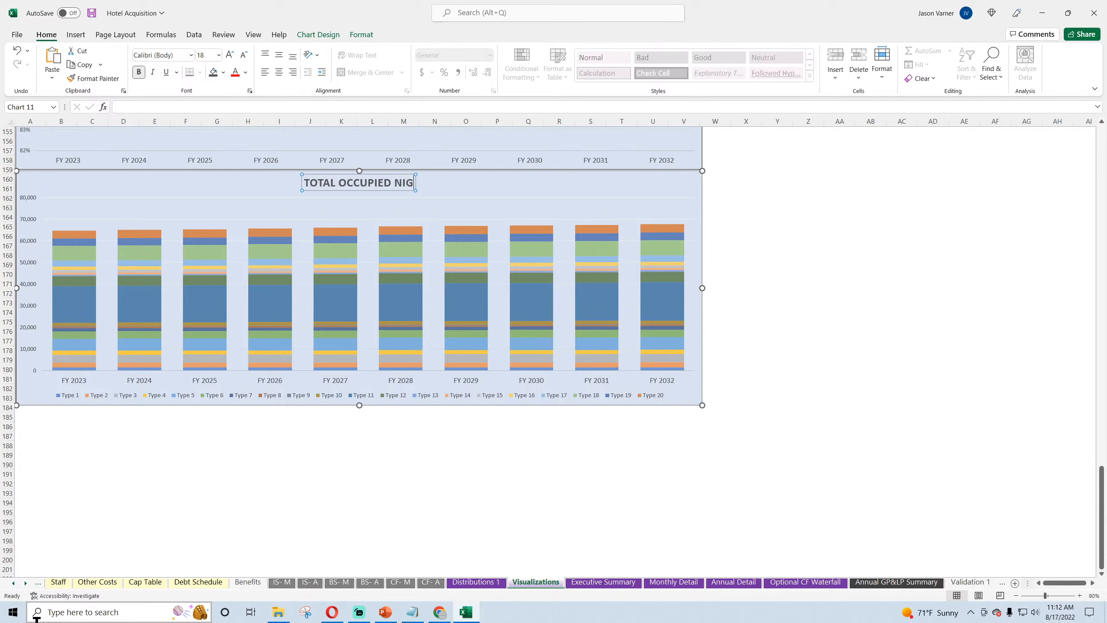
type("GHTS")
key("BackSpace")
key("BackSpace")
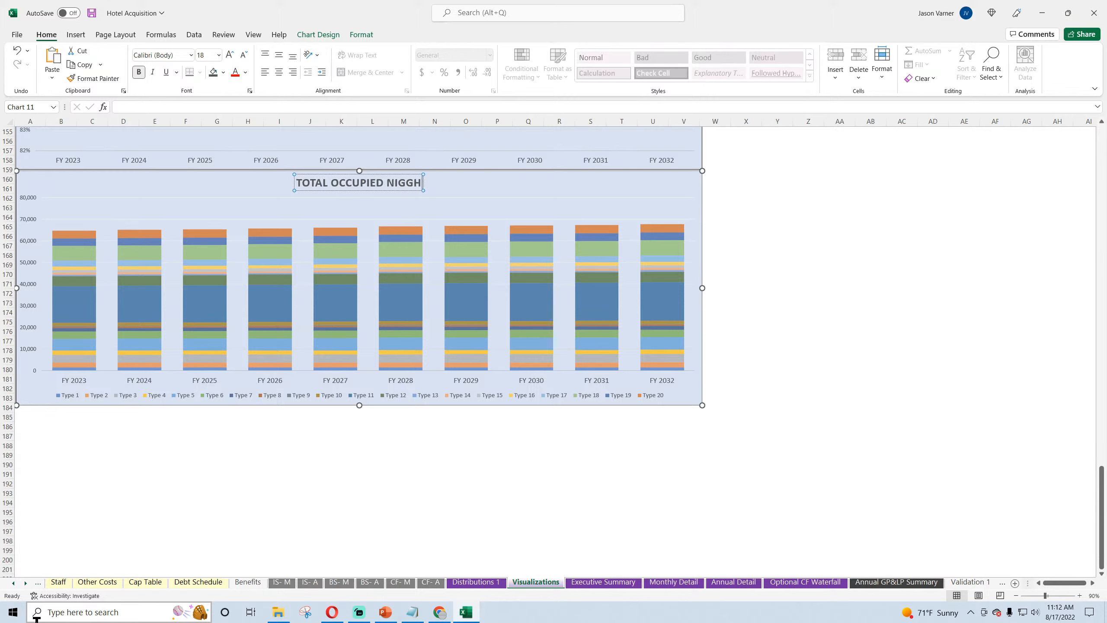
type("BOOKED BY")
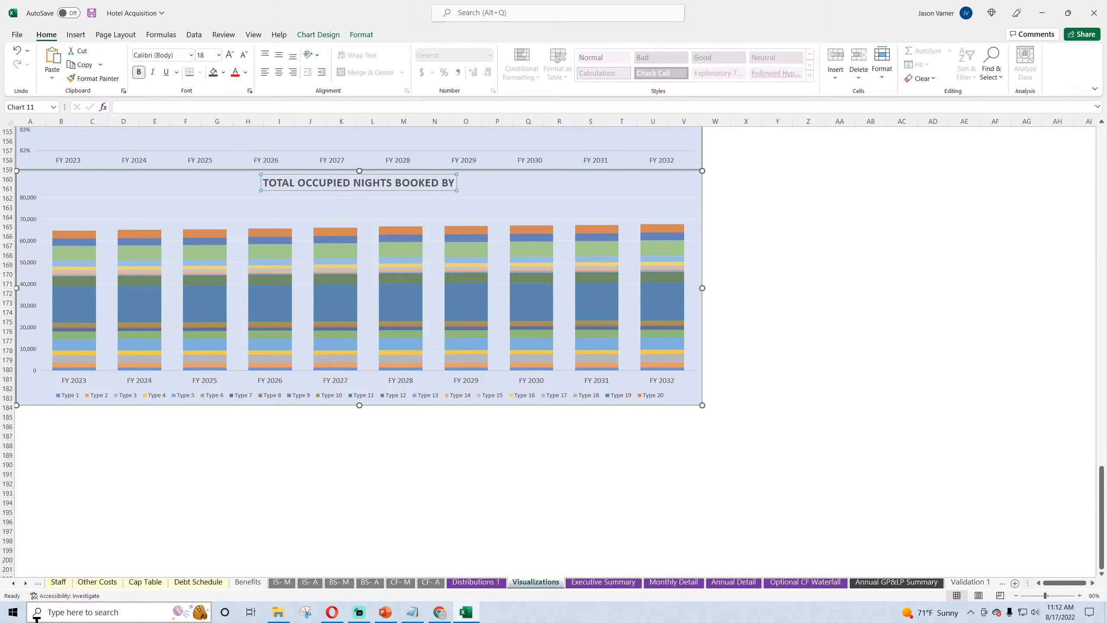
type(" ROOM TYPE")
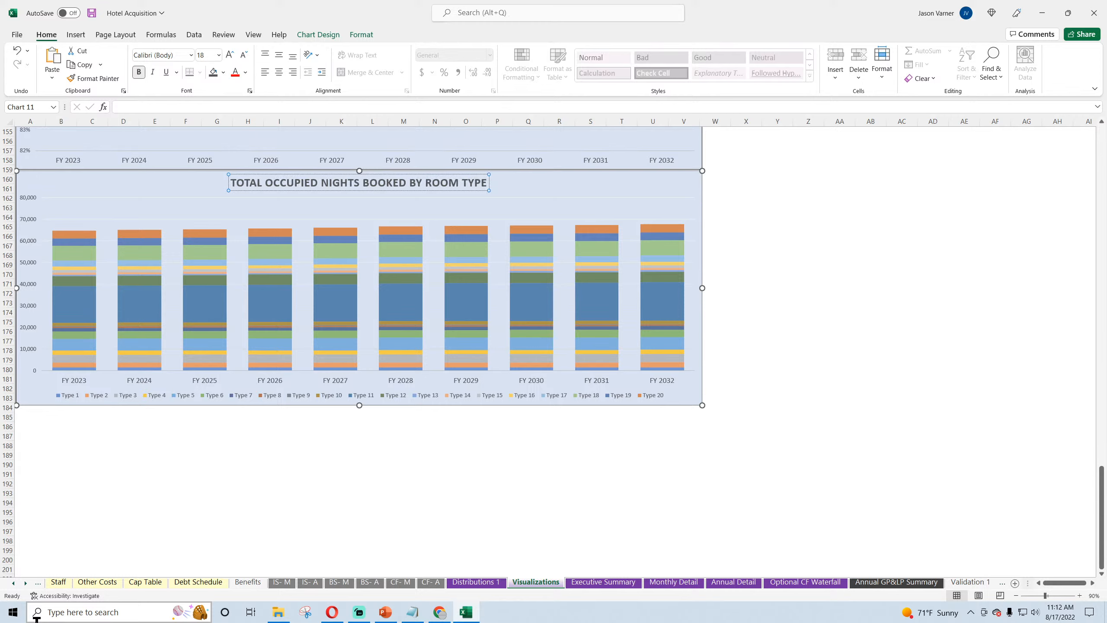
left_click(792, 207)
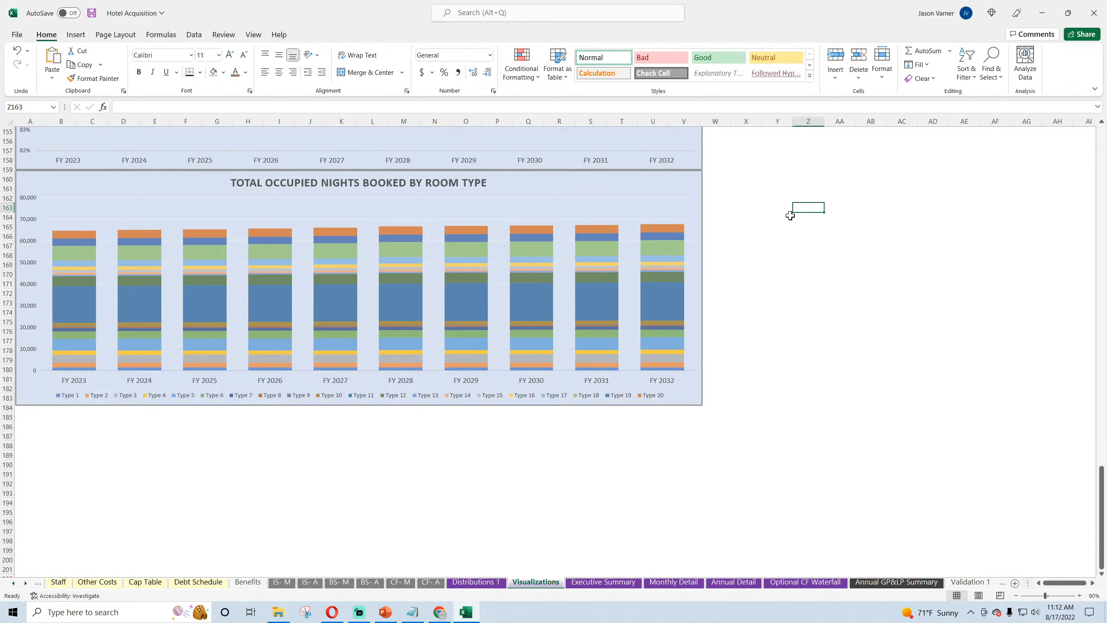
left_click(92, 14)
Step: Change the occupied nights chart's type to Line with Markers, keeping the room types as separate lines
left_click(234, 209)
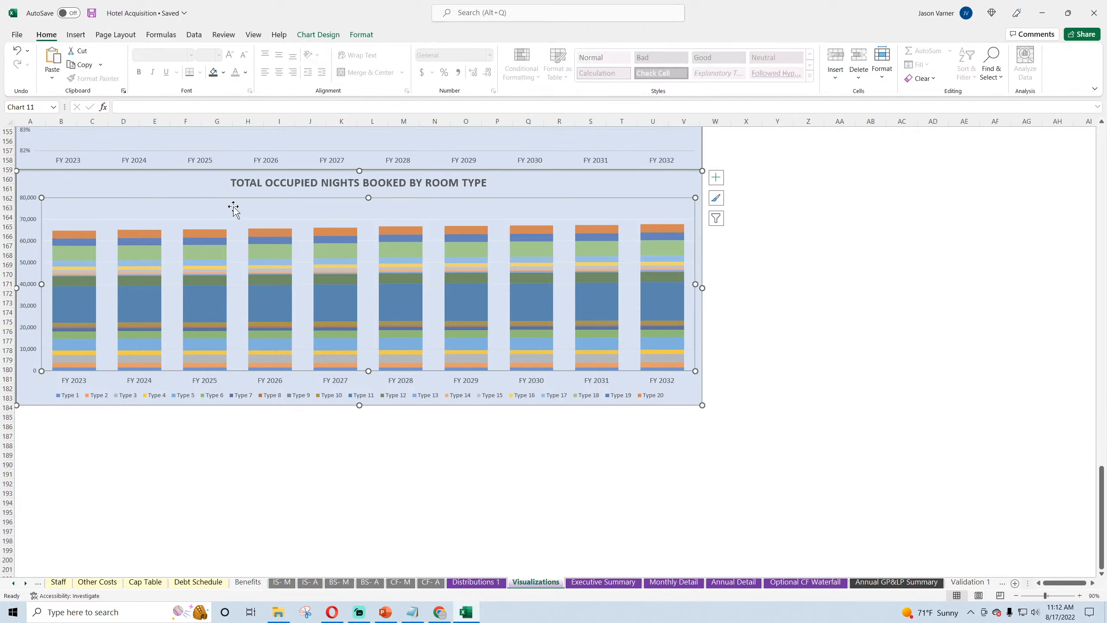
left_click(197, 189)
right_click(197, 190)
left_click(235, 316)
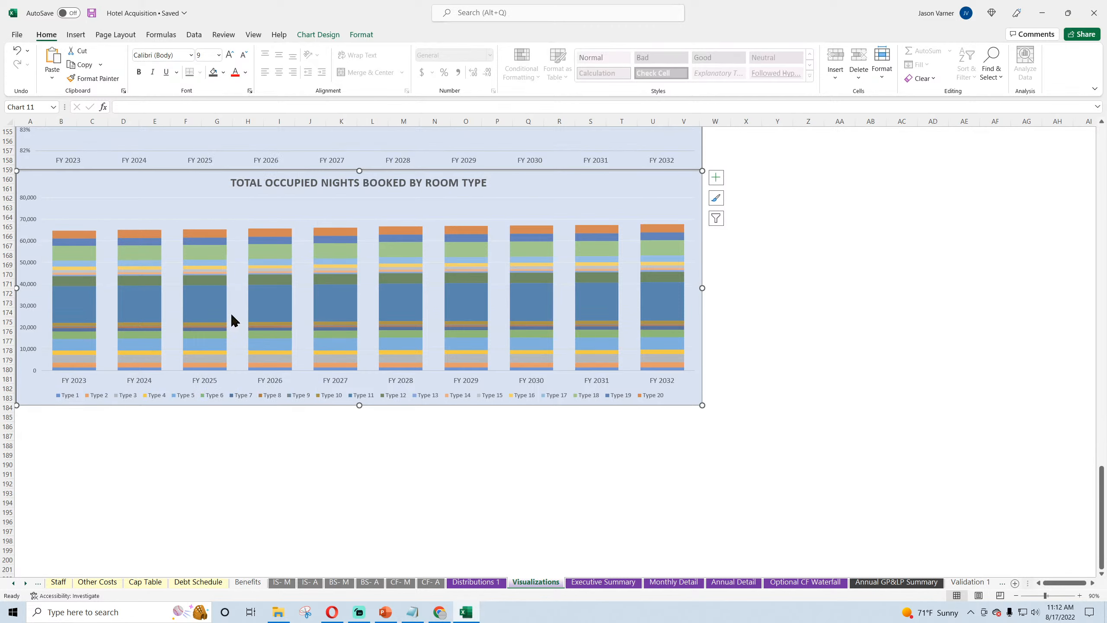
left_click(417, 219)
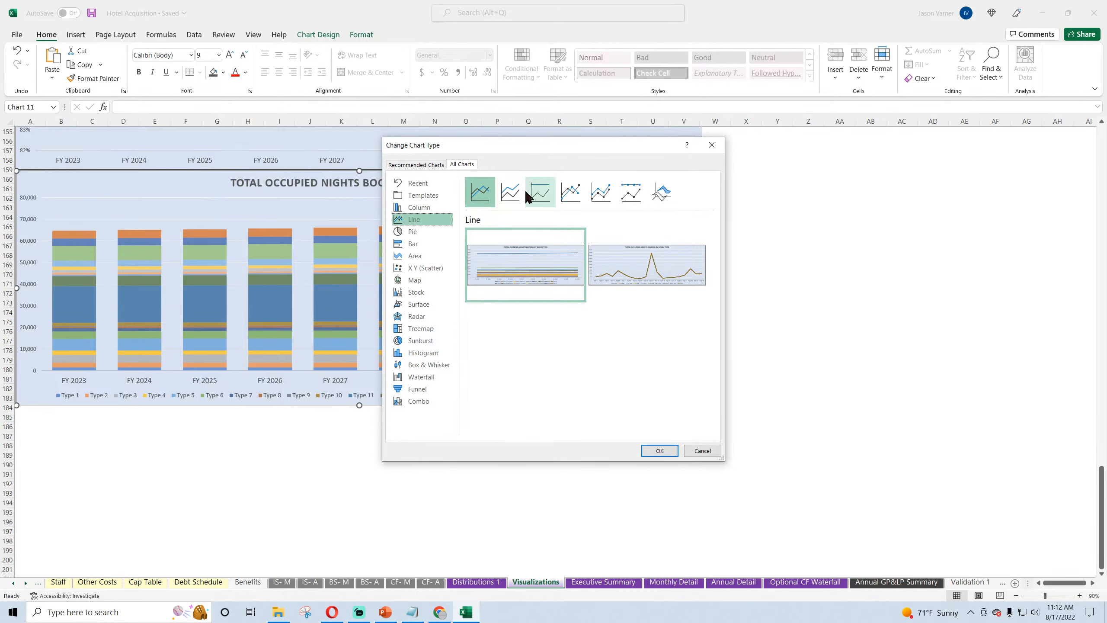
left_click(571, 192)
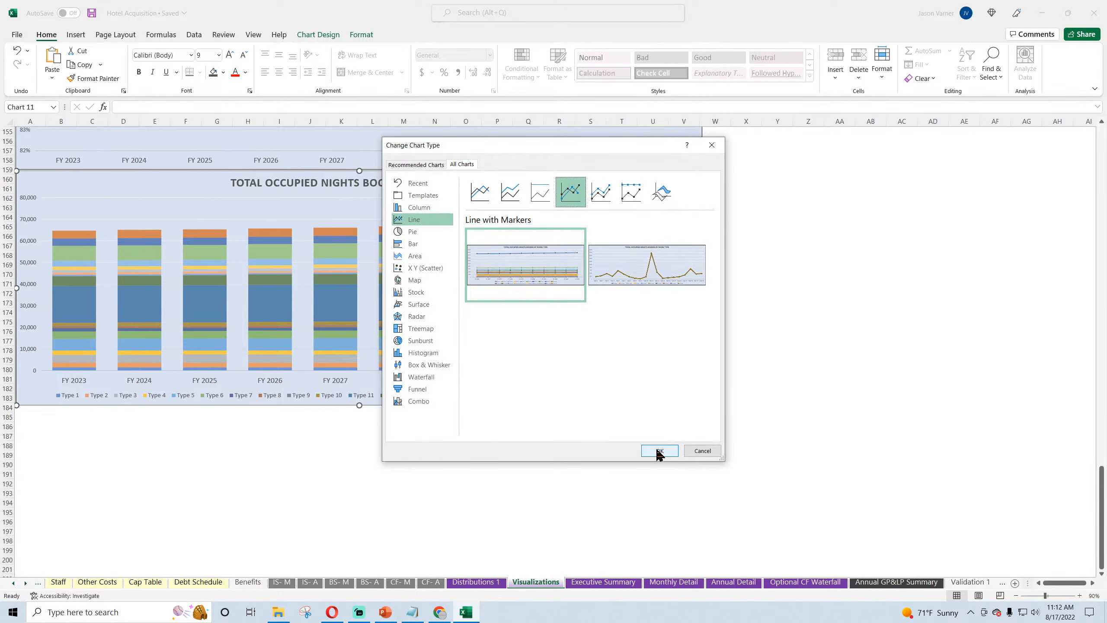
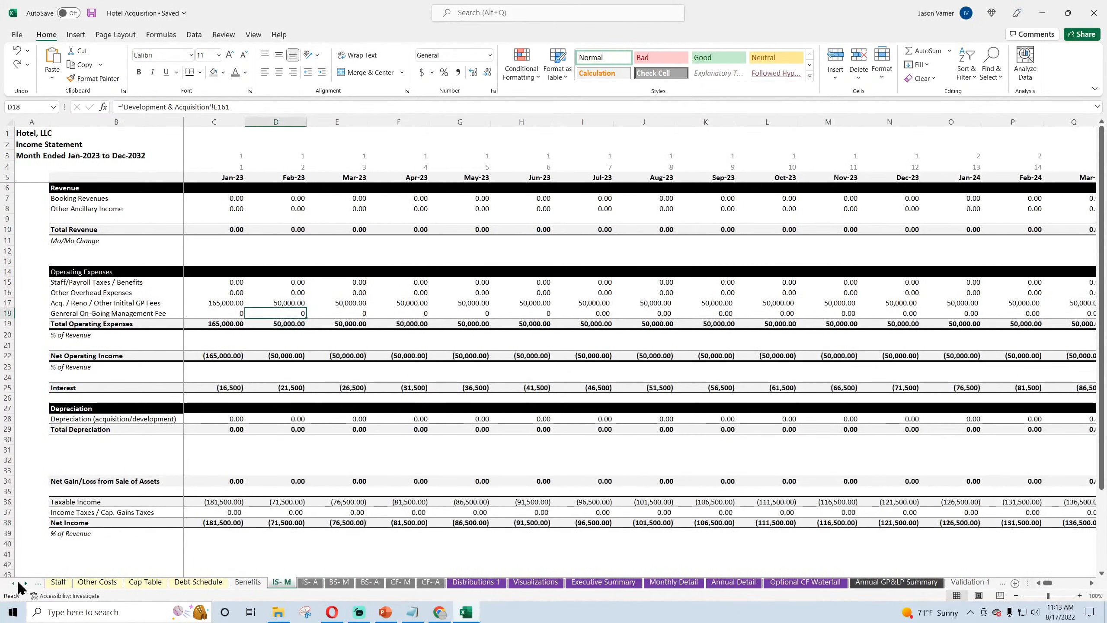
Step: Review the notes on Sheet1 listing requested model ideas
left_click(16, 583)
left_click(15, 582)
left_click(15, 582)
left_click(16, 582)
left_click(16, 583)
left_click(15, 583)
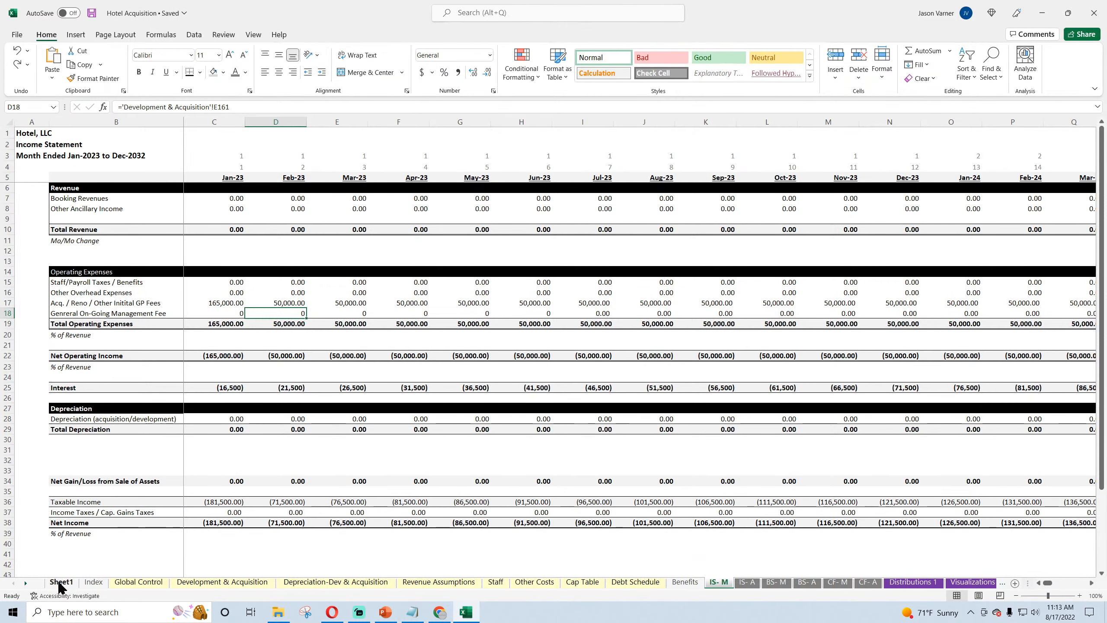
left_click(127, 584)
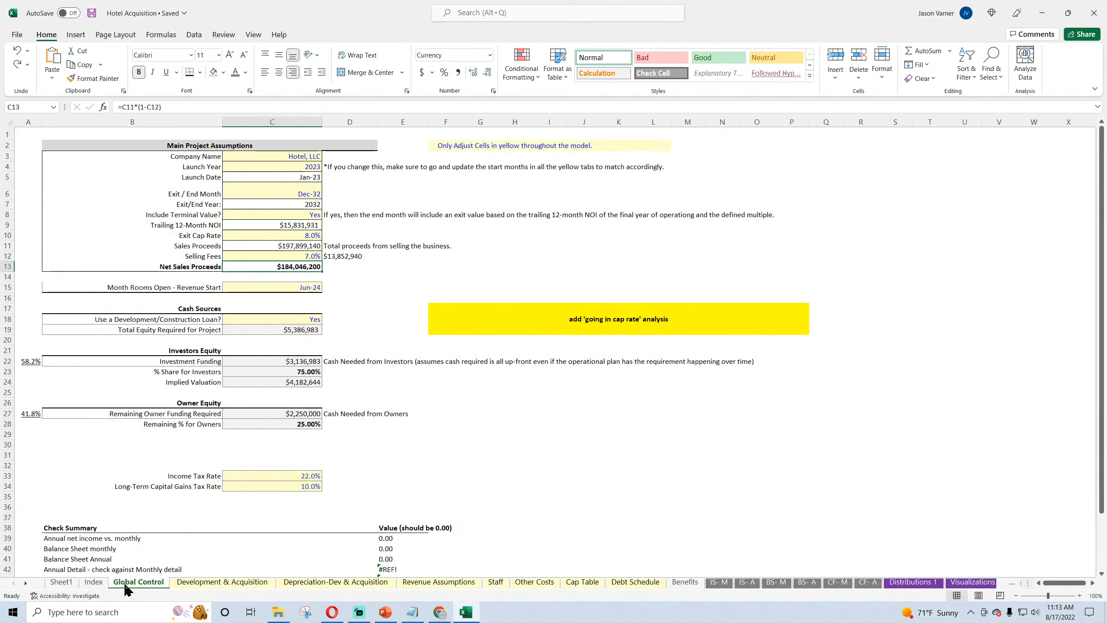
left_click(59, 583)
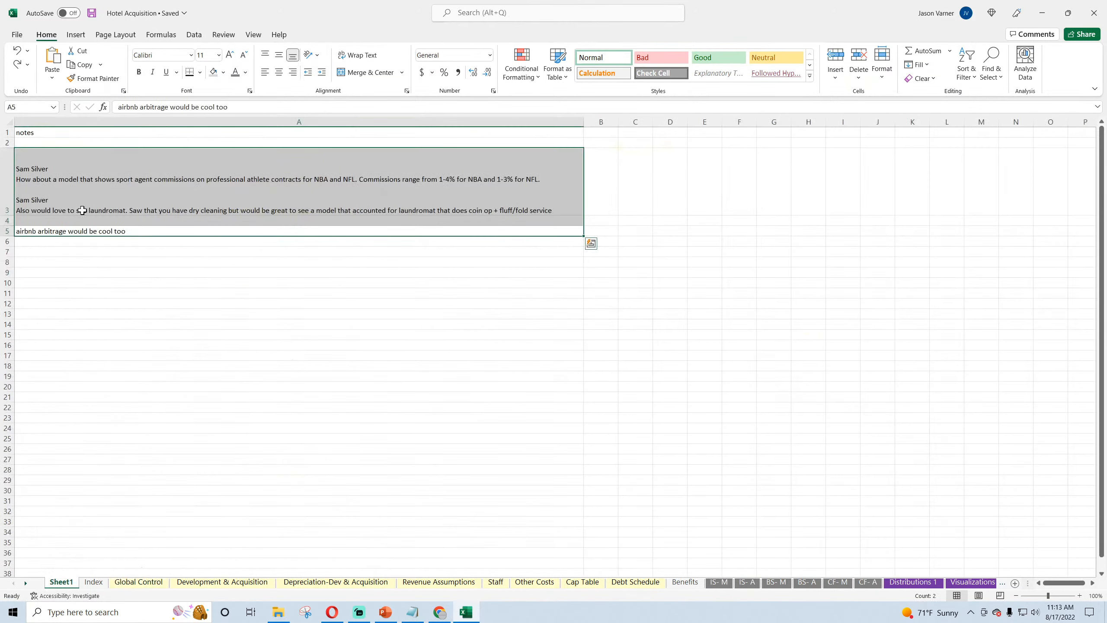
left_click(47, 179)
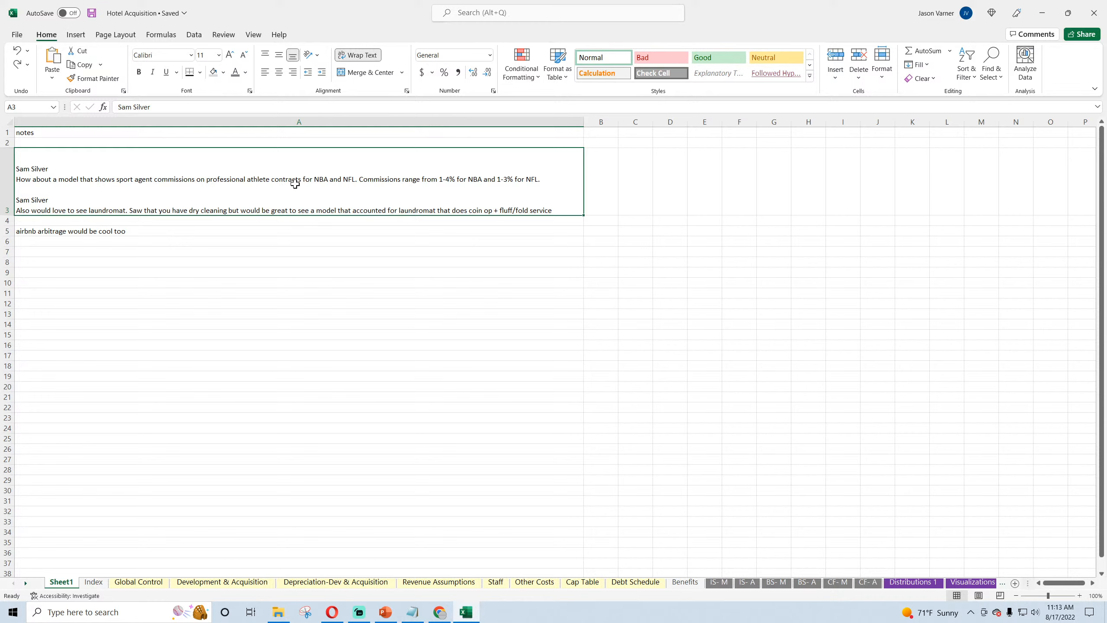
left_click(79, 232)
left_click(71, 271)
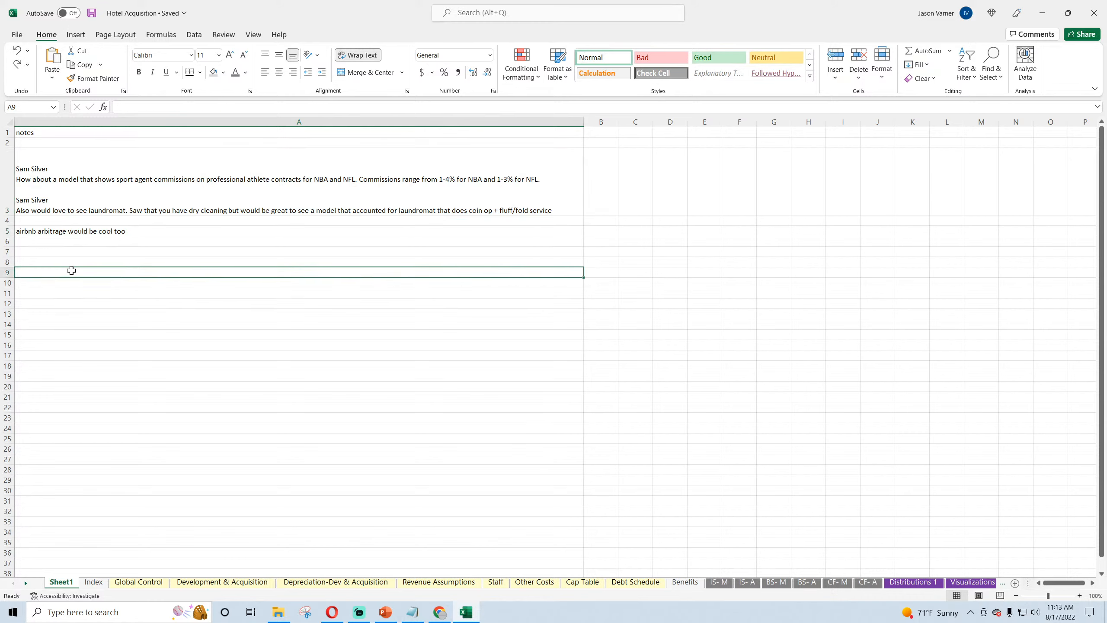
left_click(64, 178)
left_click(64, 234)
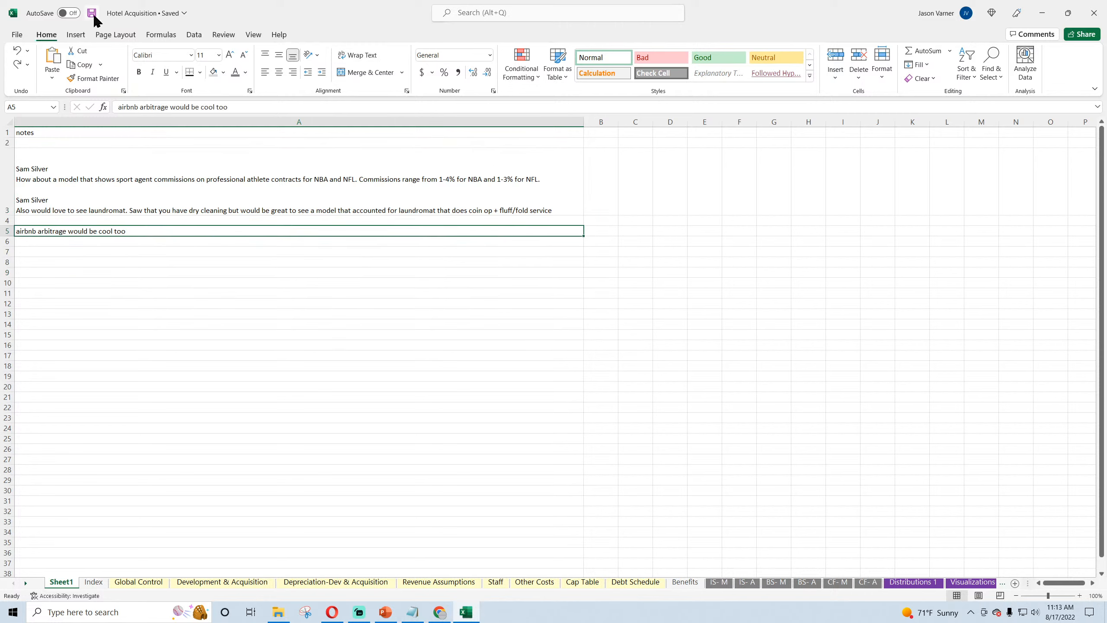
left_click(266, 327)
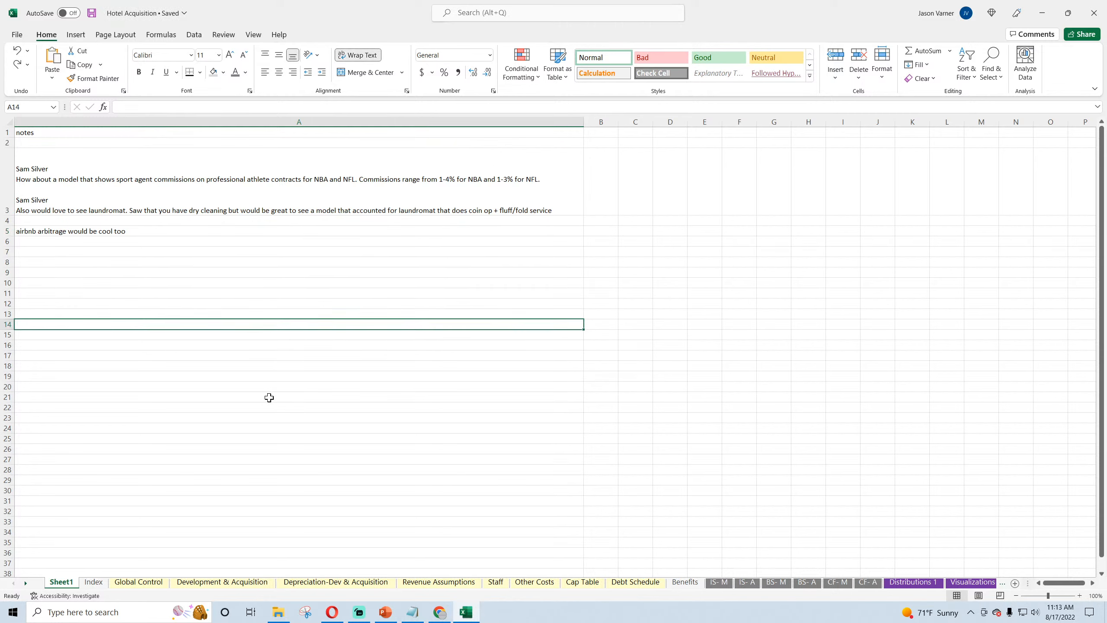
Step: Apply all borders to the main project assumption values in C3:C13 on the Global Control sheet
left_click(144, 581)
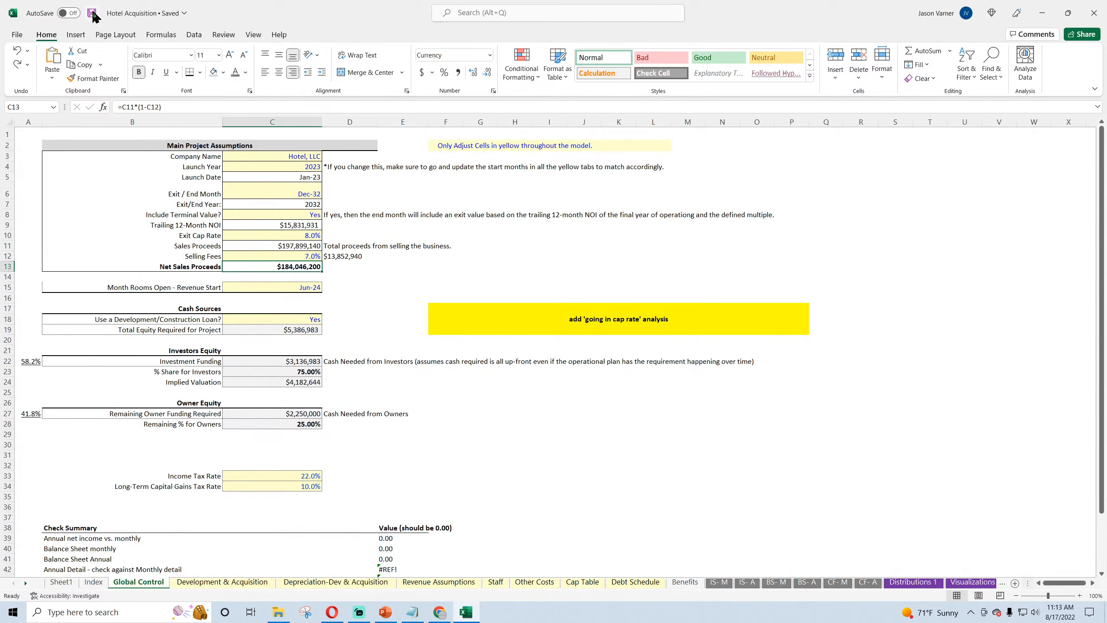
left_click(295, 155)
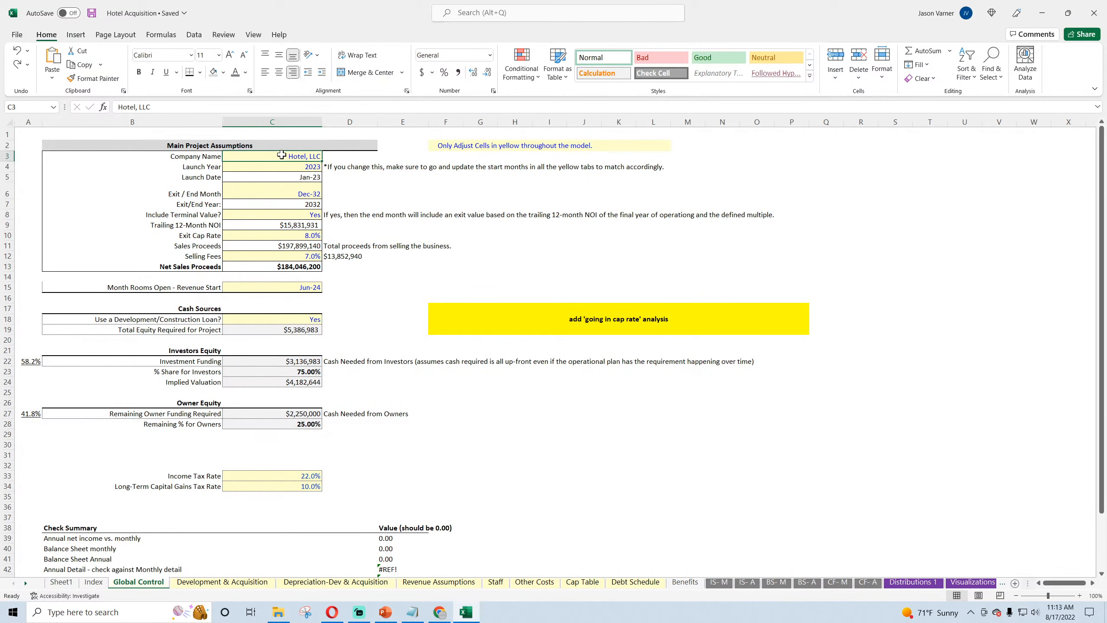
key("ctrl+shift+Down")
left_click(199, 72)
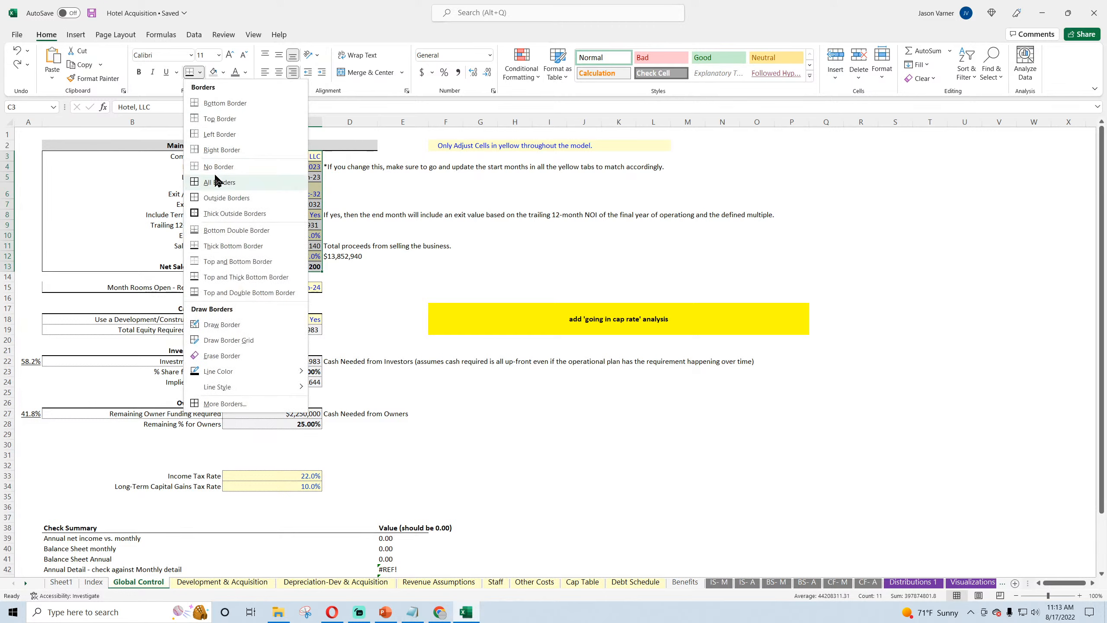
left_click(217, 178)
left_click(488, 326)
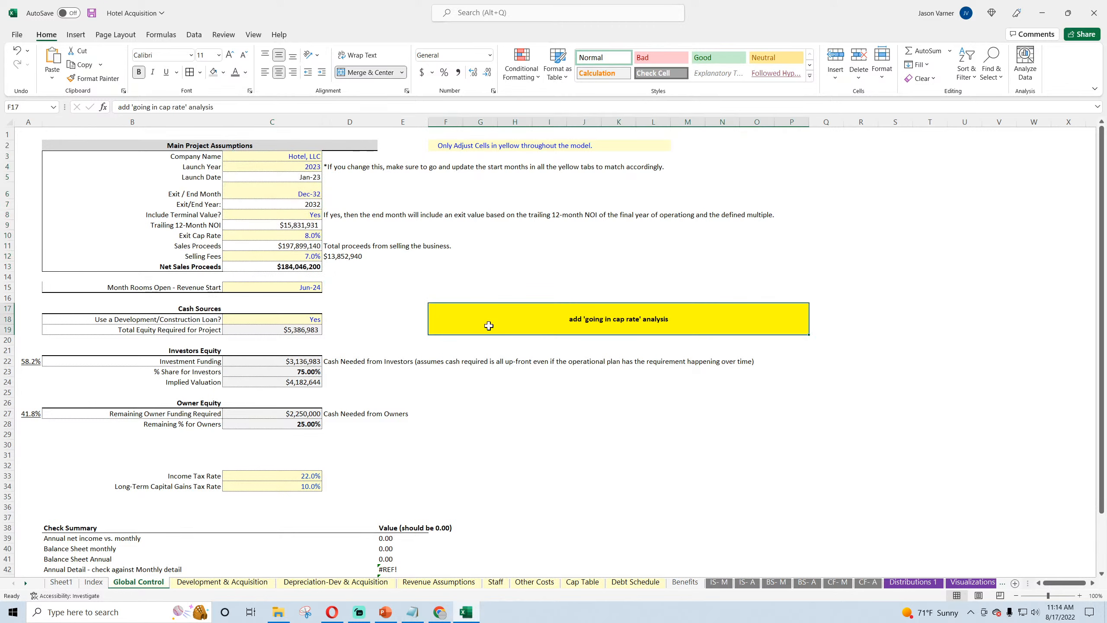
Step: Add a thick bottom border to the Net Sales Proceeds row, B13:C13
left_click_drag(262, 269, 205, 267)
left_click(200, 72)
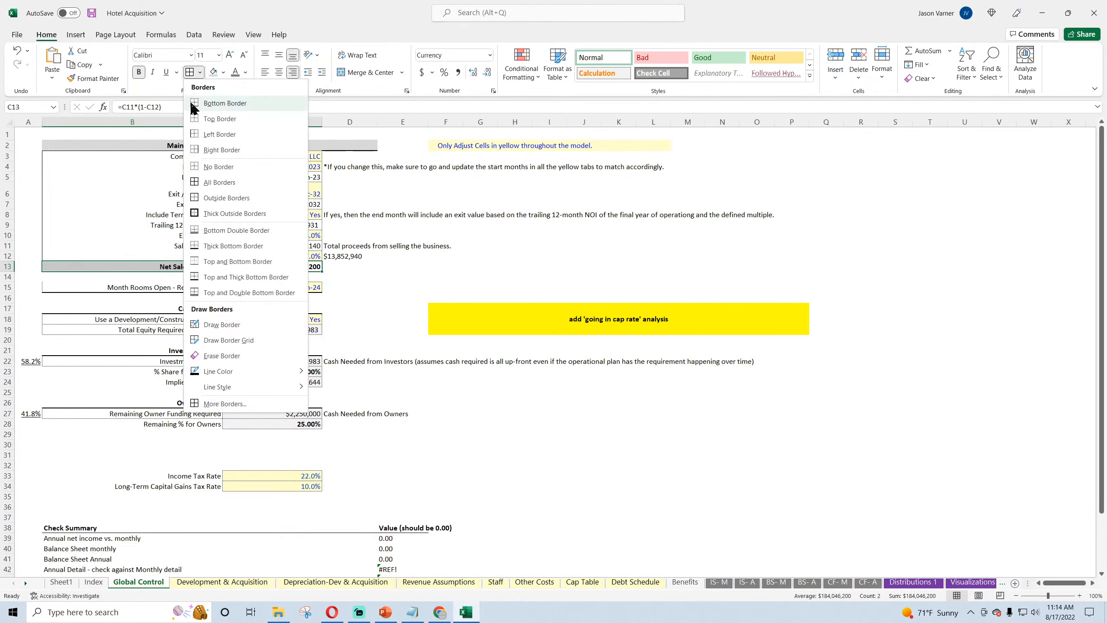
left_click(233, 247)
left_click(480, 371)
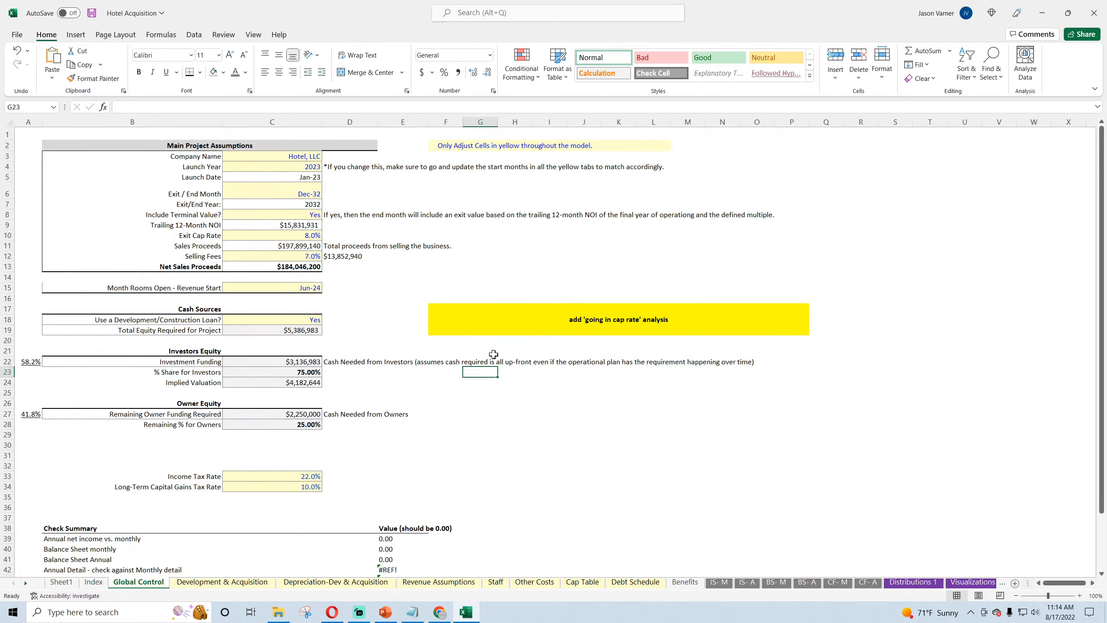
Step: Clear the yellow "add 'going in cap rate' analysis" reminder, including its contents and formatting, and save the workbook
left_click(466, 318)
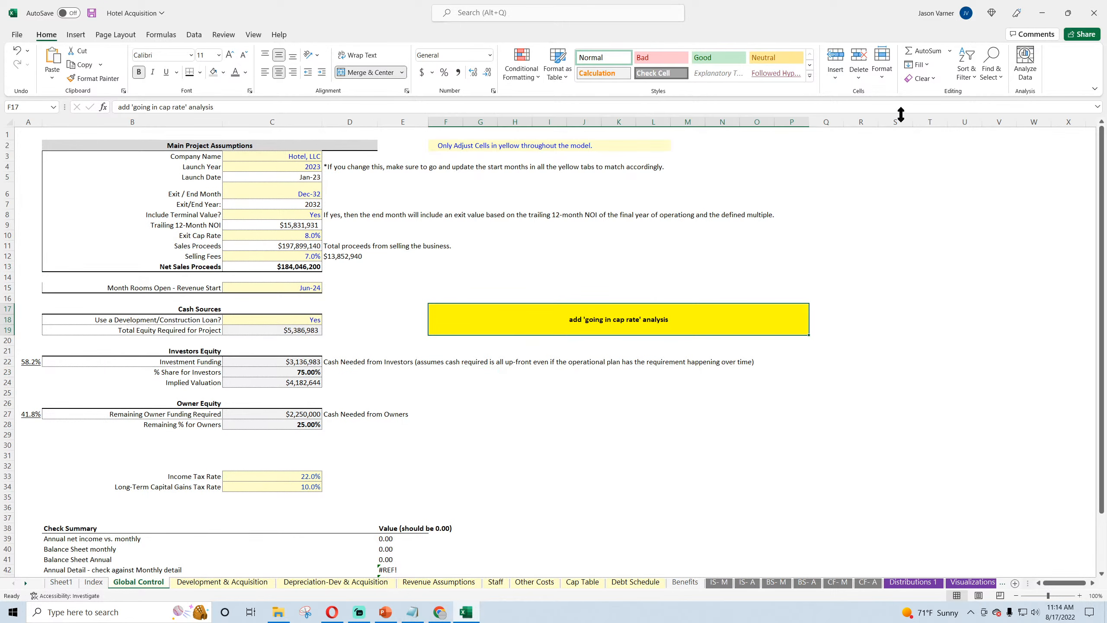
left_click(923, 82)
left_click(933, 107)
left_click(830, 275)
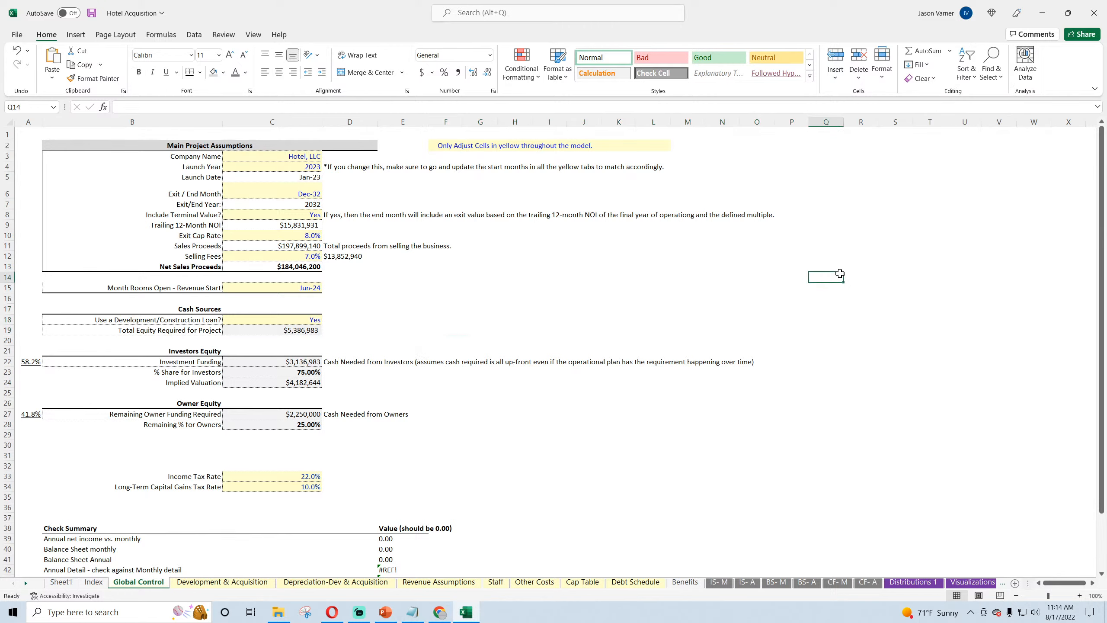
left_click(92, 13)
Step: Move the Check Summary block B38:E48 down six rows so it starts at B44
left_click(540, 310)
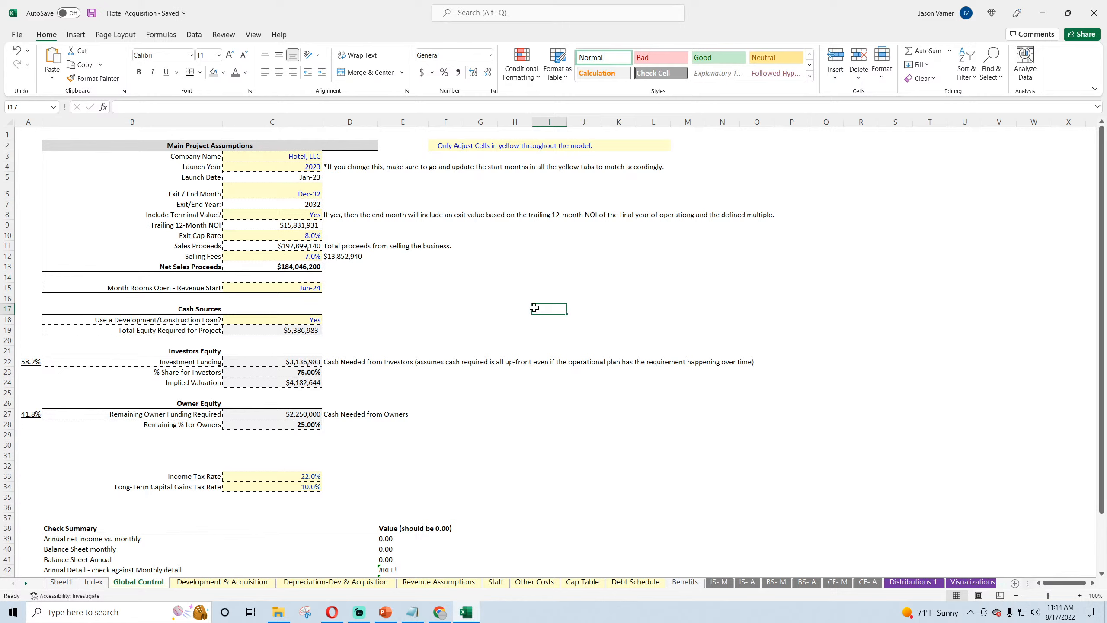
scroll(467, 295, "down", 4)
scroll(467, 295, "up", 4)
left_click(109, 446)
scroll(118, 474, "down", 4)
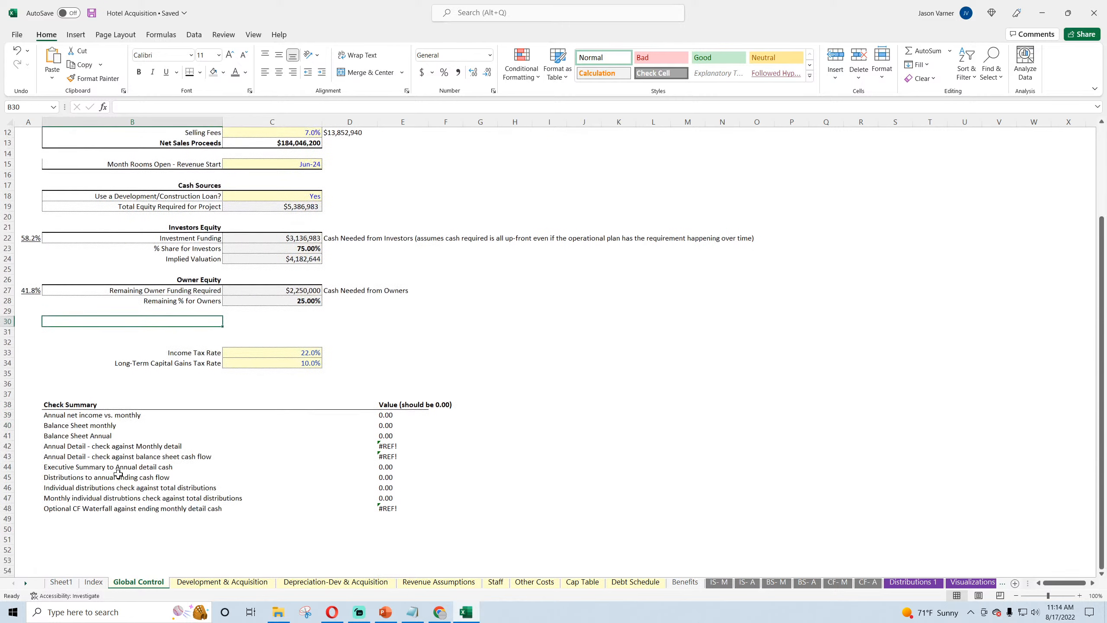
left_click_drag(62, 404, 405, 509)
left_click_drag(403, 399, 401, 478)
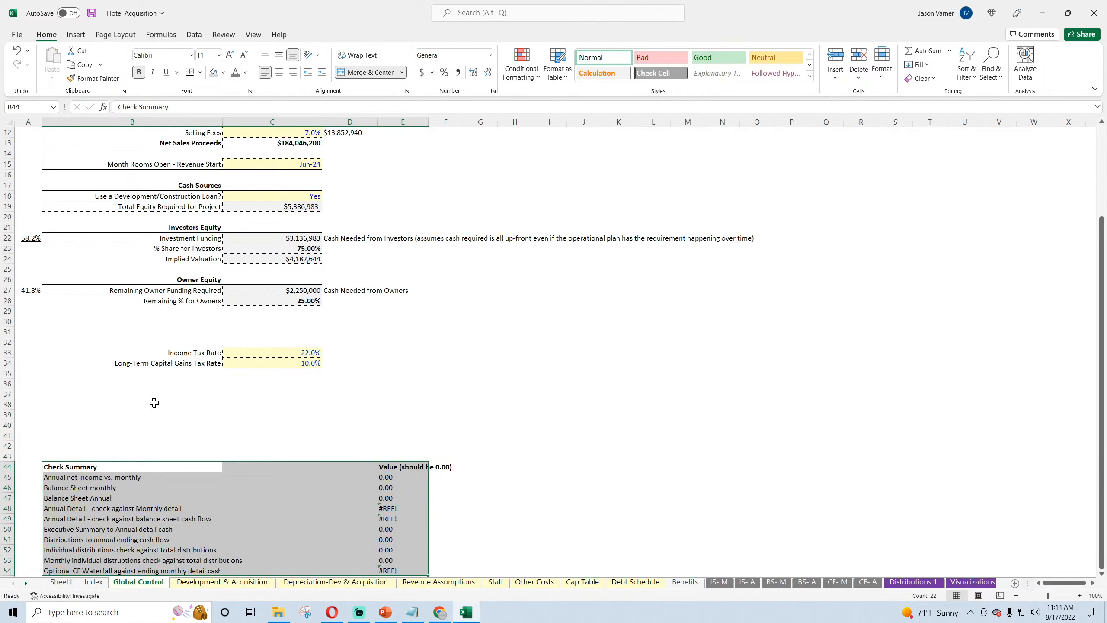
Step: Enter the section heading "Going in Cap Rate Analysis" in B36, below the tax rates
left_click(144, 383)
type("Going in Cap Rate Analysi")
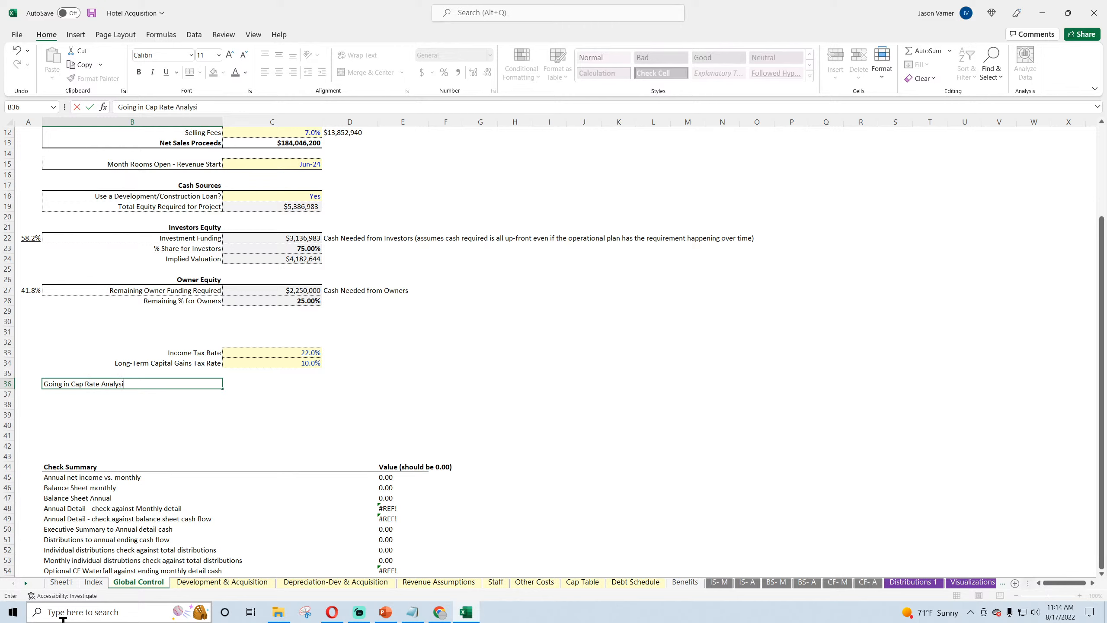
type("s")
key("Return")
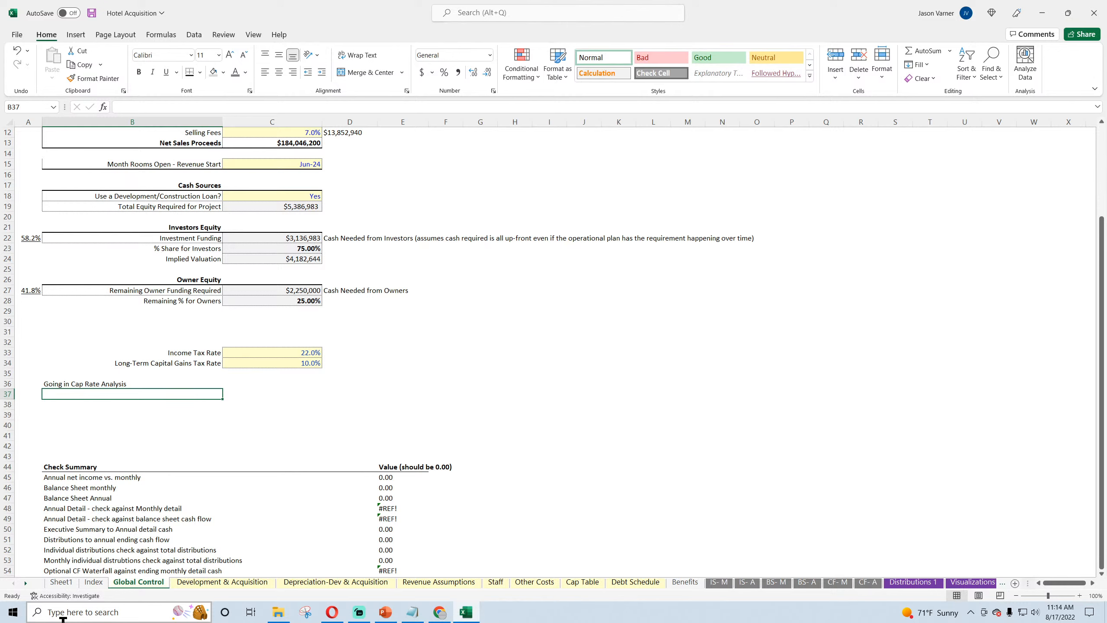
Step: Add the labels "Current NOI" in B37 and "Going in Cap Rate" in B38 under the new heading
type("Current NOI")
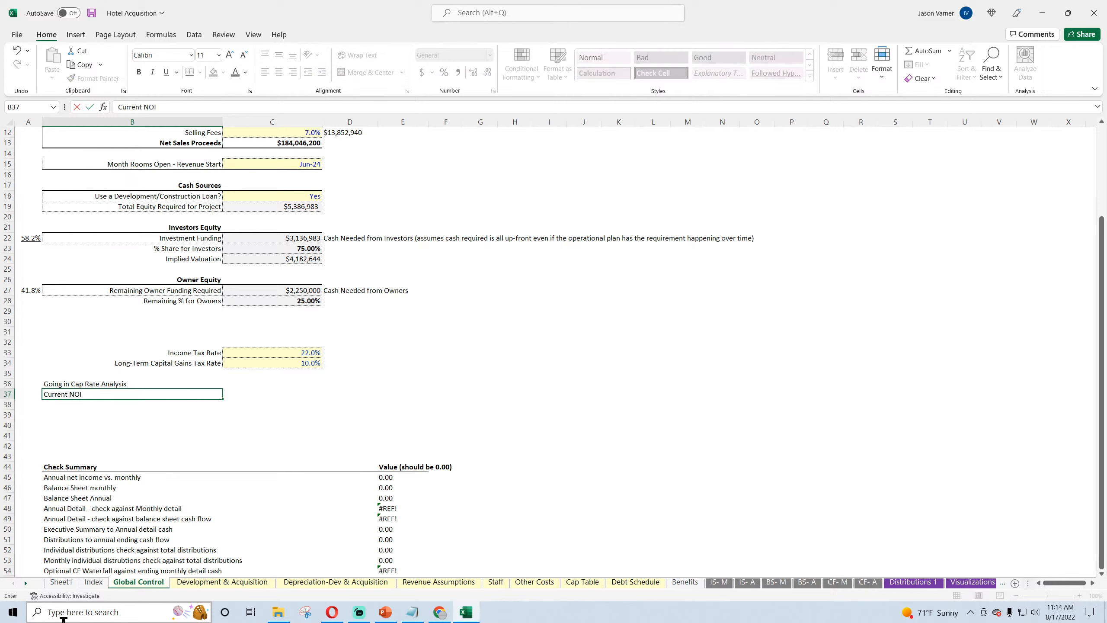
key("Return")
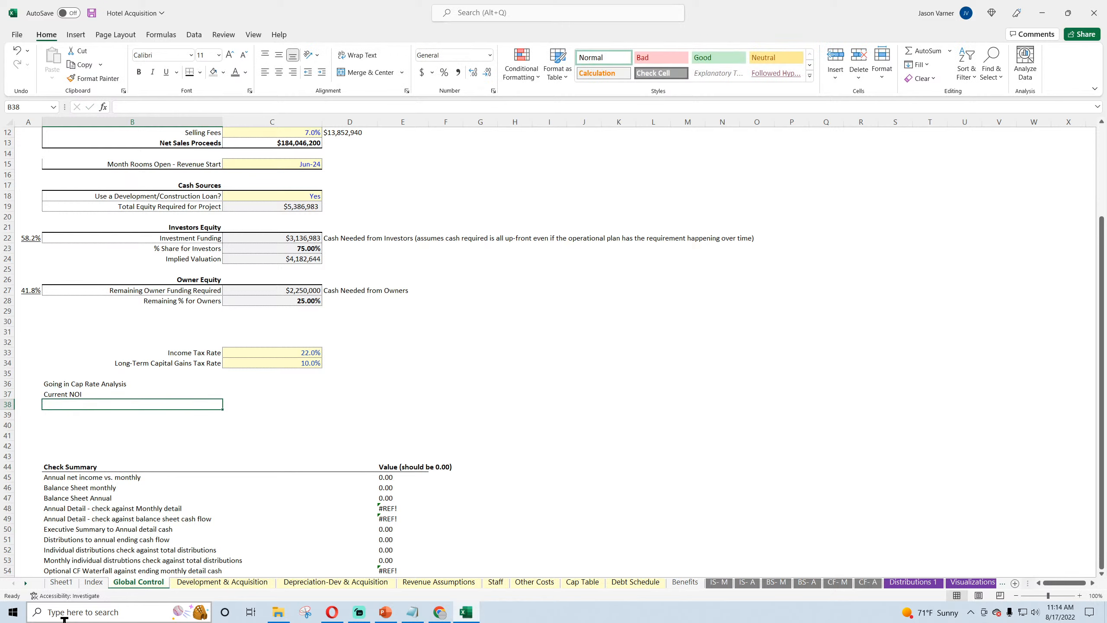
type("Going")
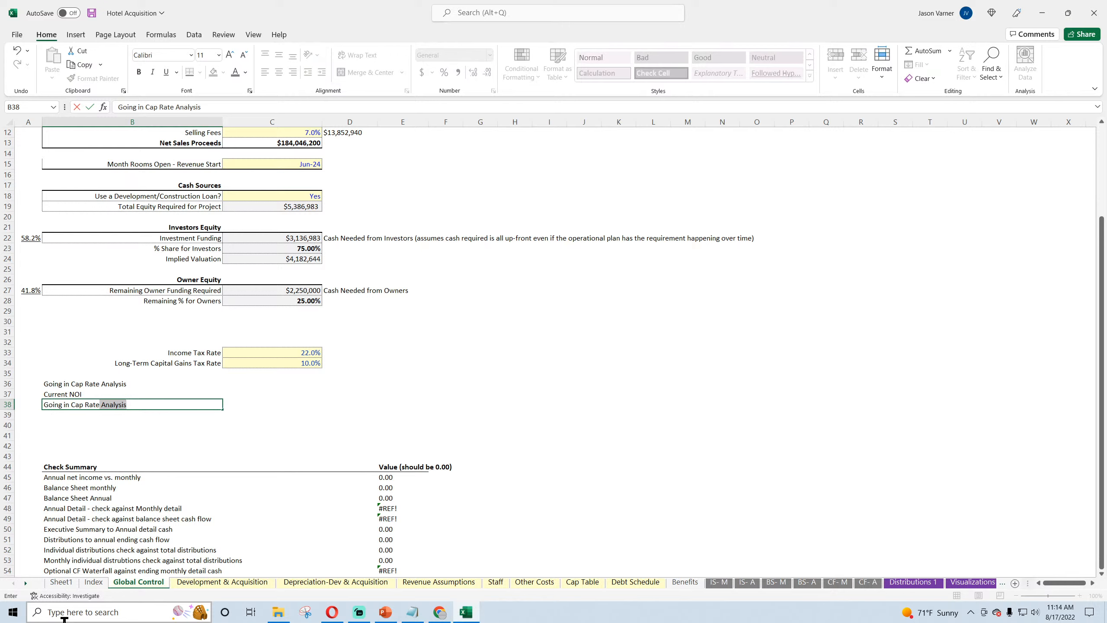
type(" in Cap Rate")
key("BackSpace")
key("Return")
key("Up")
key("Up")
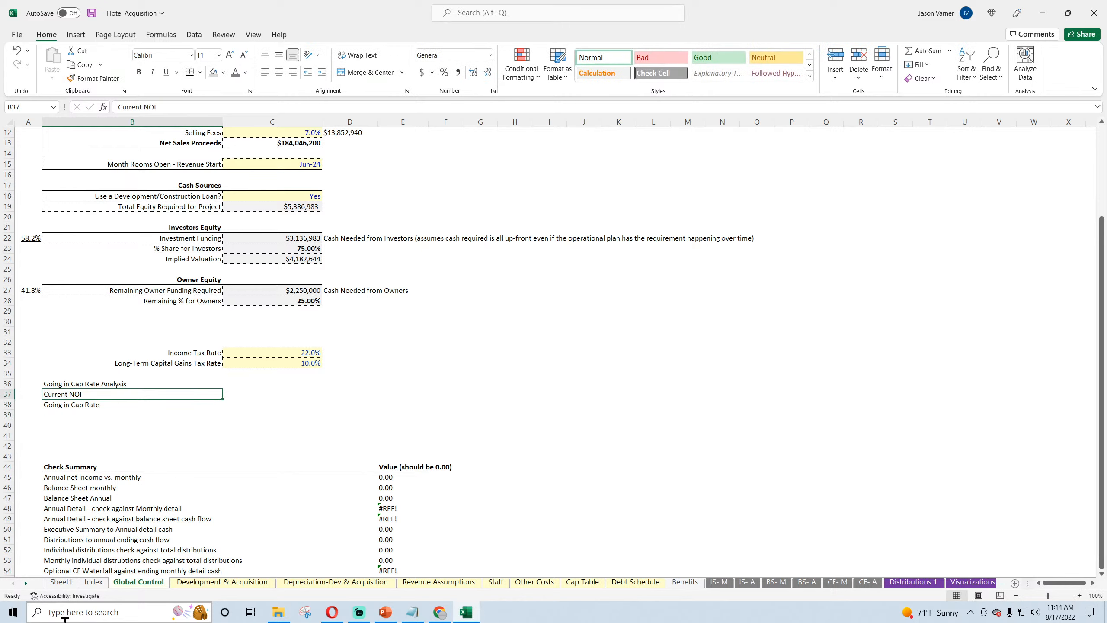
Step: Format the Going in Cap Rate Analysis heading row B36:C36 in bold with a thick bottom border
scroll(431, 453, "up", 4)
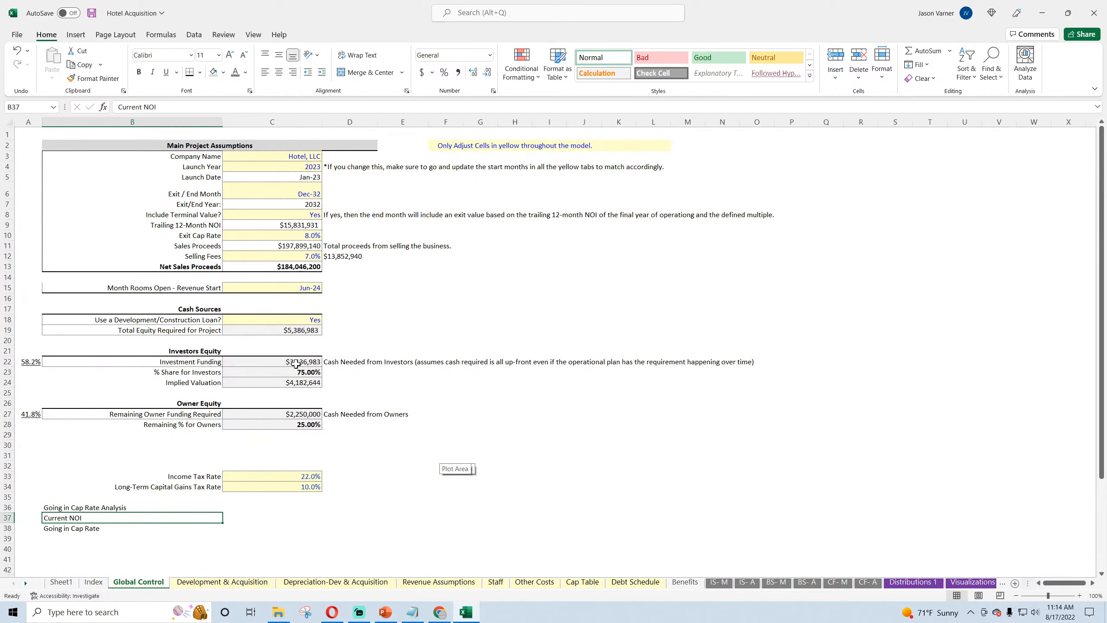
scroll(261, 380, "down", 4)
left_click(73, 385)
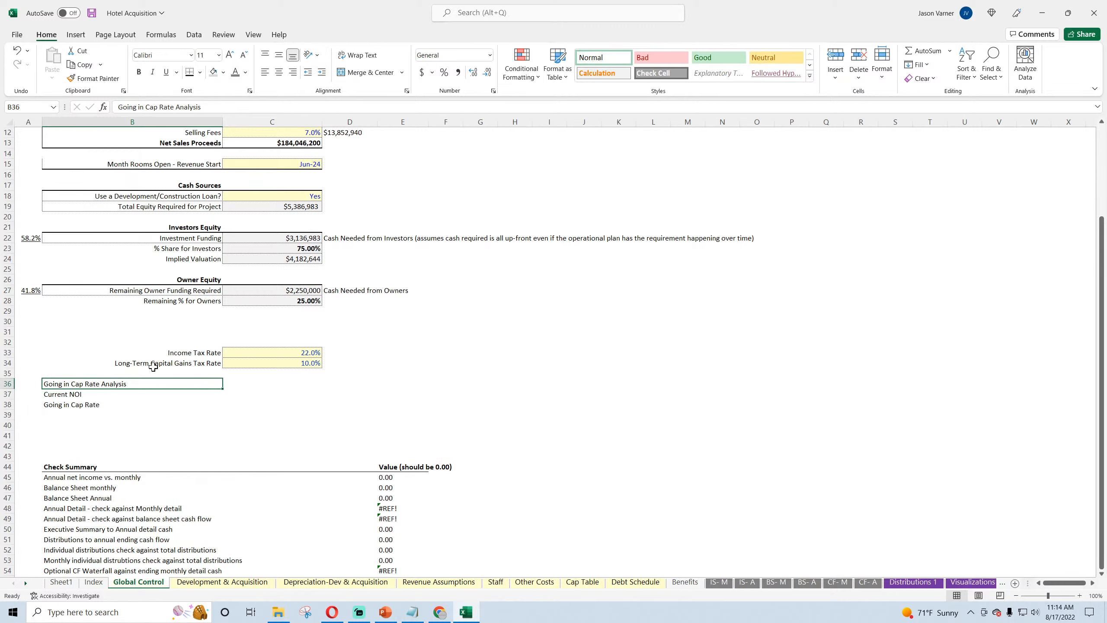
left_click_drag(183, 383, 277, 384)
left_click(189, 72)
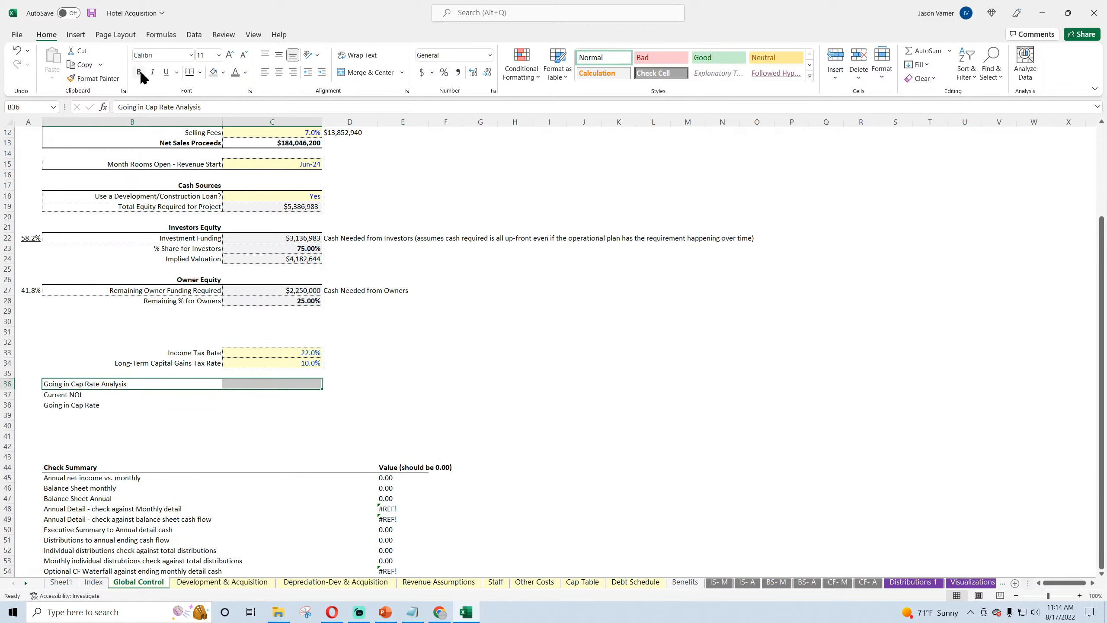
left_click(138, 71)
Step: Move the Current NOI and Going in Cap Rate labels down one row and enter "Purchase Price" in B37
left_click_drag(89, 397, 86, 414)
left_click(81, 406)
left_click_drag(222, 411, 215, 395)
left_click(143, 396)
type("Purch")
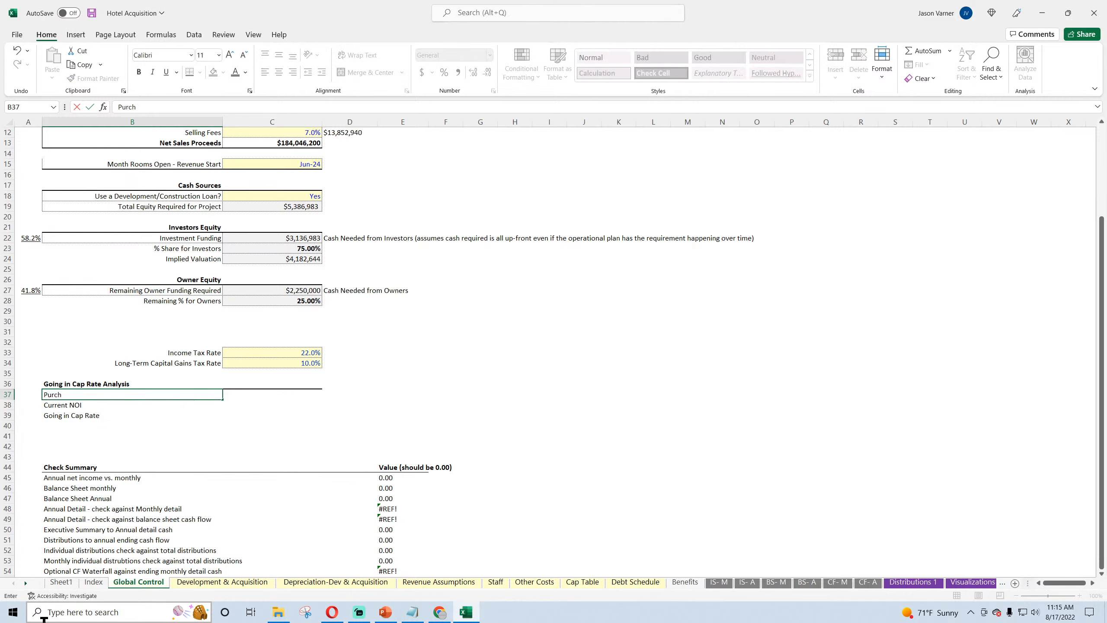
type("ase Price")
key("Return")
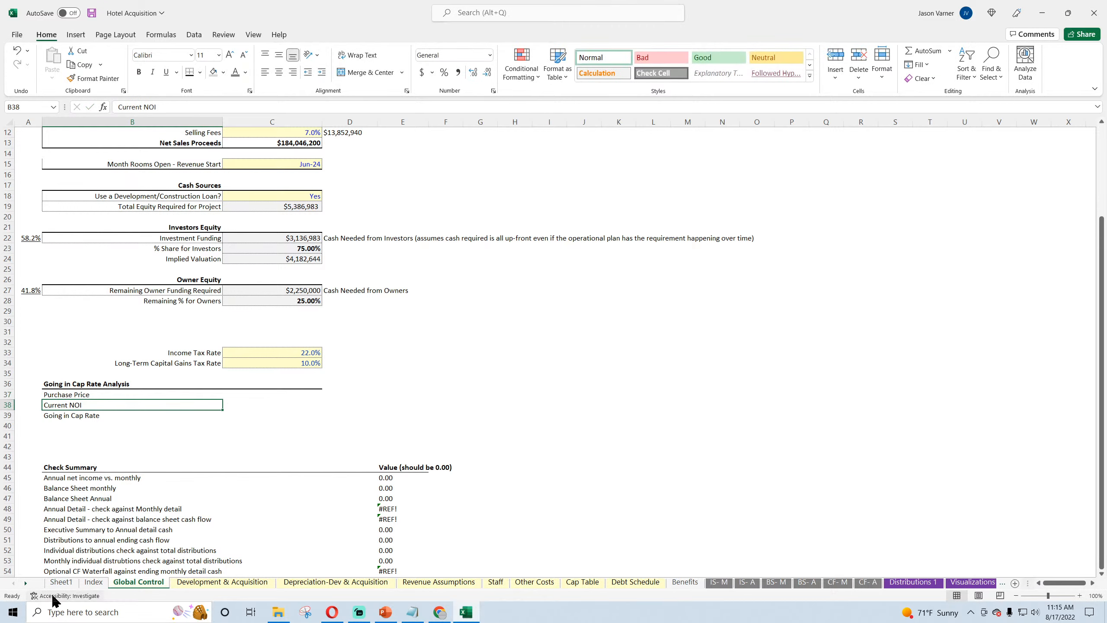
Step: Format C37:C39 as input cells with the recent light yellow fill and blue font color
scroll(301, 206, "up", 4)
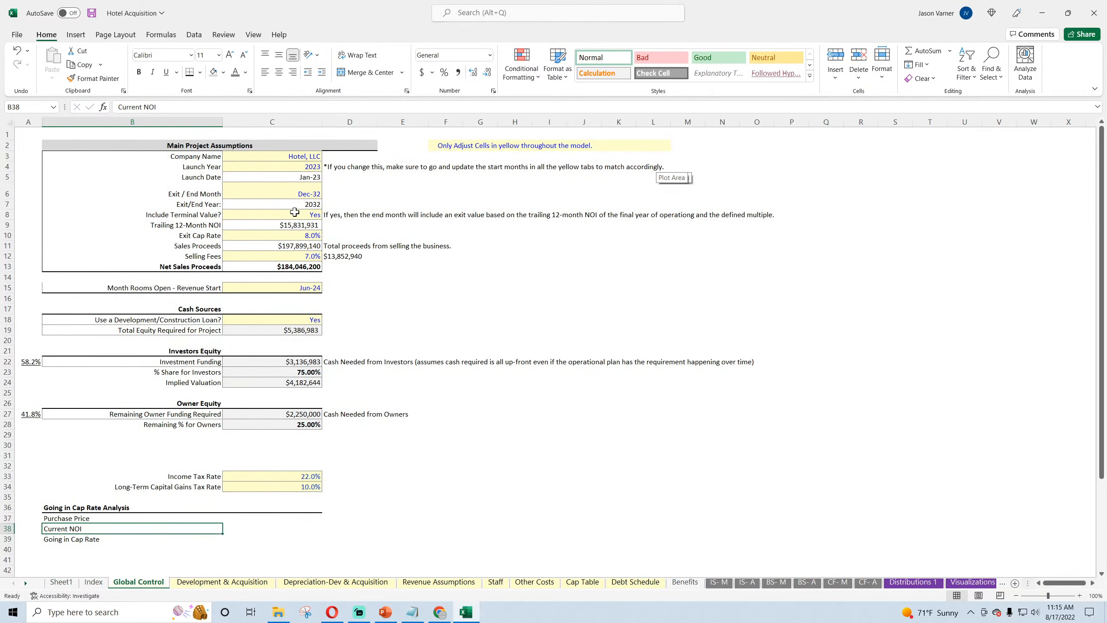
scroll(260, 371, "down", 4)
left_click_drag(259, 395, 258, 416)
left_click(224, 72)
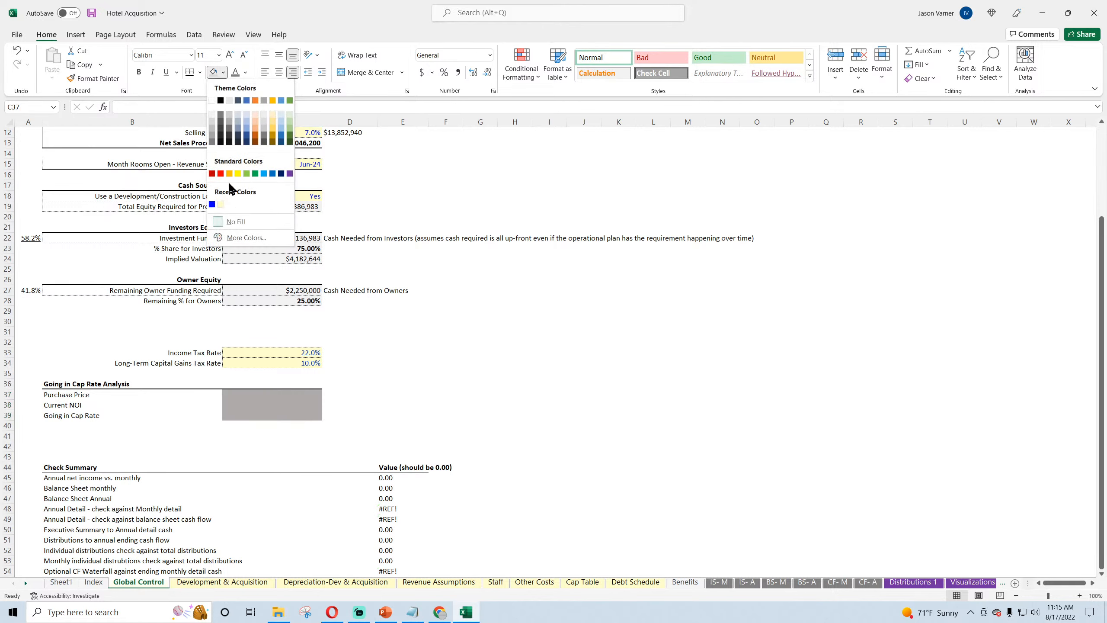
left_click(221, 205)
left_click(245, 73)
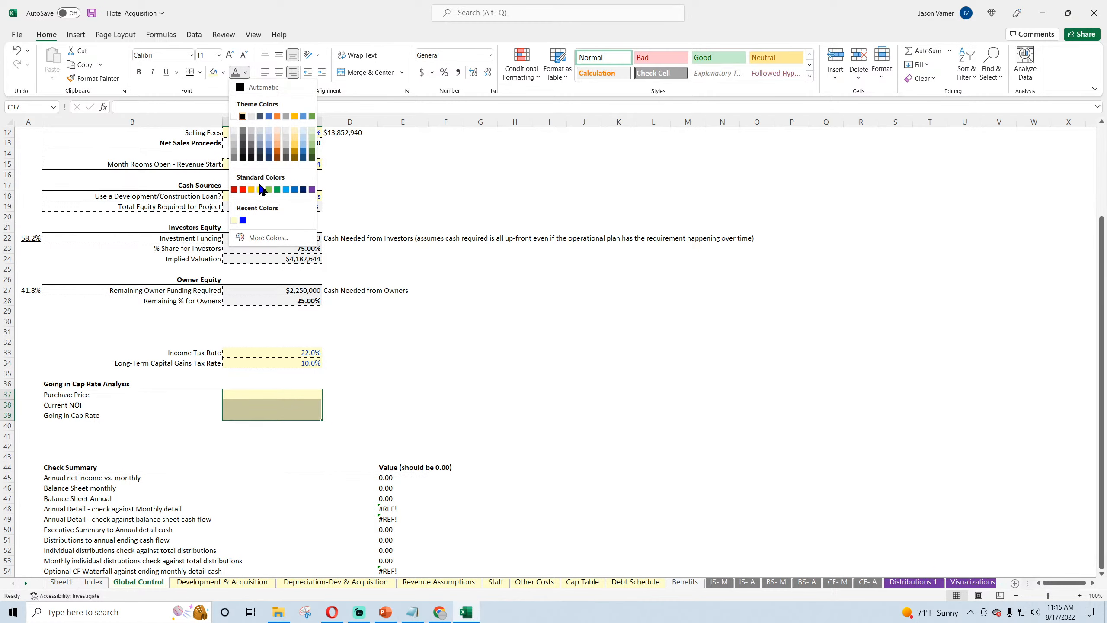
left_click(237, 217)
Step: Enter a Purchase Price of 12000000 in C37
left_click(255, 395)
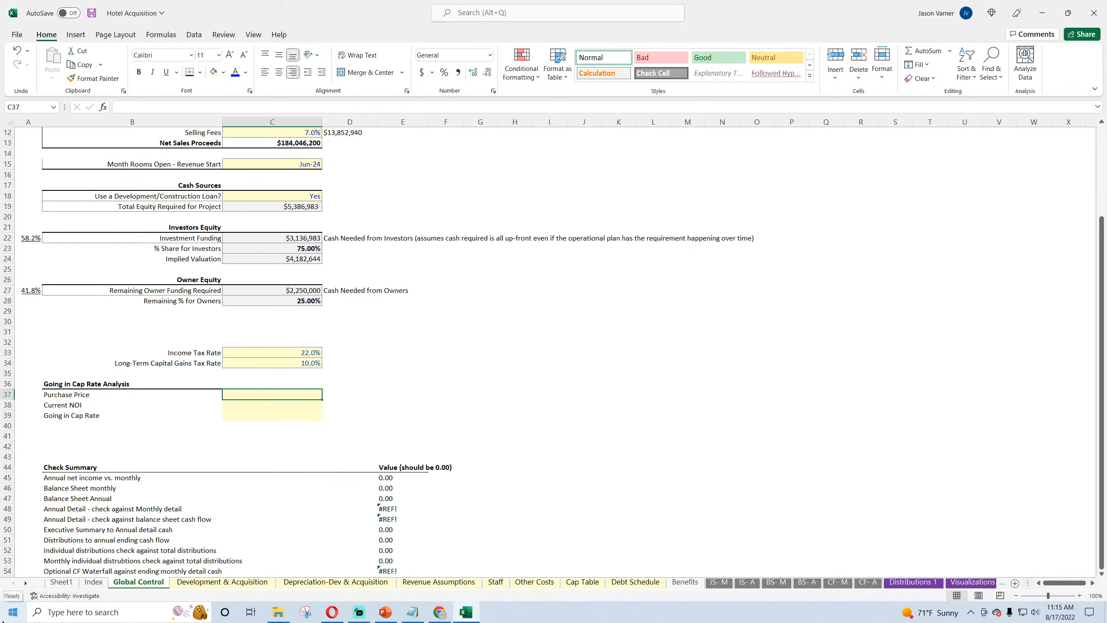
type("1200")
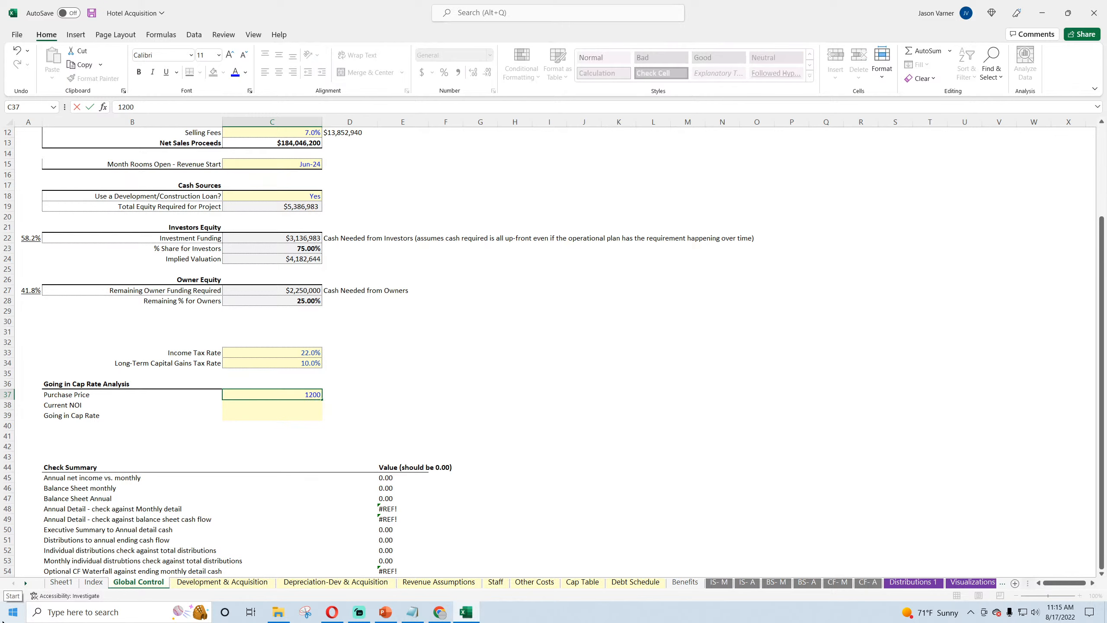
type("0000")
key("Return")
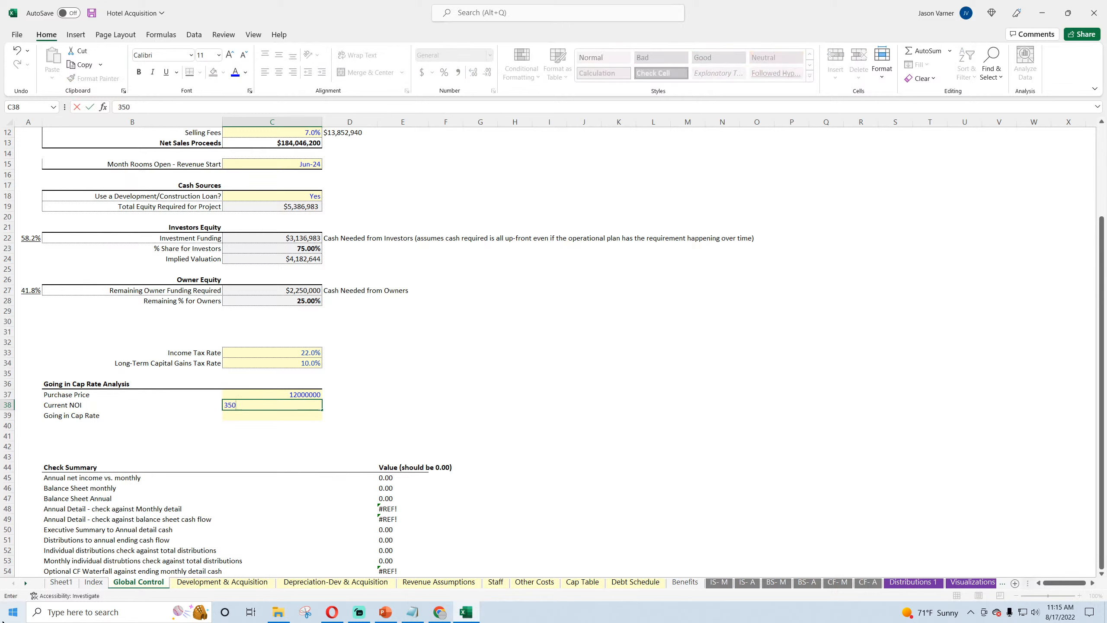
Step: Enter a Current NOI of 350000 in C38 and calculate the Going in Cap Rate in C39 as =C38/C37
type("350000")
key("Return")
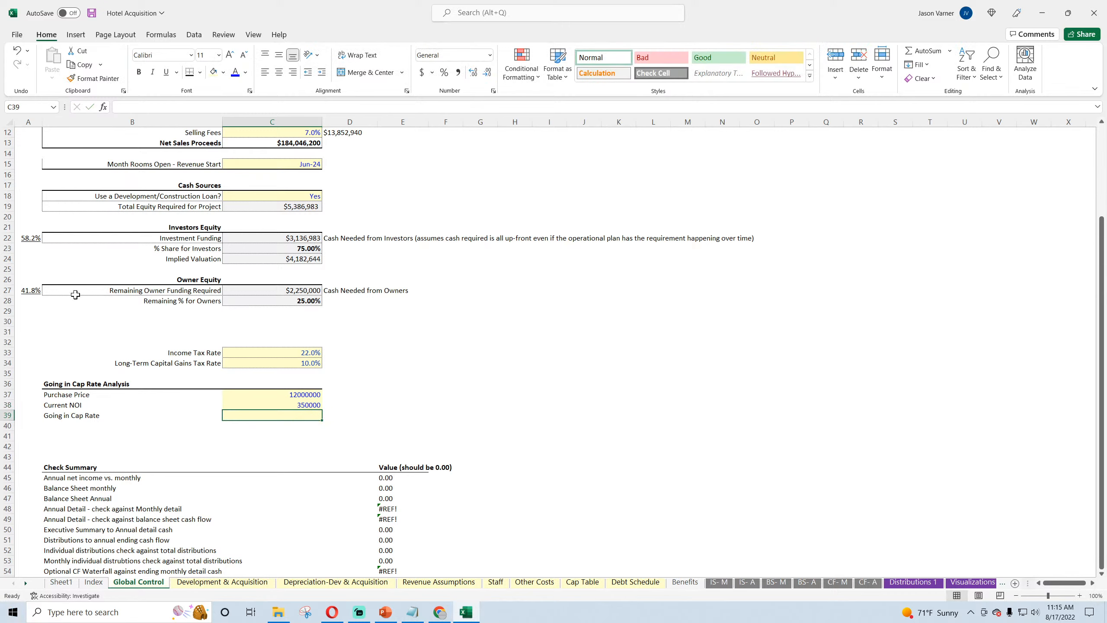
type("=")
left_click(295, 403)
type("/")
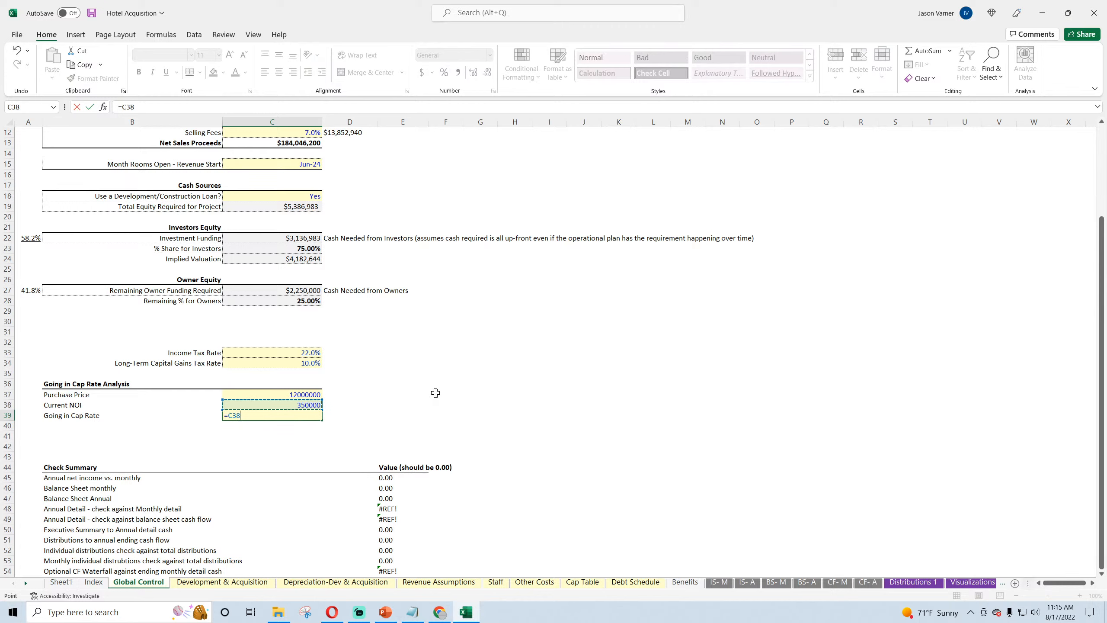
left_click(307, 396)
key("Return")
Step: Format the Going in Cap Rate in C39 as a percentage with one decimal place
left_click(304, 416)
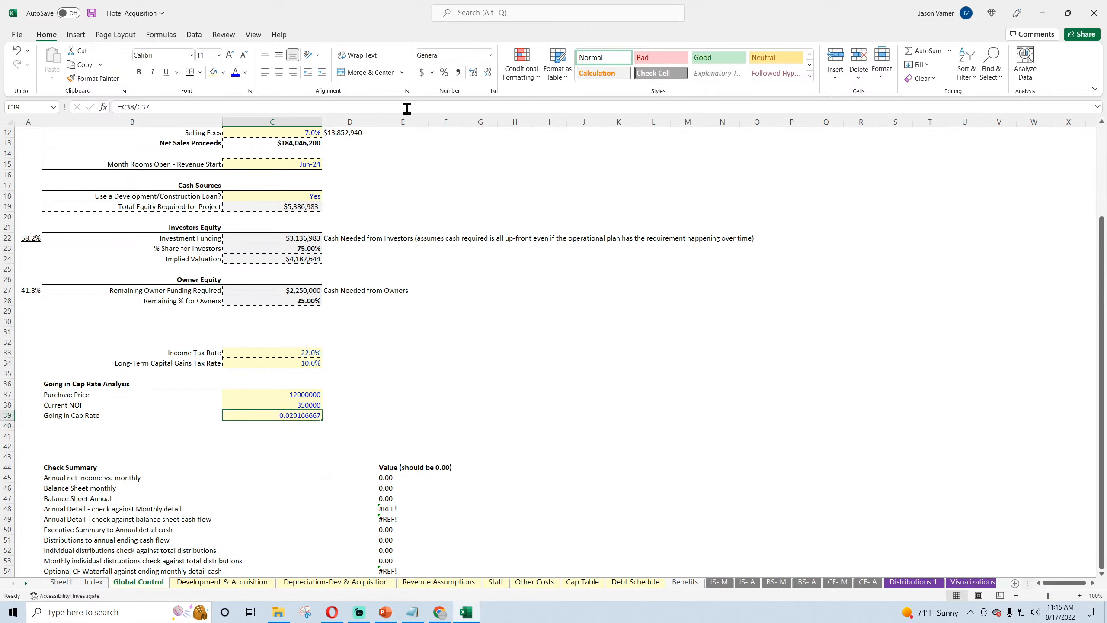
left_click(443, 72)
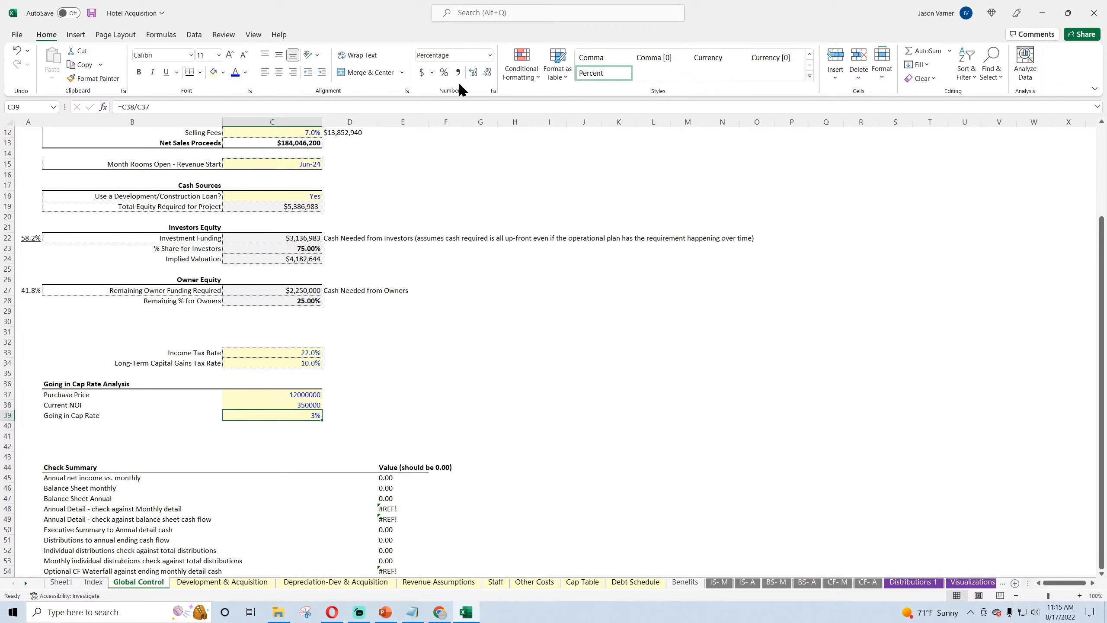
left_click(493, 90)
left_click(981, 335)
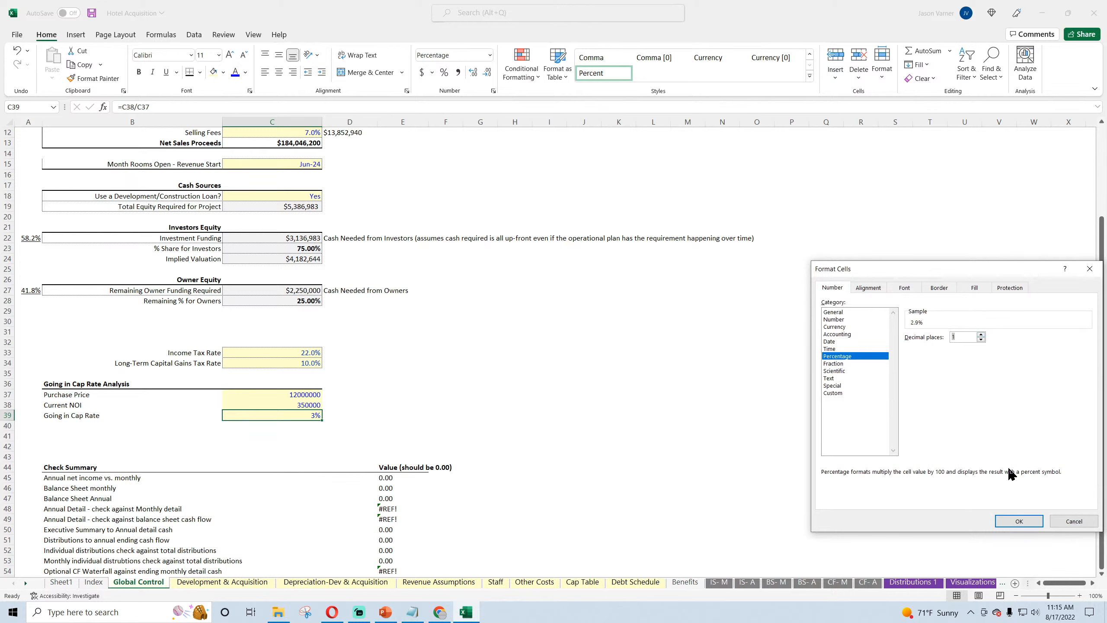
left_click(1019, 521)
Step: Format the Purchase Price and Current NOI values in C37:C38 as dollar currency without decimals
left_click_drag(285, 396, 298, 405)
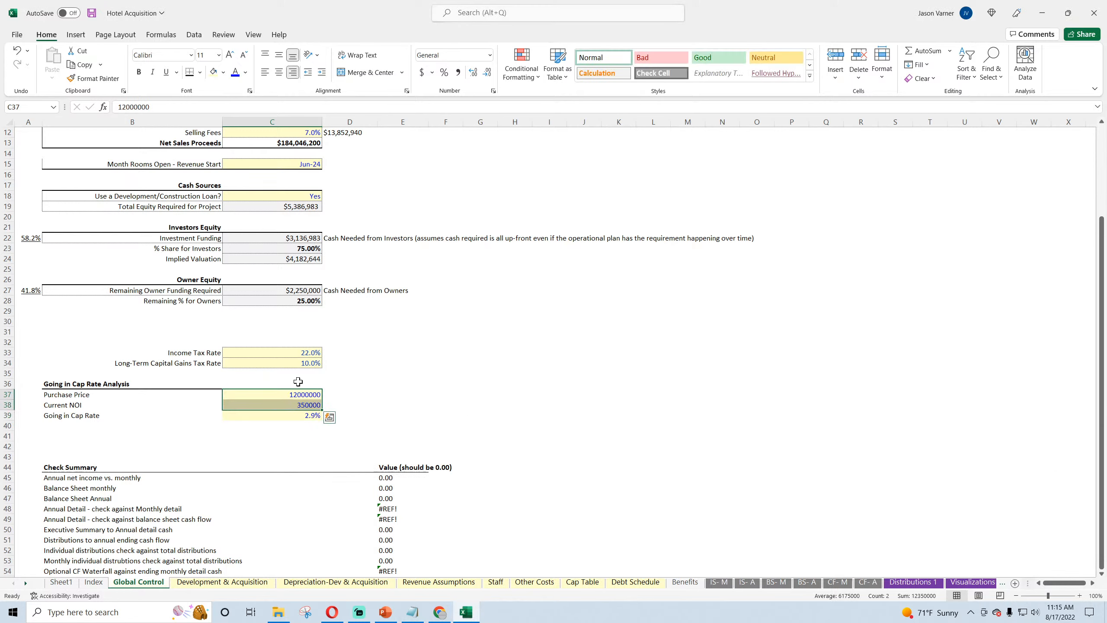
left_click(493, 91)
left_click(836, 326)
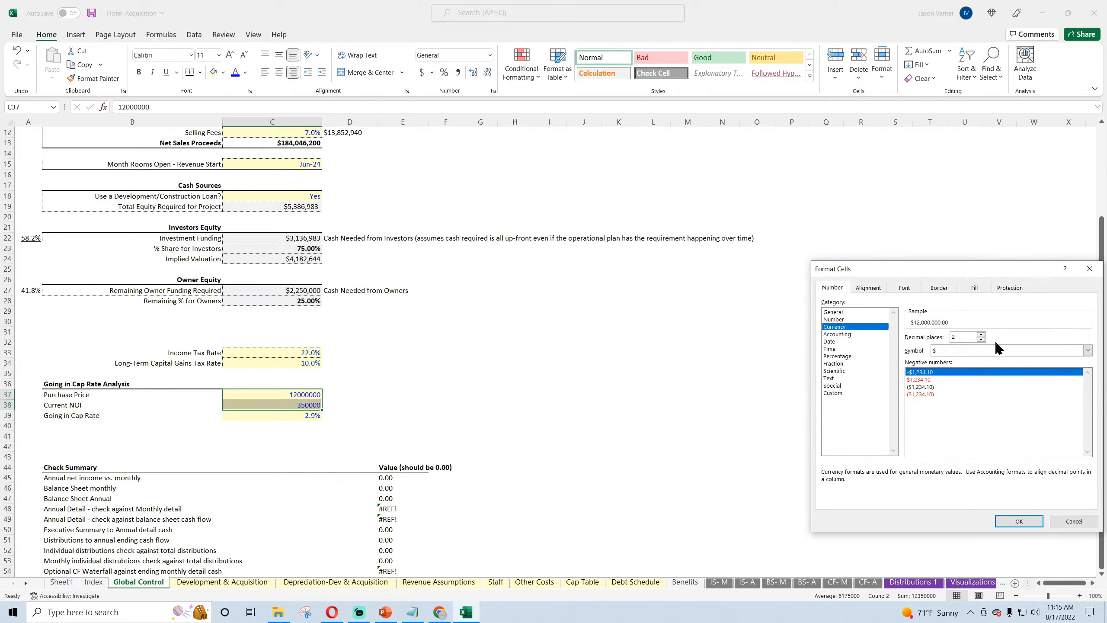
left_click(981, 340)
left_click(981, 340)
left_click(1019, 521)
Step: Remove the fill from the Going in Cap Rate row B39:C39 and format it in bold with a top border
left_click_drag(244, 417, 158, 415)
left_click(224, 72)
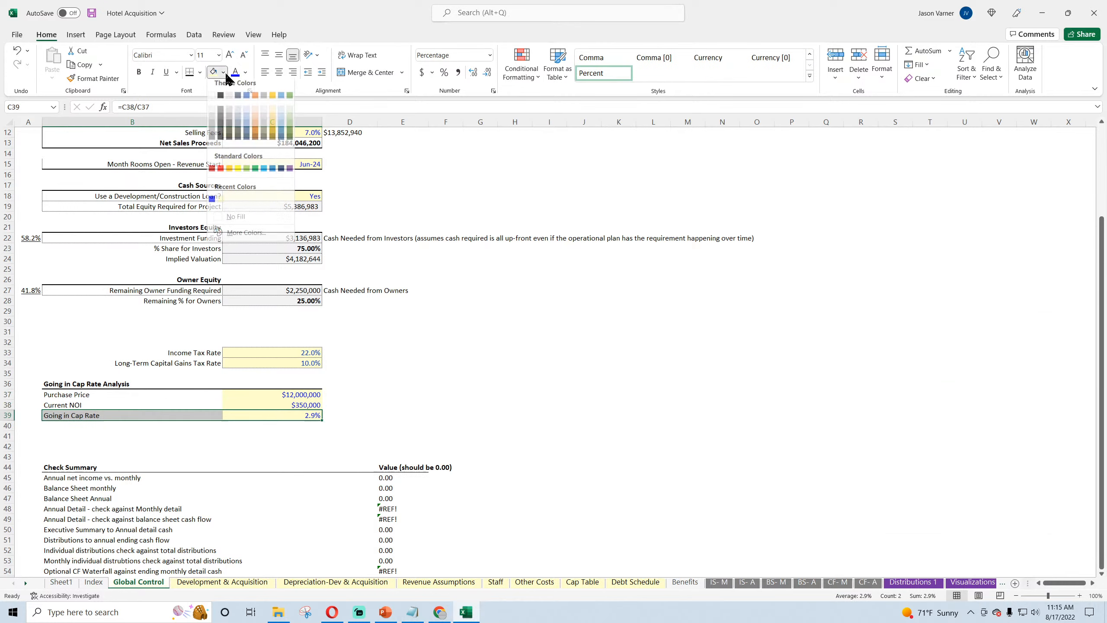
left_click(239, 218)
left_click(139, 72)
left_click(199, 72)
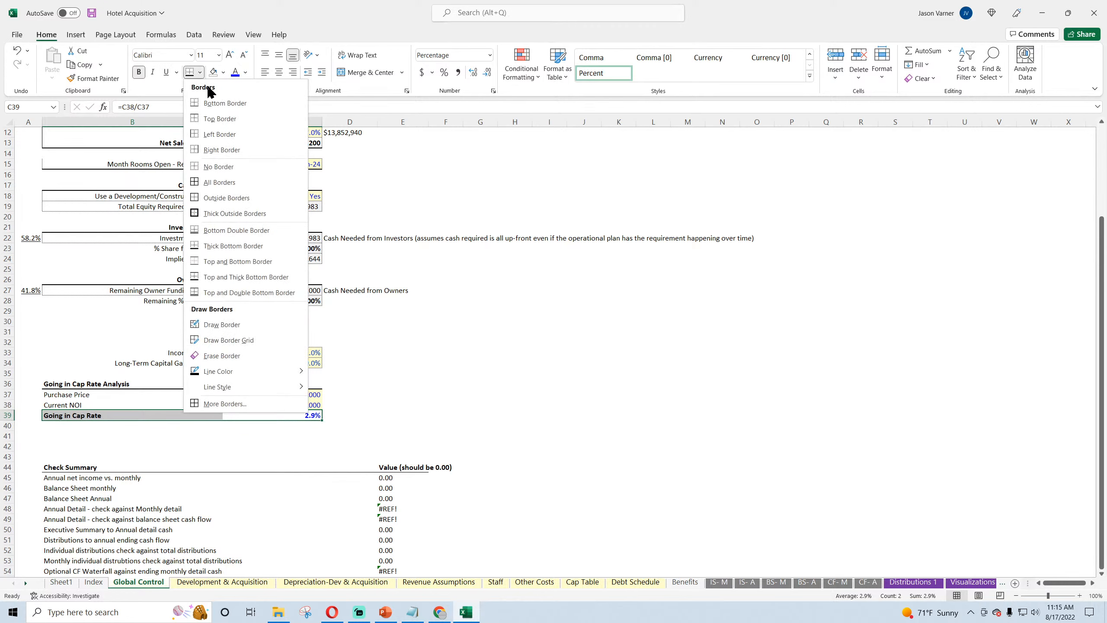
left_click(220, 119)
left_click(463, 342)
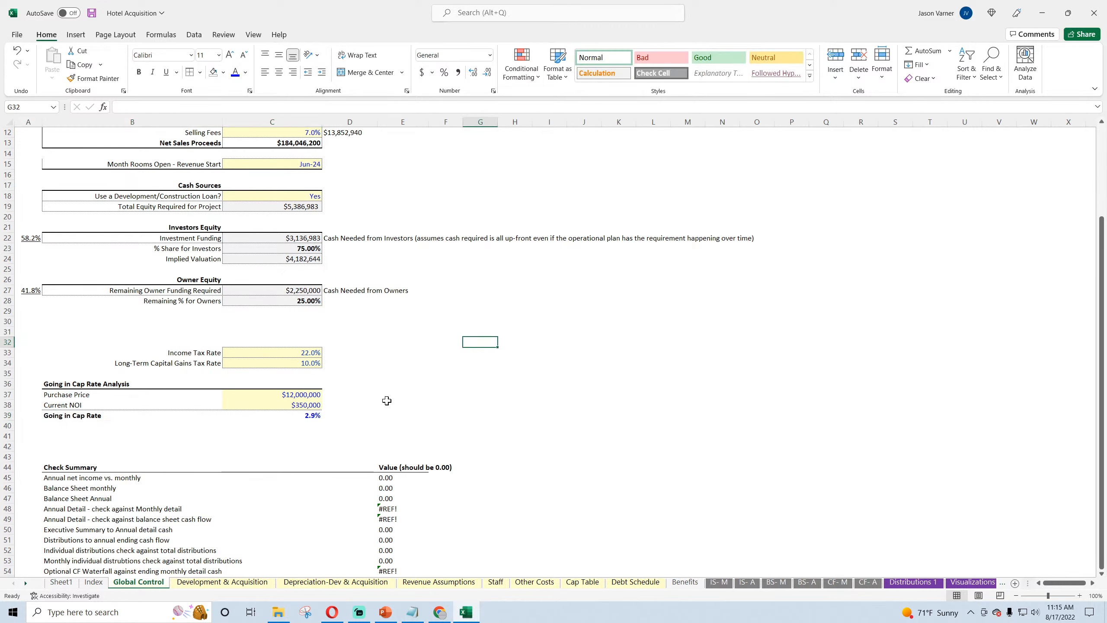
Step: Change the font color of the Going in Cap Rate value in C39 to black
left_click(299, 419)
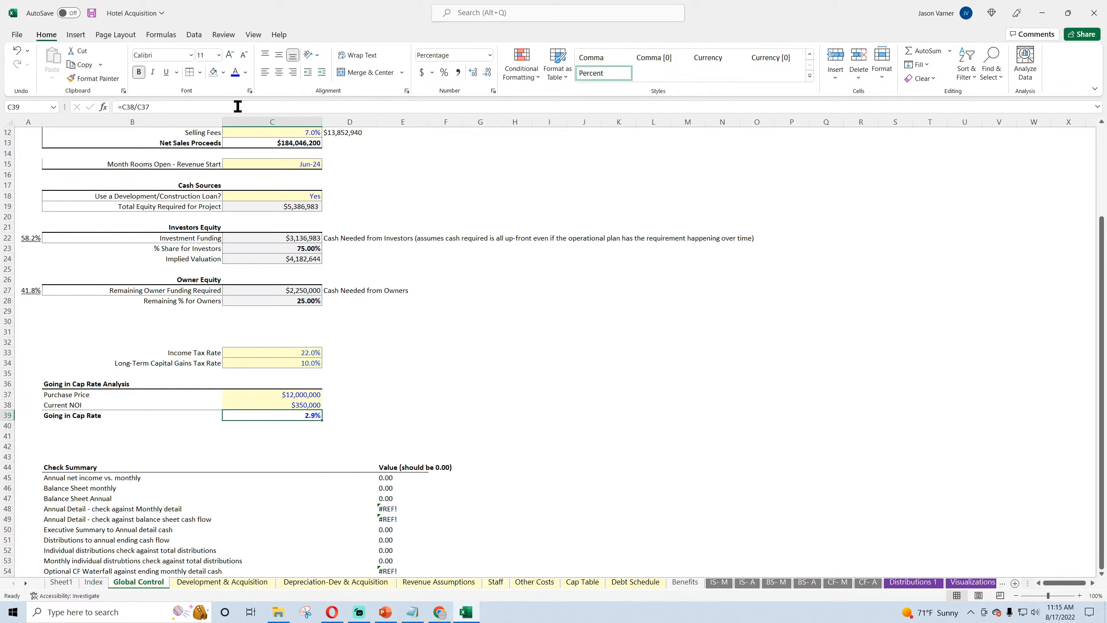
left_click(245, 72)
left_click(242, 116)
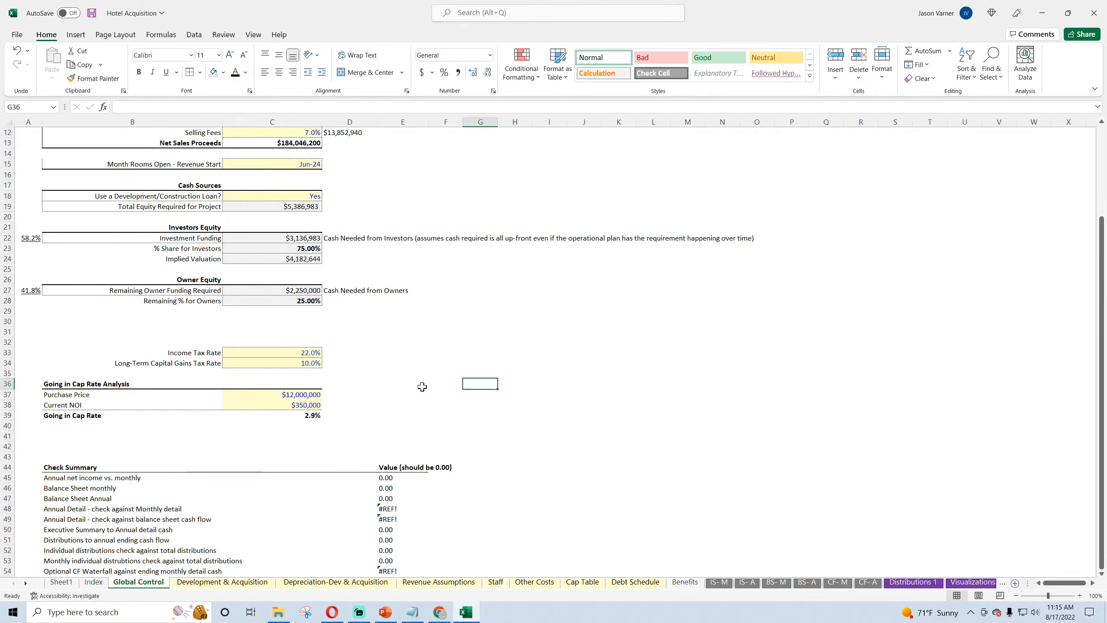
Step: Set the Purchase Price in C37 to 8,000,000
left_click(300, 397)
left_click(300, 405)
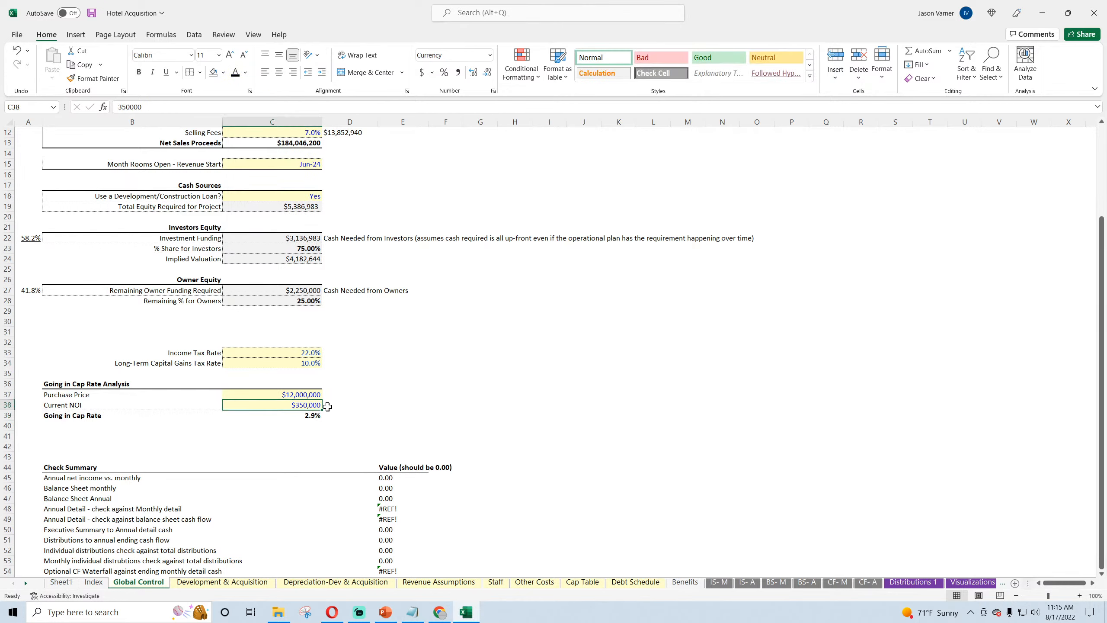
left_click(307, 395)
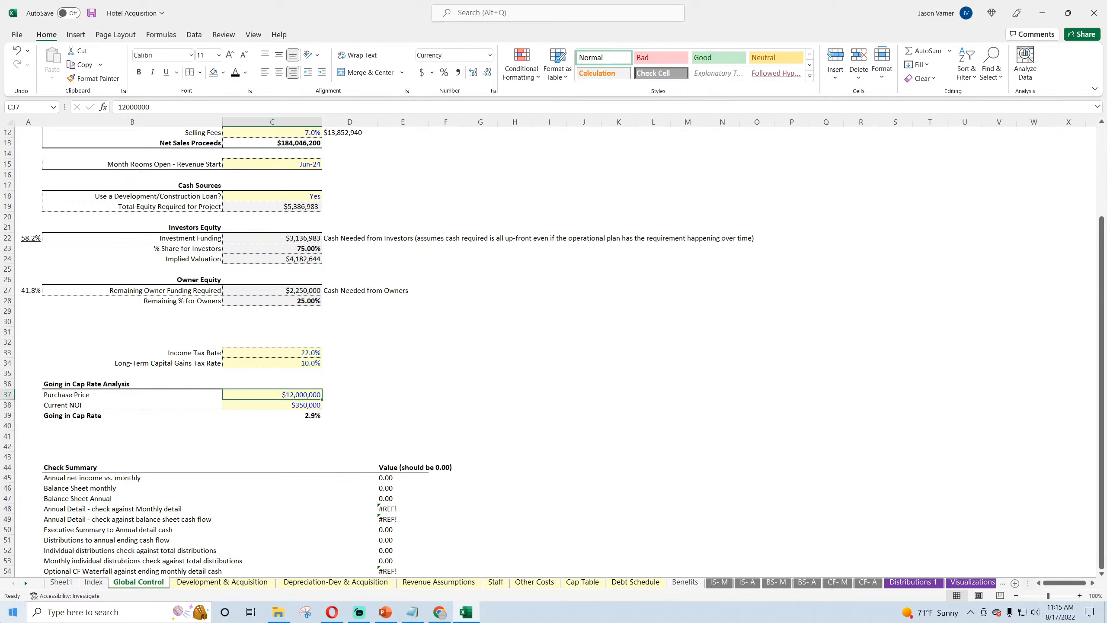
type("8,000,000")
key("Return")
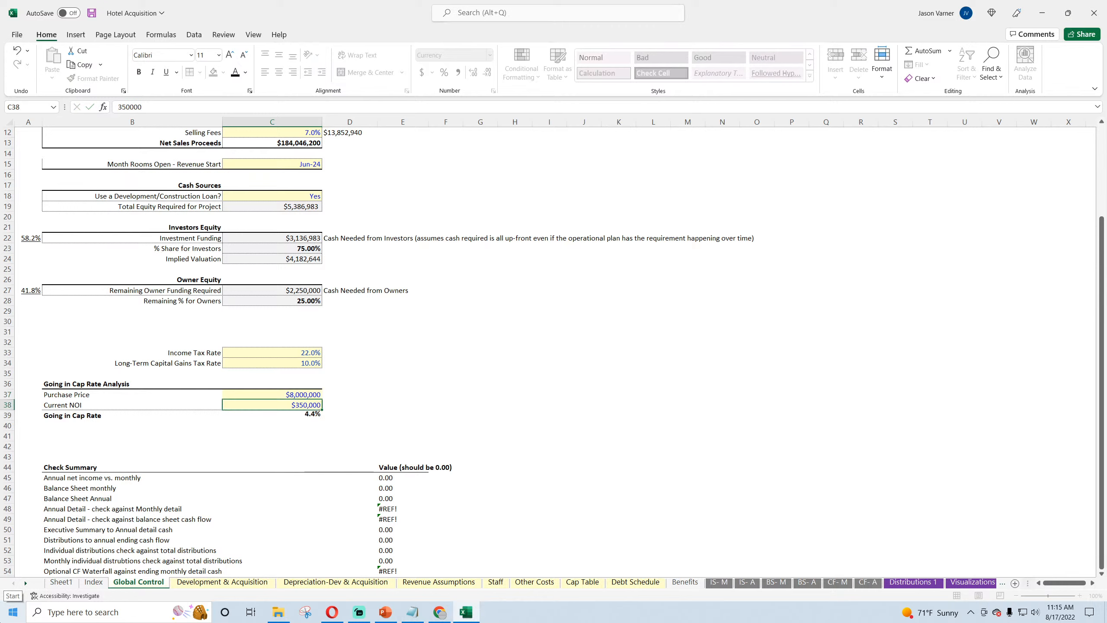
Step: Set the Purchase Price in C37 to 5,000,000 and save the workbook
left_click(292, 391)
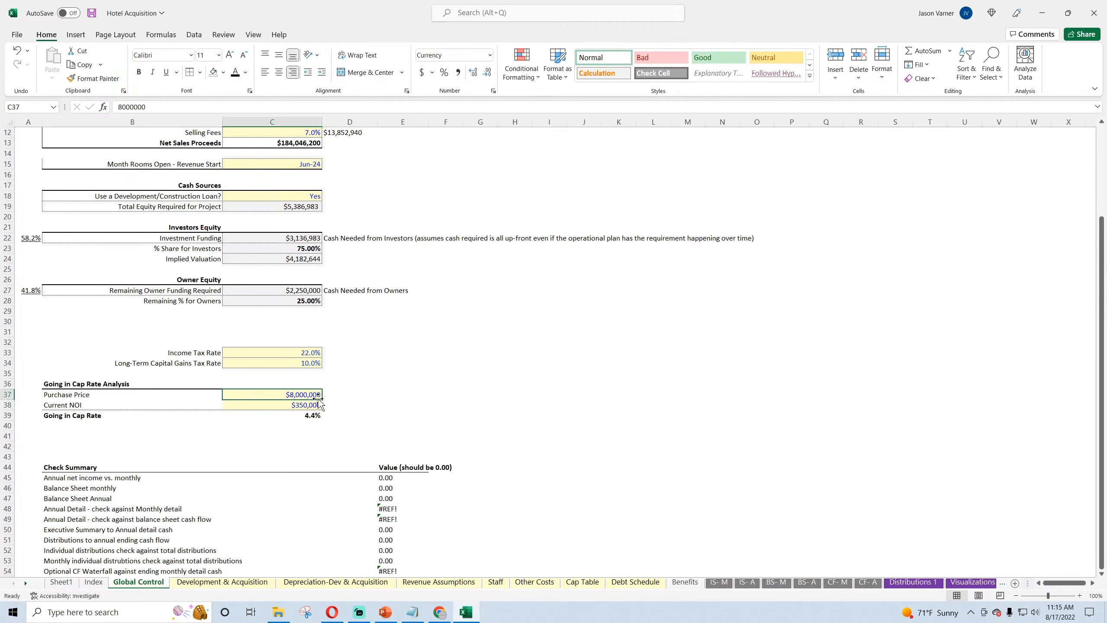
type("50,")
type("000,0")
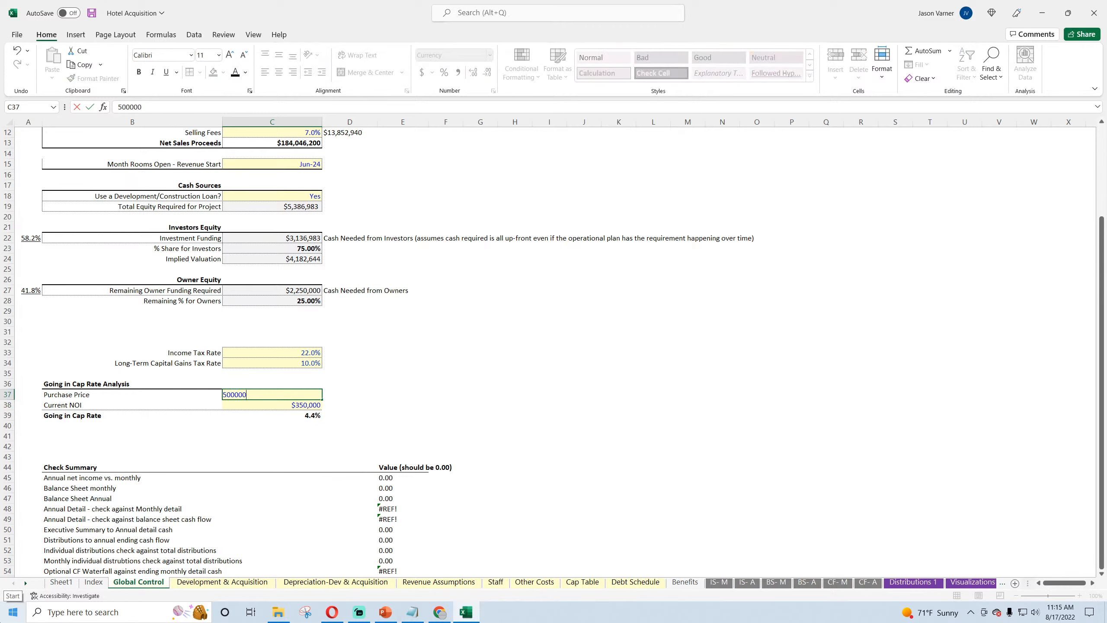
type("00")
key("Return")
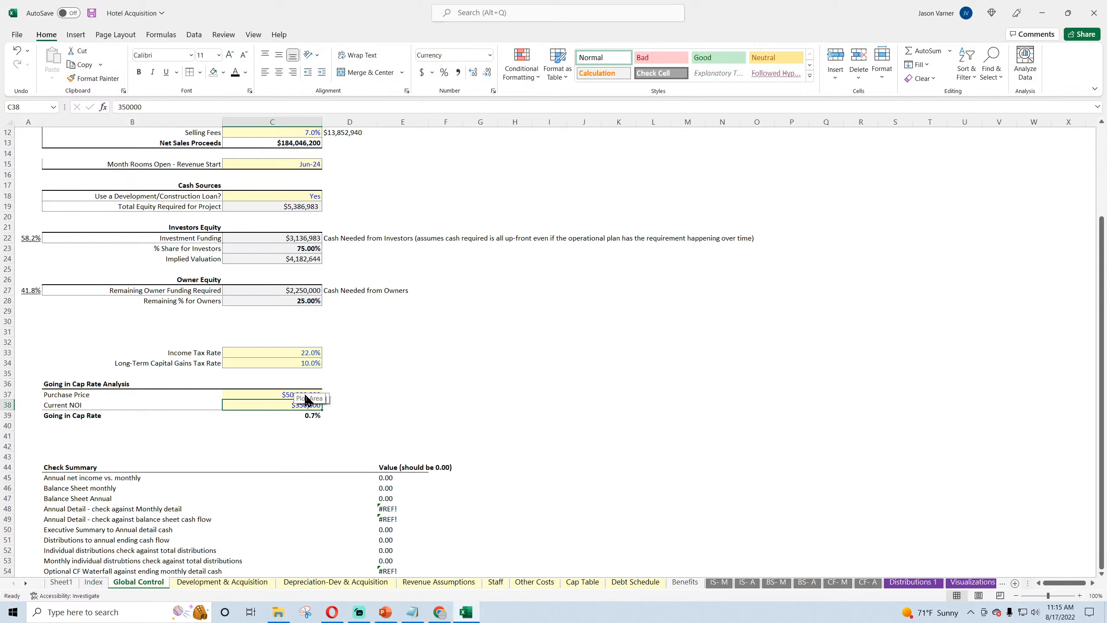
double_click(301, 394)
key("BackSpace")
key("Return")
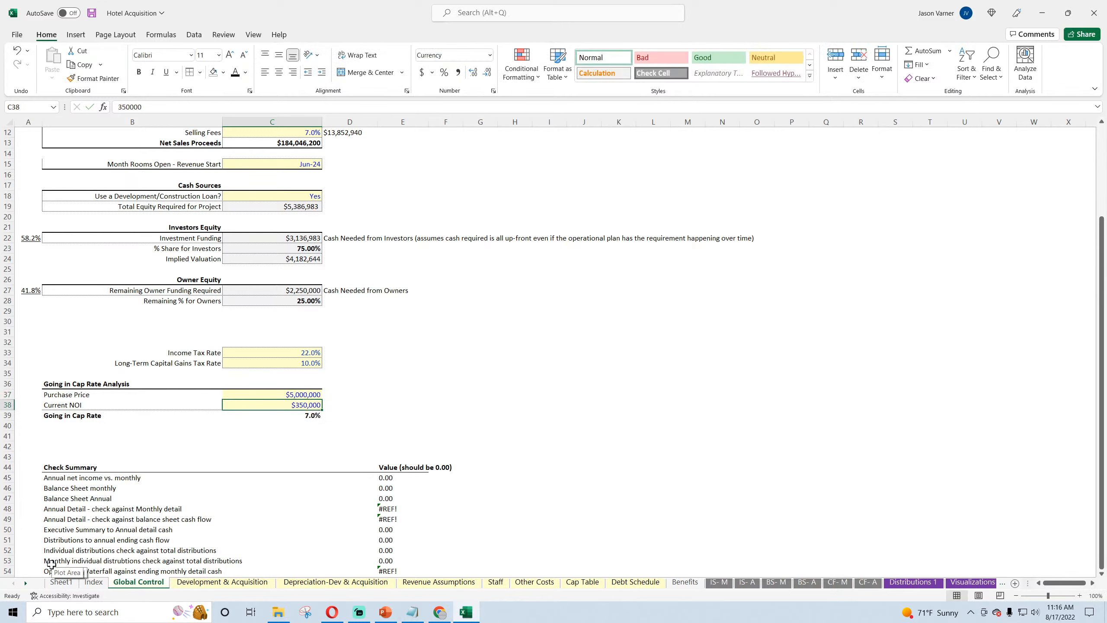
left_click(92, 13)
left_click(511, 333)
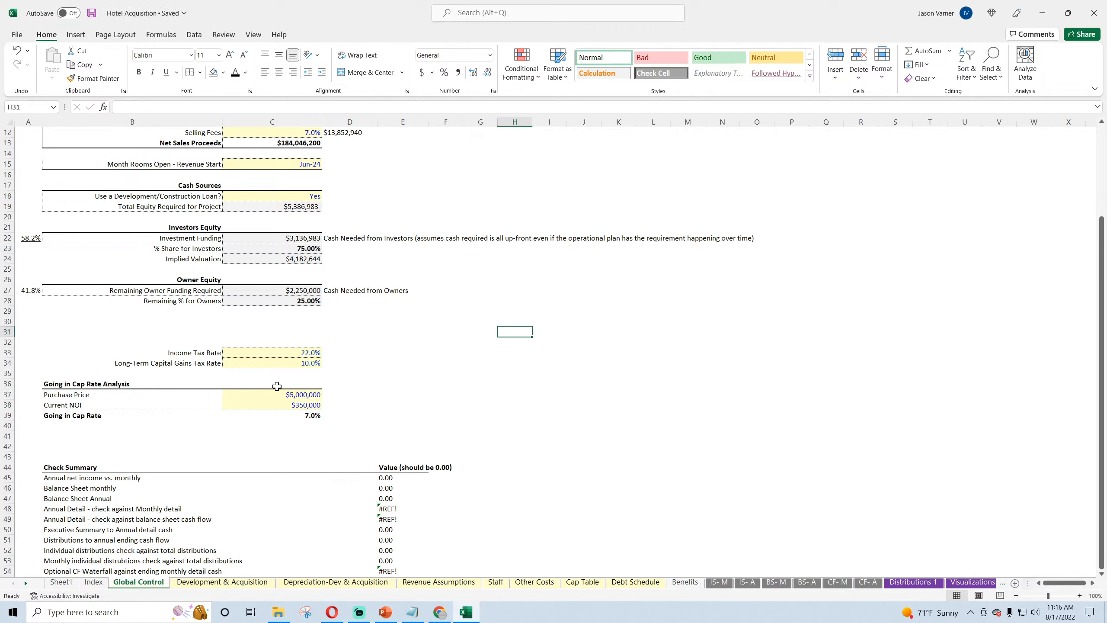
Step: Review the Purchase Price, Current NOI and Going in Cap Rate cells in C37:C39, and save the workbook again
left_click(290, 395)
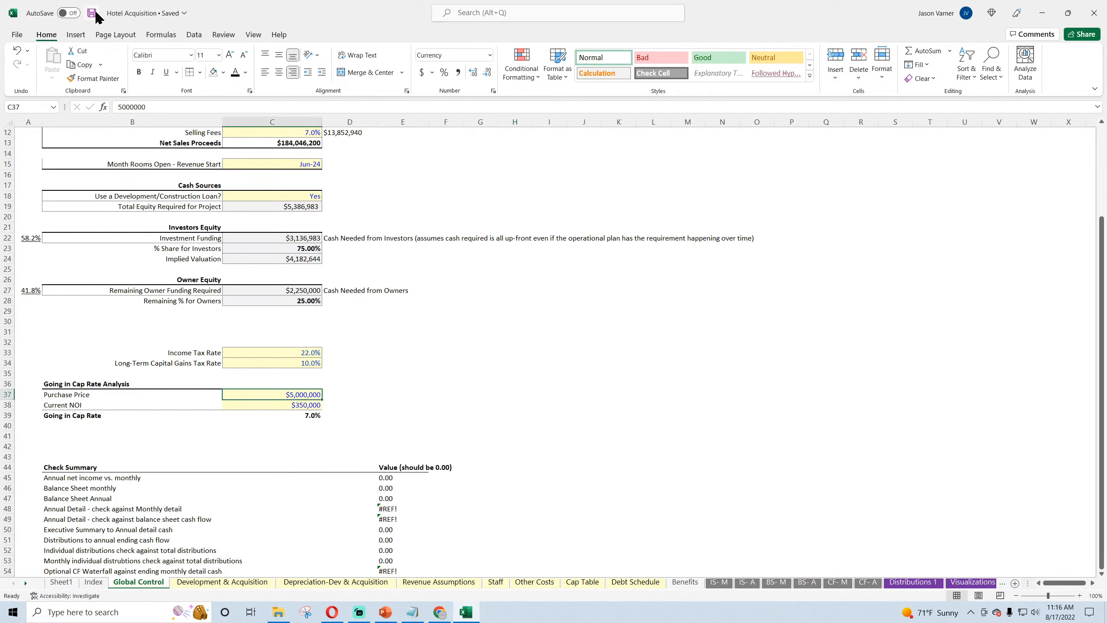
left_click(389, 373)
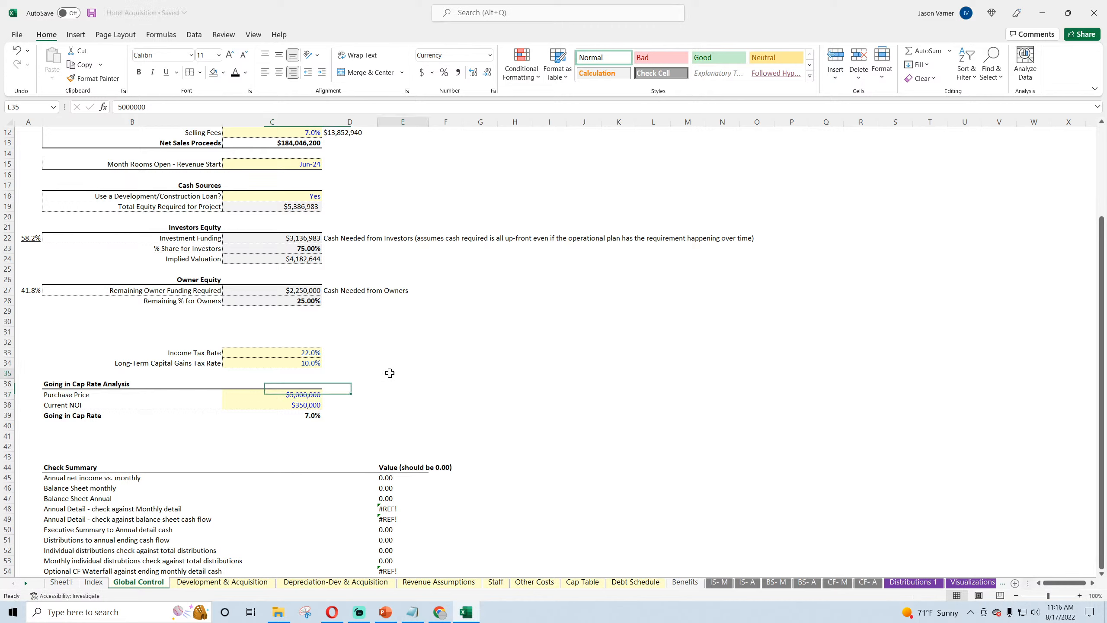
left_click(307, 406)
left_click(318, 417)
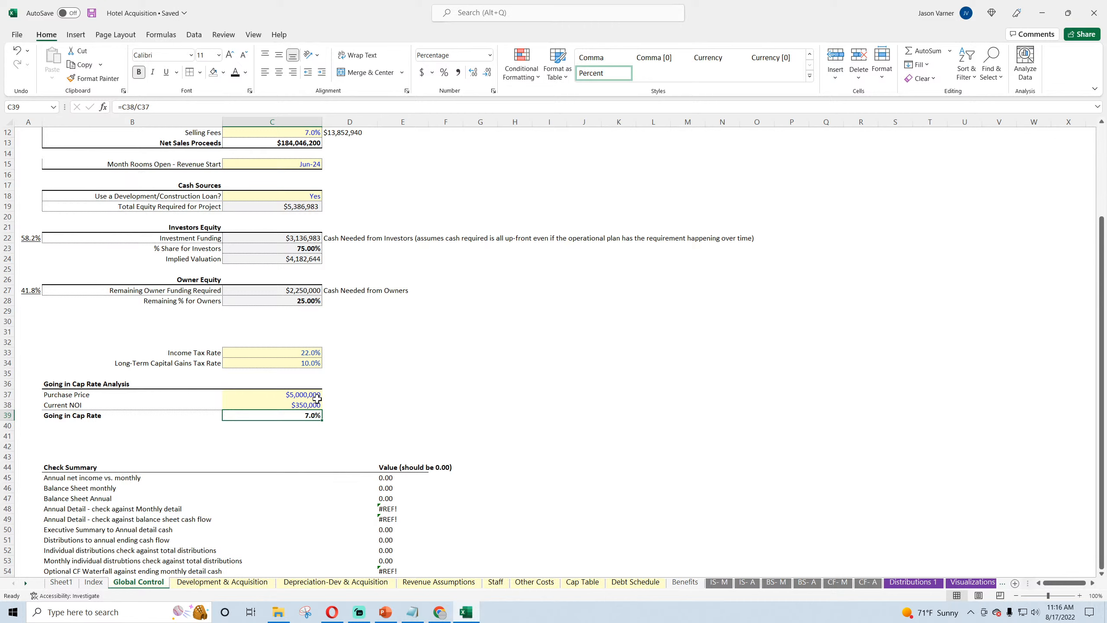
left_click(304, 405)
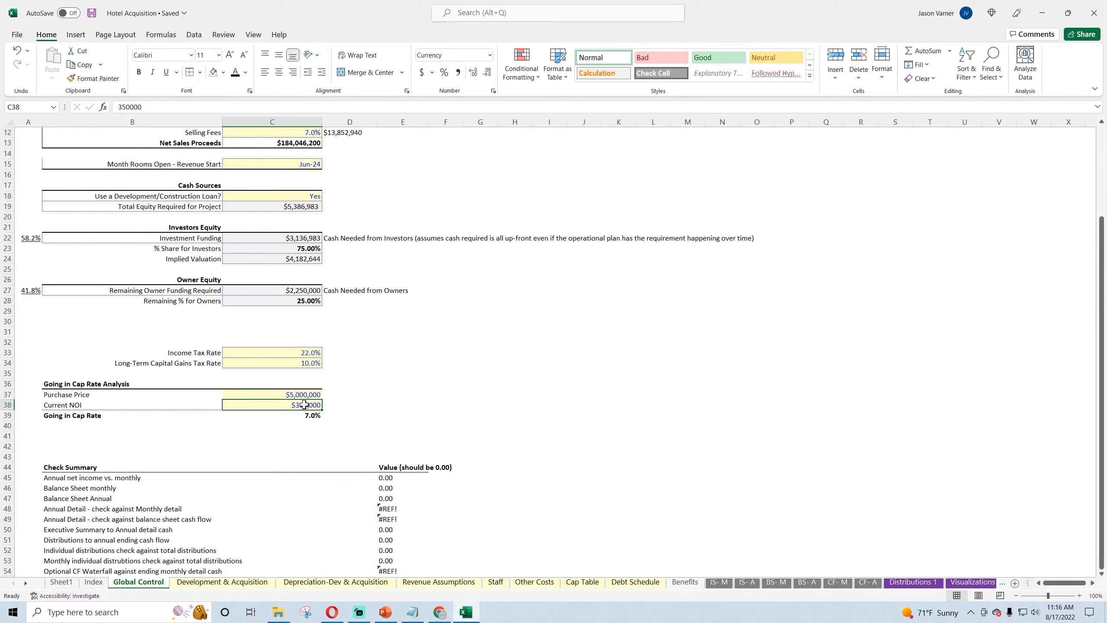
left_click(548, 434)
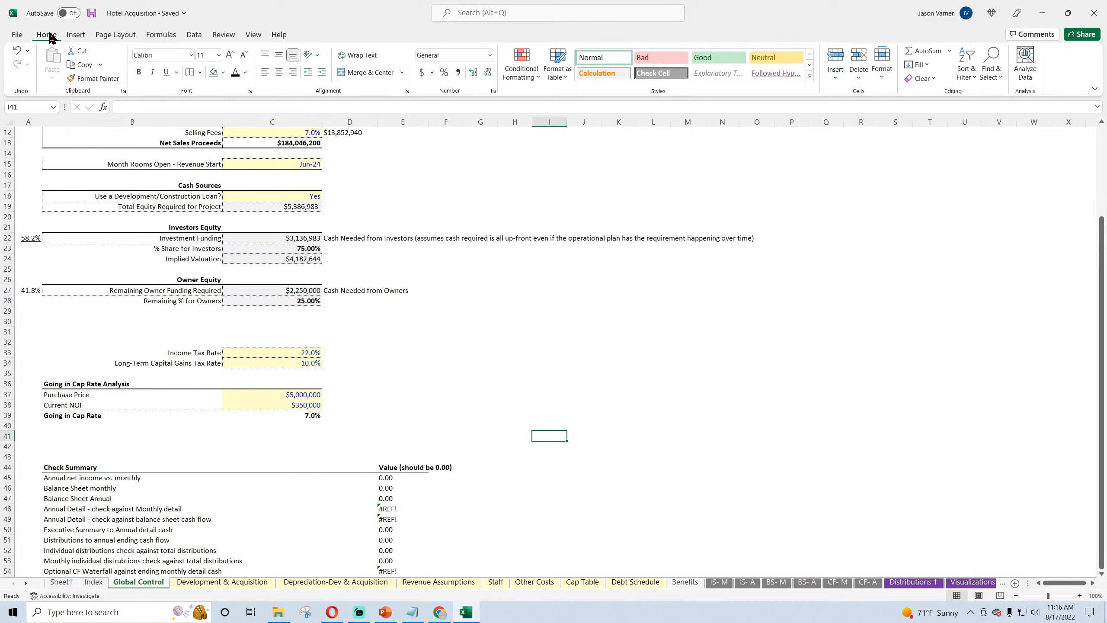
left_click(92, 15)
left_click(425, 375)
Step: Relink the Annual net income vs. monthly check in E45 to the check cell on the IS- A sheet
scroll(388, 361, "up", 4)
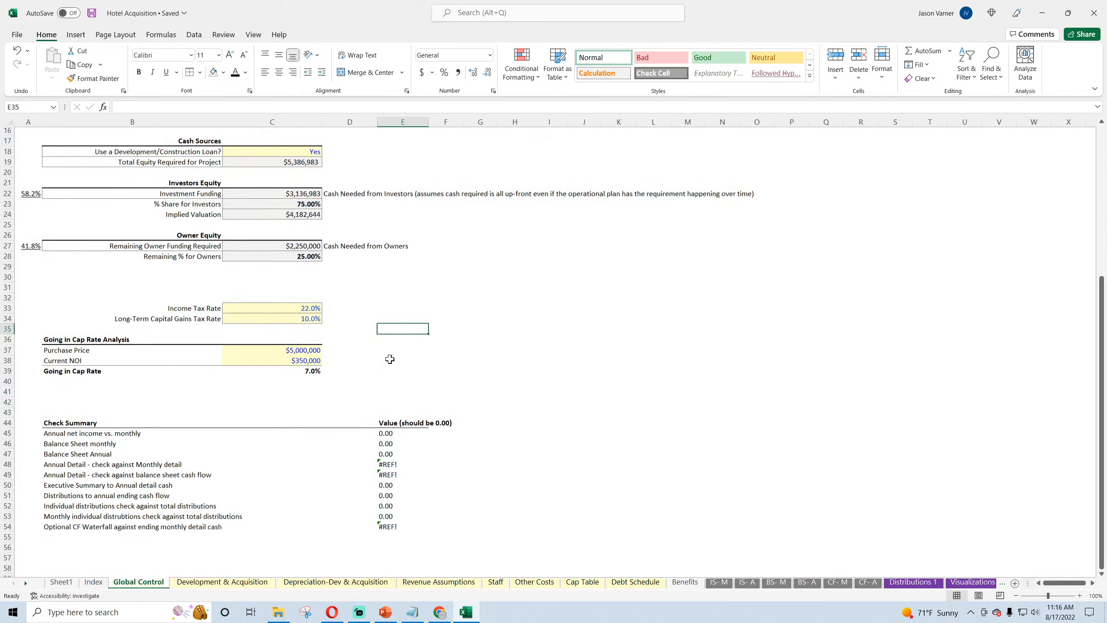
scroll(389, 358, "down", 7)
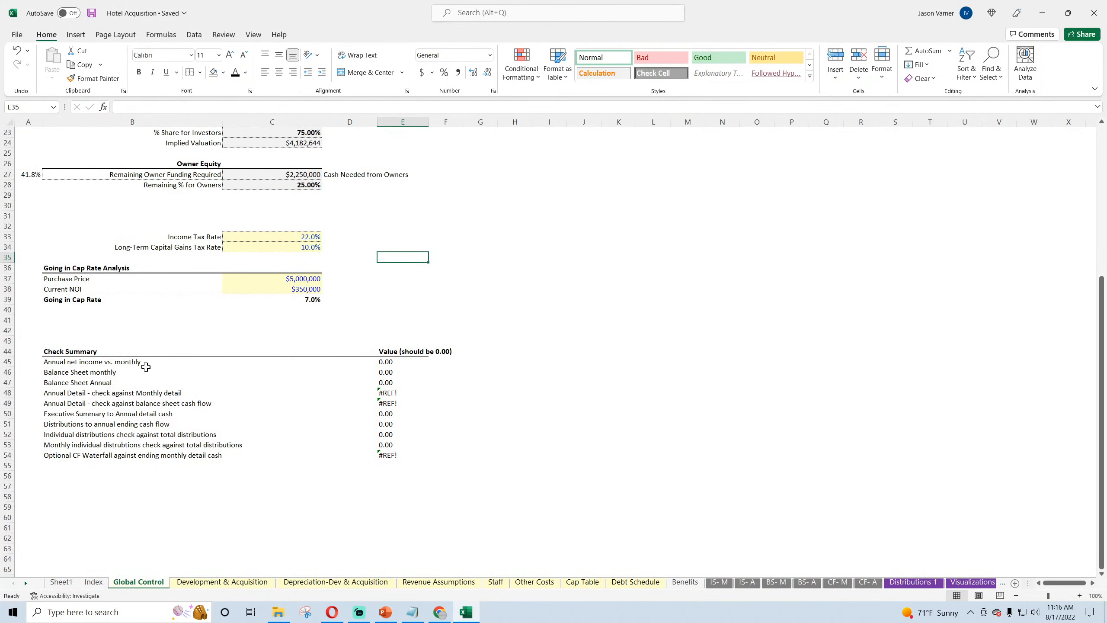
left_click(109, 362)
left_click(401, 362)
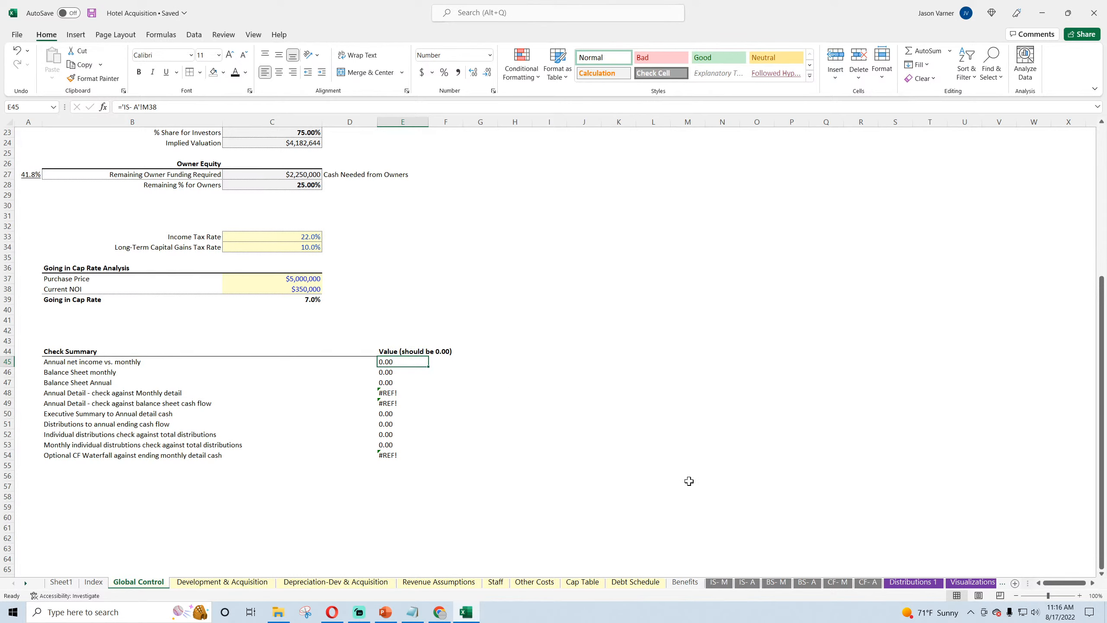
type("=")
left_click(748, 584)
left_click(820, 523)
key("Return")
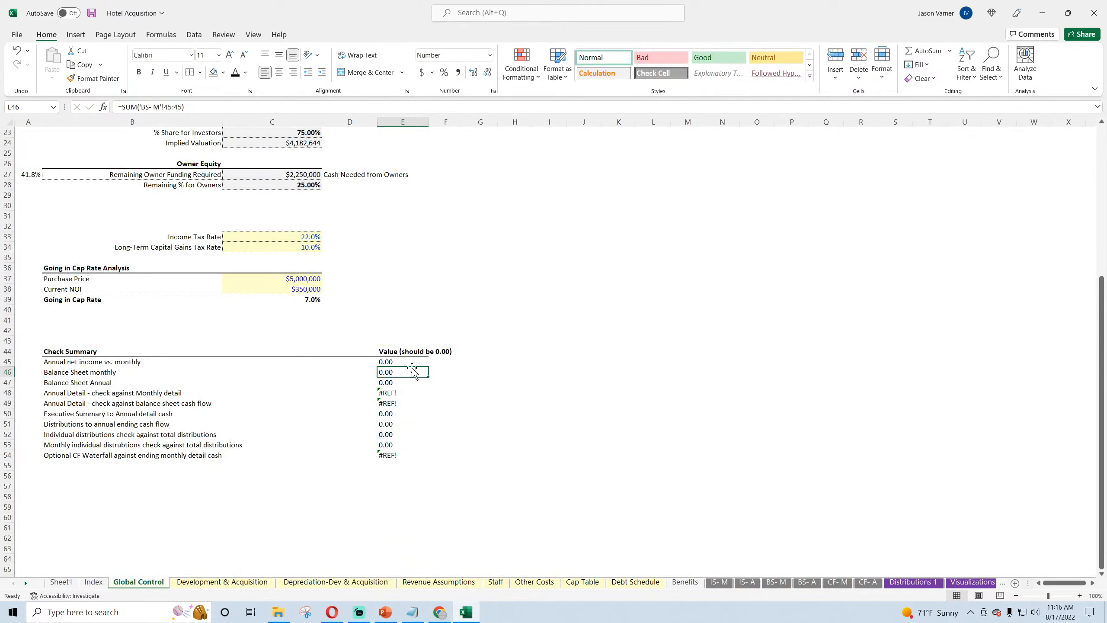
Step: Re-enter the Balance Sheet monthly check in E46 as the sum of row 45 on the BS- M sheet
left_click(920, 51)
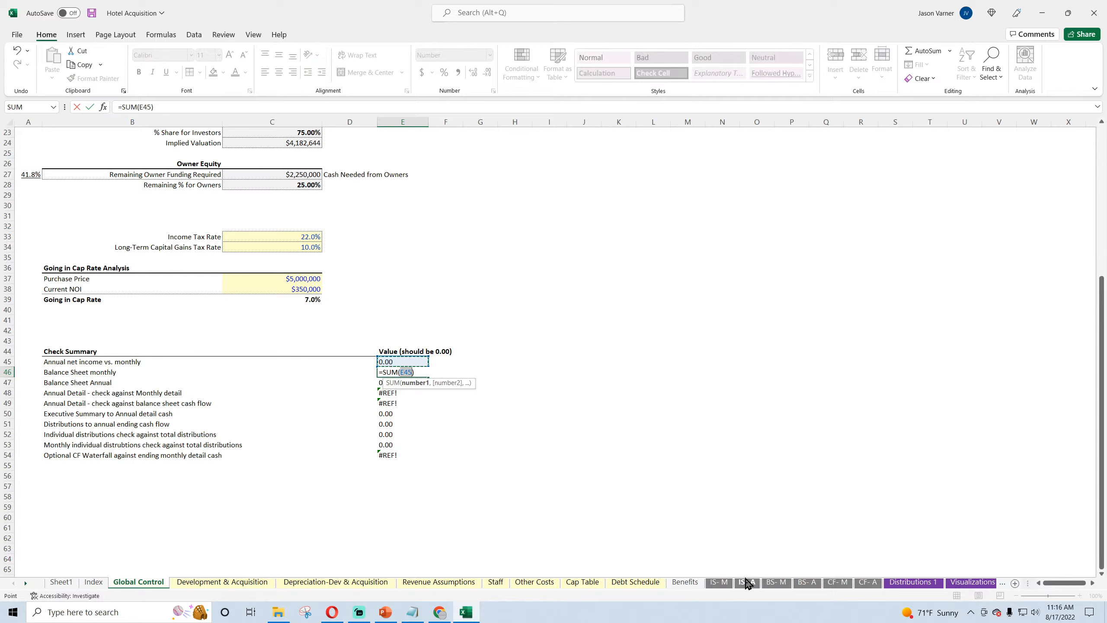
left_click(776, 582)
left_click(7, 480)
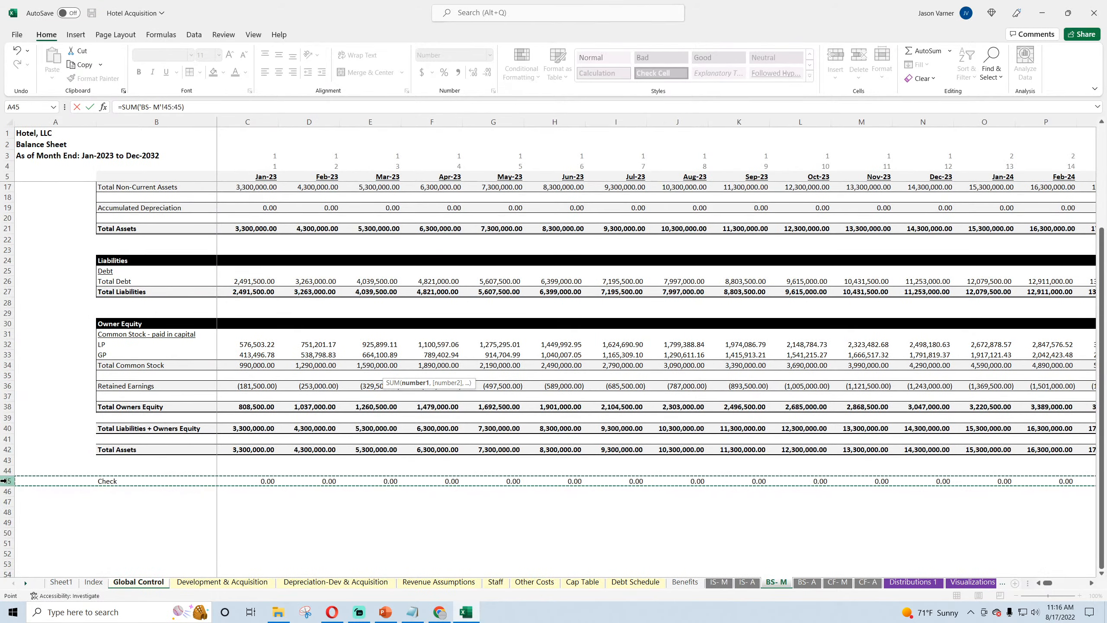
key("Return")
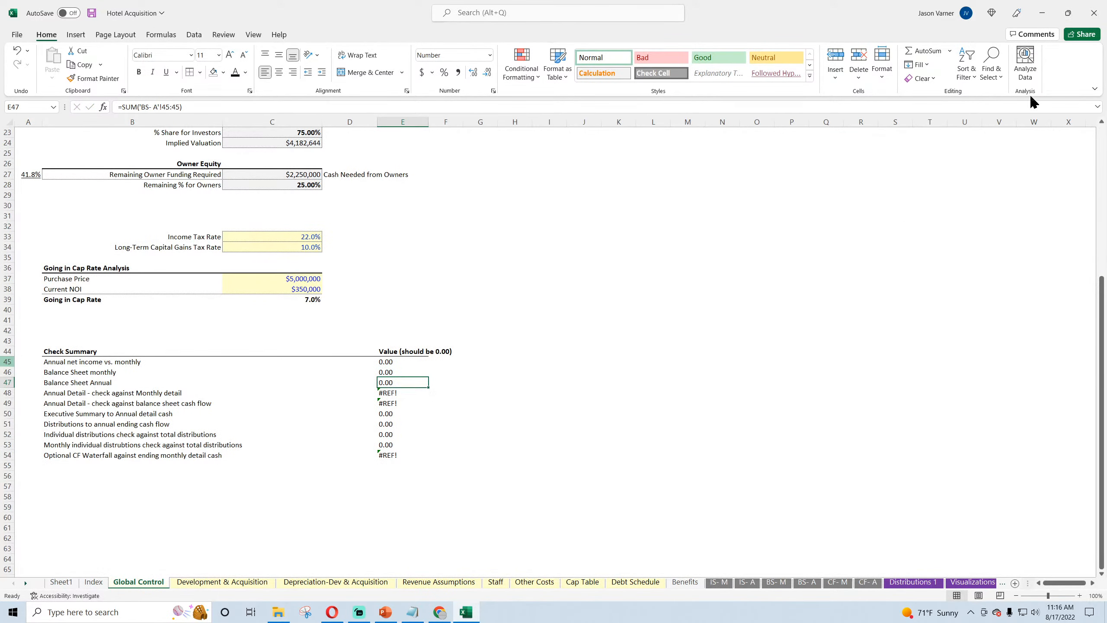
Step: Re-enter the Balance Sheet Annual check in E47 as the sum of row 45 on the BS- A sheet, and save the workbook
left_click(920, 51)
left_click(807, 581)
scroll(81, 464, "down", 4)
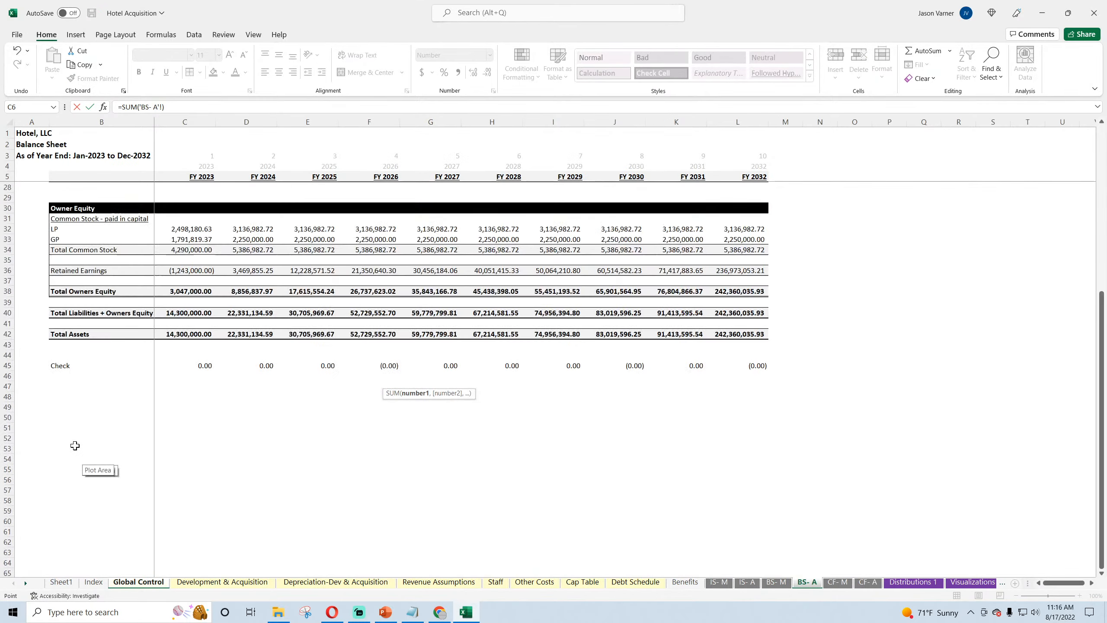
left_click(7, 365)
key("Return")
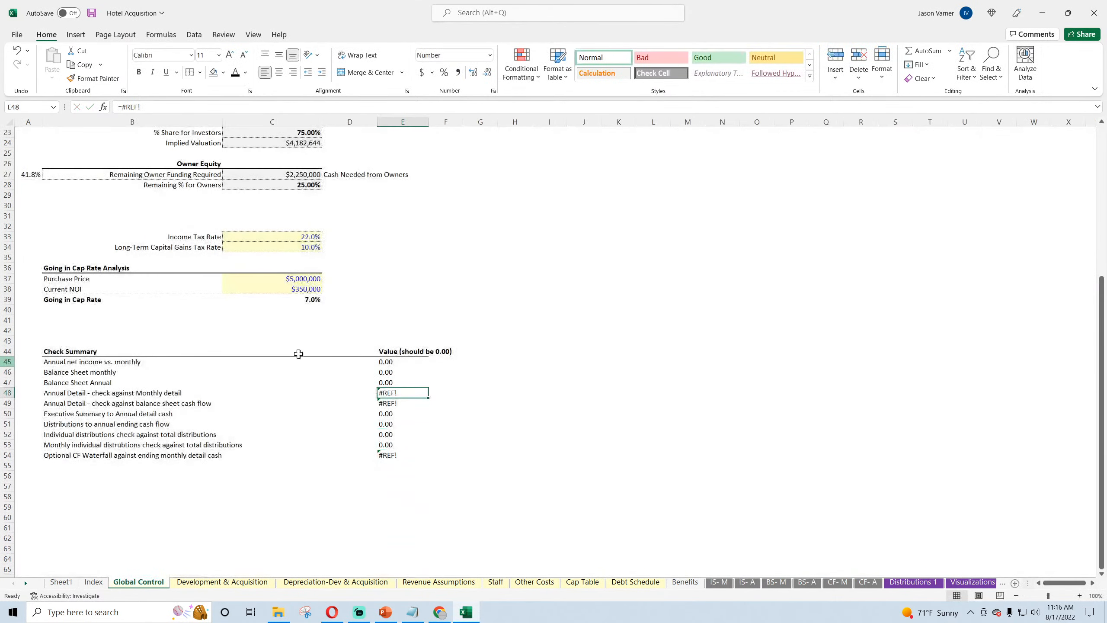
left_click(92, 13)
left_click(438, 612)
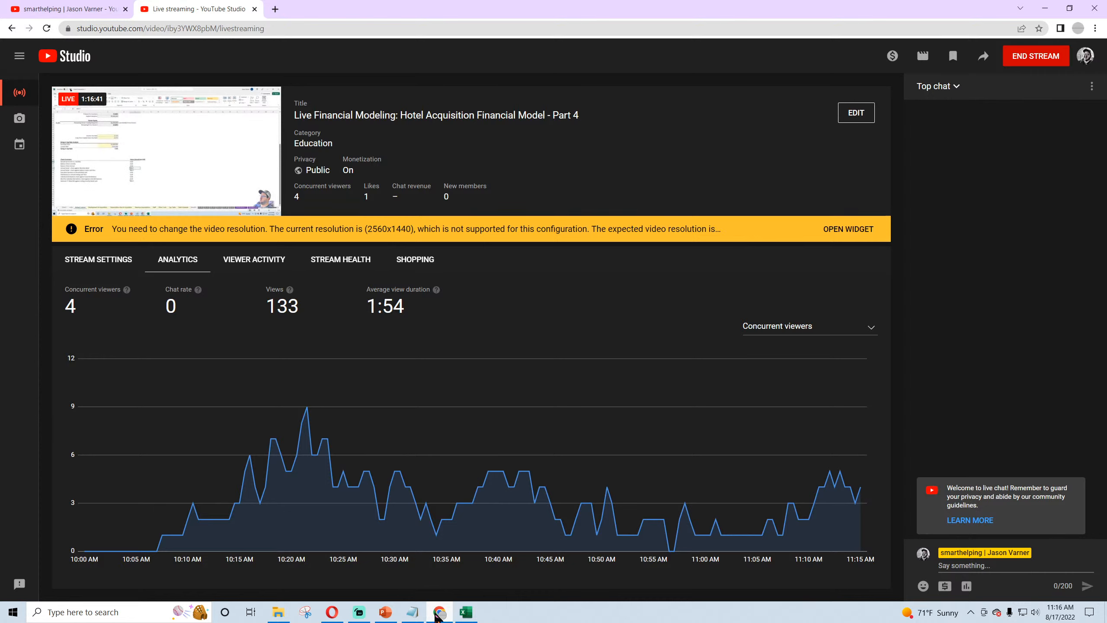
left_click(438, 613)
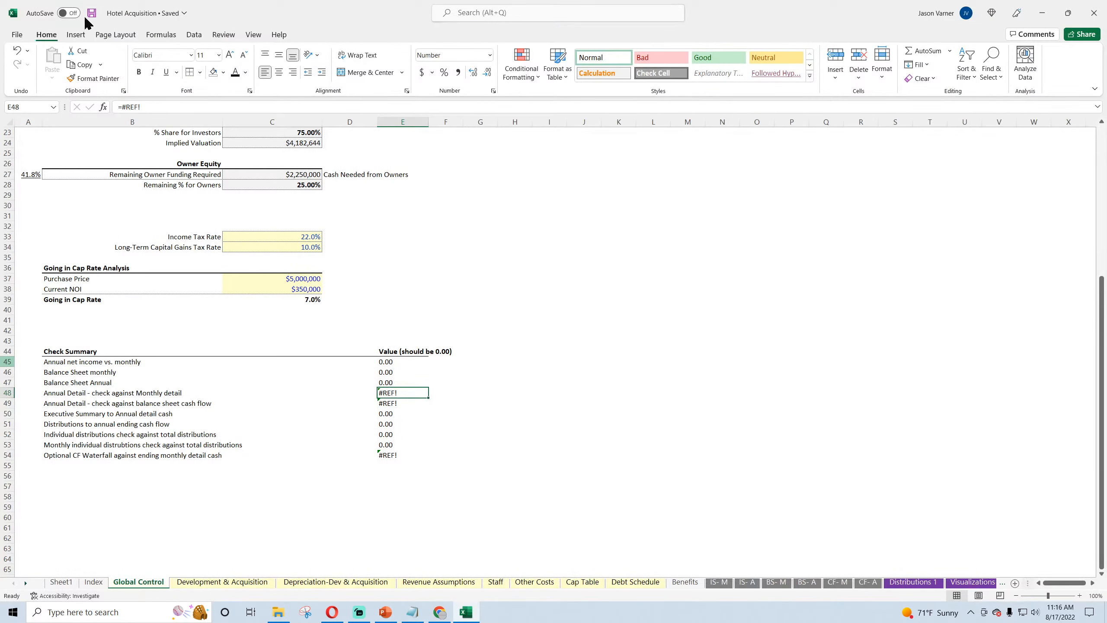
left_click(628, 384)
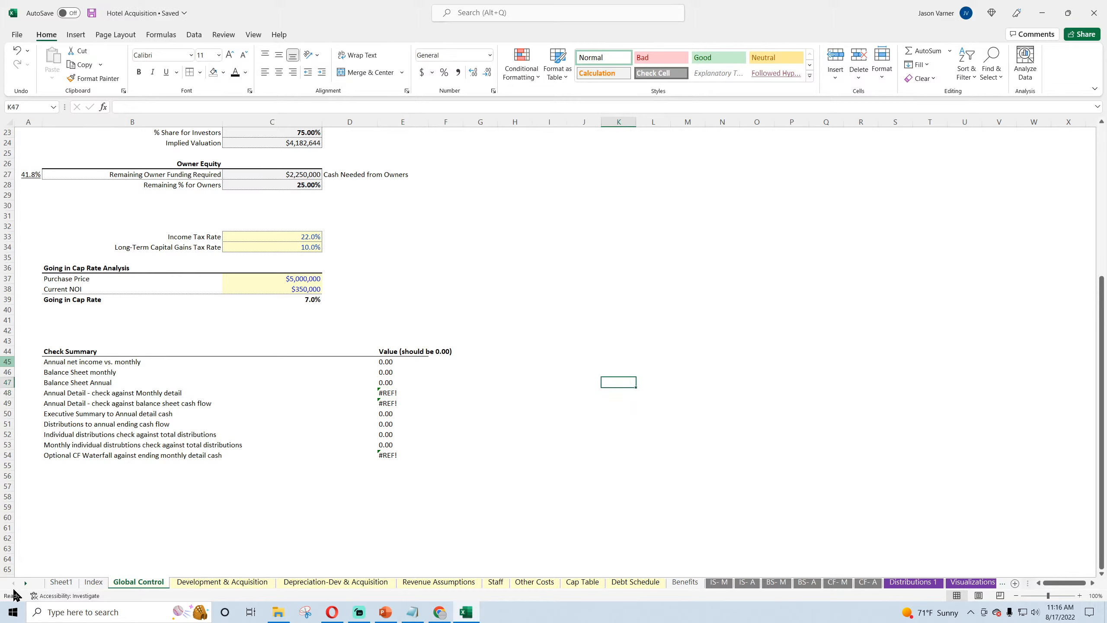
Step: Review the Other Acq. / Mgmt Fee Income row under Sponsor (GP) Cash Flows on the Optional CF Waterfall sheet
left_click(25, 584)
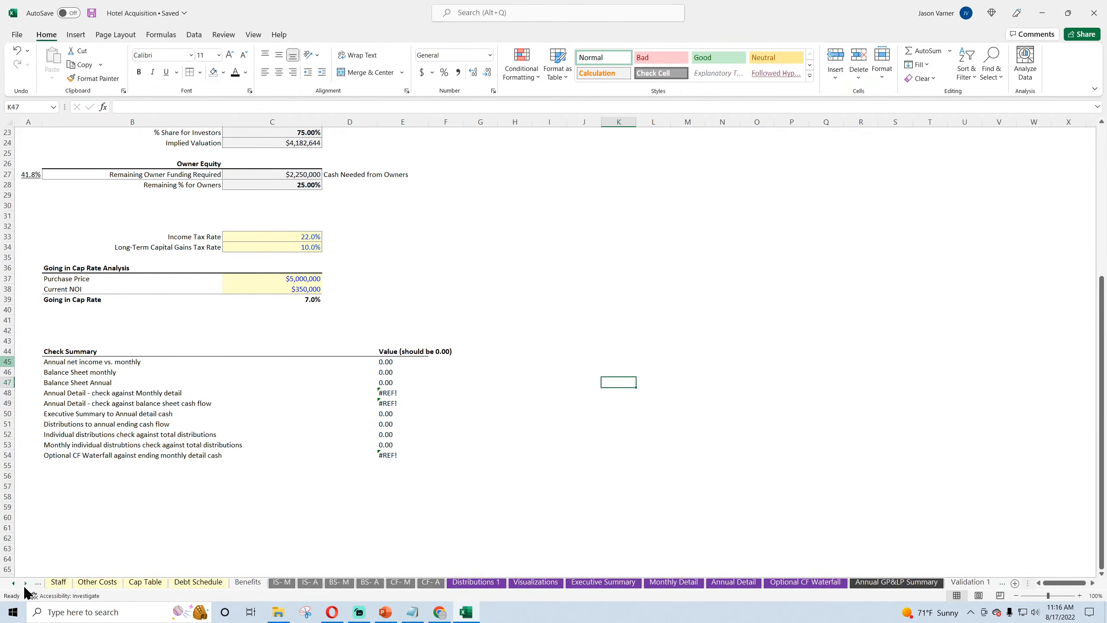
left_click(791, 584)
scroll(403, 449, "up", 15)
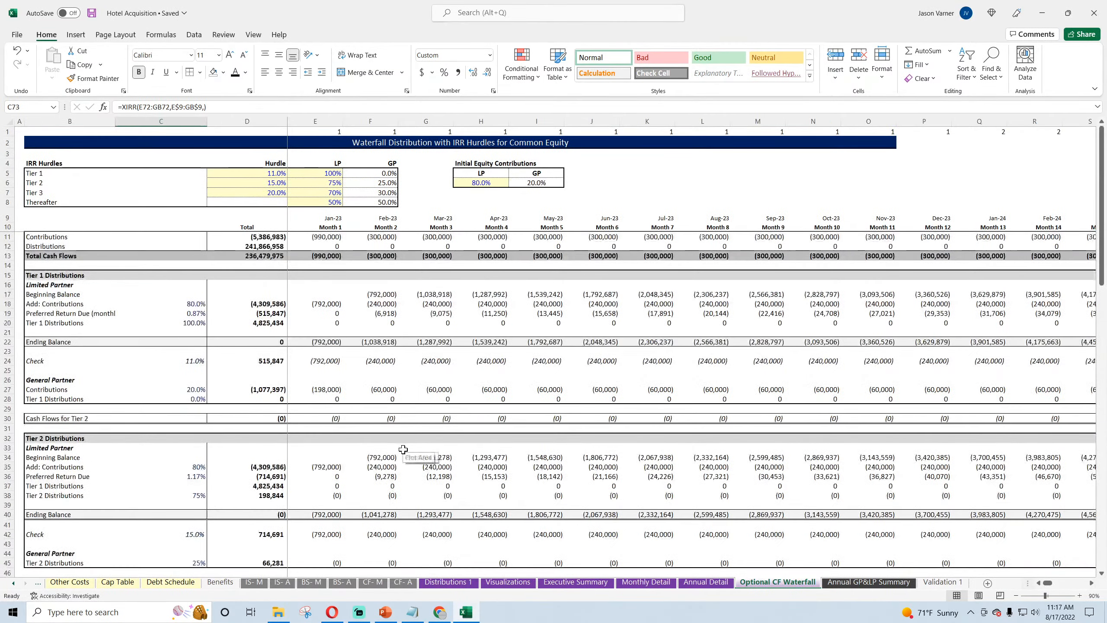
scroll(403, 449, "down", 10)
scroll(403, 450, "down", 7)
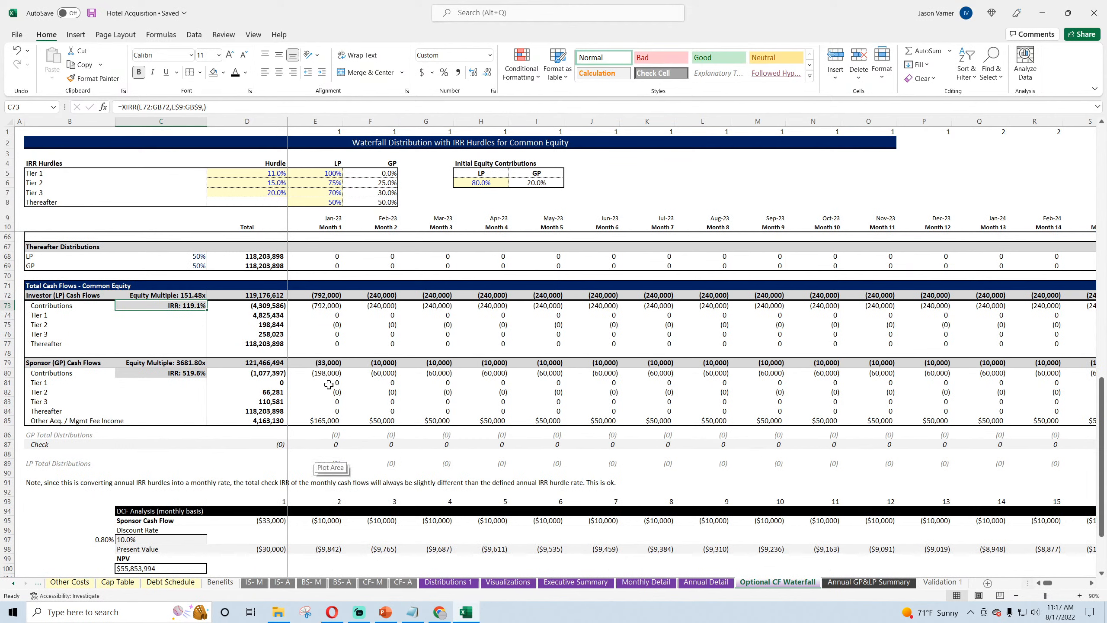
left_click_drag(87, 421, 626, 421)
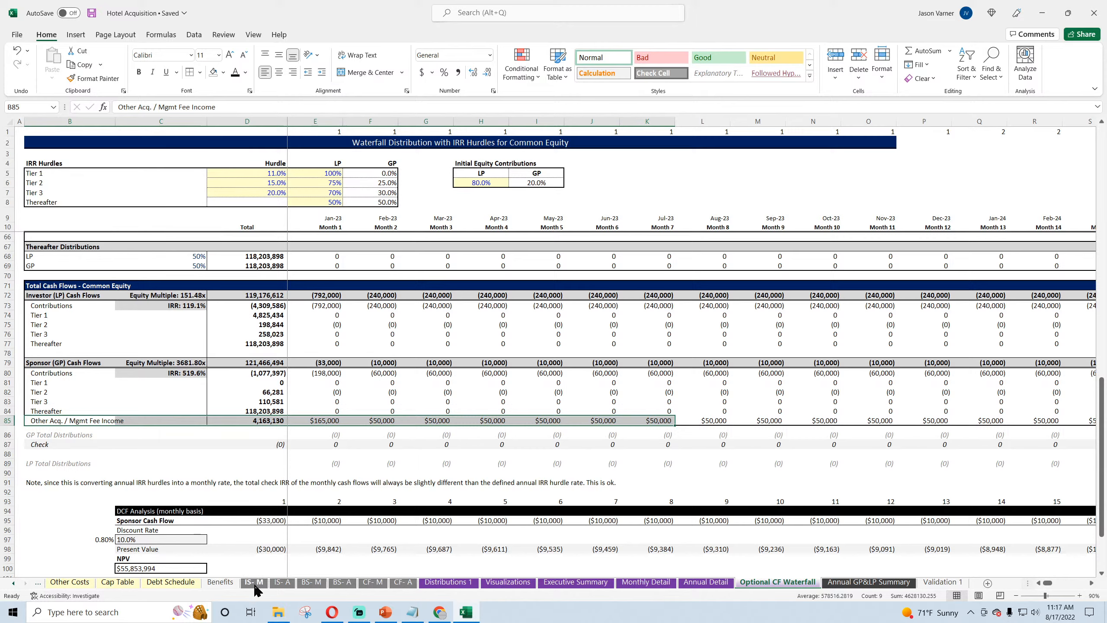
Step: On the Monthly Detail sheet, examine the Other Management Fees row 221 and the GP Acquisition / Reno / Other Fees row 270
left_click(654, 583)
scroll(368, 406, "down", 8)
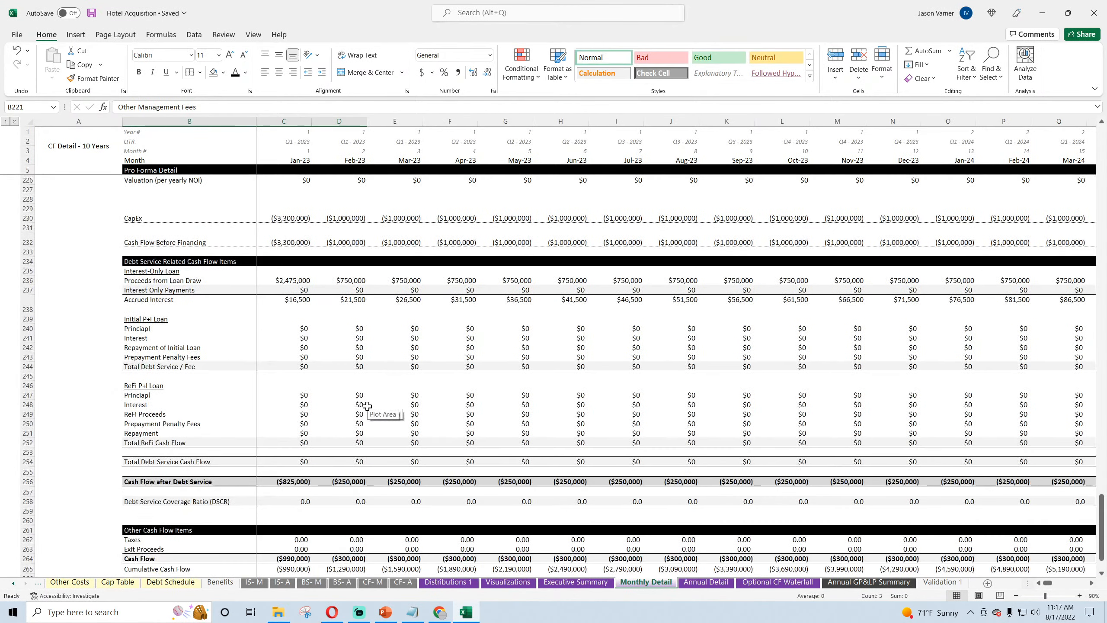
scroll(368, 406, "up", 4)
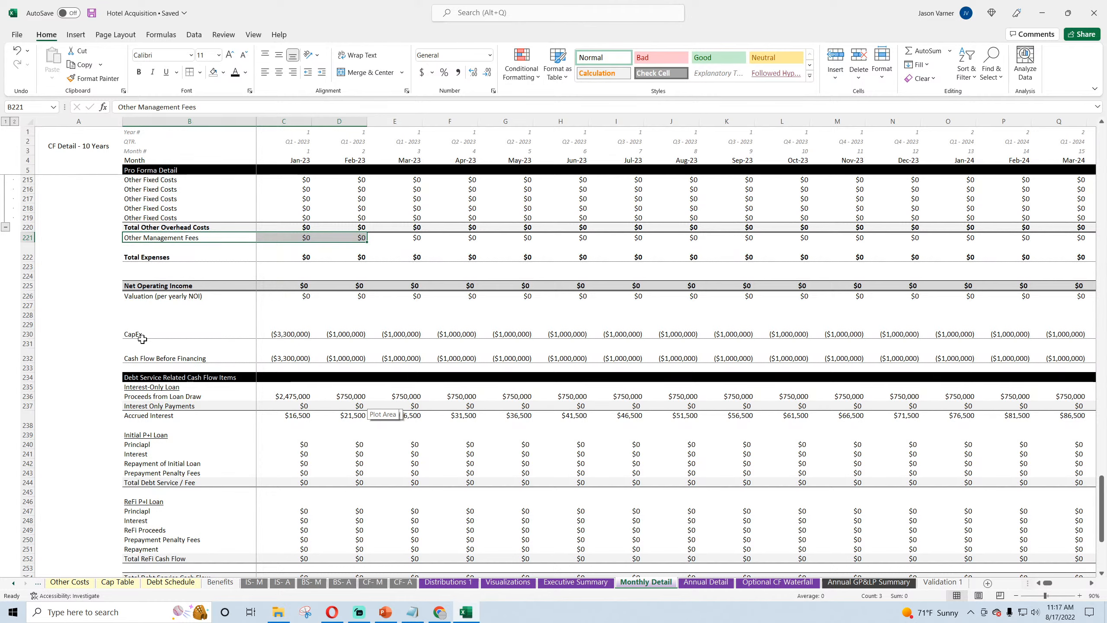
scroll(146, 387, "down", 7)
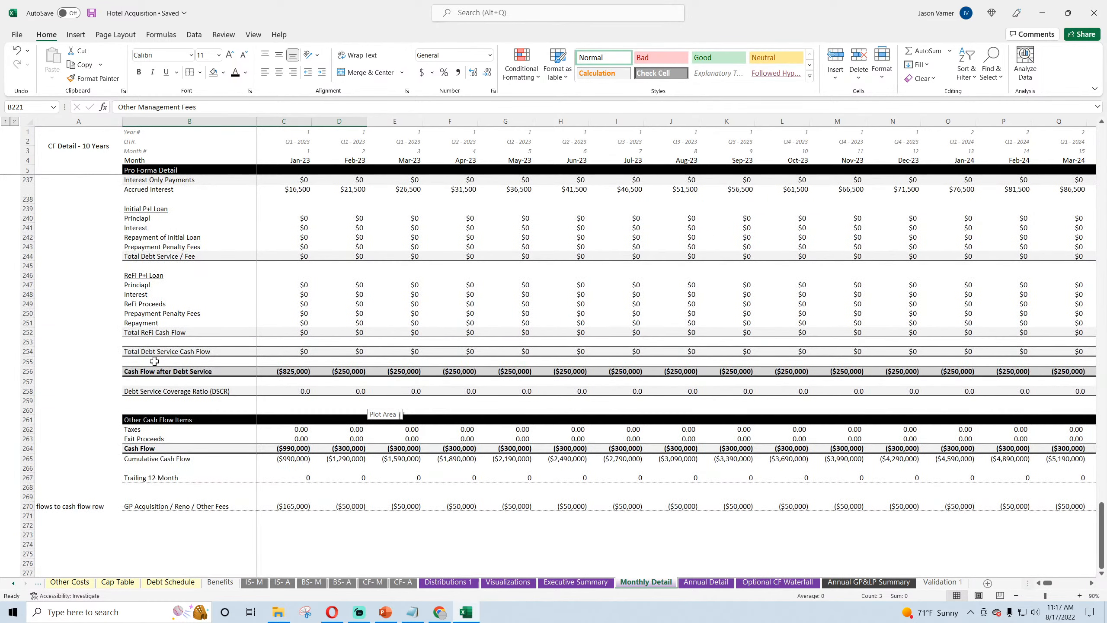
scroll(154, 352, "up", 15)
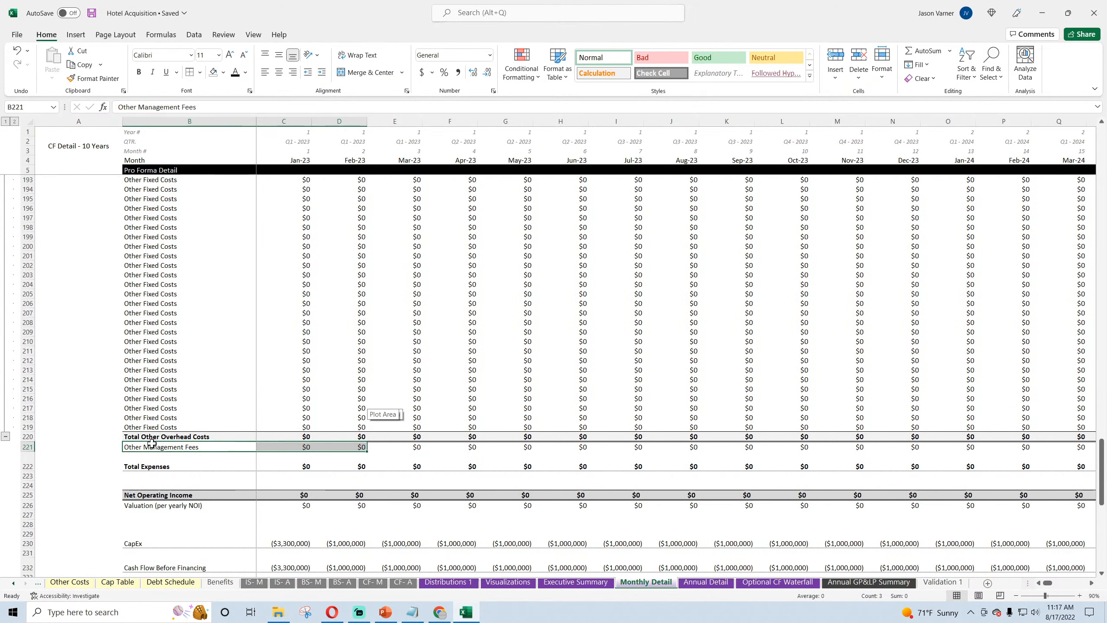
left_click_drag(151, 443, 456, 447)
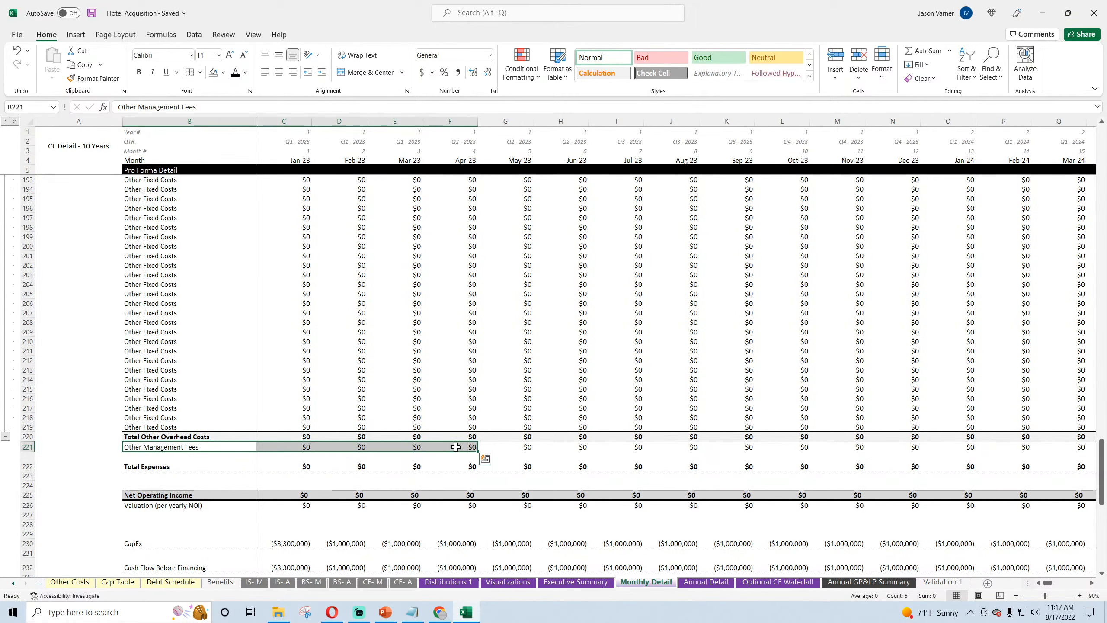
scroll(206, 434, "down", 4)
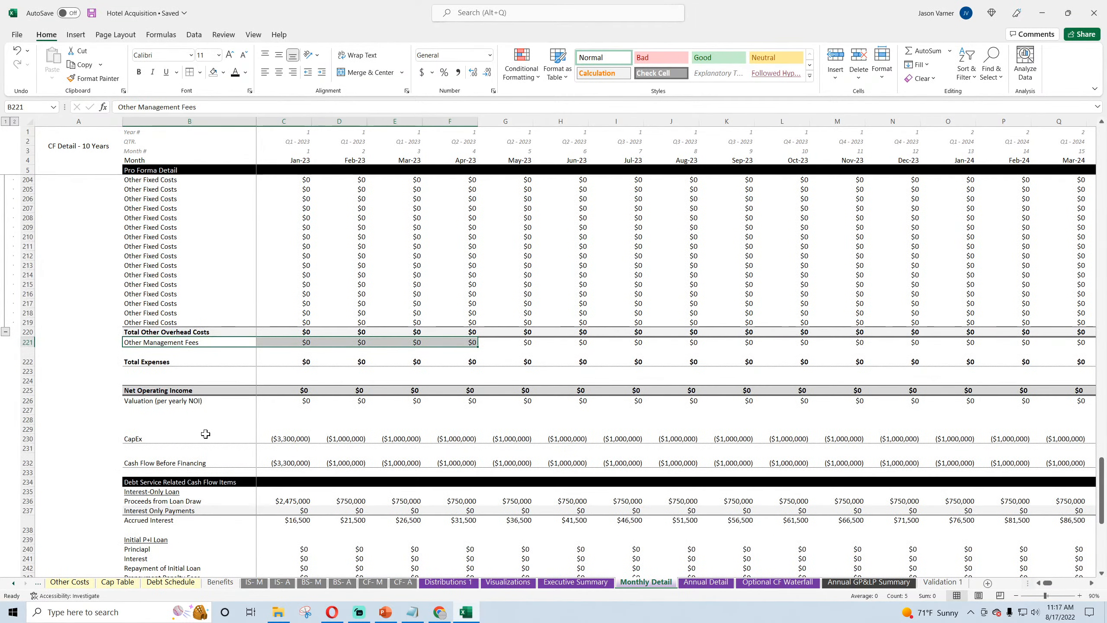
scroll(205, 434, "down", 3)
scroll(205, 434, "down", 4)
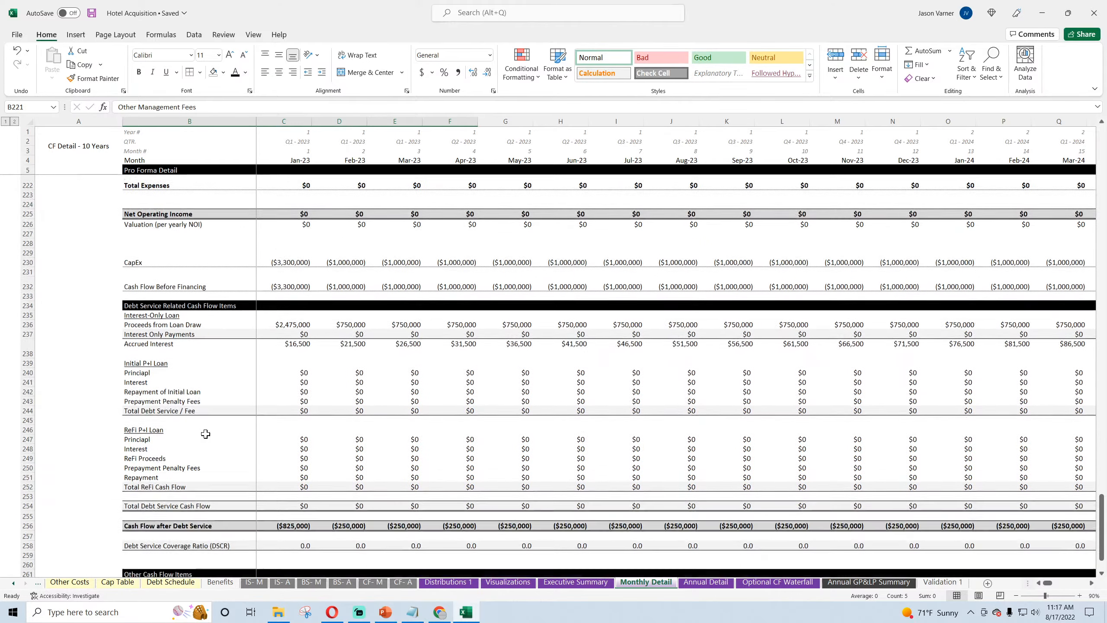
scroll(205, 434, "down", 4)
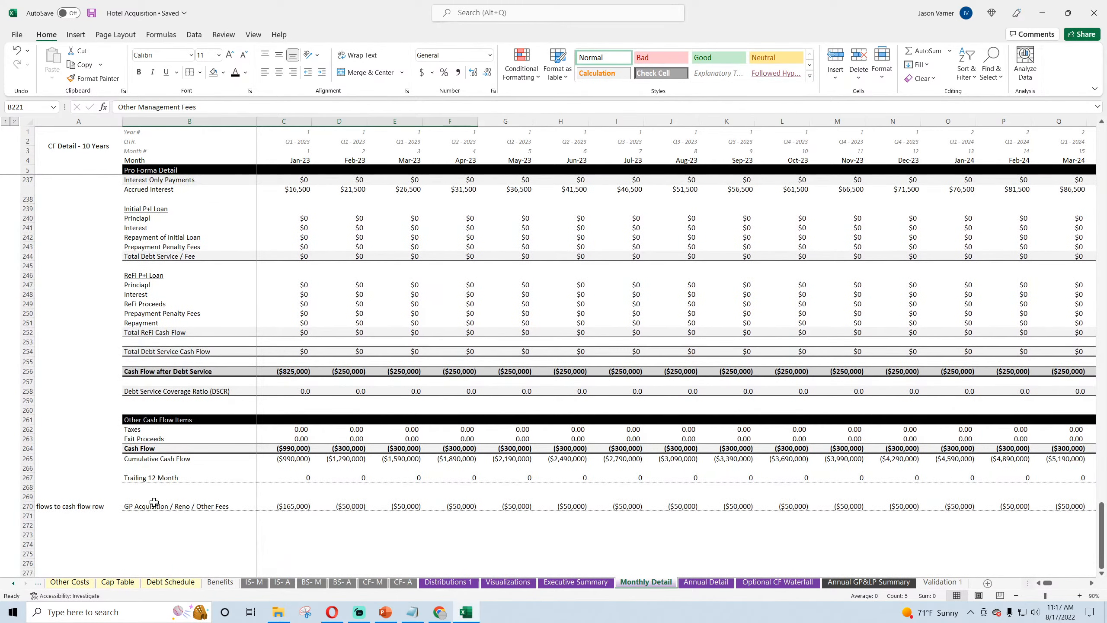
left_click_drag(154, 502, 480, 506)
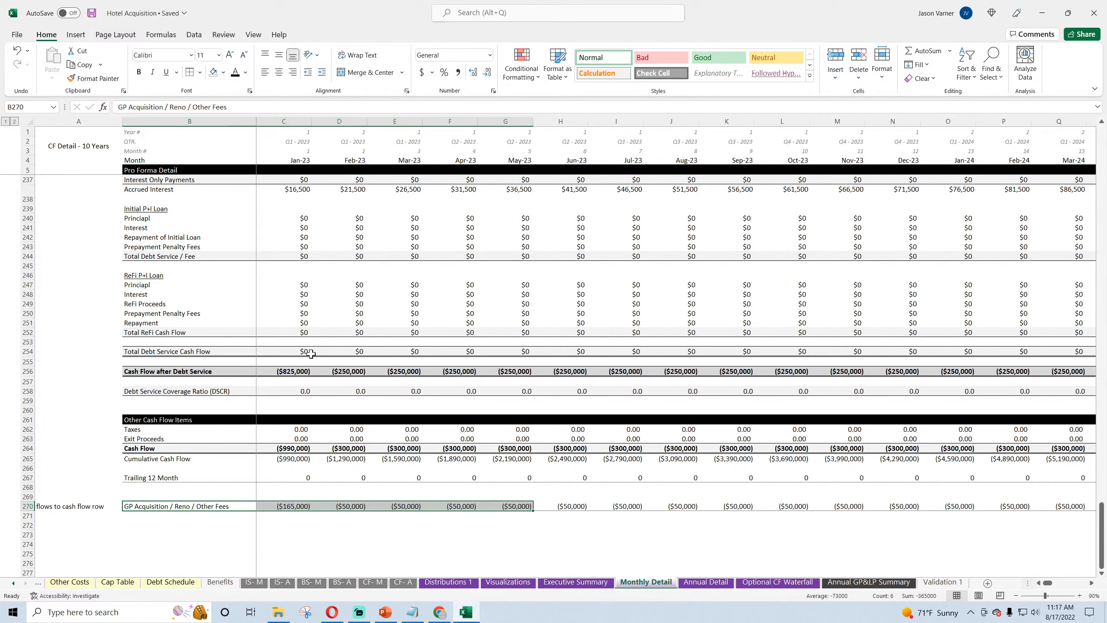
Step: Check the January Net Operating Income formula in C225 against the cash flow rows below it, and save the workbook
scroll(311, 355, "up", 7)
left_click(299, 286)
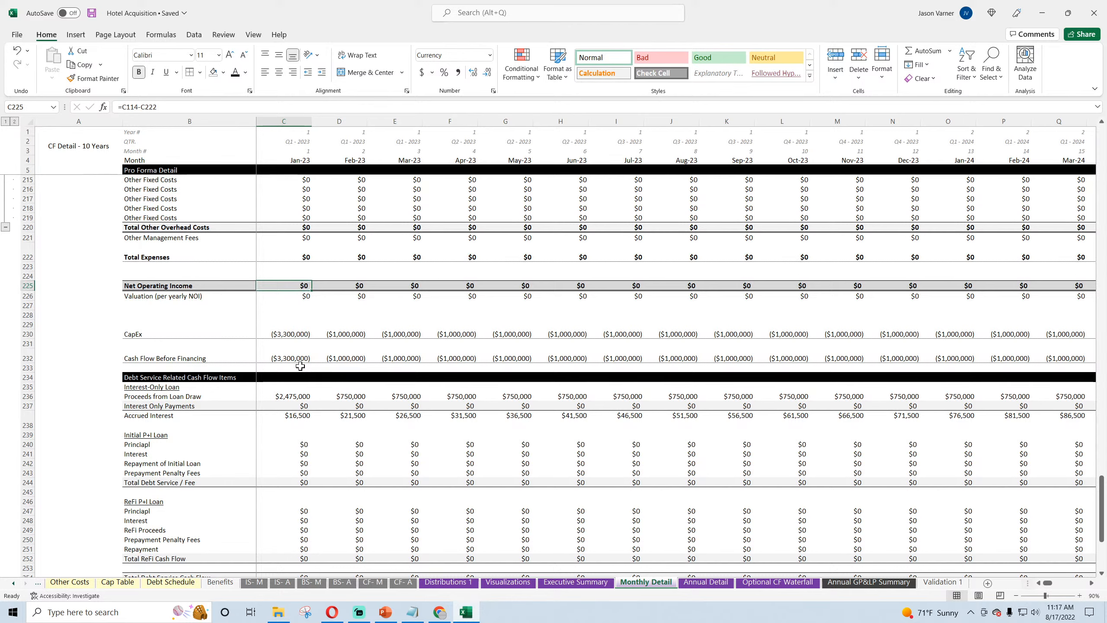
scroll(300, 366, "down", 11)
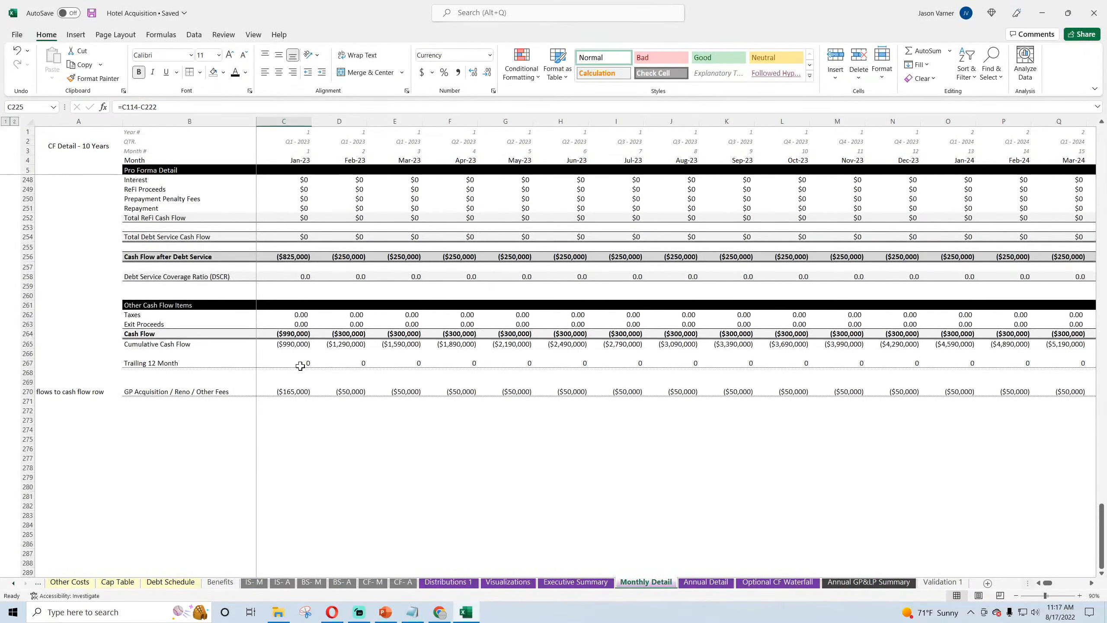
scroll(299, 366, "up", 4)
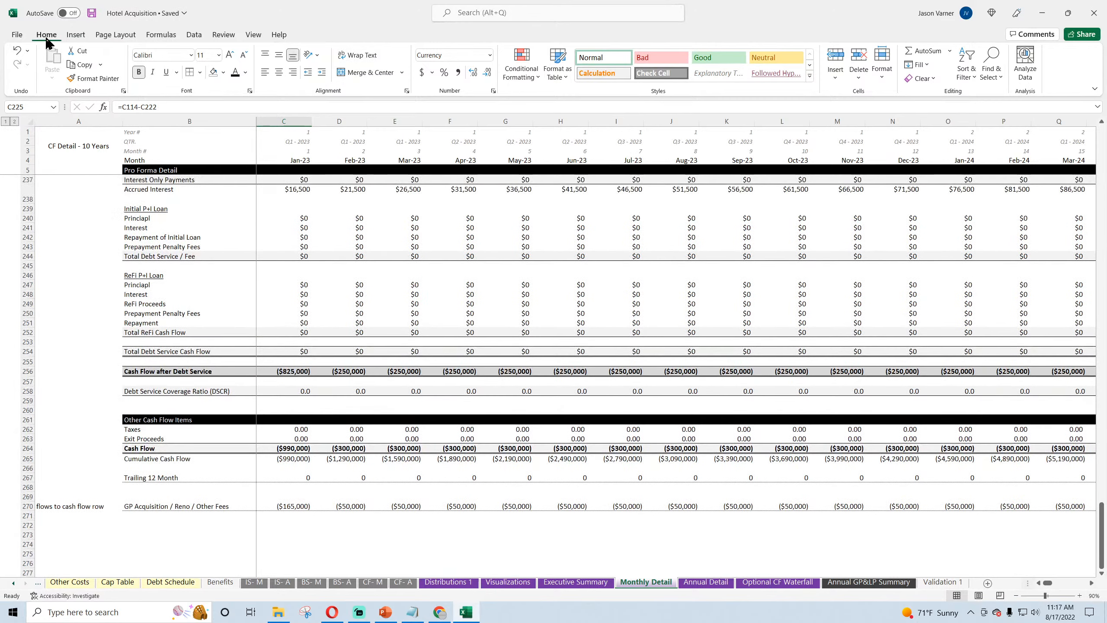
left_click(96, 14)
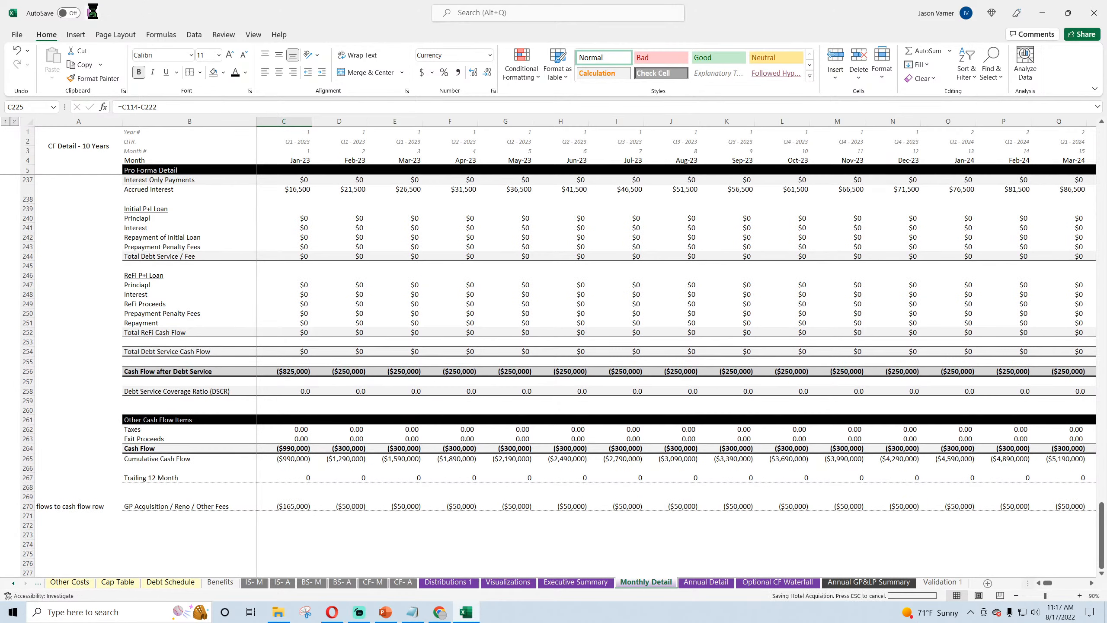
Step: Remove the GP fees reference C270 from the January Cash Flow formula in C264, leaving =C256+C262+C263
left_click(288, 448)
left_click(210, 106)
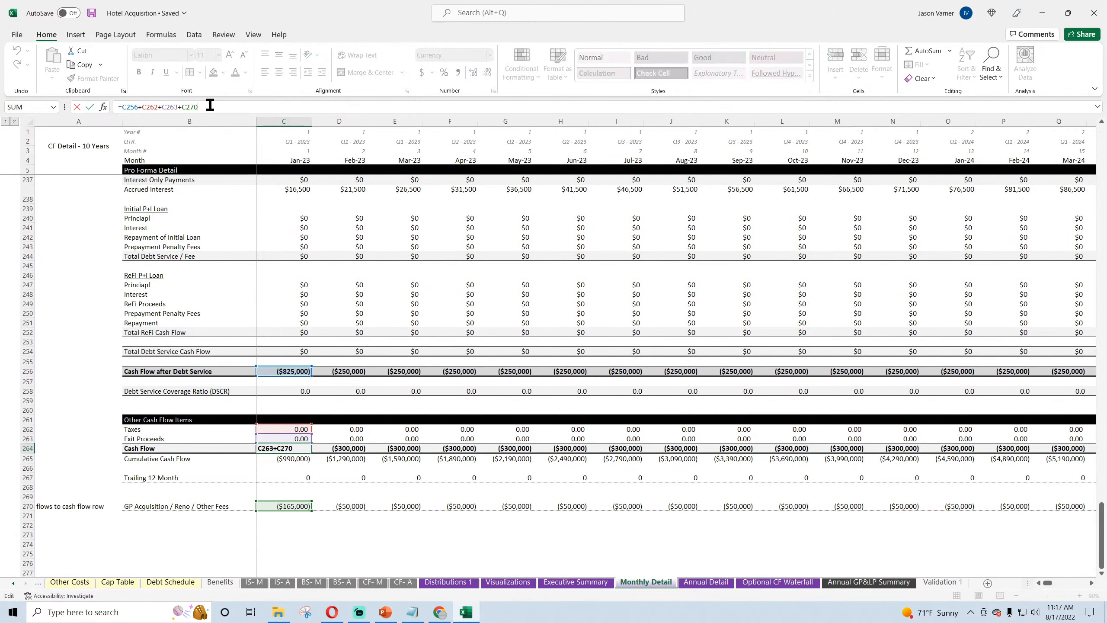
key("BackSpace")
key("BackSpace")
key("BackSpace")
key("BackSpace")
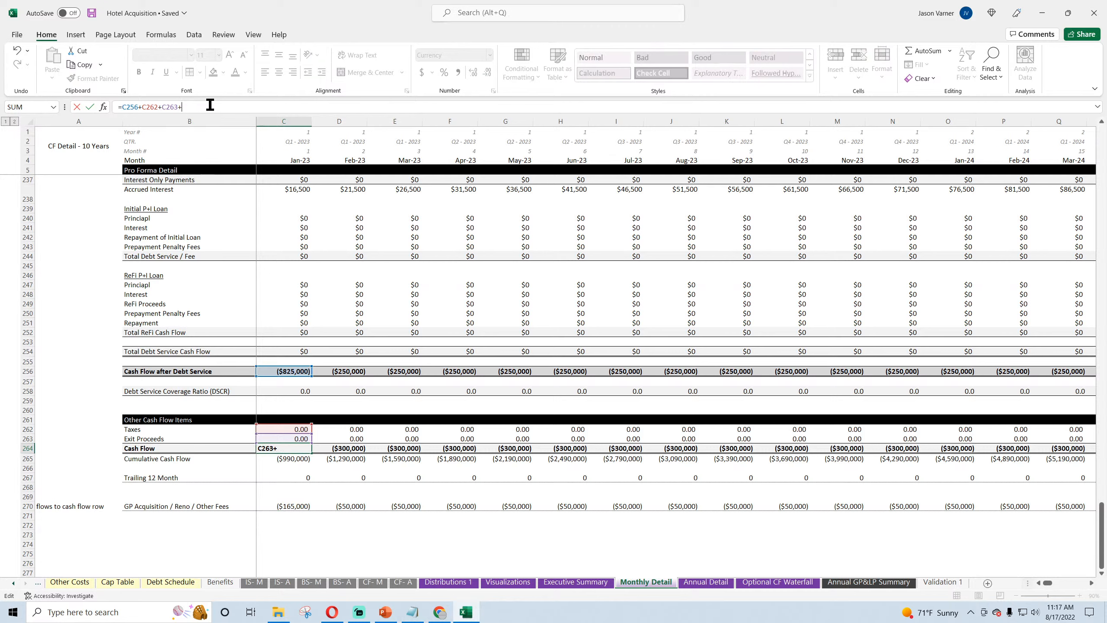
key("Return")
Step: Fill the revised Cash Flow formula from C264 across row 264 through Dec-32 in column DR
left_click(295, 449)
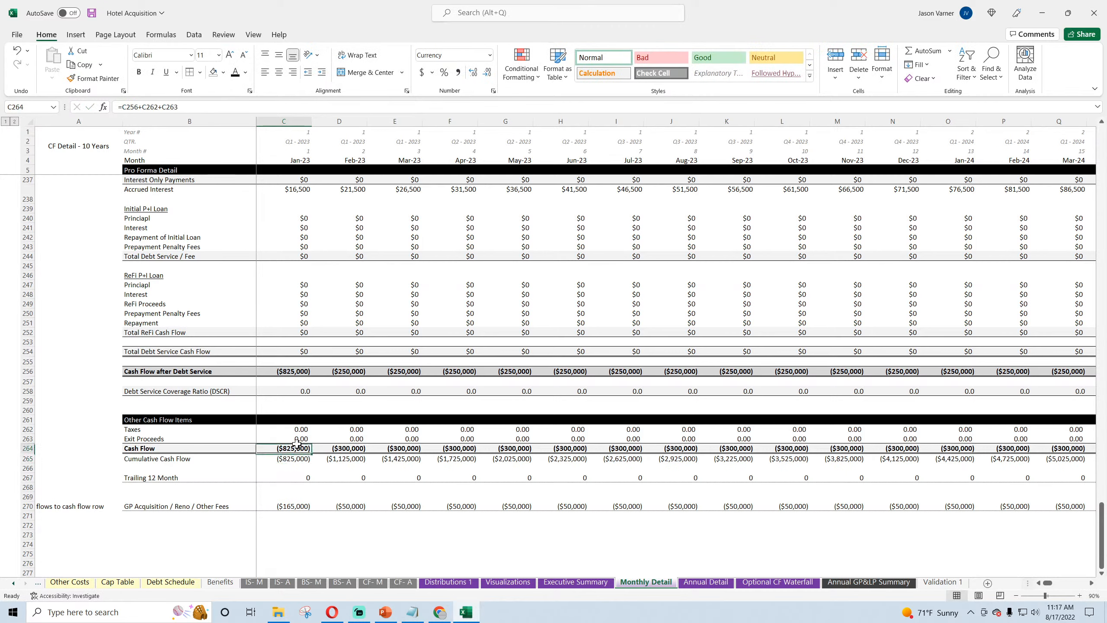
left_click_drag(311, 453, 1011, 449)
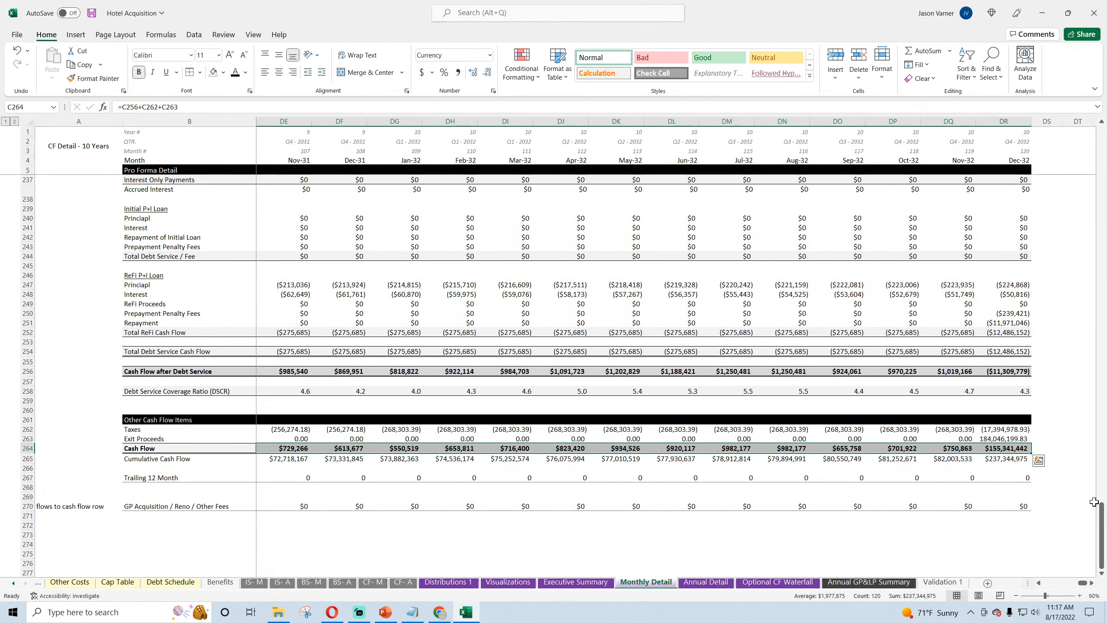
left_click_drag(1082, 583, 1026, 579)
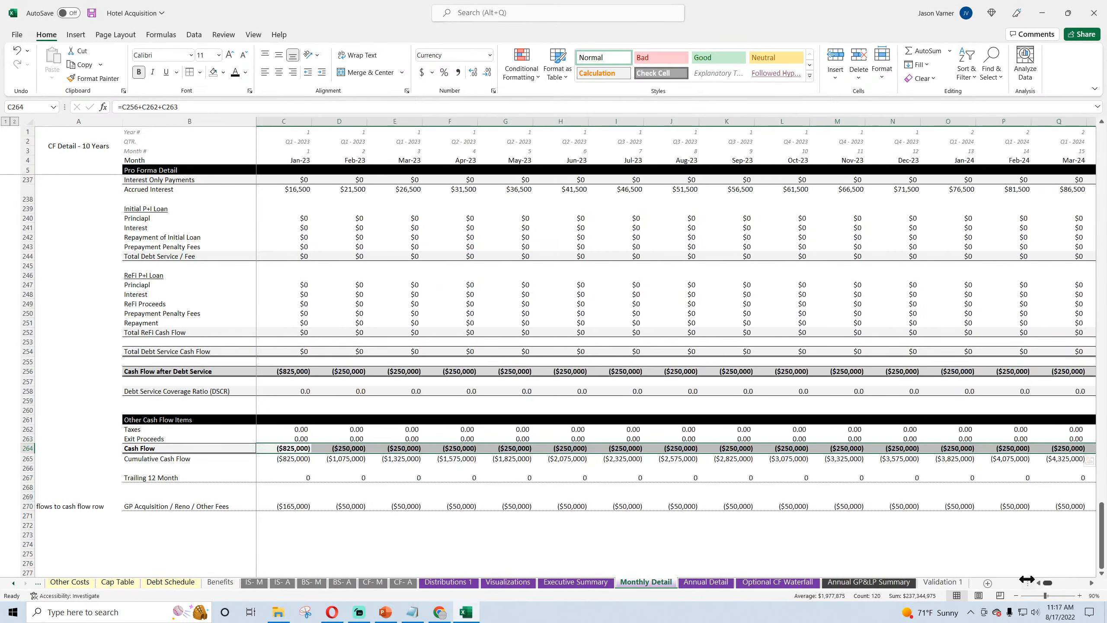
Step: Subtract the GP Acquisition / Reno / Other Fees cell C270 in the January Total Expenses formula, making C222 =C220+C163+C221-C270
left_click(291, 508)
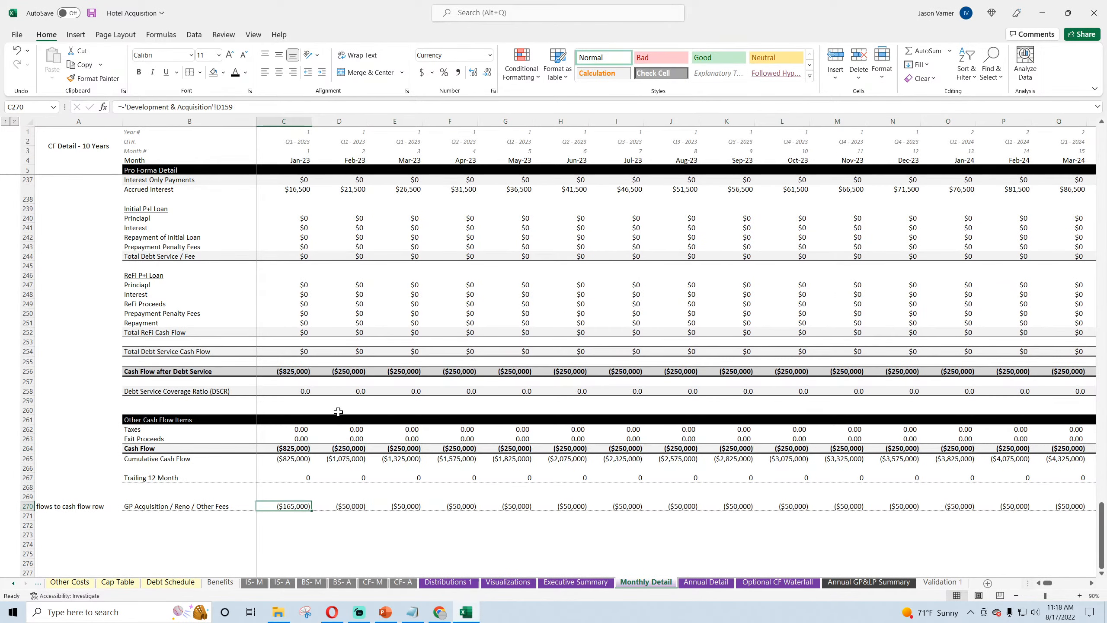
scroll(338, 411, "up", 7)
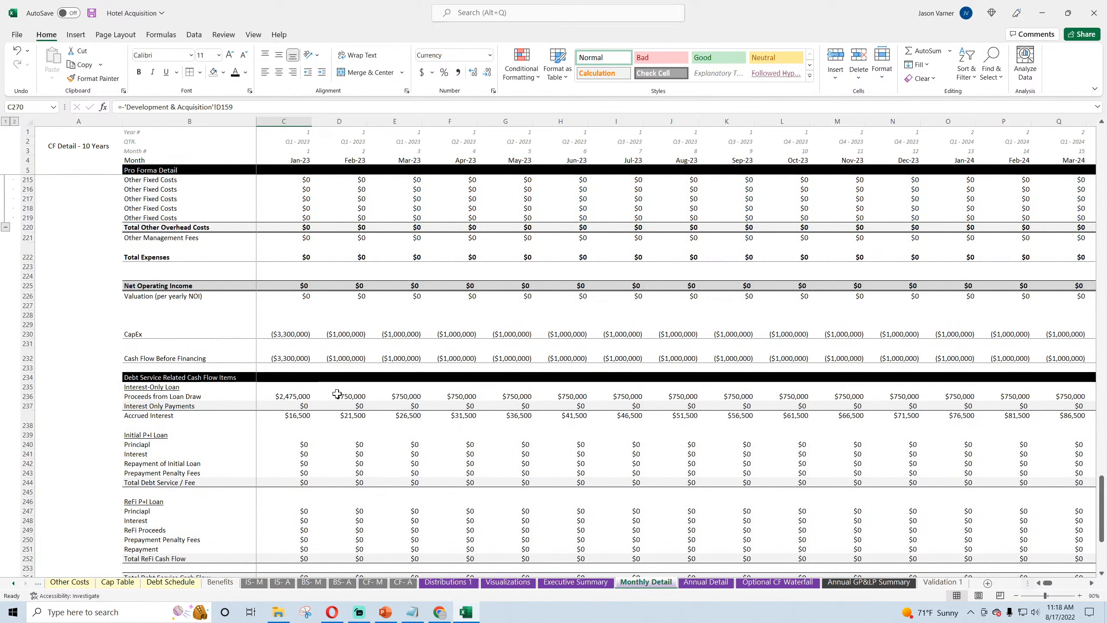
left_click(299, 256)
left_click(188, 105)
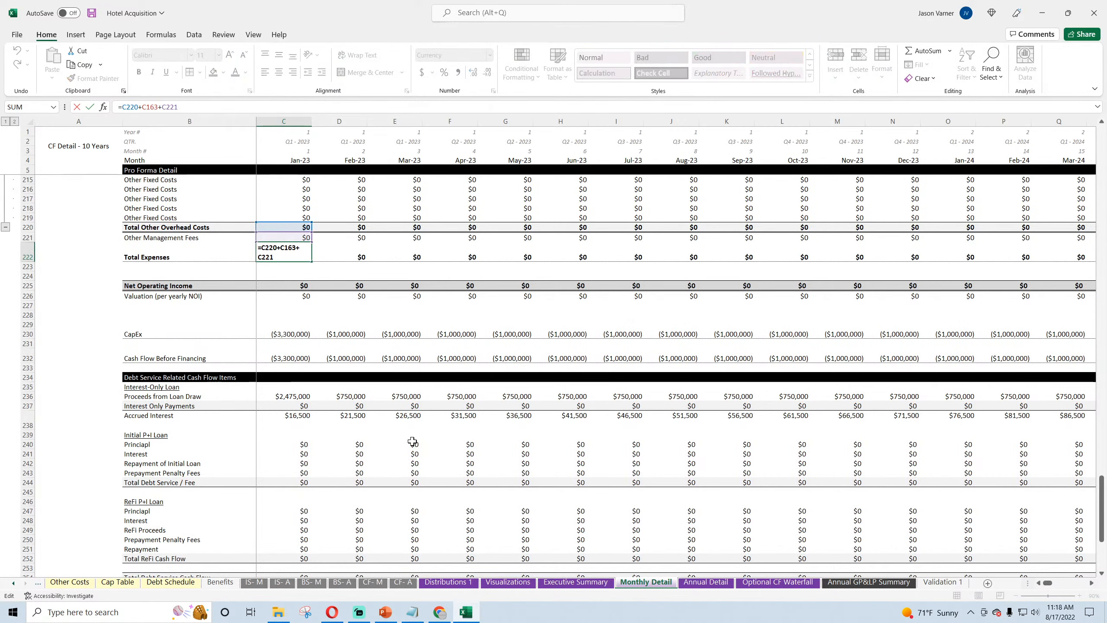
type("-")
scroll(404, 437, "down", 11)
left_click(289, 392)
scroll(292, 383, "up", 12)
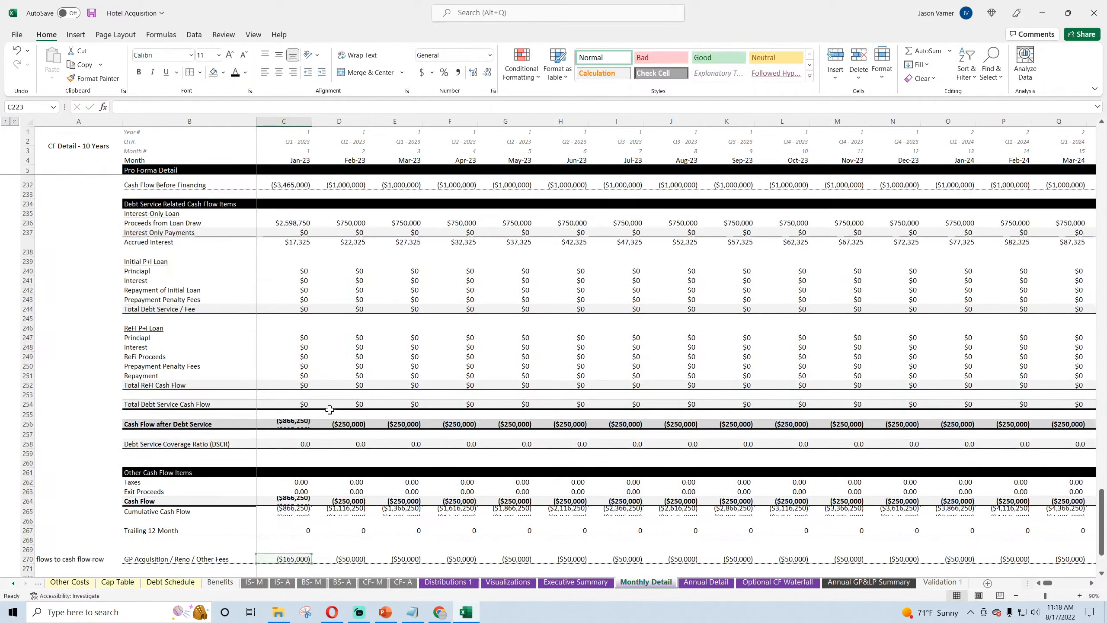
key("Return")
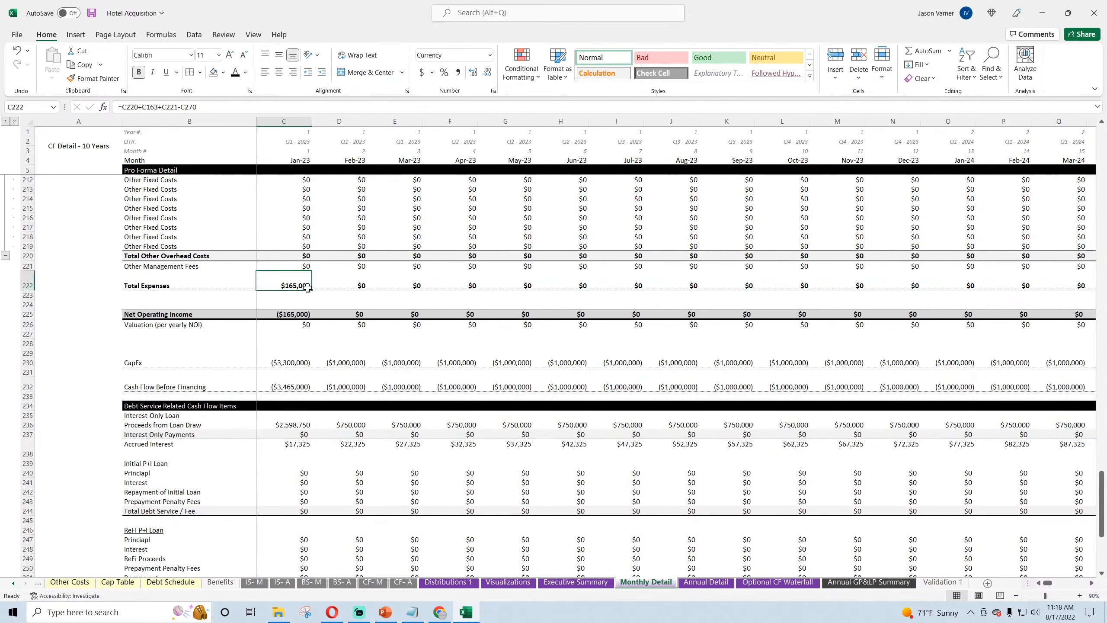
Step: Fill the revised Total Expenses formula across row 222 through Dec-32 in column DR
left_click_drag(311, 290, 632, 300)
left_click(468, 287)
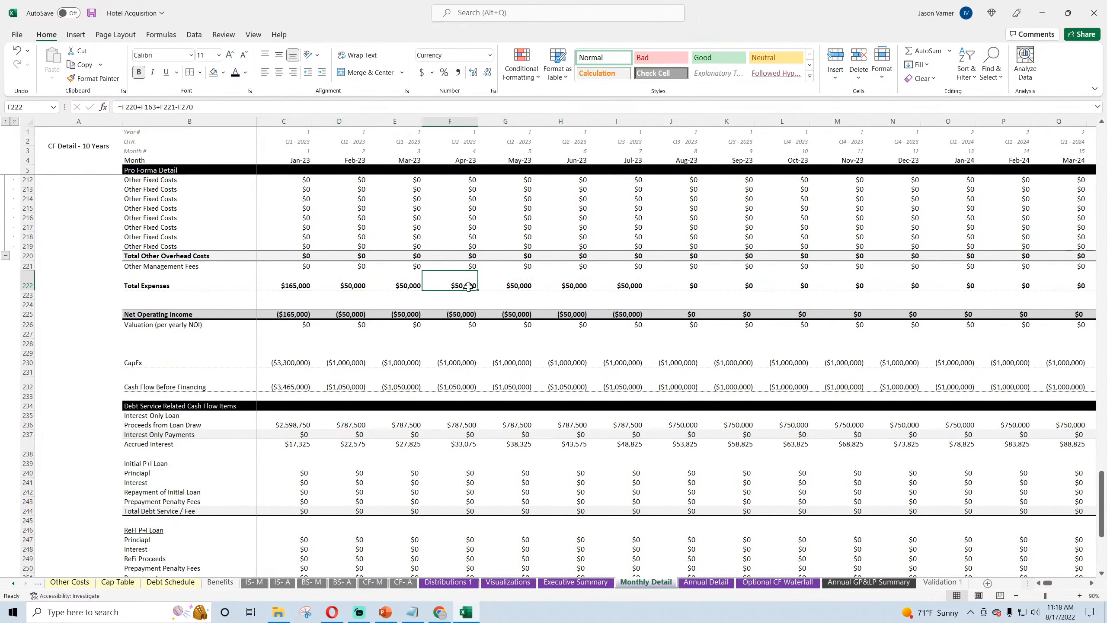
left_click_drag(476, 290, 1106, 324)
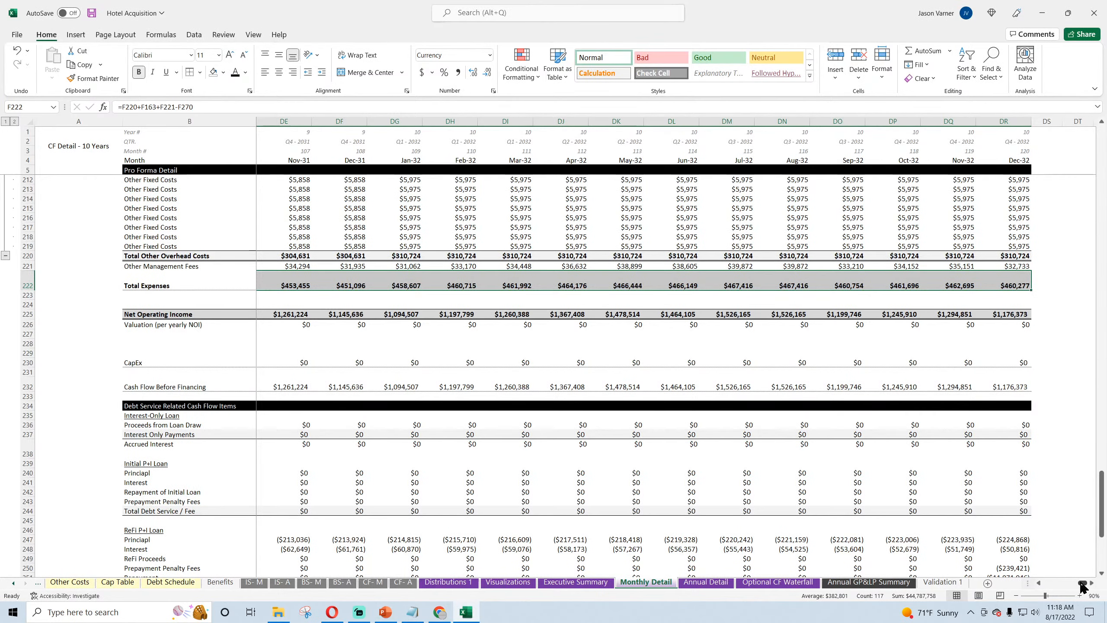
Step: Check the Jun-24 Total Expenses formula in T222 on Monthly Detail and save the workbook
left_click_drag(1084, 584, 1051, 587)
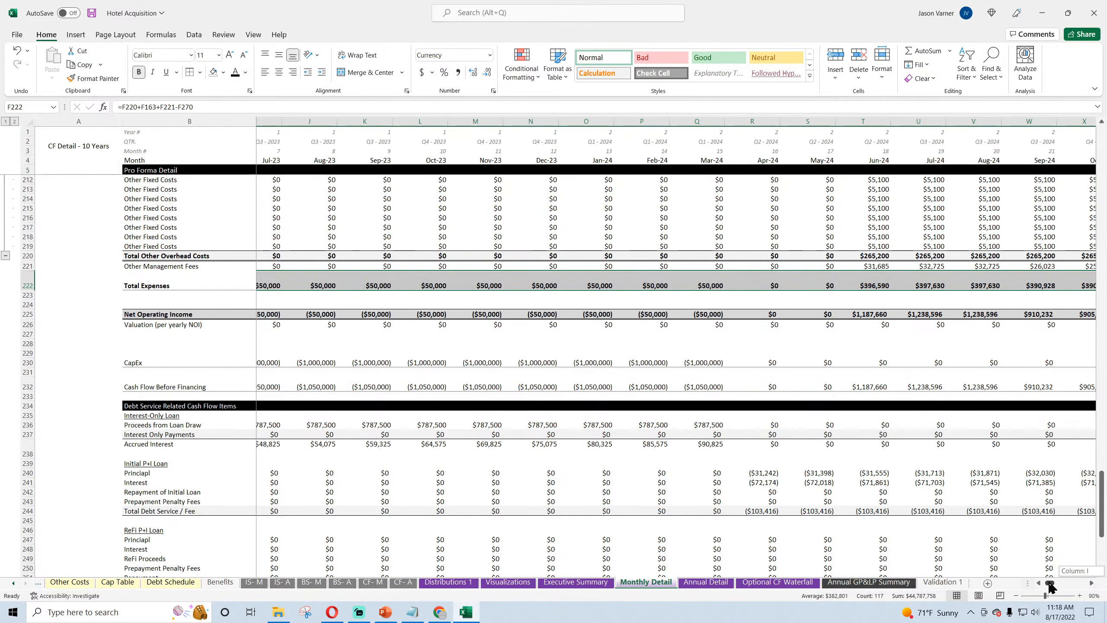
left_click_drag(1050, 585, 1051, 585)
left_click(791, 284)
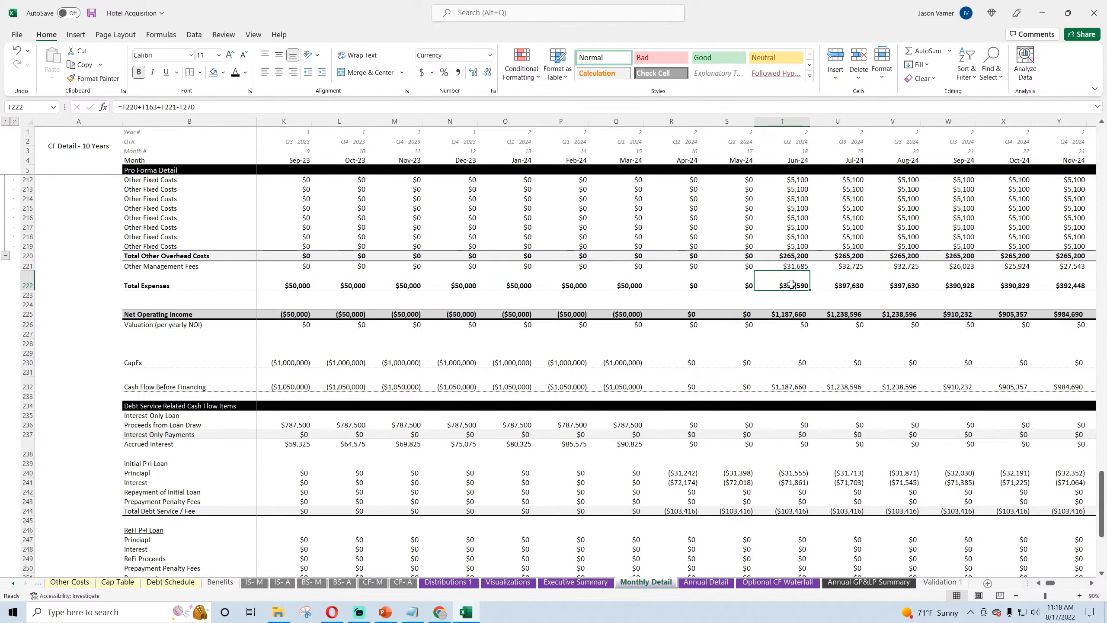
double_click(791, 284)
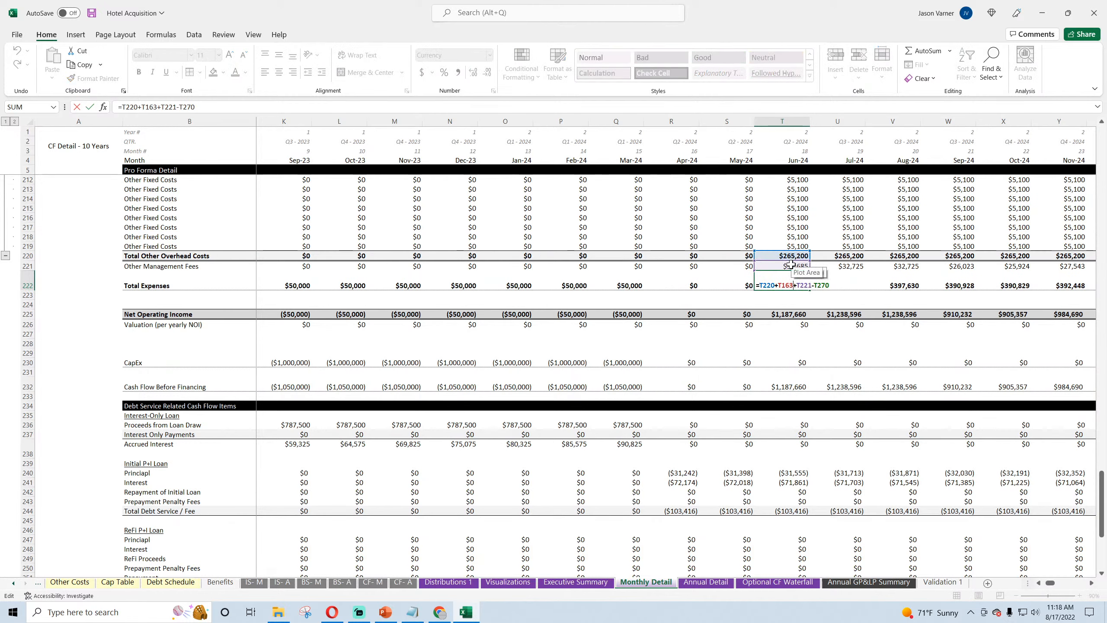
key("Return")
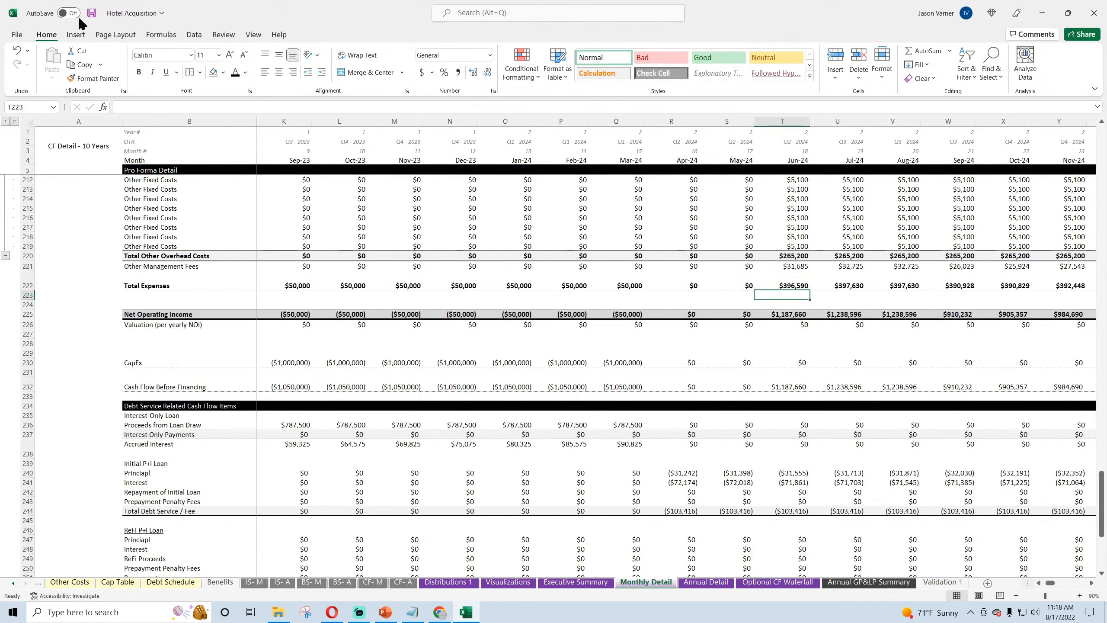
left_click(91, 13)
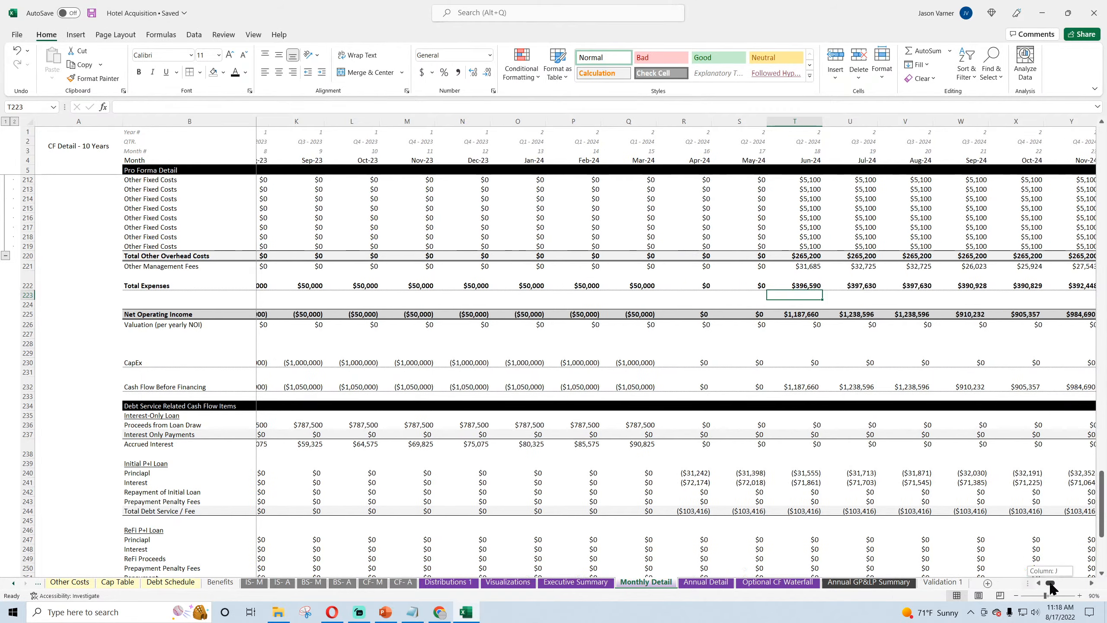
left_click_drag(1050, 582, 1045, 583)
Step: On Annual Detail, remove C270 from the FY 2023 Cash Flow formula, leaving C264 as =C256+C262+C263, and fill it across row 264 through FY 2032
left_click(705, 582)
scroll(338, 467, "down", 20)
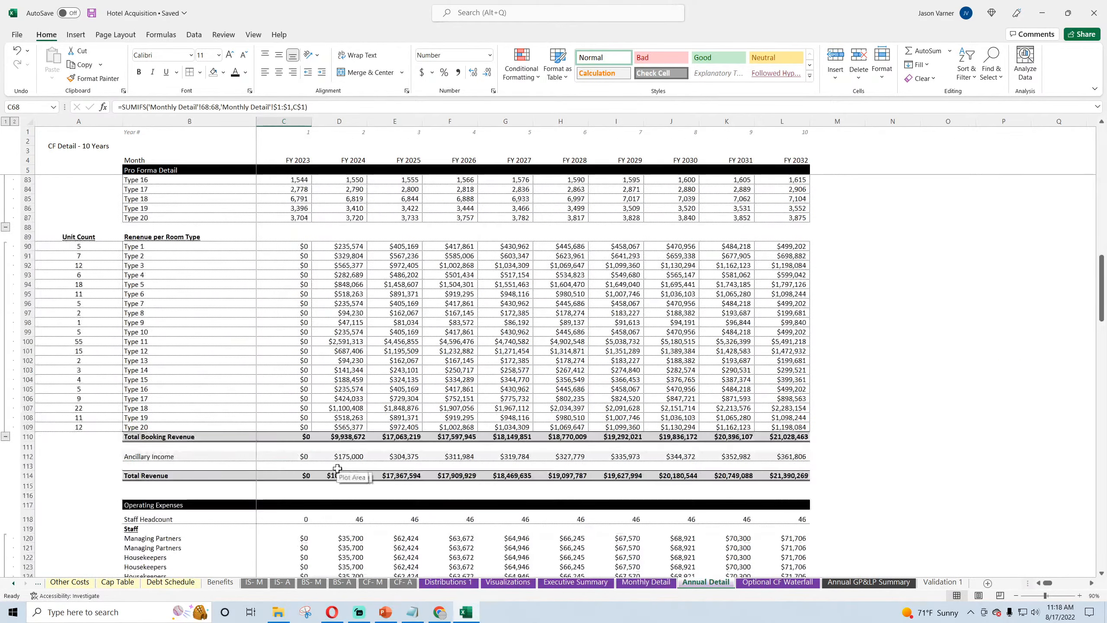
scroll(338, 467, "down", 11)
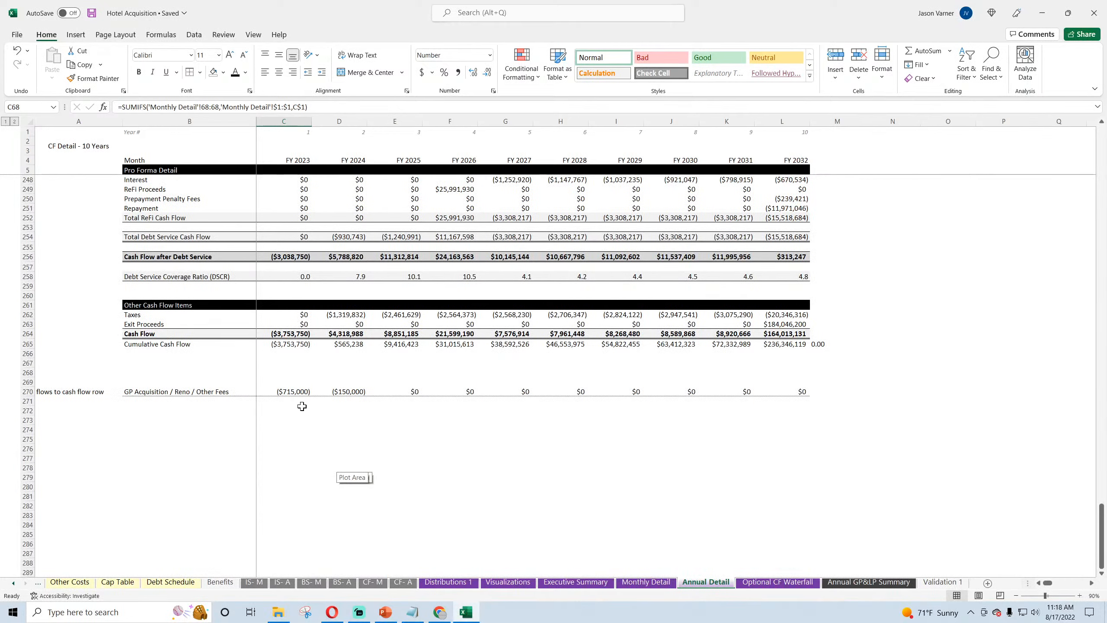
left_click(287, 333)
left_click(213, 107)
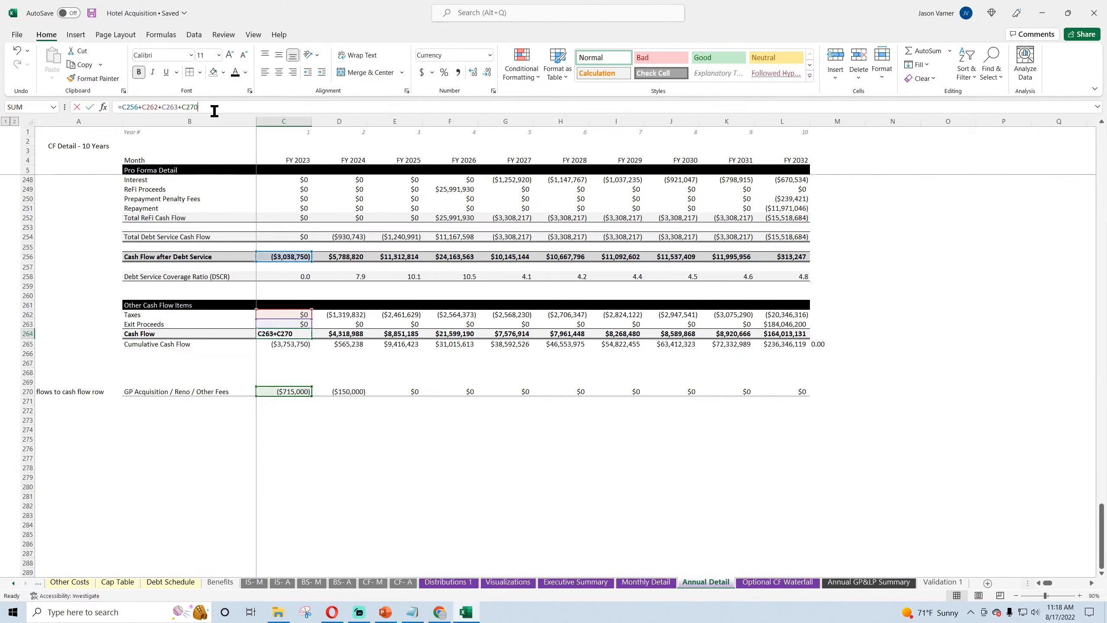
key("BackSpace")
key("BackSpace")
key("BackSpace")
key("BackSpace")
key("BackSpace")
key("Return")
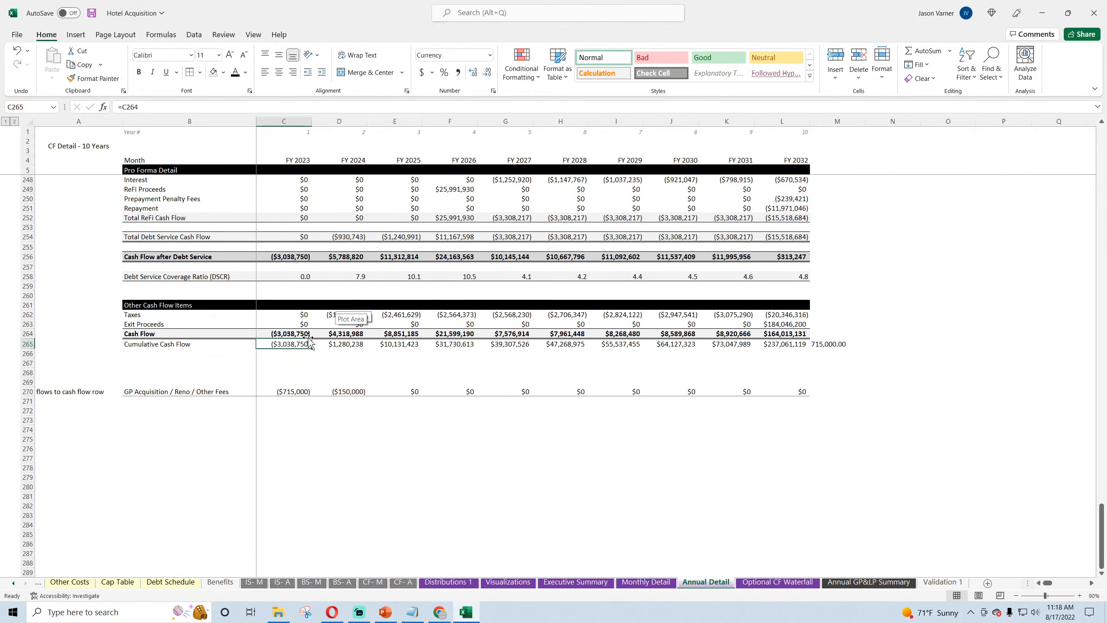
left_click(292, 334)
left_click_drag(311, 339, 784, 354)
Step: Subtract the GP Acquisition / Reno / Other Fees cell C270 in the FY 2023 Total Expenses formula, making C222 =C220+C163+C221-C270
scroll(459, 347, "up", 9)
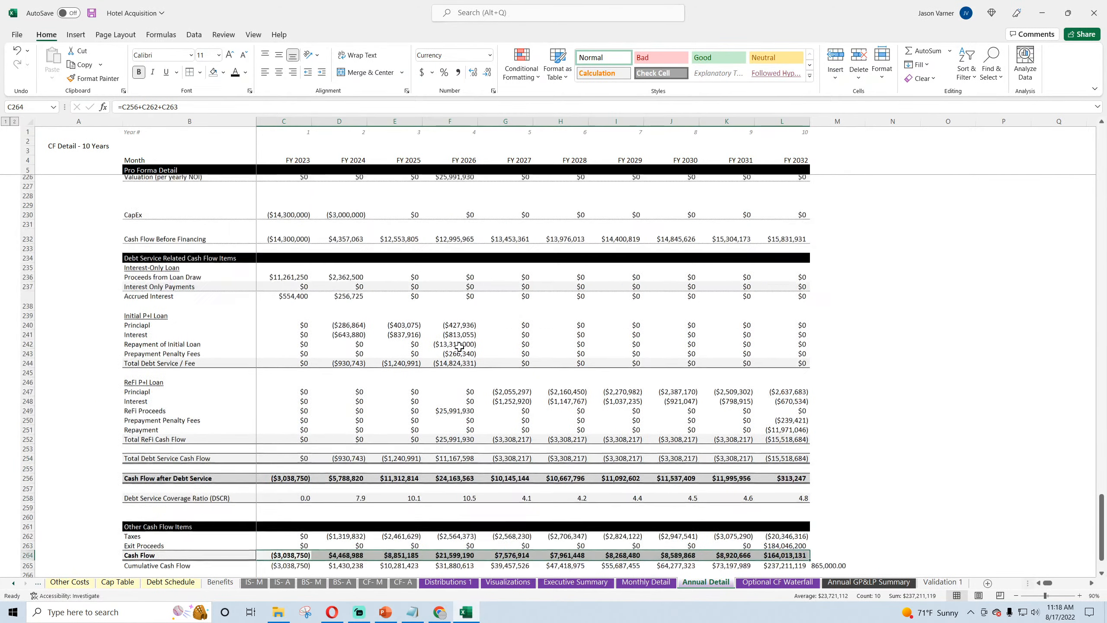
scroll(324, 283, "up", 2)
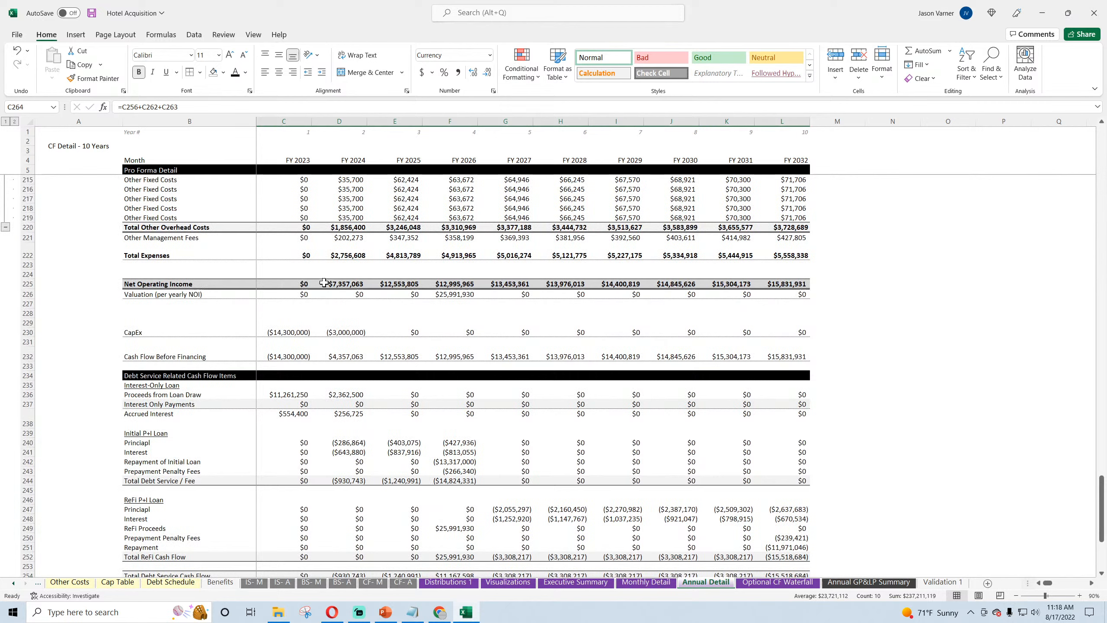
left_click(295, 286)
left_click(200, 105)
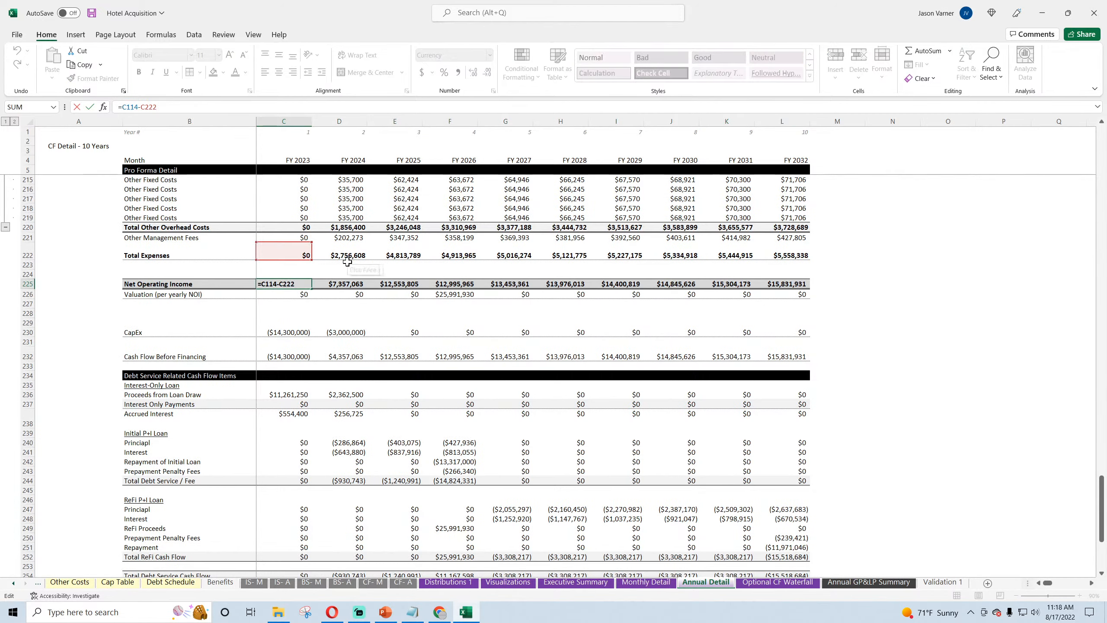
key("Return")
left_click(301, 253)
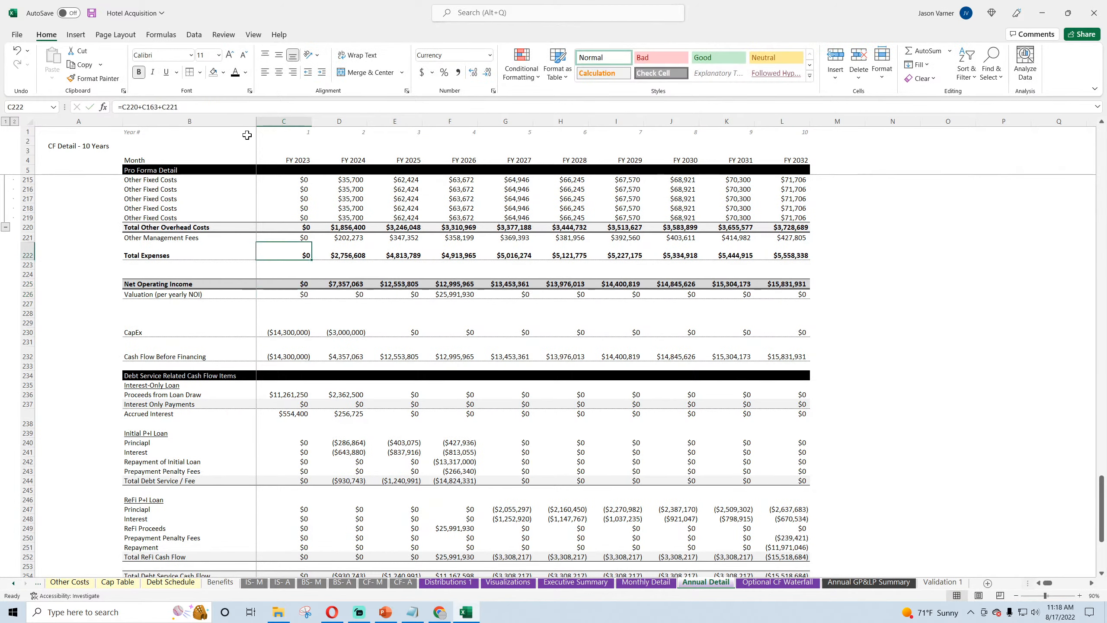
left_click(222, 107)
type("-")
scroll(400, 331, "down", 7)
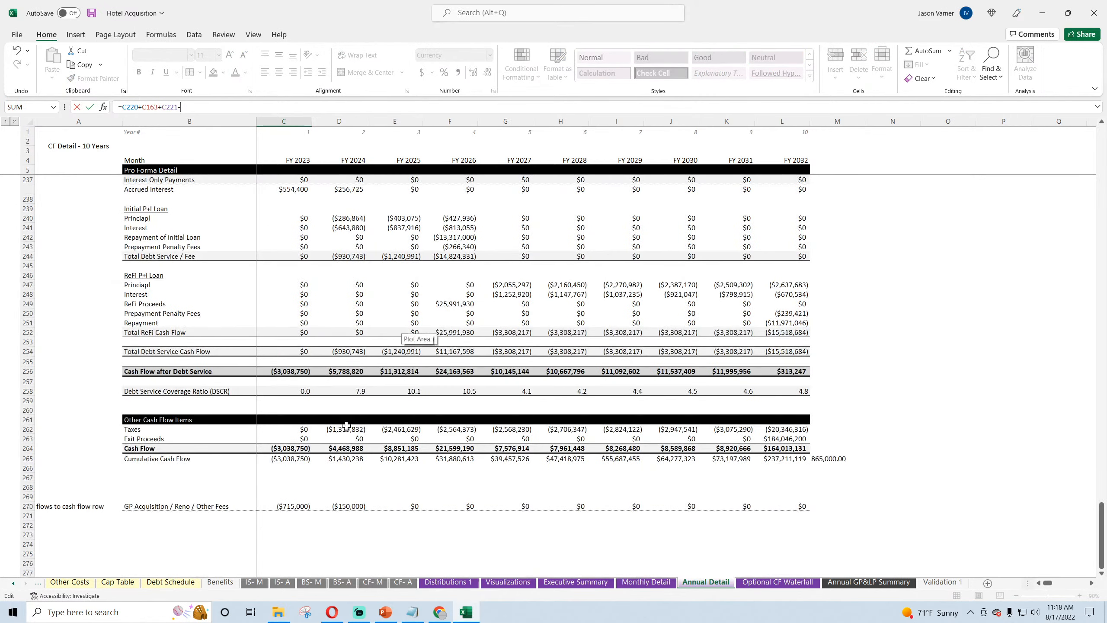
left_click(301, 506)
key("Return")
Step: Fill the revised annual Total Expenses formula across row 222 through FY 2032 and save the workbook
scroll(313, 439, "up", 1)
left_click(302, 283)
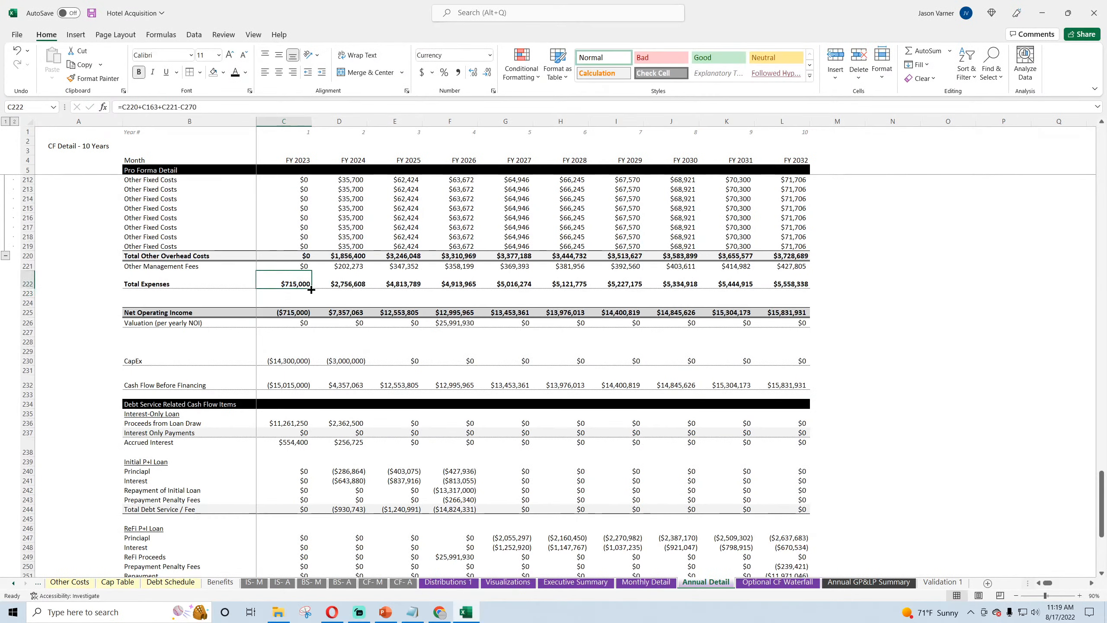
left_click_drag(312, 289, 808, 293)
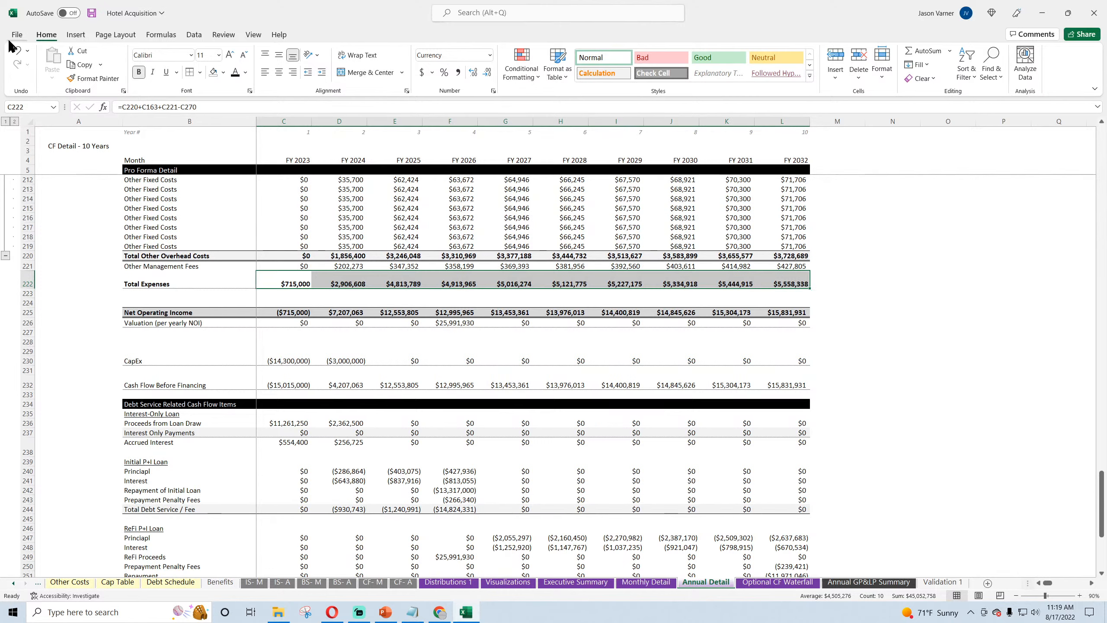
left_click(92, 14)
scroll(197, 370, "down", 7)
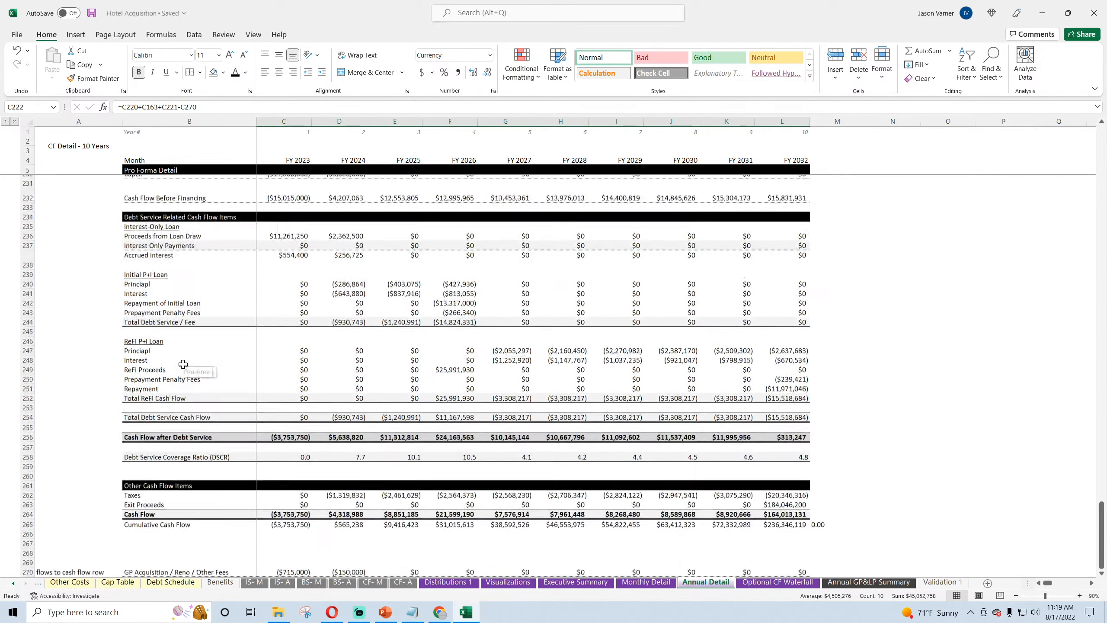
Step: Review the GP fee income on Optional CF Waterfall and the cost sections and fee formula D153 on Development & Acquisition
left_click(757, 583)
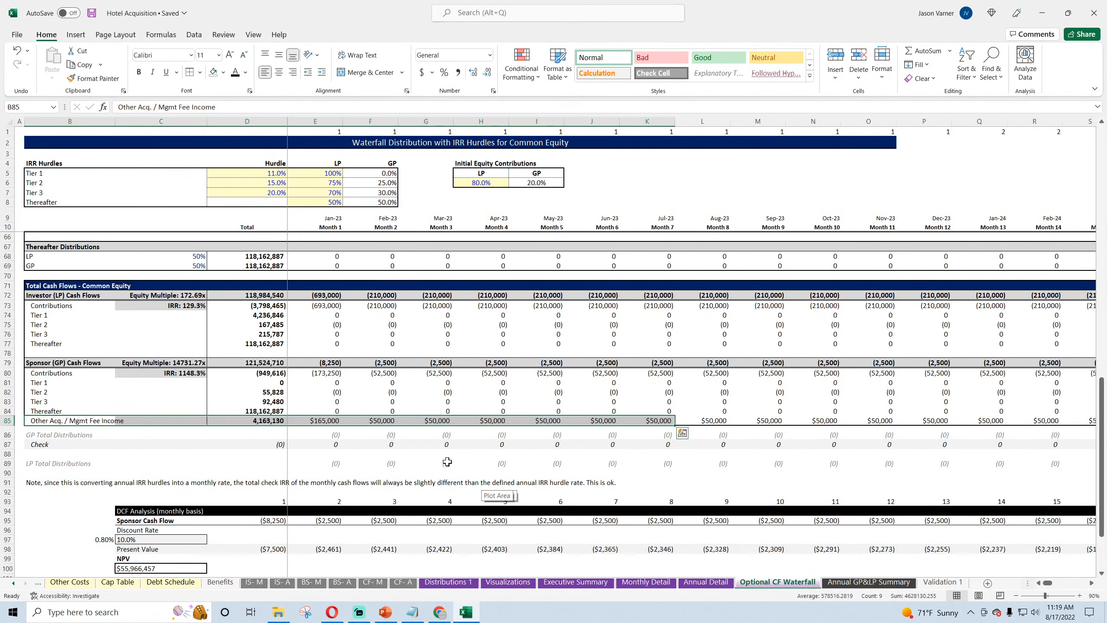
scroll(111, 589, "up", 4)
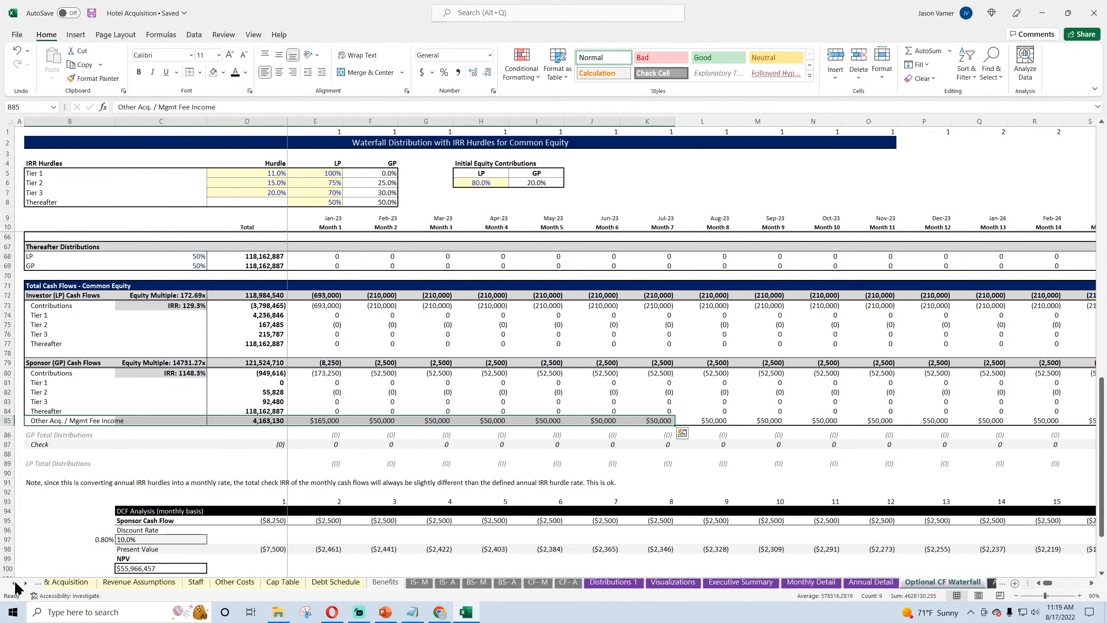
left_click(111, 589)
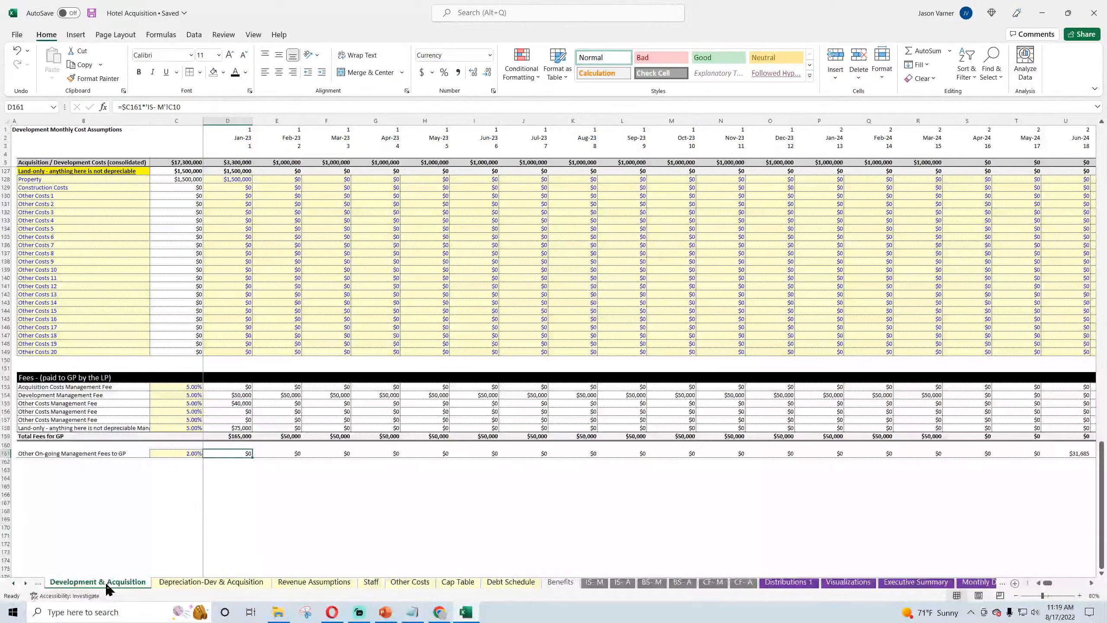
left_click(235, 386)
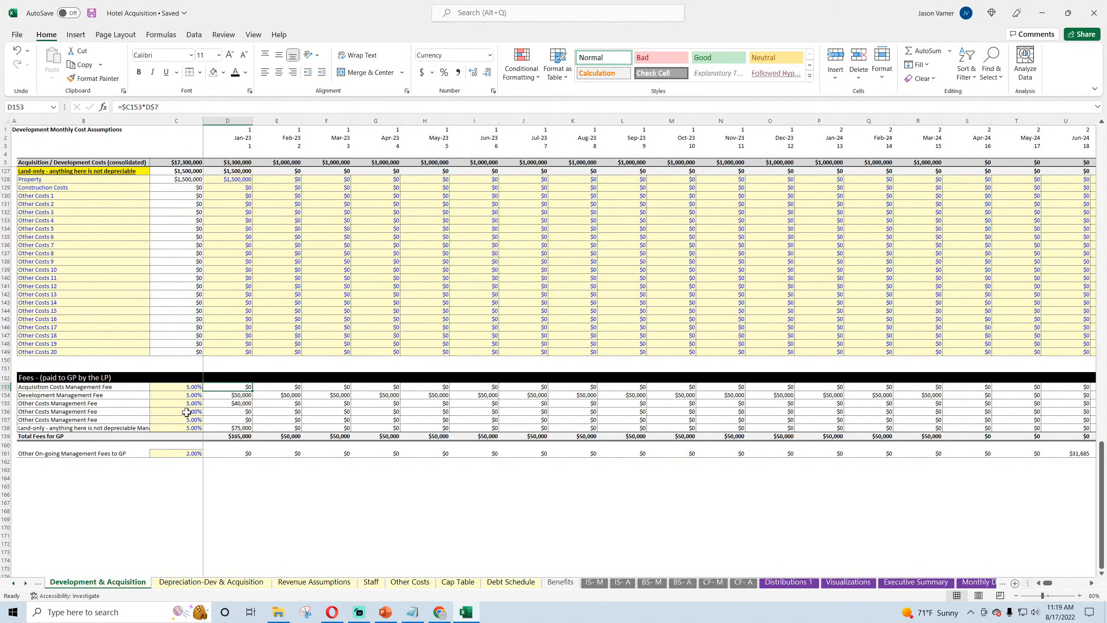
scroll(226, 346, "up", 20)
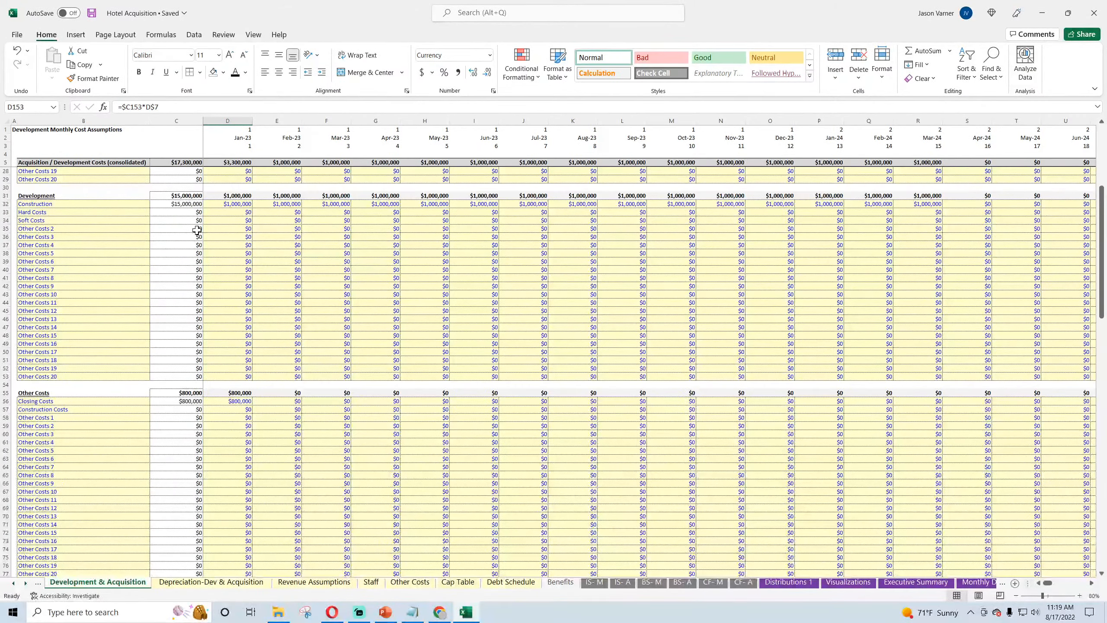
scroll(197, 230, "up", 7)
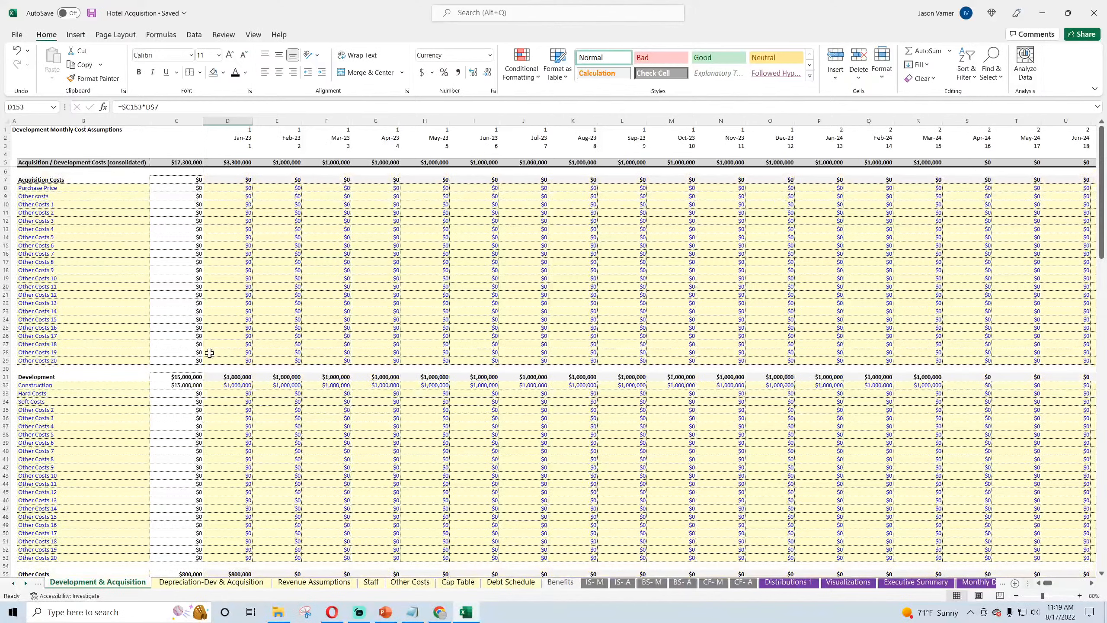
left_click(223, 409)
scroll(352, 445, "down", 20)
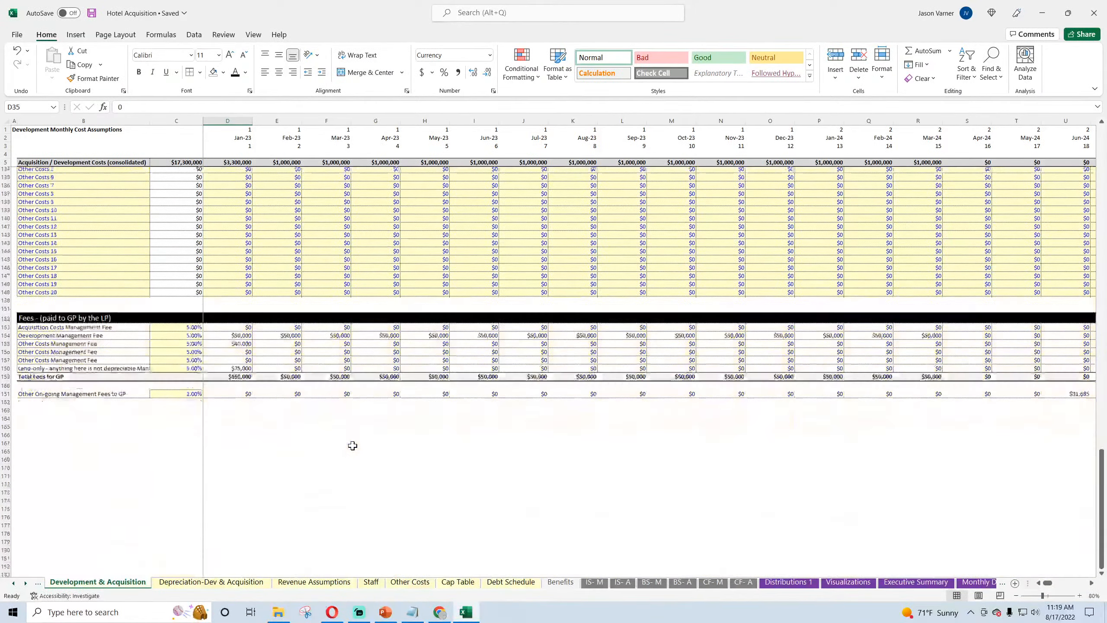
Step: Save the workbook and examine the labels, percentages and monthly formulas of the GP management fees in rows 153 to 158
left_click(93, 13)
left_click(109, 296)
left_click(109, 321)
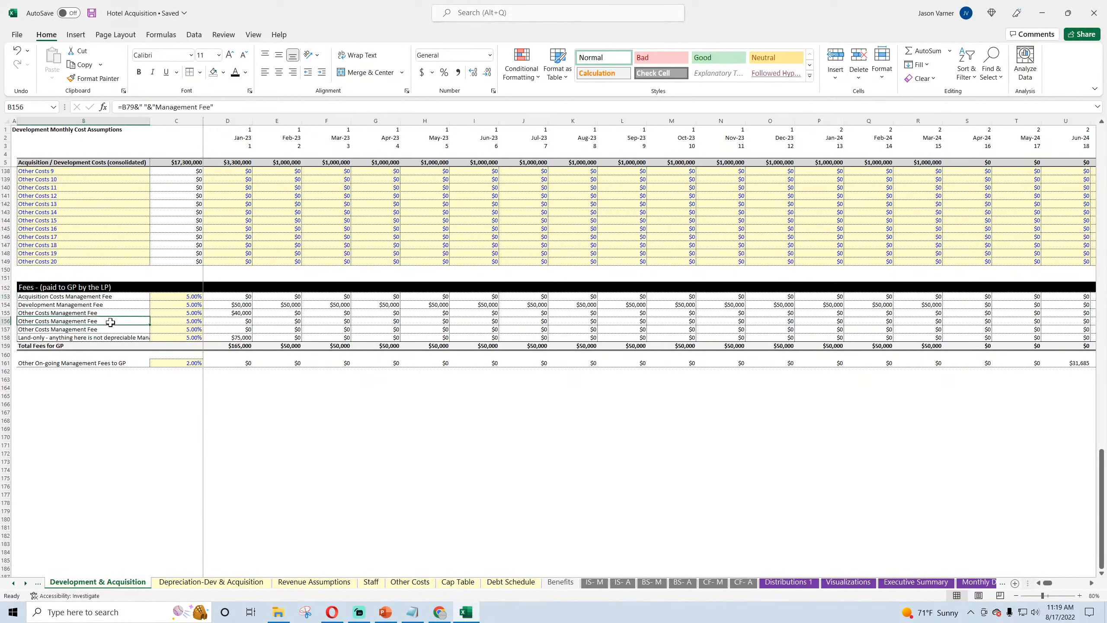
left_click(107, 338)
left_click(183, 297)
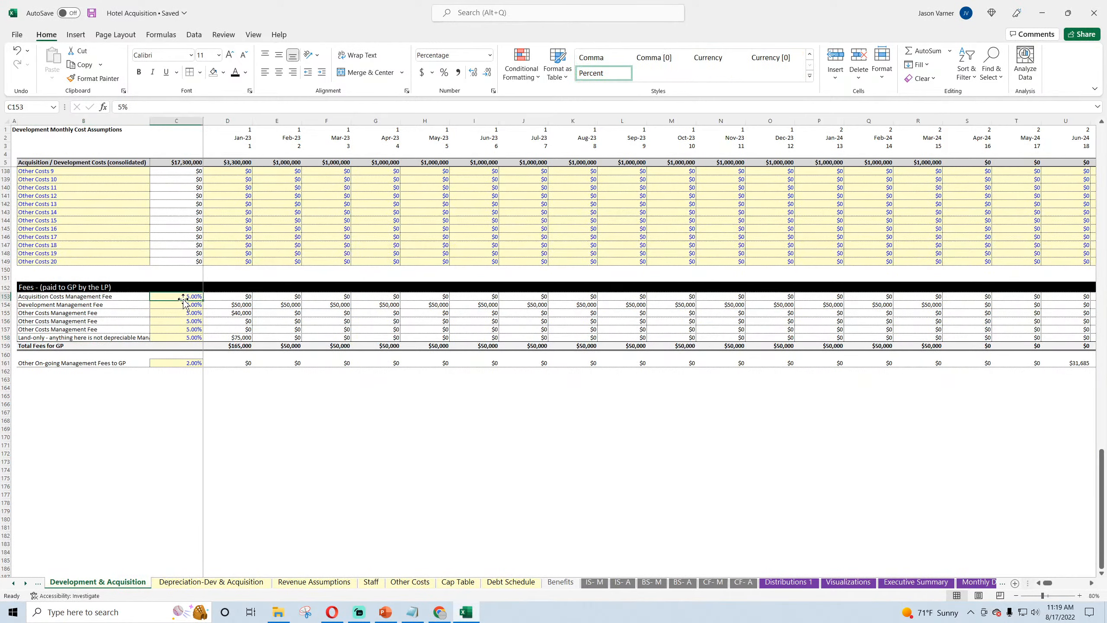
left_click(233, 297)
left_click(284, 304)
left_click(322, 304)
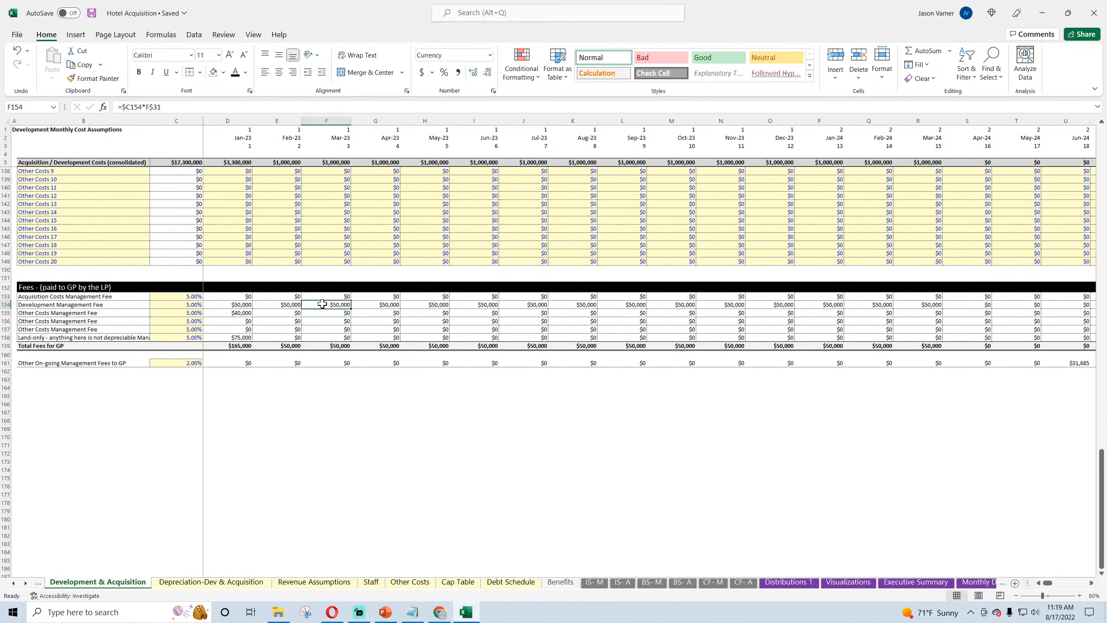
left_click(231, 305)
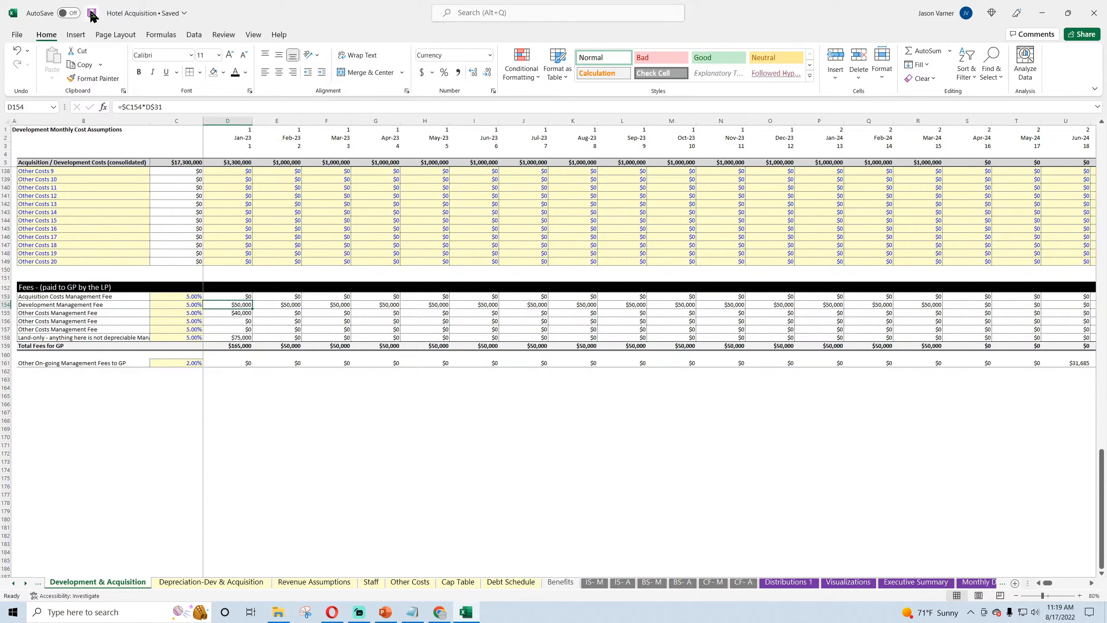
left_click(283, 304)
left_click(334, 307)
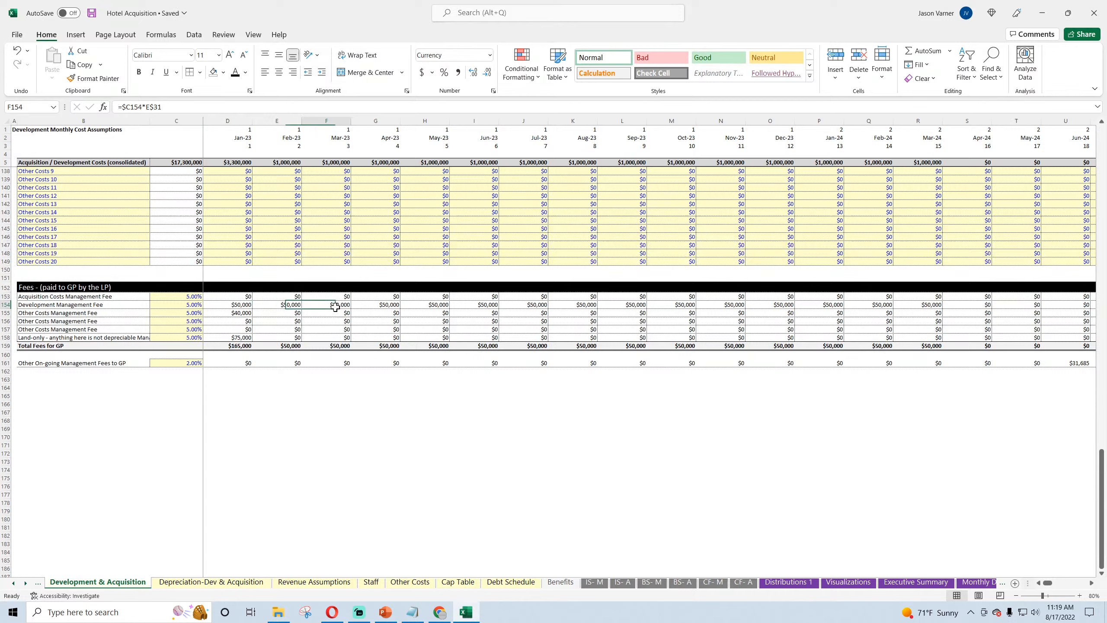
left_click(240, 320)
left_click(240, 338)
left_click(274, 340)
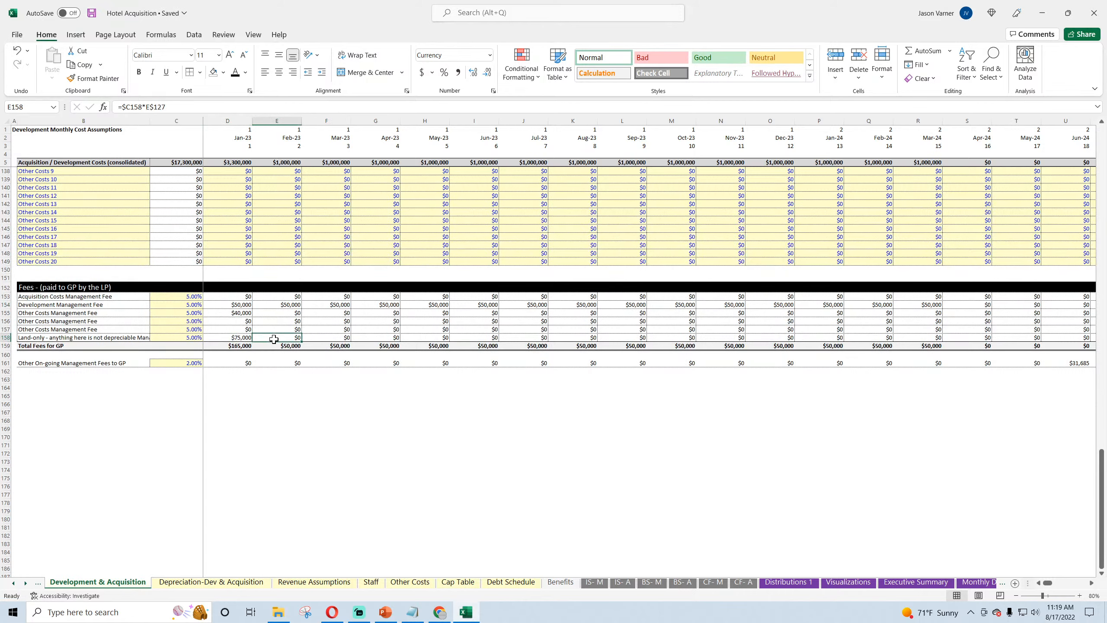
left_click(239, 339)
Step: Examine the percentage and monthly formulas of the Other On-going Management Fees to GP in row 161, including Jun-24
left_click(186, 366)
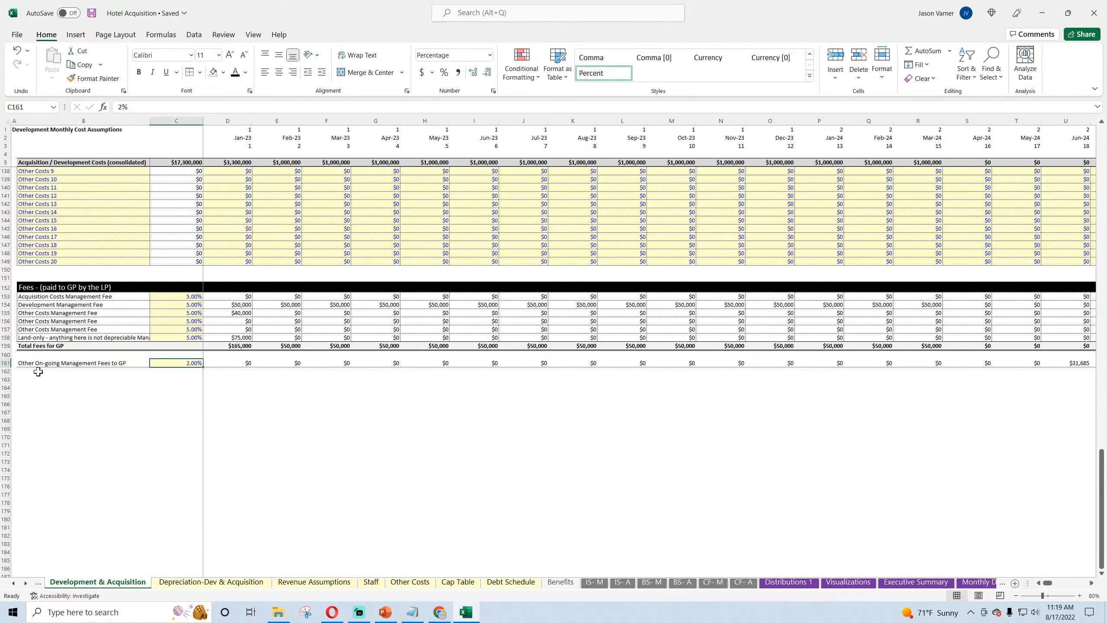
left_click(36, 364)
left_click(181, 364)
left_click(1078, 365)
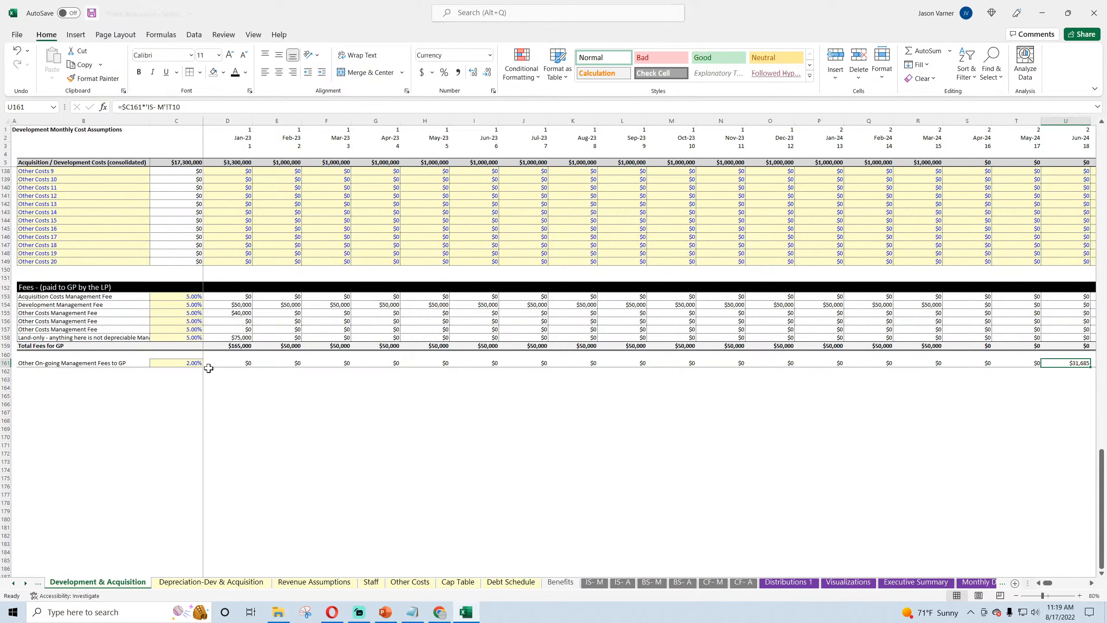
left_click(247, 365)
left_click(279, 365)
left_click(343, 365)
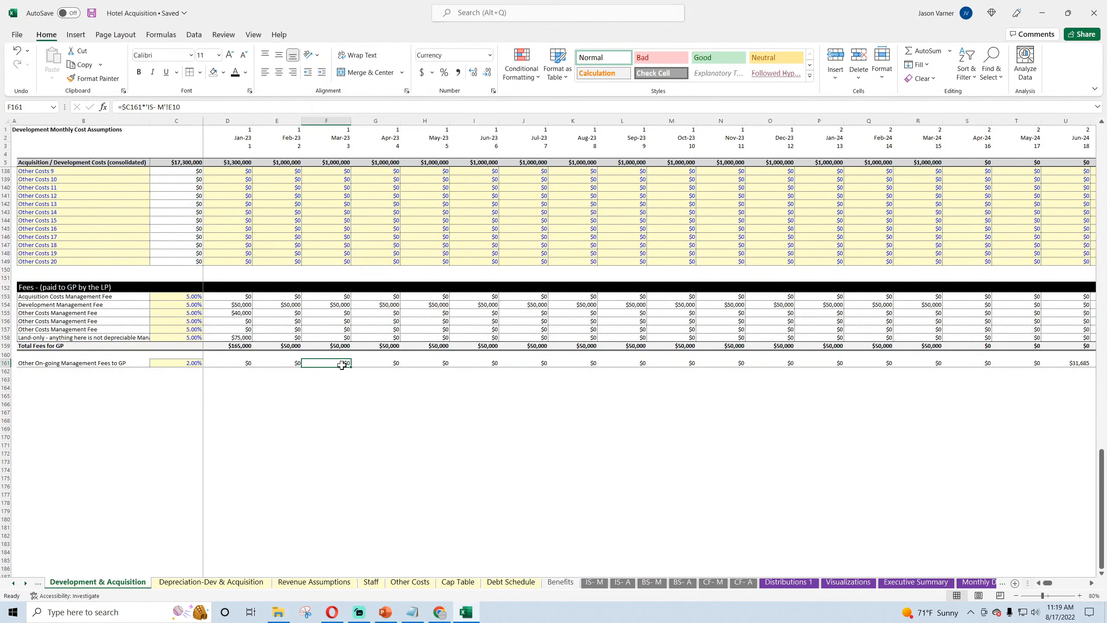
Step: On Global Control, replace the broken Annual Detail versus Monthly Detail check in E48 with a link to Annual Detail's check
scroll(480, 406, "up", 20)
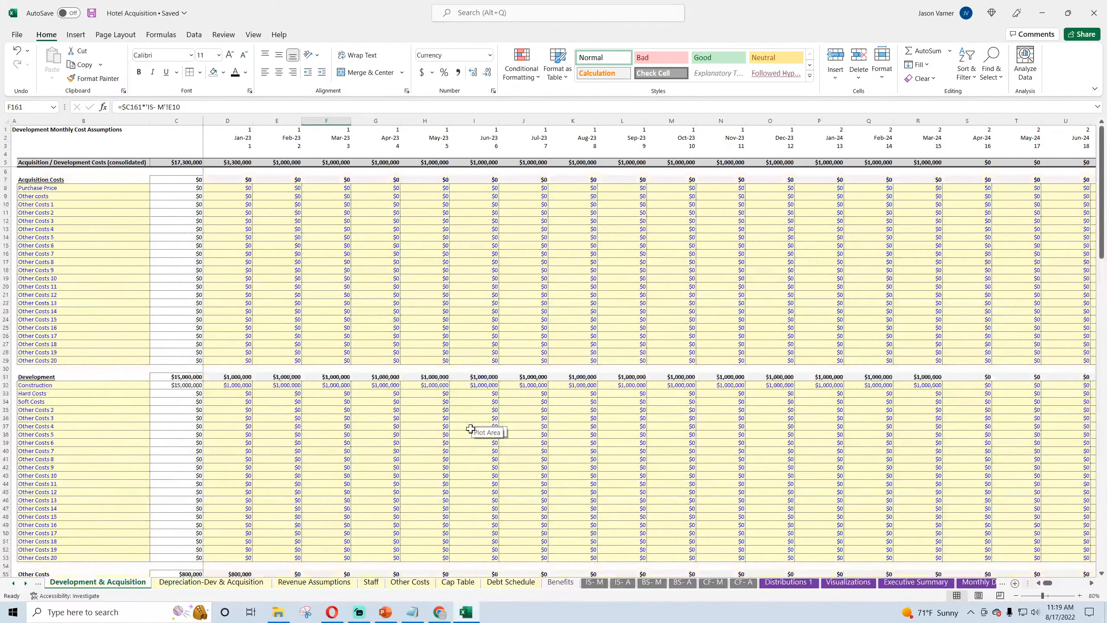
left_click(15, 583)
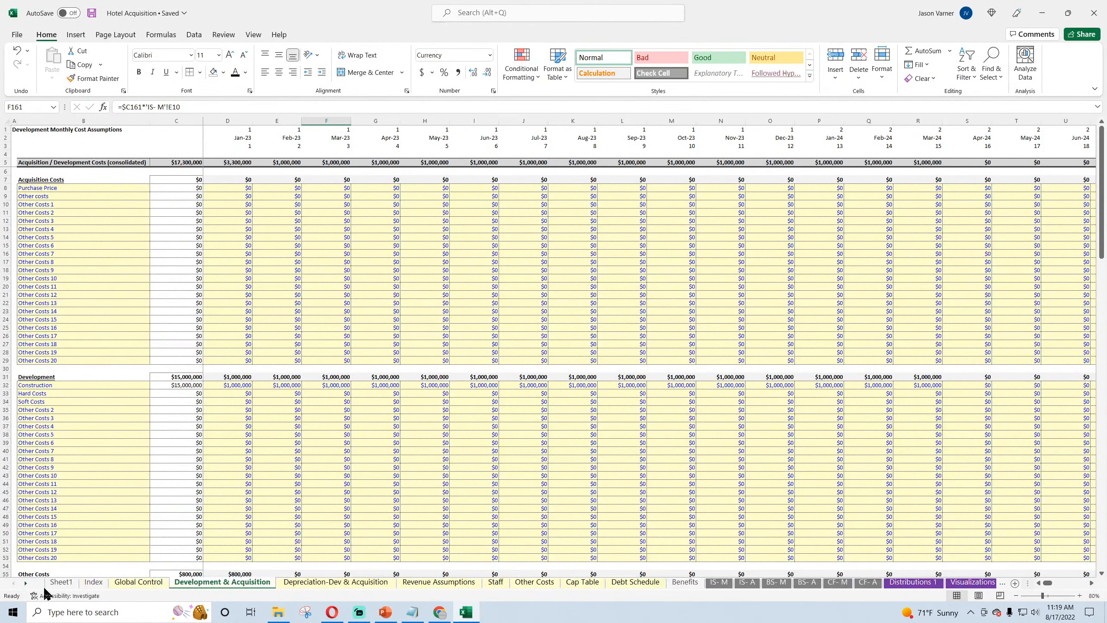
left_click(124, 584)
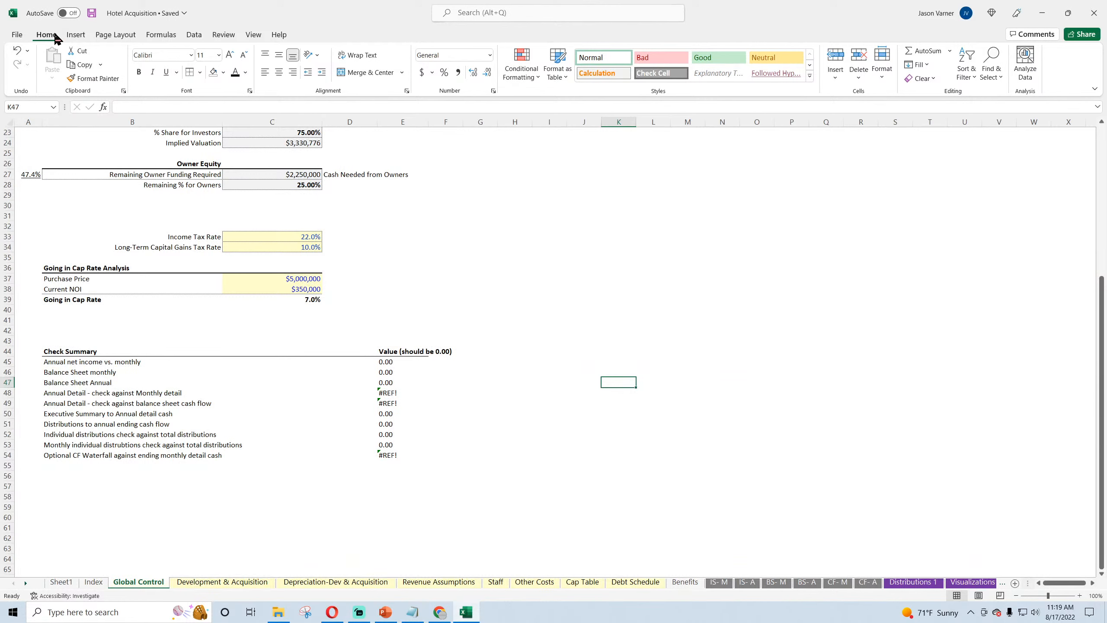
left_click(388, 382)
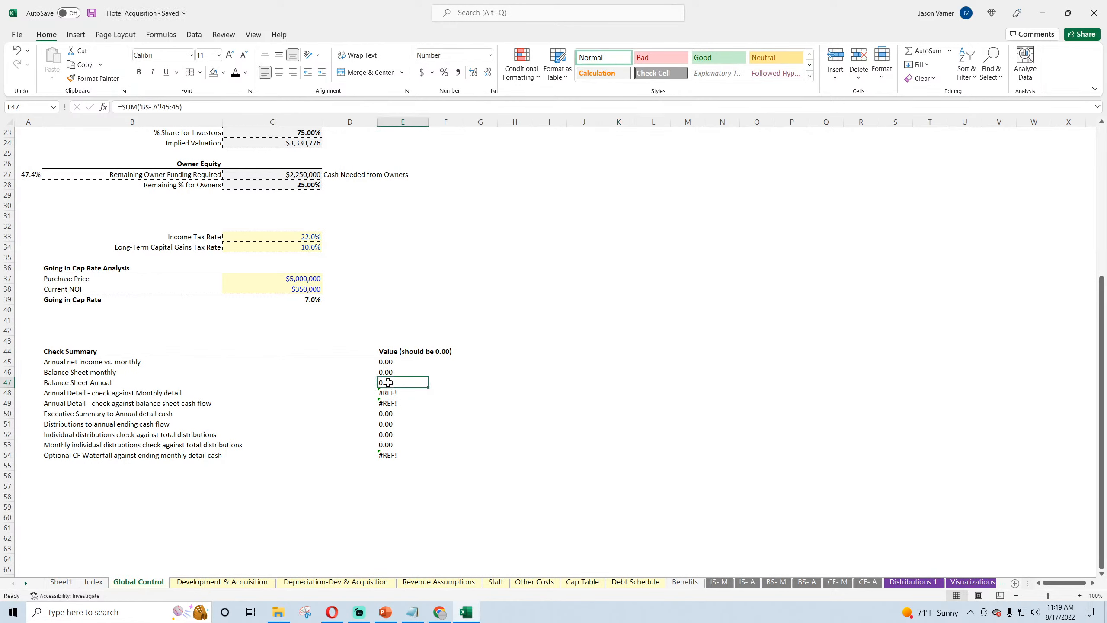
left_click(84, 395)
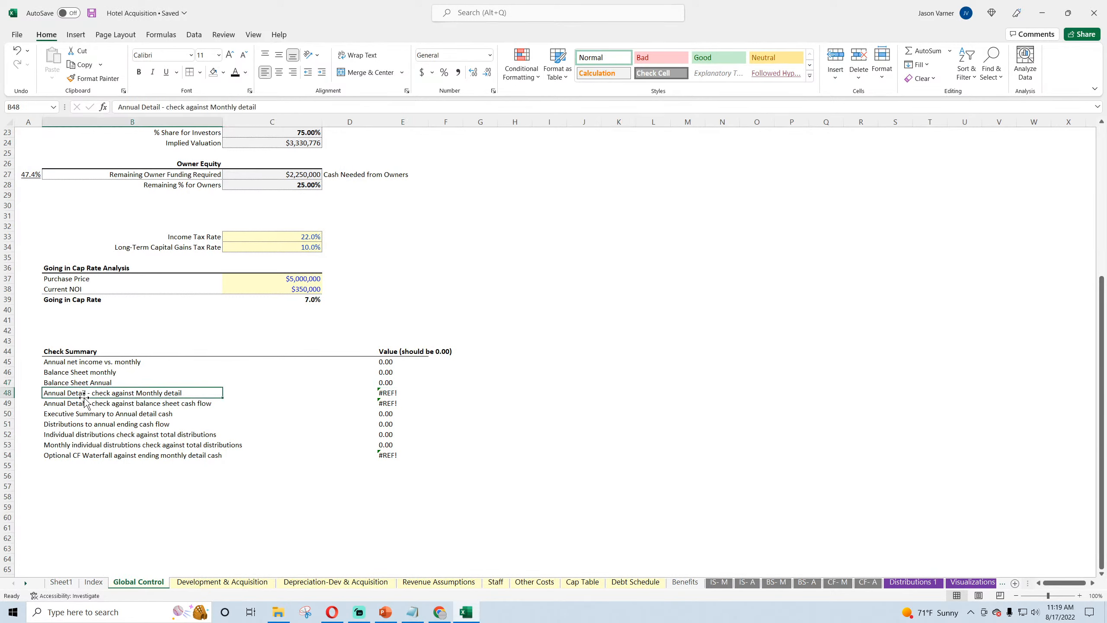
left_click(392, 395)
type("=")
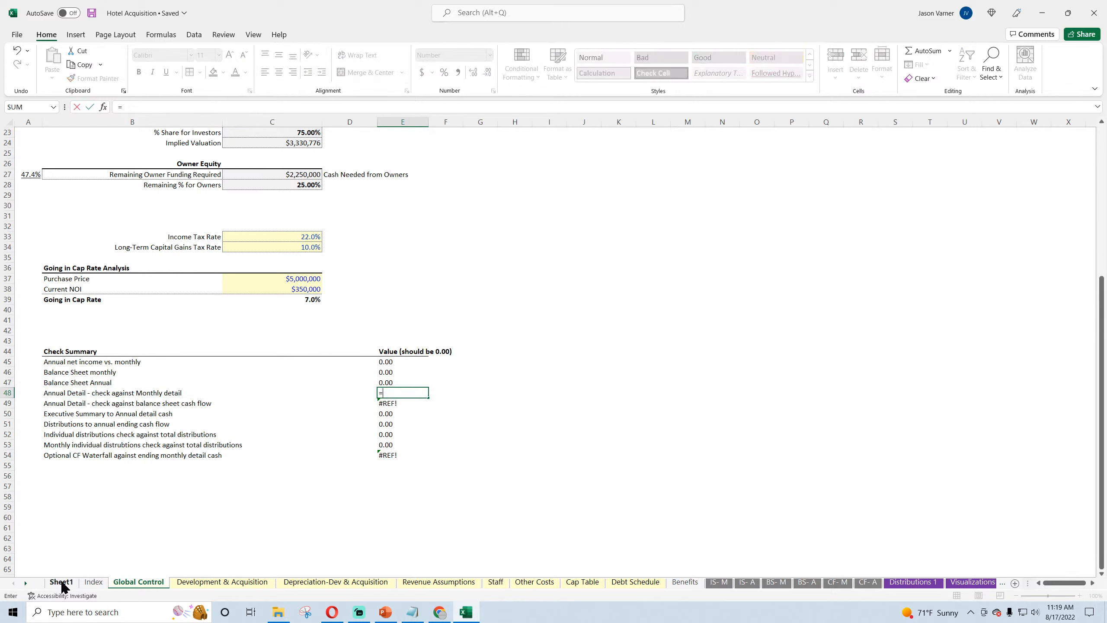
left_click(25, 583)
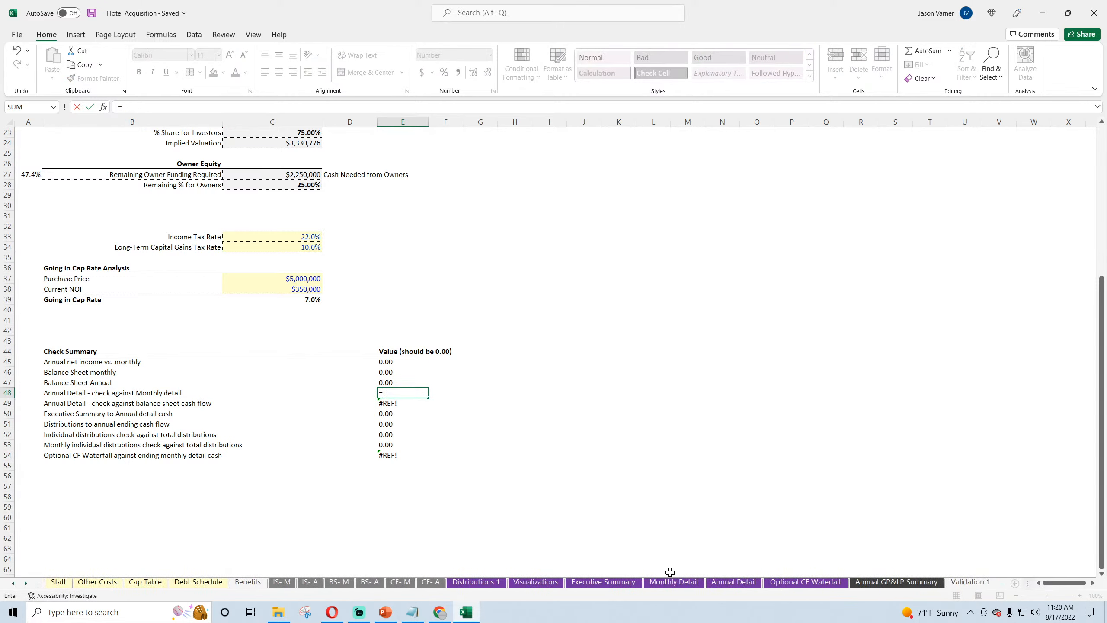
left_click(740, 581)
key("Escape")
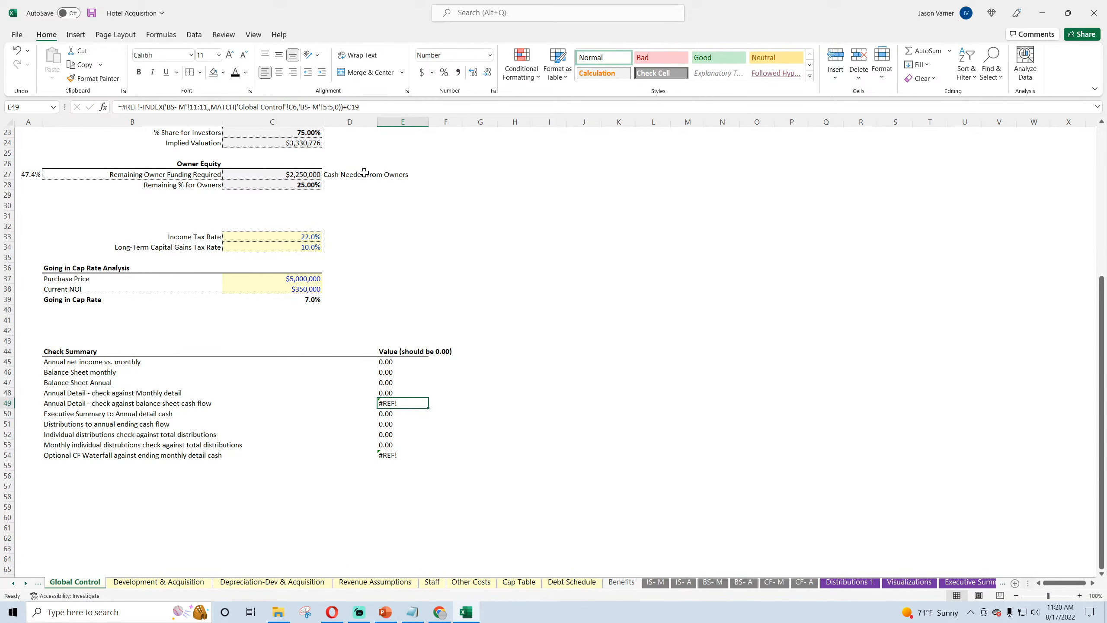
Step: Strip the #REF! and C19 terms from the balance sheet cash flow check in E49, keeping only the BS- M INDEX/MATCH lookup
left_click(143, 107)
key("BackSpace")
key("BackSpace")
key("BackSpace")
key("BackSpace")
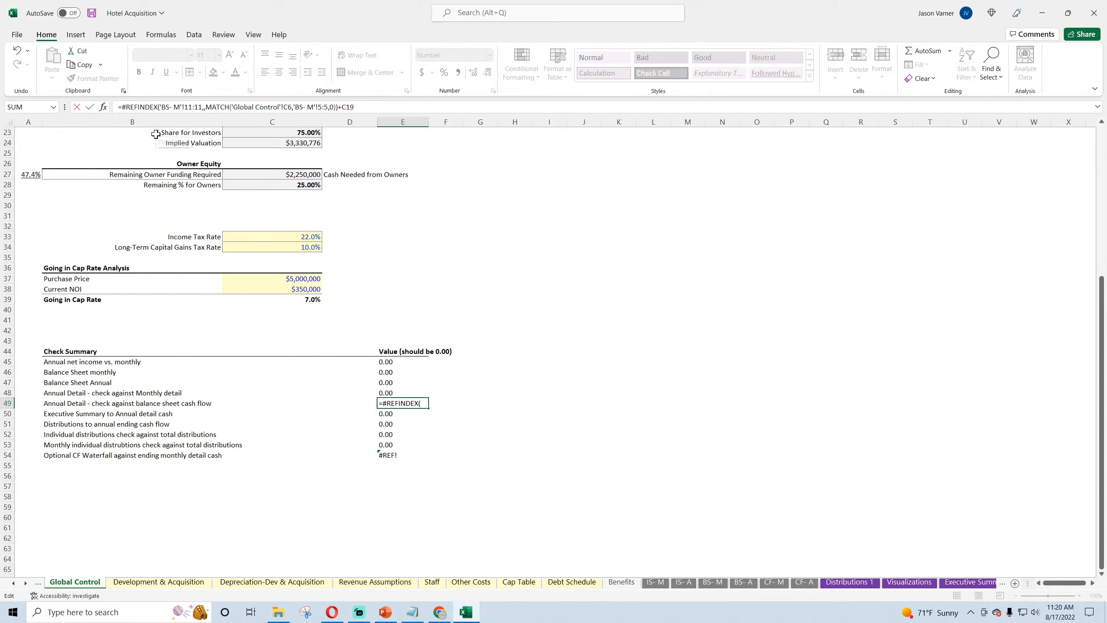
key("BackSpace")
key("BackSpace")
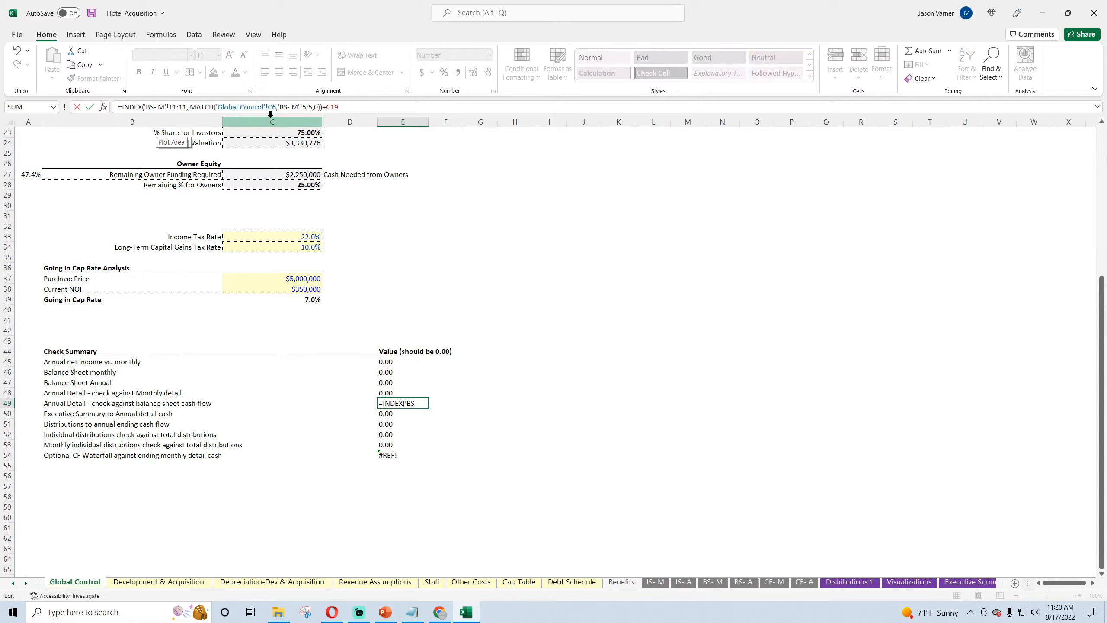
left_click(343, 106)
key("BackSpace")
key("BackSpace")
key("BackSpace")
key("BackSpace")
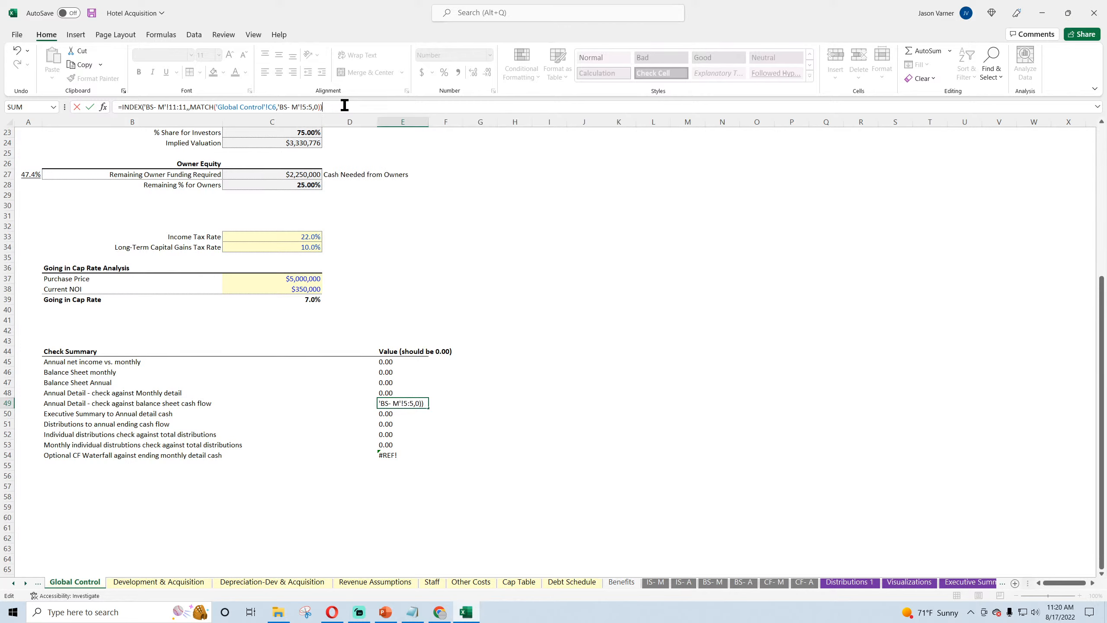
key("Return")
Step: Subtract the FY 2032 Cumulative Cash Flow, 'Annual Detail'!L265, from the balance sheet lookup in E49
left_click(415, 404)
left_click(353, 107)
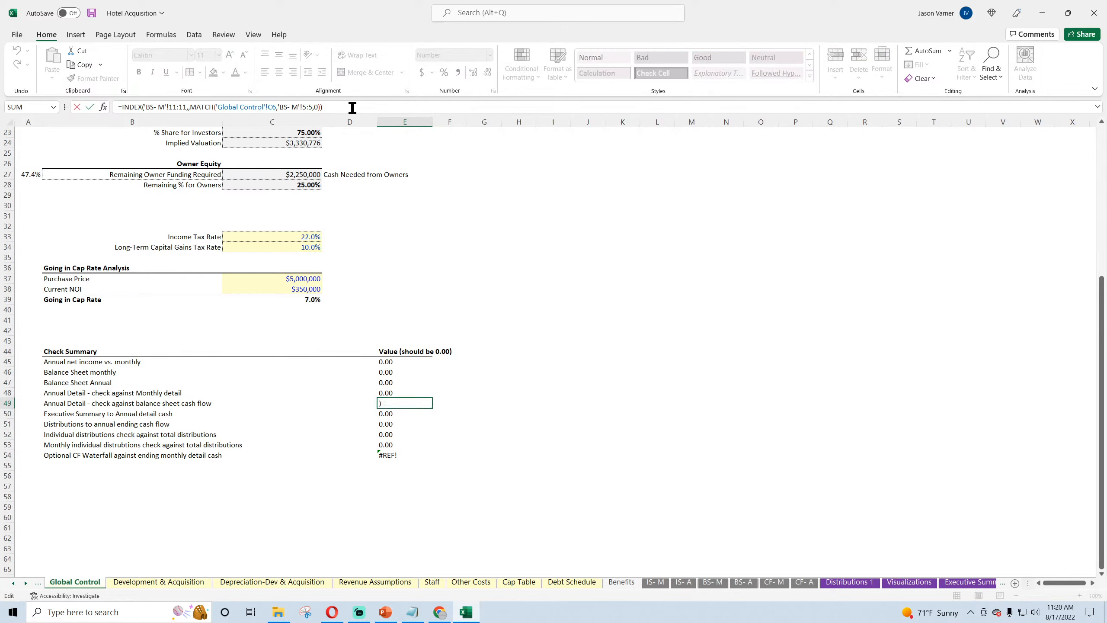
type("-")
left_click(951, 584)
left_click(940, 582)
scroll(922, 529, "down", 10)
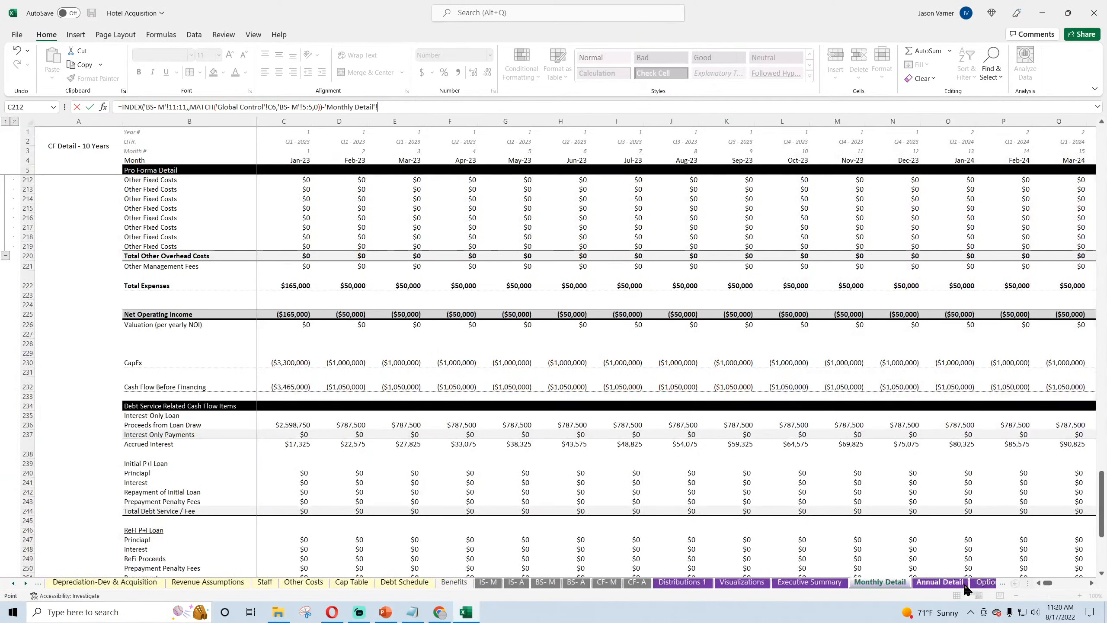
left_click(782, 484)
key("Return")
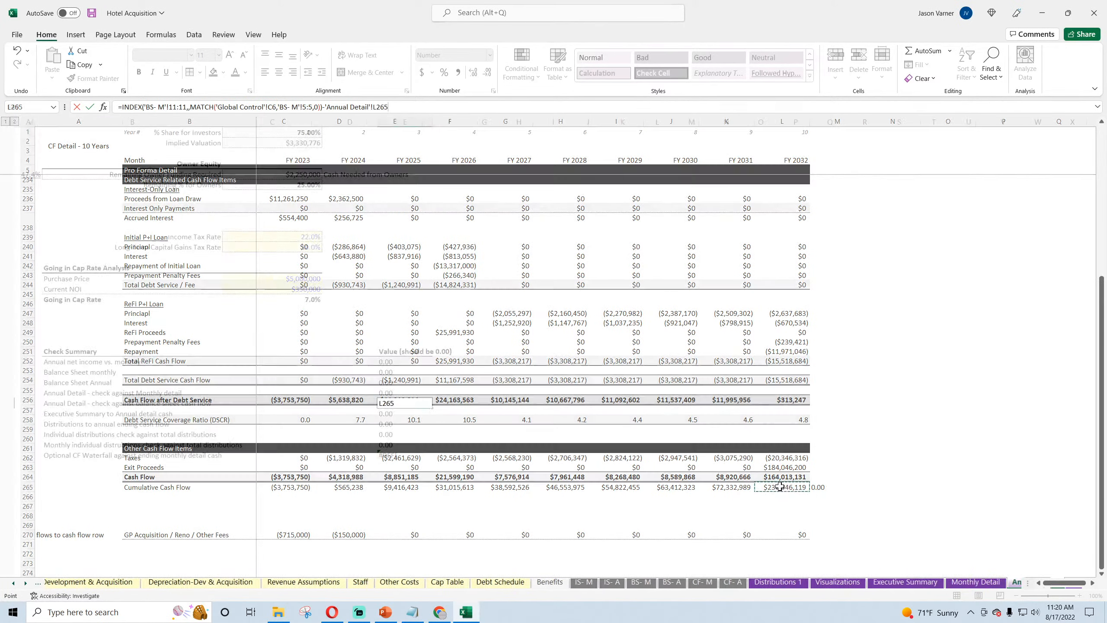
Step: Also subtract the Total Equity Required for Project in C19 from the E49 check formula and save the workbook
left_click(394, 108)
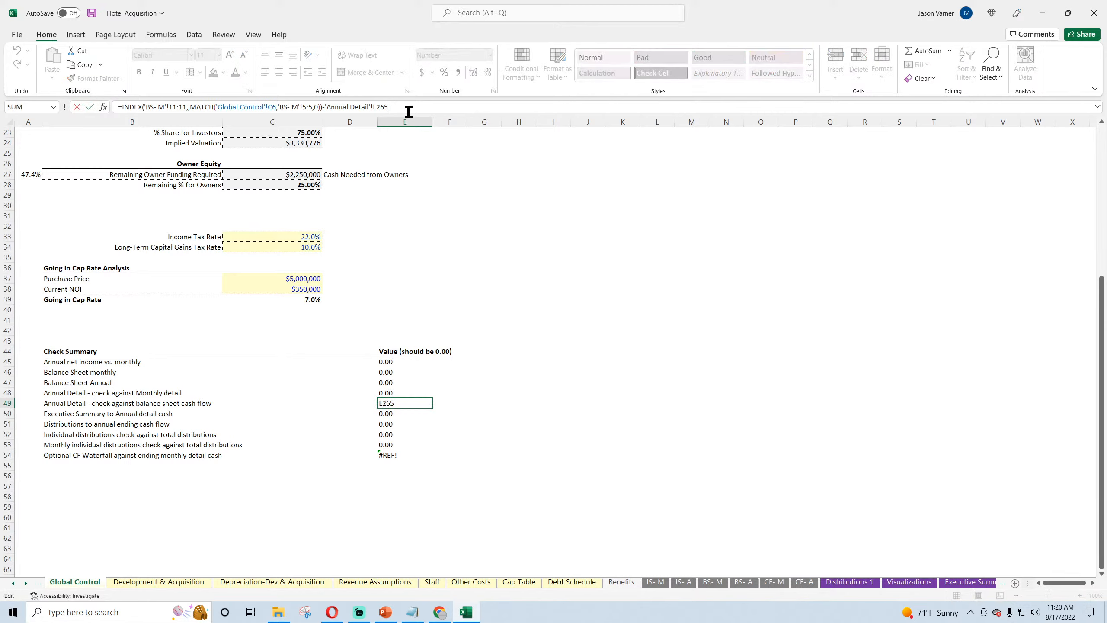
type("-")
scroll(442, 330, "up", 7)
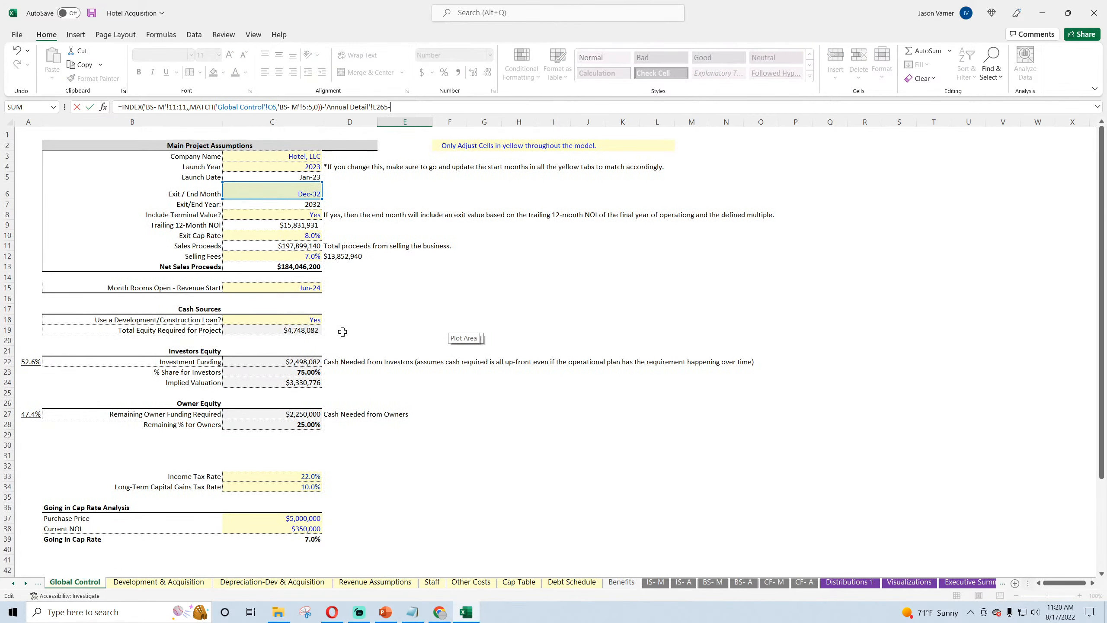
left_click(291, 330)
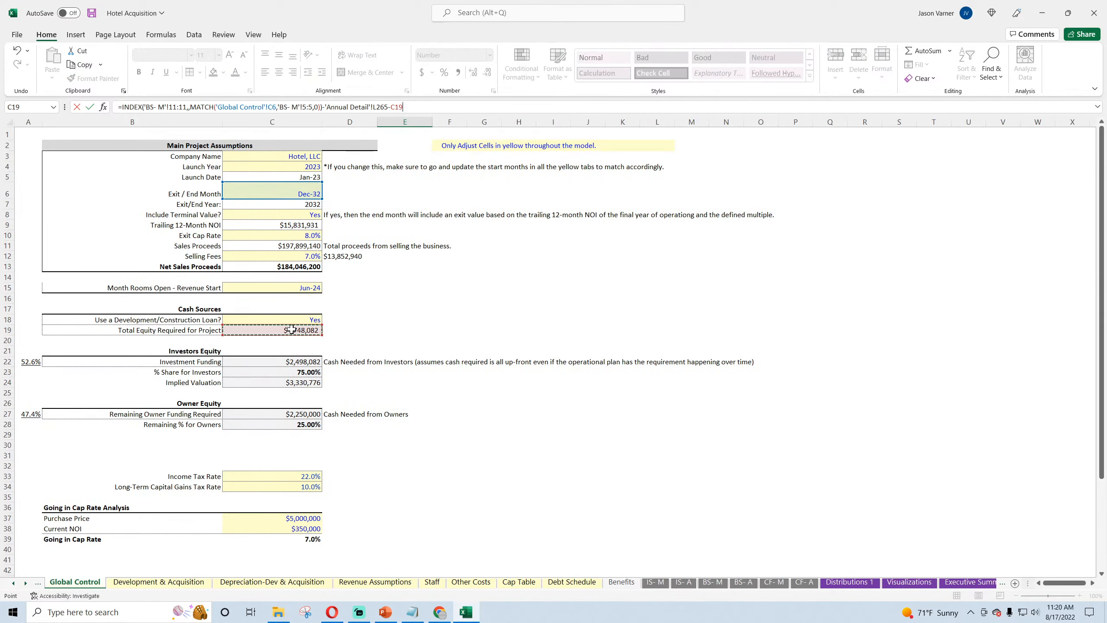
key("Return")
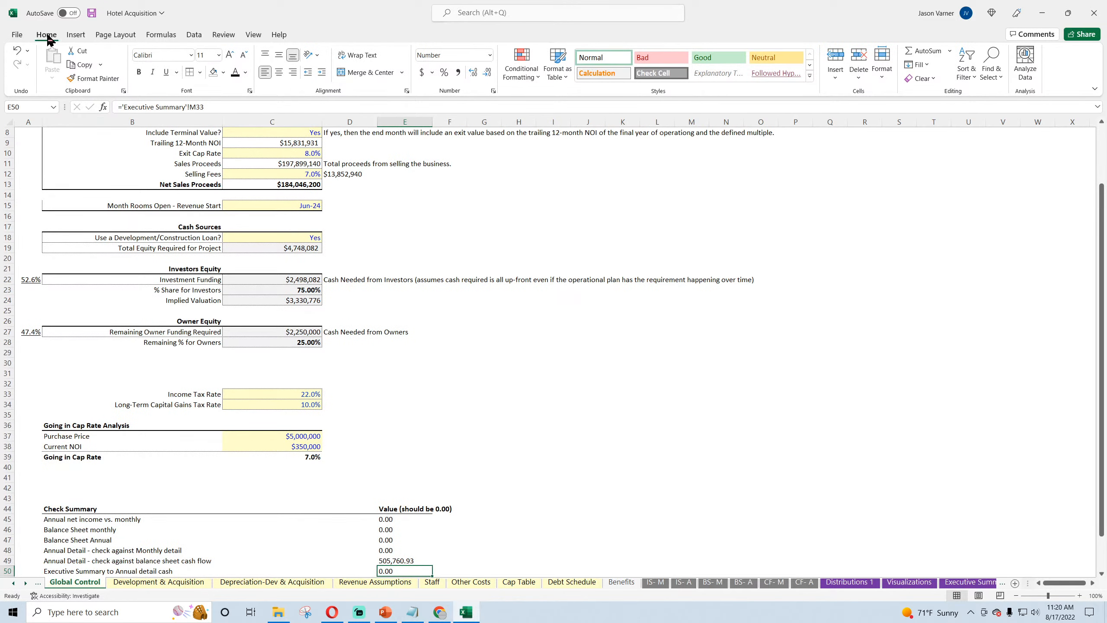
left_click(92, 14)
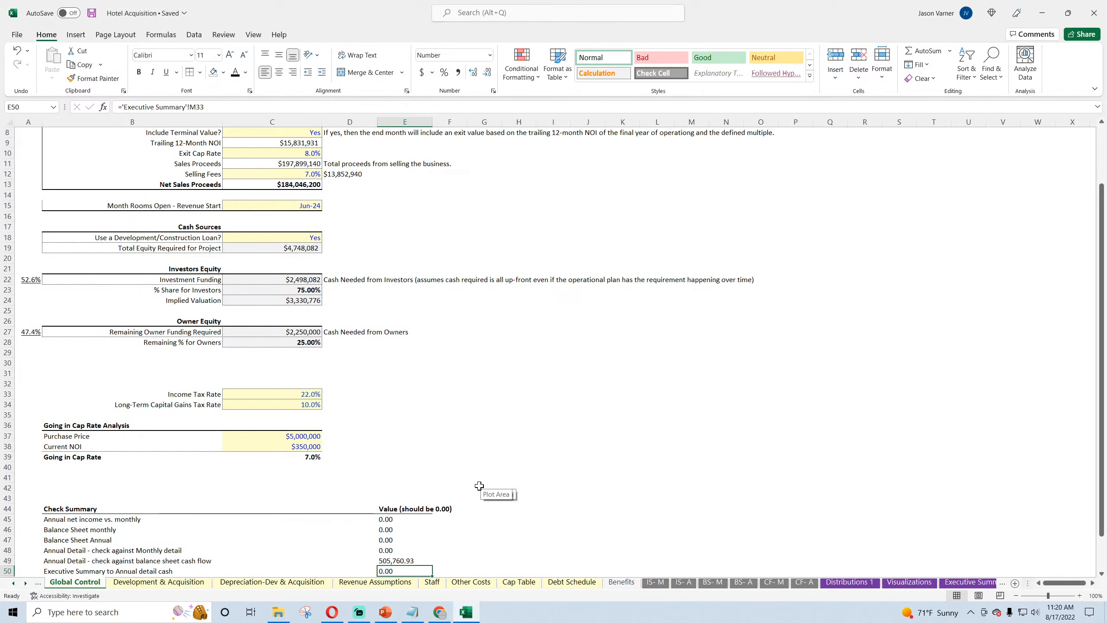
Step: Examine the E49 check formula against the equity assumptions, Annual Detail's cash flow rows and the monthly balance sheet
left_click(411, 560)
scroll(396, 469, "up", 3)
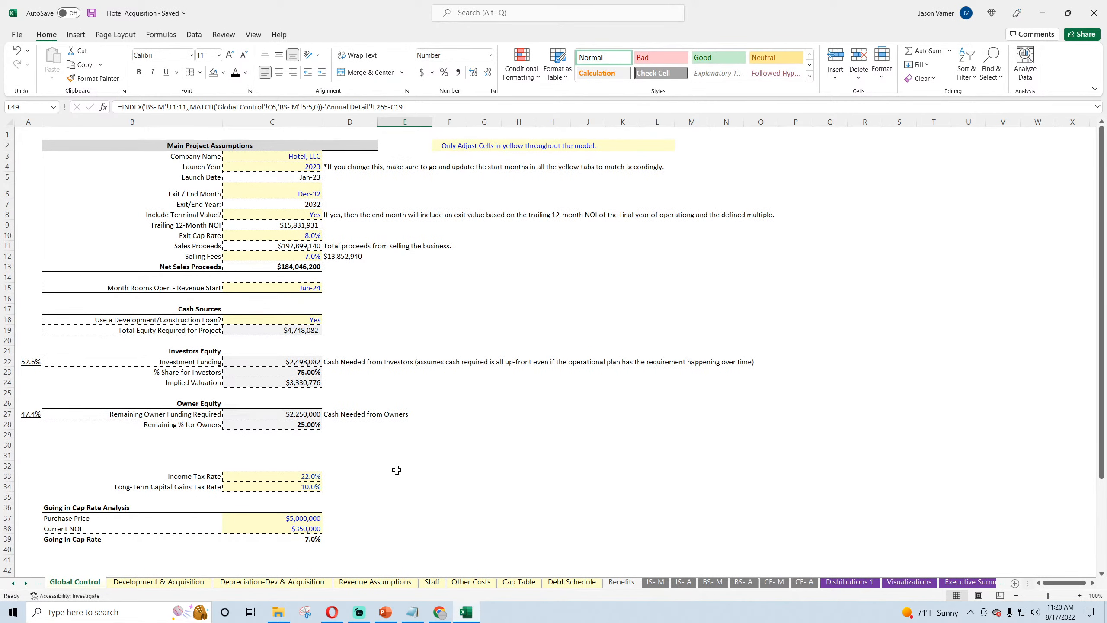
scroll(396, 470, "down", 4)
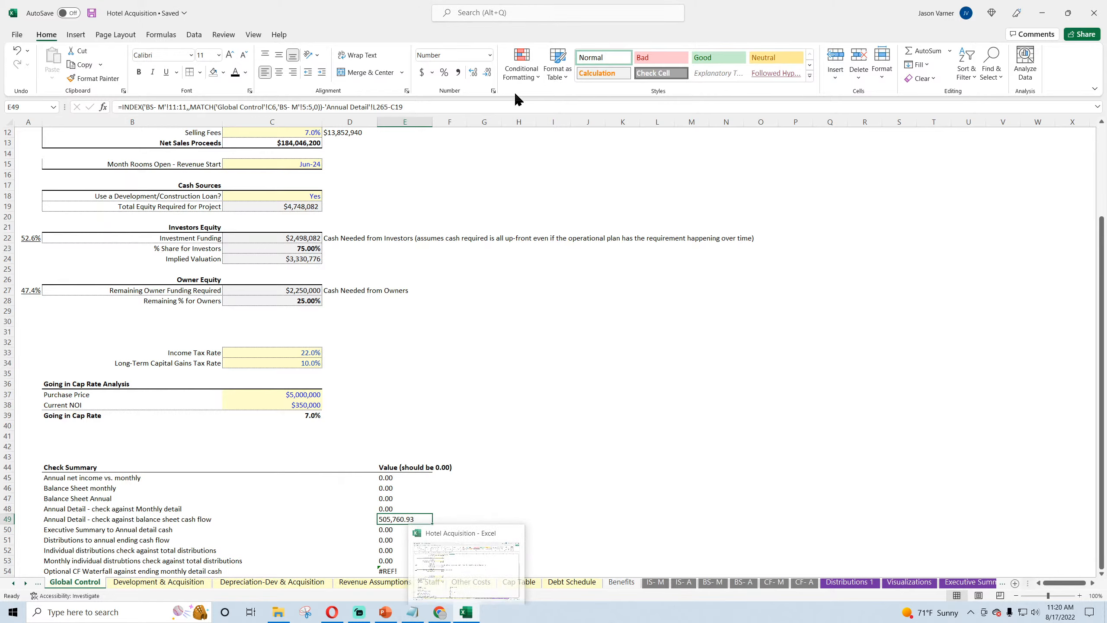
left_click(964, 582)
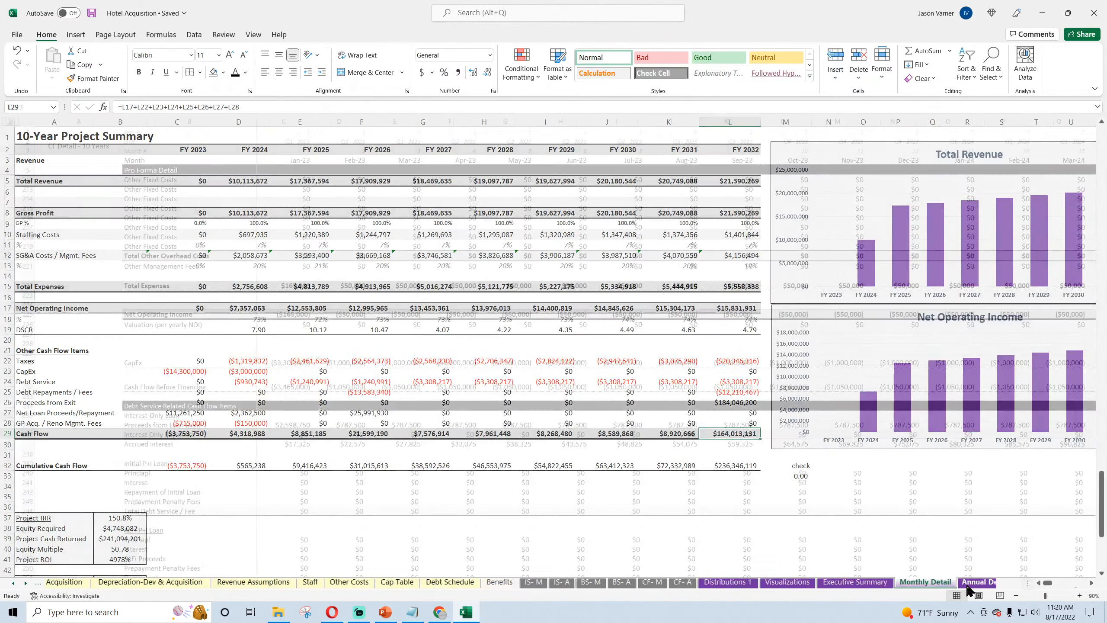
left_click(965, 582)
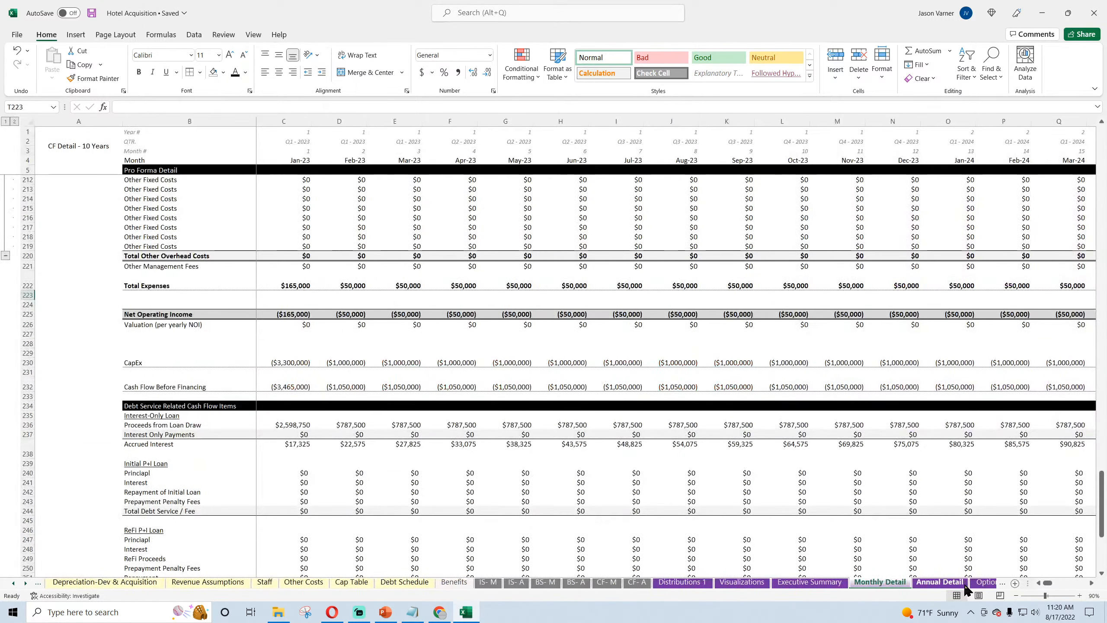
left_click(935, 584)
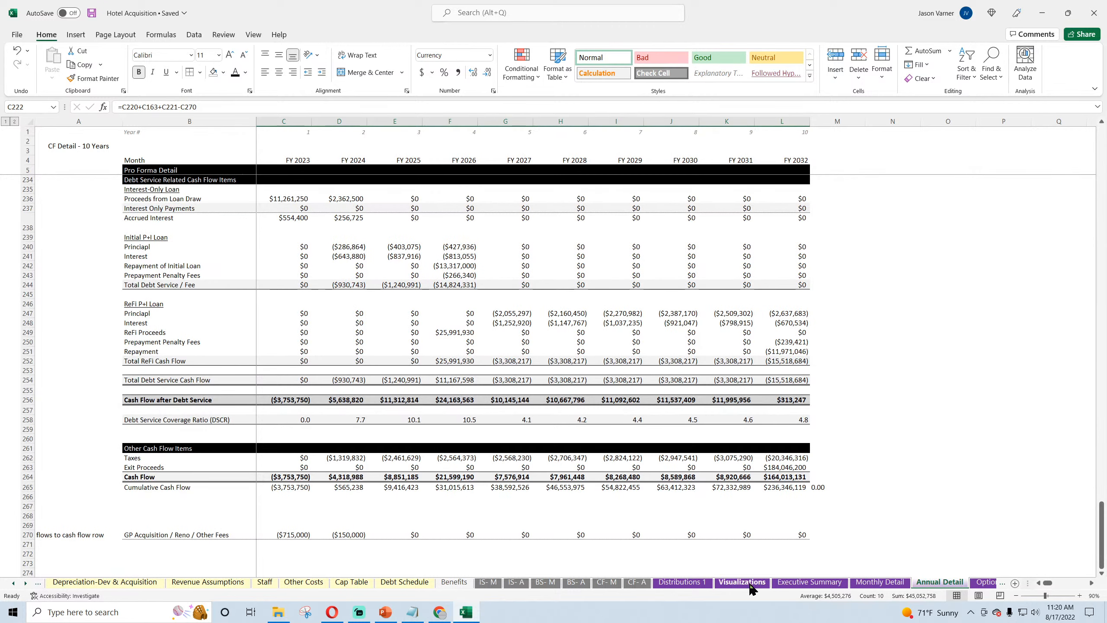
left_click(551, 581)
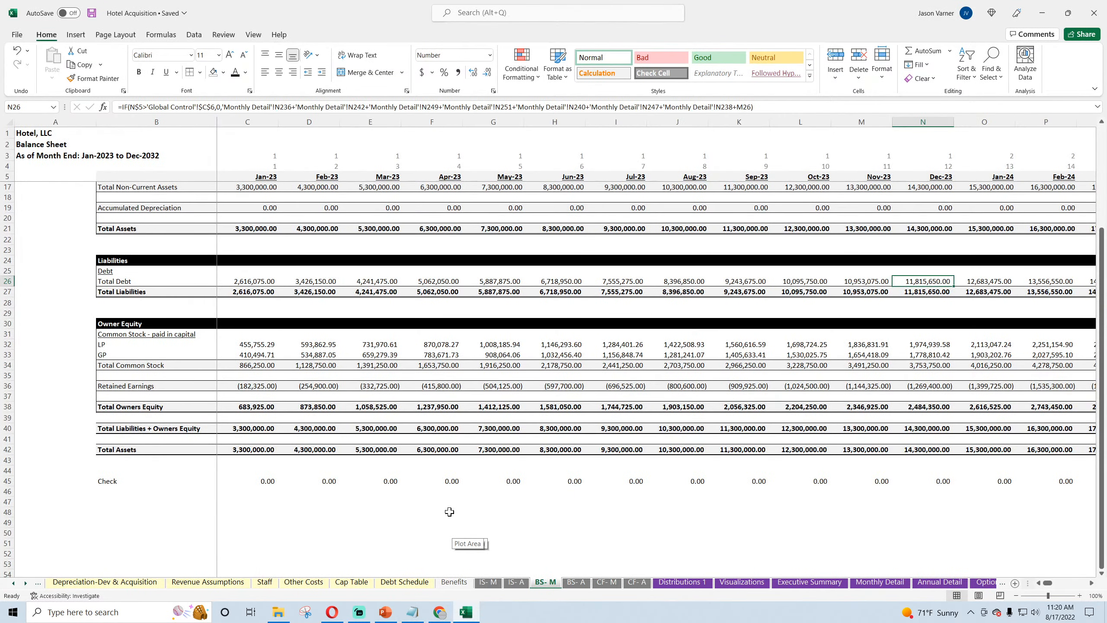
Step: On CF- M, link cell D32 below Net Change in Cash to the Jan-23 Cash Flow in 'Monthly Detail'!C264
left_click(605, 582)
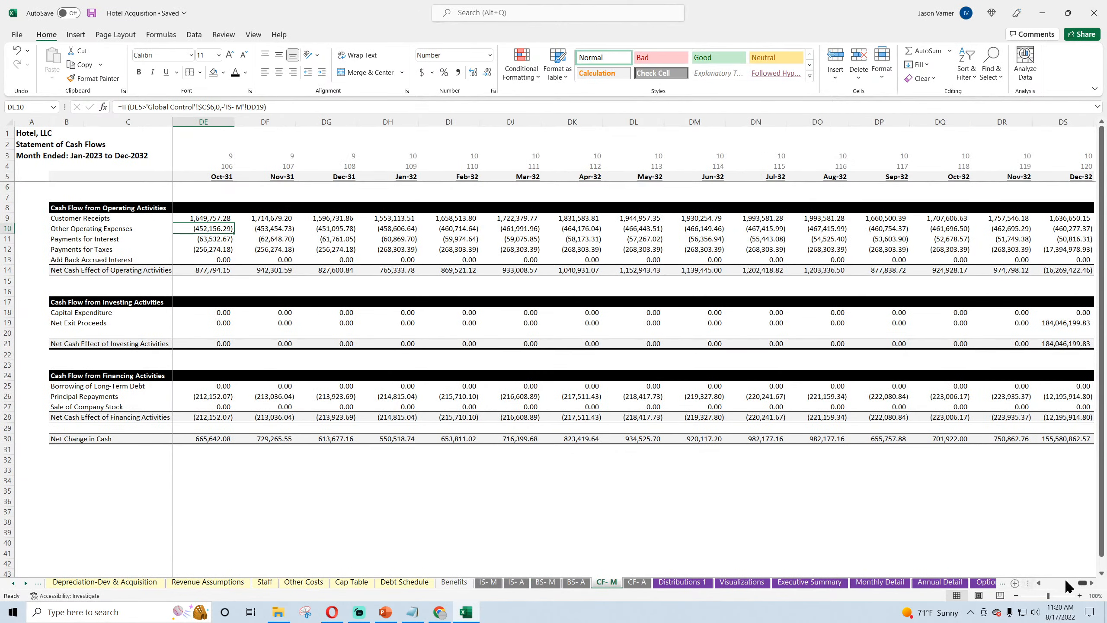
left_click_drag(1082, 583, 1046, 583)
left_click(212, 459)
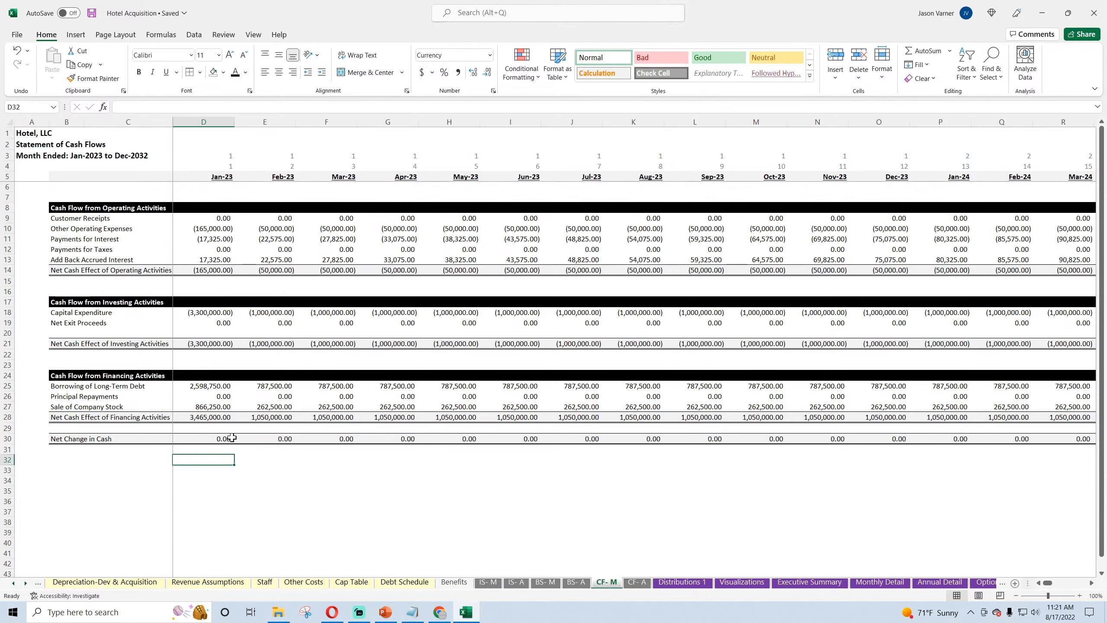
type("=")
left_click(880, 582)
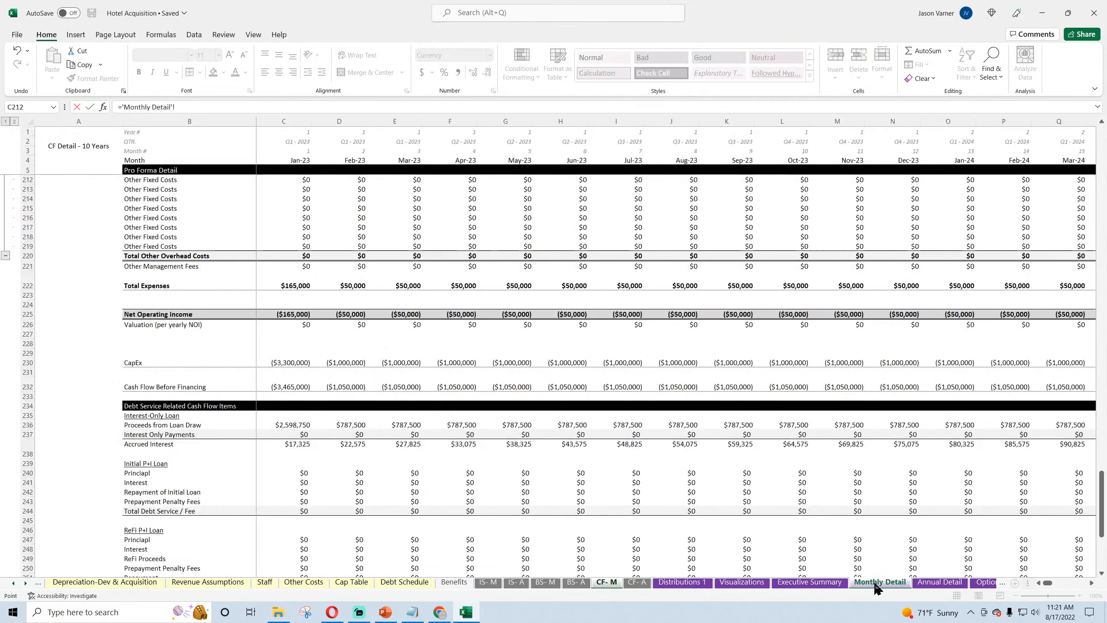
scroll(280, 448, "down", 10)
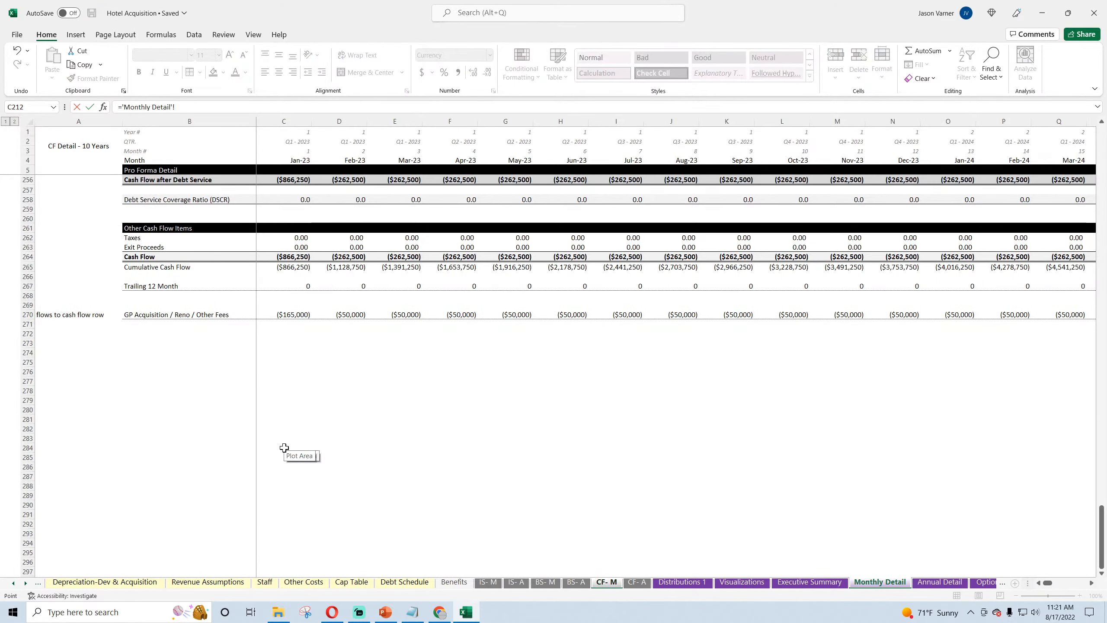
left_click(291, 362)
key("Return")
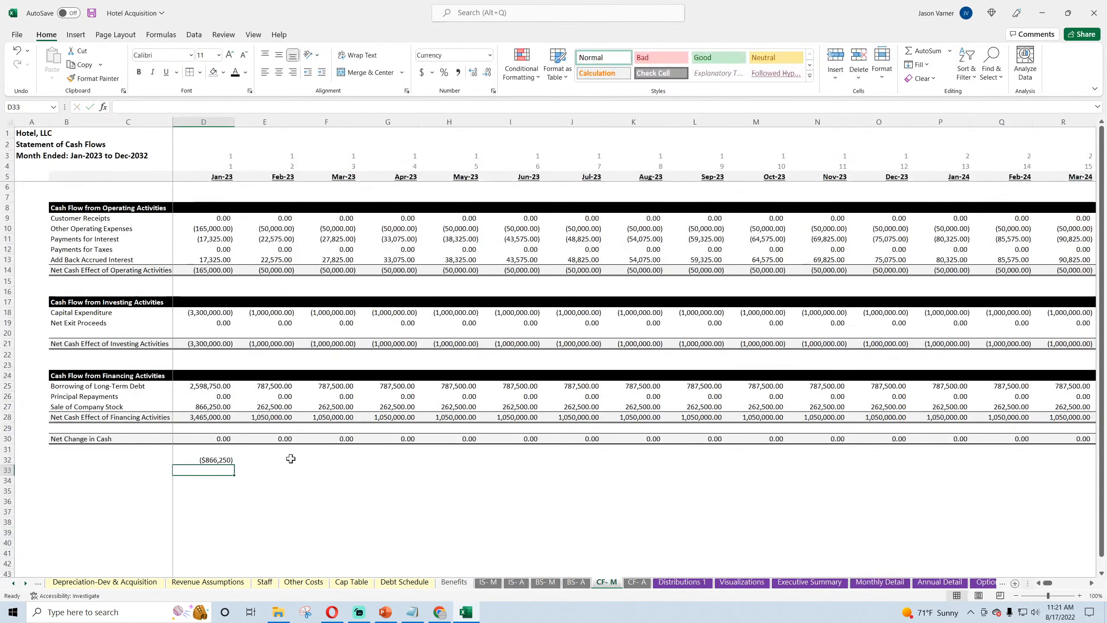
Step: Add the Sale of Company Stock in D27 to the D32 comparison, making the formula ='Monthly Detail'!C264+D27
left_click(217, 459)
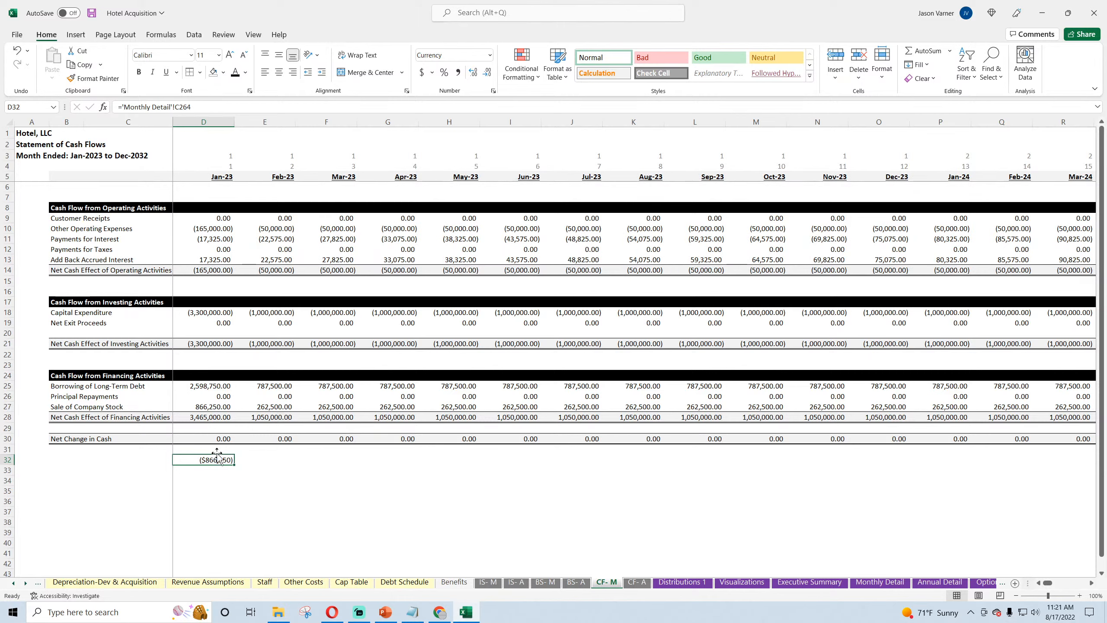
left_click(213, 106)
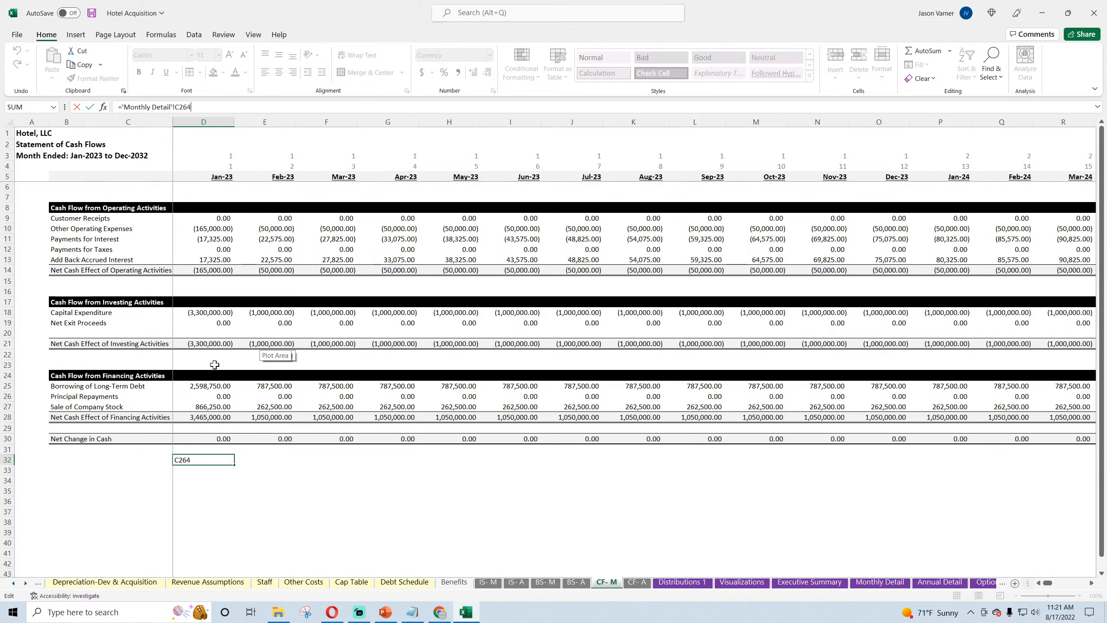
type("-")
left_click(218, 407)
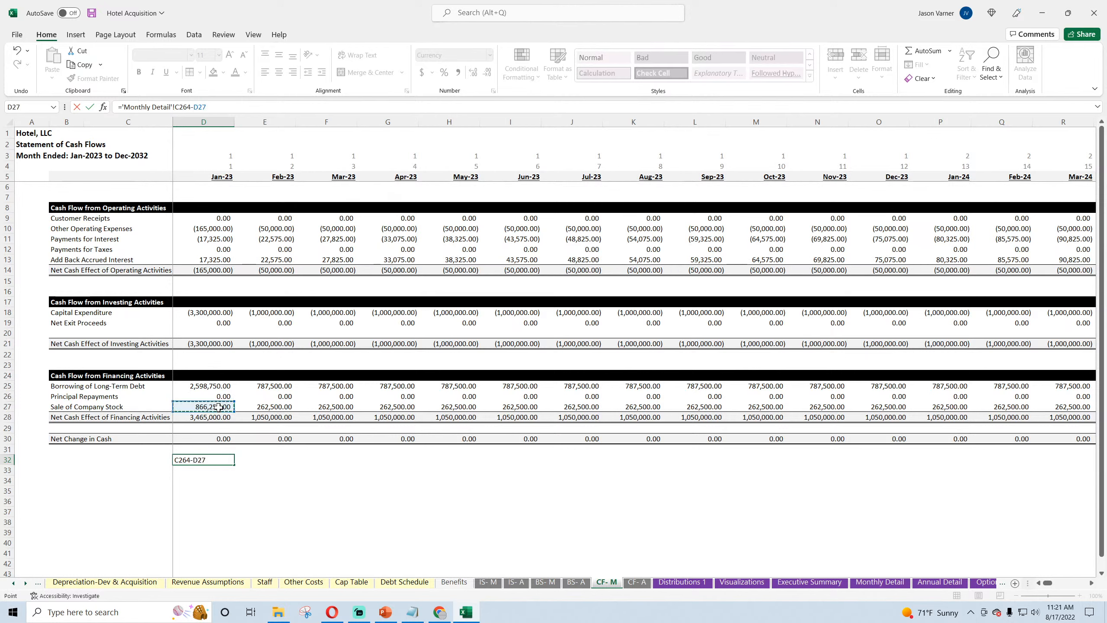
key("Return")
double_click(220, 458)
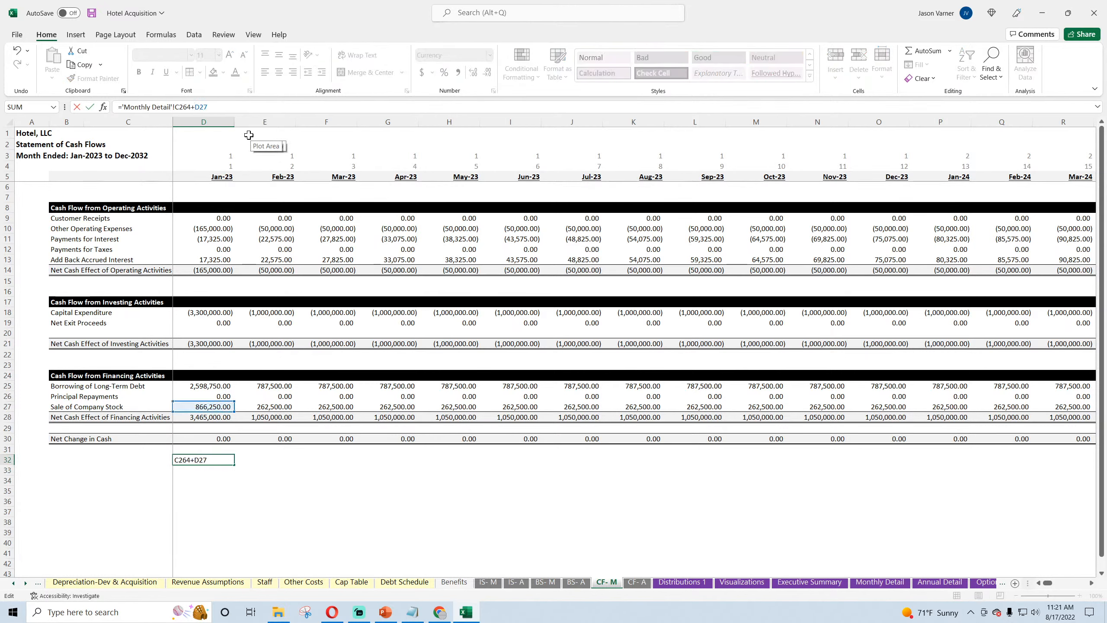
key("Return")
left_click(220, 462)
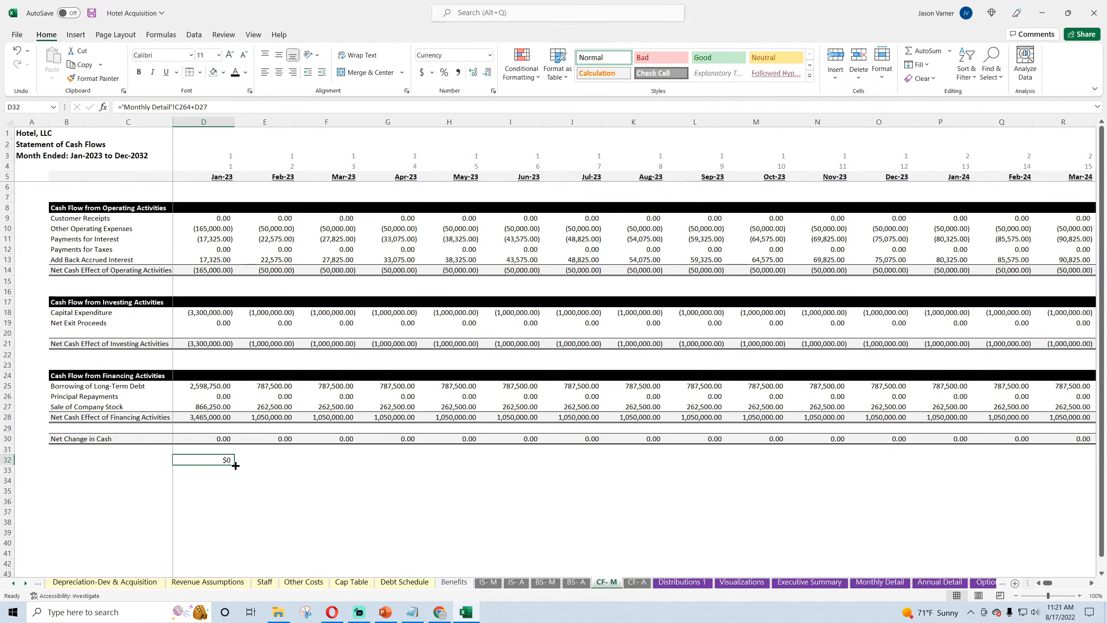
Step: Fill the D32 comparison formula across row 32 through Dec-32 on CF- M and check the Jun-24 formula
left_click_drag(235, 465, 890, 482)
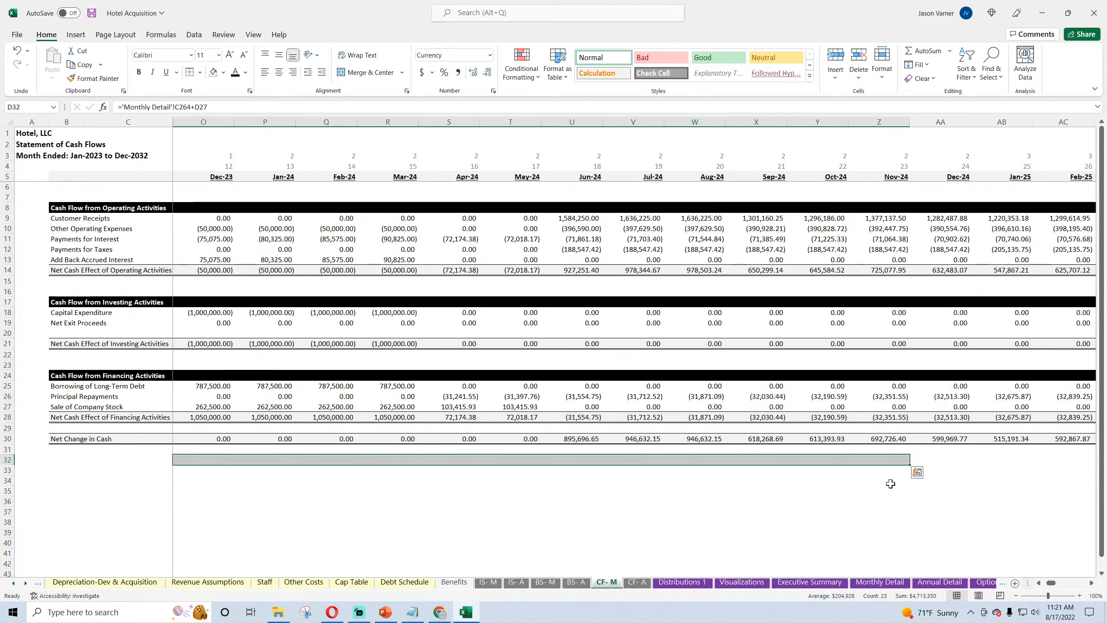
left_click(584, 461)
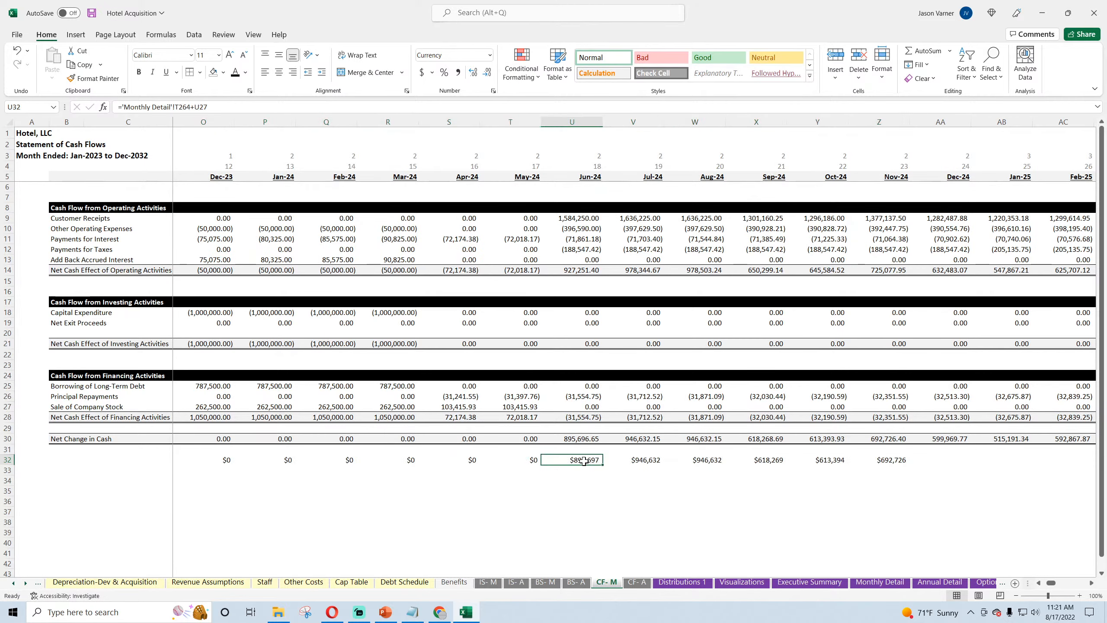
left_click_drag(603, 464, 1105, 491)
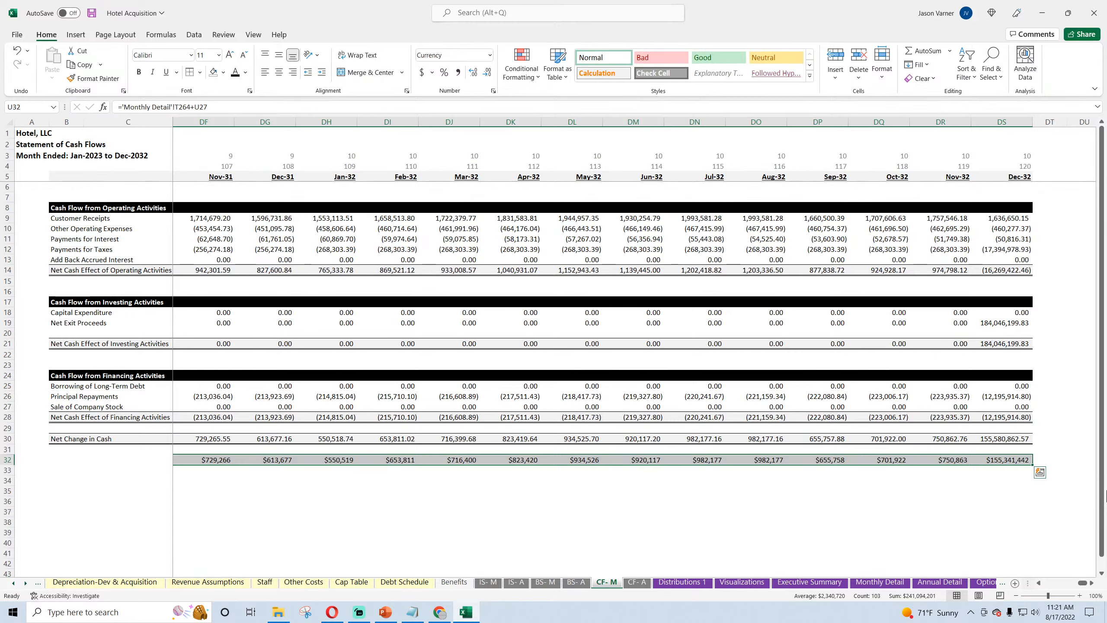
left_click_drag(1076, 584, 1050, 584)
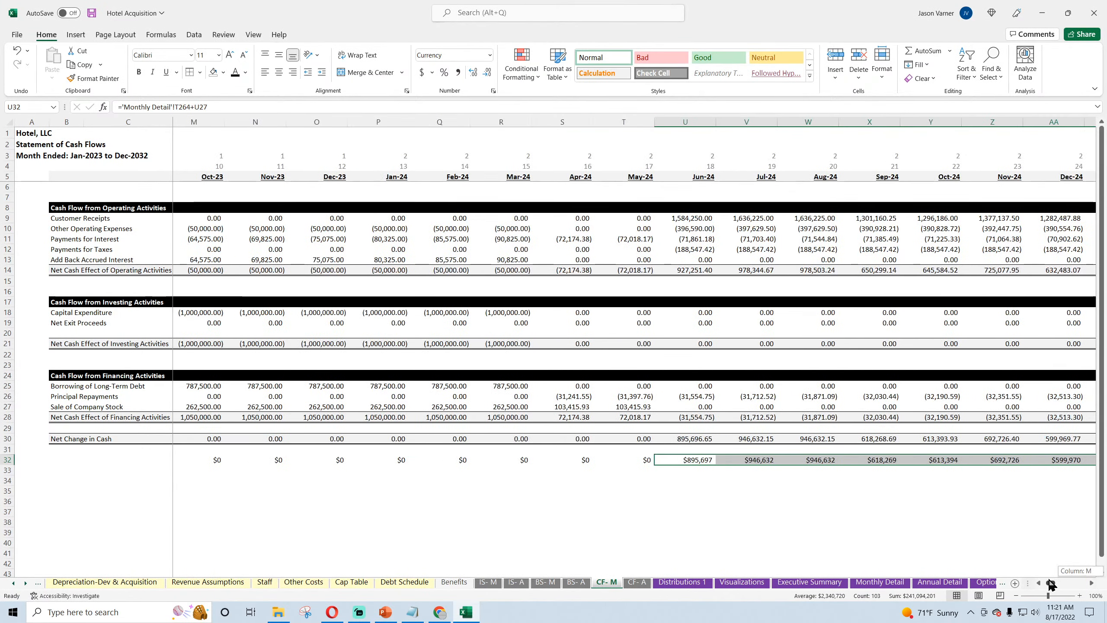
double_click(701, 461)
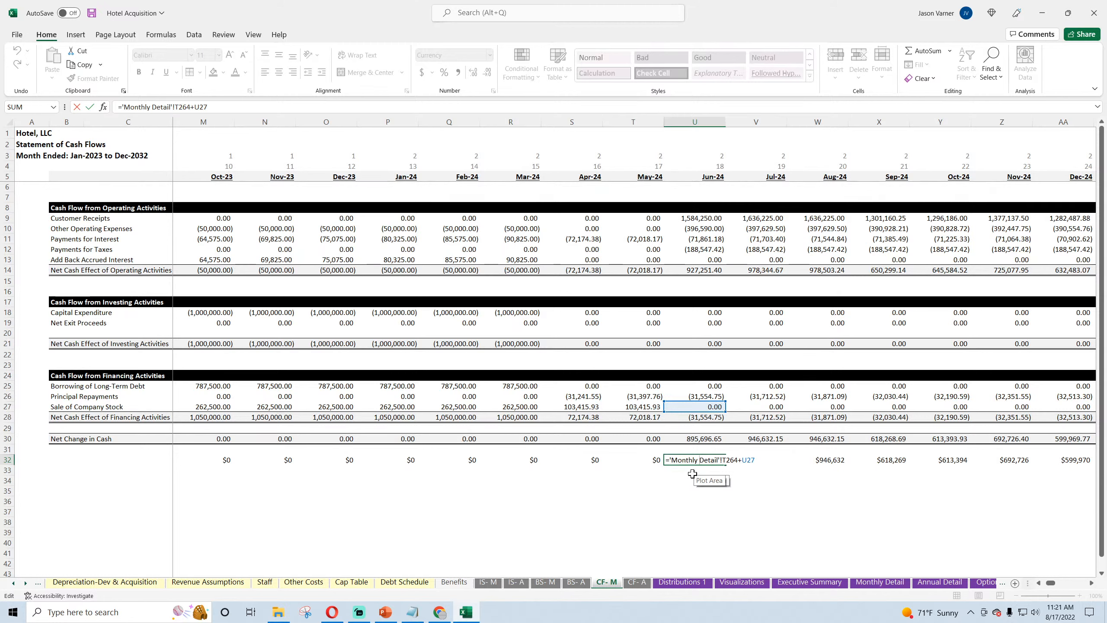
key("Return")
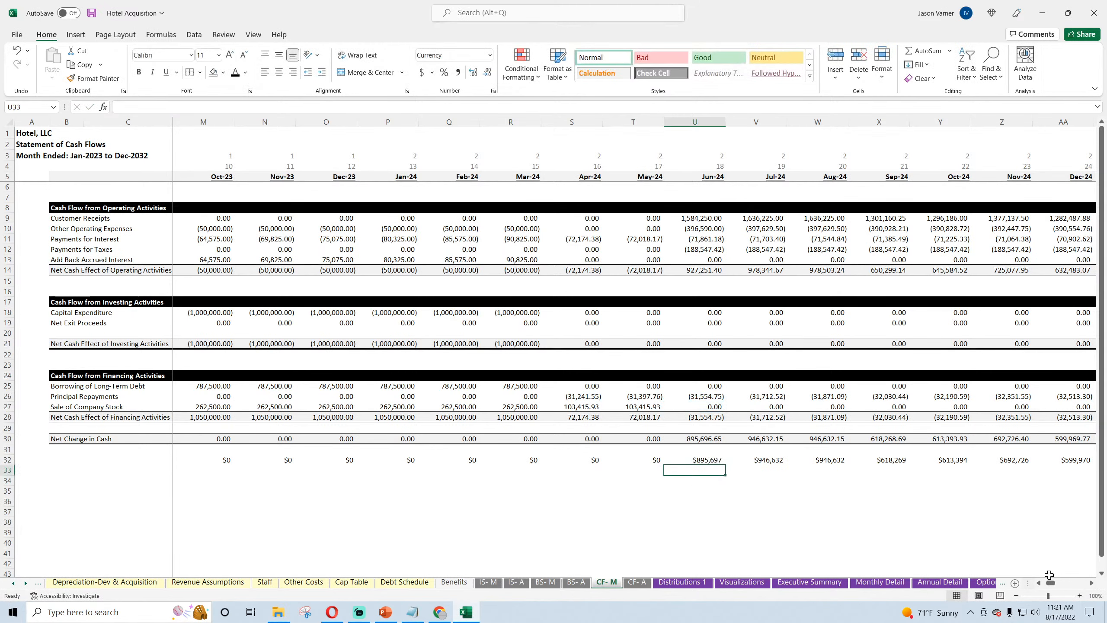
Step: Subtract Net Change in Cash D30 from the D32 comparison, making the formula ='Monthly Detail'!C264+D27-D30
left_click_drag(1050, 583, 1033, 584)
left_click(199, 459)
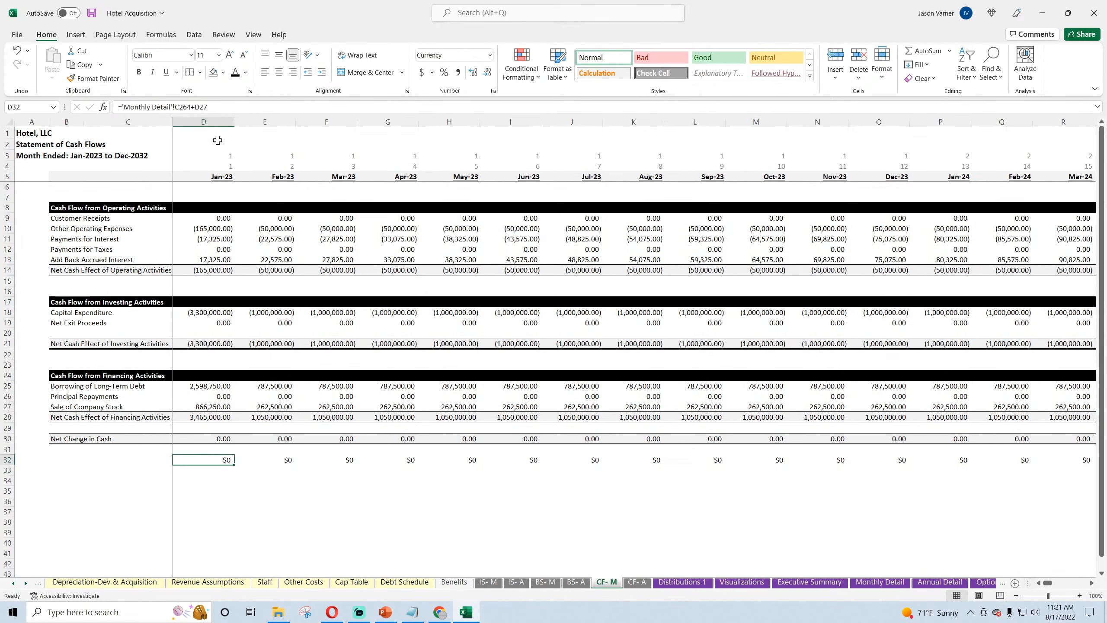
left_click(229, 107)
type("-")
left_click(218, 438)
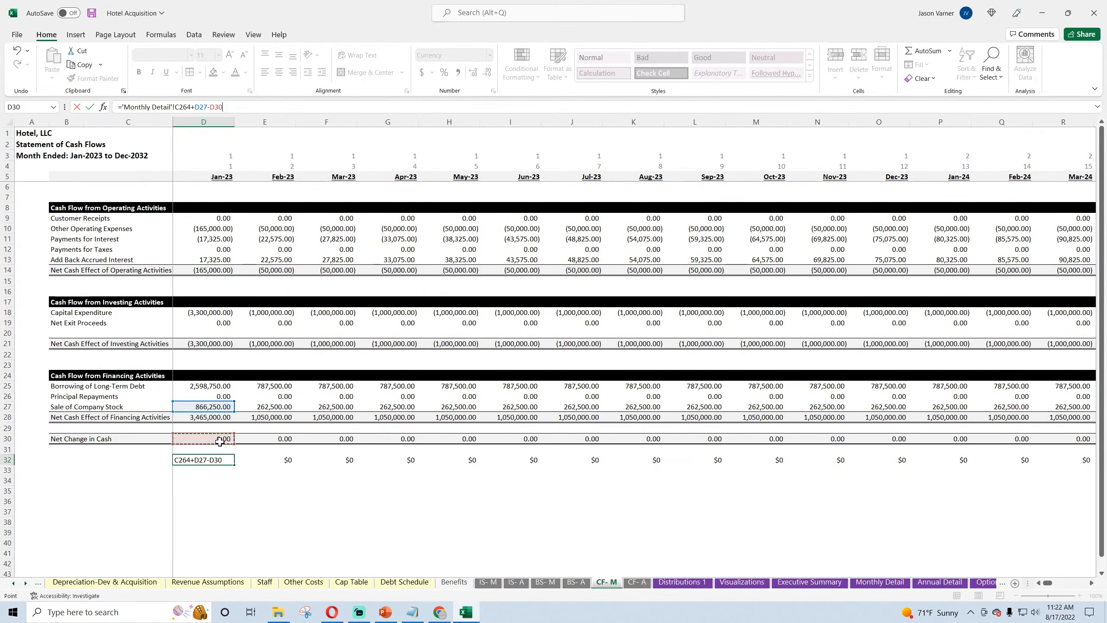
key("Return")
Step: Fill the D32 difference formula across row 32 through Dec-32 and save the workbook
left_click(220, 460)
left_click_drag(231, 466, 1031, 465)
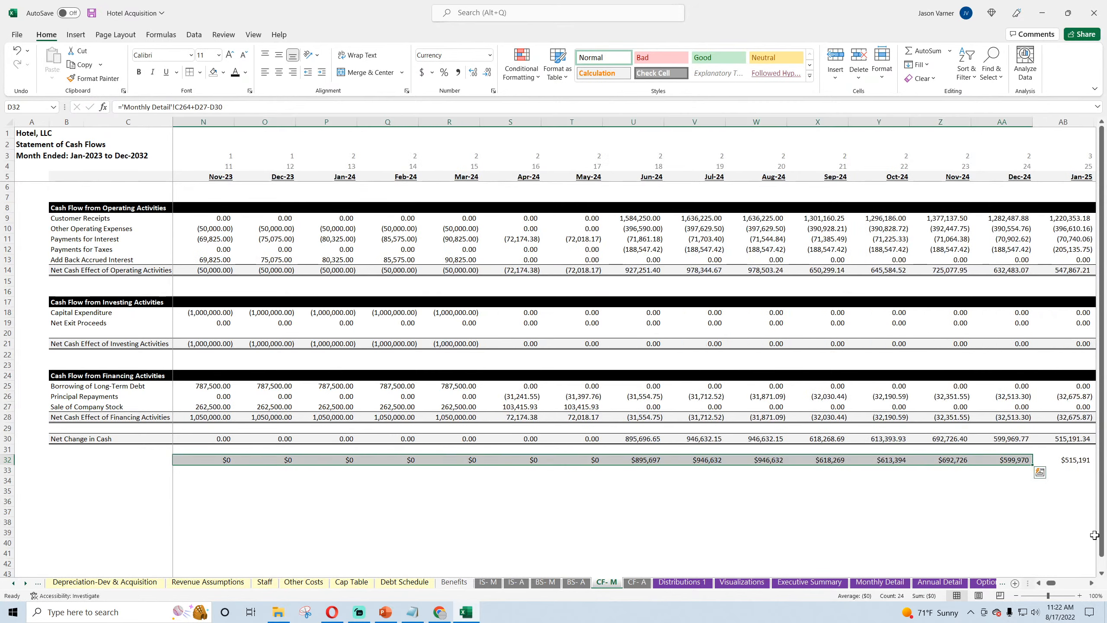
left_click(610, 464)
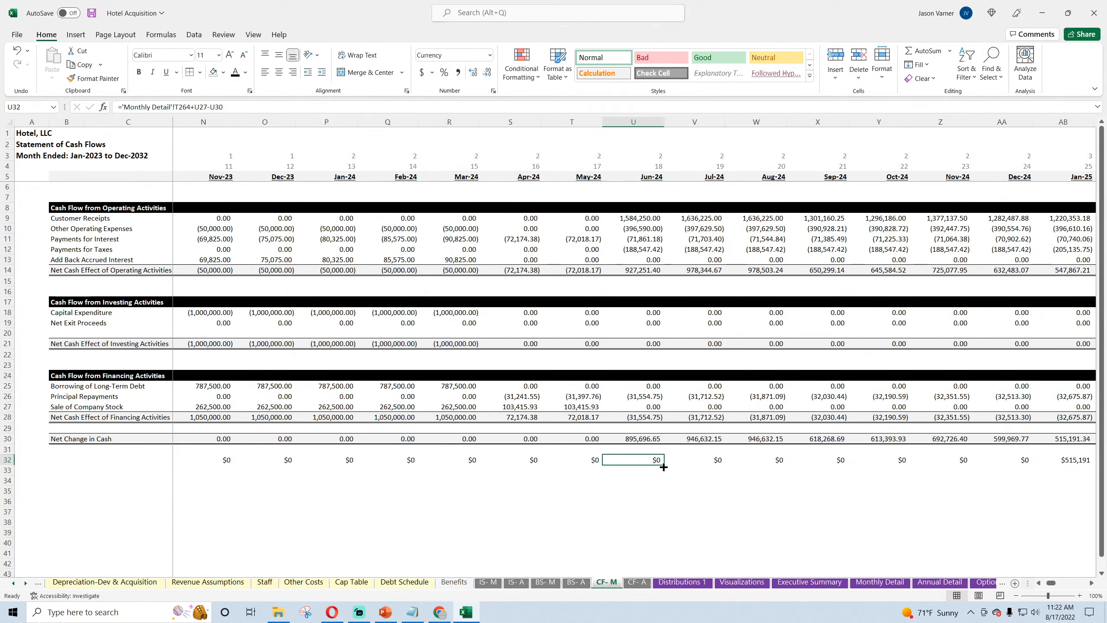
left_click_drag(663, 464, 1105, 489)
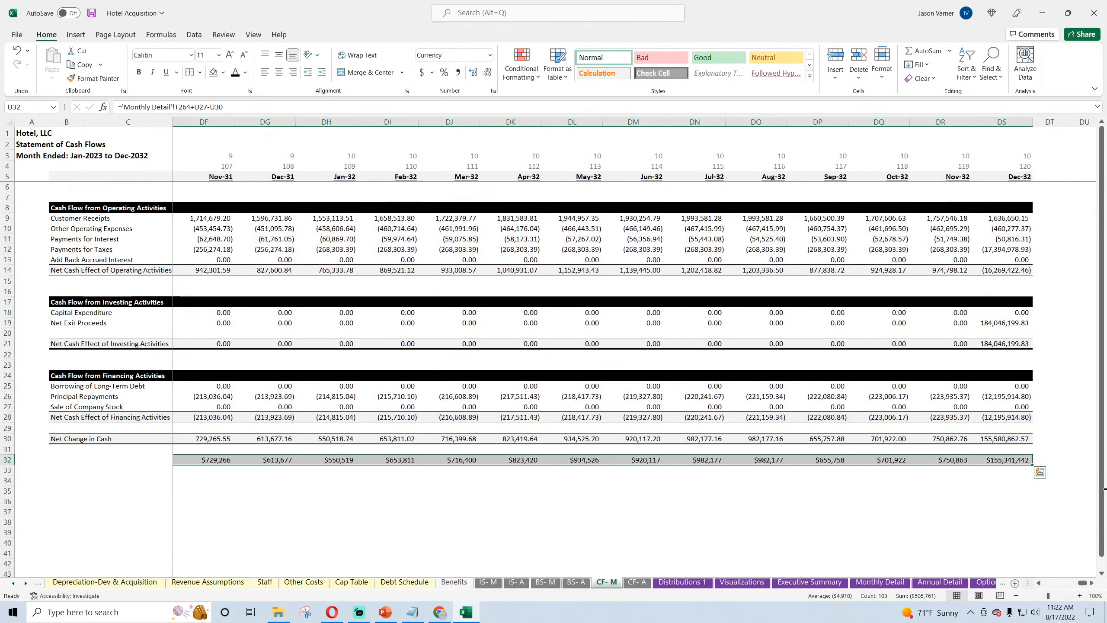
left_click(1012, 456)
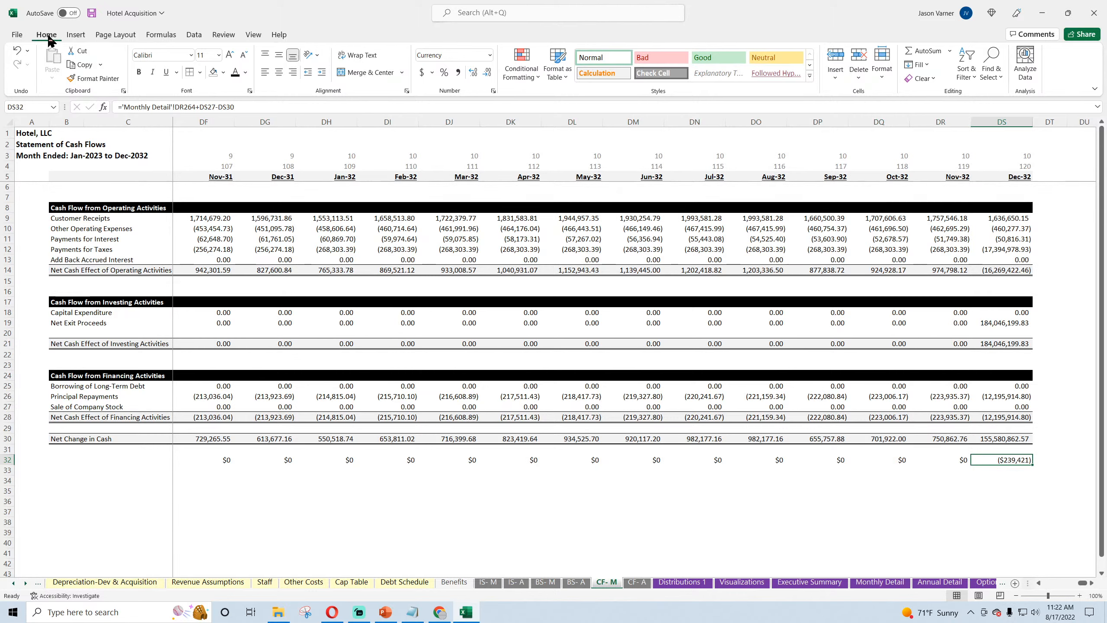
left_click(92, 14)
Step: Review the E49 balance sheet cash flow check on Global Control and the monthly balance sheet on BS- M
left_click(13, 584)
left_click(14, 583)
left_click(13, 584)
left_click(138, 583)
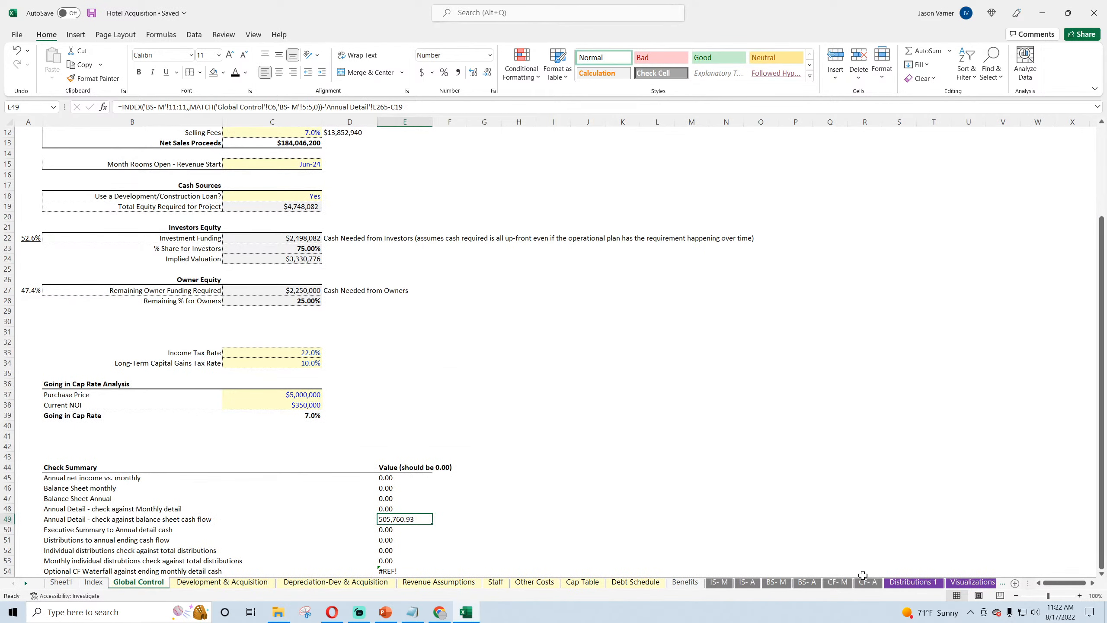
left_click(776, 582)
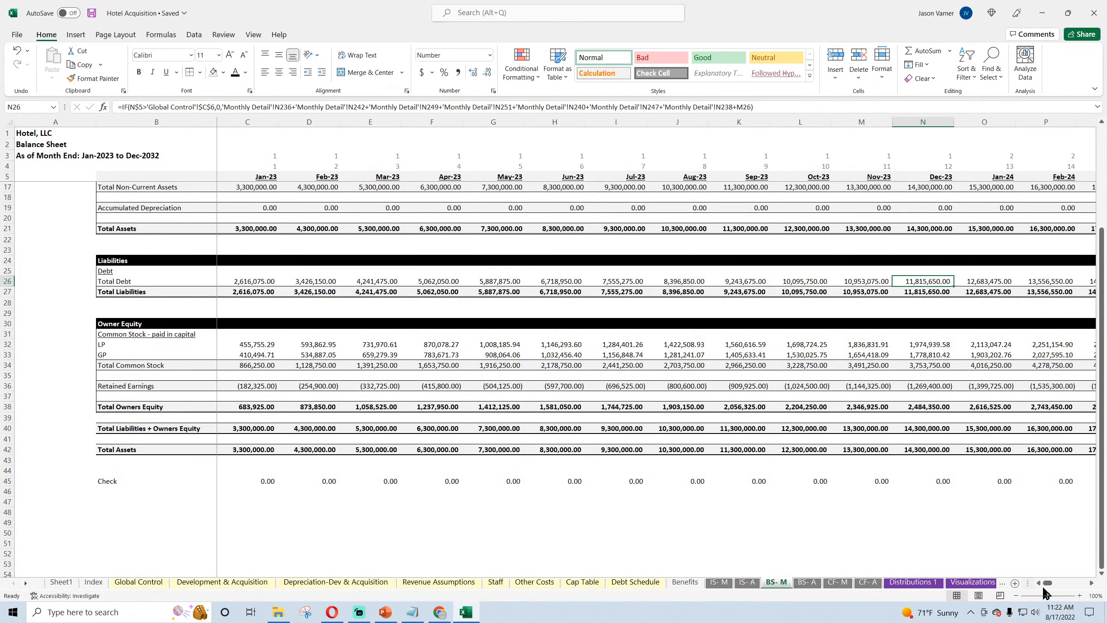
mouse_move(1045, 583)
left_mouse_down()
mouse_move(1065, 584)
mouse_move(1041, 585)
left_mouse_up()
Step: Try doubling the Dec-32 difference in CF- M cell DS34 with =DS32*2, and clear the test cell
left_click(831, 585)
left_click(1002, 480)
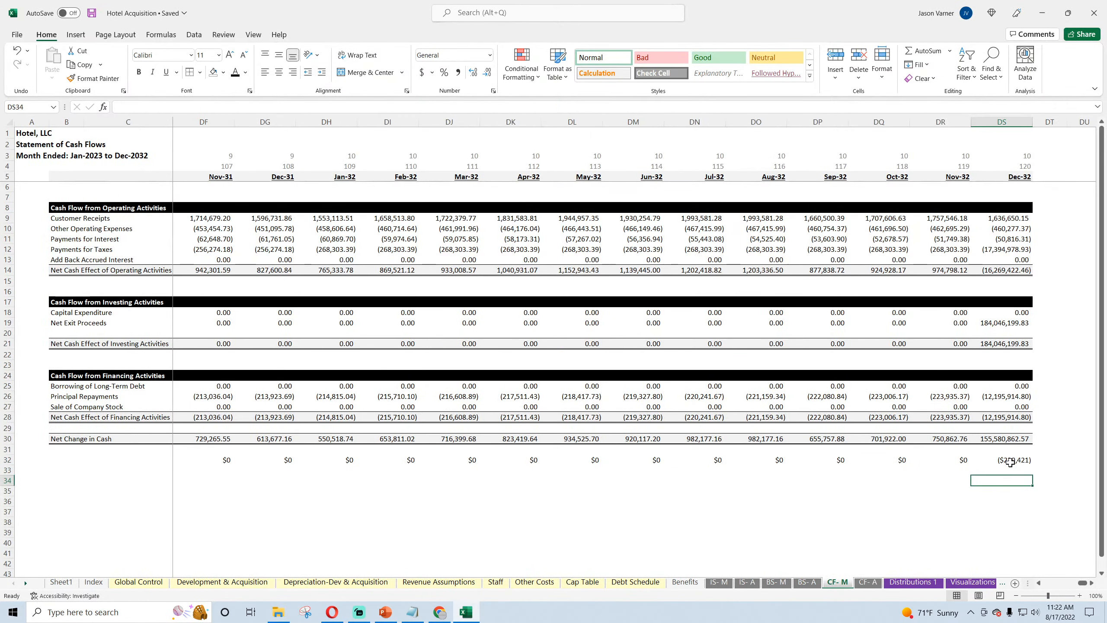
type("=")
left_click(1011, 460)
type("*2")
key("Return")
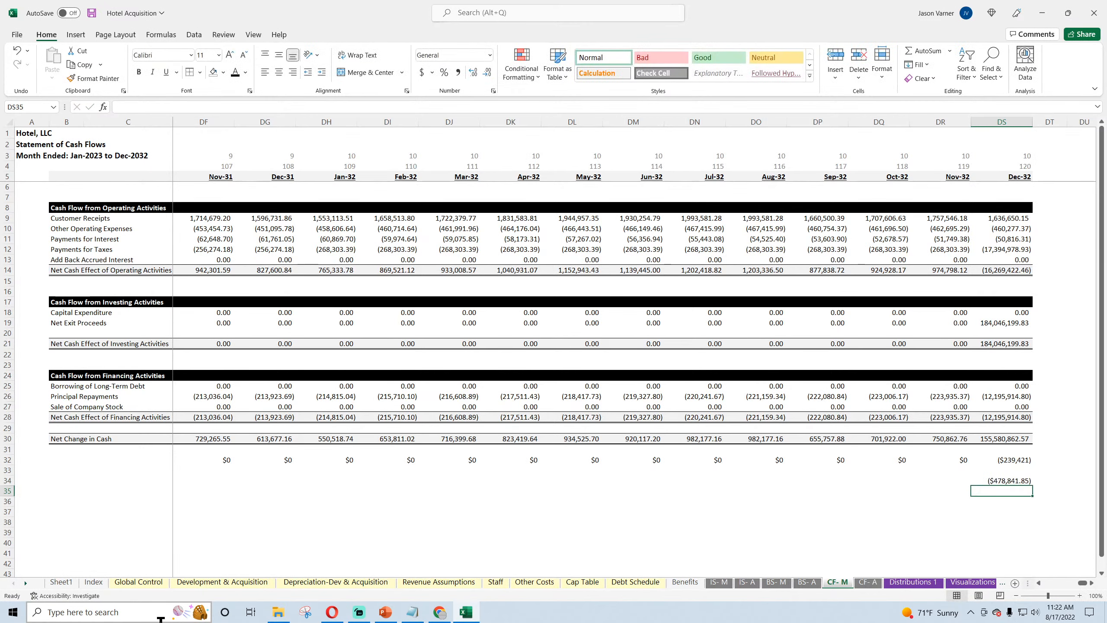
key("Up")
key("F2")
key("Return")
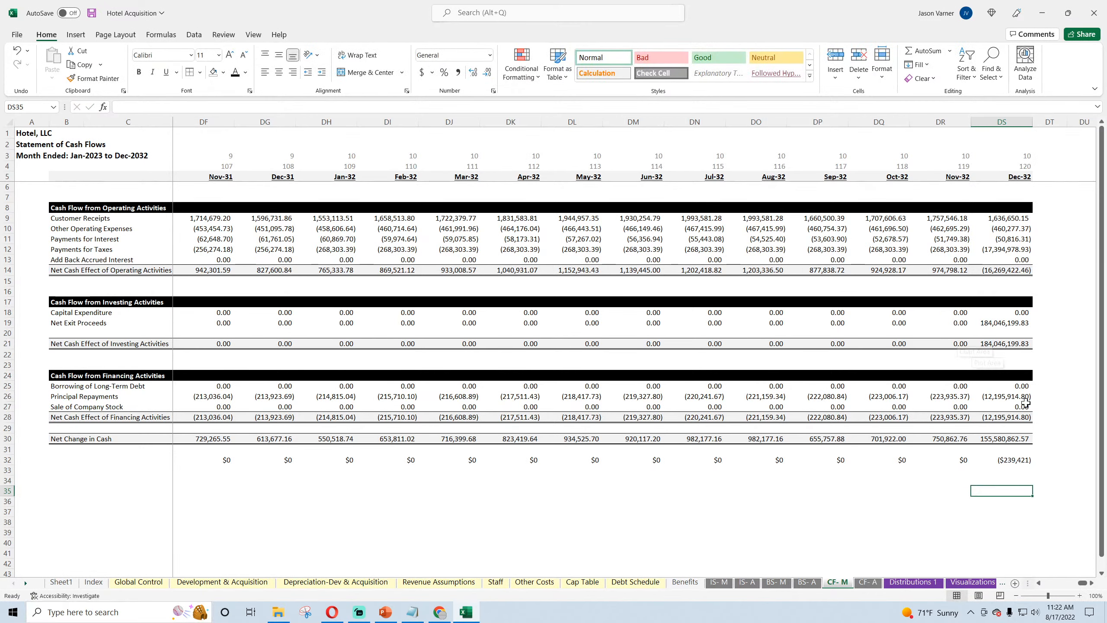
Step: Examine row 32 on CF- M for months with a nonzero difference, including Dec-26, and check the row's sum
left_click(1018, 456)
left_click_drag(1082, 583, 1063, 592)
left_click(386, 460)
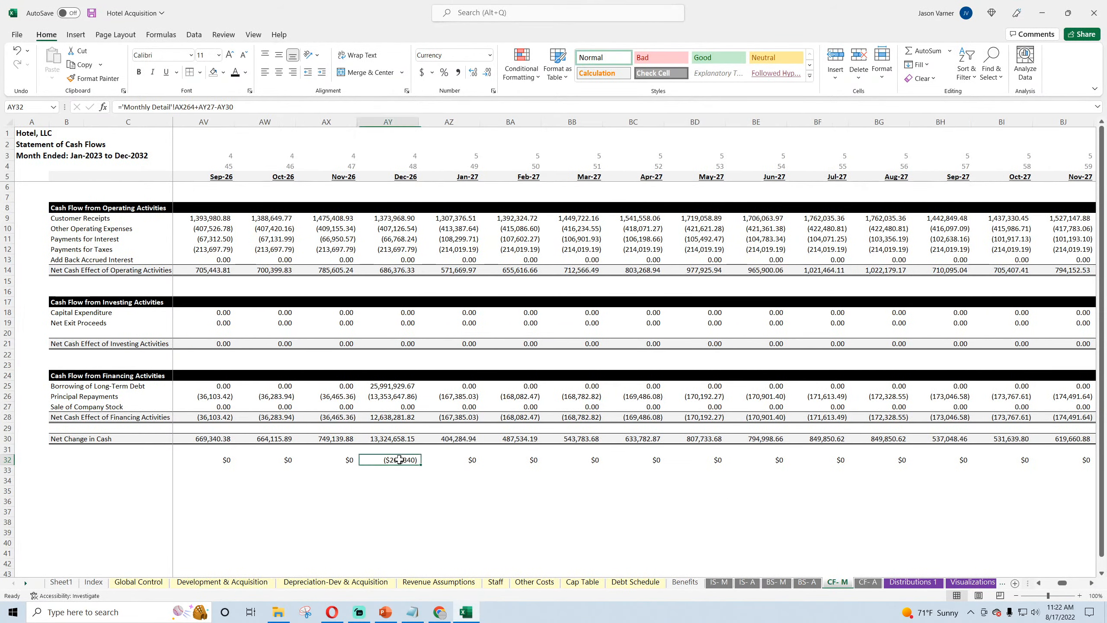
left_click(7, 459)
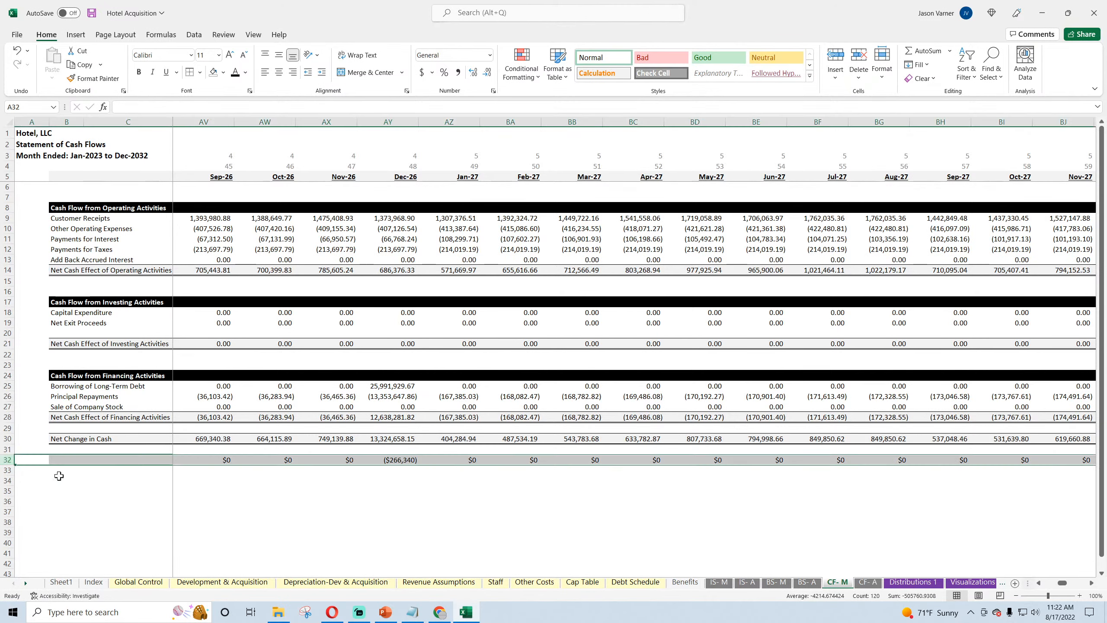
left_click(380, 522)
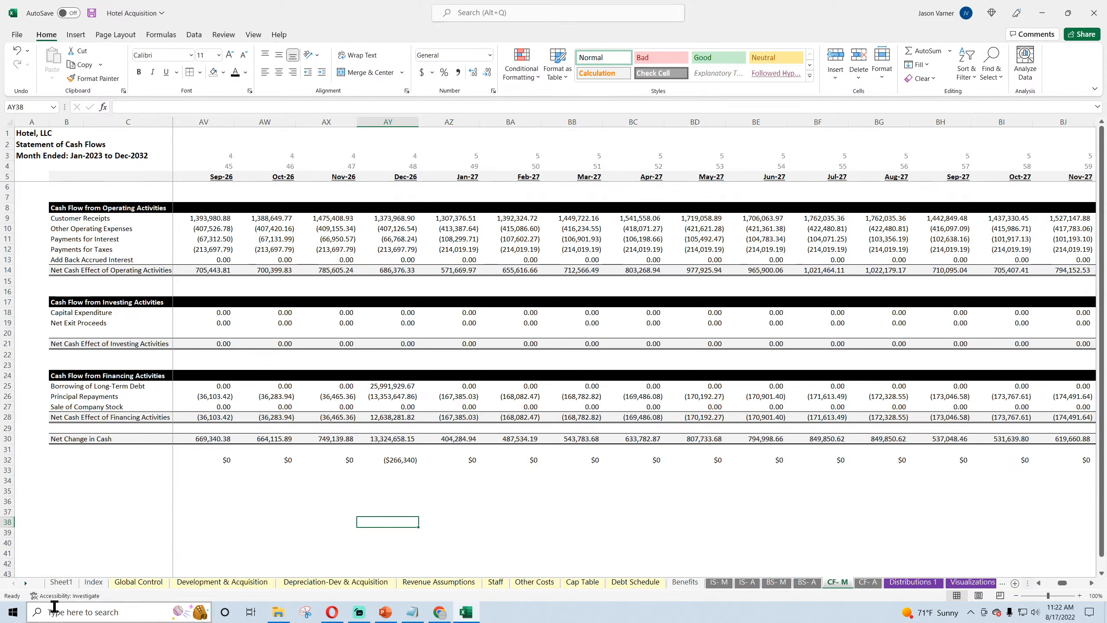
Step: On Monthly Detail, inspect the Dec-26 Prepayment Penalty Fees formula of the Initial P+I Loan in AX243
left_click(25, 583)
left_click(25, 583)
left_click(25, 583)
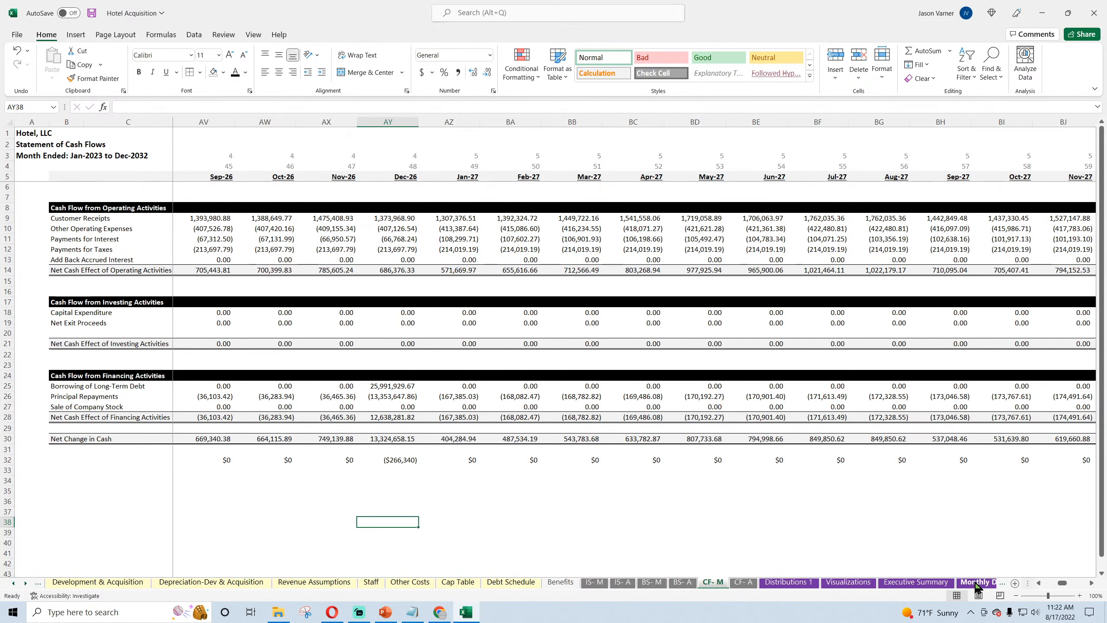
left_click(975, 583)
left_click_drag(1051, 583, 1064, 585)
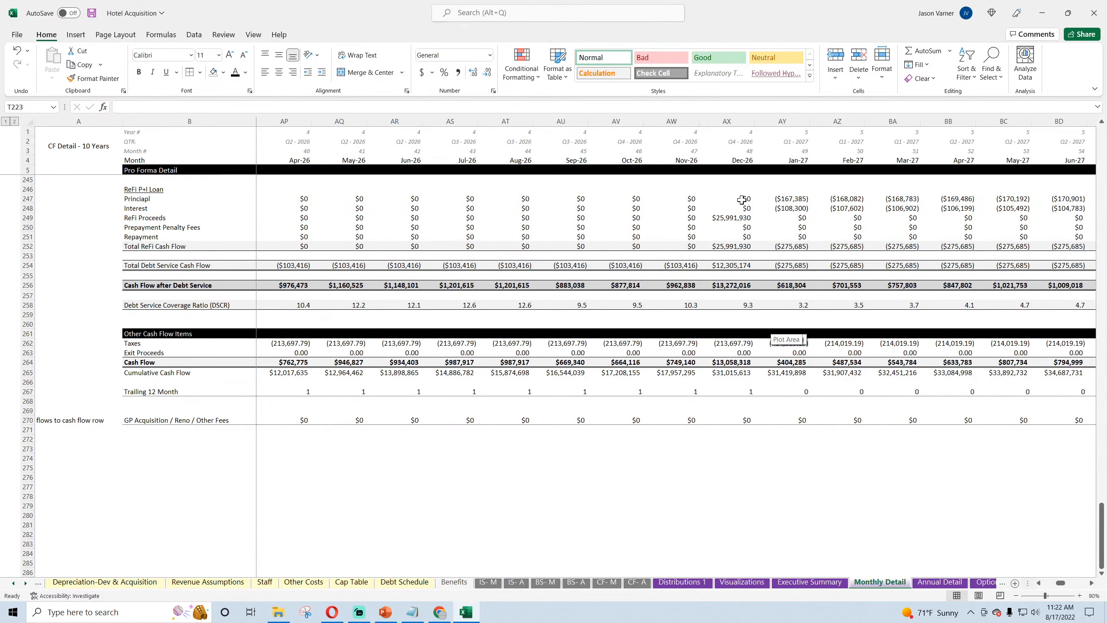
scroll(724, 306, "up", 4)
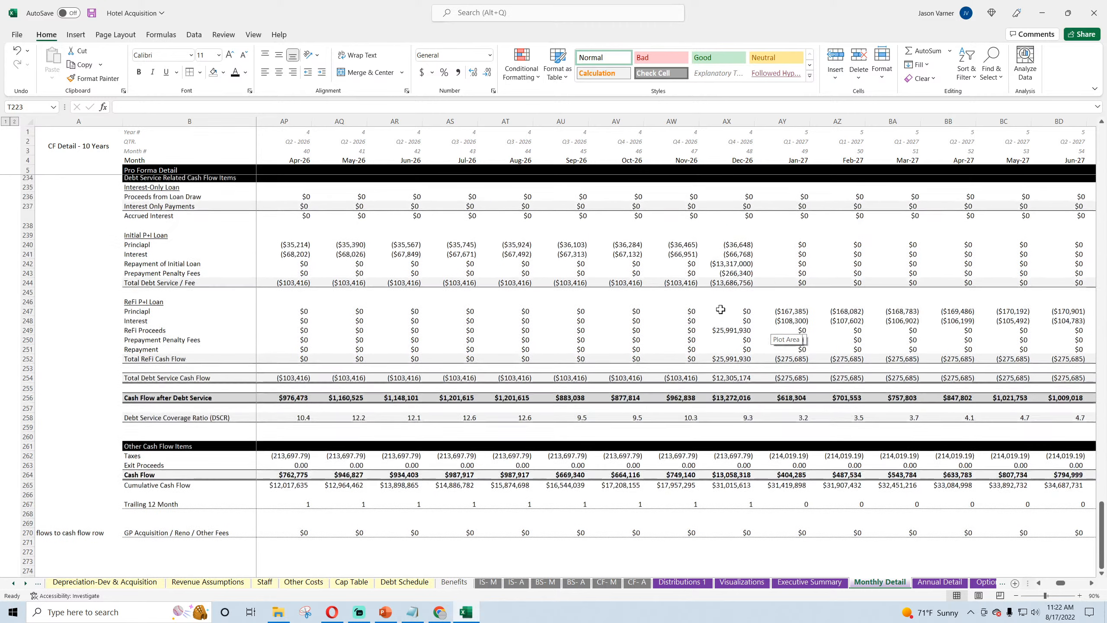
left_click(726, 275)
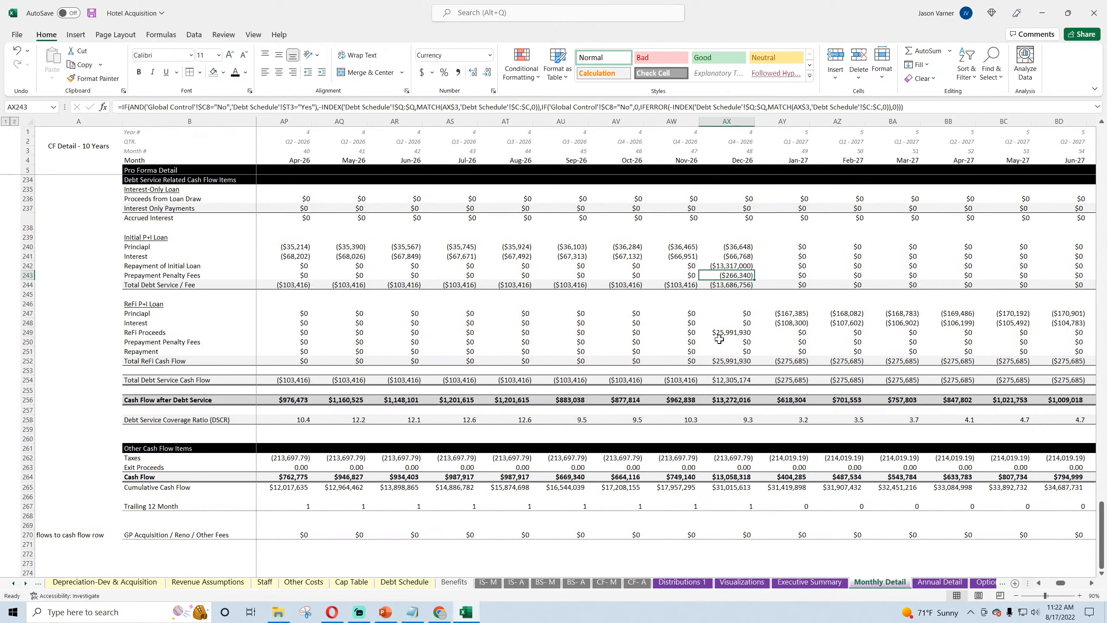
Step: Return to CF- M, inspect the Dec-26 difference, Borrowing of Long-Term Debt and Principal Repayments formulas, and save the workbook
left_click(13, 583)
left_click(13, 583)
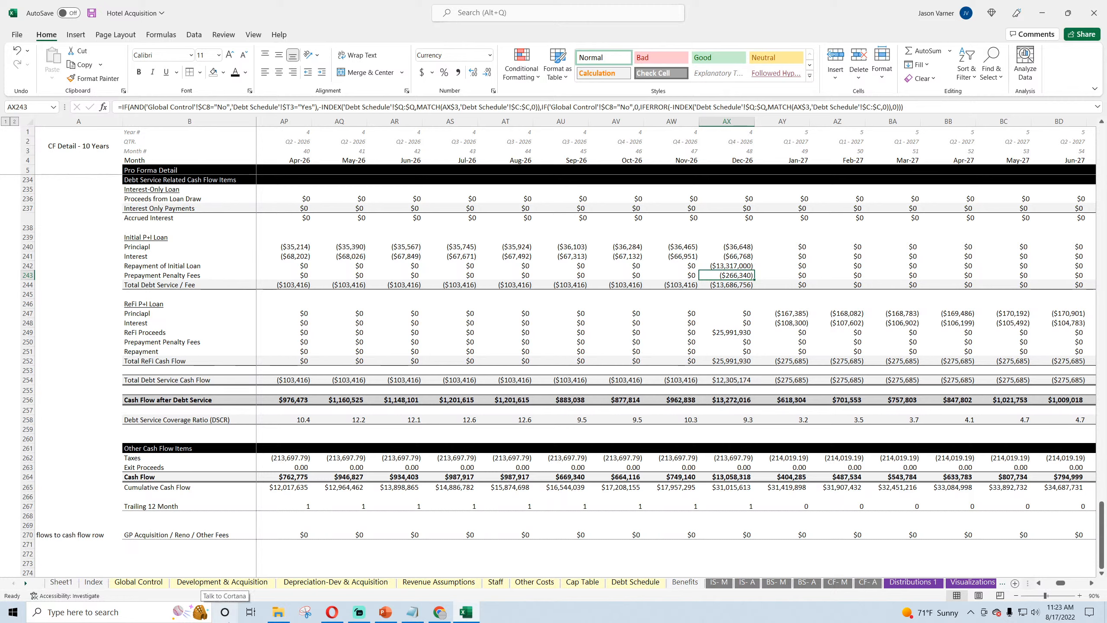
left_click(837, 582)
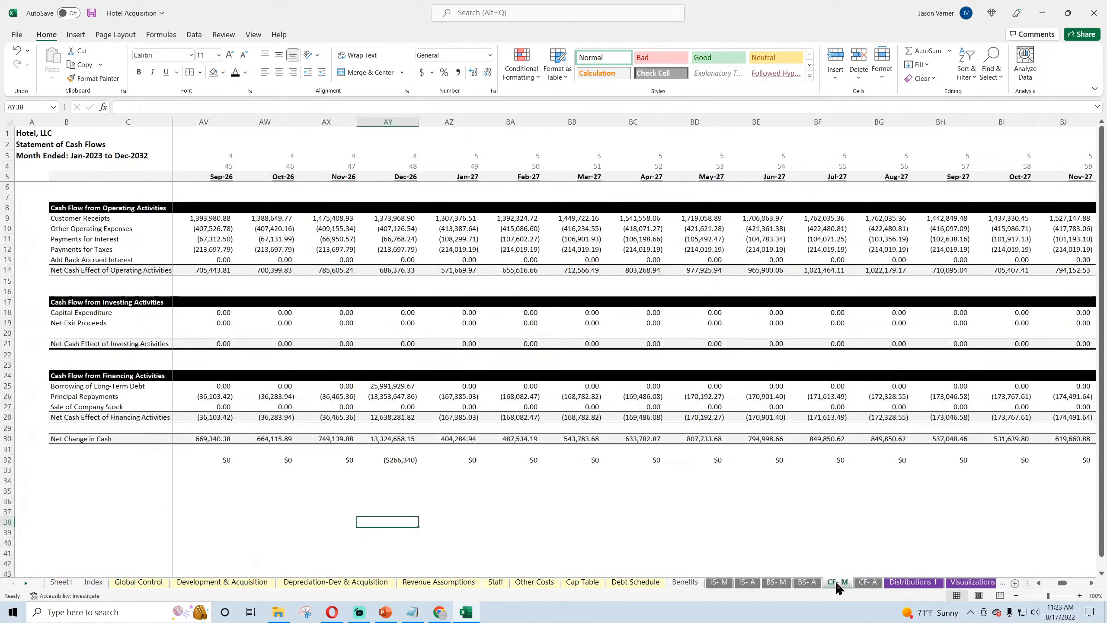
left_click(399, 463)
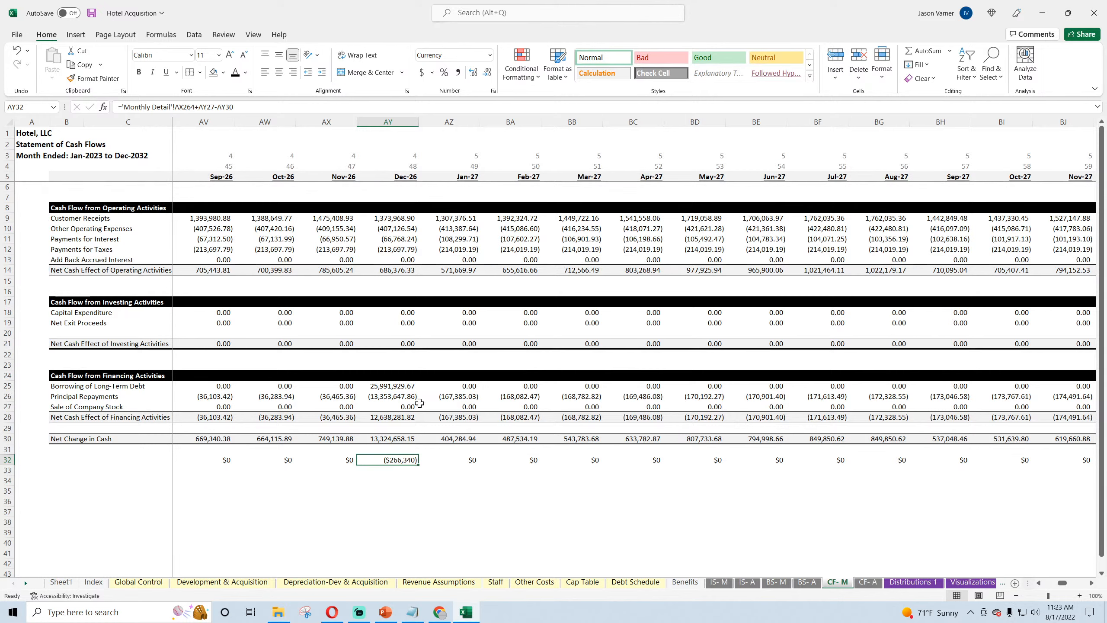
left_click(400, 388)
left_click(398, 397)
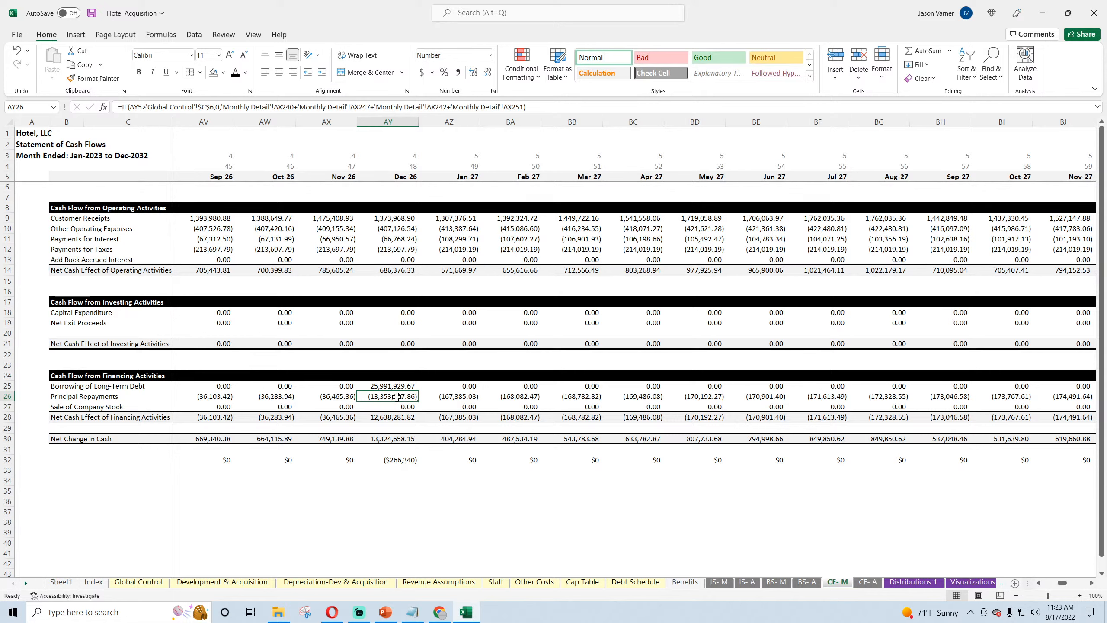
left_click(91, 12)
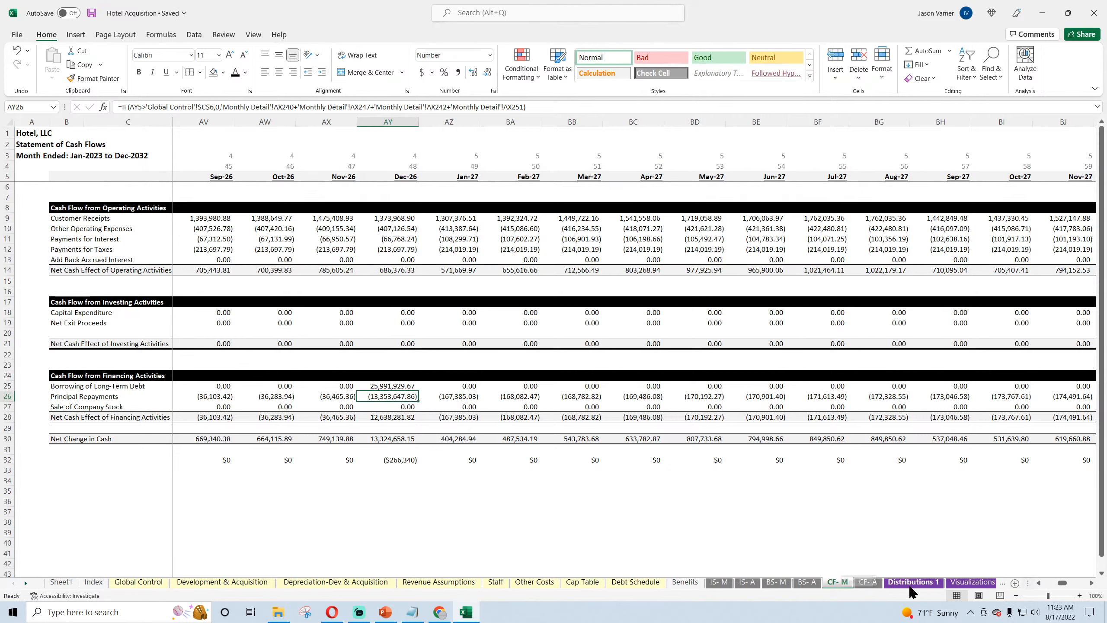
Step: Check the Initial and ReFi P+I Loan principal rows on Monthly Detail against the Dec-26 Principal Repayments formula on CF- M
left_click(25, 584)
left_click(25, 584)
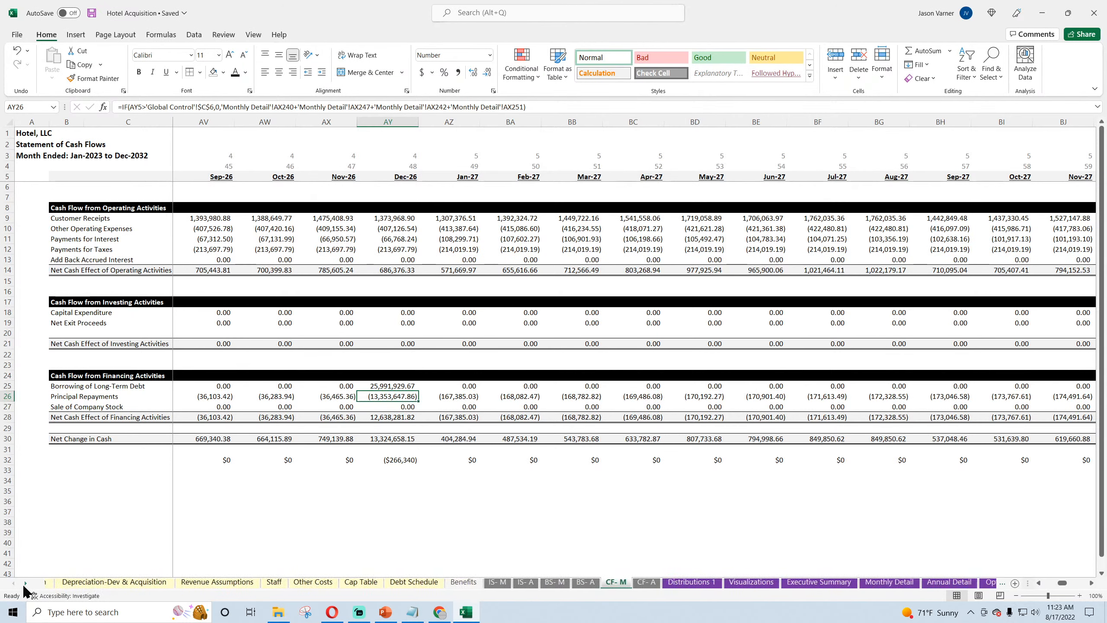
left_click(25, 583)
left_click(25, 583)
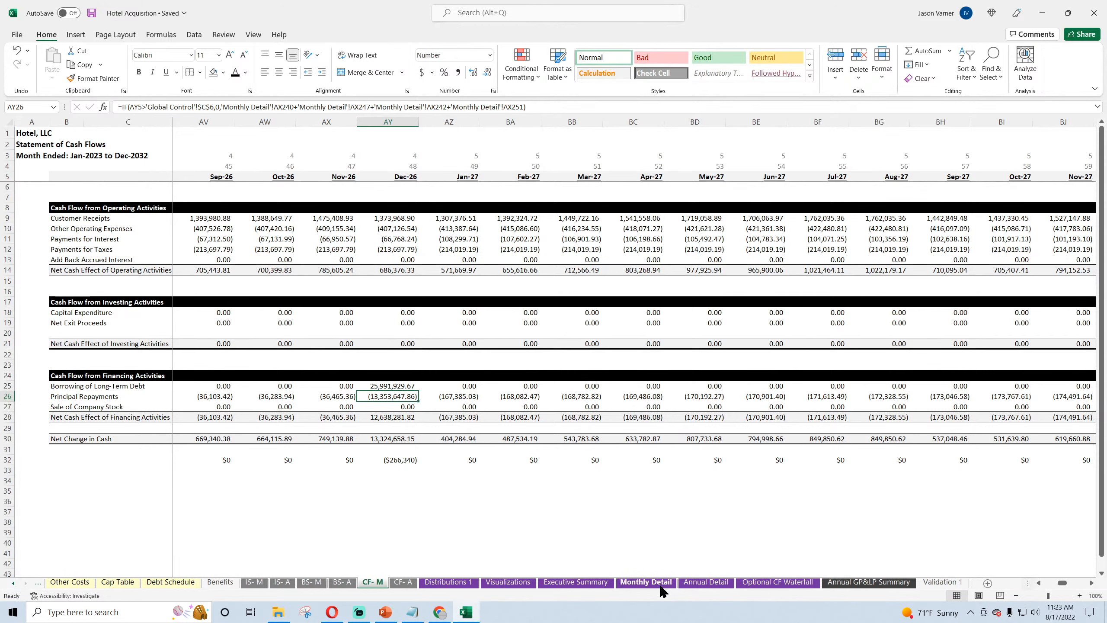
left_click(647, 583)
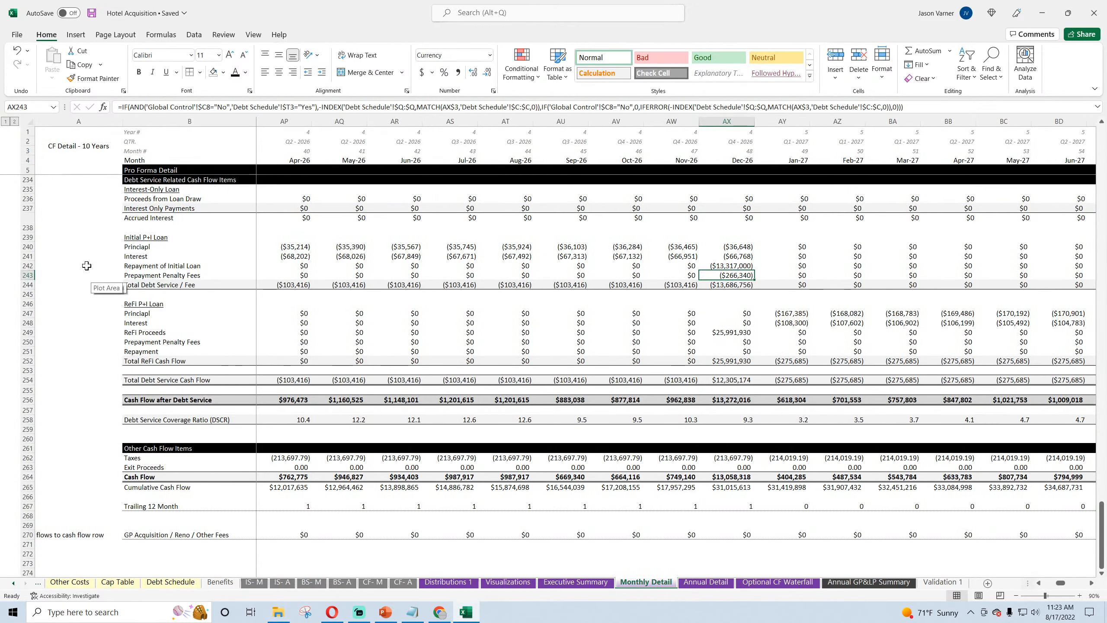
left_click(131, 248)
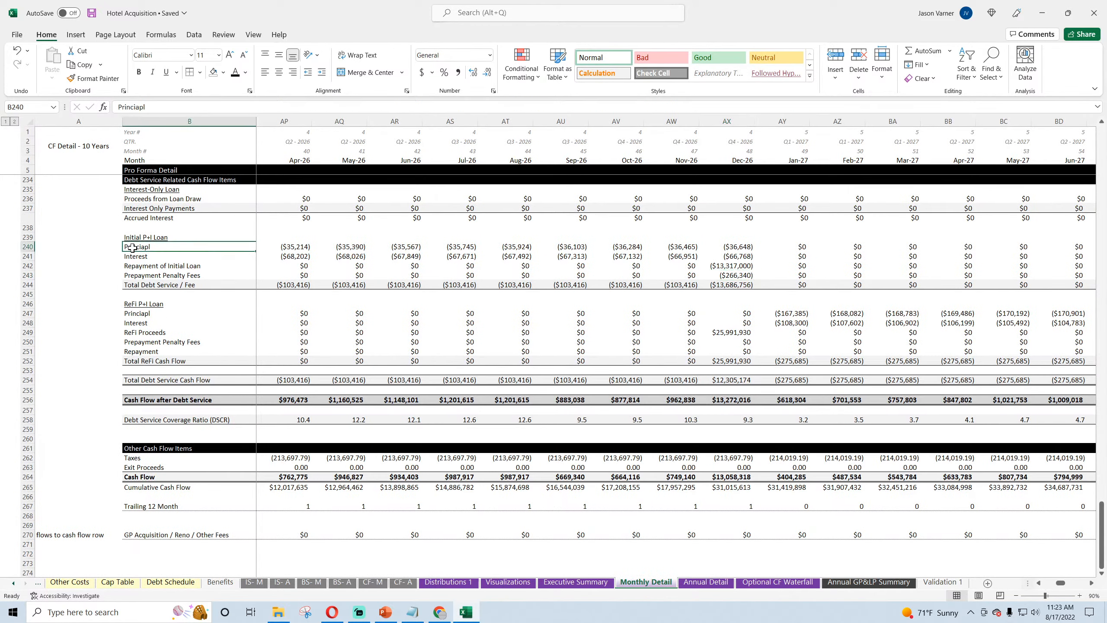
left_click(137, 314)
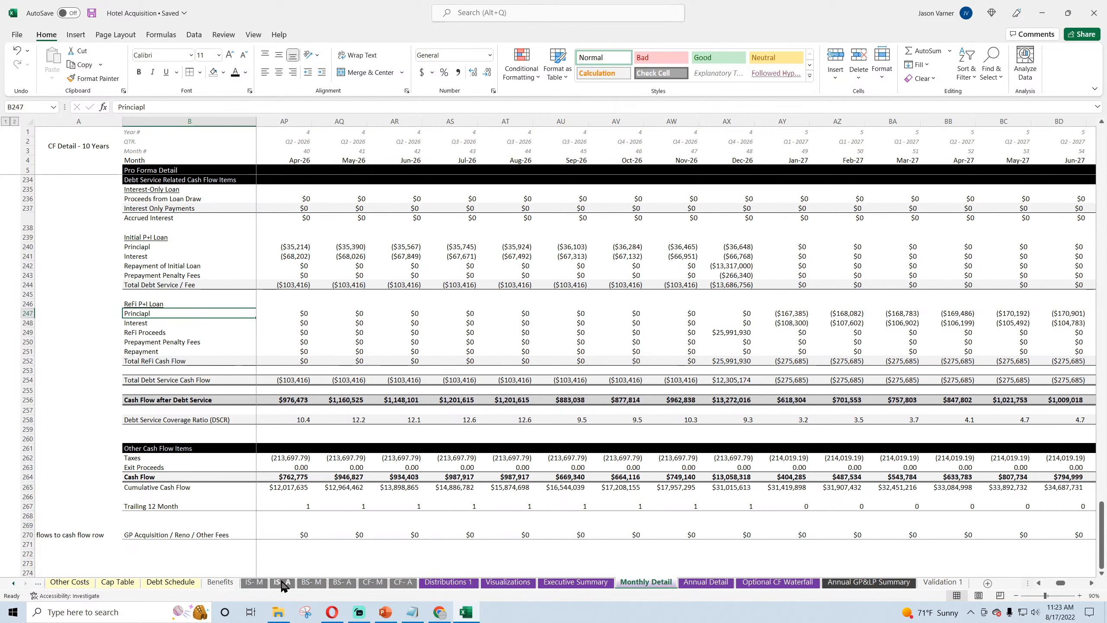
left_click(369, 583)
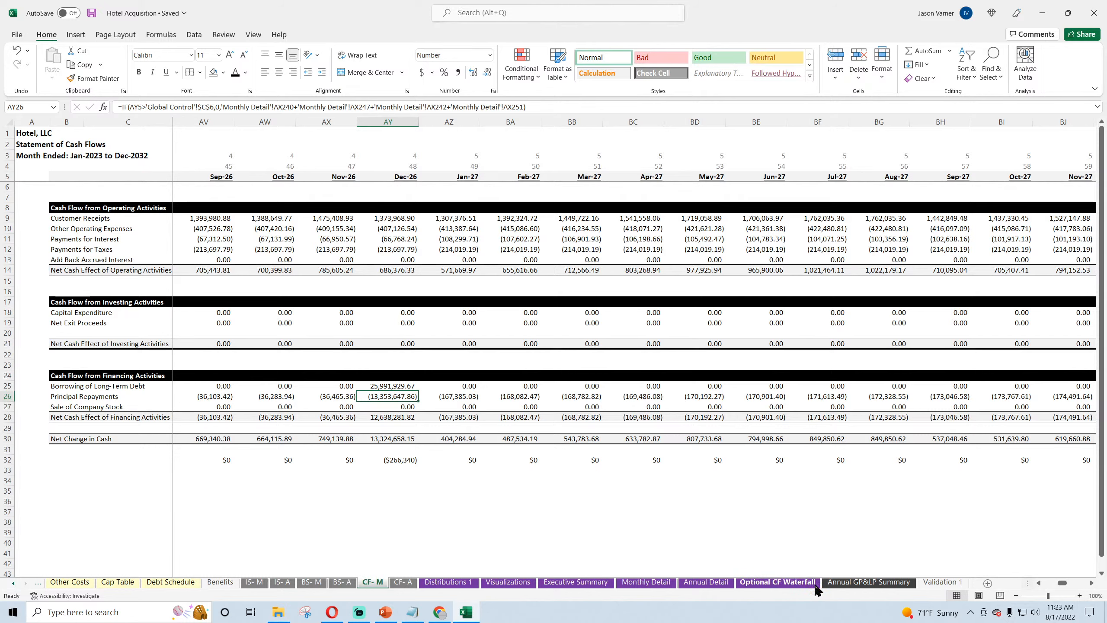
Step: On Monthly Detail, check the Repayment of Initial Loan row and the ReFi P+I Loan's Prepayment Penalty Fees and Repayment rows
left_click(646, 583)
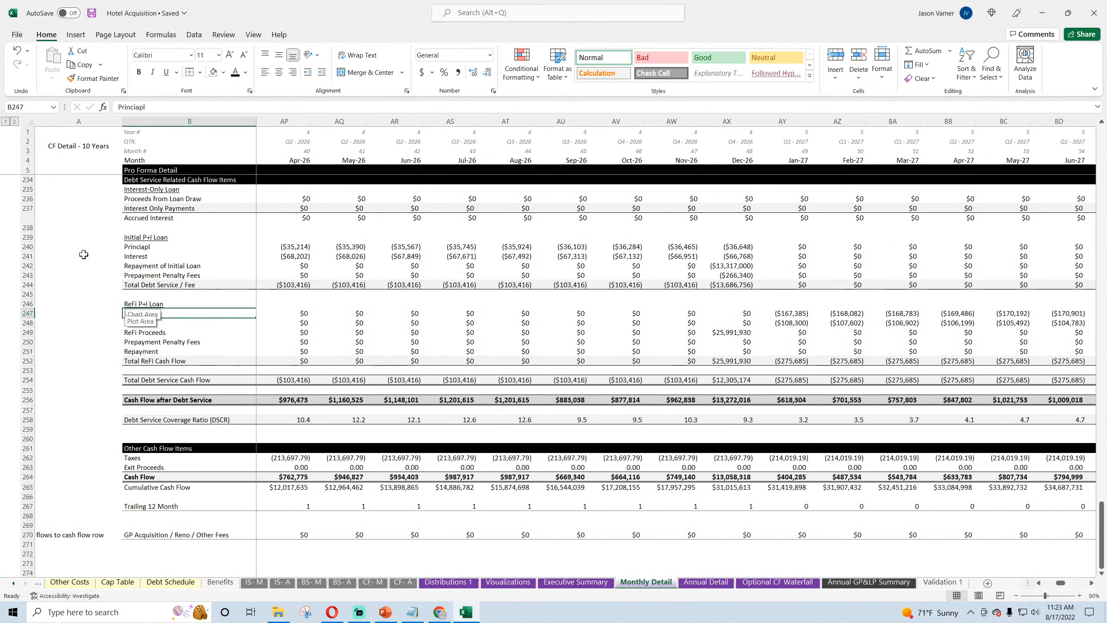
left_click(130, 266)
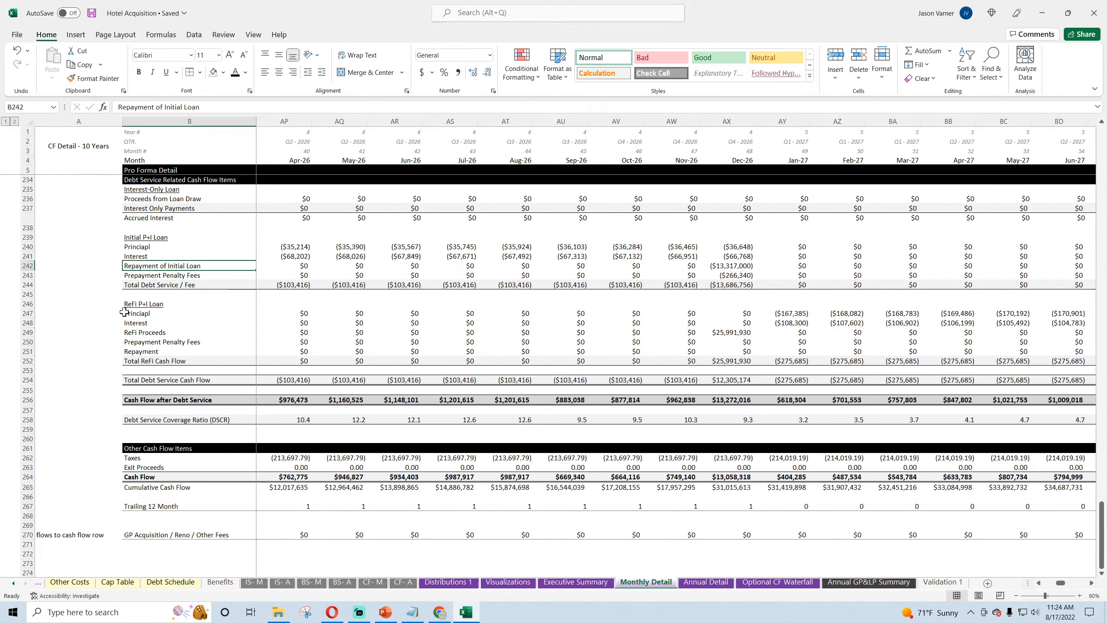
left_click(136, 345)
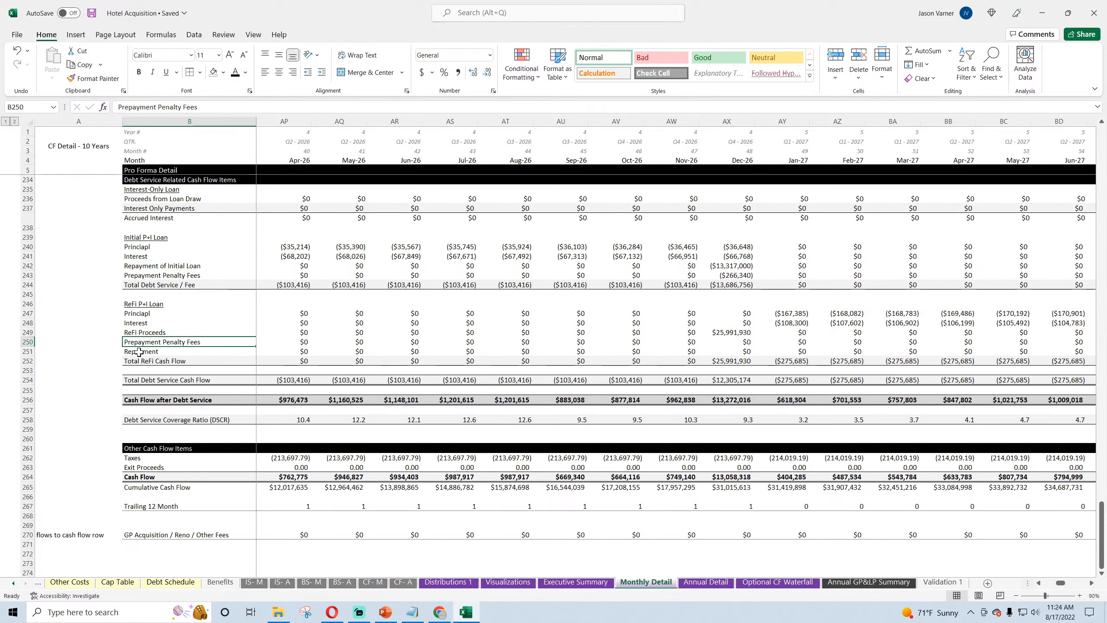
left_click(138, 351)
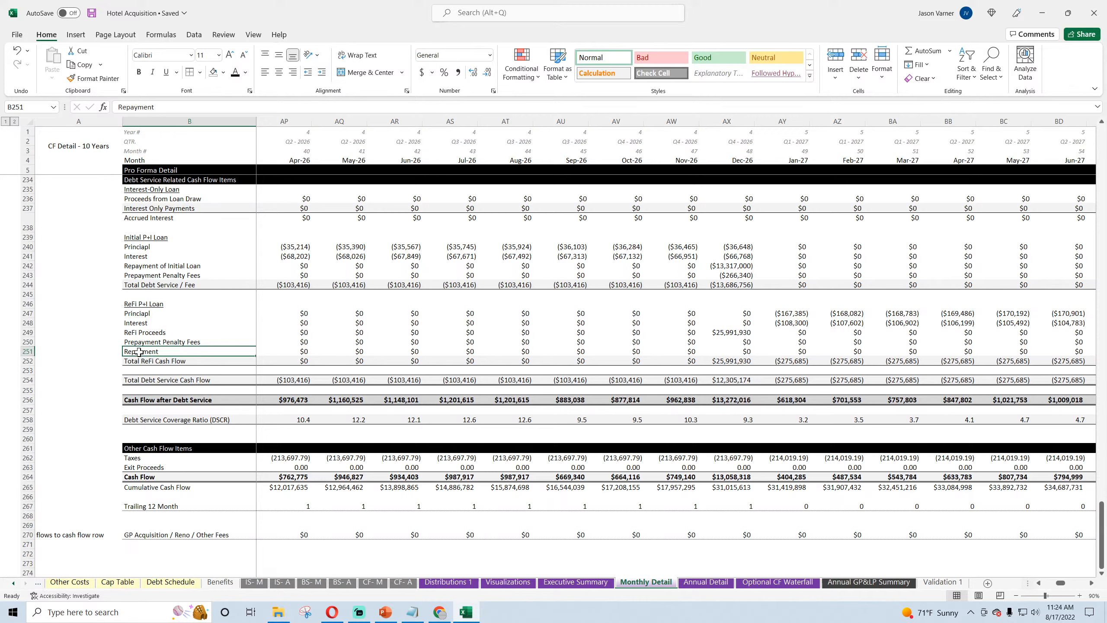
Step: On CF- M, inspect the Dec-26 Borrowing of Long-Term Debt and Principal Repayments formulas, and go back to the Jan-23 columns
left_click(369, 582)
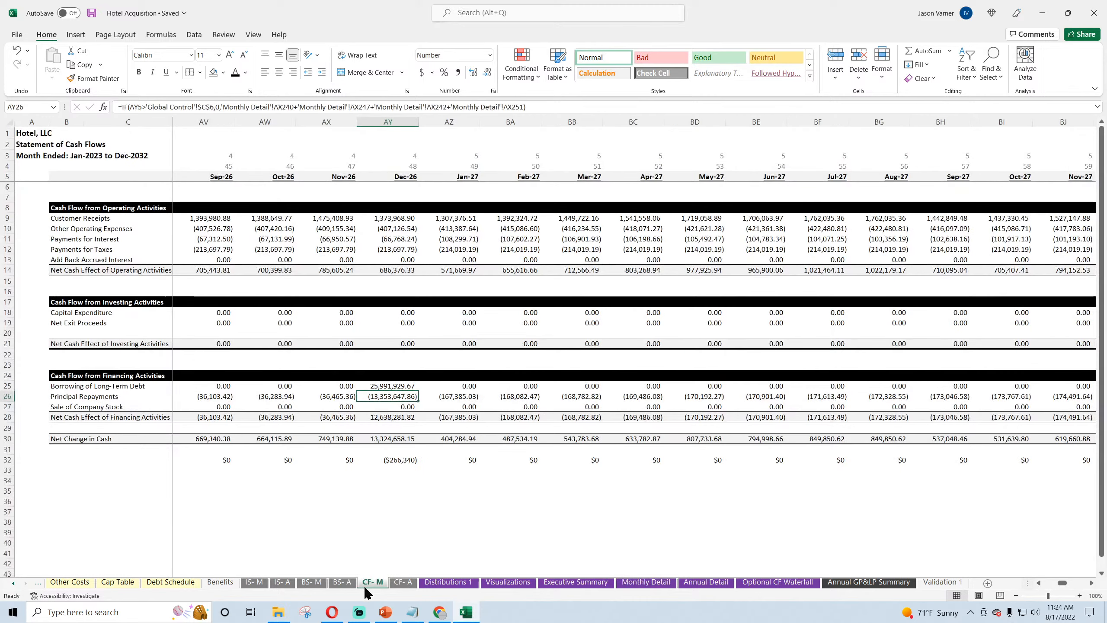
left_click(390, 385)
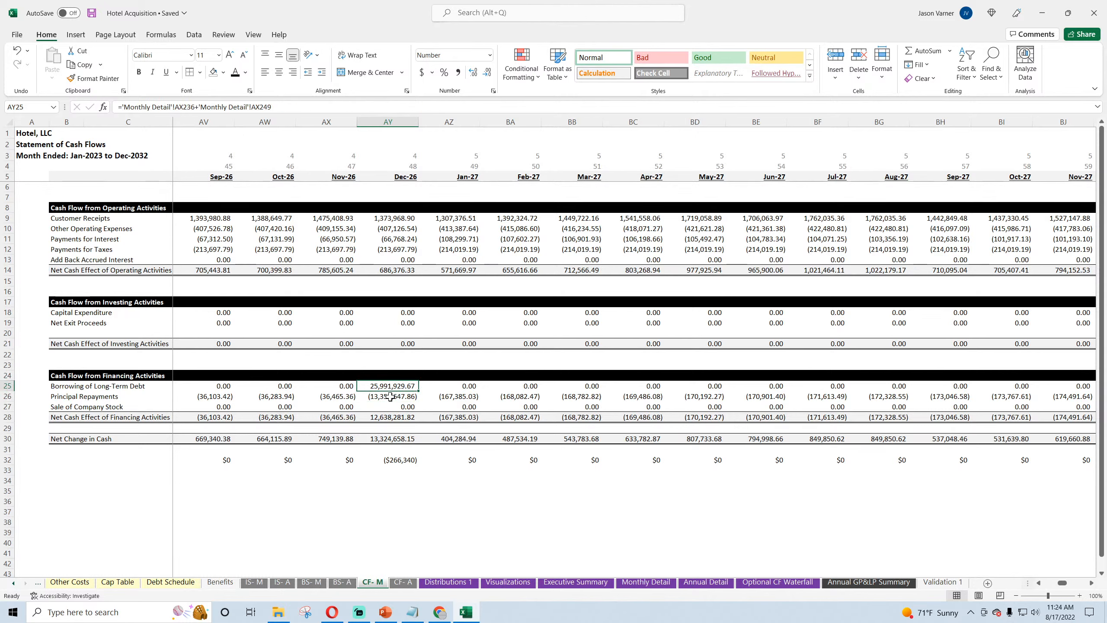
left_click(390, 396)
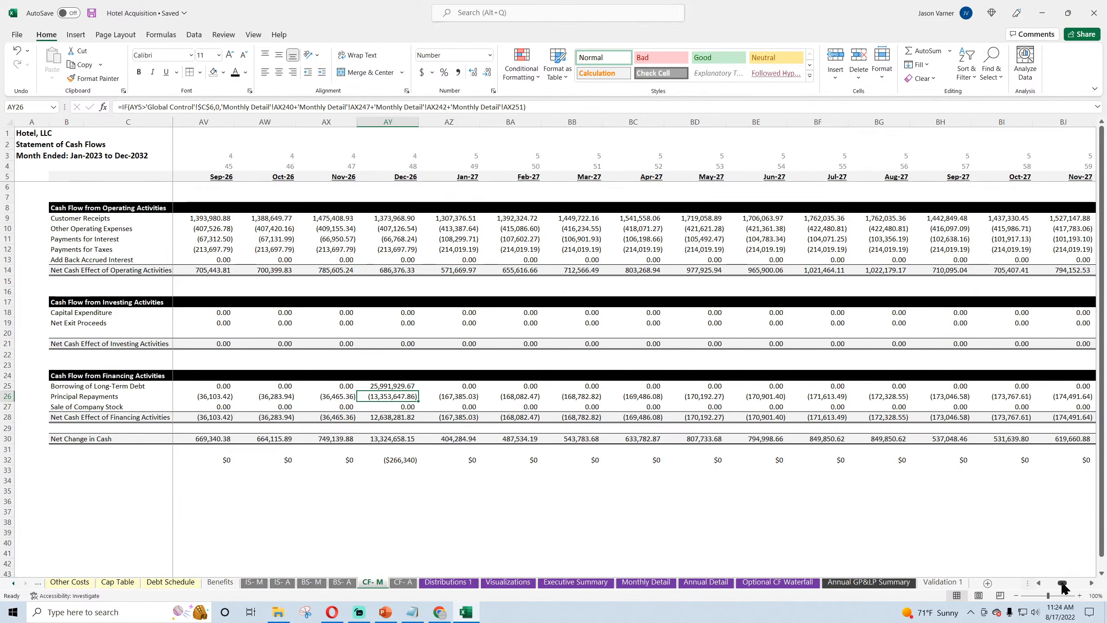
left_click_drag(1062, 583, 1047, 583)
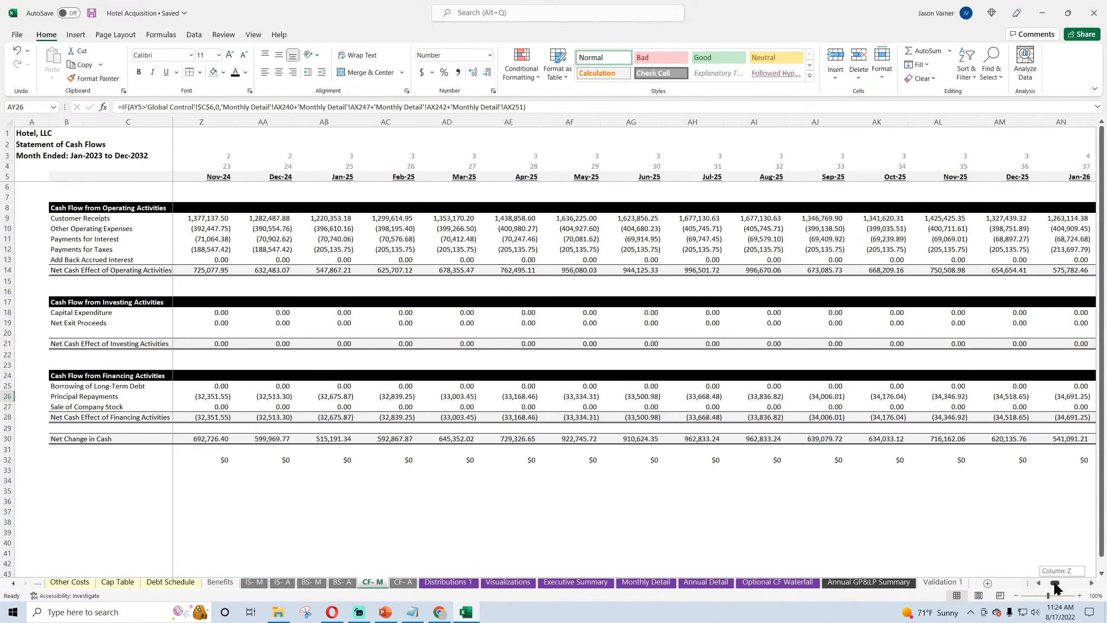
Step: Inspect the Jan-23 Interest formula on IS- M and look up the Initial P+I Loan's Interest row on Monthly Detail
left_click(255, 582)
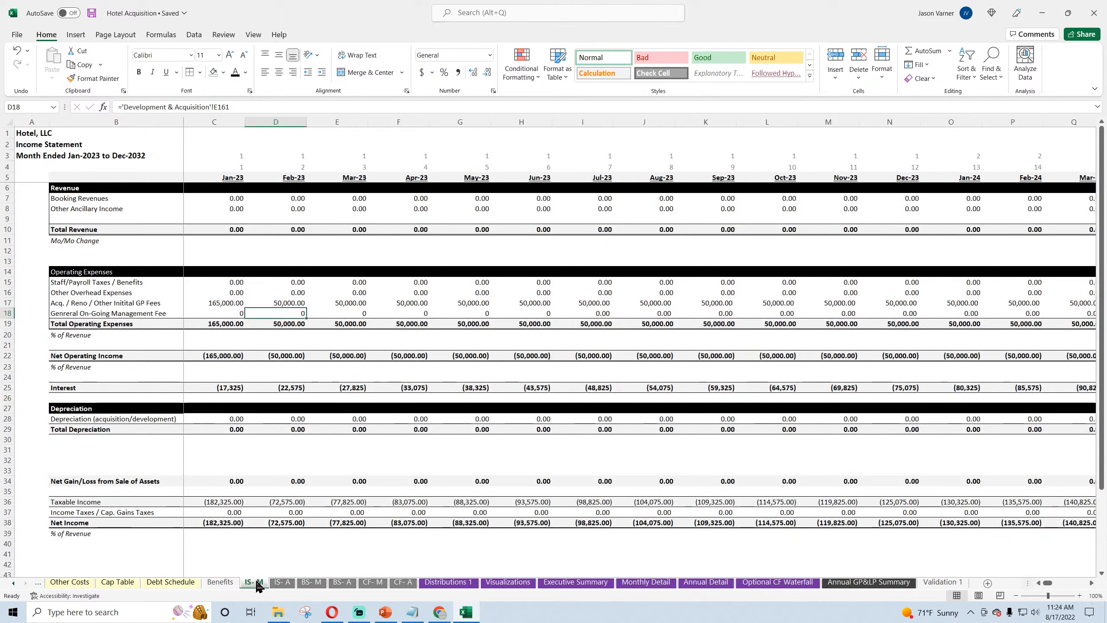
left_click(224, 387)
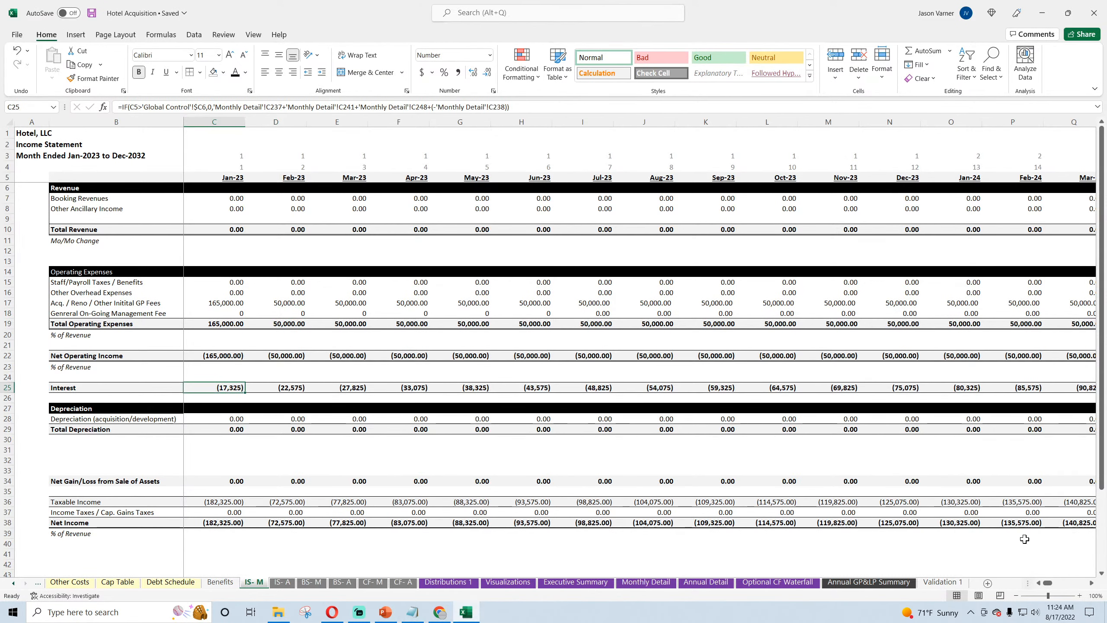
mouse_move(1046, 583)
left_mouse_down()
mouse_move(1063, 584)
mouse_move(1047, 585)
left_mouse_up()
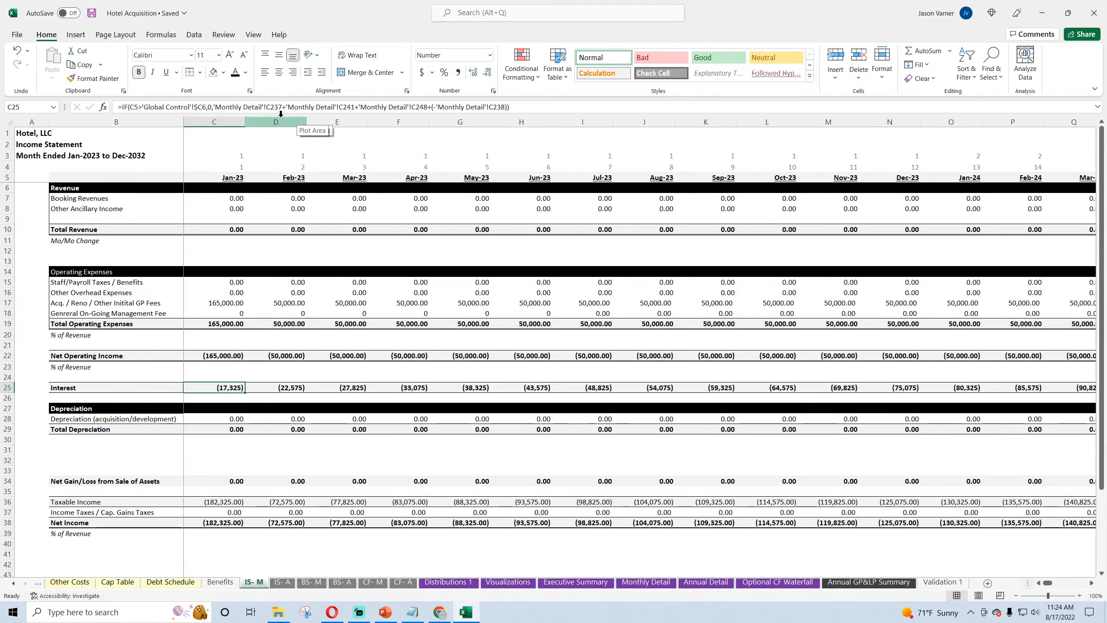
left_click(646, 582)
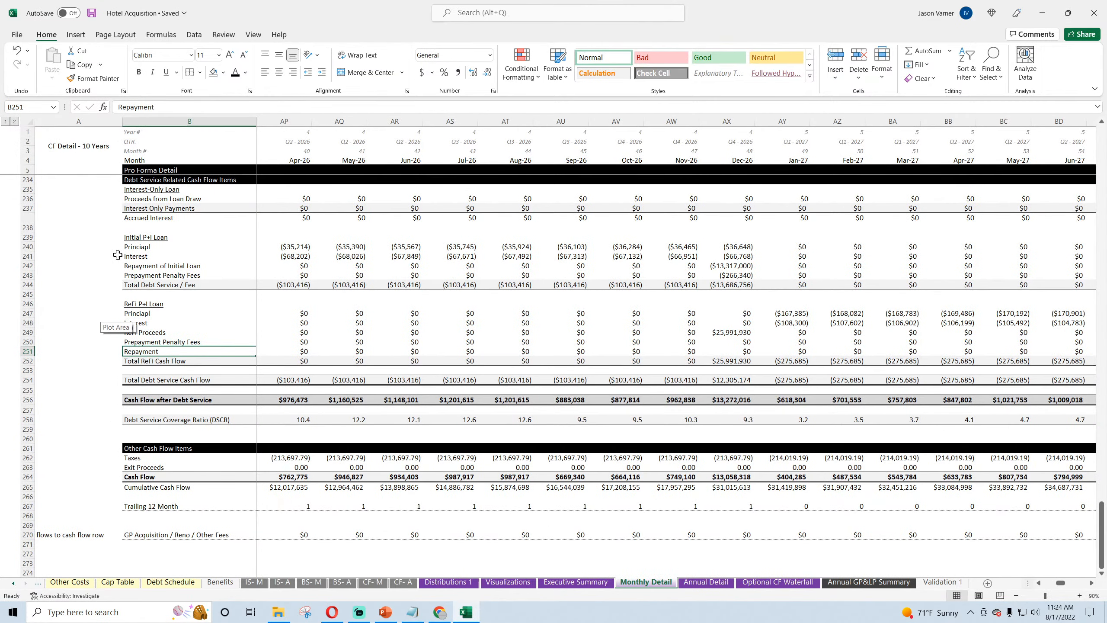
left_click(139, 208)
left_click(144, 256)
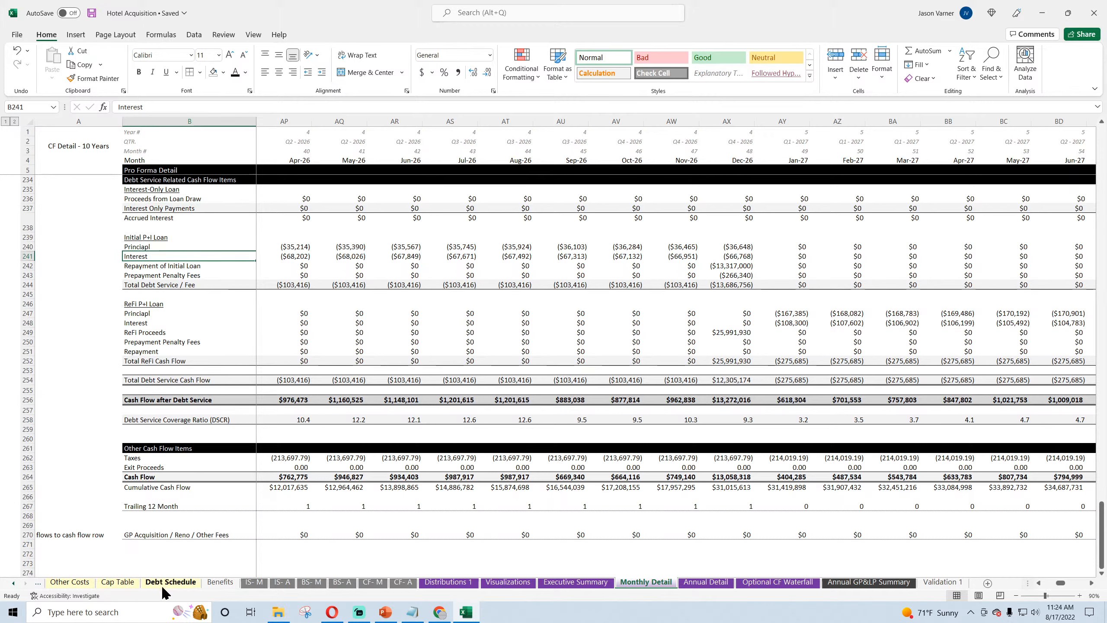
Step: Recheck the IS- M Interest formula against Monthly Detail's ReFi Interest and Accrued Interest rows, and inspect the Dec-26 Initial P+I Loan Prepayment Penalty Fees
left_click(254, 582)
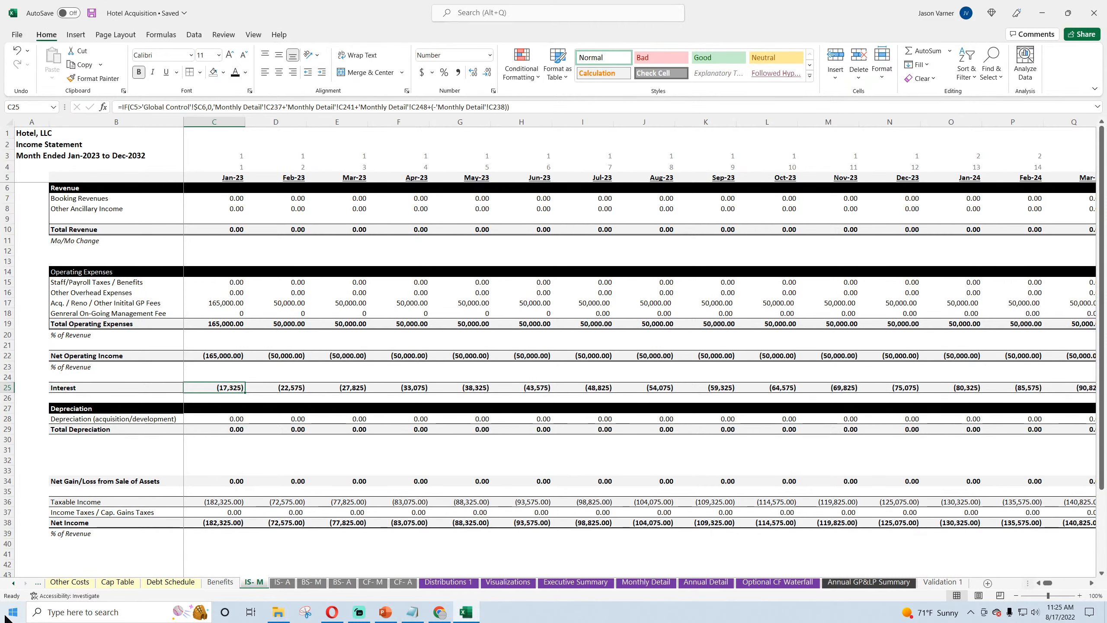
left_click(646, 581)
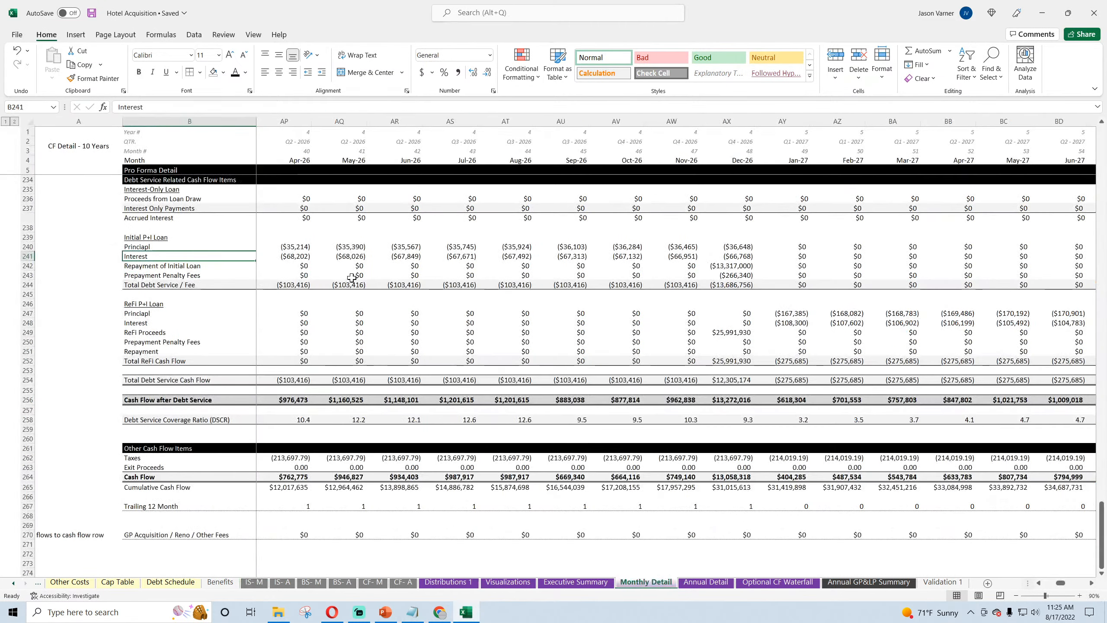
left_click(127, 325)
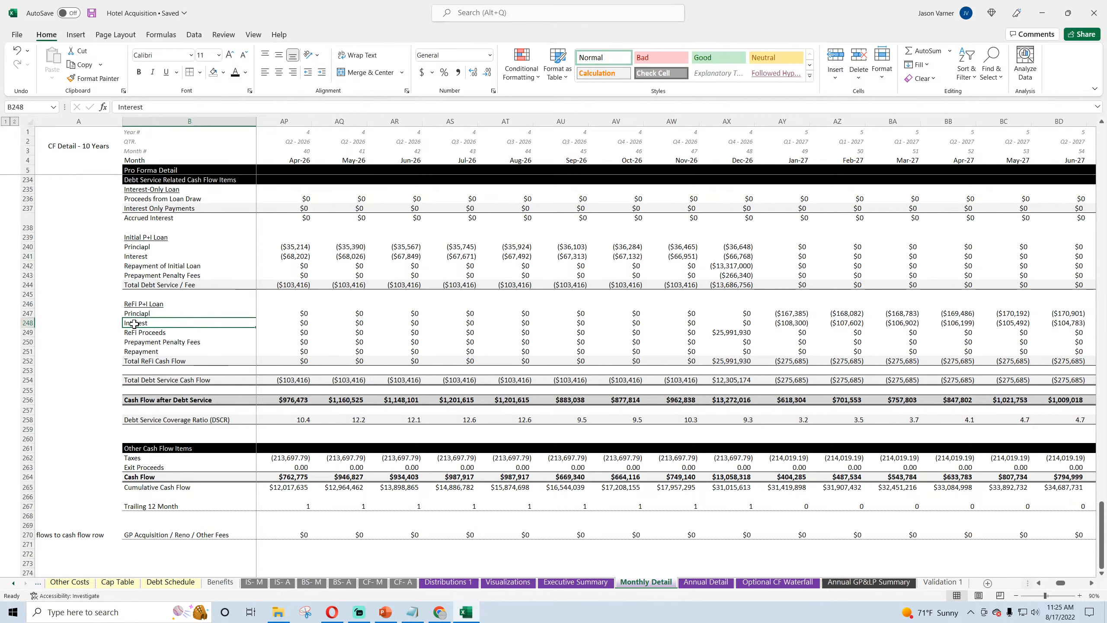
left_click(144, 230)
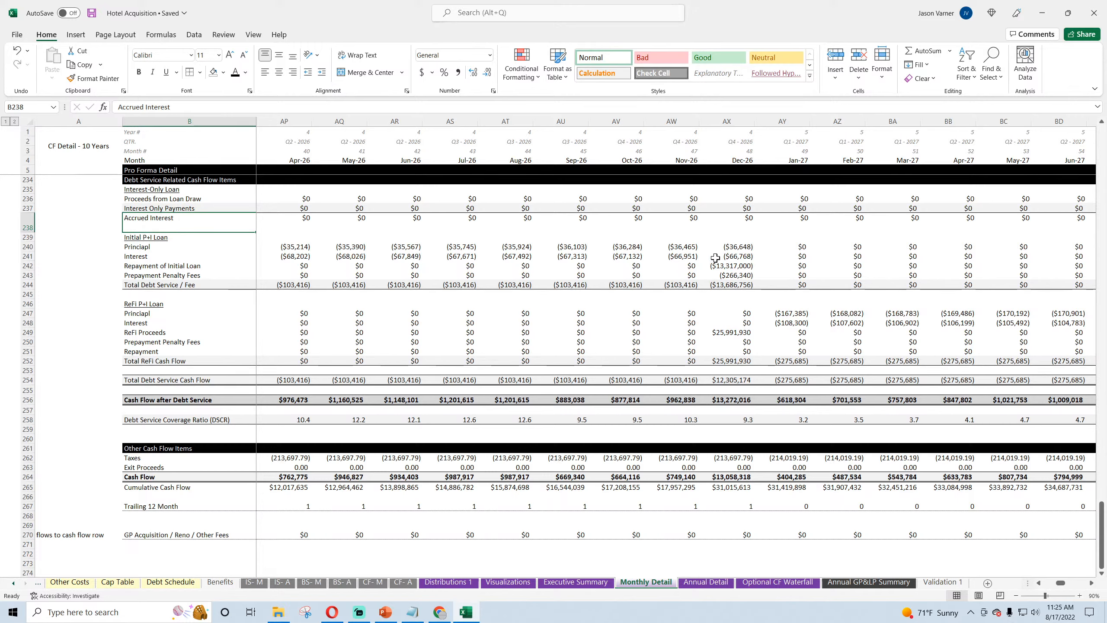
left_click(743, 277)
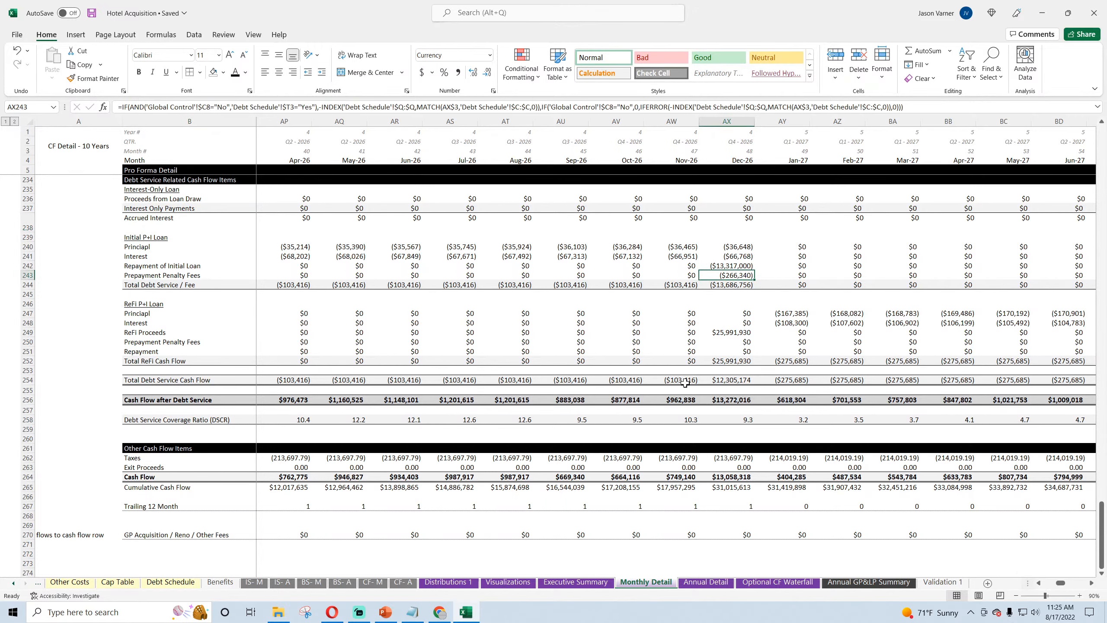
Step: Open the Assisted Living Facility workbook for comparison and go to its IS- M sheet
left_click(278, 612)
double_click(532, 147)
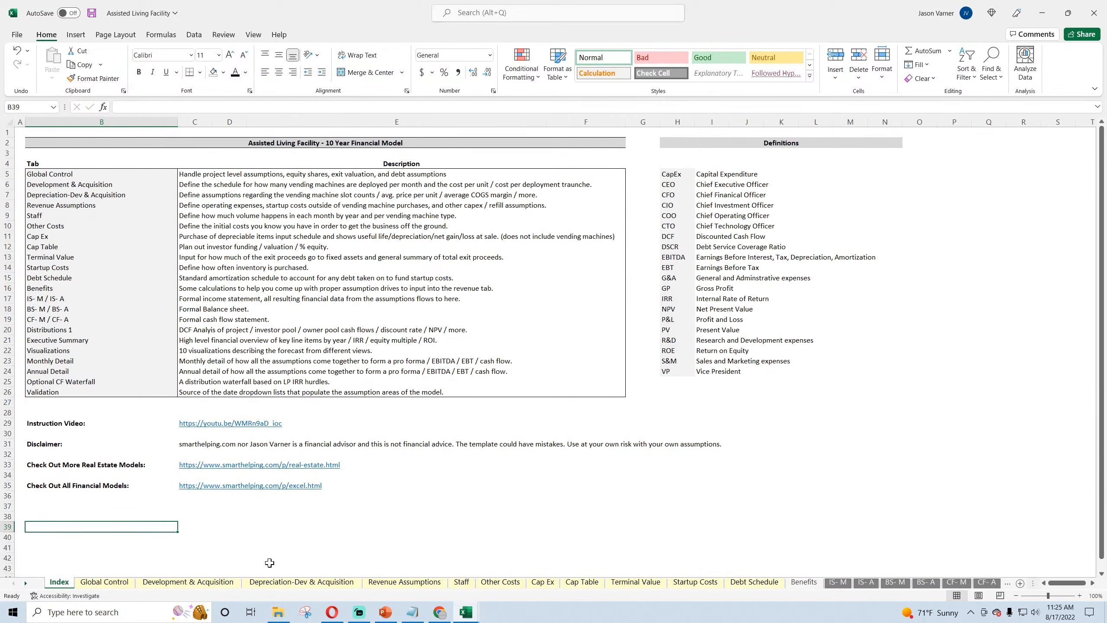
left_click(843, 583)
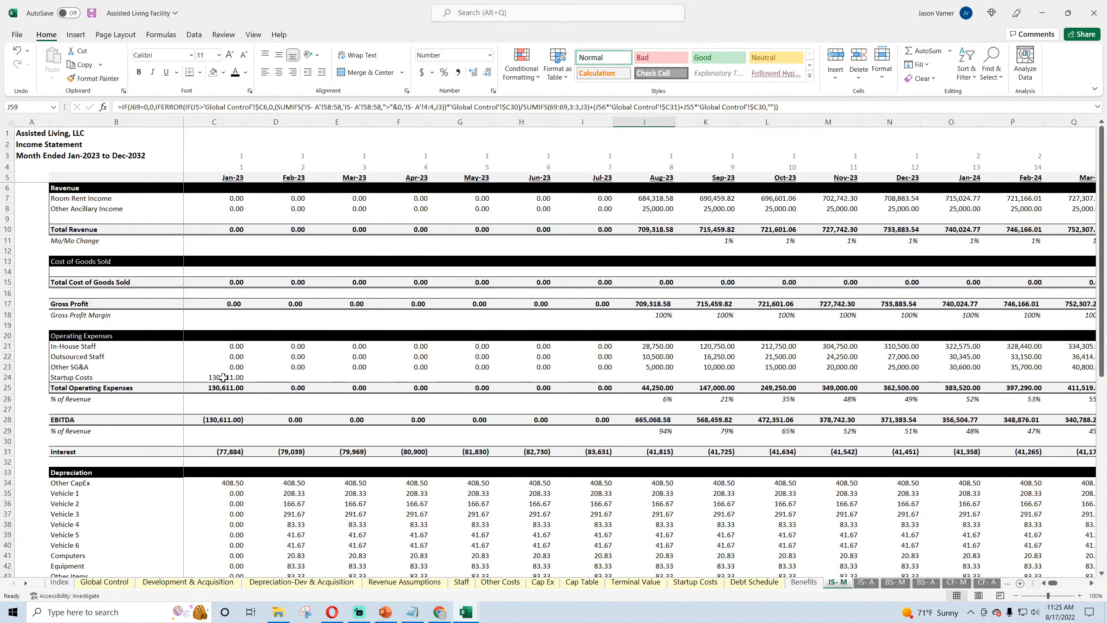
Step: Examine the Interest formulas in row 31 of the assisted living IS- M sheet from Jan-23 through late 2027
left_click(230, 453)
key("Right")
key("Right")
key("Right")
key("Right")
key("Right")
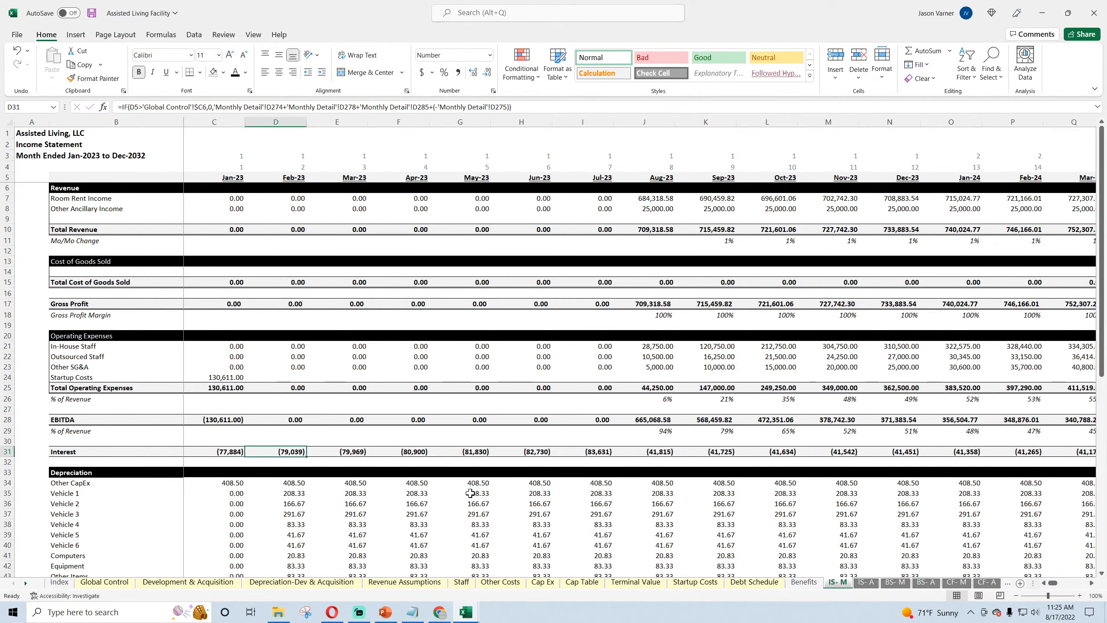
key("Right")
key("Right")
key("Right")
key("Right")
key("Right")
key("Right")
key("Right")
key("Right")
key("Right")
key("Right")
key("Right")
key("Right")
key("Right")
key("Right")
key("Right")
key("Right")
key("Right")
key("Right")
key("Right")
key("Right")
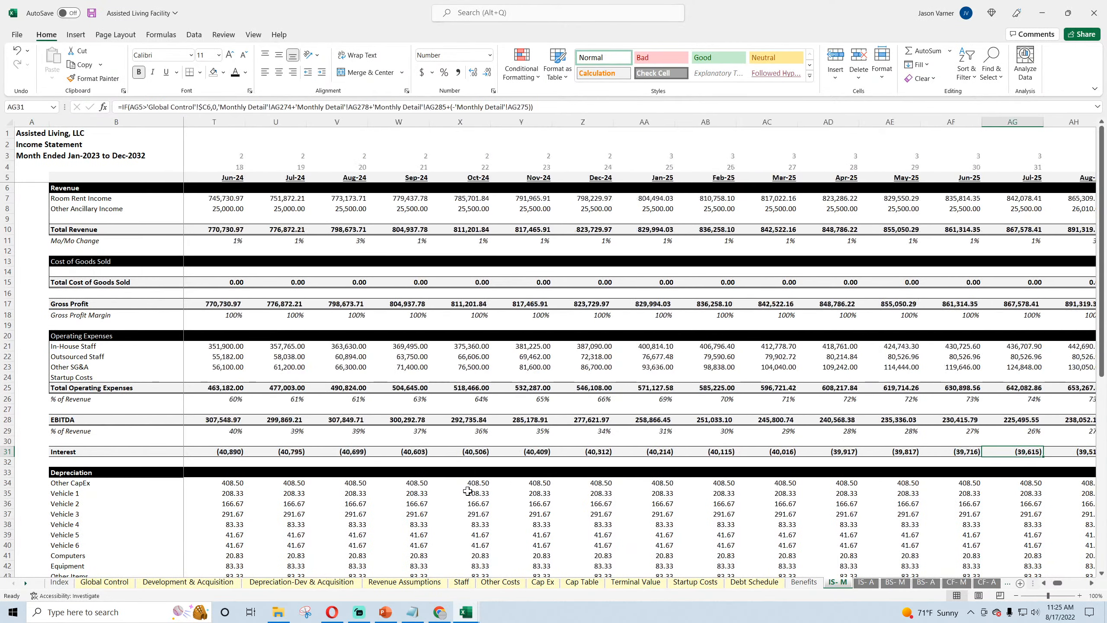
key("Right")
key("Right")
key("Right")
key("Right")
key("Right")
key("Right")
key("Right")
key("Right")
key("Right")
key("Right")
key("Right")
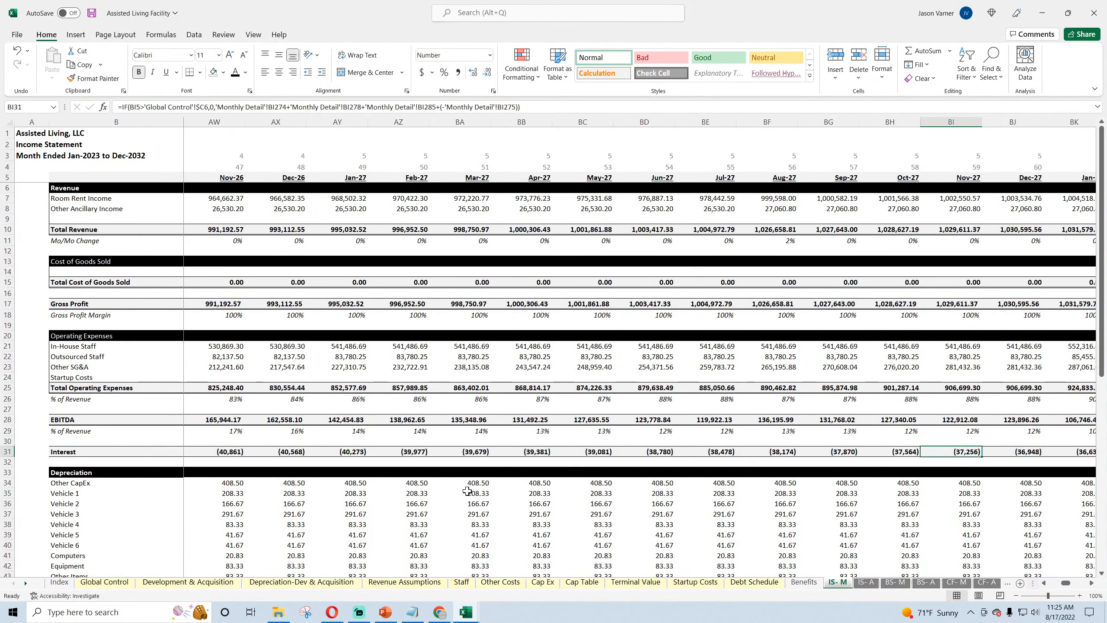
scroll(436, 473, "down", 13)
scroll(436, 473, "up", 10)
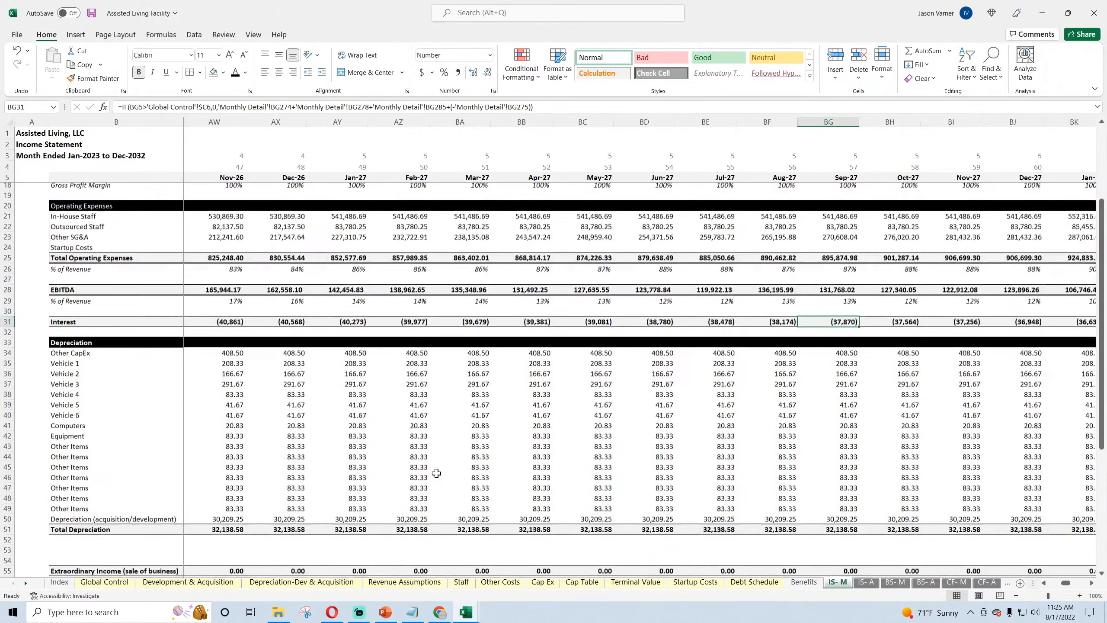
Step: Review the Check row on BS- M and inspect the Jul-23 Flow to P+I formula on Debt Schedule
left_click(896, 583)
scroll(773, 513, "down", 7)
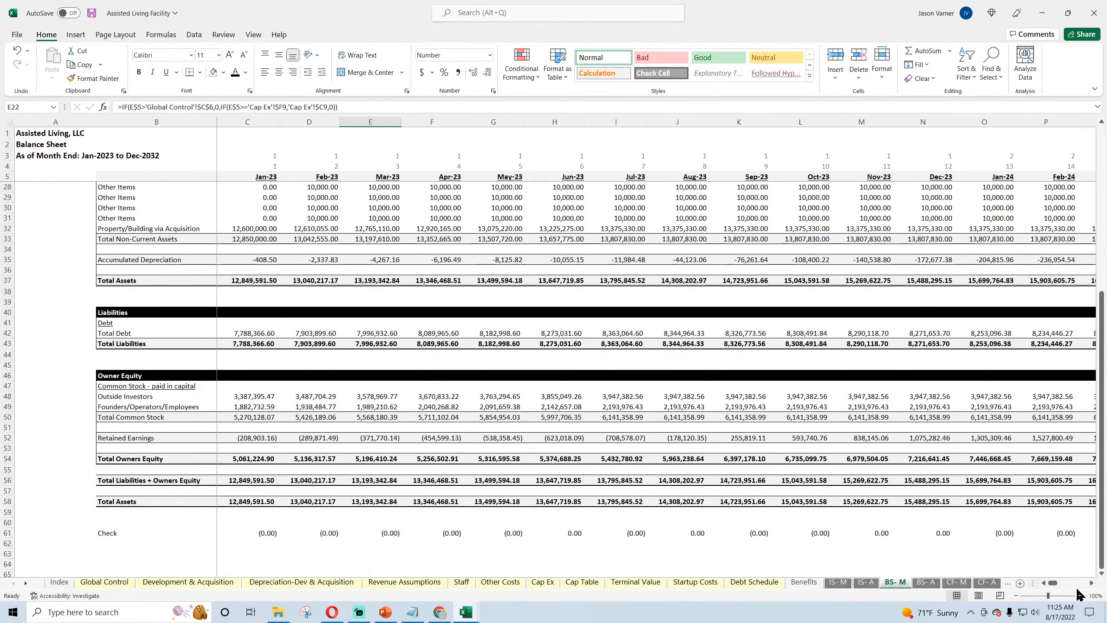
mouse_move(1054, 583)
left_mouse_down()
mouse_move(1086, 585)
mouse_move(1051, 586)
left_mouse_up()
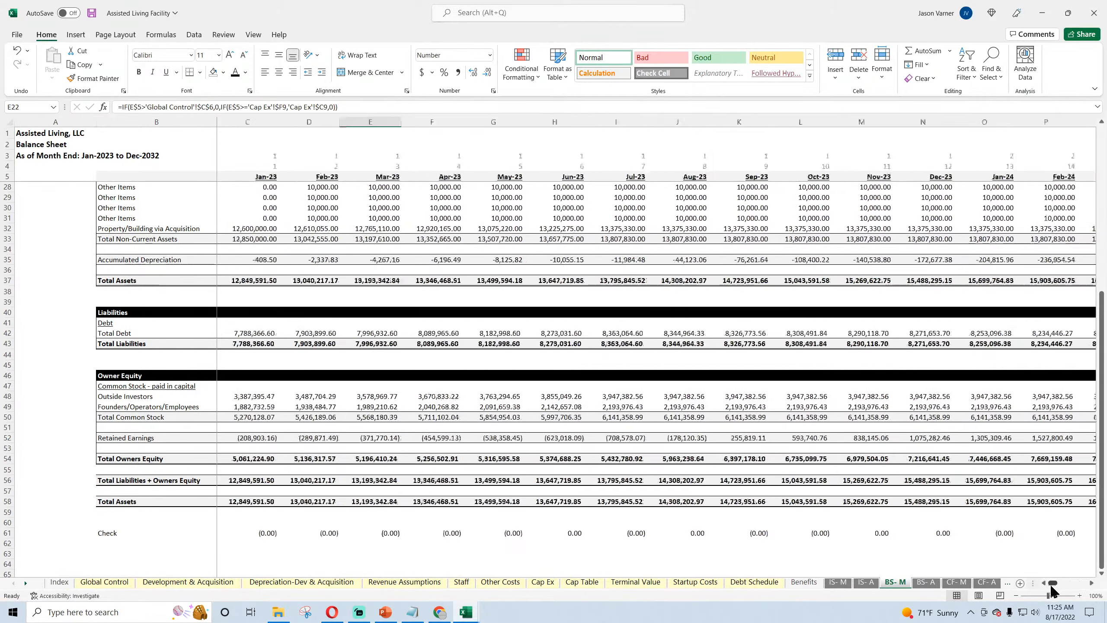
left_click(838, 582)
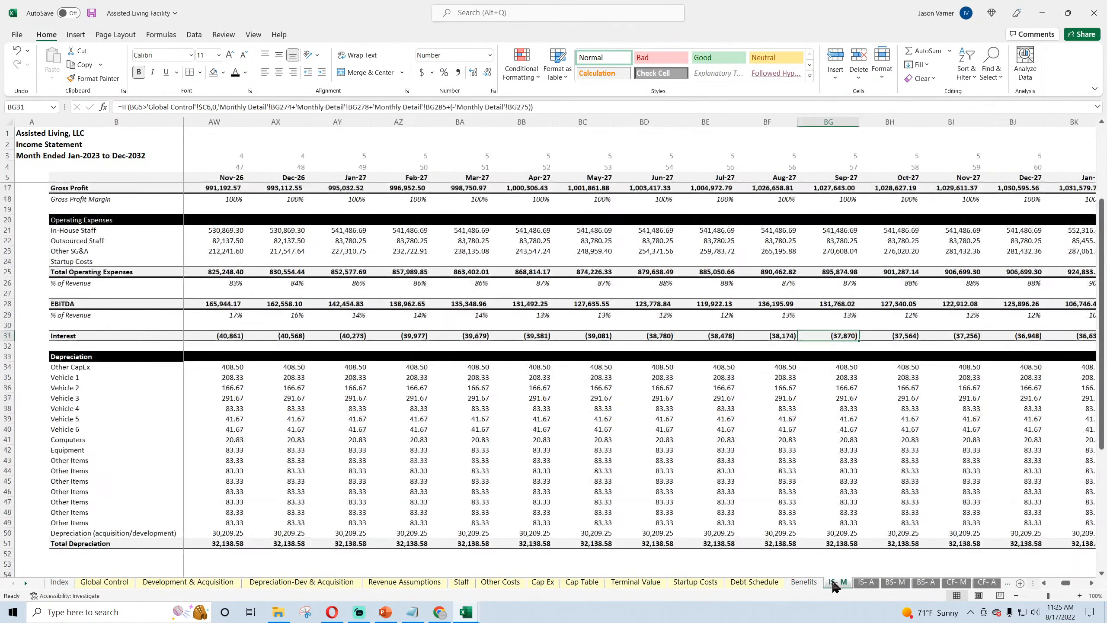
left_click(750, 584)
left_click(583, 347)
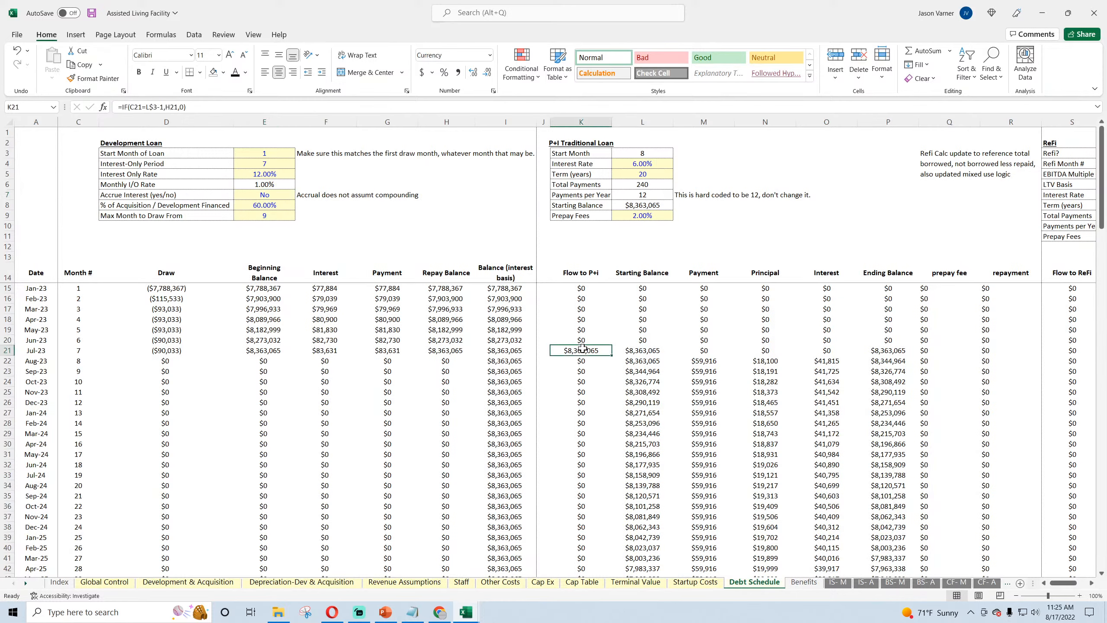
Step: Return to IS- M and inspect the Interest formulas for Jul-23 and Aug-23, where the P+I loan starts
left_click(839, 582)
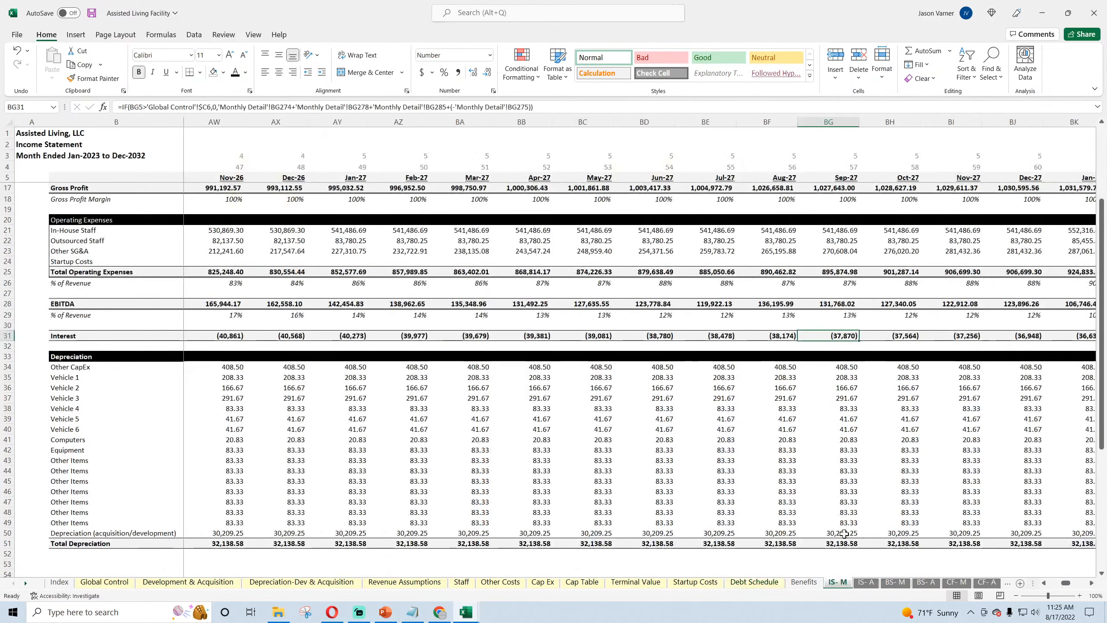
left_click(839, 438)
left_click_drag(1064, 587, 1053, 586)
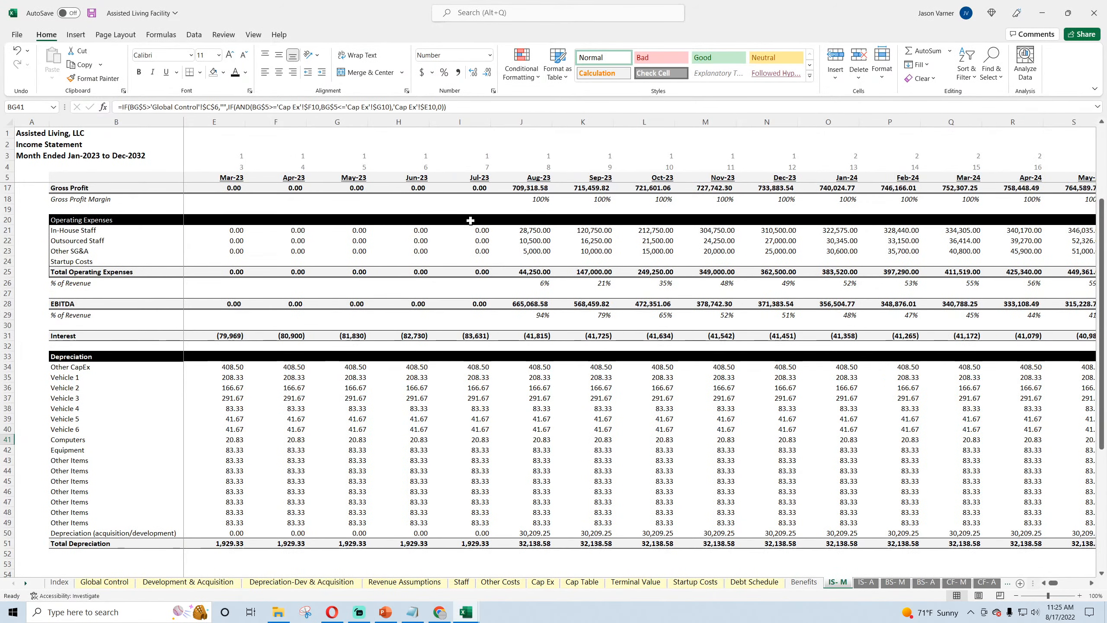
left_click(536, 335)
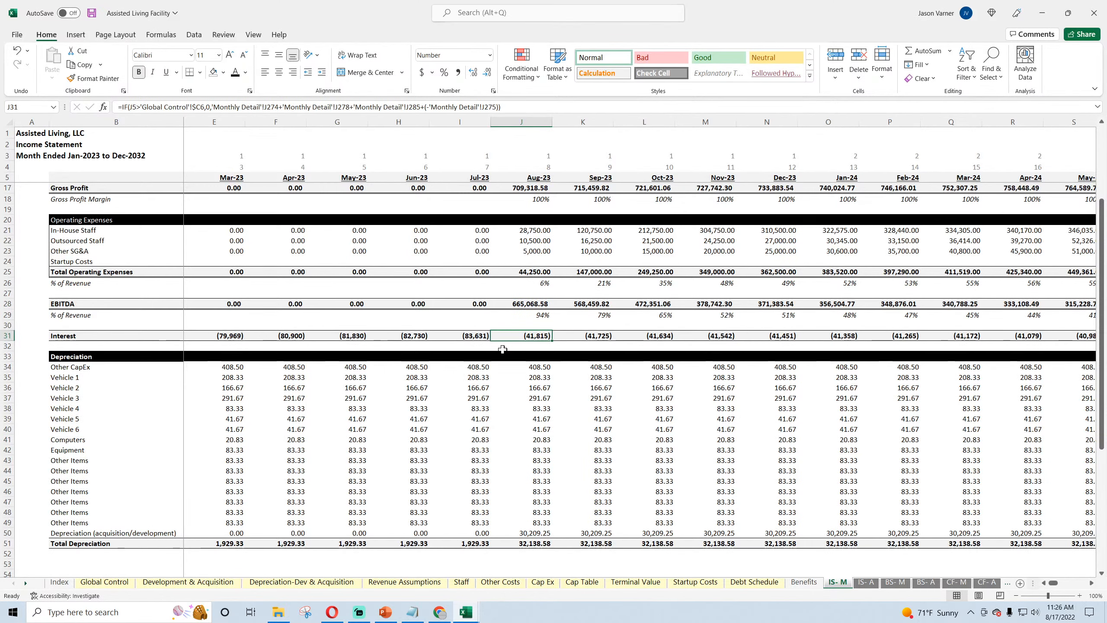
left_click(484, 337)
left_click(526, 336)
scroll(552, 410, "up", 4)
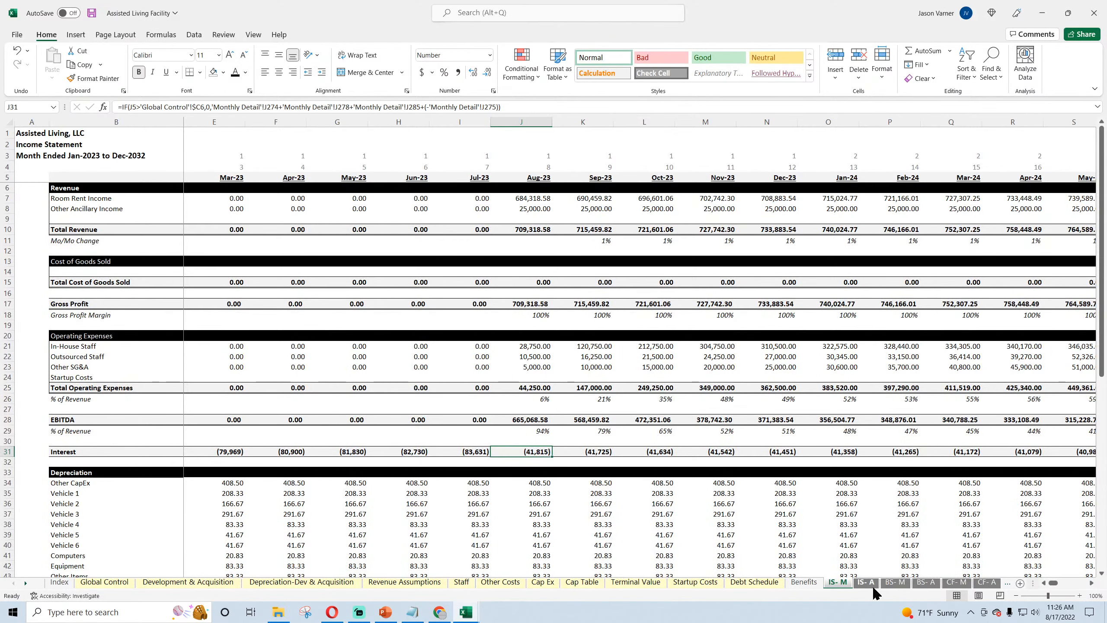
Step: On Debt Schedule, inspect the Dec-25 Flow to ReFi formula alongside the prepay fee and repayment columns, and return to IS- M
left_click(746, 582)
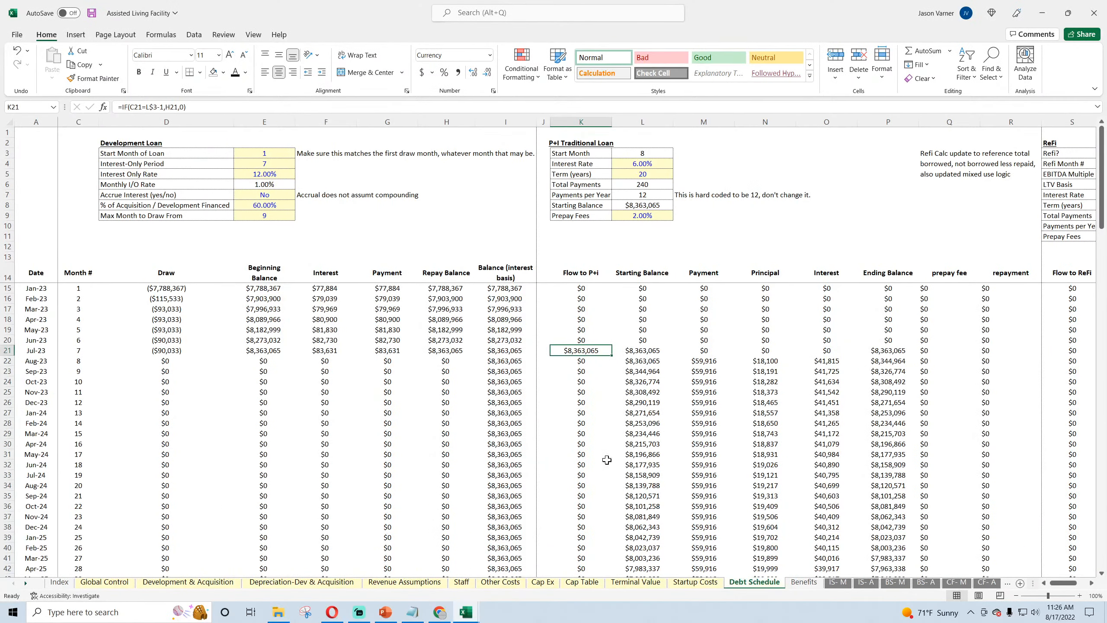
key("Right")
key("Right")
key("Right")
key("Right")
key("Right")
key("Right")
key("Right")
key("Right")
key("Right")
key("Right")
key("Right")
key("Right")
key("Right")
key("Right")
scroll(621, 422, "down", 4)
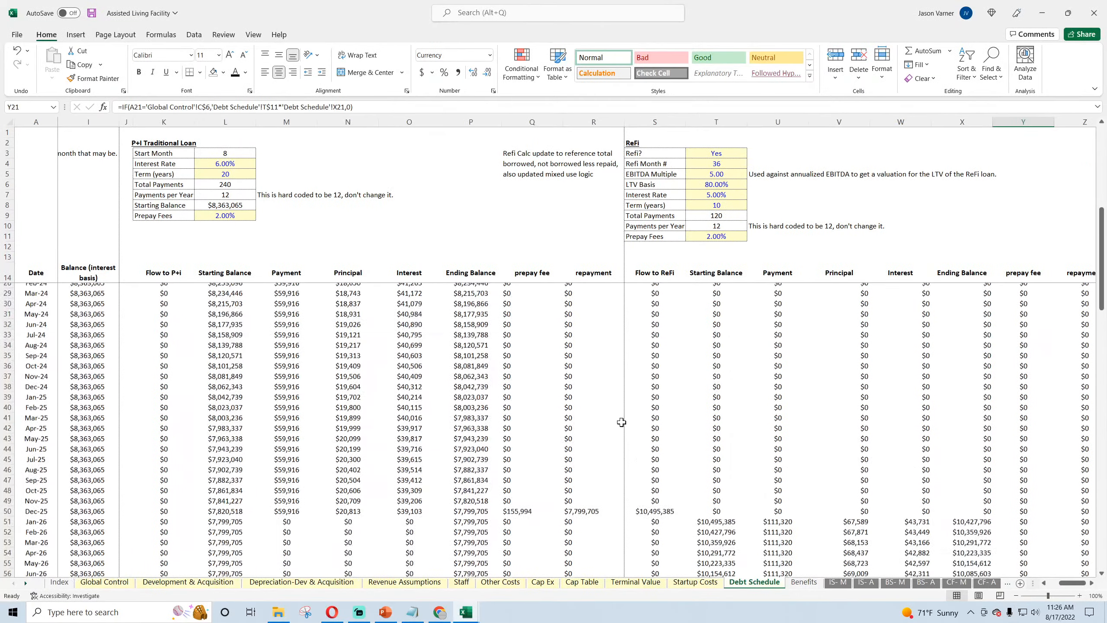
scroll(622, 422, "down", 7)
left_click(650, 309)
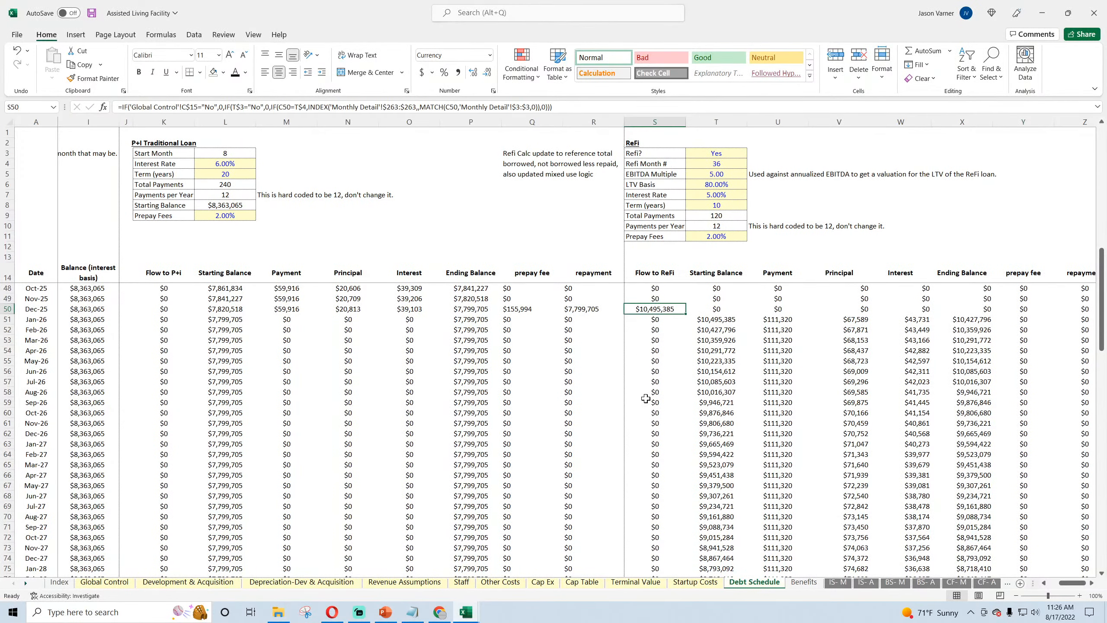
left_click(844, 586)
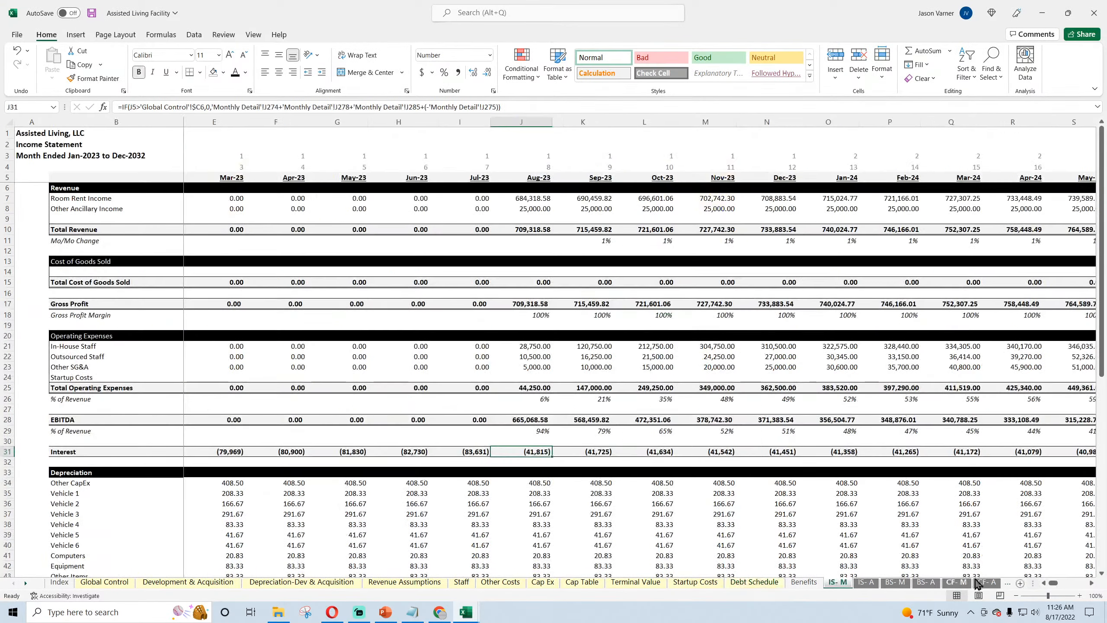
Step: On the assisted living IS- M sheet, review Interest into 2026 and inspect the Nov-25 and Dec-25 EBITDA and Dec-25 Other SG&A formulas
left_click_drag(1053, 587, 1057, 585)
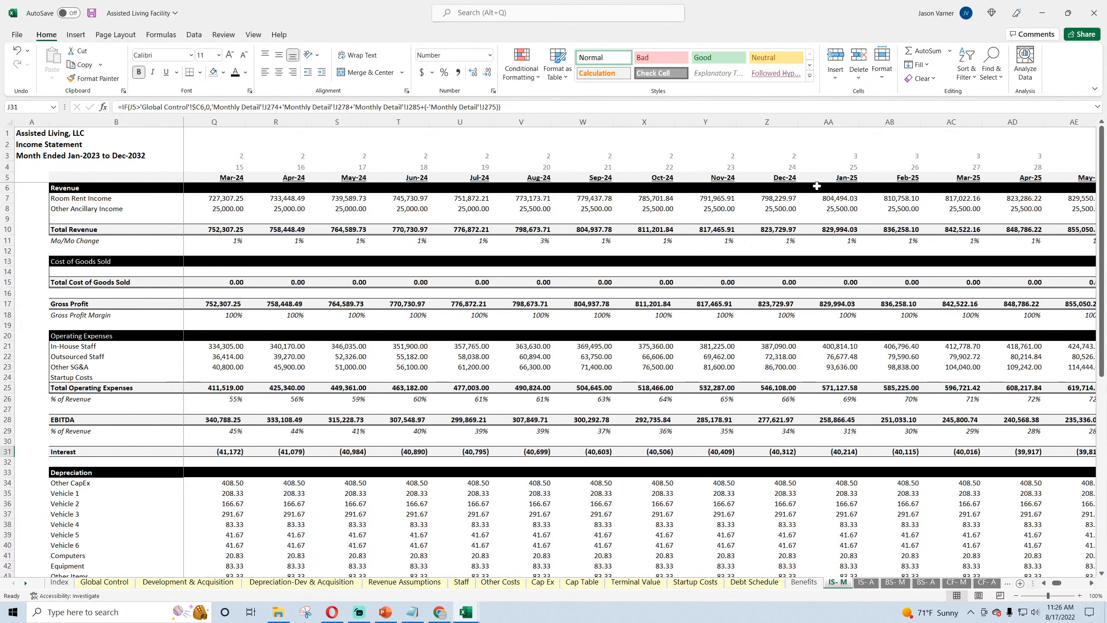
key("Right")
key("Right")
key("Right")
key("Right")
key("Right")
key("Right")
key("Right")
key("Right")
key("Right")
key("Right")
key("Right")
key("Right")
key("Right")
key("Right")
key("Right")
key("Right")
key("Right")
key("Right")
key("Right")
key("Right")
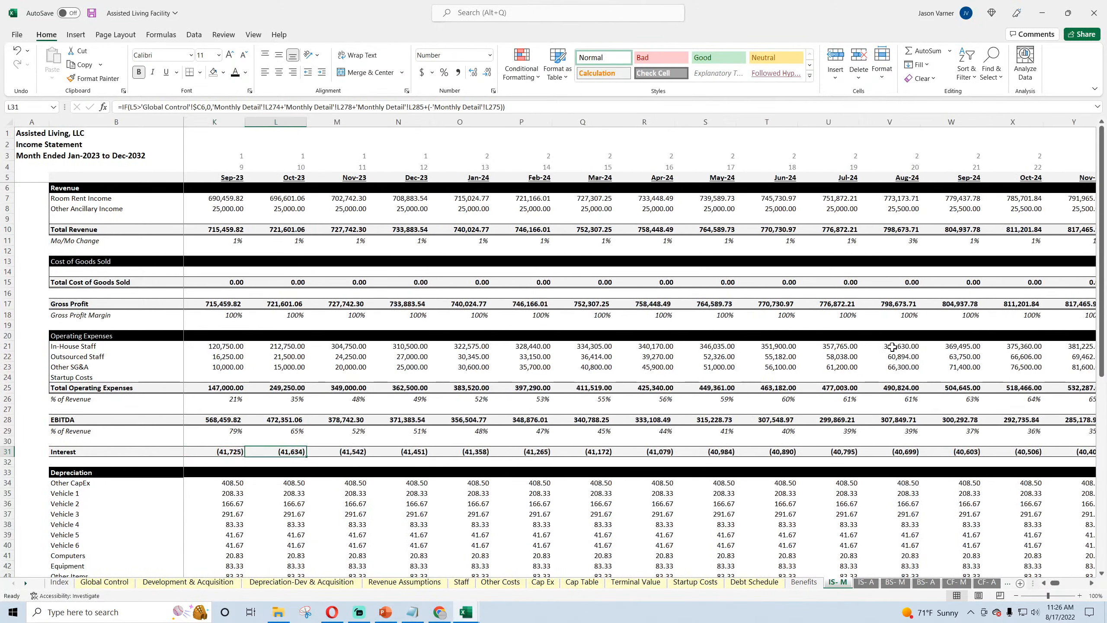
key("Right")
key("Right")
key("Right")
key("Right")
key("Right")
key("Right")
key("Right")
key("Right")
key("Right")
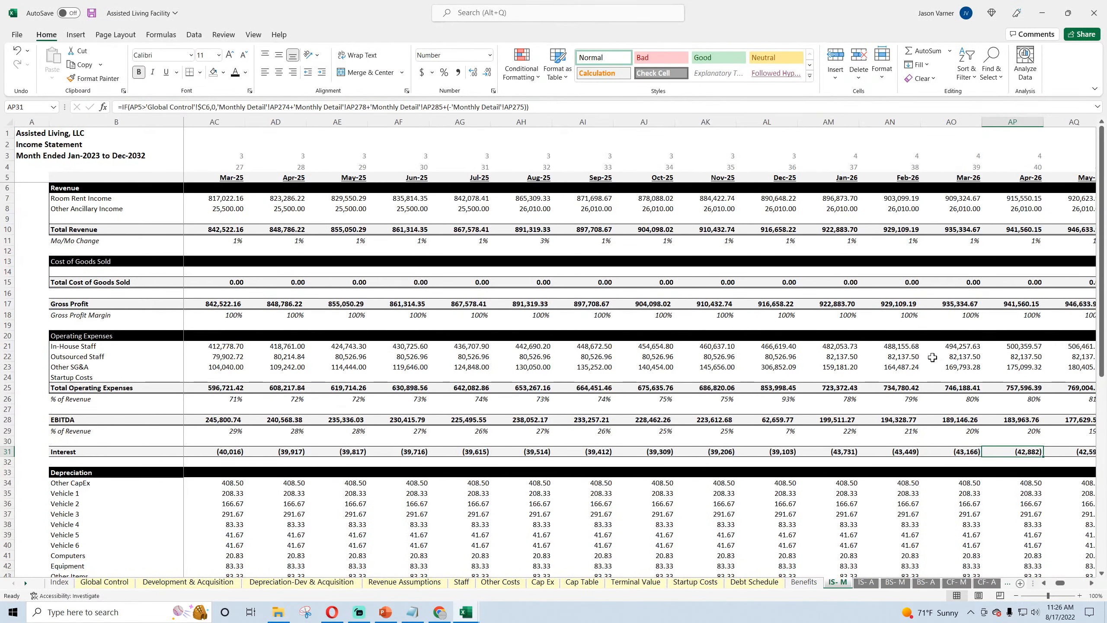
left_click(778, 419)
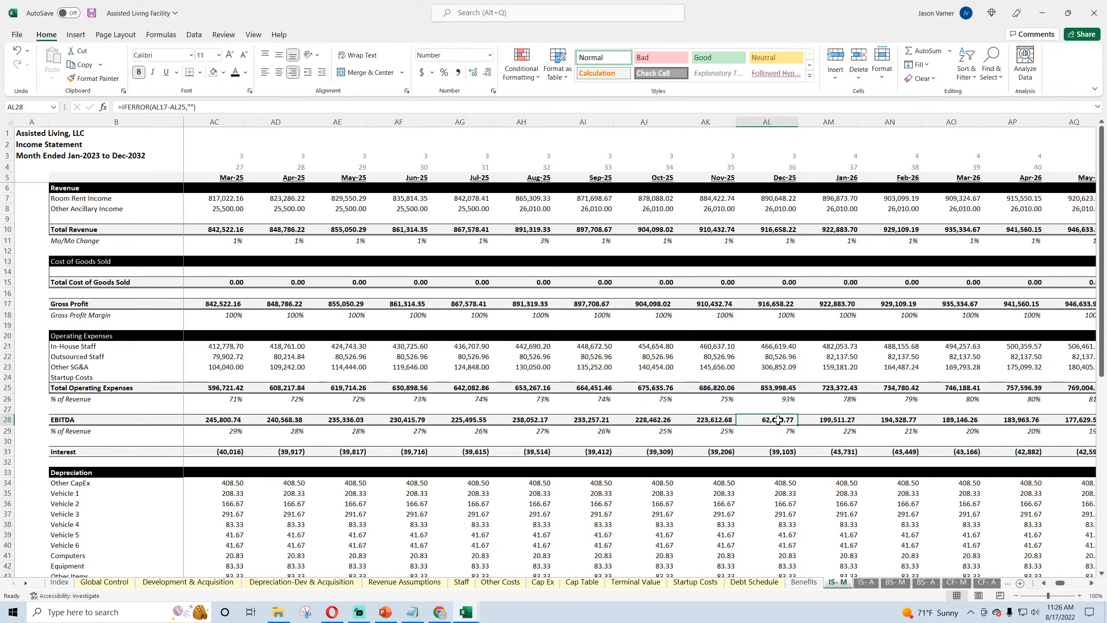
left_click(710, 420)
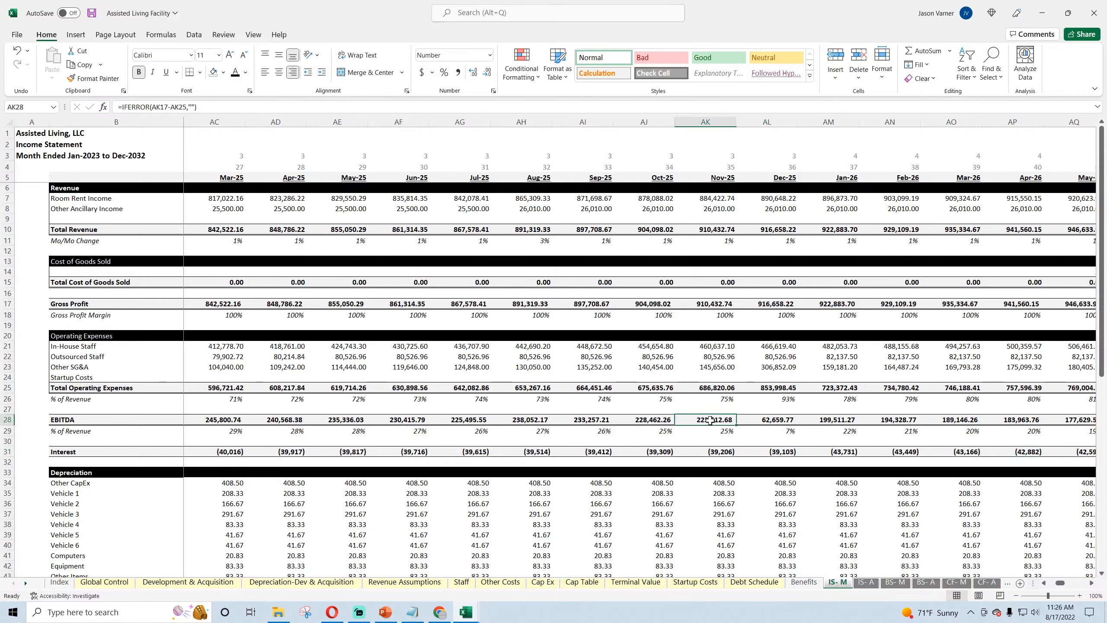
left_click(767, 422)
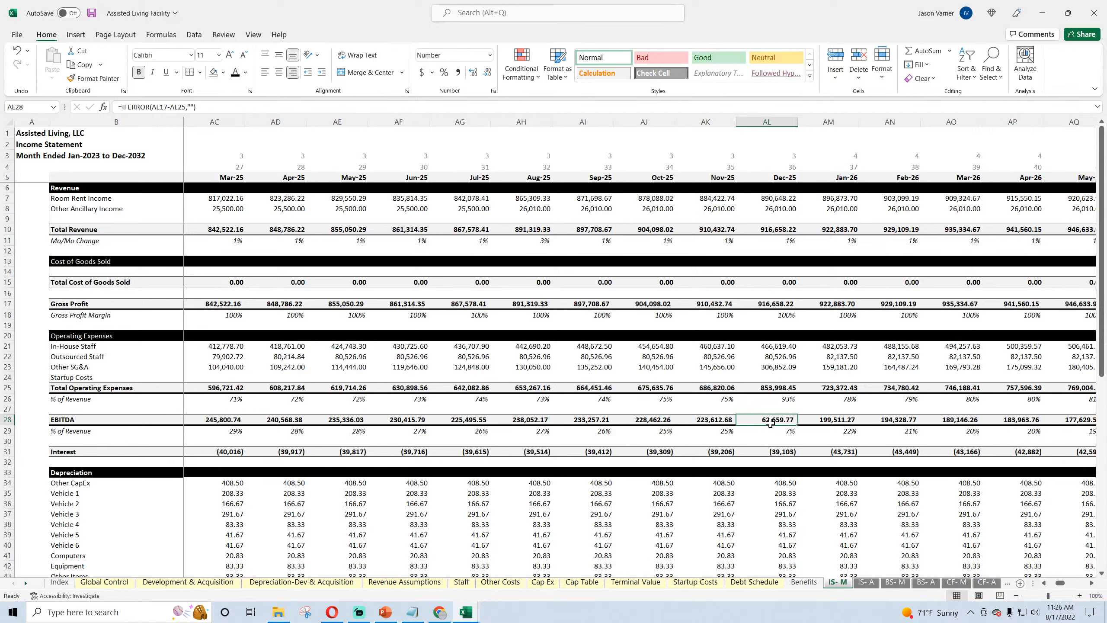
left_click(780, 367)
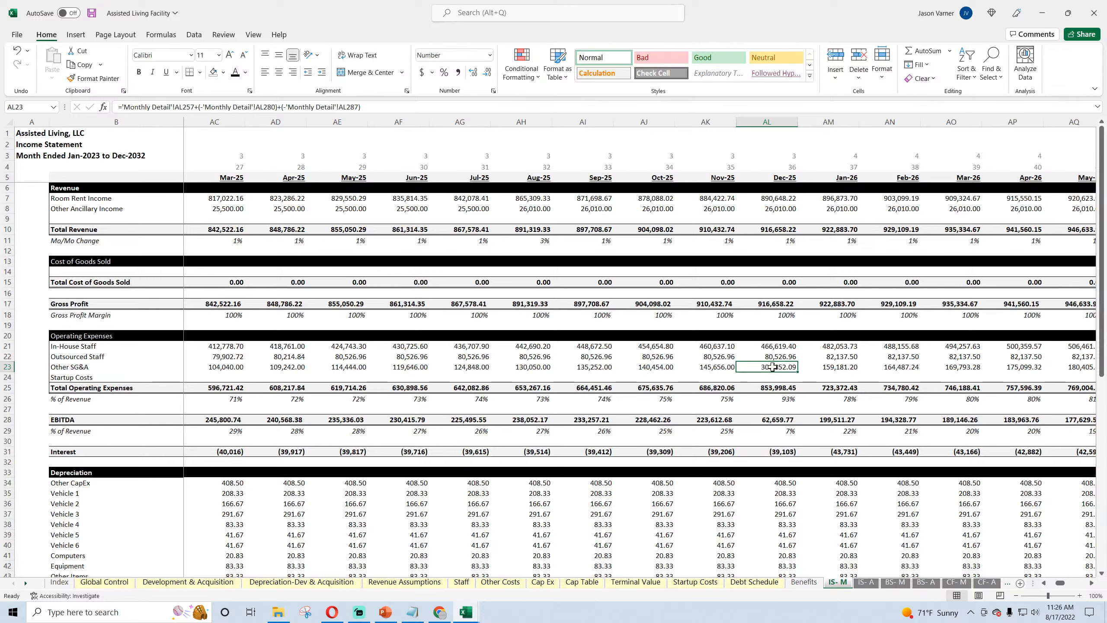
Step: On the assisted living Monthly Detail sheet, locate the Prepayment Penalty Fees rows for the initial P+I loan and the ReFi loan
left_click(981, 585)
left_click(1007, 584)
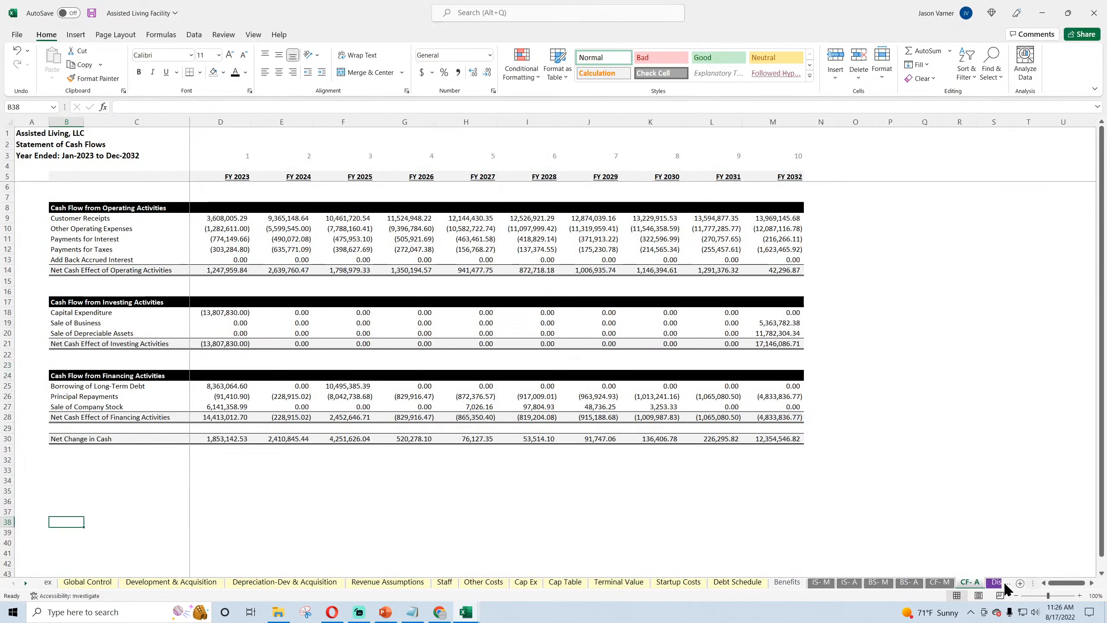
left_click(1007, 584)
left_click(1007, 583)
left_click(955, 585)
left_click(914, 584)
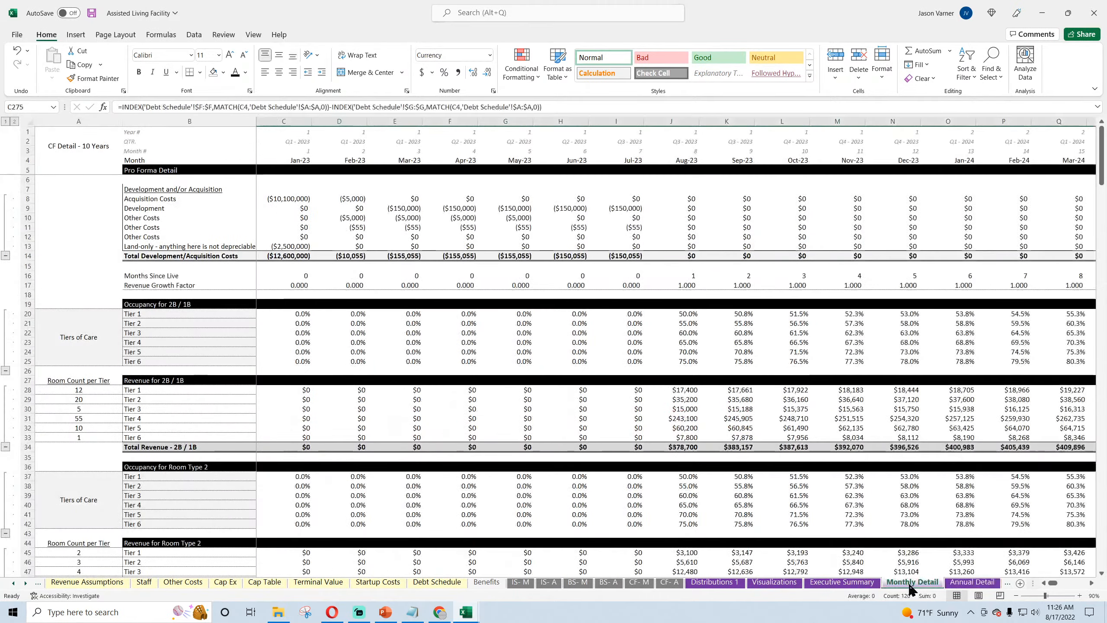
scroll(621, 428, "down", 20)
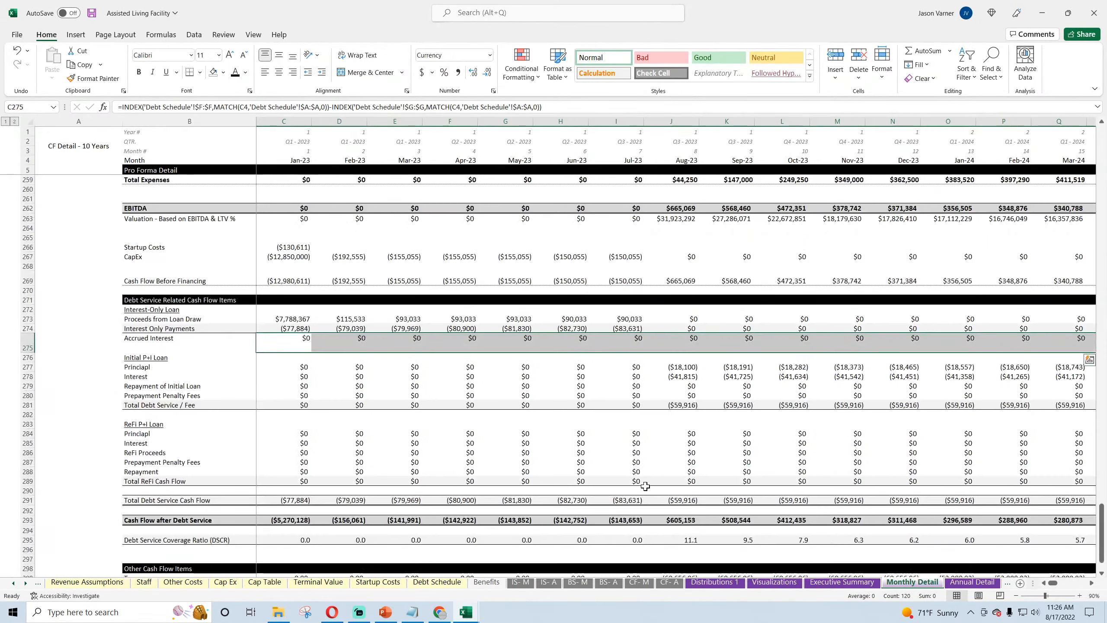
left_click(165, 397)
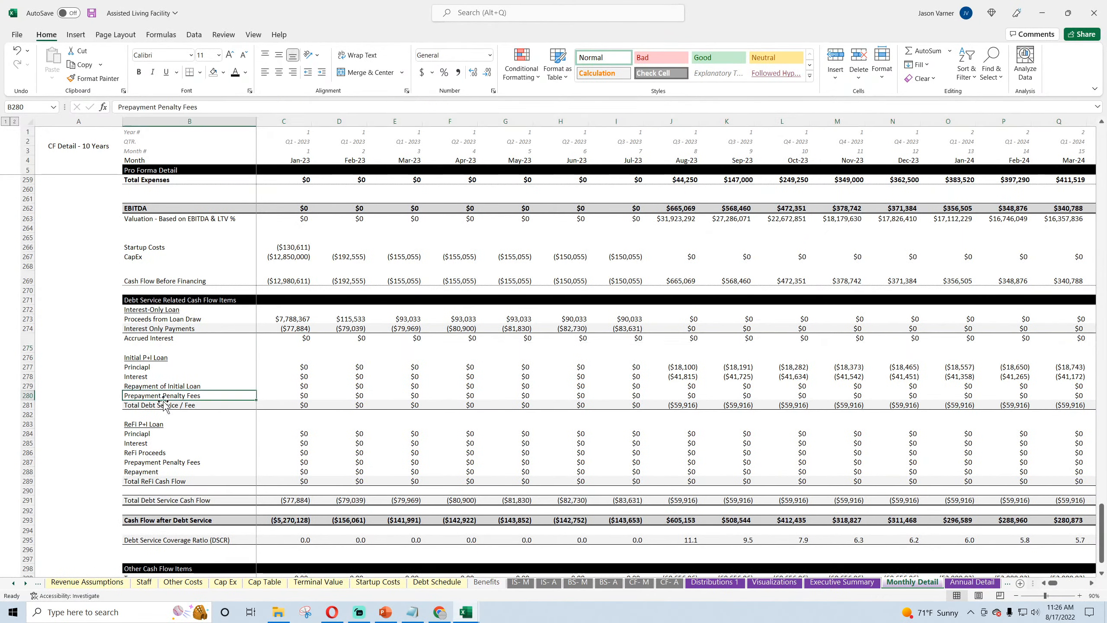
left_click(143, 464)
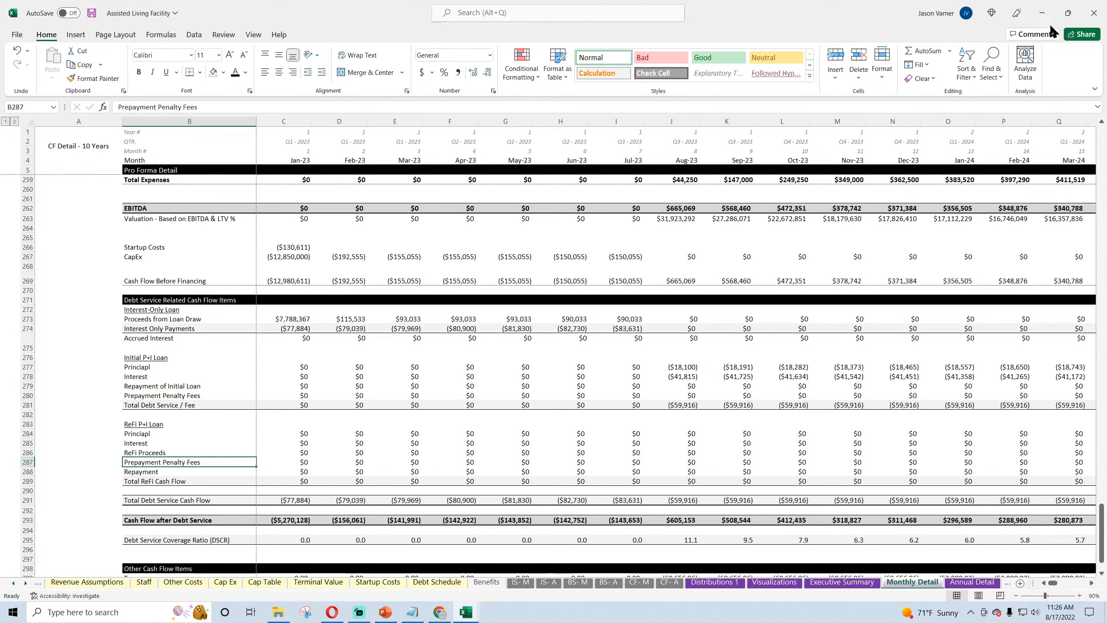
Step: Close the Assisted Living Facility workbook and save the Hotel Acquisition workbook
left_click(1094, 13)
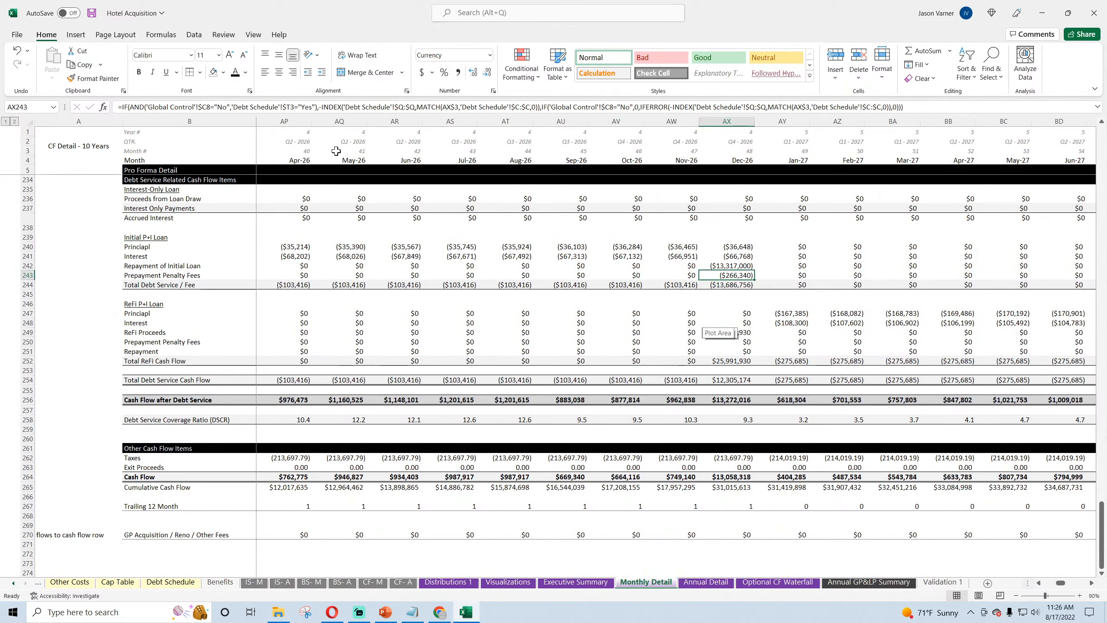
left_click(93, 14)
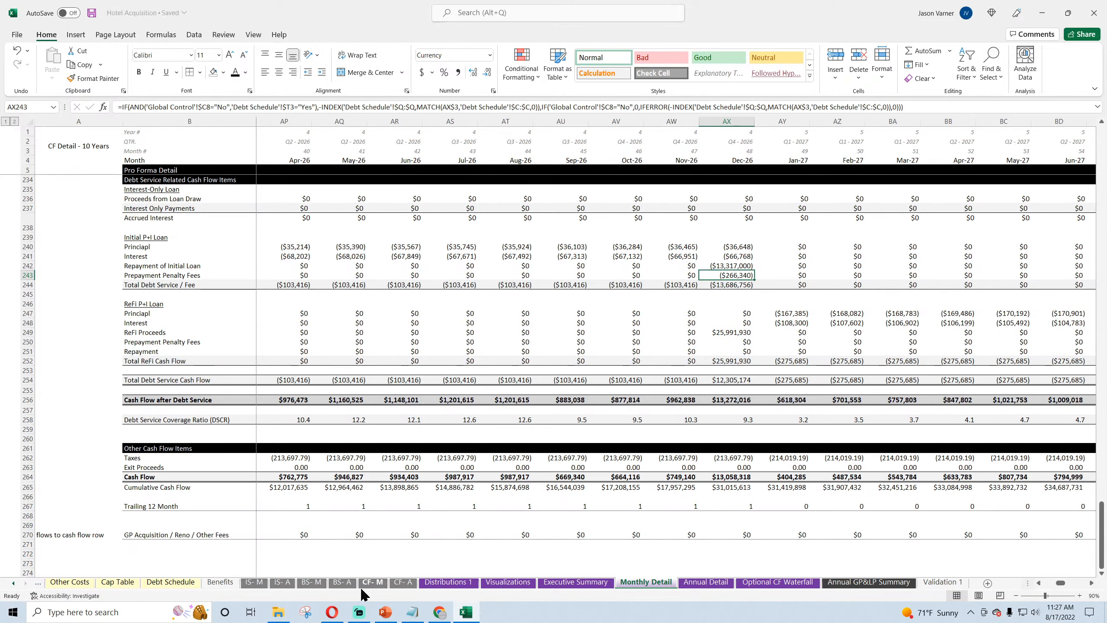
Step: On the hotel IS- M sheet, extend the Jan-23 Other Overhead Expenses formula to subtract prepayment penalty fees, 'Monthly Detail'!C243 and C250
left_click(255, 582)
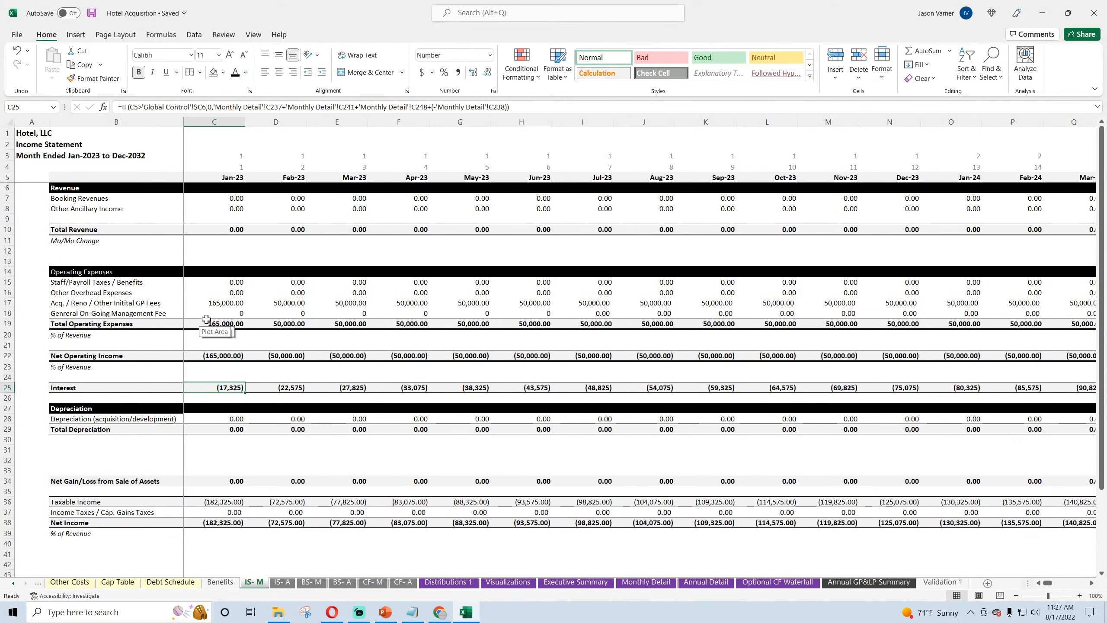
left_click(212, 292)
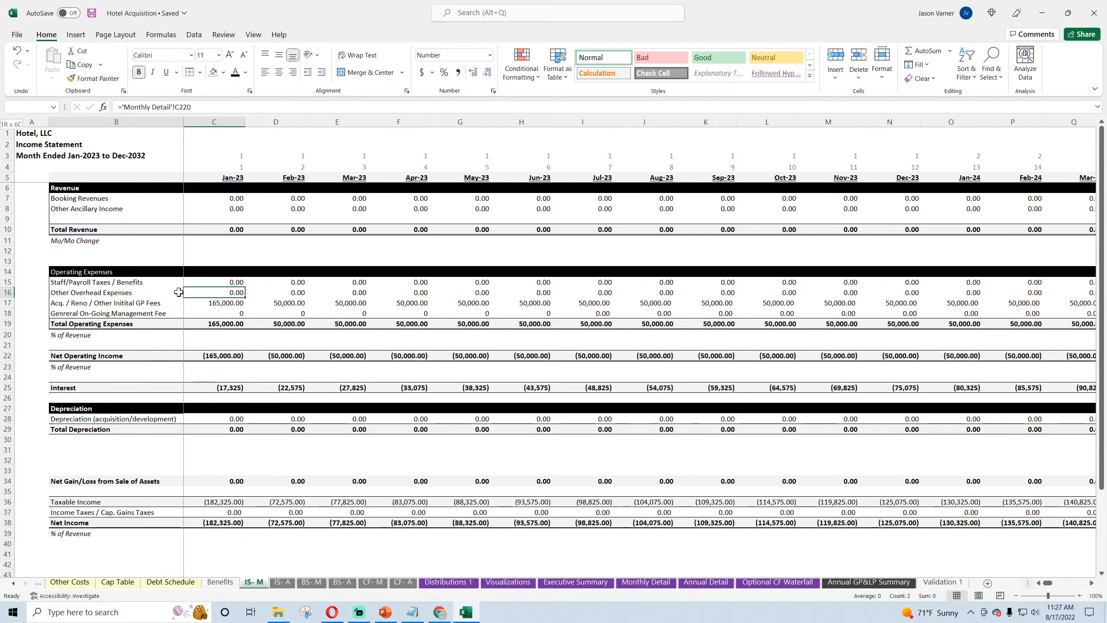
left_click(207, 105)
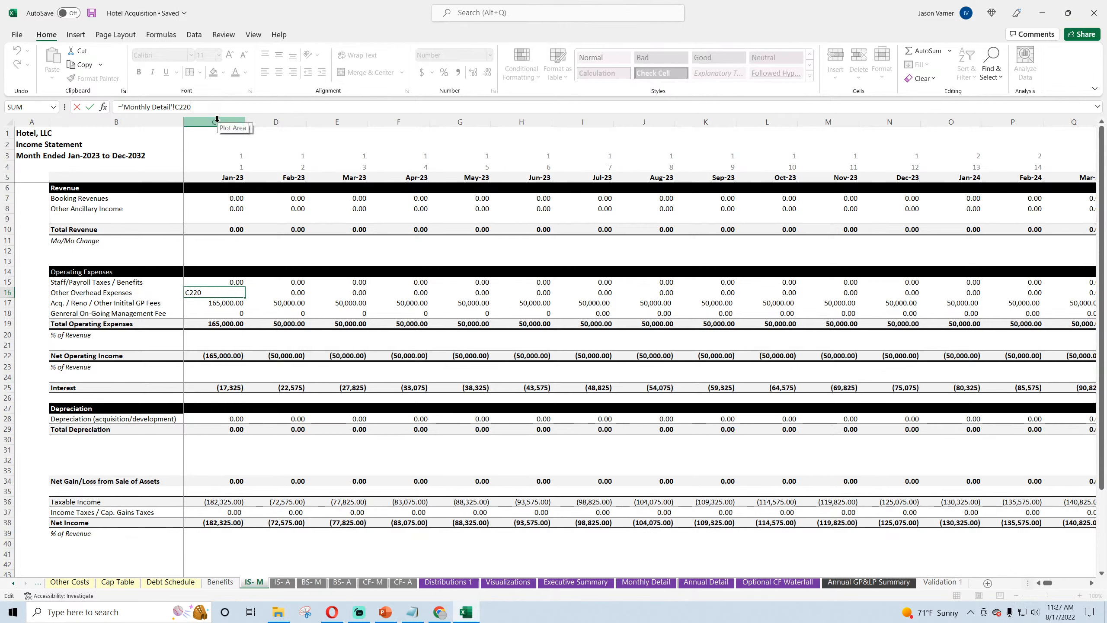
type("-")
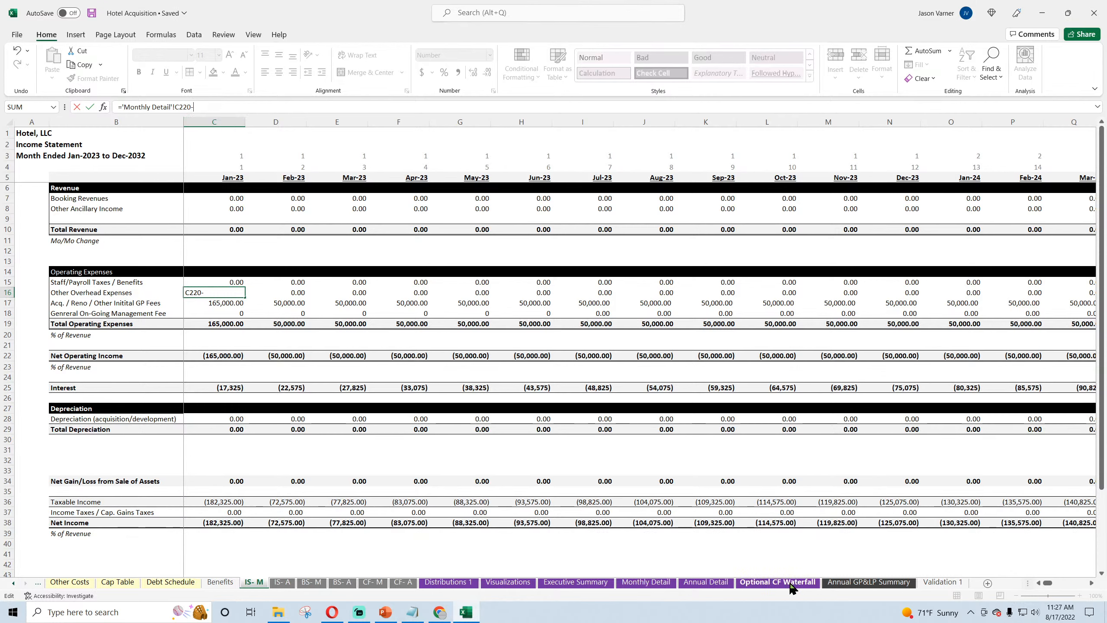
left_click(646, 581)
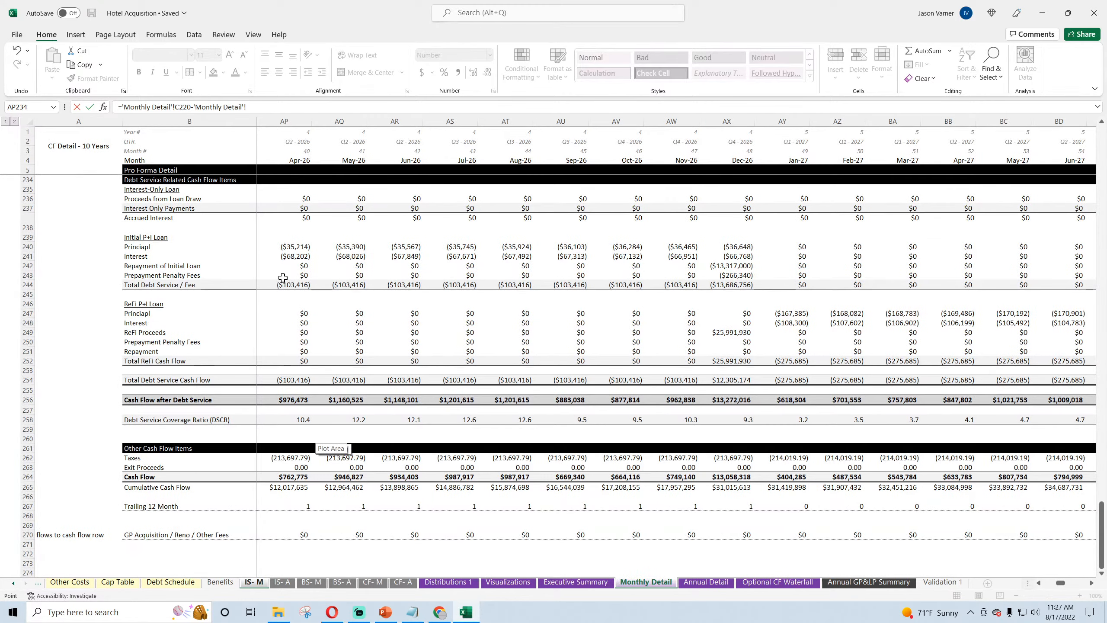
left_click_drag(284, 275, 3, 279)
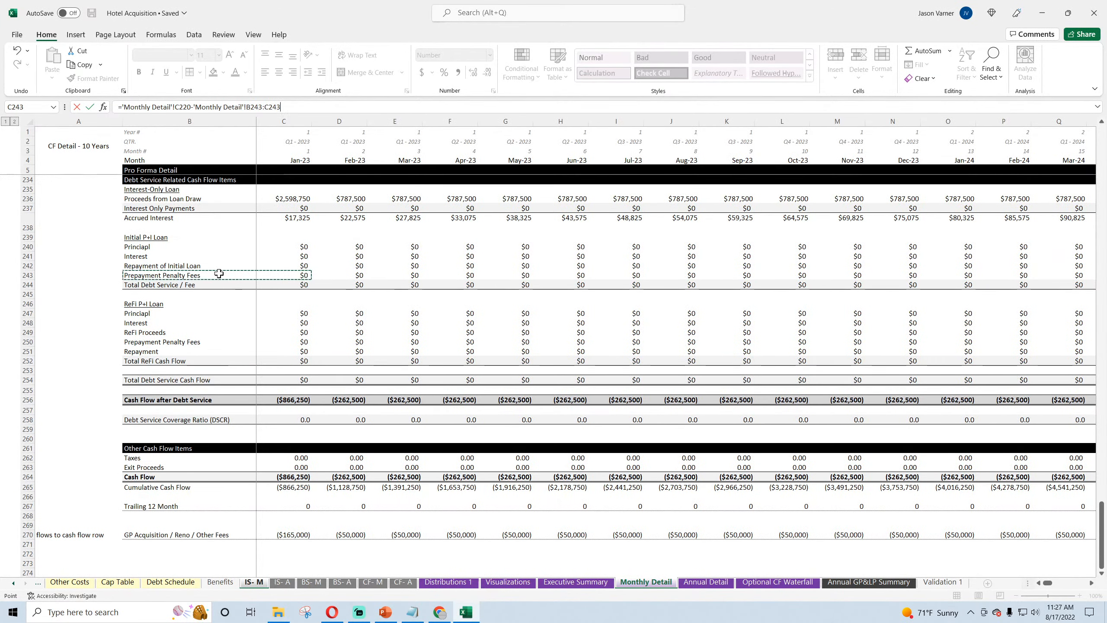
left_click(285, 274)
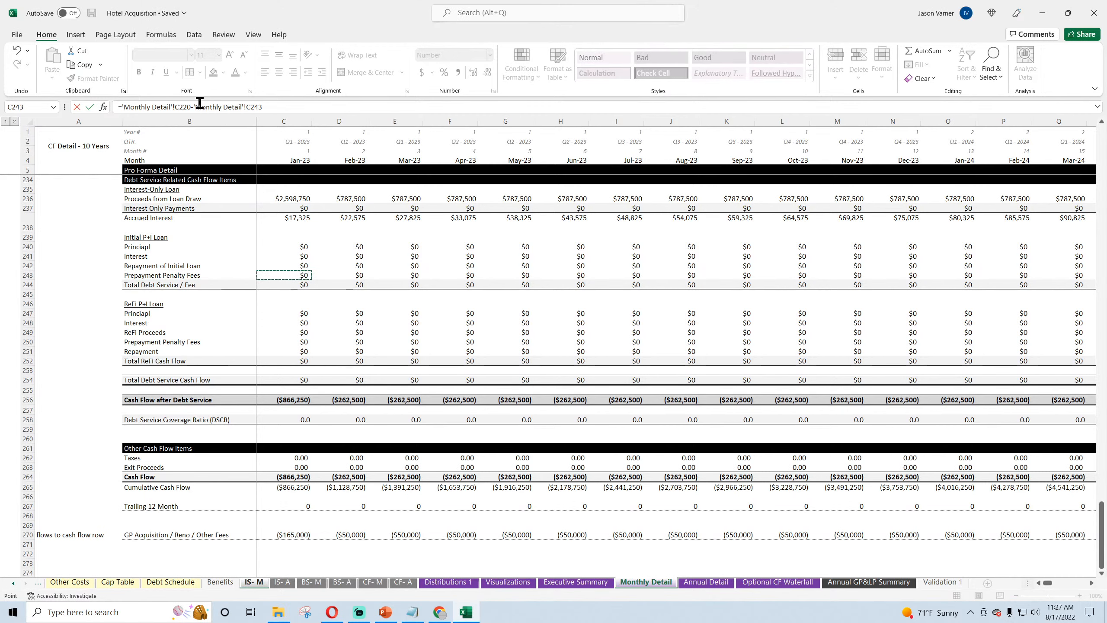
type("-")
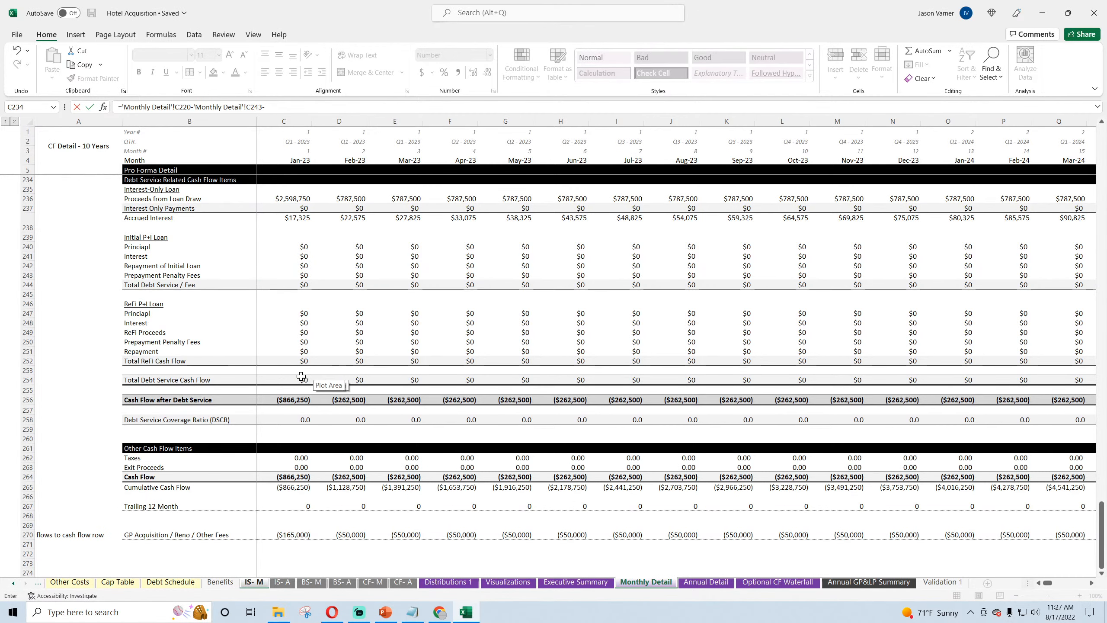
left_click(296, 342)
mouse_move(1048, 583)
left_mouse_down()
mouse_move(1061, 585)
mouse_move(1042, 585)
left_mouse_up()
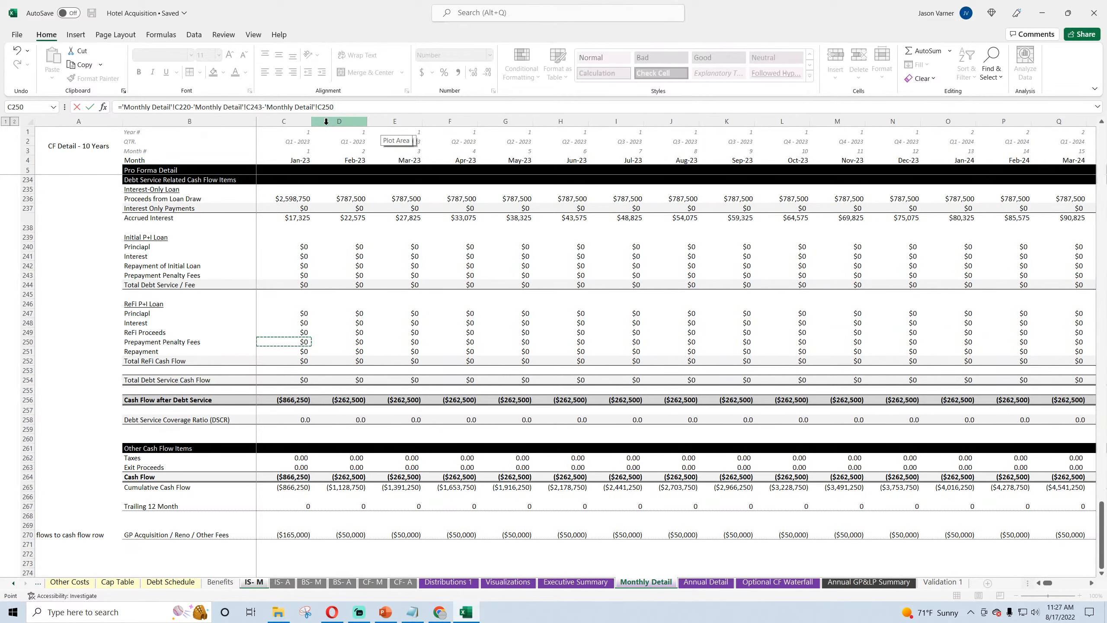
key("Return")
Step: Fill the updated Other Overhead Expenses formula across row 16 from Jan-23 through Dec-32
left_click(227, 293)
left_click_drag(245, 297, 979, 293)
left_click(723, 294)
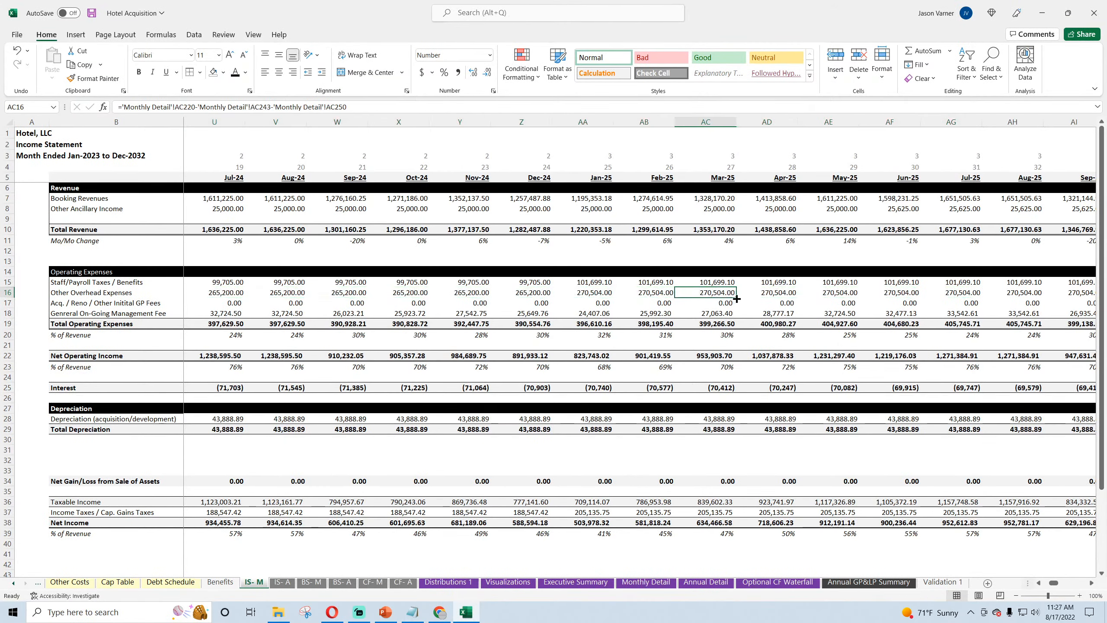
left_click_drag(736, 298, 1106, 330)
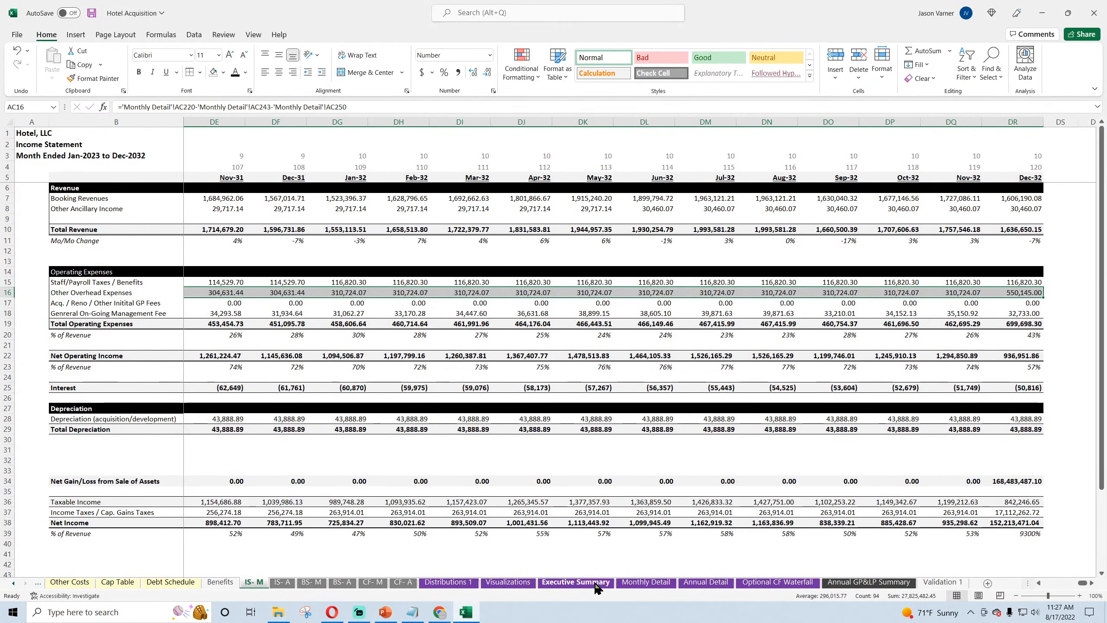
Step: Review the Check row on BS- M across Jan-23 to Dec-32 and save the workbook
left_click(311, 581)
left_click_drag(1055, 583, 1066, 540)
left_click(1046, 480)
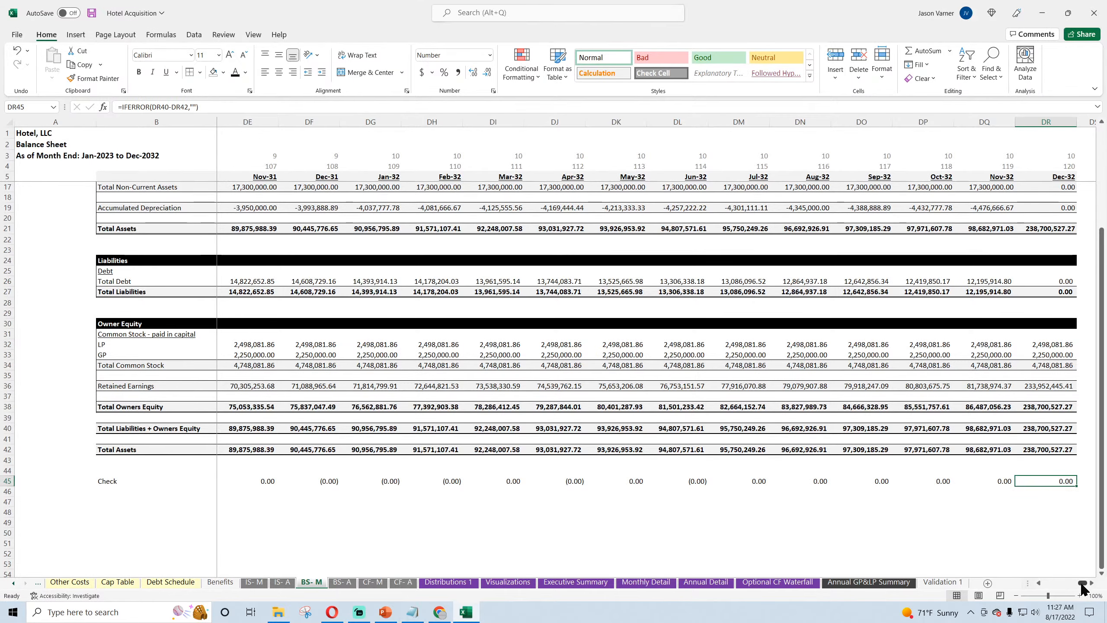
left_click_drag(1082, 583, 1050, 583)
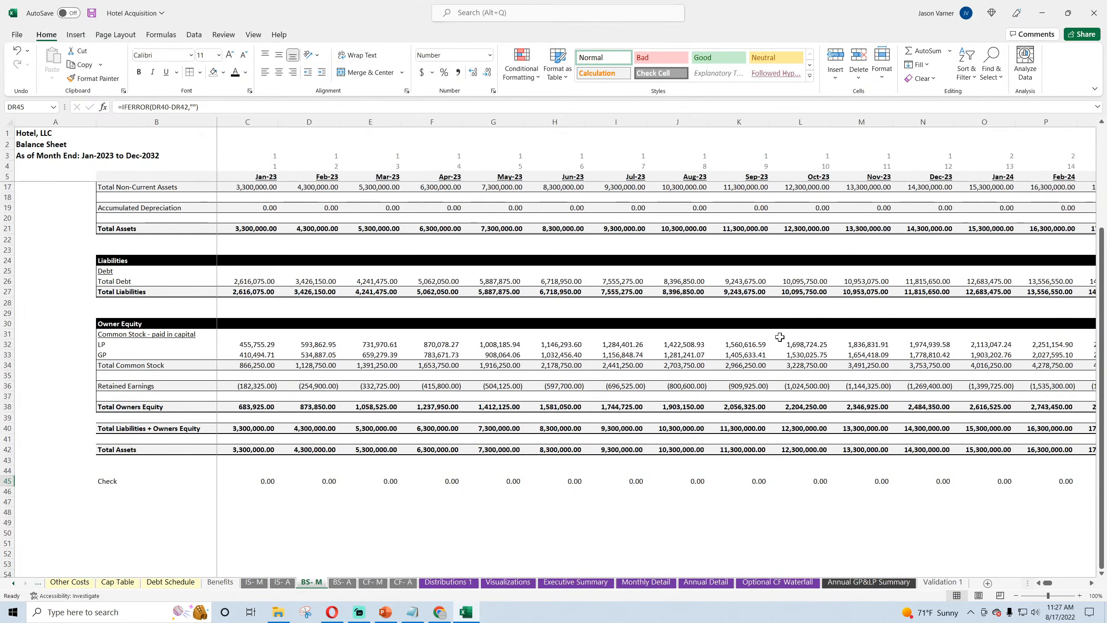
left_click(91, 14)
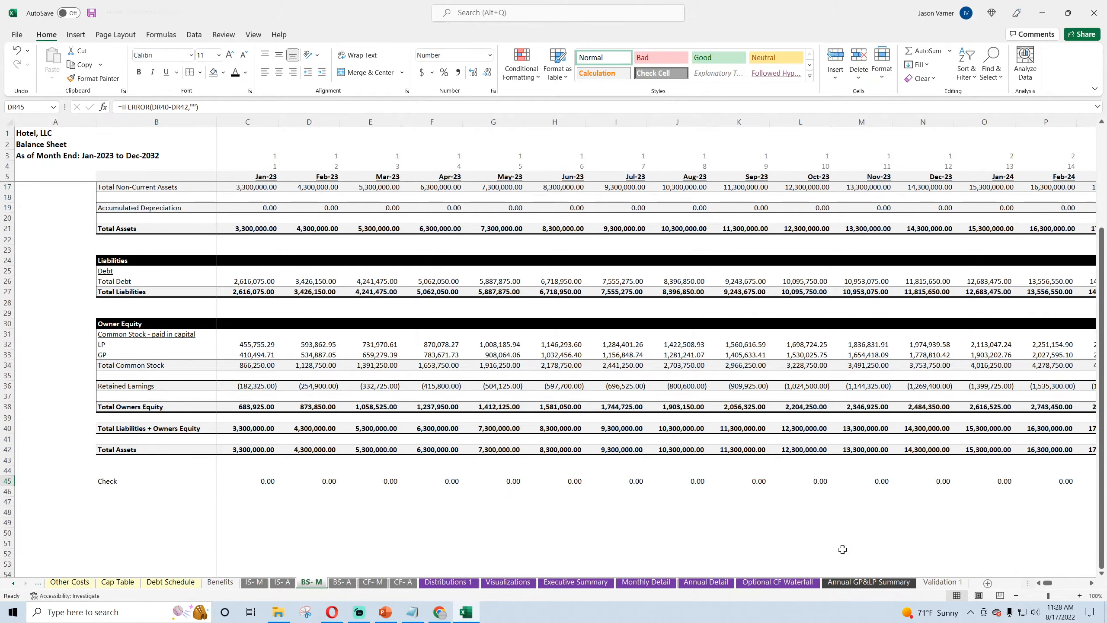
Step: Review the reconciliation check in row 32 of CF- M through Dec-32 and remove that row
left_click(371, 583)
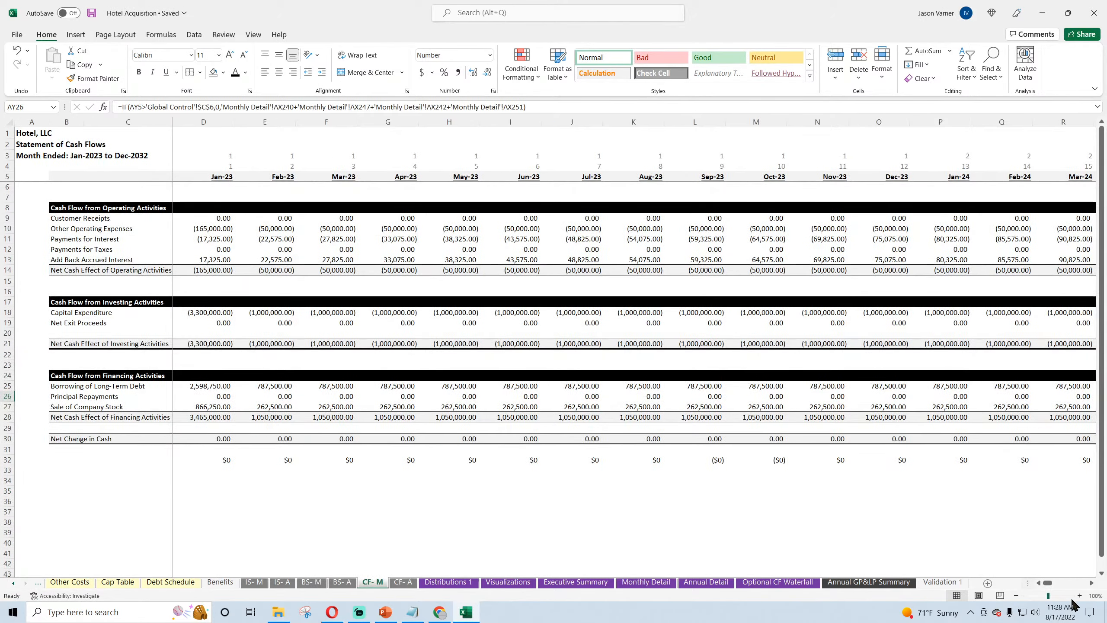
left_click_drag(1050, 584, 1083, 585)
left_click(7, 459)
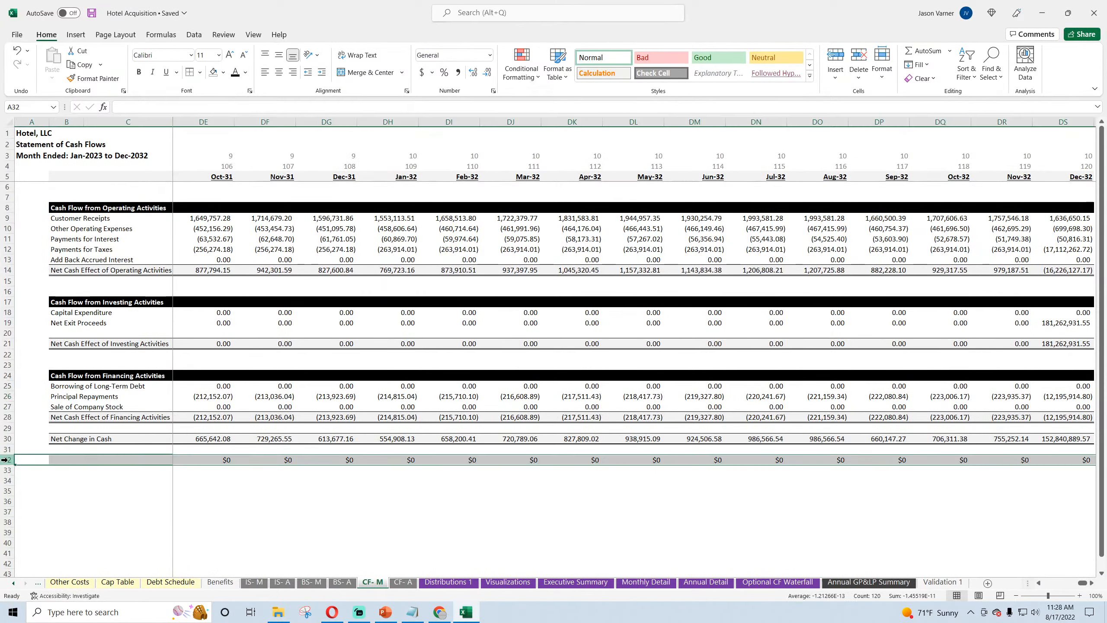
right_click(7, 459)
left_click(59, 387)
left_click(449, 552)
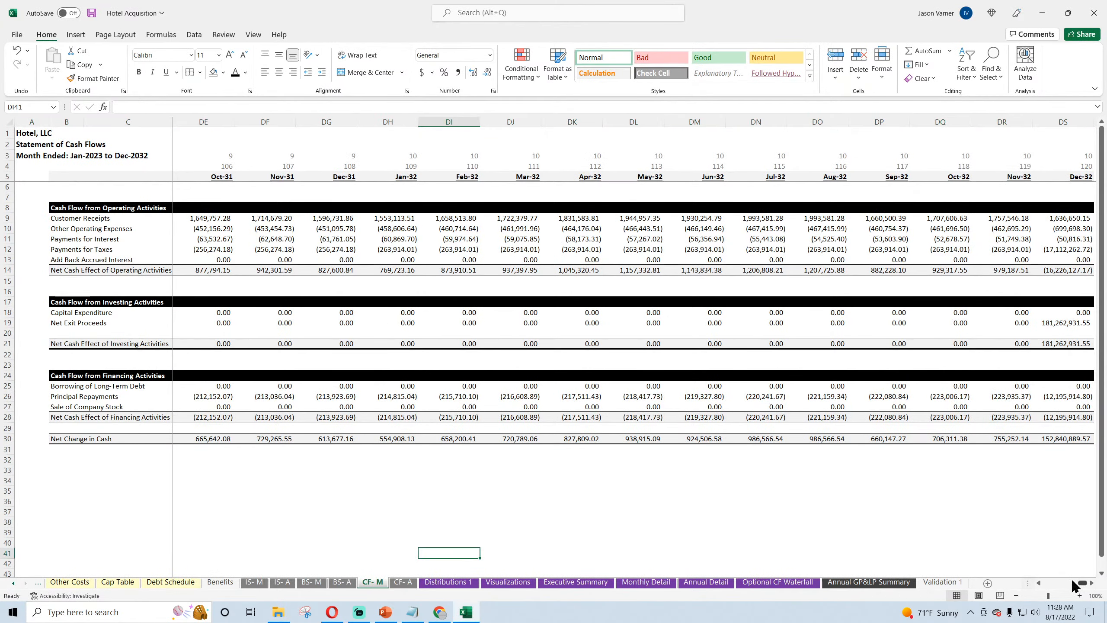
left_click_drag(1082, 585, 1048, 584)
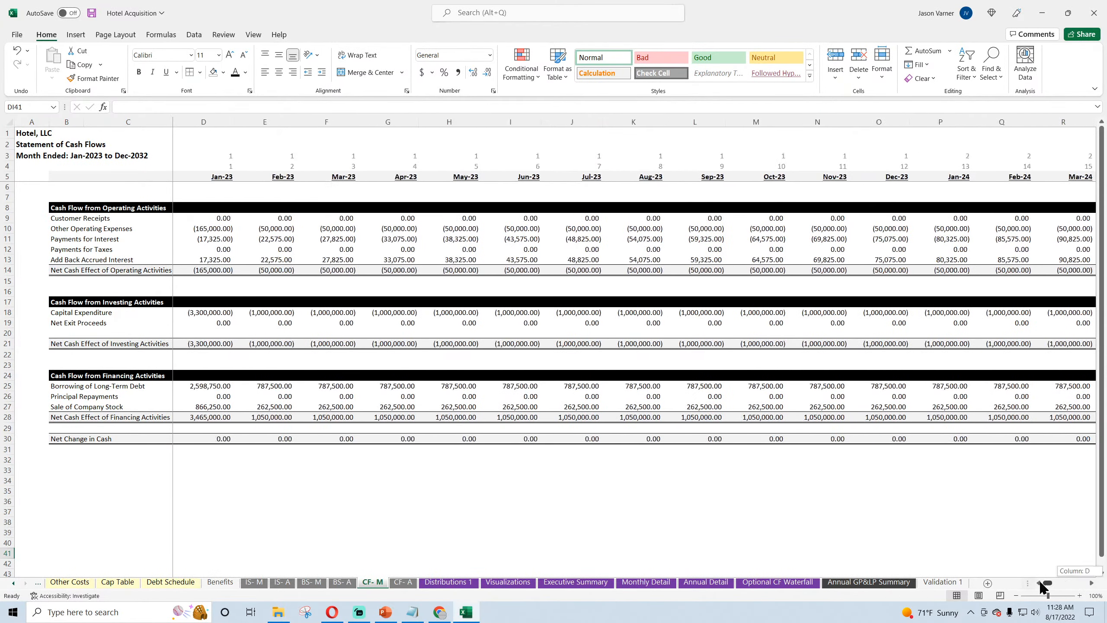
Step: On Global Control, review the Check Summary and inspect the Annual Detail check formulas against Monthly Detail and balance sheet cash flow
left_click(13, 582)
left_click(13, 583)
left_click(13, 583)
left_click(136, 582)
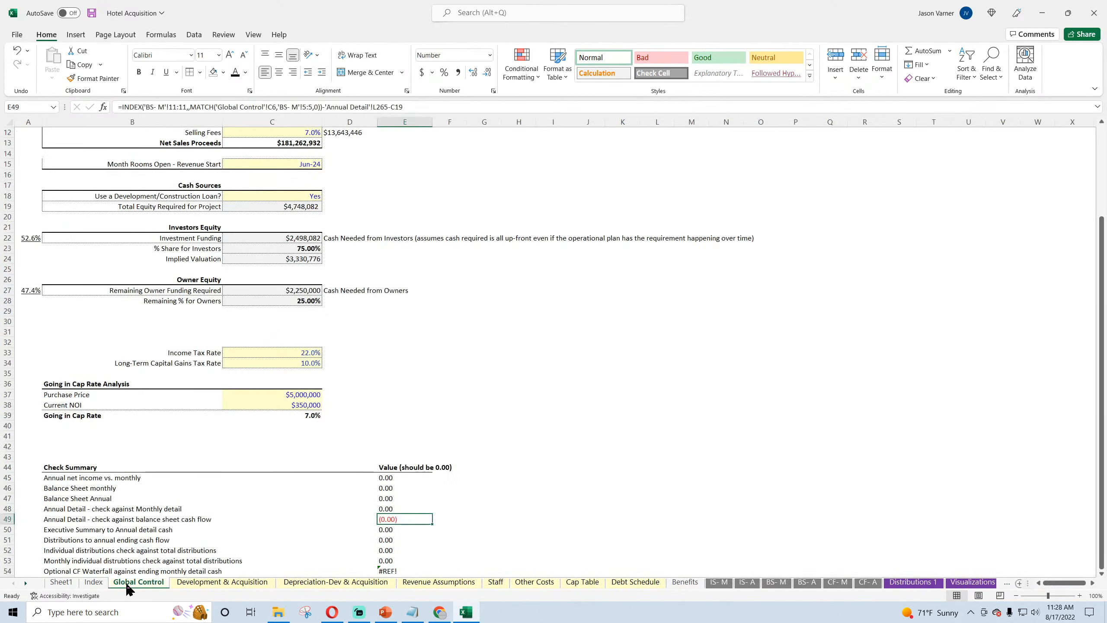
left_click(388, 508)
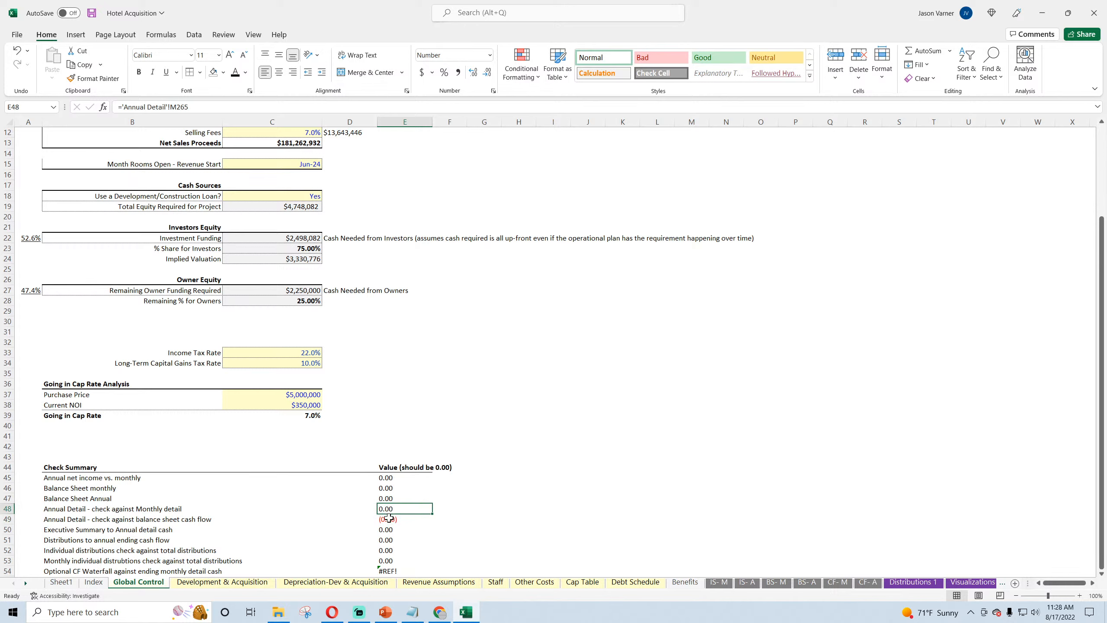
left_click(389, 518)
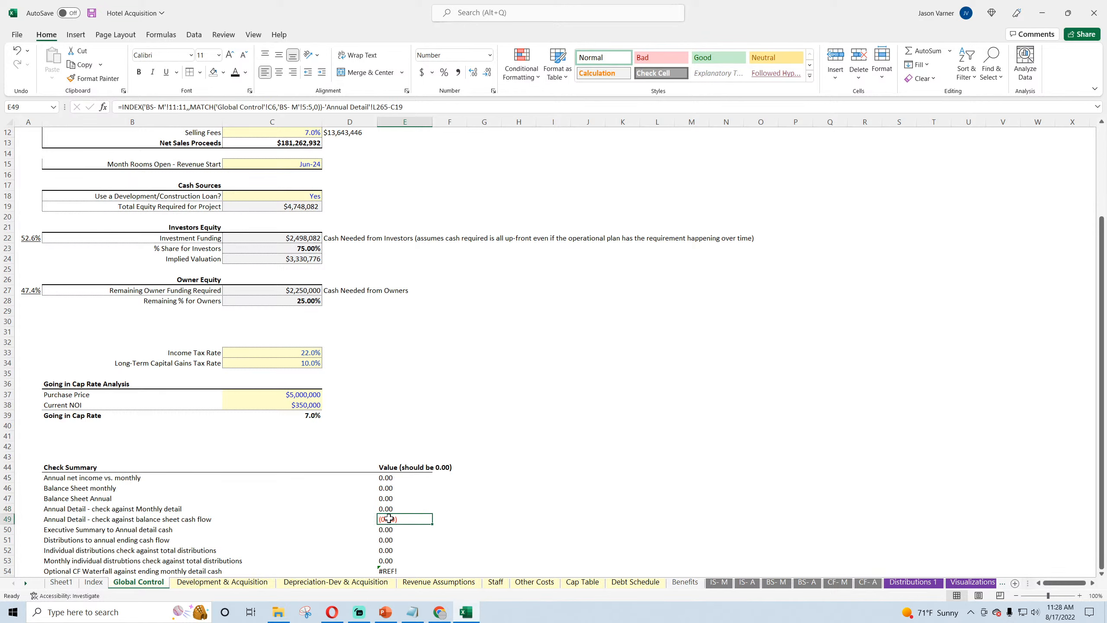
double_click(390, 518)
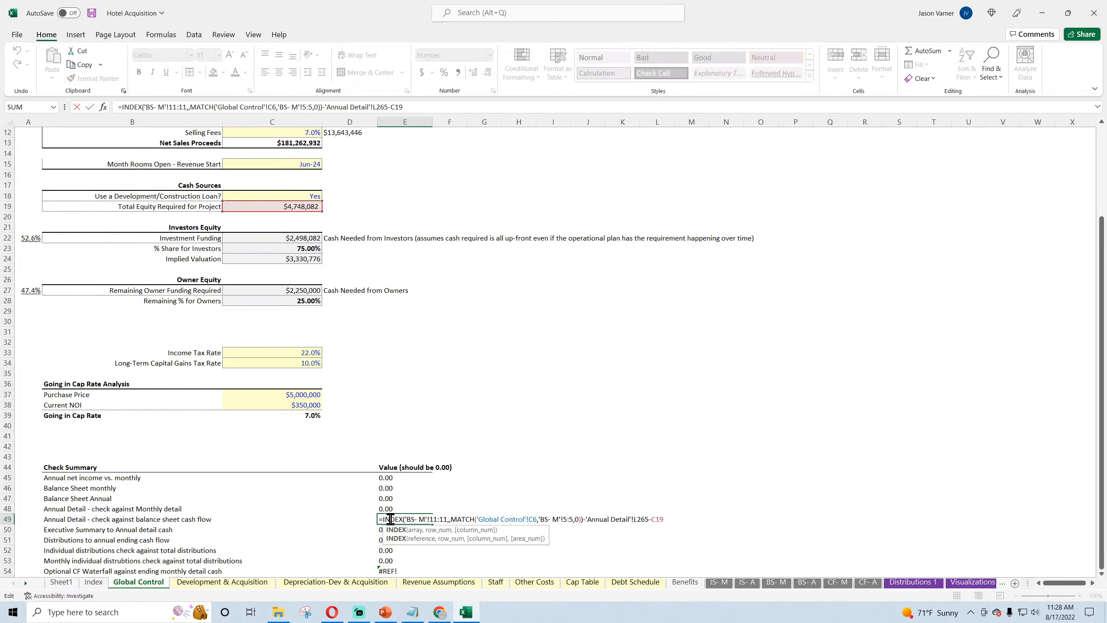
key("Escape")
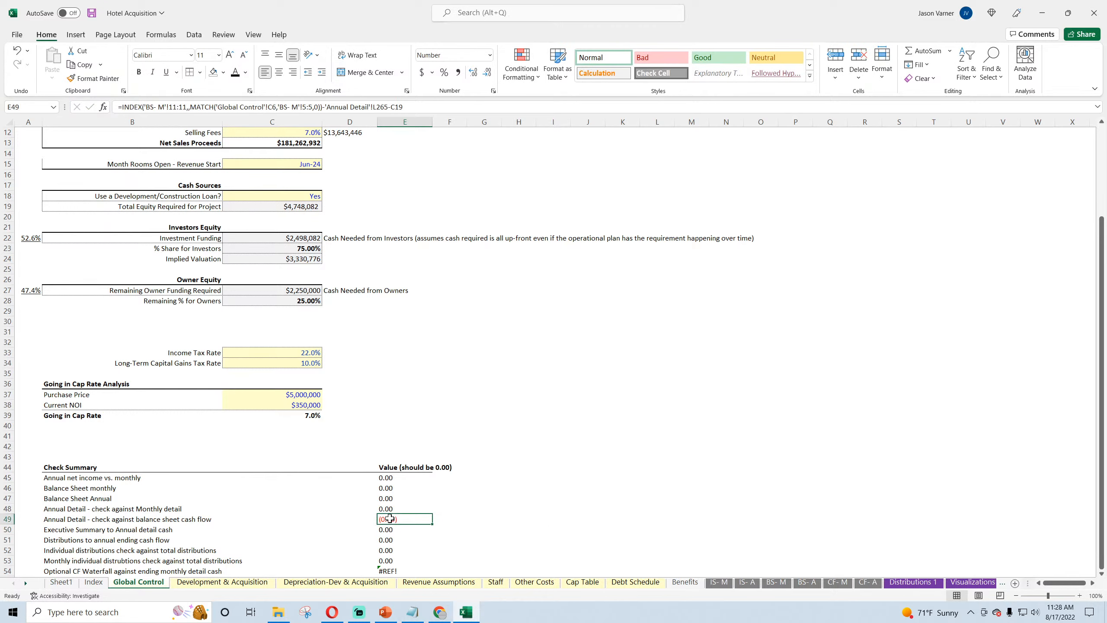
scroll(400, 505, "down", 4)
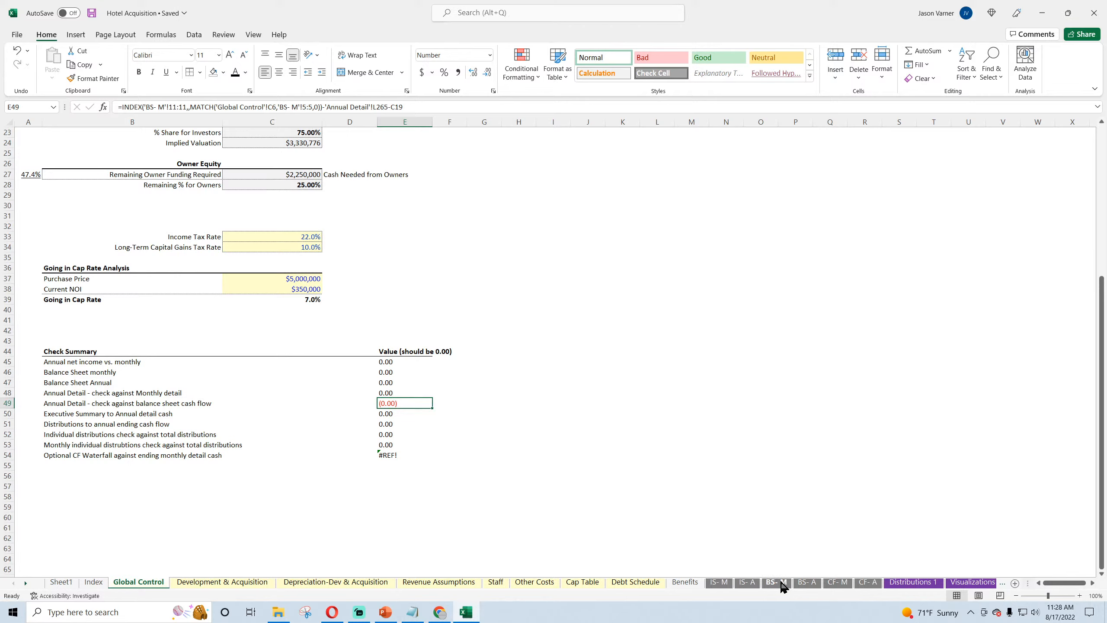
Step: Link the Executive Summary to Annual detail cash check in E50 to cell M33 of the Executive Summary sheet
left_click(388, 413)
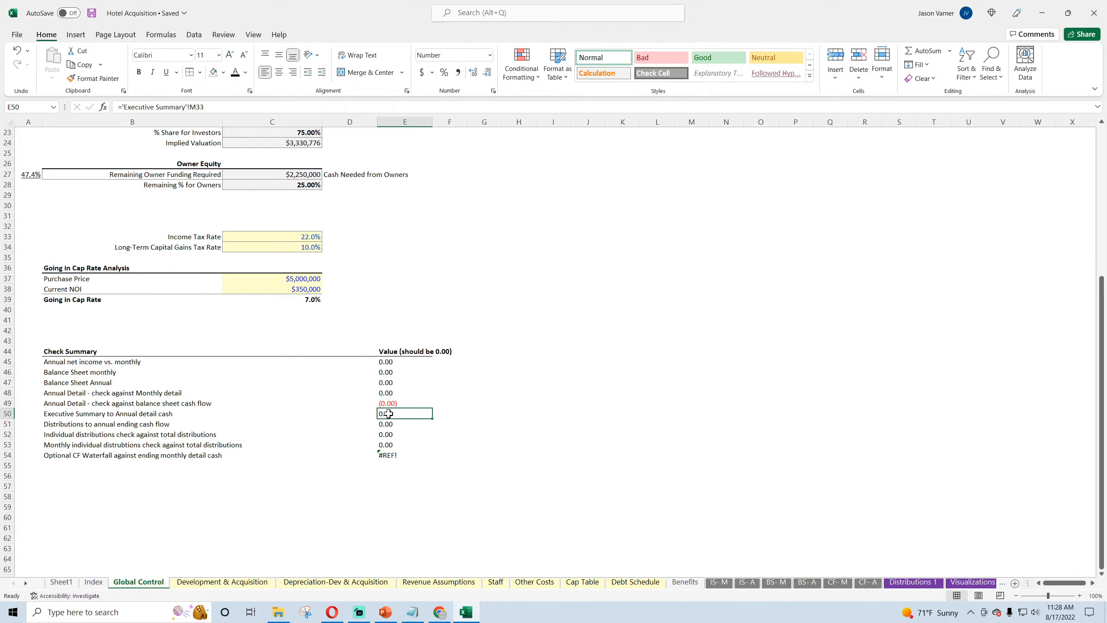
type("=")
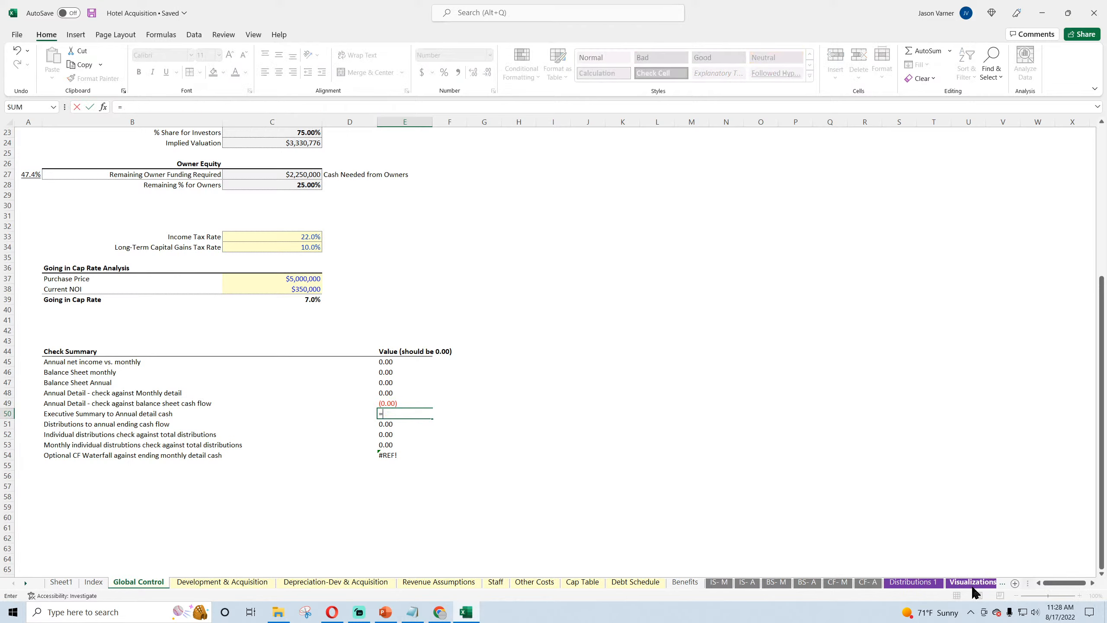
left_click(973, 586)
left_click(973, 585)
left_click(797, 477)
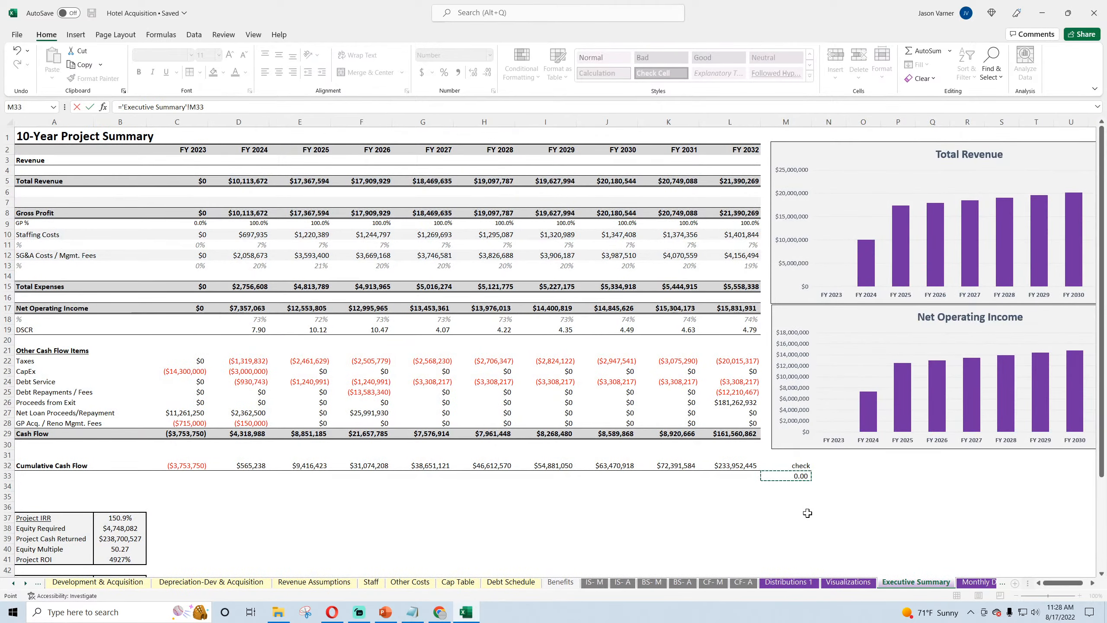
key("Return")
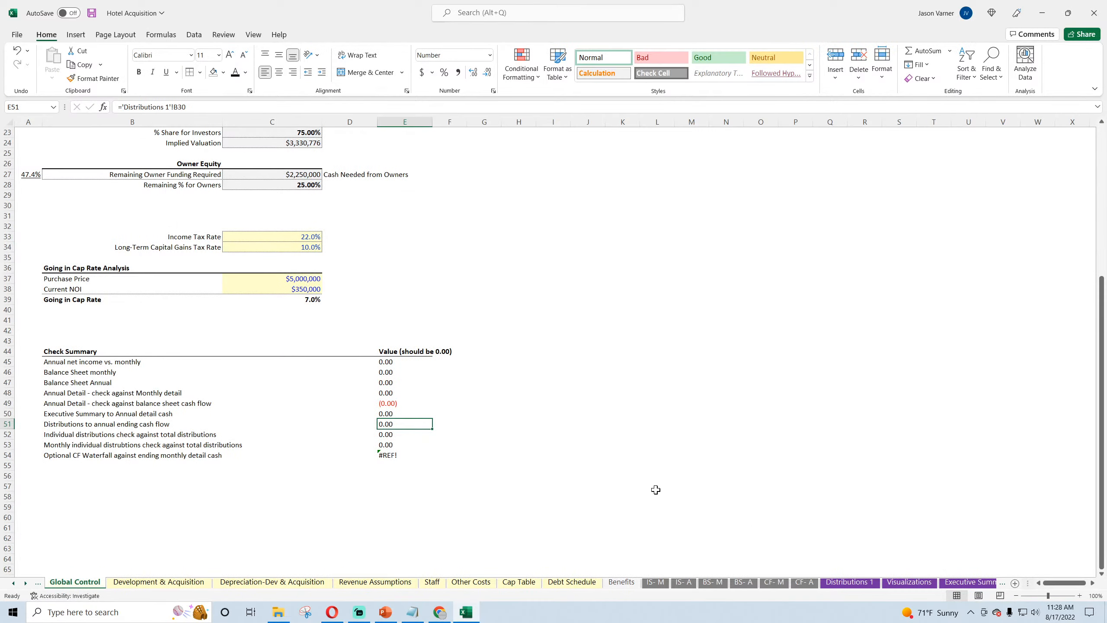
Step: Inspect the formula behind the cumulative cash flow check in M33 on the Executive Summary sheet
left_click(982, 583)
double_click(803, 475)
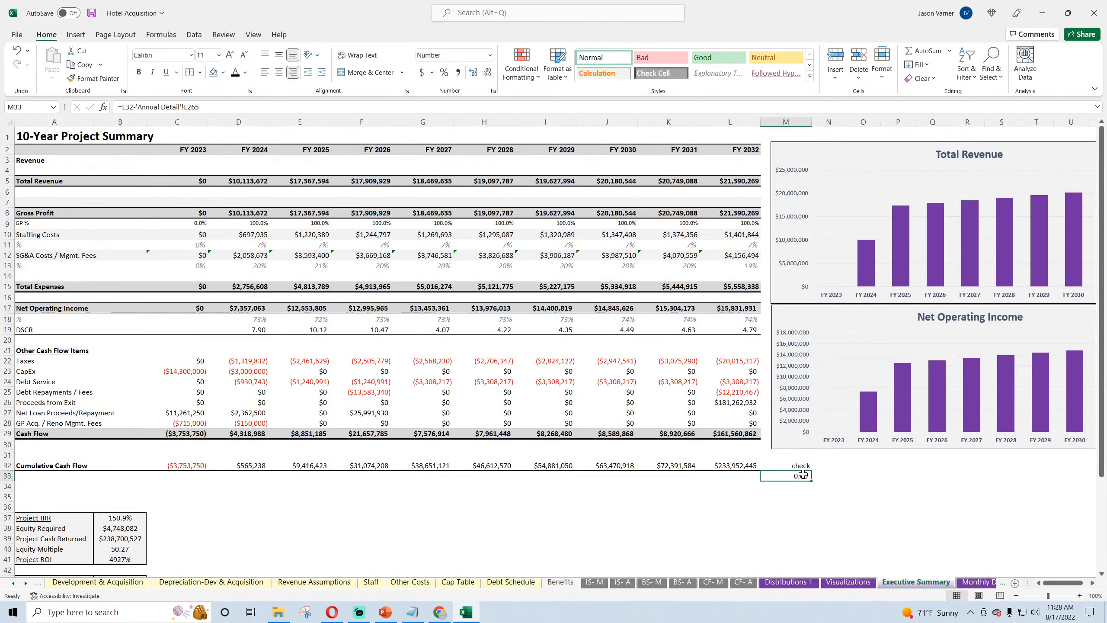
key("Return")
Step: On Global Control, link the Distributions to annual ending cash flow check in E51 to Distributions 1 cell B30
left_click(13, 583)
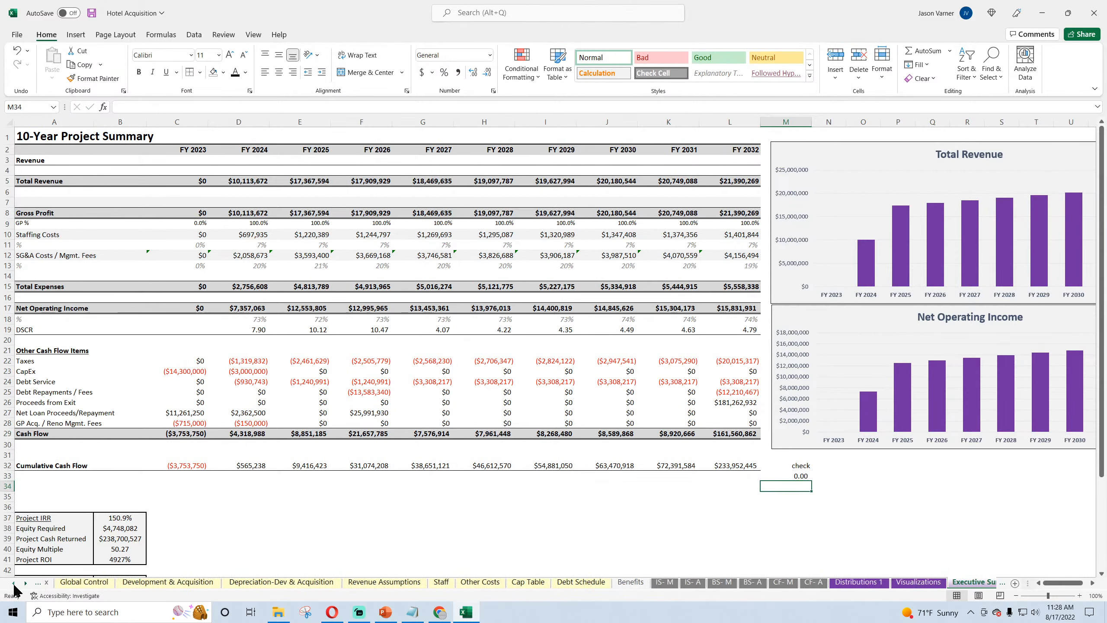
left_click(145, 584)
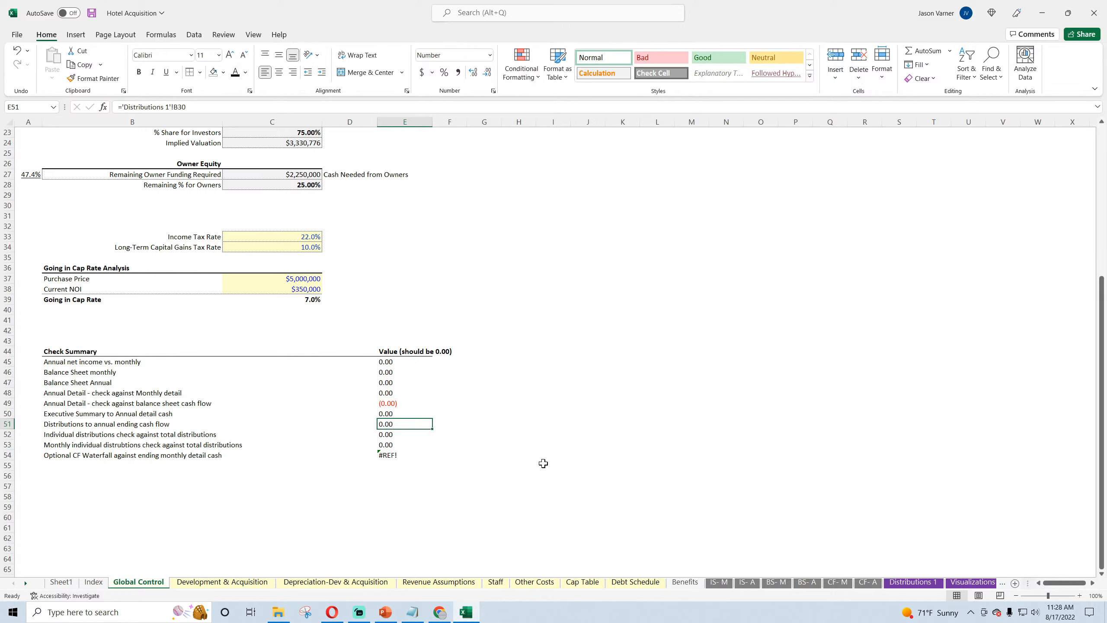
type("=")
left_click(913, 582)
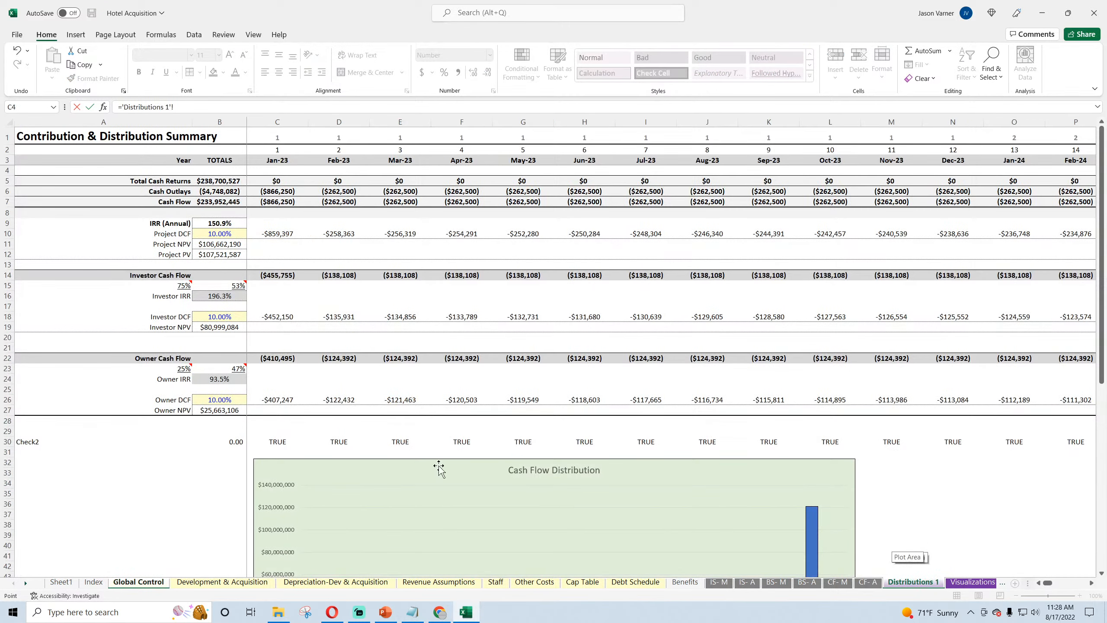
left_click(228, 441)
key("Return")
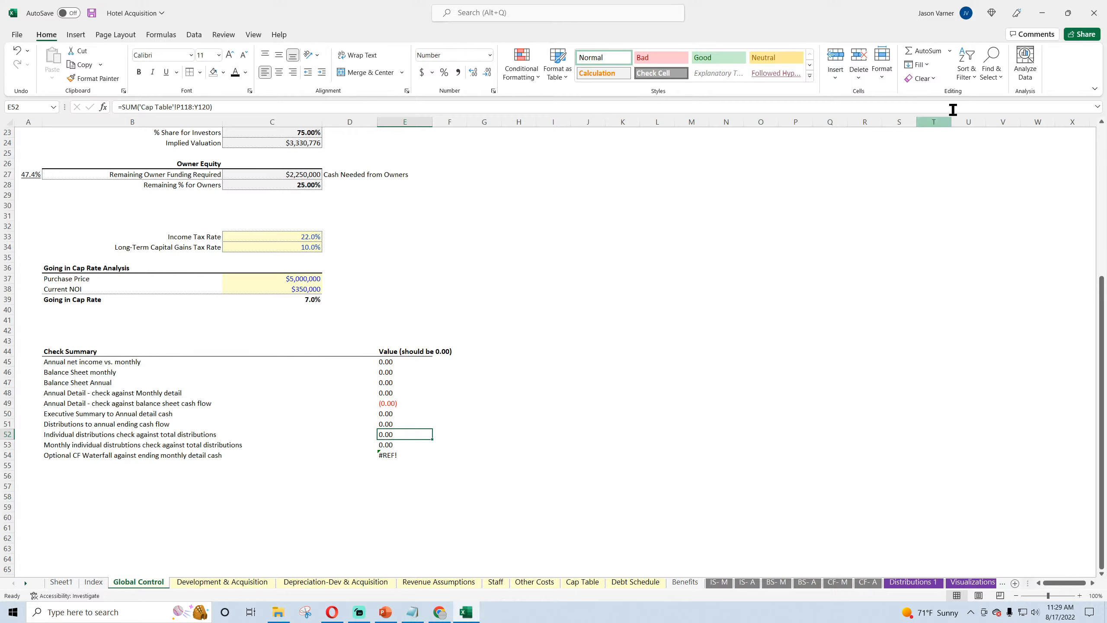
Step: Set the Individual distributions check in E52 to the sum of Cap Table range P118:Y120
left_click(915, 50)
left_click(583, 583)
scroll(782, 498, "down", 7)
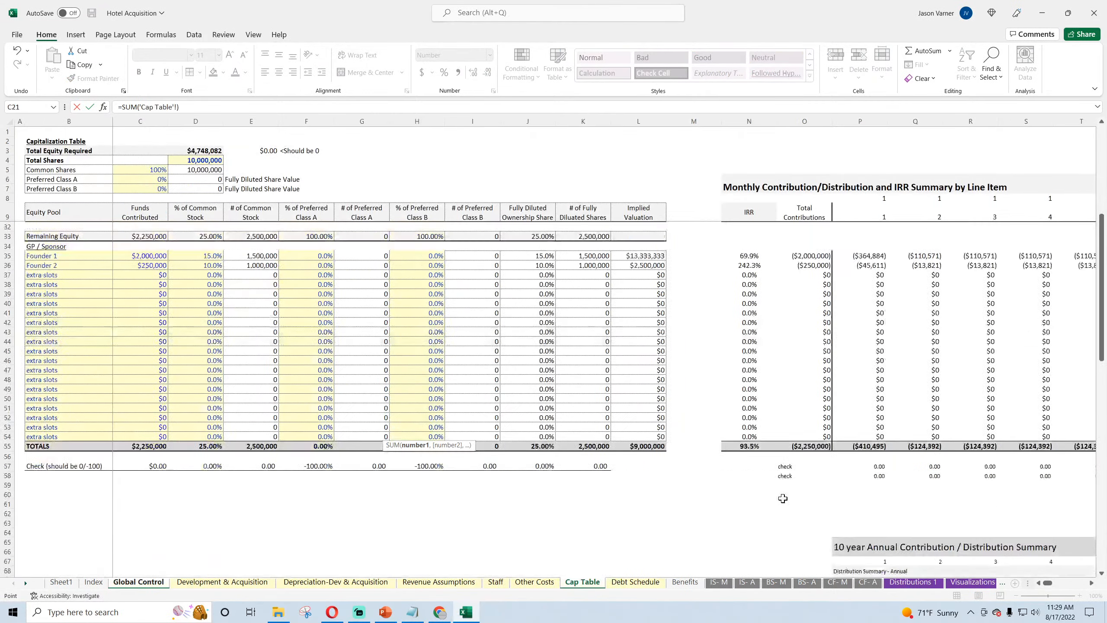
left_click_drag(869, 361, 1044, 365)
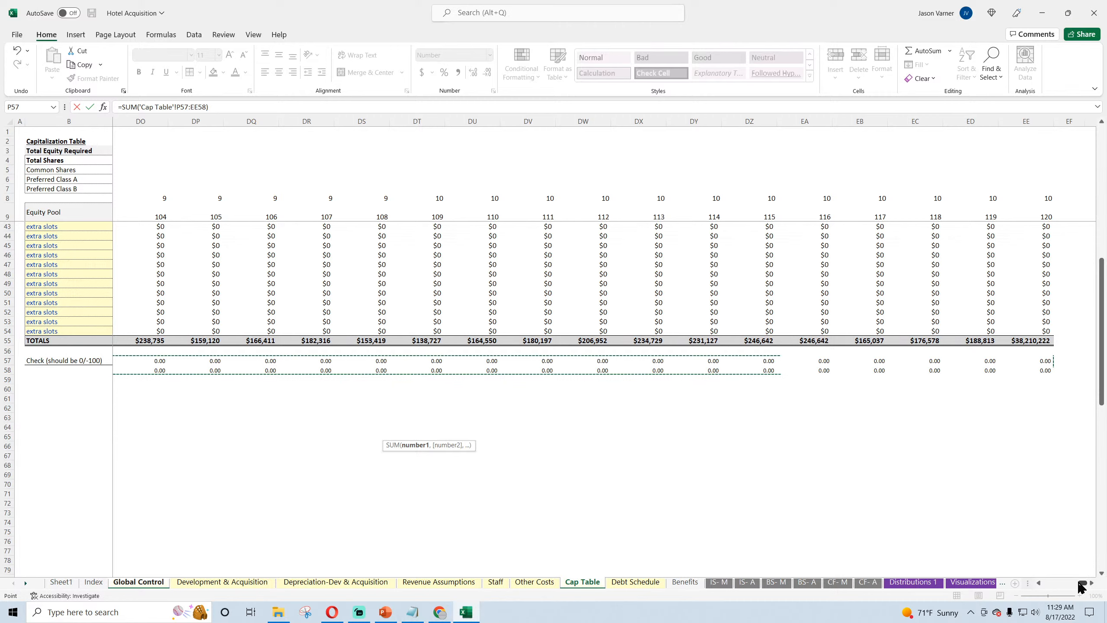
left_click_drag(1083, 583, 1048, 583)
scroll(848, 496, "down", 4)
scroll(848, 496, "down", 15)
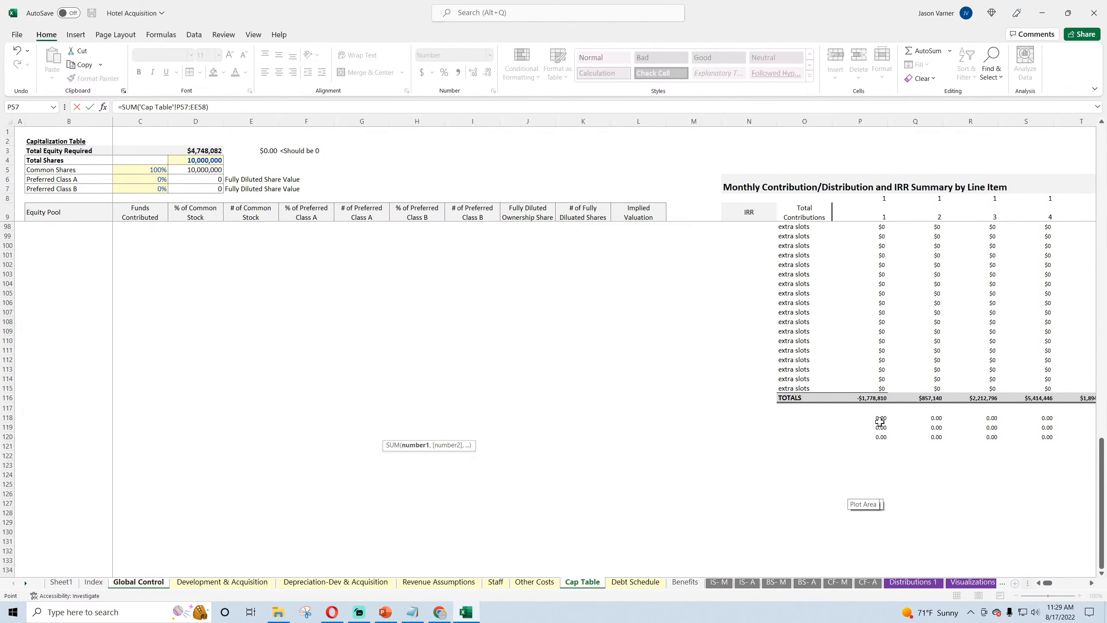
left_click_drag(877, 413, 937, 434)
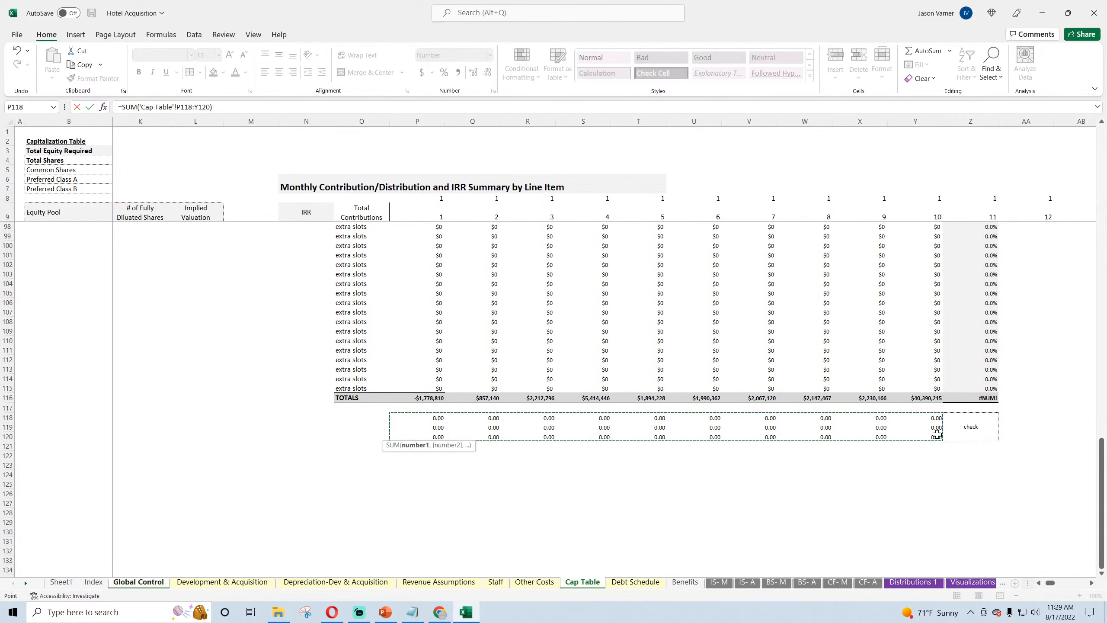
key("Escape")
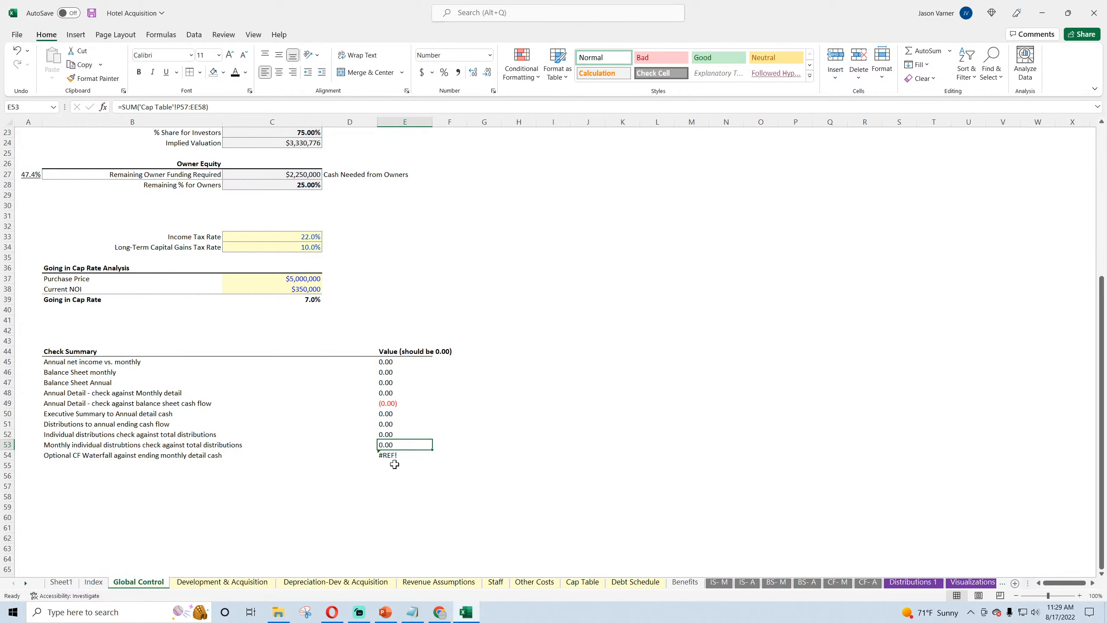
Step: Clear the values of the monthly individual distributions and Optional CF Waterfall checks in E53 and E54, and save the workbook
key("BackSpace")
key("Return")
key("BackSpace")
key("Return")
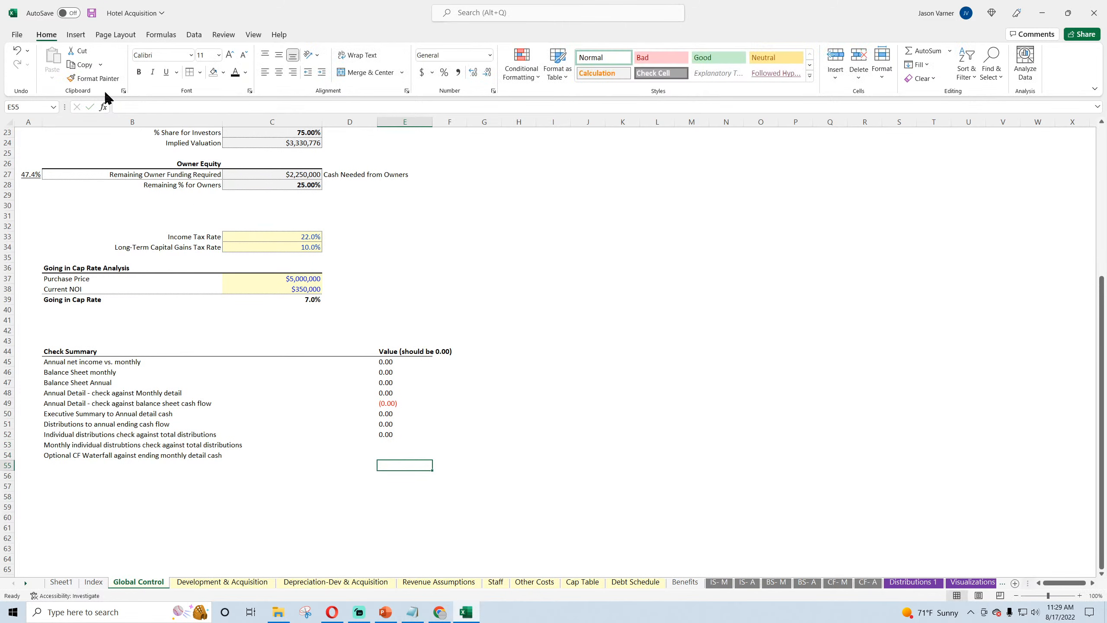
left_click(91, 14)
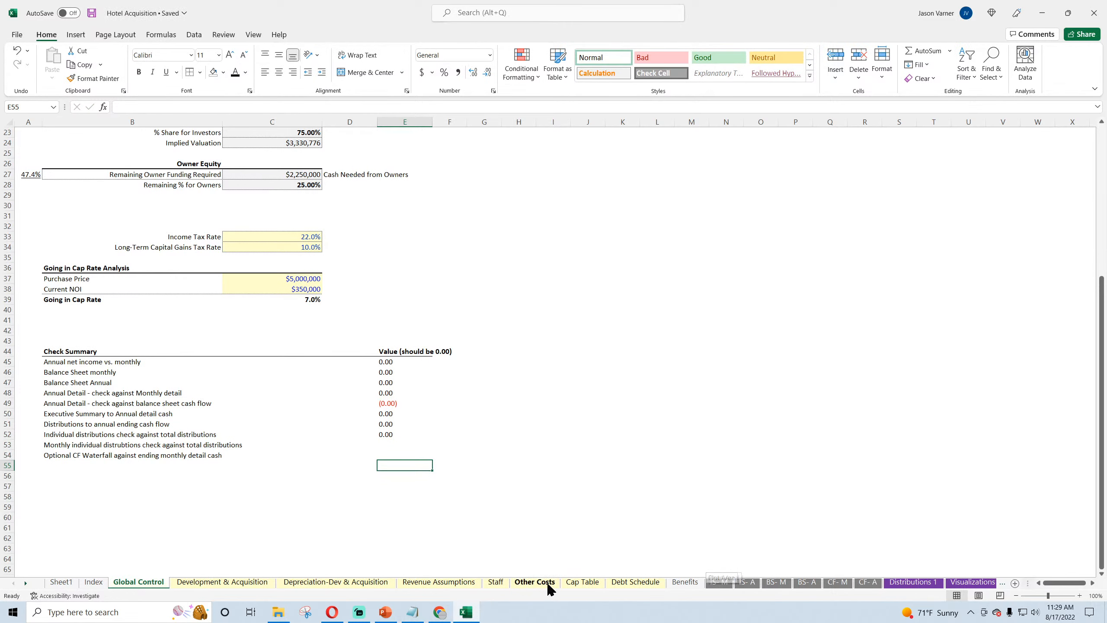
Step: On Cap Table, inspect the ranges used by the GP / Sponsor annual summary IRR formulas for Founder 1 and TOTALS
left_click(582, 581)
scroll(774, 523, "up", 4)
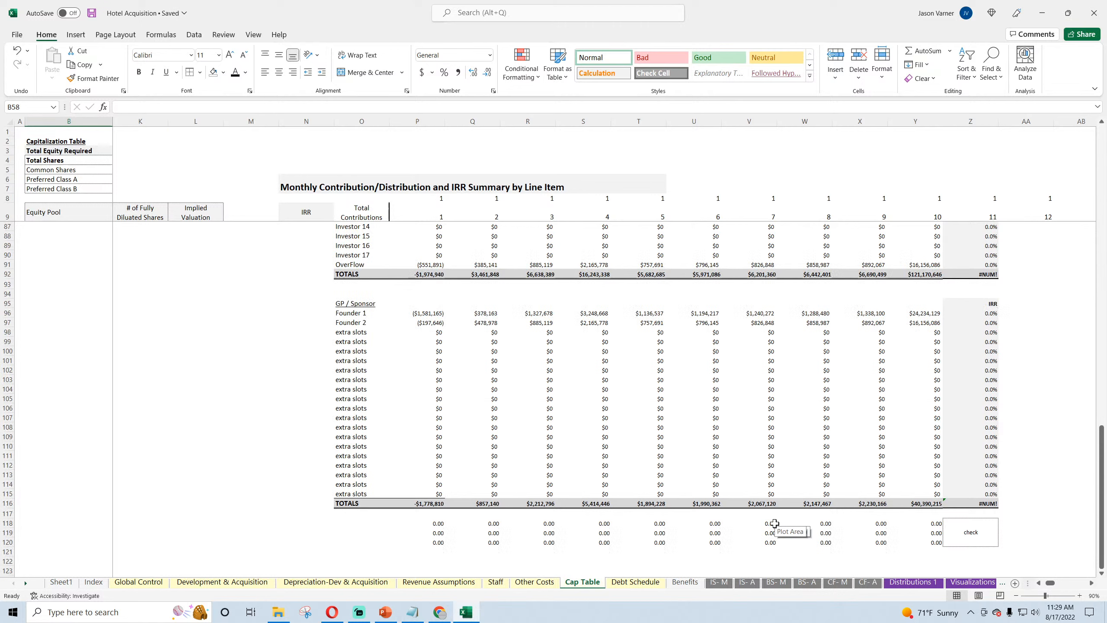
left_click(993, 313)
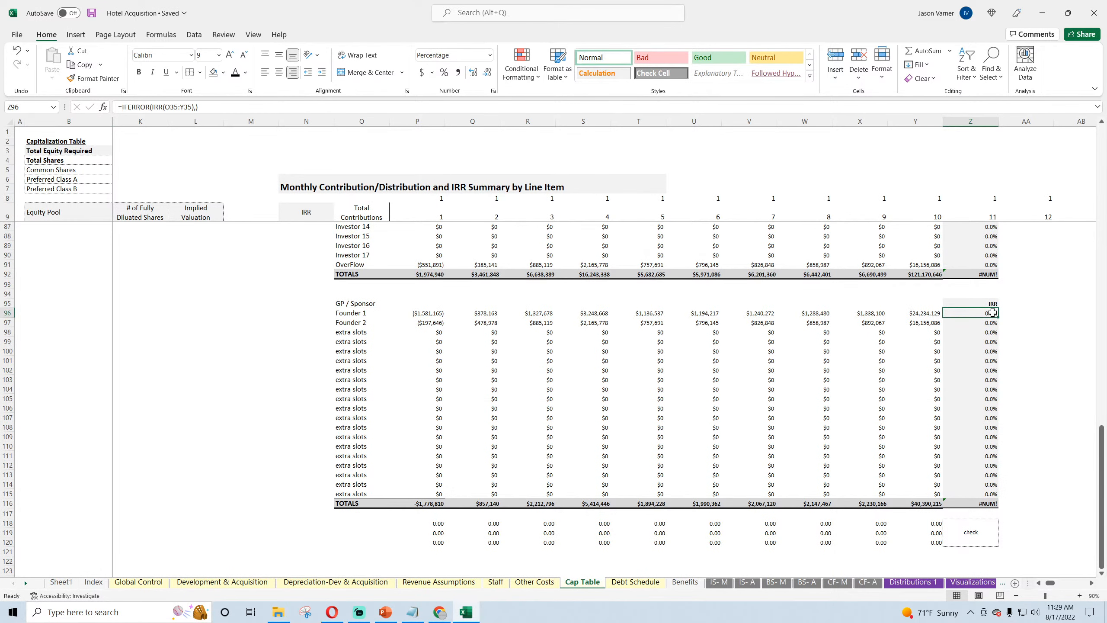
double_click(993, 312)
scroll(843, 450, "up", 20)
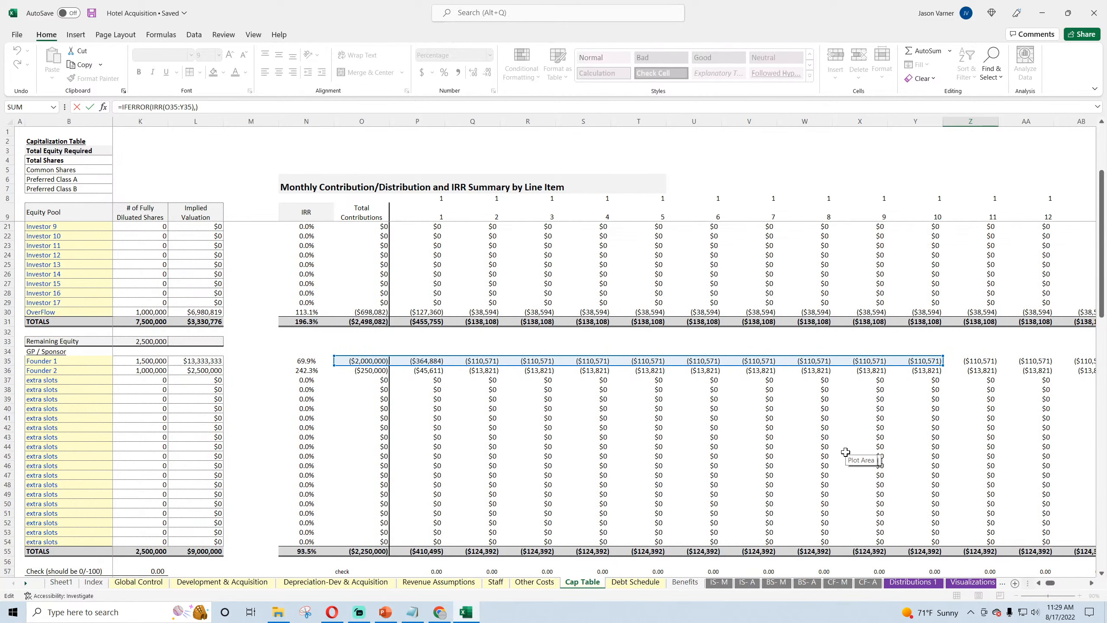
scroll(846, 452, "down", 4)
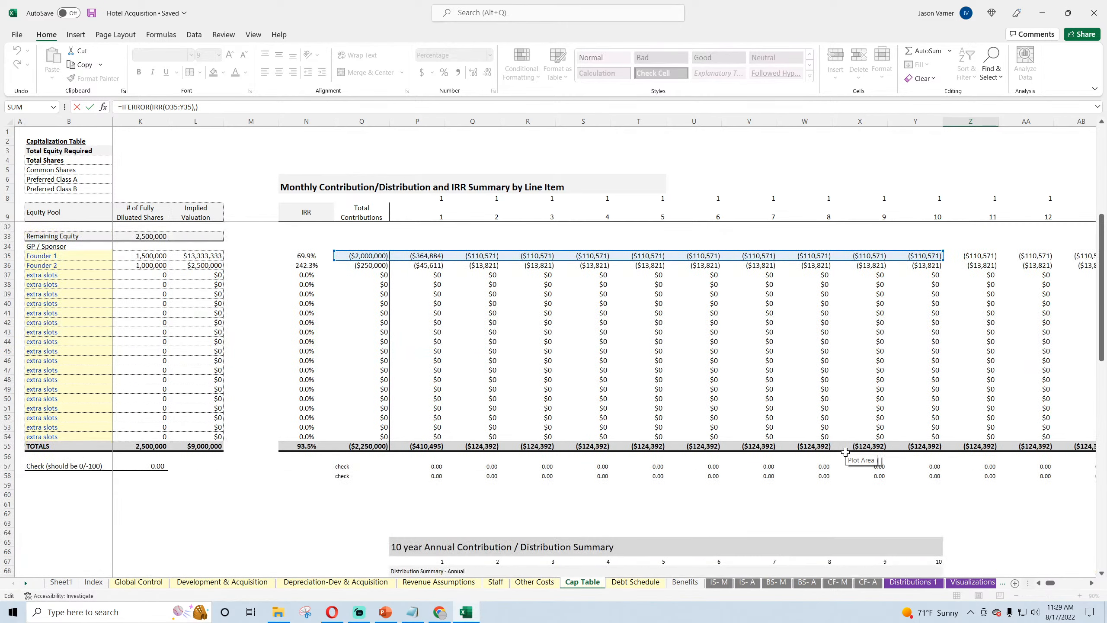
key("Return")
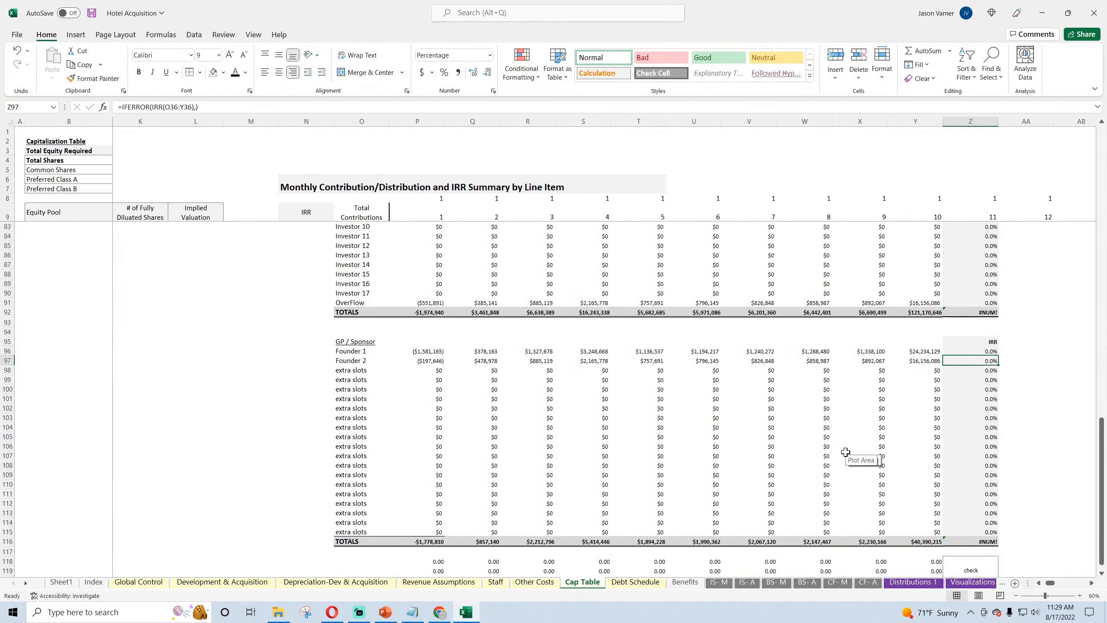
double_click(971, 540)
scroll(740, 480, "up", 11)
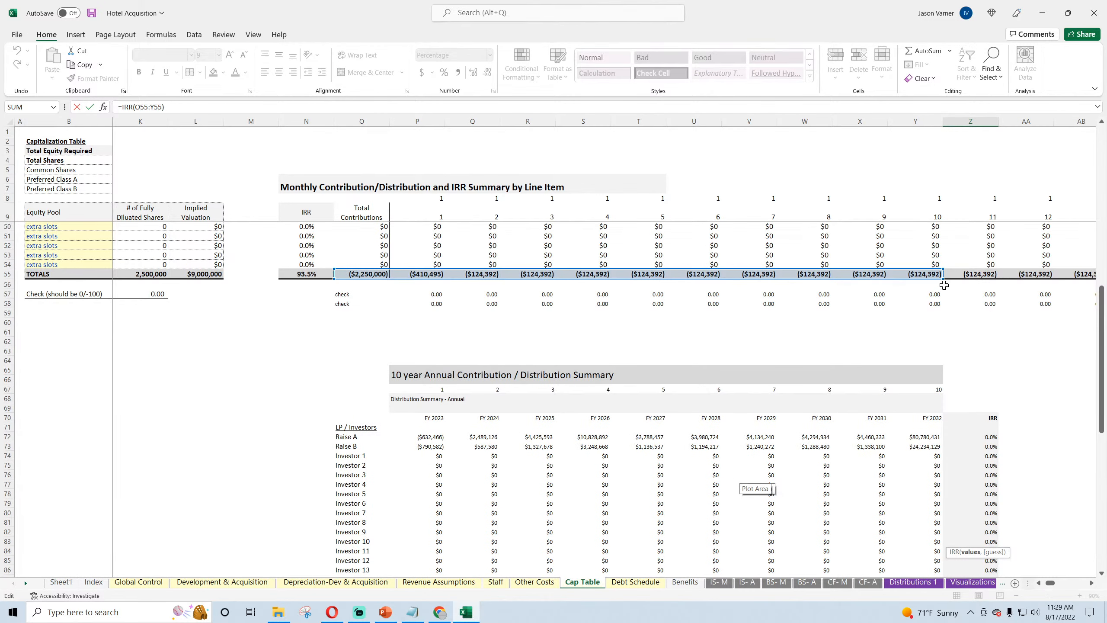
mouse_move(1051, 588)
left_mouse_down()
mouse_move(1085, 587)
mouse_move(1047, 586)
left_mouse_up()
left_click_drag(1049, 584, 1053, 585)
key("Return")
Step: Extend the IRR range in Cap Table Z72 to O11:EE11 and fill the formula down through Z91
scroll(654, 372, "up", 7)
left_click(639, 351)
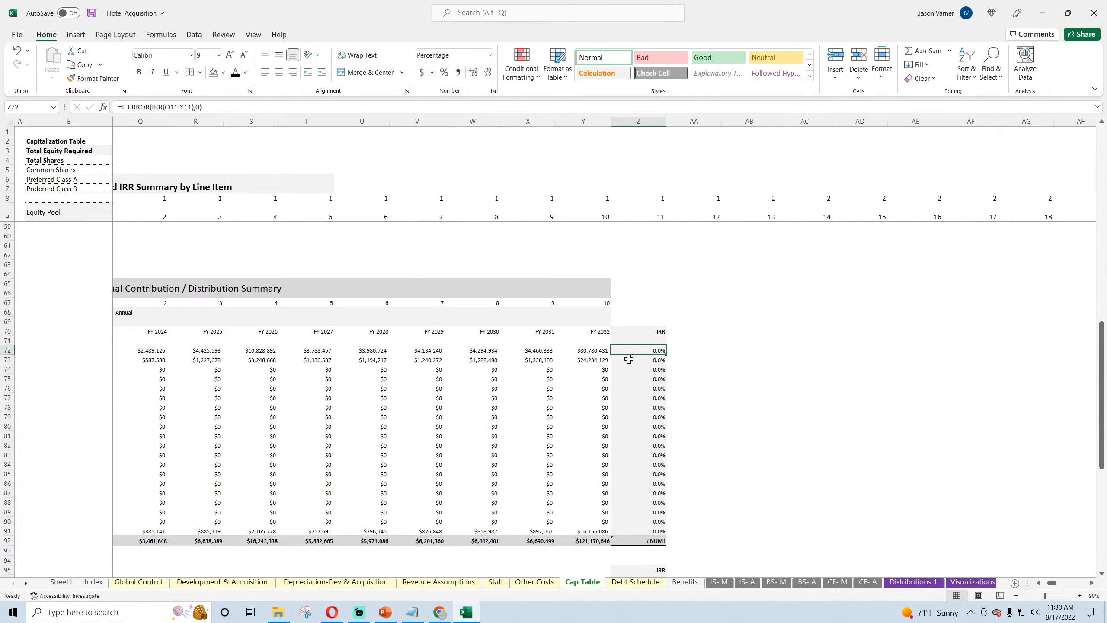
left_click(180, 107)
key("BackSpace")
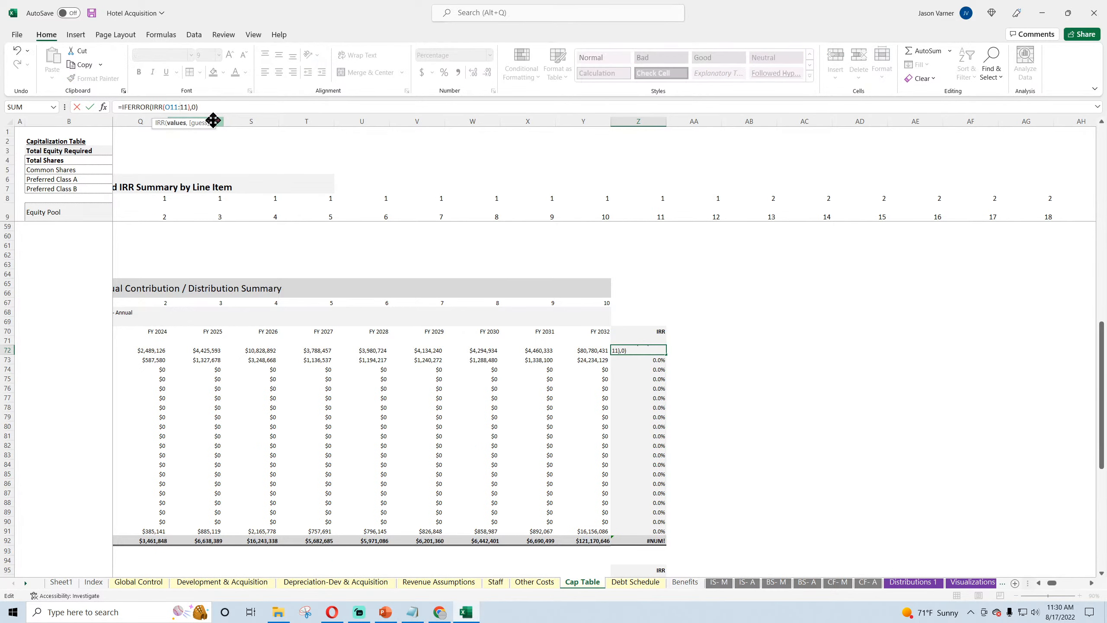
type("ee")
key("Return")
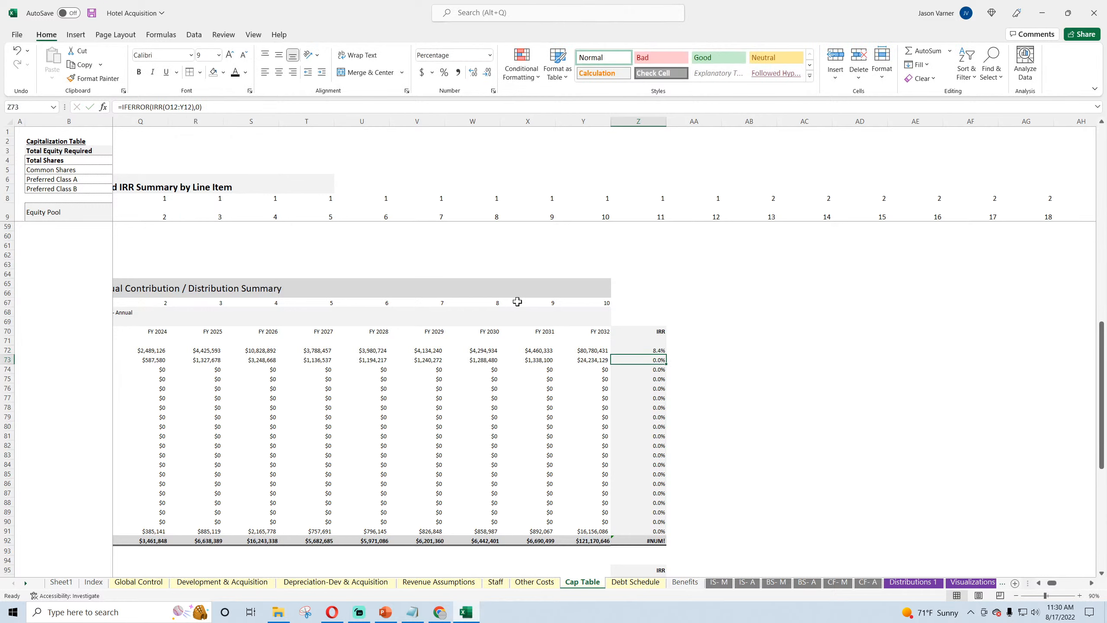
left_click(650, 351)
left_click_drag(666, 355, 650, 536)
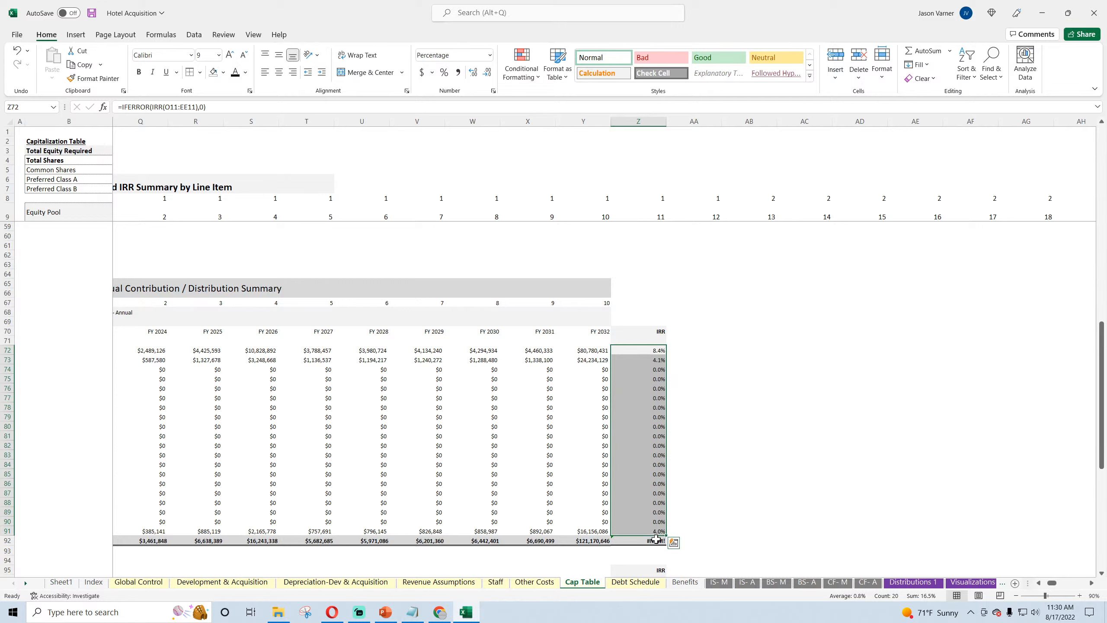
Step: Extend the investor TOTALS IRR formula in Z92 to the range O31:EE31
left_click(652, 541)
left_click(154, 107)
key("BackSpace")
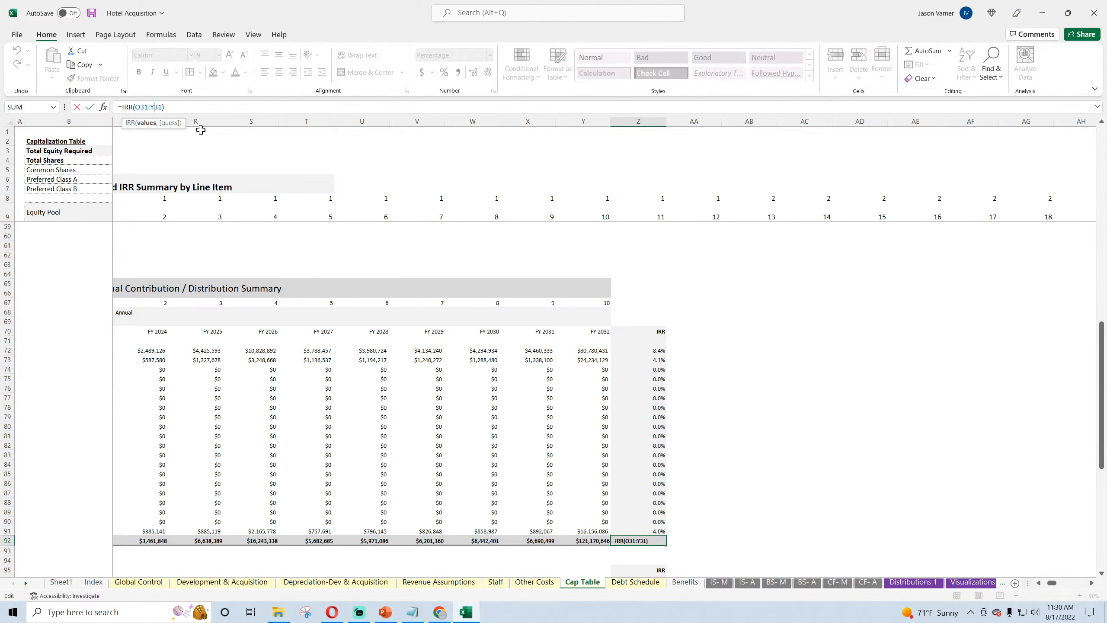
type("ee")
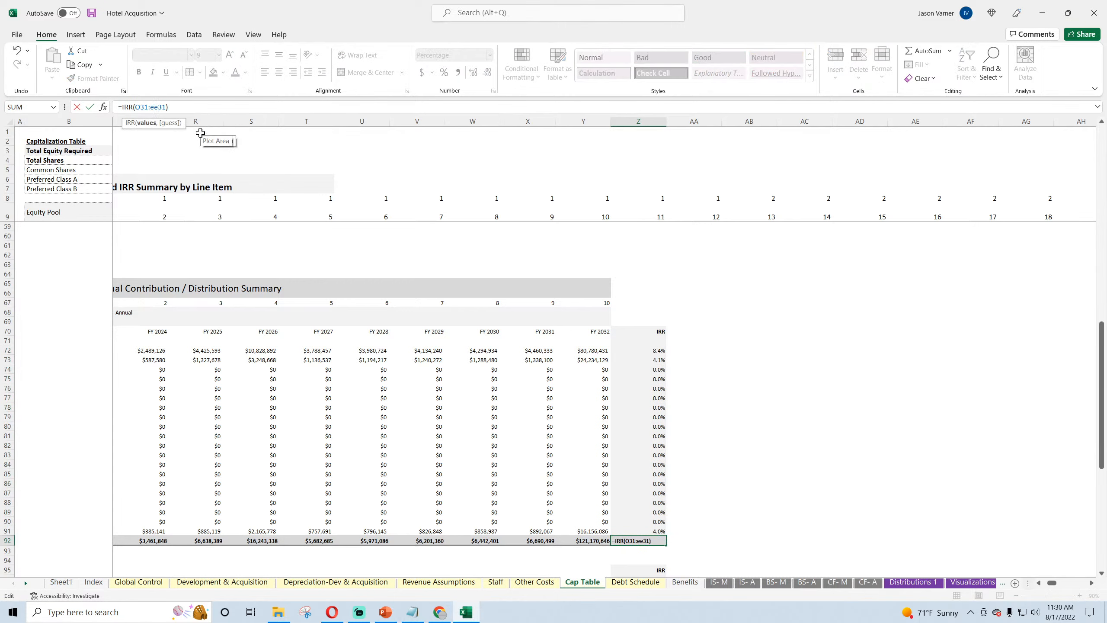
key("Return")
Step: Open the Assisted Living Facility workbook and inspect the annual summary IRR formula in Cap Table cell Z72
left_click(278, 612)
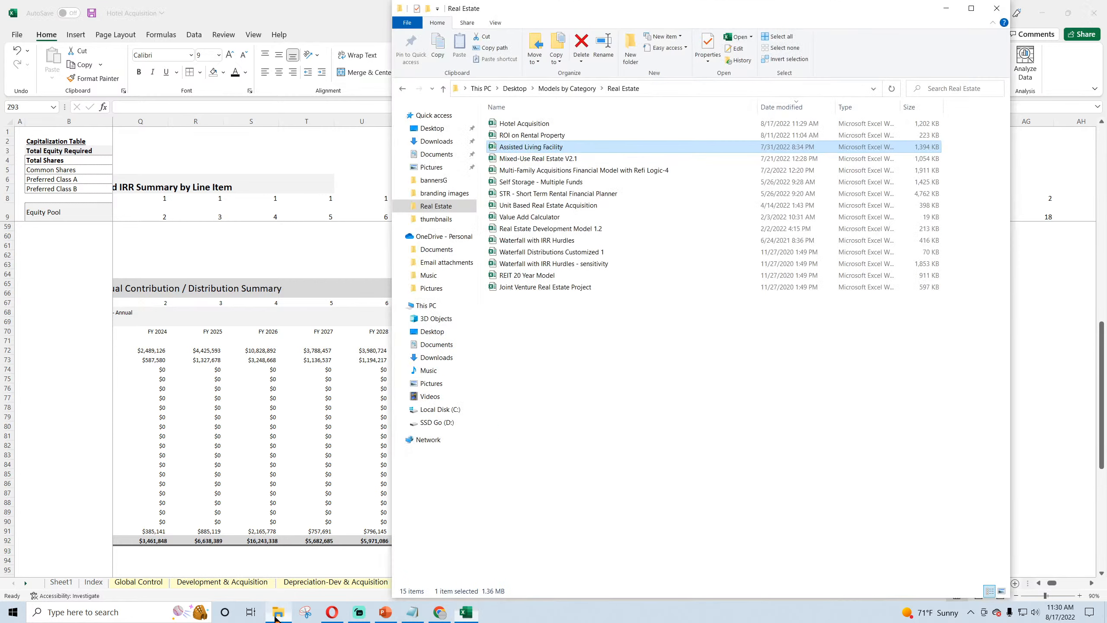
double_click(551, 148)
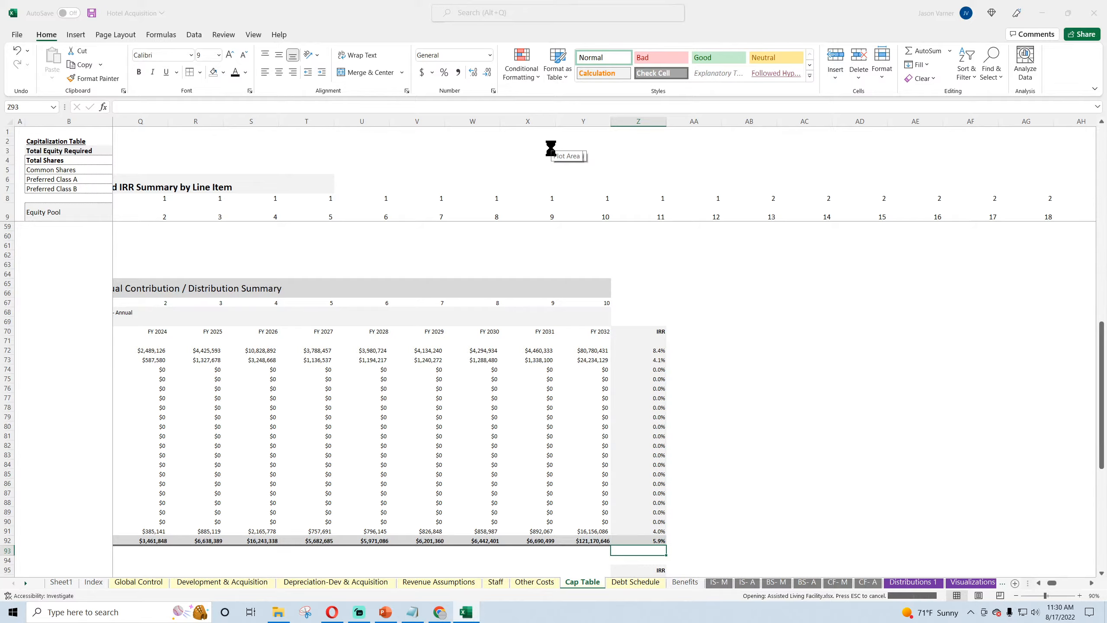
left_click(583, 581)
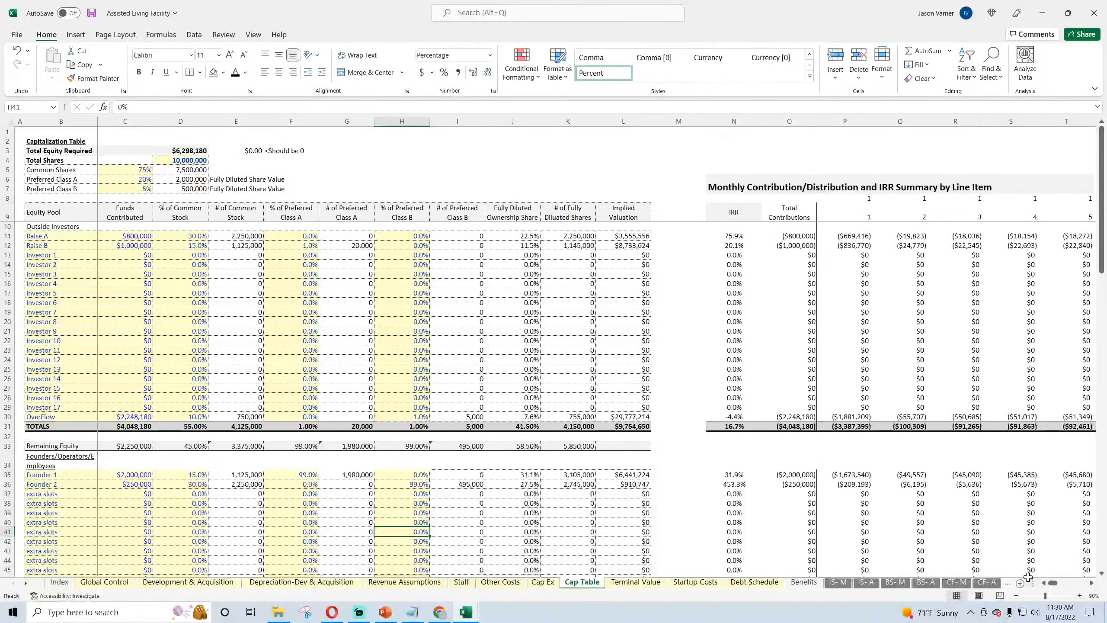
left_click(1060, 587)
left_click_drag(1059, 584, 1060, 583)
scroll(585, 449, "down", 15)
left_click(476, 399)
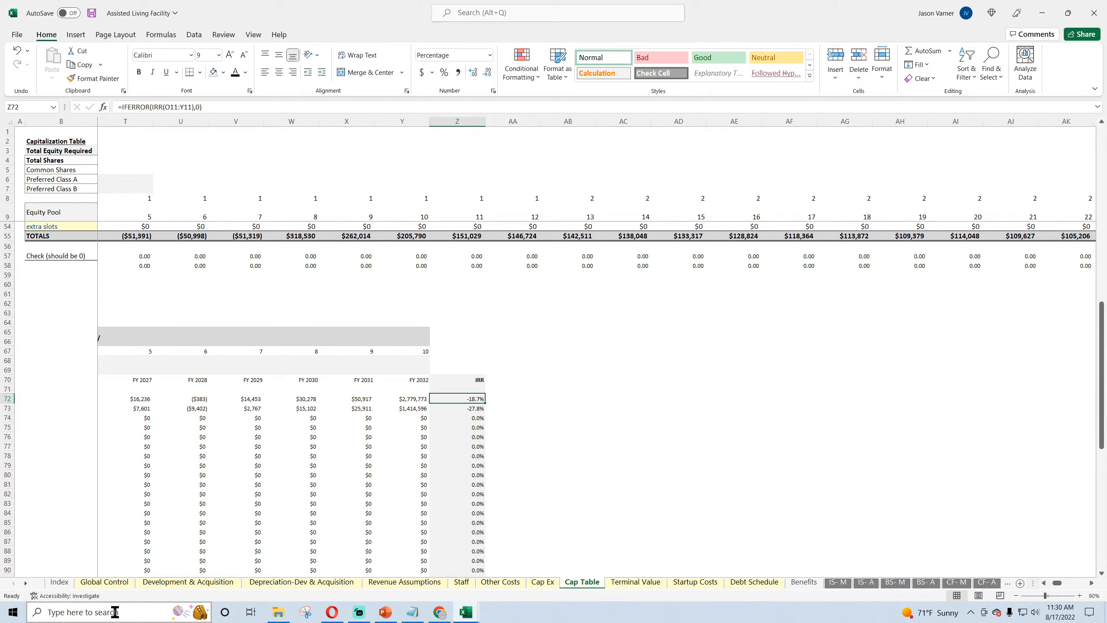
Step: Replace the numbers in the Notepad note with "UPDATE: ASSISTED LIVING FACILITY - CAP TABLE IRRS", then save the Assisted Living Facility workbook
left_click(412, 612)
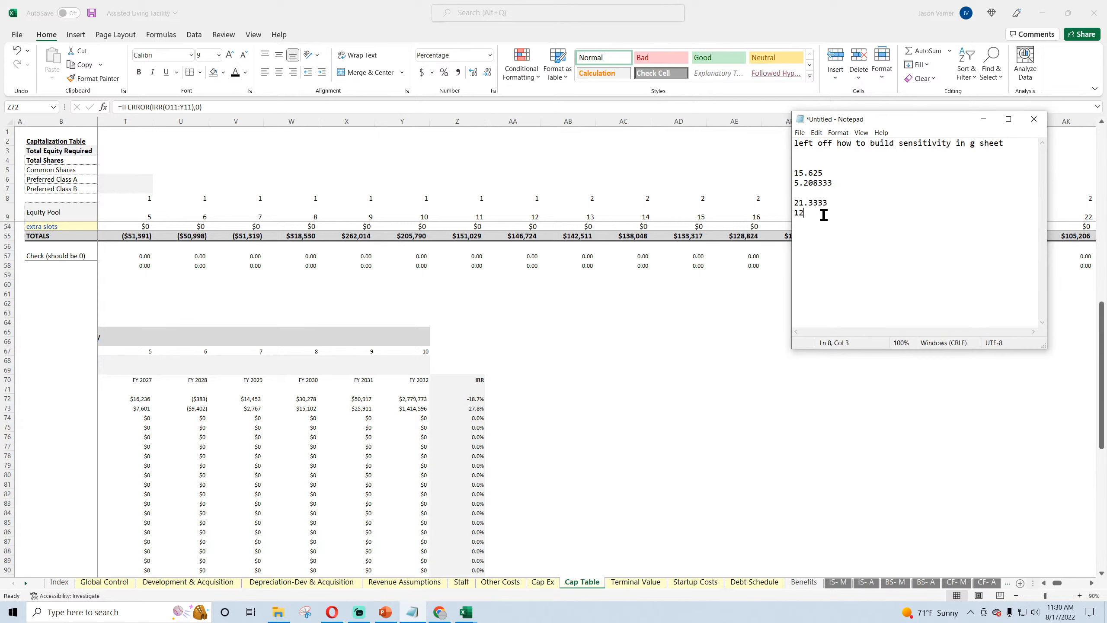
left_click_drag(823, 214, 795, 173)
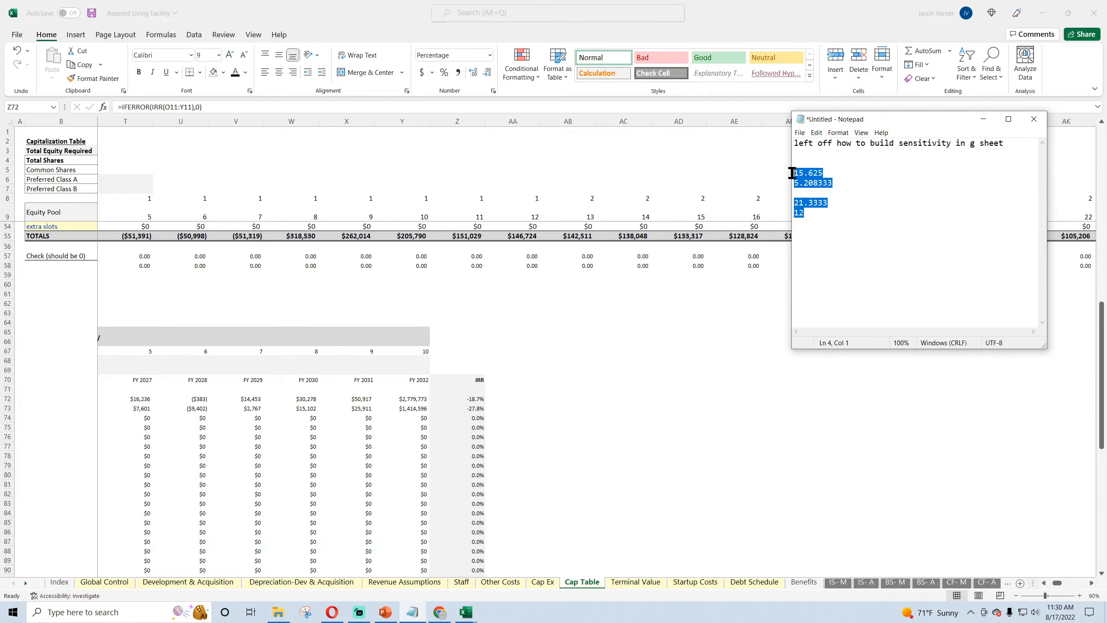
key("Delete")
type("UPDATE: ASSISTED L")
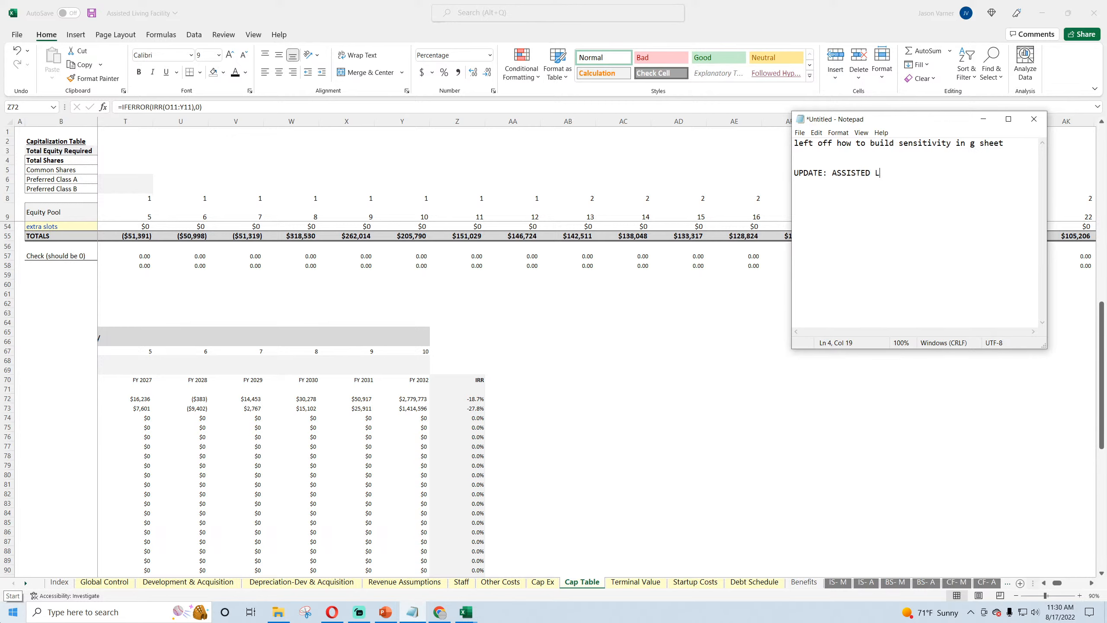
type("IVING FACILITY - CAP TABLE IRRS")
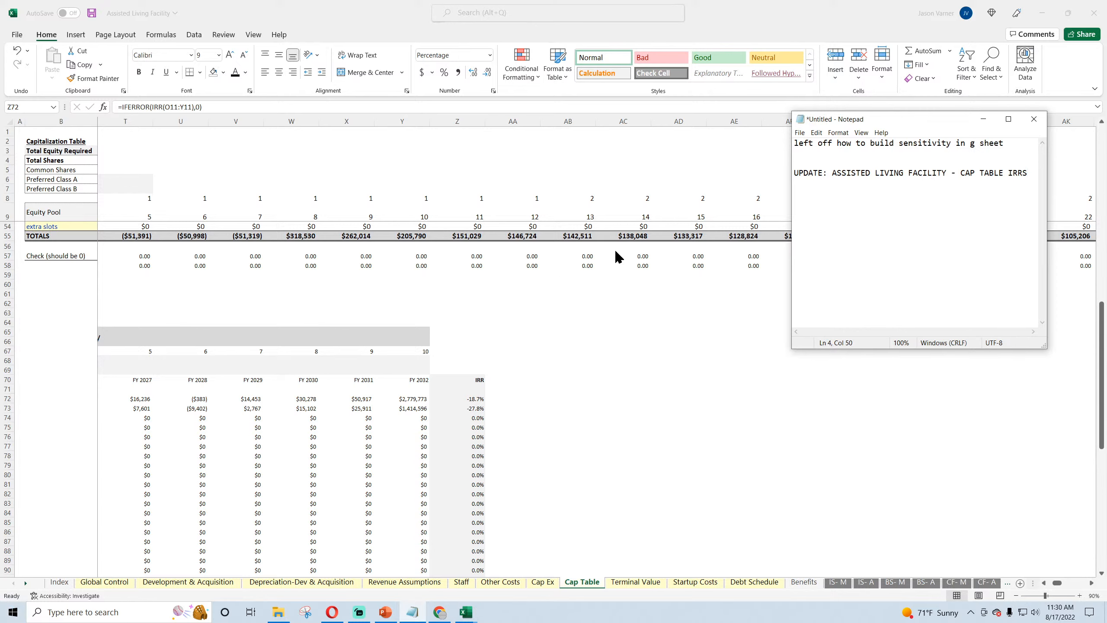
left_click(983, 117)
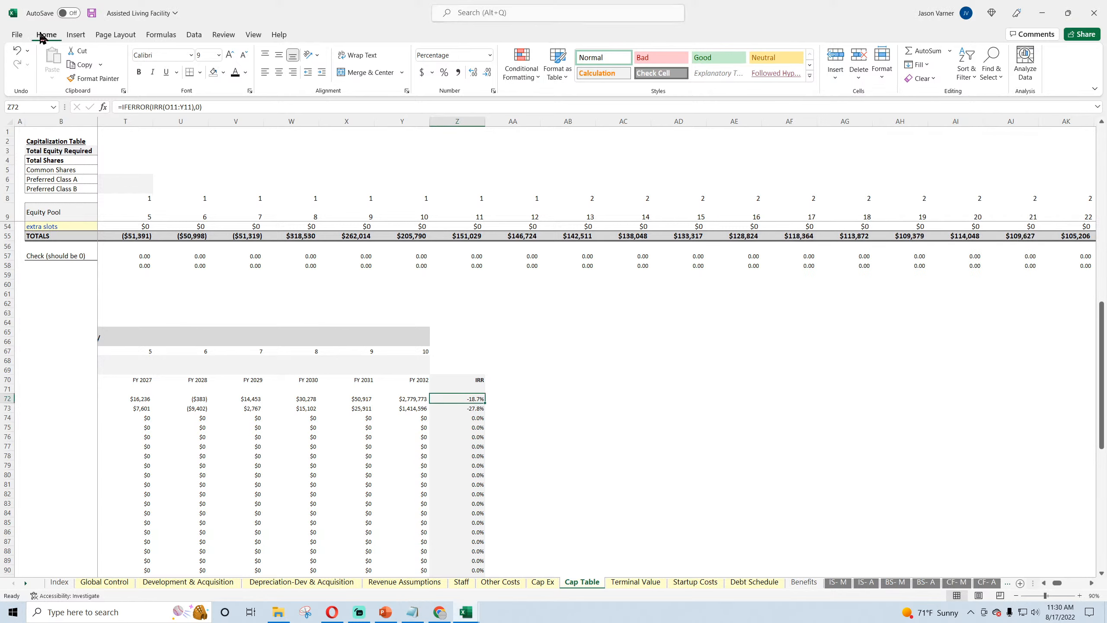
left_click(92, 13)
Step: Compare the annual summary IRR formulas in Cap Table column Z with the monthly IRR formulas in column N for investors and founders
scroll(539, 342, "down", 4)
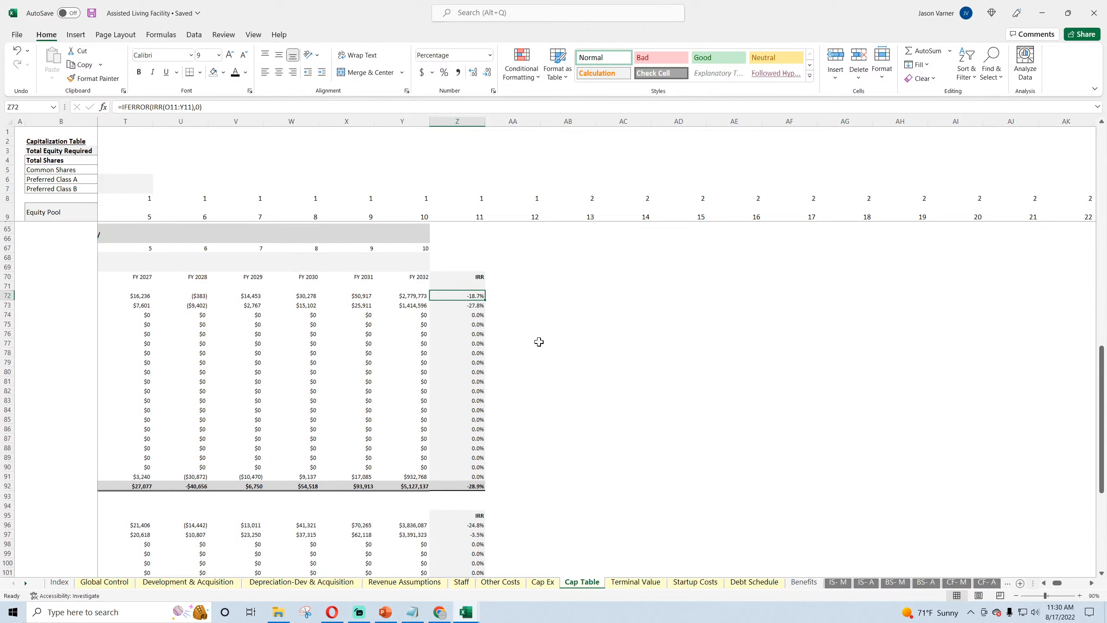
left_click(469, 303)
left_click(466, 331)
left_click(464, 294)
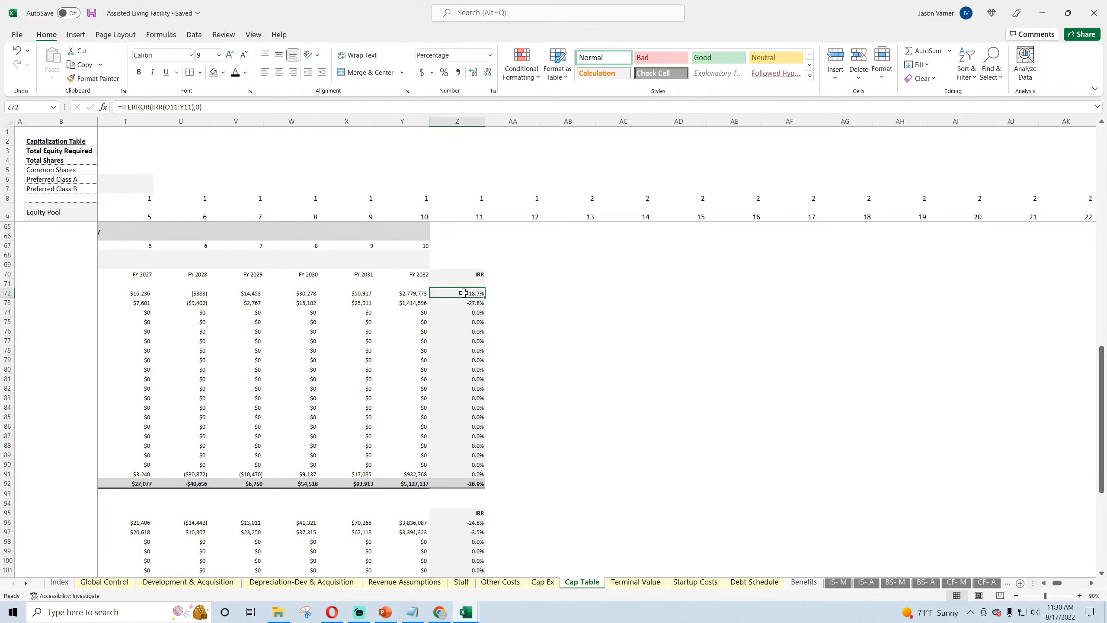
scroll(471, 366, "up", 15)
scroll(471, 366, "down", 11)
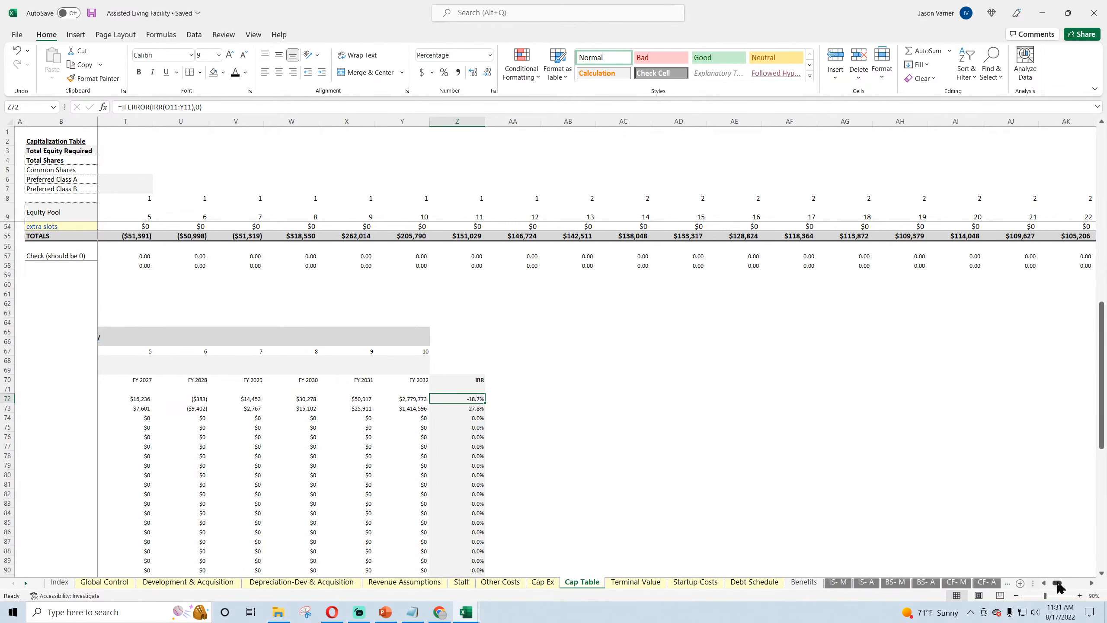
left_click_drag(1059, 584, 1054, 587)
scroll(249, 346, "up", 11)
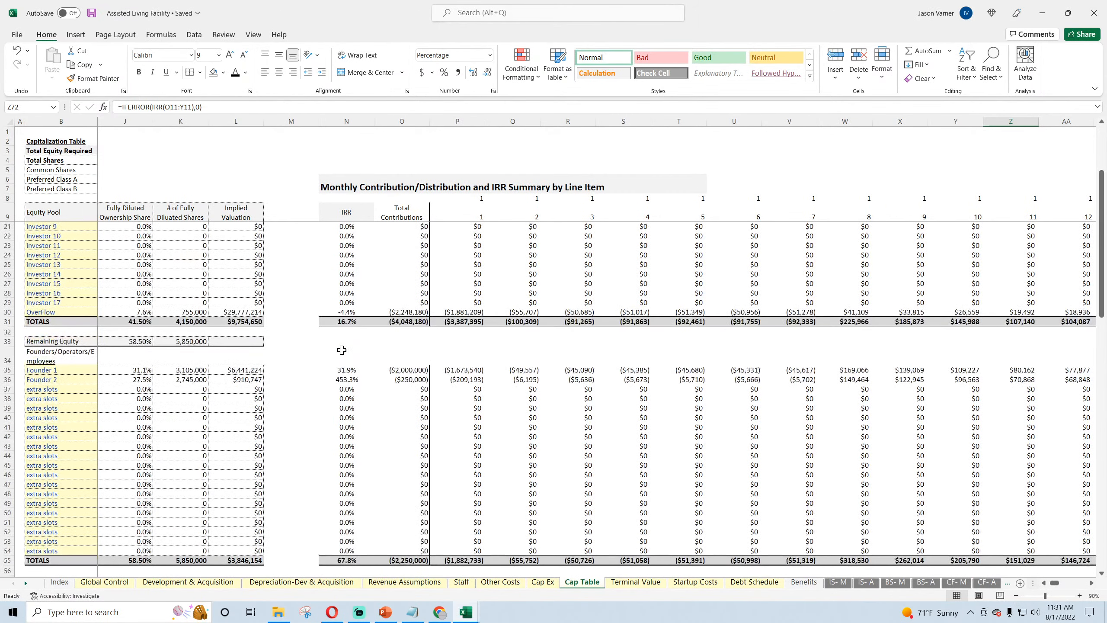
left_click(344, 371)
left_click(346, 380)
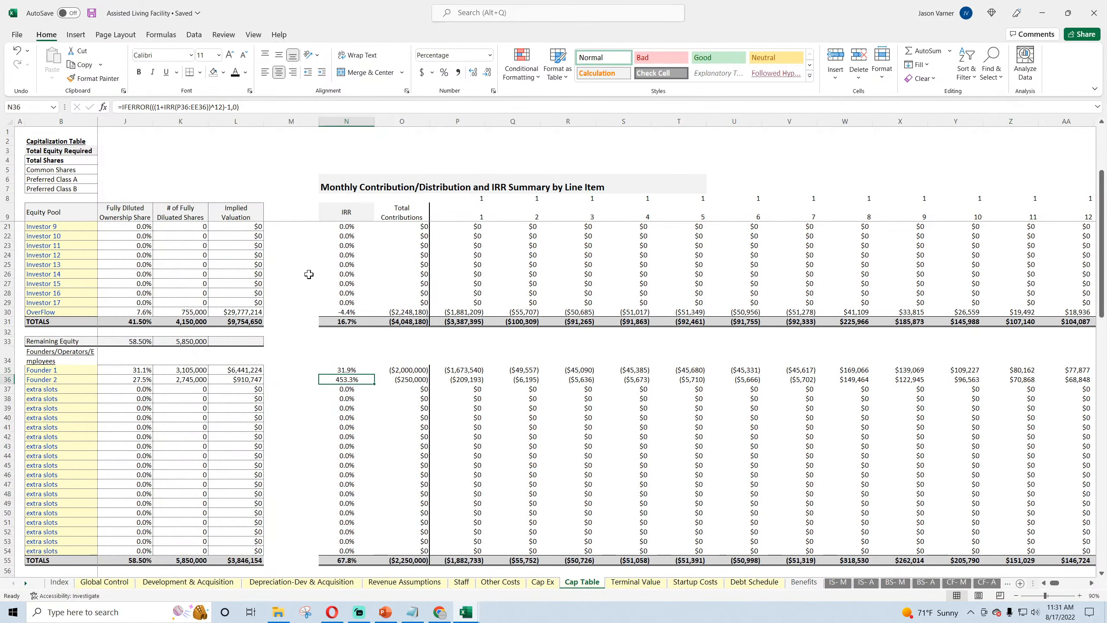
left_click(347, 255)
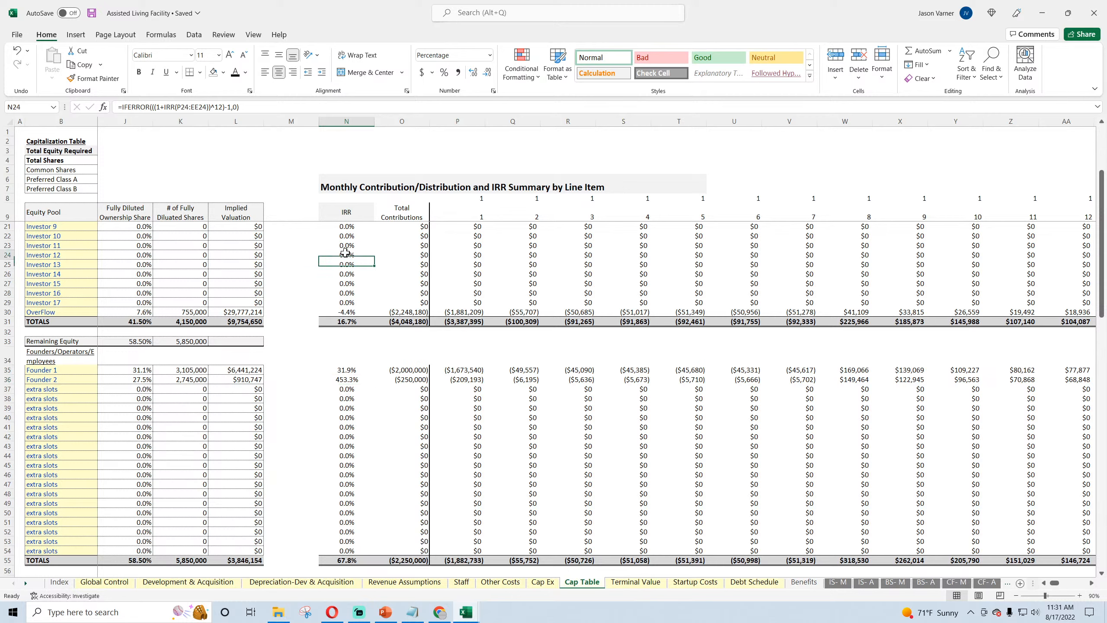
left_click(342, 312)
scroll(344, 308, "up", 4)
left_click(343, 254)
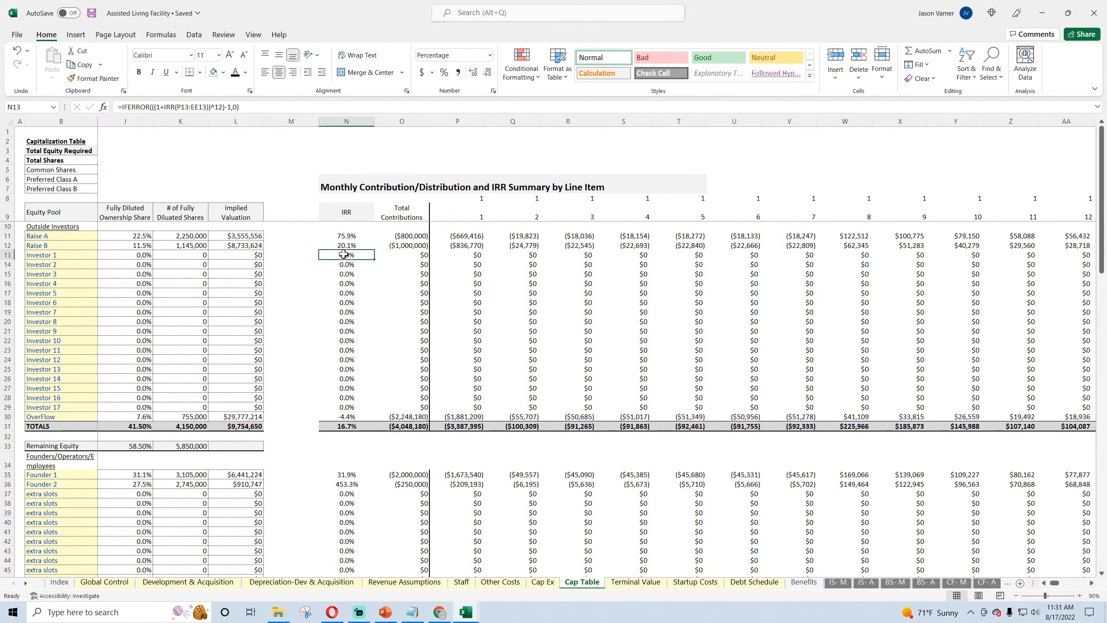
Step: Try to repoint the Raise A annual summary IRR formula in Z72 to the range P72:Z72
scroll(556, 353, "down", 15)
left_click(1017, 398)
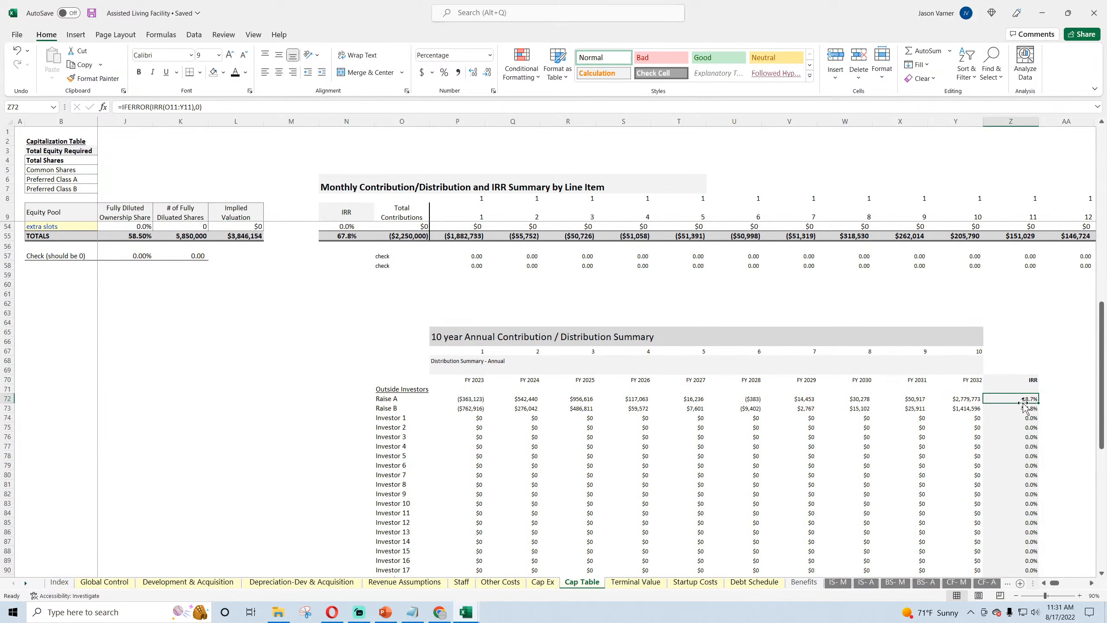
scroll(1008, 406, "down", 4)
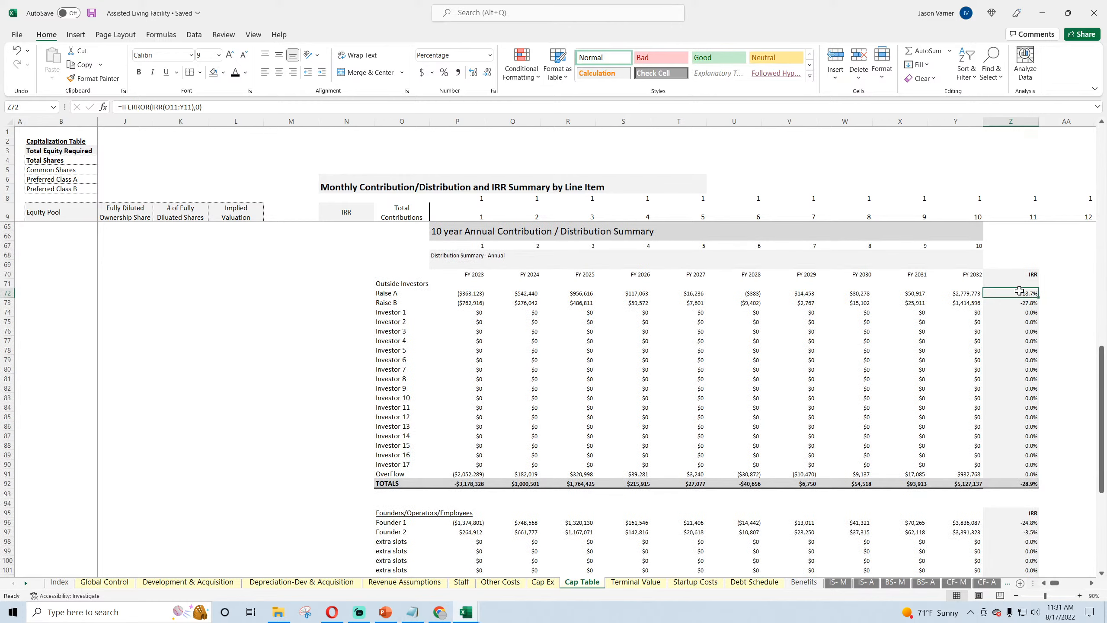
double_click(1019, 291)
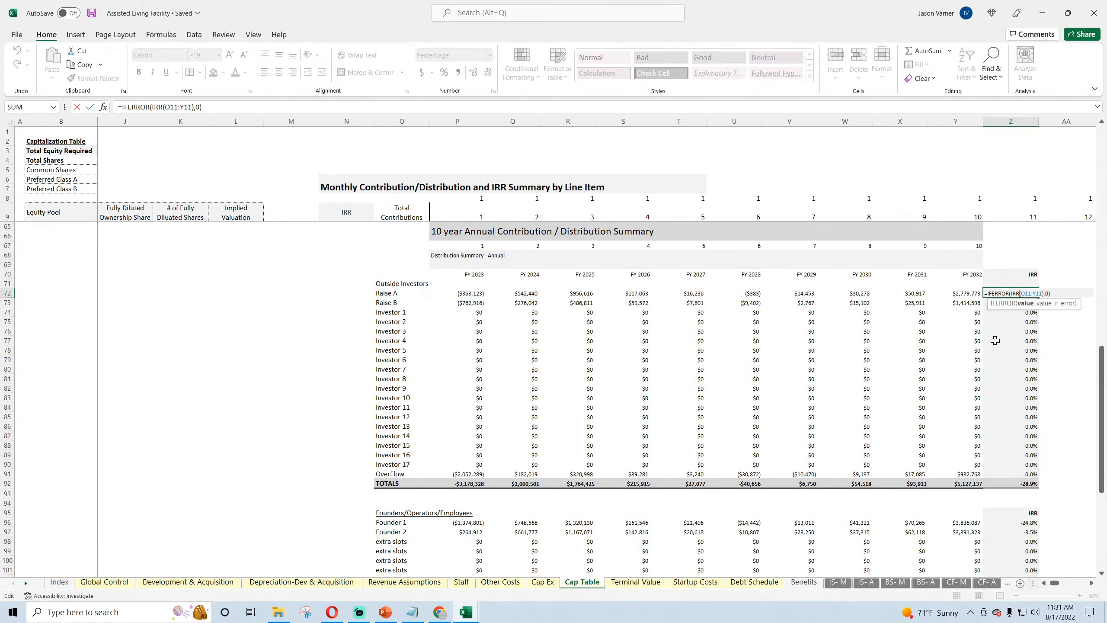
scroll(717, 347, "up", 18)
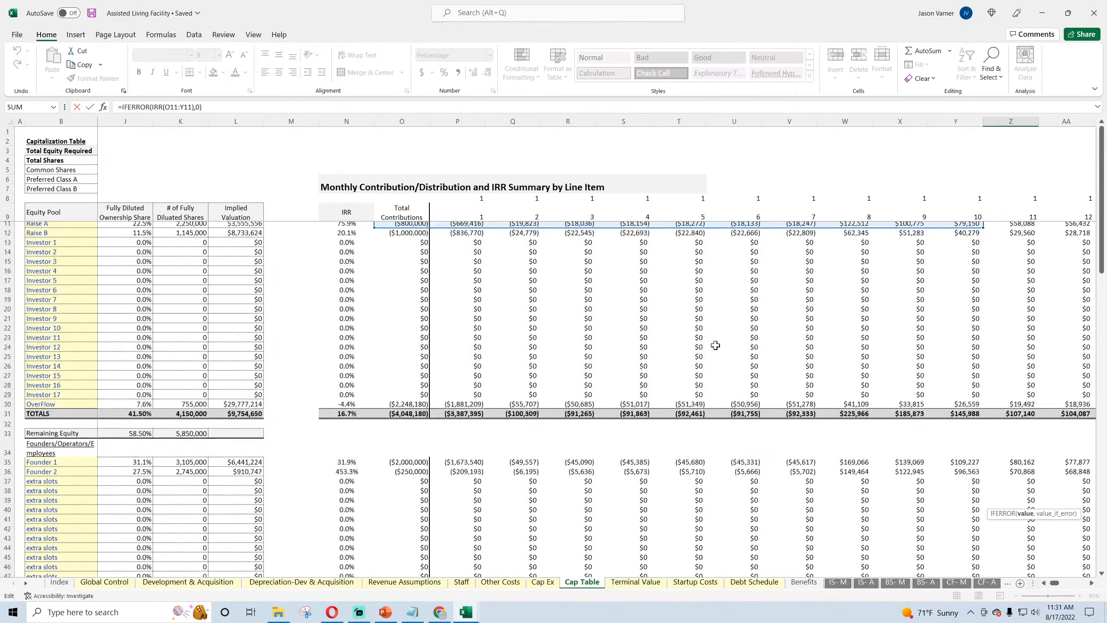
left_click_drag(620, 242, 670, 403)
key("Return")
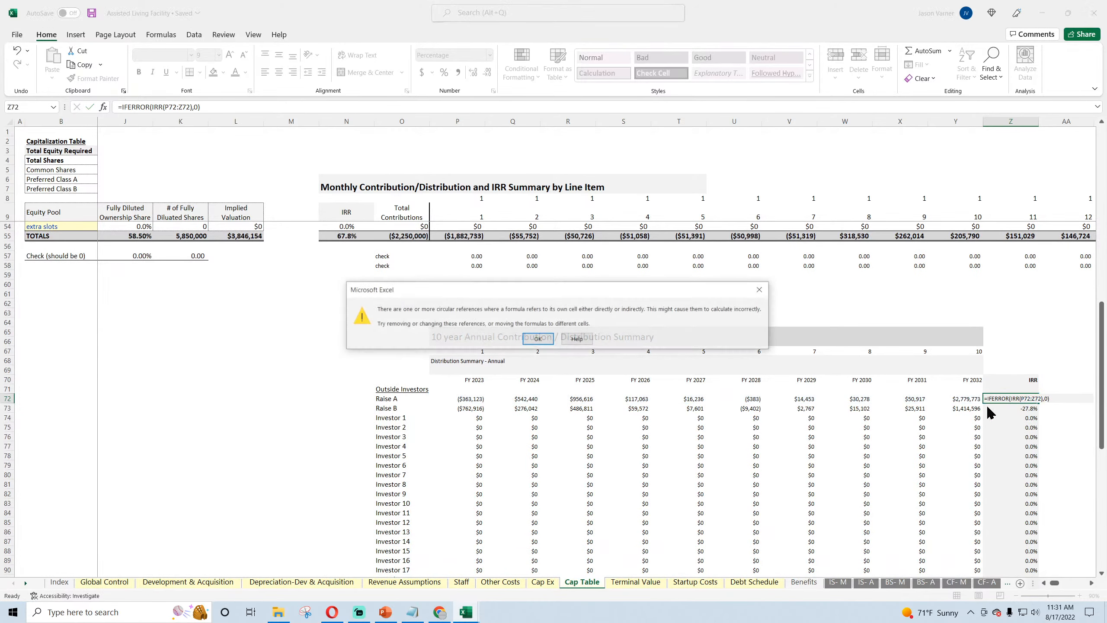
left_click(540, 339)
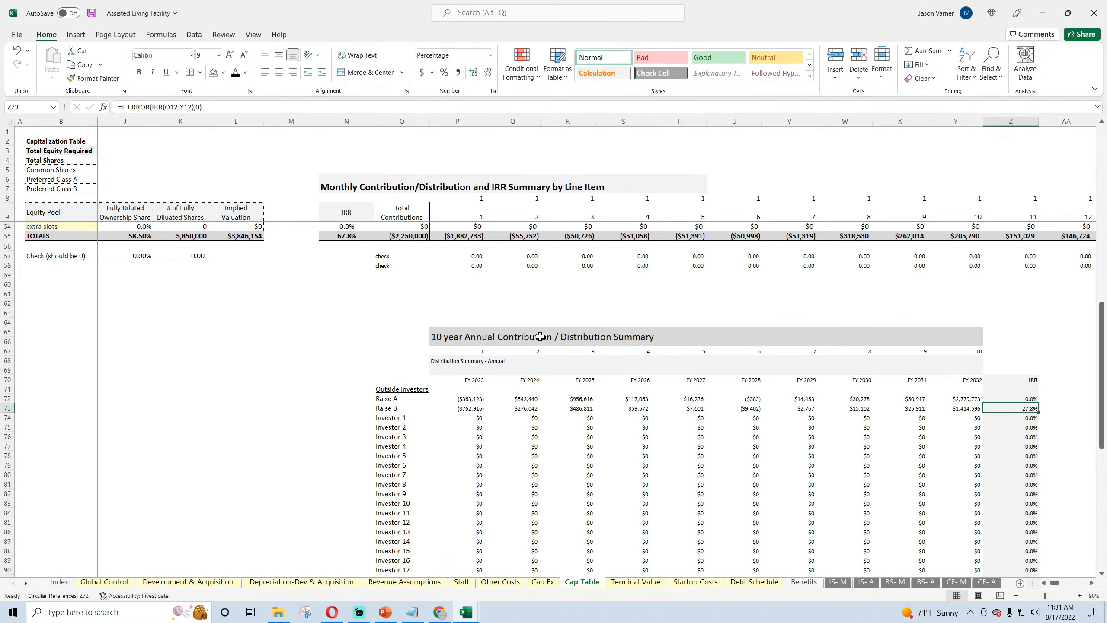
double_click(1008, 398)
key("Return")
left_click(1013, 398)
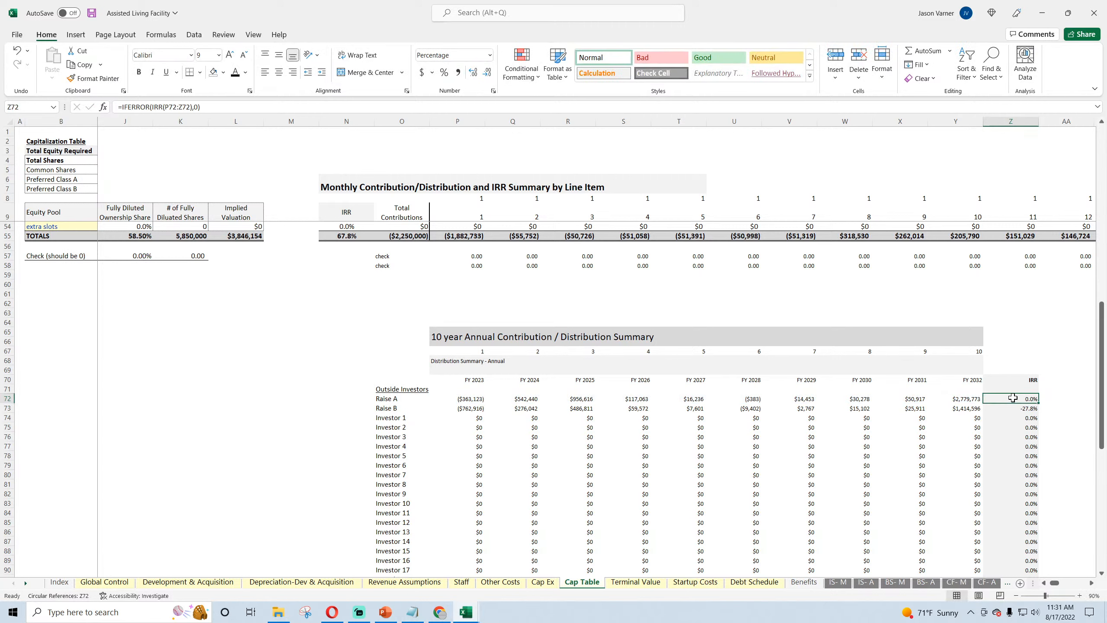
Step: Append "FOR ANNUAL SUMMARY" to the Assisted Living Facility update note in Notepad
left_click(412, 612)
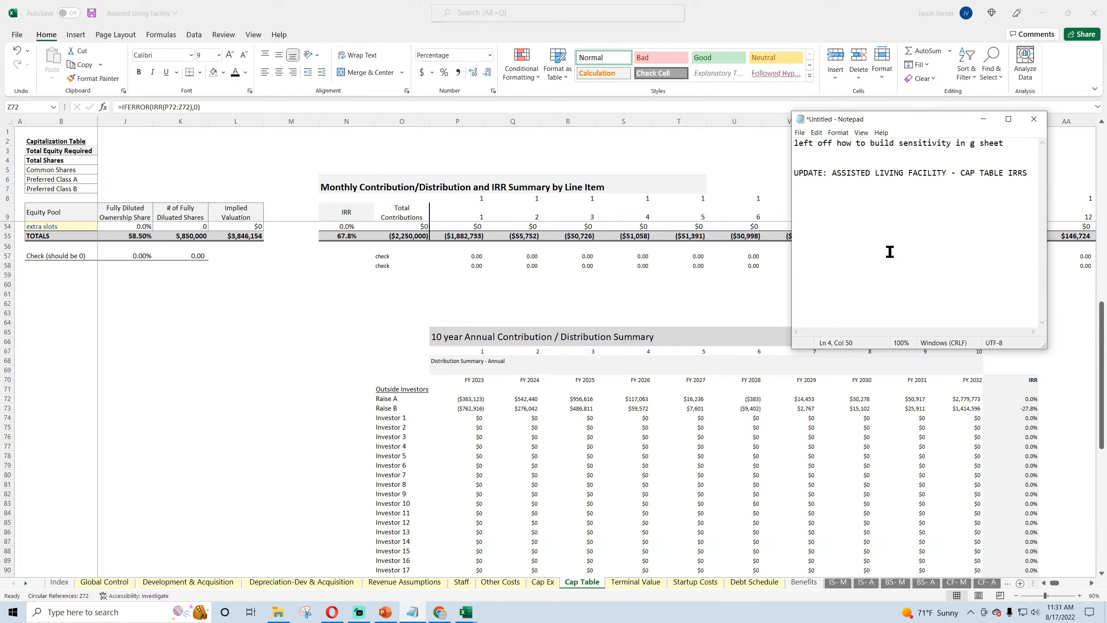
type("FOR ANNUAL SUMMARY")
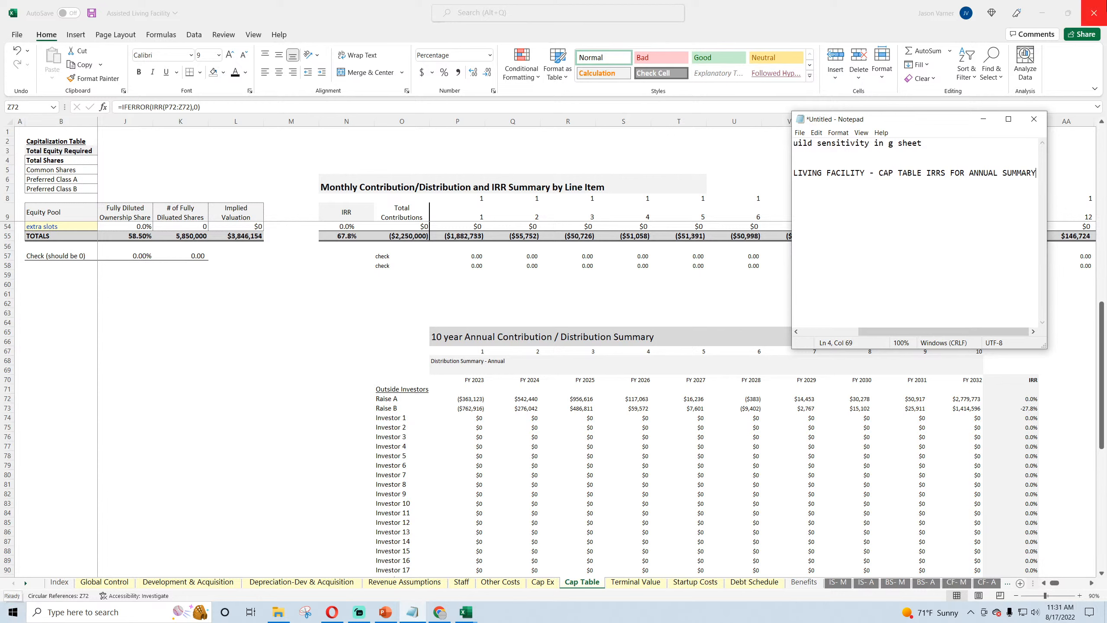
left_click(984, 119)
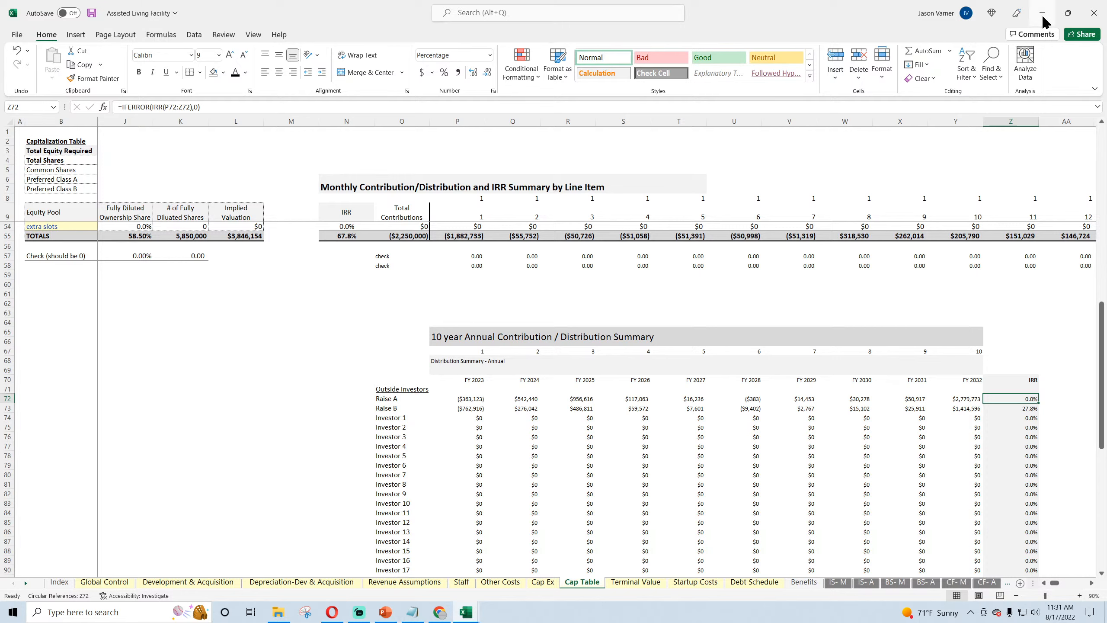
Step: In the Hotel Acquisition workbook, set the Cap Table Z72 IRR range to P72:Y72 and fill the formula down through Z91
left_click(466, 613)
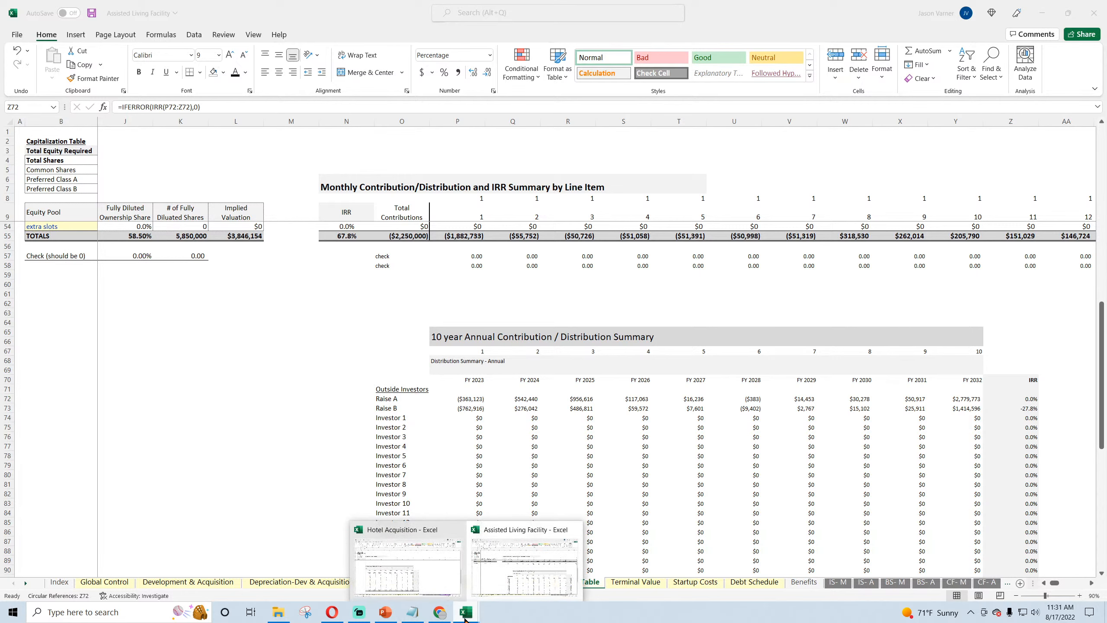
left_click(429, 571)
double_click(650, 351)
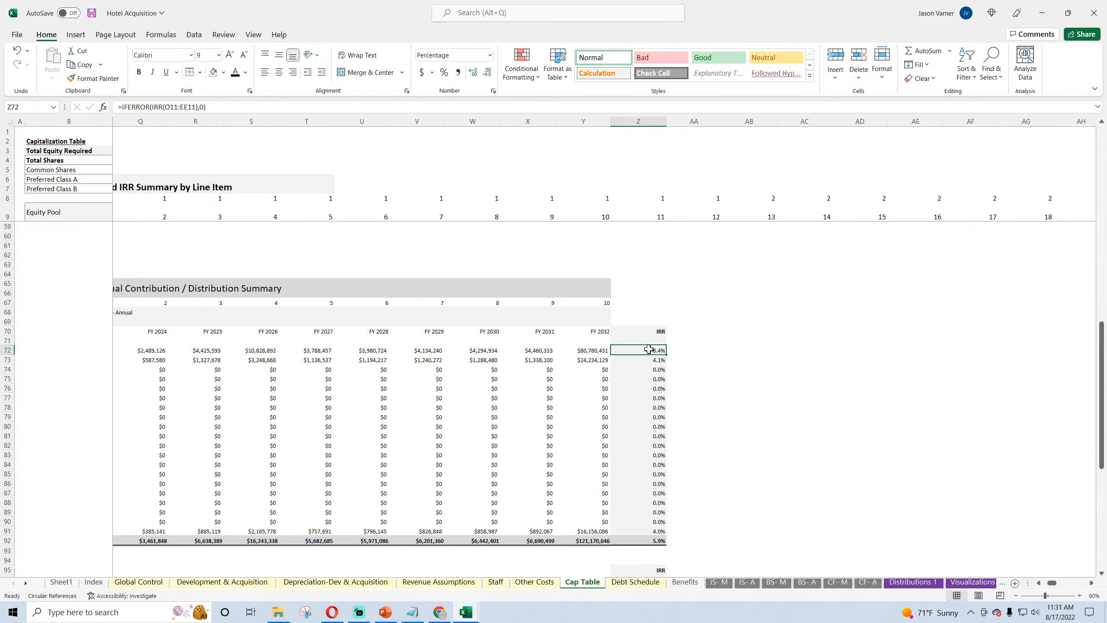
scroll(560, 363, "up", 16)
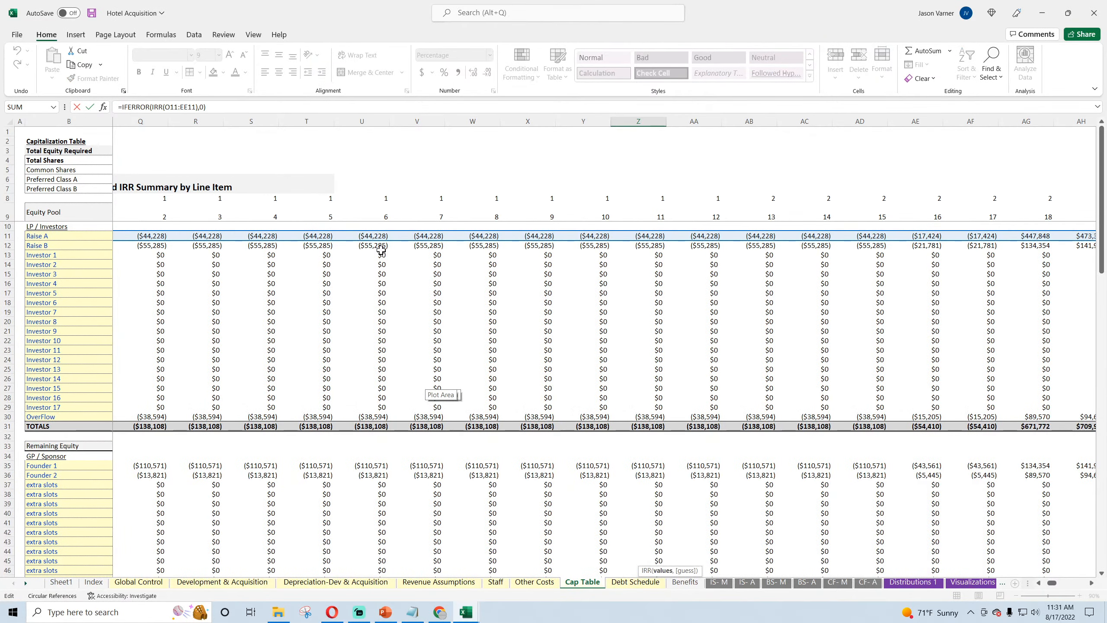
scroll(385, 368, "down", 15)
key("Escape")
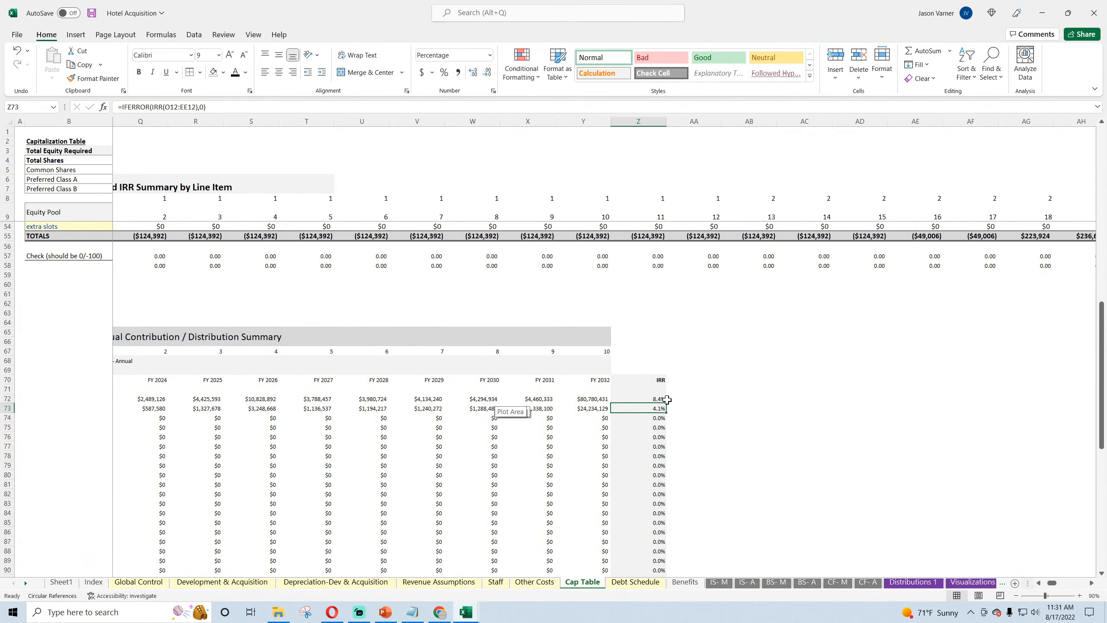
left_click_drag(165, 107, 192, 107)
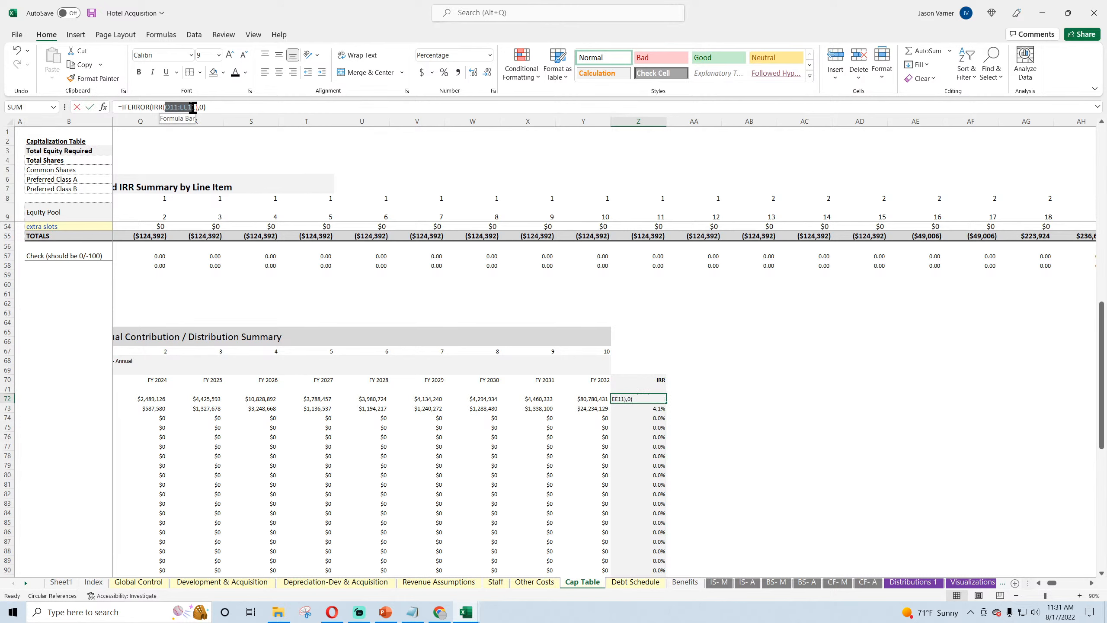
left_click_drag(151, 399, 841, 562)
key("Return")
left_click(830, 402)
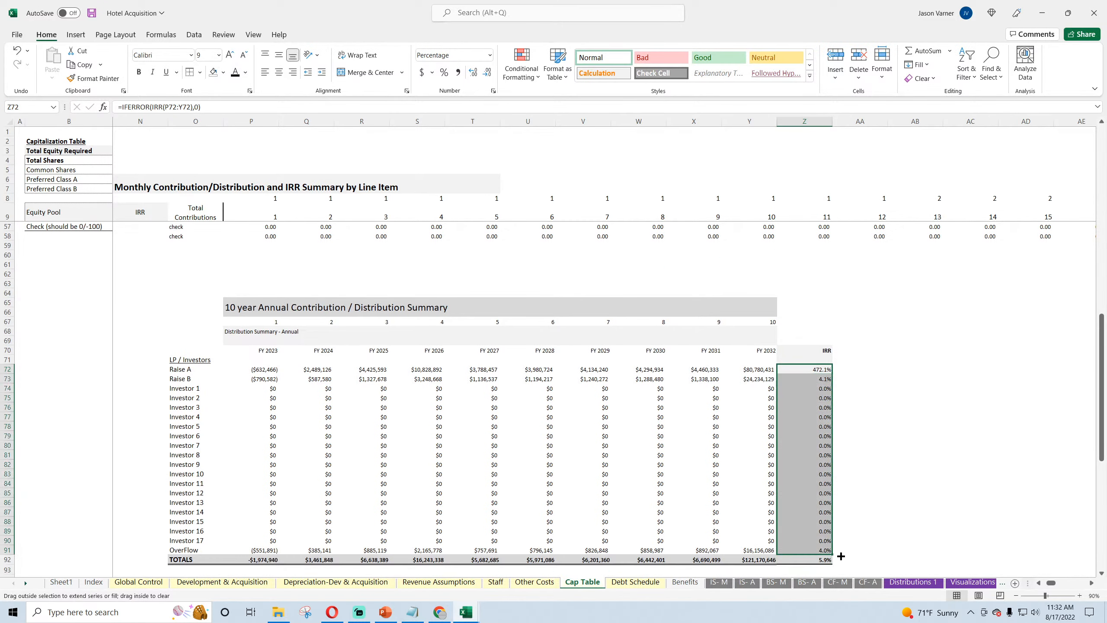
Step: Fill the IRR formula from Z91 into the investor TOTALS cell Z92 and apply a Top and Double Bottom Border to O92:Z92
left_click(821, 549)
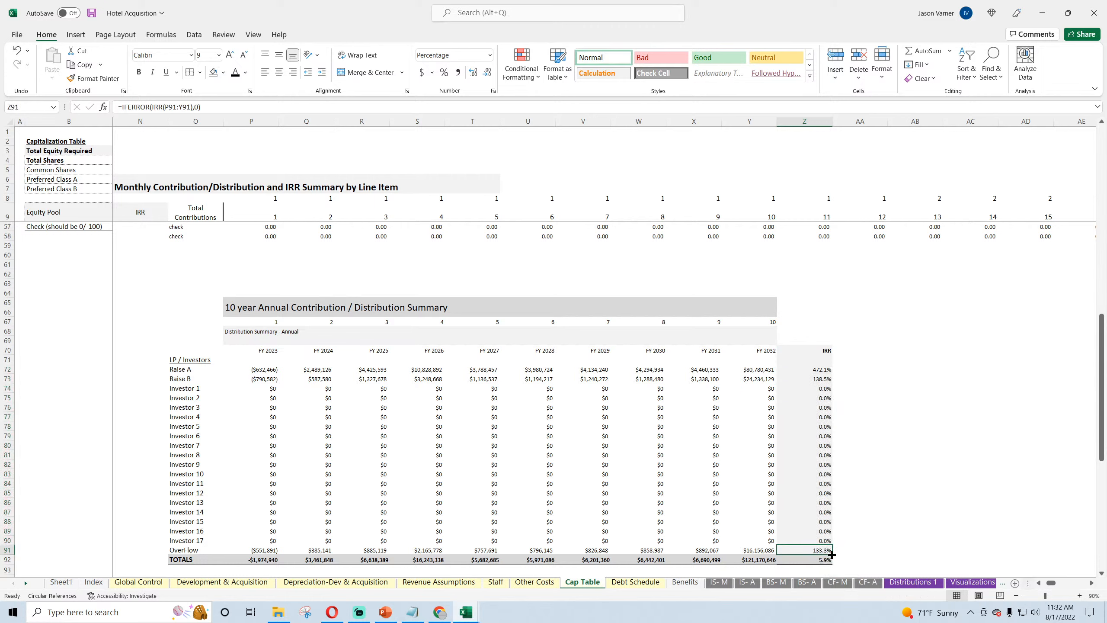
left_click_drag(832, 554, 832, 562)
left_click_drag(819, 559, 194, 559)
left_click(200, 73)
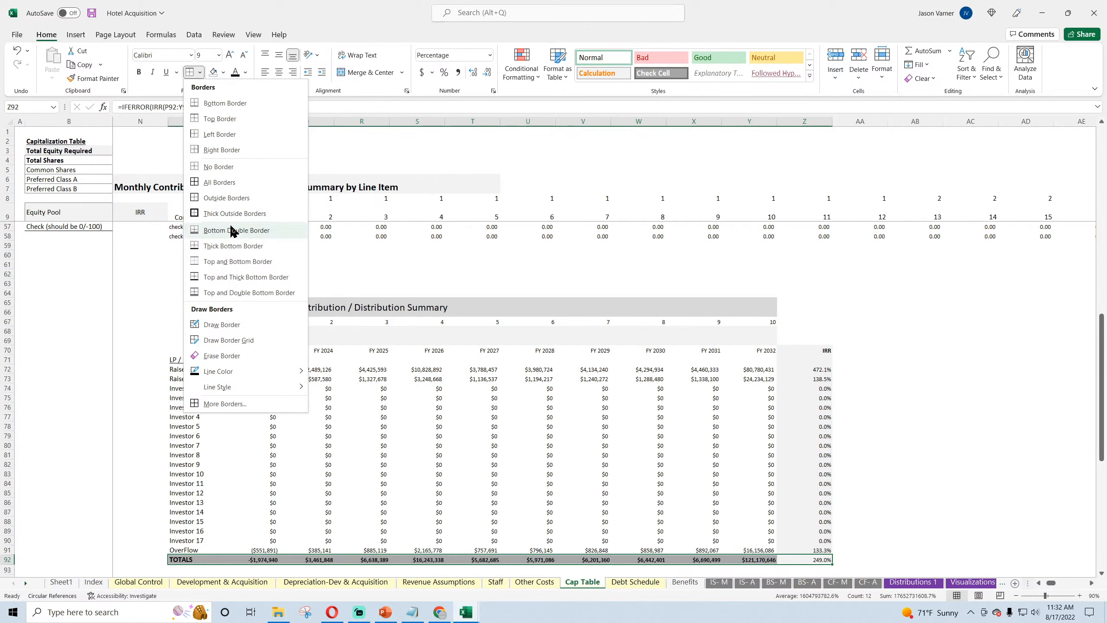
left_click(248, 293)
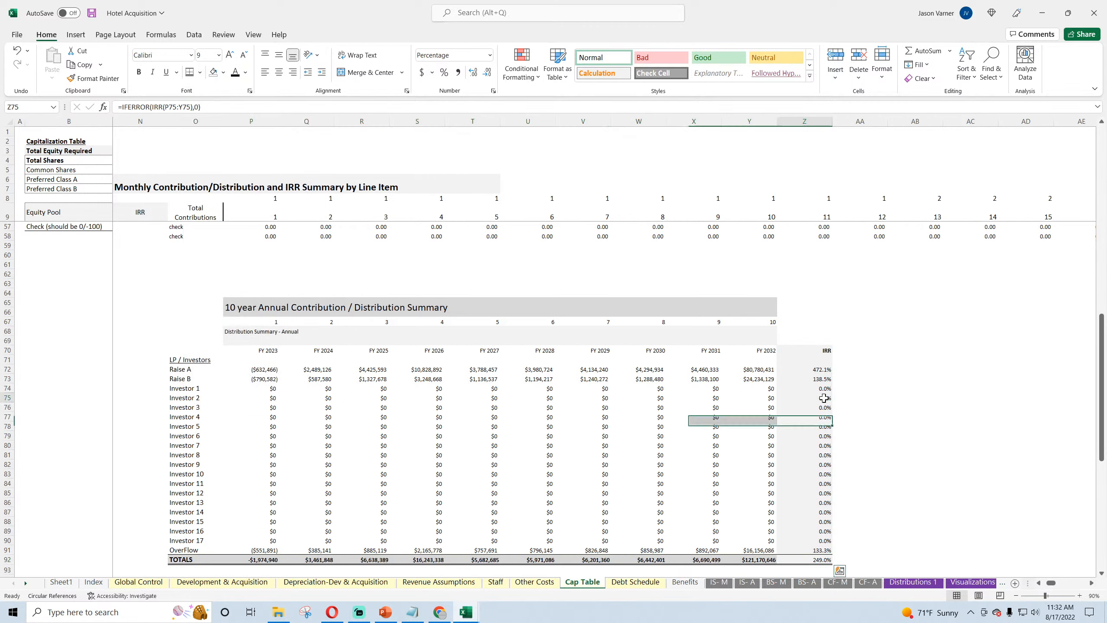
Step: Make the investor TOTALS IRR in Cap Table cell Z92 bold
left_click(811, 398)
scroll(821, 368, "down", 4)
left_click(813, 452)
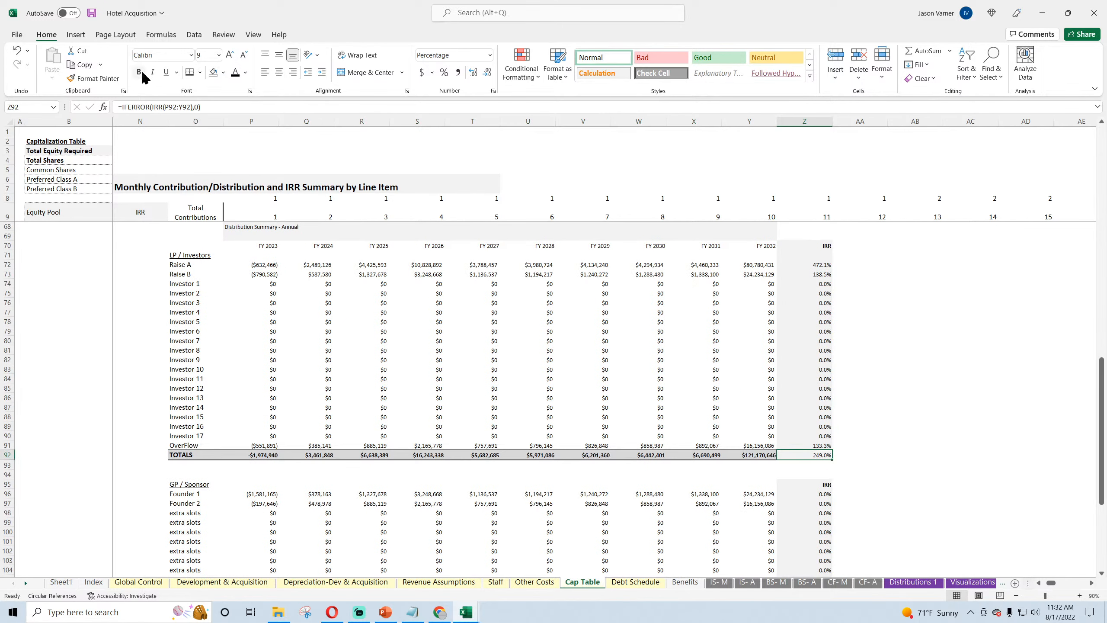
scroll(954, 257, "down", 4)
scroll(922, 234, "up", 4)
Step: Copy the investor IRR formulas from Z72:Z92 into the GP / Sponsor IRR column, Z96:Z116
left_click_drag(811, 264, 812, 454)
right_click(817, 268)
left_click(846, 314)
scroll(861, 311, "down", 8)
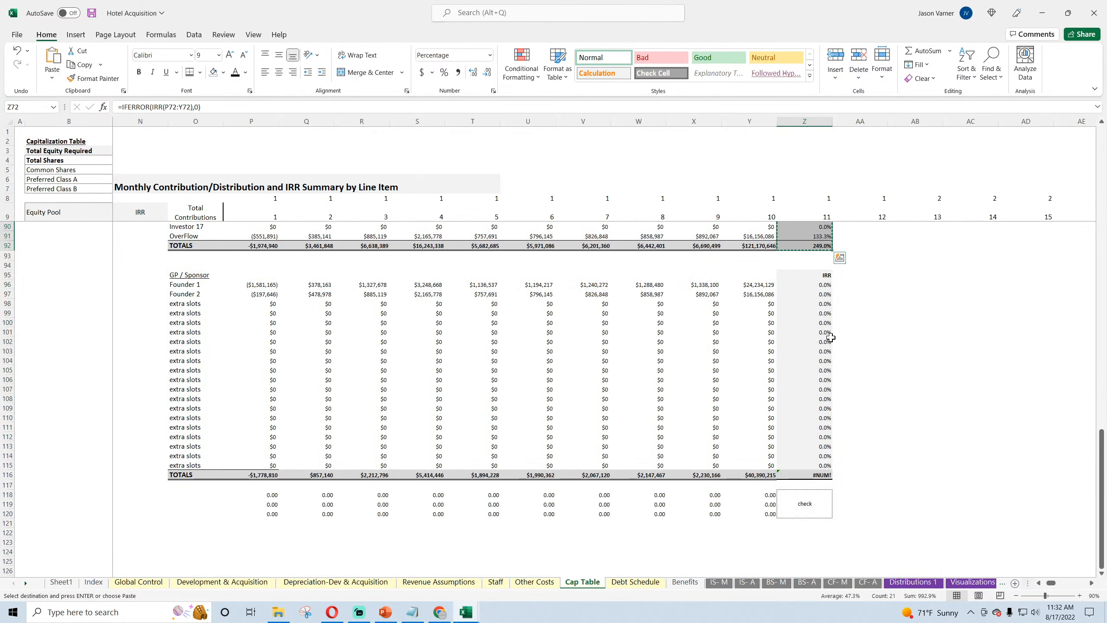
right_click(815, 283)
left_click(842, 347)
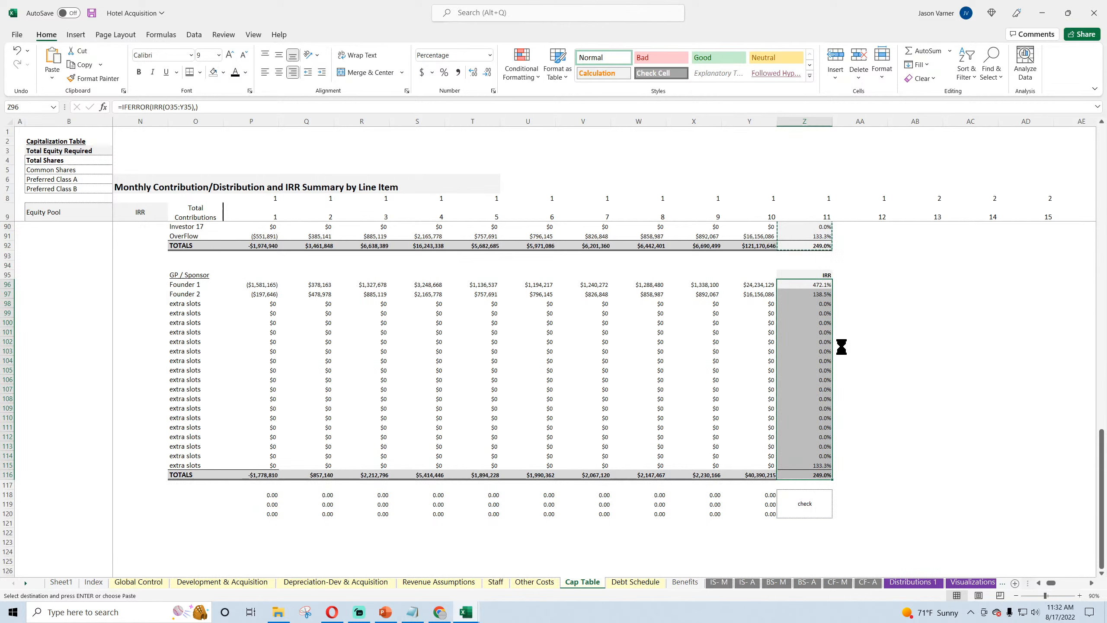
left_click(907, 342)
Step: Check the range used by Founder 2's IRR formula in Z97 and save the Hotel Acquisition workbook
double_click(819, 293)
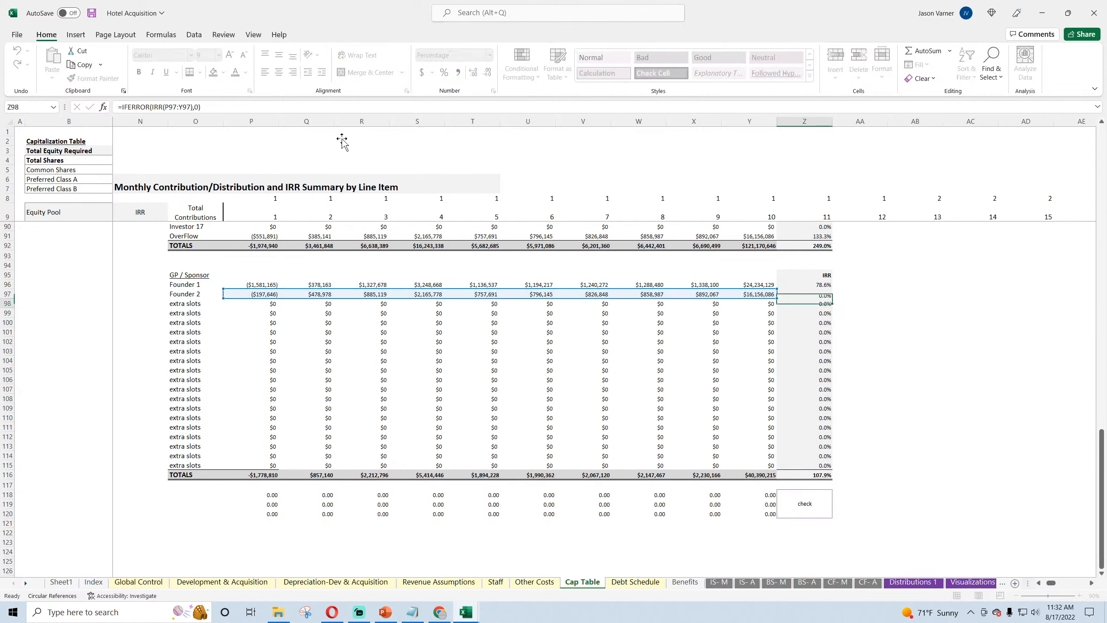
key("Return")
left_click(91, 13)
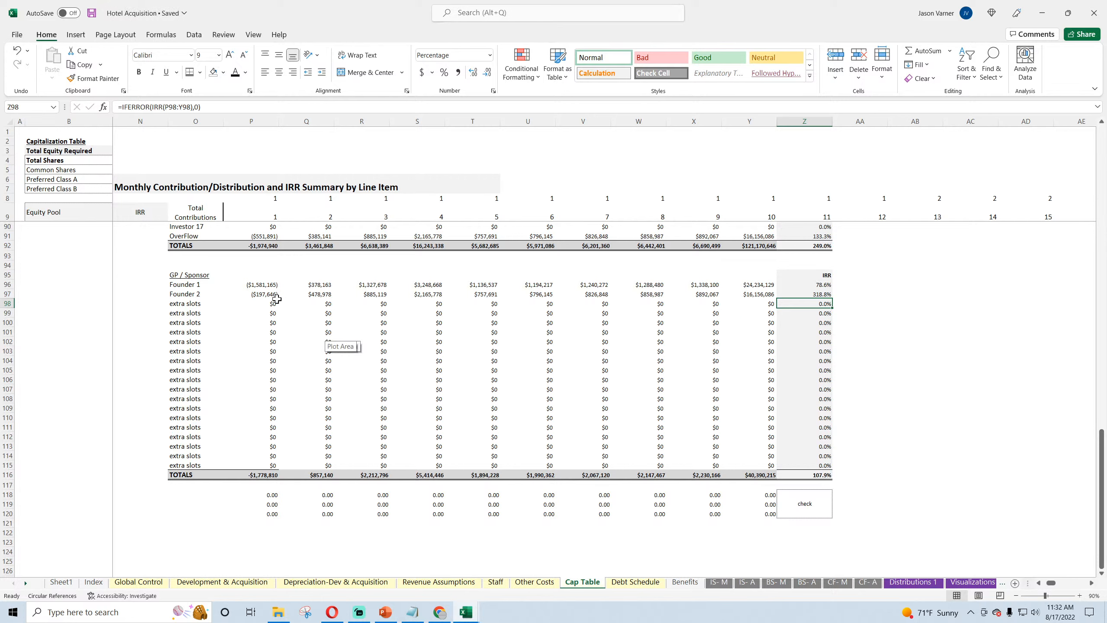
Step: Adjust the borders of Cap Table P114:Y115 and format the GP / Sponsor TOTALS P116:Y116 as whole-dollar currency with negatives in black parentheses
left_click_drag(257, 464, 763, 455)
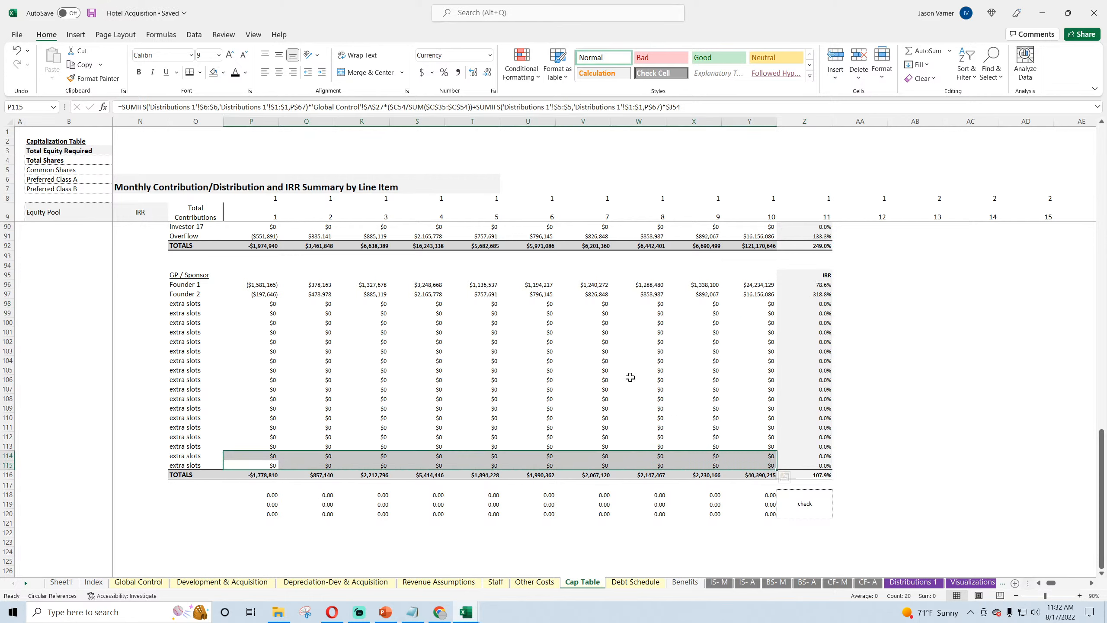
left_click(200, 71)
left_click(244, 293)
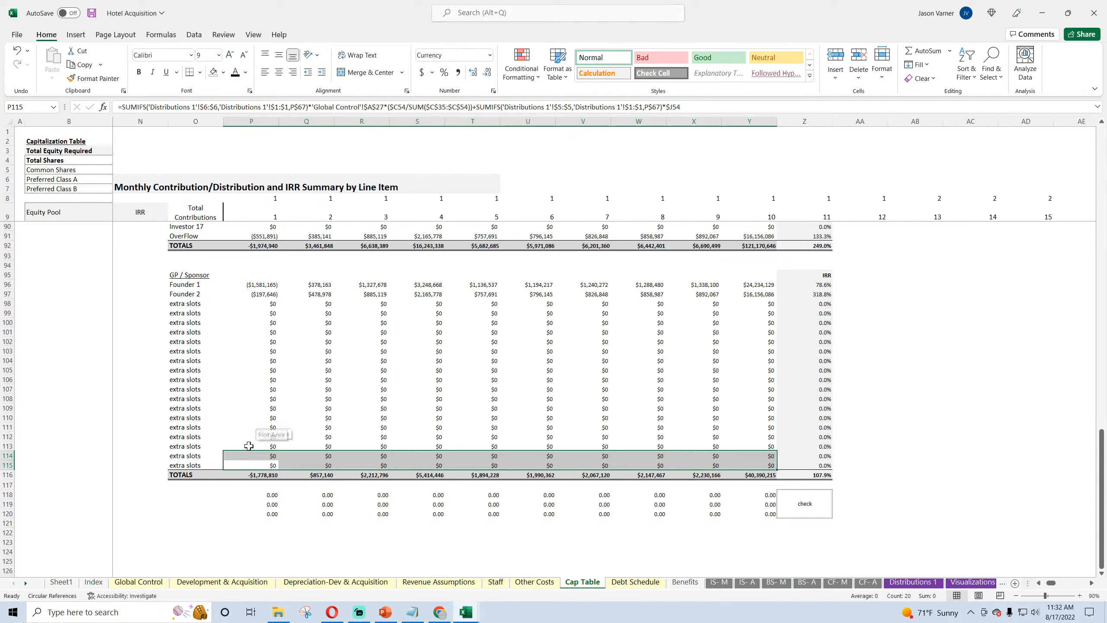
left_click(251, 477)
left_click_drag(251, 477, 774, 478)
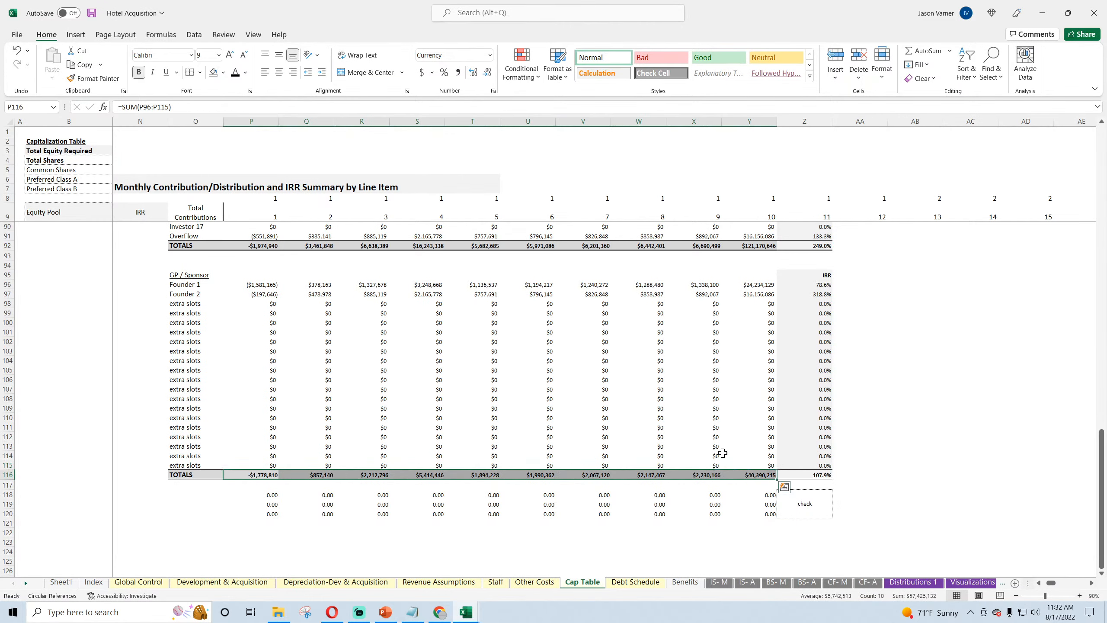
left_click(493, 91)
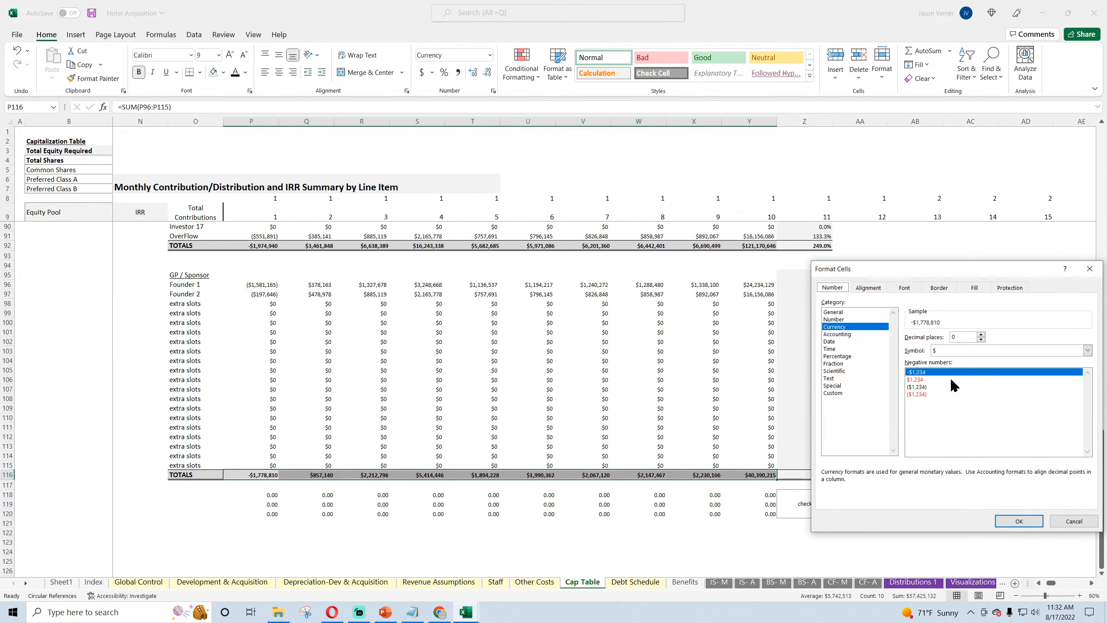
left_click(929, 387)
left_click(1008, 520)
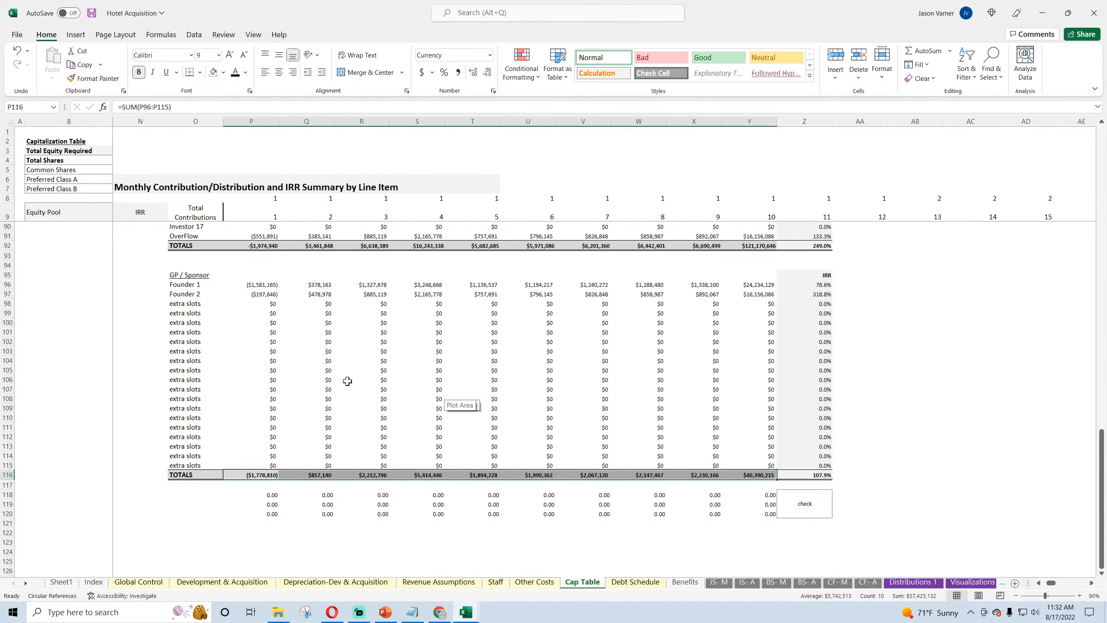
Step: Format the investor TOTALS P92:Y92 as whole-dollar currency with negatives shown in black parentheses
scroll(334, 376, "up", 4)
left_click_drag(257, 350, 775, 354)
left_click(493, 91)
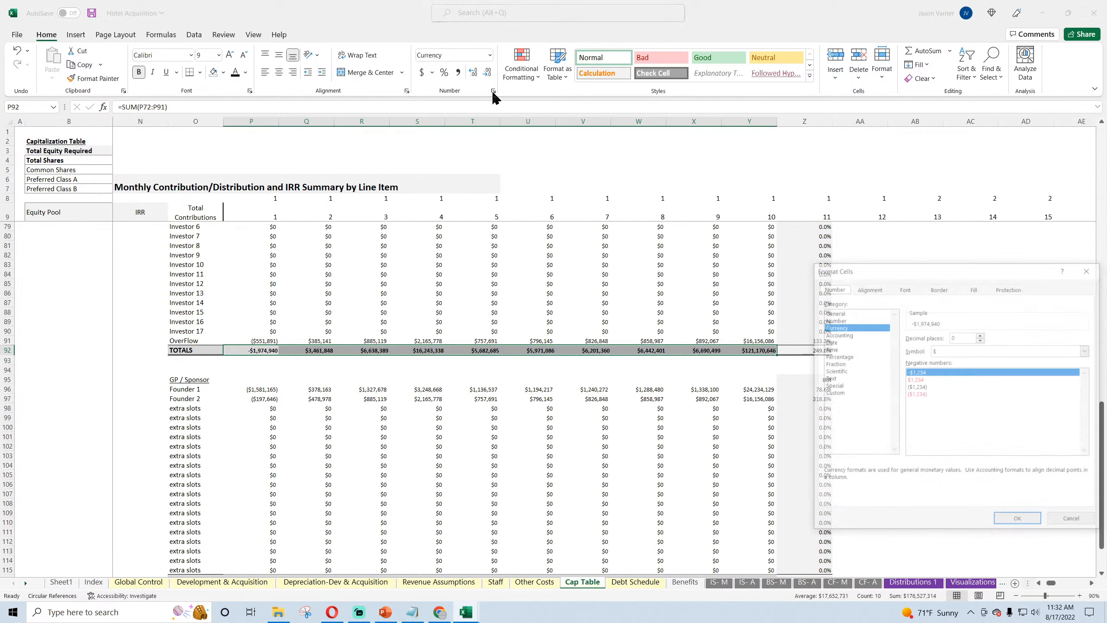
left_click(920, 387)
left_click(1018, 521)
Step: Examine the monthly IRR formulas in Cap Table column N for the founders, extra slots and investors
scroll(407, 429, "up", 7)
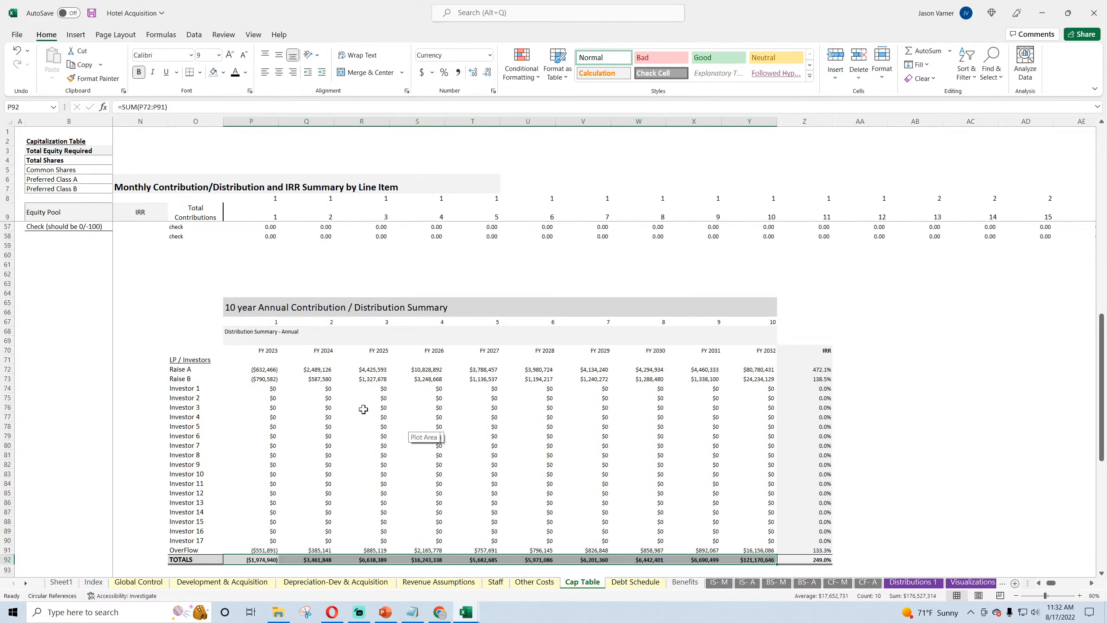
scroll(363, 409, "up", 4)
scroll(238, 326, "up", 7)
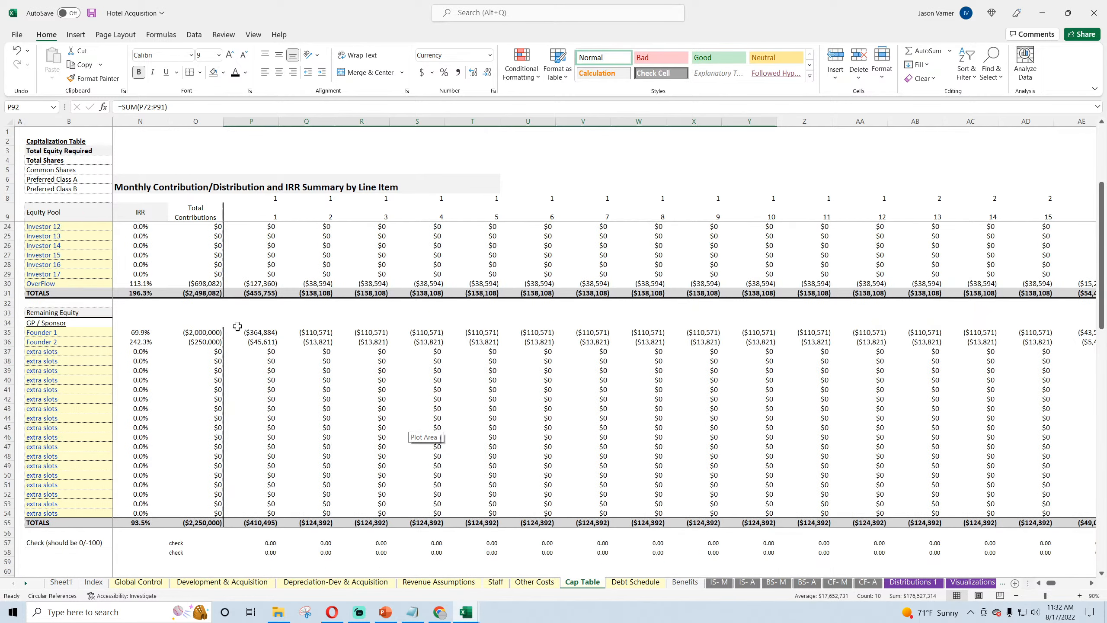
left_click(133, 334)
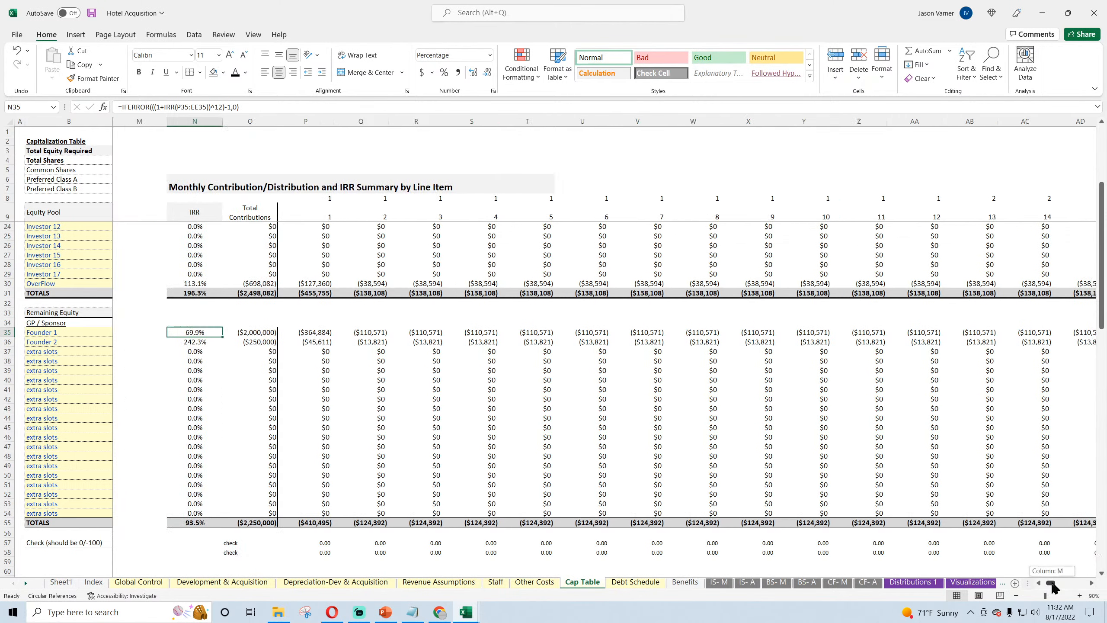
scroll(1052, 589, "left", 4)
left_click(587, 344)
left_click(583, 361)
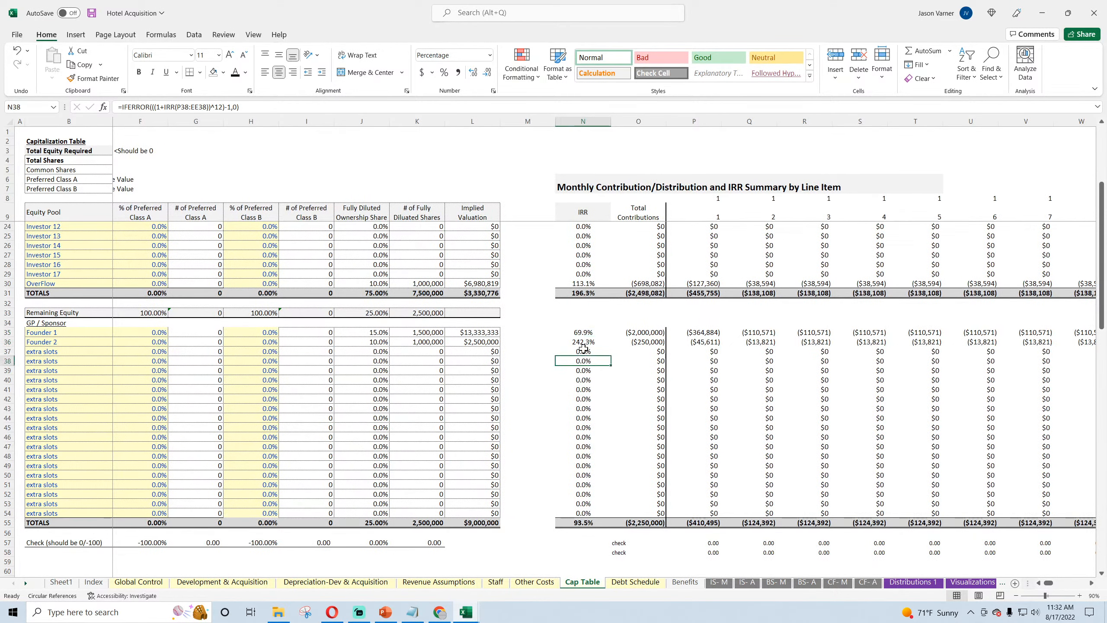
left_click(584, 332)
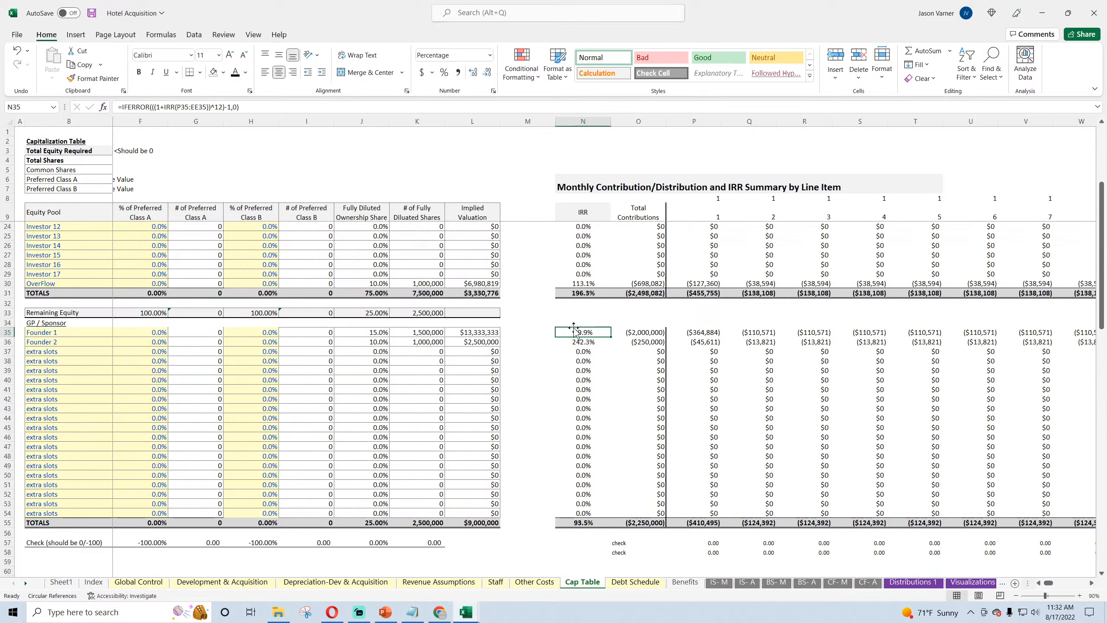
scroll(549, 305, "up", 5)
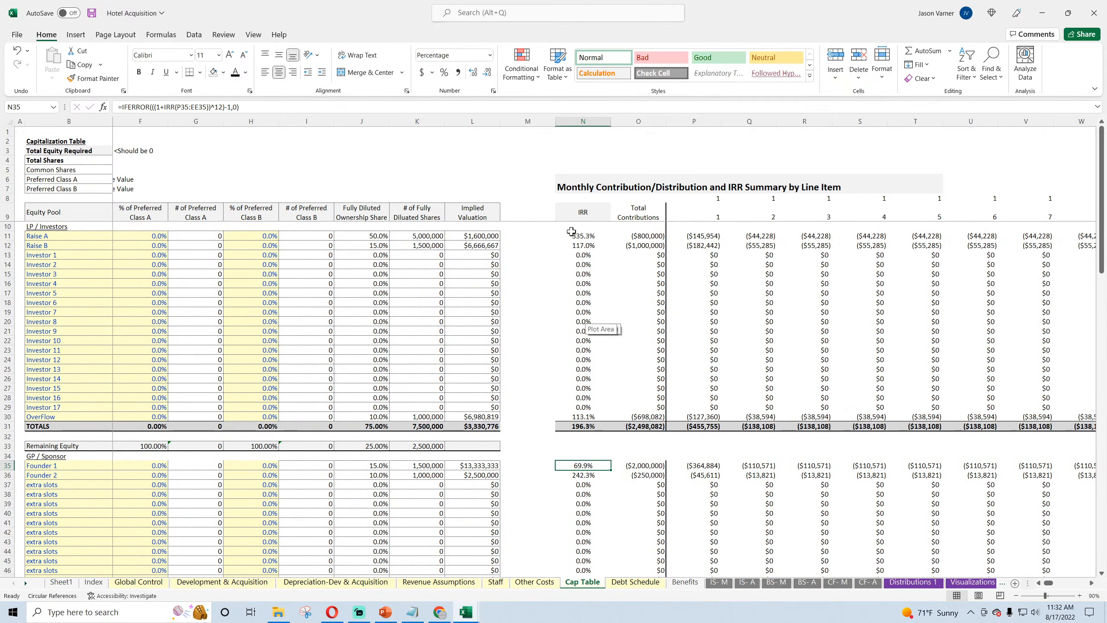
left_click(585, 236)
left_click(589, 302)
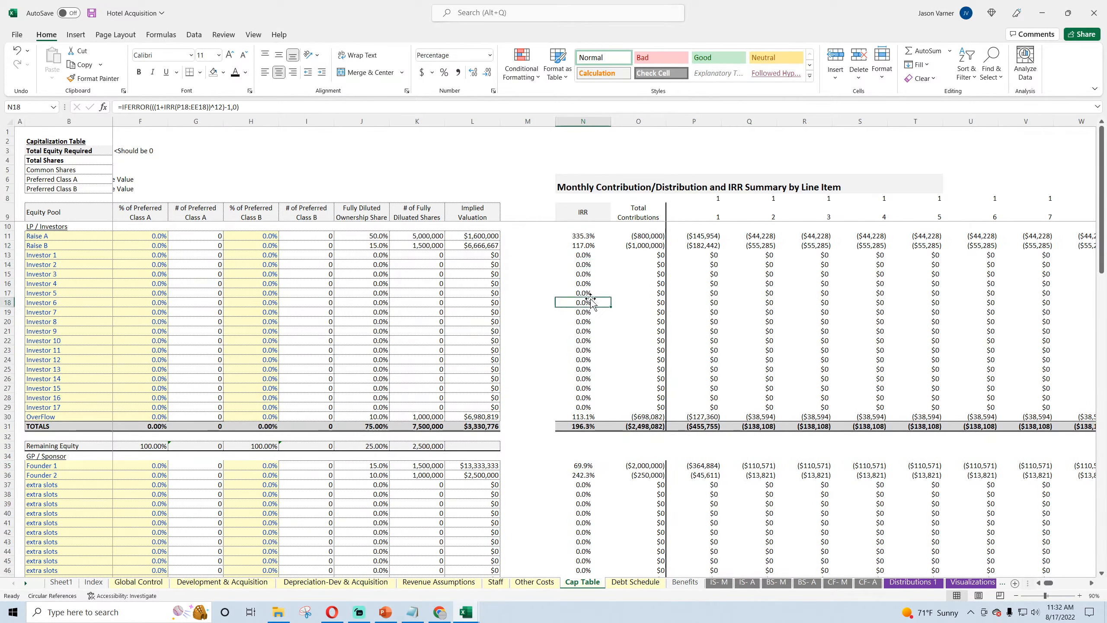
scroll(590, 301, "down", 7)
scroll(609, 322, "up", 4)
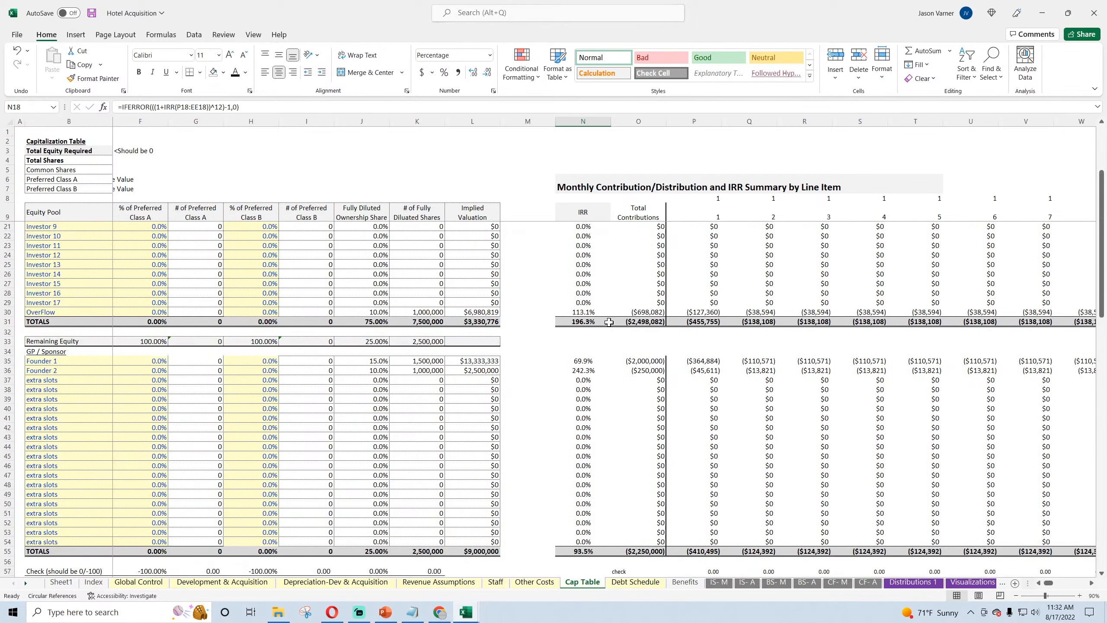
Step: Save the Hotel Acquisition workbook and open the Global Control sheet at its Check Summary
left_click(92, 14)
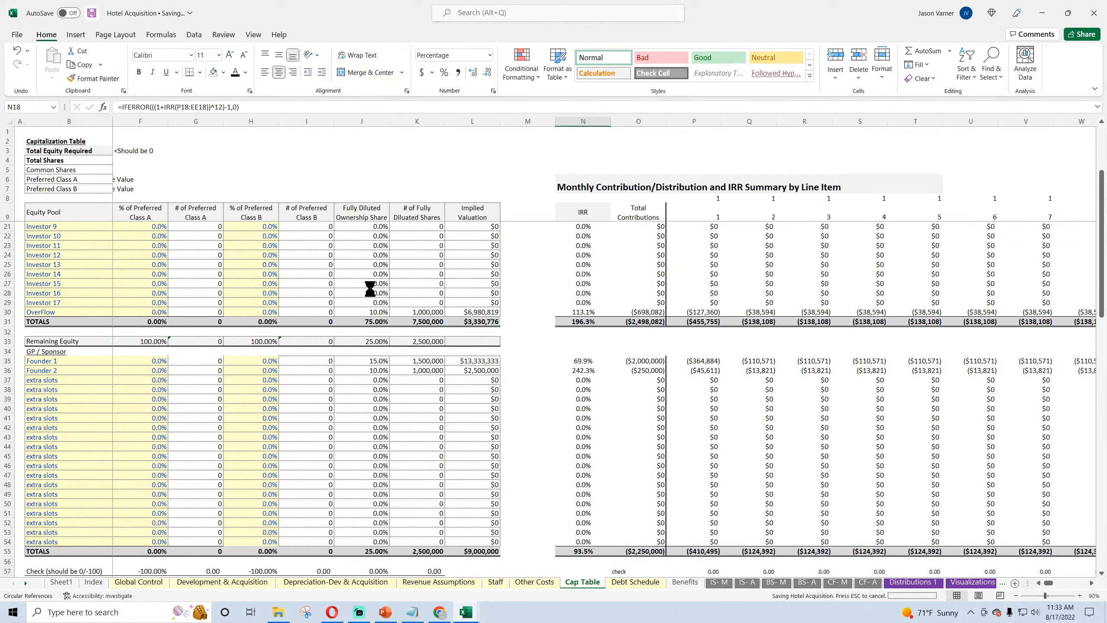
scroll(606, 396, "down", 15)
scroll(673, 397, "up", 15)
scroll(673, 397, "up", 4)
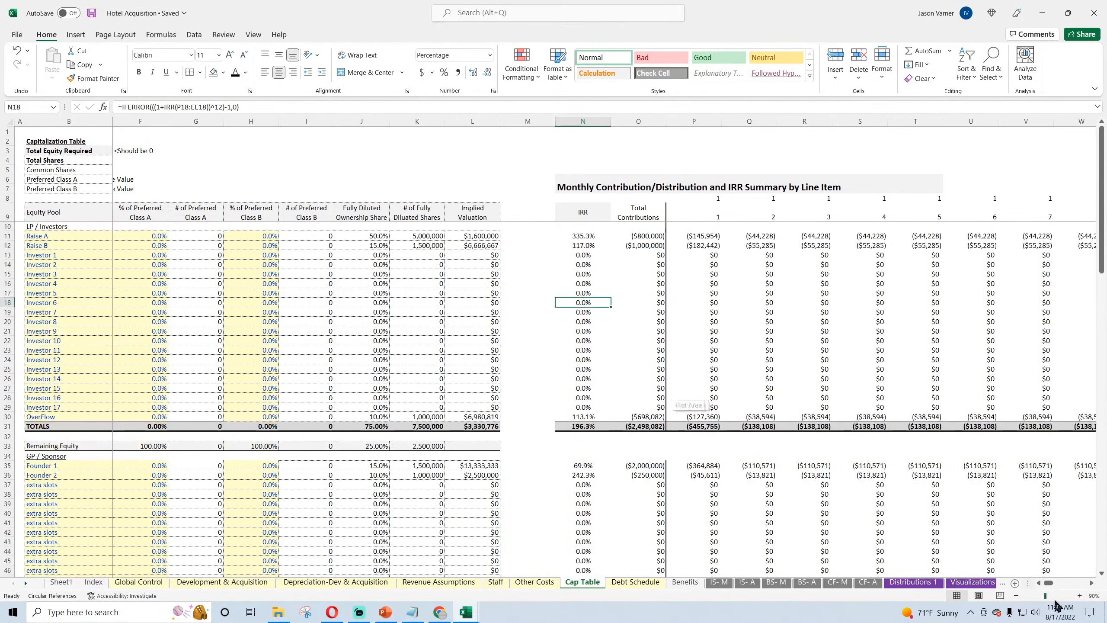
scroll(1042, 586, "left", 3)
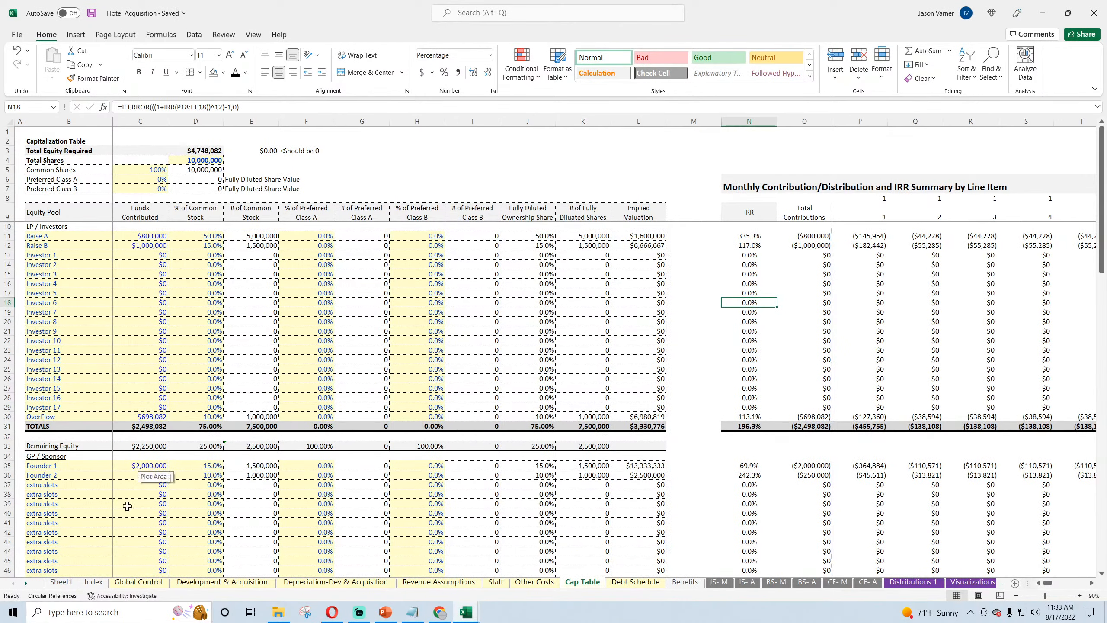
left_click(122, 582)
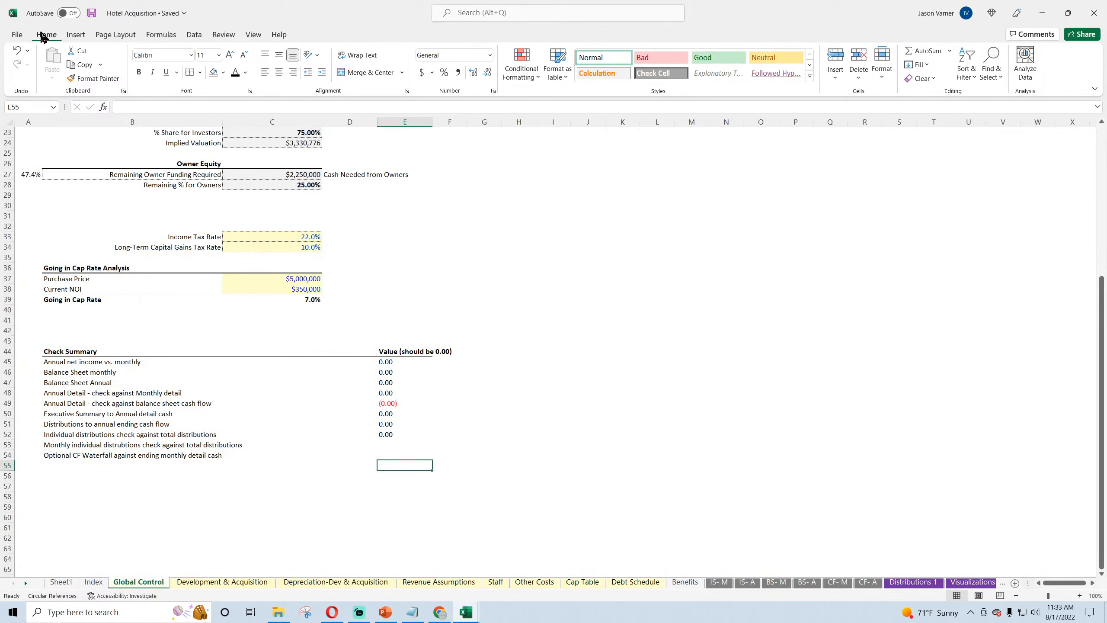
left_click(92, 14)
Step: Examine the annual and monthly individual distribution check formulas, E43 and E44, on Global Control in the Assisted Living Facility workbook
left_click(387, 445)
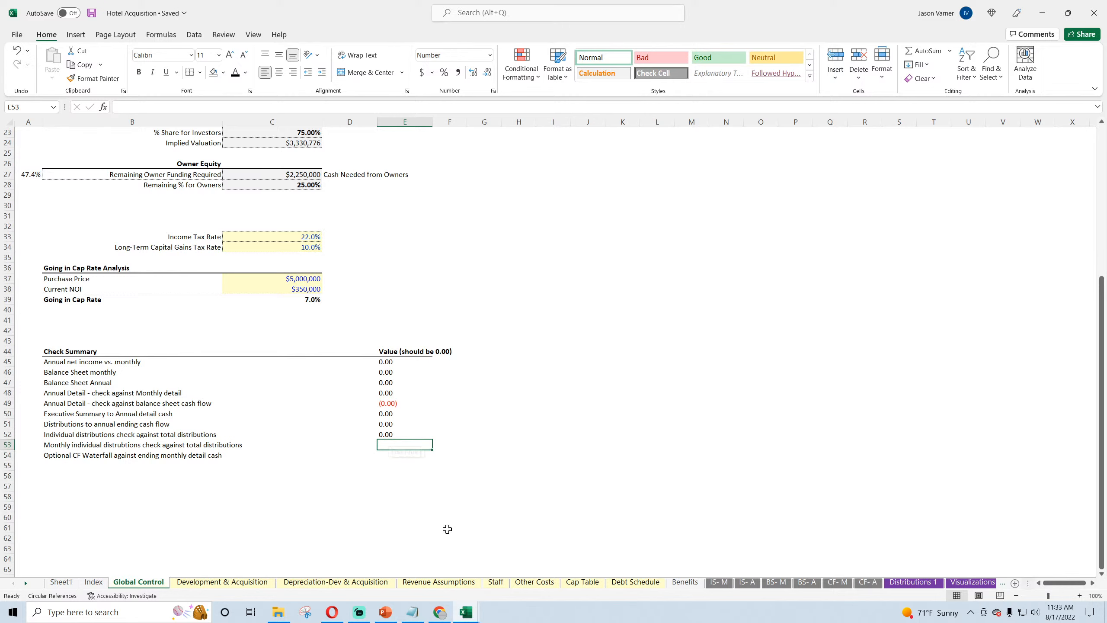
mouse_move(466, 612)
left_click(508, 578)
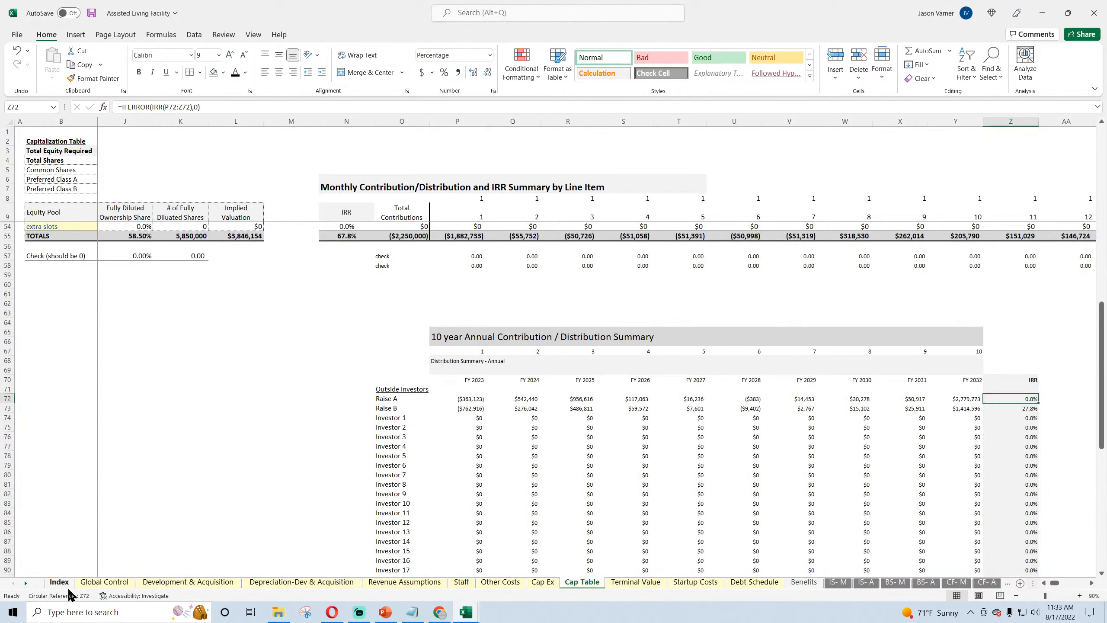
left_click(96, 583)
scroll(339, 499, "down", 4)
left_click(369, 466)
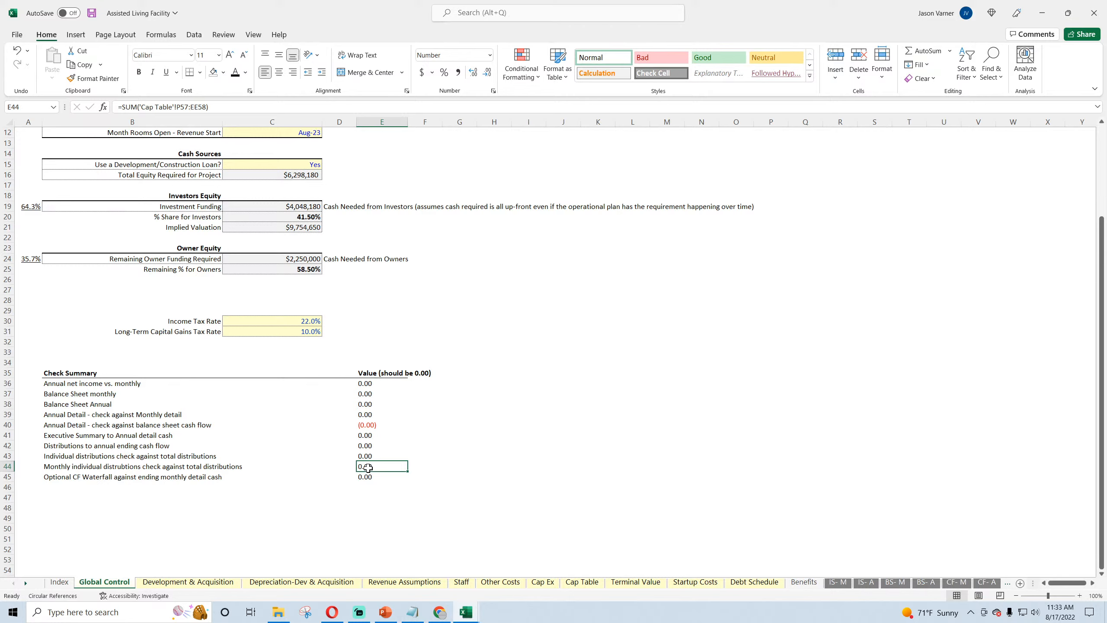
left_click(371, 457)
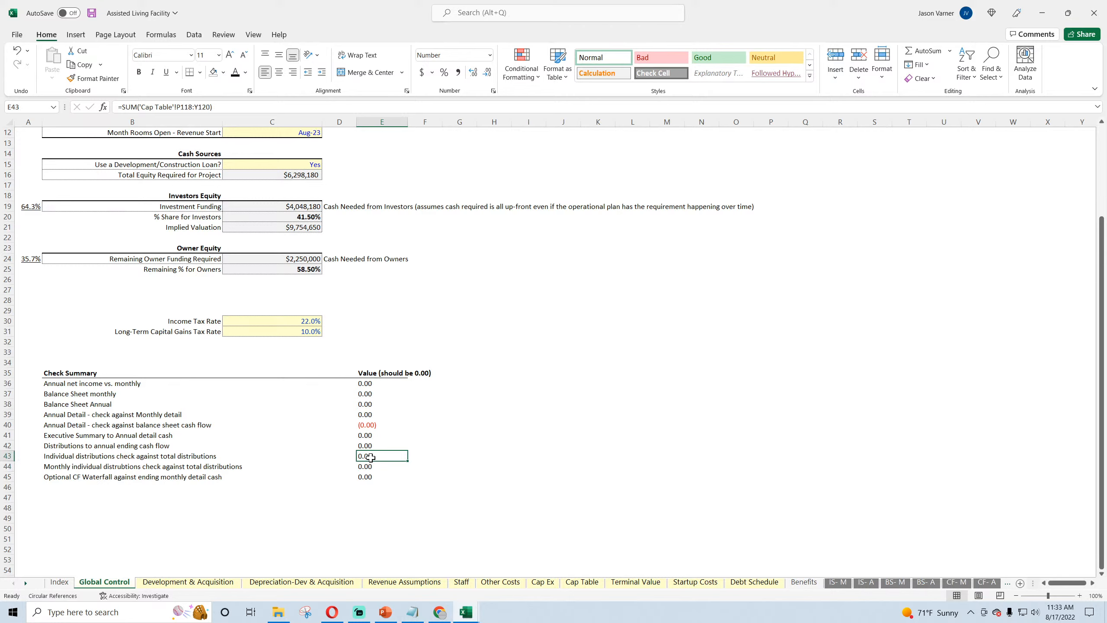
left_click(371, 466)
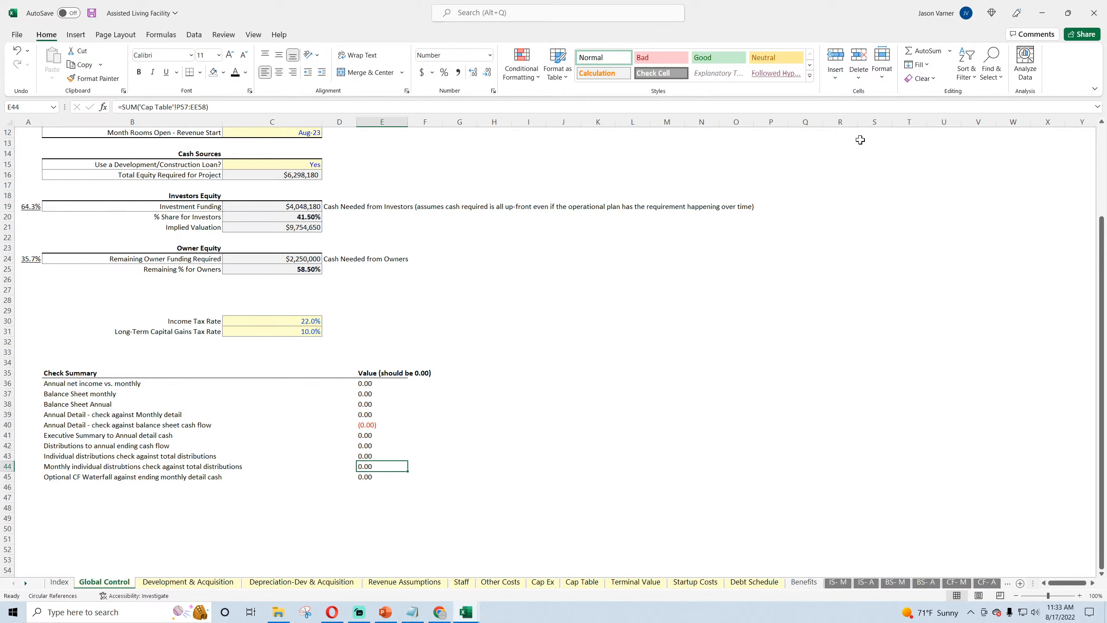
left_click(1043, 13)
Step: Enter a SUM of the monthly check cells in Cap Table rows 57:58, starting at column P, in Hotel Acquisition's Global Control cell E53
left_click(395, 433)
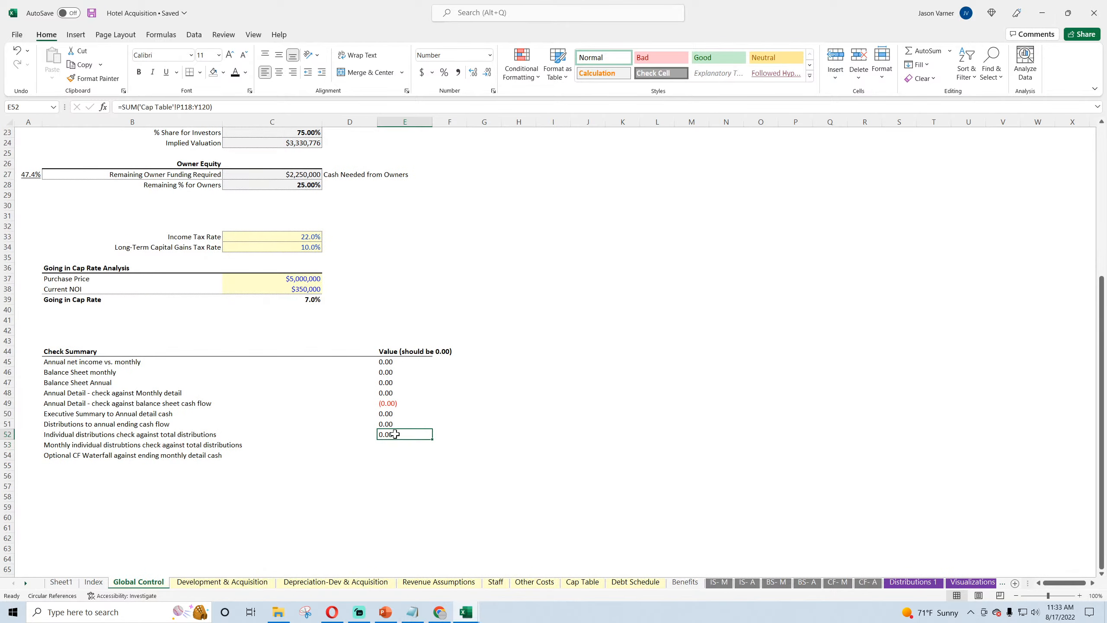
left_click(393, 444)
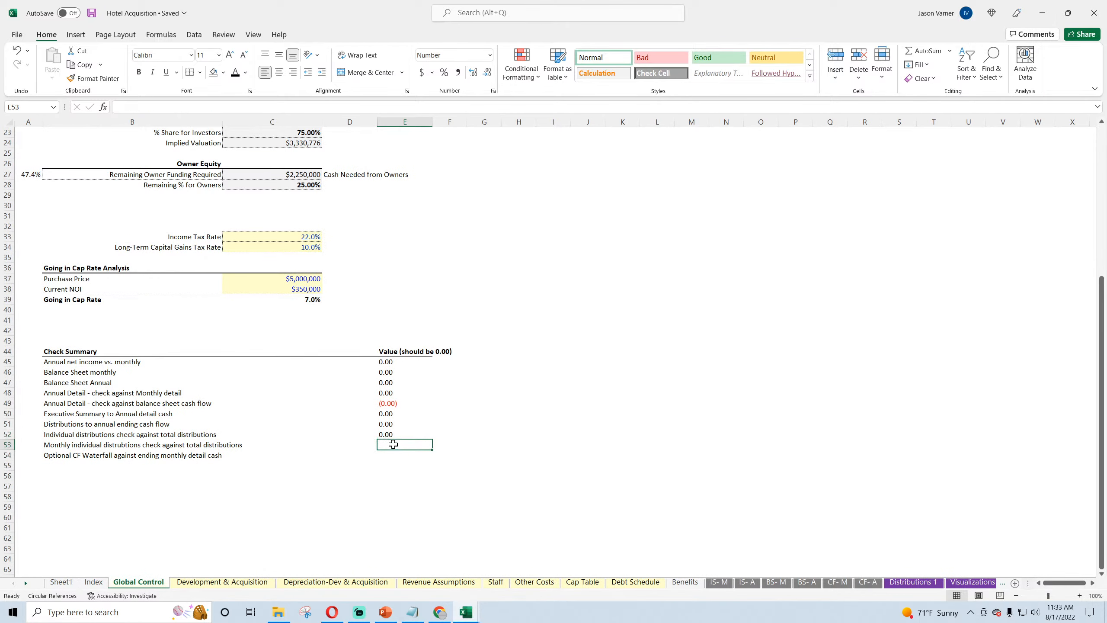
left_click(923, 50)
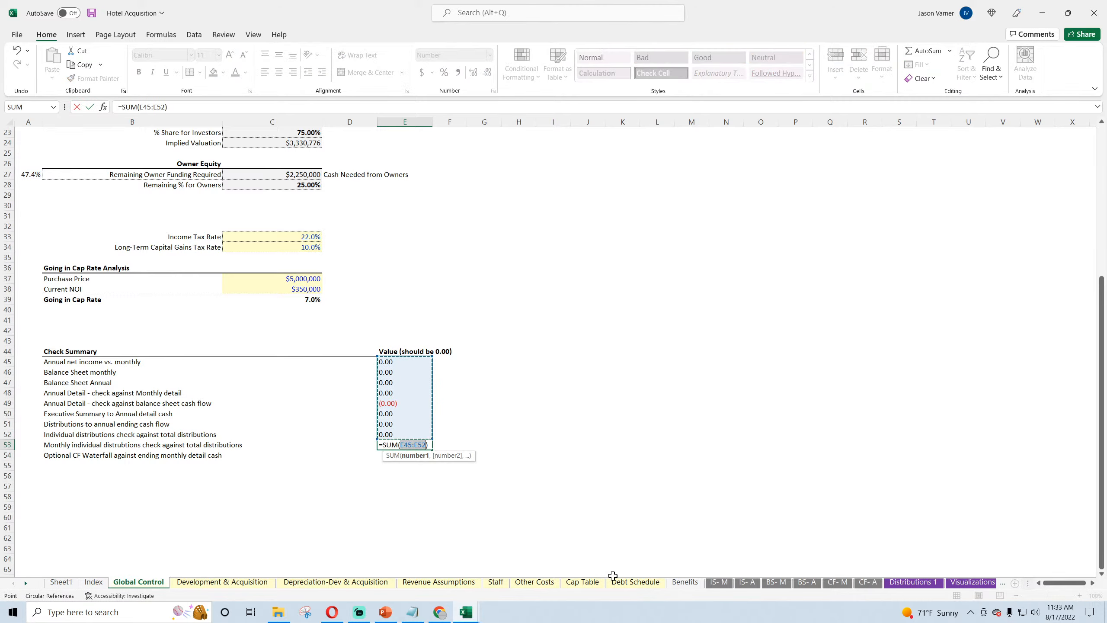
left_click(576, 583)
scroll(717, 487, "down", 11)
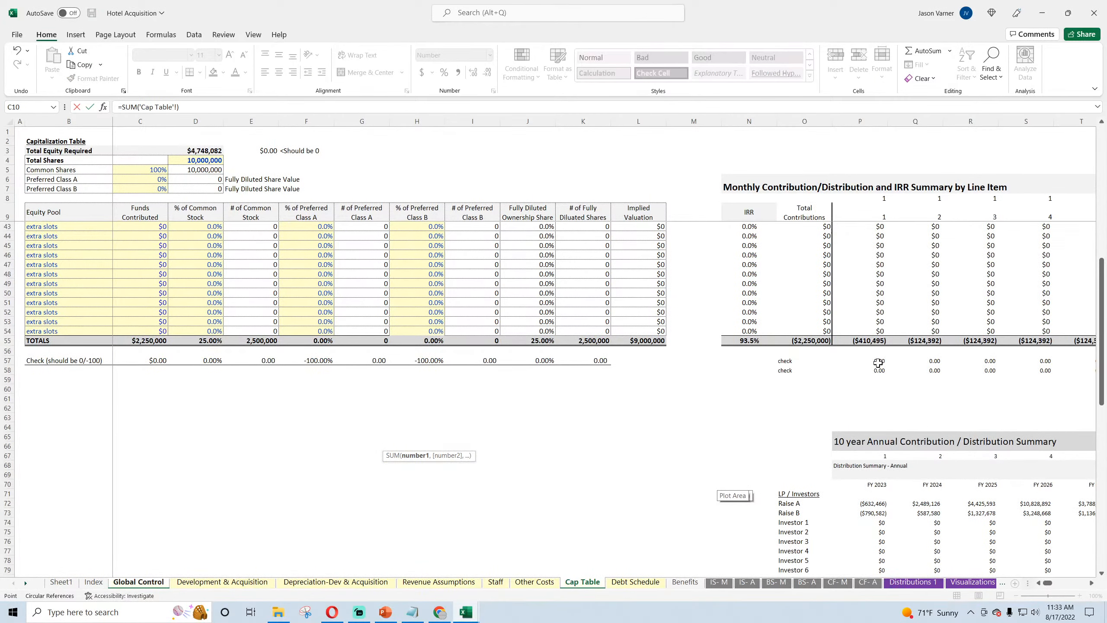
left_click_drag(878, 362, 1041, 371)
key("Return")
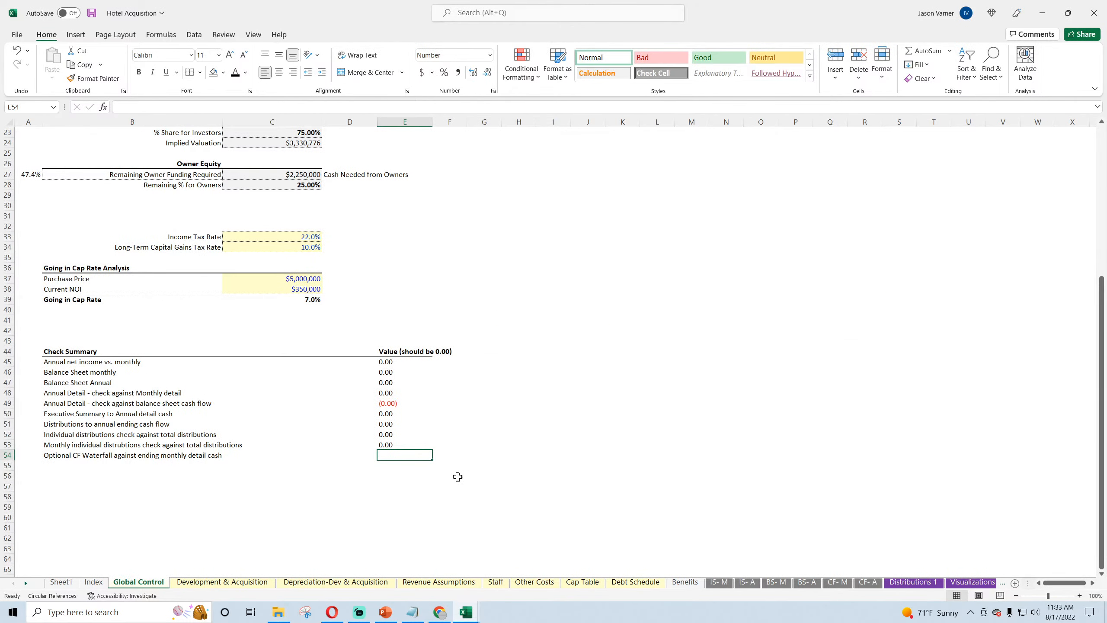
Step: Review the Debt Schedule and Cap Table sheets and return to the Check Summary on Global Control
left_click(634, 582)
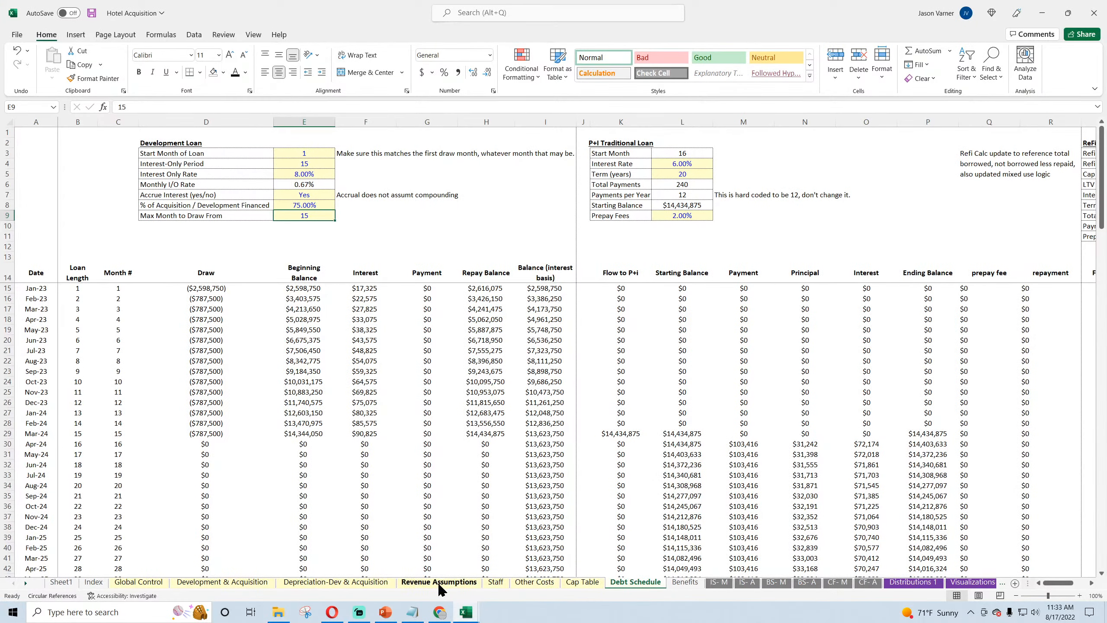
left_click(585, 582)
left_click_drag(1082, 586, 1026, 583)
scroll(262, 445, "up", 4)
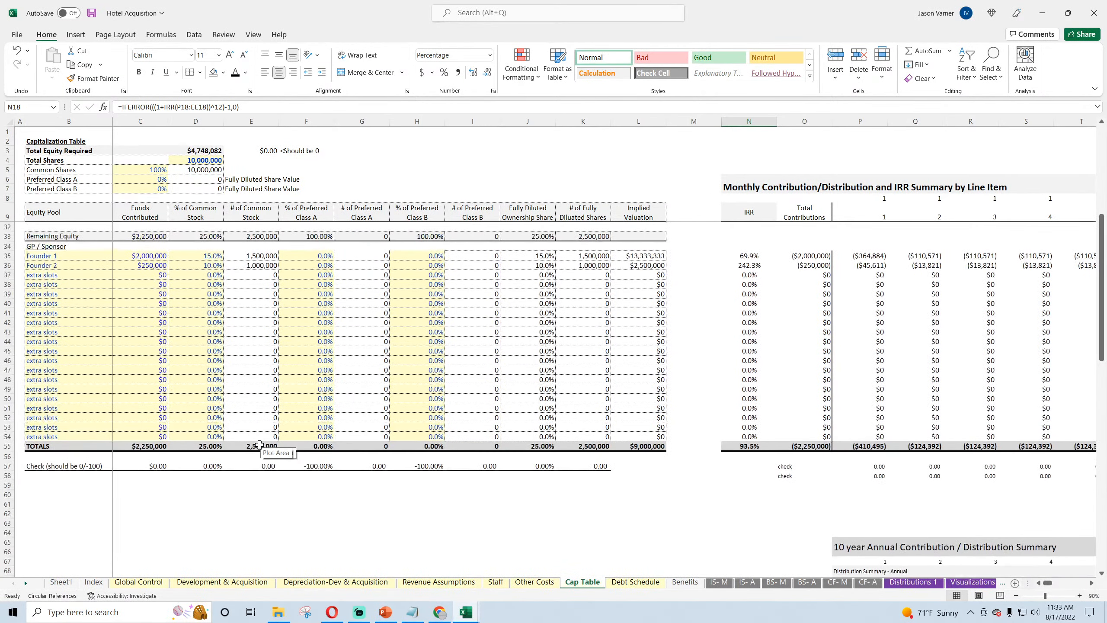
left_click(147, 583)
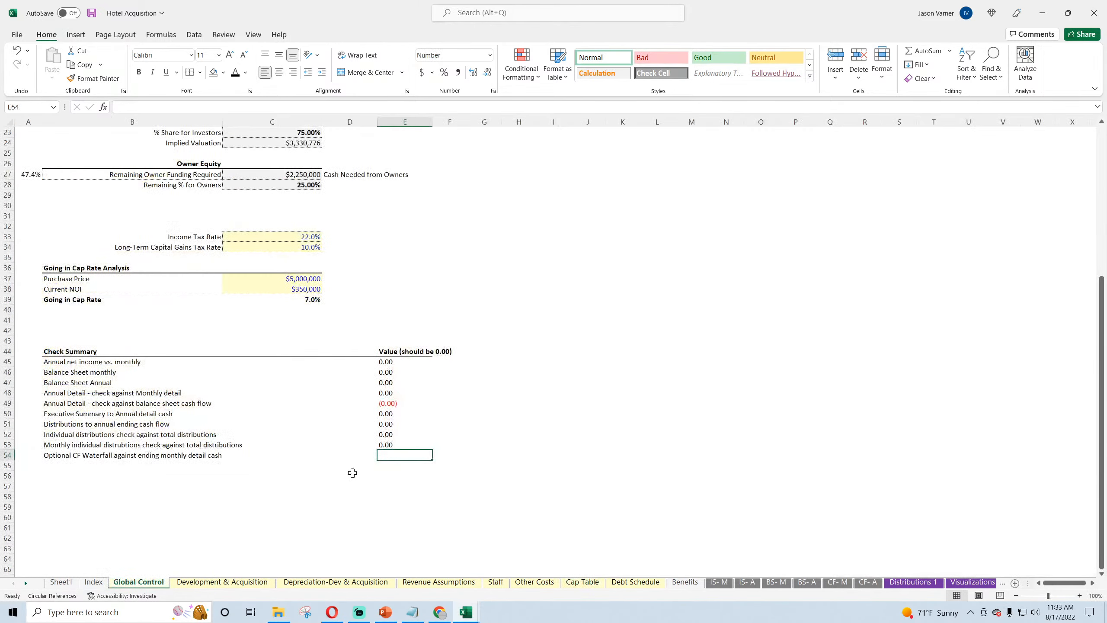
Step: Save the Hotel Acquisition workbook before filling in the Optional CF Waterfall check
left_click(94, 456)
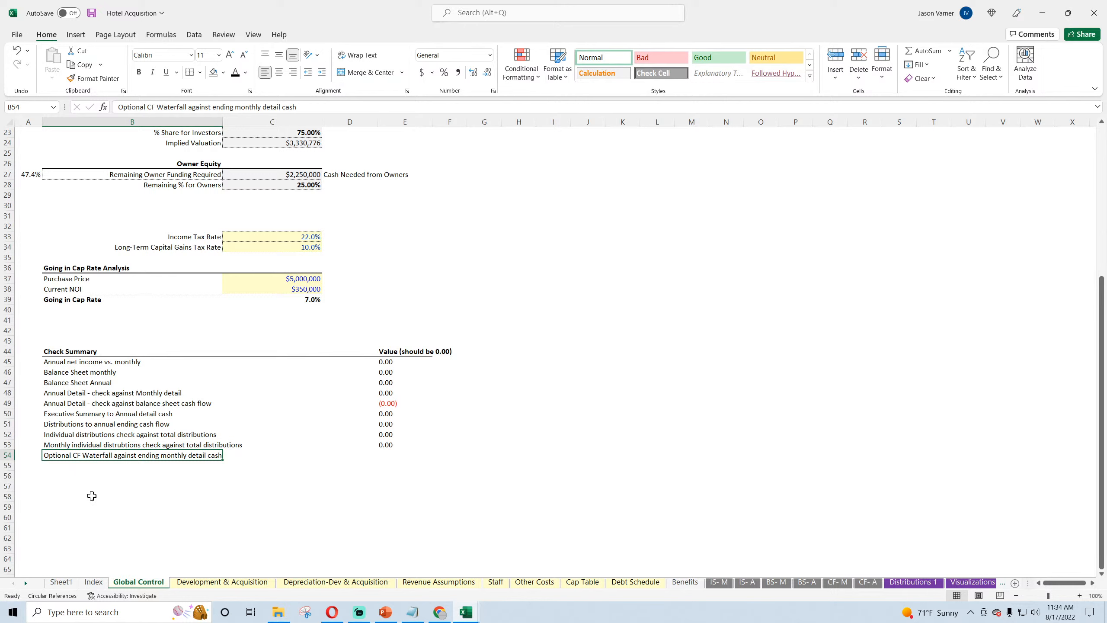
left_click(90, 16)
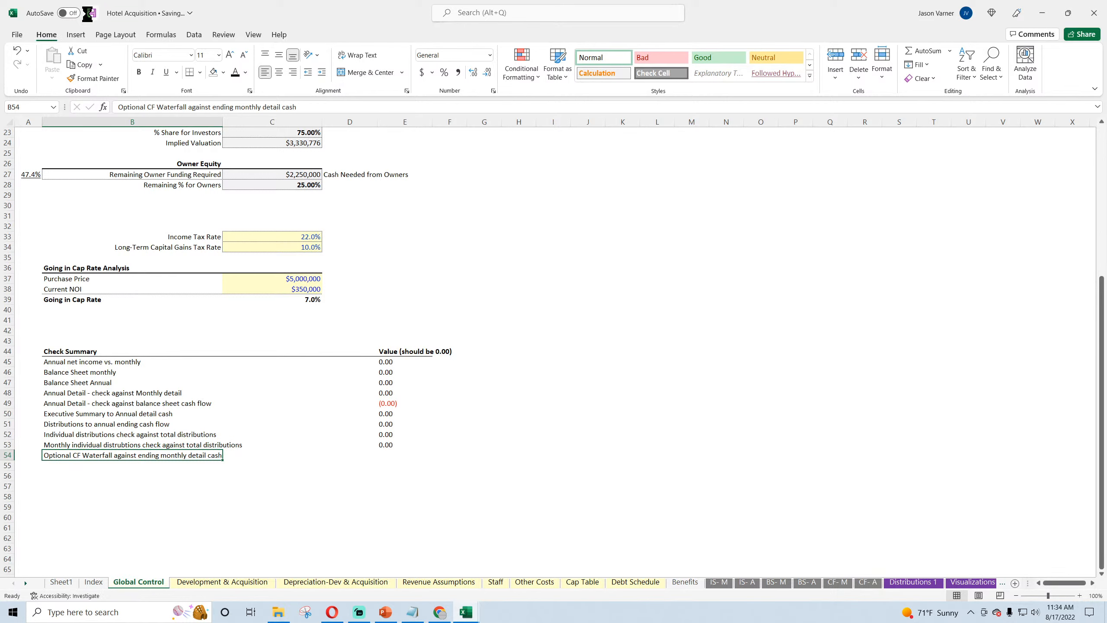
Step: In Global Control E54, add the Optional CF Waterfall totals D72 and D79 and subtract the fee income total D85
left_click(421, 457)
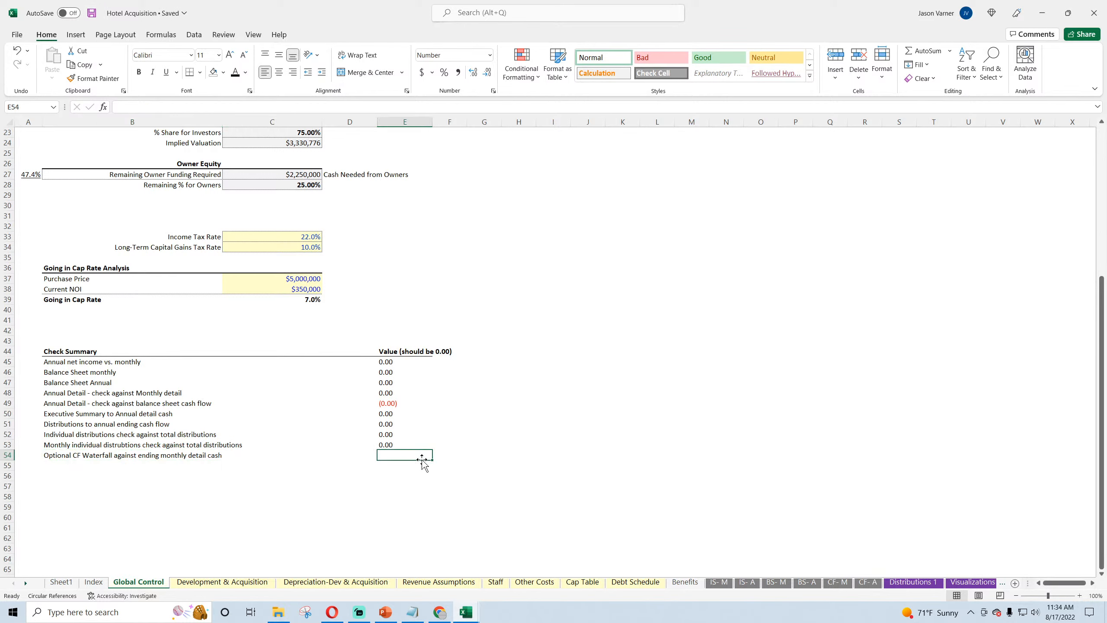
type("=")
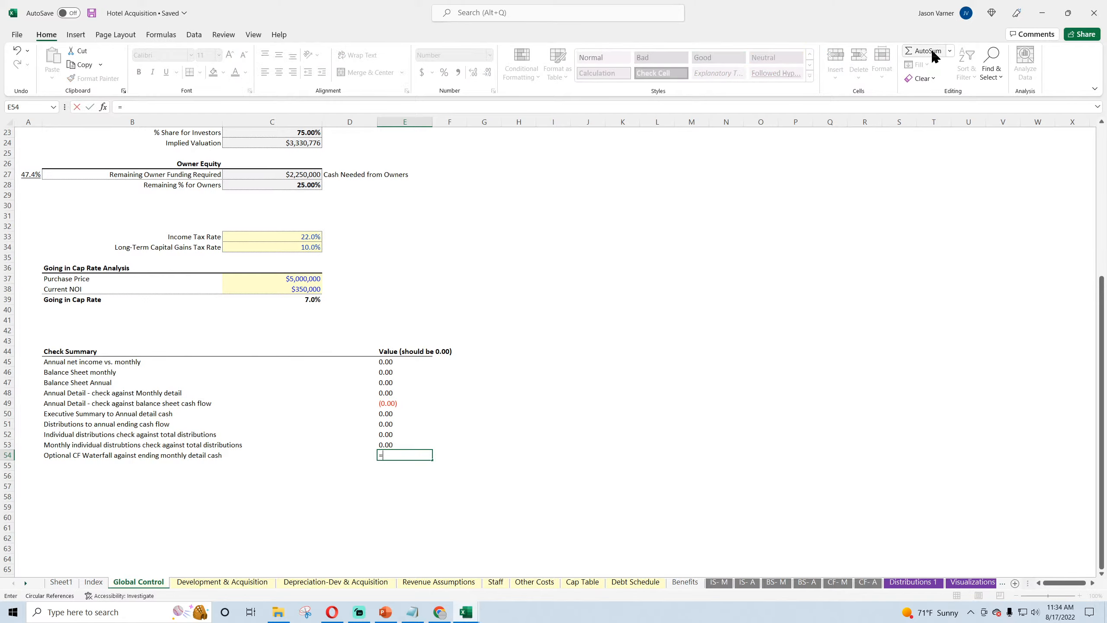
left_click(1002, 583)
left_click(987, 583)
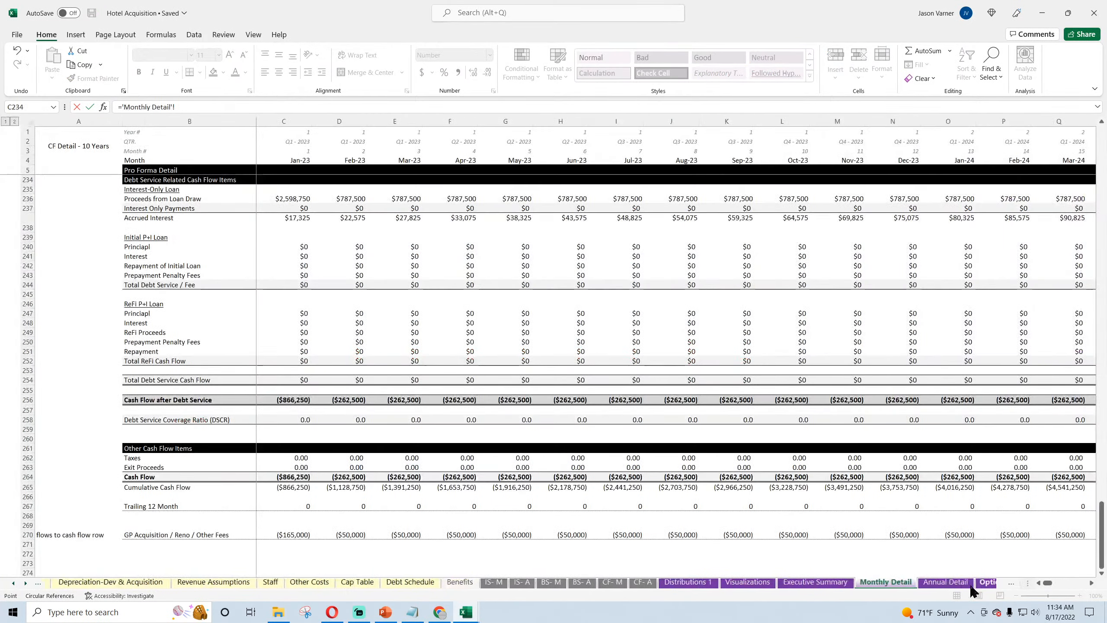
left_click(987, 583)
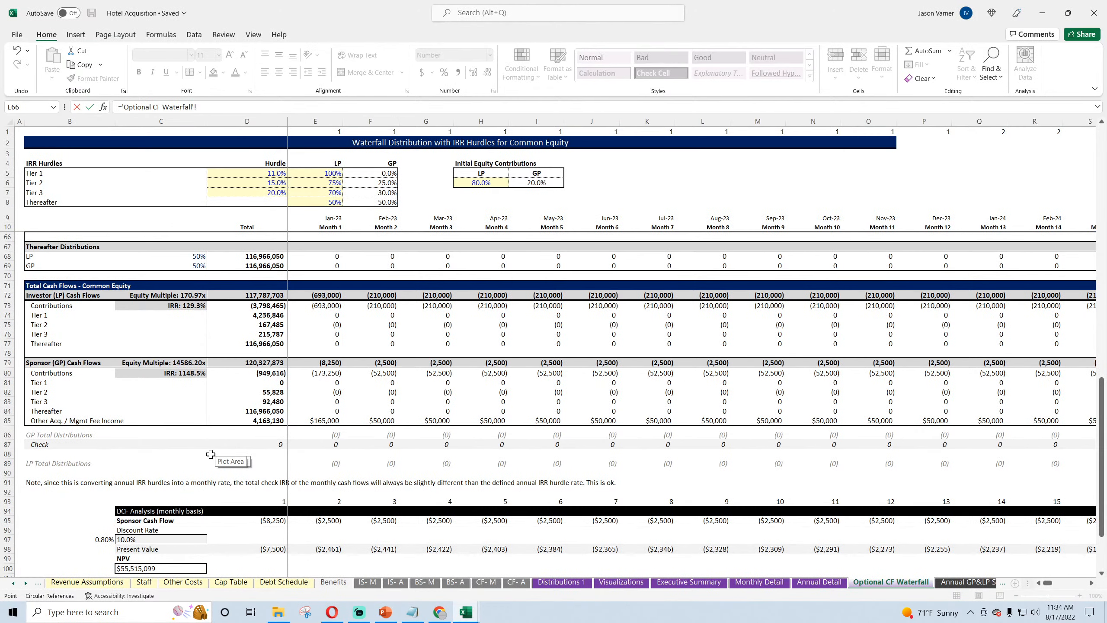
scroll(168, 464, "down", 6)
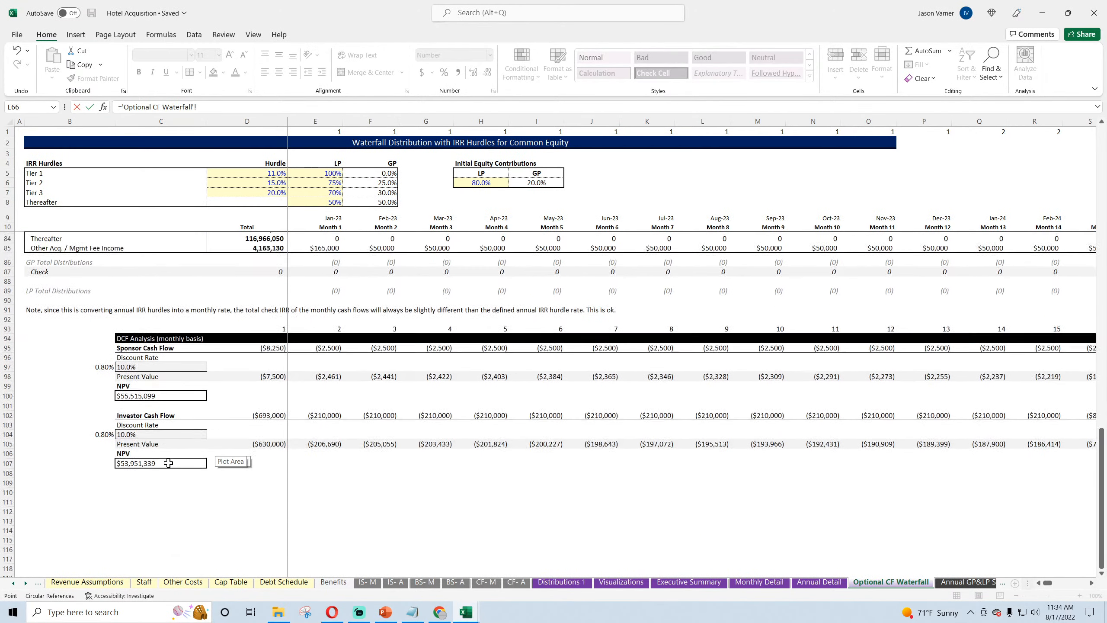
scroll(168, 461, "up", 6)
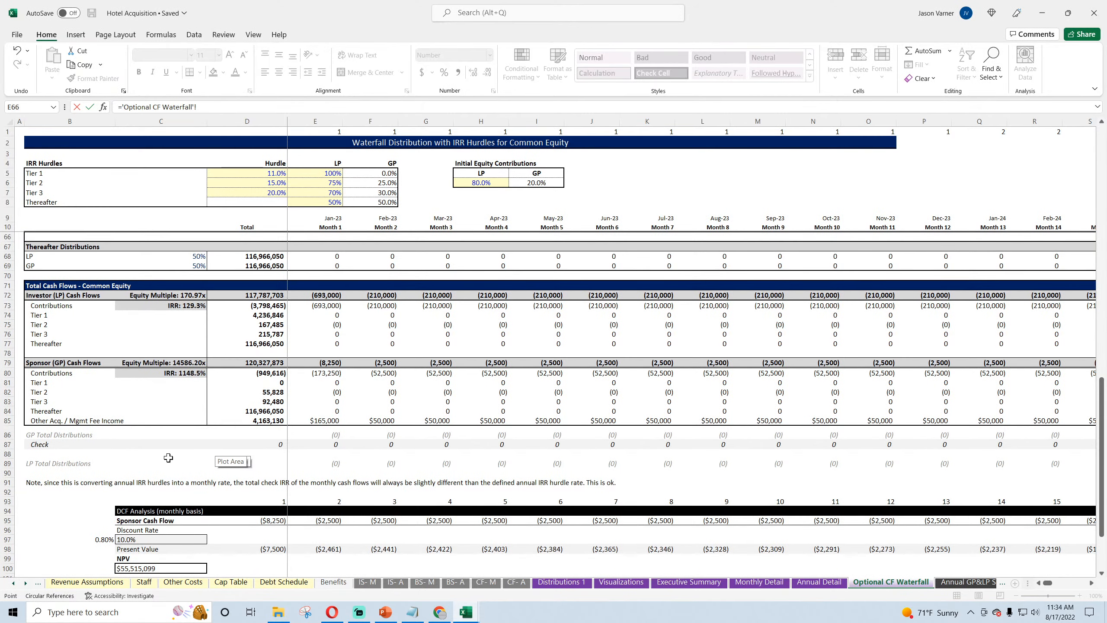
scroll(268, 297, "up", 4)
scroll(267, 297, "down", 4)
left_click(265, 296)
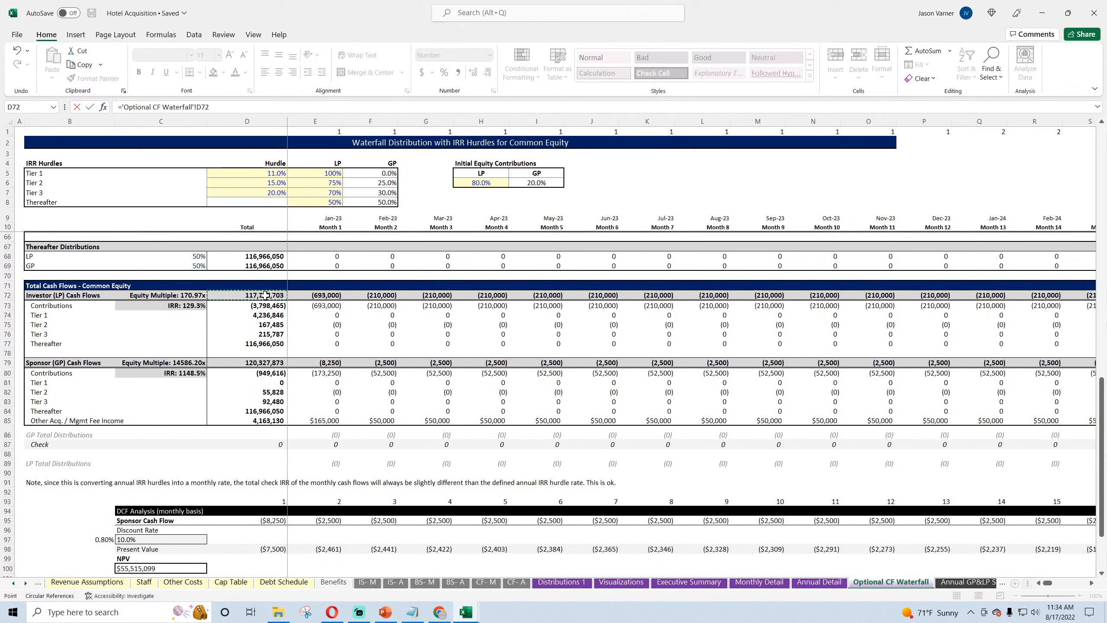
type("+")
left_click(262, 363)
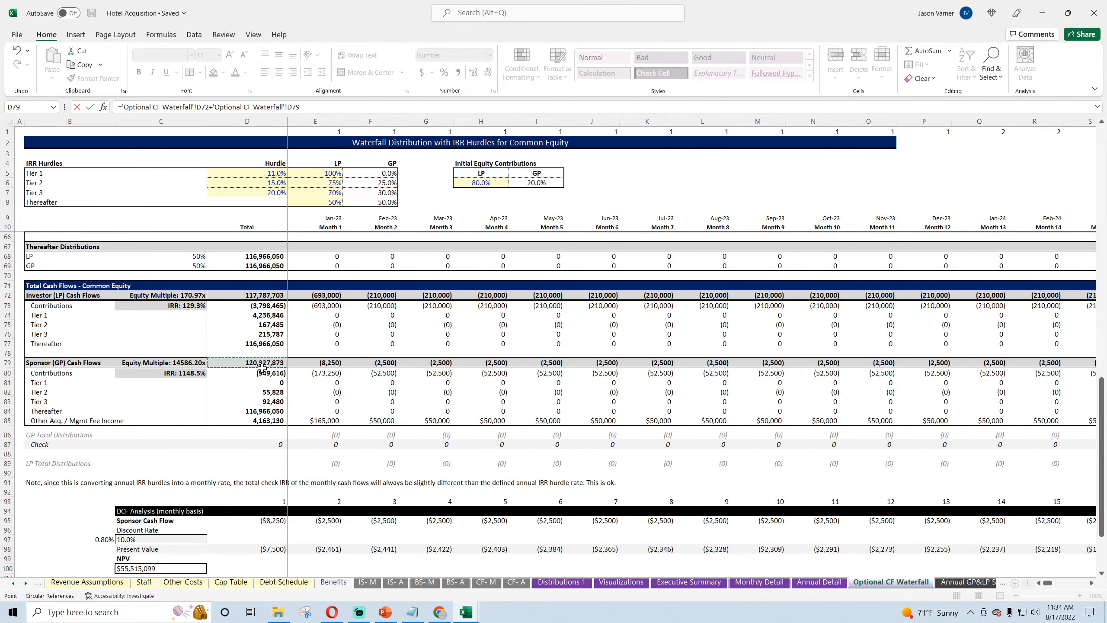
type("-")
left_click(262, 421)
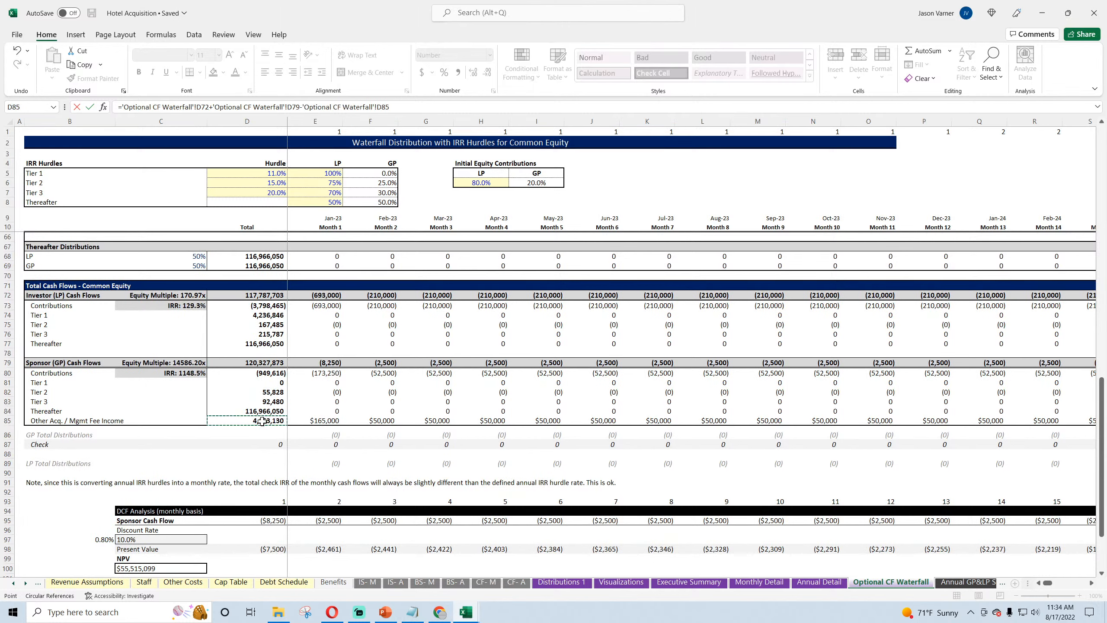
key("Return")
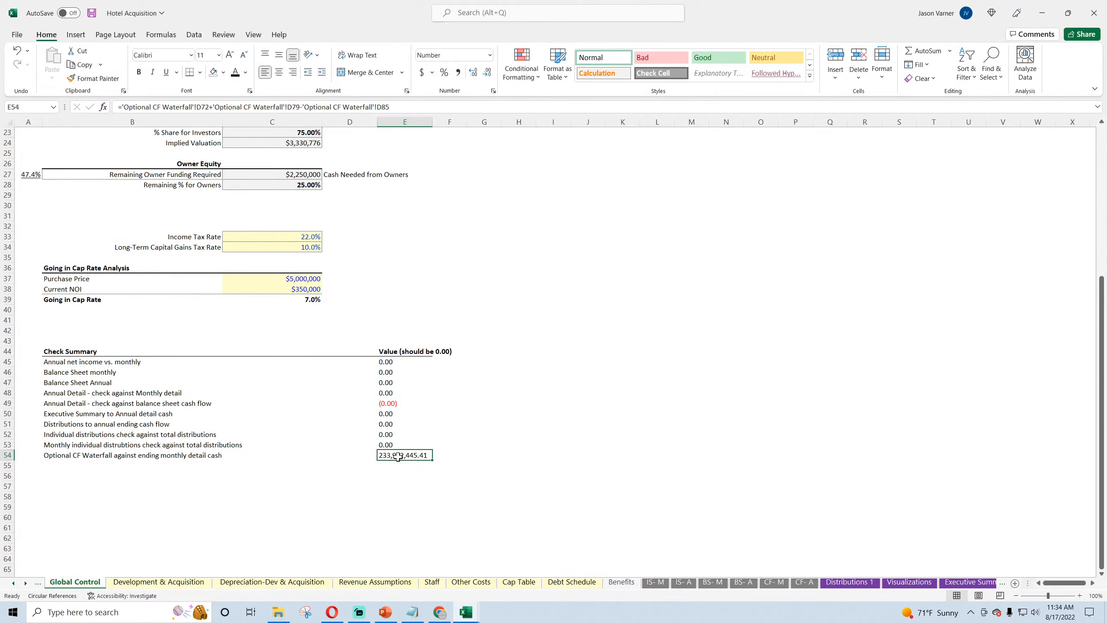
Step: Extend the E54 formula to subtract the FY 2032 cumulative cash flow, L265, on Annual Detail
left_click(433, 103)
type("-")
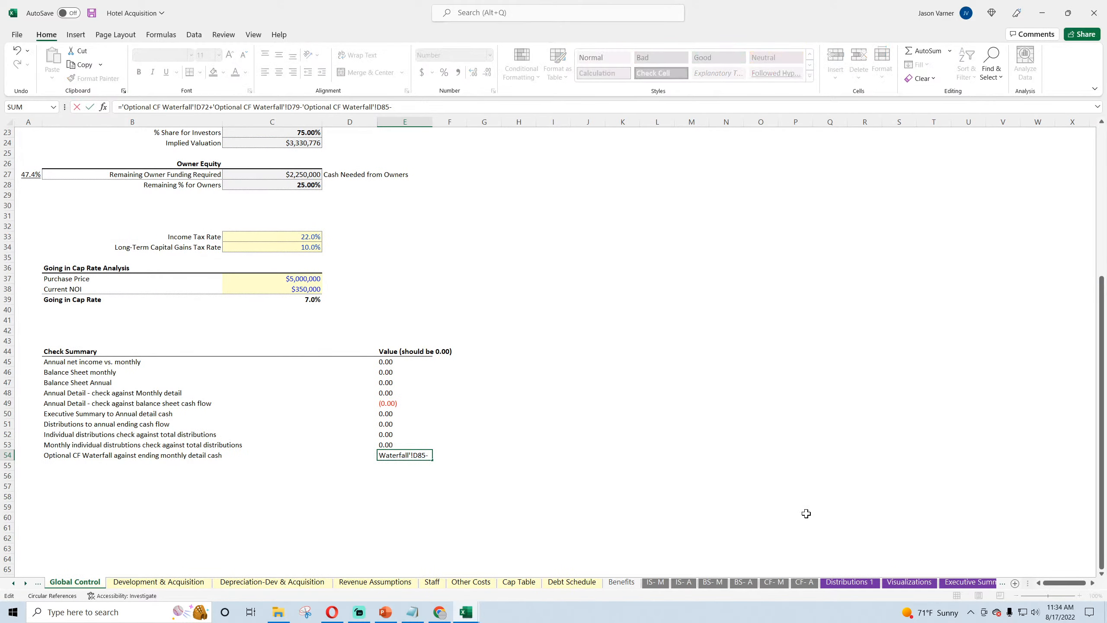
left_click(971, 582)
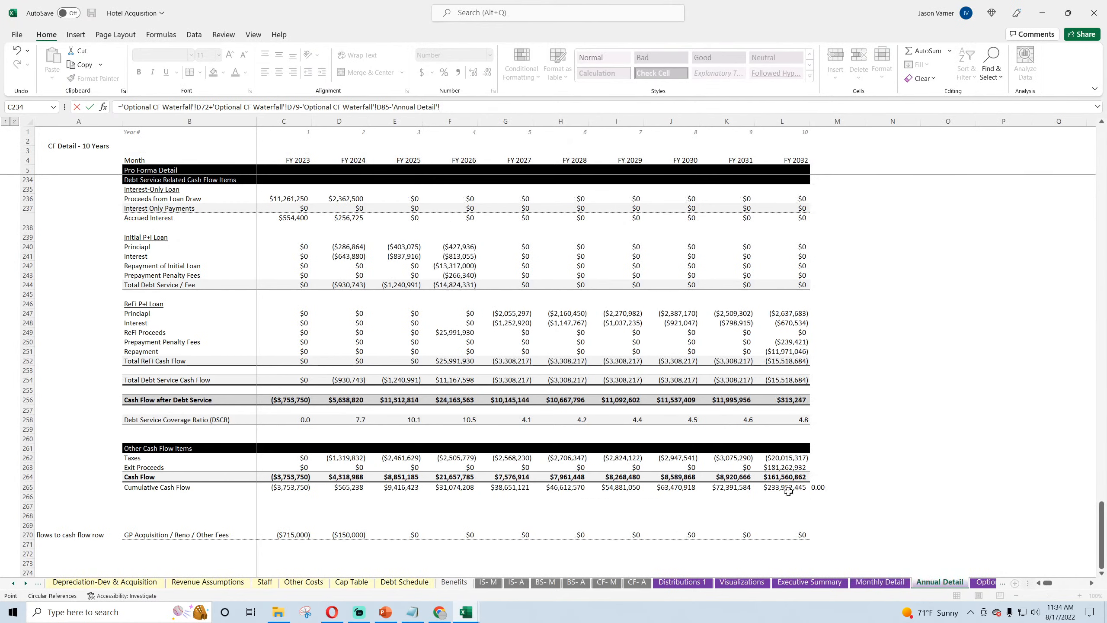
left_click(787, 489)
key("Return")
left_click(405, 455)
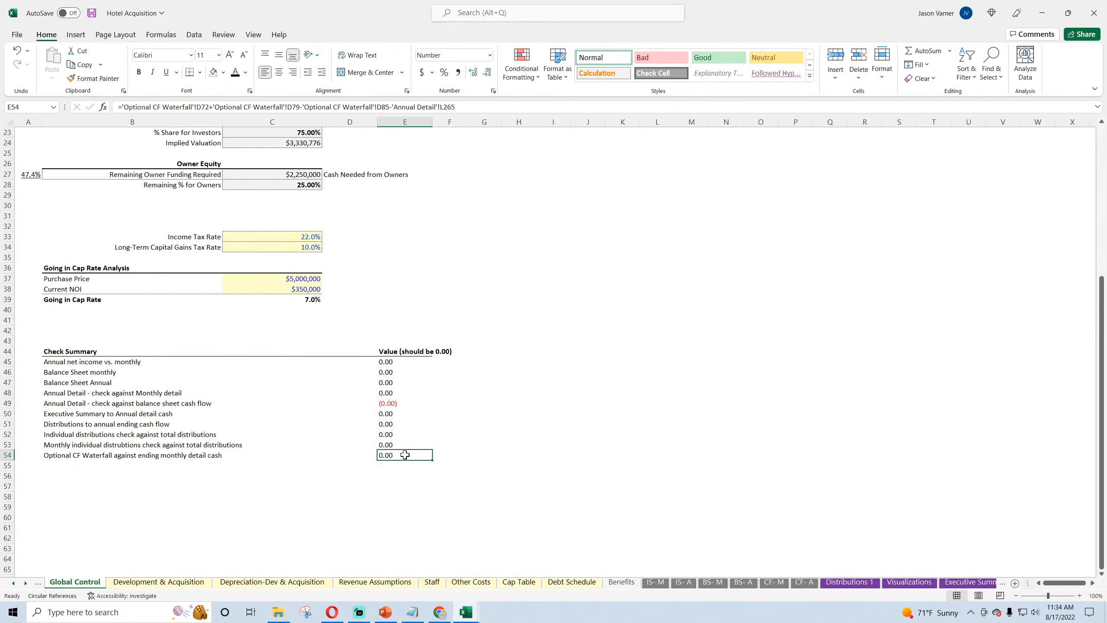
Step: Save the workbook and look over the Main Project Assumptions and Check Summary on Global Control
left_click(92, 13)
left_click(388, 361)
scroll(383, 349, "up", 7)
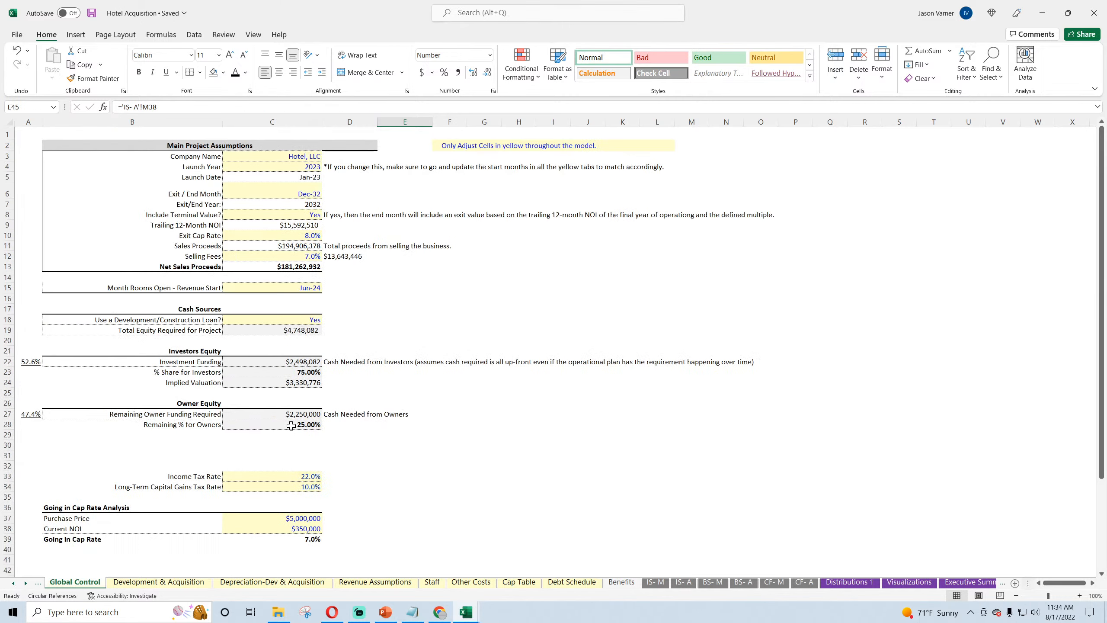
left_click(92, 14)
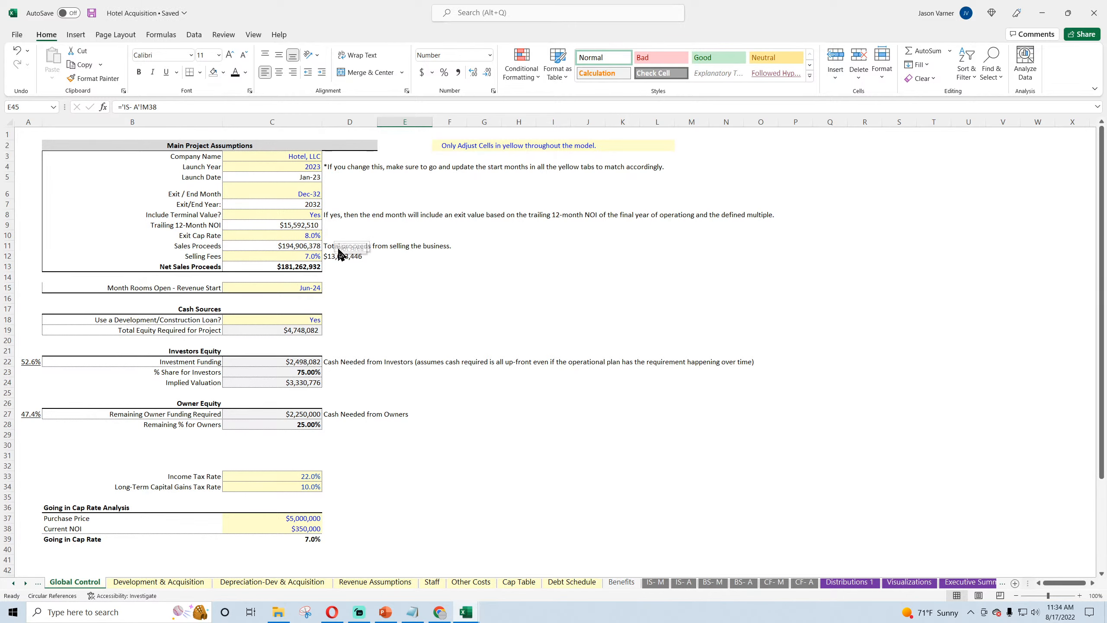
scroll(340, 253, "down", 4)
scroll(337, 240, "up", 4)
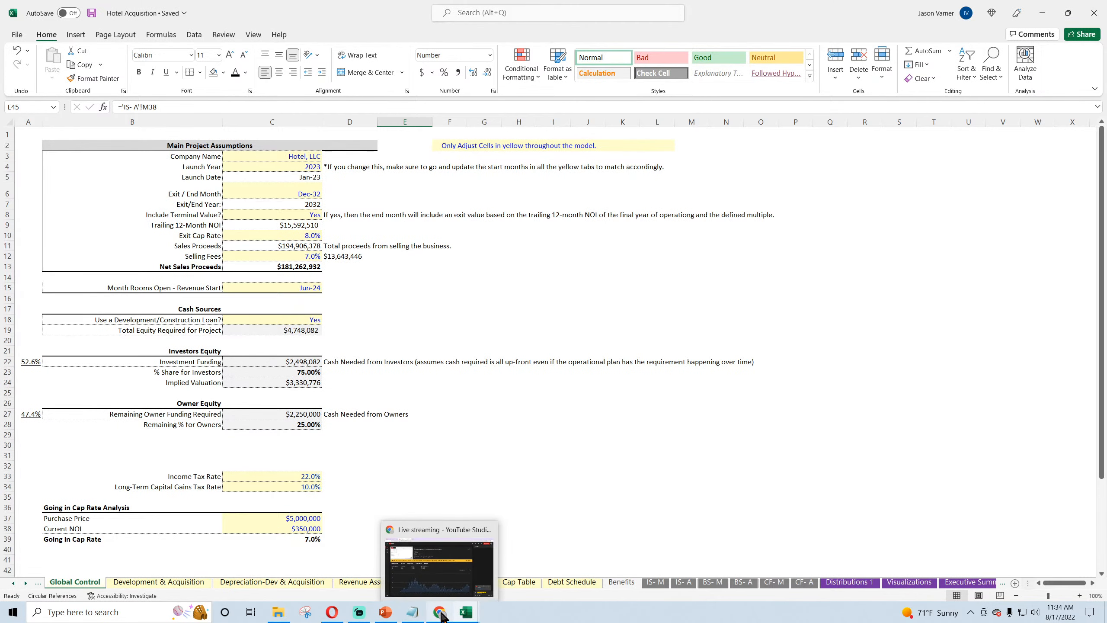
Step: Check the live stream analytics in YouTube Studio and return to the Hotel Acquisition workbook
left_click(440, 612)
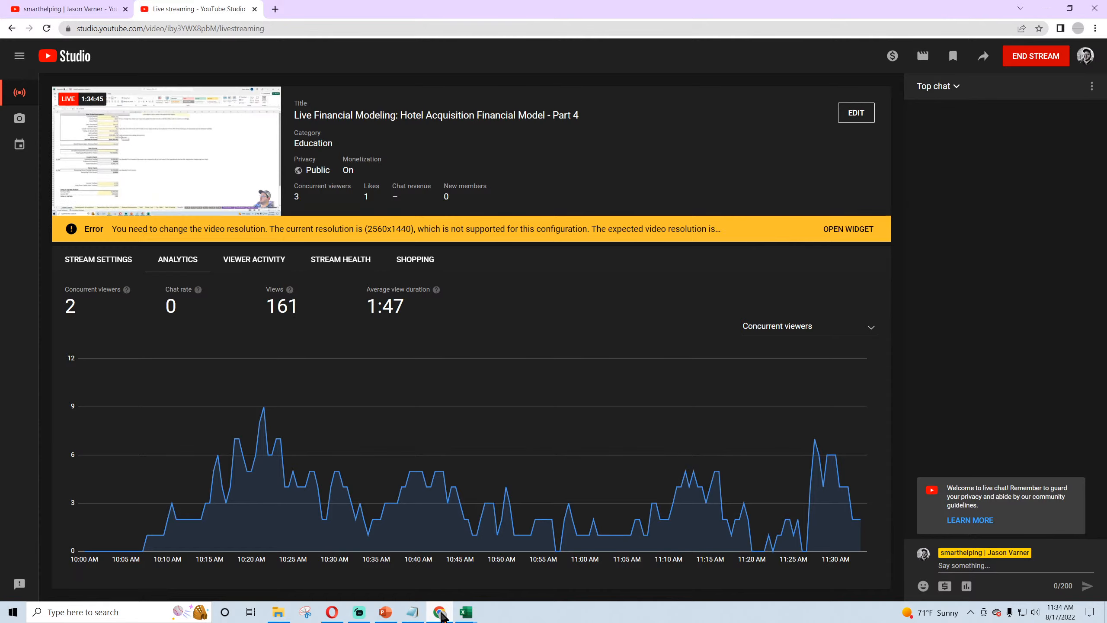
left_click(440, 612)
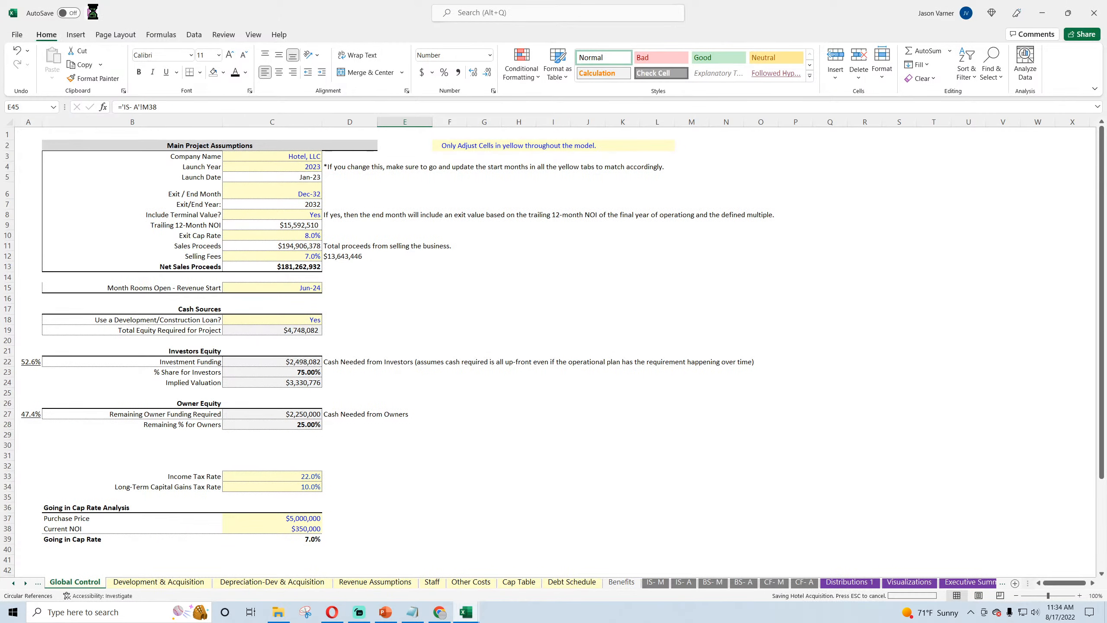
Step: Test the model with Exit / End Month set to Sep-32 and review the Check Summary values
left_click(319, 195)
left_click(327, 194)
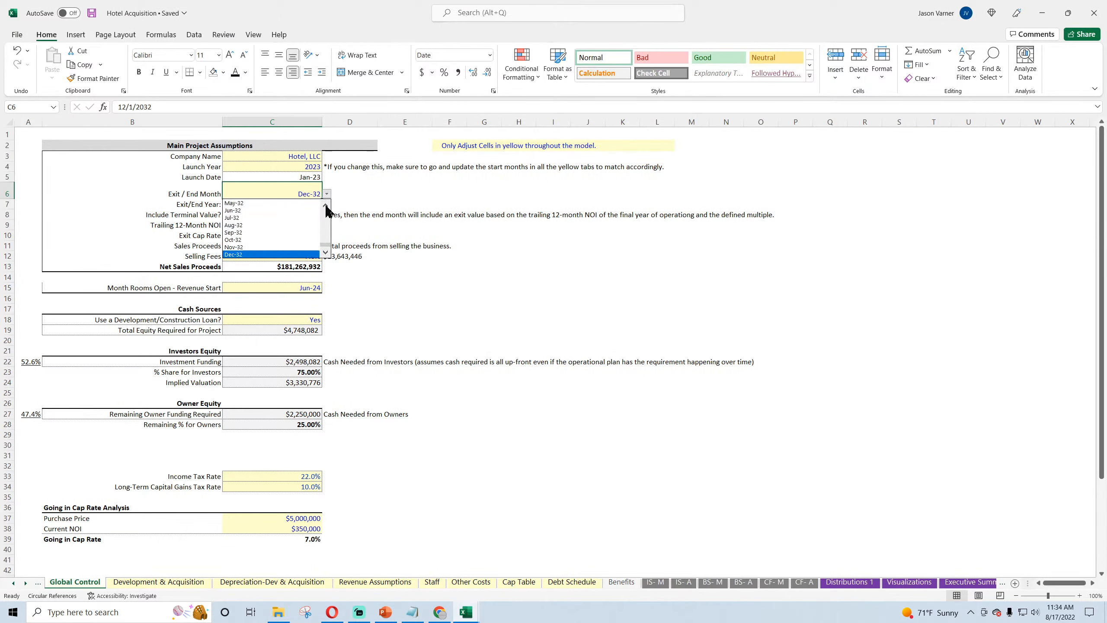
left_click(284, 232)
scroll(425, 290, "down", 8)
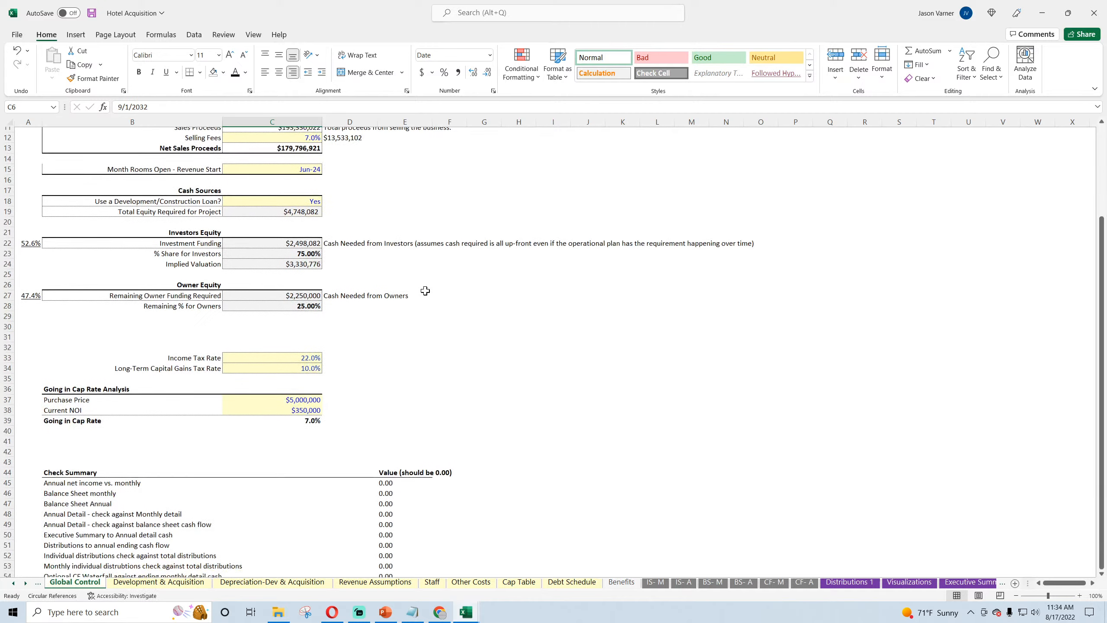
scroll(425, 289, "up", 8)
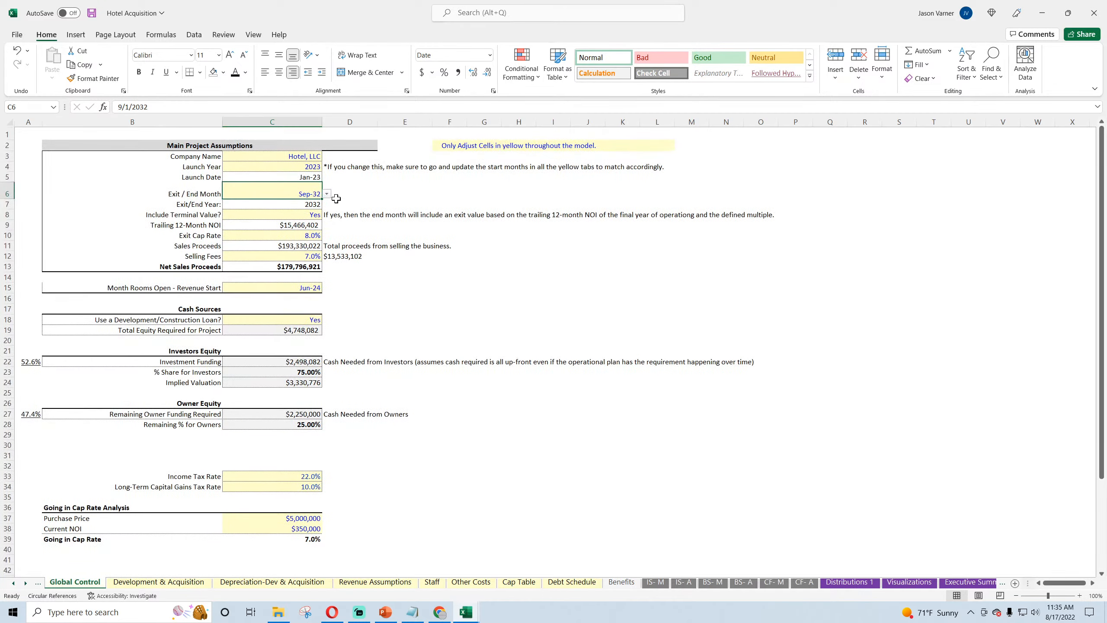
Step: Test the model with Exit / End Month set to Dec-31 and review the Check Summary values
left_click(327, 195)
left_click(326, 206)
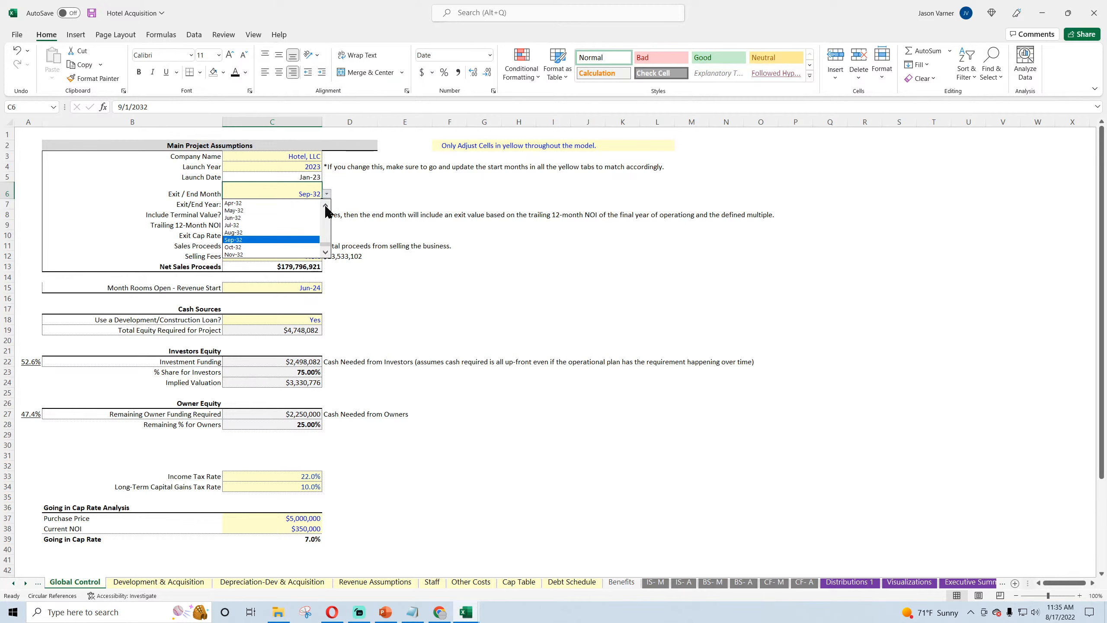
left_click(308, 203)
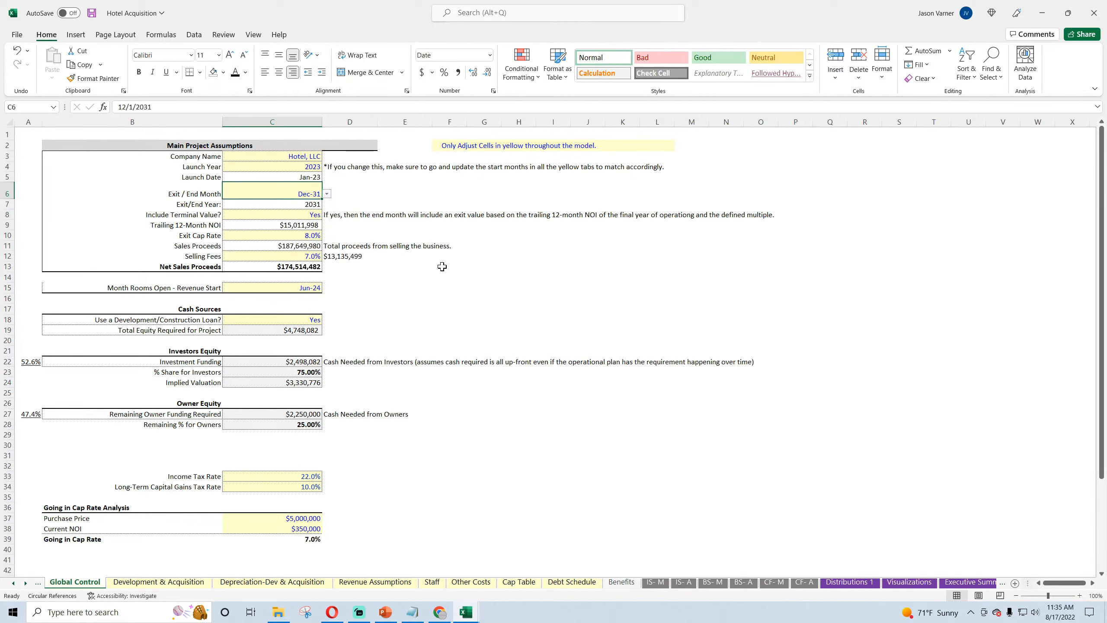
scroll(468, 314, "down", 7)
scroll(467, 314, "up", 7)
Step: Set Exit / End Month to Oct-31 and review the Check Summary values
left_click(327, 194)
left_click(326, 205)
left_click(300, 211)
scroll(504, 330, "down", 7)
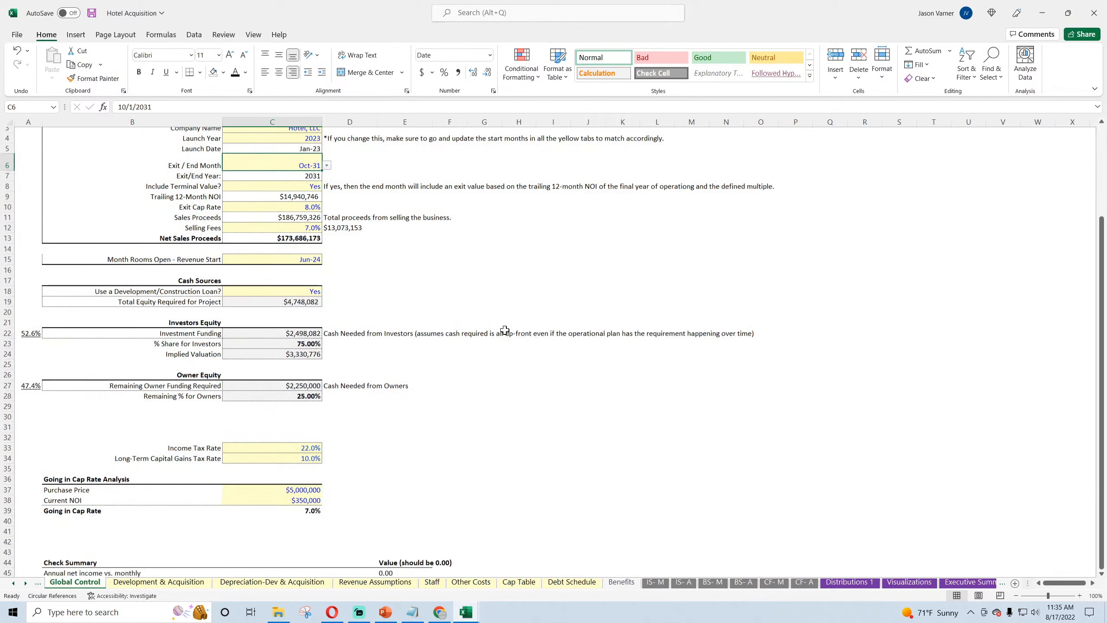
scroll(420, 365, "up", 7)
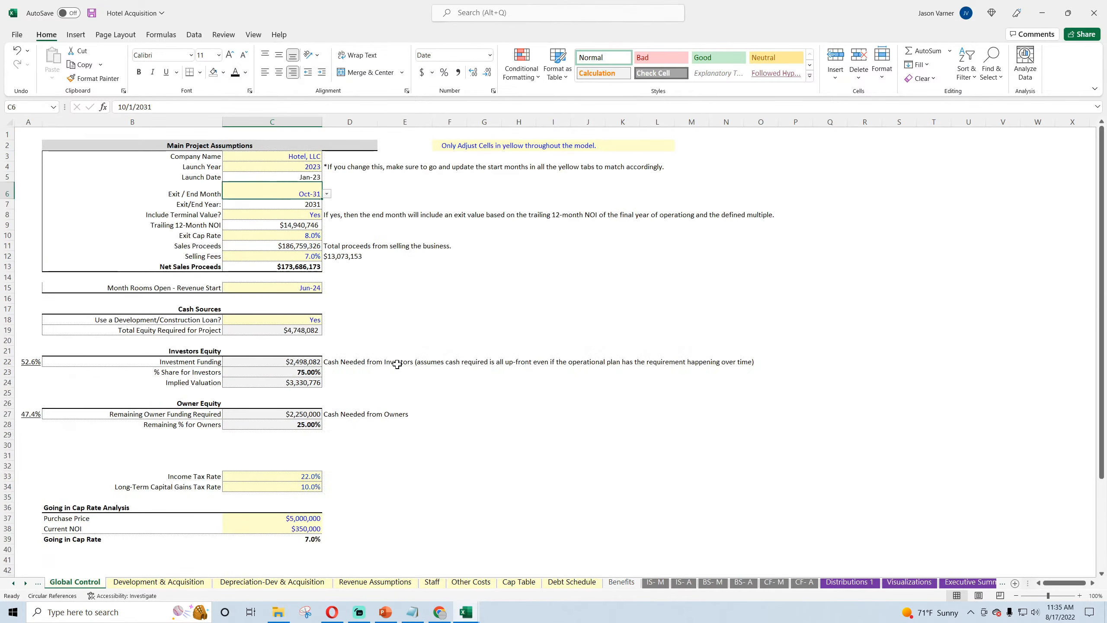
Step: Set Include Terminal Value? to No, inspecting the Balance Sheet Annual check in E47, and save the workbook
left_click(314, 215)
left_click(327, 214)
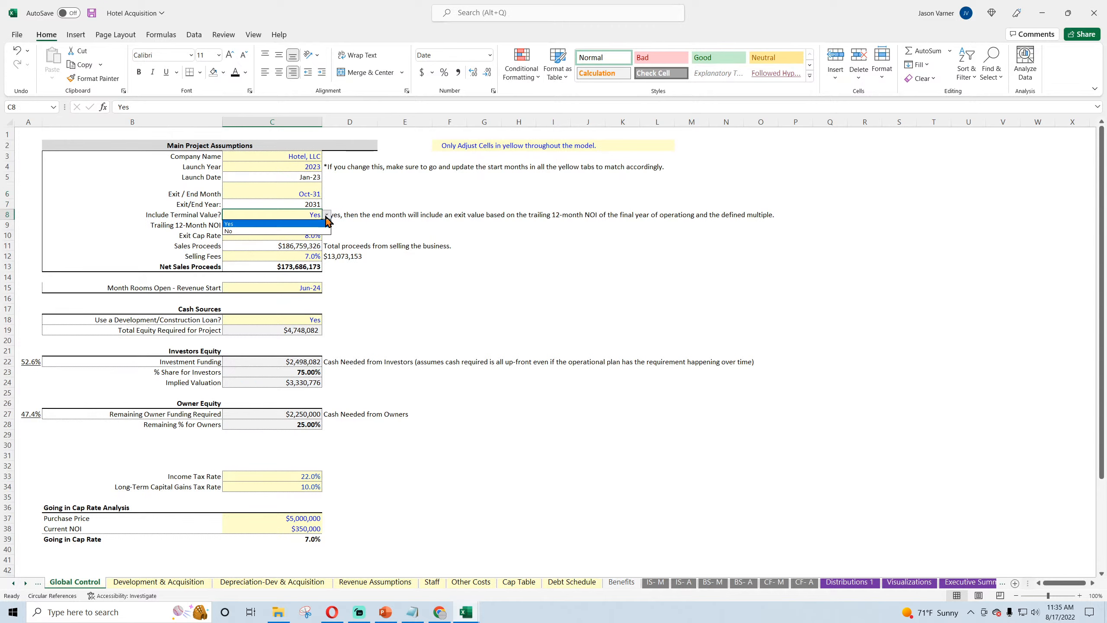
left_click(301, 235)
scroll(436, 292, "down", 7)
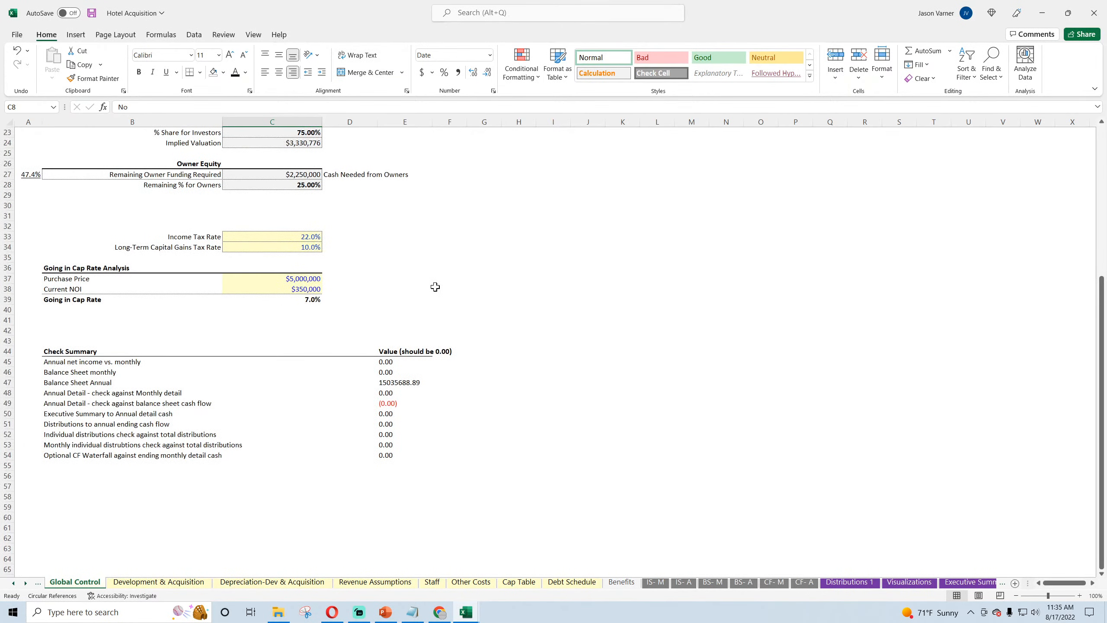
left_click(403, 380)
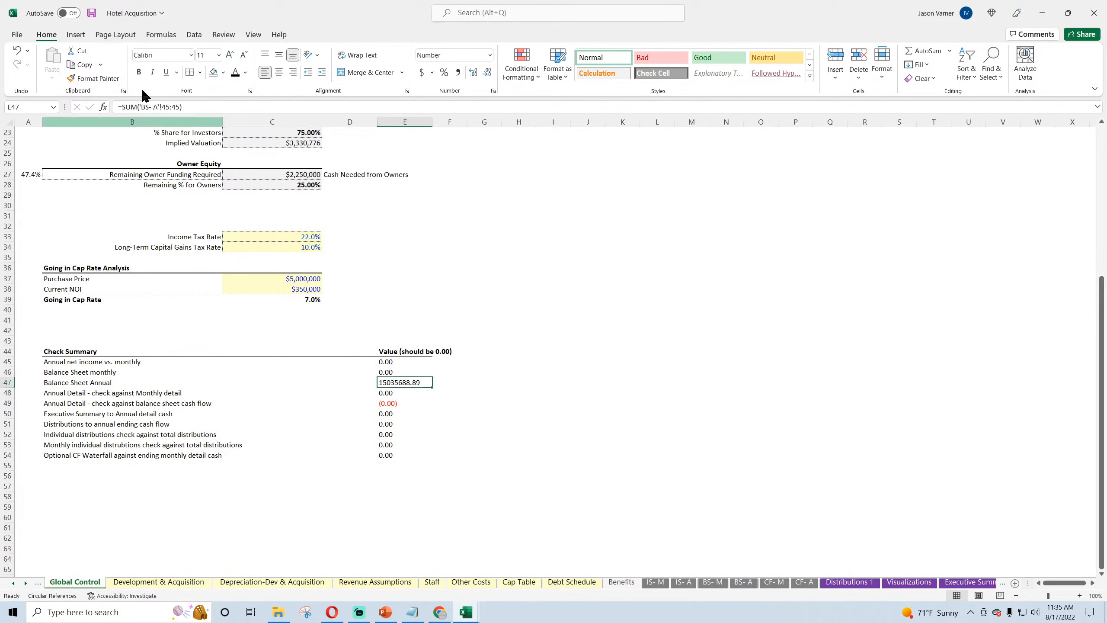
left_click(92, 13)
Step: Examine the FY 2032 assets, liabilities, equity and check row on the BS- A sheet and return to Global Control
scroll(480, 418, "up", 7)
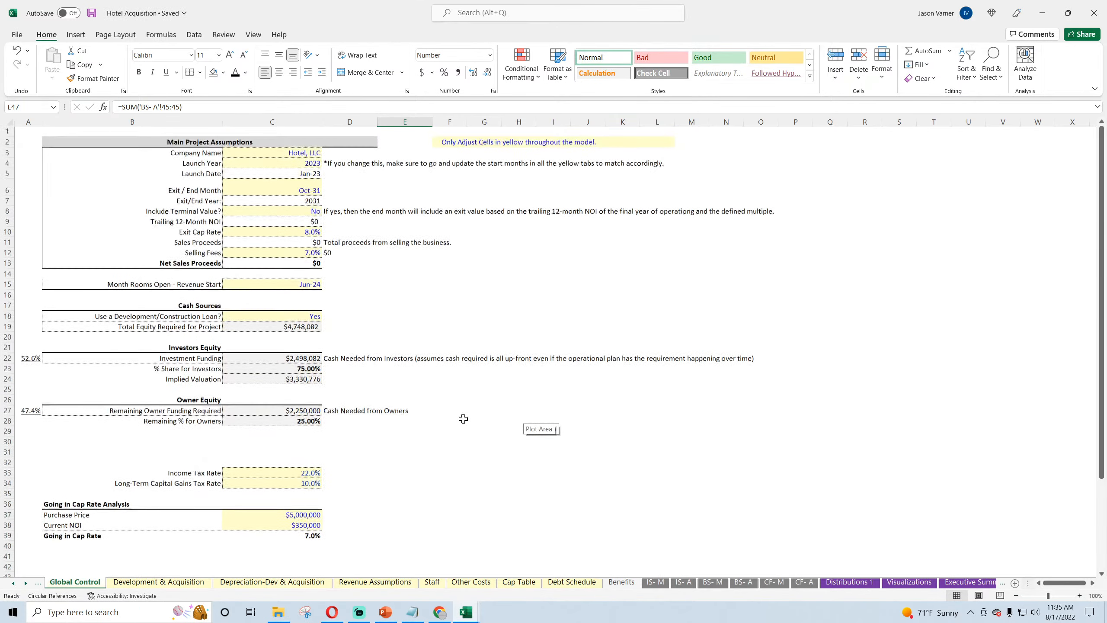
left_click(743, 582)
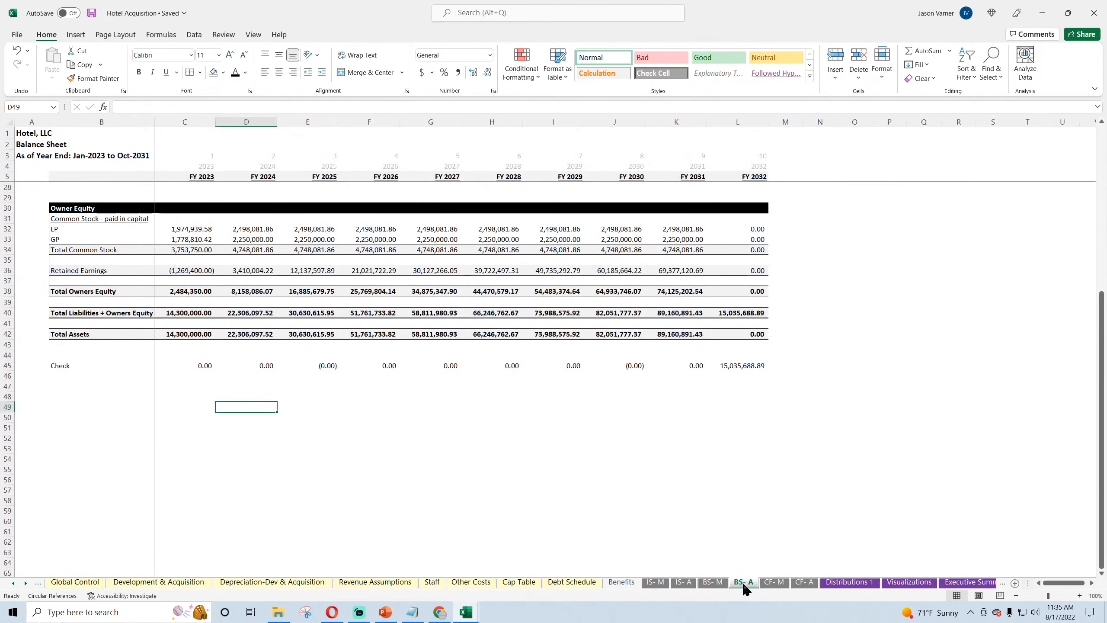
scroll(566, 482, "up", 5)
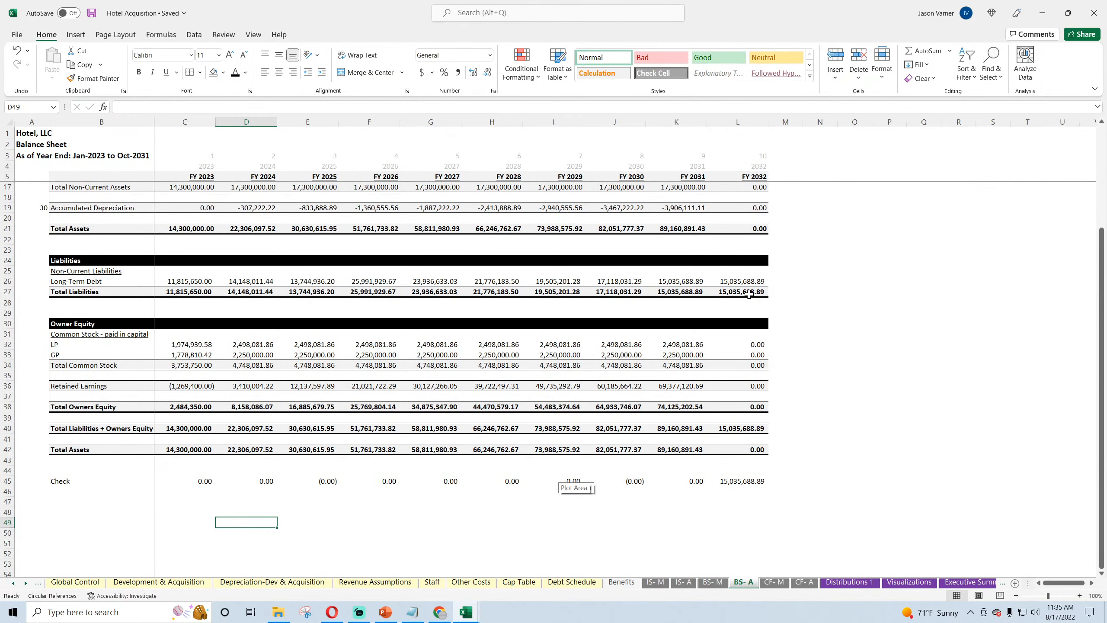
scroll(769, 422, "up", 4)
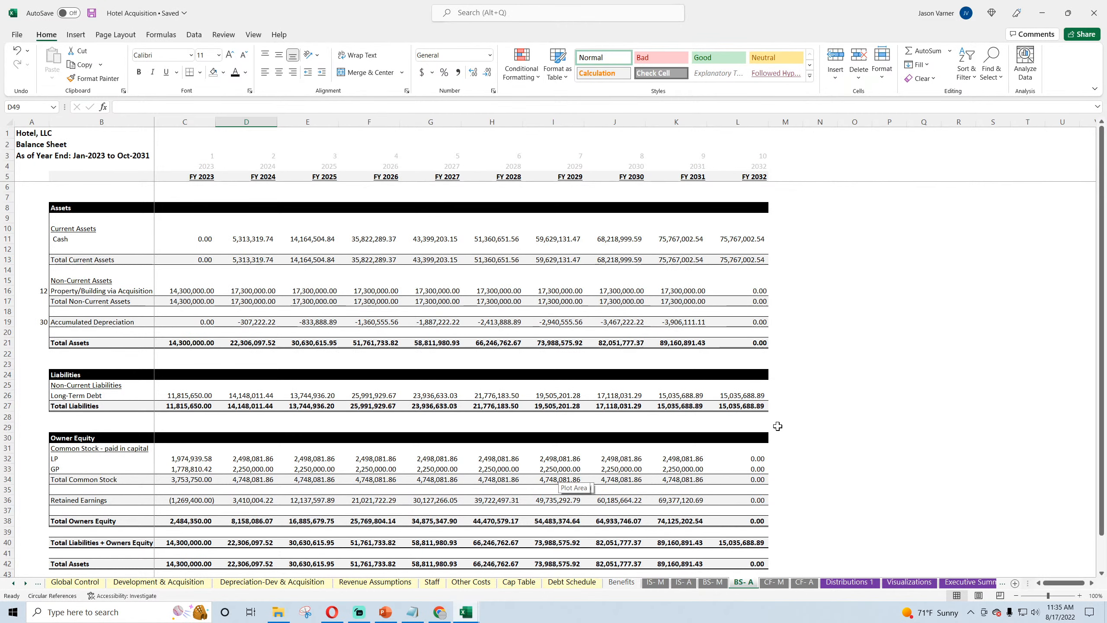
left_click(63, 583)
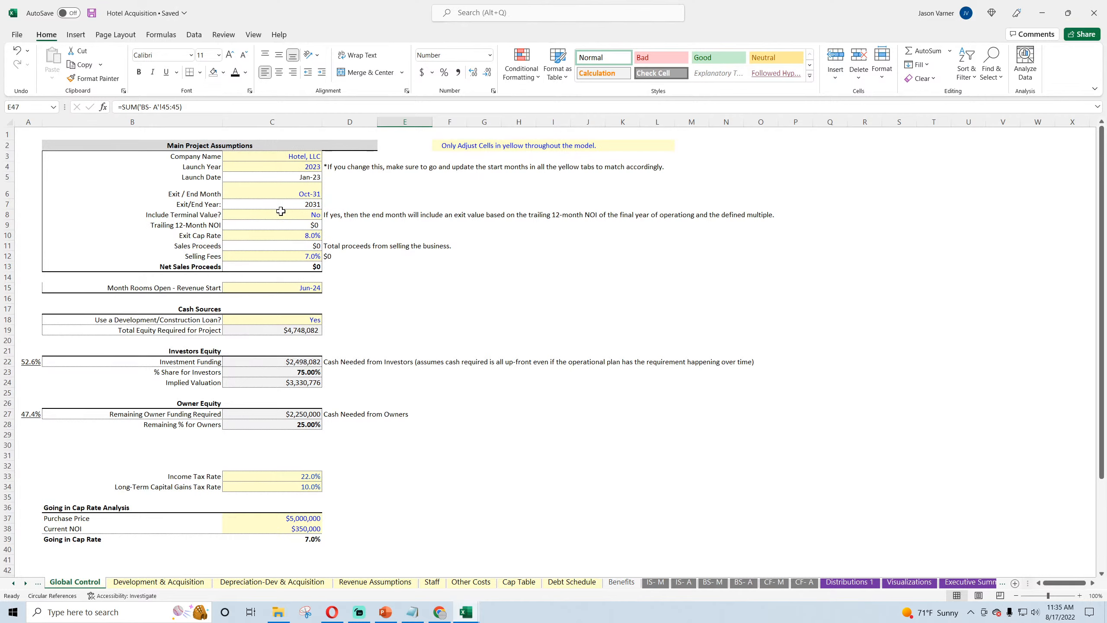
Step: Set Include Terminal Value? to Yes on Global Control and review the Check Summary values
left_click(300, 214)
left_click(326, 214)
left_click(311, 224)
scroll(387, 317, "down", 4)
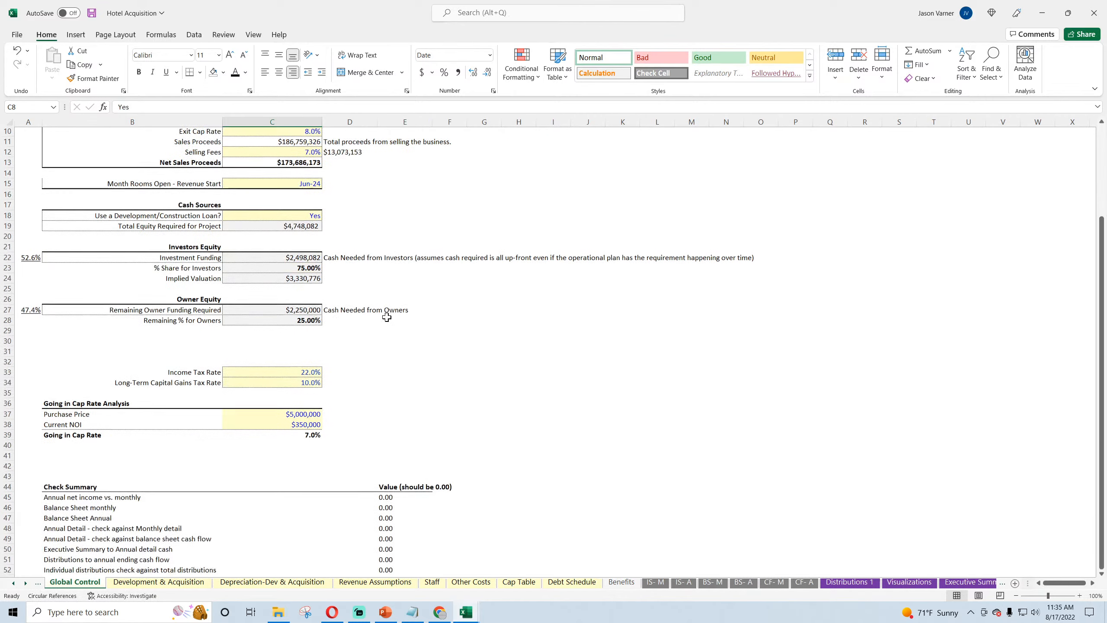
scroll(386, 317, "up", 4)
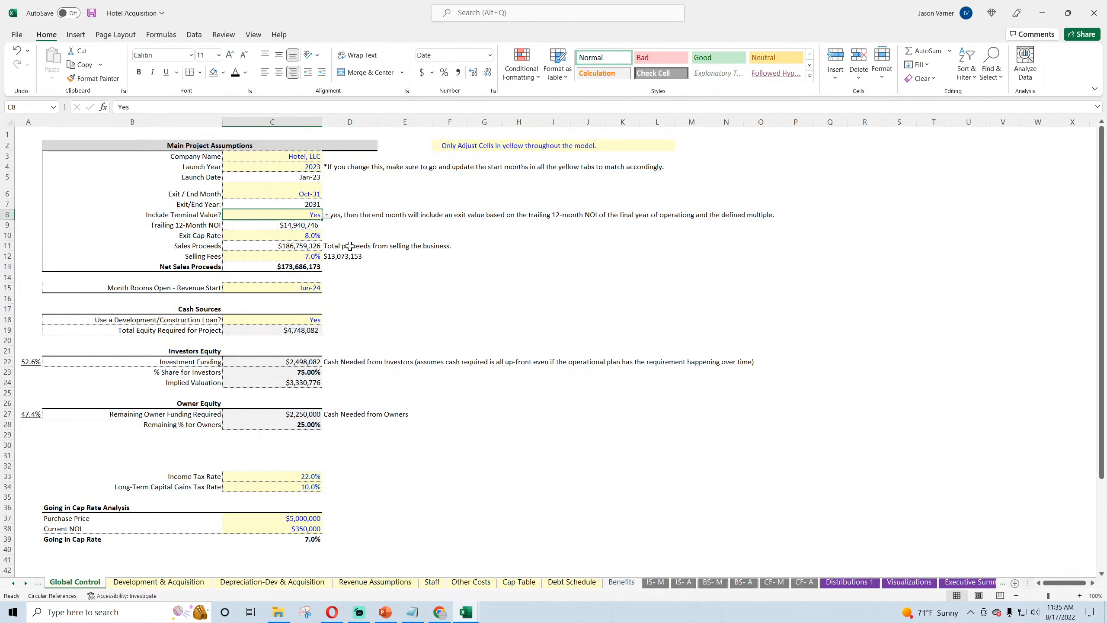
Step: Set Include Terminal Value? to No and save the workbook with the BS- A sheet open
left_click(326, 214)
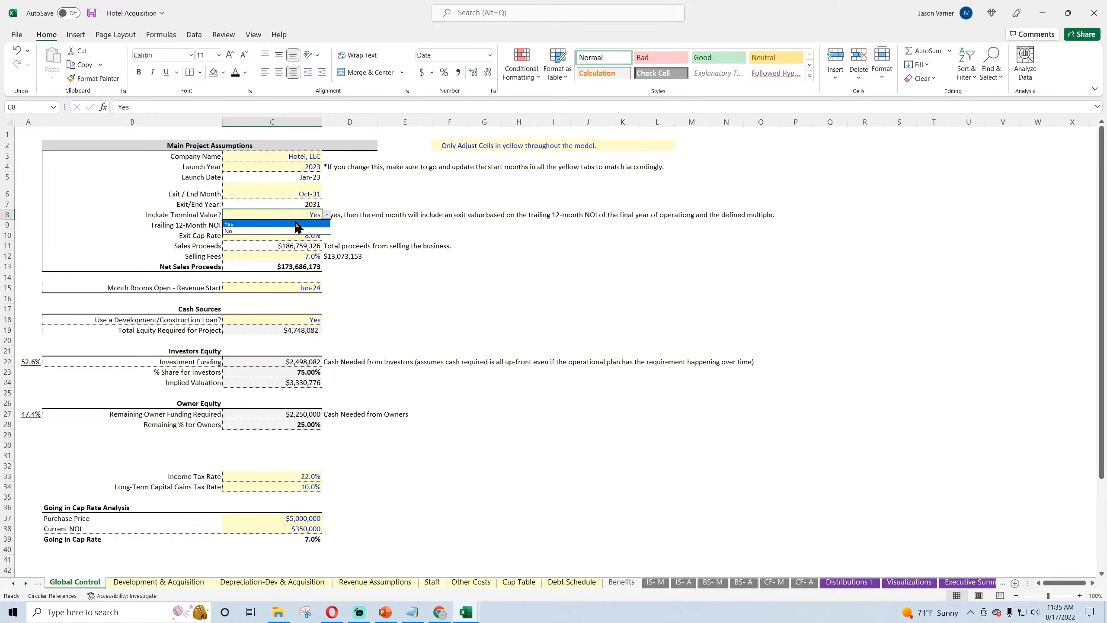
left_click(299, 234)
left_click(736, 584)
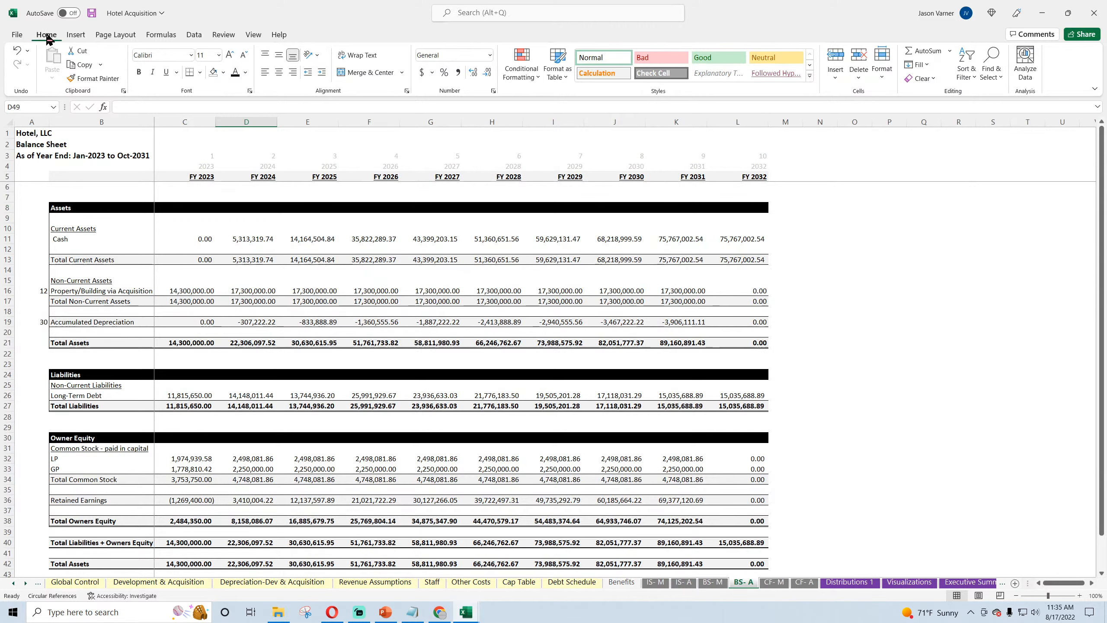
left_click(92, 13)
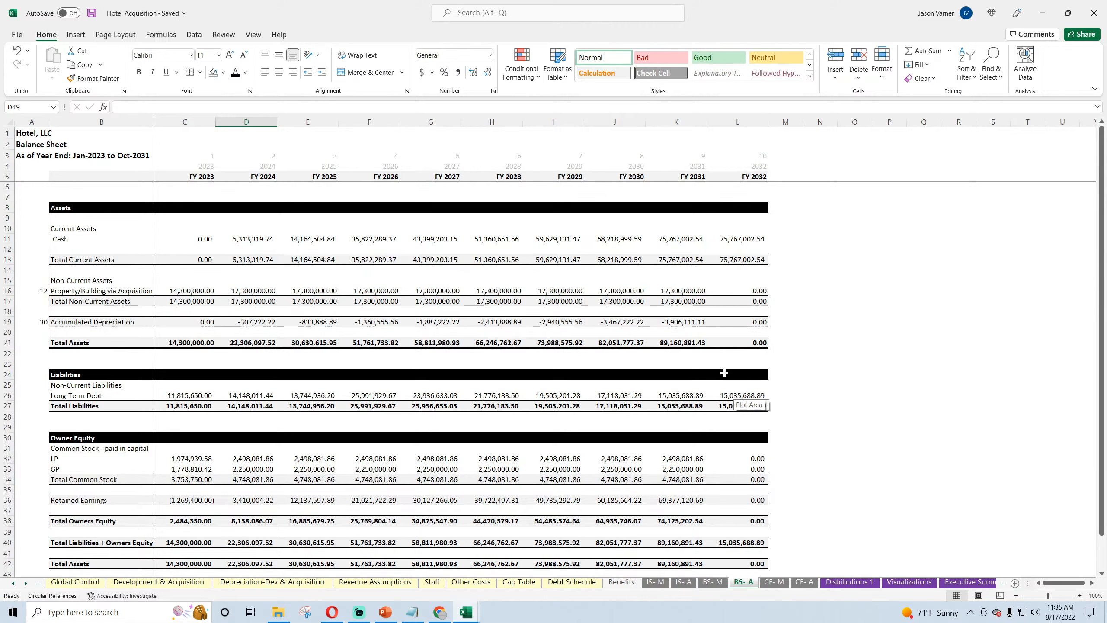
Step: Examine the FY 2032 Total Liabilities + Owners Equity and Total Assets formulas, save the workbook, and inspect the FY 2023 Long-Term Debt formula
left_click(688, 323)
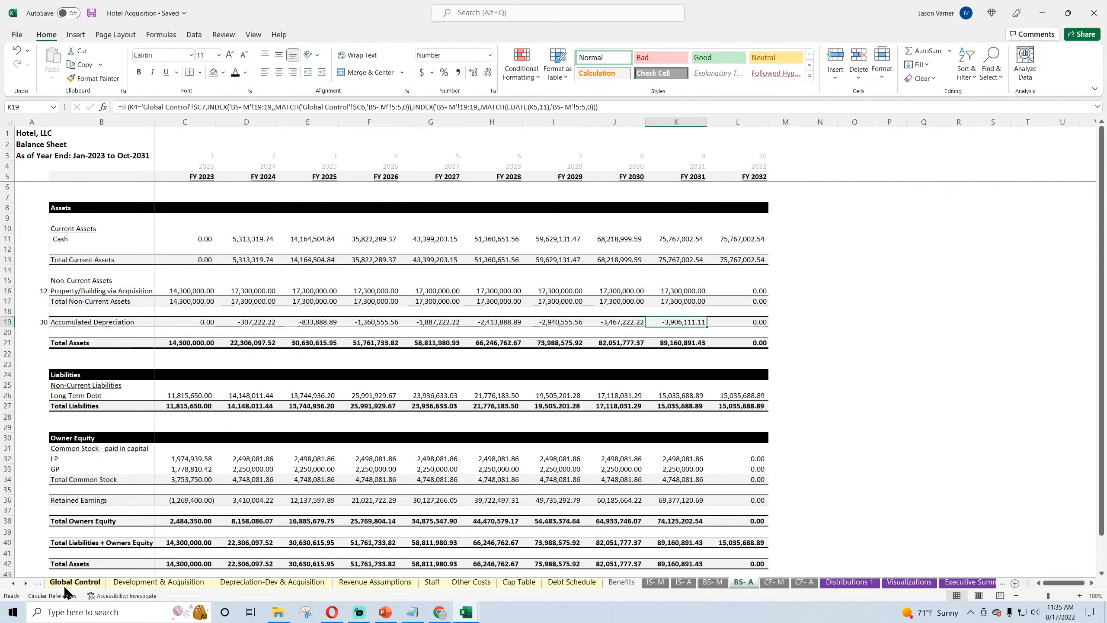
scroll(262, 490, "down", 4)
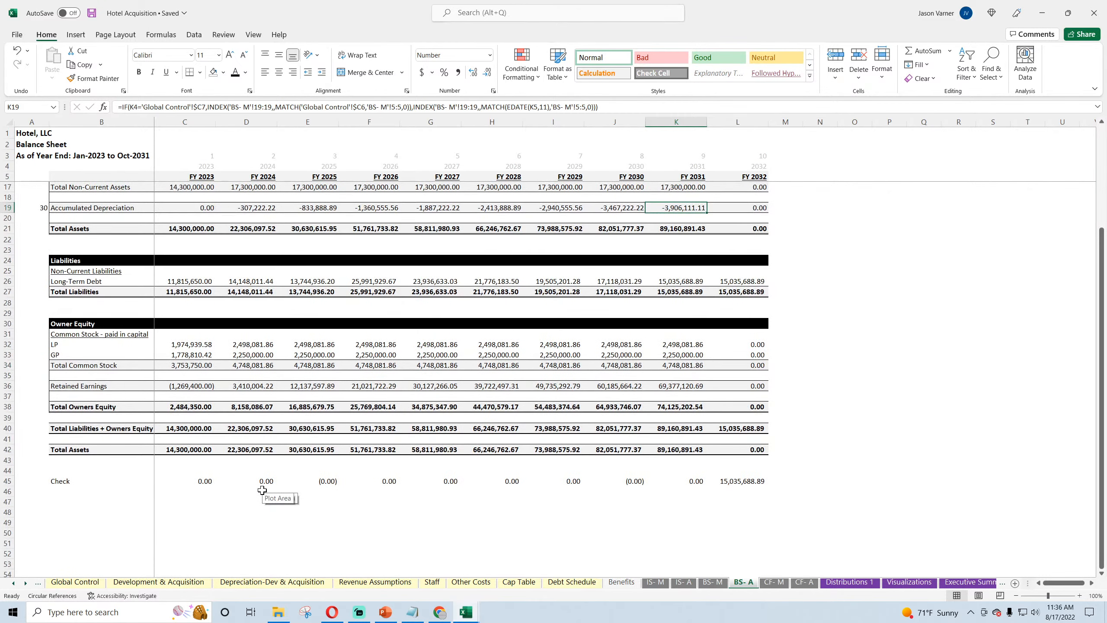
left_click(739, 430)
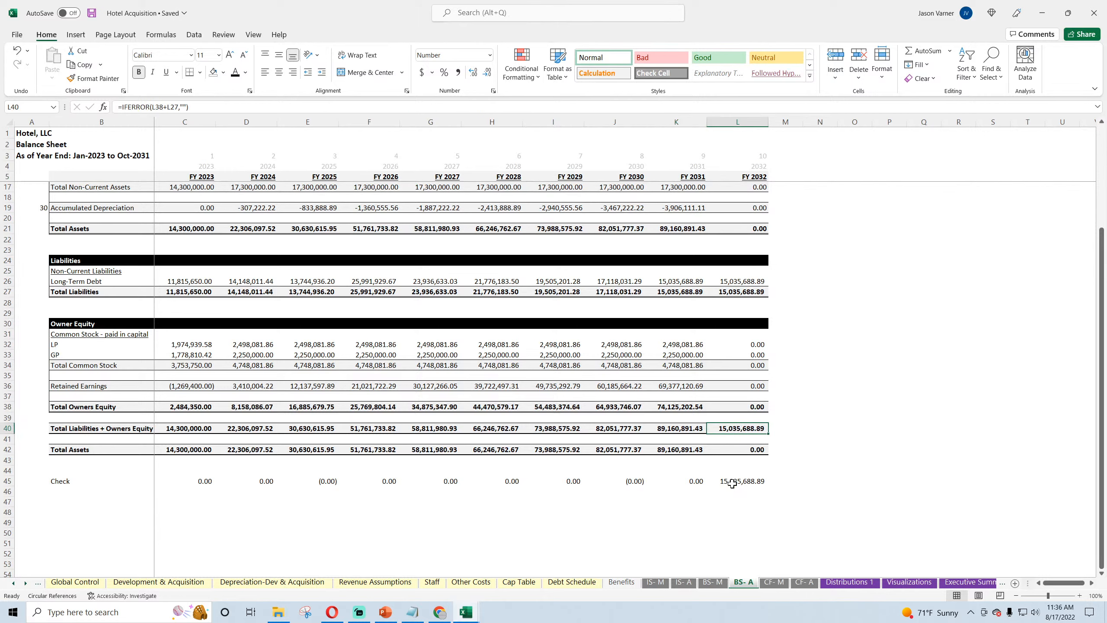
left_click(741, 450)
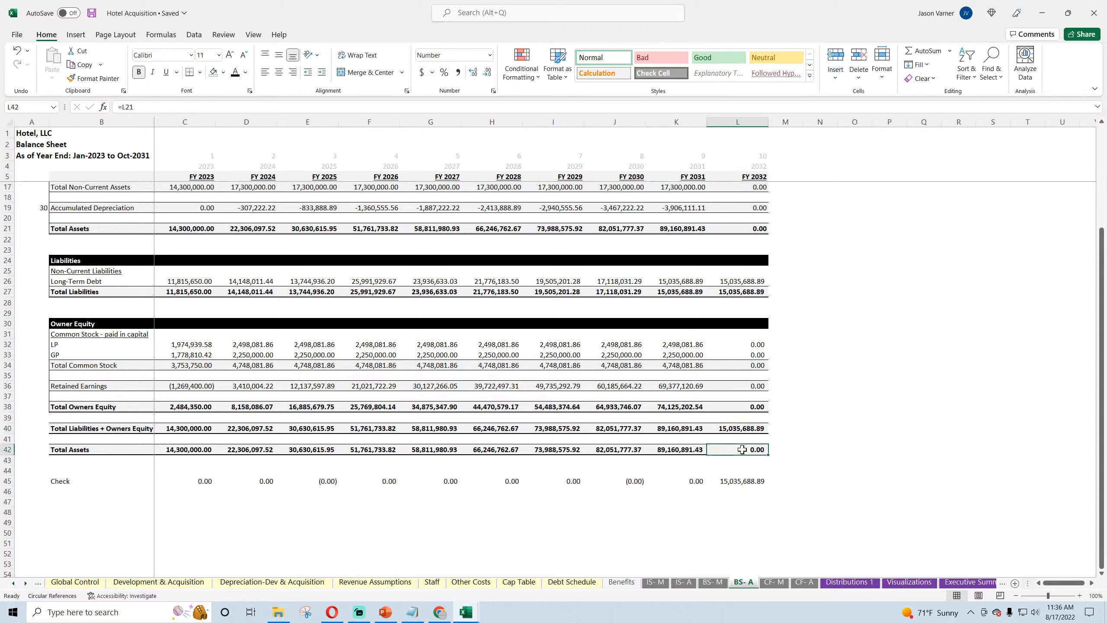
left_click(745, 429)
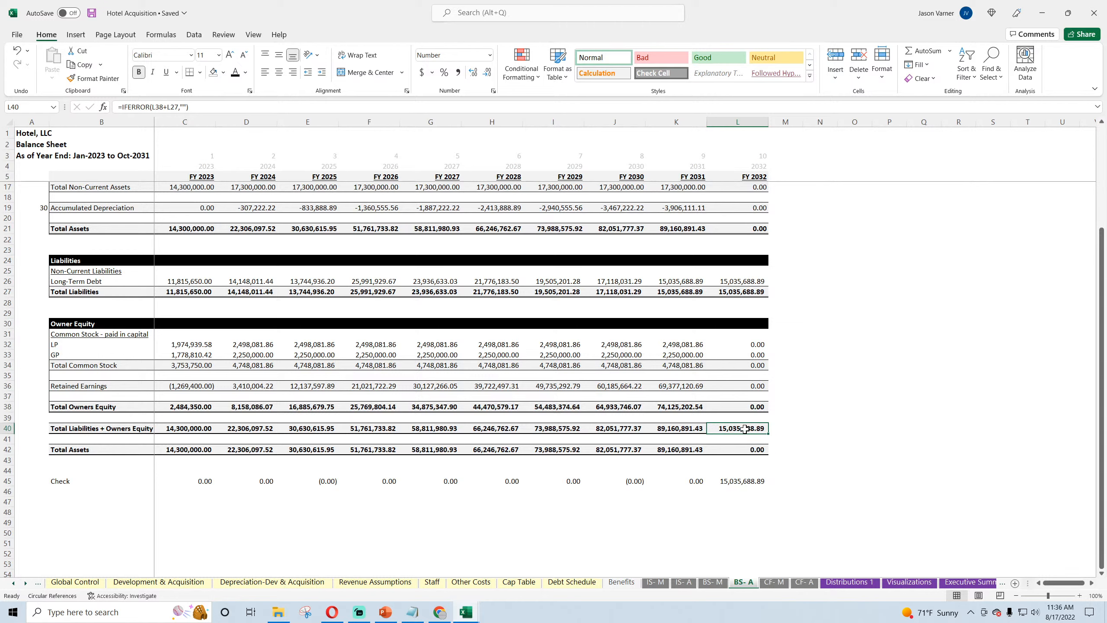
double_click(744, 429)
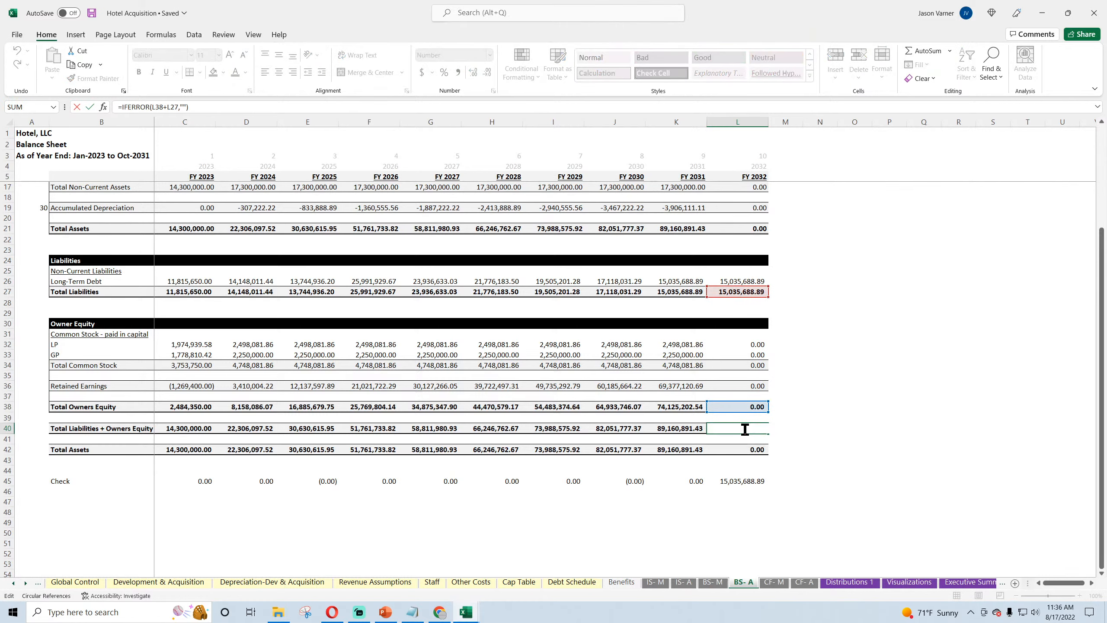
key("Return")
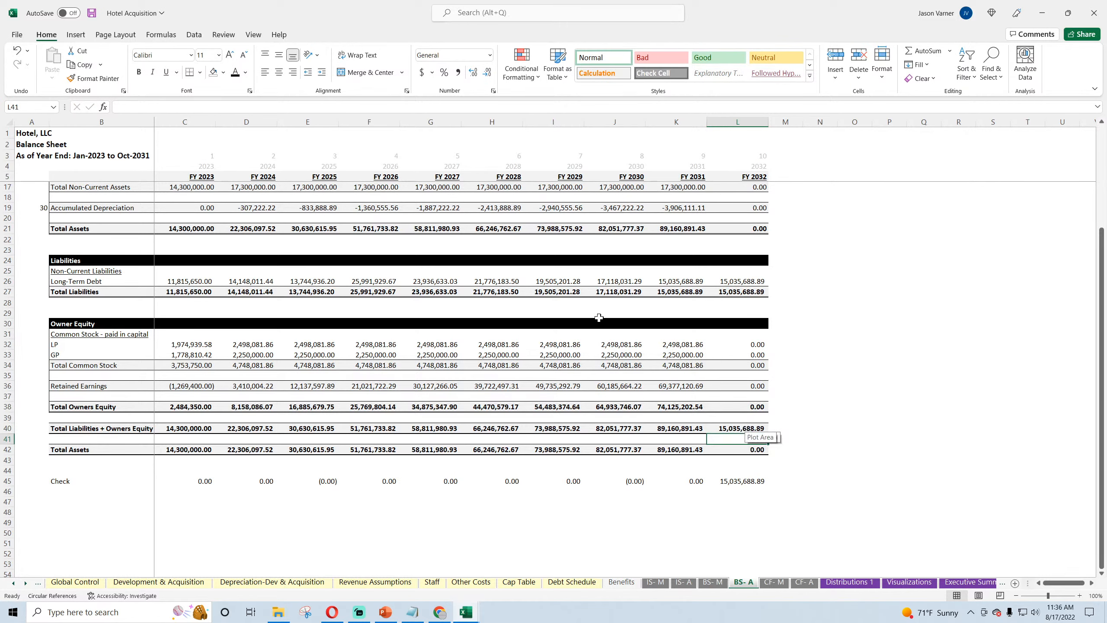
left_click(92, 13)
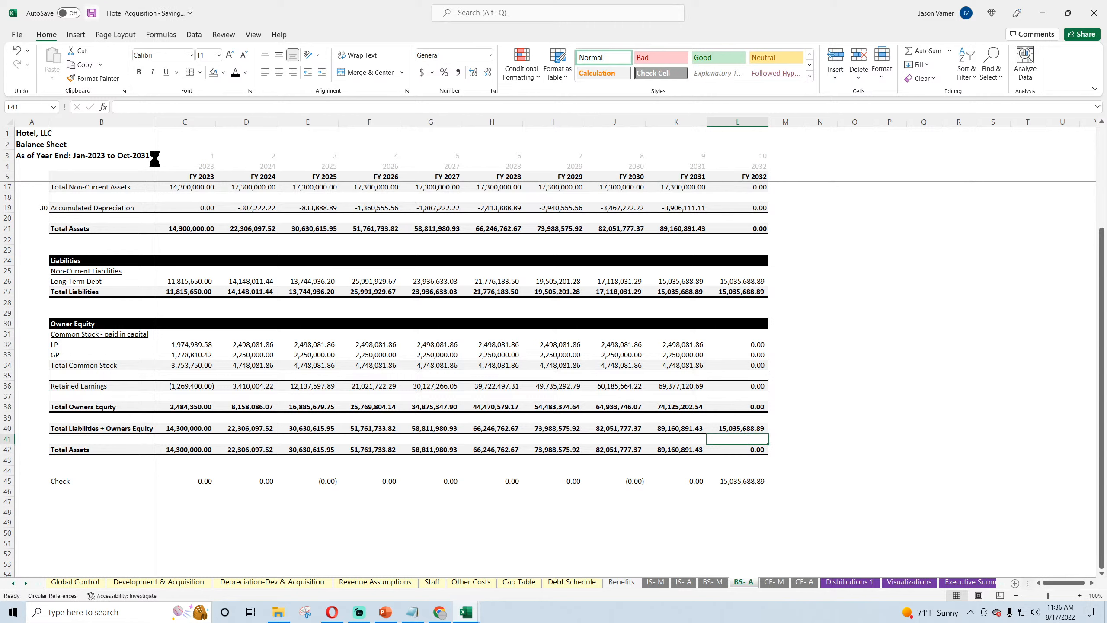
left_click(192, 281)
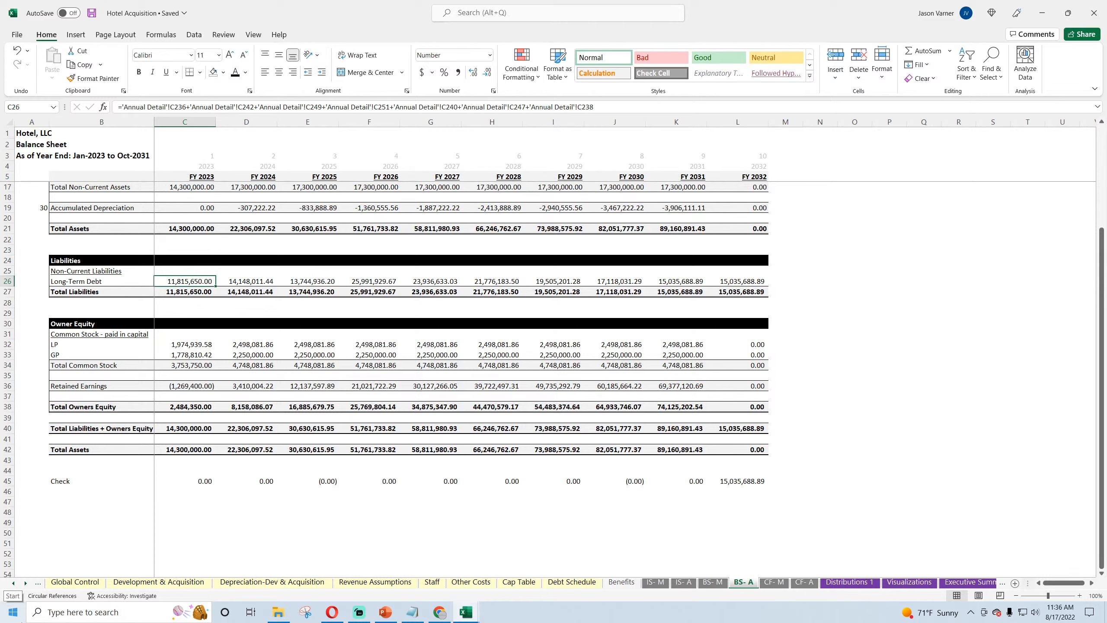
Step: Switch to the Assisted Living Facility workbook and examine the FY 2032 Total Assets, Total Liabilities and Long-Term Debt formulas on its BS- A sheet
mouse_move(465, 612)
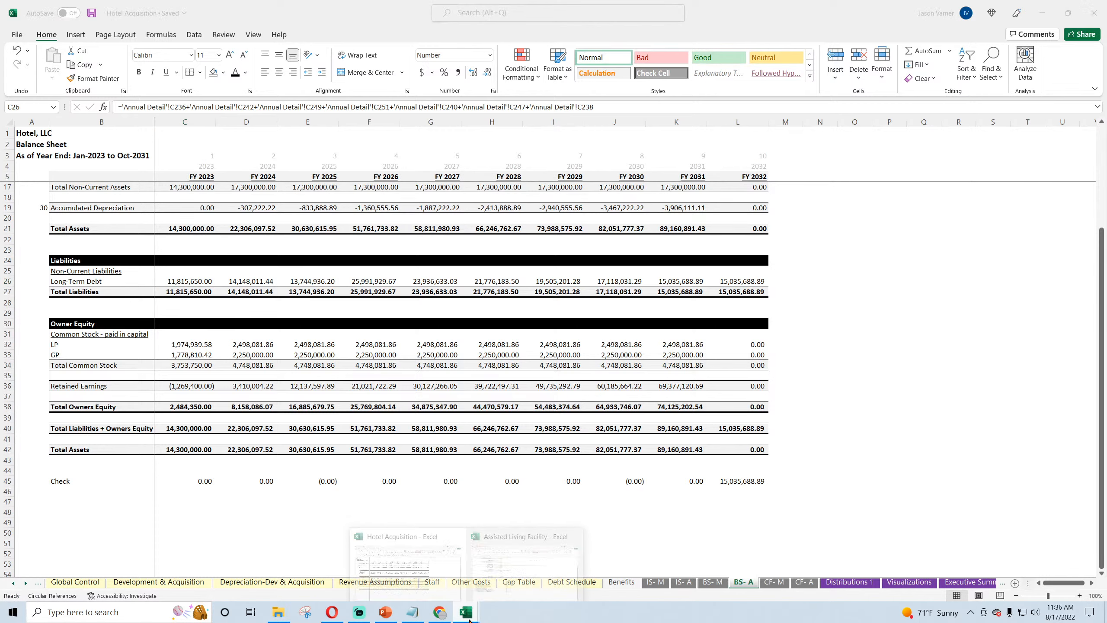
left_click(539, 579)
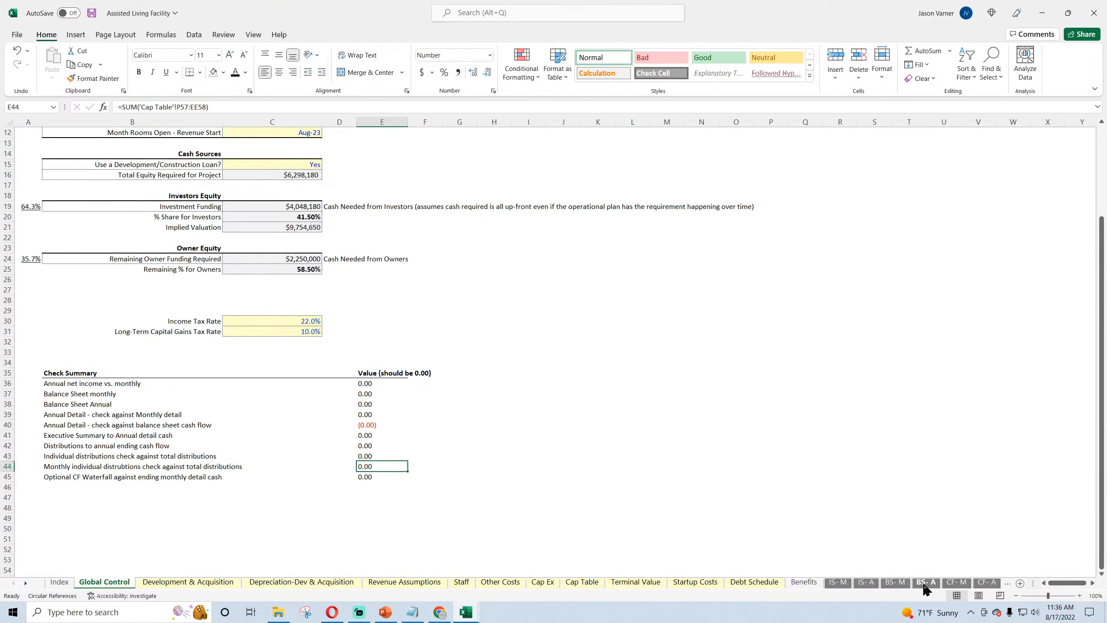
left_click(925, 585)
scroll(729, 395, "down", 4)
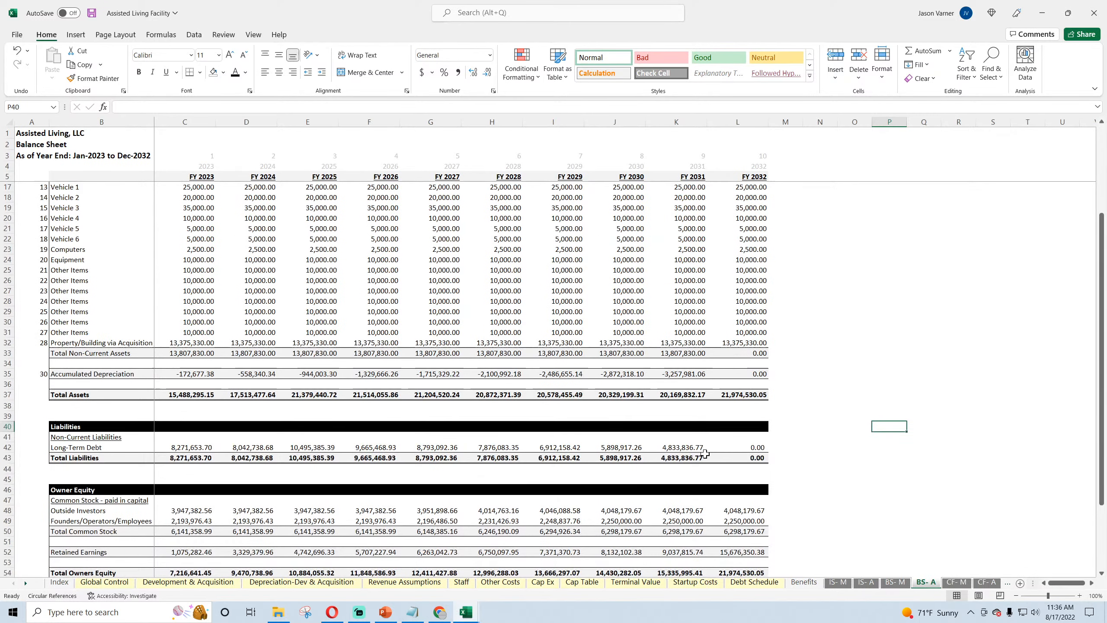
left_click(730, 395)
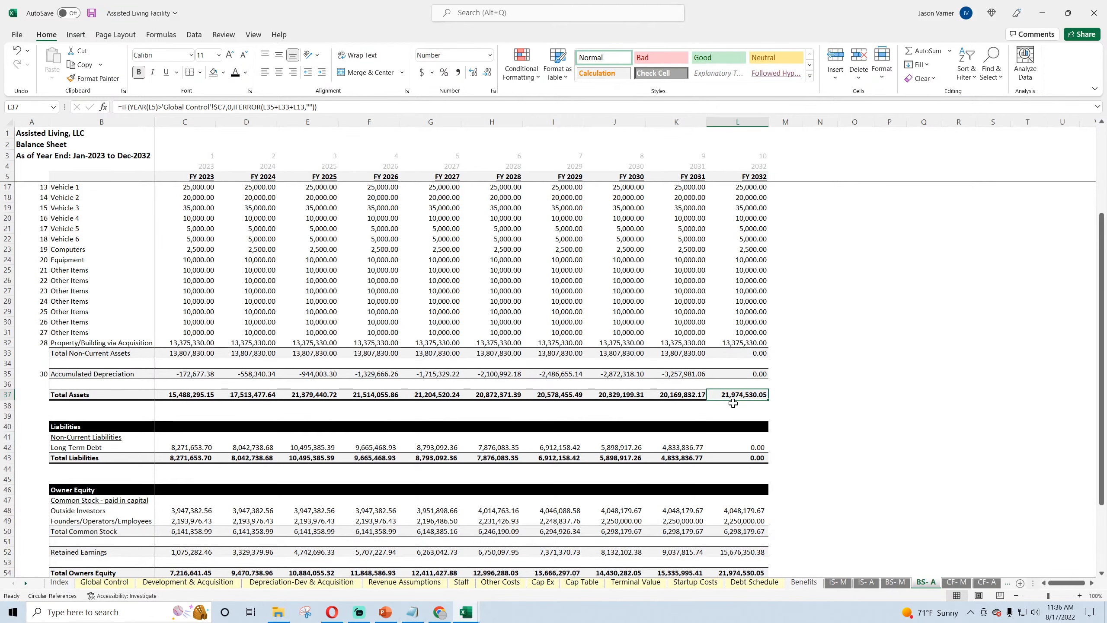
scroll(733, 388, "down", 4)
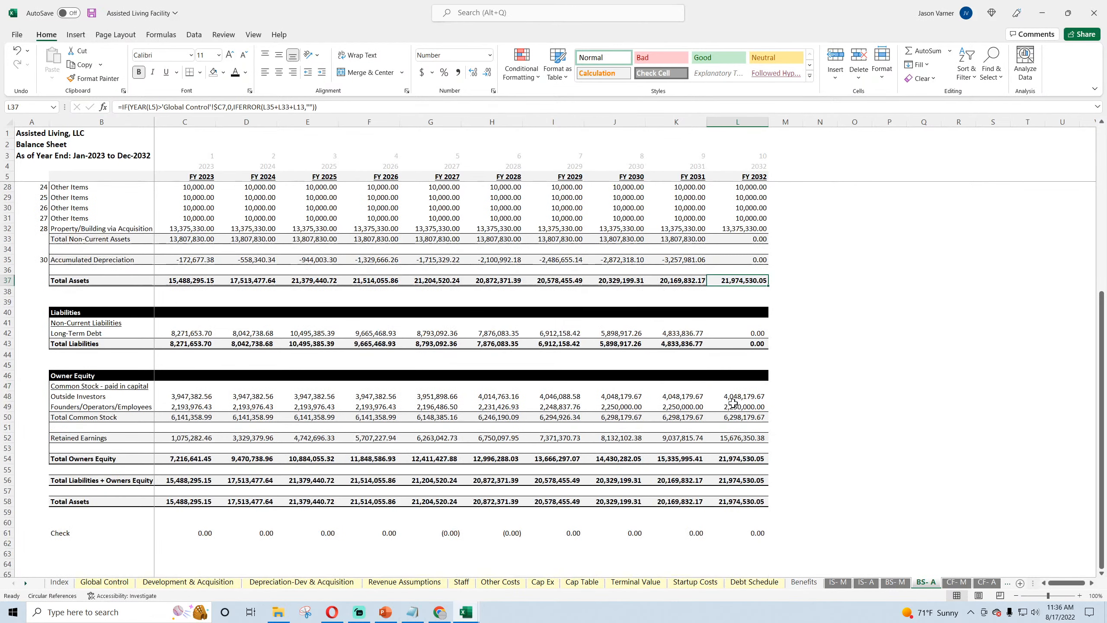
left_click(733, 344)
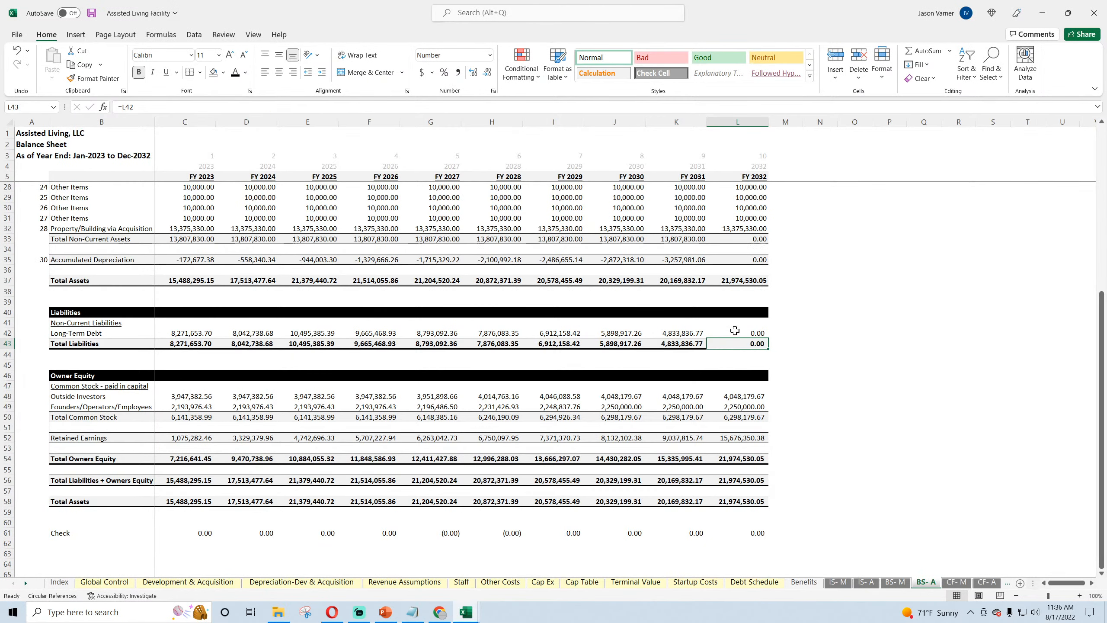
left_click(735, 331)
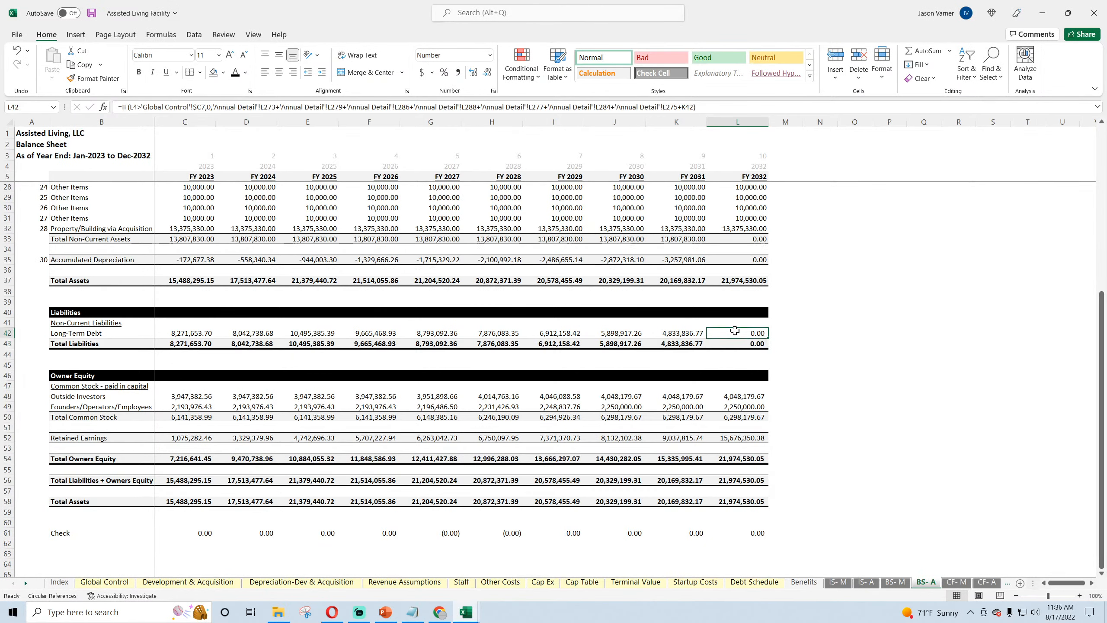
Step: Inspect the Exit/End Year cell C7 on the Assisted Living Facility's Global Control sheet, recheck its BS- A debt formula, and return to Hotel Acquisition
left_click(104, 581)
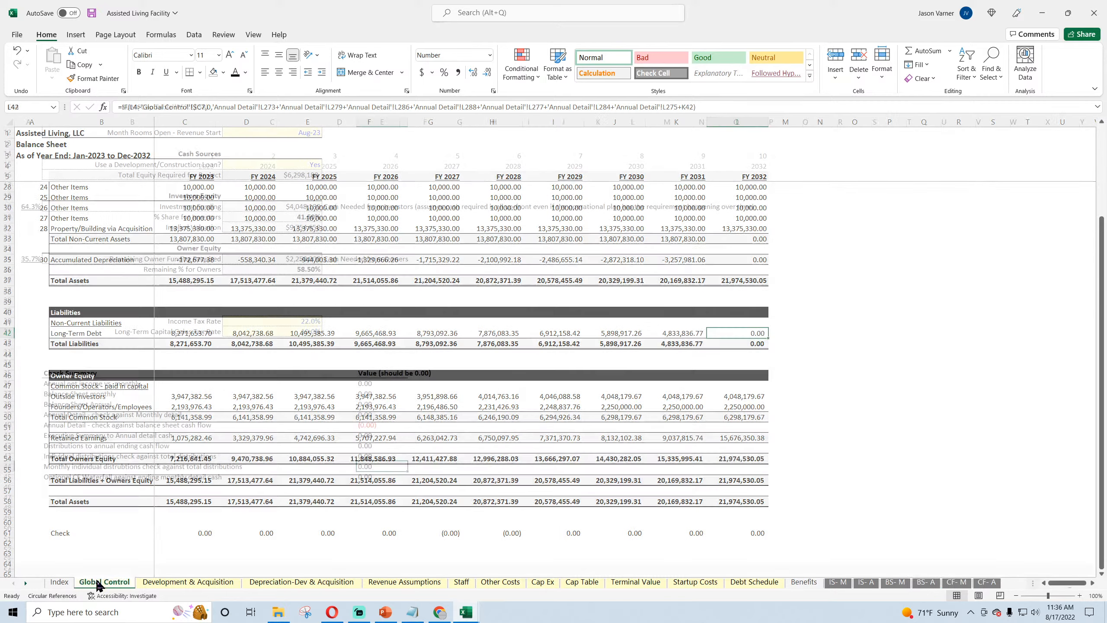
scroll(222, 307, "up", 4)
left_click(44, 197)
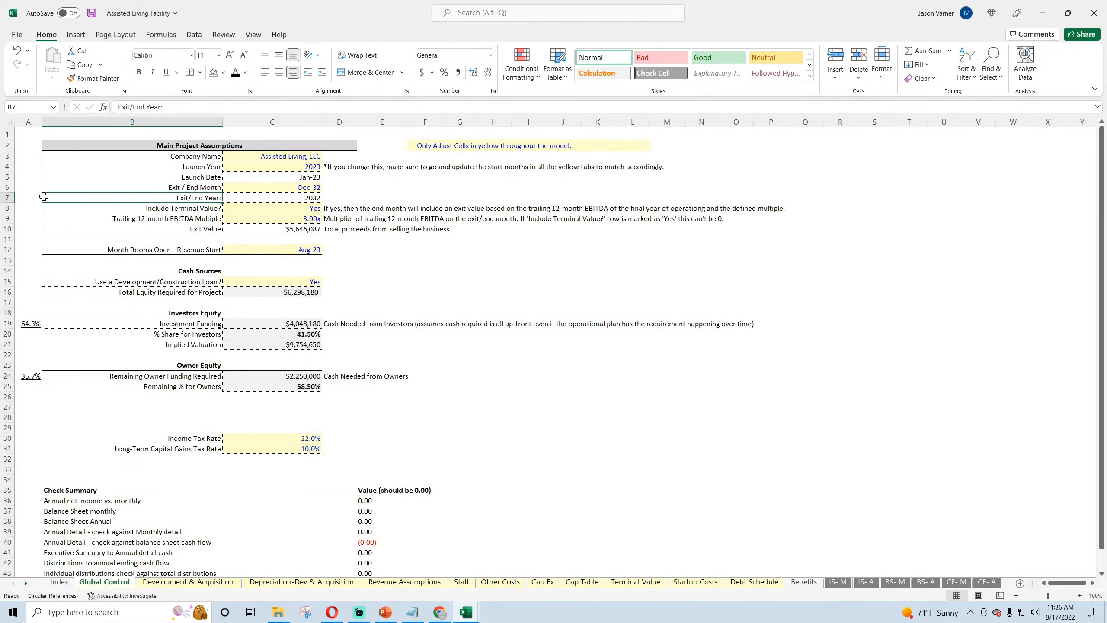
left_click(274, 197)
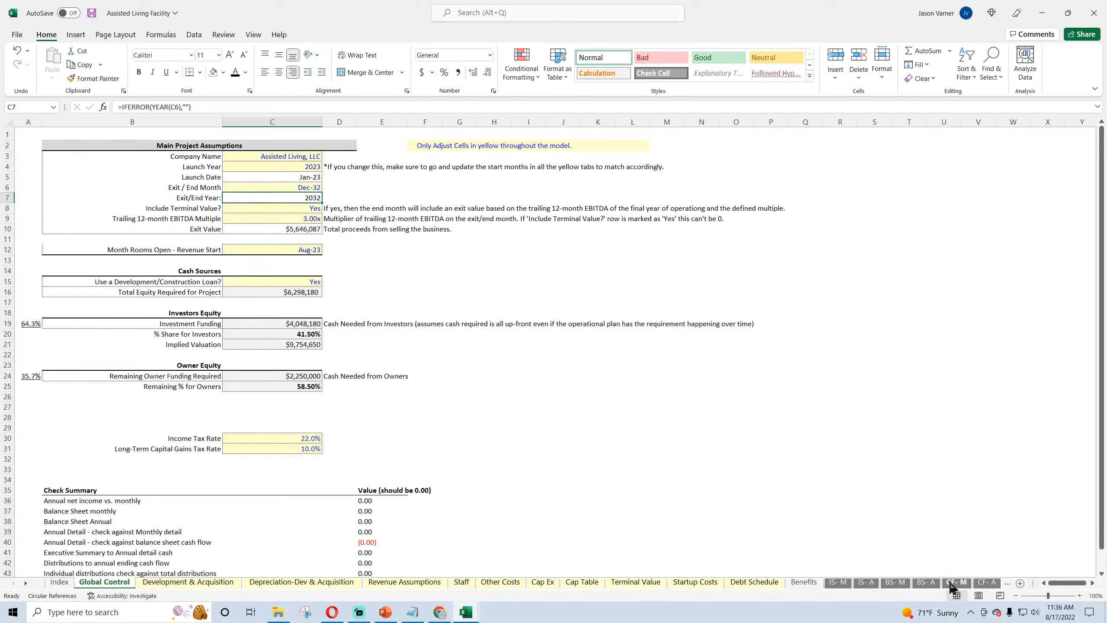
left_click(933, 585)
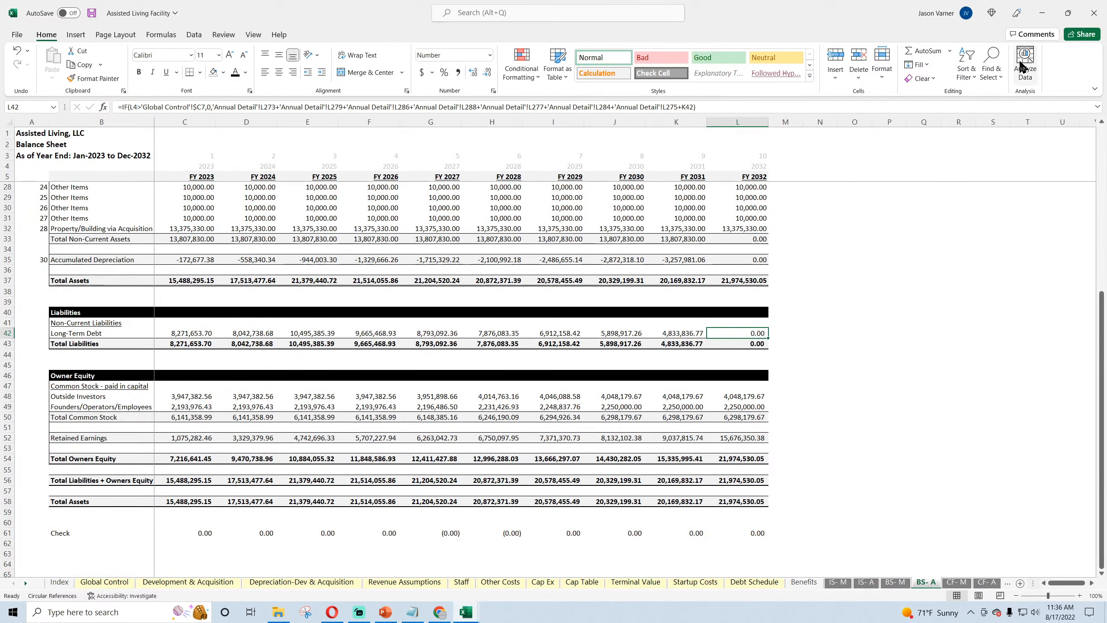
left_click(1043, 14)
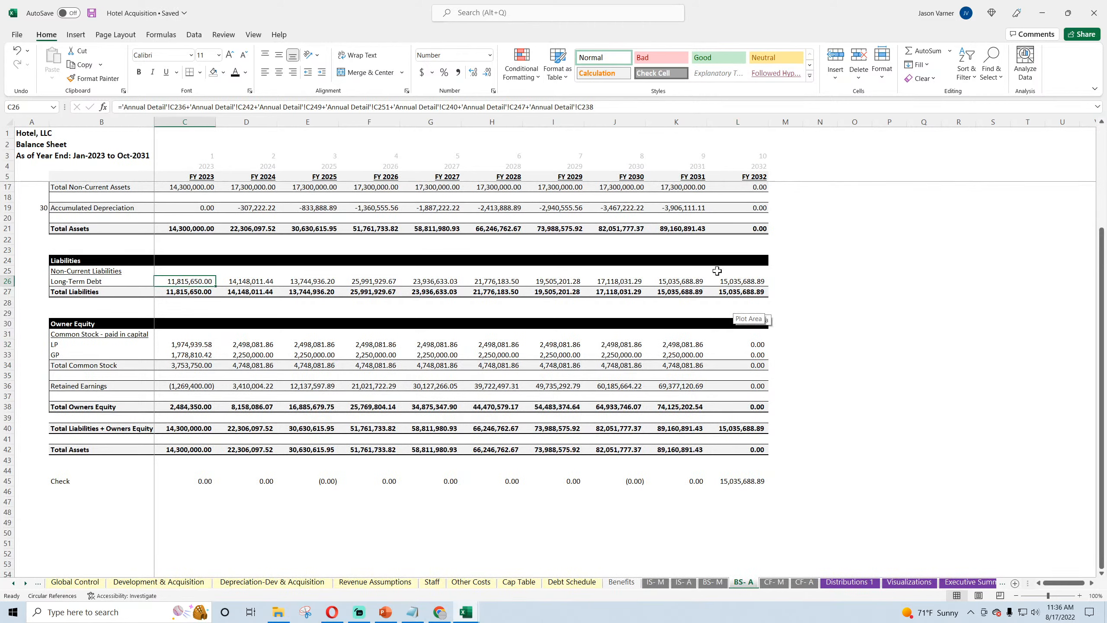
Step: Wrap the Long-Term Debt formula in C26 of BS- A in an IF that returns 0 when C4 exceeds 'Global Control'!$C7
left_click(729, 283)
left_click(184, 281)
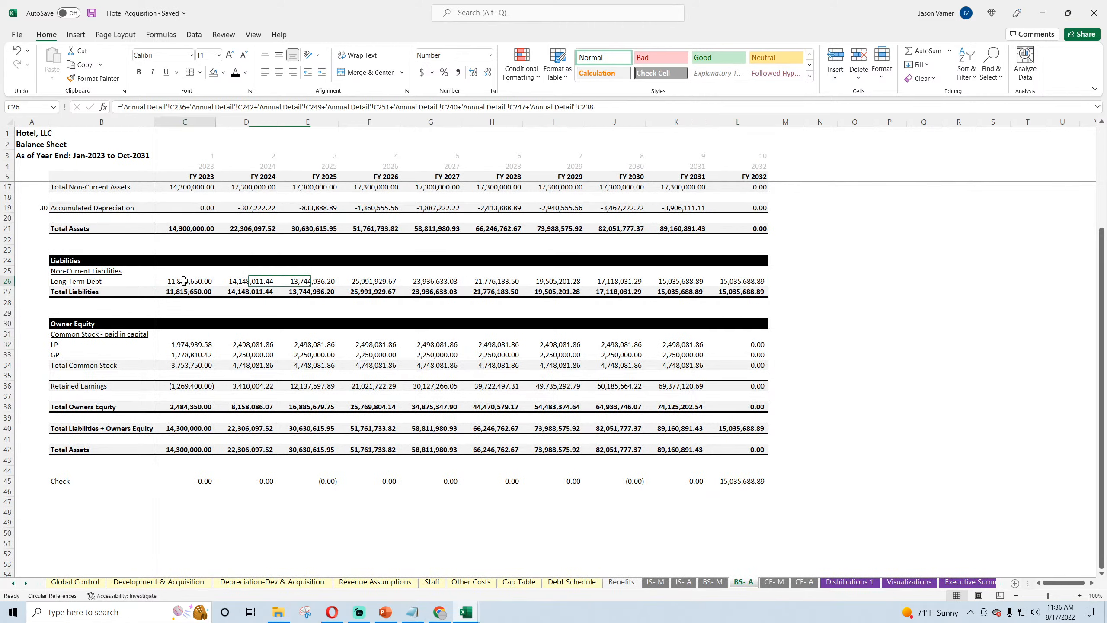
left_click(121, 108)
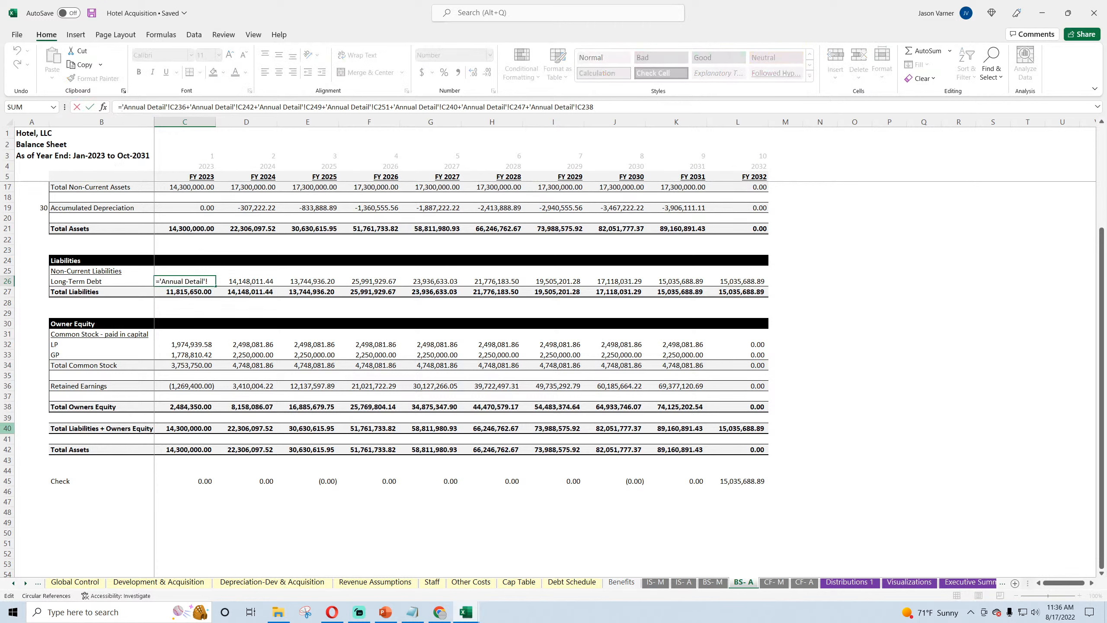
type("IF(")
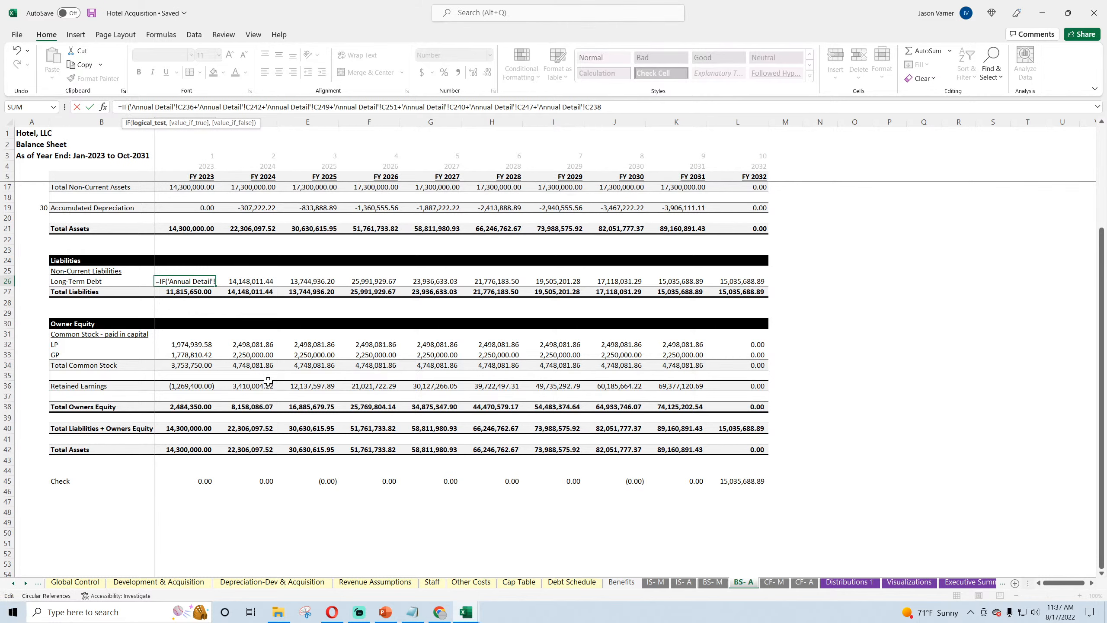
left_click(195, 166)
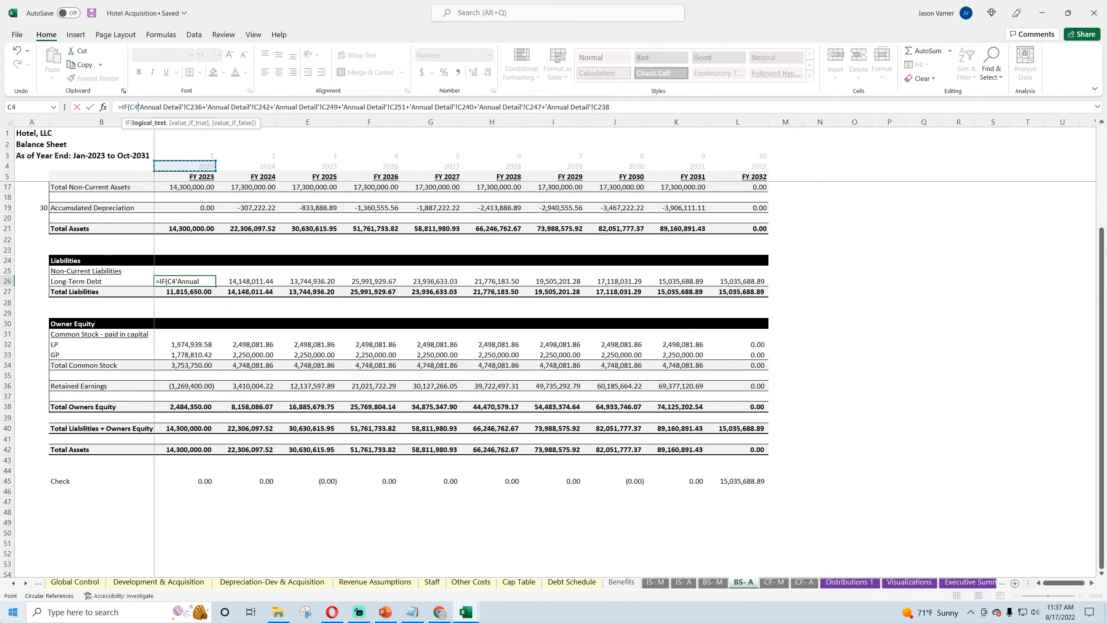
type(">")
left_click(74, 582)
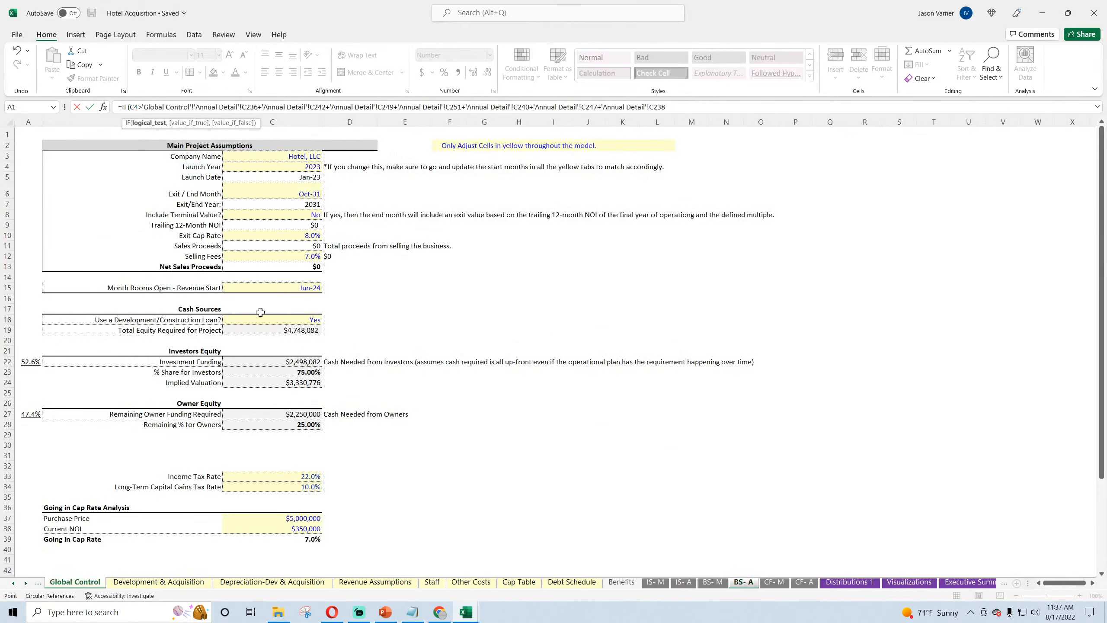
left_click(287, 204)
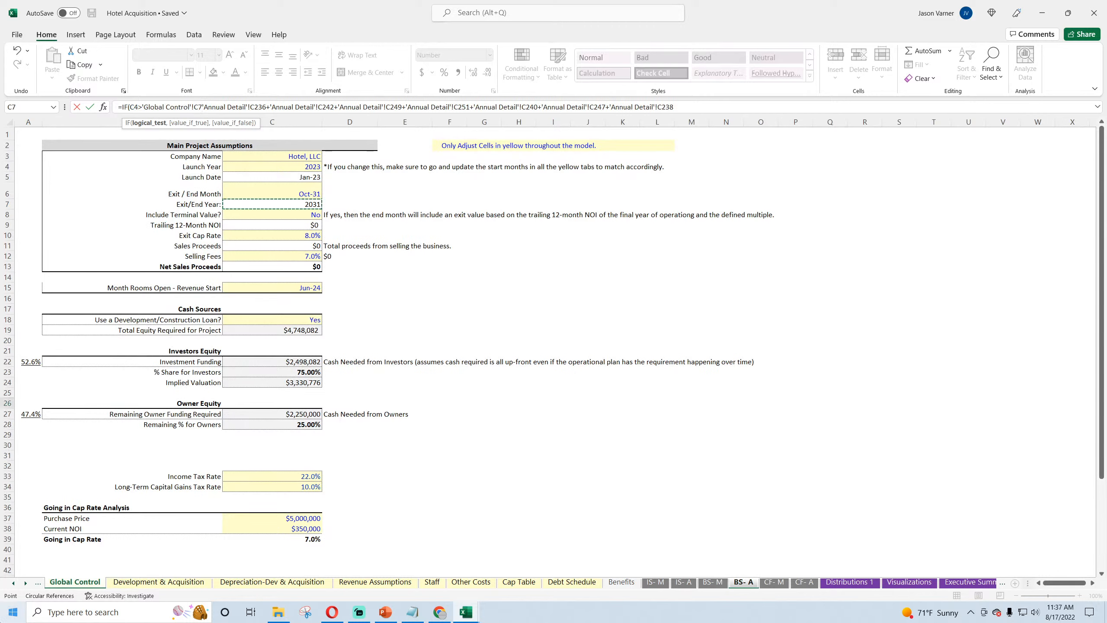
type(",0,")
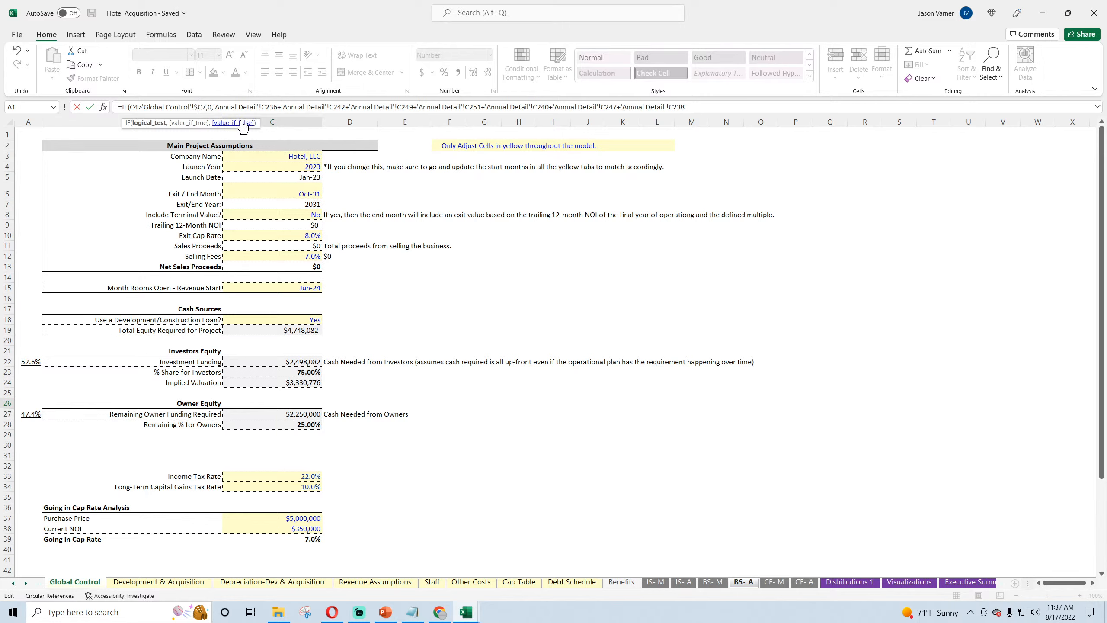
key("Return")
Step: Fill the revised FY 2023 Long-Term Debt formula from C26 into the FY 2024 cell D26
left_click(203, 282)
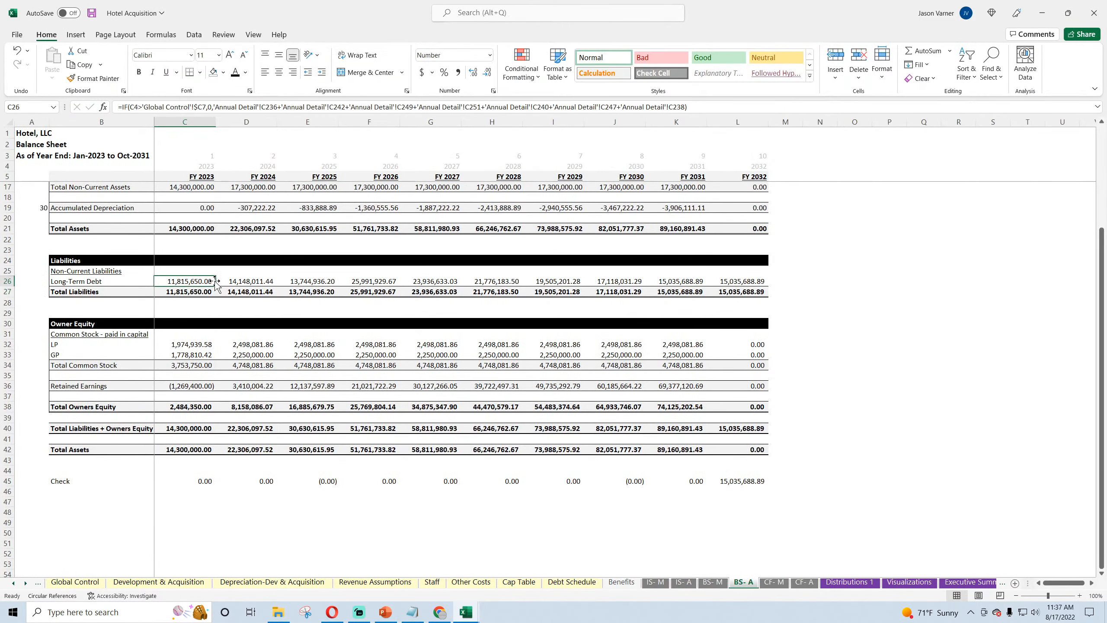
left_click(240, 282)
left_click(198, 284)
left_click_drag(214, 283, 248, 283)
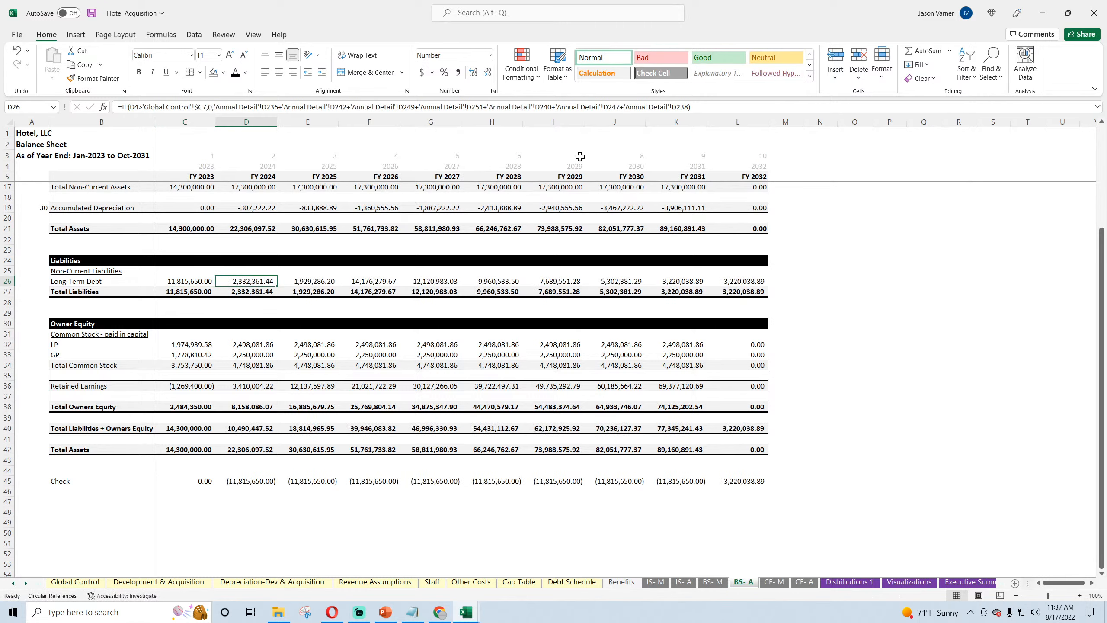
Step: Add the prior year's balance C26 to the false branch of the FY 2024 Long-Term Debt formula in D26
left_click(737, 106)
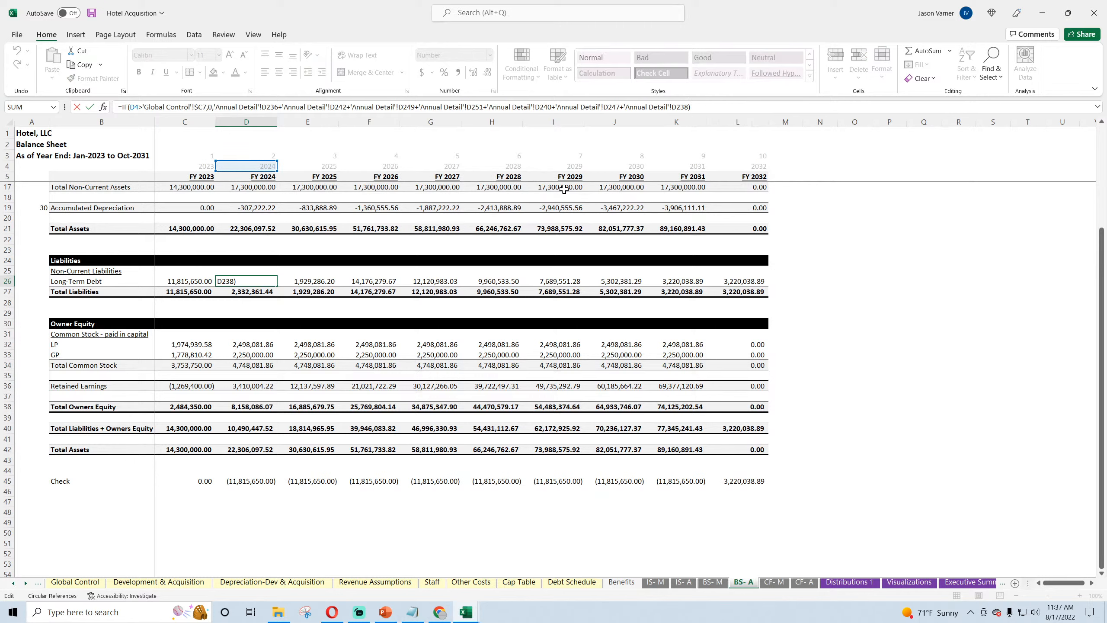
key("Left")
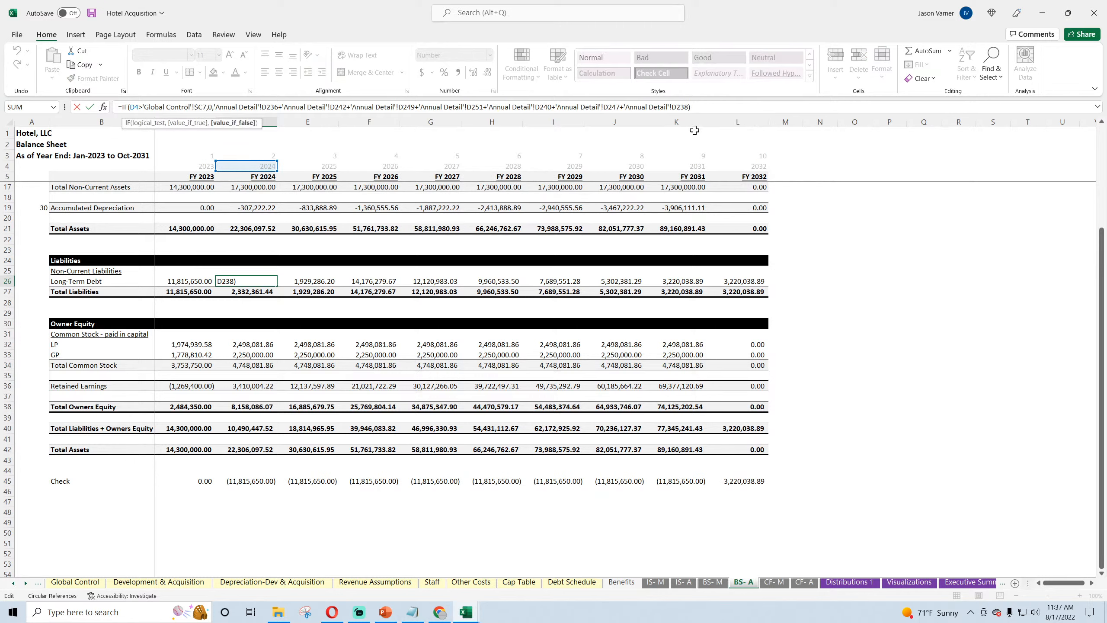
type("+")
left_click(192, 282)
key("Return")
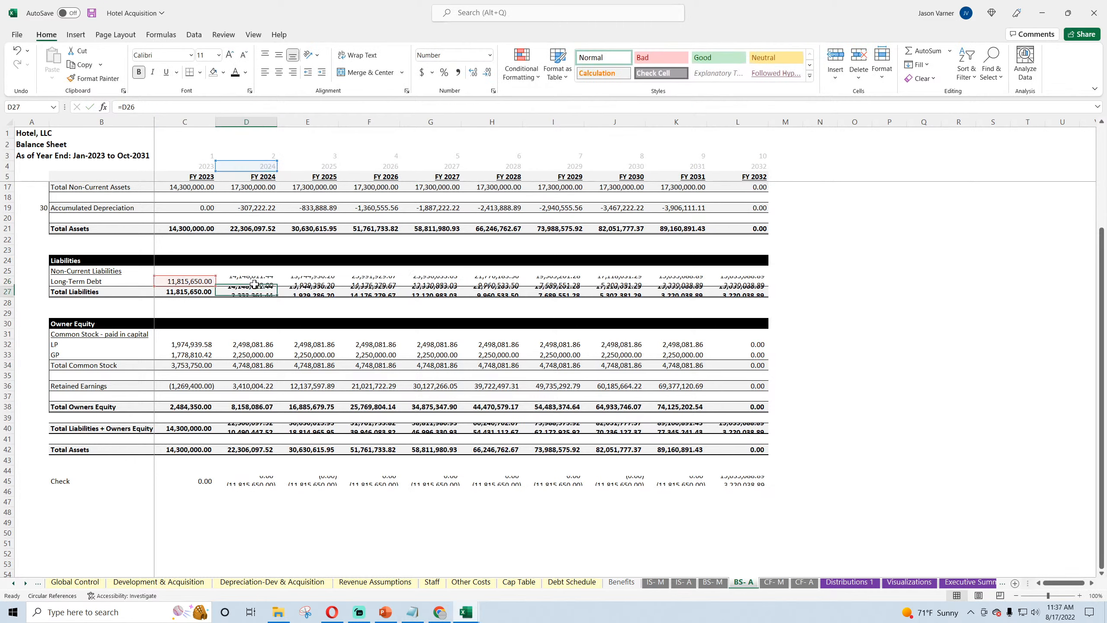
Step: Fill the Long-Term Debt formula from D26 across to the FY 2032 cell L26
left_click(261, 282)
left_click_drag(277, 288, 770, 292)
left_click(889, 291)
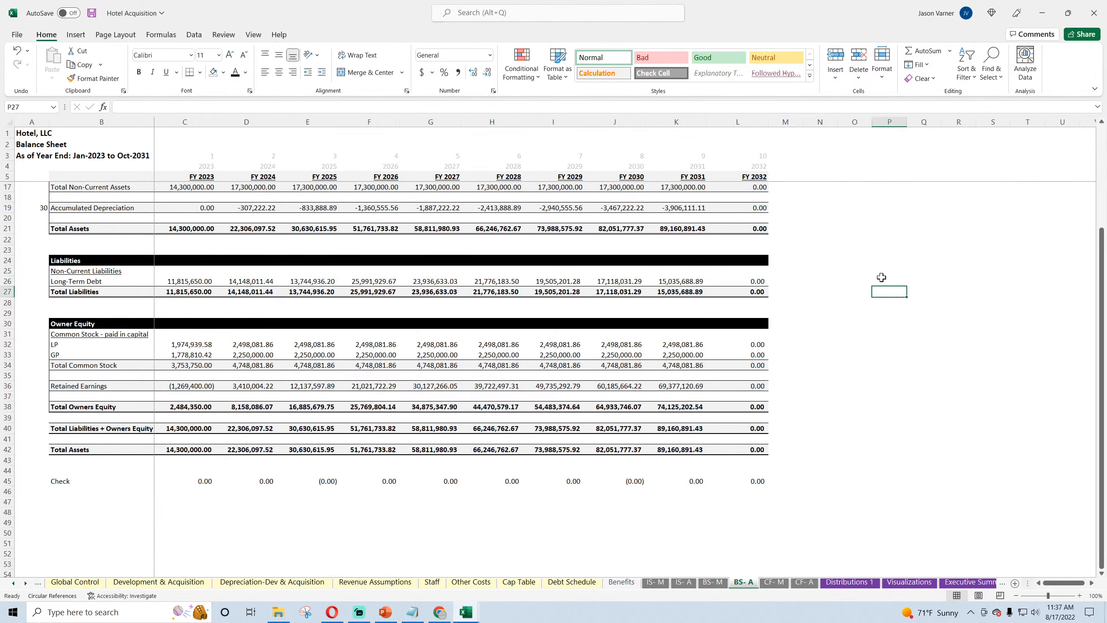
Step: Save the Hotel Acquisition workbook and go to its Global Control sheet
left_click(92, 13)
scroll(65, 305, "up", 4)
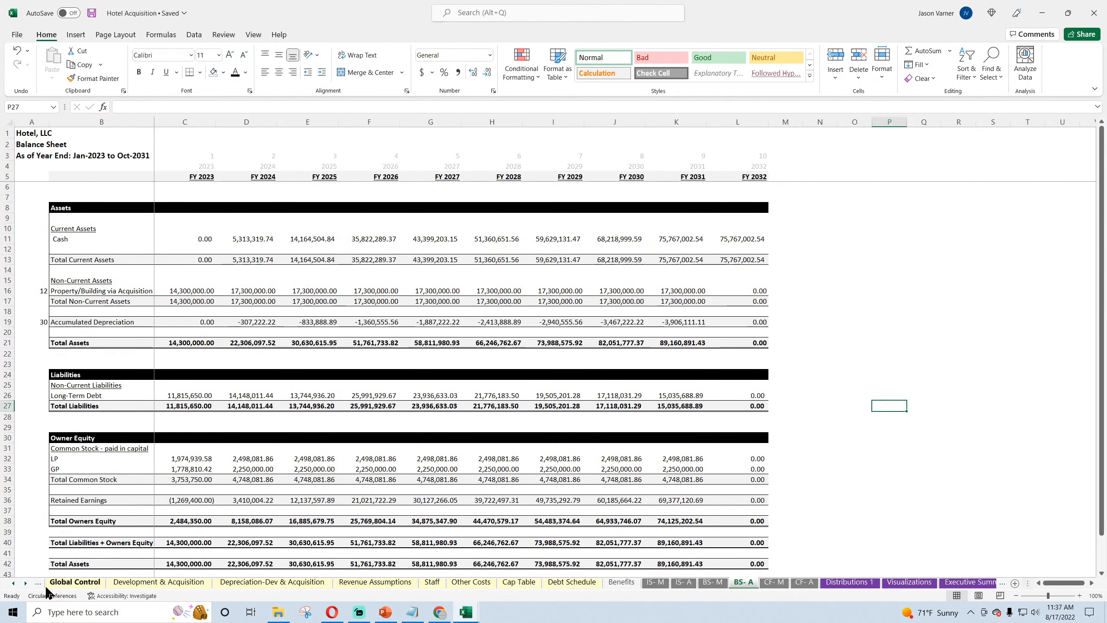
left_click(13, 583)
left_click(13, 583)
left_click(137, 582)
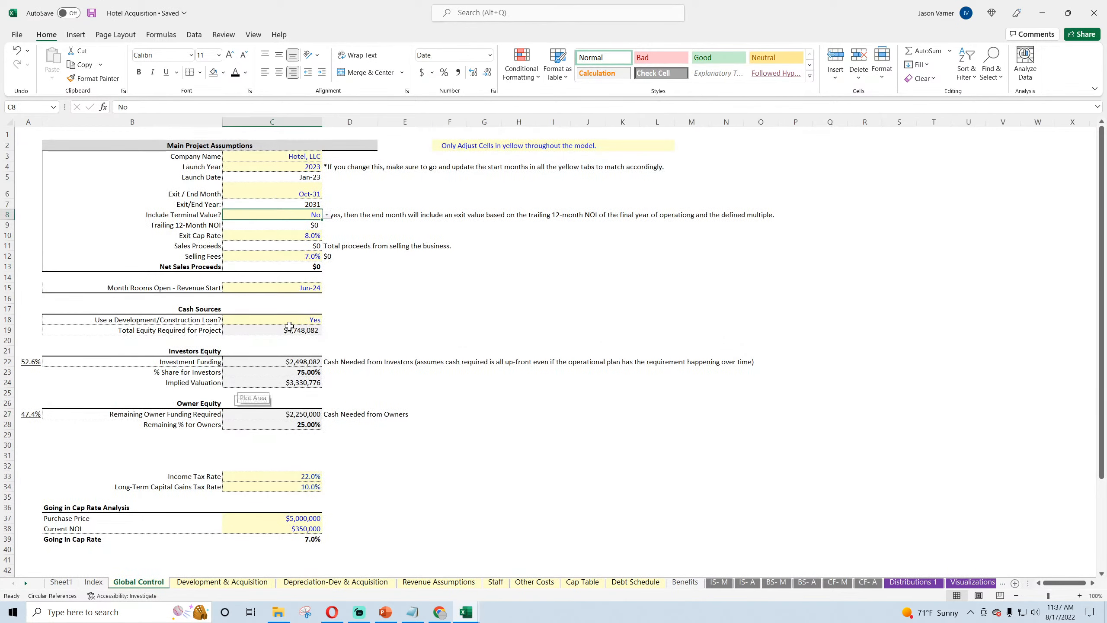
left_click(92, 13)
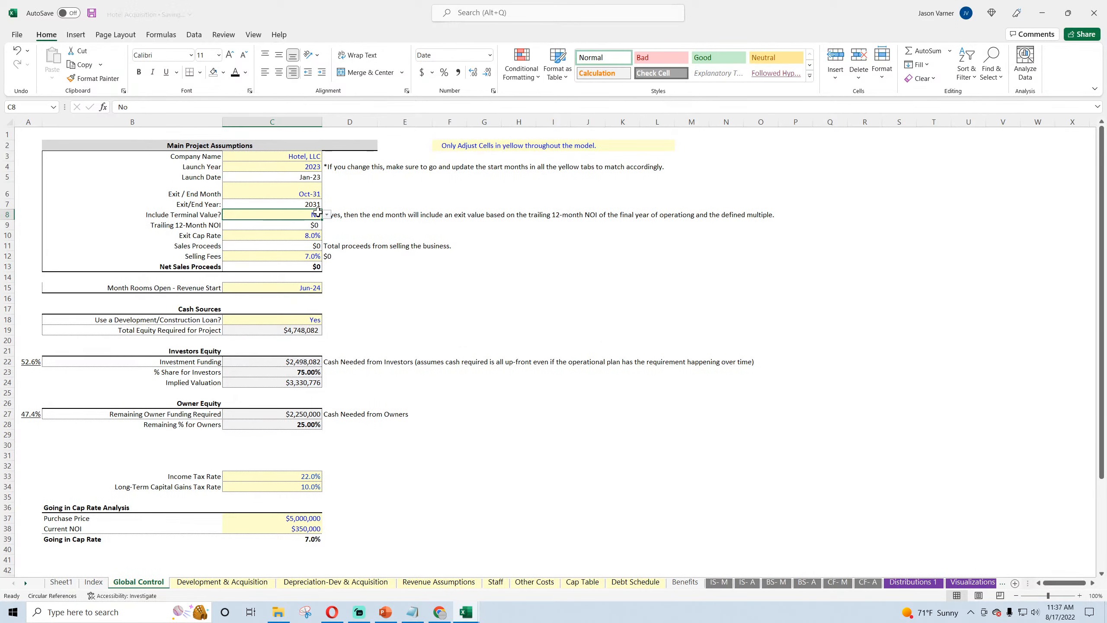
Step: Test Include Terminal Value? set to Yes in C8 and review the Check Summary
left_click(313, 318)
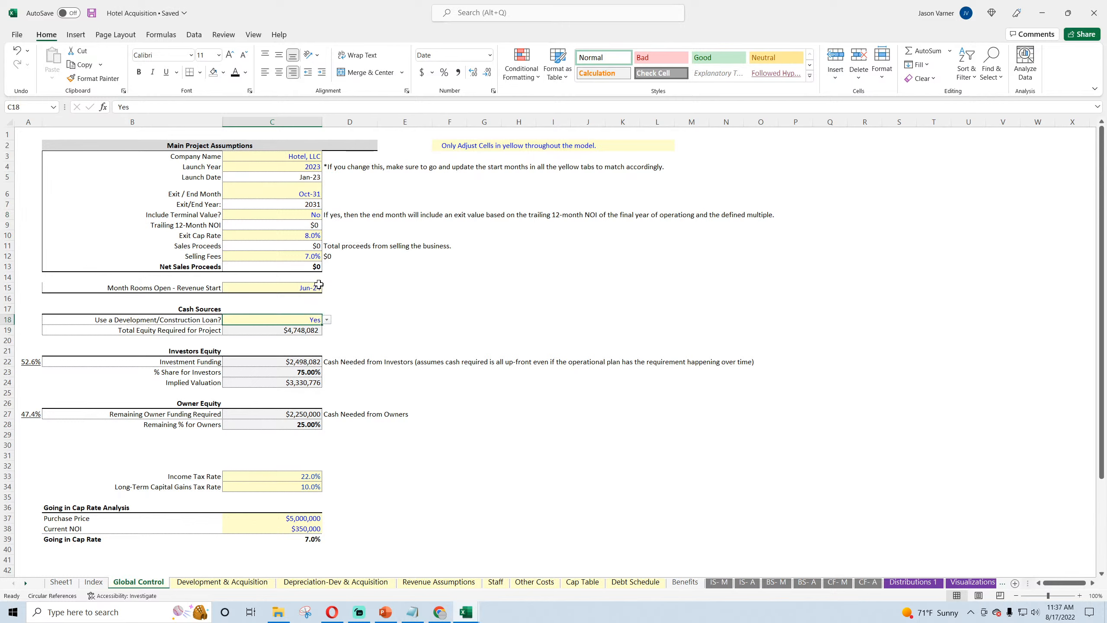
left_click(314, 214)
left_click(327, 214)
left_click(288, 222)
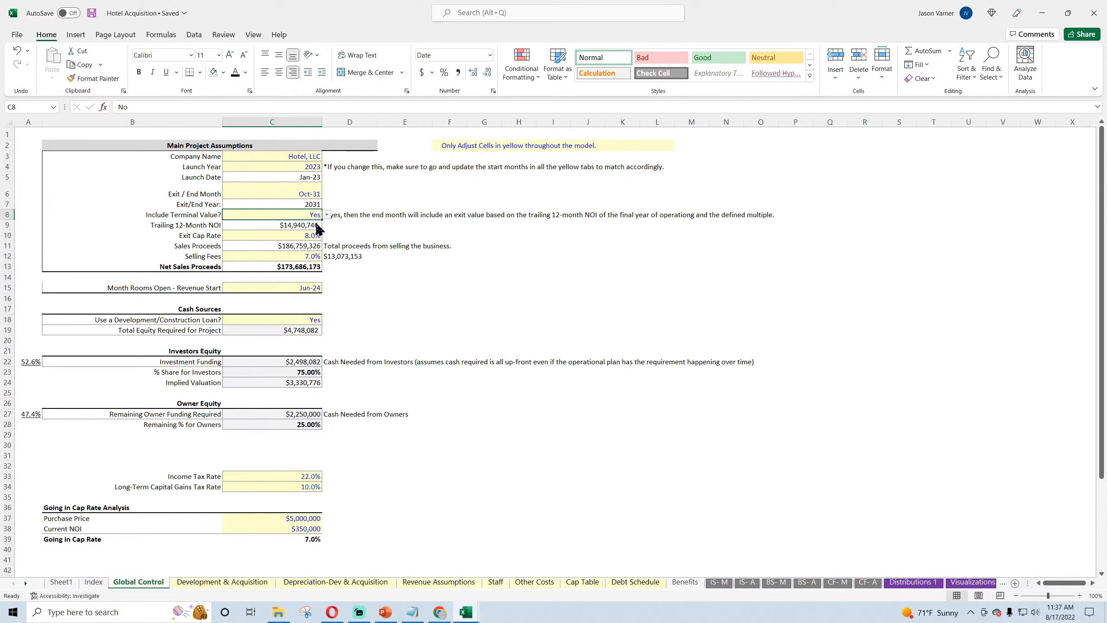
scroll(384, 313, "down", 3)
scroll(385, 313, "down", 5)
scroll(366, 270, "up", 7)
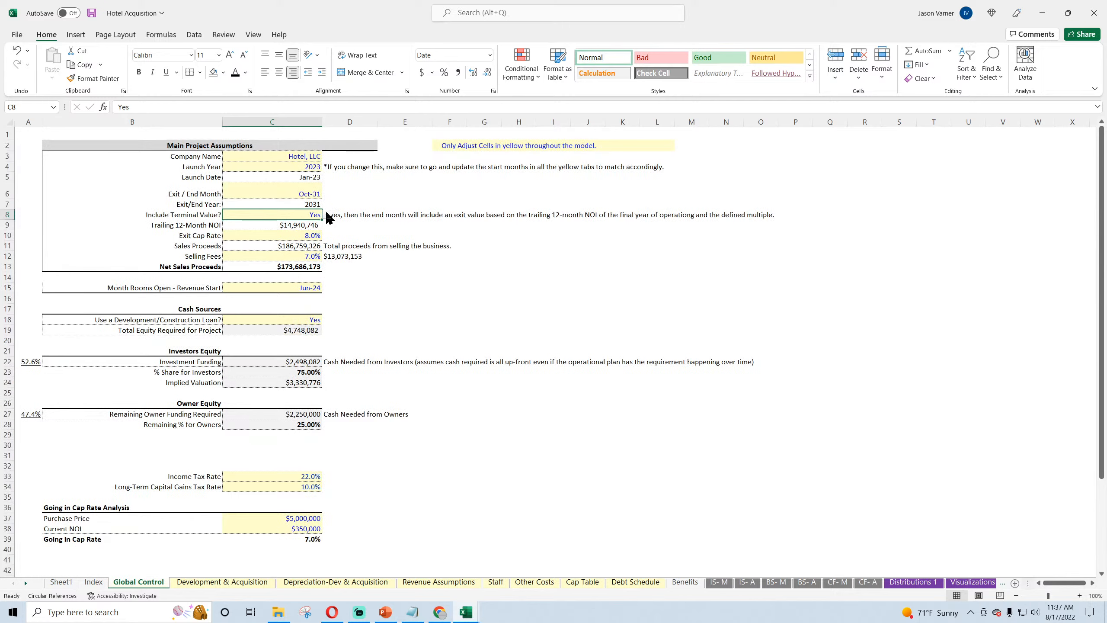
Step: Test the Exit / End Month in C6 at Dec-31 and review the Check Summary
left_click(315, 194)
left_click(327, 194)
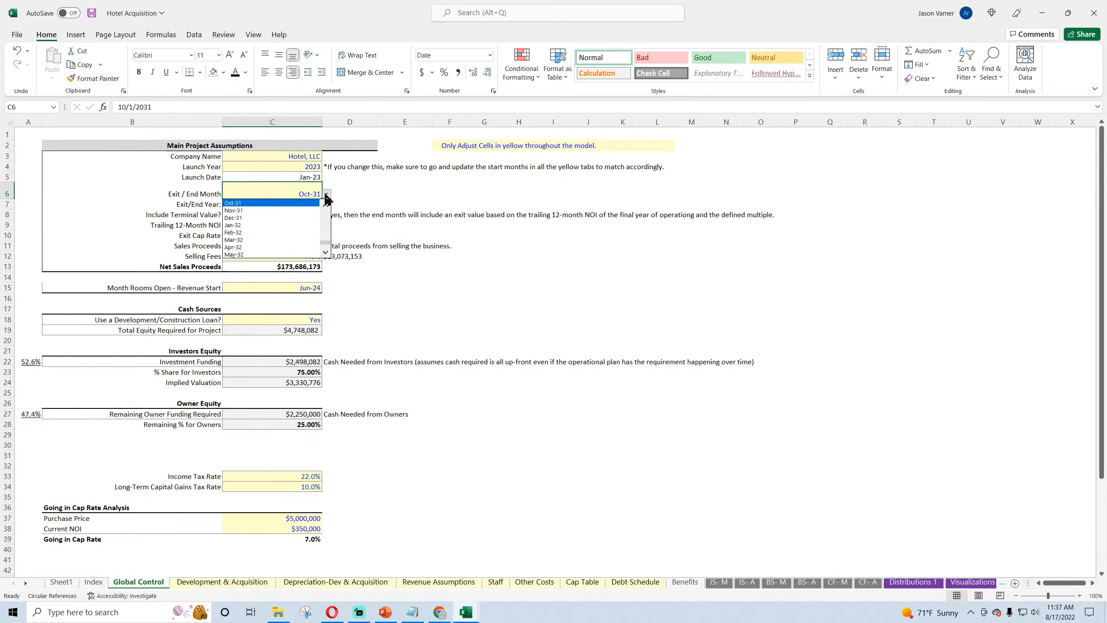
left_click(289, 219)
scroll(415, 295, "down", 3)
scroll(403, 280, "up", 3)
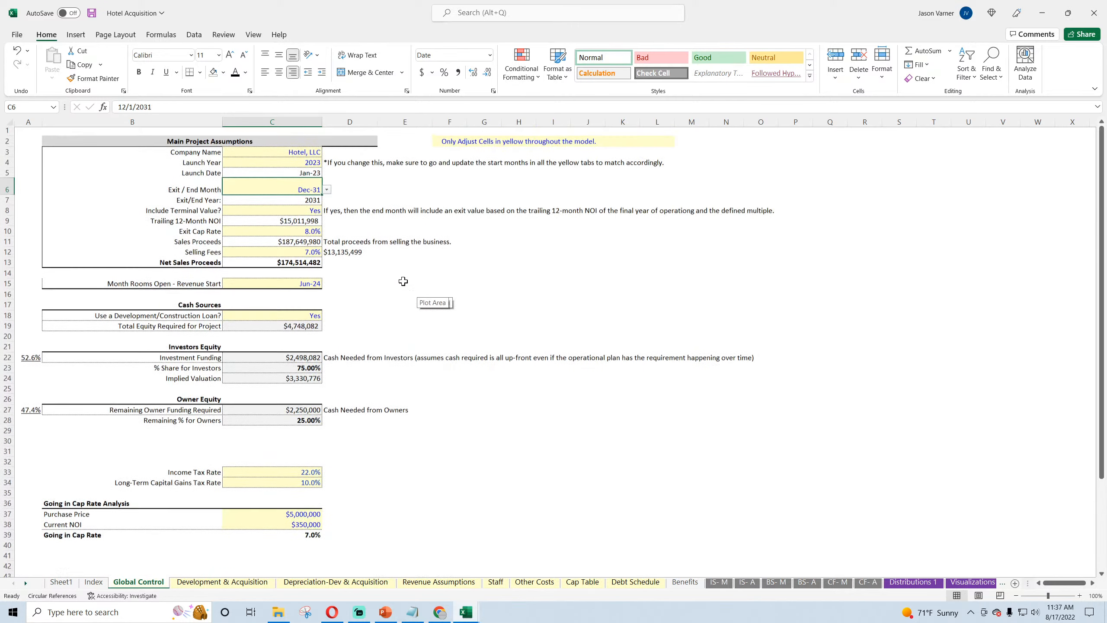
Step: Set Include Terminal Value? to No for the Dec-31 exit and recheck the Check Summary
left_click(317, 212)
left_click(326, 214)
left_click(312, 231)
scroll(432, 294, "down", 3)
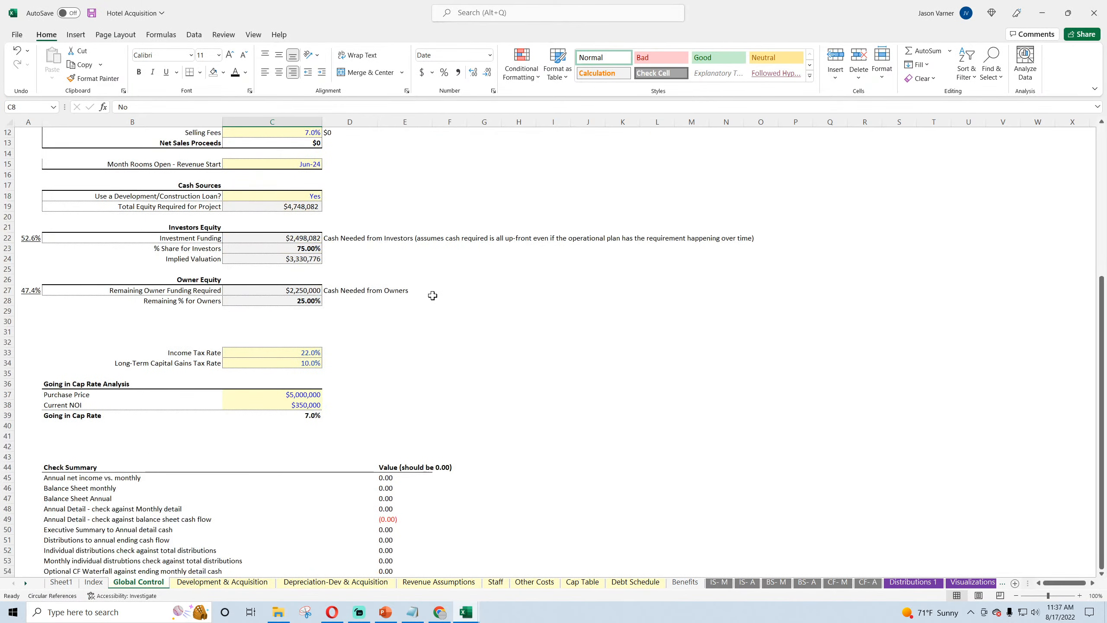
scroll(432, 294, "up", 3)
Step: Test the Exit / End Month at Oct-32 and review the Check Summary
left_click(309, 194)
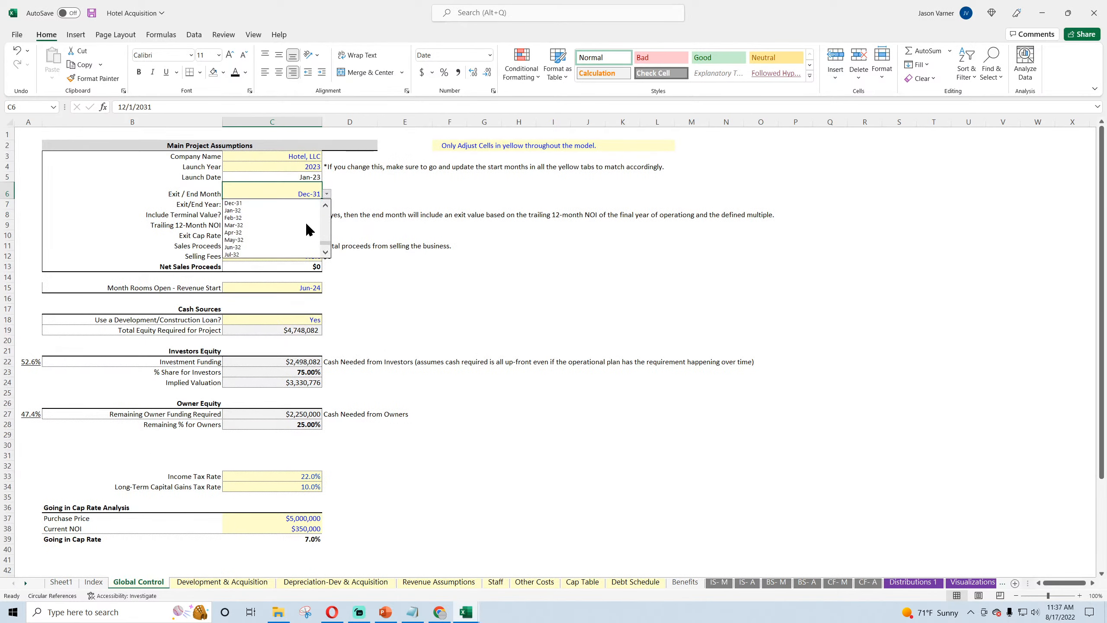
left_click(303, 240)
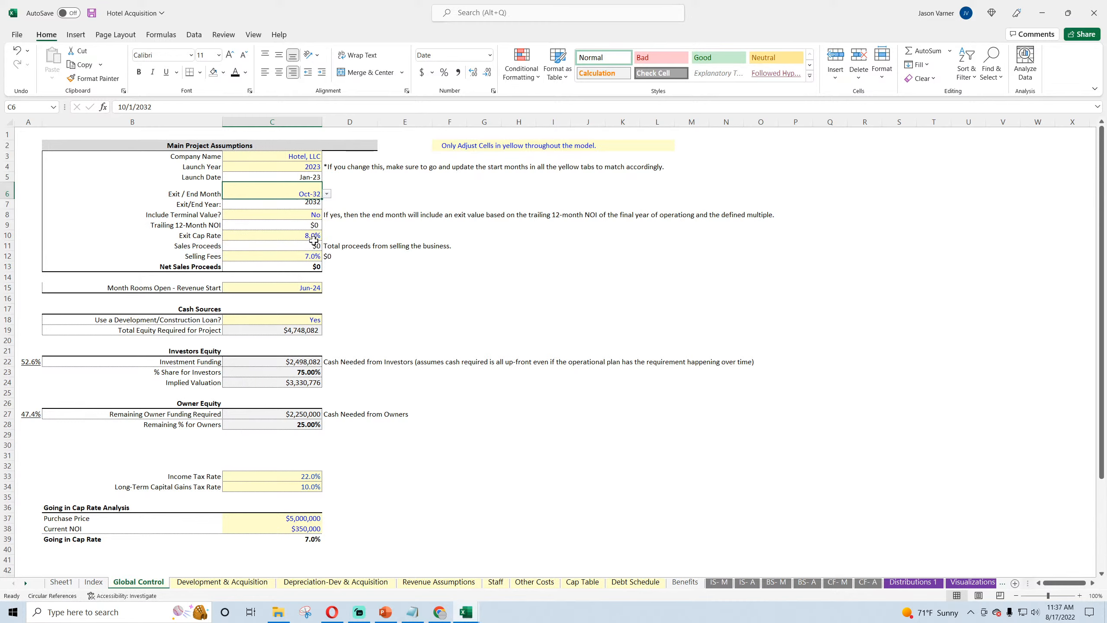
scroll(345, 238, "down", 4)
scroll(345, 238, "up", 4)
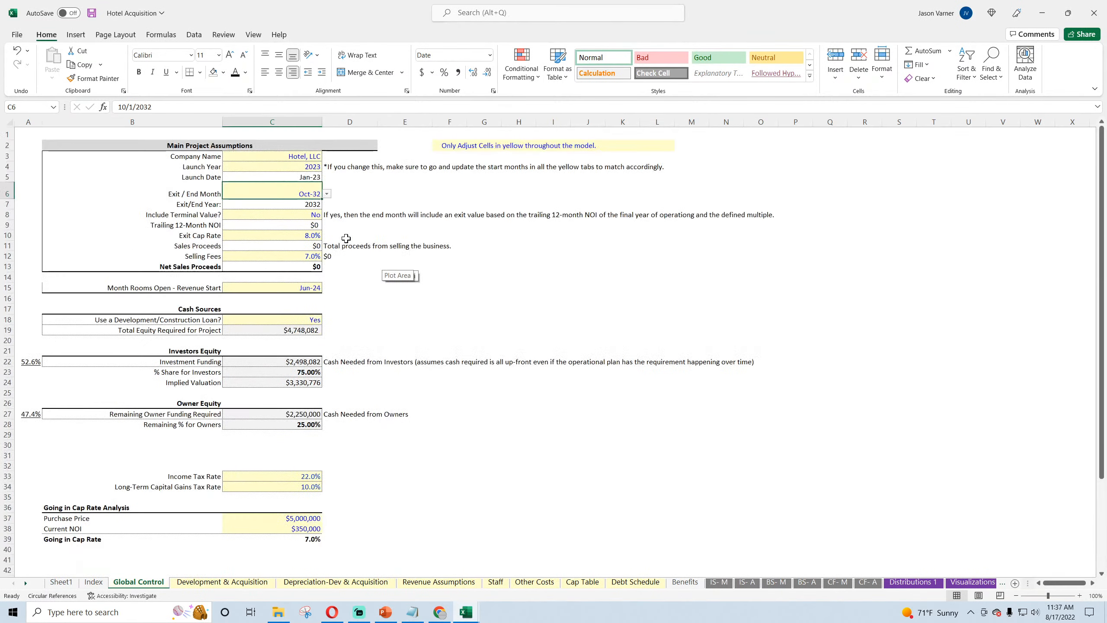
Step: Set Include Terminal Value? to Yes for the Oct-32 exit and recheck the Check Summary
left_click(319, 215)
left_click(327, 215)
left_click(314, 224)
scroll(424, 277, "down", 7)
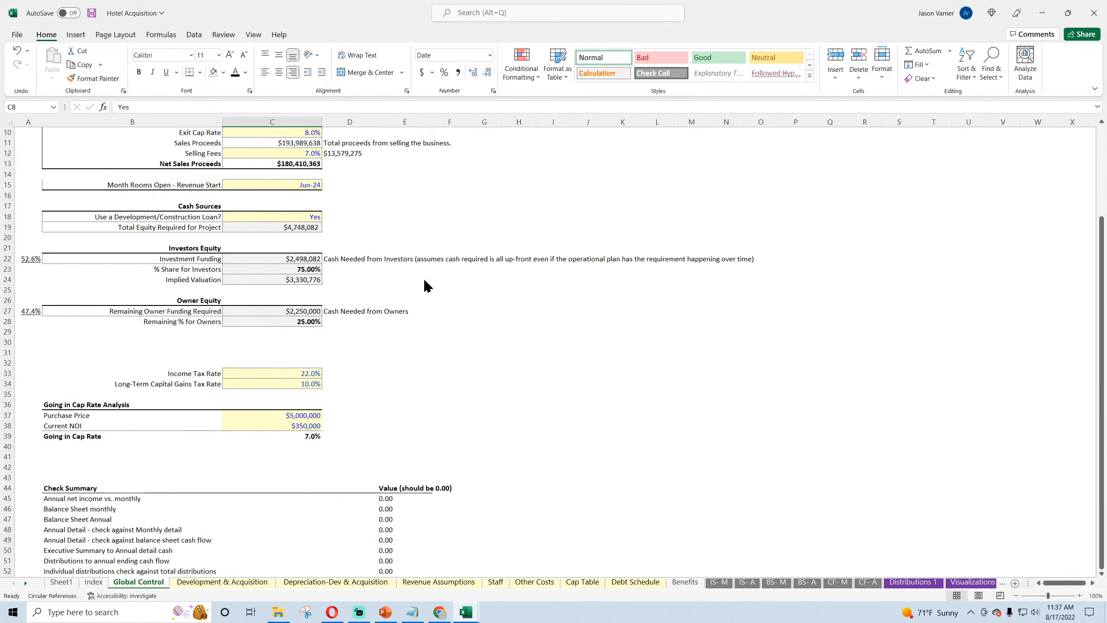
scroll(427, 287, "up", 7)
Step: Set the Exit / End Month in C6 to Dec-32 and review the Check Summary
left_click(318, 193)
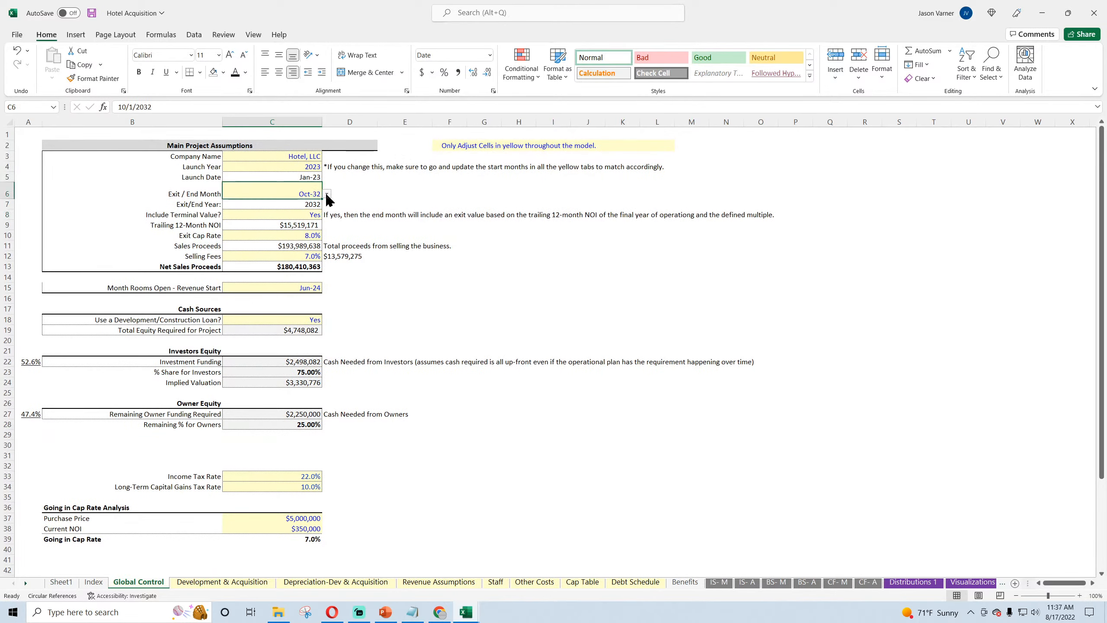
left_click(327, 194)
left_click(296, 255)
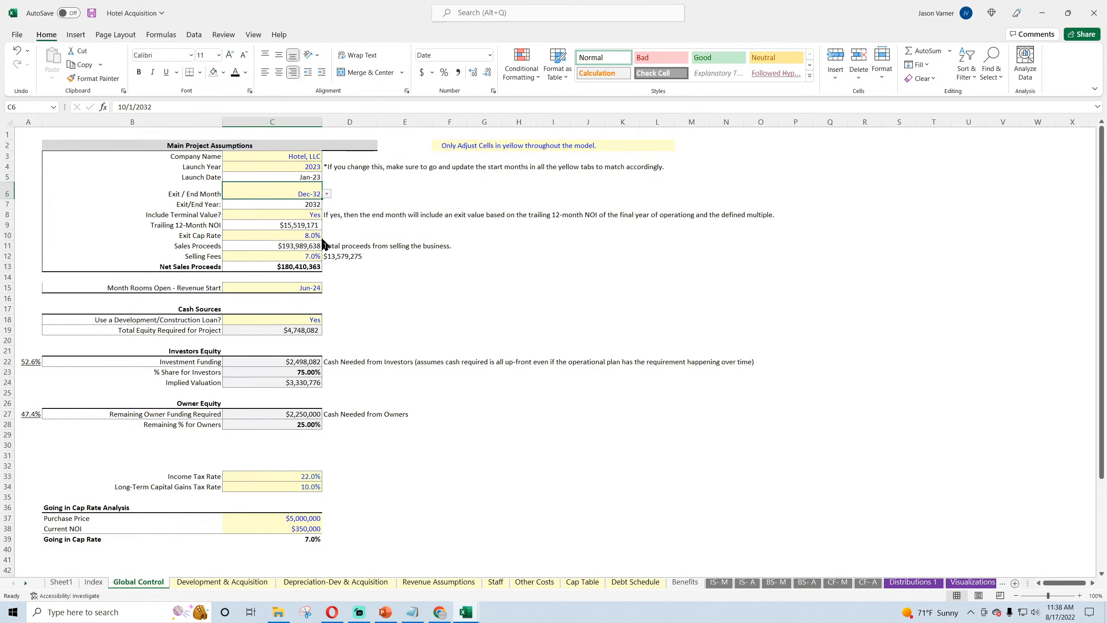
left_click(315, 213)
scroll(445, 278, "down", 2)
scroll(445, 277, "down", 4)
scroll(366, 221, "up", 6)
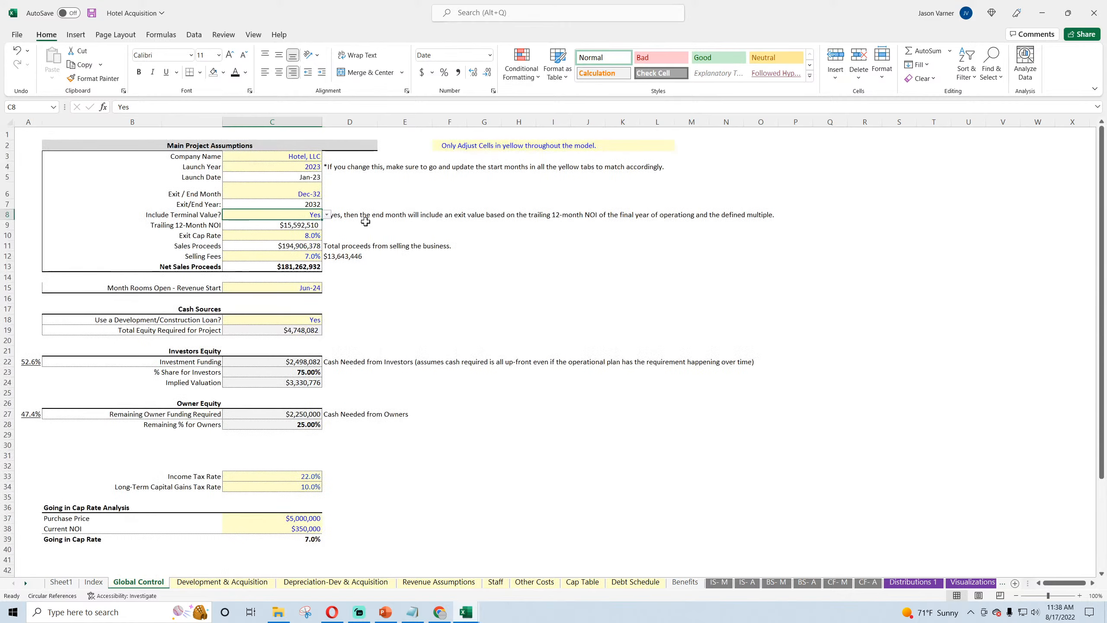
Step: Set Include Terminal Value? to No for the Dec-32 exit and recheck the Check Summary
left_click(327, 215)
left_click(261, 230)
left_click(449, 277)
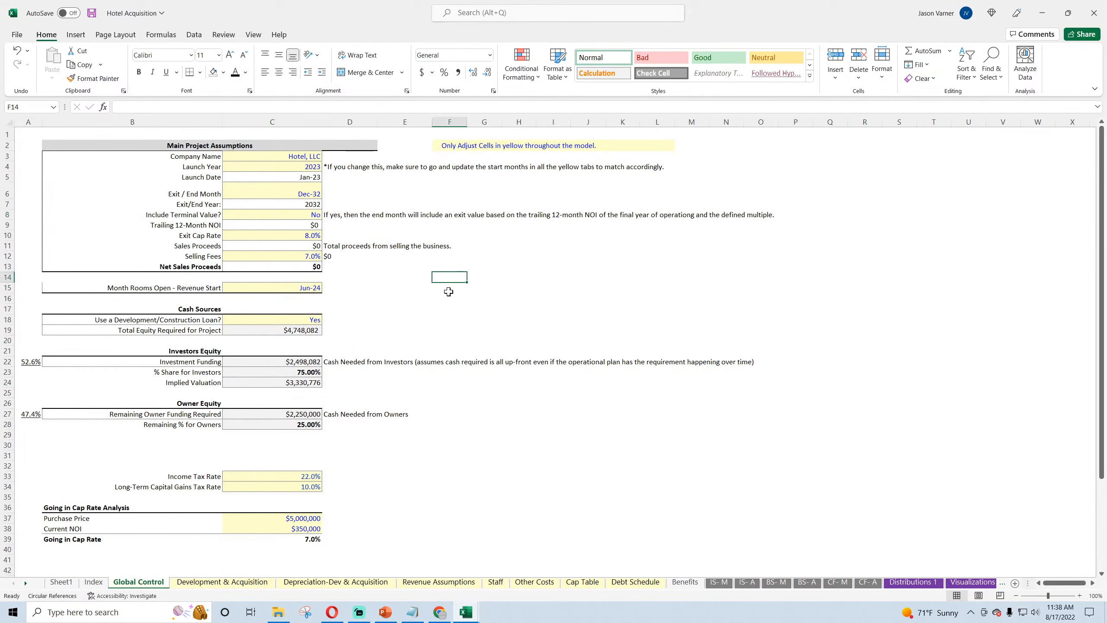
scroll(448, 288, "down", 4)
scroll(449, 291, "up", 4)
Step: Set Include Terminal Value? in C8 to Yes and save the workbook
left_click(311, 214)
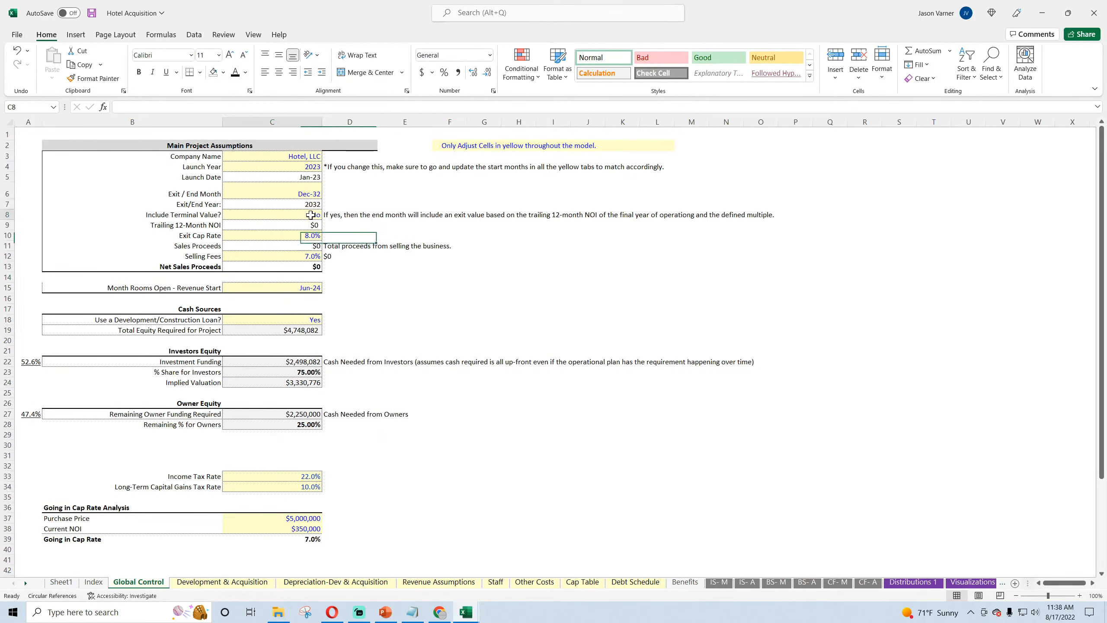
left_click(327, 214)
left_click(300, 223)
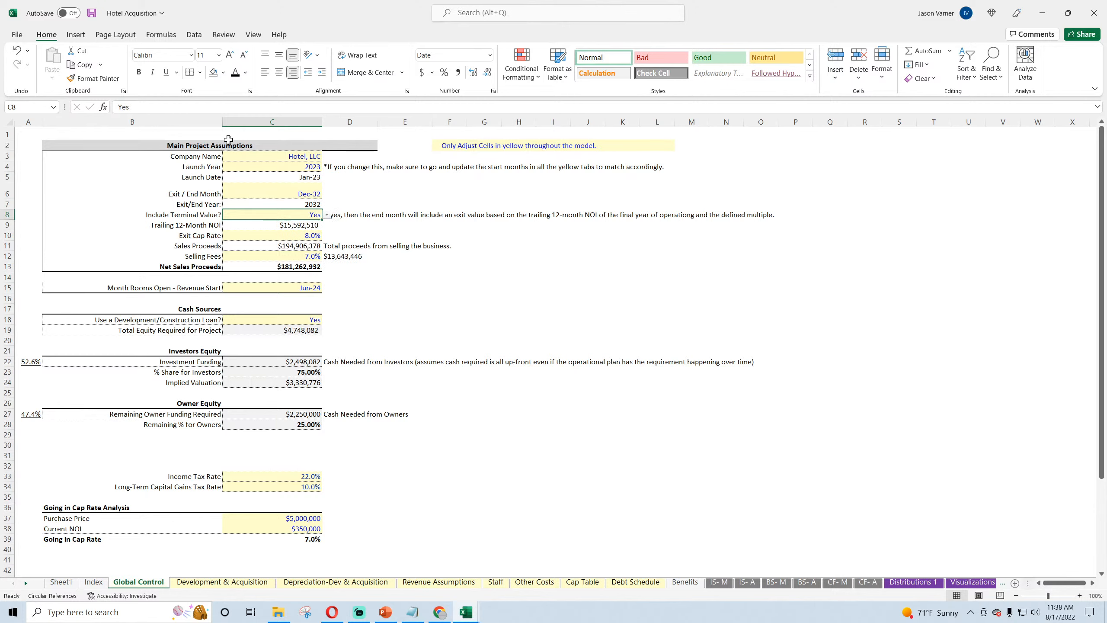
left_click(92, 13)
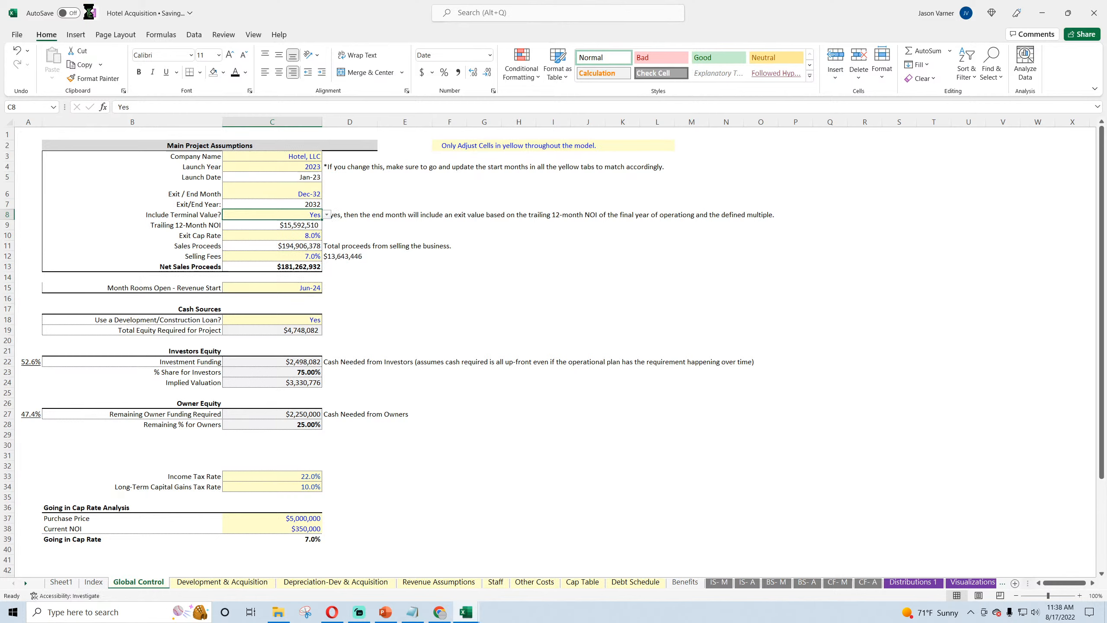
Step: Look over the Check Summary on Global Control once more and save the workbook again
left_click(512, 340)
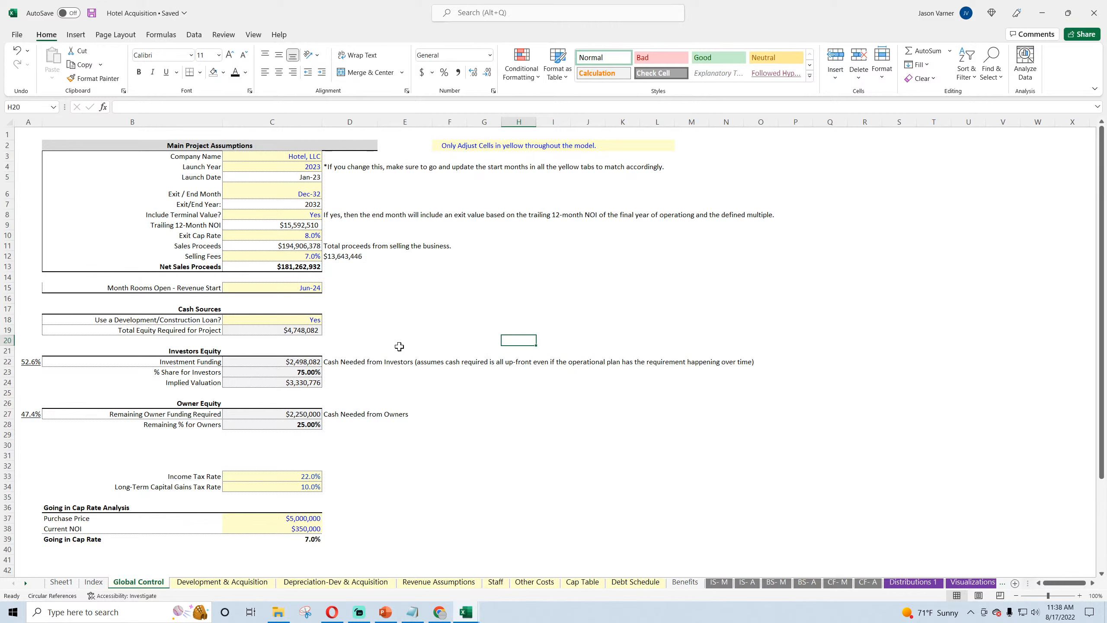
scroll(399, 347, "down", 8)
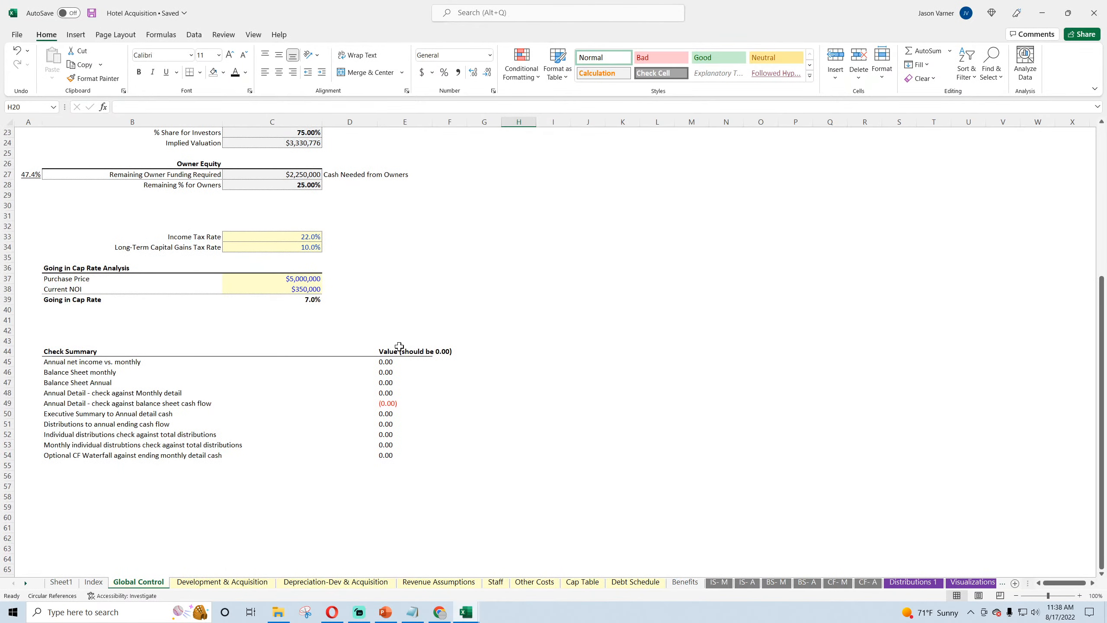
scroll(399, 346, "up", 8)
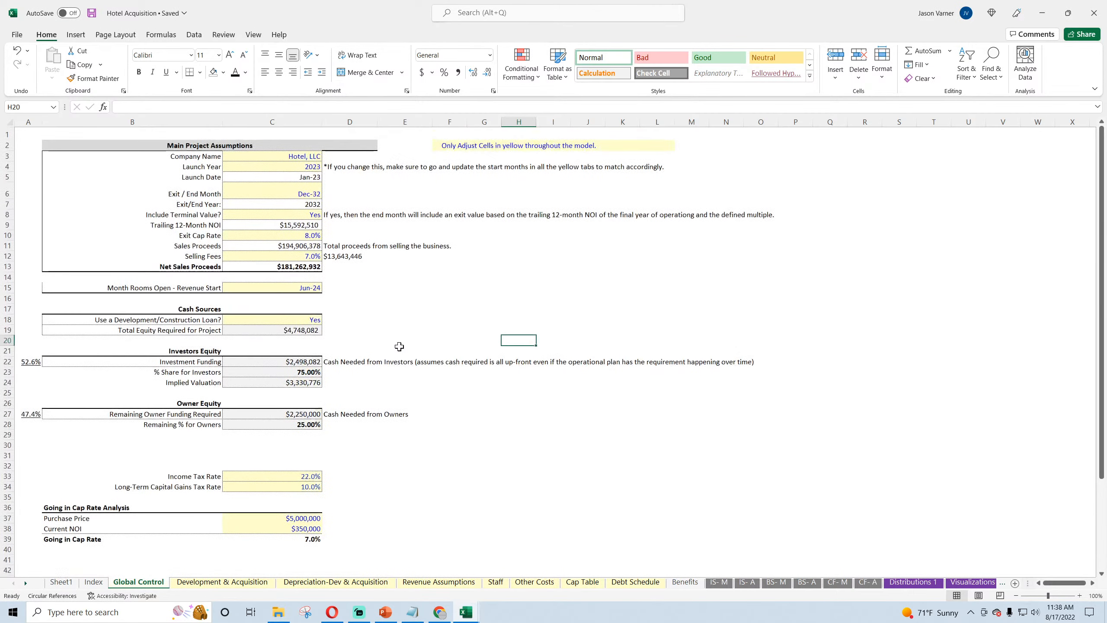
left_click(92, 13)
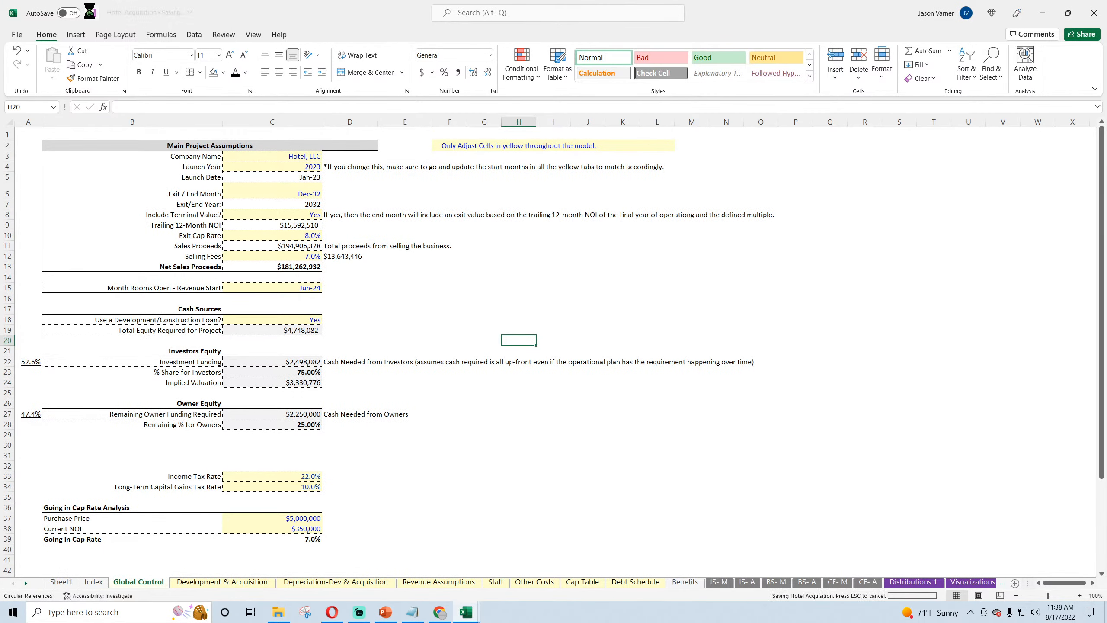
Step: Delete the instruction video link from C29 on the Index sheet and save the workbook
left_click(93, 583)
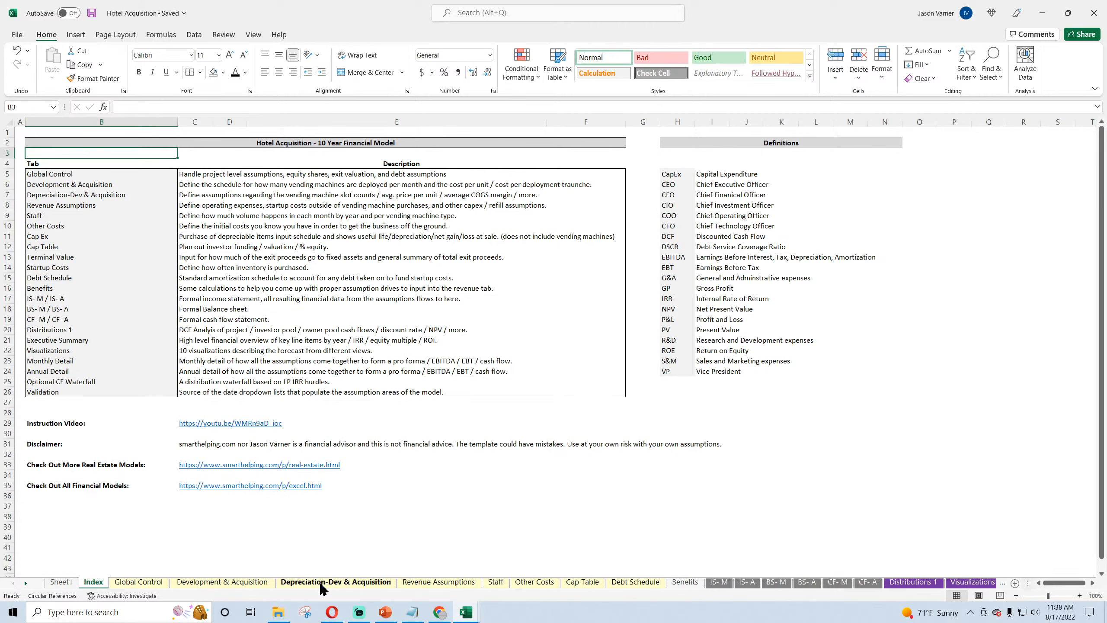
left_click(203, 505)
key("Up")
key("Up")
key("Up")
key("Up")
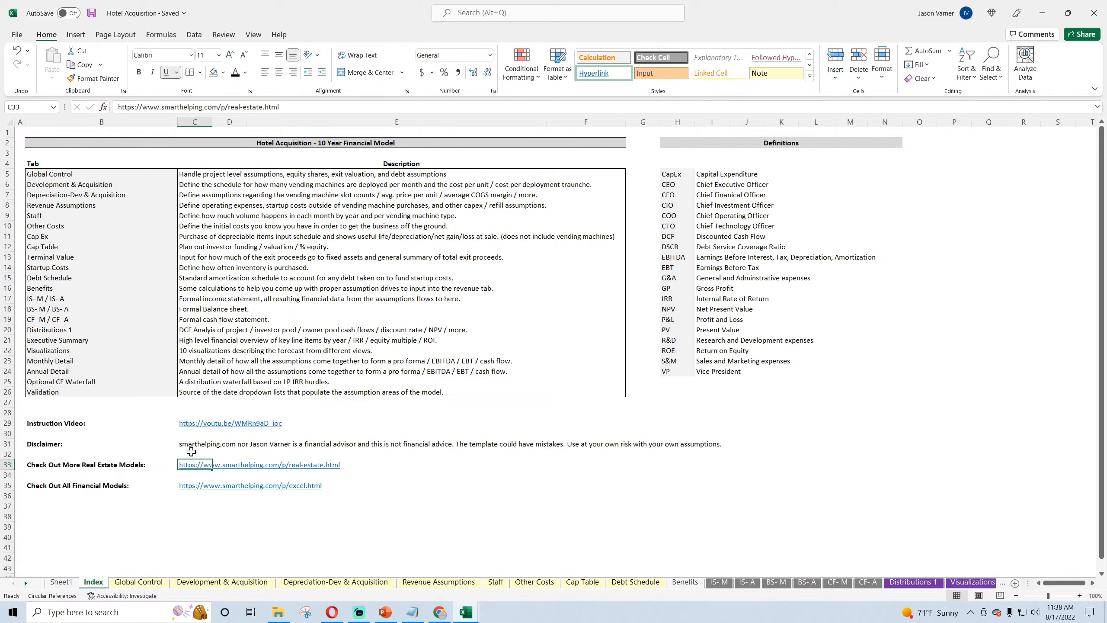
key("Up")
key("Up")
key("Up")
key("Up")
key("BackSpace")
key("Return")
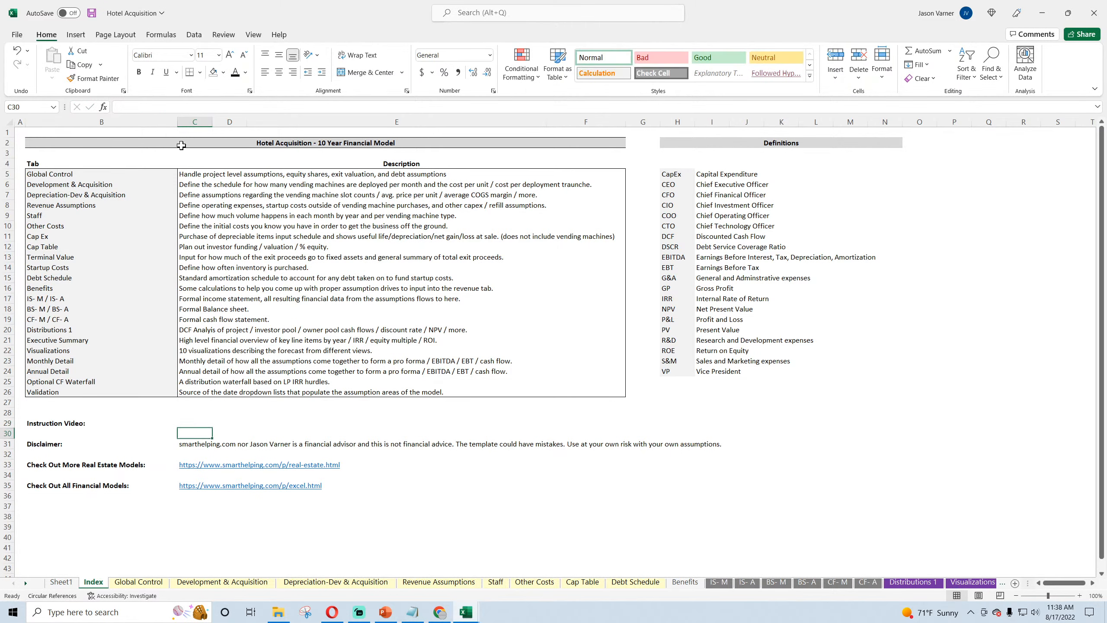
left_click(92, 13)
Step: Read the model idea notes on Sheet1 and return to the Index sheet
left_click(440, 505)
left_click(61, 582)
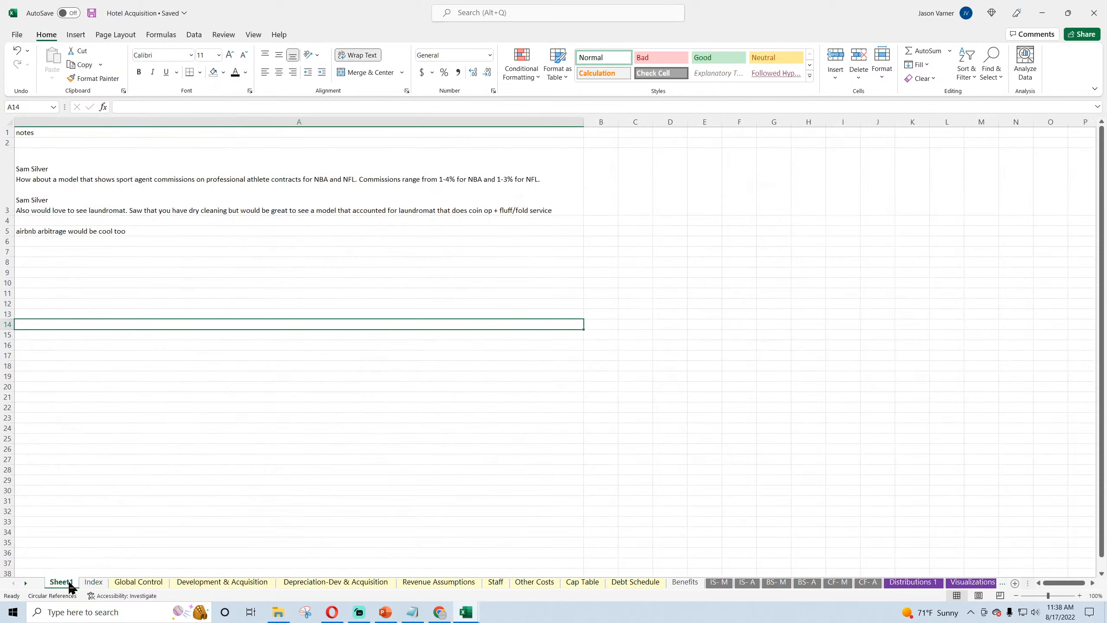
left_click(94, 583)
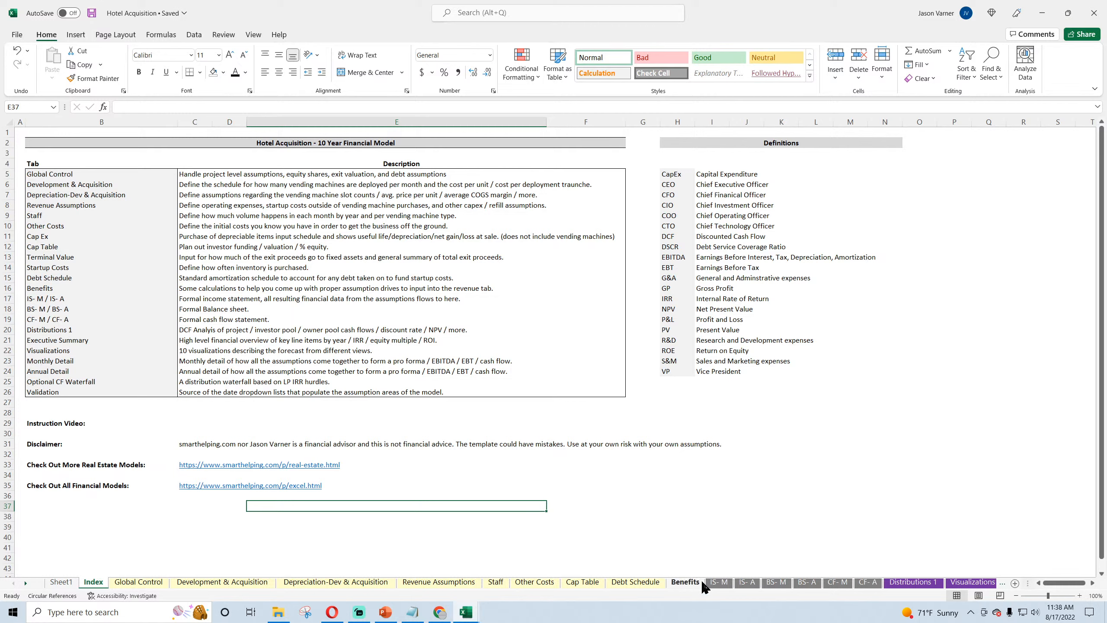
Step: Switch to the Assisted Living Facility workbook and examine the 10 year Annual Contribution / Distribution Summary on its Cap Table sheet
left_click(462, 613)
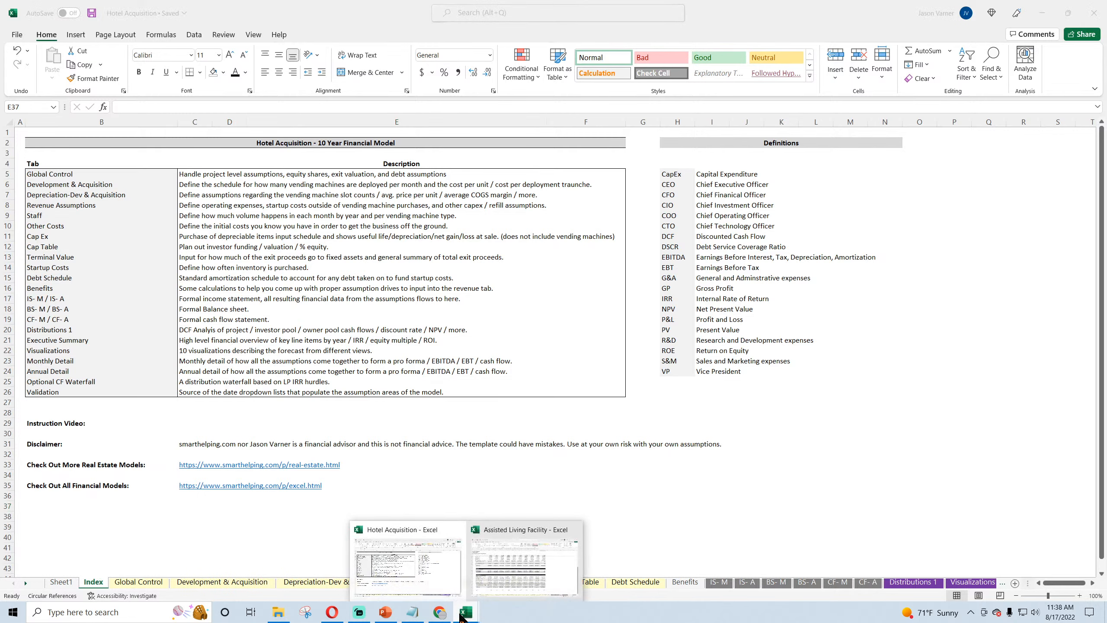
left_click(510, 577)
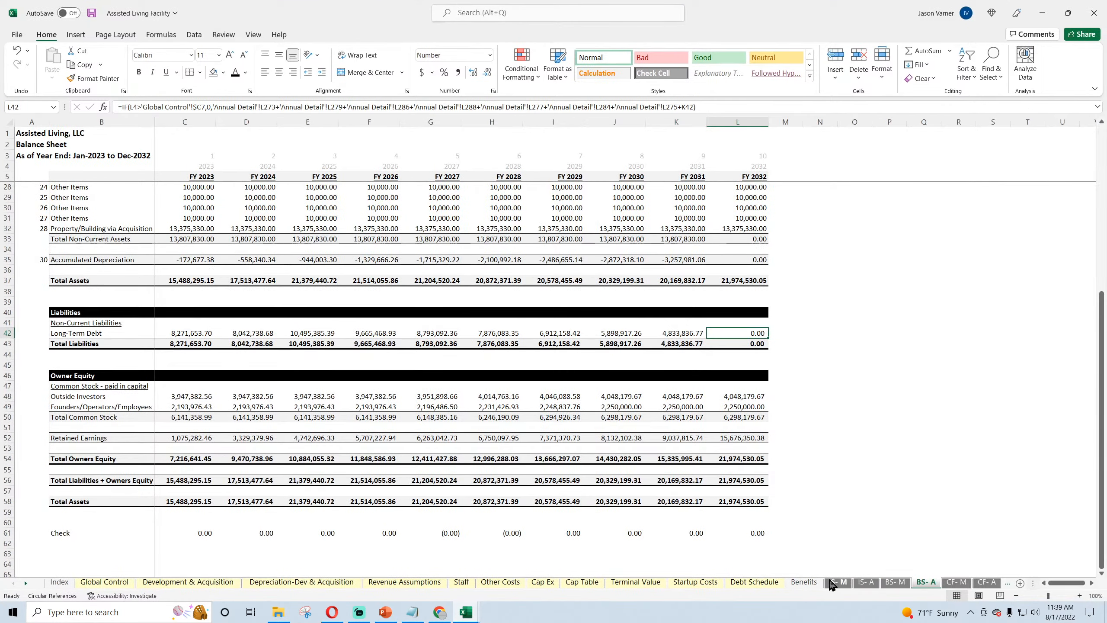
left_click(579, 583)
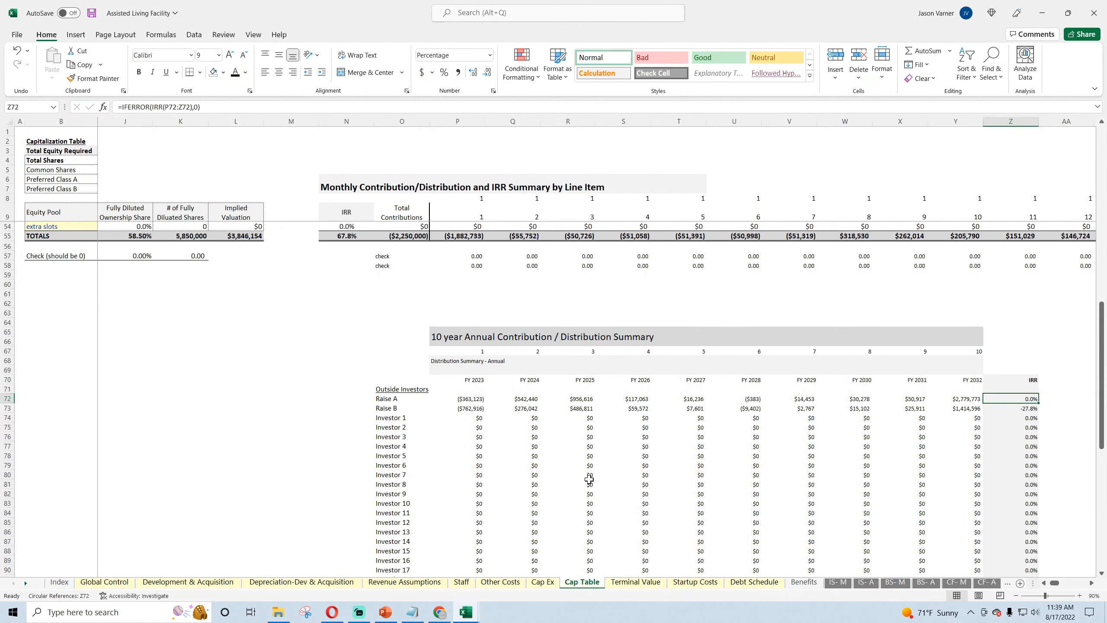
scroll(589, 479, "down", 4)
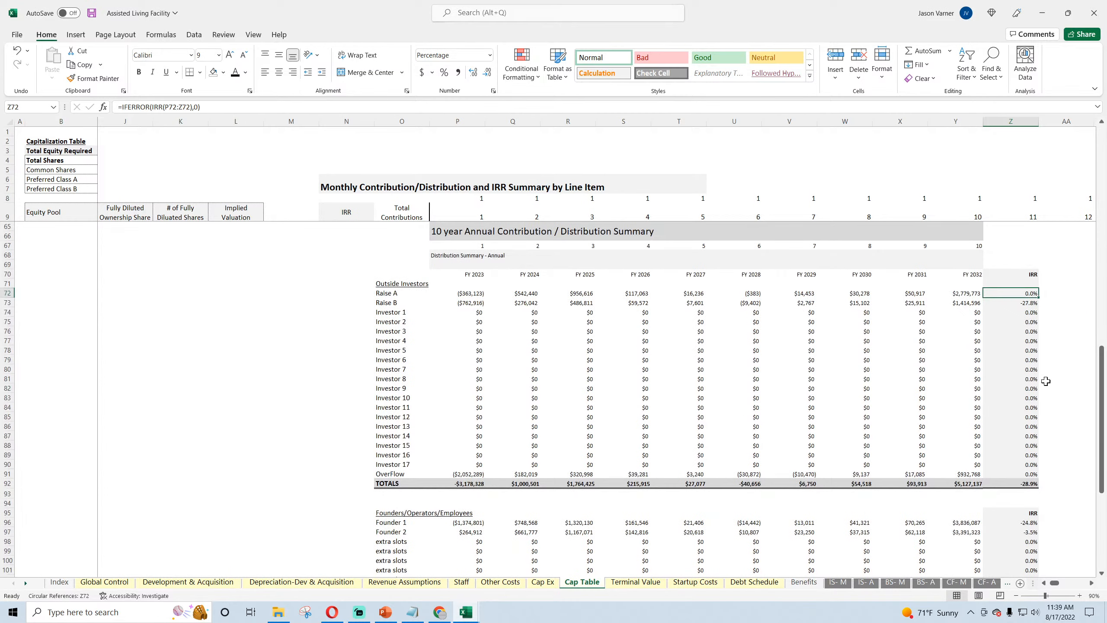
Step: Examine the IRR formulas for Raise A in Z72 and Raise B in Z73, undoing the stray entry in Z73
double_click(1006, 294)
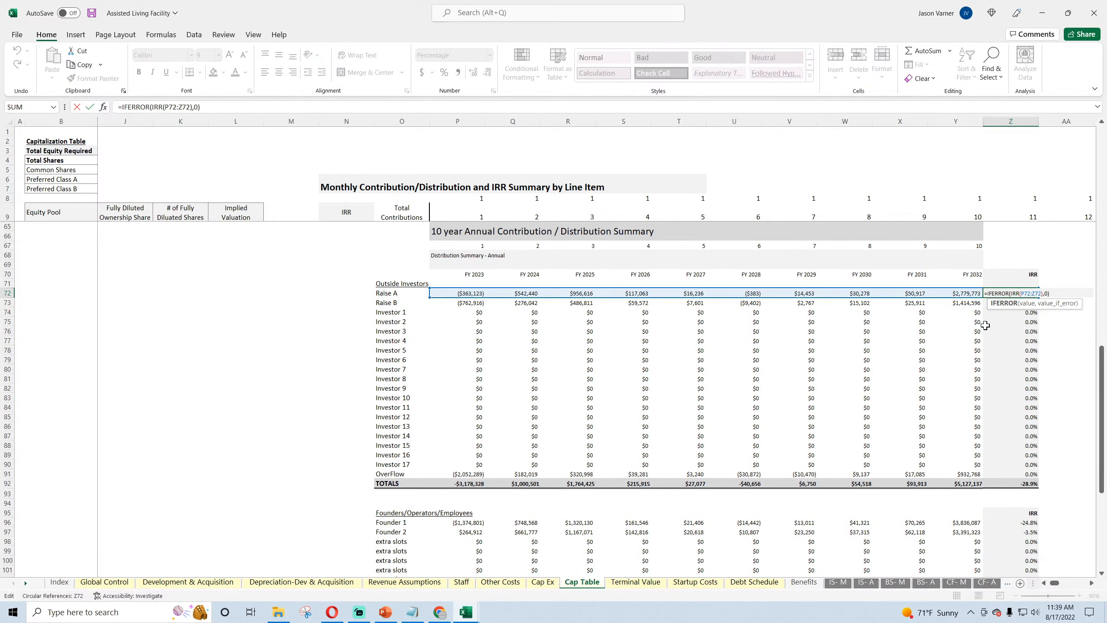
key("Return")
type("\\")
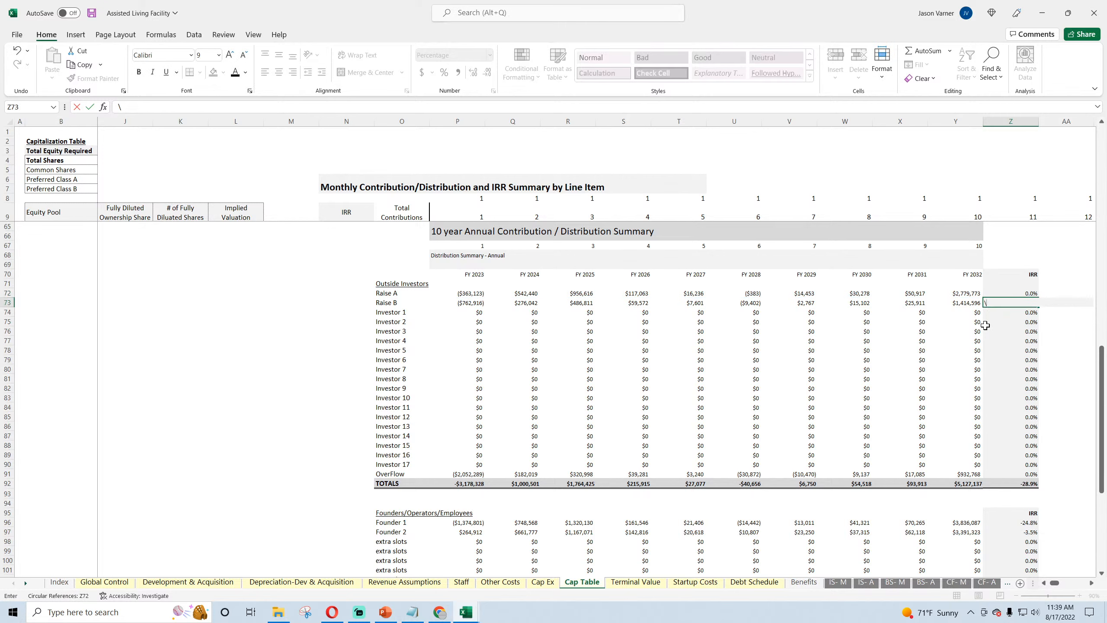
key("Return")
left_click(18, 51)
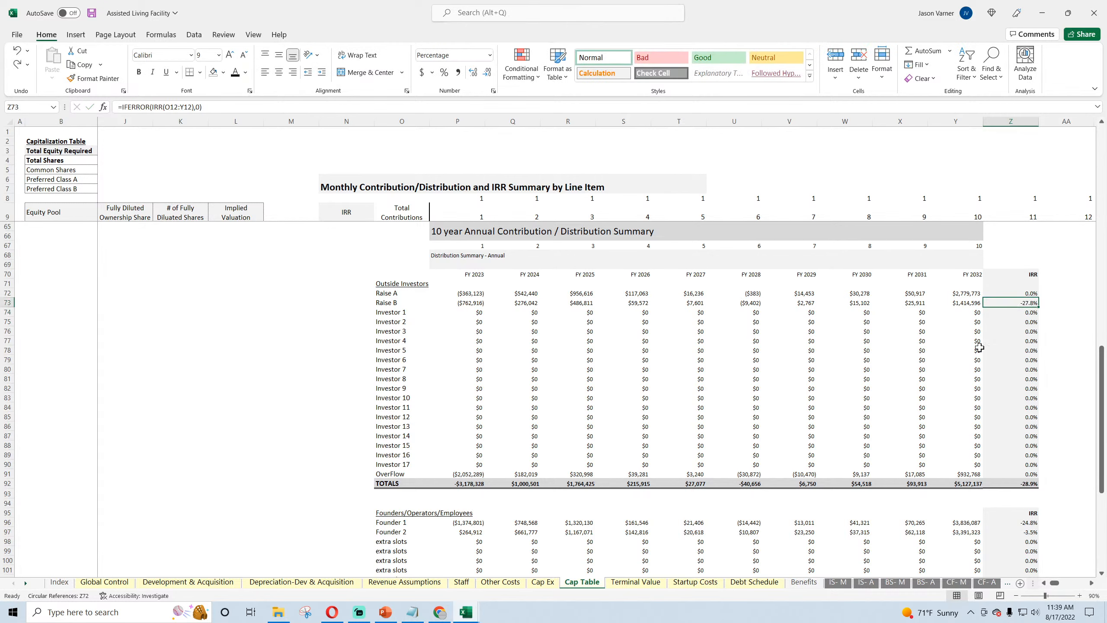
double_click(1019, 305)
key("Escape")
double_click(1020, 293)
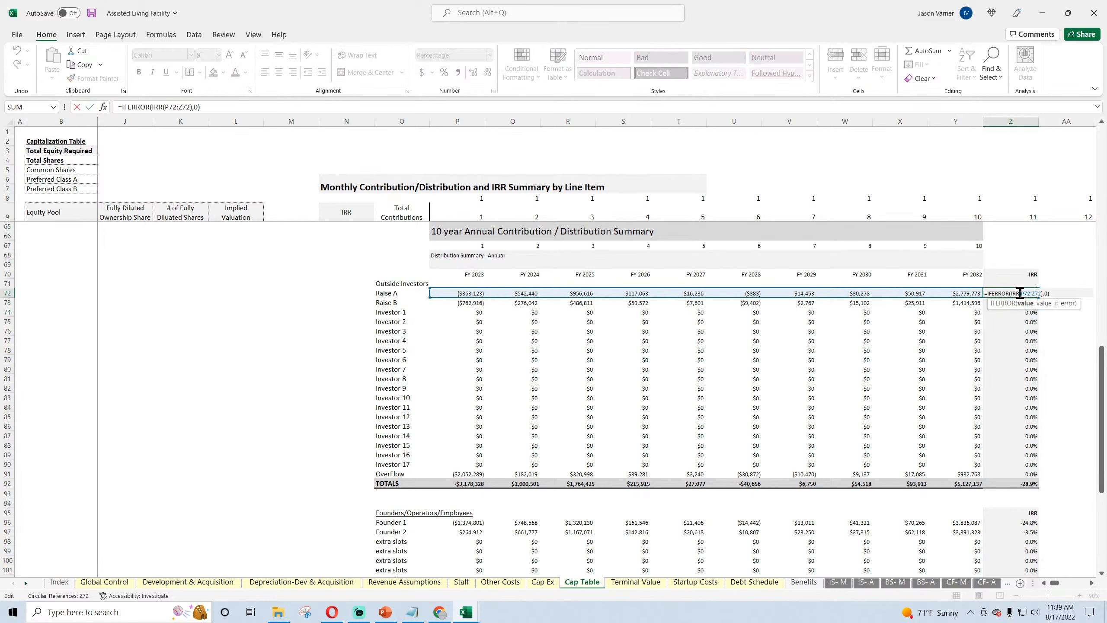
key("Escape")
Step: Fill the Raise A IRR formula from Z72 down through the Outside Investors TOTALS cell Z92
left_click_drag(1039, 298, 1041, 484)
left_click(1033, 475)
left_click(1026, 483)
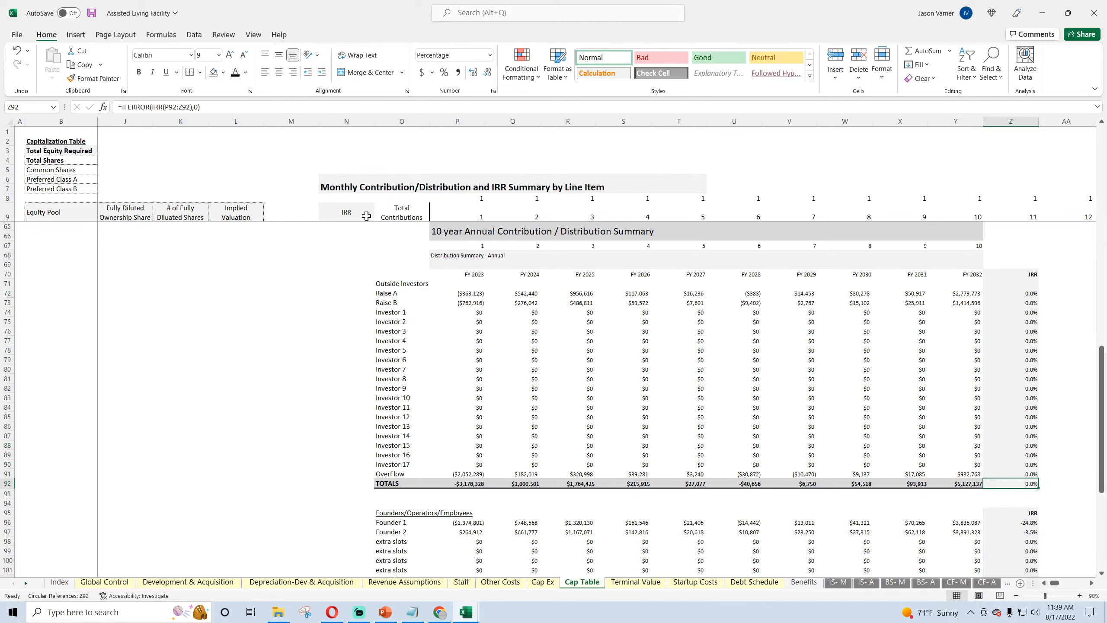
Step: Format the Outside Investors TOTALS IRR cell Z92 with a darker gray fill and borders matching its row, and check its formula
left_click(223, 73)
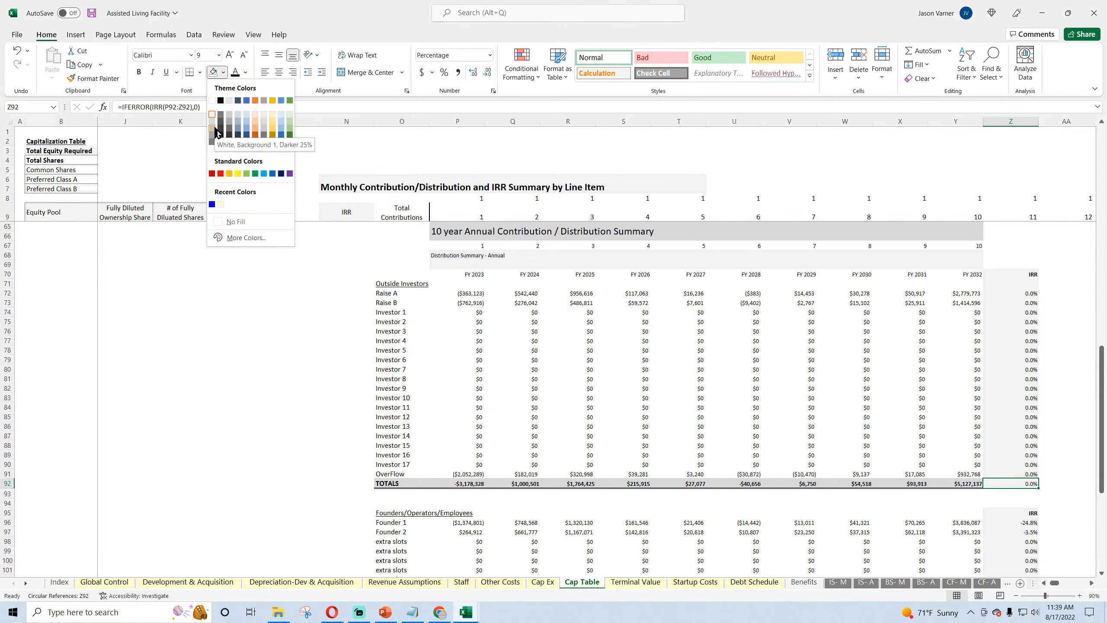
left_click(216, 126)
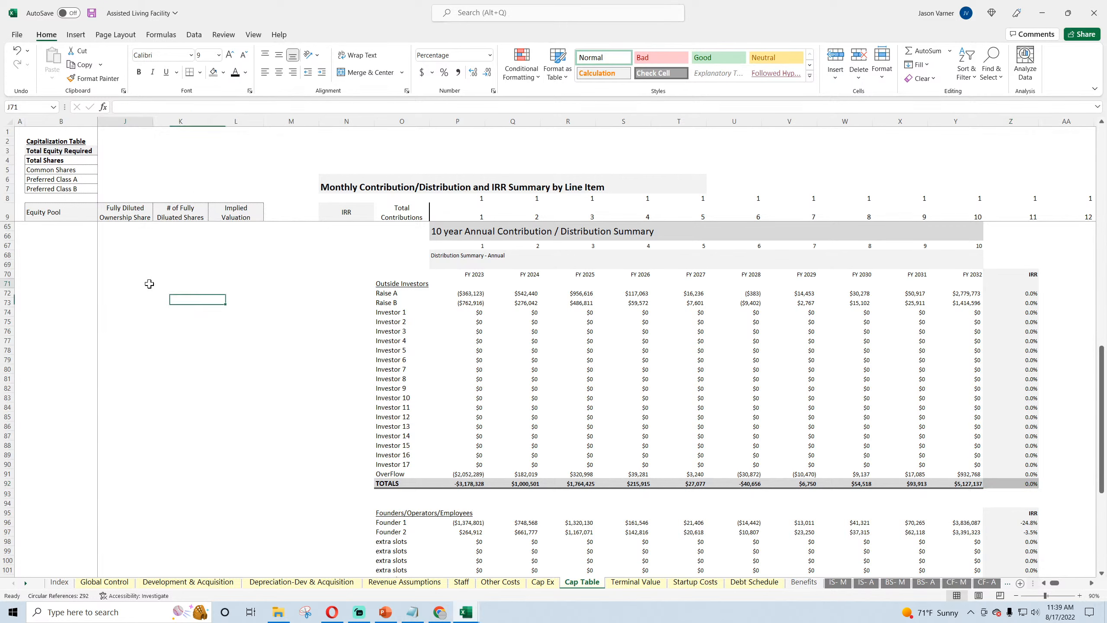
left_click(200, 72)
left_click(204, 288)
left_click(223, 72)
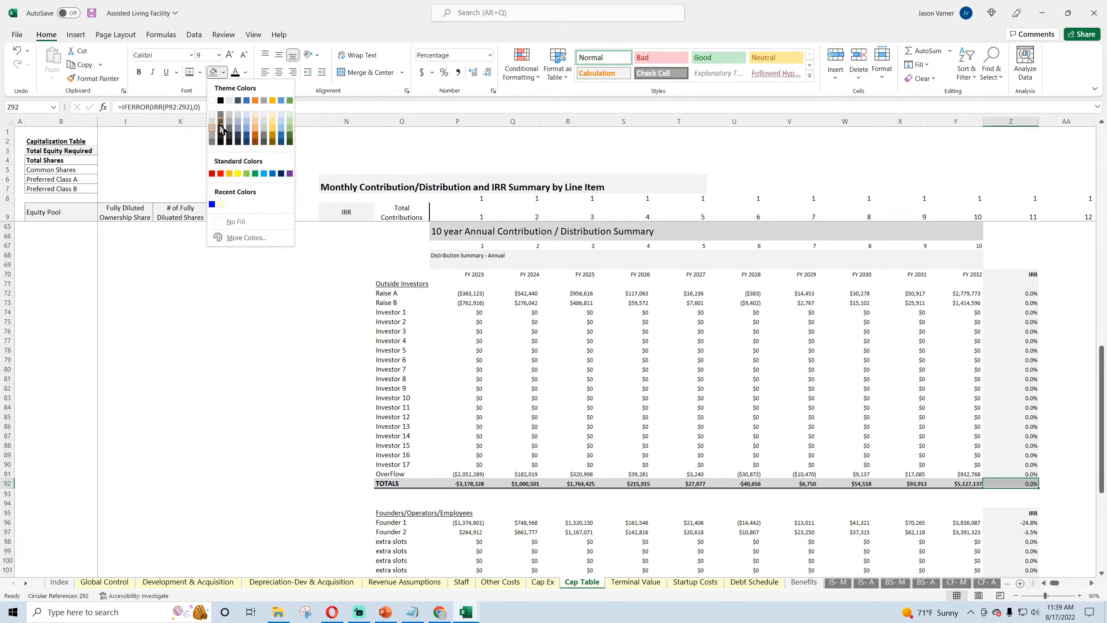
left_click(182, 312)
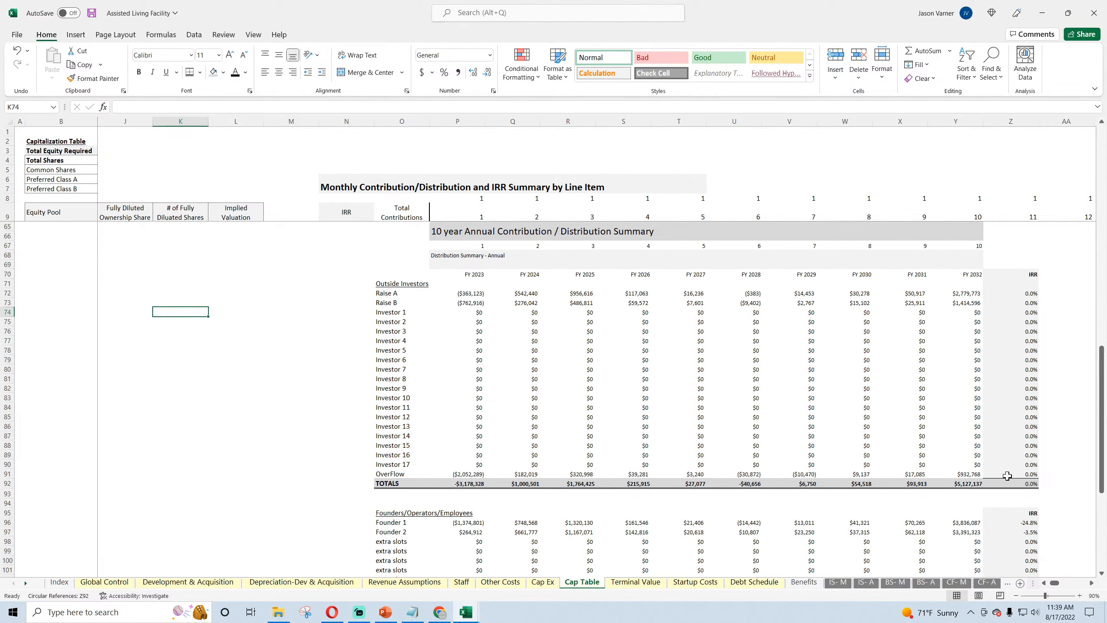
left_click_drag(1007, 475, 392, 465)
left_click(200, 72)
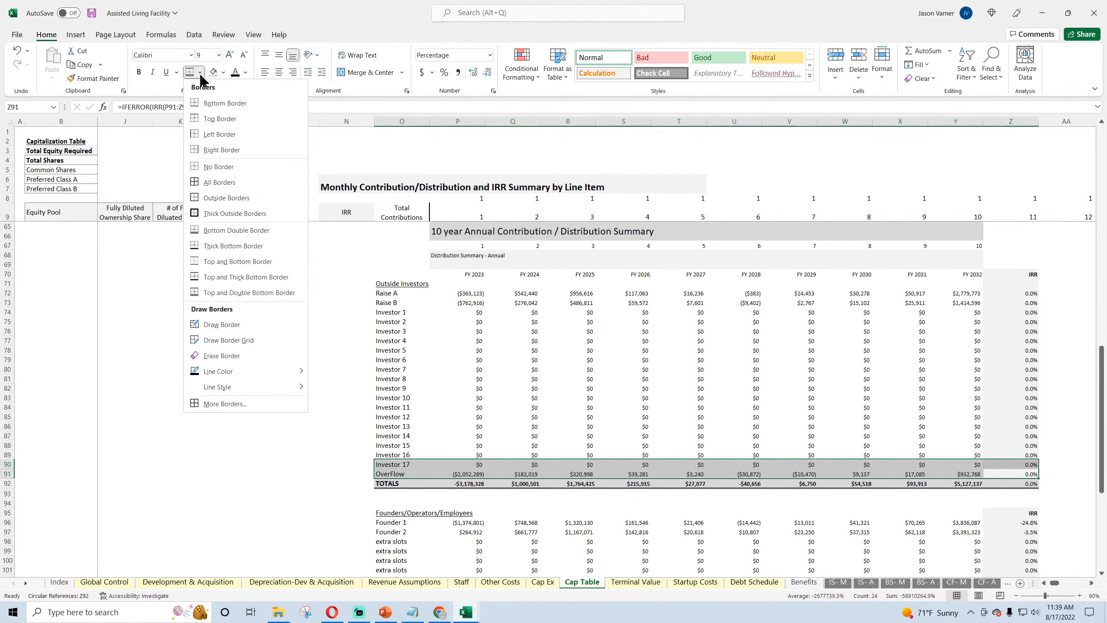
left_click(201, 257)
double_click(1019, 485)
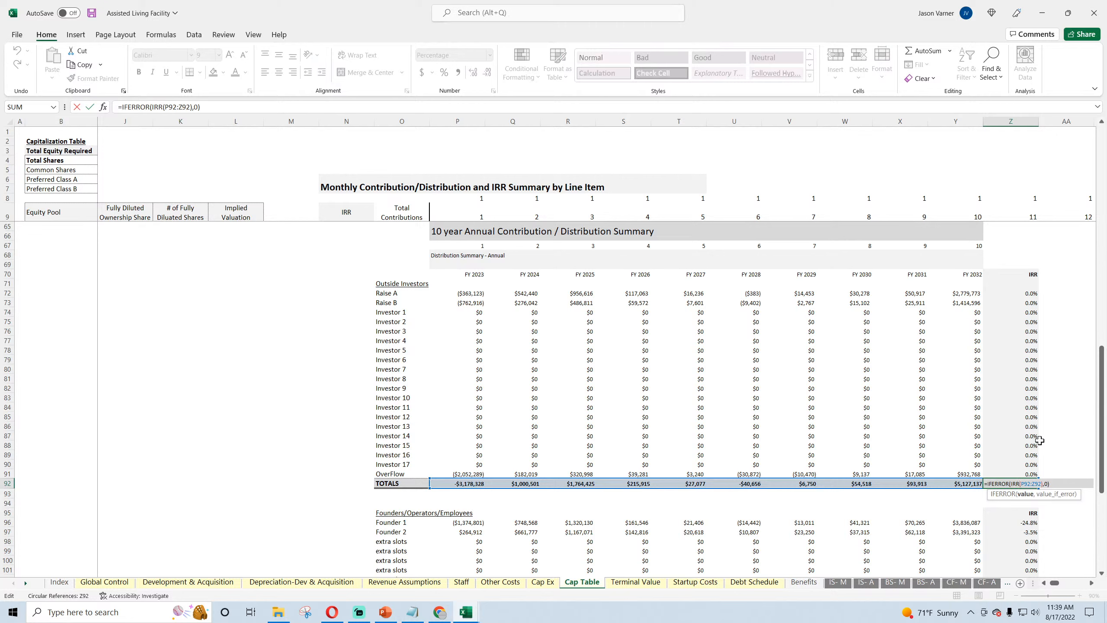
key("Return")
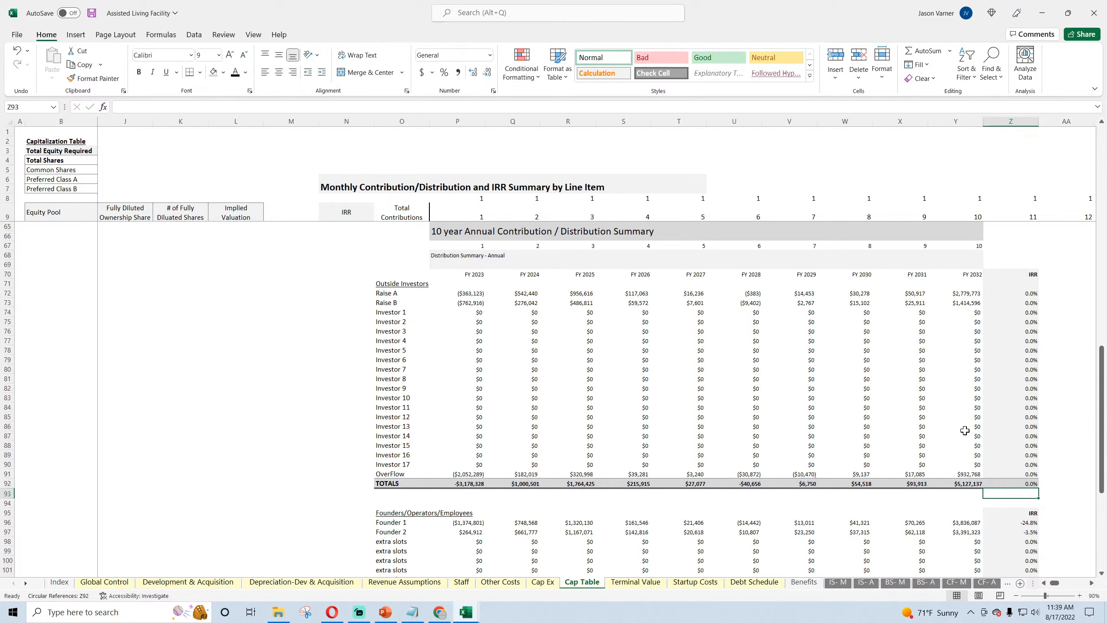
Step: Copy the Outside Investors IRR cells Z72:Z92 onto the Founders/Operators/Employees IRR cells Z96:Z116 and check the formula in Z116
scroll(1039, 439, "down", 4)
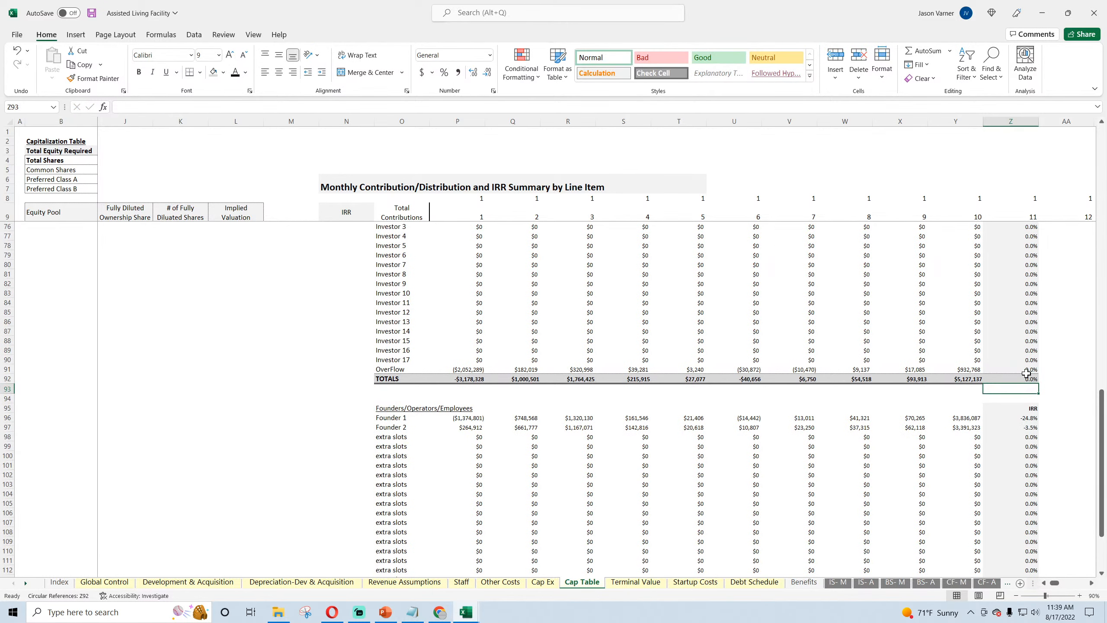
scroll(1032, 284, "up", 4)
left_click_drag(1018, 293, 1007, 483)
right_click(1025, 358)
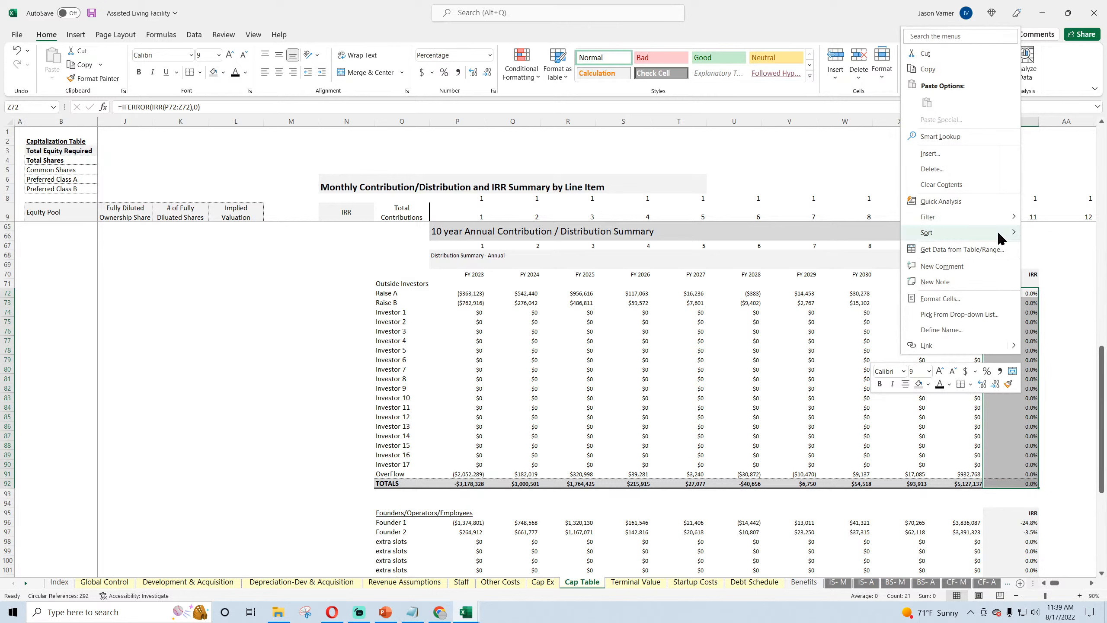
left_click(944, 71)
scroll(941, 271, "down", 5)
scroll(941, 271, "down", 3)
left_click_drag(1011, 313, 1011, 503)
right_click(1014, 314)
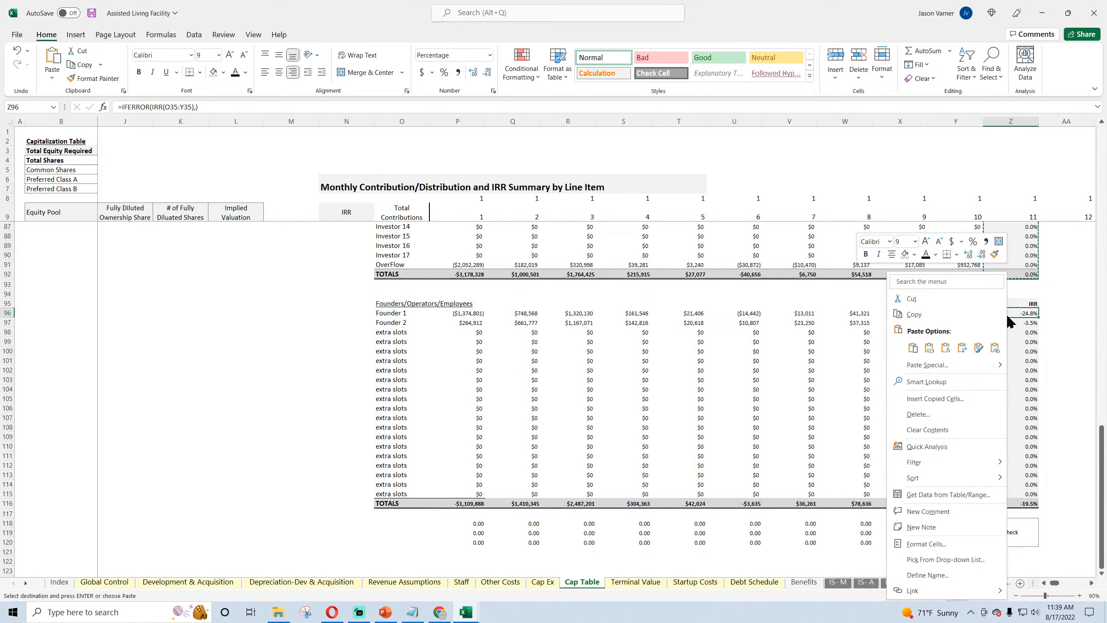
left_click(909, 350)
double_click(1011, 503)
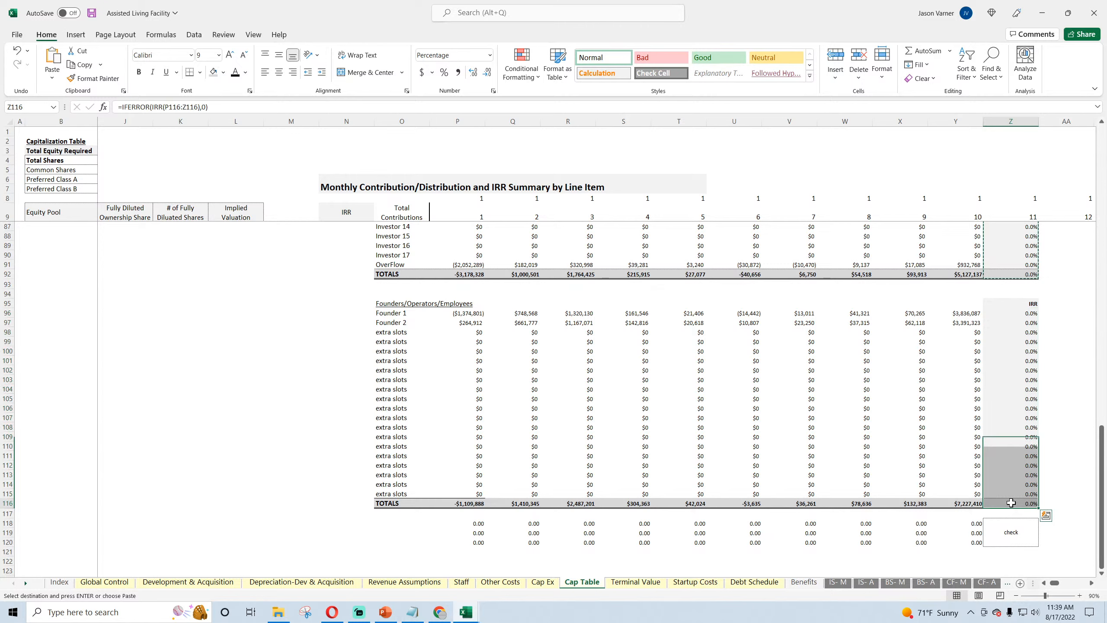
key("Return")
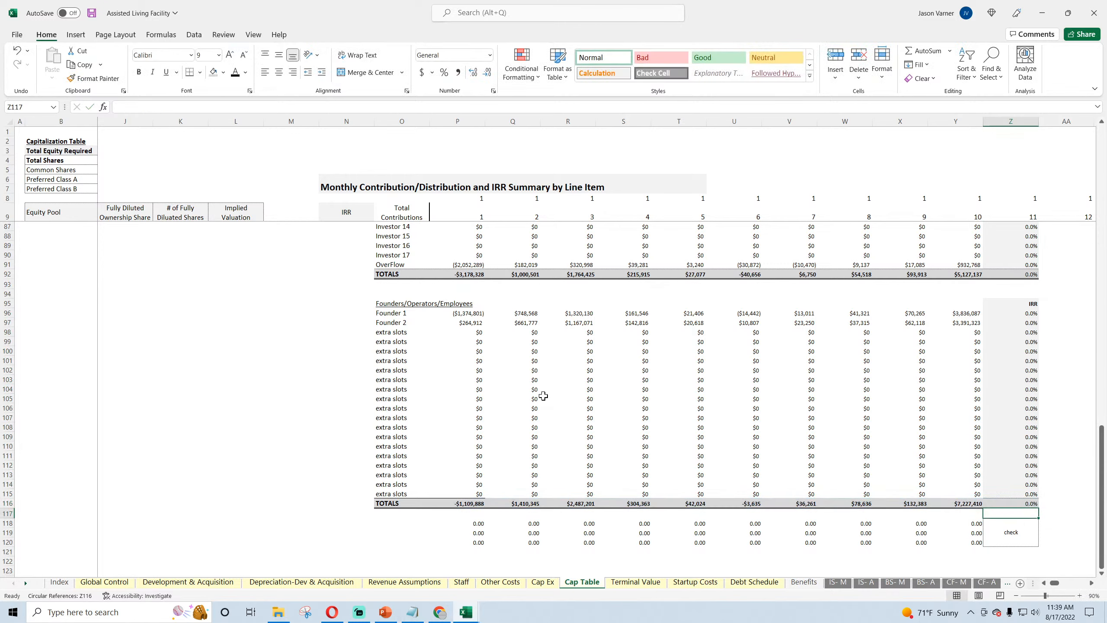
Step: Try a test IRR formula in cell N107 over the Founders/Operators/Employees TOTALS values P116:Y116
left_click(329, 418)
type("=")
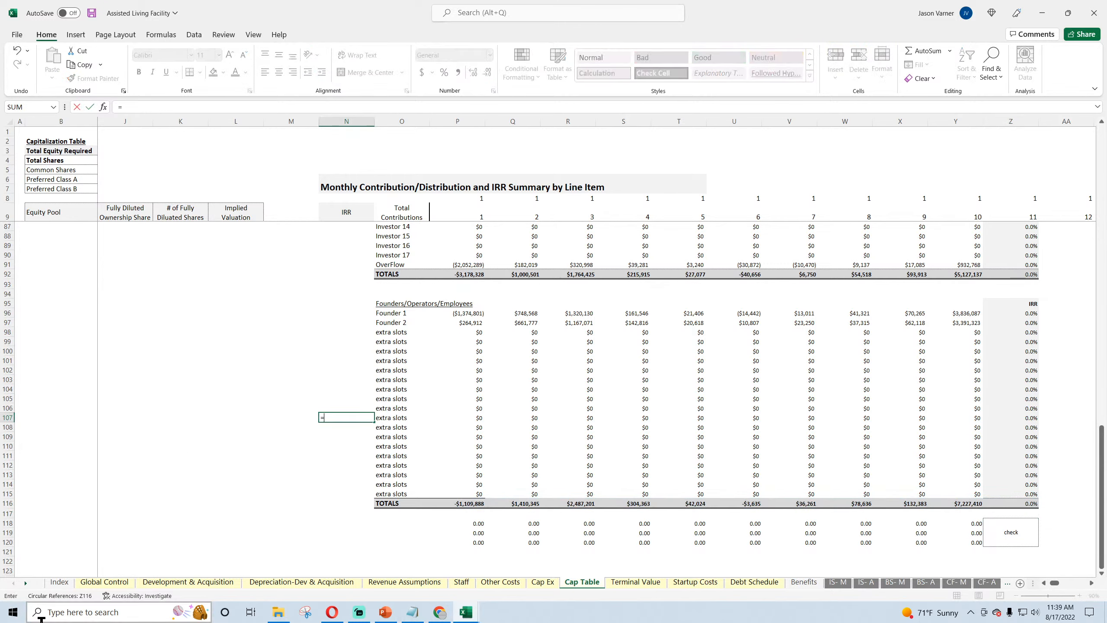
type("IRR(")
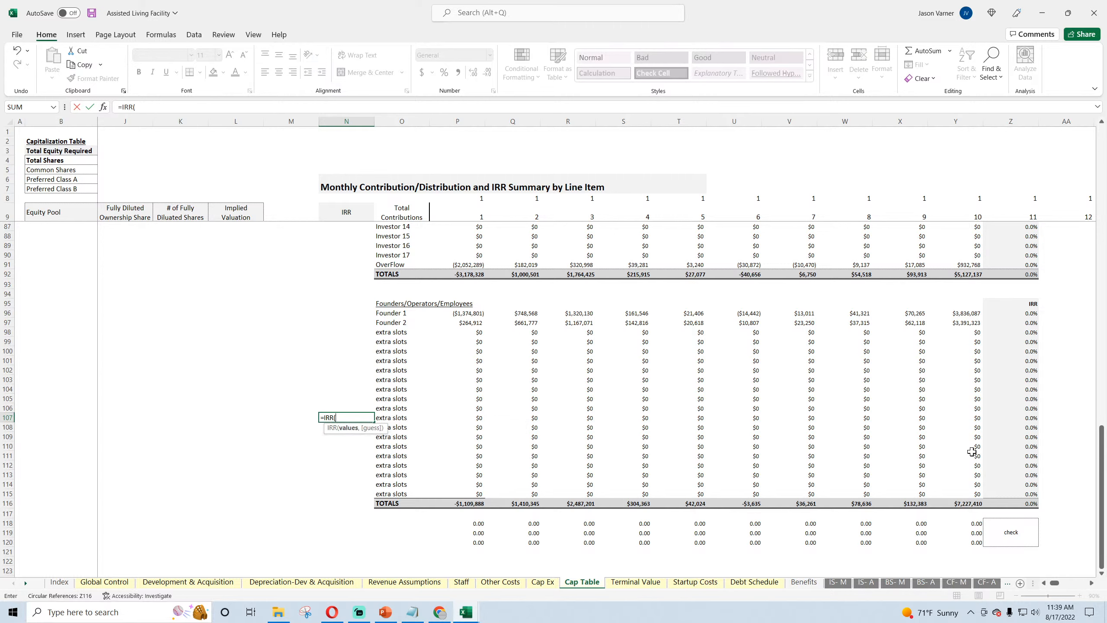
left_click_drag(470, 504, 949, 507)
key("Return")
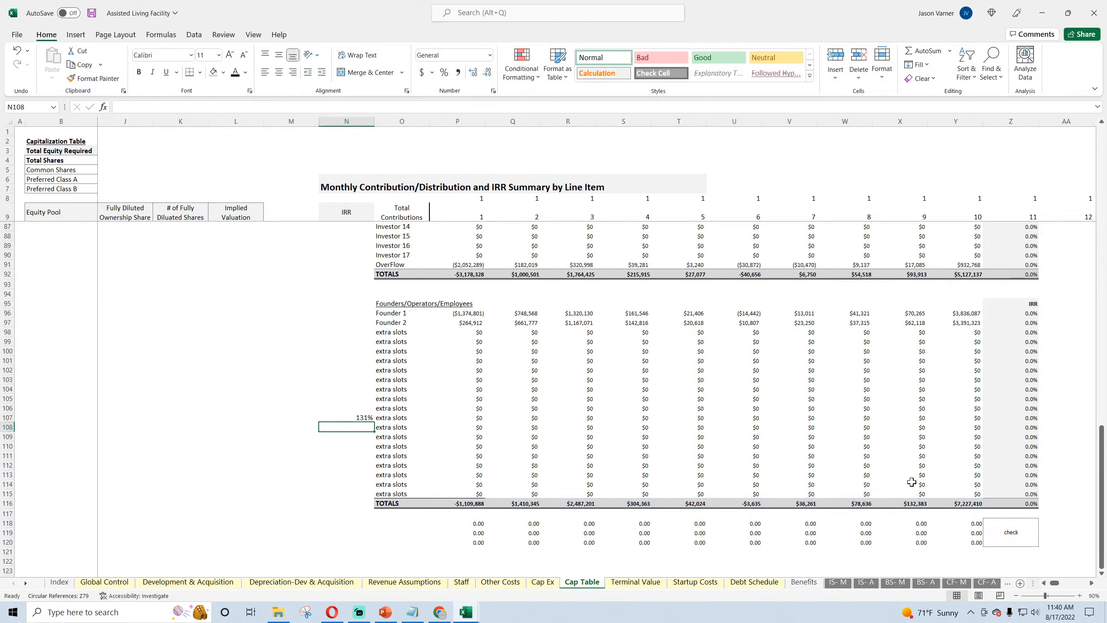
Step: Remove the IFERROR wrapper from the TOTALS IRR formula in Z116 so it reads =(IRR(P116:Z116))
left_click(1010, 504)
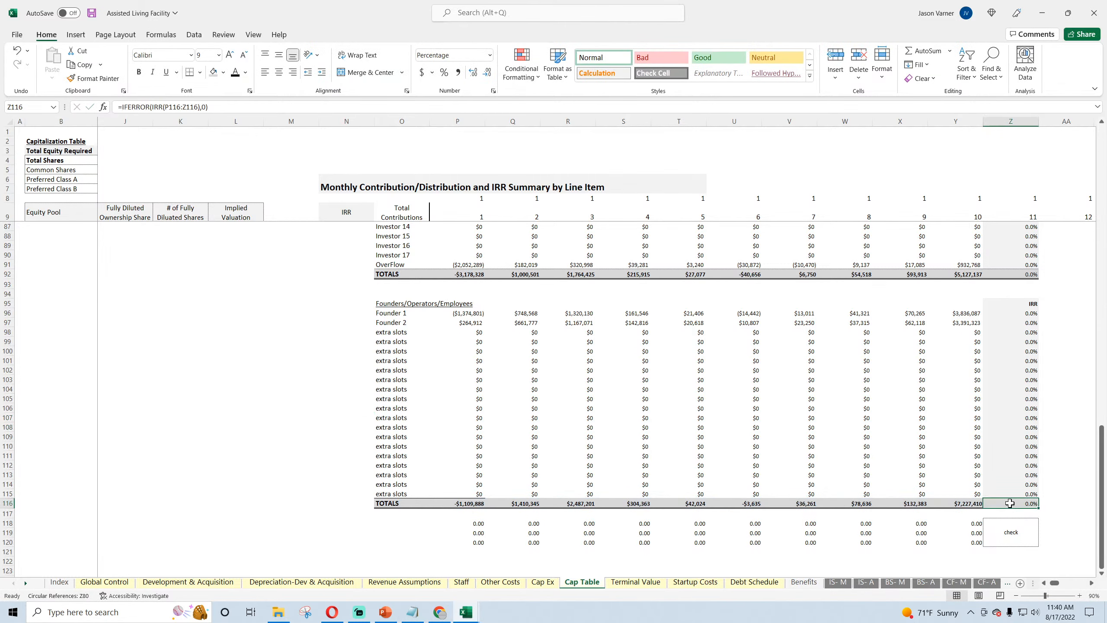
double_click(1010, 504)
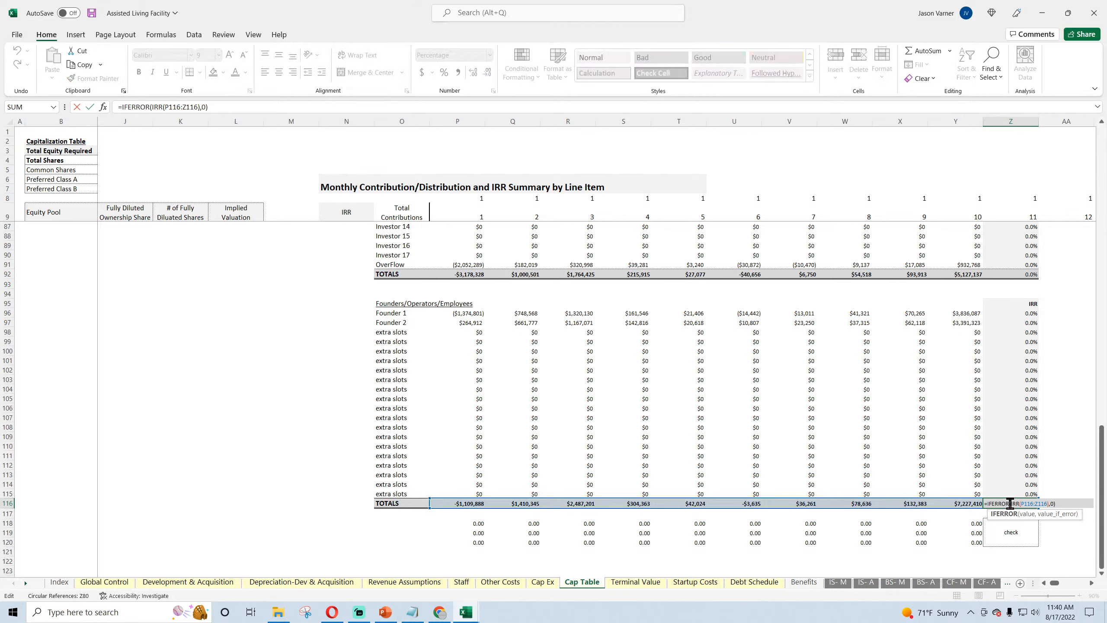
key("Return")
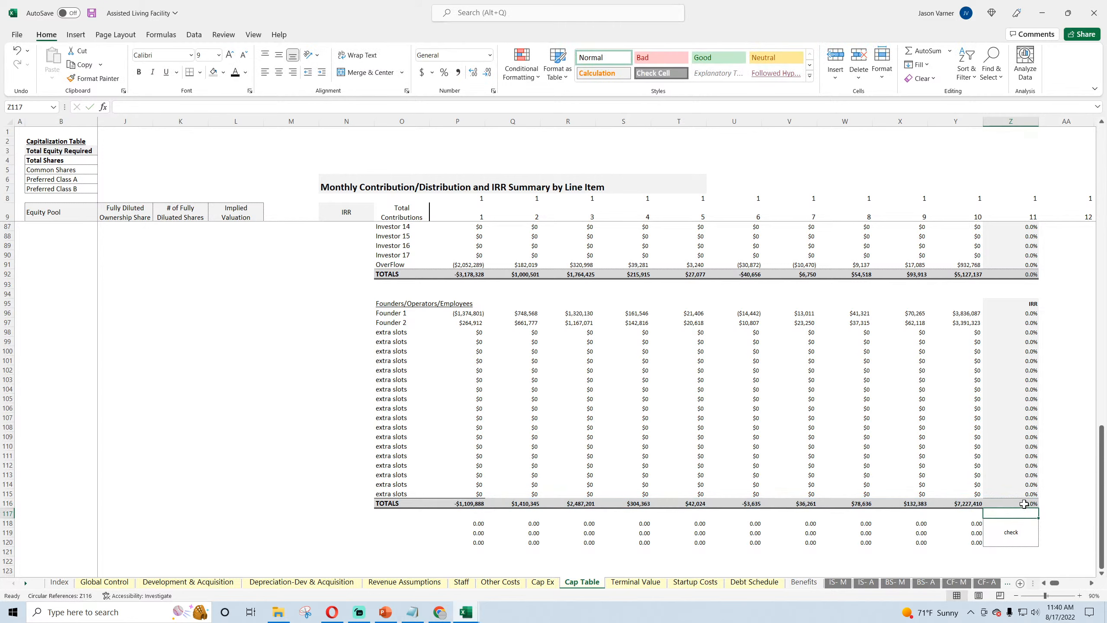
left_click(1023, 504)
left_click(222, 106)
left_click(190, 106)
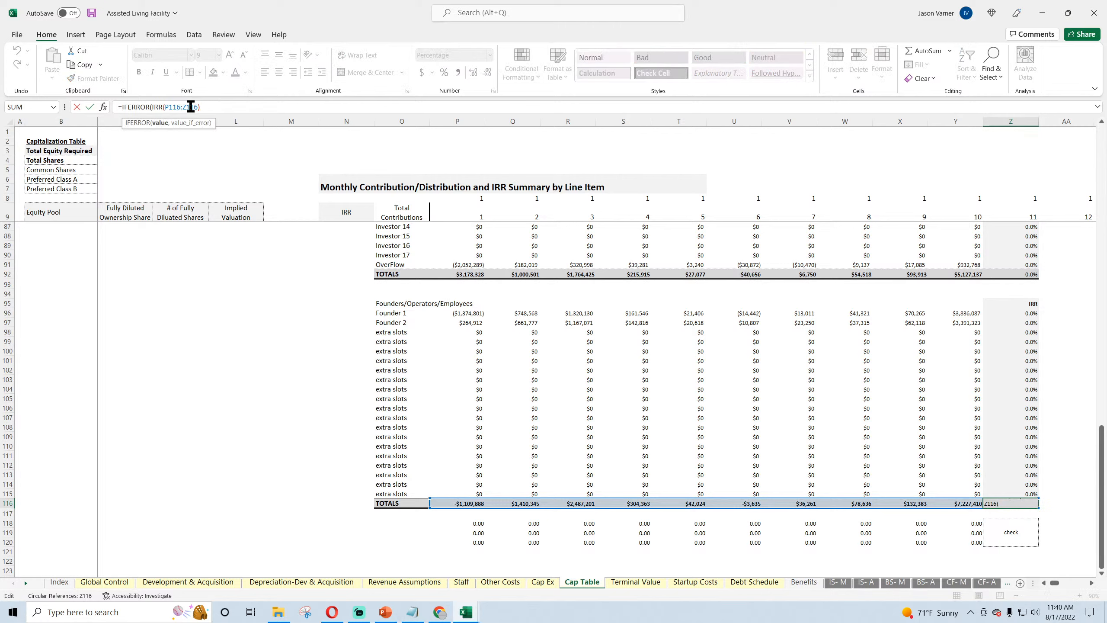
left_click(151, 107)
key("BackSpace")
key("BackSpace")
key("BackSpace")
key("BackSpace")
key("BackSpace")
key("BackSpace")
key("BackSpace")
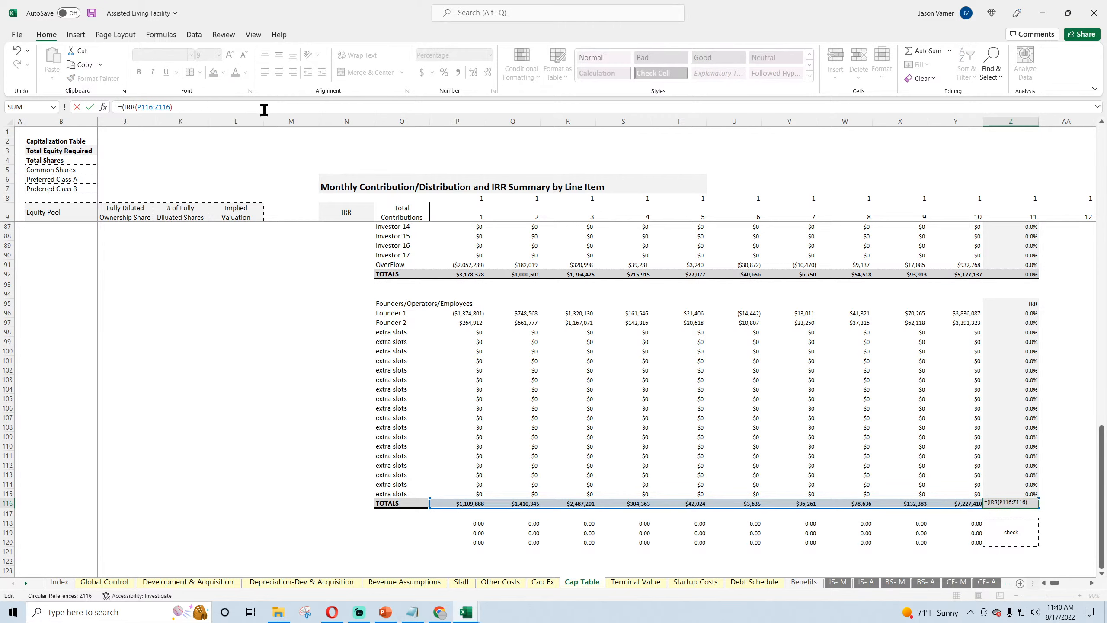
key("Return")
key("Return")
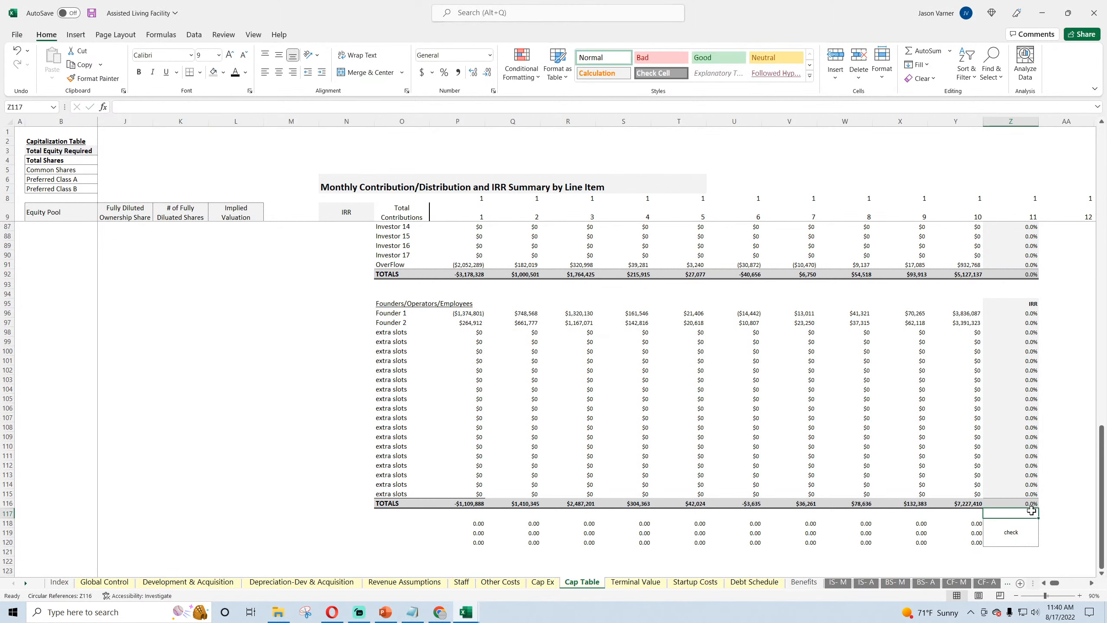
Step: Open the TOTALS IRR formula in Z116 for editing
left_click(1019, 501)
double_click(1018, 503)
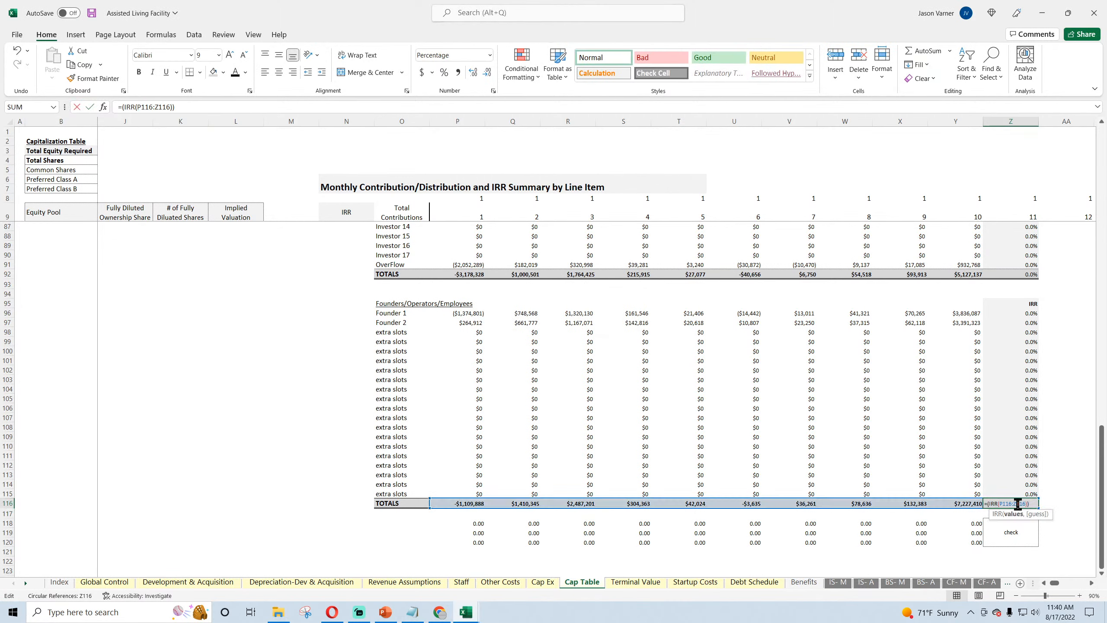